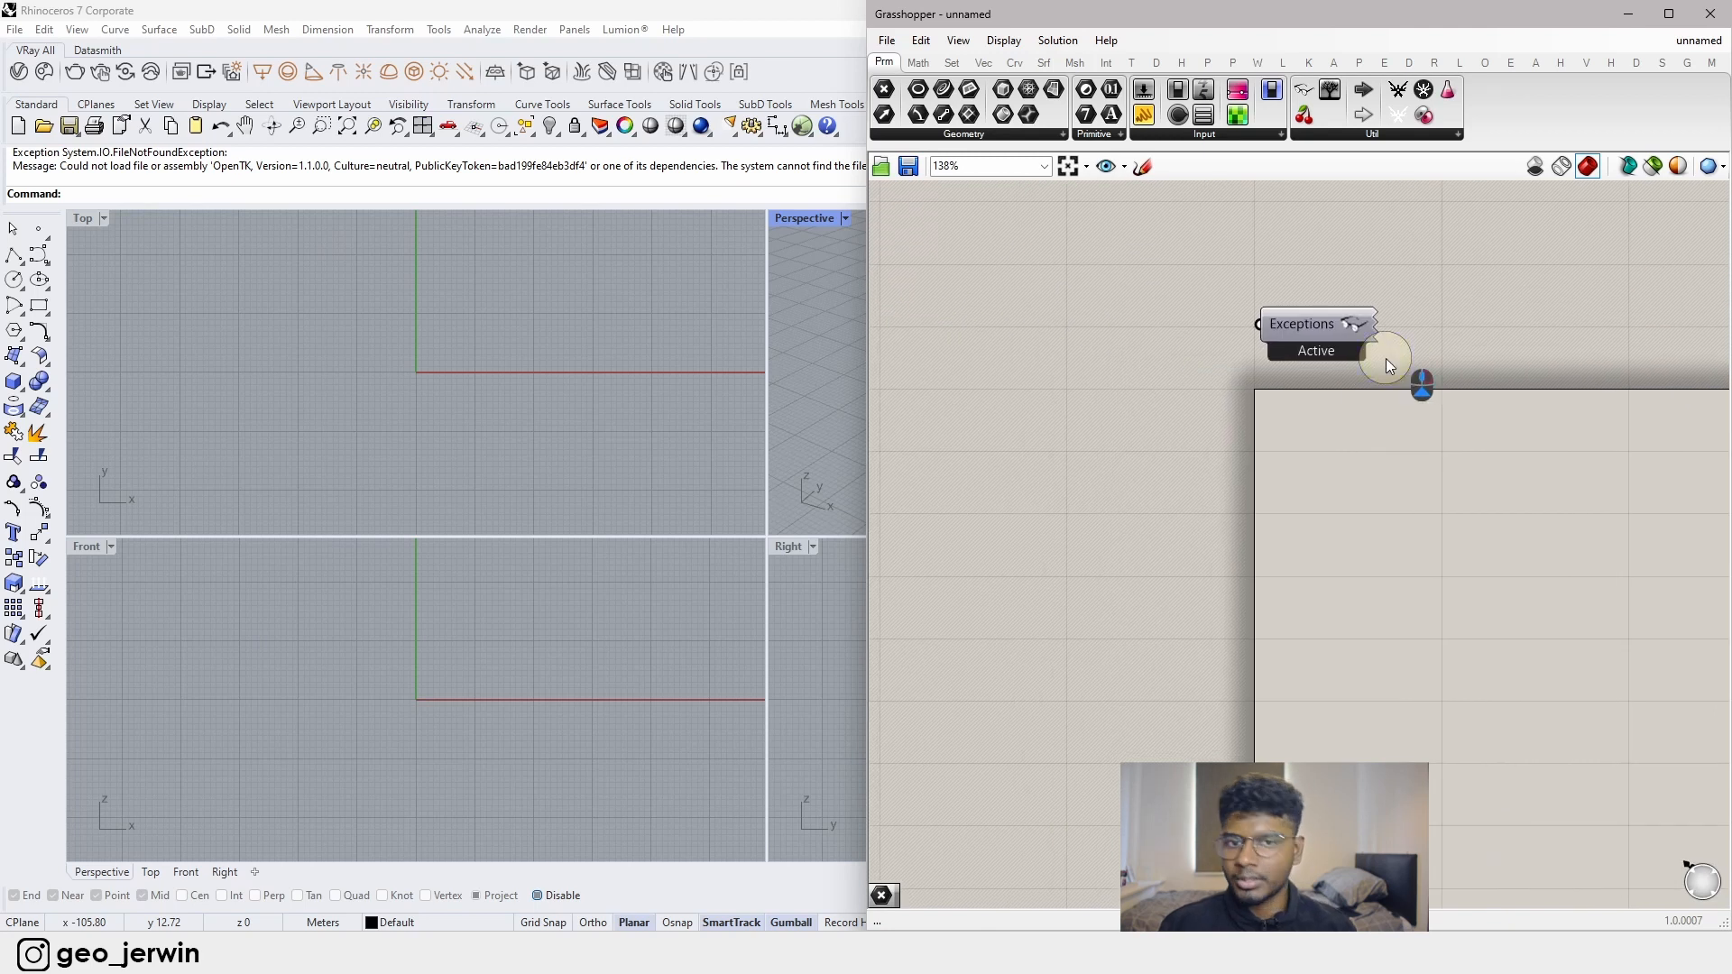
# - Add a Point parameter to the canvas and set it to one point picked on the Perspective viewport's construction plane near the origin
pyautogui.moveTo(1430, 414); pyautogui.dragTo(1183, 390, button='right')
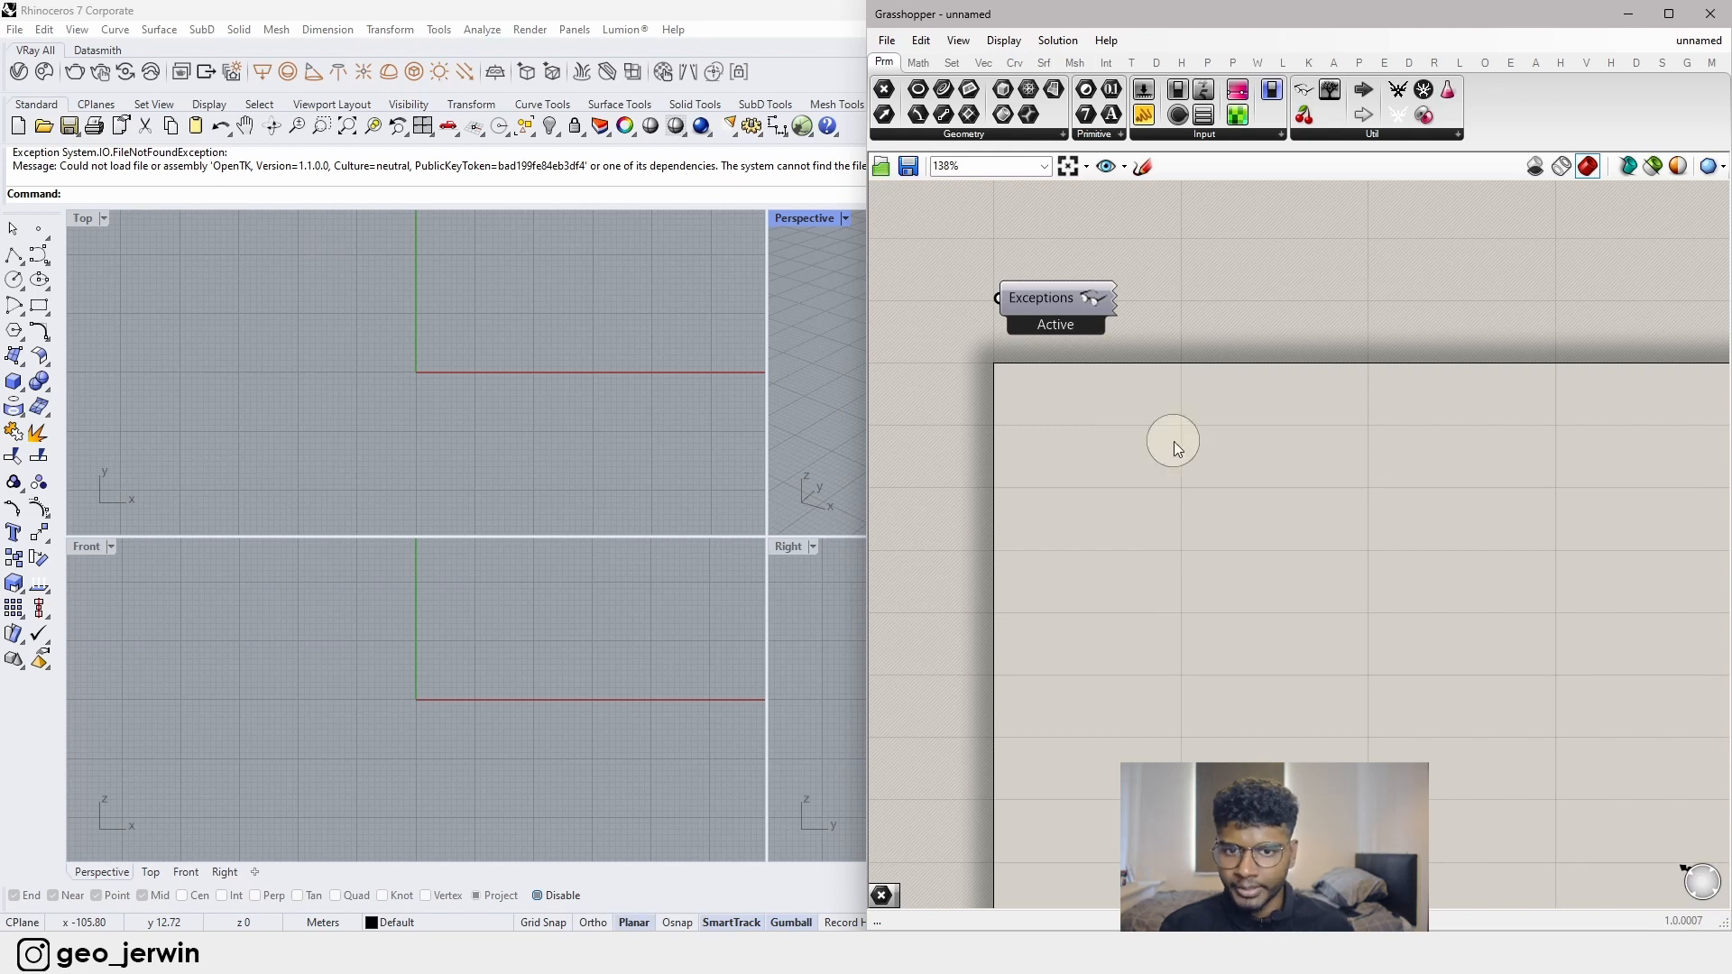
pyautogui.scroll(-3, 1166, 460)
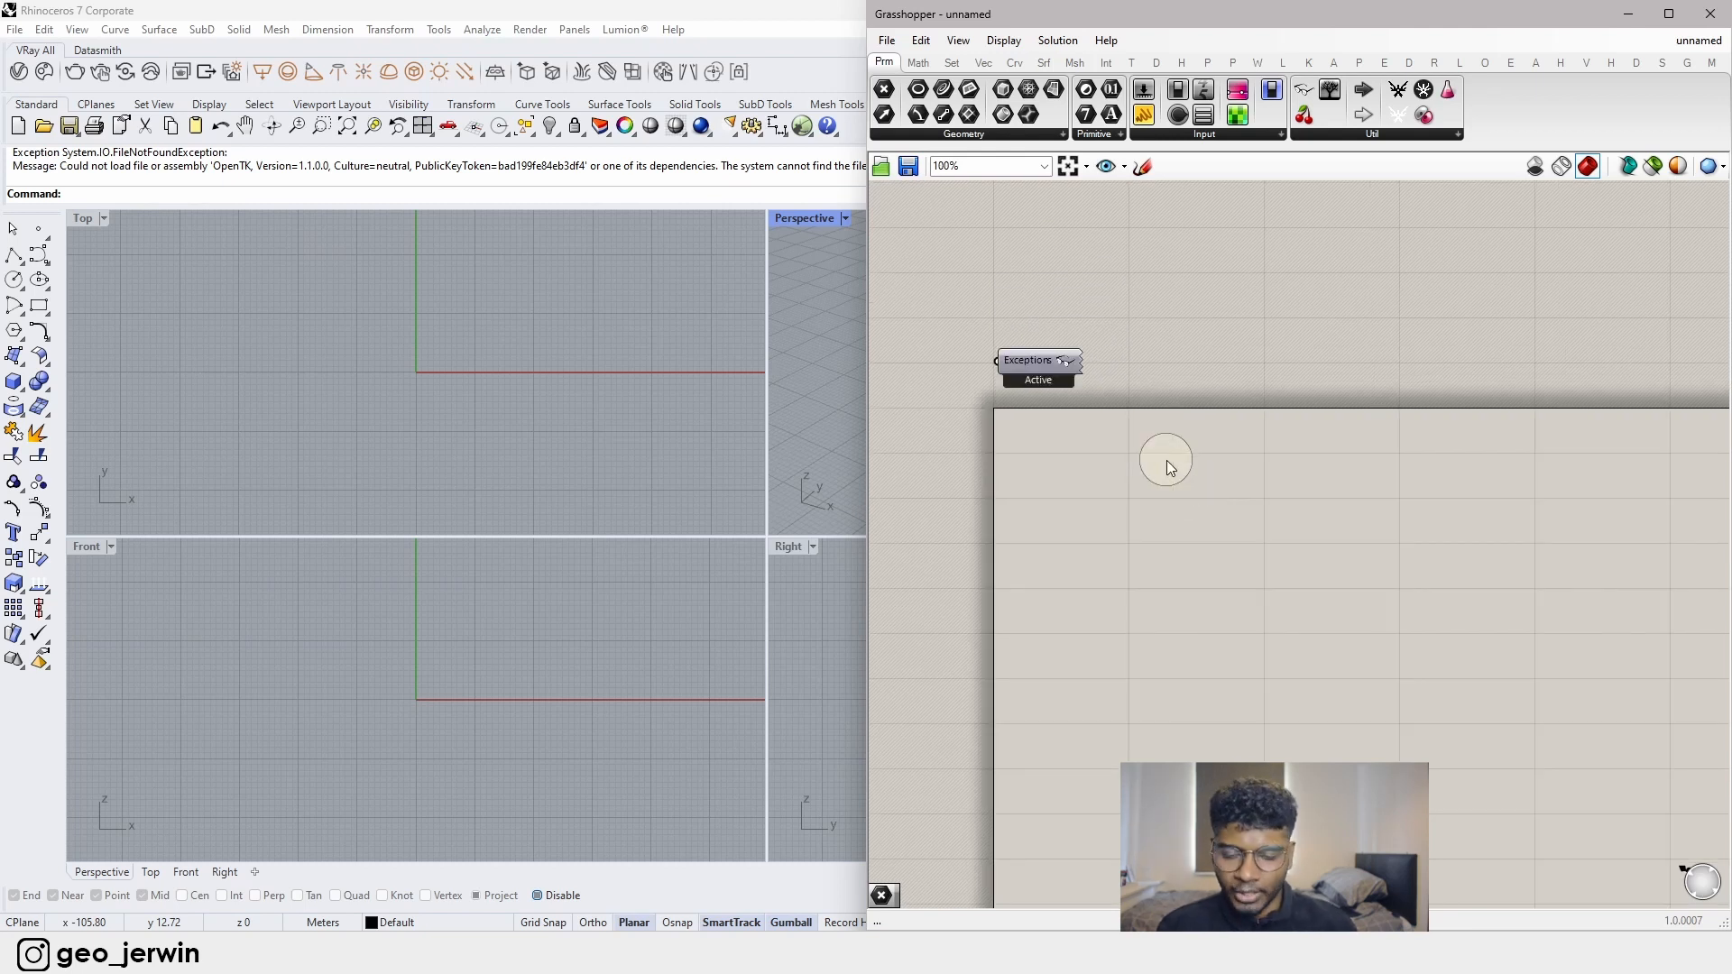
pyautogui.scroll(1, 1264, 426)
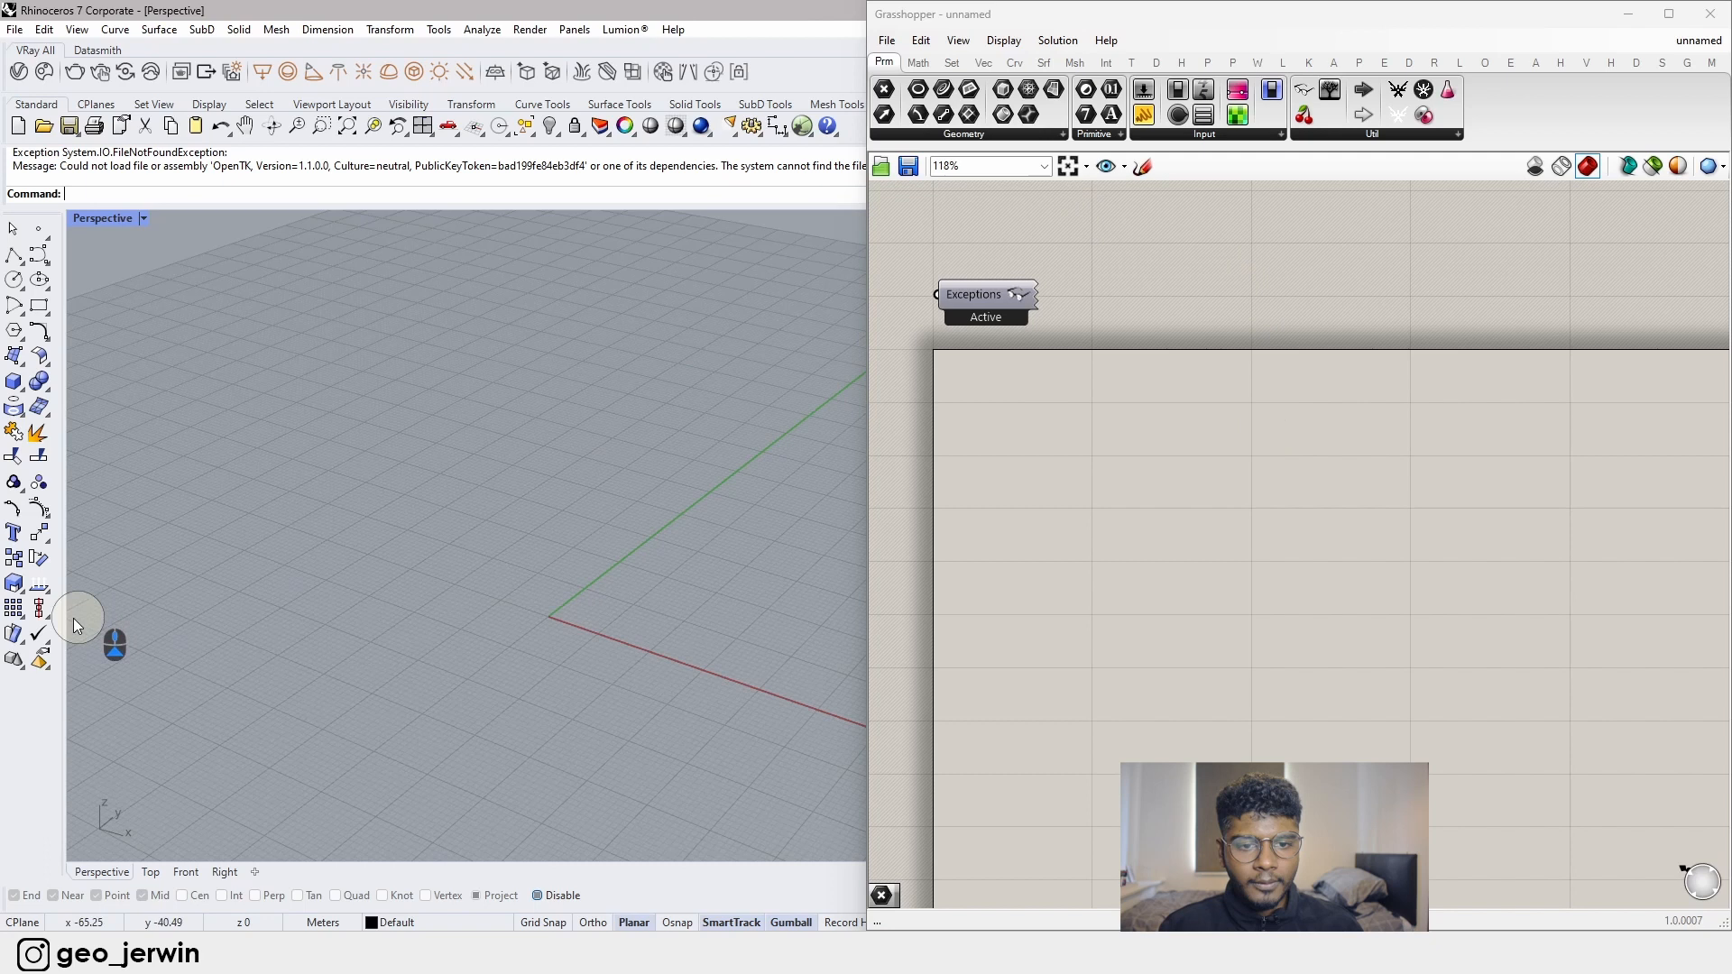
pyautogui.scroll(-5, 73, 619)
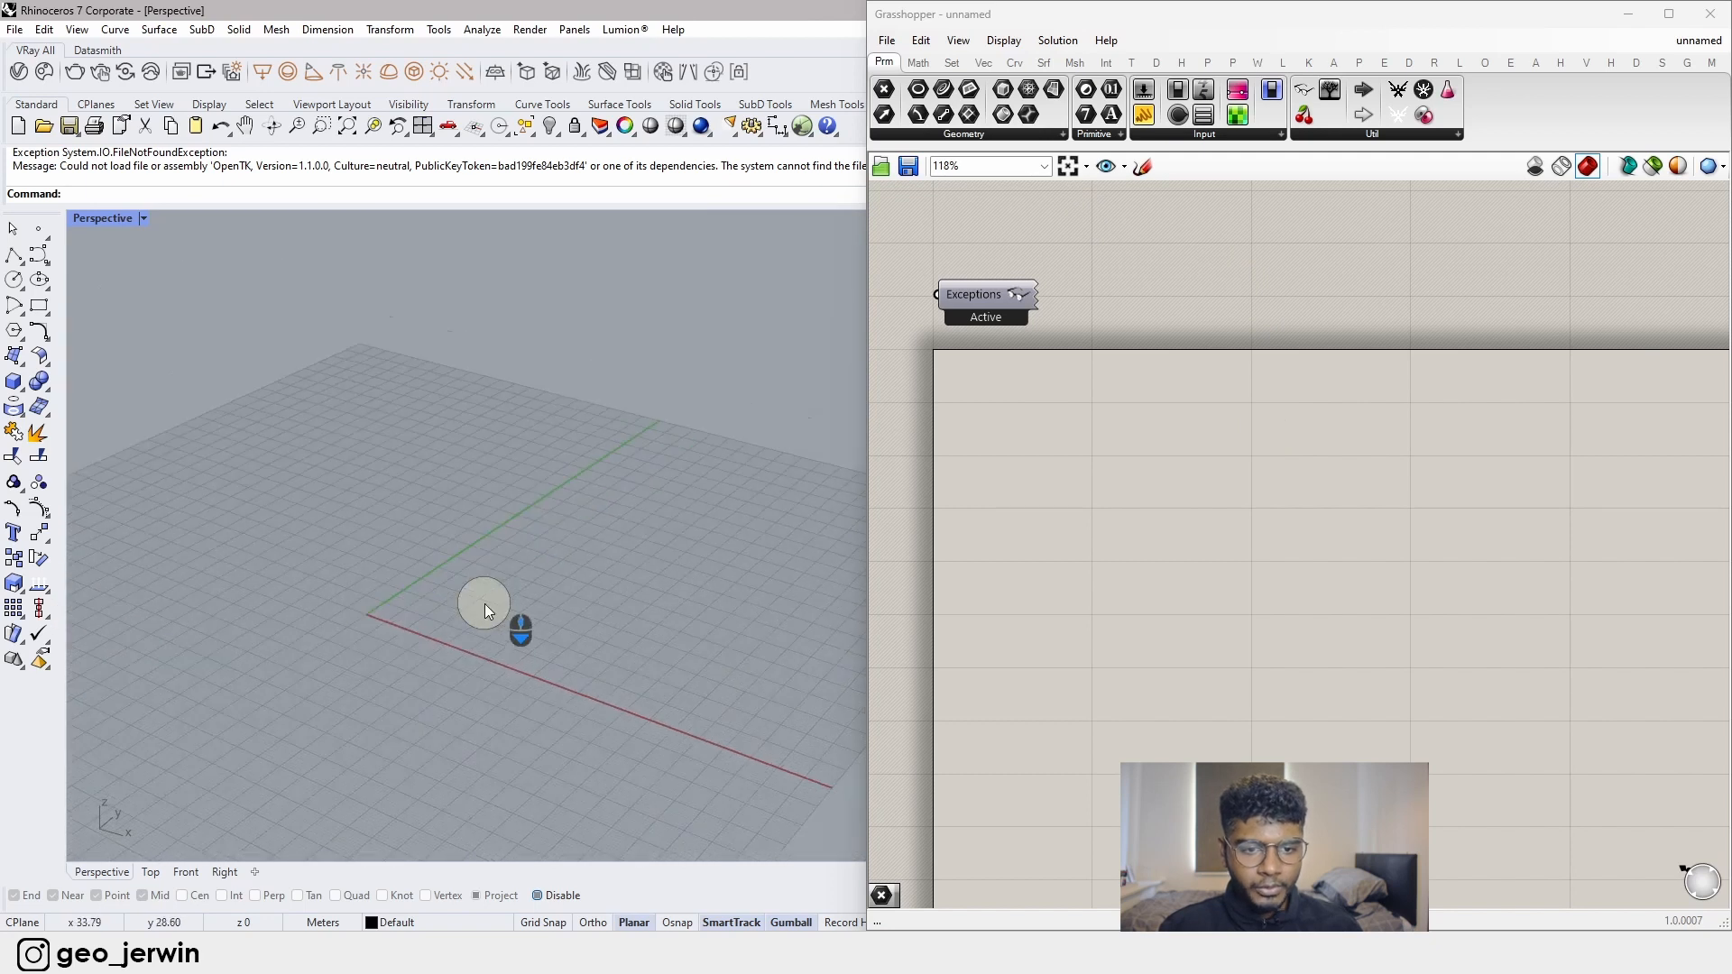
pyautogui.scroll(7, 478, 613)
pyautogui.scroll(1, 478, 619)
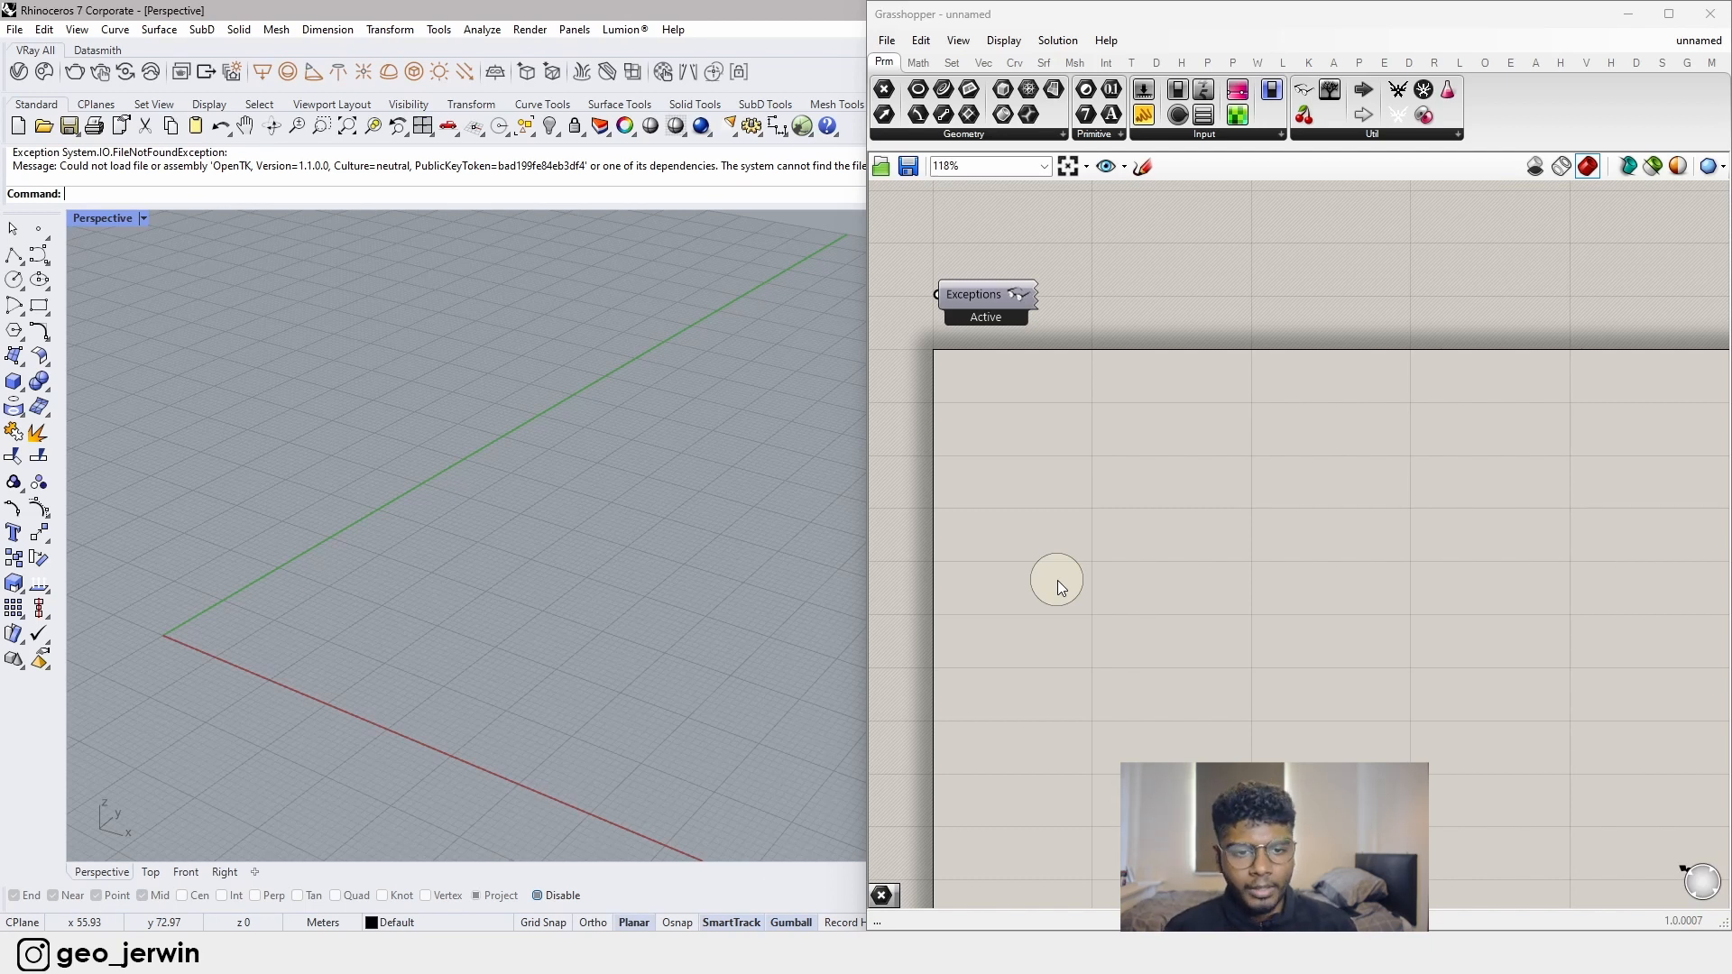
pyautogui.moveTo(884, 89); pyautogui.dragTo(1001, 388)
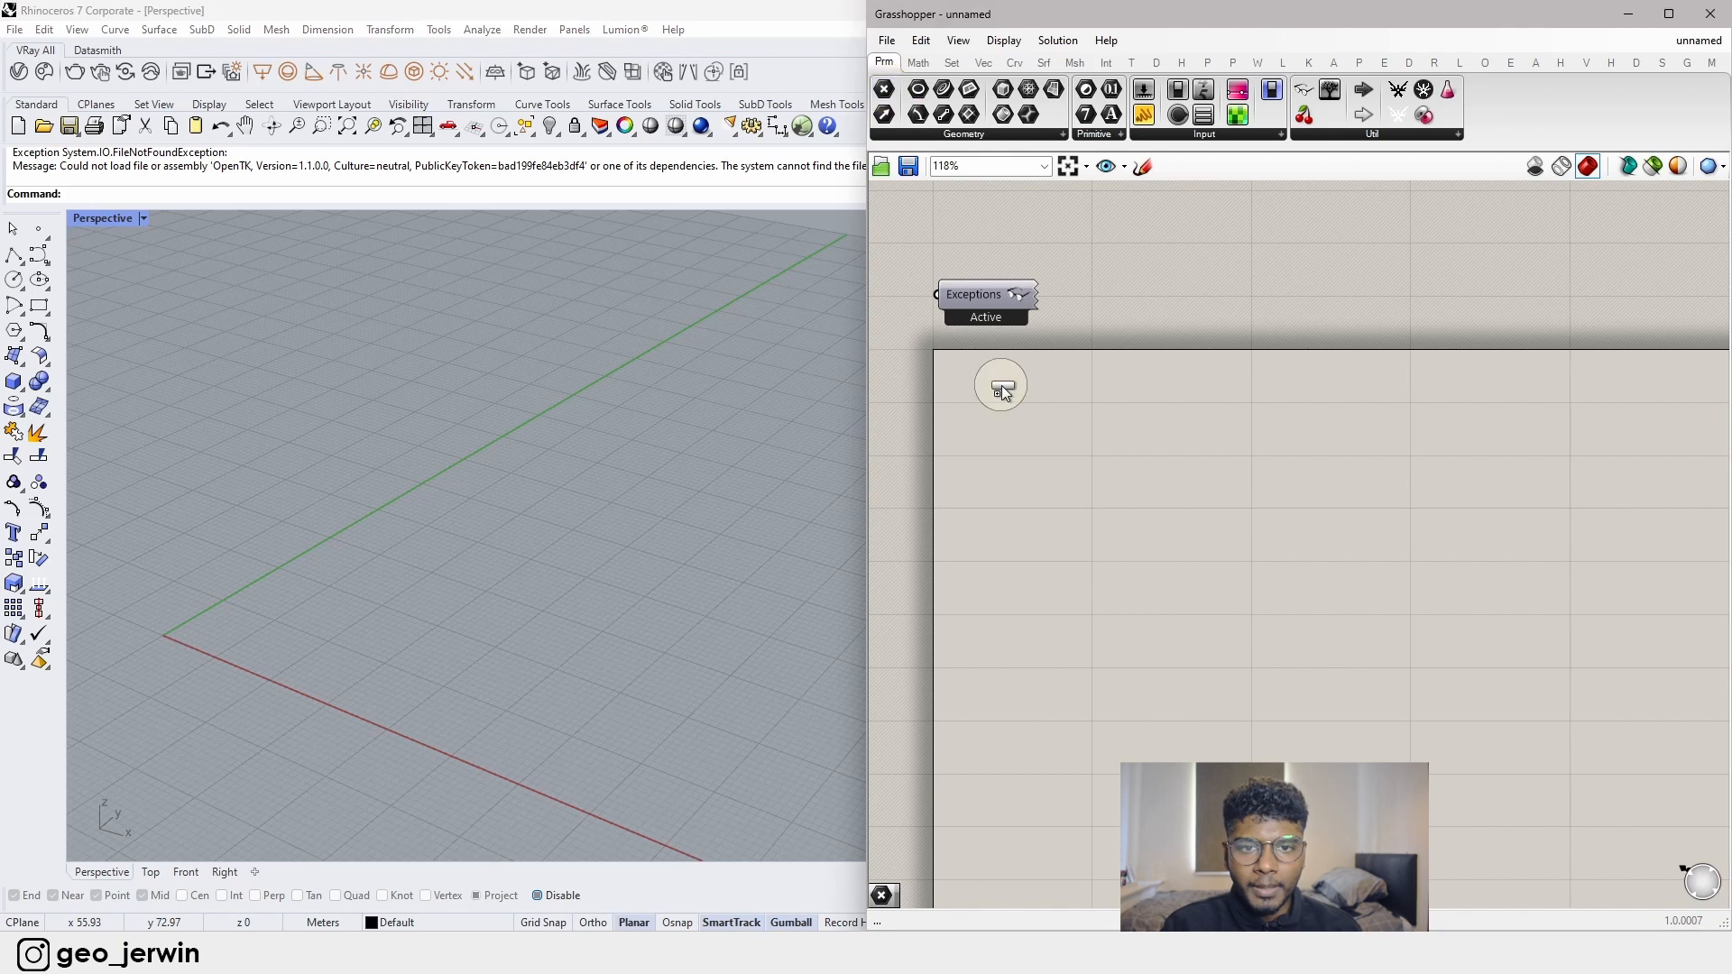
pyautogui.rightClick(1027, 402)
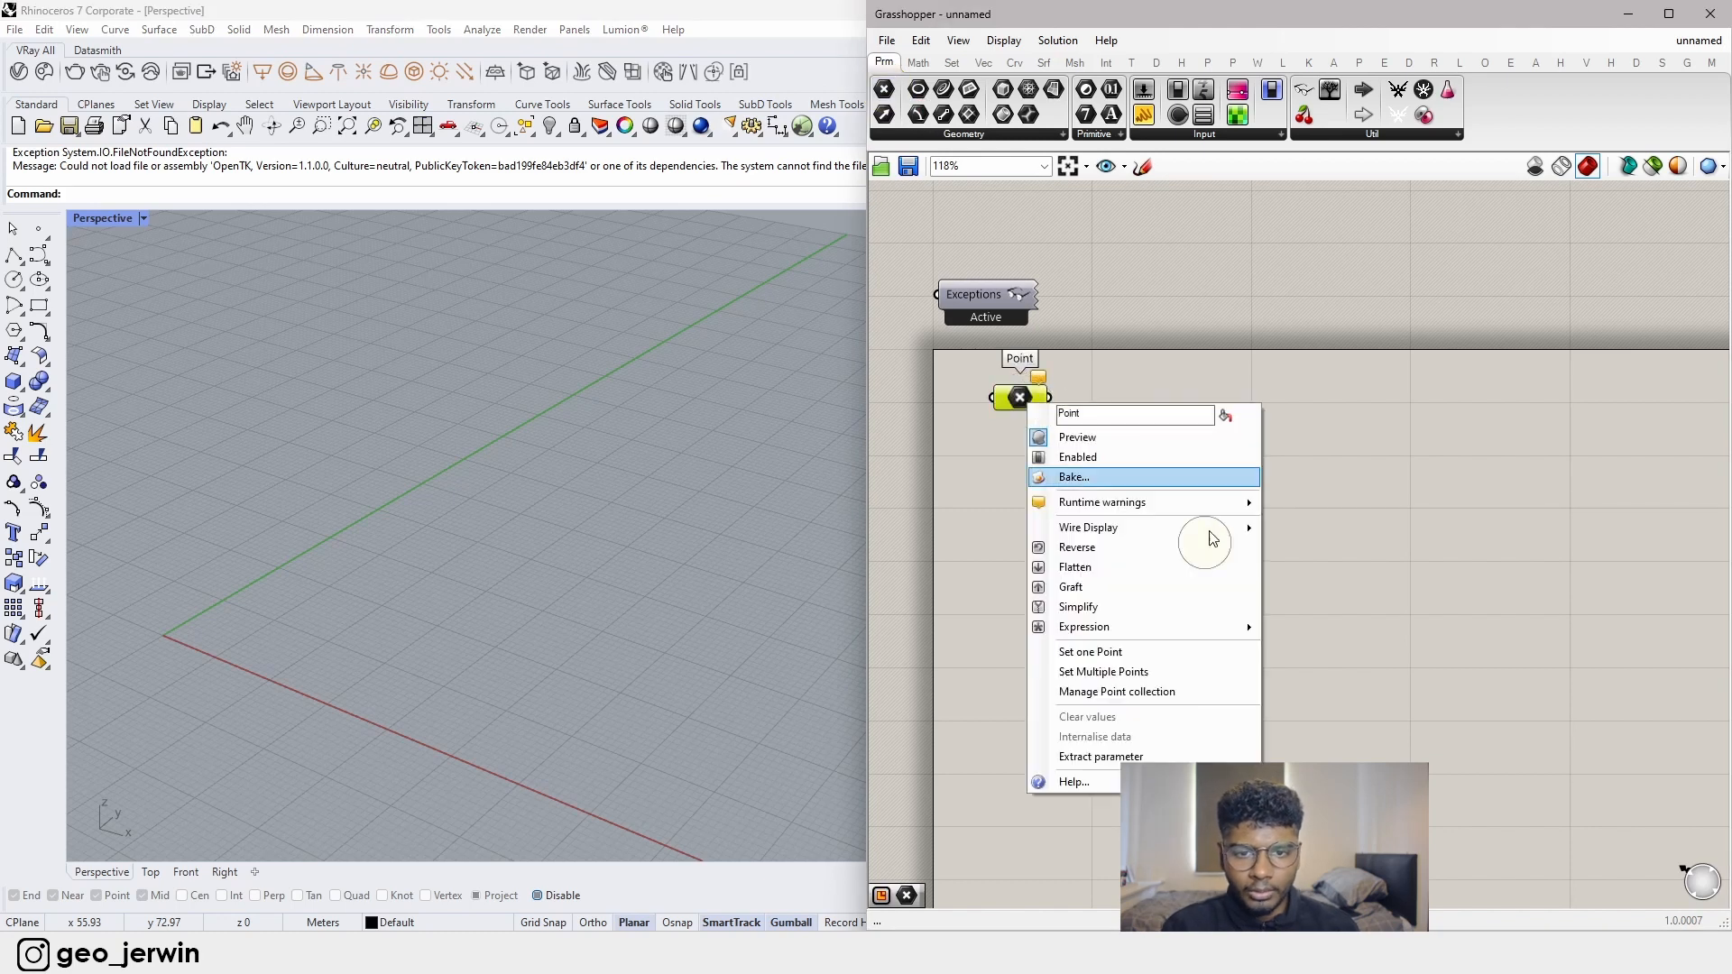
pyautogui.click(1173, 655)
pyautogui.click(295, 643)
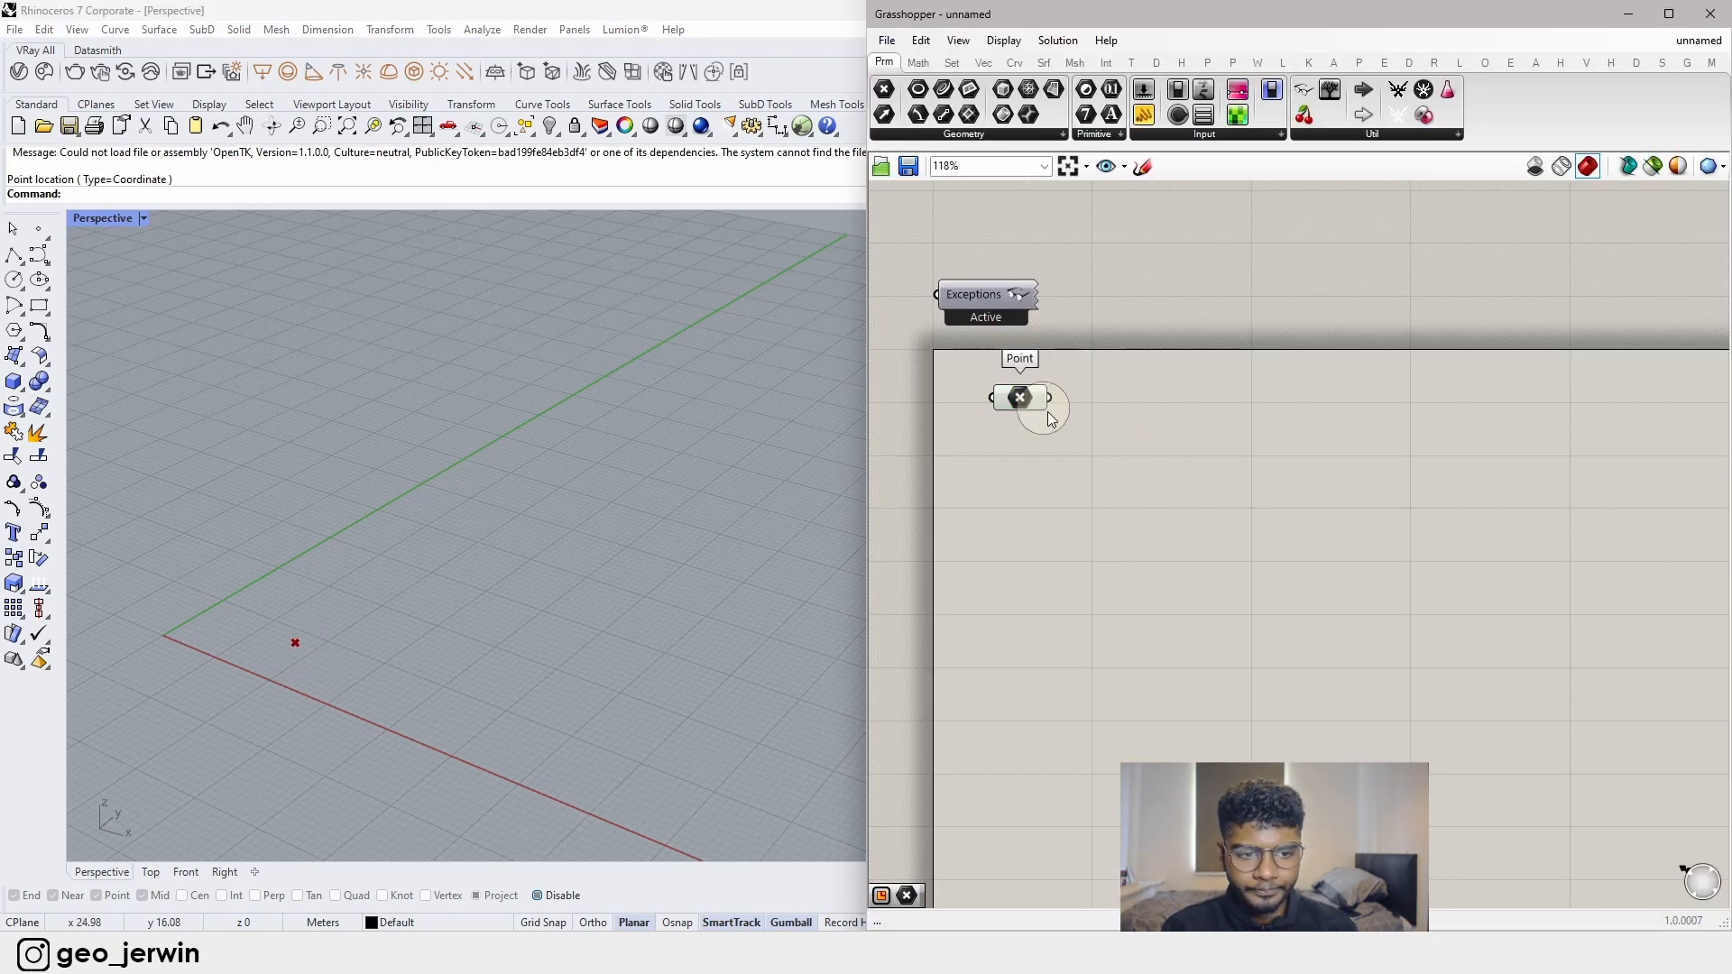
# - Add a Move component and connect the Point parameter to its Geometry input, leaving wide space between the two
pyautogui.doubleClick(1335, 489)
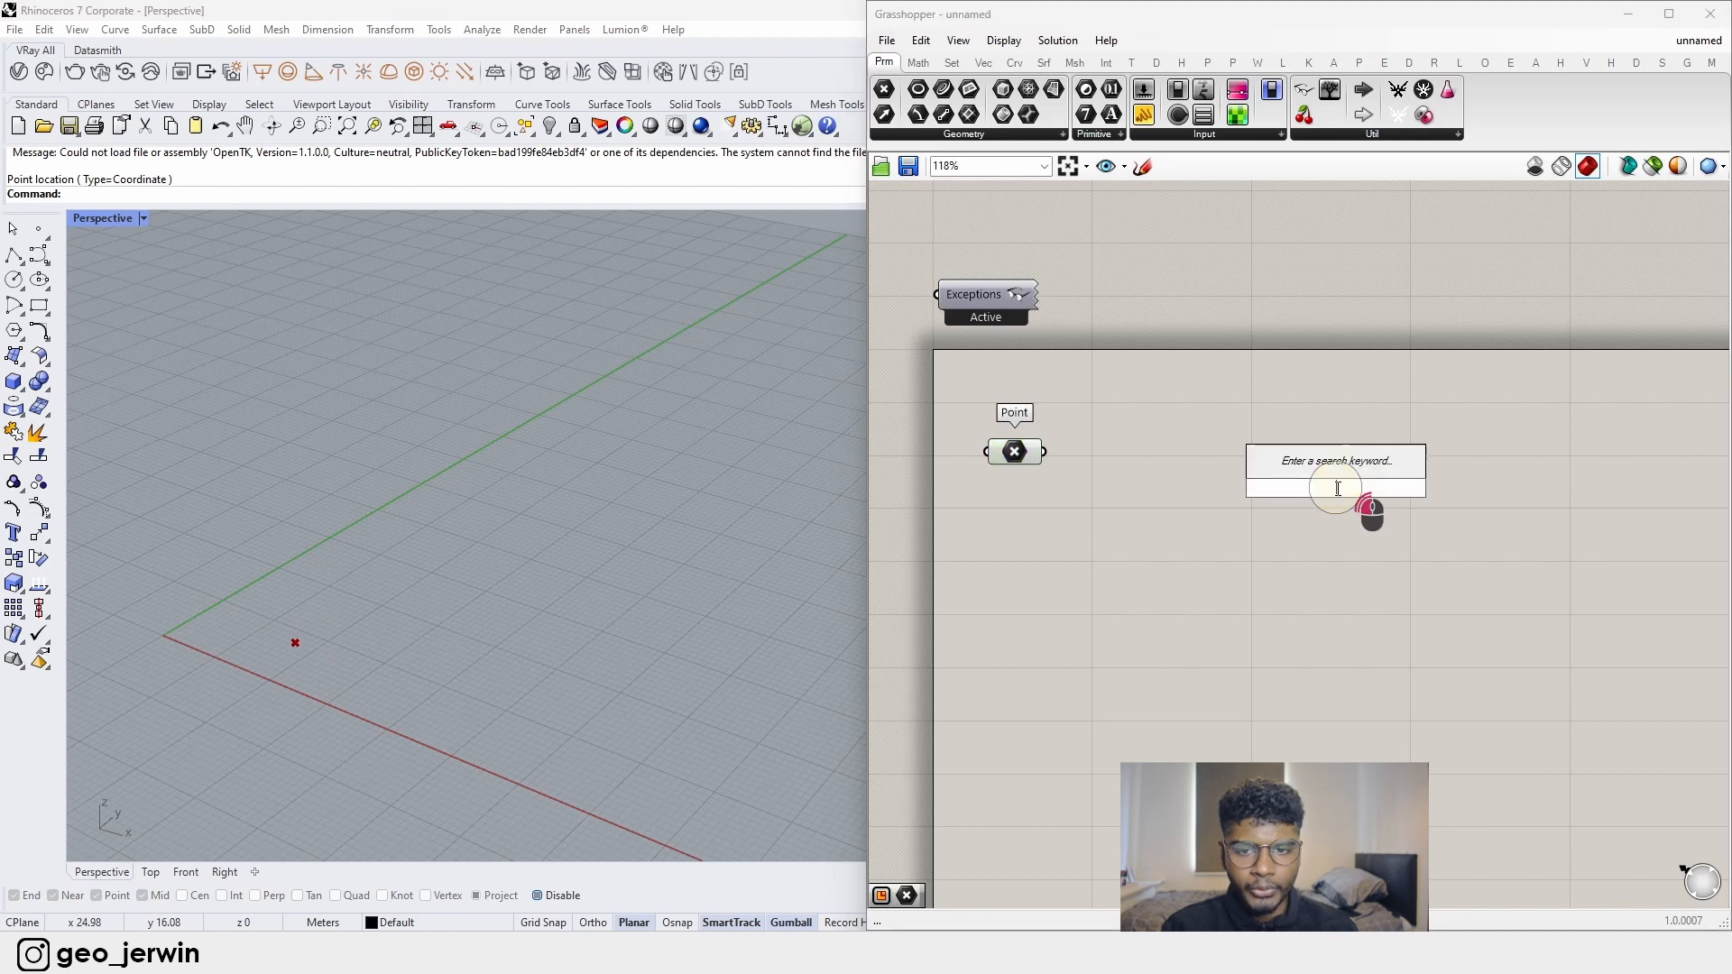
pyautogui.write('mov')
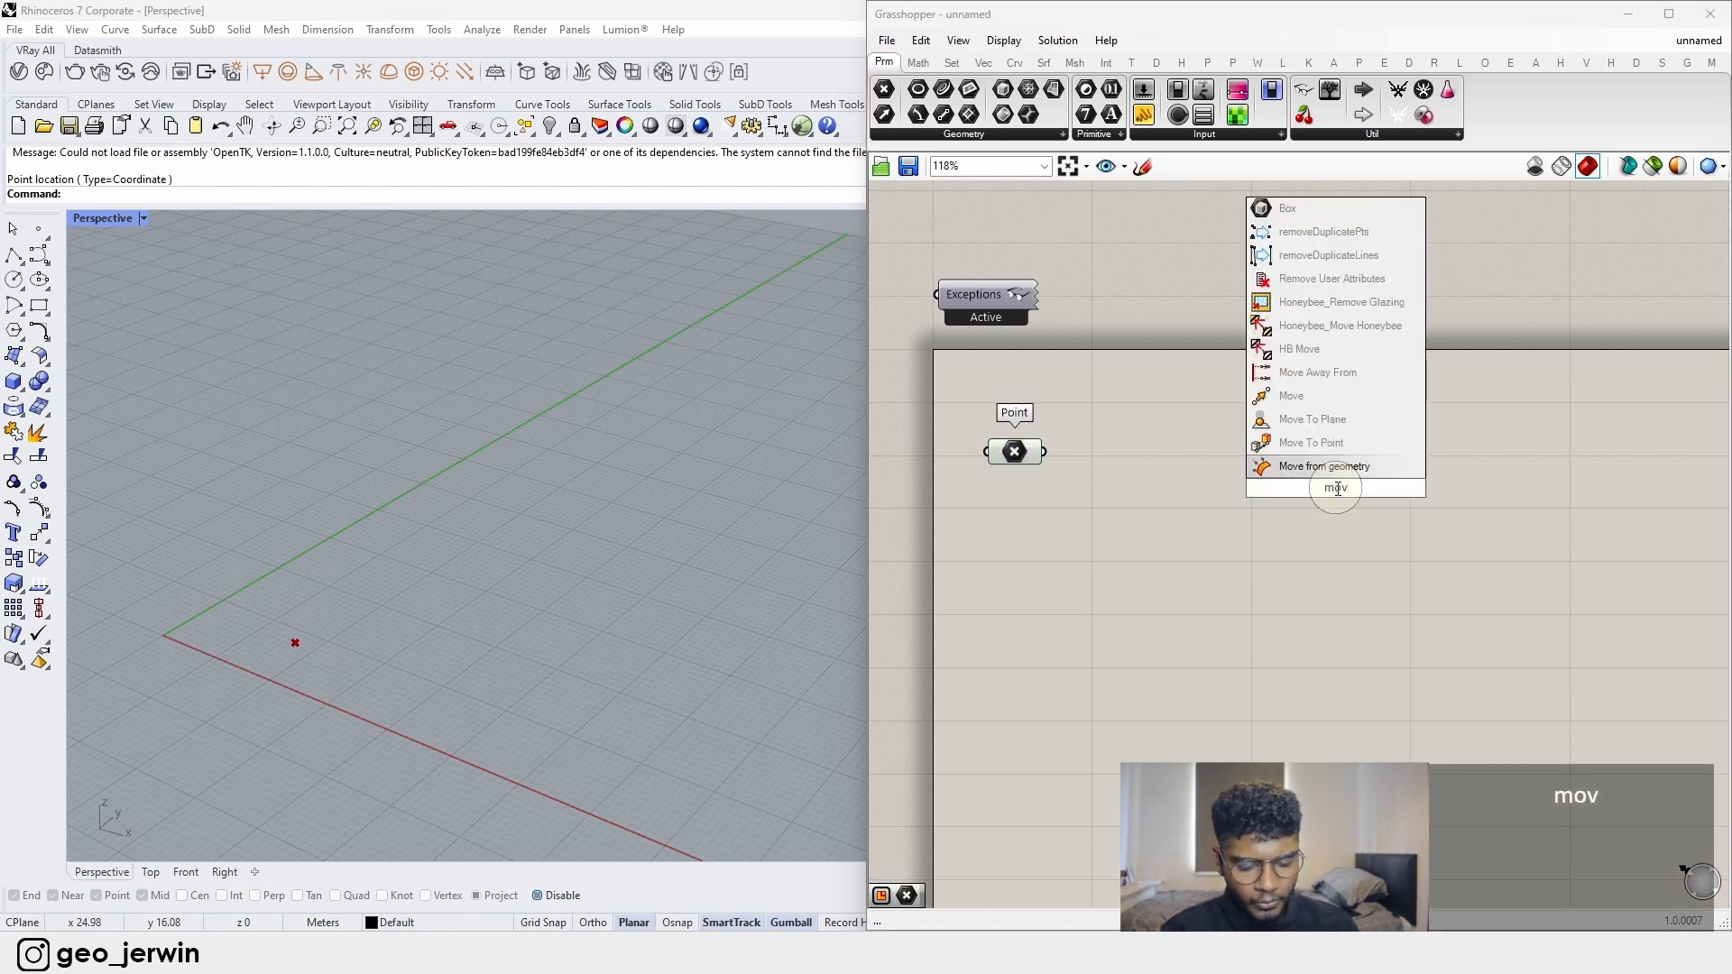
pyautogui.click(1292, 396)
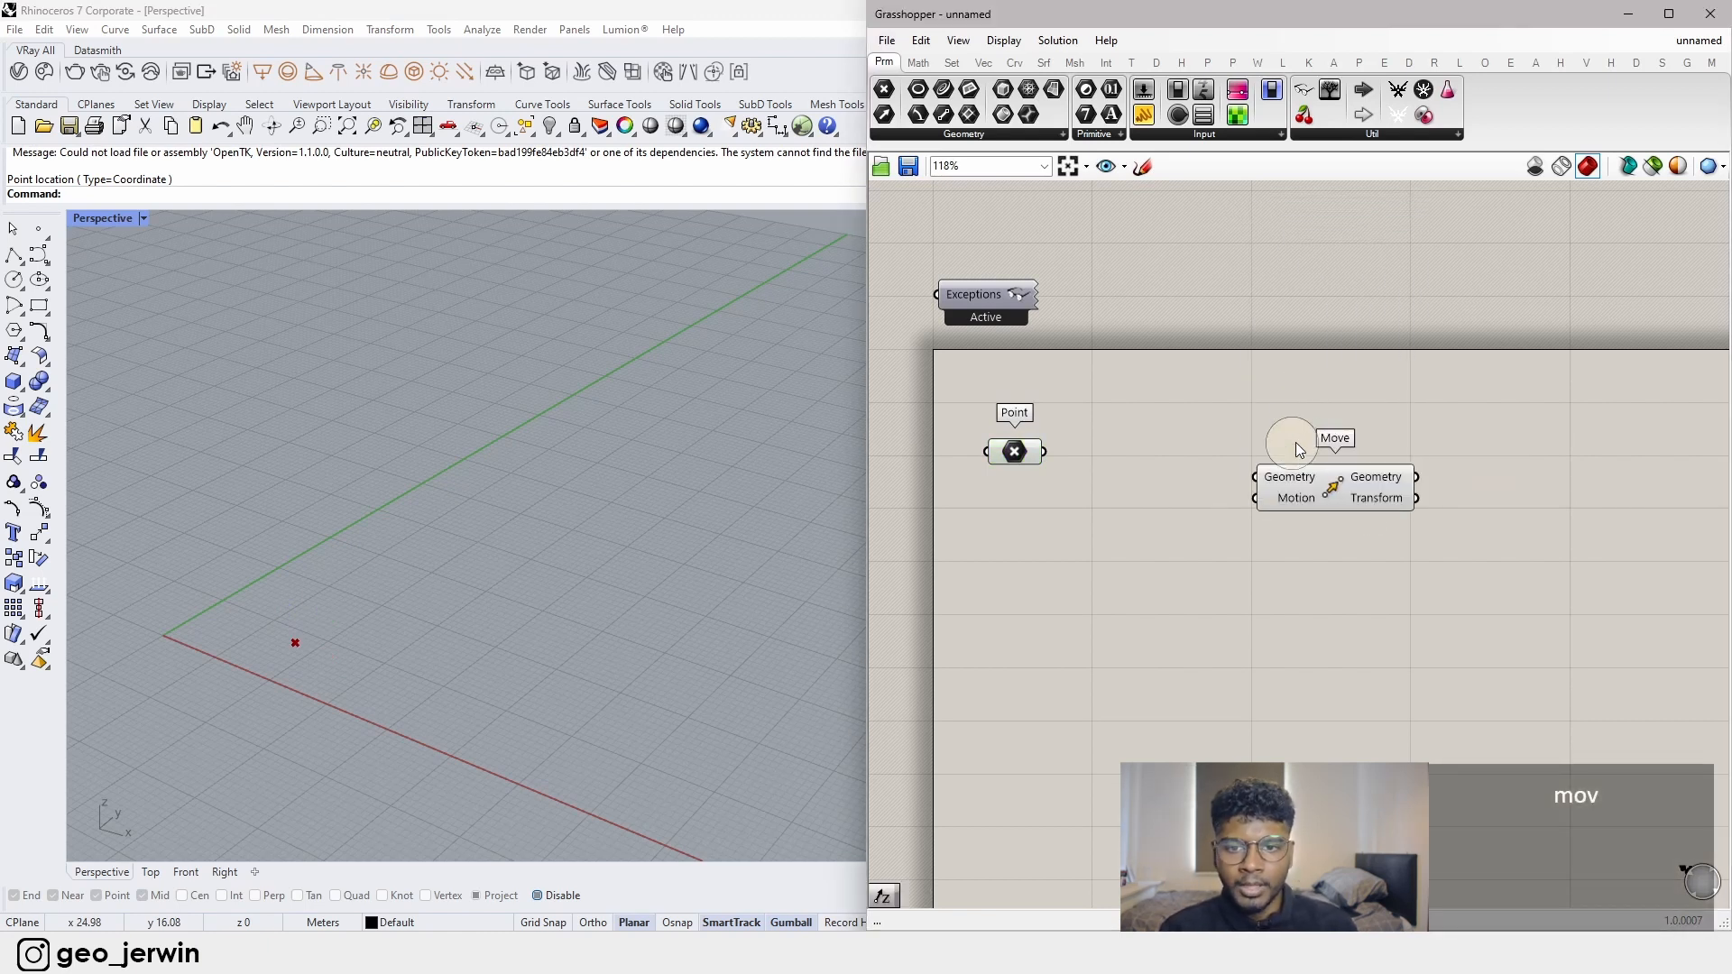
pyautogui.moveTo(1044, 452); pyautogui.dragTo(1395, 469)
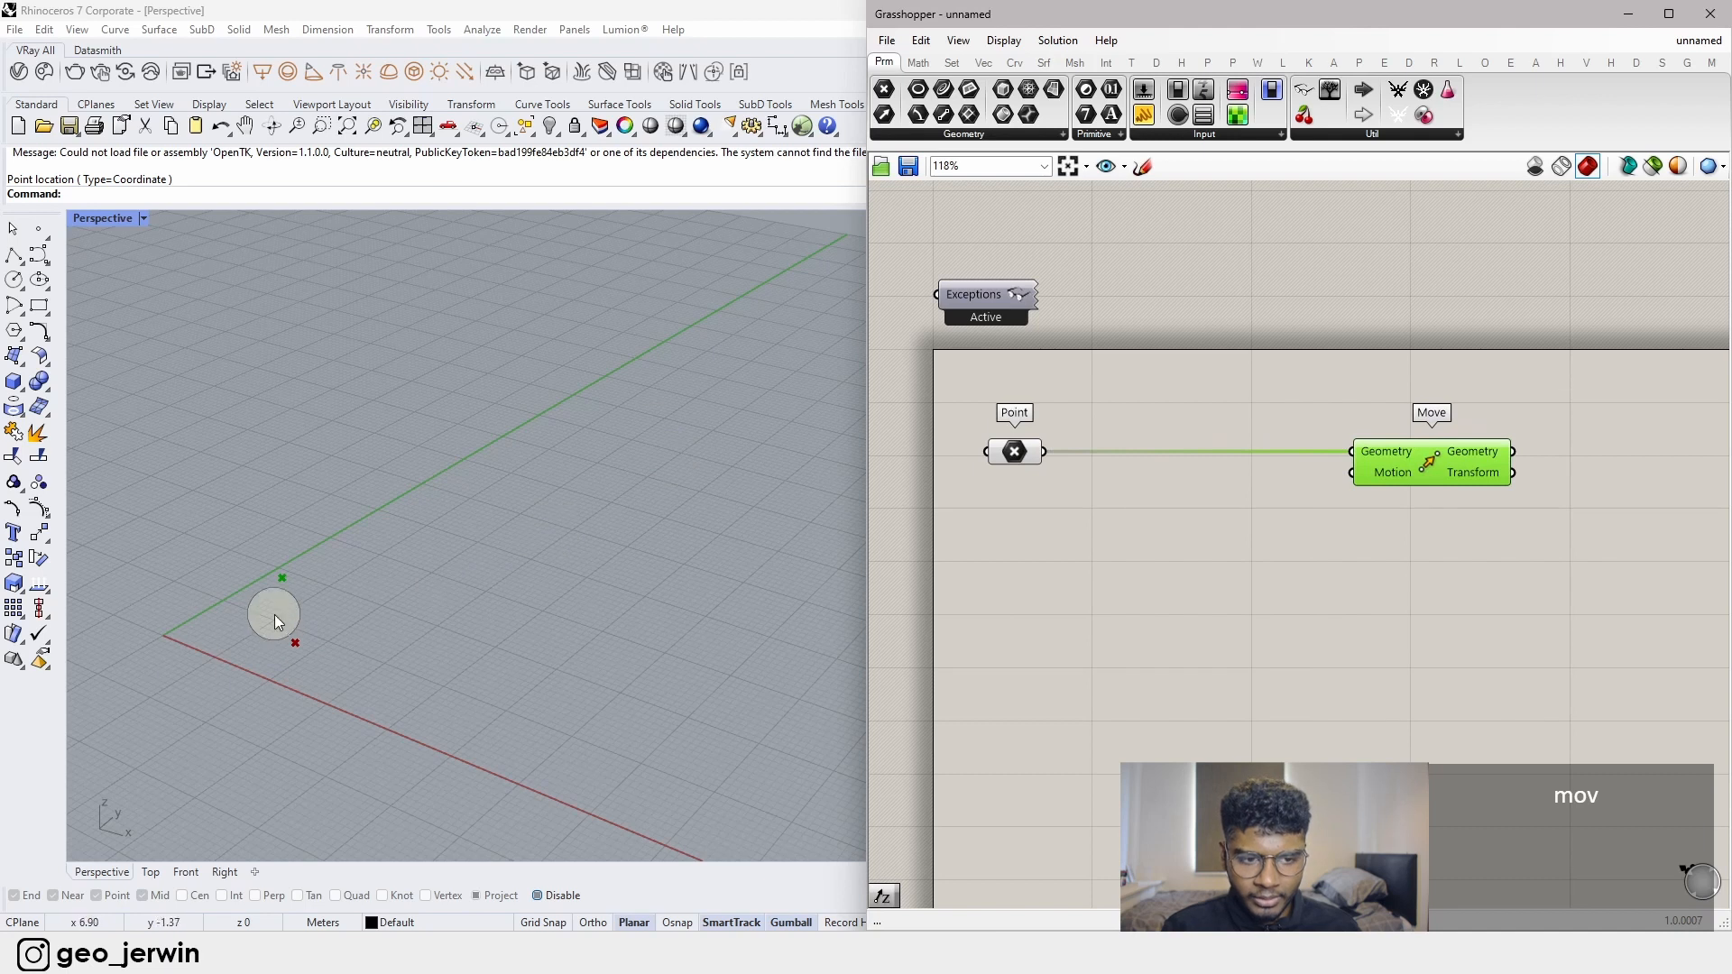
pyautogui.moveTo(1424, 462); pyautogui.dragTo(1541, 462)
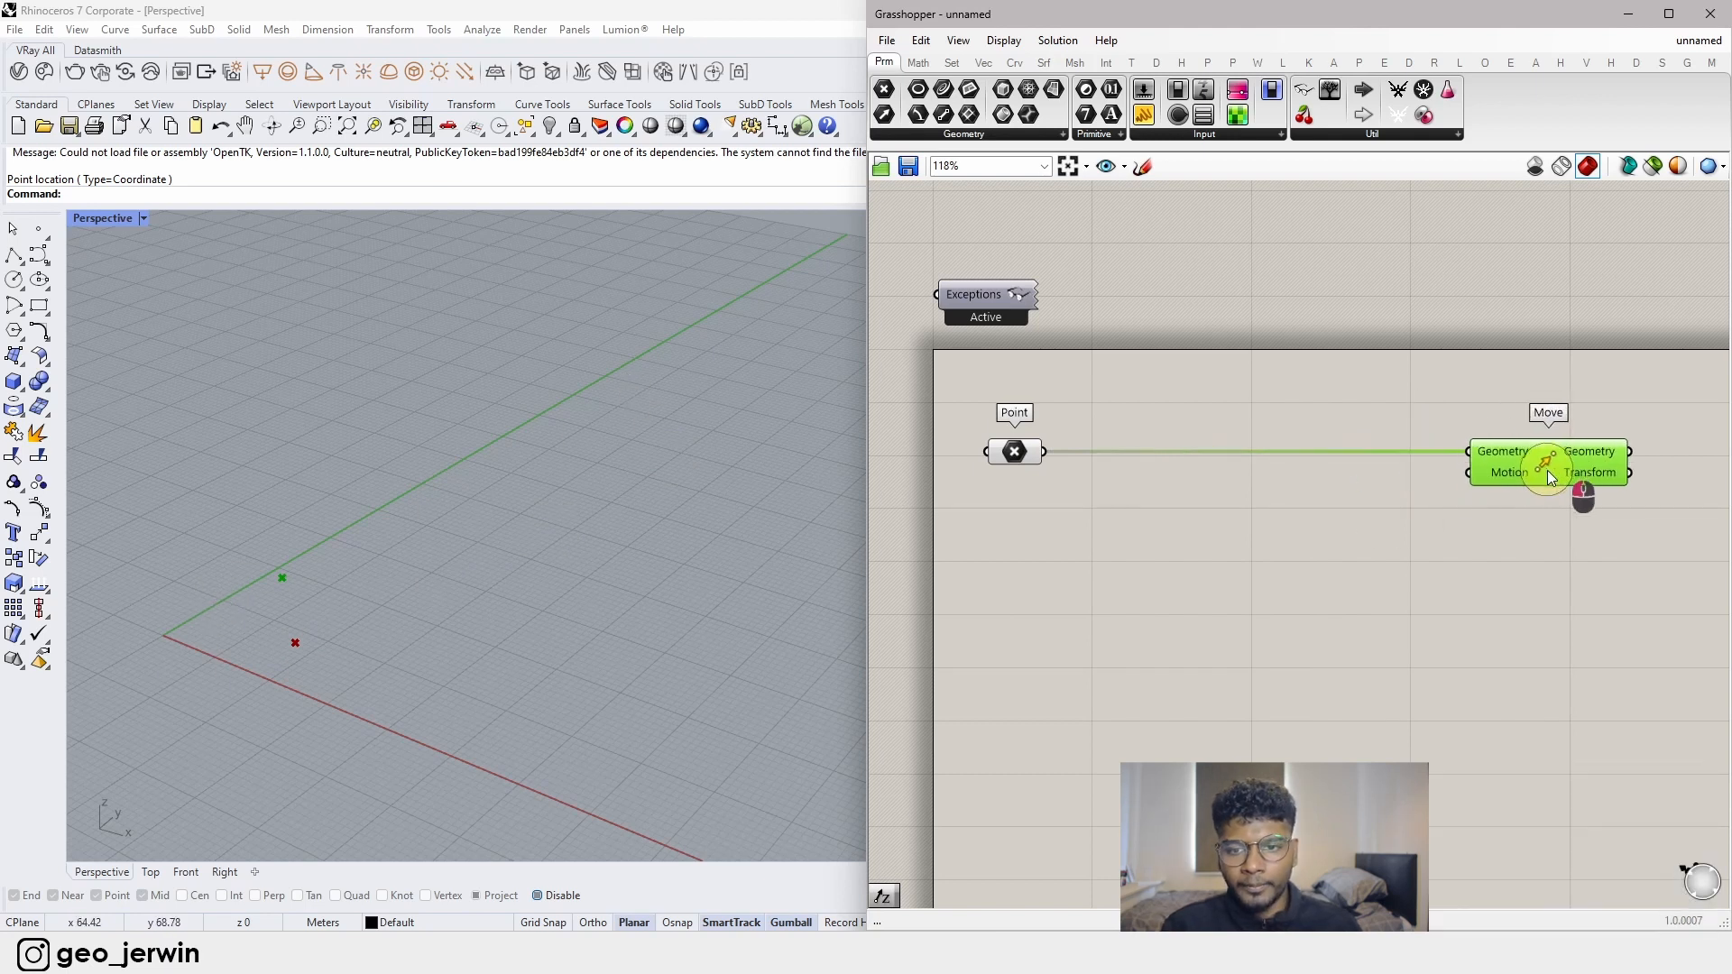
# - Add a Series component below the wire that joins the Point parameter to the Move component
pyautogui.doubleClick(1210, 574)
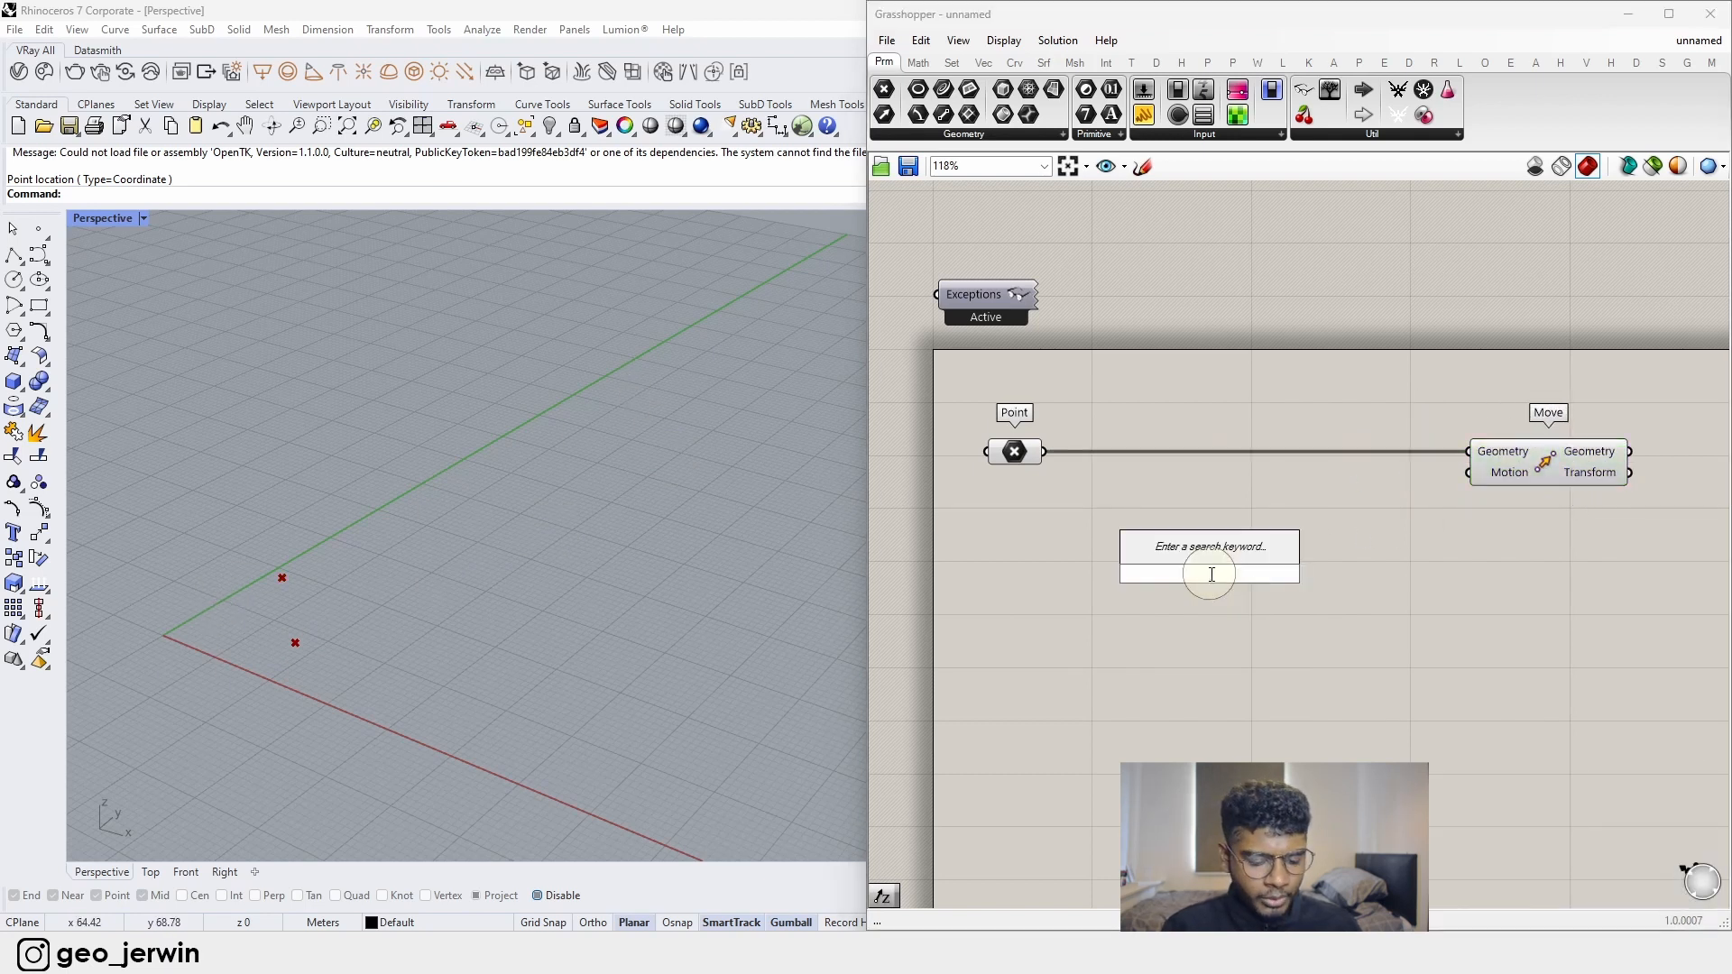
pyautogui.write('series')
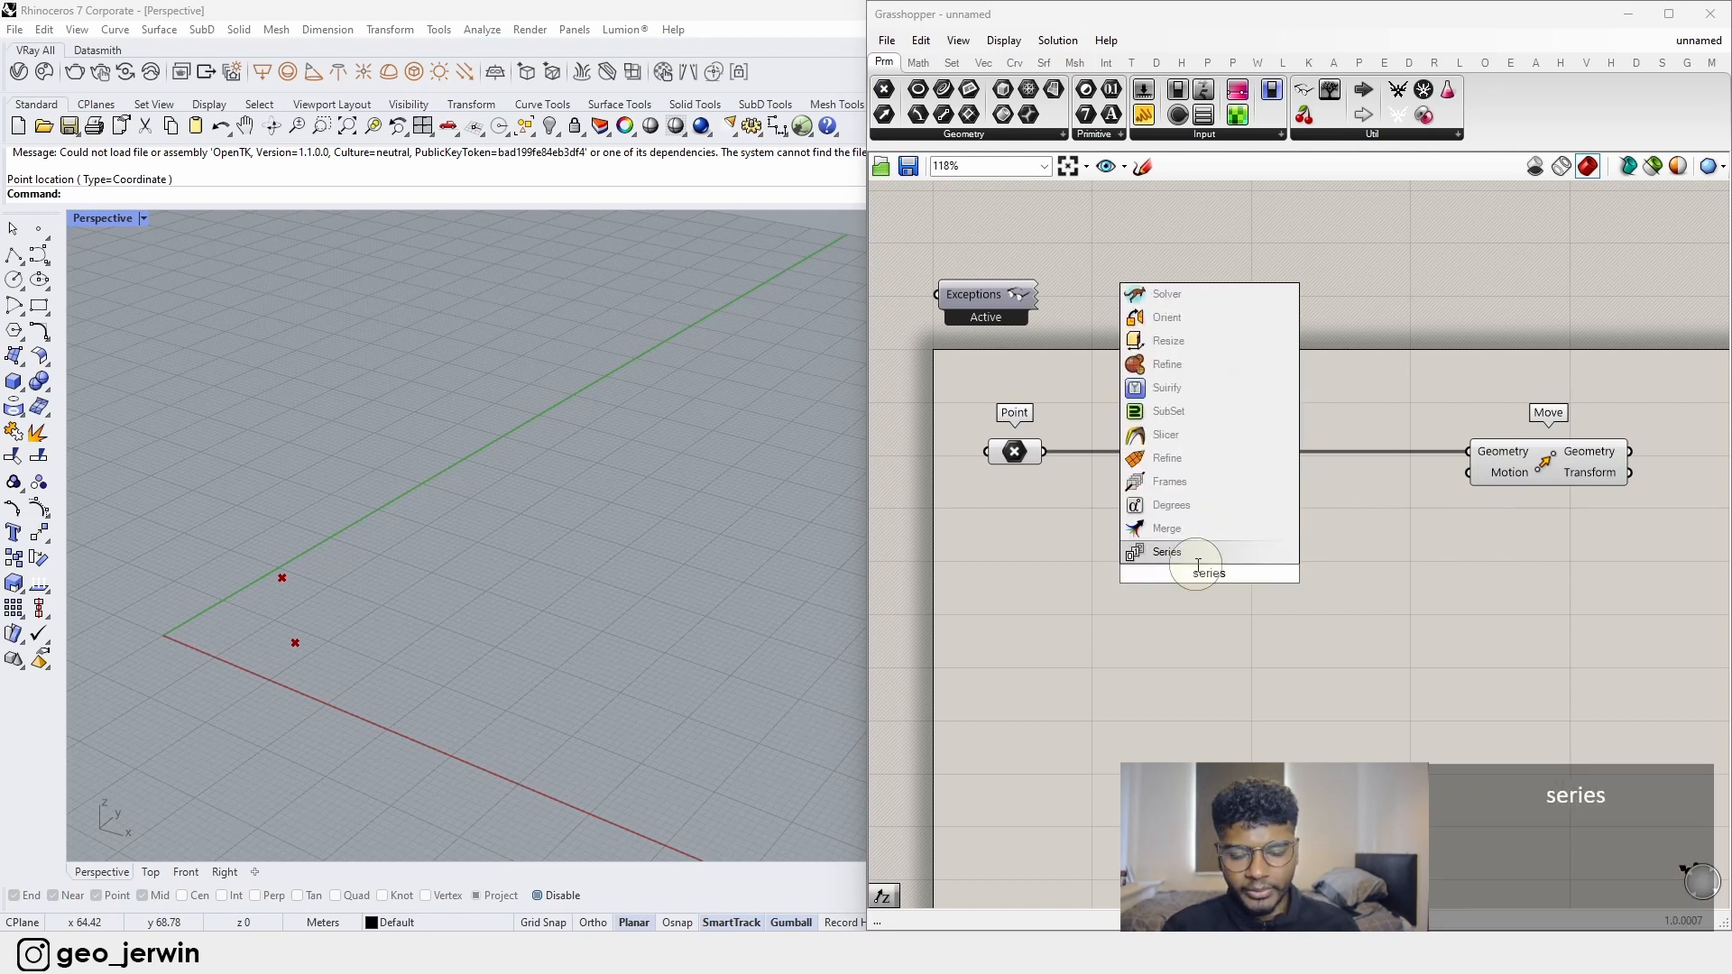
pyautogui.click(1198, 558)
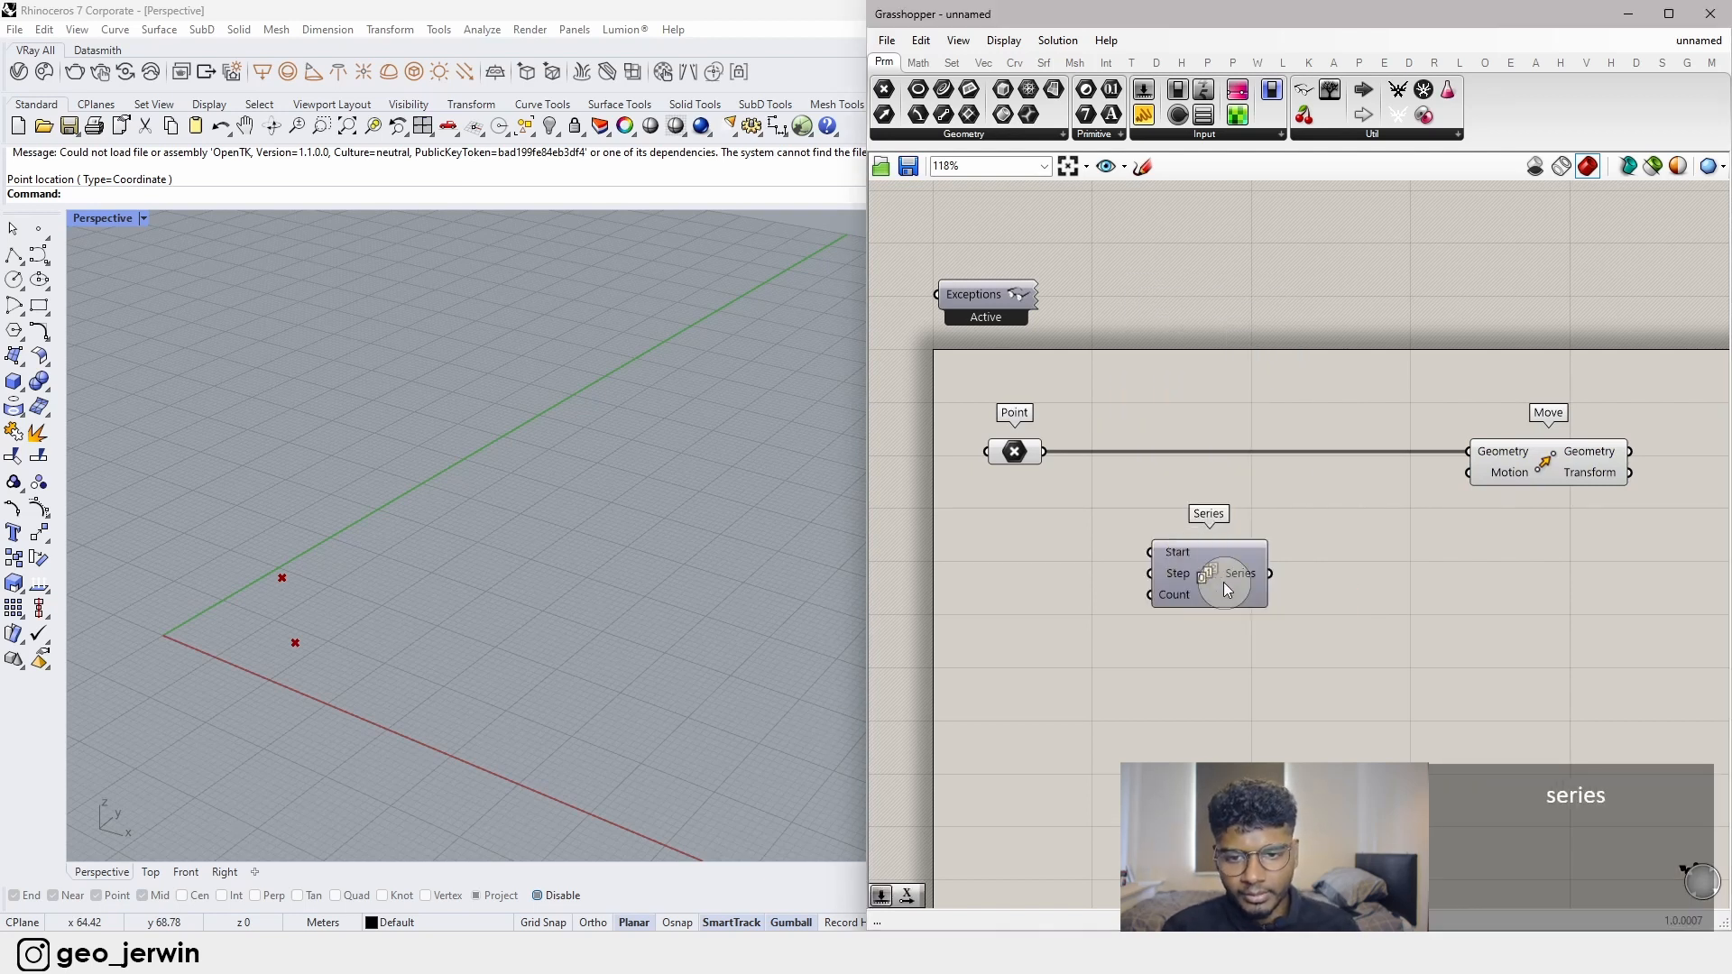
# - Try to feed the Series output directly into the Move component's Motion input, and disconnect it
pyautogui.moveTo(1257, 607); pyautogui.dragTo(1345, 538)
pyautogui.click(1370, 567)
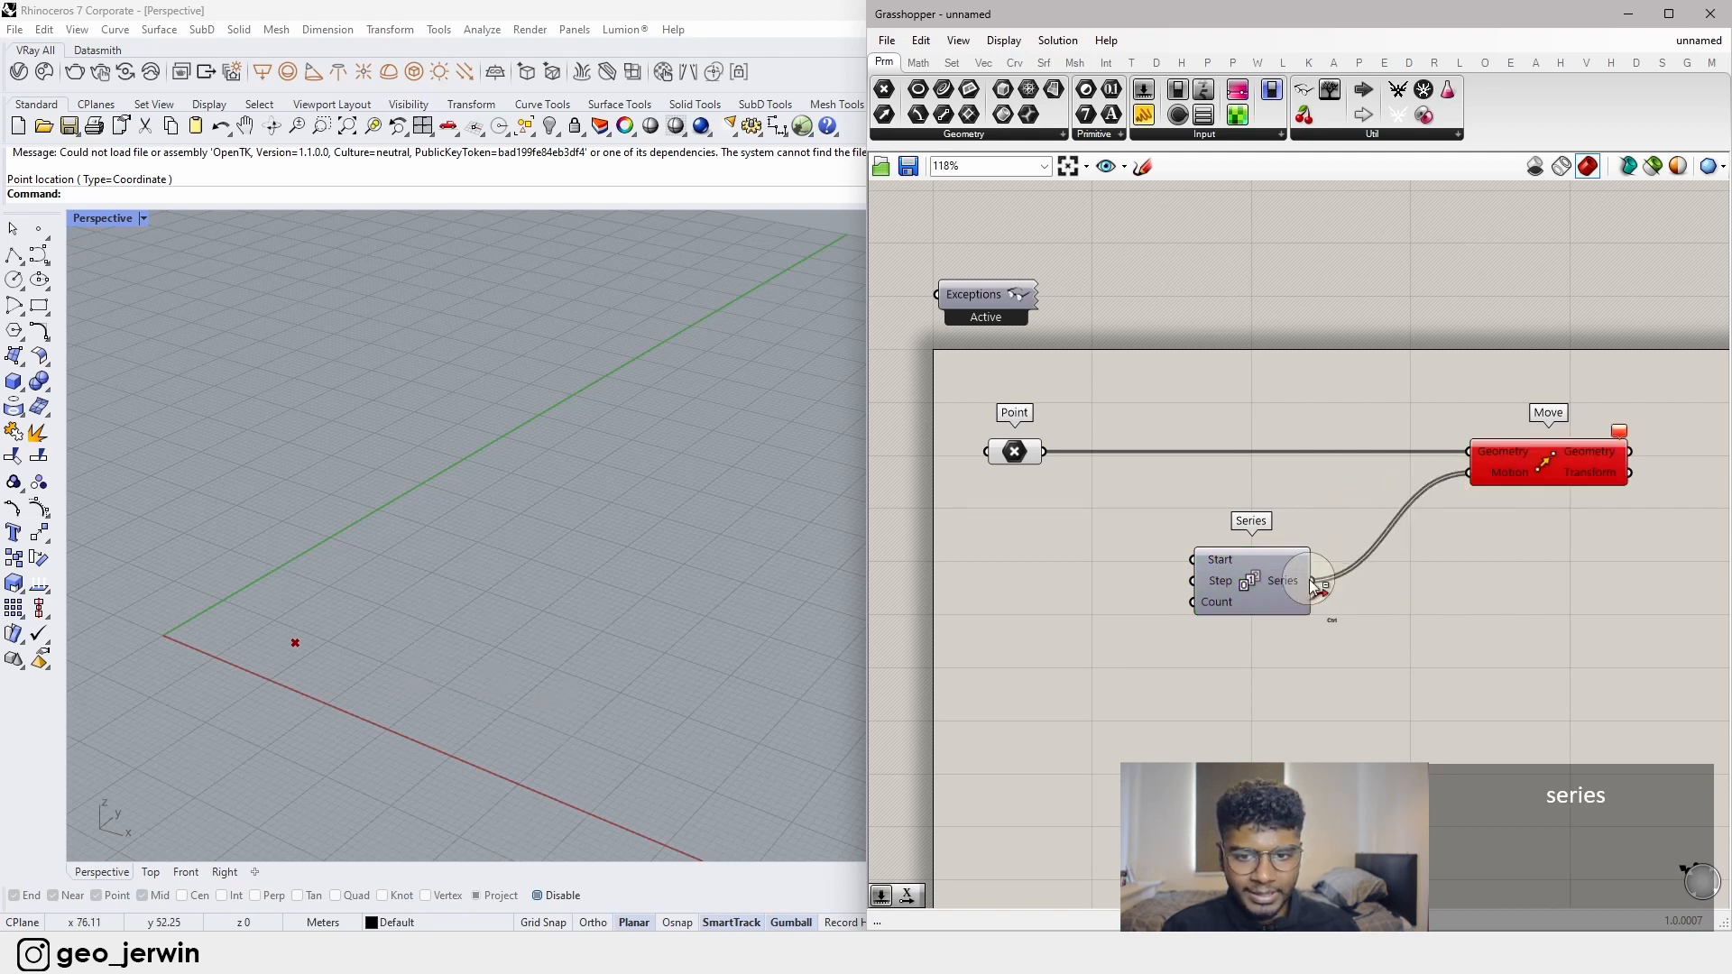
pyautogui.keyDown('ctrl'); pyautogui.moveTo(1312, 581); pyautogui.dragTo(1206, 602); pyautogui.keyUp('ctrl')
pyautogui.click(1355, 605)
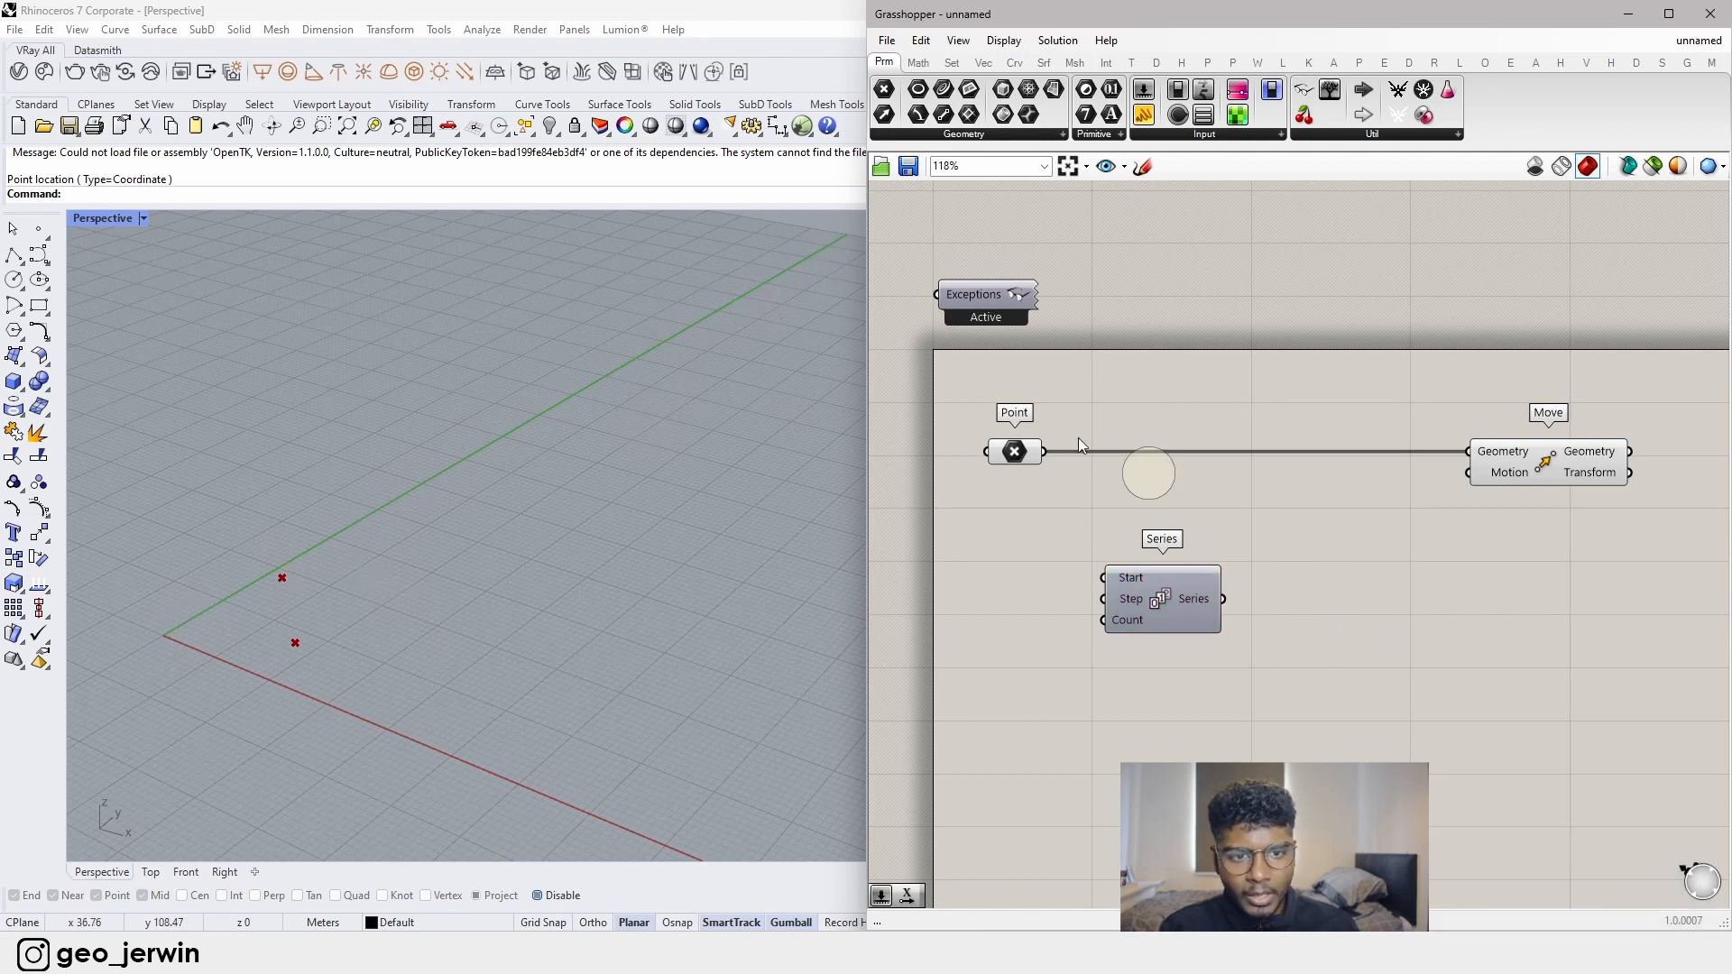
# - Add a Unit Y component beside Series and connect its Unit vector output to the Move component's Motion input
pyautogui.doubleClick(1333, 614)
pyautogui.write('unit y')
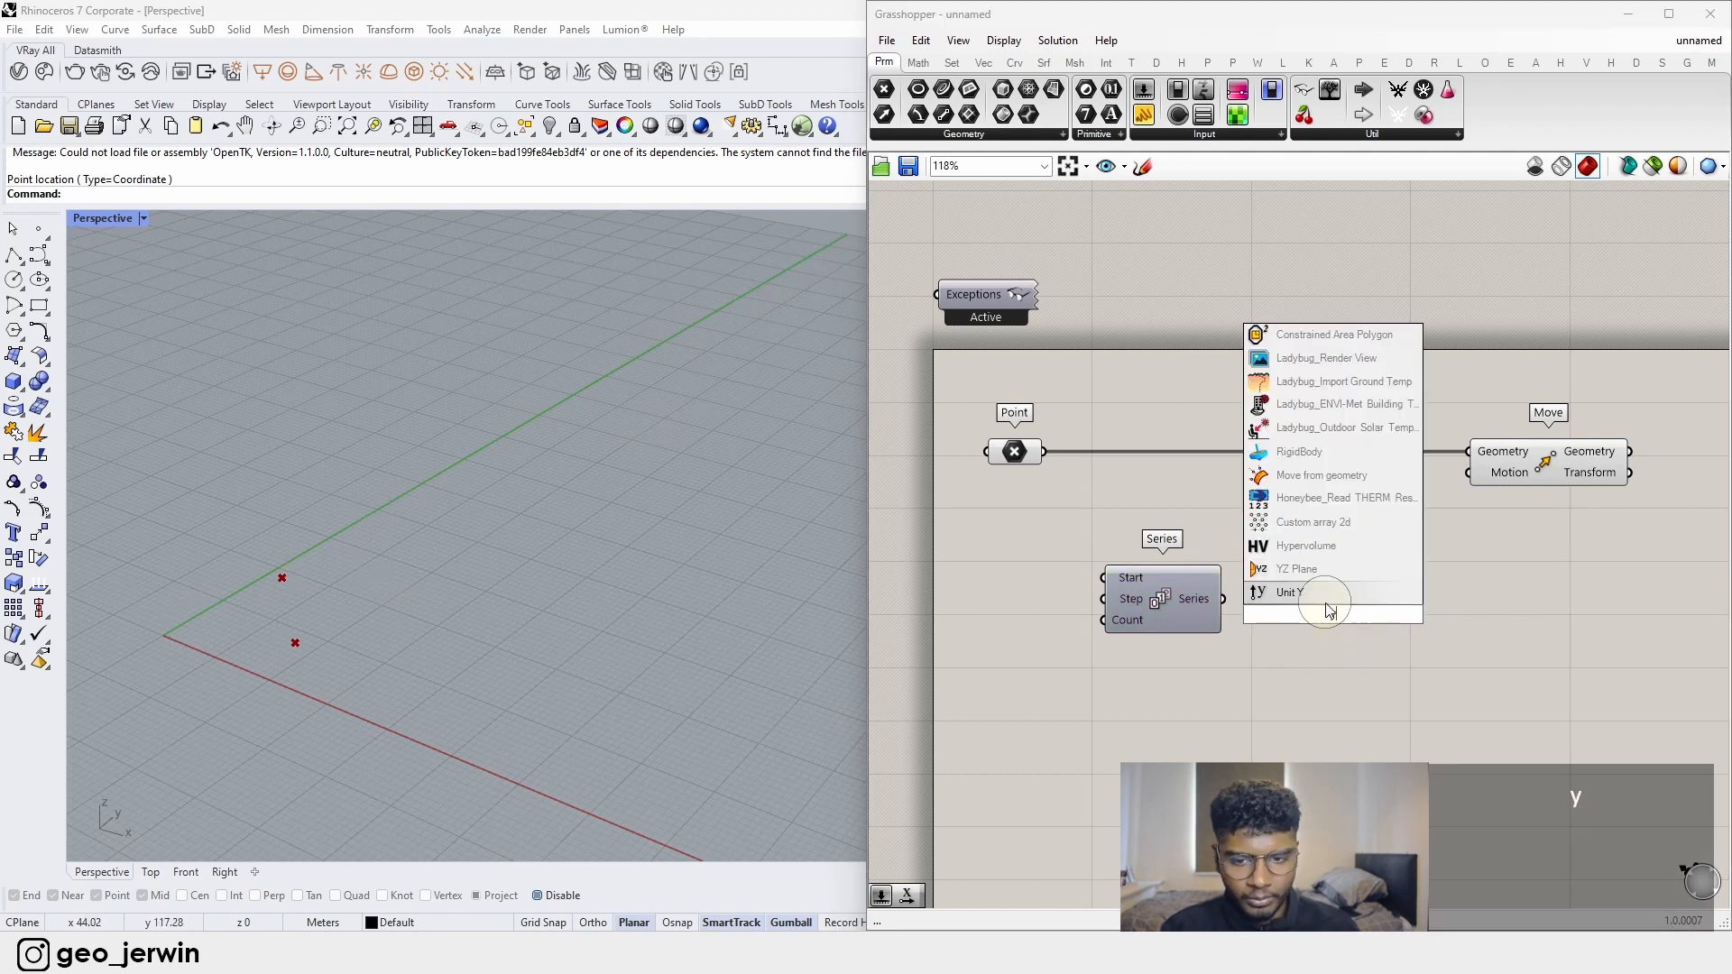
pyautogui.click(1292, 607)
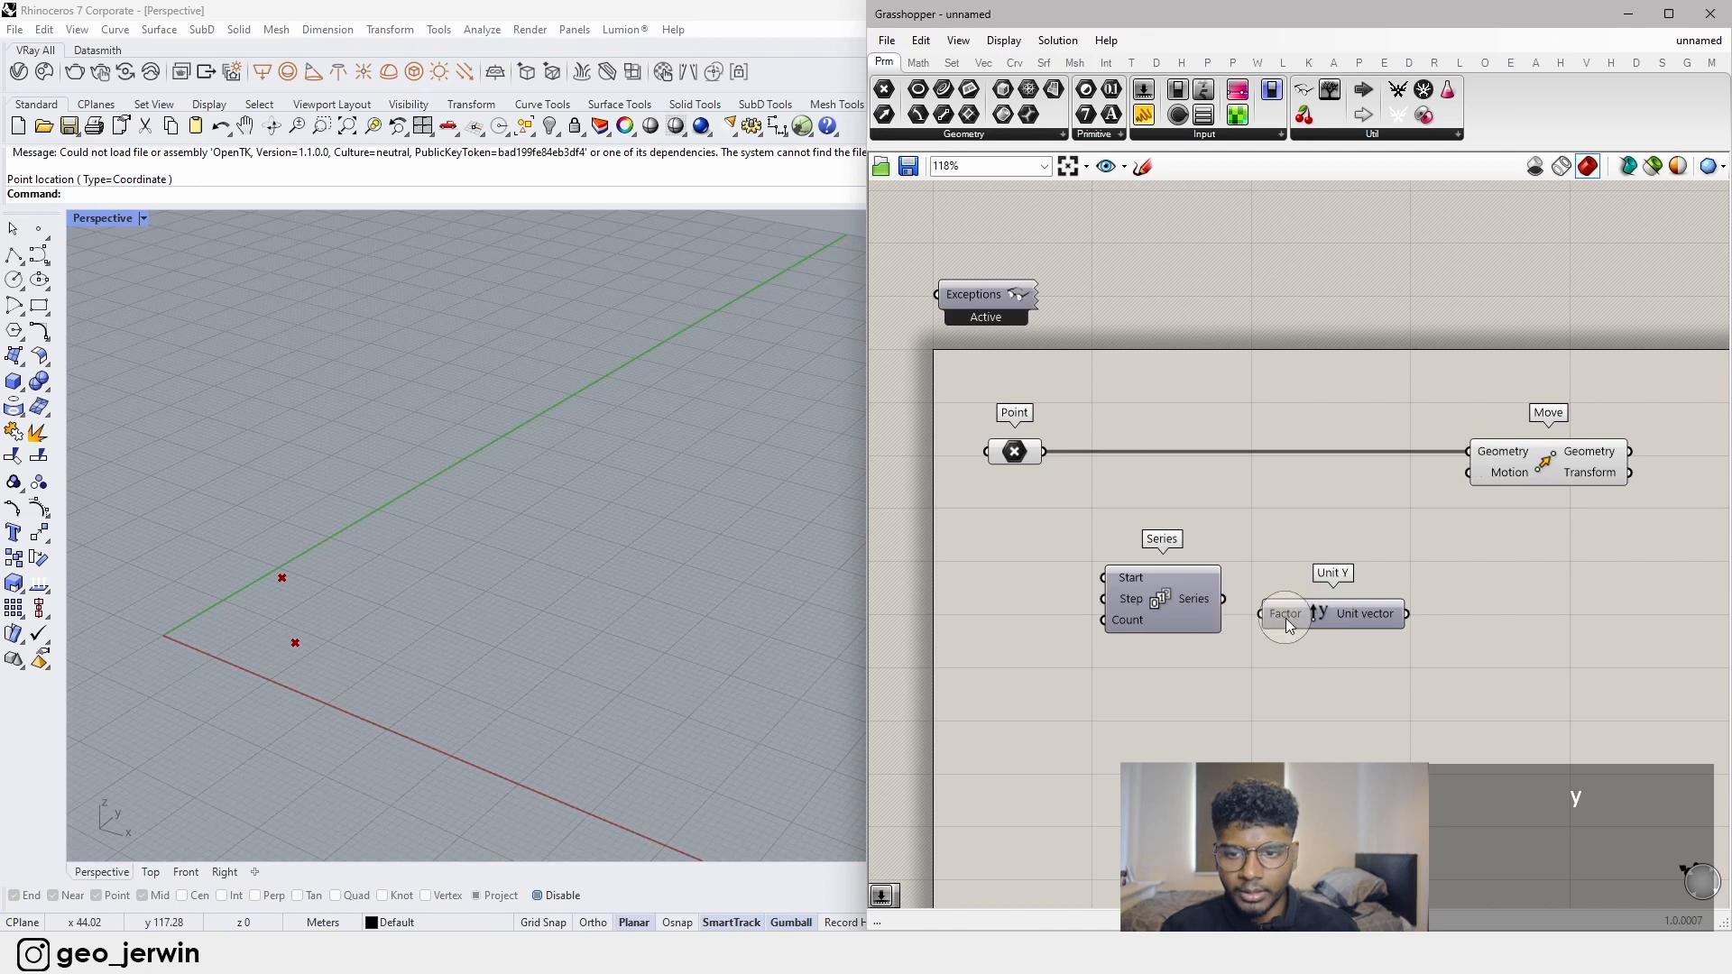
pyautogui.moveTo(1297, 612); pyautogui.dragTo(1302, 604)
pyautogui.moveTo(1177, 615); pyautogui.dragTo(1161, 622)
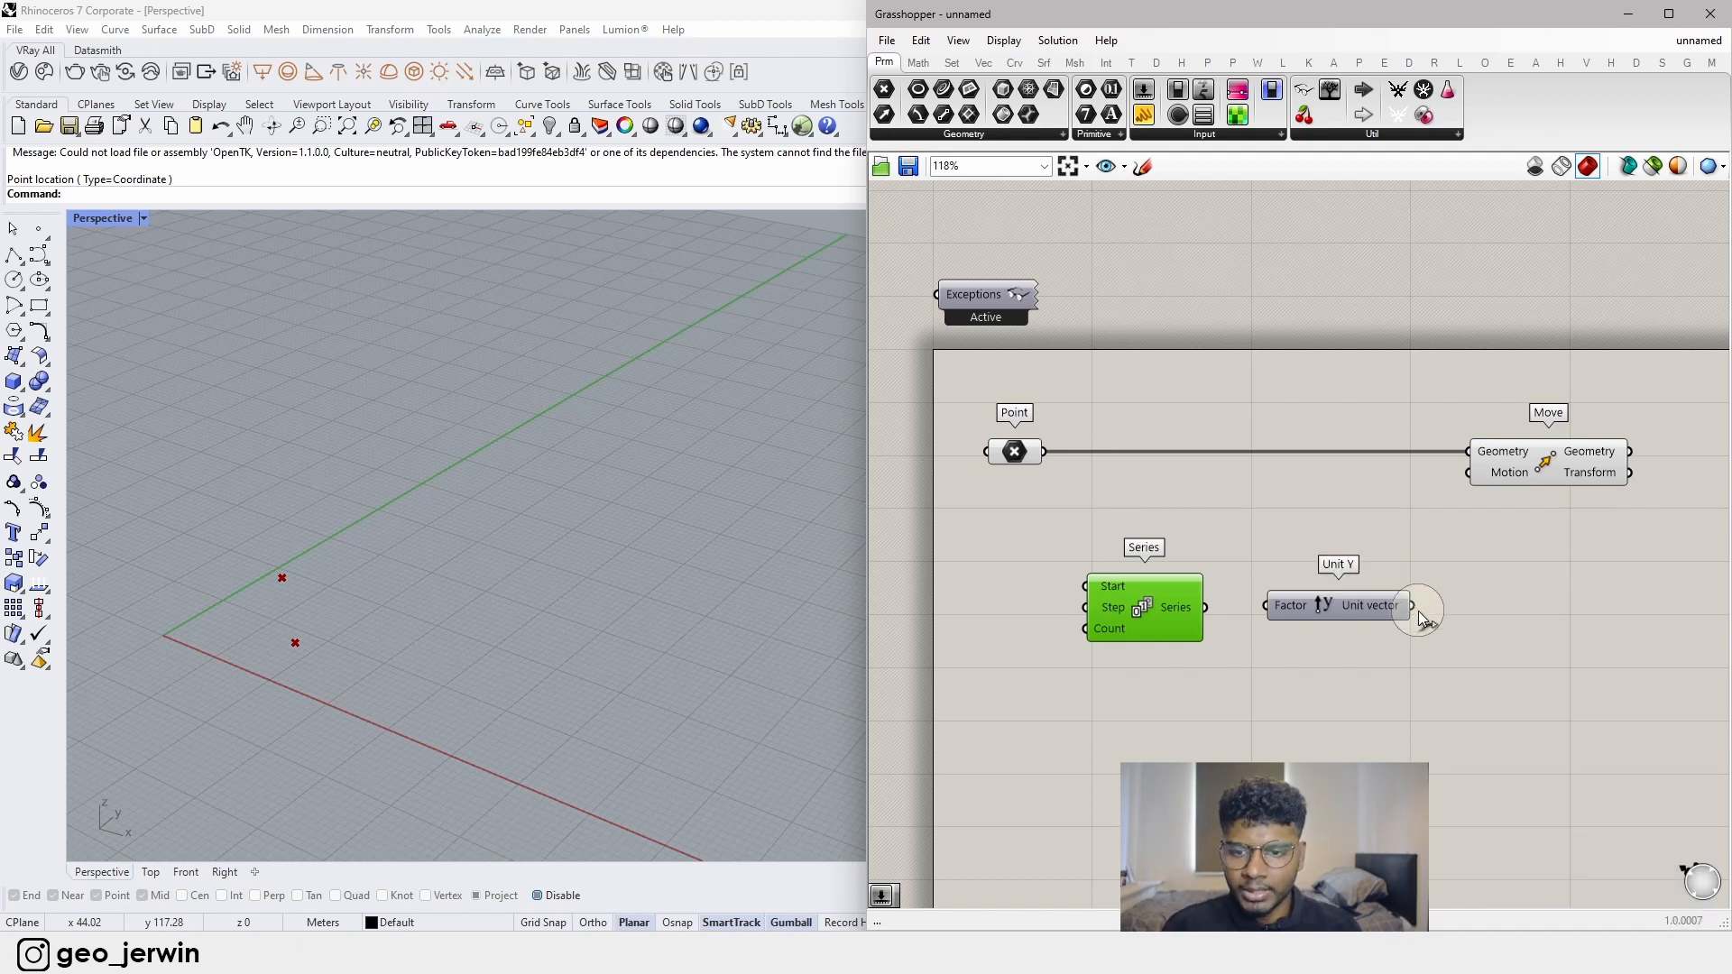
pyautogui.moveTo(1413, 605); pyautogui.dragTo(1469, 473)
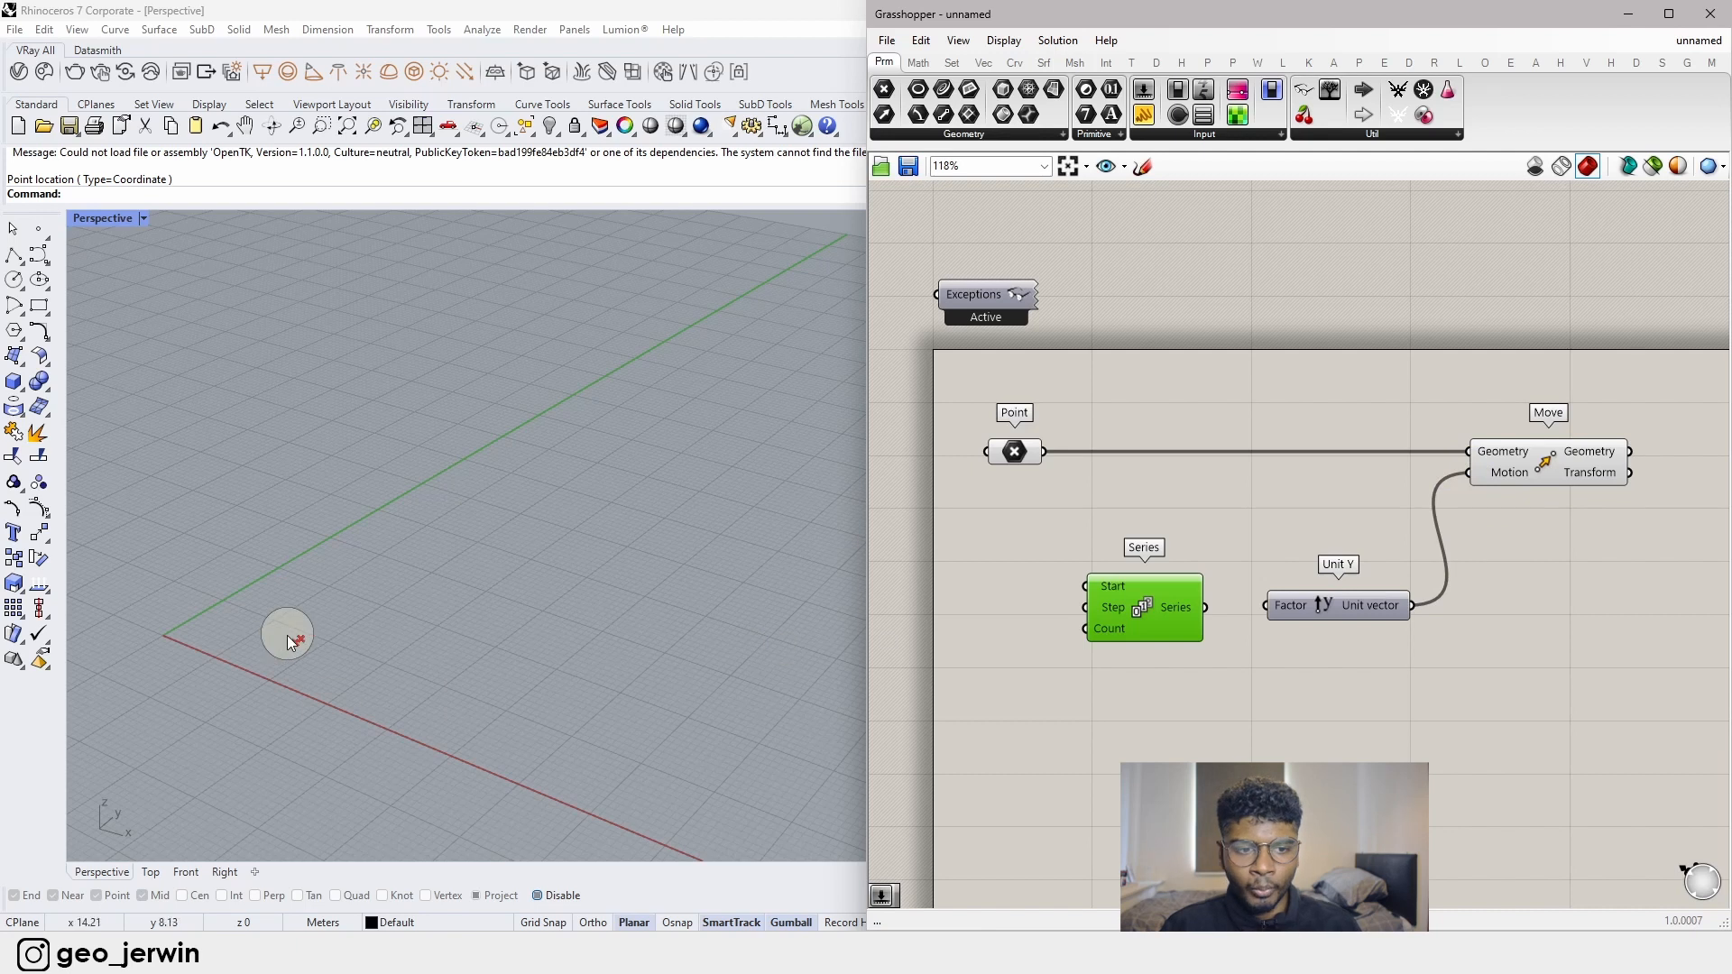
pyautogui.scroll(5, 307, 641)
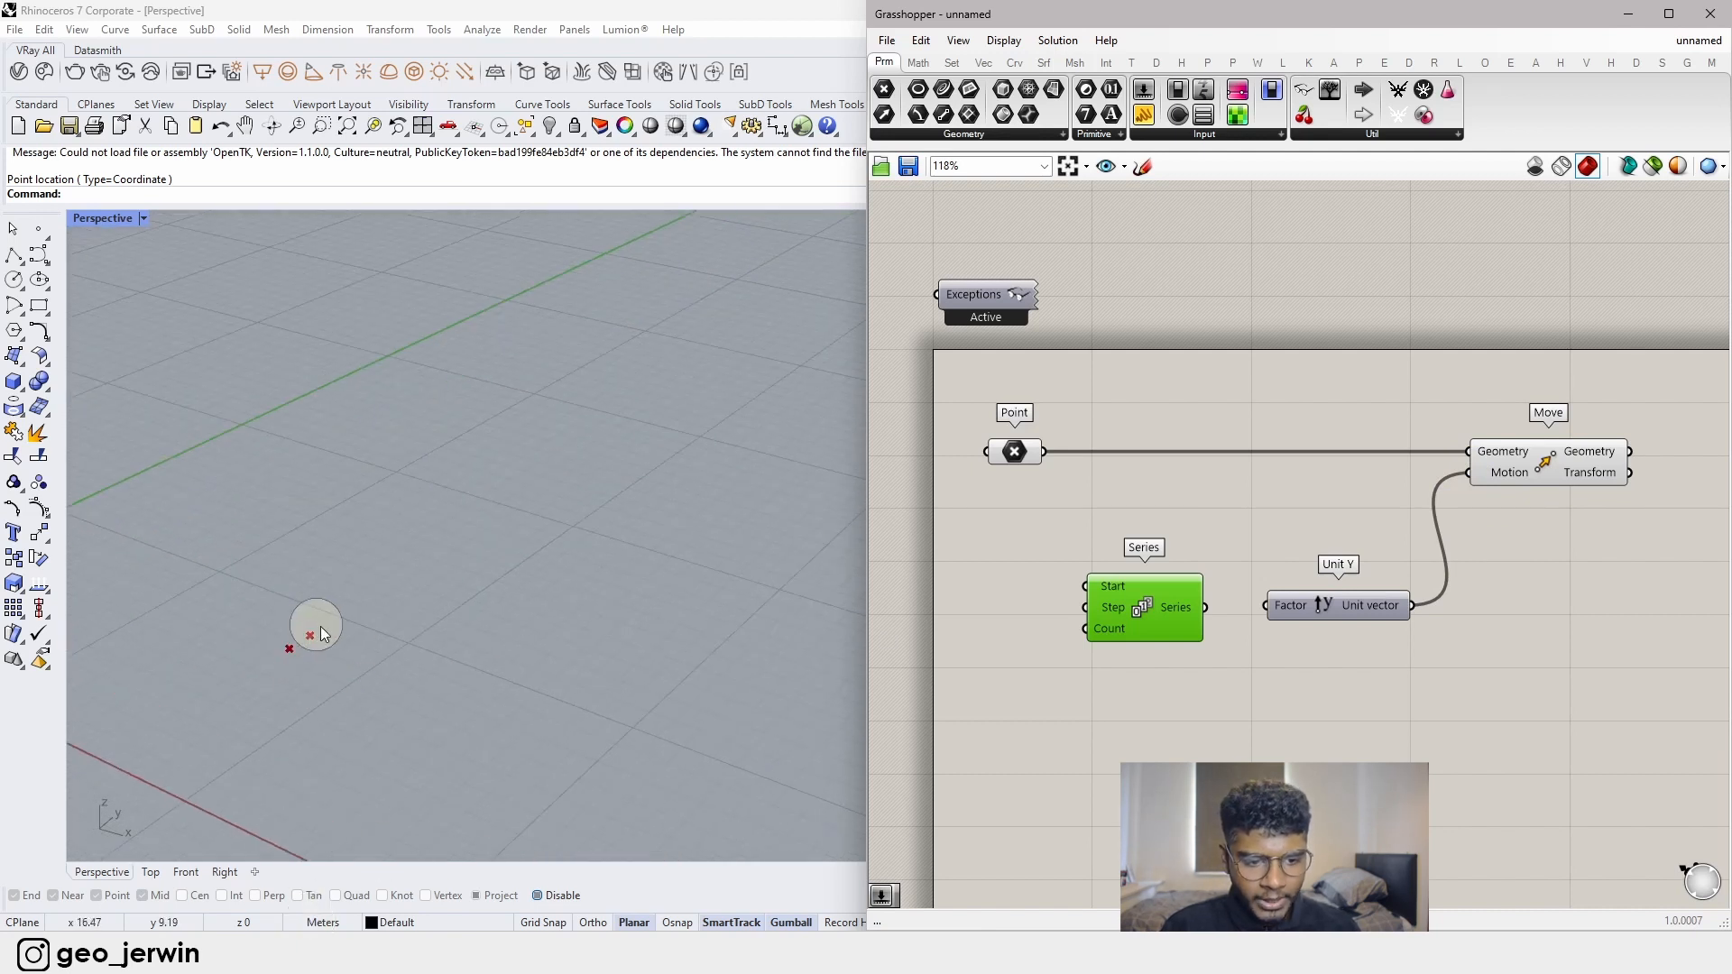
pyautogui.scroll(-3, 361, 635)
# - Space out the Series, Unit Y and Move components, shifting Move farther away from the Point parameter
pyautogui.moveTo(1120, 595)
pyautogui.mouseDown()
pyautogui.moveTo(1111, 656)
pyautogui.moveTo(1125, 584)
pyautogui.mouseUp()
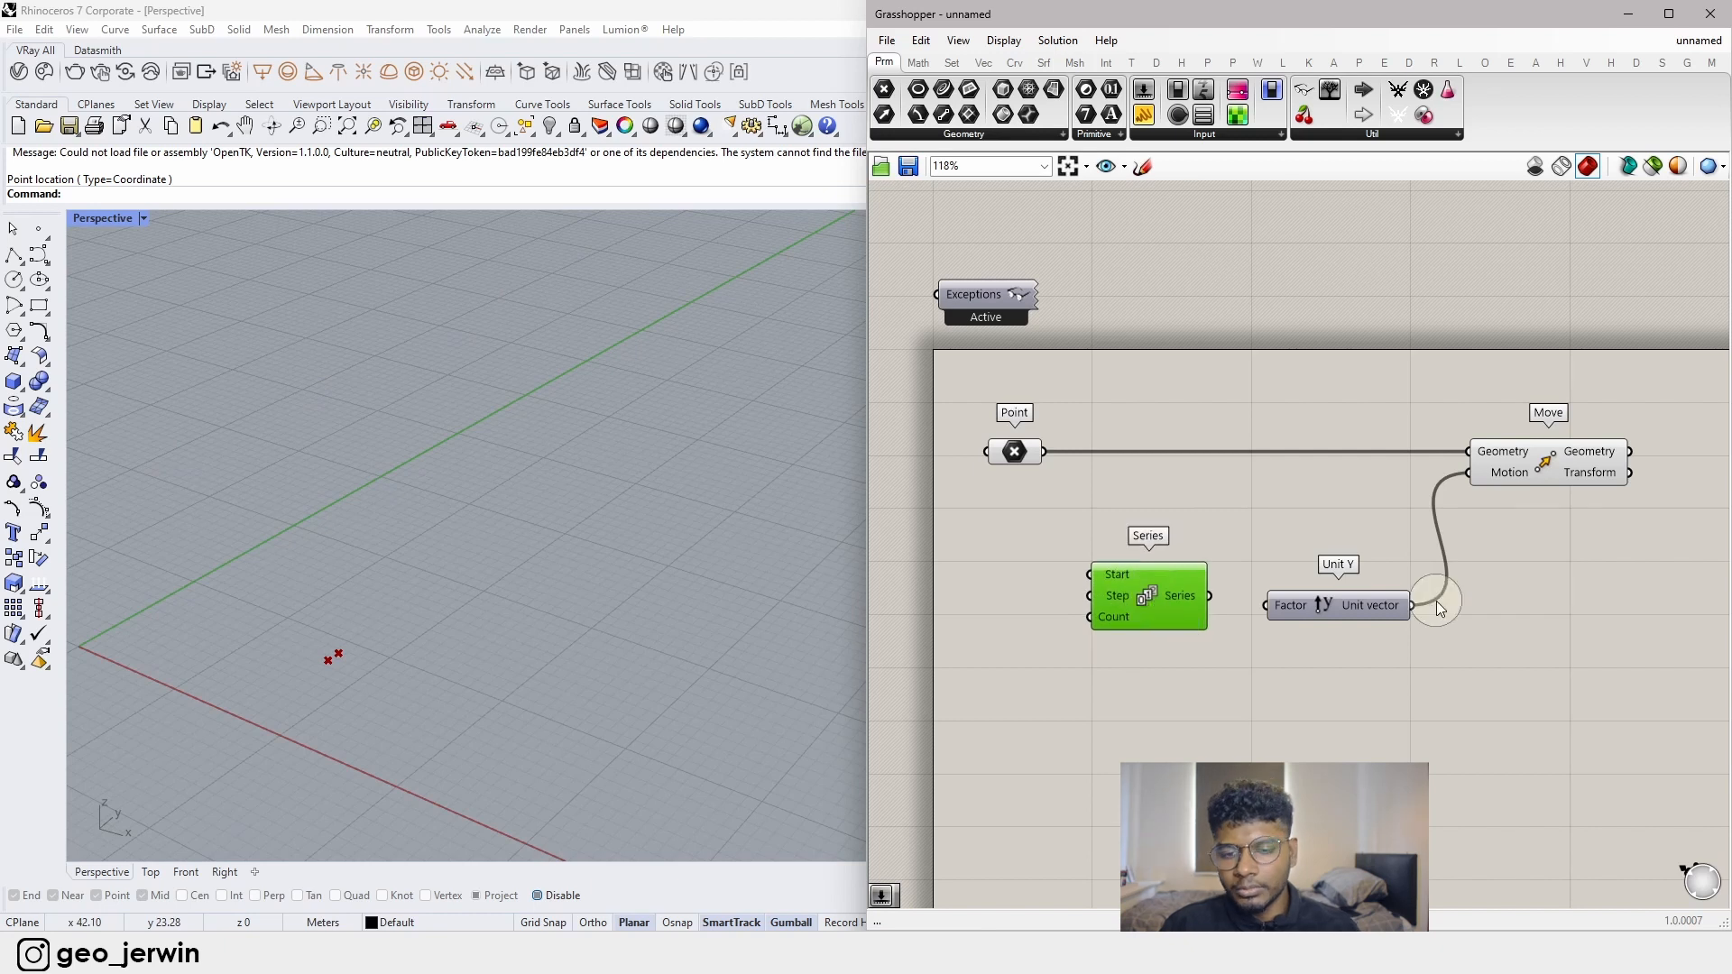
pyautogui.click(1620, 629)
pyautogui.click(1535, 457)
pyautogui.moveTo(1537, 462); pyautogui.dragTo(1594, 462)
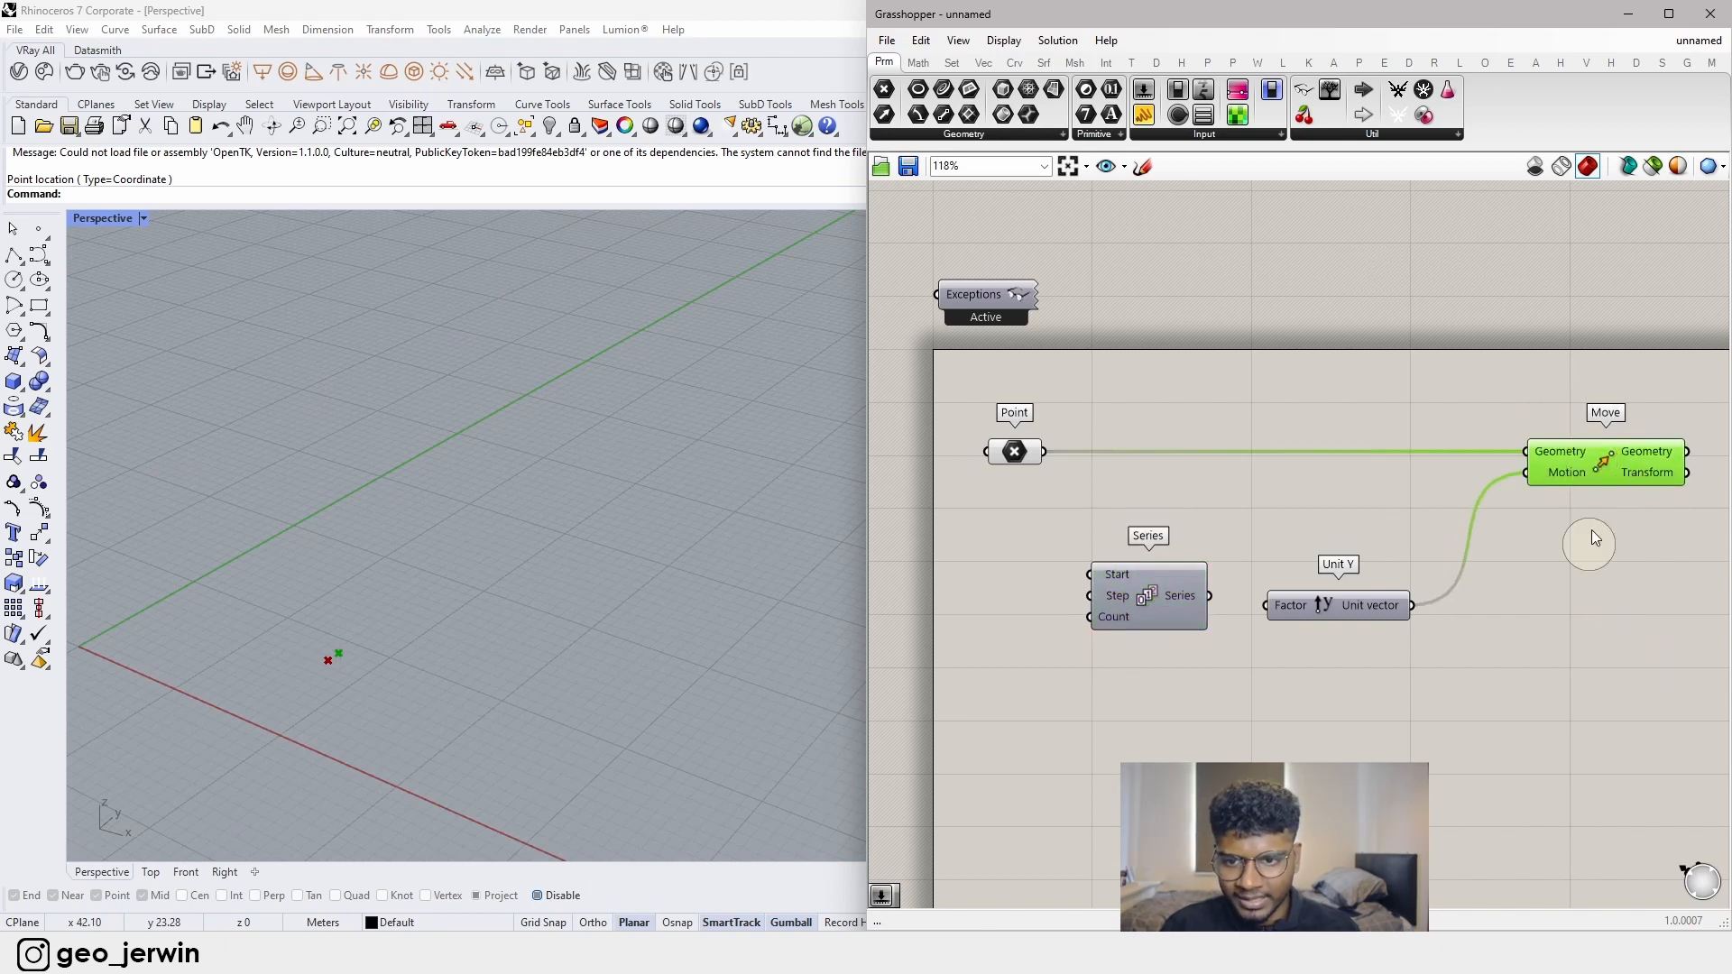
pyautogui.click(1585, 541)
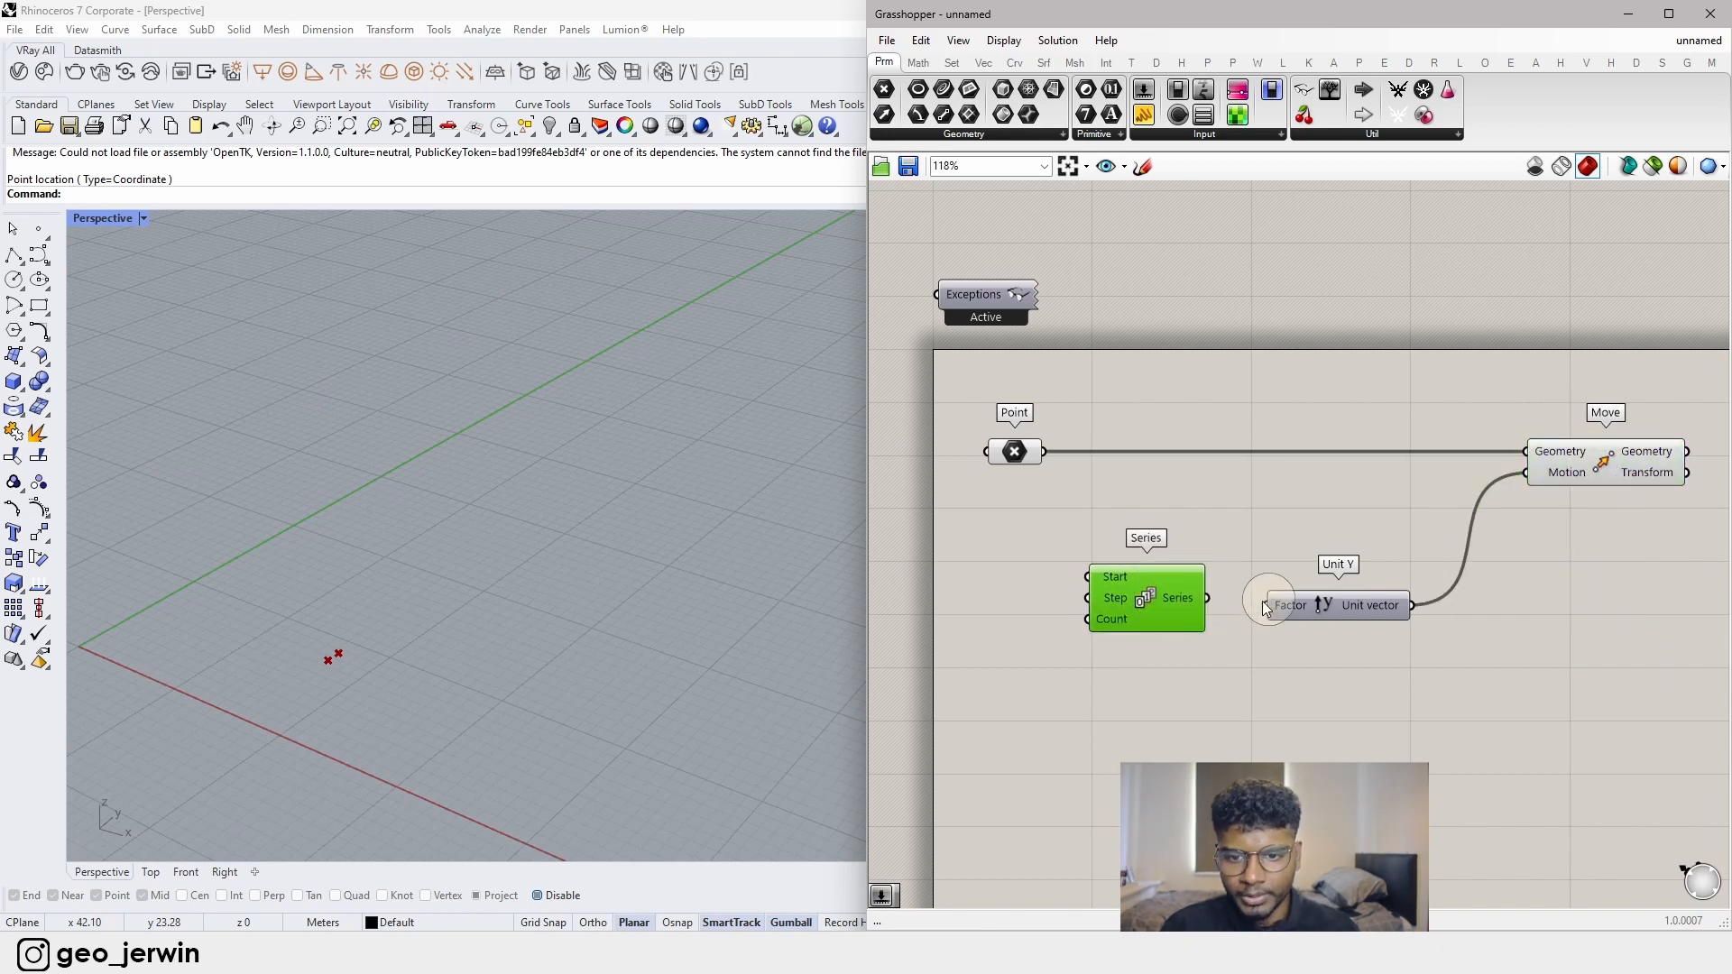
pyautogui.moveTo(1336, 610); pyautogui.dragTo(1349, 609)
pyautogui.moveTo(1539, 551); pyautogui.dragTo(1292, 545, button='right')
pyautogui.moveTo(1346, 457); pyautogui.dragTo(1387, 457)
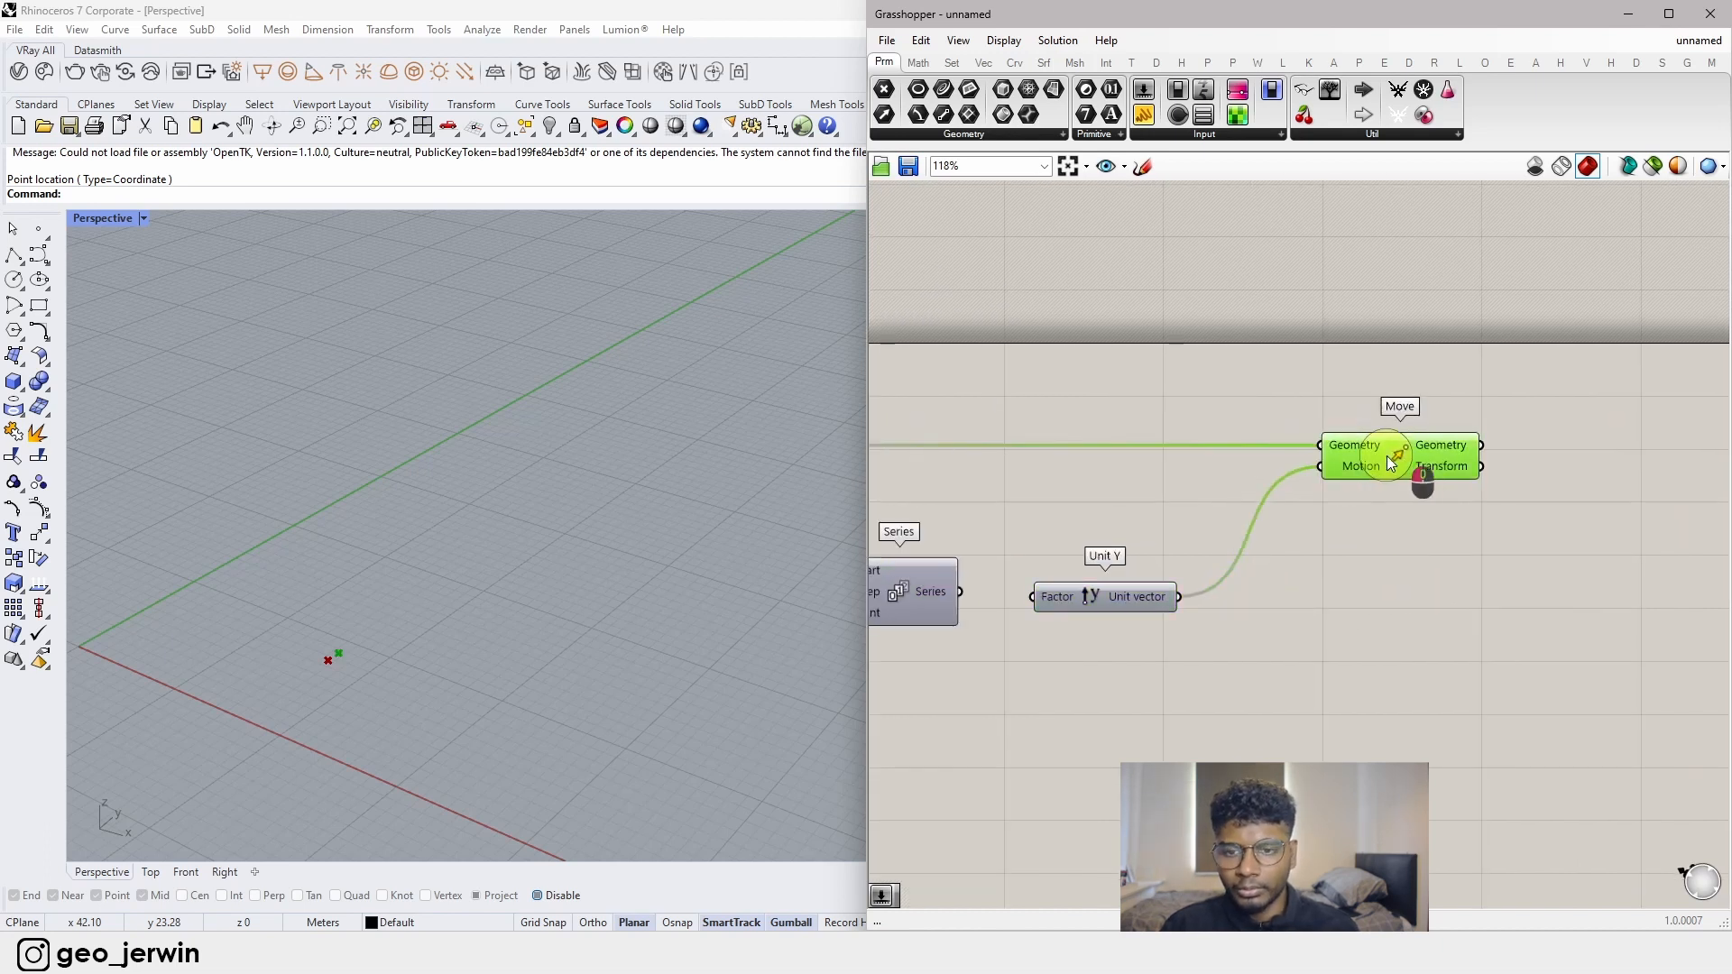
pyautogui.moveTo(1379, 581); pyautogui.dragTo(1556, 547, button='right')
# - Connect the Series output to the Unit Y component's Factor input
pyautogui.moveTo(1053, 553); pyautogui.dragTo(1210, 567)
pyautogui.moveTo(1218, 619); pyautogui.dragTo(1289, 636, button='right')
pyautogui.moveTo(1176, 591); pyautogui.dragTo(1182, 590)
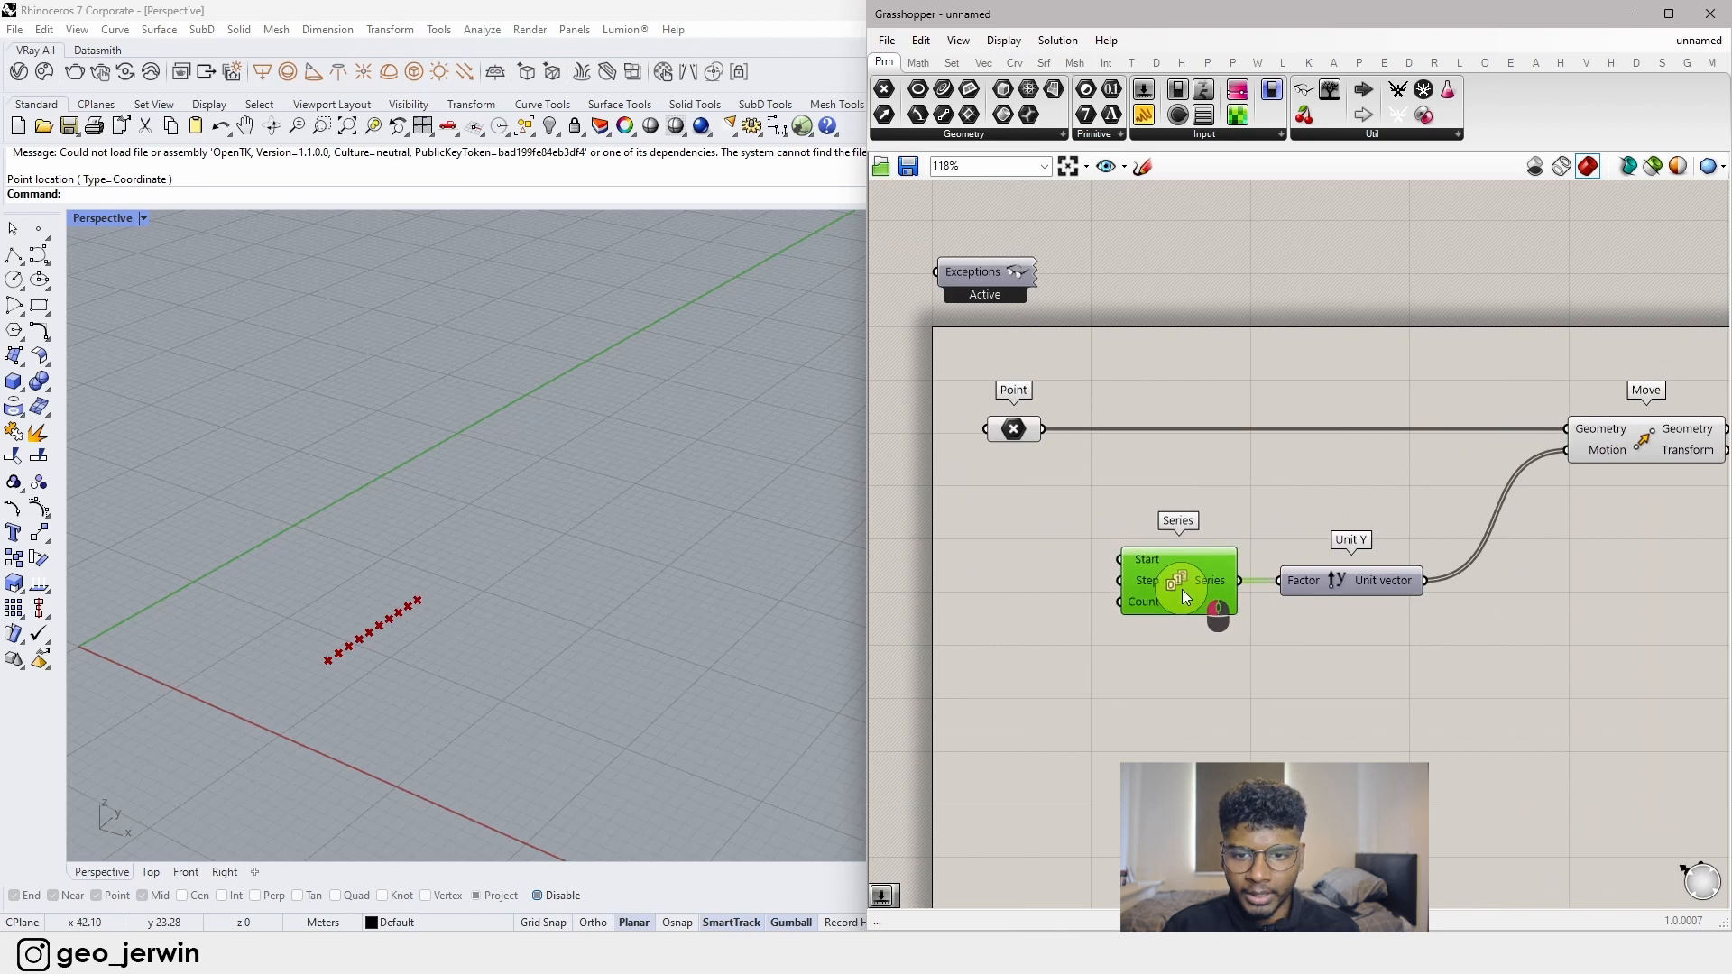
# - Shift the Series, Unit Y and Move components together to make room in front of the Series inputs
pyautogui.moveTo(1150, 605)
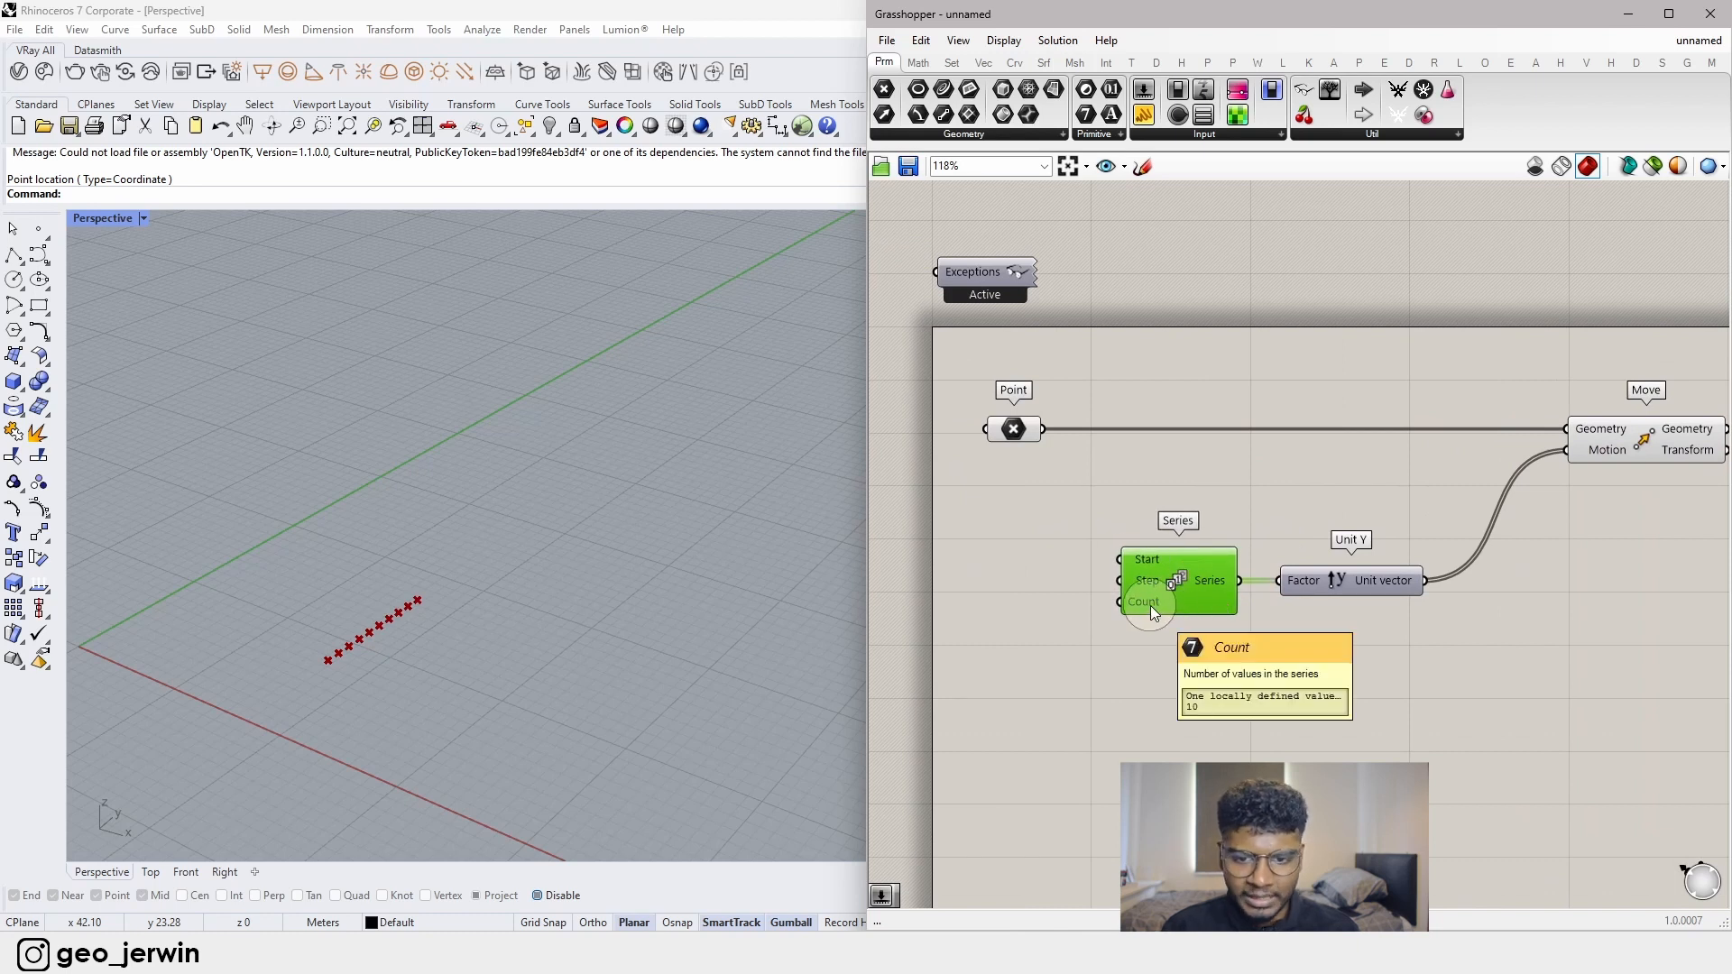
pyautogui.moveTo(1555, 656); pyautogui.dragTo(1426, 662, button='right')
pyautogui.moveTo(1542, 709); pyautogui.dragTo(1052, 396)
pyautogui.moveTo(1216, 588); pyautogui.dragTo(1345, 588, button='right')
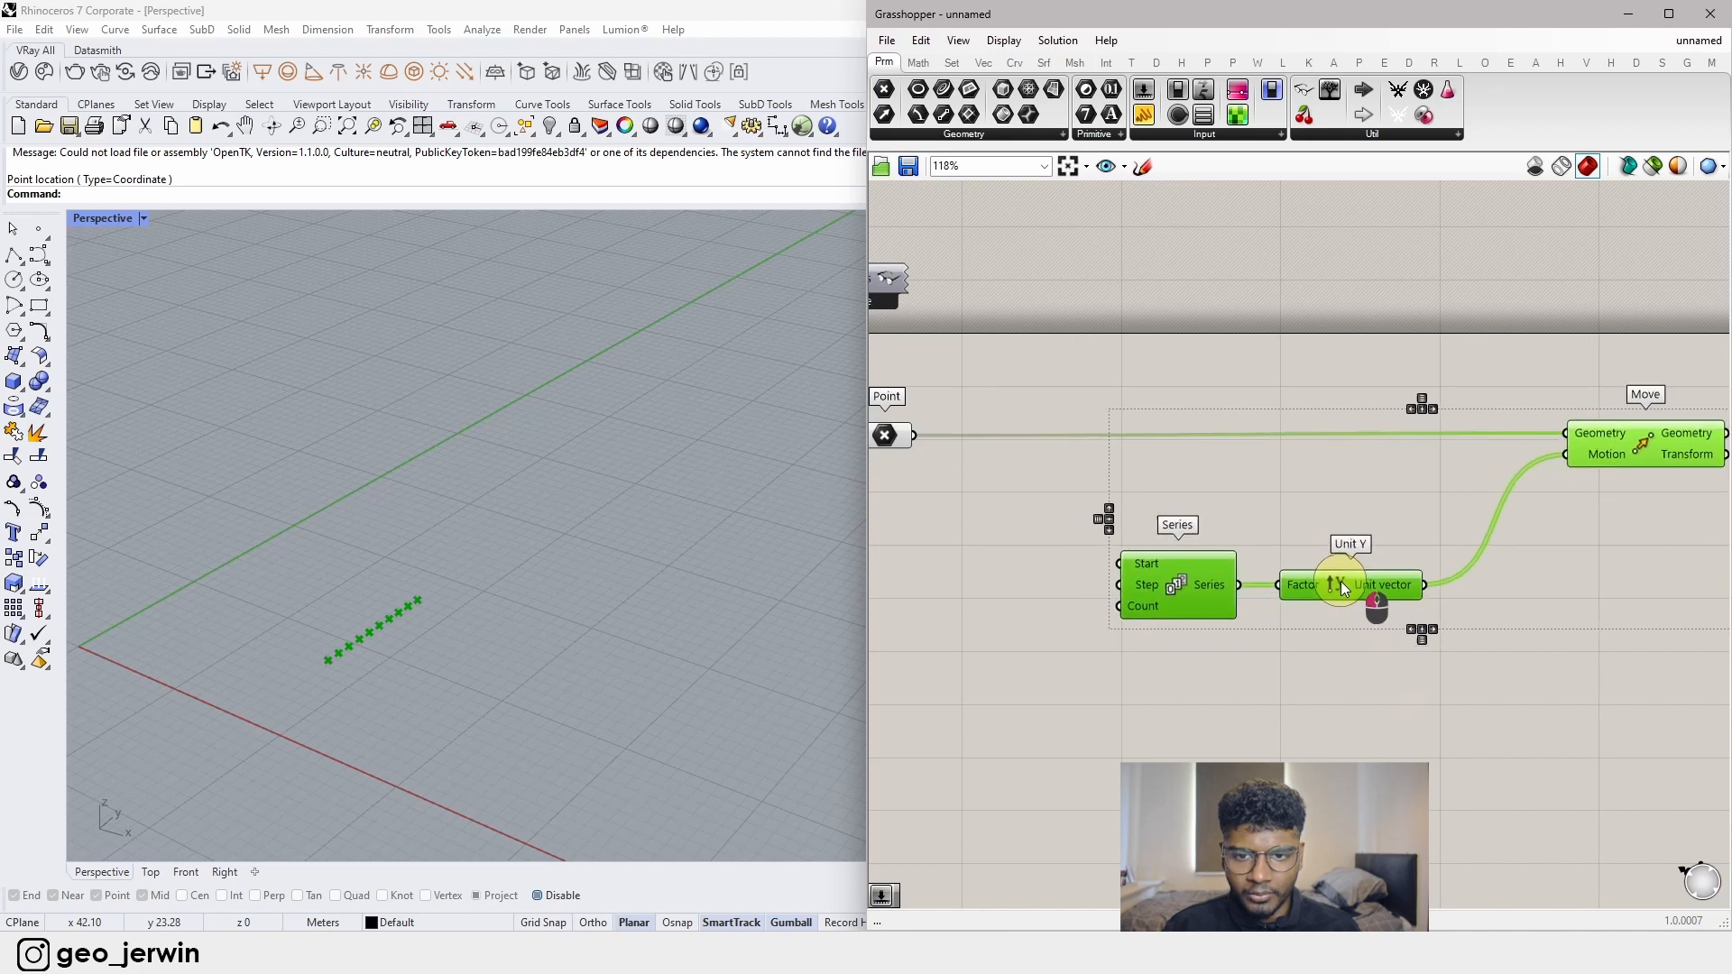
# - Add a number slider created from 20, connect it to the Series component's Count input, and set it to 12
pyautogui.click(1035, 599)
pyautogui.doubleClick(1037, 595)
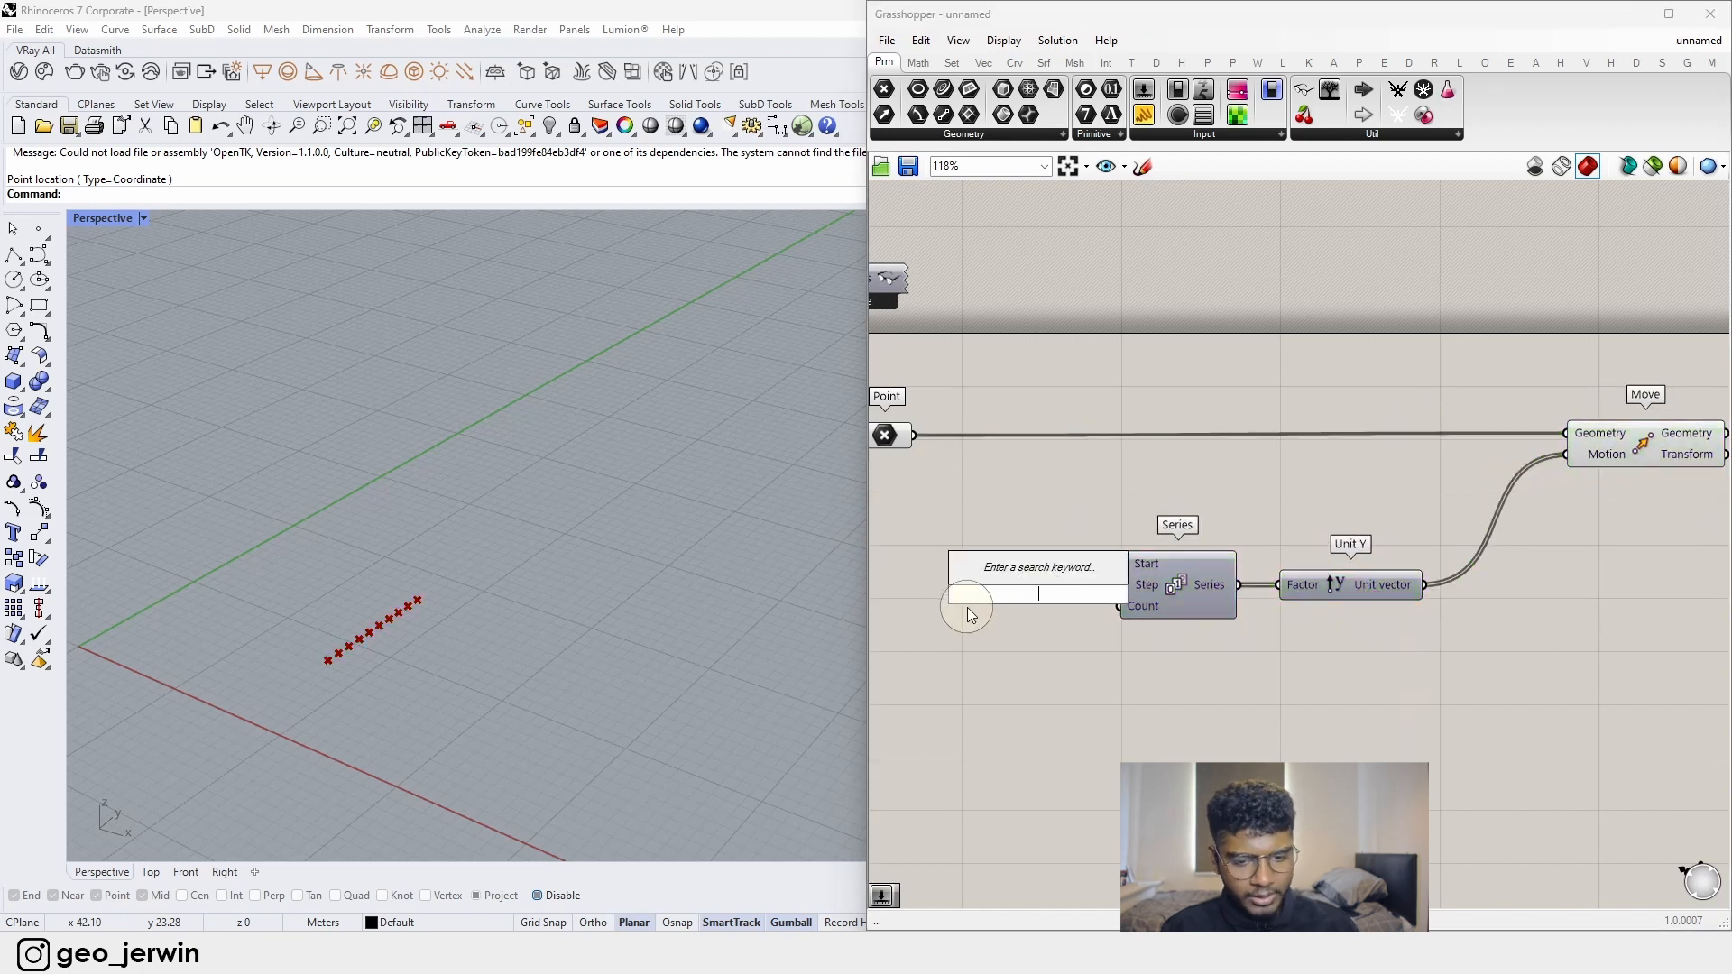
pyautogui.write('20')
pyautogui.press('Return')
pyautogui.moveTo(1082, 603); pyautogui.dragTo(1119, 606)
pyautogui.scroll(3, 1173, 650)
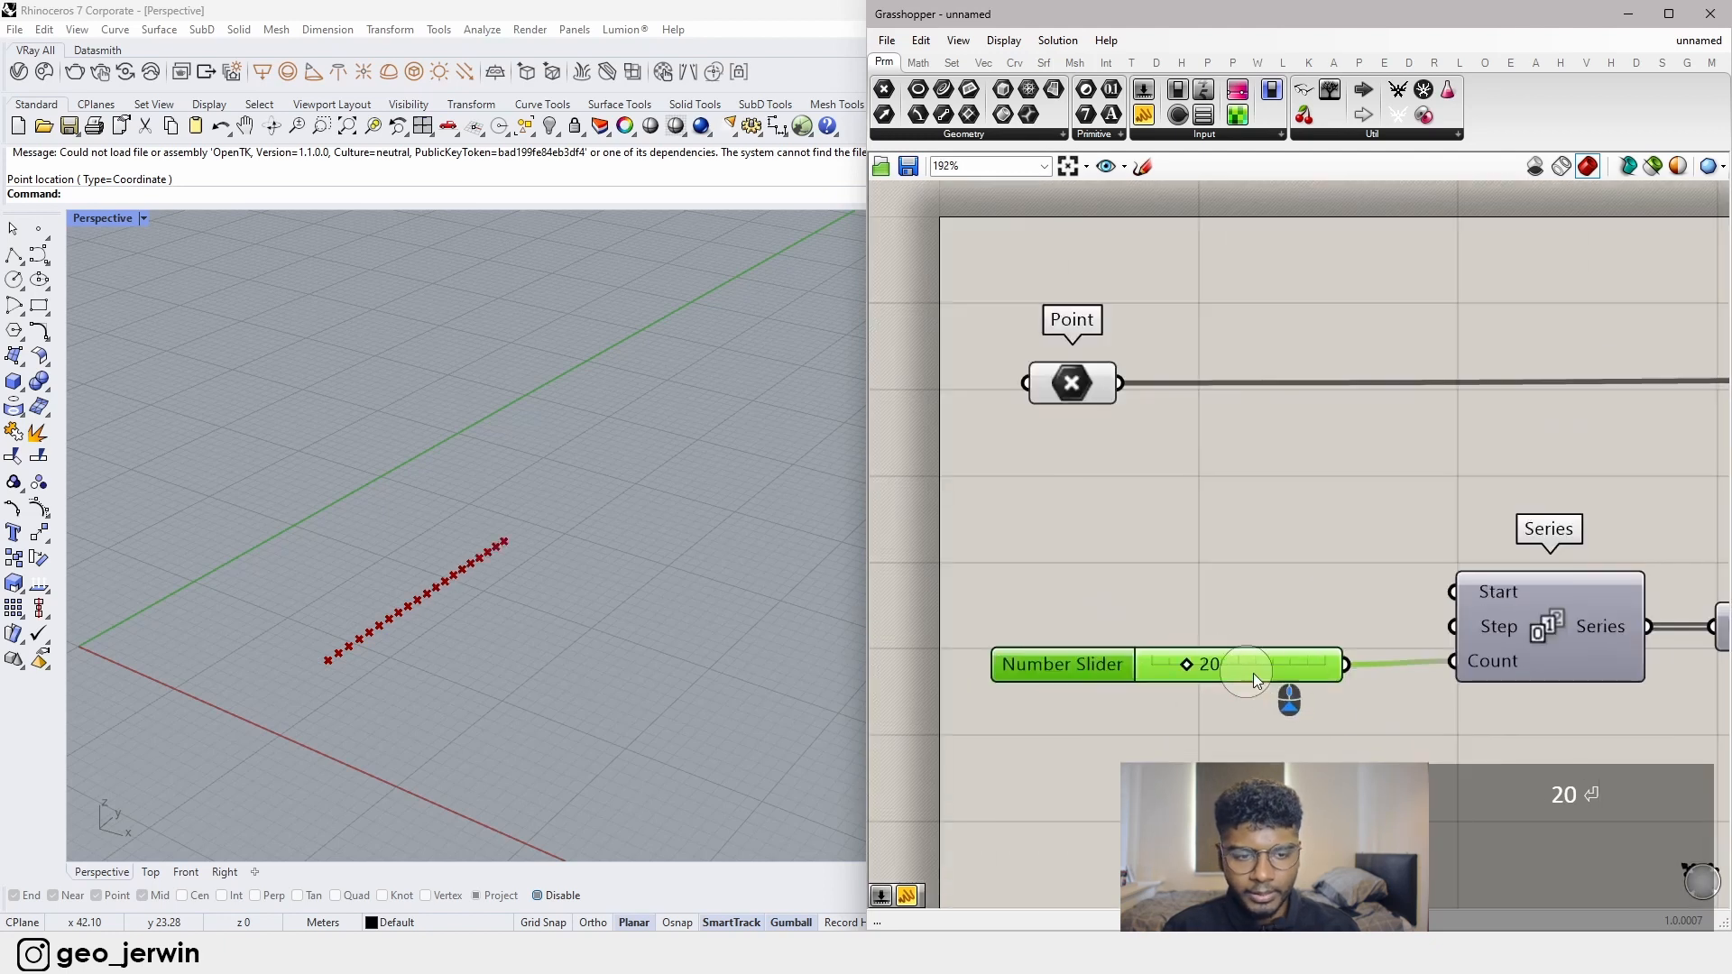
pyautogui.moveTo(1209, 664)
pyautogui.mouseDown()
pyautogui.moveTo(1268, 662)
pyautogui.moveTo(1211, 663)
pyautogui.moveTo(1225, 664)
pyautogui.mouseUp()
# - Examine the Series component's Step input and the spacing of the copied points in the Perspective viewport
pyautogui.moveTo(1414, 722); pyautogui.dragTo(1210, 719, button='right')
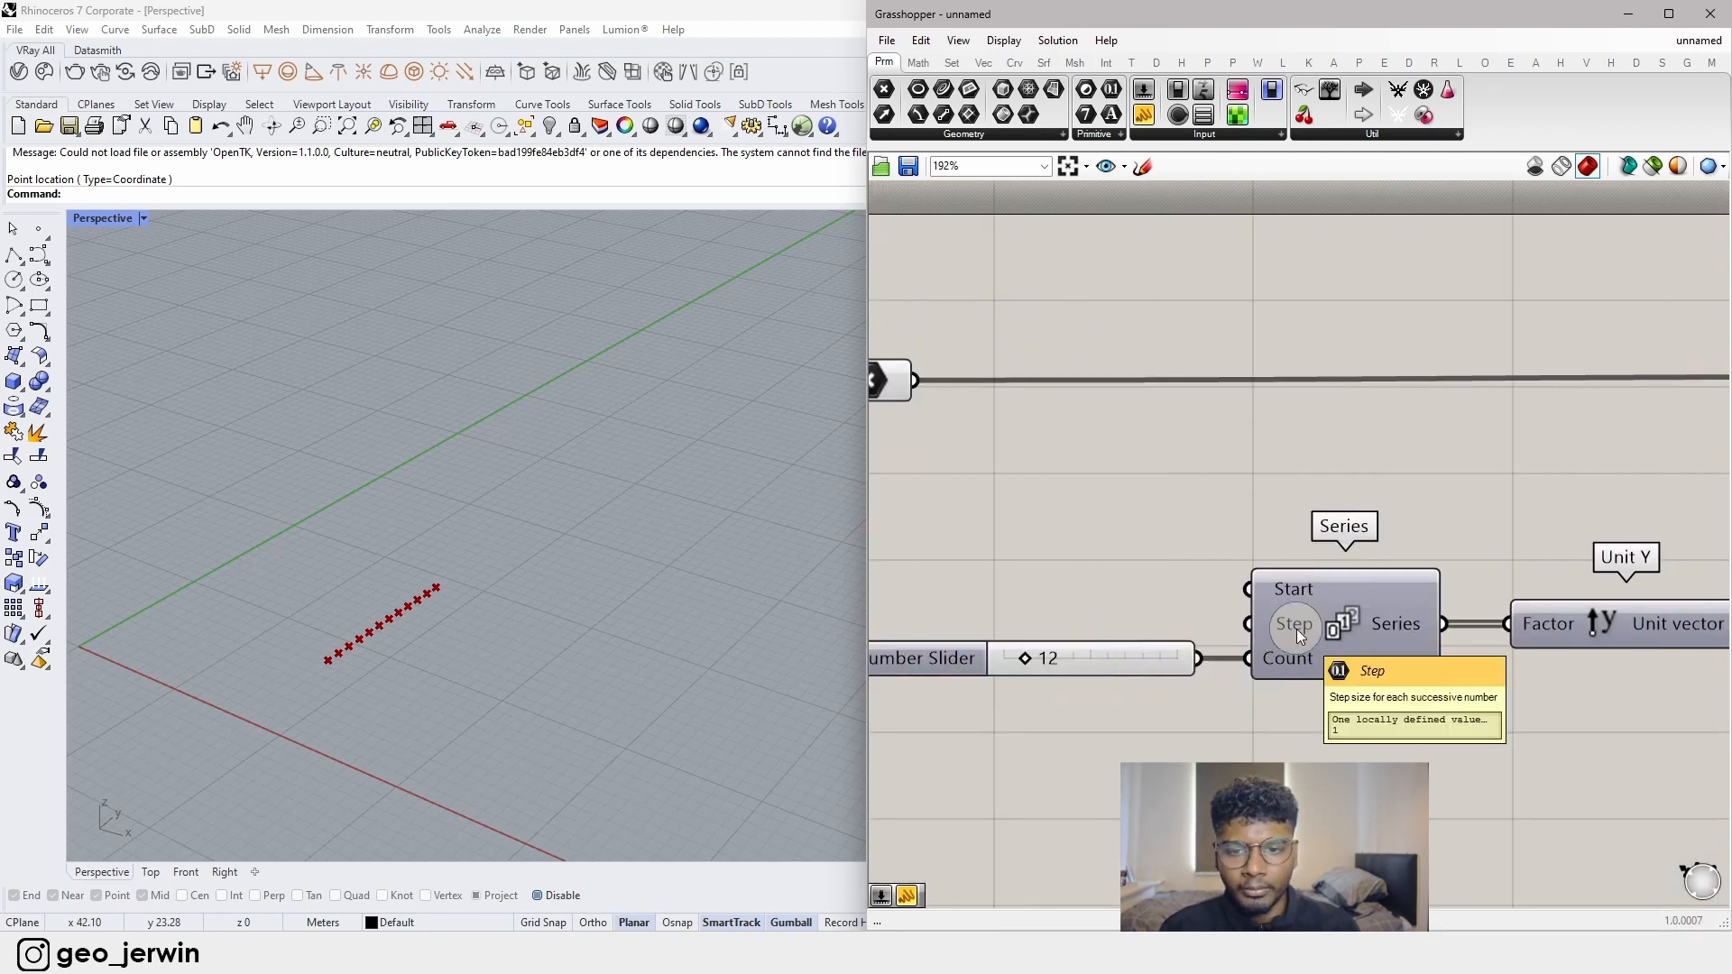
pyautogui.scroll(10, 355, 631)
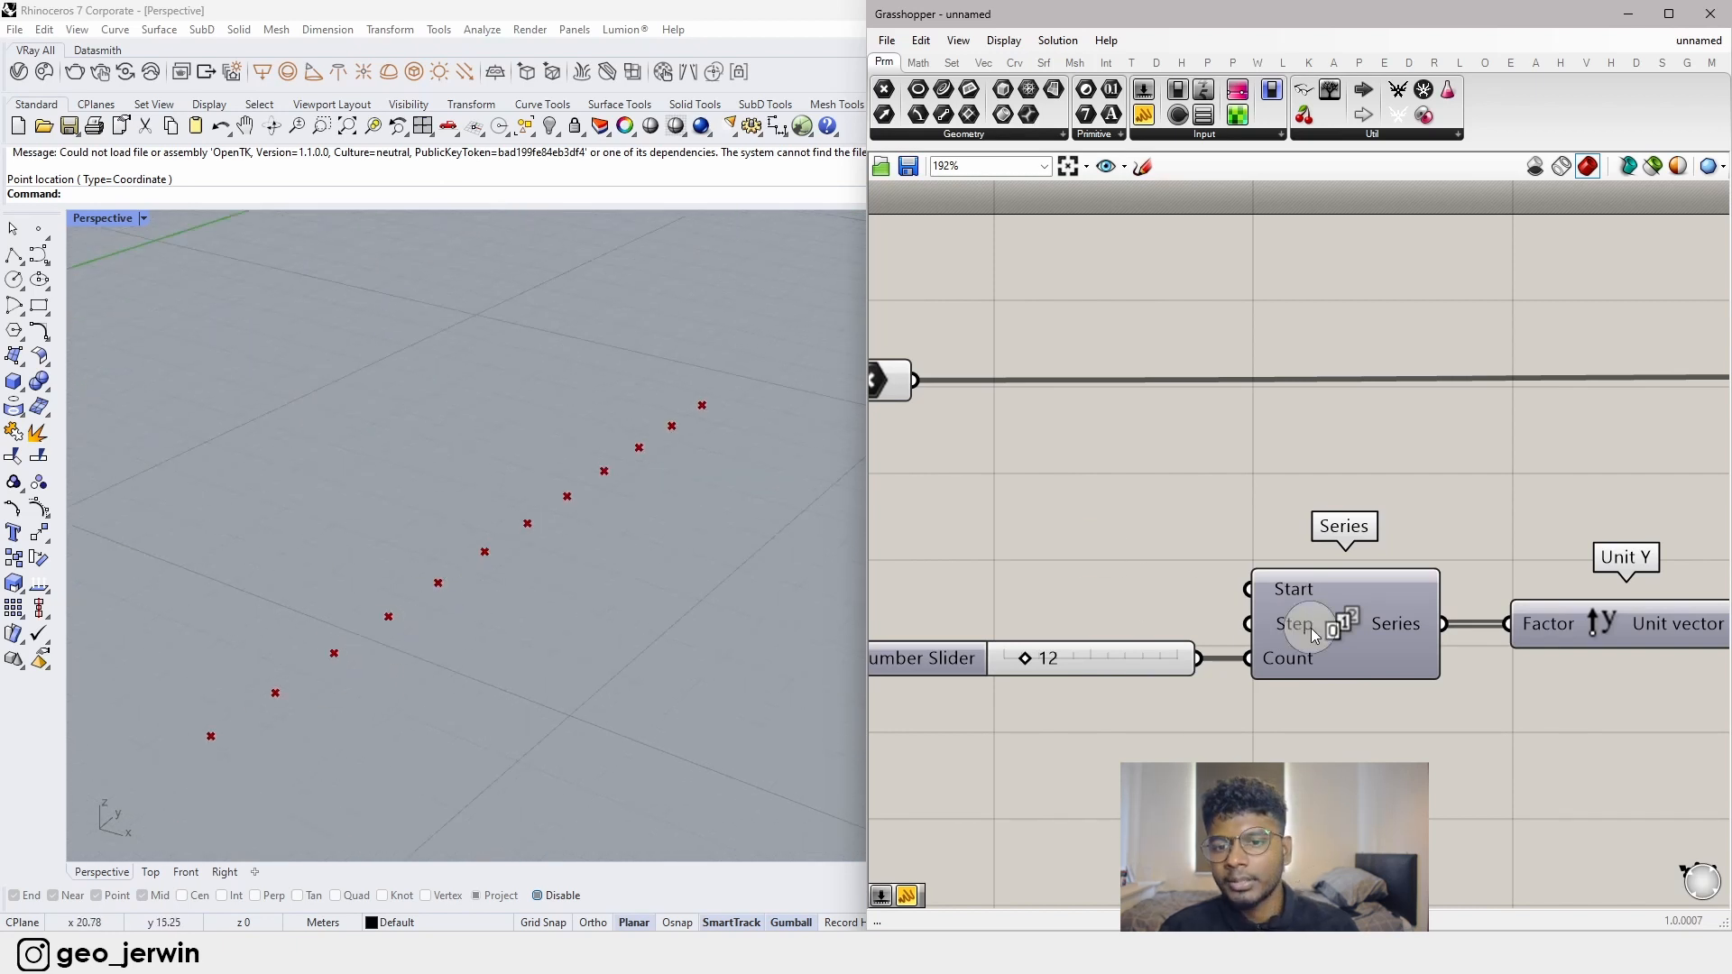
pyautogui.click(1095, 550)
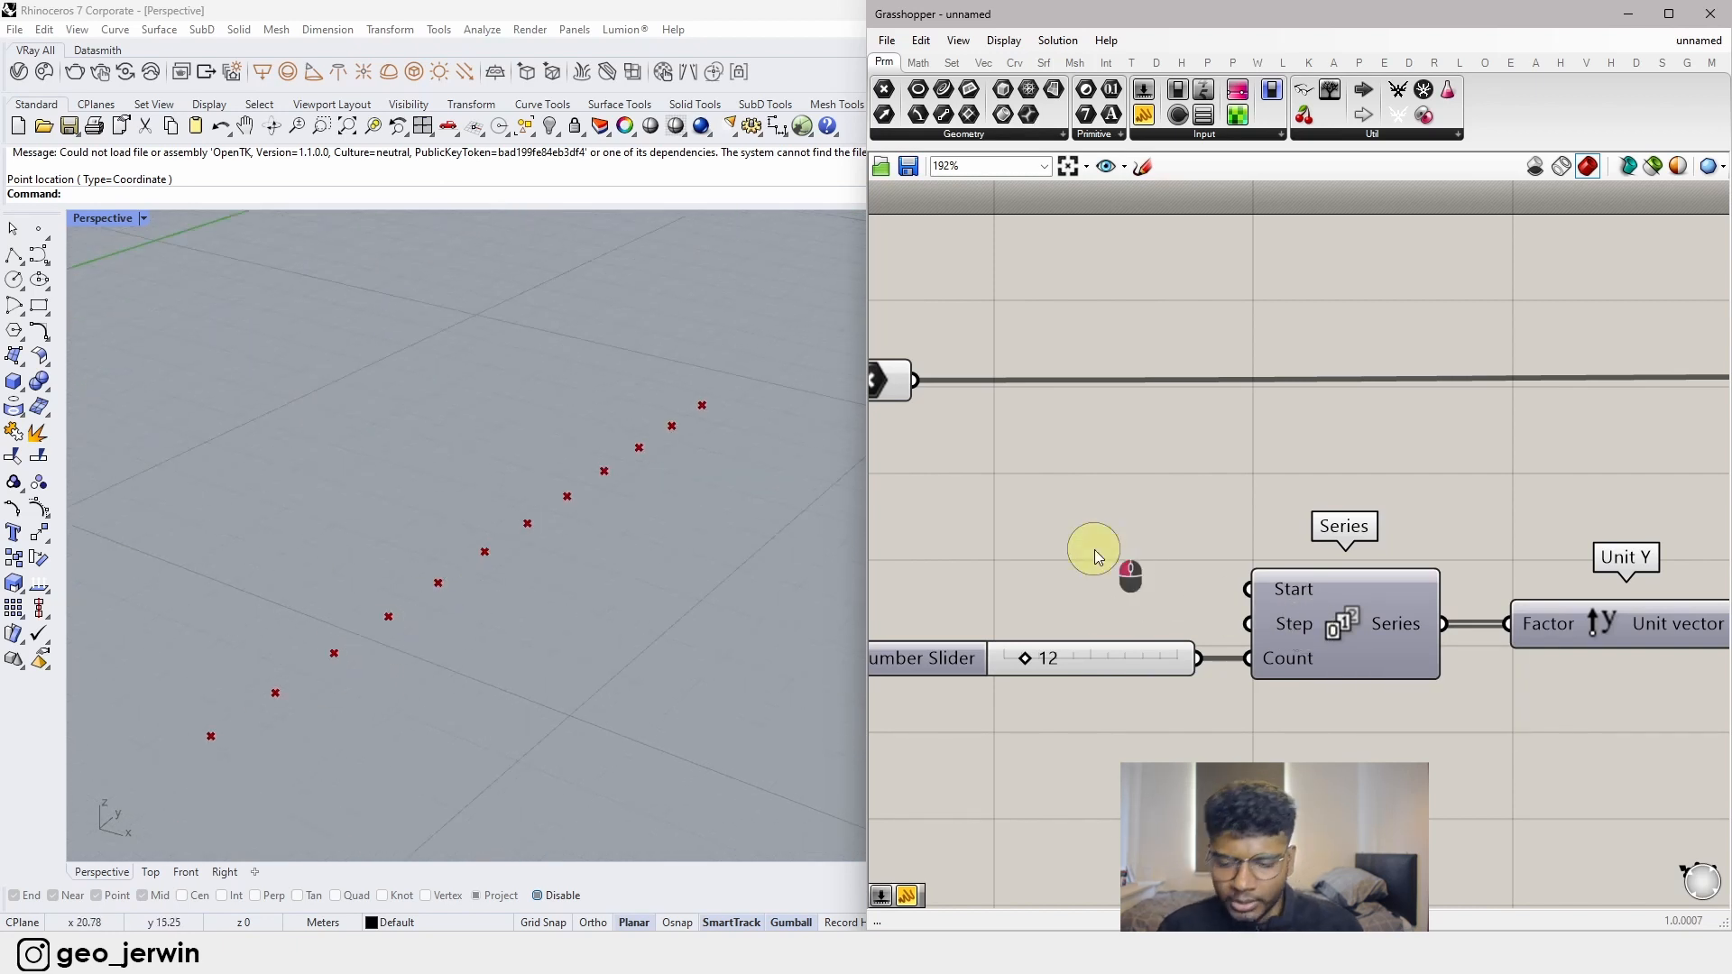
# - Add a number slider created from 3 near the Series component and set its rounding to real numbers with 1 decimal digit
pyautogui.doubleClick(1095, 550)
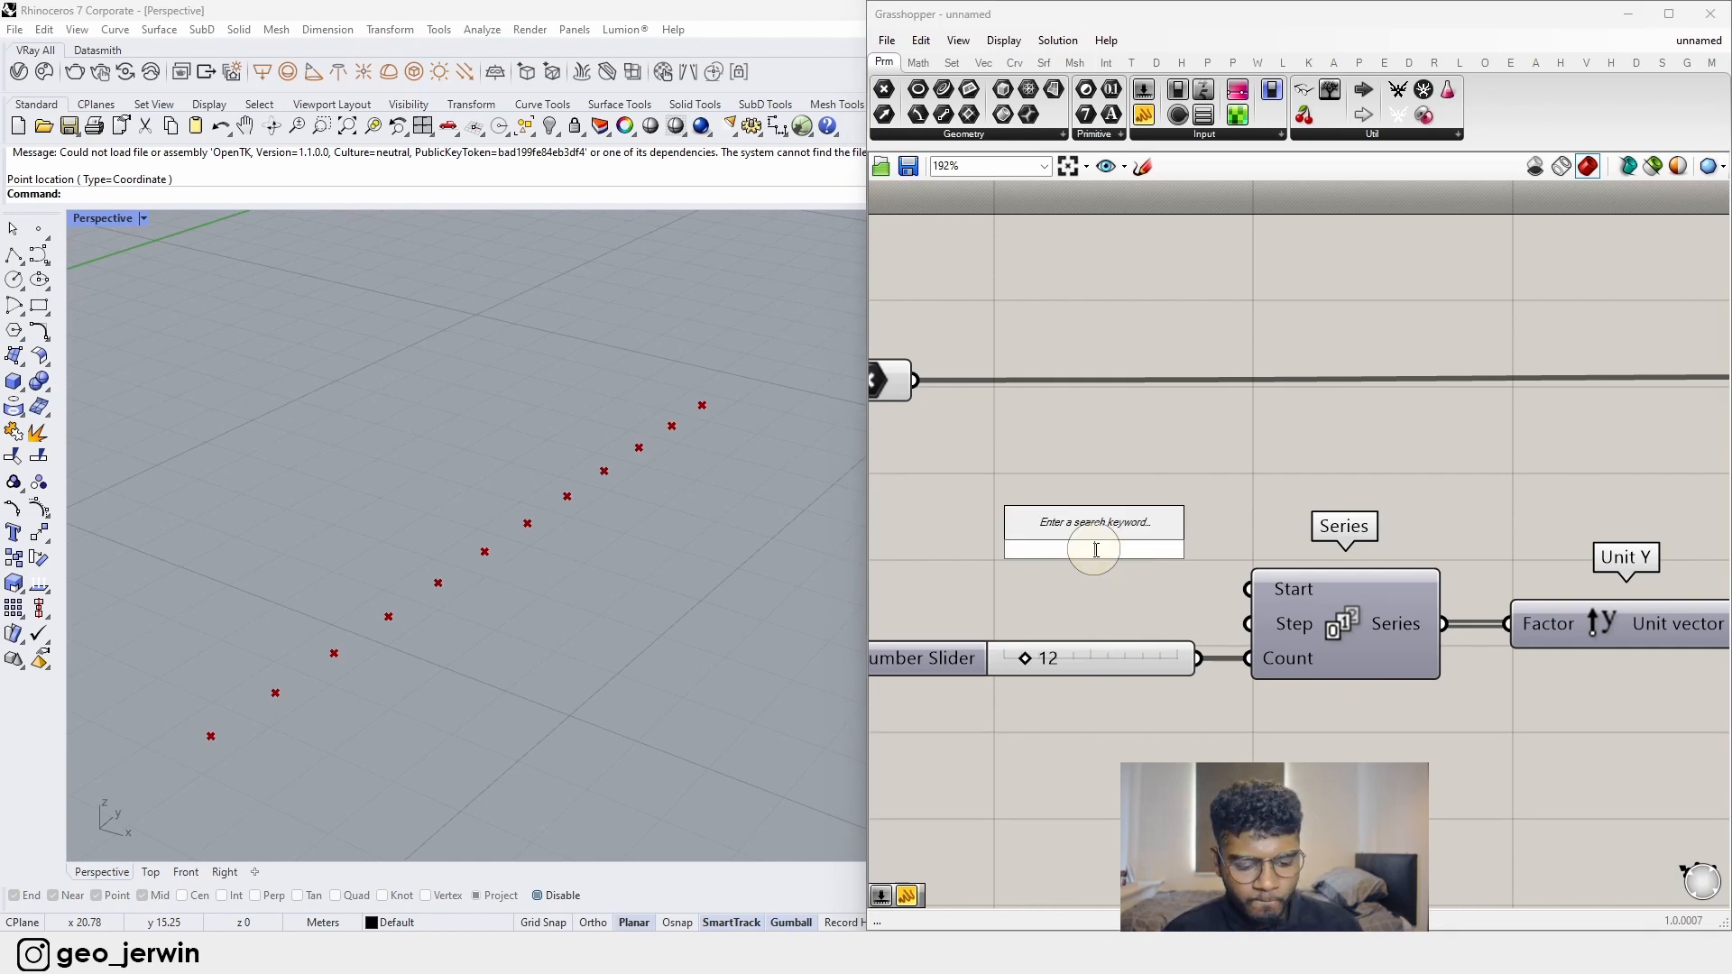
pyautogui.write('3')
pyautogui.press('Return')
pyautogui.click(1170, 552)
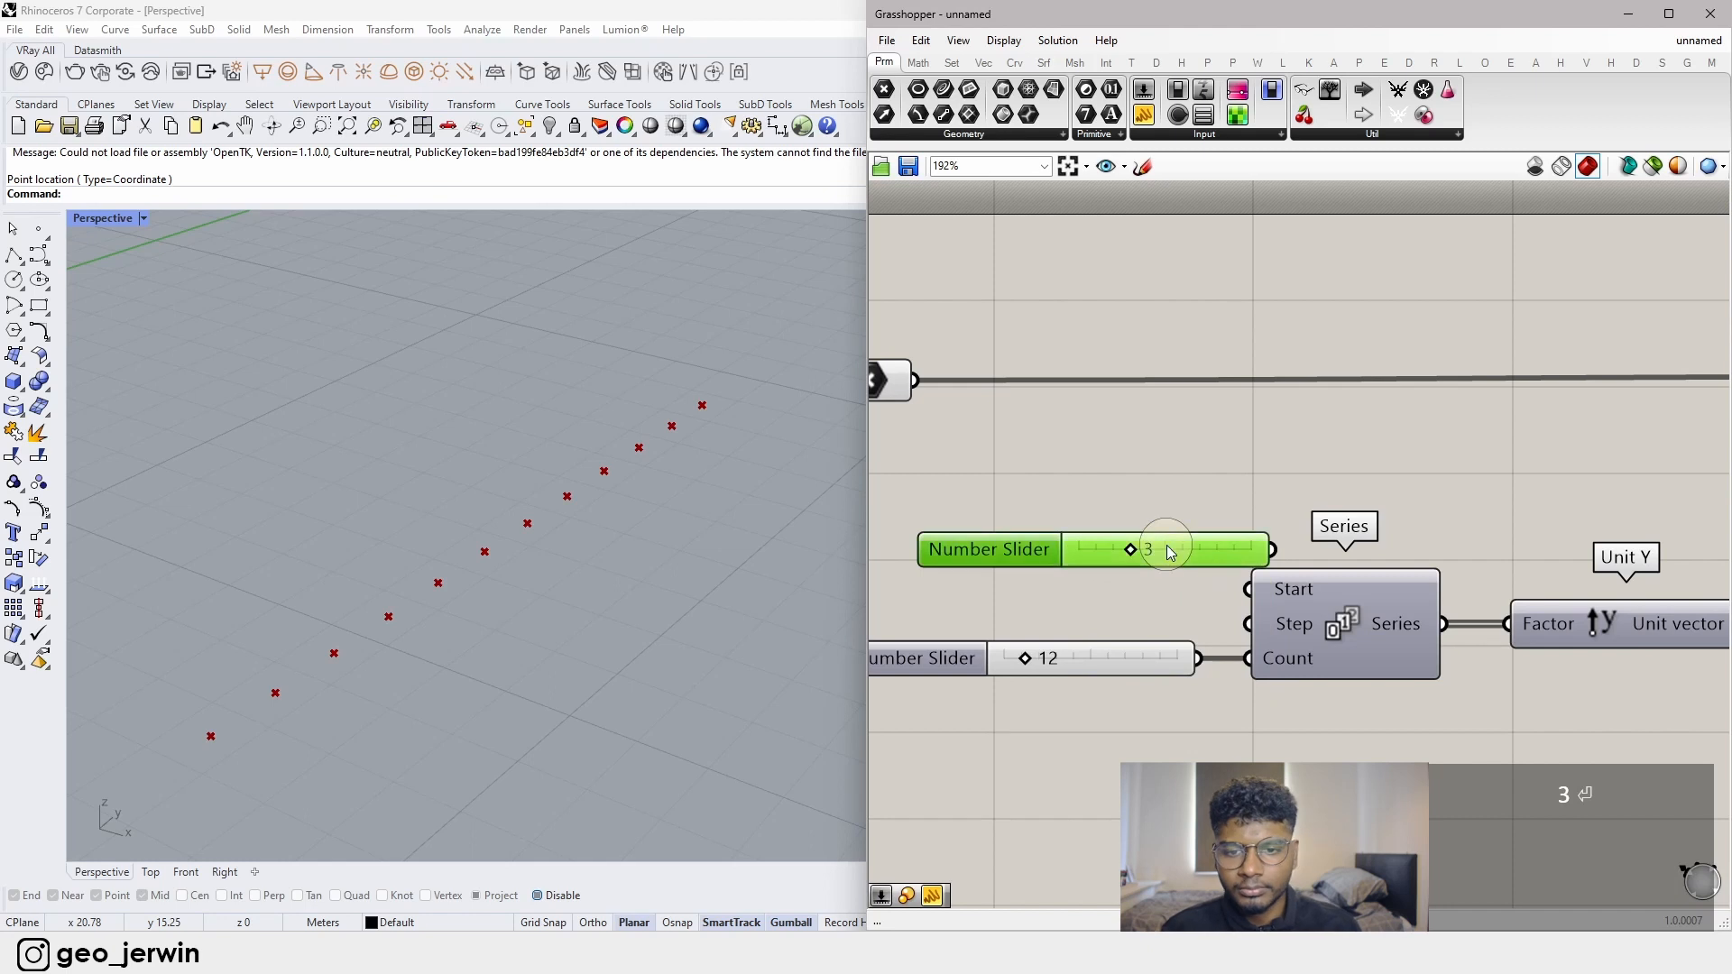
pyautogui.doubleClick(1010, 555)
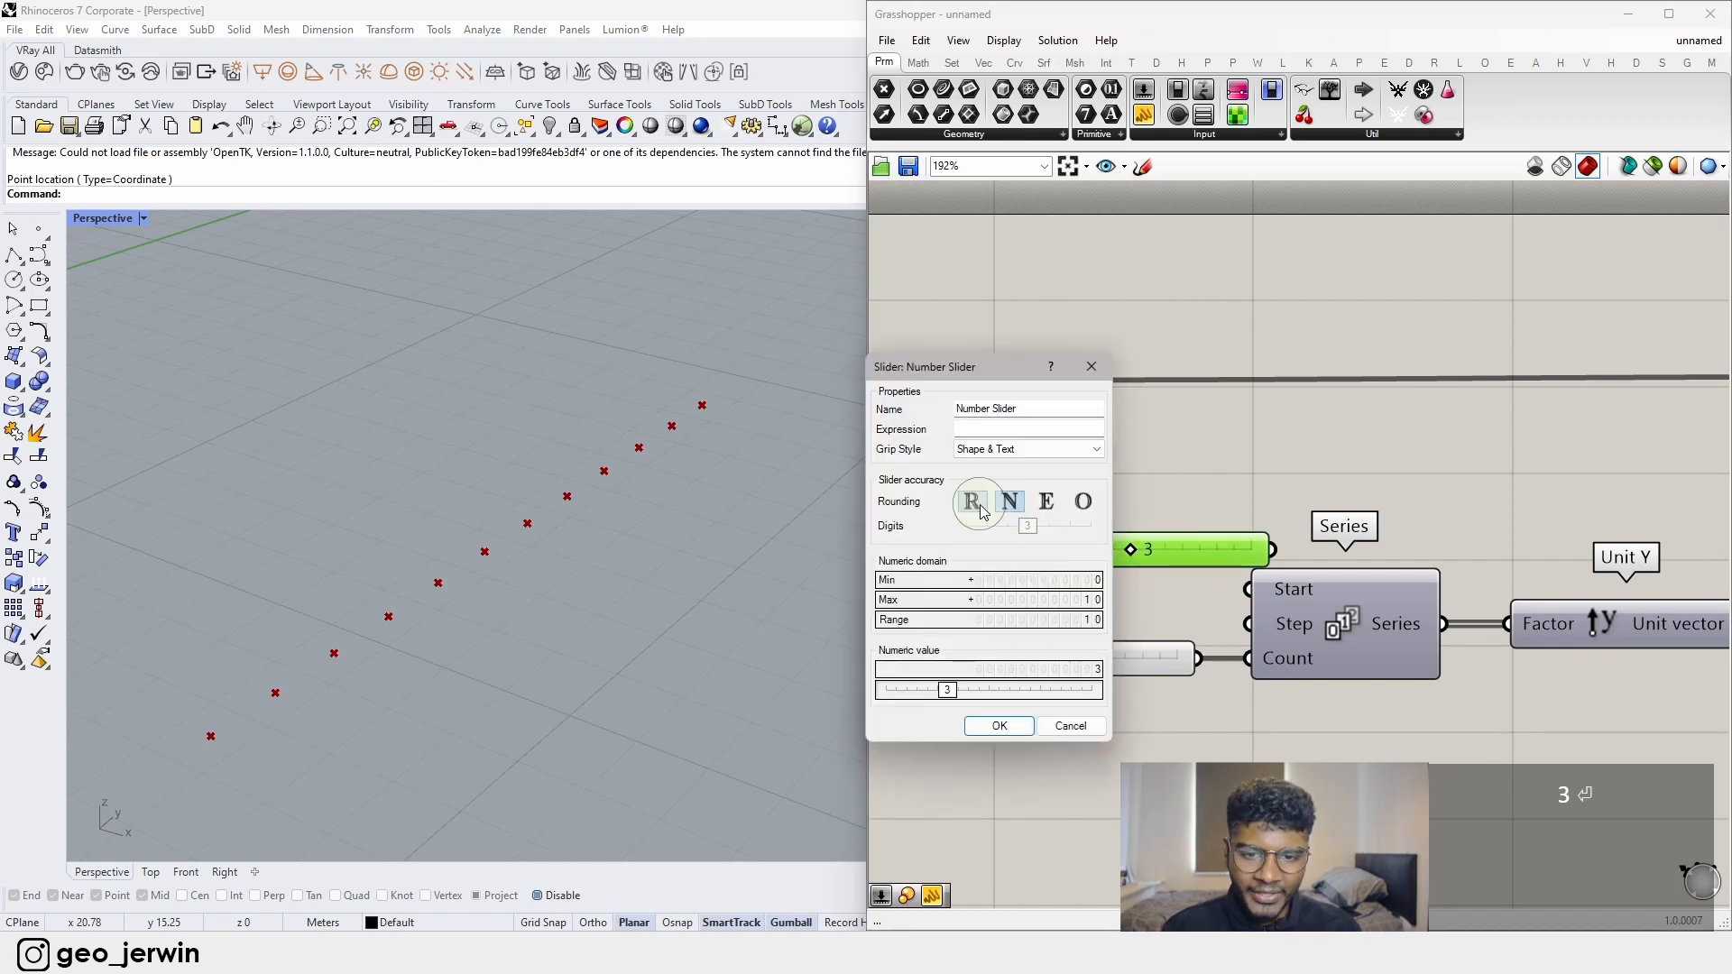
pyautogui.click(973, 501)
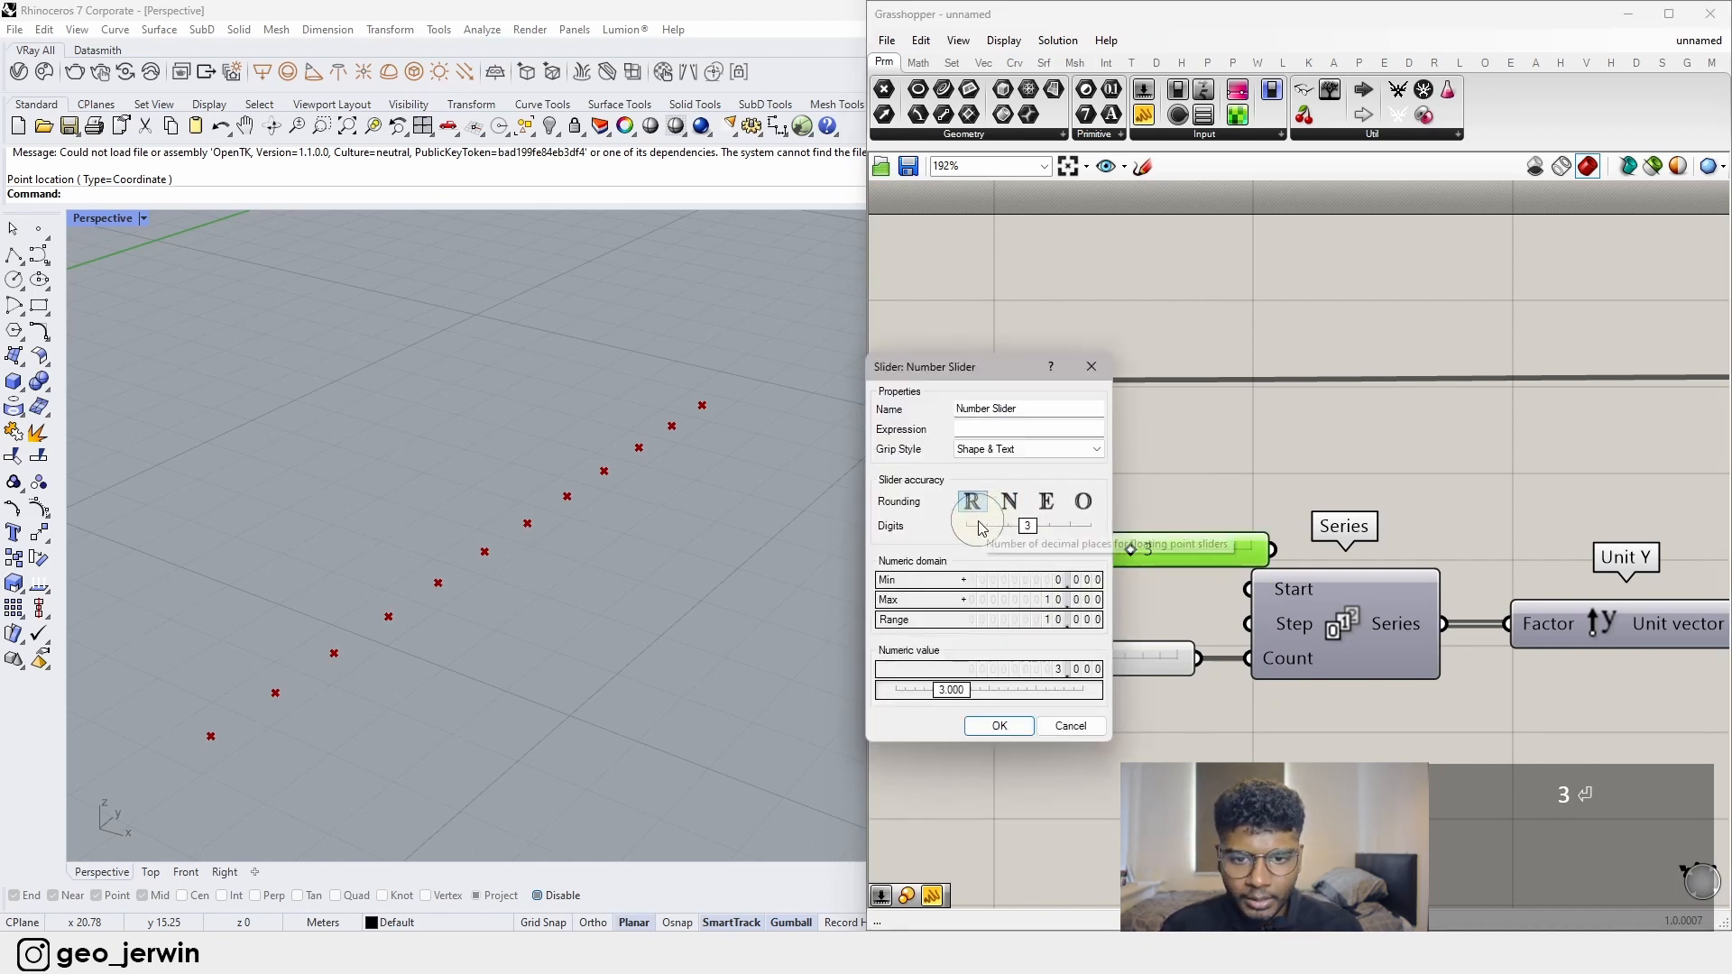
pyautogui.moveTo(1029, 527); pyautogui.dragTo(983, 527)
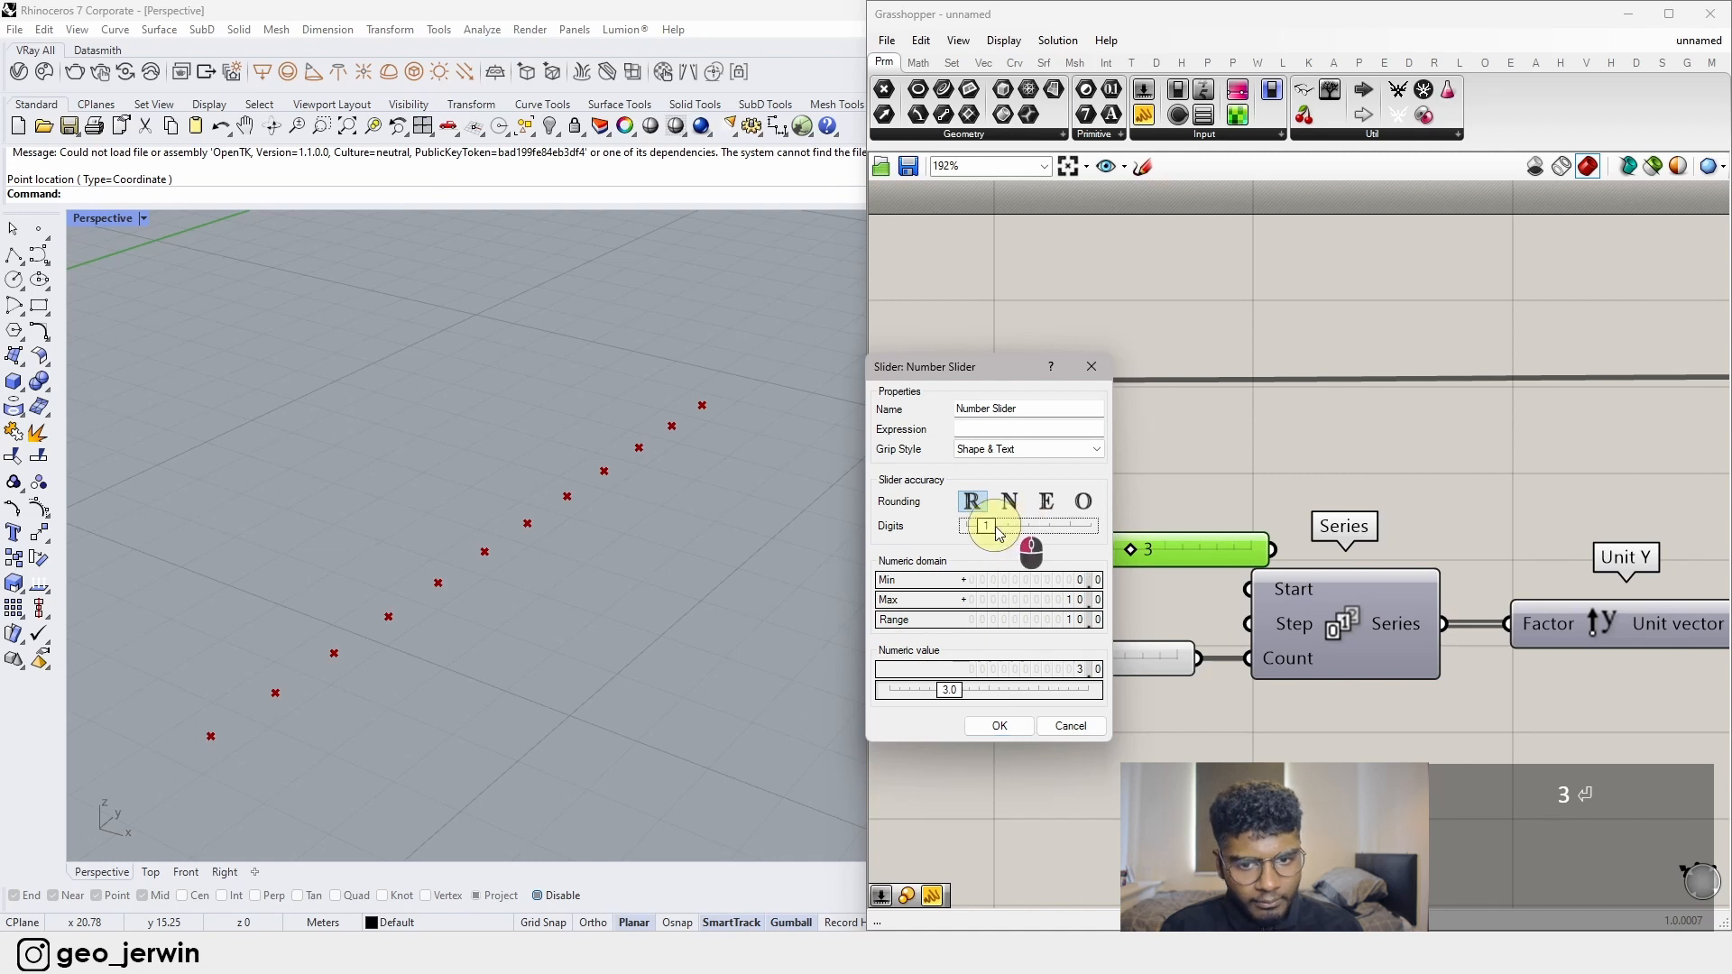
pyautogui.click(997, 726)
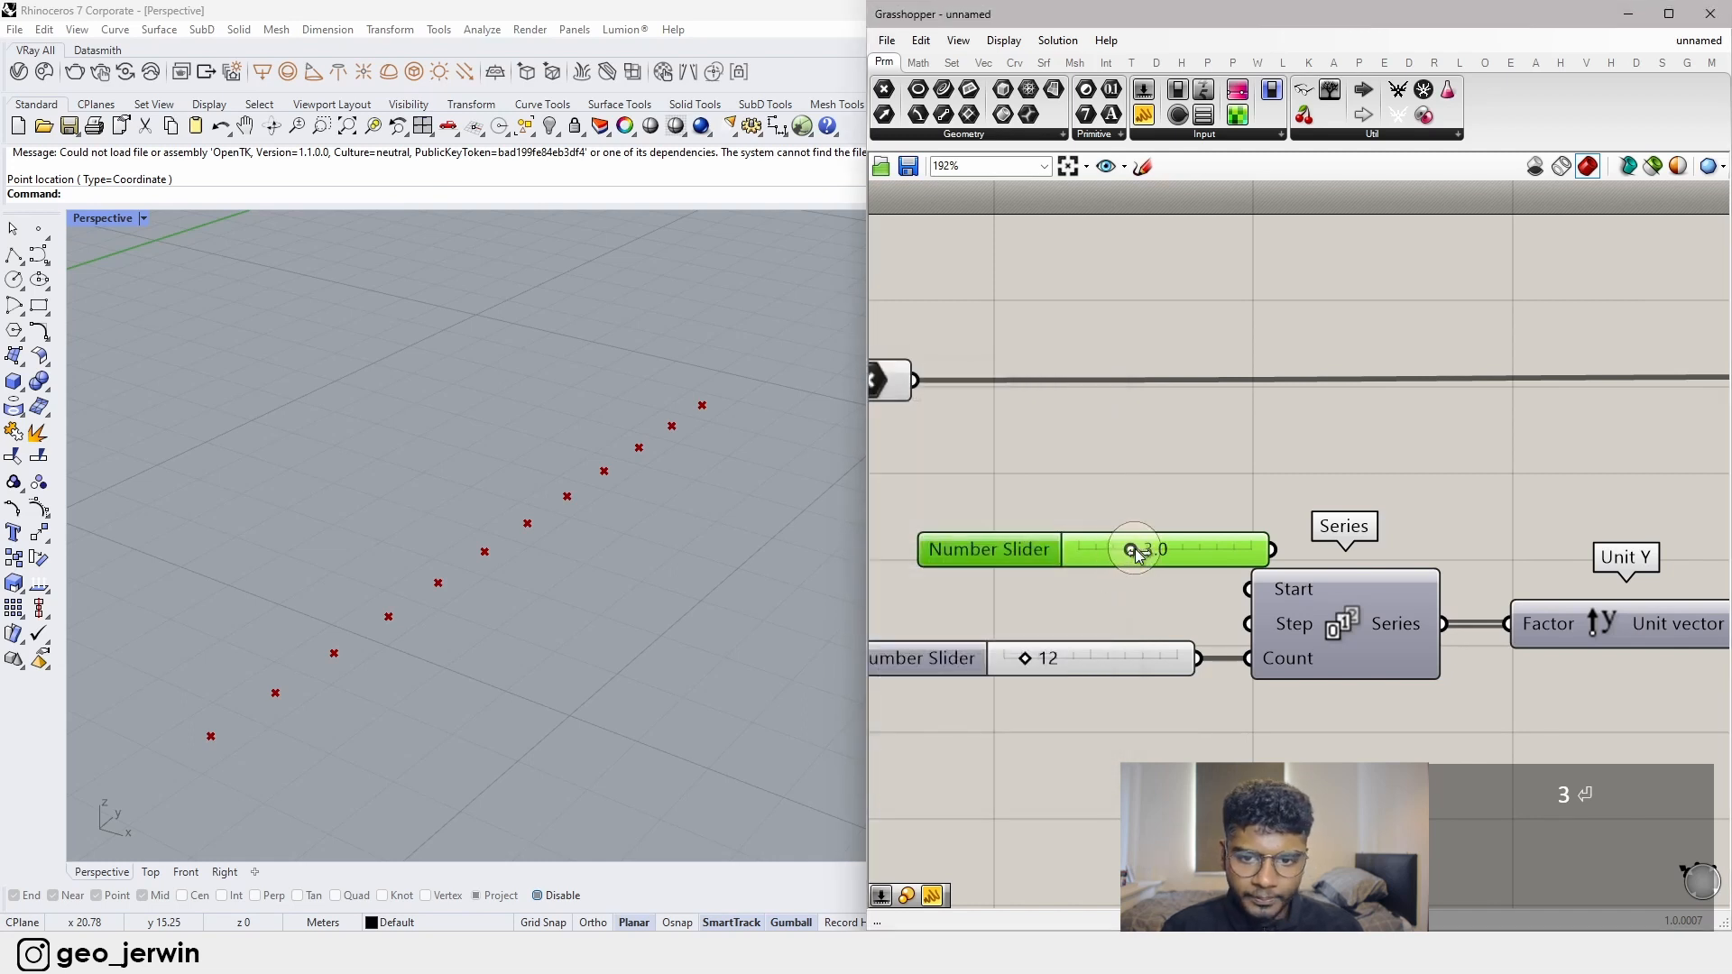
# - Connect the decimal slider to the Series component's Step input and set it to 3.3
pyautogui.moveTo(1133, 550); pyautogui.dragTo(1247, 623)
pyautogui.moveTo(1150, 592); pyautogui.dragTo(1054, 629)
pyautogui.scroll(-3, 582, 640)
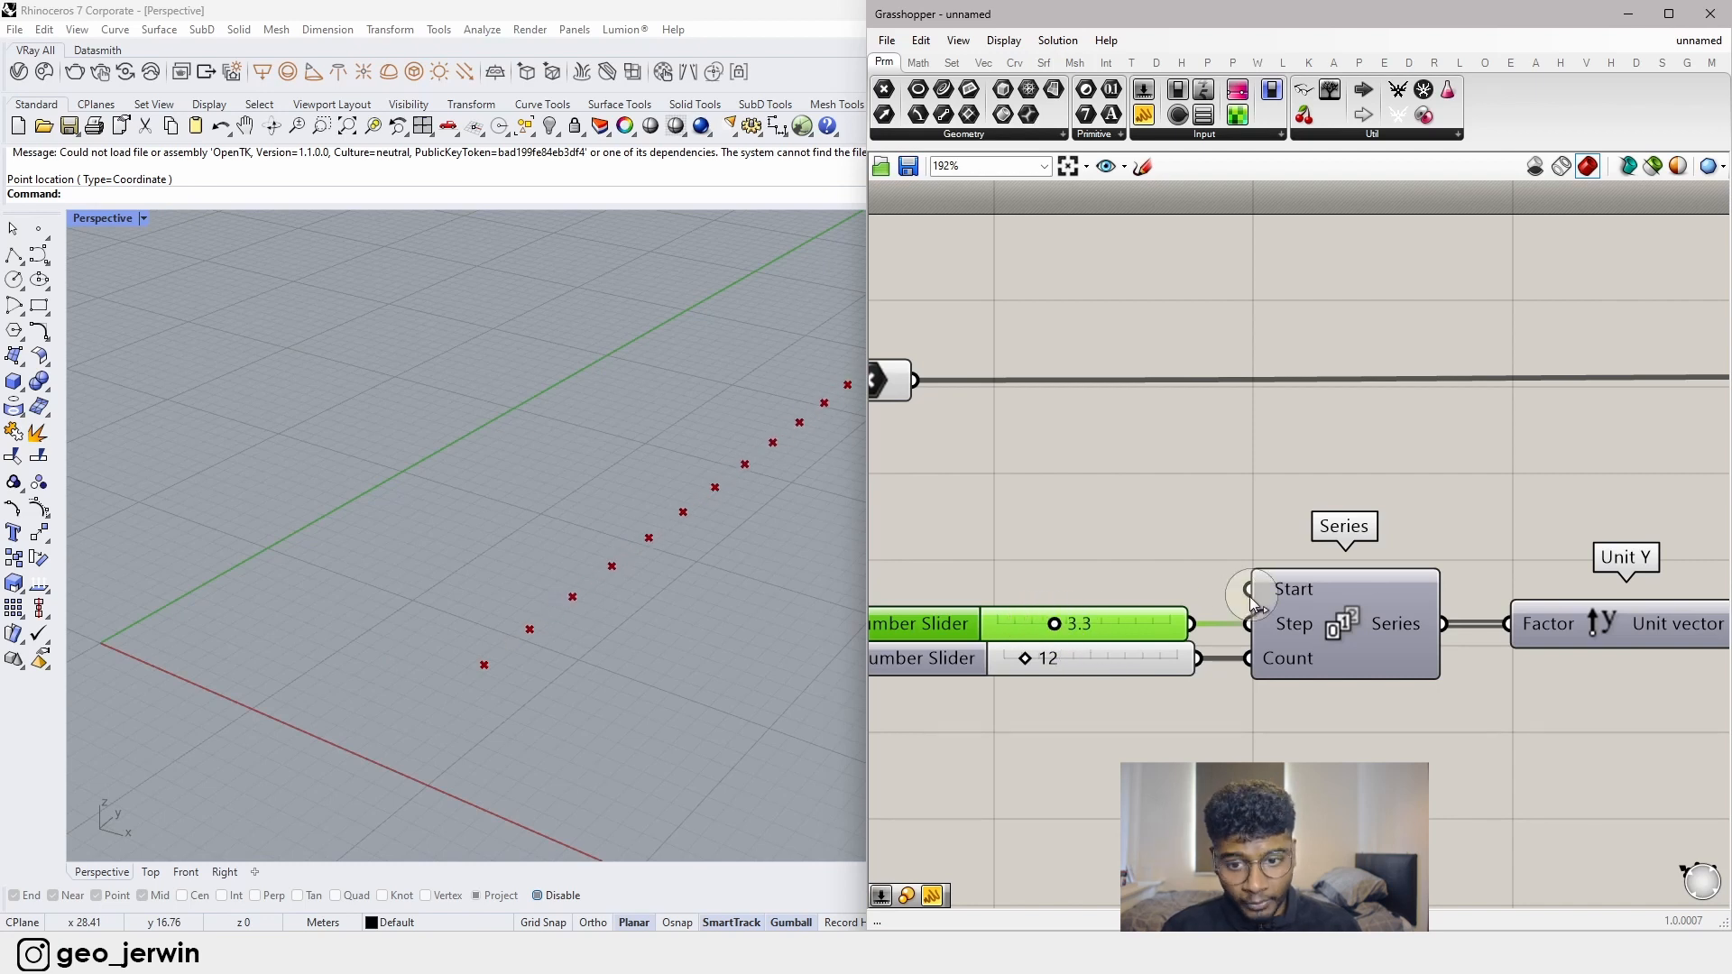
# - Add a number slider created from 5, connect it to the Series component's Start input, and set it to 0
pyautogui.doubleClick(1054, 566)
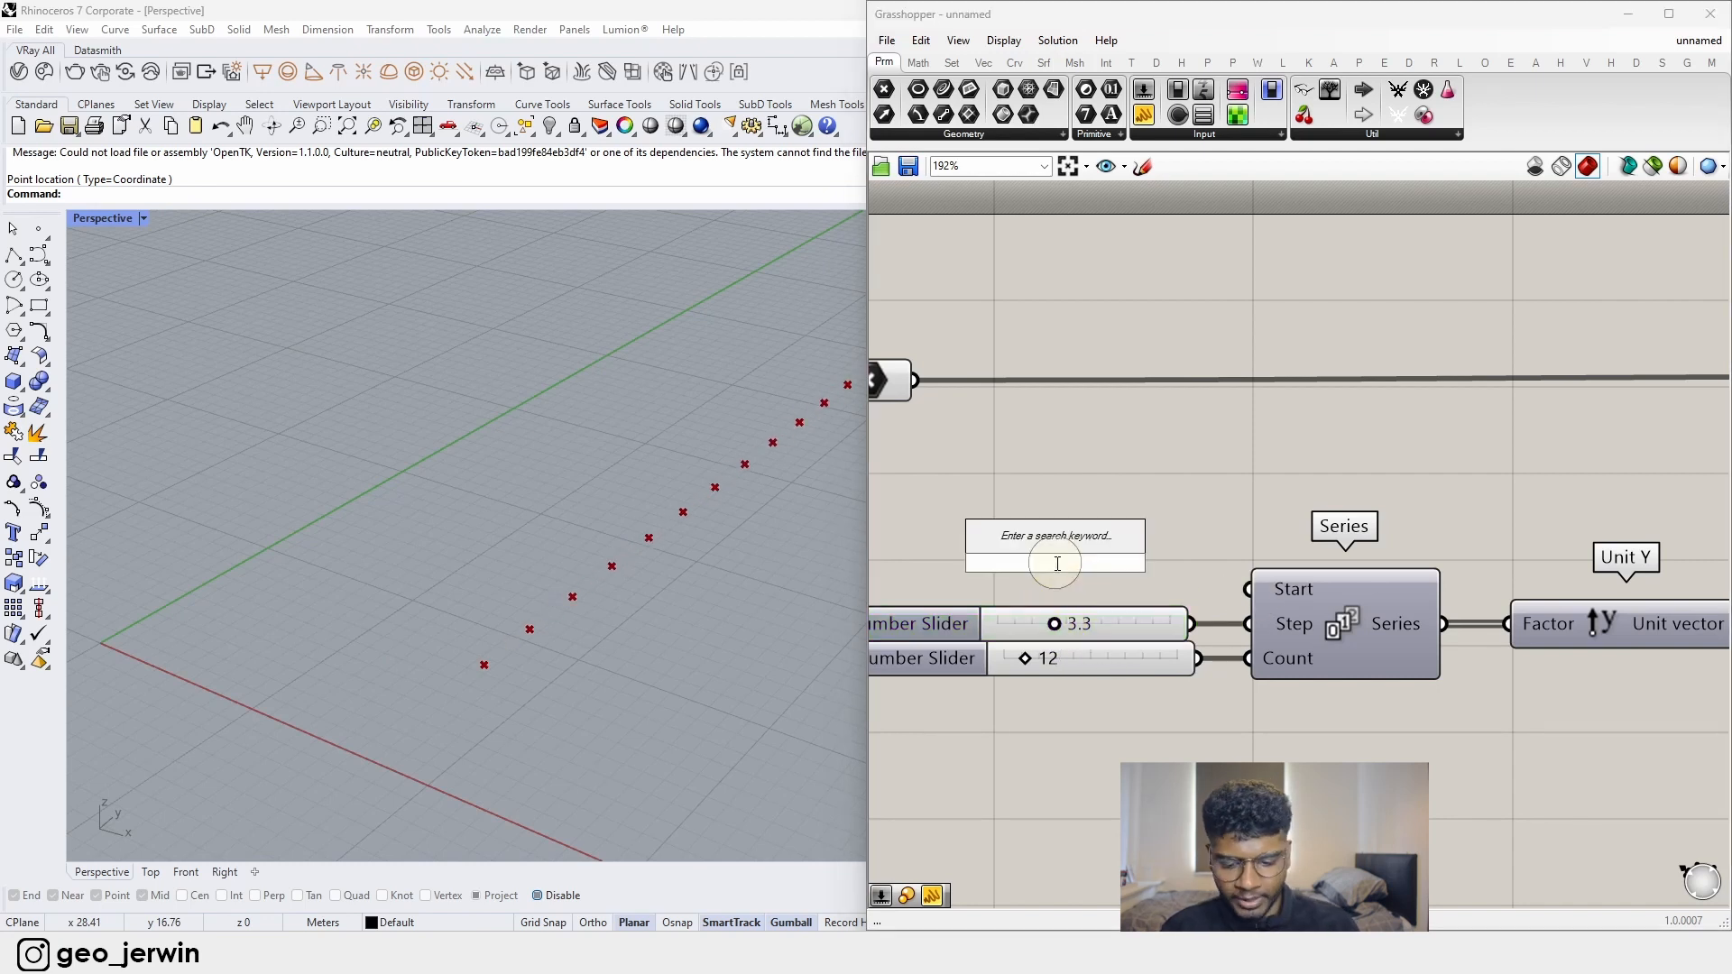
pyautogui.write('5')
pyautogui.press('Return')
pyautogui.moveTo(1234, 563); pyautogui.dragTo(920, 595)
pyautogui.click(1167, 566)
pyautogui.moveTo(1141, 584); pyautogui.dragTo(1066, 612)
# - Examine the definition from the Point parameter to the Move component and highlight the copied points by selecting Move
pyautogui.scroll(-4, 1204, 514)
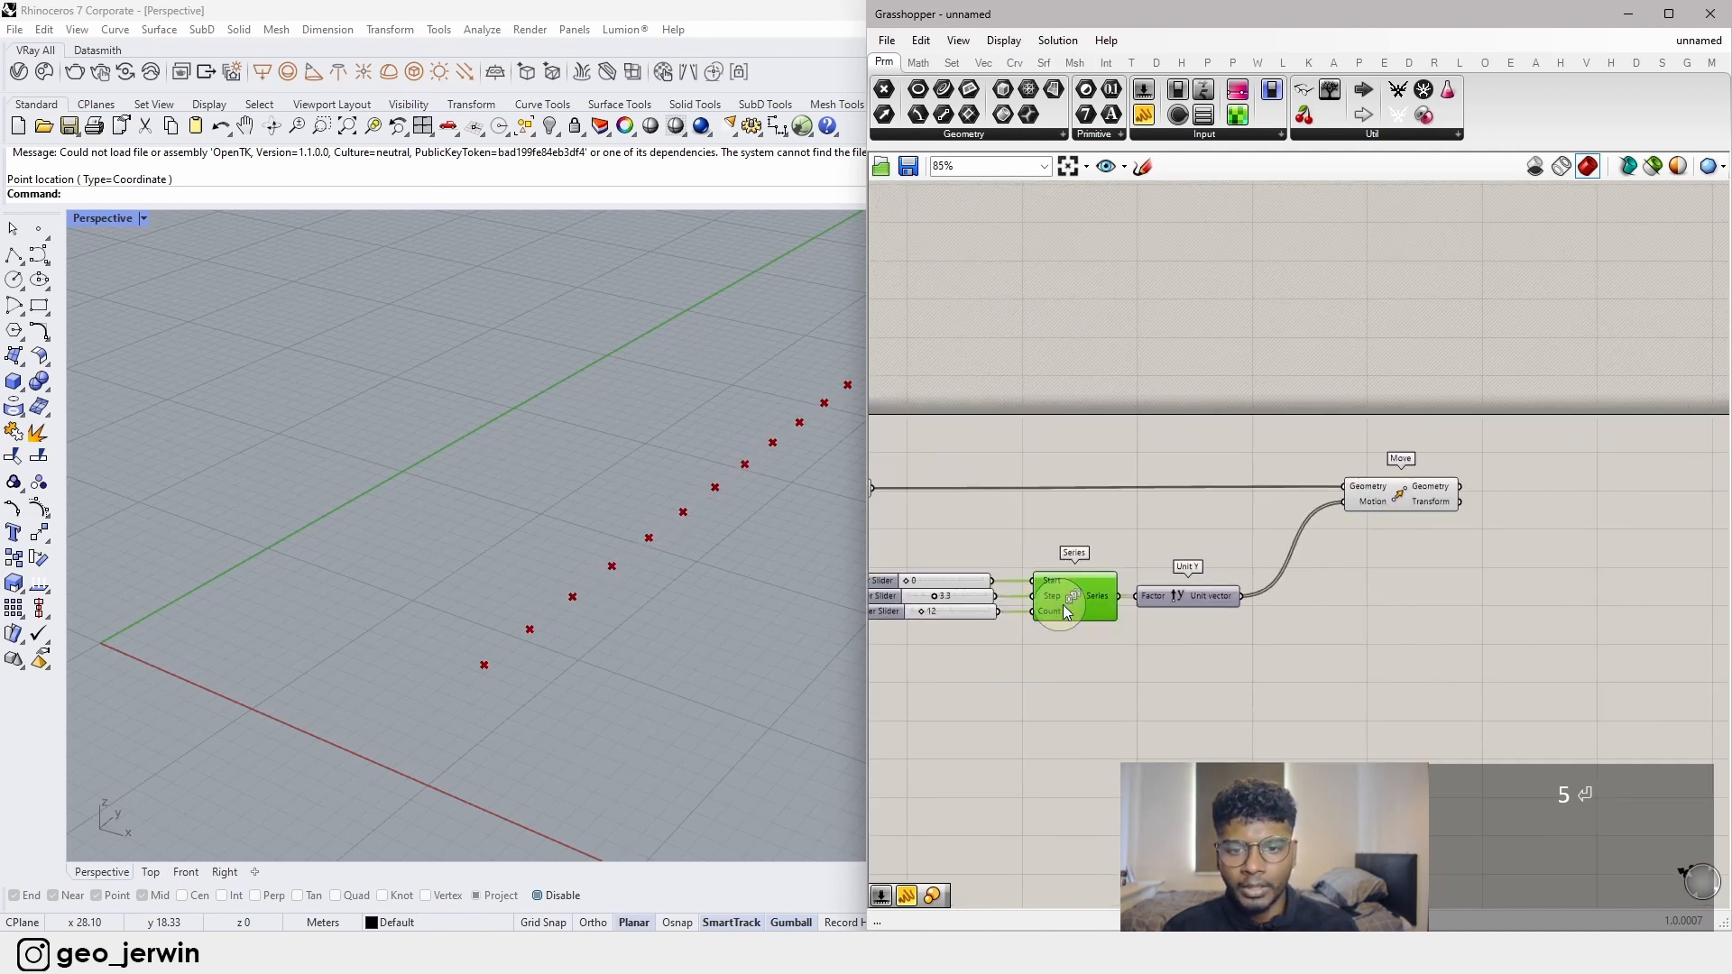
pyautogui.scroll(-2, 1092, 641)
pyautogui.click(1459, 544)
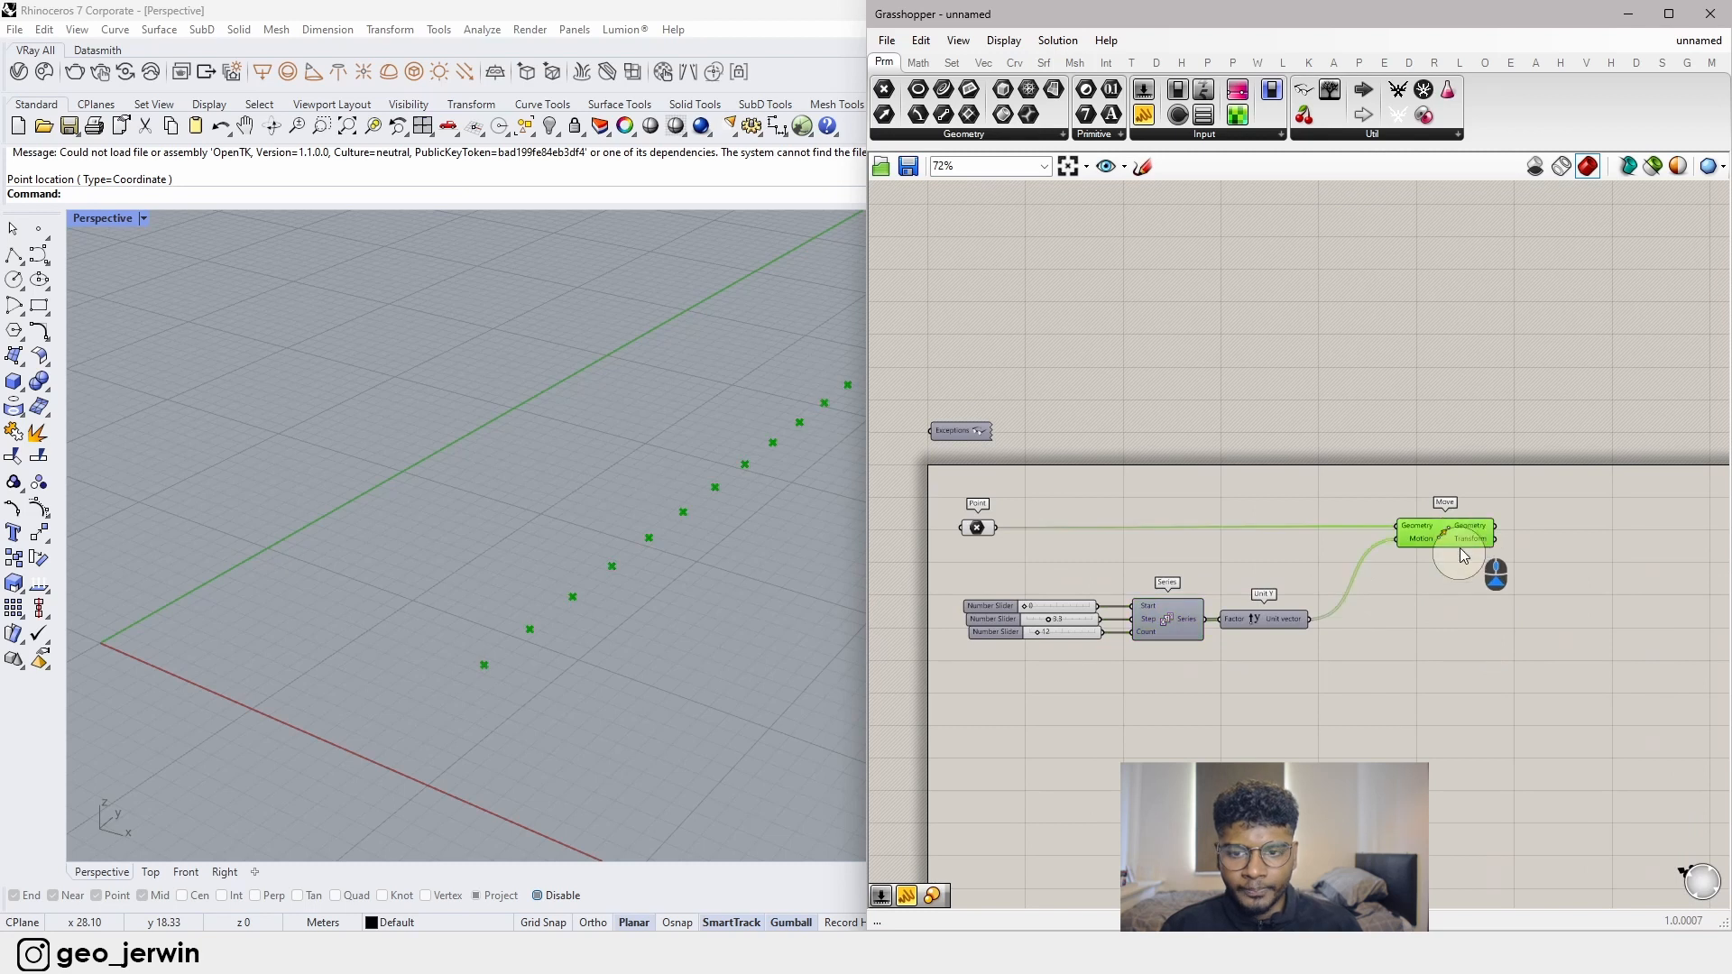
pyautogui.click(1434, 585)
pyautogui.moveTo(1323, 636); pyautogui.dragTo(1412, 640, button='right')
pyautogui.moveTo(1523, 651); pyautogui.dragTo(1509, 704, button='right')
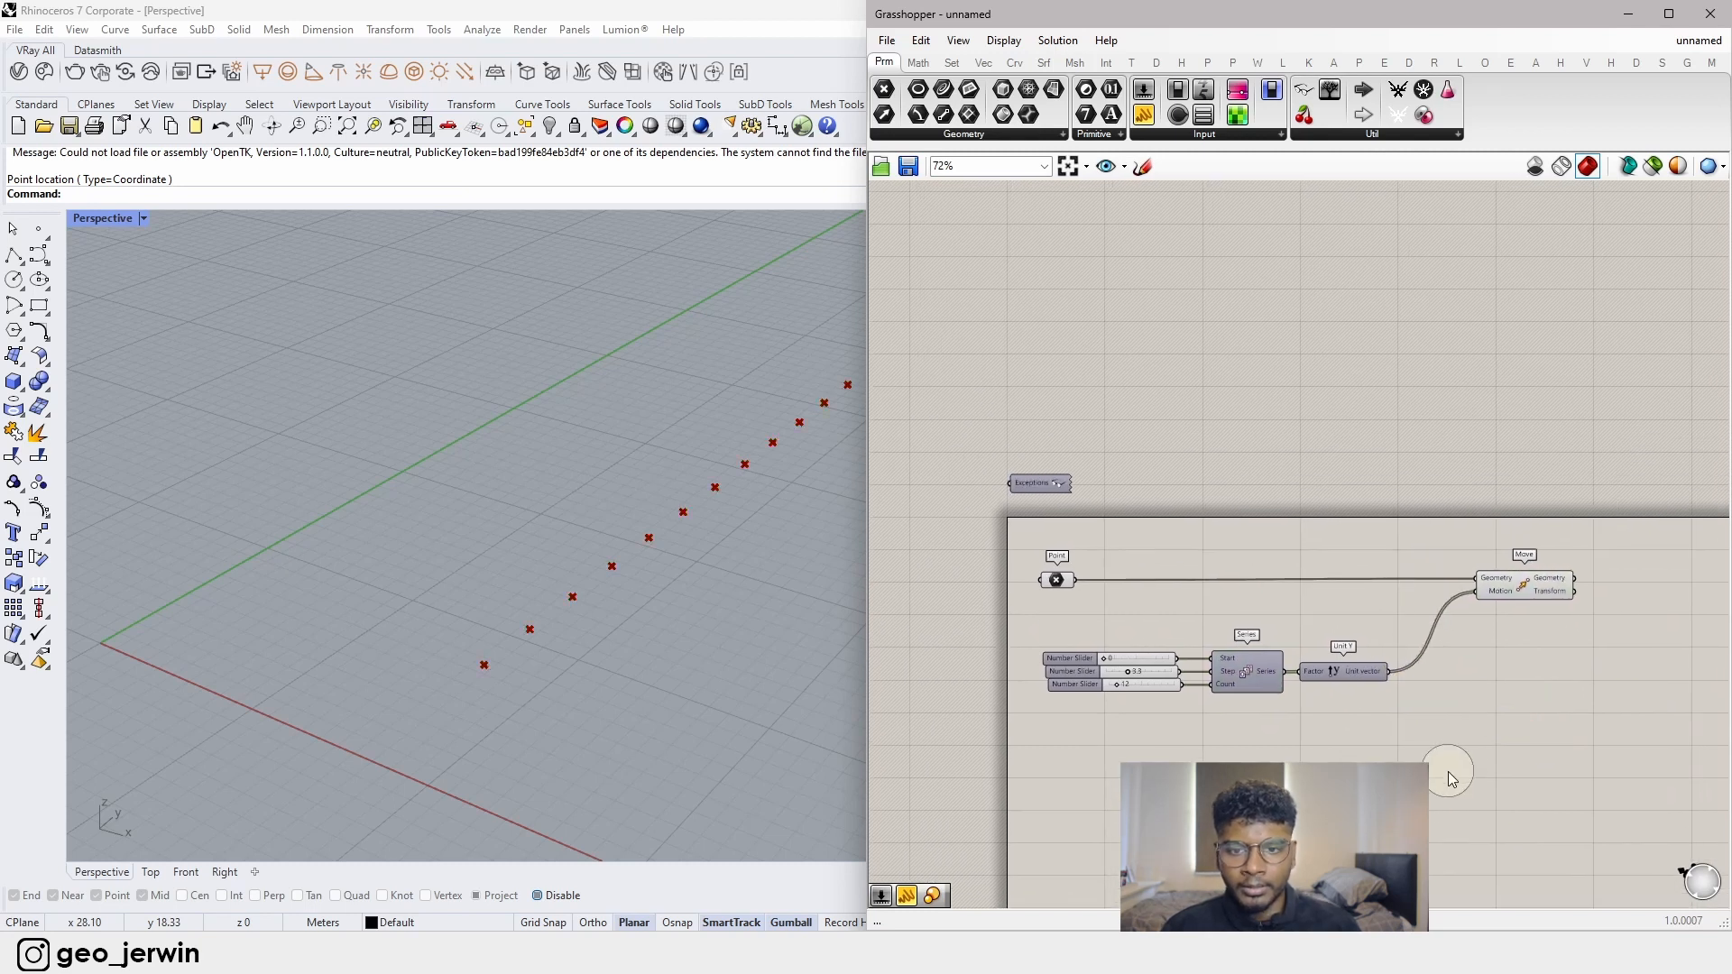
pyautogui.moveTo(1450, 778); pyautogui.dragTo(1127, 771, button='right')
pyautogui.scroll(-2, 182, 677)
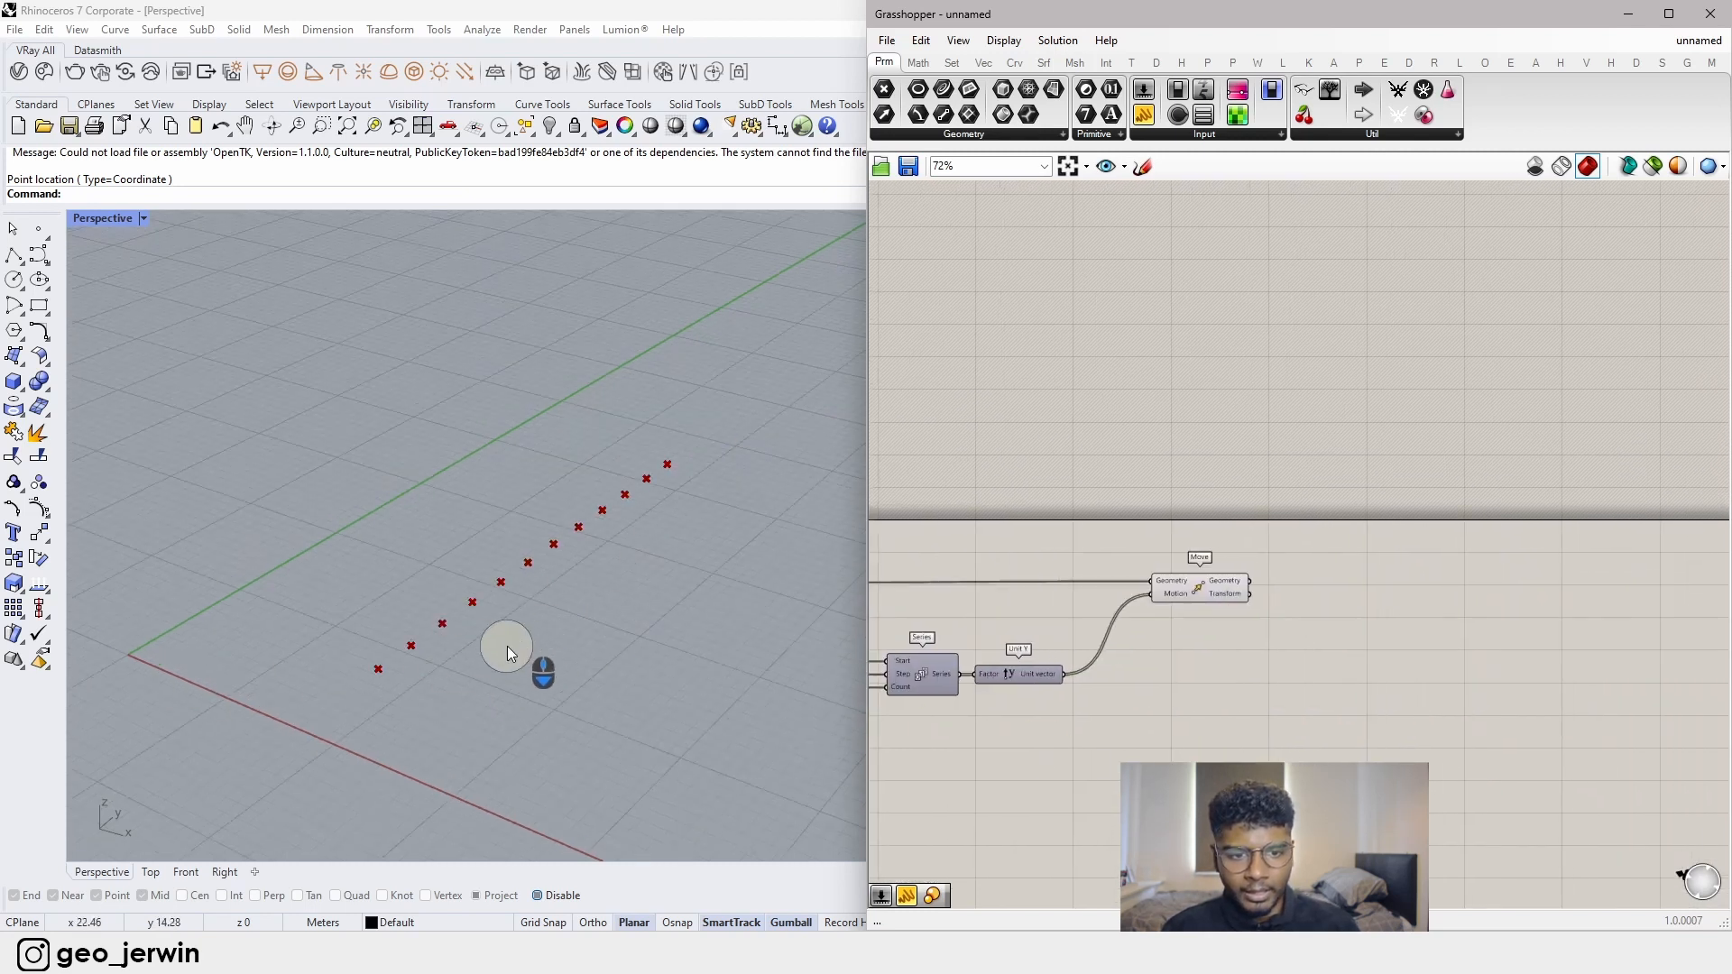
# - Switch to the Top viewport and frame the column of copied points
pyautogui.moveTo(582, 732); pyautogui.dragTo(576, 735, button='right')
pyautogui.click(149, 873)
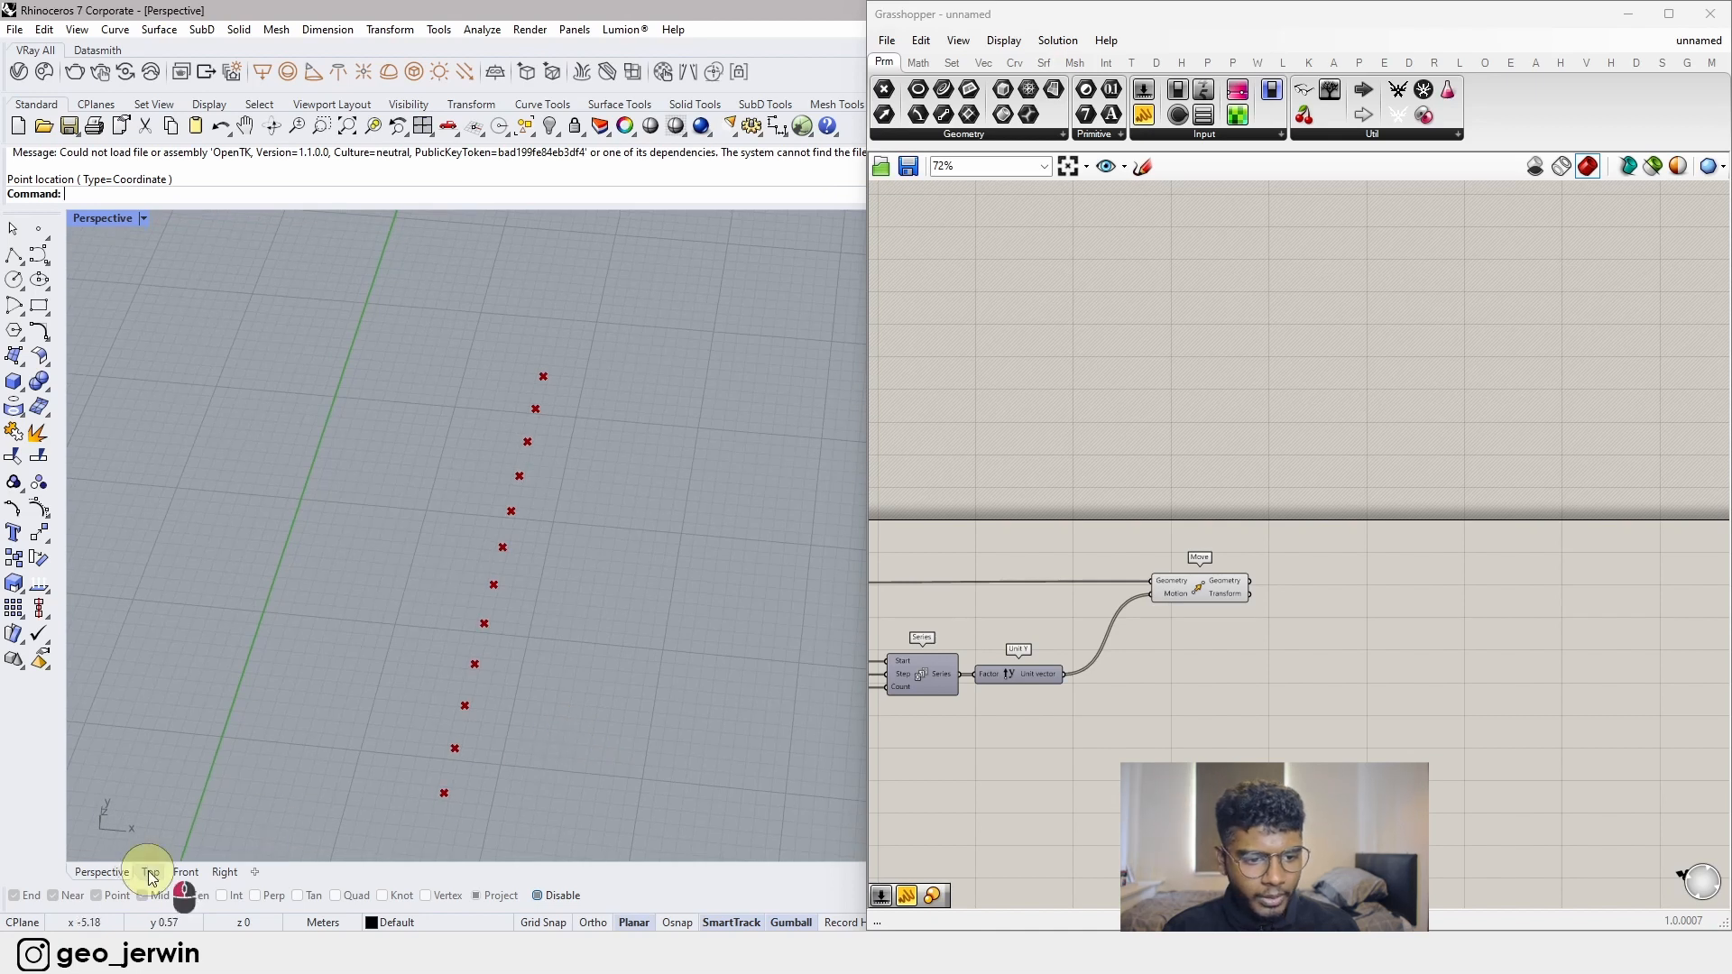
pyautogui.scroll(6, 468, 723)
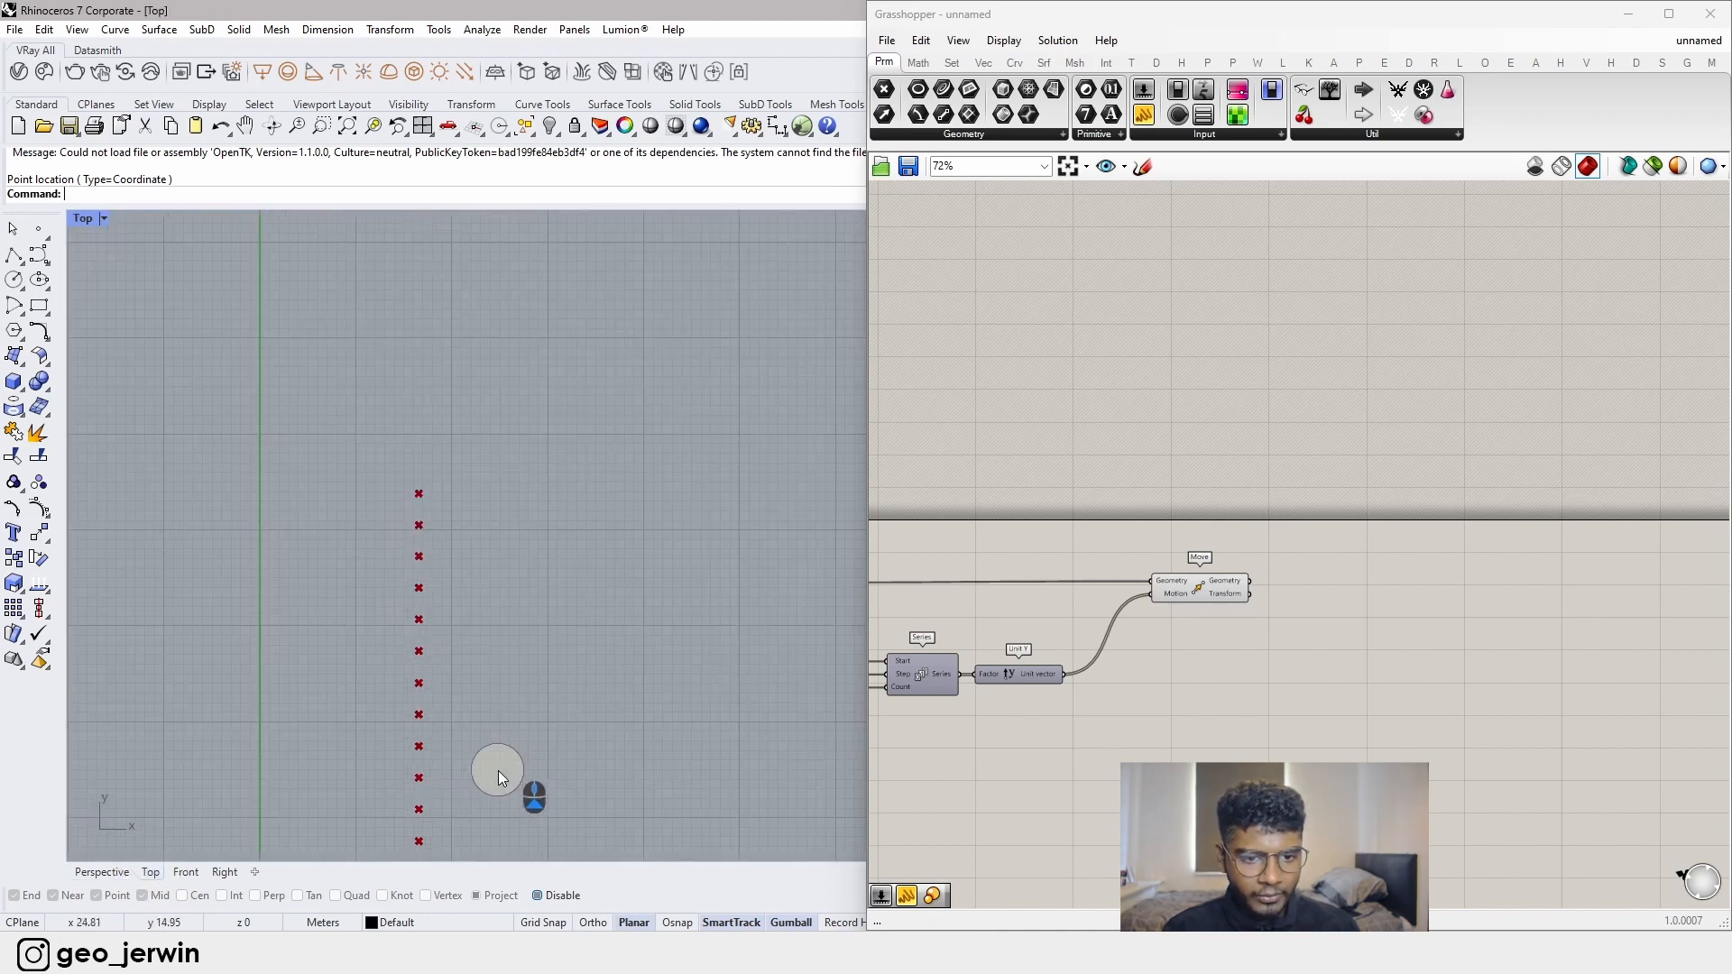
pyautogui.scroll(2, 498, 770)
pyautogui.scroll(-2, 453, 515)
pyautogui.moveTo(411, 515); pyautogui.dragTo(271, 403, button='right')
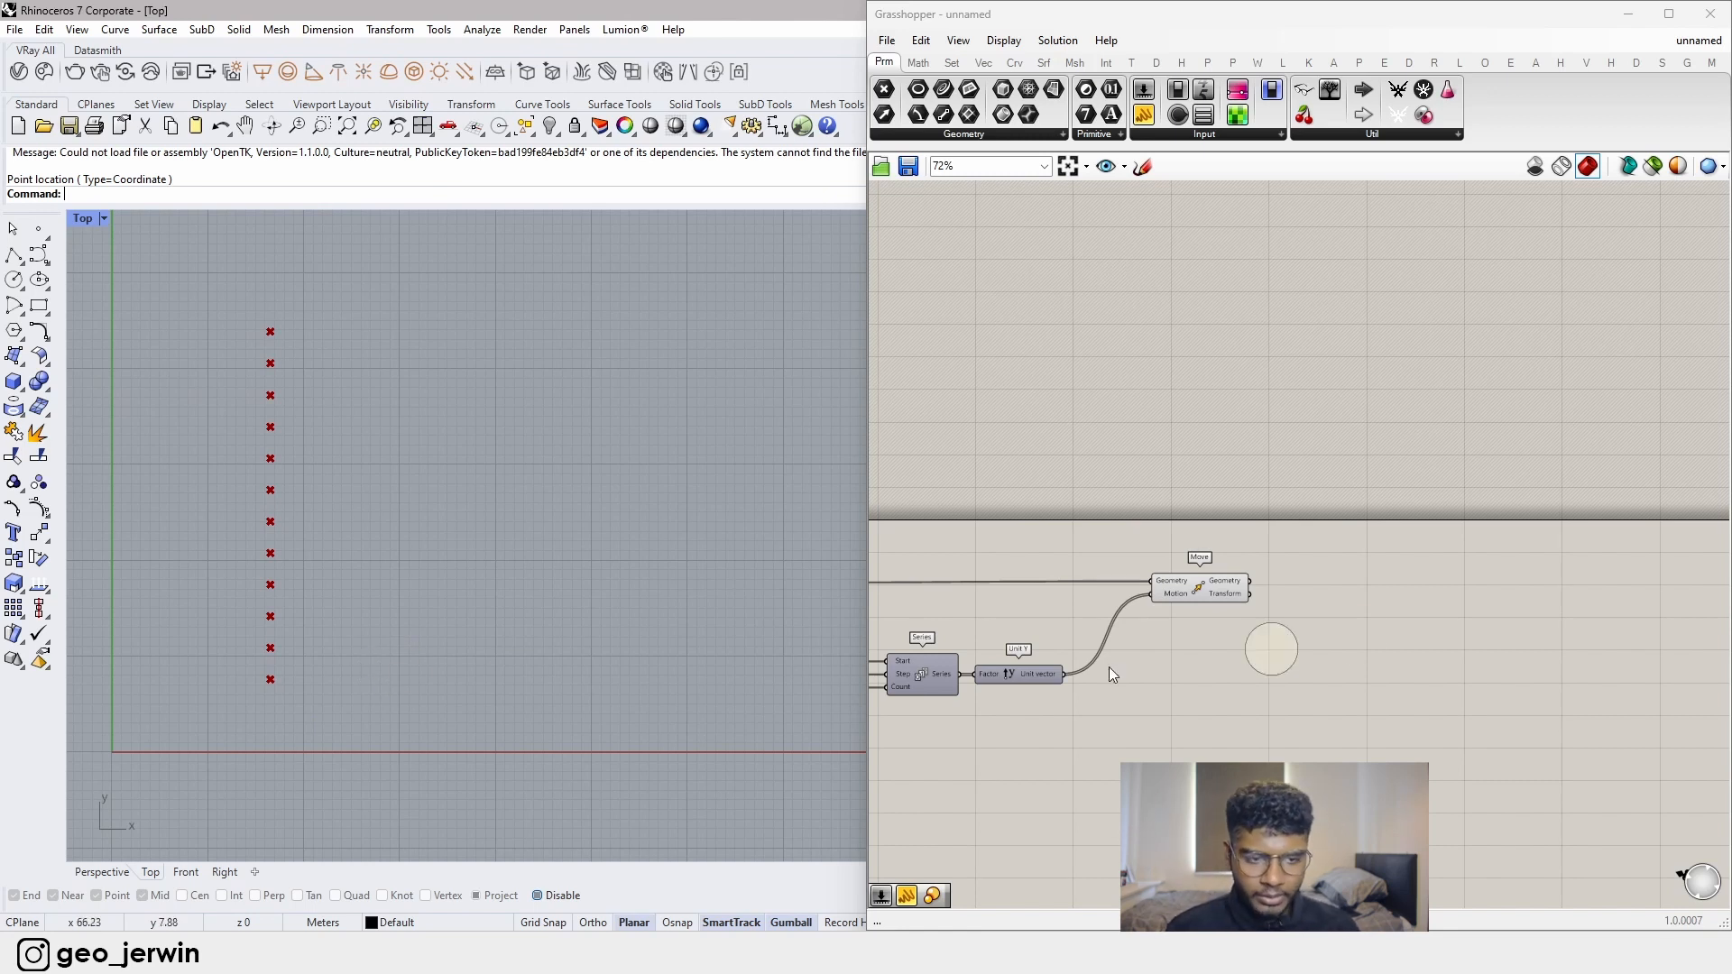
# - Add a second Move component and connect the first Move's Geometry output to its Geometry input
pyautogui.doubleClick(1375, 604)
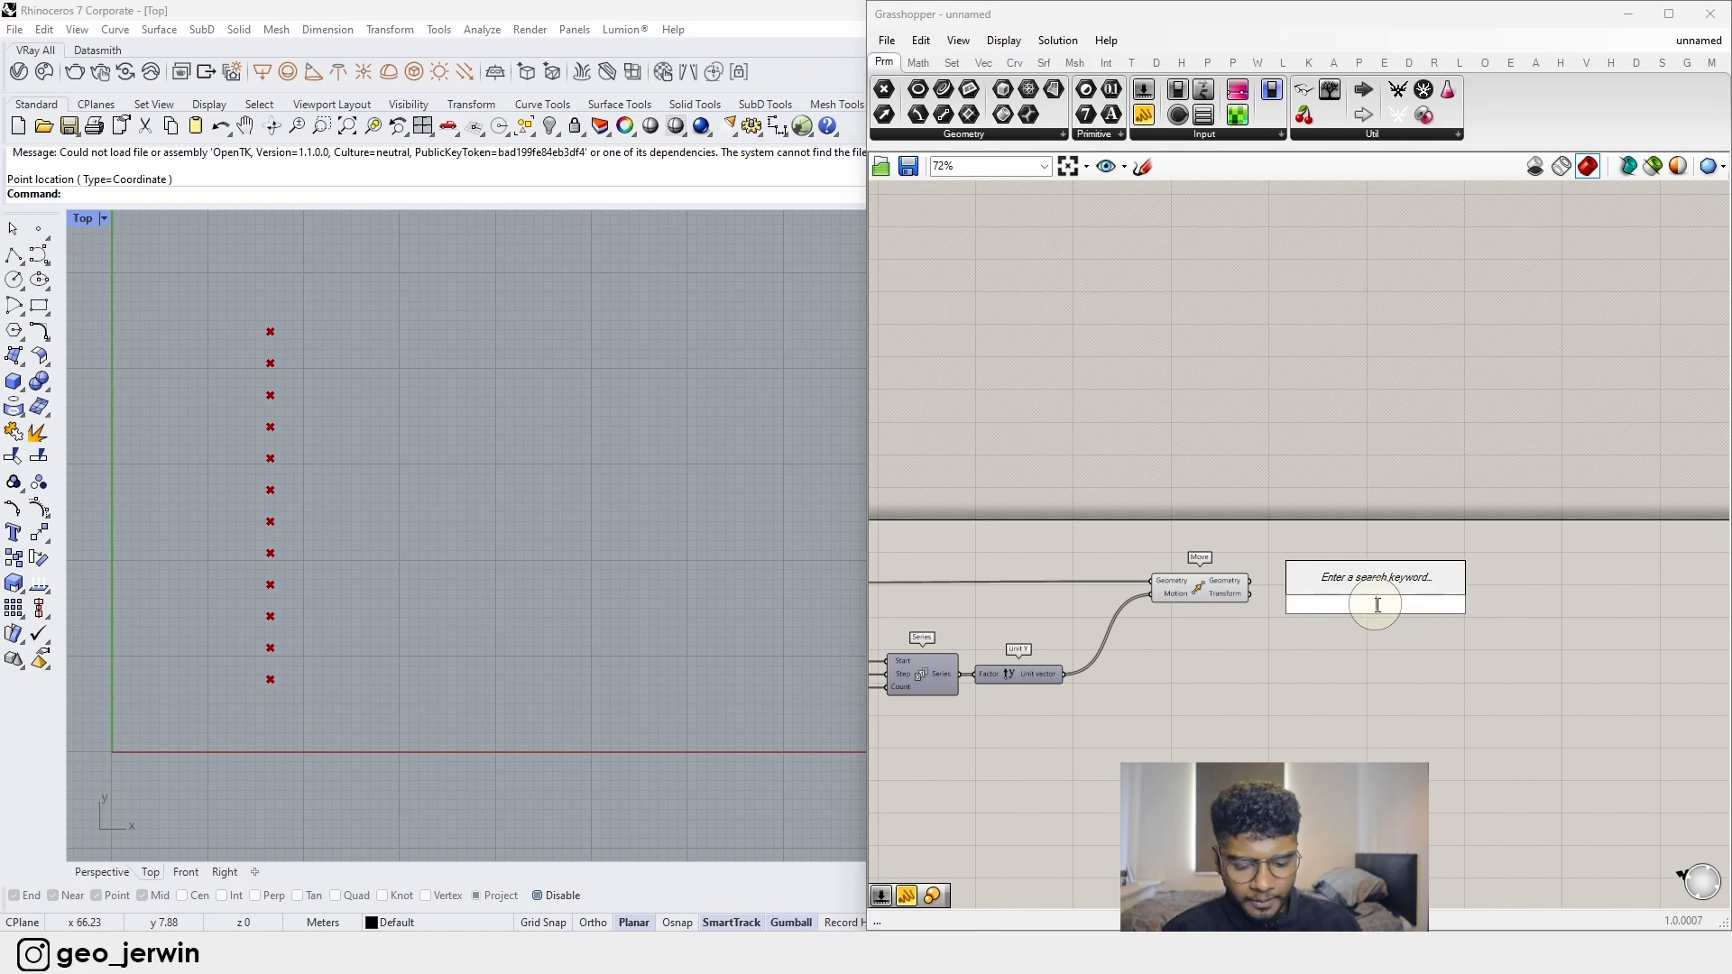
pyautogui.write('move')
pyautogui.press('Return')
pyautogui.moveTo(1250, 581); pyautogui.dragTo(1475, 586)
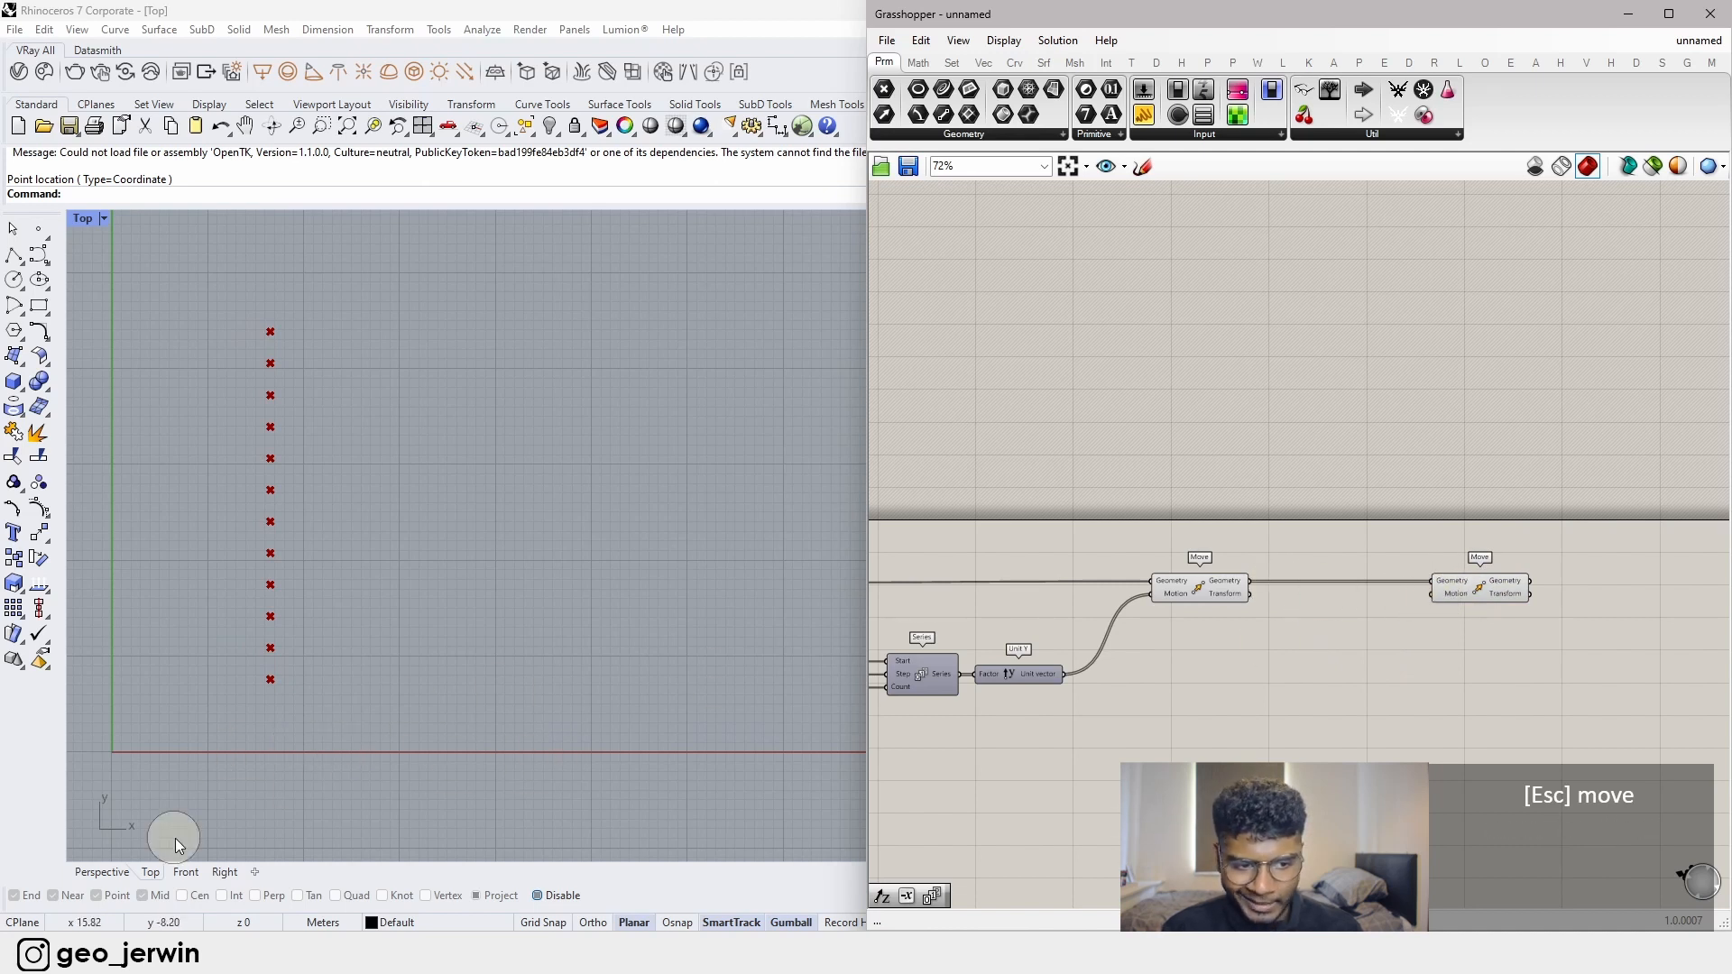
# - Add a Unit X component and connect its Unit vector output to the second Move component's Motion input
pyautogui.doubleClick(1304, 677)
pyautogui.write('z')
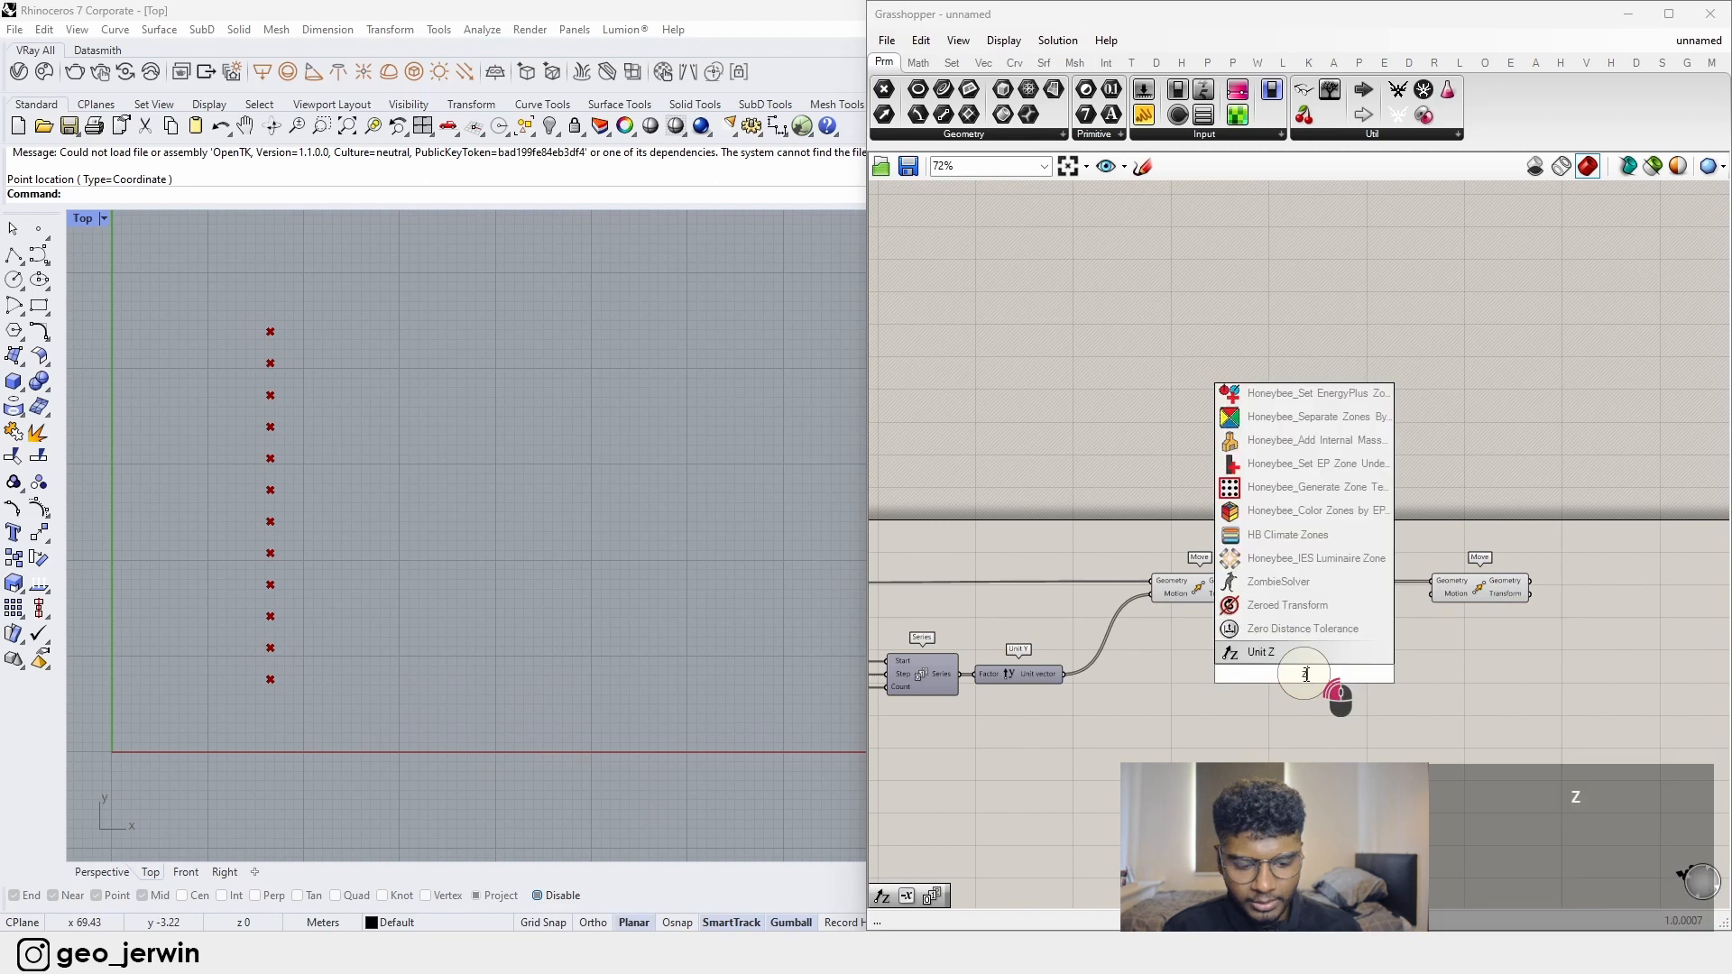
pyautogui.press('BackSpace')
pyautogui.write('x')
pyautogui.click(1304, 624)
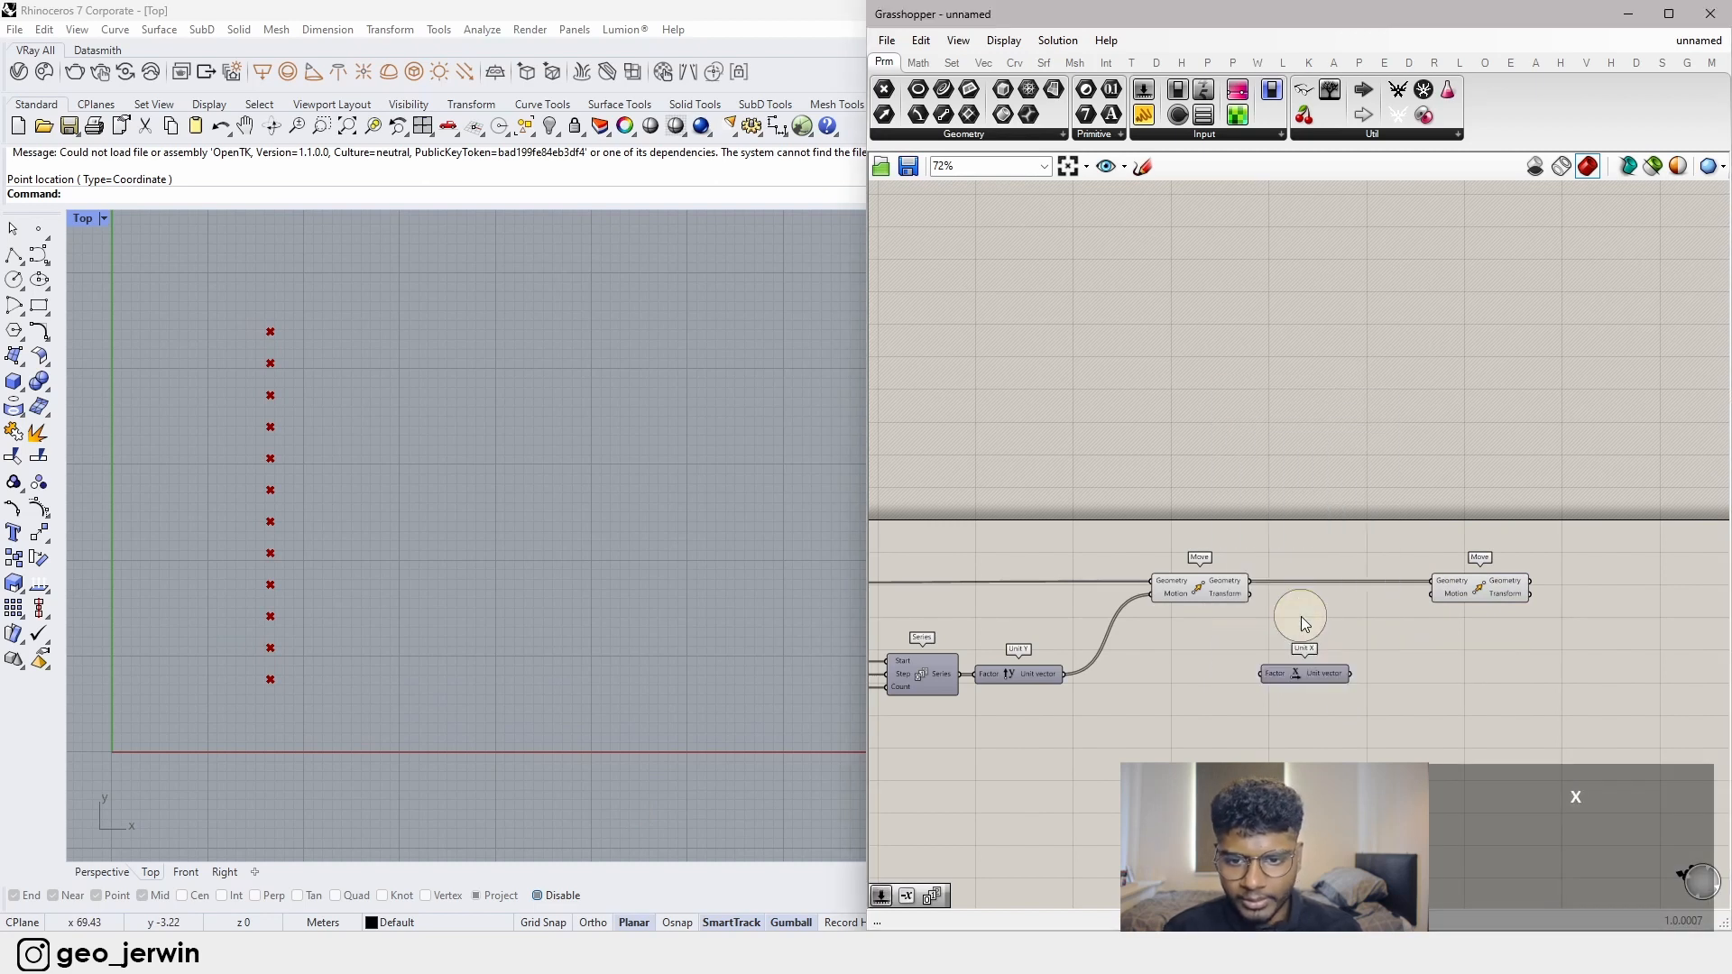
pyautogui.moveTo(1351, 673); pyautogui.dragTo(1434, 593)
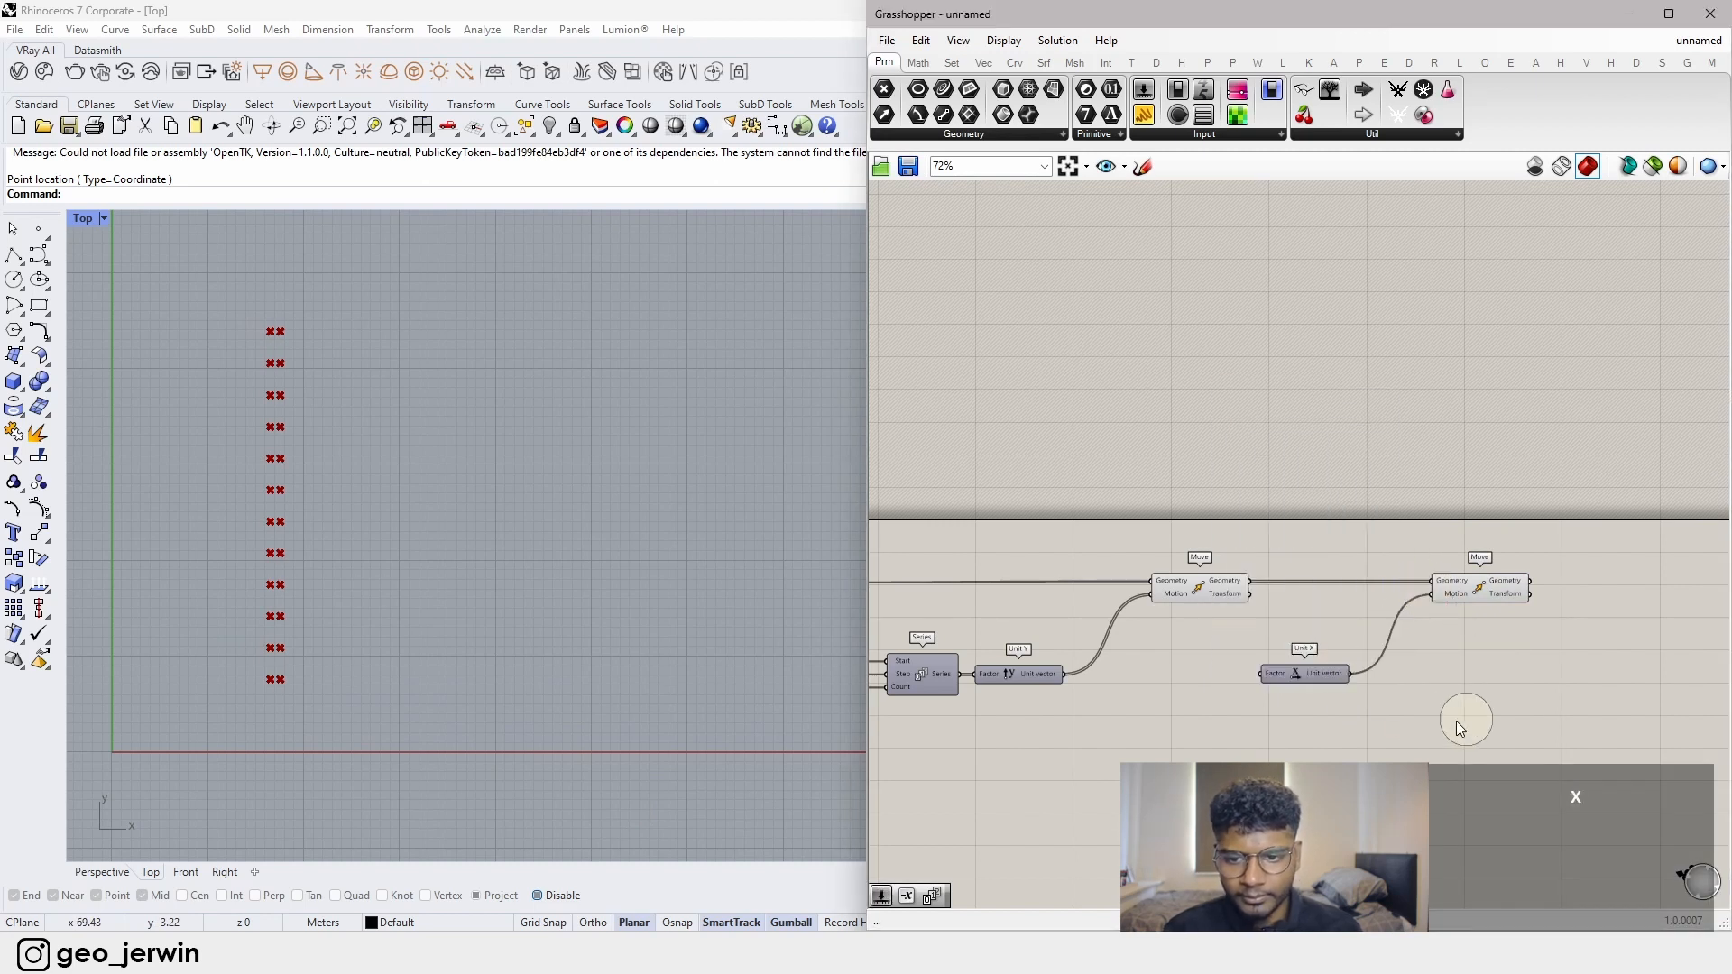
# - Shift the Unit X and second Move components together to make room in front of the Unit X Factor input
pyautogui.moveTo(1520, 709); pyautogui.dragTo(1342, 563)
pyautogui.moveTo(1482, 590); pyautogui.dragTo(1620, 587)
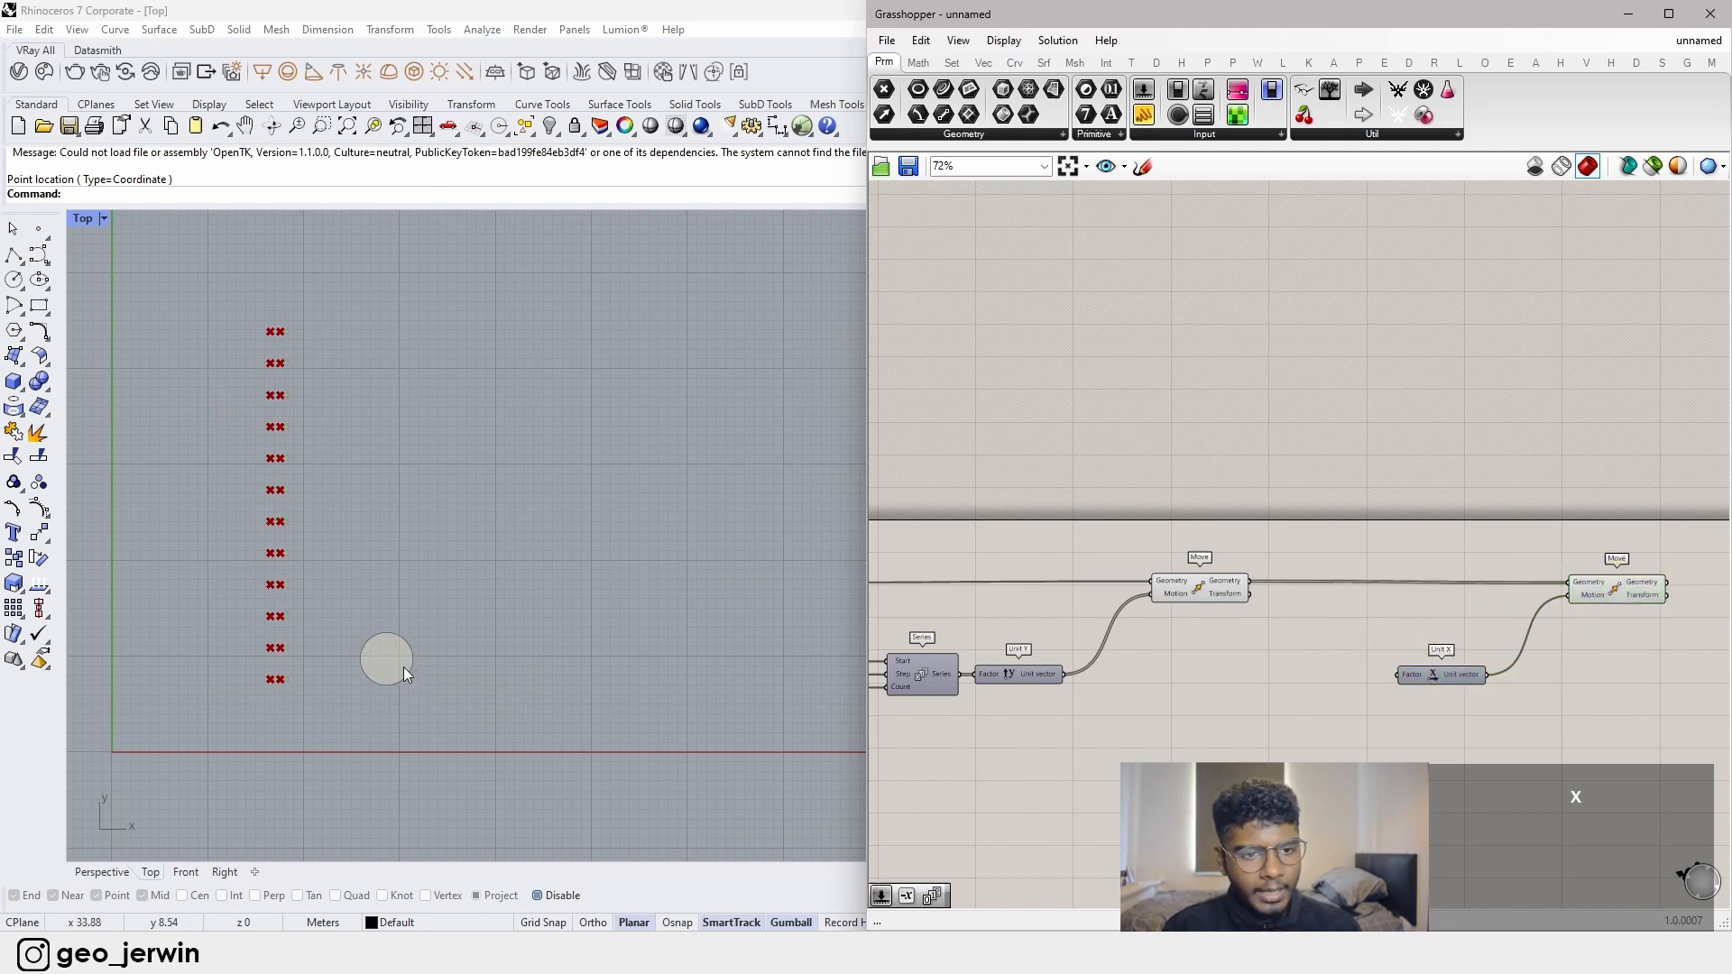
pyautogui.scroll(3, 248, 684)
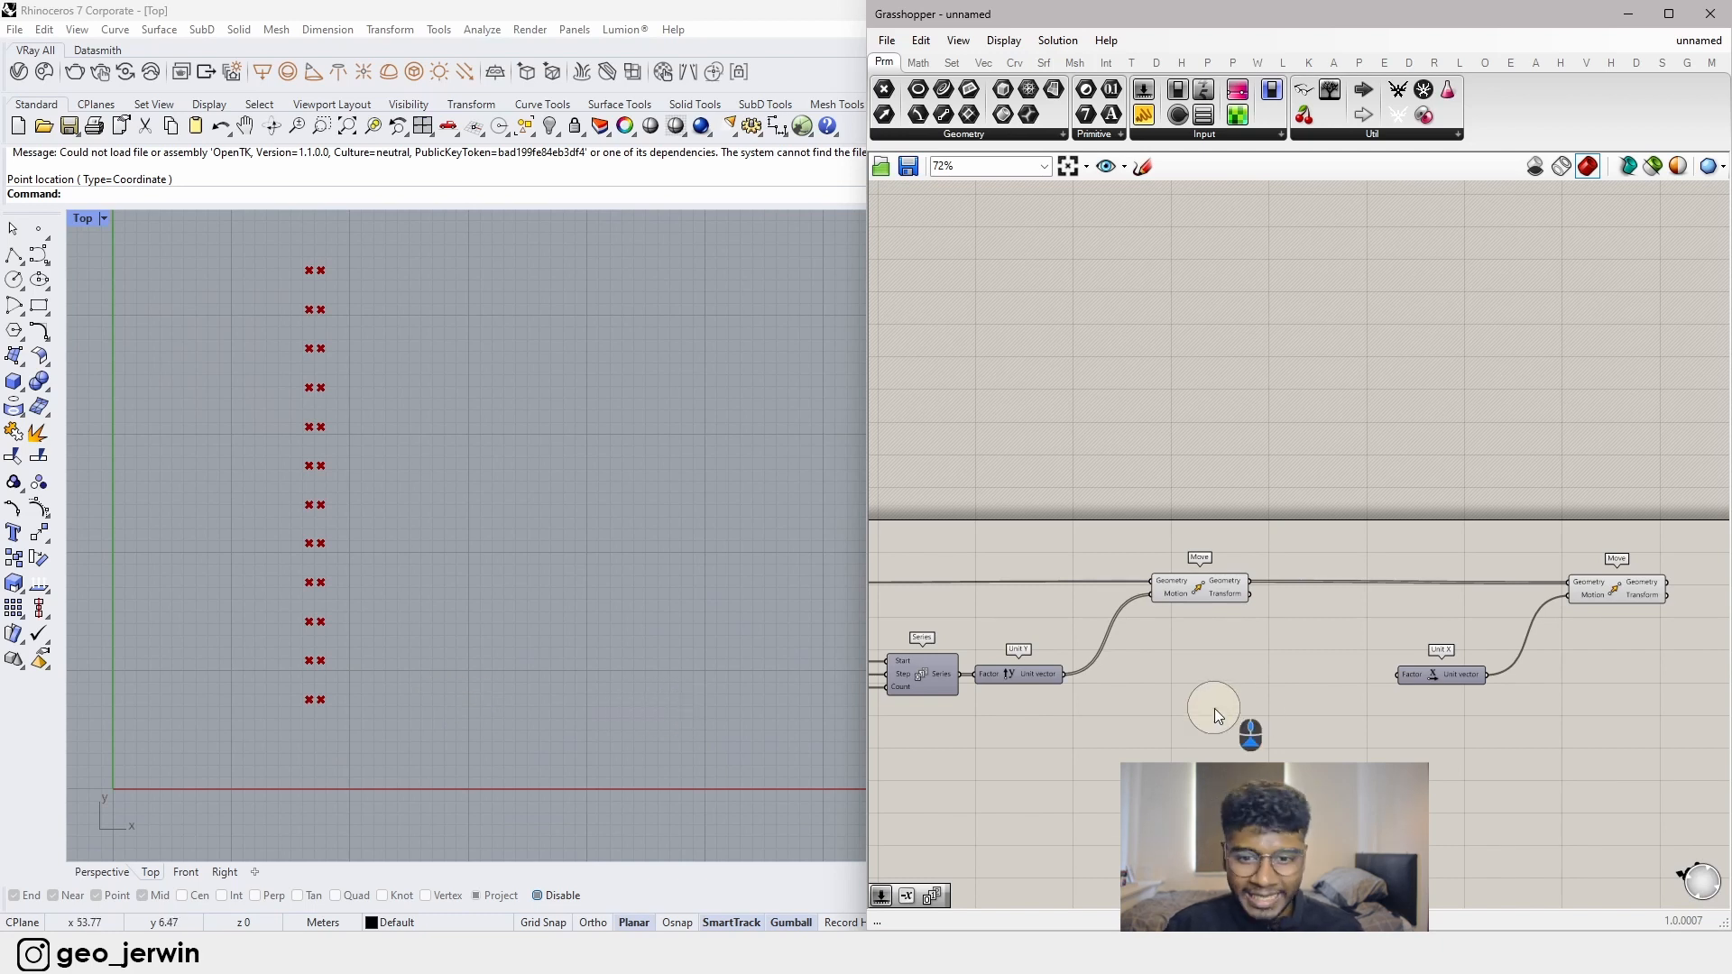
# - Add two number sliders, one created from 10 and one from 18, on the canvas below the first Move component
pyautogui.scroll(3, 1215, 707)
pyautogui.doubleClick(1124, 729)
pyautogui.write('10')
pyautogui.press('Return')
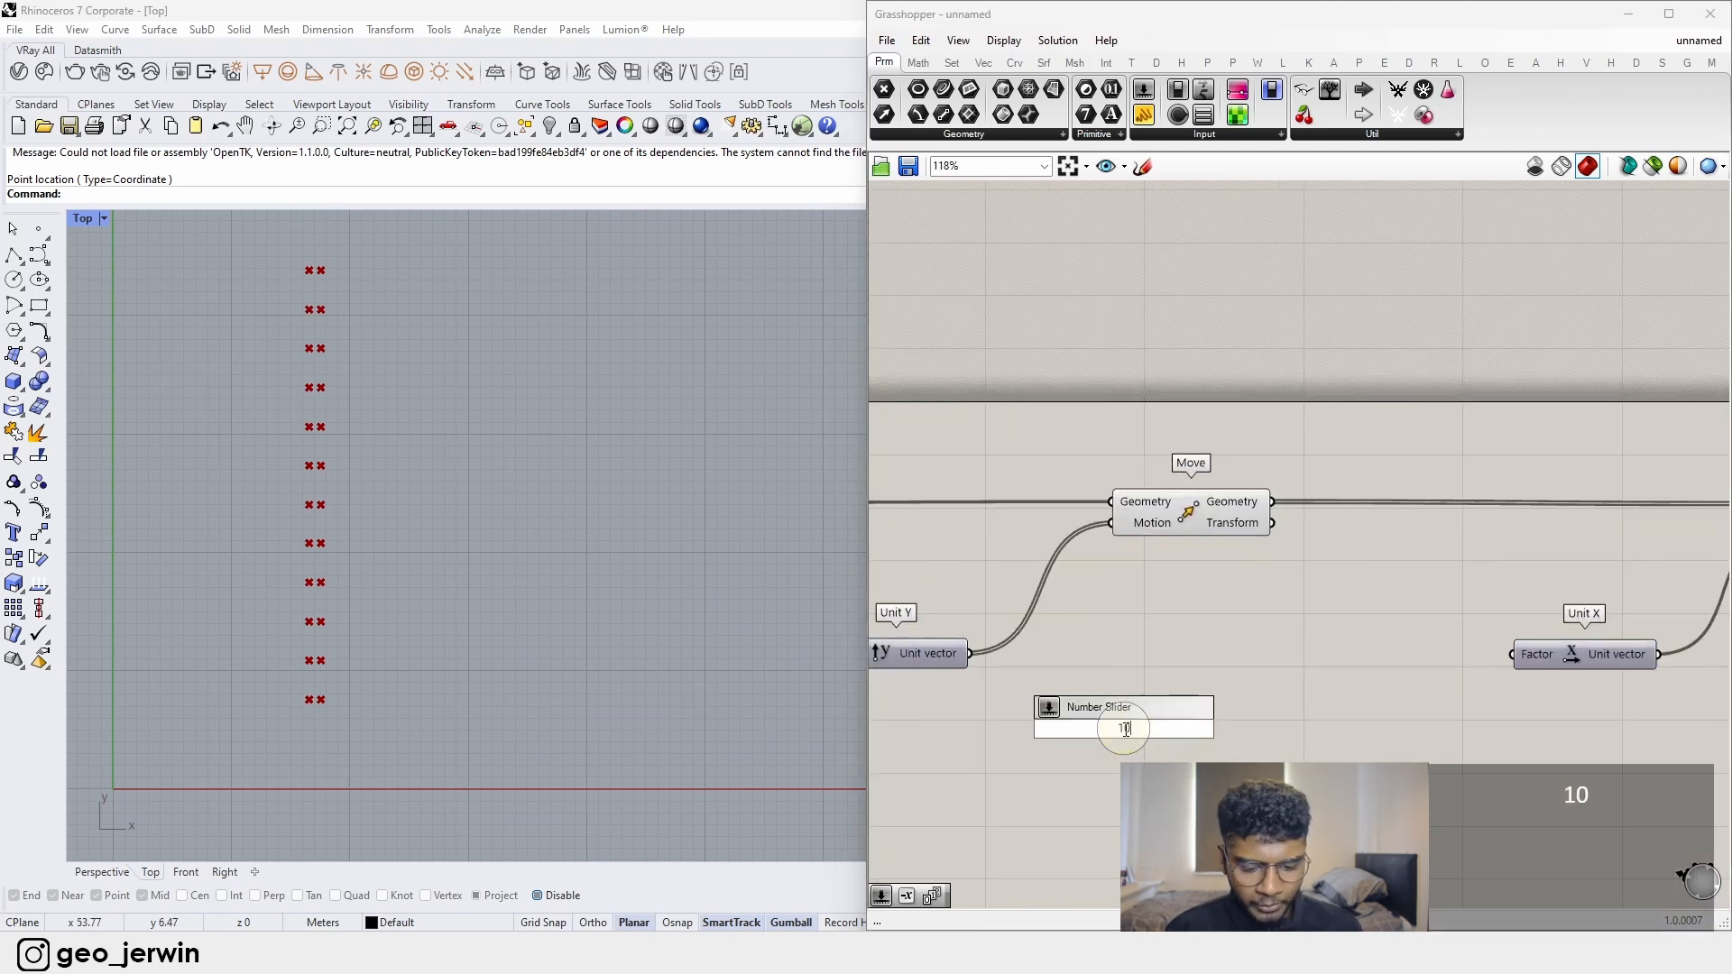
pyautogui.doubleClick(1108, 792)
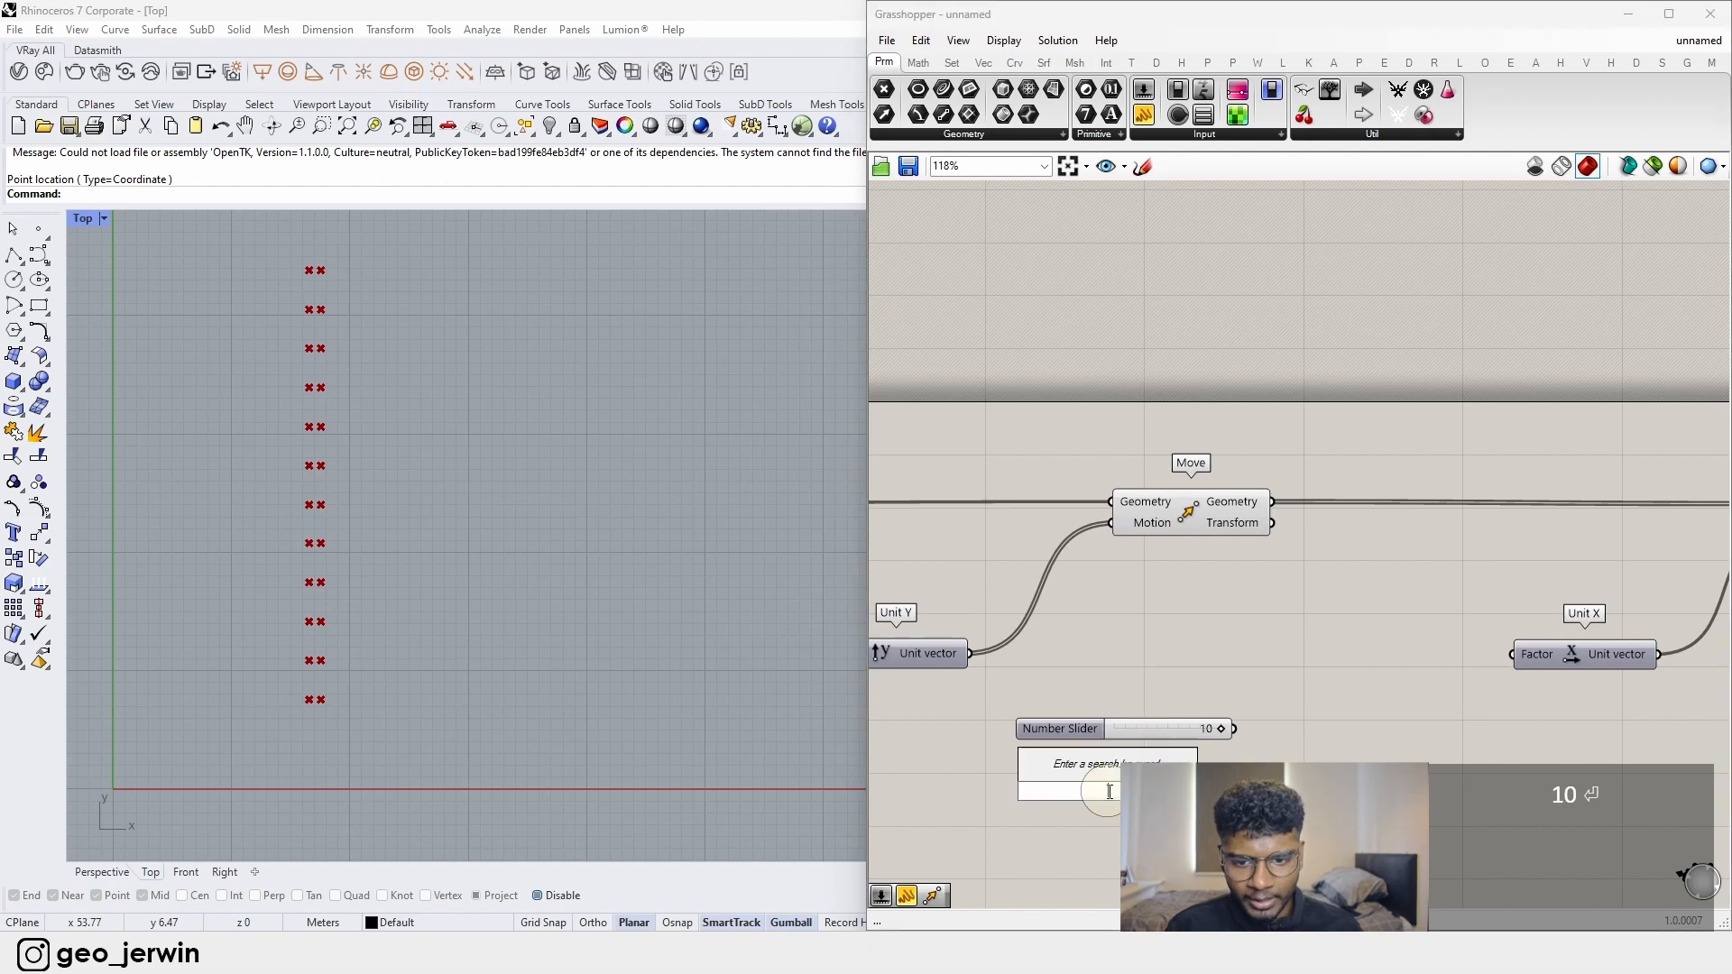
pyautogui.write('18')
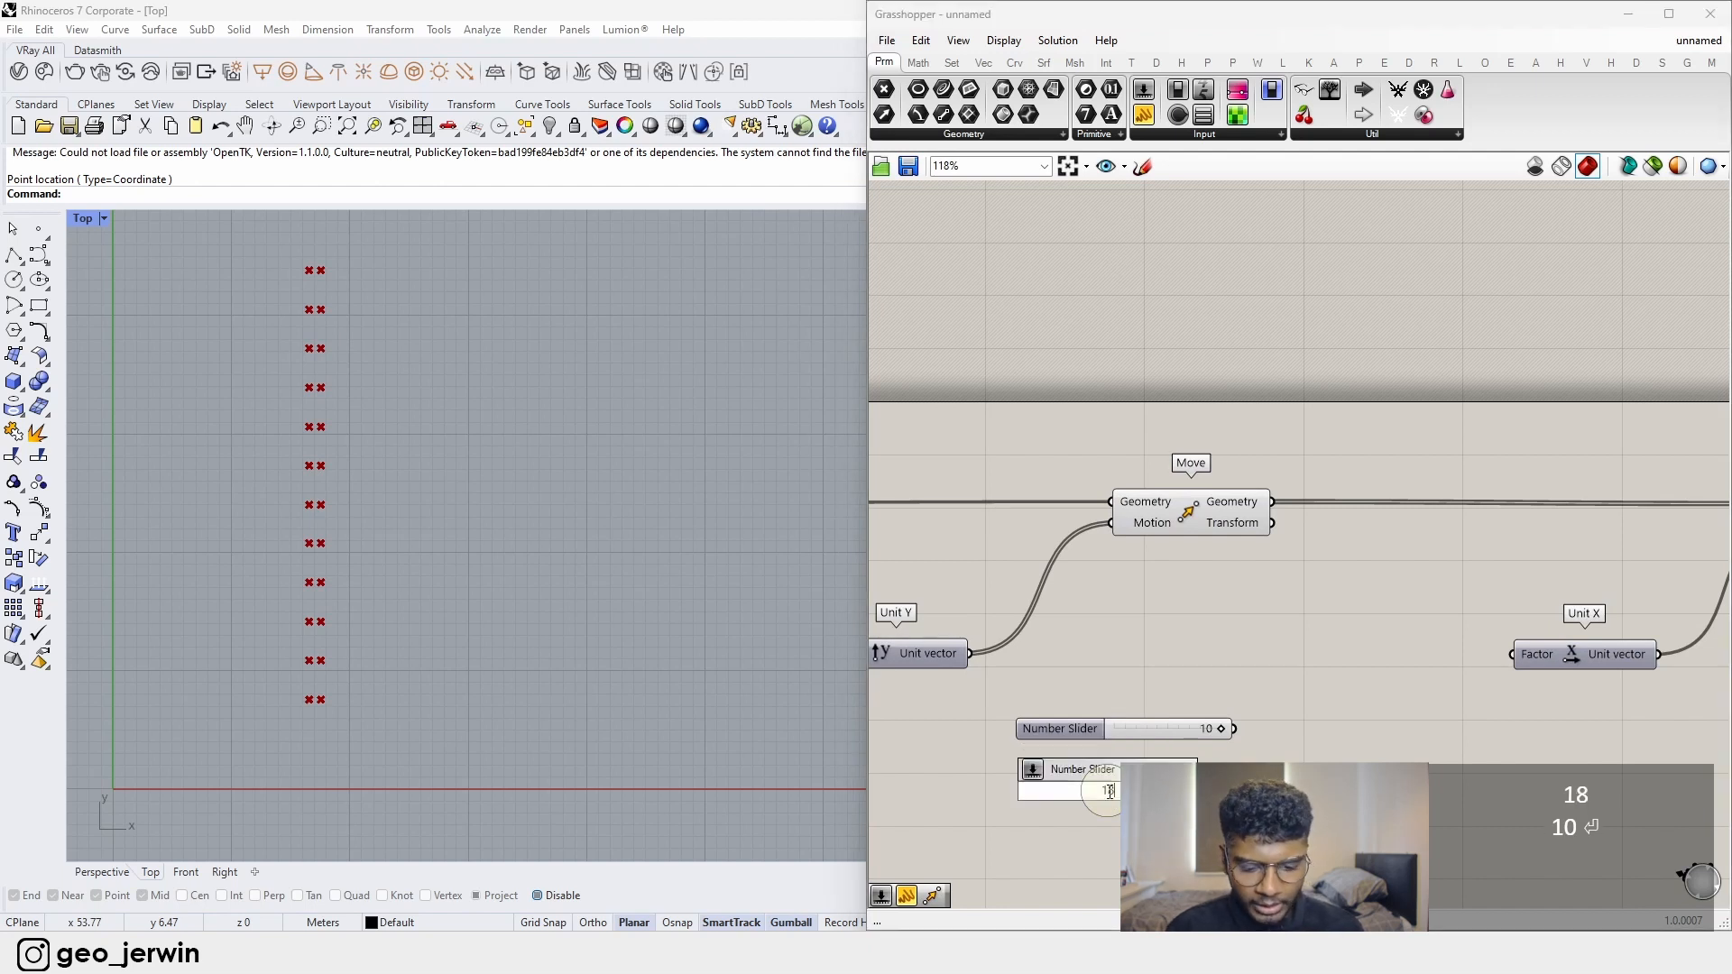
pyautogui.press('Return')
pyautogui.moveTo(1047, 795); pyautogui.dragTo(890, 796, button='right')
# - Connect five copied number sliders to the Unit X component's Factor input, setting the first four to 21, 27, 19 and 27
pyautogui.keyDown('alt'); pyautogui.moveTo(1008, 794); pyautogui.dragTo(1355, 658); pyautogui.keyUp('alt')
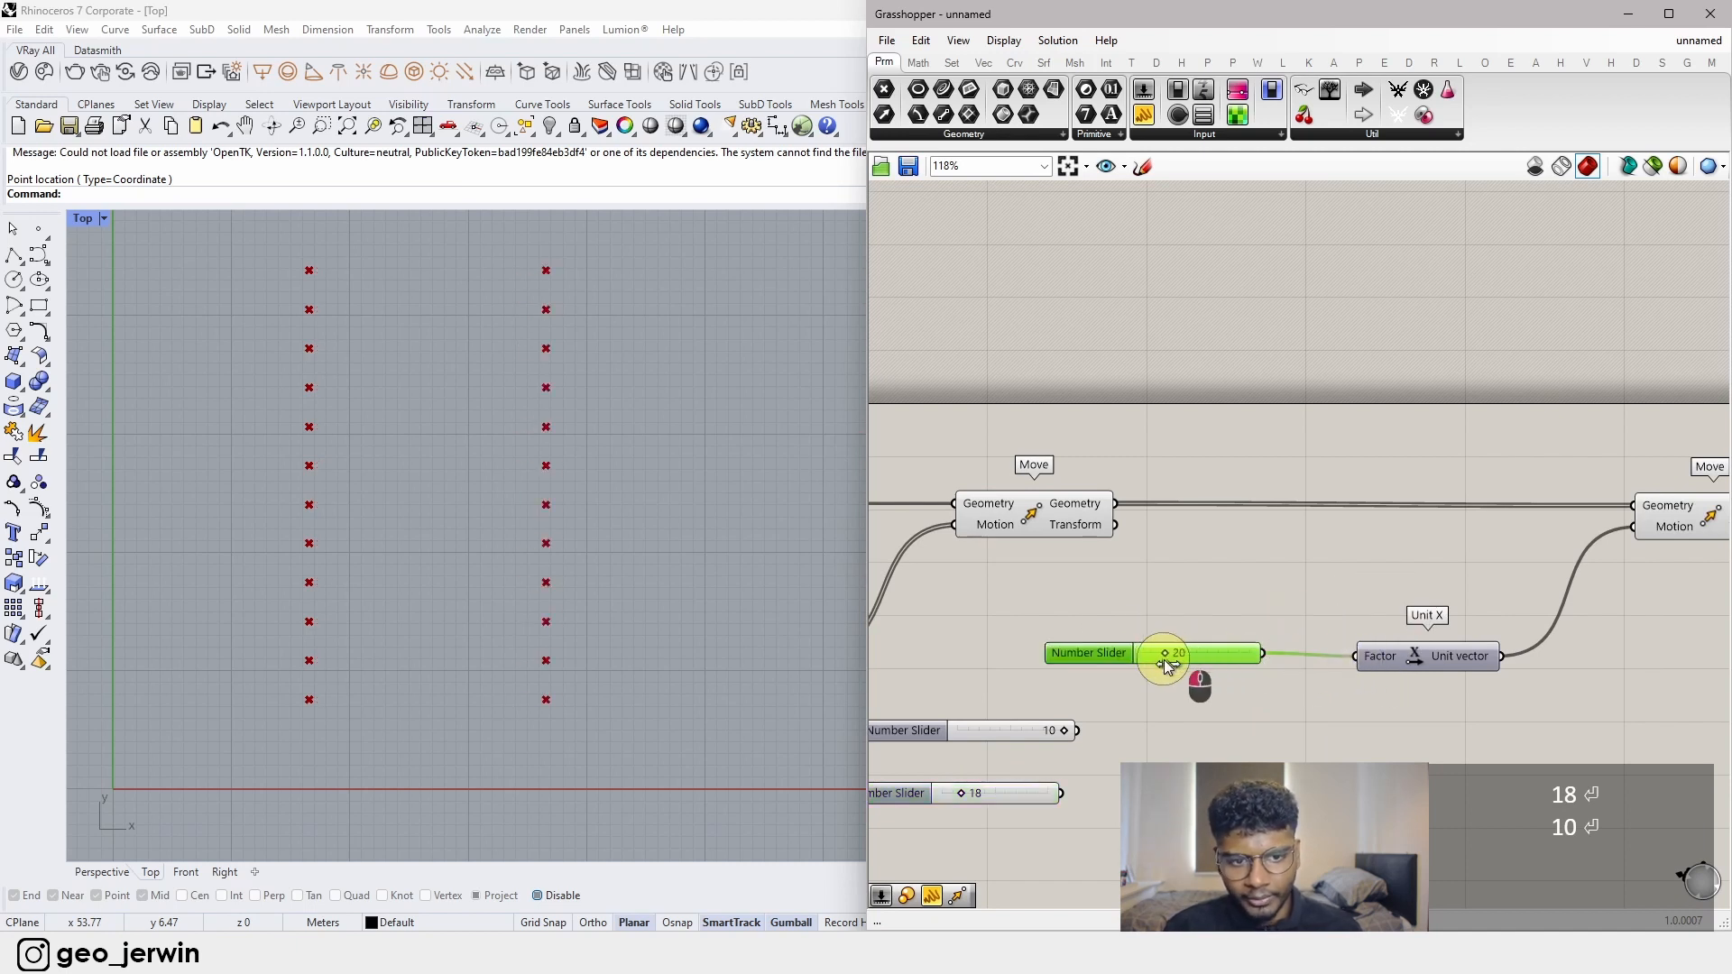
pyautogui.moveTo(1164, 659); pyautogui.dragTo(1355, 658)
pyautogui.moveTo(1169, 707); pyautogui.dragTo(1357, 661)
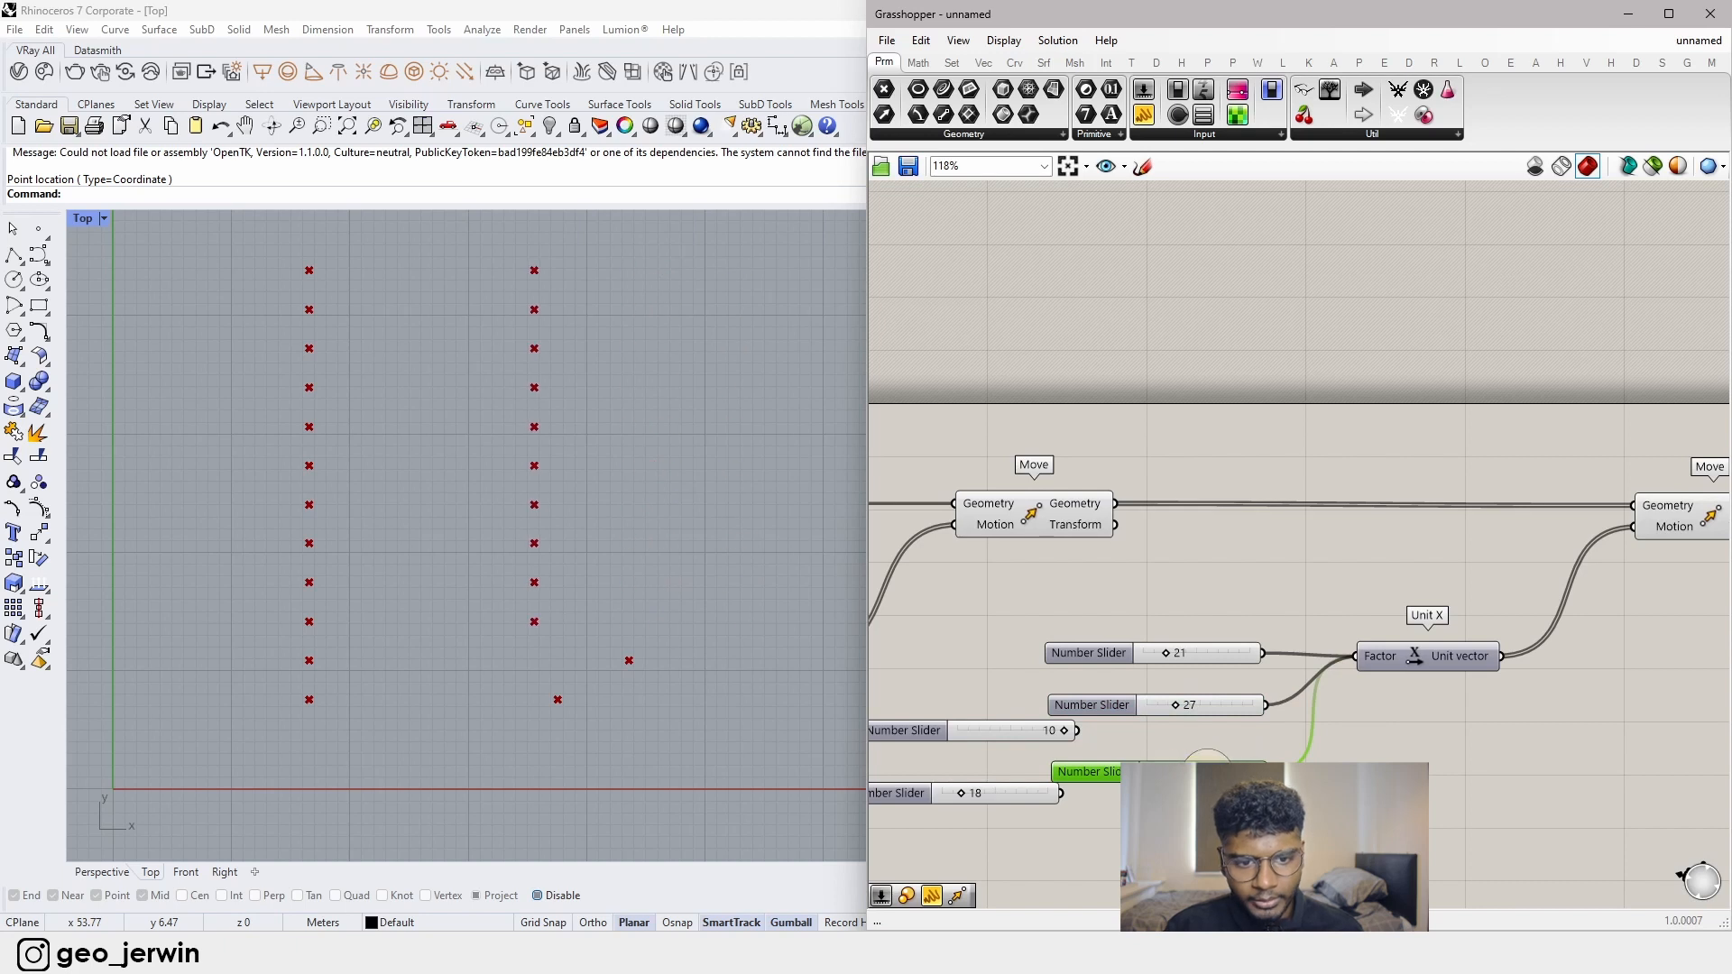
pyautogui.keyDown('alt'); pyautogui.moveTo(1207, 774); pyautogui.dragTo(1356, 658); pyautogui.keyUp('alt')
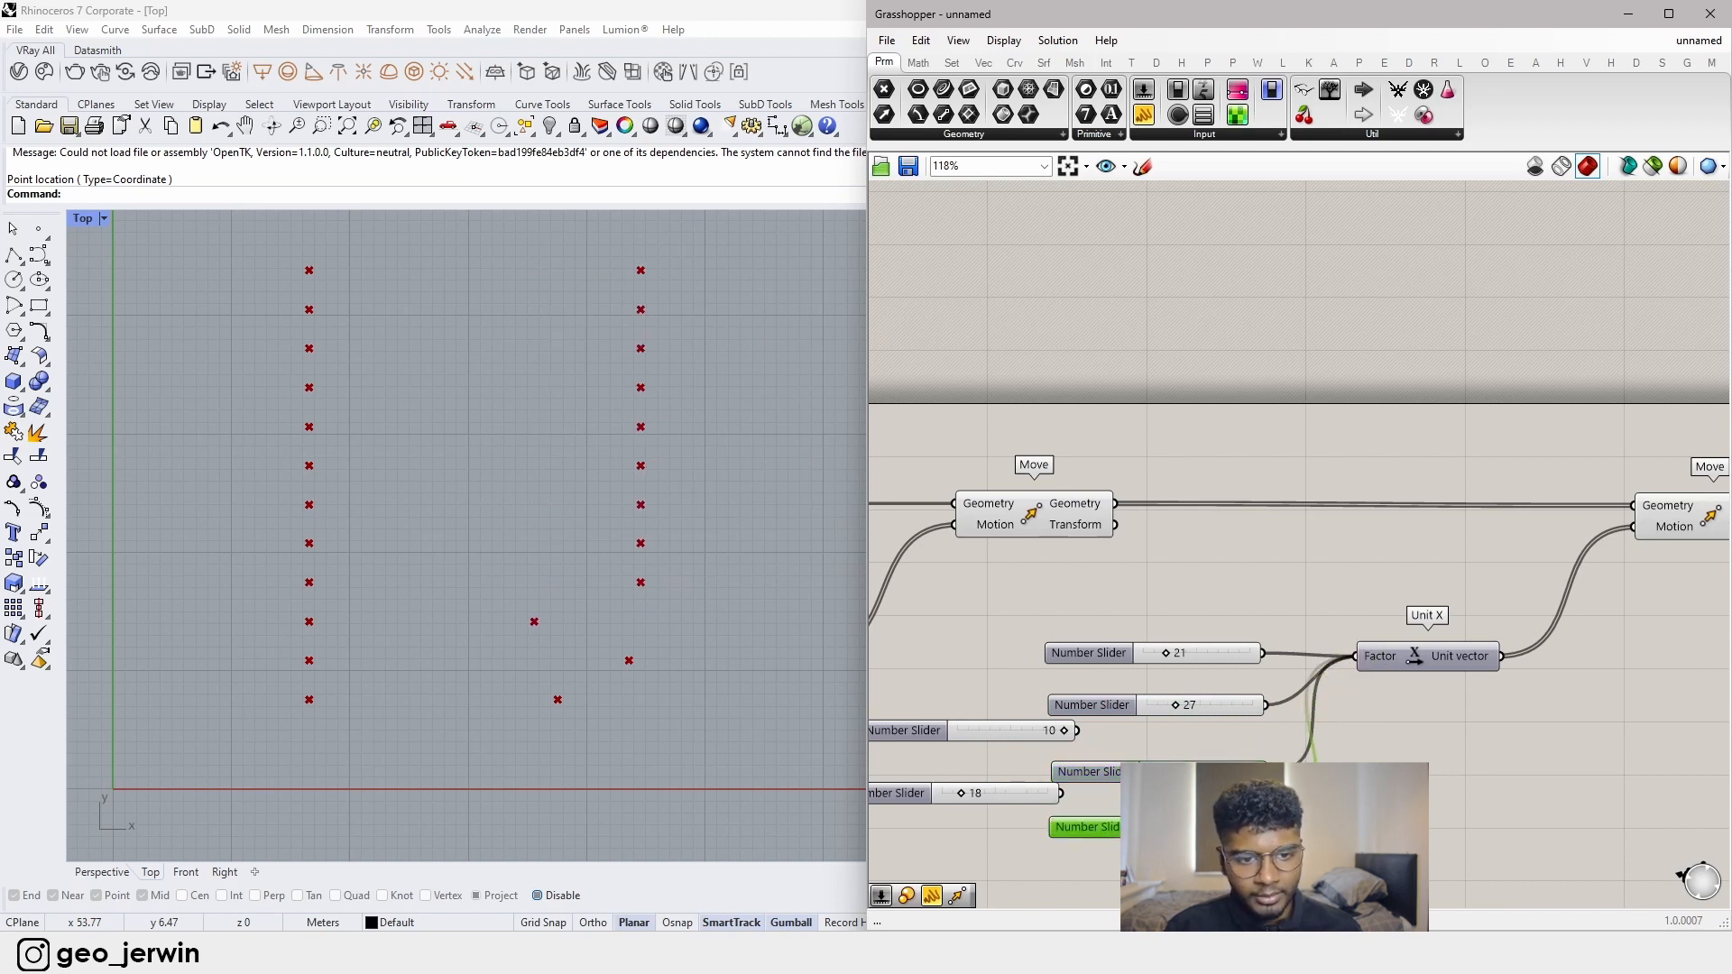
pyautogui.moveTo(1179, 827); pyautogui.dragTo(1176, 828)
pyautogui.moveTo(1258, 847); pyautogui.dragTo(1236, 751, button='right')
pyautogui.keyDown('alt'); pyautogui.moveTo(1222, 734); pyautogui.dragTo(1338, 568); pyautogui.keyUp('alt')
# - Shift the Unit X component slightly away from the sliders and delete the five number sliders connected to its Factor input
pyautogui.moveTo(1388, 566); pyautogui.dragTo(1429, 563)
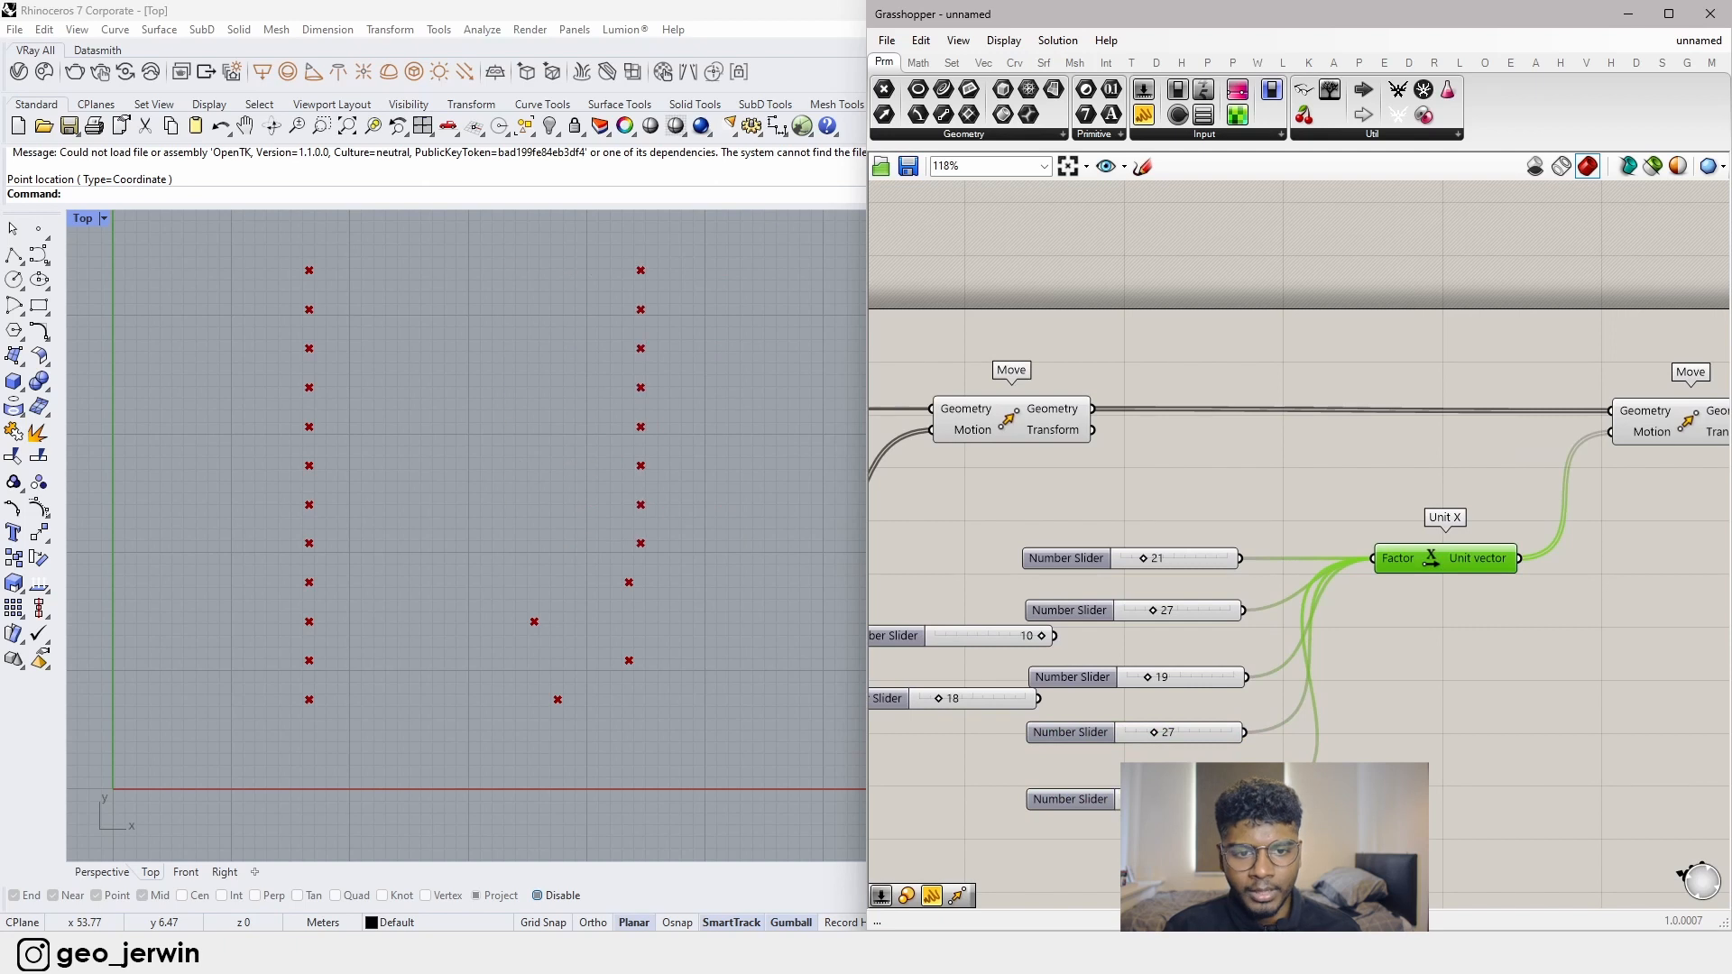
pyautogui.moveTo(1236, 864); pyautogui.dragTo(1108, 503)
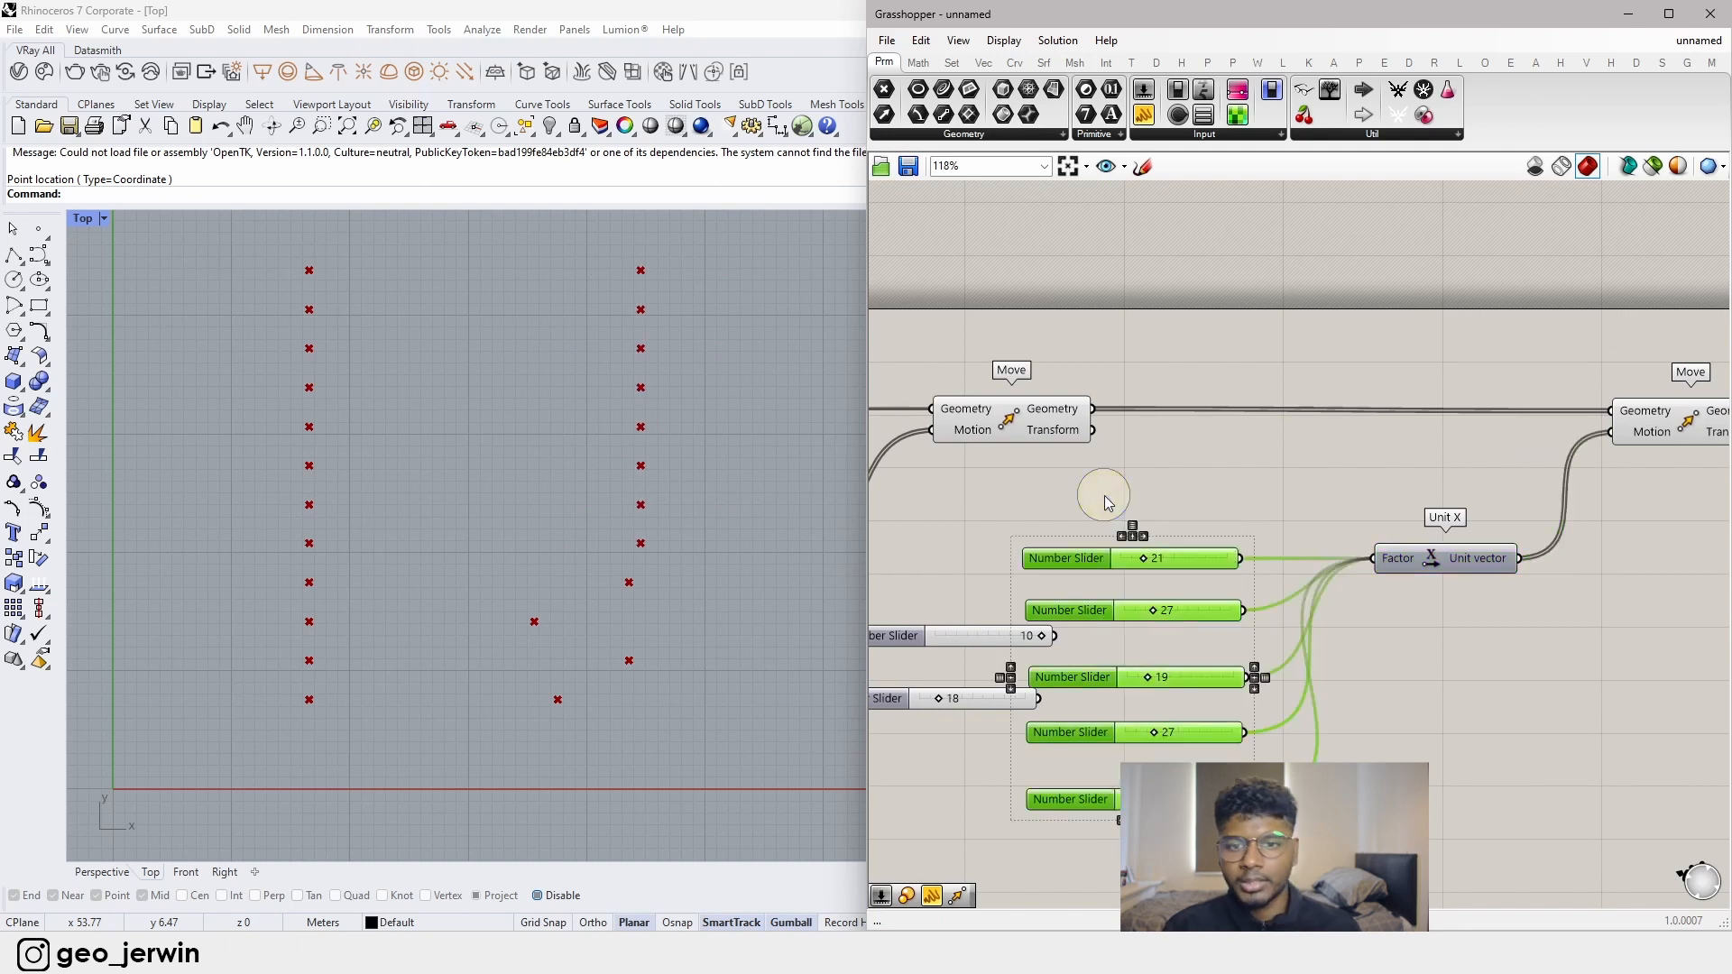
pyautogui.press('Delete')
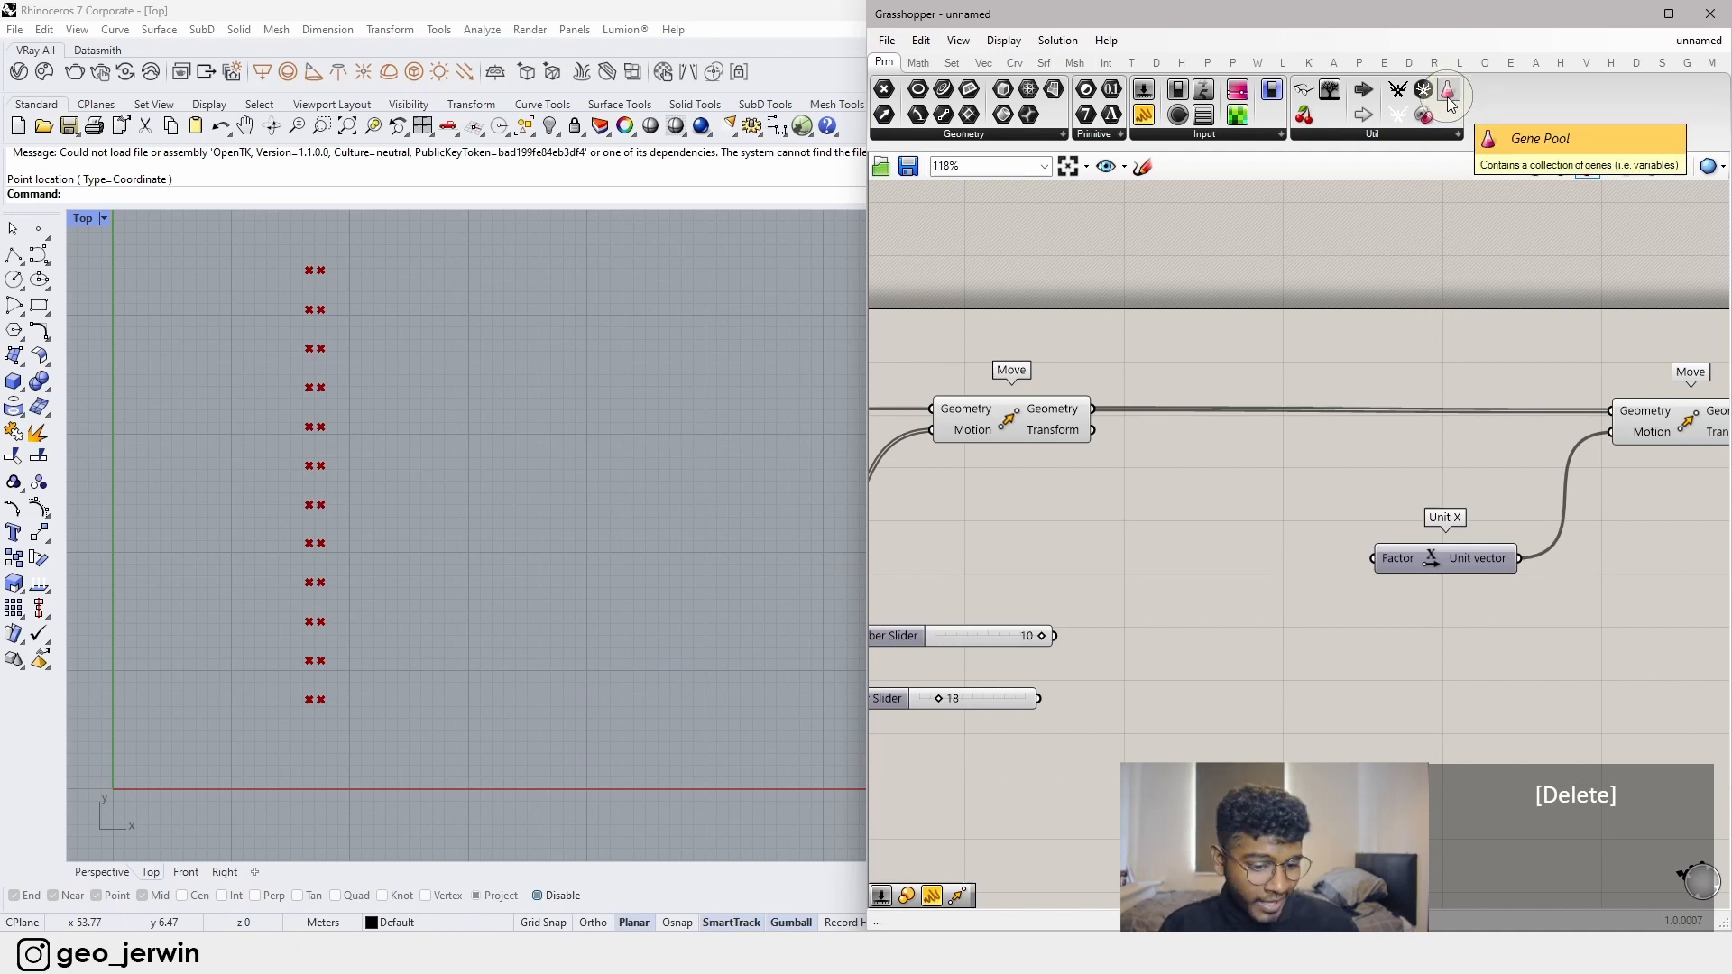
# - Place a Gene Pool component in front of the Unit X component and inspect its gene list settings
pyautogui.moveTo(1448, 101); pyautogui.dragTo(1279, 572)
pyautogui.doubleClick(1190, 600)
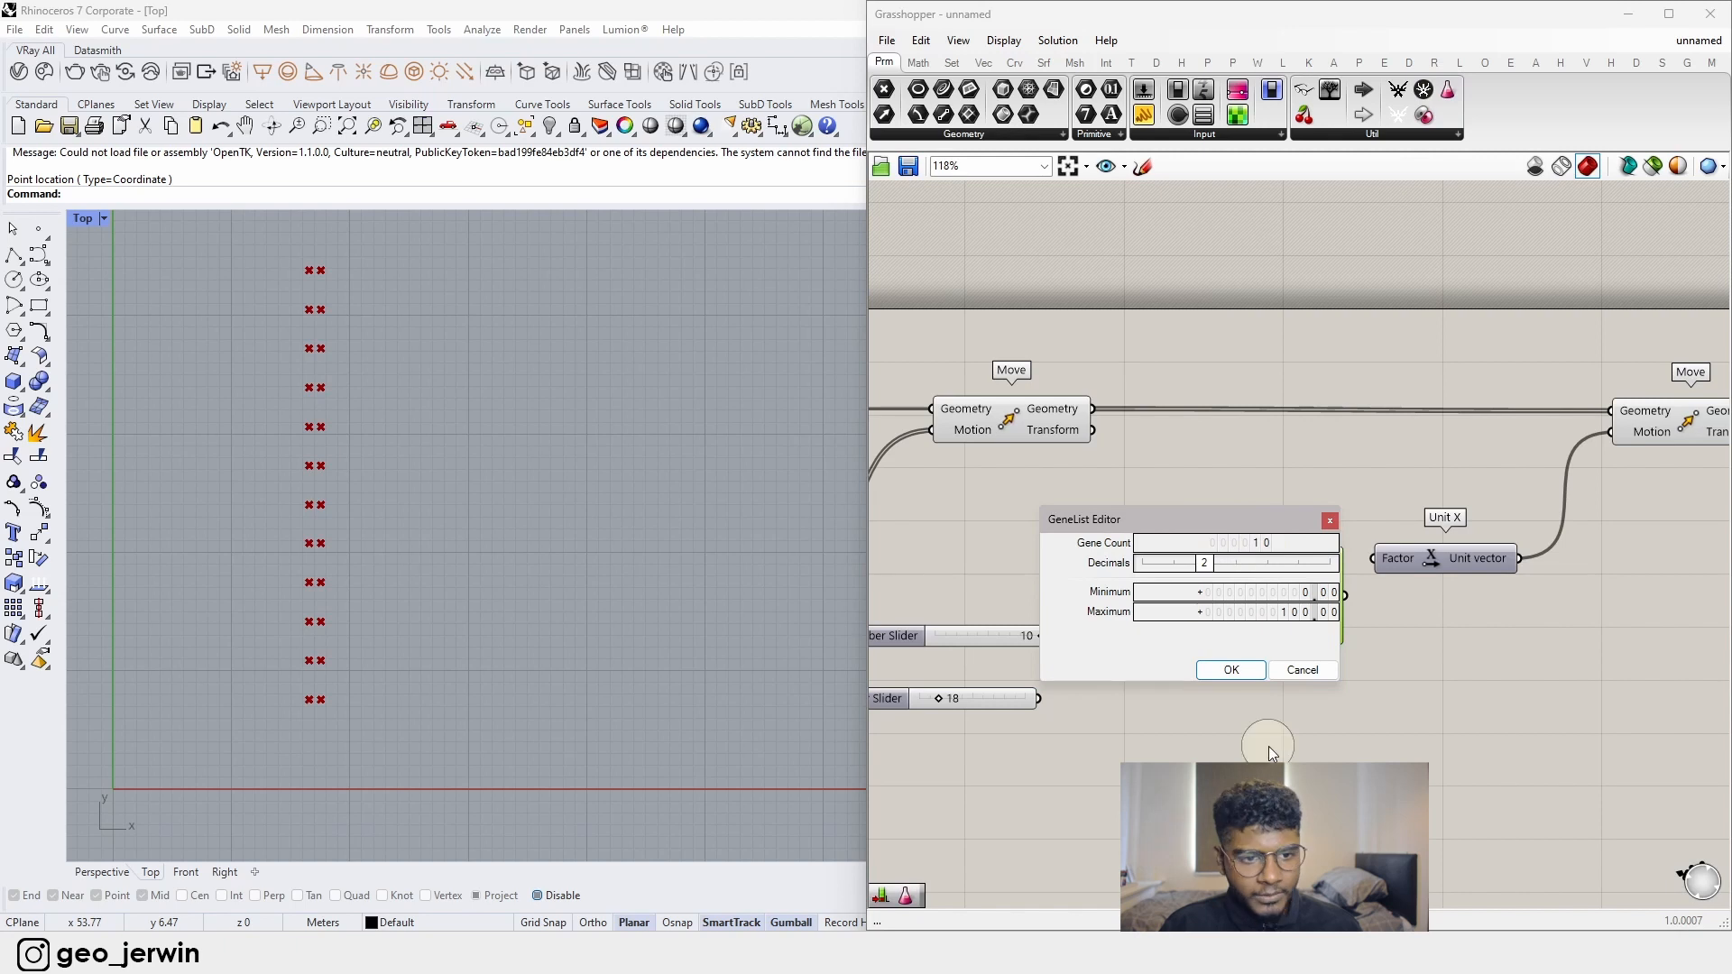
pyautogui.click(1330, 520)
# - Open the Gene Pool's settings and set its gene count to 12
pyautogui.scroll(-2, 1324, 517)
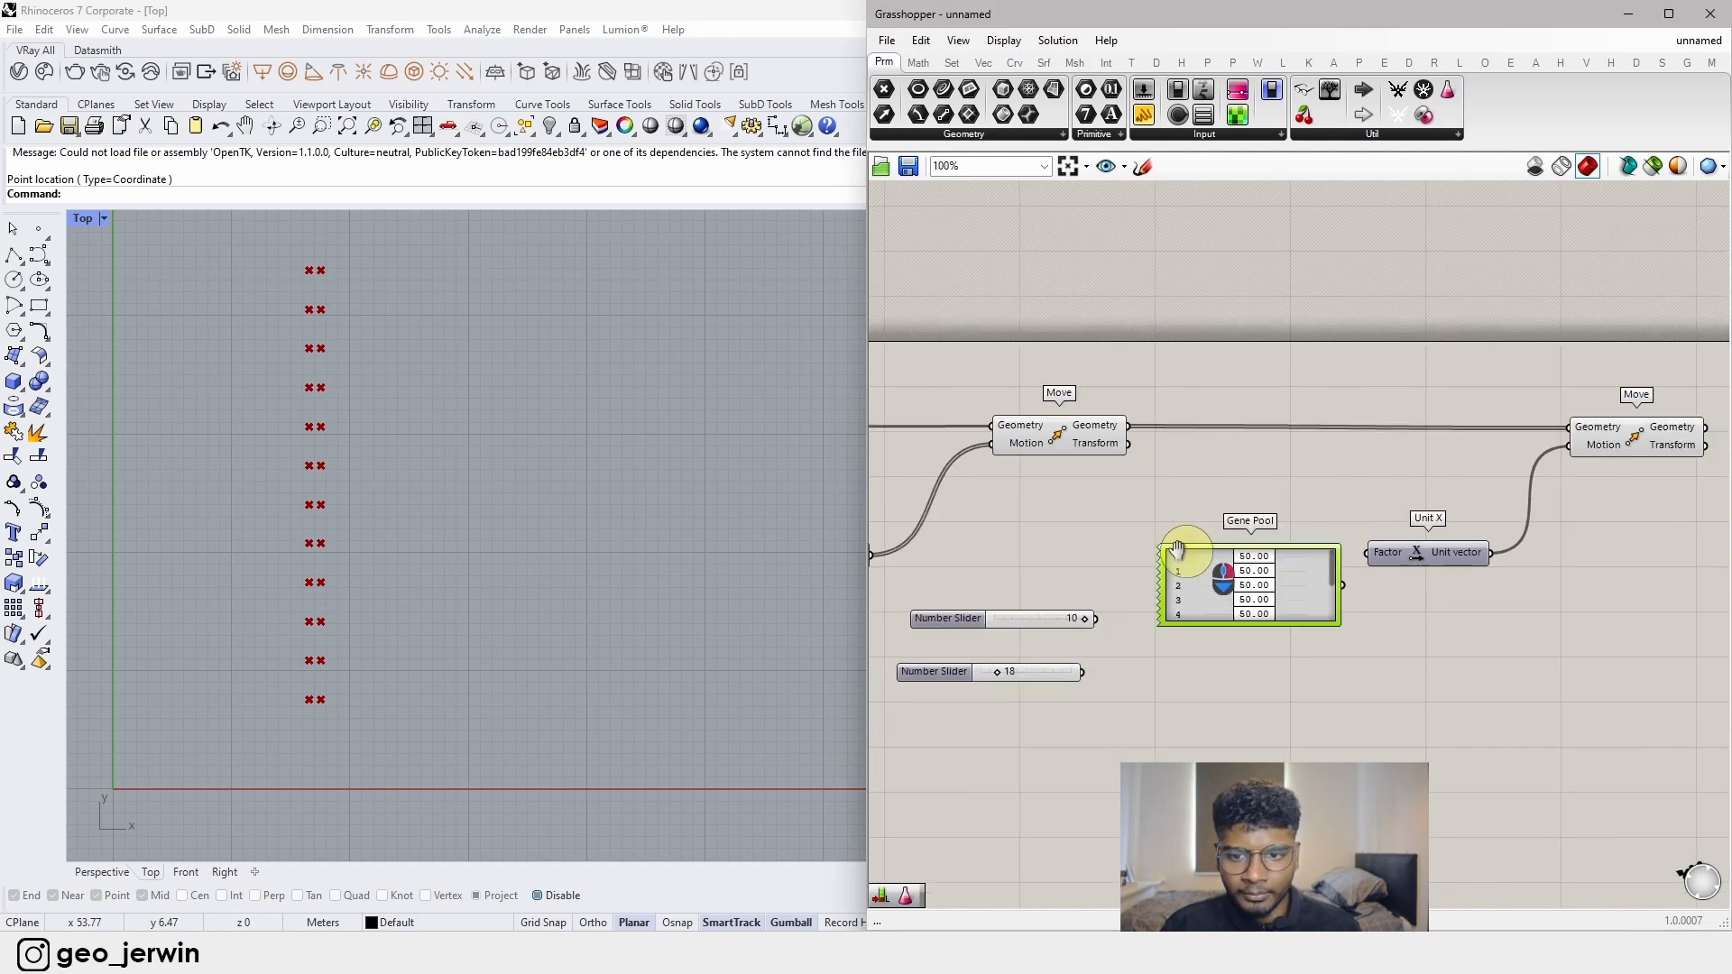
pyautogui.moveTo(1178, 547); pyautogui.dragTo(1538, 523, button='right')
pyautogui.moveTo(1035, 546); pyautogui.dragTo(1131, 552, button='right')
pyautogui.moveTo(1404, 552); pyautogui.dragTo(986, 588, button='right')
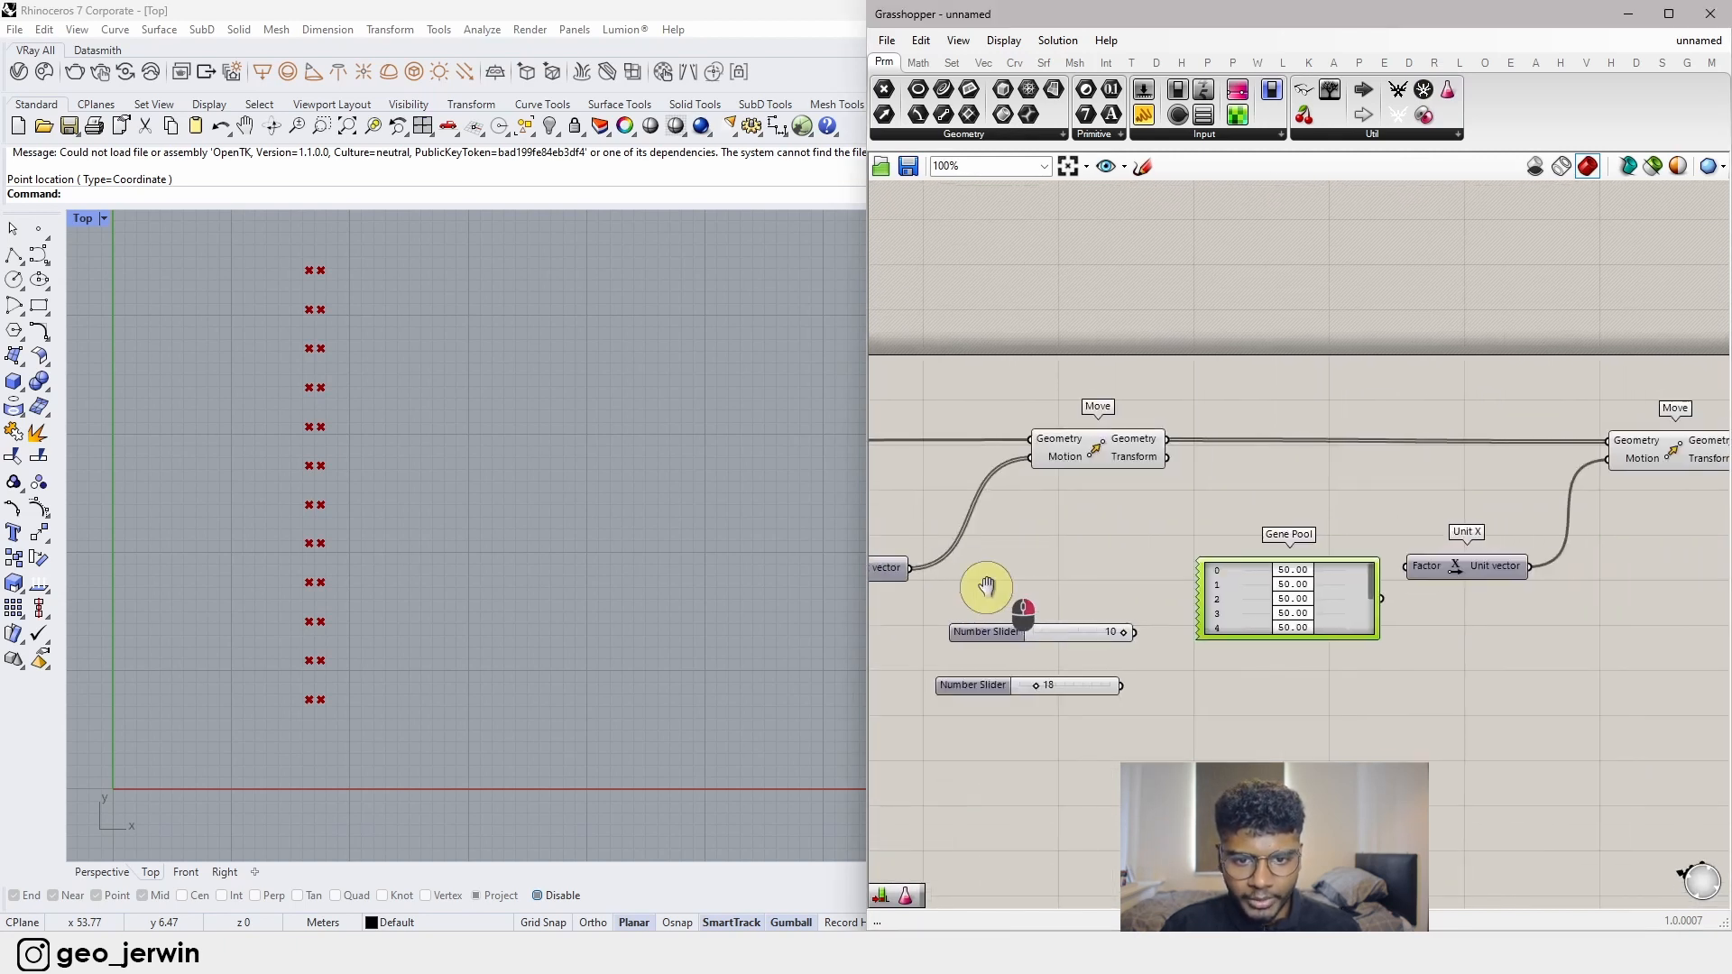
pyautogui.doubleClick(1280, 596)
pyautogui.doubleClick(1355, 533)
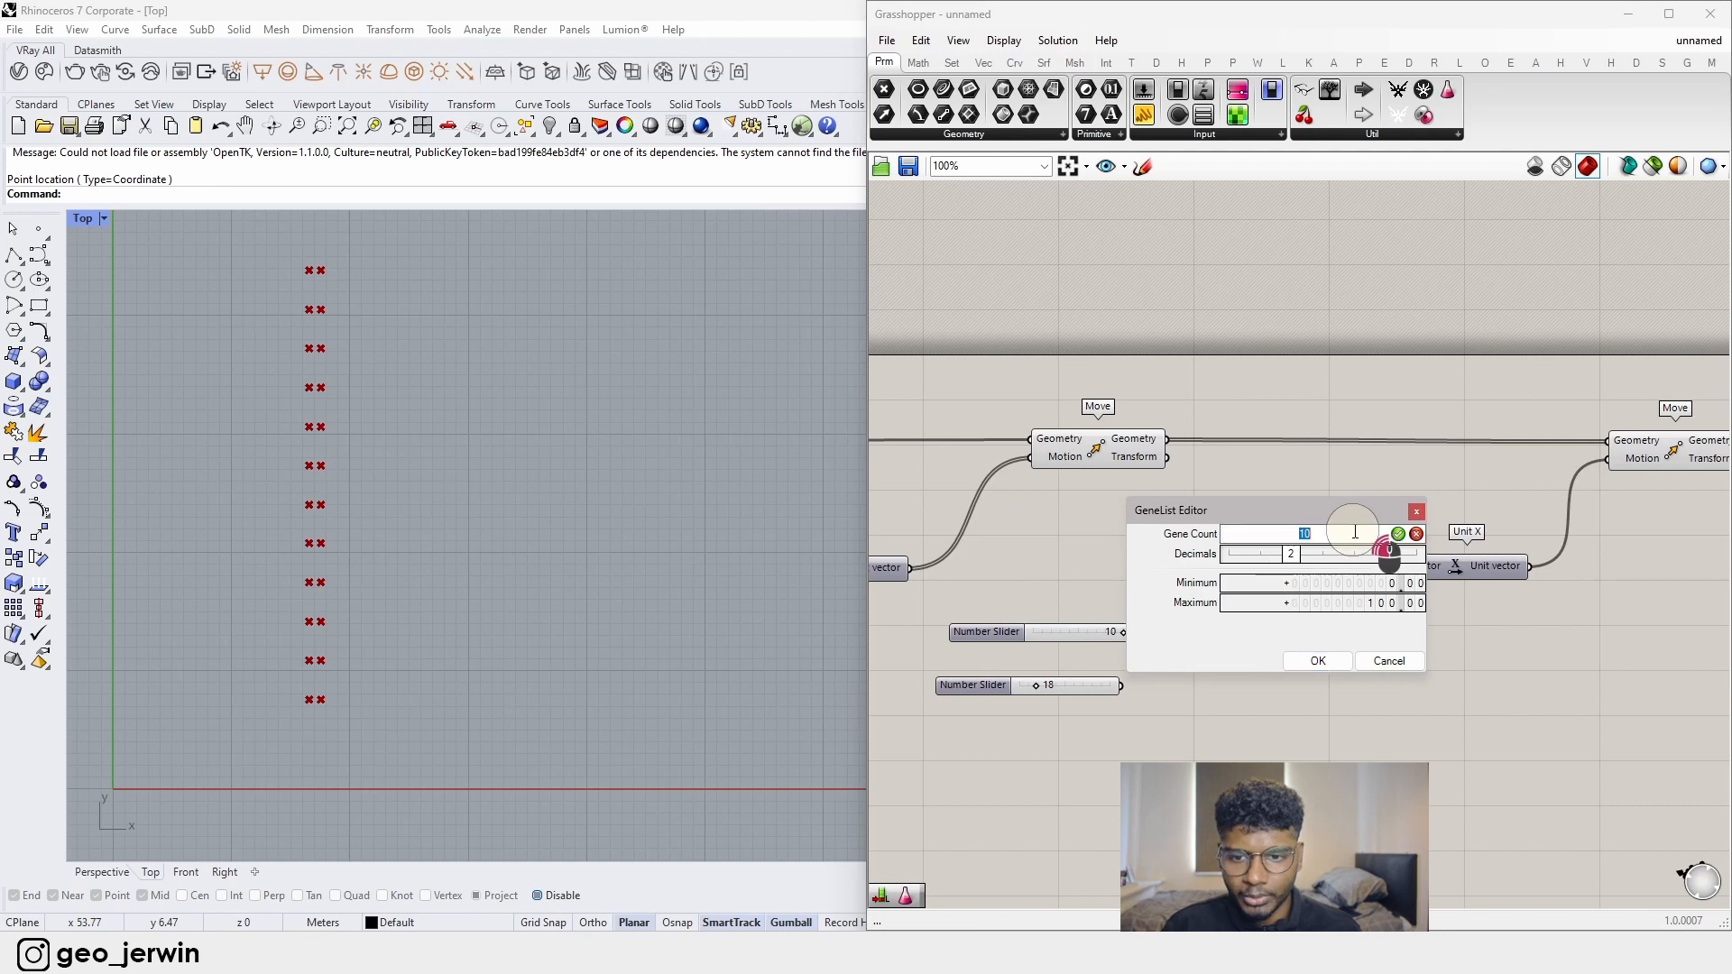
pyautogui.write('12')
pyautogui.click(1397, 533)
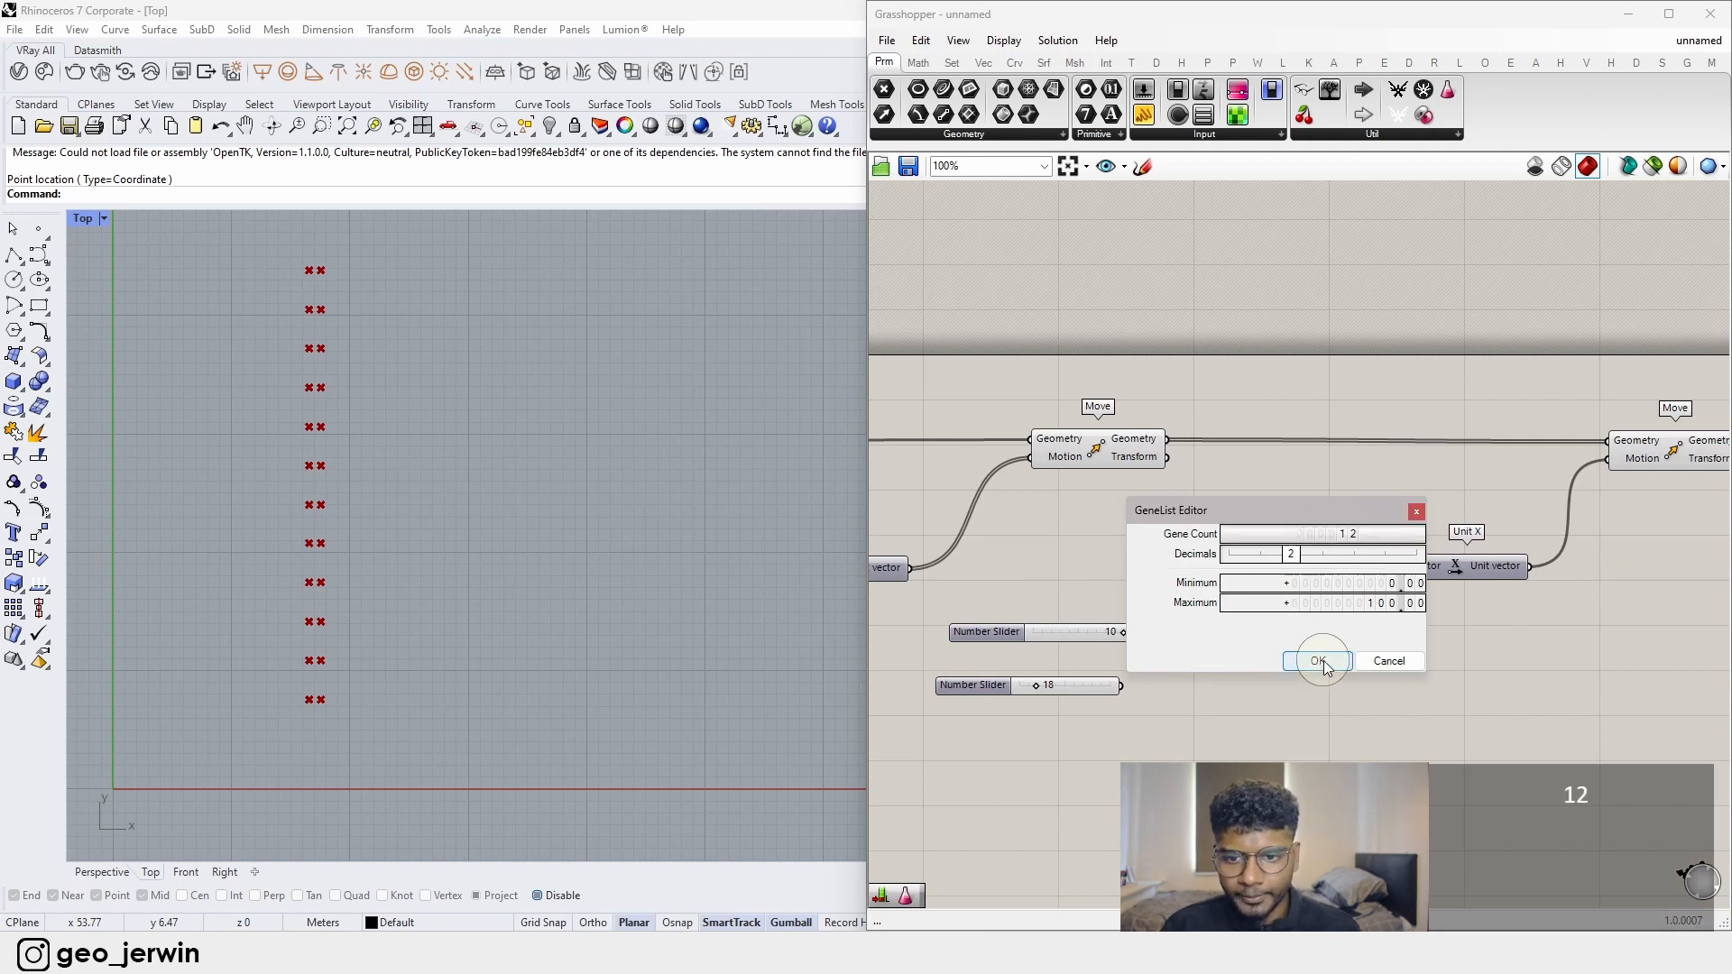
# - Set the Gene Pool's minimum to 10 and maximum to 18, and apply the settings
pyautogui.doubleClick(1378, 585)
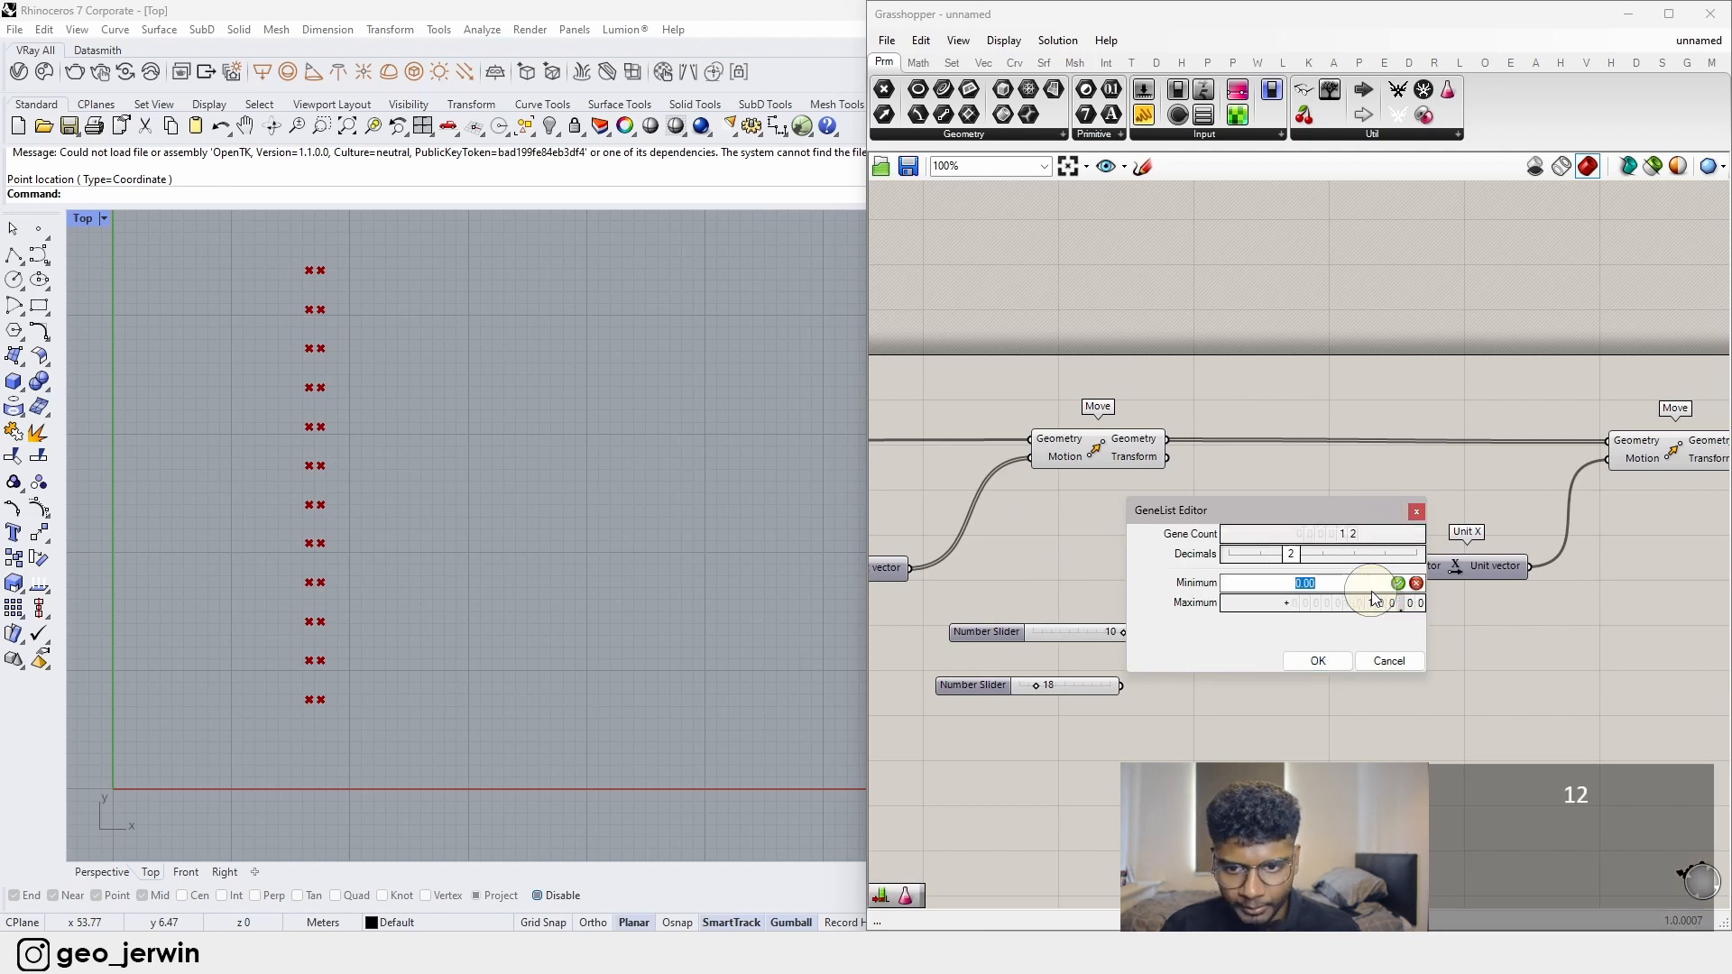
pyautogui.write('10')
pyautogui.click(1398, 582)
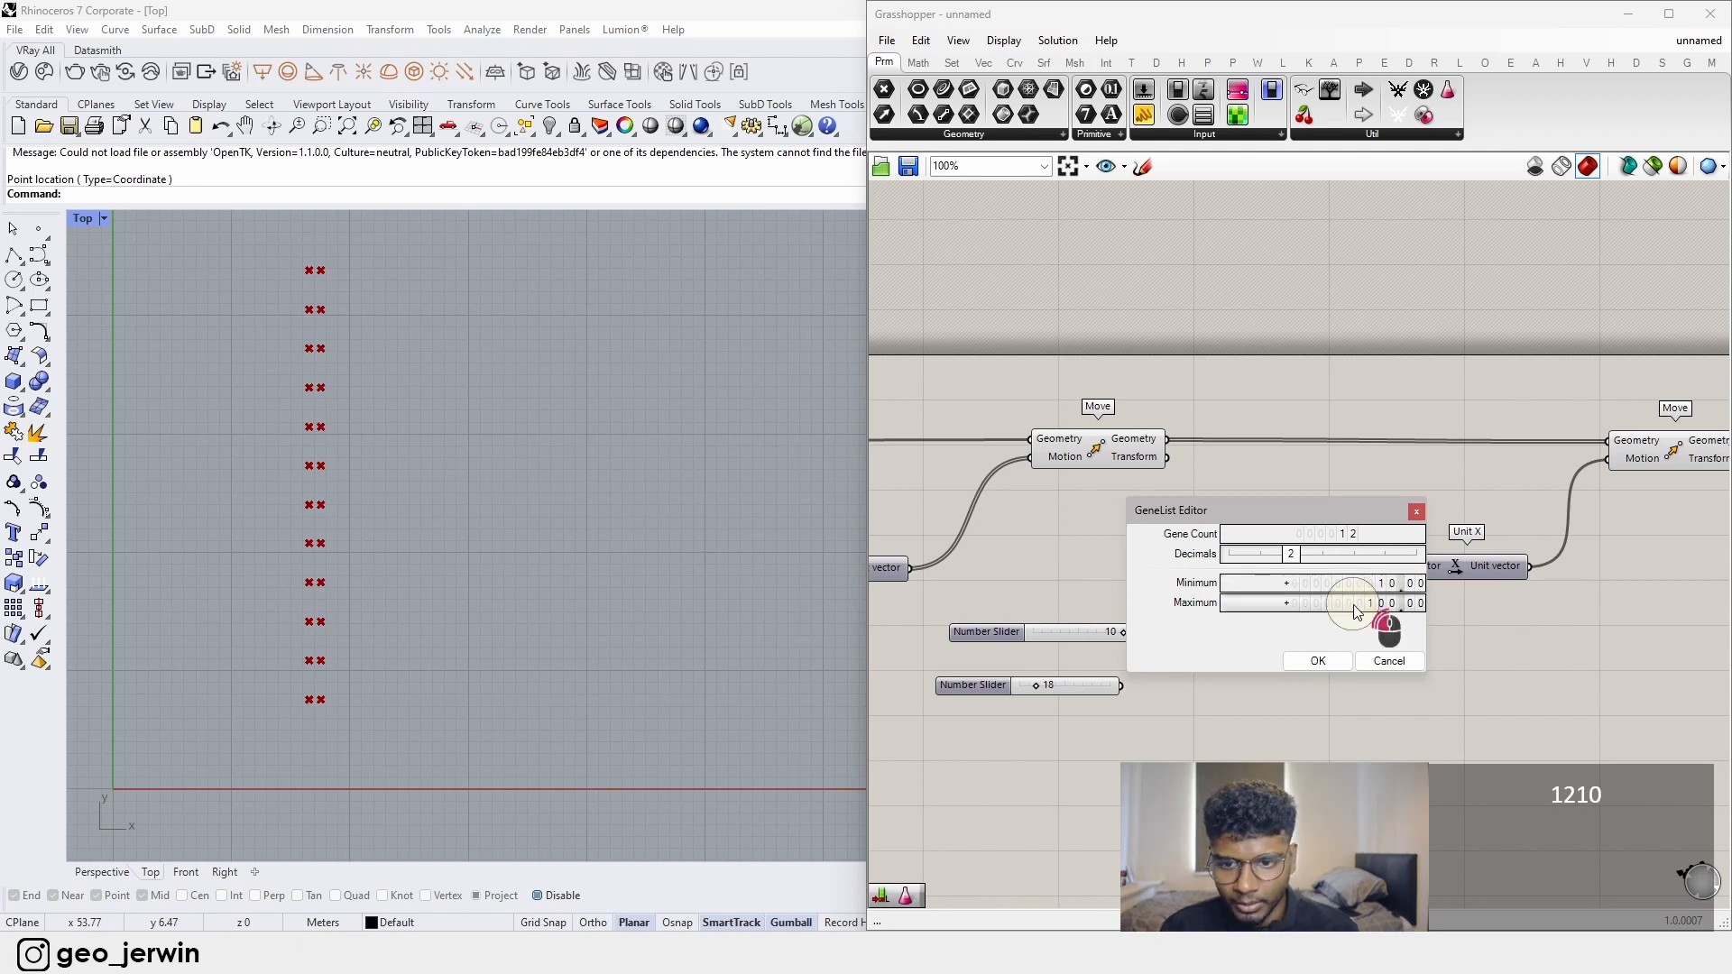
pyautogui.doubleClick(1357, 604)
pyautogui.write('1')
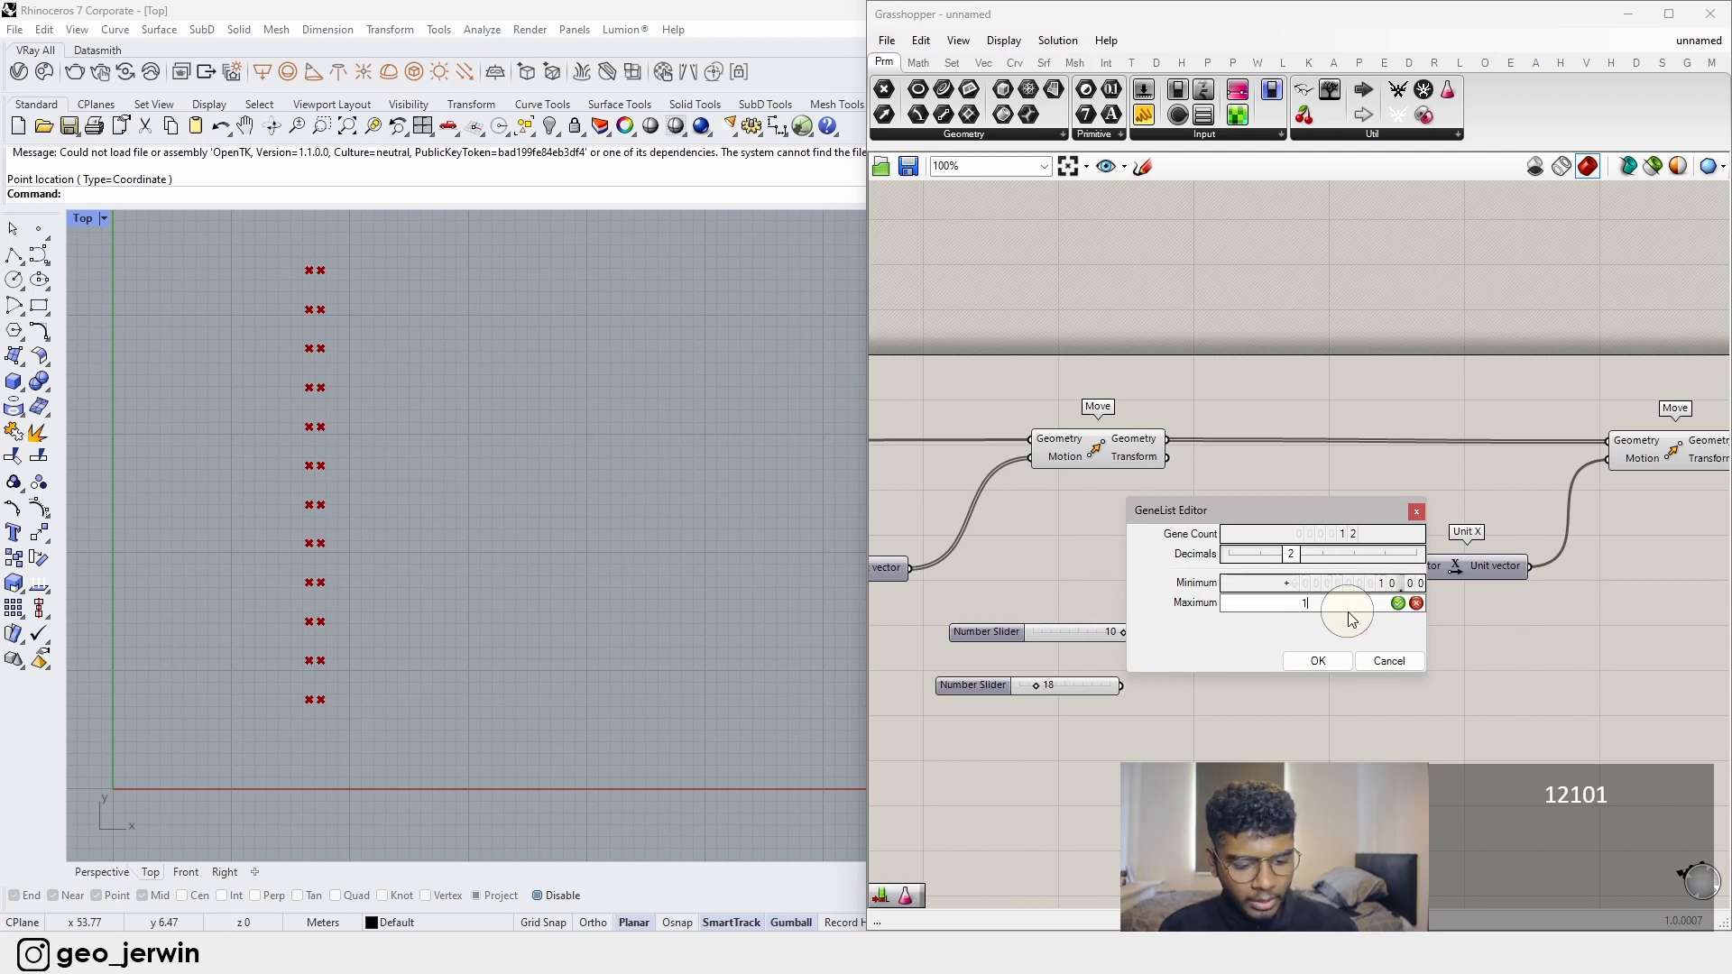
pyautogui.write('8')
pyautogui.click(1397, 604)
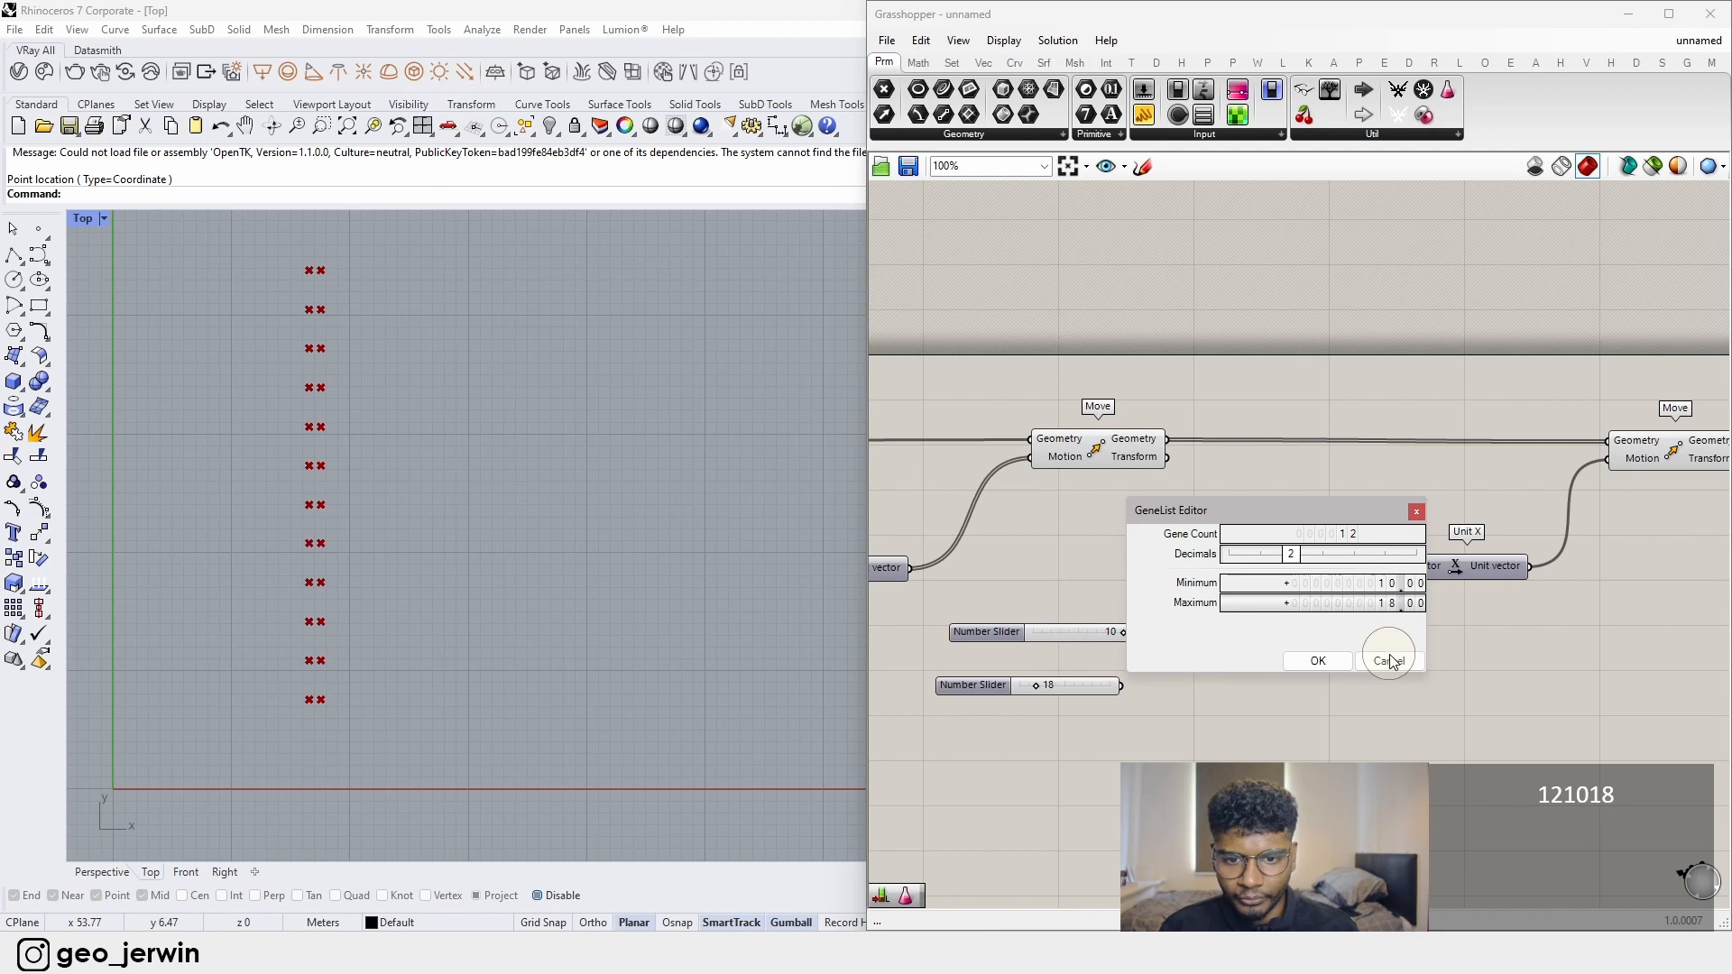
pyautogui.click(1318, 662)
# - Randomize the Gene Pool values by 100% and connect the pool to the Unit X component's Factor input
pyautogui.scroll(1, 1378, 613)
pyautogui.rightClick(1332, 602)
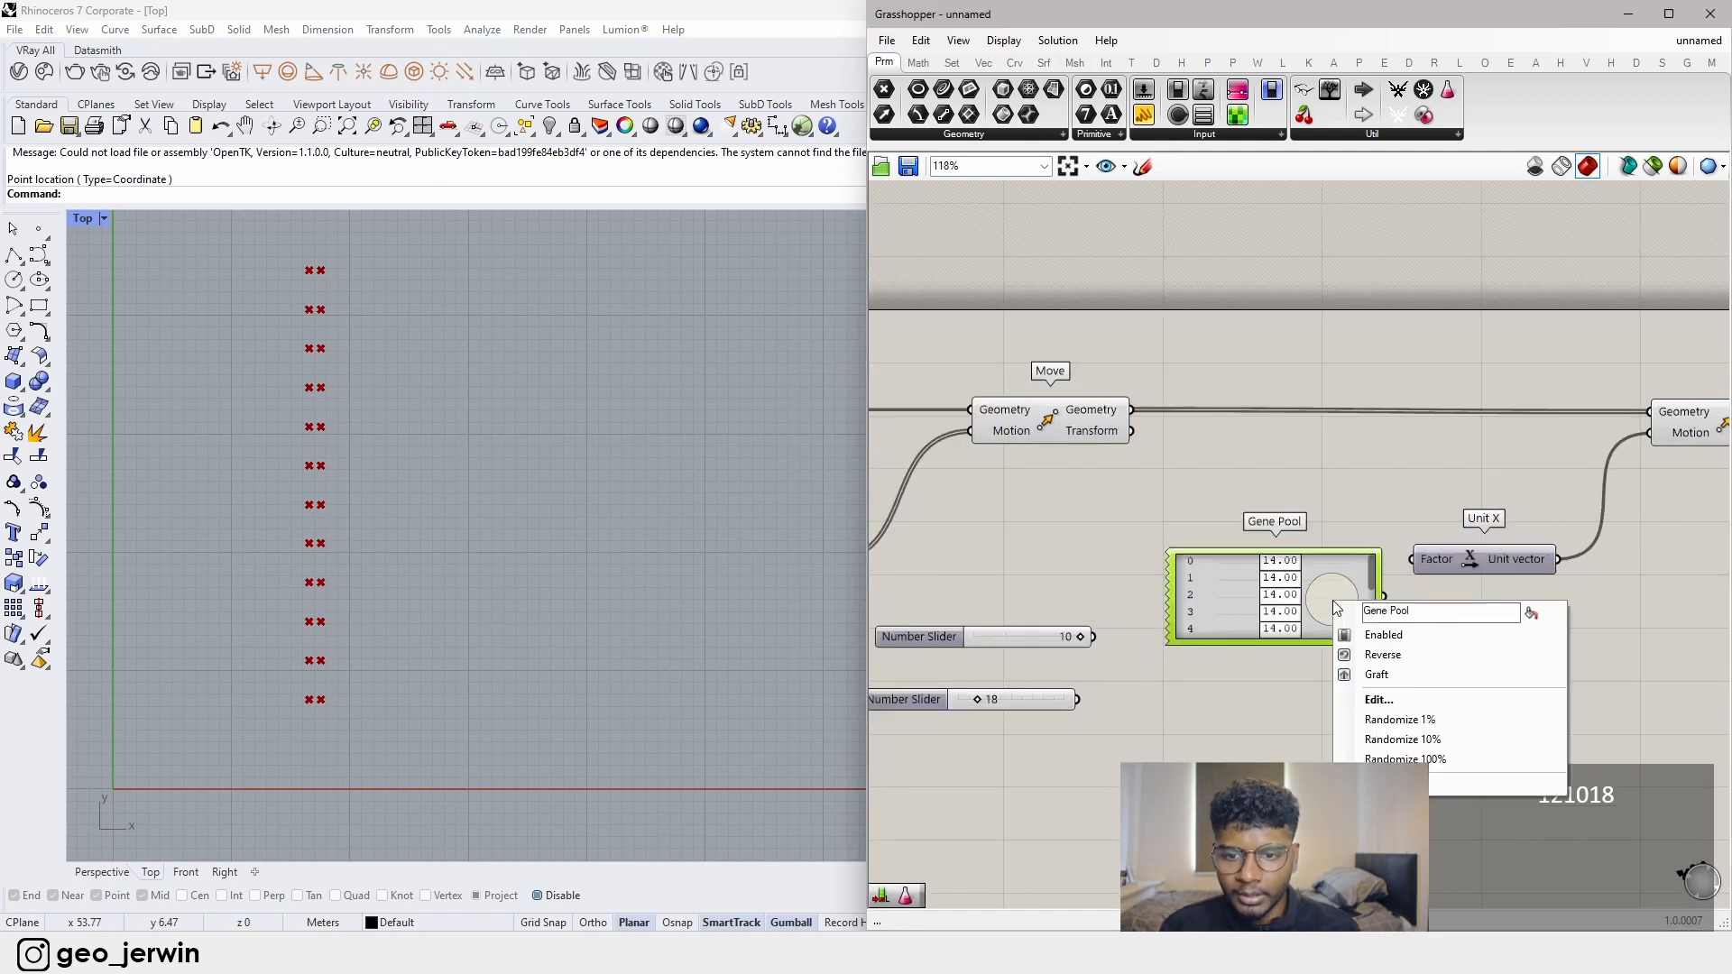
pyautogui.click(1433, 760)
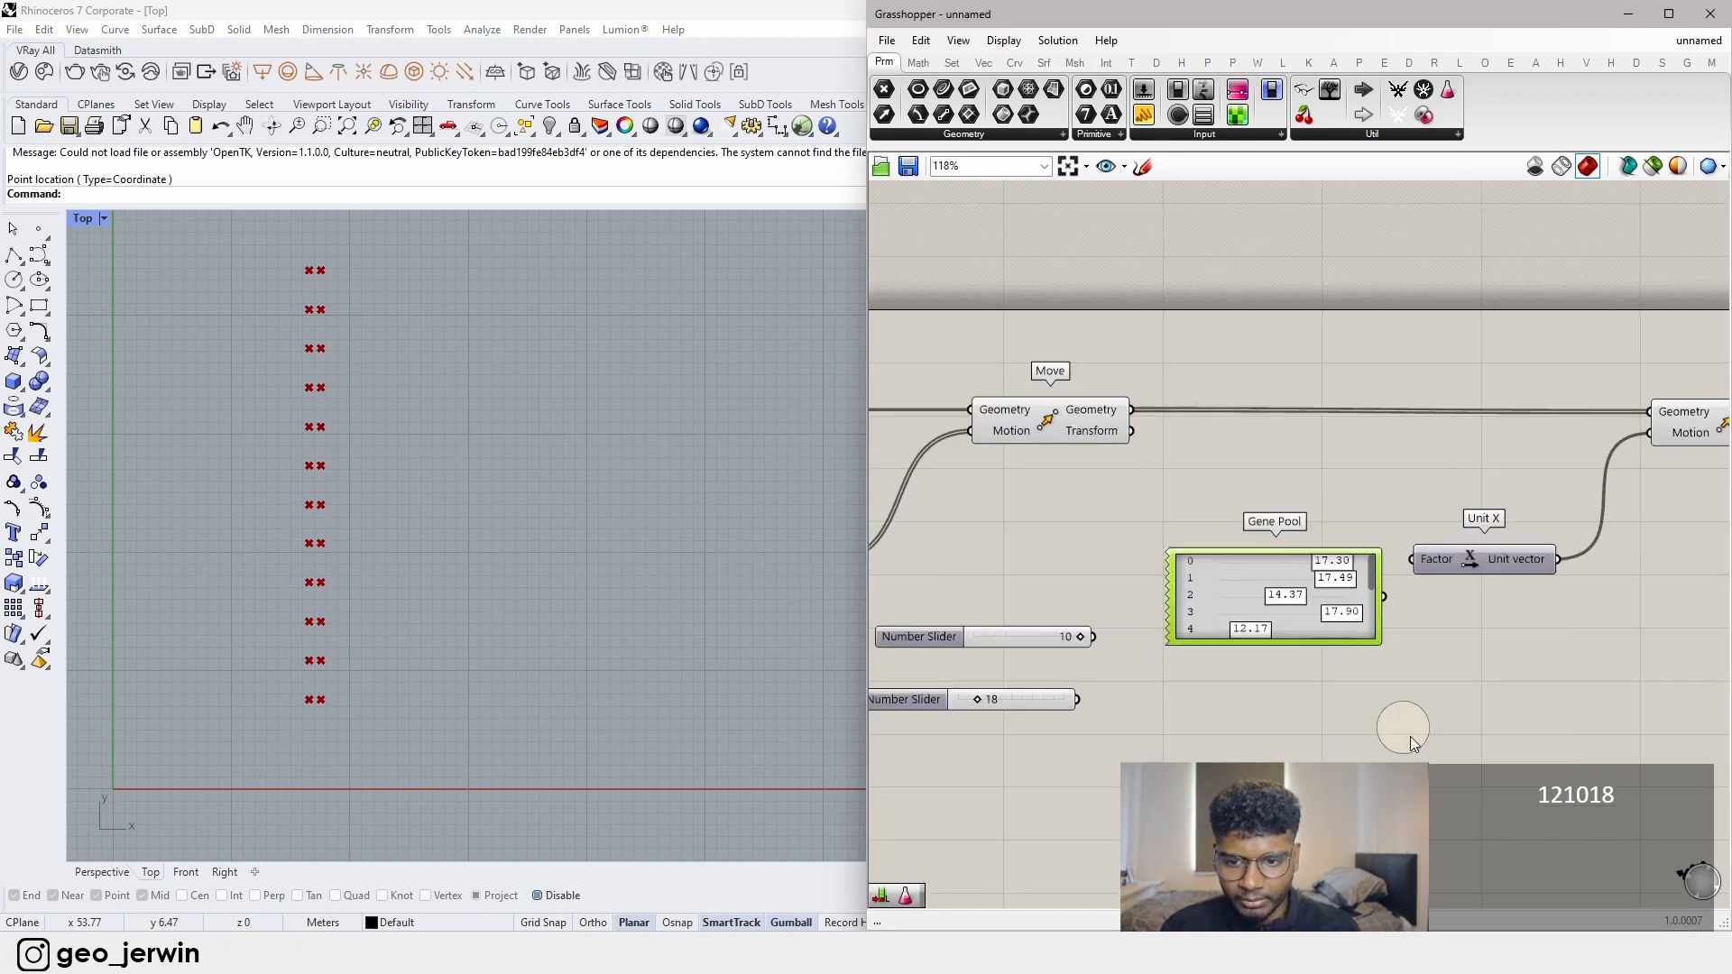
pyautogui.moveTo(1389, 601); pyautogui.dragTo(1419, 567)
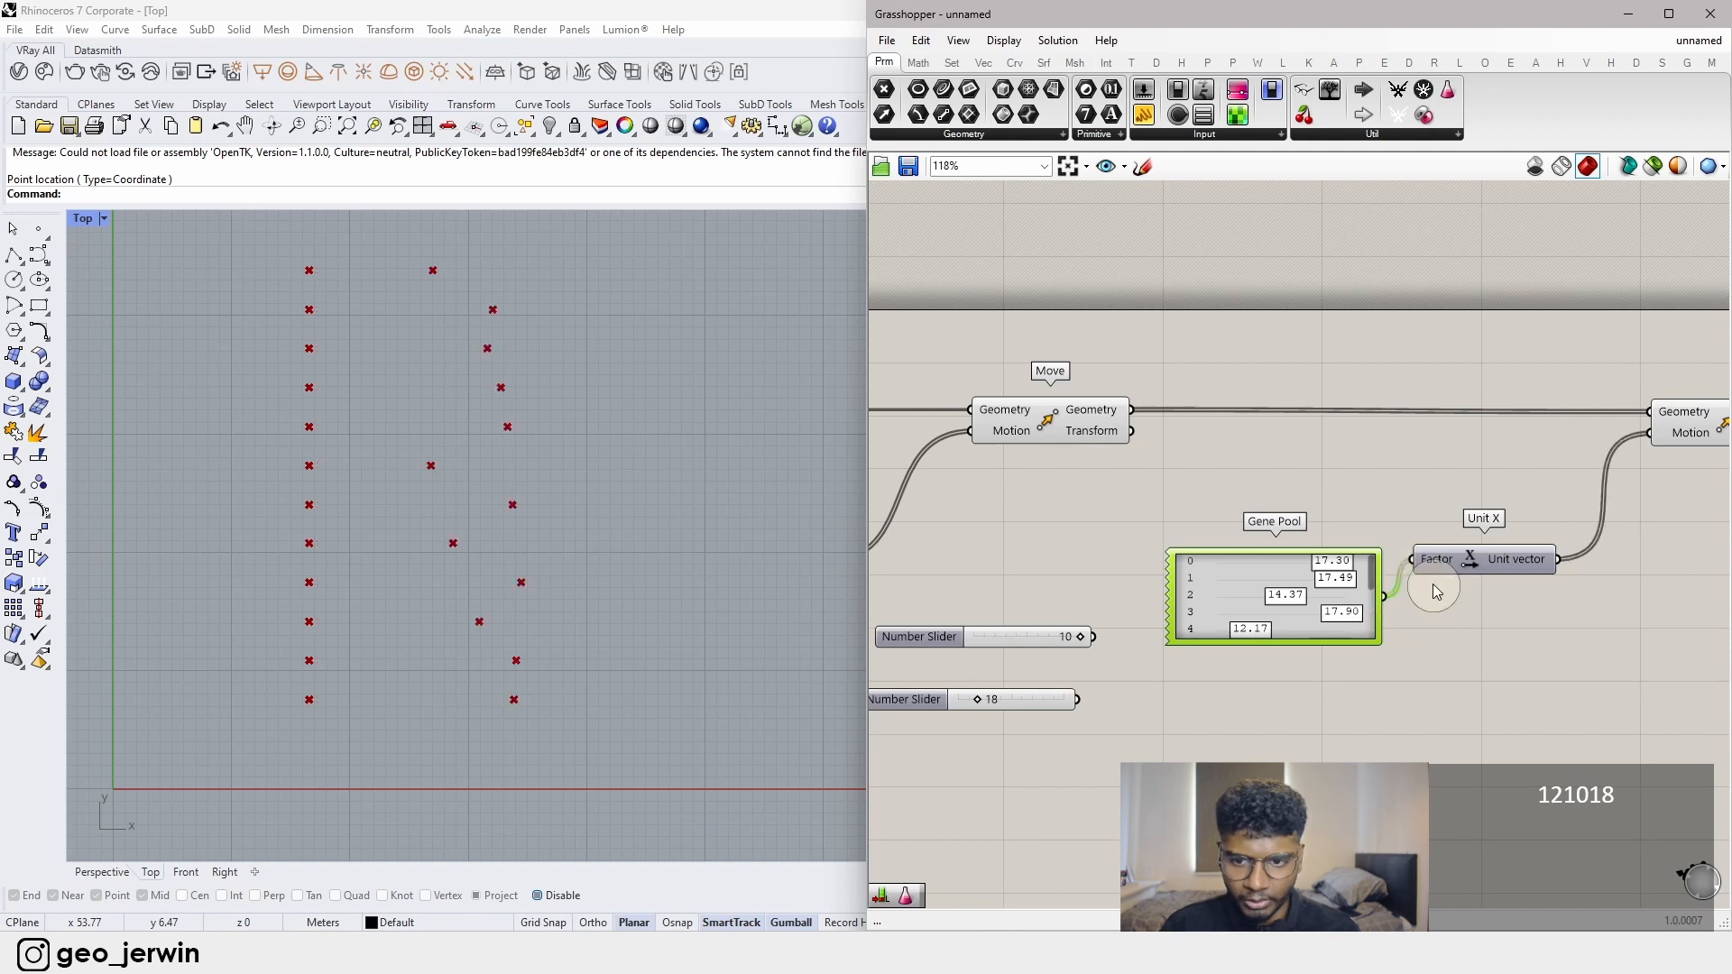
pyautogui.click(1451, 602)
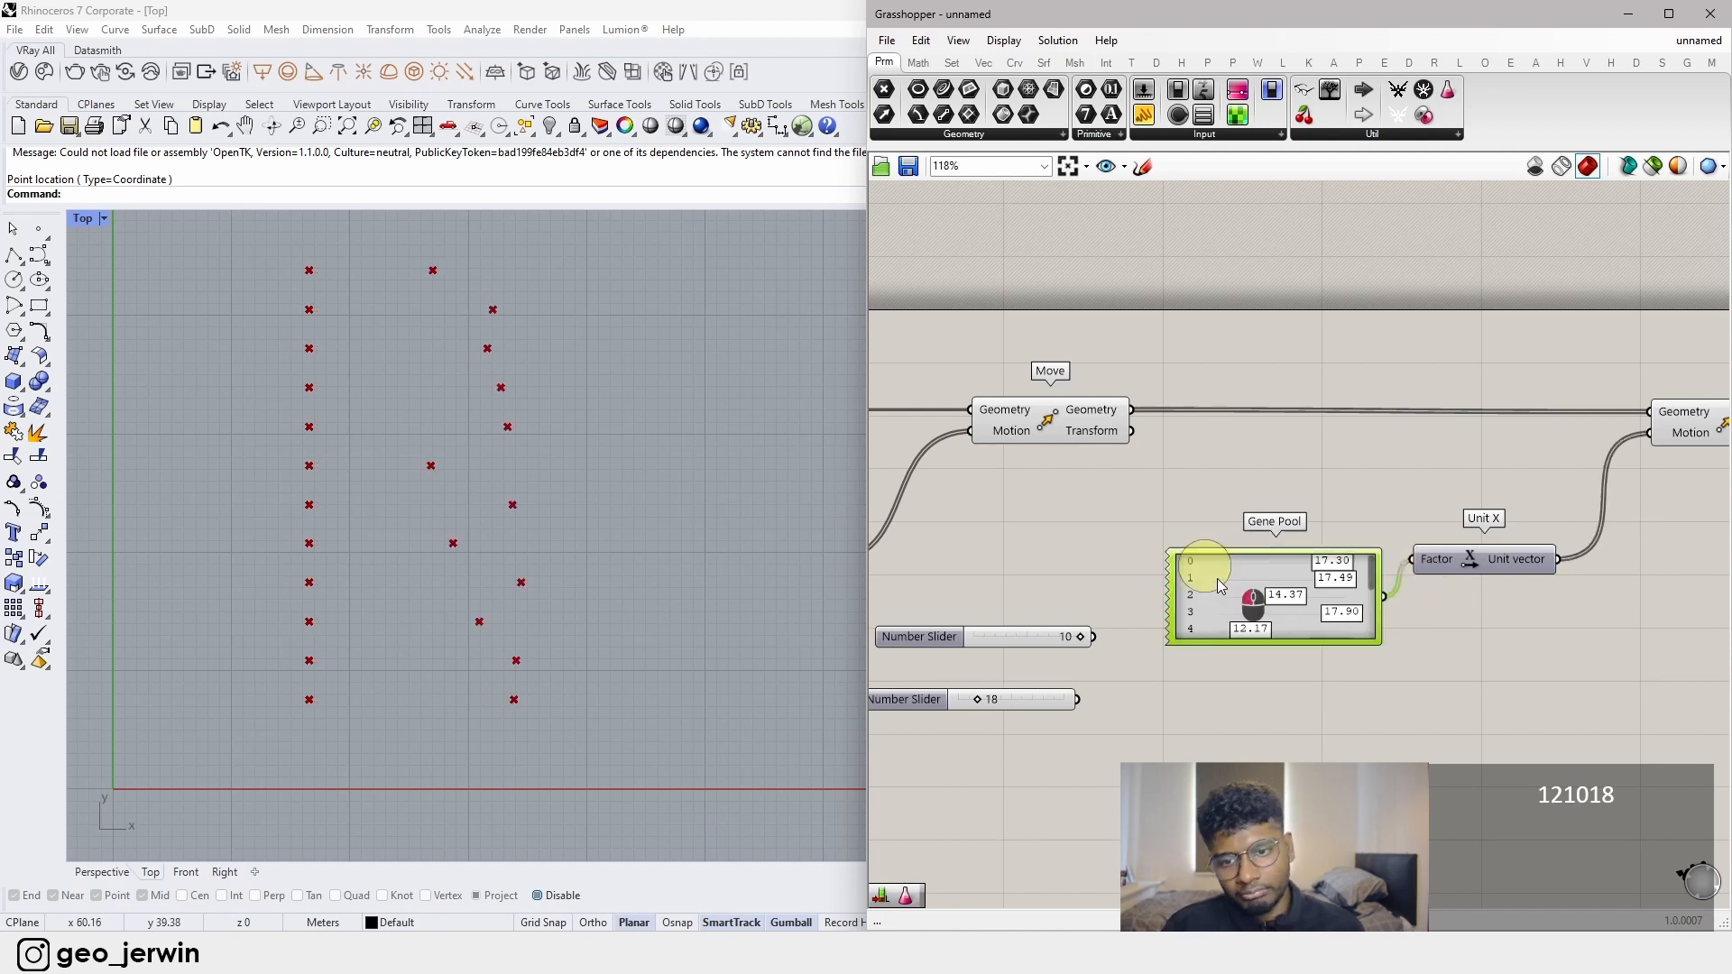
# - Reposition the Gene Pool and adjust individual genes, setting gene 1 to 16.48, gene 2 to 12.85 and gene 3 to 17.08
pyautogui.moveTo(1199, 580); pyautogui.dragTo(1152, 539)
pyautogui.moveTo(1283, 543); pyautogui.dragTo(1142, 523)
pyautogui.moveTo(1245, 590); pyautogui.dragTo(1163, 597)
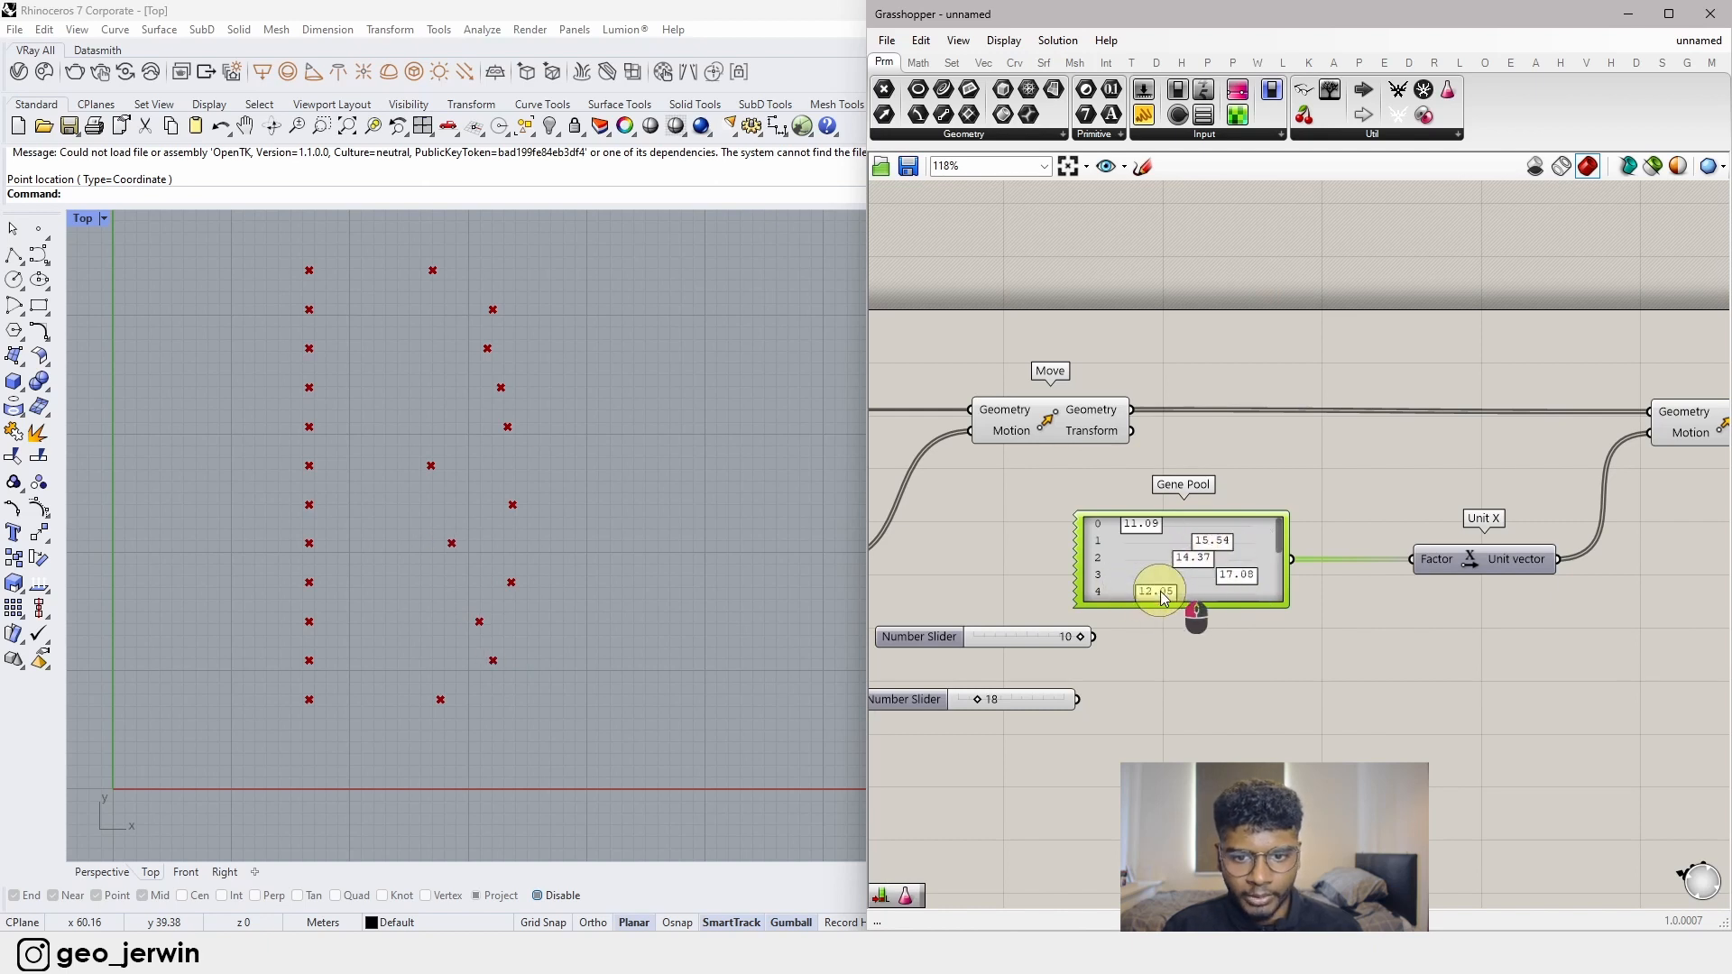
pyautogui.moveTo(1253, 539); pyautogui.dragTo(1189, 532)
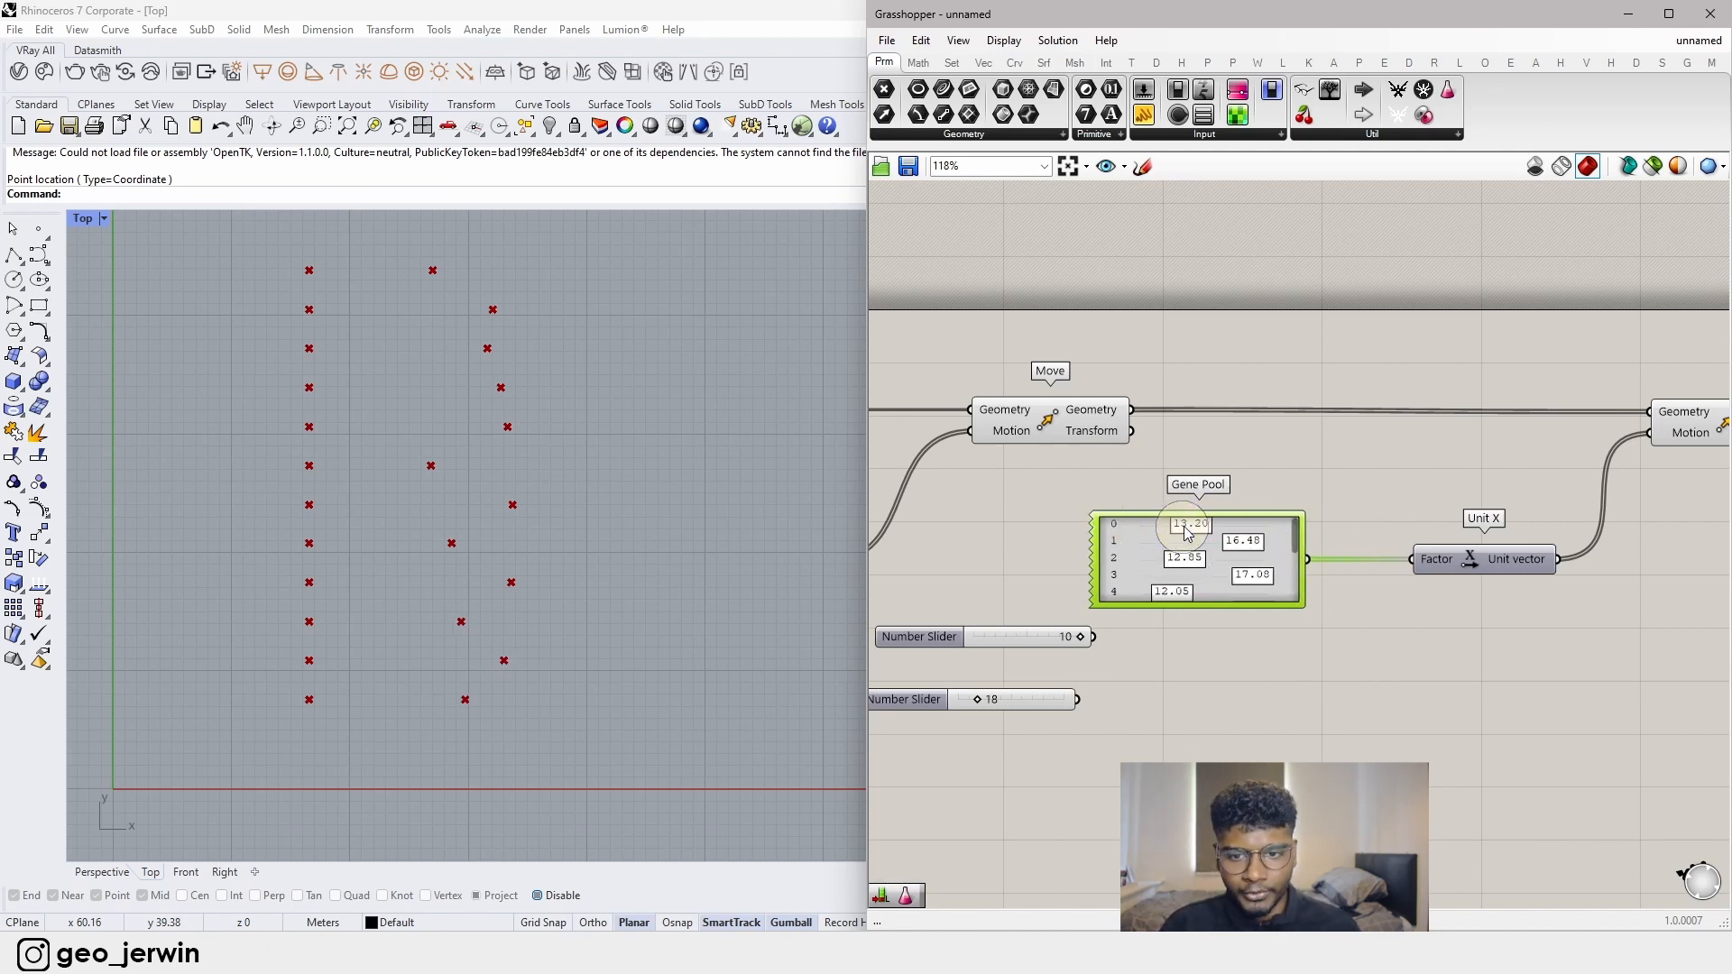
# - Randomize the Gene Pool values by 10% and once more by 100%
pyautogui.rightClick(1159, 543)
pyautogui.click(1230, 682)
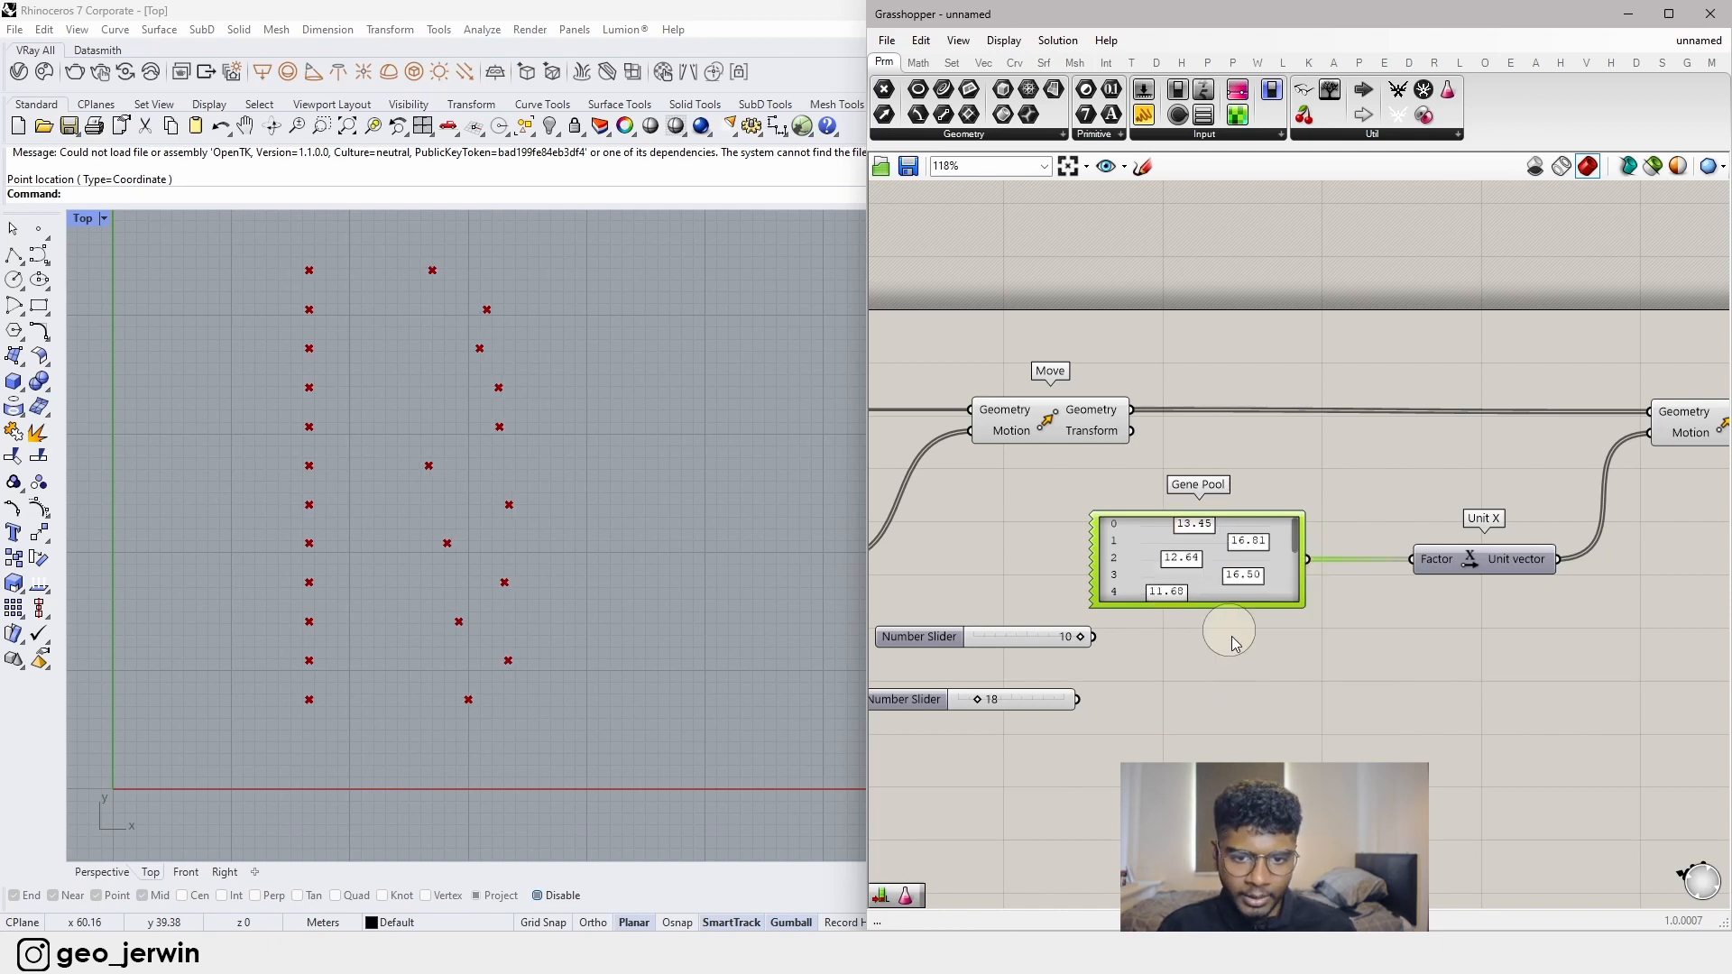
pyautogui.rightClick(1198, 588)
pyautogui.click(1281, 745)
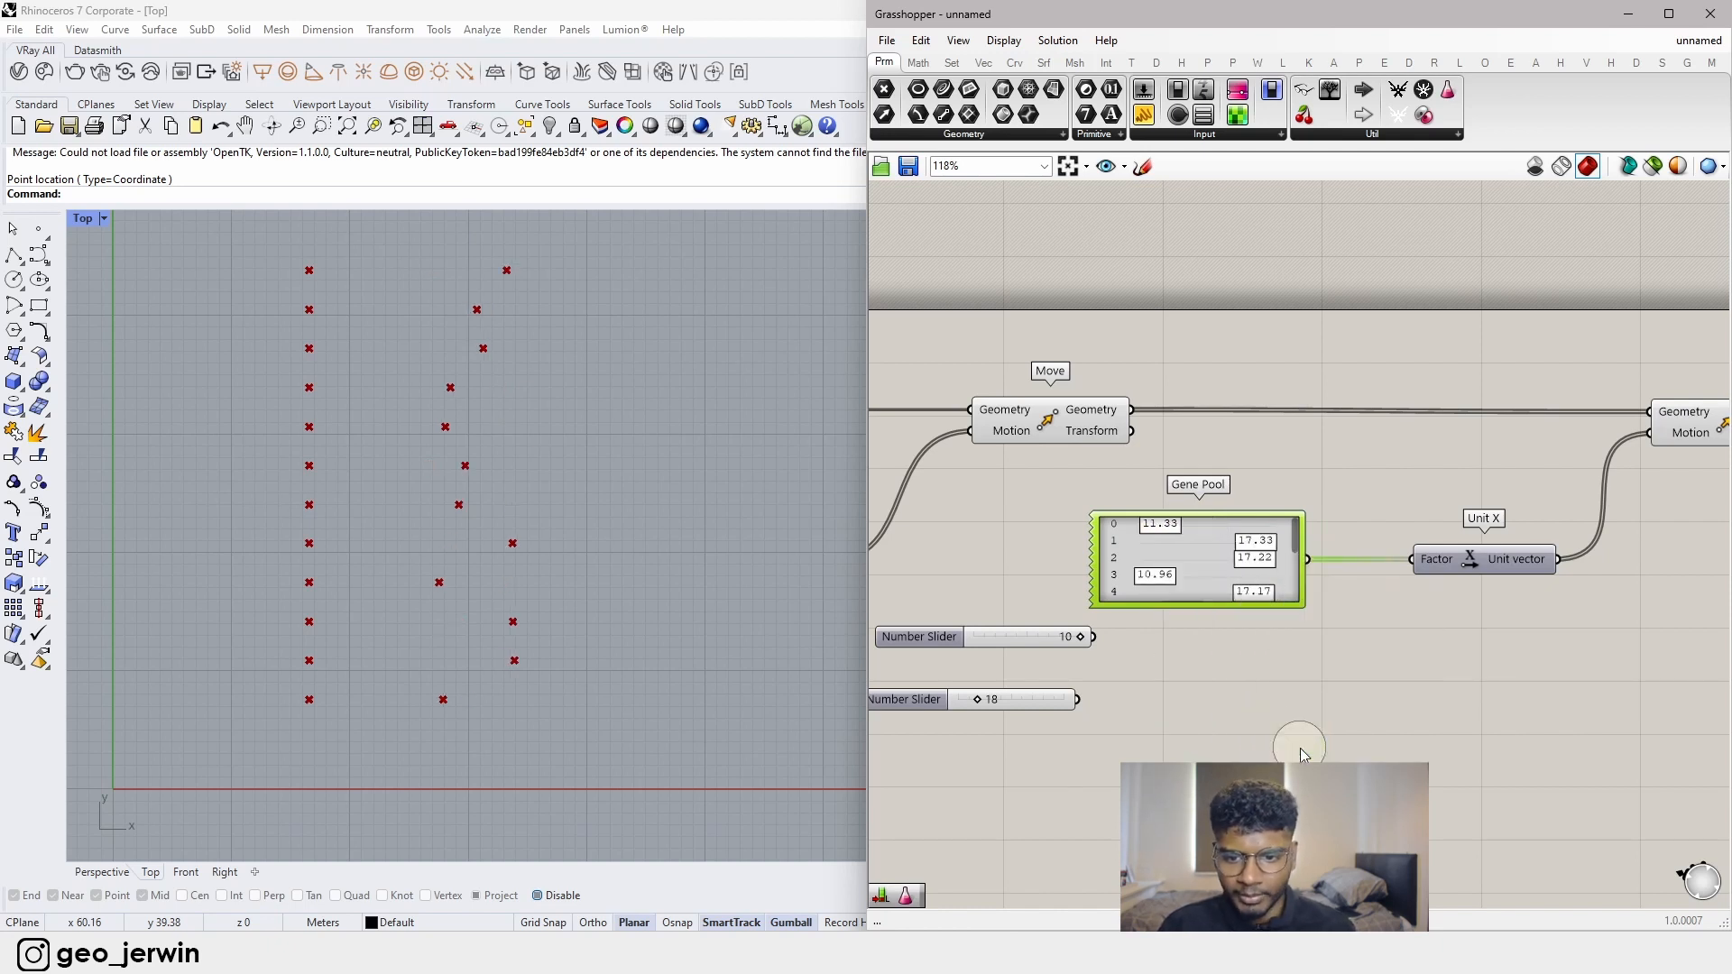
# - Delete the Gene Pool component connected to the Unit X component
pyautogui.moveTo(1272, 687); pyautogui.dragTo(1161, 511)
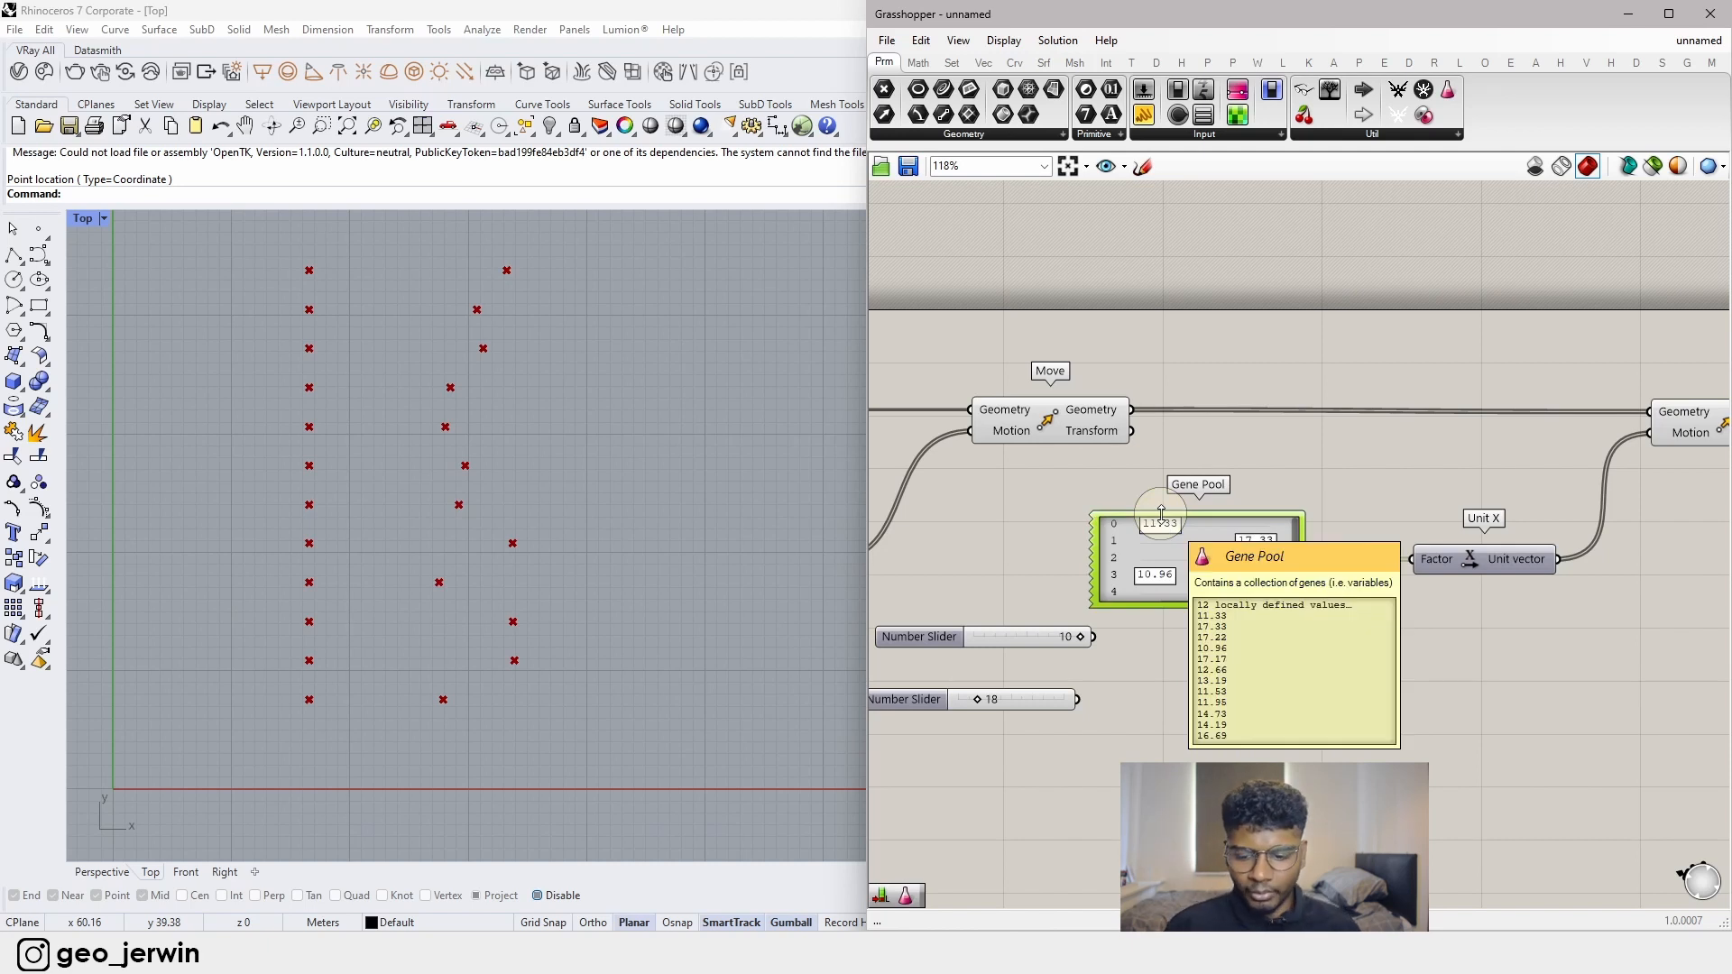
pyautogui.press('Delete')
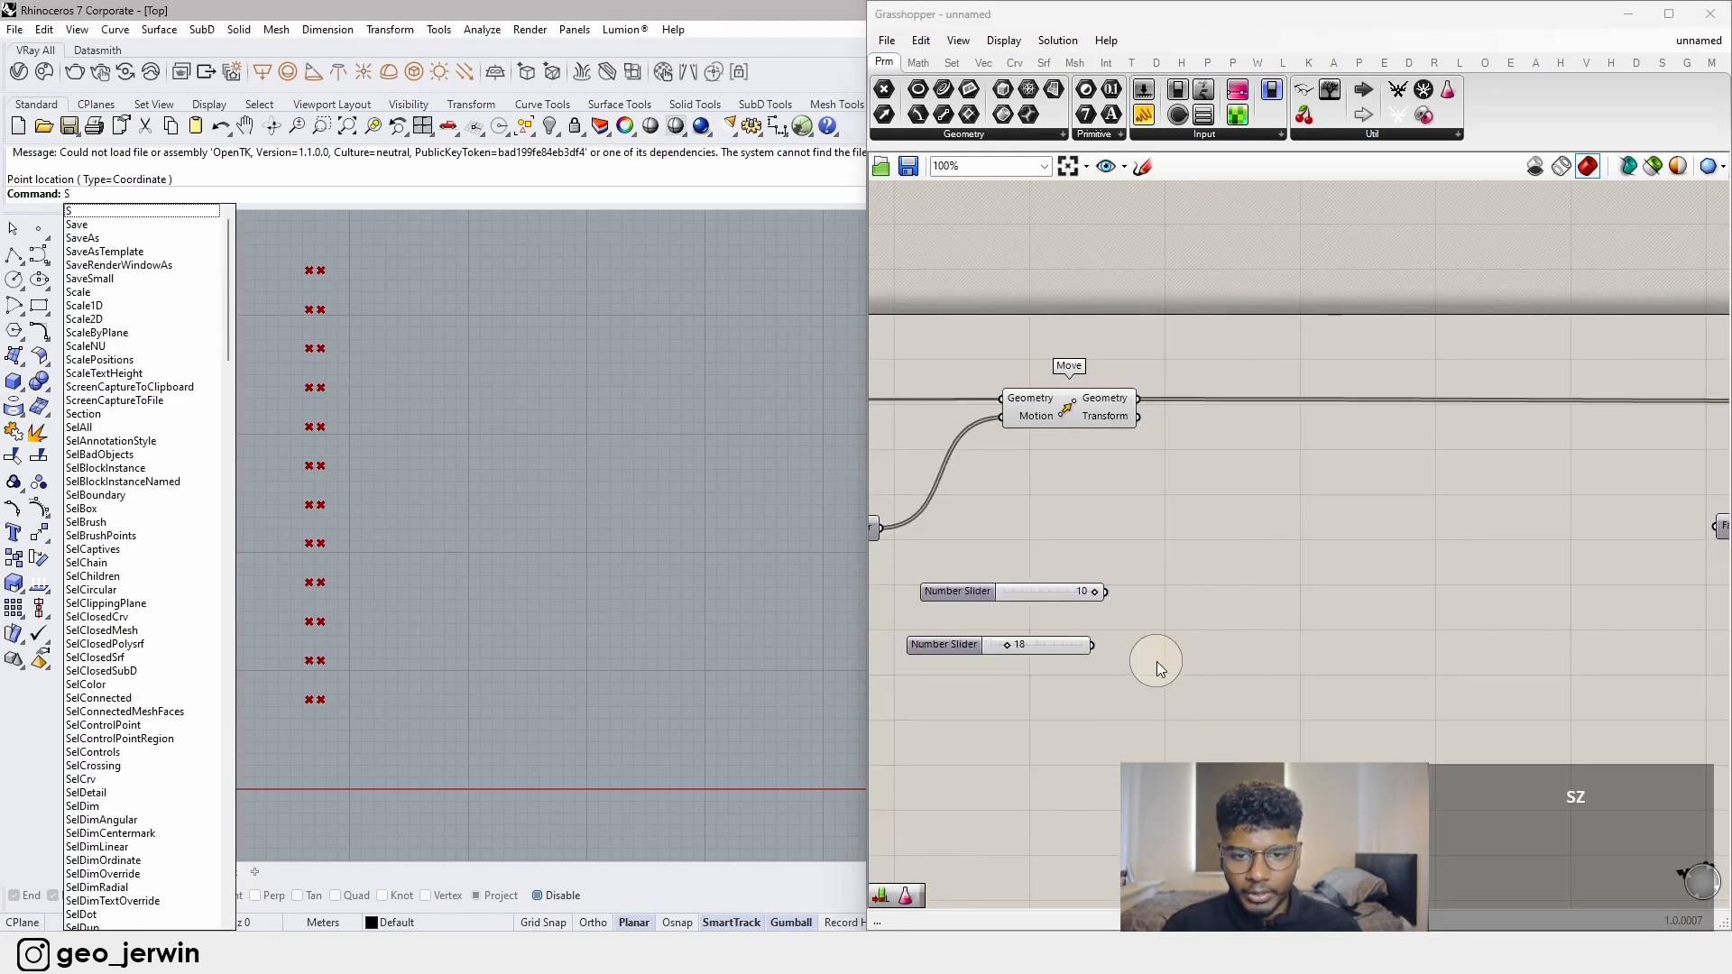
pyautogui.moveTo(1158, 664); pyautogui.dragTo(1053, 559)
pyautogui.click(1326, 602)
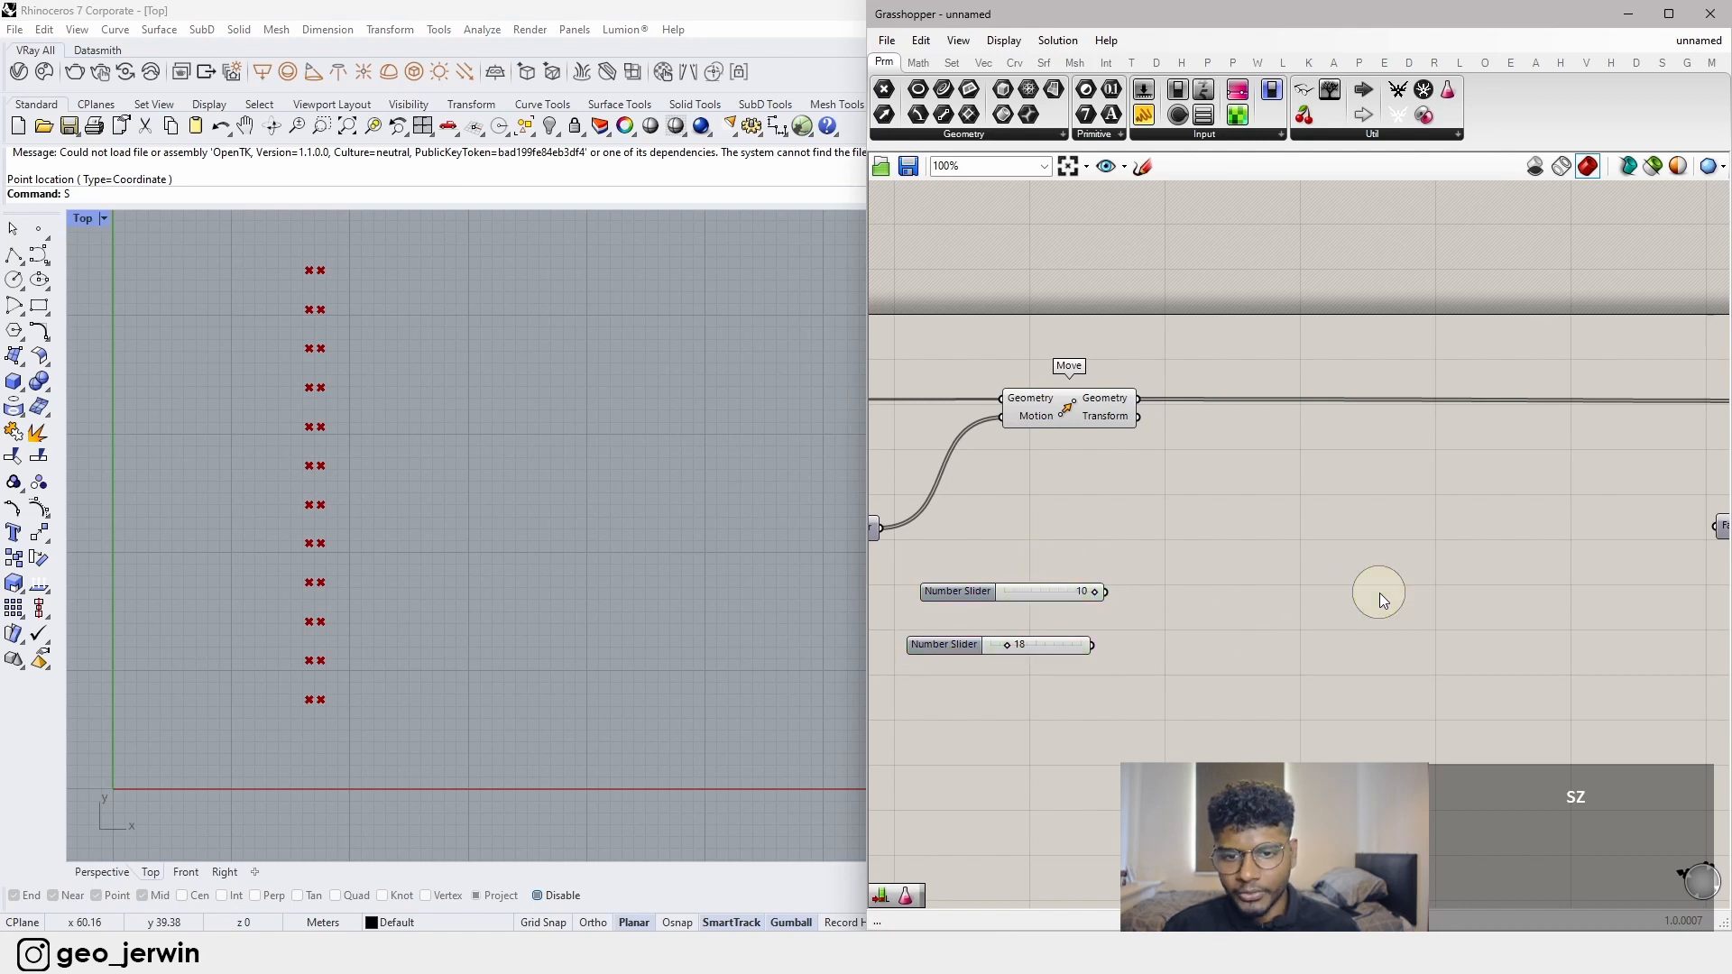
# - Clear the stray Rhino command input and place a Random component on the canvas below the wire between the two Move components
pyautogui.press('Escape')
pyautogui.press('Escape')
pyautogui.press('Escape')
pyautogui.press('Escape')
pyautogui.doubleClick(1394, 637)
pyautogui.write('random')
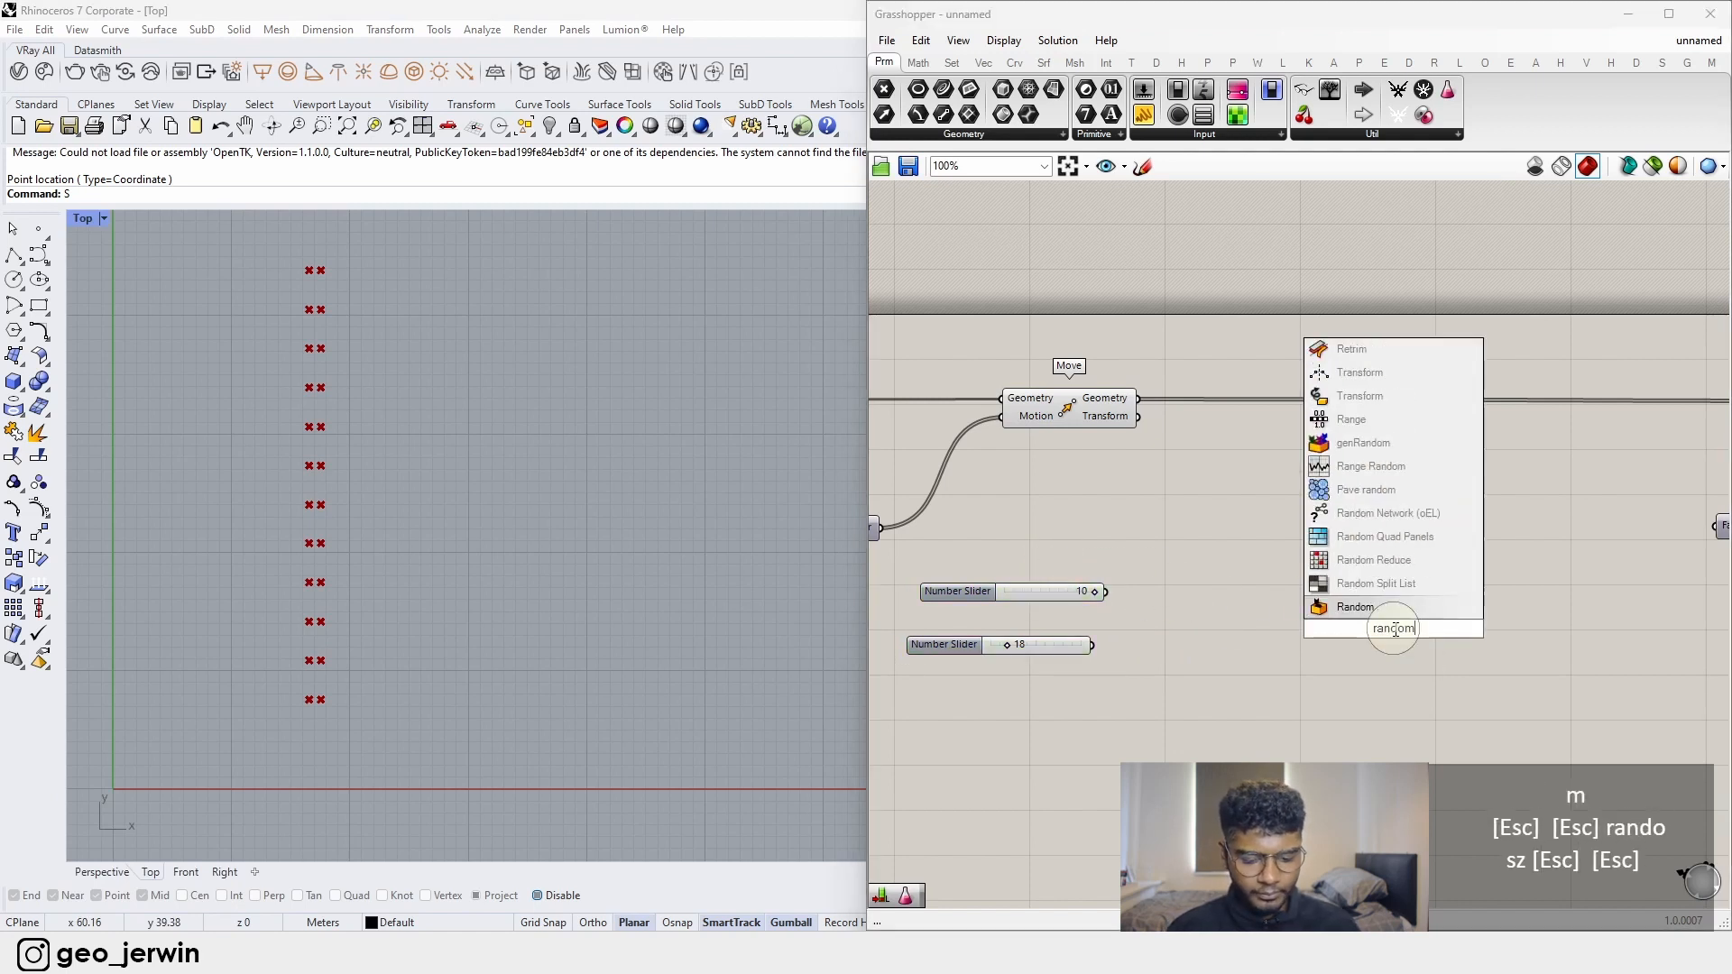
pyautogui.click(1355, 607)
pyautogui.moveTo(1440, 554); pyautogui.dragTo(1409, 501, button='right')
pyautogui.moveTo(1362, 569); pyautogui.dragTo(1332, 644)
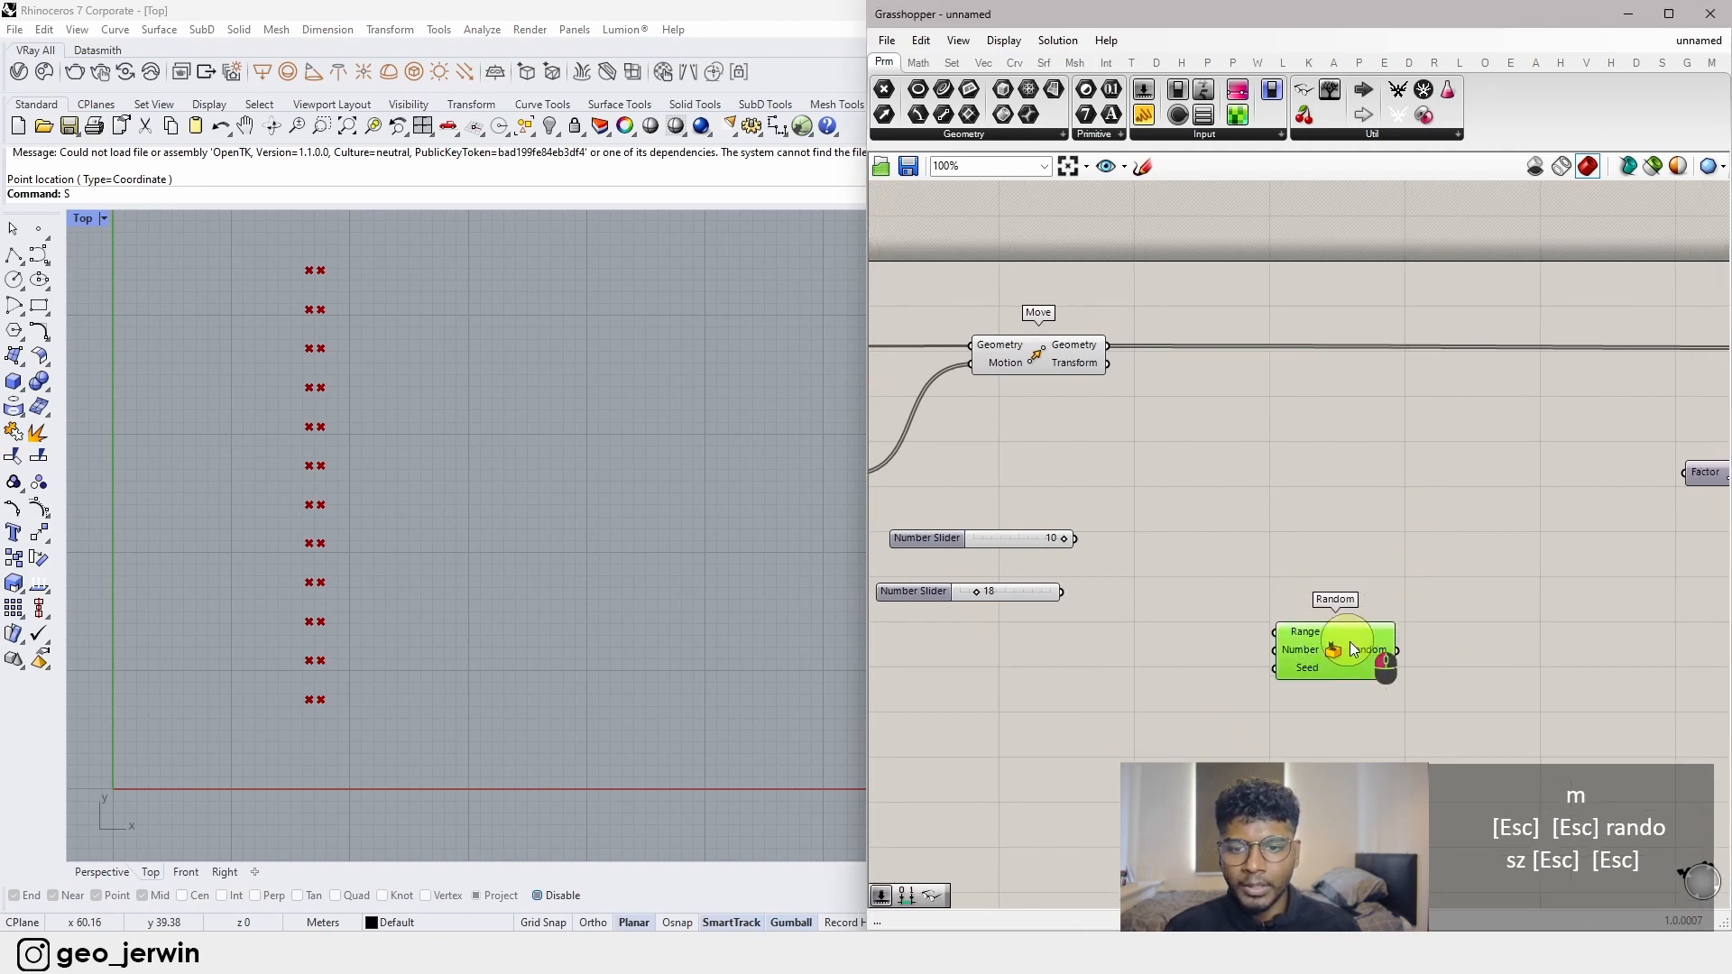
# - Line up the 10 and 18 number sliders one above the other and position the Random component after them, before Unit X
pyautogui.moveTo(1036, 592); pyautogui.dragTo(1159, 499)
pyautogui.keyDown('shift'); pyautogui.click(1005, 542); pyautogui.keyUp('shift')
pyautogui.click(1317, 527)
pyautogui.moveTo(1338, 641); pyautogui.dragTo(1448, 581)
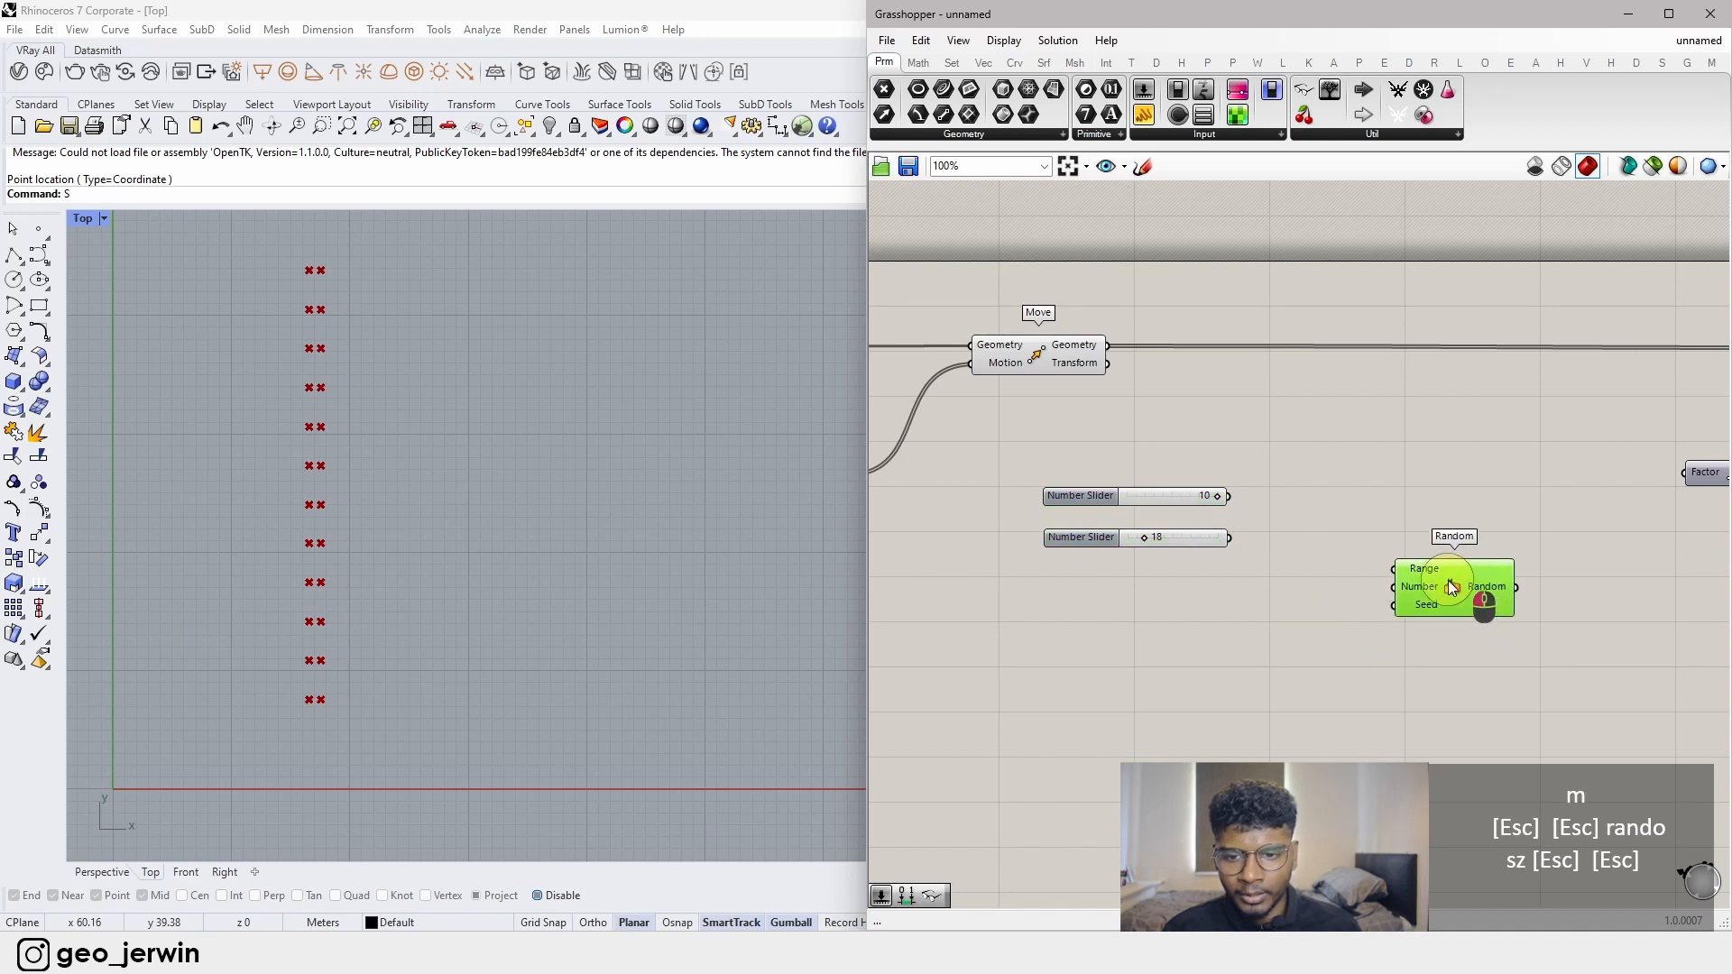
# - Examine the Random component's Range, Number and Seed inputs
pyautogui.scroll(5, 1448, 581)
pyautogui.scroll(2, 1251, 562)
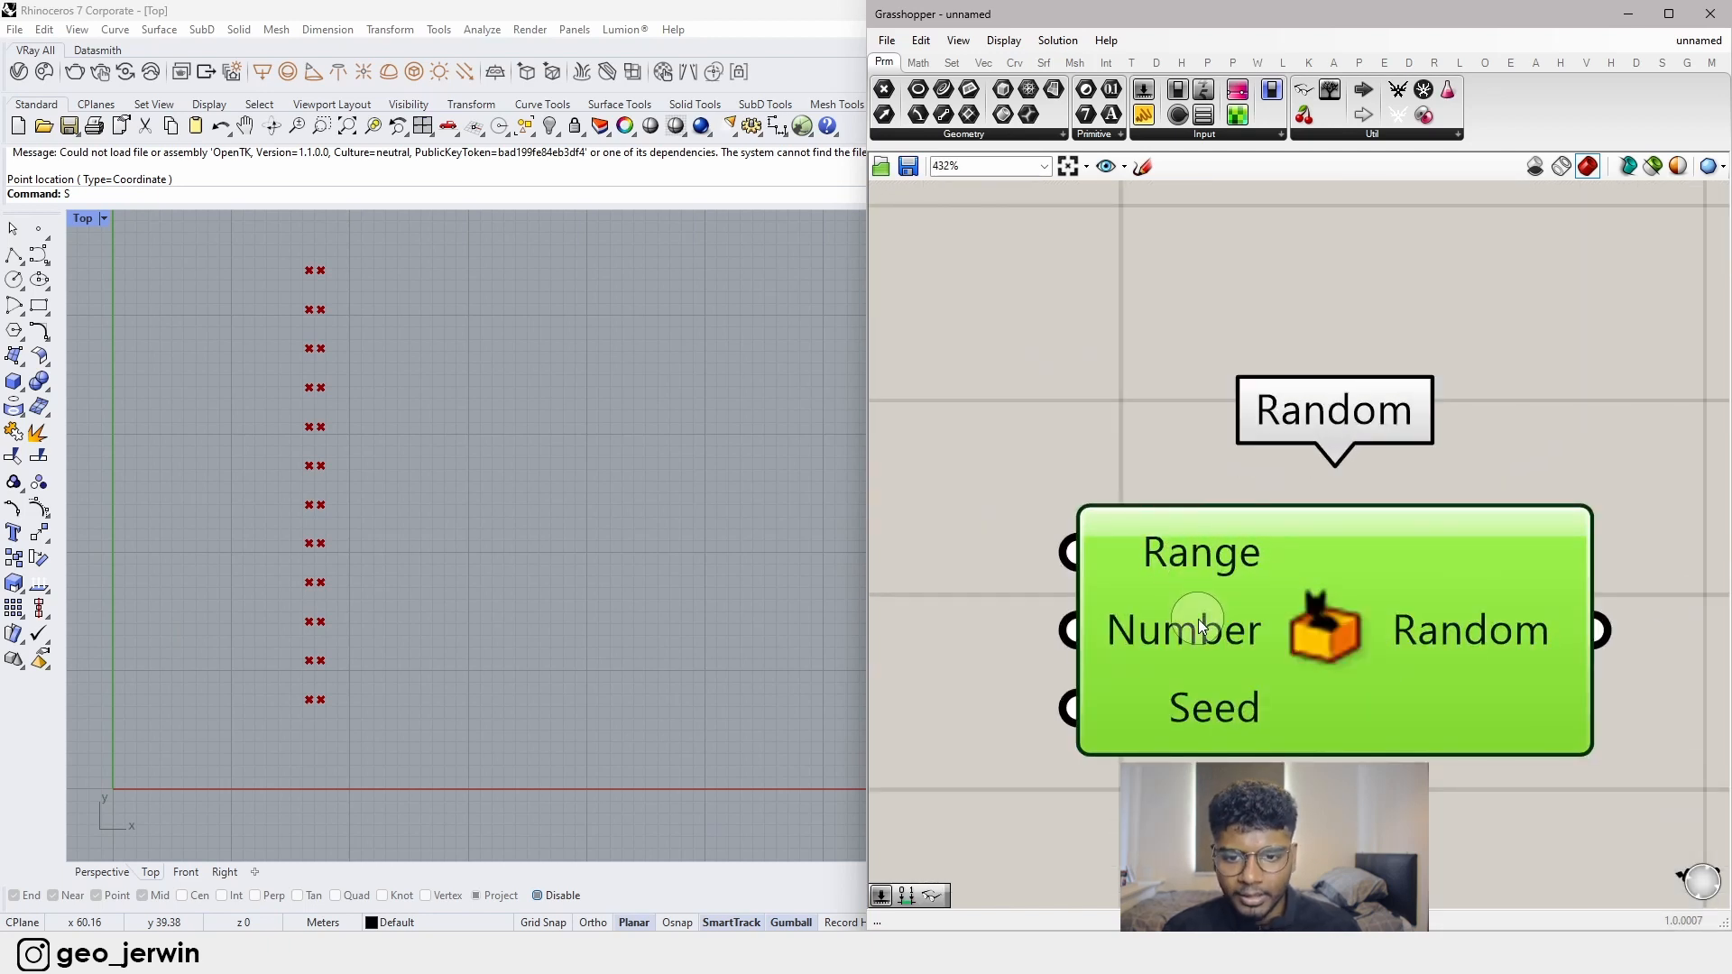
pyautogui.moveTo(1164, 626); pyautogui.dragTo(1240, 608, button='right')
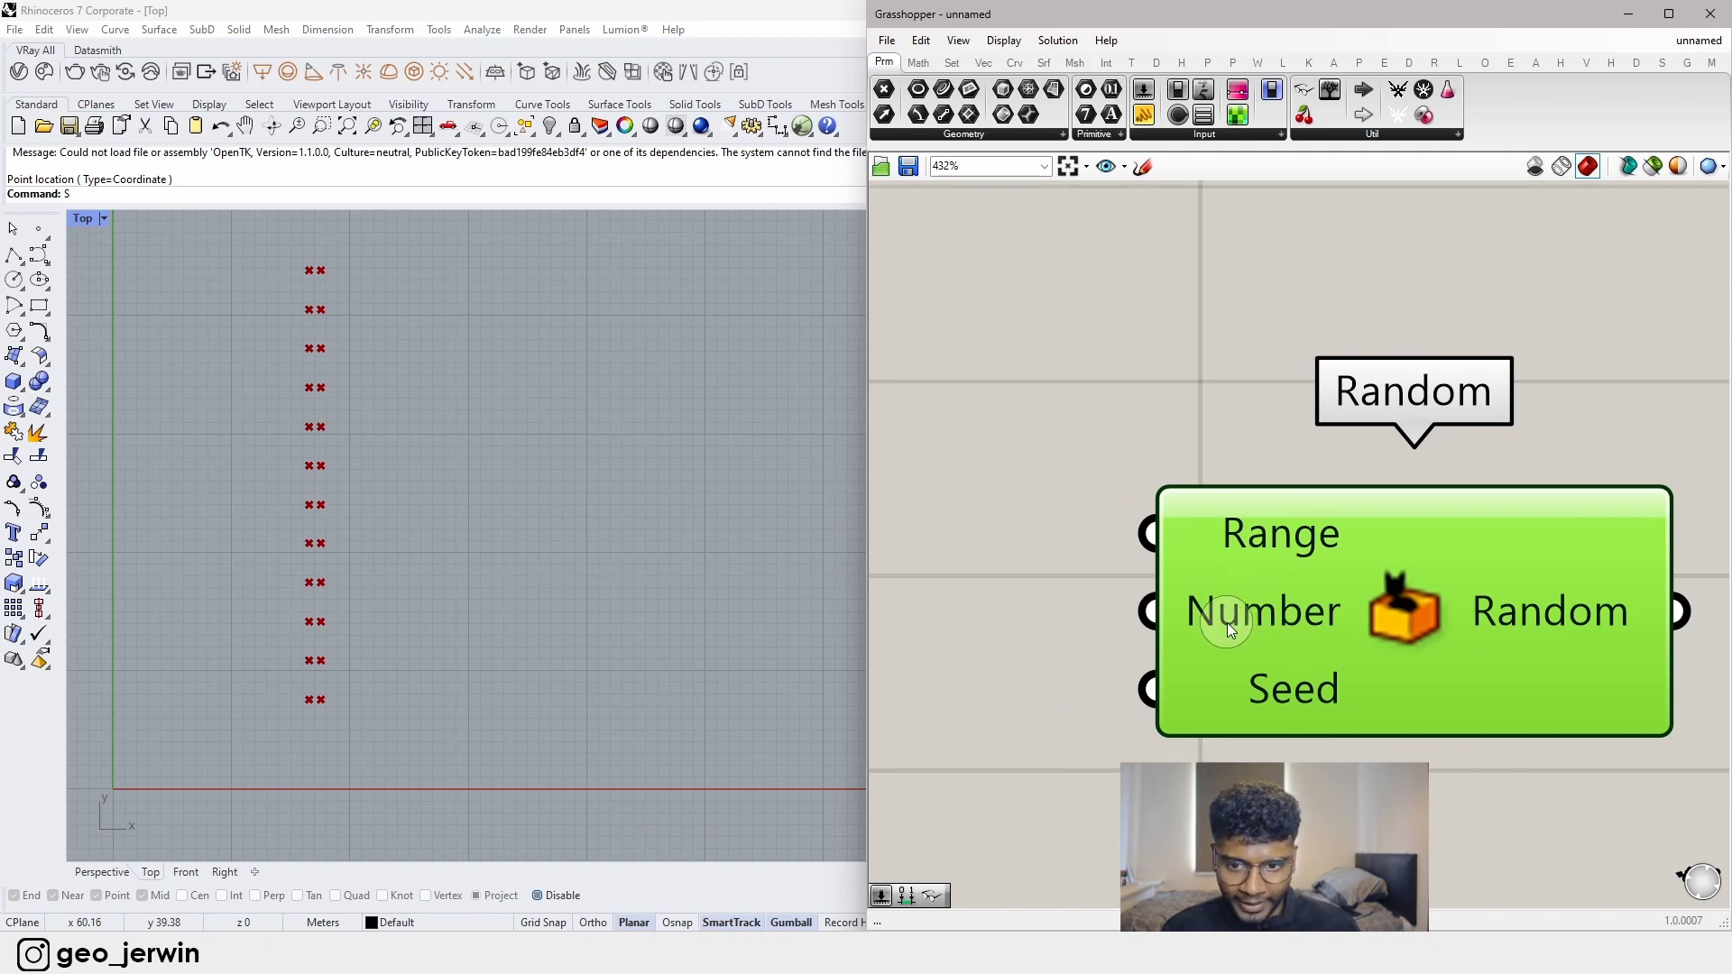
pyautogui.moveTo(1337, 628); pyautogui.dragTo(1224, 567, button='right')
pyautogui.moveTo(1187, 640)
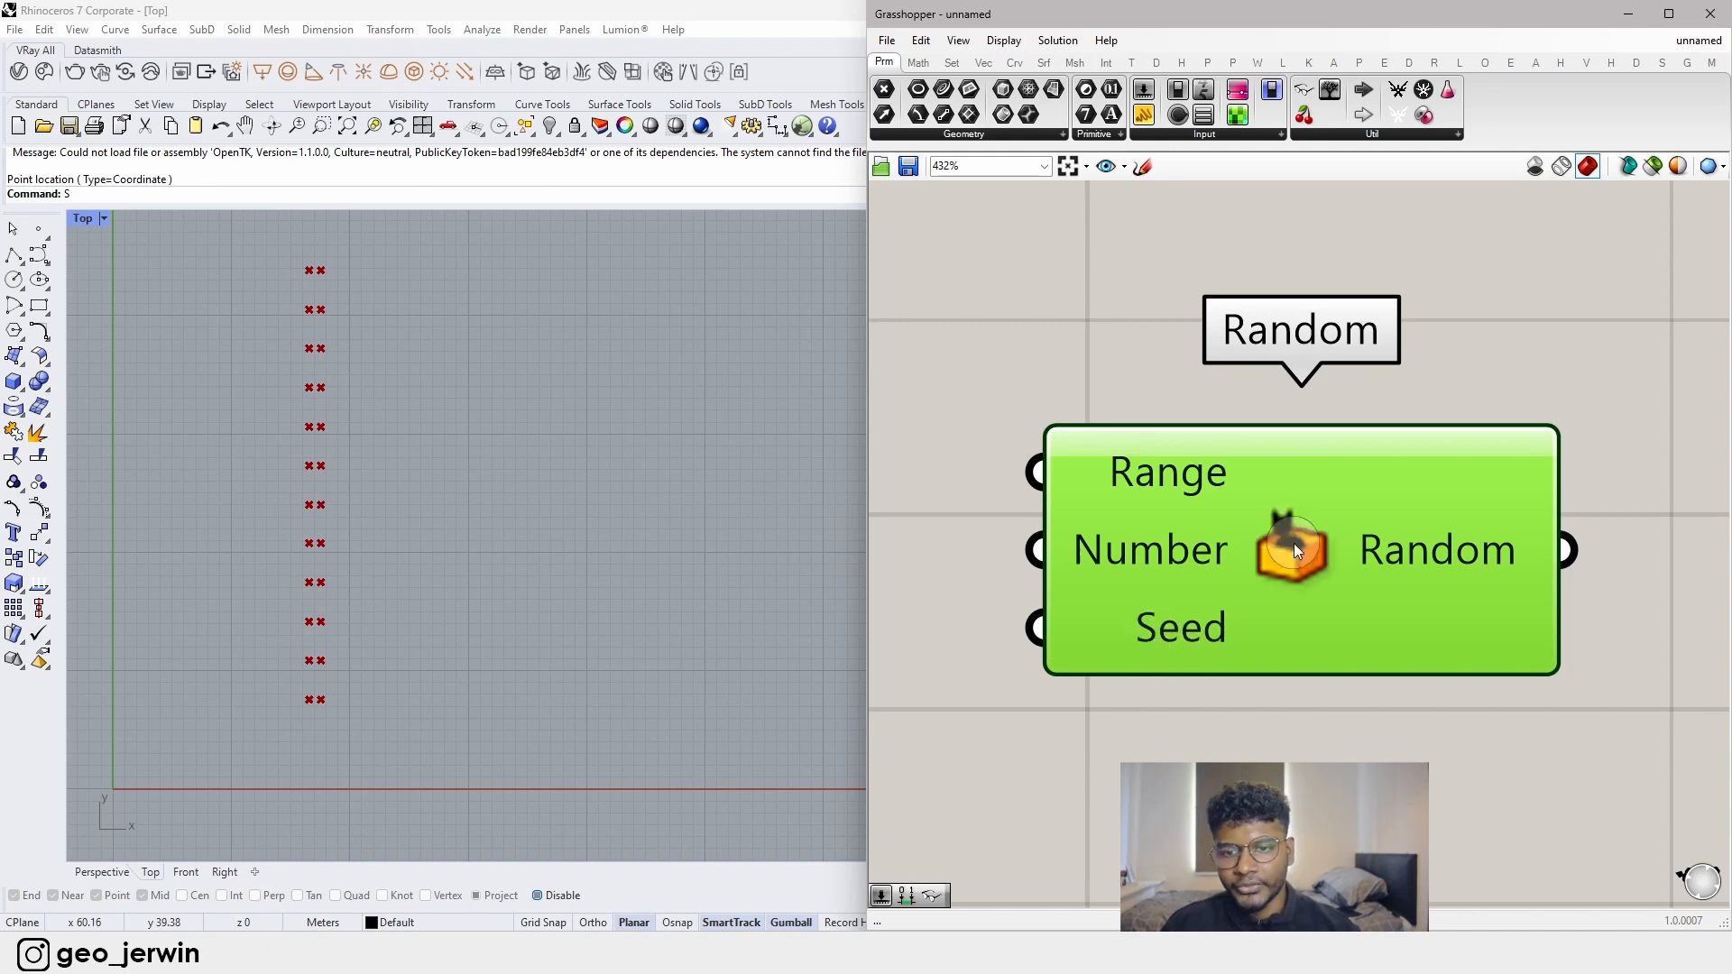
pyautogui.click(1344, 735)
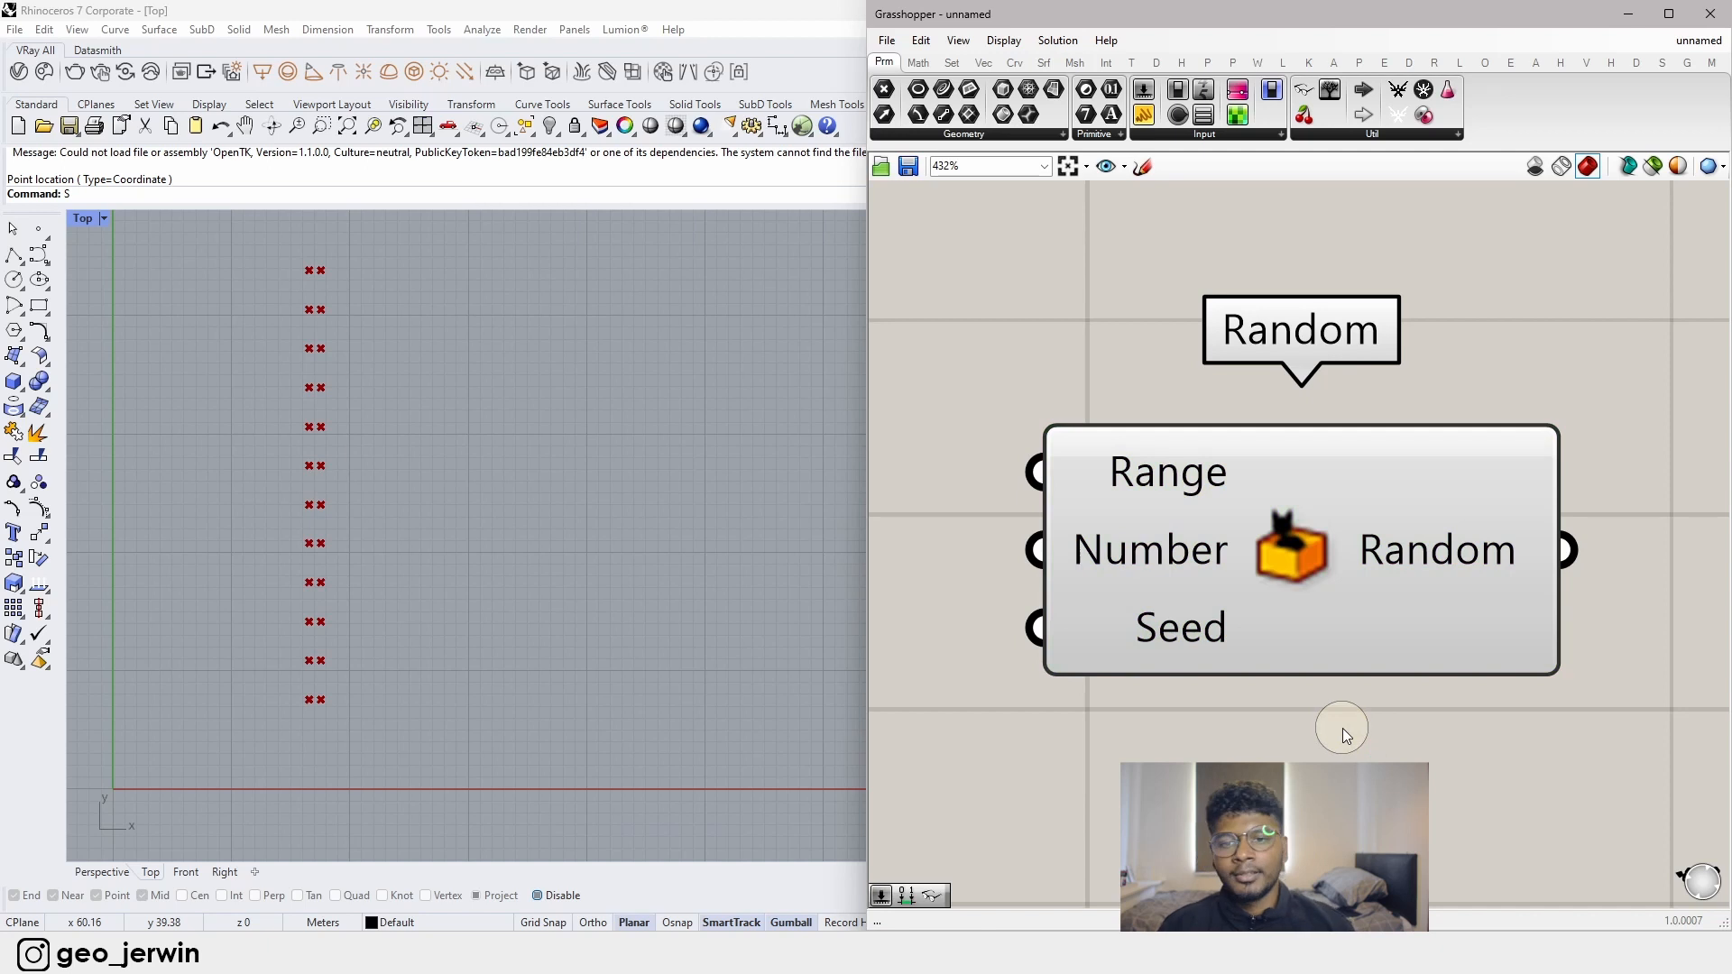
pyautogui.scroll(-5, 1314, 651)
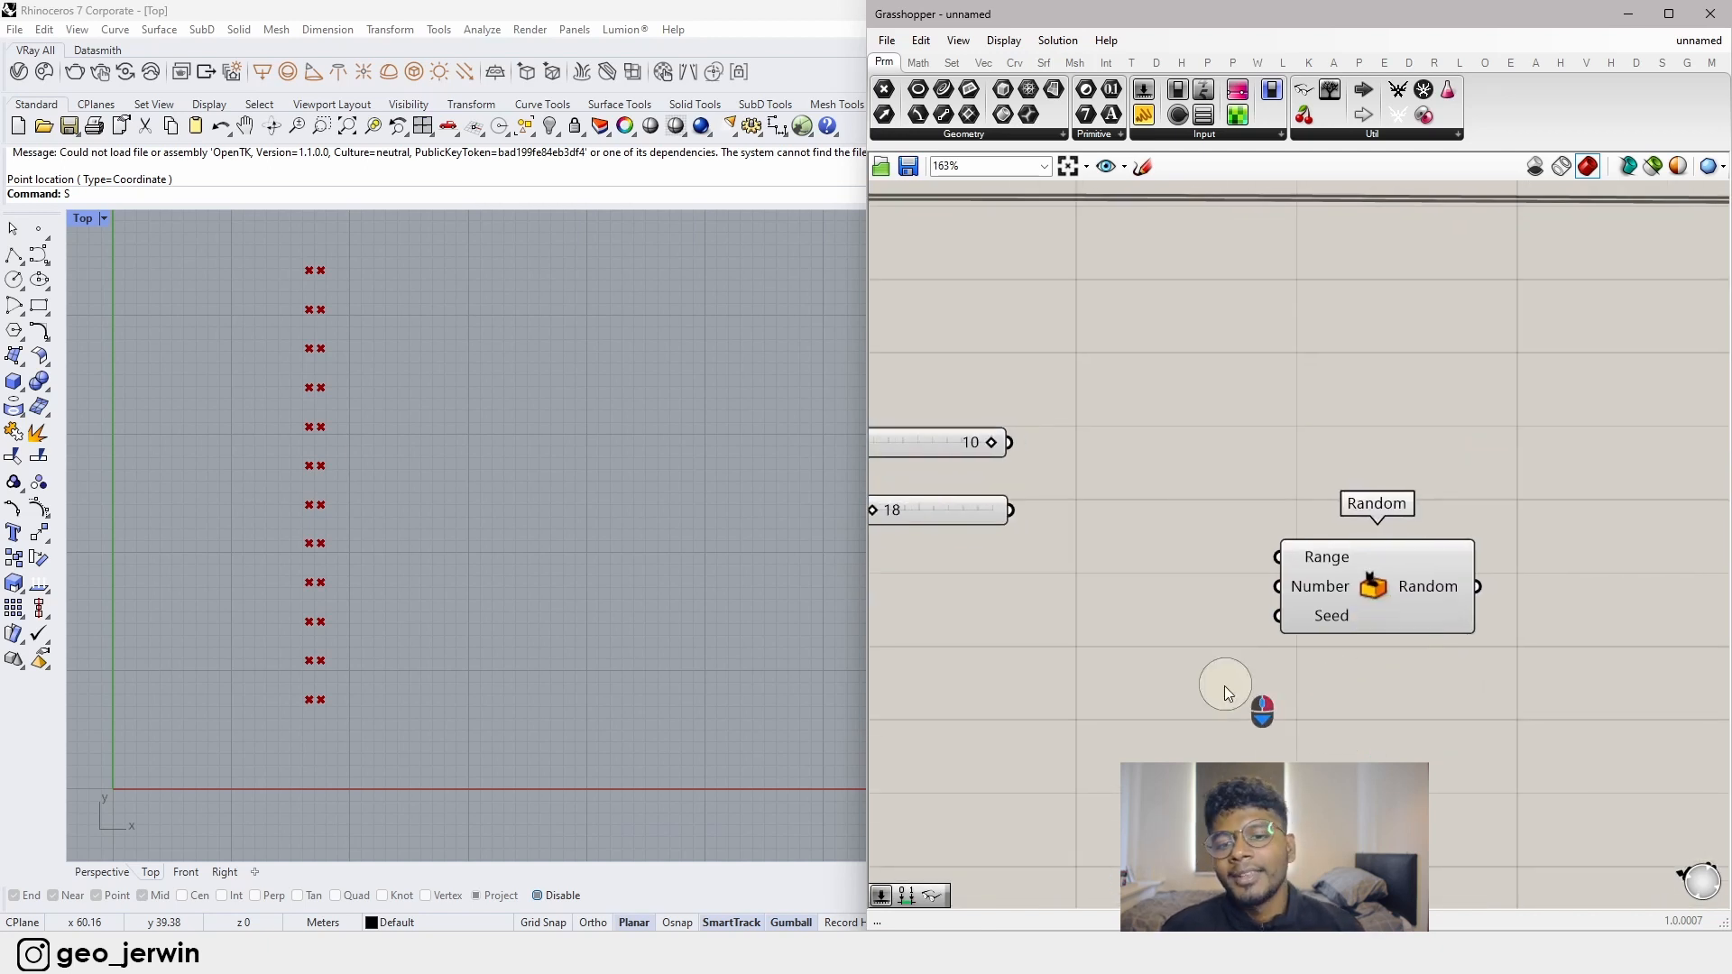
# - Connect the number slider that drives the Series Count to the Random component's Number input
pyautogui.doubleClick(1130, 643)
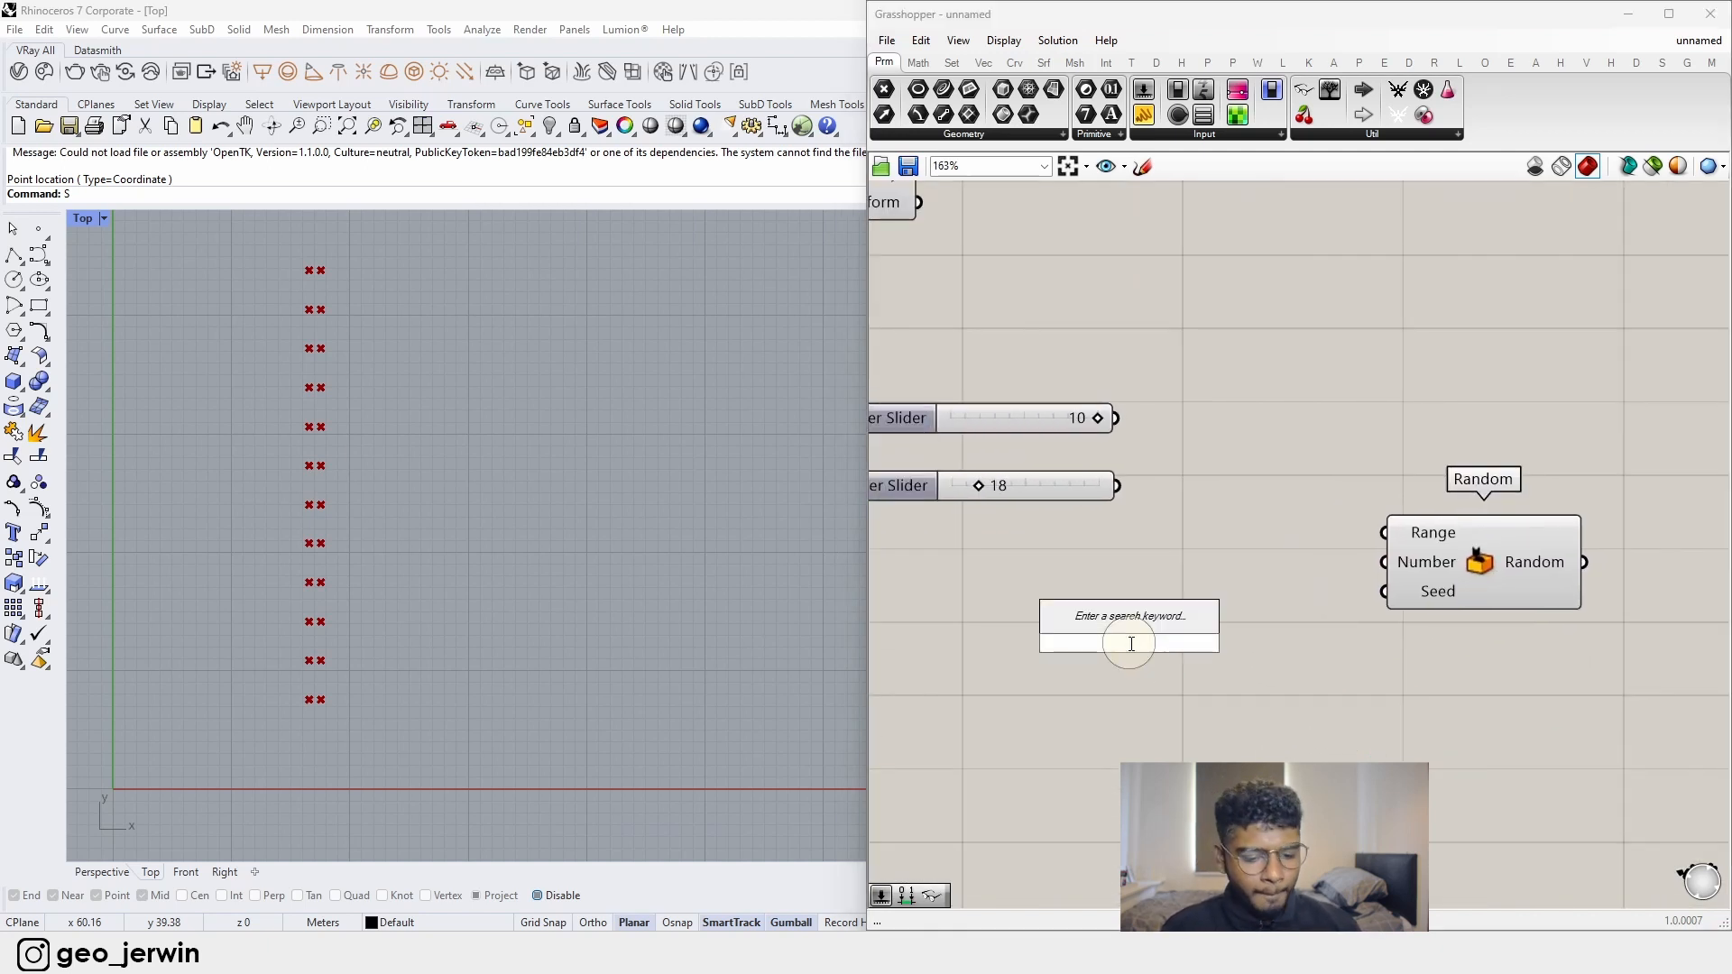
pyautogui.click(1071, 550)
pyautogui.scroll(-2, 1348, 548)
pyautogui.moveTo(1070, 549)
pyautogui.mouseDown(button='right')
pyautogui.moveTo(1348, 548)
pyautogui.moveTo(1352, 532)
pyautogui.mouseUp(button='right')
pyautogui.moveTo(1146, 509); pyautogui.dragTo(1220, 514, button='right')
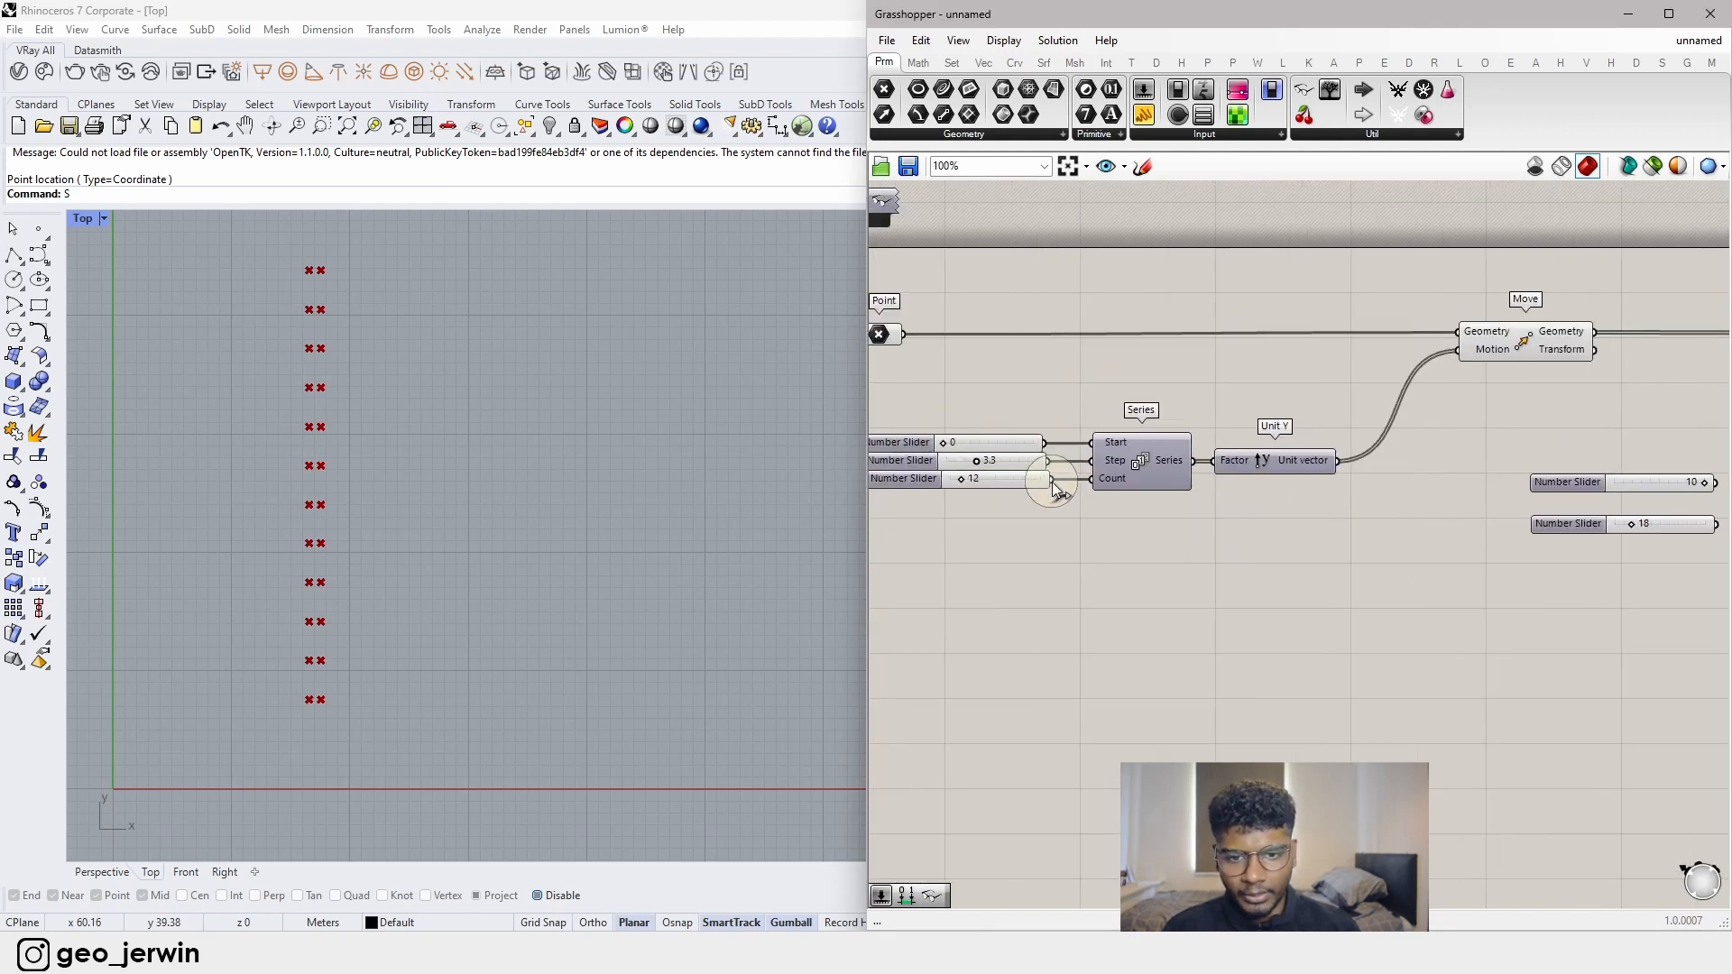
pyautogui.moveTo(1053, 480); pyautogui.dragTo(1284, 595)
pyautogui.scroll(-4, 1124, 651)
pyautogui.scroll(4, 1443, 636)
# - Check the Random component's Number input and trace its wire back to the Series Count slider across the definition
pyautogui.moveTo(1314, 597)
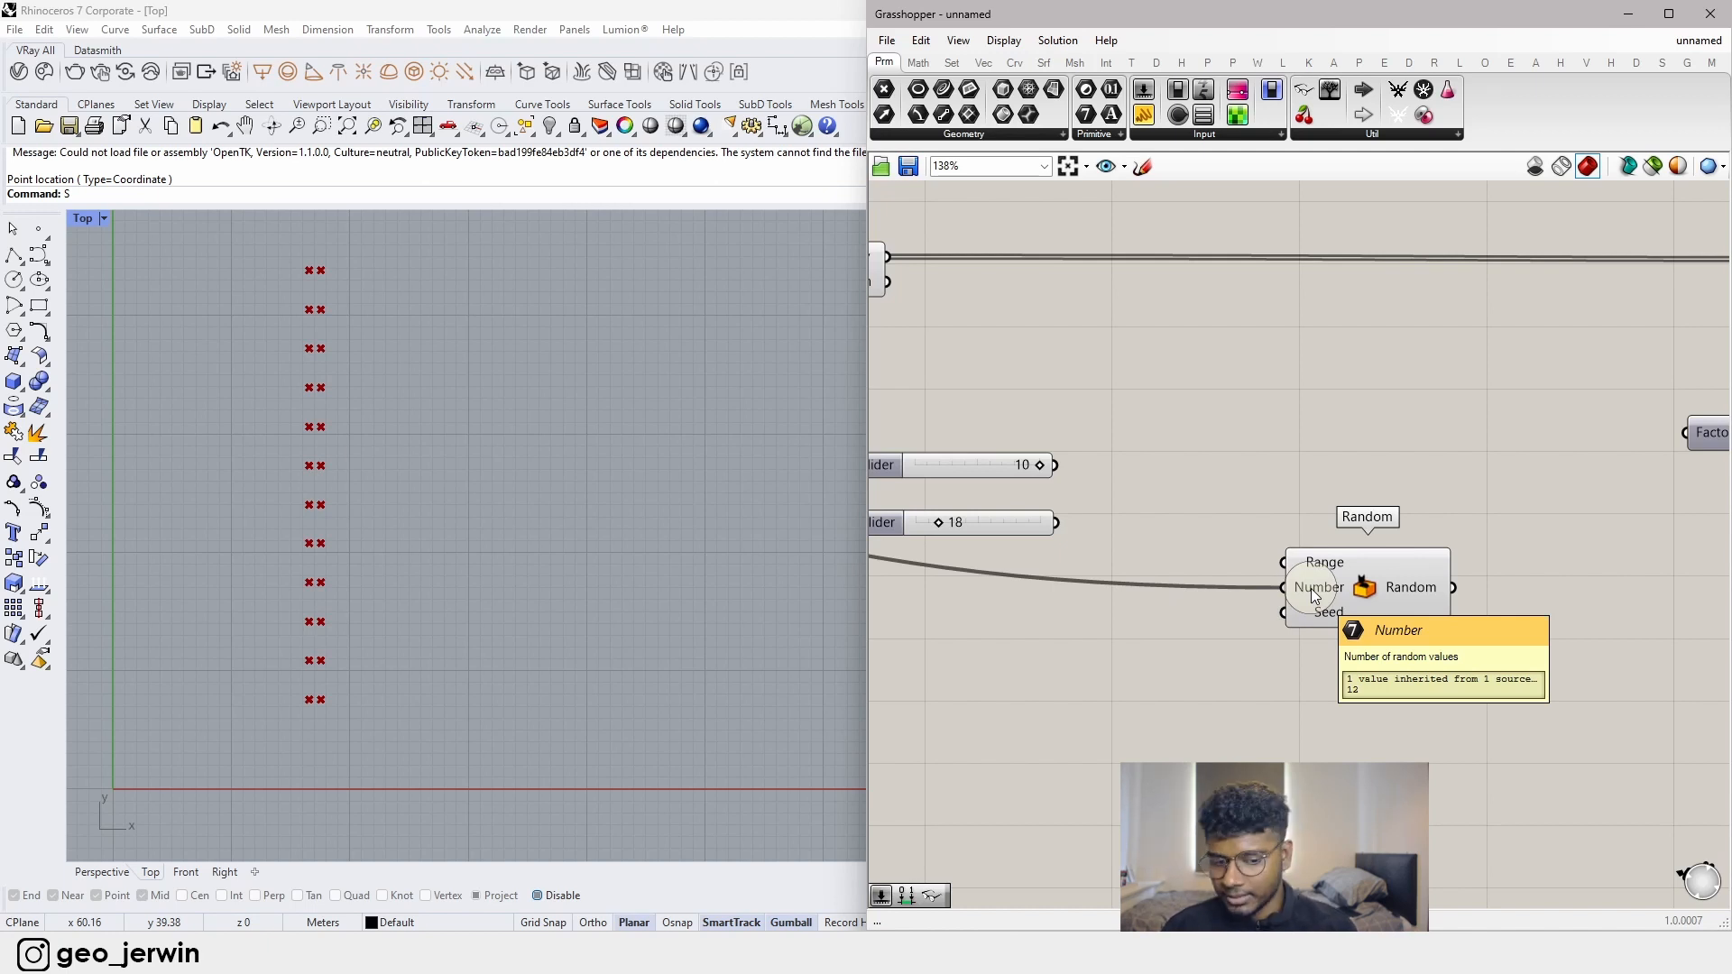
pyautogui.scroll(-2, 1333, 582)
pyautogui.moveTo(1307, 593); pyautogui.dragTo(1363, 579, button='right')
pyautogui.moveTo(958, 558); pyautogui.dragTo(1256, 550, button='right')
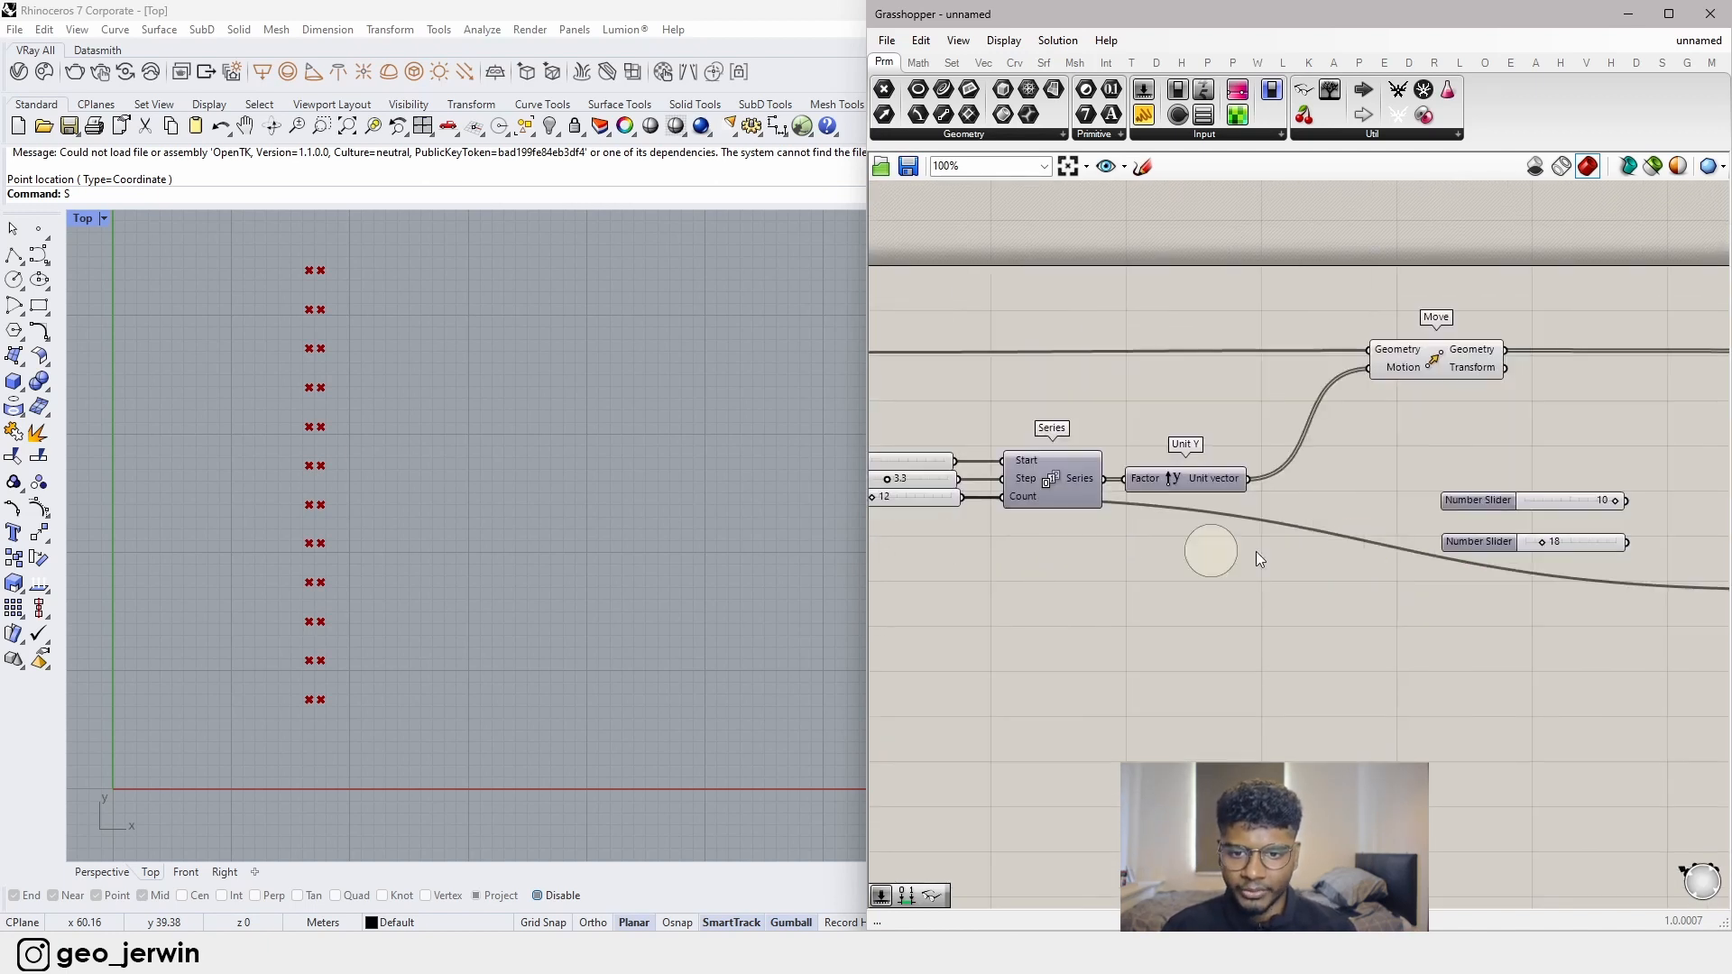
pyautogui.moveTo(938, 518); pyautogui.dragTo(1139, 556, button='right')
pyautogui.scroll(1, 1085, 534)
pyautogui.scroll(-3, 1071, 547)
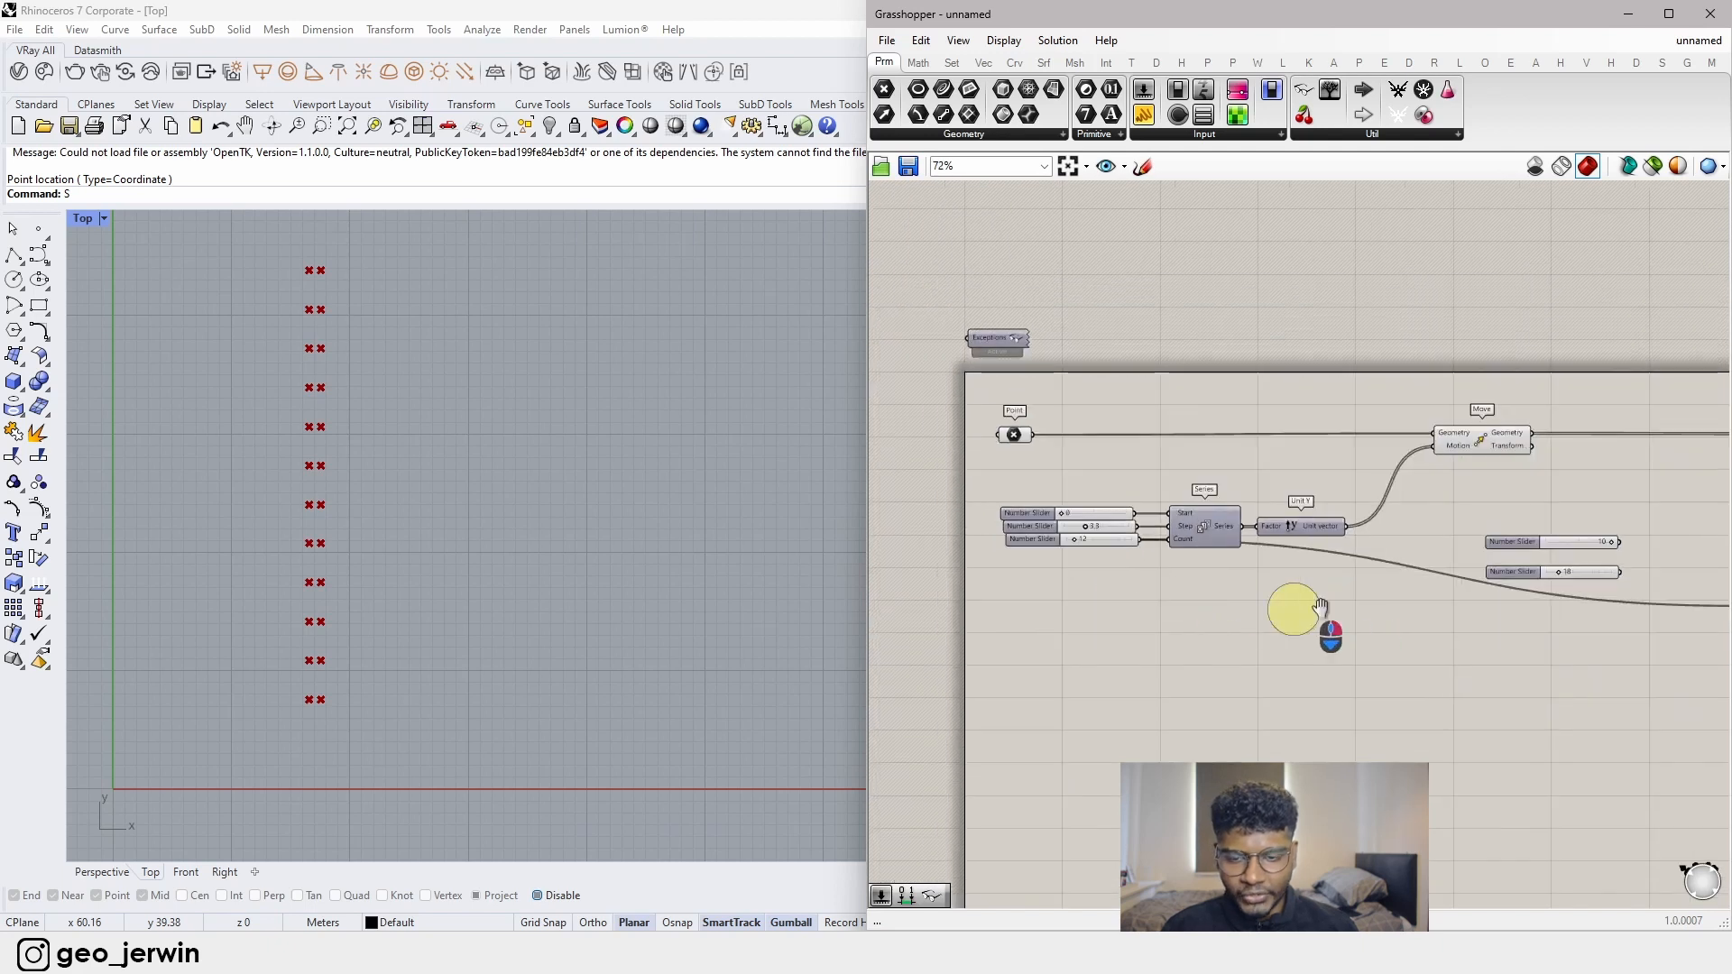
pyautogui.moveTo(1544, 600); pyautogui.dragTo(1292, 605, button='right')
pyautogui.scroll(5, 1531, 608)
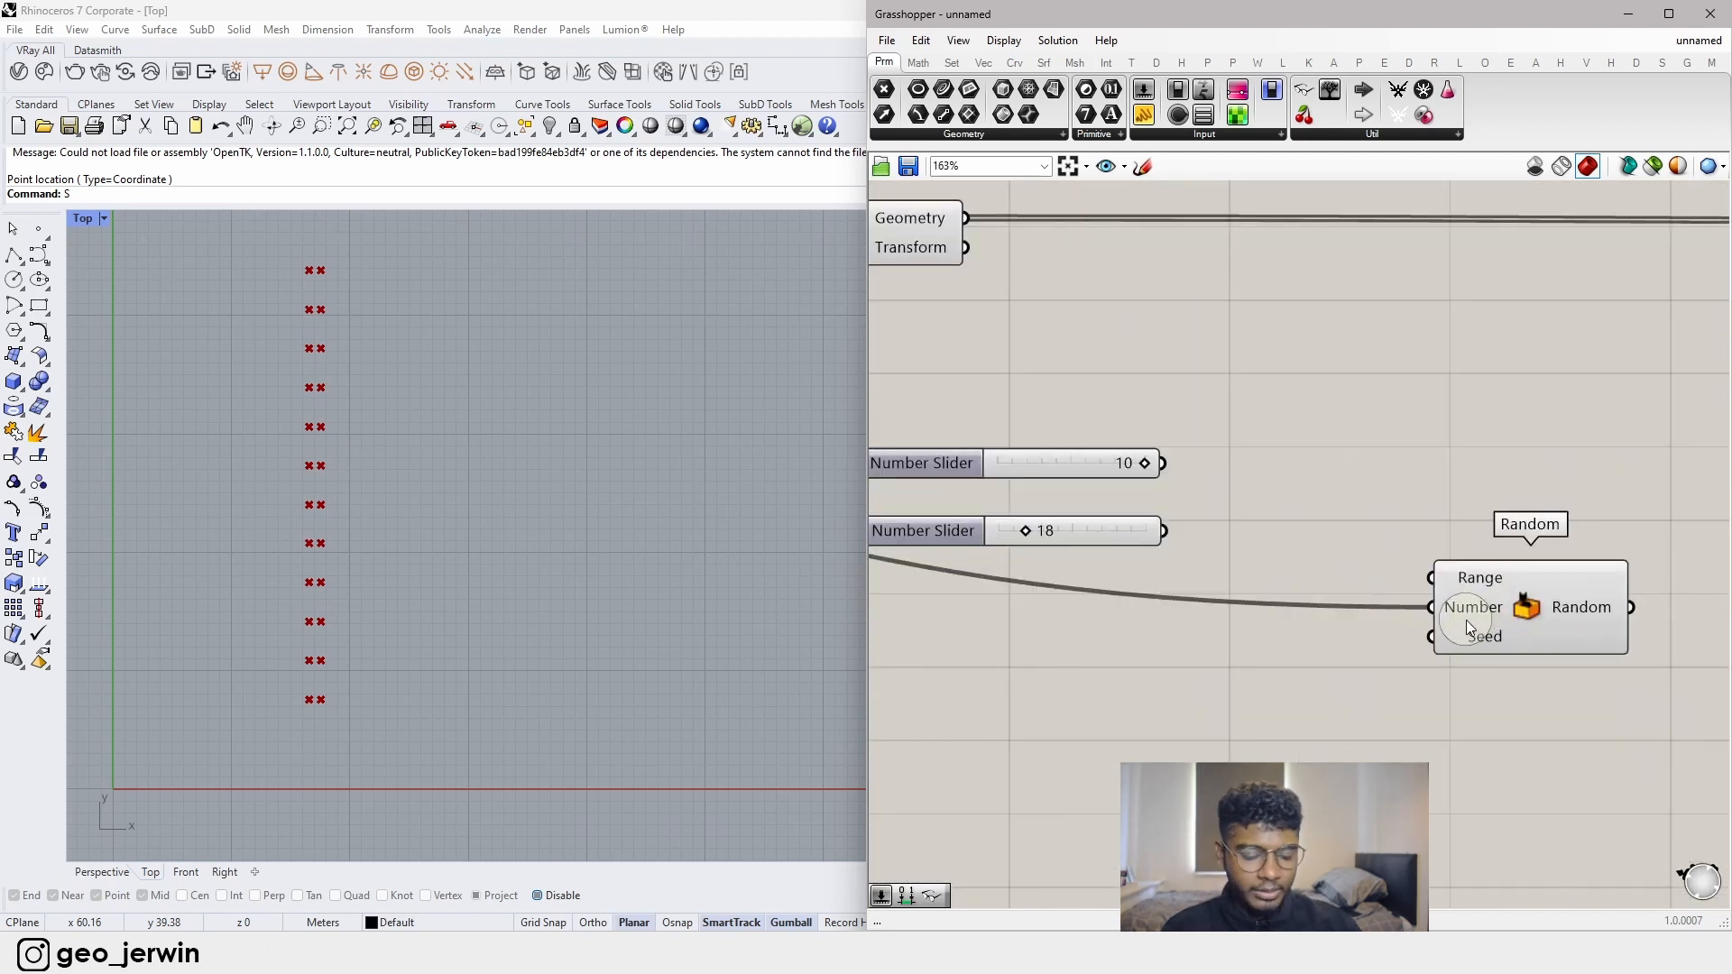
pyautogui.moveTo(1468, 618); pyautogui.dragTo(1252, 595, button='right')
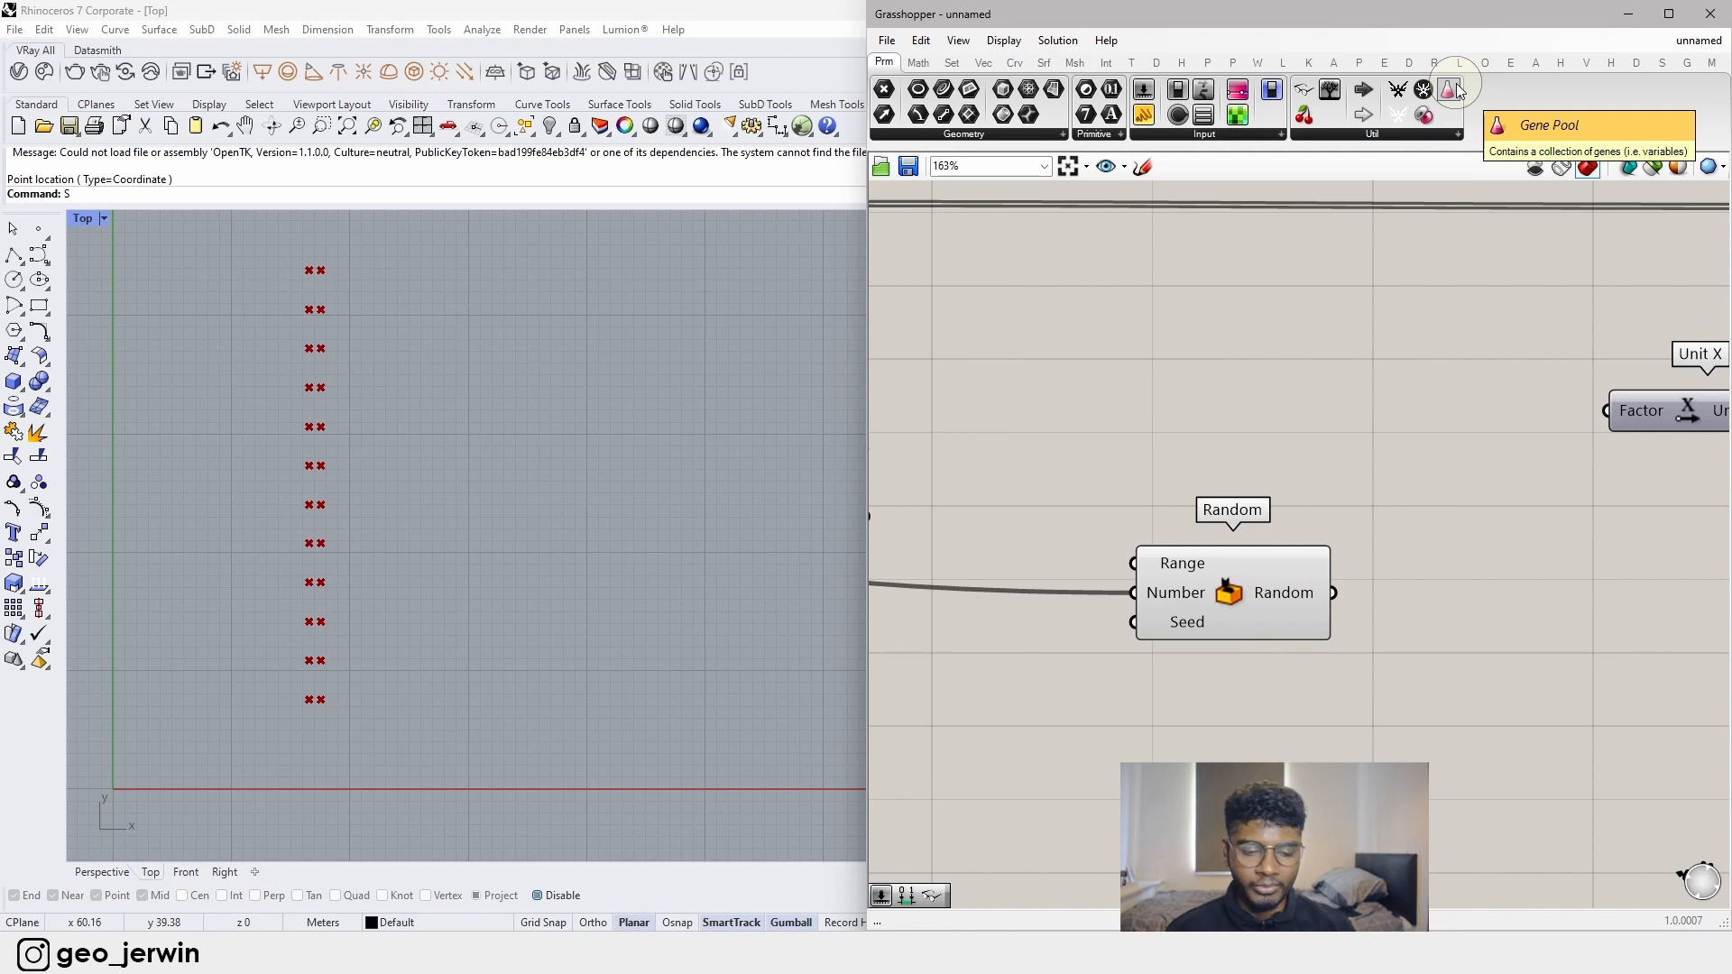
pyautogui.scroll(-6, 1155, 586)
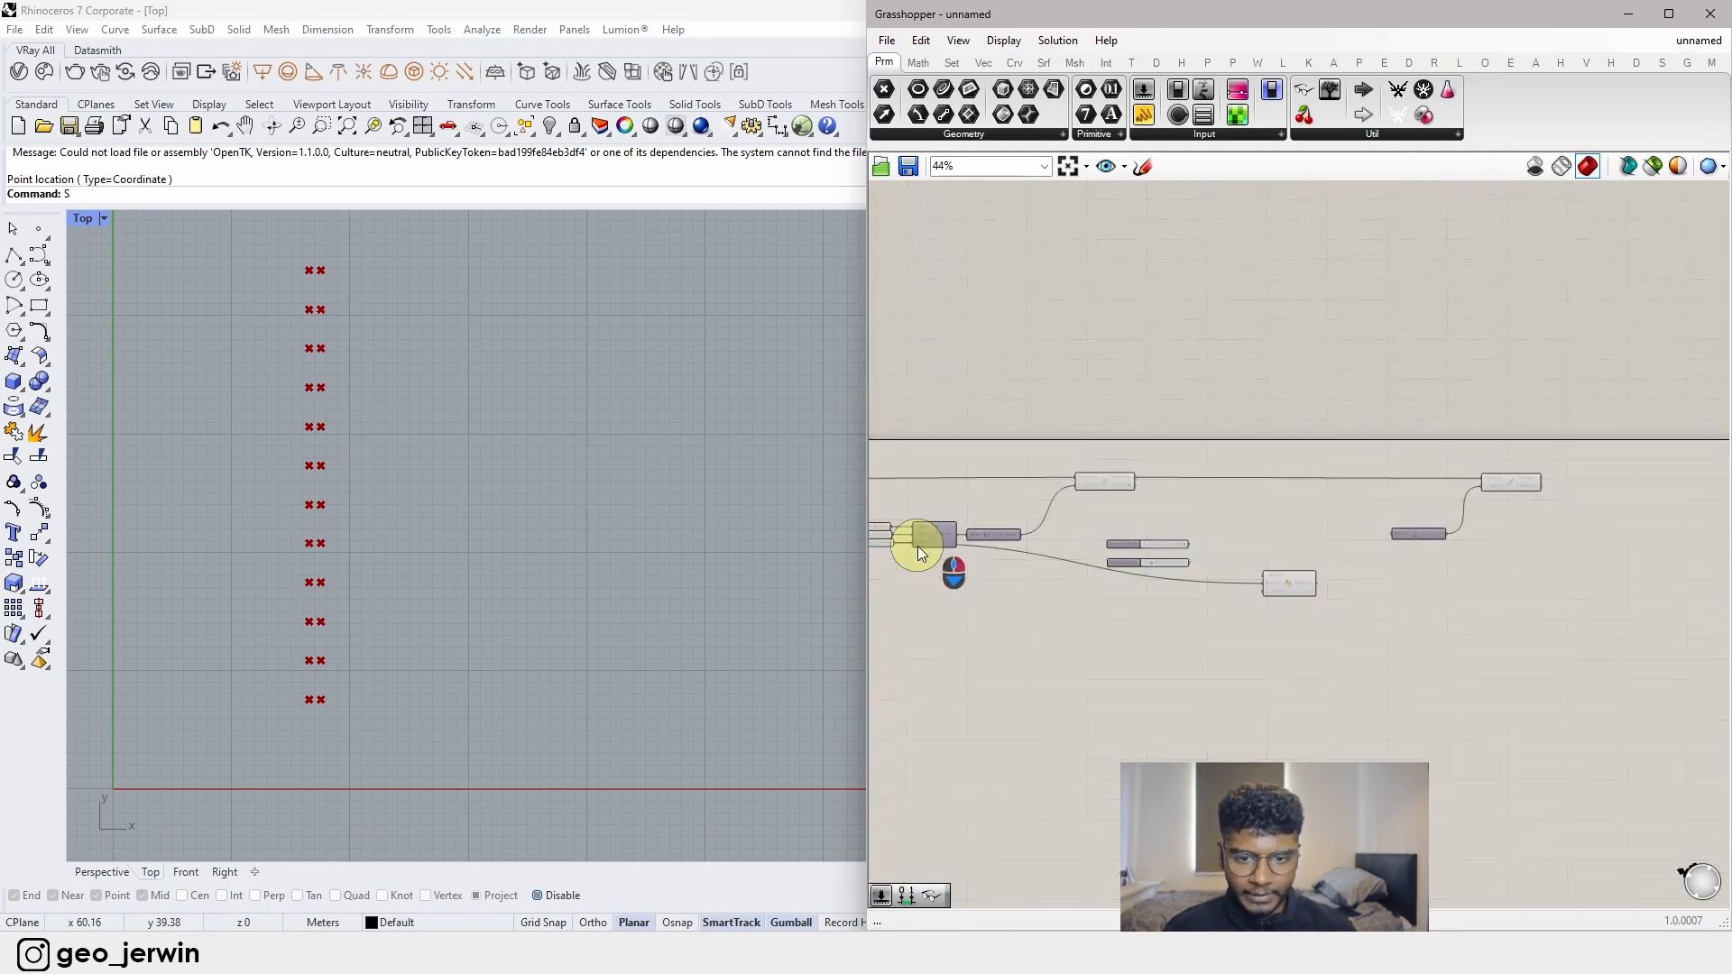
# - Move the 10 and 18 number sliders farther from the Random component to make room between them
pyautogui.moveTo(1193, 574); pyautogui.dragTo(1464, 576, button='right')
pyautogui.scroll(4, 1632, 570)
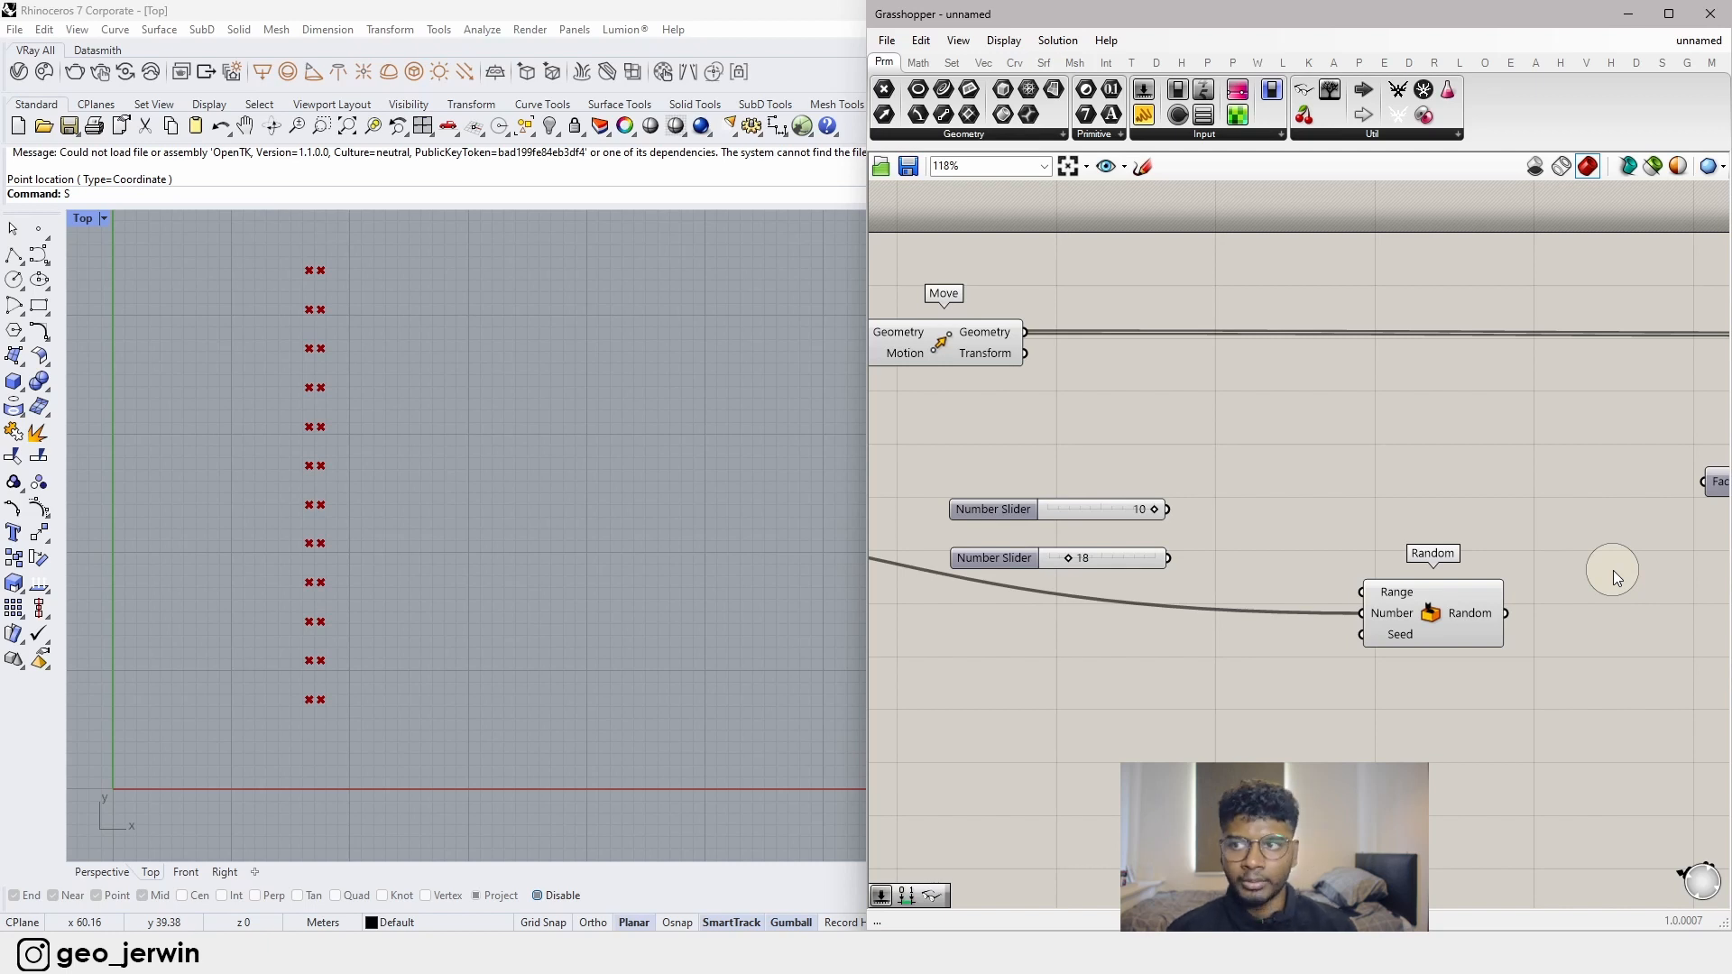
pyautogui.scroll(-4, 1613, 570)
pyautogui.scroll(4, 1041, 565)
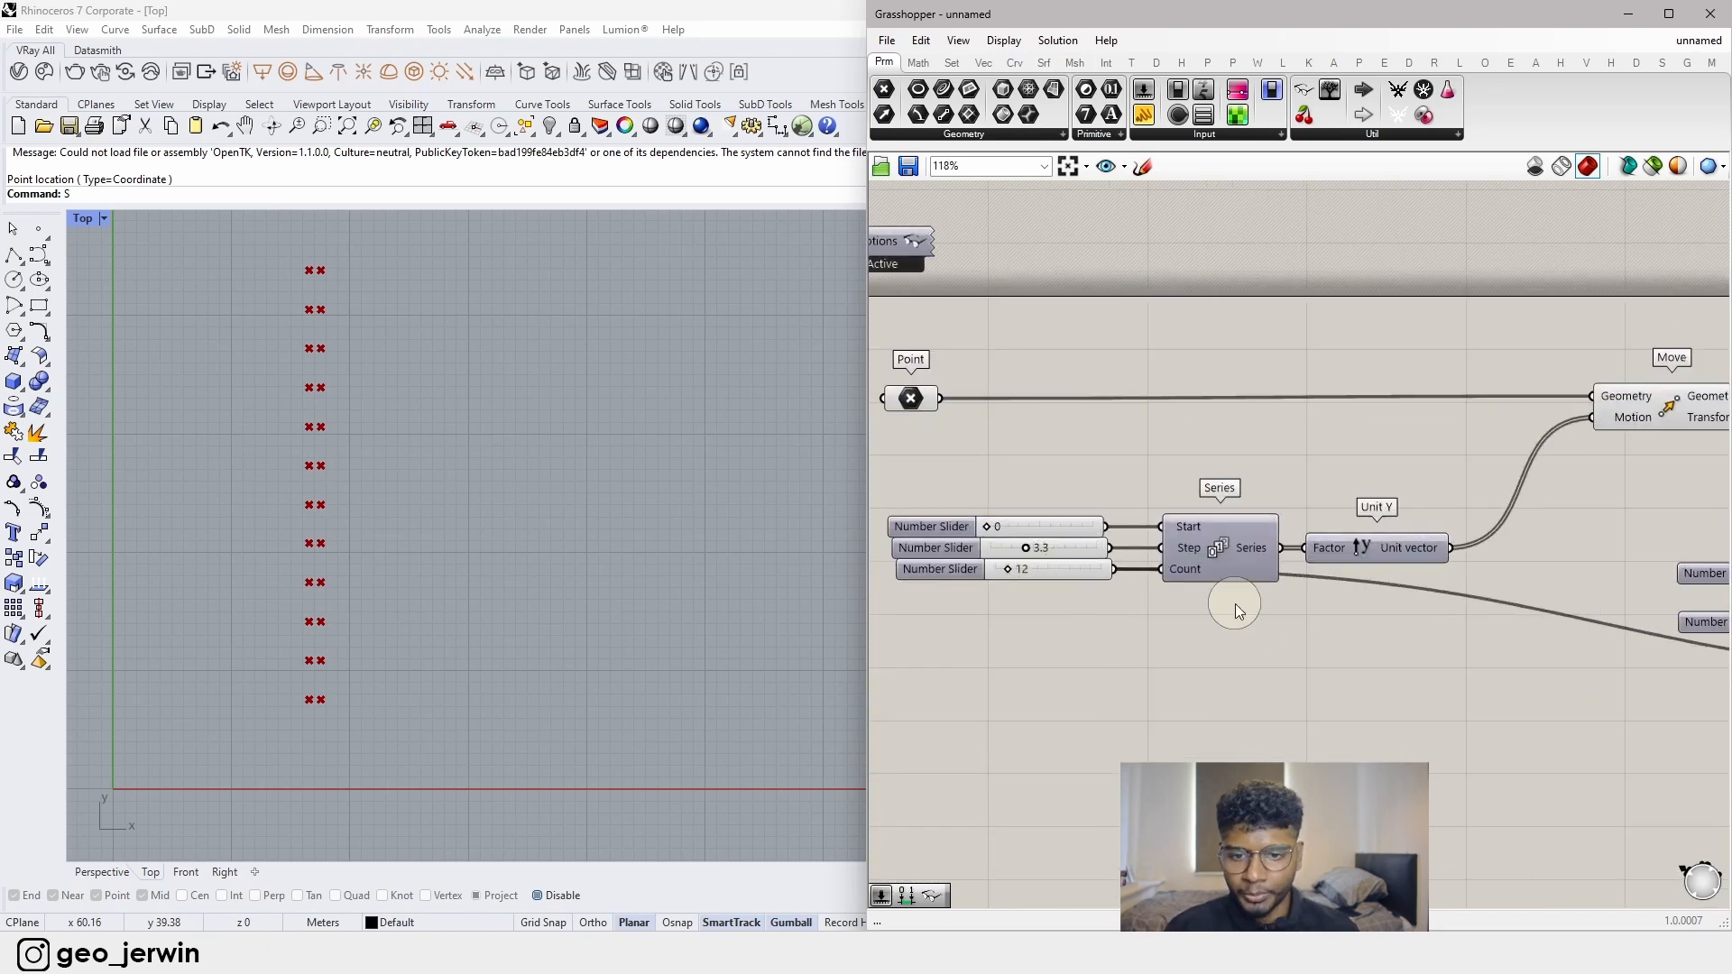
pyautogui.moveTo(1236, 604); pyautogui.dragTo(931, 597, button='right')
pyautogui.moveTo(1398, 638); pyautogui.dragTo(1249, 640, button='right')
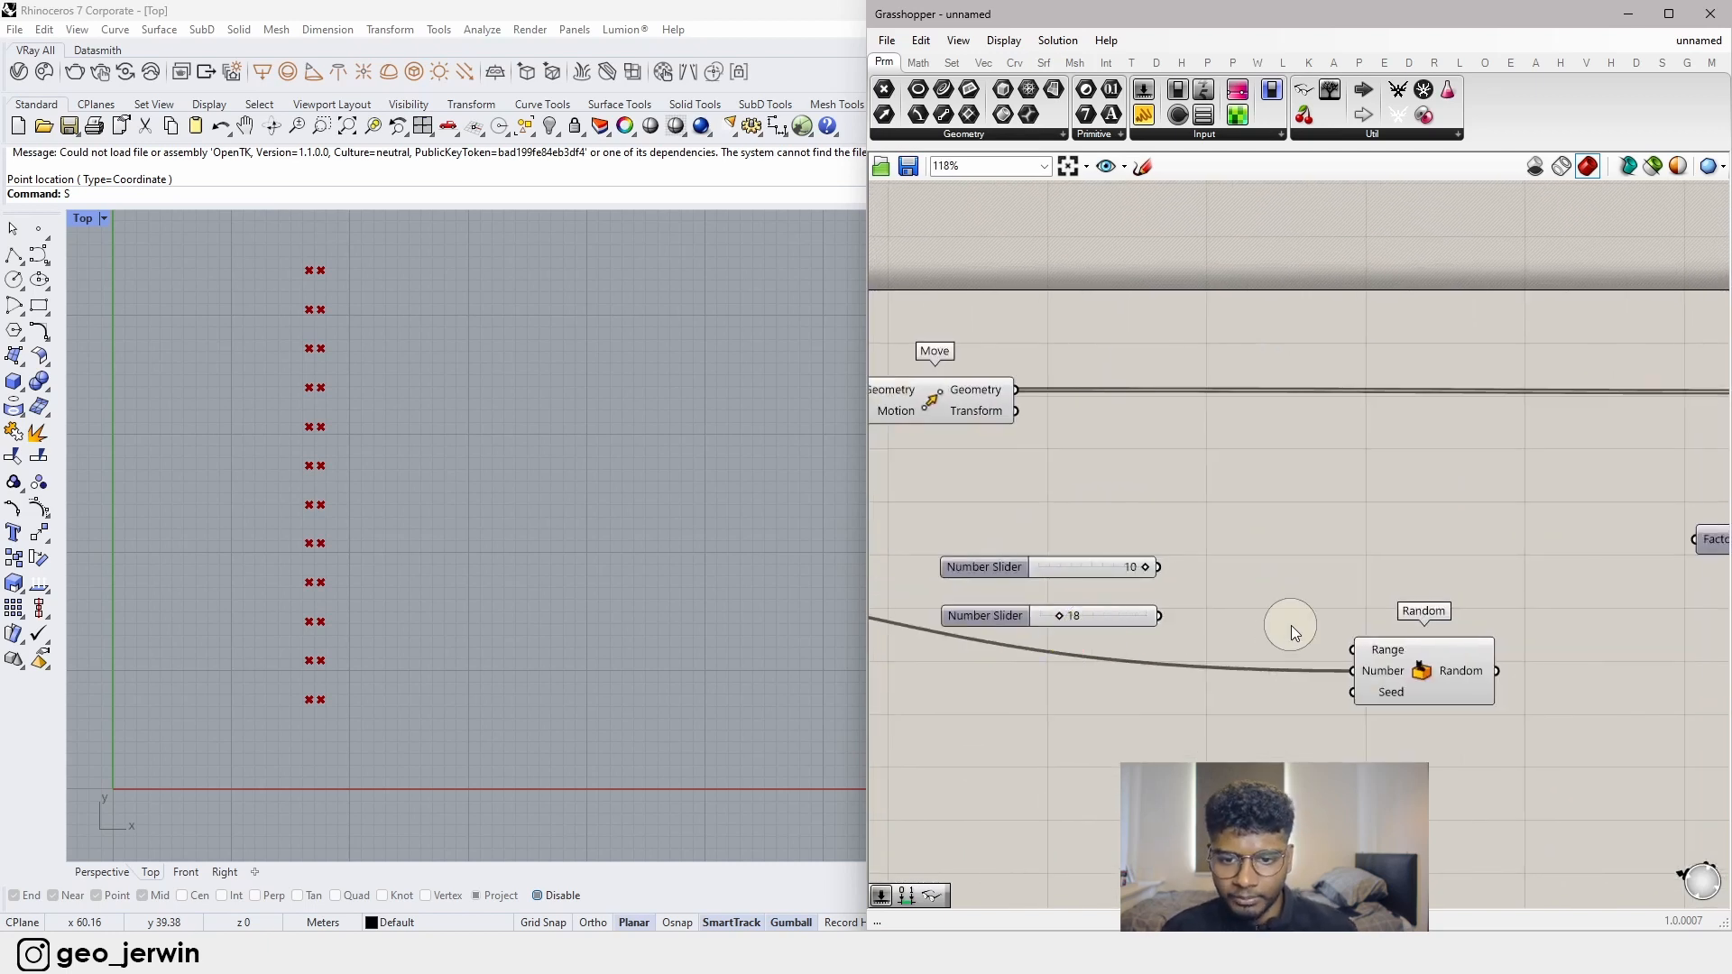
pyautogui.scroll(2, 1168, 625)
pyautogui.moveTo(1247, 654); pyautogui.dragTo(1066, 478)
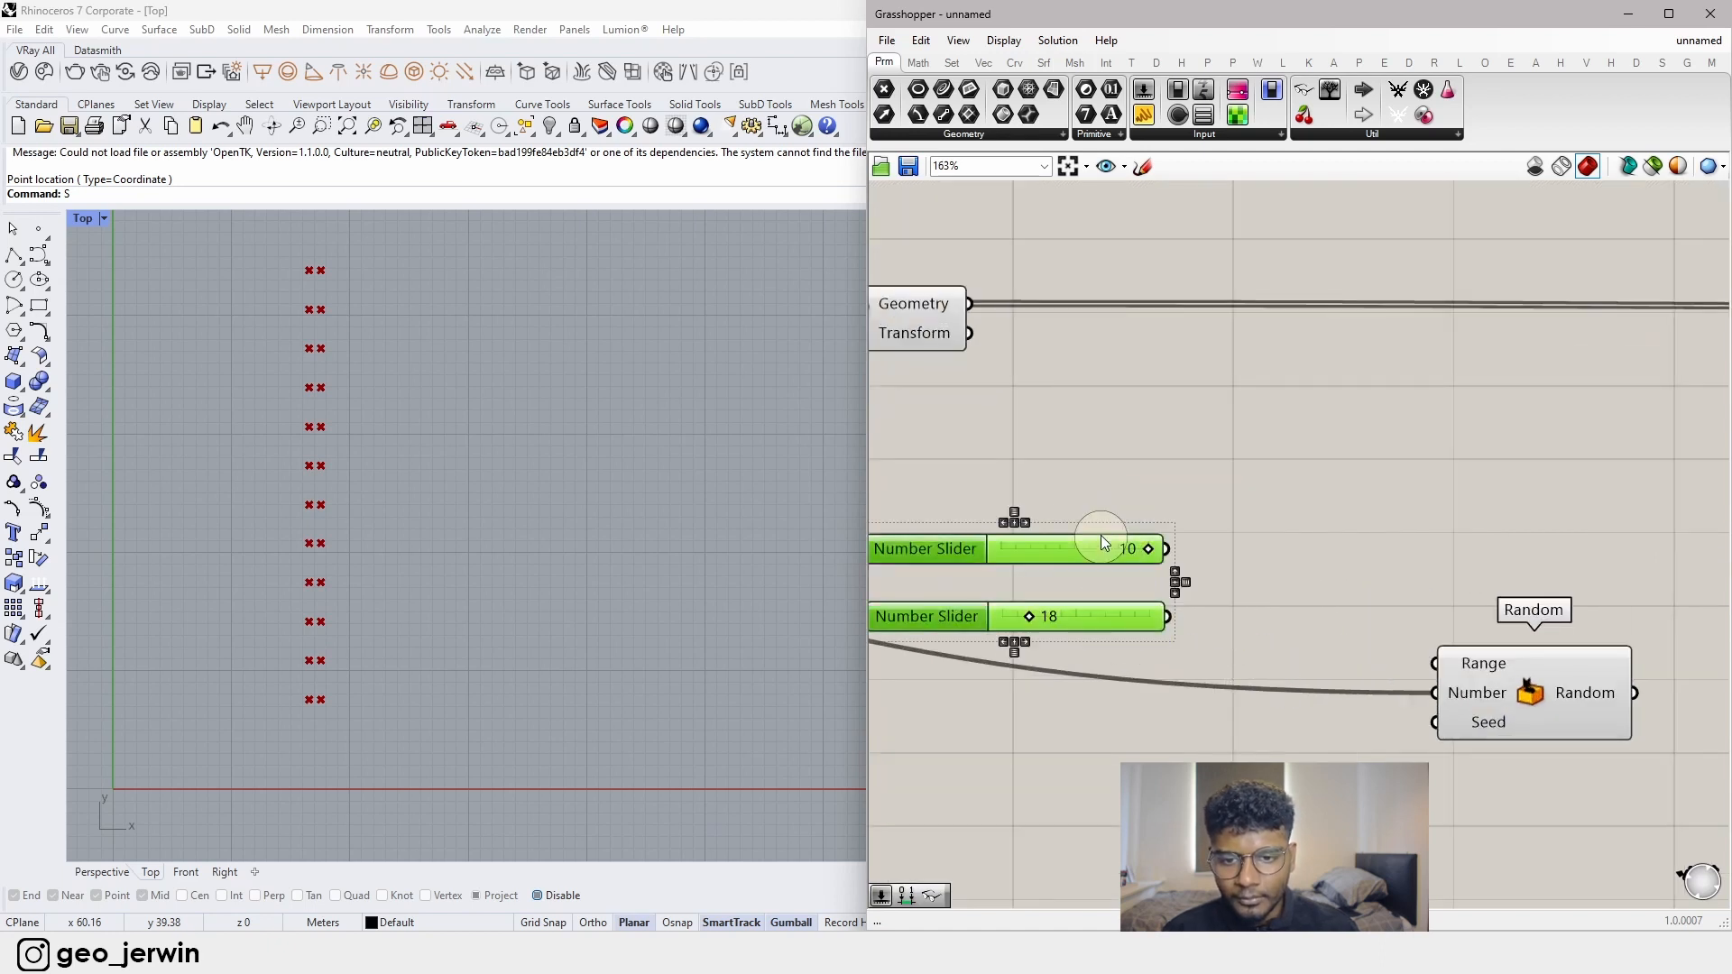
pyautogui.moveTo(1100, 543); pyautogui.dragTo(954, 547)
pyautogui.click(1285, 527)
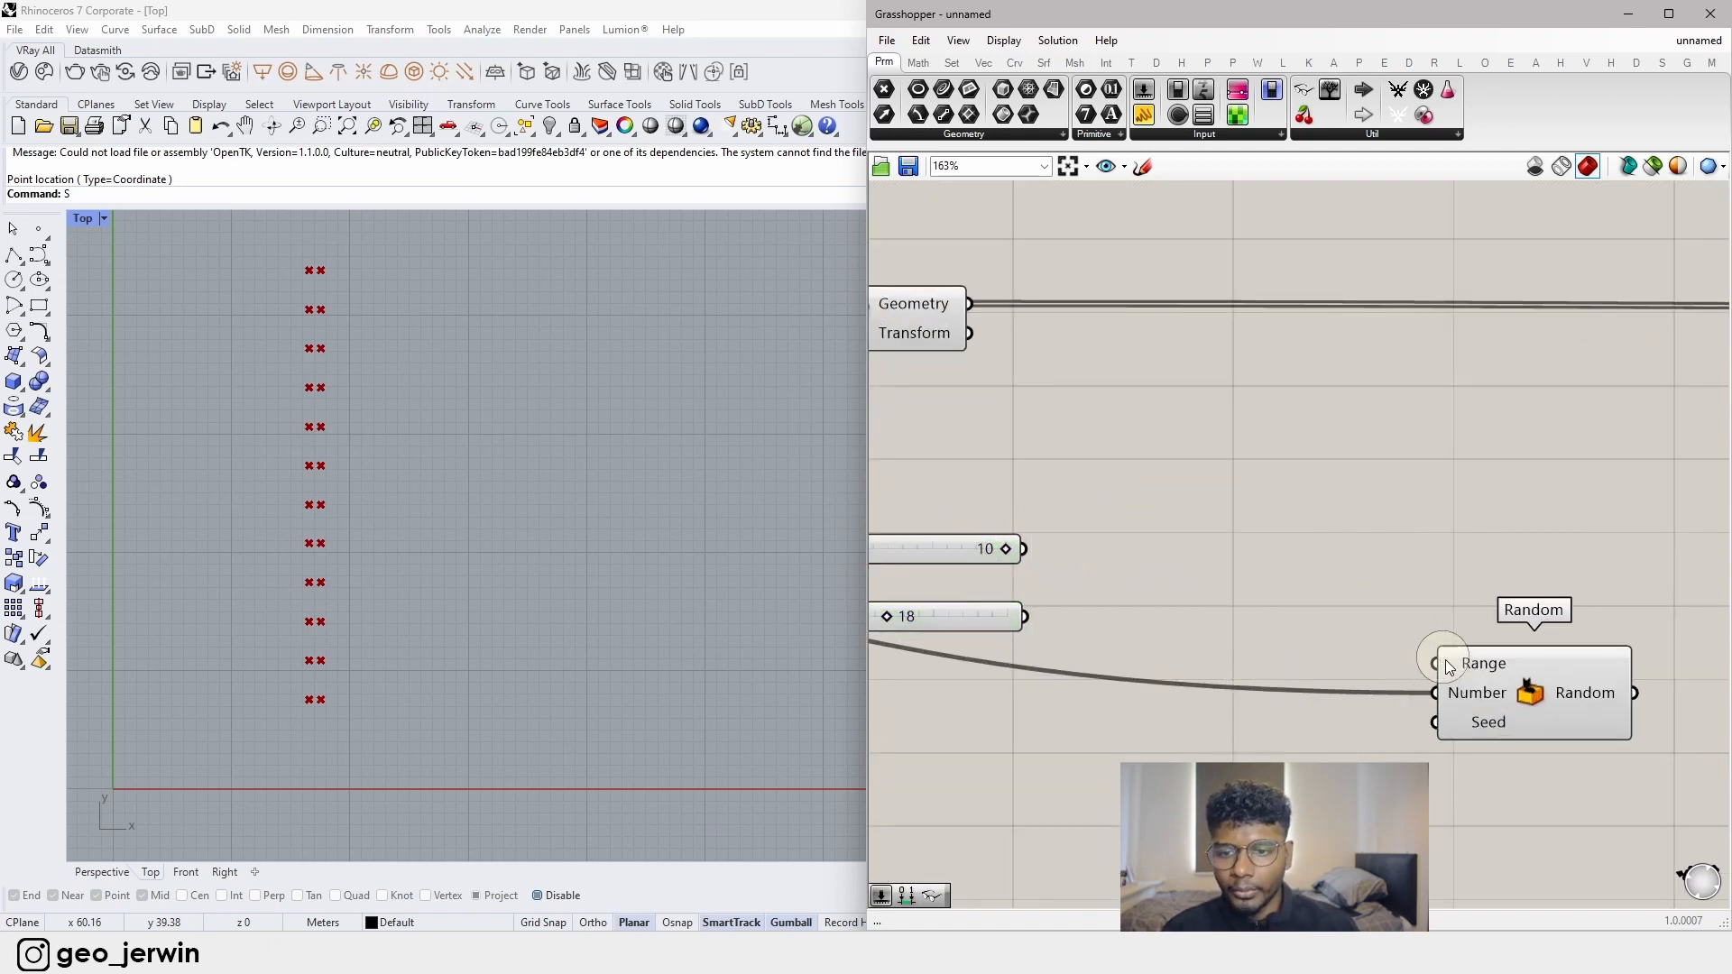
# - Add a Construct Domain component and connect the 10 slider to Domain start and the 18 slider to Domain end
pyautogui.click(930, 63)
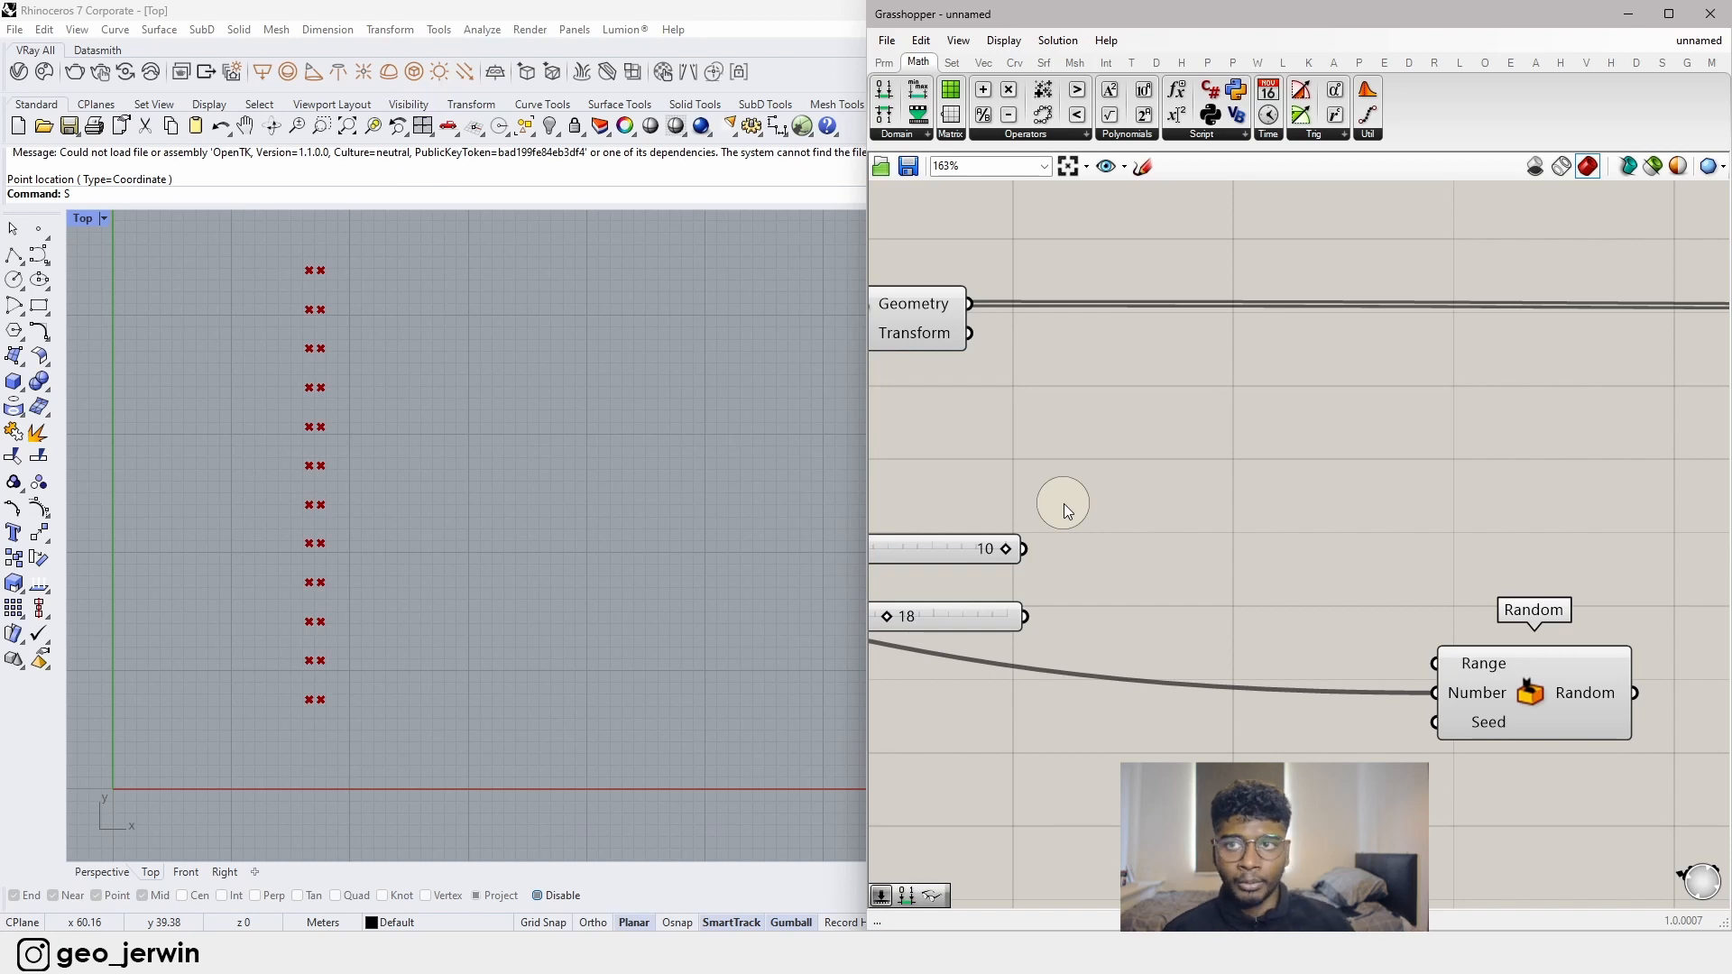
pyautogui.click(898, 134)
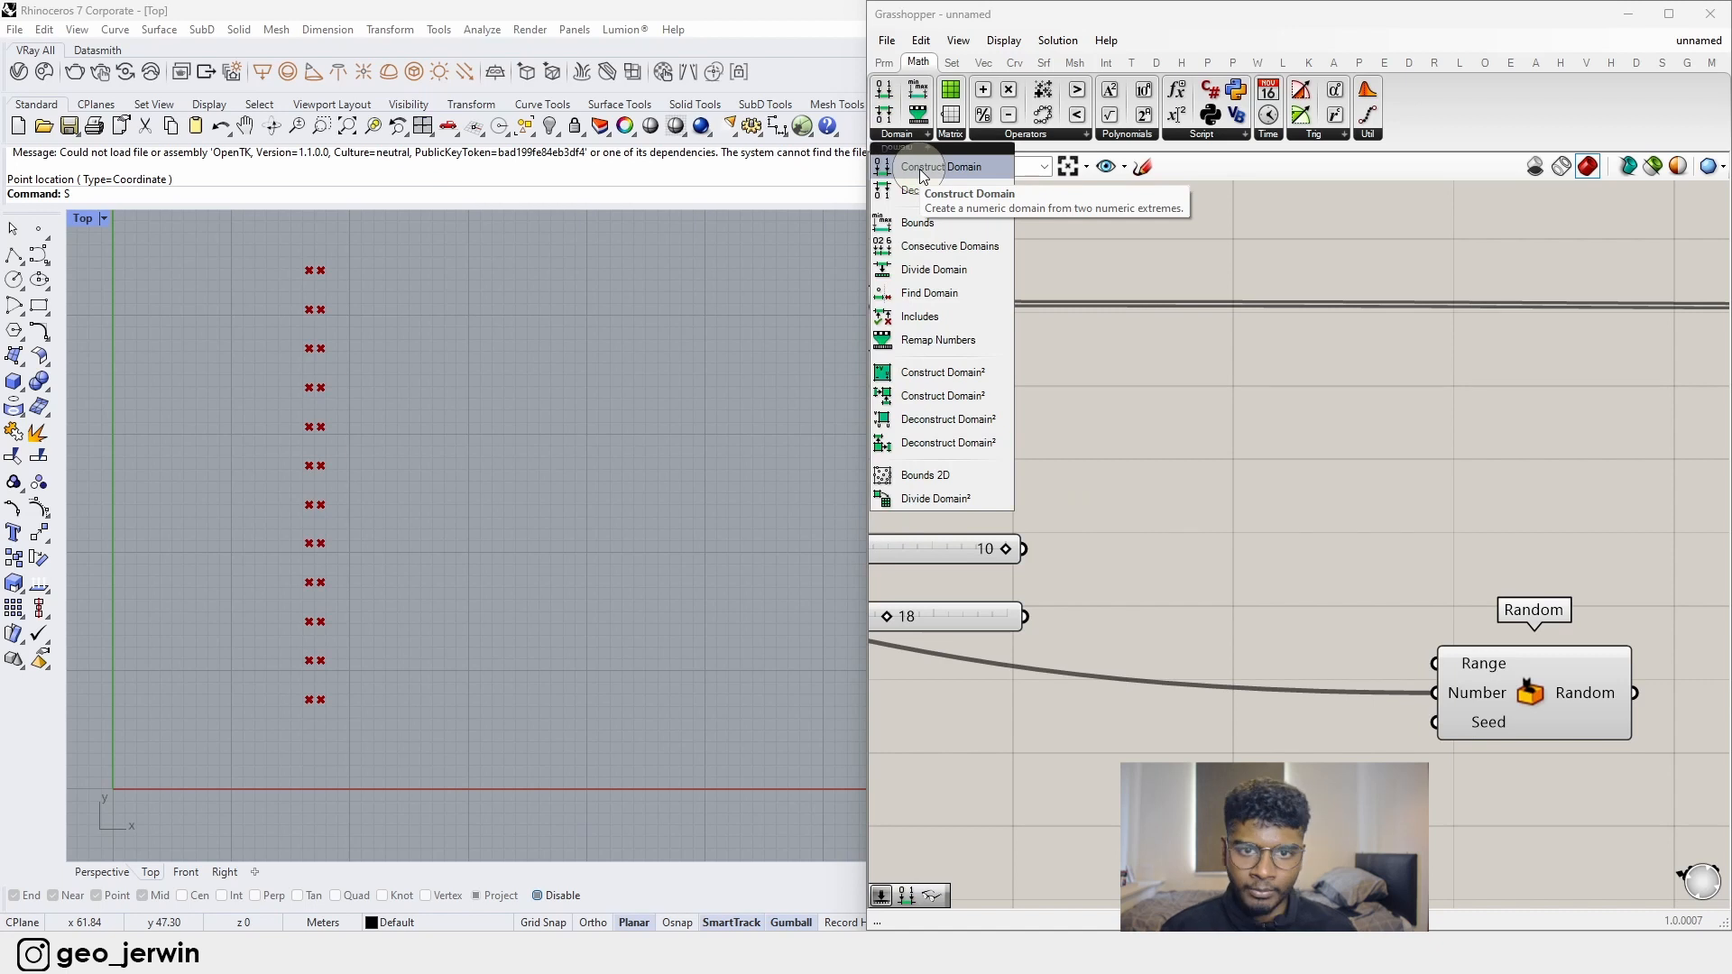
pyautogui.click(922, 168)
pyautogui.click(1221, 635)
pyautogui.moveTo(1164, 630); pyautogui.dragTo(1171, 571)
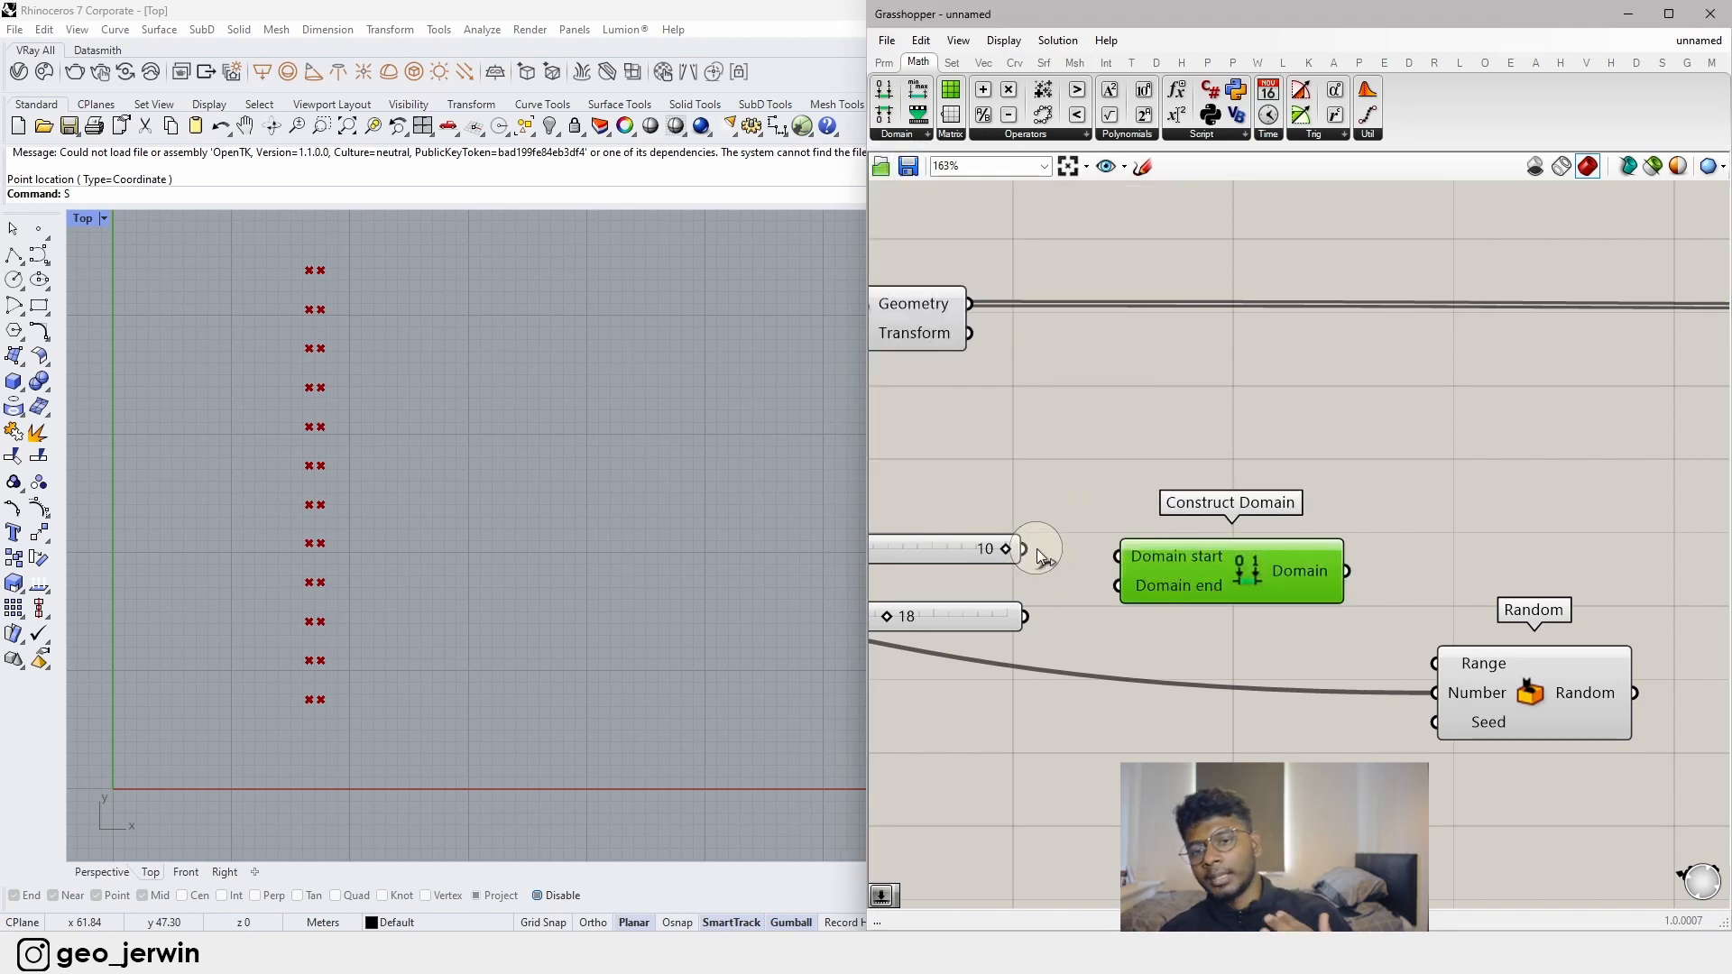
pyautogui.moveTo(1037, 549); pyautogui.dragTo(1118, 556)
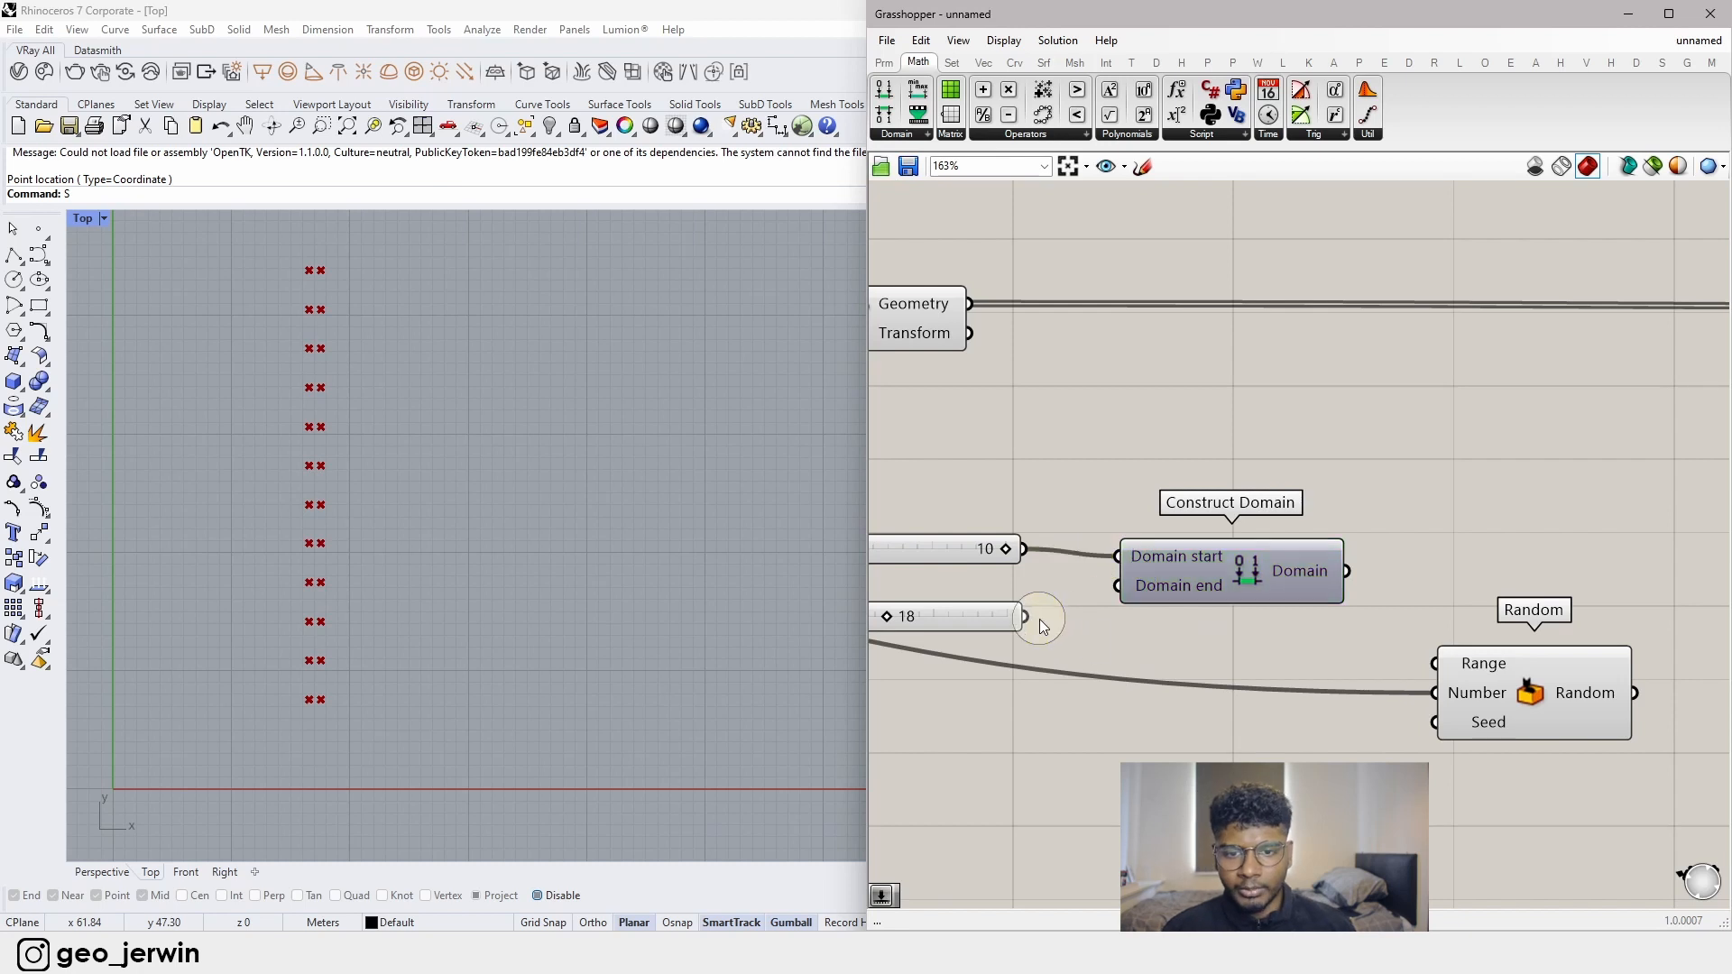
pyautogui.moveTo(1039, 619); pyautogui.dragTo(1155, 590)
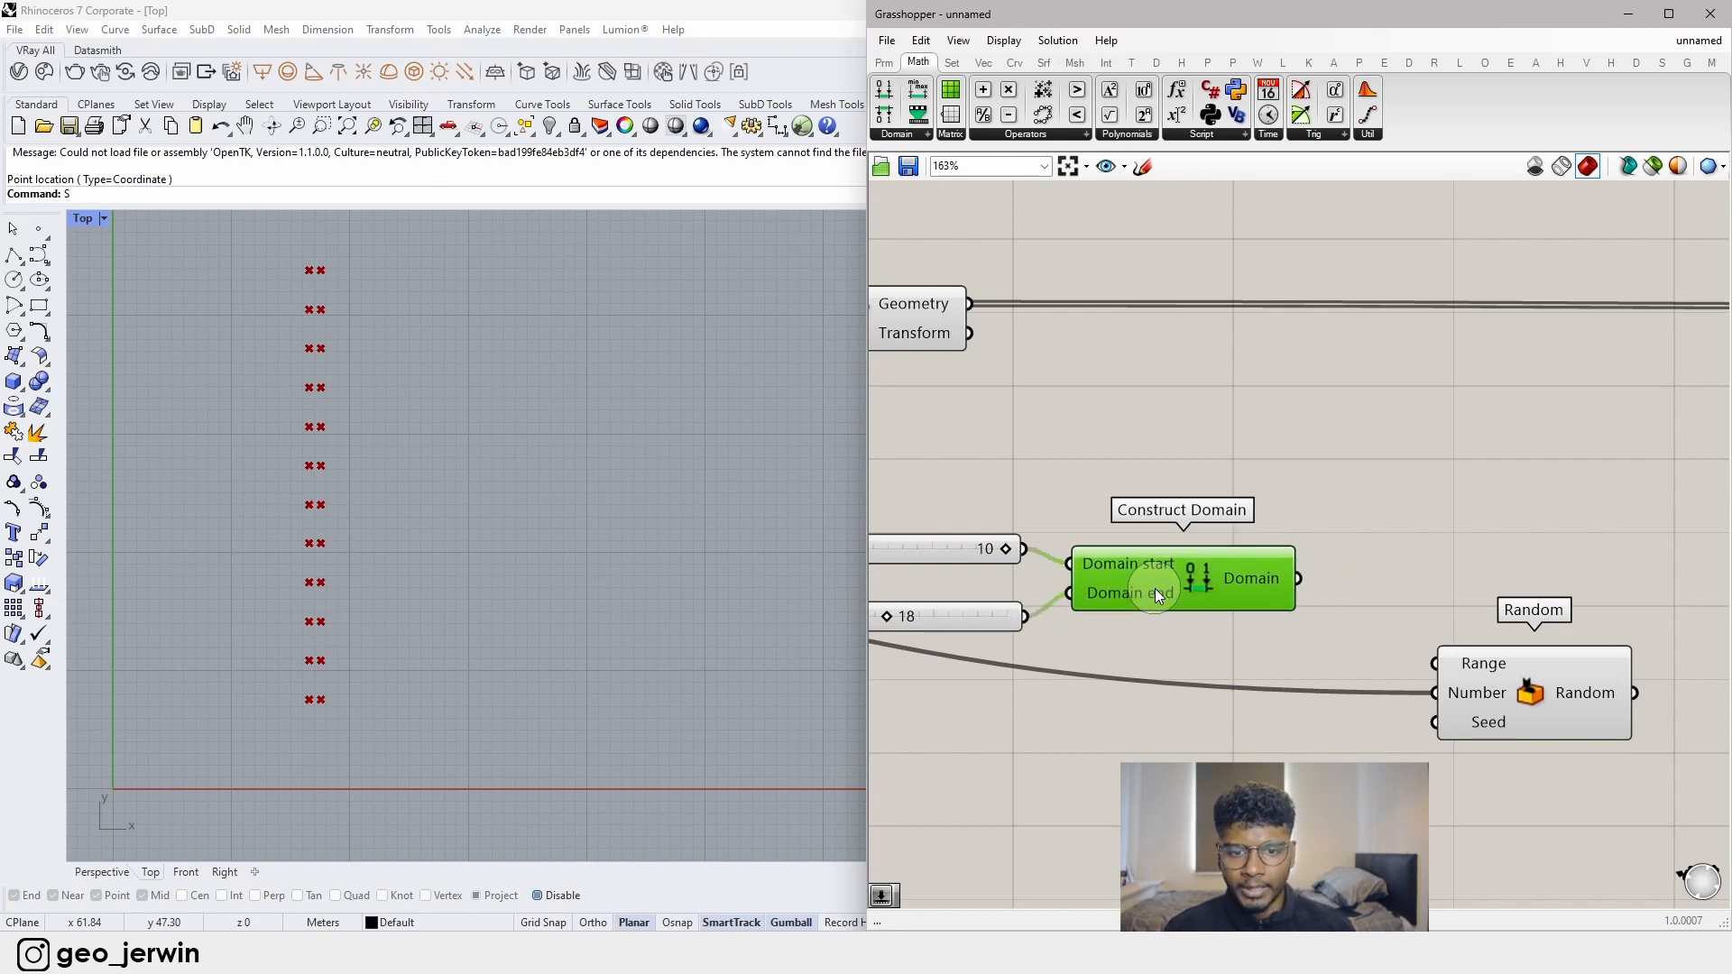
pyautogui.moveTo(1142, 463); pyautogui.dragTo(1214, 468, button='right')
pyautogui.click(1214, 468)
# - Read the Construct Domain output in a temporary Panel and delete the Panel
pyautogui.click(885, 63)
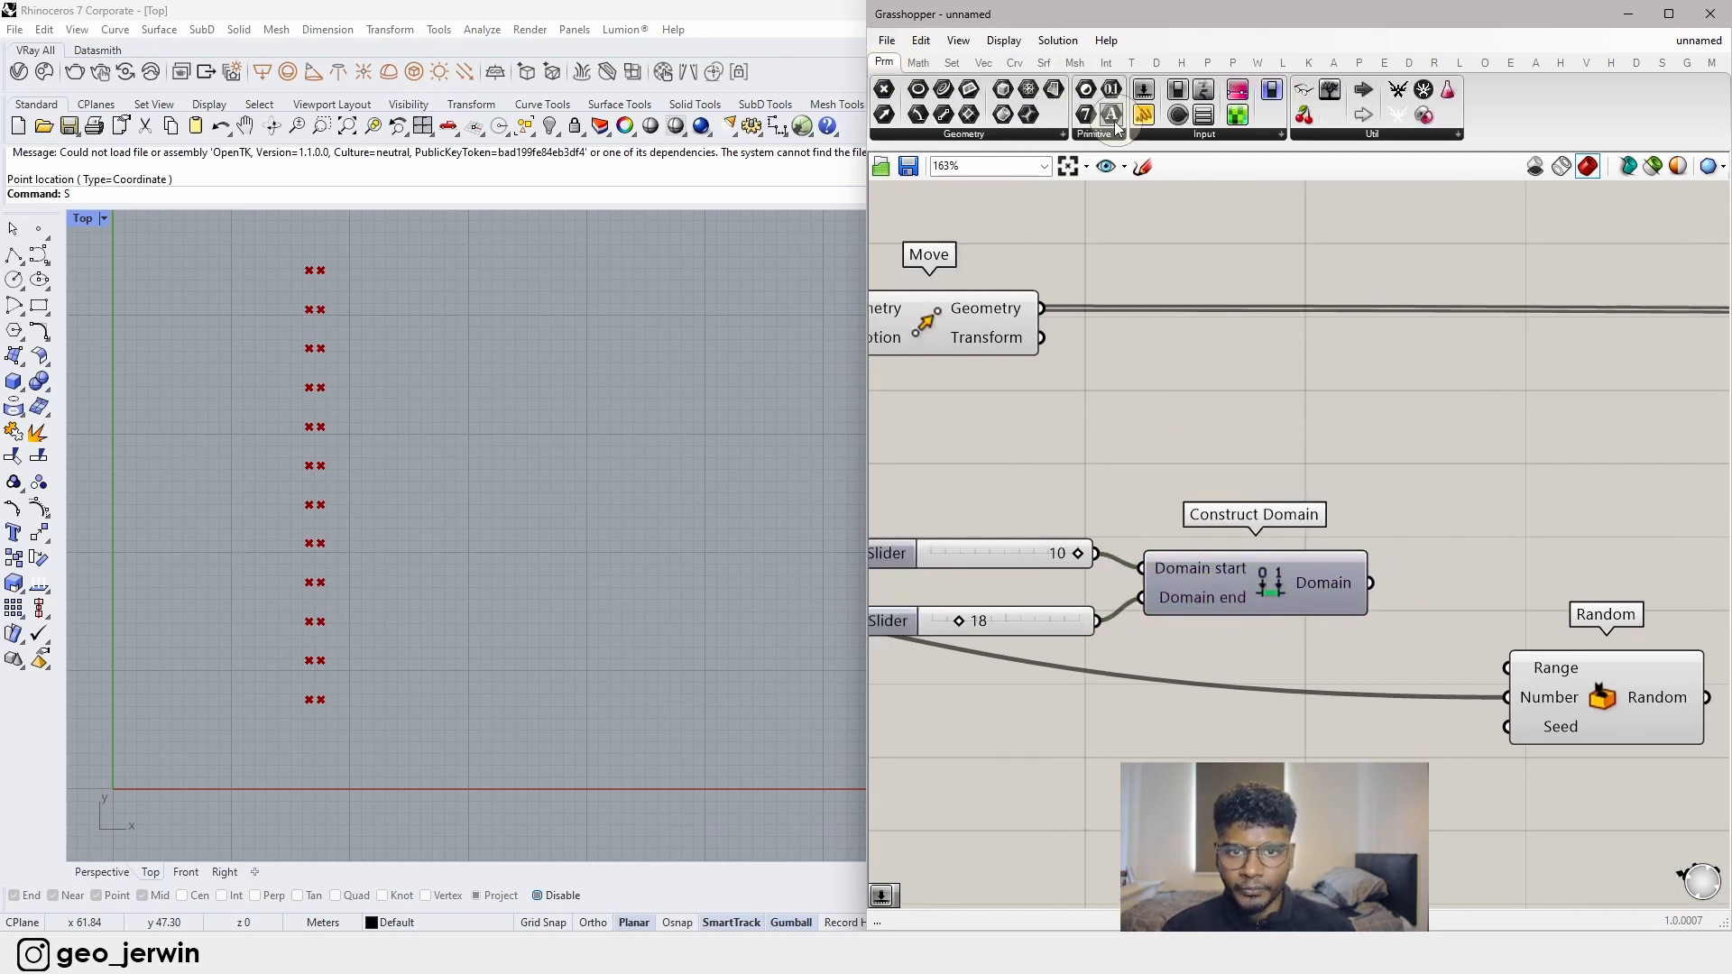
pyautogui.moveTo(1143, 115); pyautogui.dragTo(1577, 458)
pyautogui.moveTo(1345, 592); pyautogui.dragTo(1472, 463)
pyautogui.moveTo(1578, 486); pyautogui.dragTo(1558, 512)
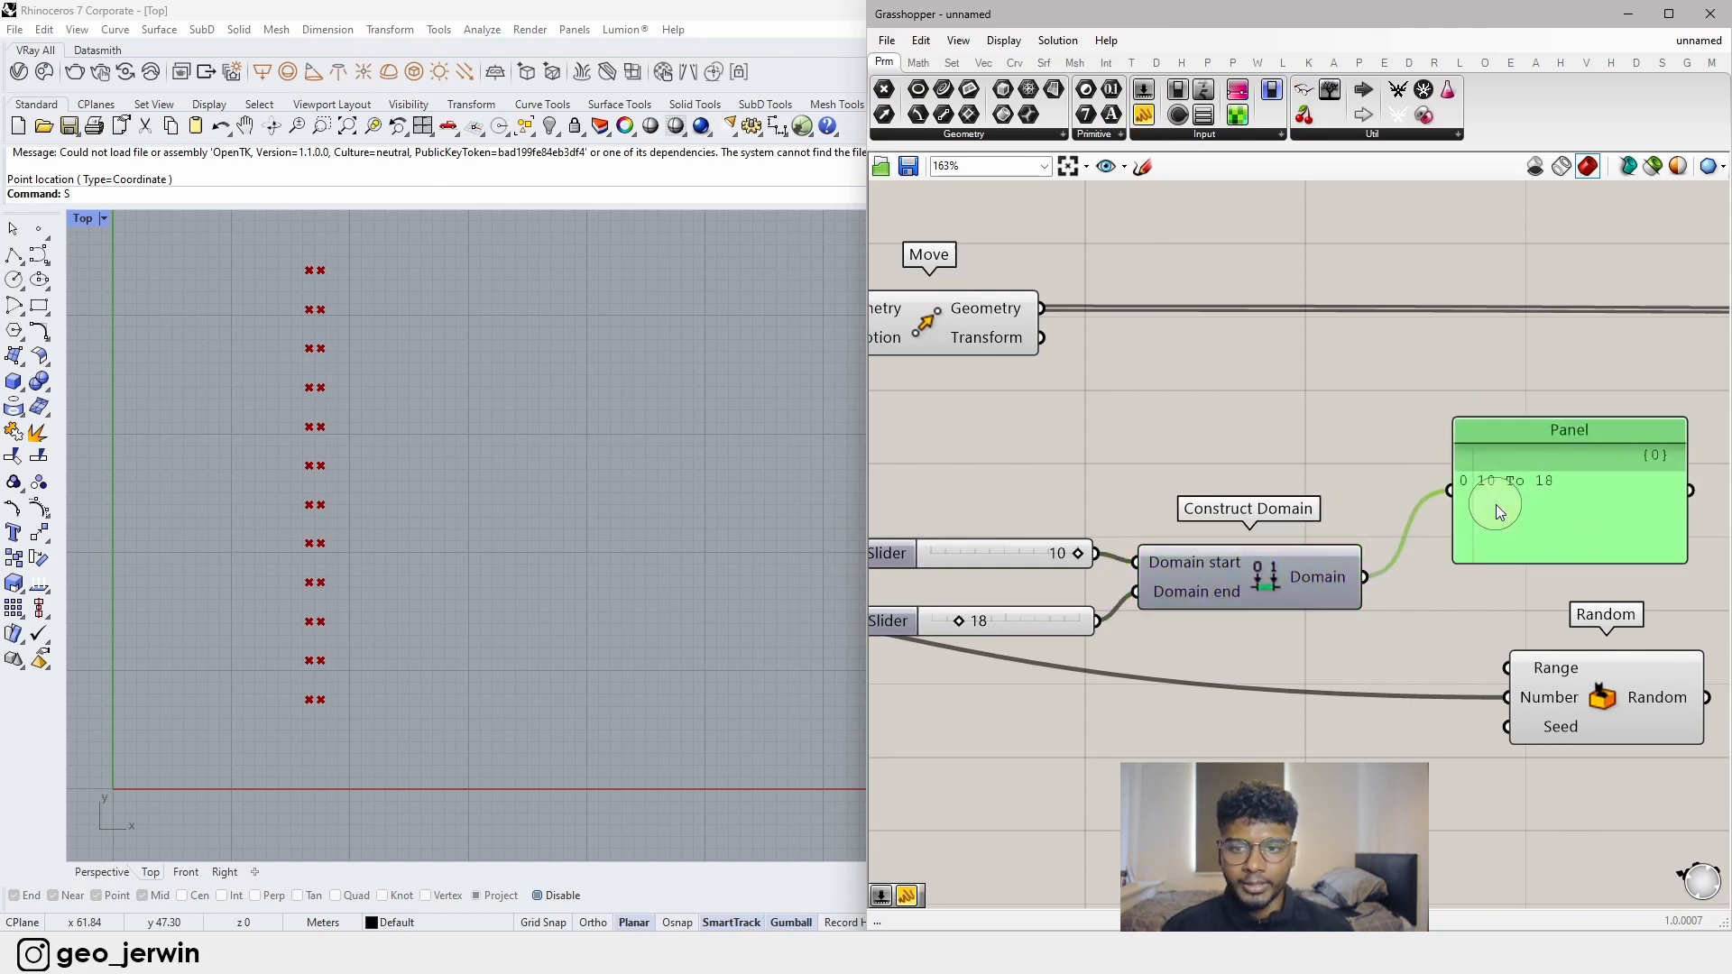
pyautogui.press('Delete')
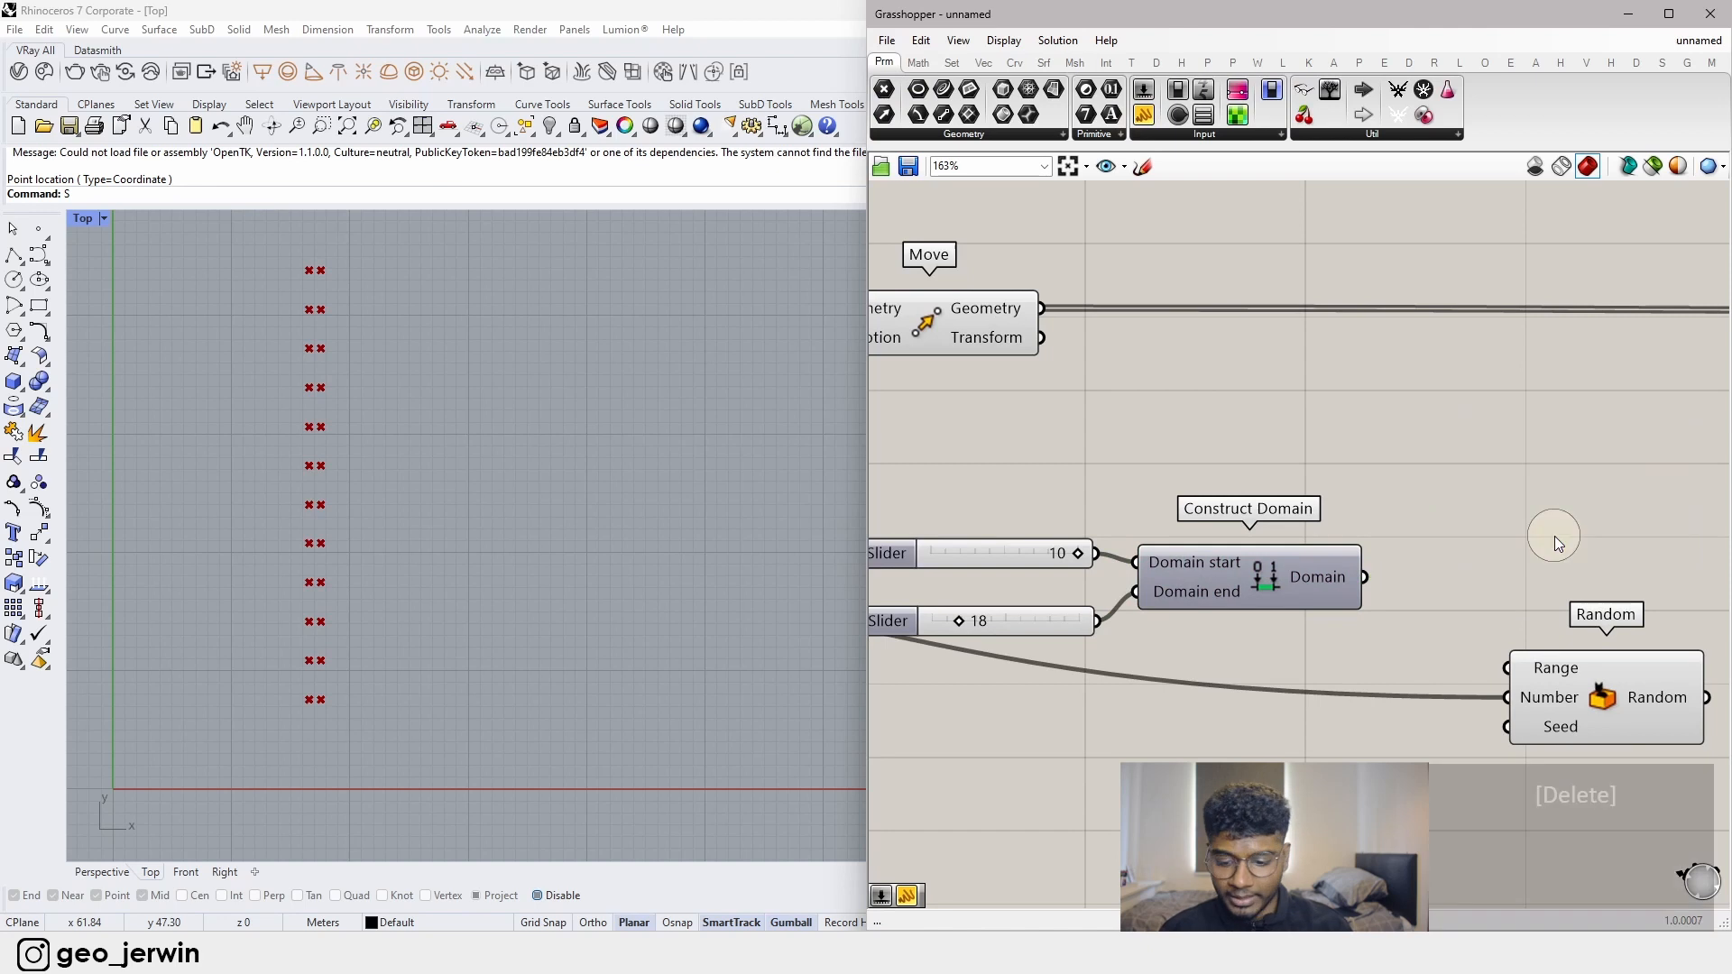
# - Connect the Construct Domain output to the Random component's Range input
pyautogui.click(1333, 574)
pyautogui.moveTo(1364, 578); pyautogui.dragTo(1505, 669)
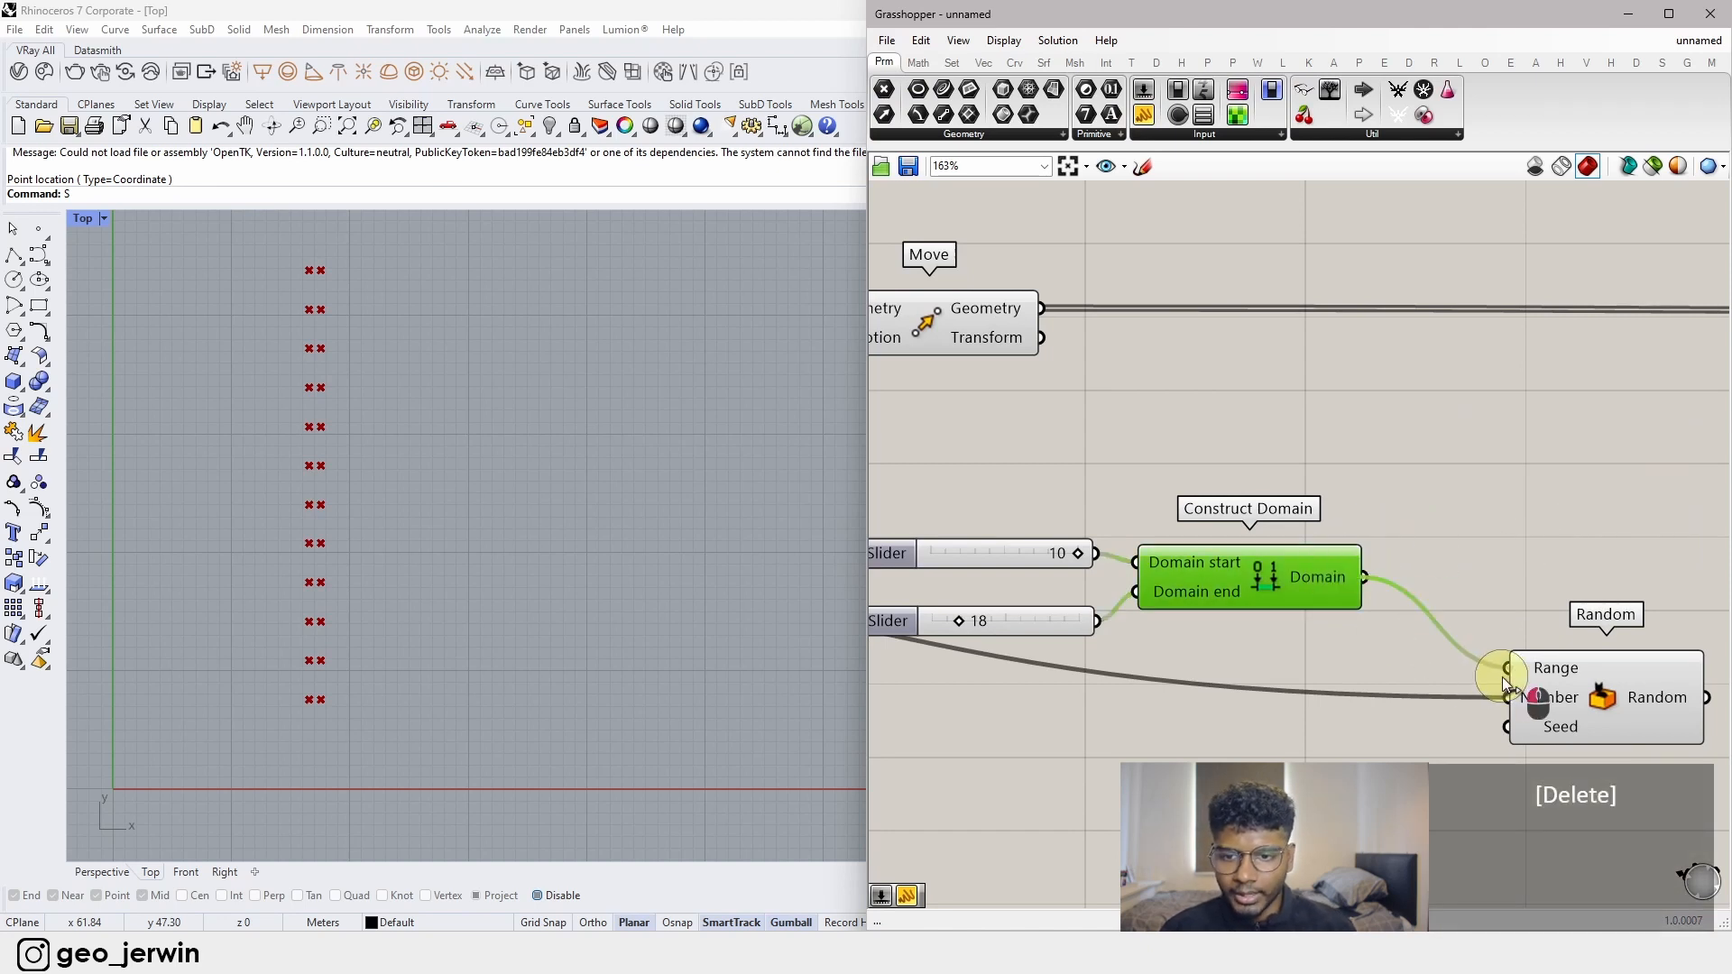
pyautogui.click(1471, 504)
# - Shift Construct Domain and its two number sliders down to line up with the Random component
pyautogui.moveTo(1470, 503); pyautogui.dragTo(1464, 427, button='right')
pyautogui.scroll(-3, 1270, 495)
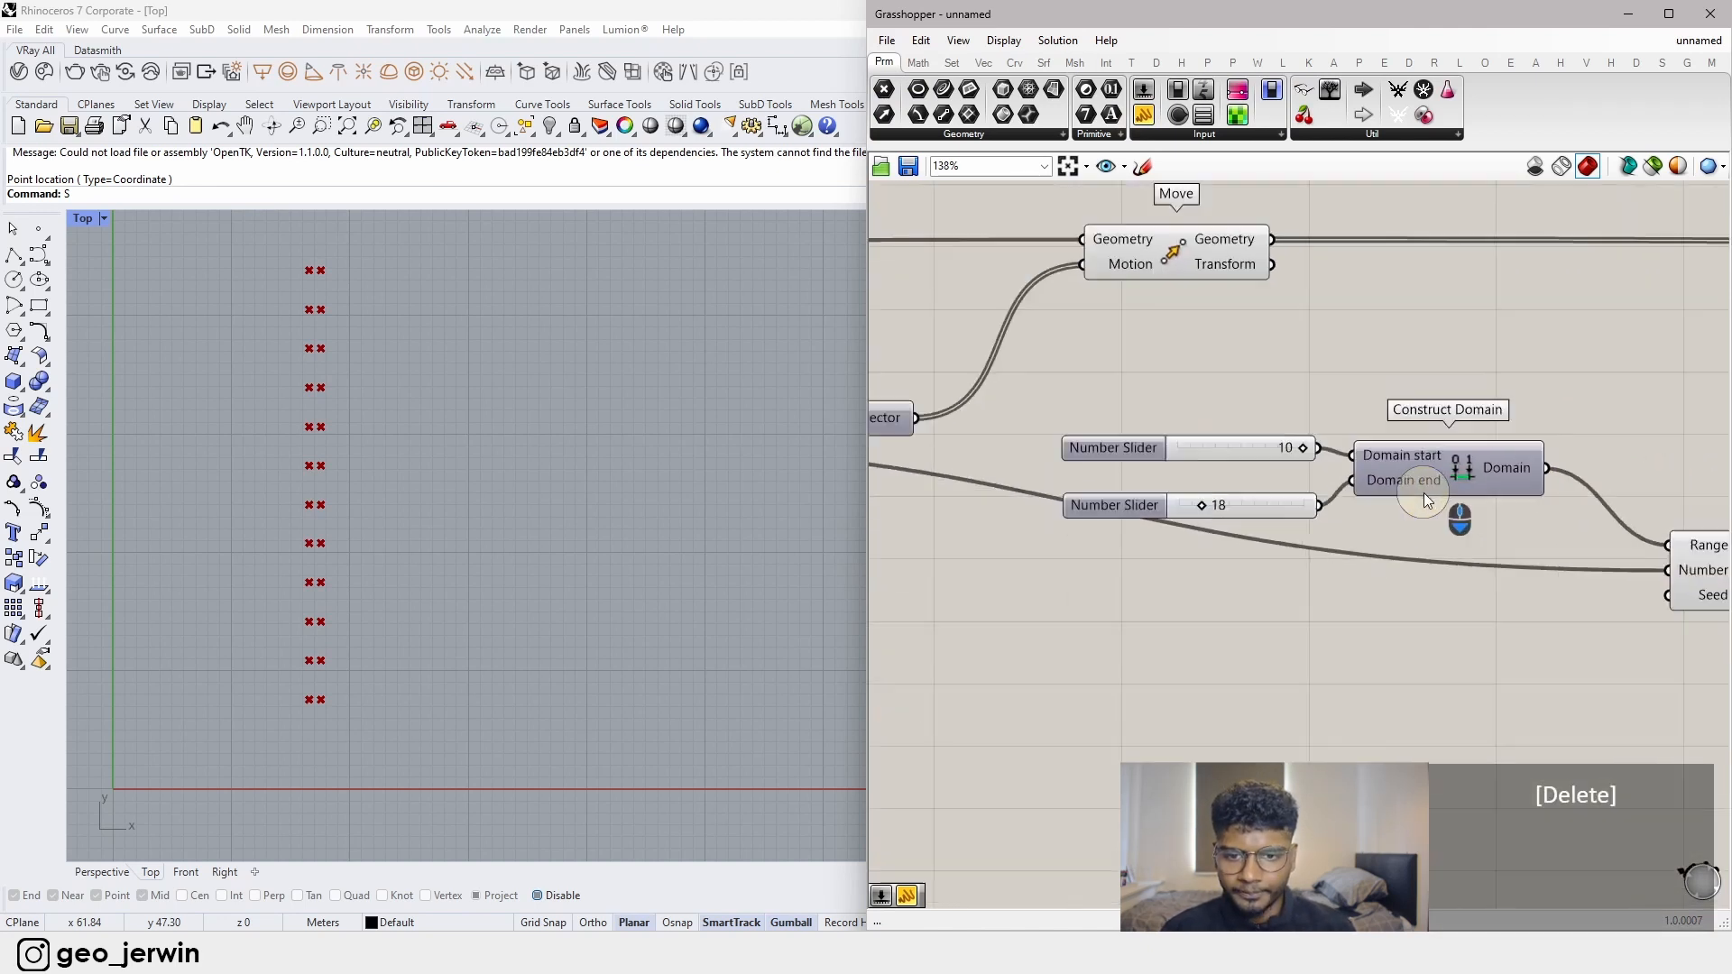
pyautogui.moveTo(1048, 379); pyautogui.dragTo(1683, 571)
pyautogui.moveTo(1452, 546); pyautogui.dragTo(1463, 539)
pyautogui.click(1503, 415)
pyautogui.click(1512, 446)
# - Add a number slider with value 5 below Construct Domain and connect it to the Random component's Seed input
pyautogui.moveTo(1514, 445); pyautogui.dragTo(1115, 403, button='right')
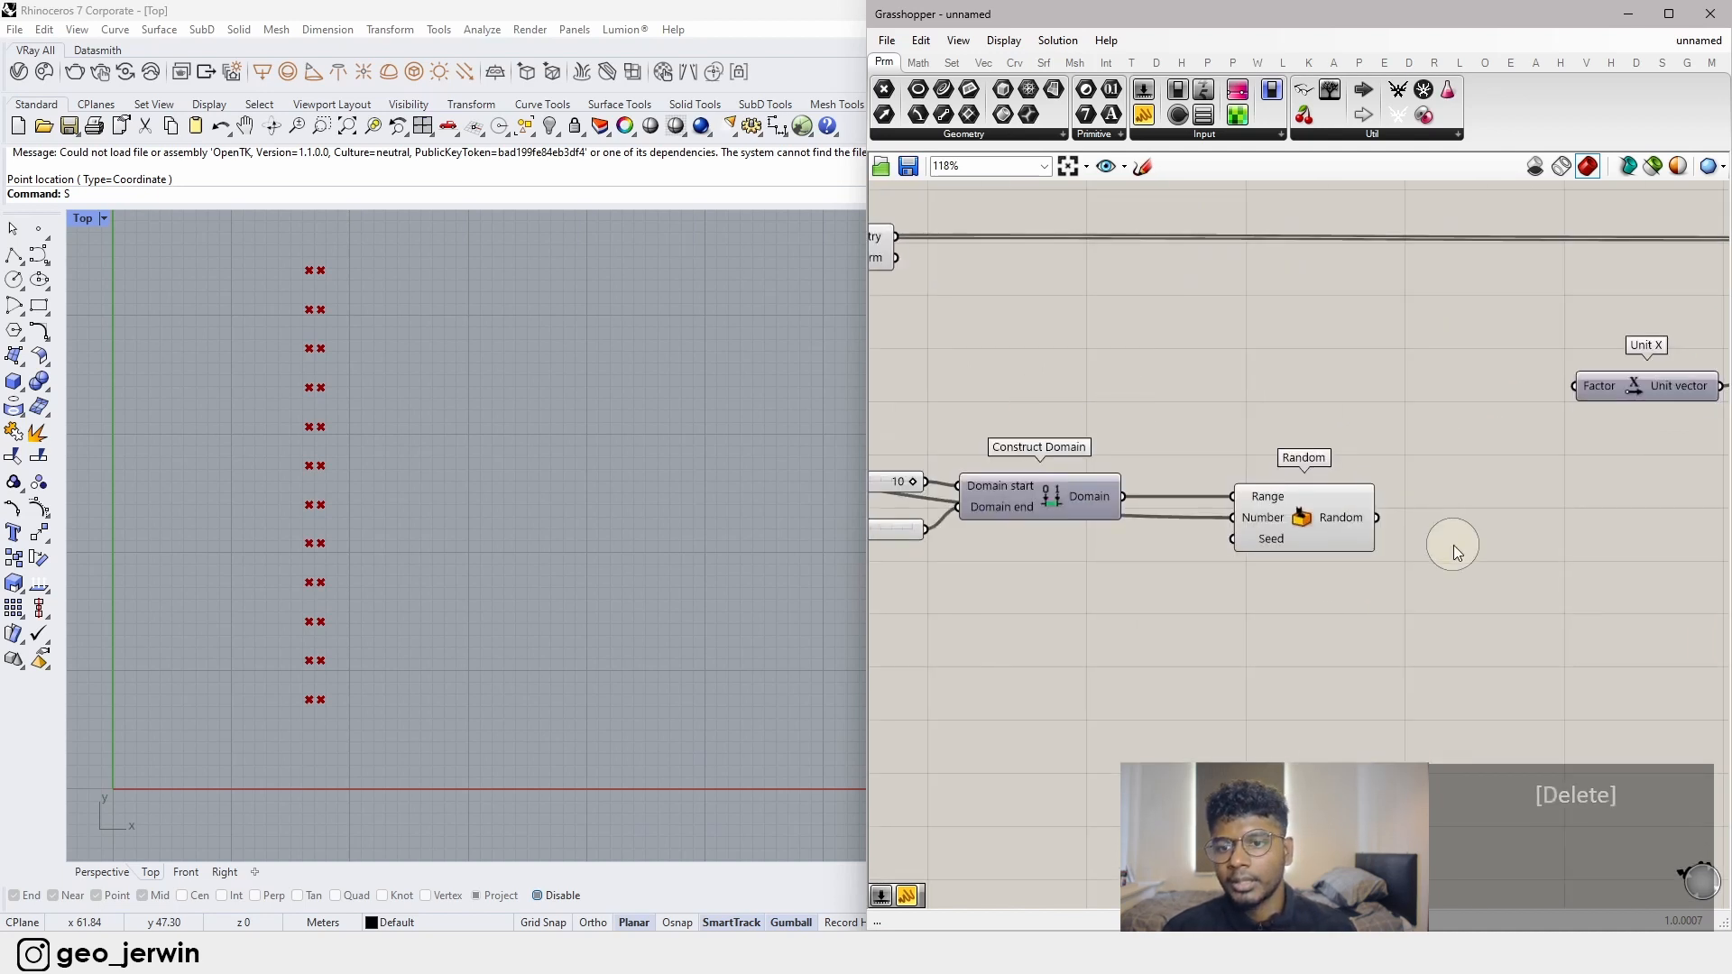
pyautogui.doubleClick(1032, 602)
pyautogui.write('5')
pyautogui.press('Return')
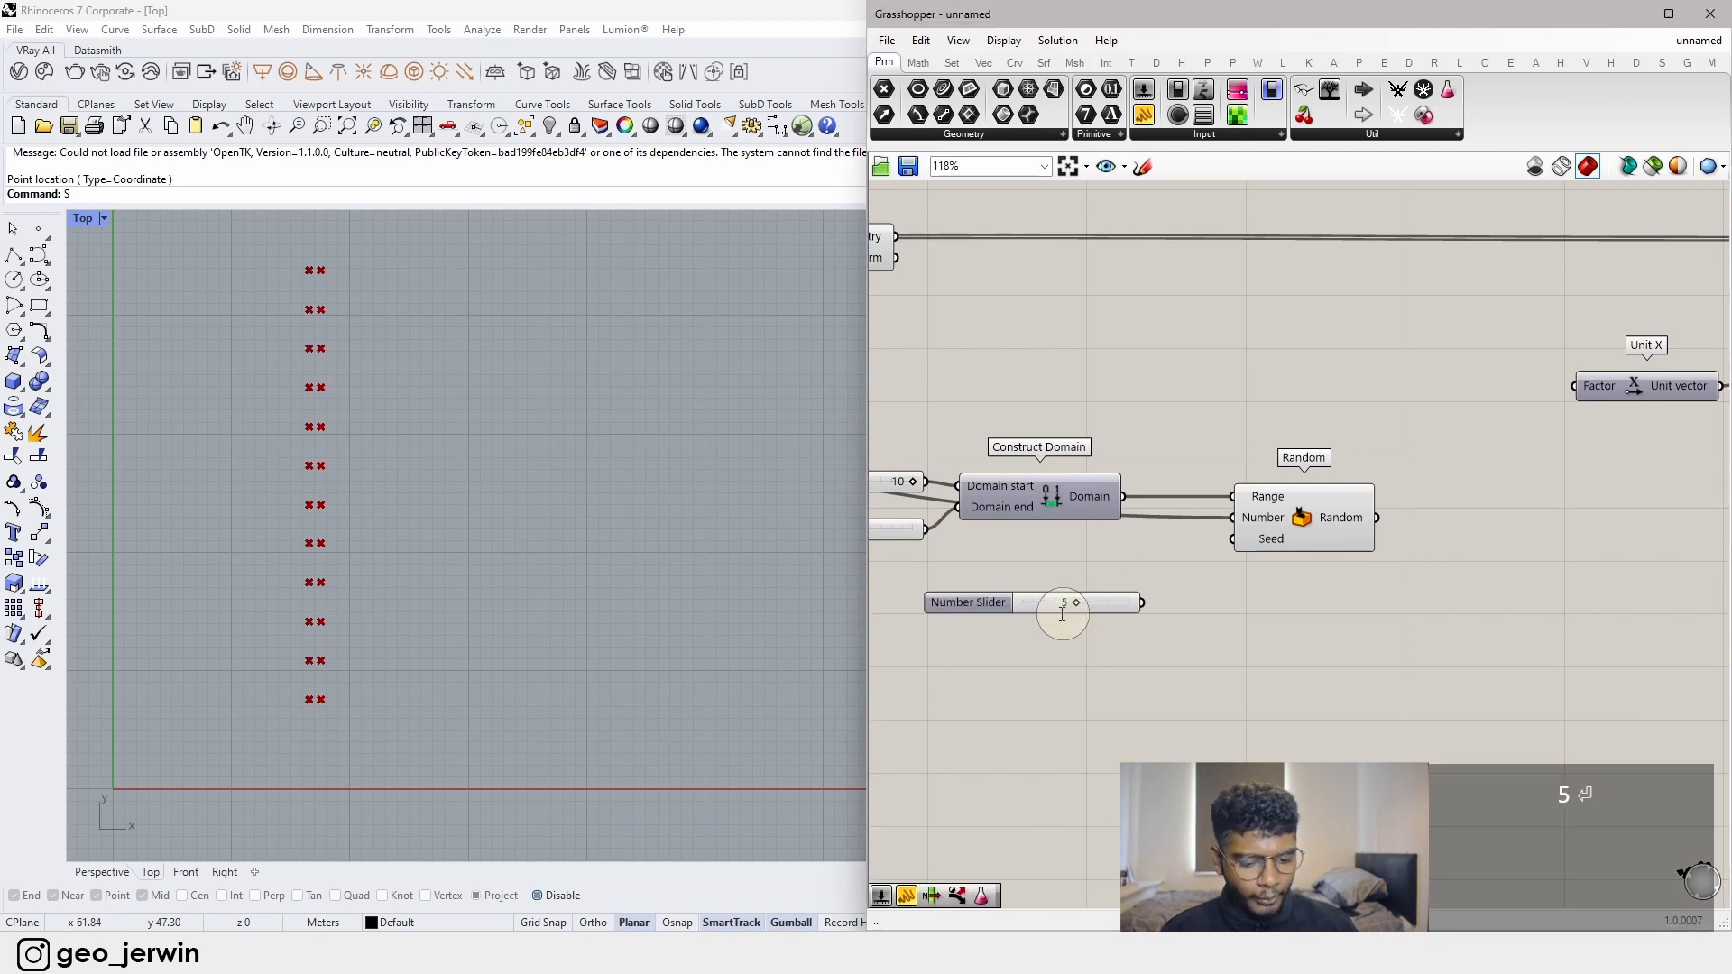
pyautogui.scroll(3, 1085, 610)
pyautogui.moveTo(1067, 603)
pyautogui.mouseDown()
pyautogui.moveTo(975, 607)
pyautogui.moveTo(1195, 605)
pyautogui.moveTo(939, 611)
pyautogui.moveTo(1101, 607)
pyautogui.moveTo(1069, 622)
pyautogui.mouseUp()
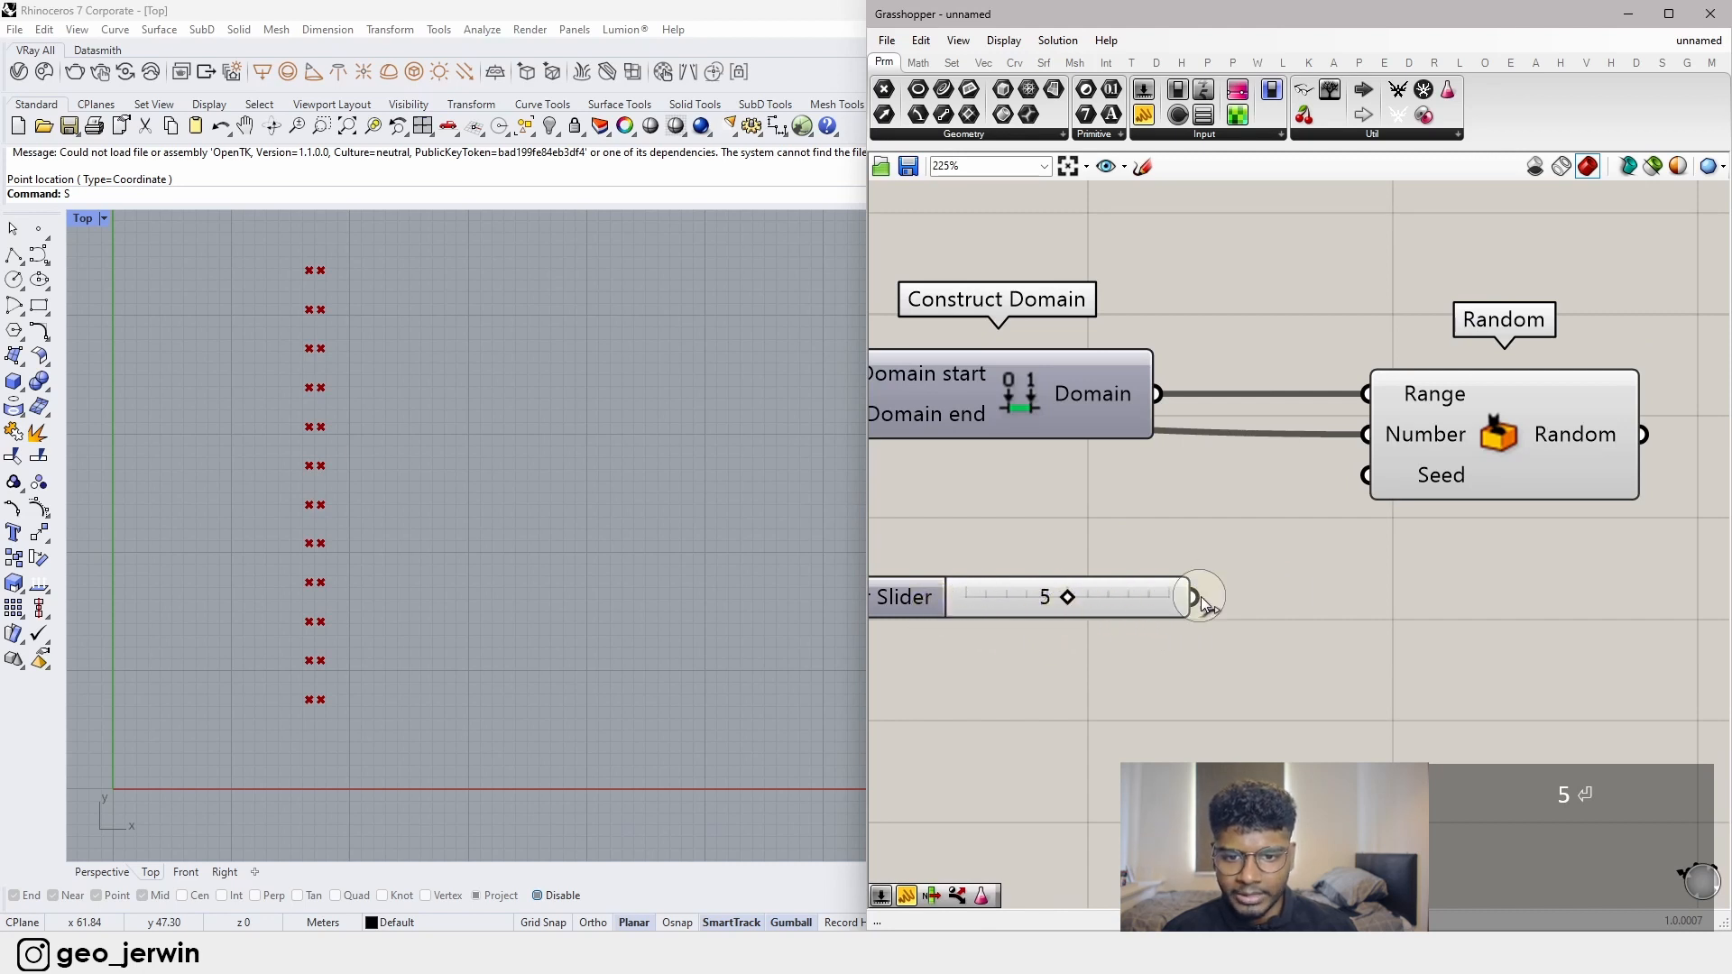
pyautogui.moveTo(1192, 597); pyautogui.dragTo(1367, 478)
# - Move Unit X next to the Random component and connect the Random output to its Factor input
pyautogui.scroll(-1, 1487, 570)
pyautogui.scroll(-4, 1484, 565)
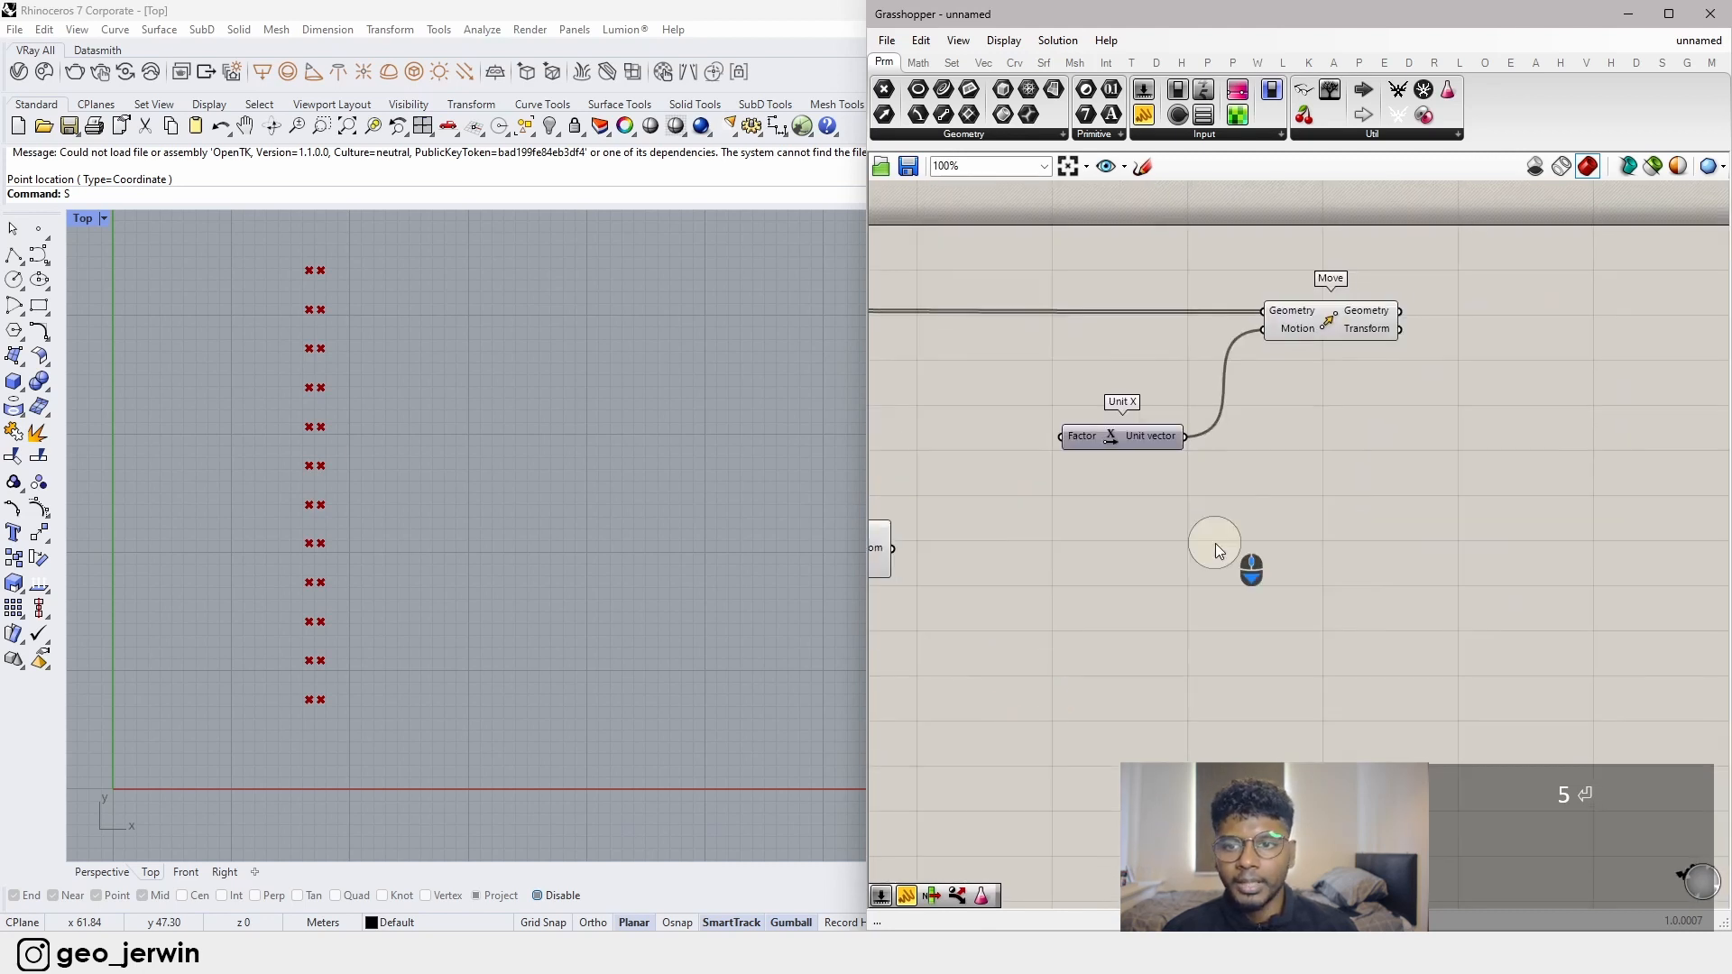
pyautogui.moveTo(1082, 544); pyautogui.dragTo(1226, 562, button='right')
pyautogui.moveTo(1261, 461); pyautogui.dragTo(1114, 566)
pyautogui.scroll(5, 1054, 569)
pyautogui.scroll(-4, 1189, 552)
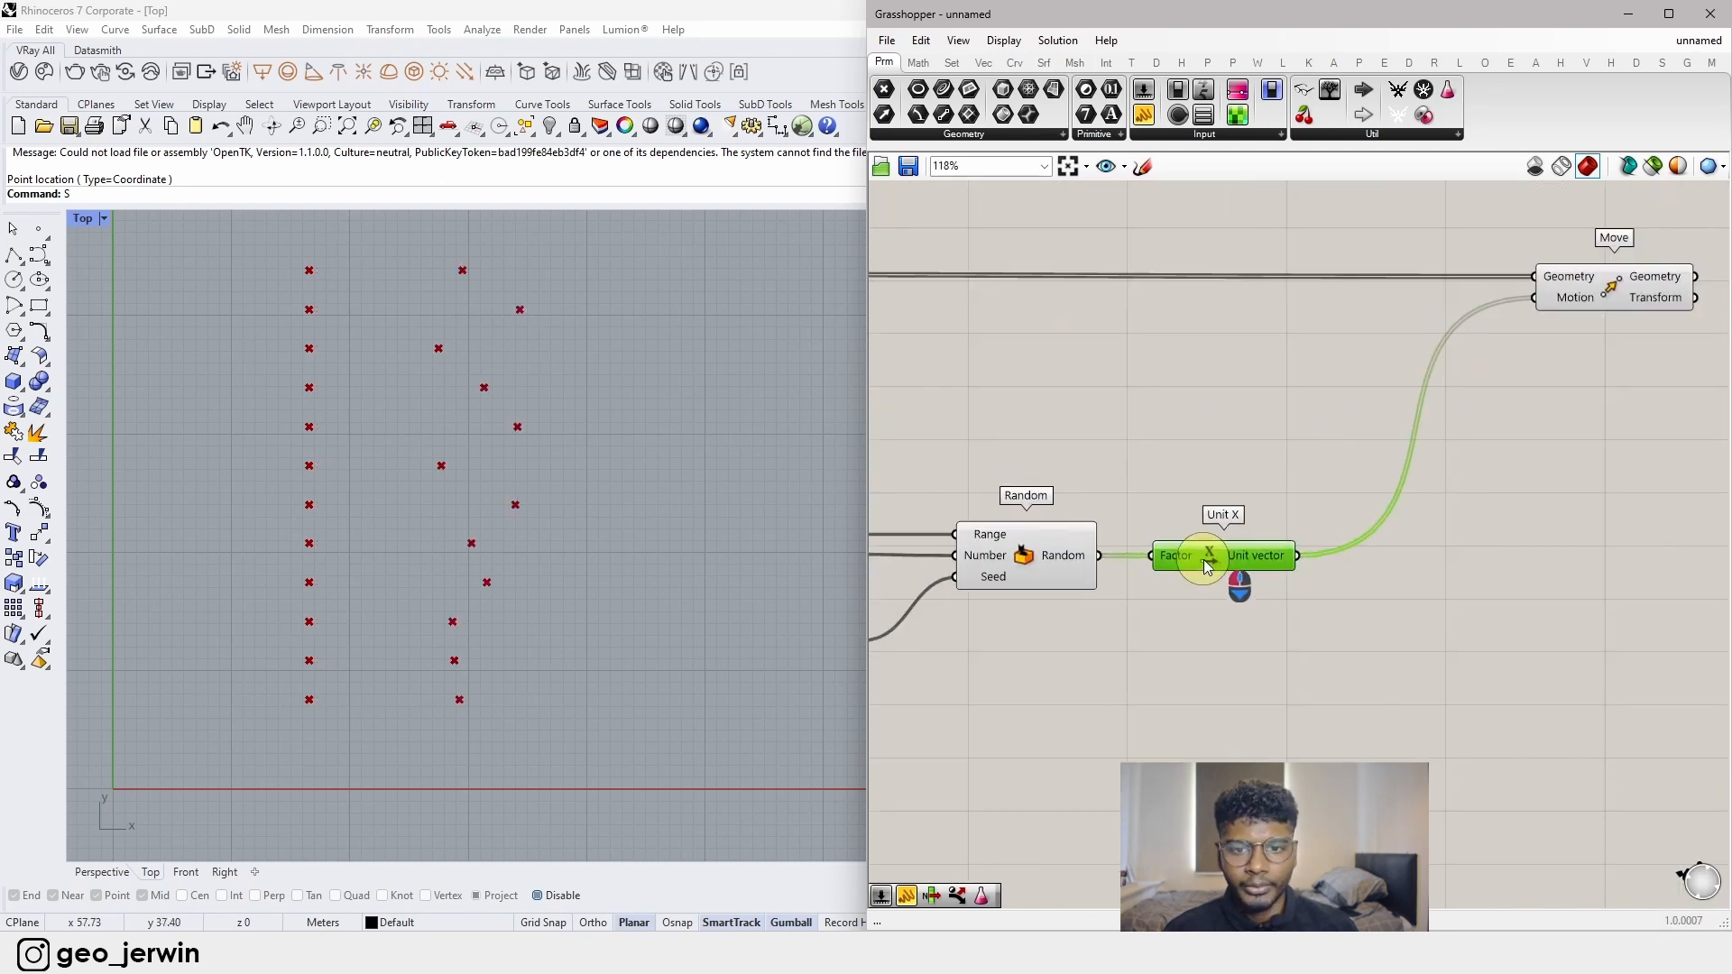
# - Set the Random component's seed slider to 4
pyautogui.moveTo(1222, 605); pyautogui.dragTo(1442, 588, button='right')
pyautogui.scroll(2, 1172, 623)
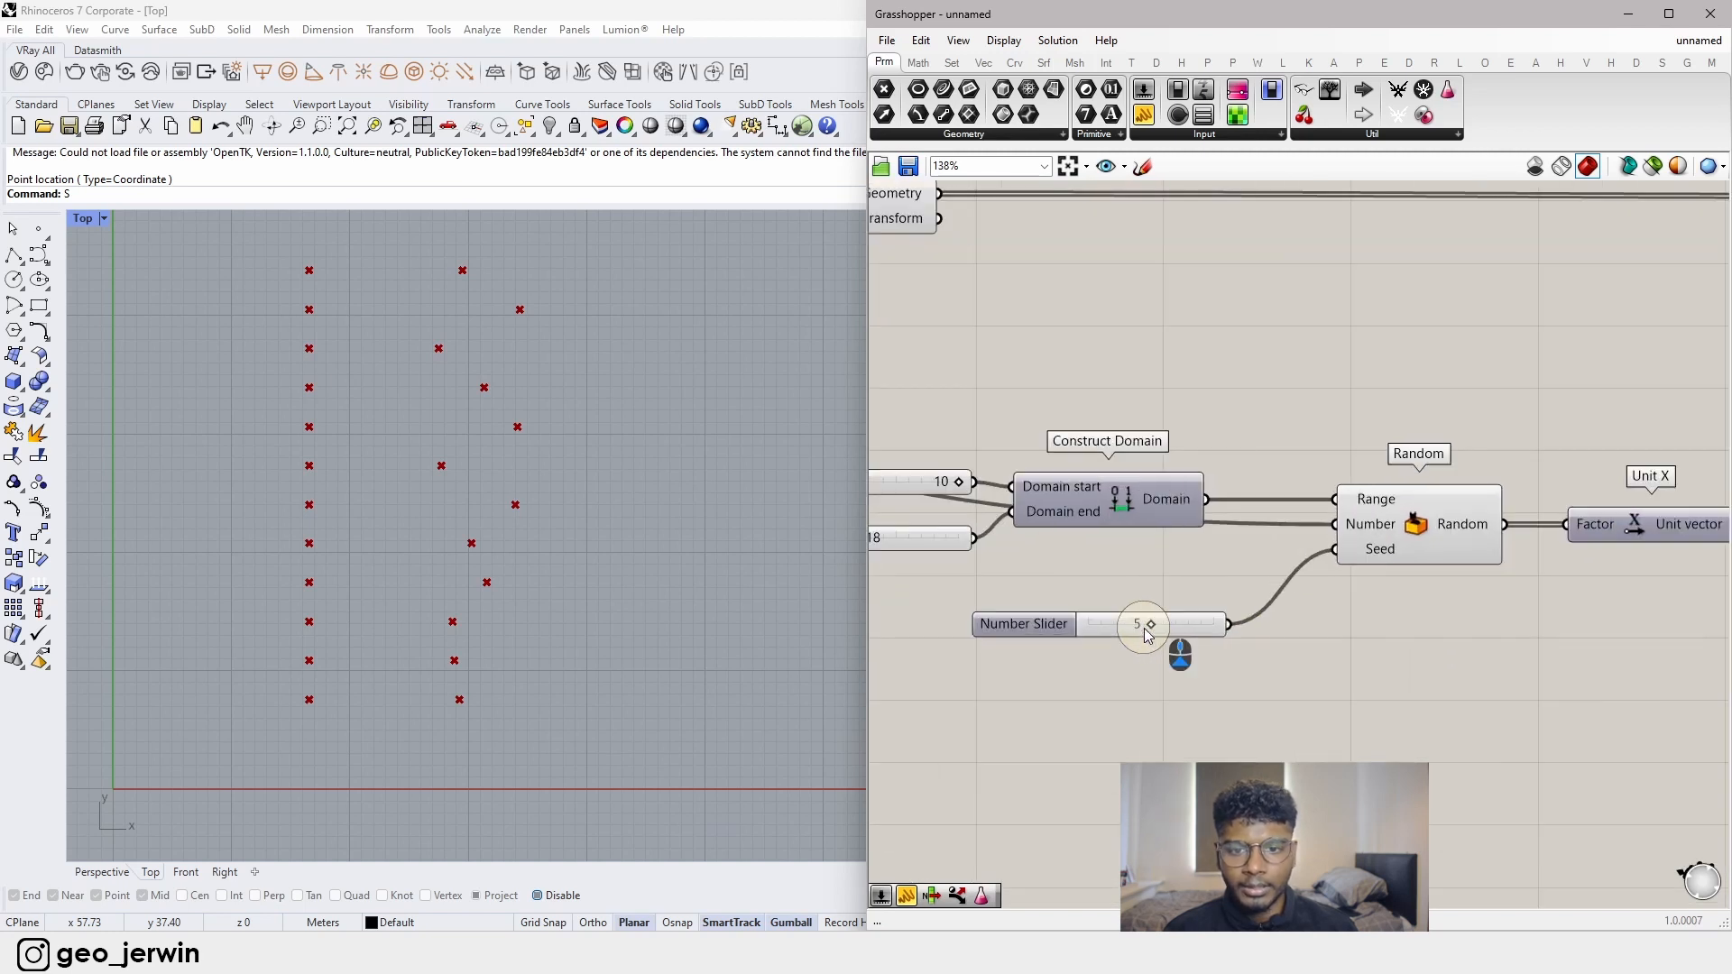
pyautogui.scroll(-3, 1144, 627)
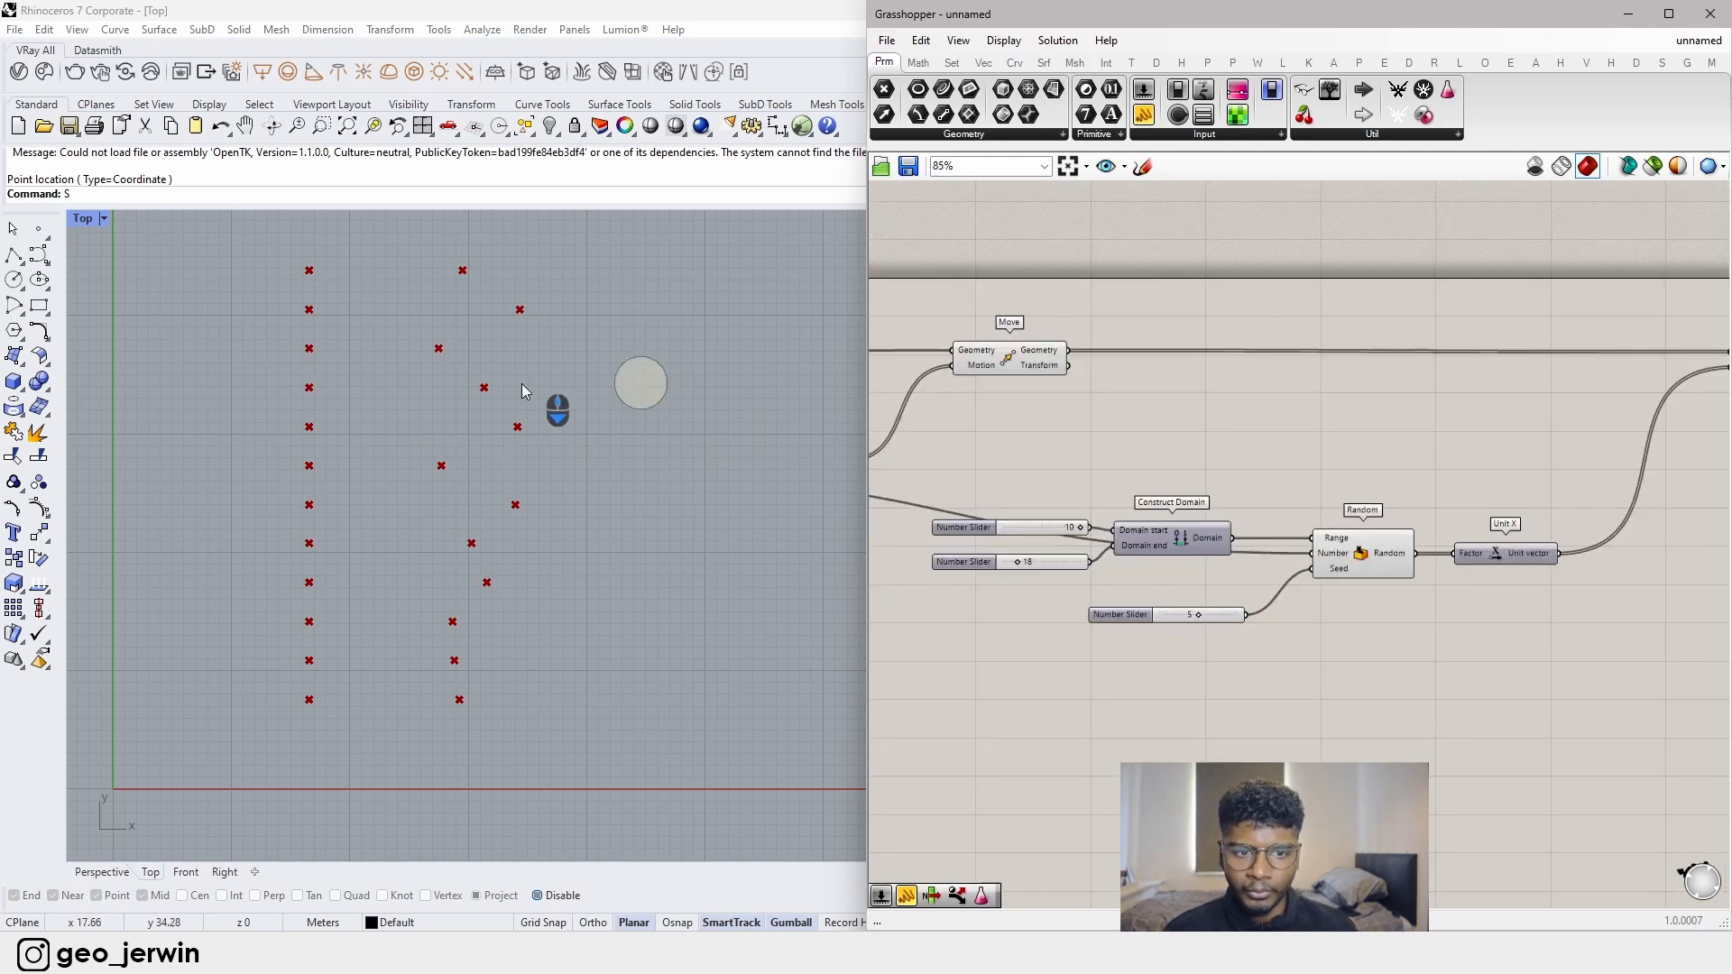
pyautogui.scroll(5, 1148, 607)
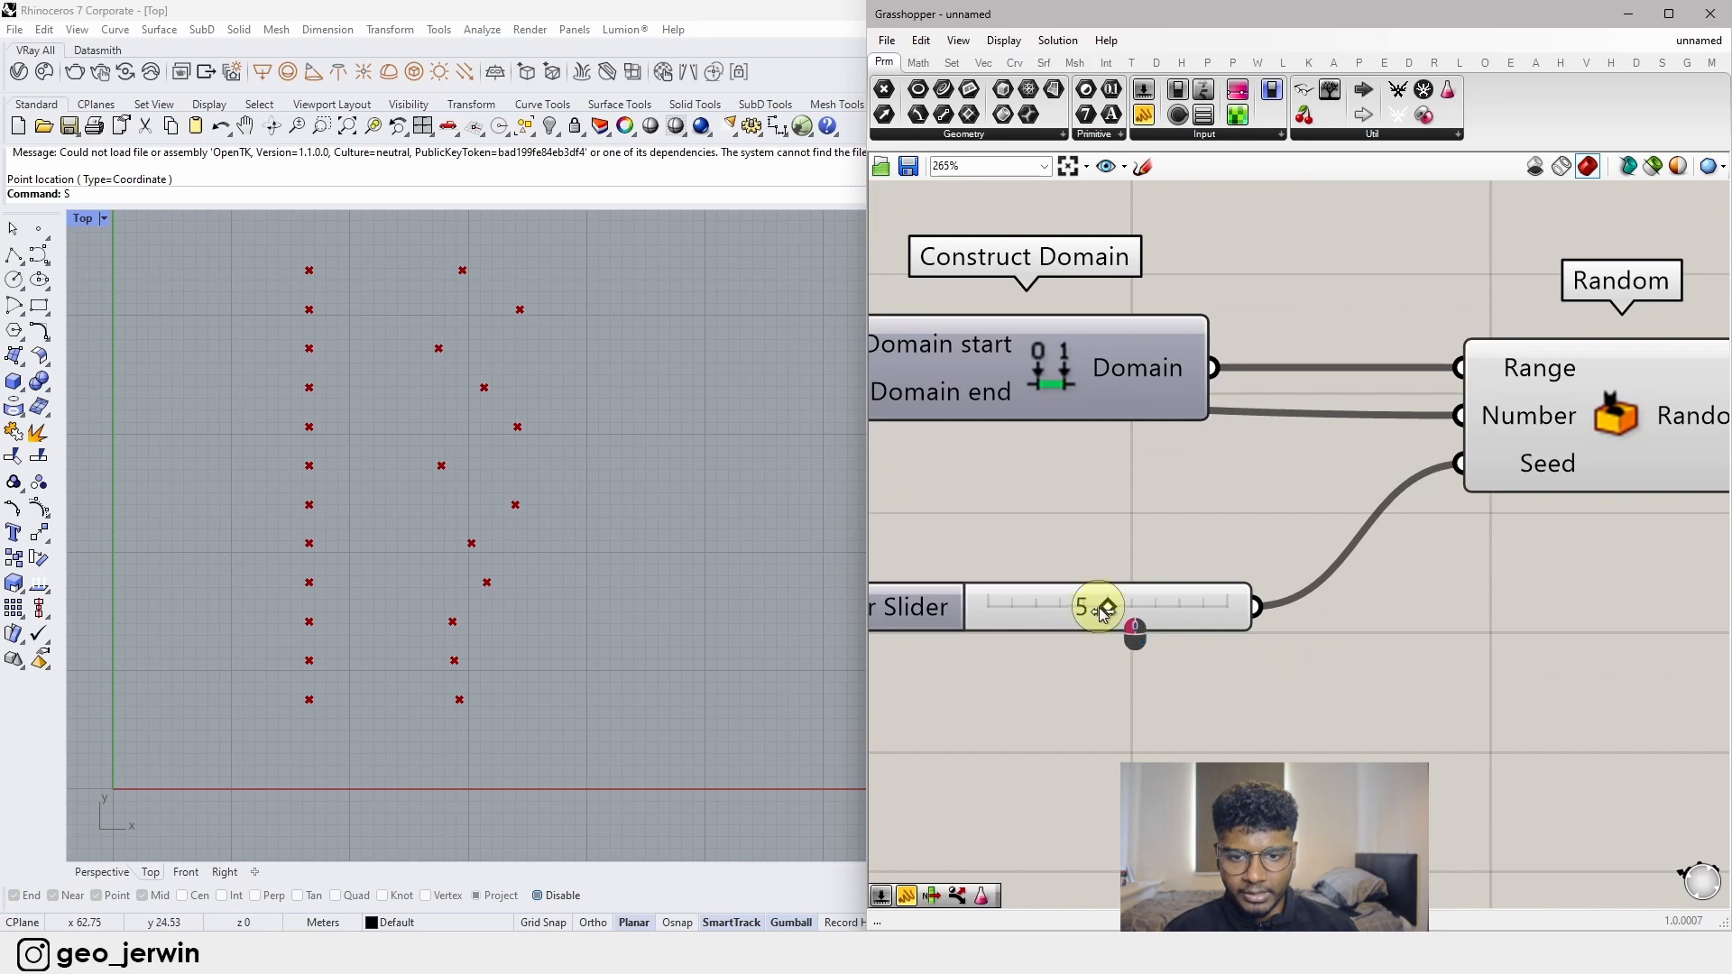
pyautogui.moveTo(1103, 614)
pyautogui.mouseDown()
pyautogui.moveTo(989, 611)
pyautogui.moveTo(1248, 629)
pyautogui.moveTo(1101, 619)
pyautogui.mouseUp()
# - Add a Line component beyond the X-direction Move and connect that Move's Geometry output to its Start Point
pyautogui.scroll(-6, 1448, 690)
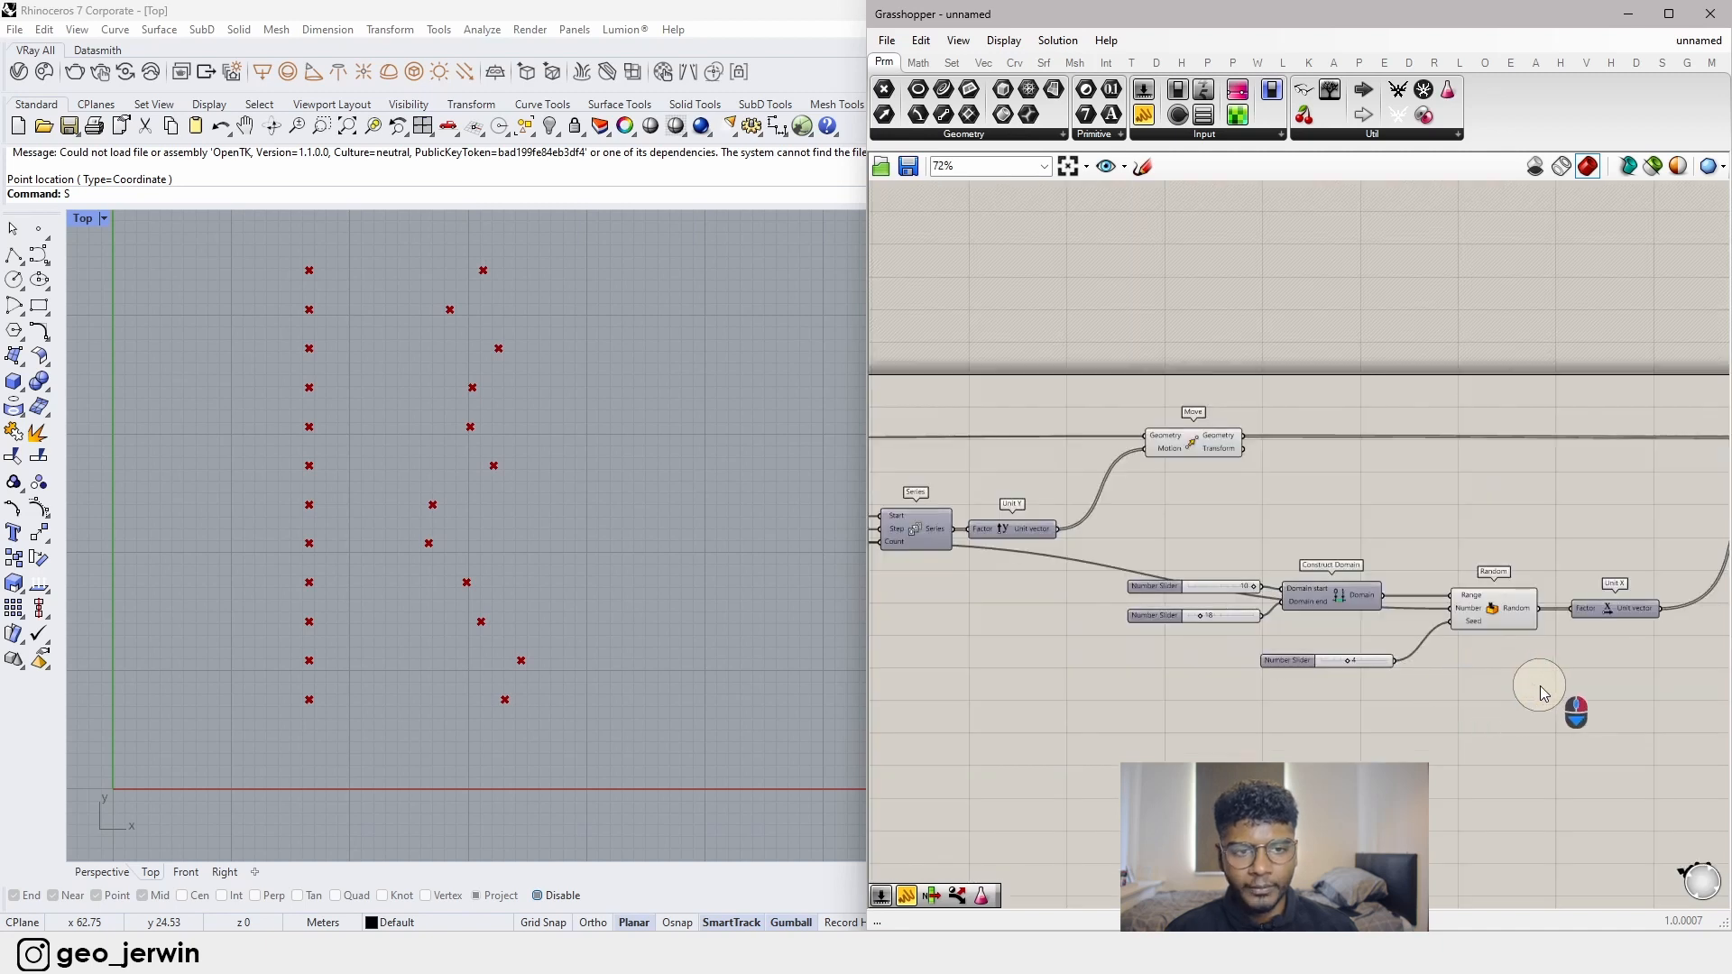
pyautogui.moveTo(1541, 690); pyautogui.dragTo(1267, 669, button='right')
pyautogui.doubleClick(1369, 661)
pyautogui.write('l')
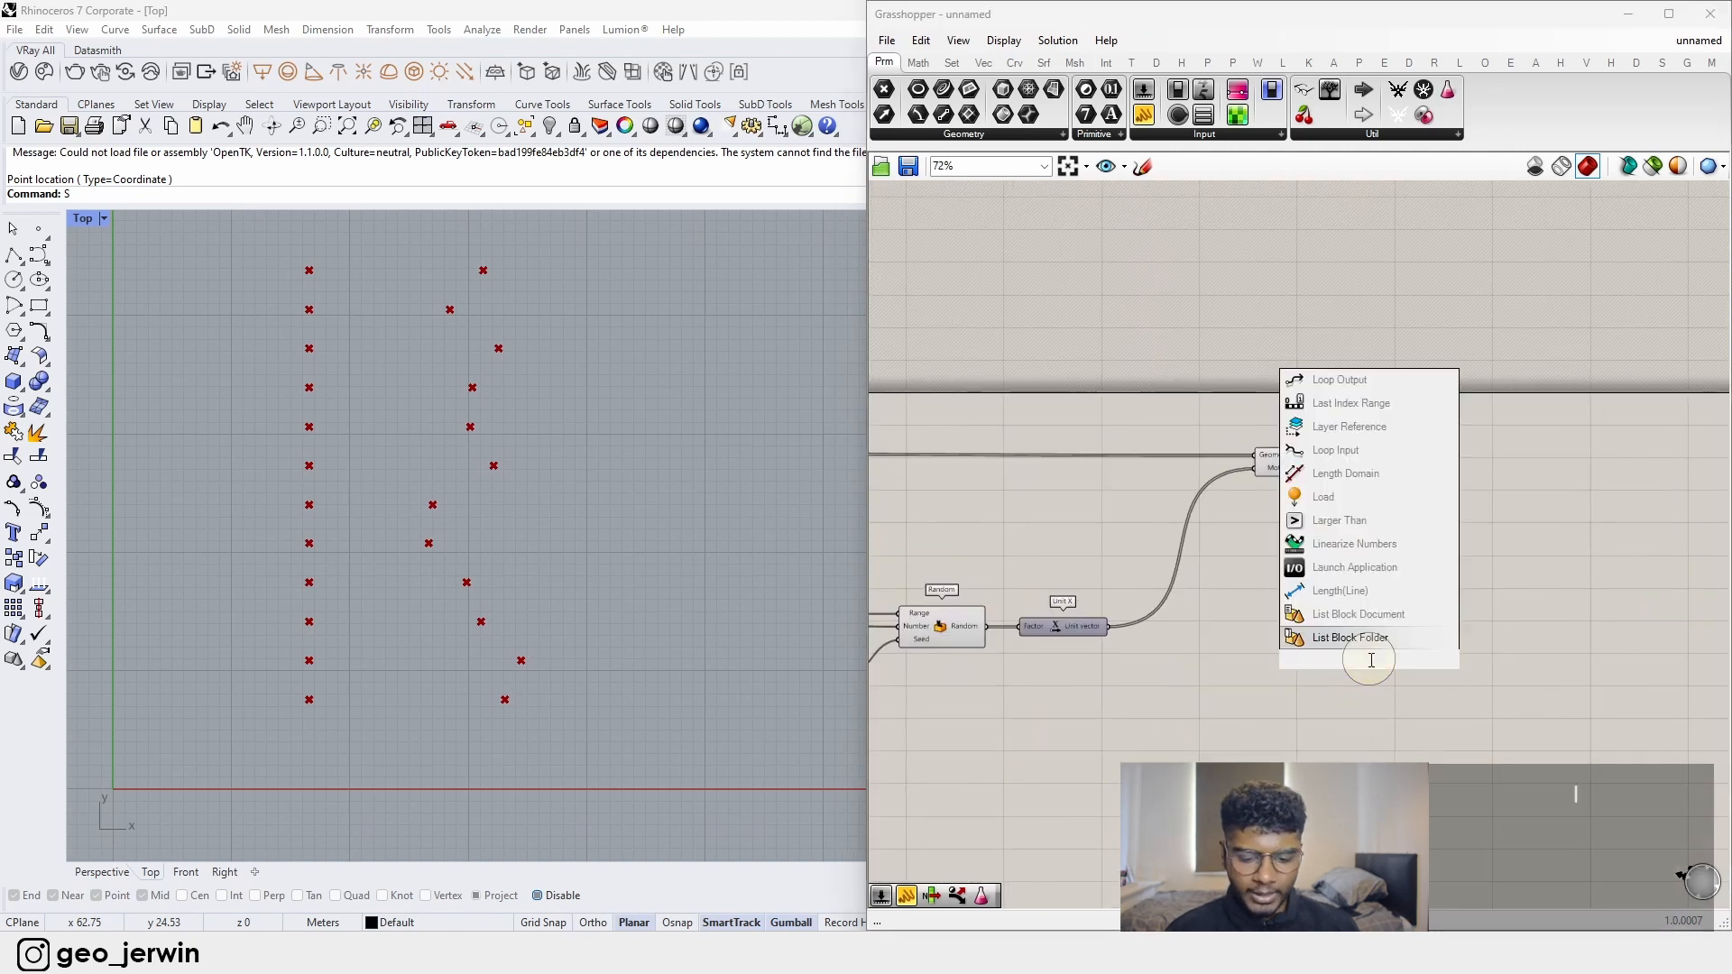
pyautogui.write('ine')
pyautogui.click(1331, 621)
pyautogui.click(1301, 466)
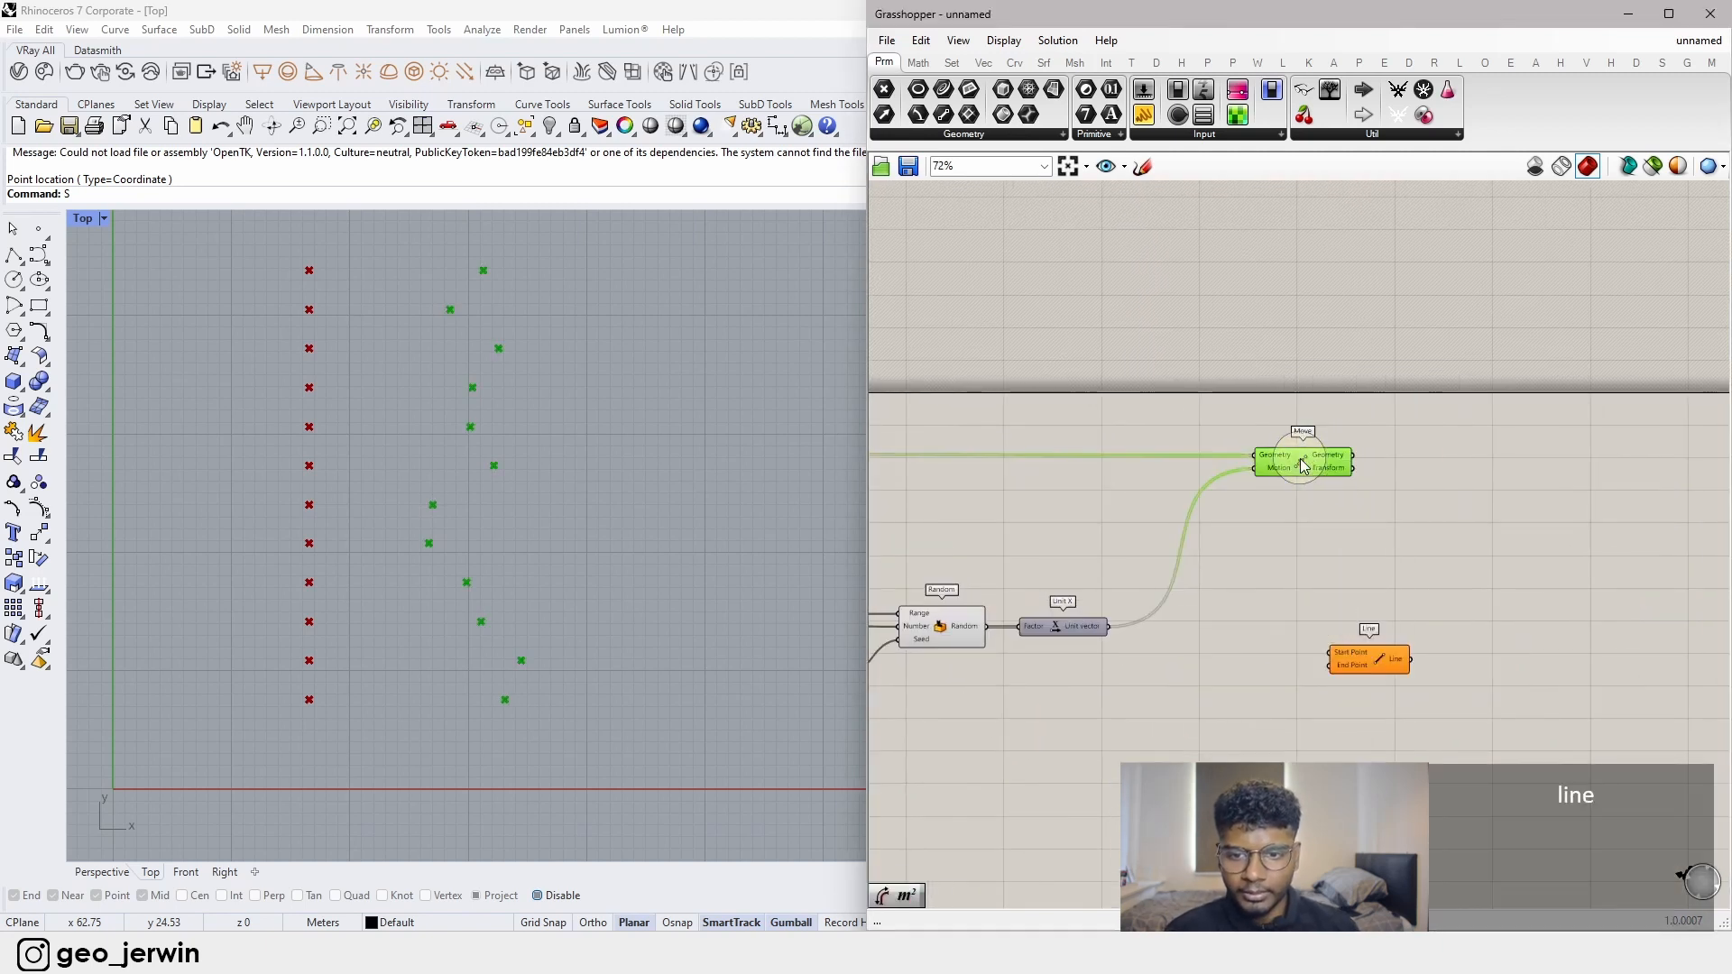
pyautogui.moveTo(1353, 455); pyautogui.dragTo(1330, 652)
pyautogui.moveTo(1353, 631); pyautogui.dragTo(1404, 625, button='right')
pyautogui.moveTo(1427, 644); pyautogui.dragTo(1531, 551)
# - Connect the Geometry output of the Y-direction Move to the Line component's End Point input
pyautogui.scroll(-4, 1342, 568)
pyautogui.scroll(5, 1229, 510)
pyautogui.click(1236, 512)
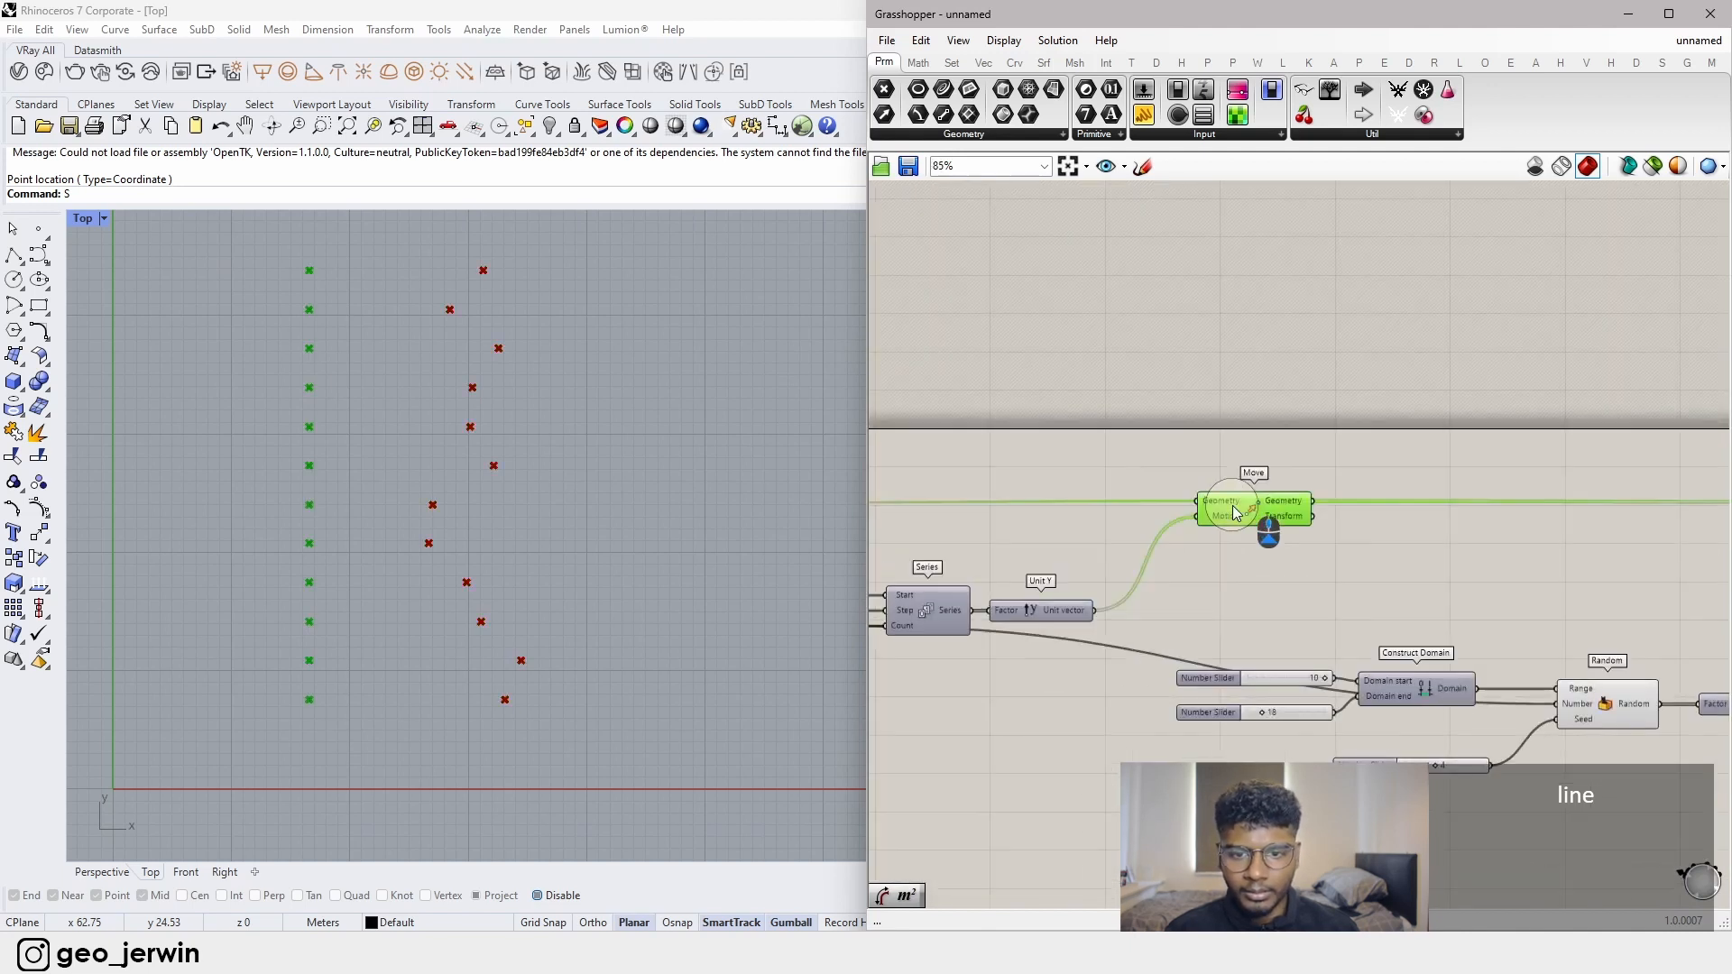
pyautogui.scroll(-5, 1280, 611)
pyautogui.moveTo(1314, 501); pyautogui.dragTo(1406, 605)
pyautogui.scroll(5, 1610, 616)
pyautogui.click(1428, 588)
pyautogui.click(1161, 685)
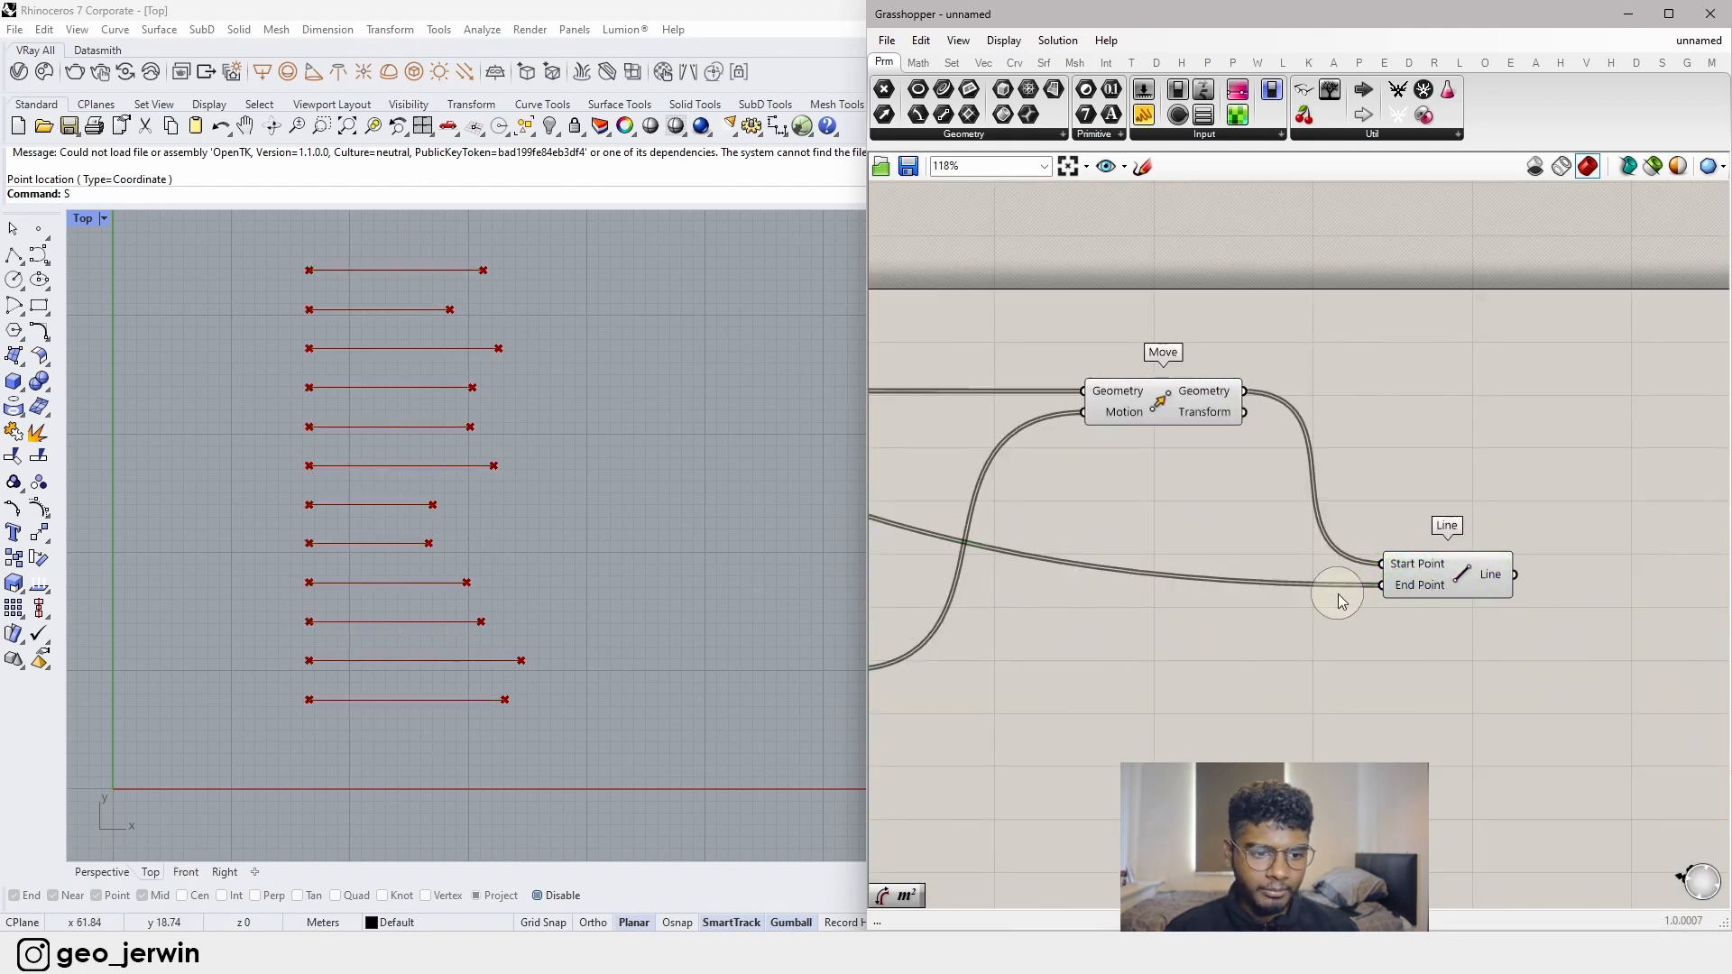
# - Try the Random component's seed slider again to check its effect on the lines
pyautogui.moveTo(1433, 756); pyautogui.dragTo(1581, 682, button='right')
pyautogui.moveTo(1182, 673); pyautogui.dragTo(1588, 626, button='right')
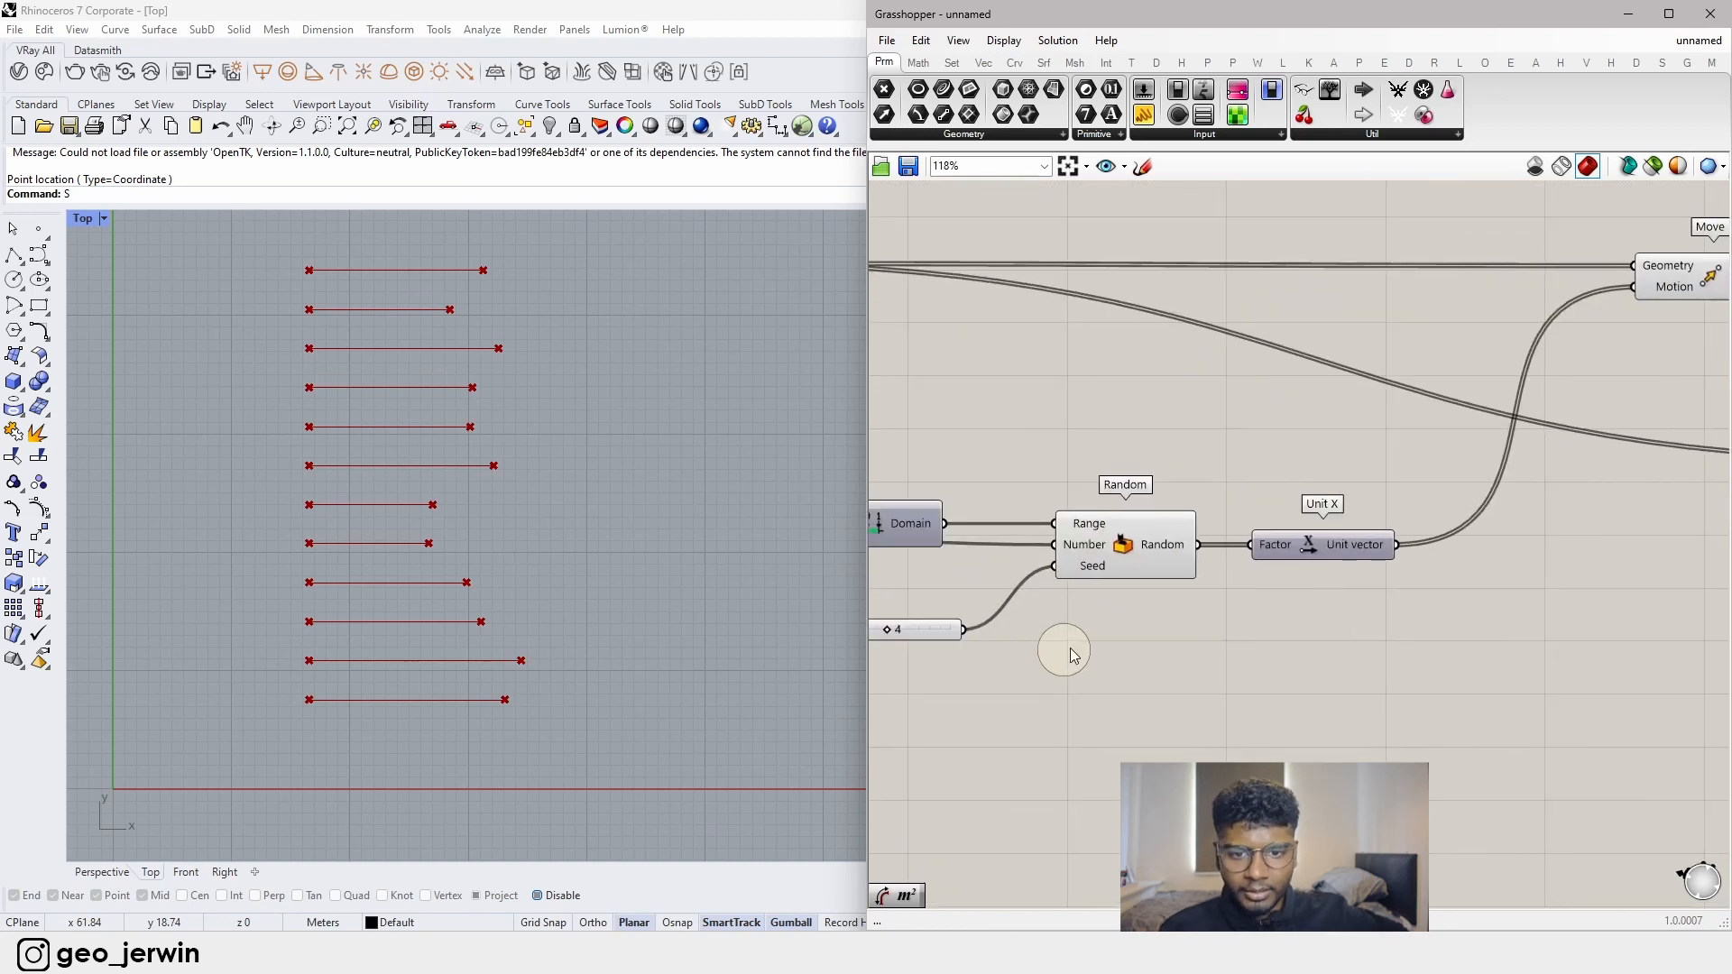
pyautogui.moveTo(965, 651); pyautogui.dragTo(1227, 658, button='right')
pyautogui.scroll(5, 1109, 624)
pyautogui.moveTo(1219, 657)
pyautogui.mouseDown()
pyautogui.moveTo(1198, 655)
pyautogui.moveTo(1220, 658)
pyautogui.mouseUp()
pyautogui.scroll(-6, 1221, 658)
# - Add a PolyLine component and connect the X-direction Move's Geometry output to its Vertices input
pyautogui.moveTo(1623, 599); pyautogui.dragTo(1082, 621, button='right')
pyautogui.moveTo(1714, 530); pyautogui.dragTo(1355, 561, button='right')
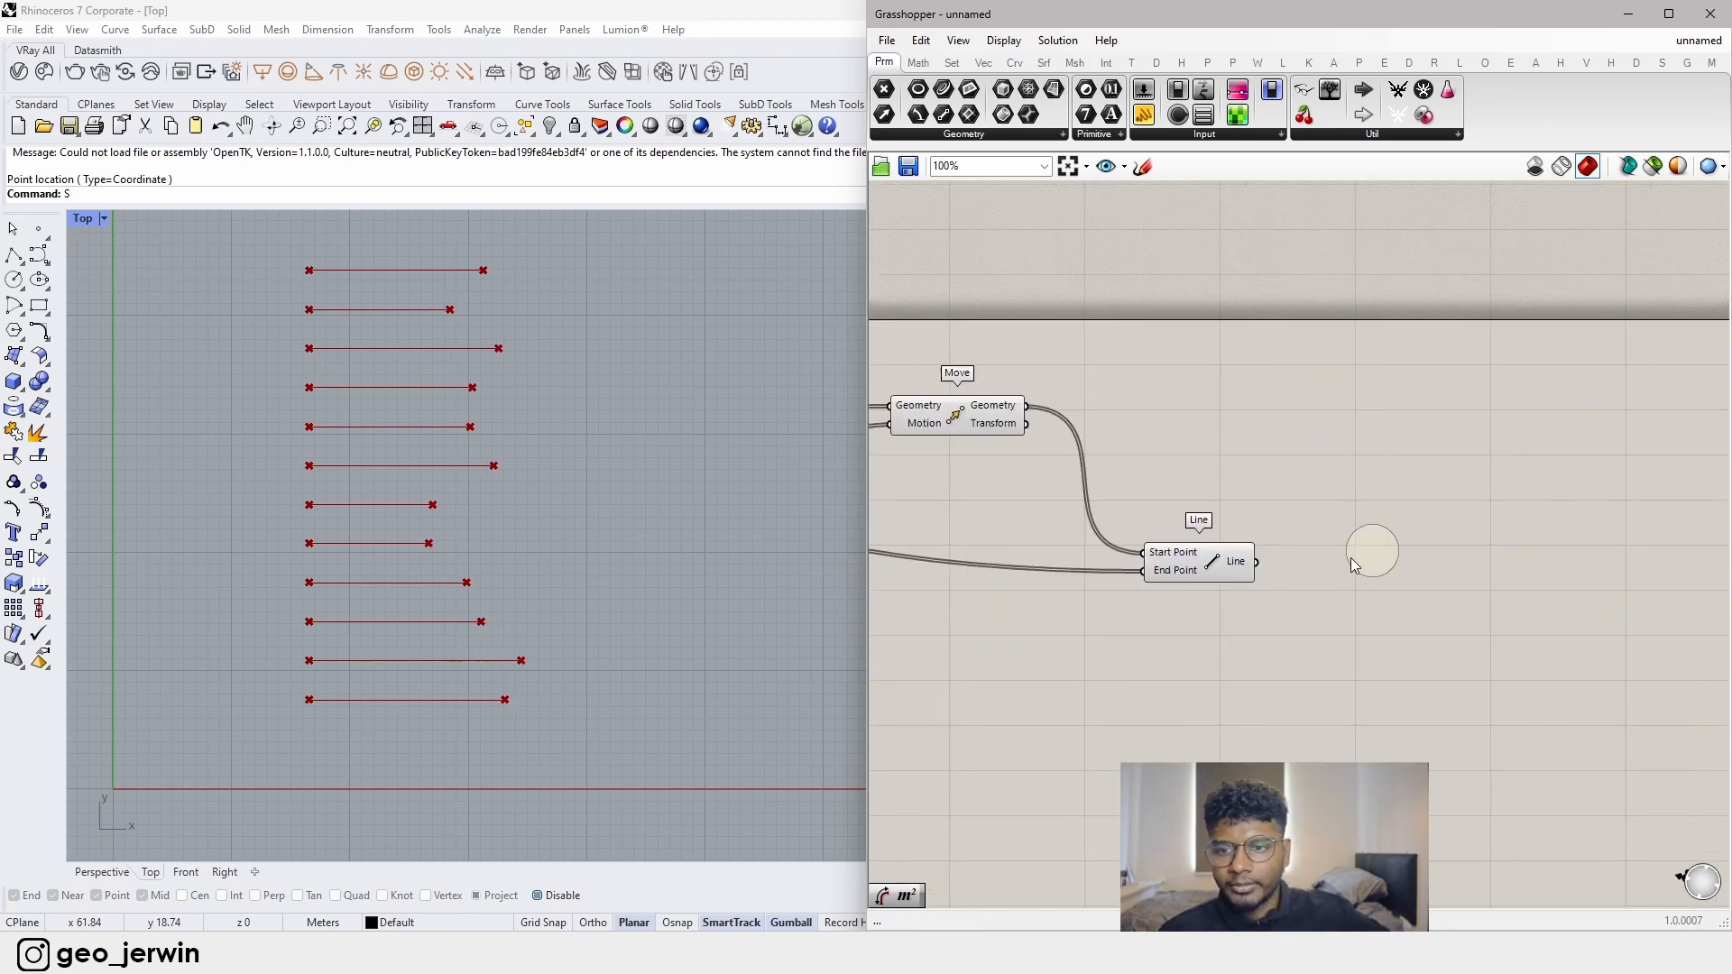
pyautogui.doubleClick(1433, 523)
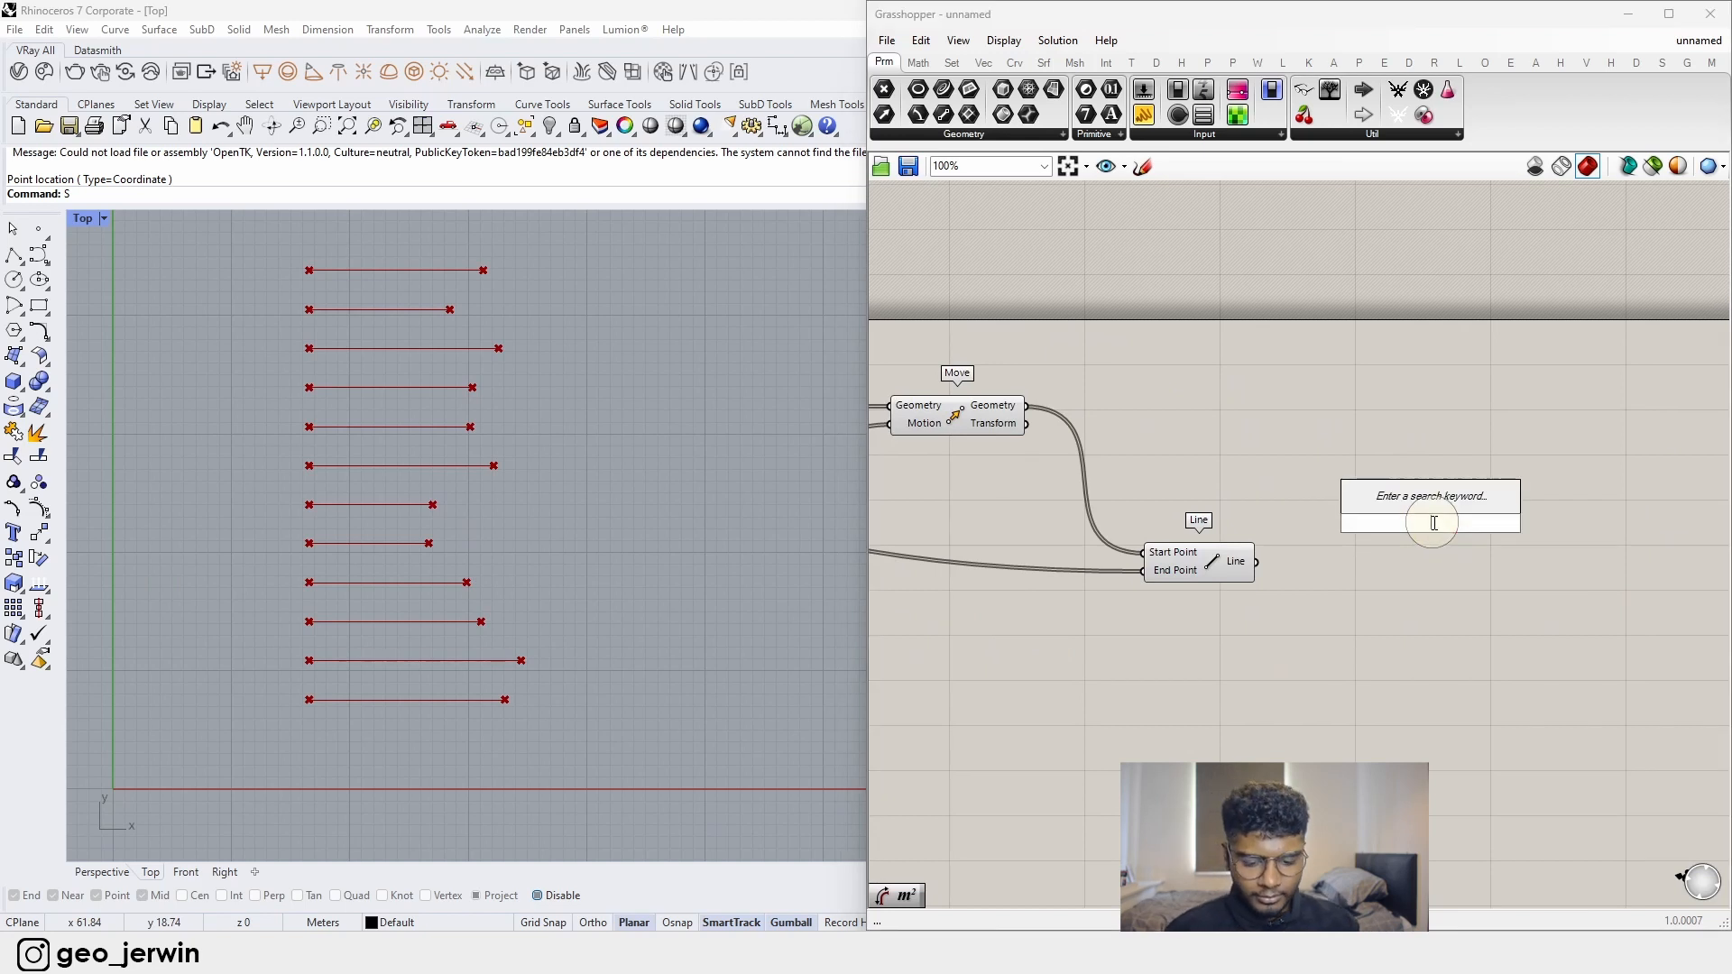
pyautogui.write('pline')
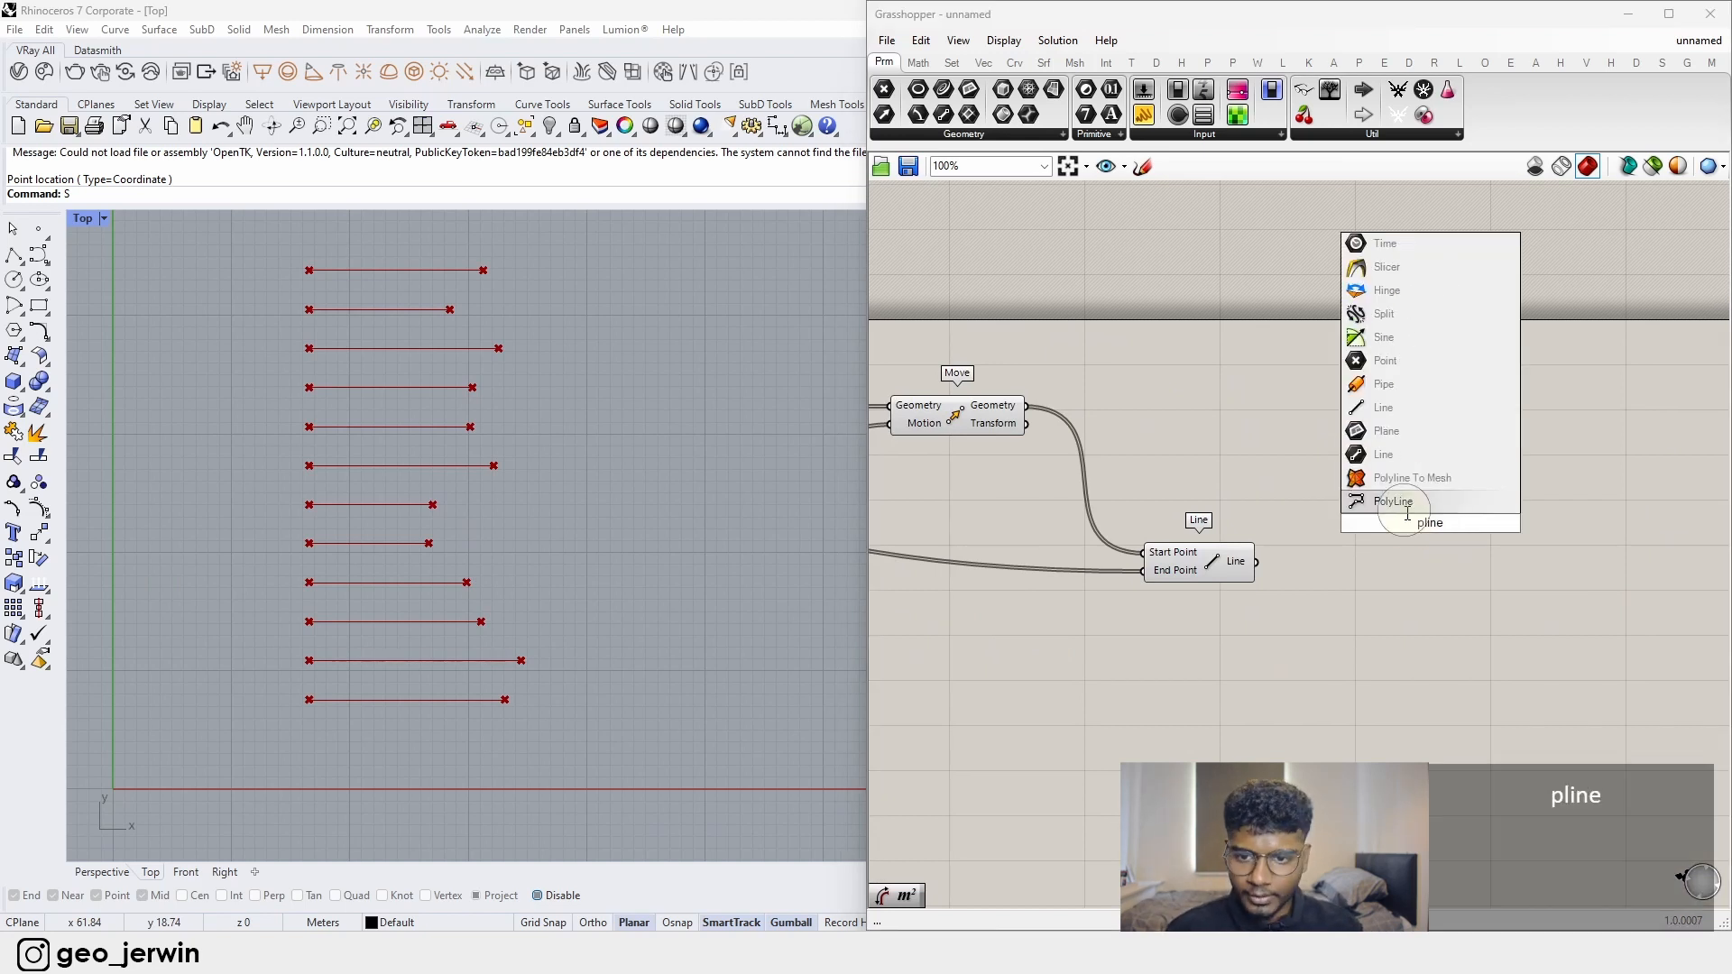
pyautogui.press('Return')
pyautogui.moveTo(1256, 561); pyautogui.dragTo(1344, 582)
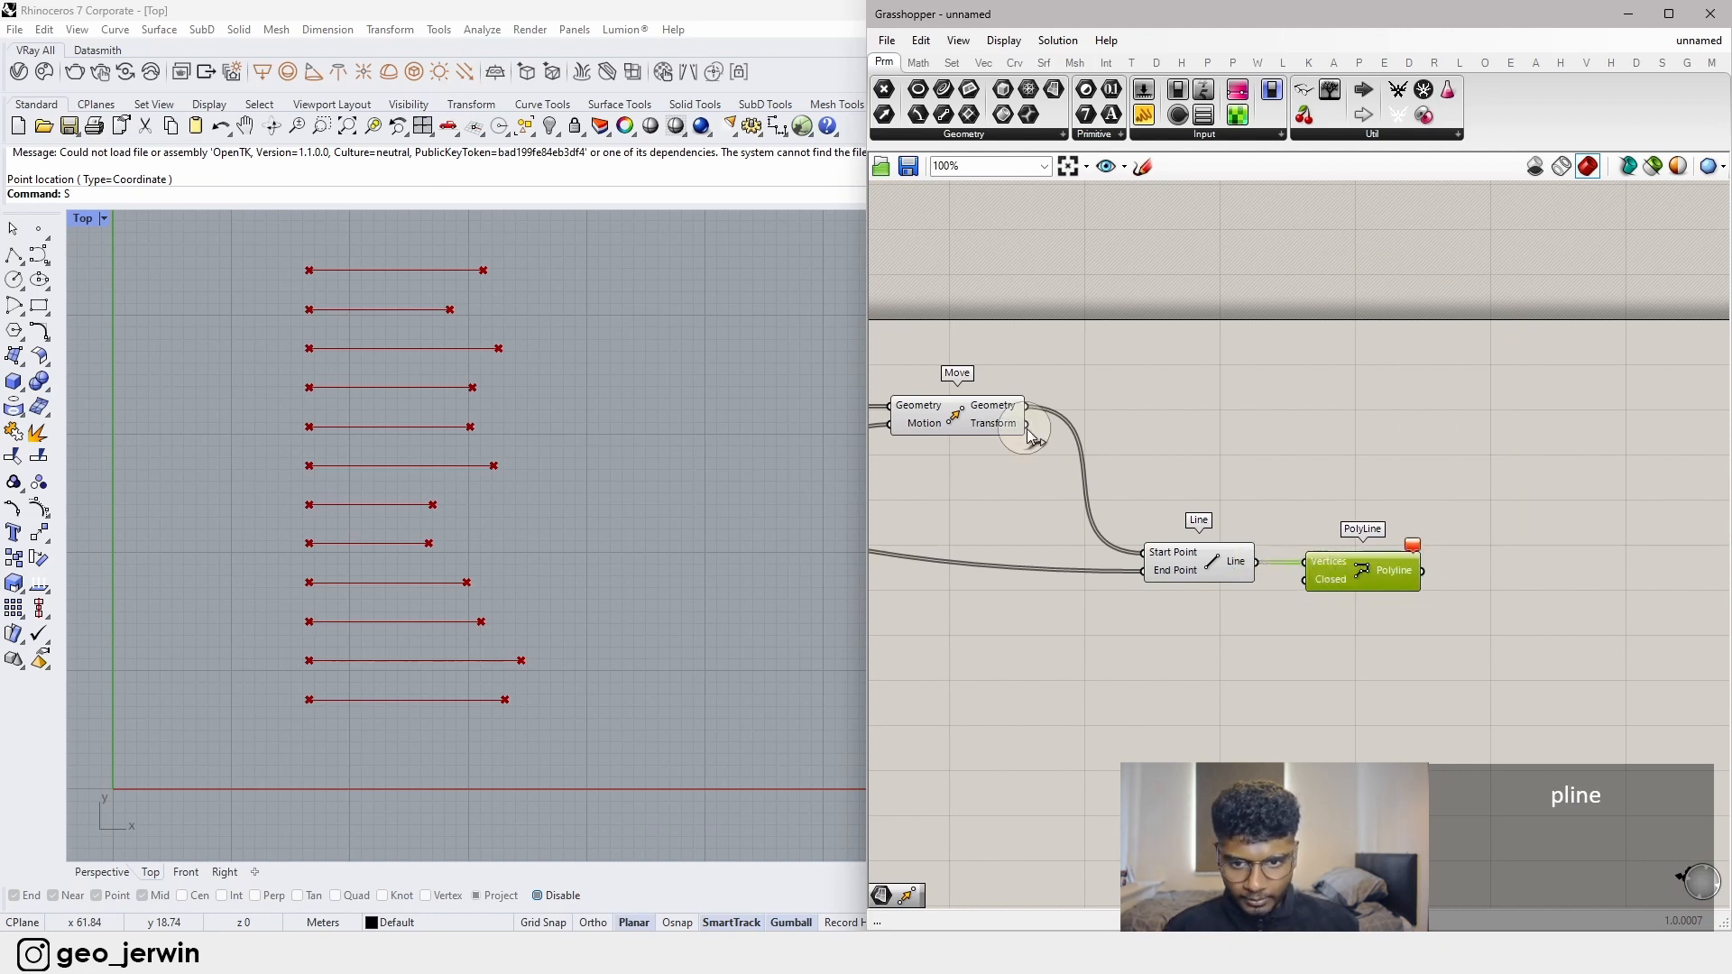
pyautogui.moveTo(1026, 406); pyautogui.dragTo(1240, 467)
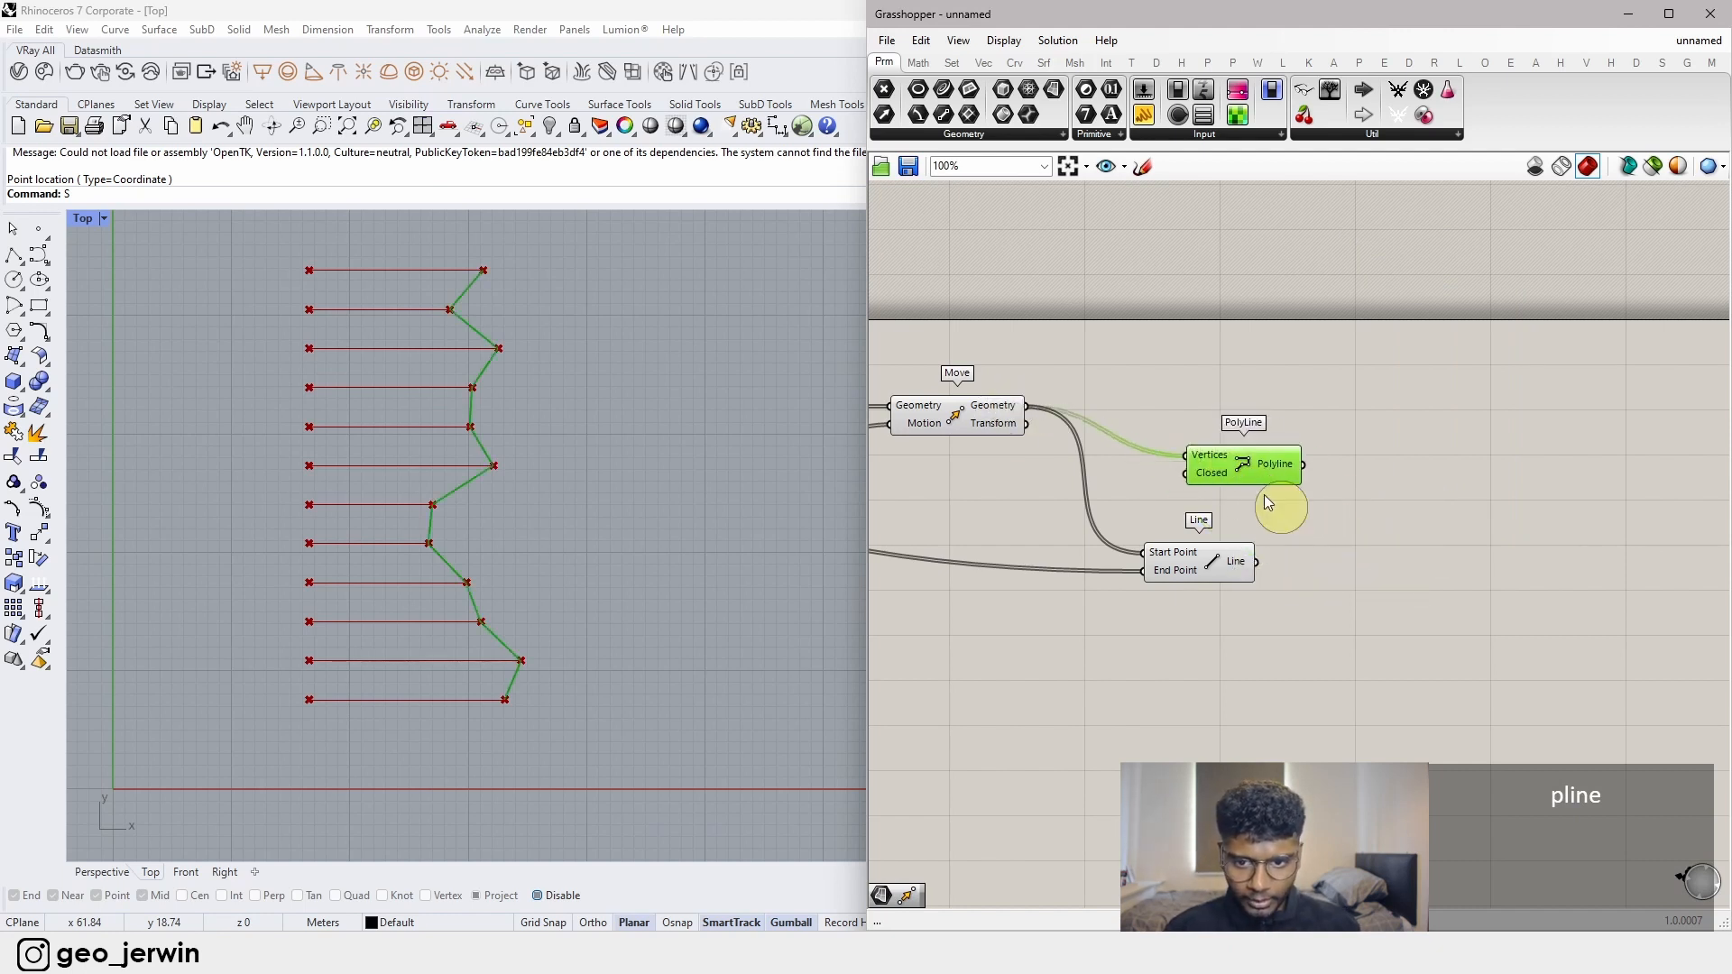
# - Space the Line and PolyLine components farther away from the X-direction Move component
pyautogui.moveTo(1227, 561); pyautogui.dragTo(1318, 562)
pyautogui.moveTo(1263, 473); pyautogui.dragTo(1334, 435)
pyautogui.scroll(-6, 1498, 483)
pyautogui.scroll(10, 1361, 577)
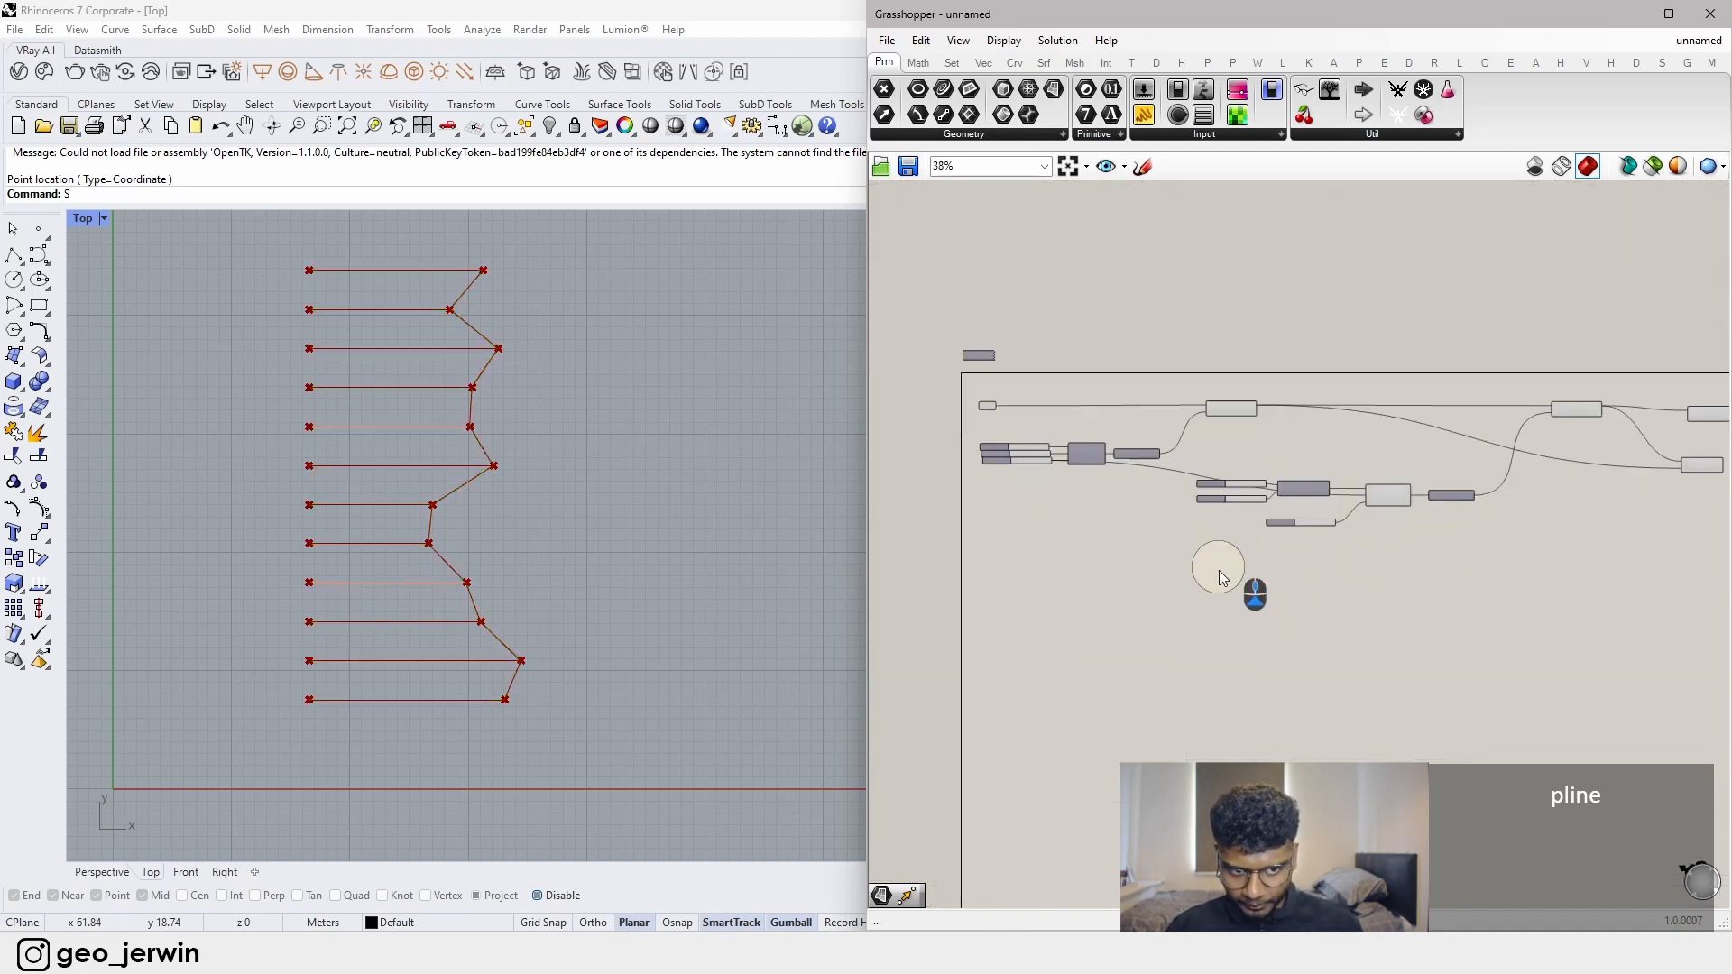
# - Set the Random component's seed slider to 3
pyautogui.moveTo(1351, 449)
pyautogui.mouseDown()
pyautogui.moveTo(1308, 450)
pyautogui.moveTo(1401, 444)
pyautogui.moveTo(1311, 416)
pyautogui.moveTo(1399, 450)
pyautogui.moveTo(1333, 457)
pyautogui.mouseUp()
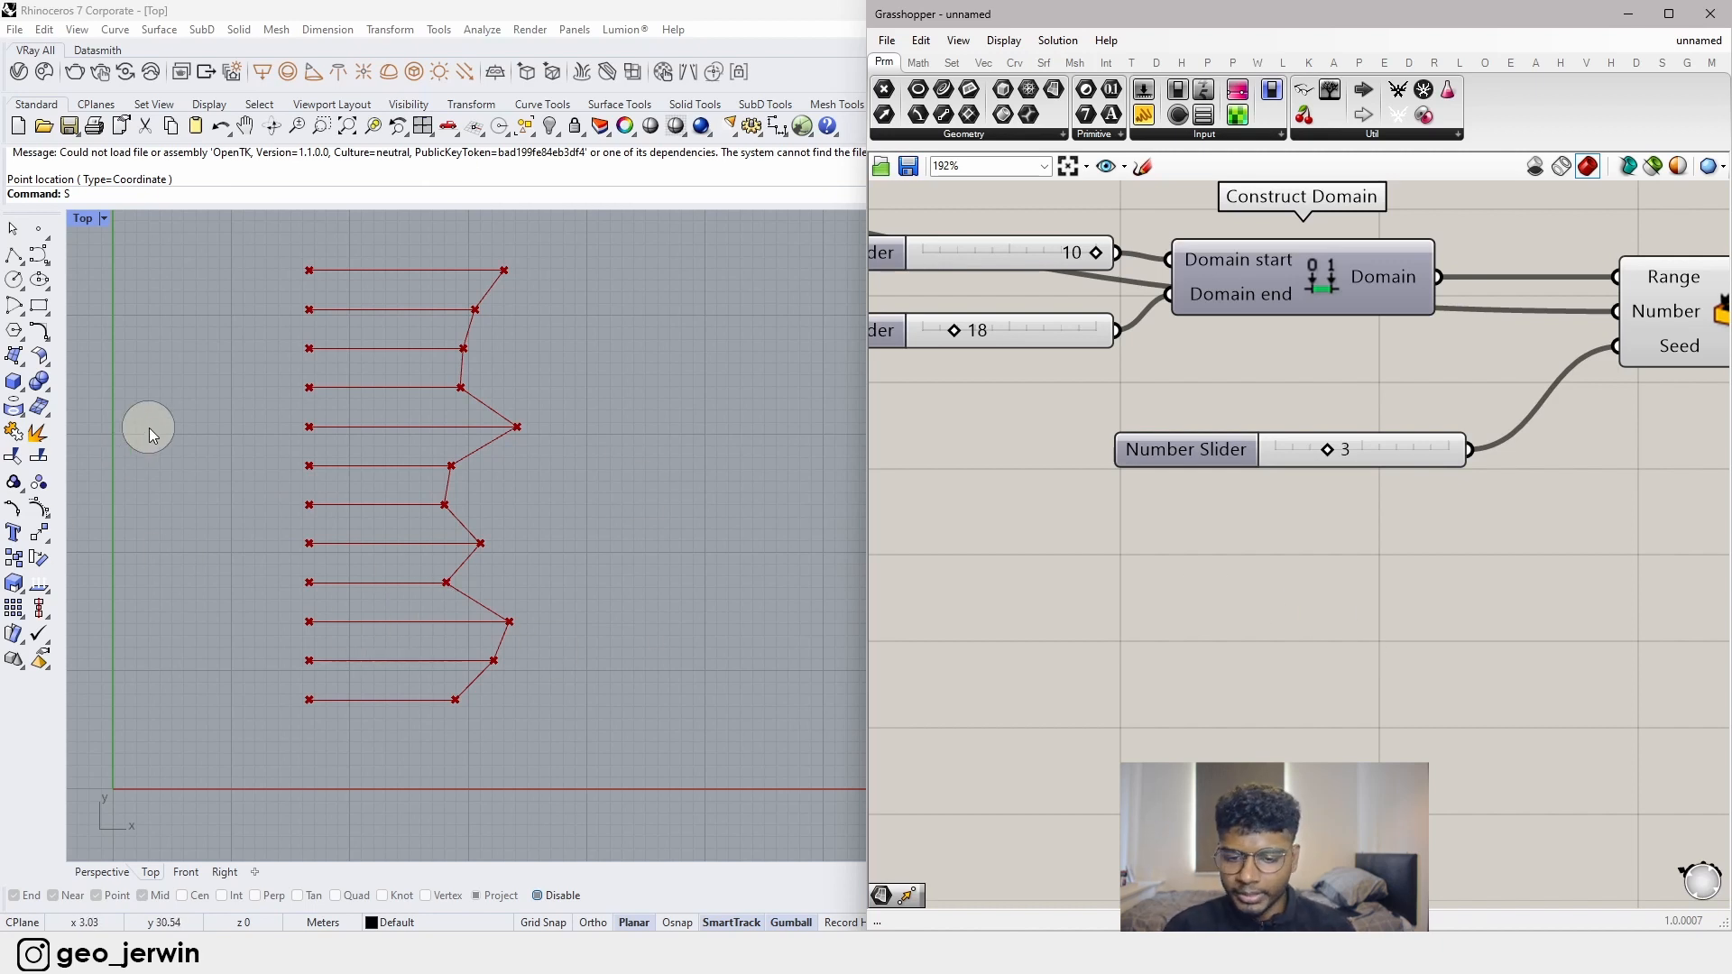
pyautogui.moveTo(1465, 554); pyautogui.dragTo(1357, 646, button='right')
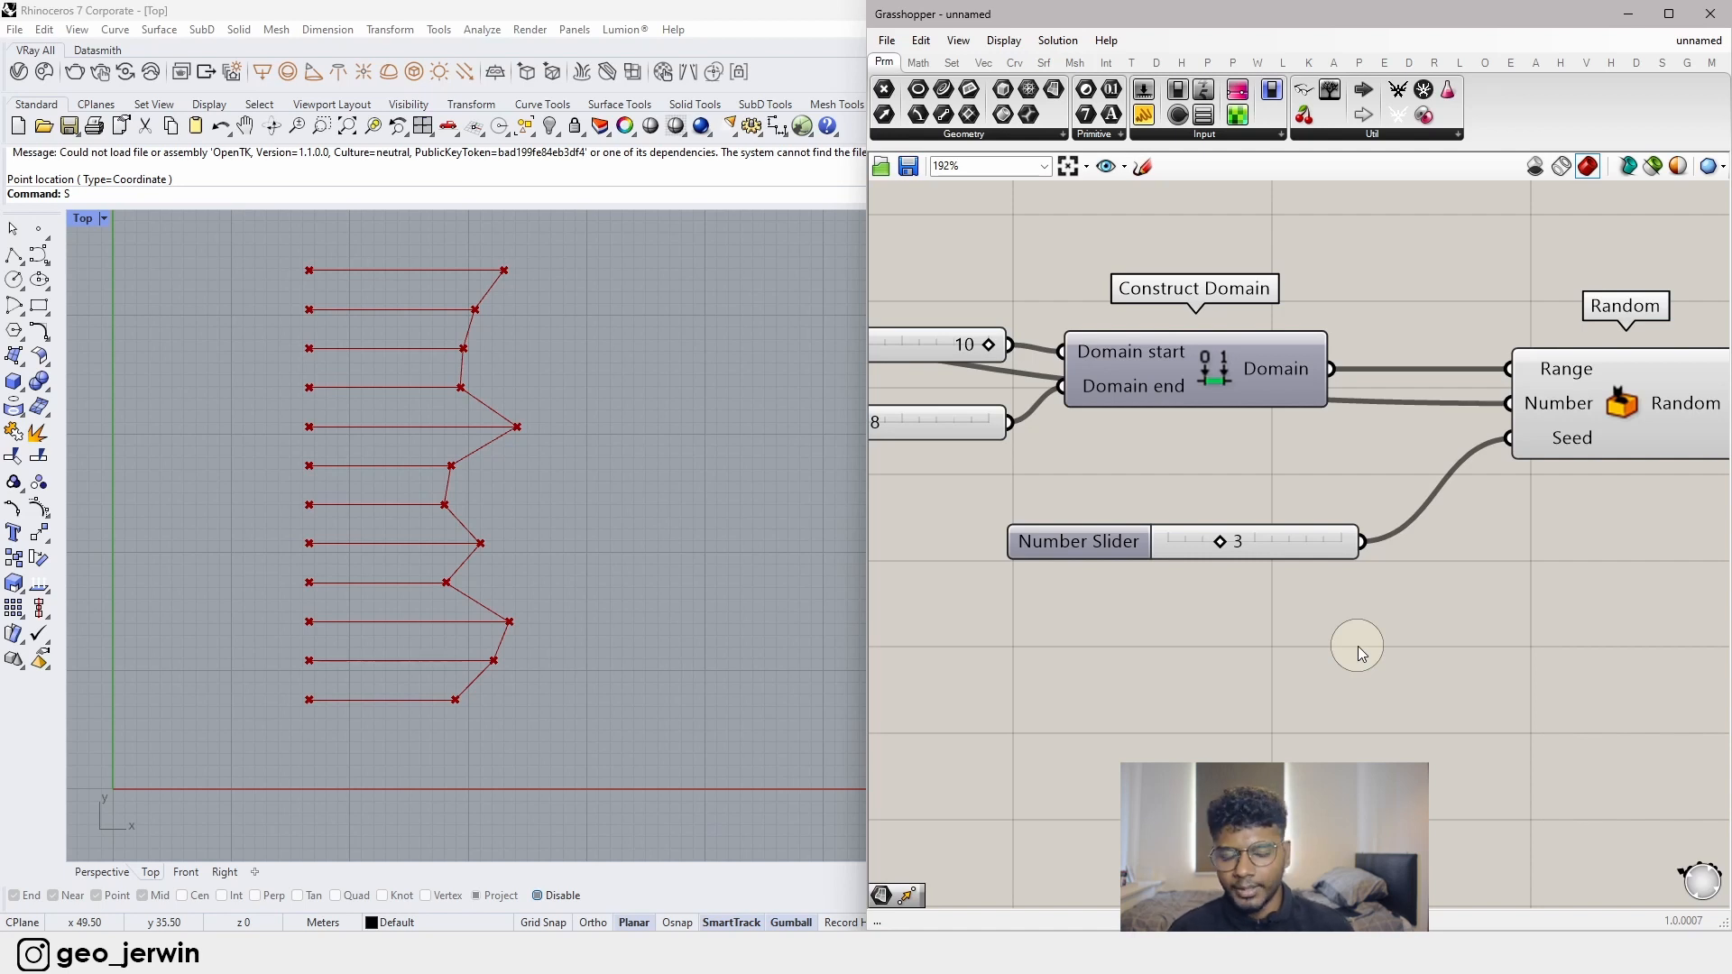
pyautogui.scroll(-5, 1356, 646)
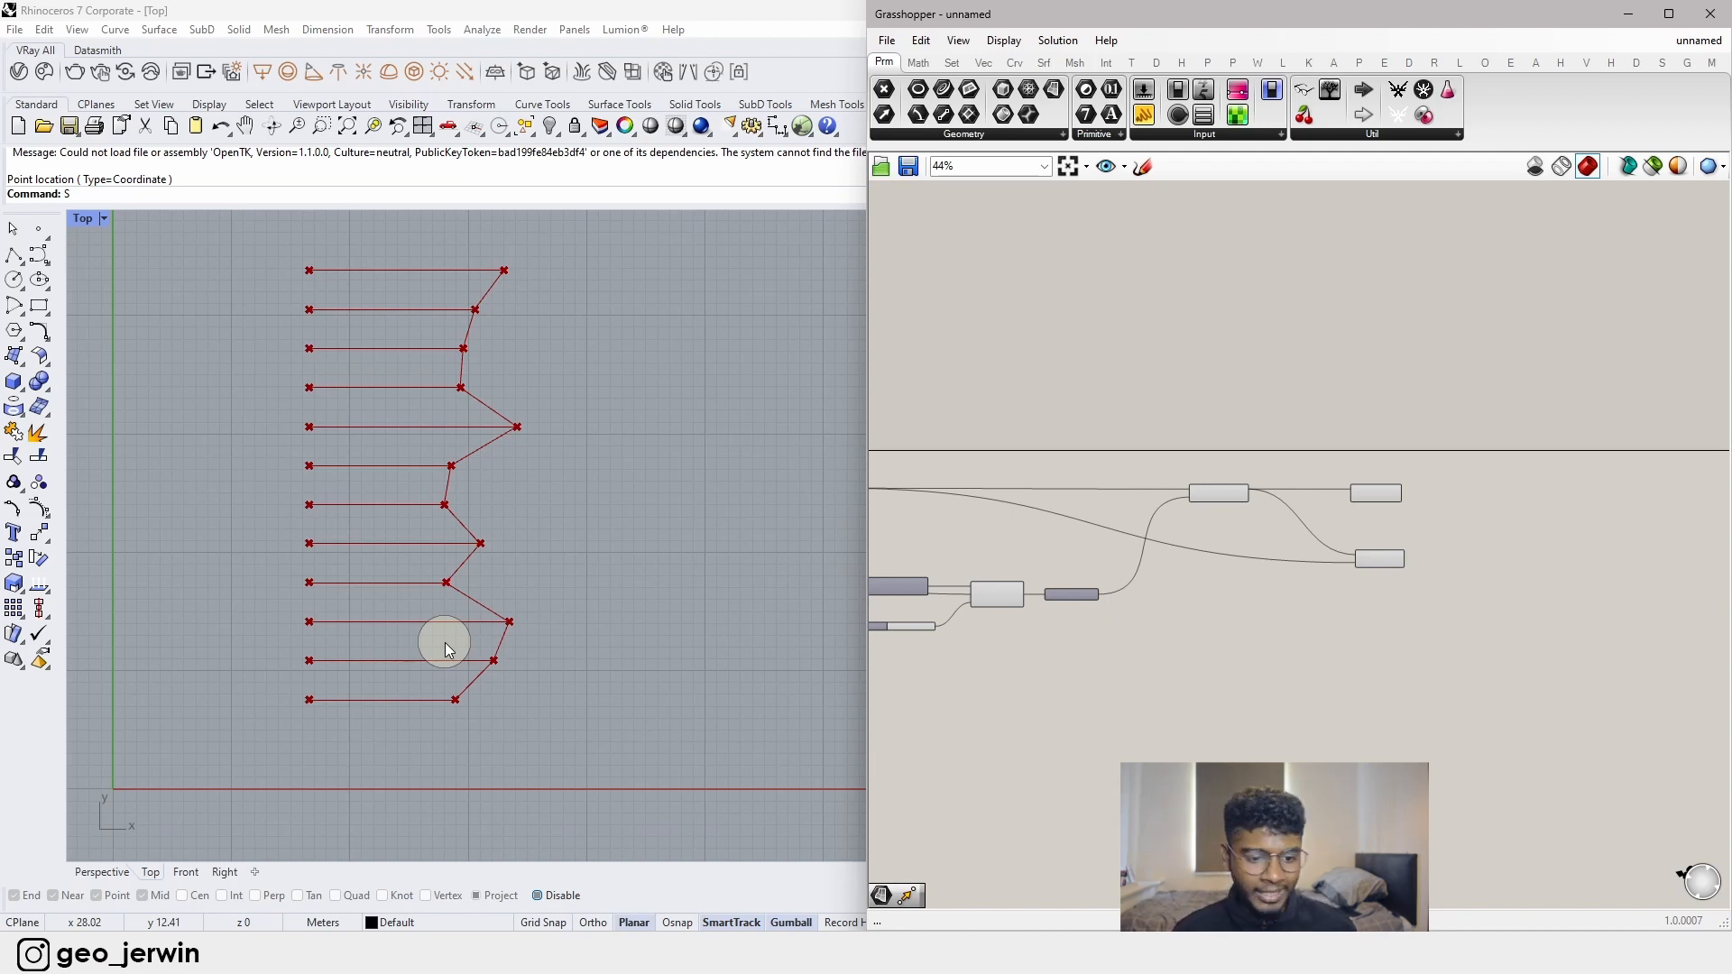
# - Delete the Line and PolyLine components at the end of the definition
pyautogui.scroll(-3, 1299, 624)
pyautogui.moveTo(1302, 623); pyautogui.dragTo(1524, 602, button='right')
pyautogui.scroll(8, 1175, 592)
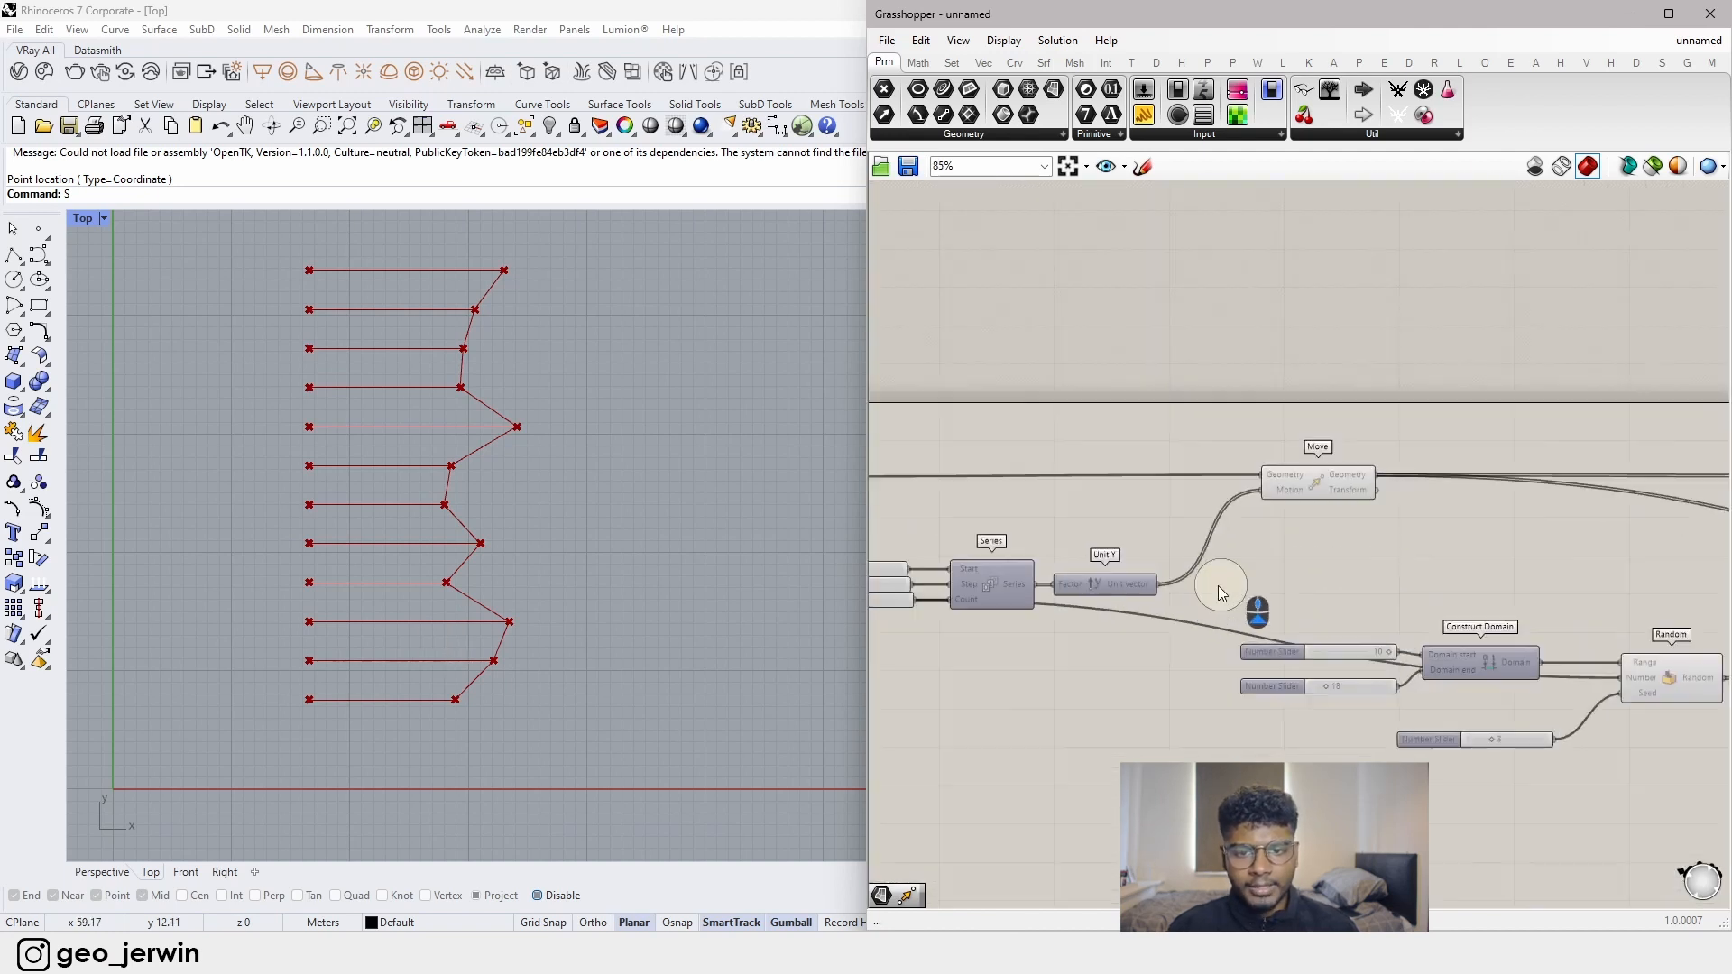
pyautogui.scroll(-3, 1330, 579)
pyautogui.scroll(-3, 1353, 593)
pyautogui.moveTo(1696, 632); pyautogui.dragTo(1250, 660, button='right')
pyautogui.scroll(4, 1398, 650)
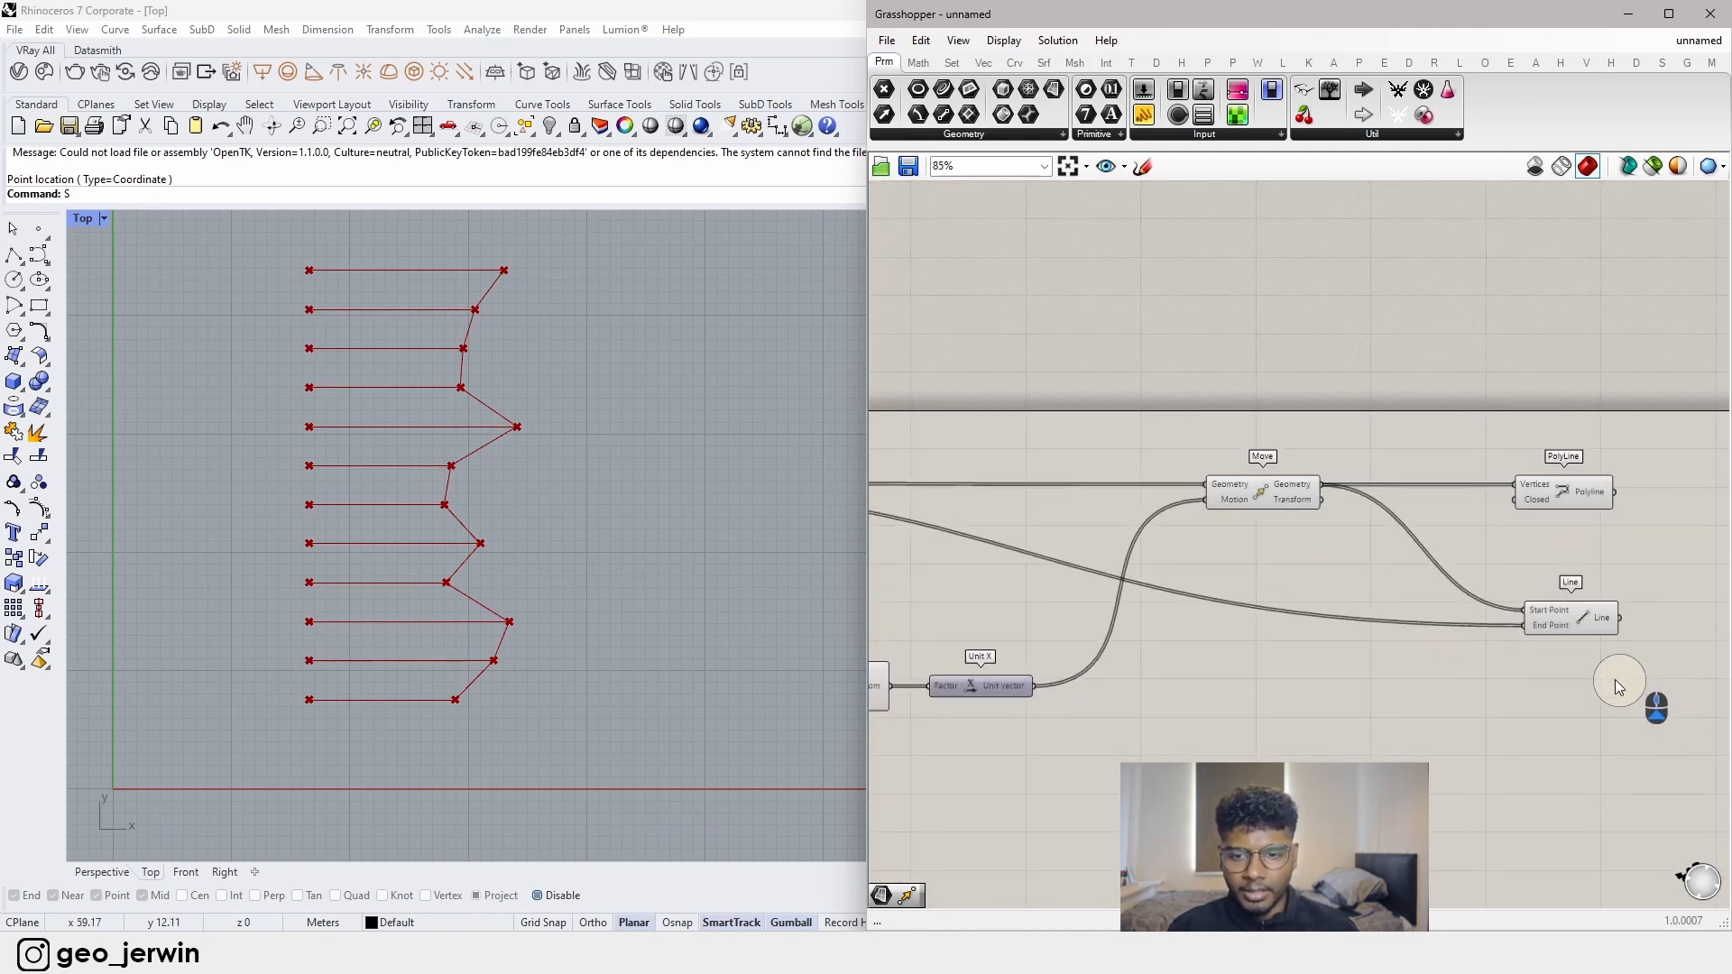
pyautogui.moveTo(1656, 702); pyautogui.dragTo(1605, 646)
pyautogui.scroll(-4, 1551, 662)
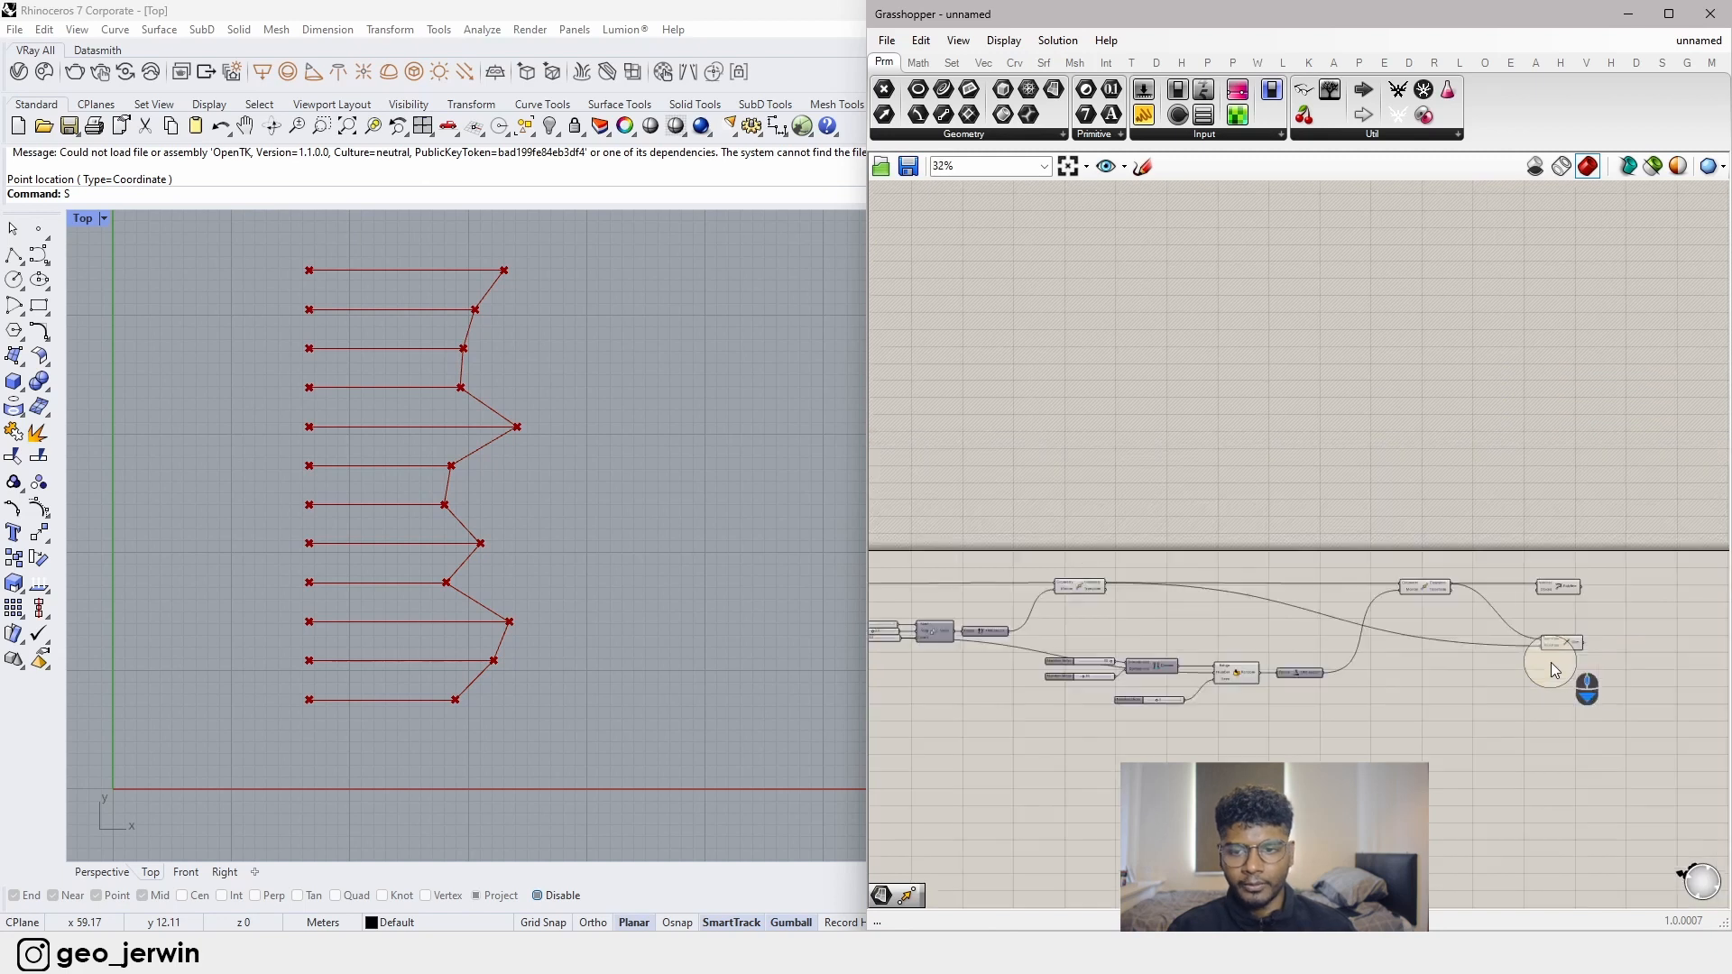
pyautogui.scroll(4, 1631, 708)
pyautogui.moveTo(1622, 738); pyautogui.dragTo(1388, 380)
pyautogui.press('Delete')
# - Set the Series component's Count slider to 4
pyautogui.scroll(-5, 1221, 619)
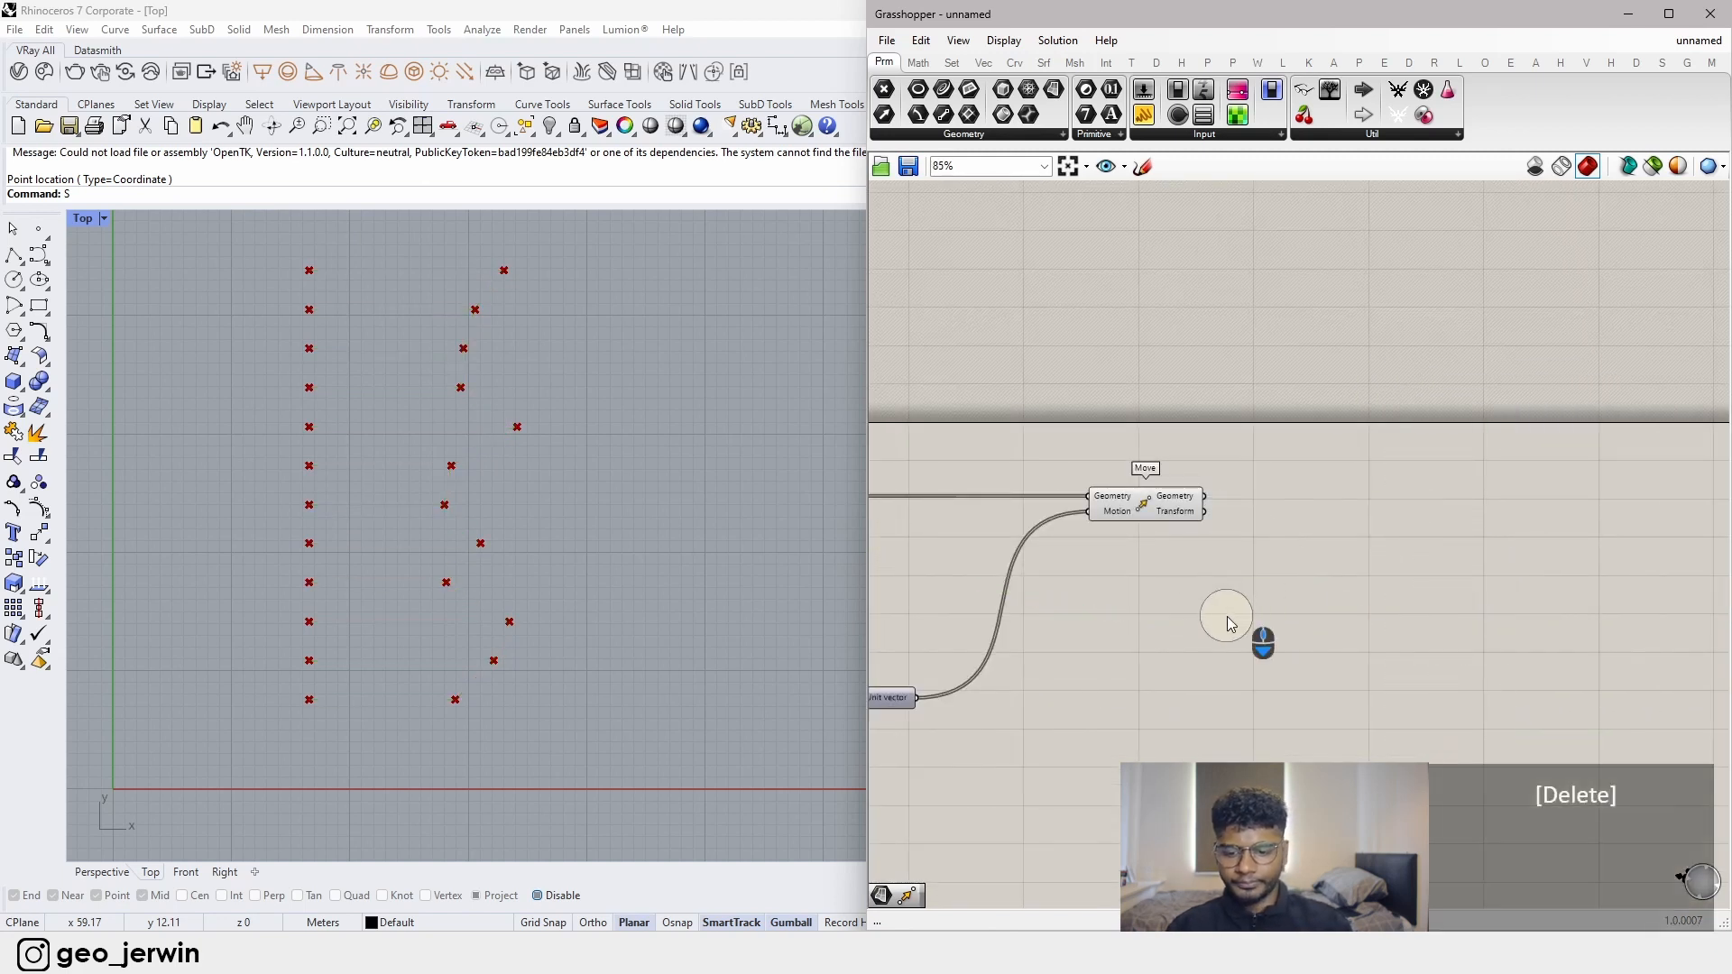
pyautogui.scroll(10, 1109, 641)
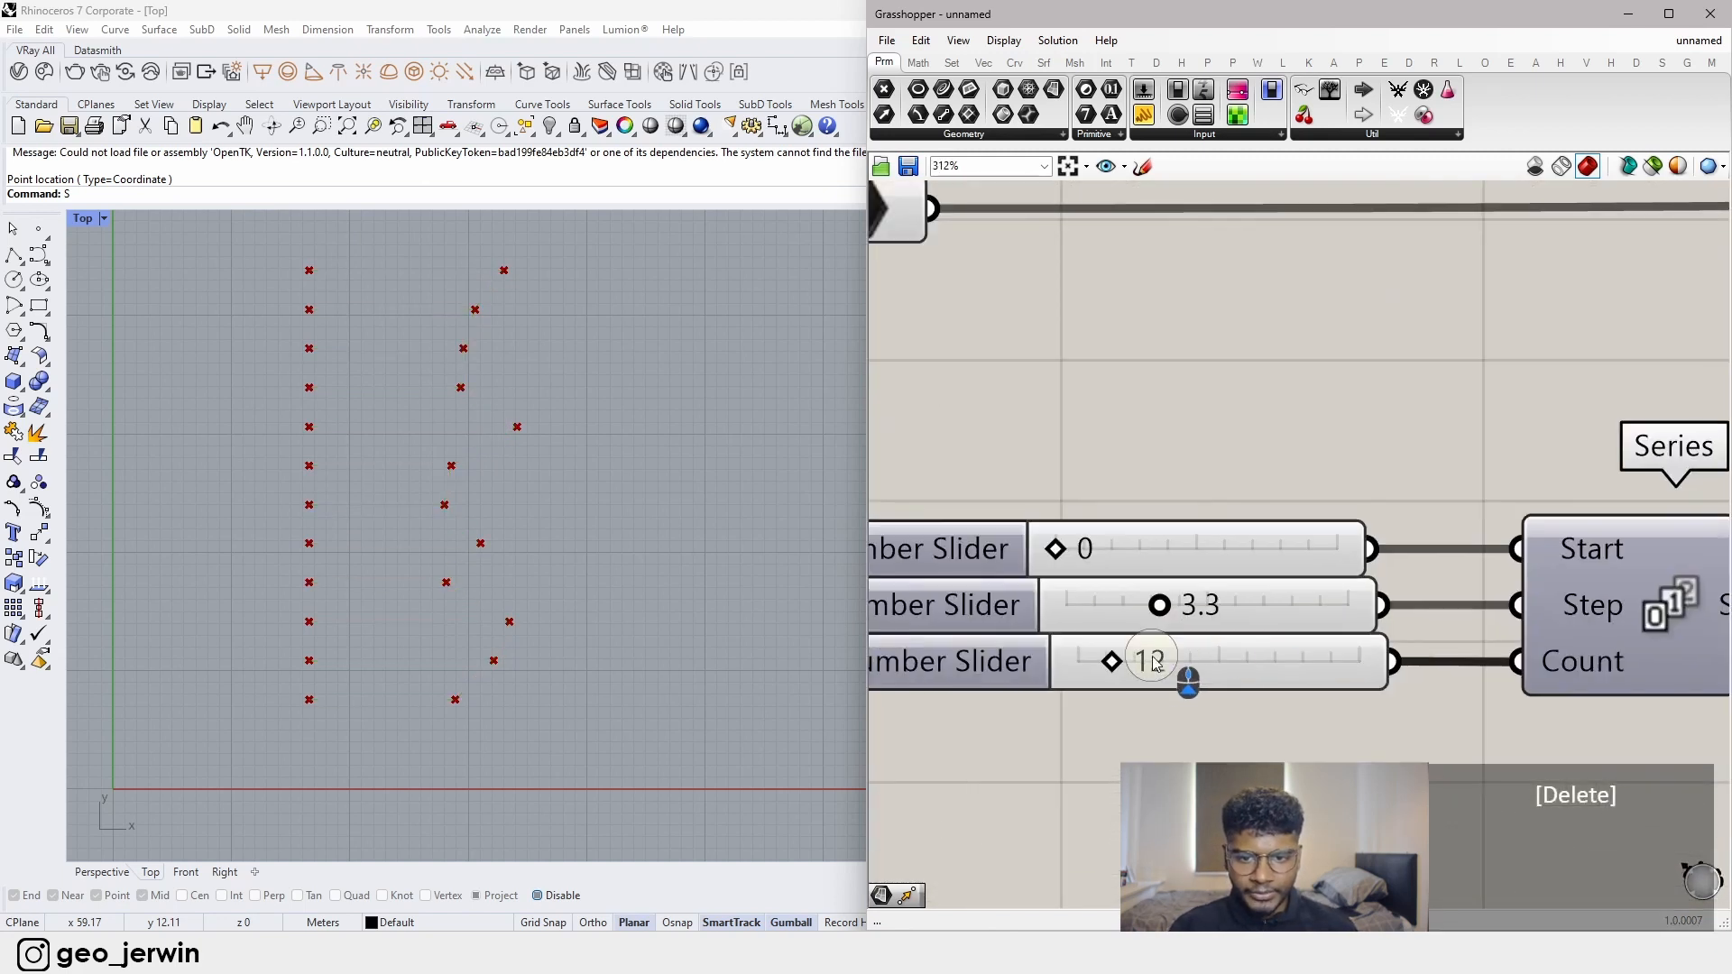
pyautogui.moveTo(1118, 670); pyautogui.dragTo(1098, 668)
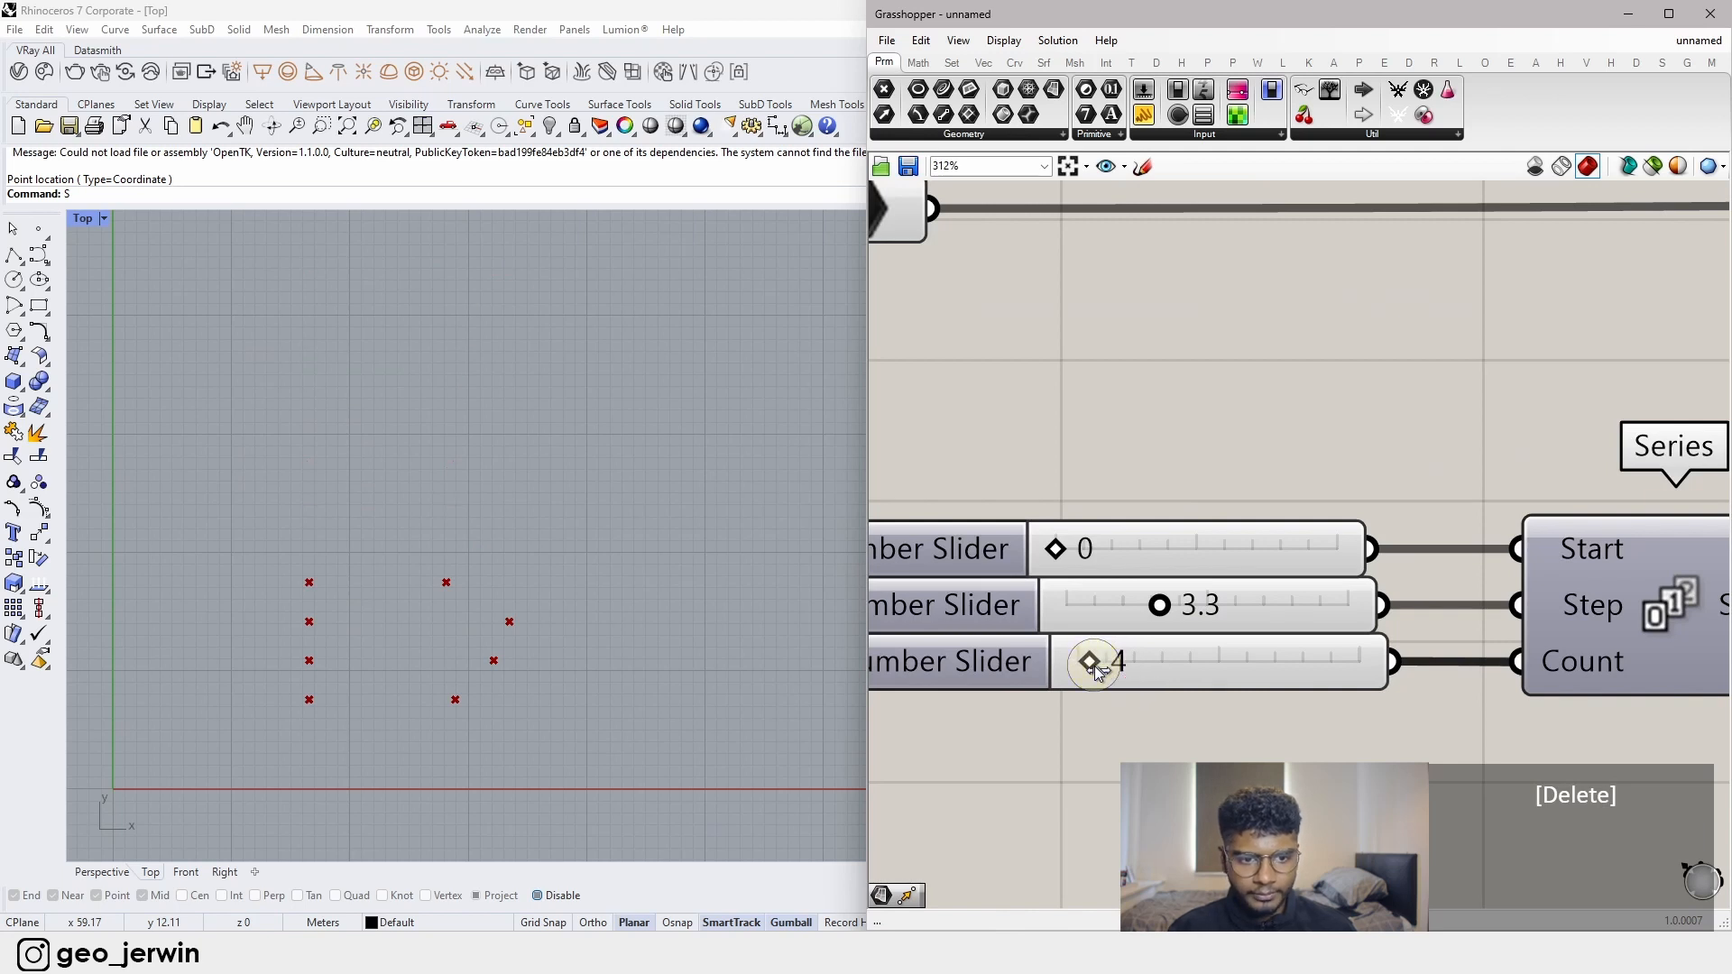
# - Set the Construct Domain component's sliders to a domain start of 2 and a domain end of 6
pyautogui.scroll(-10, 1094, 668)
pyautogui.scroll(5, 1199, 622)
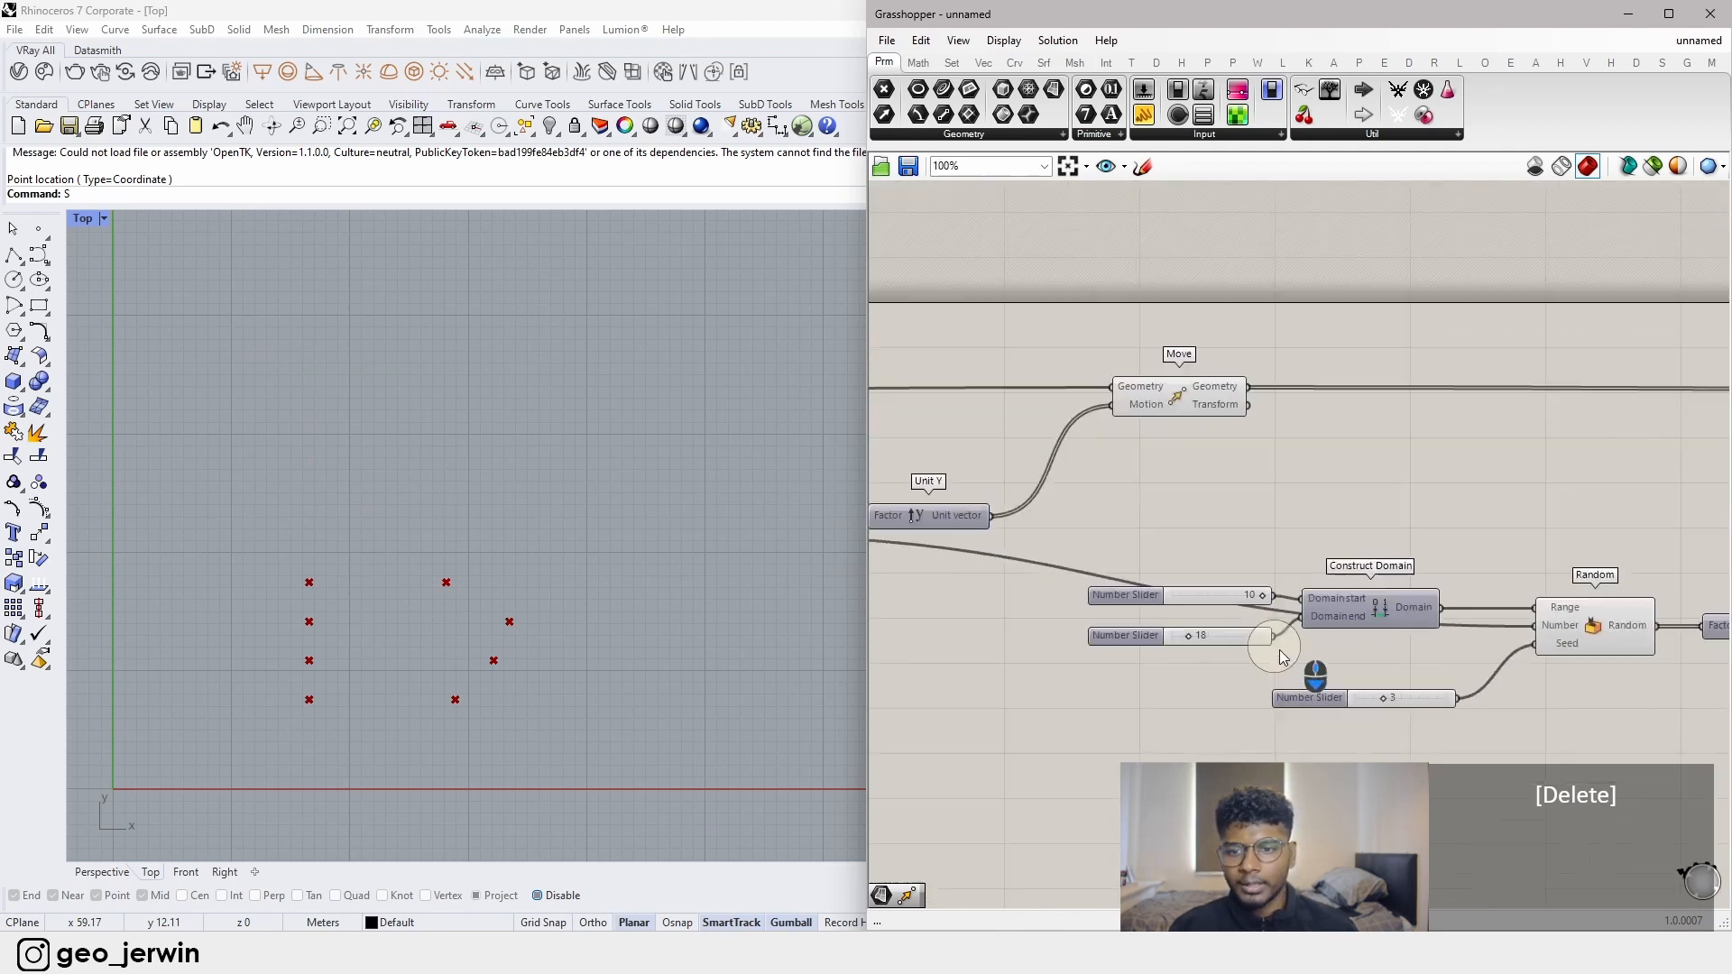
pyautogui.scroll(3, 1189, 637)
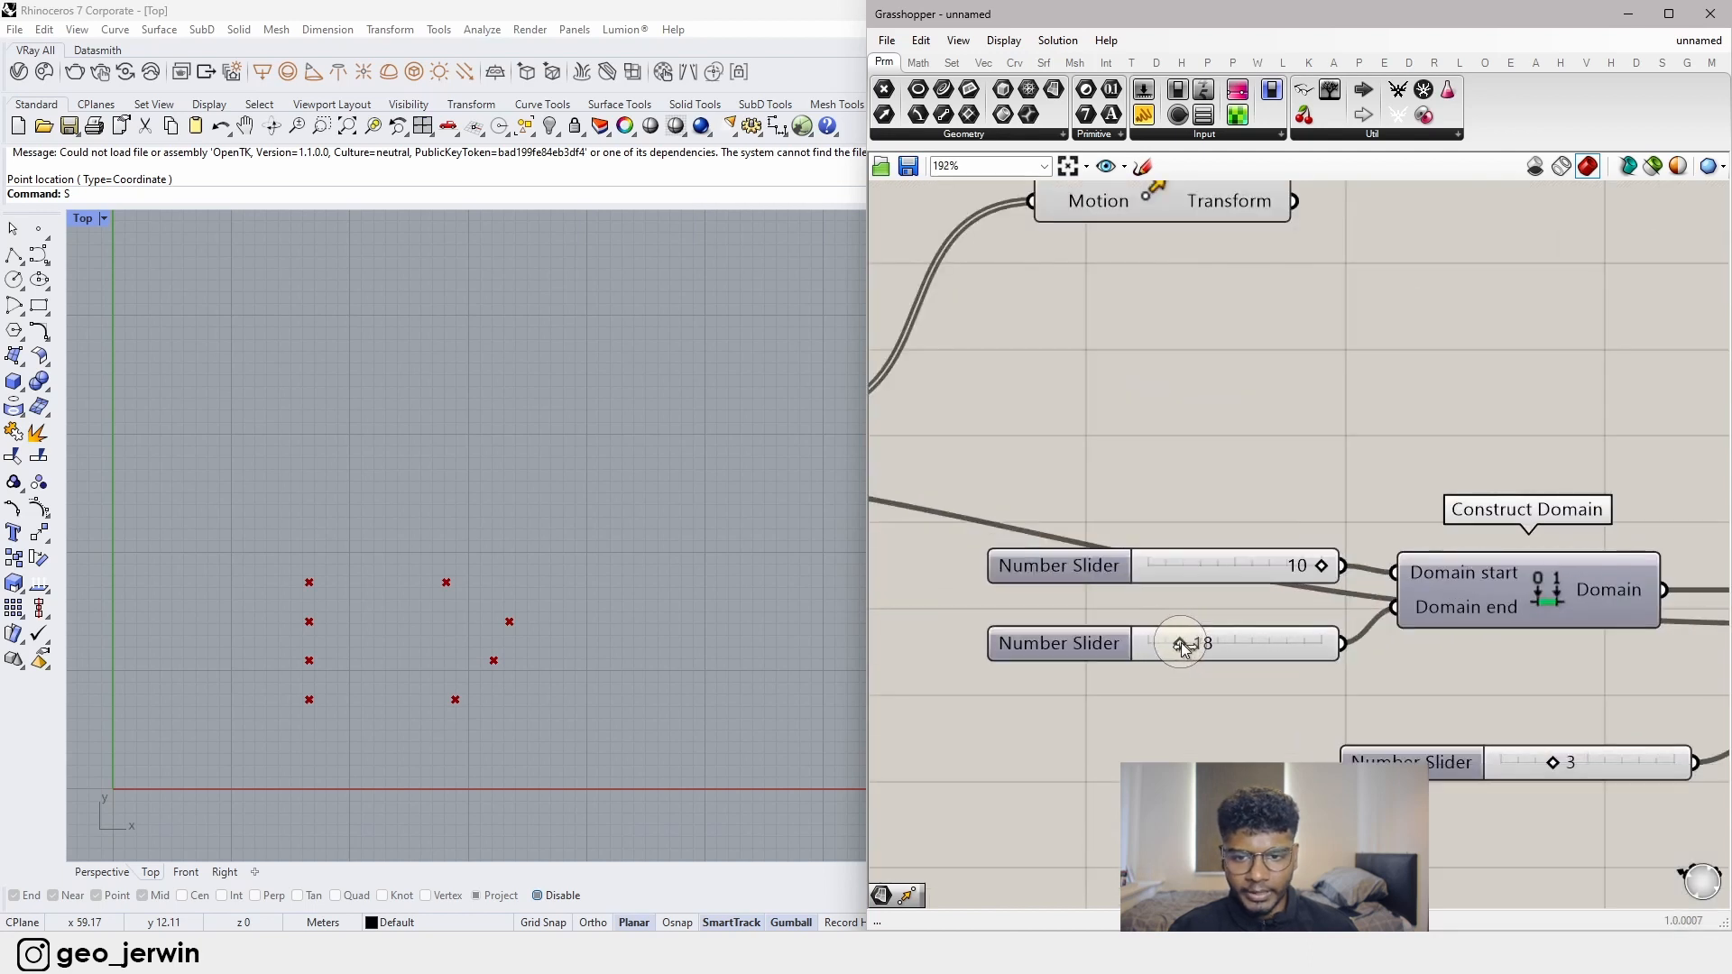
pyautogui.moveTo(1182, 642); pyautogui.dragTo(1161, 643)
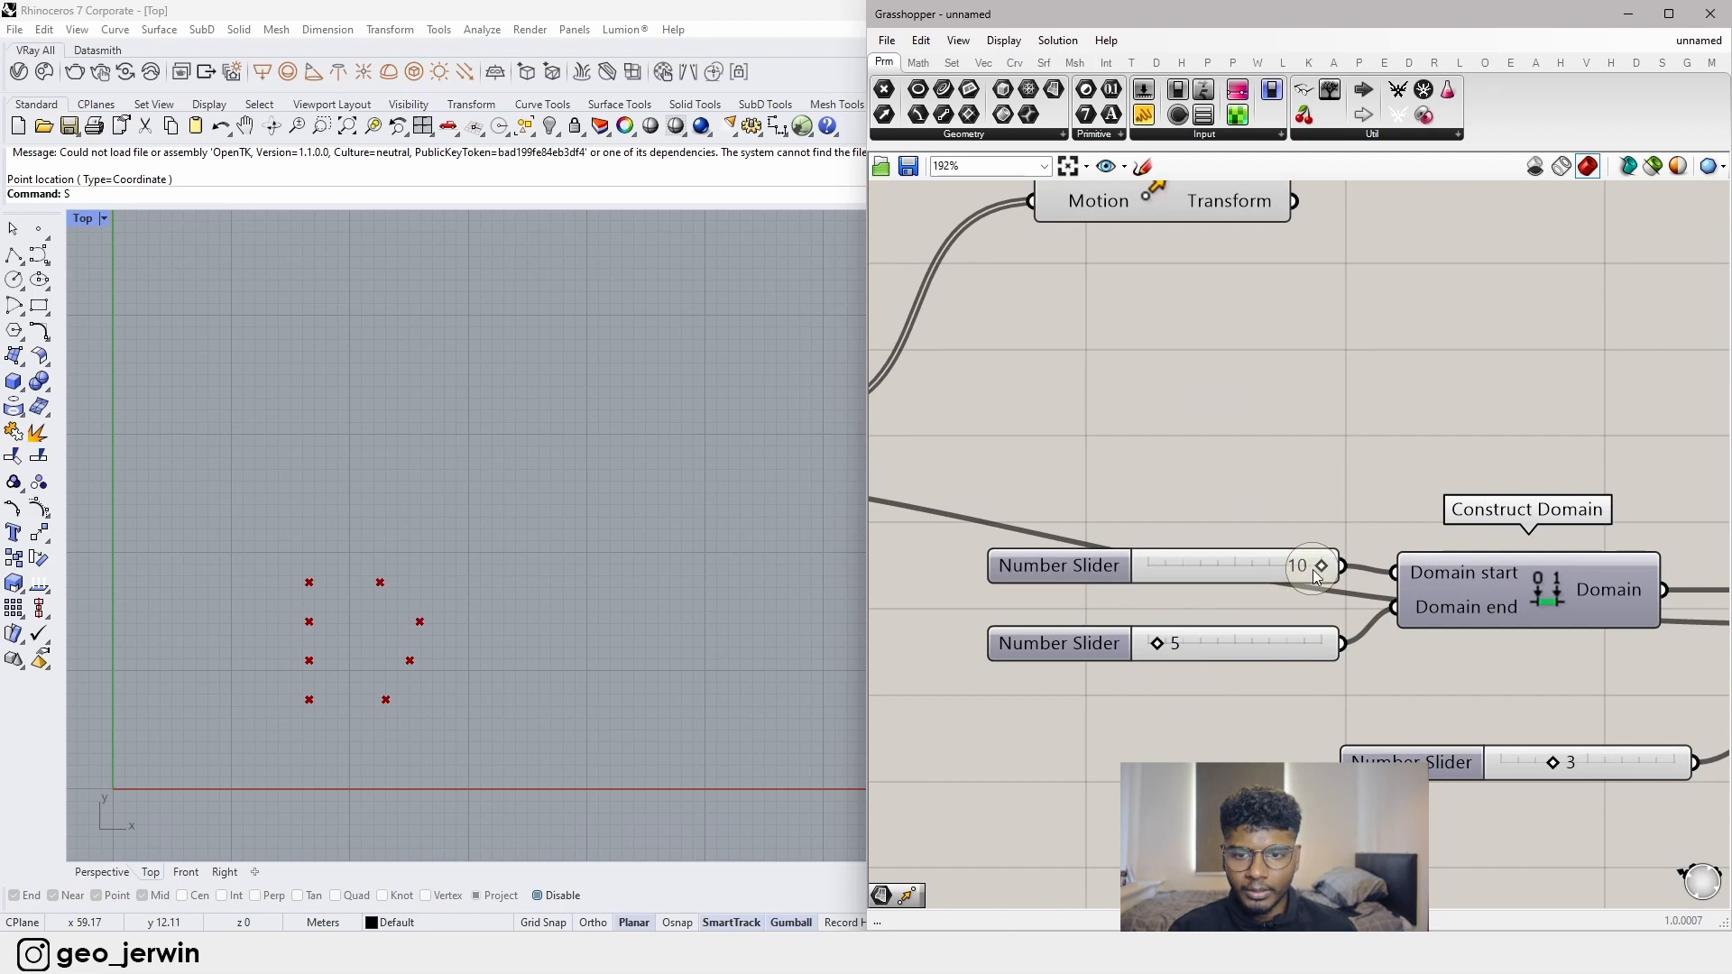
pyautogui.moveTo(1320, 570); pyautogui.dragTo(1185, 573)
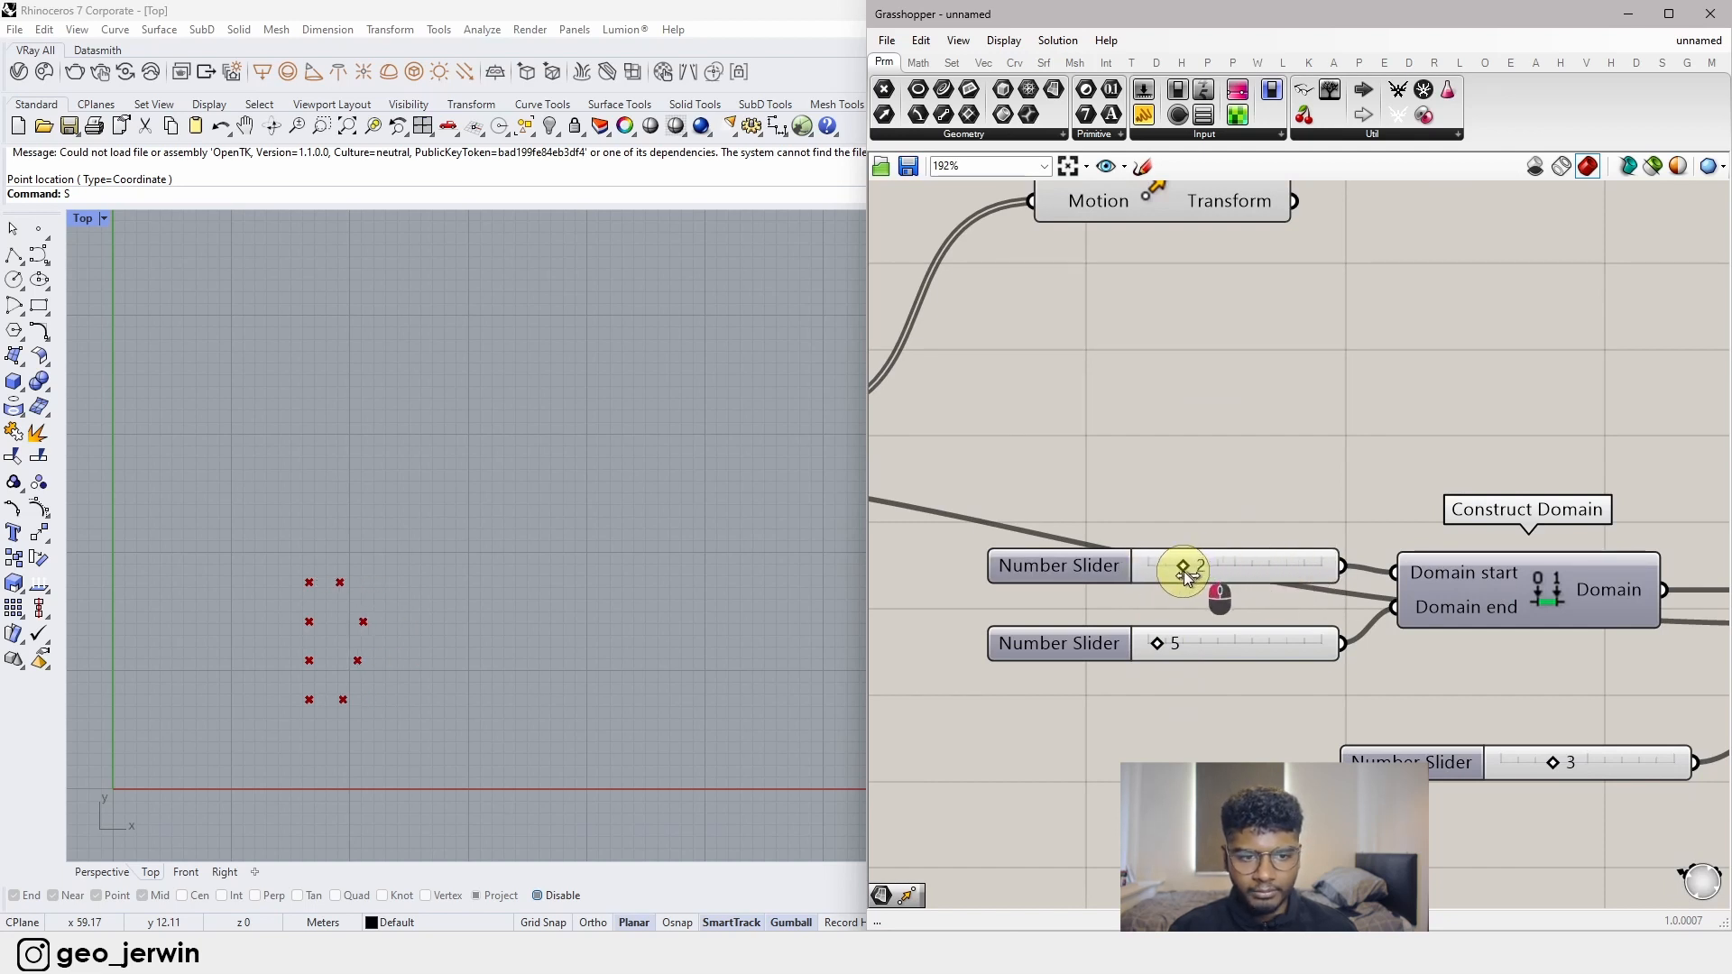
pyautogui.moveTo(1156, 646); pyautogui.dragTo(1159, 646)
# - Add a PolyLine component and connect the Y-direction Move's Geometry output to its Vertices input
pyautogui.scroll(-5, 1177, 742)
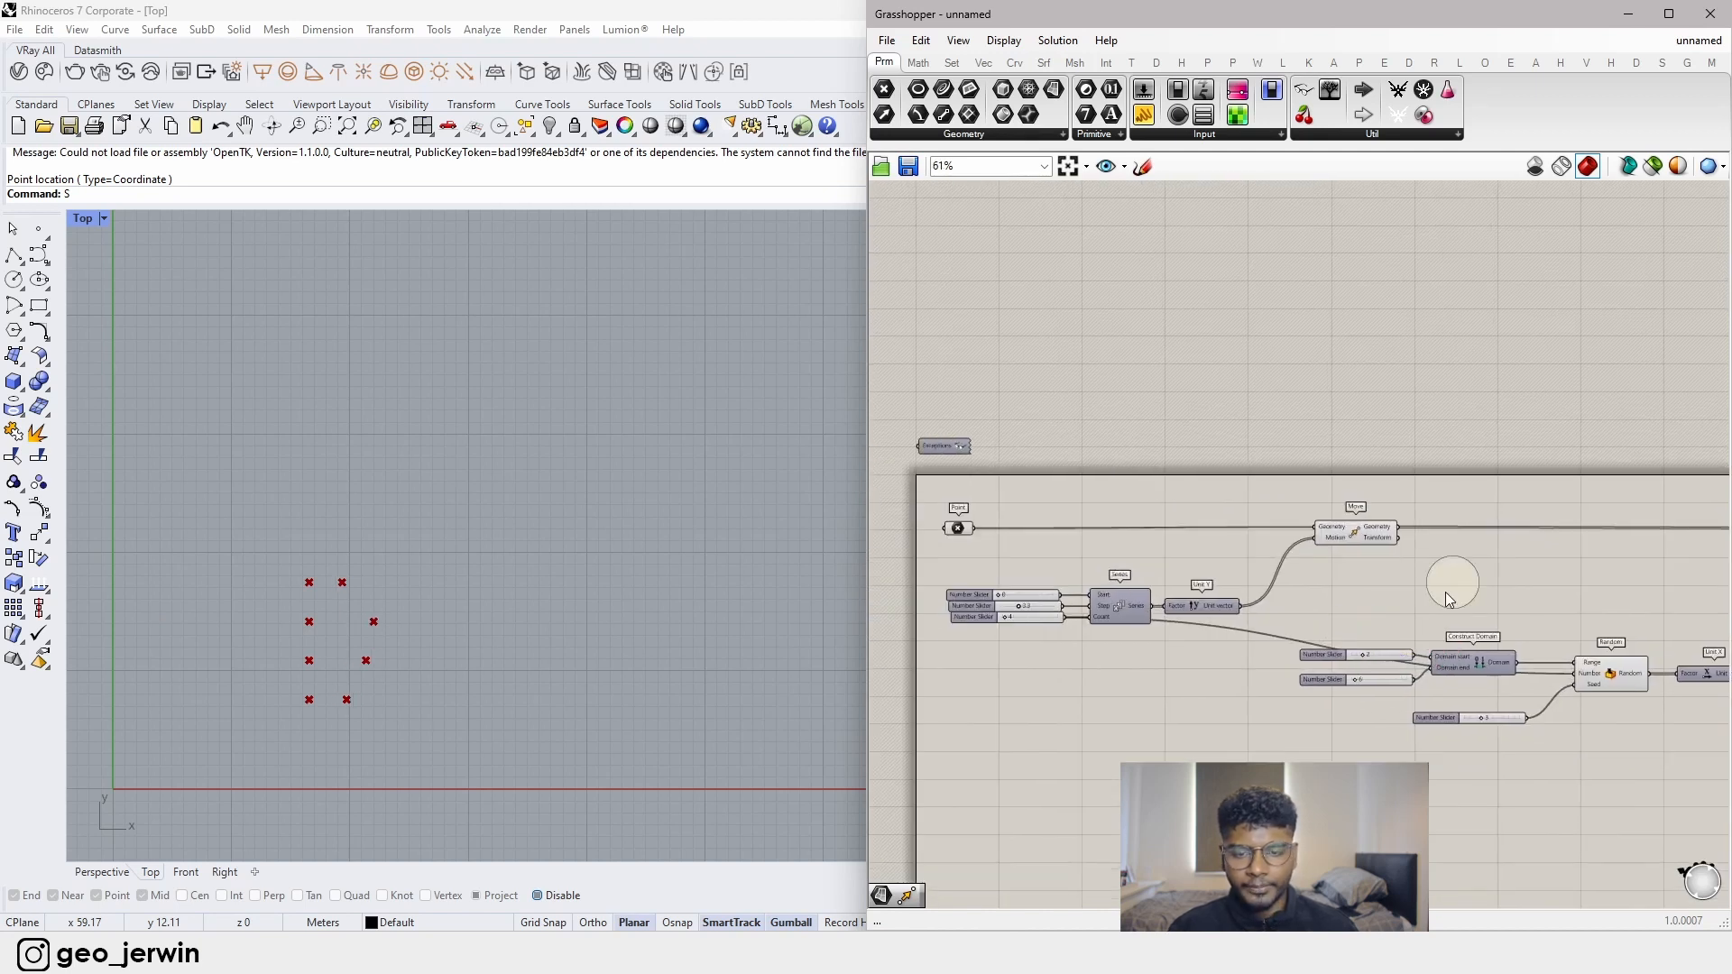
pyautogui.click(1356, 530)
pyautogui.scroll(1, 314, 593)
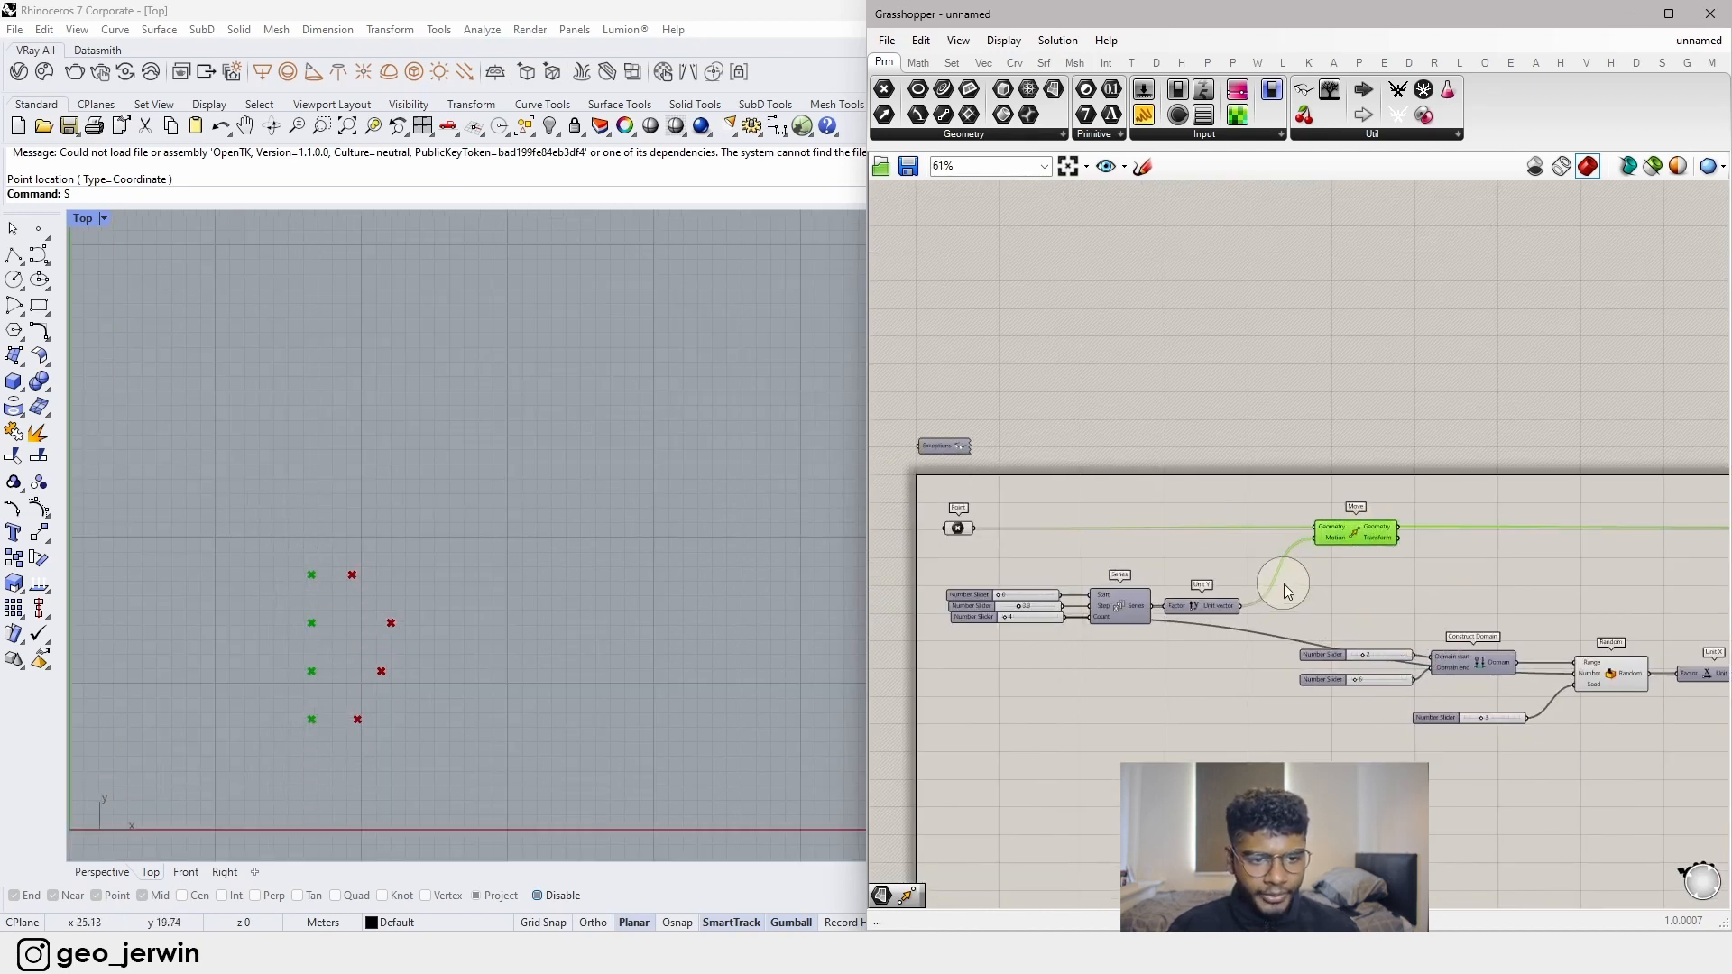
pyautogui.scroll(4, 1263, 564)
pyautogui.click(1327, 572)
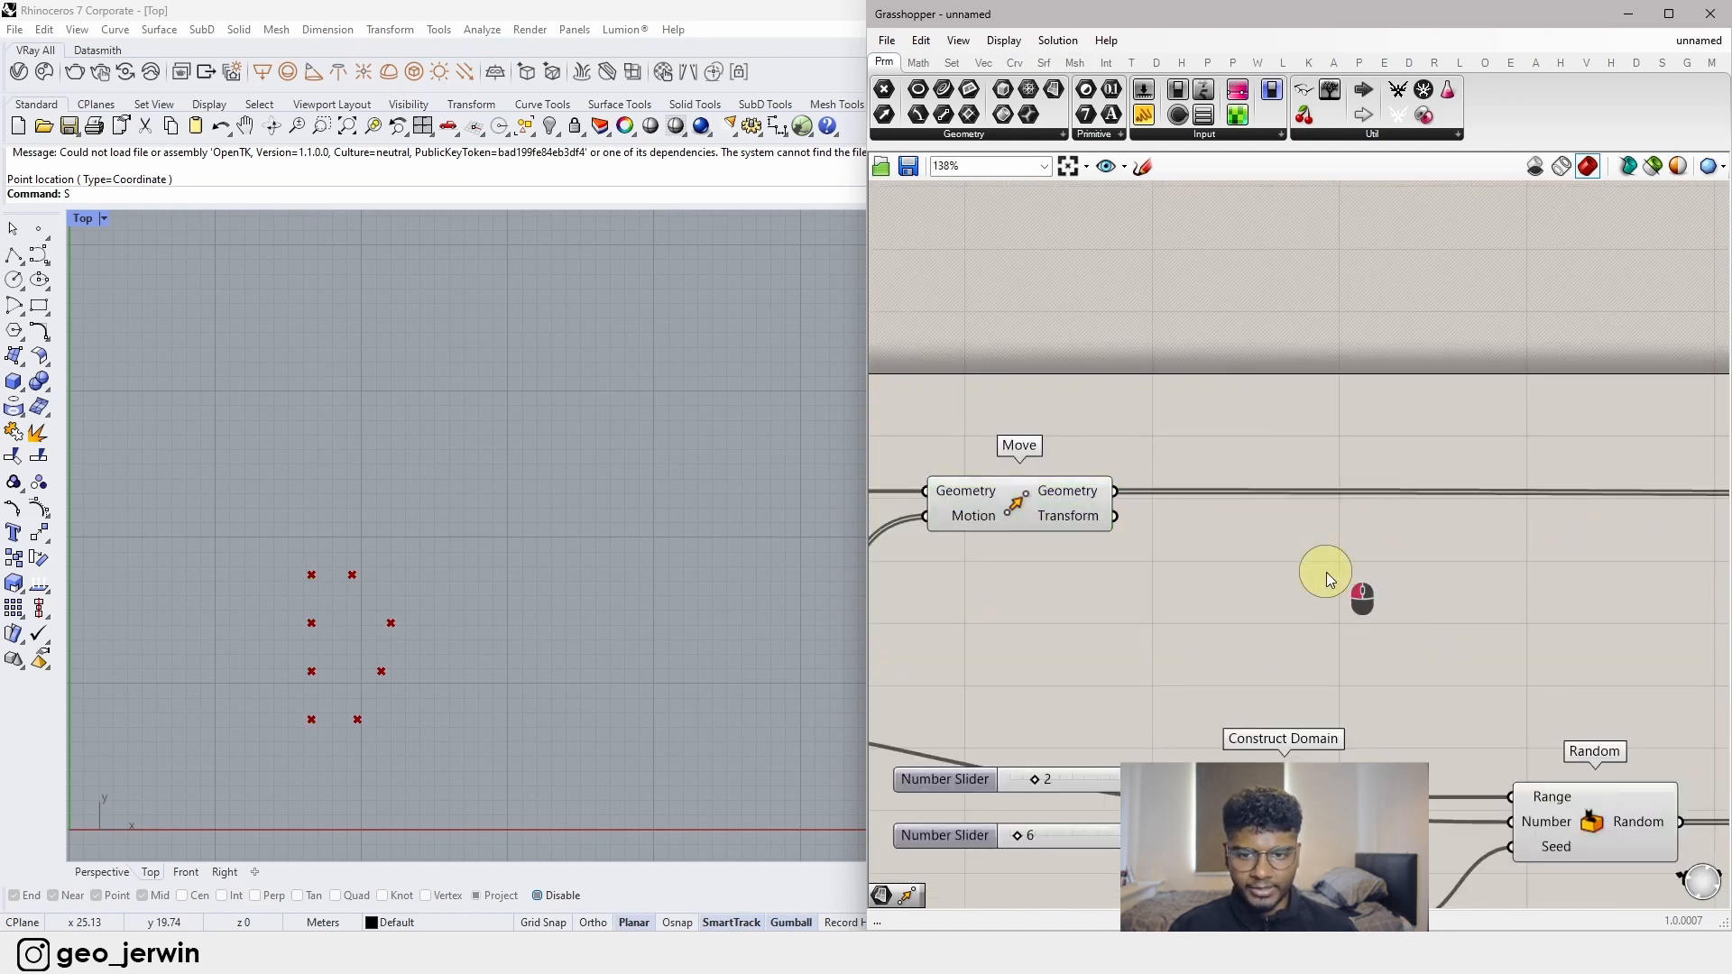
pyautogui.doubleClick(1326, 572)
pyautogui.write('plie')
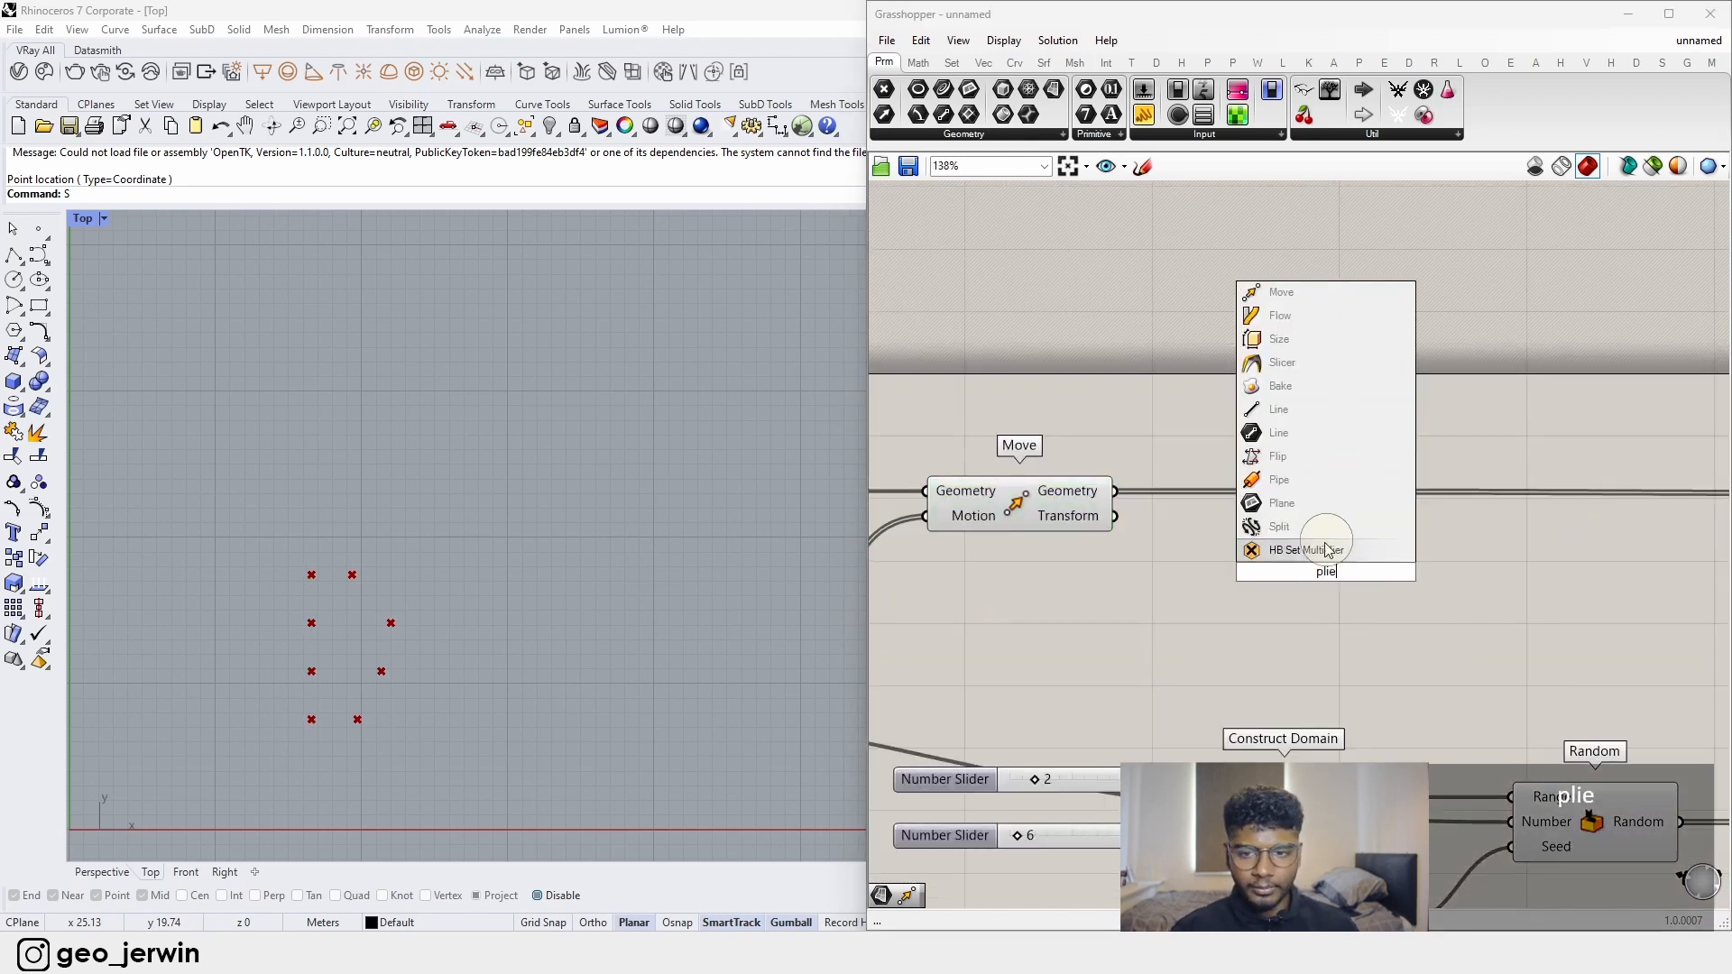
pyautogui.press('BackSpace')
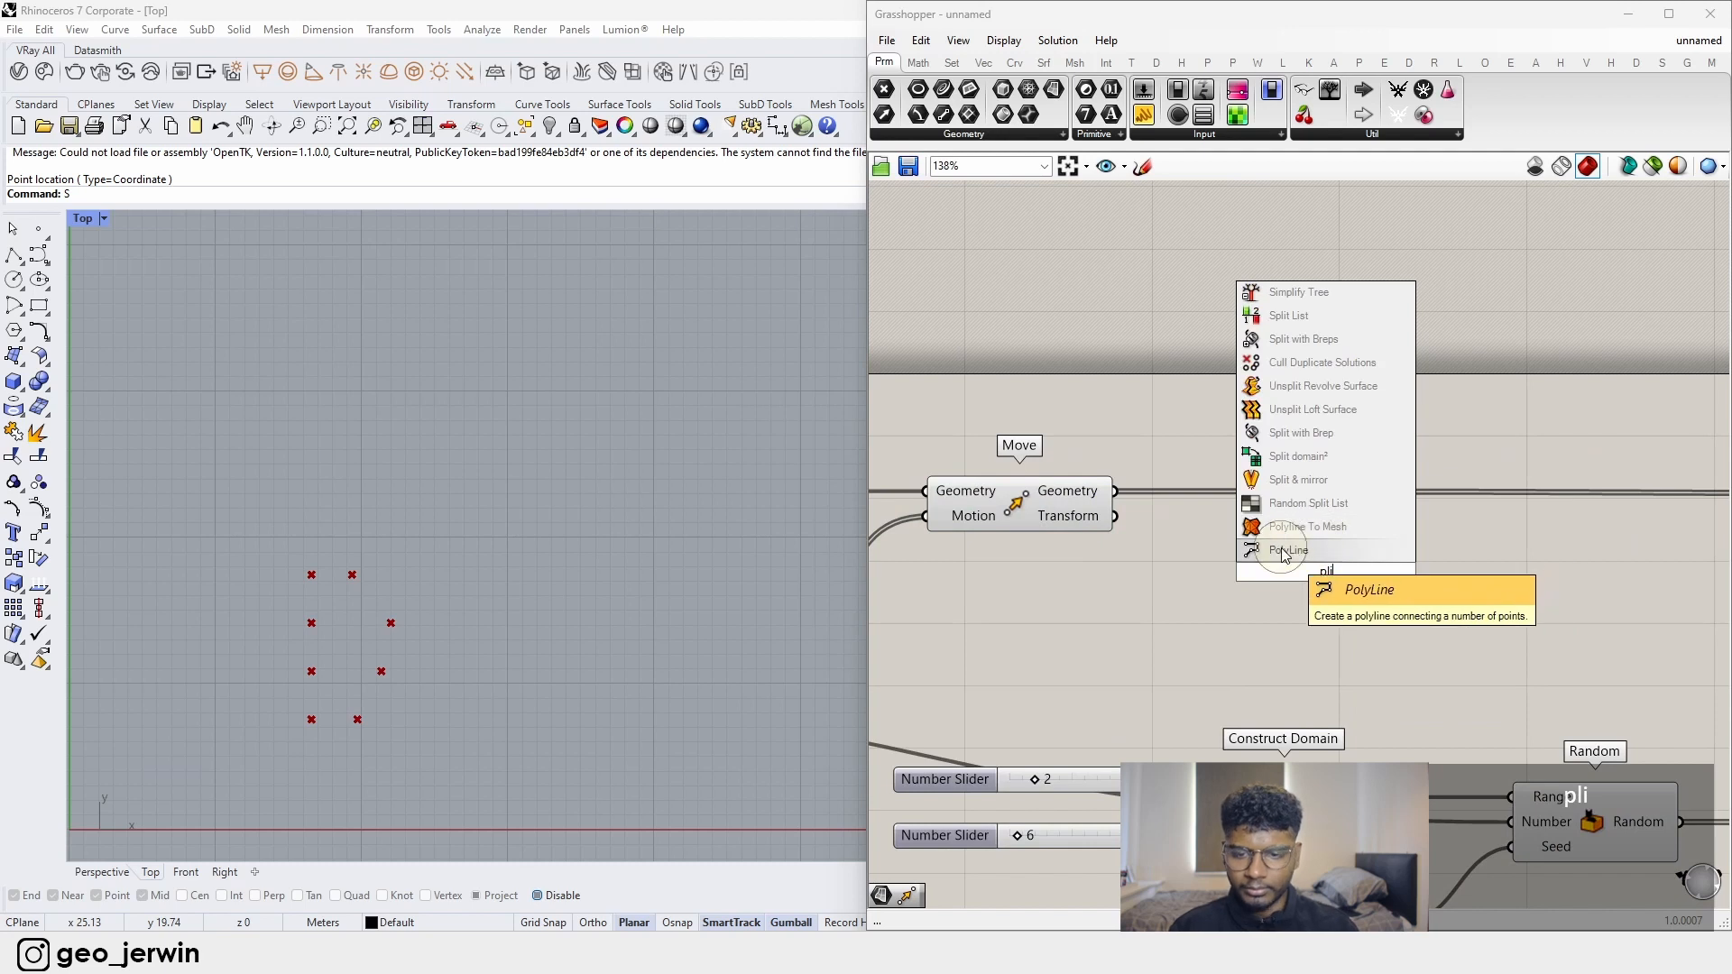
pyautogui.click(1326, 552)
pyautogui.moveTo(1114, 491)
pyautogui.mouseDown()
pyautogui.moveTo(1209, 557)
pyautogui.moveTo(1245, 557)
pyautogui.mouseUp()
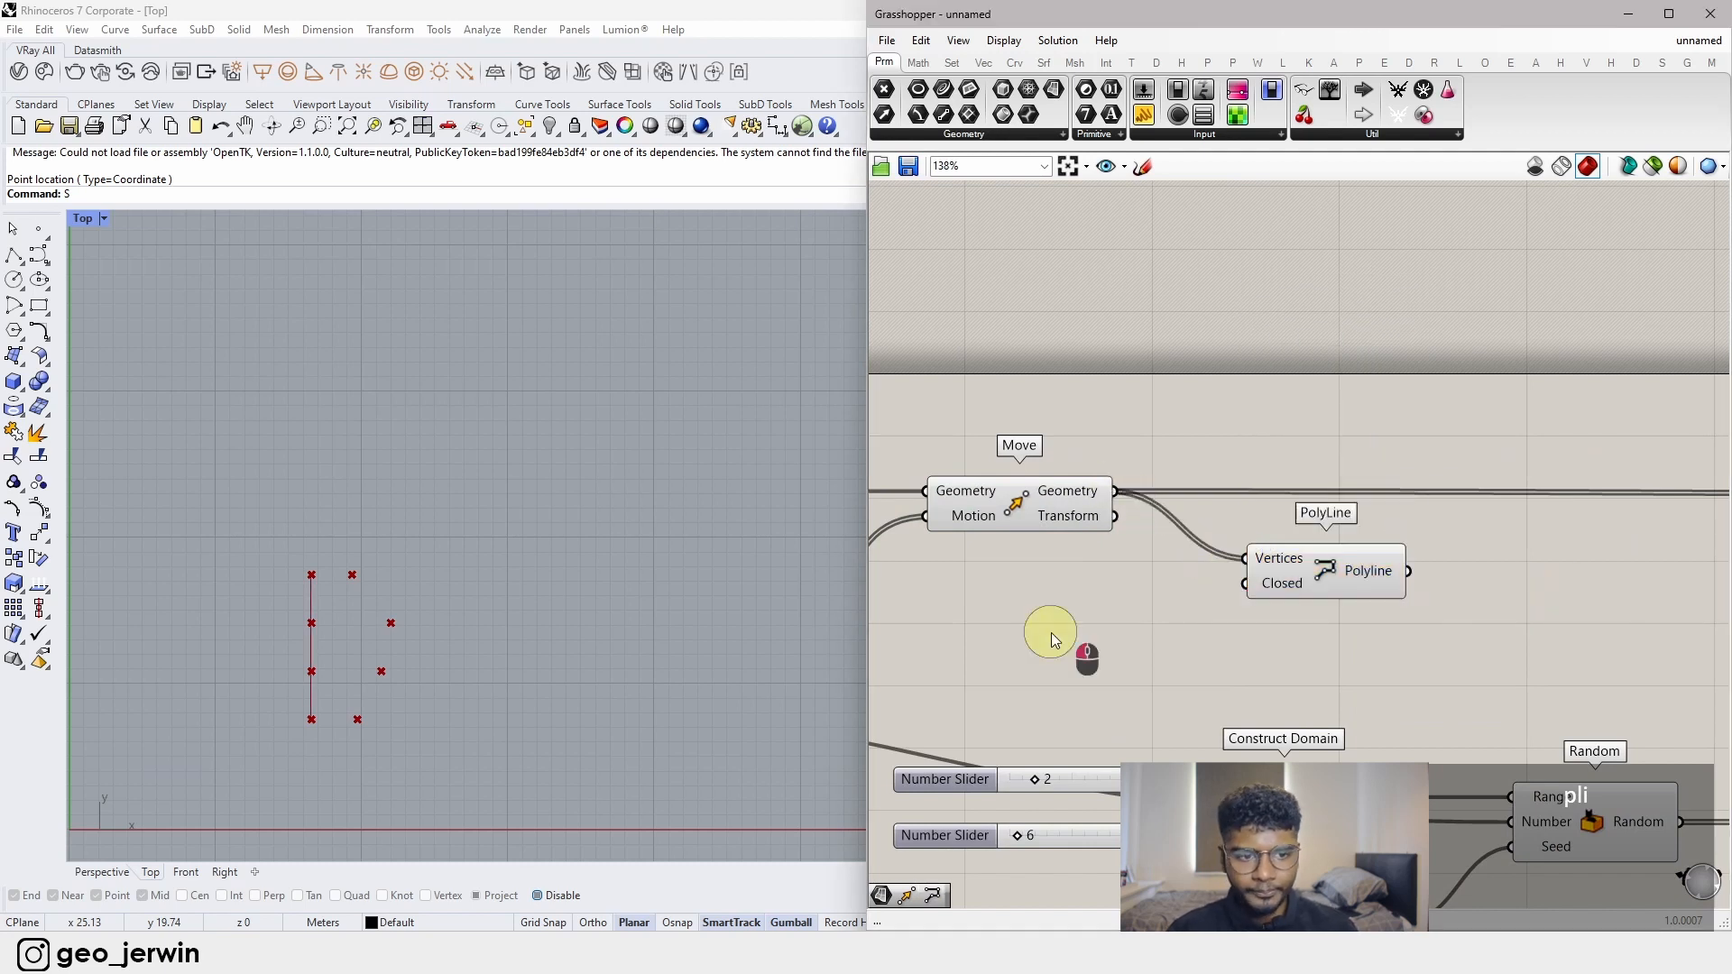
# - Turn off the preview of the Y-direction Move component
pyautogui.click(998, 492)
pyautogui.middleClick(1001, 499)
pyautogui.click(1058, 444)
pyautogui.click(1220, 664)
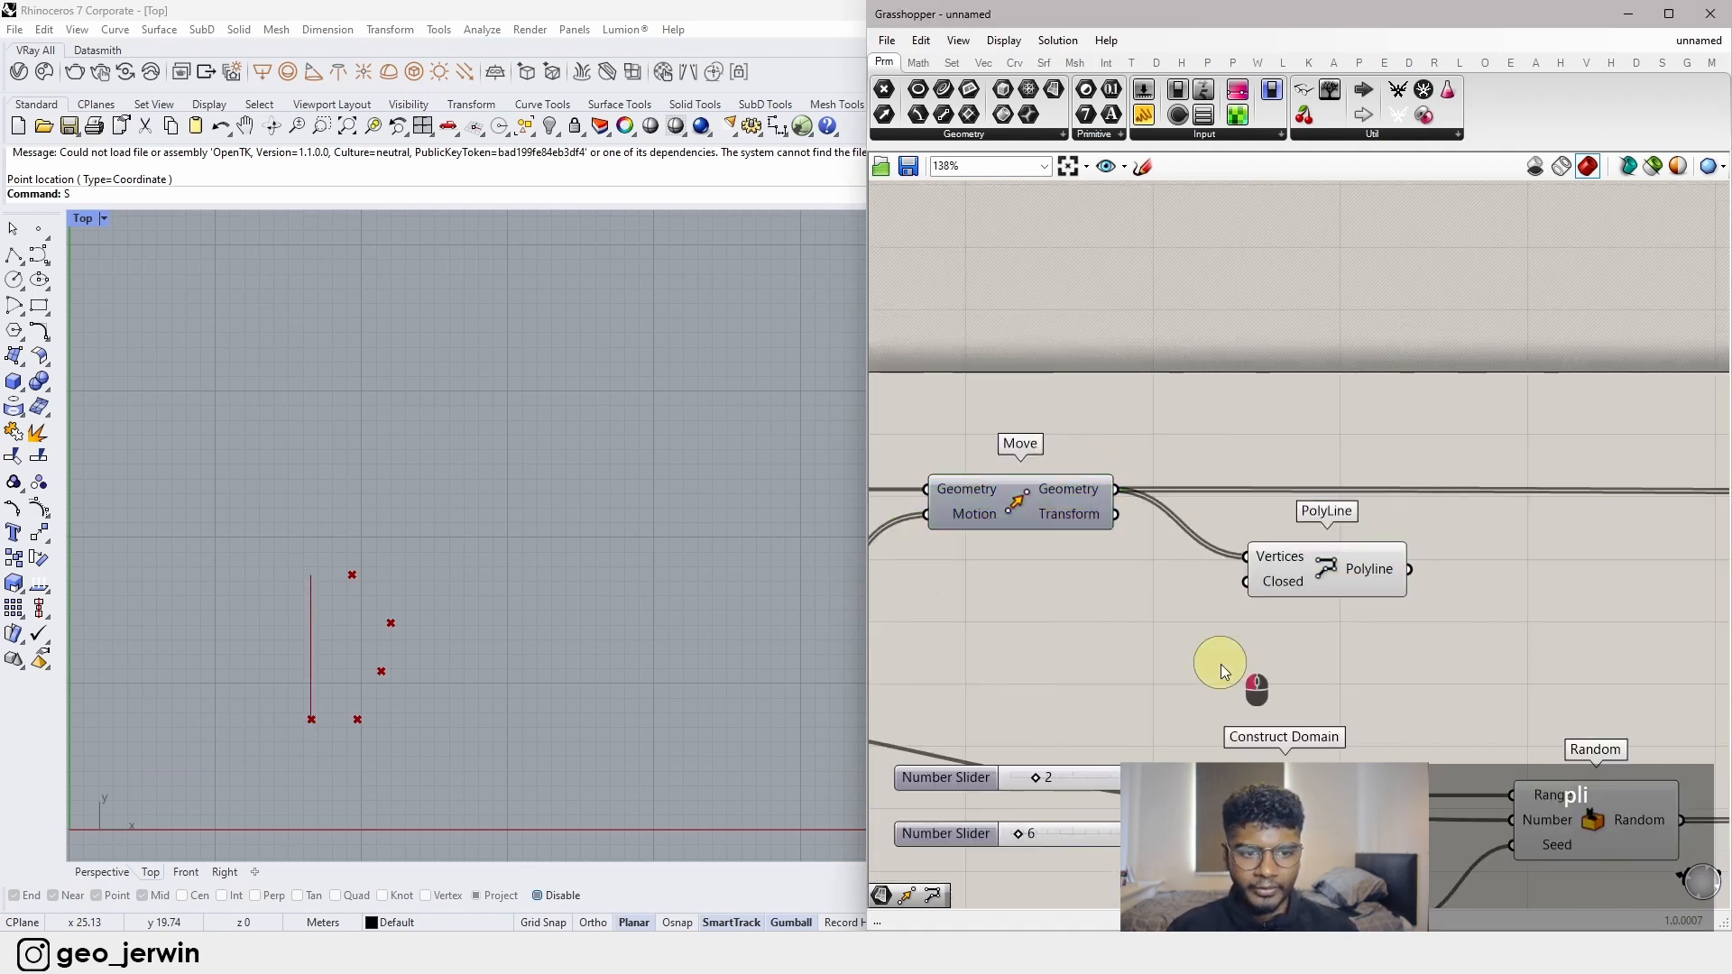
# - Turn off the preview of the Point component
pyautogui.moveTo(1220, 664); pyautogui.dragTo(1651, 580, button='right')
pyautogui.scroll(-4, 1650, 580)
pyautogui.click(995, 495)
pyautogui.middleClick(997, 496)
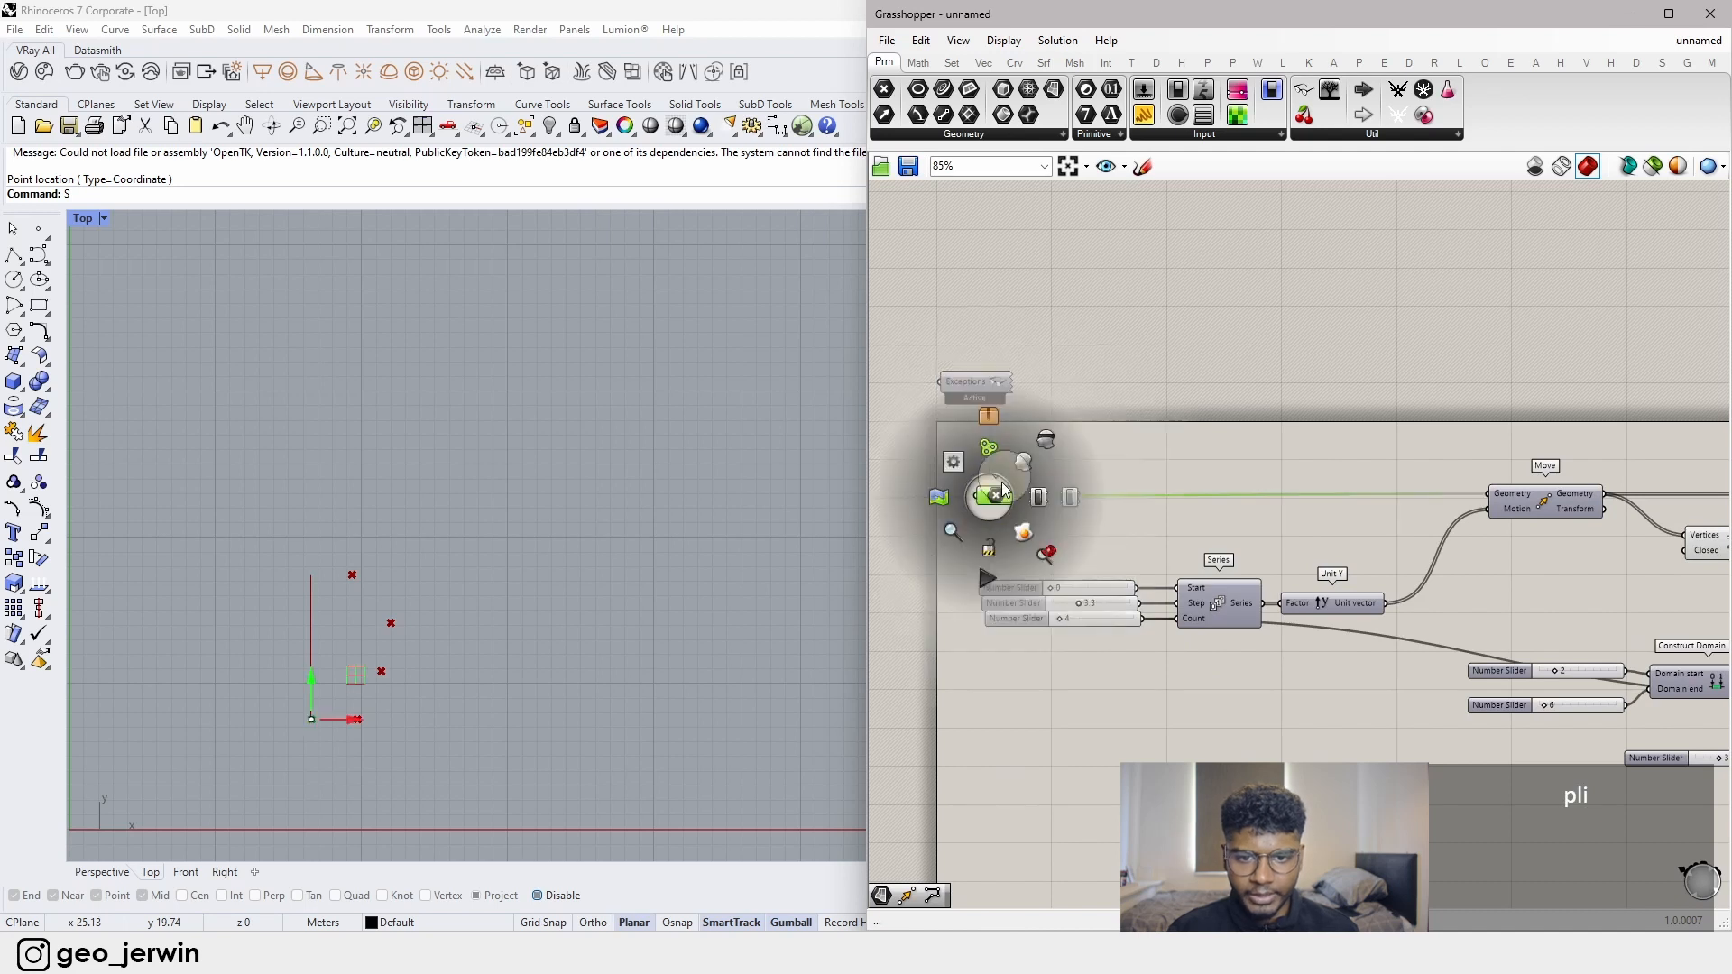
pyautogui.click(1052, 437)
pyautogui.click(1397, 533)
# - Reposition the PolyLine component just above the X-direction Move component
pyautogui.moveTo(1509, 541); pyautogui.dragTo(1227, 511, button='right')
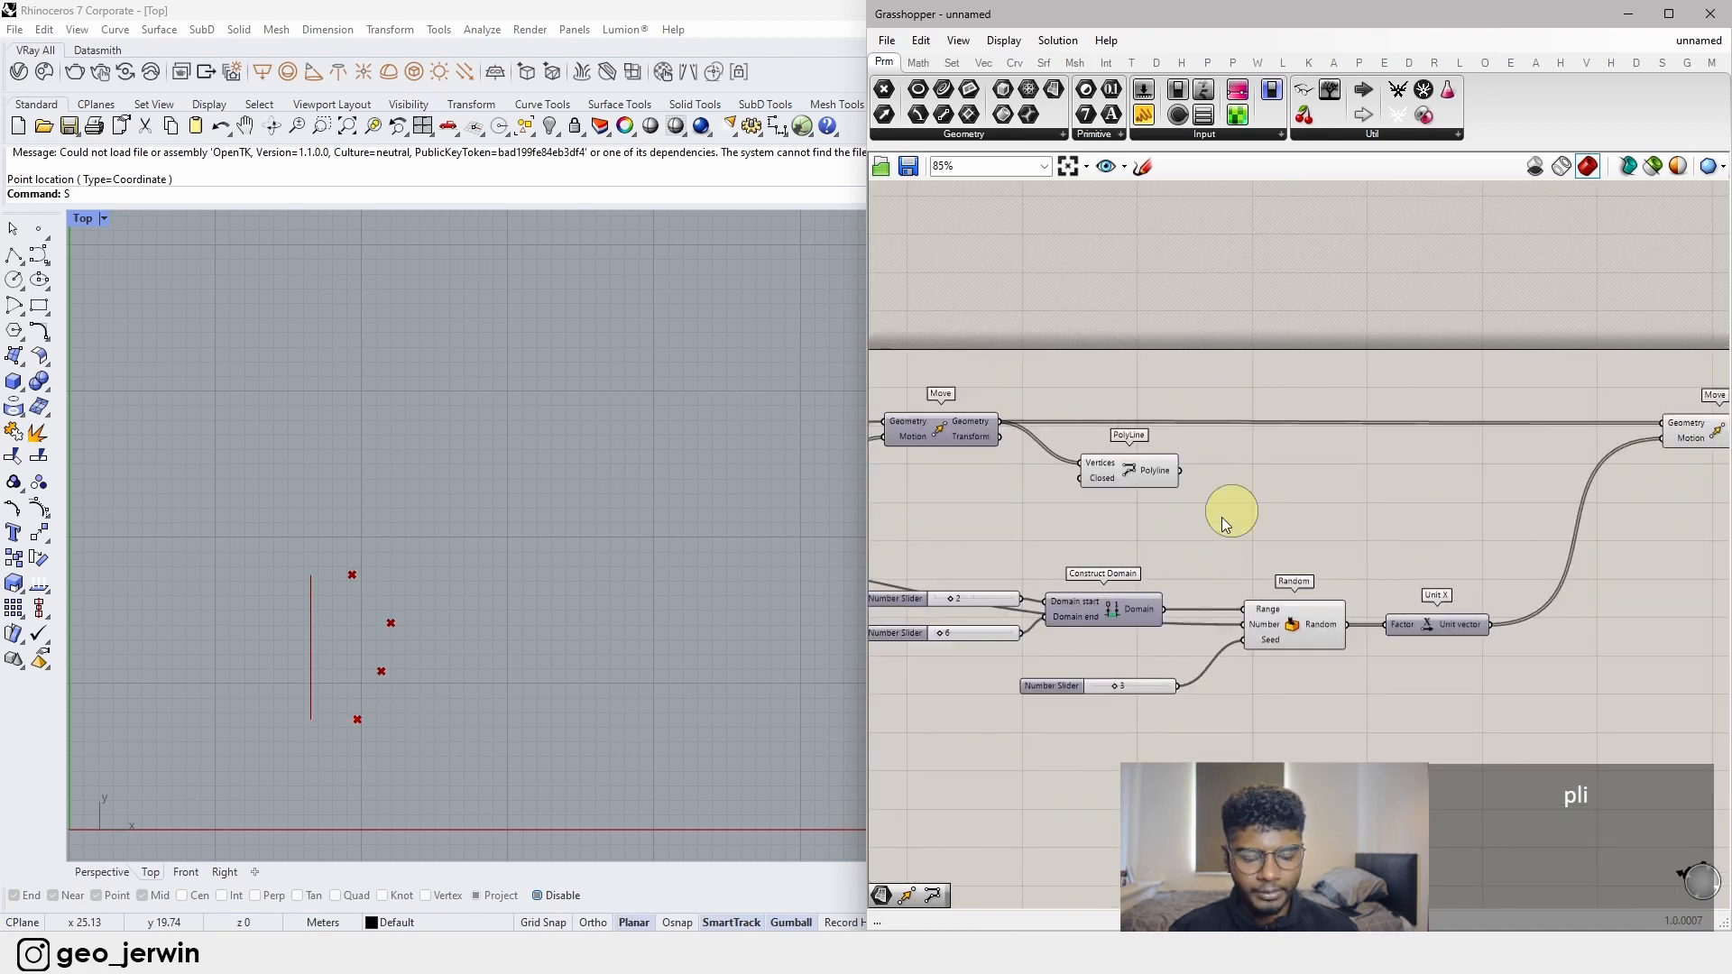
pyautogui.scroll(2, 1212, 501)
pyautogui.click(1113, 476)
pyautogui.scroll(-6, 1120, 481)
pyautogui.moveTo(1119, 481); pyautogui.dragTo(1485, 427)
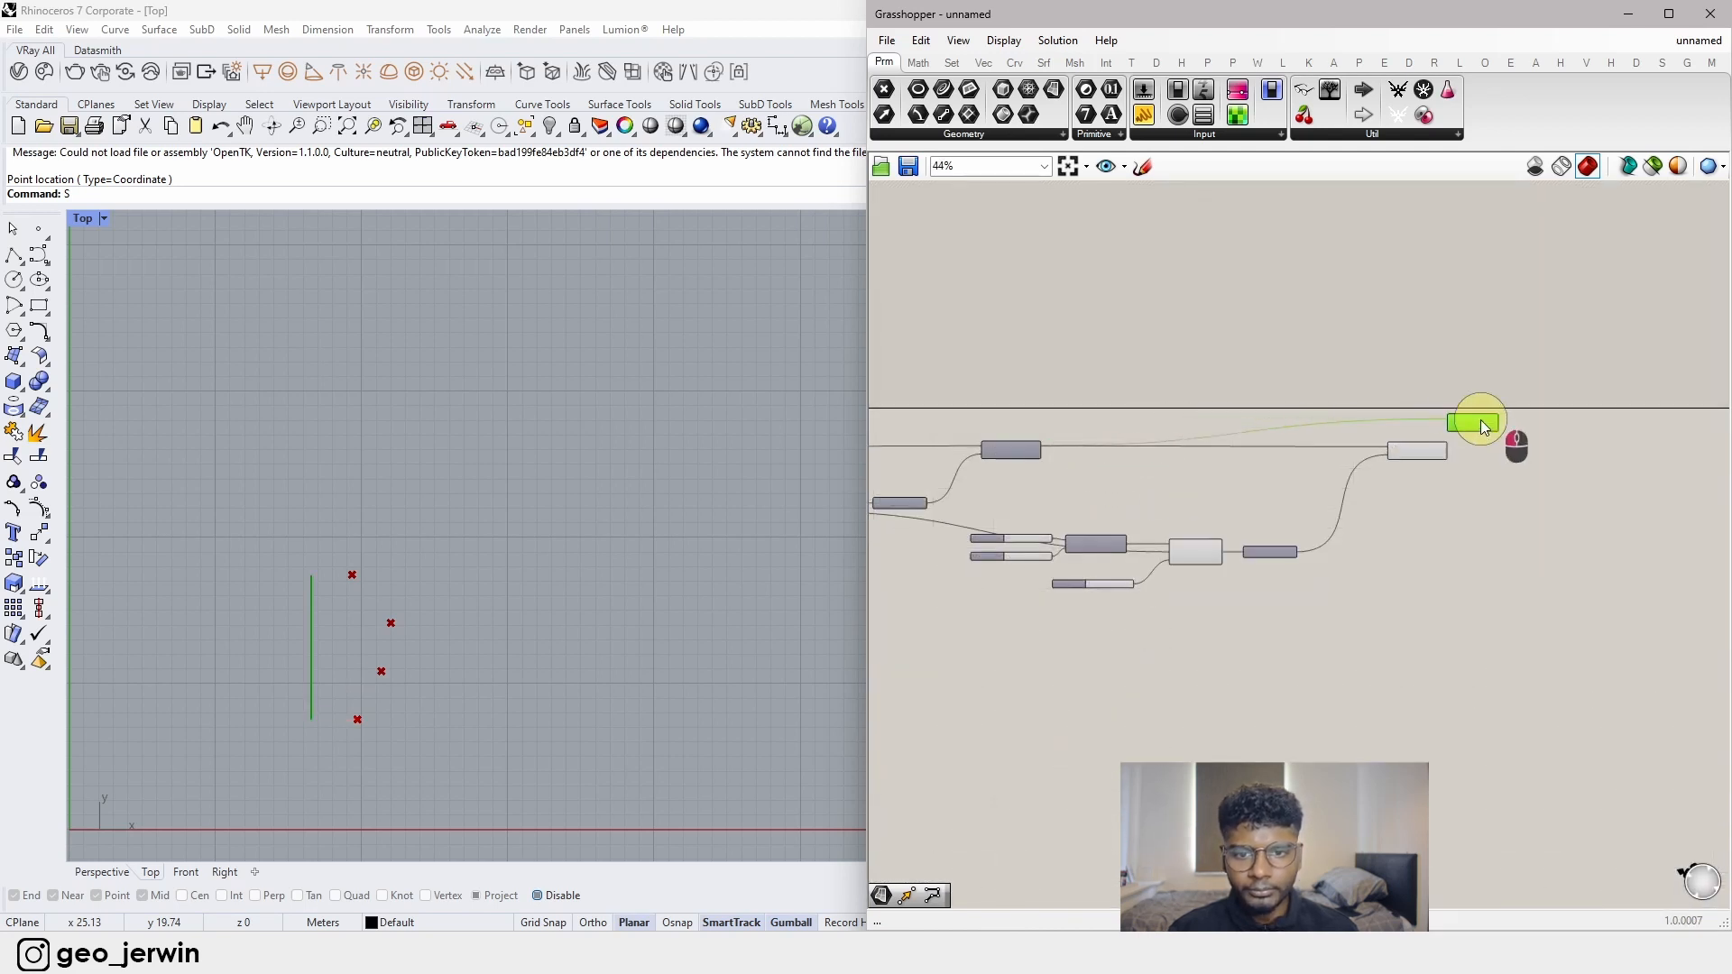
pyautogui.click(1498, 478)
pyautogui.moveTo(1395, 504); pyautogui.dragTo(1386, 560, button='right')
pyautogui.scroll(5, 1144, 525)
pyautogui.click(1103, 510)
pyautogui.click(1209, 539)
pyautogui.scroll(-3, 1134, 608)
pyautogui.moveTo(1134, 608); pyautogui.dragTo(1332, 583, button='right')
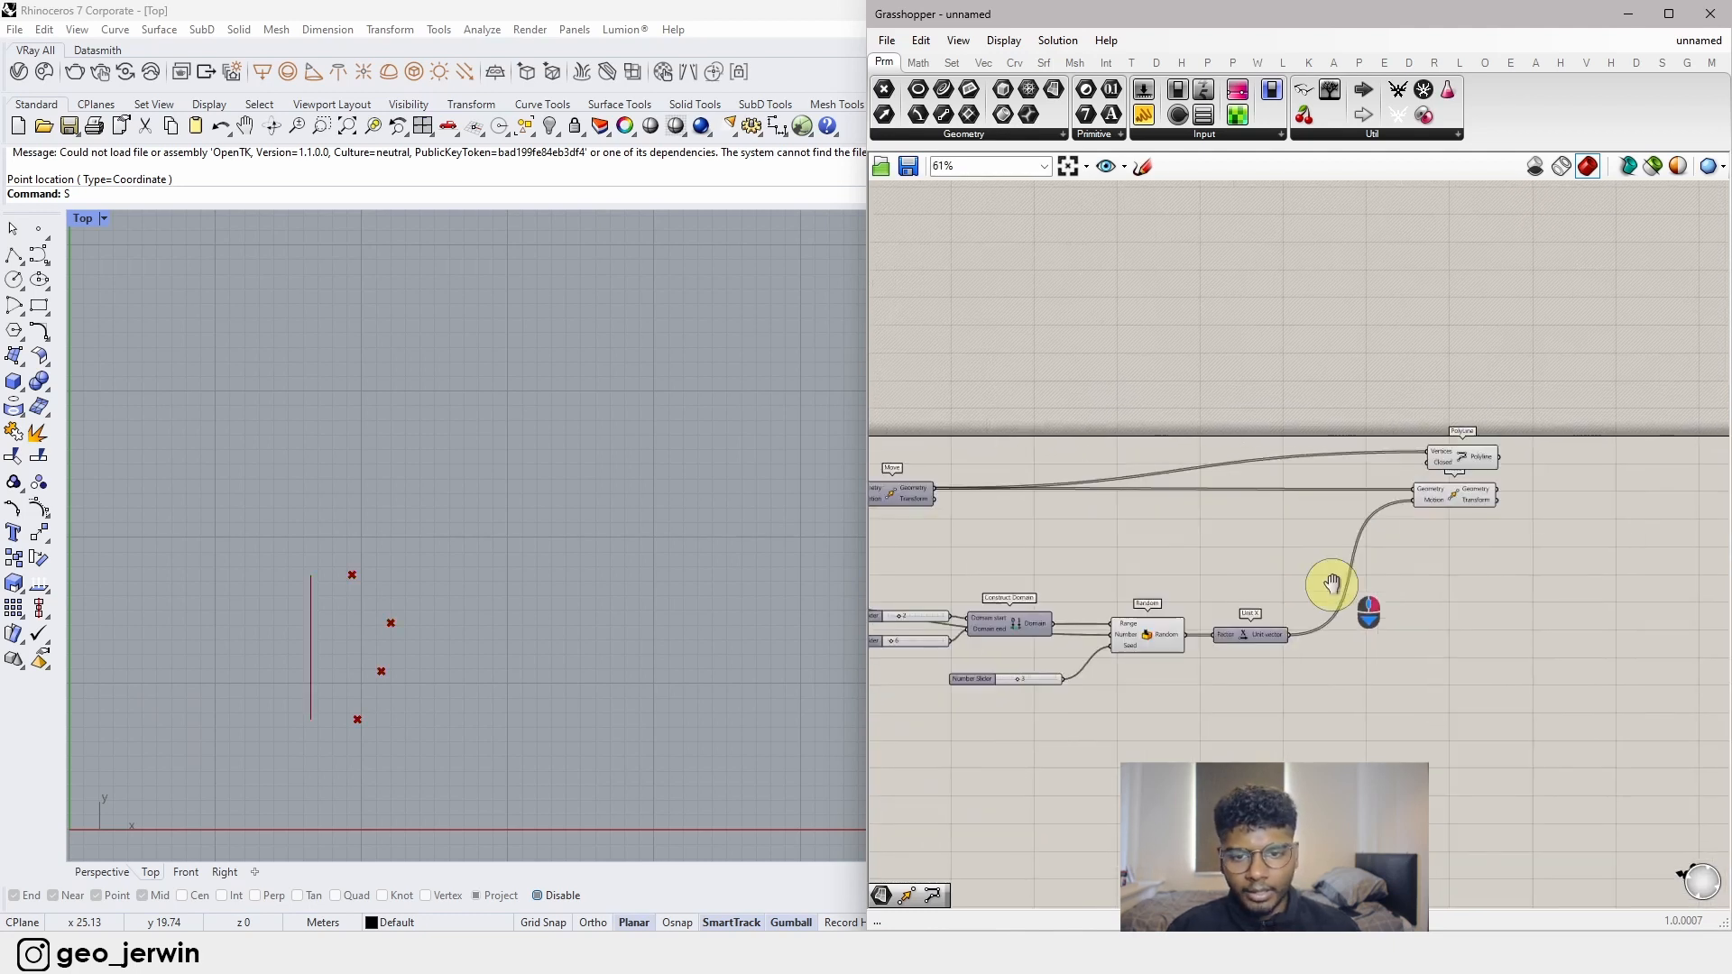
pyautogui.click(398, 607)
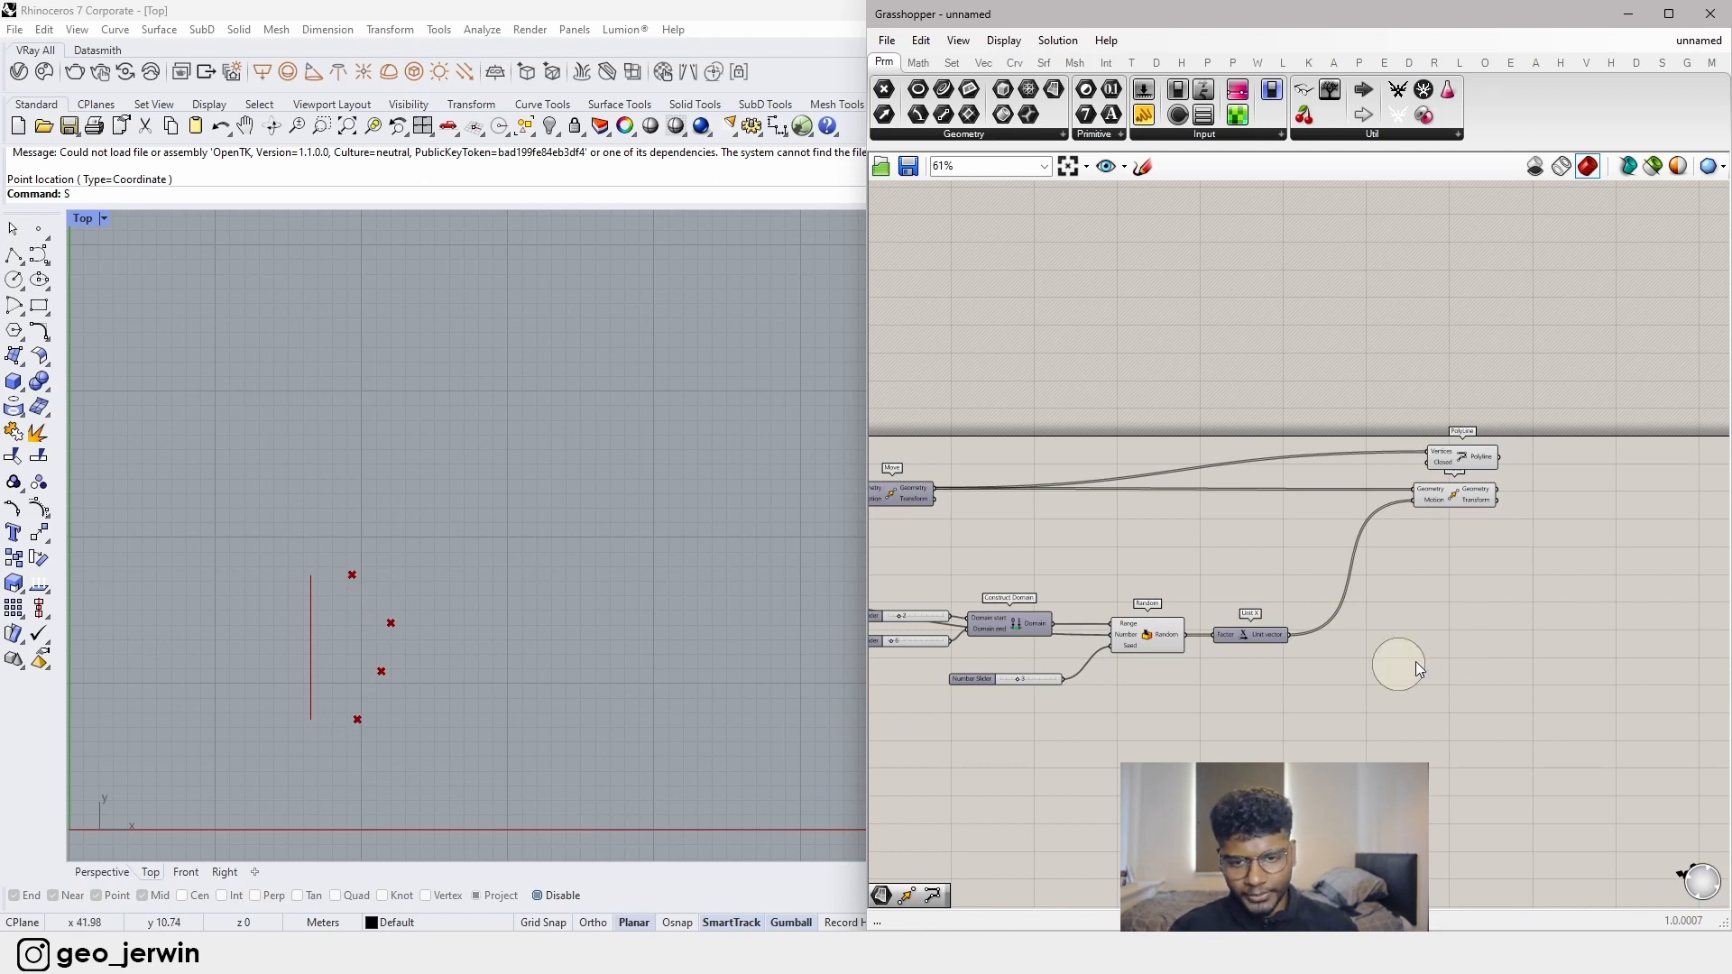
# - Add another Move component in the free space below the Construct Domain sliders
pyautogui.scroll(2, 1145, 681)
pyautogui.moveTo(1248, 673); pyautogui.dragTo(1399, 688, button='right')
pyautogui.doubleClick(1401, 691)
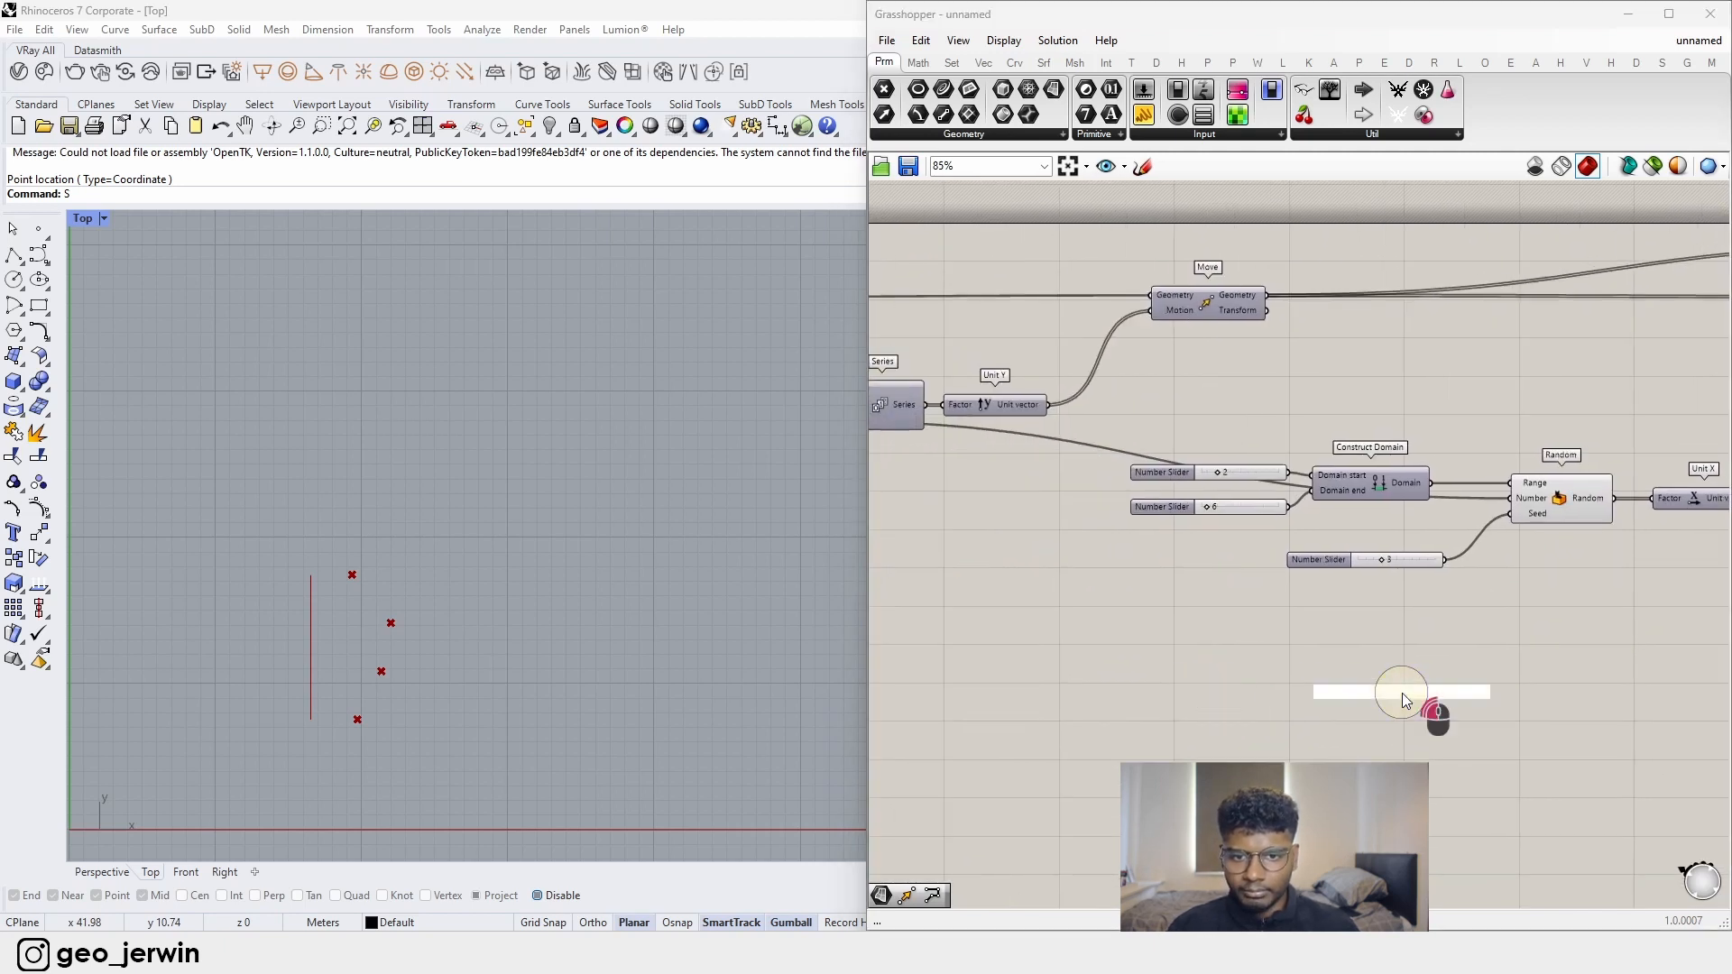
pyautogui.write('move')
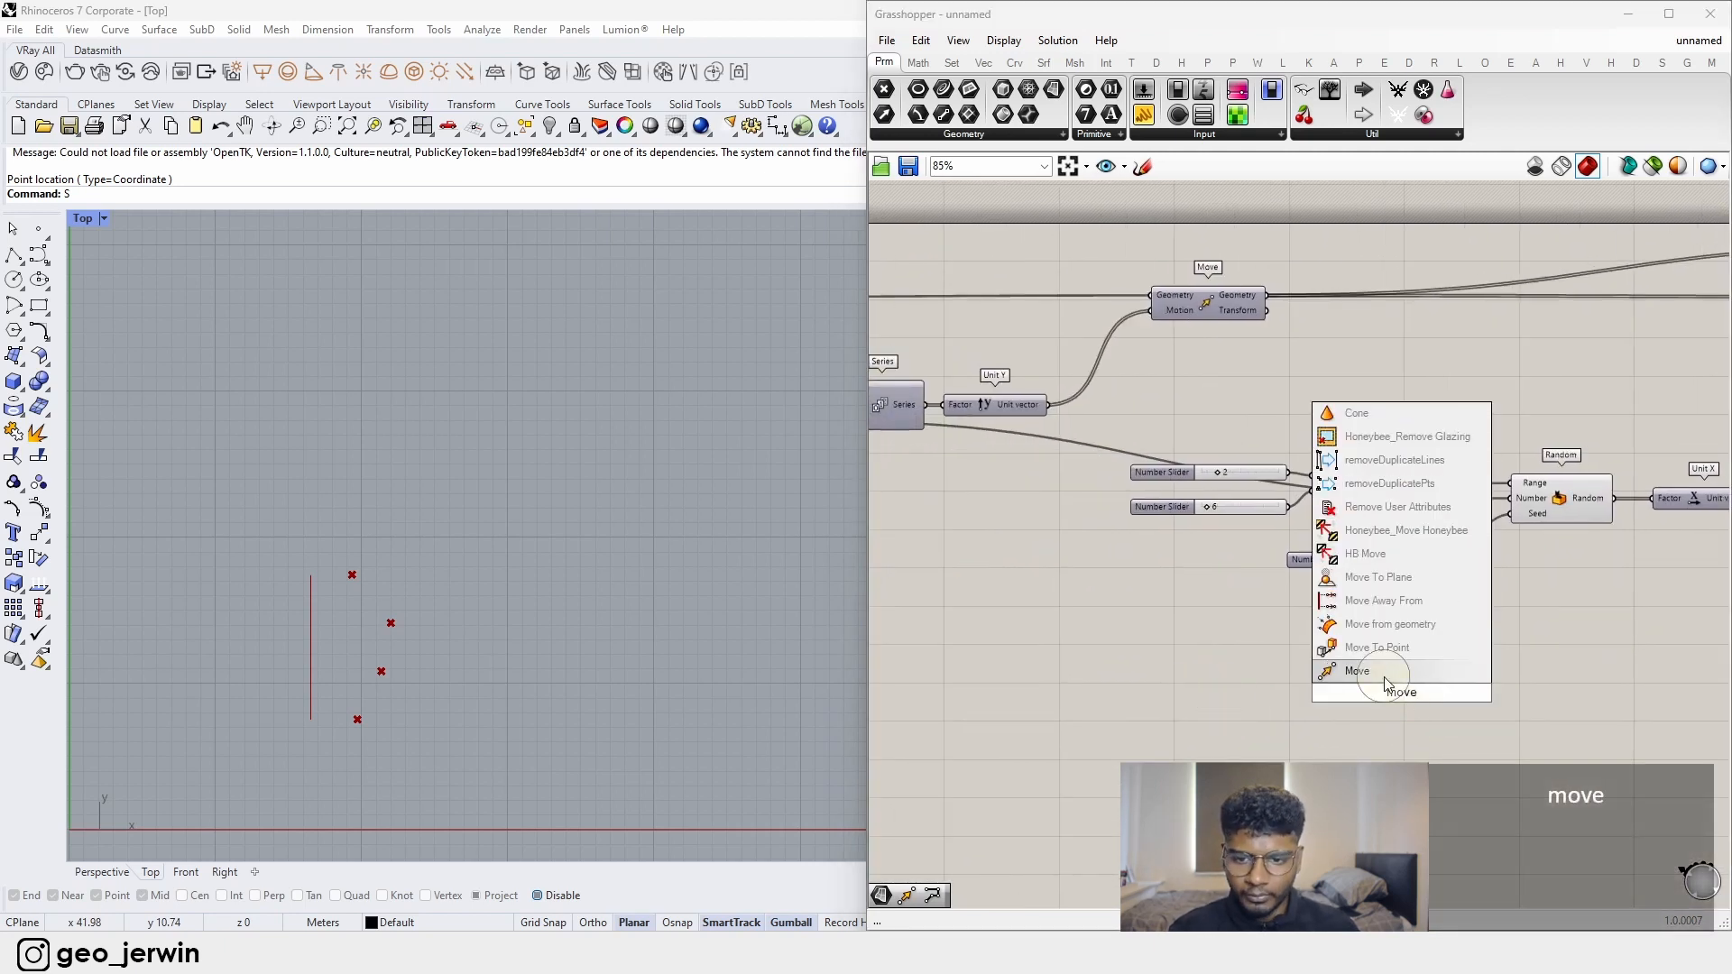
pyautogui.click(1385, 678)
pyautogui.moveTo(1384, 696); pyautogui.dragTo(1188, 636)
# - Connect the Point component's output to the new Move component's Geometry input
pyautogui.moveTo(970, 460); pyautogui.dragTo(1231, 461, button='right')
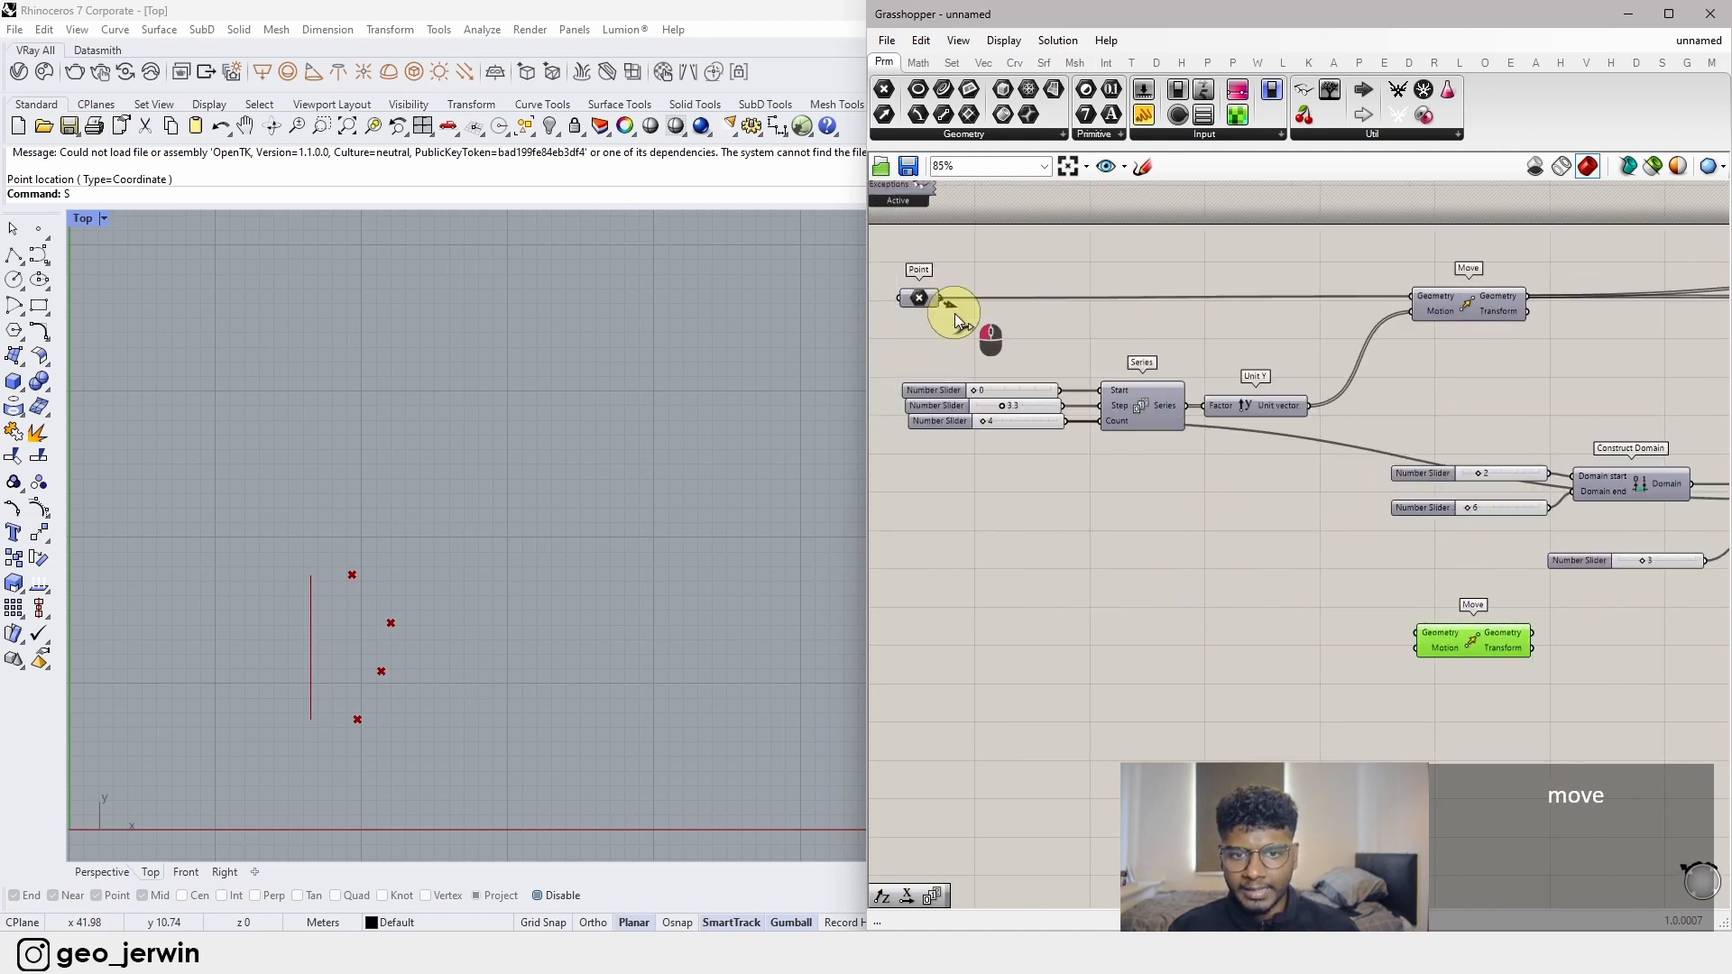
pyautogui.moveTo(960, 321); pyautogui.dragTo(1414, 632)
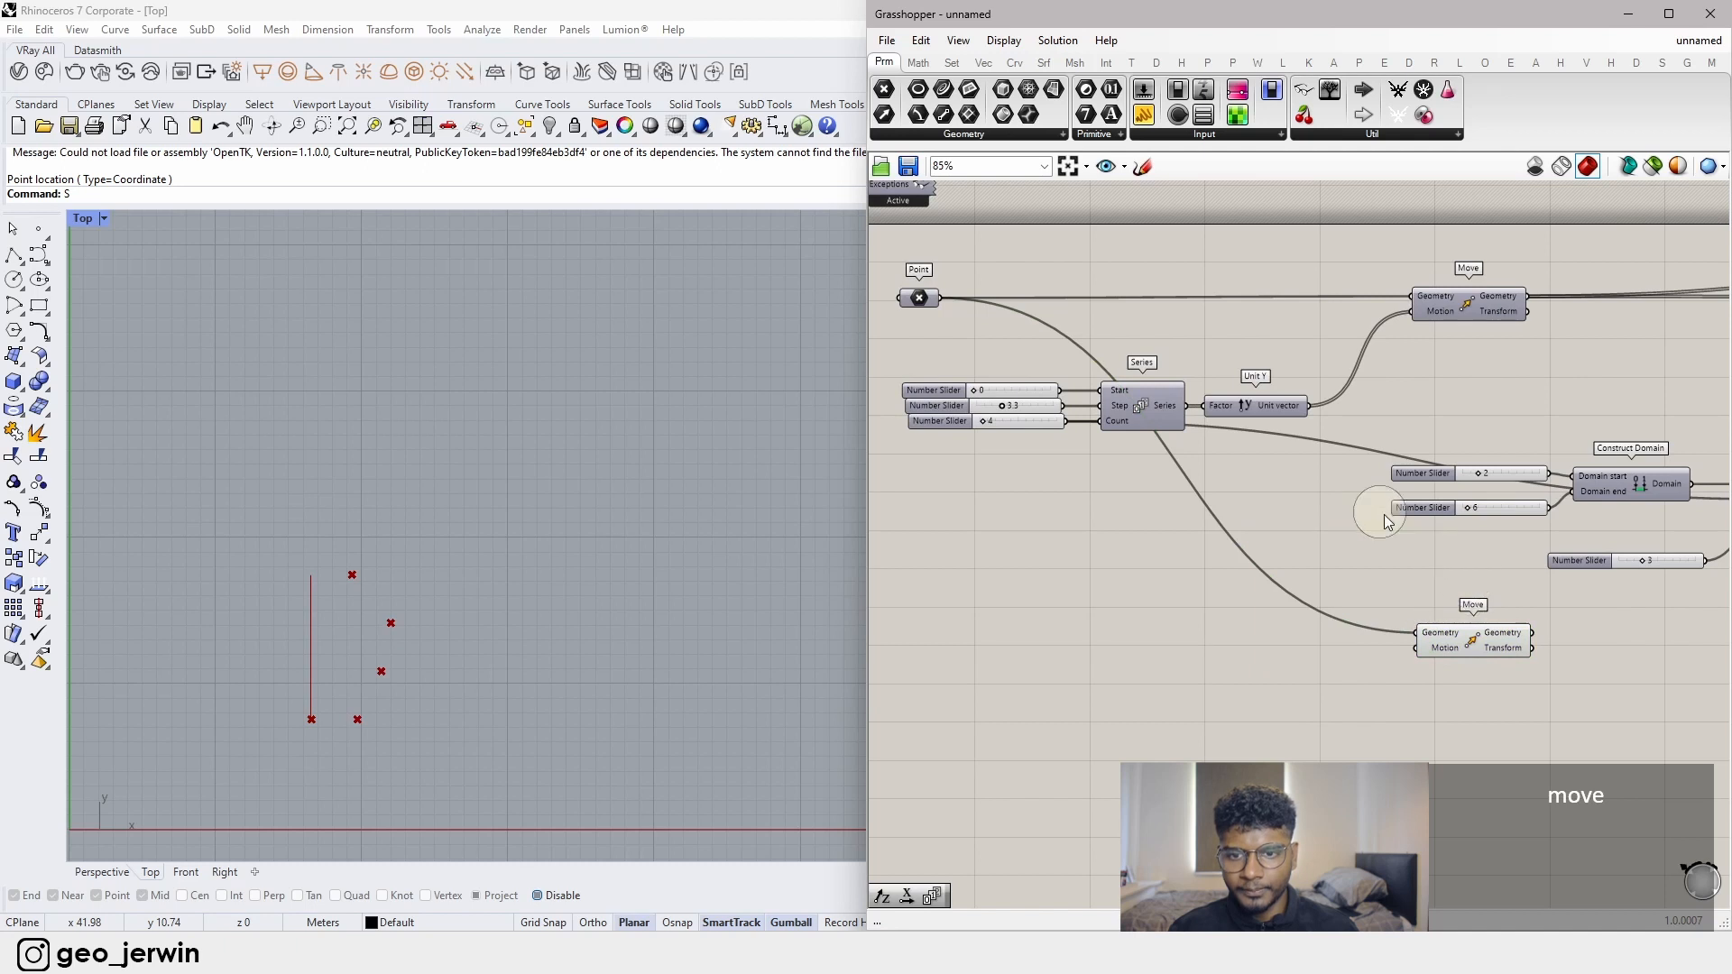
pyautogui.moveTo(1313, 415); pyautogui.dragTo(1237, 646)
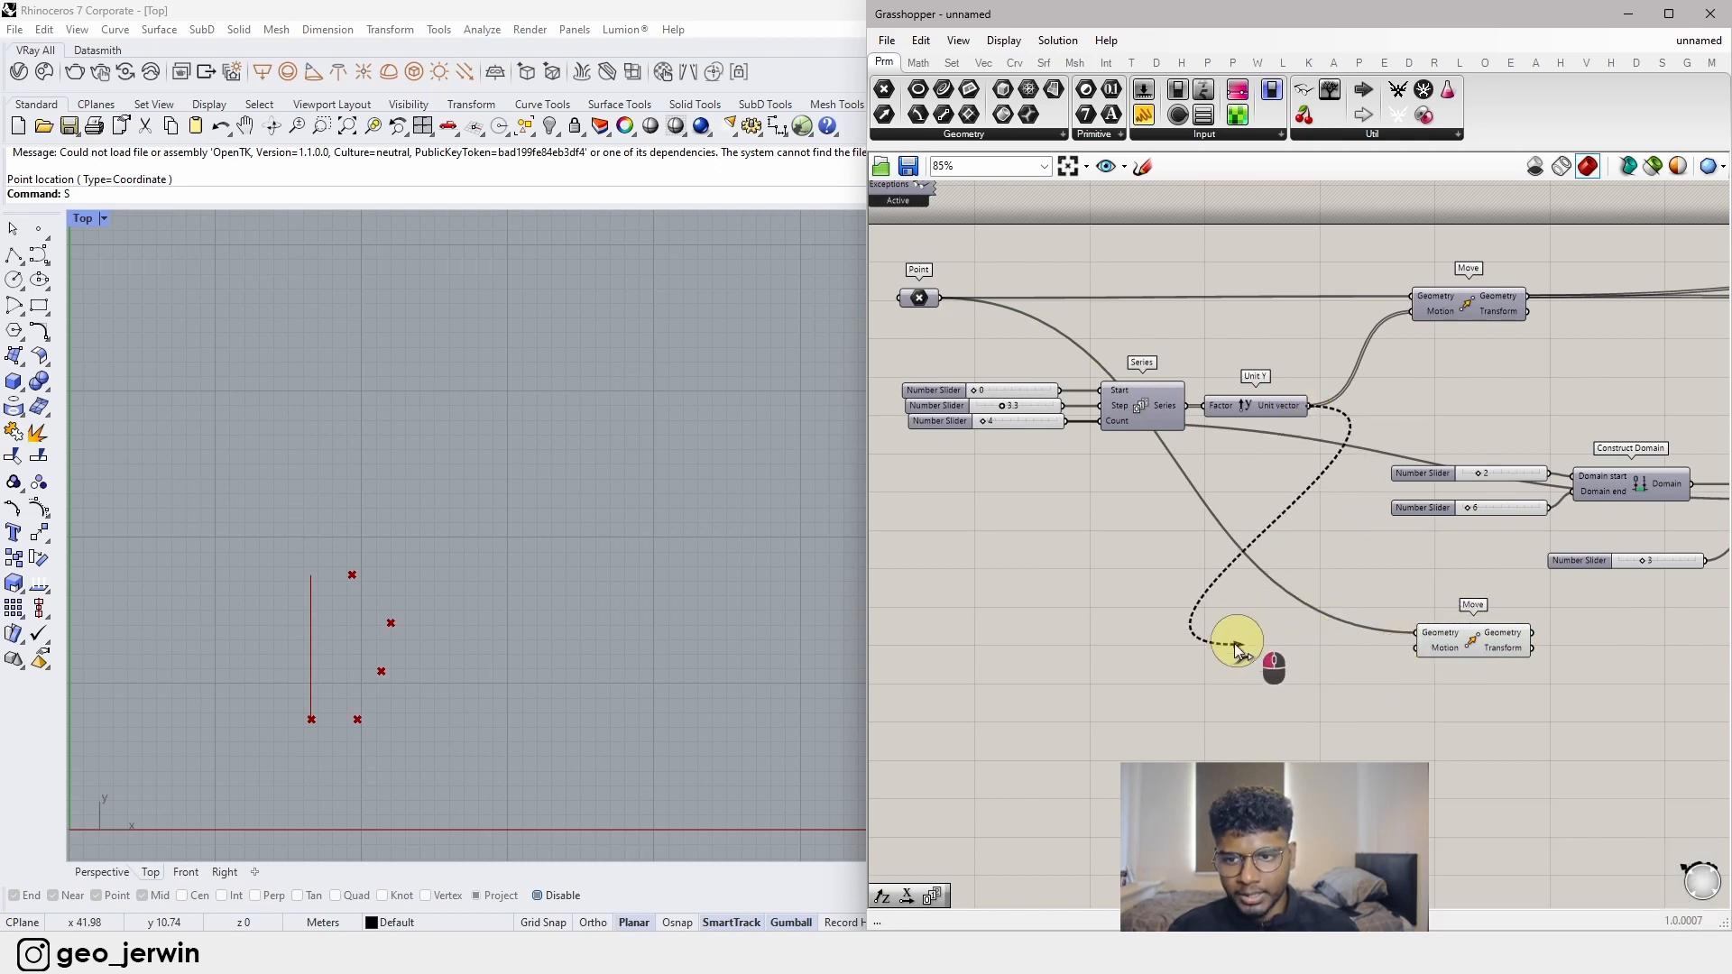
# - Reposition the new Move component below the X-direction Move, beyond the Unit X component
pyautogui.moveTo(1451, 575); pyautogui.dragTo(971, 597, button='right')
pyautogui.moveTo(980, 651); pyautogui.dragTo(1056, 739)
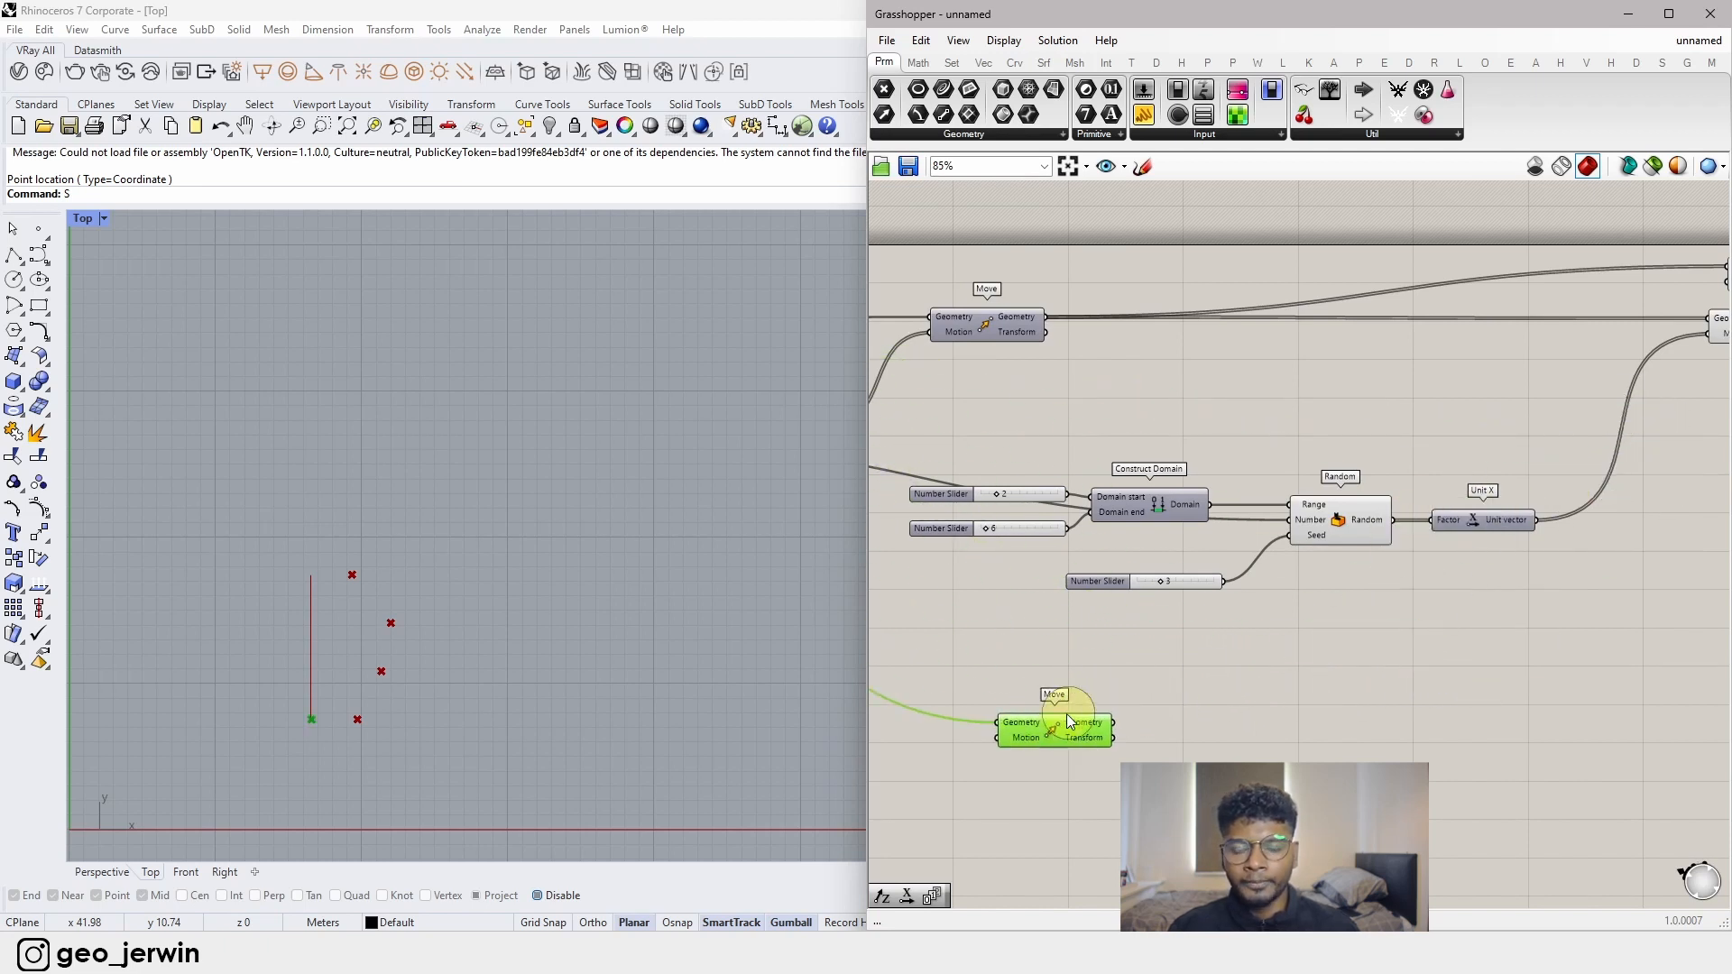
pyautogui.scroll(-1, 1129, 700)
pyautogui.moveTo(1075, 709); pyautogui.dragTo(900, 706, button='right')
pyautogui.scroll(-2, 900, 706)
pyautogui.moveTo(903, 715); pyautogui.dragTo(1296, 675)
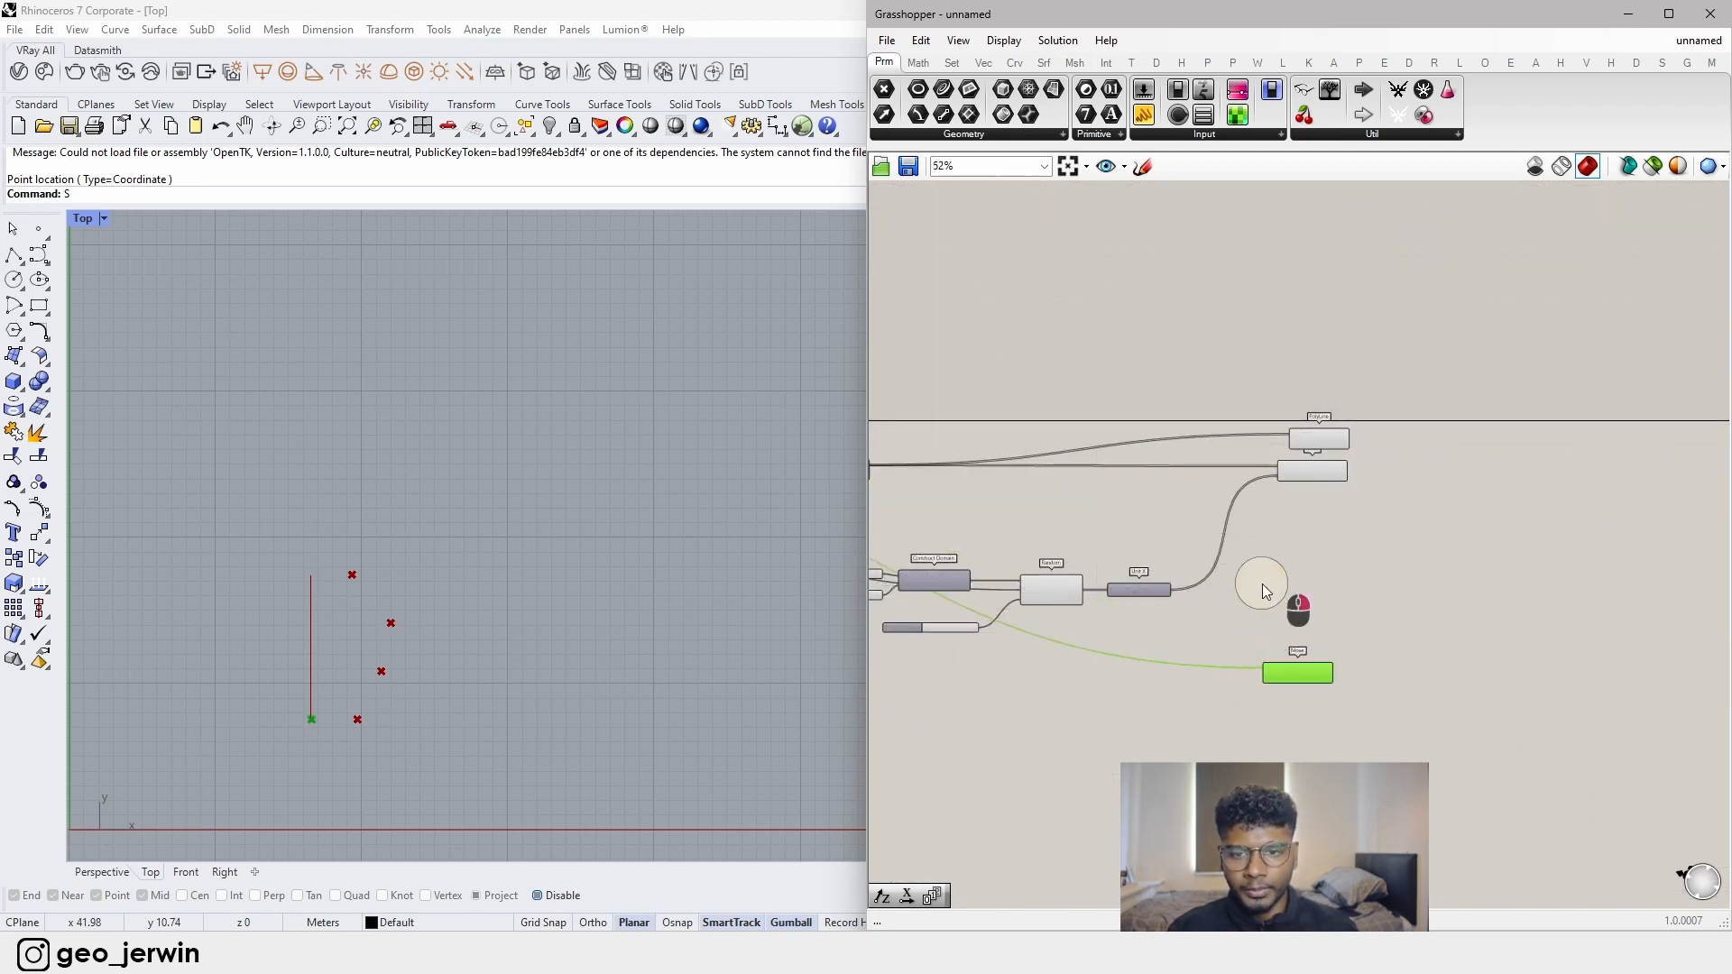
# - Connect the Y-direction Move's Geometry output to the new Move's Geometry input, replacing the Point connection, and place the new Move diagonally below Unit X
pyautogui.scroll(4, 1010, 445)
pyautogui.moveTo(938, 459); pyautogui.dragTo(1681, 838)
pyautogui.moveTo(1429, 770); pyautogui.dragTo(1180, 555, button='right')
pyautogui.moveTo(1154, 518); pyautogui.dragTo(1193, 651)
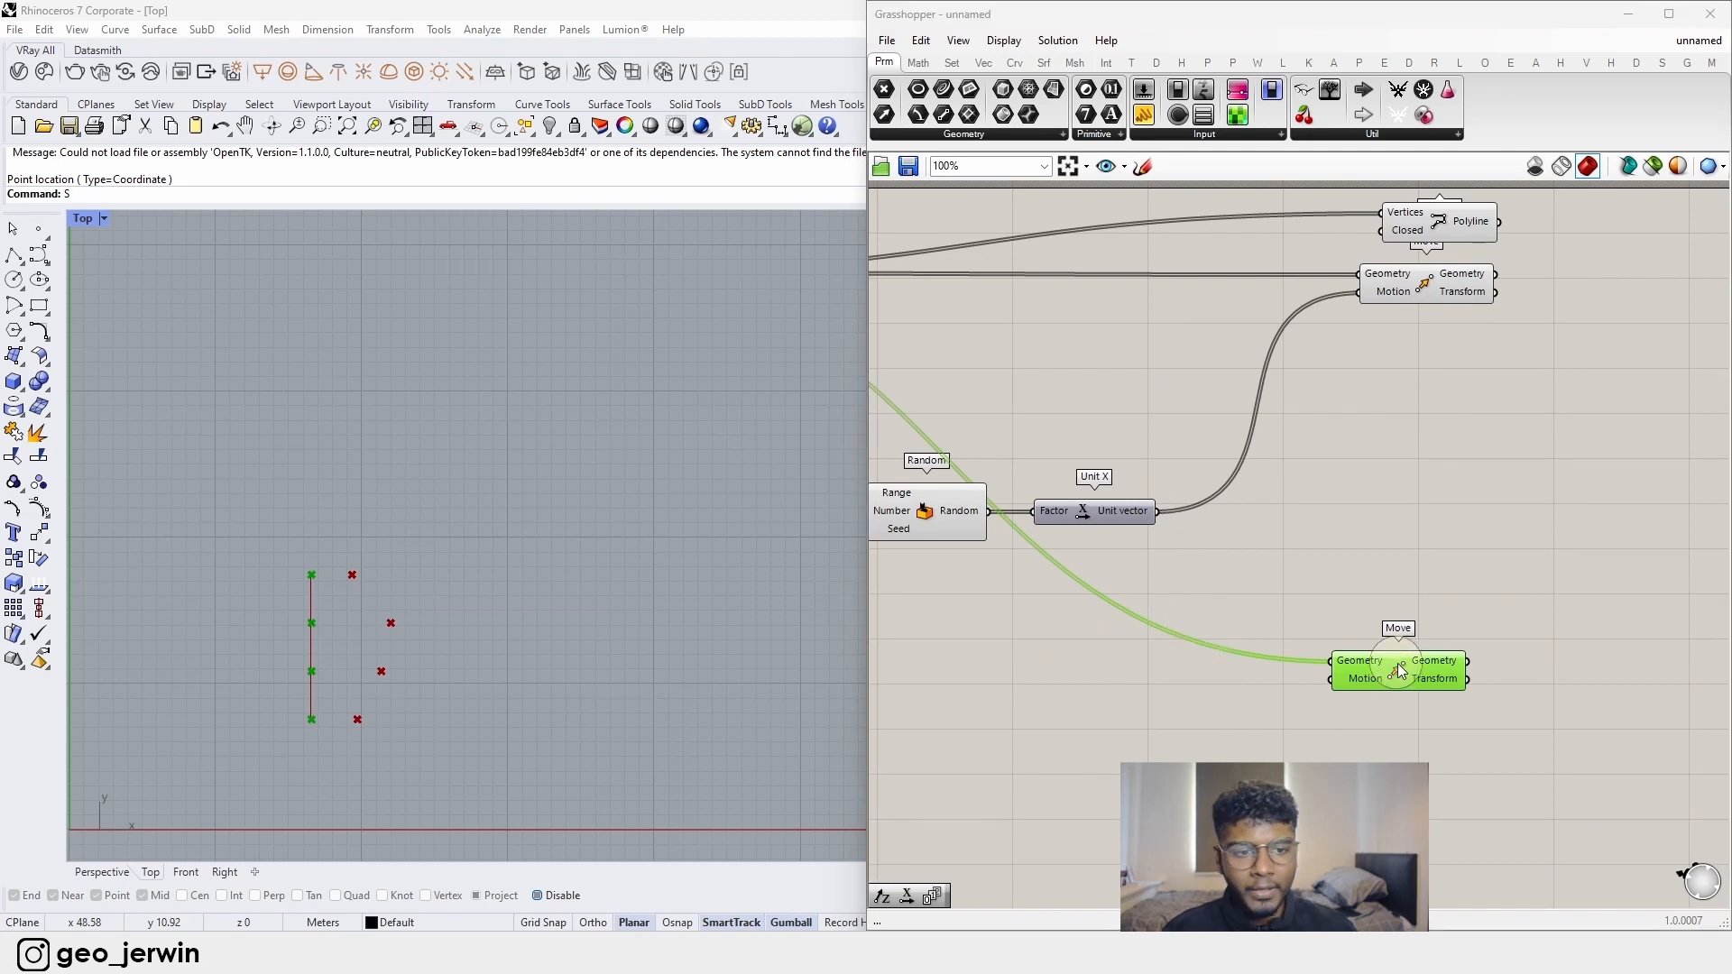
pyautogui.click(1399, 596)
pyautogui.moveTo(1398, 596); pyautogui.dragTo(1402, 651)
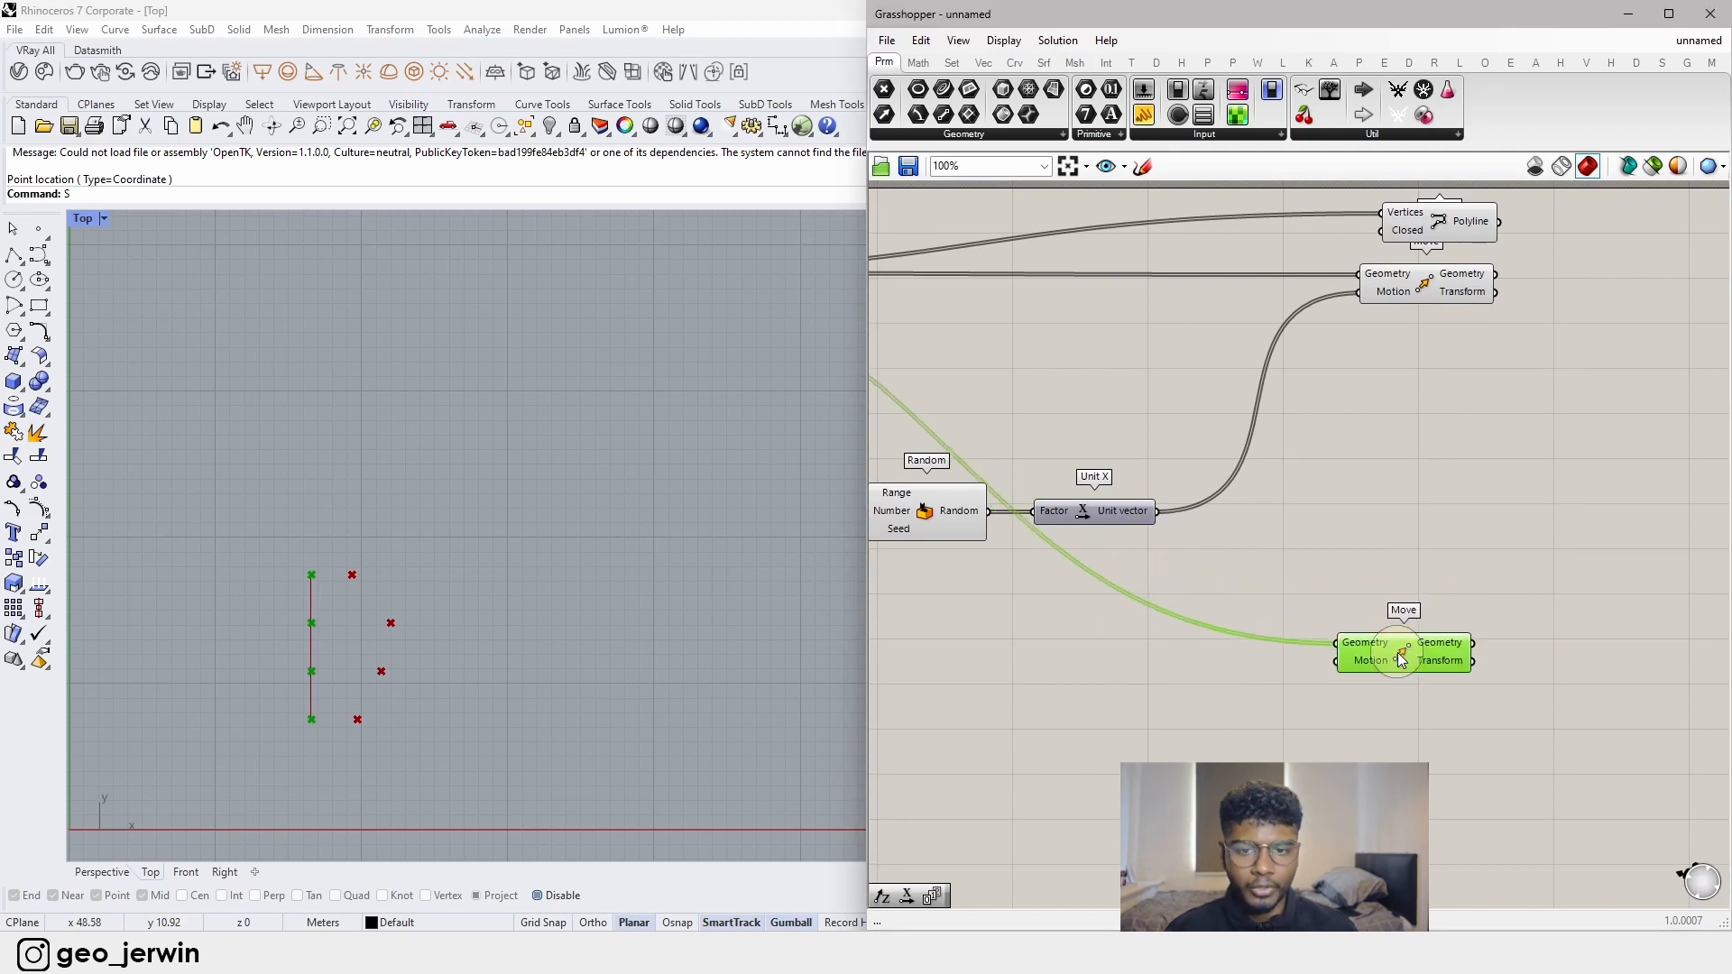
pyautogui.click(1392, 515)
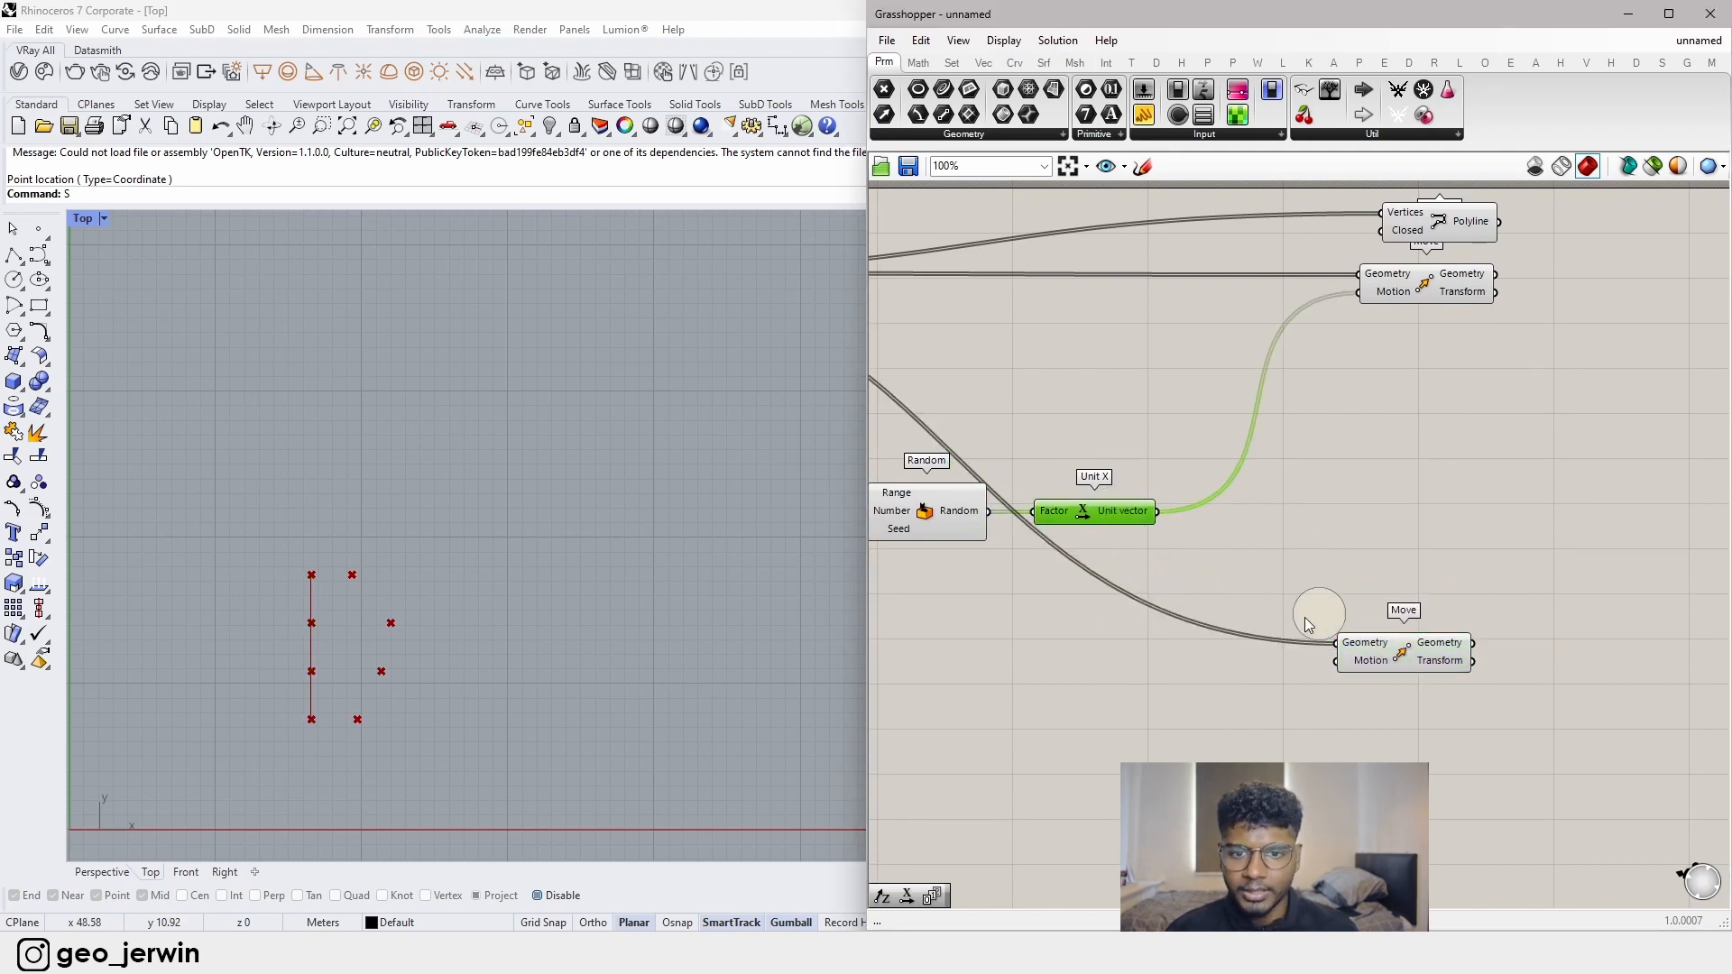
# - Add a Negative component near the lower Move component
pyautogui.click(1272, 681)
pyautogui.doubleClick(1257, 710)
pyautogui.write('neg')
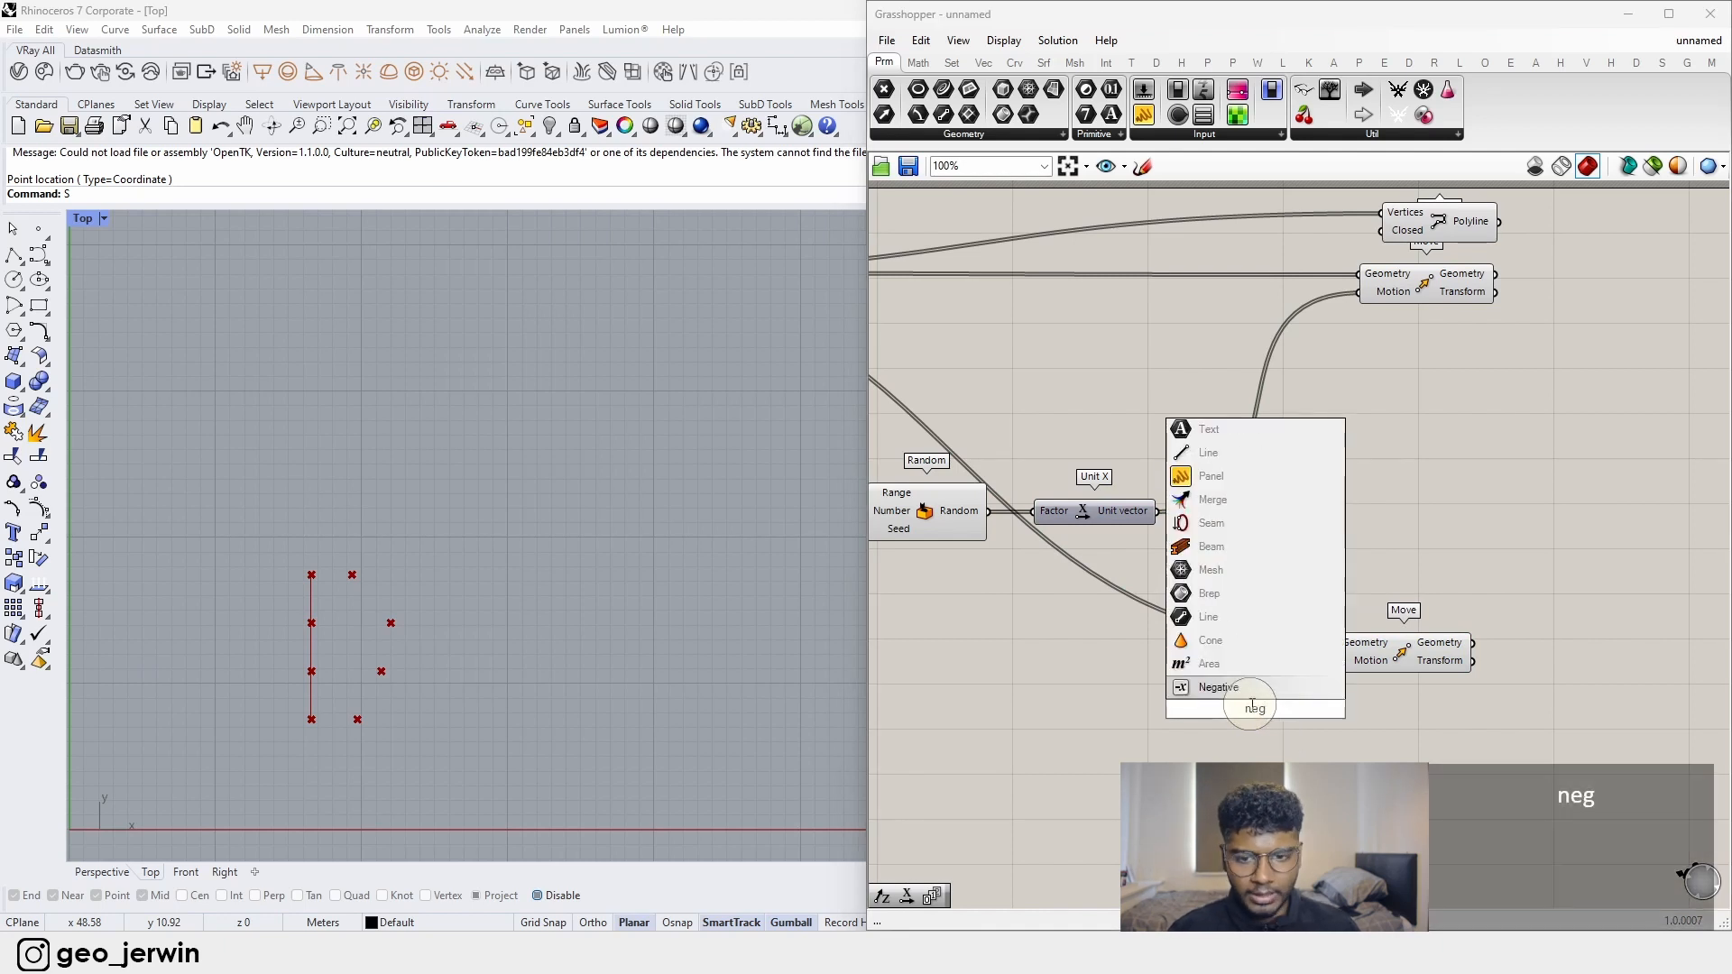
pyautogui.press('Return')
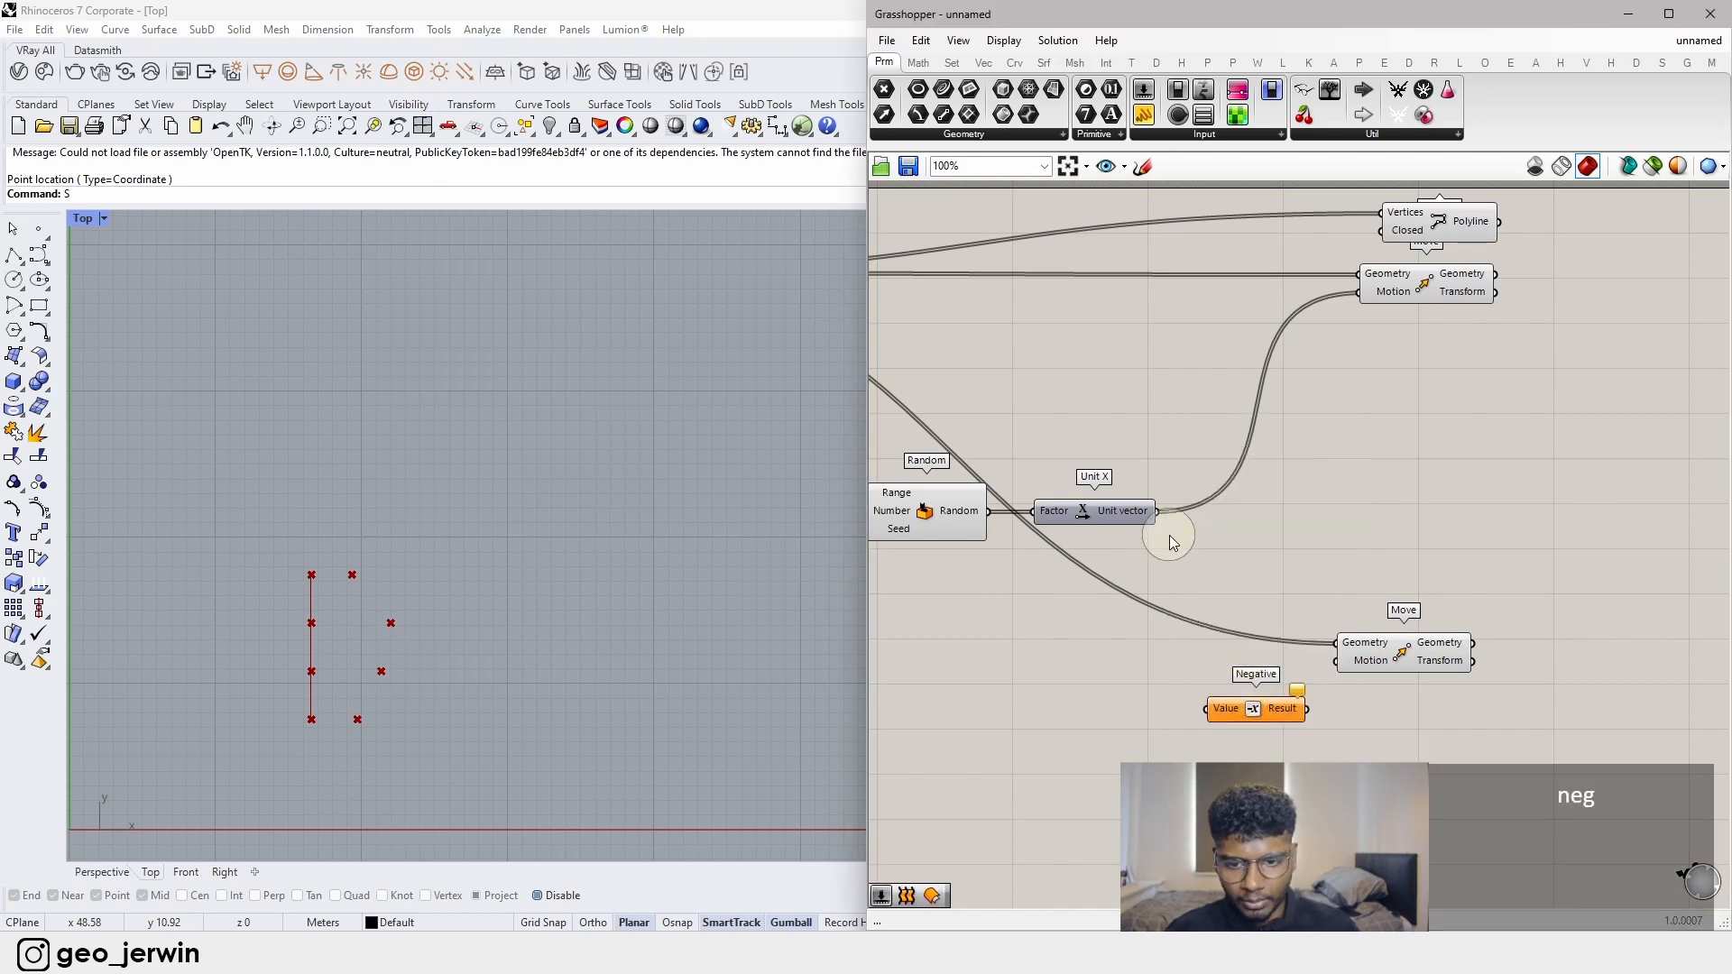
# - Connect Unit X's output through Negative to the lower Move's Motion input, placing Negative directly in front of that Move
pyautogui.moveTo(1164, 539); pyautogui.dragTo(1483, 673)
pyautogui.click(1269, 709)
pyautogui.moveTo(1222, 665); pyautogui.dragTo(1282, 665)
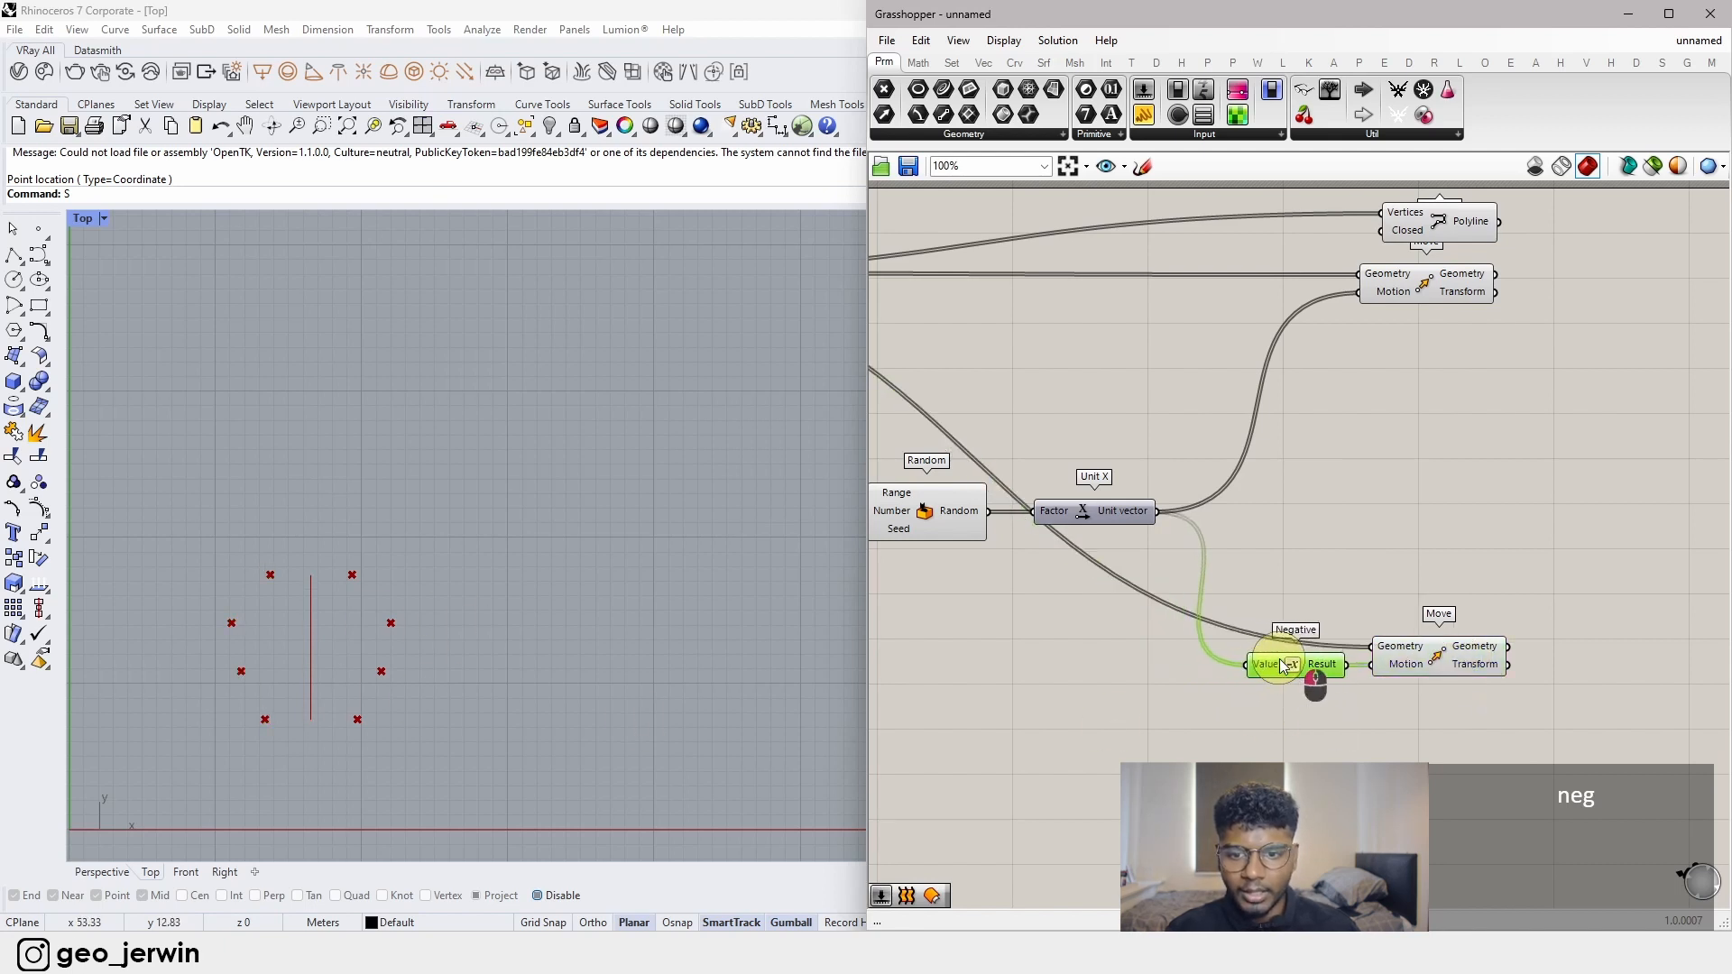
pyautogui.click(1290, 699)
# - Vary the Random component's seed slider to test the mirrored points, and leave it at 3
pyautogui.moveTo(1051, 631); pyautogui.dragTo(1481, 647, button='right')
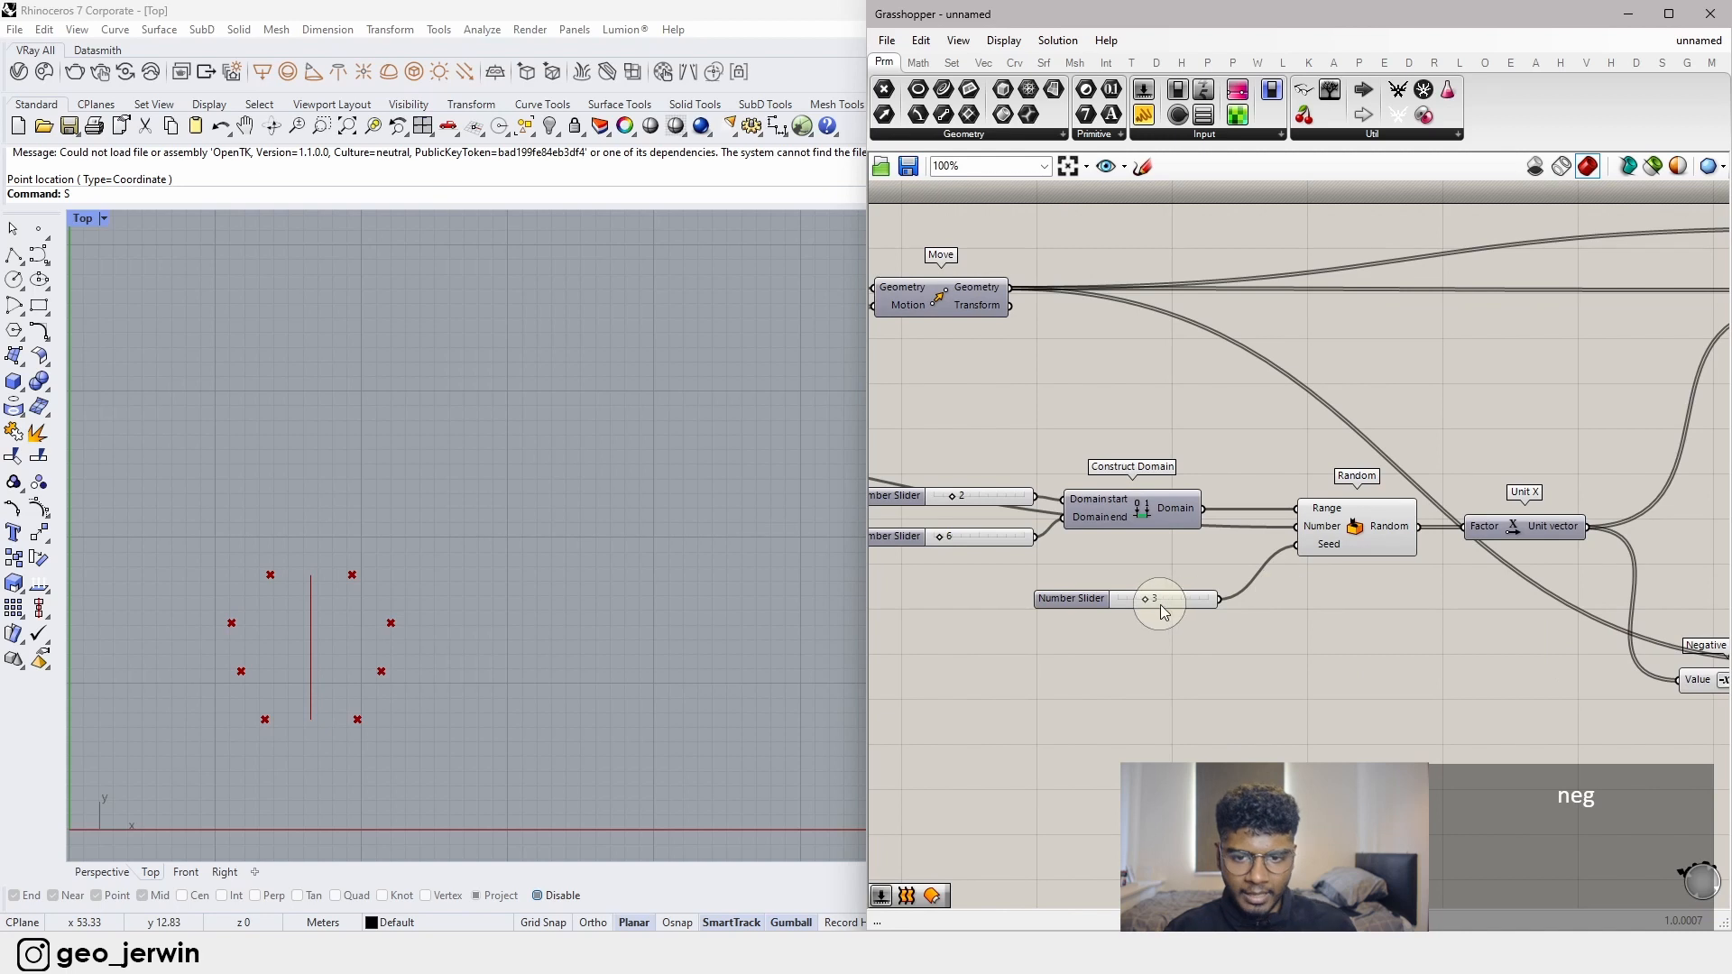
pyautogui.scroll(2, 1162, 610)
pyautogui.moveTo(1135, 600); pyautogui.dragTo(1153, 600)
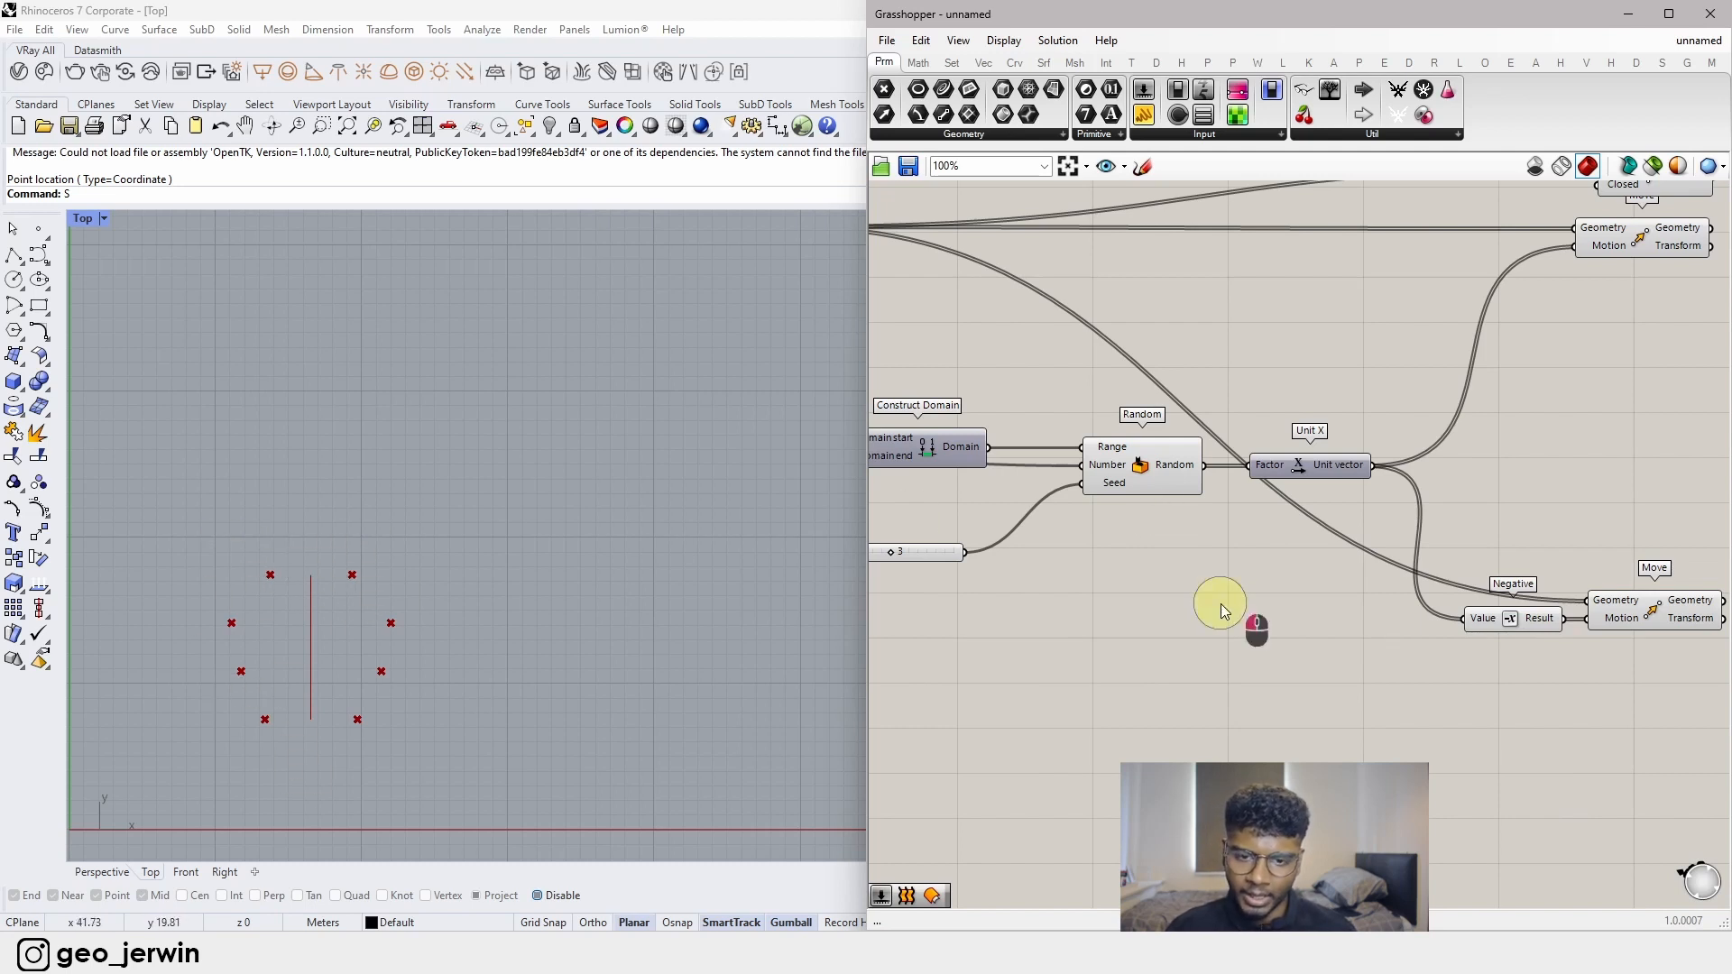
# - Duplicate Random, its Construct Domain and all their number sliders directly below the originals
pyautogui.moveTo(1185, 582); pyautogui.dragTo(1303, 587, button='right')
pyautogui.moveTo(1272, 526); pyautogui.dragTo(1360, 527, button='right')
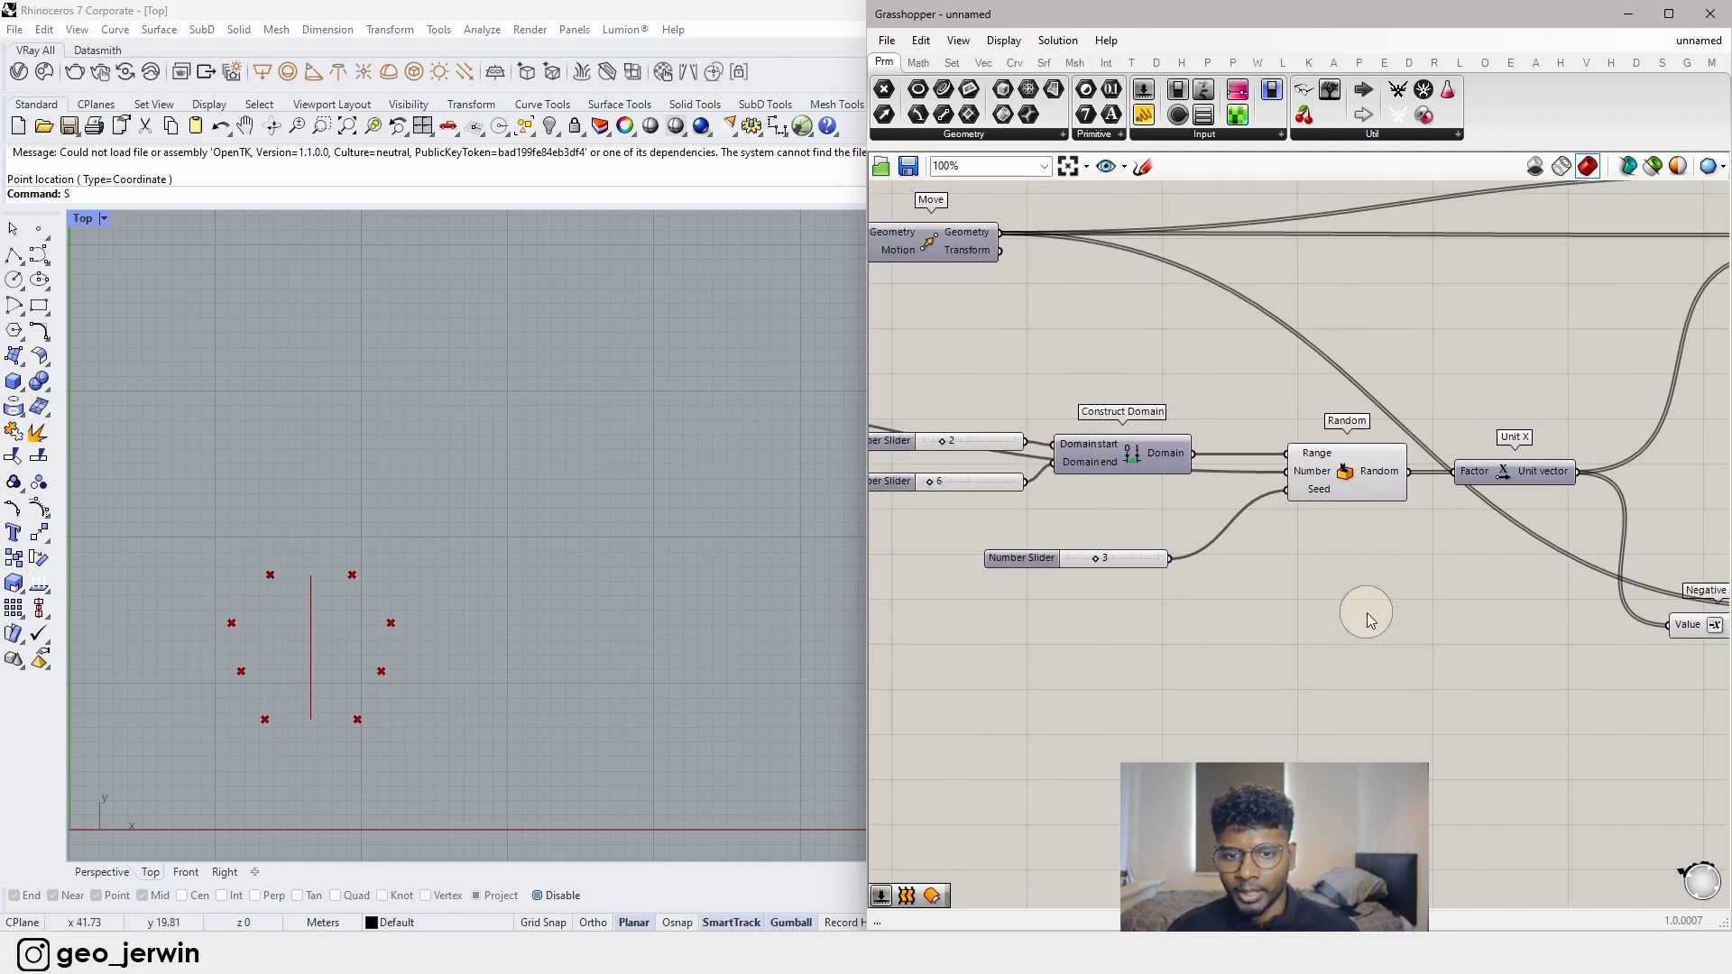
pyautogui.moveTo(1414, 644); pyautogui.dragTo(938, 388)
pyautogui.keyDown('alt'); pyautogui.moveTo(1370, 490); pyautogui.dragTo(1383, 682); pyautogui.keyUp('alt')
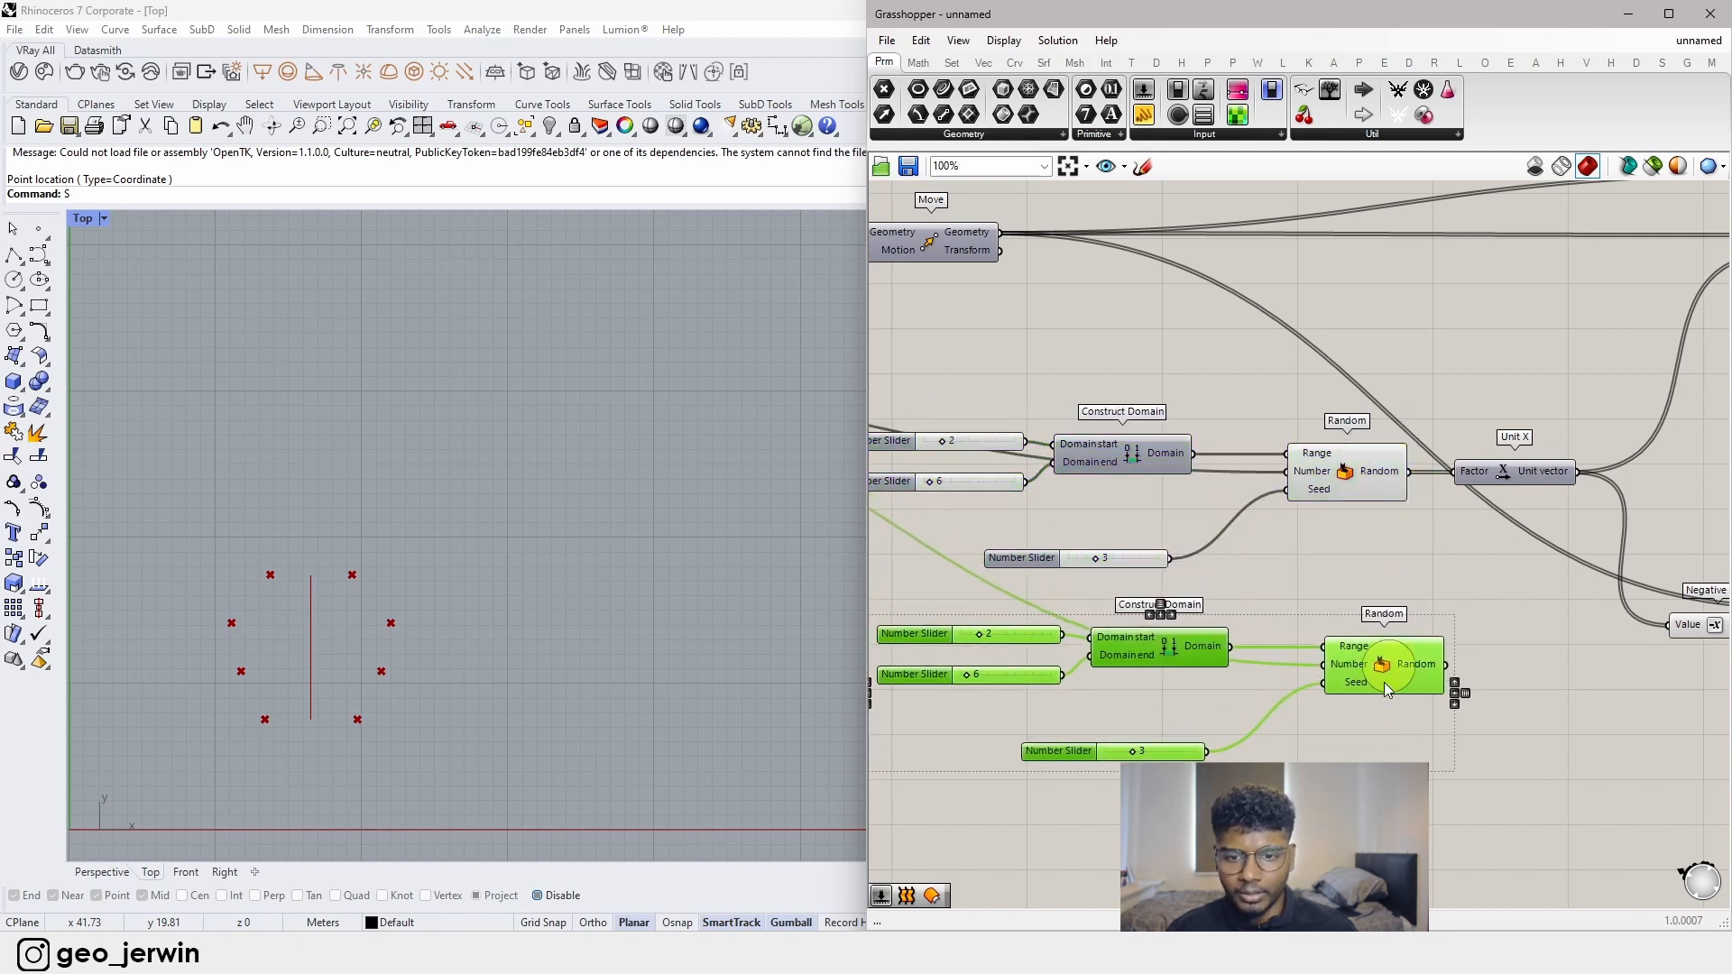
pyautogui.click(1459, 598)
pyautogui.moveTo(1460, 597); pyautogui.dragTo(1232, 599, button='right')
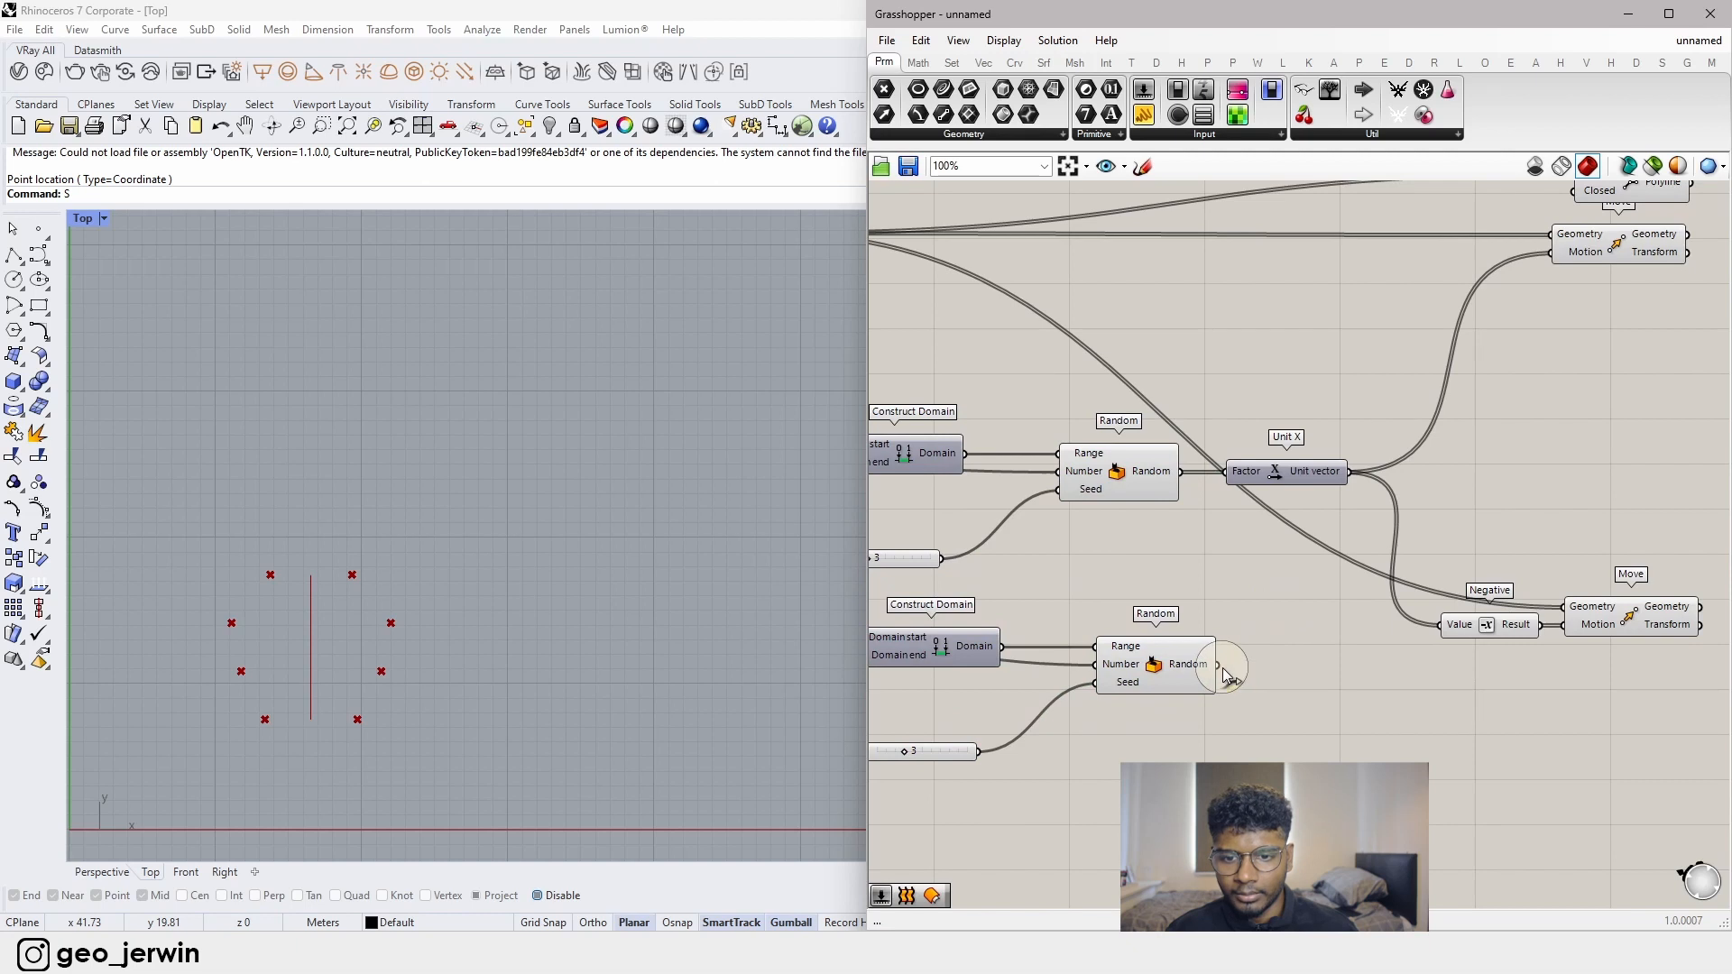
# - Duplicate Unit X below the original and wire it between the duplicated Random and the Negative component, aligned in a row
pyautogui.moveTo(1218, 665); pyautogui.dragTo(1441, 624)
pyautogui.hotkey('ctrl', 'z')
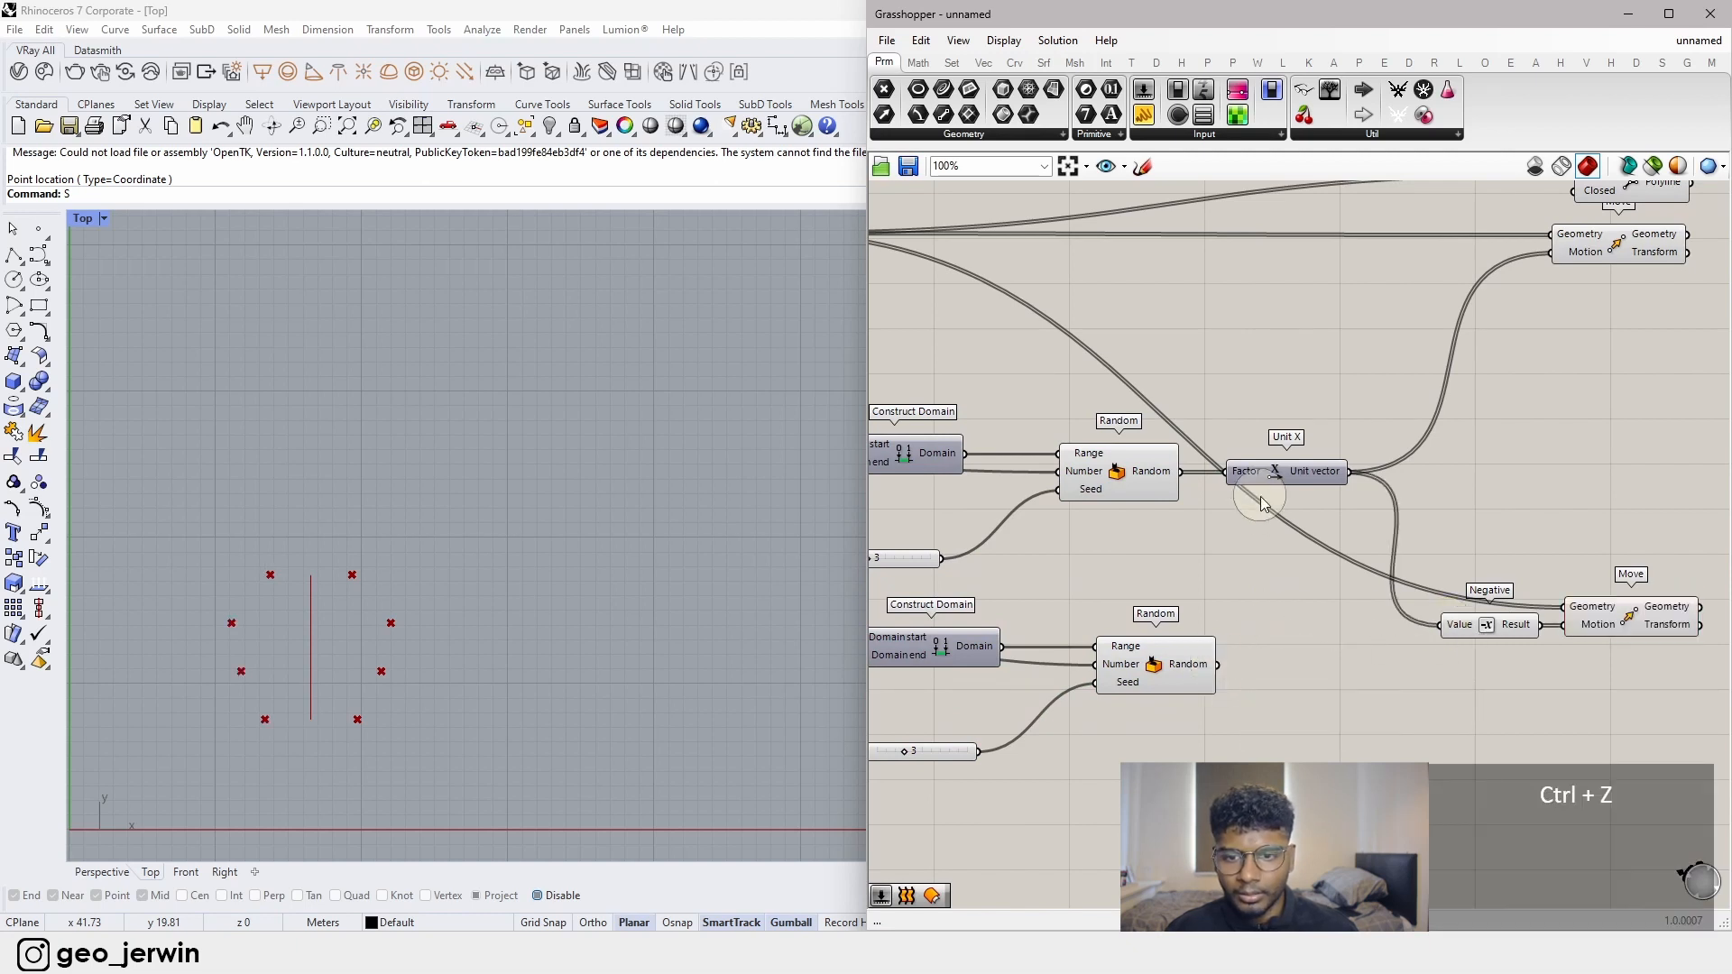
pyautogui.keyDown('alt'); pyautogui.moveTo(1259, 473); pyautogui.dragTo(1256, 622); pyautogui.keyUp('alt')
pyautogui.moveTo(1308, 630); pyautogui.dragTo(1454, 631)
pyautogui.moveTo(1333, 656); pyautogui.dragTo(1330, 669)
pyautogui.moveTo(1483, 637); pyautogui.dragTo(1449, 677)
# - Set the duplicated Random's seed slider to 4
pyautogui.moveTo(1016, 740); pyautogui.dragTo(1114, 725, button='right')
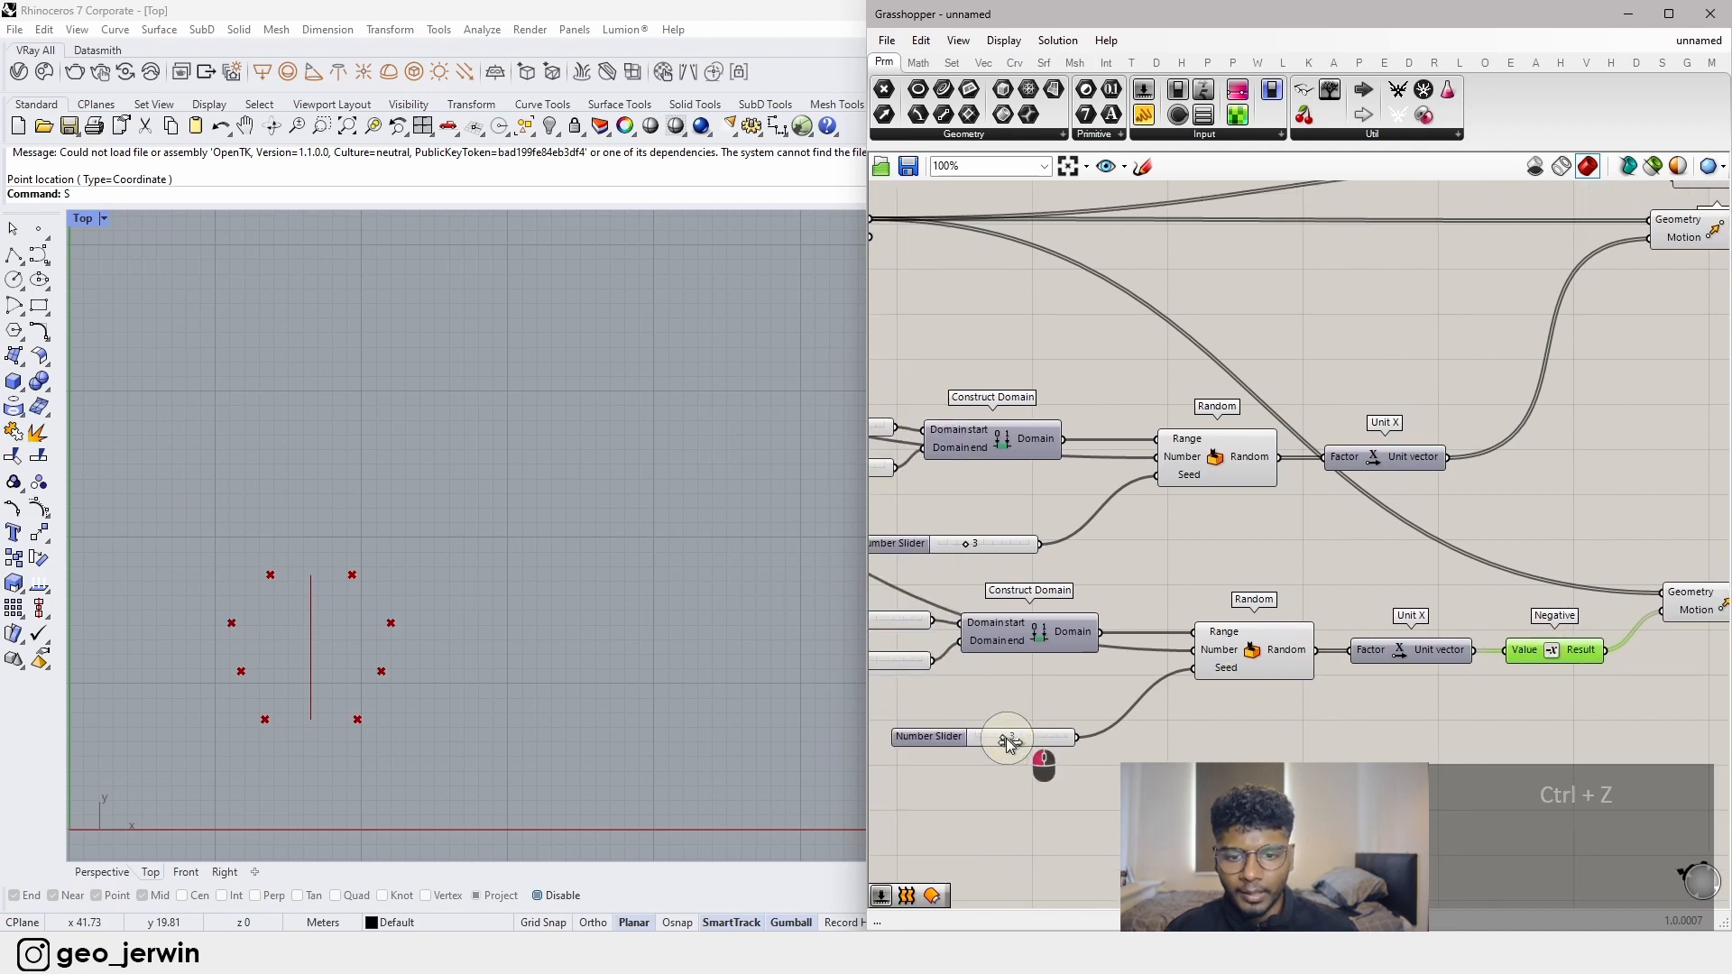
pyautogui.moveTo(1007, 739); pyautogui.dragTo(1016, 740)
pyautogui.moveTo(1099, 748); pyautogui.dragTo(1202, 730, button='right')
# - Move the original seed slider further upstream, clear of the Construct Domain sliders
pyautogui.moveTo(1117, 532); pyautogui.dragTo(1074, 536)
pyautogui.moveTo(1083, 634); pyautogui.dragTo(1288, 612, button='right')
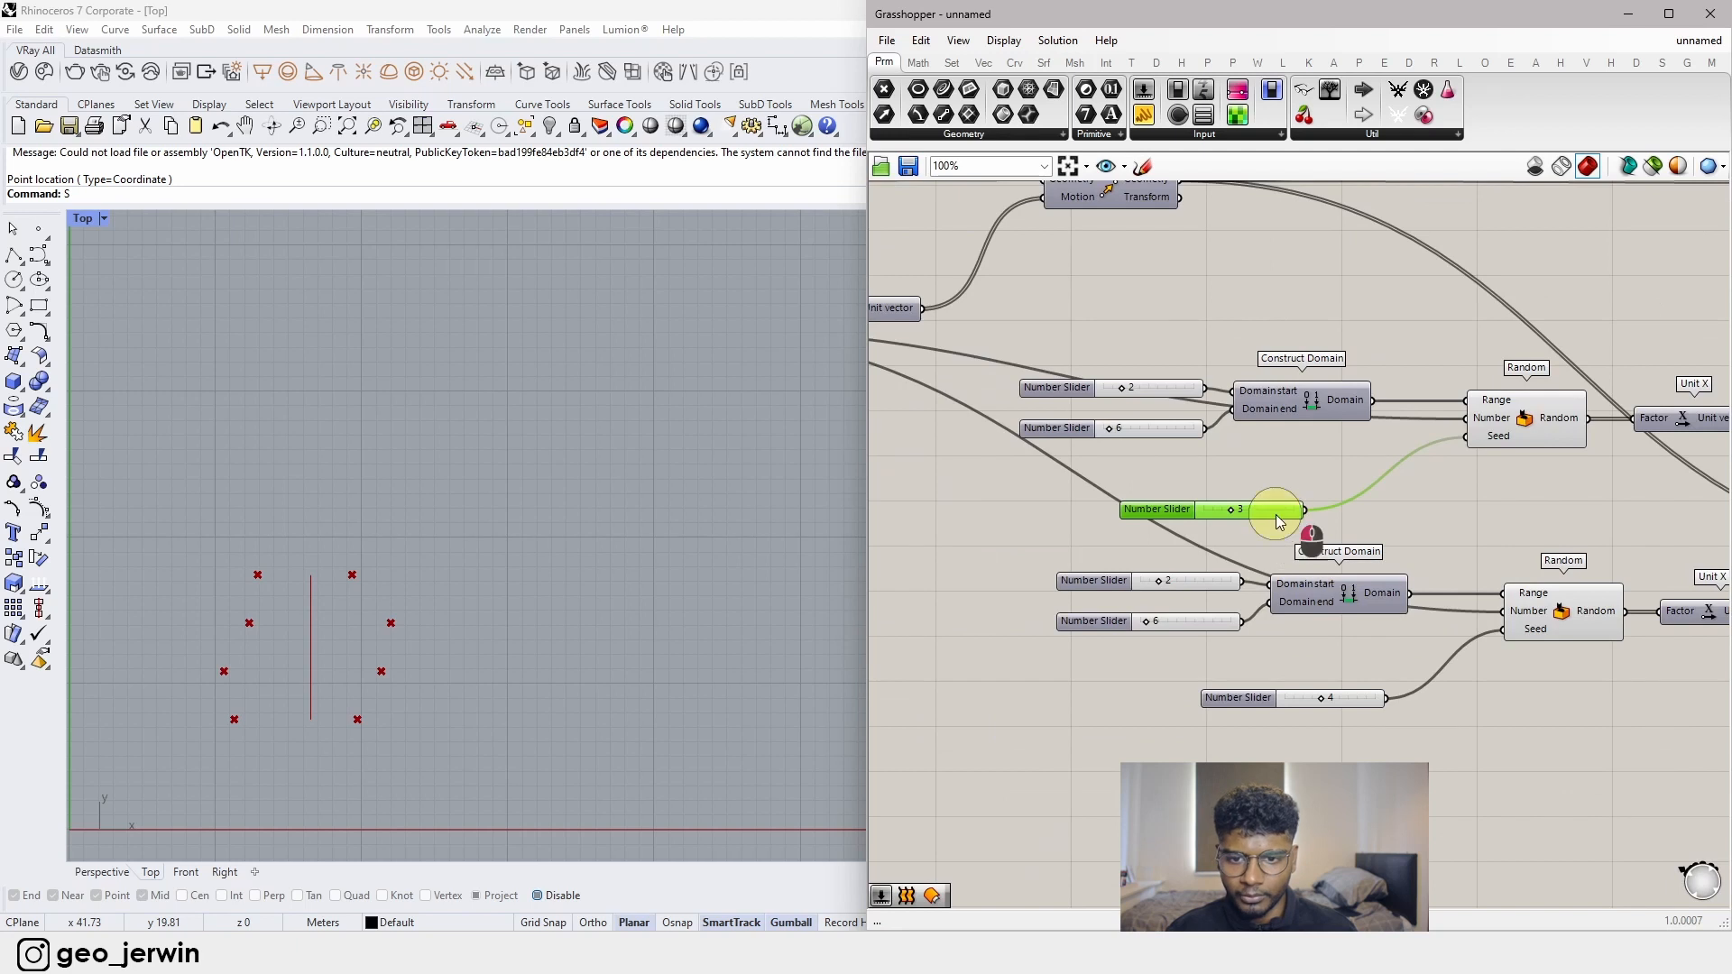
pyautogui.moveTo(1277, 521); pyautogui.dragTo(1061, 519)
# - Delete the duplicated seed slider and add an Addition component in its place
pyautogui.click(1305, 692)
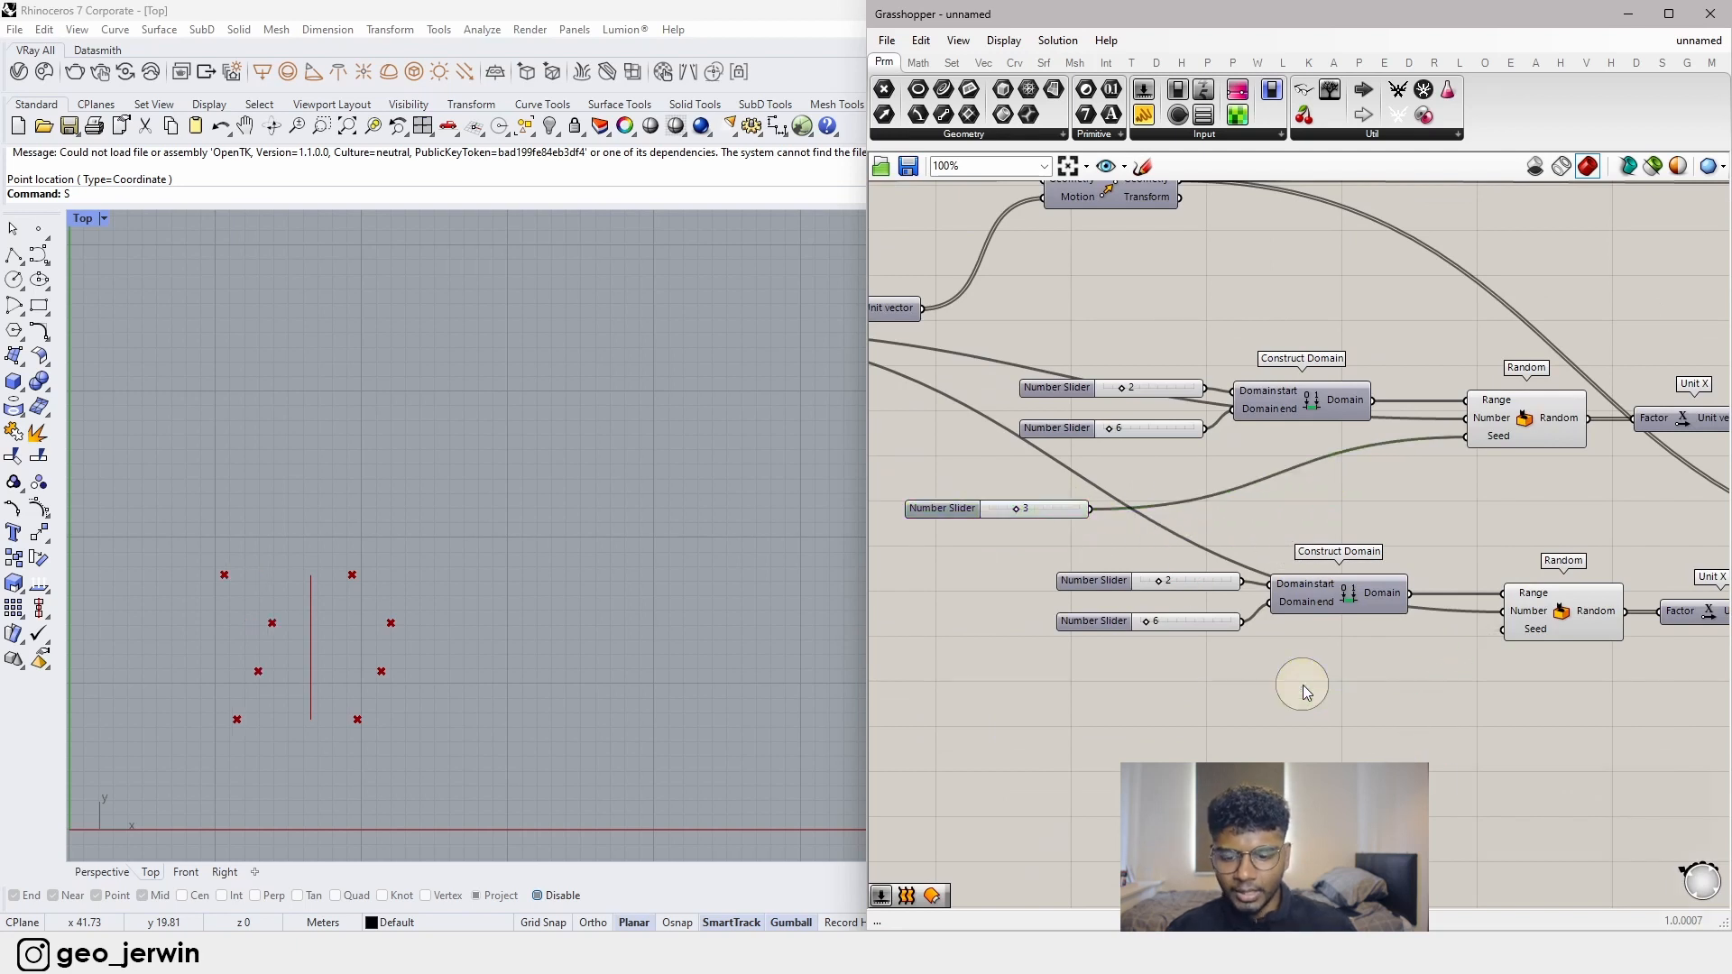
pyautogui.doubleClick(1305, 693)
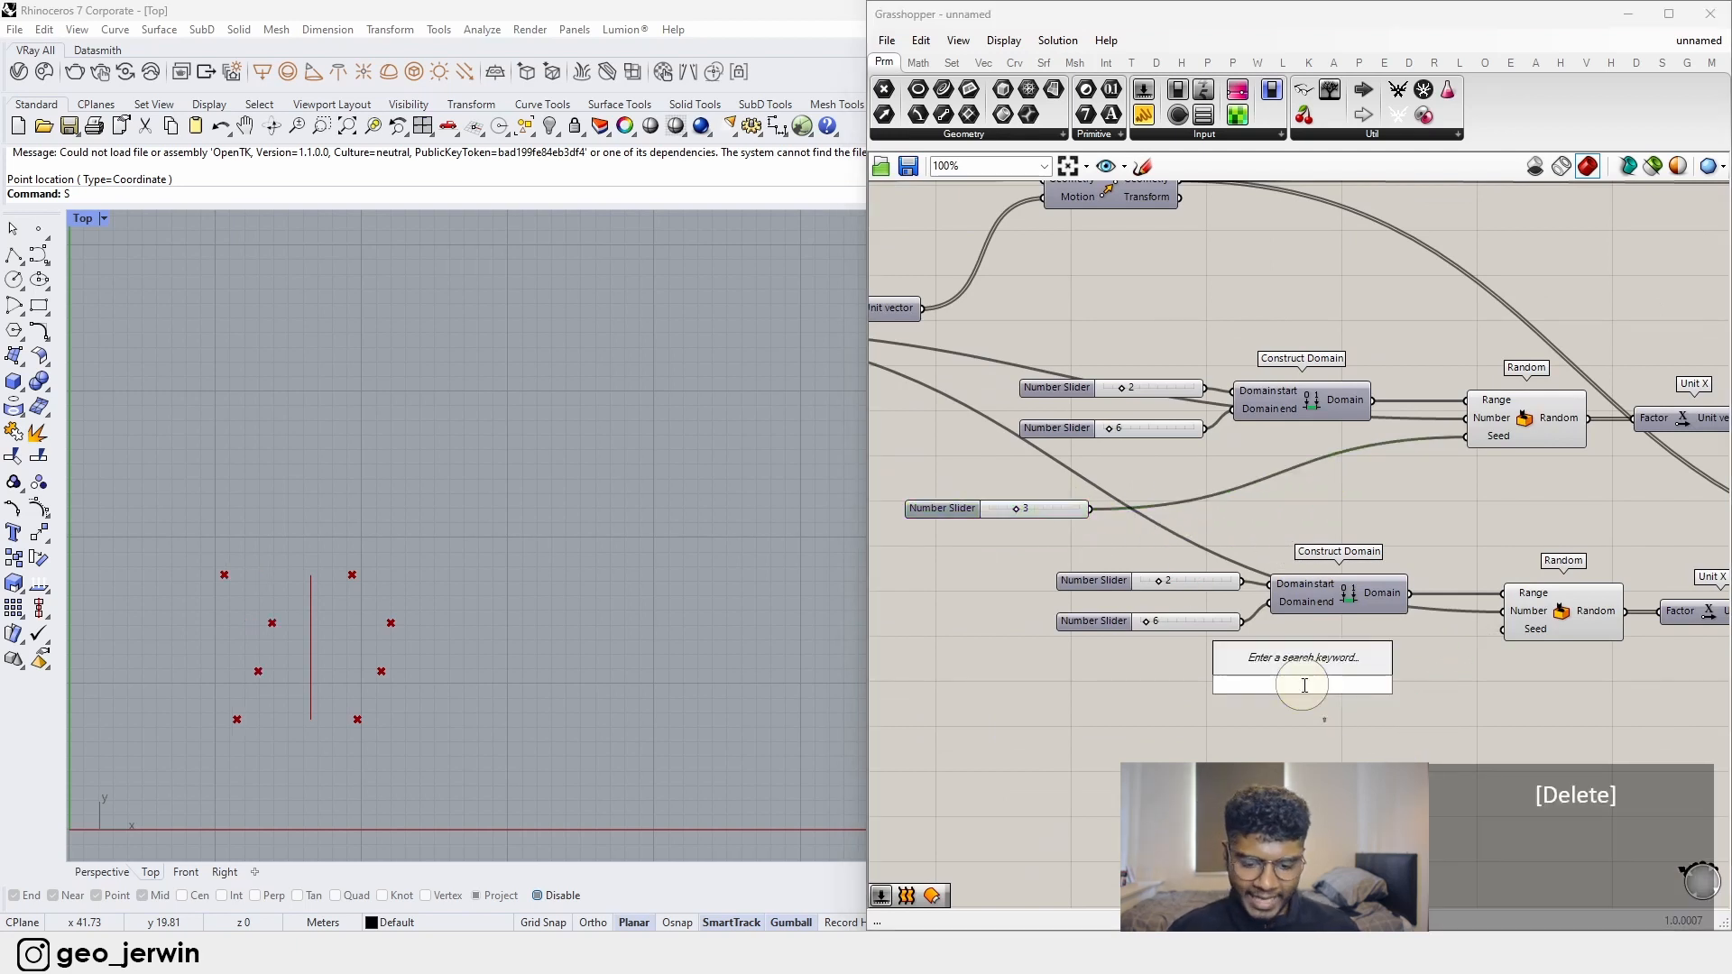
pyautogui.write('+')
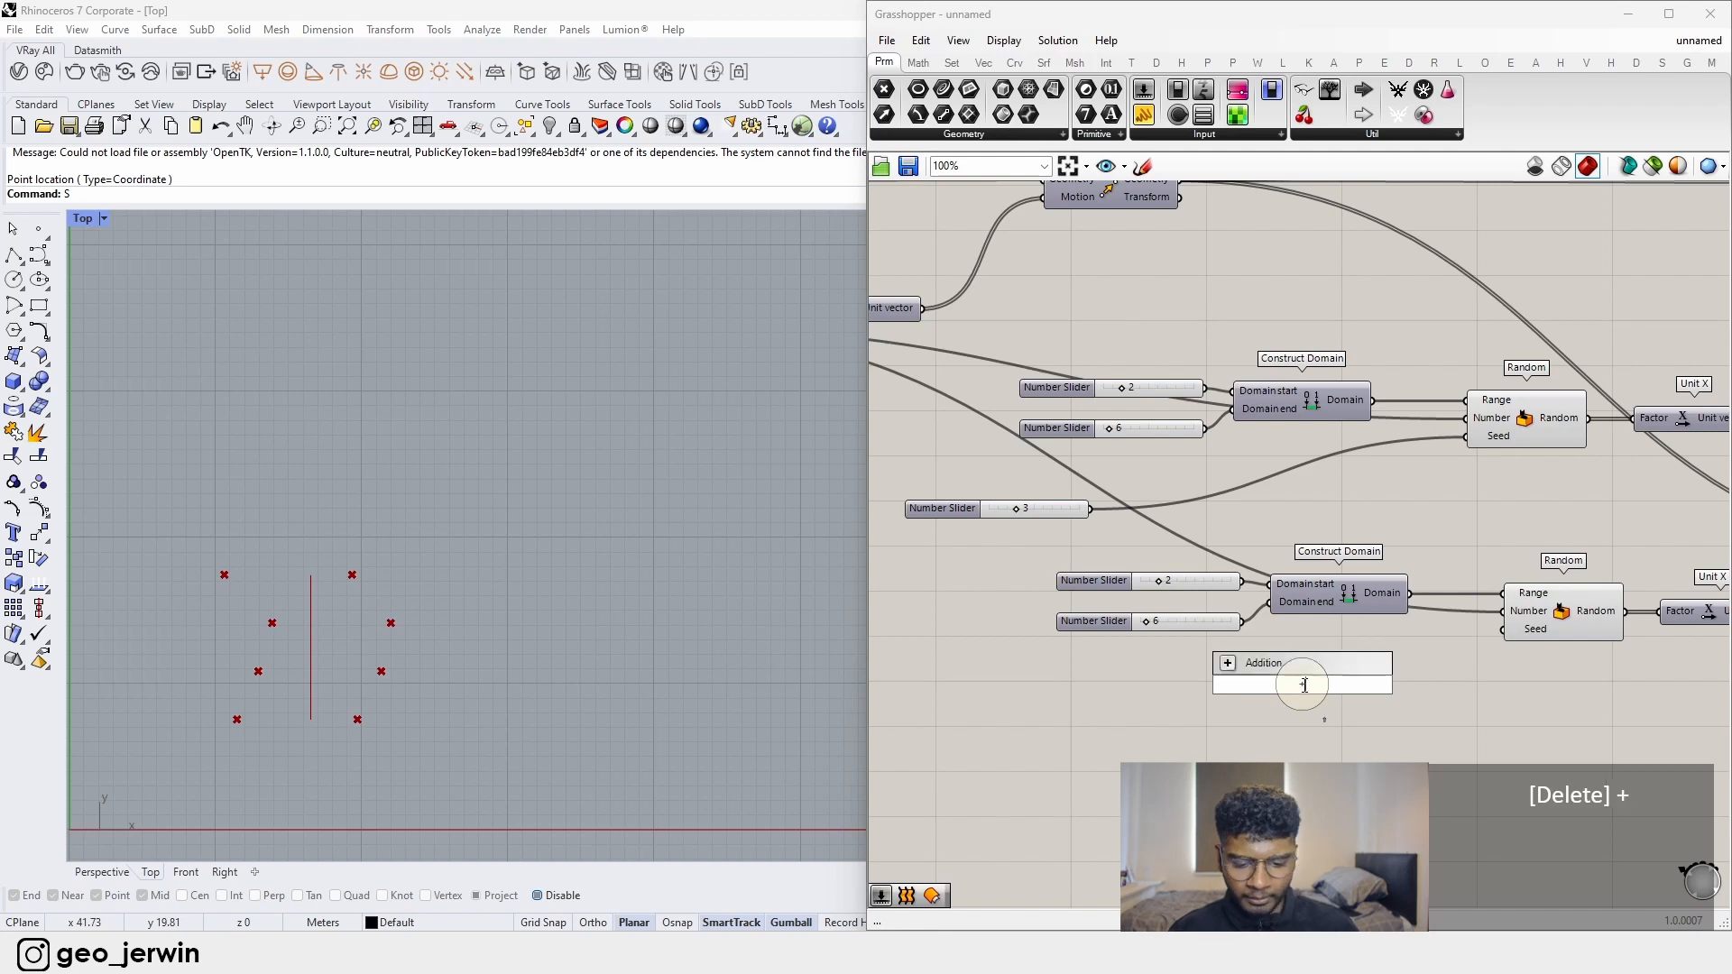
pyautogui.press('Return')
# - Add the original seed and a new slider of 1 in Addition, feed the duplicated Random's Seed, and test with the seed ending at 3
pyautogui.moveTo(1110, 551); pyautogui.dragTo(1172, 706)
pyautogui.doubleClick(1182, 697)
pyautogui.write('1')
pyautogui.press('Return')
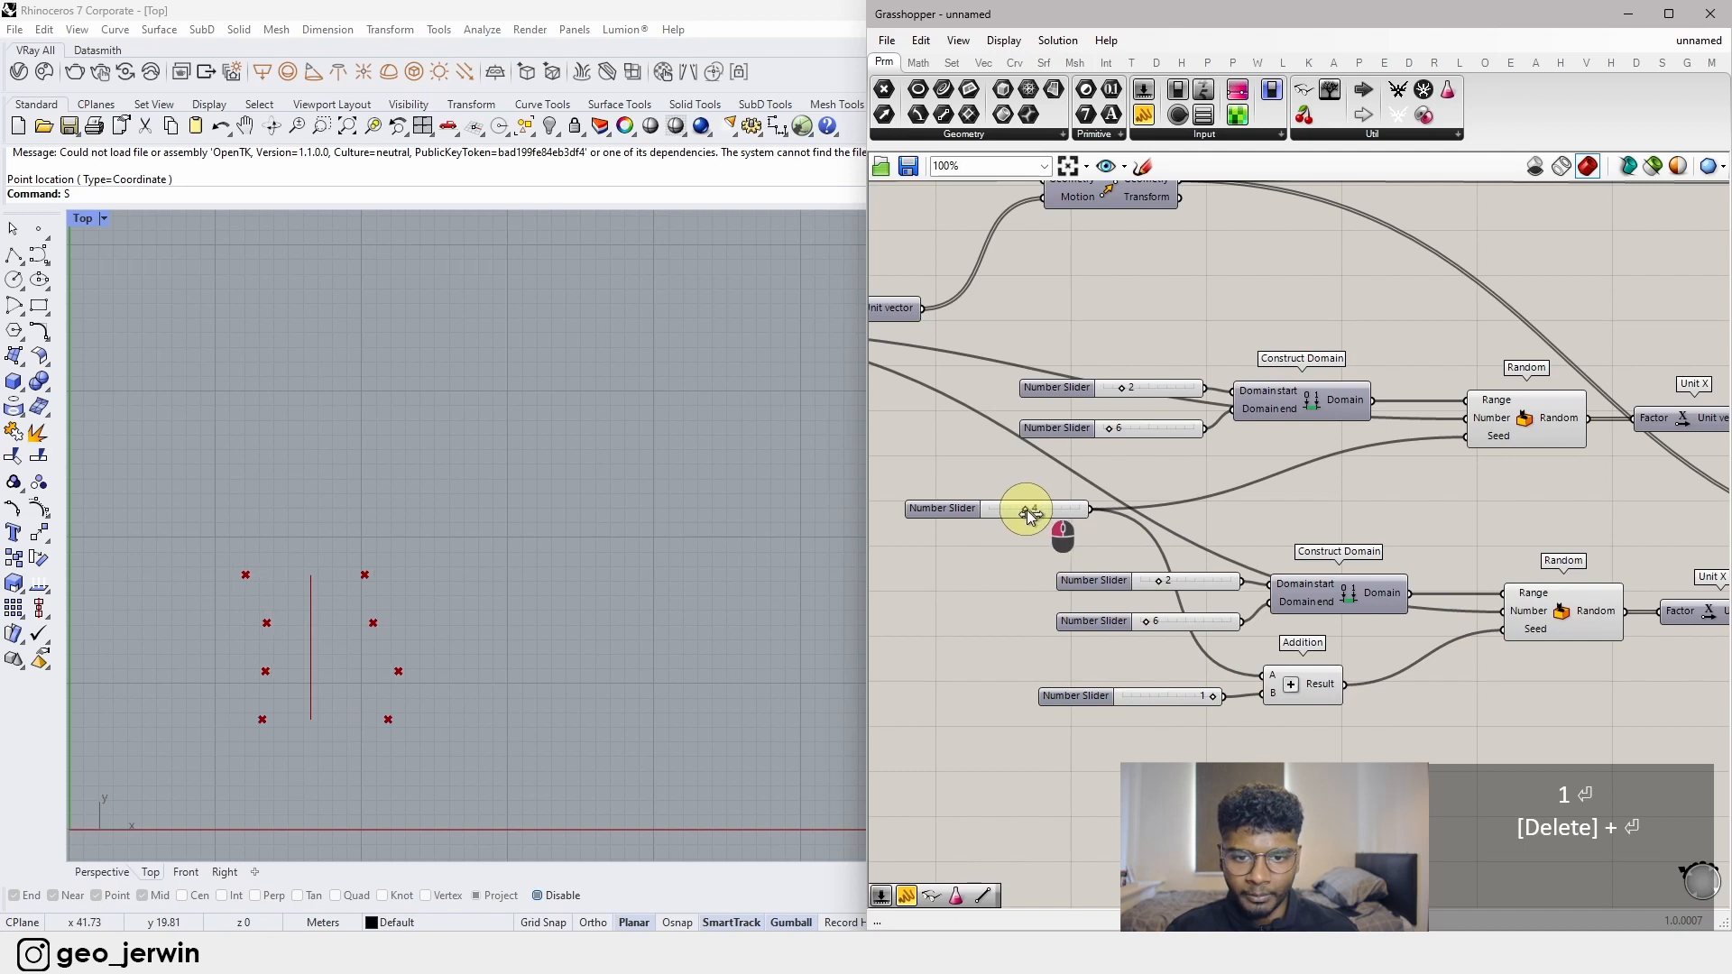
pyautogui.moveTo(1052, 520); pyautogui.dragTo(1017, 510)
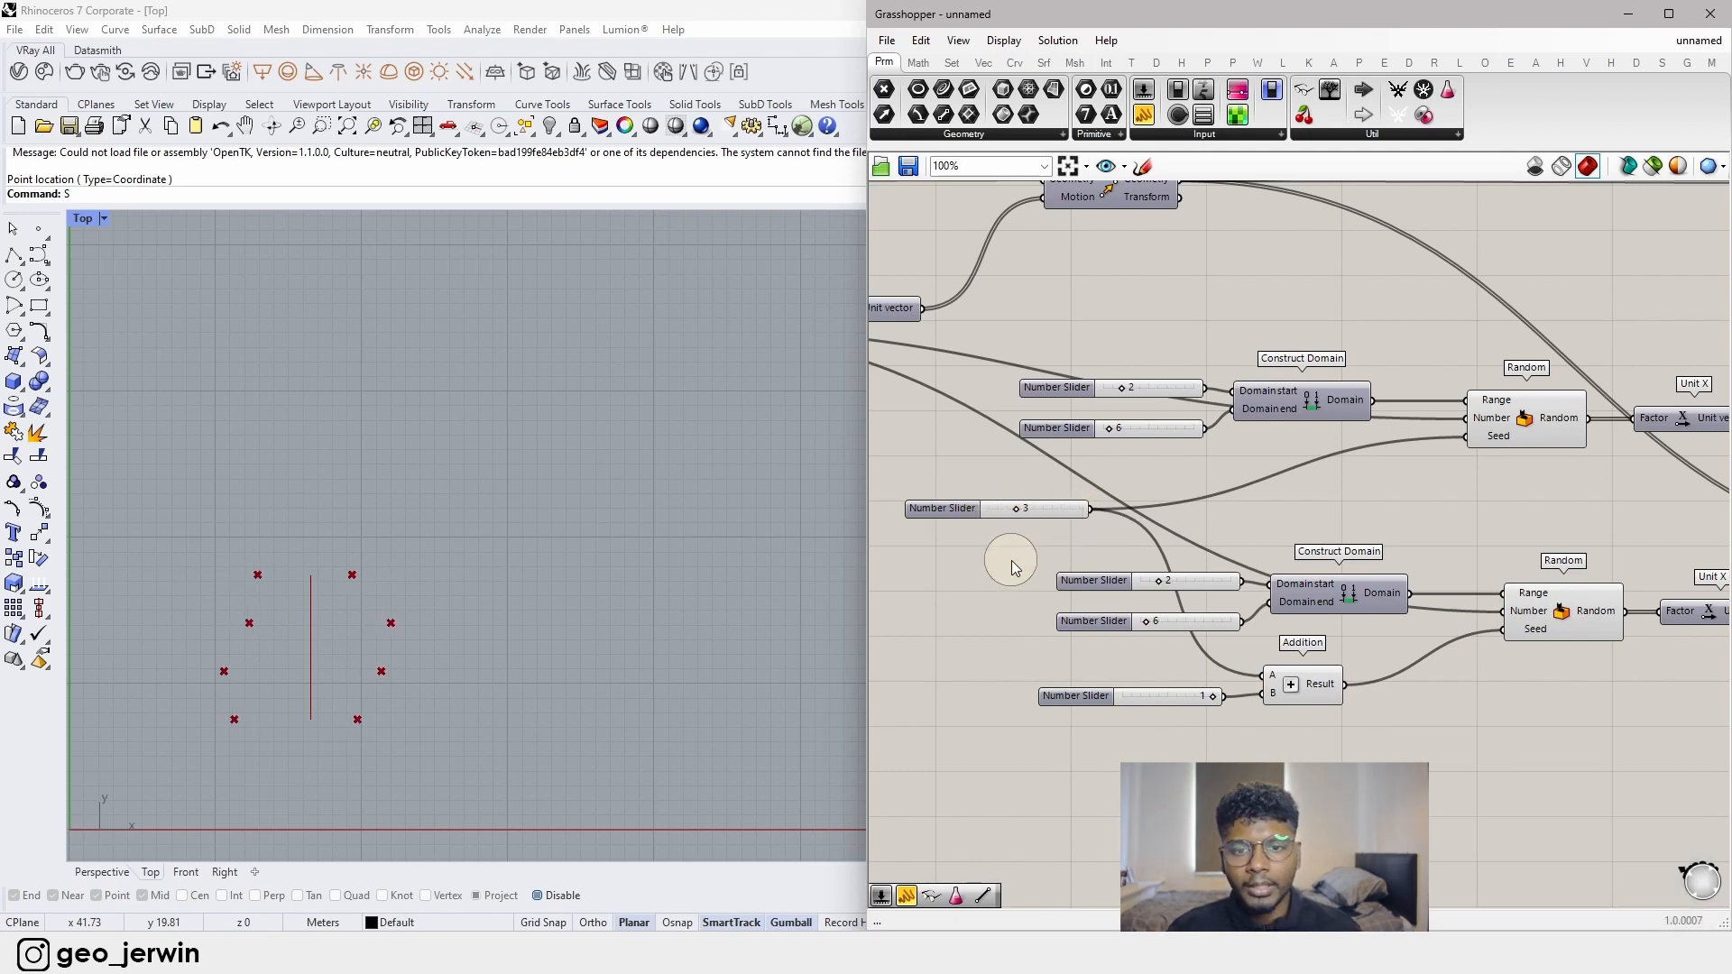
# - Delete the duplicated random branch and its Addition, and reconnect the original Unit X output to the Negative's Value input
pyautogui.scroll(-2, 1438, 685)
pyautogui.scroll(-2, 1479, 695)
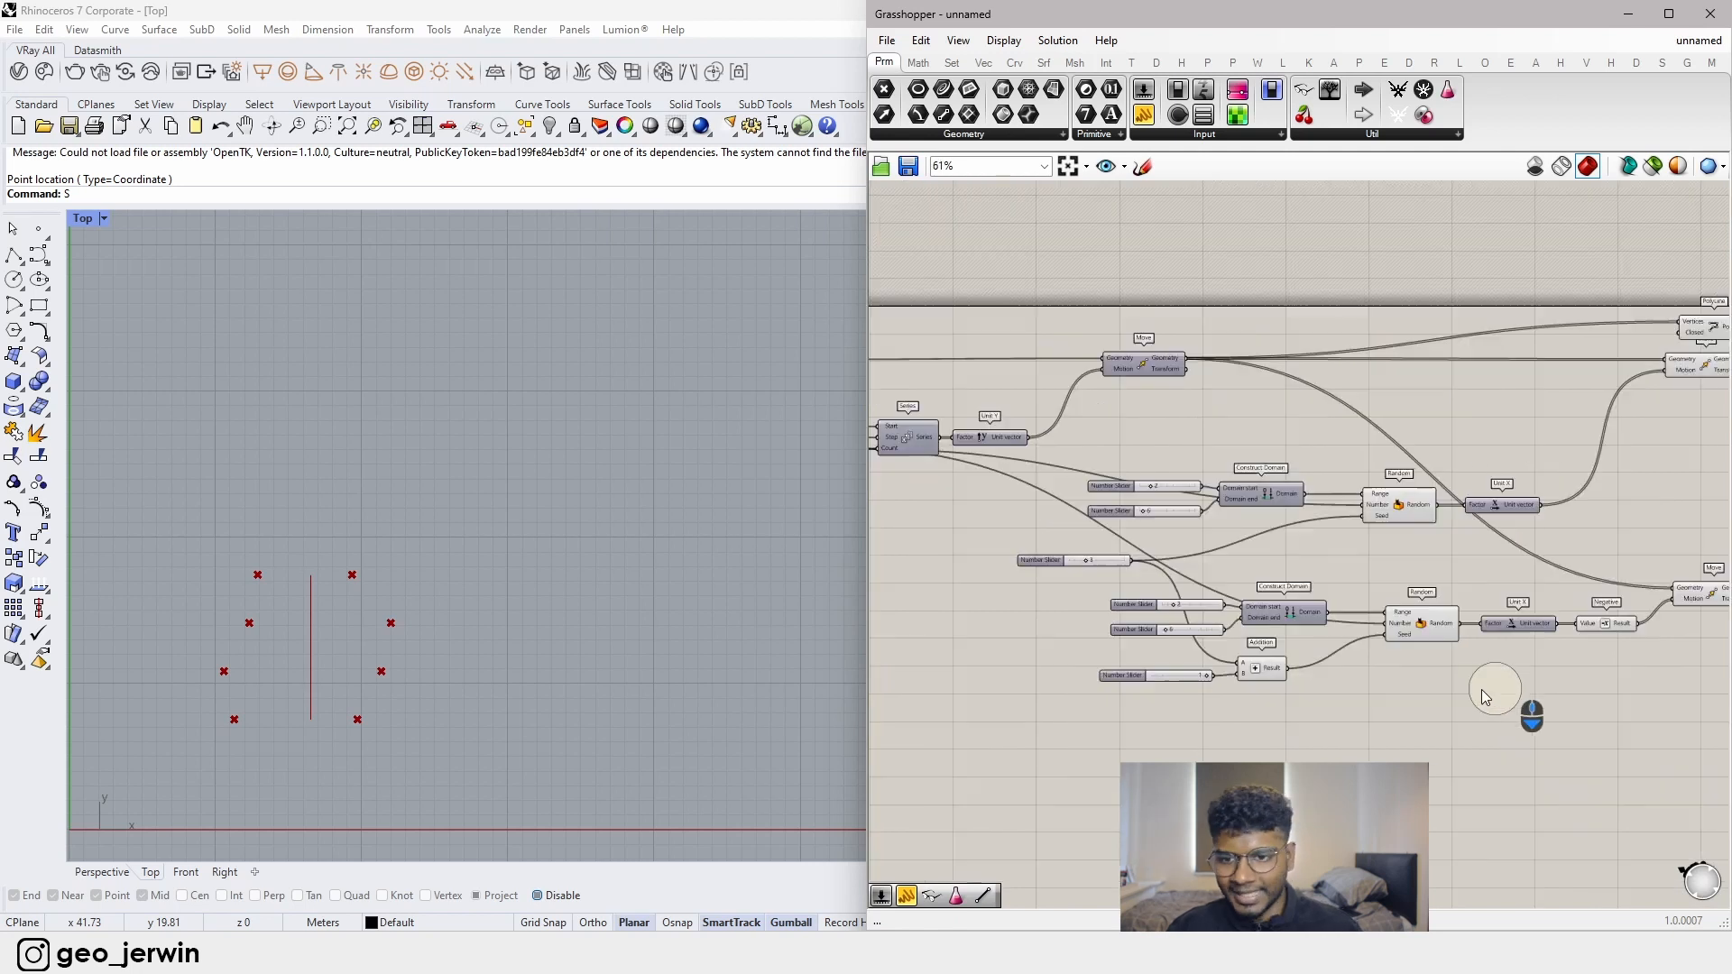
pyautogui.moveTo(1528, 745); pyautogui.dragTo(1090, 581)
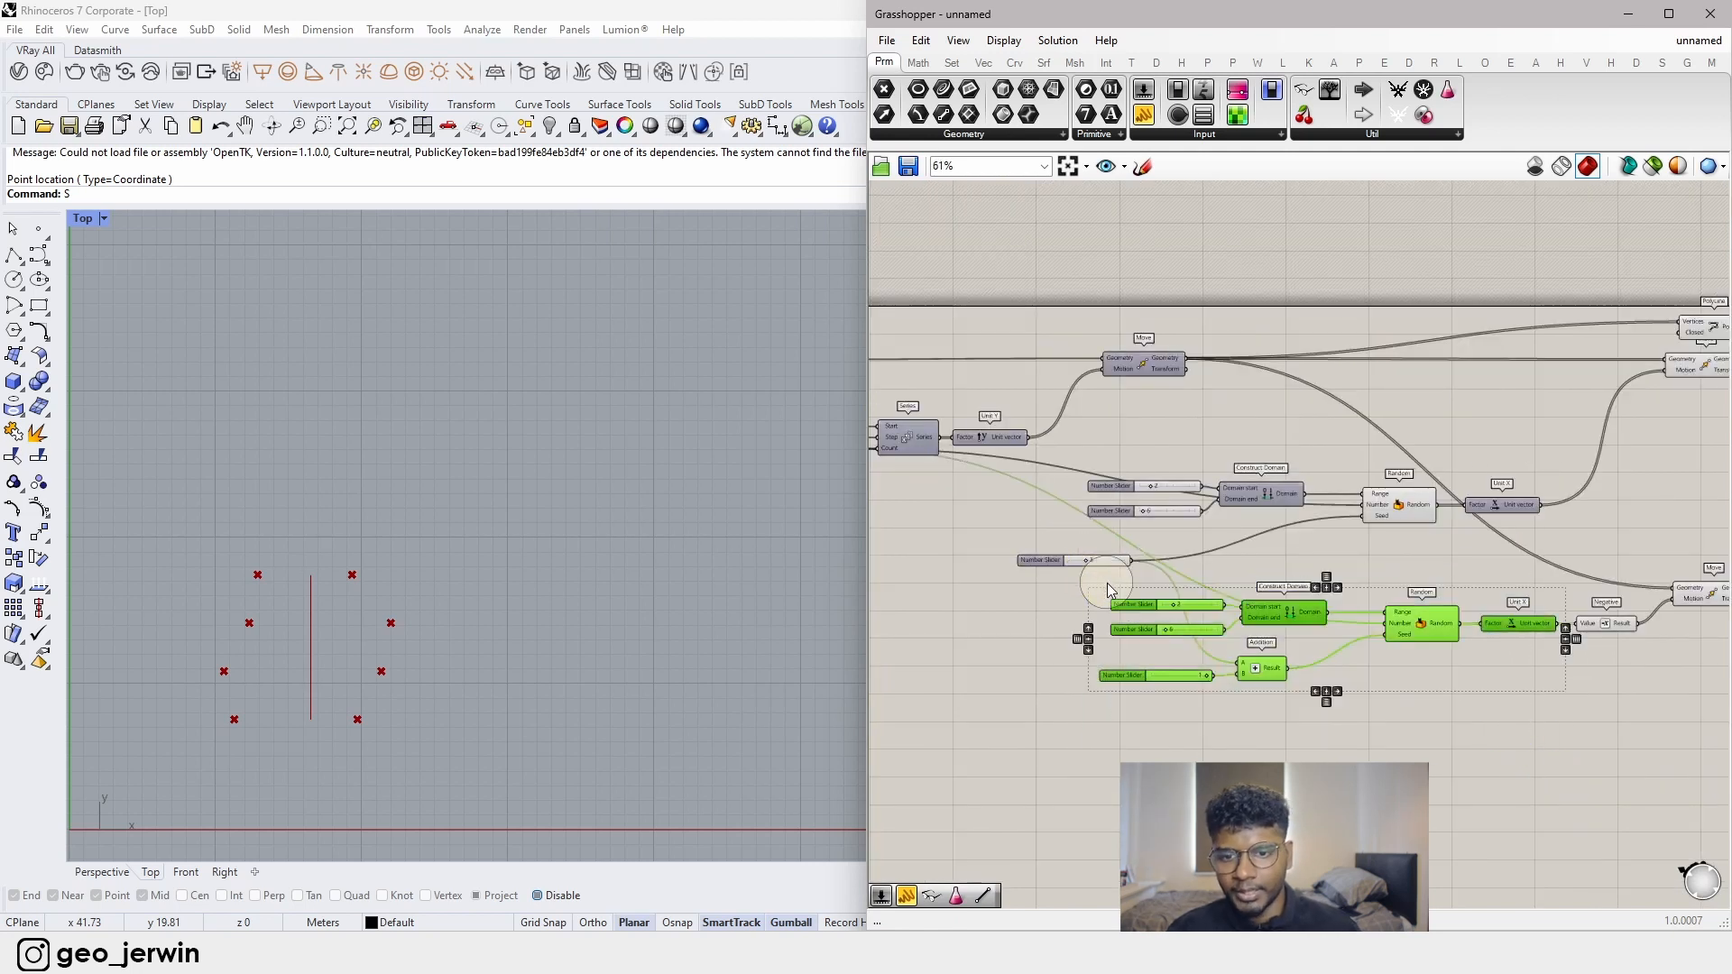
pyautogui.press('Delete')
pyautogui.scroll(4, 1508, 520)
pyautogui.moveTo(1559, 494); pyautogui.dragTo(1621, 684)
# - Set the Random component's seed slider to 4
pyautogui.moveTo(1005, 631); pyautogui.dragTo(1377, 634, button='right')
pyautogui.scroll(4, 1163, 577)
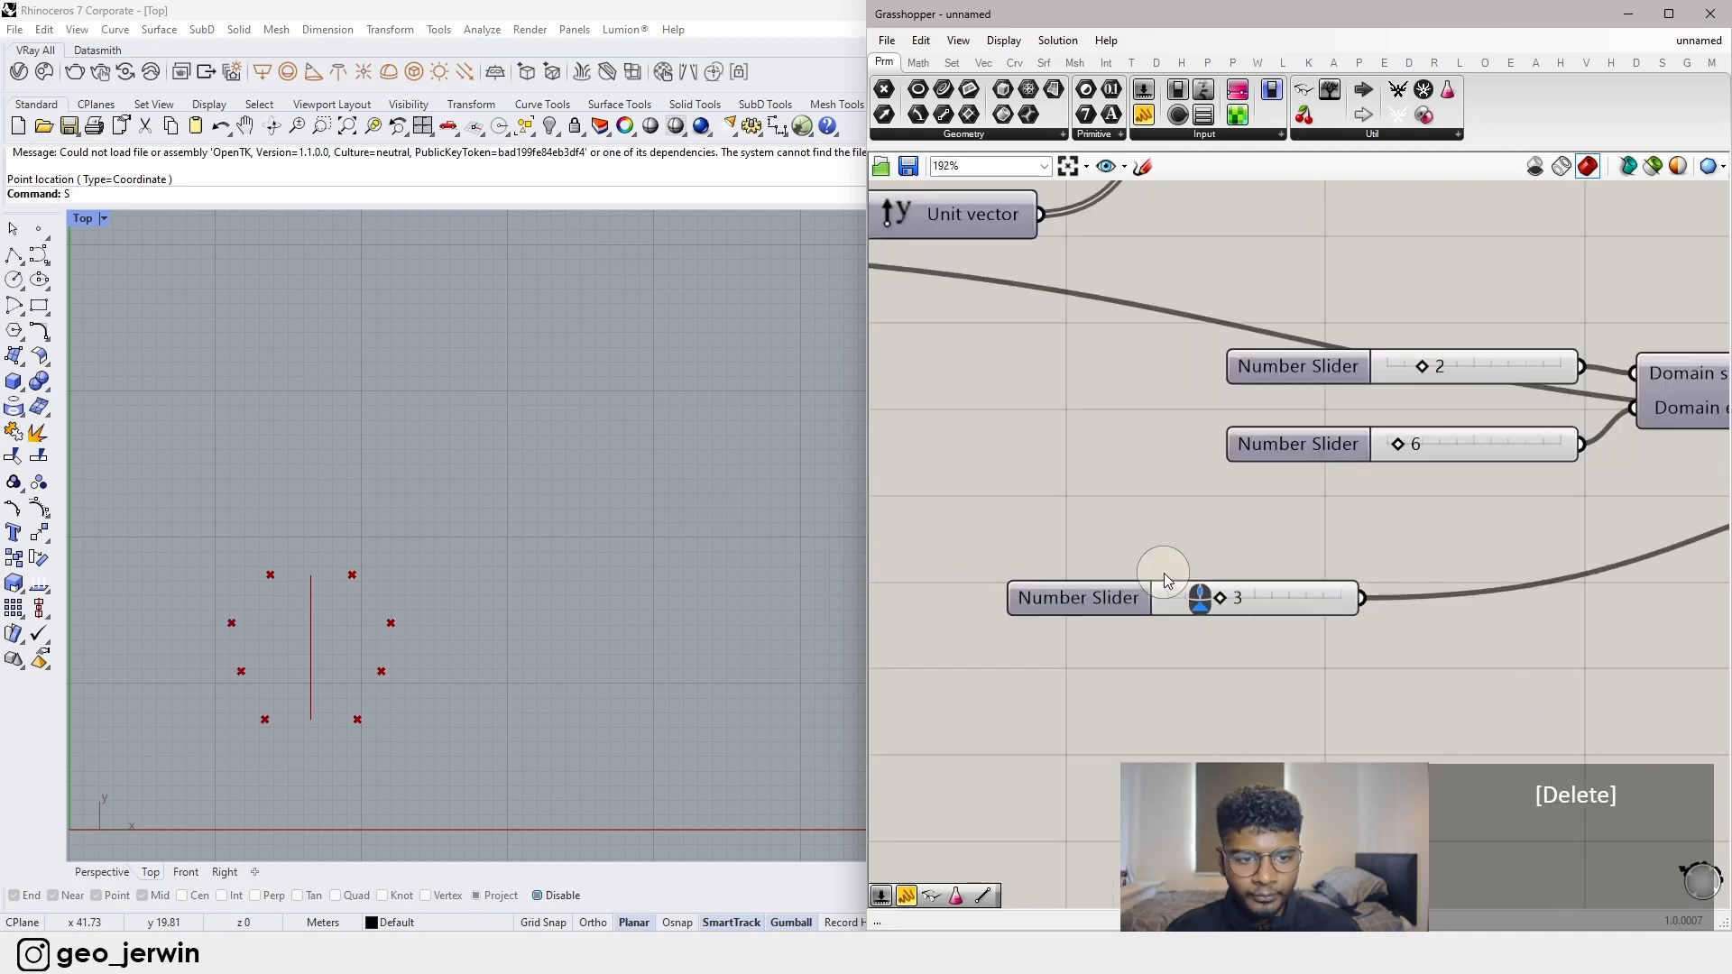
pyautogui.moveTo(1220, 599)
pyautogui.mouseDown()
pyautogui.moveTo(1191, 602)
pyautogui.moveTo(1258, 610)
pyautogui.moveTo(1205, 603)
pyautogui.moveTo(1248, 594)
pyautogui.moveTo(1196, 598)
pyautogui.moveTo(1238, 599)
pyautogui.mouseUp()
# - Set the Series component's Step slider to 7.2
pyautogui.scroll(-5, 1194, 568)
pyautogui.moveTo(1020, 532); pyautogui.dragTo(1368, 599, button='right')
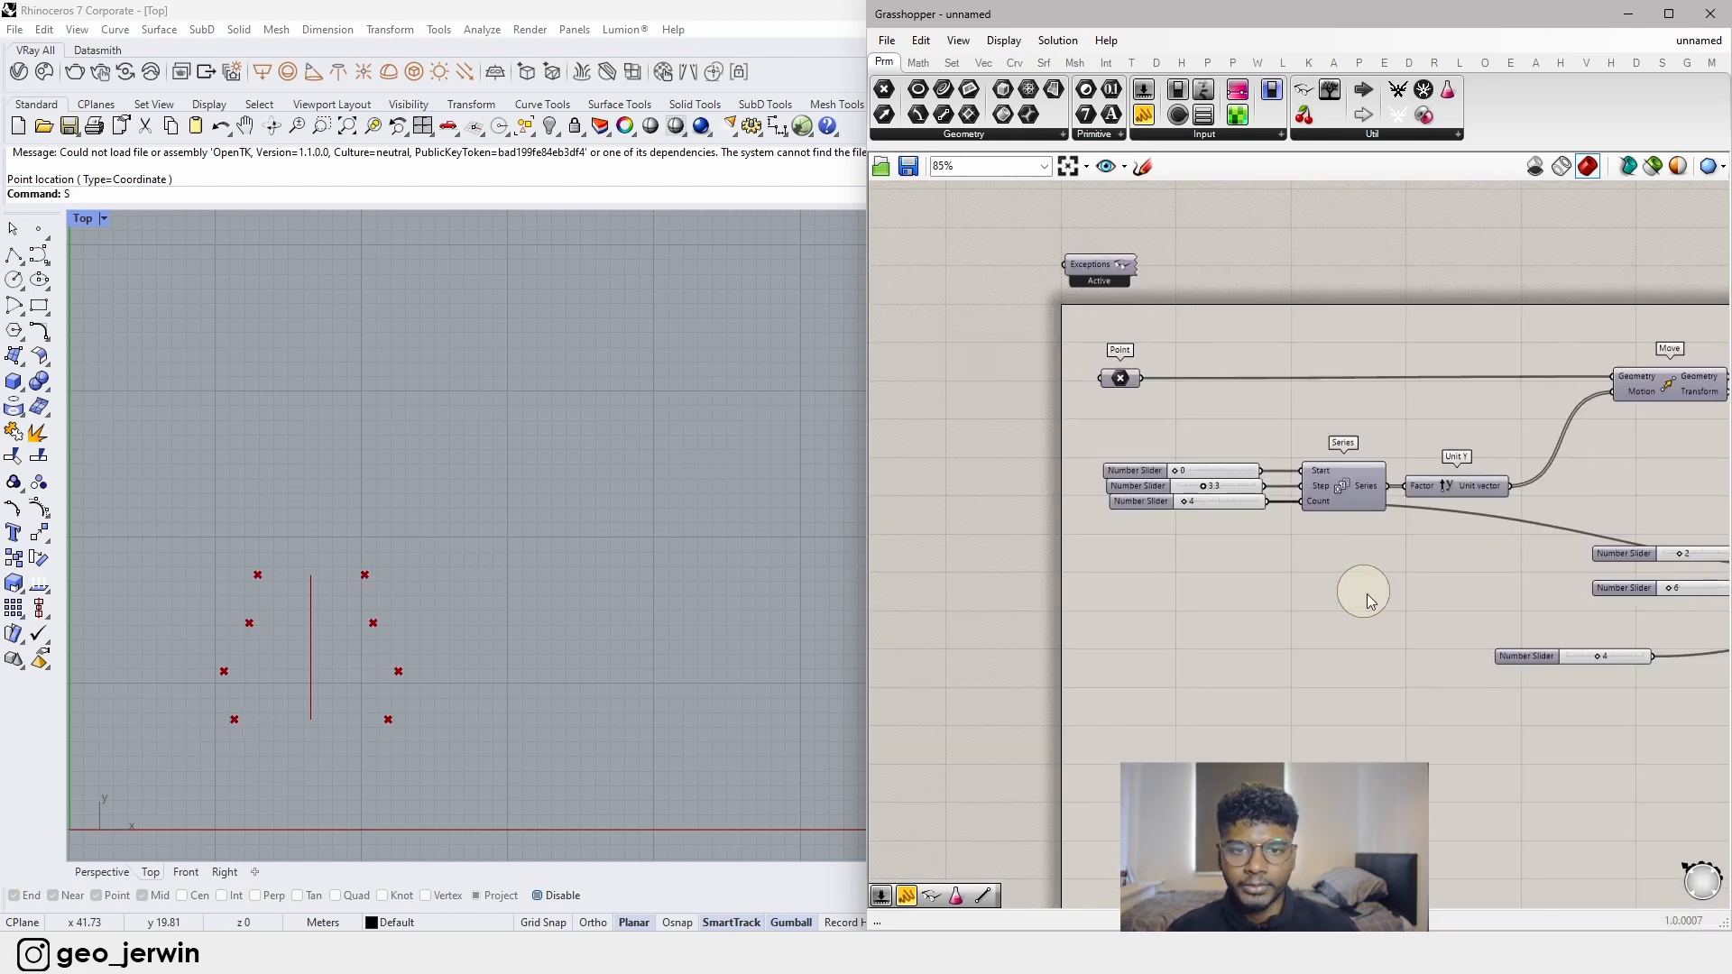
pyautogui.scroll(5, 1249, 505)
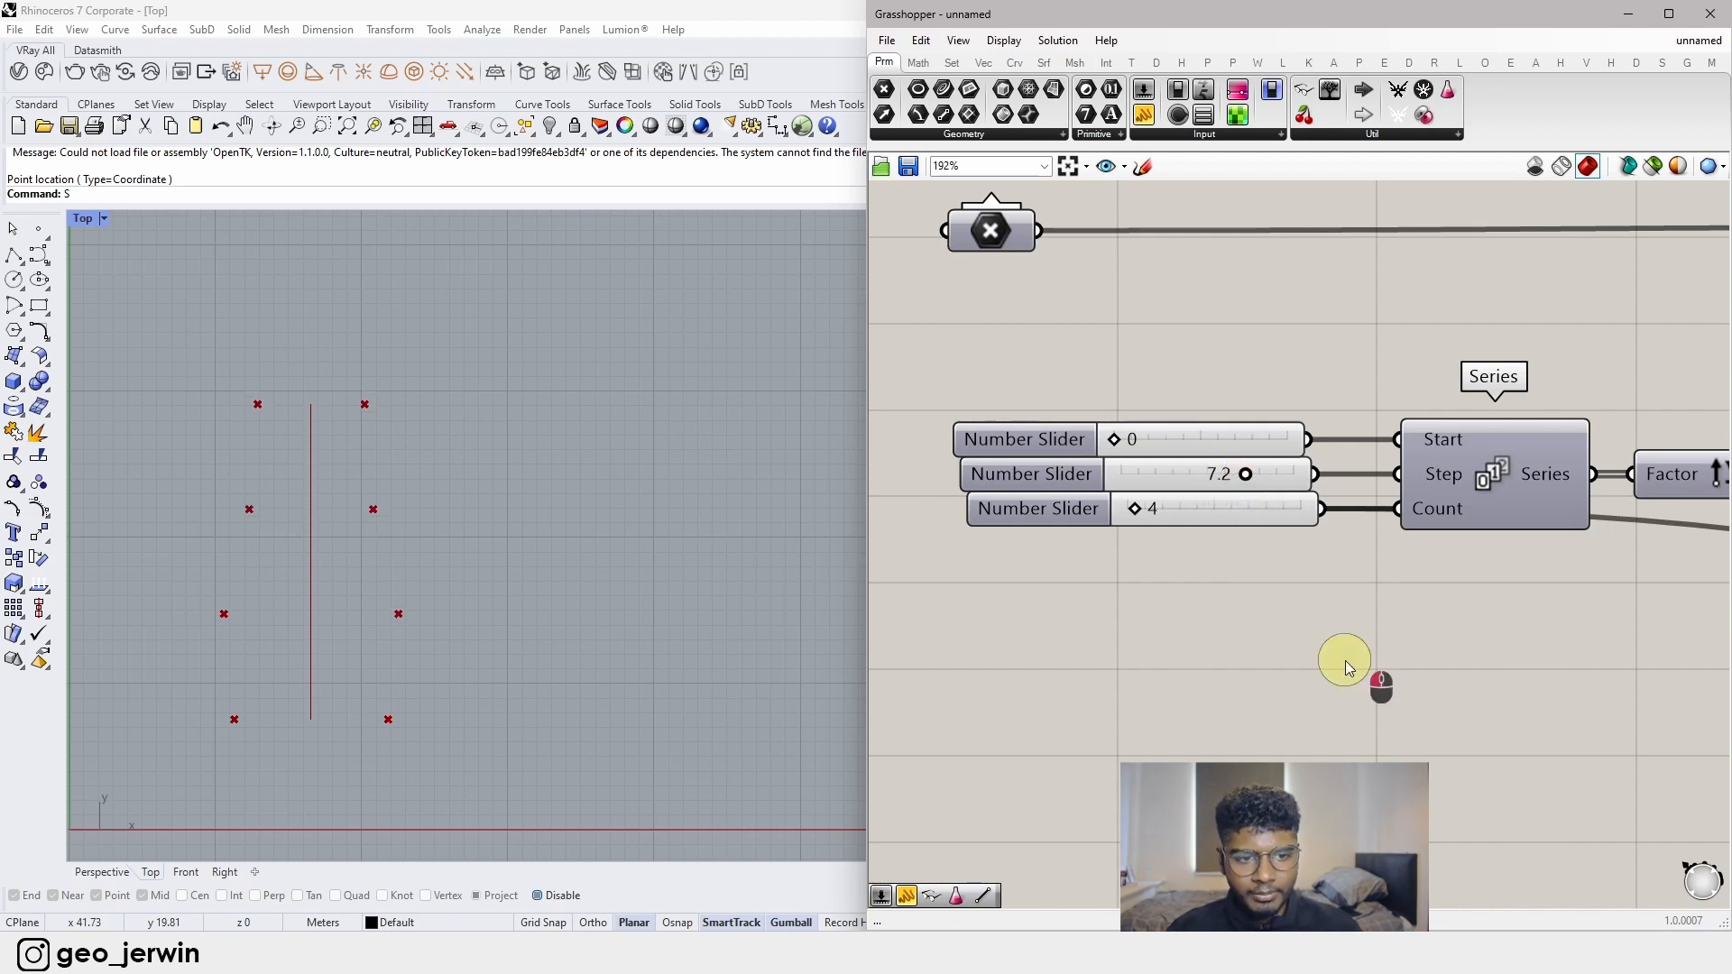
# - Shift the Negative component and its Move together further downstream from Unit X
pyautogui.scroll(-6, 1346, 667)
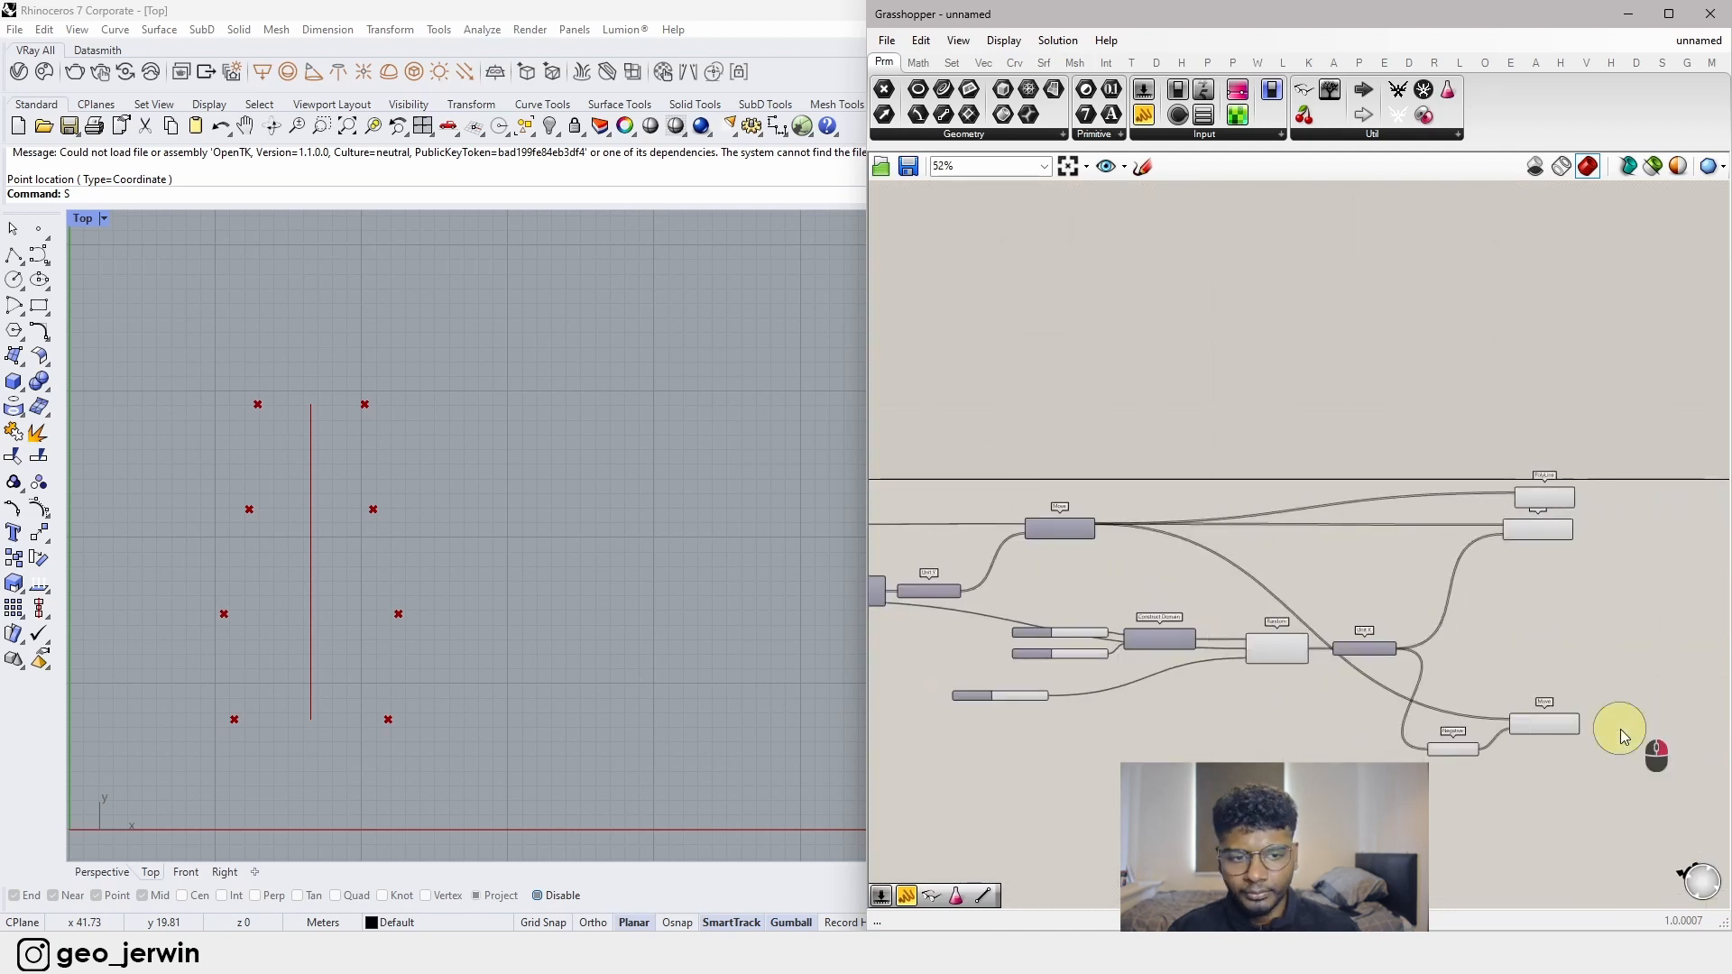
pyautogui.moveTo(1621, 737); pyautogui.dragTo(1417, 728, button='right')
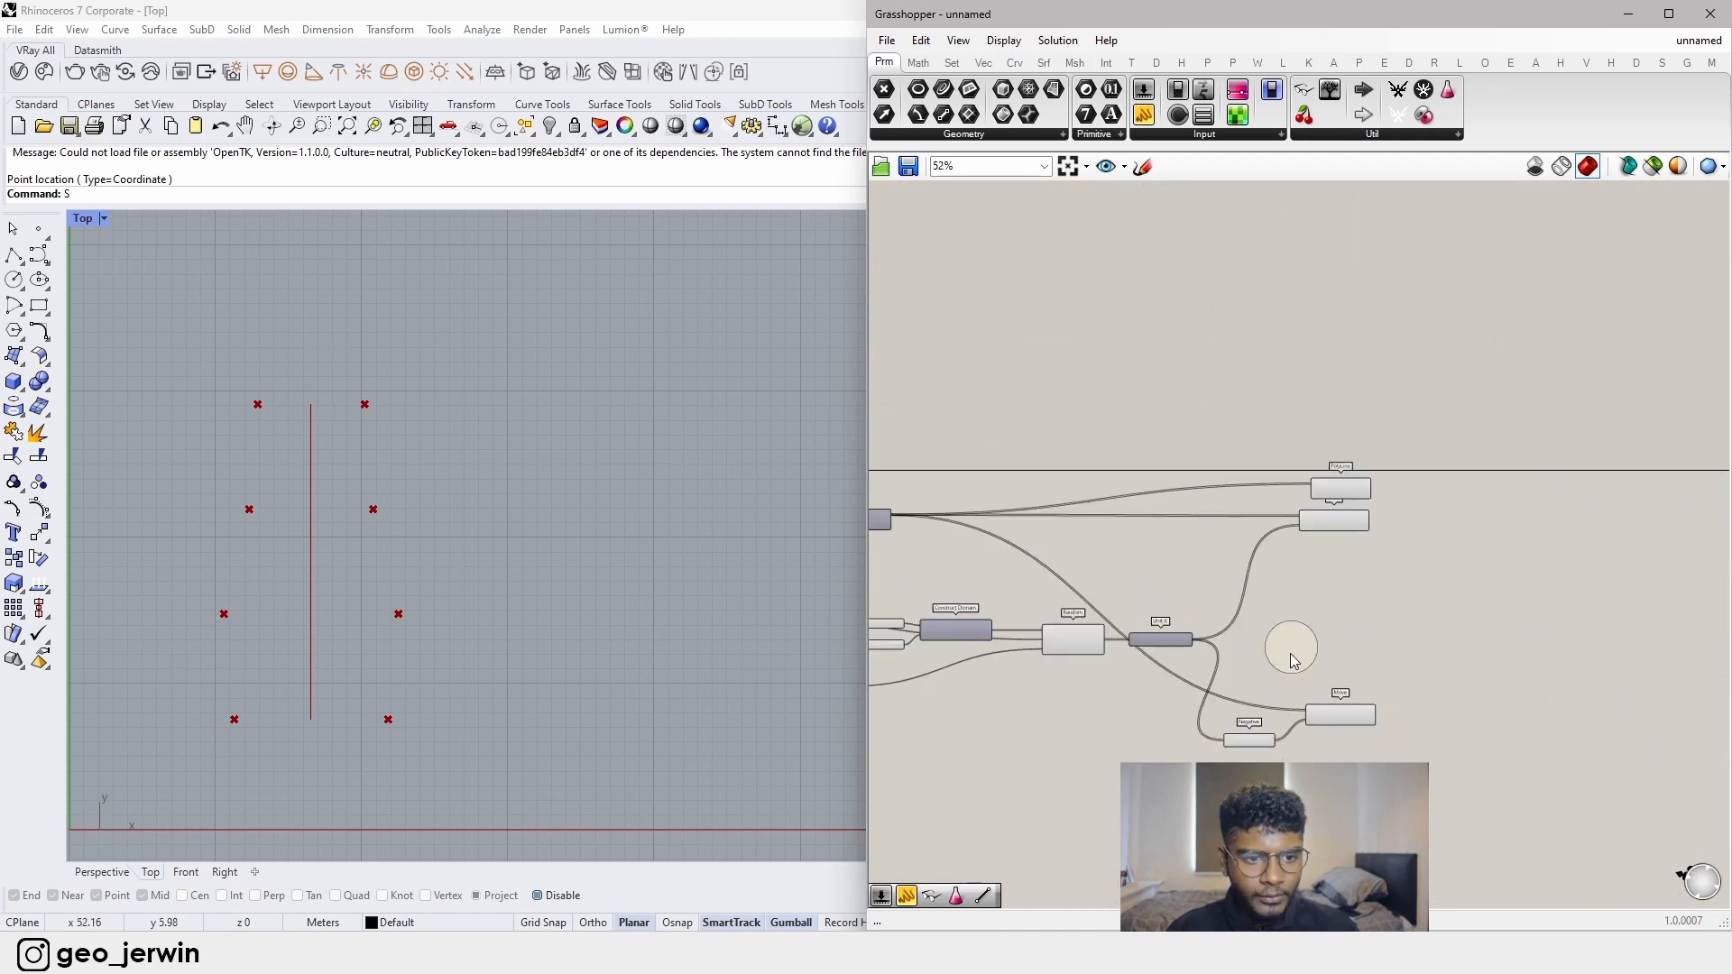
pyautogui.scroll(4, 1292, 660)
pyautogui.click(1181, 669)
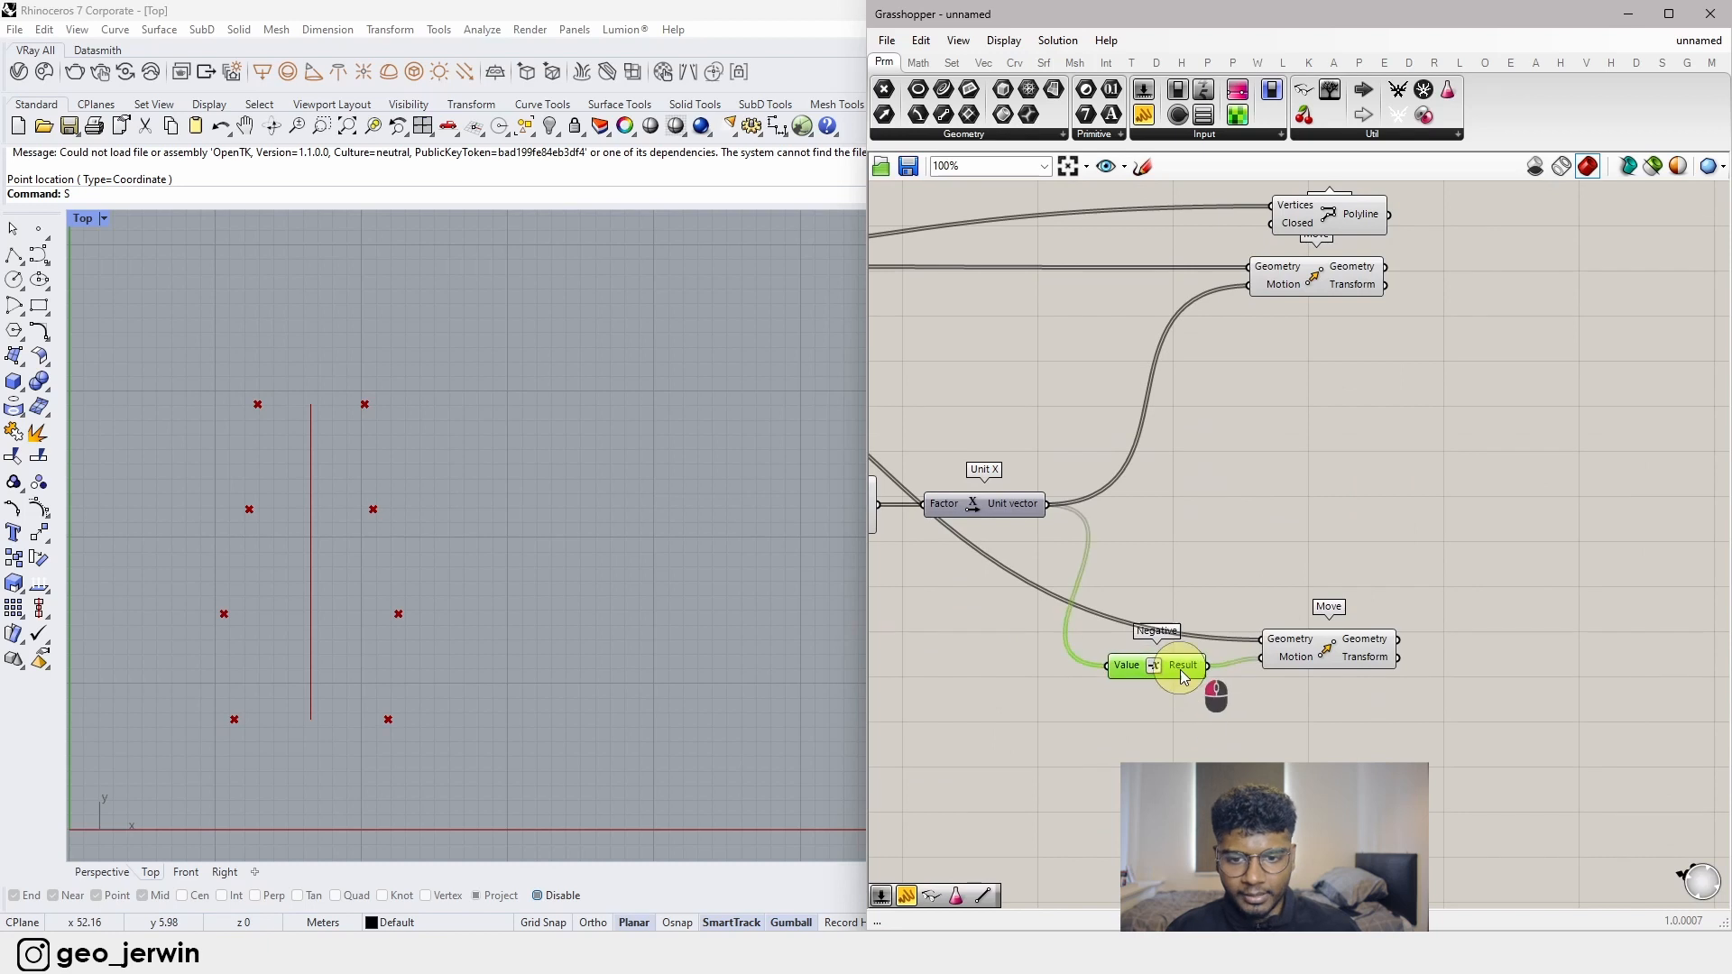
pyautogui.moveTo(1184, 676); pyautogui.dragTo(1187, 668)
pyautogui.moveTo(1470, 724); pyautogui.dragTo(1003, 587)
pyautogui.moveTo(1326, 647); pyautogui.dragTo(1462, 654)
# - Shift the PolyLine and upper Move components downstream to line up above the lower Move
pyautogui.click(1435, 397)
pyautogui.moveTo(1430, 391); pyautogui.dragTo(1263, 205)
pyautogui.moveTo(1336, 347); pyautogui.dragTo(1287, 511, button='right')
pyautogui.moveTo(1276, 449); pyautogui.dragTo(1426, 513)
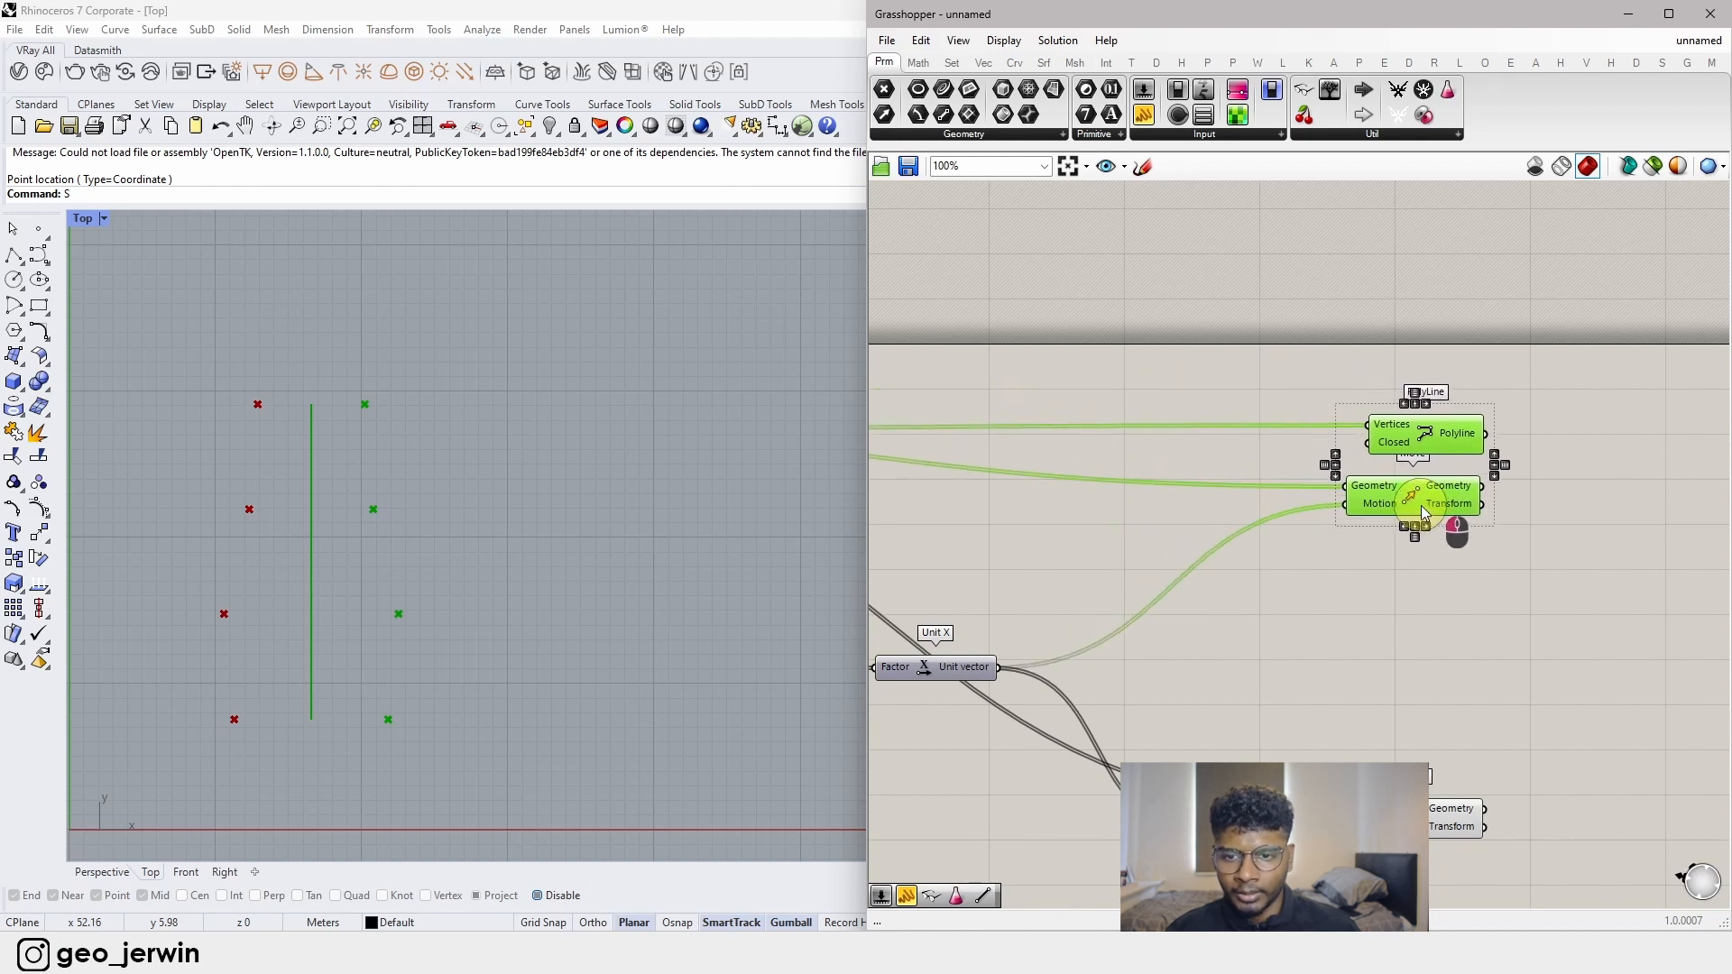
pyautogui.click(1546, 581)
# - Switch to Rhino and show the points in the Perspective view, framed at an angle
pyautogui.moveTo(1591, 595); pyautogui.dragTo(1307, 529, button='right')
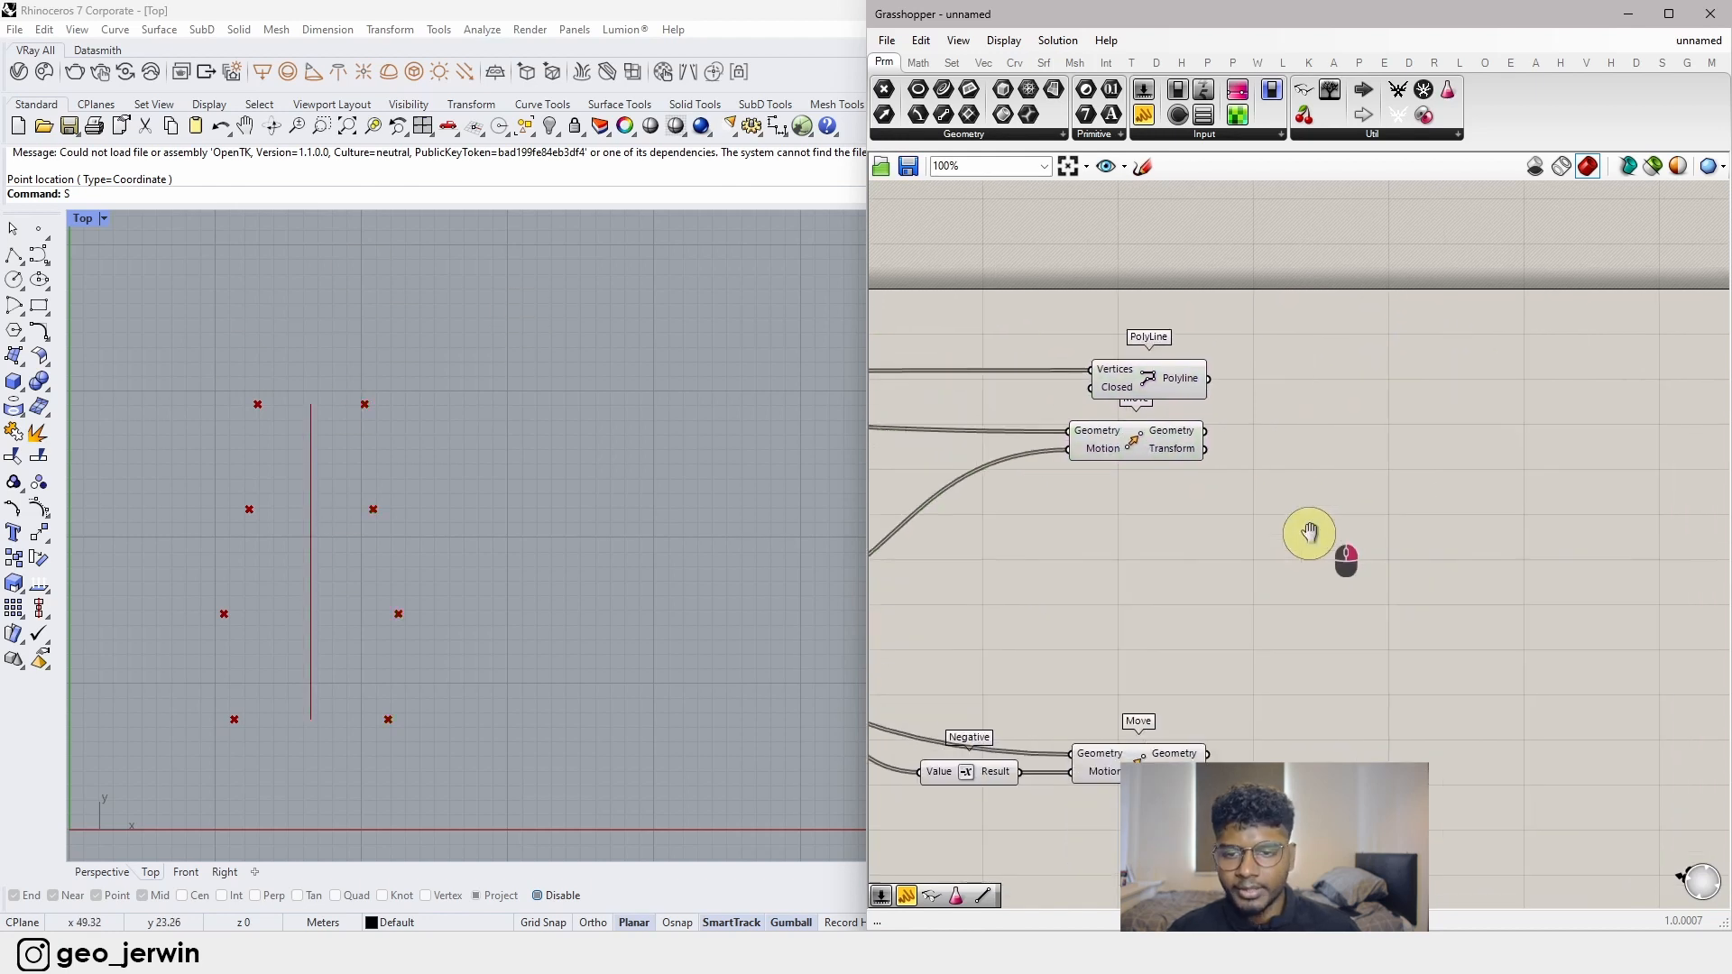
pyautogui.click(327, 488)
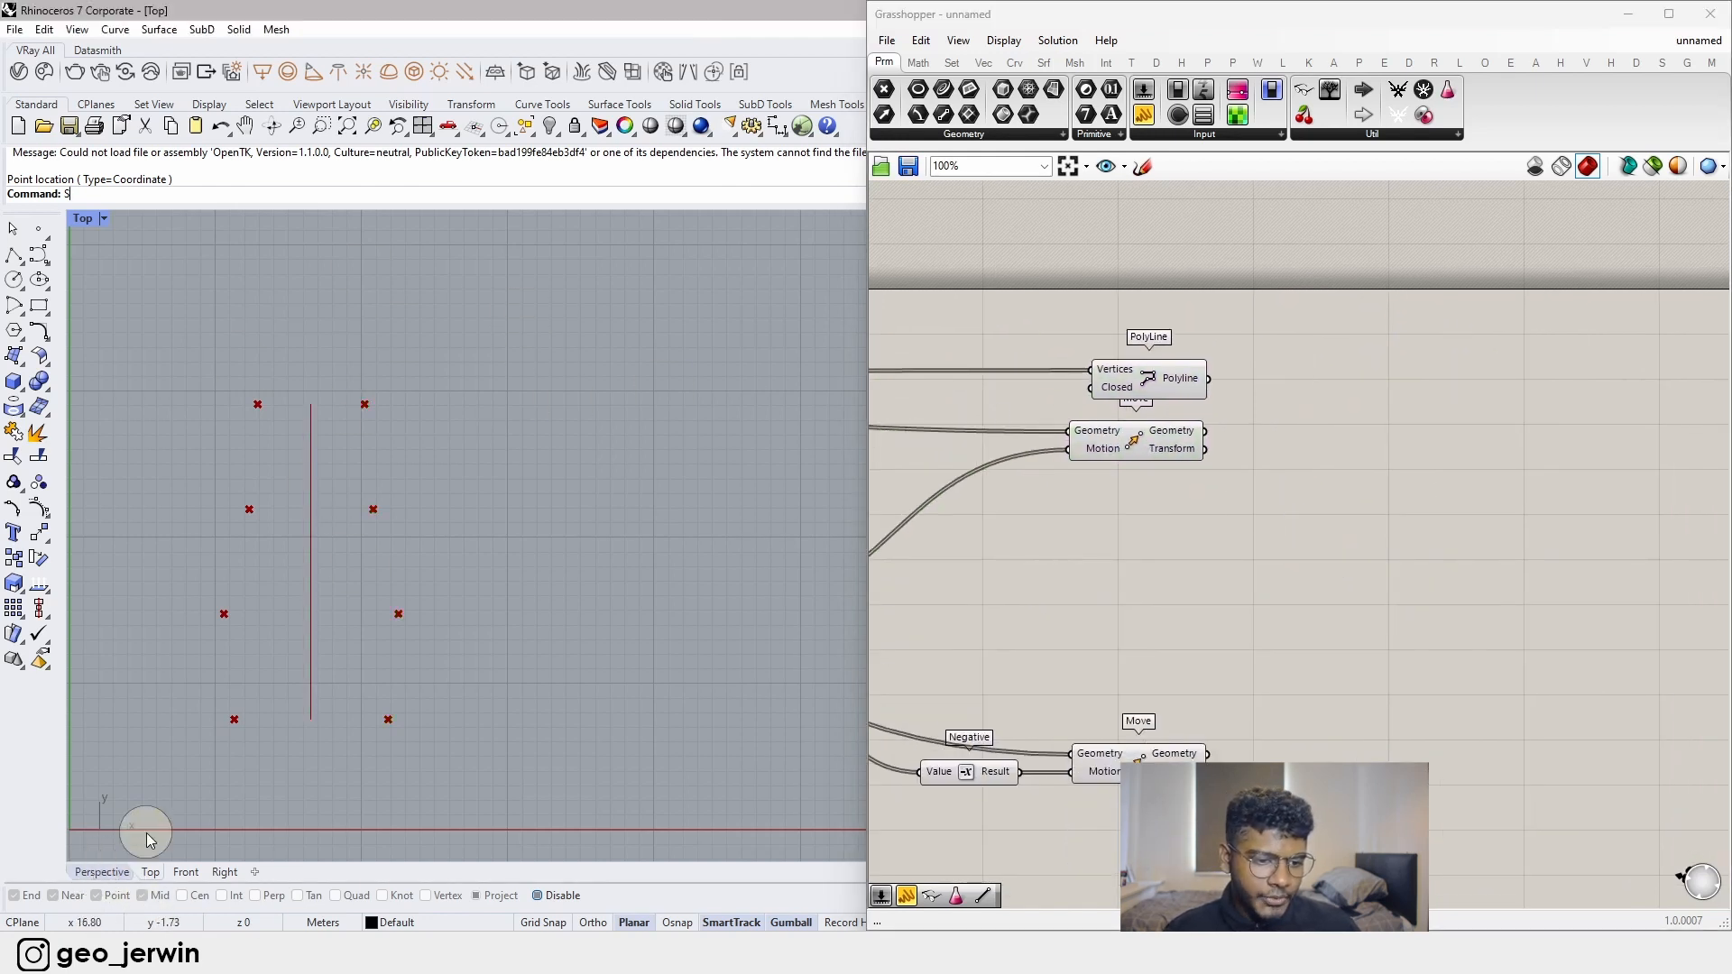
pyautogui.click(102, 873)
pyautogui.moveTo(458, 778); pyautogui.dragTo(398, 727, button='right')
pyautogui.scroll(3, 348, 603)
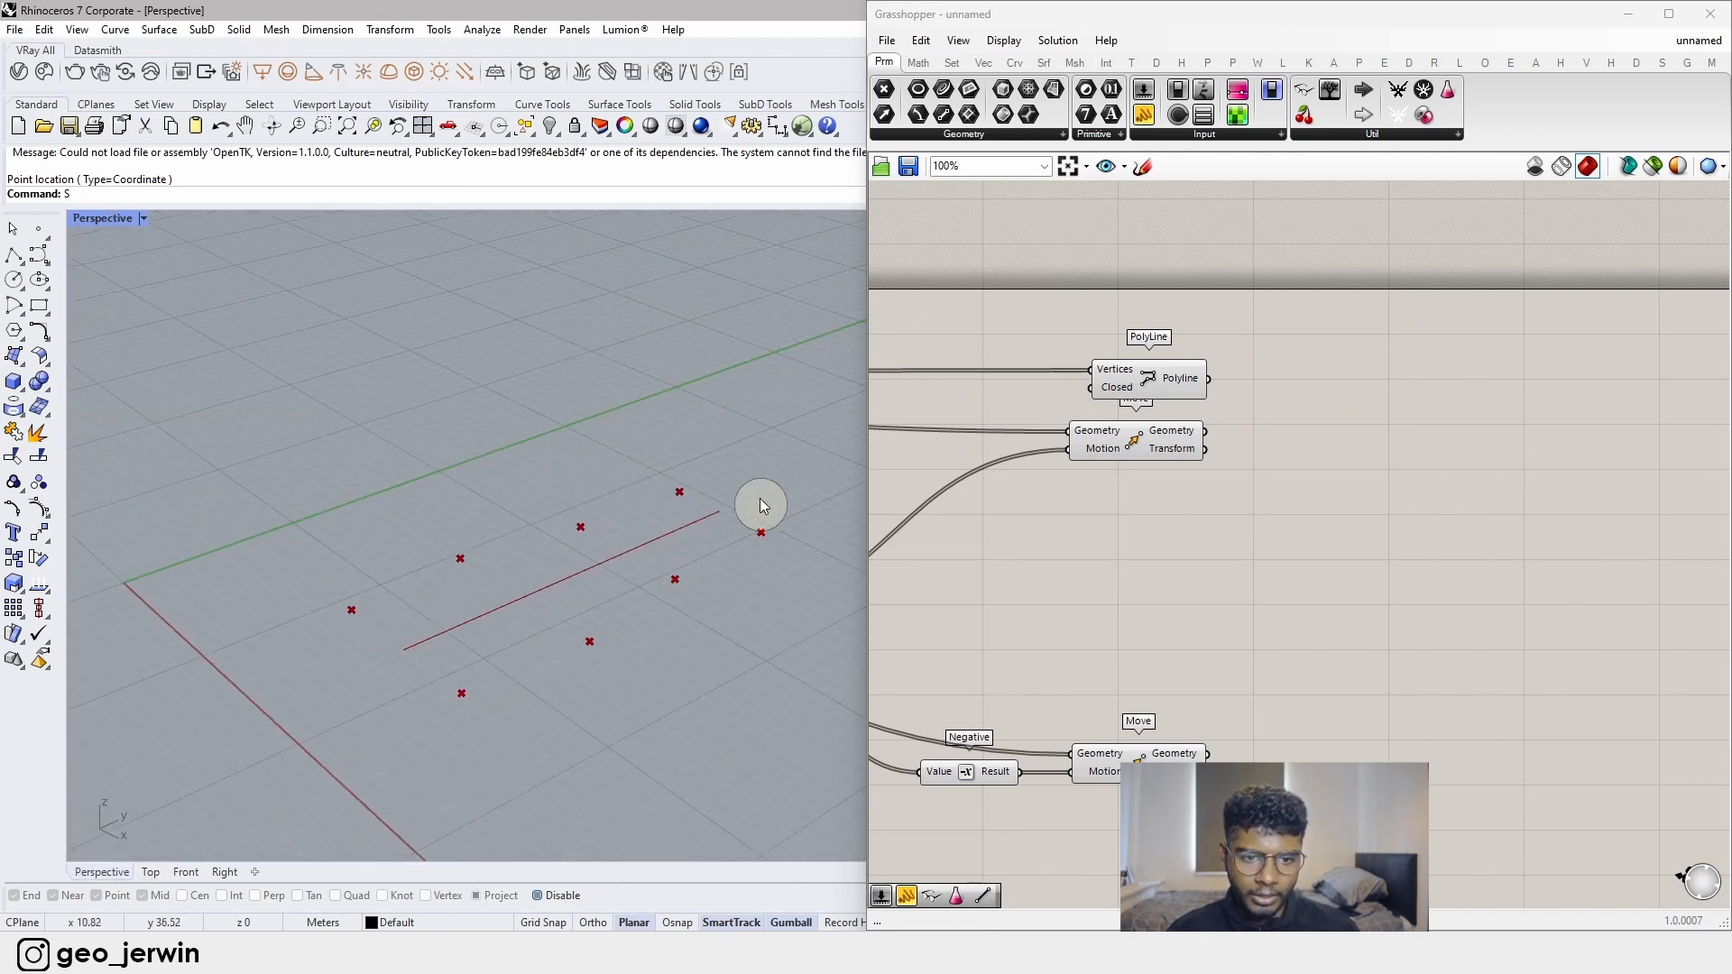
# - Switch back to Grasshopper and turn off the PolyLine component's preview
pyautogui.scroll(-3, 1365, 647)
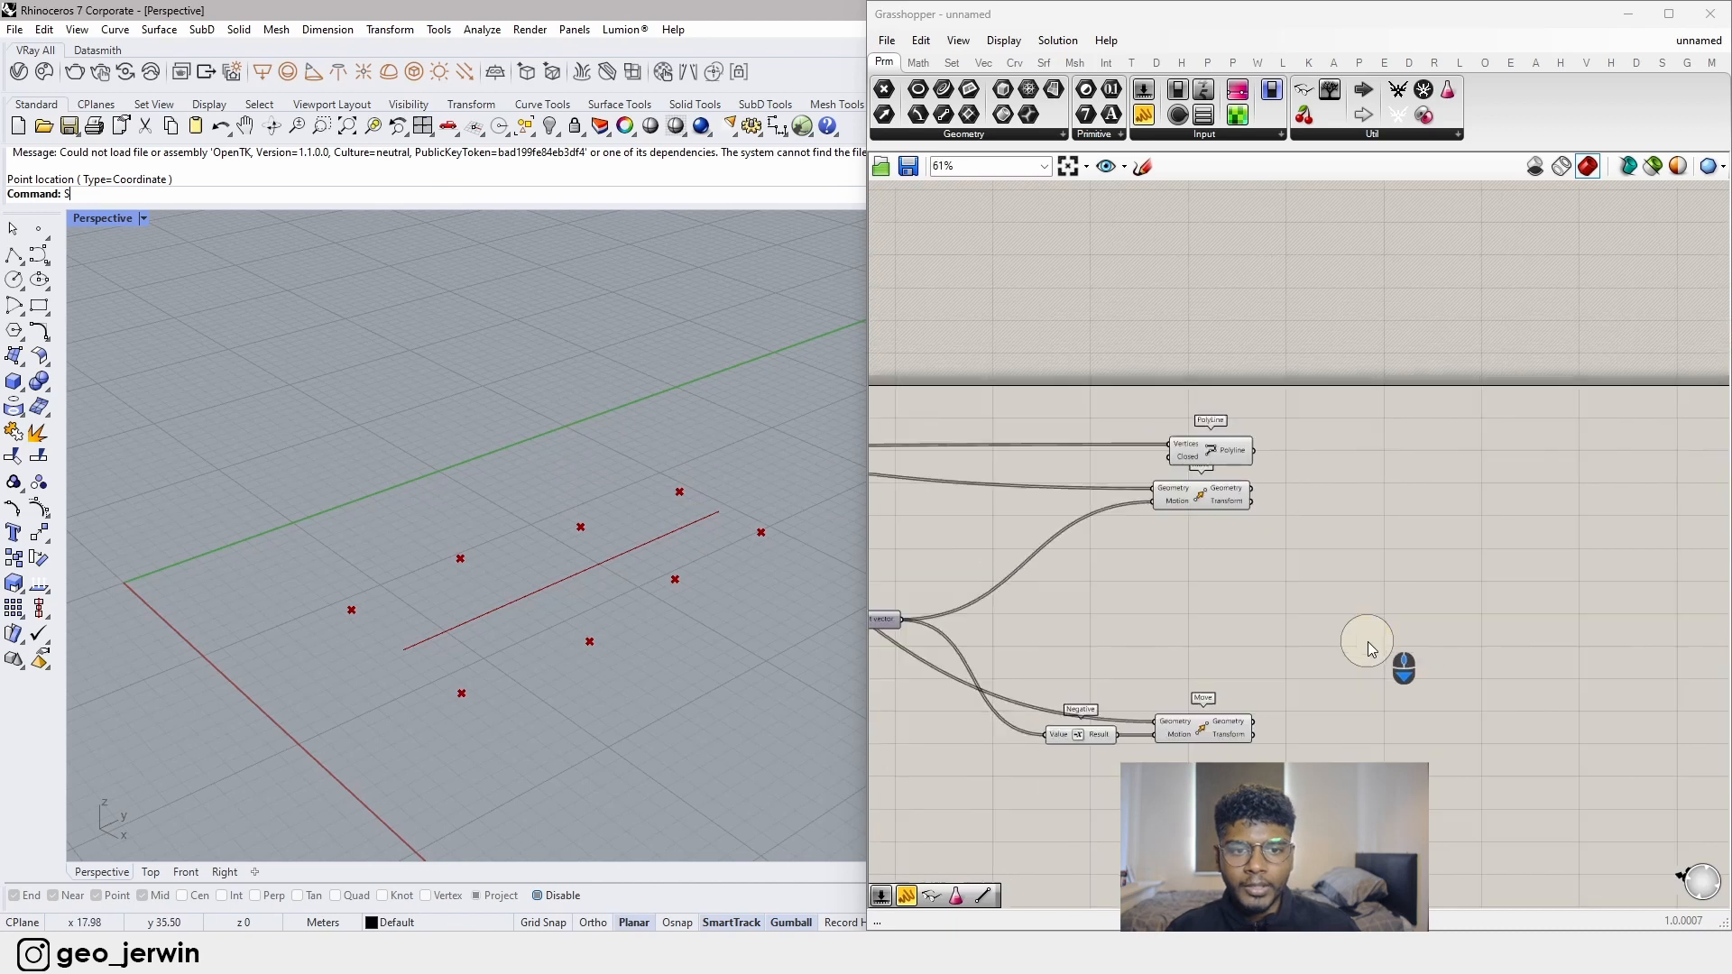
pyautogui.moveTo(1365, 647); pyautogui.dragTo(1404, 547, button='right')
pyautogui.scroll(3, 1326, 394)
pyautogui.moveTo(1261, 389); pyautogui.dragTo(1243, 385)
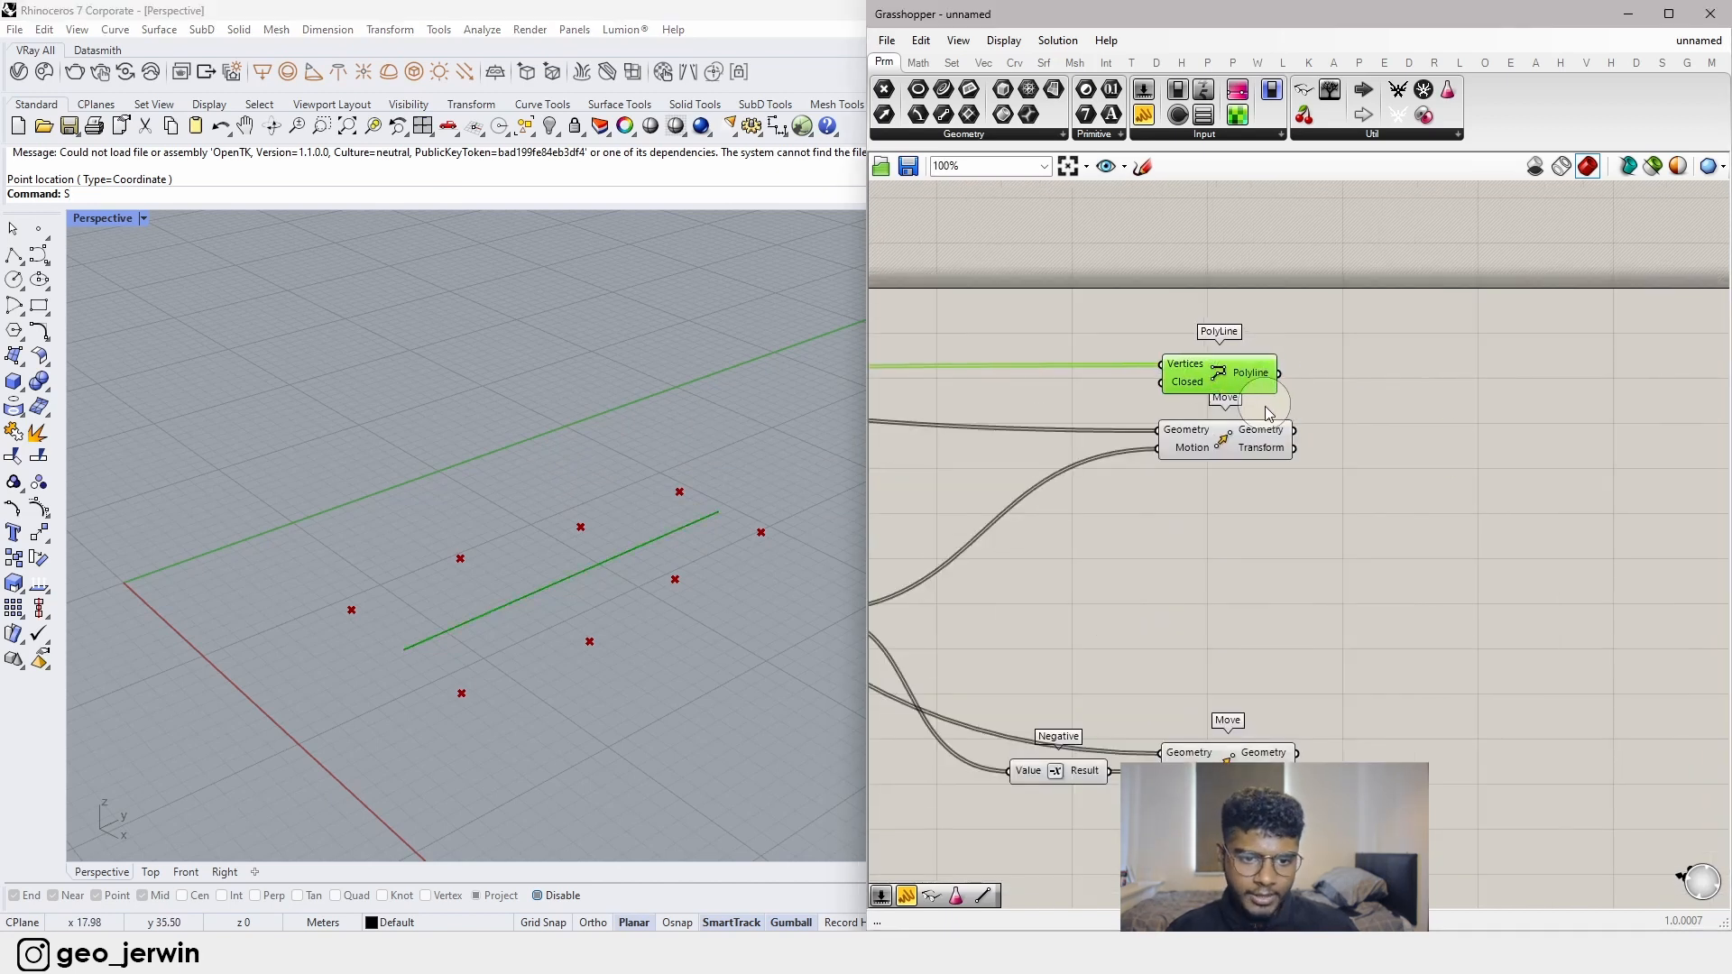
pyautogui.middleClick(1235, 386)
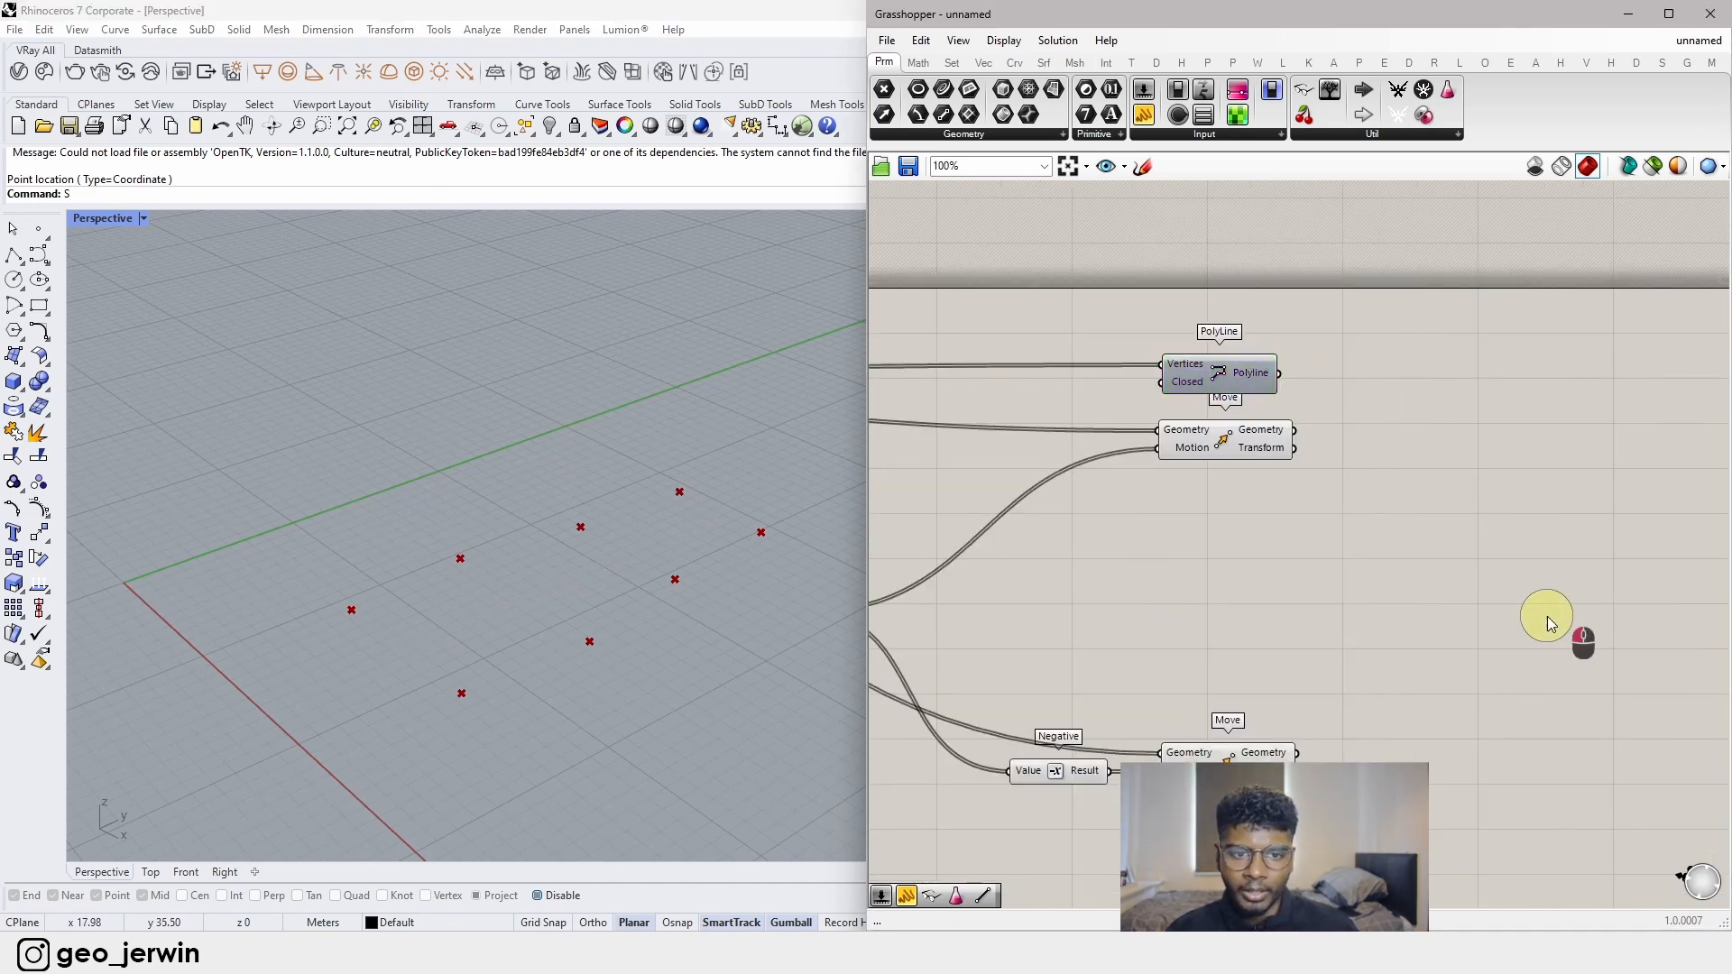
# - Add a BiArc component in the free space beyond the two Move components
pyautogui.moveTo(1546, 619); pyautogui.dragTo(1431, 561, button='right')
pyautogui.doubleClick(1427, 557)
pyautogui.write('bi arc')
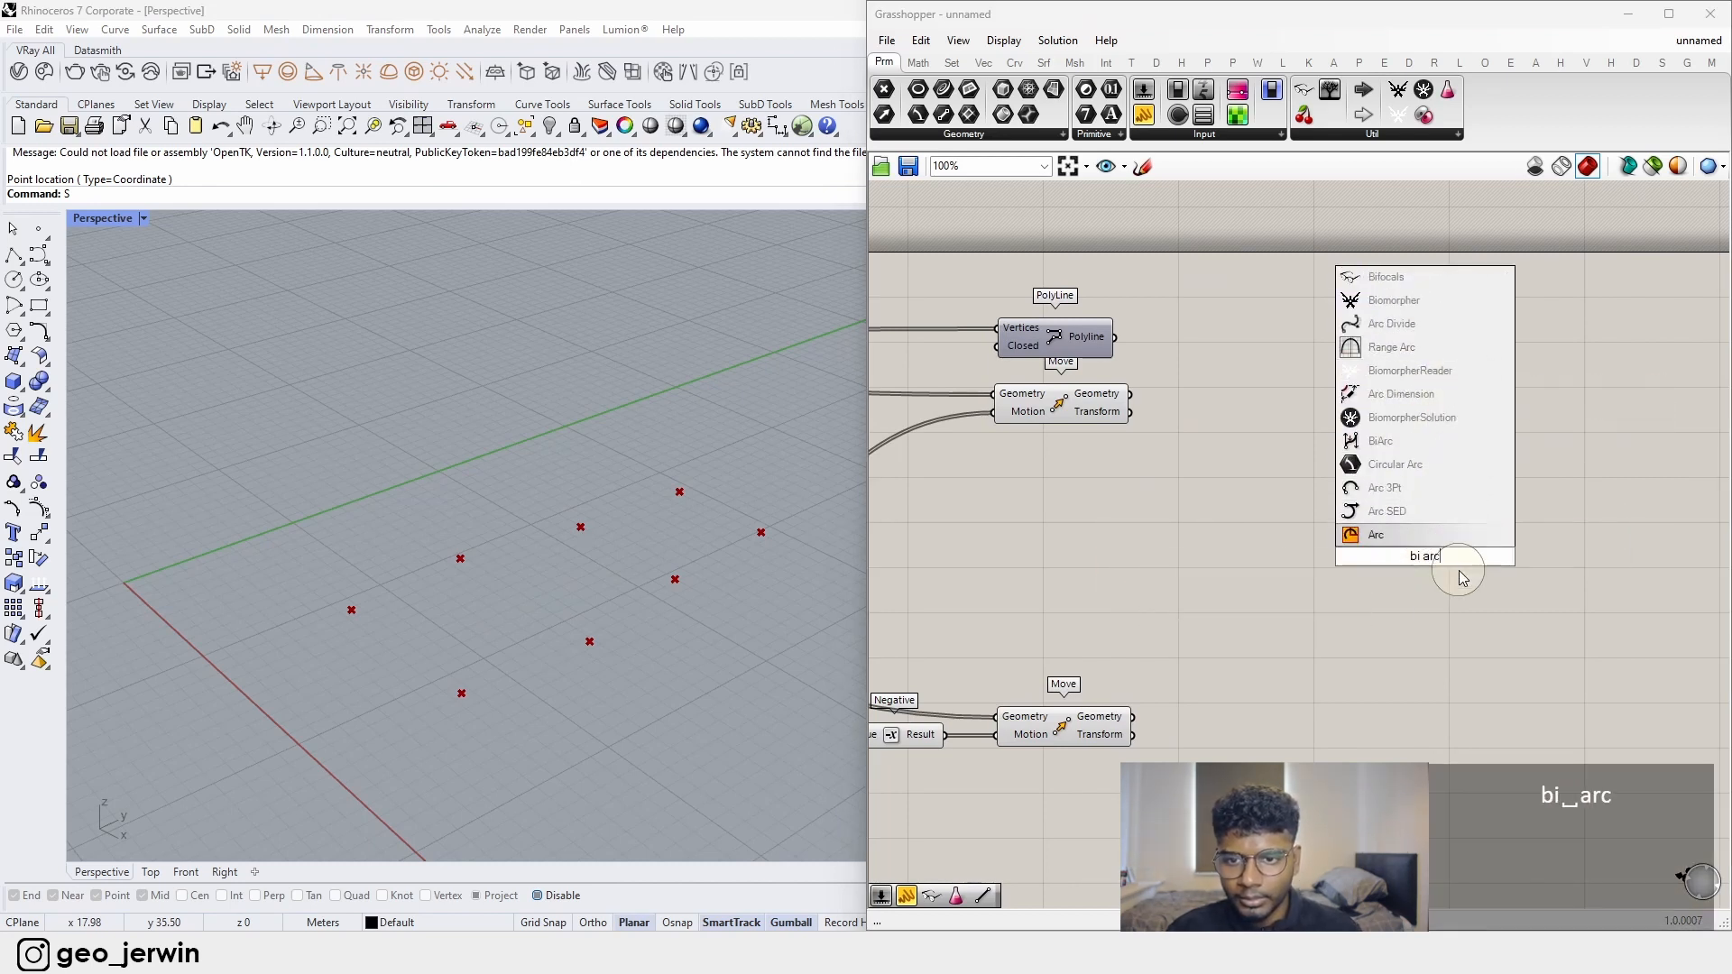
pyautogui.click(1399, 441)
# - Delete the PolyLine component
pyautogui.moveTo(1191, 504); pyautogui.dragTo(1471, 561, button='right')
pyautogui.moveTo(1344, 414); pyautogui.dragTo(1196, 392)
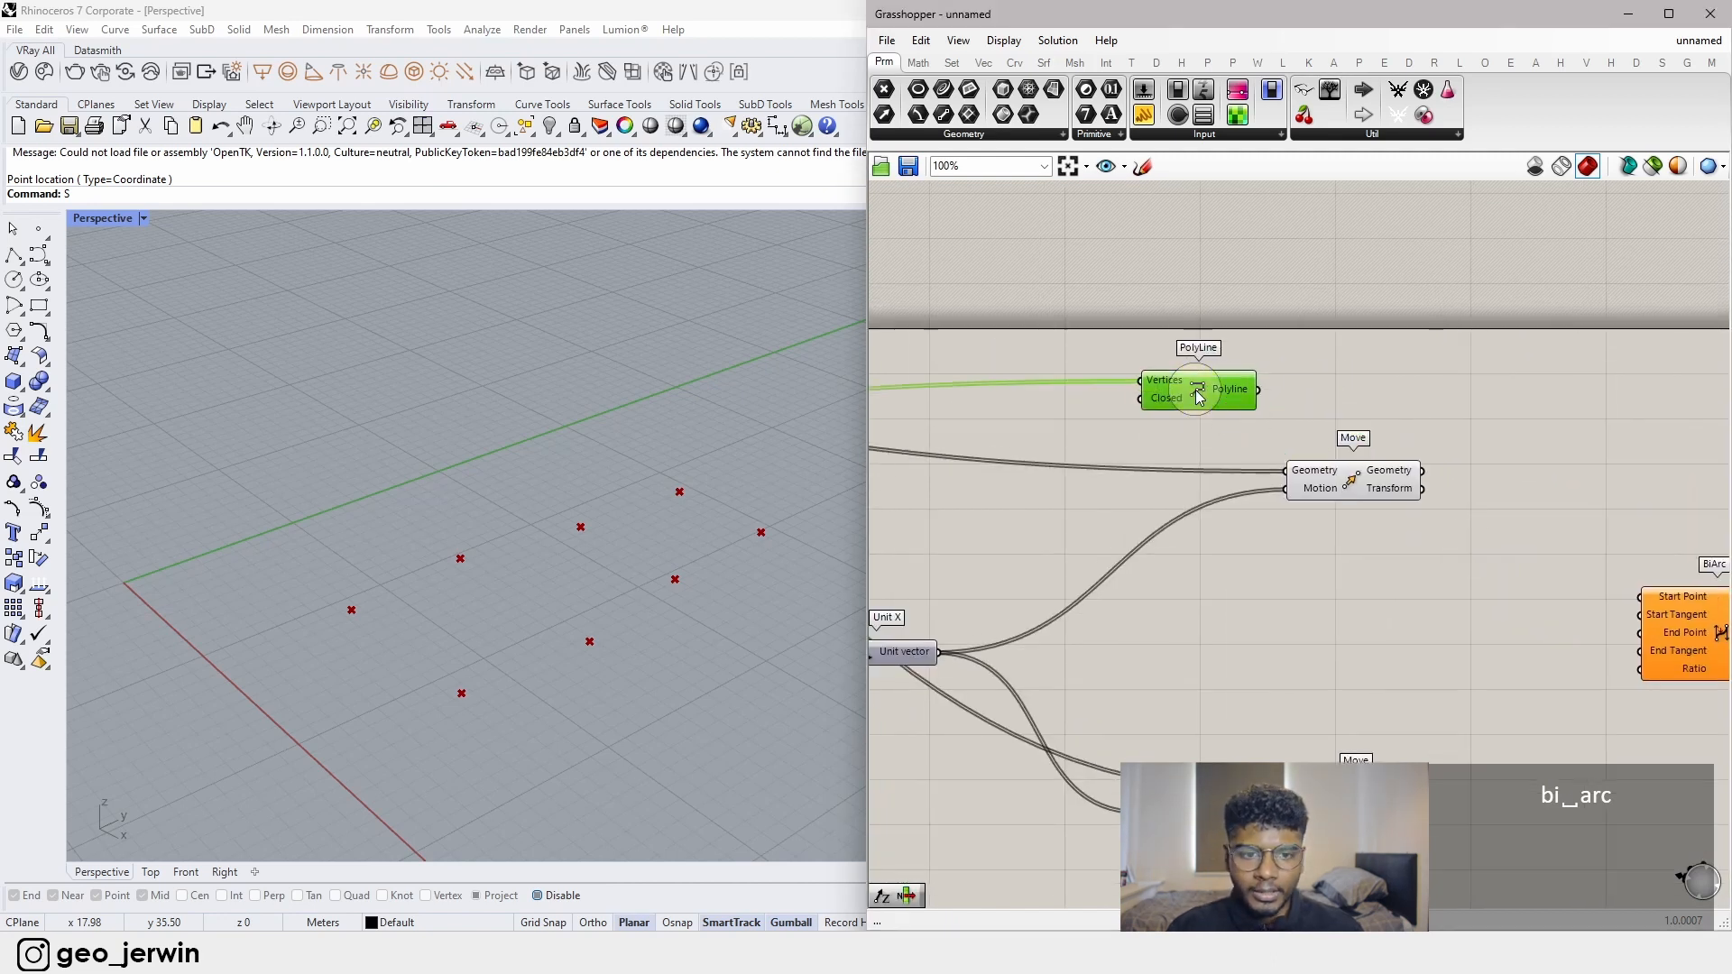
pyautogui.press('Delete')
# - Raise the upper Move component into the freed space and bring BiArc up beside it
pyautogui.moveTo(1324, 457); pyautogui.dragTo(1330, 412, button='right')
pyautogui.moveTo(1361, 429); pyautogui.dragTo(1380, 367)
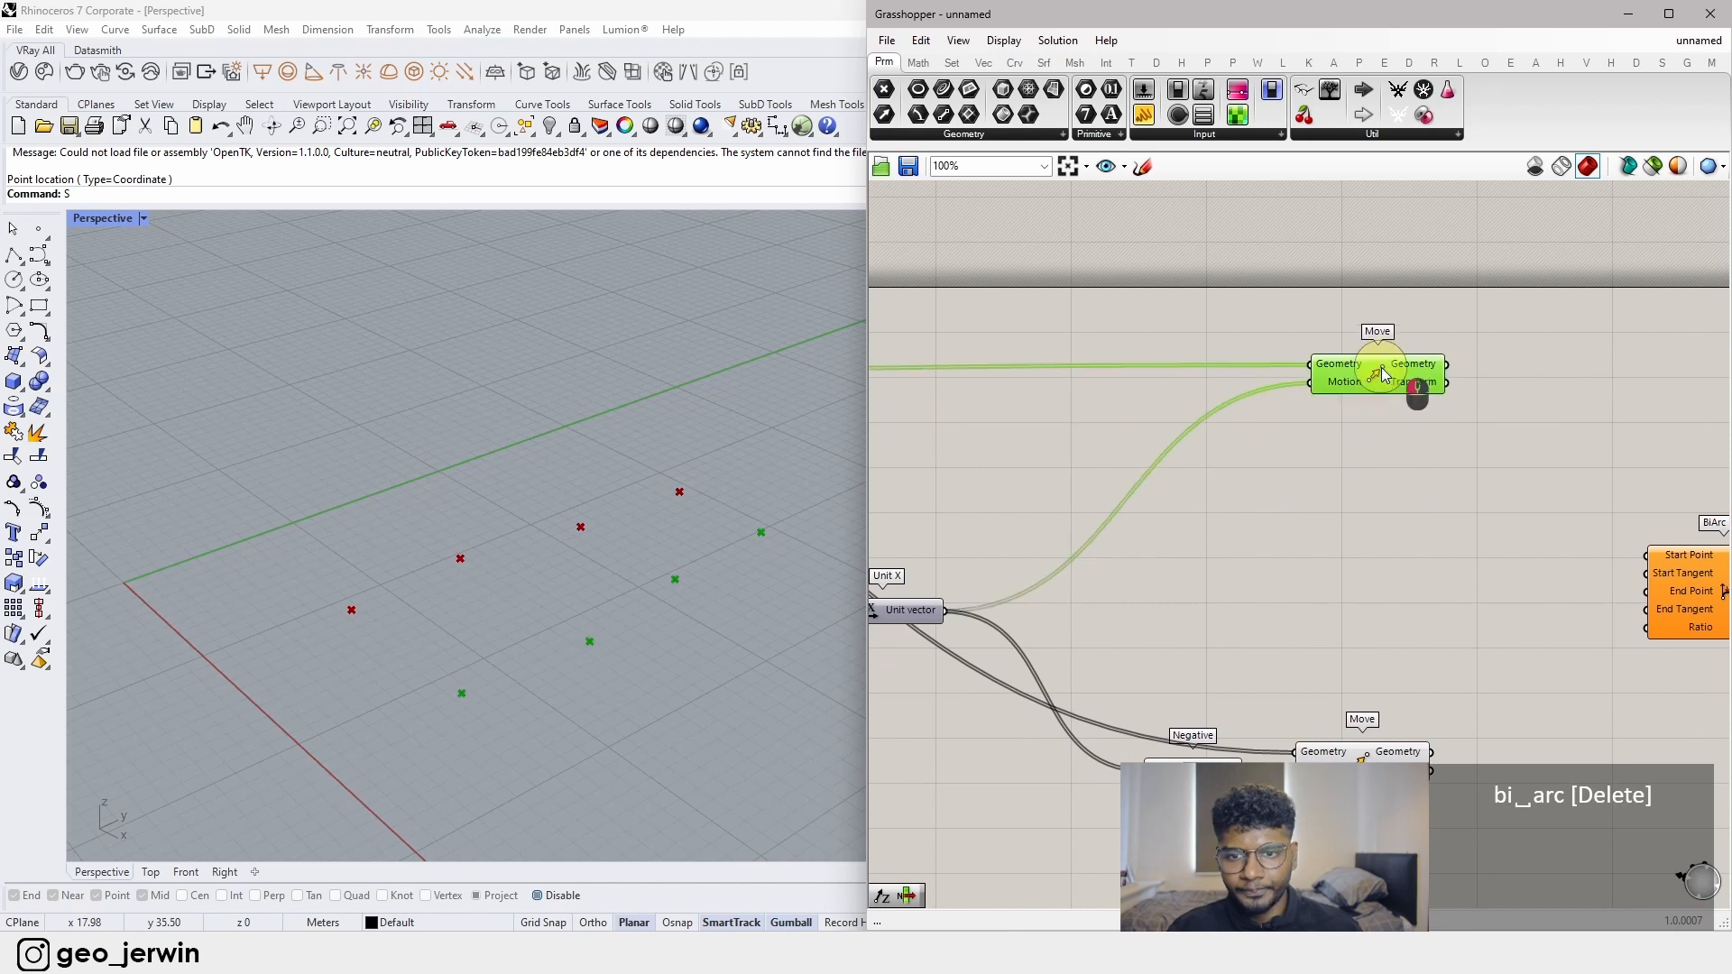
pyautogui.scroll(-5, 1388, 456)
pyautogui.scroll(5, 1413, 451)
pyautogui.moveTo(1591, 499); pyautogui.dragTo(1607, 368)
# - Connect the upper Move's Geometry output to BiArc's Start Point input and align BiArc with that Move
pyautogui.scroll(4, 1432, 371)
pyautogui.click(1295, 331)
pyautogui.scroll(-3, 1281, 343)
pyautogui.moveTo(1261, 312); pyautogui.dragTo(1487, 351)
pyautogui.moveTo(1534, 407); pyautogui.dragTo(1550, 368)
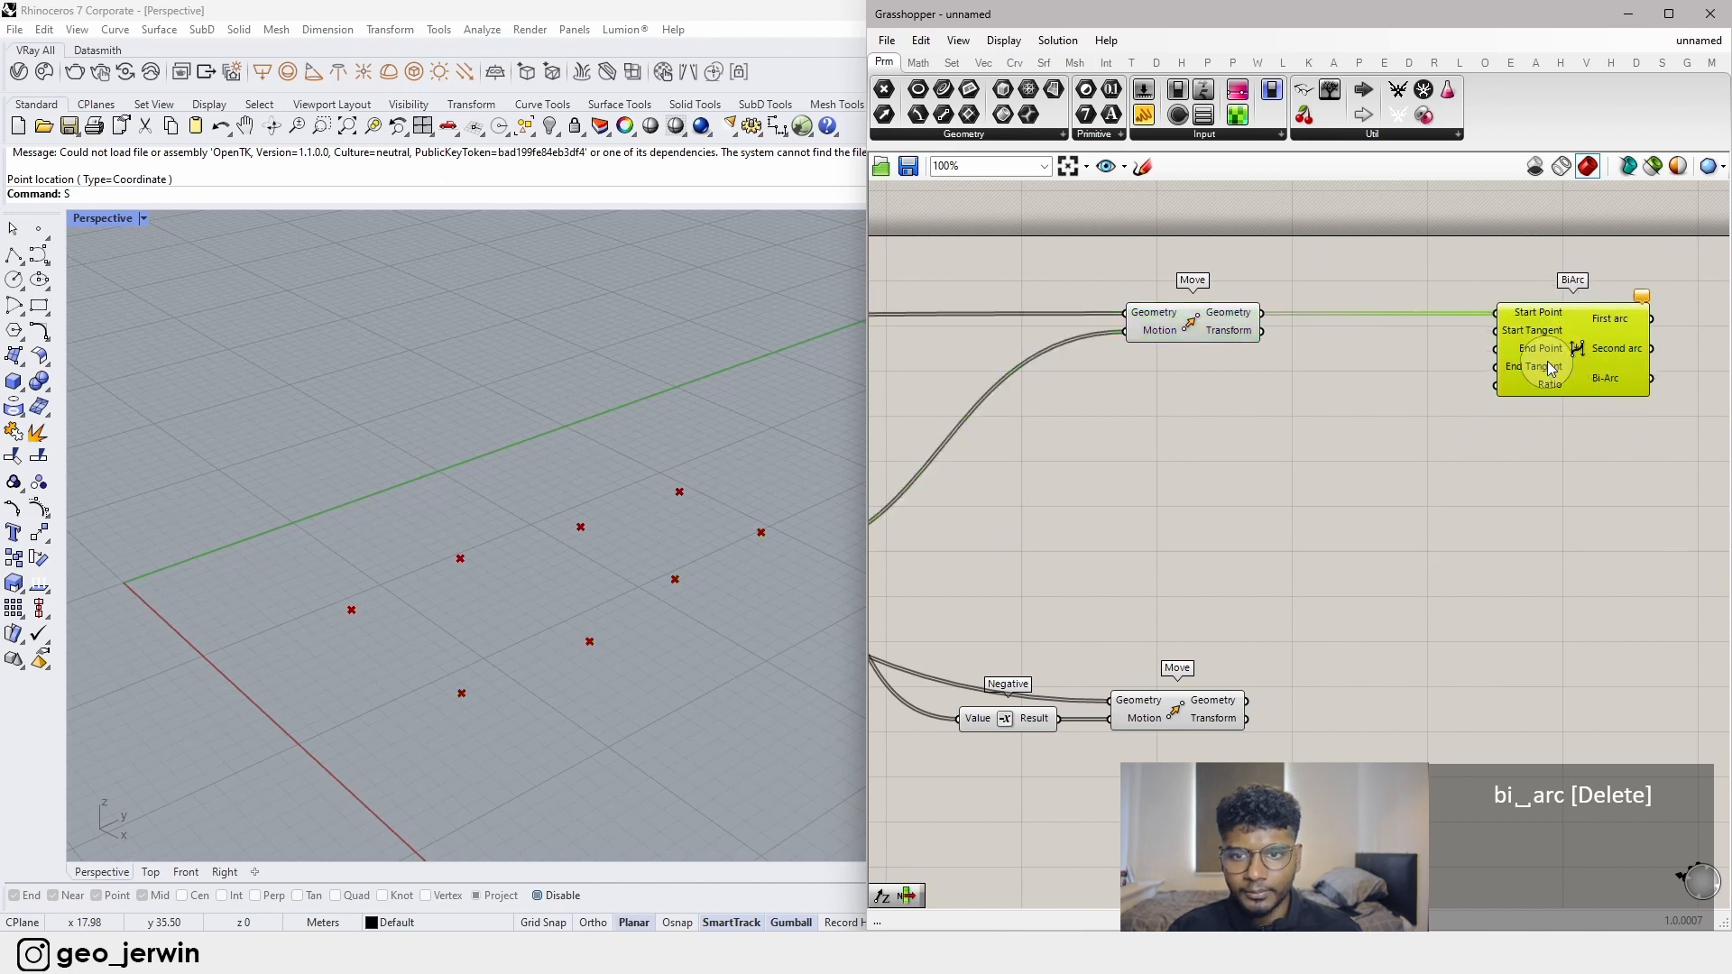
# - Connect the lower Move's Geometry output to BiArc's End Point input
pyautogui.click(1171, 708)
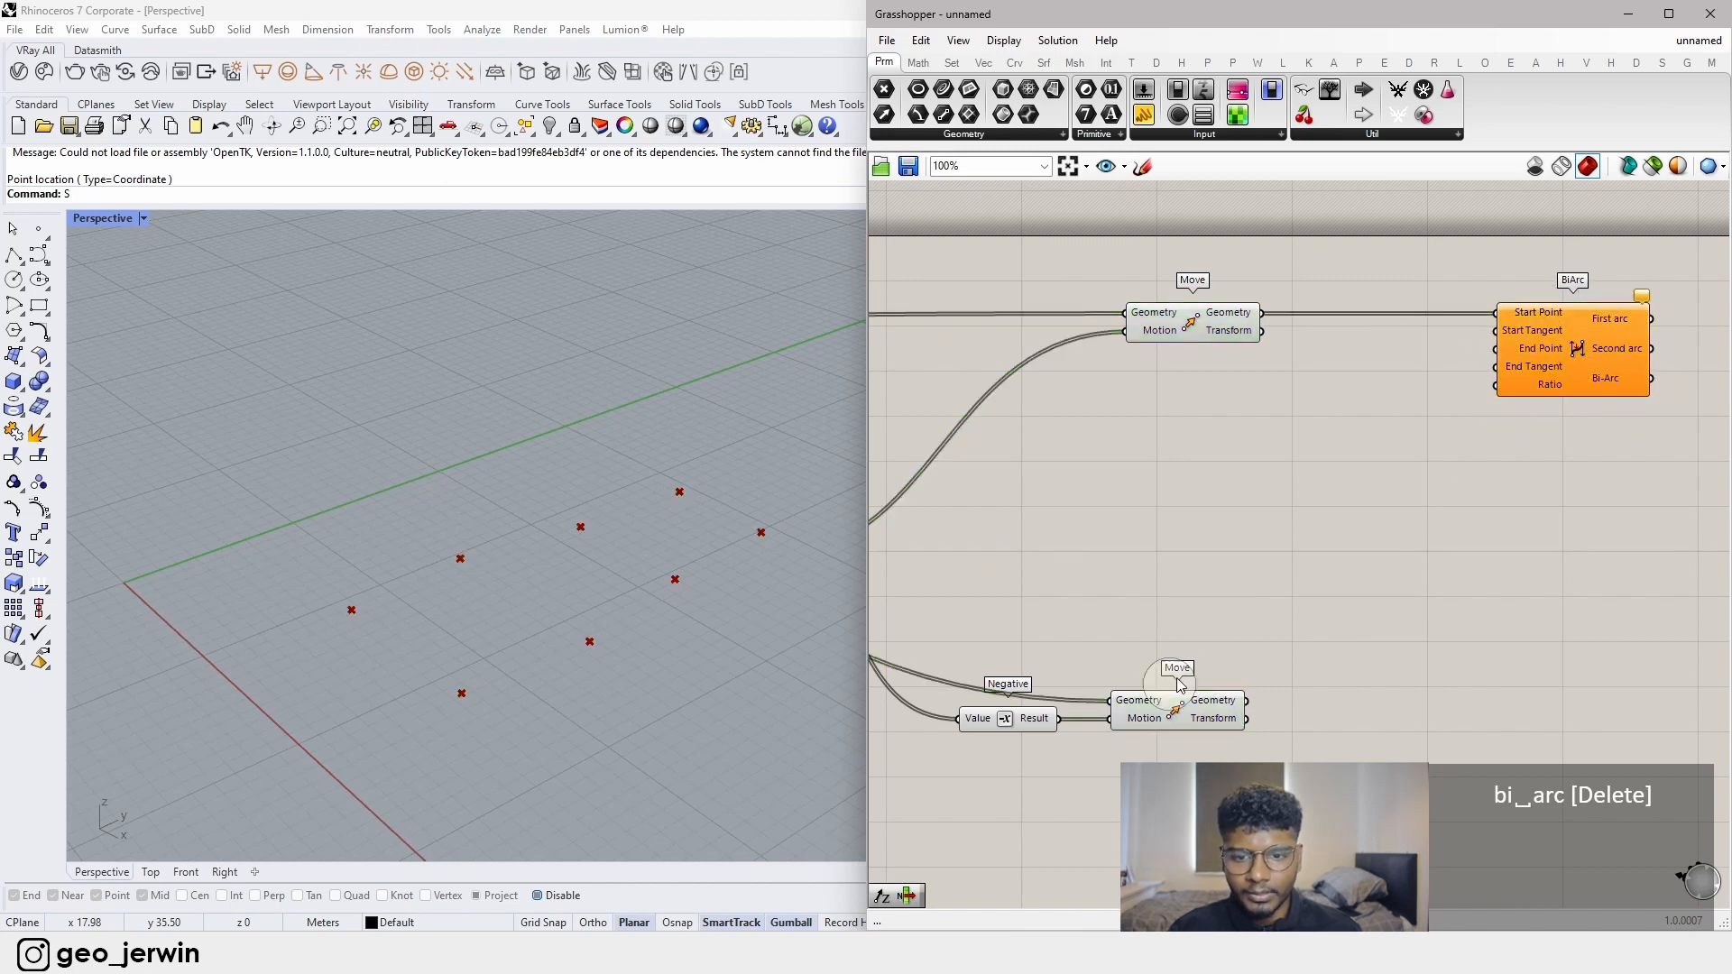
pyautogui.click(1170, 330)
pyautogui.click(1188, 719)
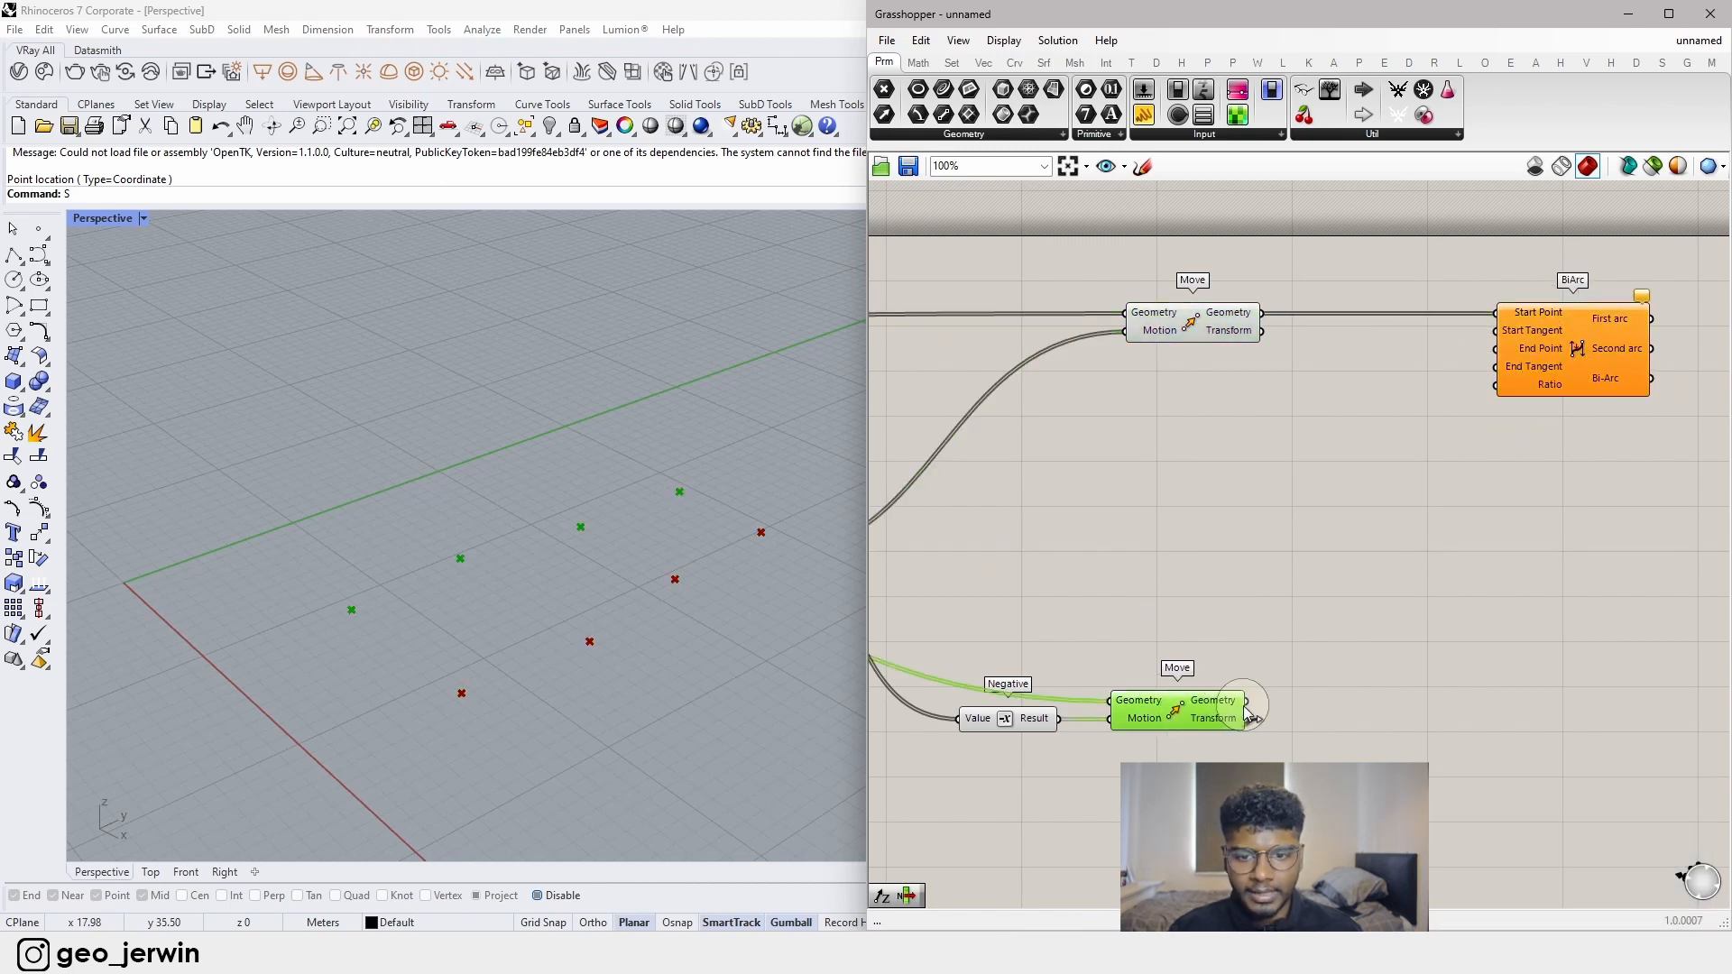
pyautogui.moveTo(1251, 711); pyautogui.dragTo(1495, 348)
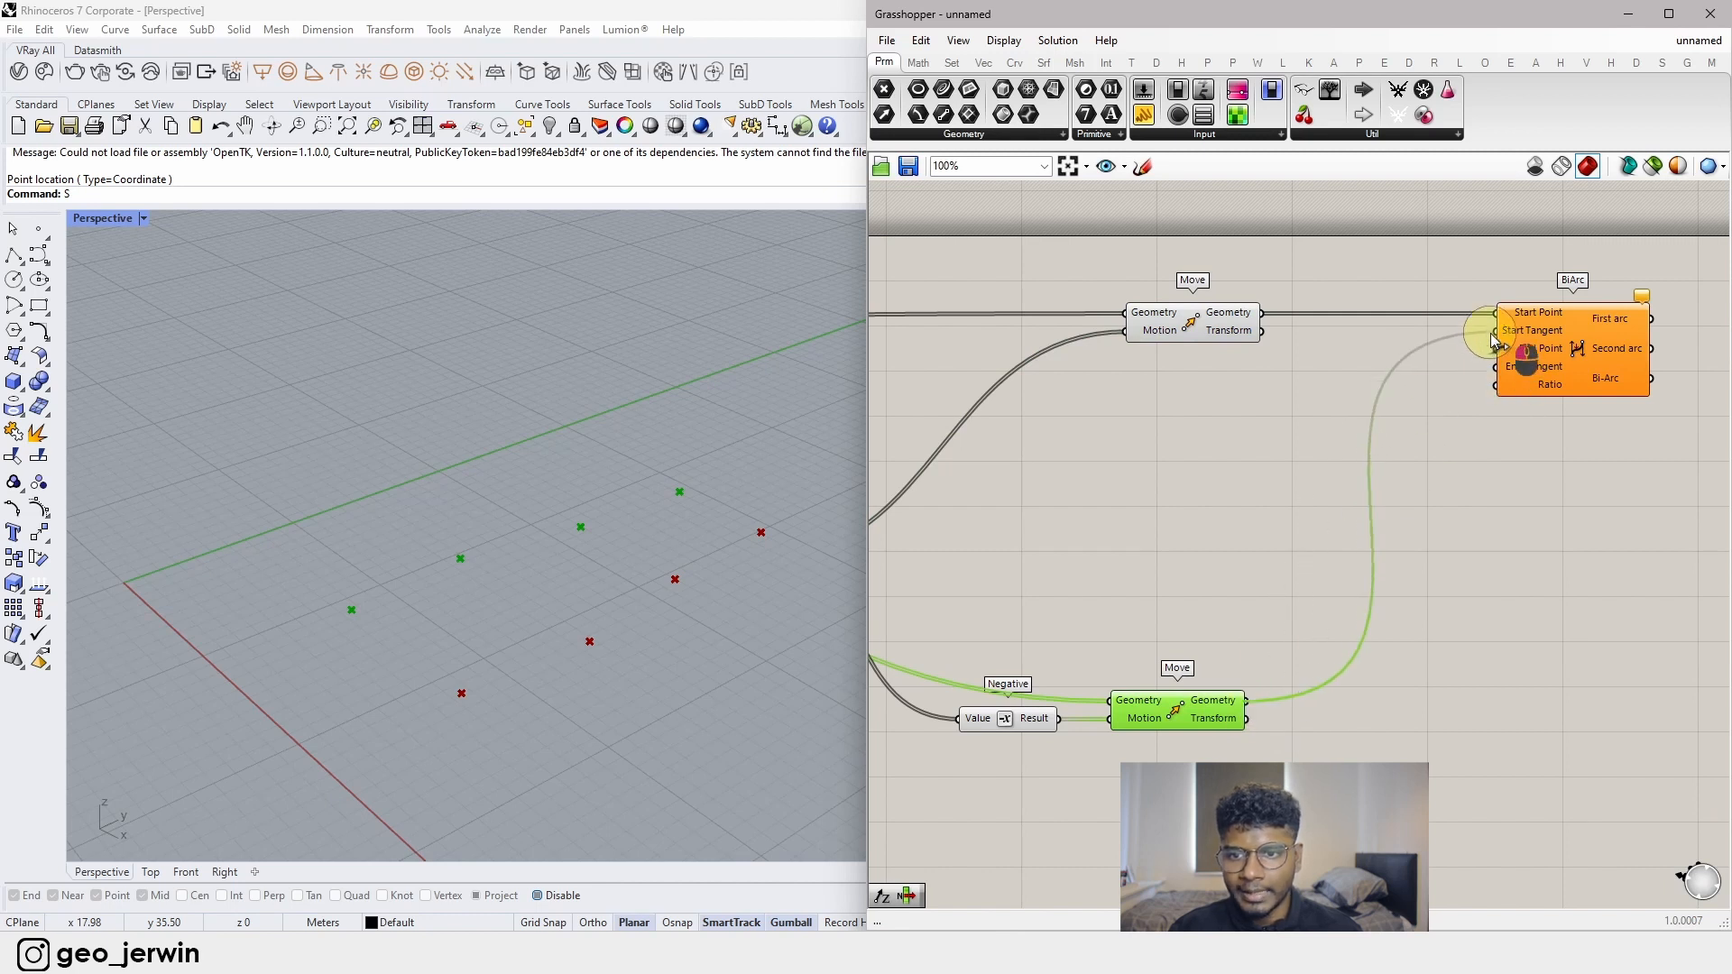
pyautogui.click(1504, 485)
# - Add a Unit Z component between the upper Move and BiArc, and wire its vector to both the Start Tangent and End Tangent inputs
pyautogui.moveTo(1522, 473); pyautogui.dragTo(1252, 561, button='right')
pyautogui.moveTo(1292, 470); pyautogui.dragTo(1444, 471)
pyautogui.moveTo(635, 669); pyautogui.dragTo(544, 657, button='right')
pyautogui.scroll(-2, 553, 690)
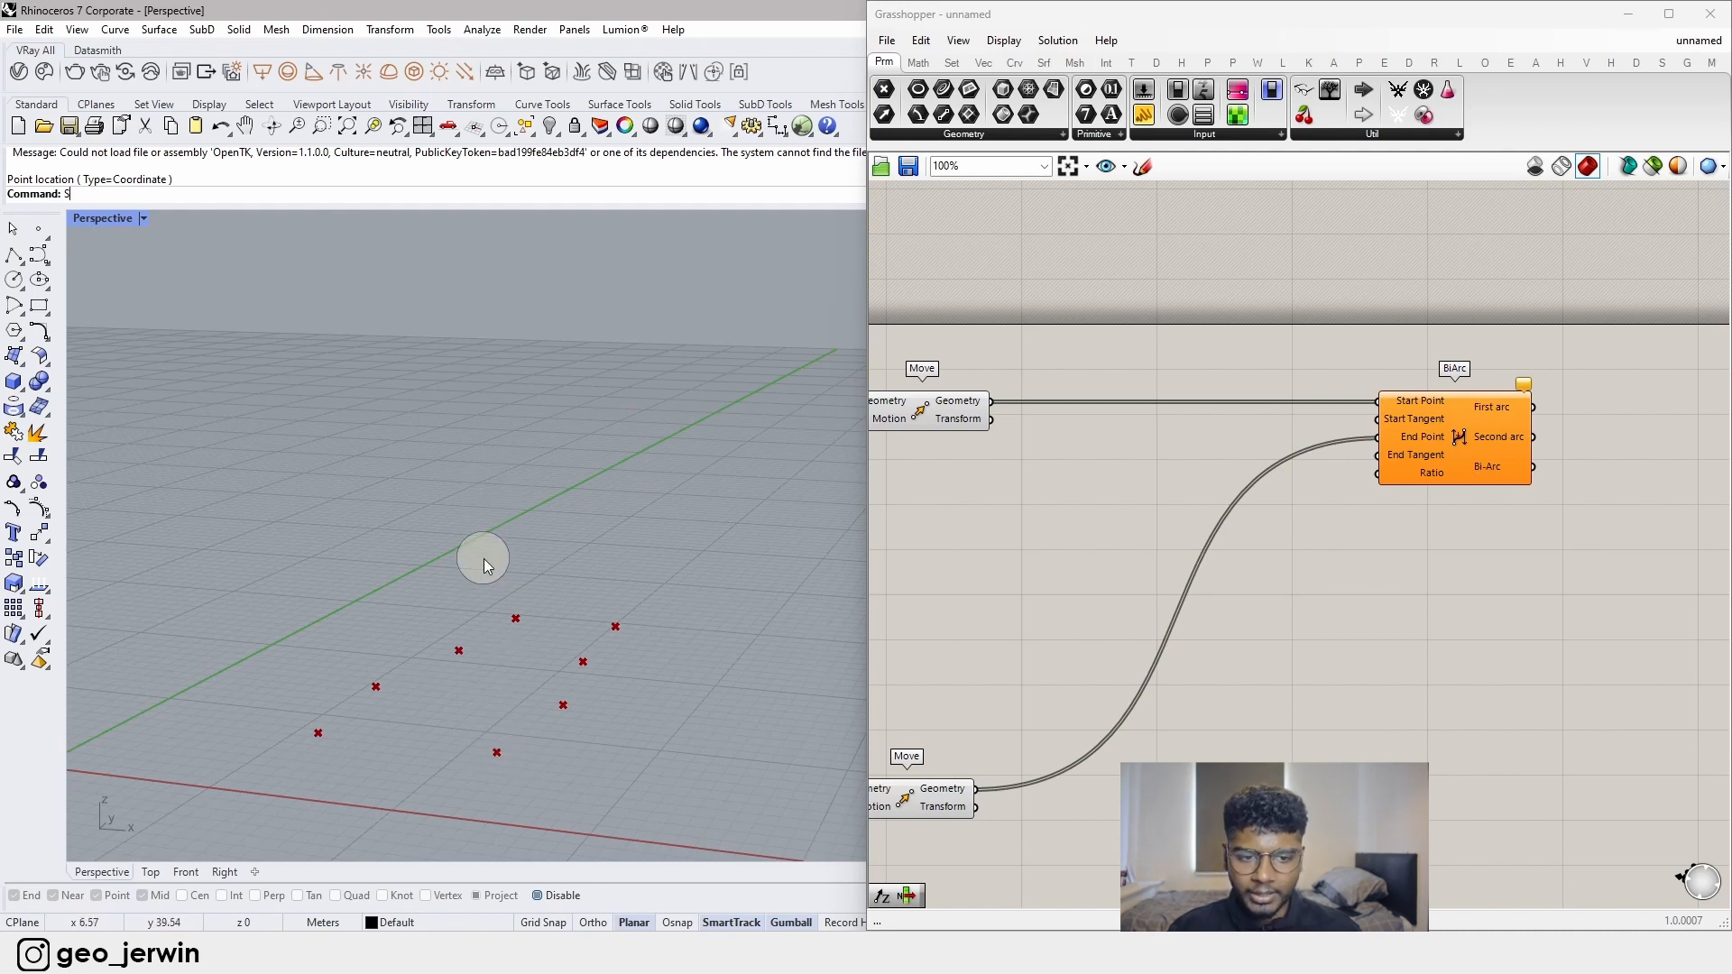
pyautogui.doubleClick(1034, 542)
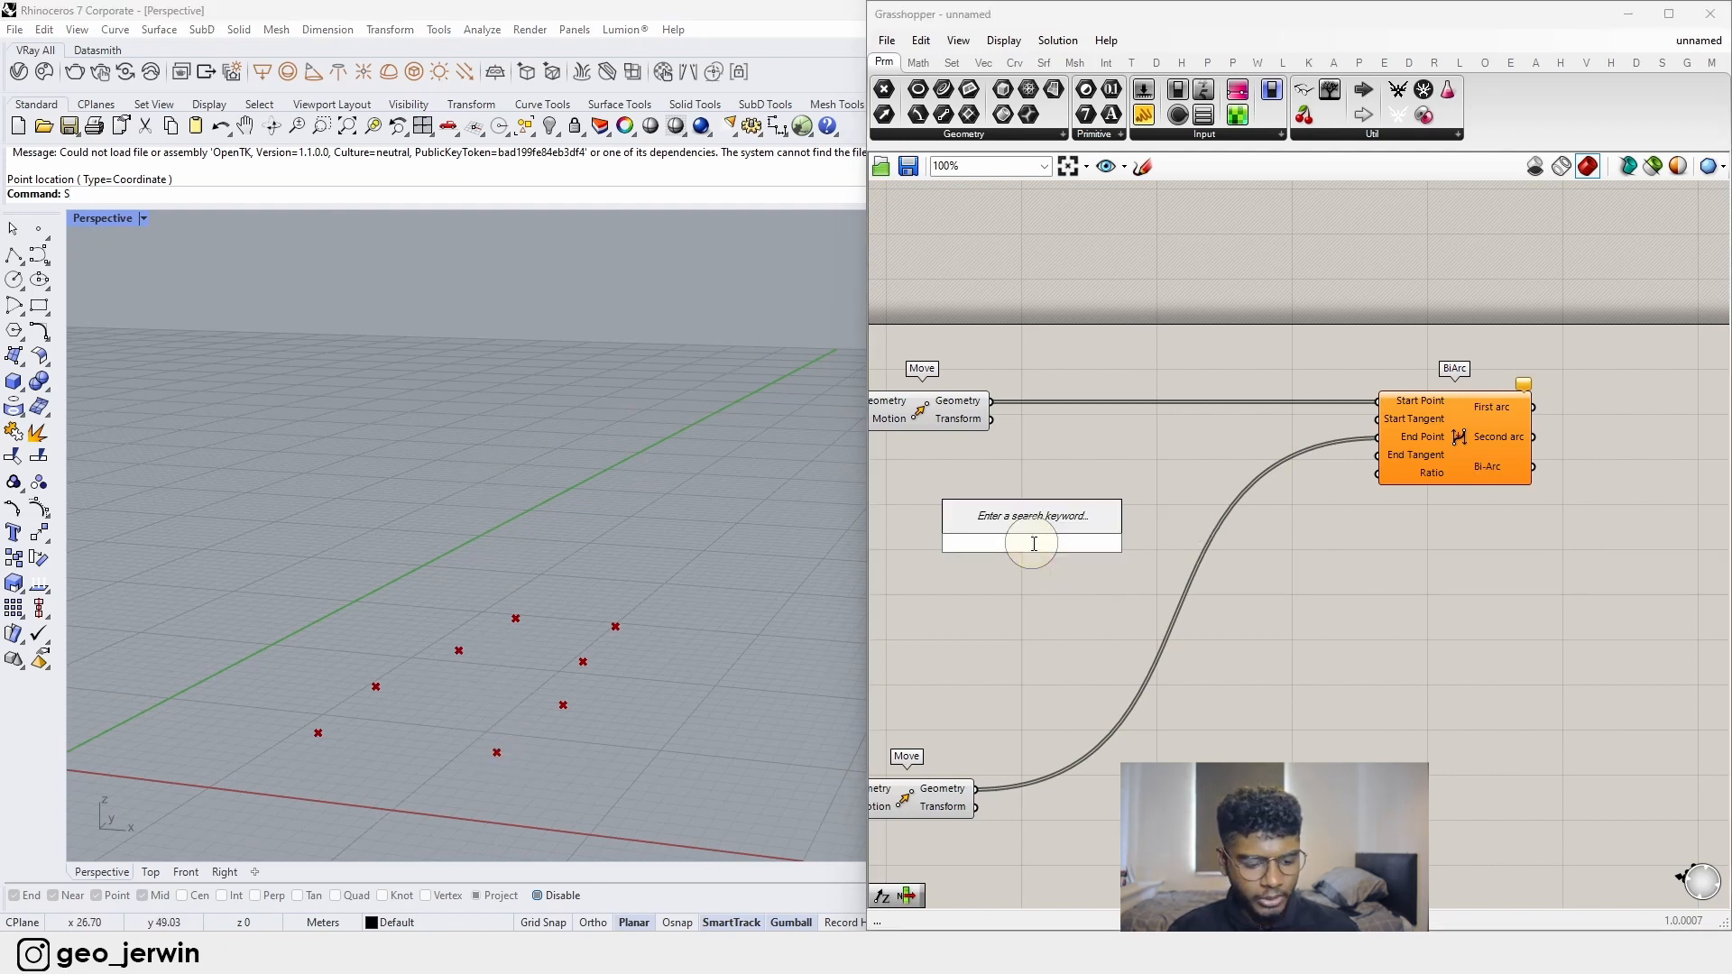
pyautogui.write('z')
pyautogui.click(1017, 524)
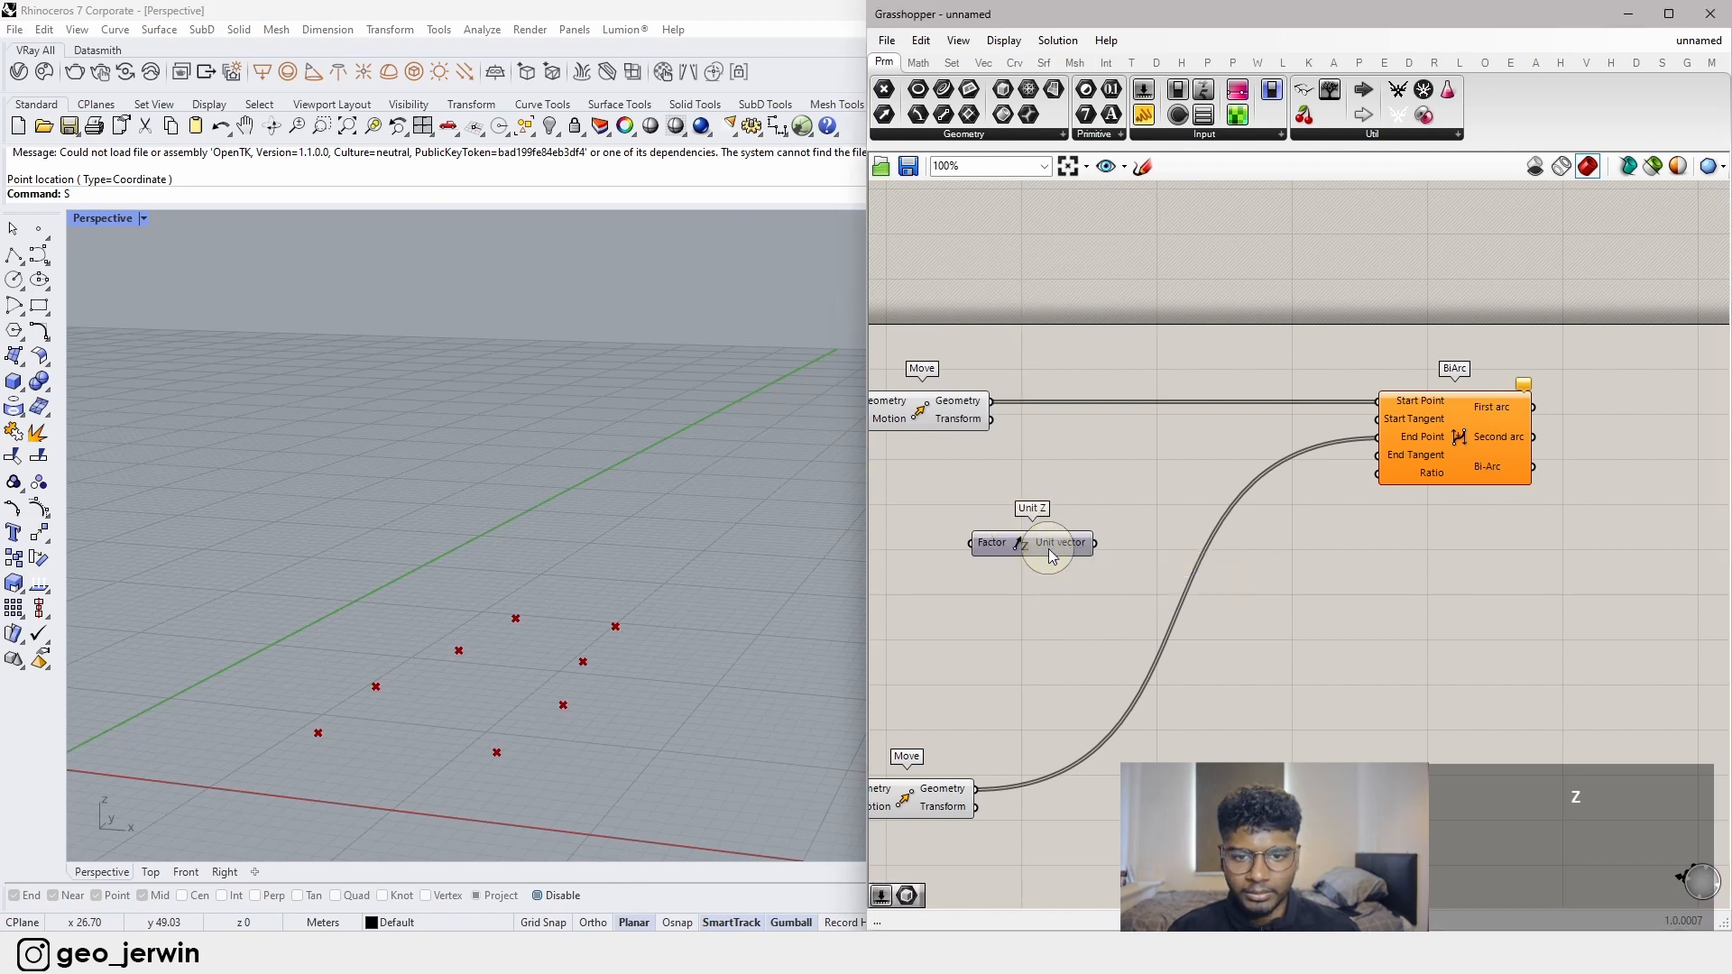
pyautogui.moveTo(1051, 555); pyautogui.dragTo(1379, 419)
pyautogui.moveTo(1122, 448); pyautogui.dragTo(1124, 429)
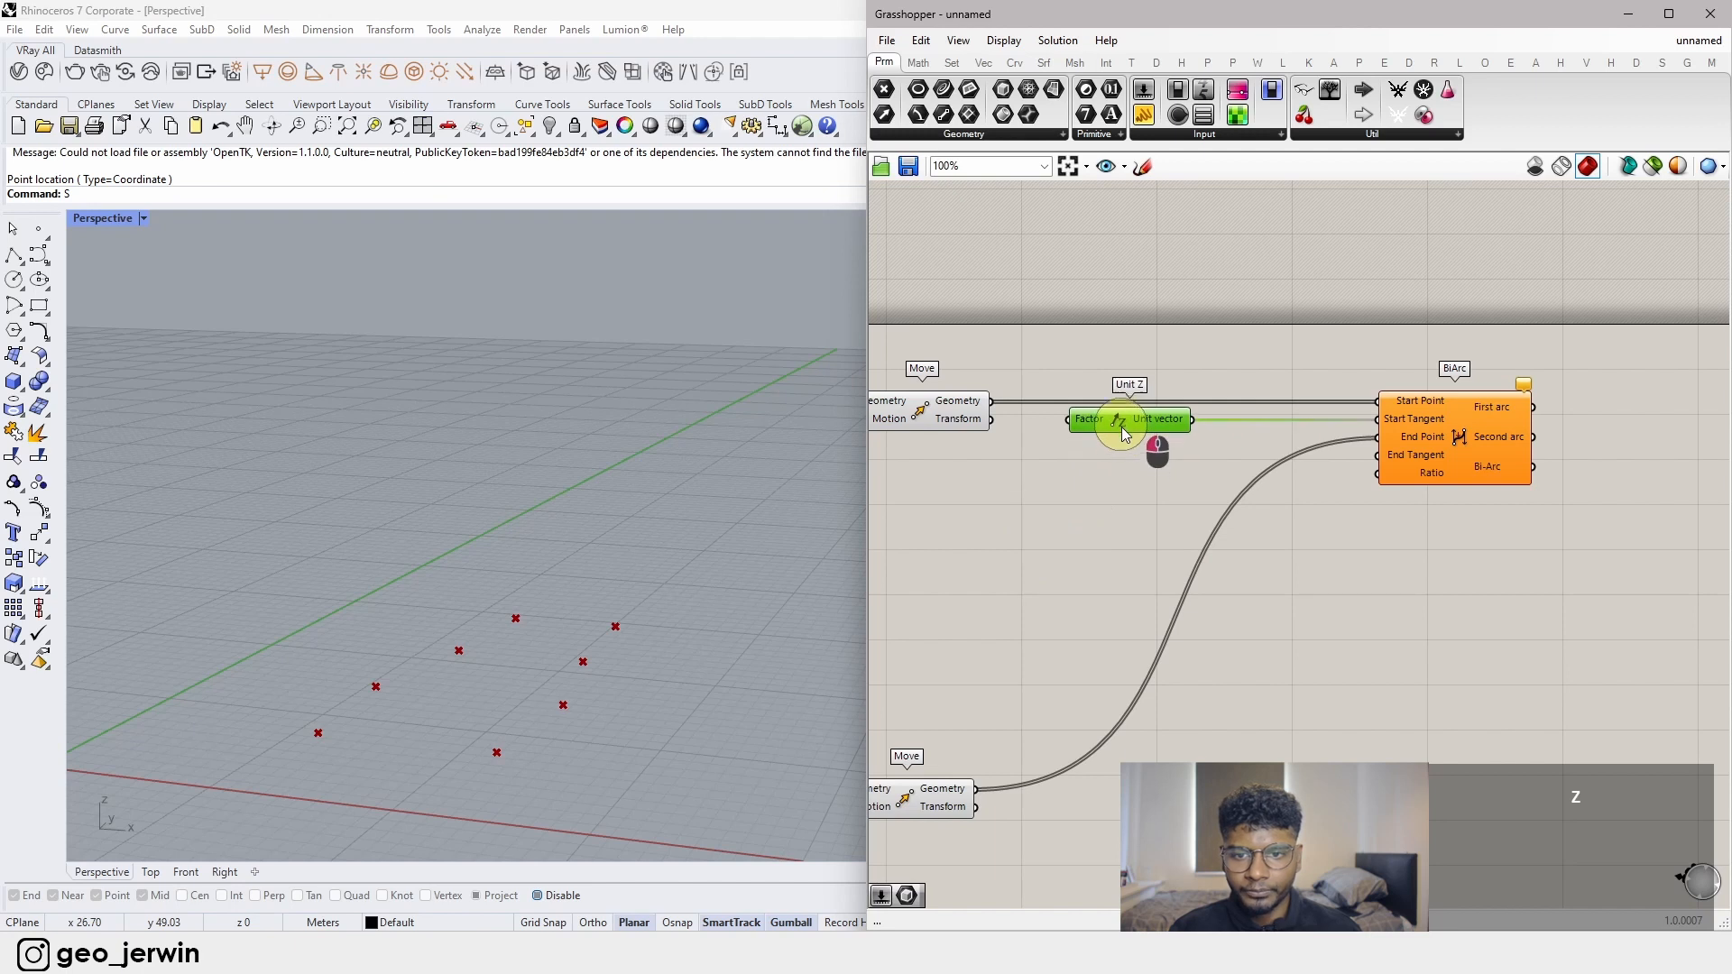
pyautogui.click(1122, 492)
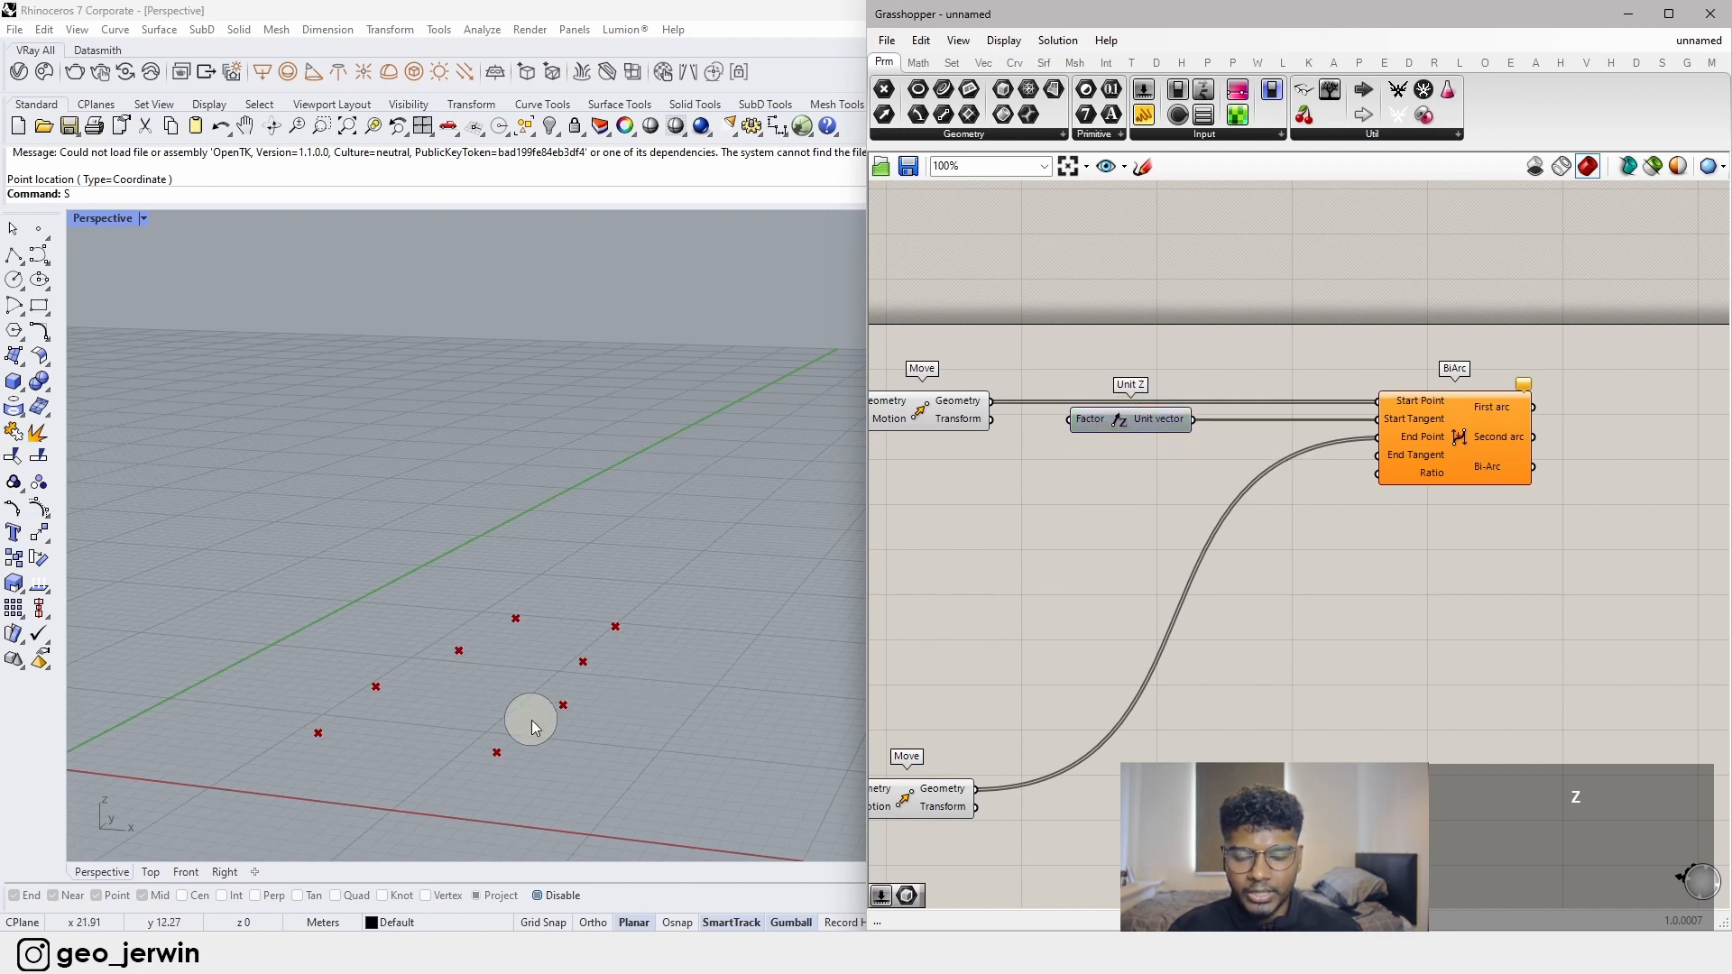
pyautogui.moveTo(1191, 420); pyautogui.dragTo(1380, 457)
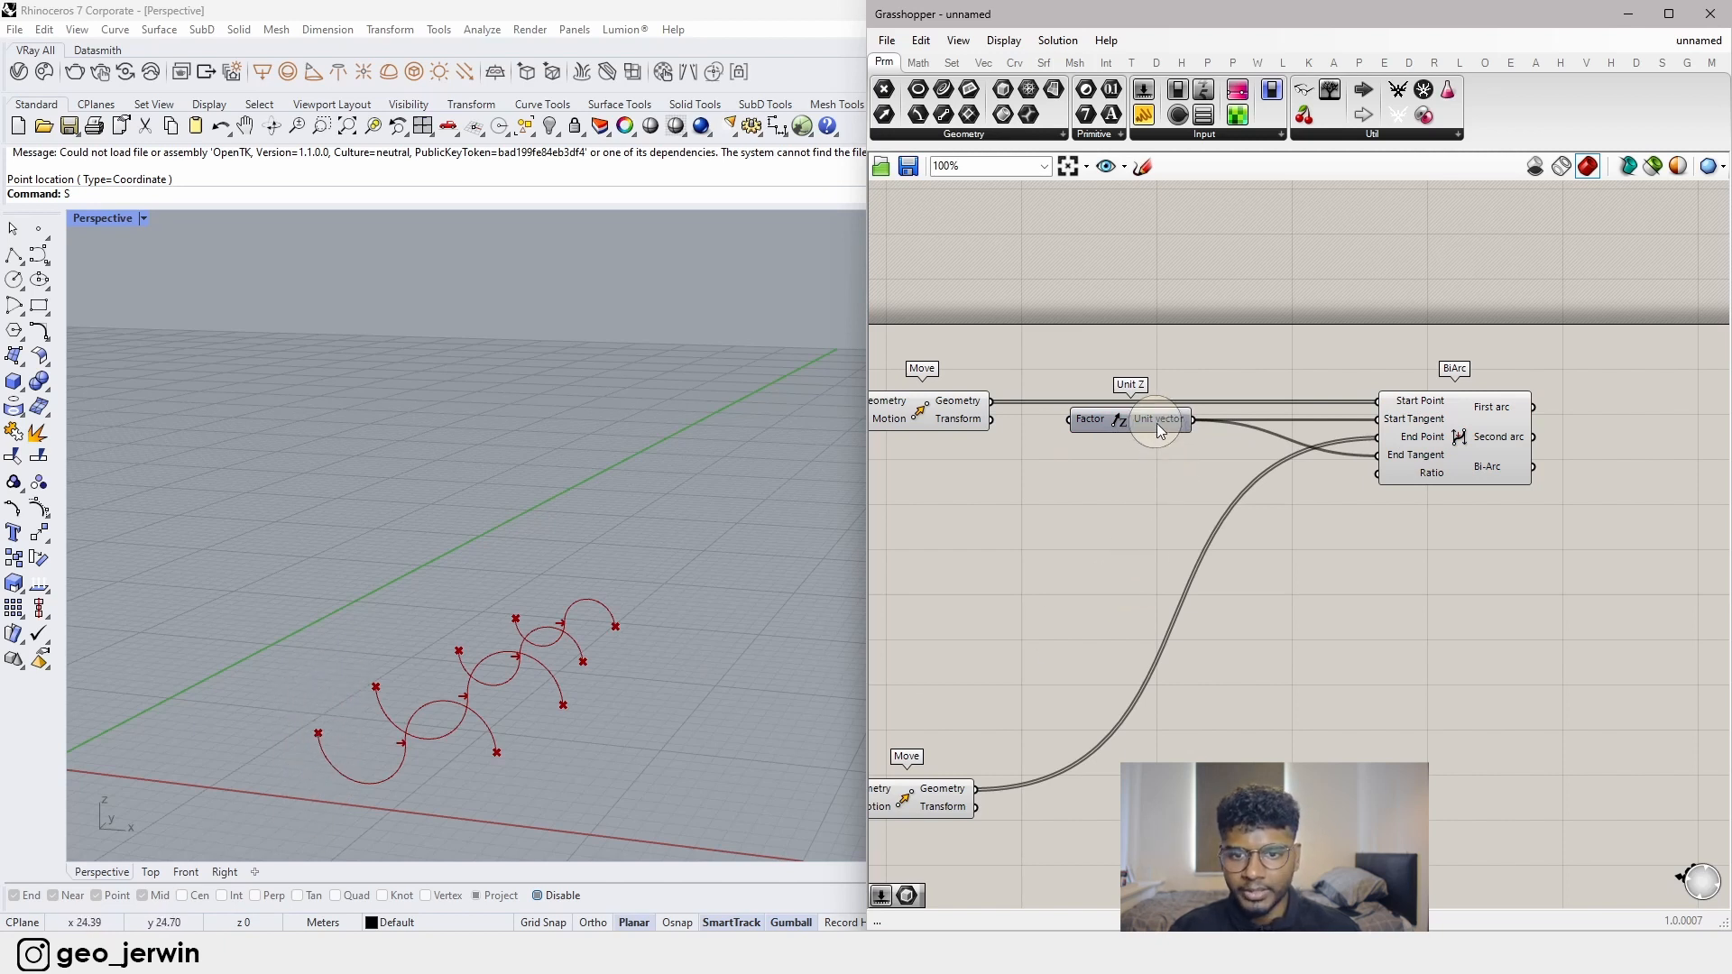
# - Insert a Negative component between Unit Z and BiArc's End Tangent input, and line it up beside that input
pyautogui.doubleClick(1125, 496)
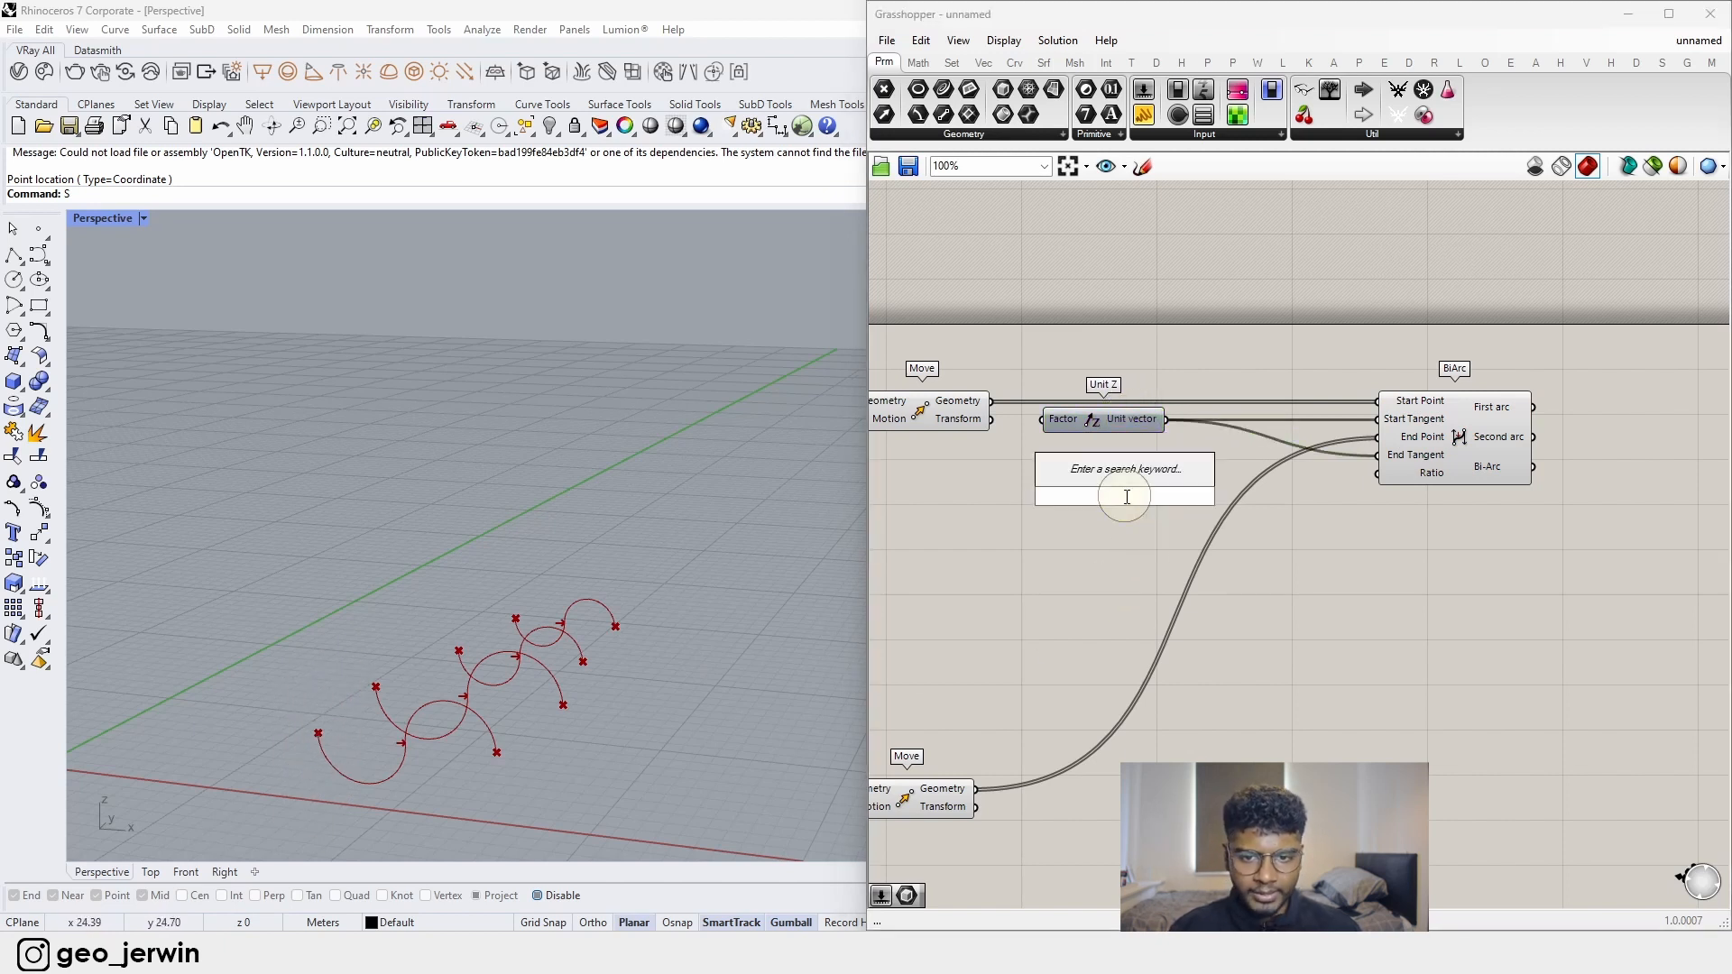
pyautogui.write('ne')
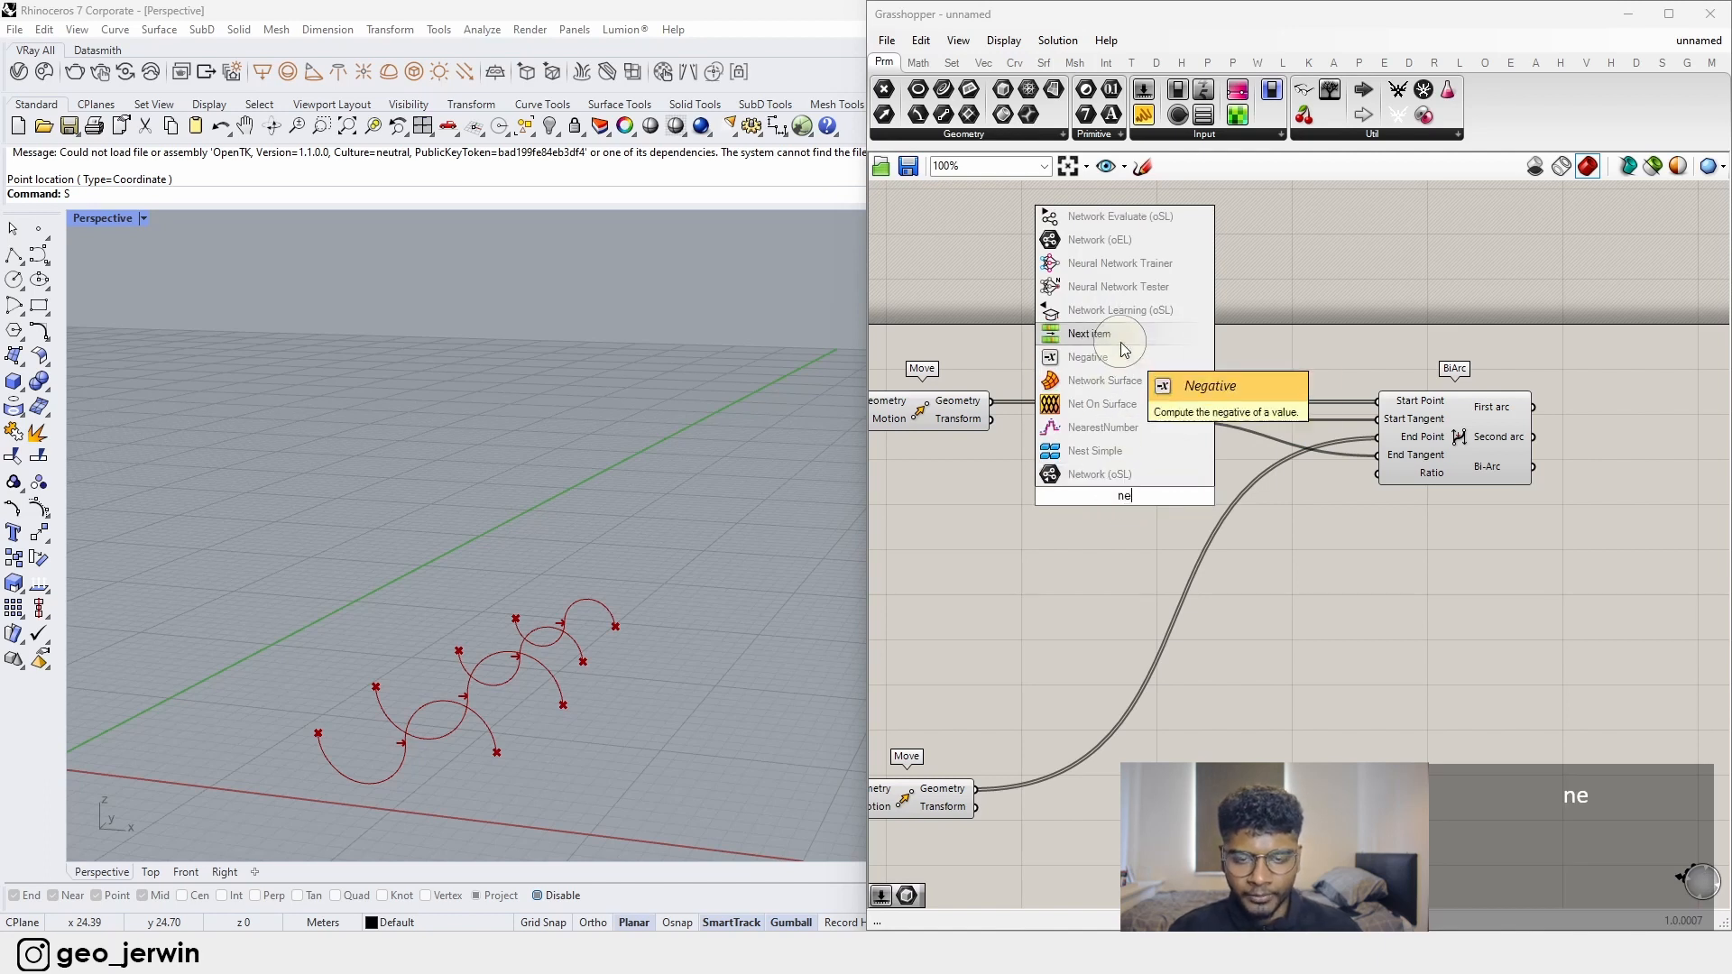
pyautogui.click(1091, 357)
pyautogui.moveTo(1168, 419); pyautogui.dragTo(1373, 462)
pyautogui.click(1296, 532)
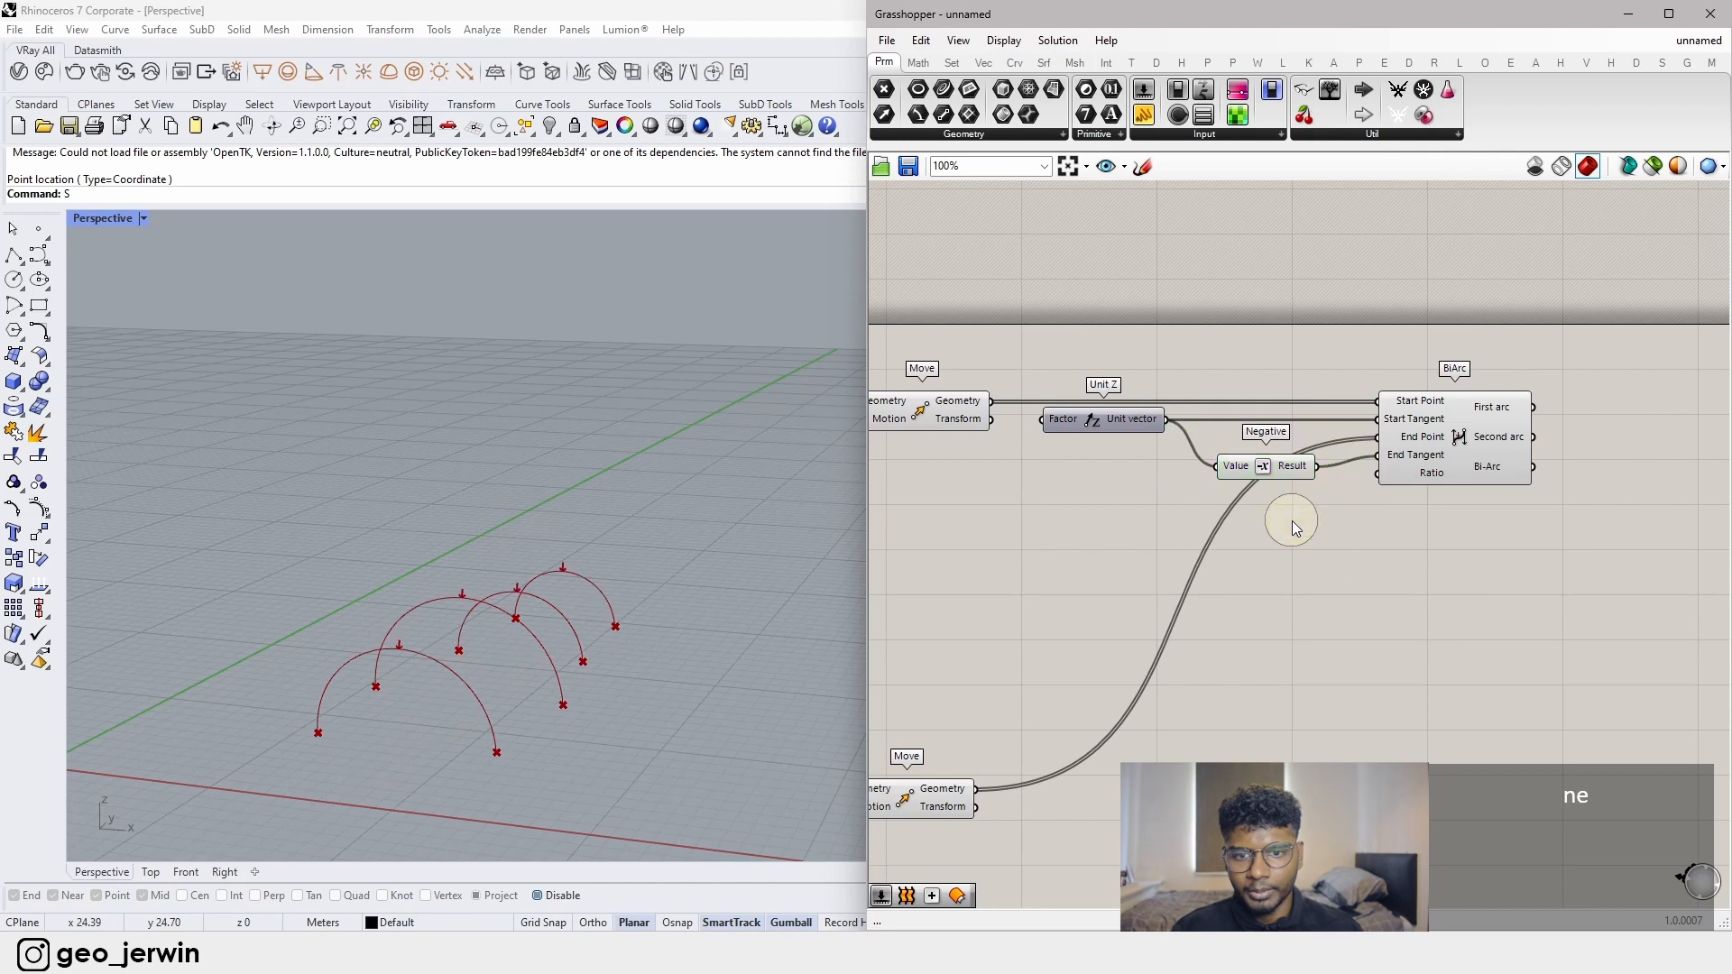
pyautogui.moveTo(1254, 469); pyautogui.dragTo(1278, 458)
pyautogui.click(1315, 513)
pyautogui.moveTo(587, 718); pyautogui.dragTo(374, 754, button='right')
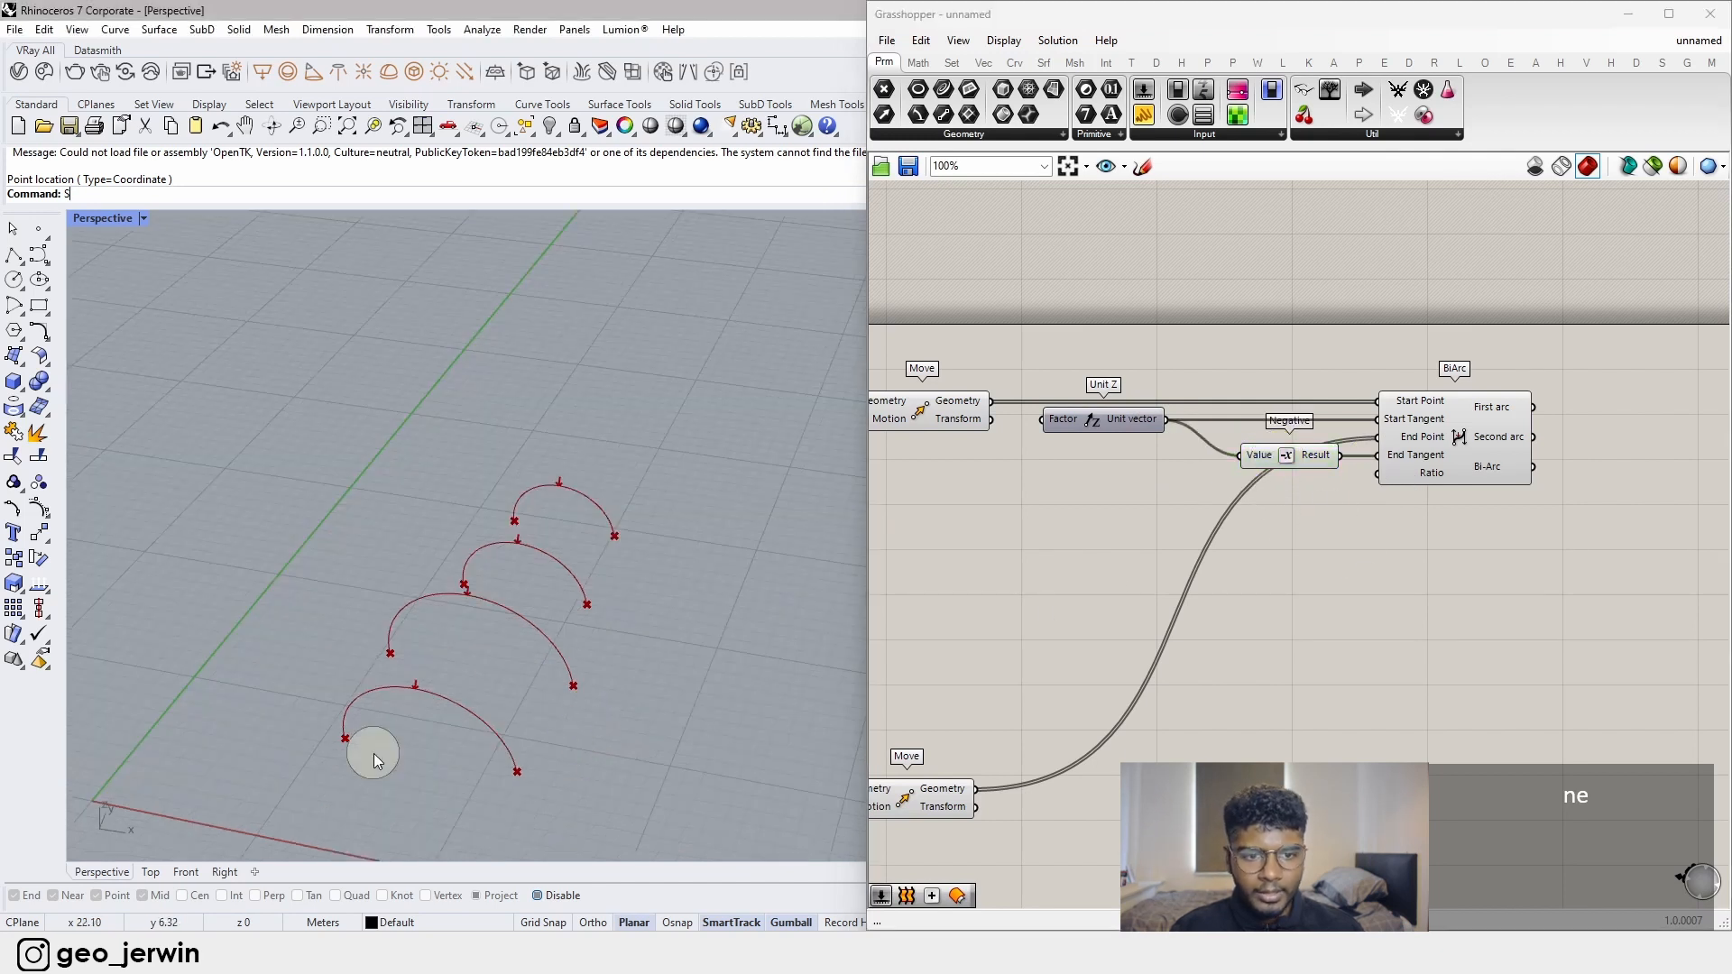
pyautogui.moveTo(1296, 462); pyautogui.dragTo(1291, 461)
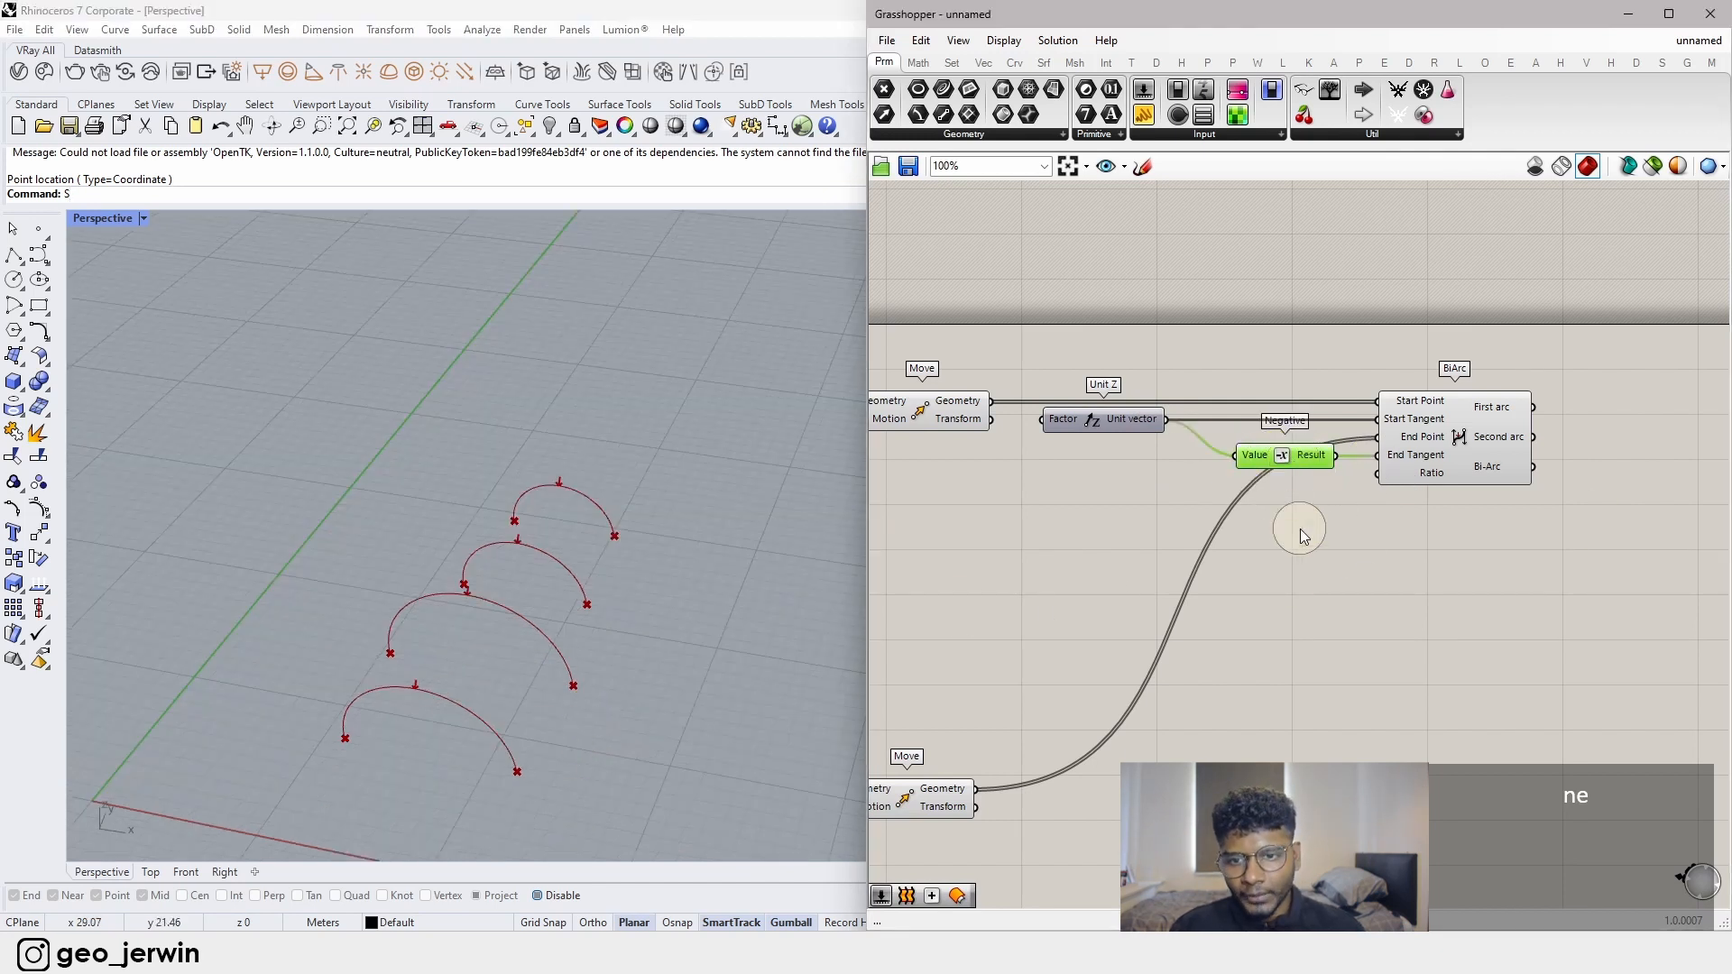
pyautogui.click(1301, 528)
# - Inspect the shape of the bi-arcs in the Front view
pyautogui.moveTo(534, 661); pyautogui.dragTo(552, 636, button='right')
pyautogui.moveTo(468, 456); pyautogui.dragTo(234, 469, button='right')
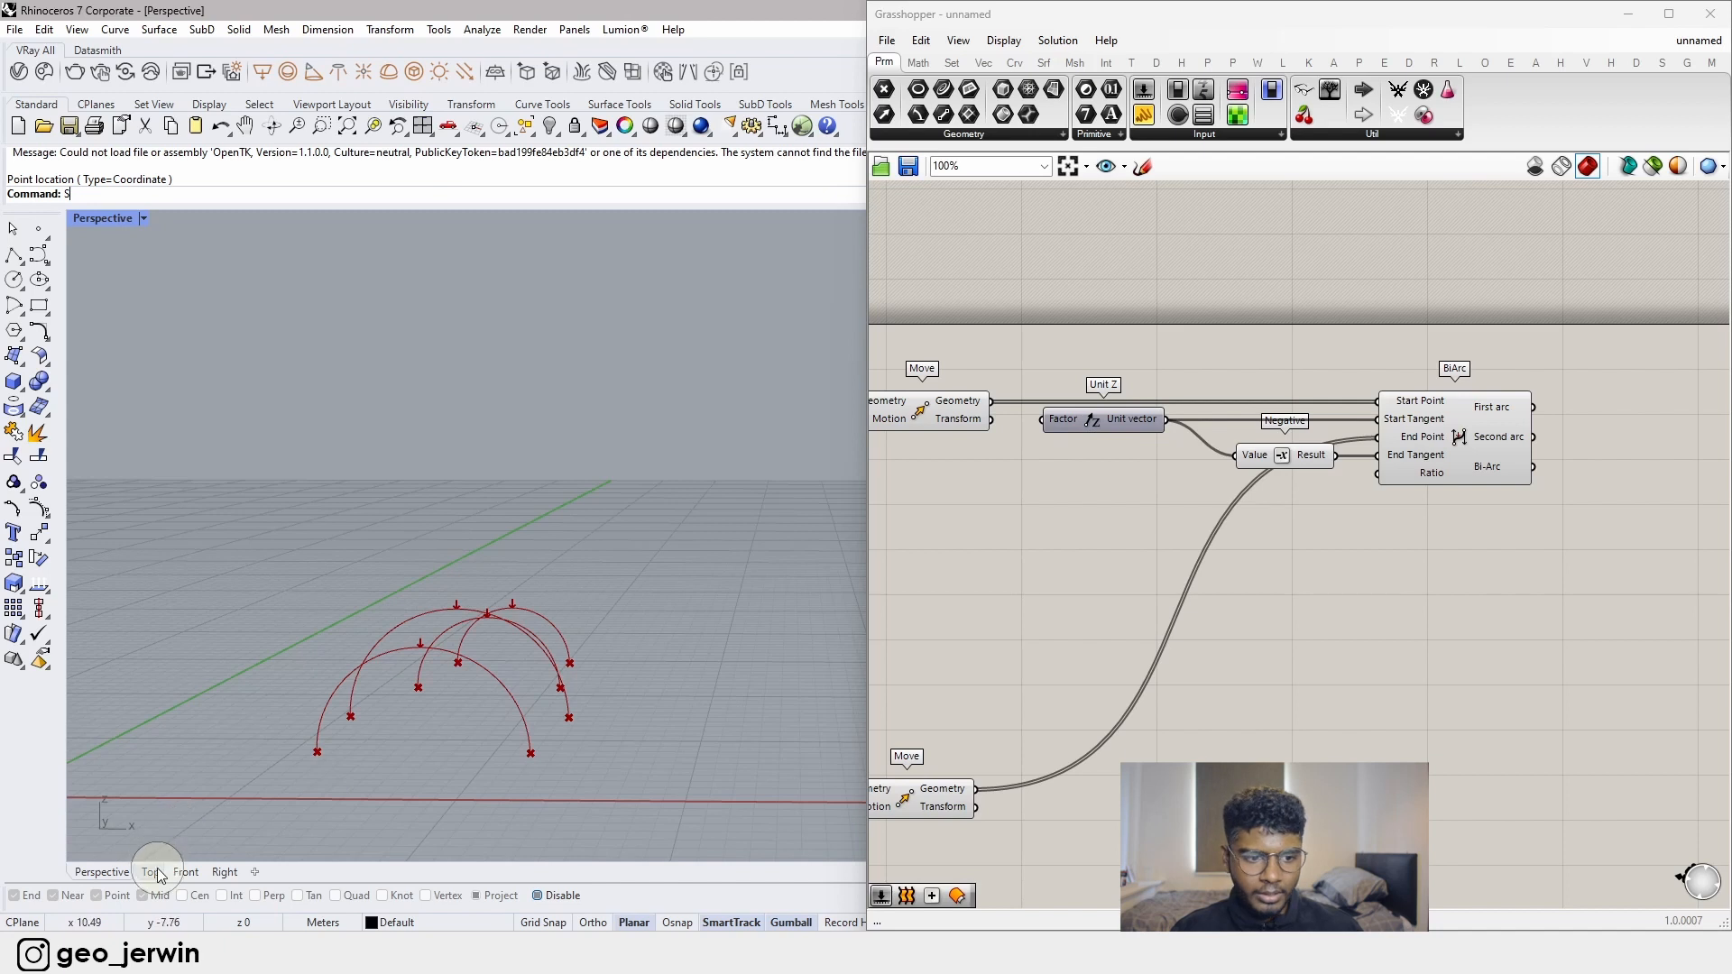
pyautogui.click(183, 877)
pyautogui.scroll(-9, 435, 679)
pyautogui.scroll(15, 631, 632)
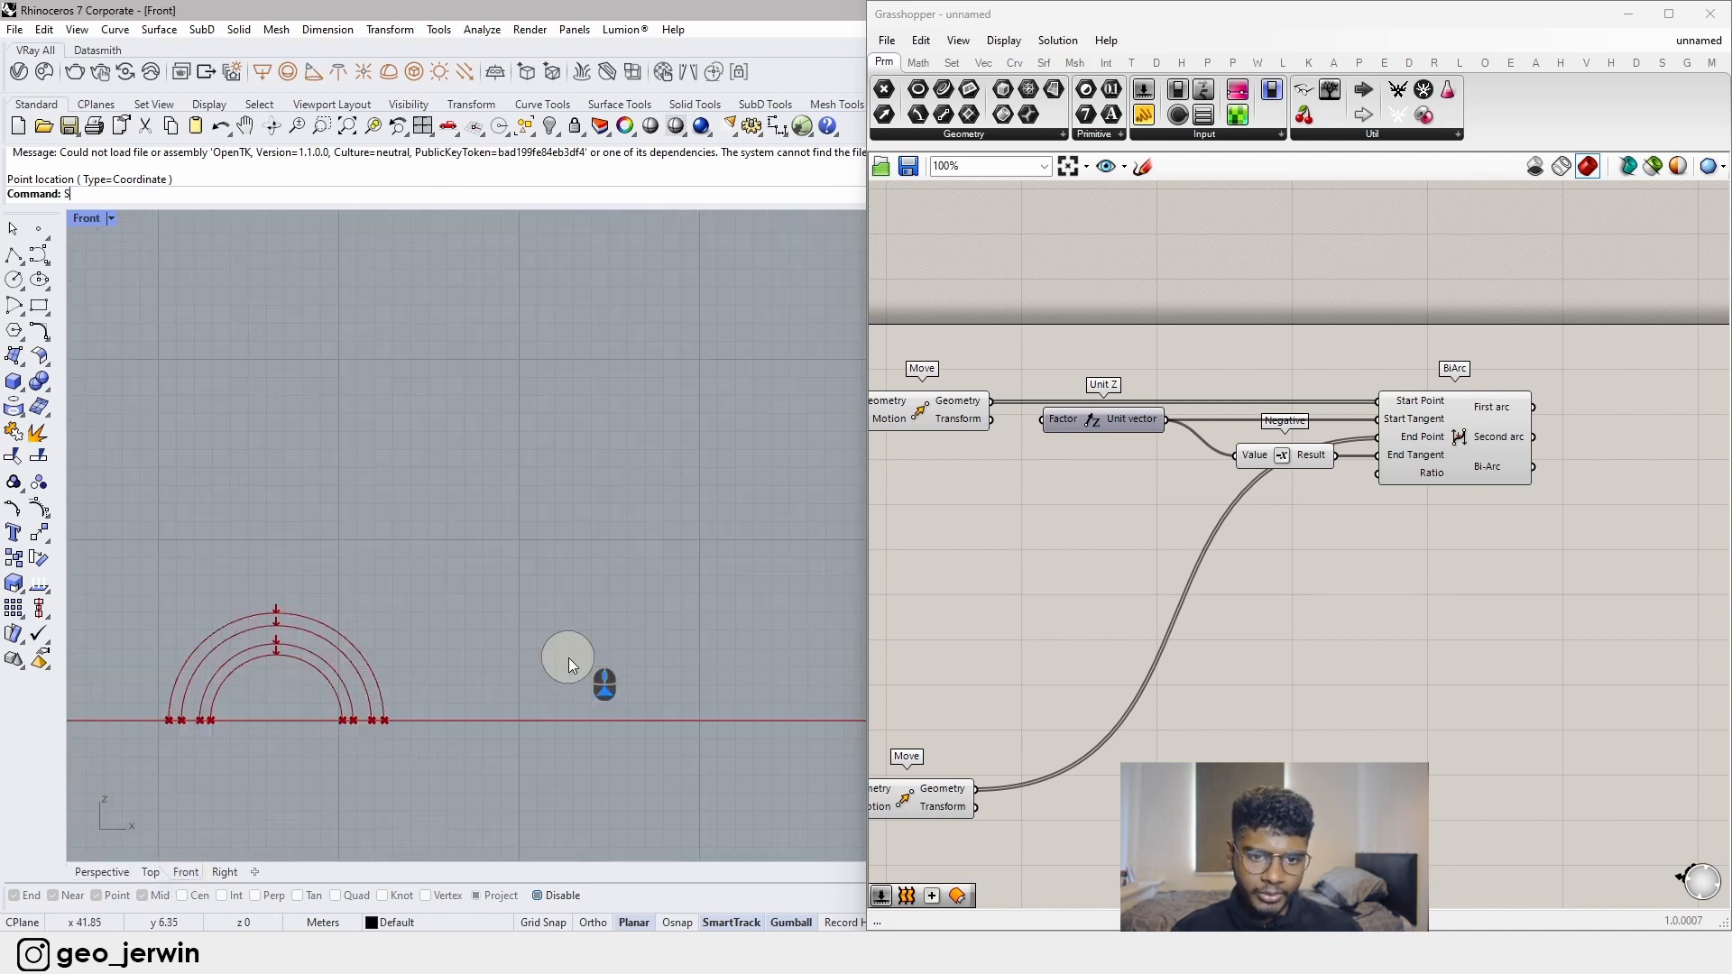
pyautogui.moveTo(497, 657); pyautogui.dragTo(803, 592, button='right')
# - Set a new Line parameter to a line slanting inward from the outermost arc's end point, and connect it to BiArc's Start Tangent
pyautogui.click(1306, 419)
pyautogui.moveTo(1142, 423); pyautogui.dragTo(1112, 516)
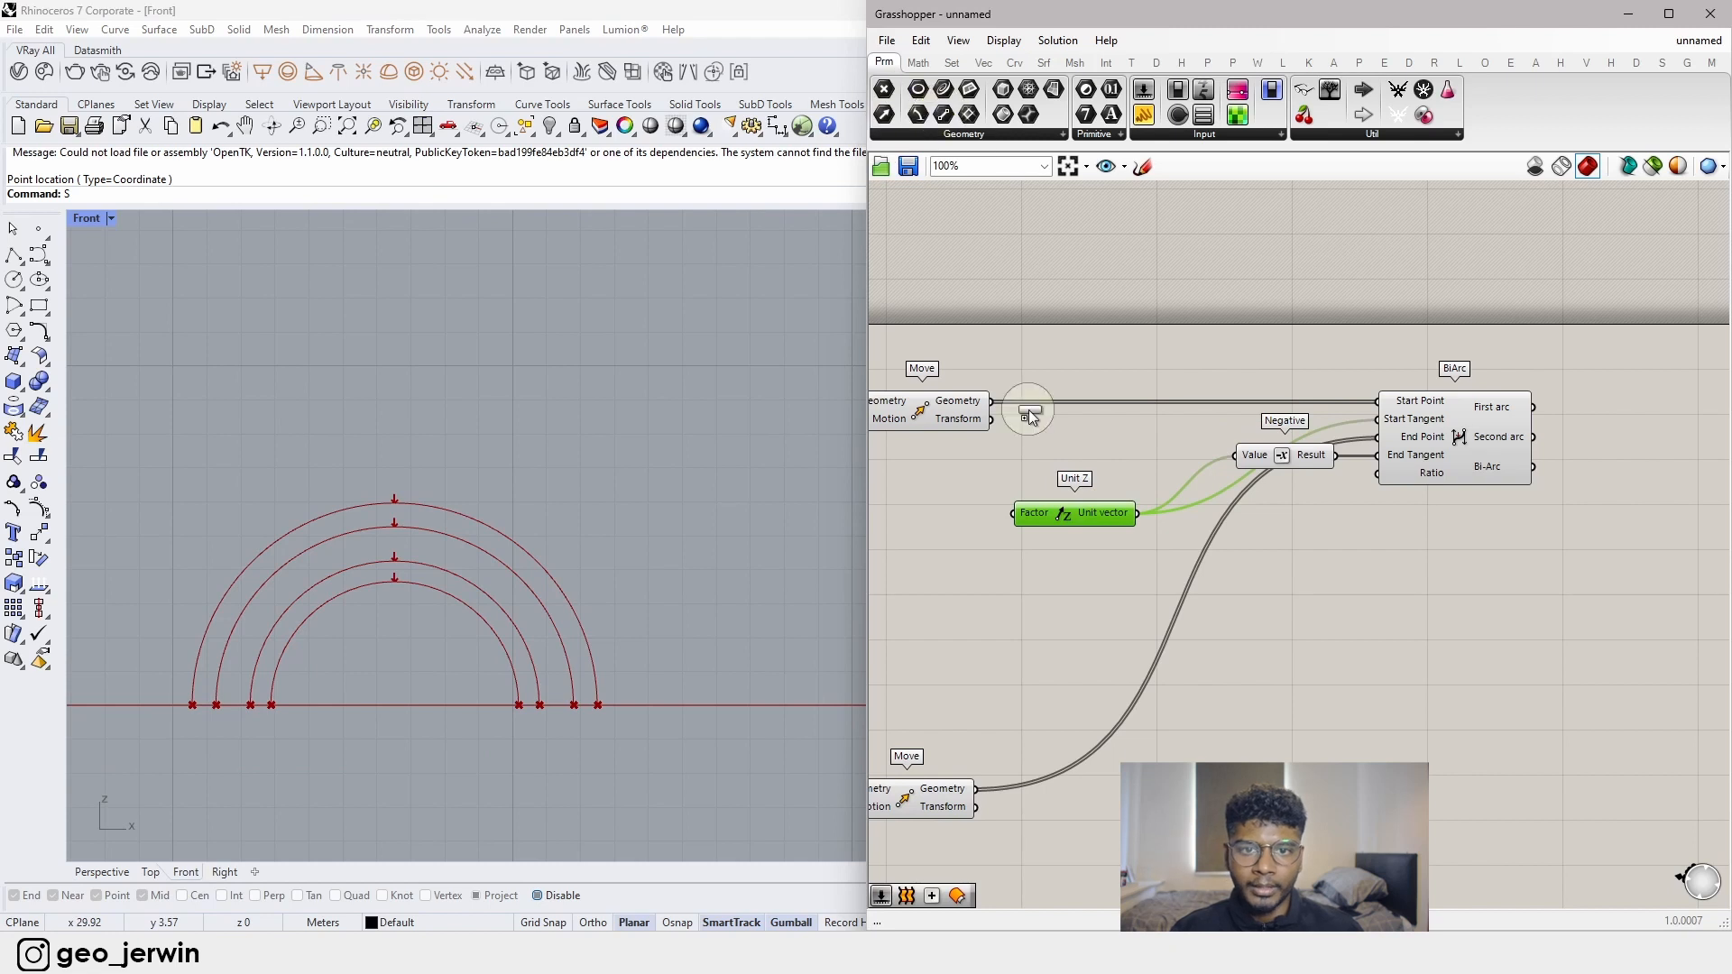
pyautogui.rightClick(1076, 429)
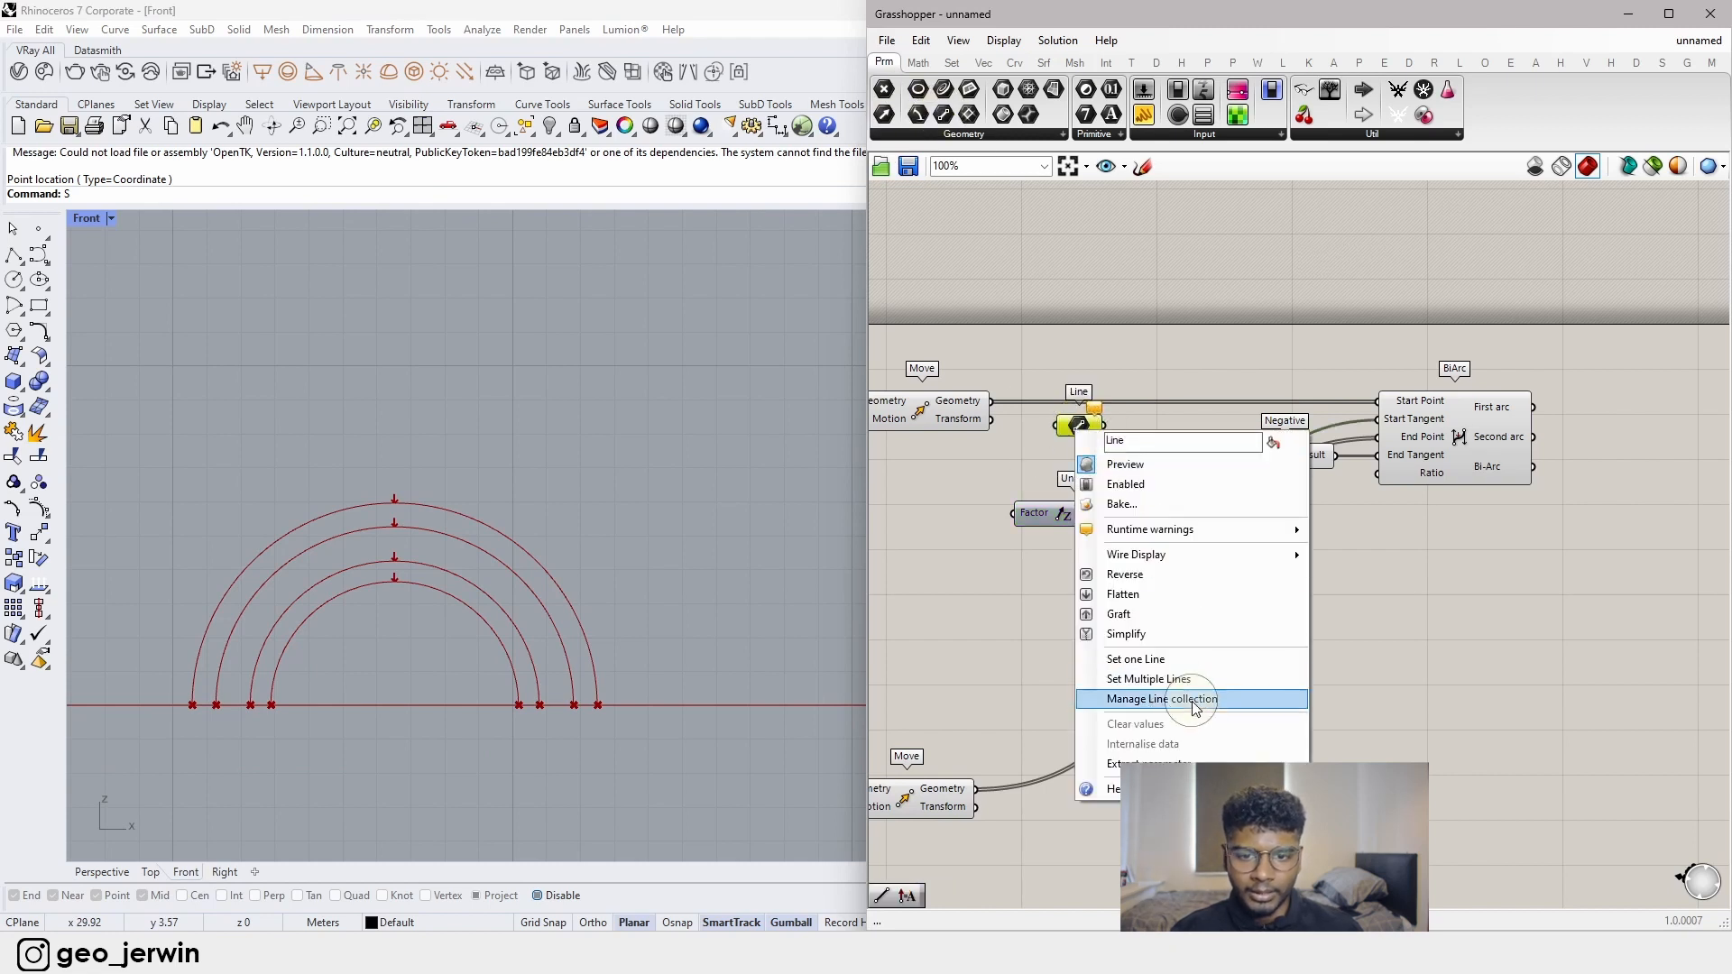
pyautogui.click(1173, 681)
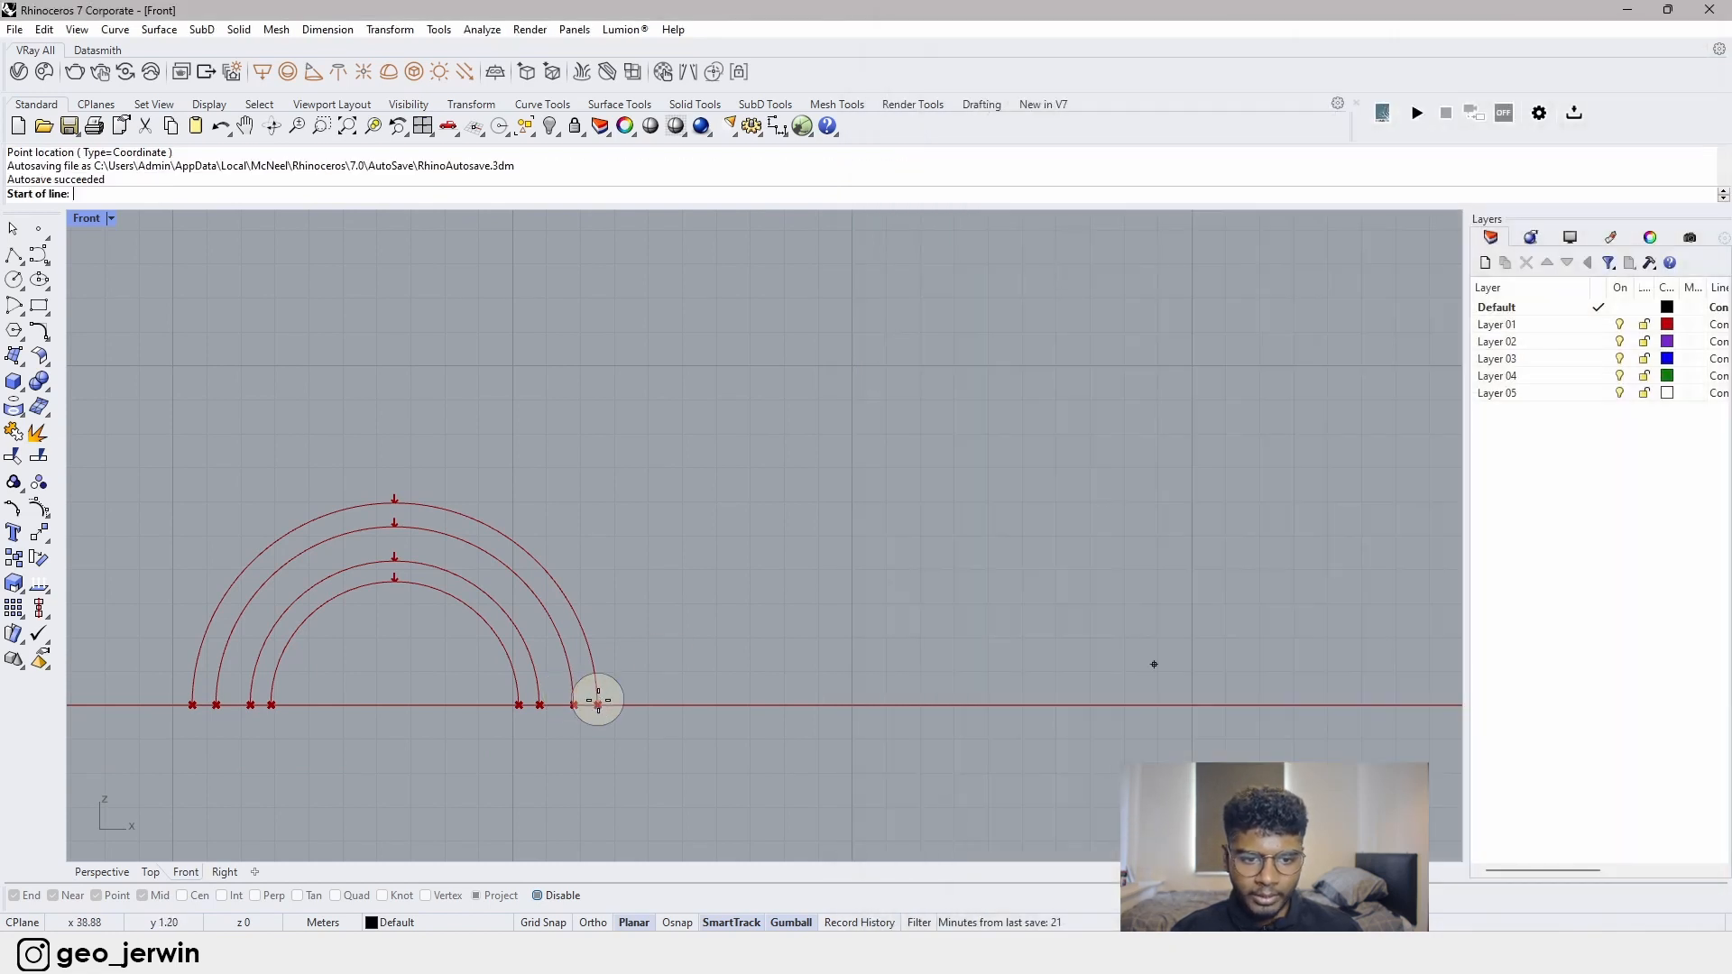
pyautogui.click(598, 705)
pyautogui.click(435, 369)
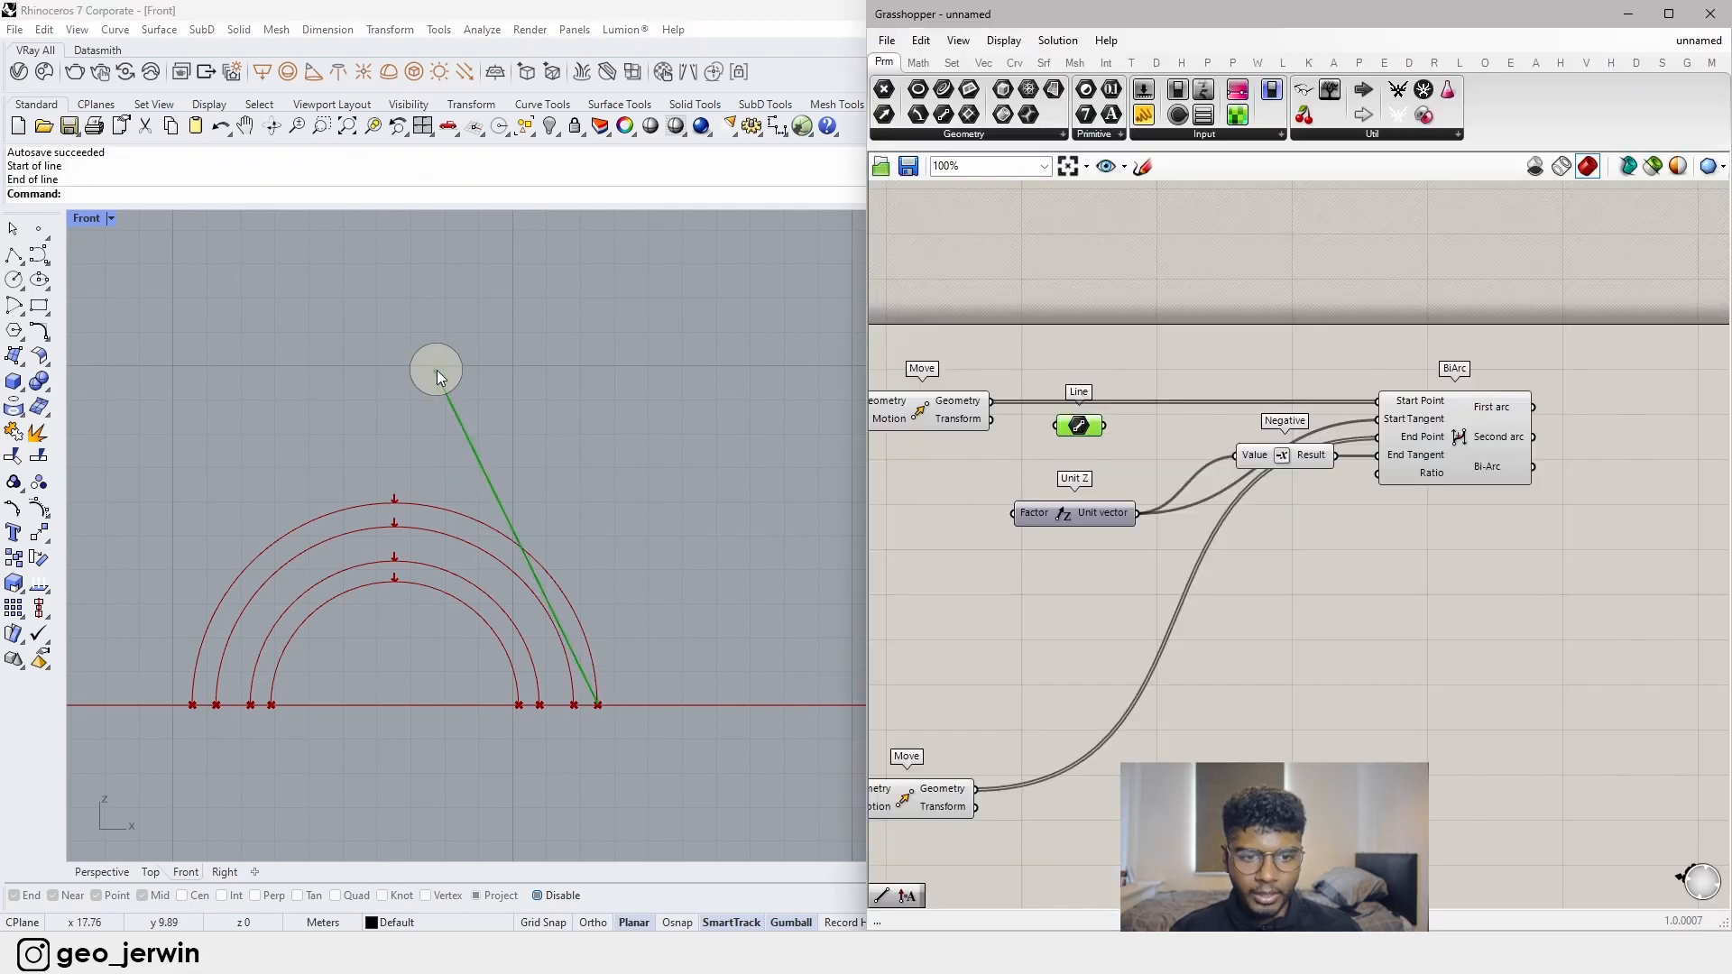
pyautogui.moveTo(1104, 426); pyautogui.dragTo(1364, 424)
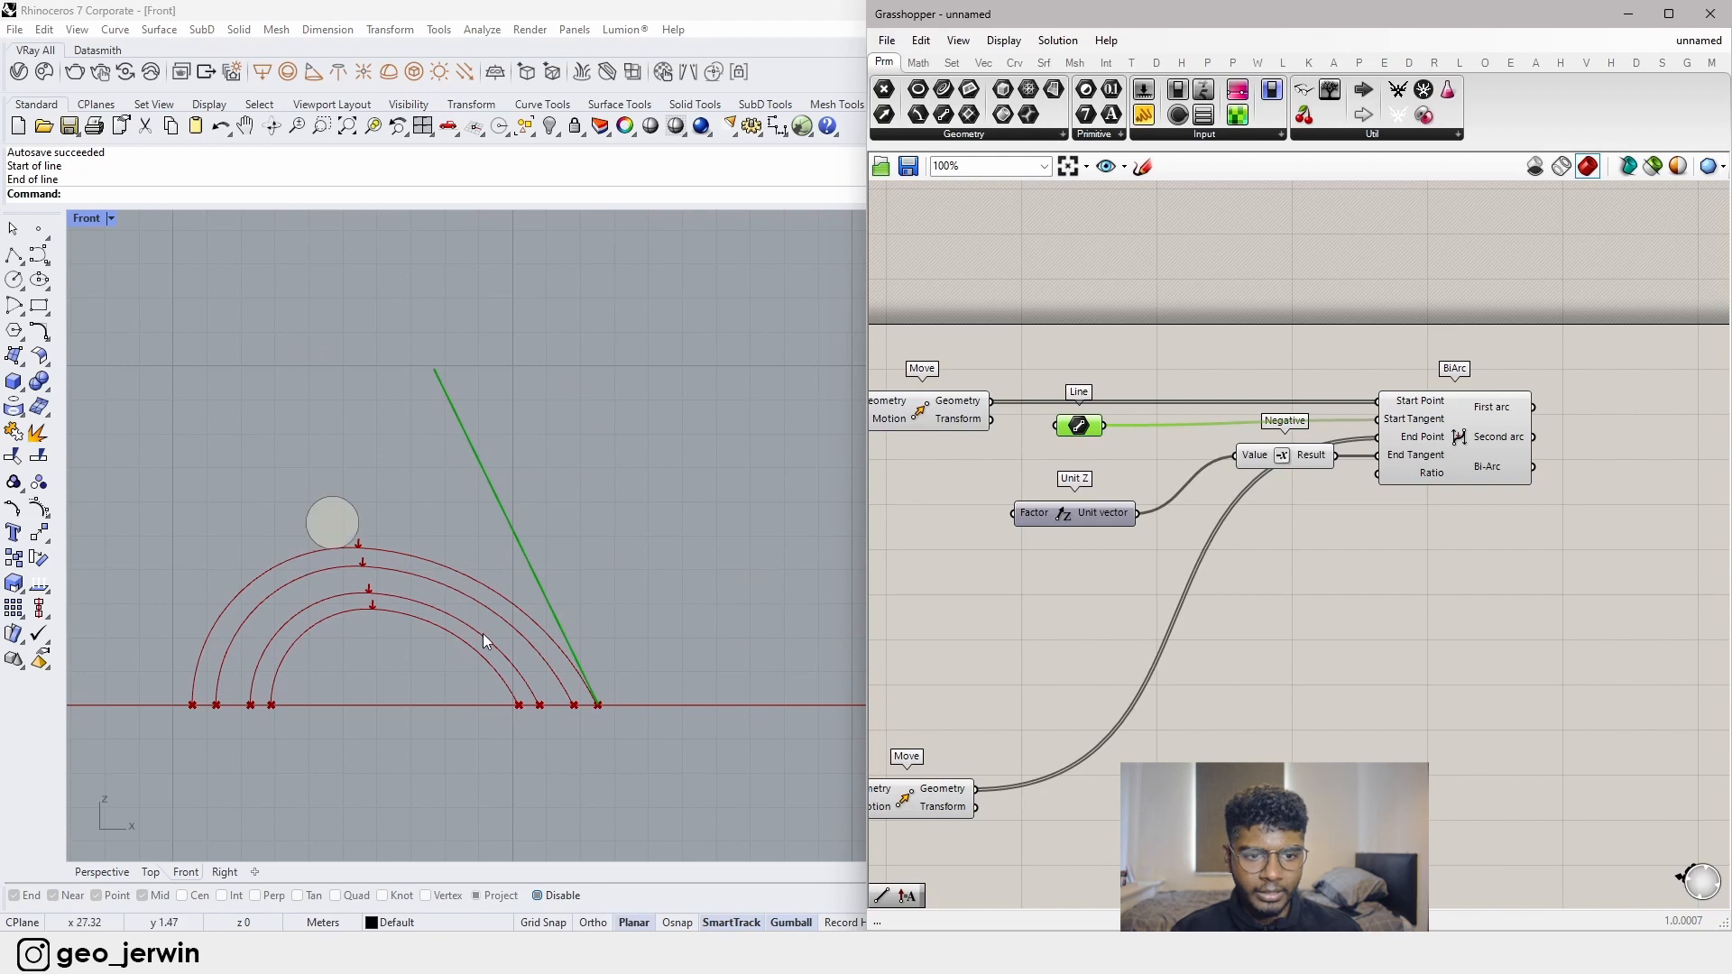
# - Redraw the Line parameter's line from the same end point so that it slants outward, away from the arcs
pyautogui.rightClick(1083, 436)
pyautogui.click(1144, 653)
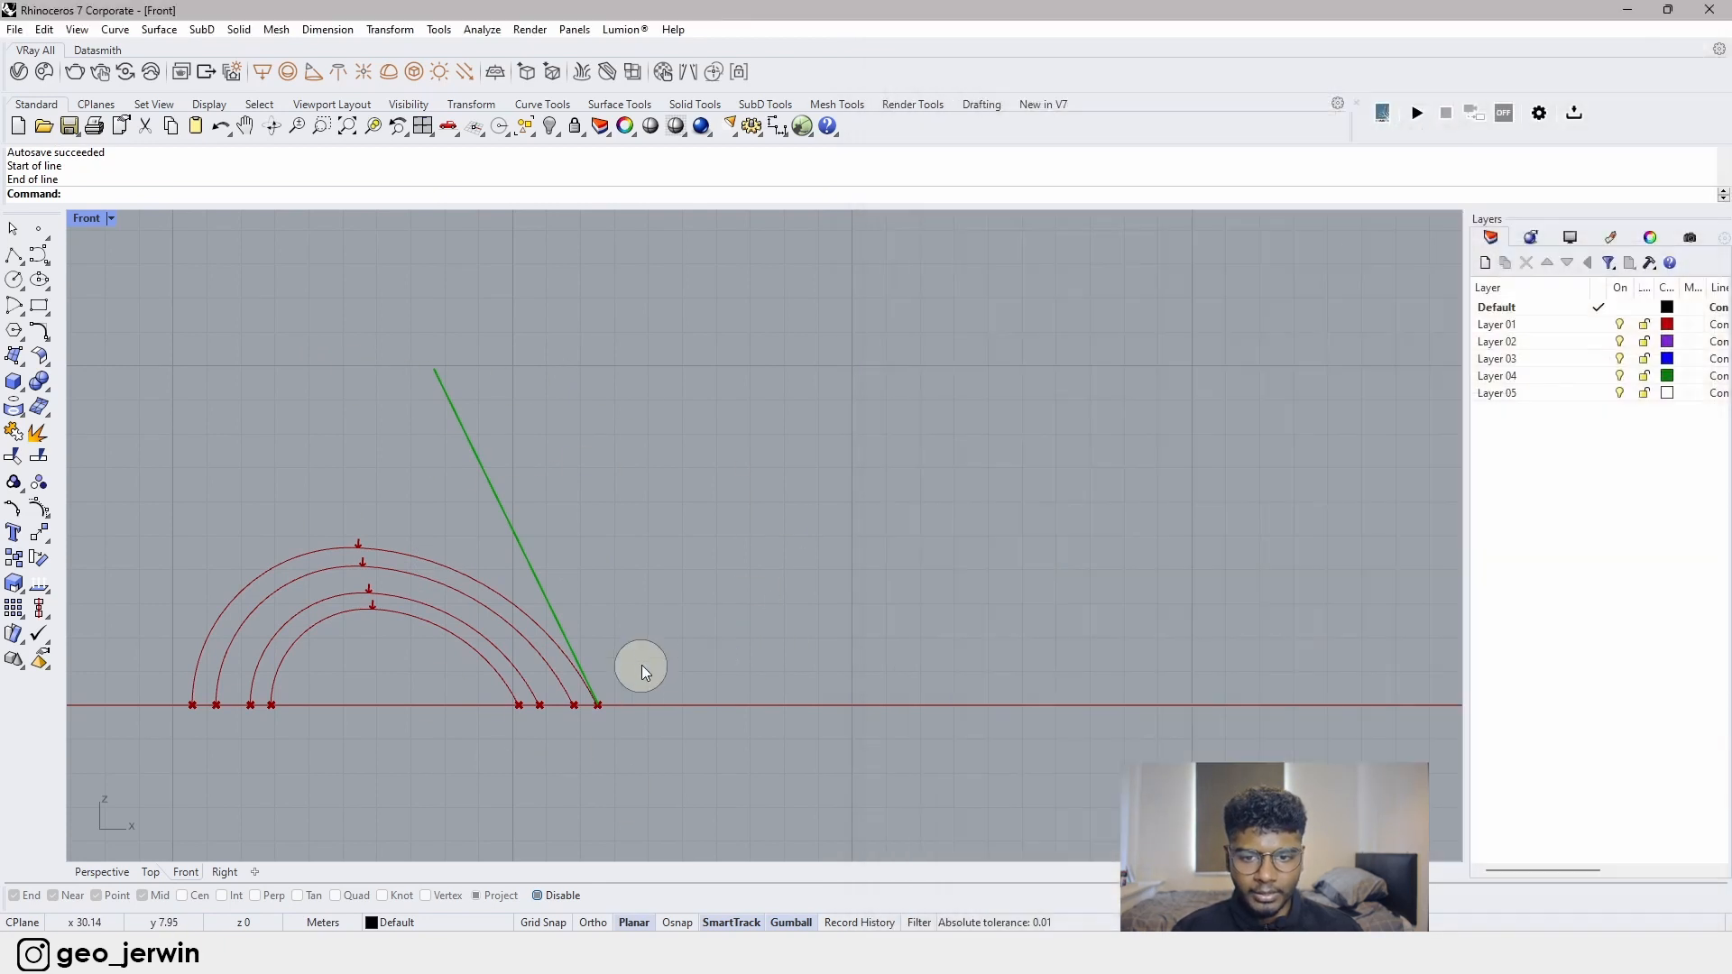
pyautogui.click(594, 701)
pyautogui.click(896, 336)
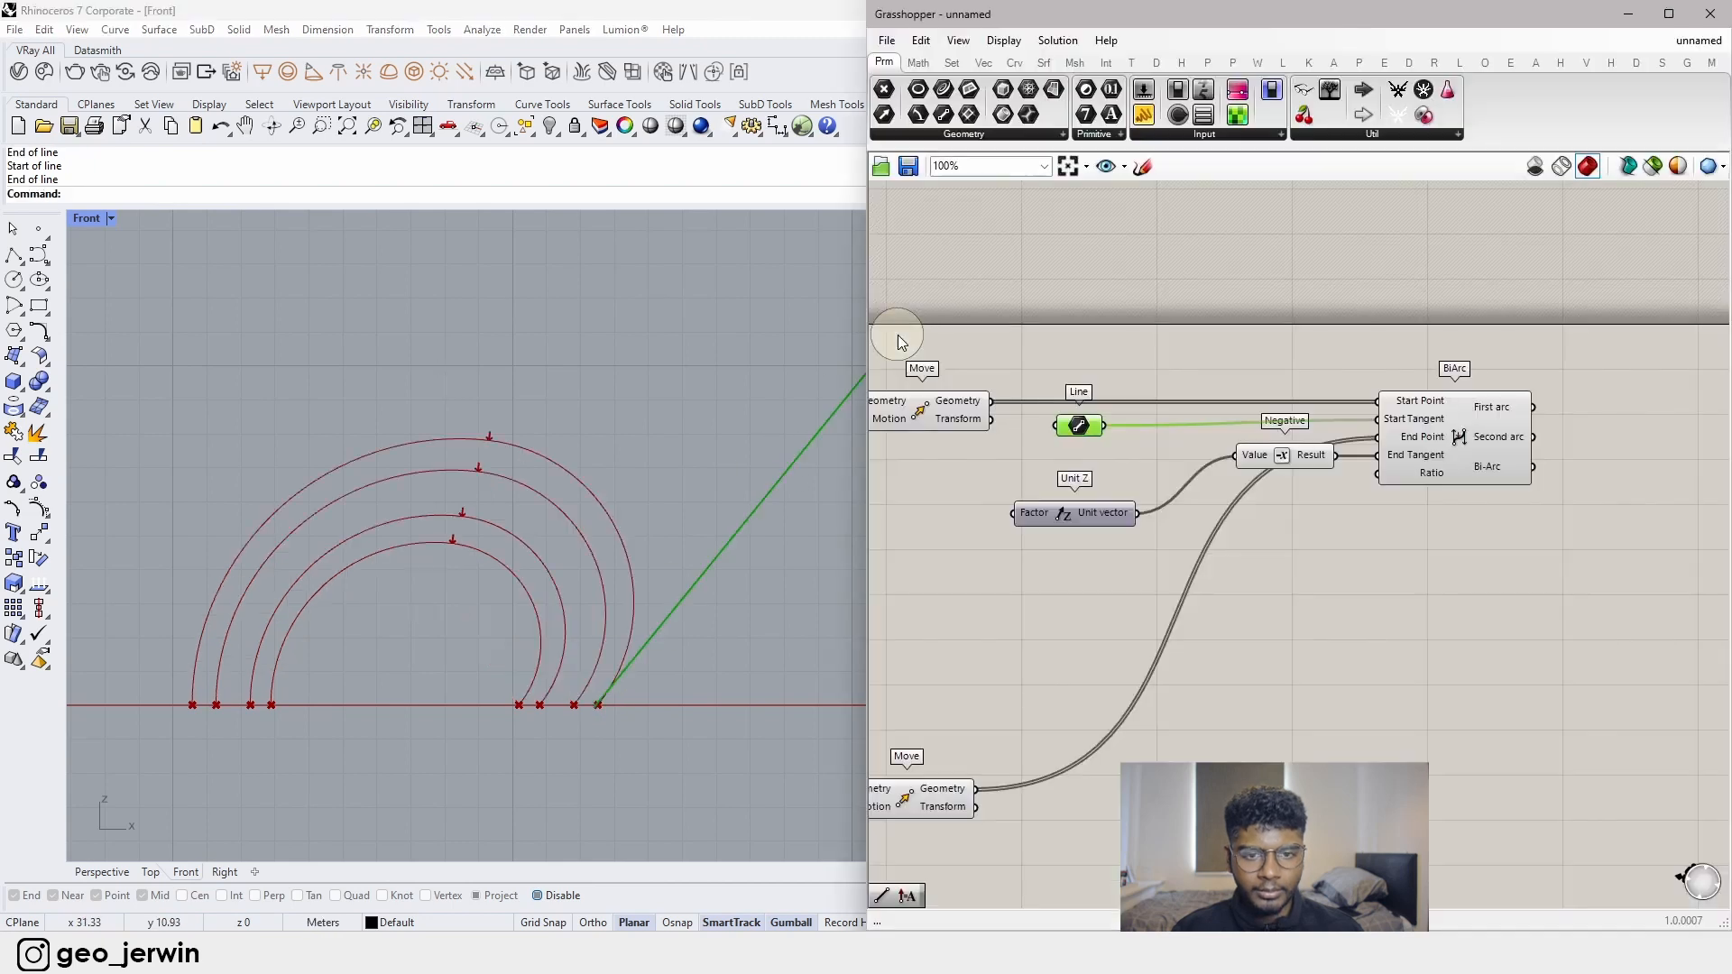
pyautogui.scroll(-2, 349, 634)
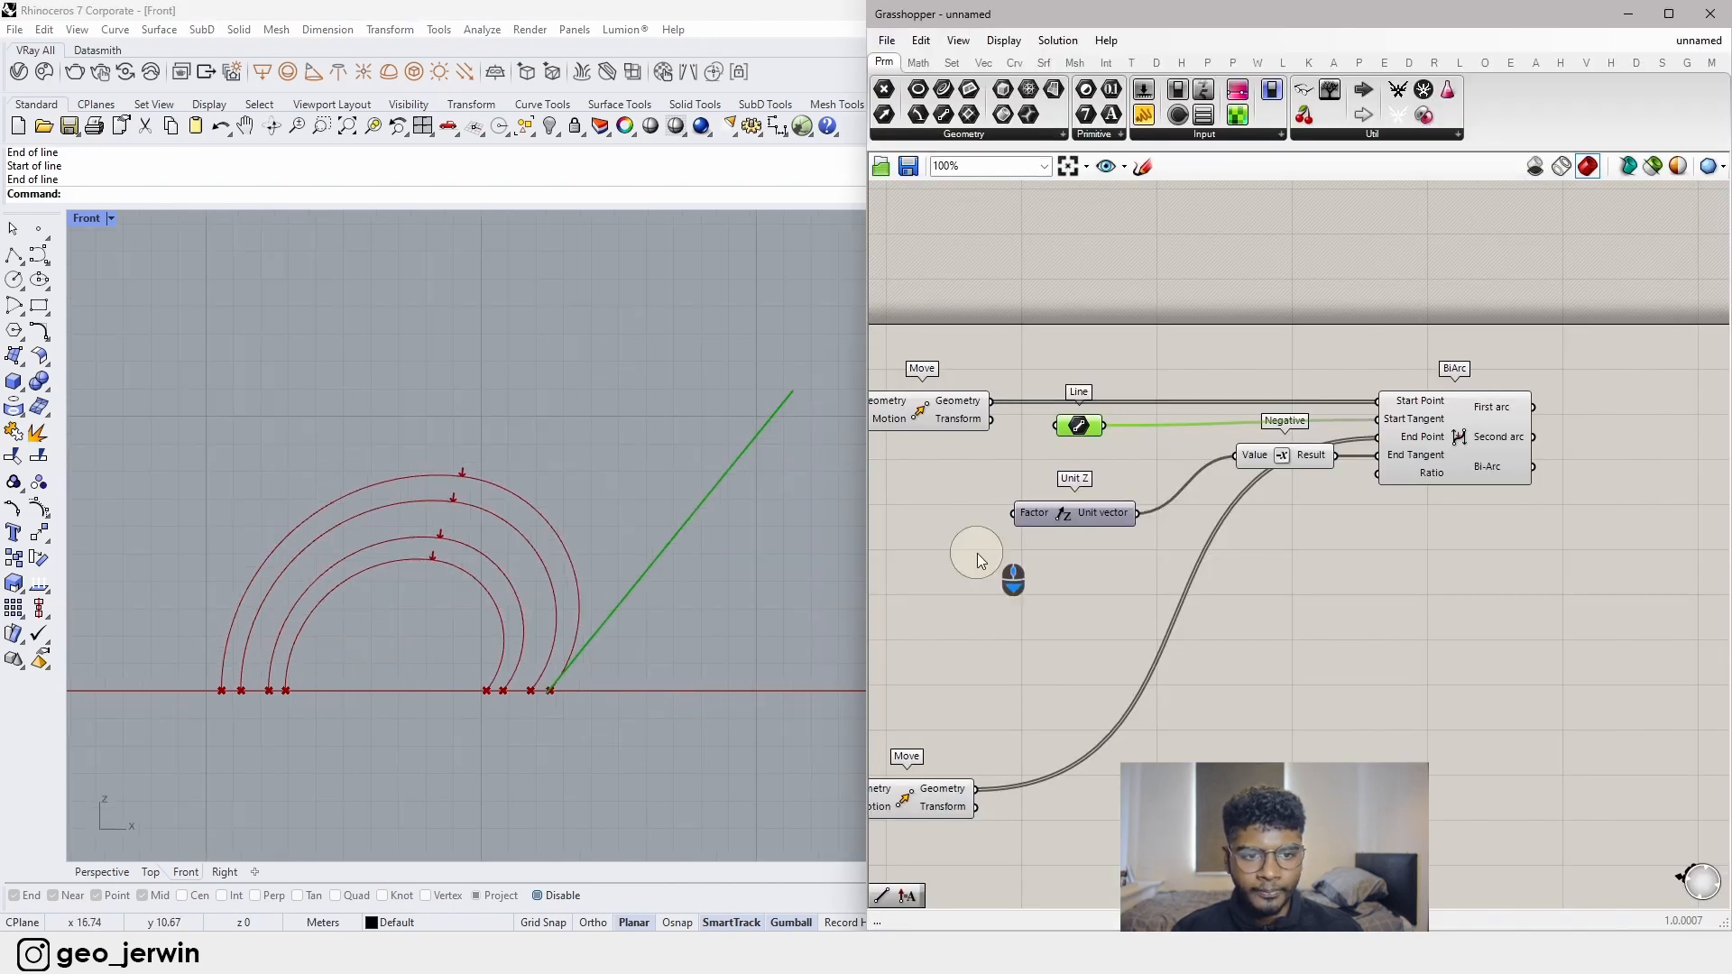
# - Reconnect Unit Z to BiArc's Start Tangent, delete the Line parameter and move Unit Z back beside the upper Move
pyautogui.click(1107, 450)
pyautogui.moveTo(1138, 513); pyautogui.dragTo(1376, 421)
pyautogui.click(1079, 425)
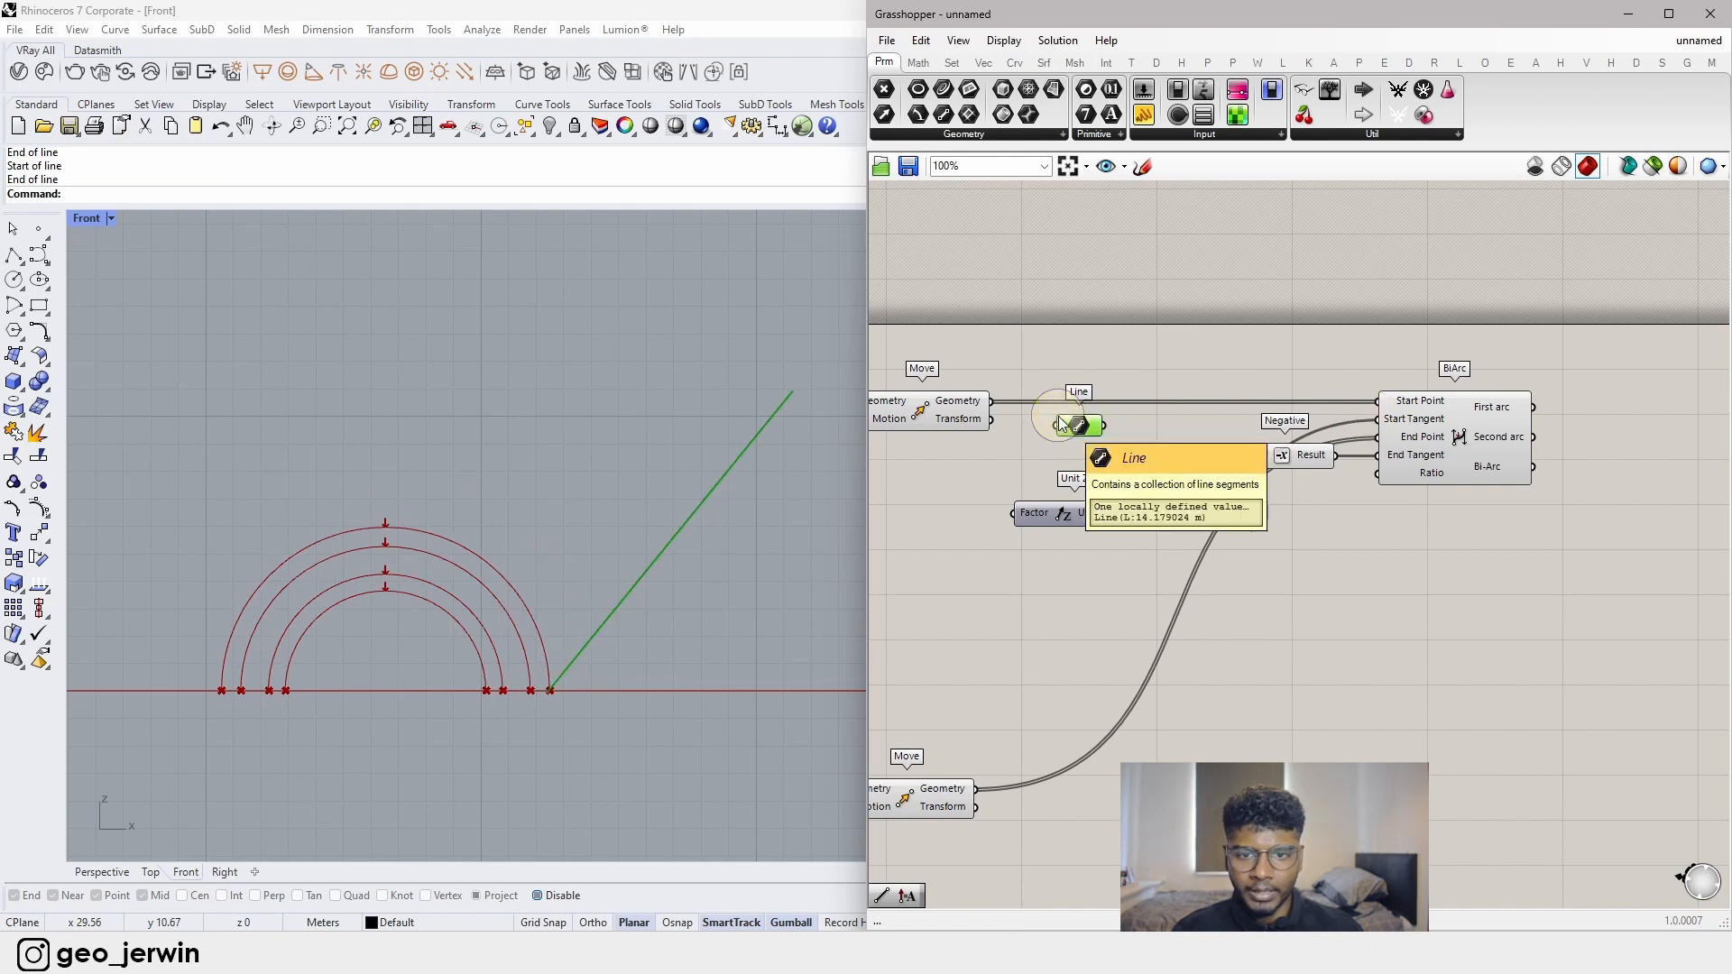
pyautogui.press('Delete')
pyautogui.moveTo(1097, 510); pyautogui.dragTo(1107, 420)
pyautogui.click(1107, 525)
# - Return to the Perspective view, add a Loft component beyond BiArc and feed BiArc's Bi-Arc output into it
pyautogui.scroll(-6, 1107, 525)
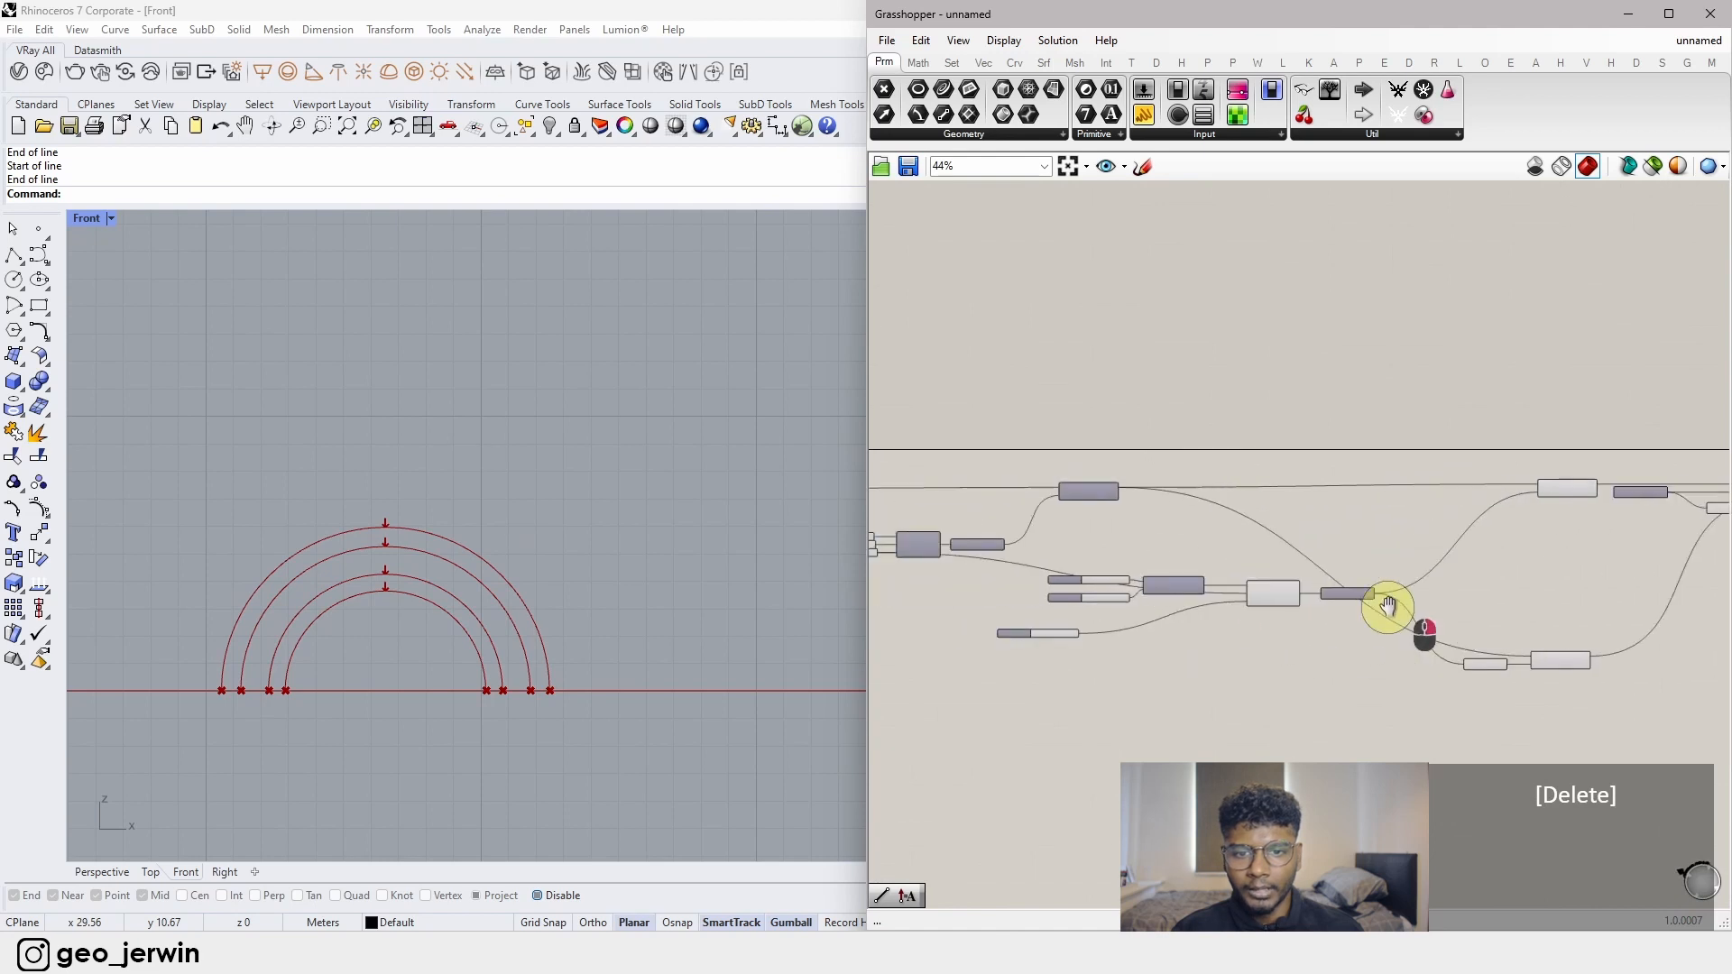
pyautogui.click(100, 870)
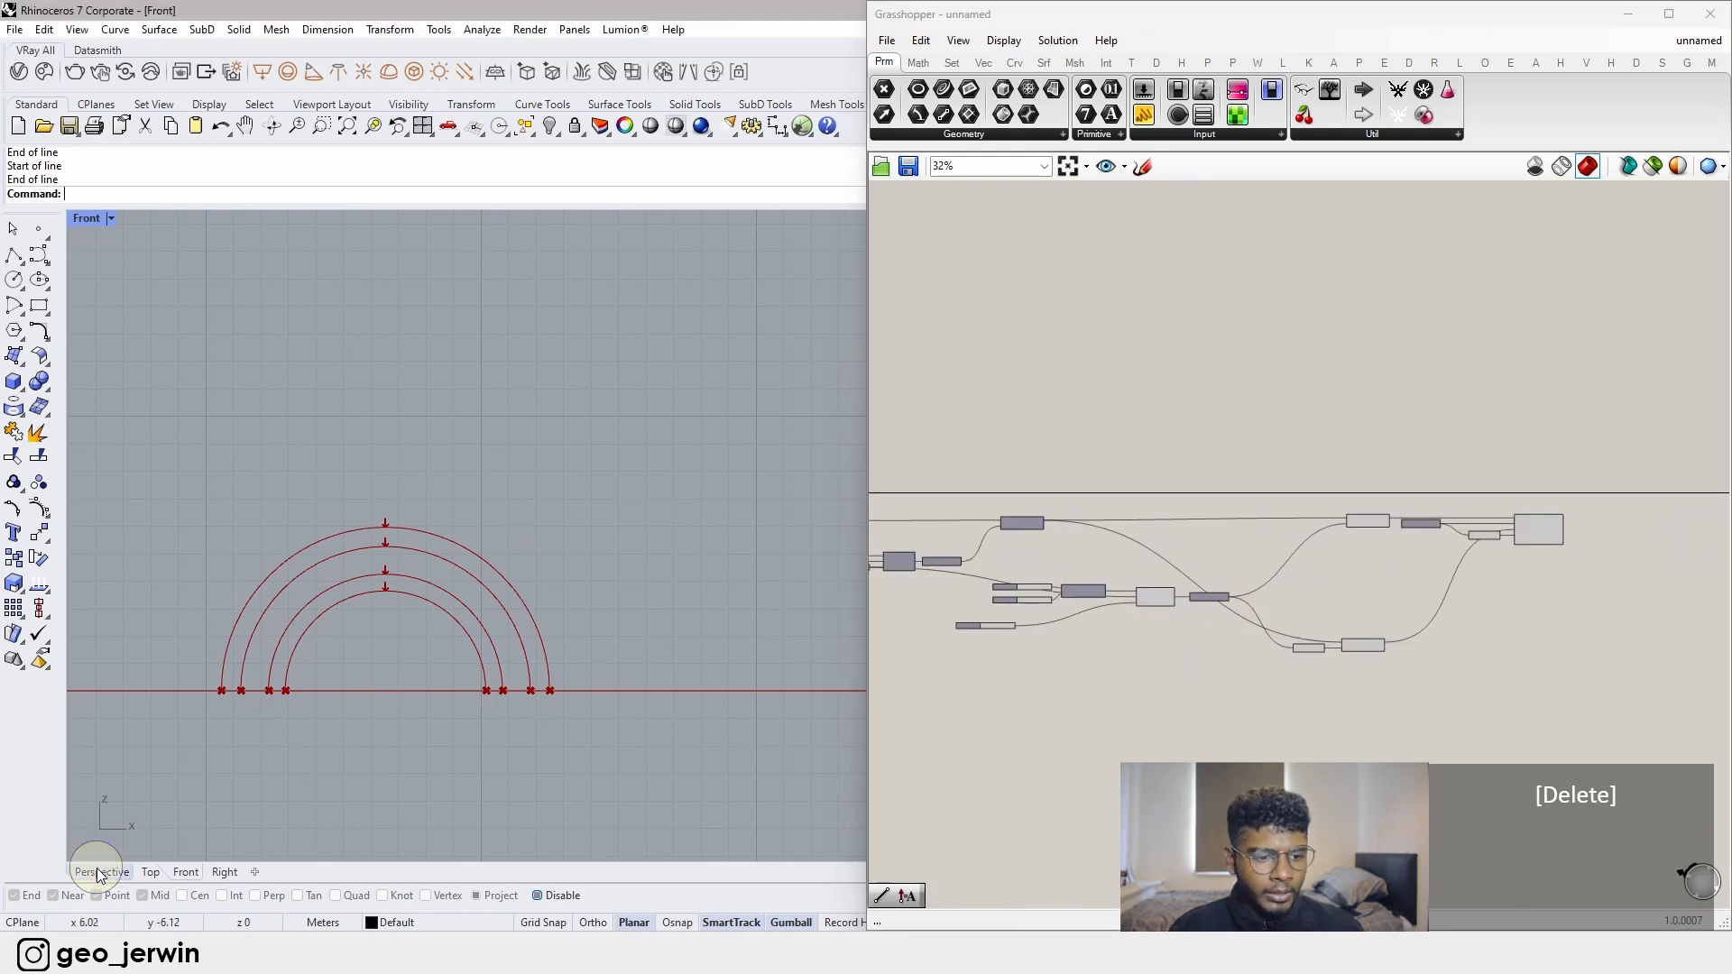
pyautogui.moveTo(558, 691); pyautogui.dragTo(485, 623, button='right')
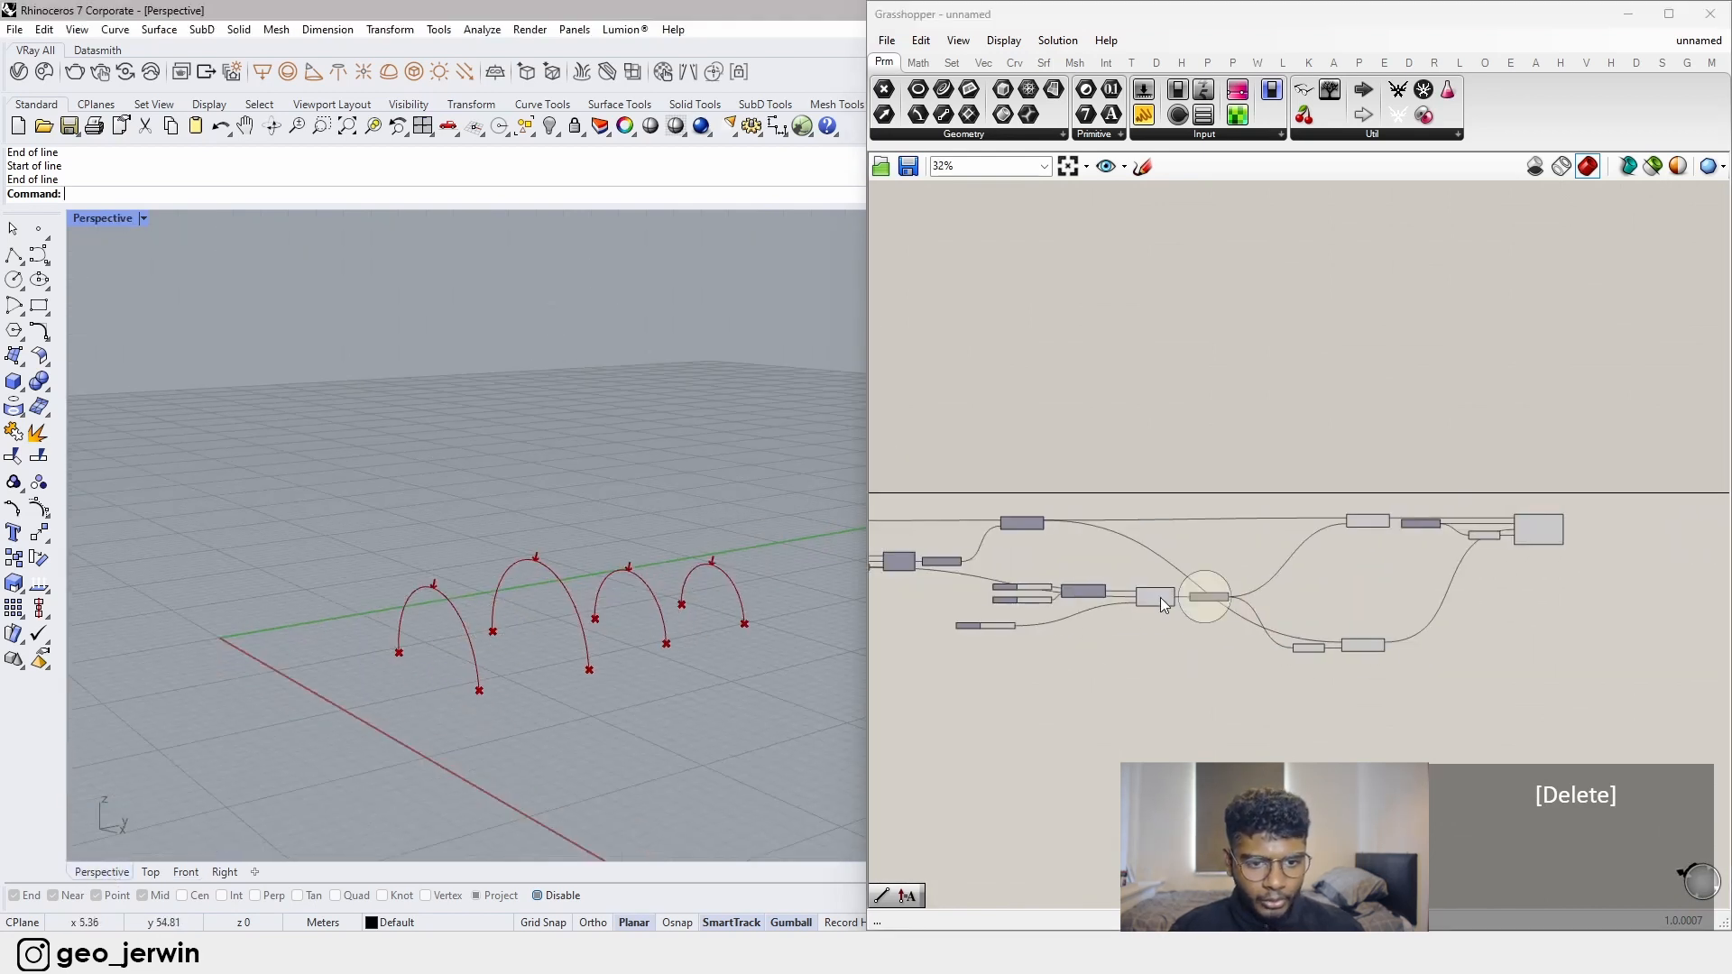
pyautogui.moveTo(1551, 607); pyautogui.dragTo(1188, 579, button='right')
pyautogui.scroll(7, 1189, 579)
pyautogui.doubleClick(1449, 544)
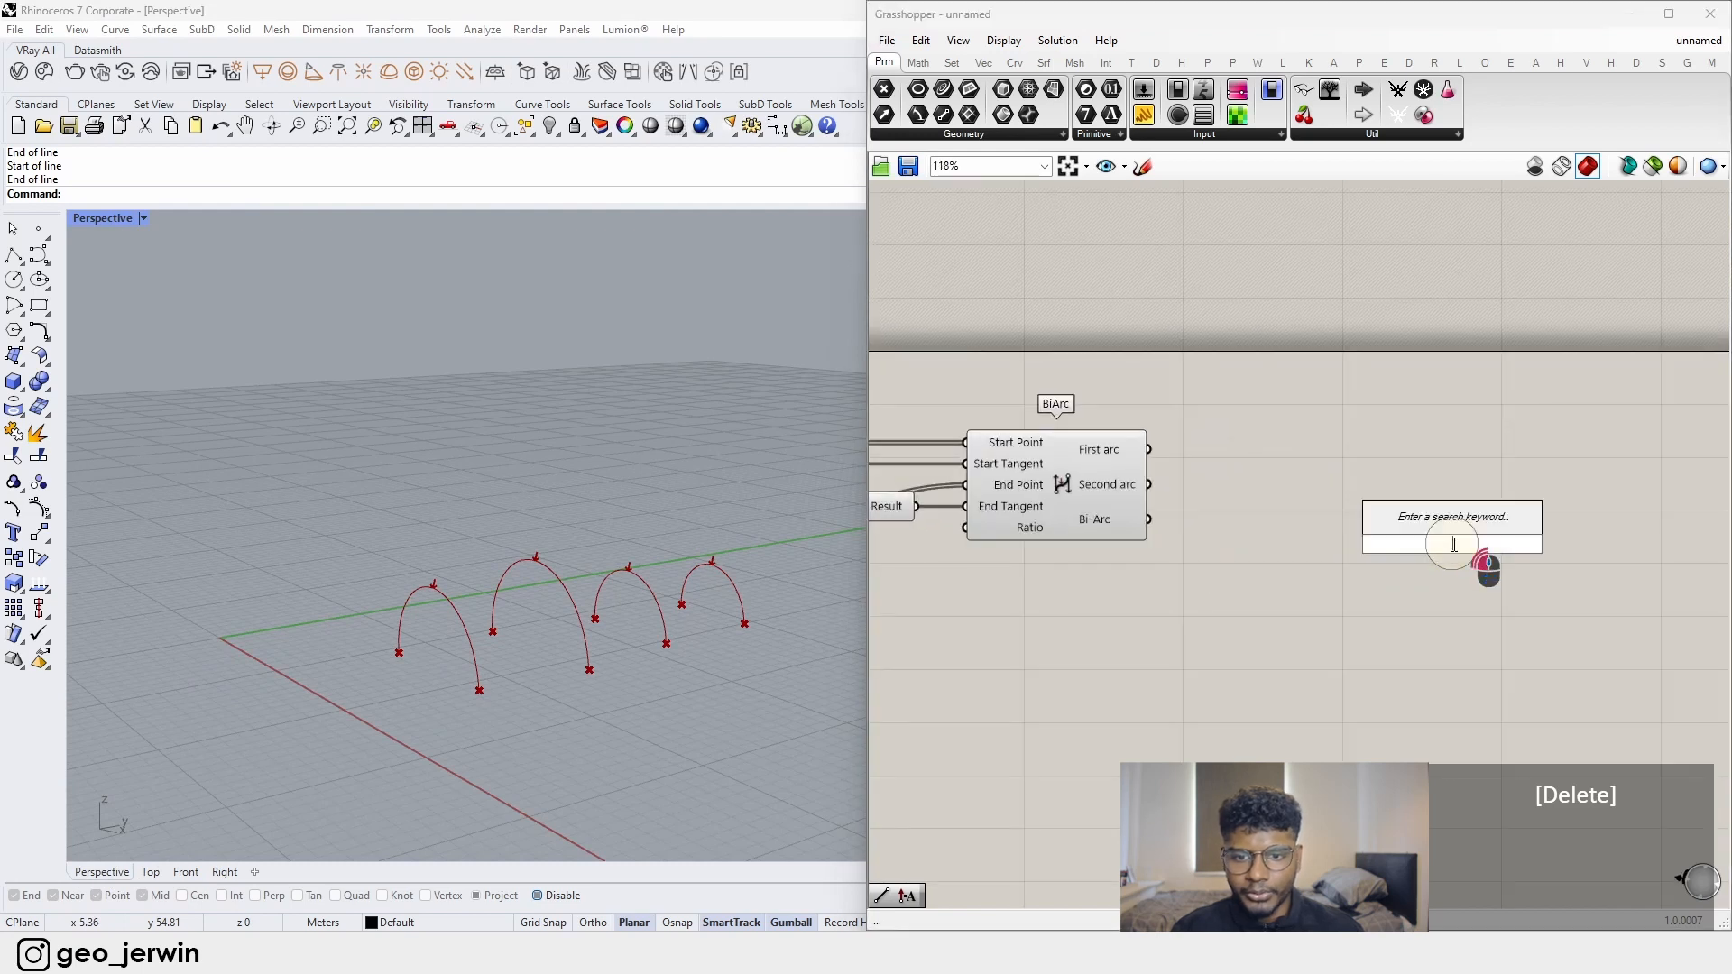
pyautogui.write('loft')
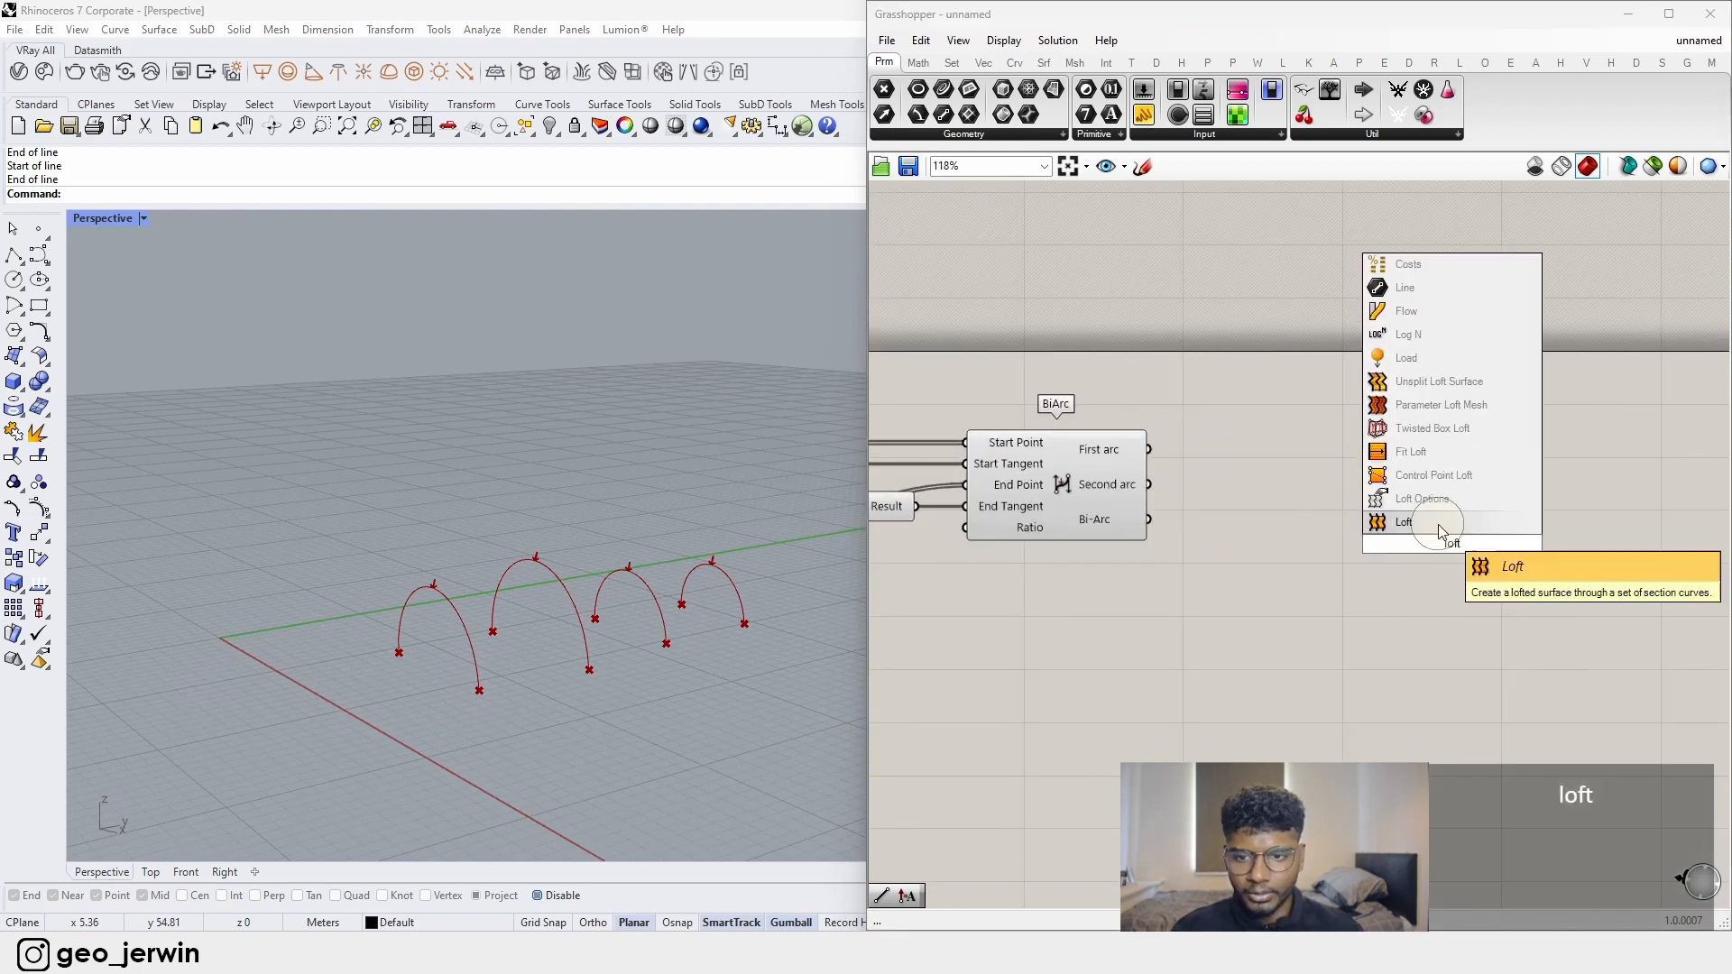
pyautogui.click(1404, 522)
pyautogui.moveTo(1150, 527); pyautogui.dragTo(1441, 541)
# - Turn off the preview of every component upstream of Loft
pyautogui.scroll(-8, 1226, 576)
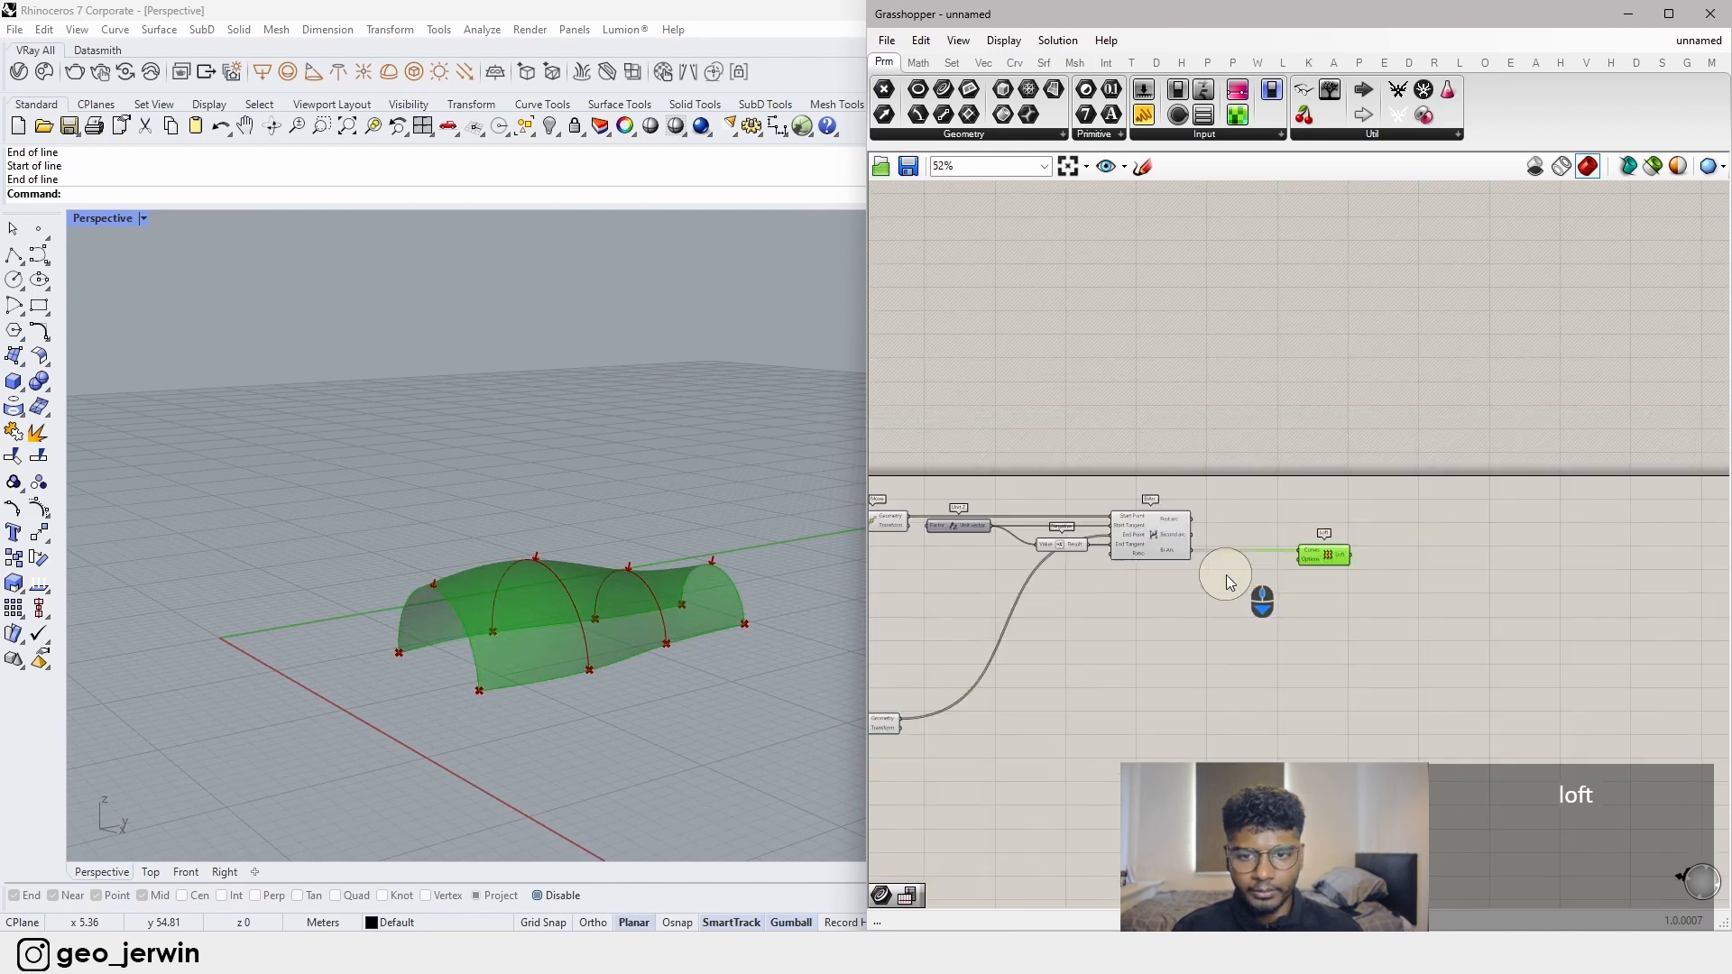
pyautogui.moveTo(1492, 670); pyautogui.dragTo(938, 544)
pyautogui.middleClick(1455, 561)
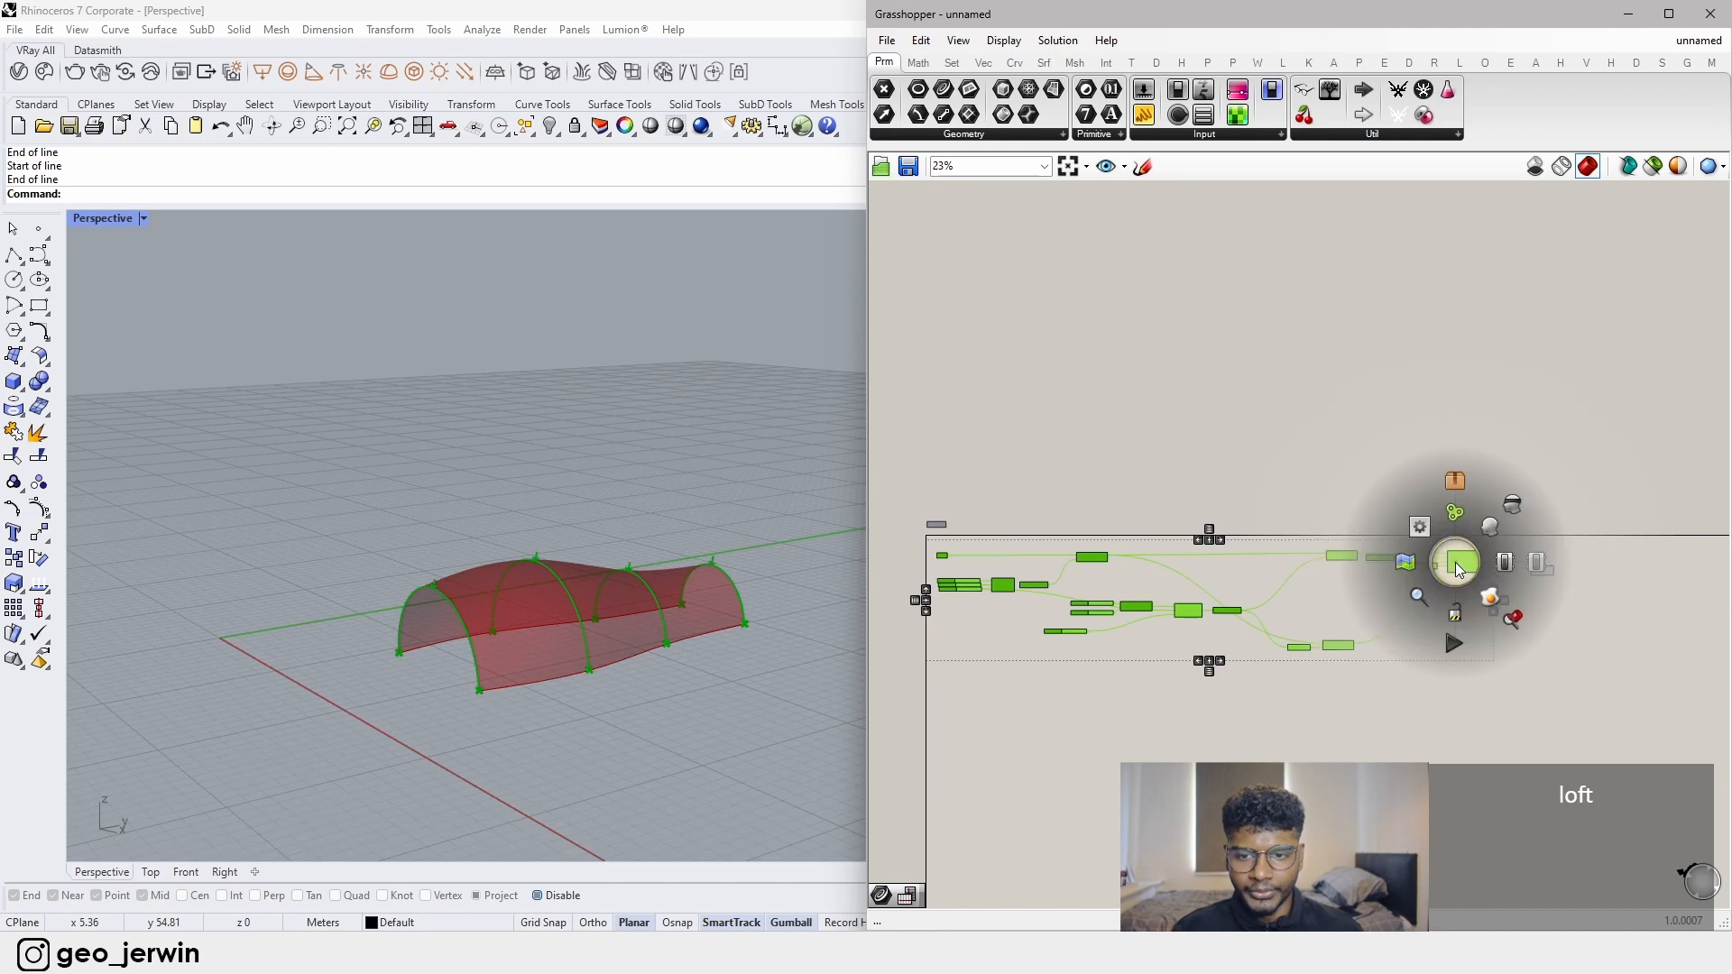
pyautogui.click(1517, 504)
pyautogui.click(1525, 626)
pyautogui.scroll(5, 491, 556)
pyautogui.moveTo(490, 556); pyautogui.dragTo(702, 646, button='right')
# - Group the number slider that drives Random's Seed and move it further below the two domain sliders
pyautogui.scroll(8, 1005, 615)
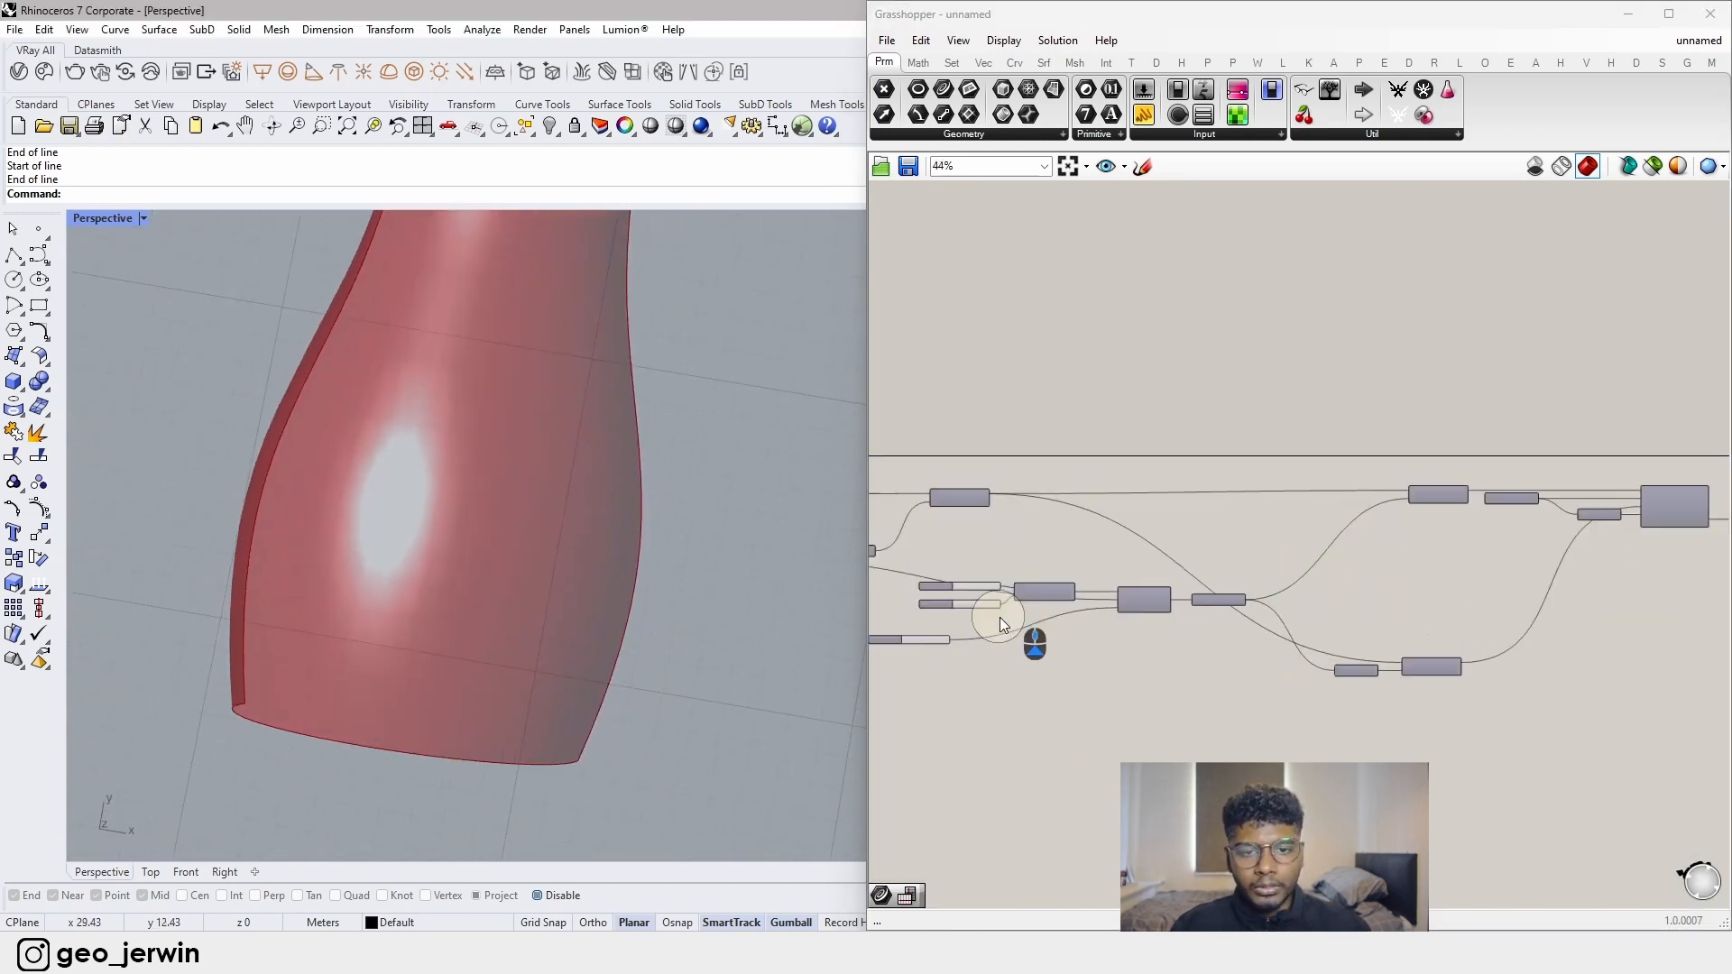
pyautogui.click(1115, 632)
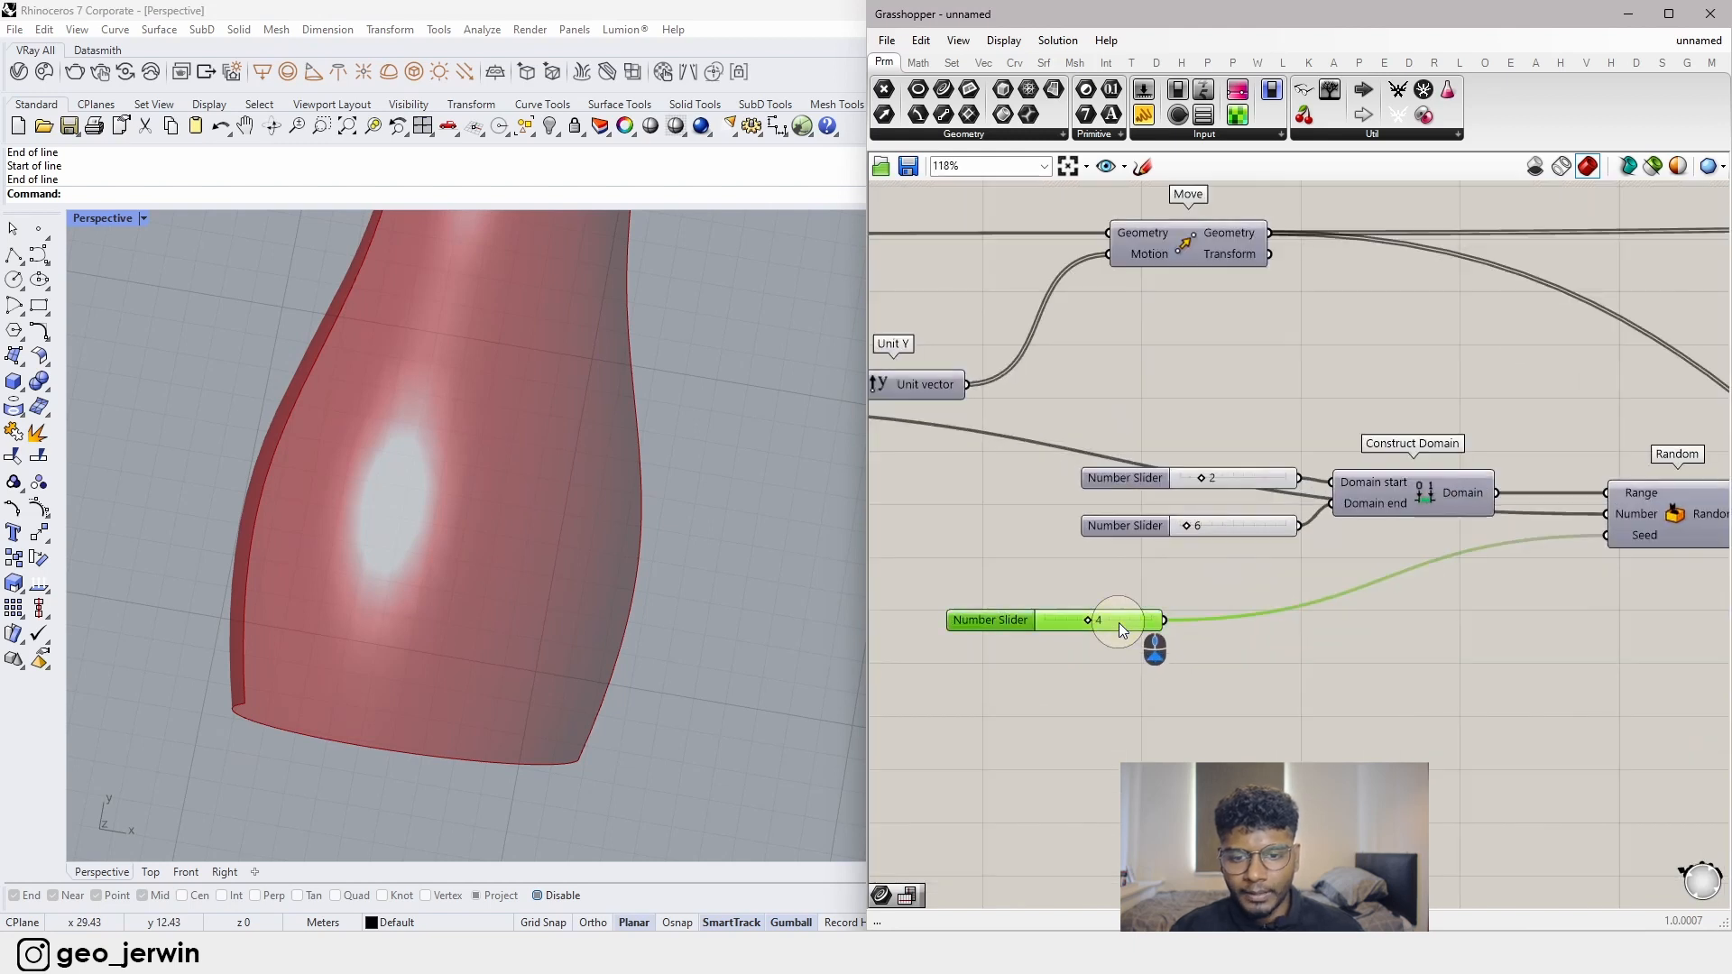
pyautogui.hotkey('ctrl', 'g')
pyautogui.moveTo(1130, 629); pyautogui.dragTo(1139, 735)
pyautogui.click(1324, 740)
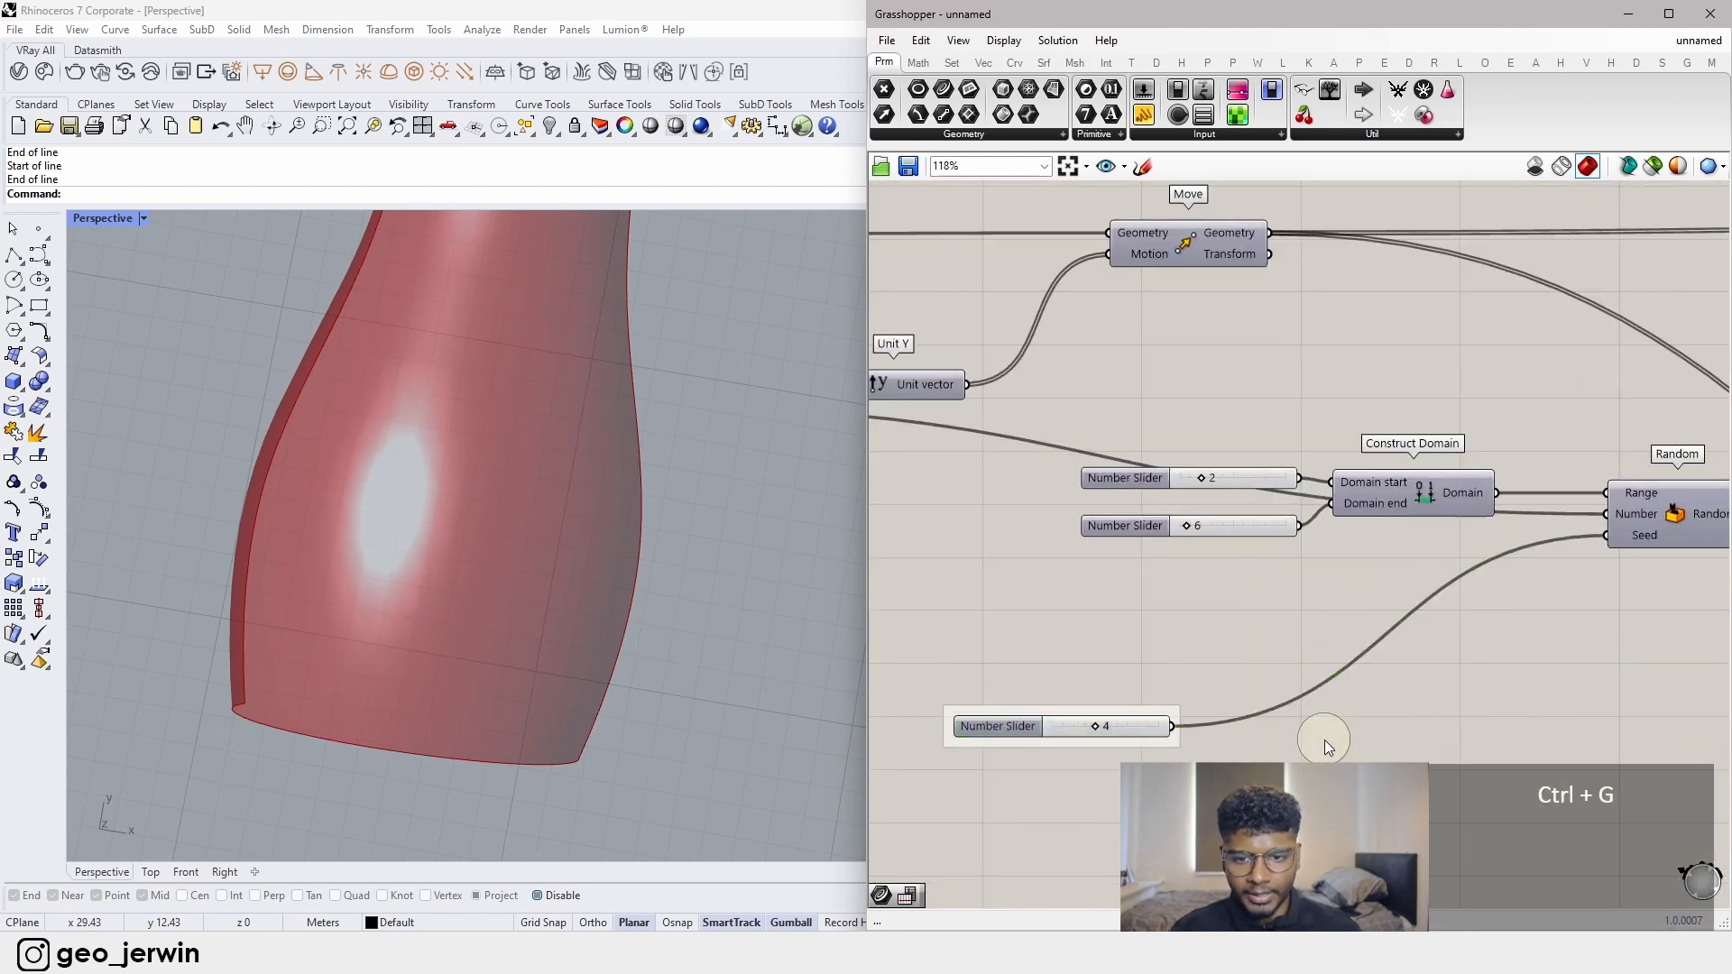
# - Try Random's Seed at 0 and 9 and compare the lofted canopy shape in the Perspective view
pyautogui.moveTo(1324, 740); pyautogui.dragTo(1392, 588, button='right')
pyautogui.scroll(-7, 550, 653)
pyautogui.moveTo(613, 522); pyautogui.dragTo(484, 456, button='right')
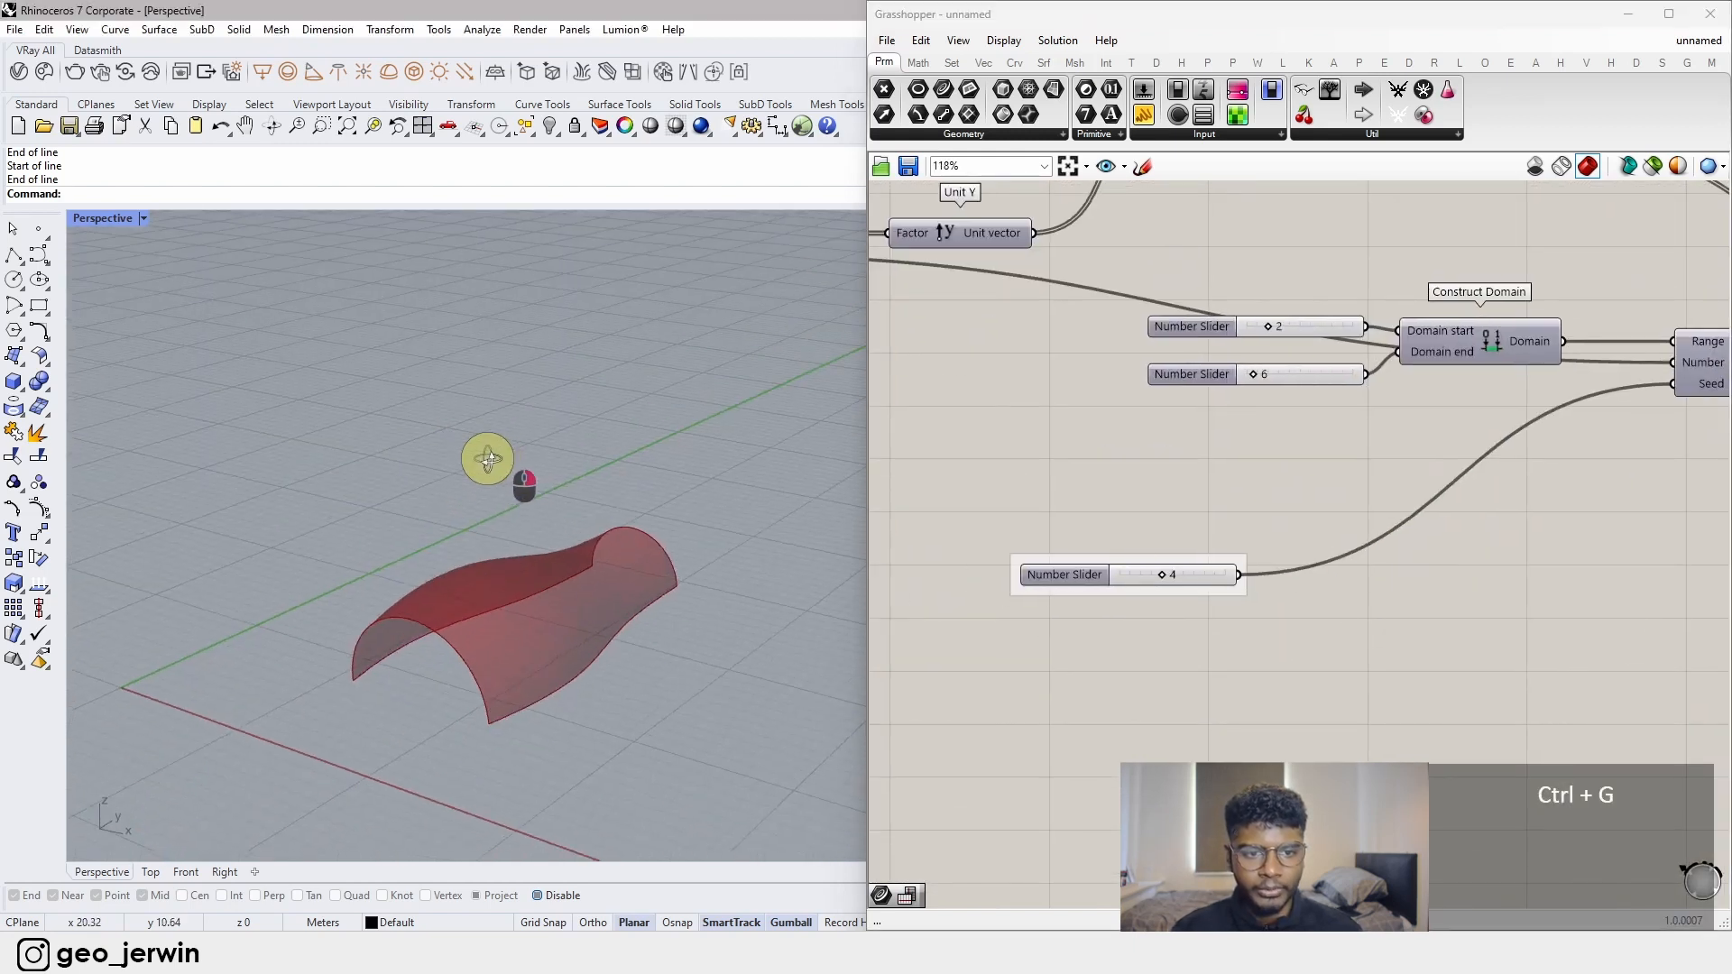
pyautogui.scroll(4, 1191, 604)
pyautogui.moveTo(1179, 570); pyautogui.dragTo(1098, 571)
pyautogui.moveTo(530, 754); pyautogui.dragTo(534, 759, button='right')
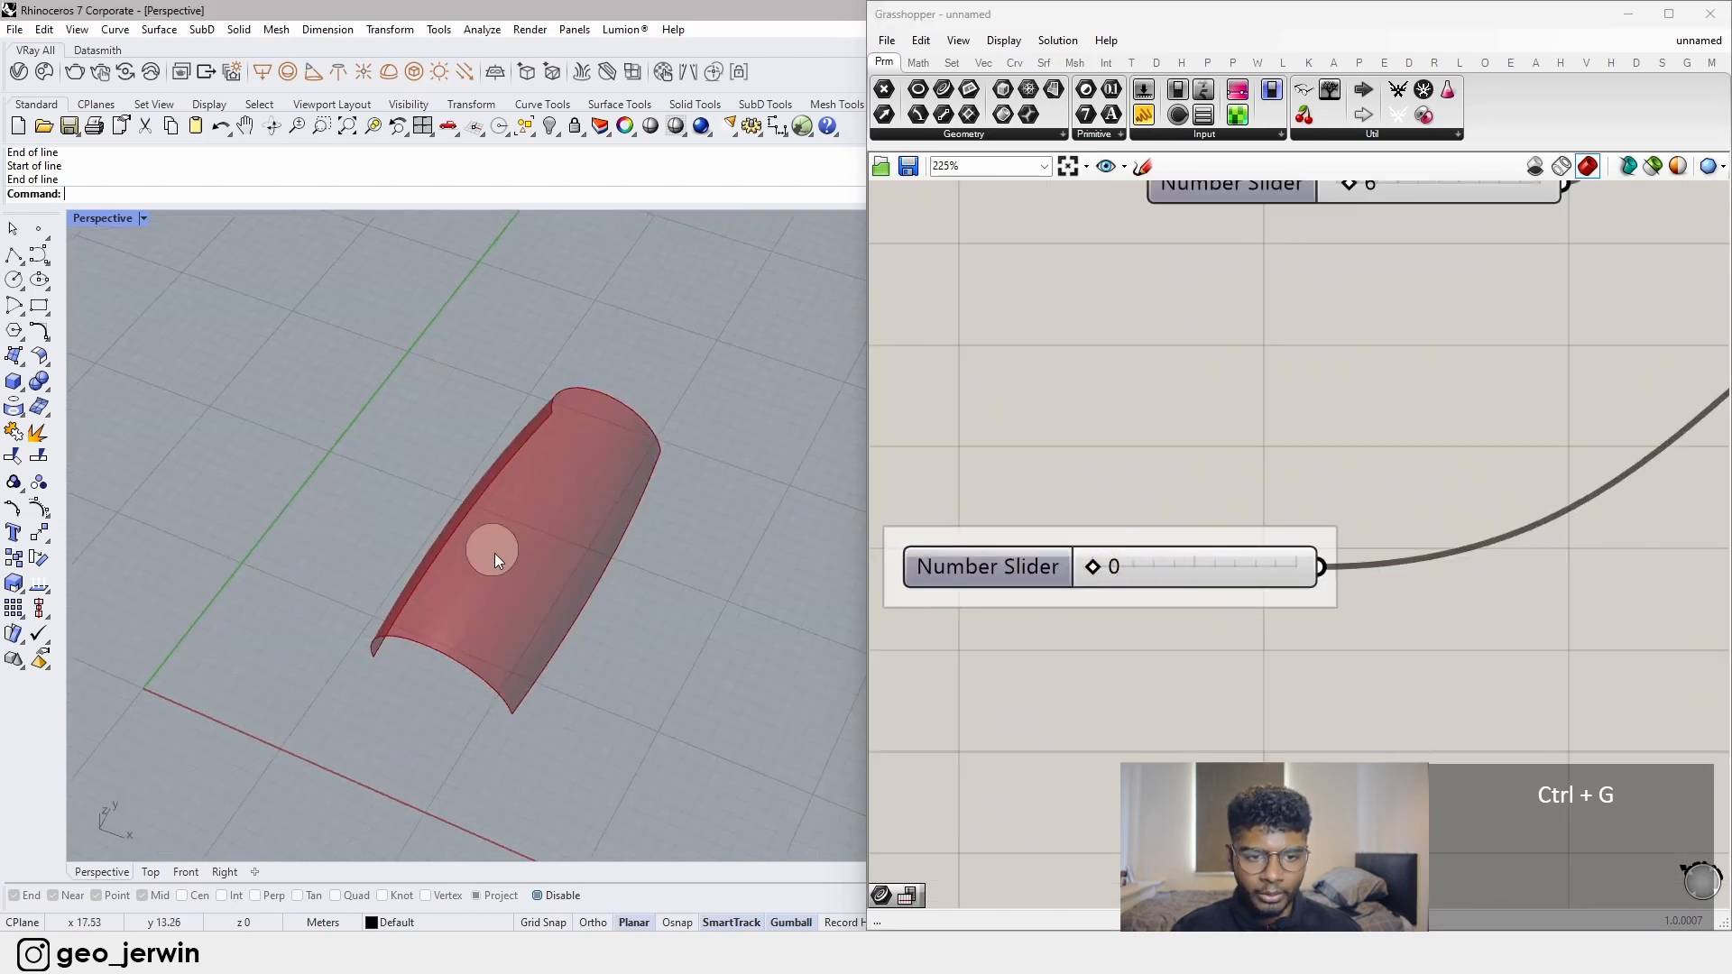
pyautogui.scroll(5, 494, 552)
pyautogui.moveTo(530, 663); pyautogui.dragTo(578, 650, button='right')
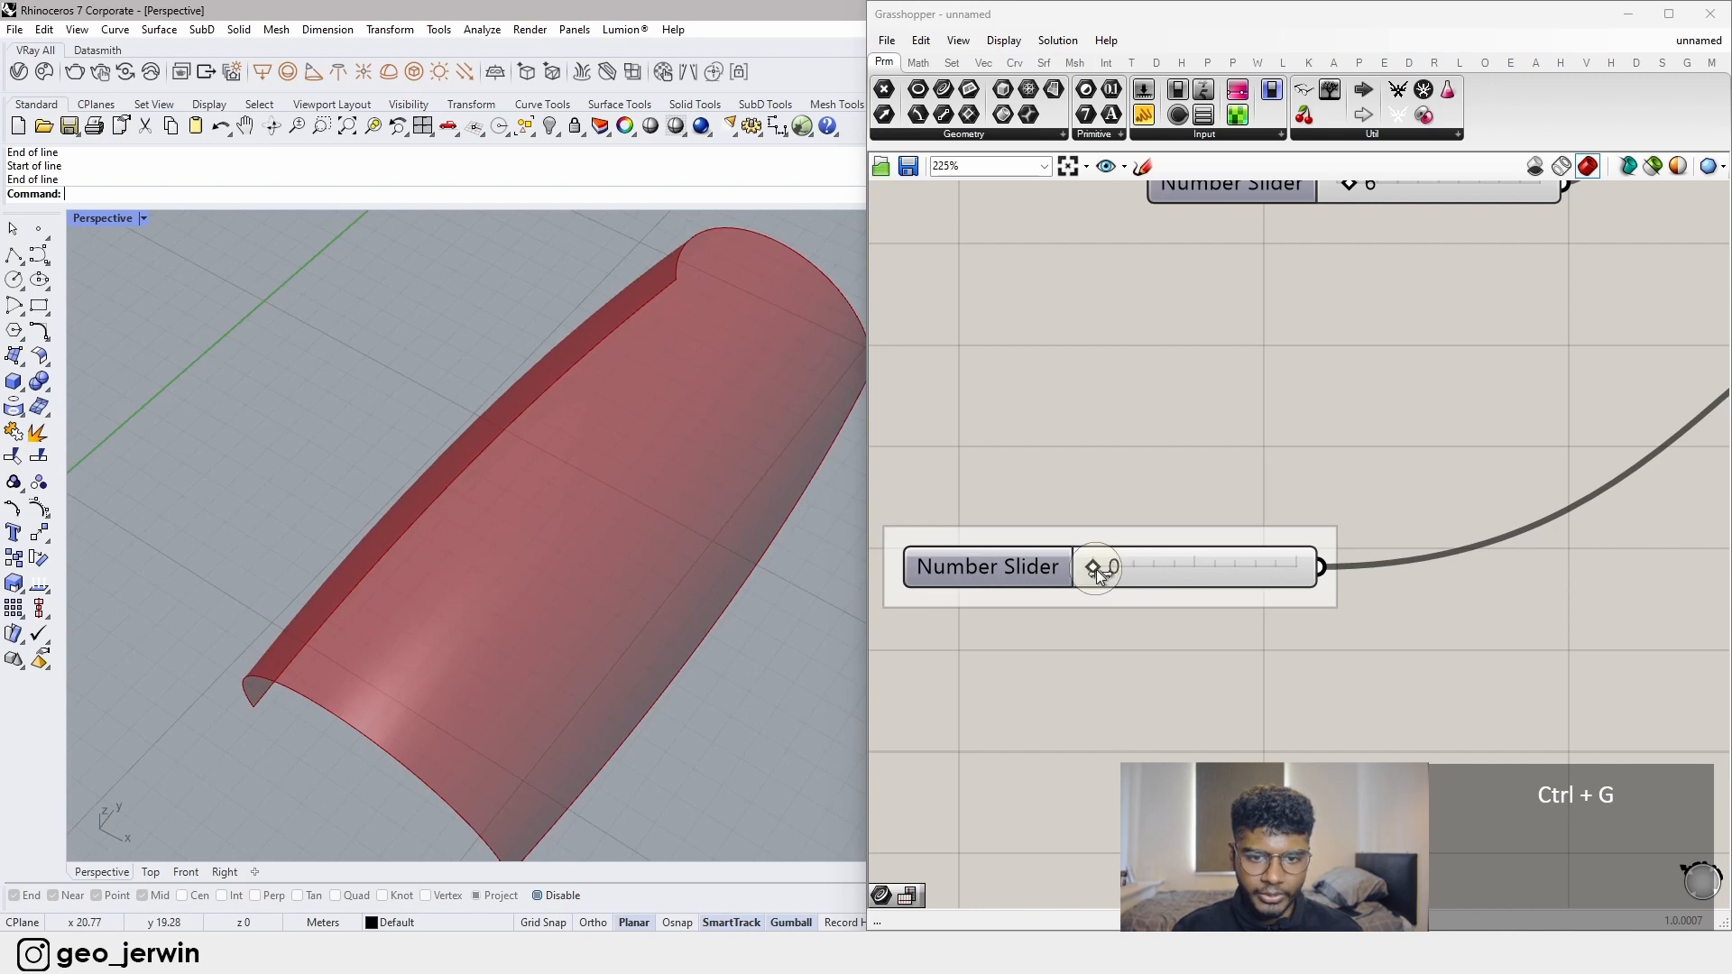
pyautogui.moveTo(1095, 569); pyautogui.dragTo(1272, 573)
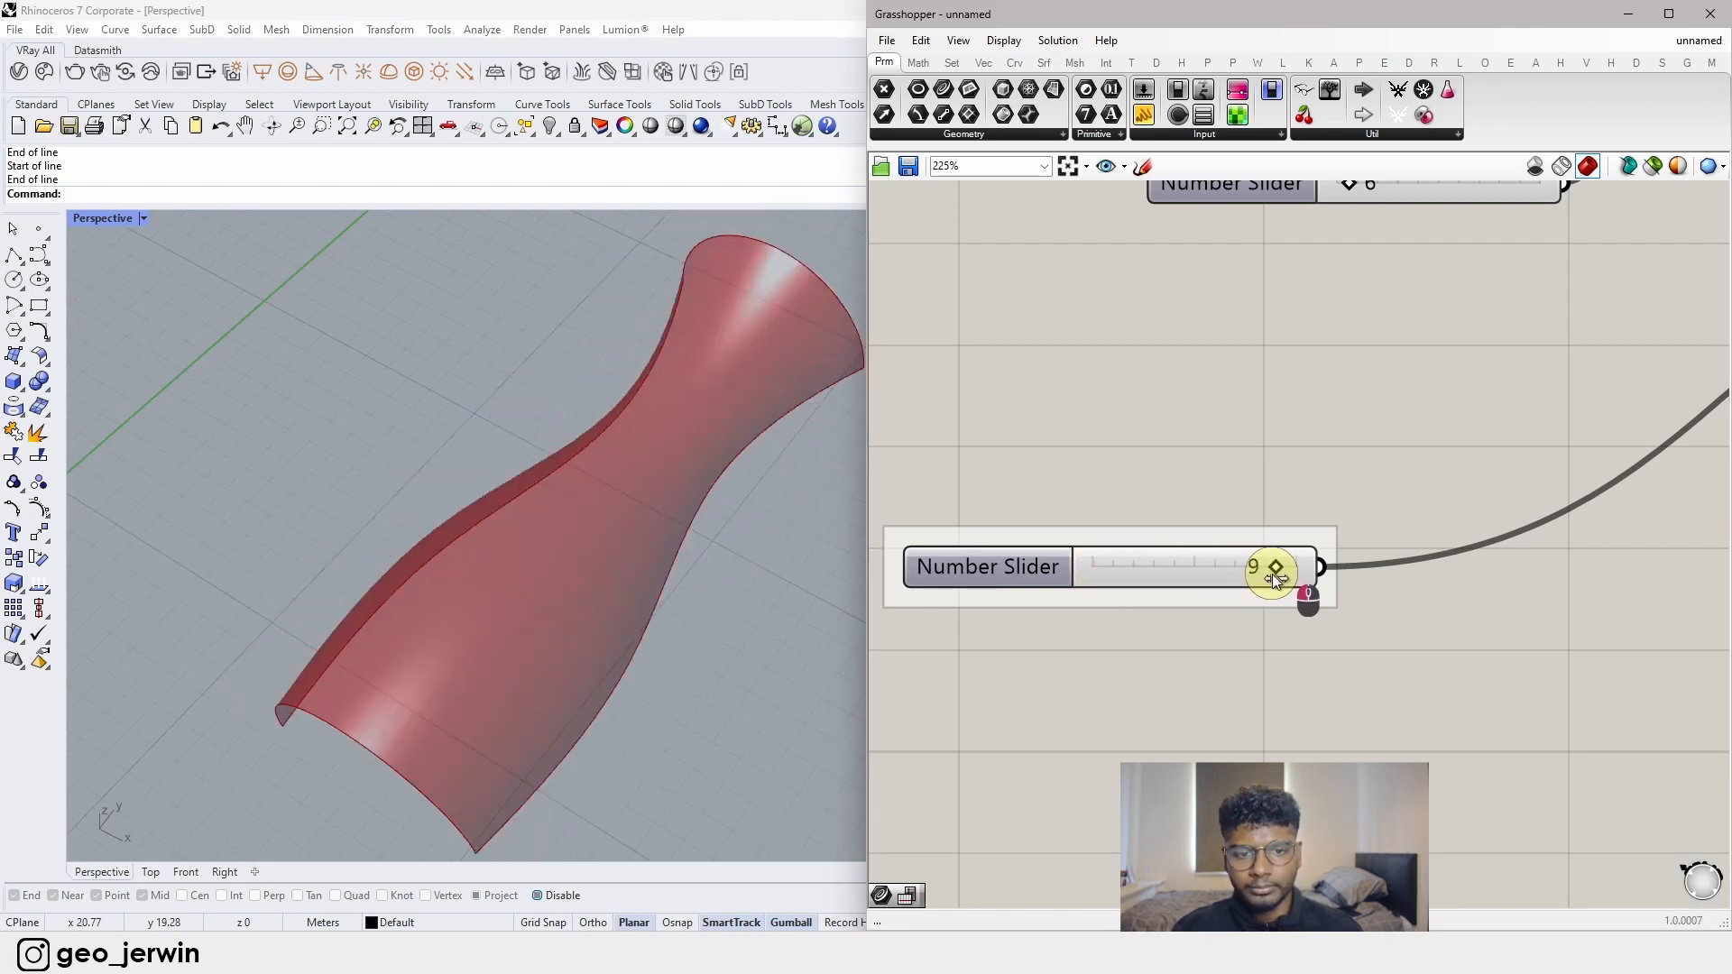
# - Raise the Seed slider's maximum to 100 and try a seed value from the extended range
pyautogui.click(960, 574)
pyautogui.doubleClick(960, 574)
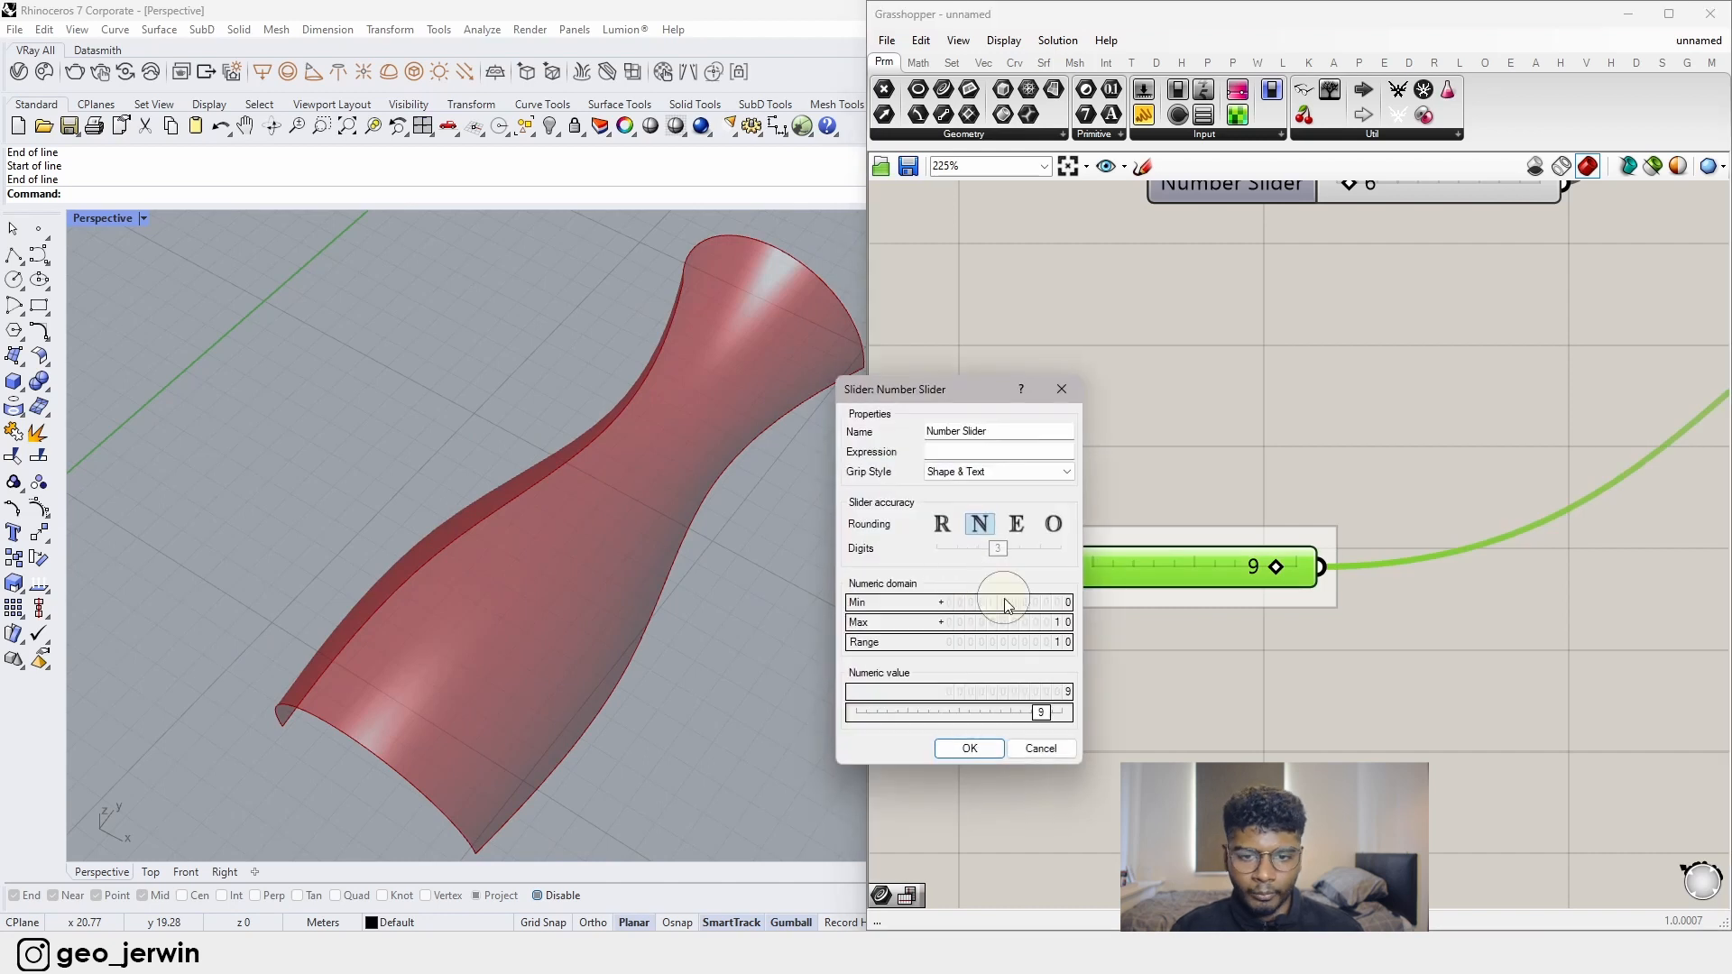
pyautogui.doubleClick(1026, 622)
pyautogui.write('100')
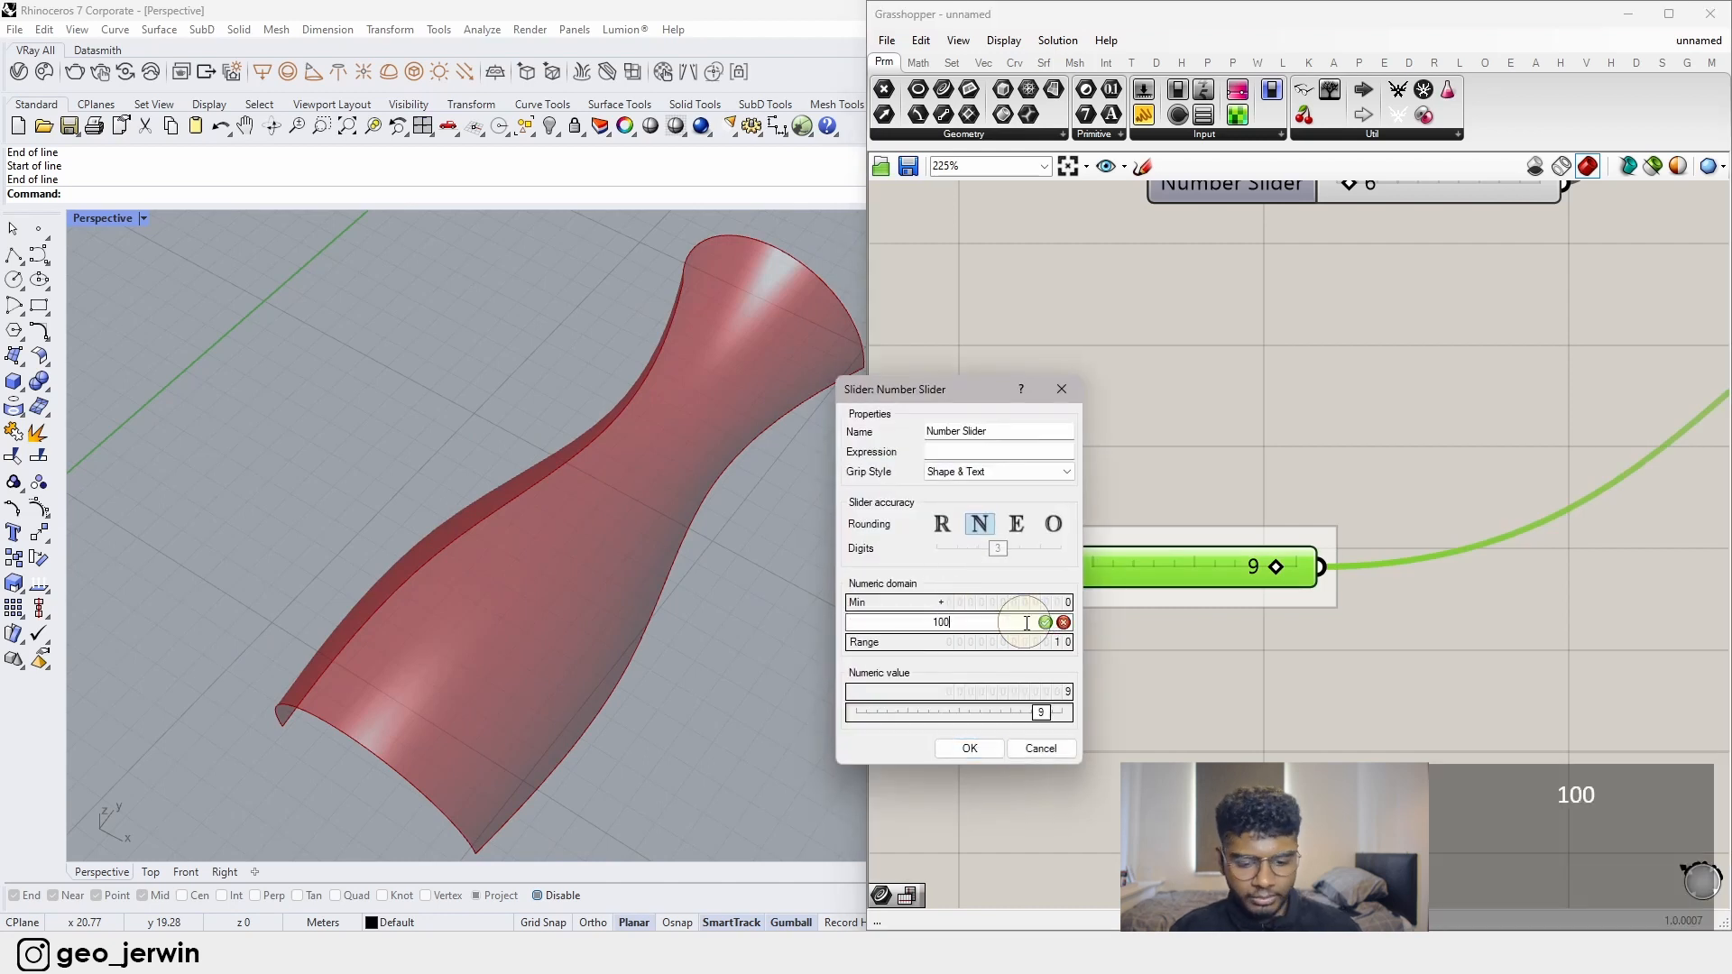
pyautogui.click(1045, 623)
pyautogui.click(991, 753)
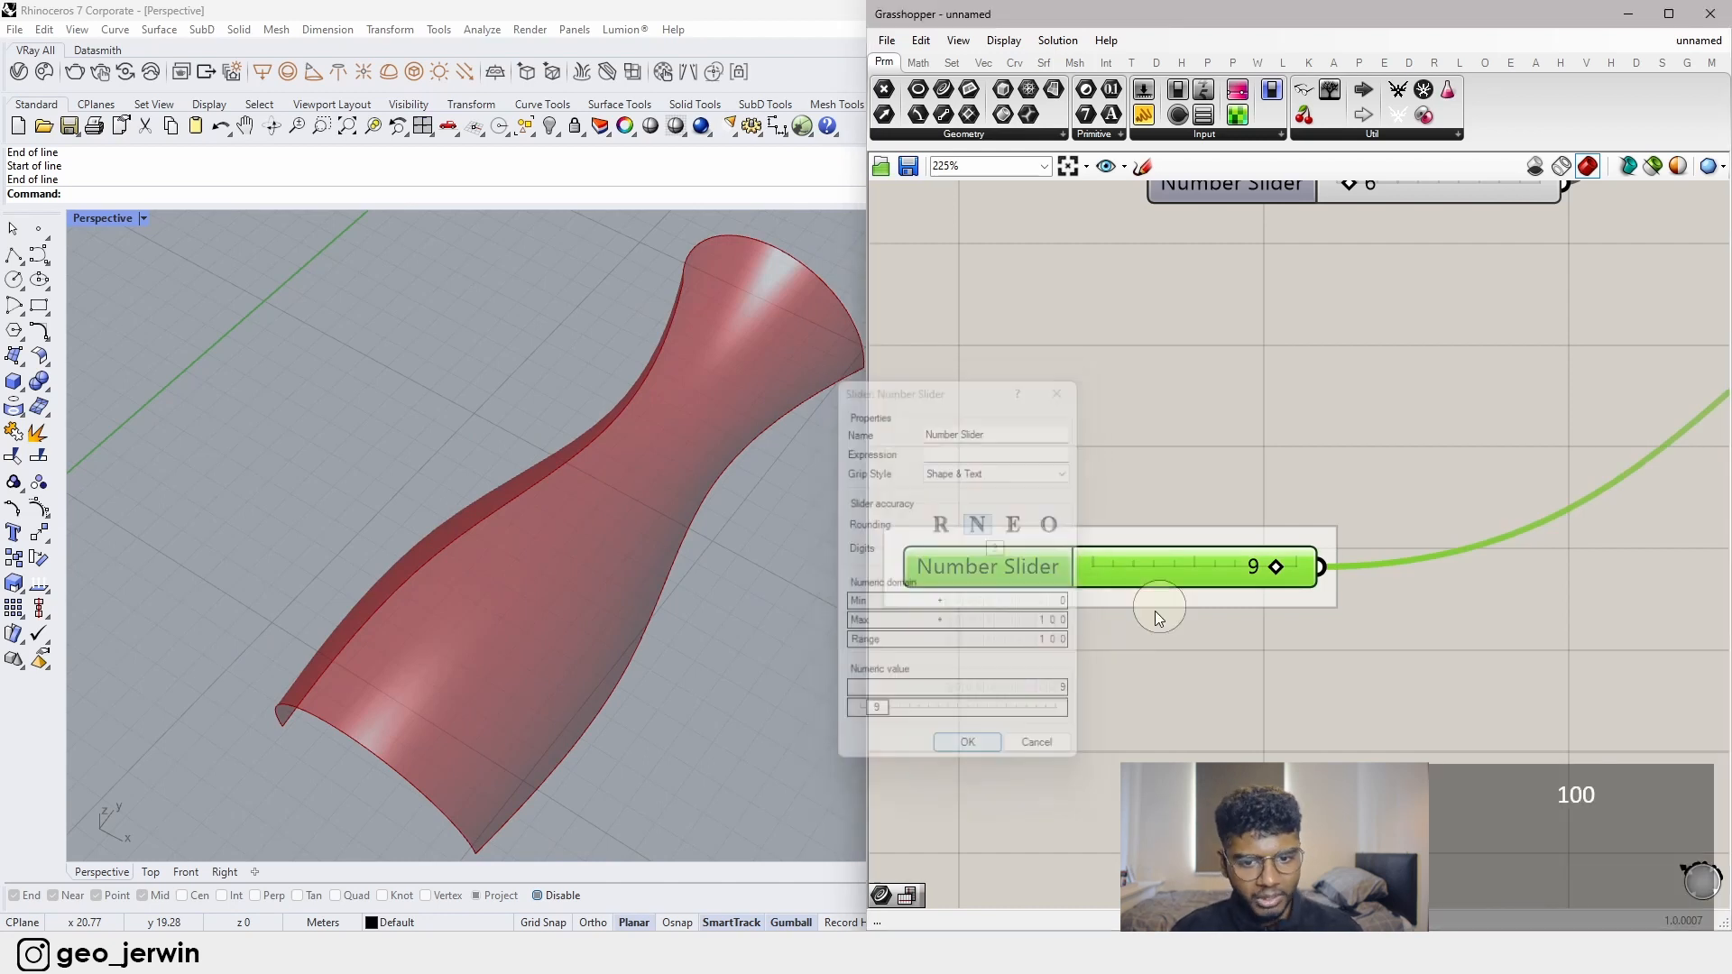
pyautogui.moveTo(1110, 575); pyautogui.dragTo(1208, 576)
# - Set the slider feeding Construct Domain's Domain end to 7
pyautogui.scroll(-5, 1129, 468)
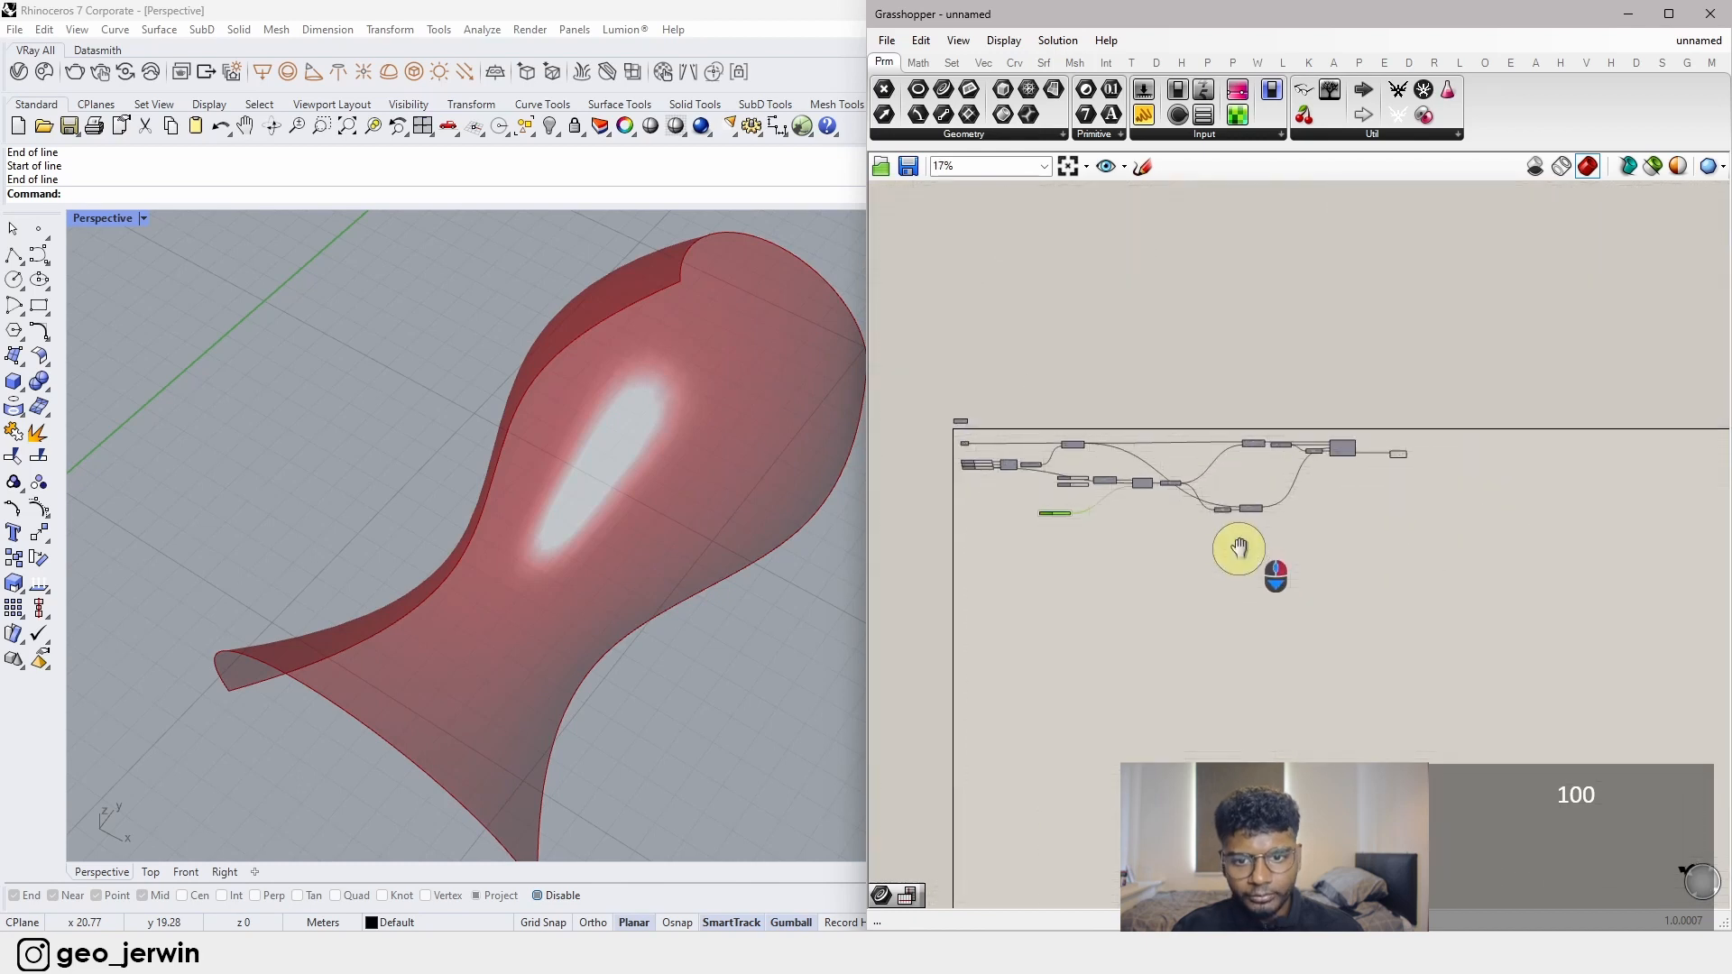
pyautogui.scroll(4, 1210, 494)
pyautogui.moveTo(1290, 515); pyautogui.dragTo(1516, 600, button='right')
pyautogui.scroll(-5, 1263, 510)
pyautogui.moveTo(978, 424); pyautogui.dragTo(1344, 514, button='right')
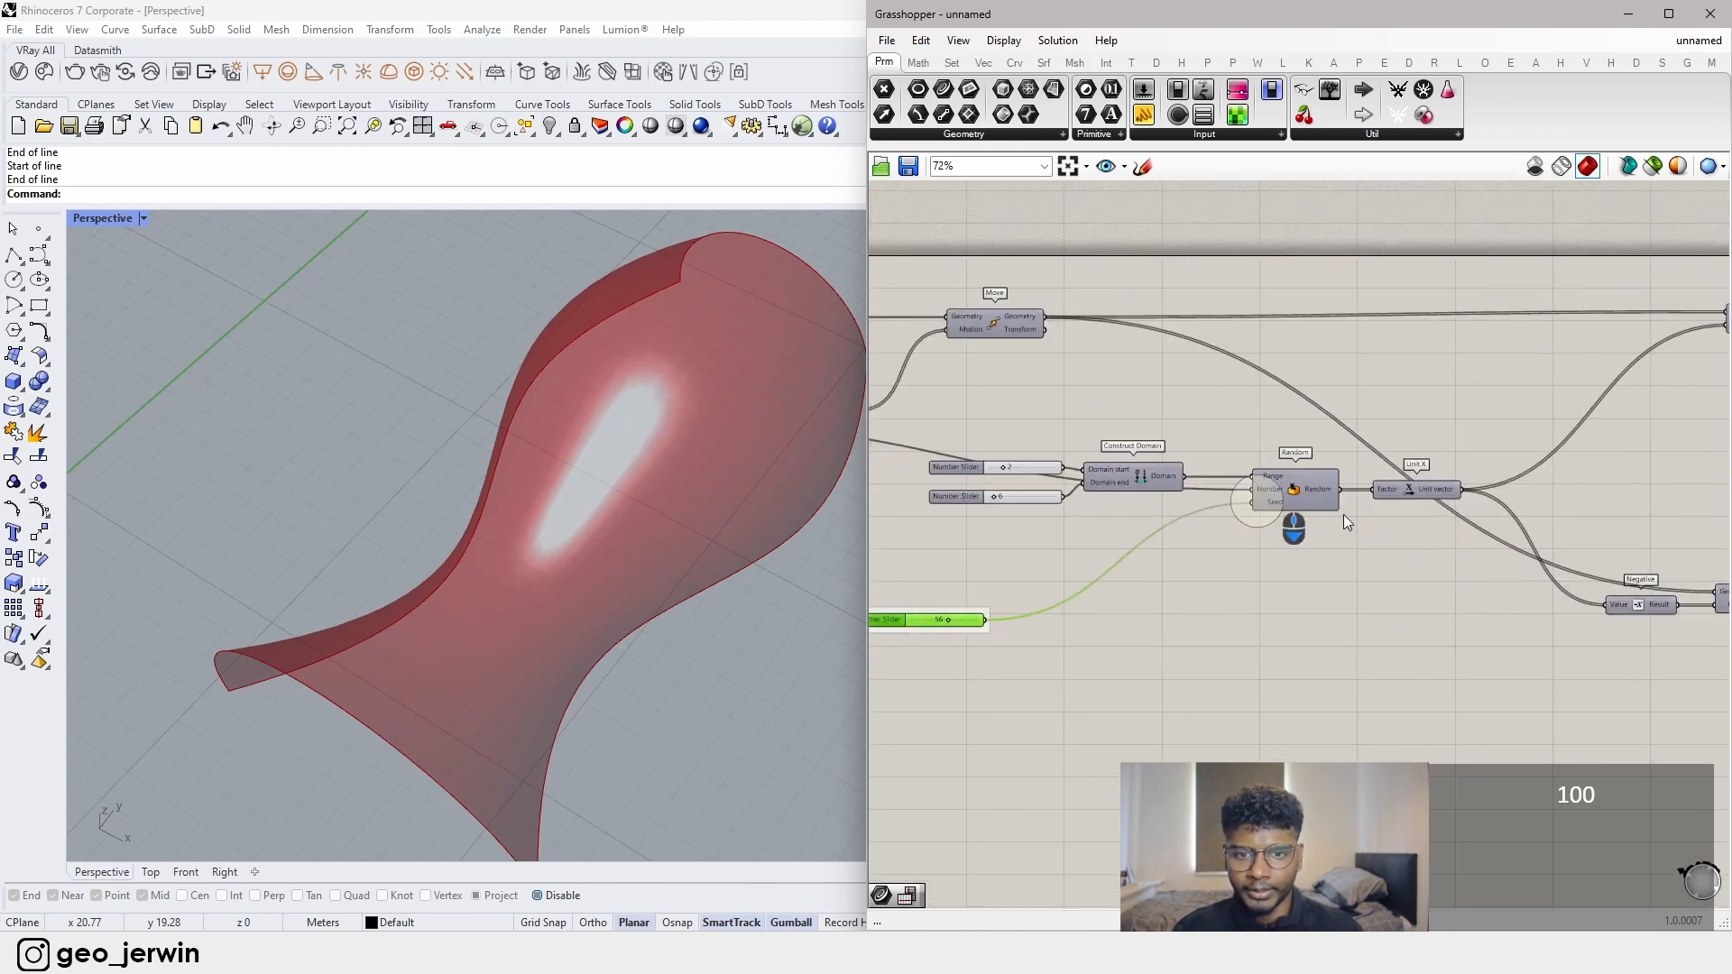
pyautogui.scroll(6, 1010, 464)
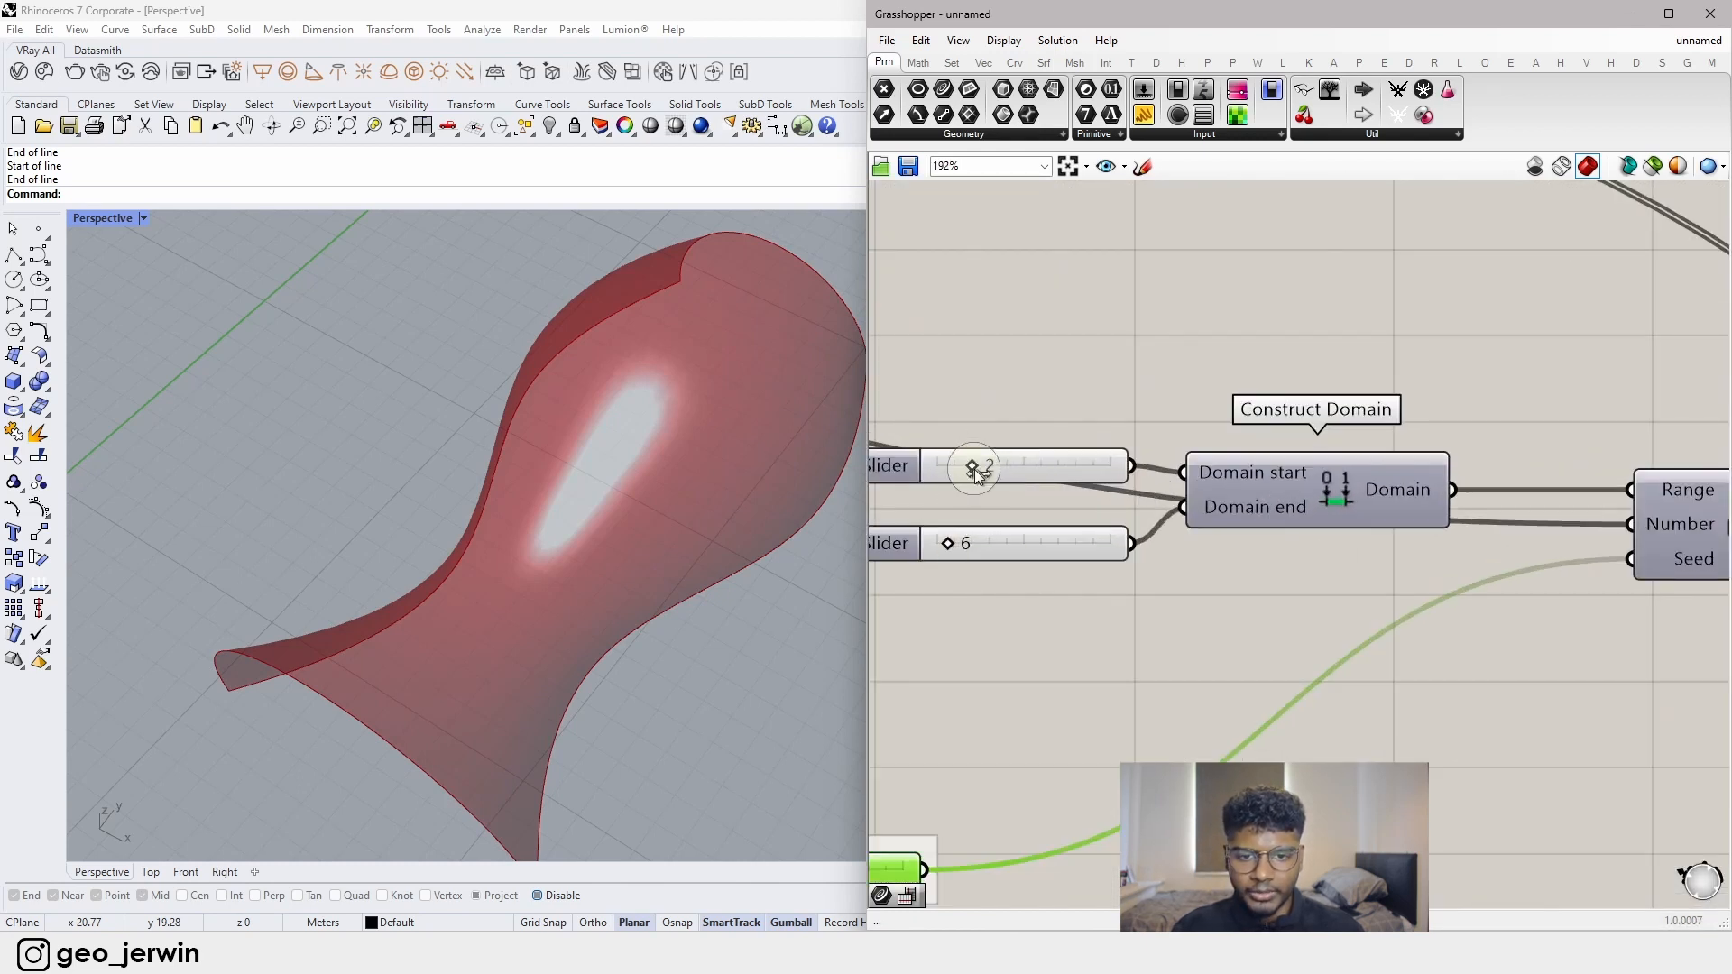
pyautogui.click(976, 471)
pyautogui.moveTo(947, 546); pyautogui.dragTo(954, 540)
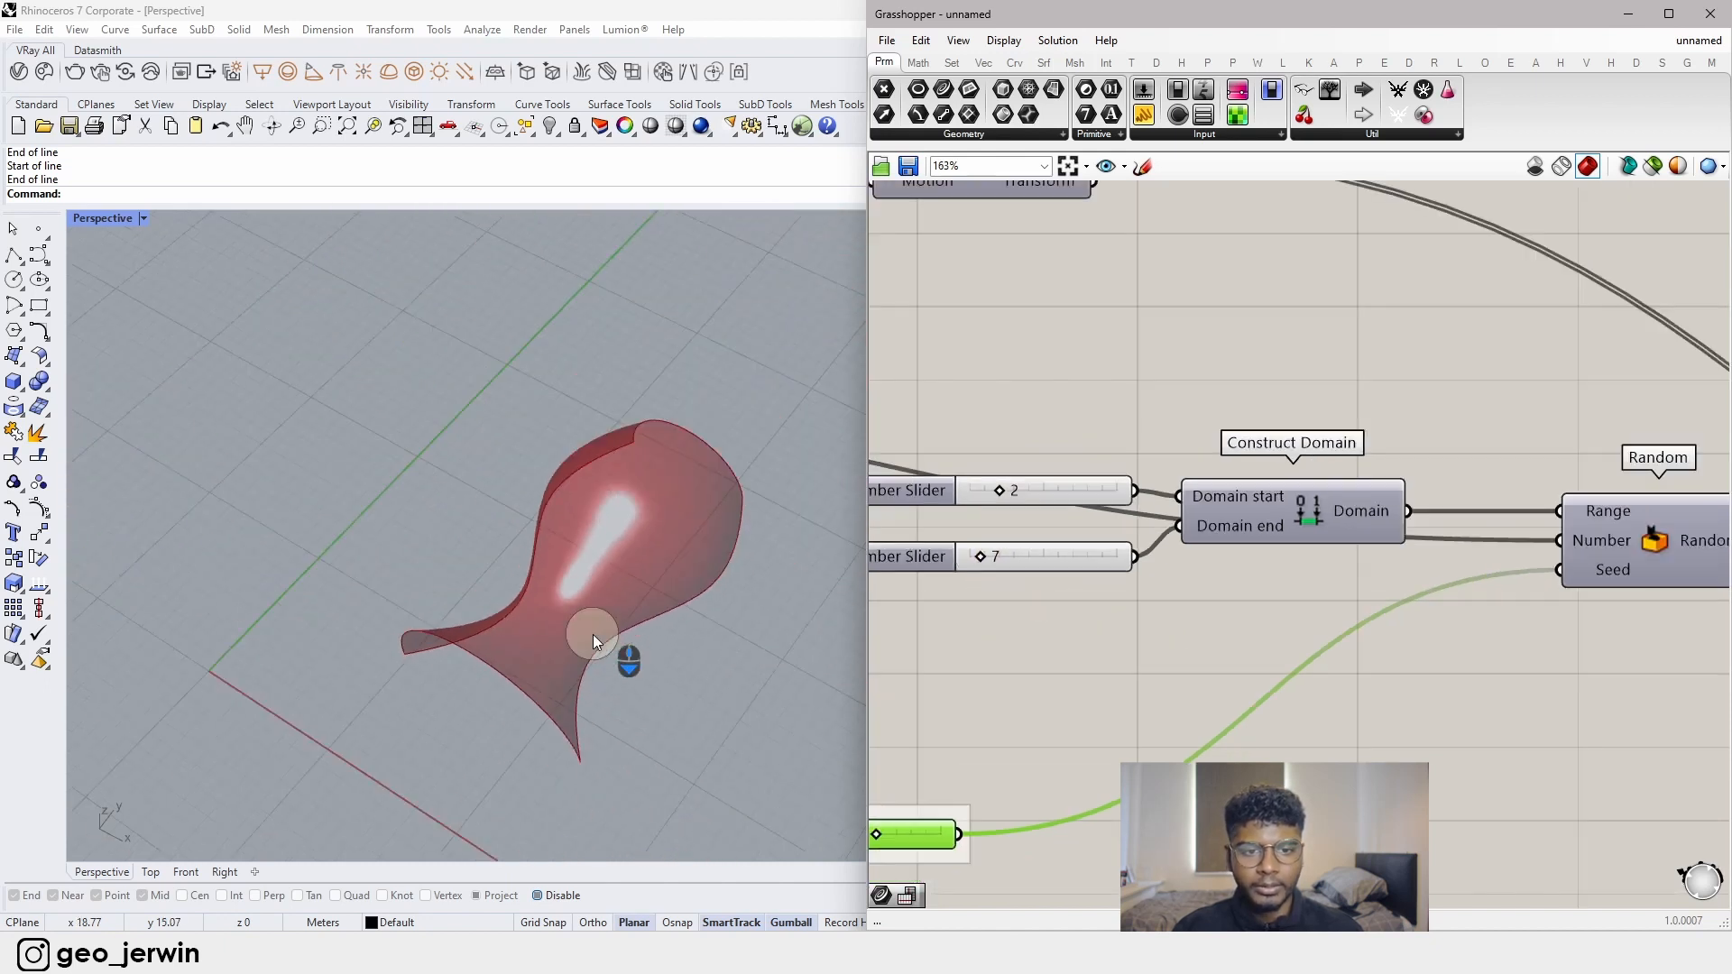
# - Set the slider that drives Random's Seed to 40
pyautogui.moveTo(583, 629); pyautogui.dragTo(1434, 642, button='right')
pyautogui.scroll(-3, 1090, 712)
pyautogui.scroll(6, 1167, 730)
pyautogui.moveTo(1556, 685)
pyautogui.mouseDown()
pyautogui.moveTo(1420, 690)
pyautogui.moveTo(1518, 684)
pyautogui.mouseUp()
pyautogui.scroll(2, 642, 653)
pyautogui.moveTo(643, 653); pyautogui.dragTo(541, 567, button='right')
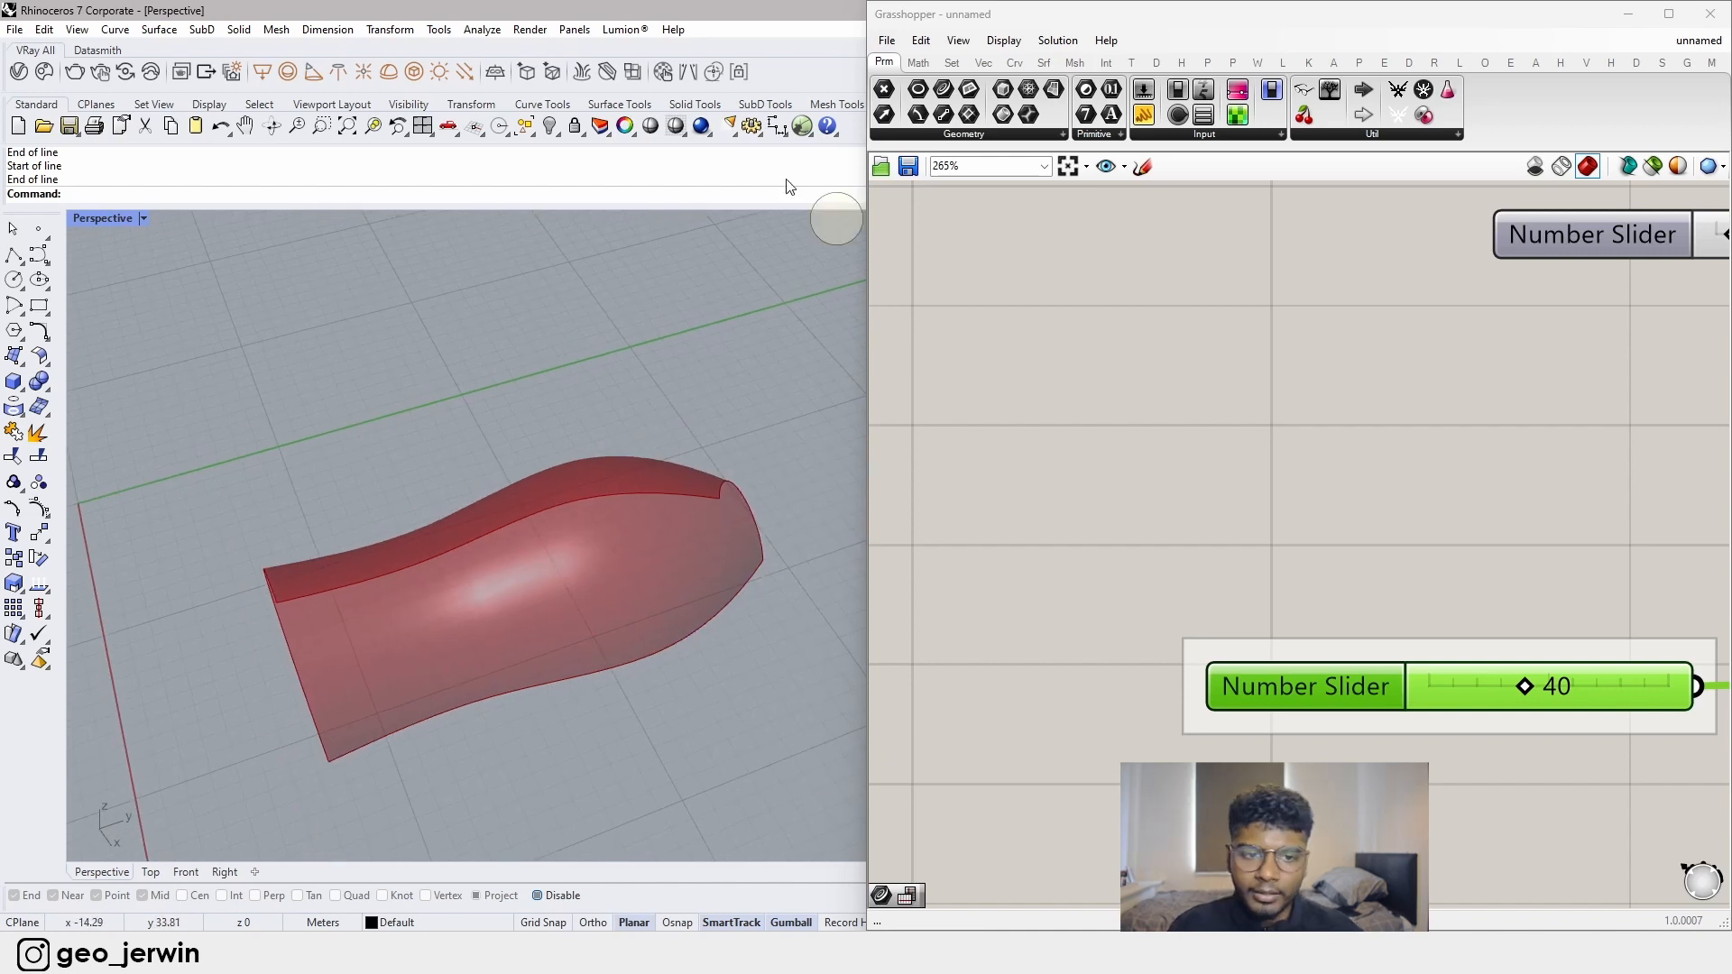
# - Move the grouped Seed slider slightly closer to the two domain sliders
pyautogui.moveTo(343, 684); pyautogui.dragTo(402, 669, button='right')
pyautogui.scroll(-3, 457, 773)
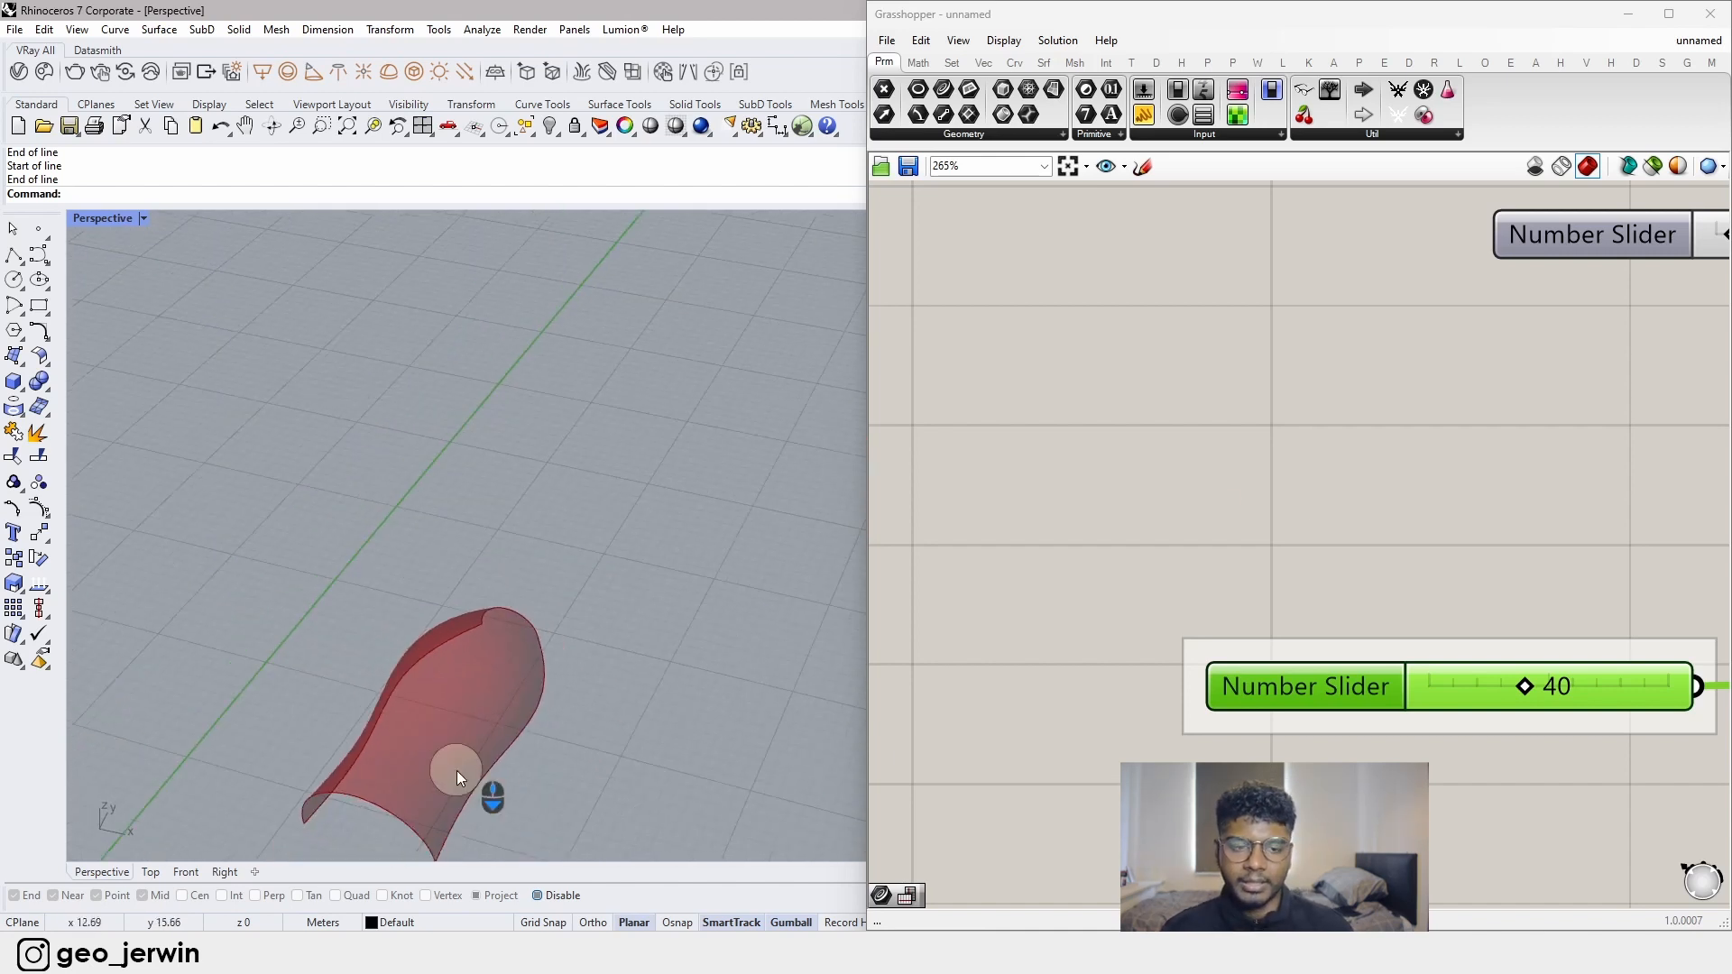
pyautogui.scroll(5, 388, 722)
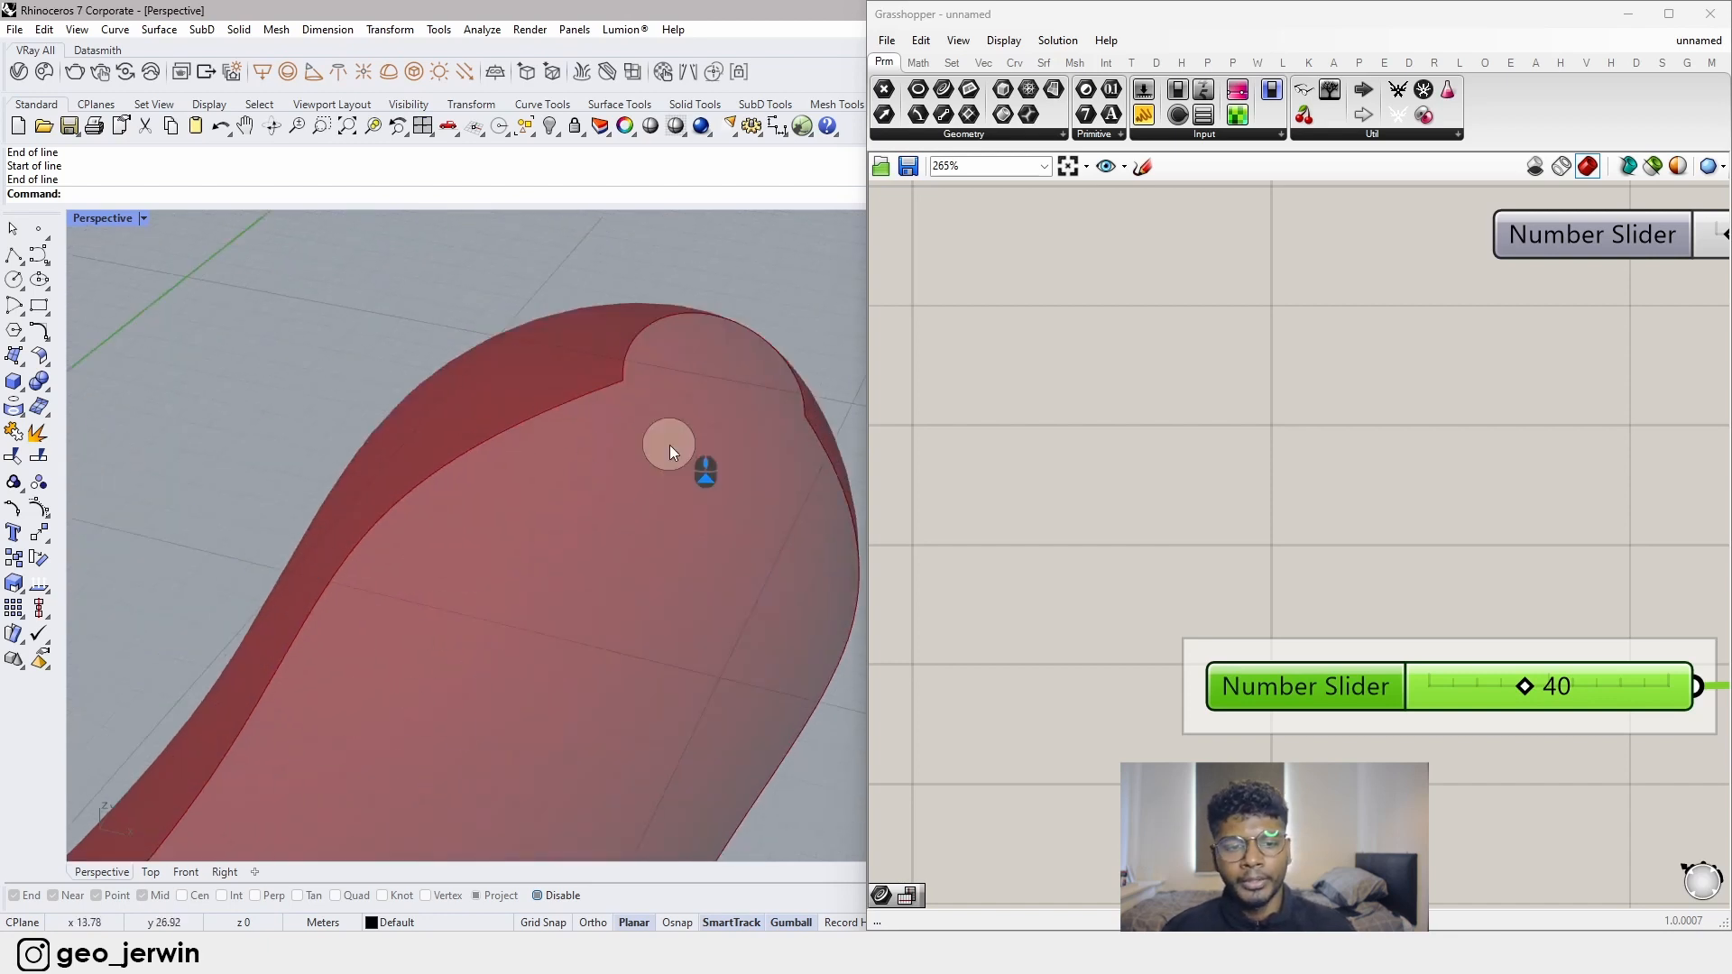
pyautogui.scroll(-3, 670, 446)
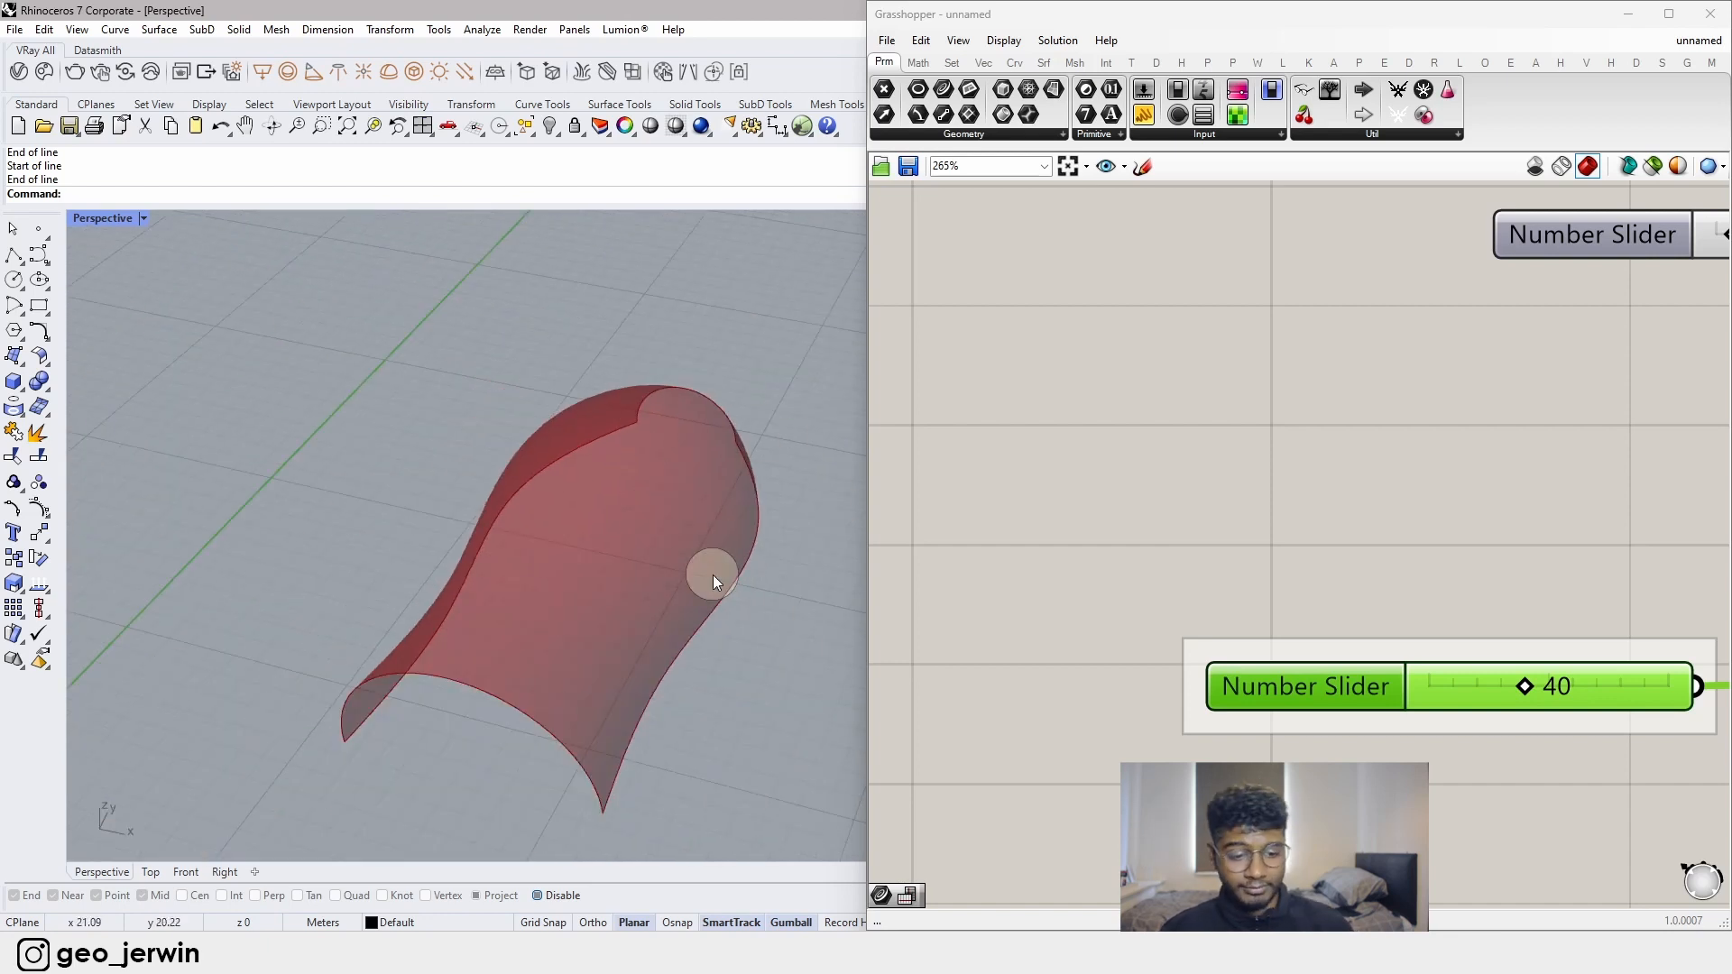
pyautogui.scroll(-5, 1247, 489)
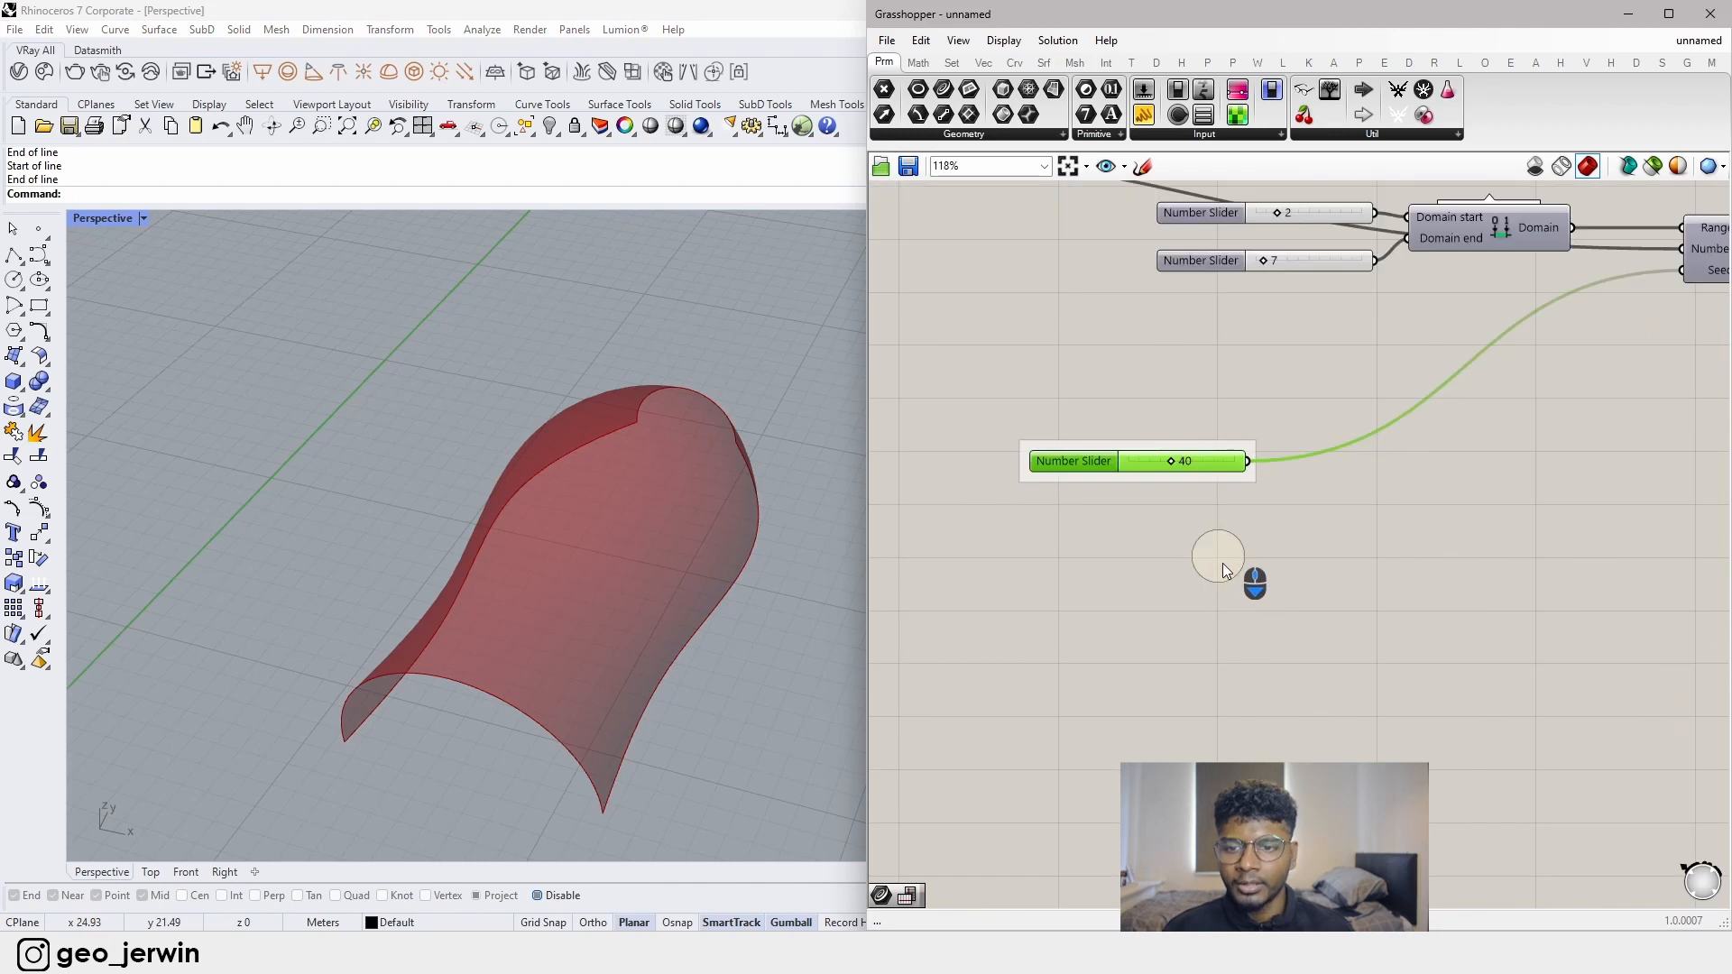
pyautogui.scroll(4, 1222, 563)
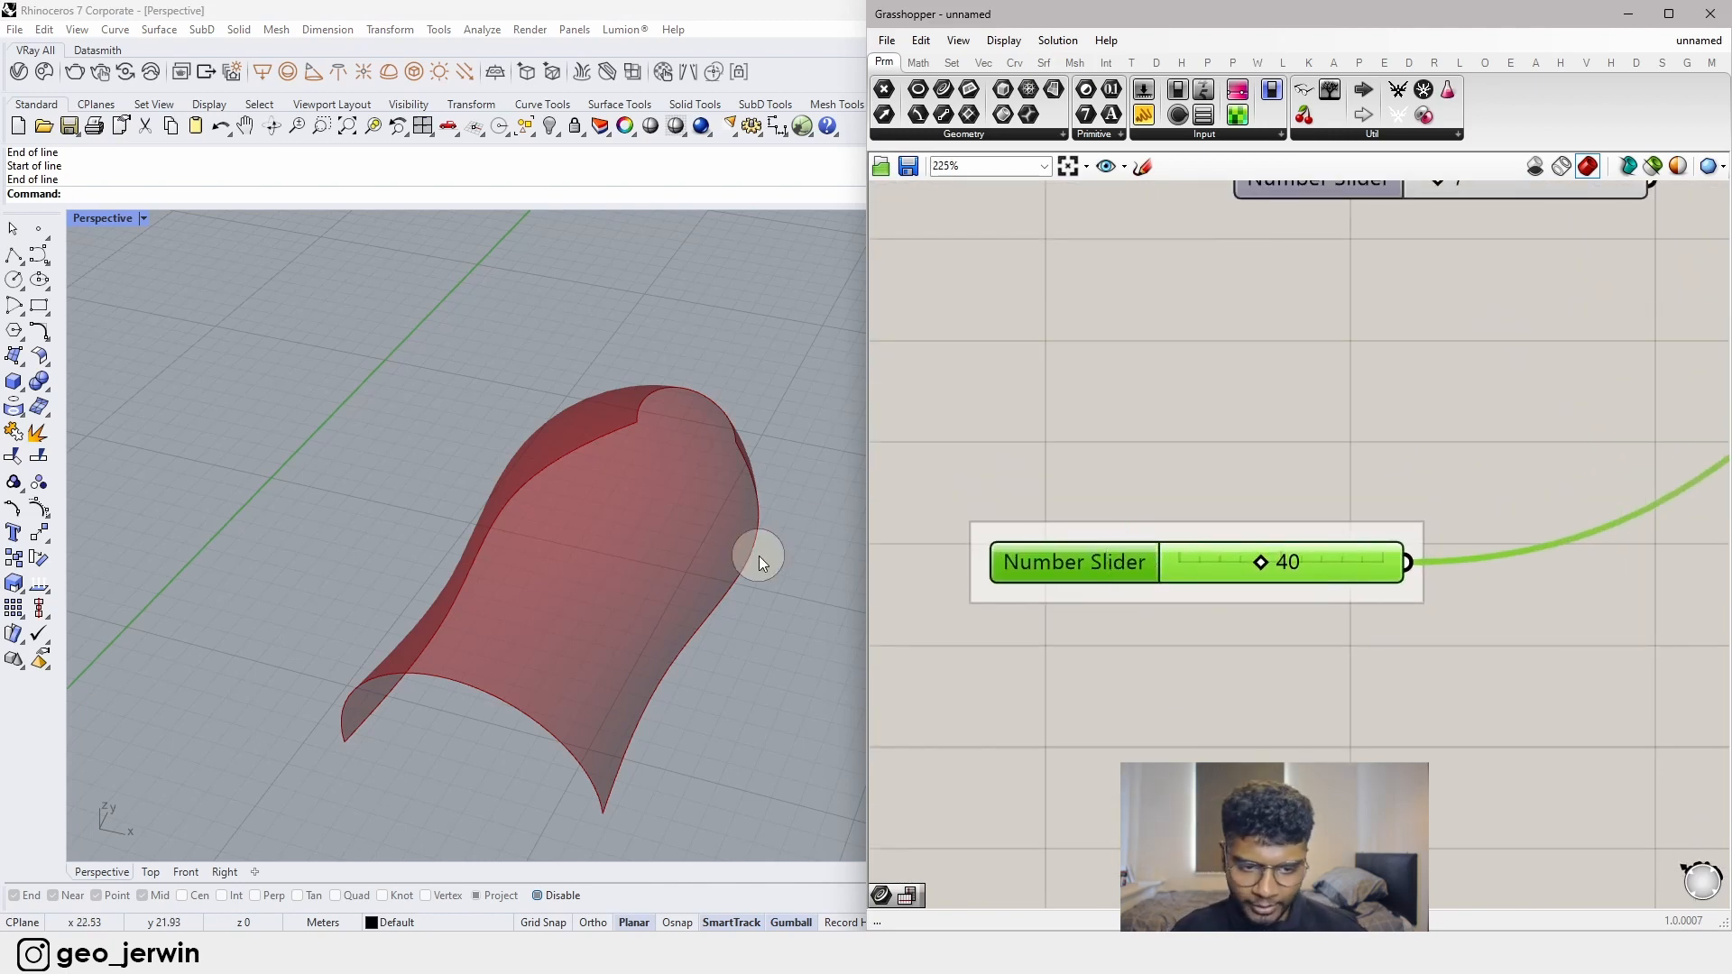
pyautogui.moveTo(1089, 560); pyautogui.dragTo(1136, 505)
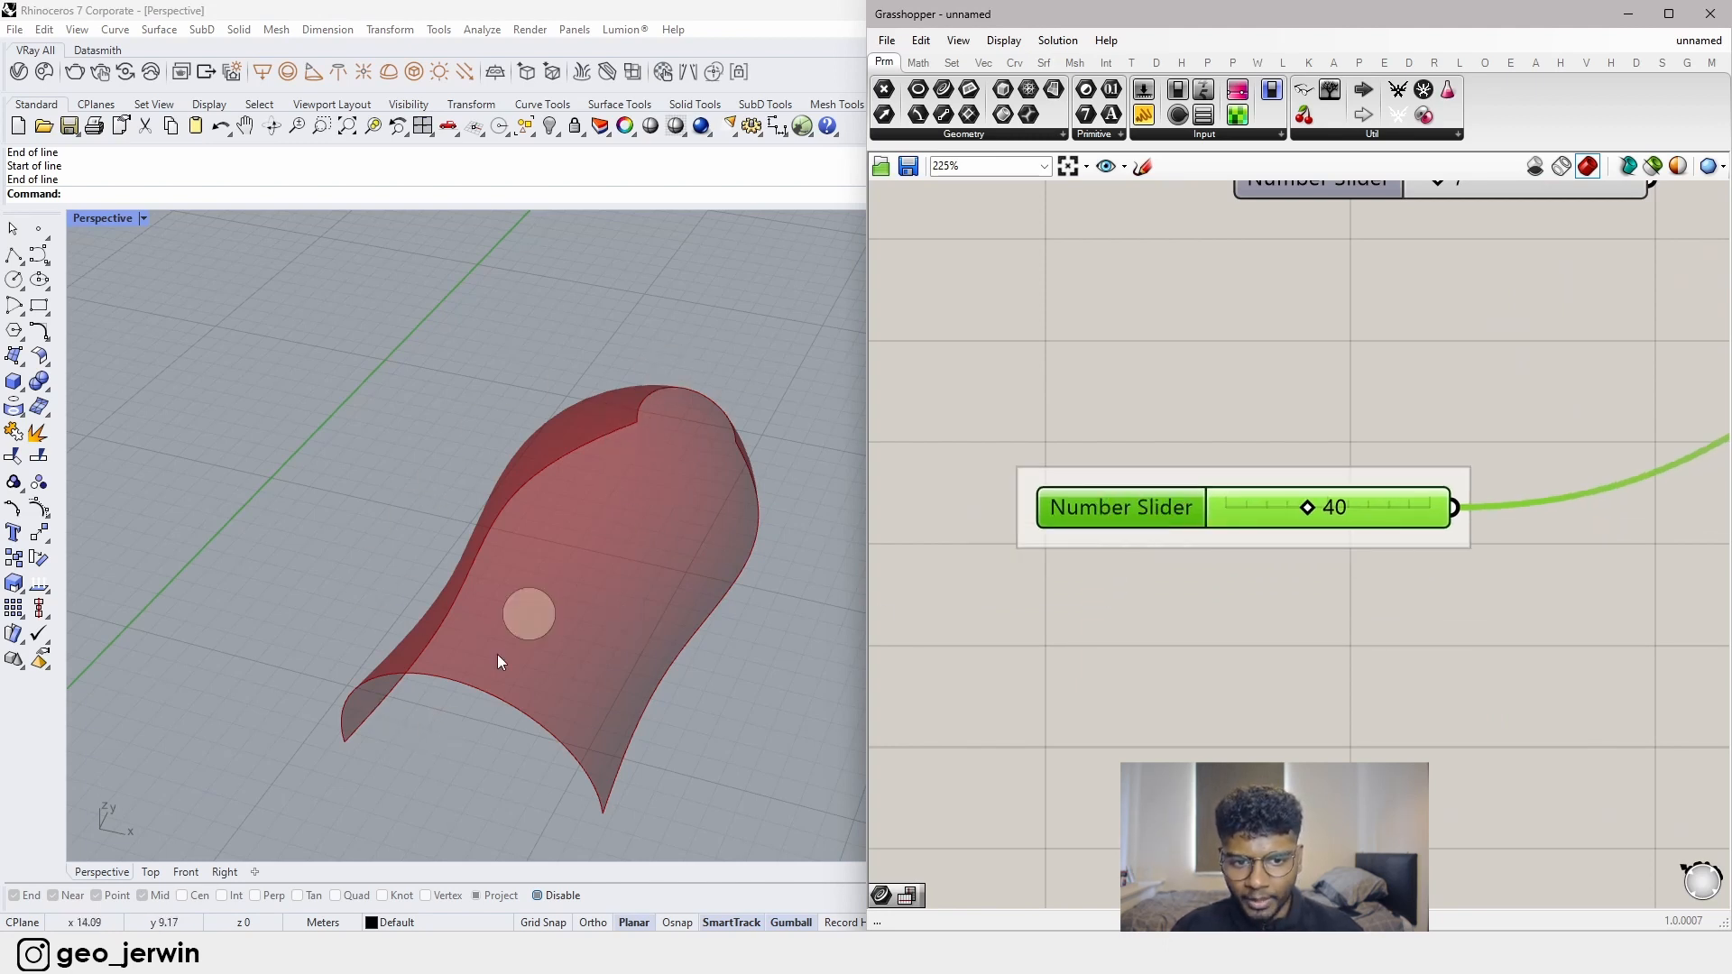
# - Select the Loft component beyond BiArc to highlight its surface in the viewport
pyautogui.scroll(-8, 1290, 596)
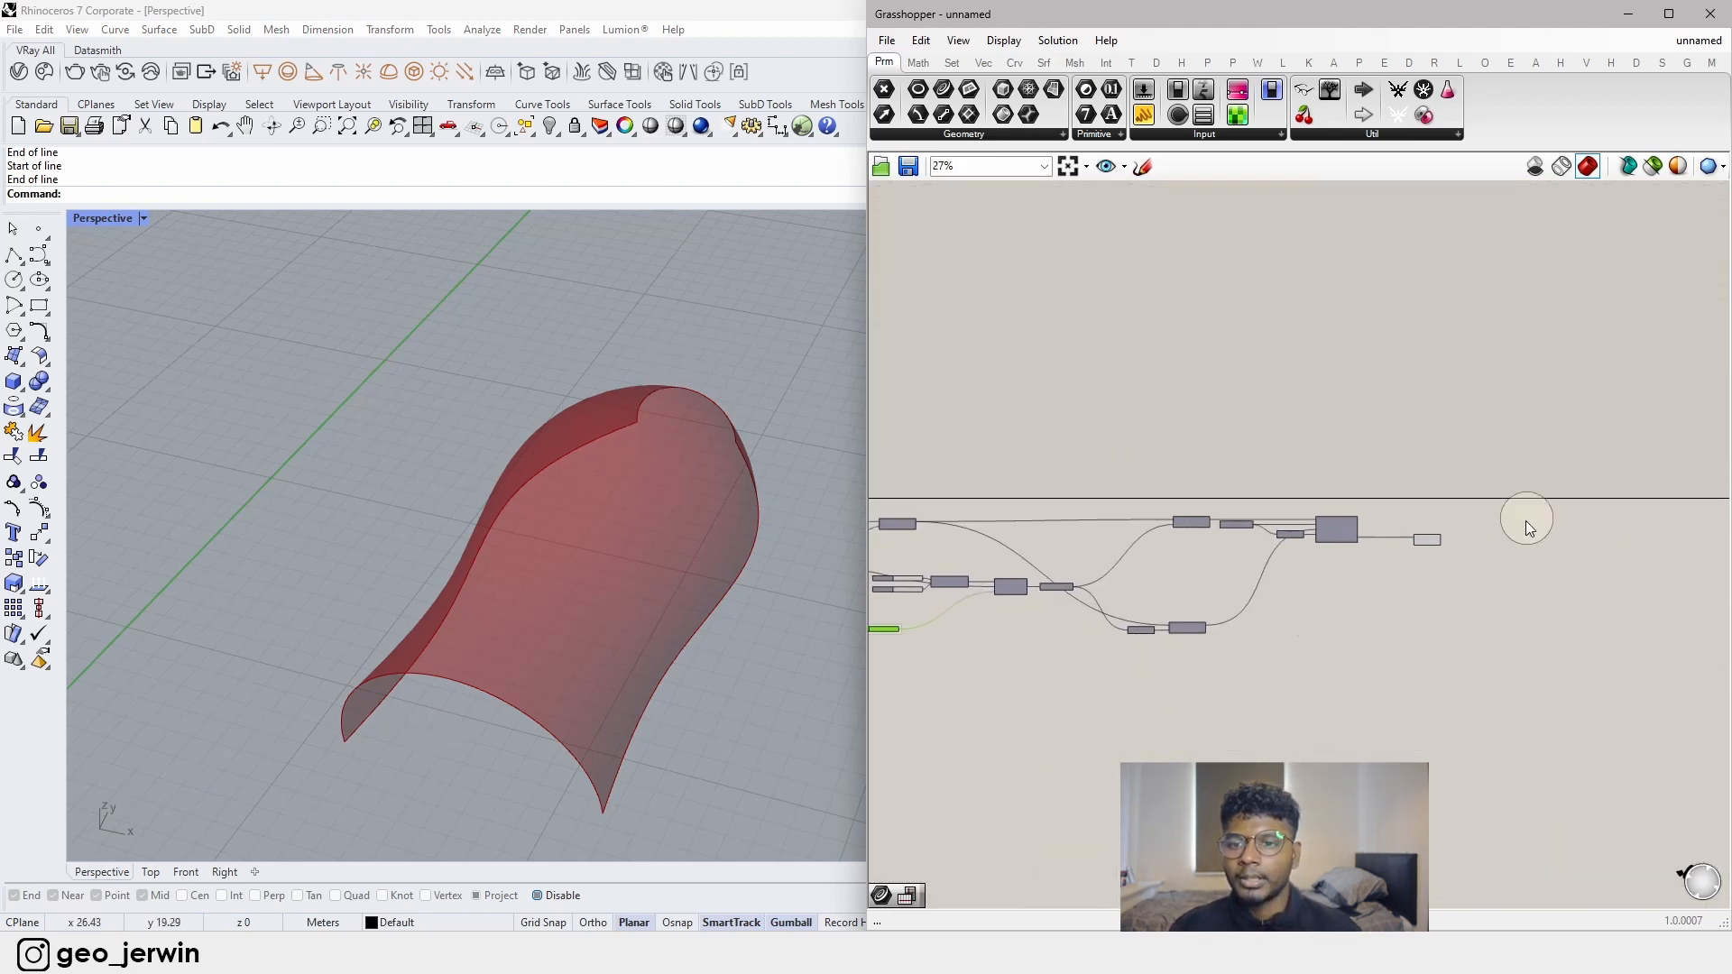
pyautogui.scroll(8, 1525, 521)
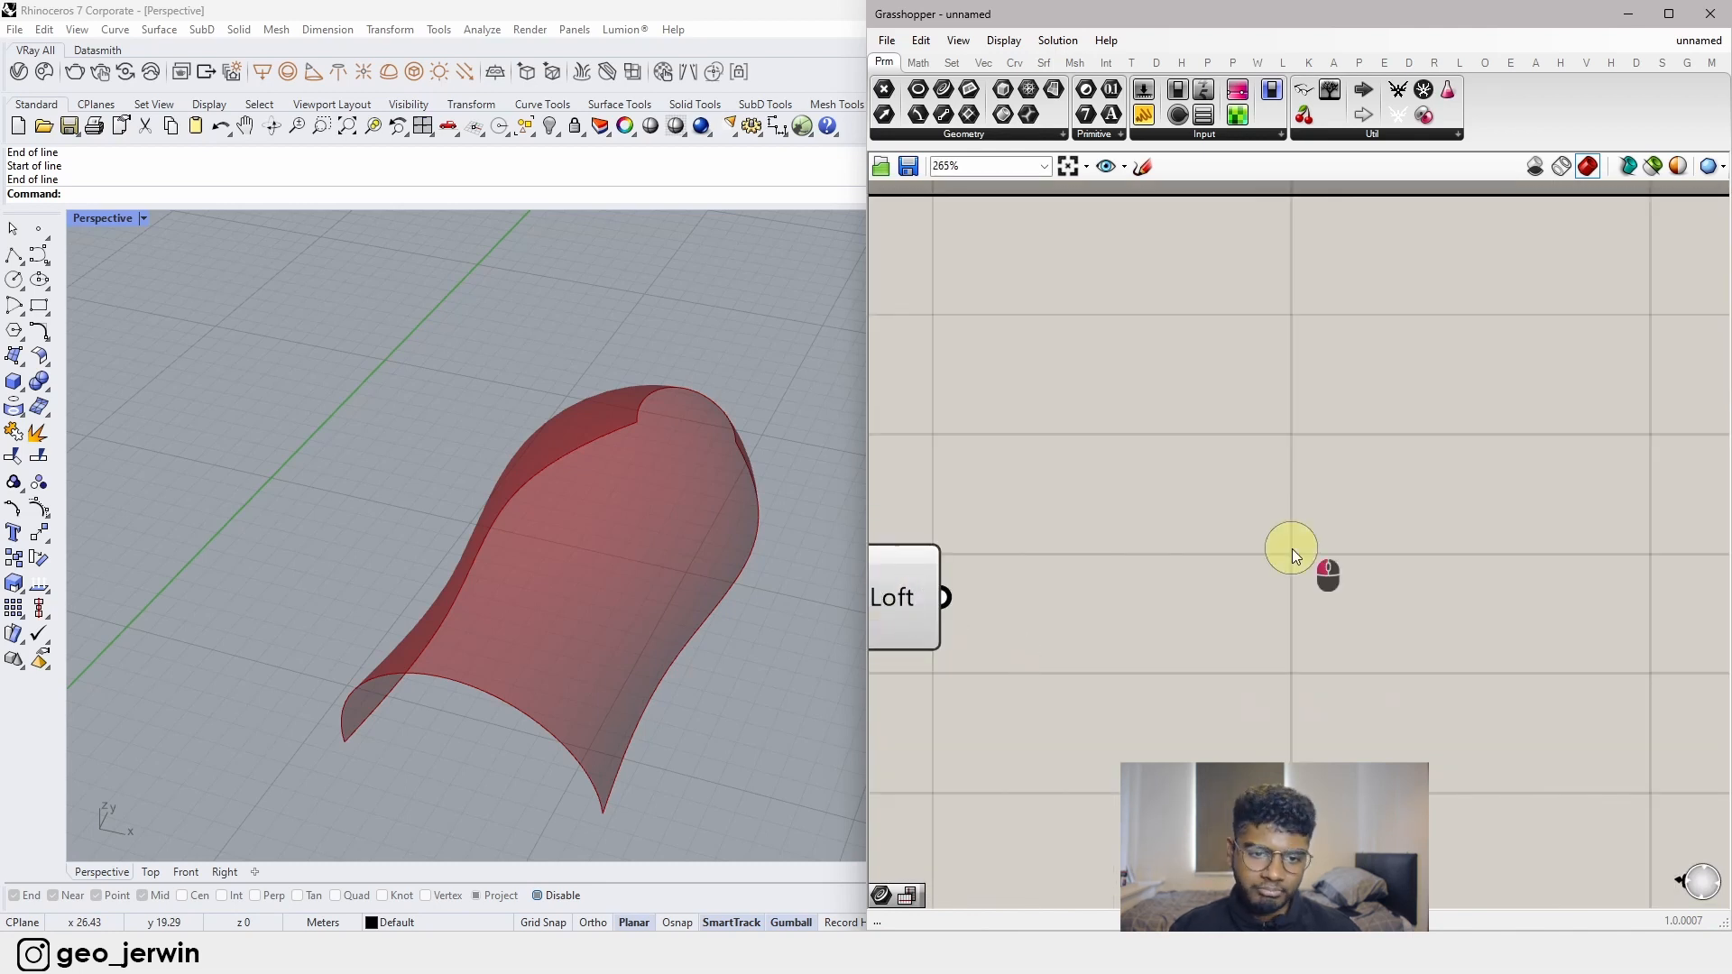
pyautogui.scroll(-3, 1156, 592)
pyautogui.moveTo(1047, 592); pyautogui.dragTo(1243, 583, button='right')
pyautogui.scroll(2, 1243, 585)
pyautogui.click(1194, 587)
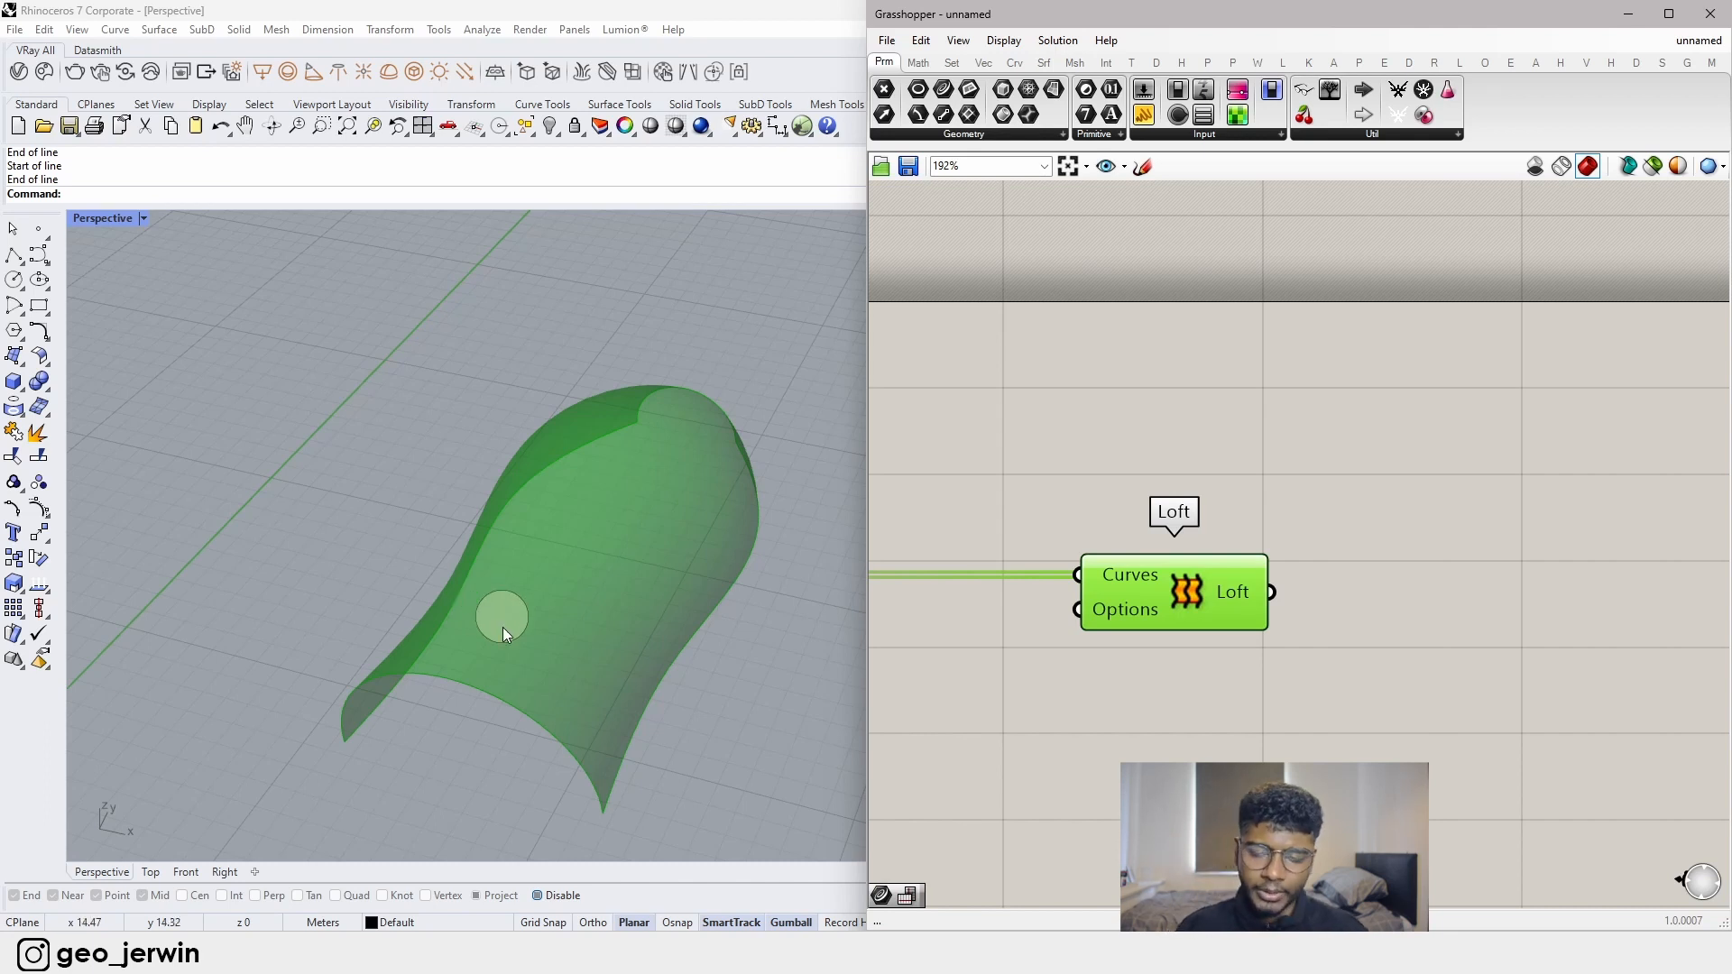
# - Switch the Rhino viewport to the Top view and re-enable the object snaps
pyautogui.click(152, 871)
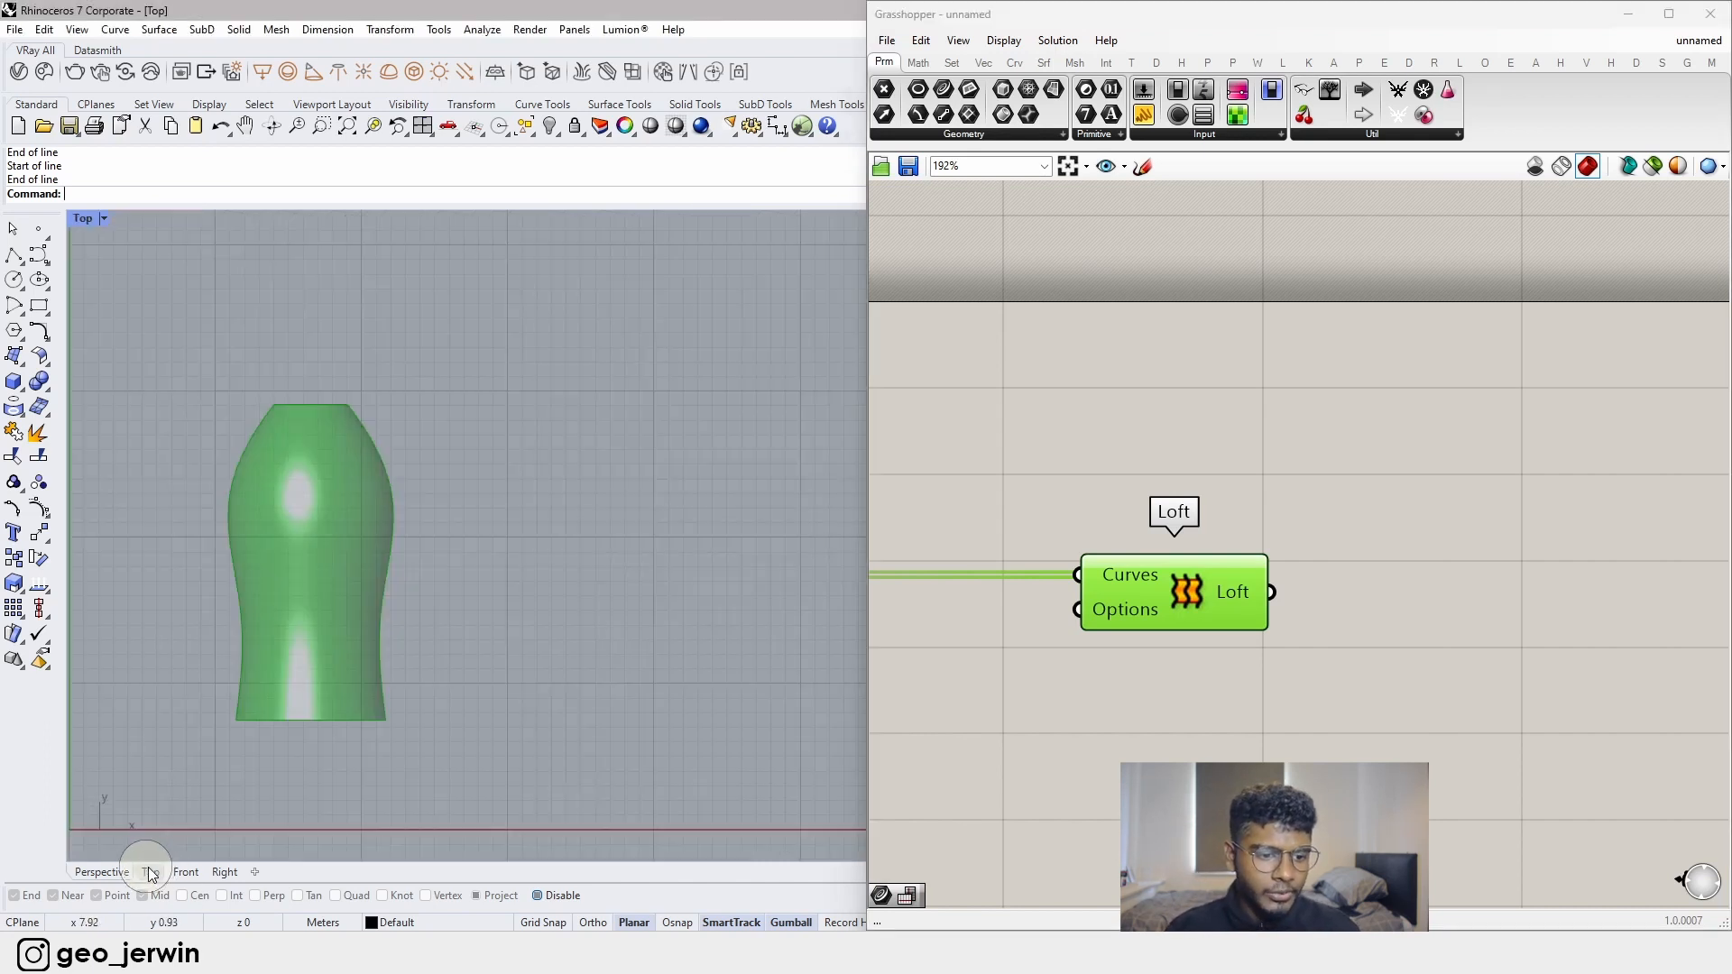
pyautogui.click(538, 894)
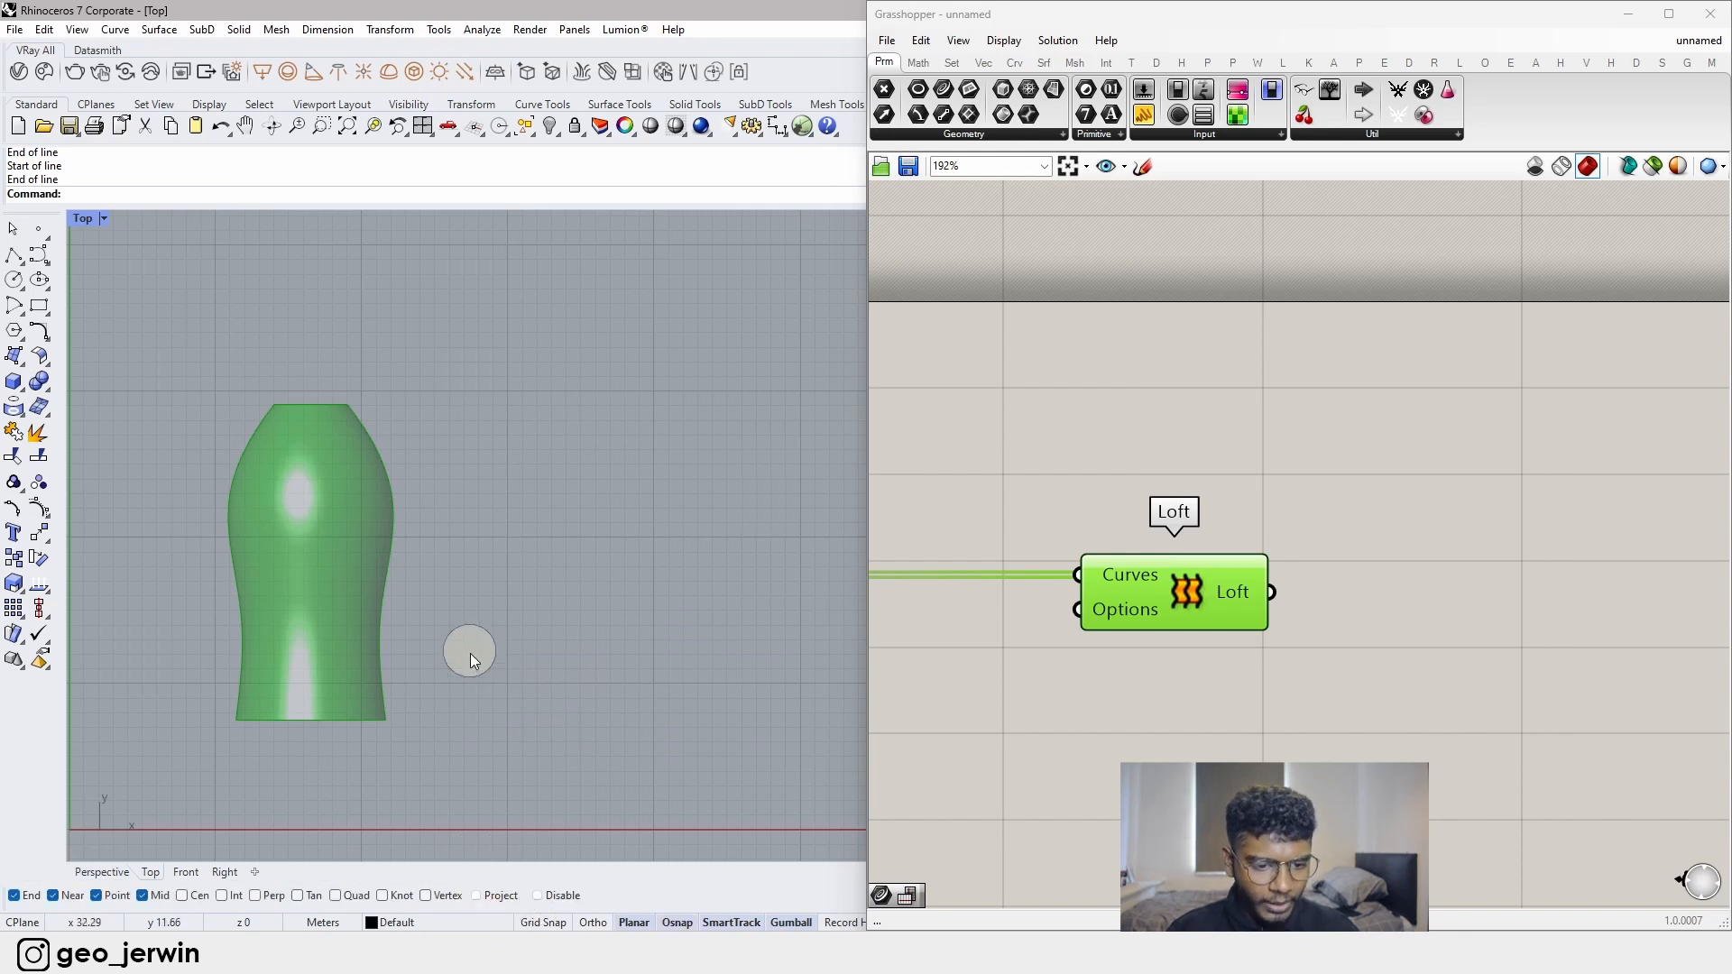
pyautogui.scroll(4, 474, 619)
pyautogui.scroll(-2, 540, 651)
pyautogui.moveTo(583, 658); pyautogui.dragTo(570, 728, button='right')
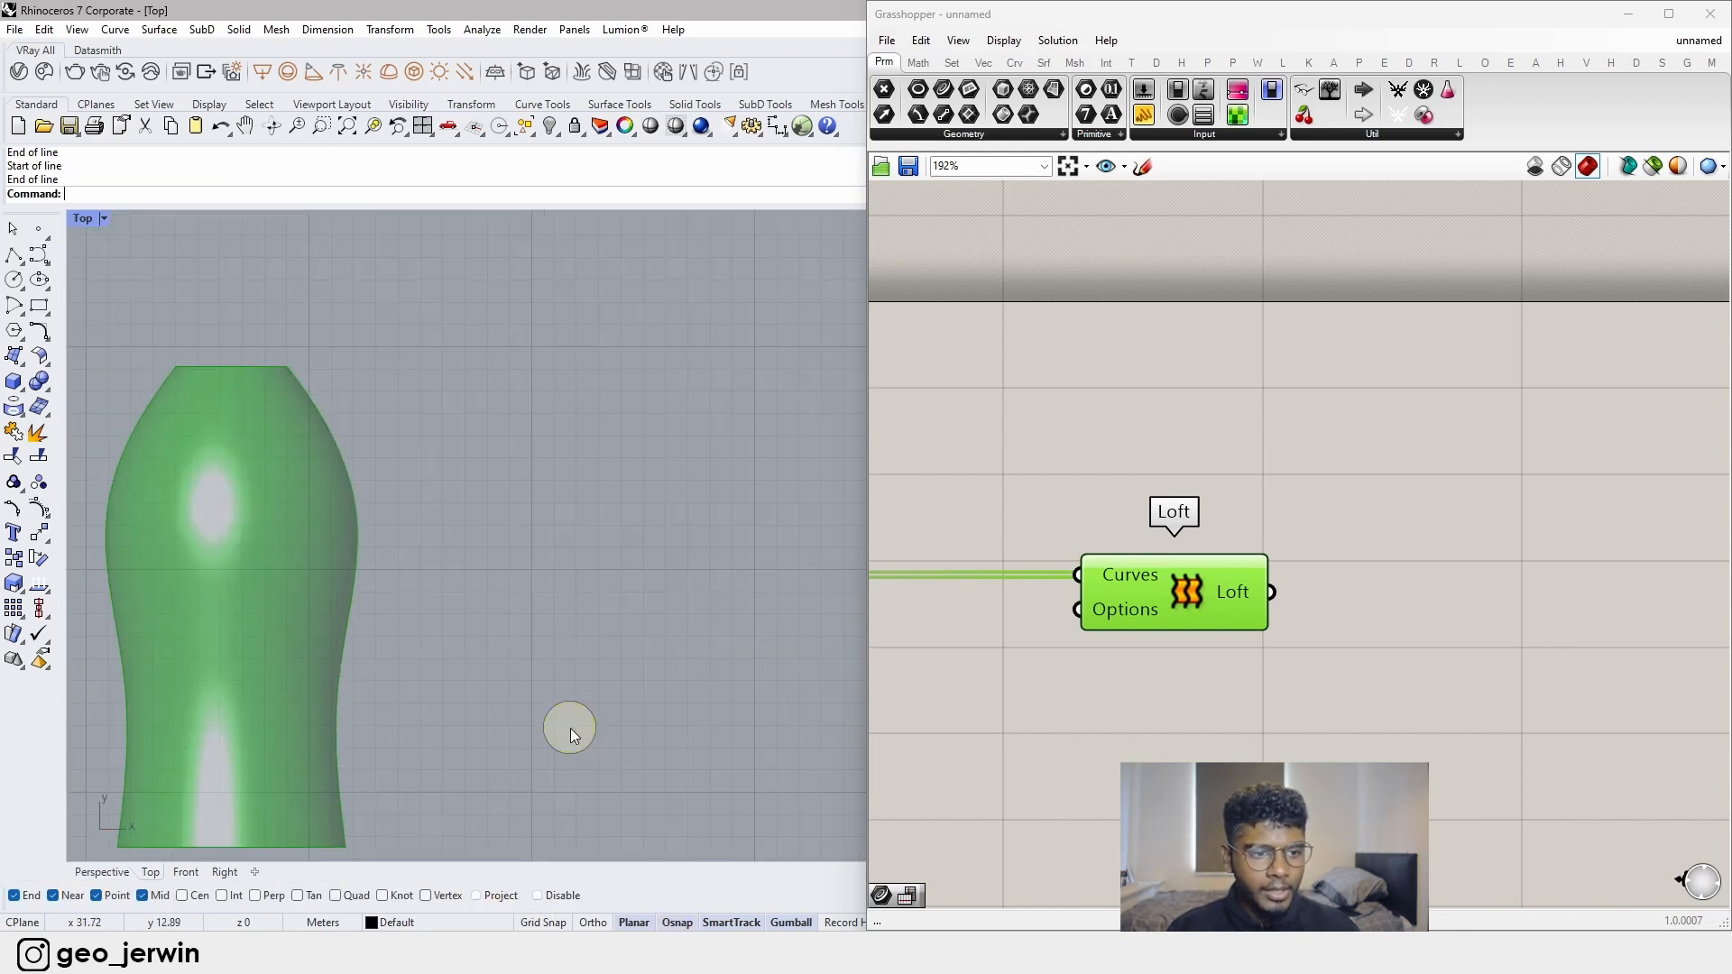
# - Draw a square with the Rectangle tool in the empty area beside the lofted surface
pyautogui.scroll(5, 542, 577)
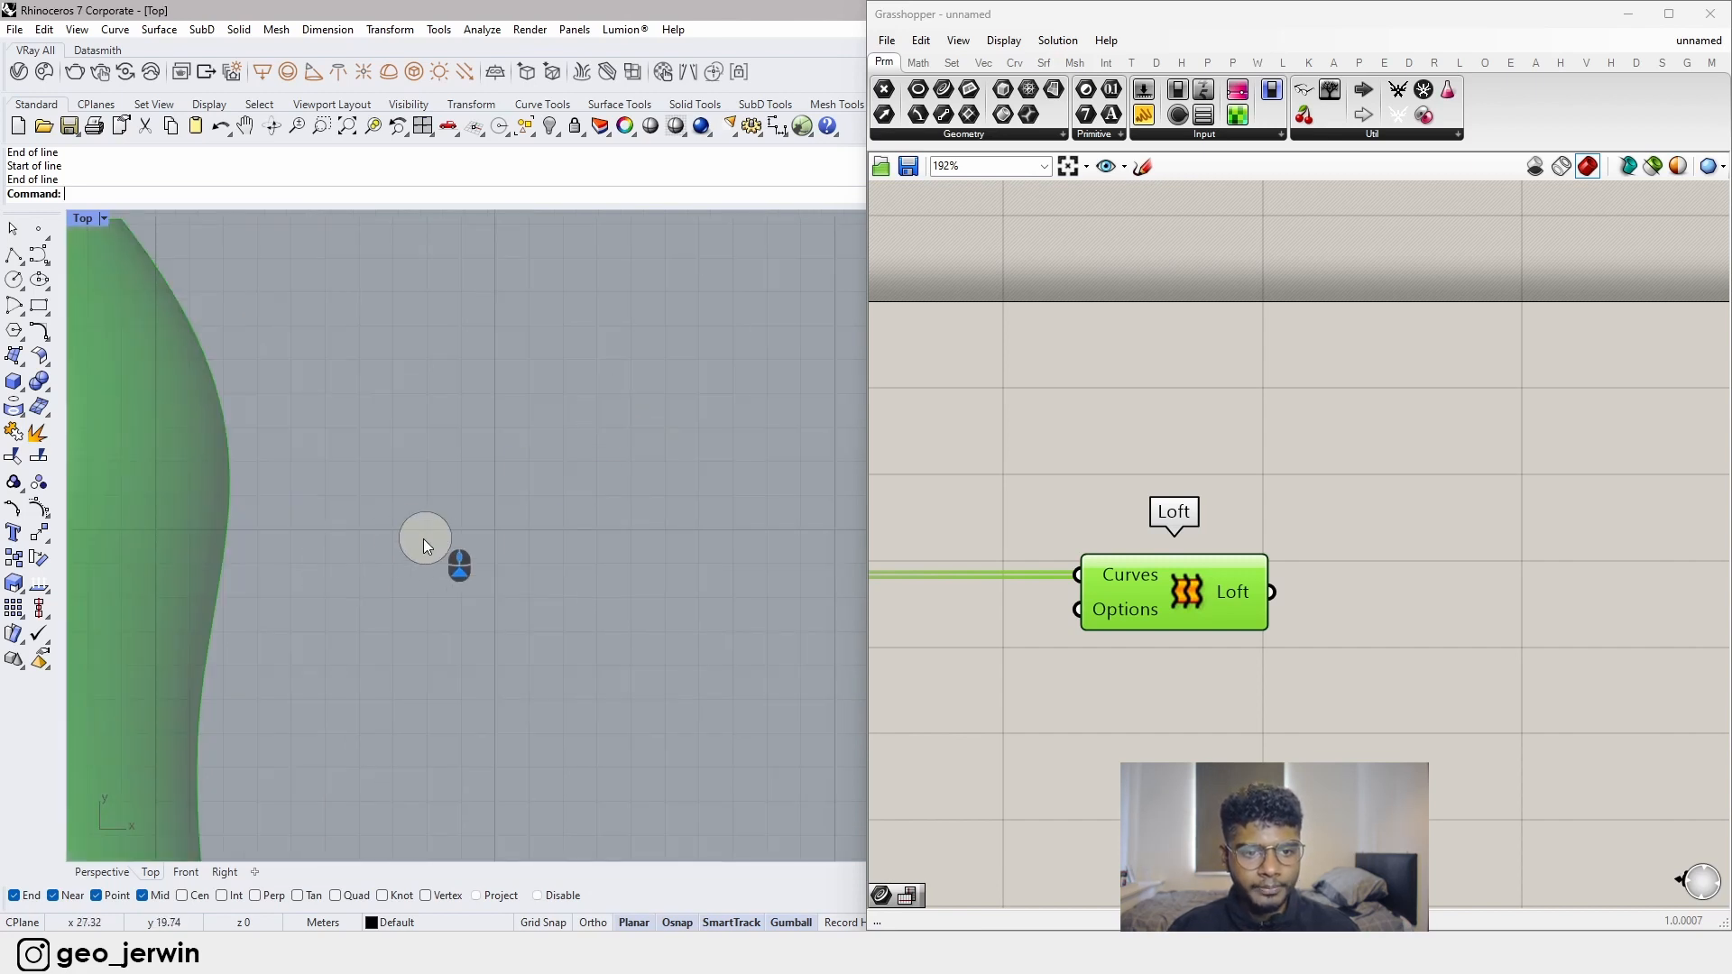
pyautogui.moveTo(478, 540); pyautogui.dragTo(453, 622, button='right')
pyautogui.moveTo(447, 527); pyautogui.dragTo(566, 555, button='right')
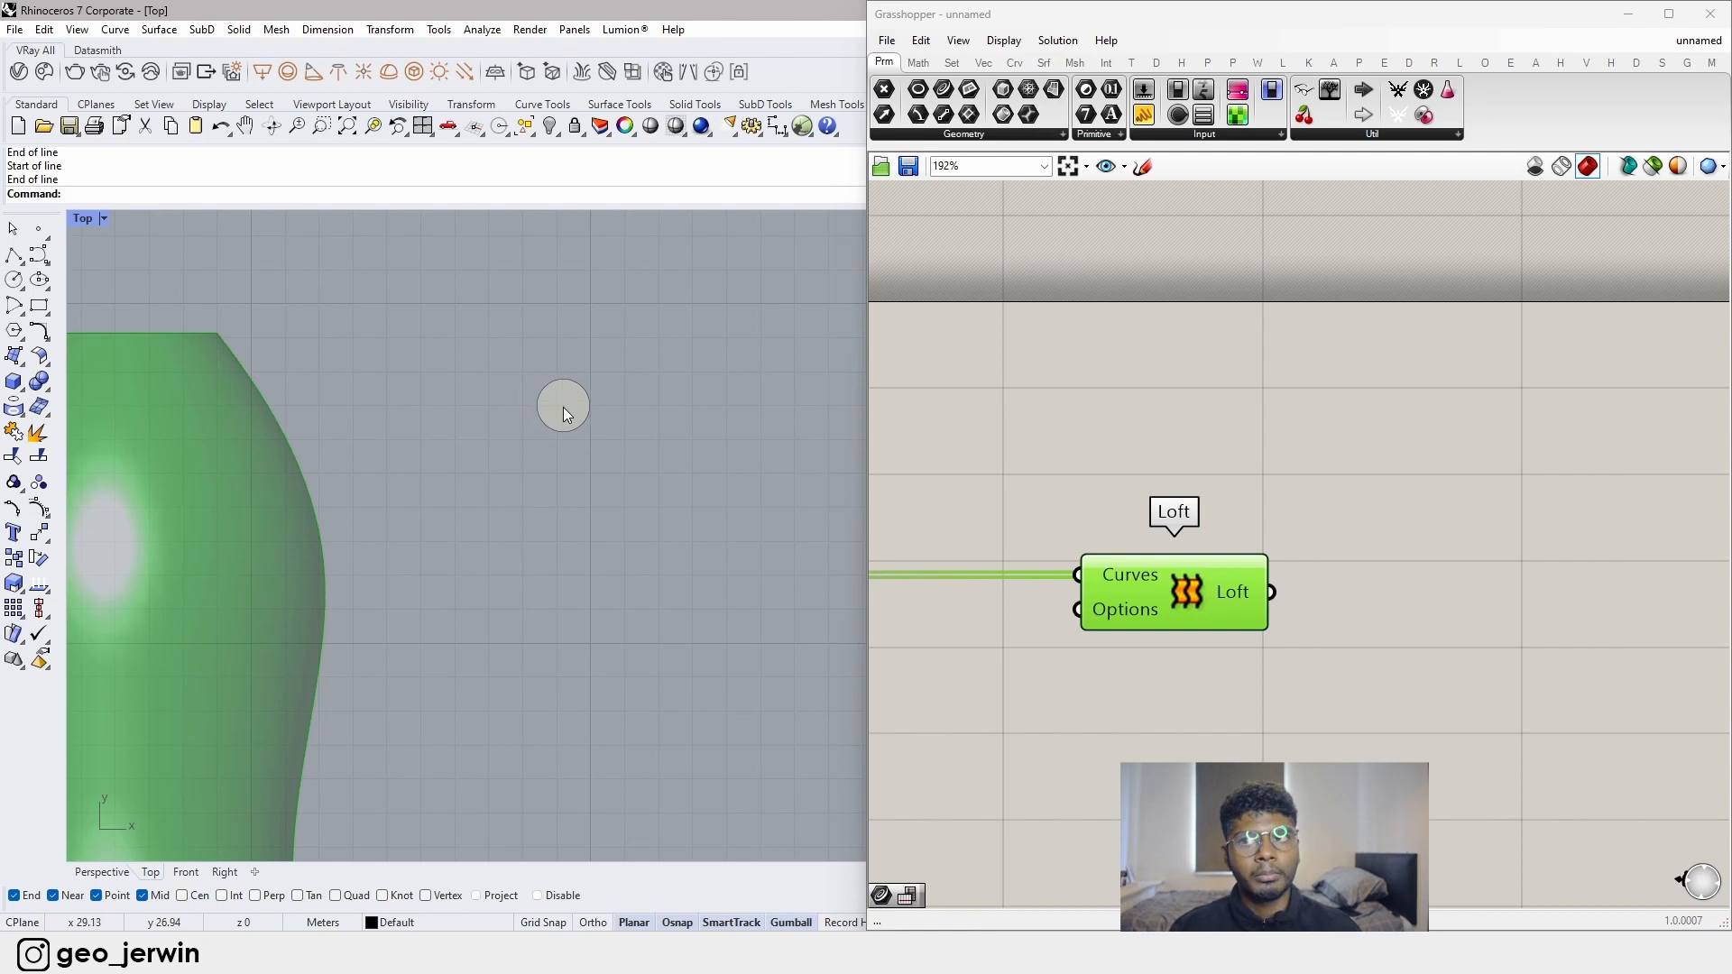
pyautogui.click(36, 309)
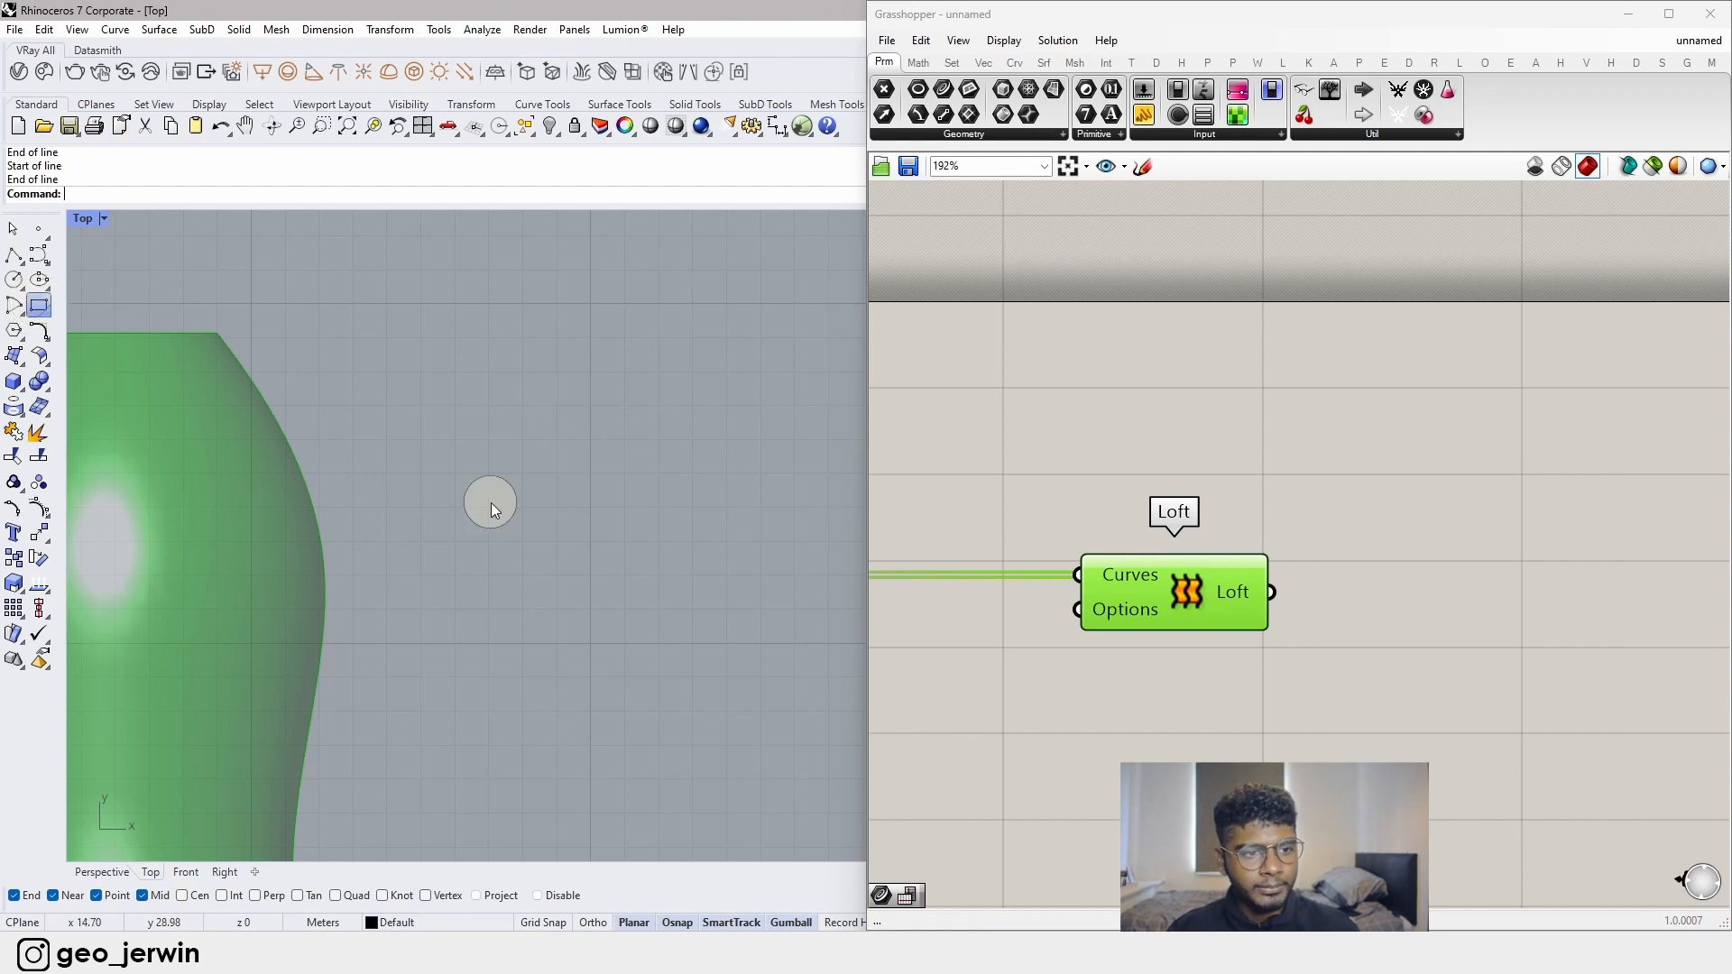
pyautogui.click(522, 475)
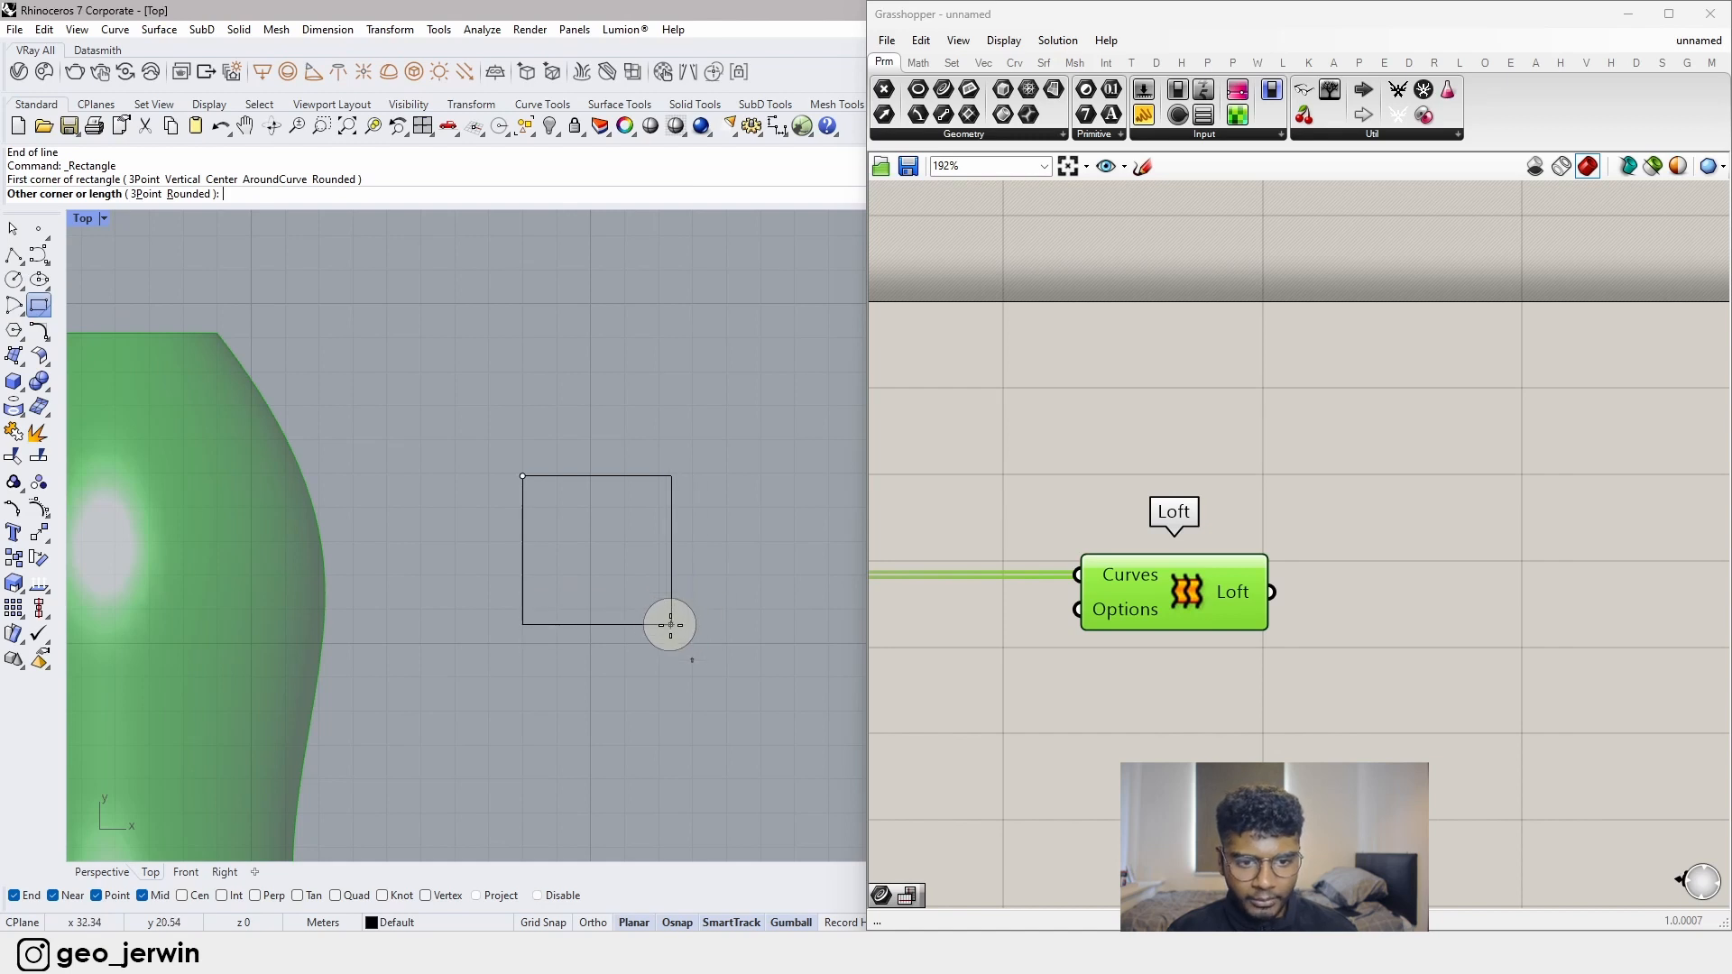
pyautogui.click(675, 642)
# - Make a copy of the square scaled uniformly inward about its center, leaving a narrow even margin, and clear the selection
pyautogui.scroll(5, 615, 549)
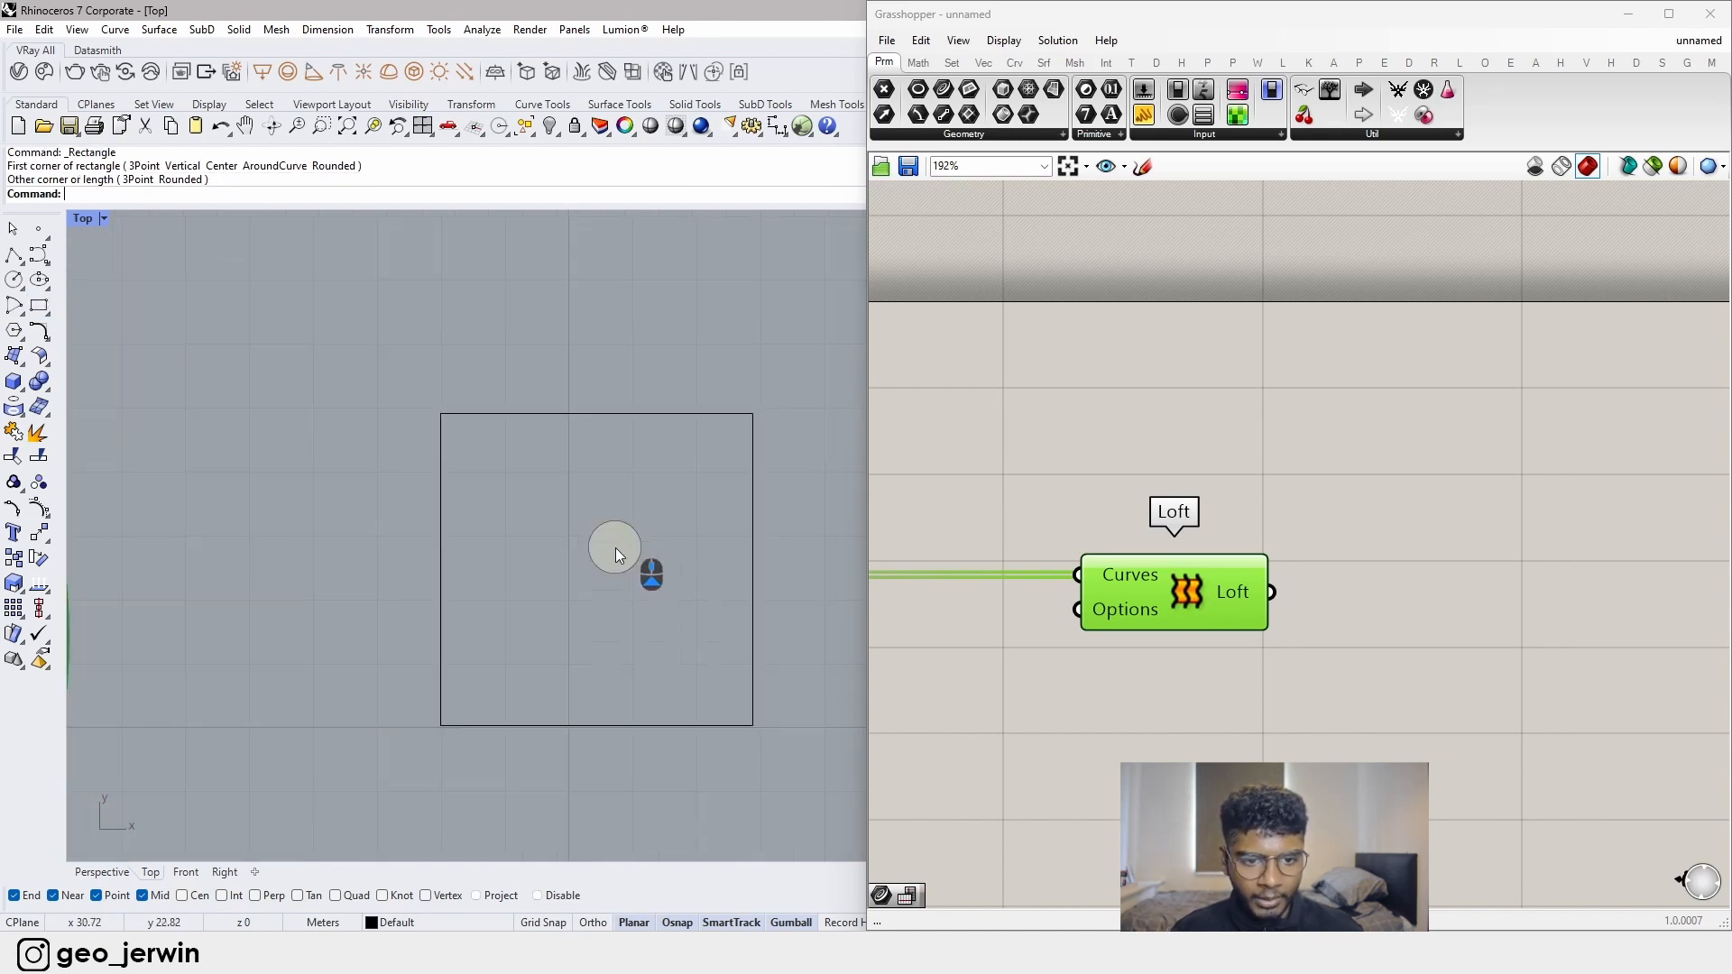
pyautogui.moveTo(611, 580); pyautogui.dragTo(550, 576, button='right')
pyautogui.click(539, 649)
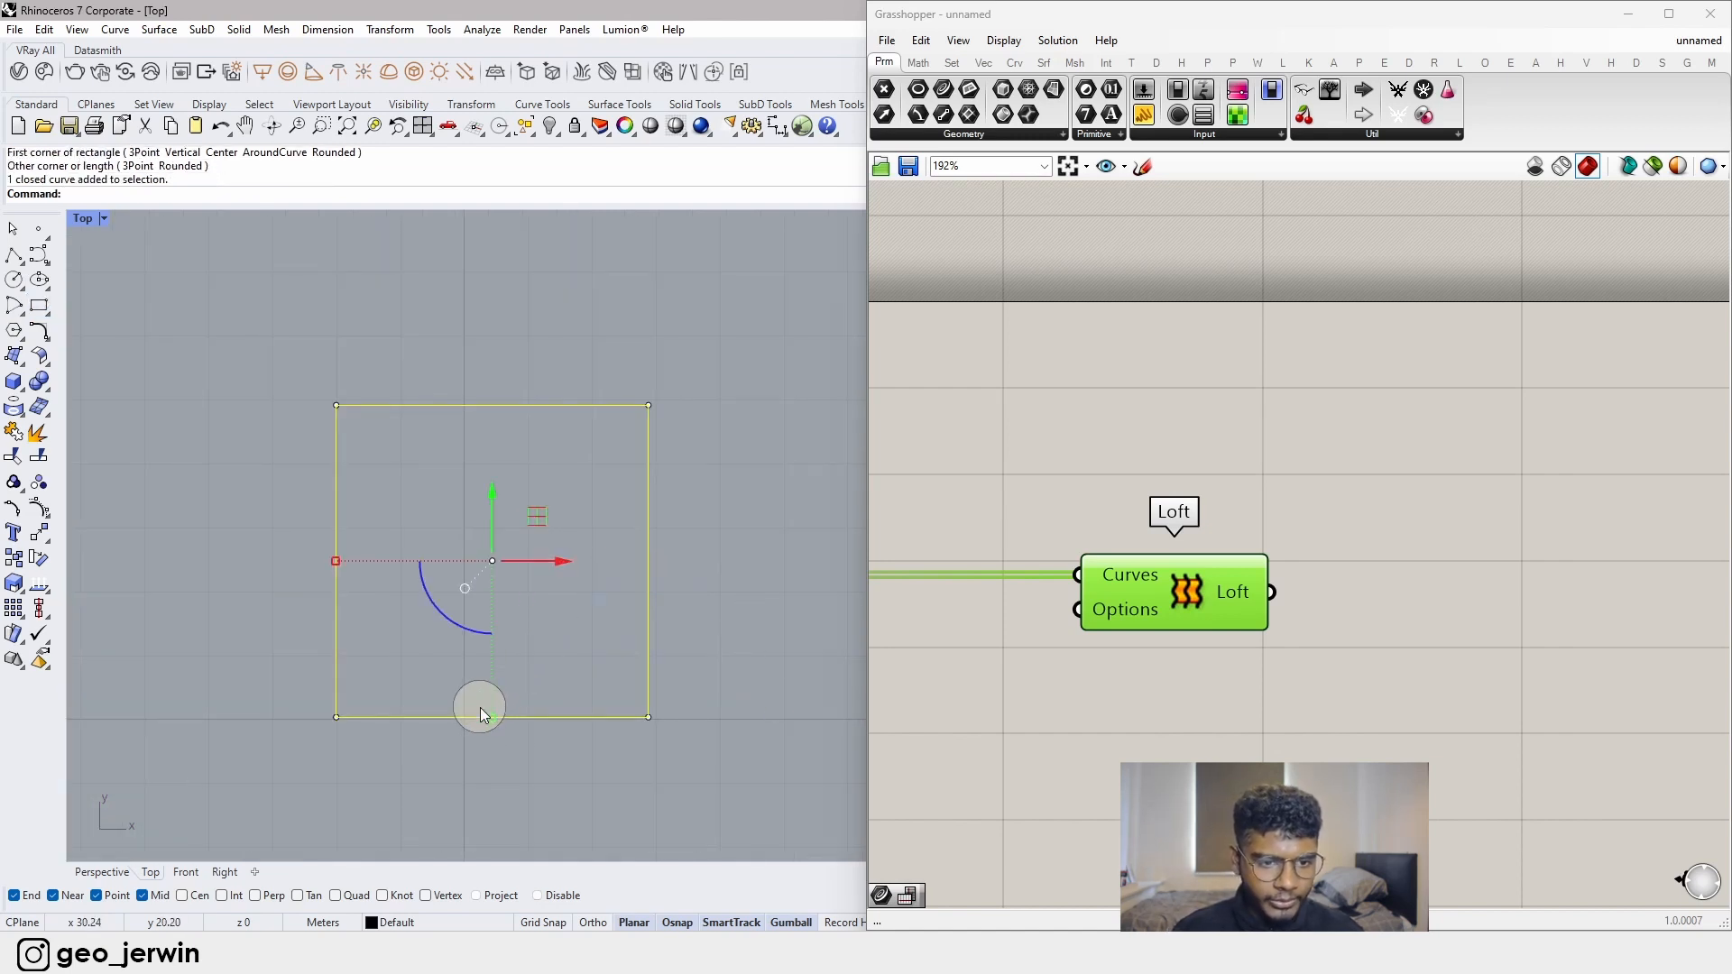
pyautogui.keyDown('alt'); pyautogui.keyDown('shift'); pyautogui.moveTo(490, 713); pyautogui.dragTo(495, 700); pyautogui.keyUp('shift'); pyautogui.keyUp('alt')
pyautogui.click(705, 745)
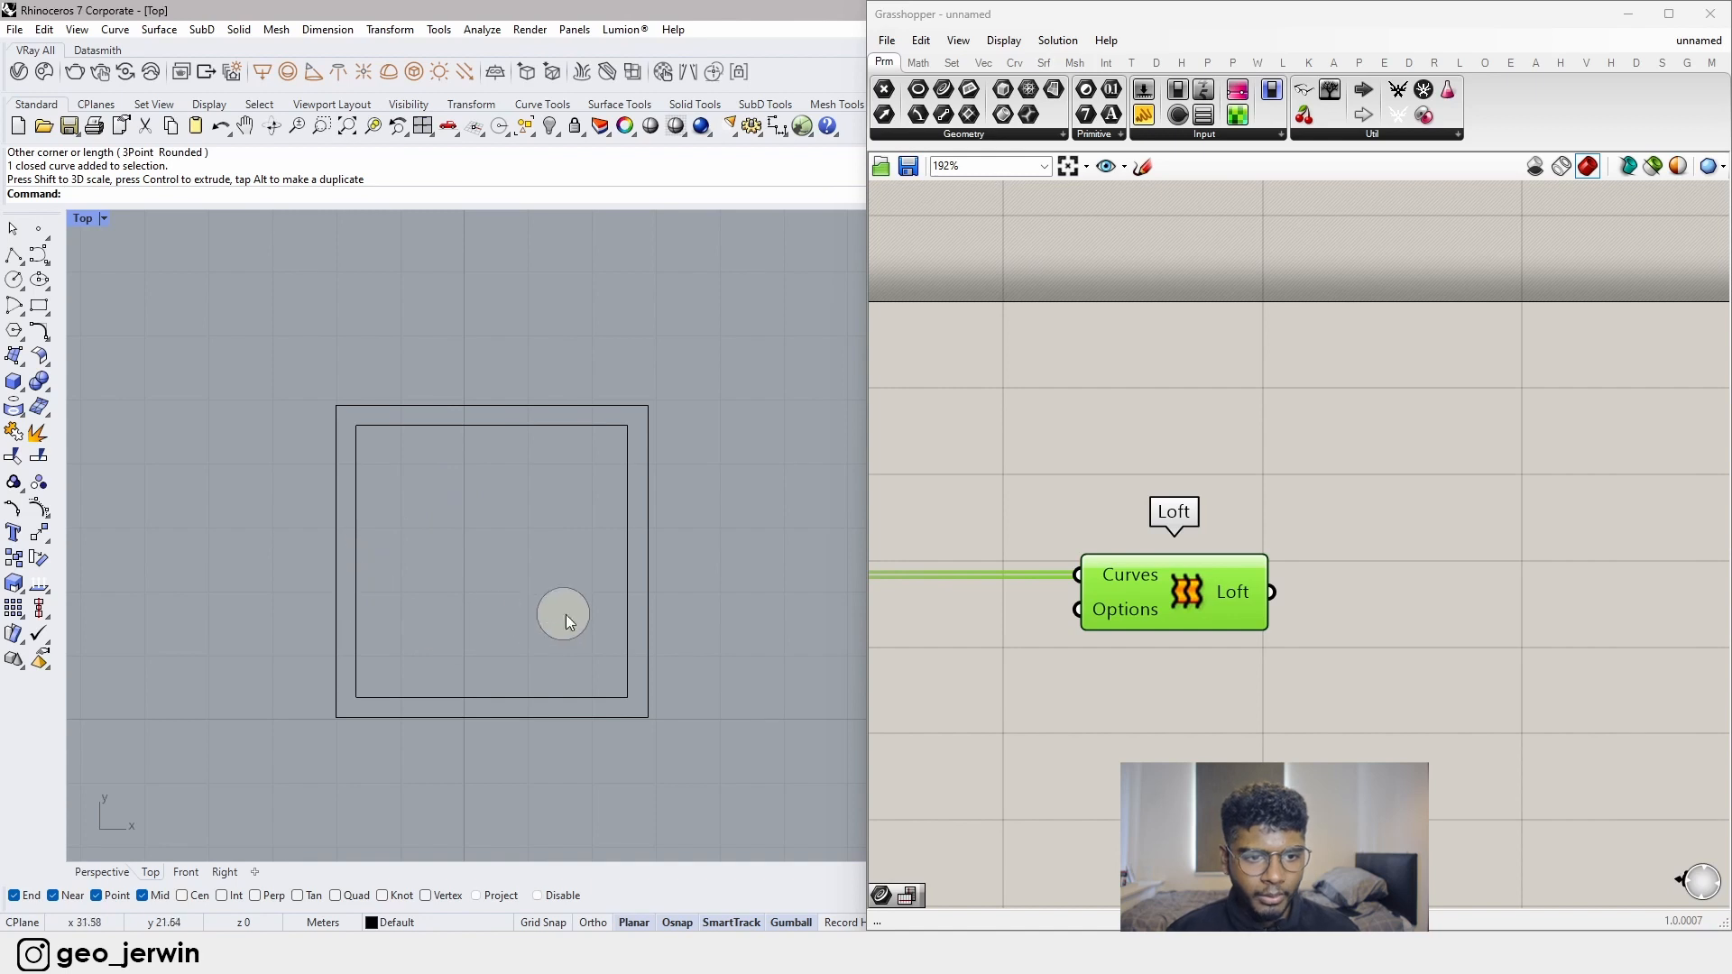
pyautogui.rightClick(483, 599)
pyautogui.click(406, 465)
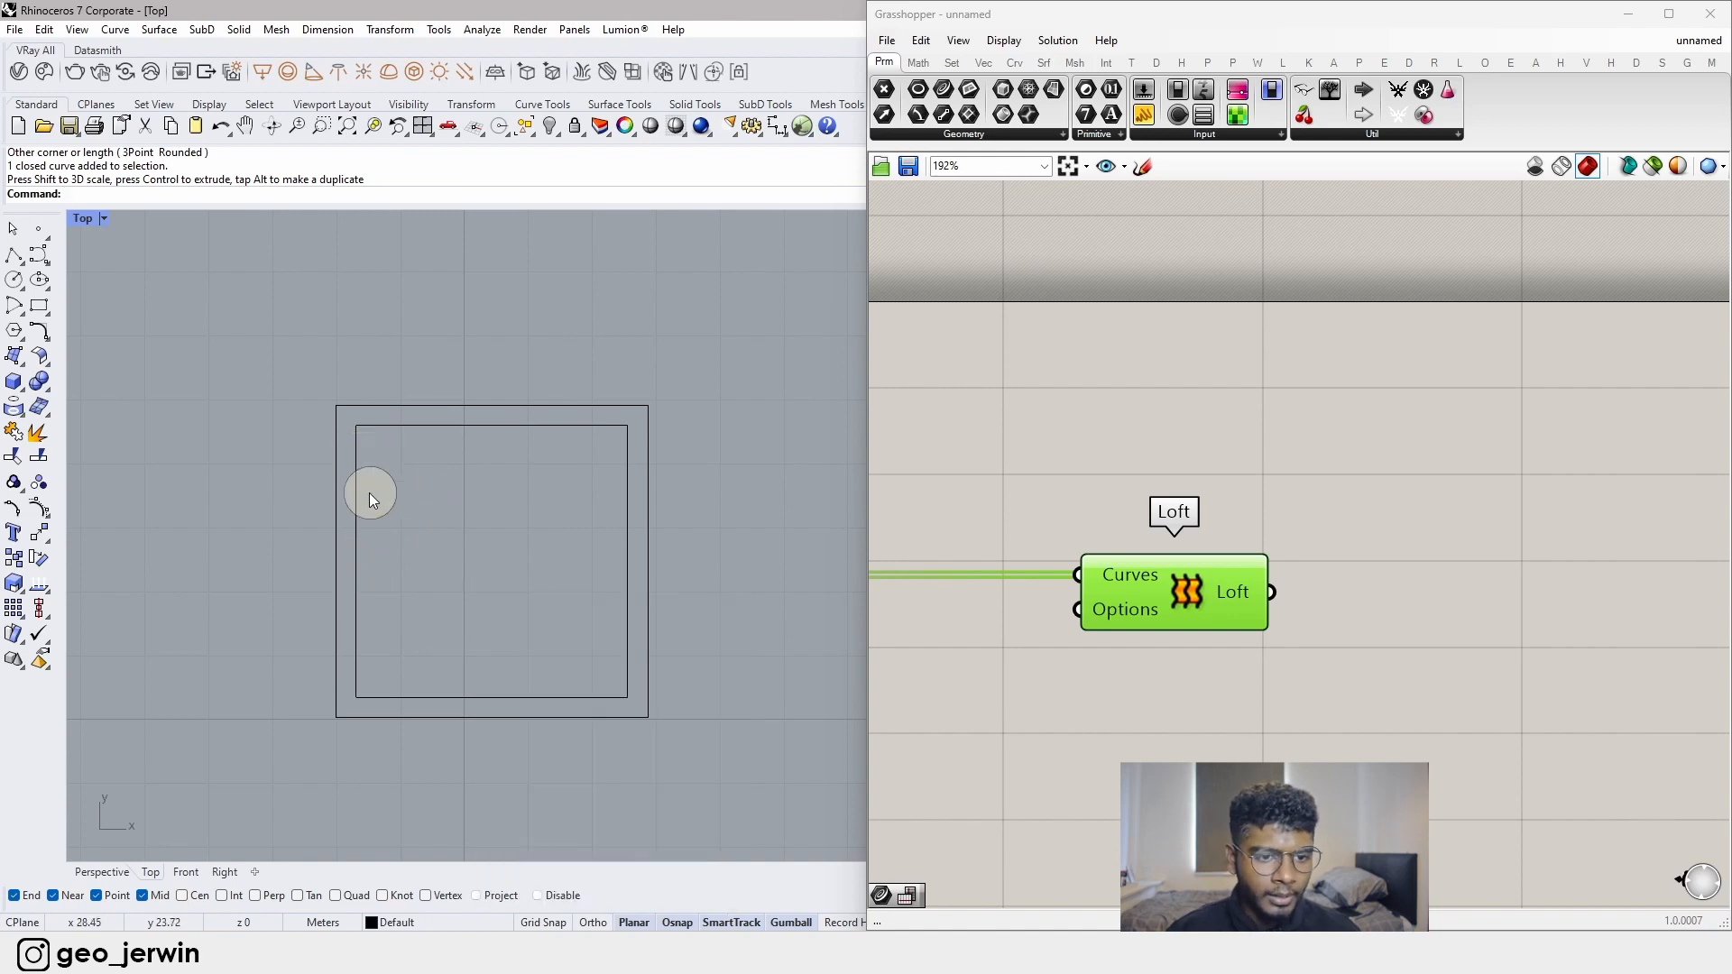
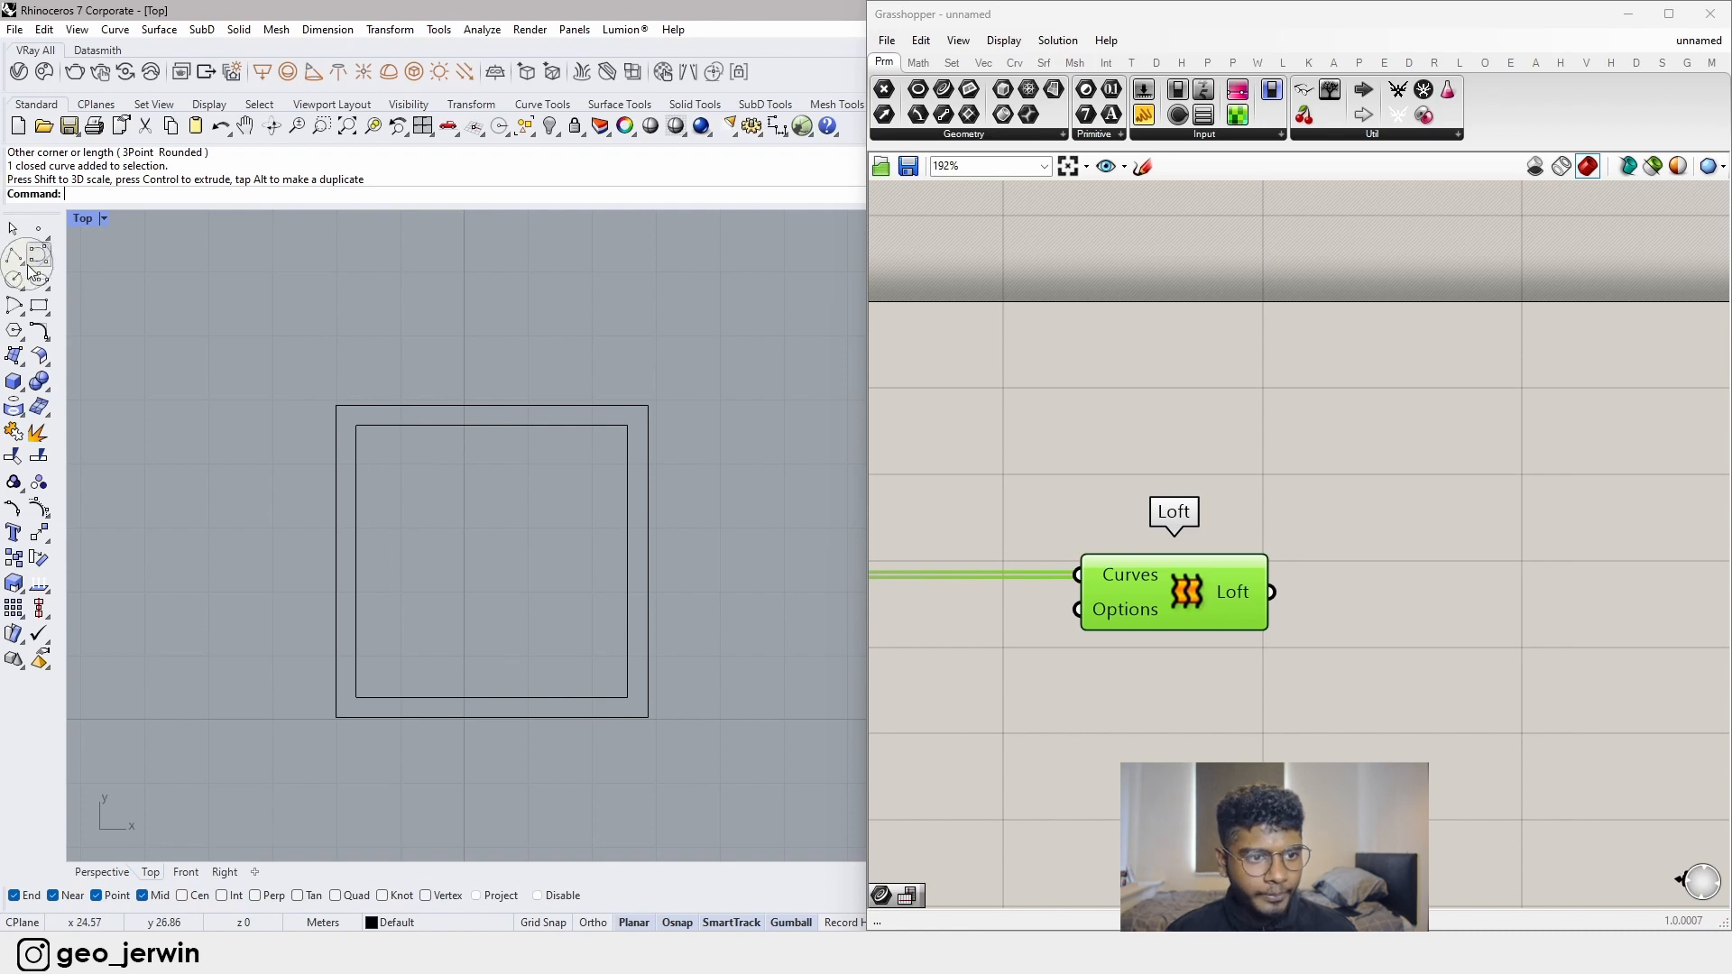
# - Draw an arc from the outer square's upper-left corner to its lower-right corner, bulging toward the lower-left corner
pyautogui.click(27, 322)
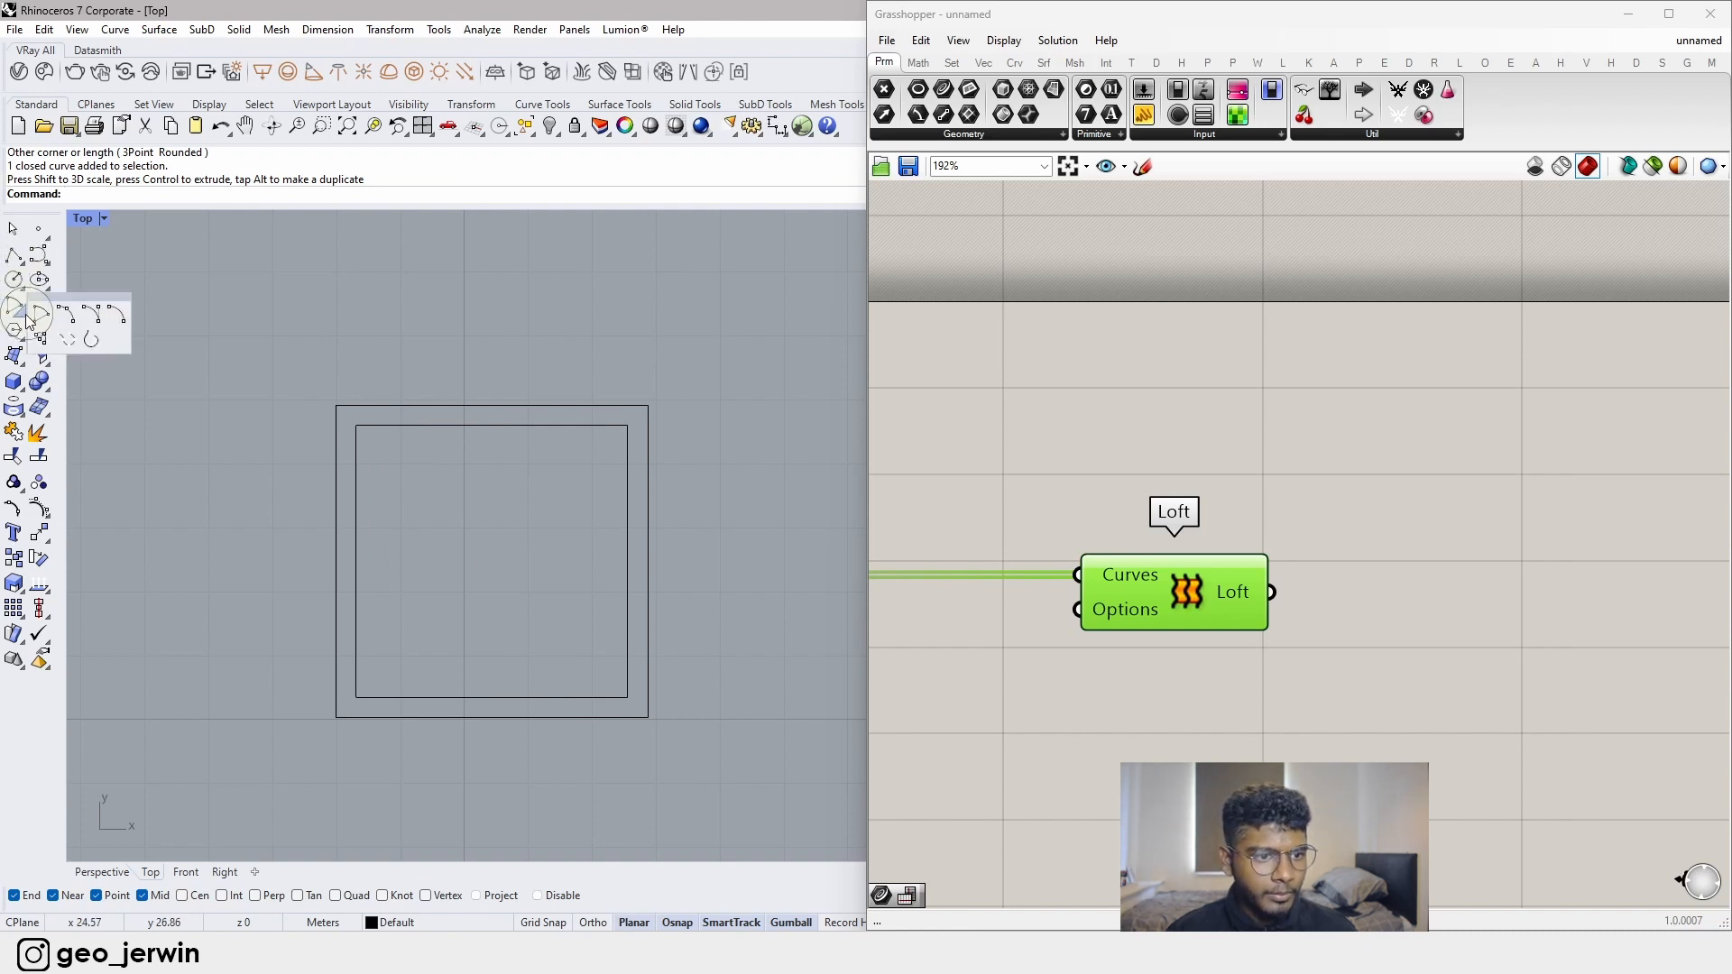
pyautogui.click(335, 406)
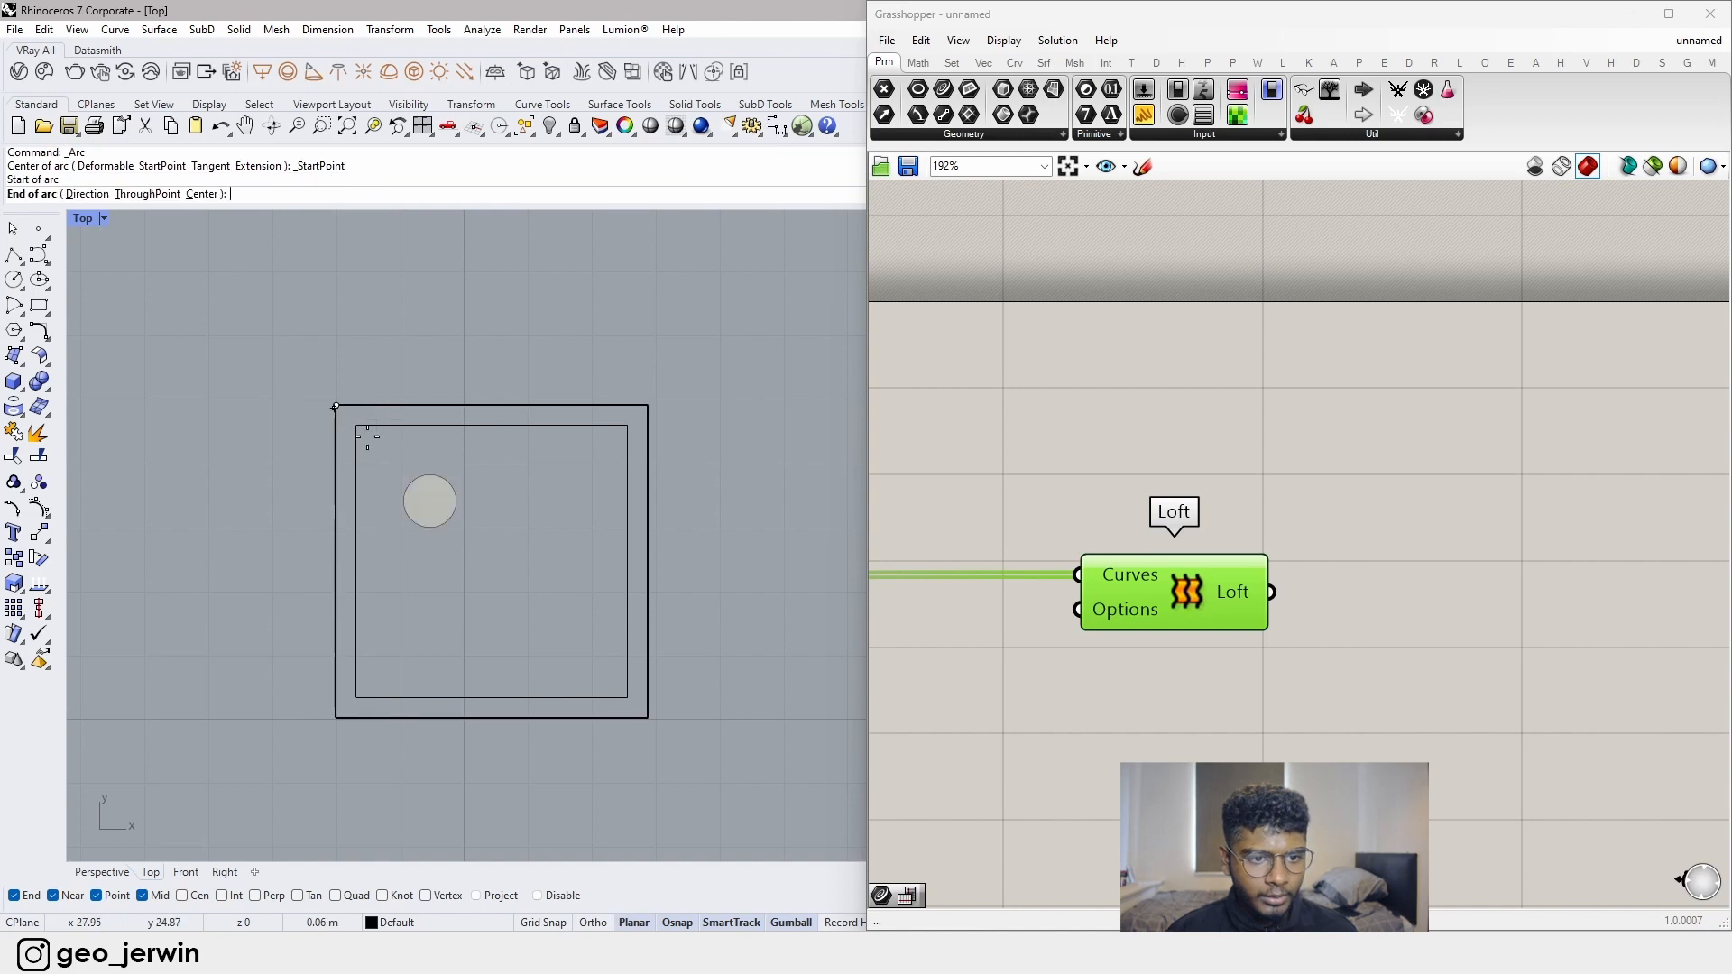
pyautogui.click(648, 718)
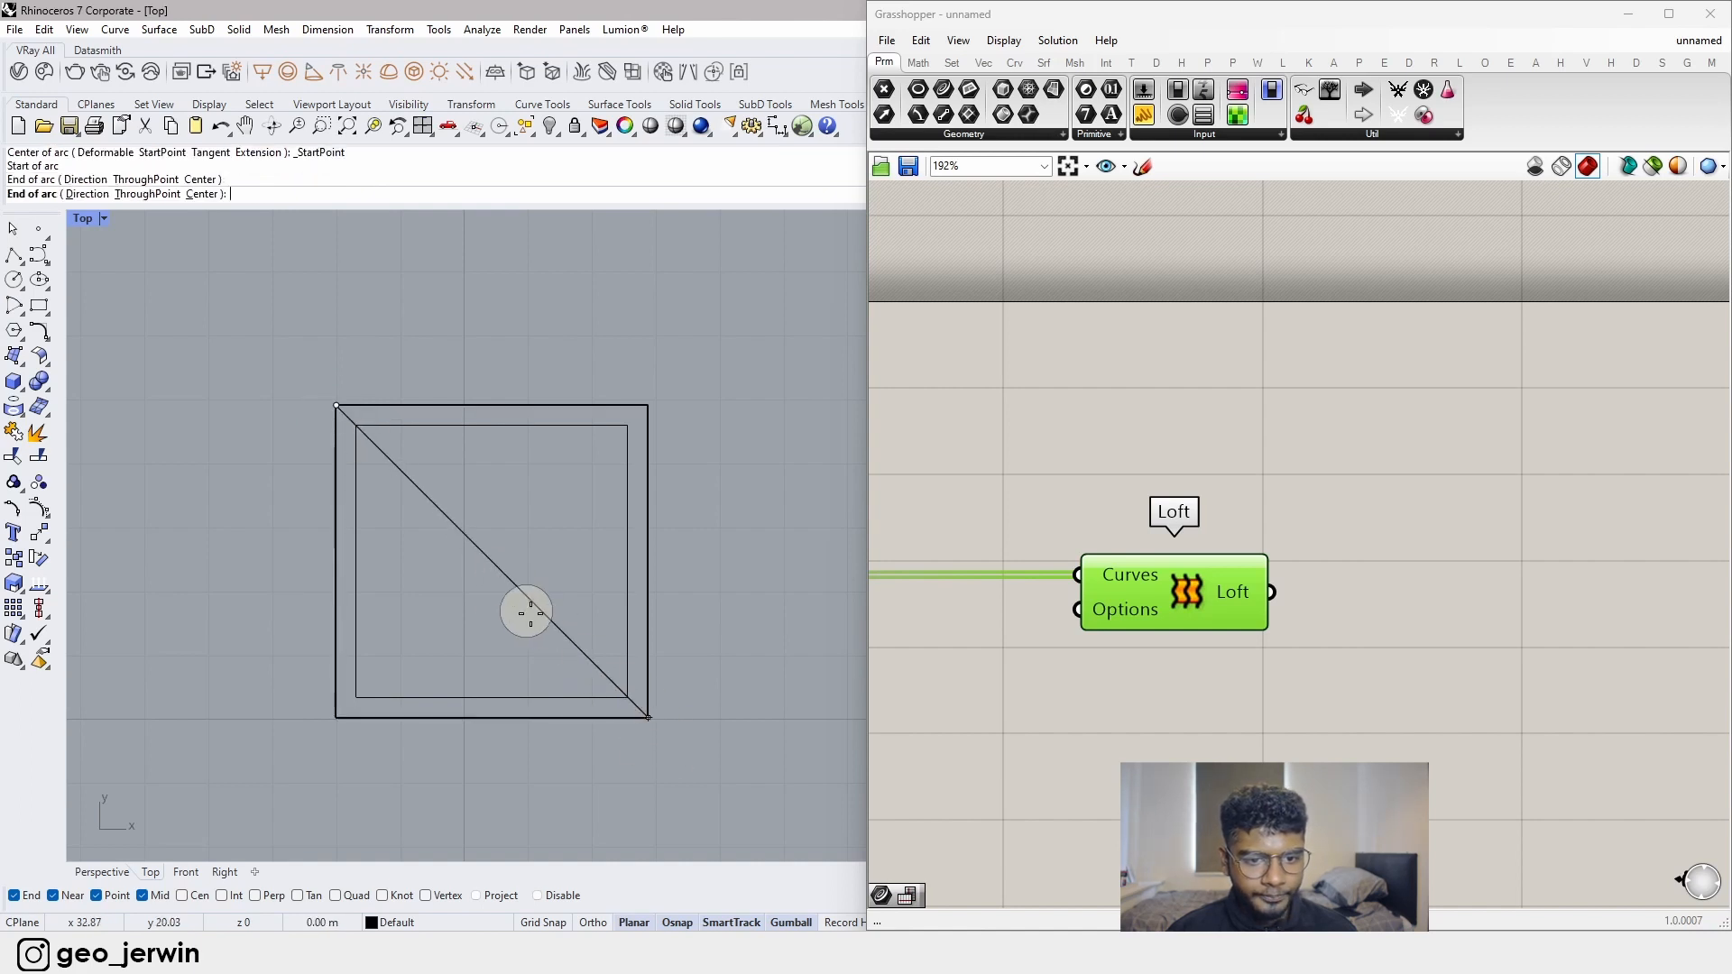
pyautogui.click(423, 611)
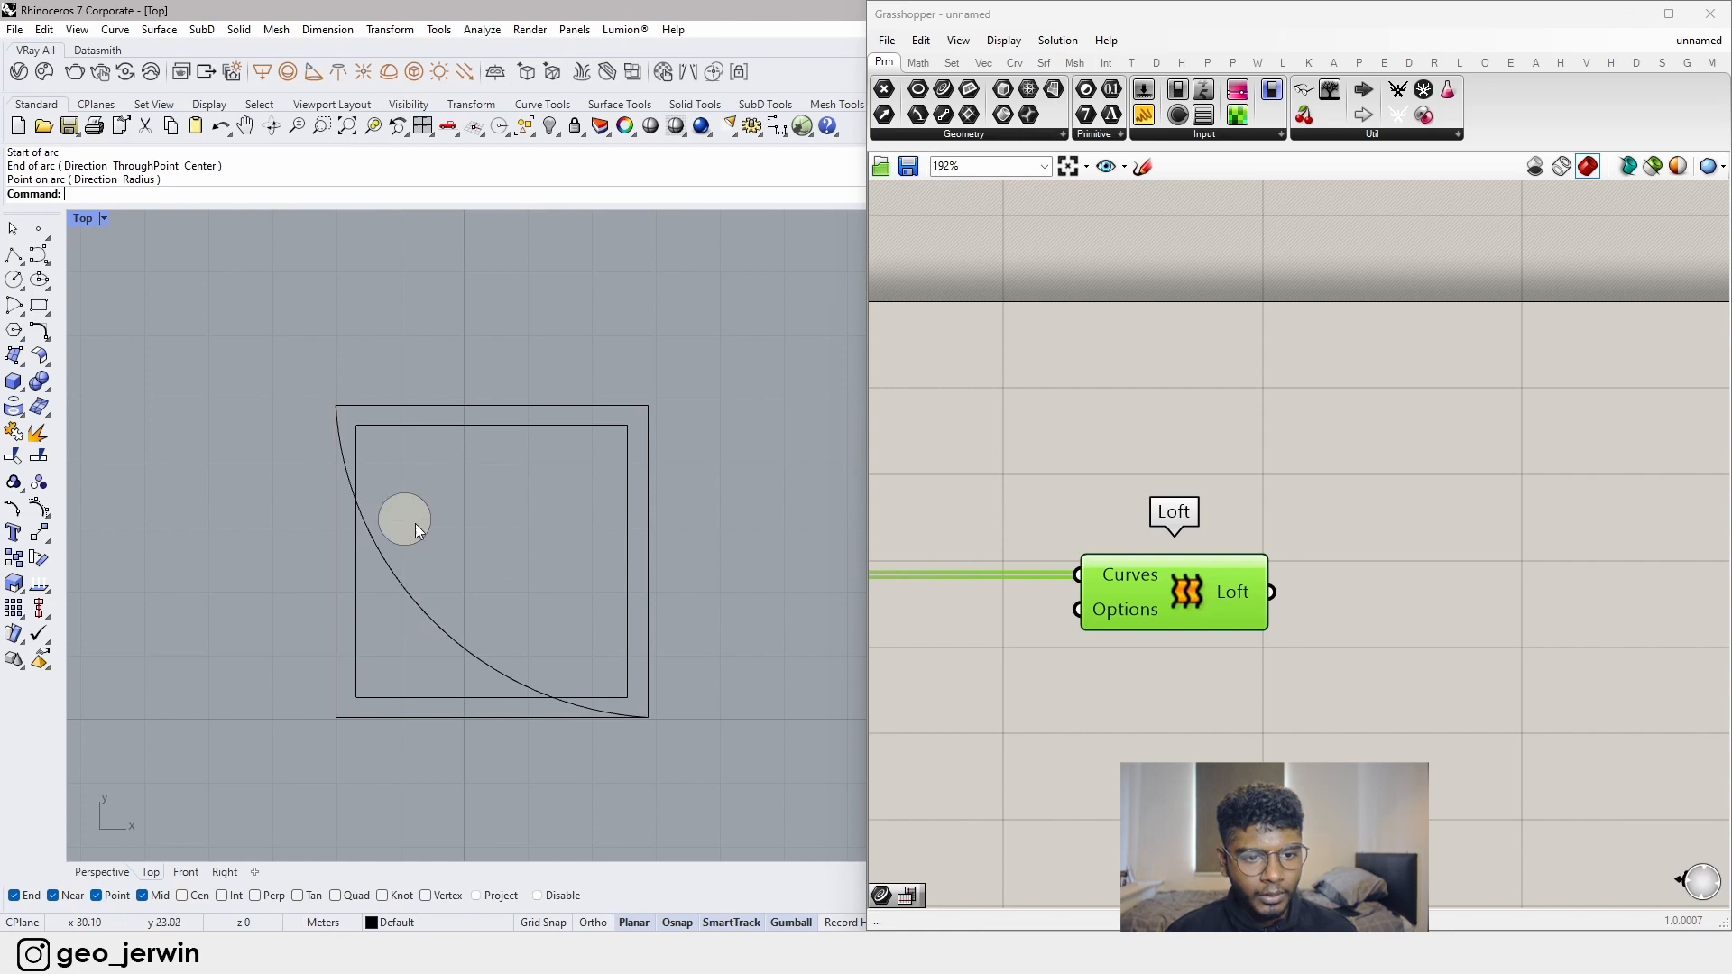
# - Delete the inner square, keeping the outer square and the arc
pyautogui.click(356, 457)
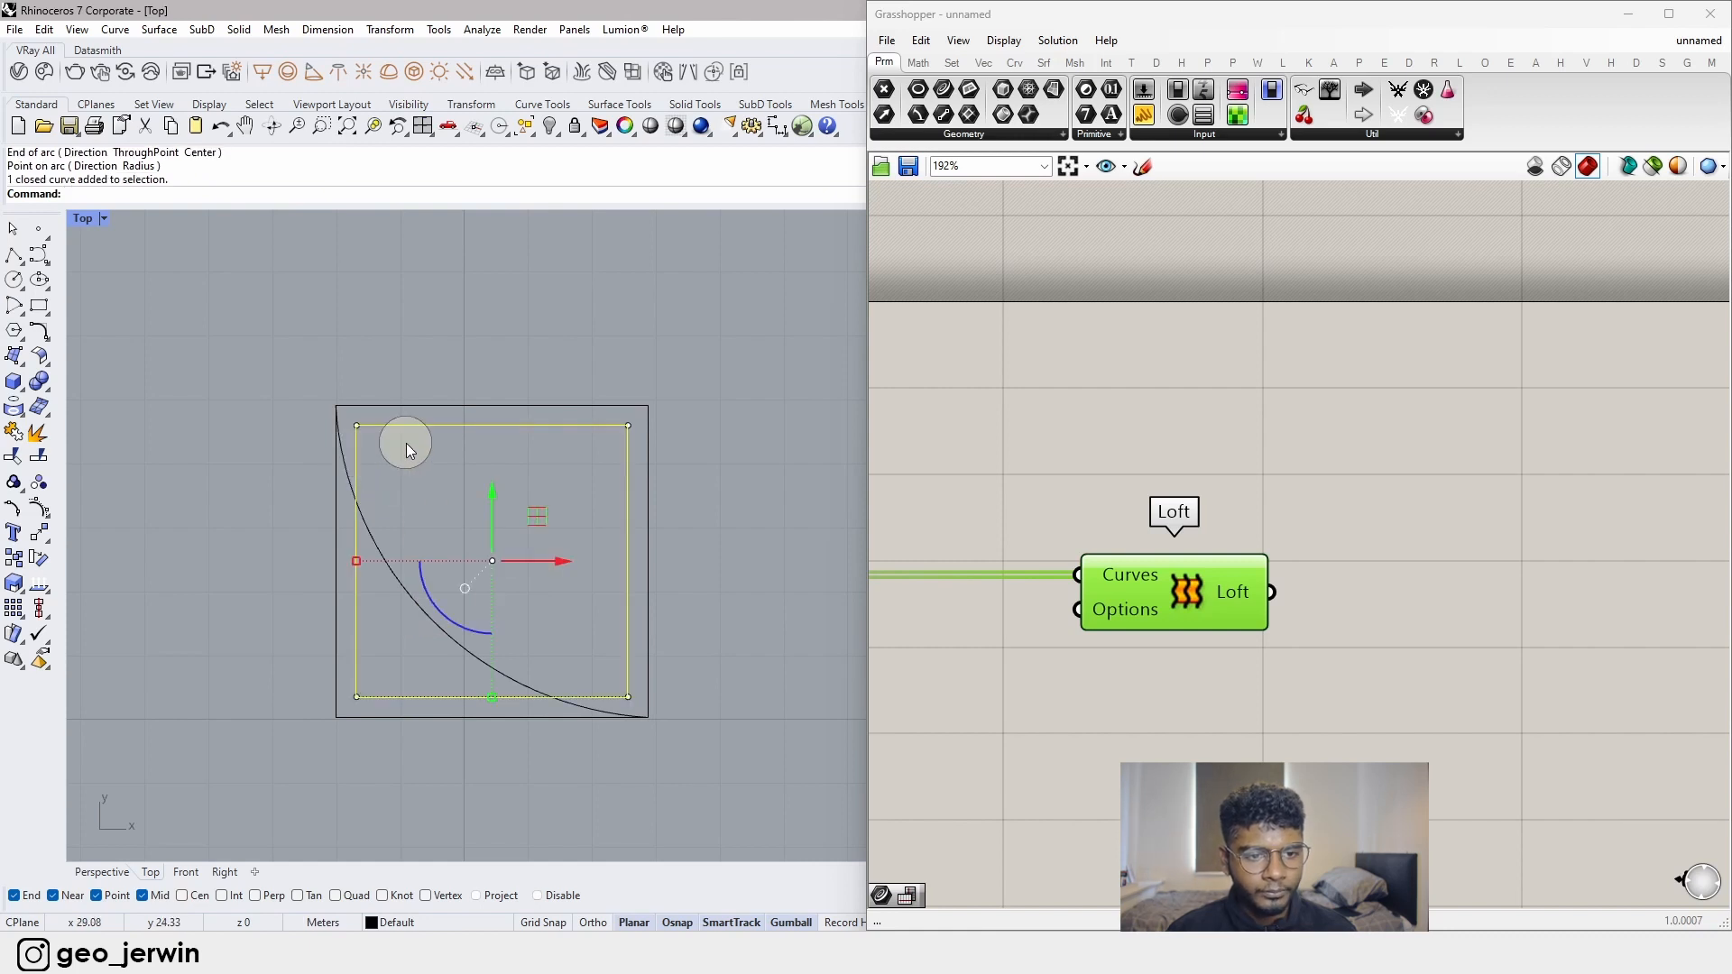
pyautogui.press('Delete')
pyautogui.press('Escape')
pyautogui.press('Escape')
pyautogui.press('Escape')
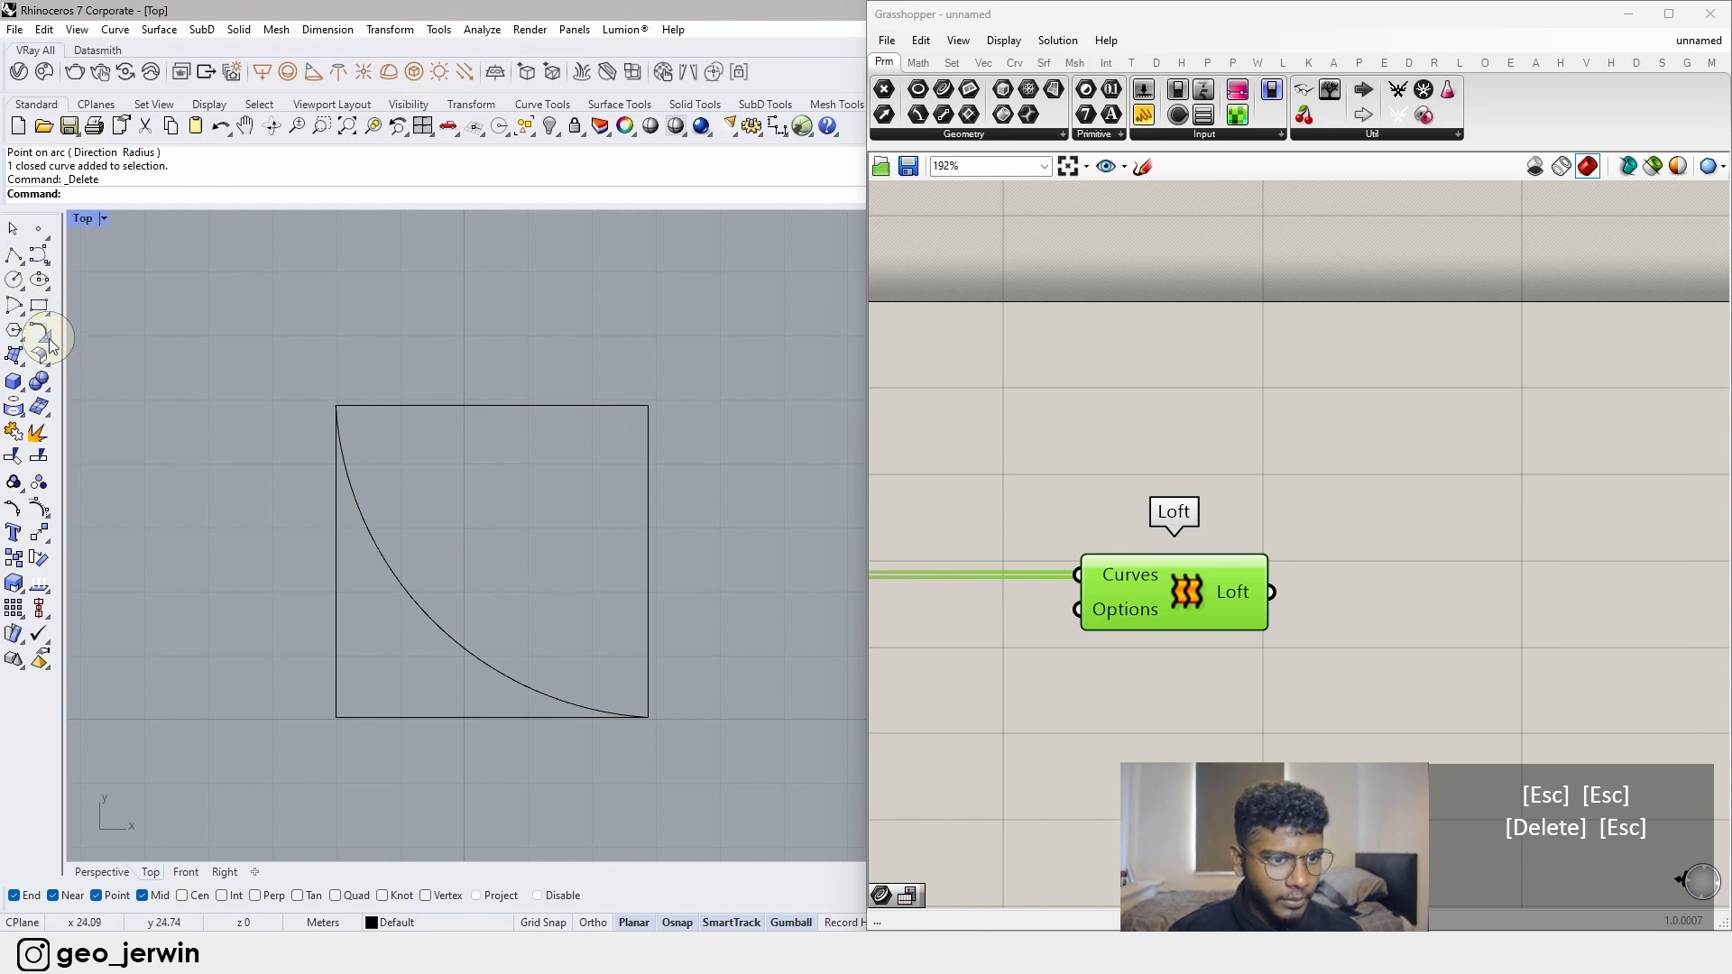
# - Start a curve Offset with the ThroughPoint option for the panel drawing
pyautogui.click(303, 357)
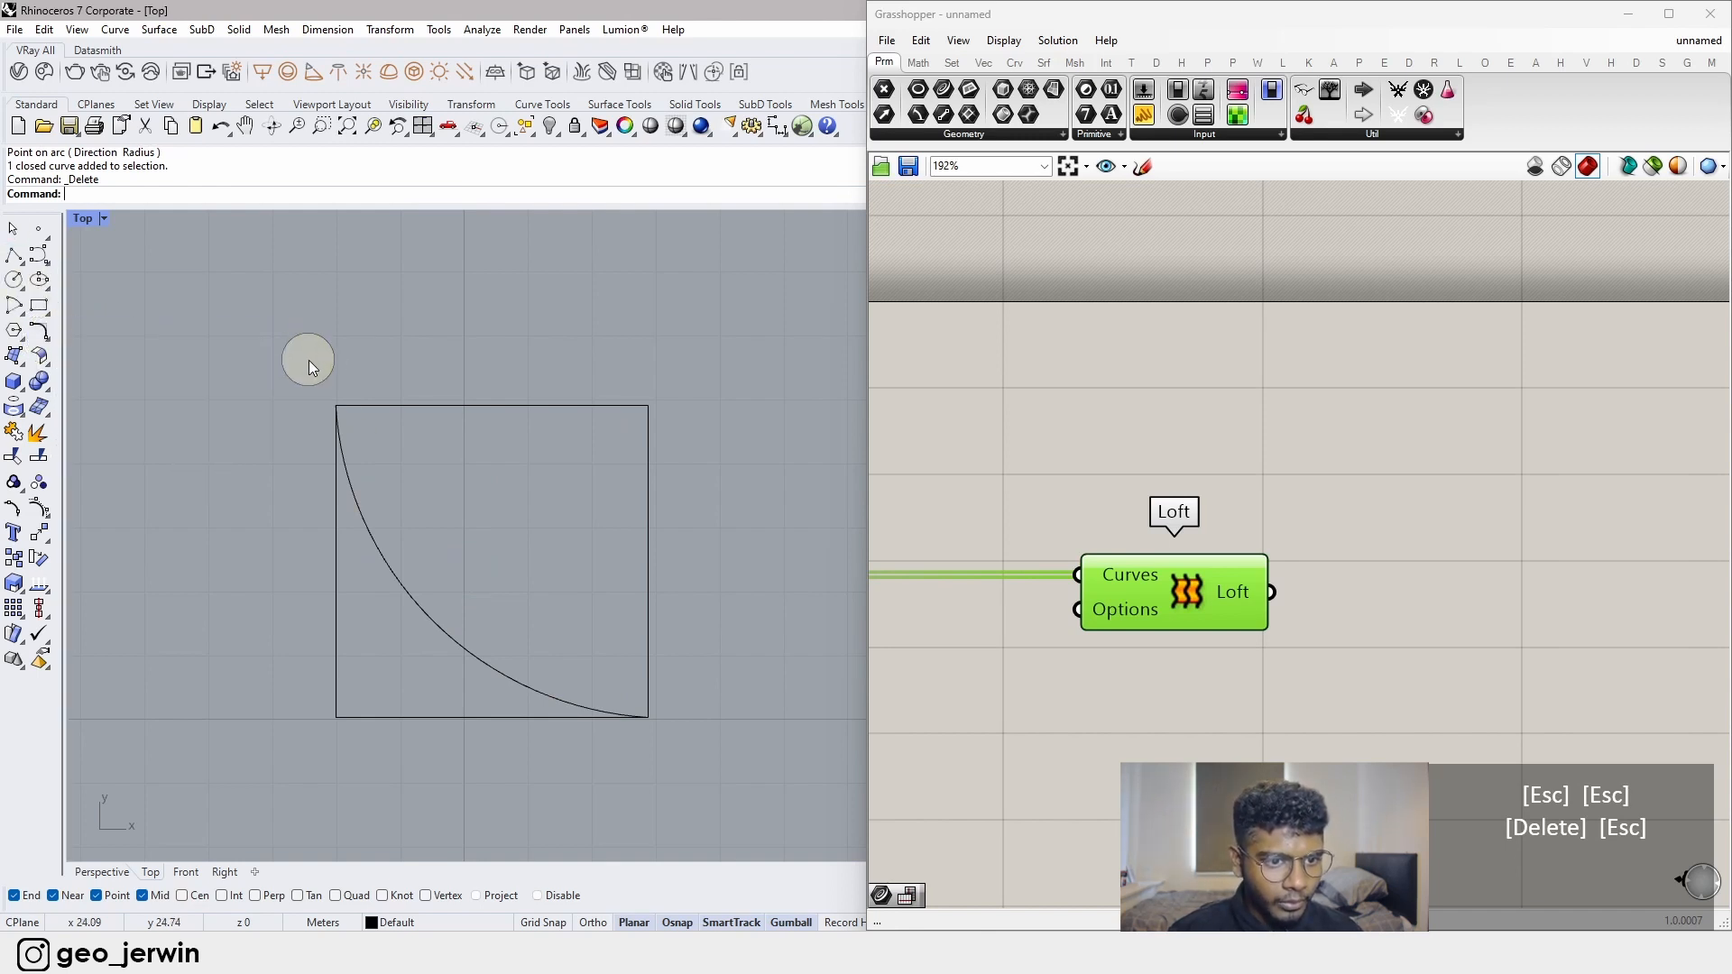
pyautogui.click(353, 193)
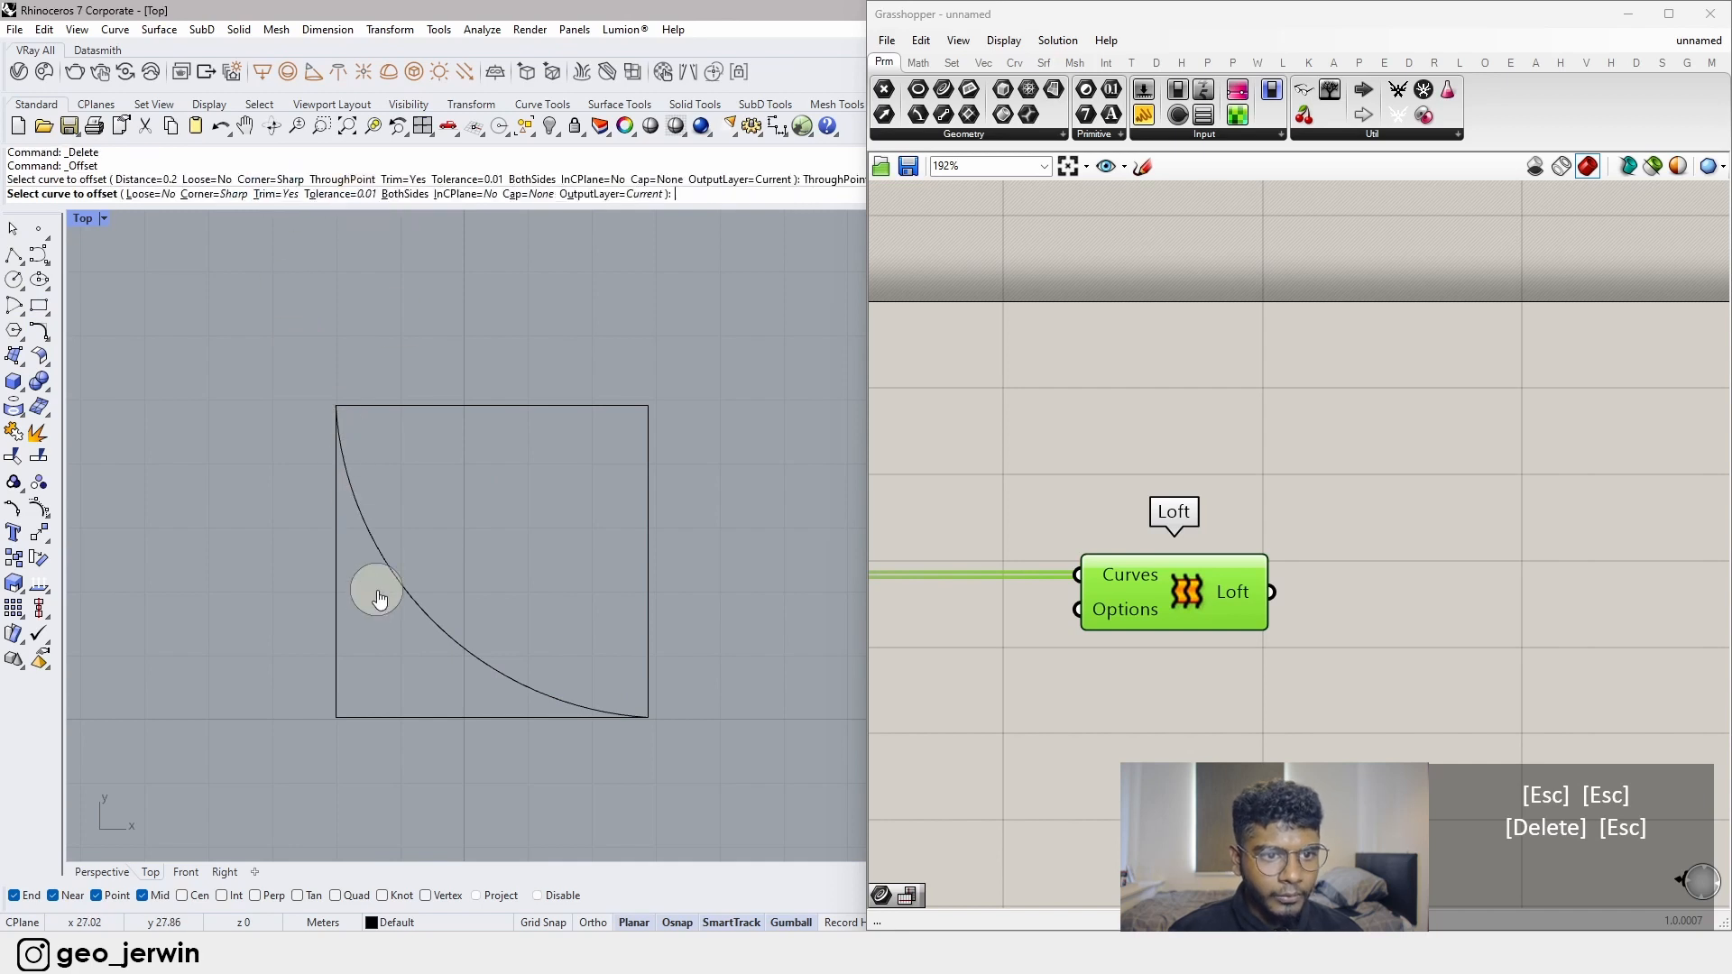
# - Offset the arc about 0.49 m towards the inside of the square using a through point
pyautogui.click(395, 581)
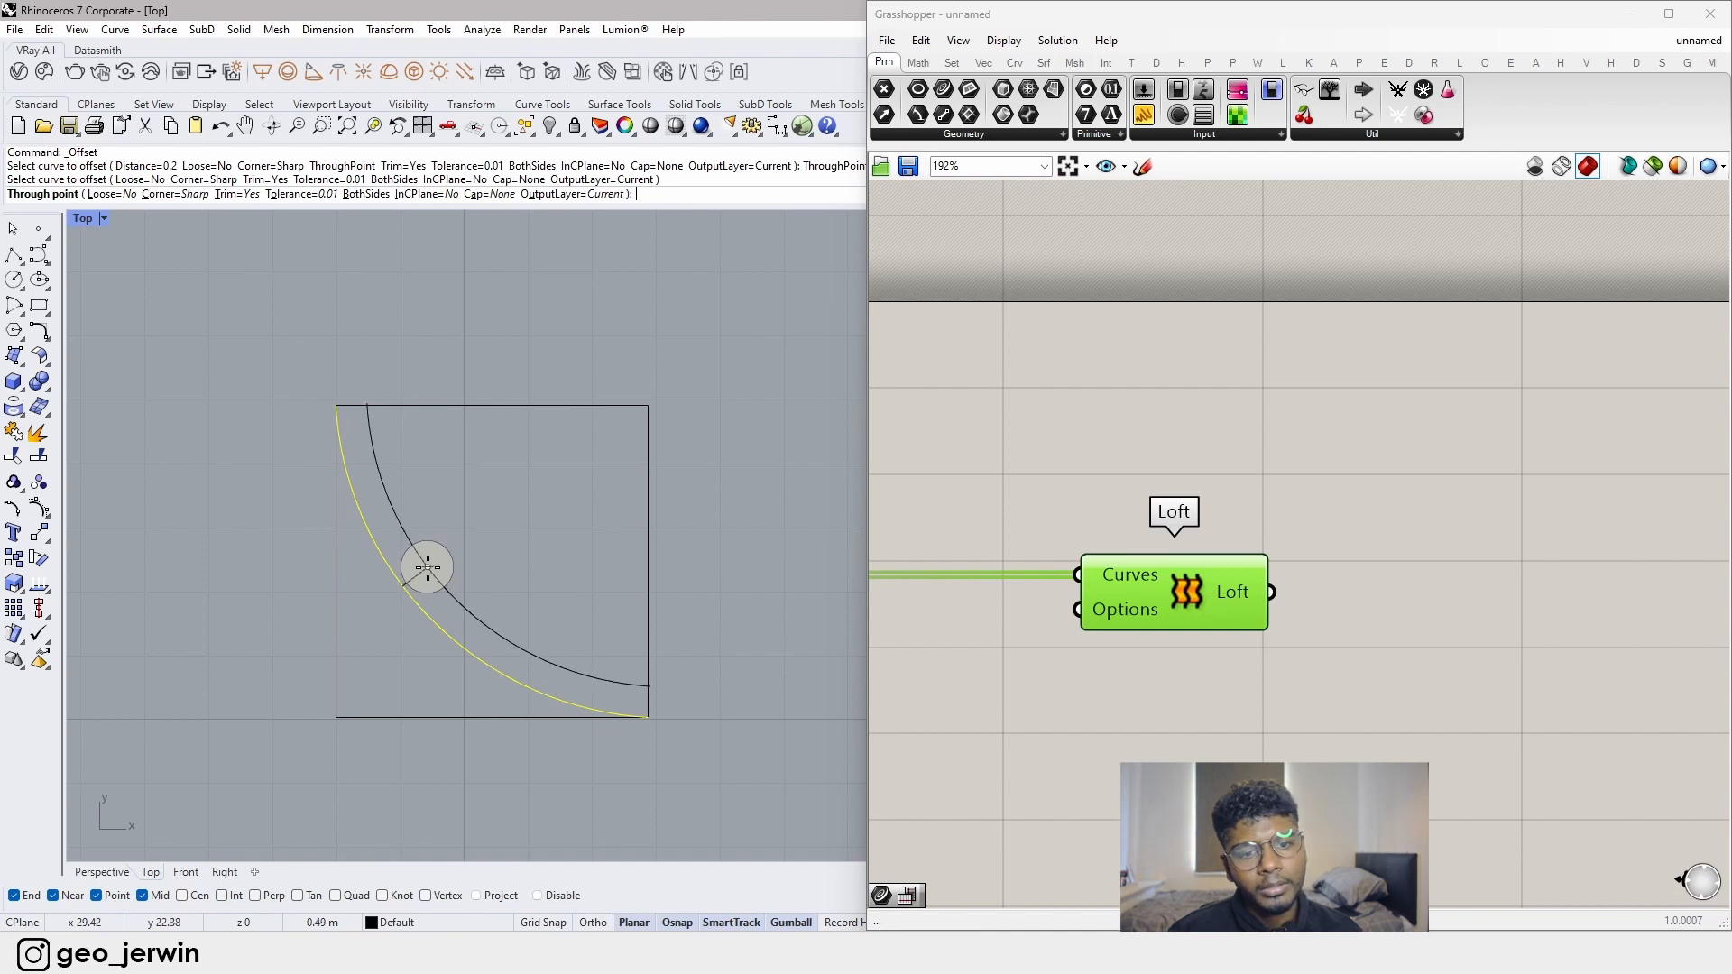
pyautogui.click(427, 566)
pyautogui.press('Escape')
pyautogui.press('Escape')
pyautogui.press('Escape')
# - Trim off both ends of the offset arc where they extend past the square's edges
pyautogui.scroll(-2, 430, 528)
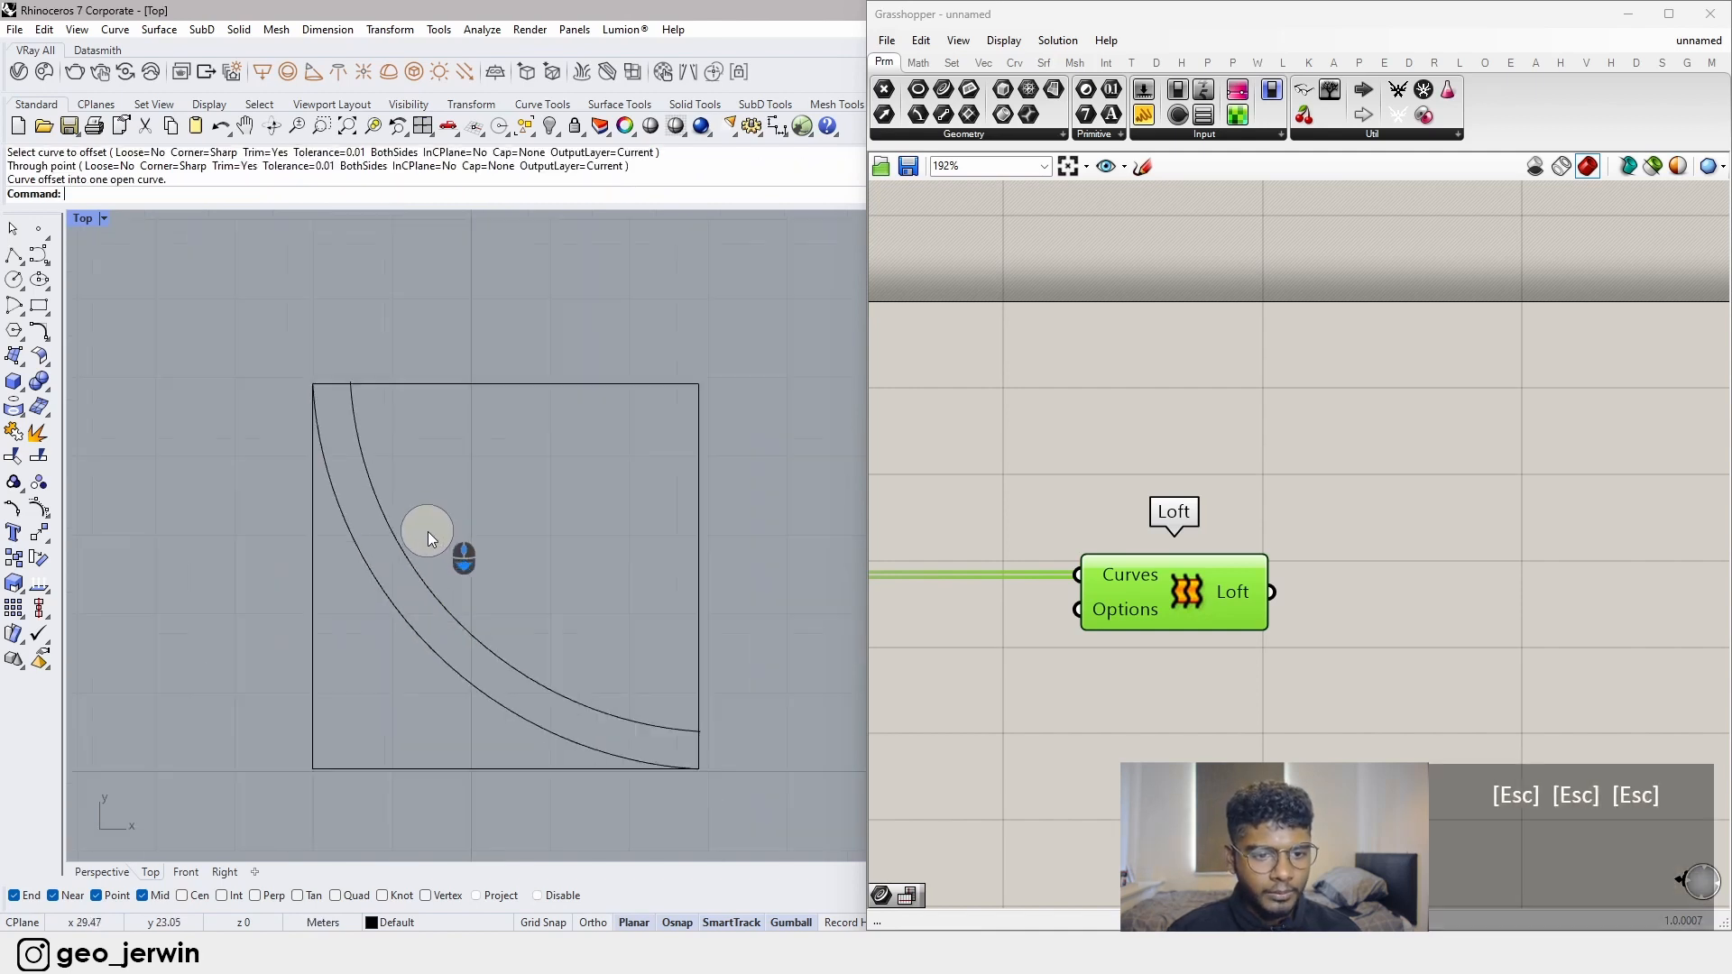
pyautogui.scroll(-1, 427, 540)
pyautogui.scroll(-3, 386, 430)
pyautogui.scroll(5, 278, 361)
pyautogui.scroll(-1, 278, 365)
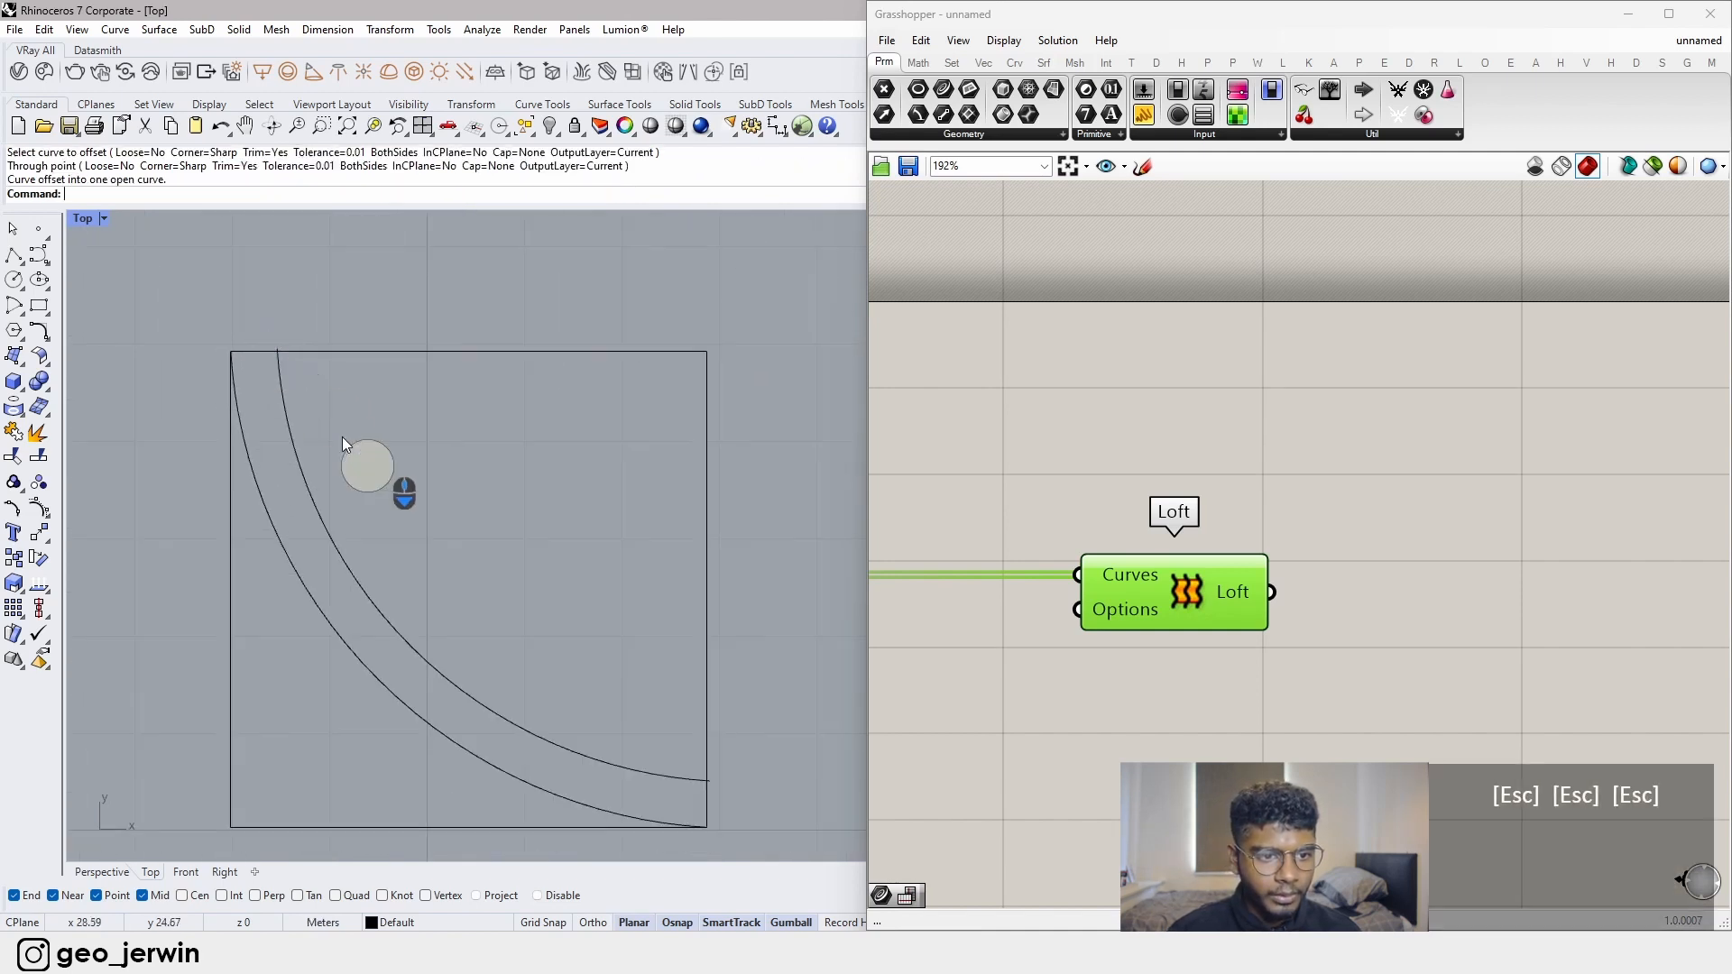
pyautogui.scroll(-2, 595, 708)
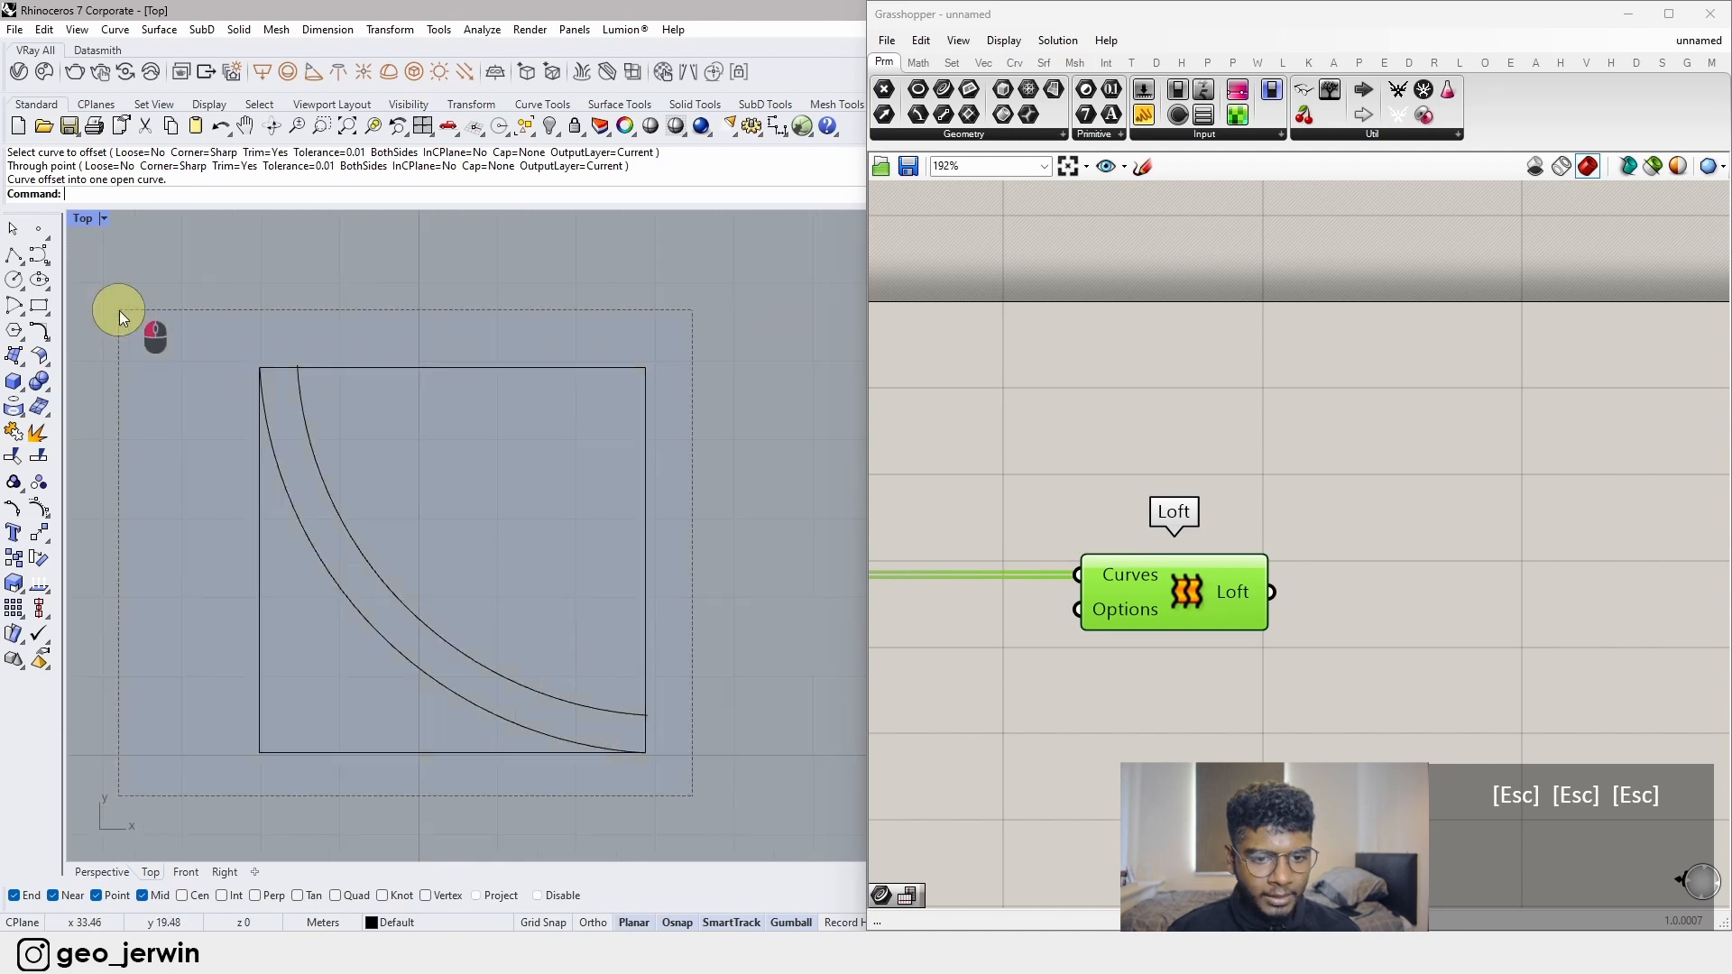
pyautogui.moveTo(119, 310); pyautogui.dragTo(119, 310)
pyautogui.click(13, 458)
pyautogui.scroll(8, 299, 361)
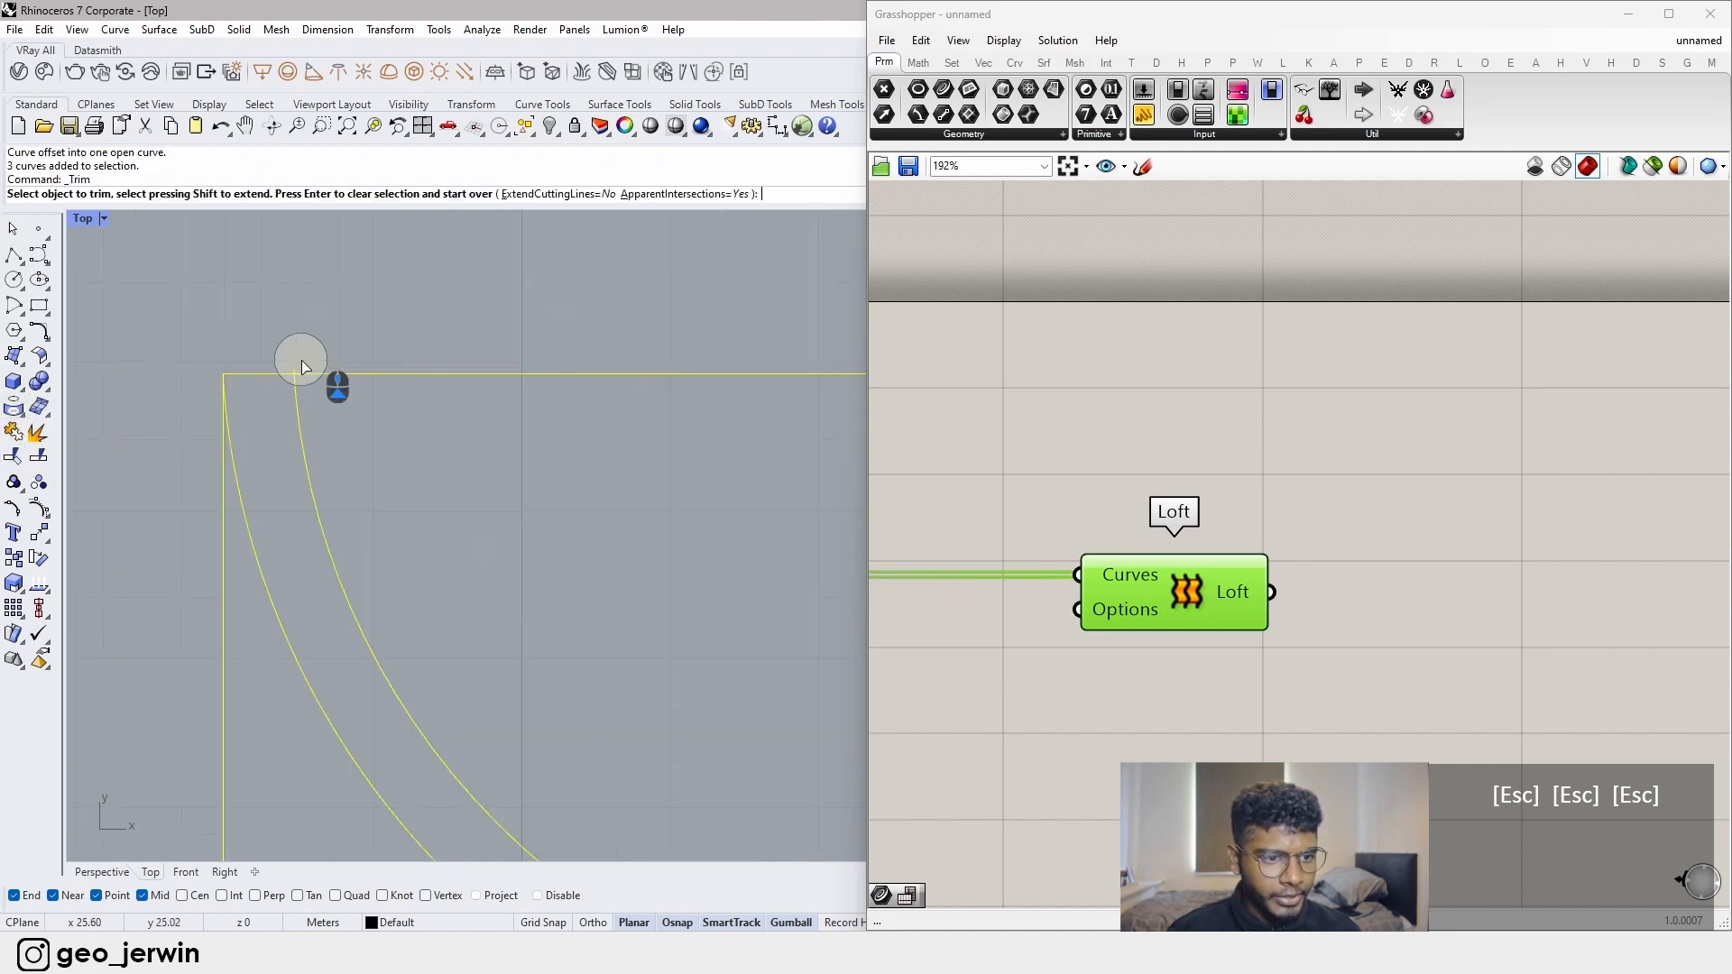
pyautogui.scroll(-9, 295, 359)
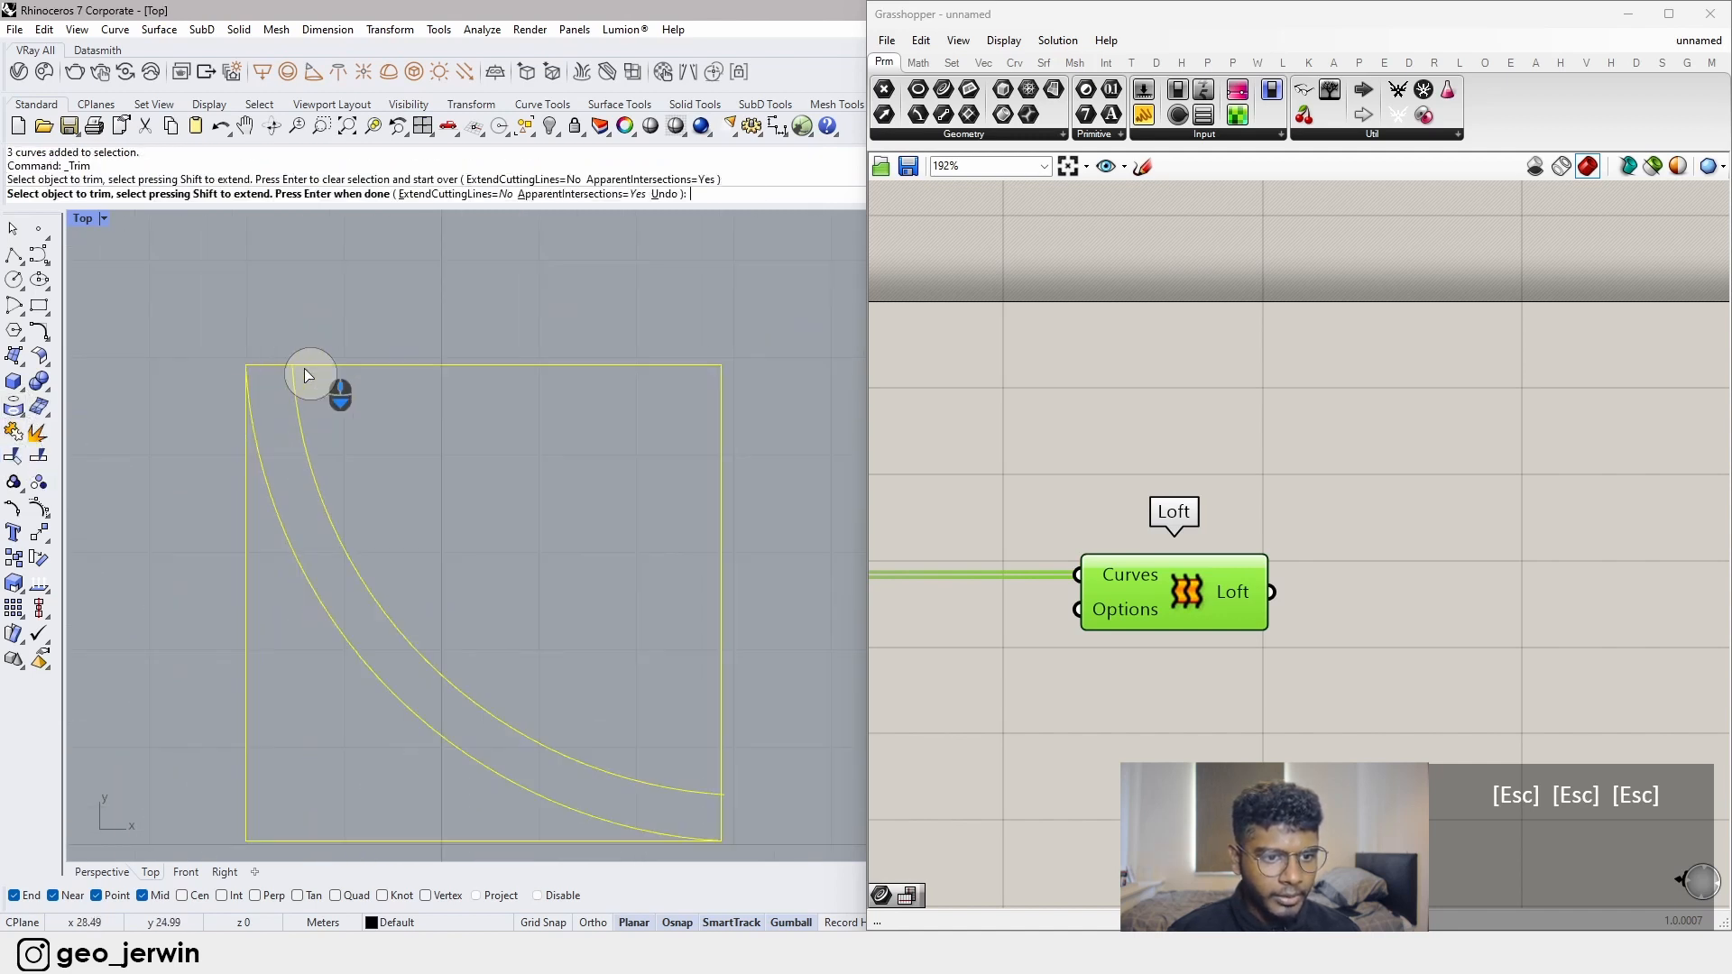
pyautogui.moveTo(530, 557); pyautogui.dragTo(395, 442, button='right')
pyautogui.scroll(8, 598, 690)
pyautogui.press('Escape')
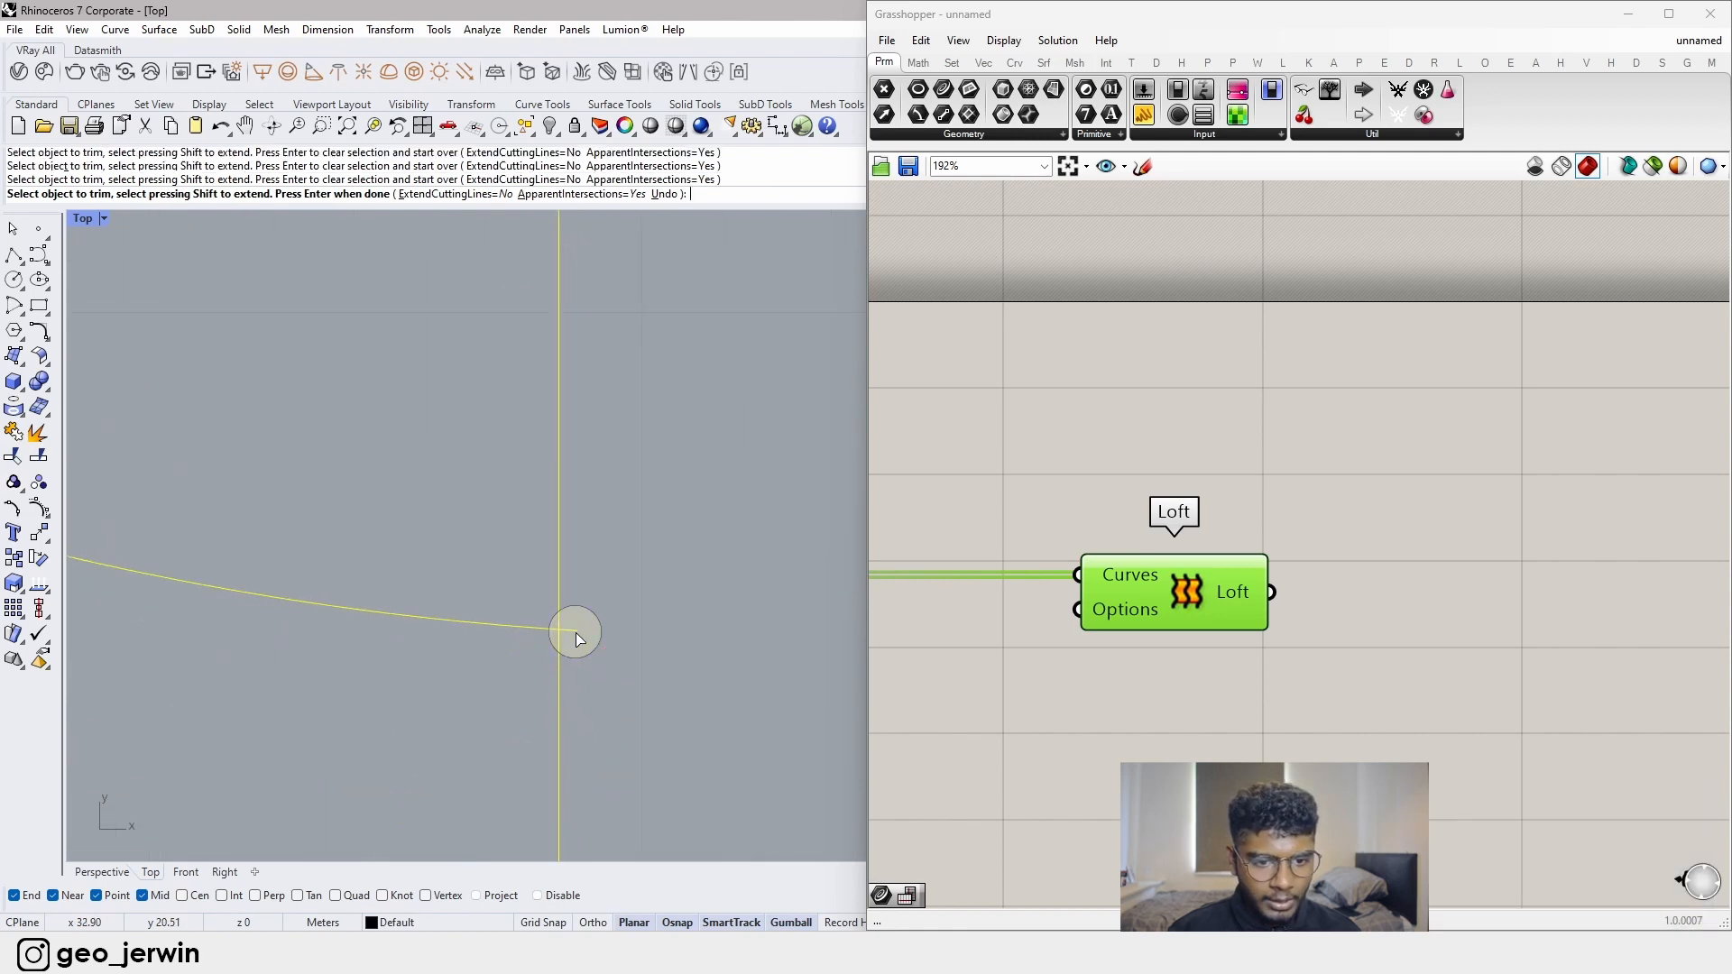
pyautogui.scroll(-7, 576, 637)
pyautogui.press('Escape')
pyautogui.press('Escape')
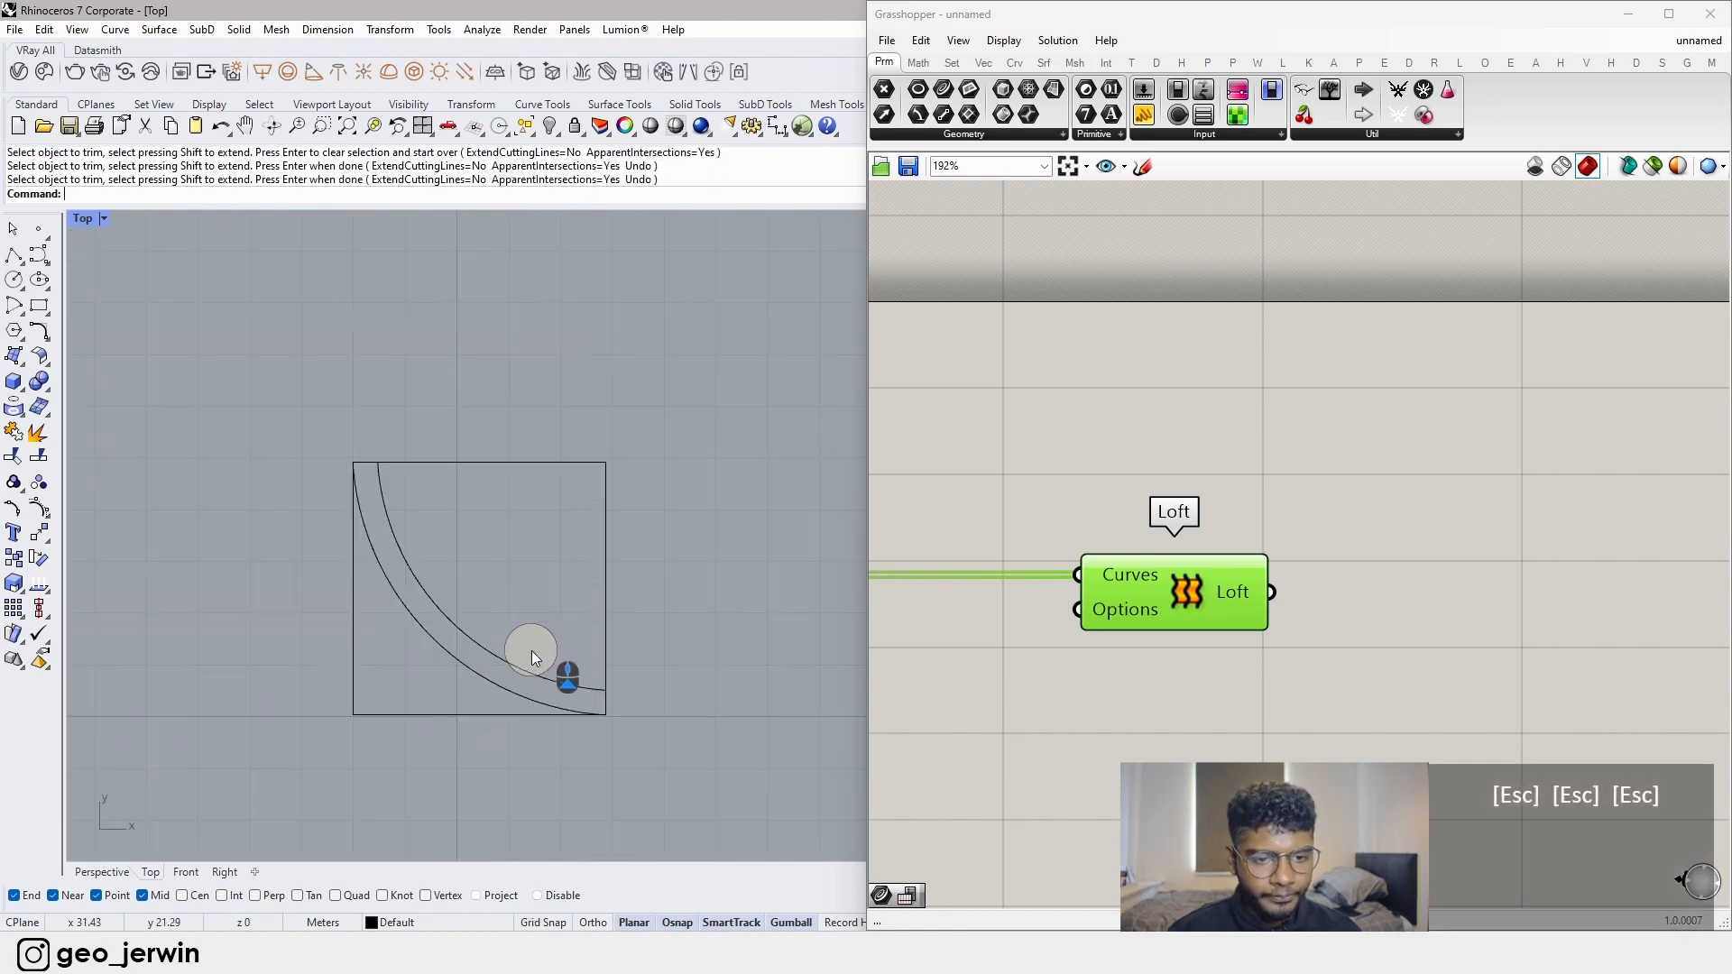
# - Loft a surface between the original arc and its offset
pyautogui.scroll(2, 532, 652)
pyautogui.click(473, 669)
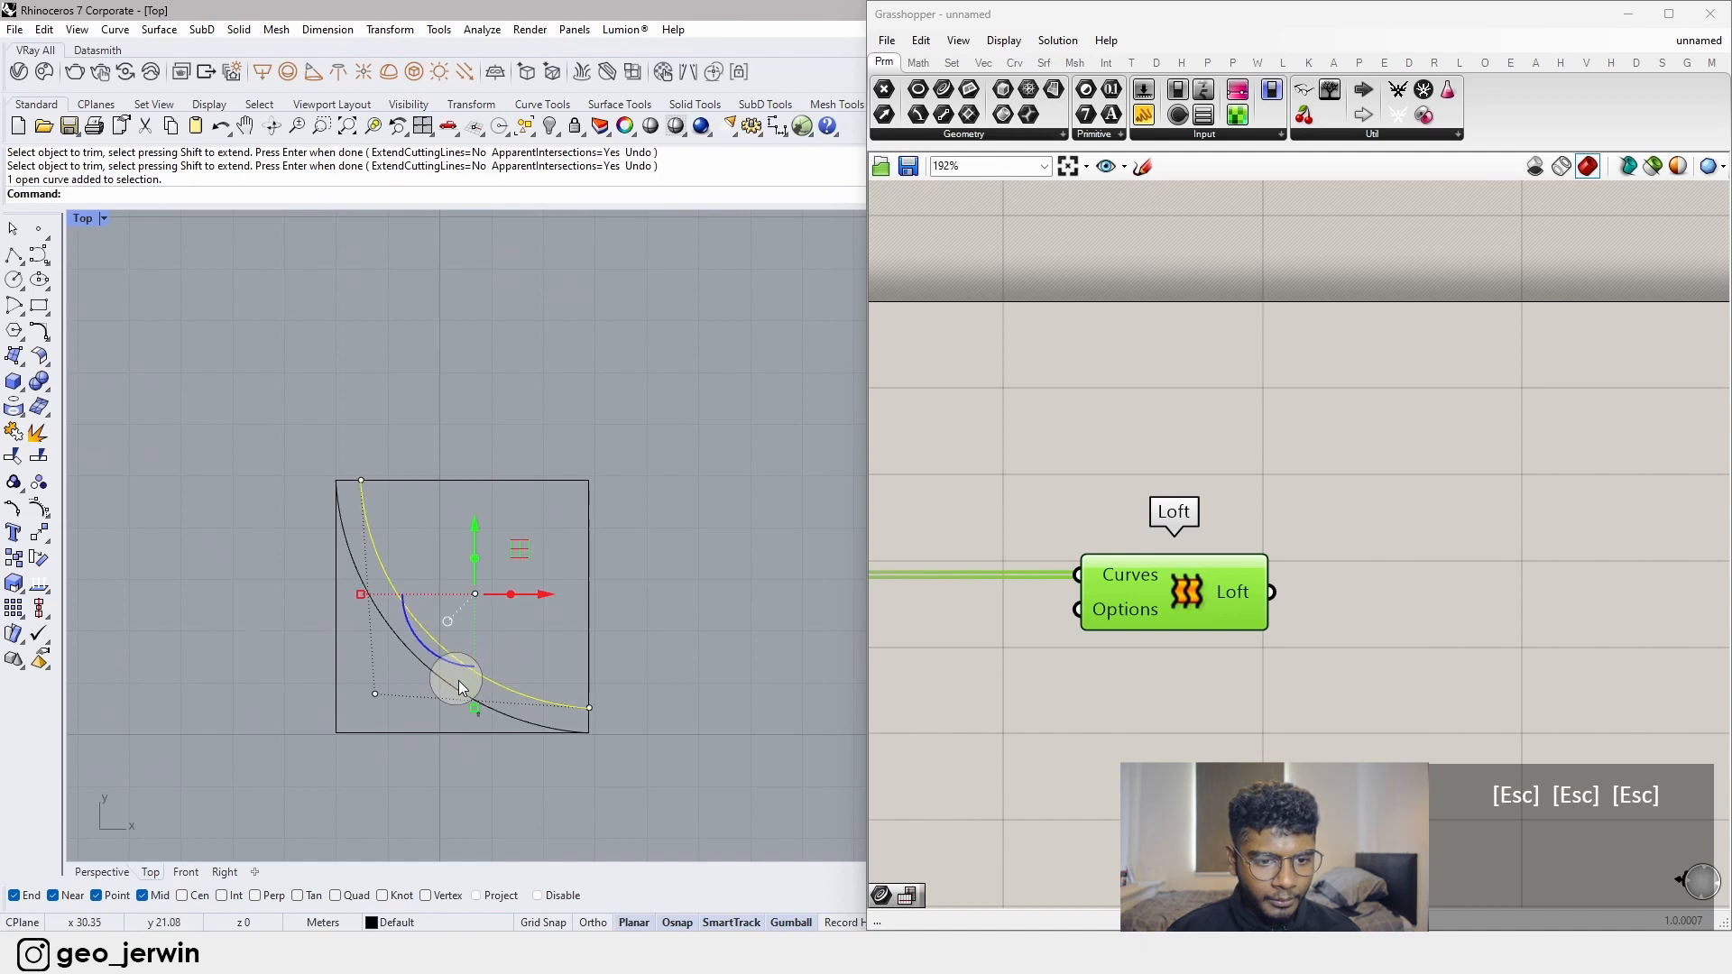
pyautogui.click(446, 679)
pyautogui.write('loft')
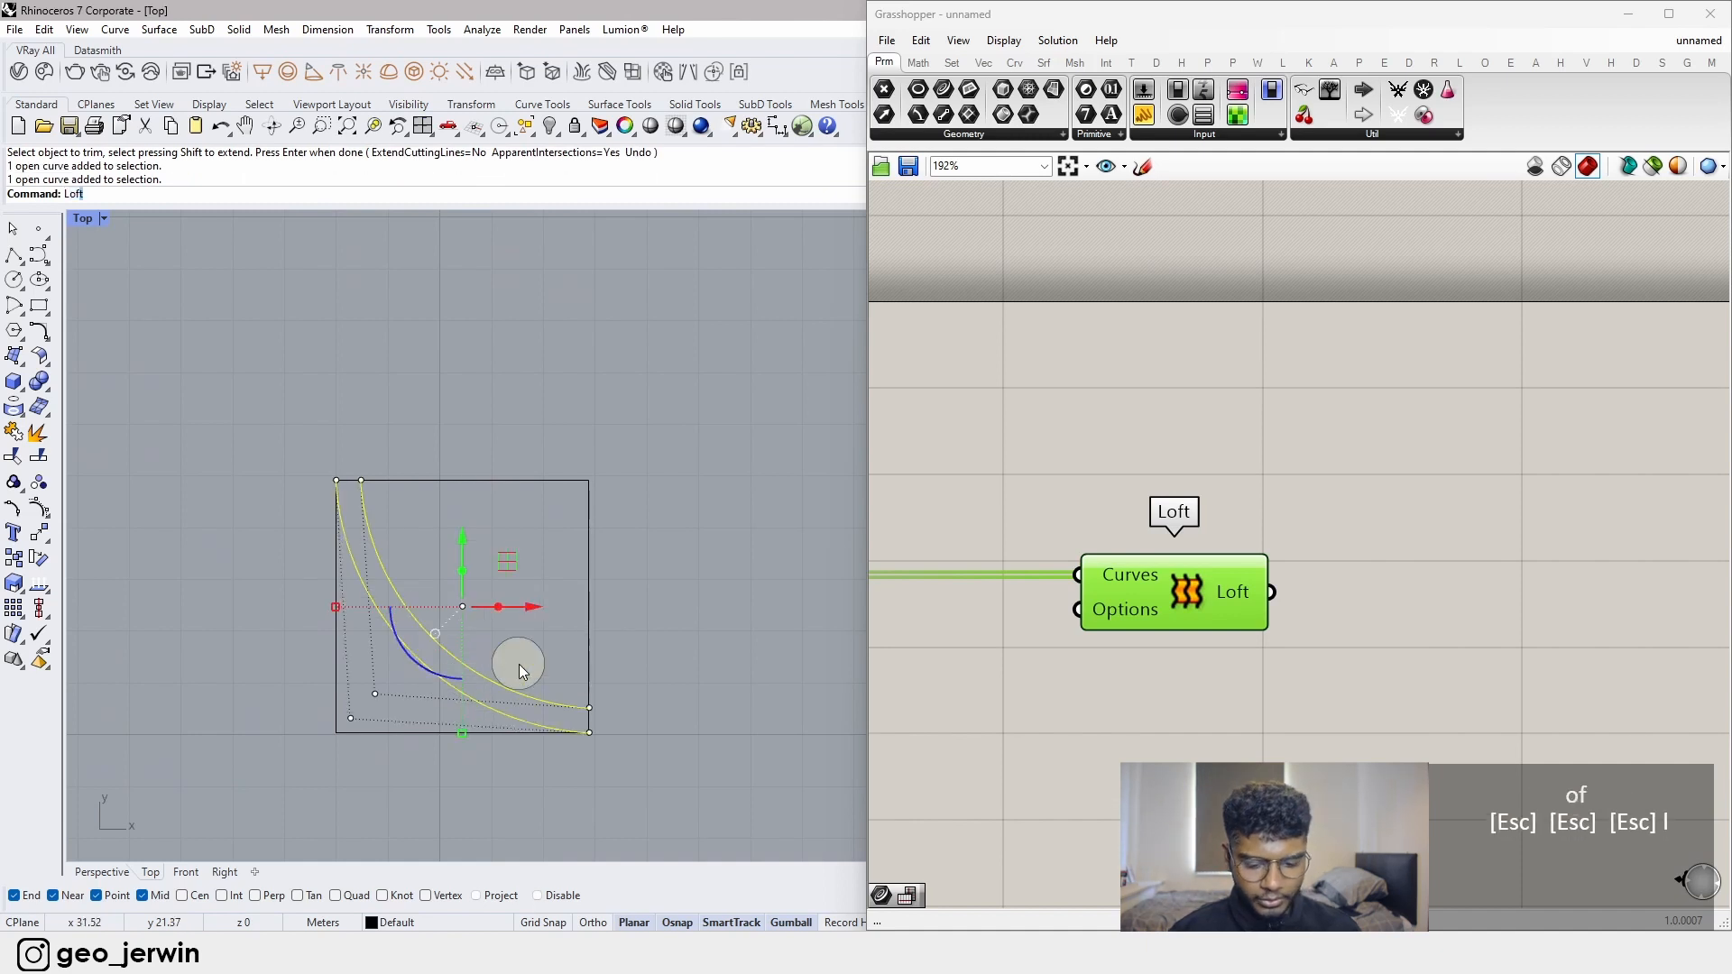
pyautogui.press('Return')
pyautogui.press('Return')
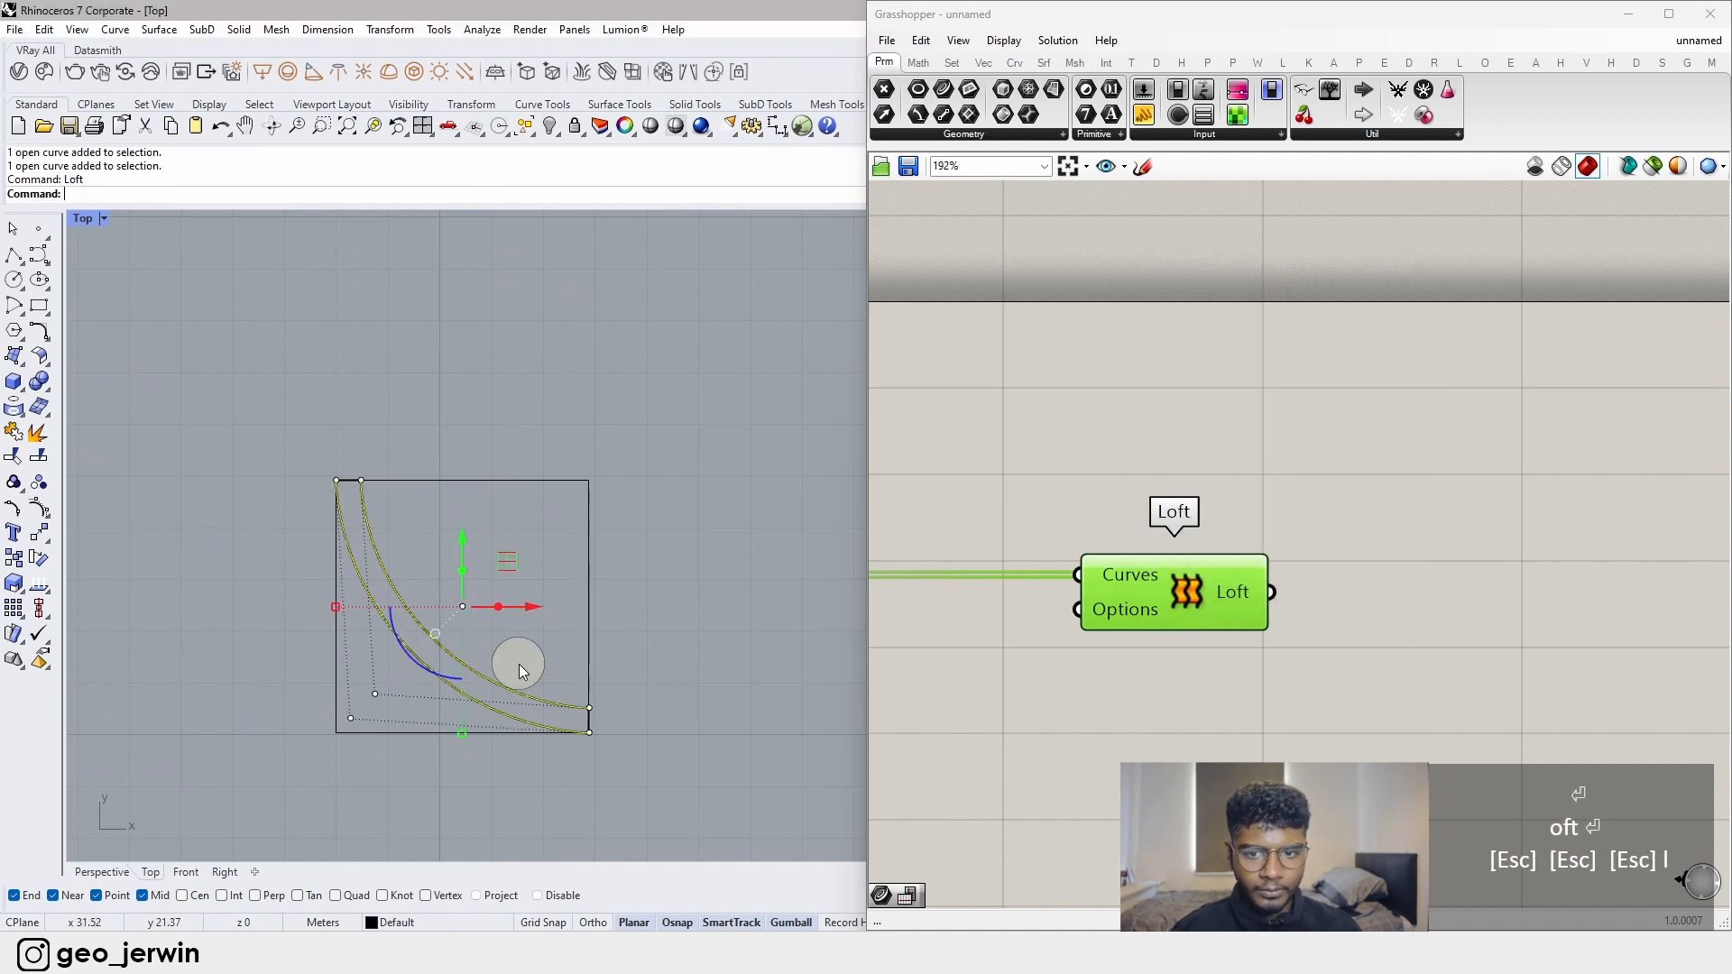
# - Set the Top viewport's display mode to Shaded
pyautogui.click(95, 217)
pyautogui.click(108, 325)
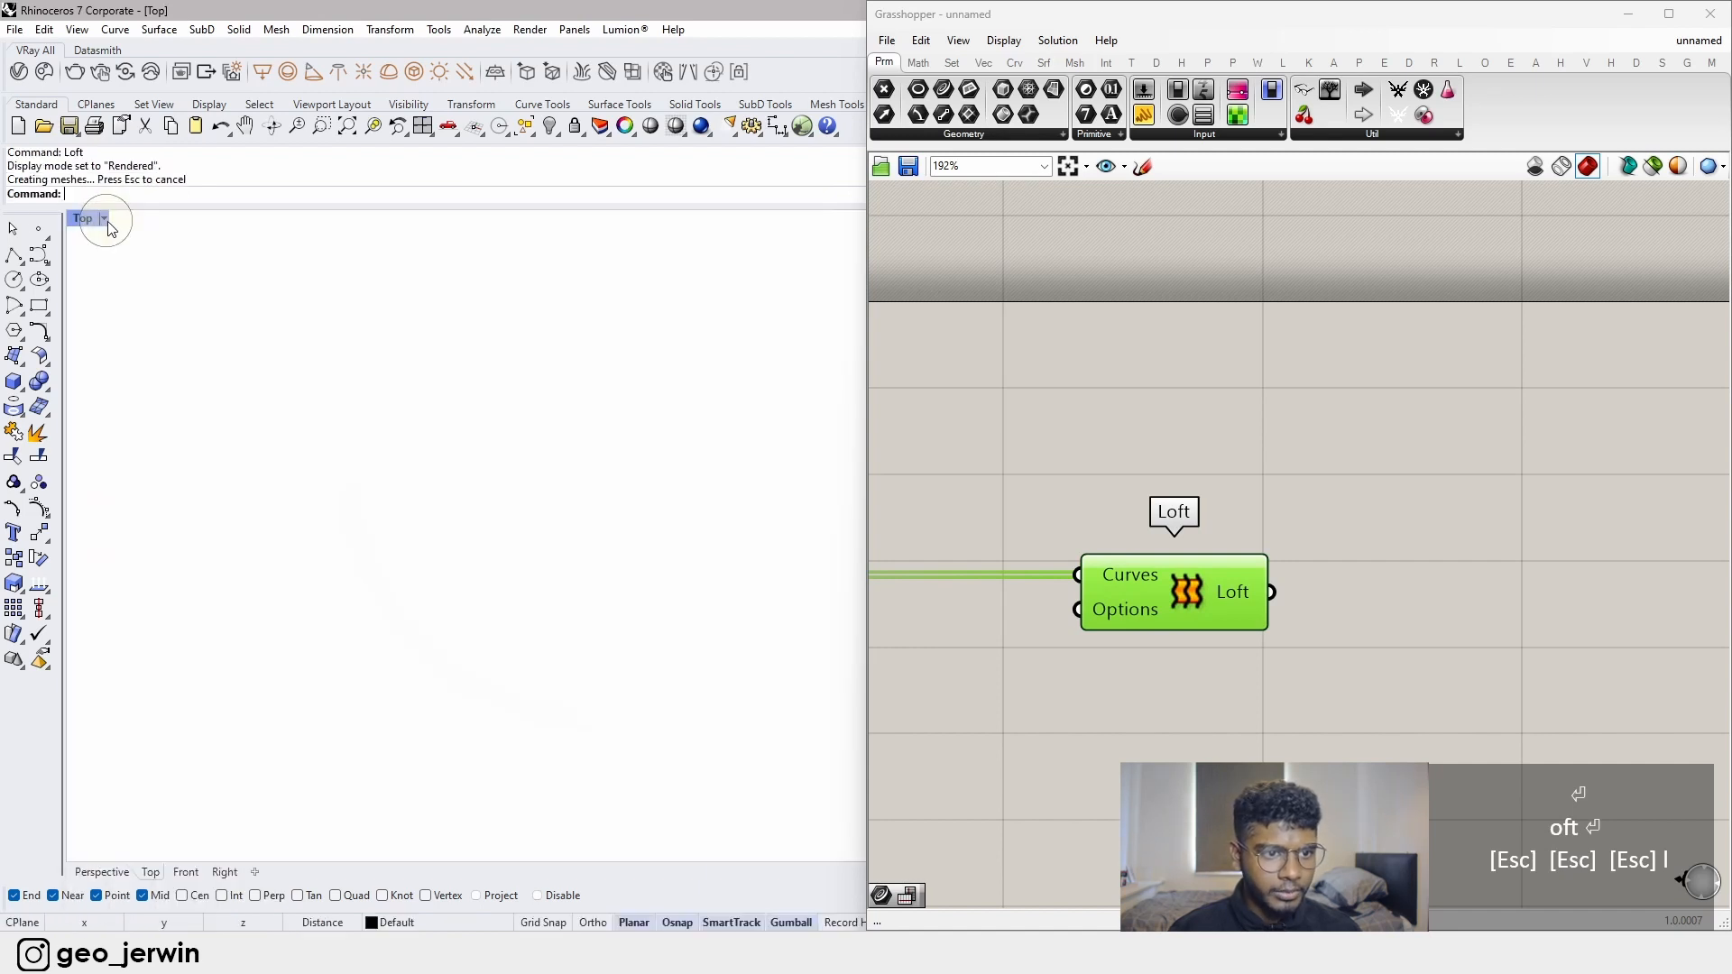
pyautogui.click(105, 219)
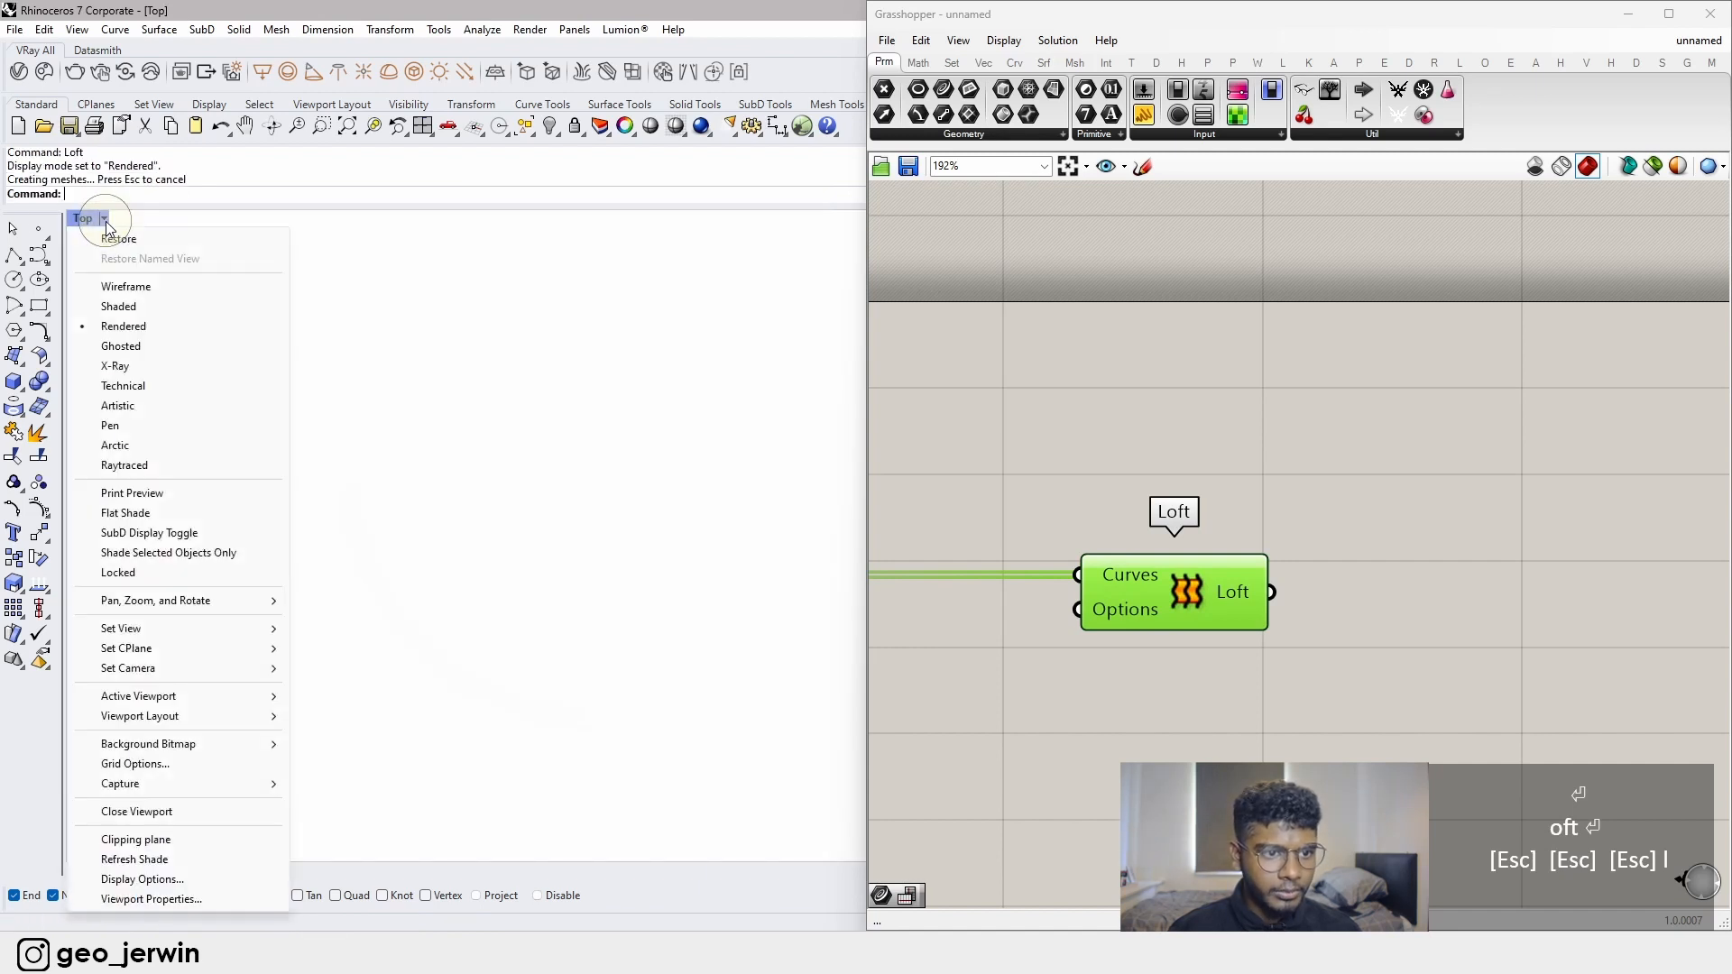
pyautogui.click(119, 306)
pyautogui.scroll(6, 505, 653)
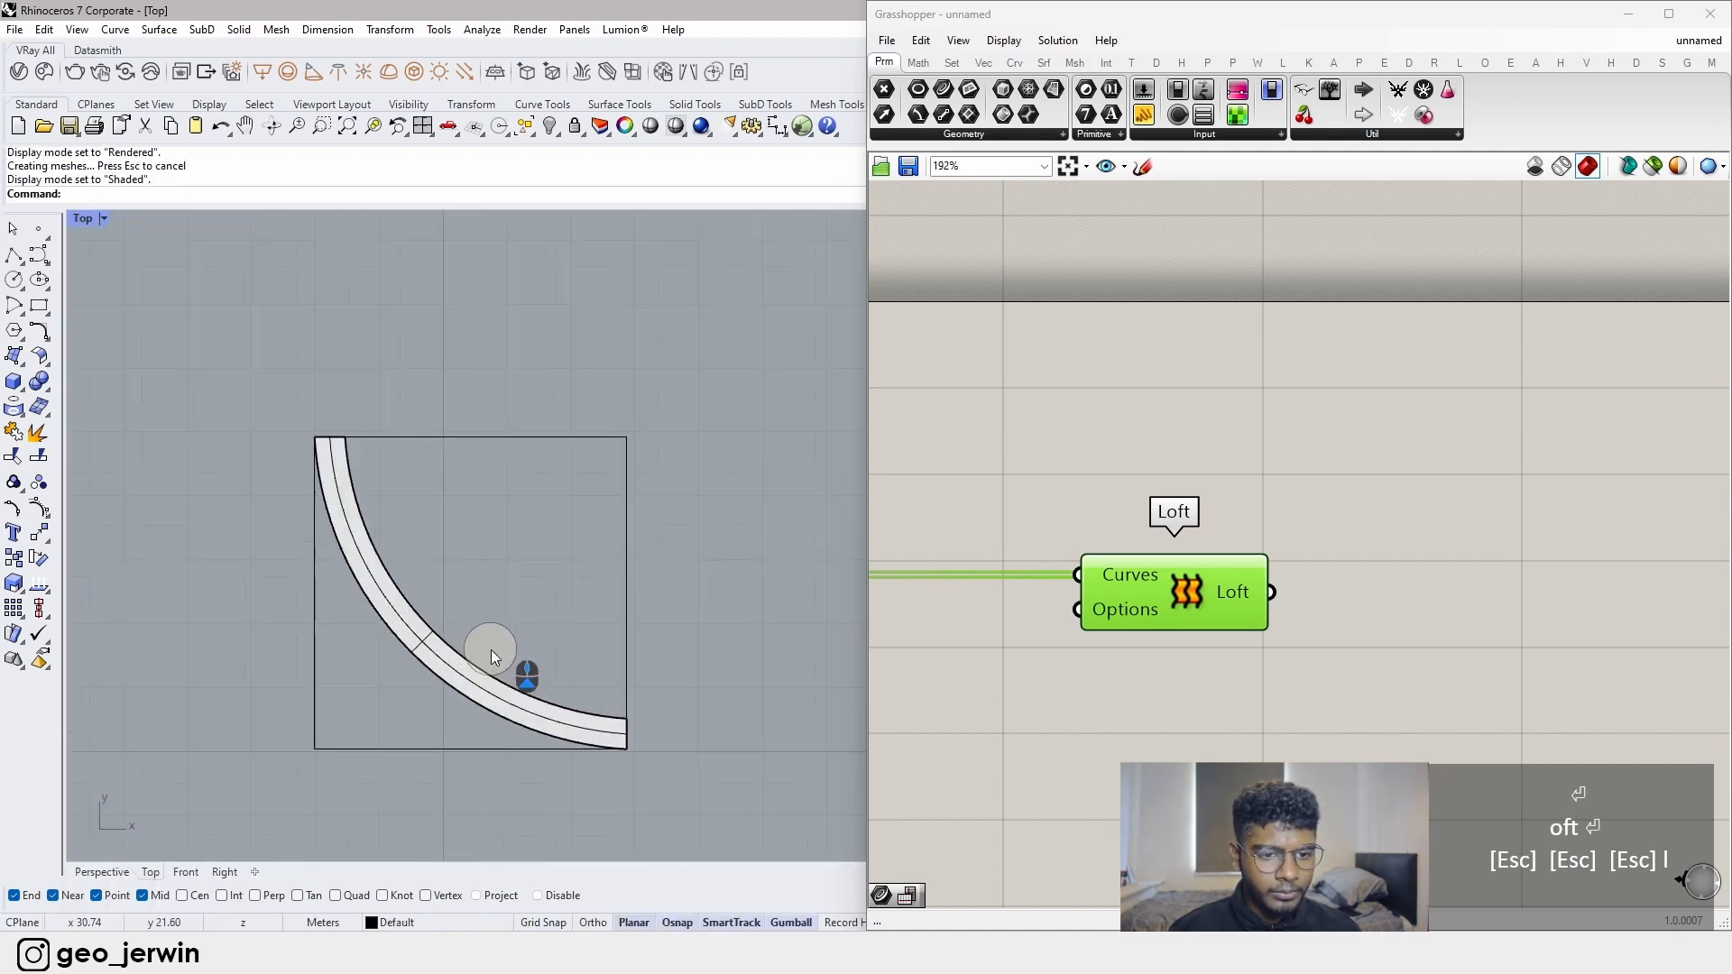
# - Turn on the control points of the lofted strip surface
pyautogui.click(412, 665)
pyautogui.click(498, 623)
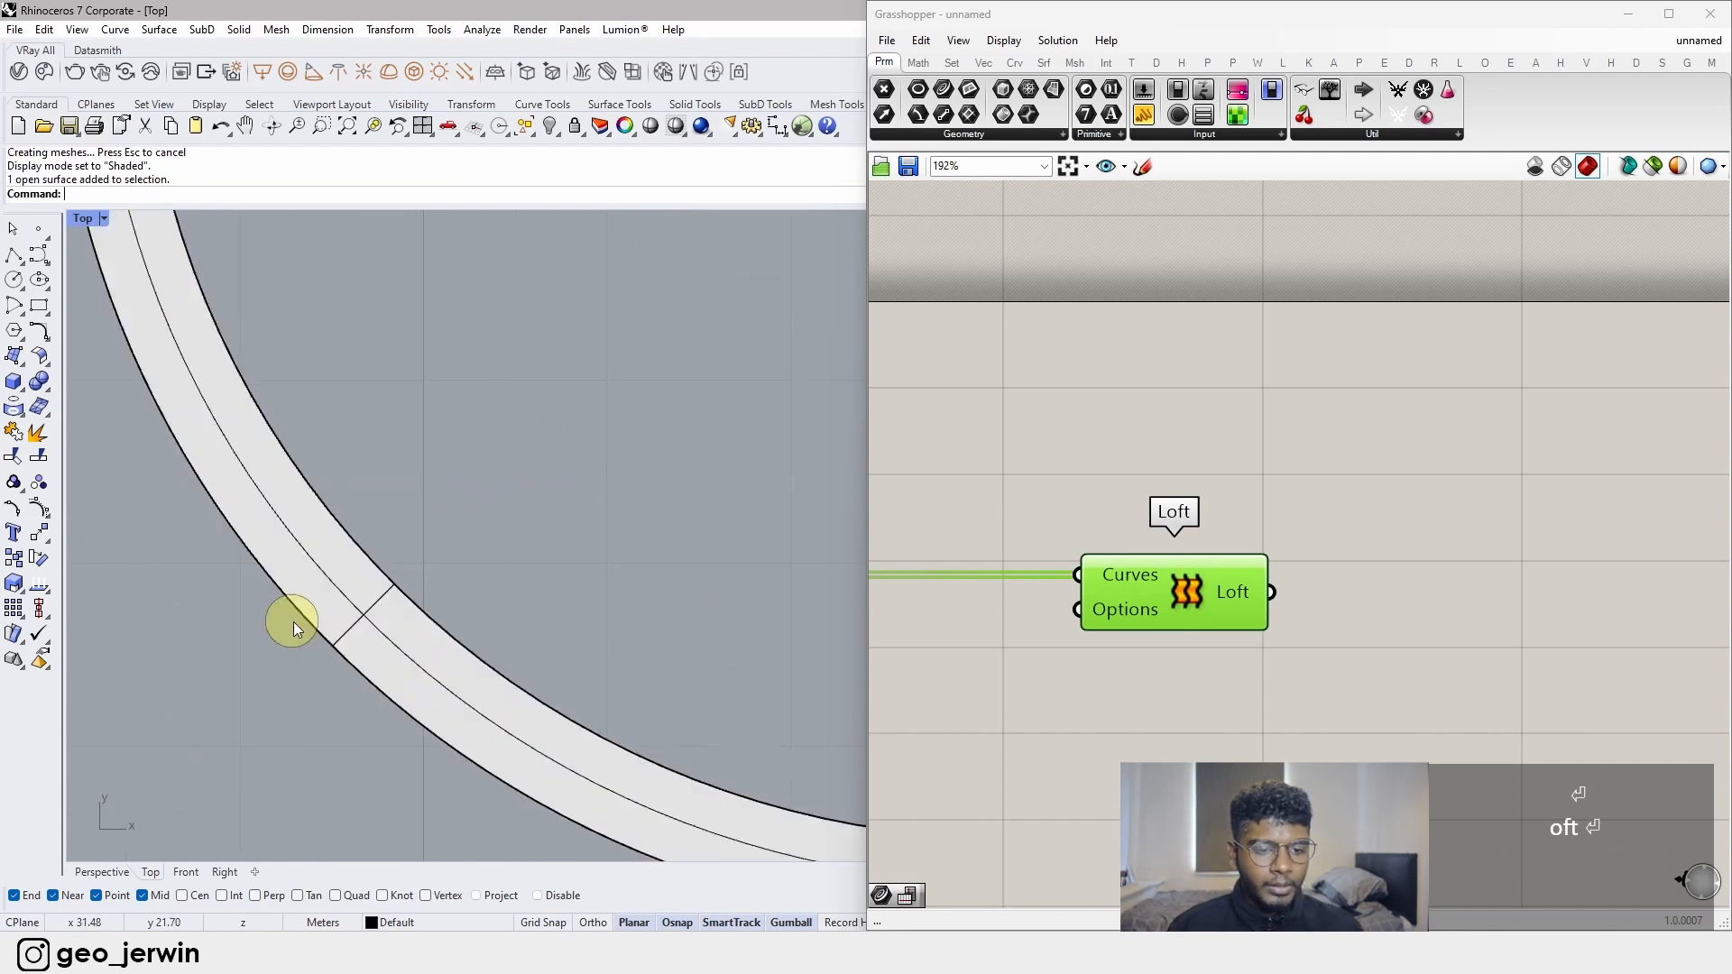
pyautogui.scroll(-5, 457, 599)
pyautogui.click(445, 649)
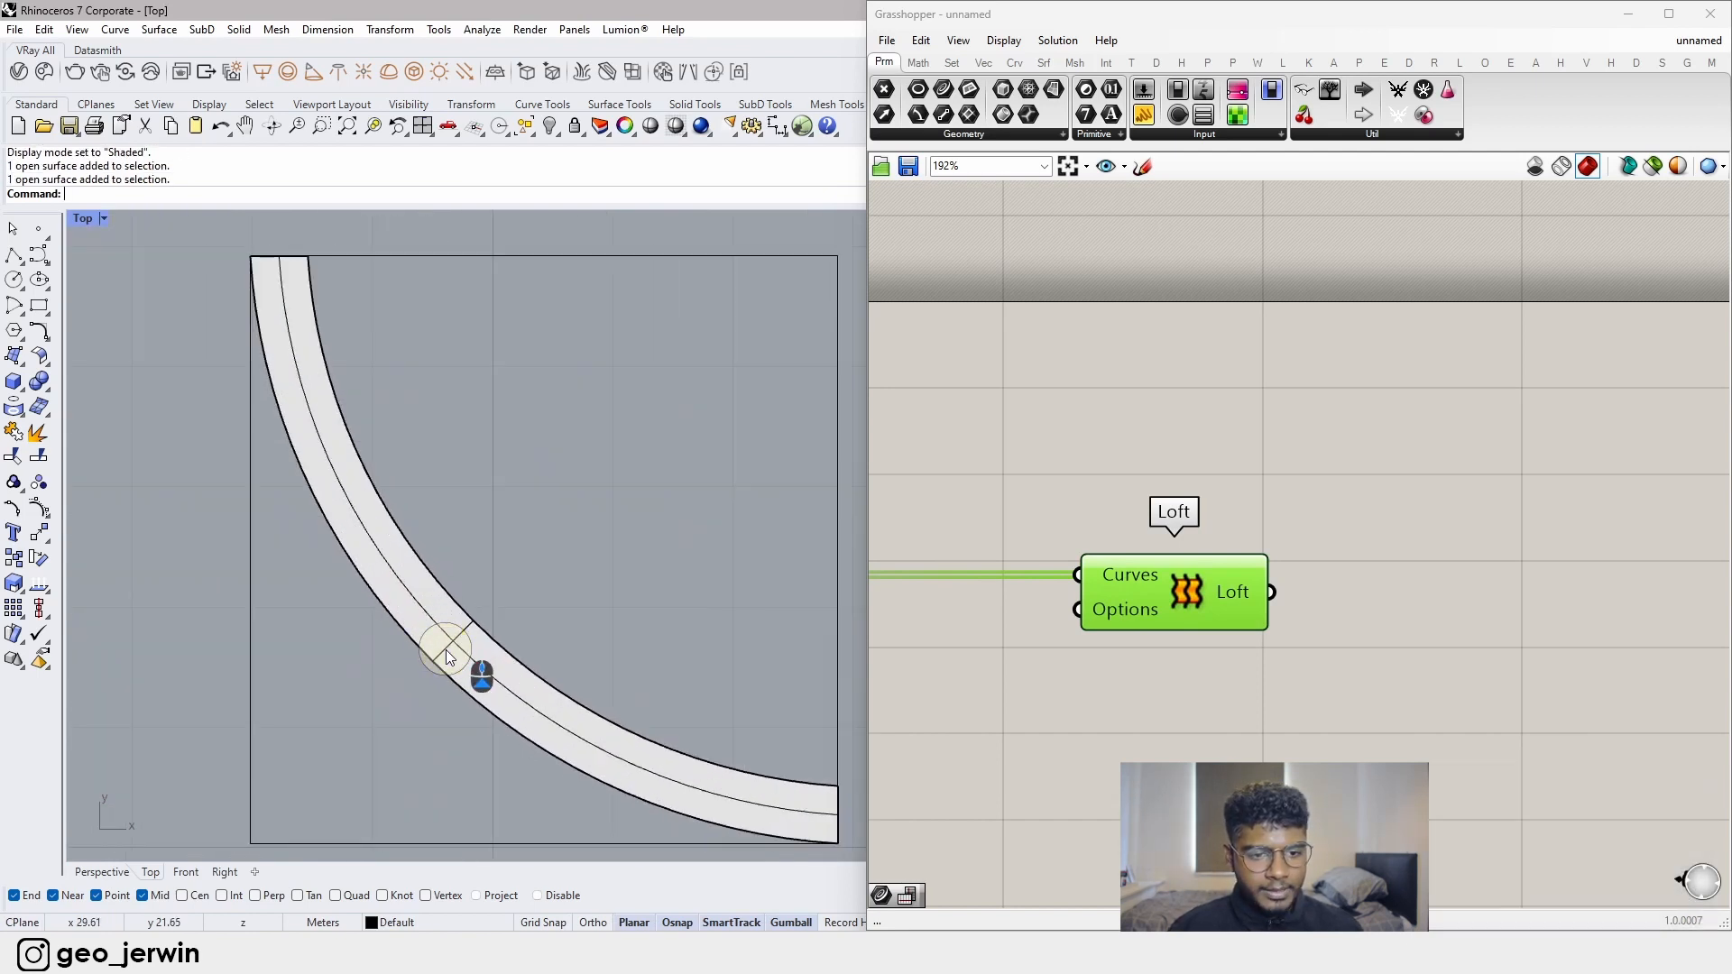
pyautogui.click(39, 507)
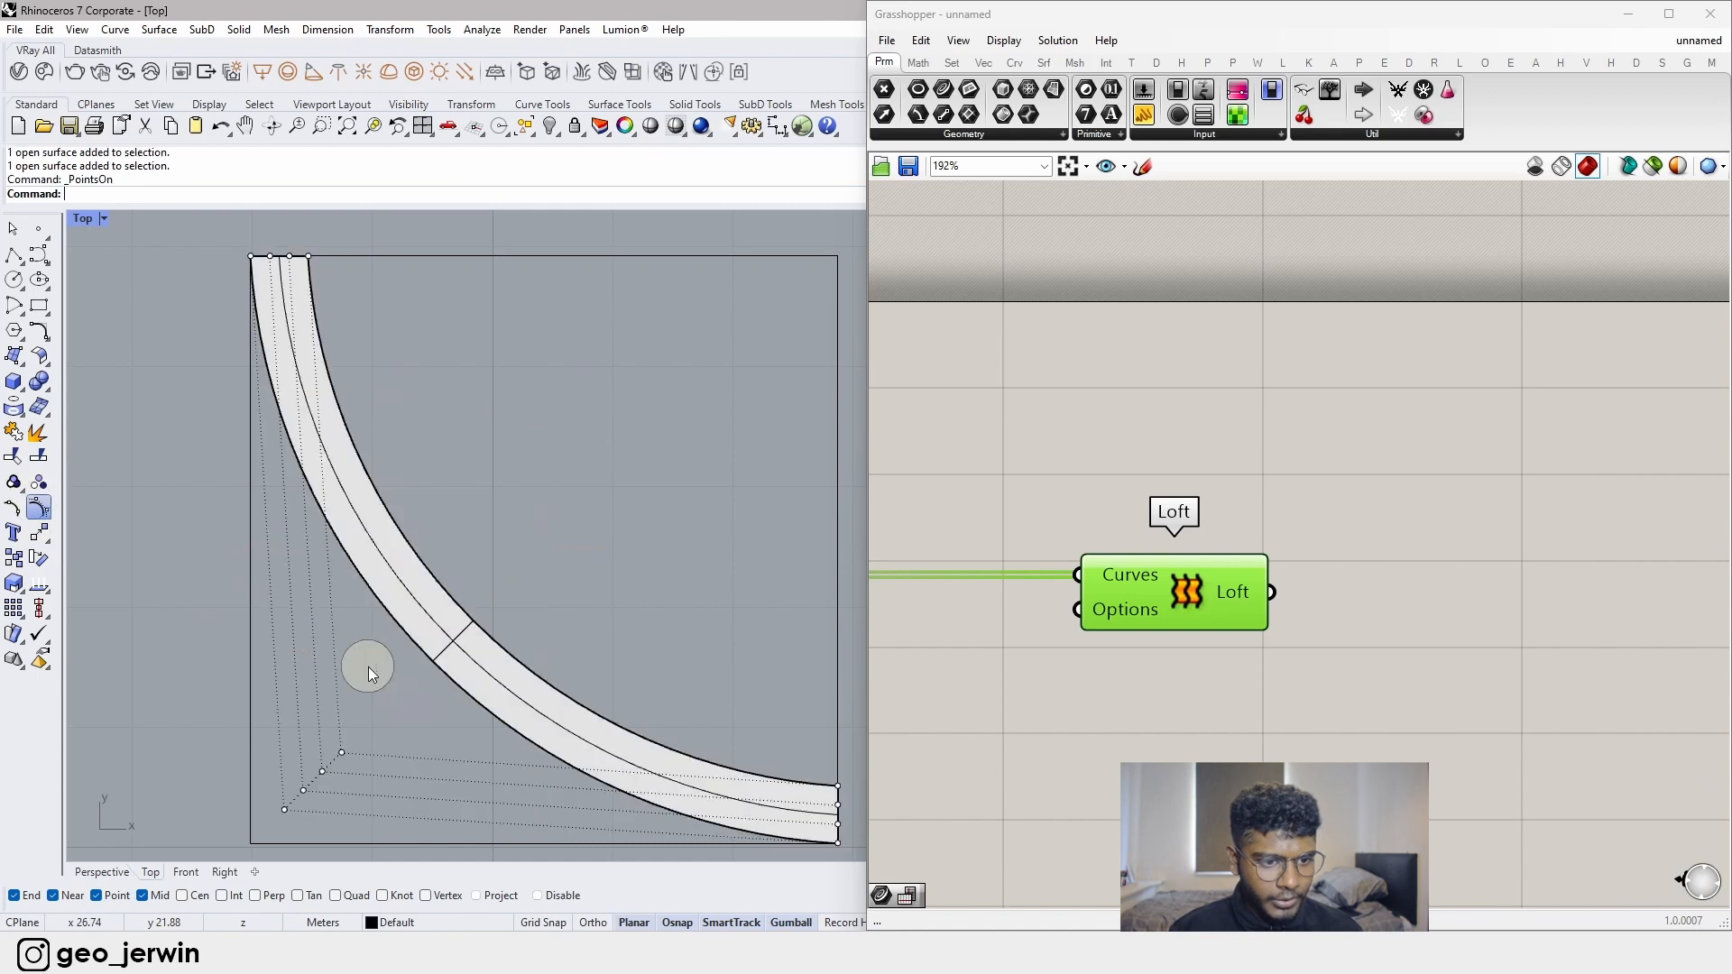
# - Raise the strip's four middle control points vertically in the Perspective view so the strip arches upward
pyautogui.scroll(-3, 356, 721)
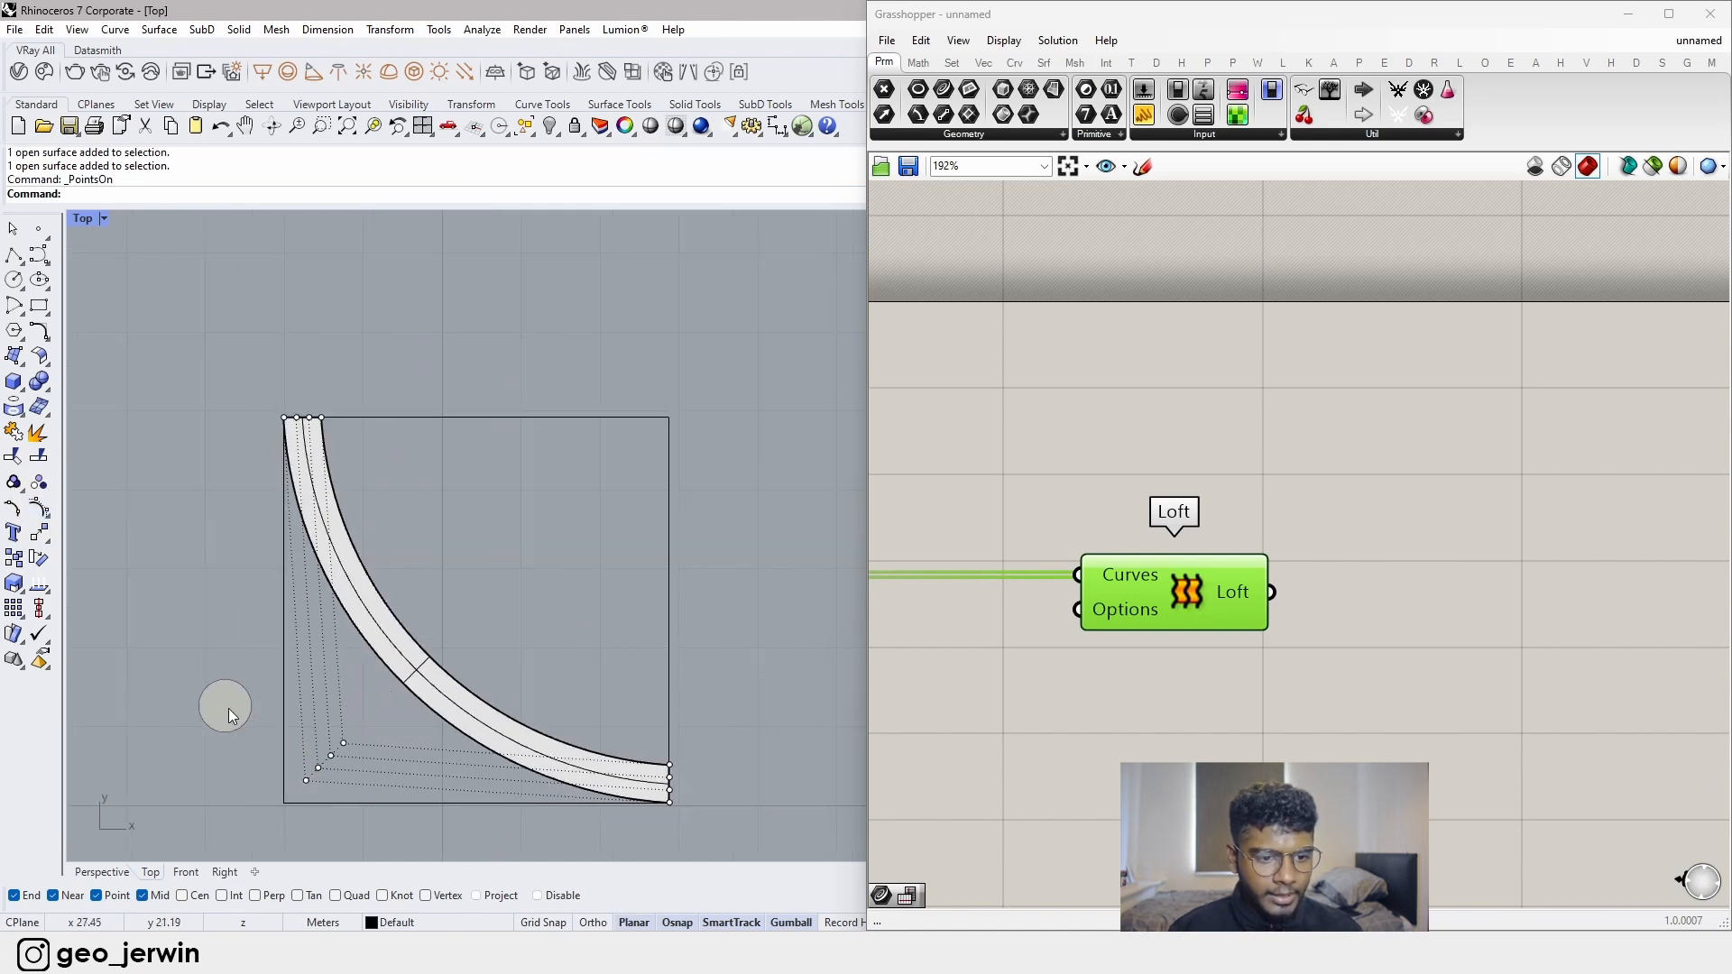
pyautogui.moveTo(377, 776); pyautogui.dragTo(374, 793)
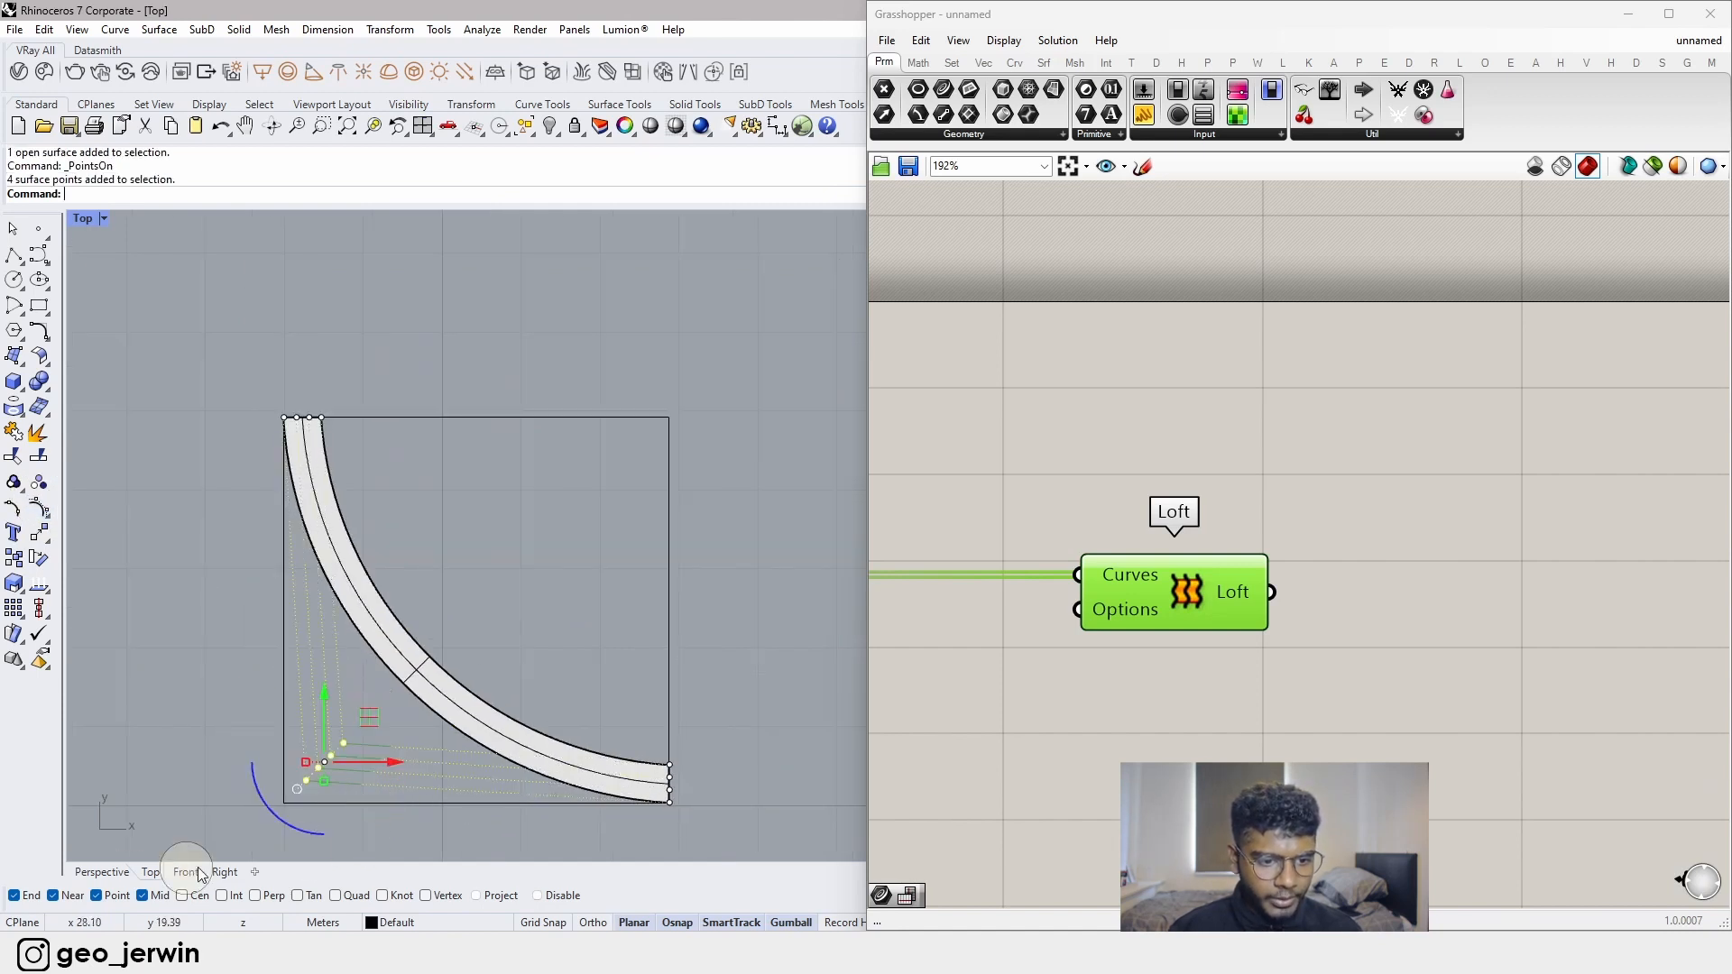
pyautogui.click(102, 873)
pyautogui.scroll(-3, 790, 691)
pyautogui.scroll(9, 790, 691)
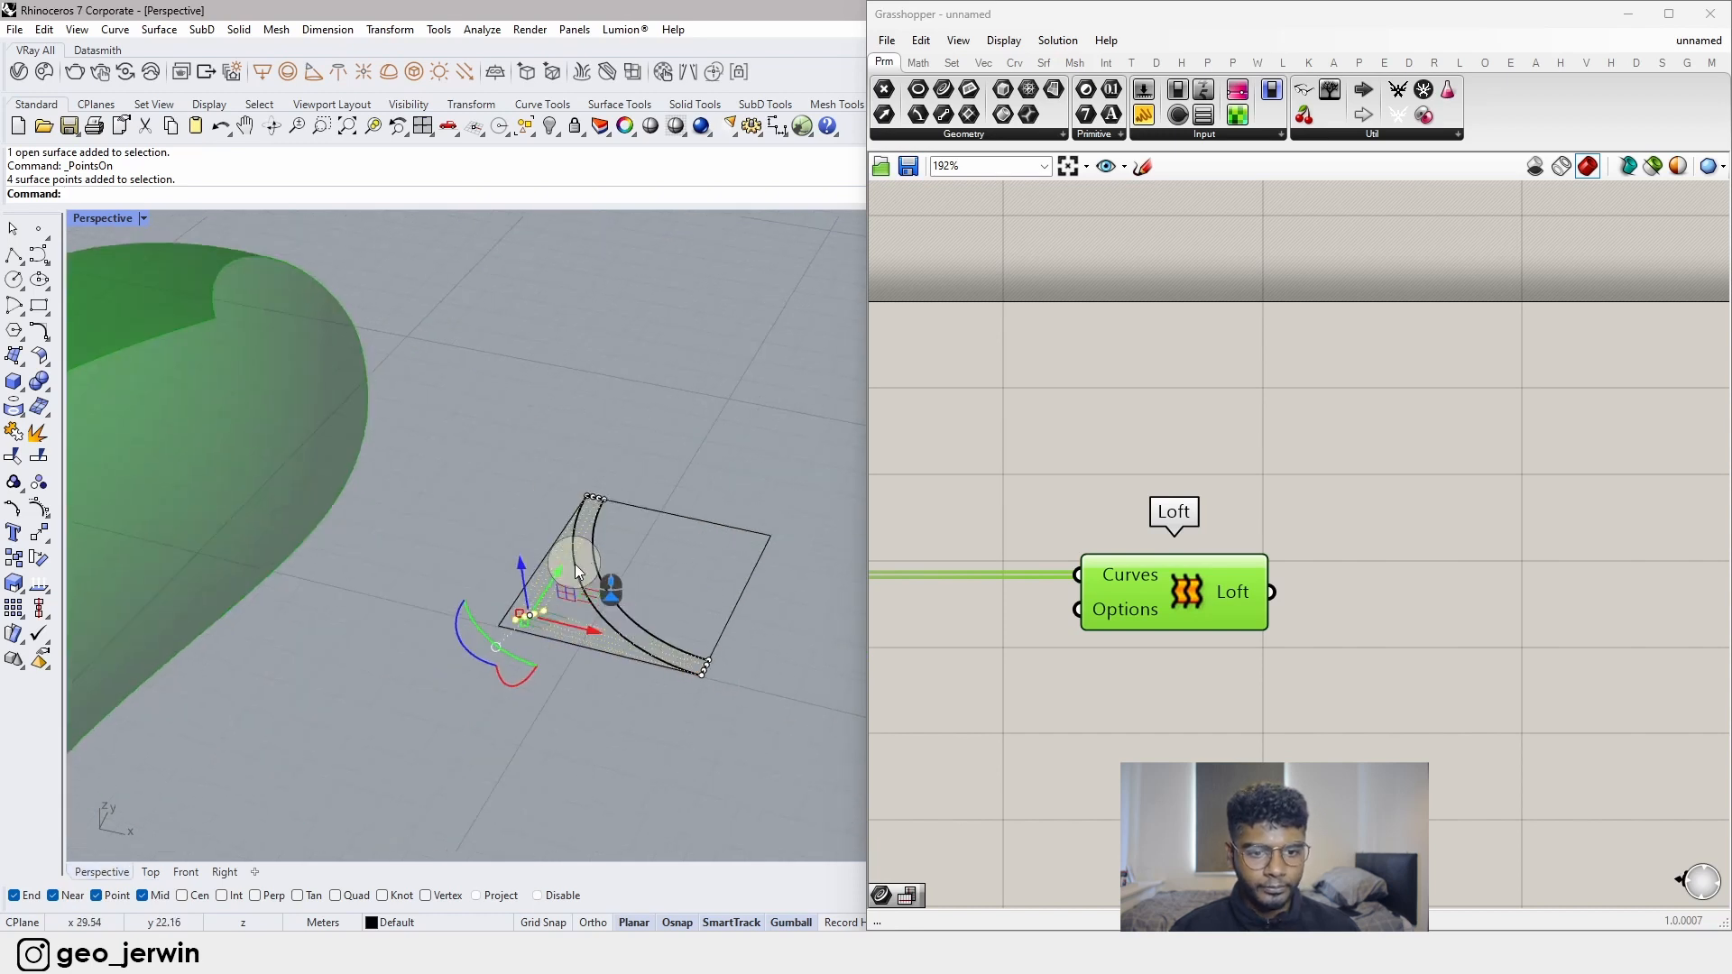
pyautogui.moveTo(501, 591); pyautogui.dragTo(419, 549)
pyautogui.click(419, 548)
pyautogui.moveTo(733, 555); pyautogui.dragTo(738, 488, button='right')
# - Set the Perspective viewport's display mode to Shaded and turn off the strip's control points
pyautogui.click(146, 225)
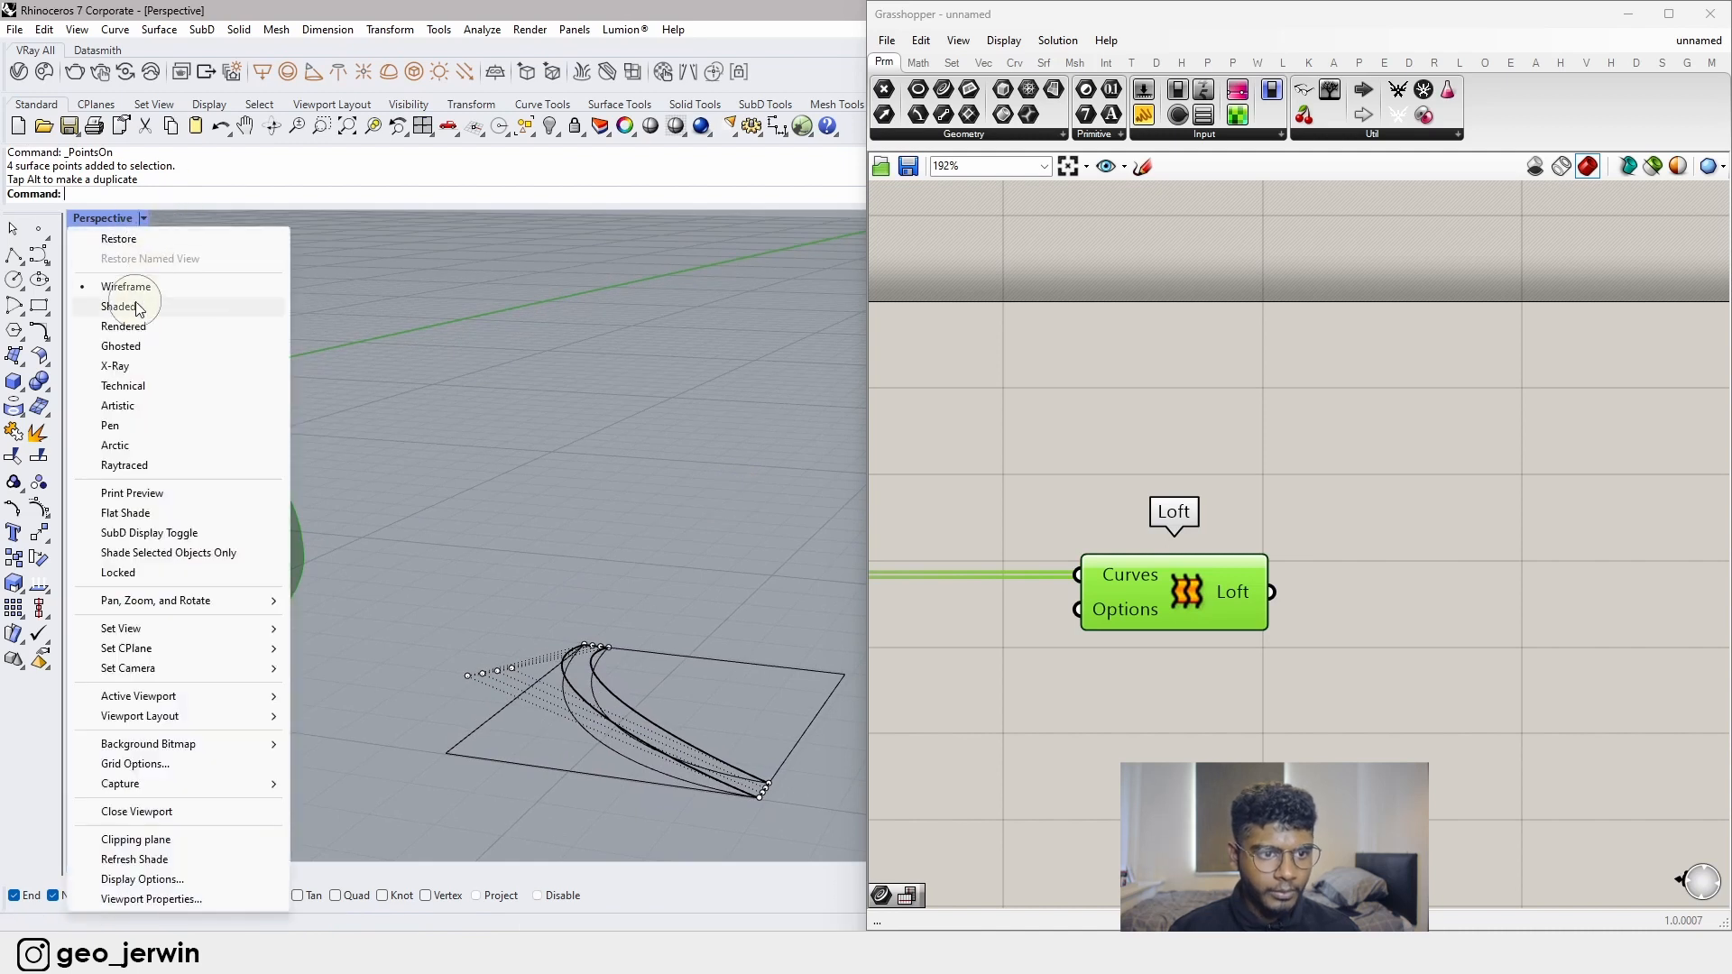
pyautogui.click(101, 306)
pyautogui.moveTo(723, 662); pyautogui.dragTo(610, 525, button='right')
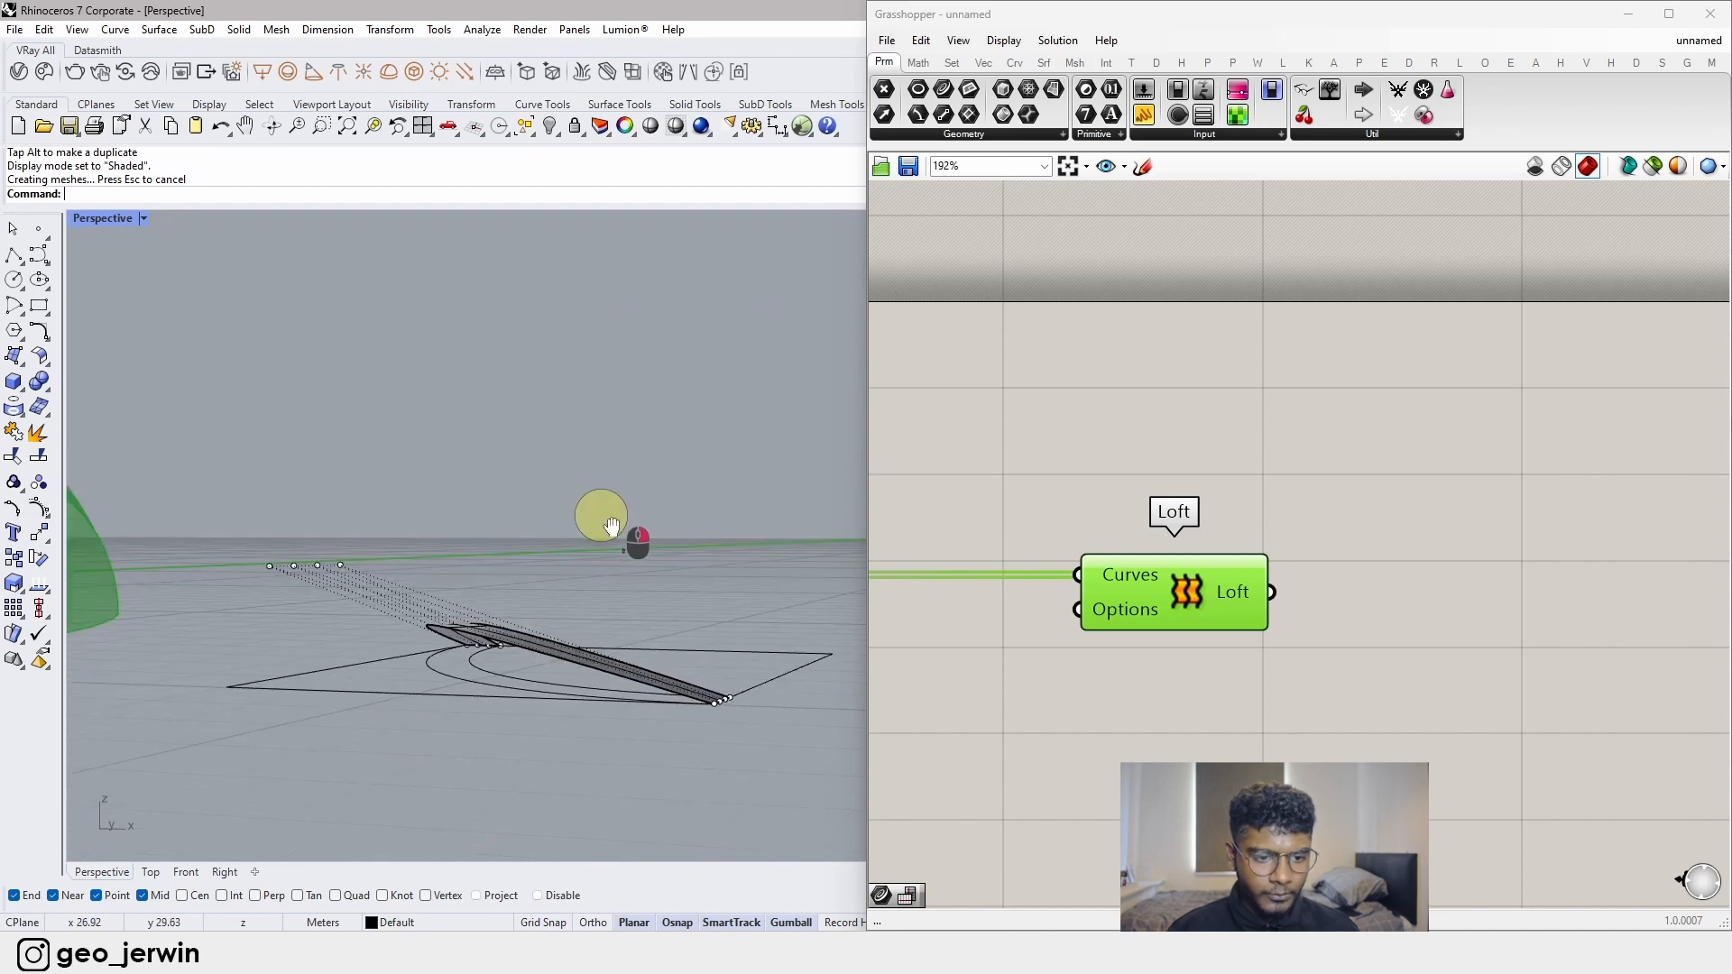
pyautogui.hotkey('shift', 'Escape')
pyautogui.hotkey('shift', 'Escape')
pyautogui.hotkey('shift', 'Escape')
# - Extrude the arched strip surface a short distance vertically to make it a thin solid
pyautogui.moveTo(592, 620); pyautogui.dragTo(484, 555, button='right')
pyautogui.scroll(6, 435, 577)
pyautogui.click(442, 556)
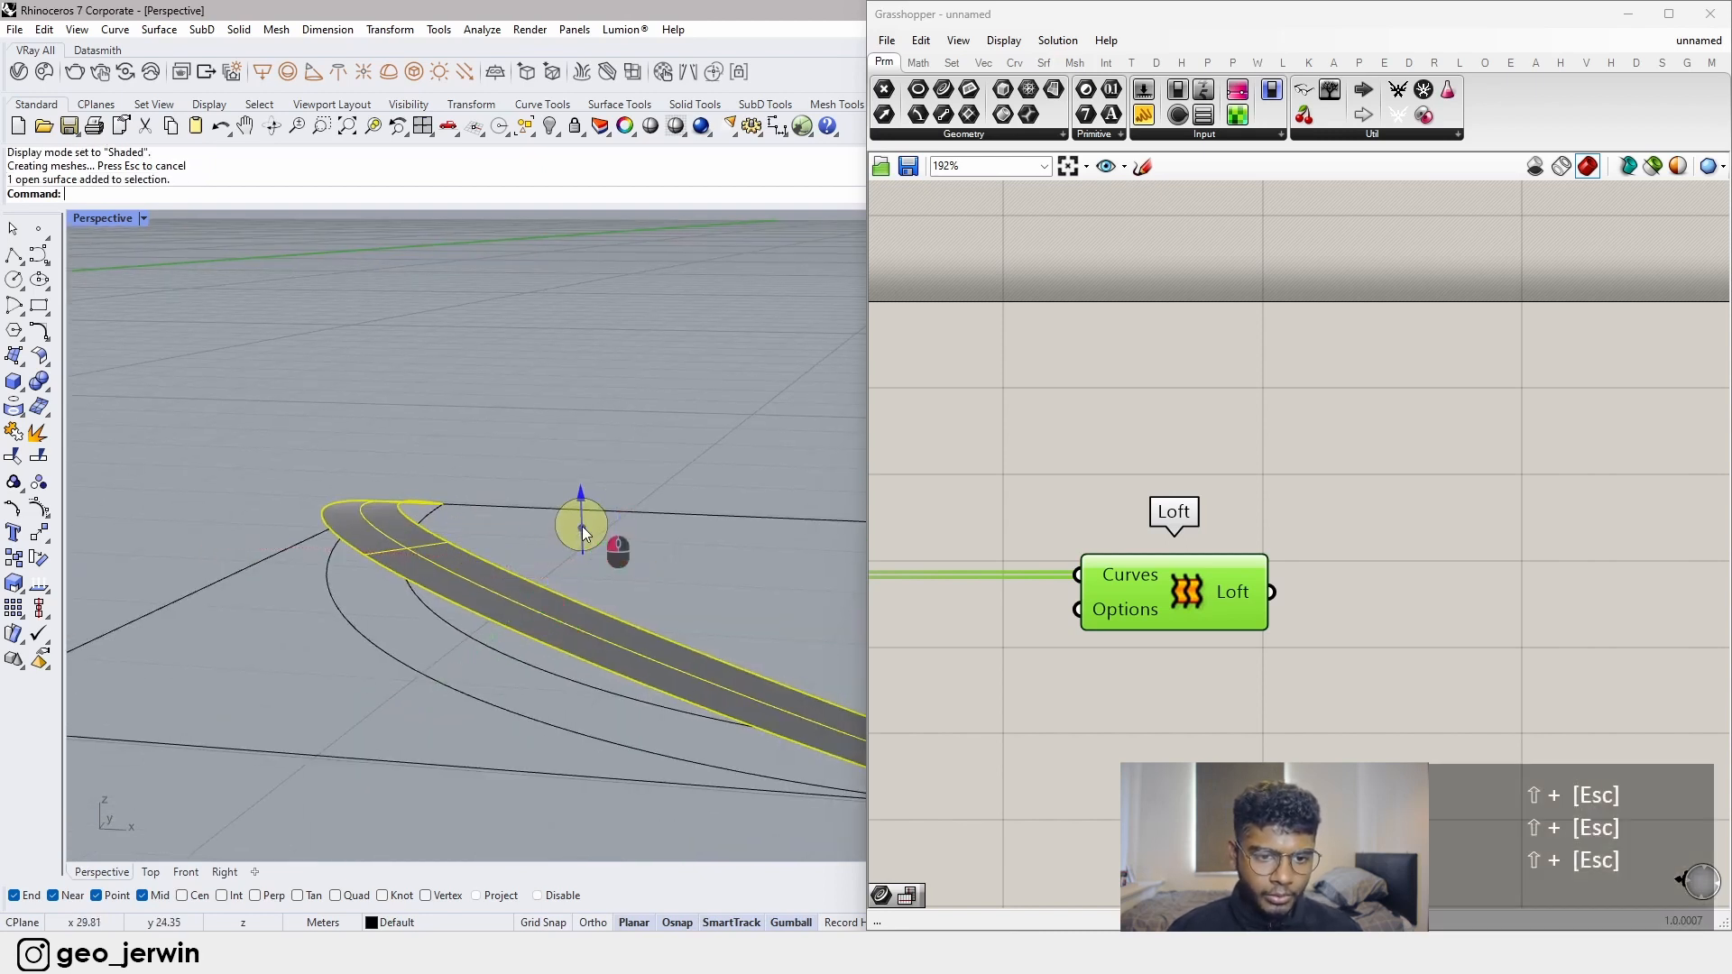
pyautogui.moveTo(582, 527); pyautogui.dragTo(581, 511)
pyautogui.click(284, 357)
# - Delete the two flat arc curves beneath the solid strip
pyautogui.moveTo(284, 356); pyautogui.dragTo(235, 576, button='right')
pyautogui.click(236, 570)
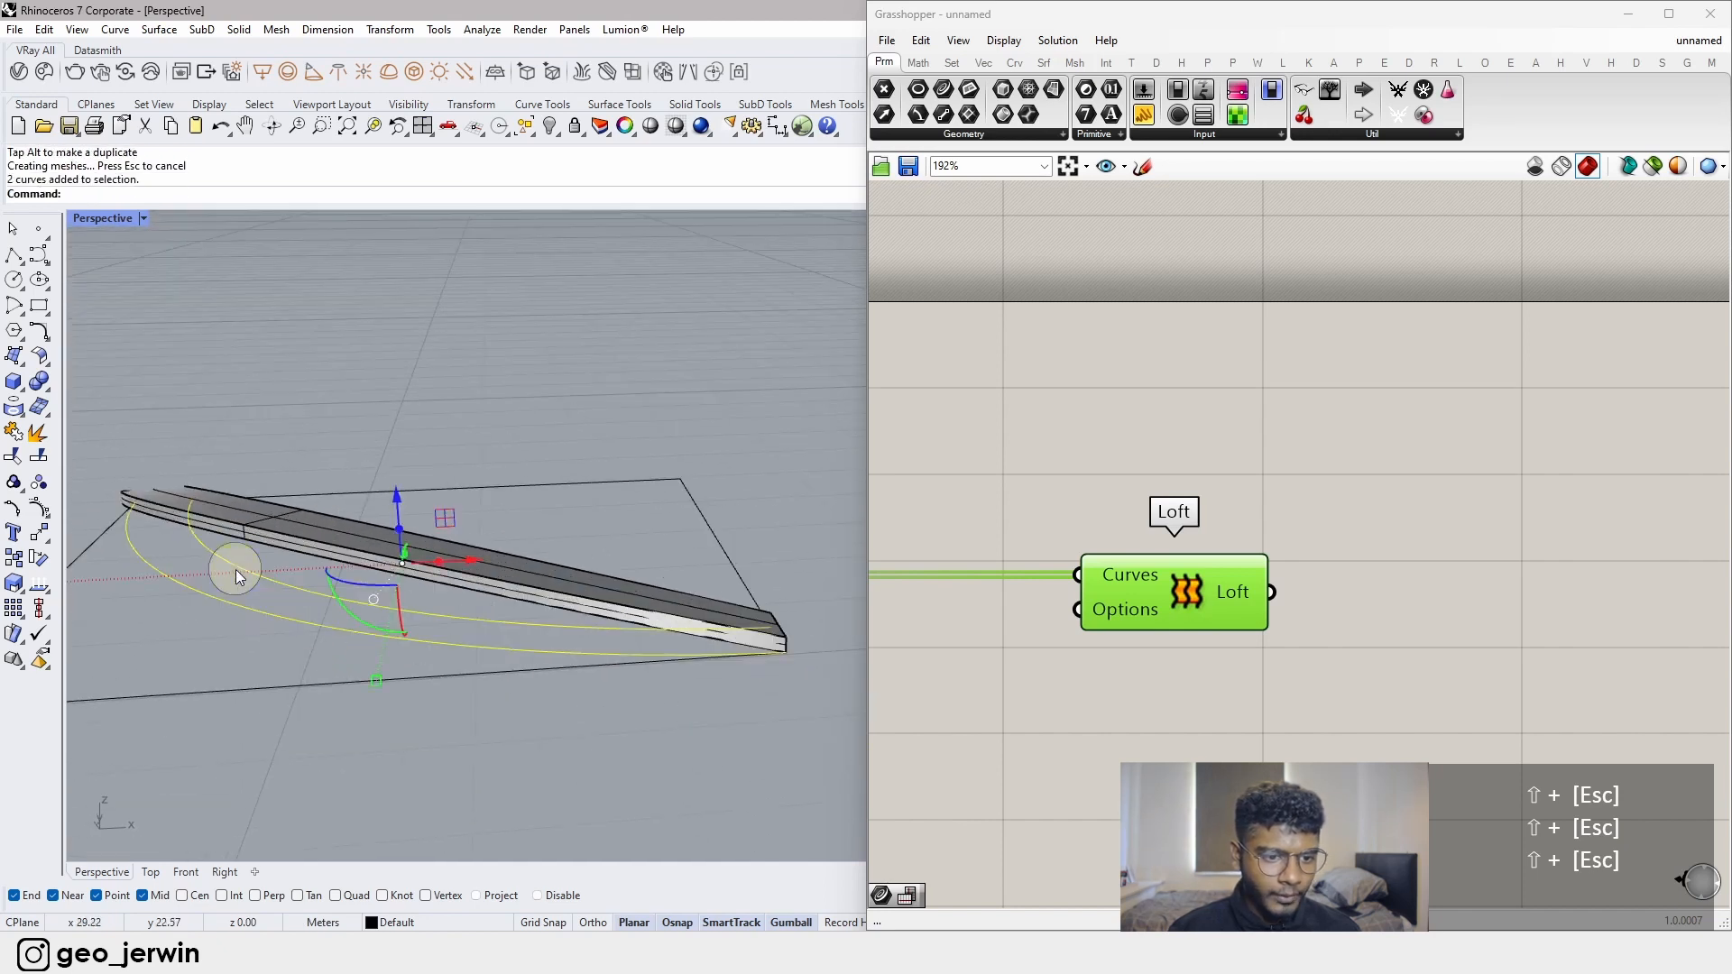
pyautogui.press('Delete')
# - Create a vertically flipped copy of the solid strip by scaling it by -1 in Z
pyautogui.moveTo(573, 621); pyautogui.dragTo(583, 532, button='right')
pyautogui.click(456, 630)
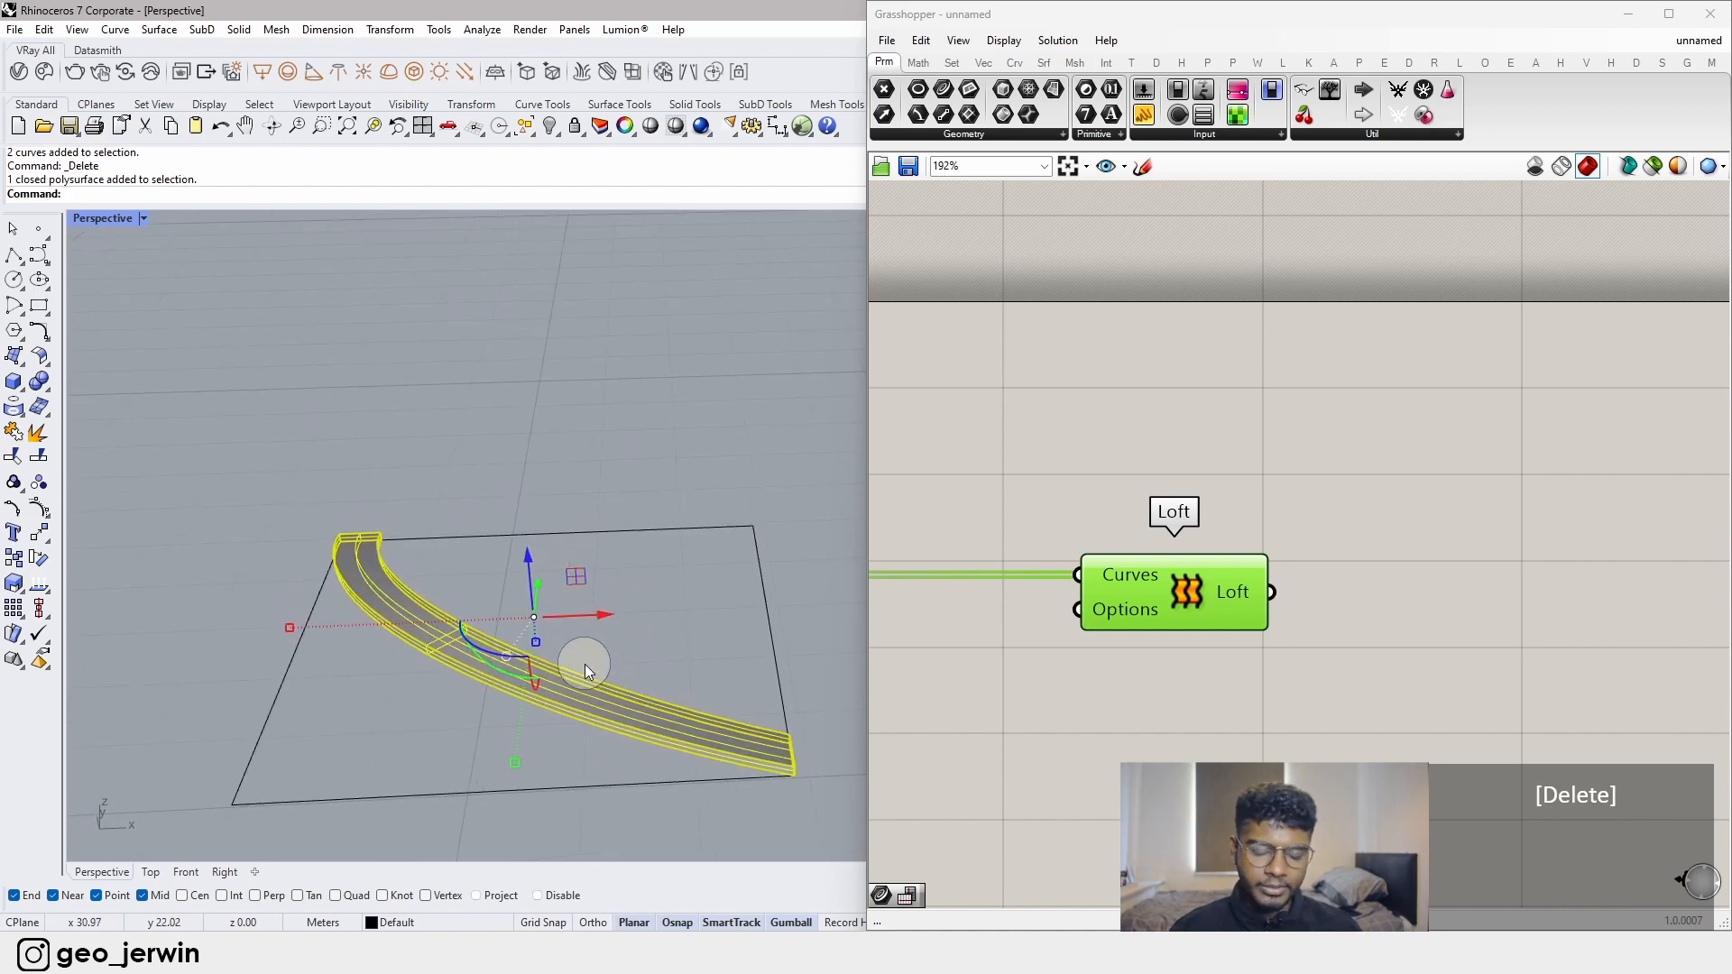
pyautogui.click(538, 643)
pyautogui.write('-')
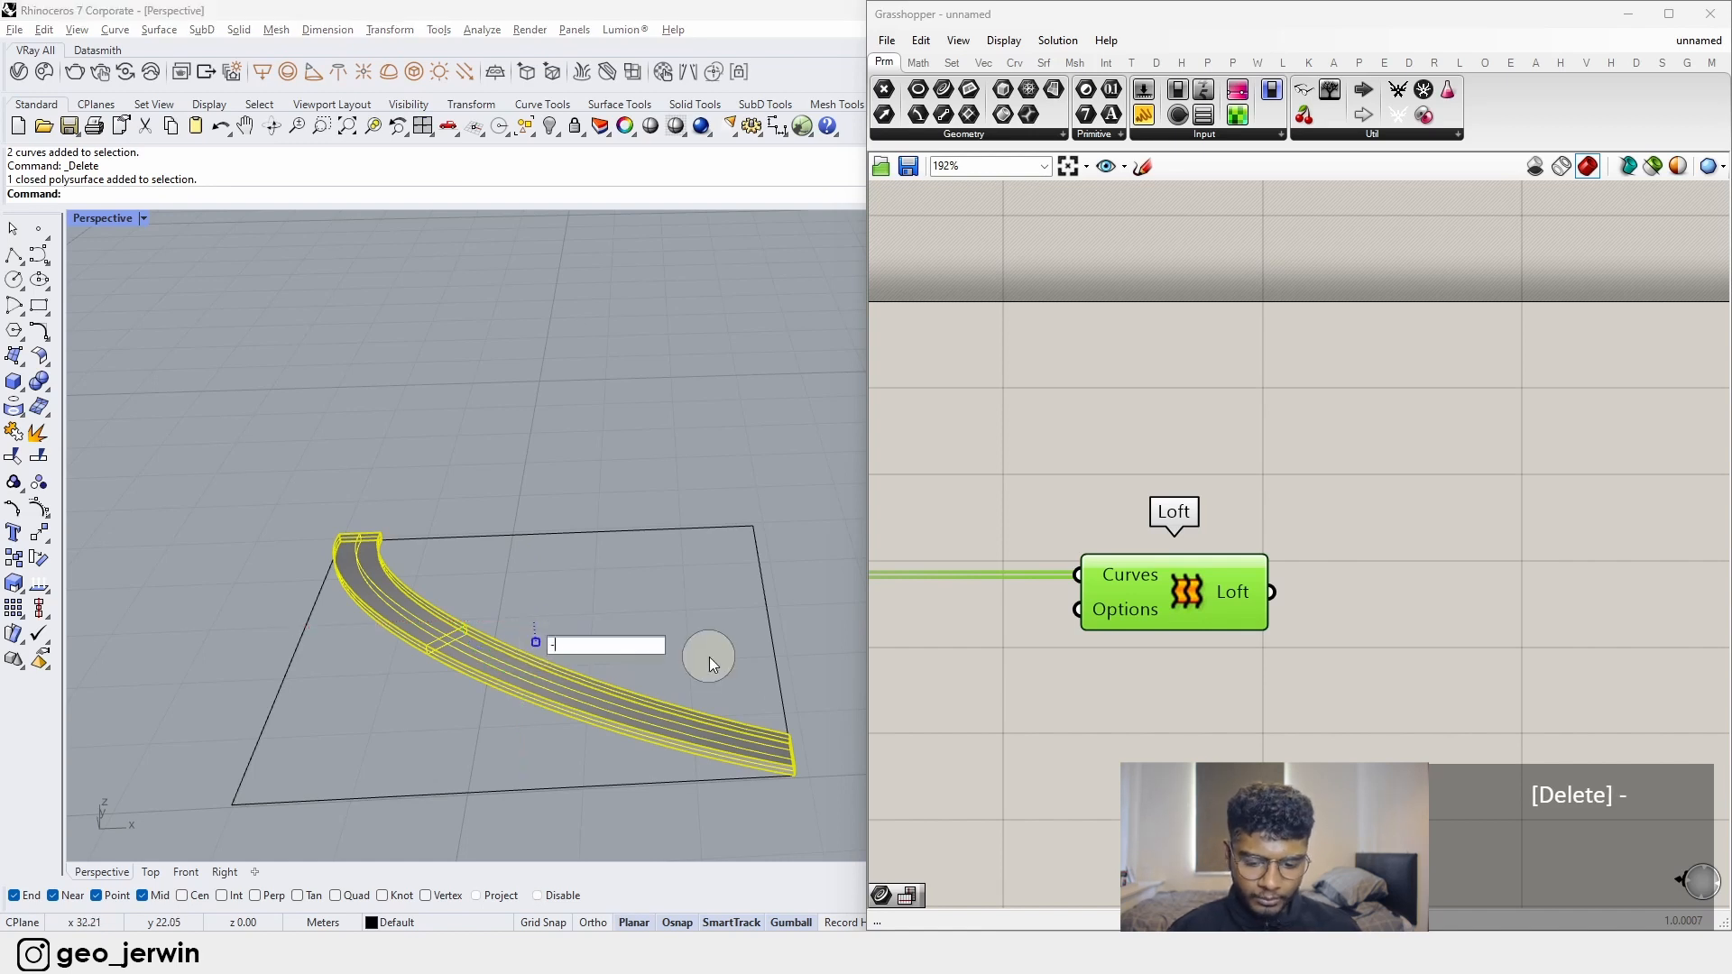
pyautogui.write('1')
pyautogui.press('Return')
pyautogui.click(543, 469)
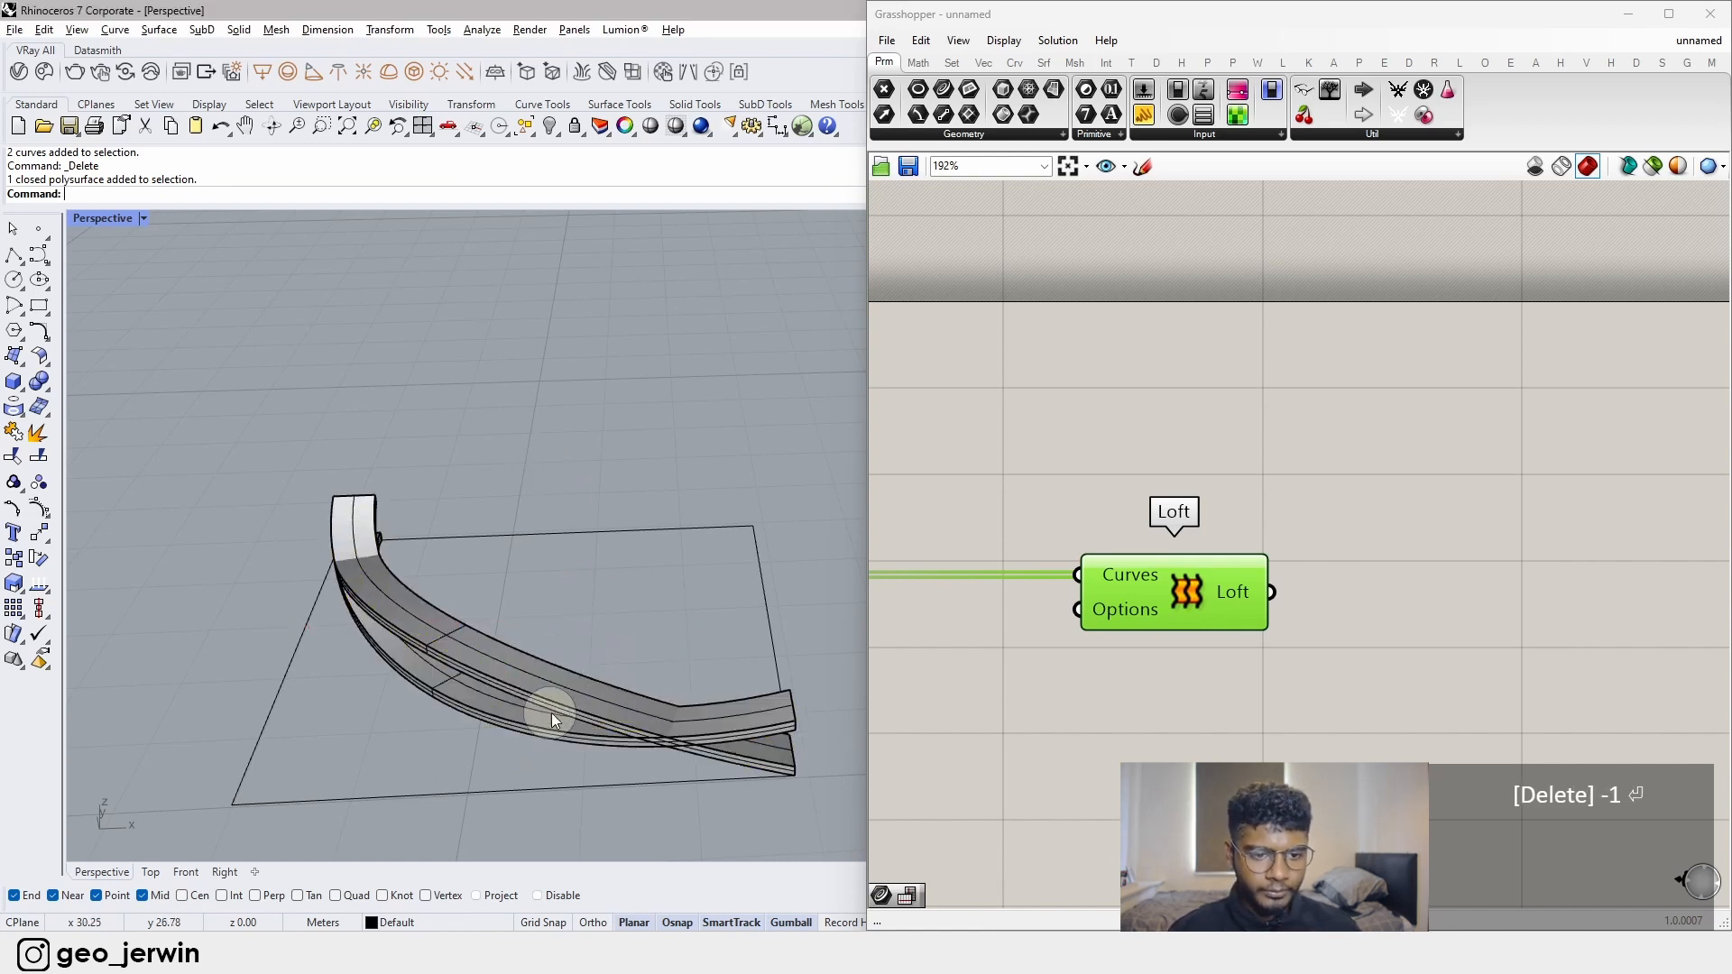
# - Create a copy of the flipped strip mirrored in the Y direction so that it crosses the original
pyautogui.click(522, 716)
pyautogui.moveTo(522, 716); pyautogui.dragTo(527, 487, button='right')
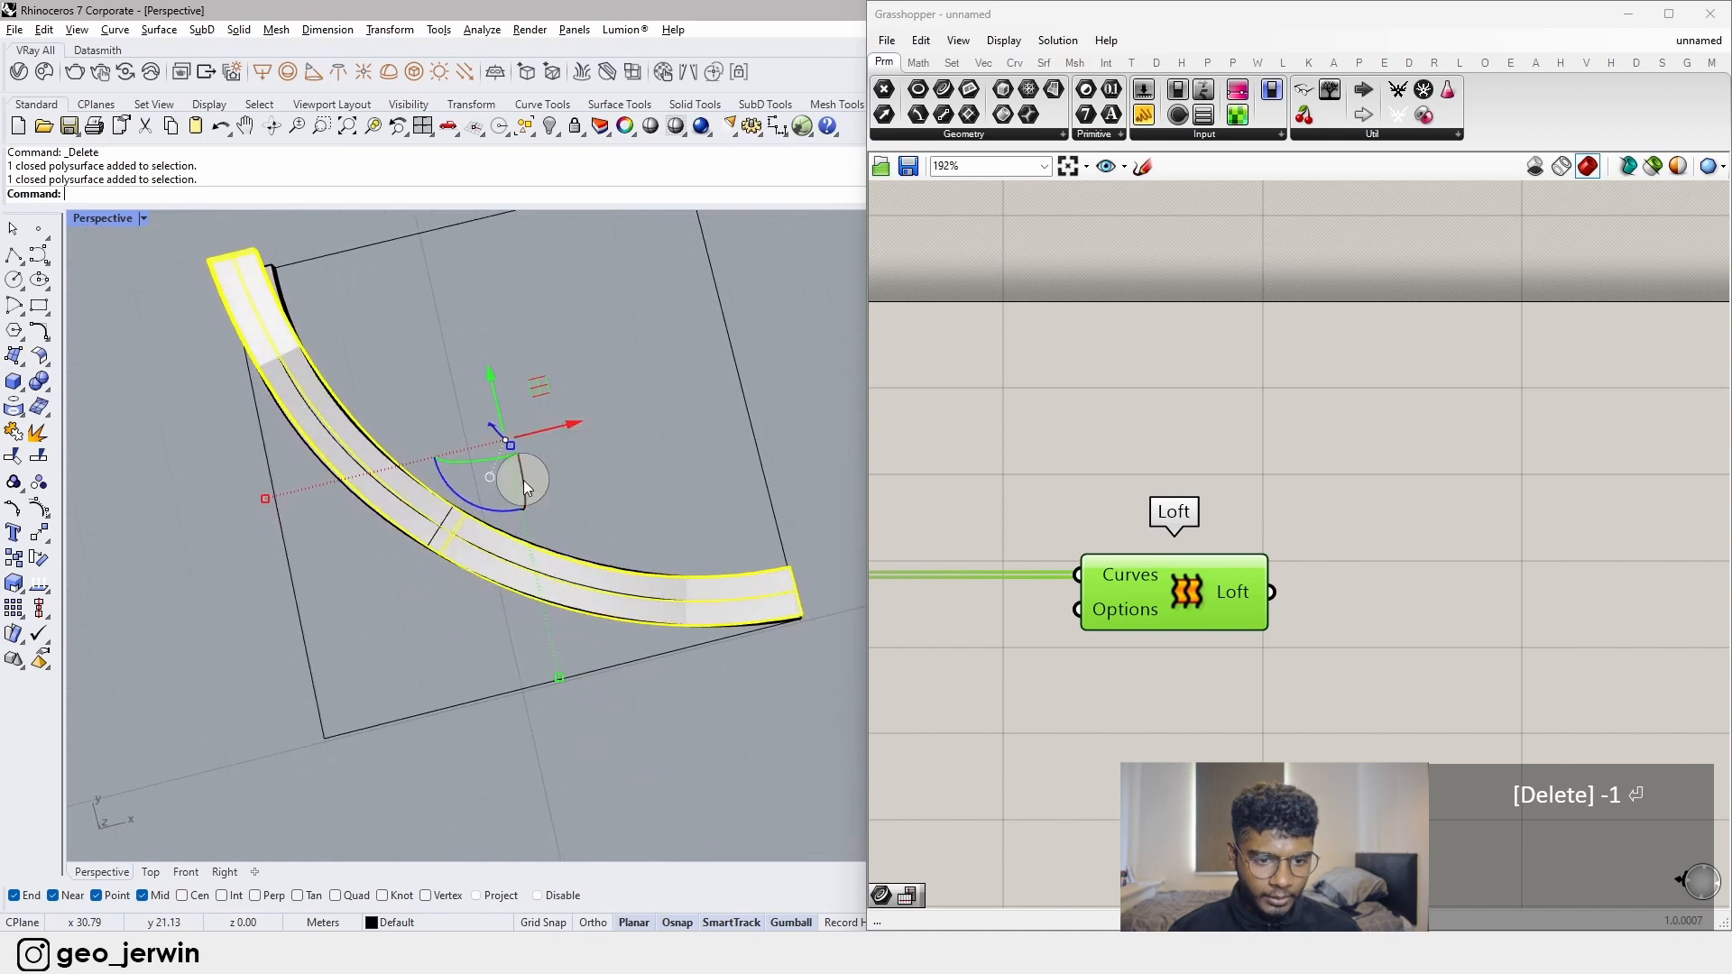
pyautogui.click(559, 675)
pyautogui.press('Return')
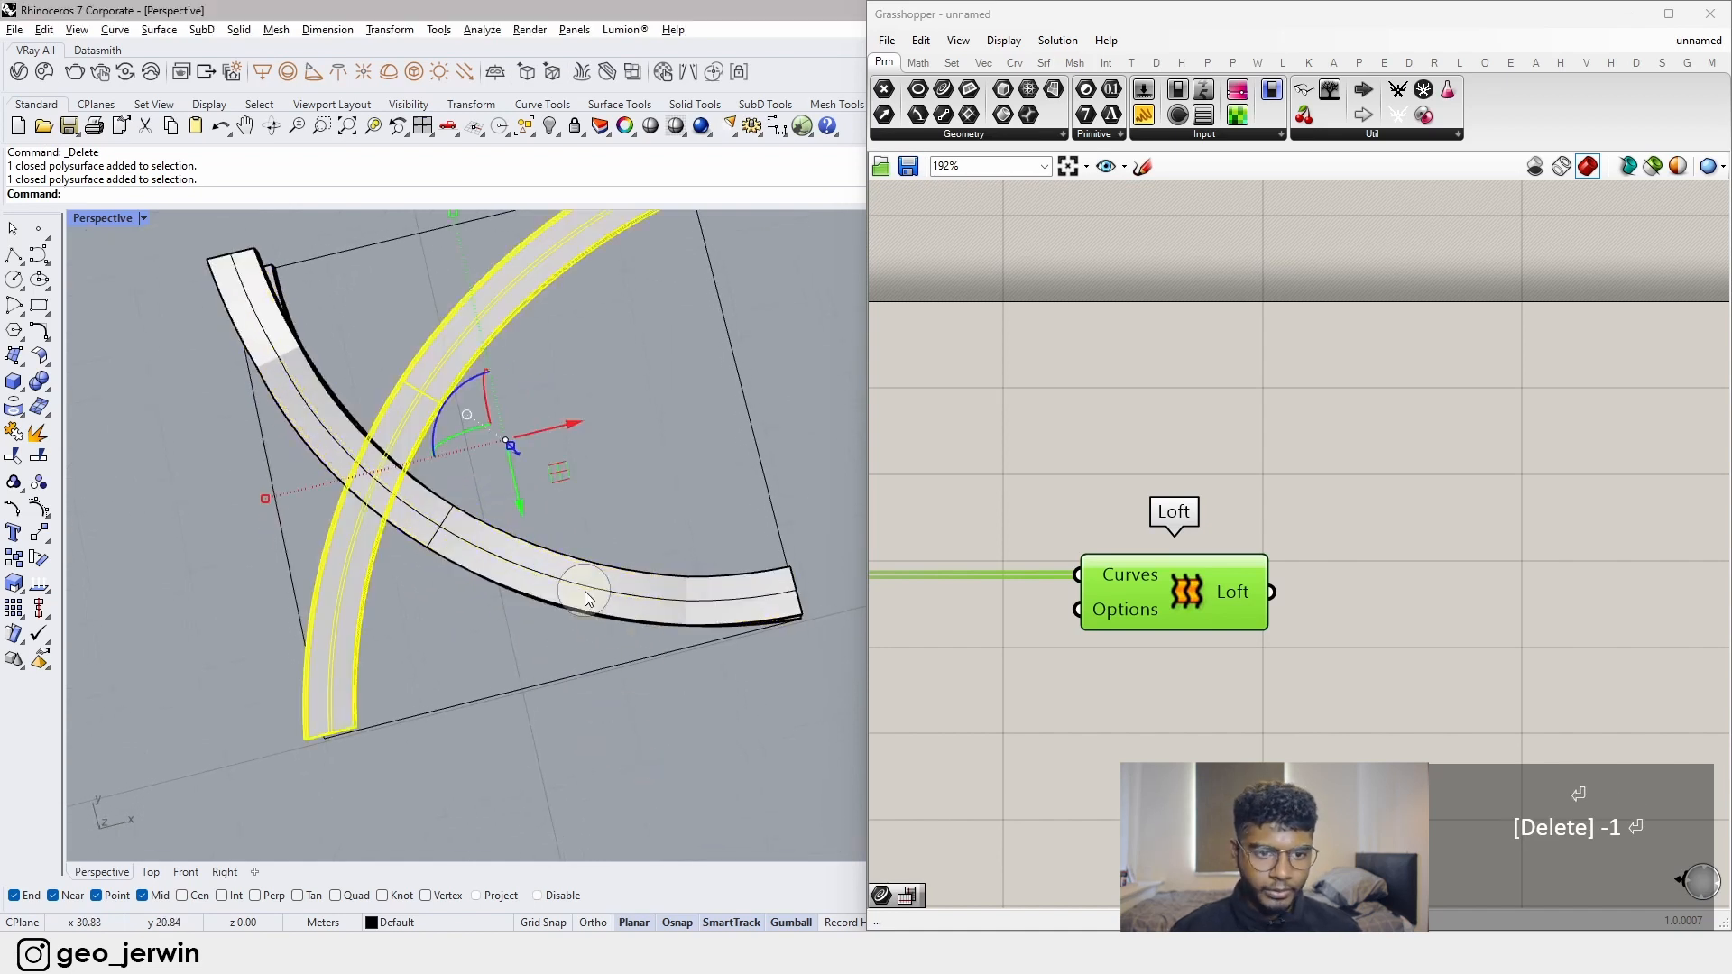
pyautogui.click(634, 528)
# - Delete the intermediate flipped strip that overlaps the original, keeping the two crossing strips
pyautogui.moveTo(633, 529); pyautogui.dragTo(676, 631, button='right')
pyautogui.click(565, 641)
pyautogui.press('Delete')
# - Scale a copy of the square outline slightly outward in the Top view to form an outer frame edge
pyautogui.scroll(-3, 657, 703)
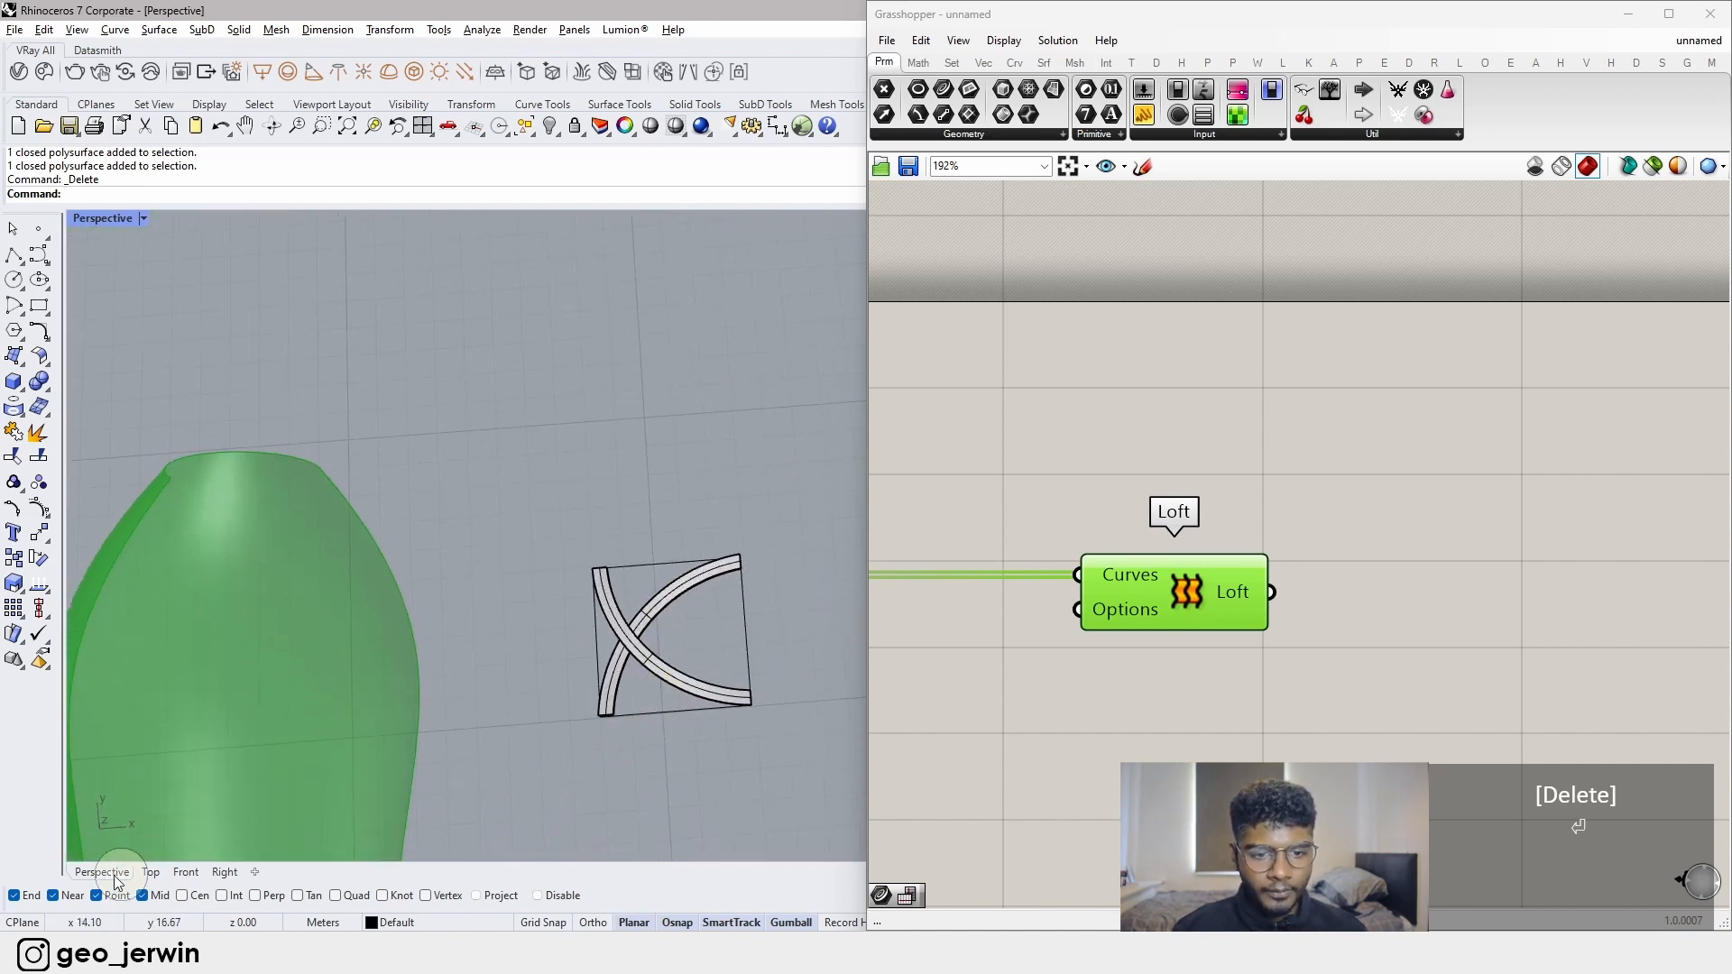
pyautogui.click(151, 871)
pyautogui.scroll(-2, 442, 678)
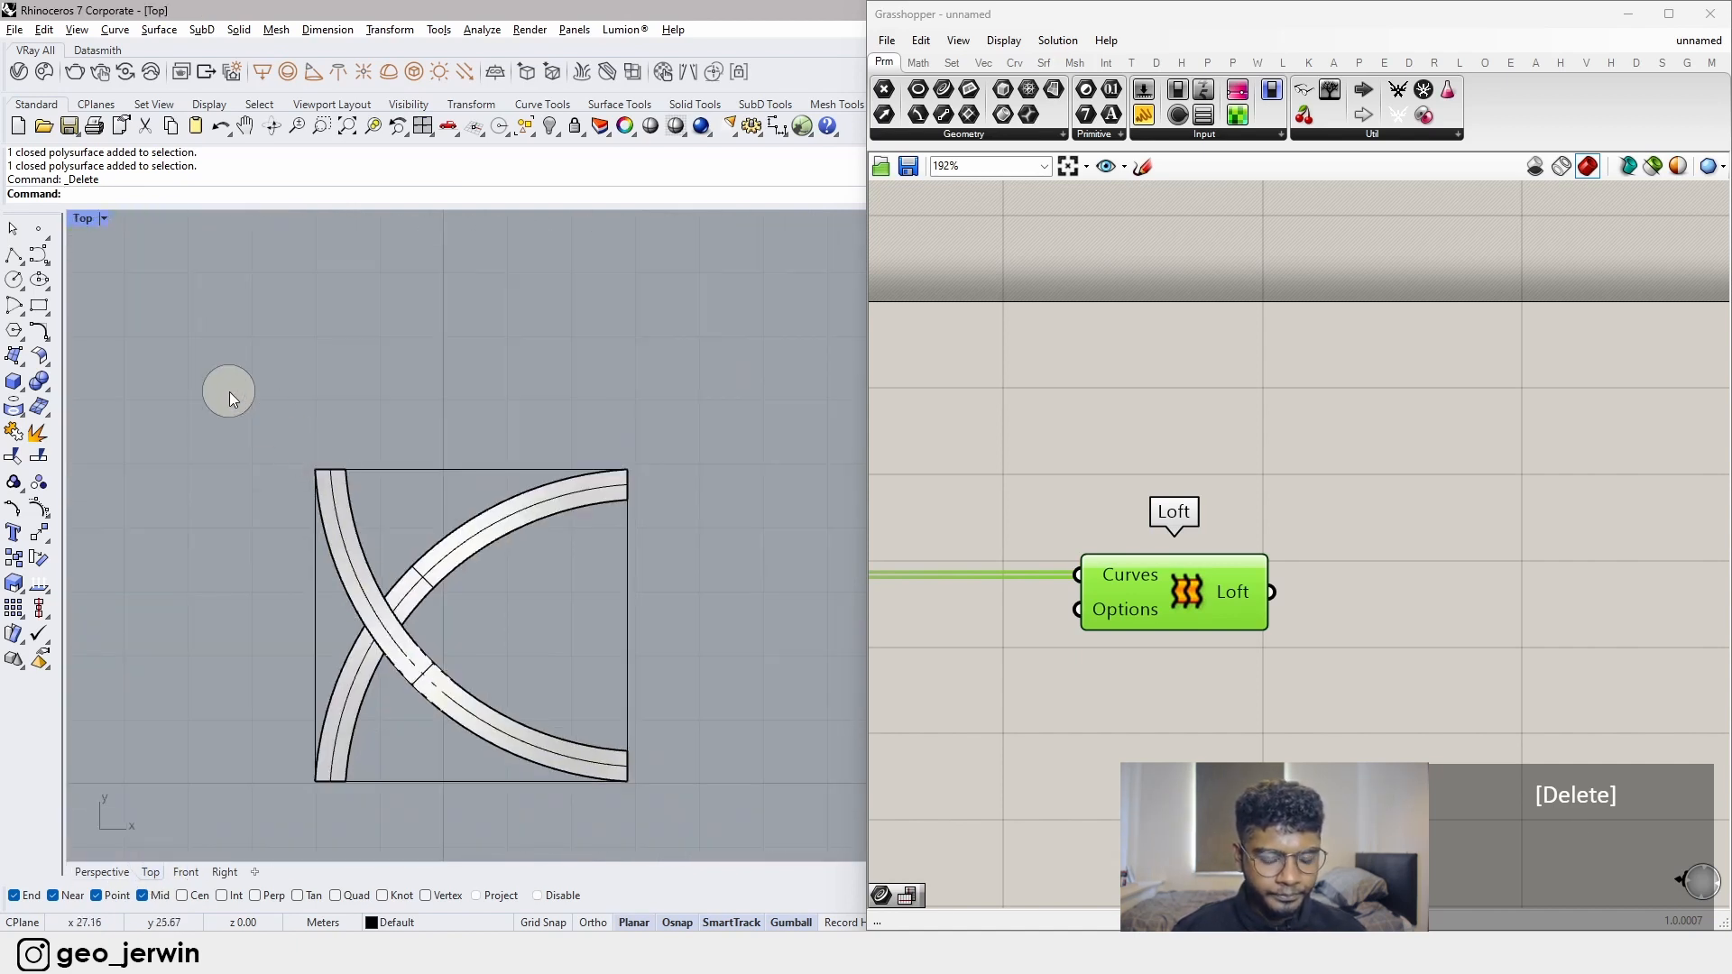
pyautogui.moveTo(473, 535); pyautogui.dragTo(559, 471, button='right')
pyautogui.moveTo(771, 637); pyautogui.dragTo(637, 564)
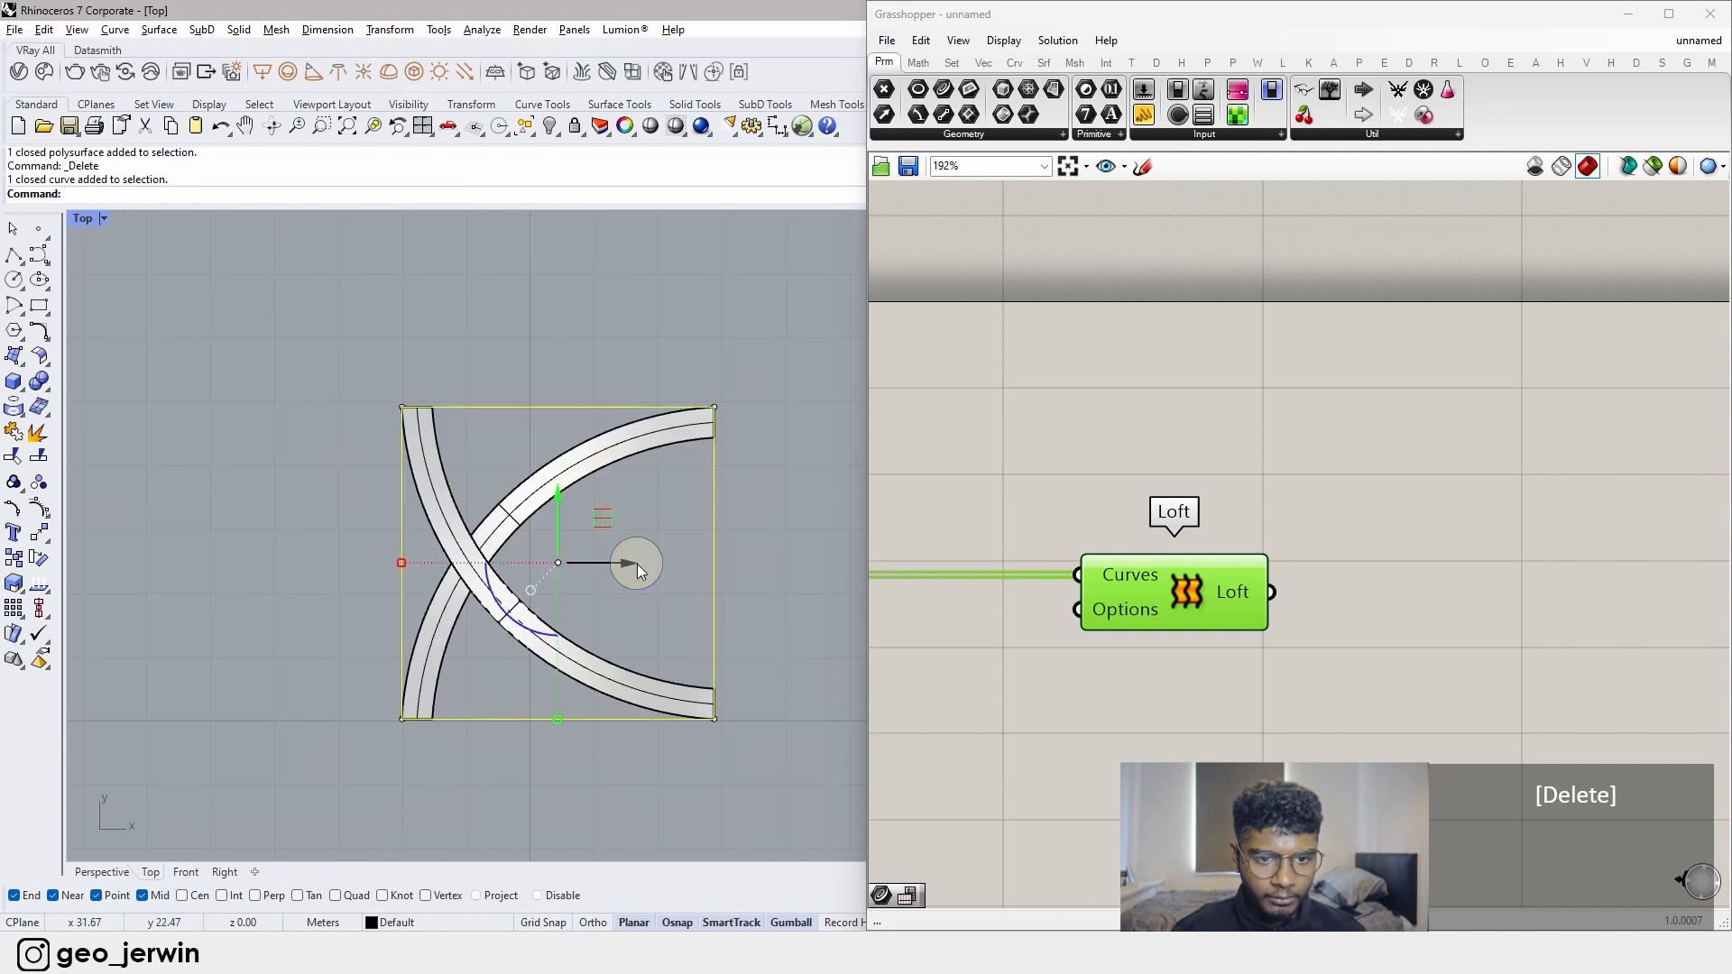
pyautogui.moveTo(558, 719); pyautogui.dragTo(552, 735)
pyautogui.click(722, 799)
# - Create a planar surface between the inner and outer square curves to form the frame
pyautogui.click(88, 864)
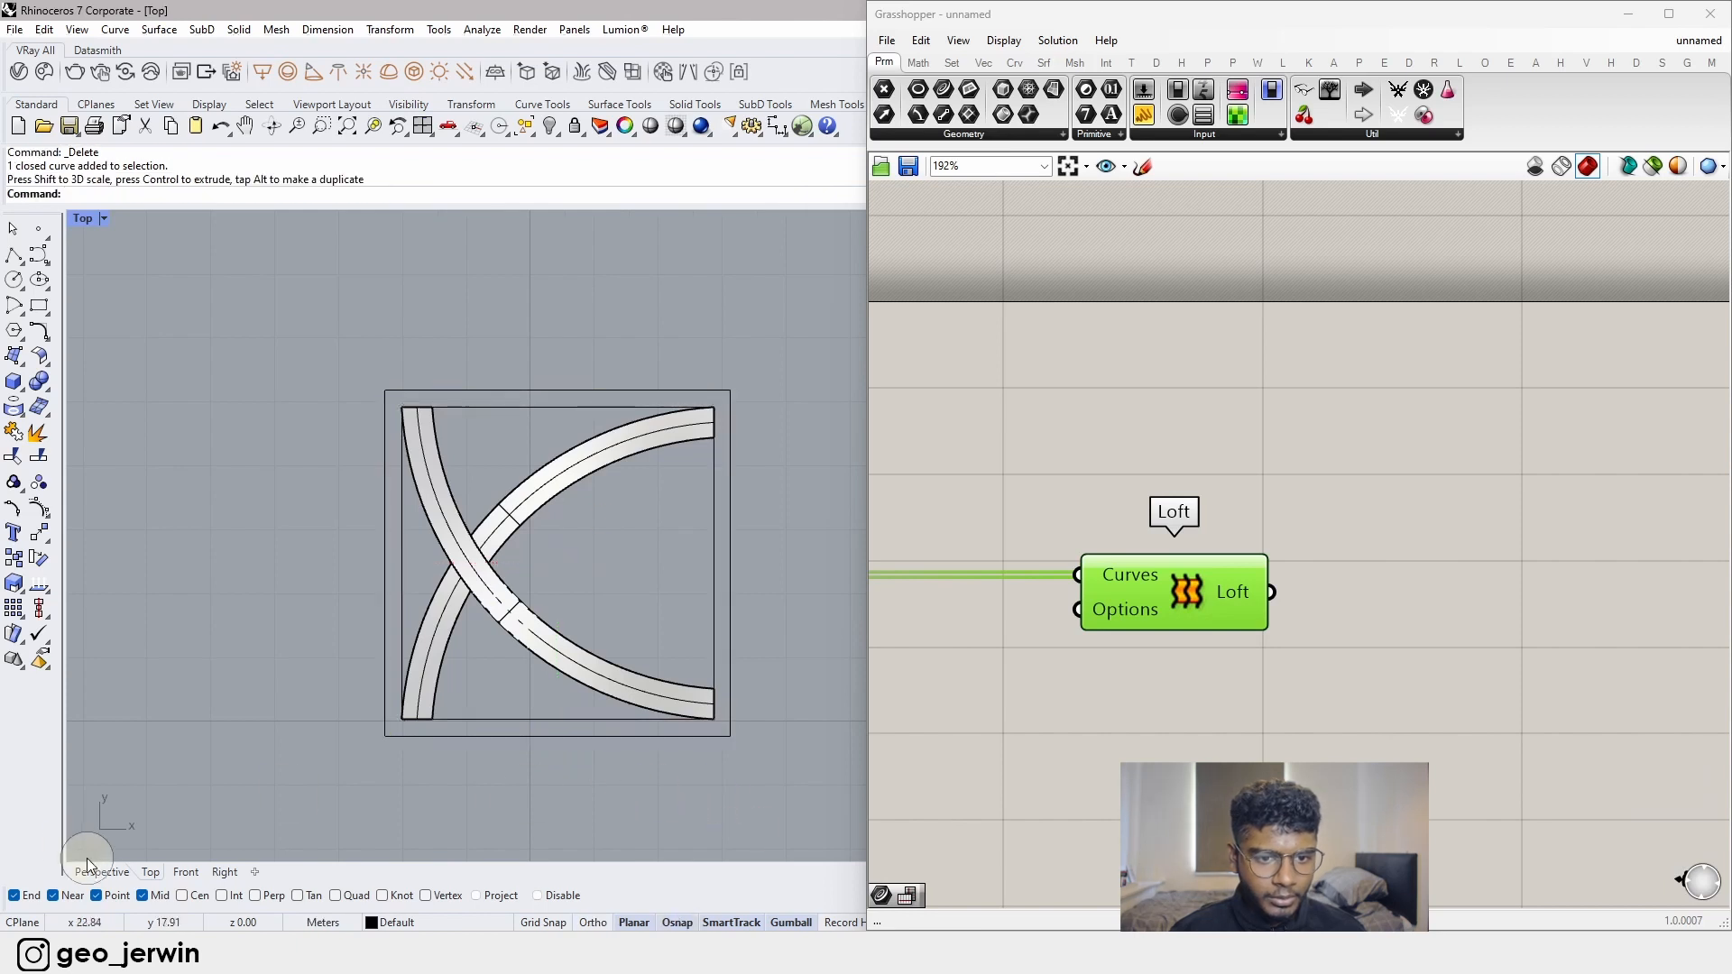
pyautogui.scroll(5, 685, 648)
pyautogui.moveTo(765, 647); pyautogui.dragTo(695, 619)
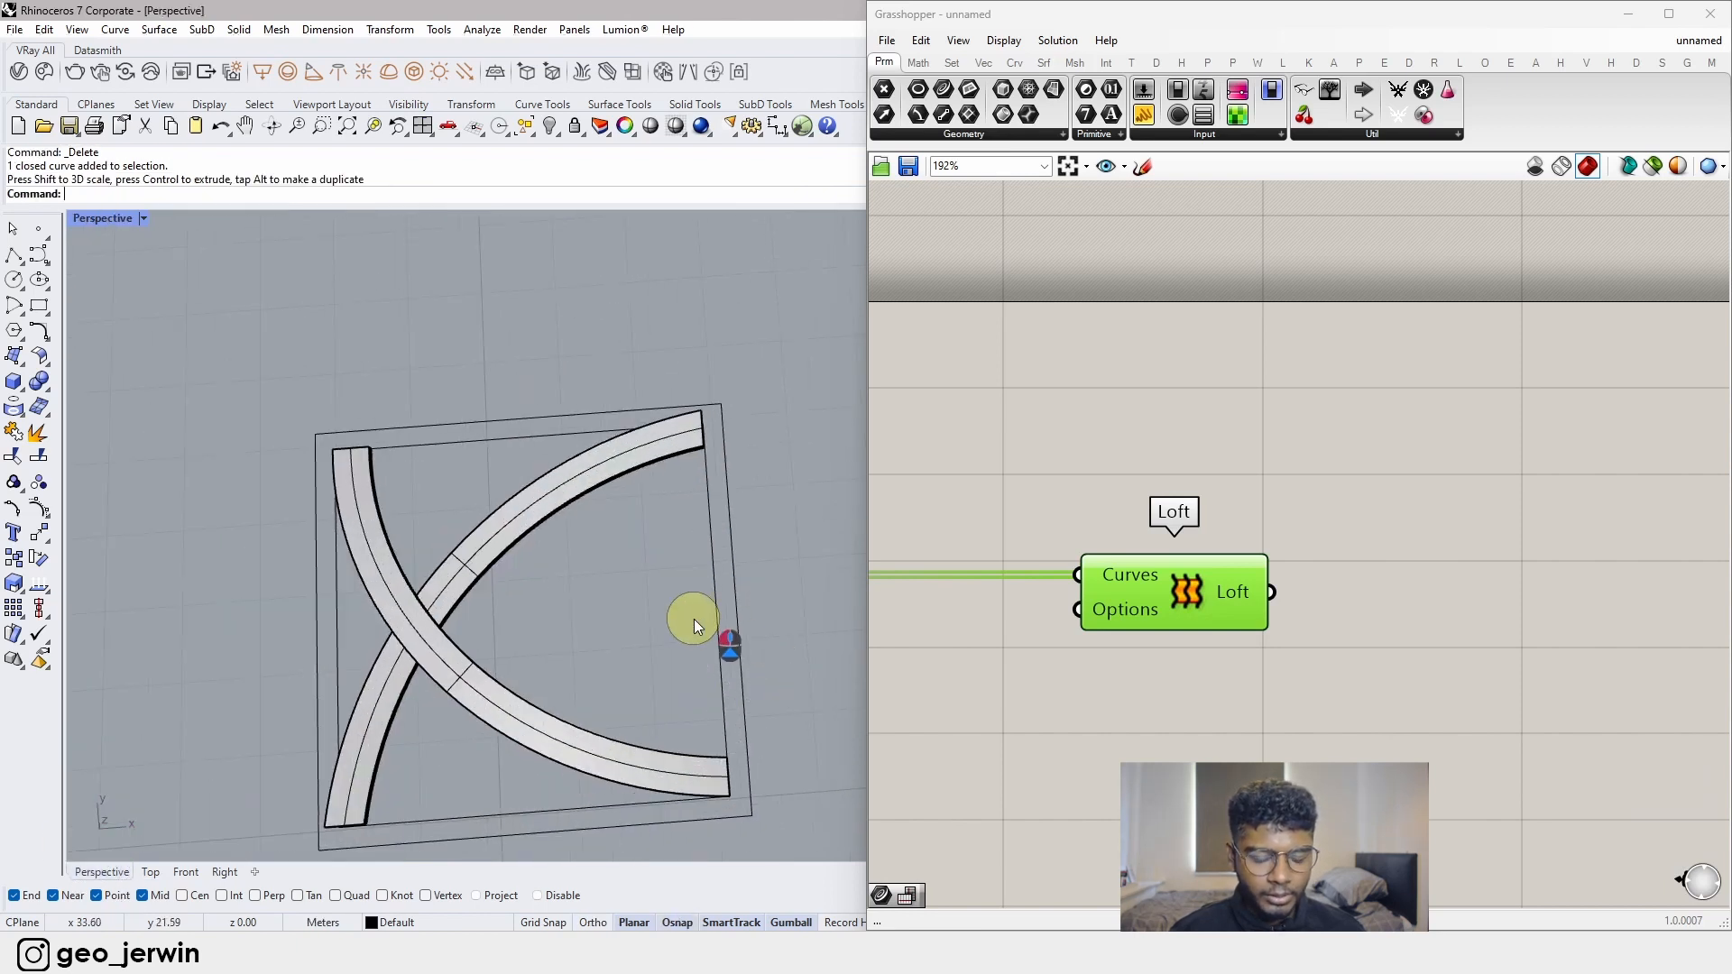
pyautogui.click(24, 363)
pyautogui.click(81, 373)
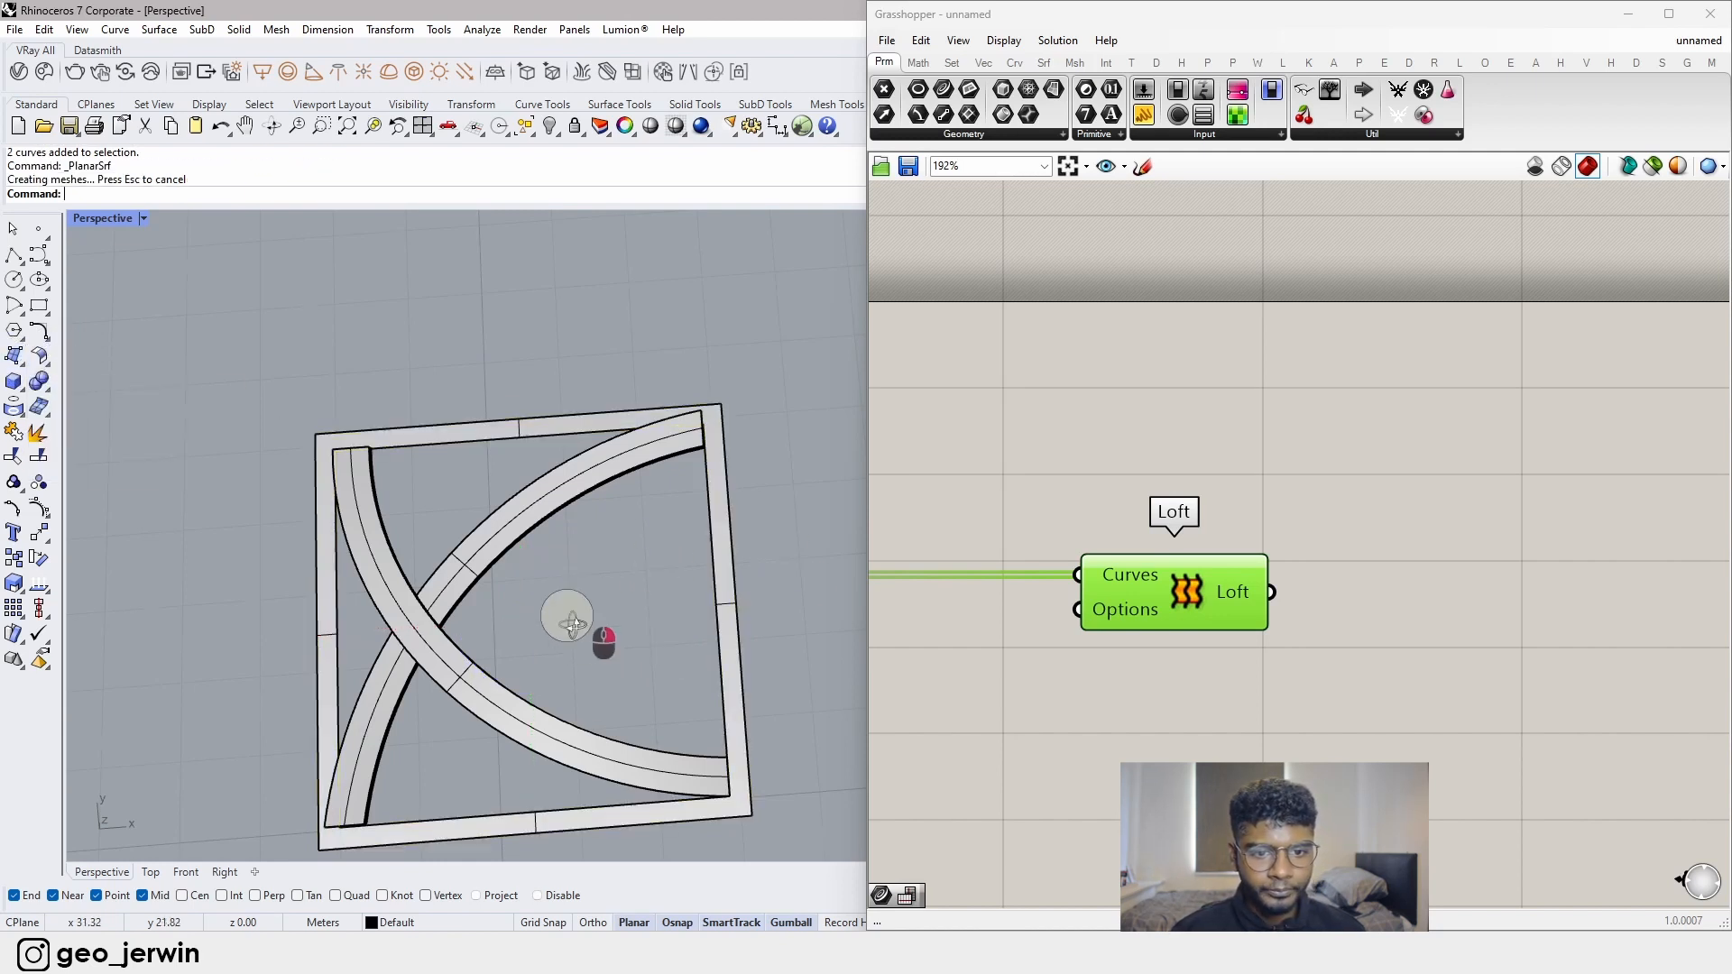
# - Extrude the planar frame surface upward into a solid square frame about as tall as the crossing arched strips
pyautogui.moveTo(568, 619); pyautogui.dragTo(707, 682, button='right')
pyautogui.scroll(2, 609, 712)
pyautogui.click(552, 685)
pyautogui.scroll(-4, 567, 676)
pyautogui.moveTo(714, 678); pyautogui.dragTo(717, 602)
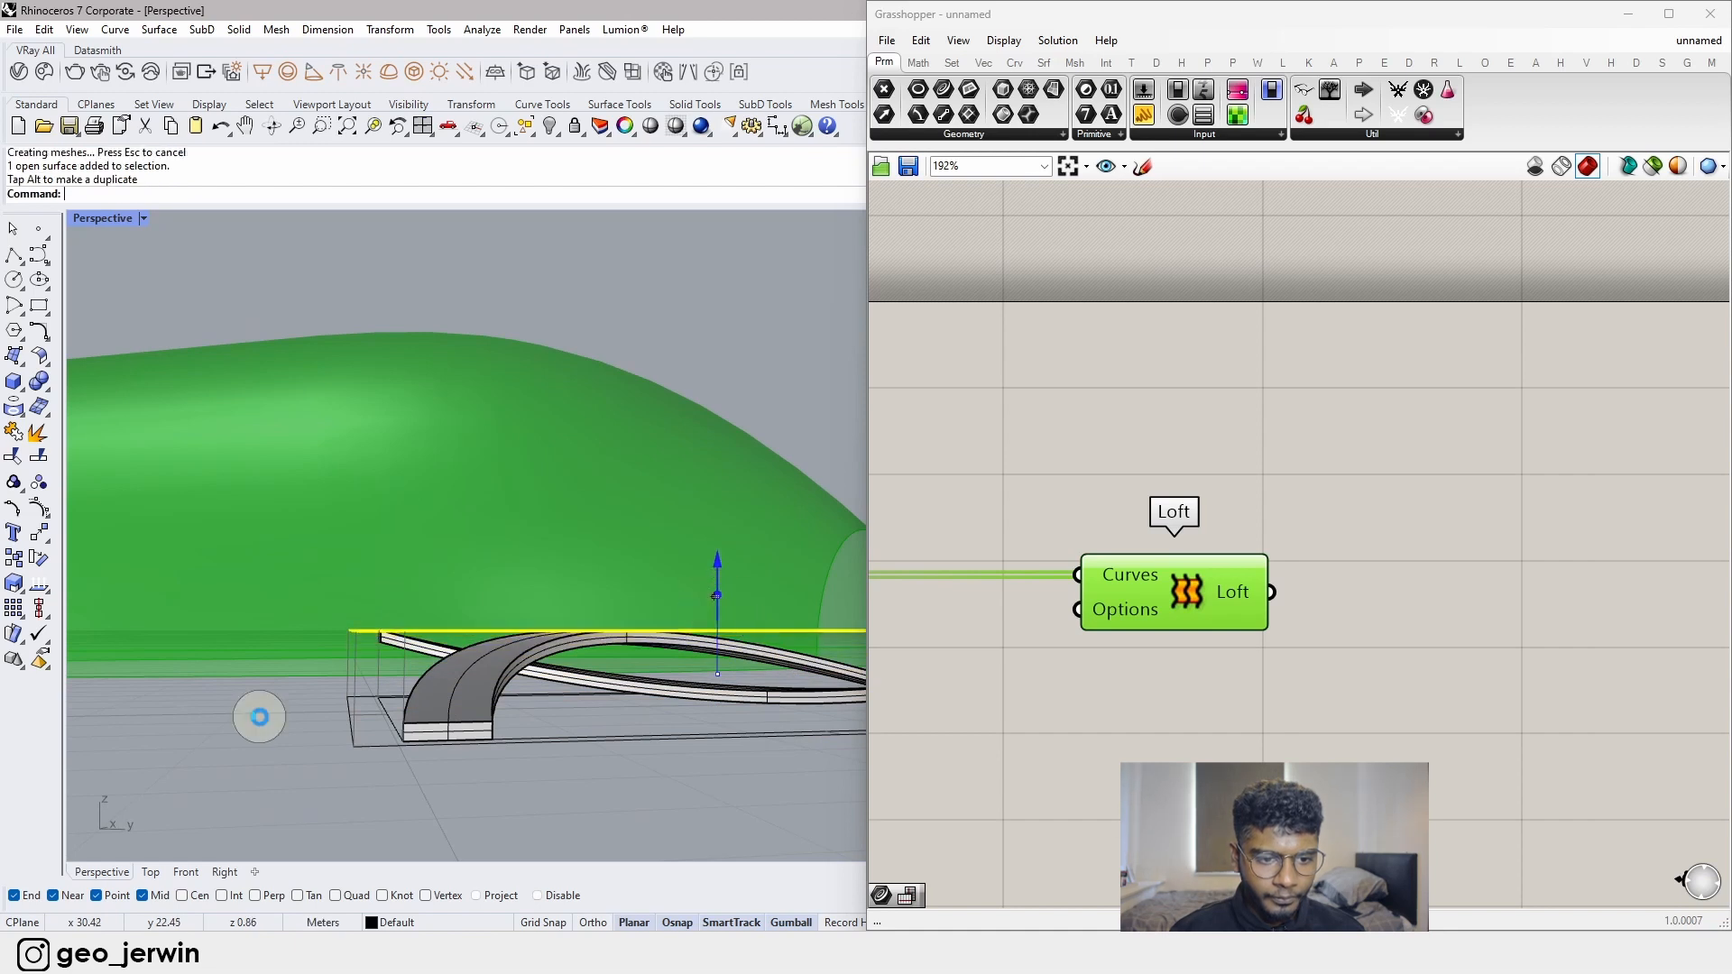
pyautogui.moveTo(399, 727); pyautogui.dragTo(352, 719, button='right')
pyautogui.scroll(-5, 577, 702)
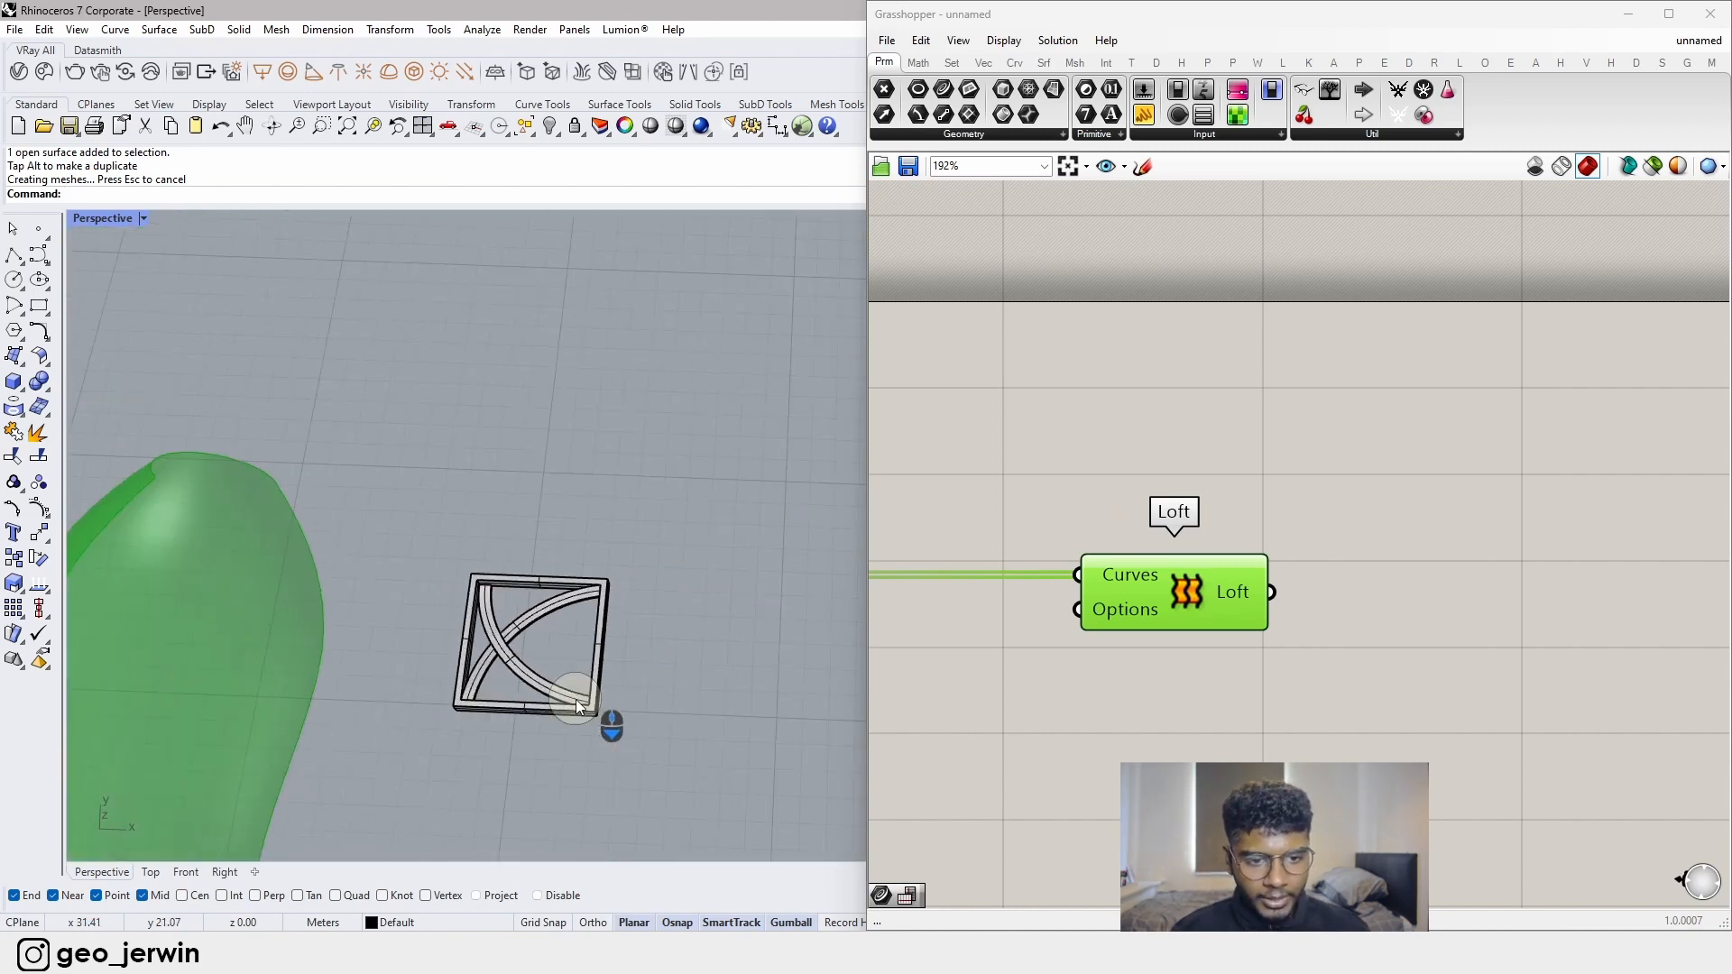
# - Delete the leftover outer square curve at the base of the extruded frame
pyautogui.moveTo(663, 735); pyautogui.dragTo(456, 516)
pyautogui.scroll(8, 539, 701)
pyautogui.moveTo(539, 700); pyautogui.dragTo(528, 656, button='right')
pyautogui.click(595, 721)
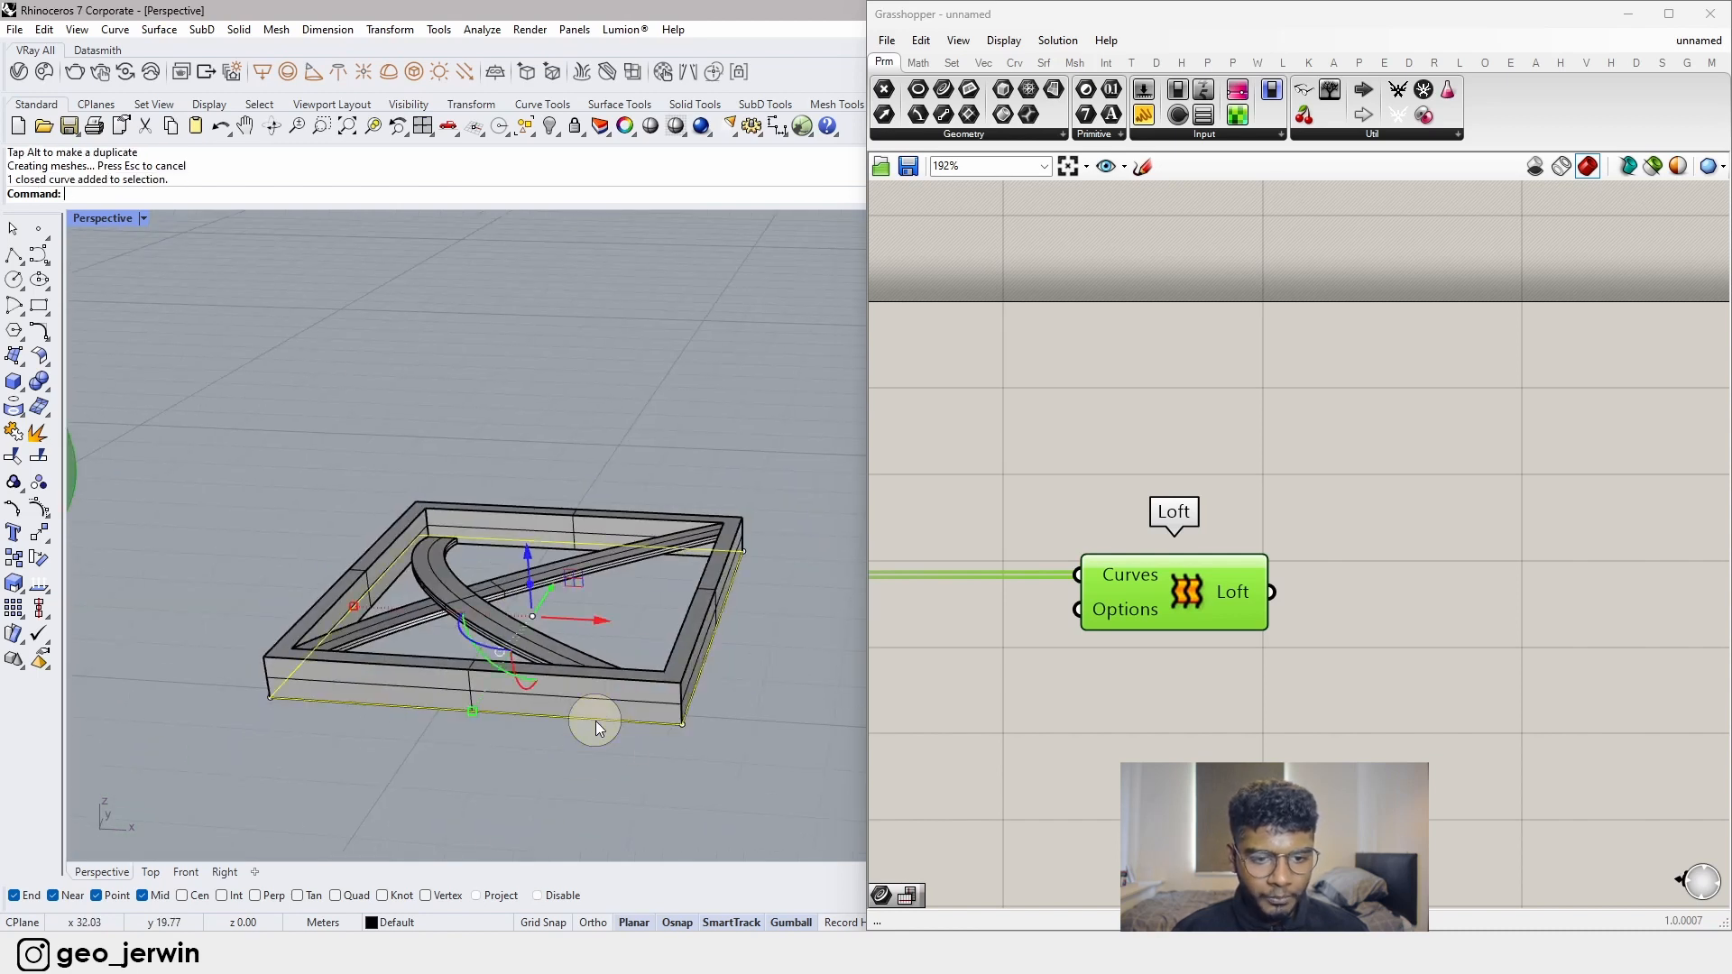
pyautogui.press('Delete')
pyautogui.scroll(-3, 599, 723)
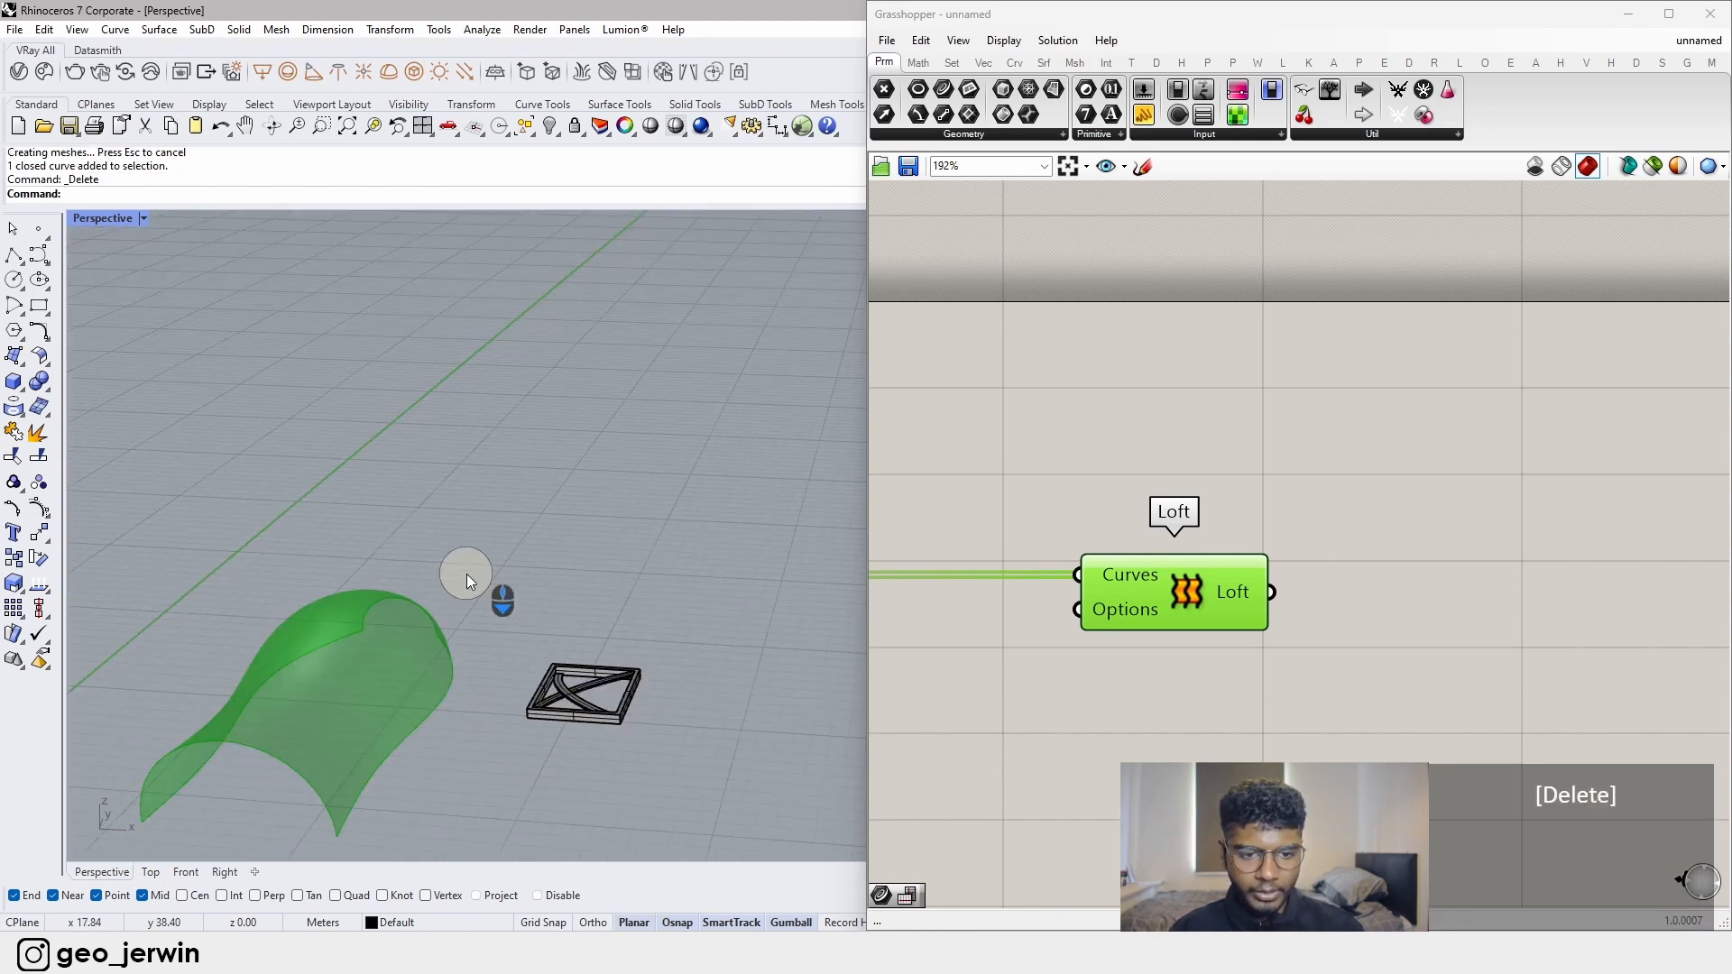
# - Add a Brep parameter to the Grasshopper canvas and reference the whole module in it as multiple breps
pyautogui.moveTo(464, 576); pyautogui.dragTo(715, 804)
pyautogui.scroll(3, 628, 710)
pyautogui.keyDown('shift'); pyautogui.moveTo(675, 712); pyautogui.dragTo(645, 631, button='right'); pyautogui.keyUp('shift')
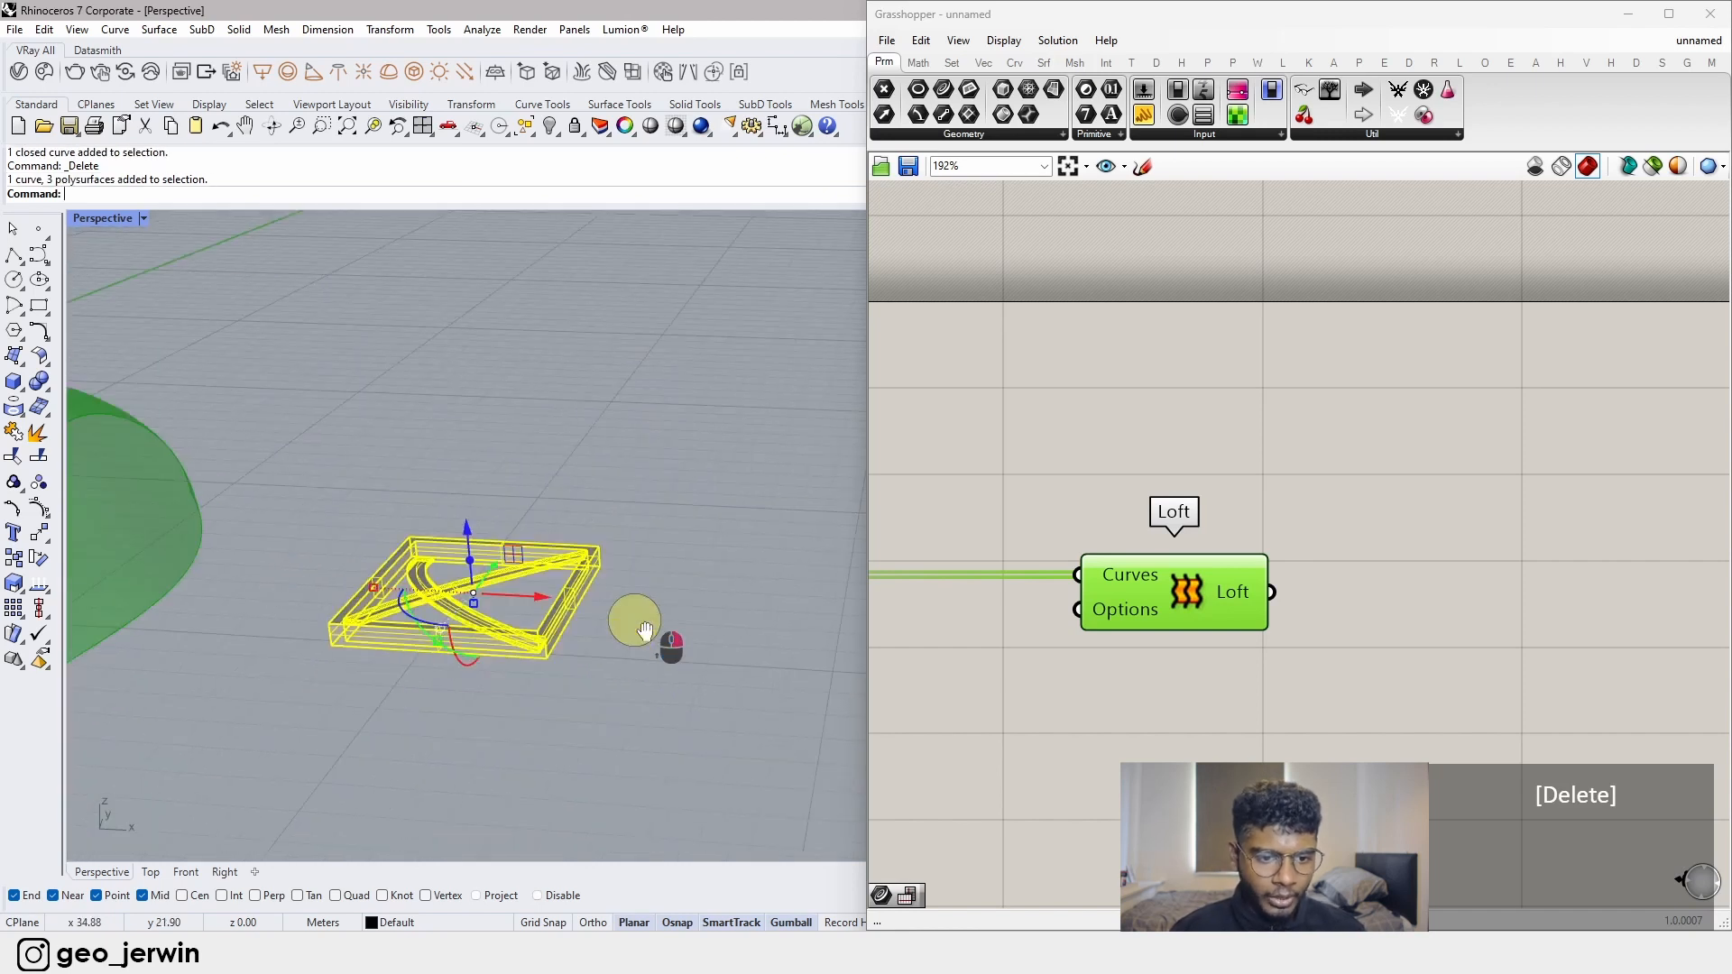
pyautogui.moveTo(1002, 114); pyautogui.dragTo(1097, 334)
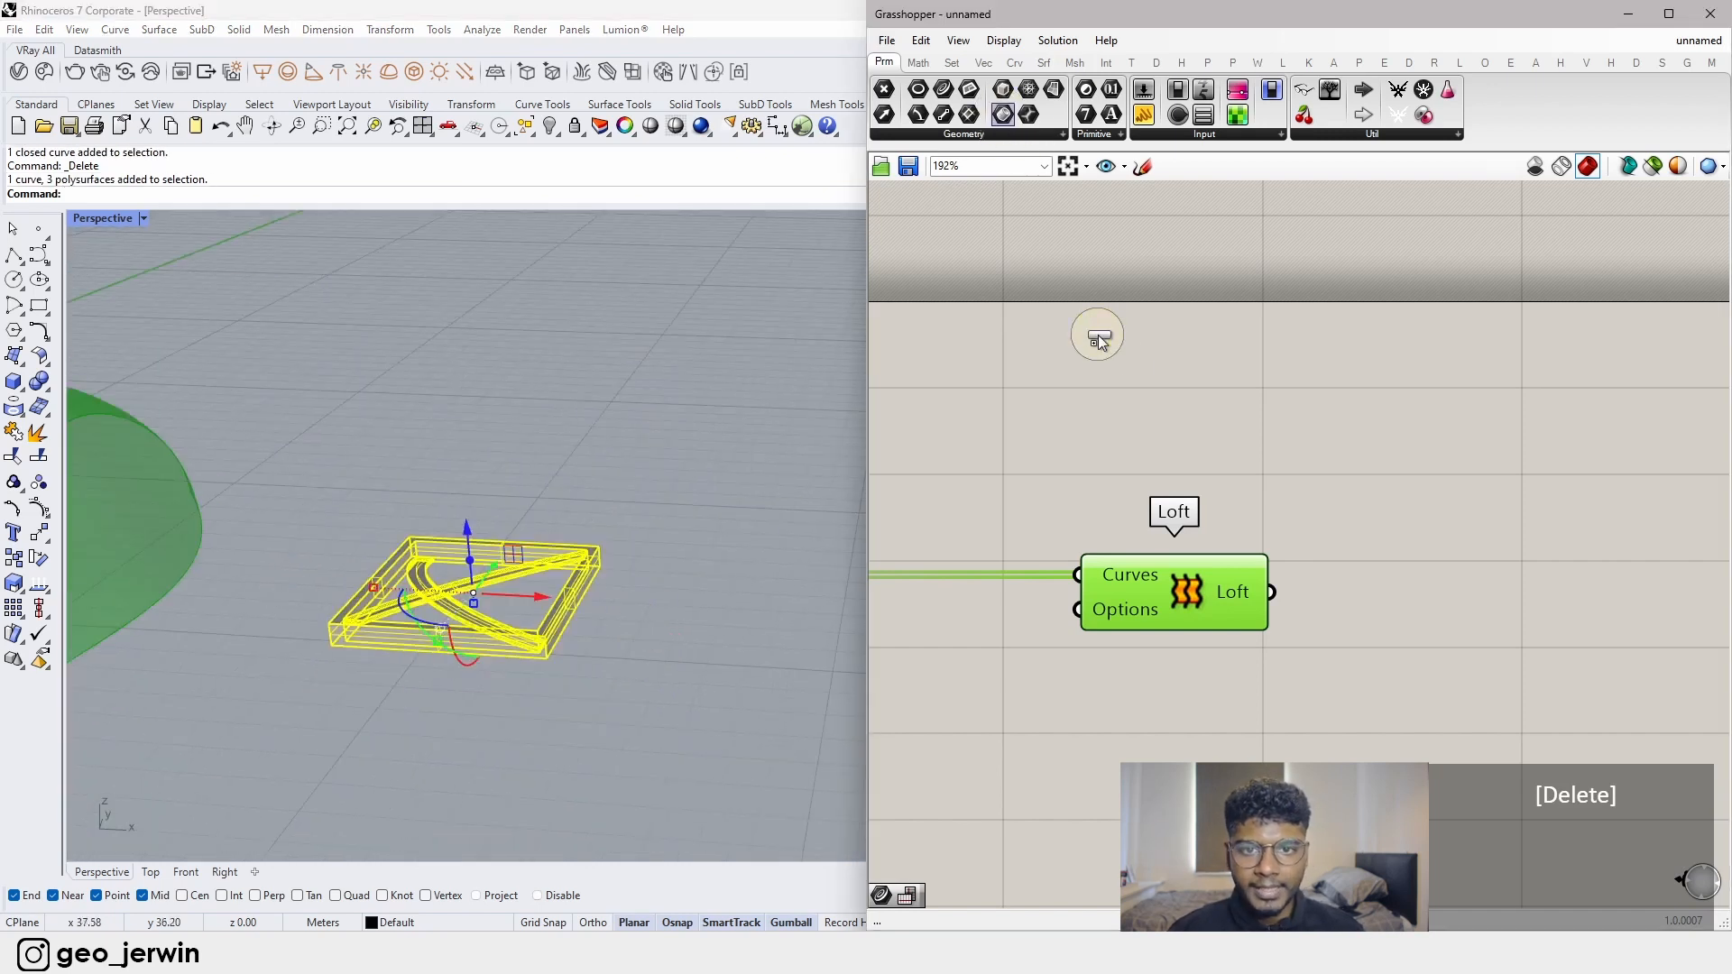
pyautogui.rightClick(1103, 343)
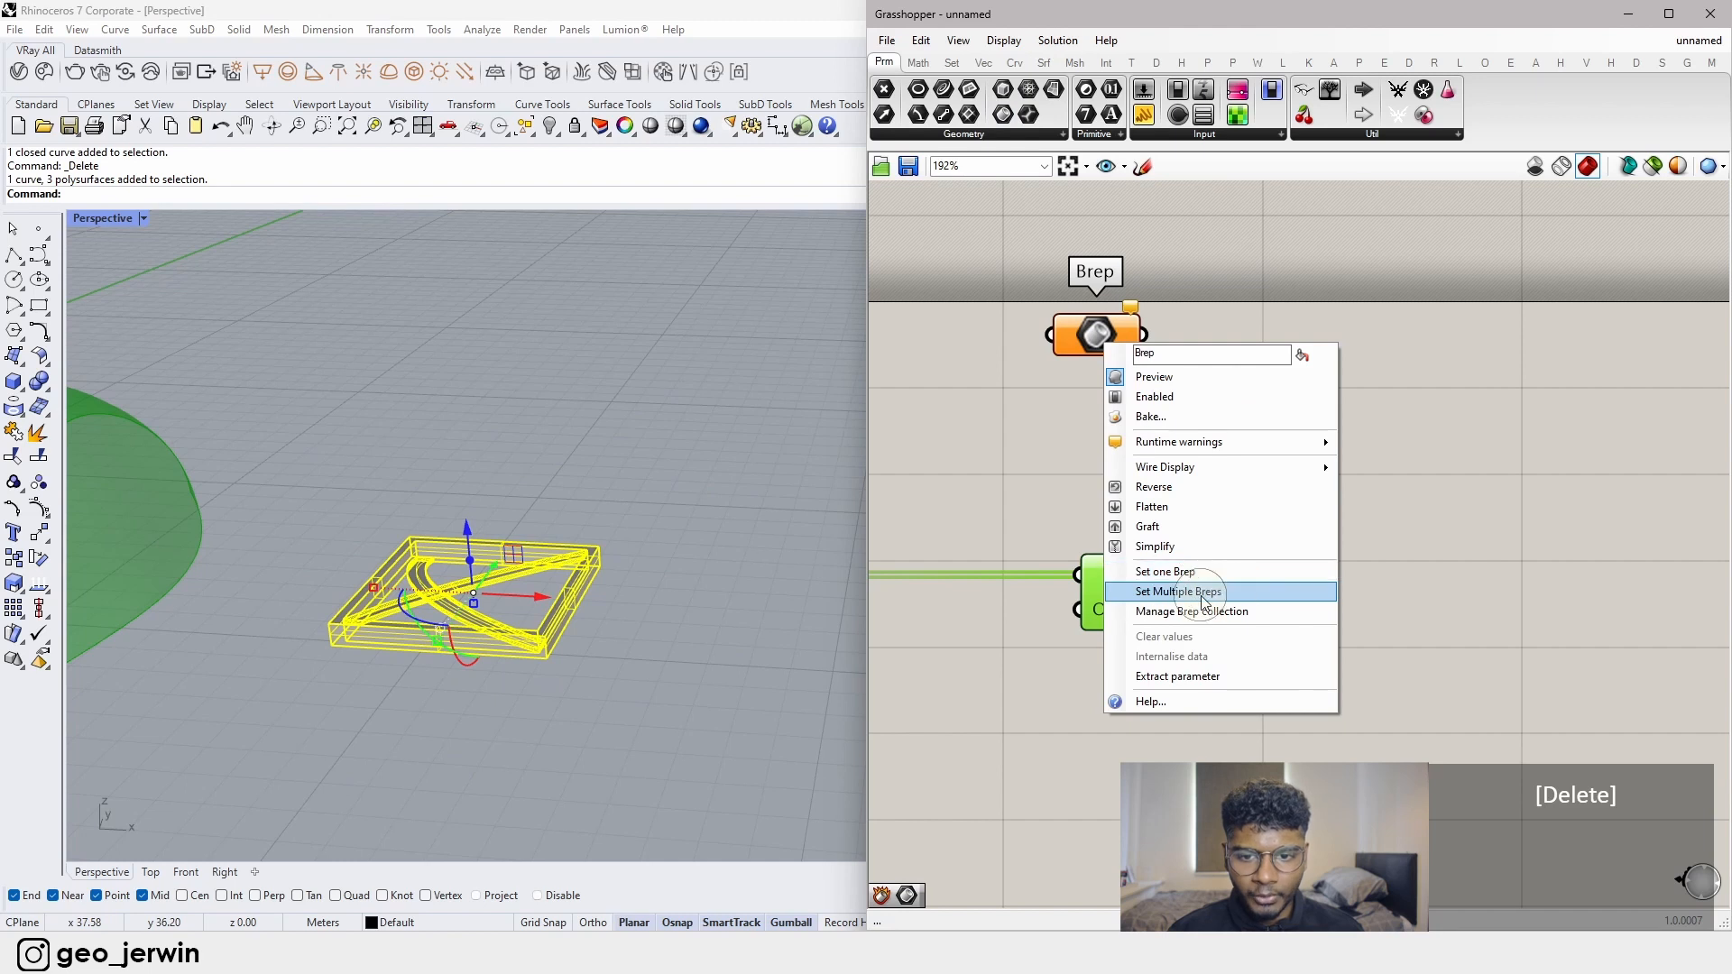
pyautogui.click(1182, 588)
pyautogui.click(1288, 435)
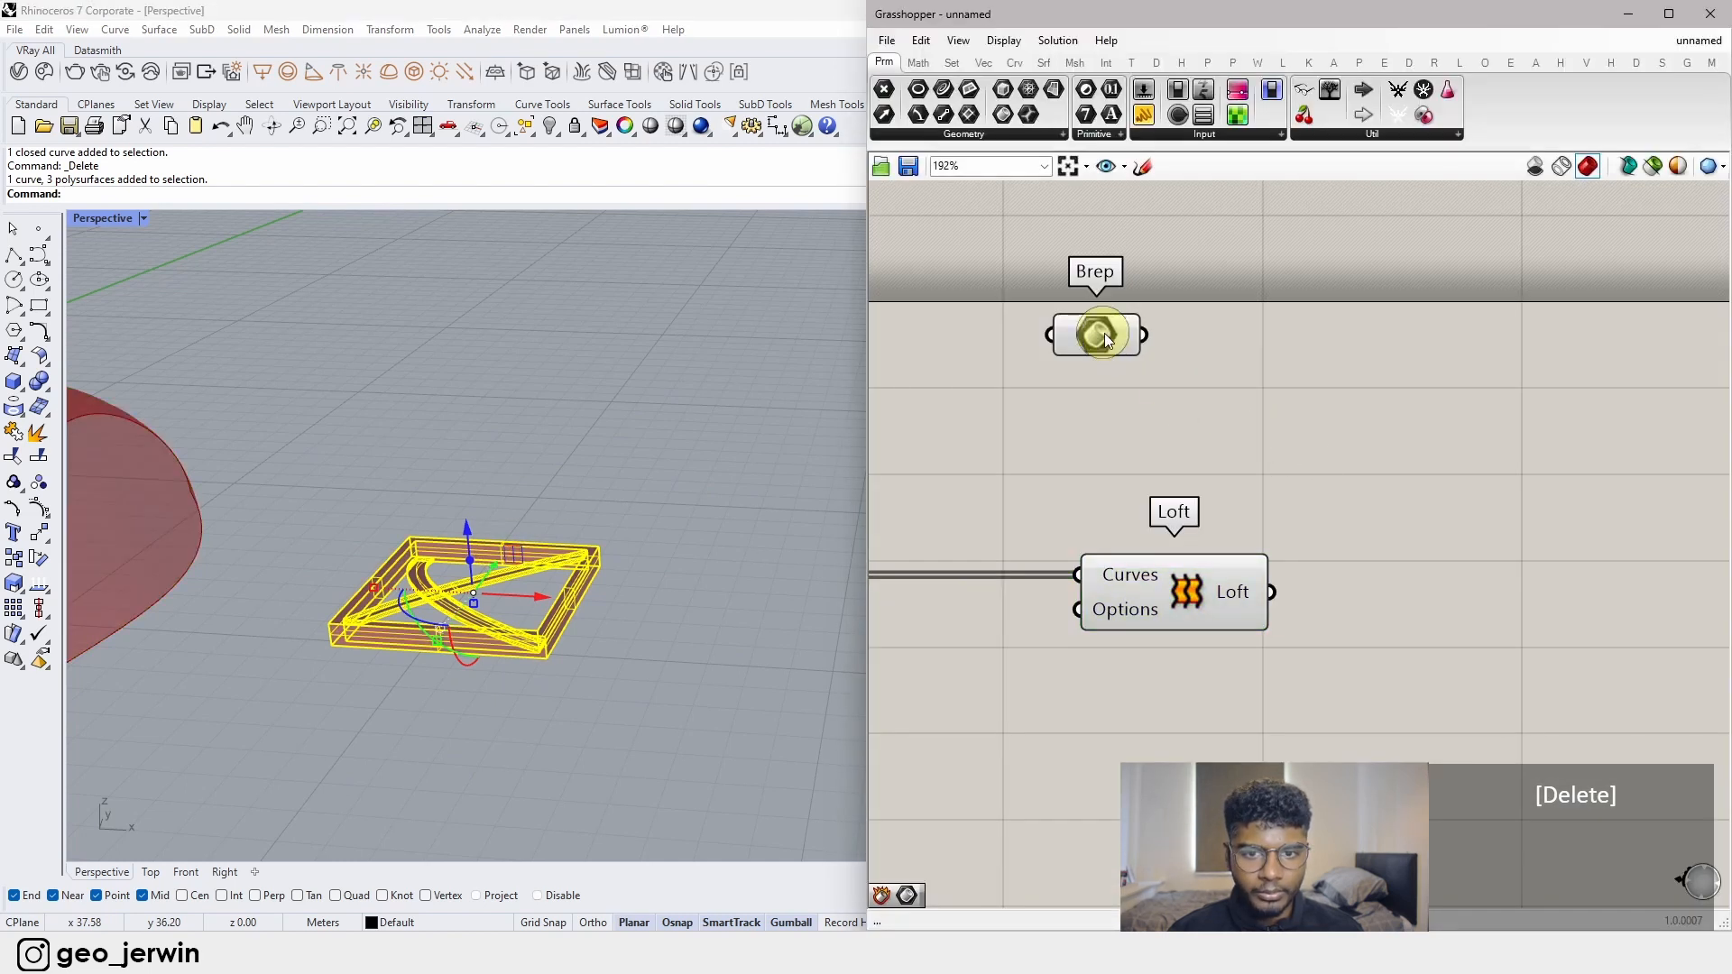
# - Arrange the Brep parameter above the Loft component on the canvas and leave it deselected
pyautogui.moveTo(1098, 341); pyautogui.dragTo(1166, 399)
pyautogui.click(1148, 465)
pyautogui.click(590, 667)
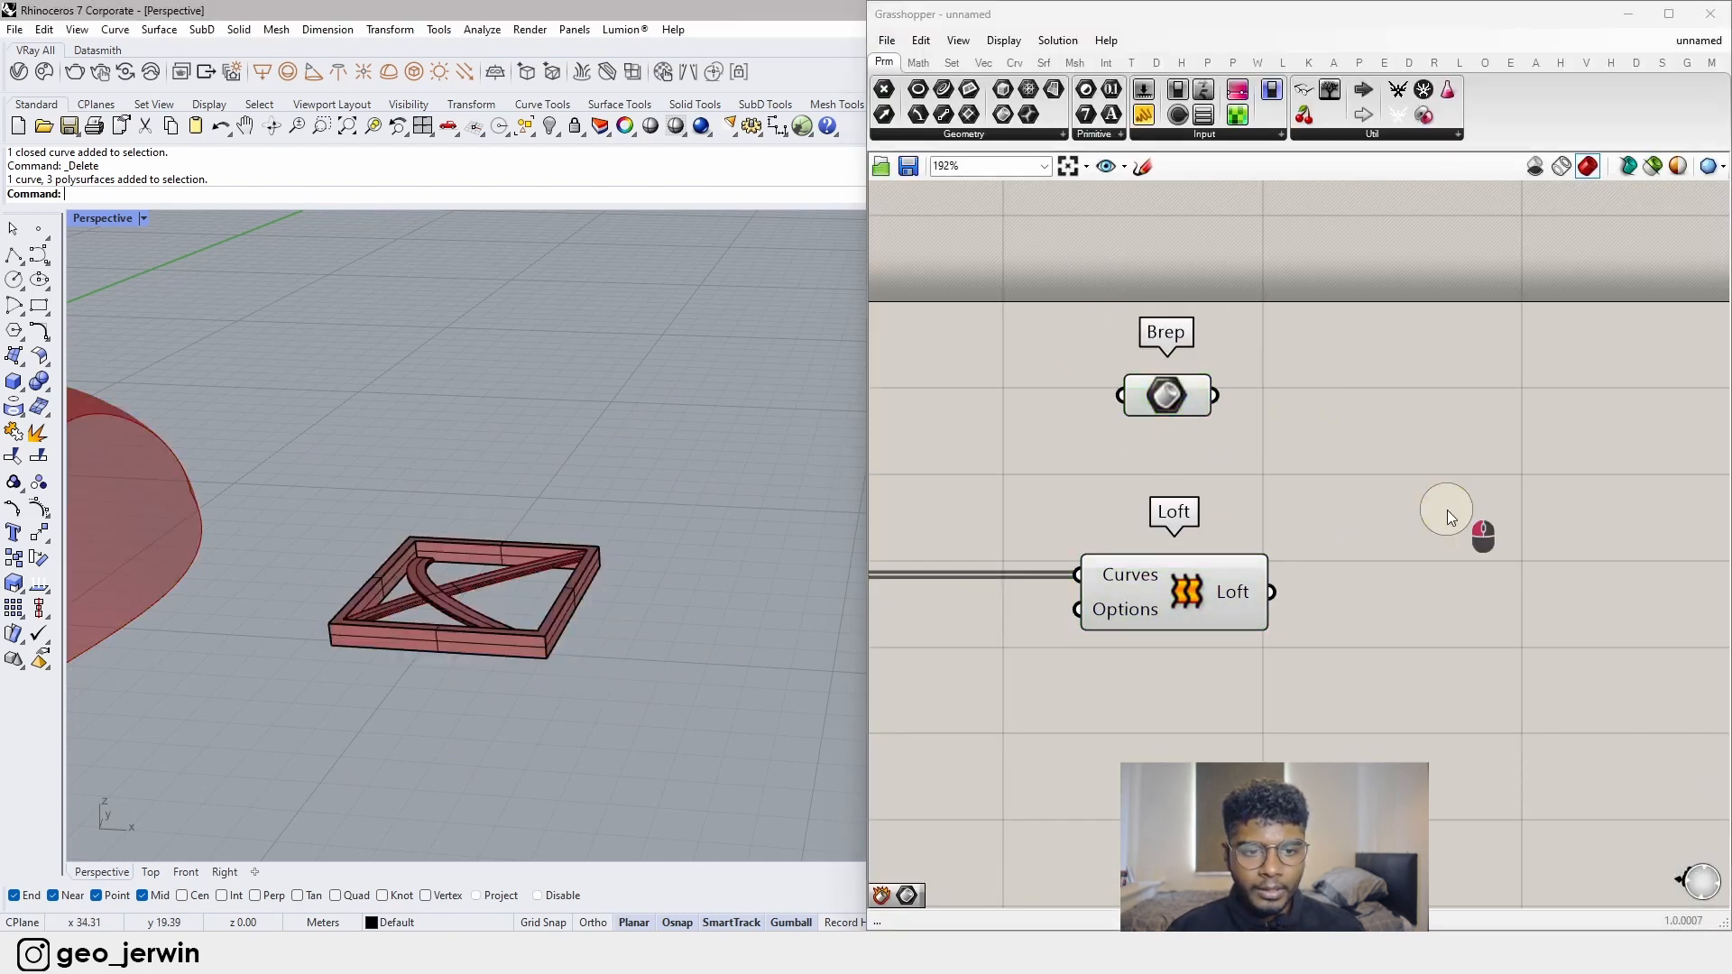
pyautogui.scroll(-3, 424, 507)
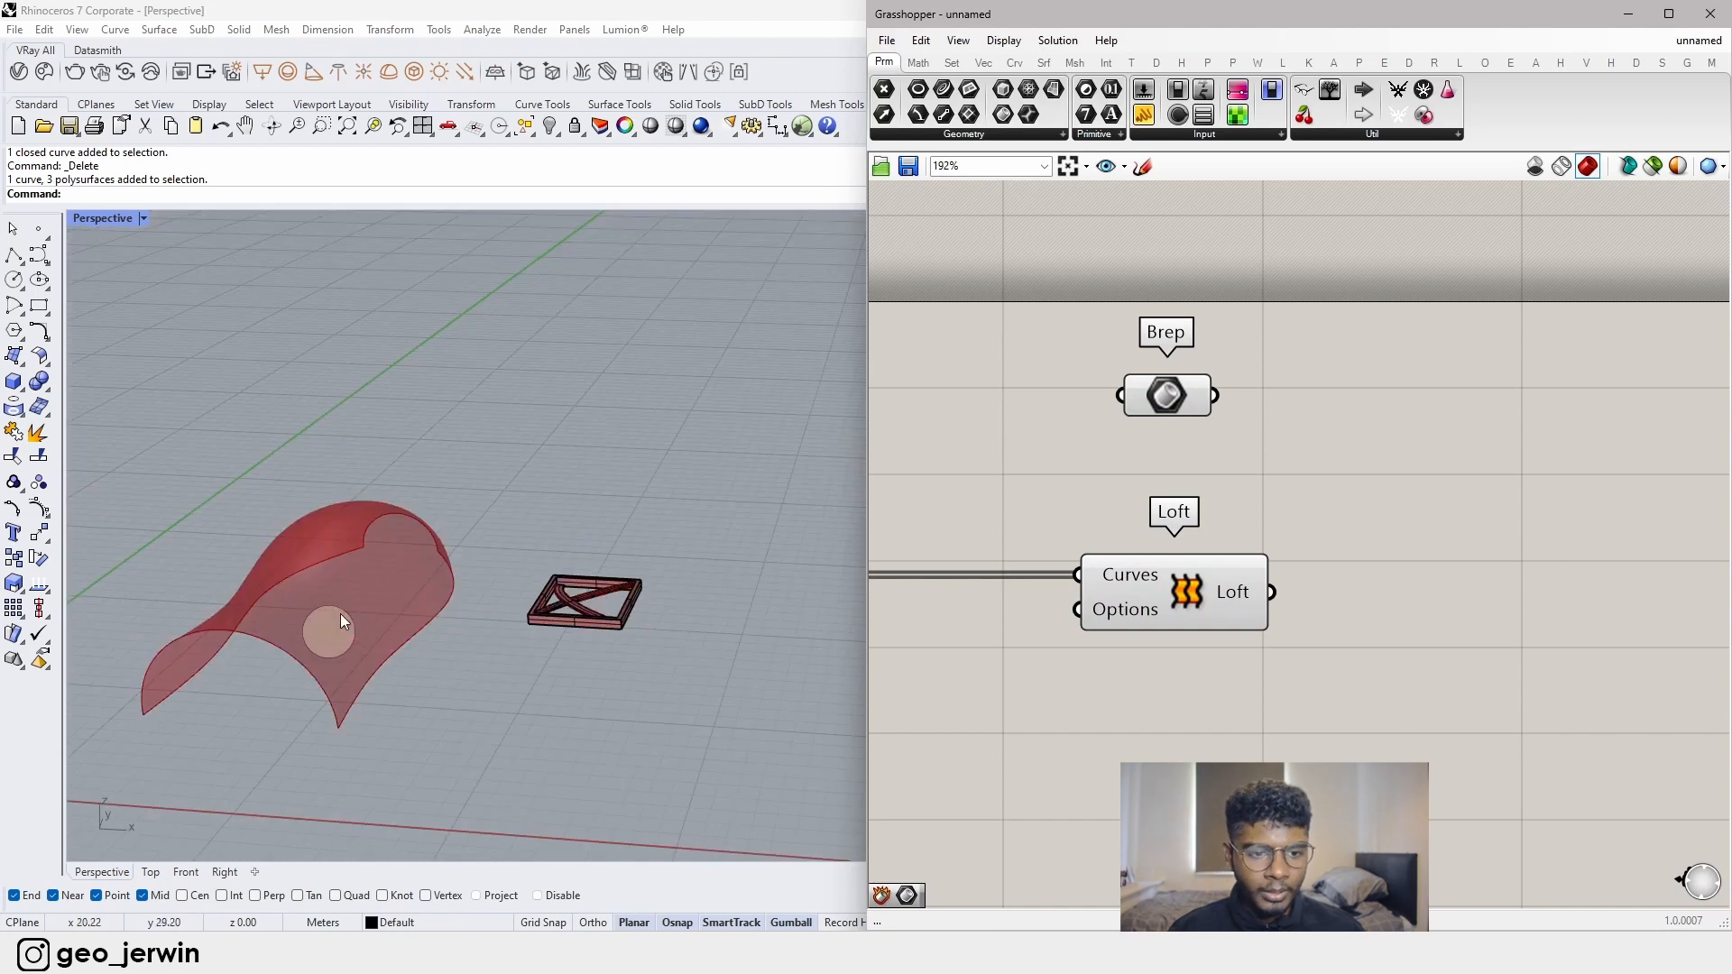
pyautogui.scroll(2, 1414, 442)
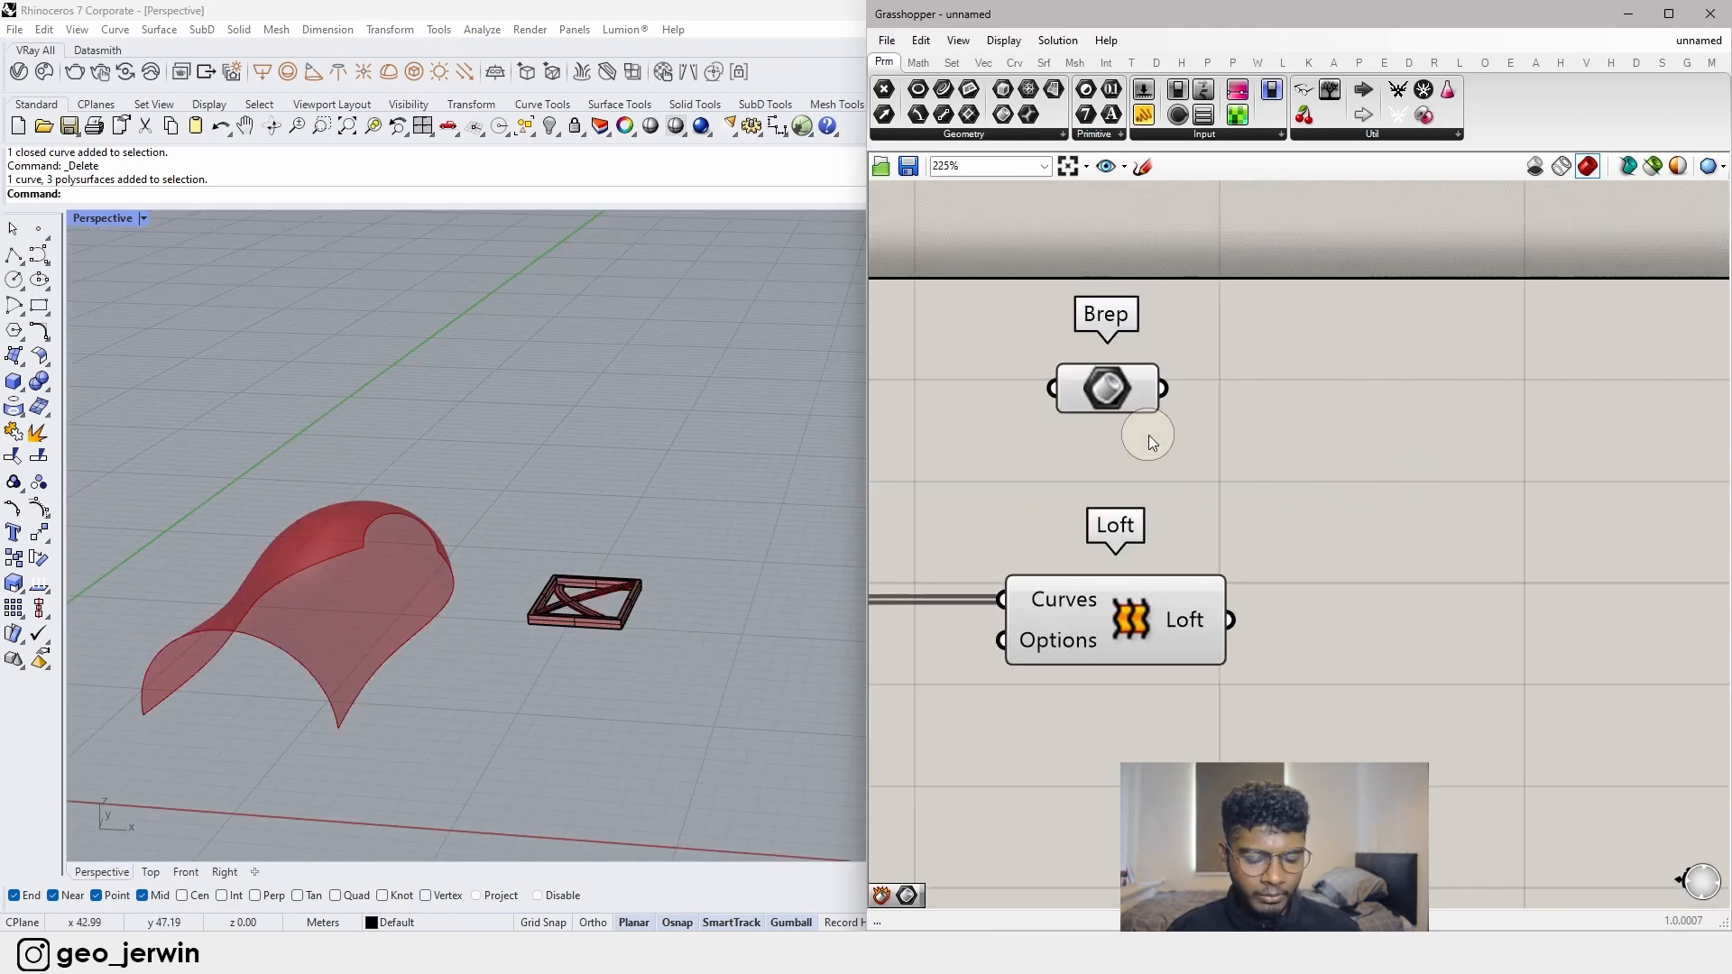
pyautogui.moveTo(1112, 386); pyautogui.dragTo(1198, 381)
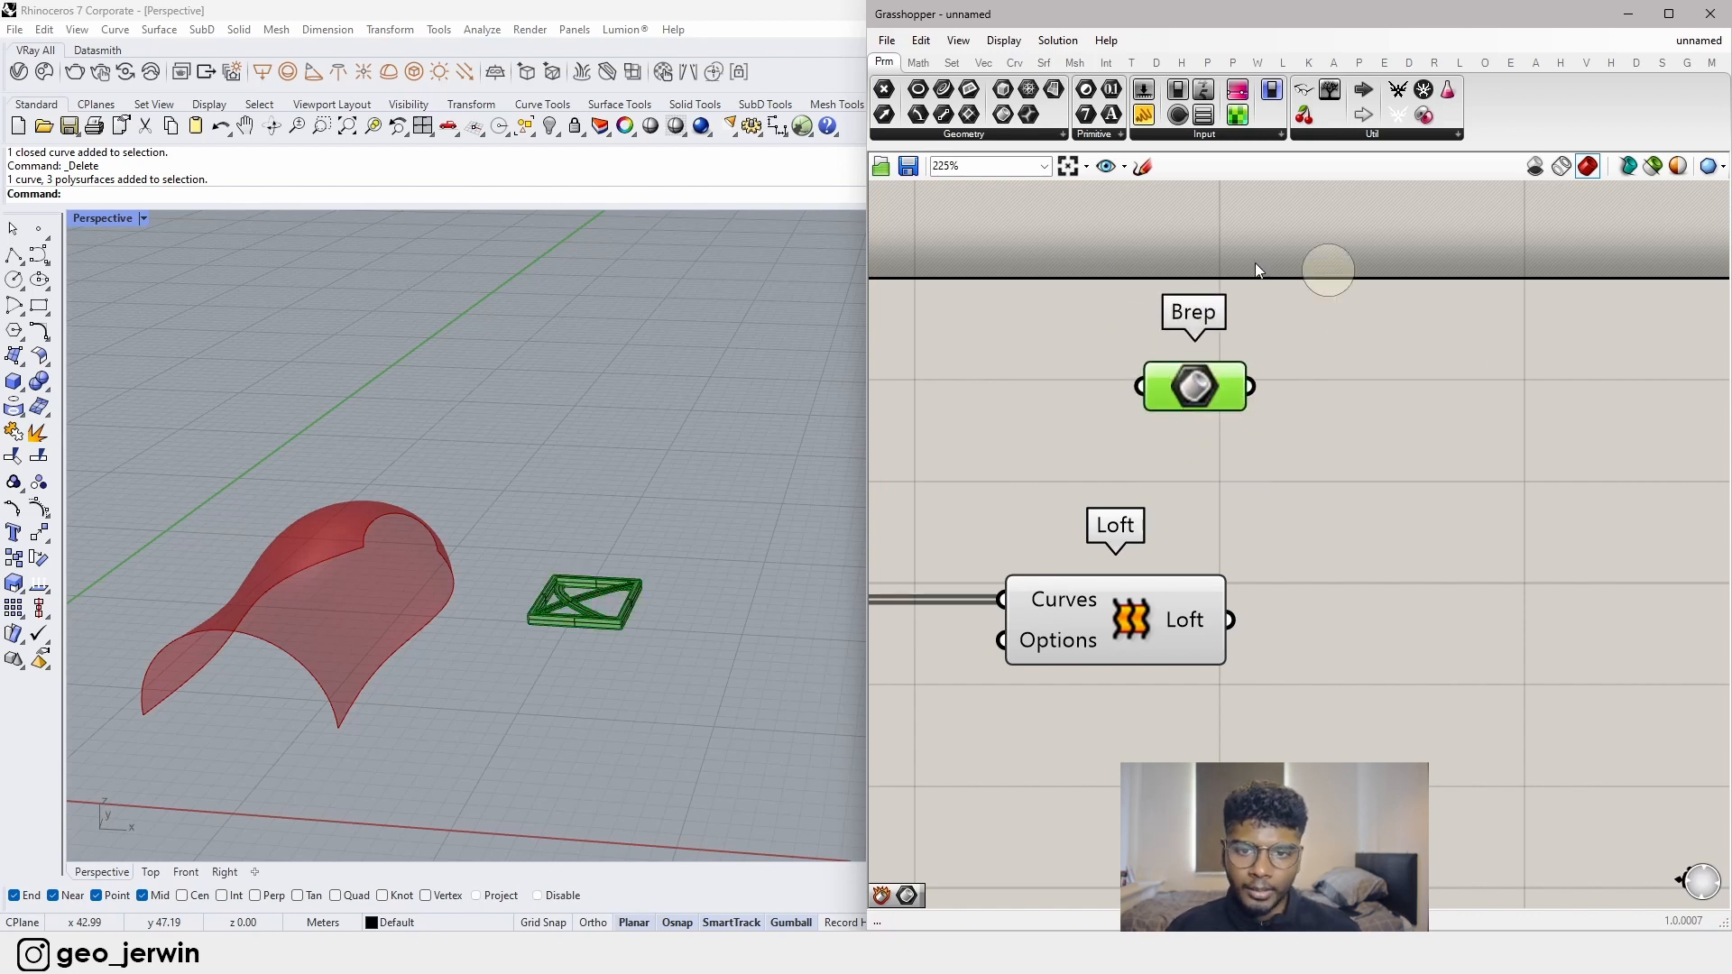
pyautogui.scroll(2, 338, 501)
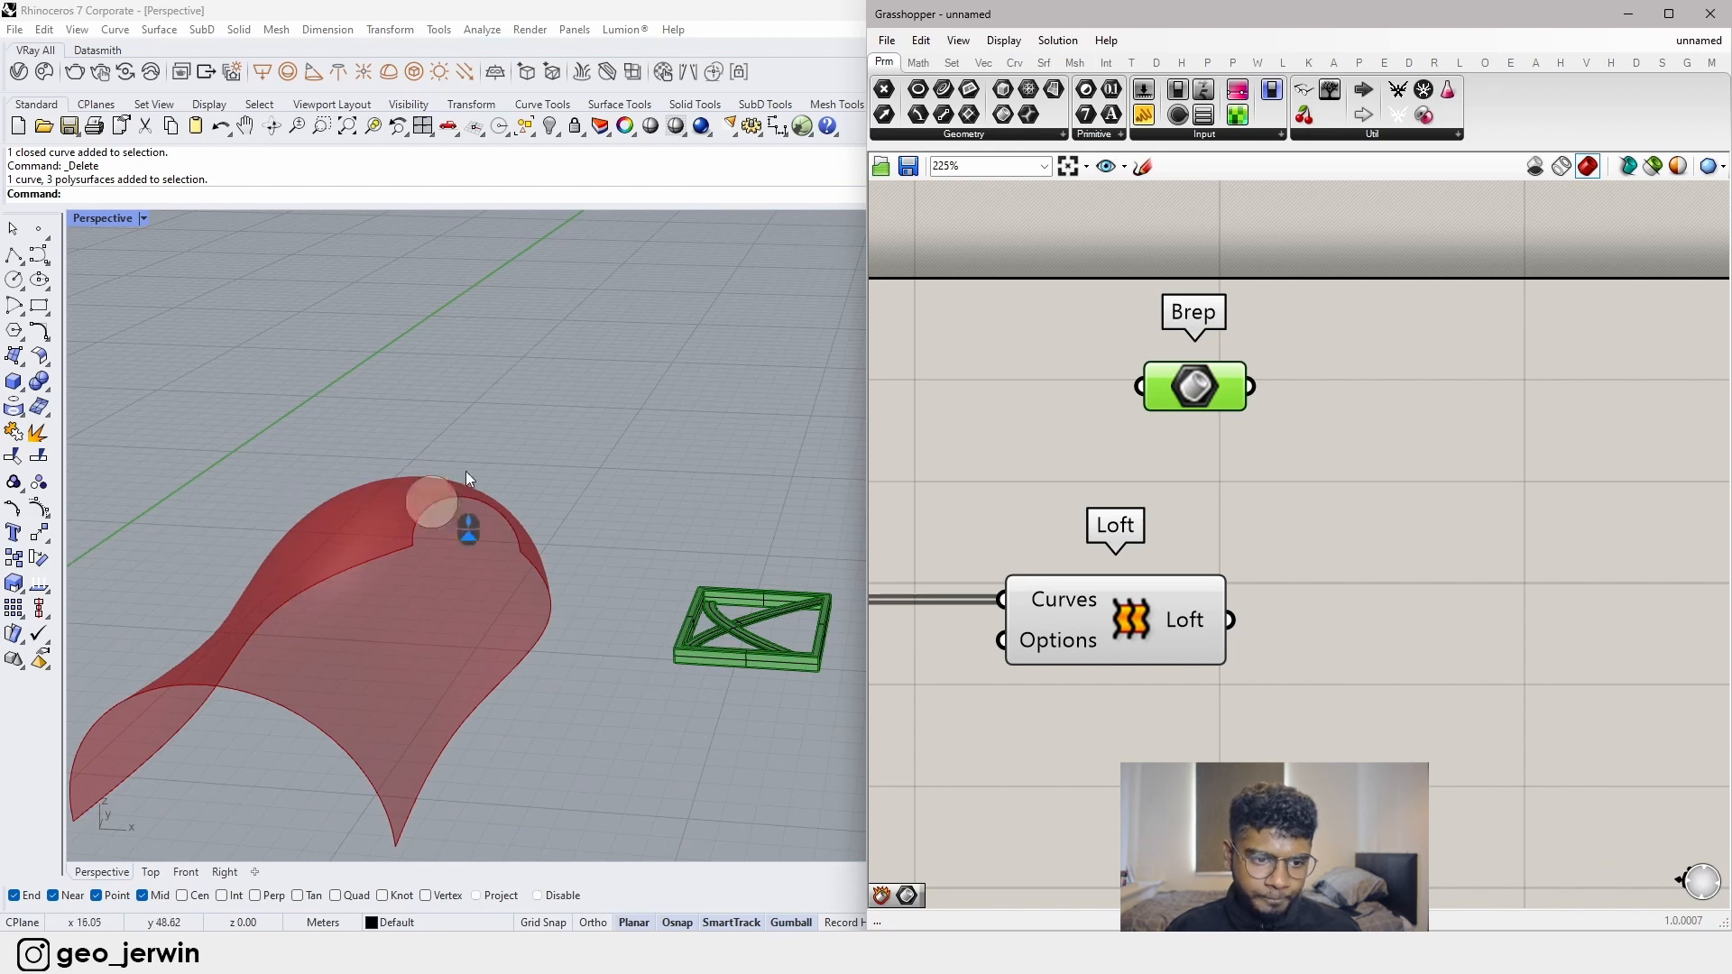
pyautogui.click(1401, 398)
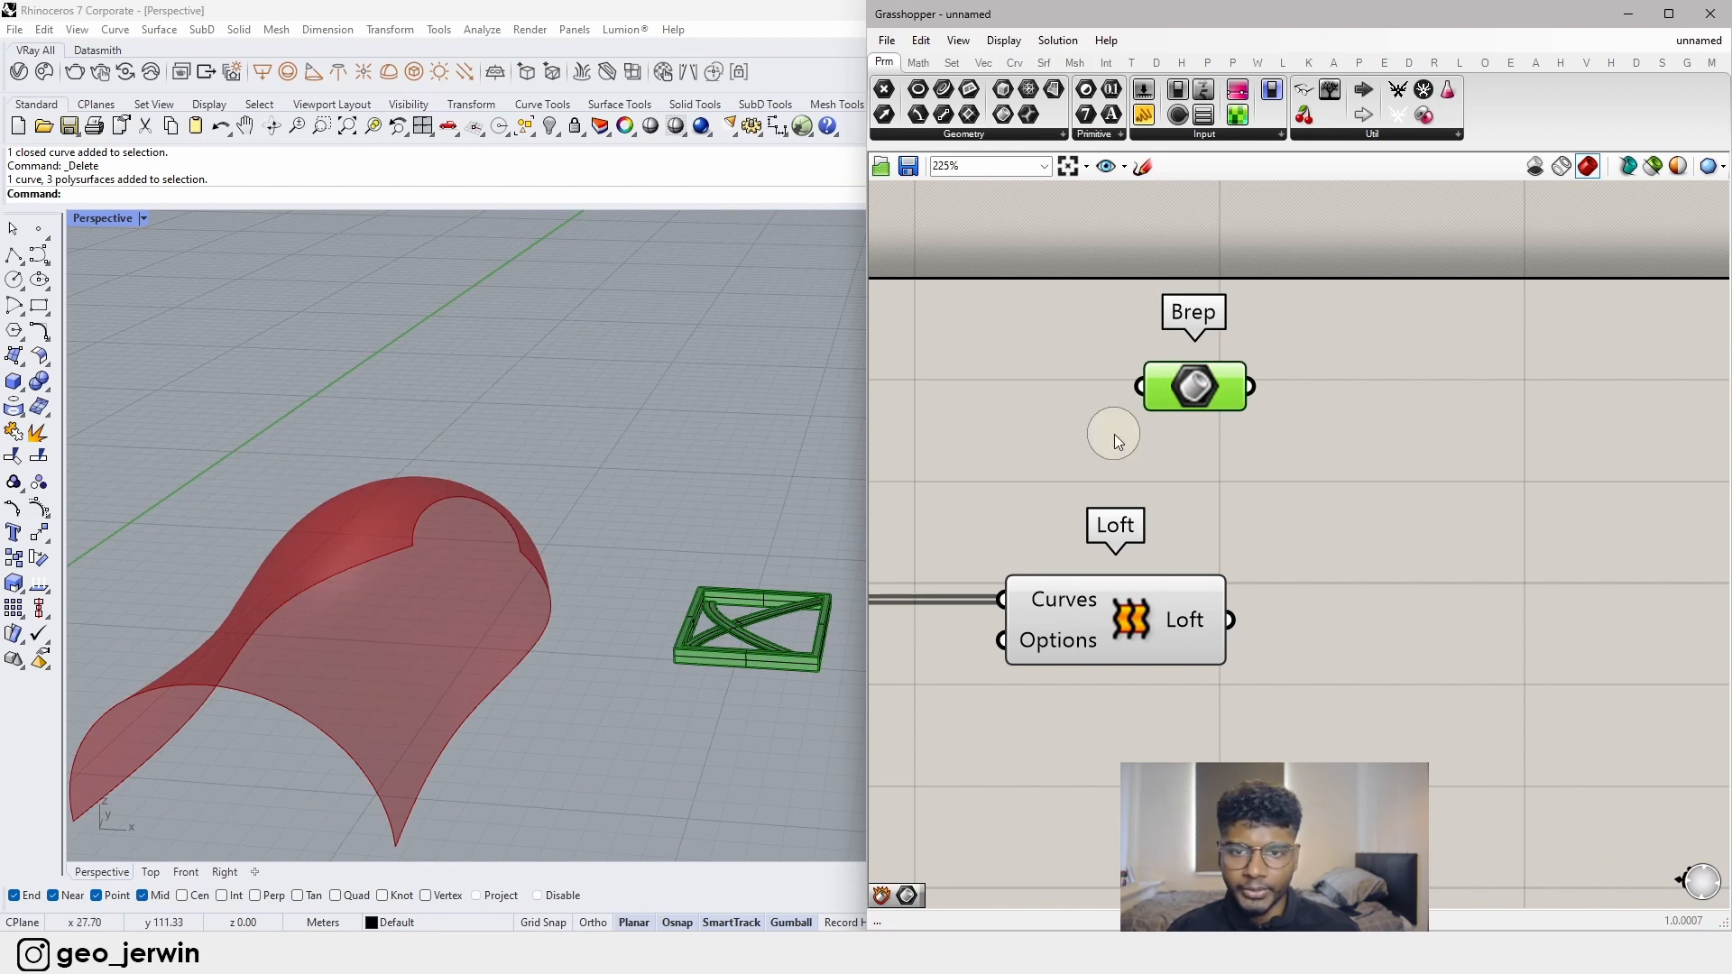
pyautogui.click(1321, 350)
pyautogui.click(1221, 399)
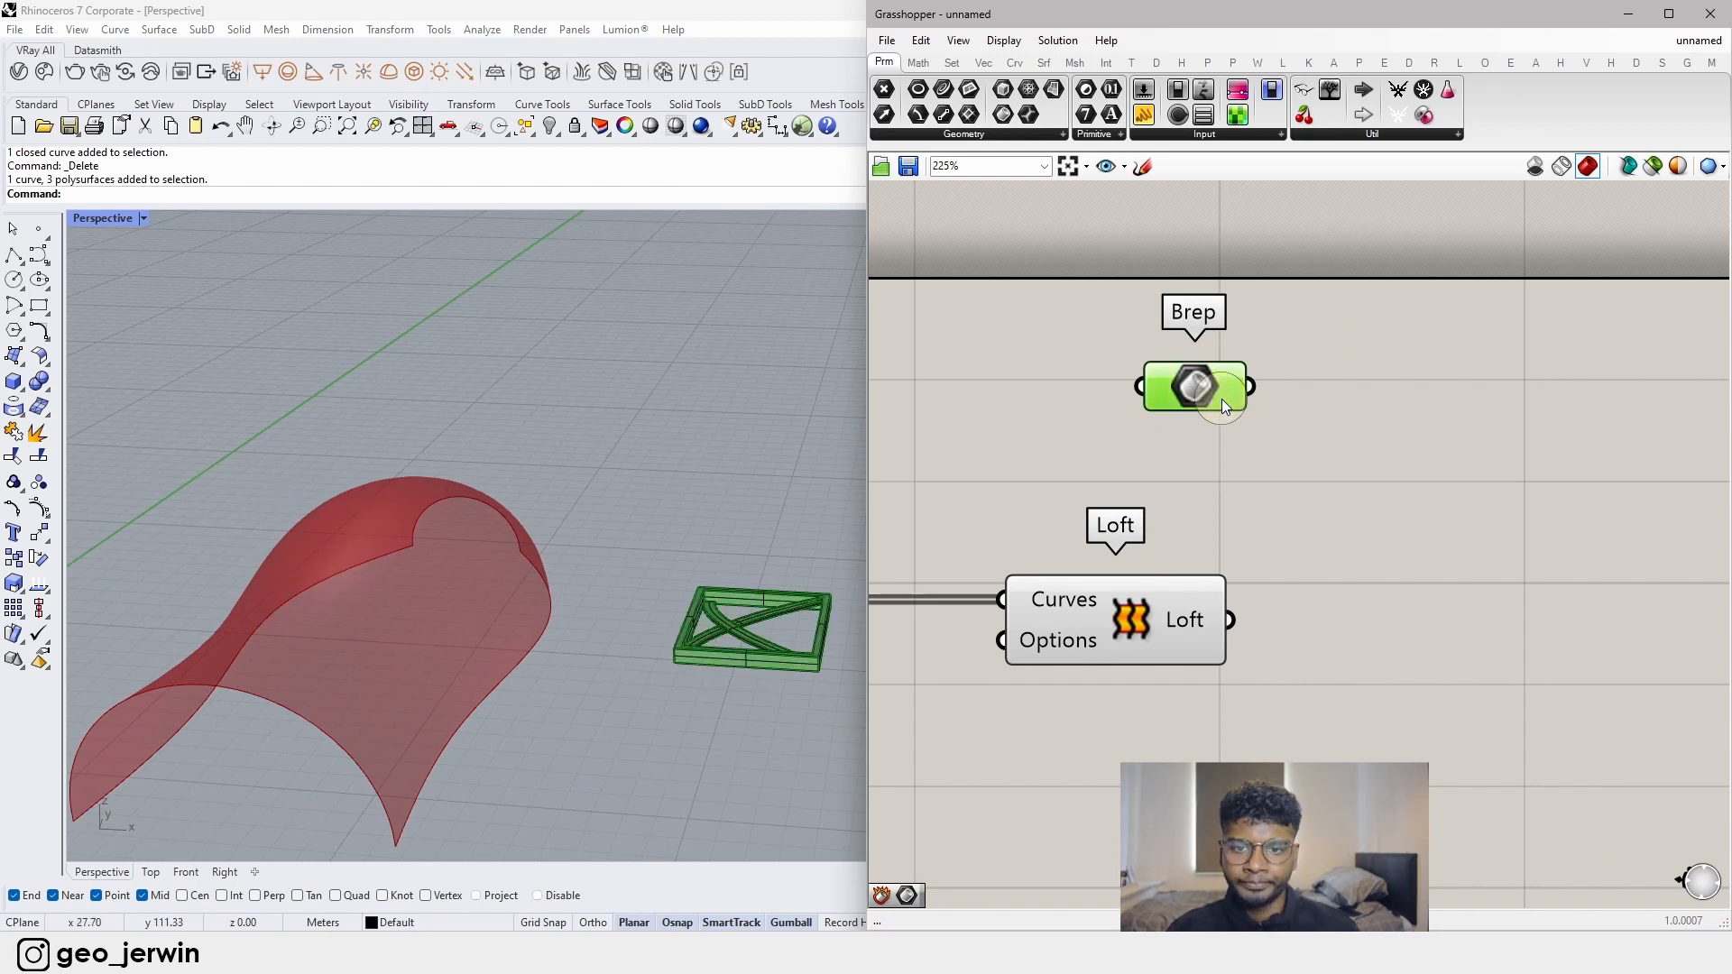
pyautogui.click(1319, 377)
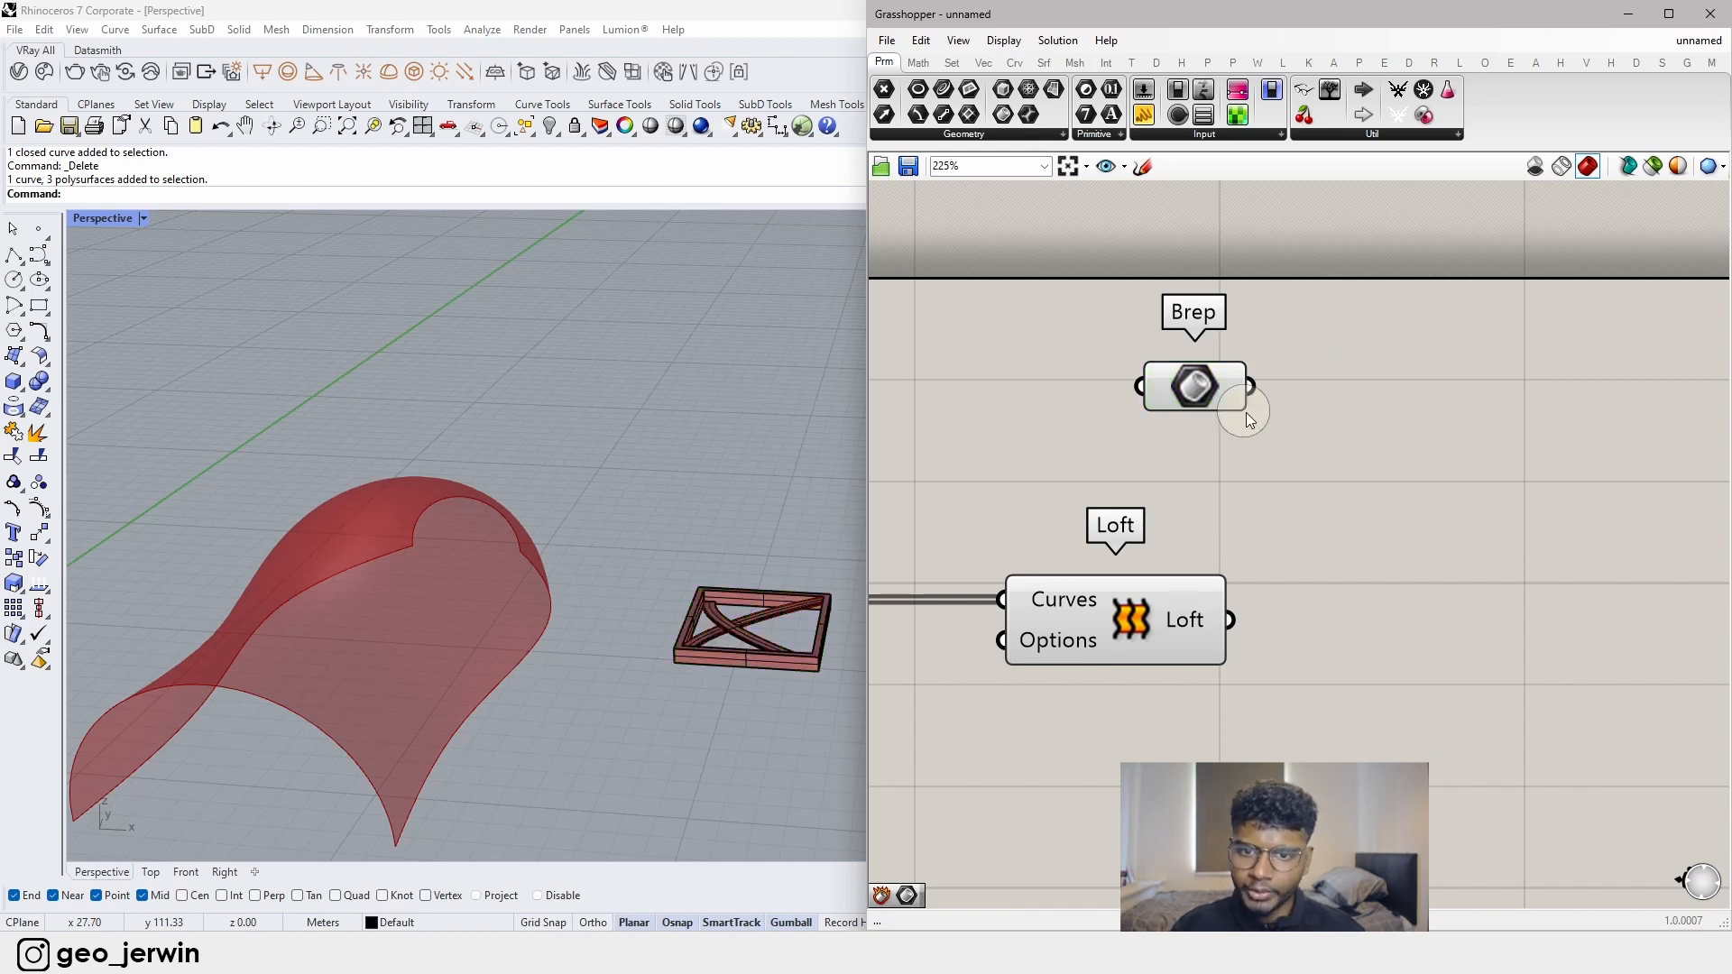
pyautogui.moveTo(1399, 388); pyautogui.dragTo(1254, 381, button='right')
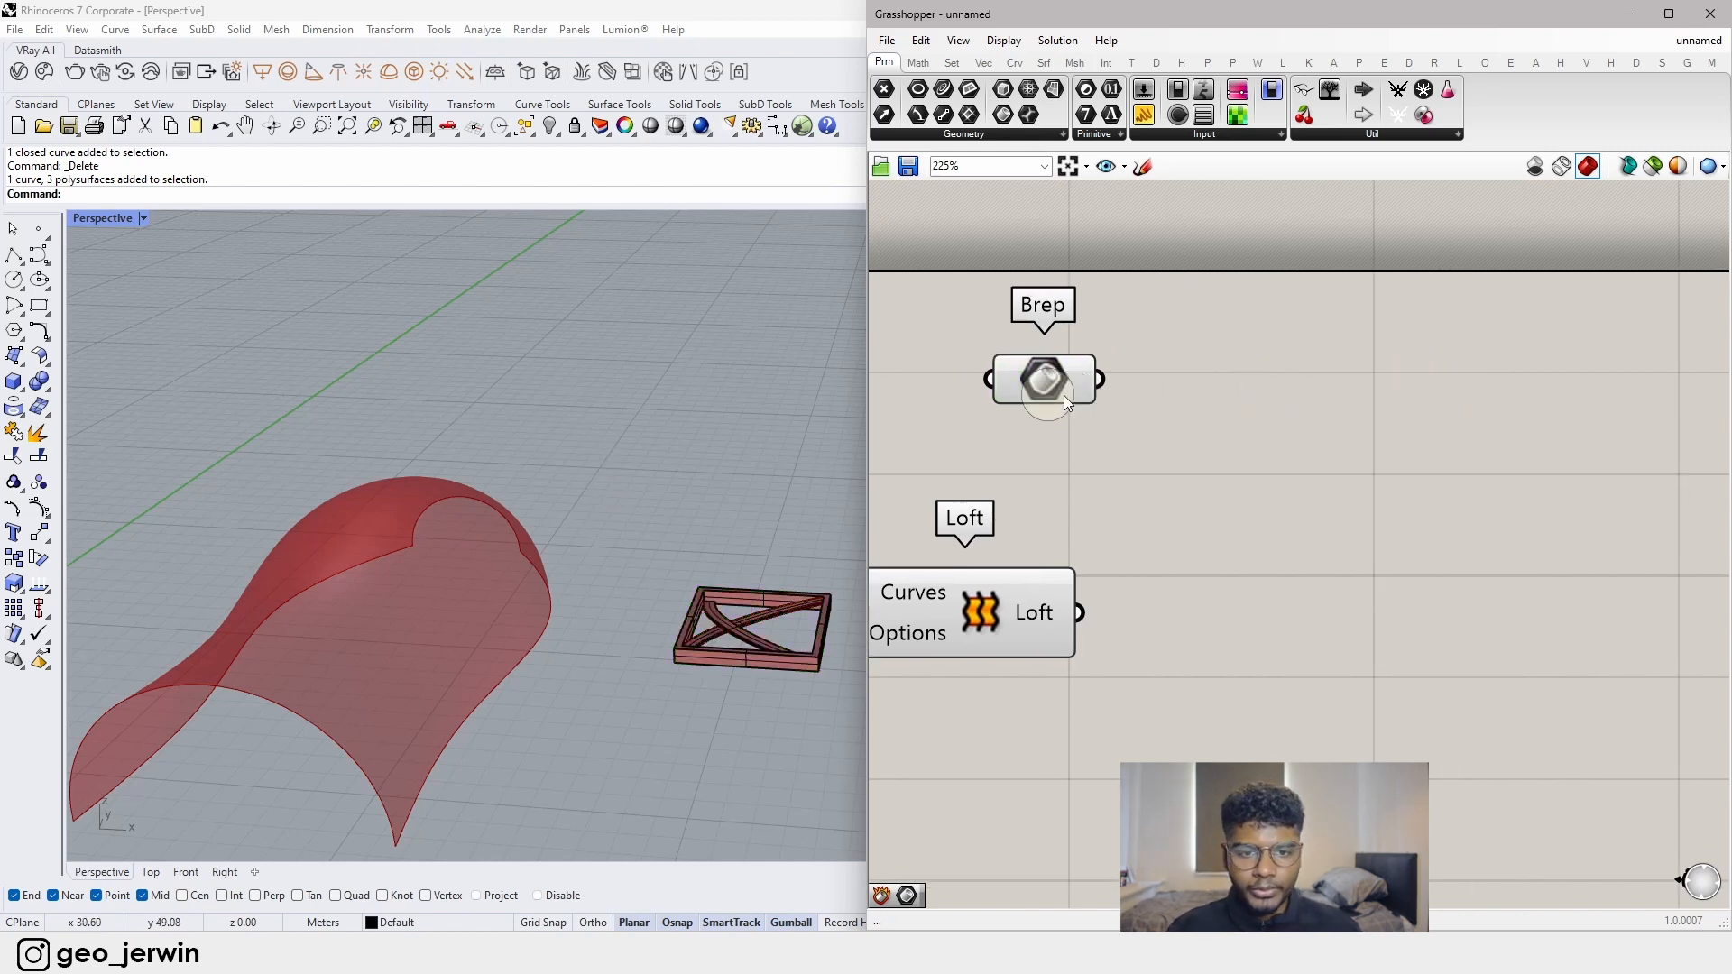
pyautogui.moveTo(1067, 379); pyautogui.dragTo(1047, 377)
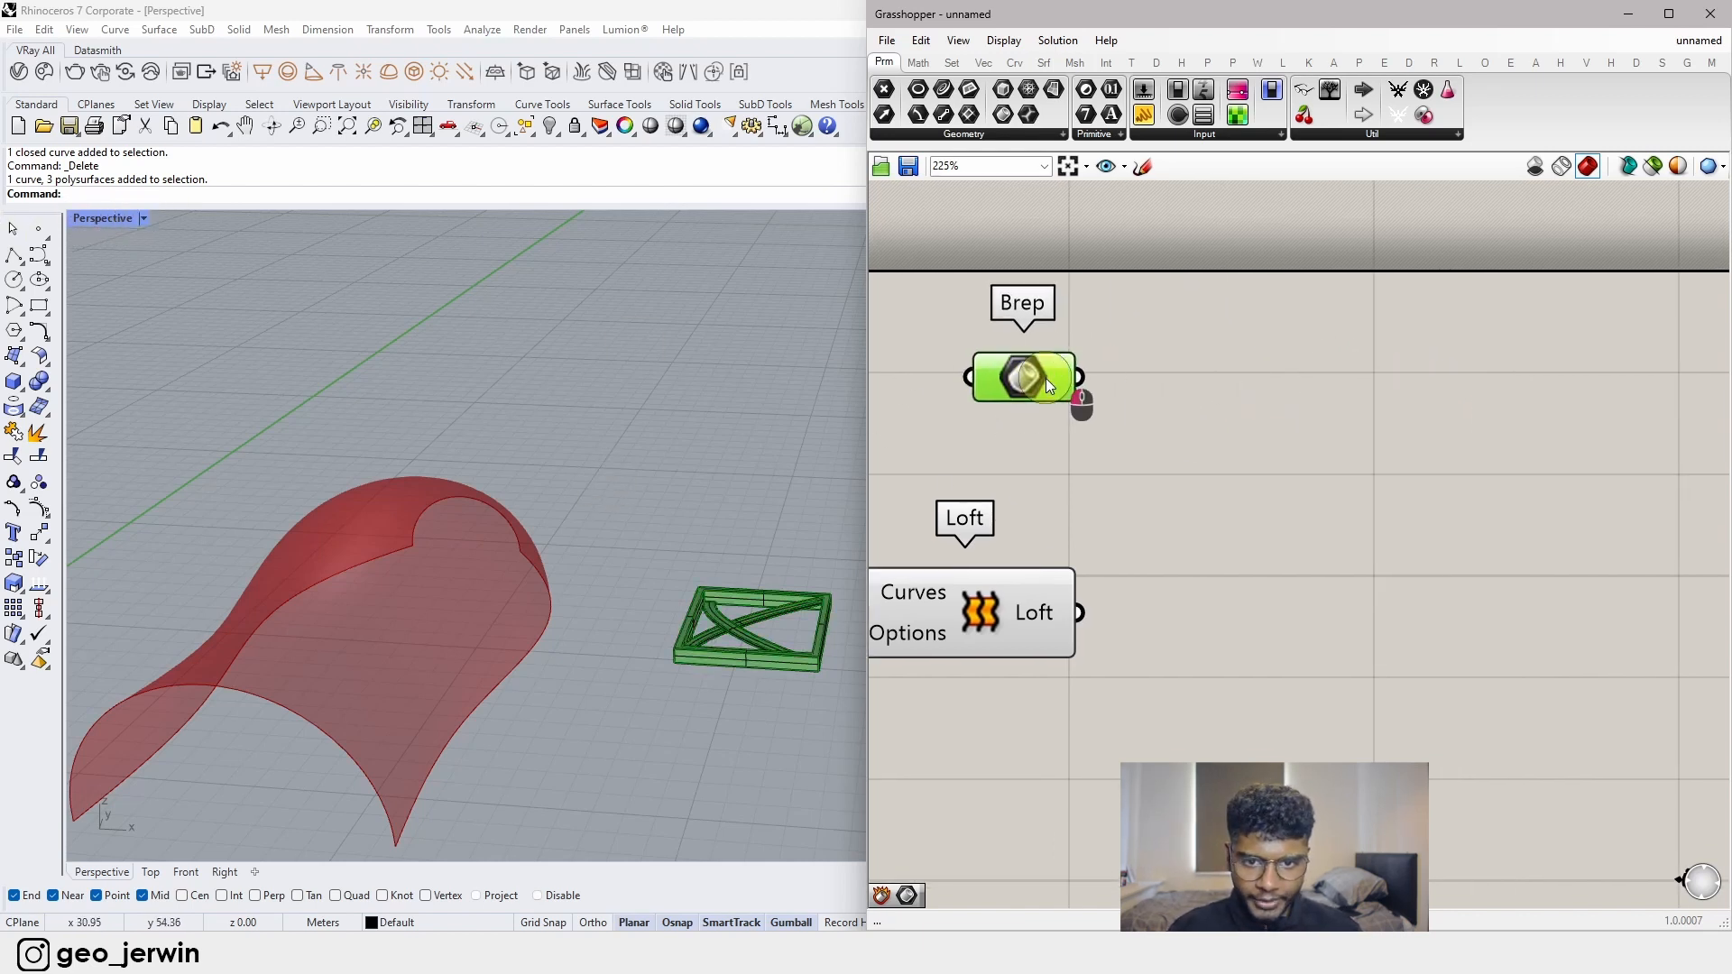
pyautogui.click(997, 341)
# - Set the Perspective viewport's display mode to Wireframe
pyautogui.click(145, 220)
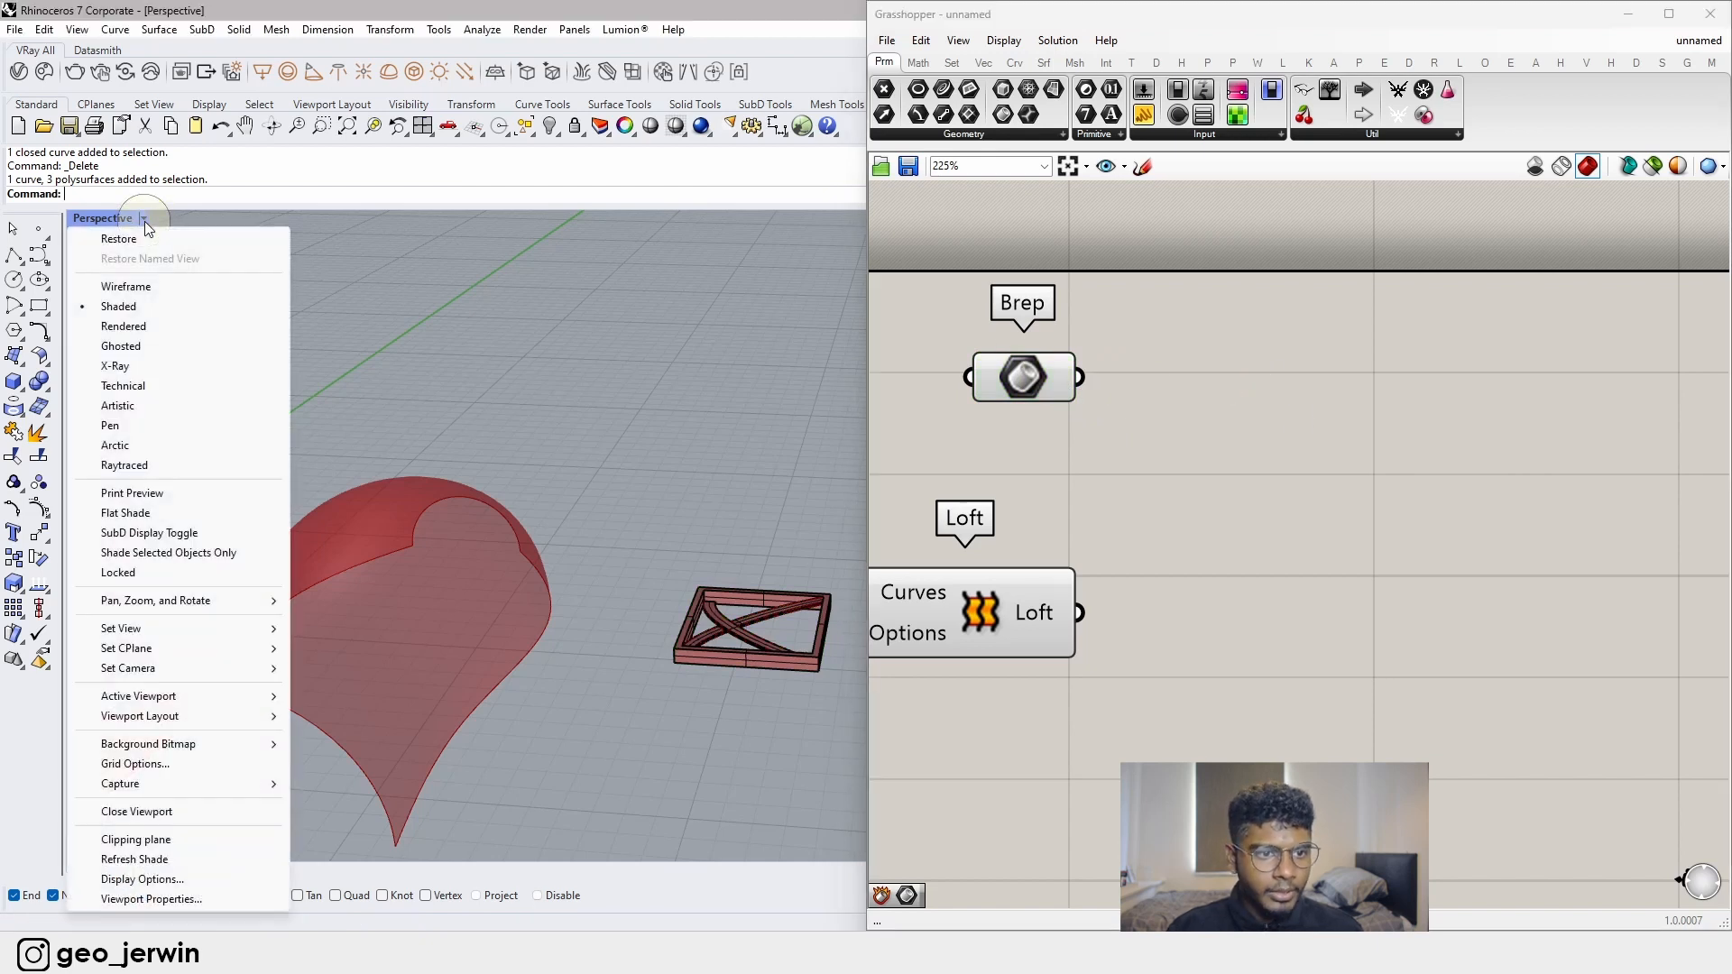
pyautogui.click(132, 293)
pyautogui.moveTo(583, 446); pyautogui.dragTo(772, 632, button='right')
pyautogui.scroll(4, 577, 625)
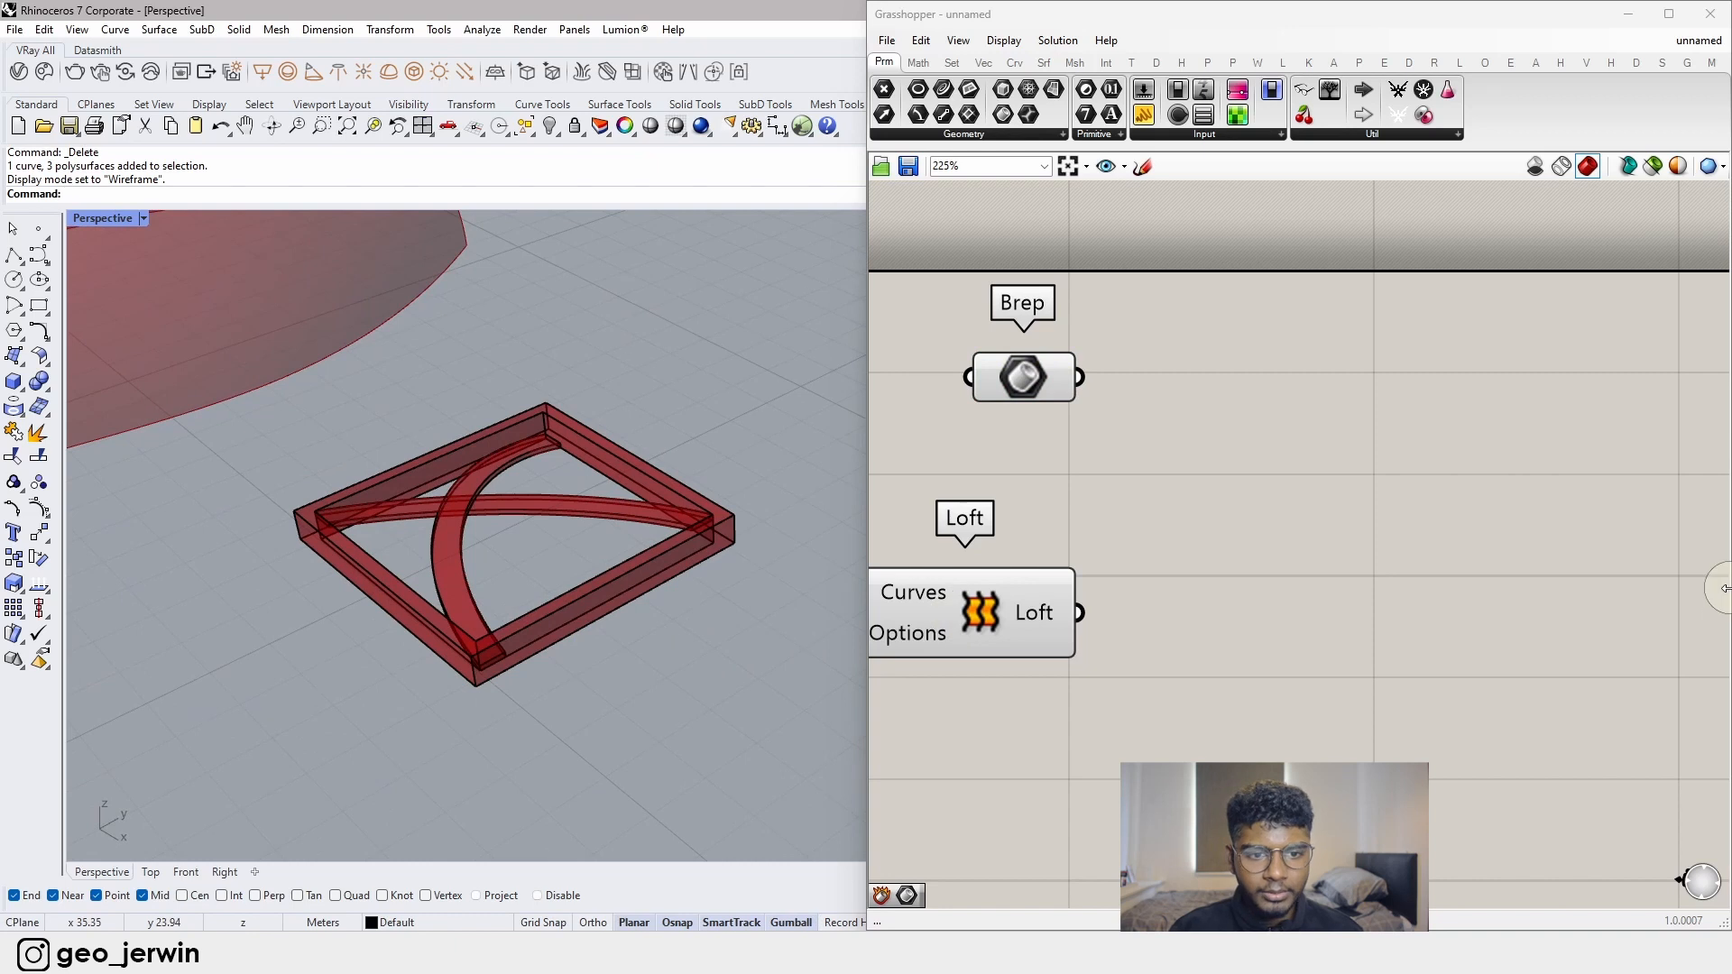
# - Narrow the Grasshopper window to uncover the layer list, make Layer 01 current and turn off the Default layer
pyautogui.moveTo(1728, 571); pyautogui.dragTo(1449, 571)
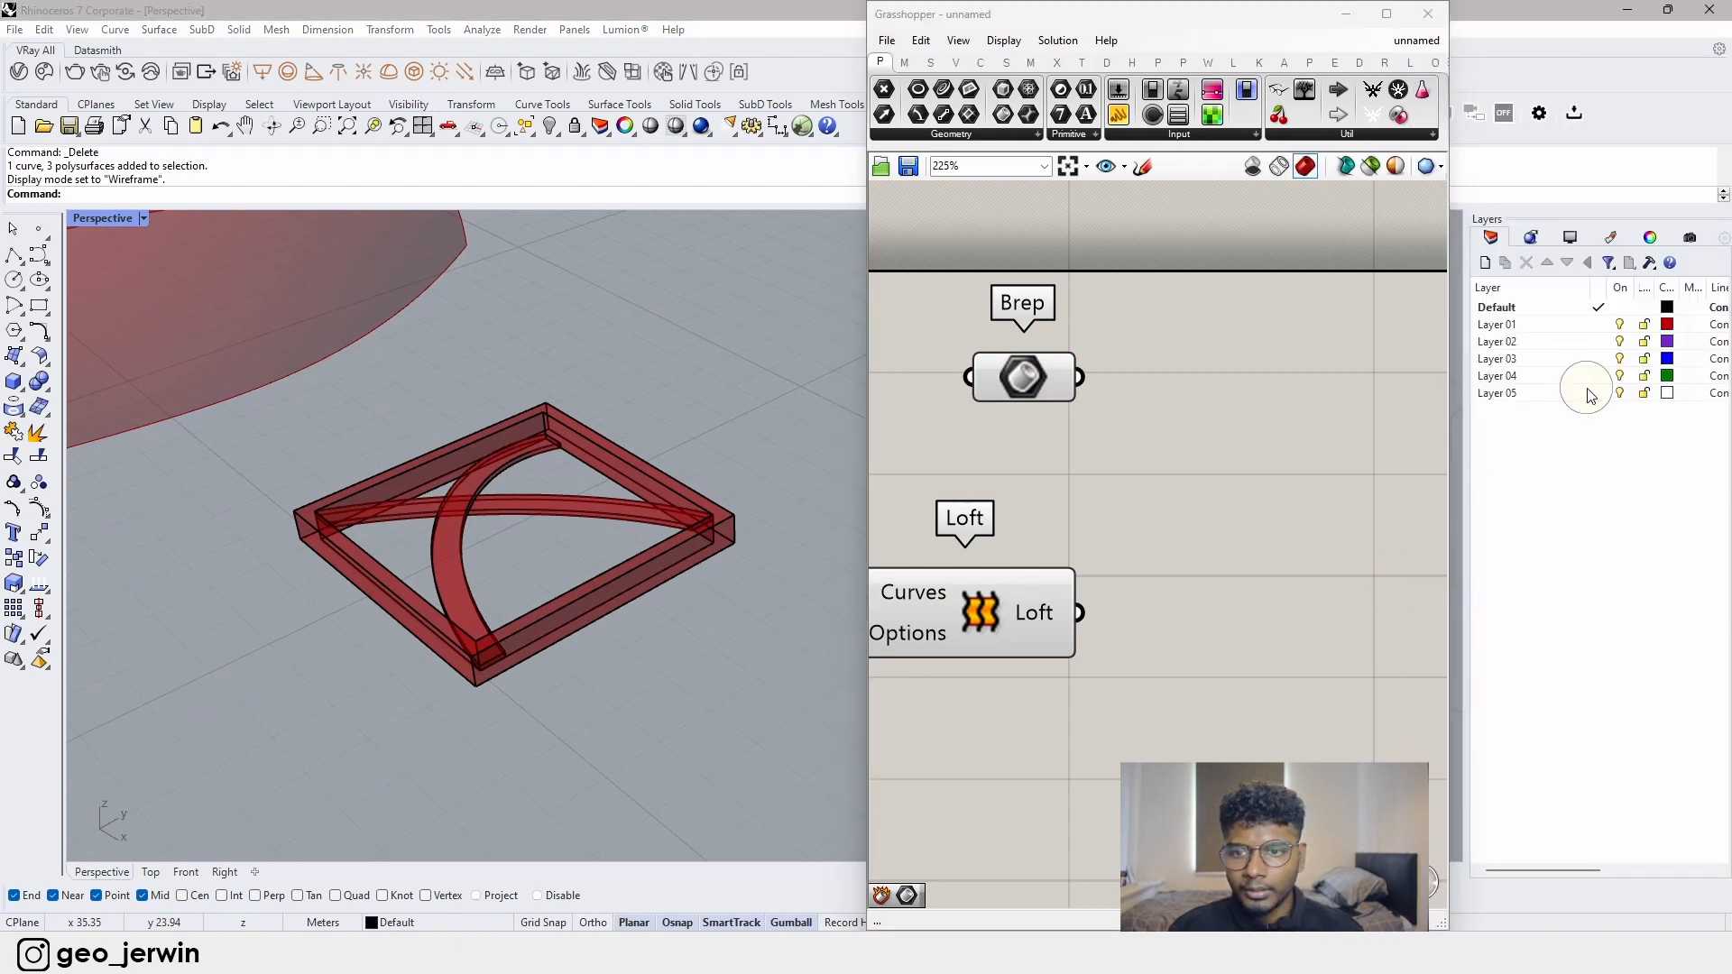
pyautogui.click(1607, 330)
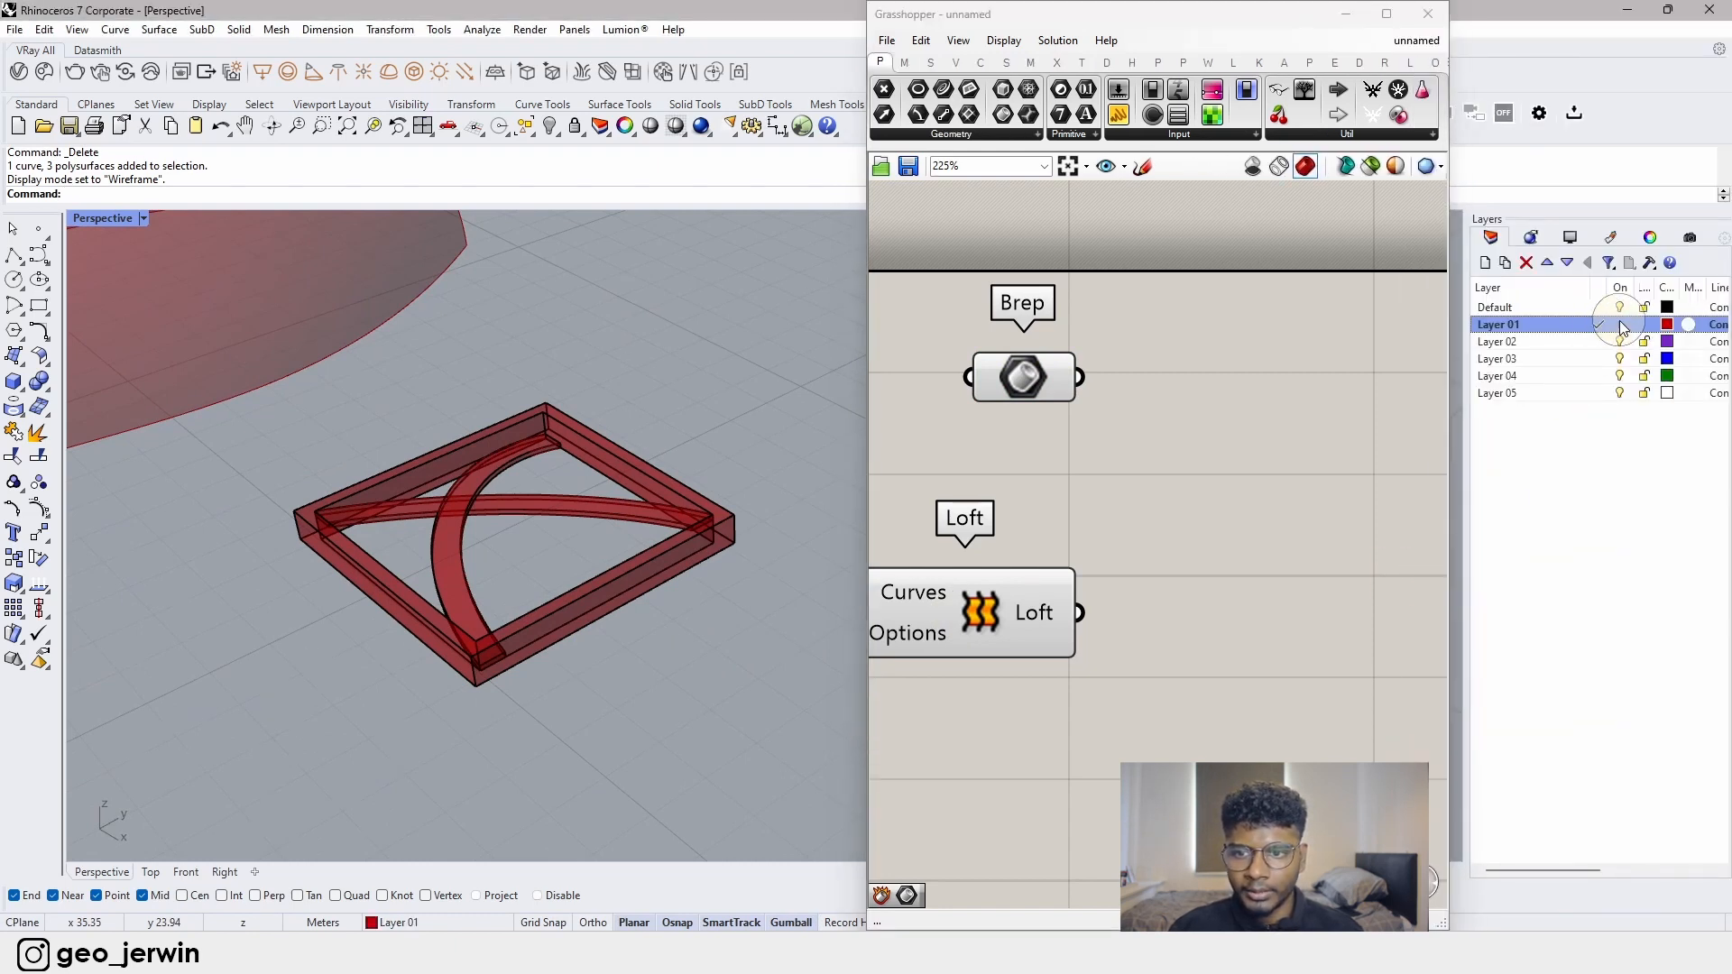
pyautogui.click(1611, 308)
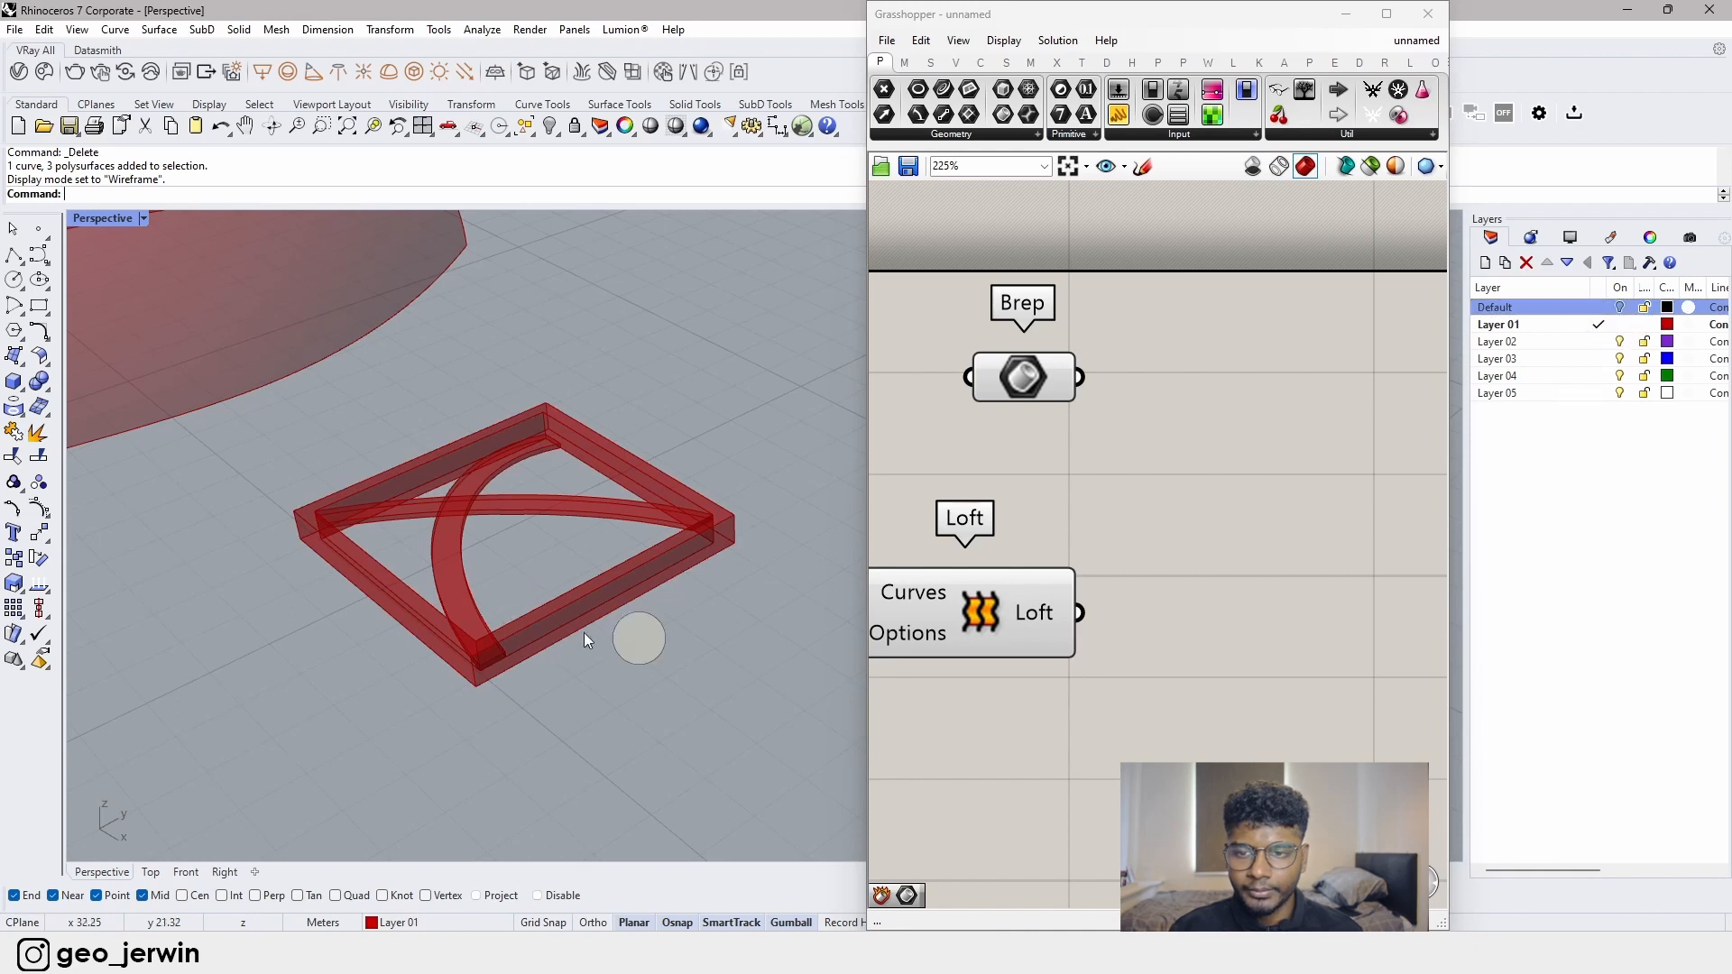
pyautogui.moveTo(510, 578); pyautogui.dragTo(611, 549, button='right')
pyautogui.scroll(-9, 624, 613)
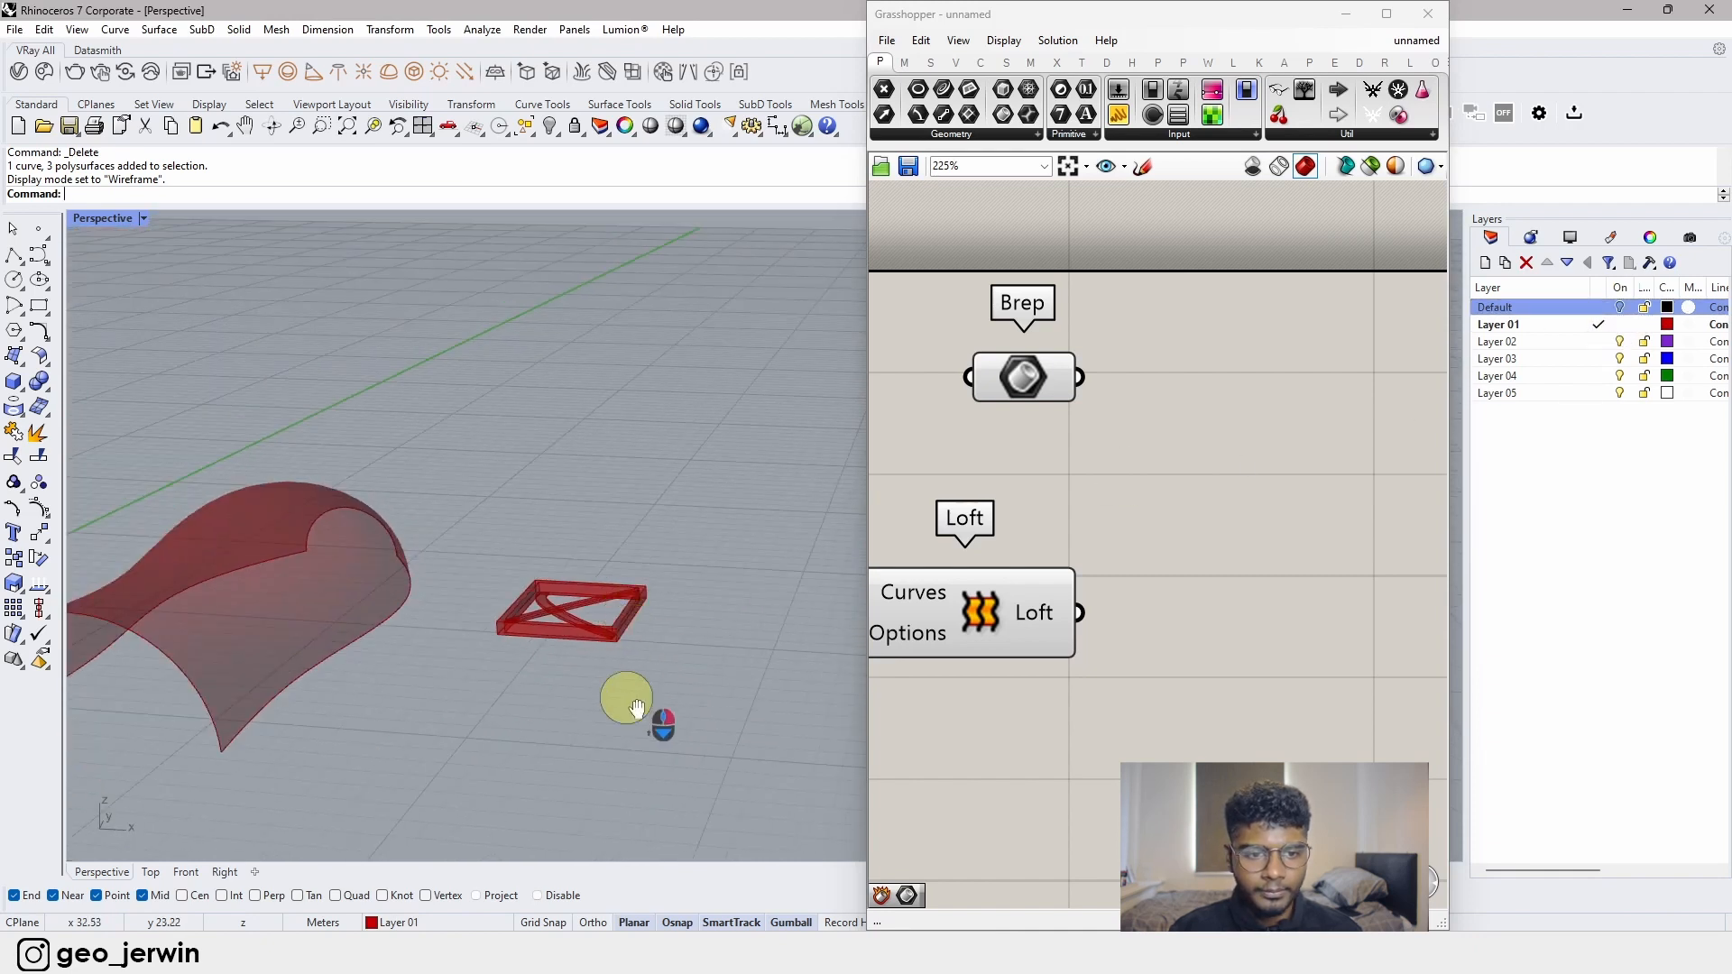
pyautogui.moveTo(624, 700); pyautogui.dragTo(580, 703, button='right')
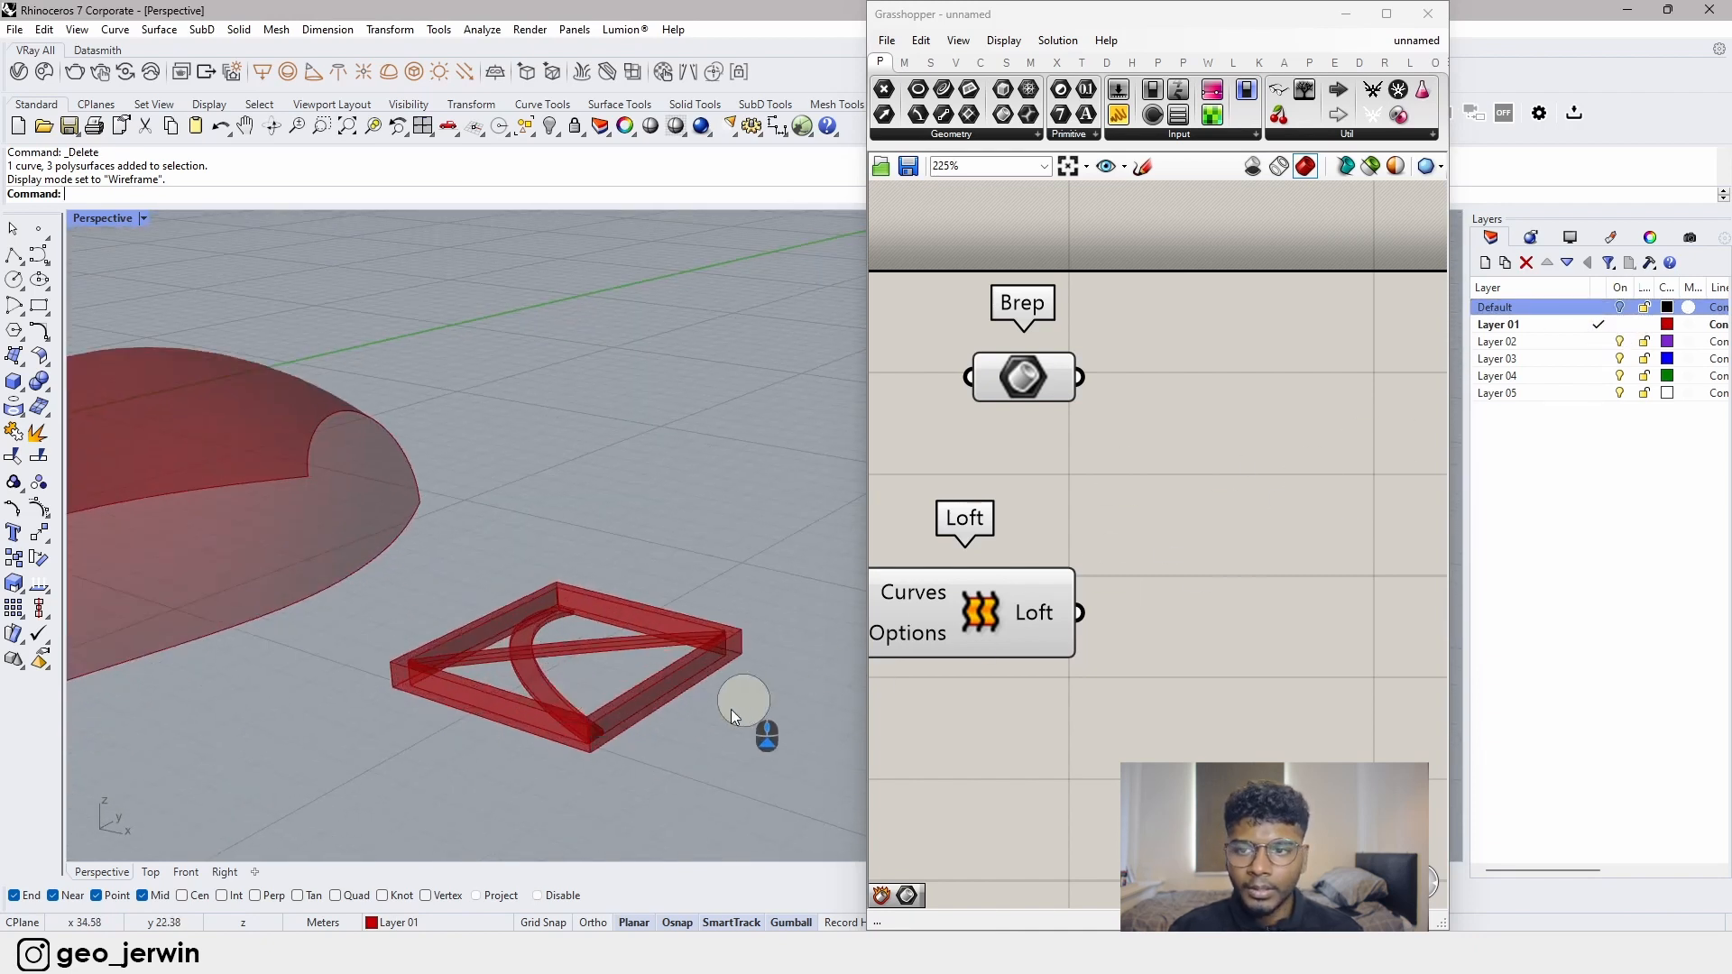
# - Add a Mesh parameter beside the Brep parameter, feed the Brep output into it and align the two
pyautogui.click(1220, 392)
pyautogui.moveTo(1023, 387); pyautogui.dragTo(1095, 411)
pyautogui.moveTo(1387, 453); pyautogui.dragTo(1200, 443, button='right')
pyautogui.doubleClick(1200, 444)
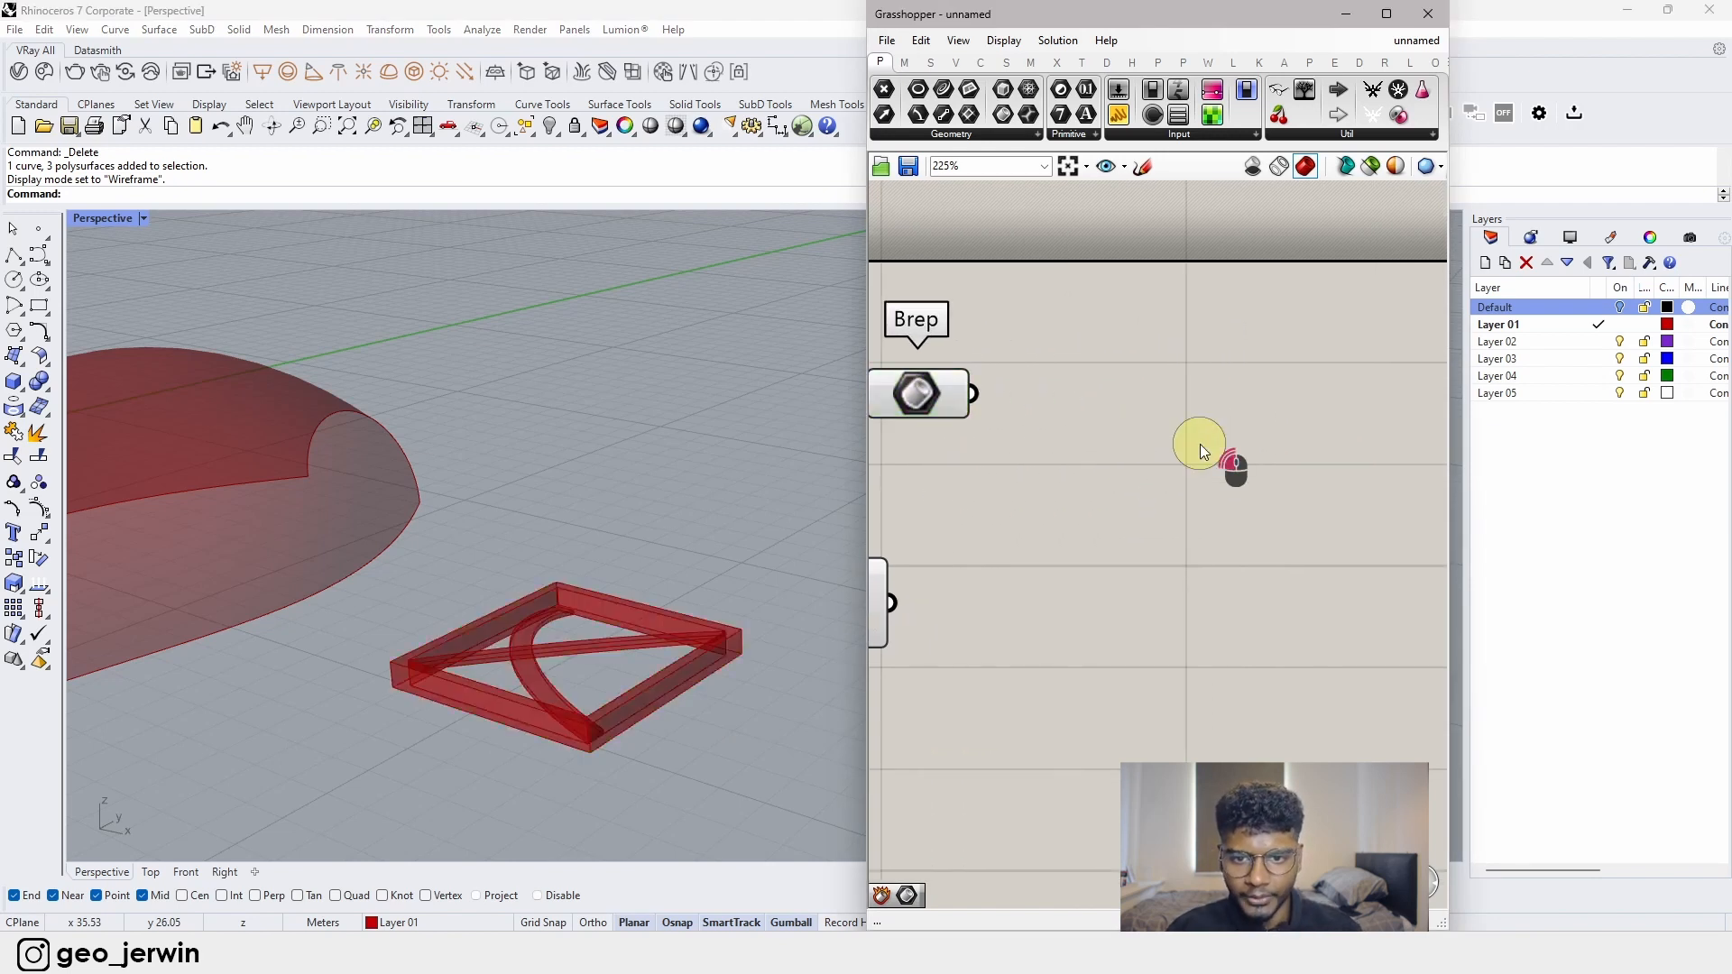
pyautogui.write('SH')
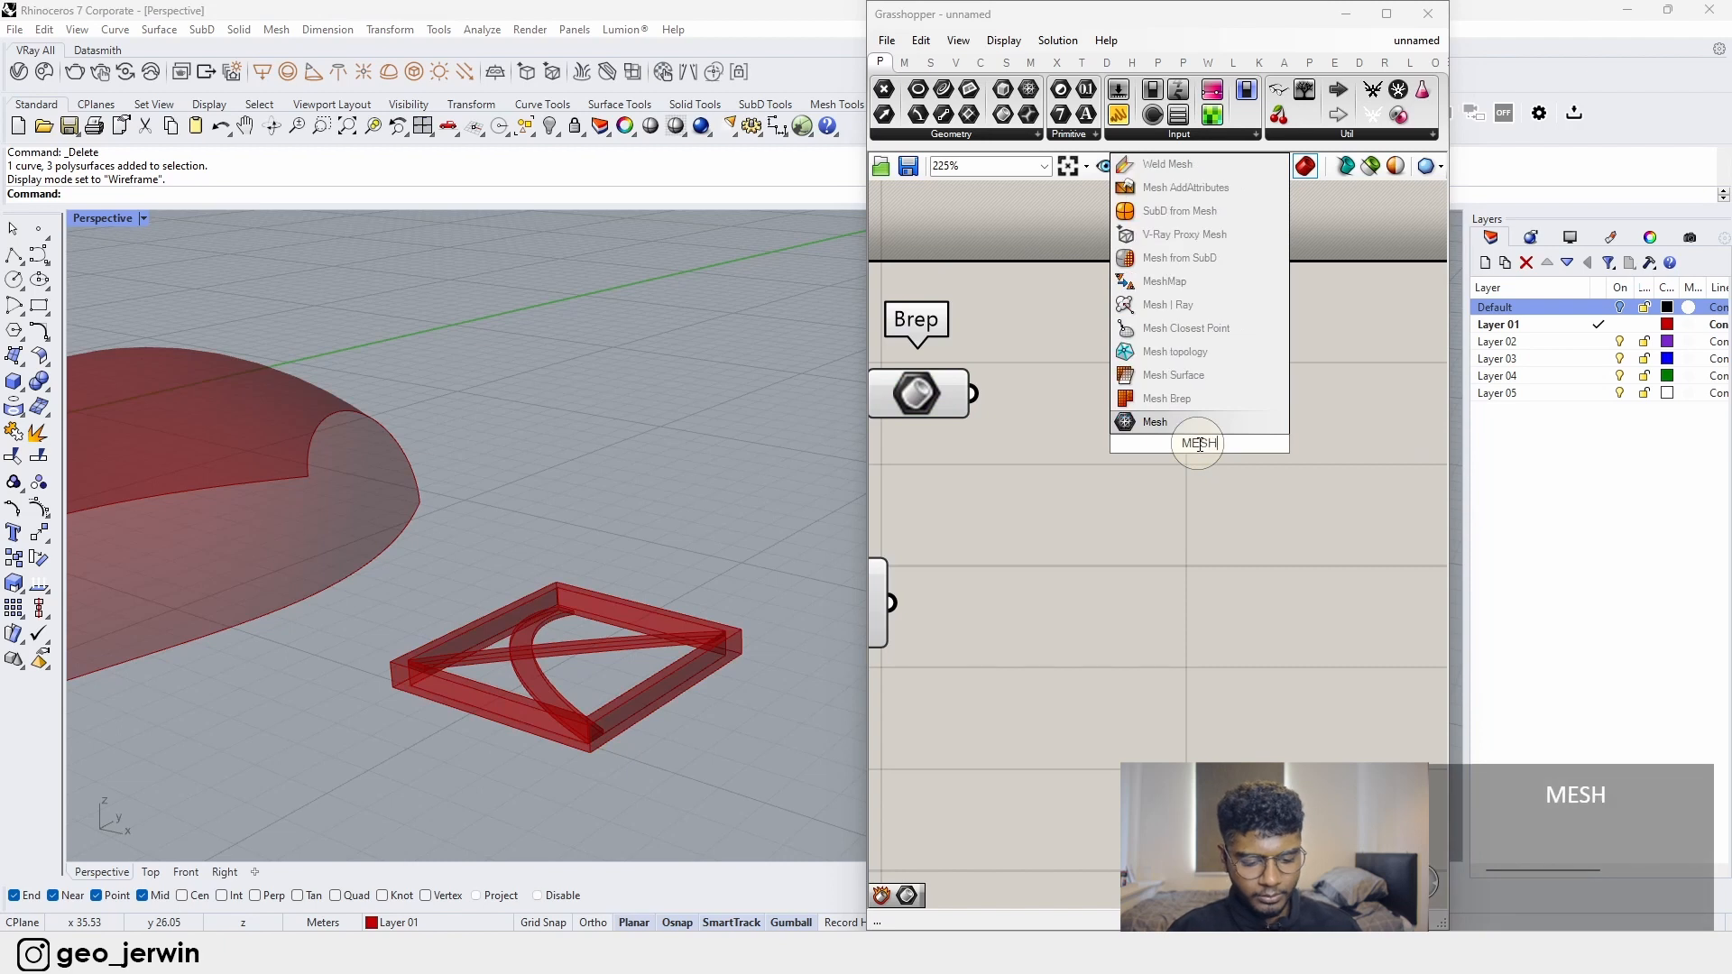
pyautogui.click(1157, 422)
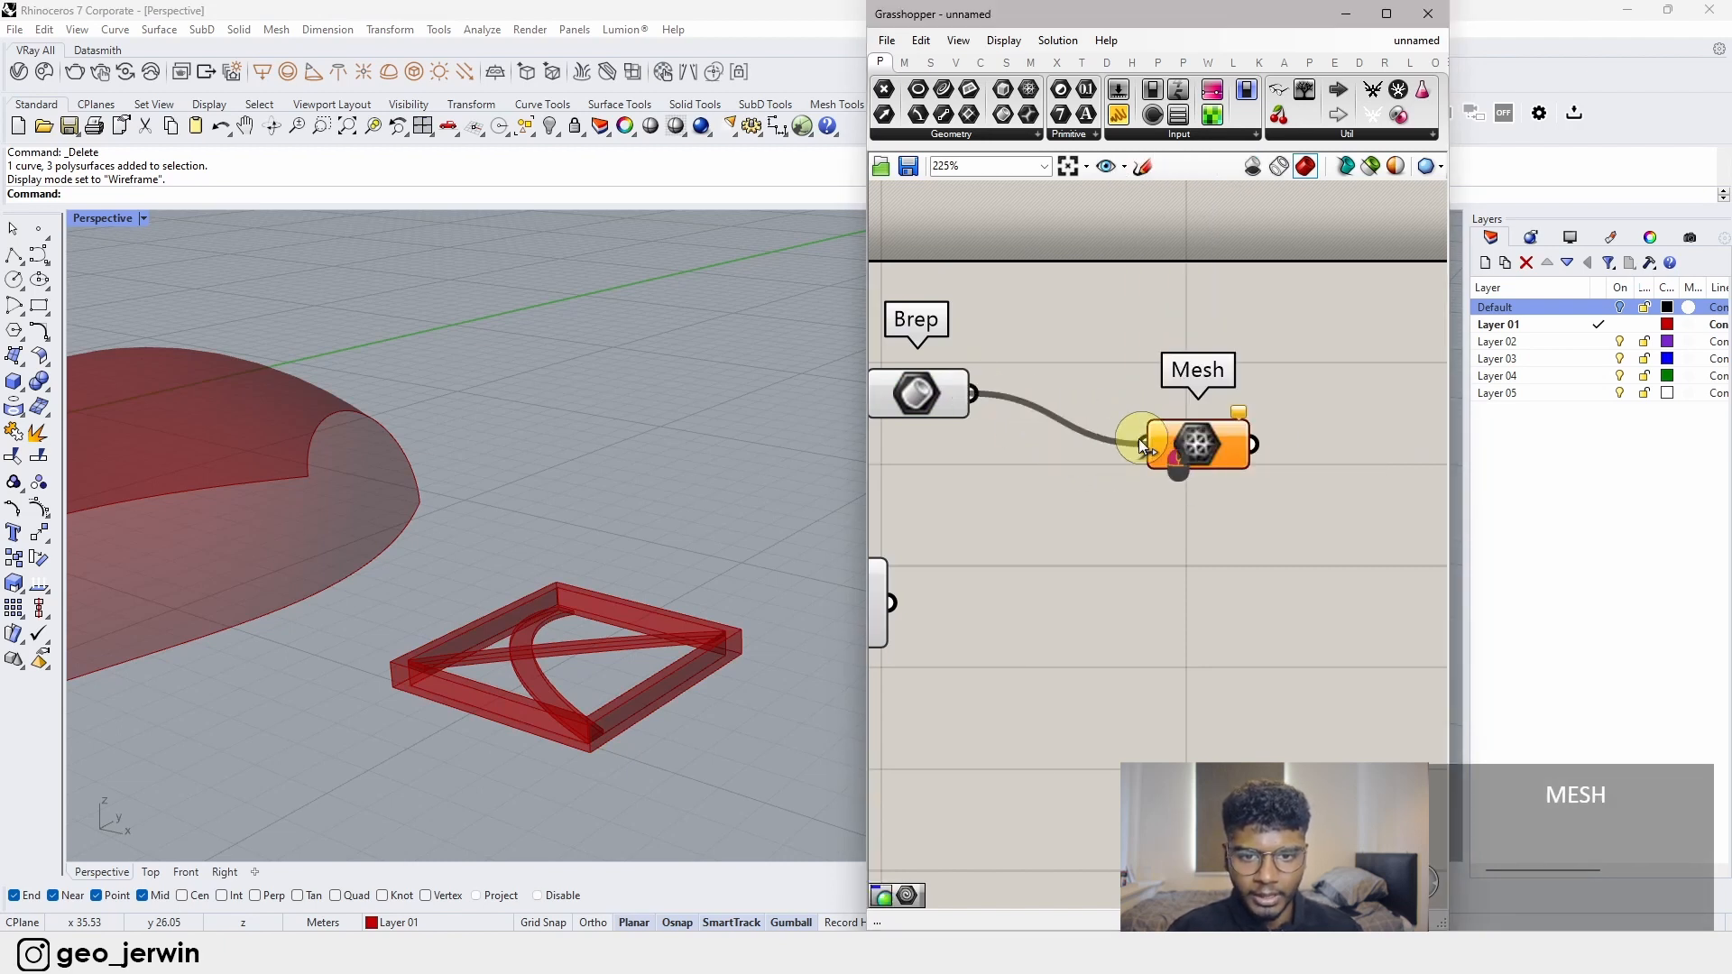
pyautogui.moveTo(1138, 439); pyautogui.dragTo(1184, 397)
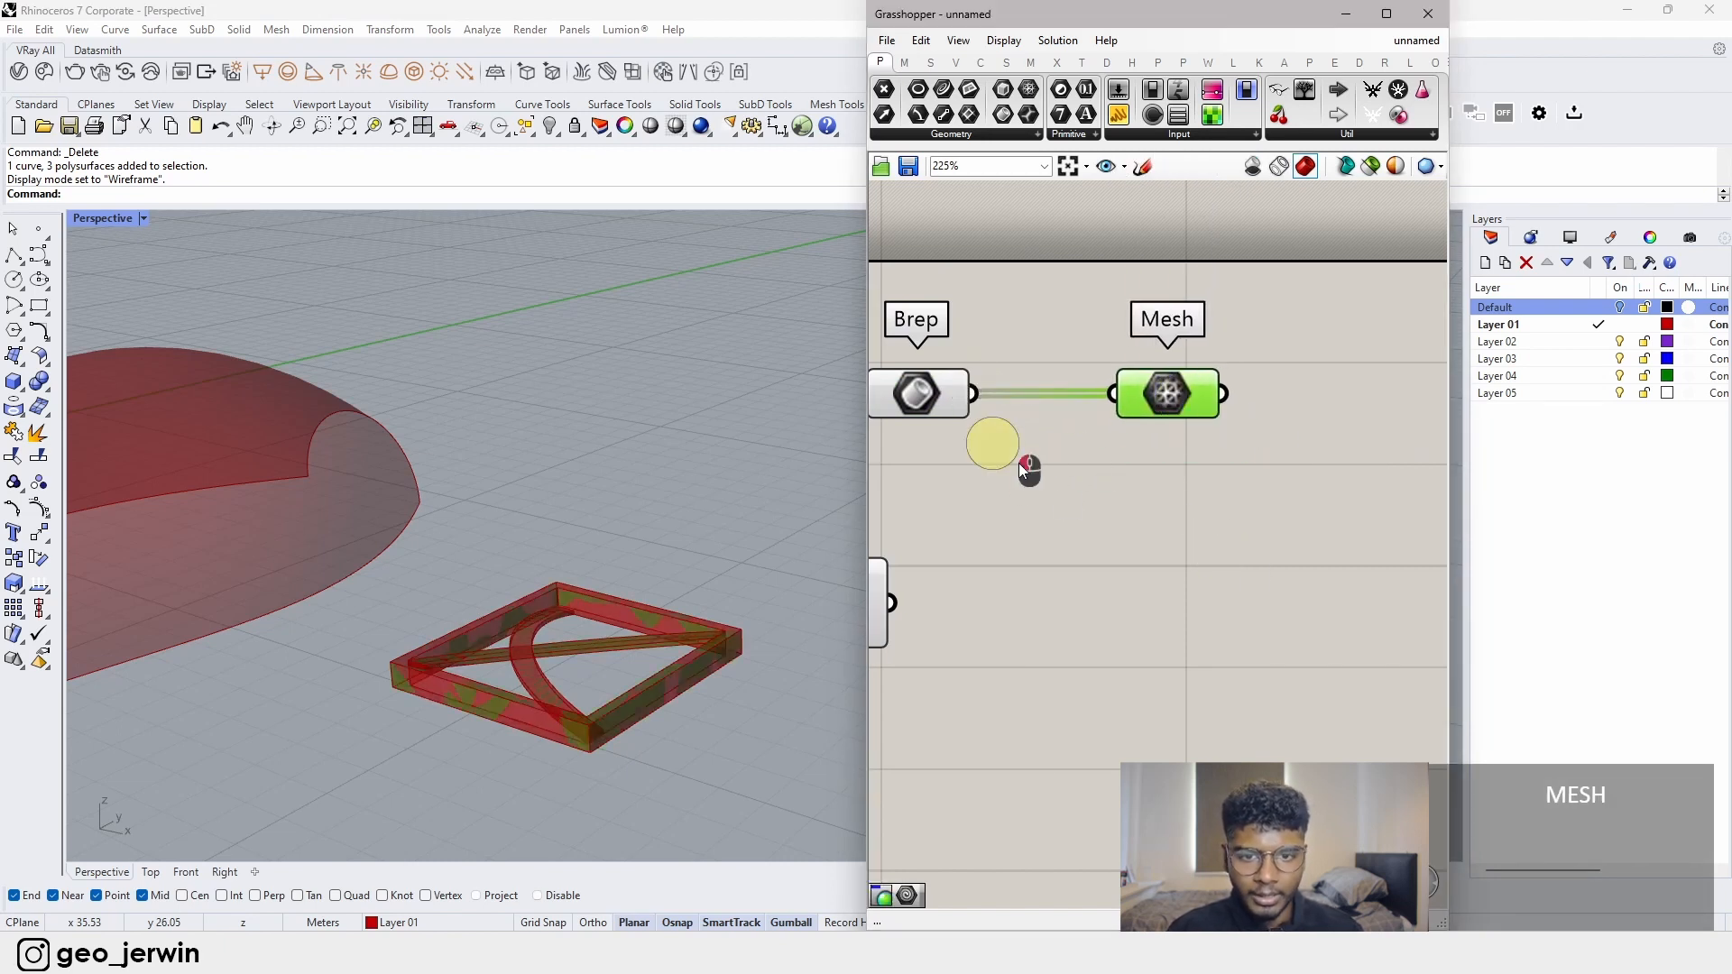
# - Hide the Brep parameter's preview and toggle mesh edge display so the module's mesh faces can be inspected
pyautogui.click(913, 397)
pyautogui.scroll(-1, 936, 380)
pyautogui.middleClick(945, 364)
pyautogui.click(983, 329)
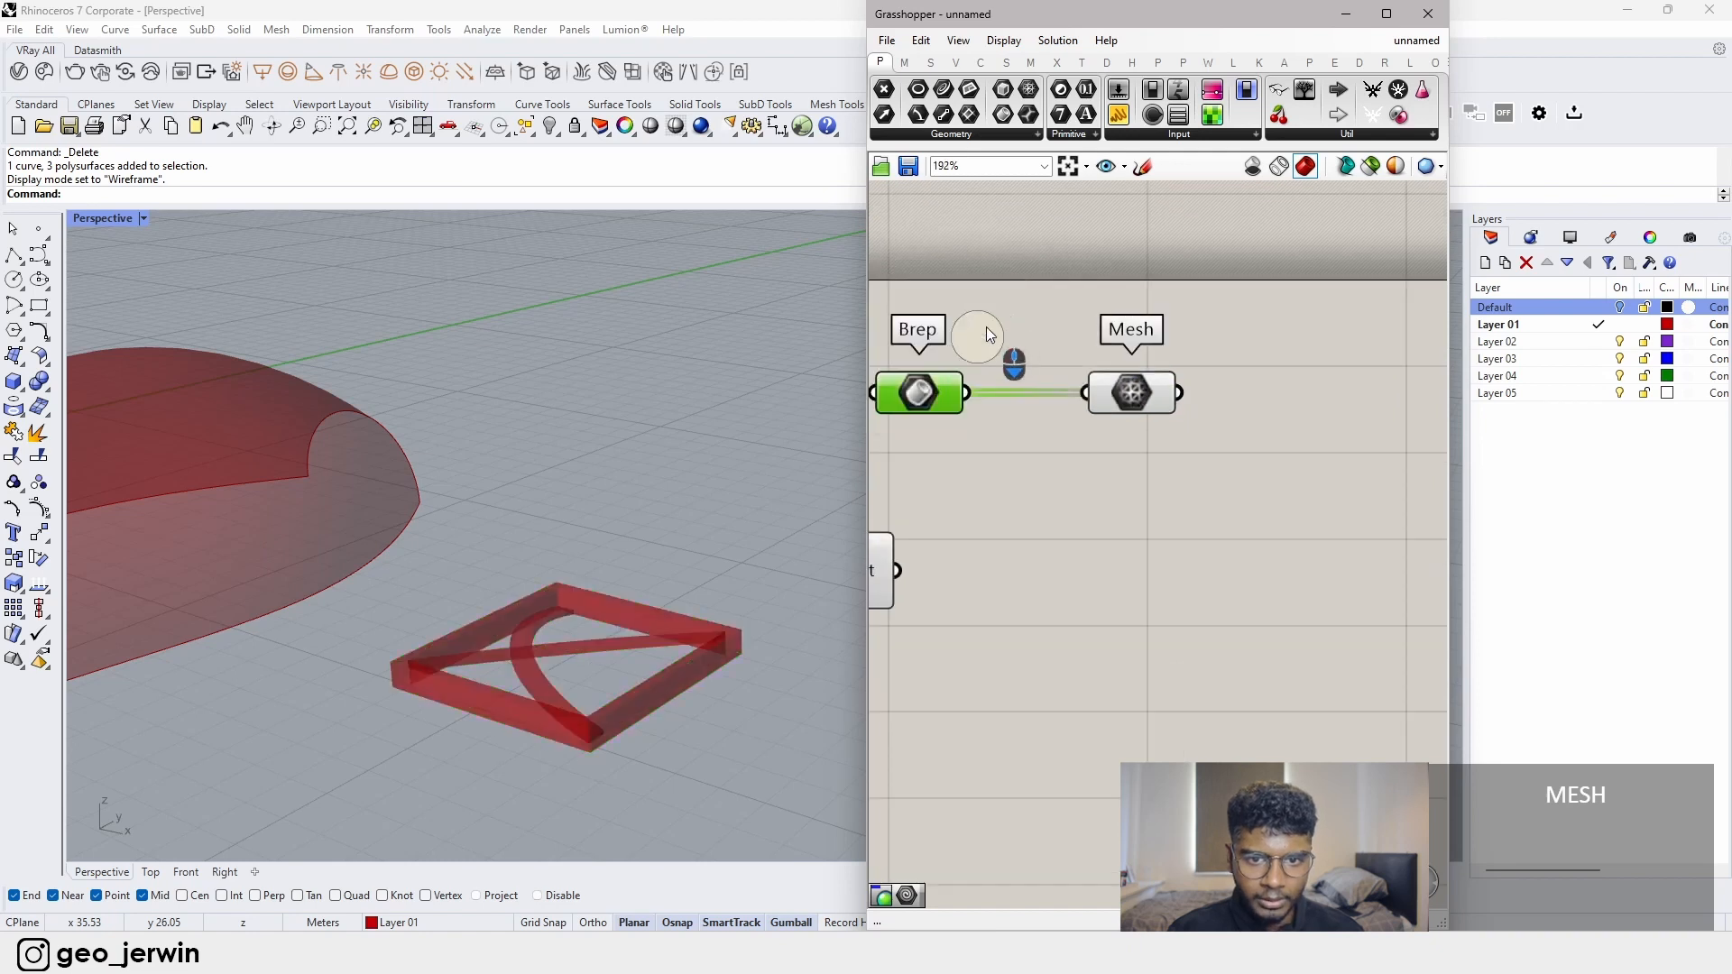
pyautogui.scroll(8, 584, 706)
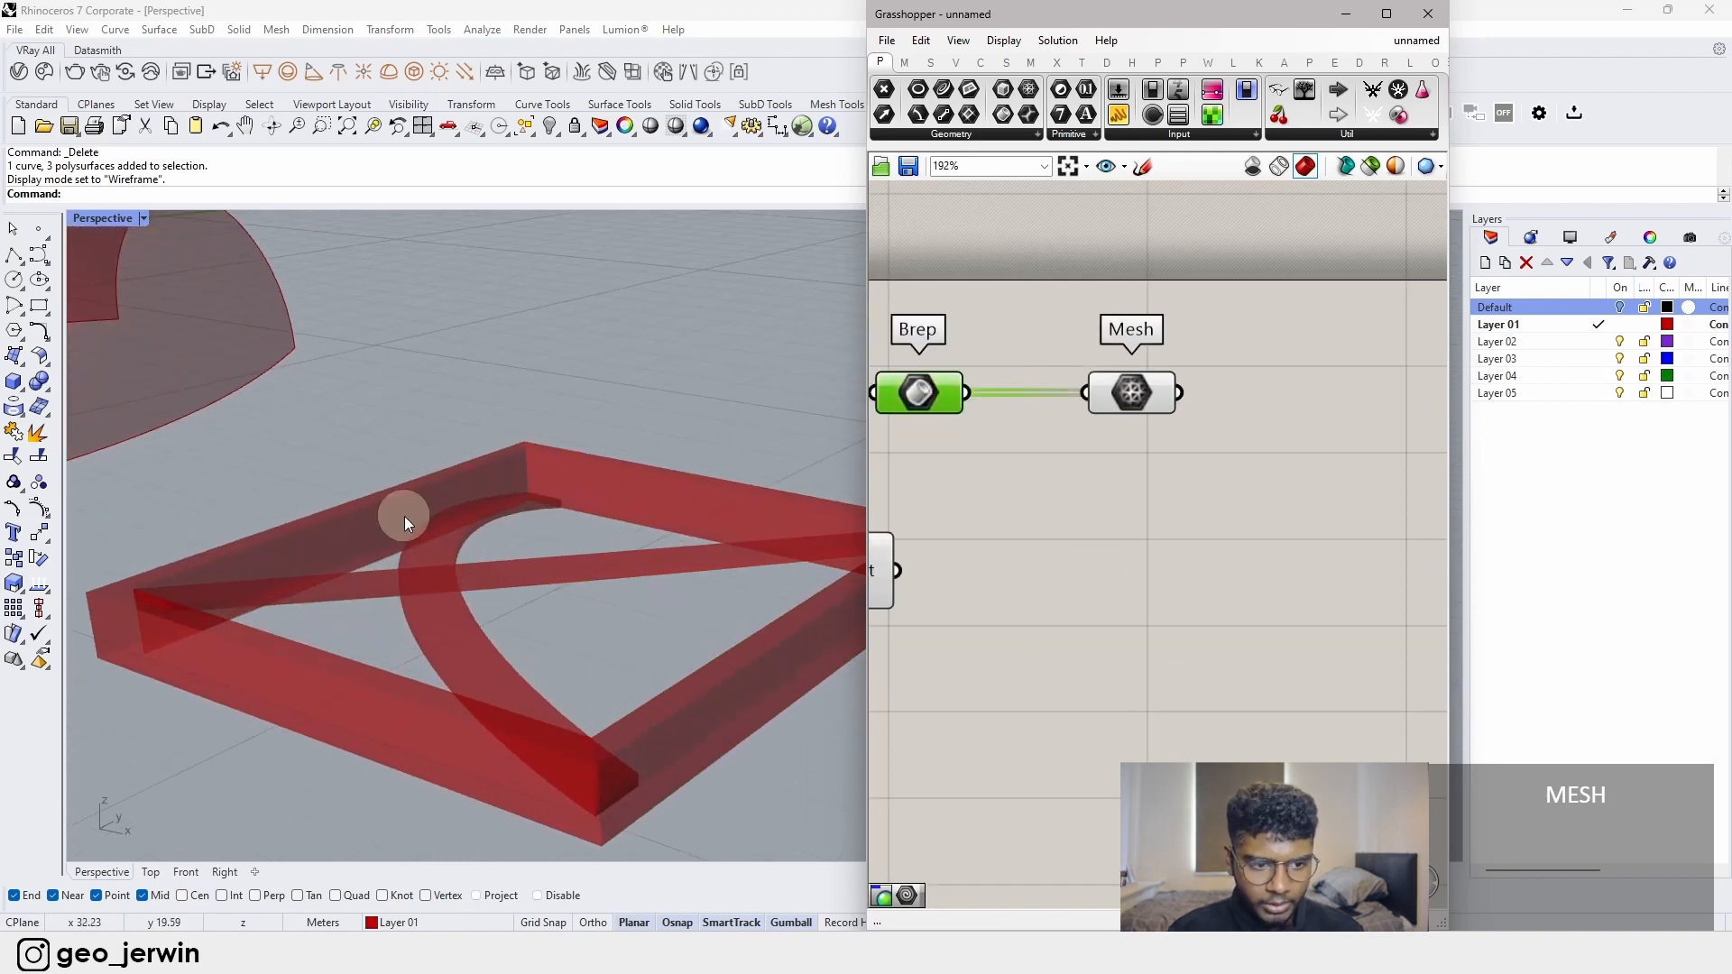
pyautogui.click(1086, 574)
pyautogui.hotkey('ctrl', 'm')
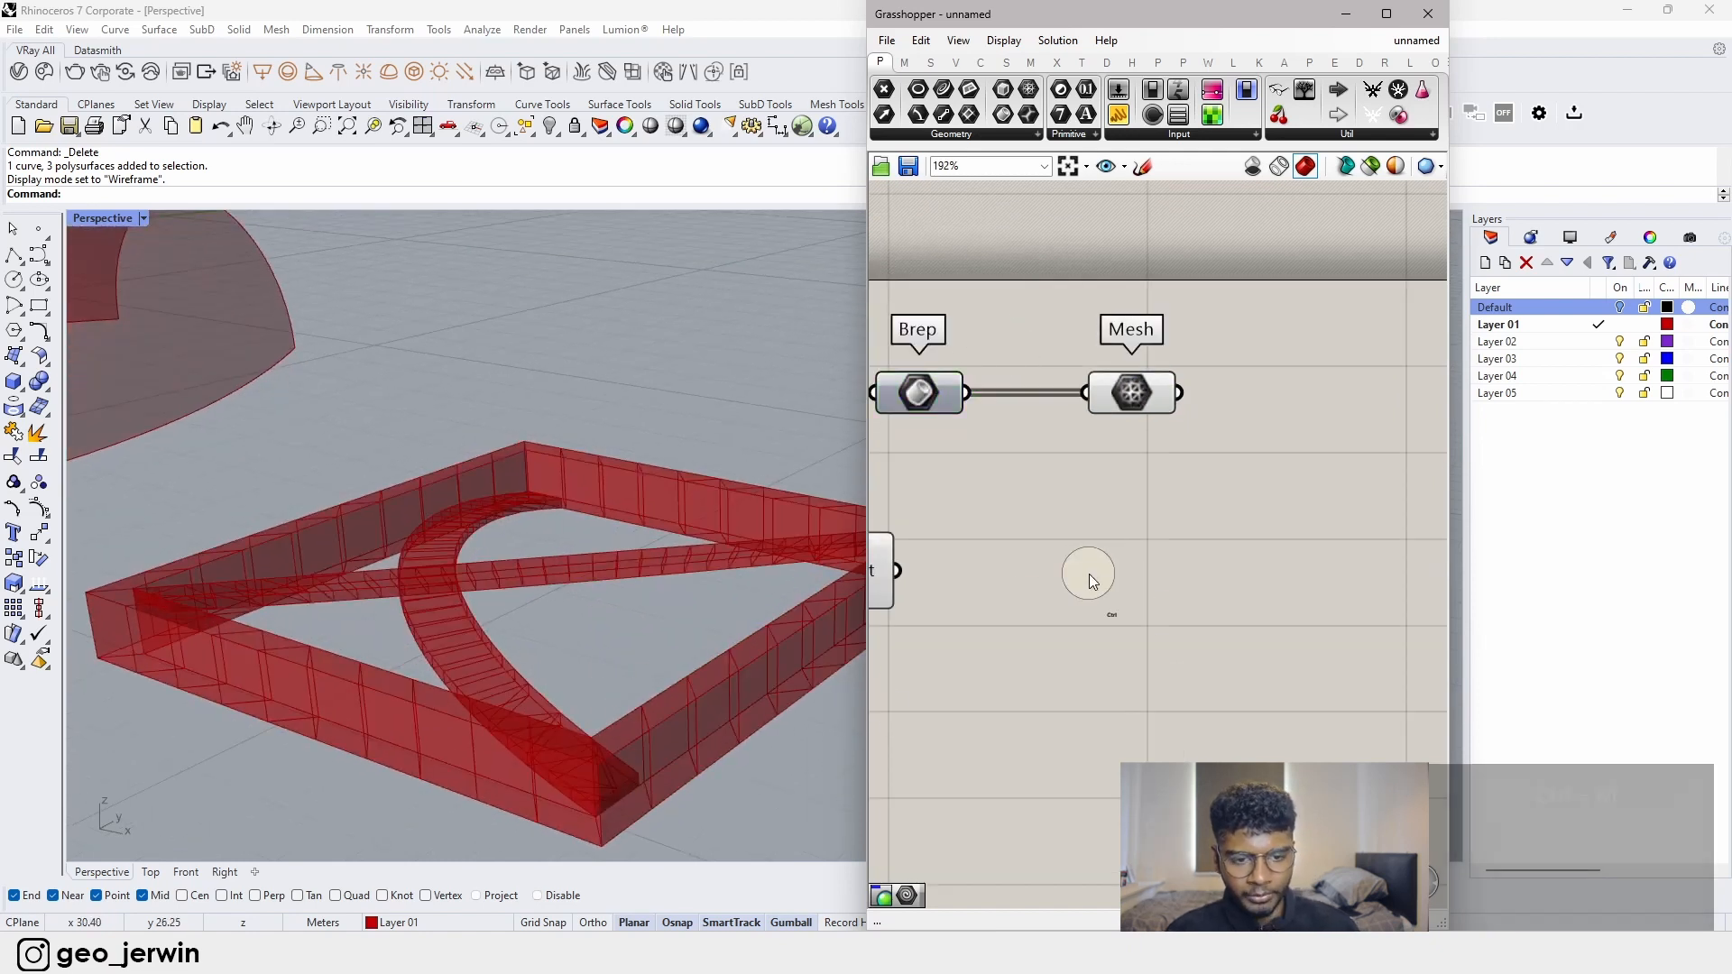
pyautogui.moveTo(688, 637); pyautogui.dragTo(564, 712, button='right')
# - Delete the Mesh parameter connected to the Brep parameter
pyautogui.click(1264, 510)
pyautogui.moveTo(1130, 398); pyautogui.dragTo(1143, 439)
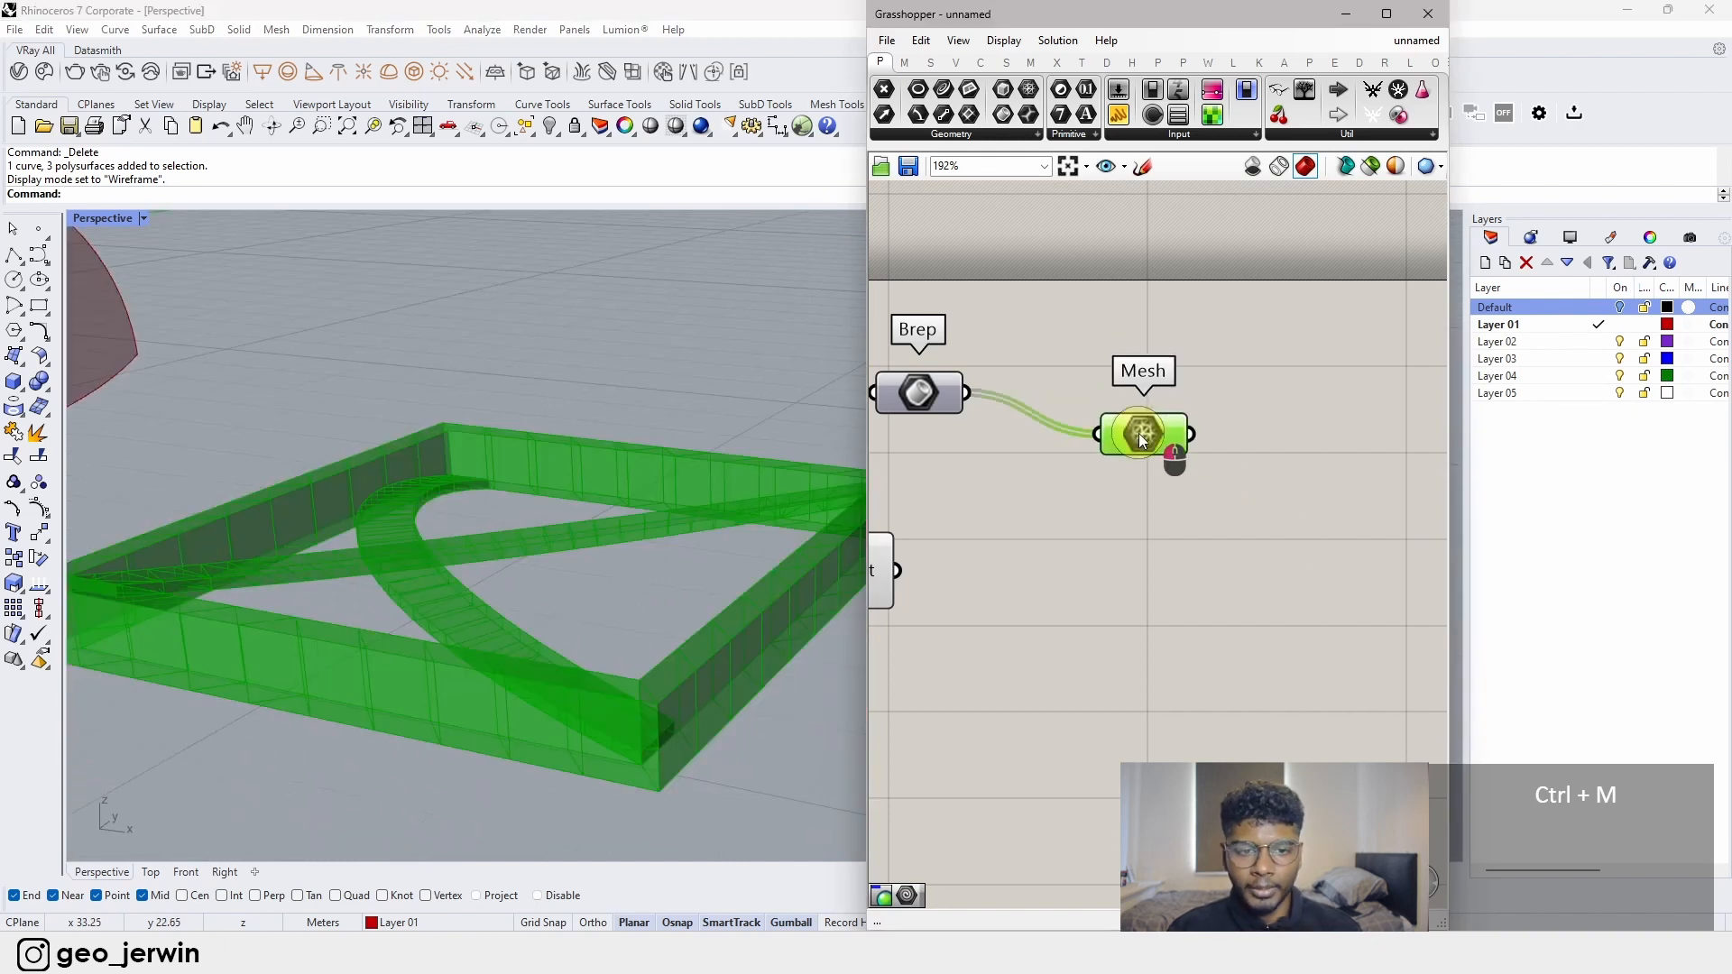
pyautogui.click(999, 577)
pyautogui.moveTo(1212, 504); pyautogui.dragTo(1100, 377)
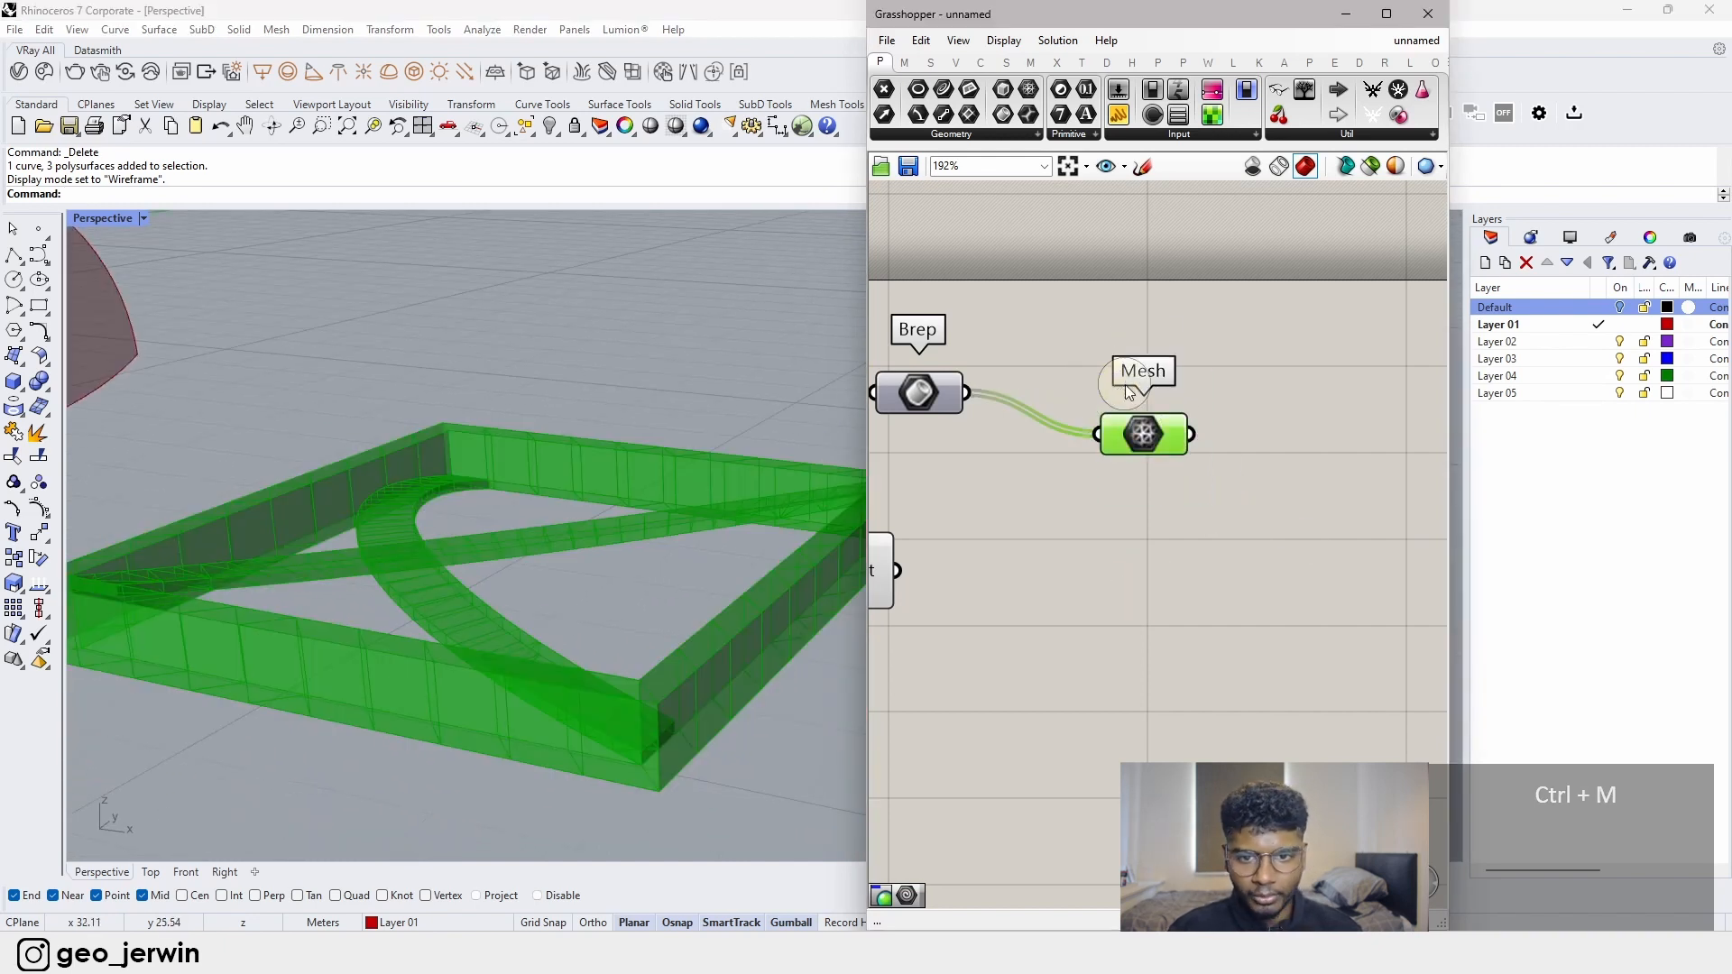
pyautogui.hotkey('shift', 'Delete')
# - Add a Mesh Brep component, feed the Brep parameter's output into its Brep input and place it level with the parameter
pyautogui.doubleClick(1177, 424)
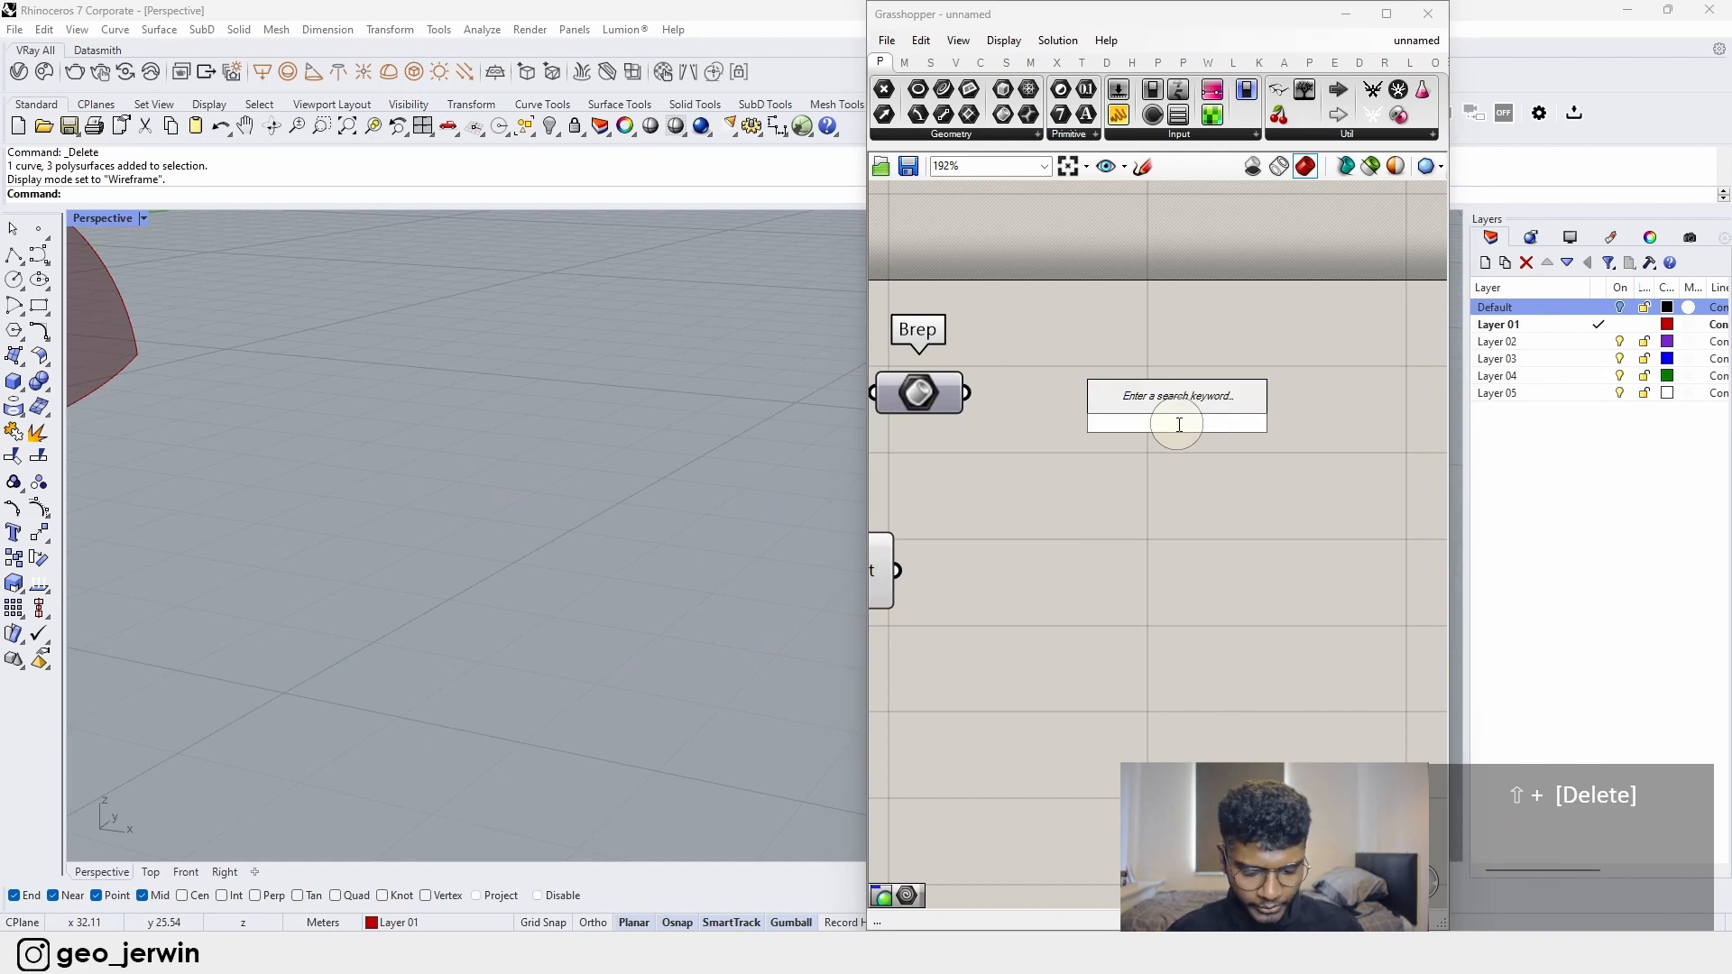
pyautogui.write('BREP MS')
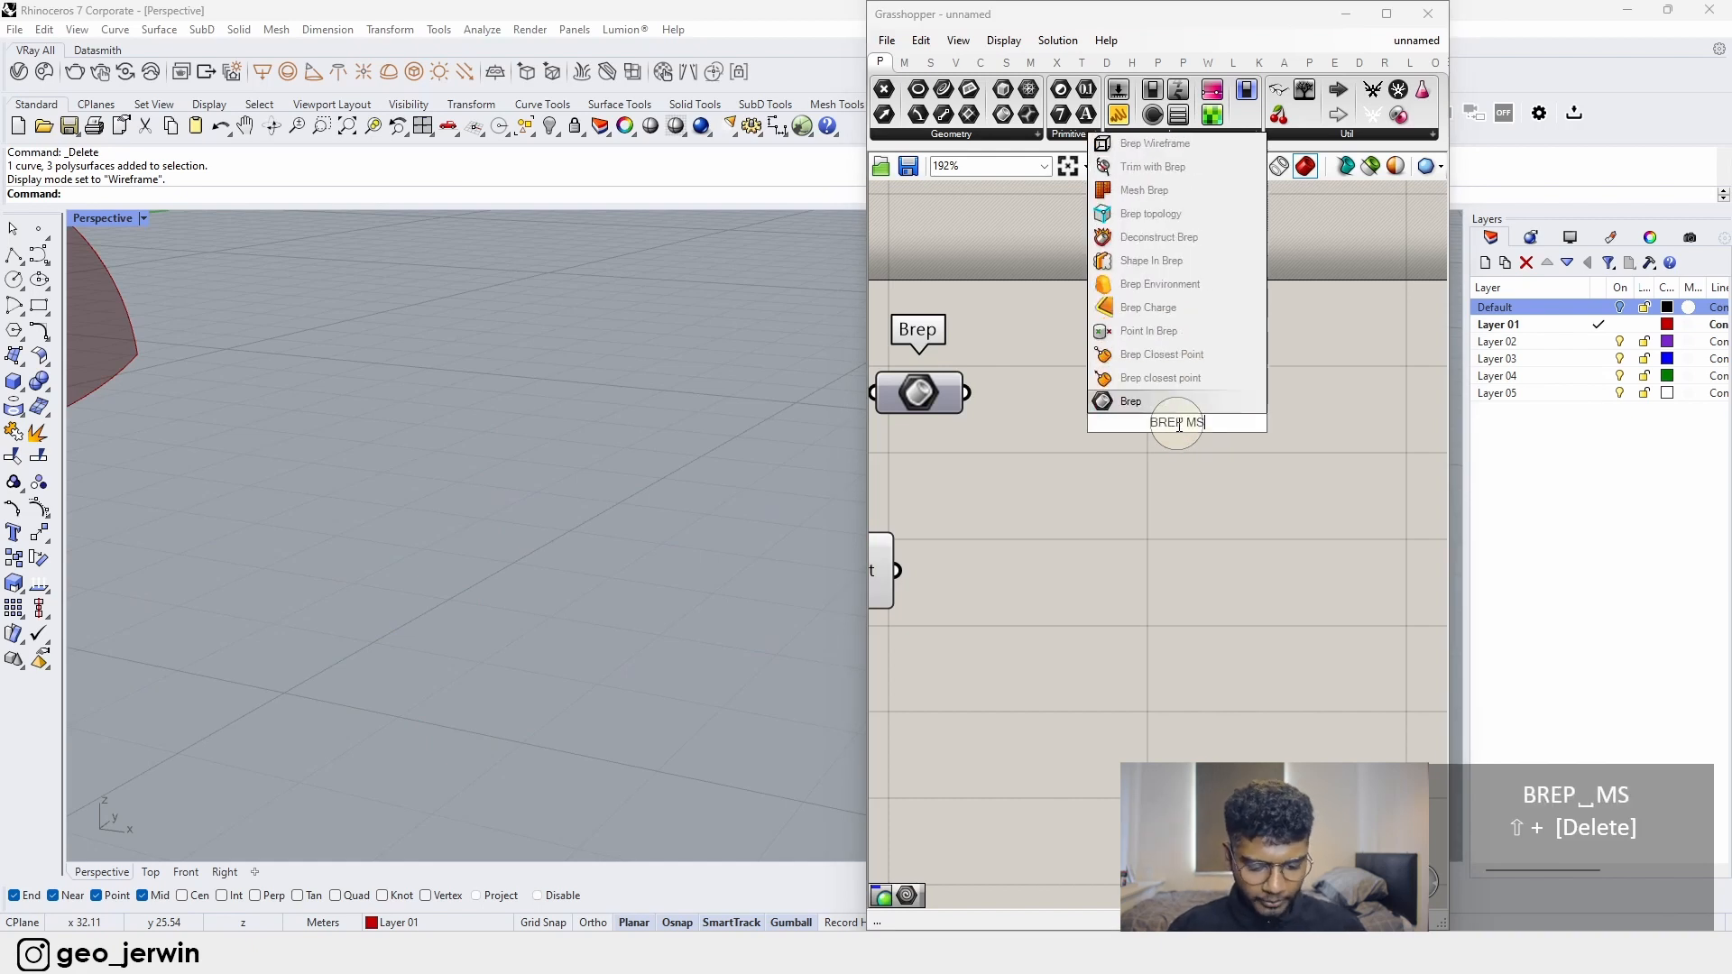
pyautogui.write('E')
pyautogui.press('BackSpace')
pyautogui.press('BackSpace')
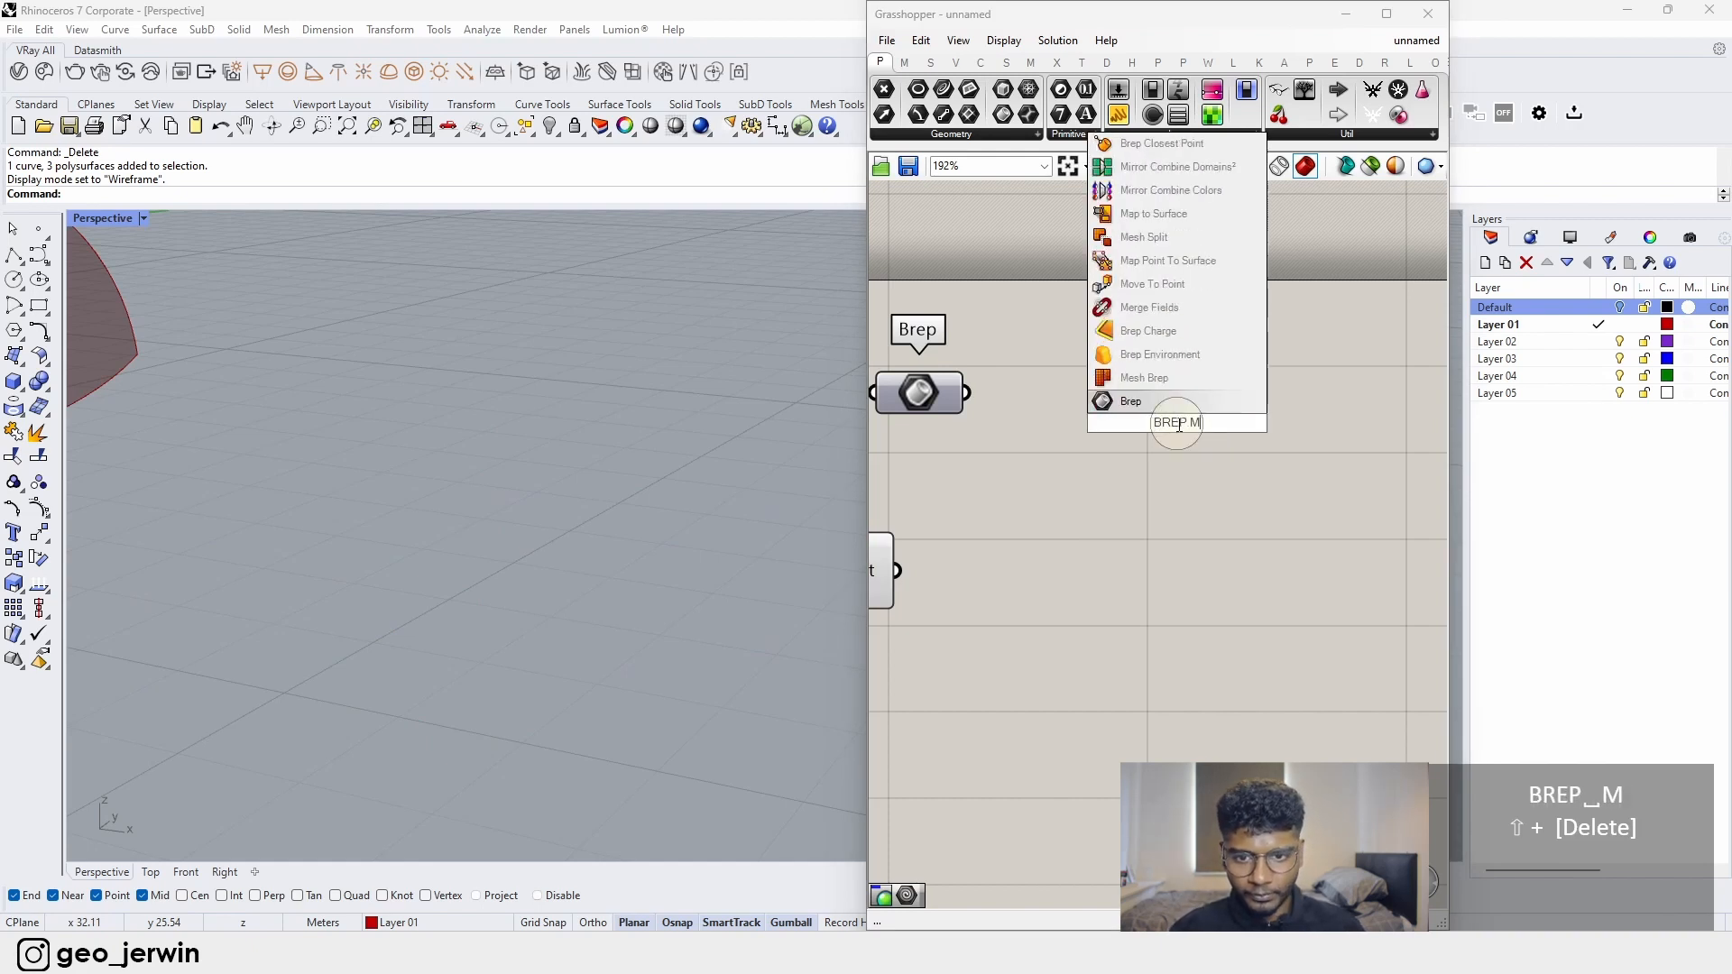
pyautogui.write('esh')
pyautogui.click(1173, 403)
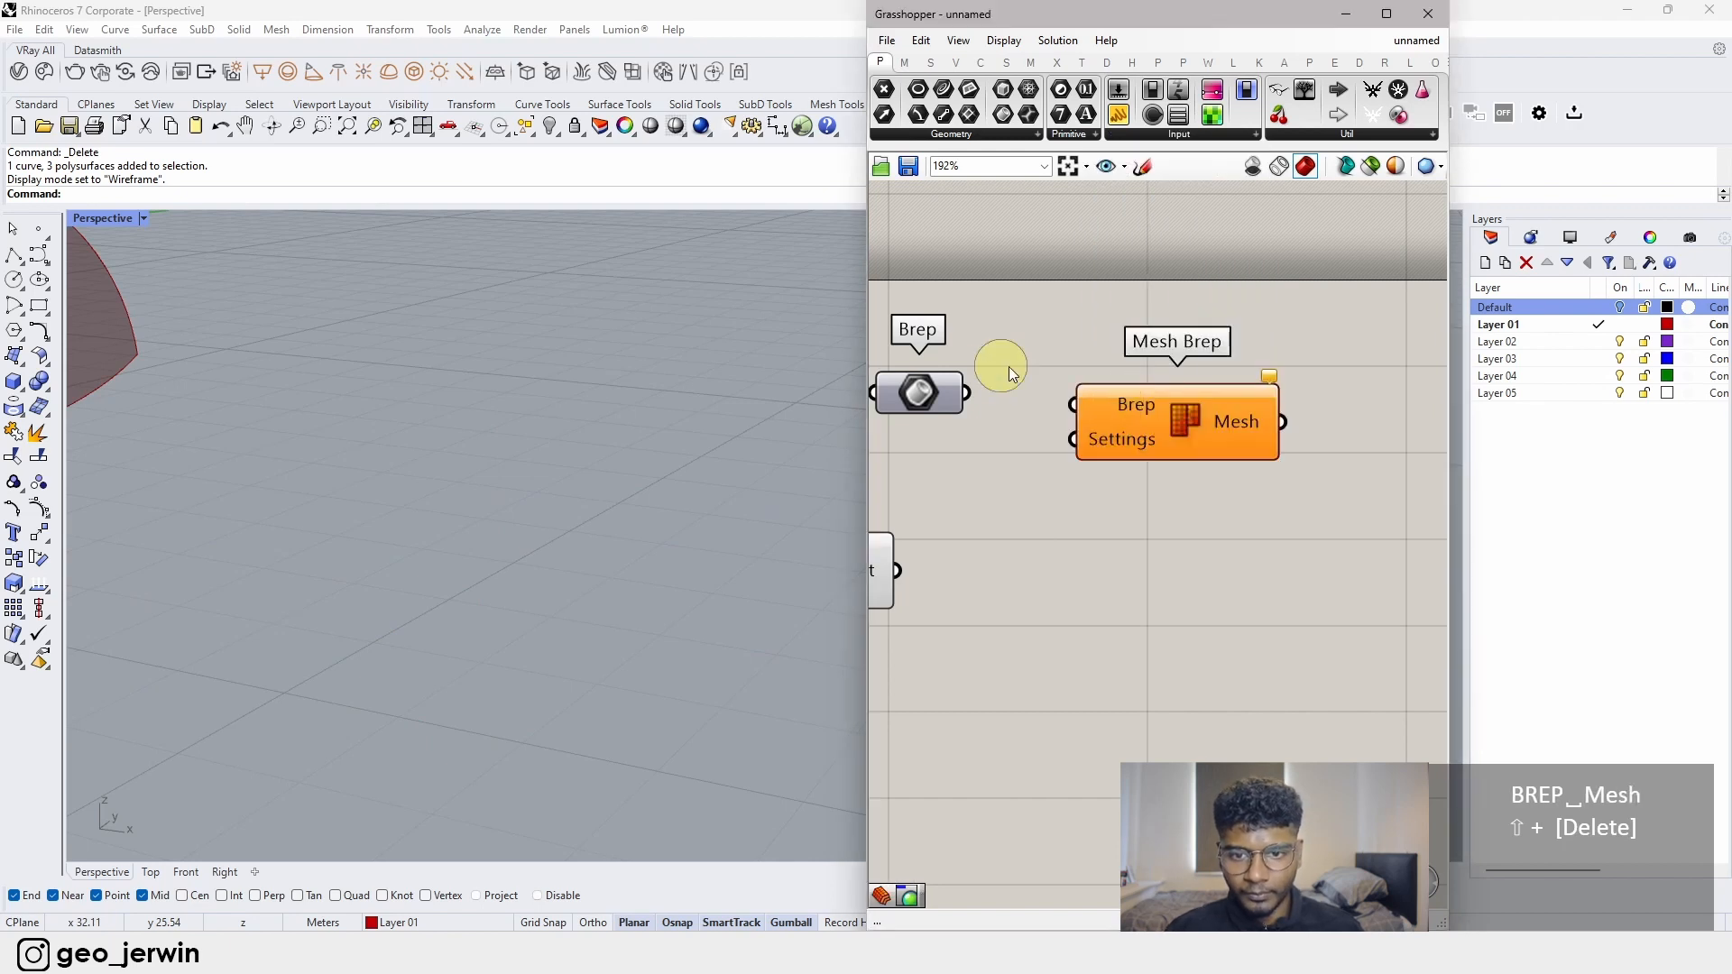
pyautogui.moveTo(967, 395); pyautogui.dragTo(1388, 404)
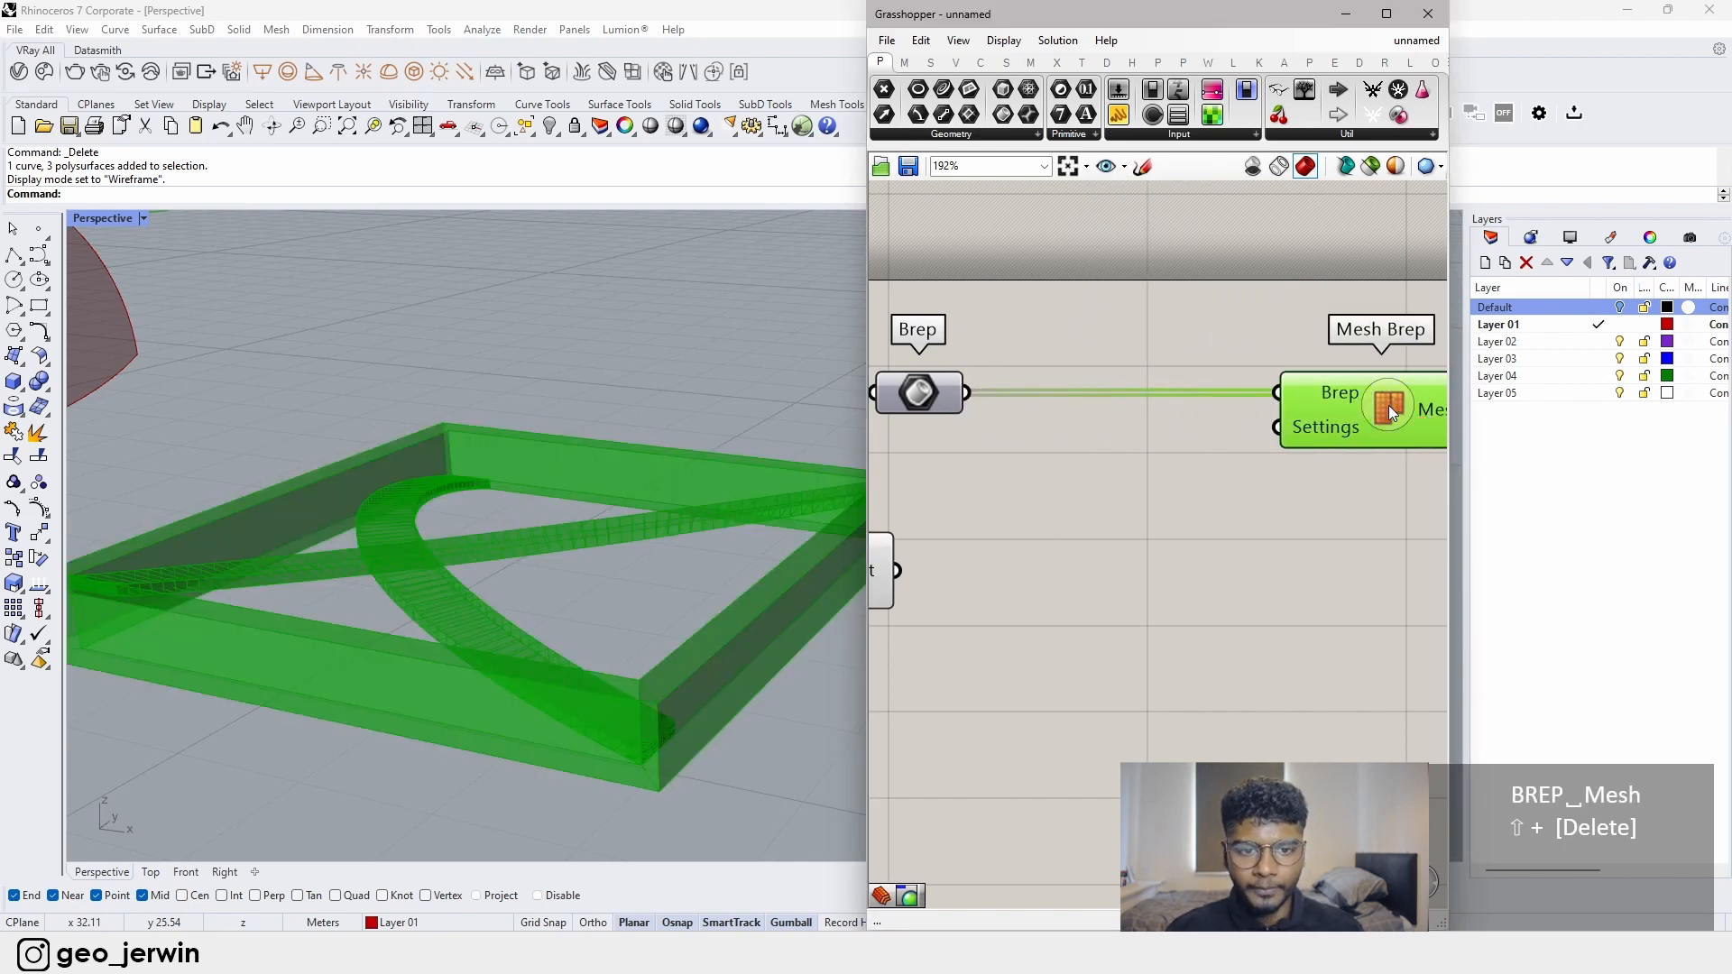
pyautogui.moveTo(624, 651); pyautogui.dragTo(604, 763, button='right')
pyautogui.scroll(-4, 656, 722)
pyautogui.moveTo(413, 709); pyautogui.dragTo(422, 766, button='right')
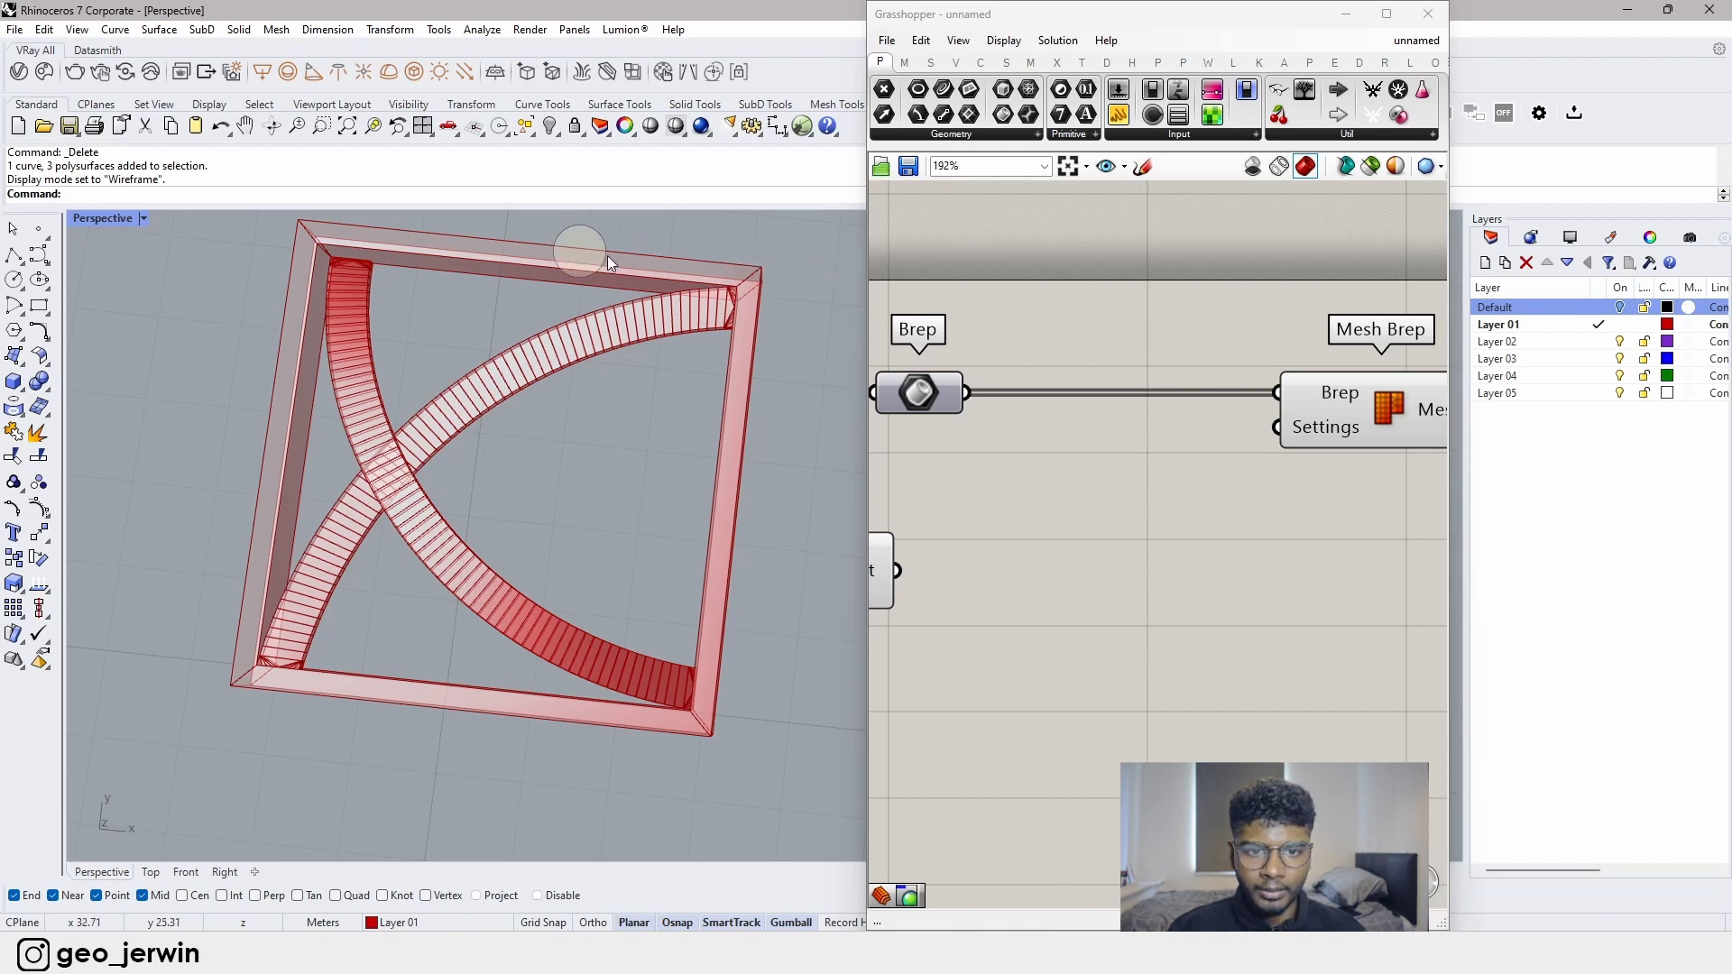
# - Add a Settings (Custom) mesh settings component near the Mesh Brep component
pyautogui.moveTo(1373, 431); pyautogui.dragTo(1247, 414, button='right')
pyautogui.moveTo(1246, 414); pyautogui.dragTo(1296, 415)
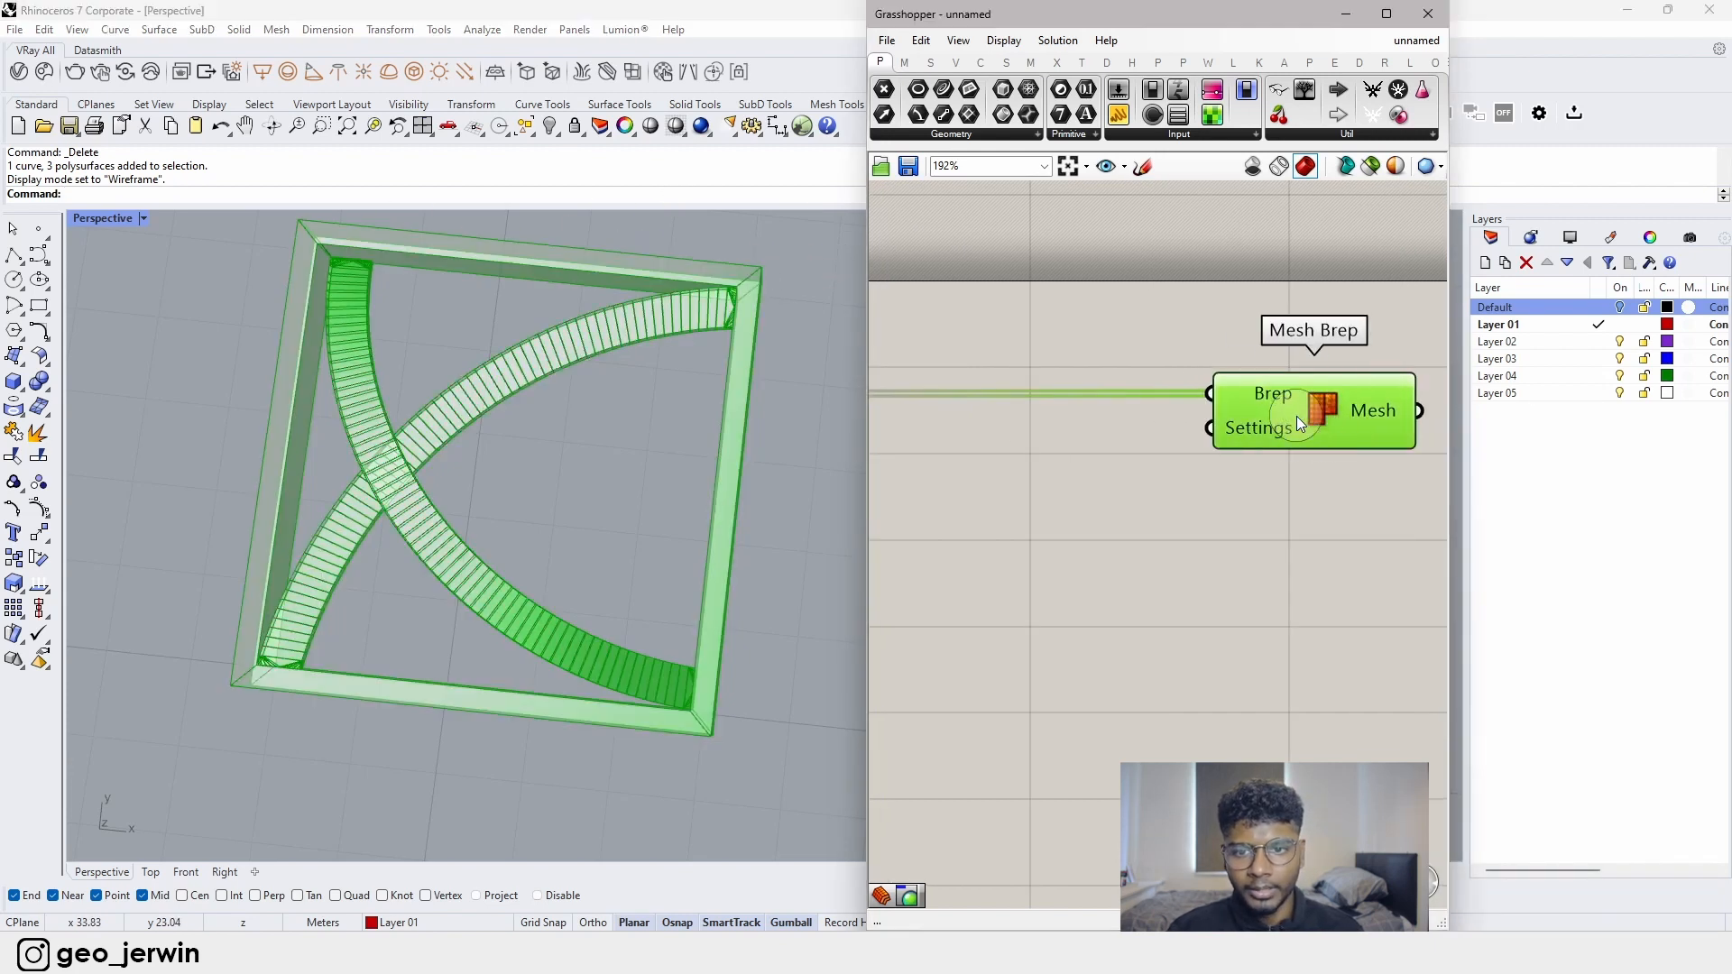
pyautogui.click(1065, 453)
pyautogui.doubleClick(1064, 453)
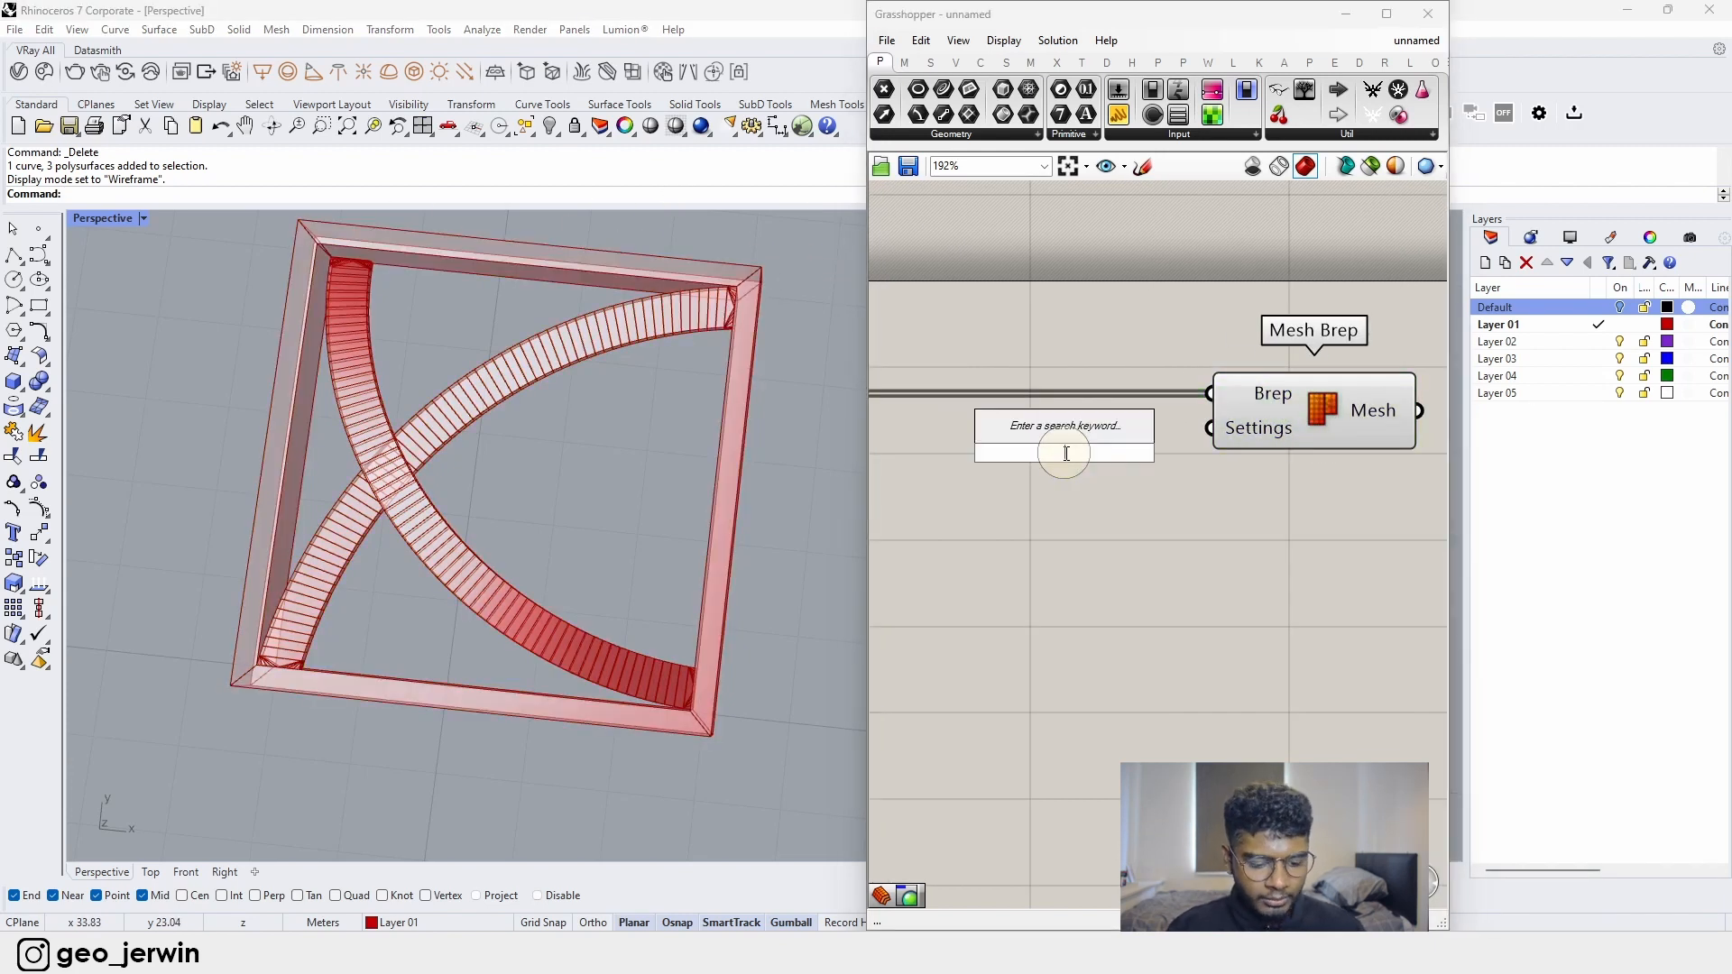
pyautogui.write('mesh')
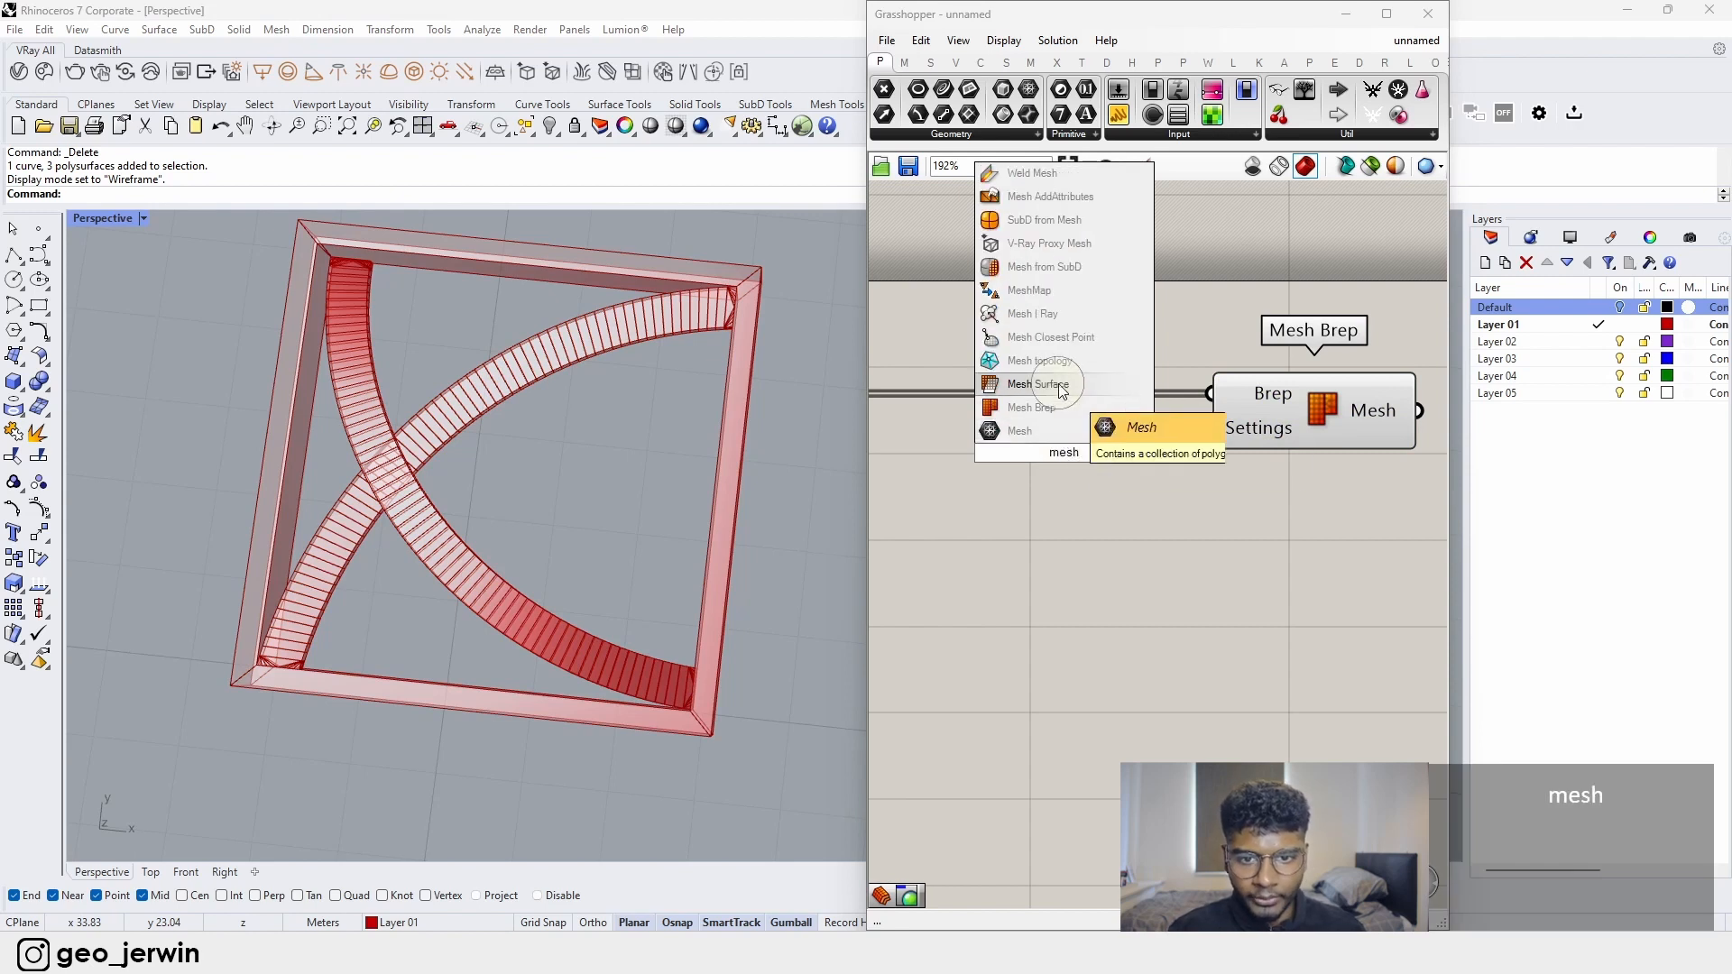
pyautogui.write(' setti')
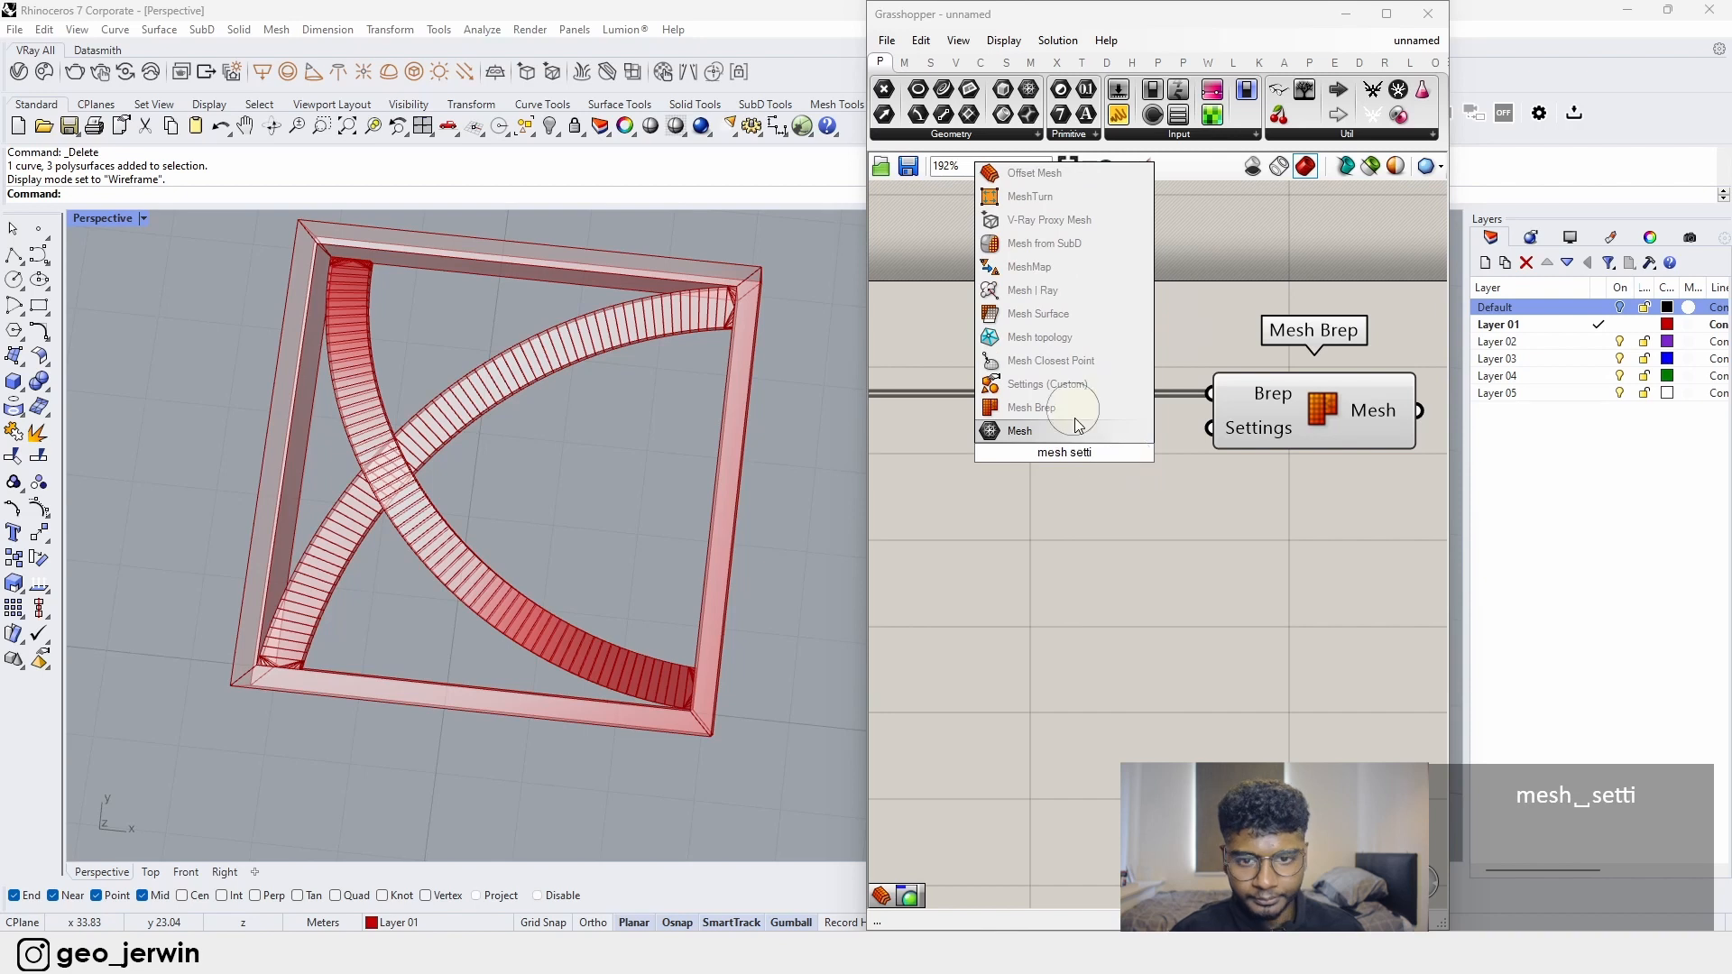
pyautogui.click(1060, 384)
pyautogui.scroll(-5, 1201, 484)
pyautogui.click(1151, 538)
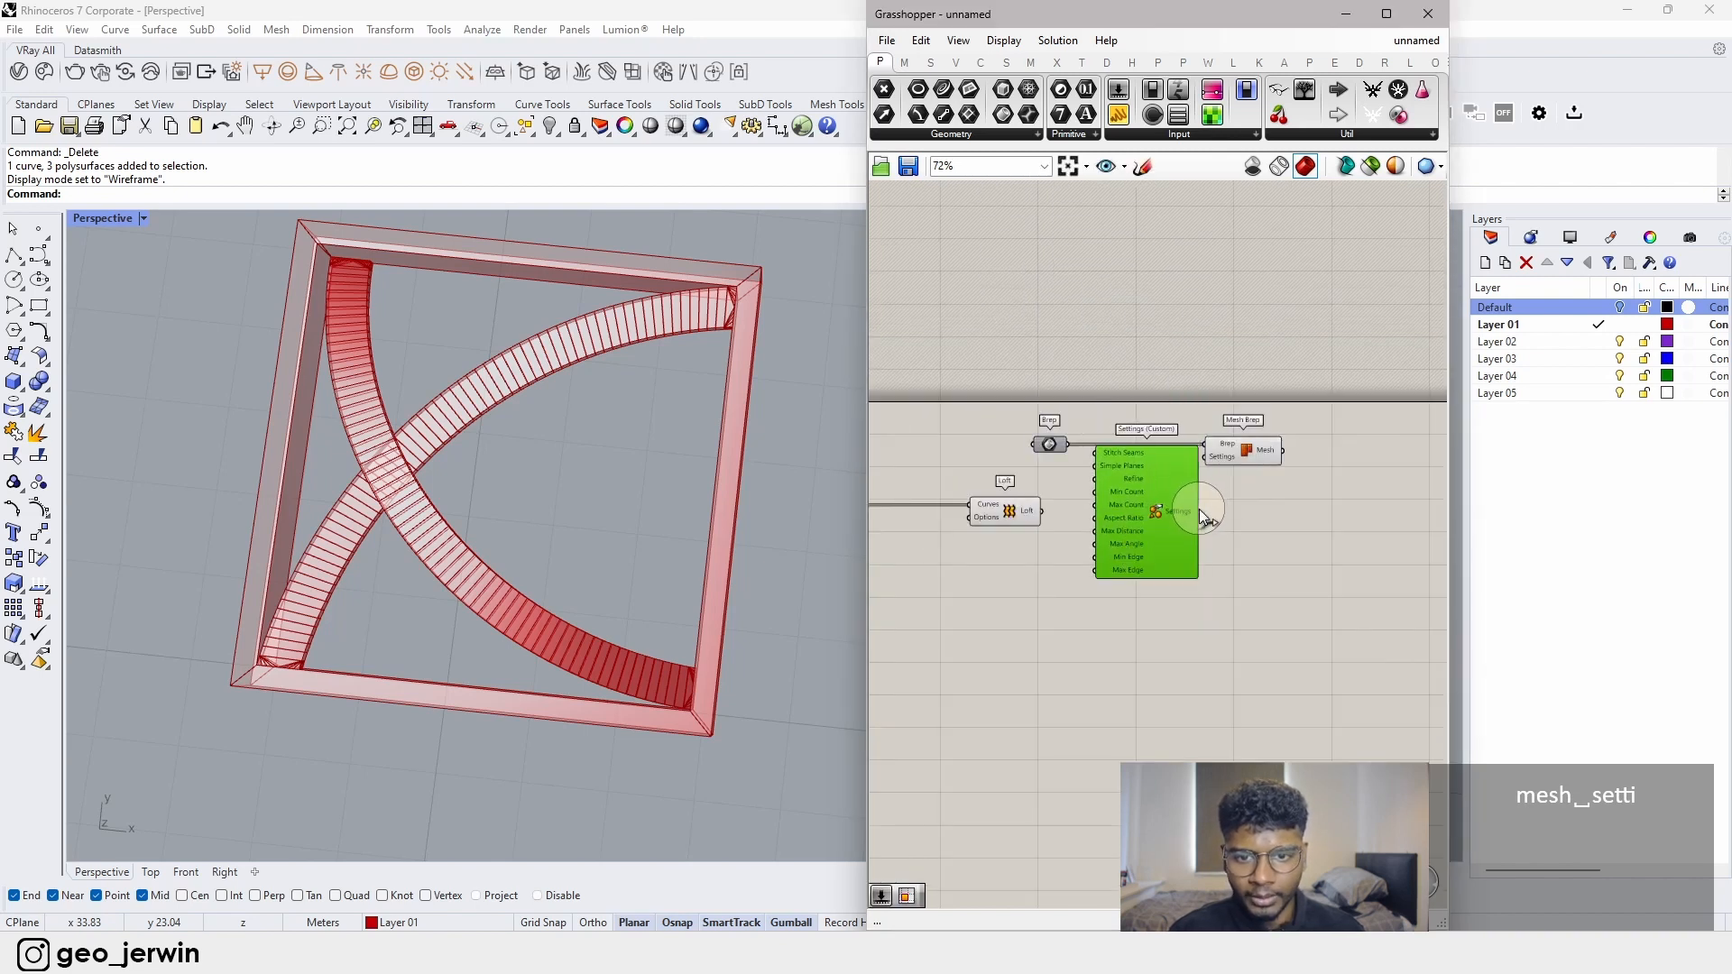
# - Connect the Settings (Custom) output to the Settings input of Mesh Brep
pyautogui.scroll(3, 1202, 515)
pyautogui.moveTo(1200, 514); pyautogui.dragTo(1377, 414)
pyautogui.scroll(-3, 1197, 465)
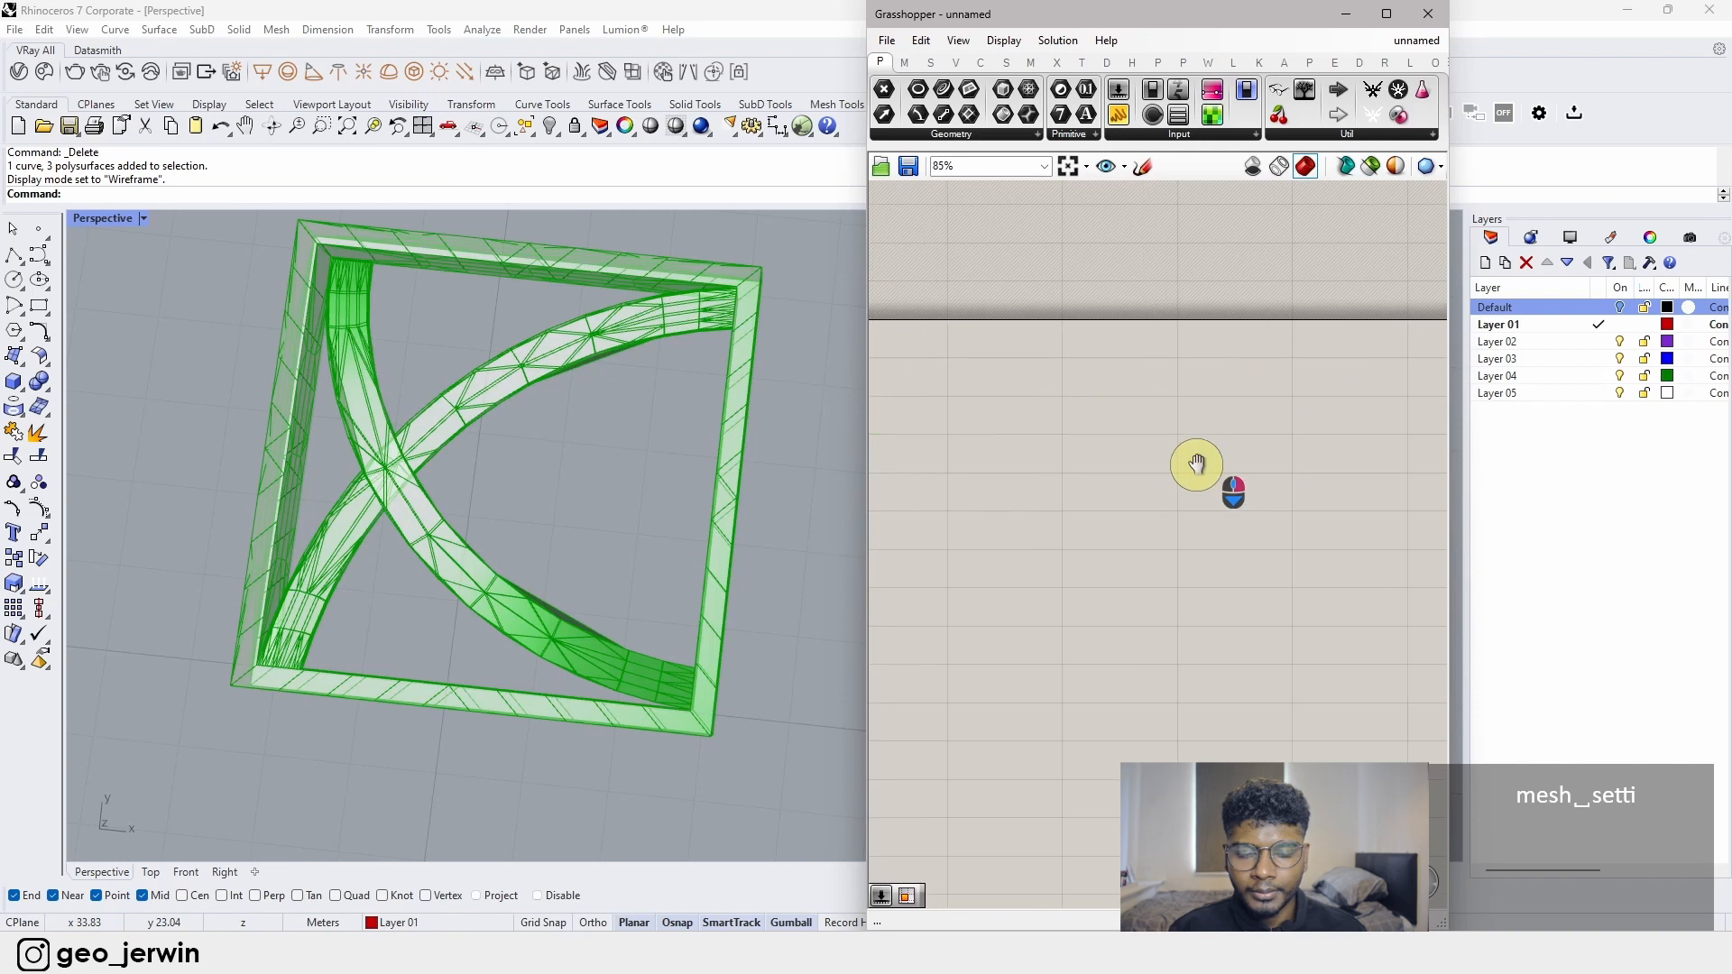
pyautogui.moveTo(1197, 465); pyautogui.dragTo(1197, 468, button='right')
pyautogui.moveTo(1064, 479); pyautogui.dragTo(1320, 543, button='right')
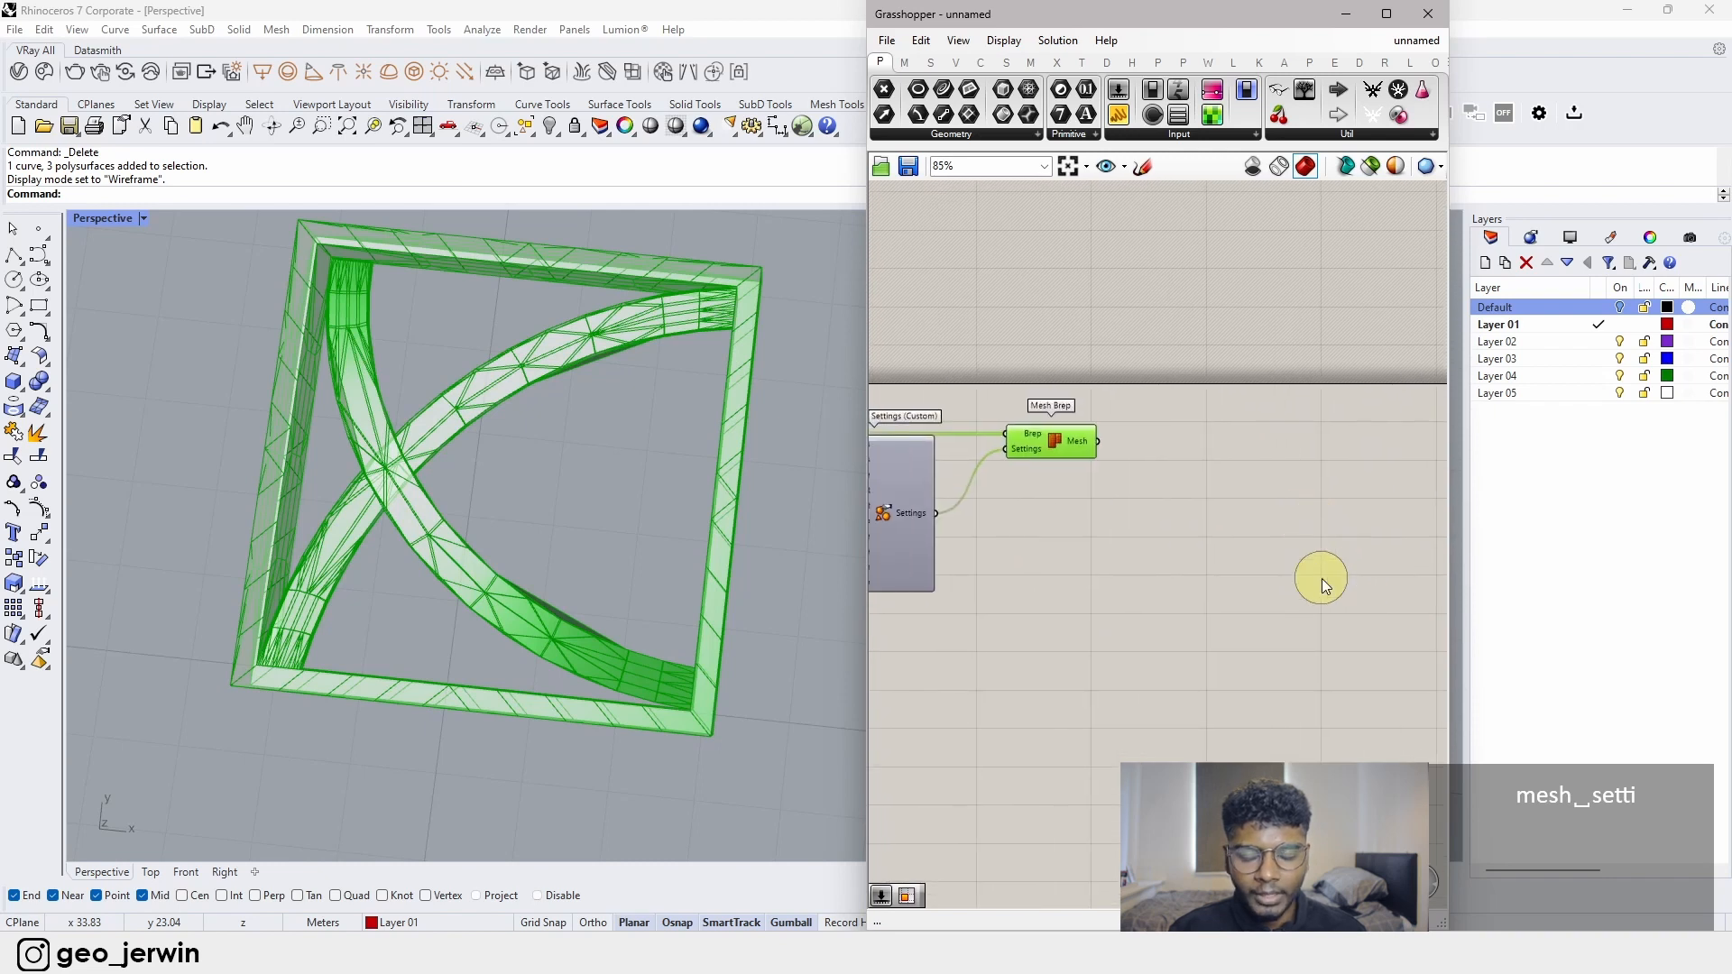
pyautogui.moveTo(1293, 591); pyautogui.dragTo(891, 388)
pyautogui.moveTo(999, 521); pyautogui.dragTo(1231, 525, button='right')
pyautogui.click(1286, 674)
pyautogui.scroll(5, 1107, 528)
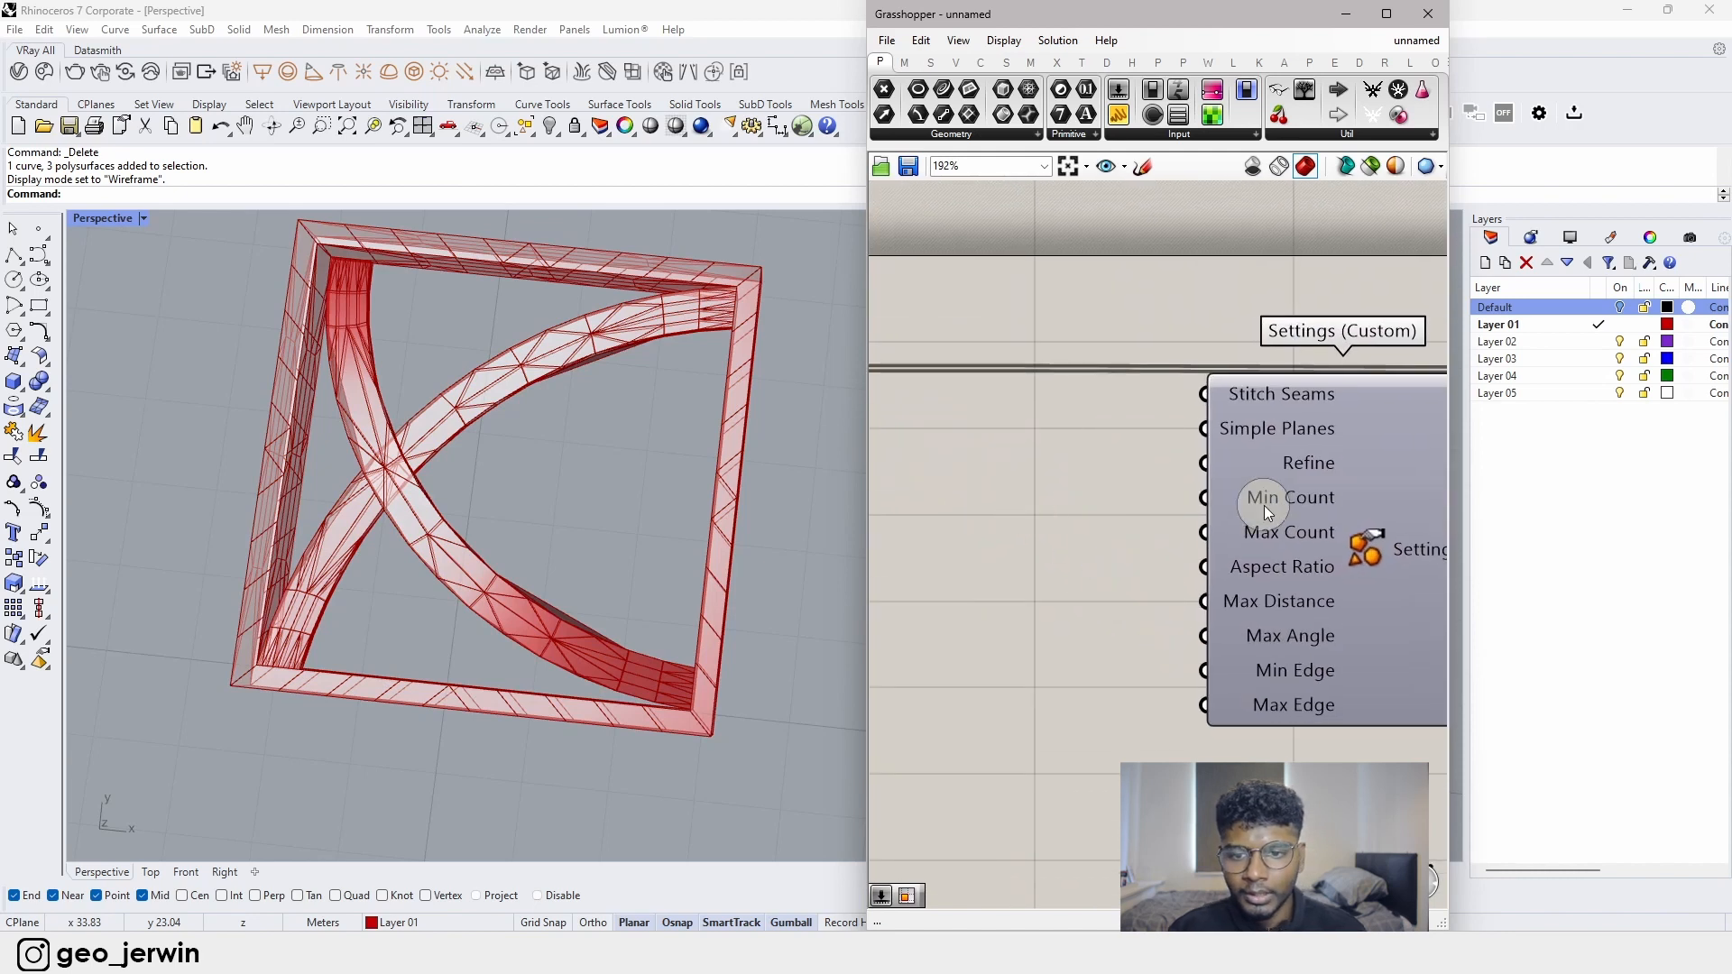
# - Add a number slider with value 20 and connect it to the Min Count input of the mesh settings
pyautogui.doubleClick(913, 507)
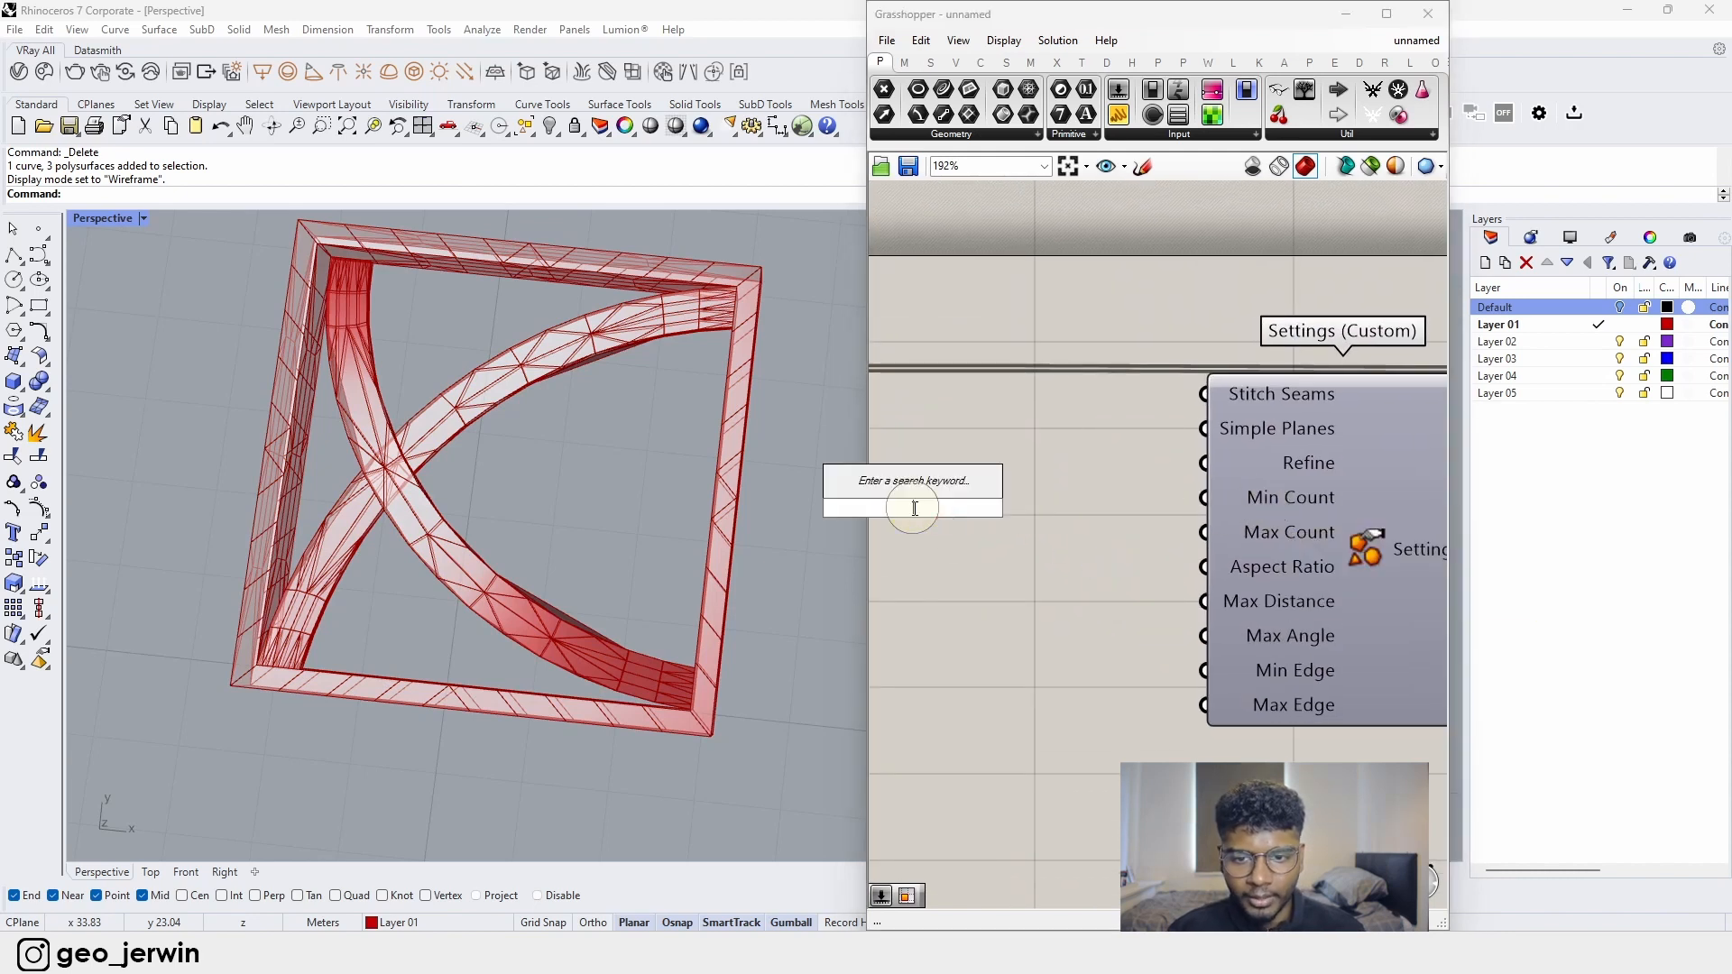
pyautogui.write('20')
pyautogui.press('Return')
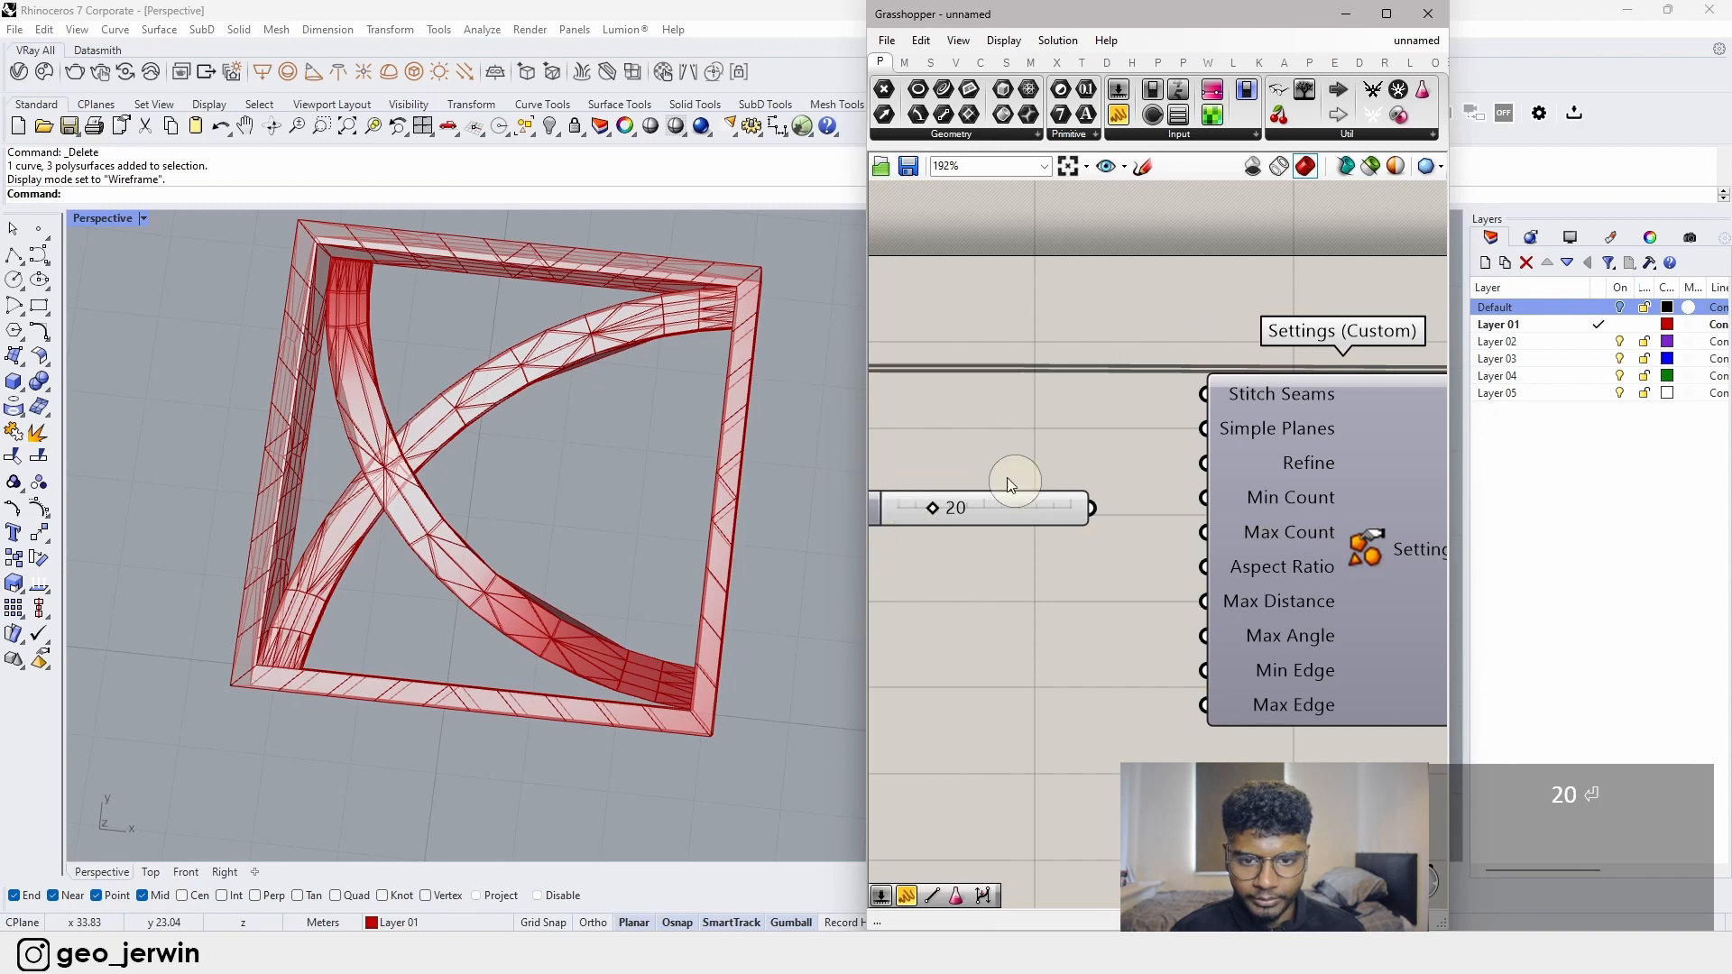
pyautogui.scroll(2, 1091, 509)
pyautogui.moveTo(1092, 511); pyautogui.dragTo(1216, 506)
pyautogui.moveTo(1056, 598); pyautogui.dragTo(1151, 618, button='right')
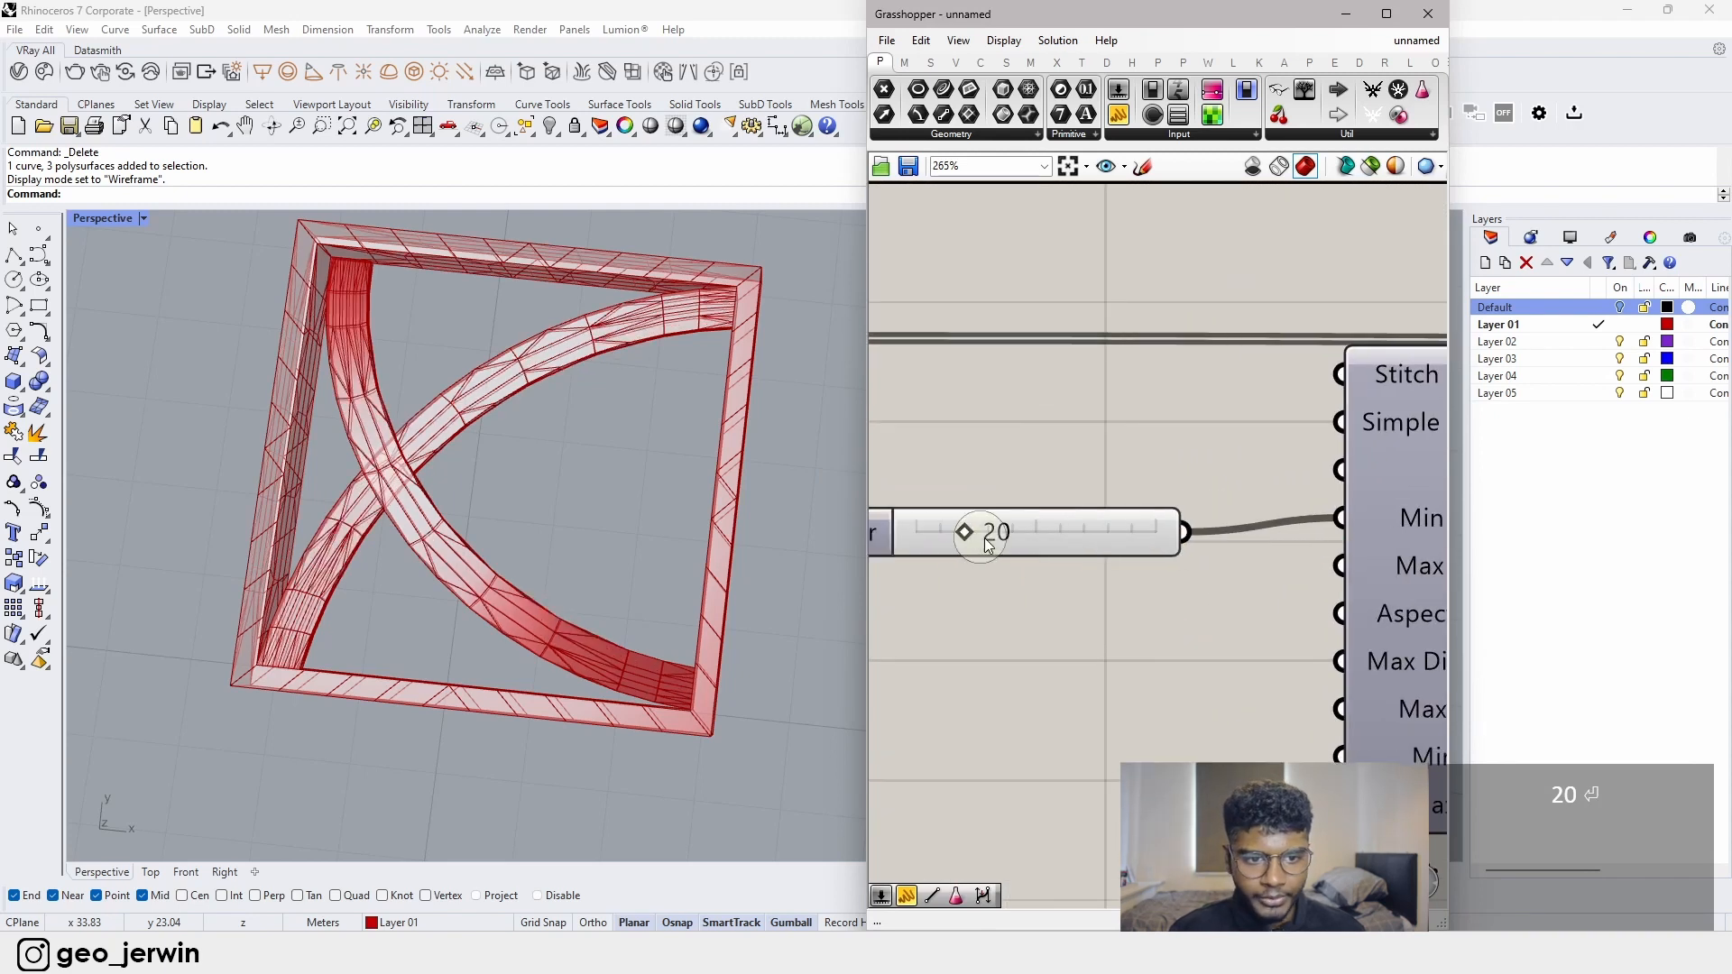
# - Lower the Min Count slider to 0 and reposition it beside the mesh settings component
pyautogui.moveTo(961, 537); pyautogui.dragTo(895, 539)
pyautogui.moveTo(1025, 526); pyautogui.dragTo(1048, 512)
pyautogui.moveTo(1115, 574); pyautogui.dragTo(1153, 552, button='right')
# - Add a second number slider with value 50 and connect it to the Max Count input
pyautogui.click(1070, 570)
pyautogui.doubleClick(1072, 575)
pyautogui.write('5')
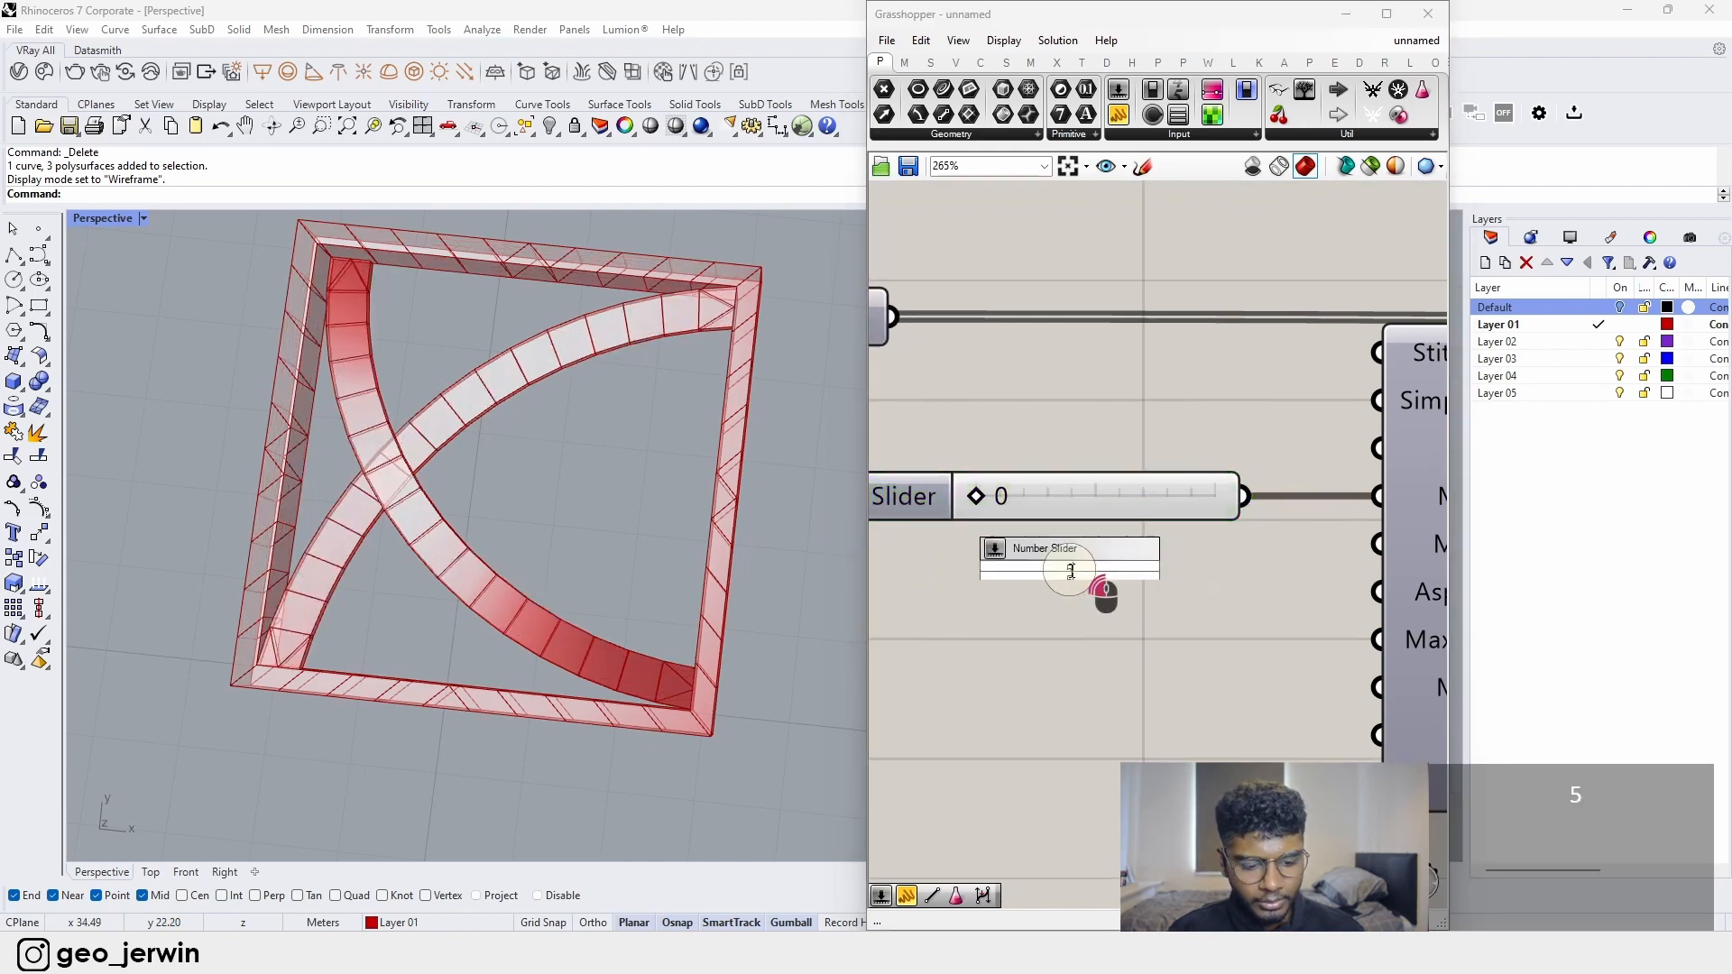
pyautogui.write('0')
pyautogui.press('Return')
pyautogui.moveTo(1317, 570); pyautogui.dragTo(1378, 544)
# - Lower the Max Count slider's value and place it directly beneath the Min Count slider
pyautogui.moveTo(1148, 580); pyautogui.dragTo(1039, 571)
pyautogui.moveTo(1245, 570); pyautogui.dragTo(1167, 534)
pyautogui.moveTo(1177, 613); pyautogui.dragTo(983, 706, button='right')
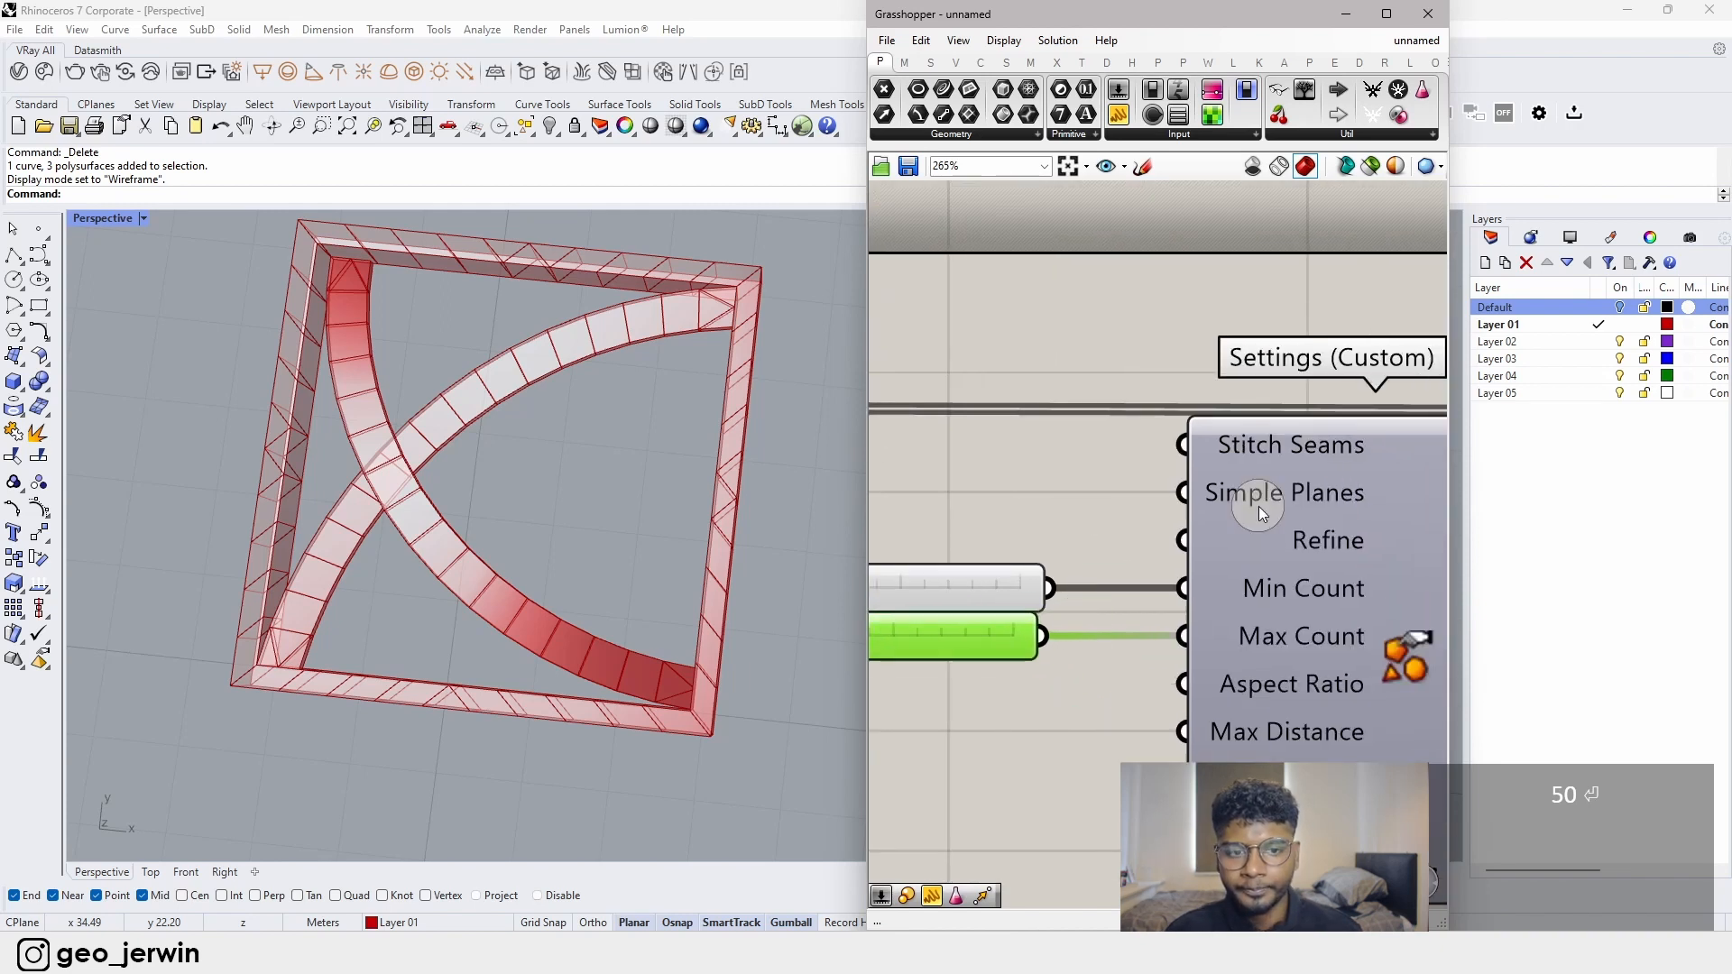
# - Try inverting the Simple Planes input of the mesh settings, then remove the inversion
pyautogui.click(1231, 498)
pyautogui.rightClick(1214, 496)
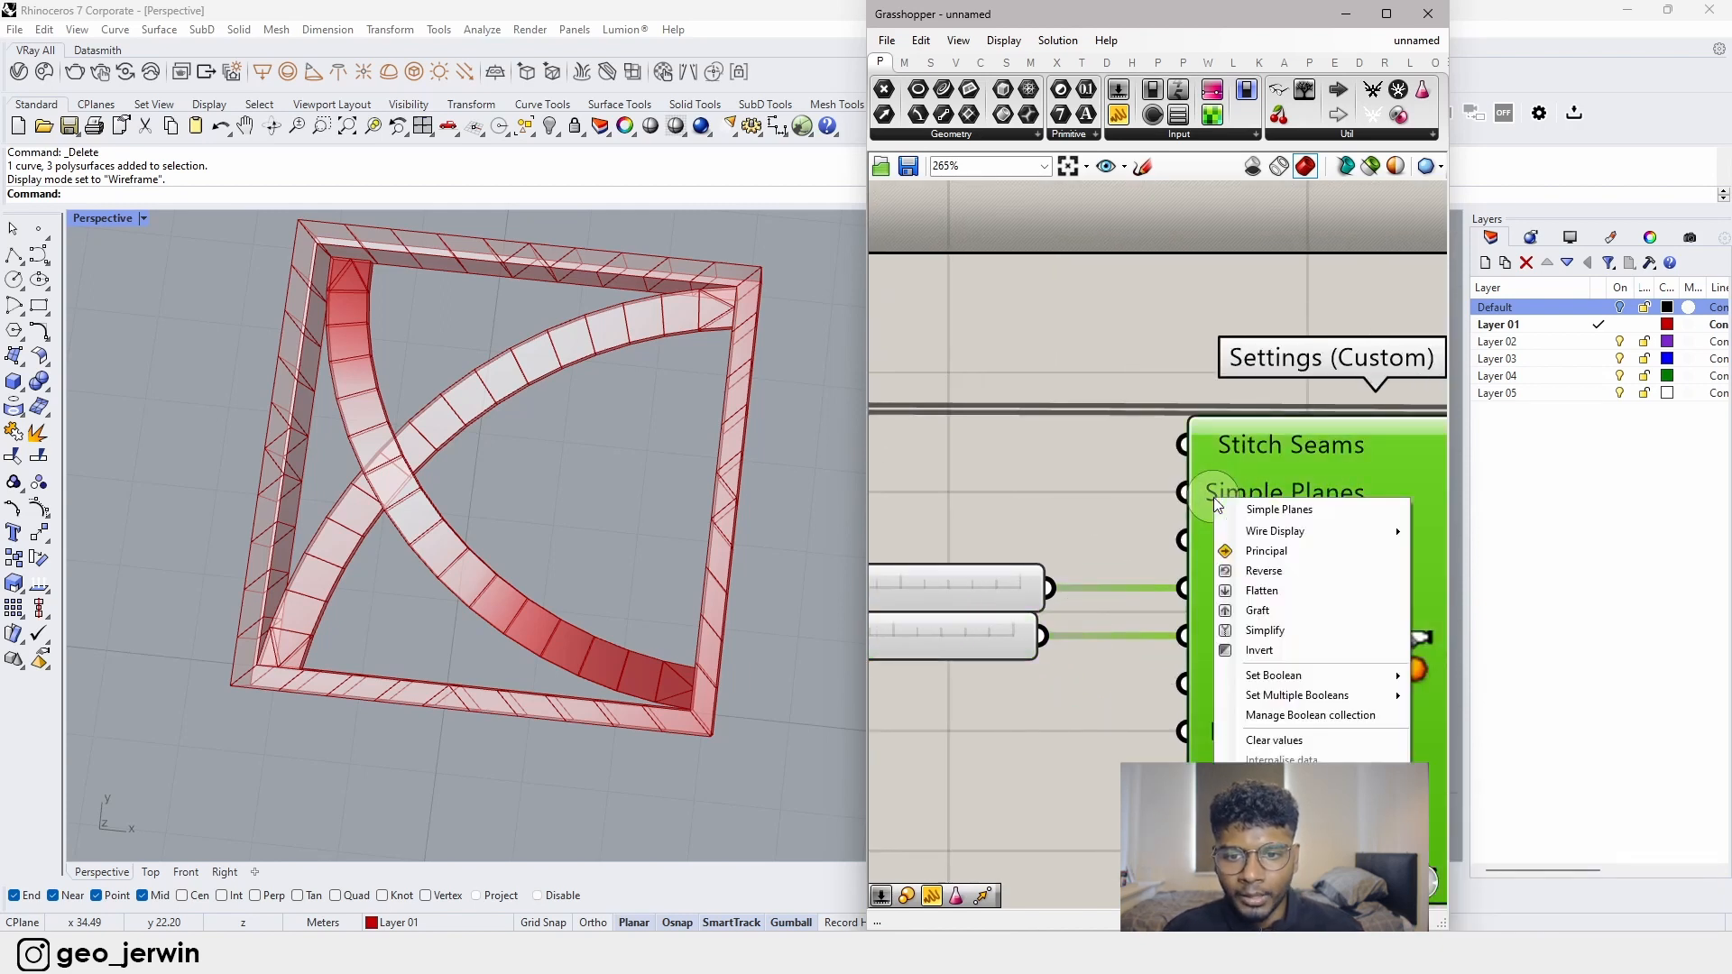
pyautogui.click(1265, 653)
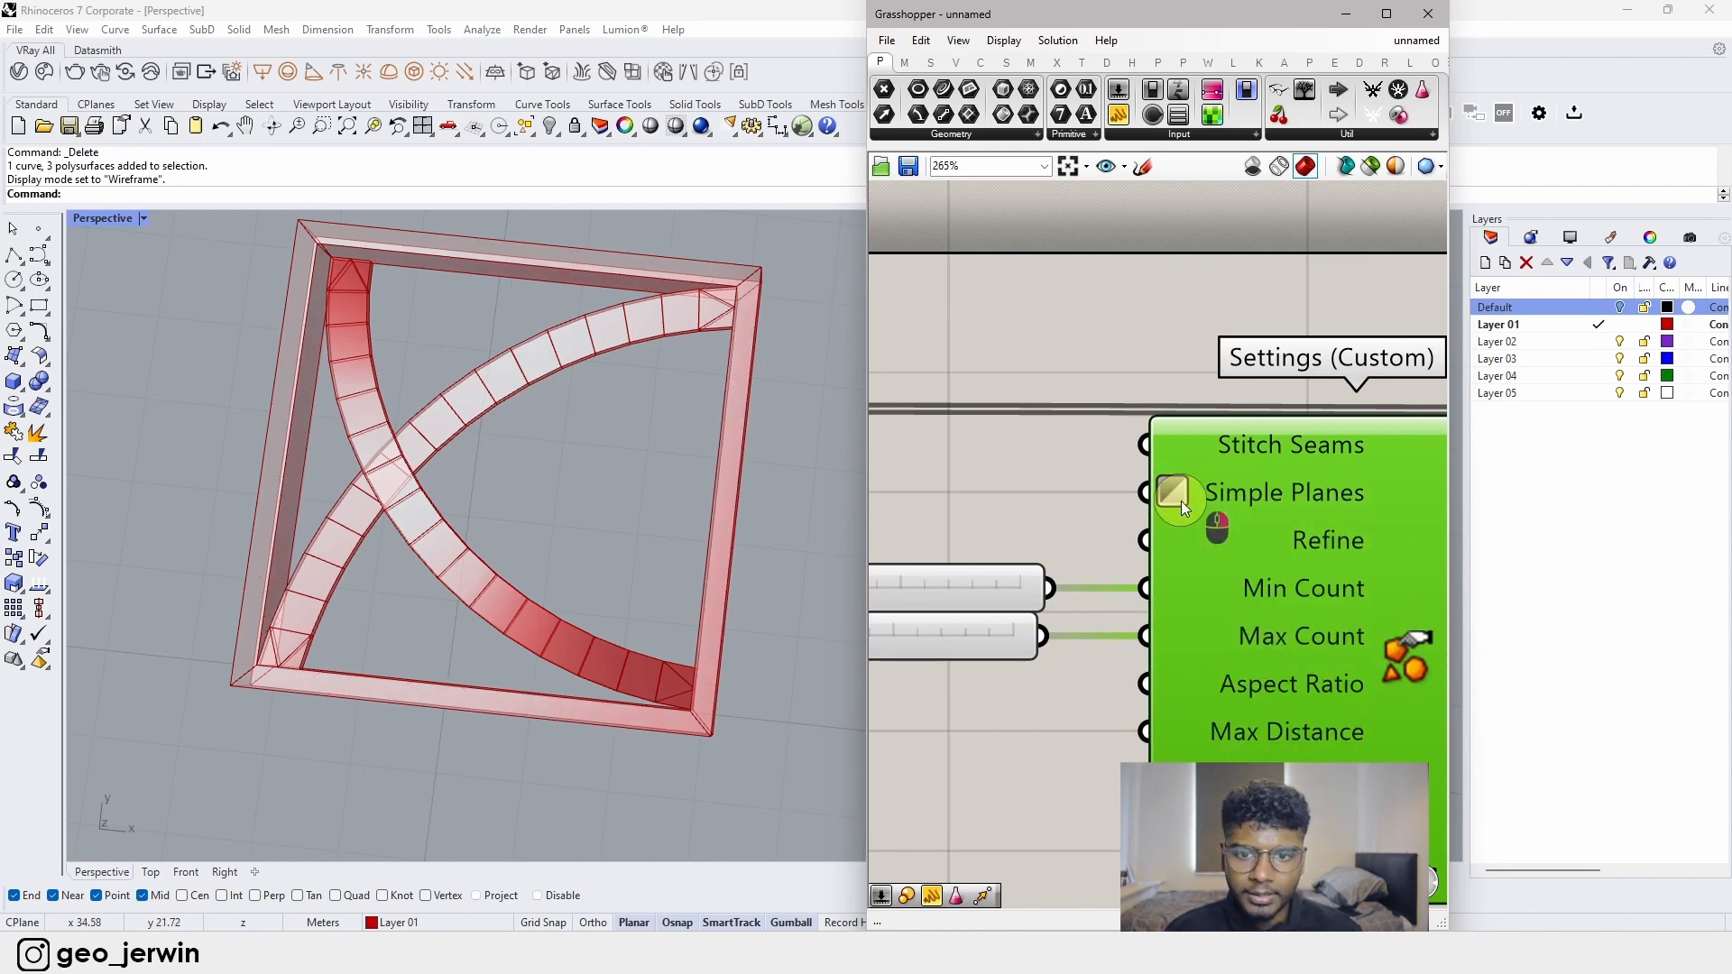
pyautogui.rightClick(1207, 505)
pyautogui.click(1259, 654)
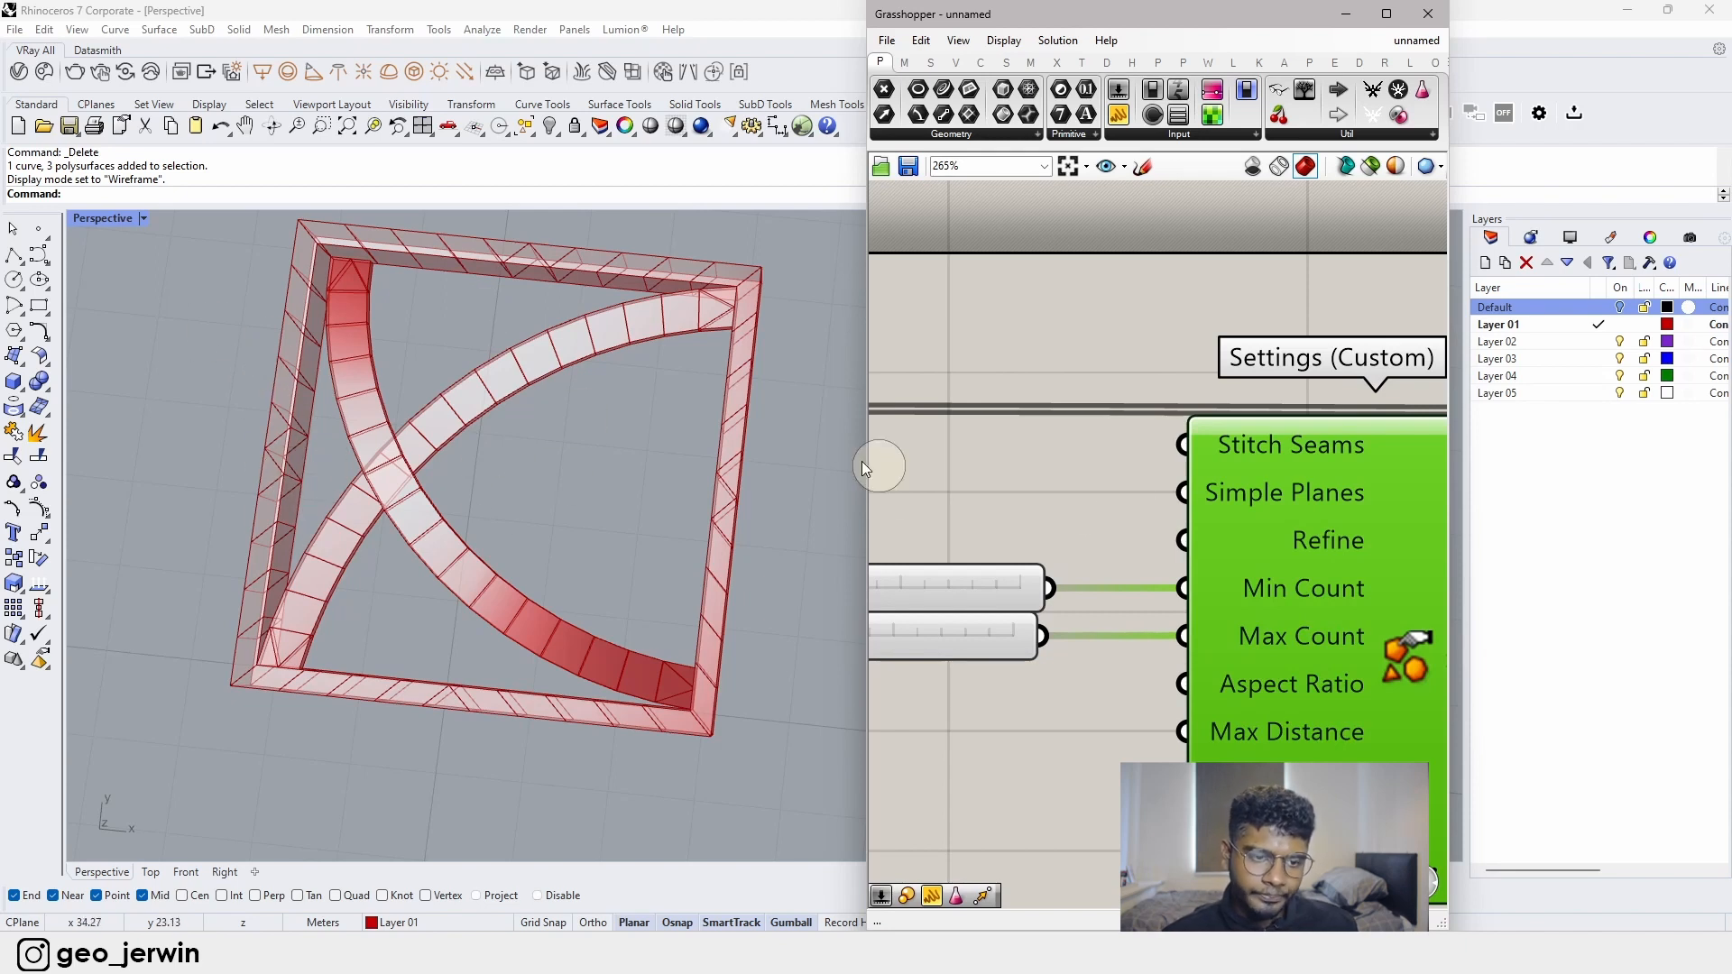
# - Try inverting the Stitch Seams input of the mesh settings, then remove the inversion
pyautogui.rightClick(1218, 449)
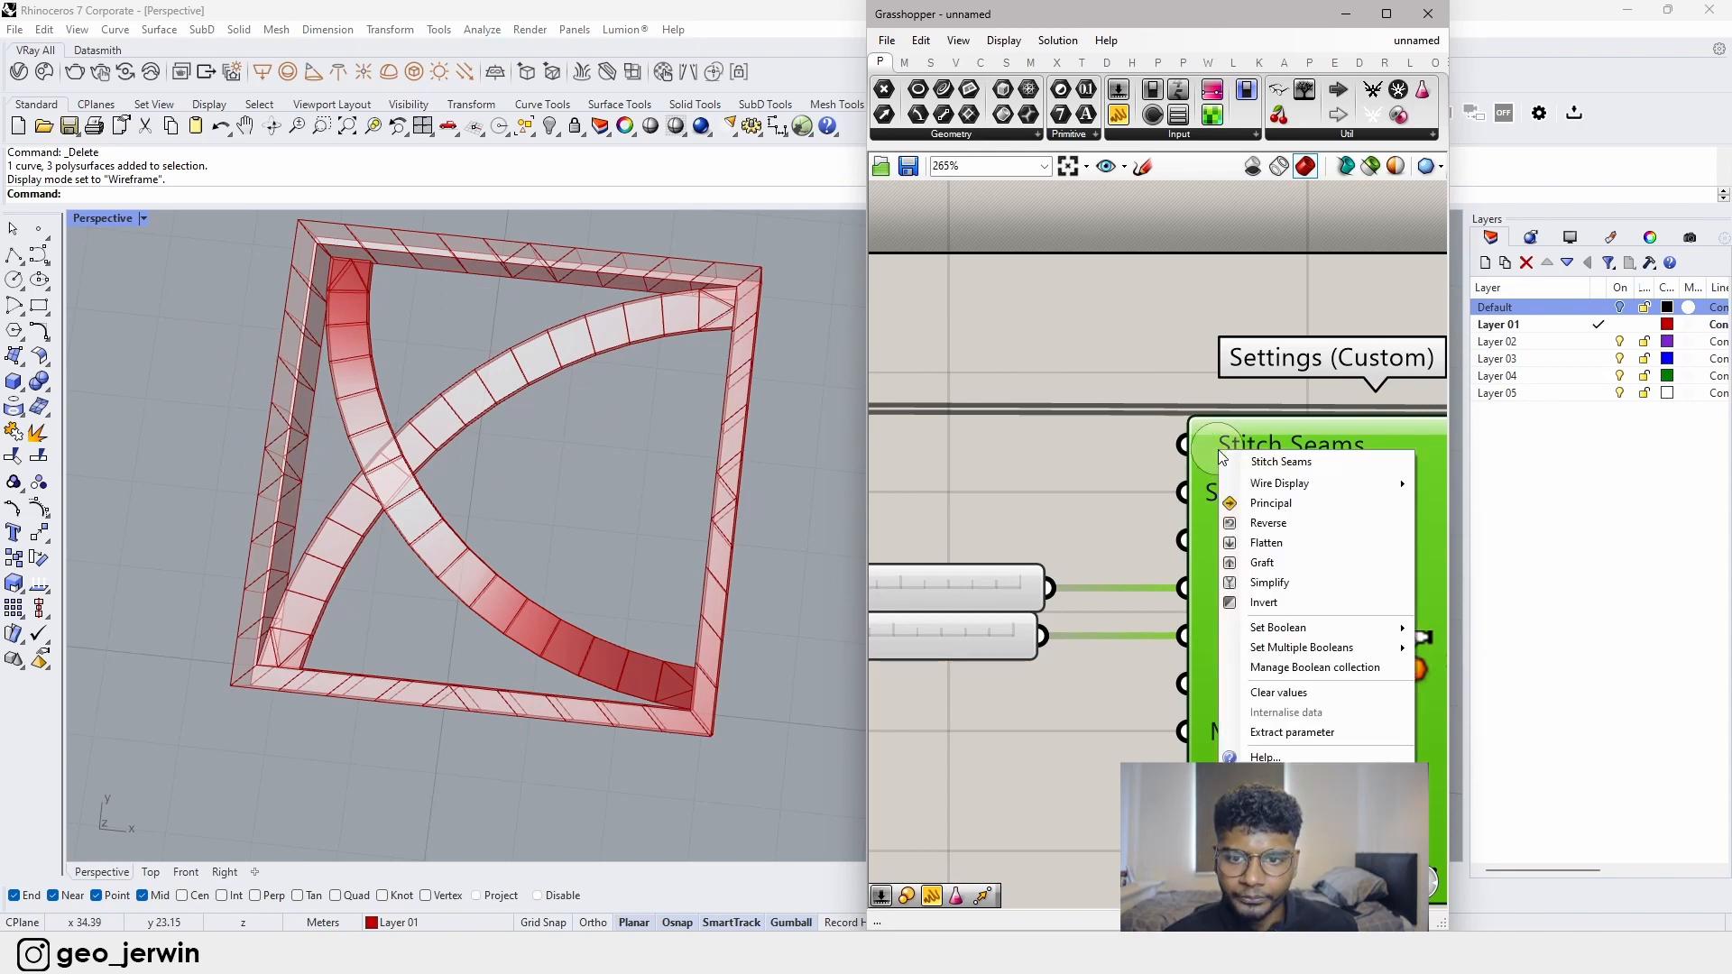
pyautogui.click(1254, 597)
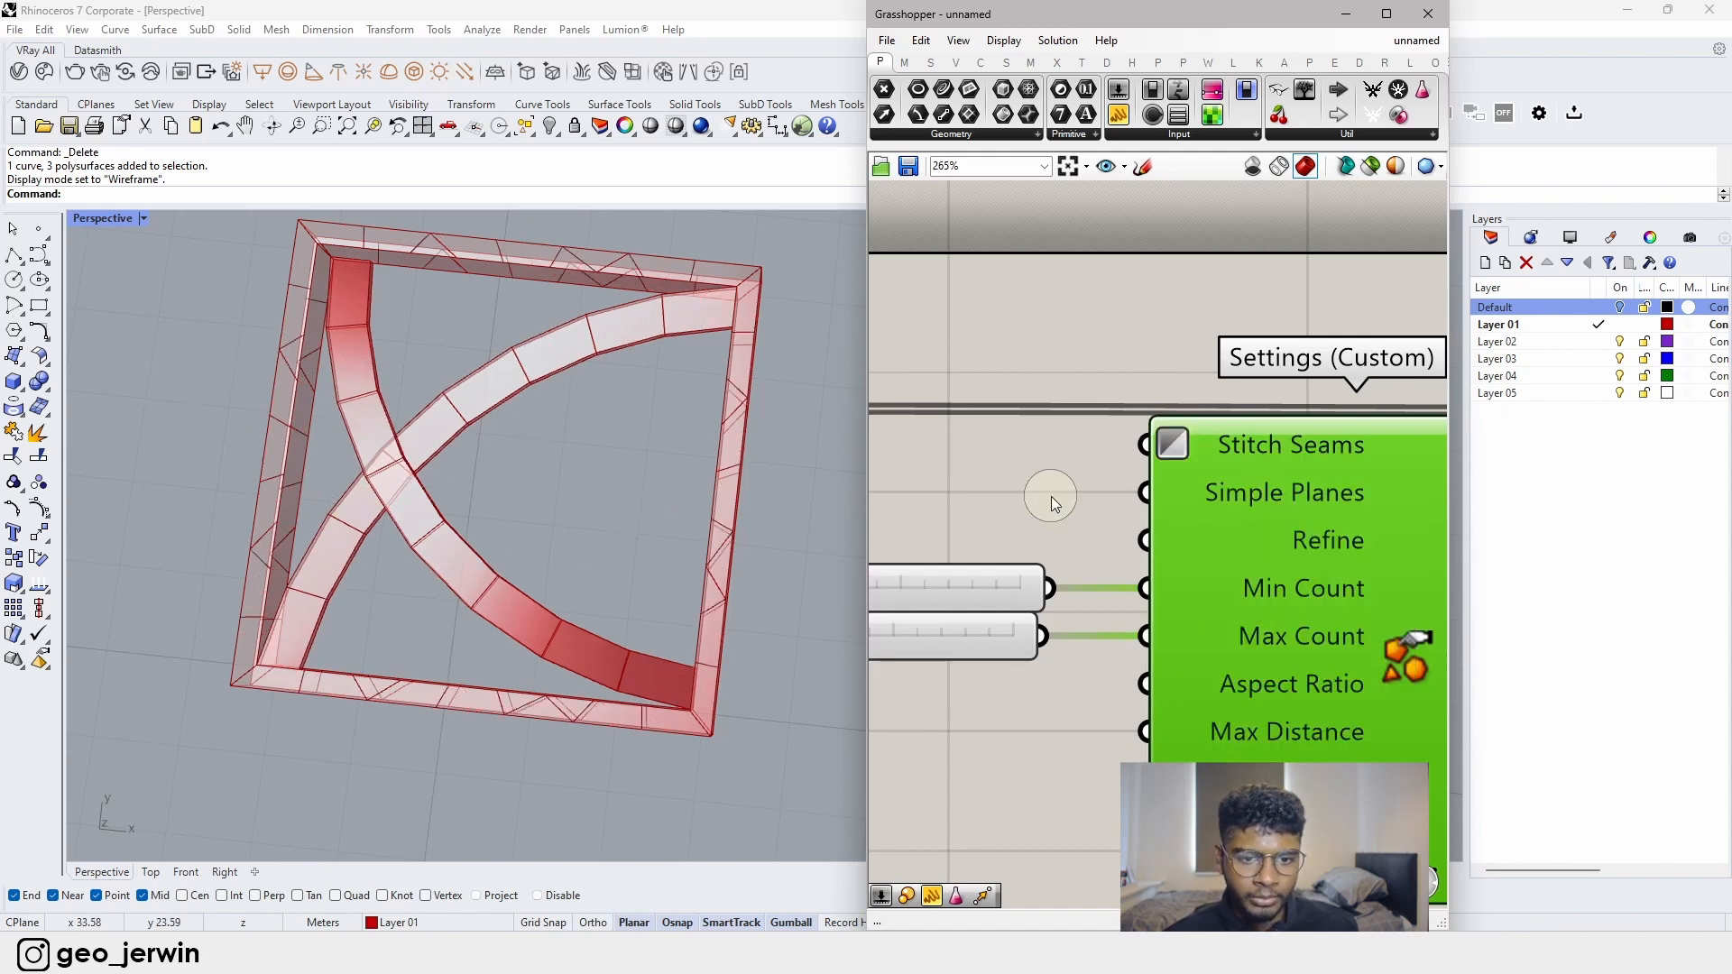
pyautogui.click(1517, 534)
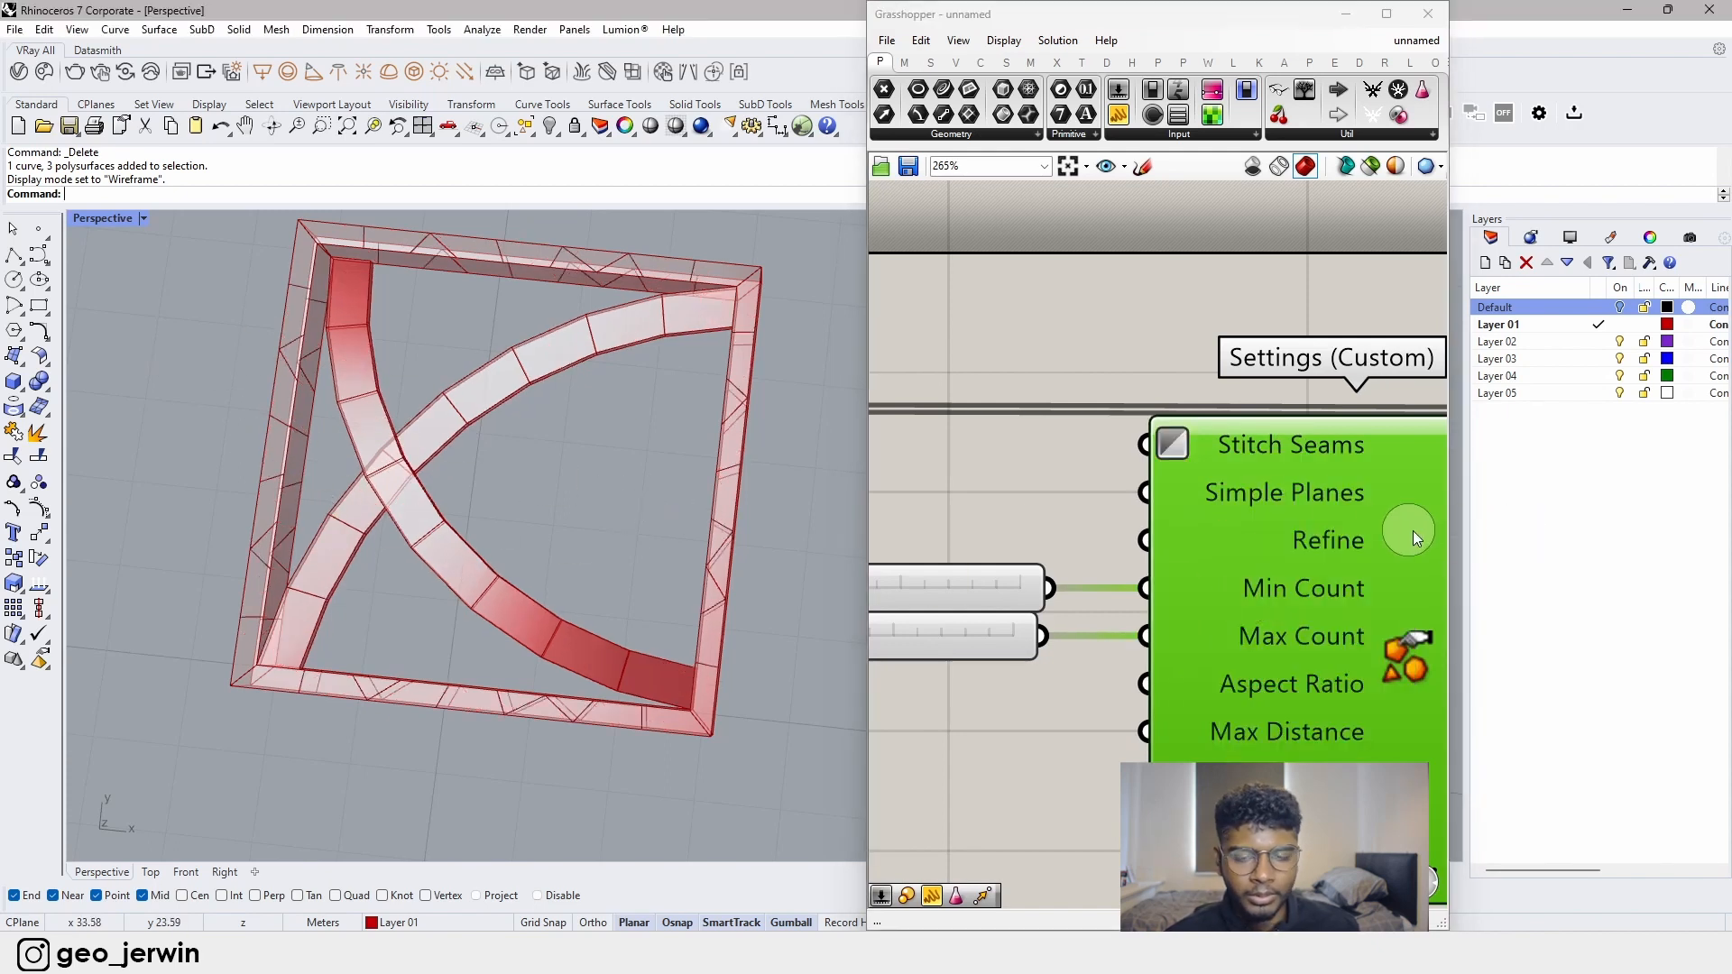
pyautogui.rightClick(1189, 453)
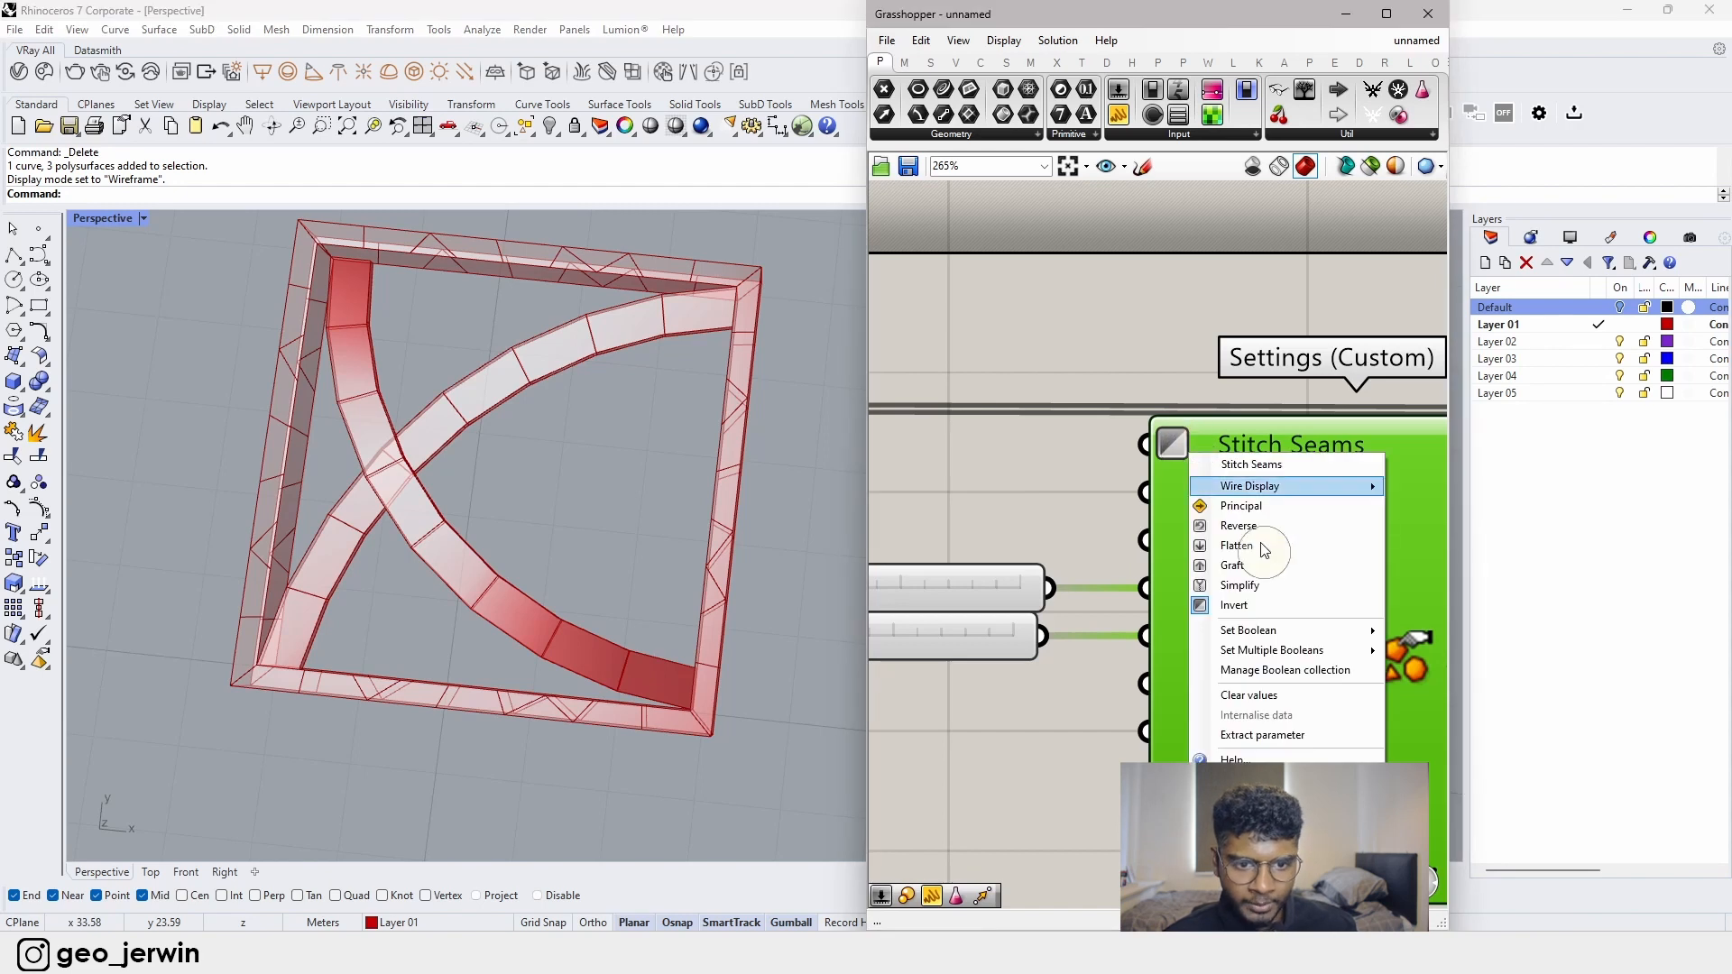
pyautogui.click(1237, 595)
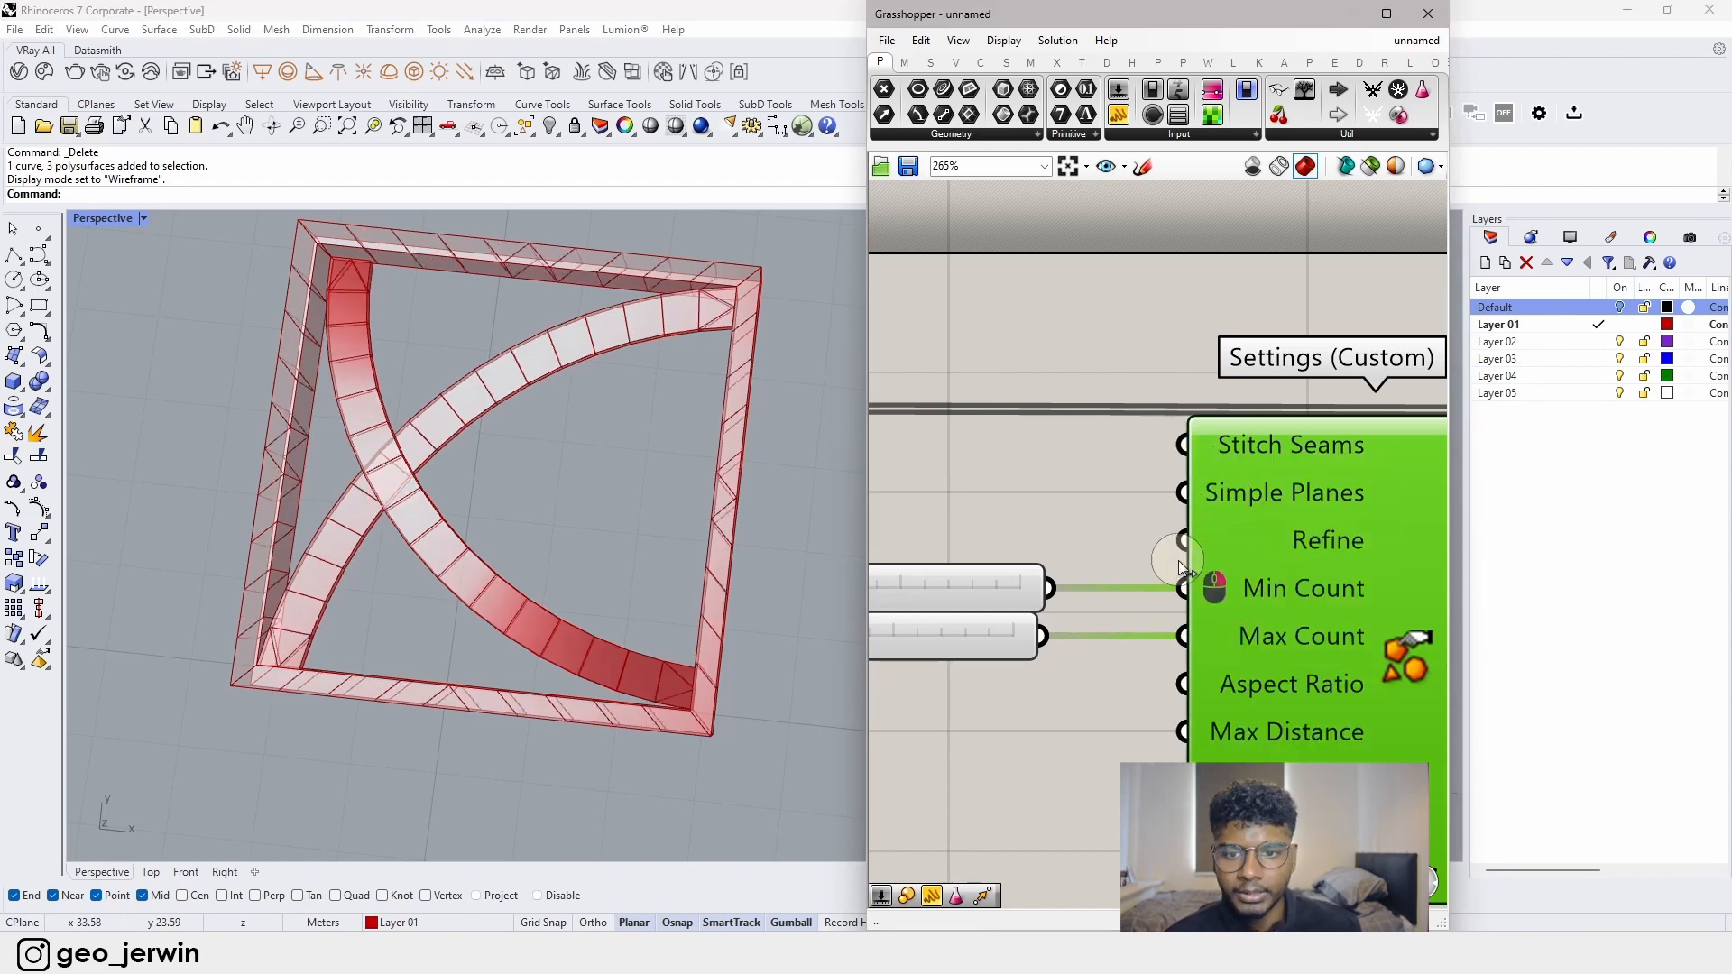
# - Try inverting the Refine input of the mesh settings, then remove the inversion
pyautogui.moveTo(1179, 560); pyautogui.dragTo(1068, 422, button='right')
pyautogui.rightClick(1102, 403)
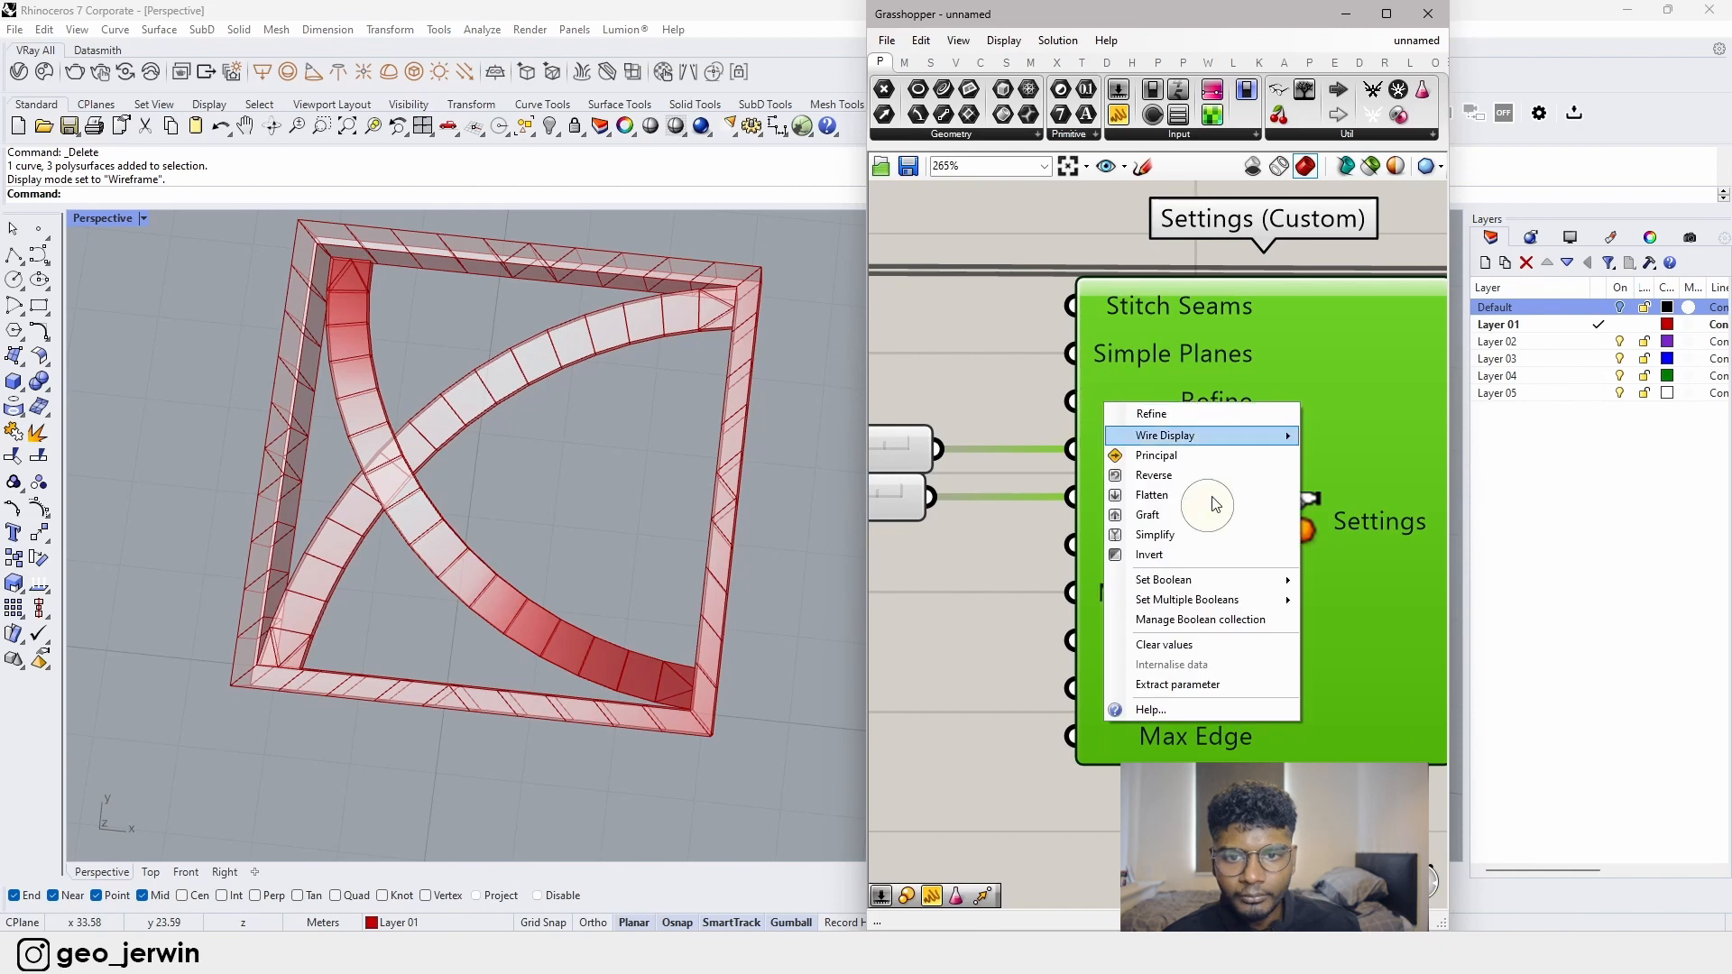
pyautogui.click(1198, 555)
pyautogui.rightClick(1073, 407)
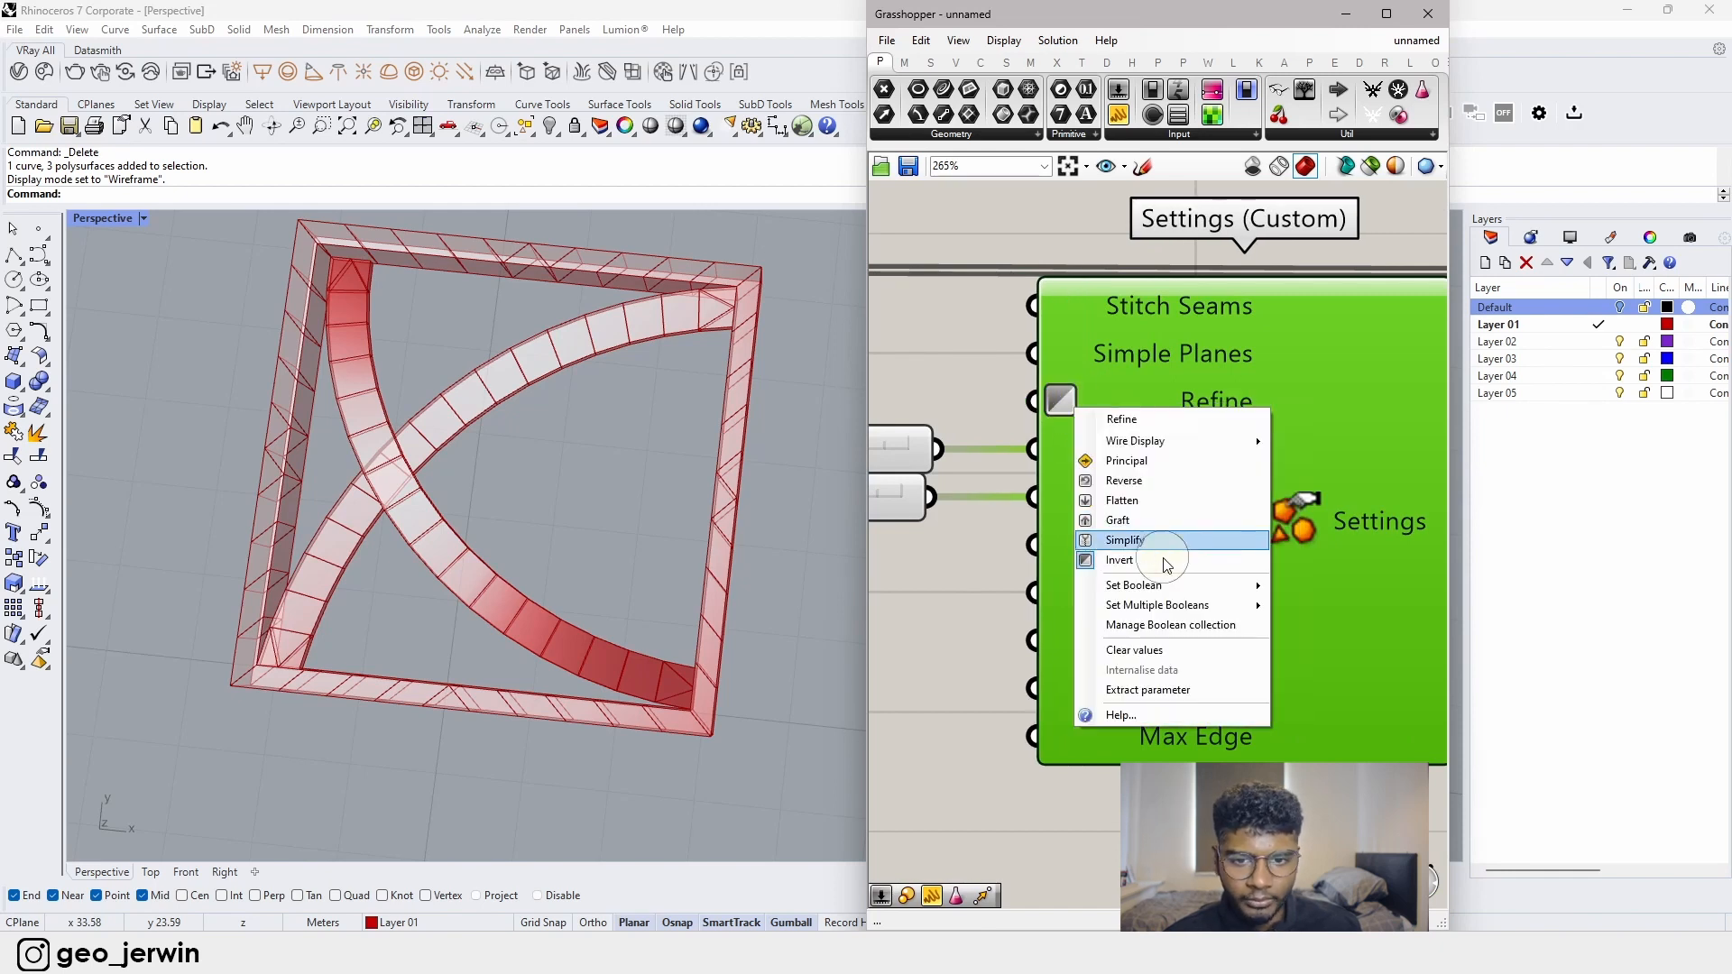
pyautogui.click(1165, 560)
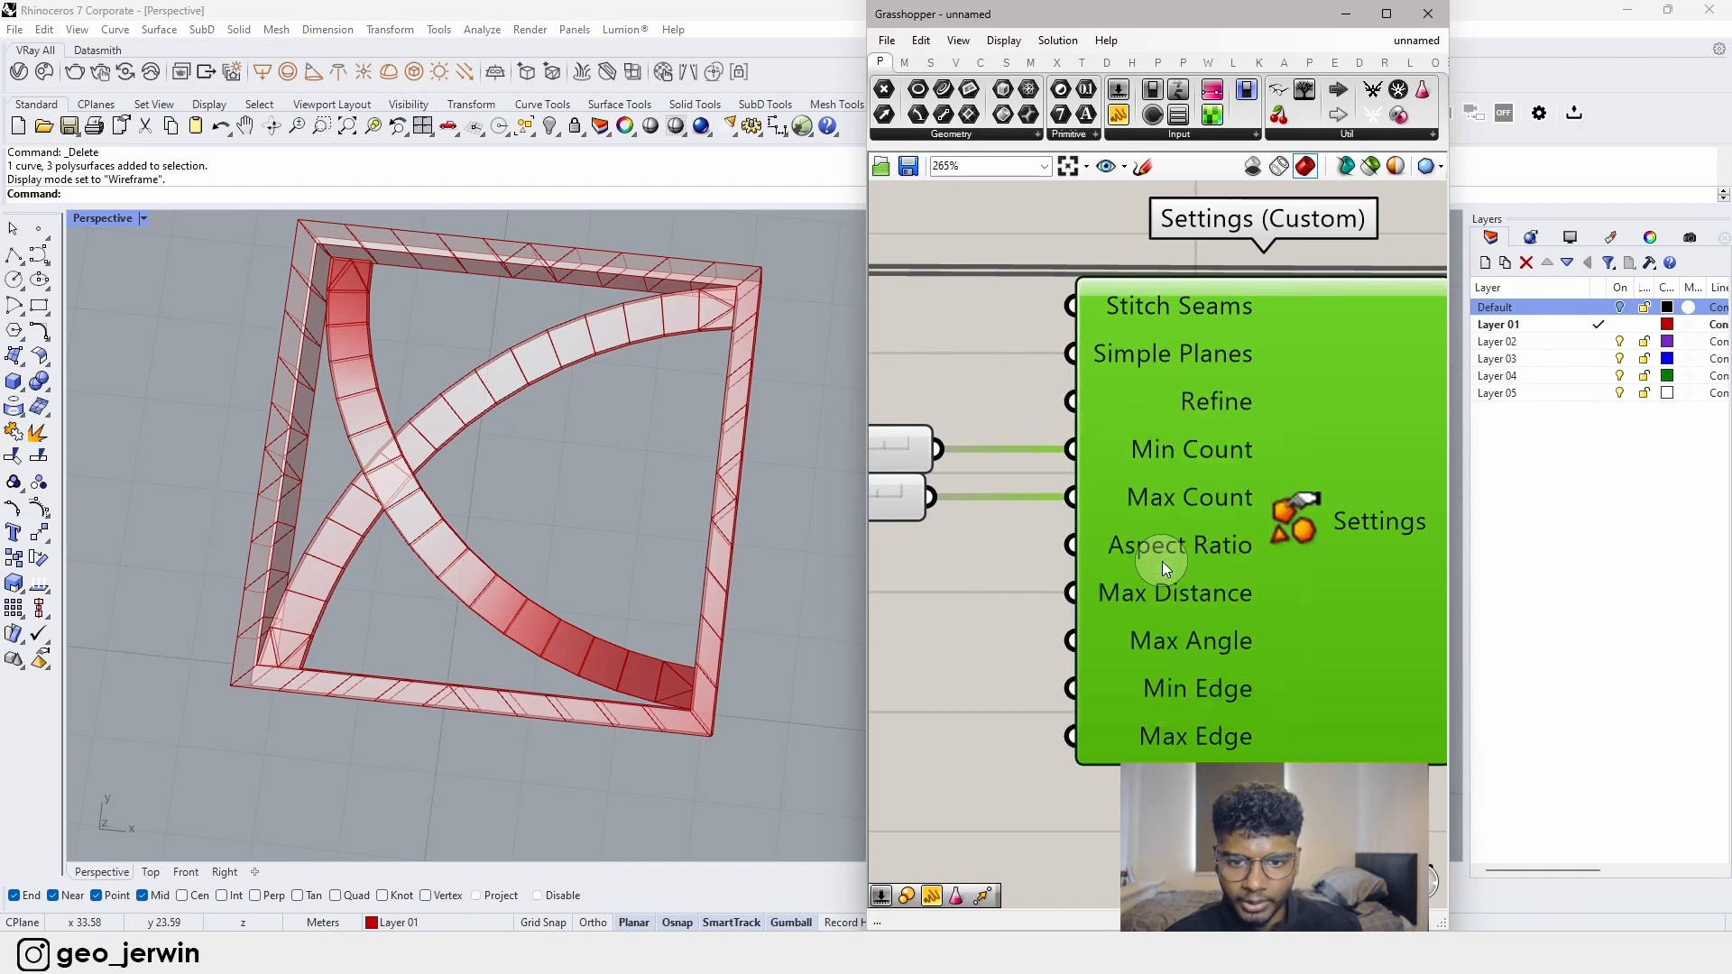
pyautogui.rightClick(1097, 545)
pyautogui.moveTo(1189, 698)
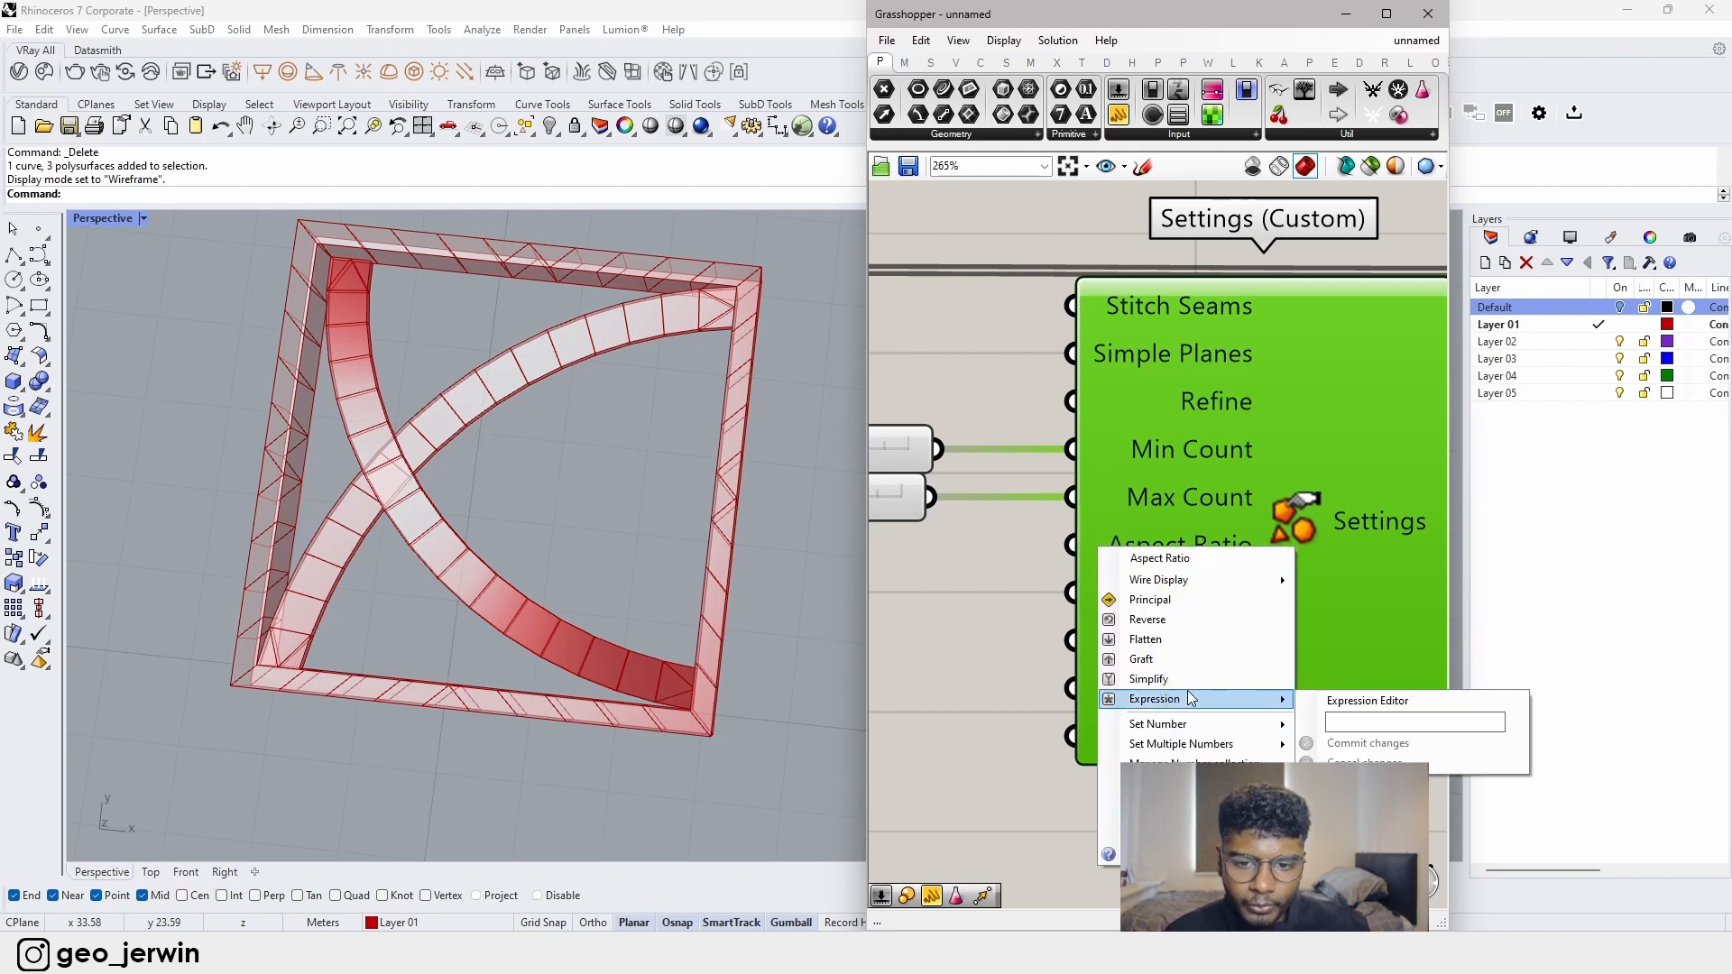
pyautogui.click(958, 637)
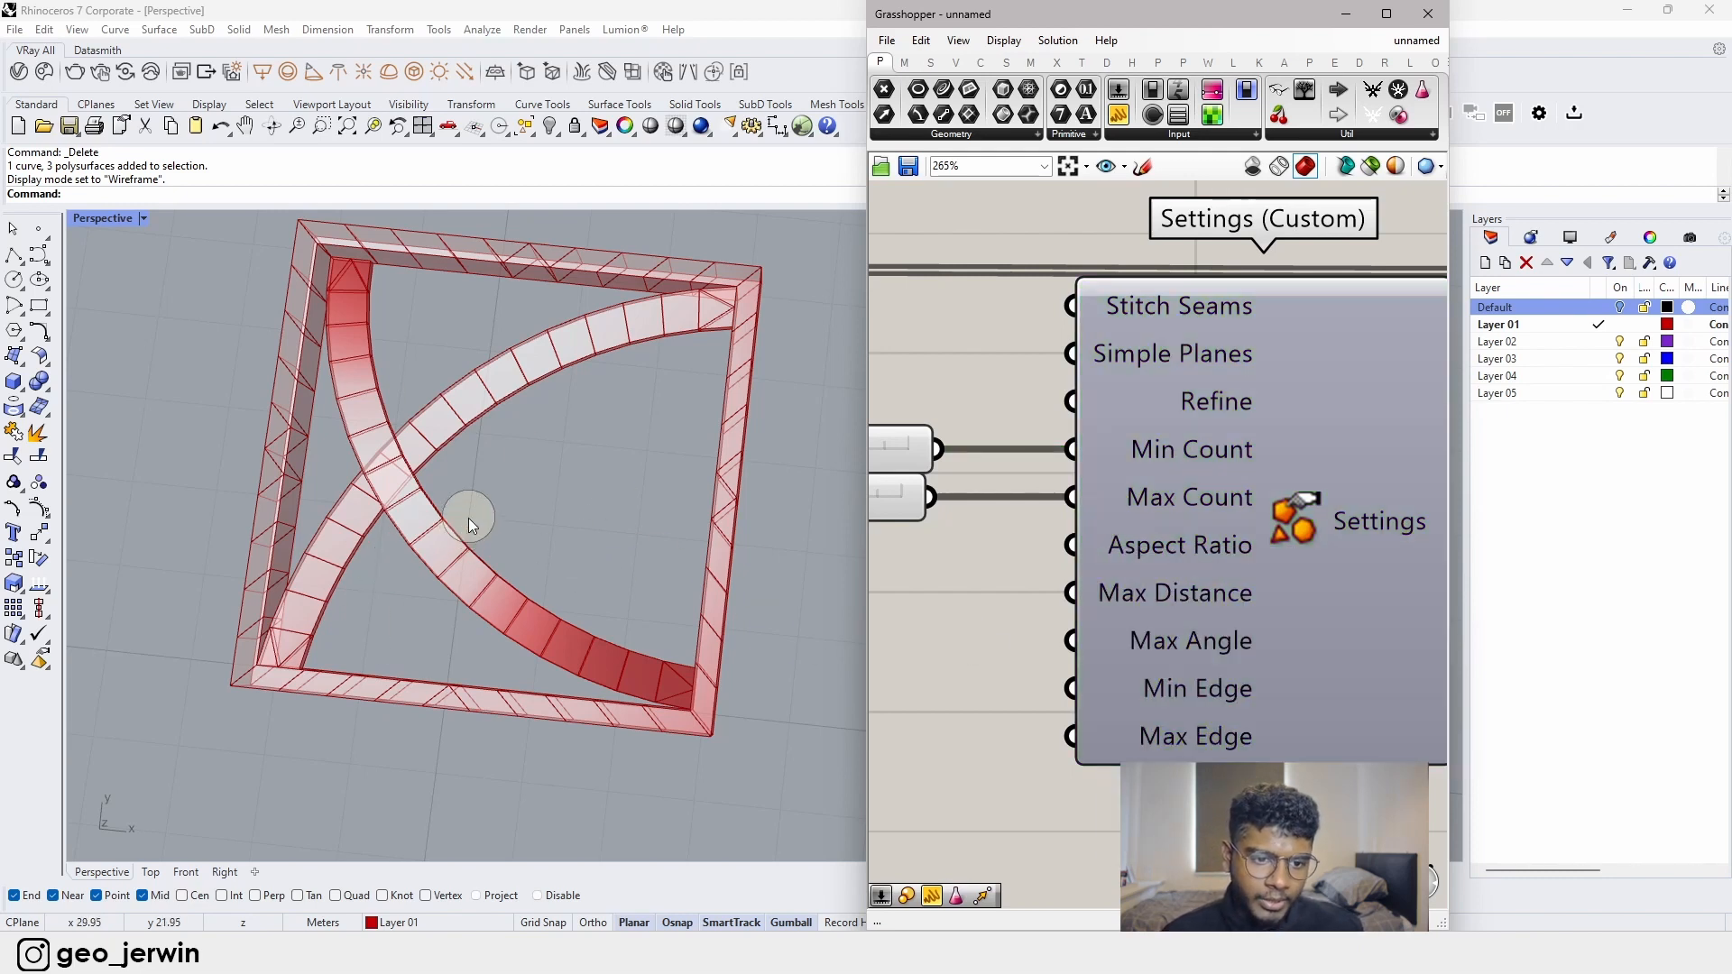
# - Try a new number slider with value 1 on the Aspect Ratio input of the mesh settings
pyautogui.moveTo(1152, 550); pyautogui.dragTo(1236, 523, button='right')
pyautogui.moveTo(1236, 523)
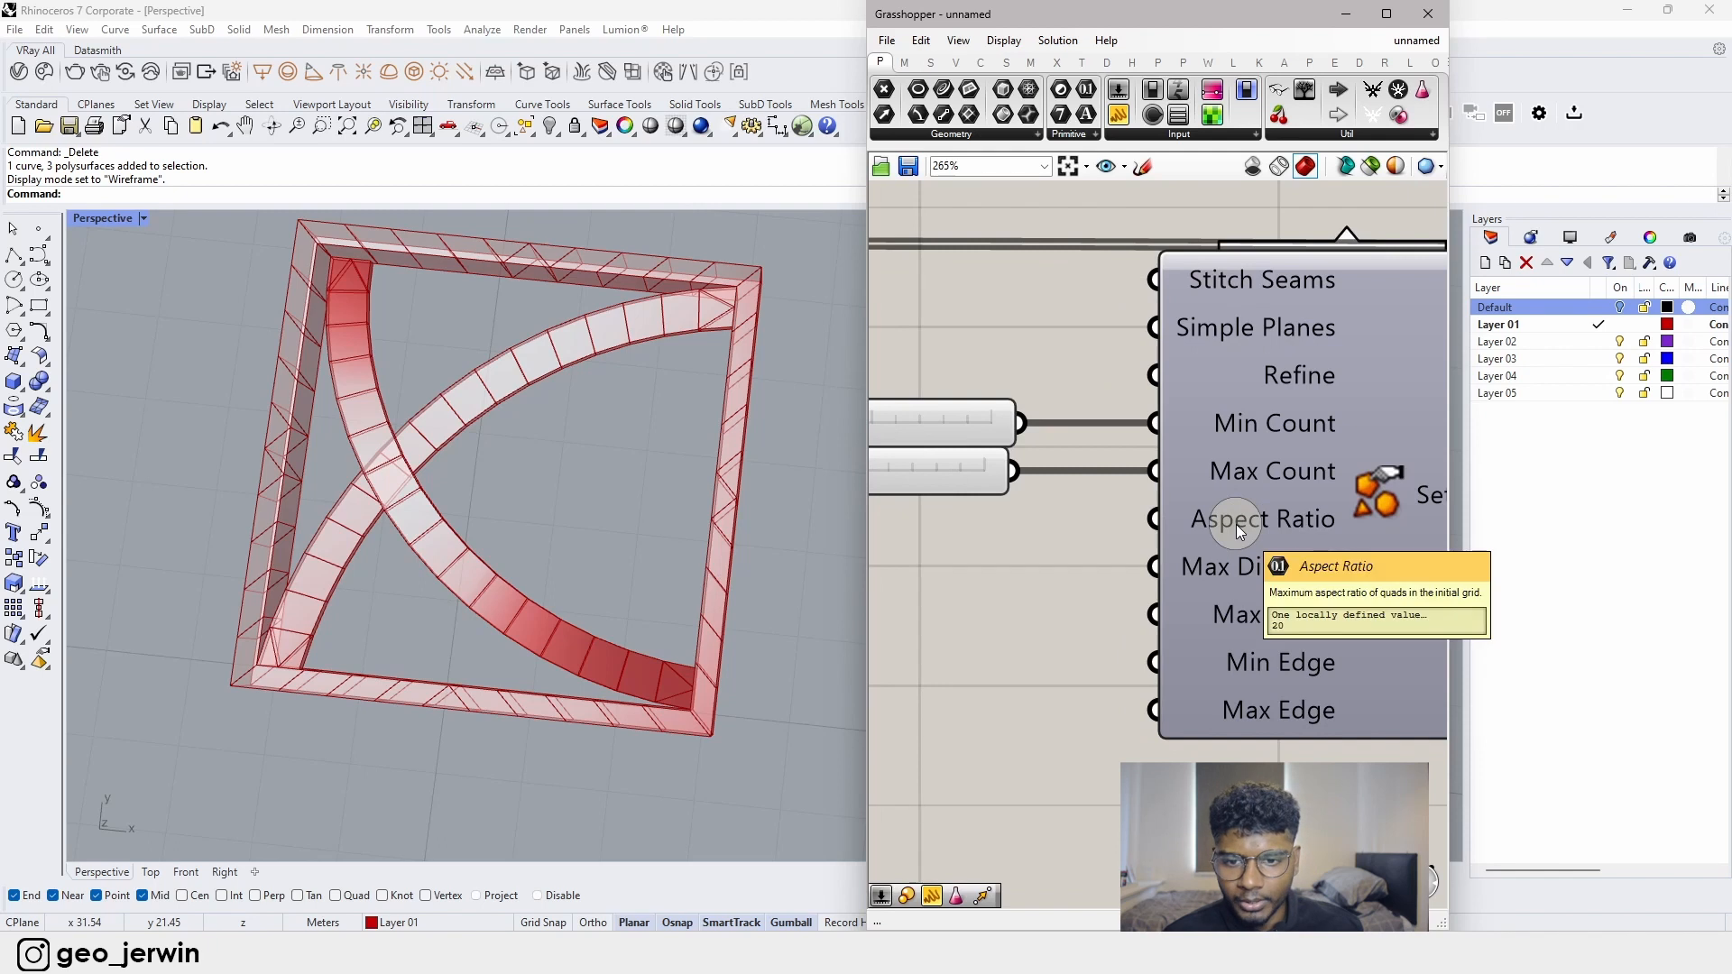
pyautogui.doubleClick(911, 583)
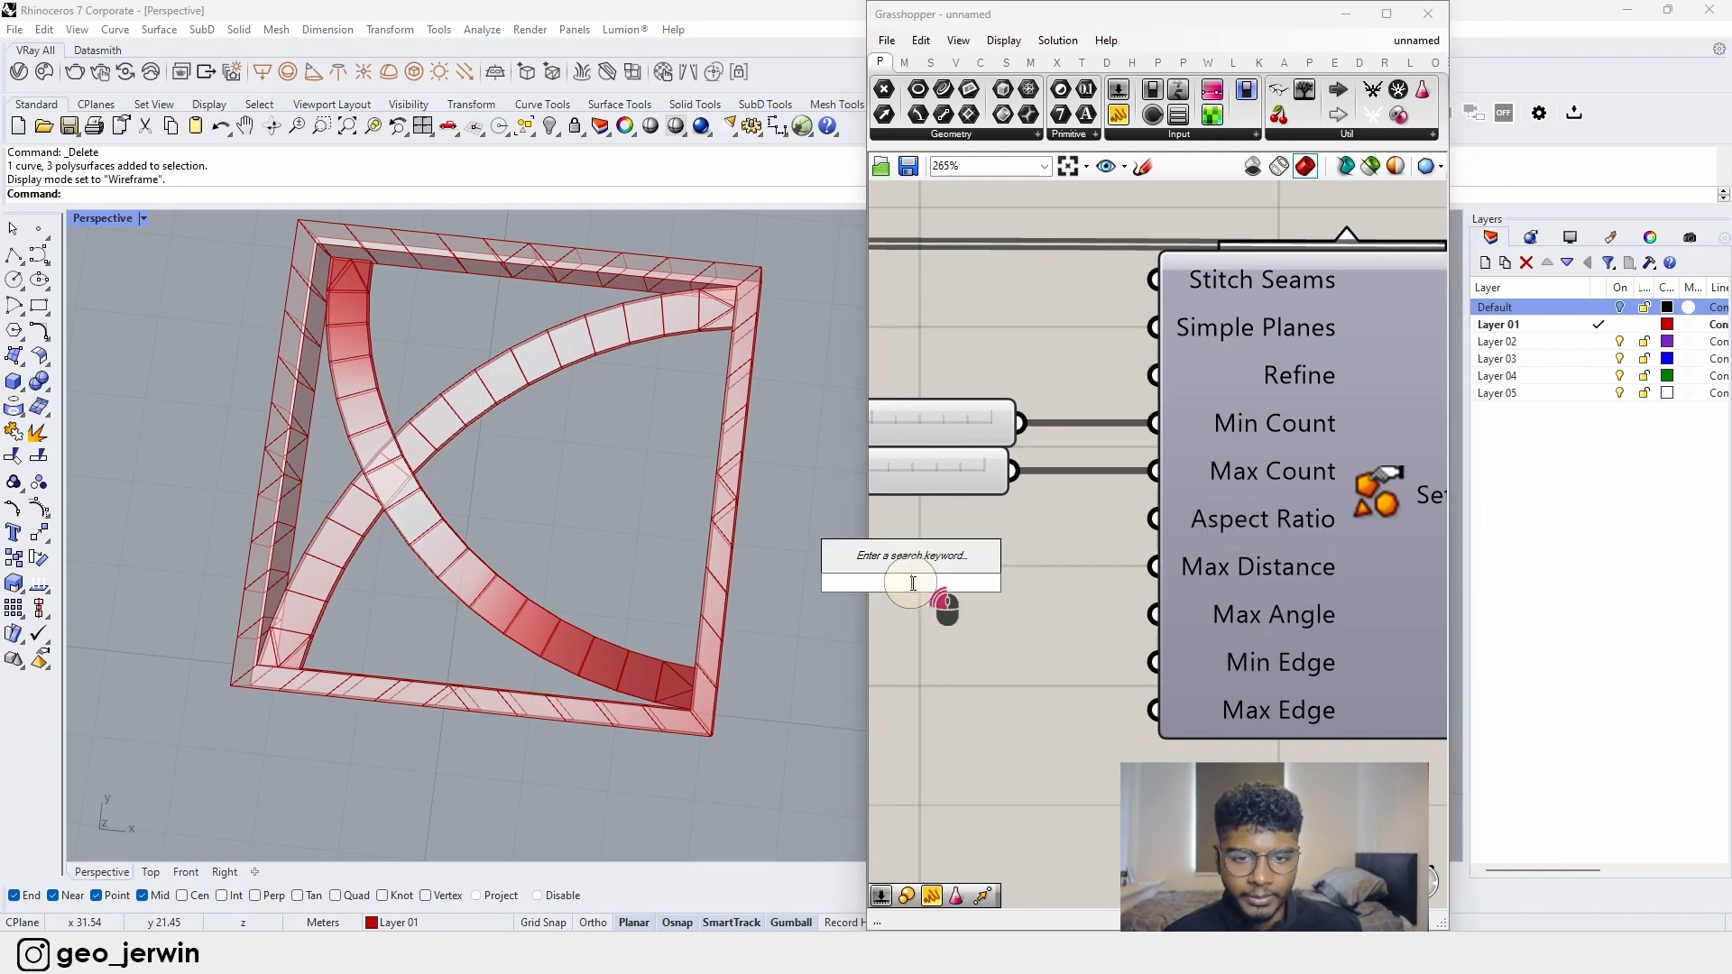
pyautogui.write('1')
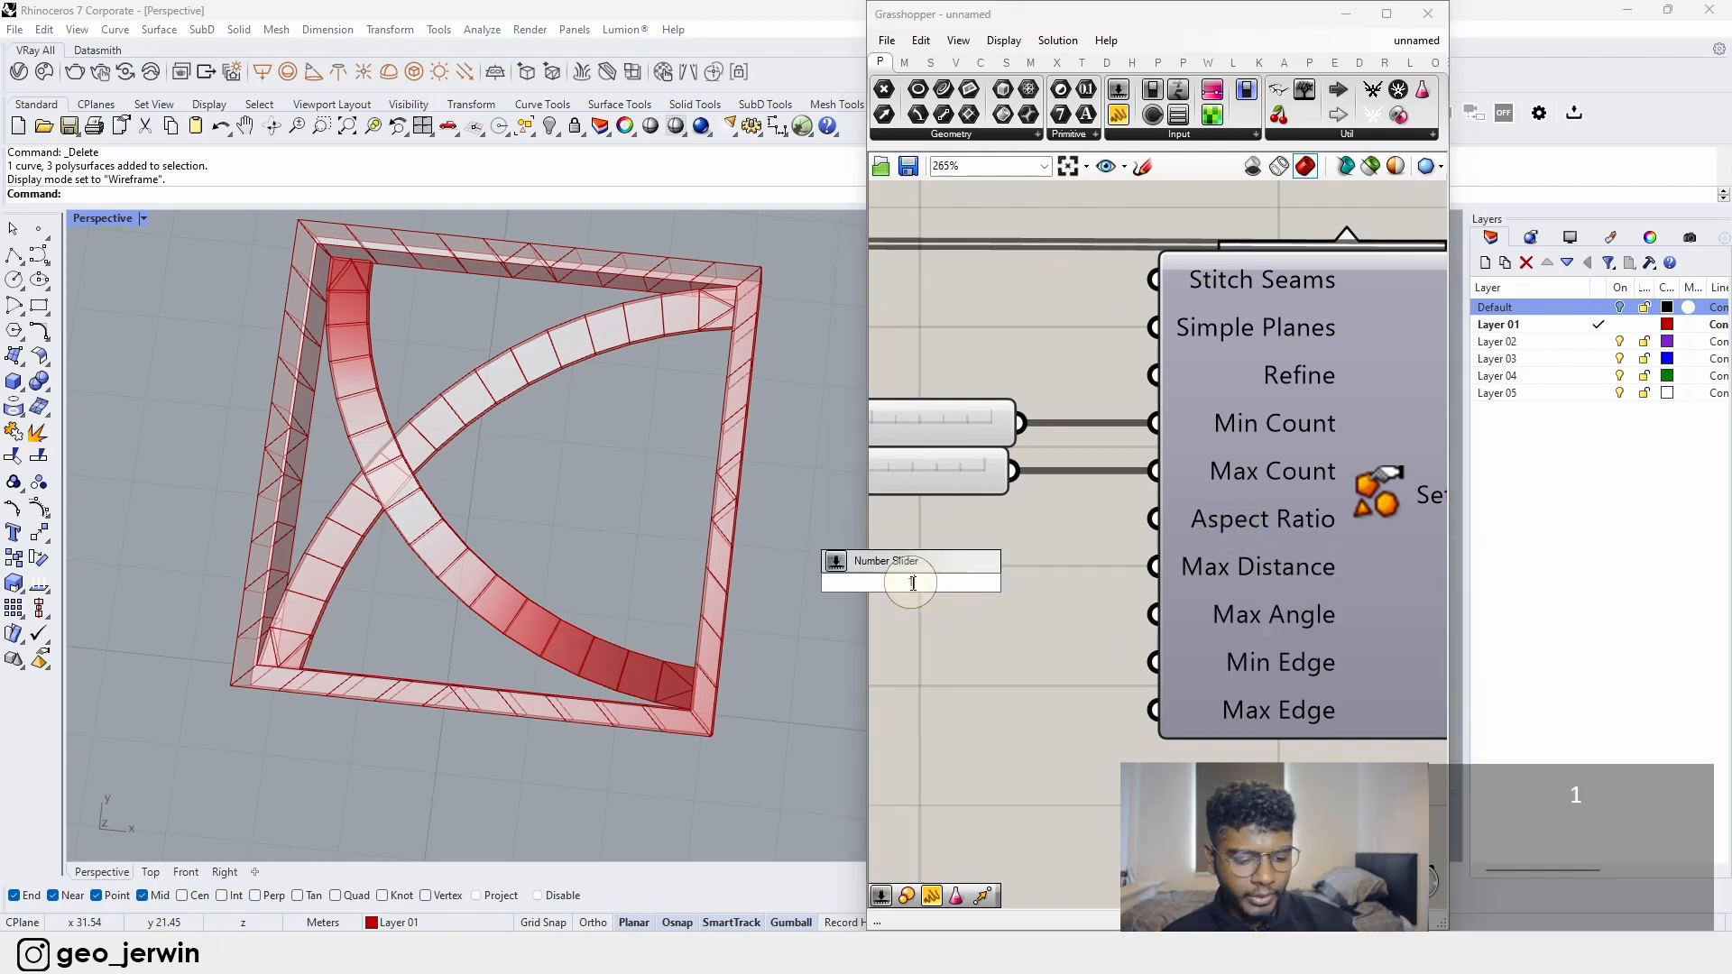
pyautogui.press('Return')
pyautogui.click(1052, 587)
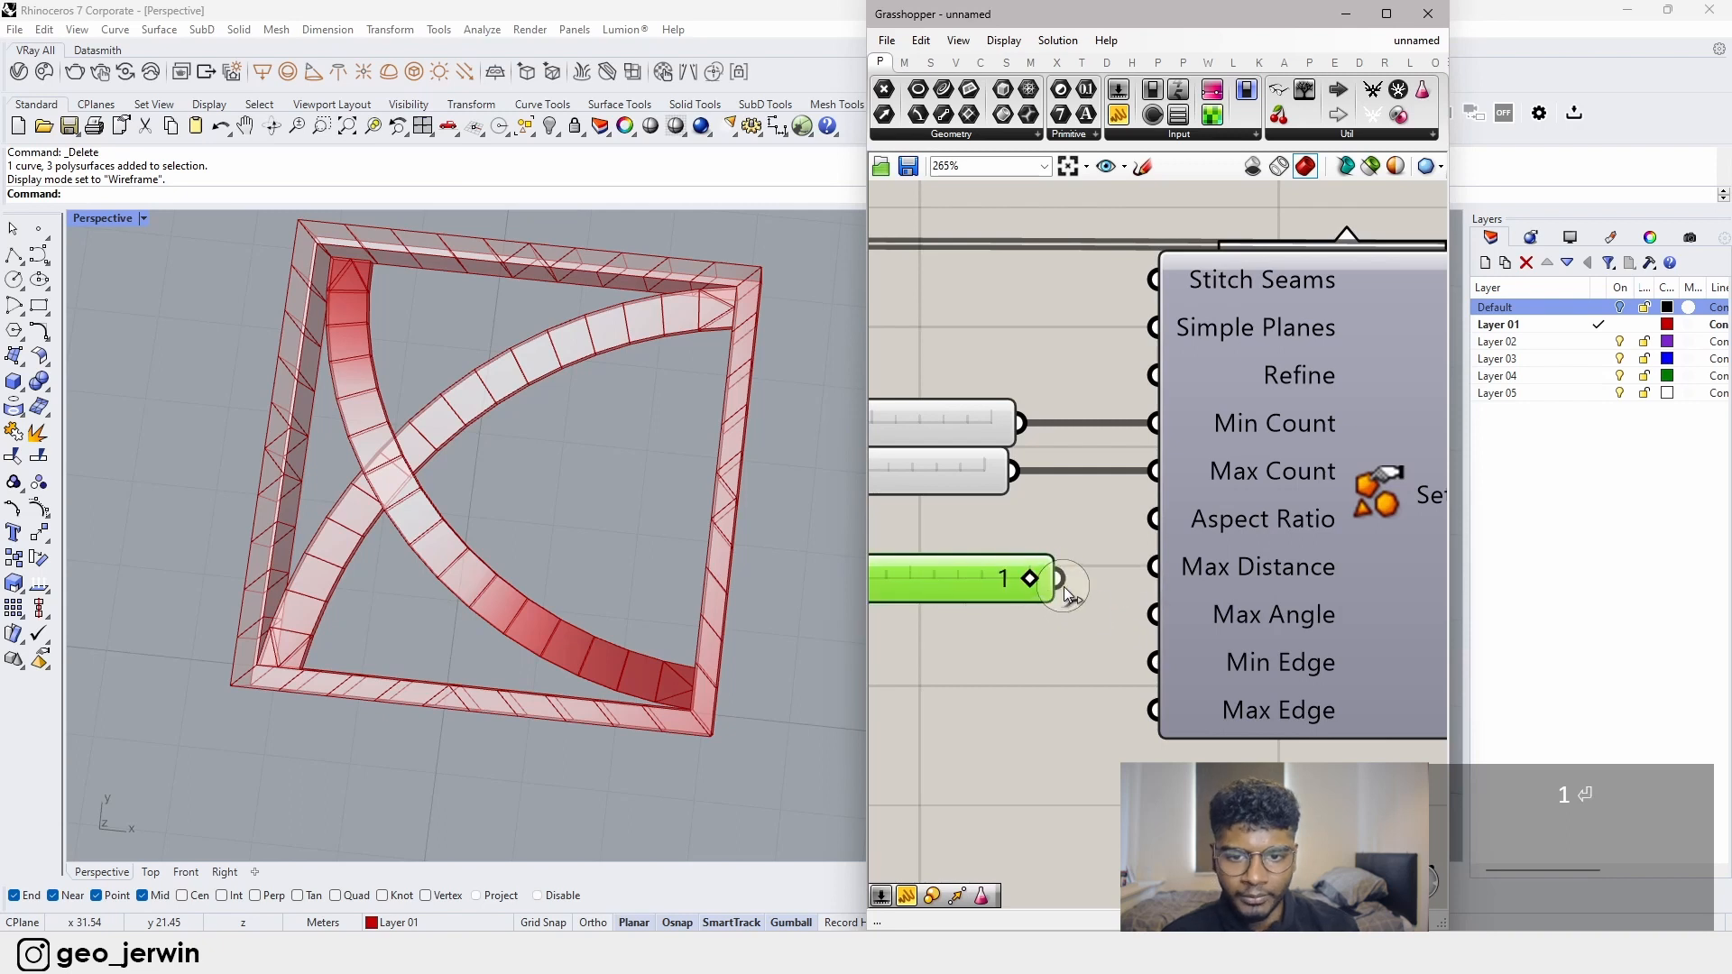
pyautogui.moveTo(1066, 595); pyautogui.dragTo(1123, 528)
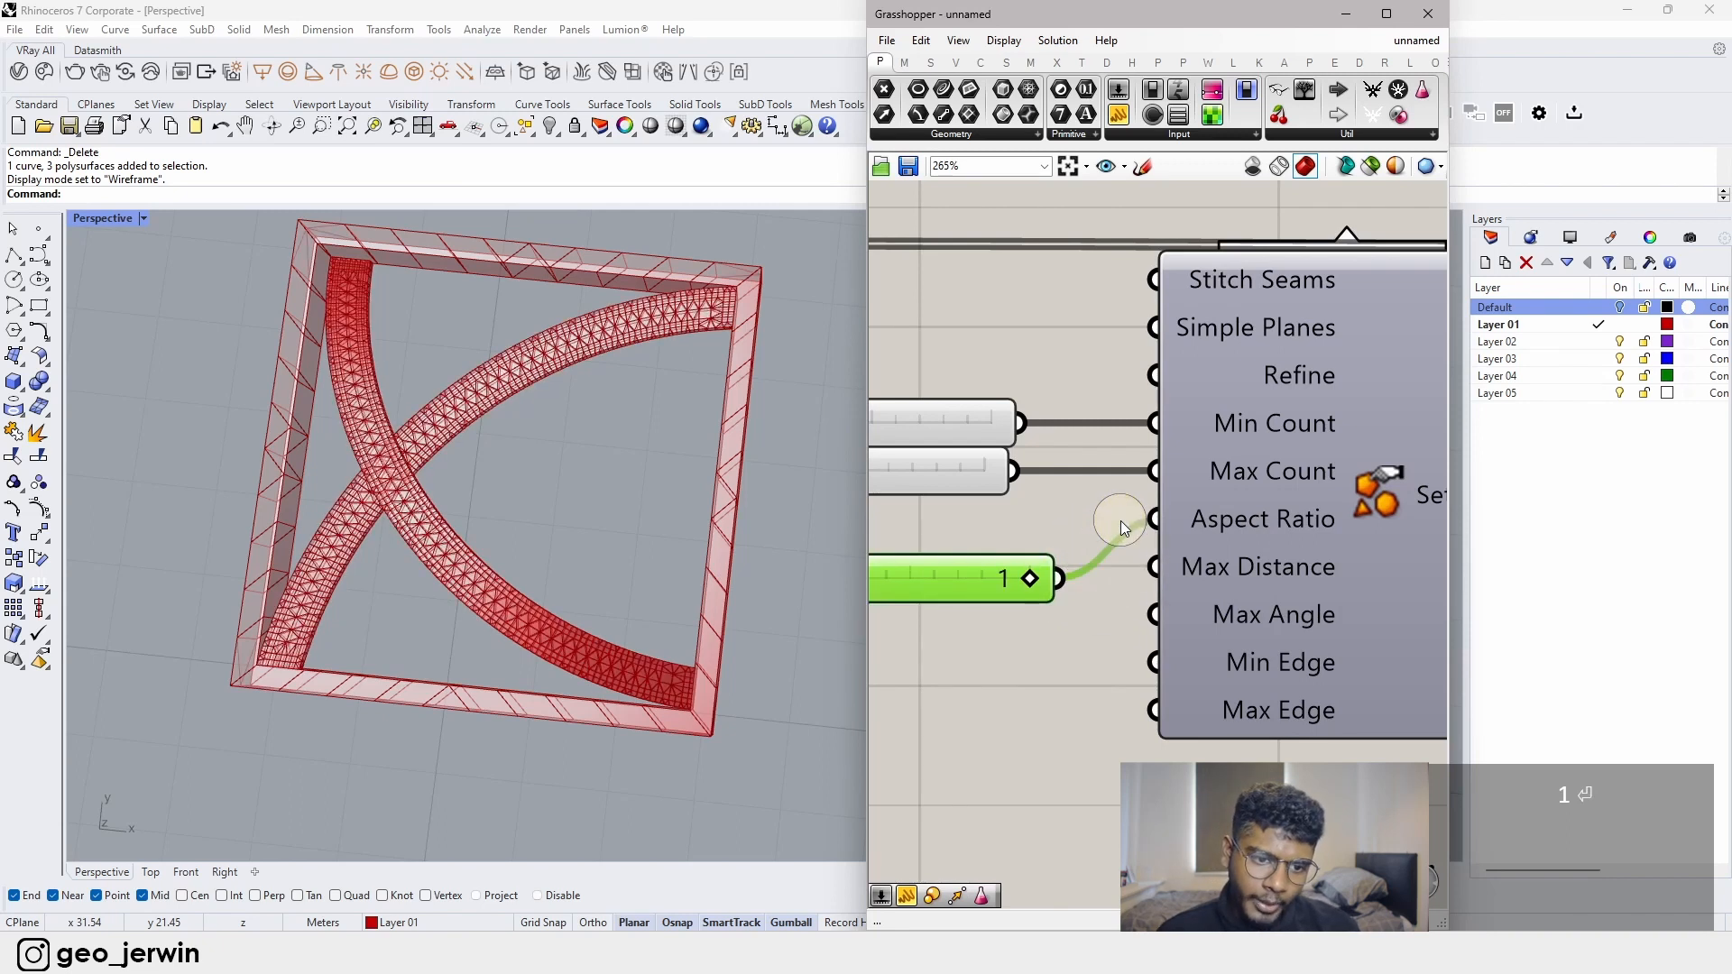
pyautogui.scroll(5, 433, 512)
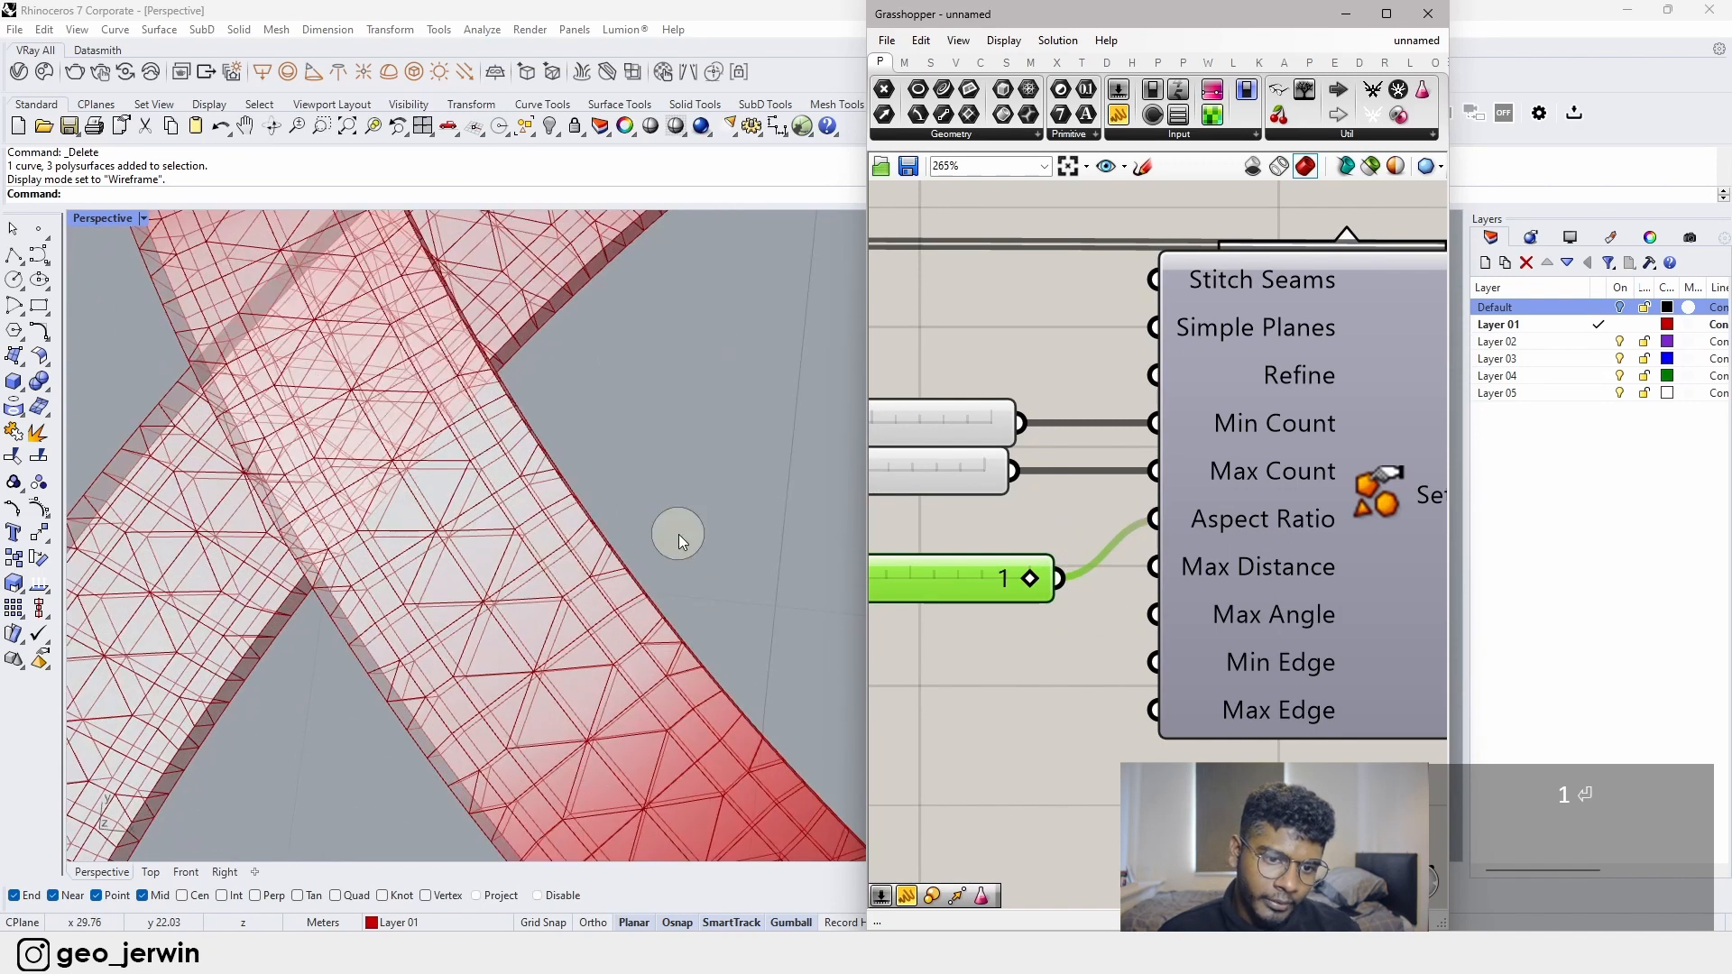
pyautogui.scroll(-8, 695, 598)
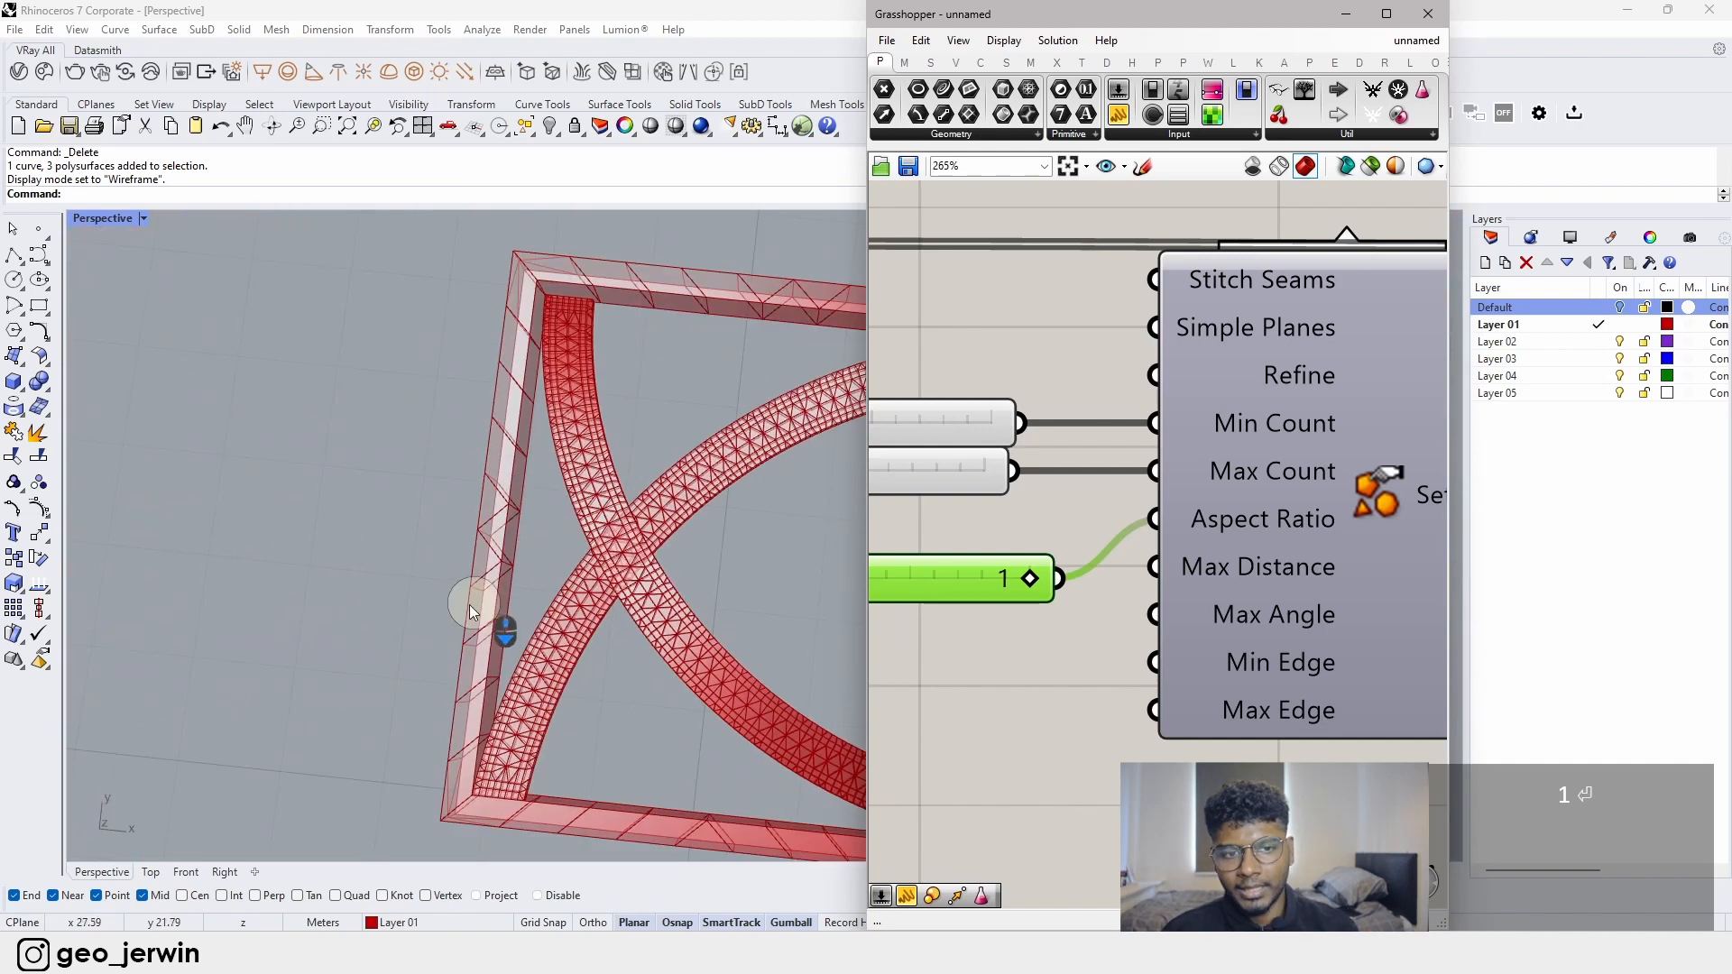
# - Delete the number slider connected to the Aspect Ratio input
pyautogui.moveTo(994, 608); pyautogui.dragTo(1160, 604, button='right')
pyautogui.moveTo(1122, 631); pyautogui.dragTo(1032, 543)
pyautogui.press('Delete')
pyautogui.click(1006, 556)
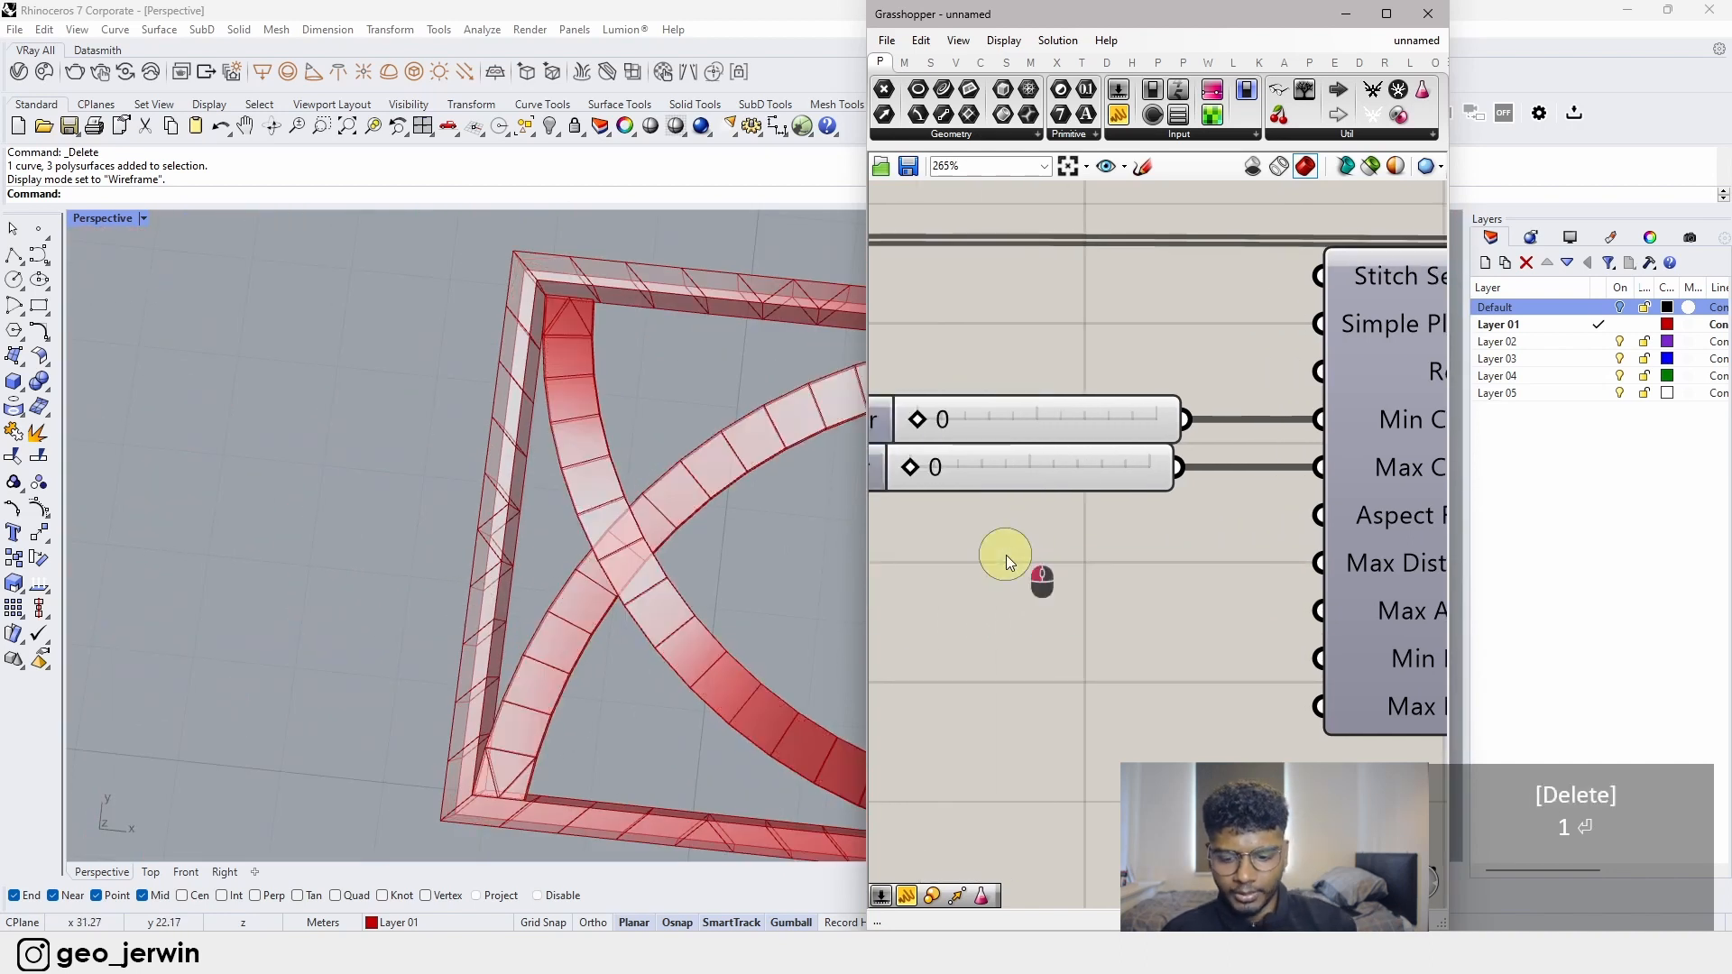
# - Add a number slider with value 5 below the count sliders and set it to real numbers with two decimal digits
pyautogui.doubleClick(1004, 555)
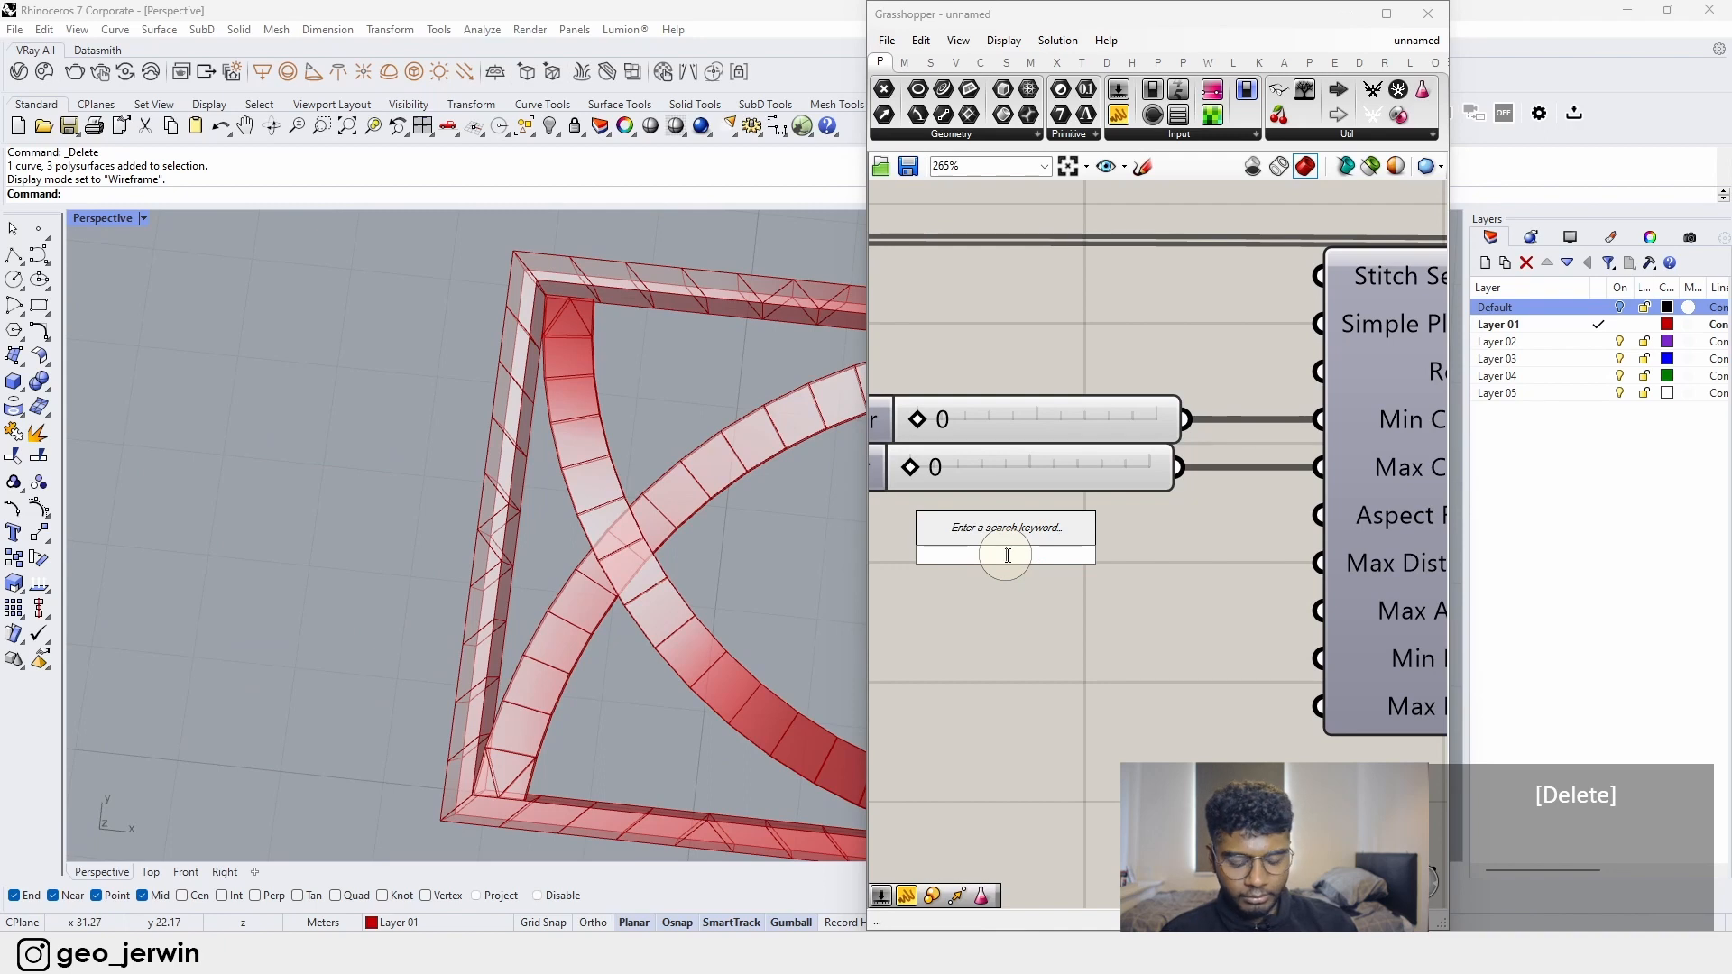
pyautogui.write('5')
pyautogui.press('Return')
pyautogui.click(1119, 572)
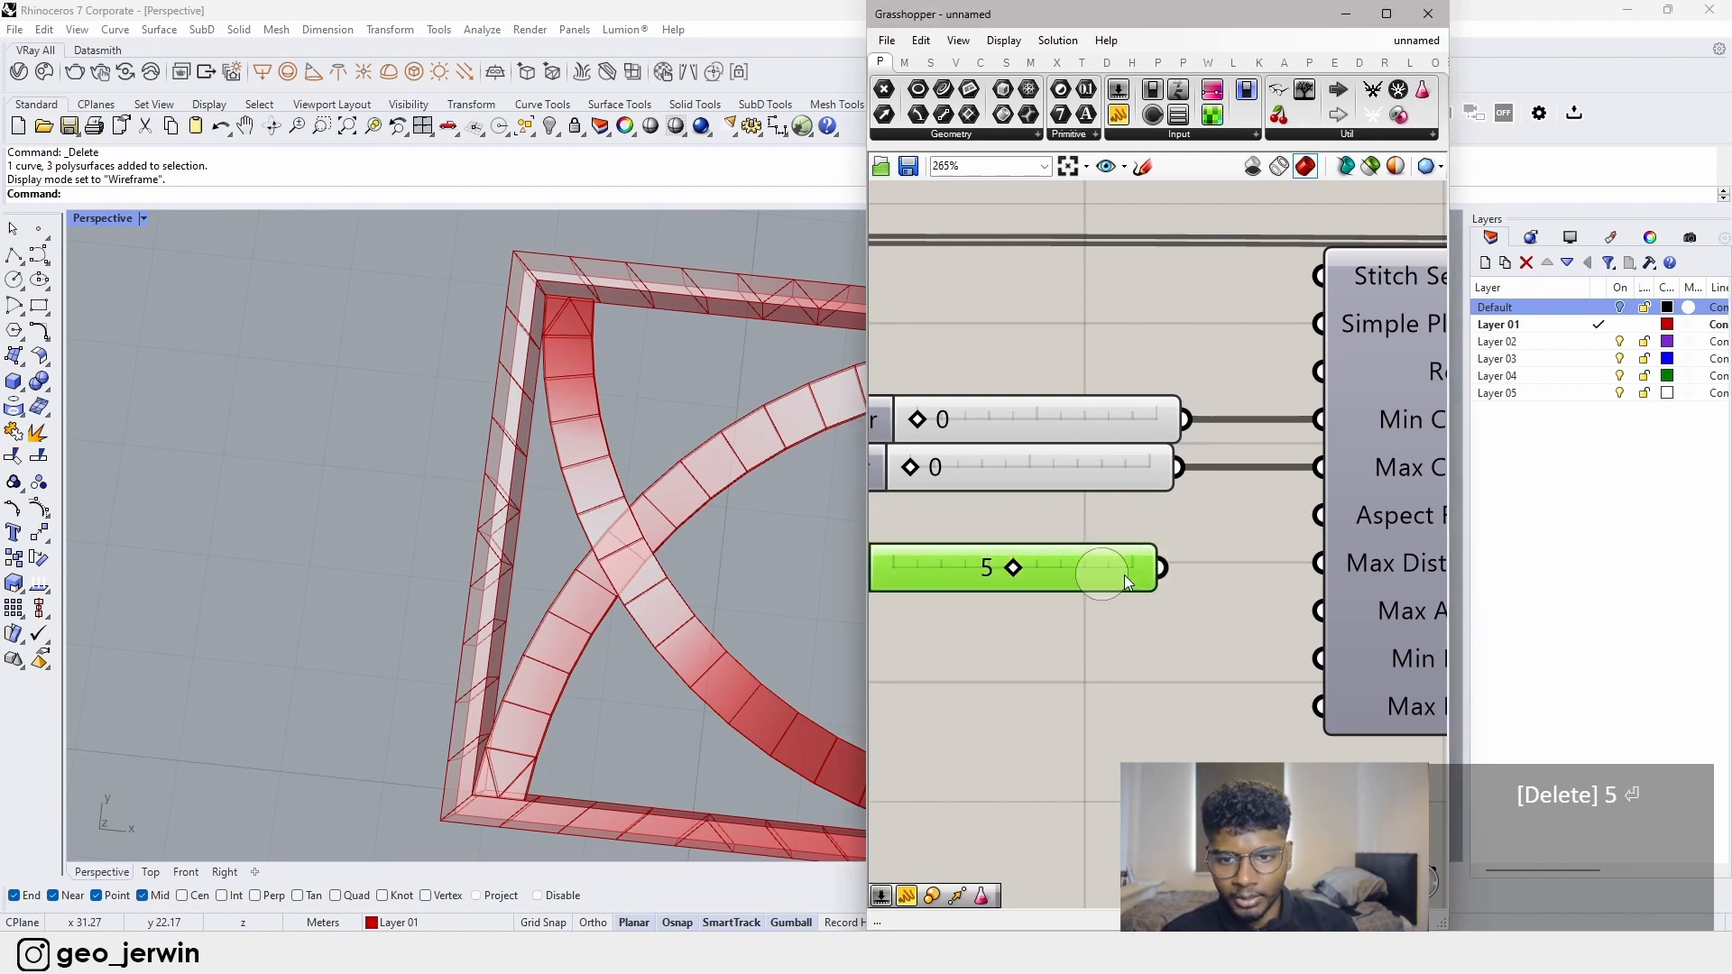
pyautogui.moveTo(911, 560); pyautogui.dragTo(1097, 554, button='right')
pyautogui.doubleClick(960, 554)
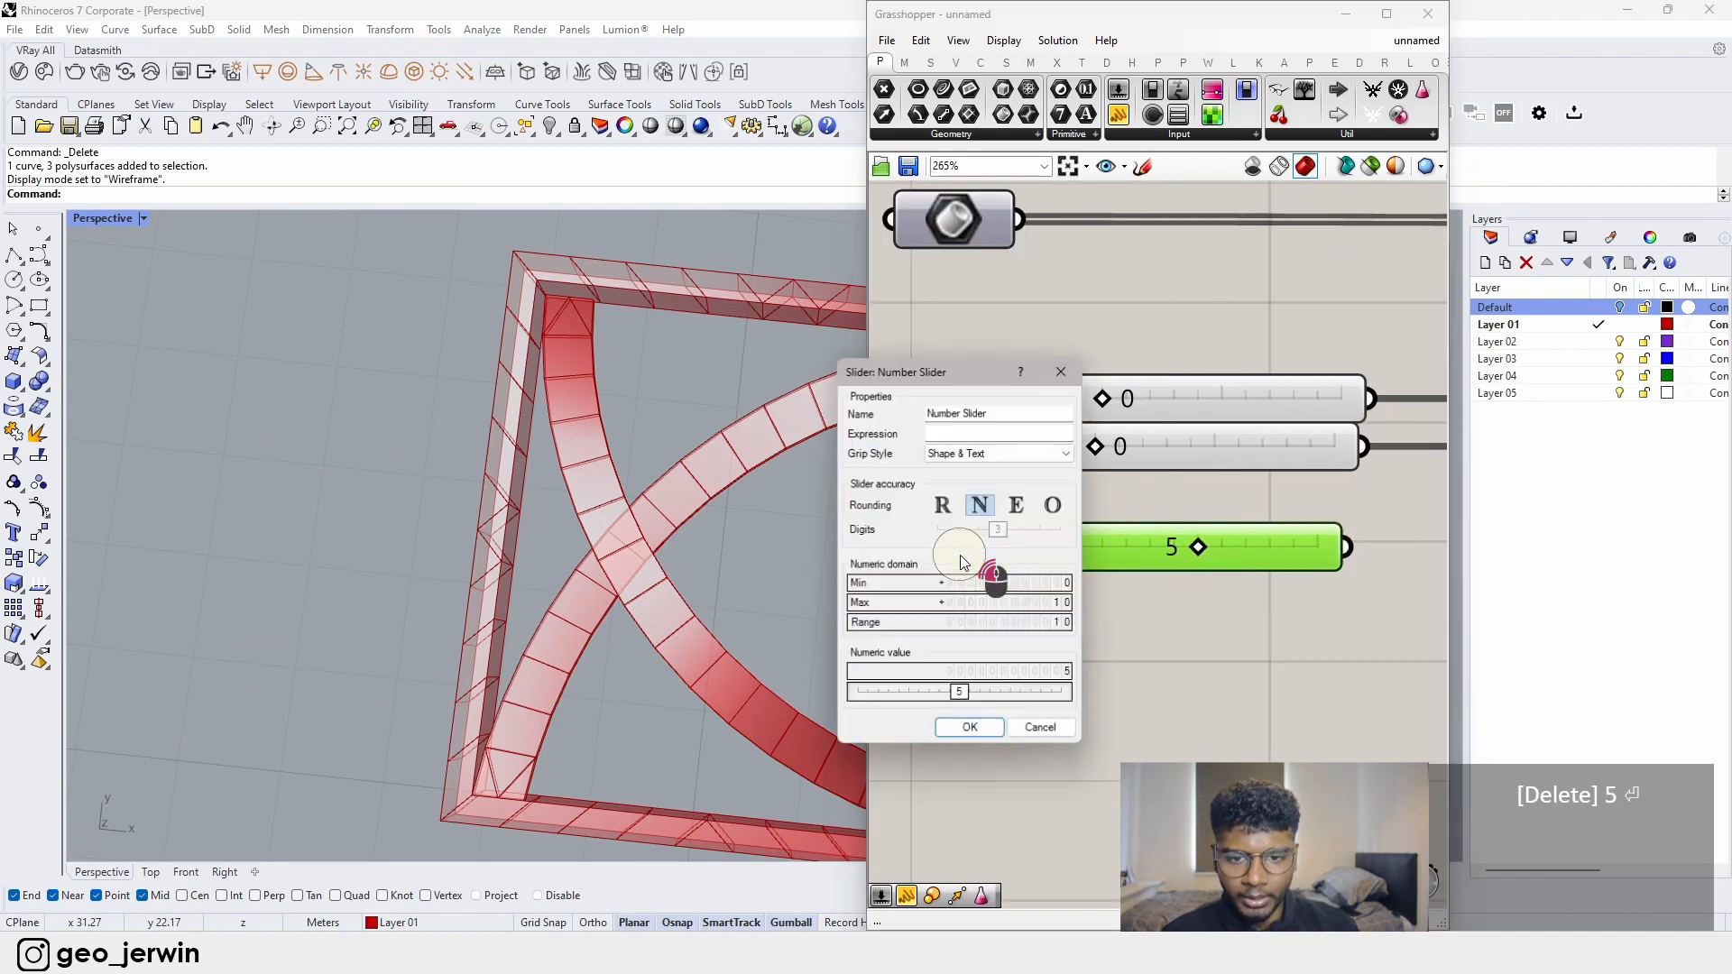
pyautogui.click(942, 505)
pyautogui.moveTo(997, 529); pyautogui.dragTo(988, 532)
pyautogui.click(970, 730)
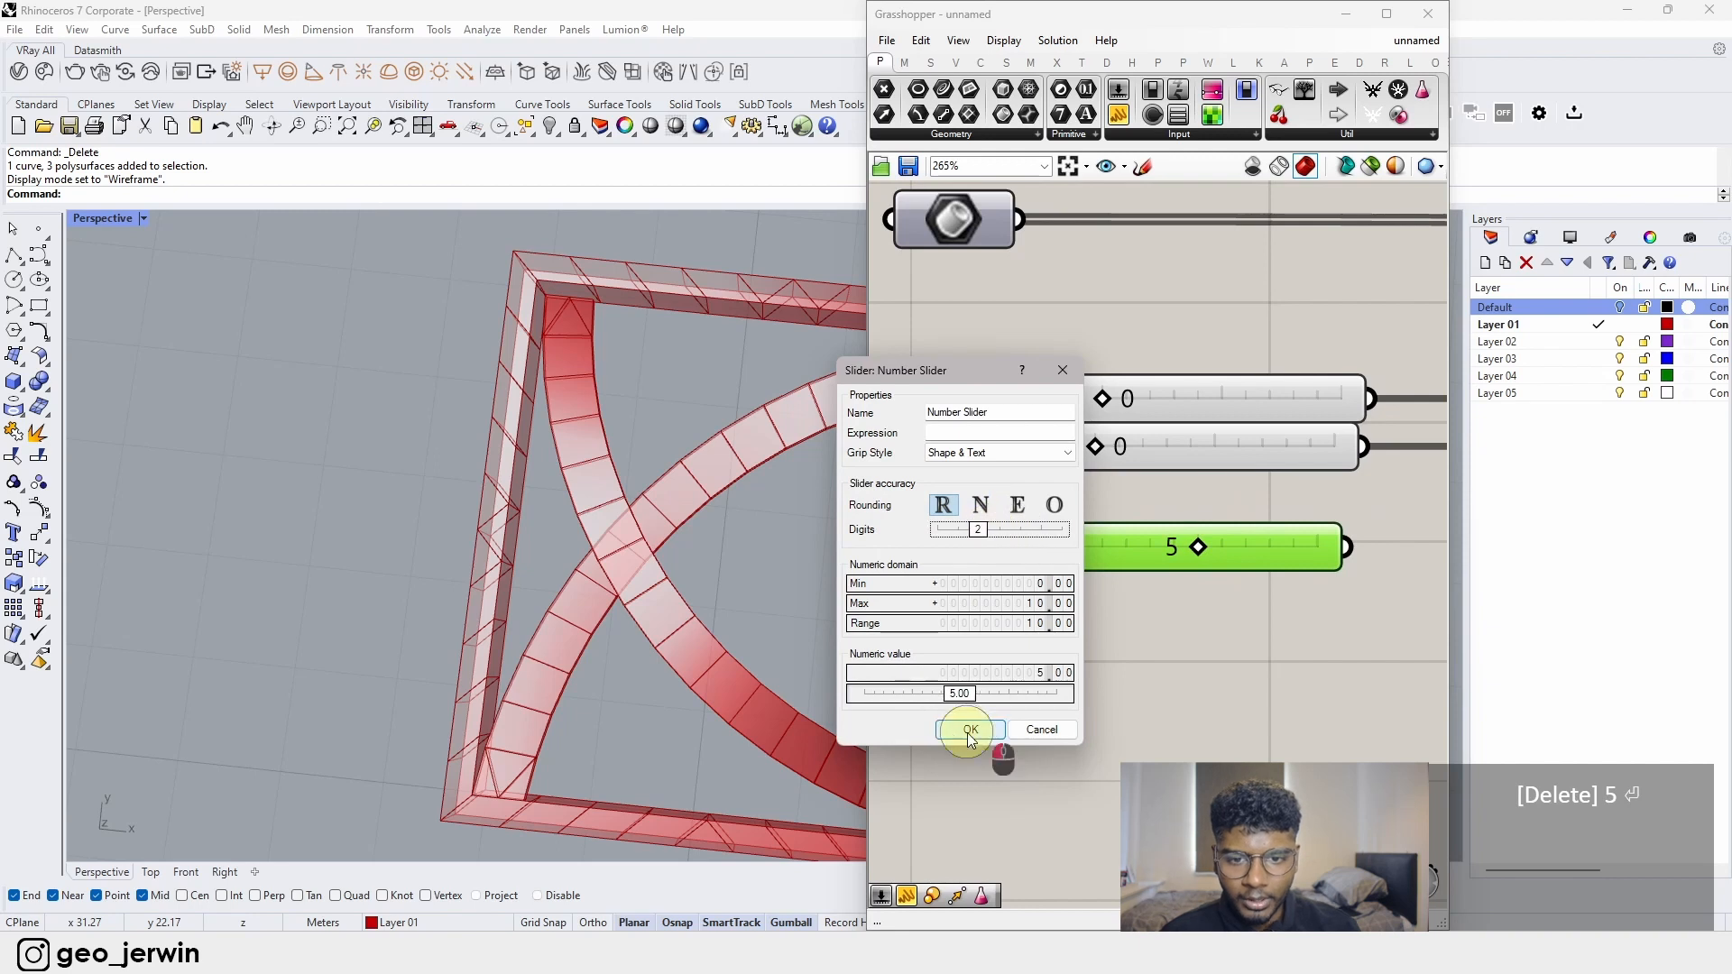
# - Try the 5.00 slider on the Aspect Ratio input, lower it to 4.47, and delete it
pyautogui.scroll(-3, 1330, 625)
pyautogui.moveTo(1330, 625); pyautogui.dragTo(1110, 628, button='right')
pyautogui.scroll(2, 1138, 595)
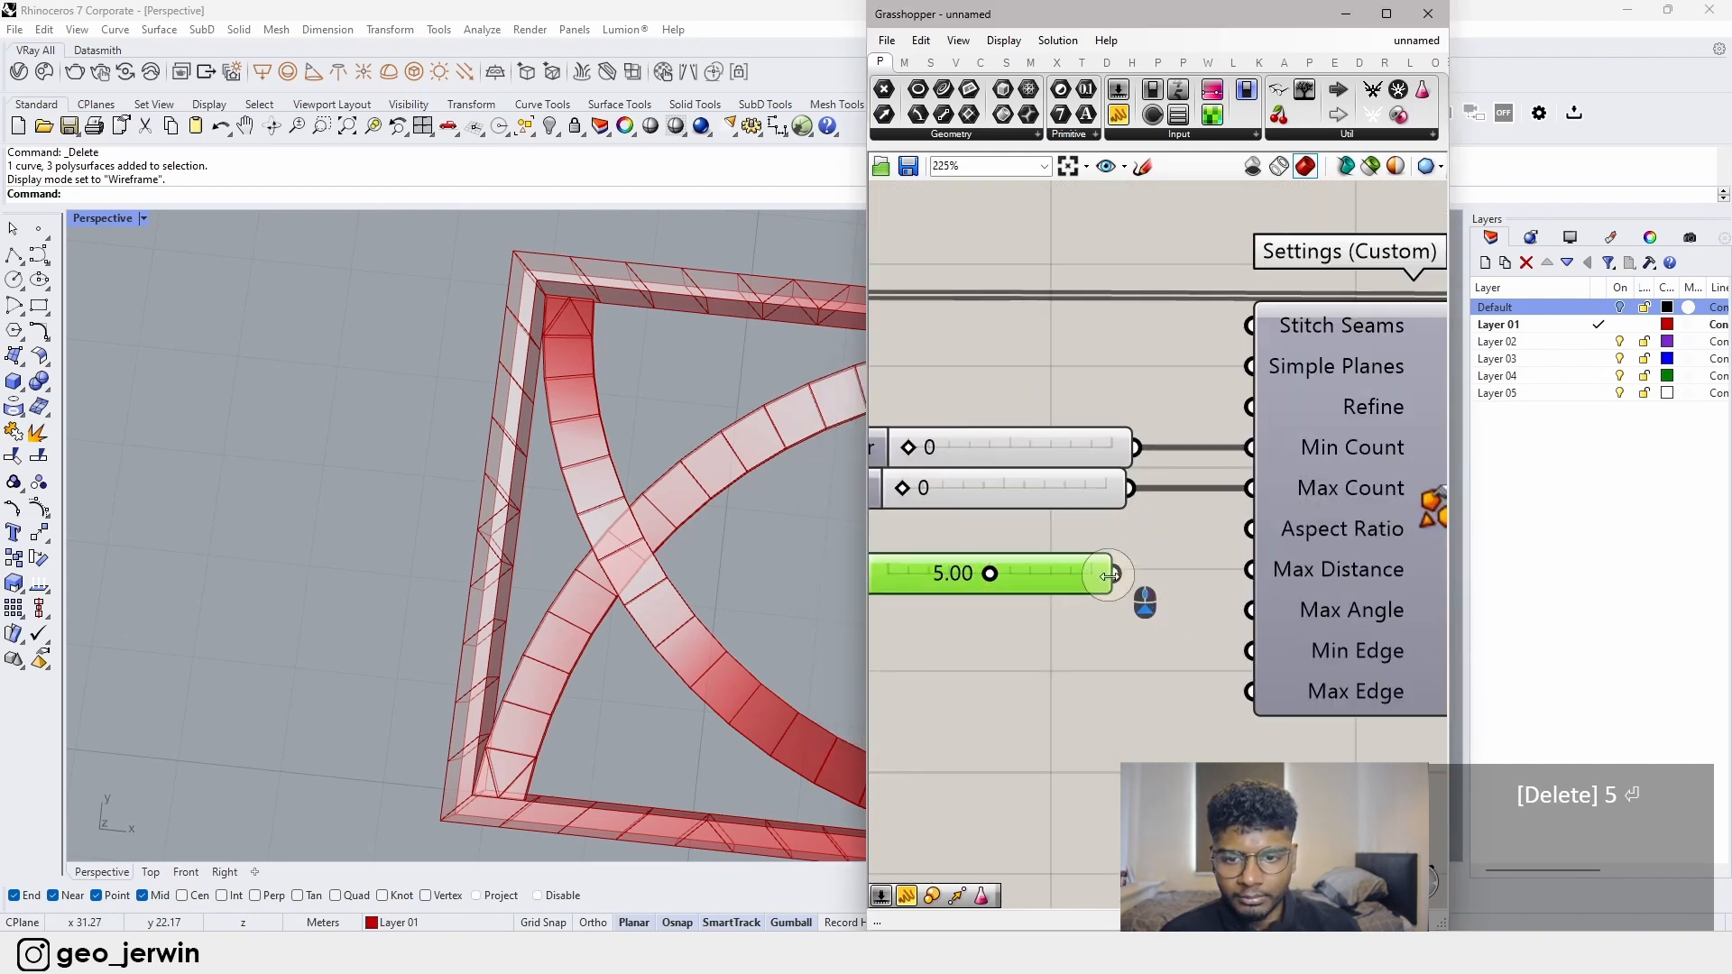
pyautogui.moveTo(1109, 575); pyautogui.dragTo(1249, 528)
pyautogui.moveTo(977, 577); pyautogui.dragTo(1089, 581, button='right')
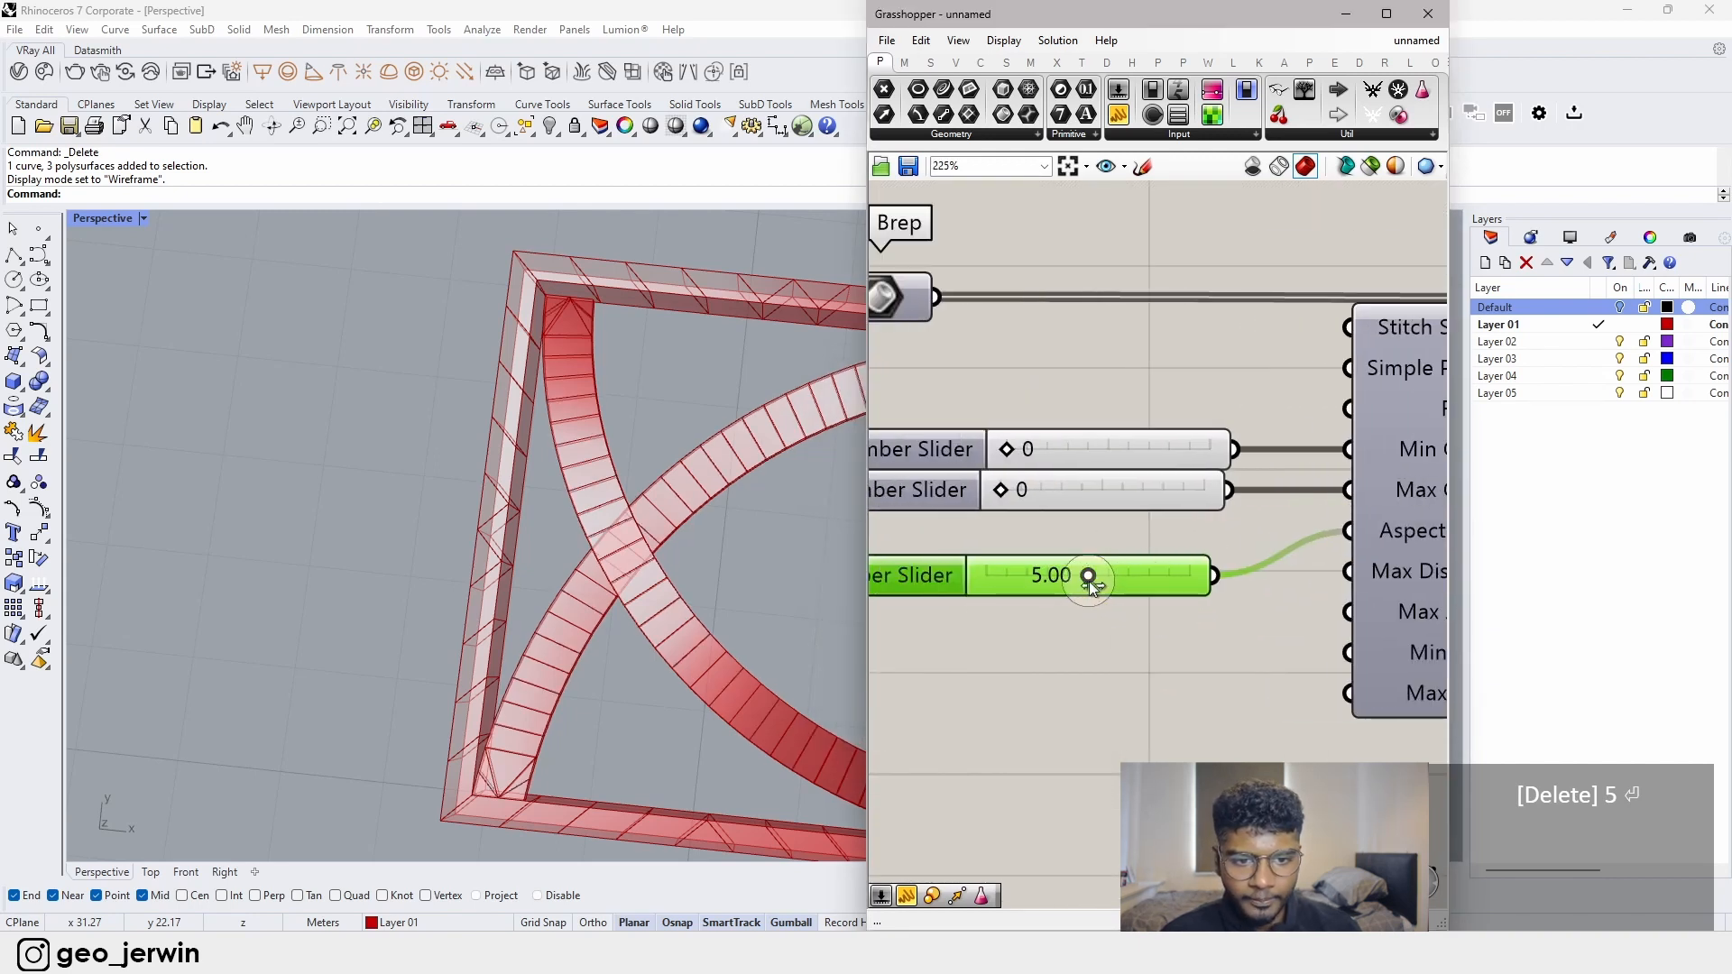
pyautogui.moveTo(1088, 577)
pyautogui.mouseDown()
pyautogui.moveTo(1039, 578)
pyautogui.moveTo(1121, 587)
pyautogui.moveTo(1022, 585)
pyautogui.moveTo(1066, 587)
pyautogui.mouseUp()
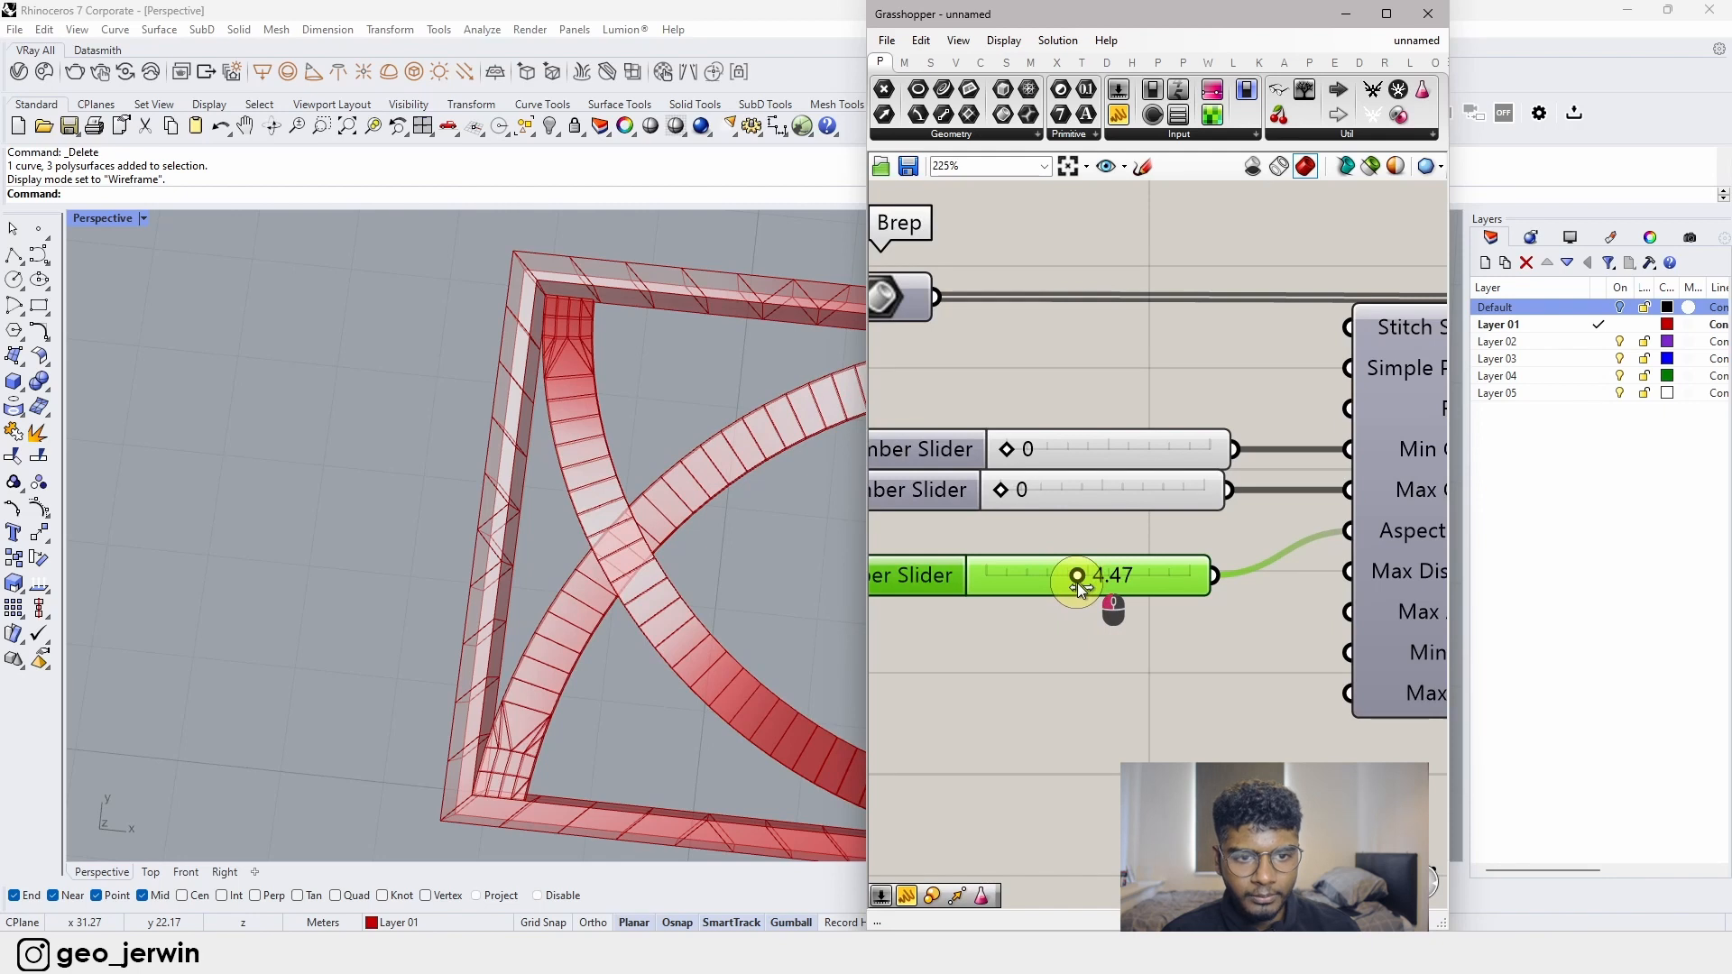
pyautogui.press('Delete')
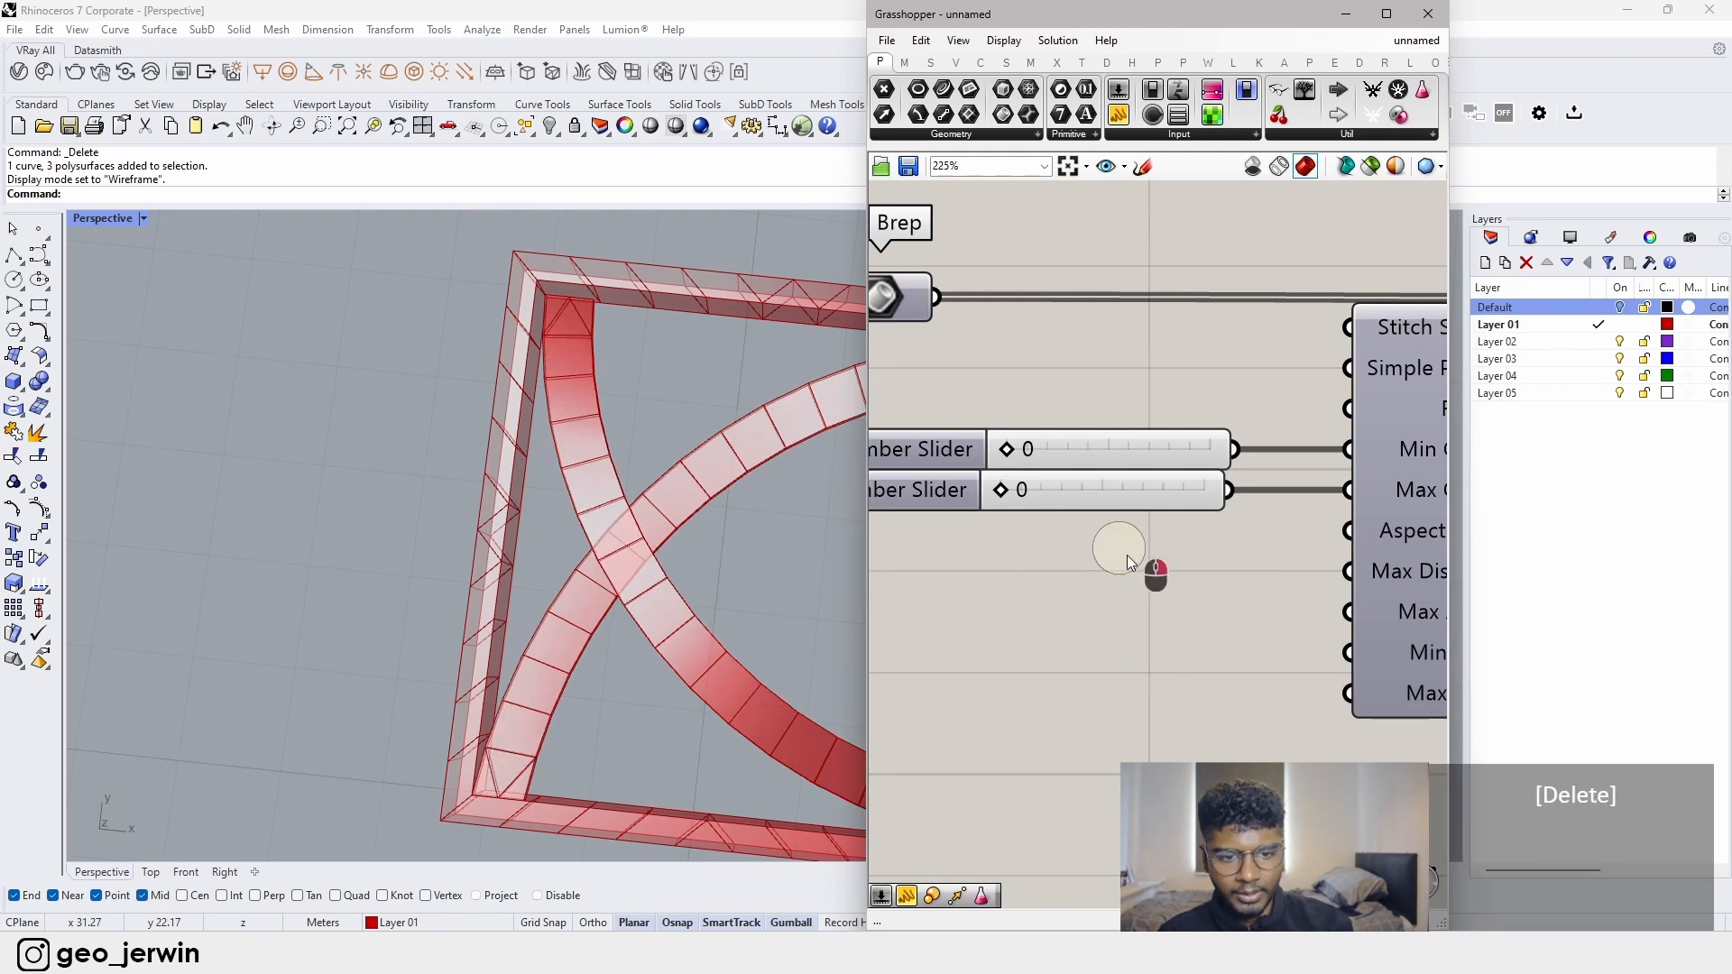
# - Move the two count sliders, Settings (Custom) and Mesh Brep components to the right, clear of the Loft component
pyautogui.scroll(-6, 1127, 561)
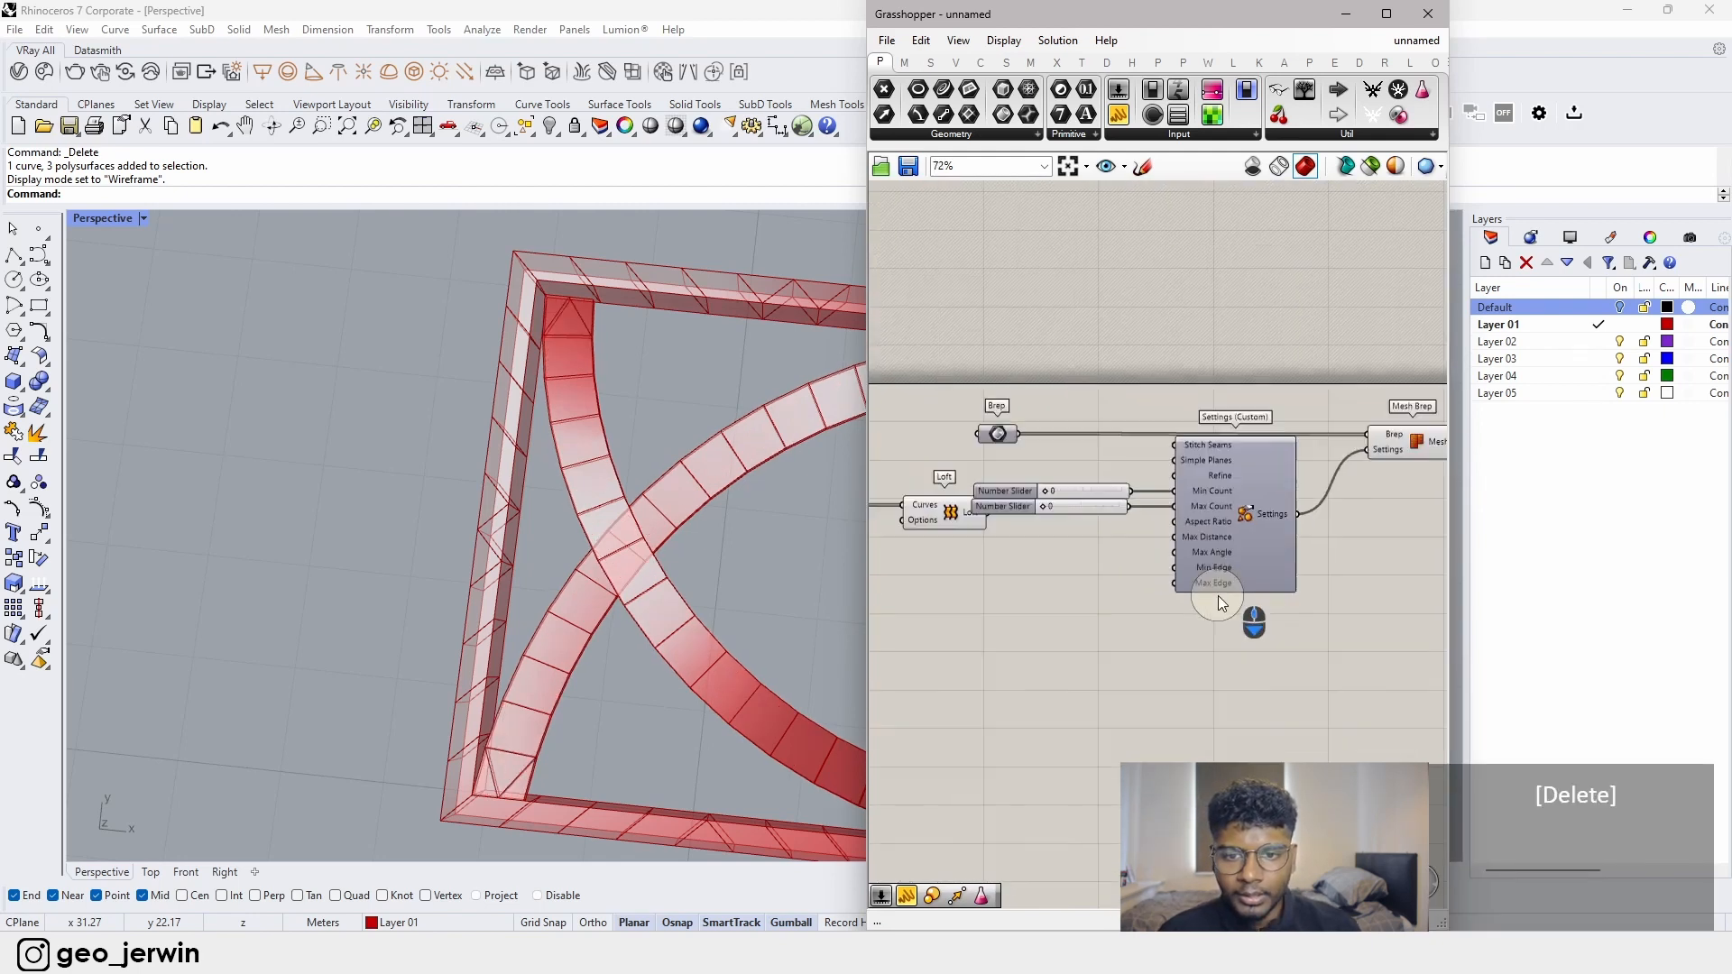
pyautogui.scroll(3, 1217, 596)
pyautogui.moveTo(1346, 653); pyautogui.dragTo(923, 377)
pyautogui.moveTo(1145, 523); pyautogui.dragTo(1204, 527)
pyautogui.click(1203, 612)
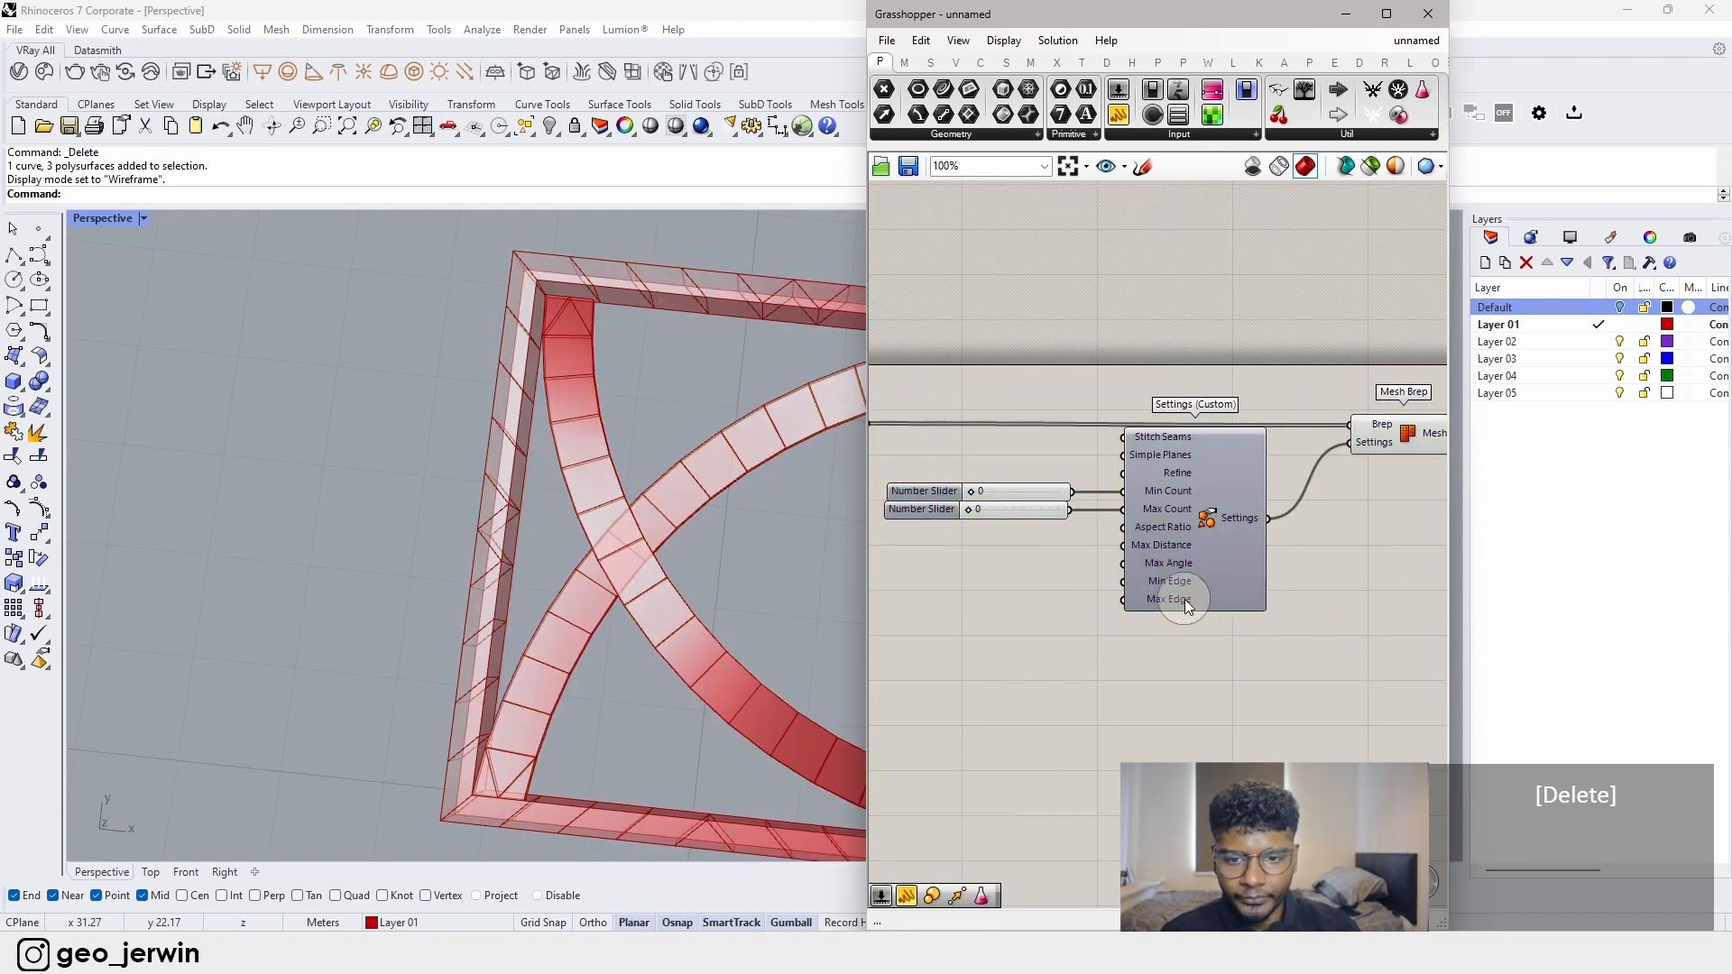
# - Connect a new 6.0 number slider to the Min Edge input of the mesh settings and lower it to 0.4
pyautogui.scroll(3, 1021, 608)
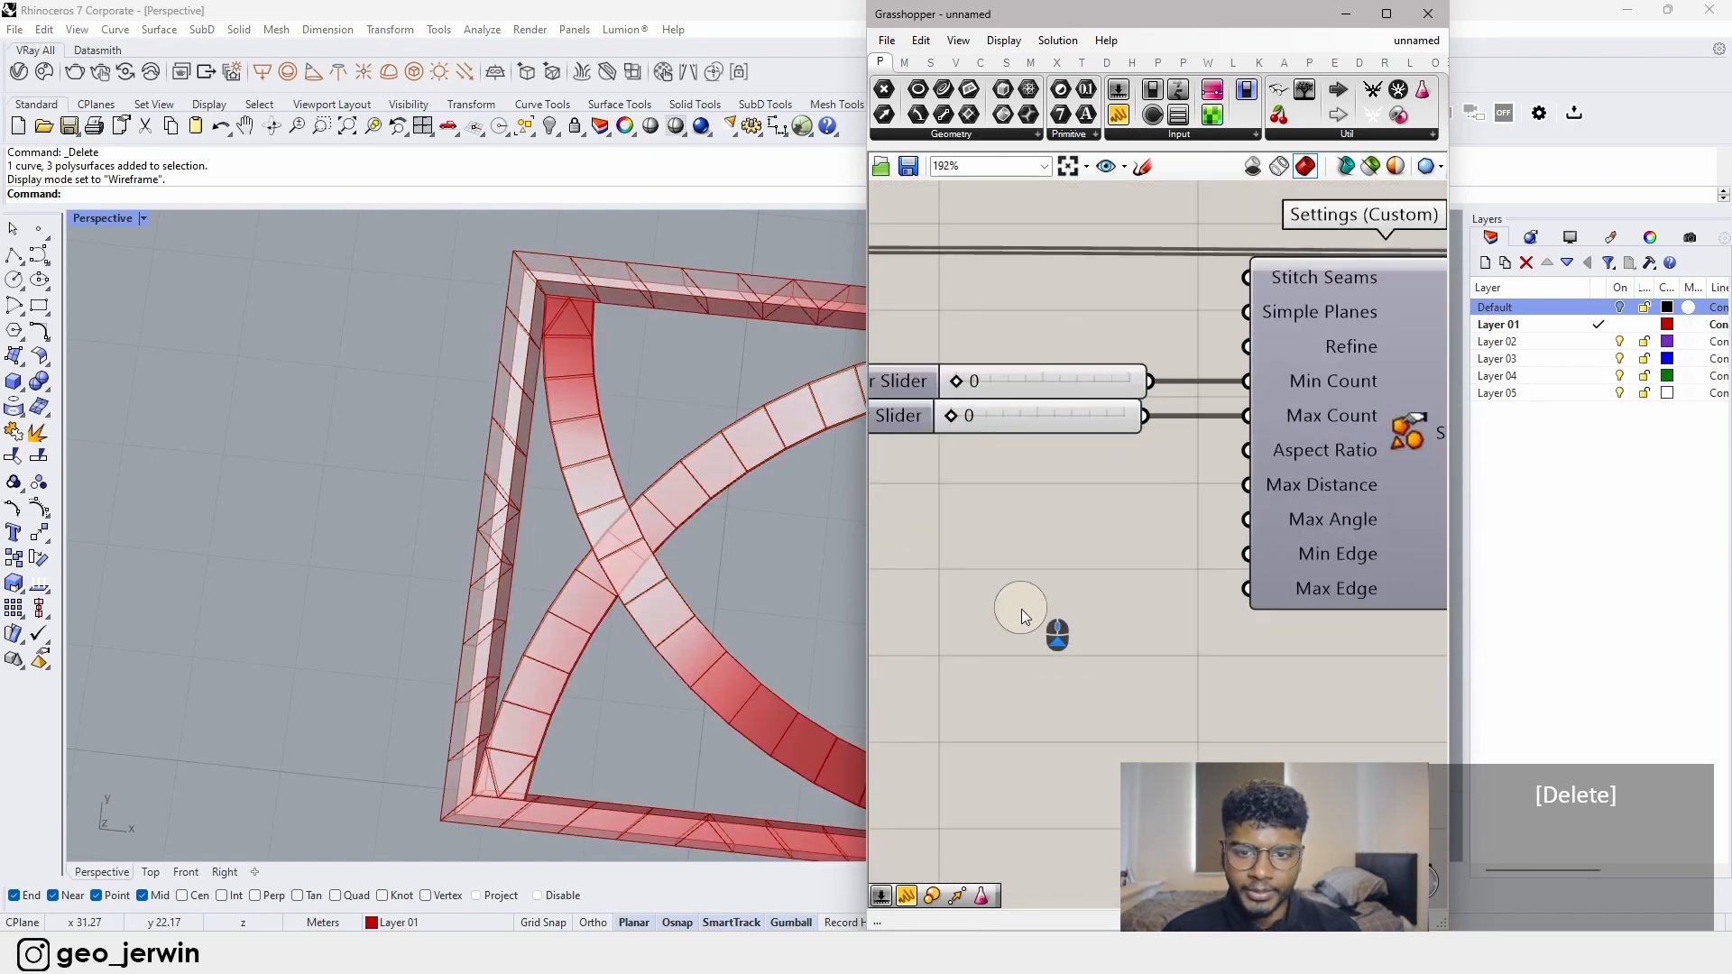
pyautogui.doubleClick(1025, 608)
pyautogui.write('6.0')
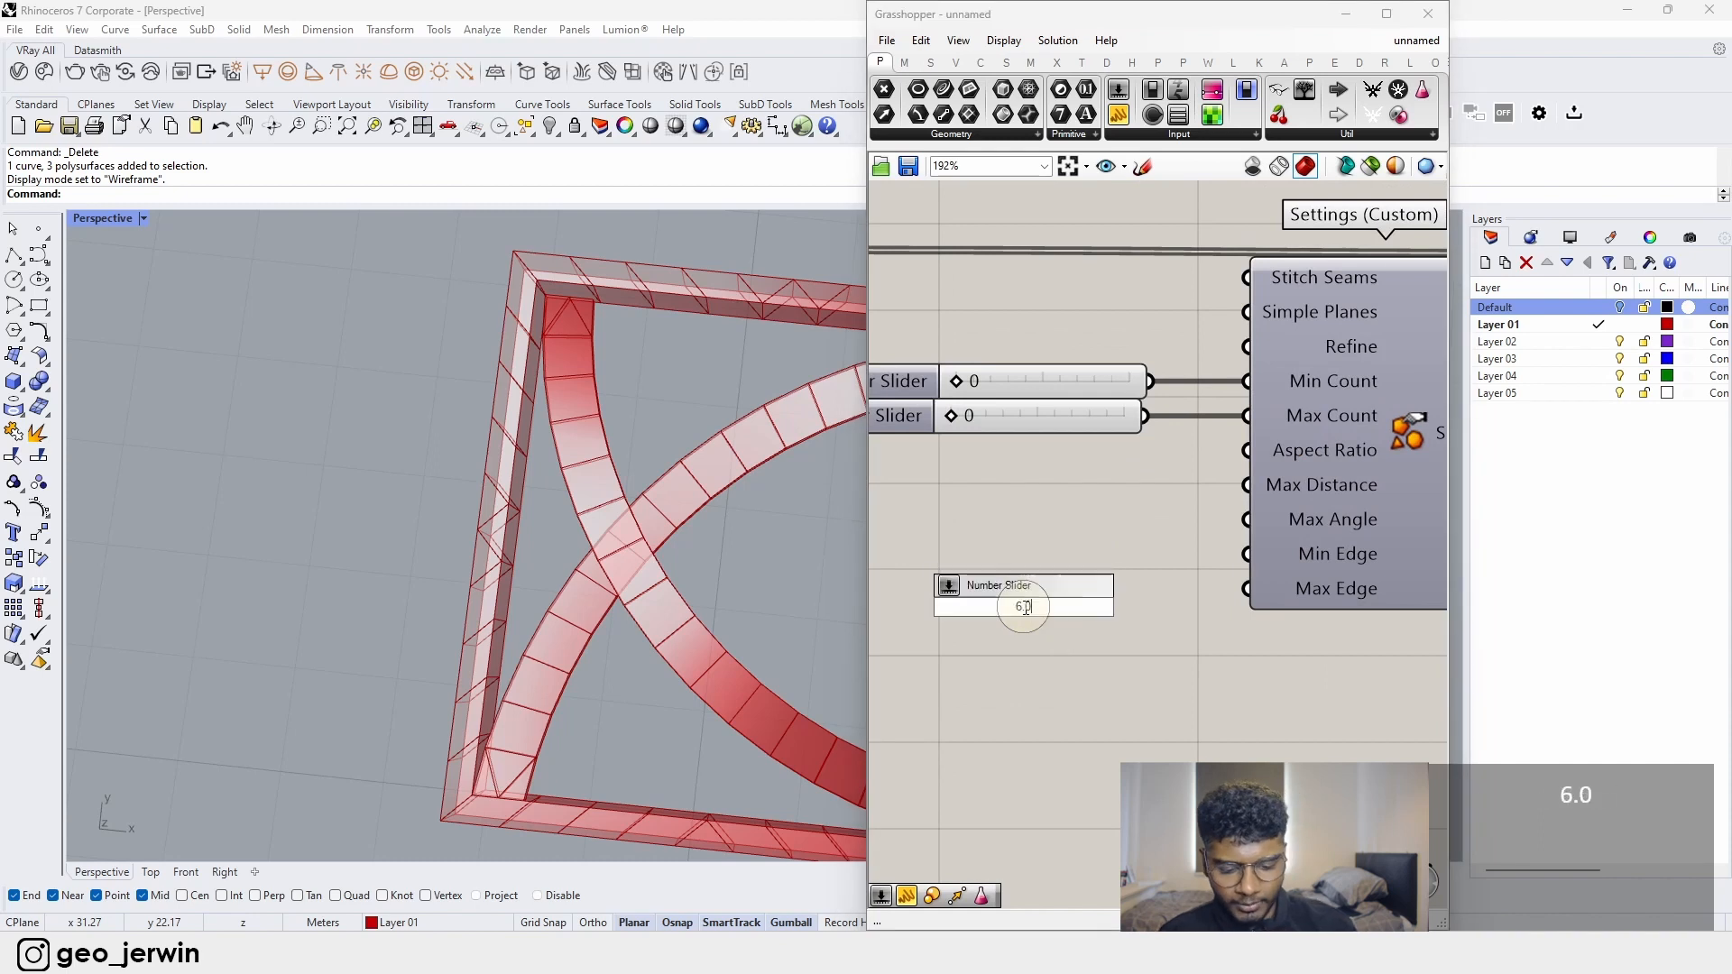
pyautogui.press('Return')
pyautogui.moveTo(1201, 605); pyautogui.dragTo(1247, 554)
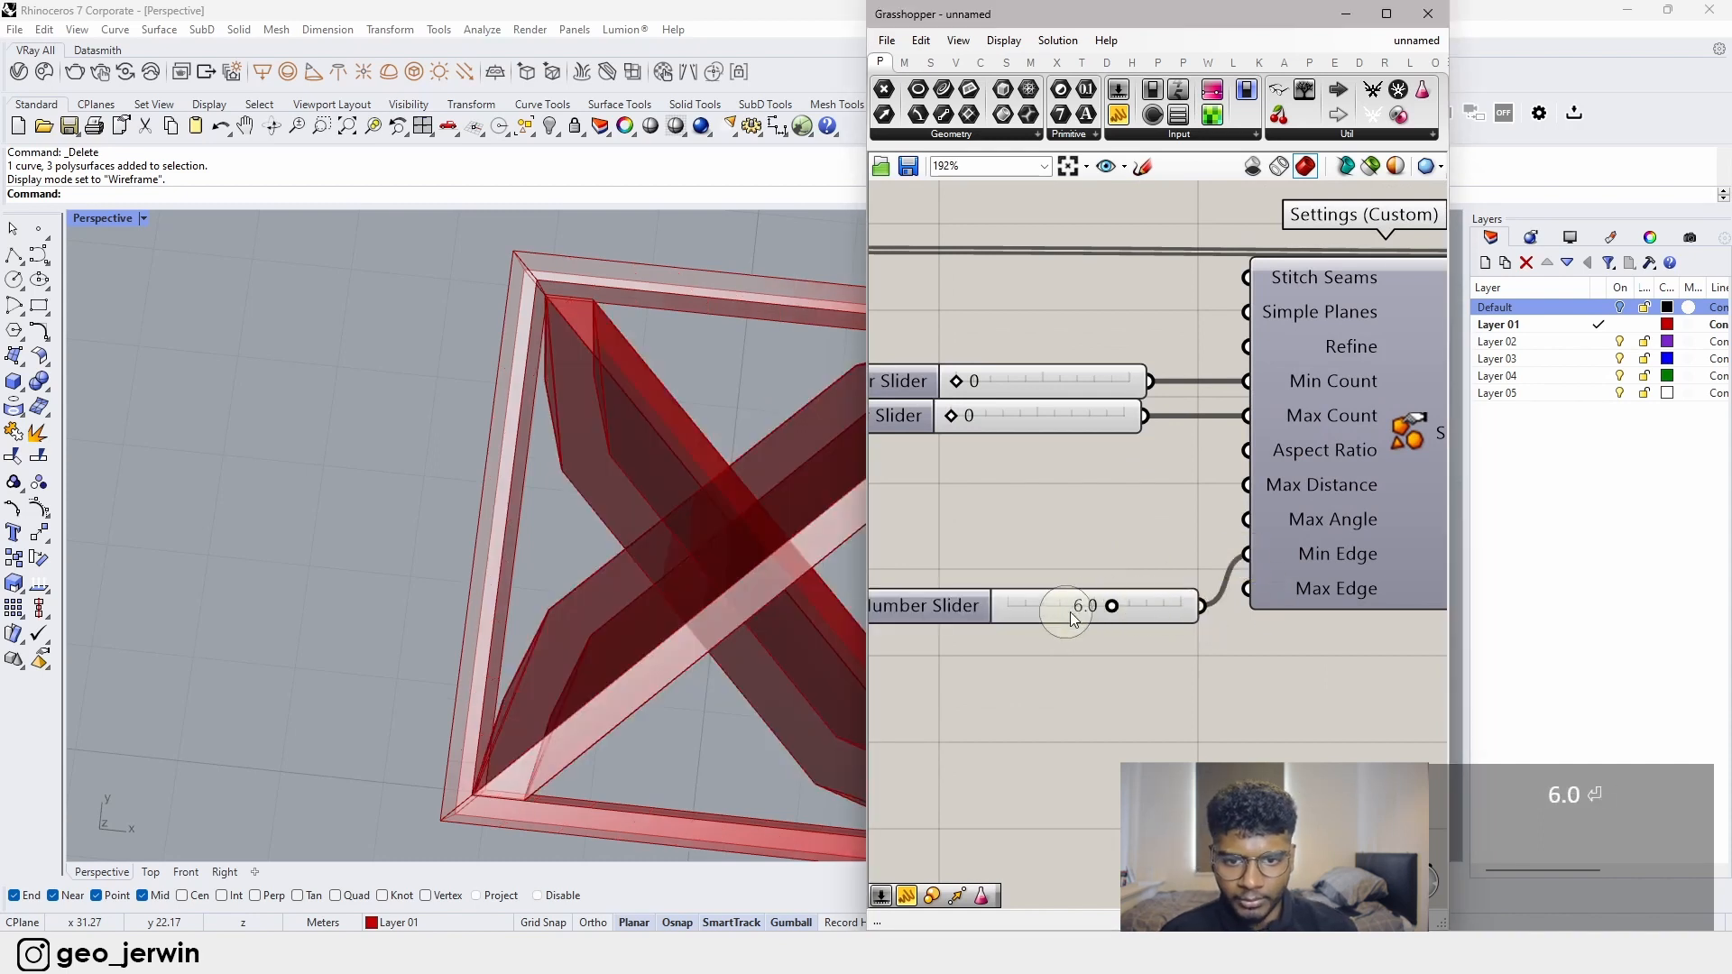
pyautogui.moveTo(1112, 606); pyautogui.dragTo(1014, 603)
pyautogui.scroll(-5, 222, 614)
pyautogui.scroll(2, 577, 622)
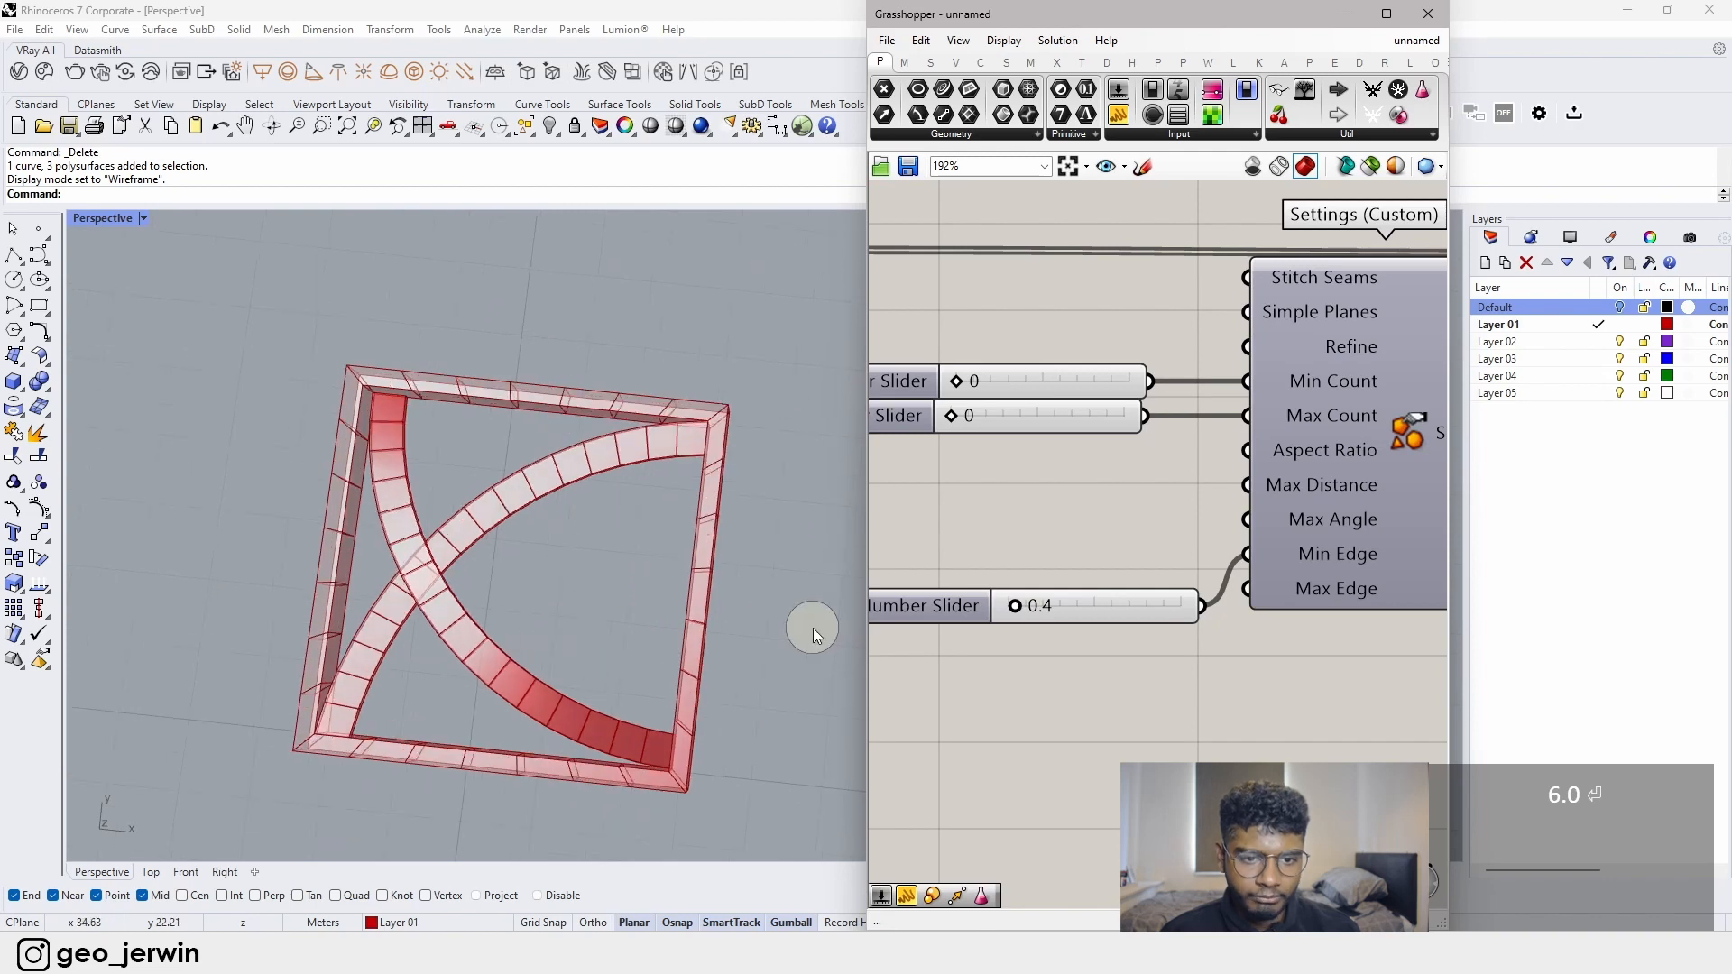
# - Try a copy of the 0.4 slider on the Max Edge input, lower it to 0.0, and delete the copy
pyautogui.moveTo(1127, 620); pyautogui.dragTo(1247, 590)
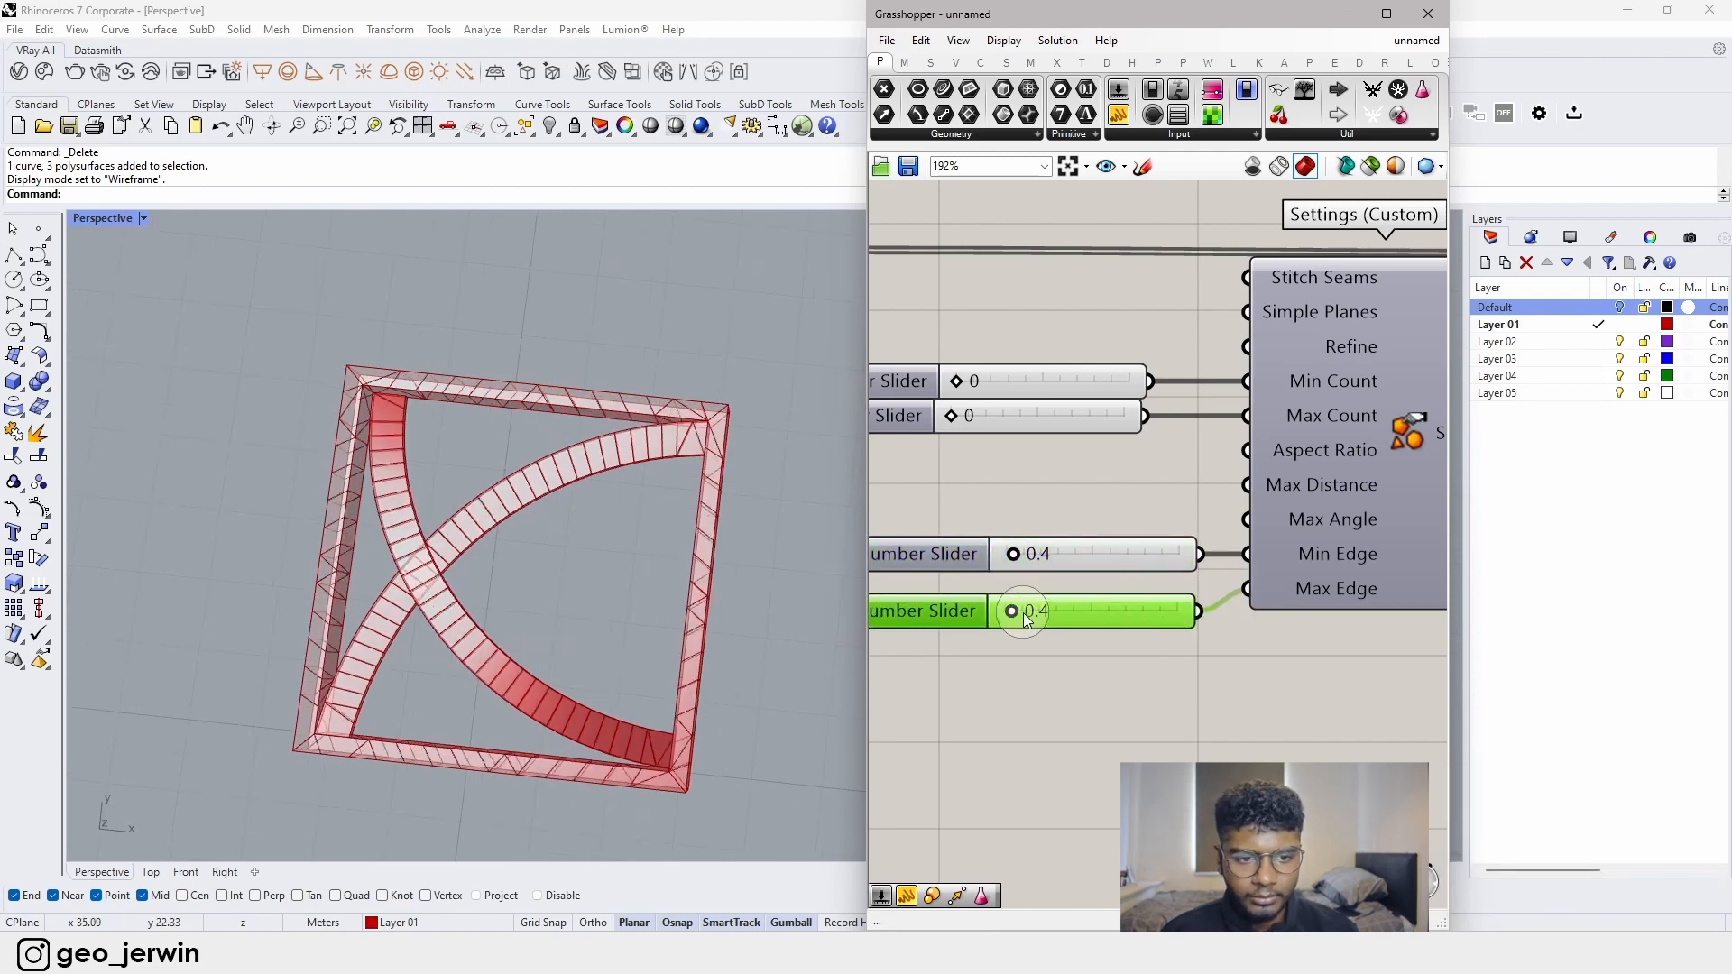
pyautogui.moveTo(1012, 612)
pyautogui.mouseDown()
pyautogui.moveTo(1056, 611)
pyautogui.moveTo(982, 616)
pyautogui.mouseUp()
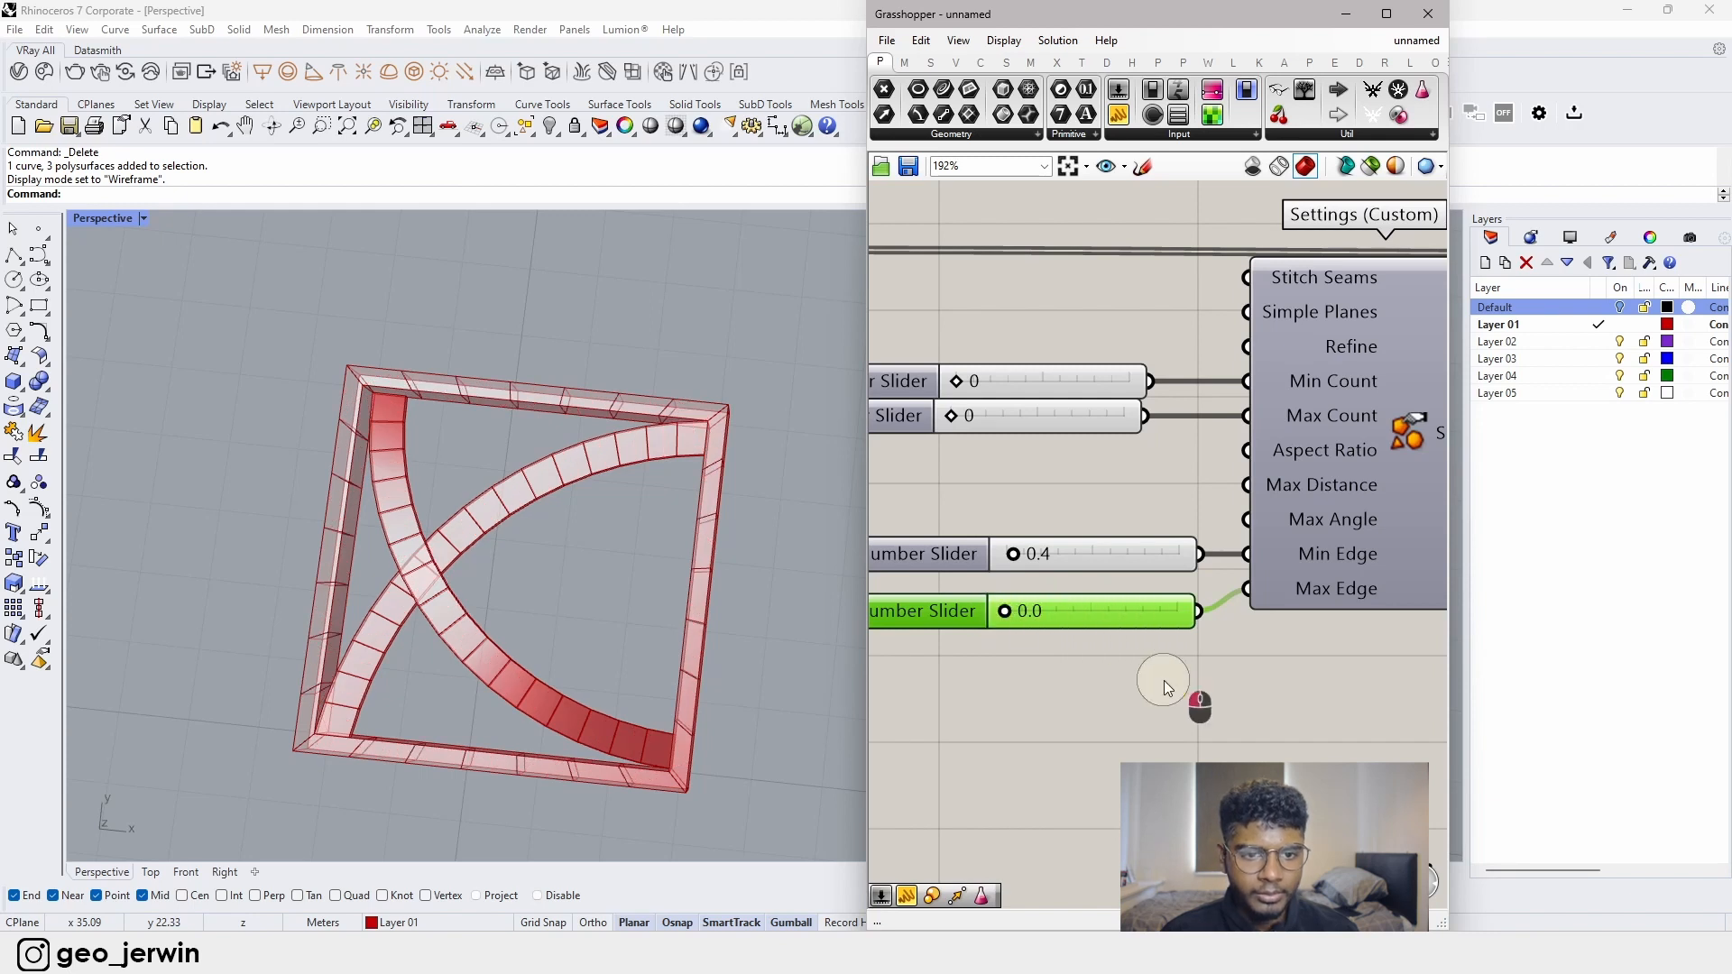
pyautogui.click(1165, 682)
pyautogui.click(1095, 617)
pyautogui.press('Delete')
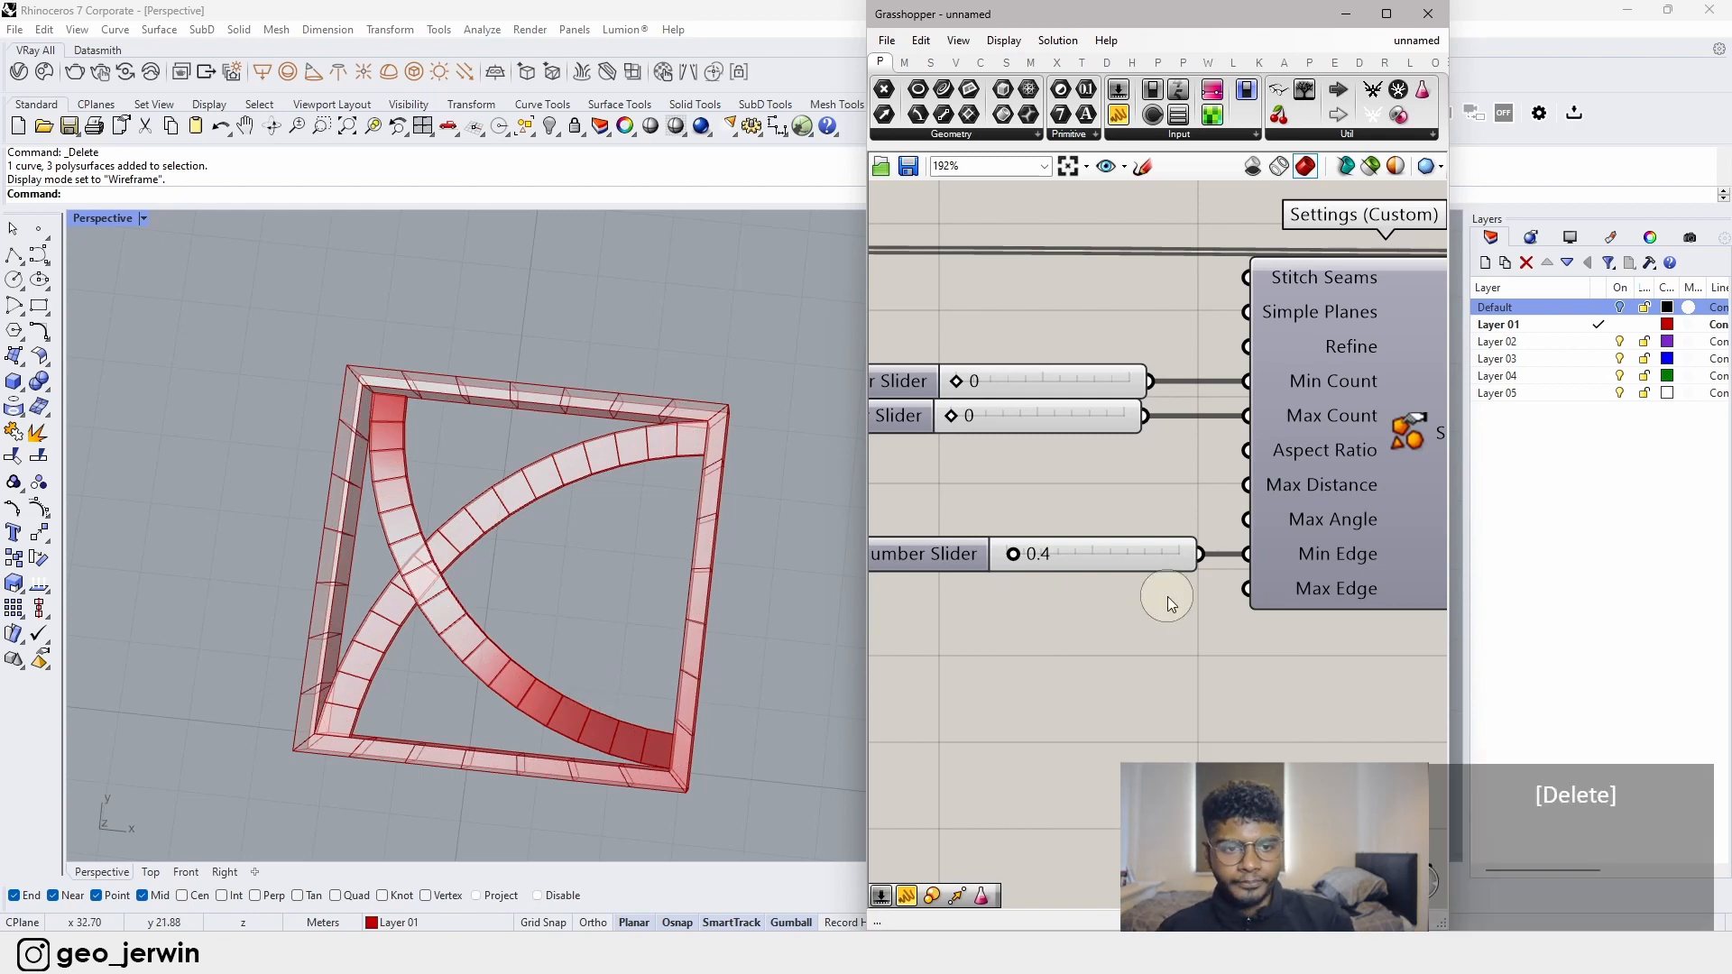
# - Toggle the mesh edge preview several times to compare the result, and leave the mesh edges hidden
pyautogui.scroll(-5, 1173, 595)
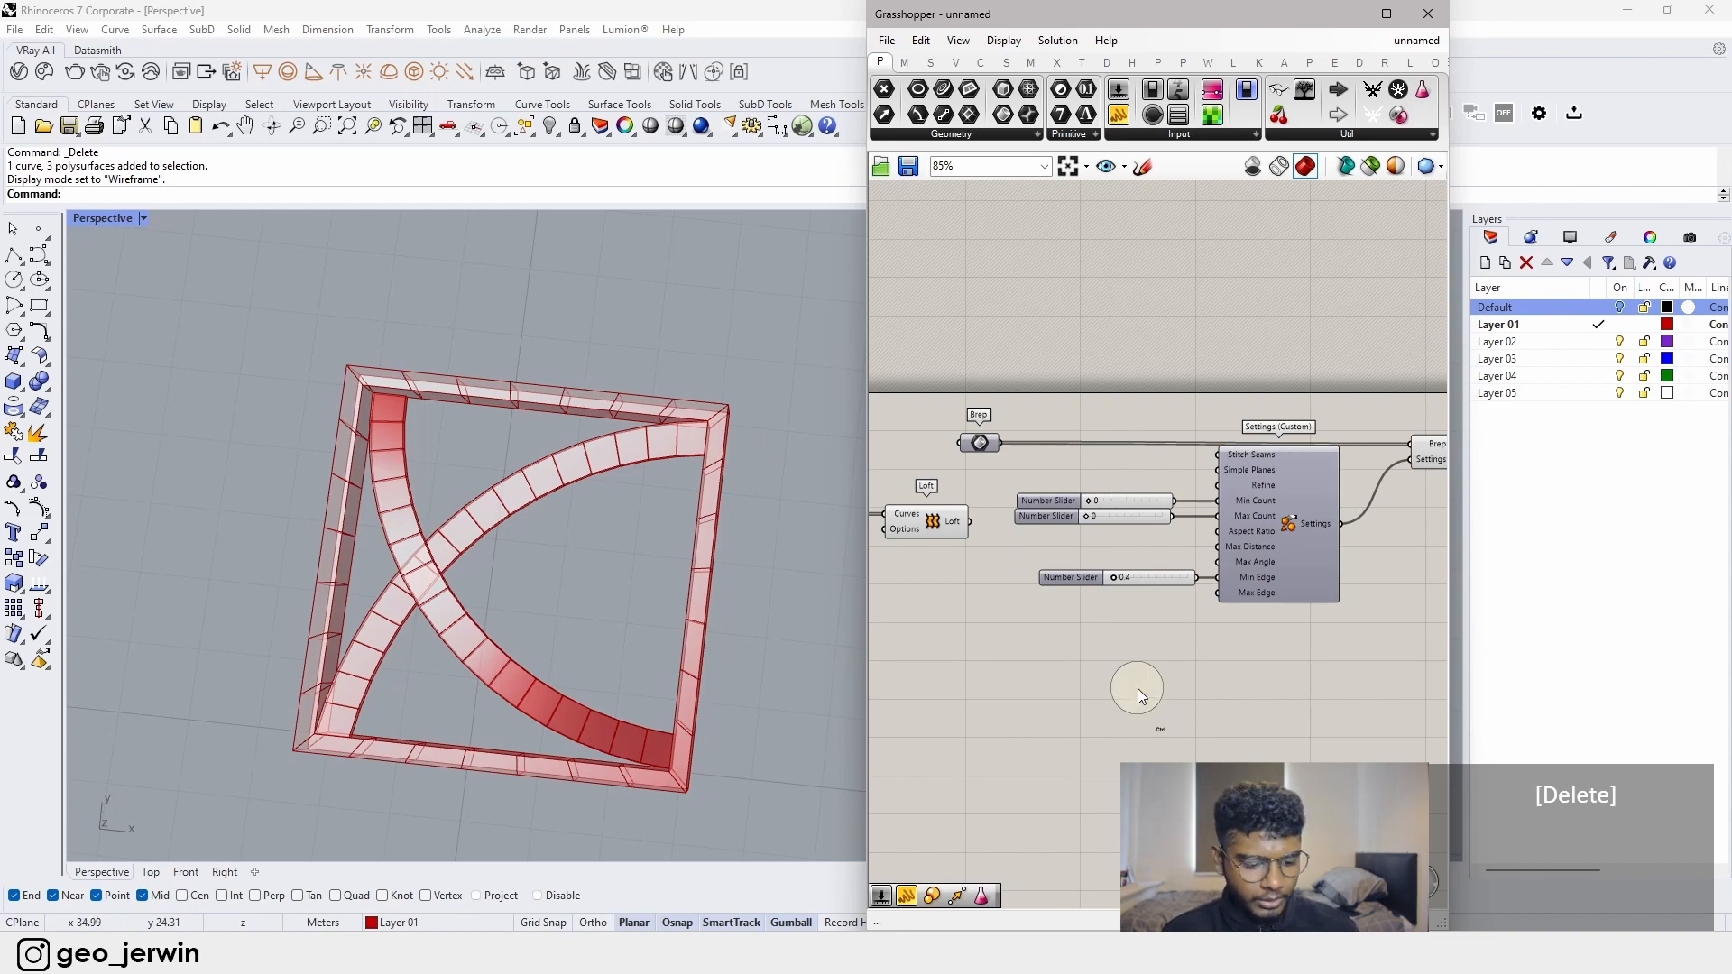
pyautogui.hotkey('ctrl', 'm')
pyautogui.hotkey('ctrl', 'm')
pyautogui.hotkey('ctrl', 'm')
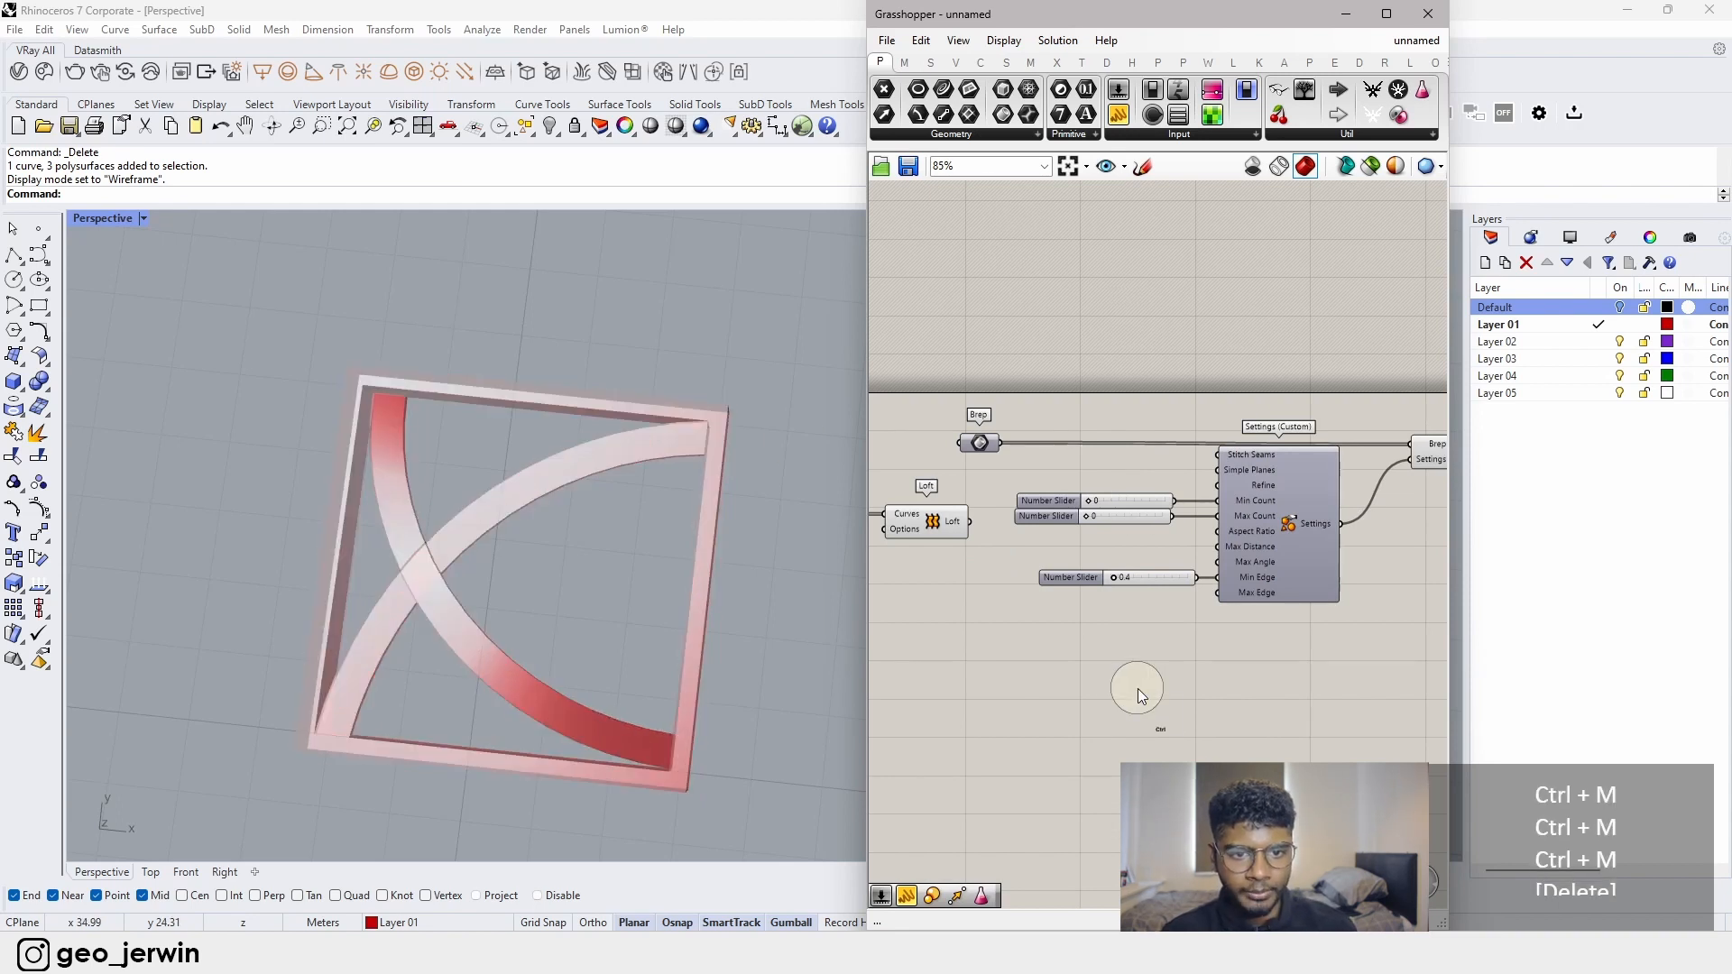
pyautogui.hotkey('ctrl', 'm')
pyautogui.hotkey('ctrl', 'm')
pyautogui.hotkey('ctrl', 'm')
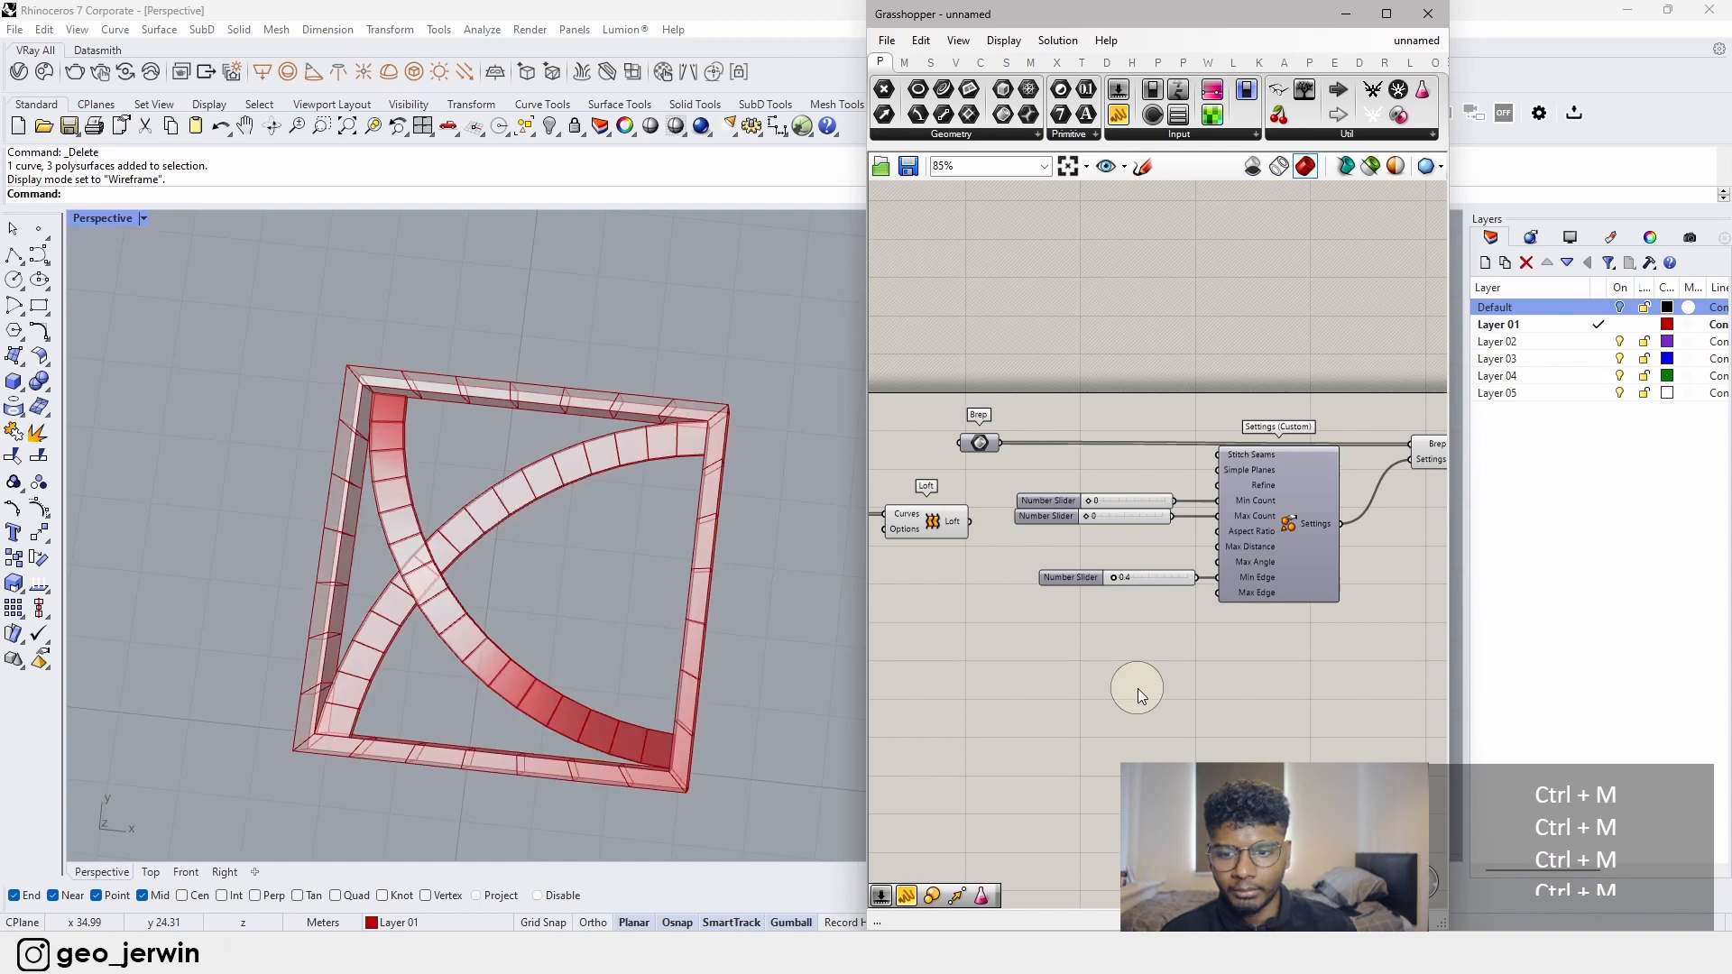
pyautogui.hotkey('ctrl', 'm')
# - Move the Brep, sliders, Settings (Custom) and Mesh Brep components together up above the canvas boundary, away from the loft definition
pyautogui.scroll(-2, 1226, 663)
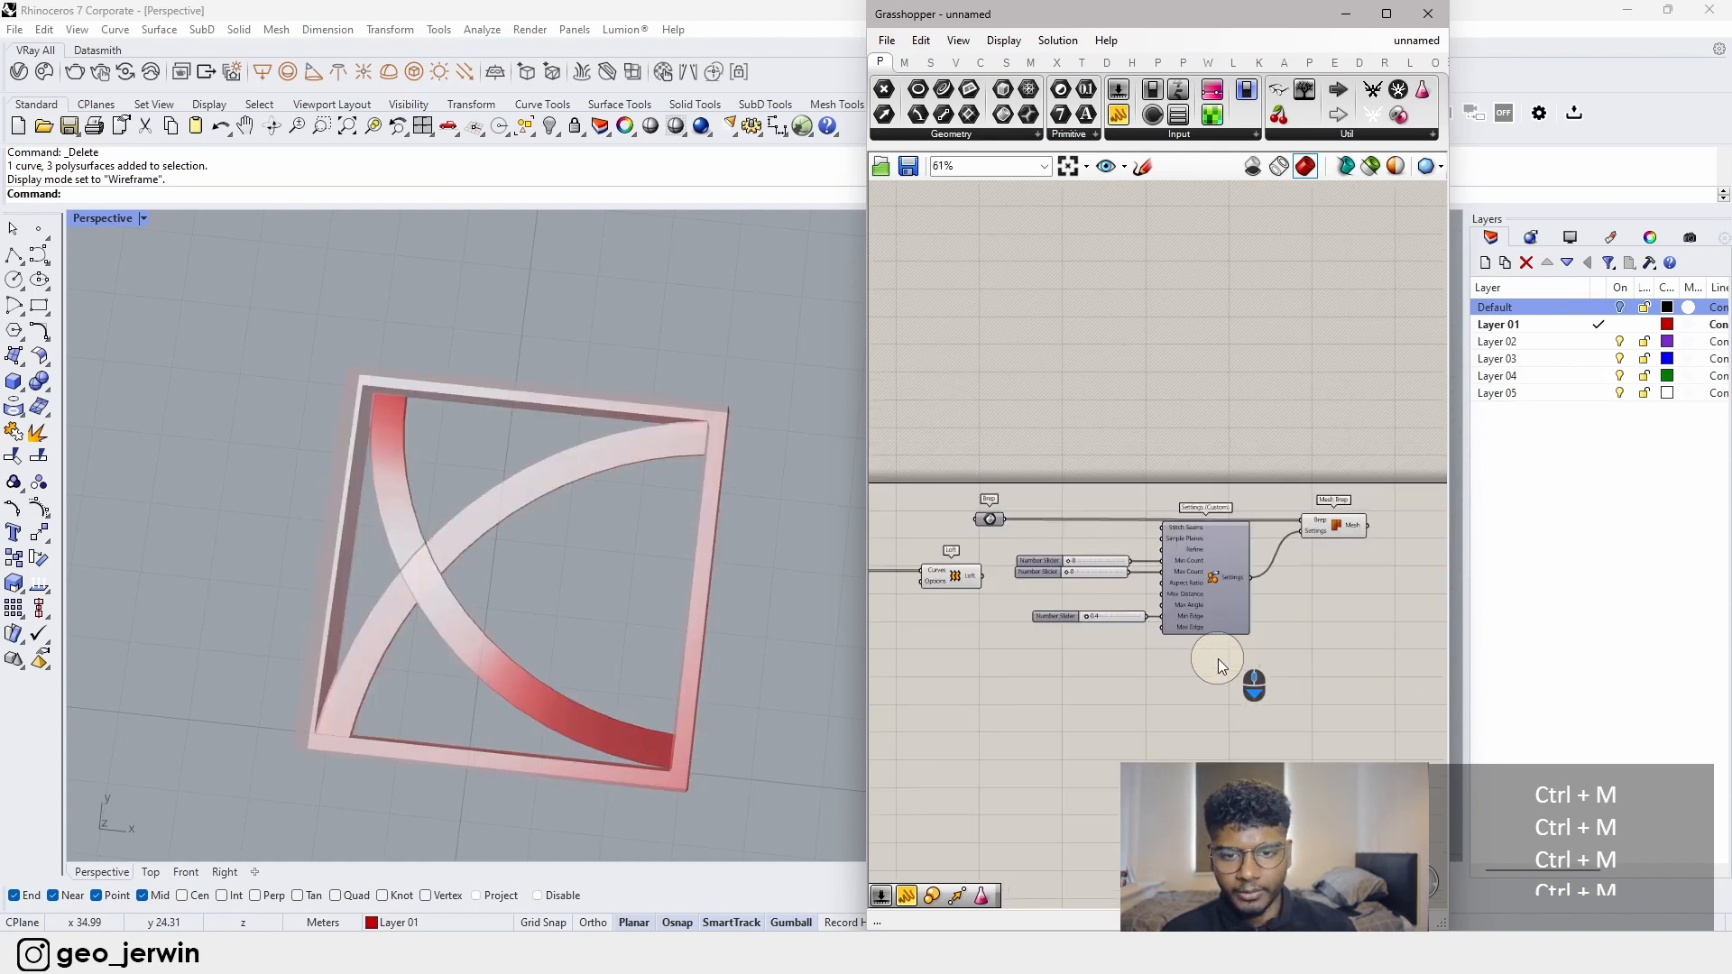
pyautogui.scroll(-2, 1216, 592)
pyautogui.moveTo(1359, 615); pyautogui.dragTo(1062, 487)
pyautogui.moveTo(1173, 588); pyautogui.dragTo(1139, 480)
pyautogui.scroll(-3, 1150, 532)
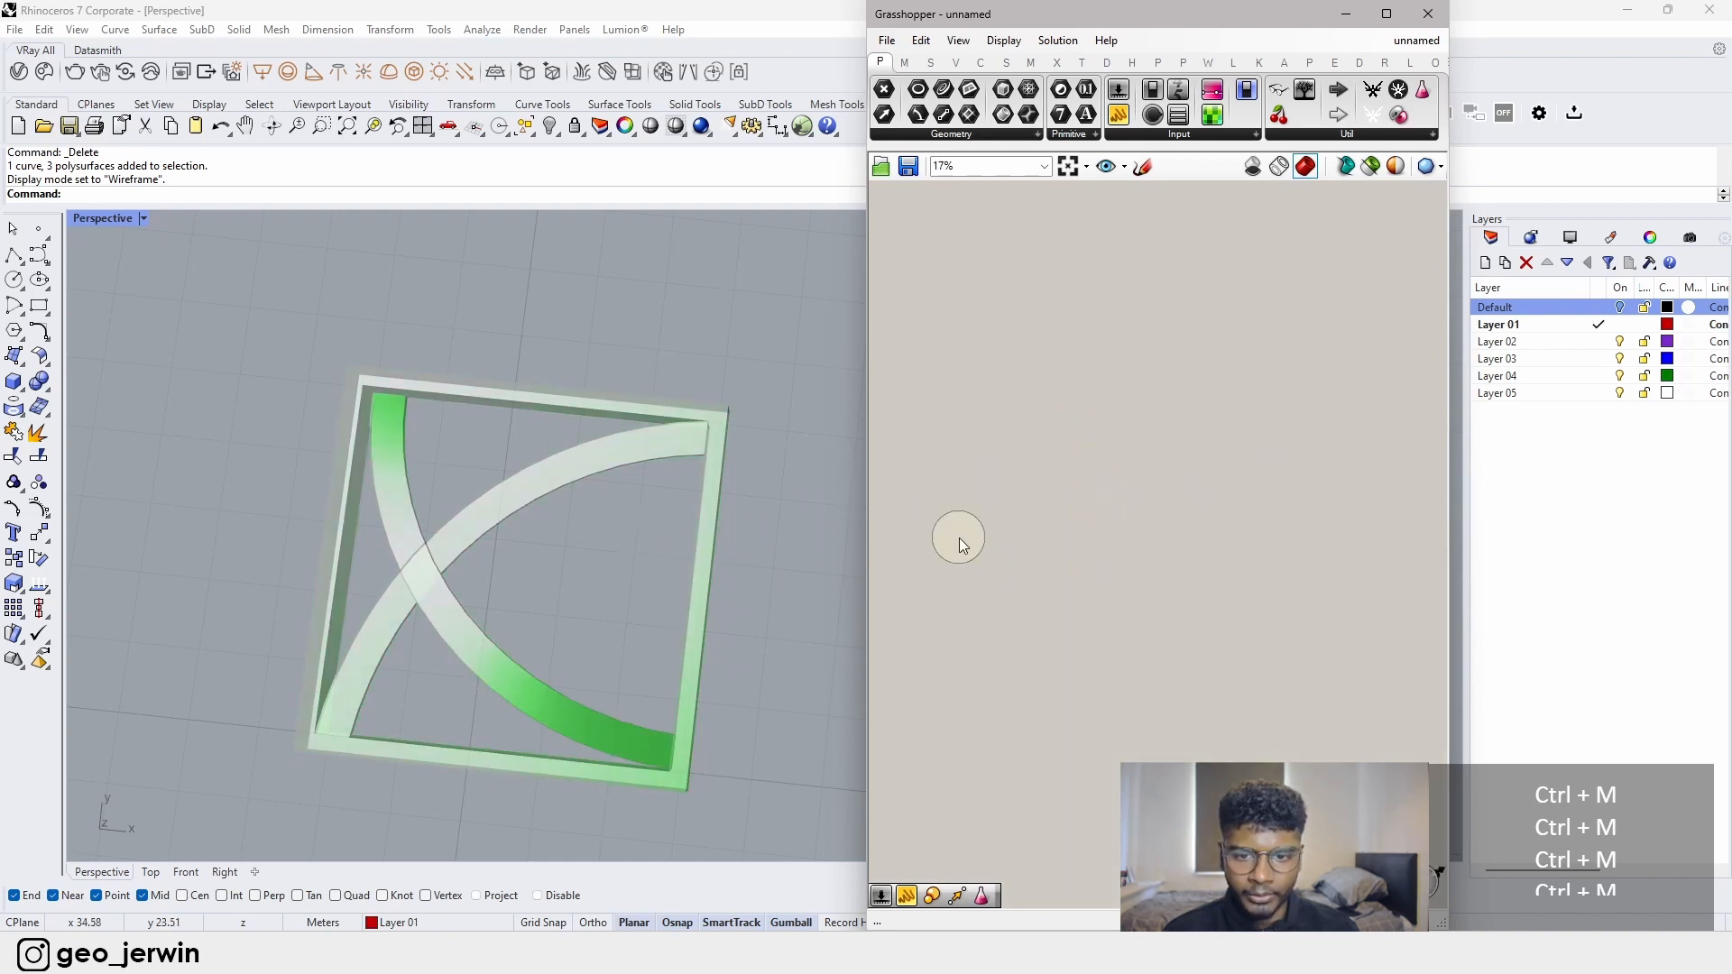
# - Select the whole loft definition and move it down, farther from the meshing components
pyautogui.scroll(-4, 960, 538)
pyautogui.moveTo(1198, 541); pyautogui.dragTo(982, 541, button='right')
pyautogui.scroll(2, 1263, 552)
pyautogui.click(1263, 553)
pyautogui.moveTo(1258, 556); pyautogui.dragTo(1317, 602, button='right')
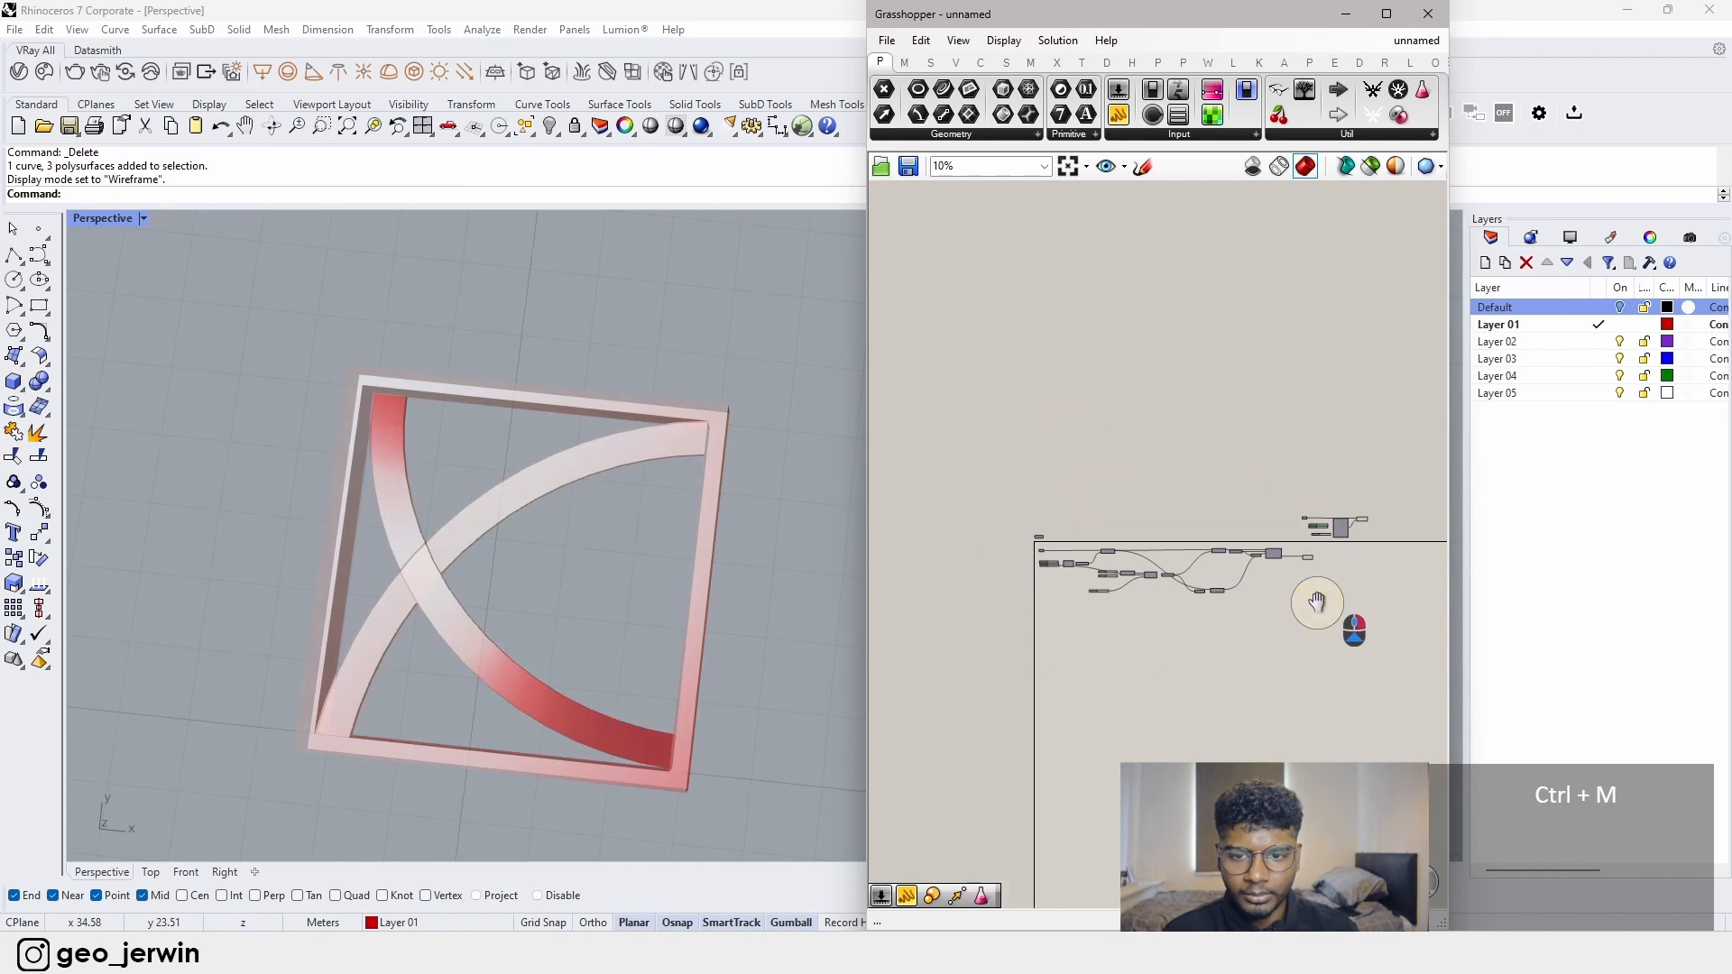
pyautogui.moveTo(1332, 614); pyautogui.dragTo(1020, 549)
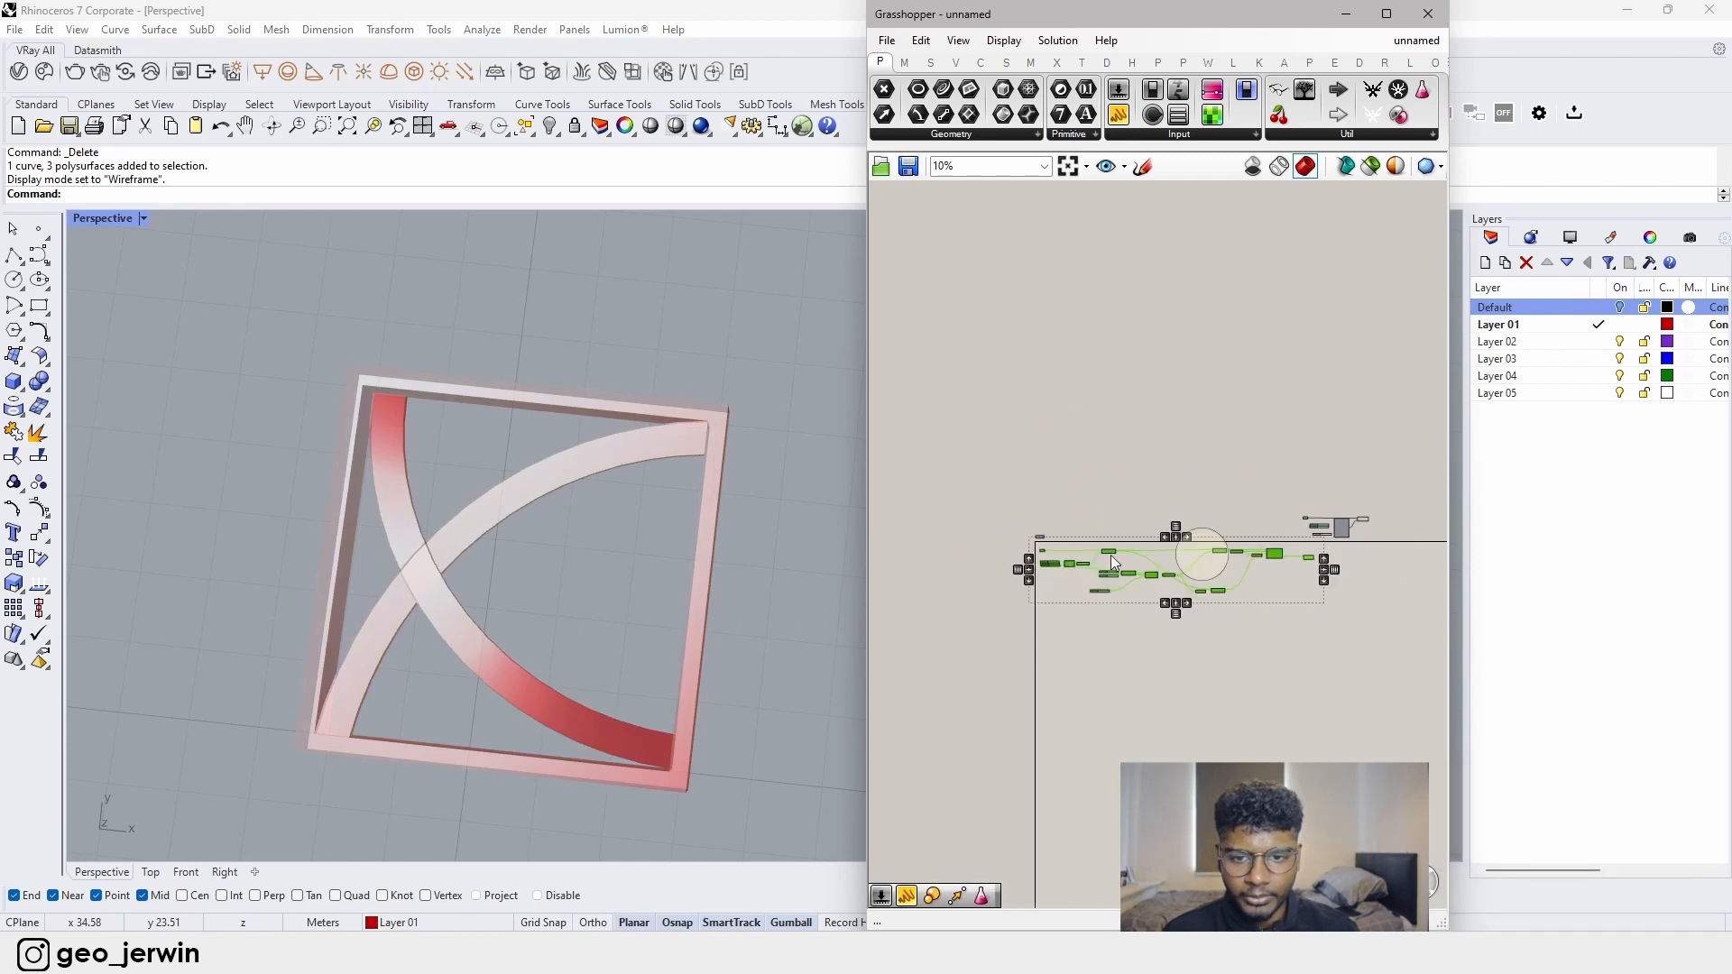
pyautogui.click(1277, 561)
pyautogui.scroll(5, 1323, 561)
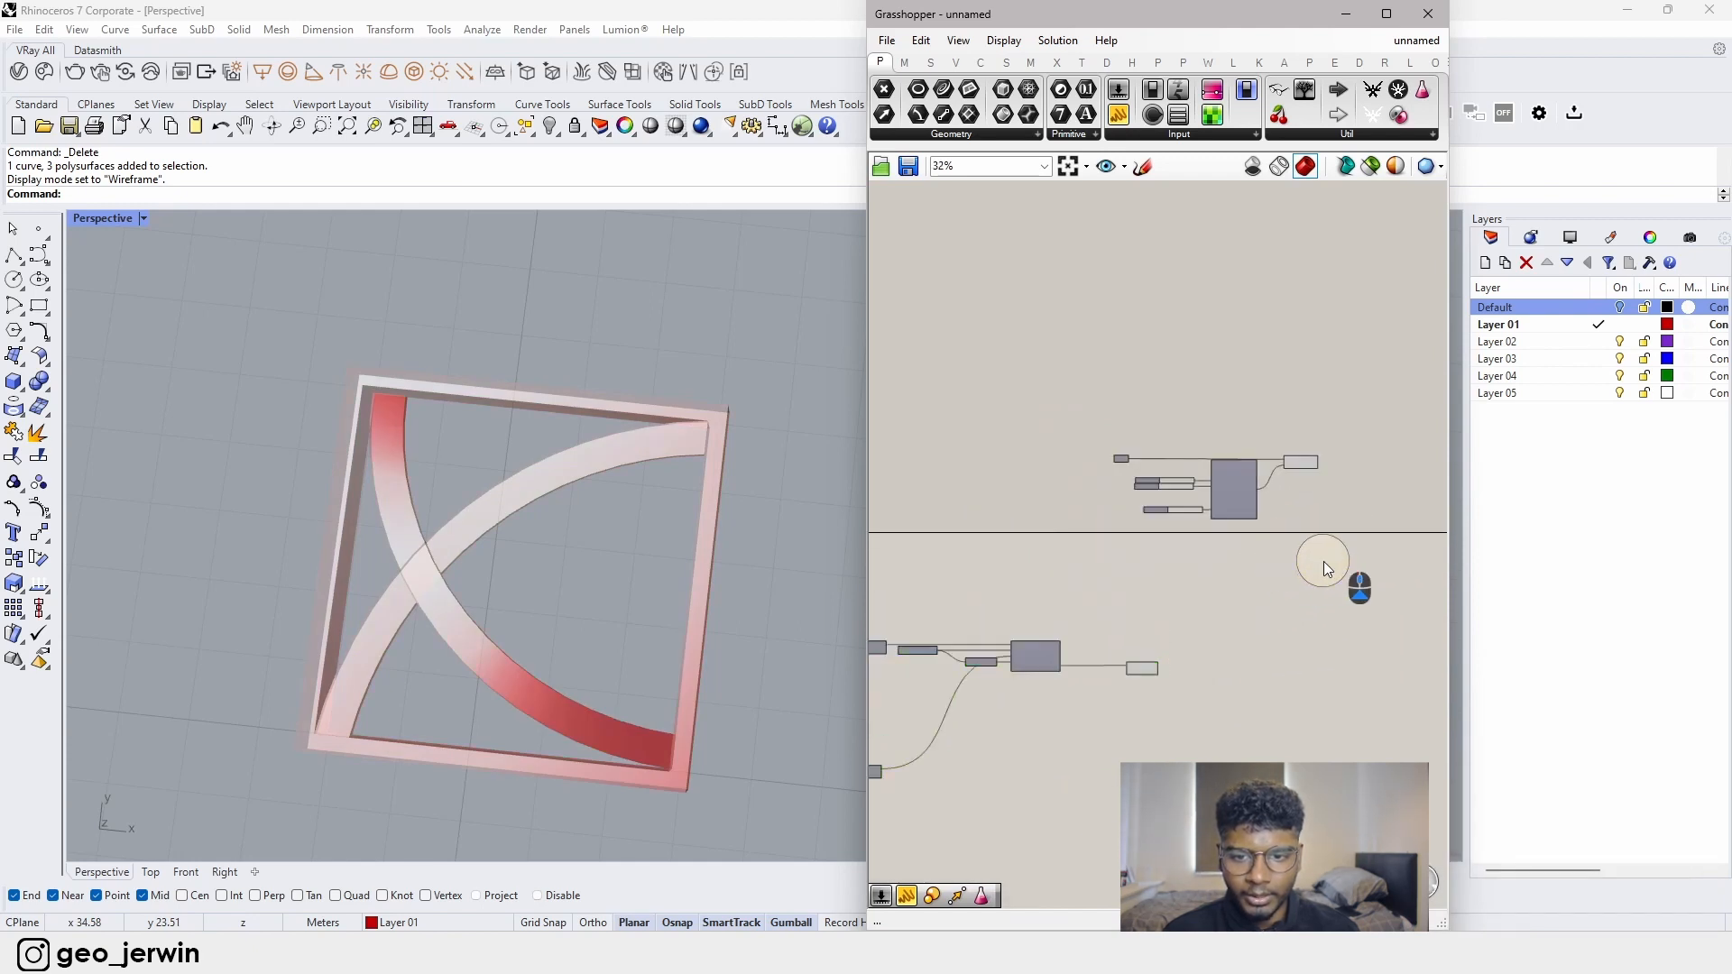
# - Select the Brep, sliders, Settings (Custom) and Mesh Brep components and move them down to just above the loft definition
pyautogui.scroll(3, 1323, 561)
pyautogui.moveTo(1087, 577); pyautogui.dragTo(1098, 538, button='right')
pyautogui.moveTo(1375, 525); pyautogui.dragTo(866, 272)
pyautogui.moveTo(1191, 402); pyautogui.dragTo(902, 603)
pyautogui.click(1178, 616)
pyautogui.moveTo(1178, 615); pyautogui.dragTo(1254, 576, button='right')
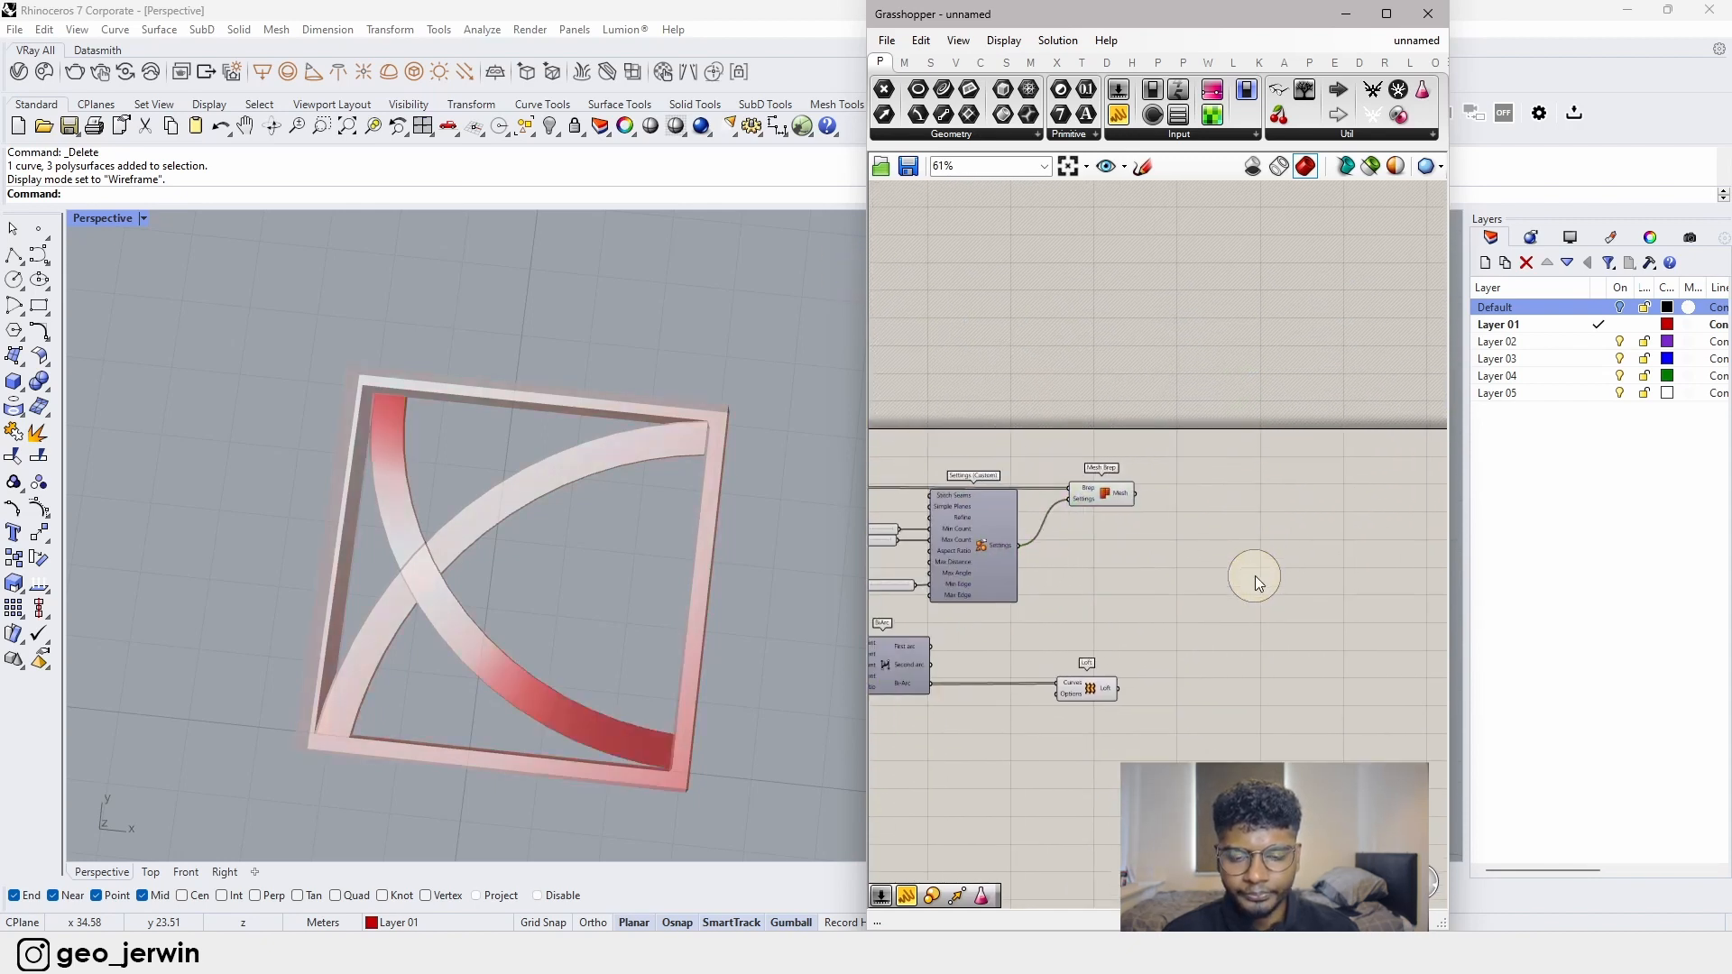
# - Turn off the preview of the Mesh Brep component
pyautogui.scroll(-2, 1249, 577)
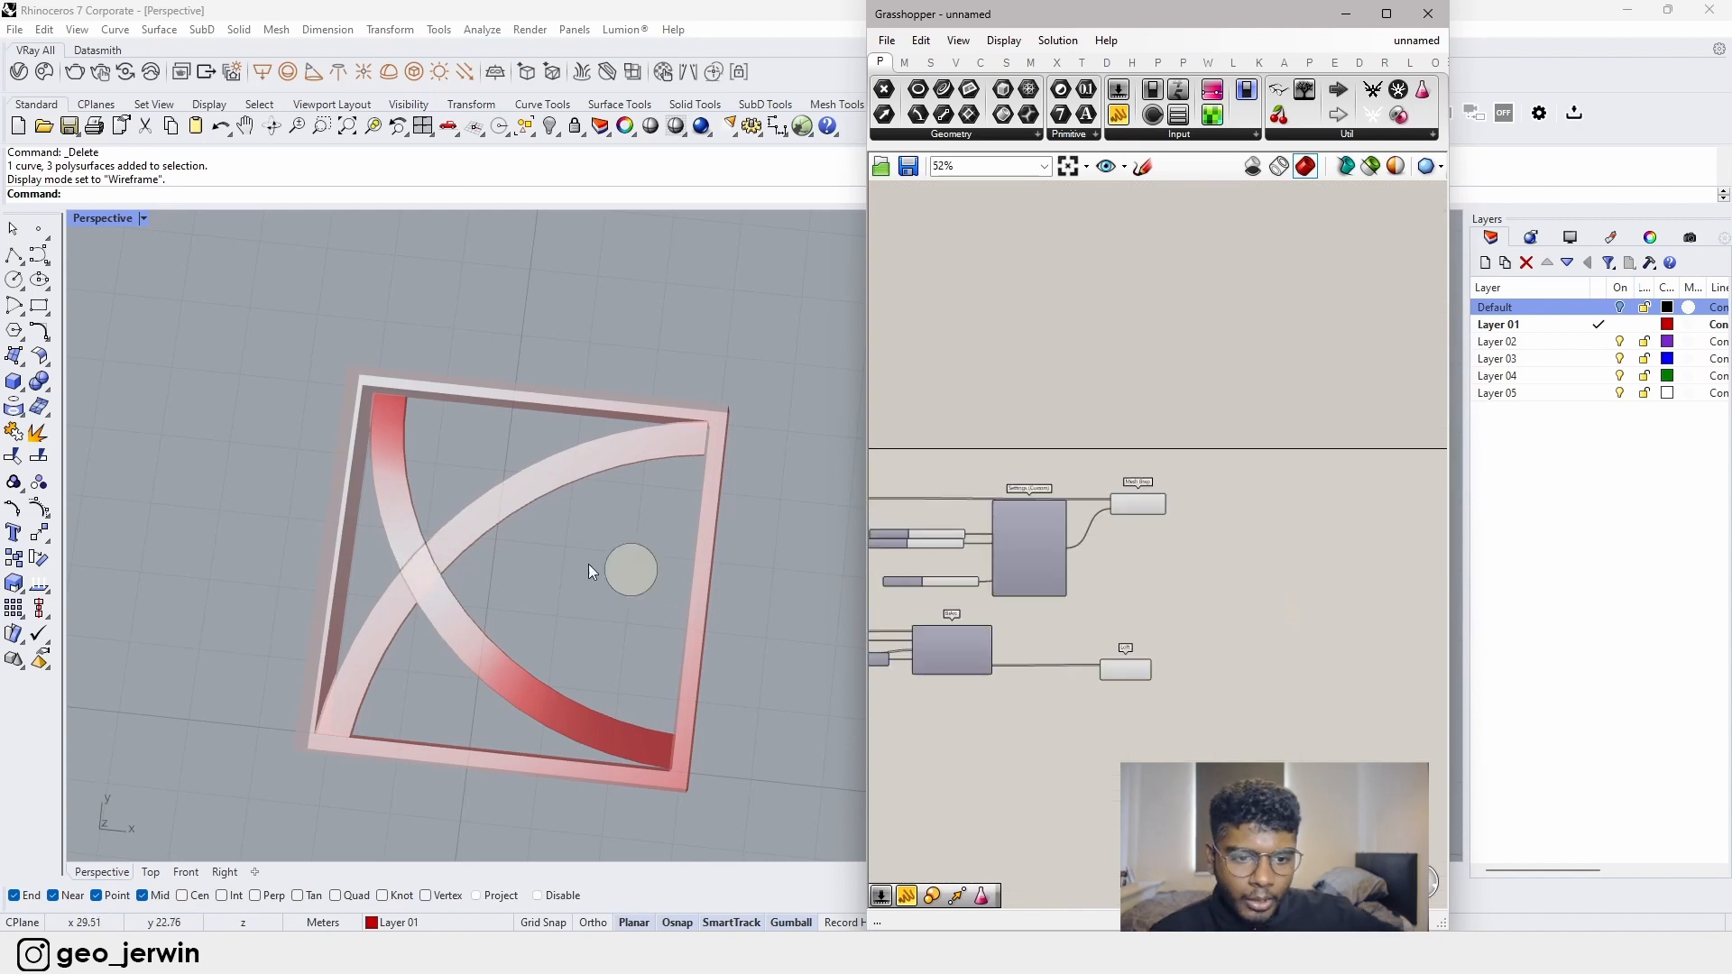
pyautogui.scroll(-5, 667, 583)
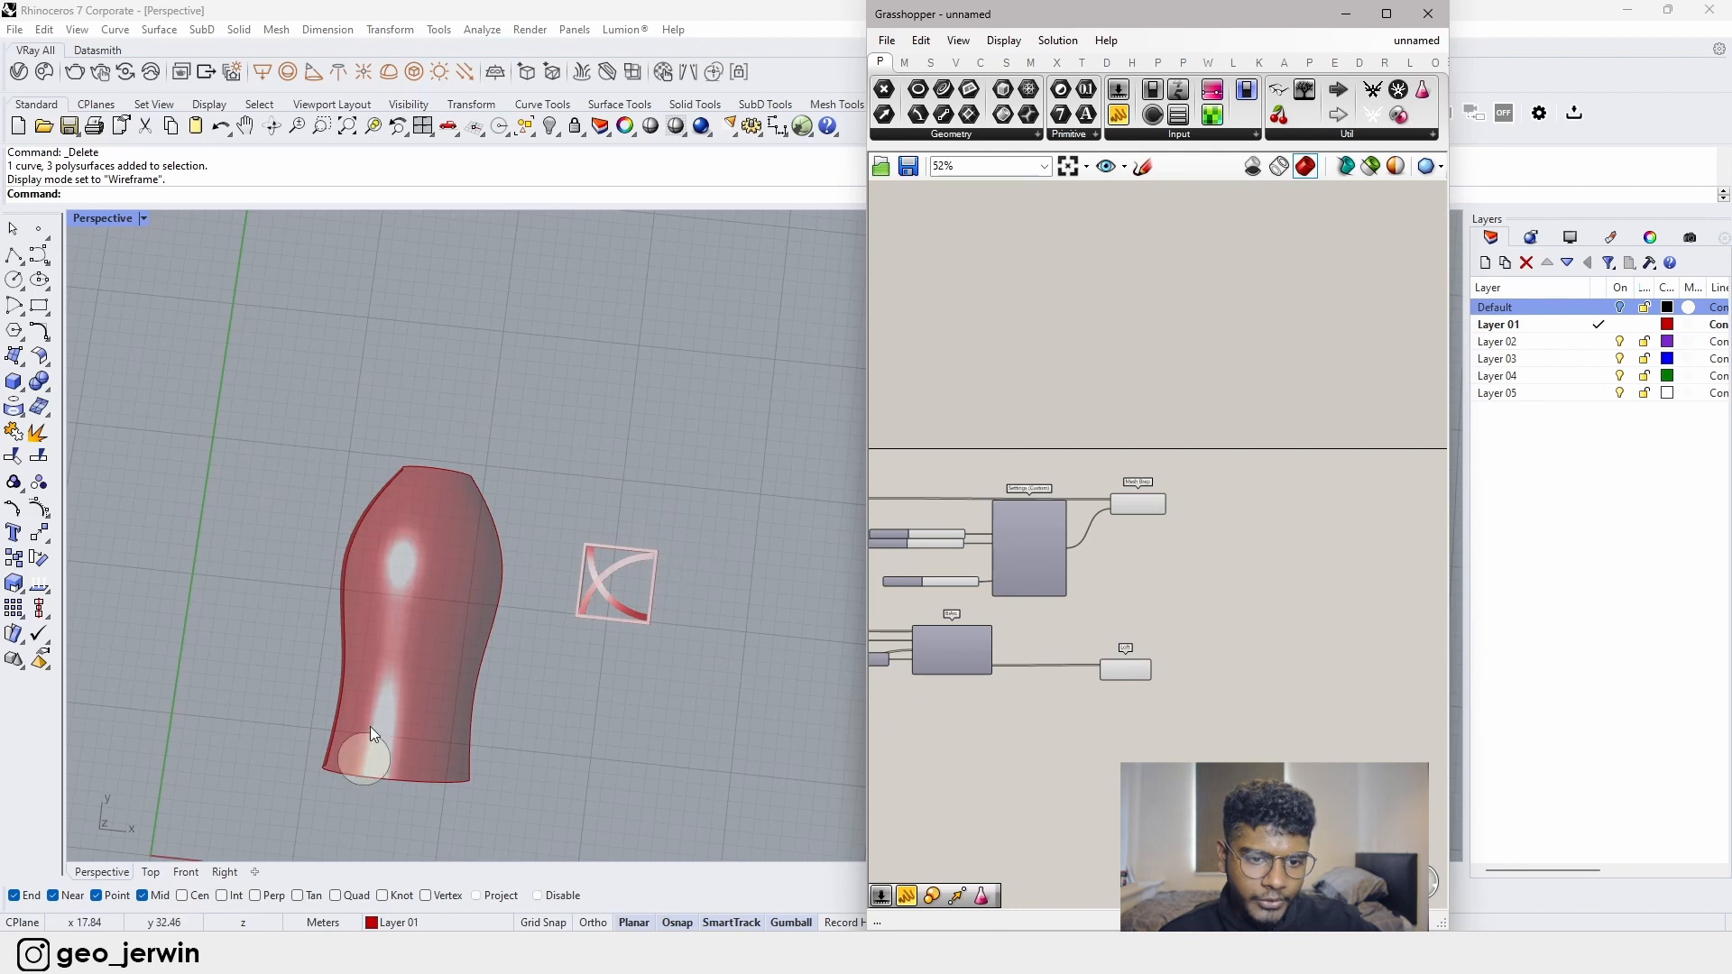
pyautogui.scroll(4, 1191, 528)
pyautogui.click(1076, 484)
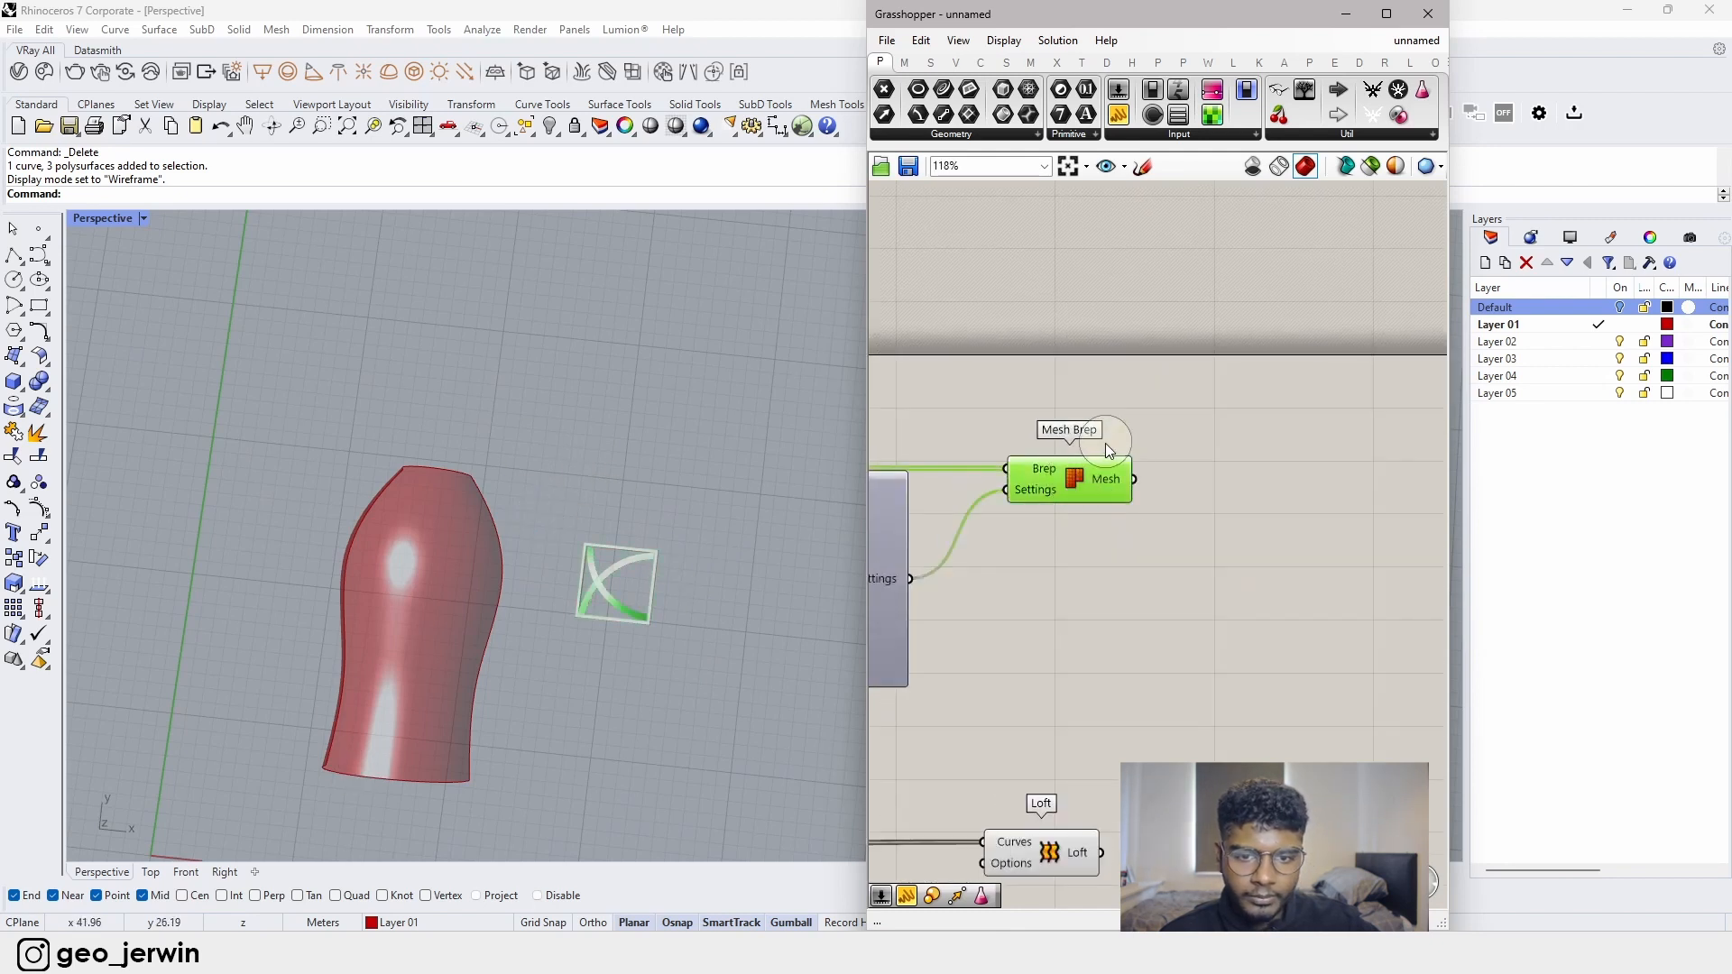
pyautogui.middleClick(1083, 463)
pyautogui.click(1131, 415)
pyautogui.middleClick(1065, 455)
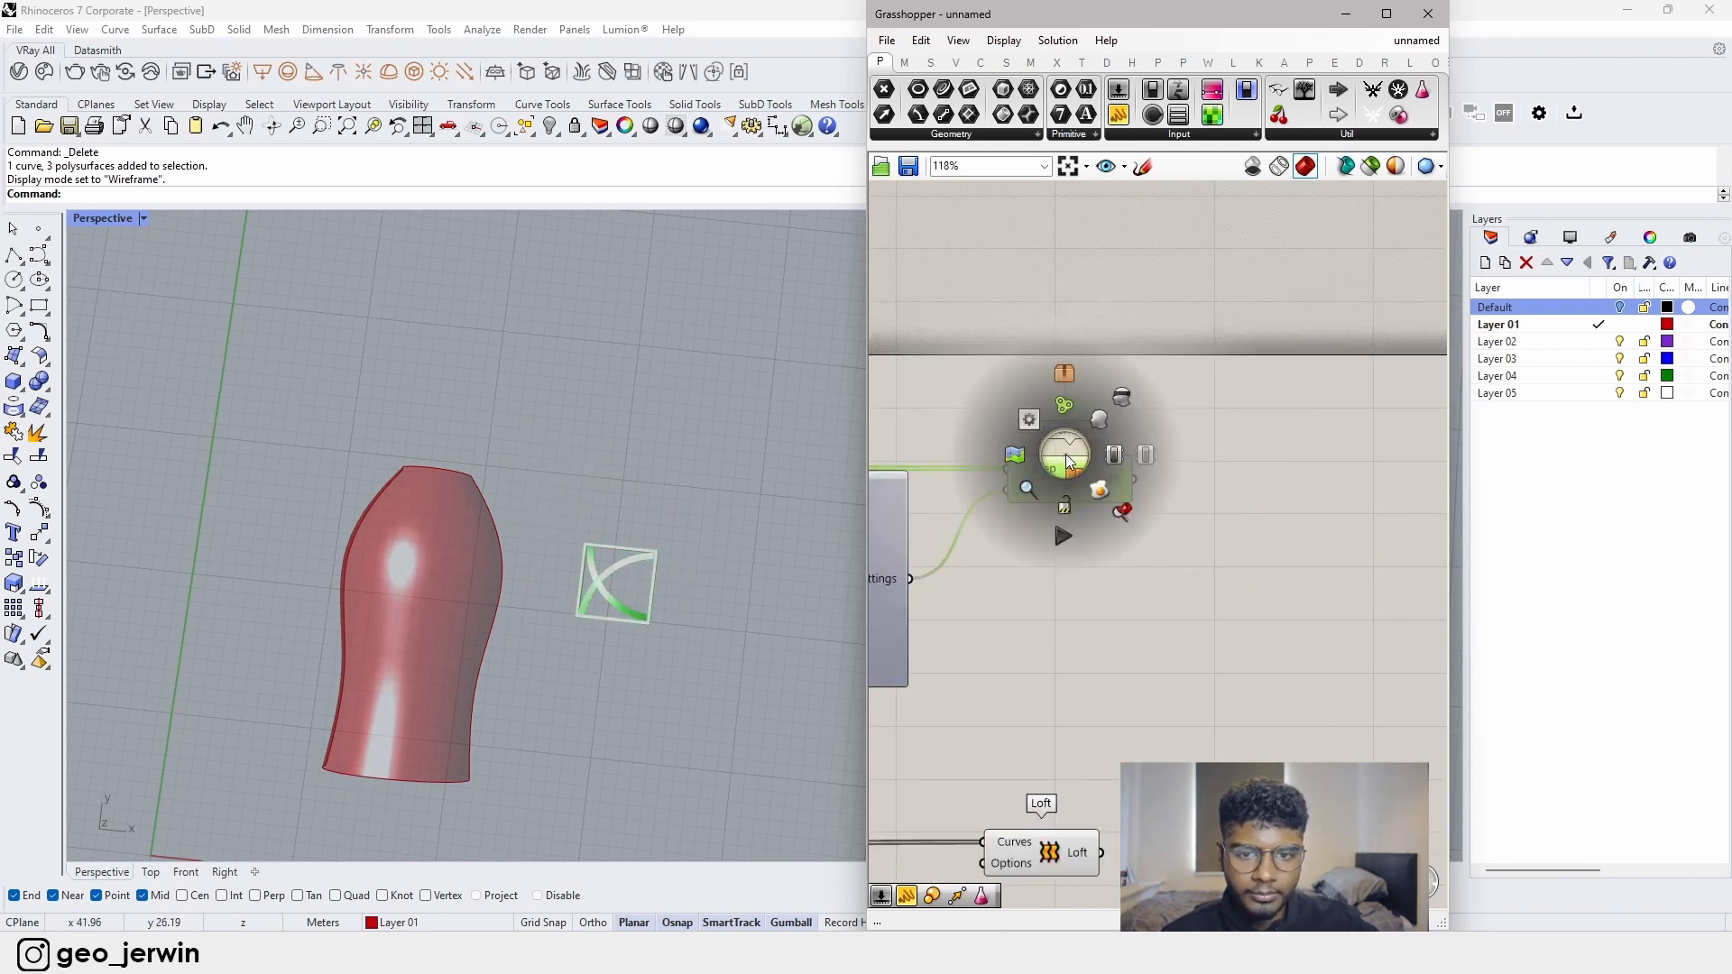
pyautogui.click(1115, 402)
pyautogui.click(1264, 604)
# - Add an Isotrim component after Loft, with the Loft output connected to its Surface input
pyautogui.moveTo(1267, 612); pyautogui.dragTo(1228, 391, button='right')
pyautogui.click(1026, 628)
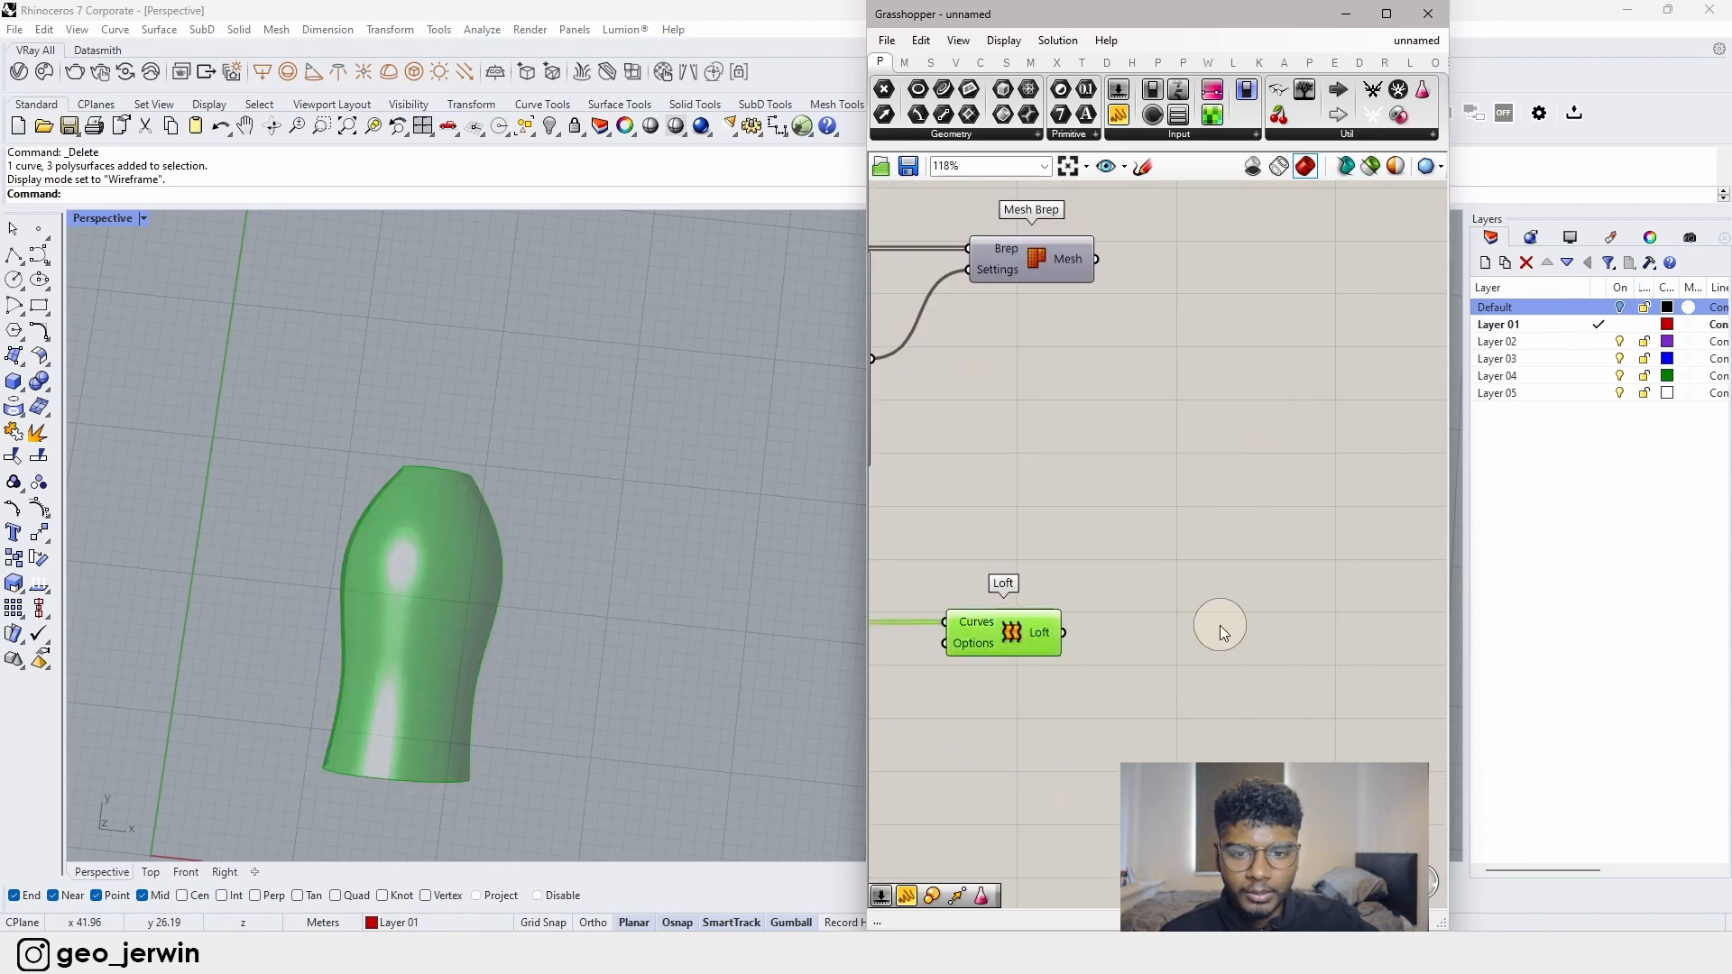
pyautogui.moveTo(1222, 628); pyautogui.dragTo(1145, 569, button='right')
pyautogui.click(1243, 570)
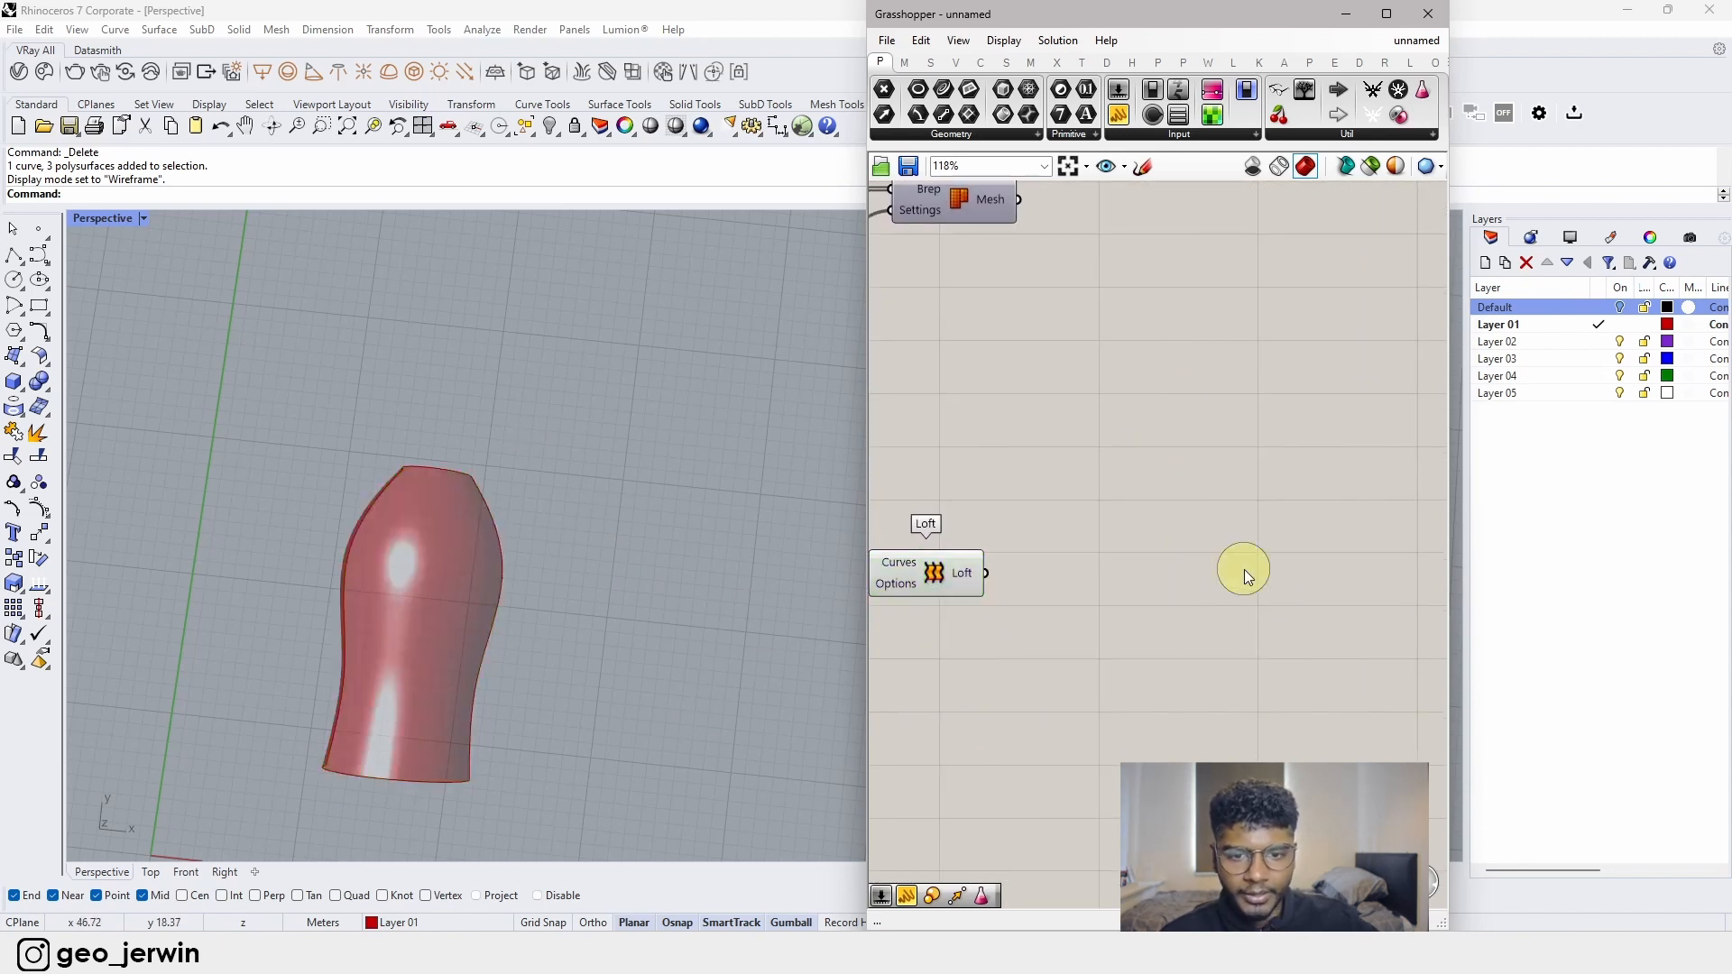
pyautogui.doubleClick(1243, 570)
pyautogui.write('isotrim')
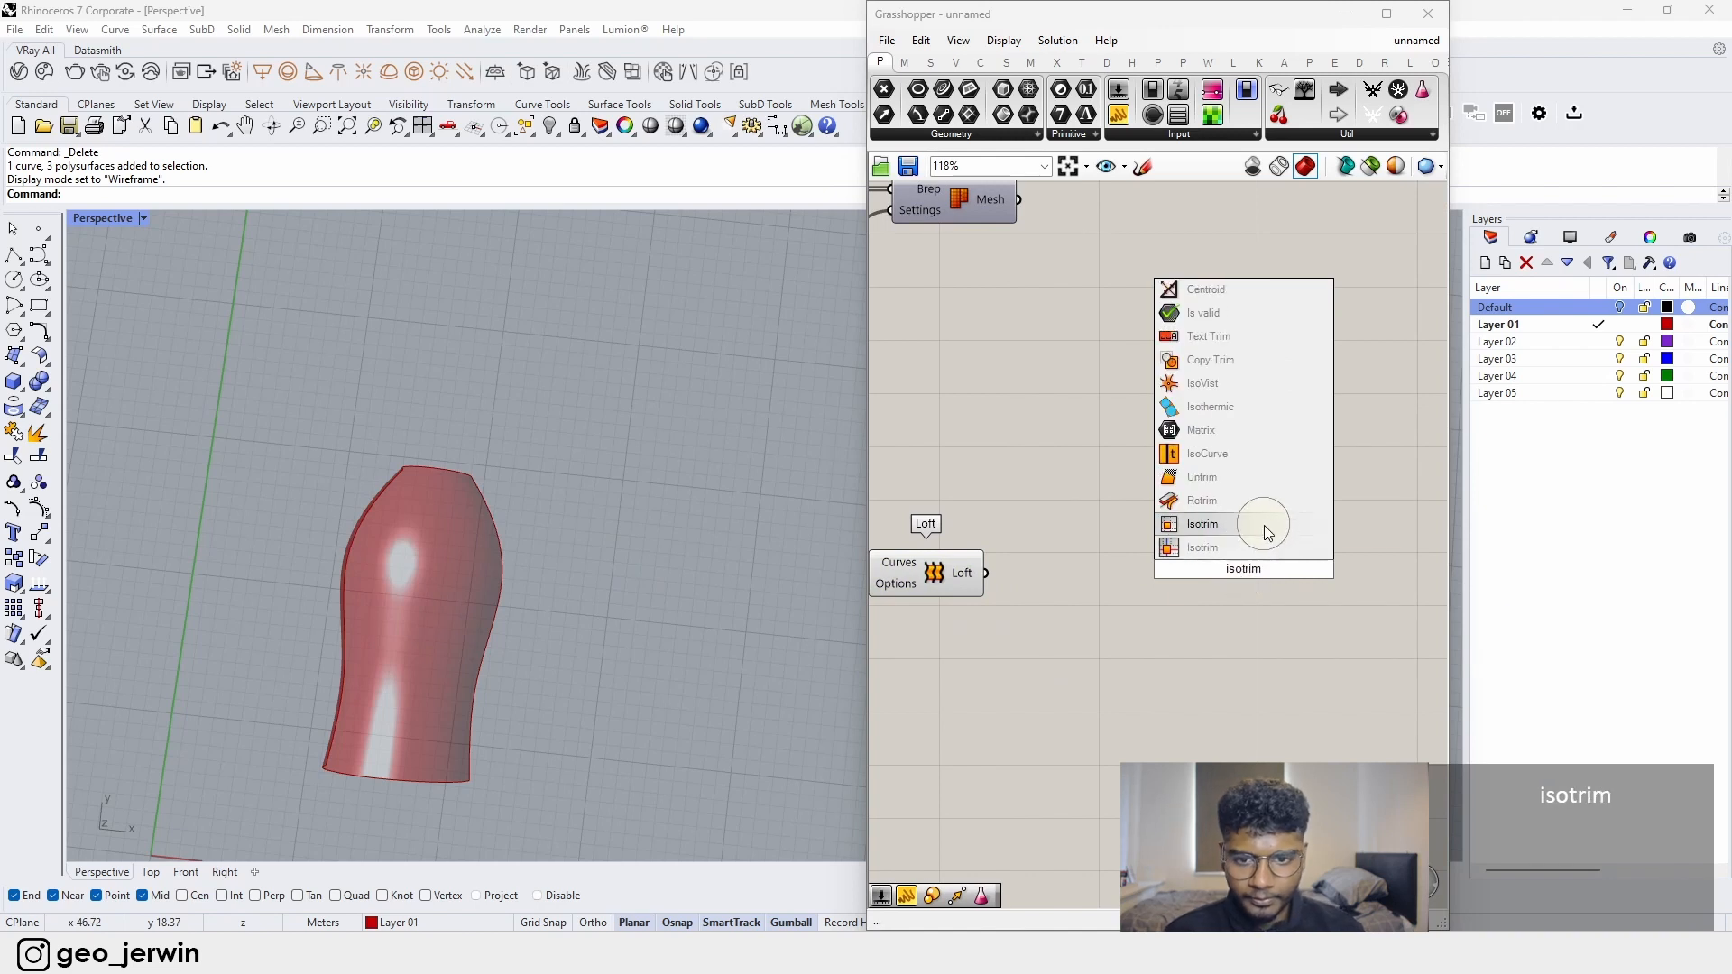
pyautogui.click(1264, 525)
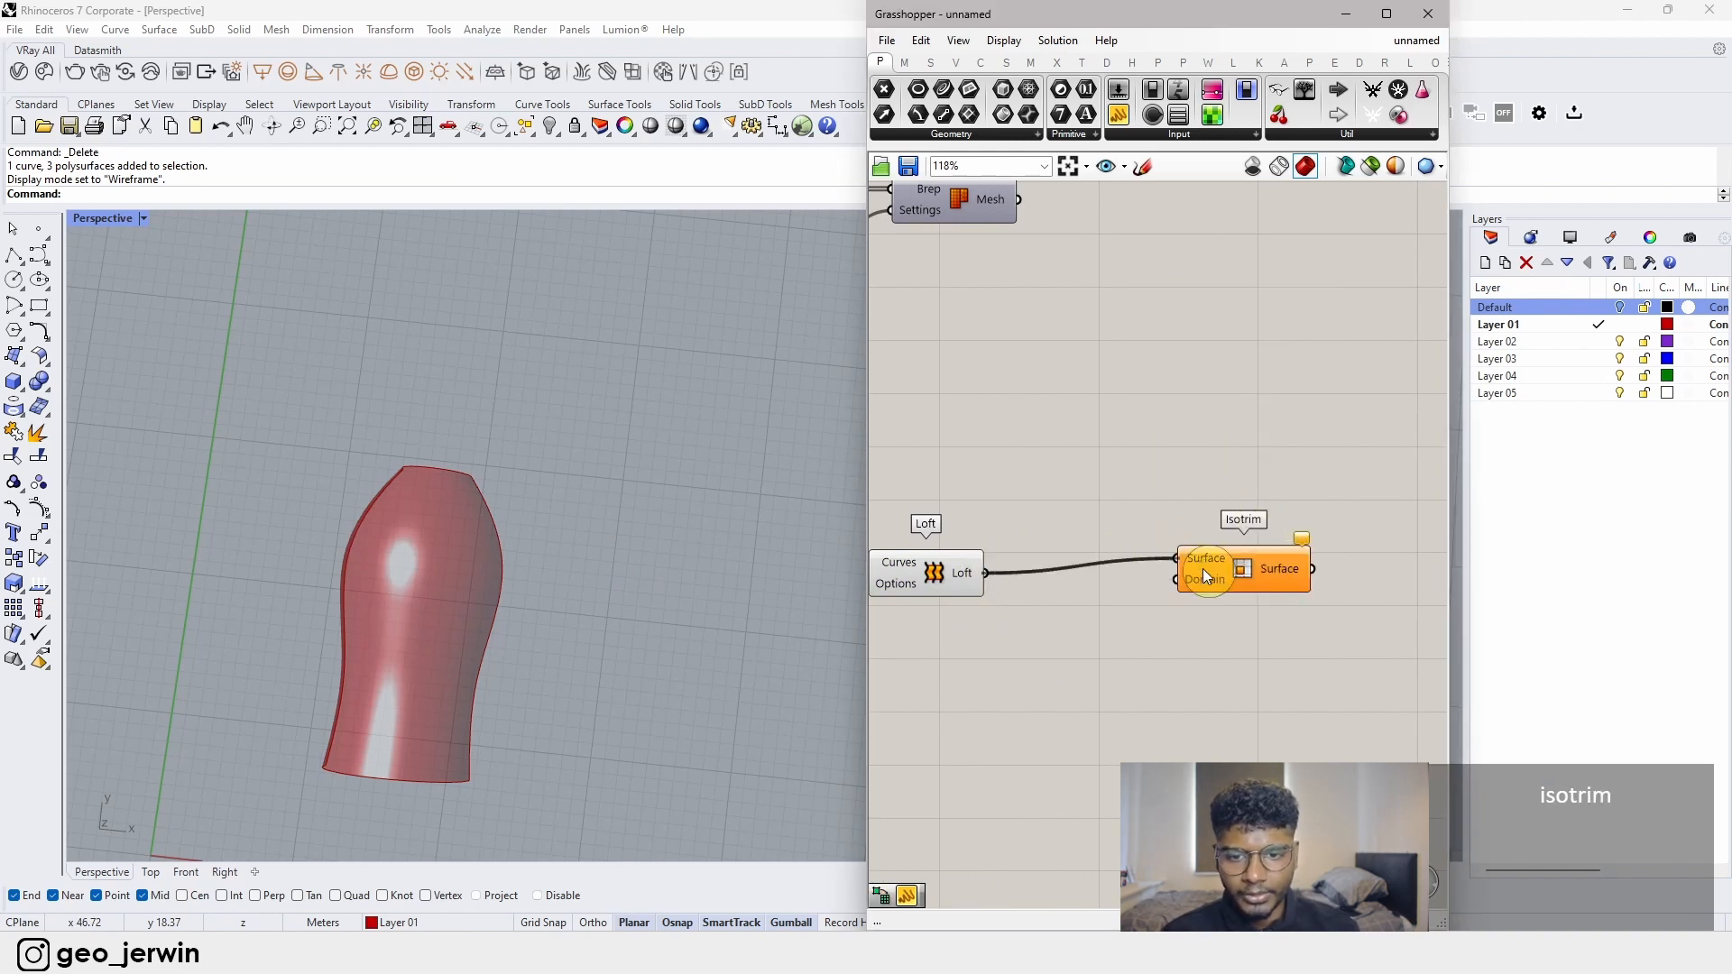
pyautogui.moveTo(1204, 576); pyautogui.dragTo(1275, 589)
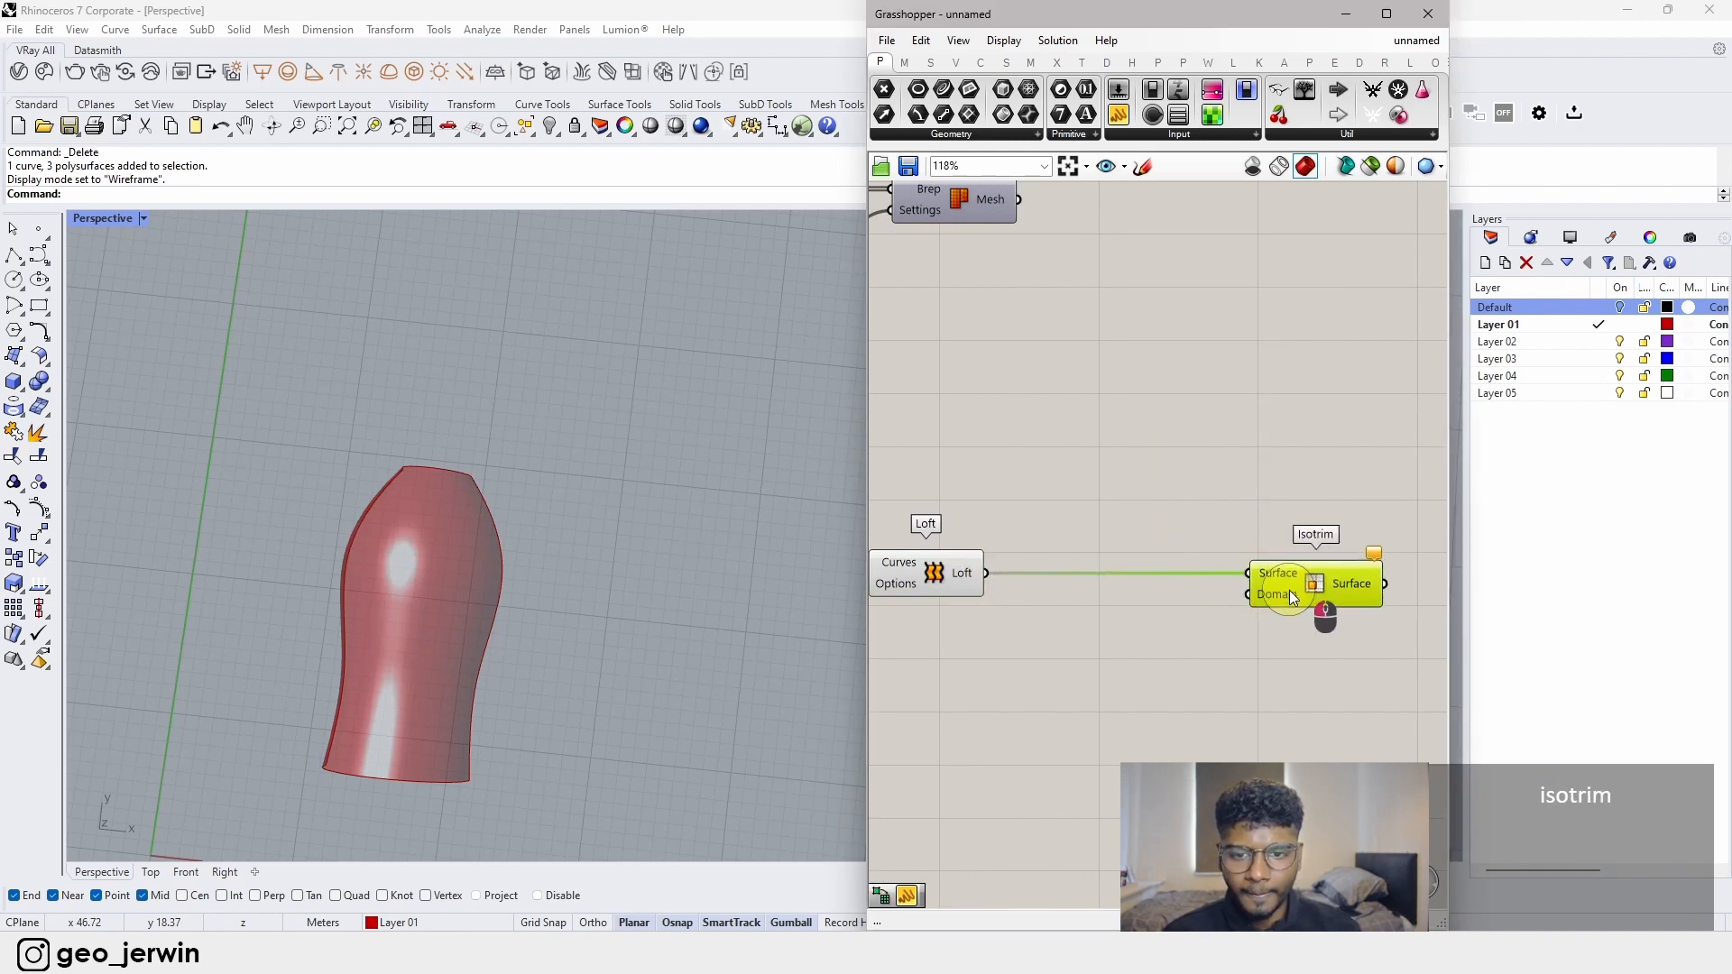
# - Place a Divide Domain² component below the wire between Loft and Isotrim, and shift Isotrim away to make room
pyautogui.click(905, 62)
pyautogui.click(915, 135)
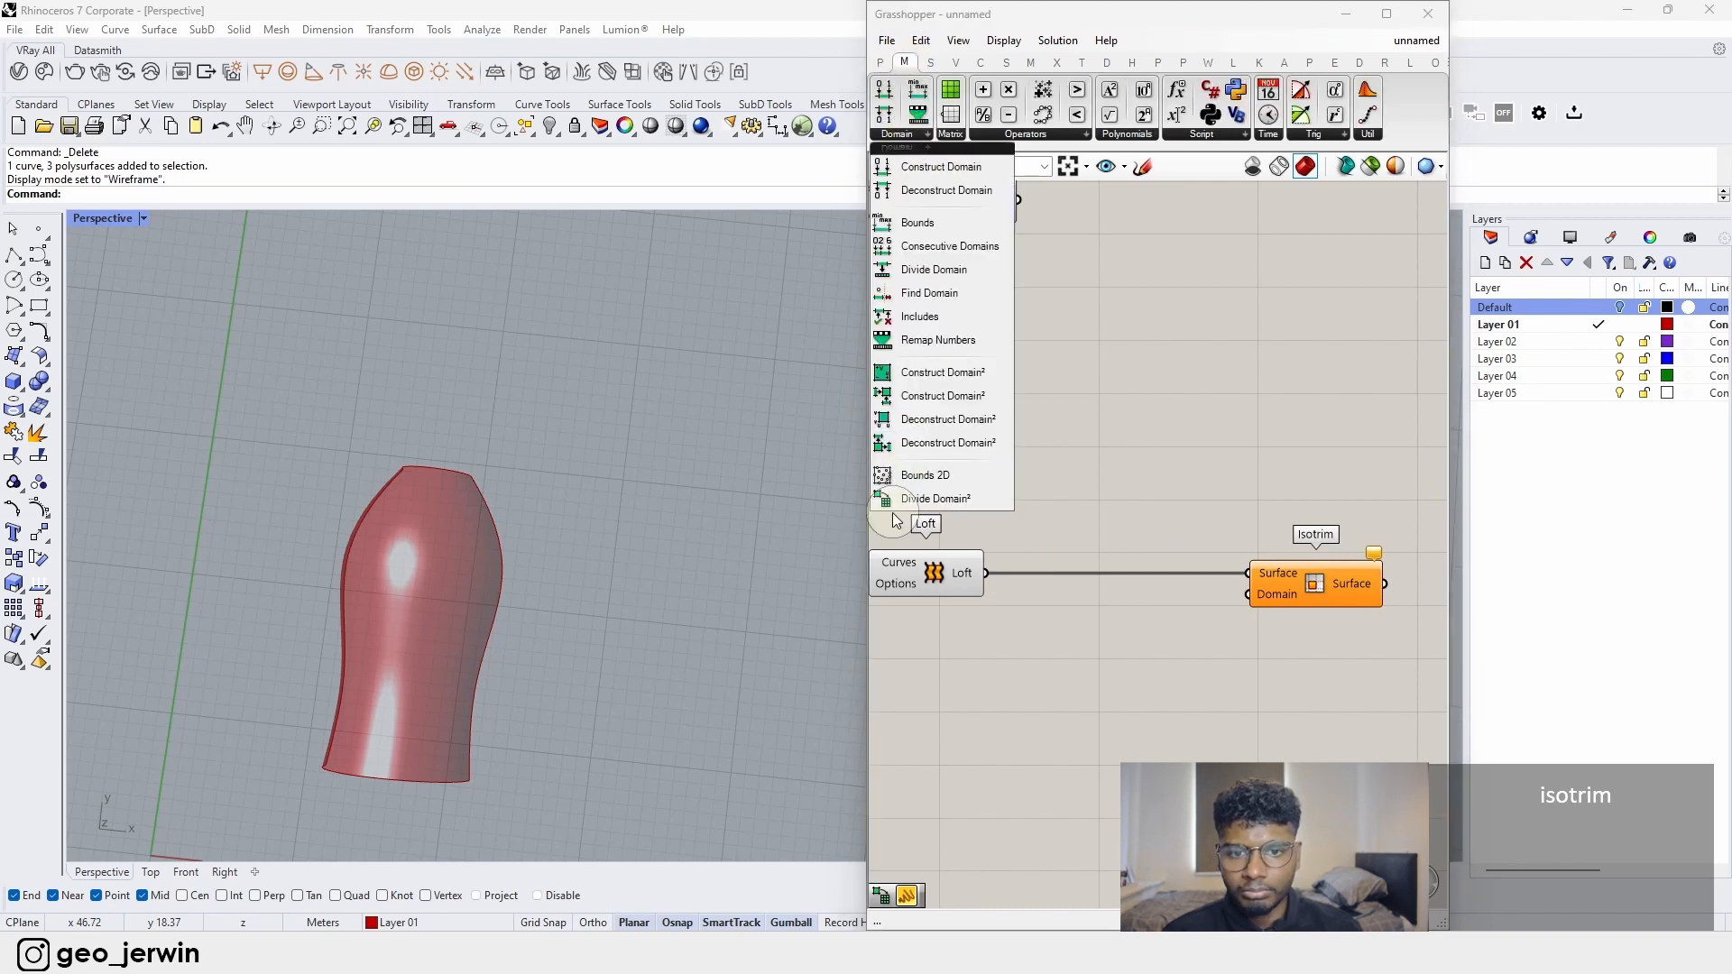
pyautogui.moveTo(947, 496); pyautogui.dragTo(1140, 679)
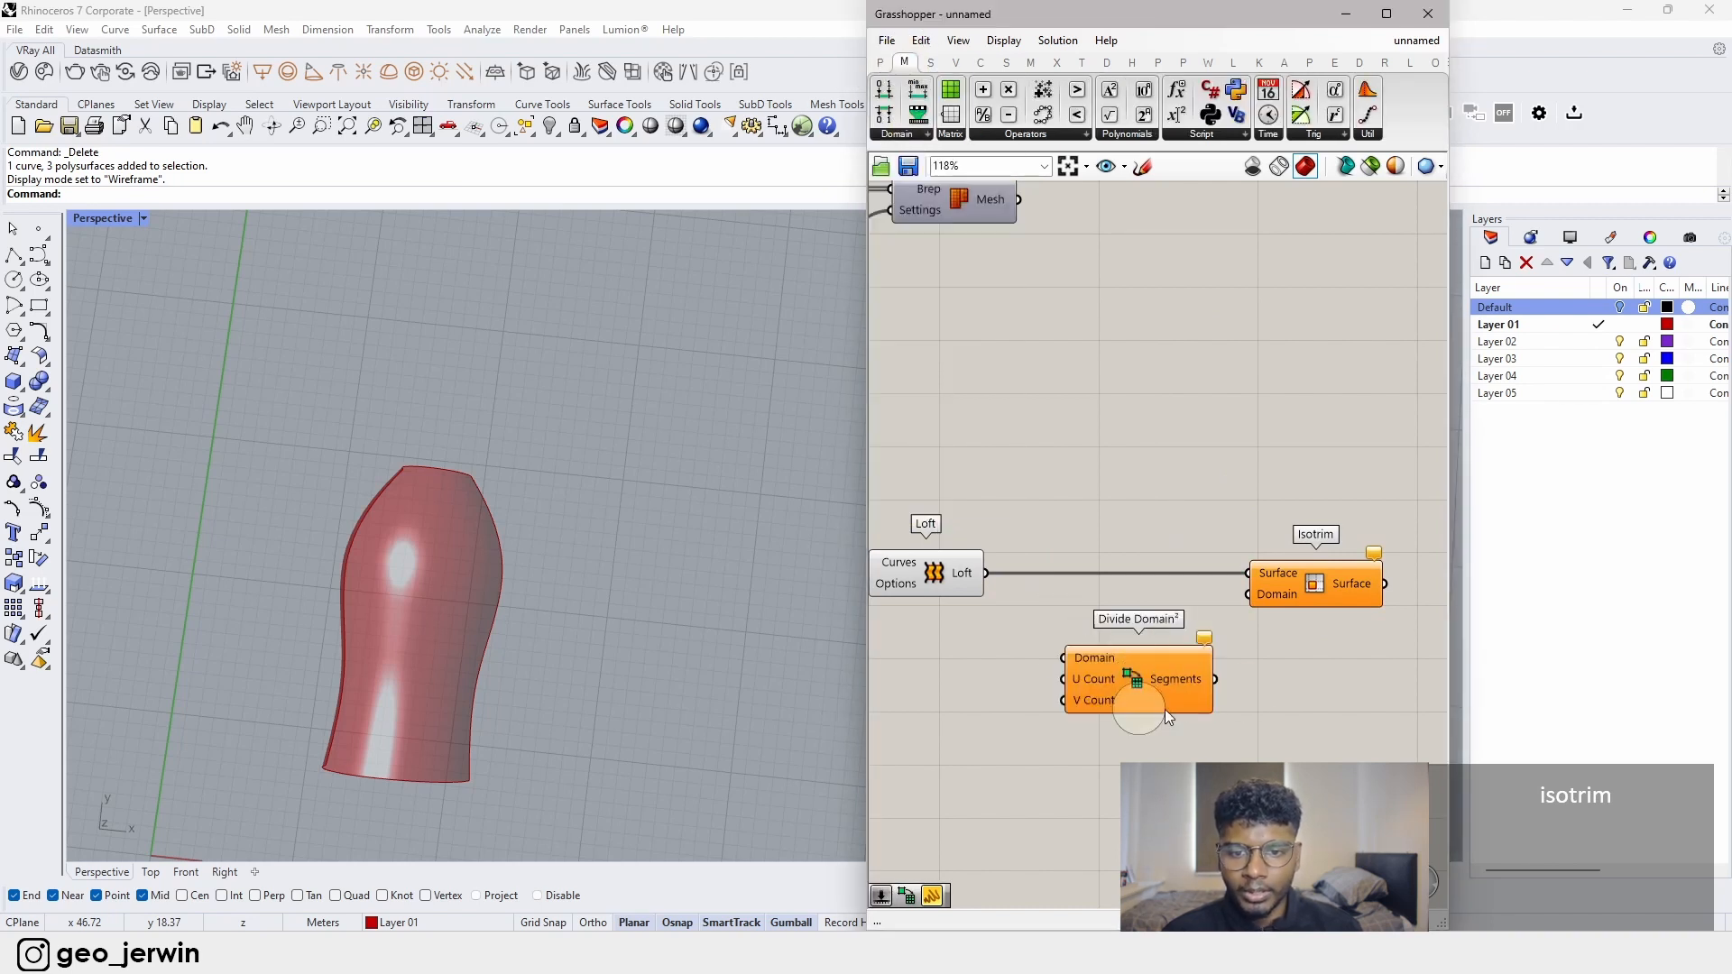
pyautogui.moveTo(1194, 617); pyautogui.dragTo(1049, 585, button='right')
pyautogui.moveTo(1170, 554); pyautogui.dragTo(1252, 554)
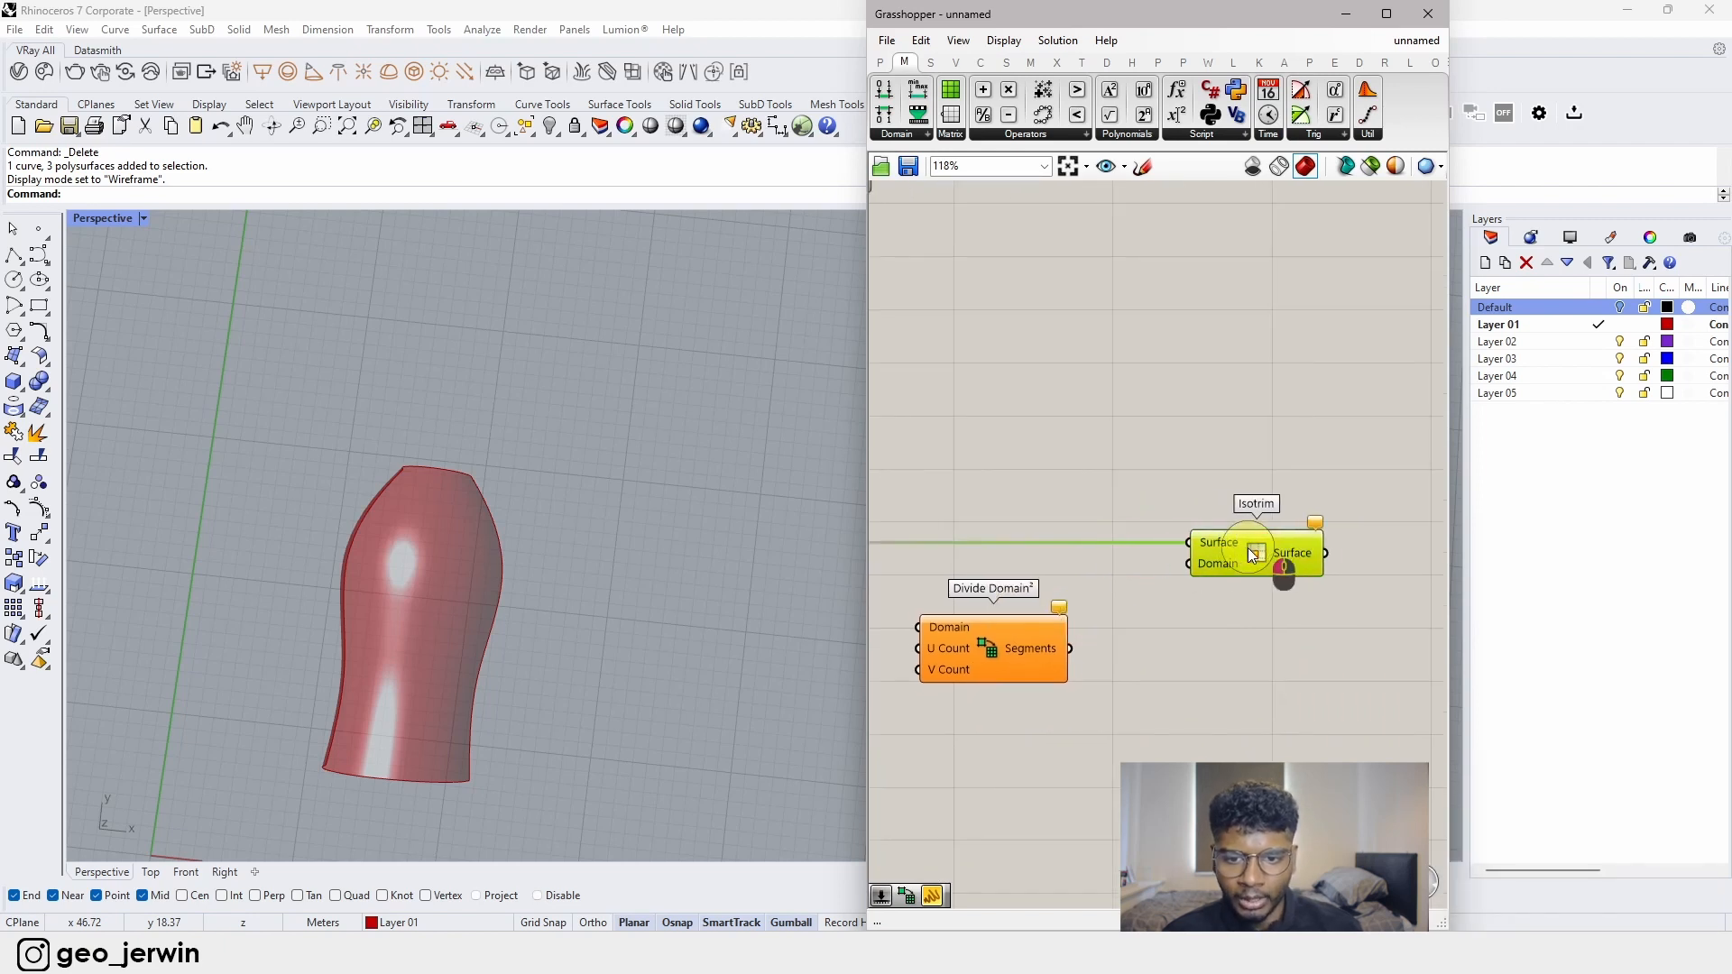
# - Connect the Divide Domain² Segments output to Isotrim's Domain input, and the Loft output to the Divide Domain² Domain input
pyautogui.moveTo(1036, 648); pyautogui.dragTo(1060, 648)
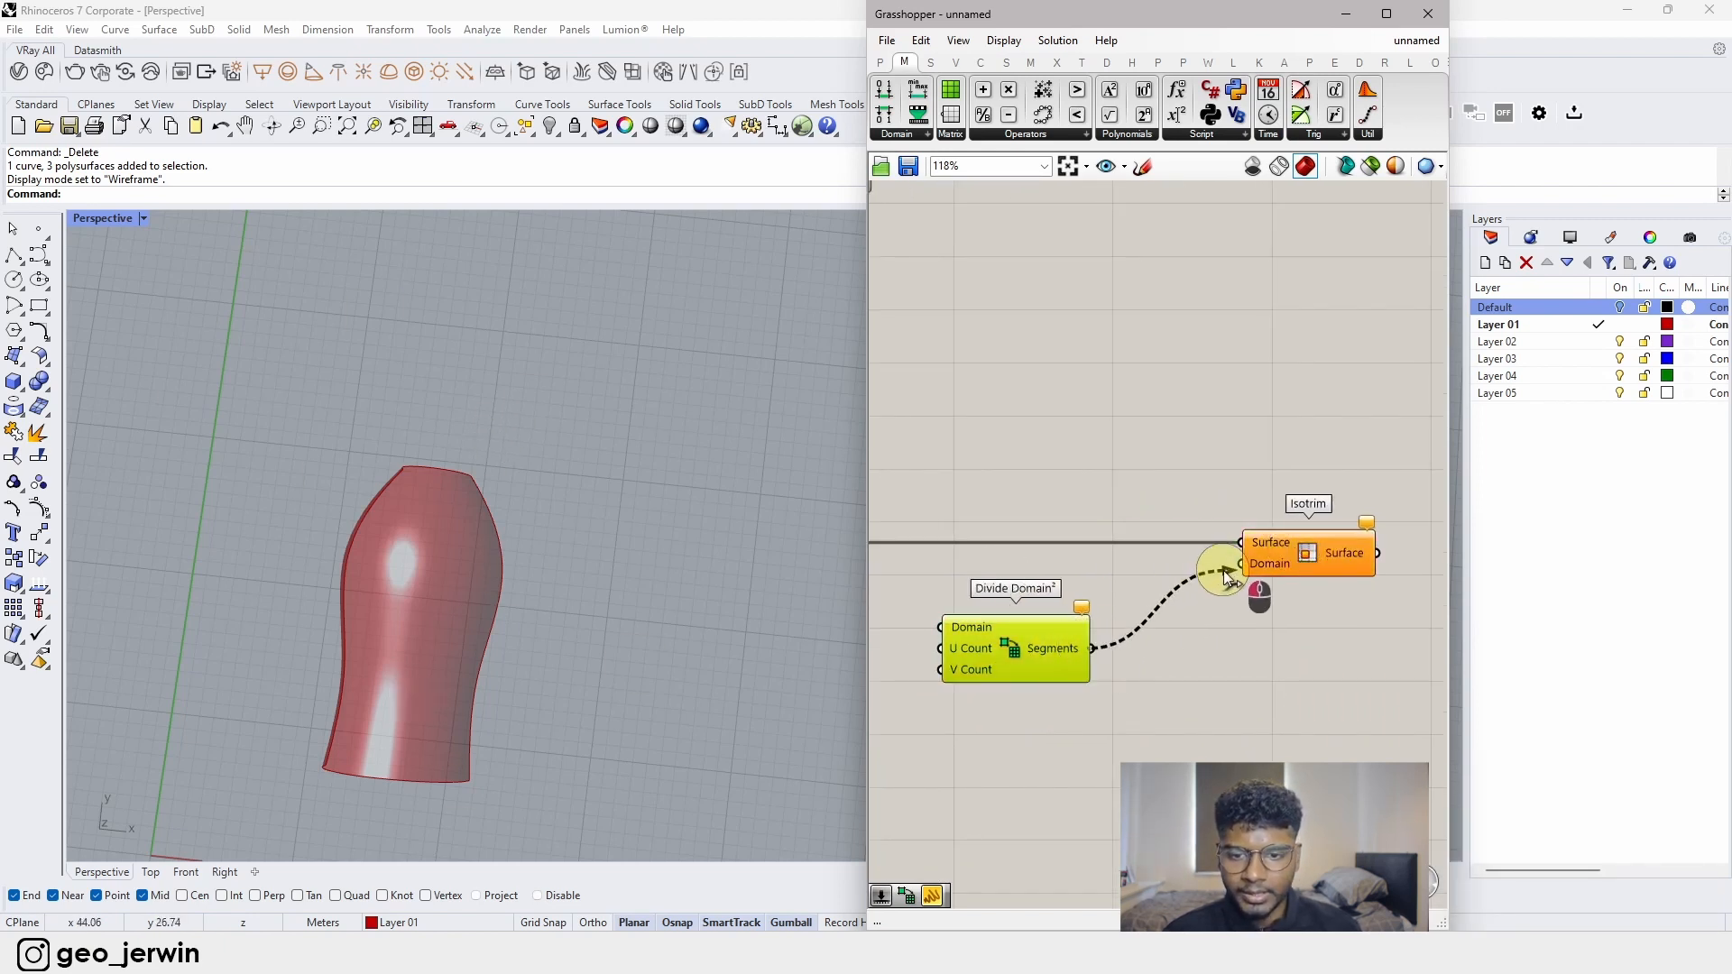
pyautogui.moveTo(1225, 576); pyautogui.dragTo(1235, 567)
pyautogui.moveTo(870, 514); pyautogui.dragTo(1025, 505, button='right')
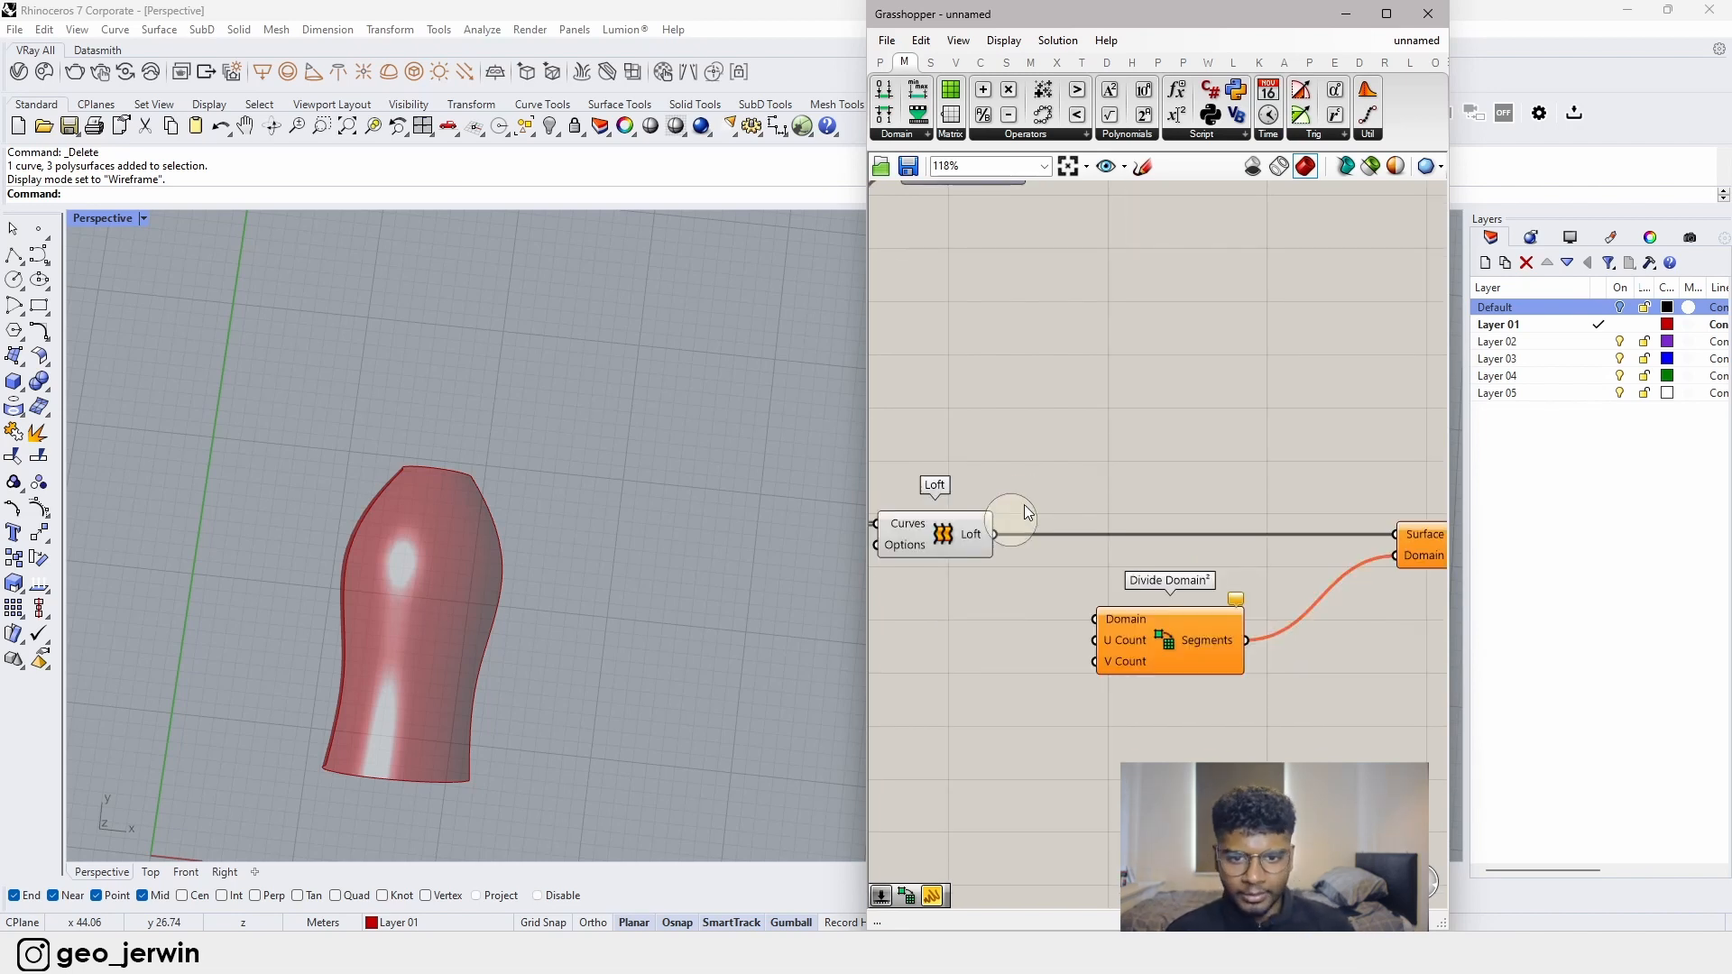
pyautogui.moveTo(994, 534); pyautogui.dragTo(1095, 619)
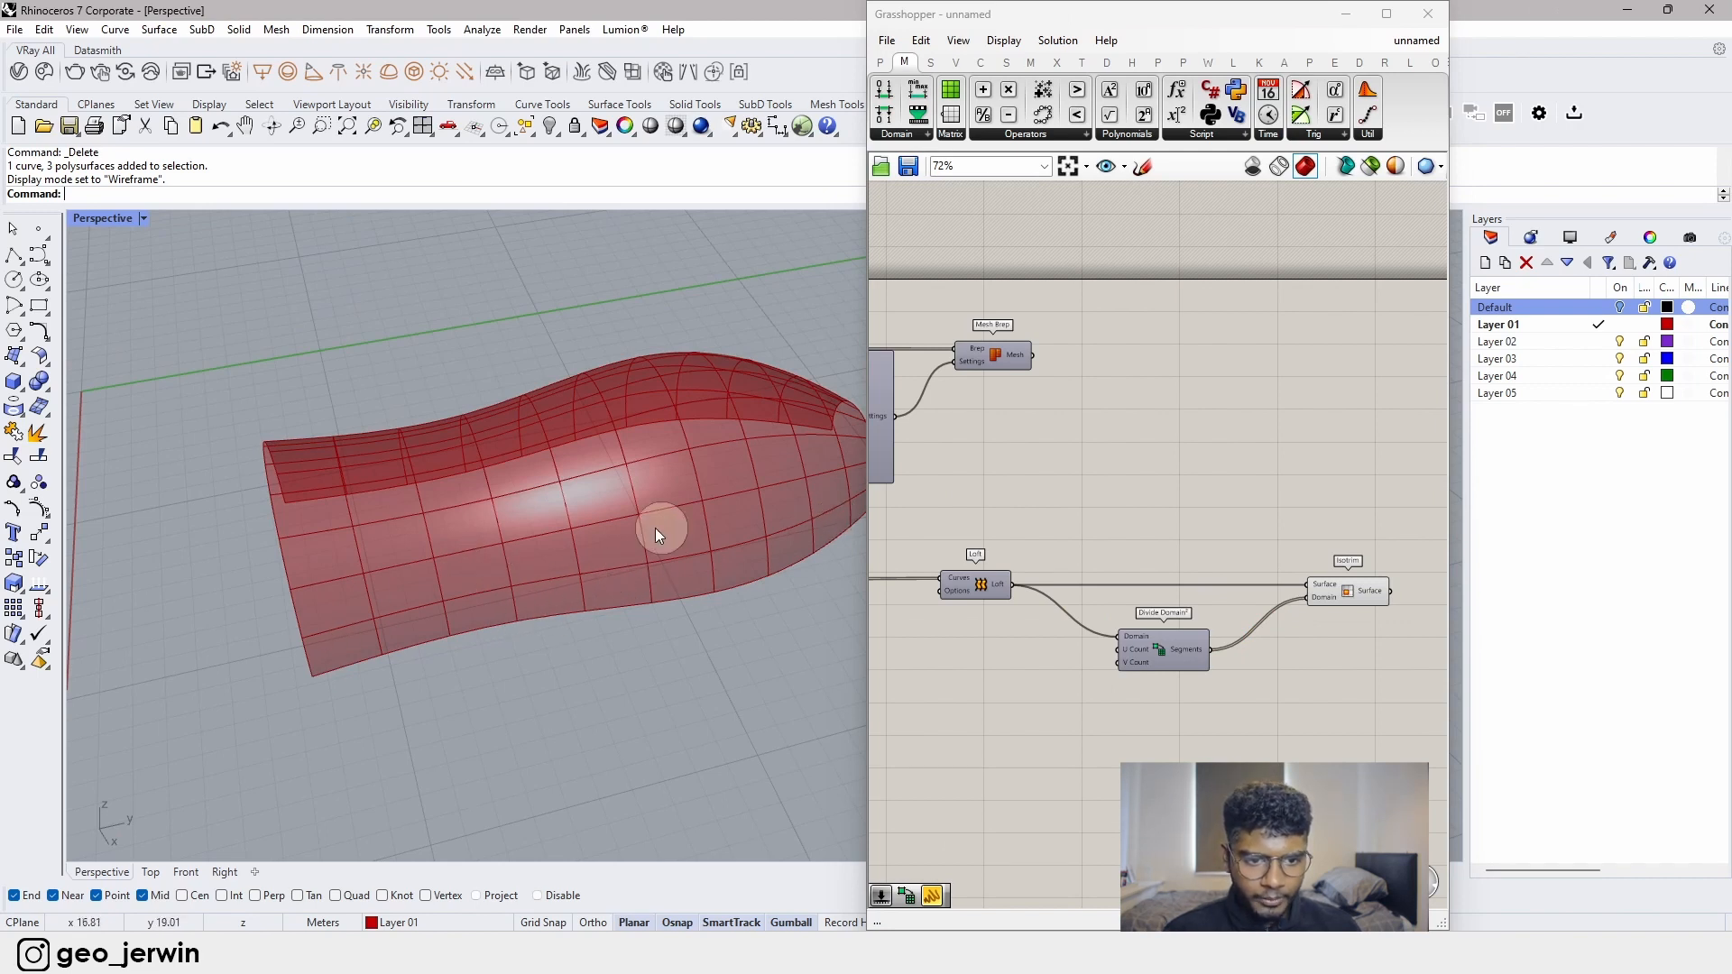
# - Add a Surface Box component after Isotrim
pyautogui.scroll(-2, 1340, 576)
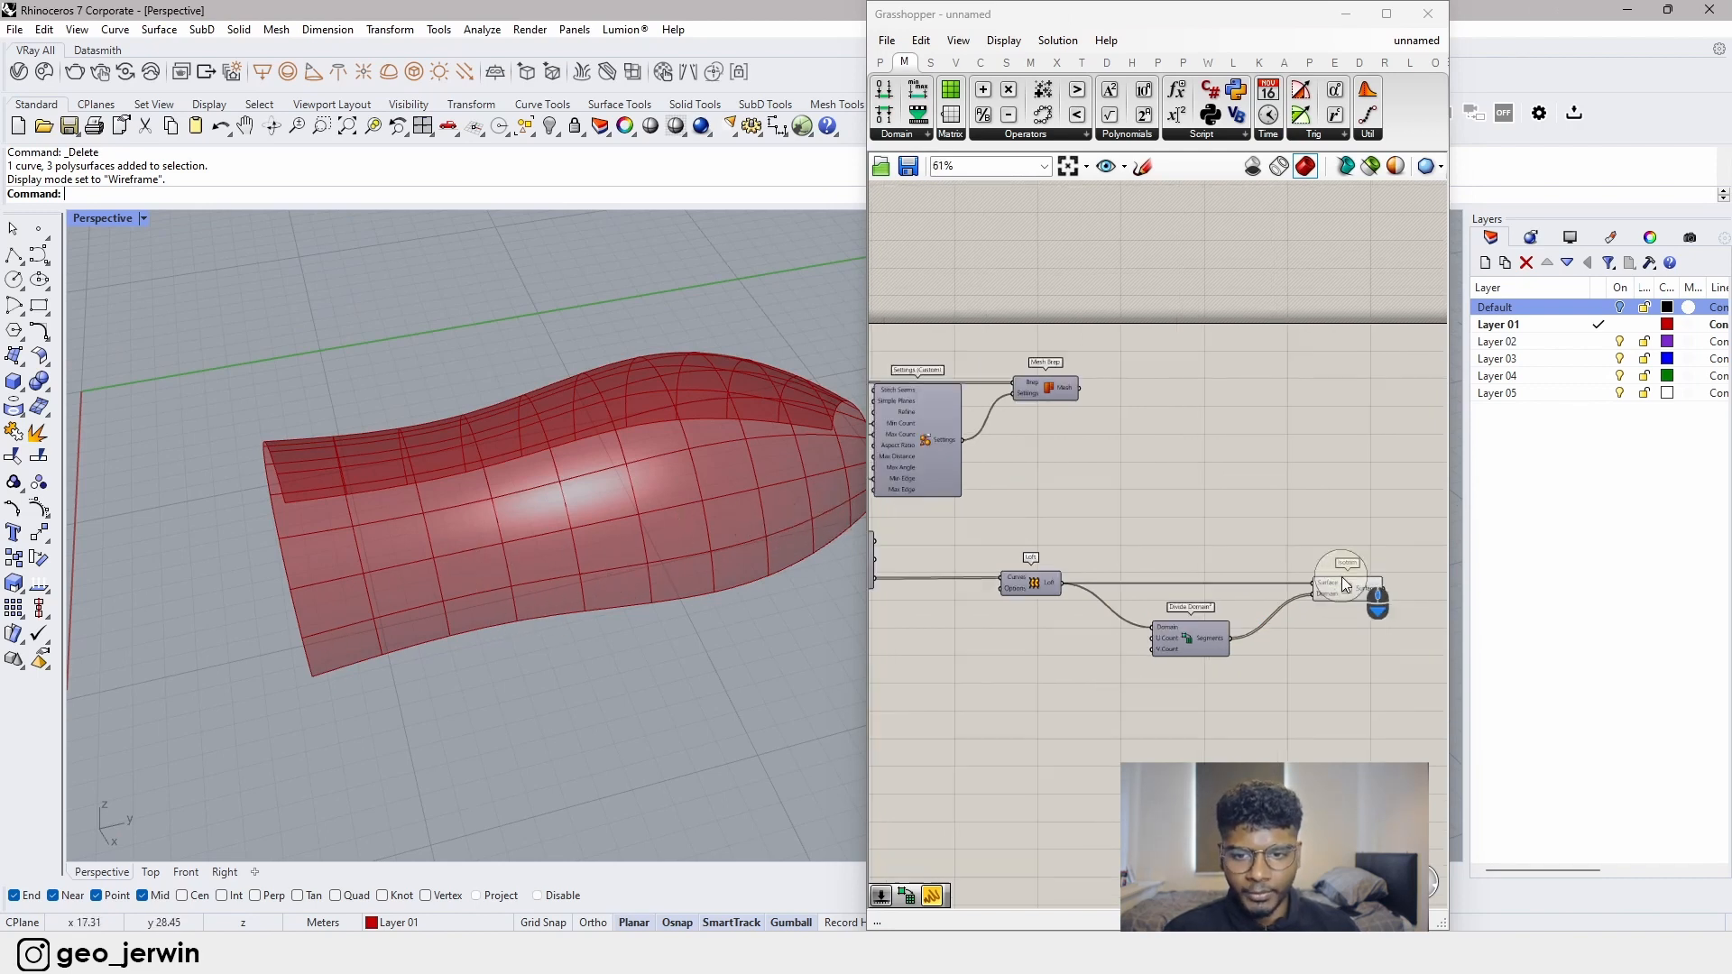
pyautogui.moveTo(1340, 576); pyautogui.dragTo(1144, 527, button='right')
pyautogui.scroll(2, 1144, 526)
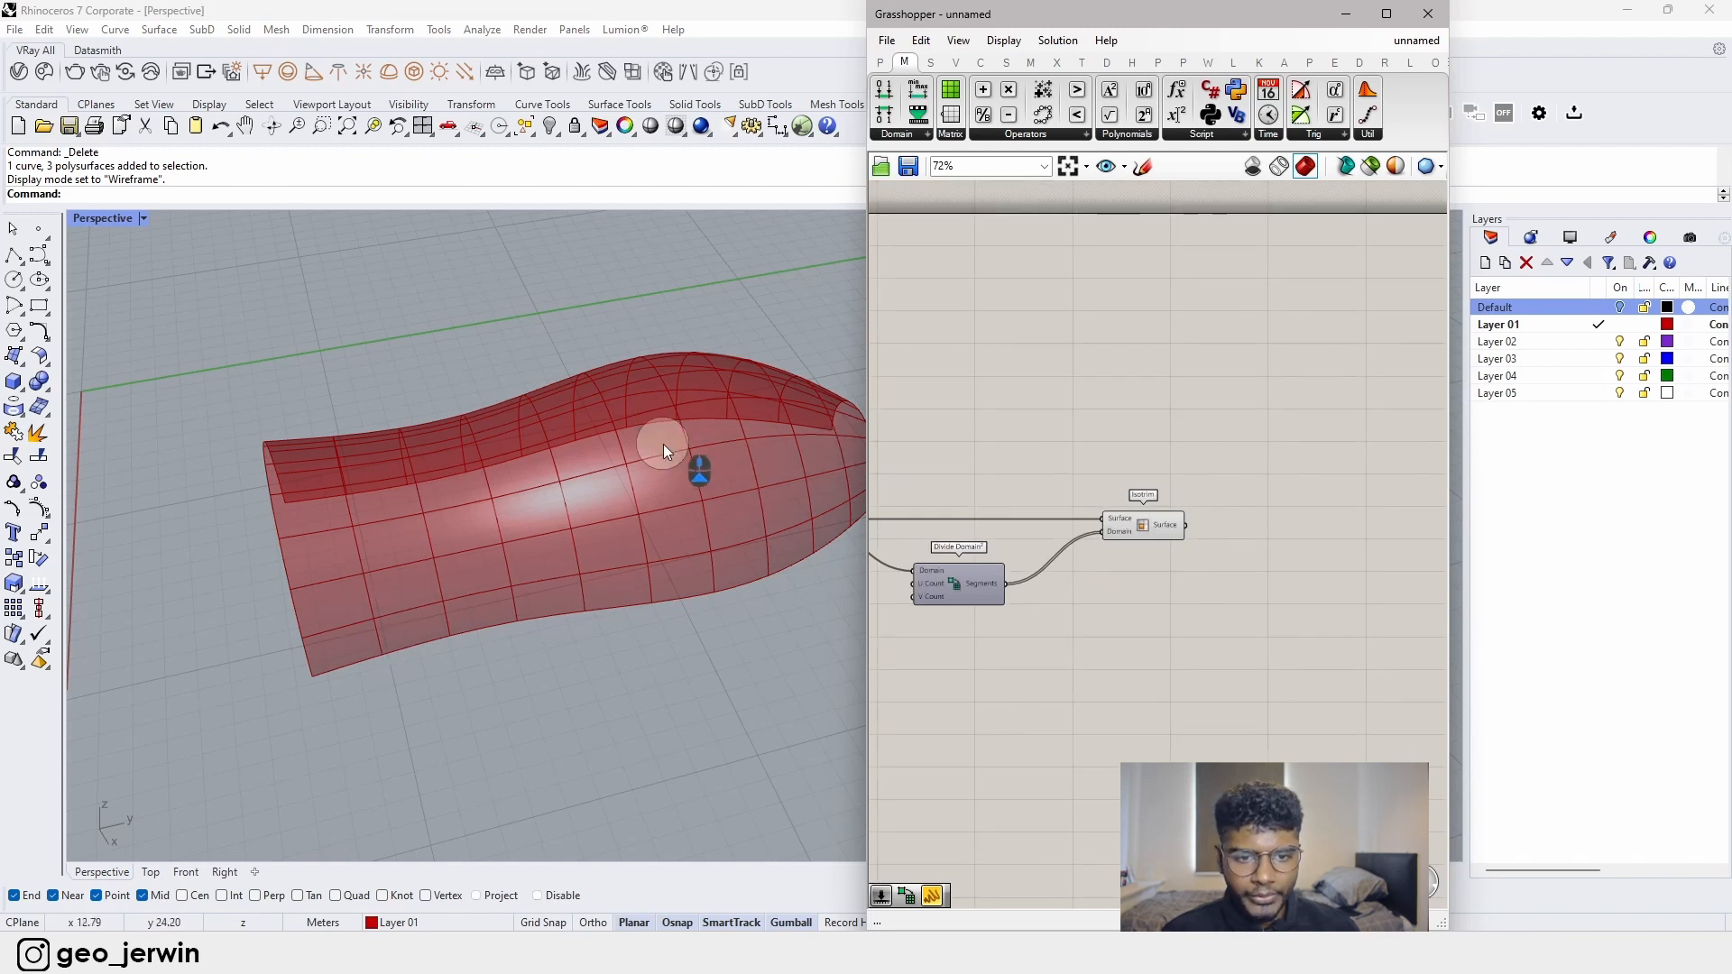
pyautogui.scroll(-3, 1239, 502)
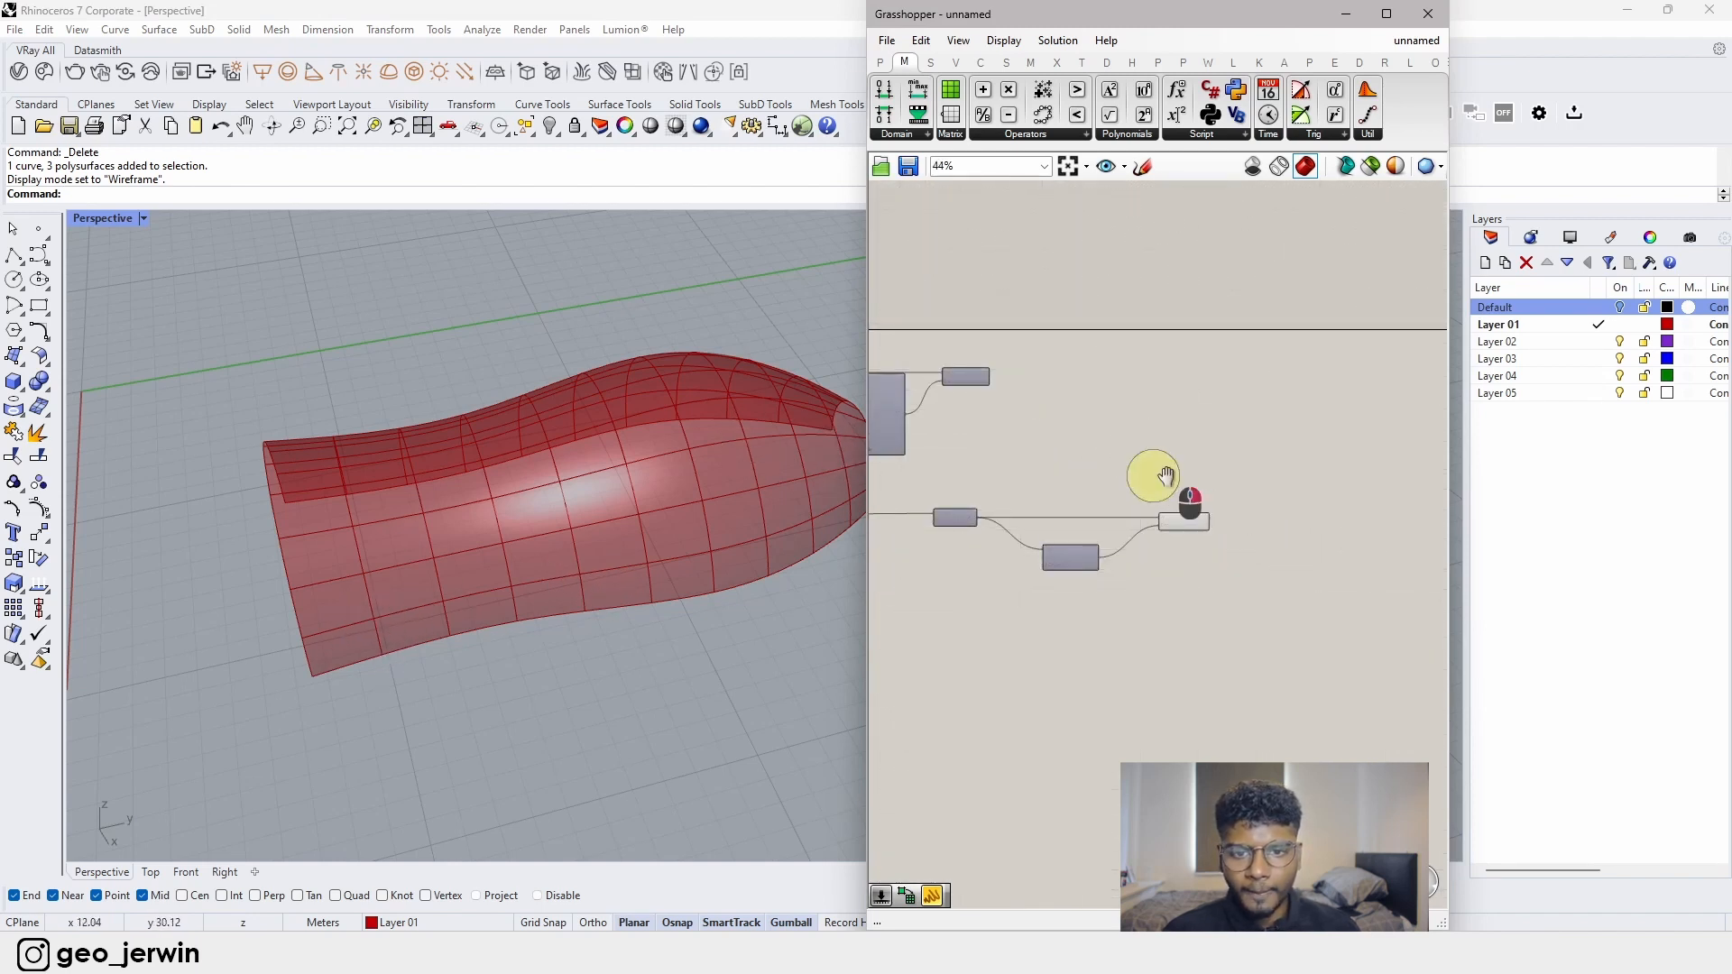
pyautogui.doubleClick(1231, 523)
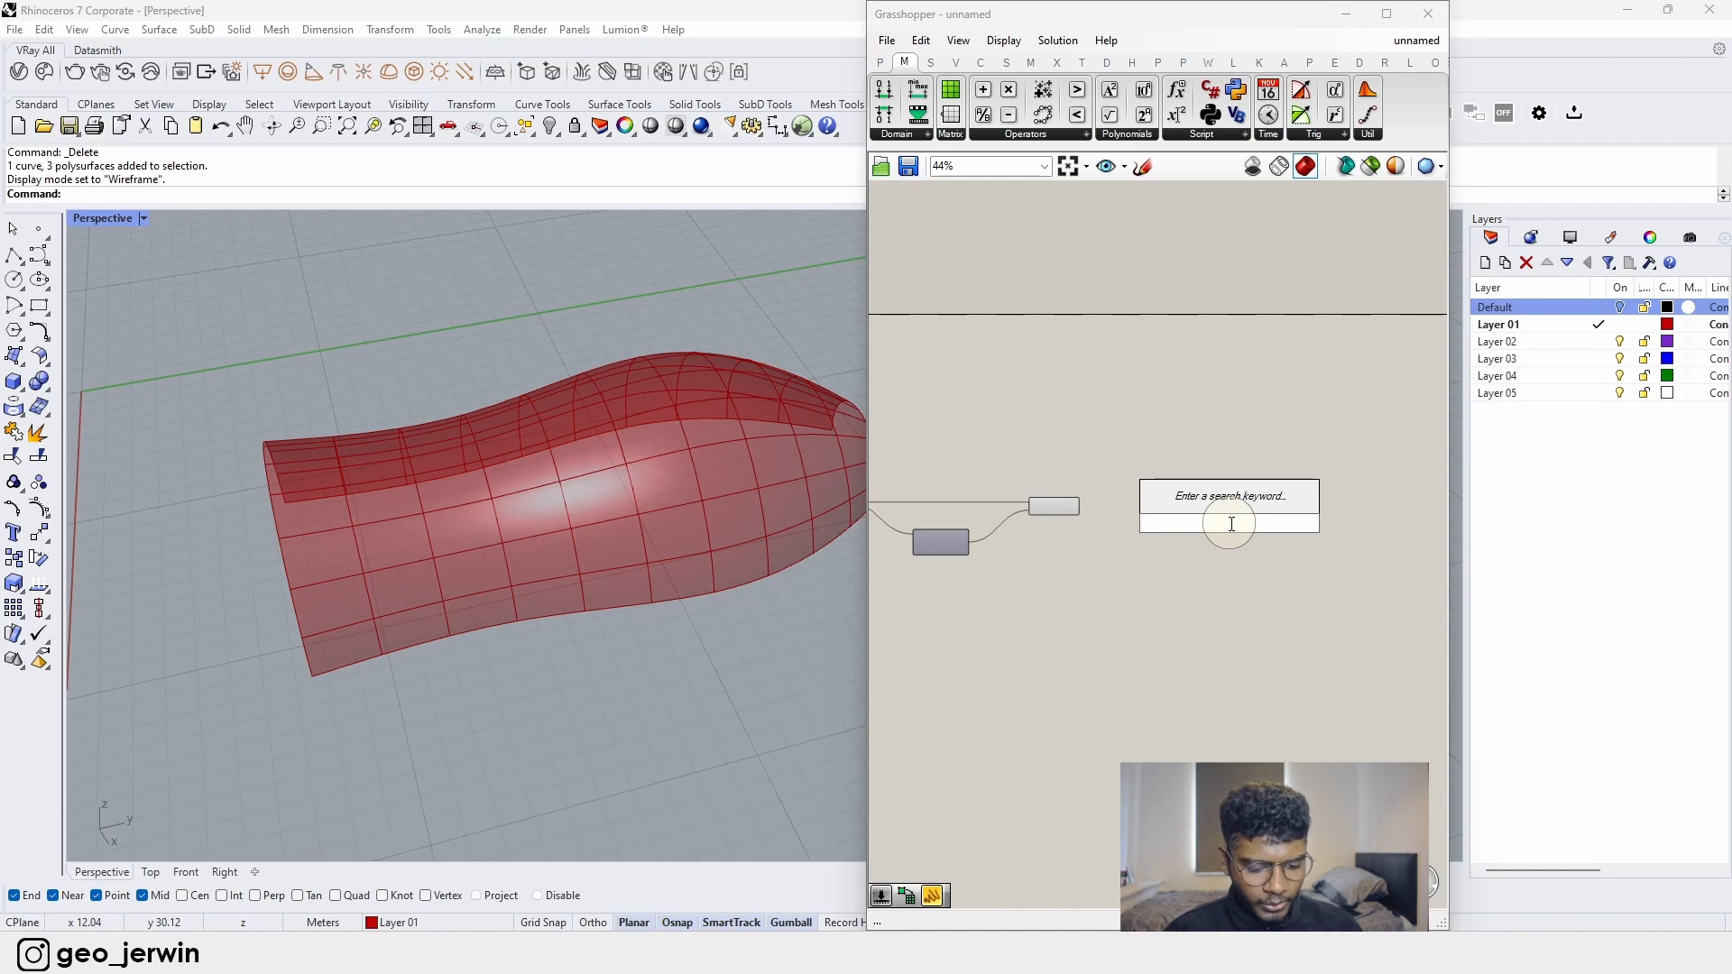
pyautogui.write('surface box')
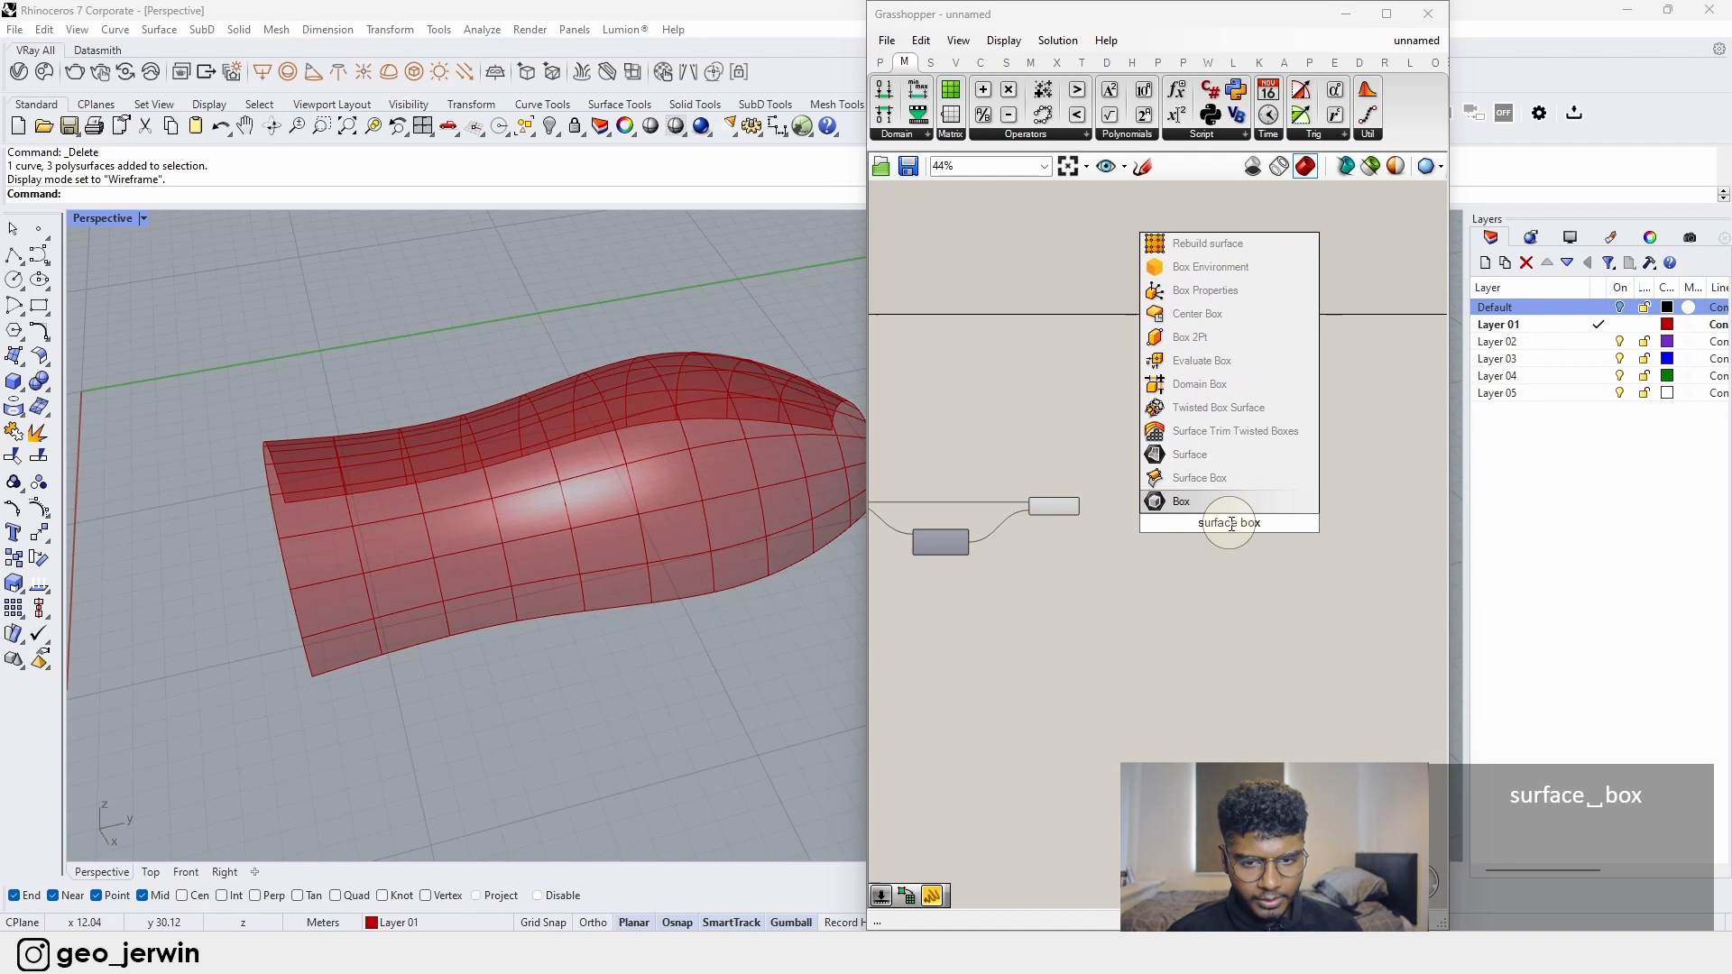
pyautogui.click(1234, 478)
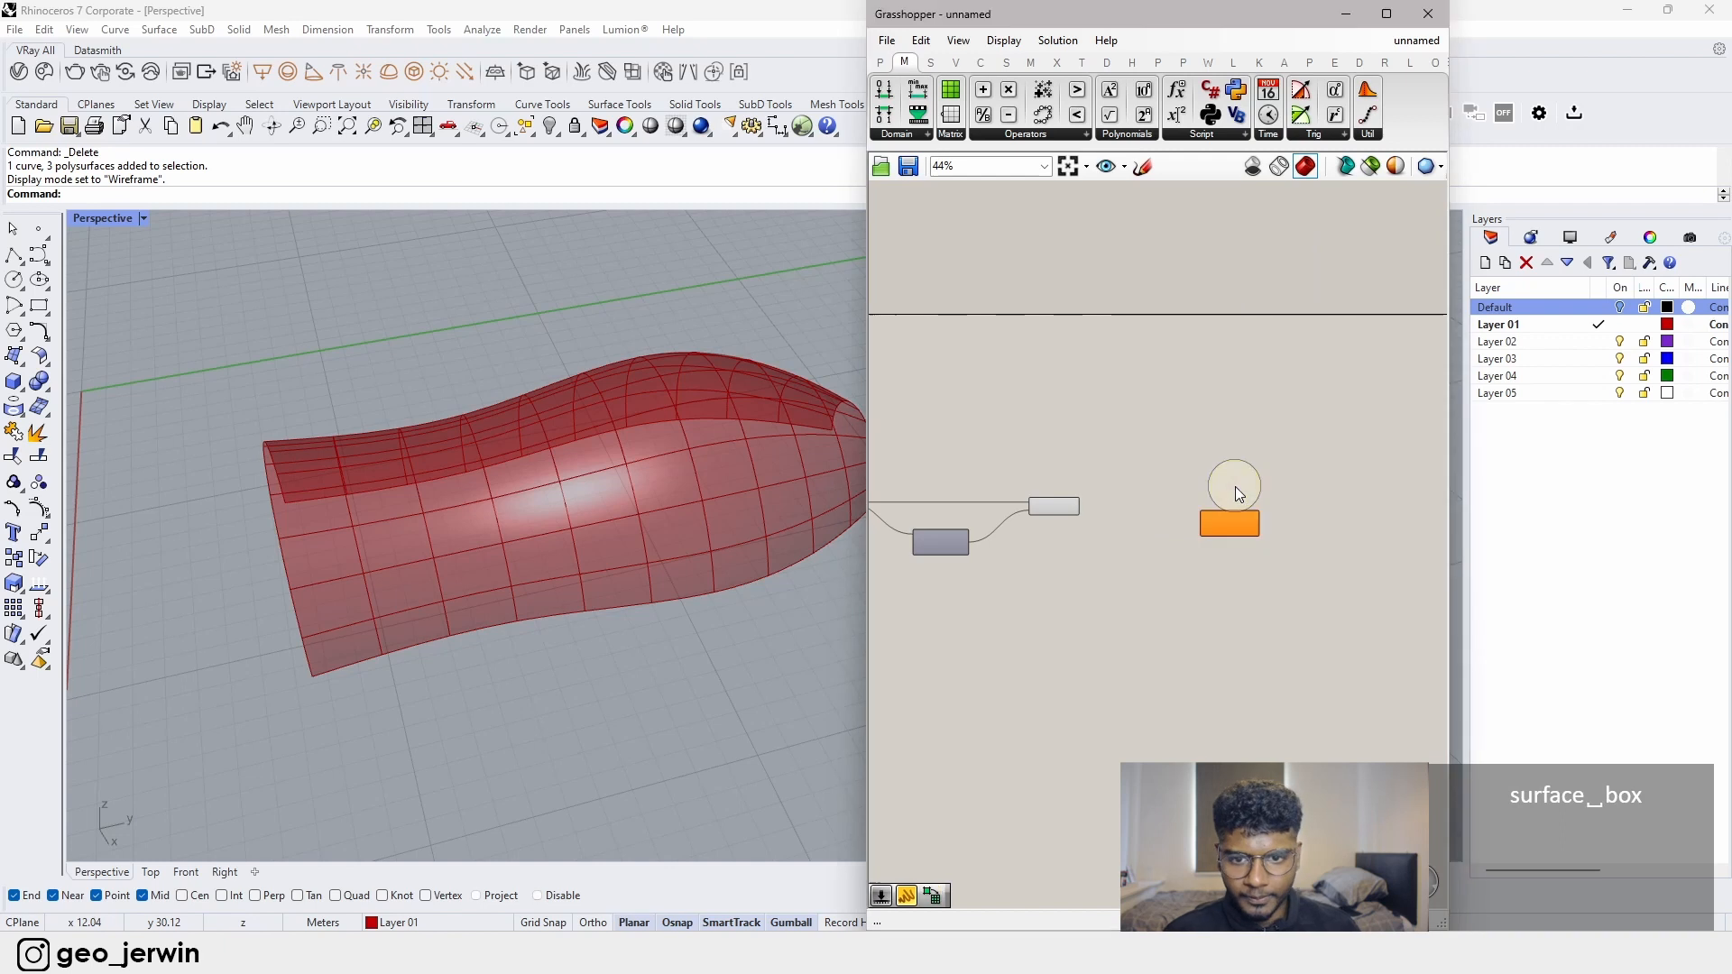
# - Connect the Isotrim surfaces to Surface Box's Surface input and the Divide Domain² Segments to its Domain input, aligning Surface Box with Isotrim
pyautogui.scroll(4, 1123, 545)
pyautogui.click(1020, 463)
pyautogui.moveTo(1022, 464); pyautogui.dragTo(1268, 481)
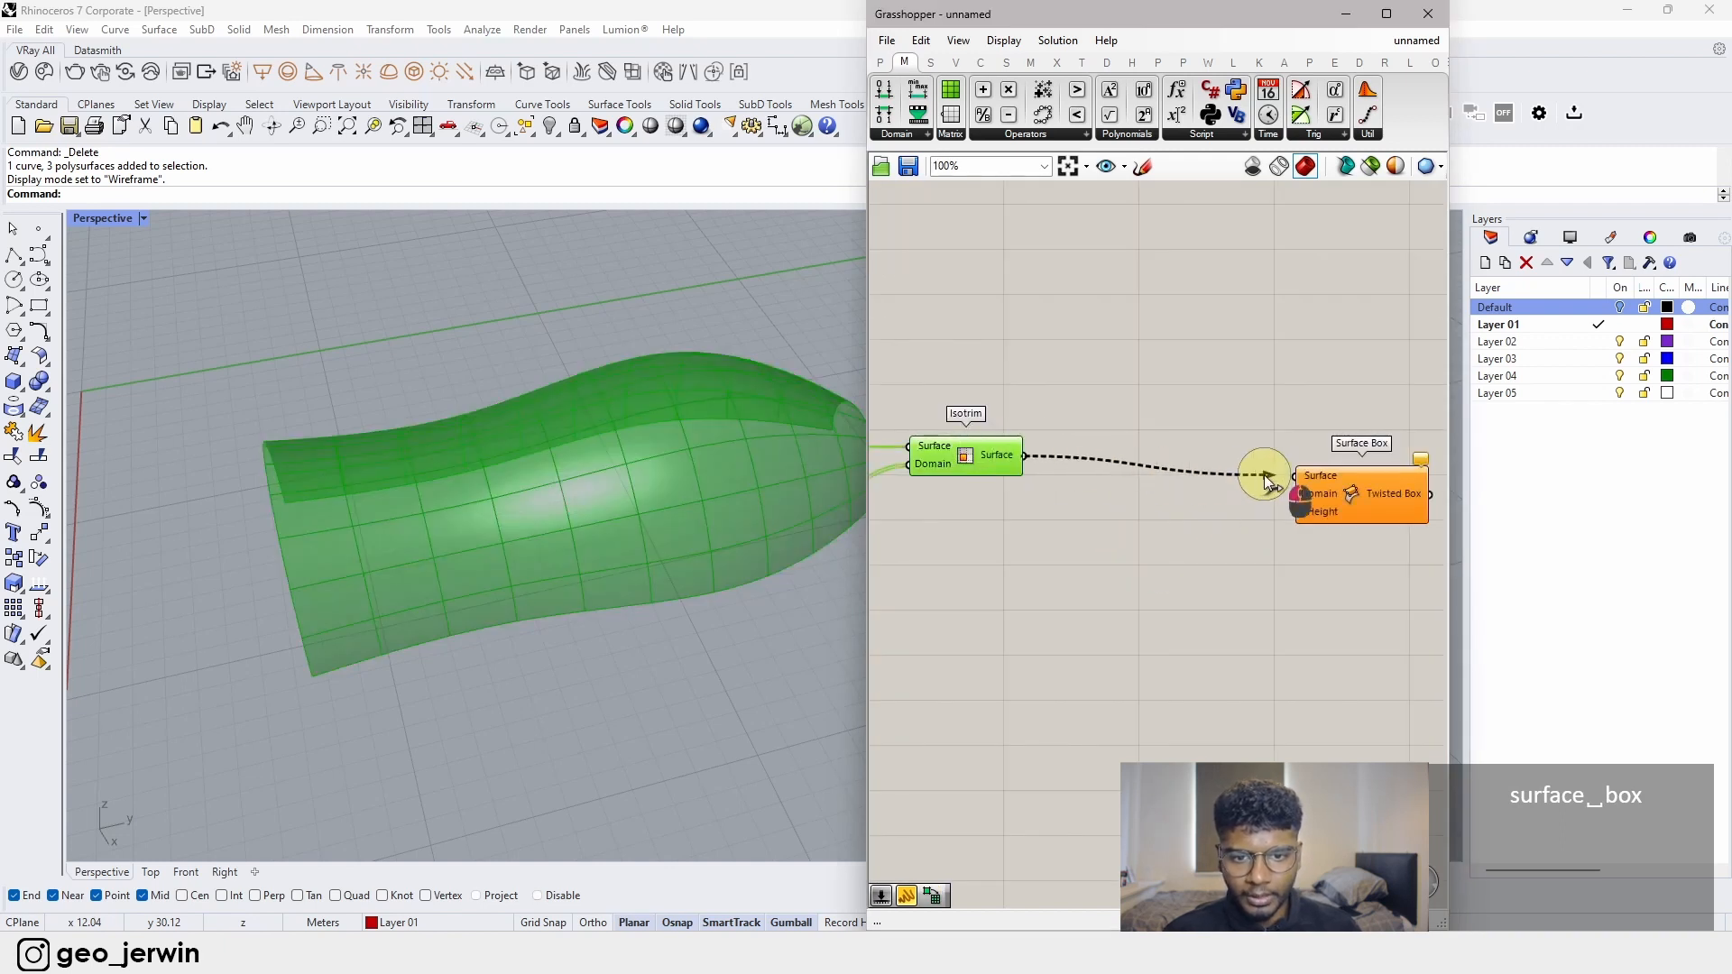
pyautogui.click(1324, 529)
pyautogui.moveTo(1359, 515); pyautogui.dragTo(1355, 496)
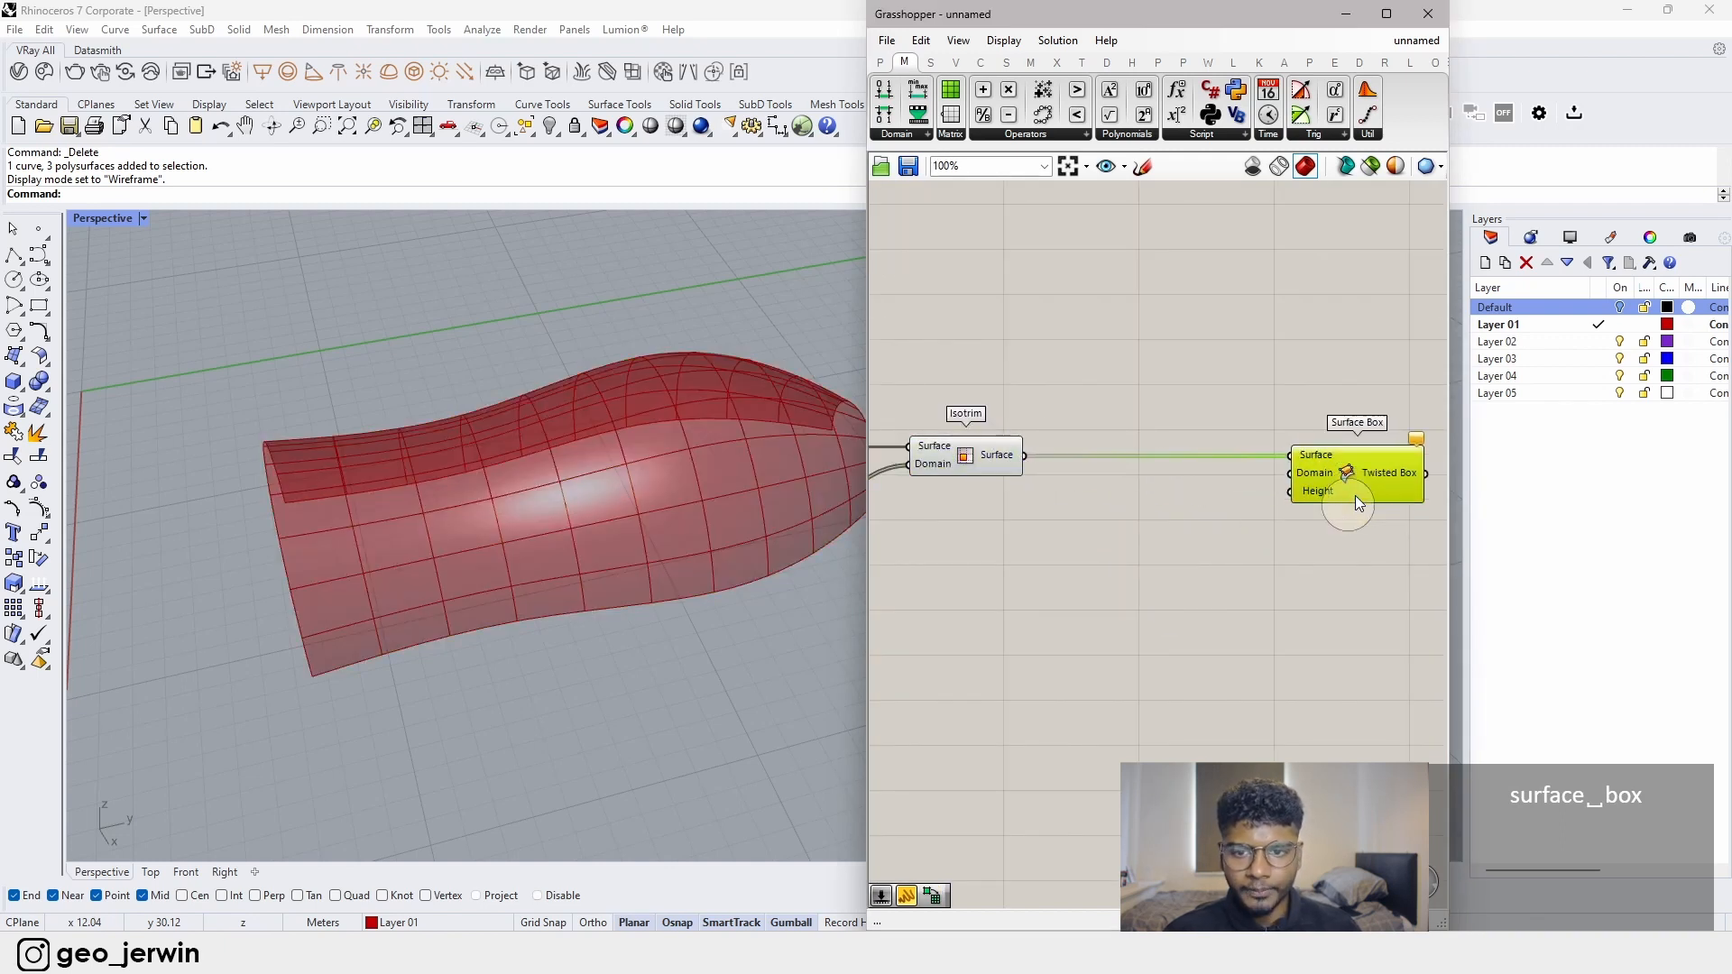
pyautogui.click(1065, 539)
pyautogui.moveTo(1065, 539); pyautogui.dragTo(1259, 540, button='right')
pyautogui.moveTo(973, 539); pyautogui.dragTo(1261, 565)
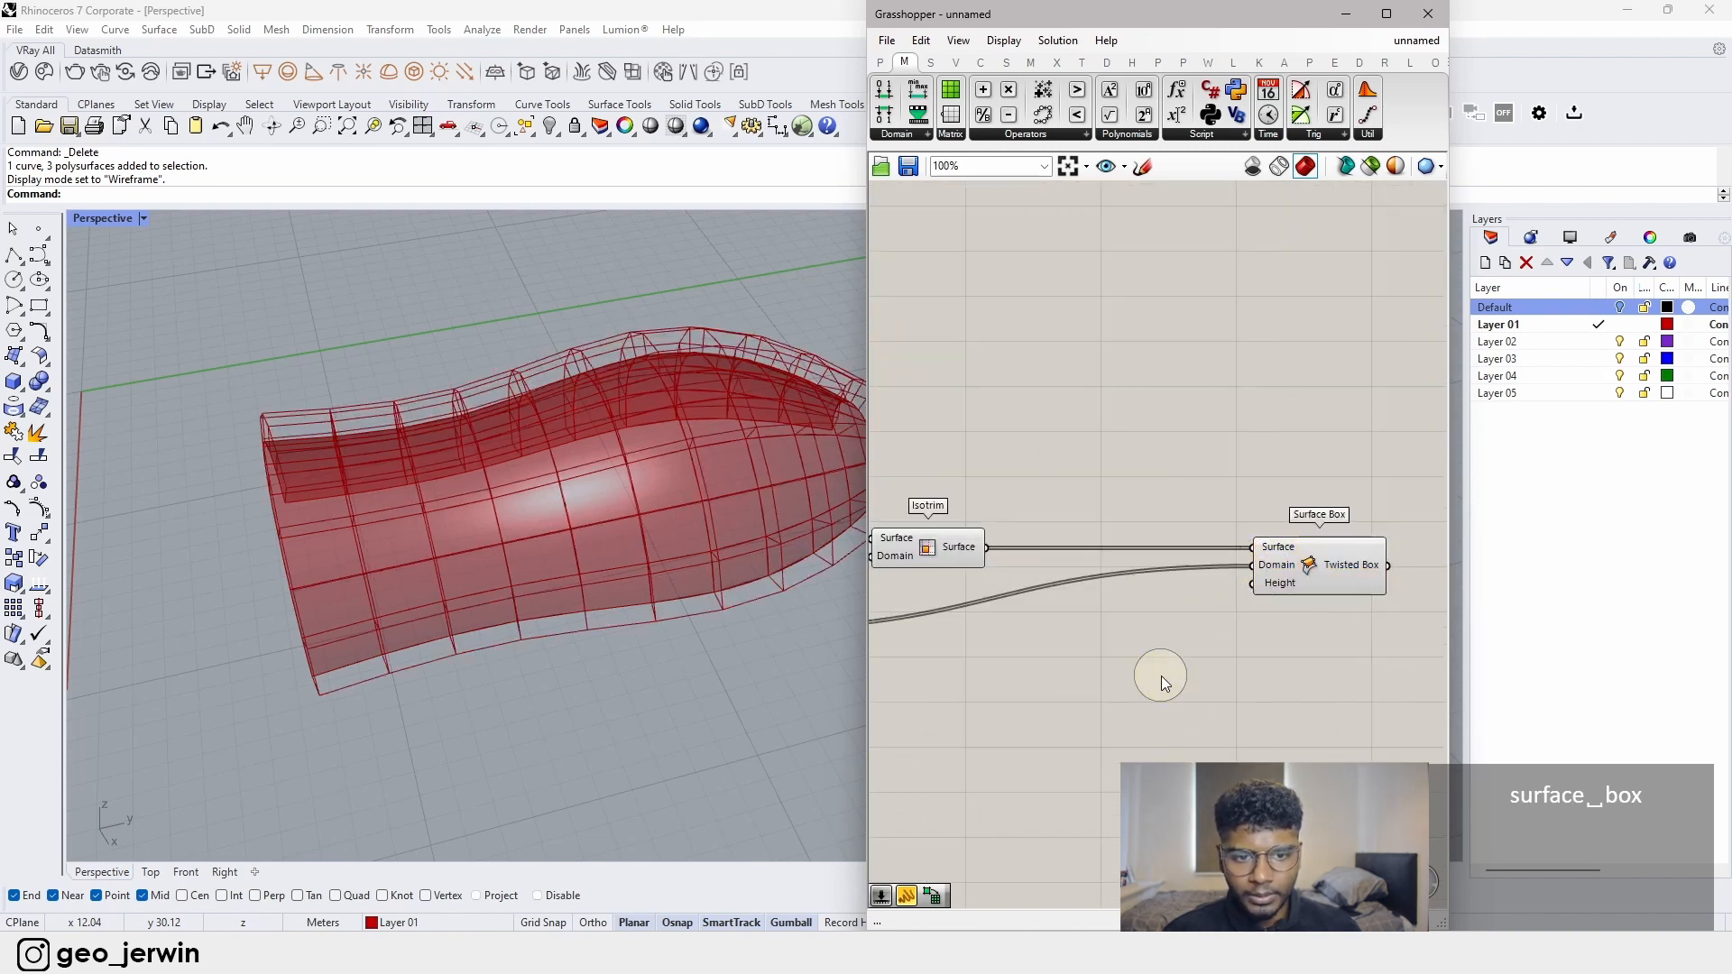
# - Create a 0.3 number slider and connect it to Surface Box's Height input
pyautogui.moveTo(361, 595); pyautogui.dragTo(559, 713, button='right')
pyautogui.scroll(2, 1100, 676)
pyautogui.doubleClick(1047, 708)
pyautogui.write('.3')
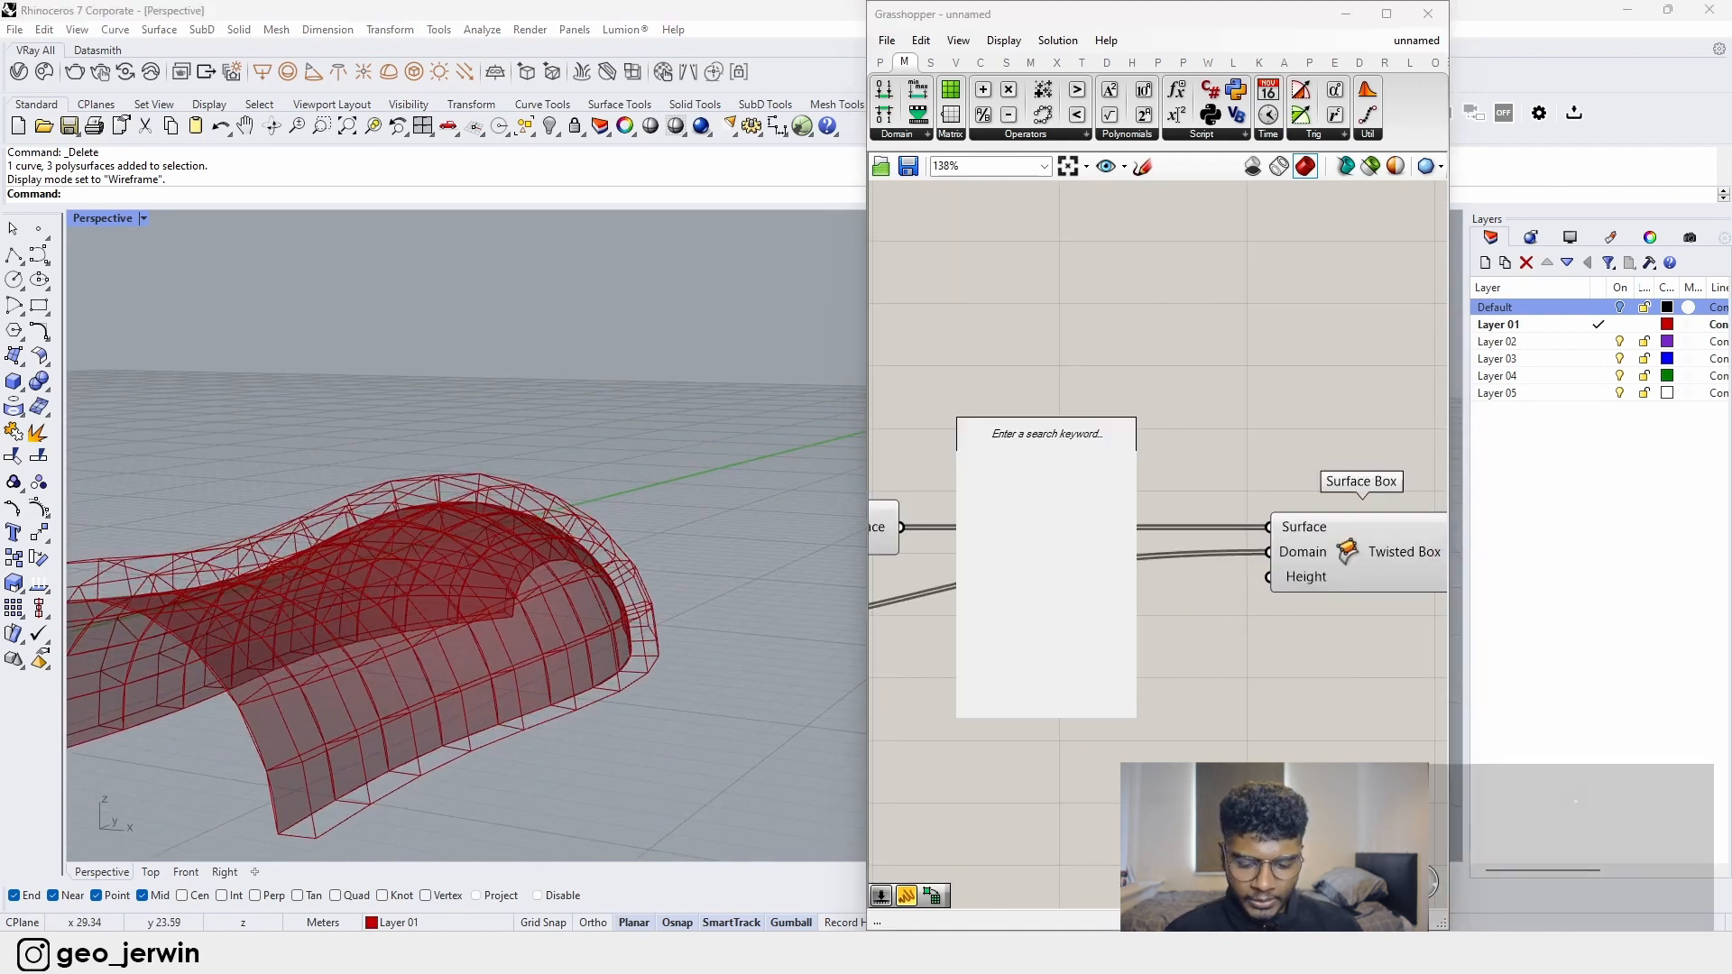
pyautogui.press('Return')
pyautogui.moveTo(1175, 711); pyautogui.dragTo(1270, 578)
pyautogui.moveTo(1071, 712)
pyautogui.mouseDown()
pyautogui.moveTo(1091, 712)
pyautogui.moveTo(1070, 713)
pyautogui.mouseUp()
pyautogui.click(1036, 802)
# - Add a Box Morph component after Surface Box
pyautogui.scroll(-2, 1070, 573)
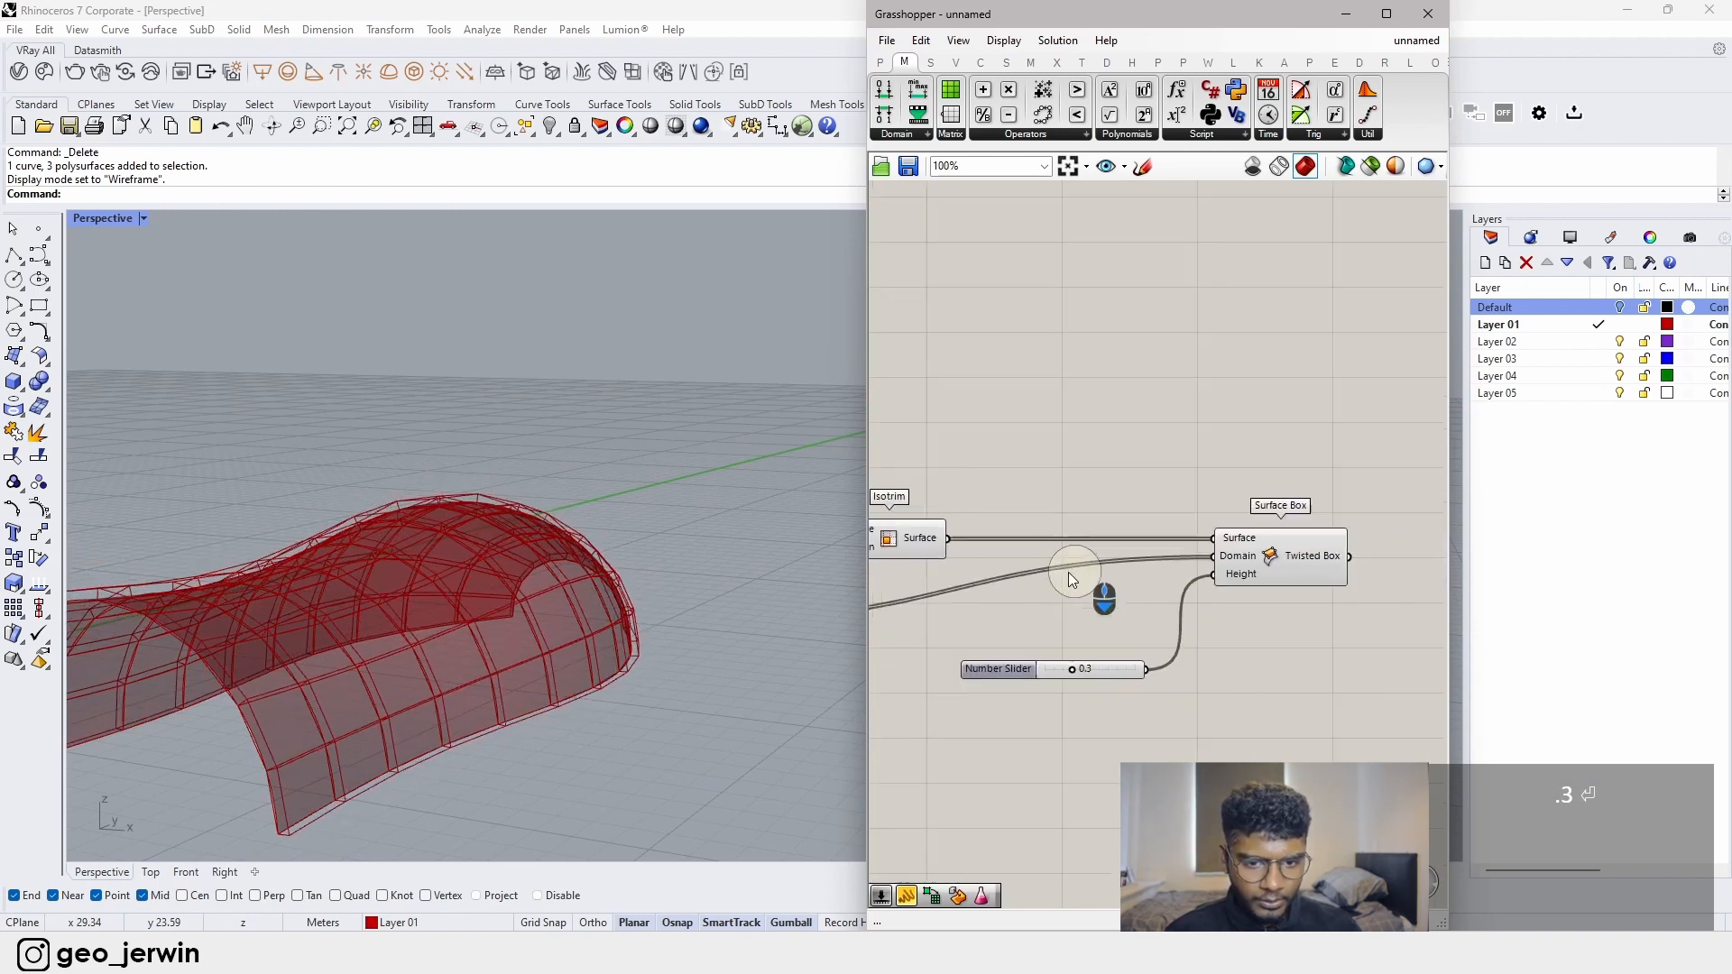
pyautogui.moveTo(1067, 572); pyautogui.dragTo(1115, 548, button='right')
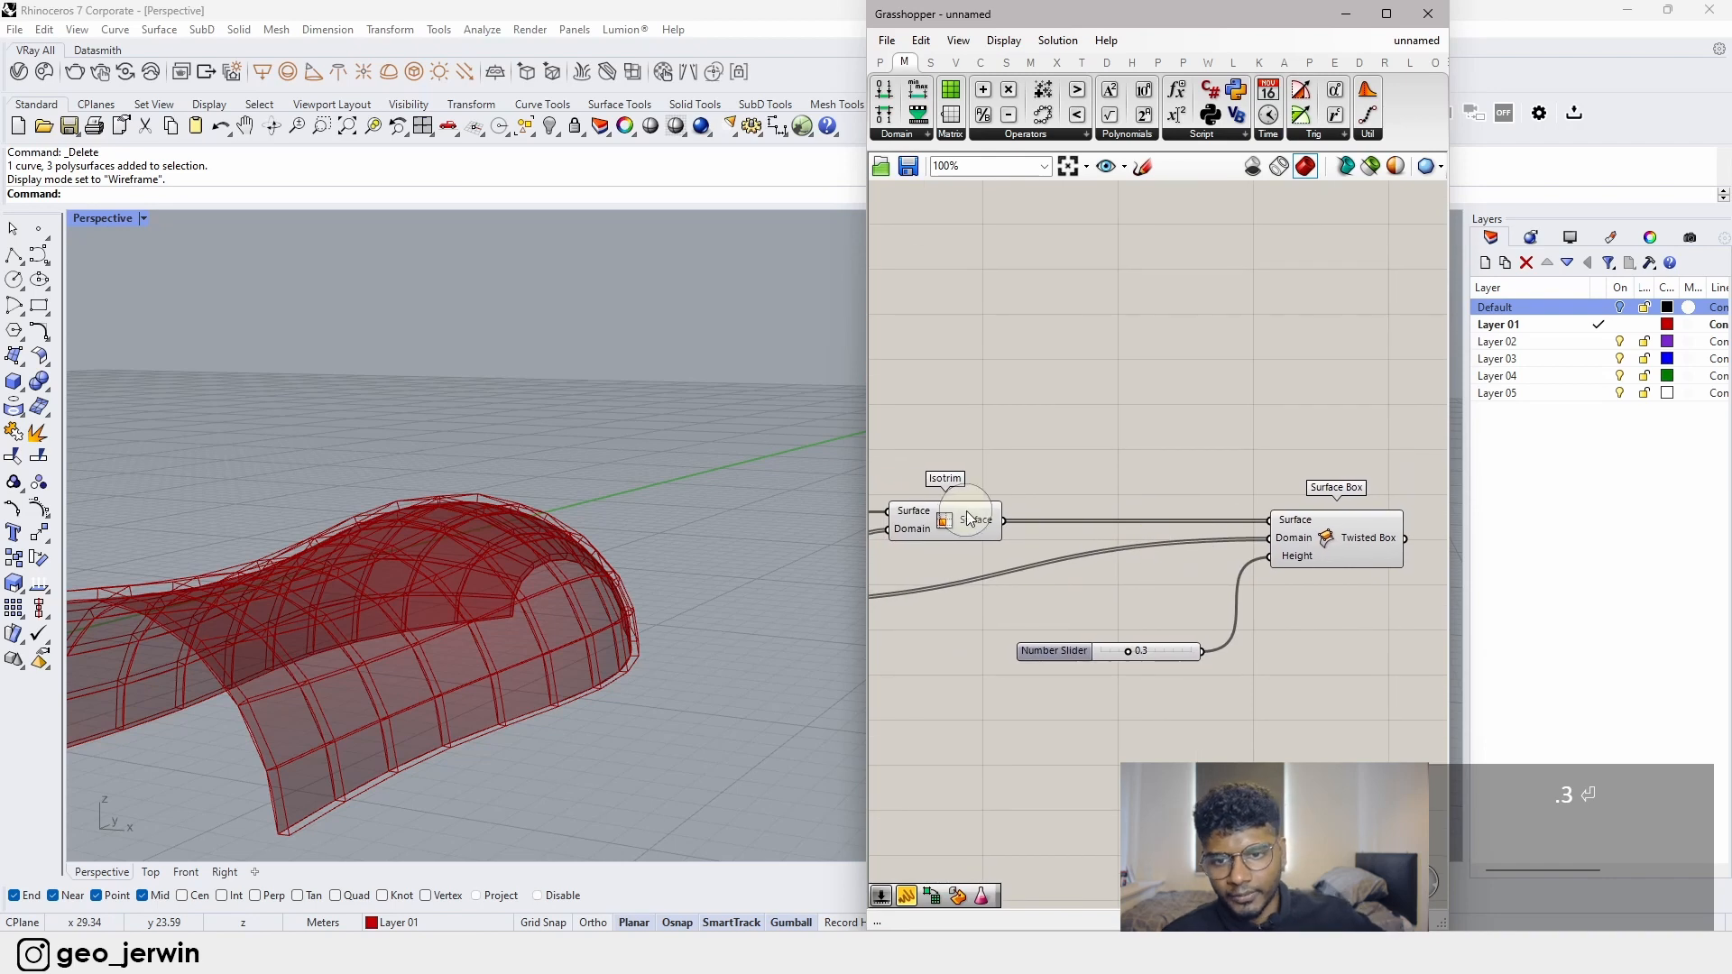
pyautogui.moveTo(1121, 534); pyautogui.dragTo(1037, 474, button='right')
pyautogui.scroll(-9, 1207, 530)
pyautogui.scroll(7, 1209, 494)
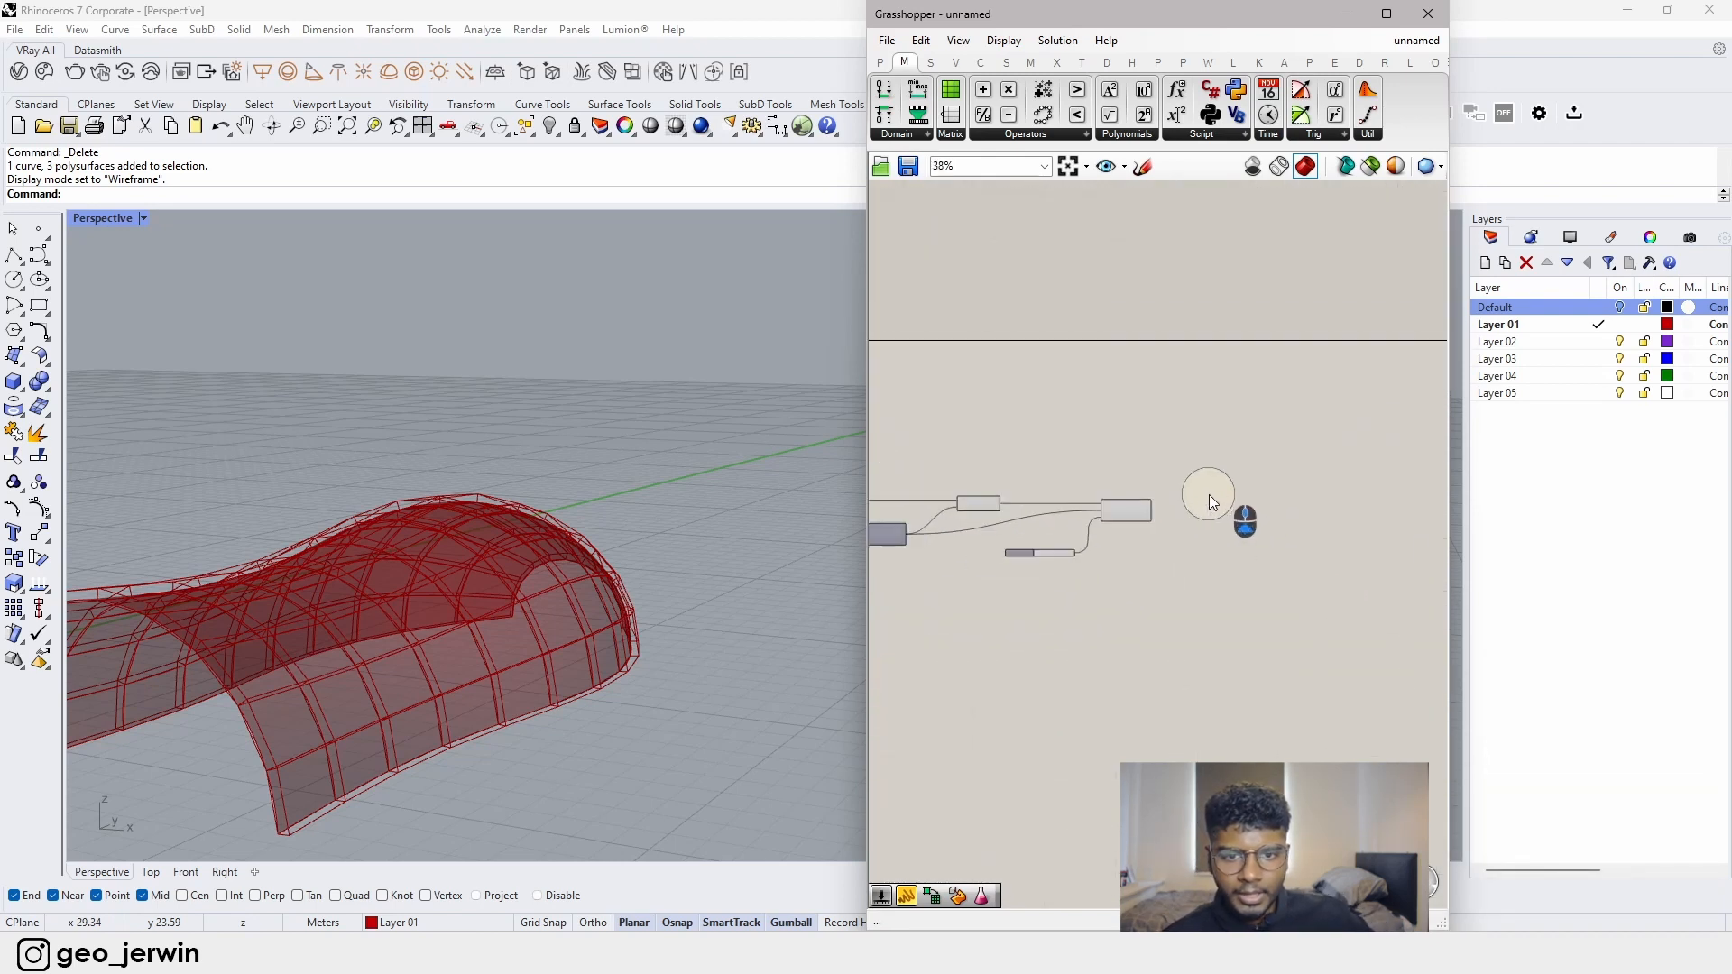
pyautogui.doubleClick(1240, 527)
pyautogui.write('box morph')
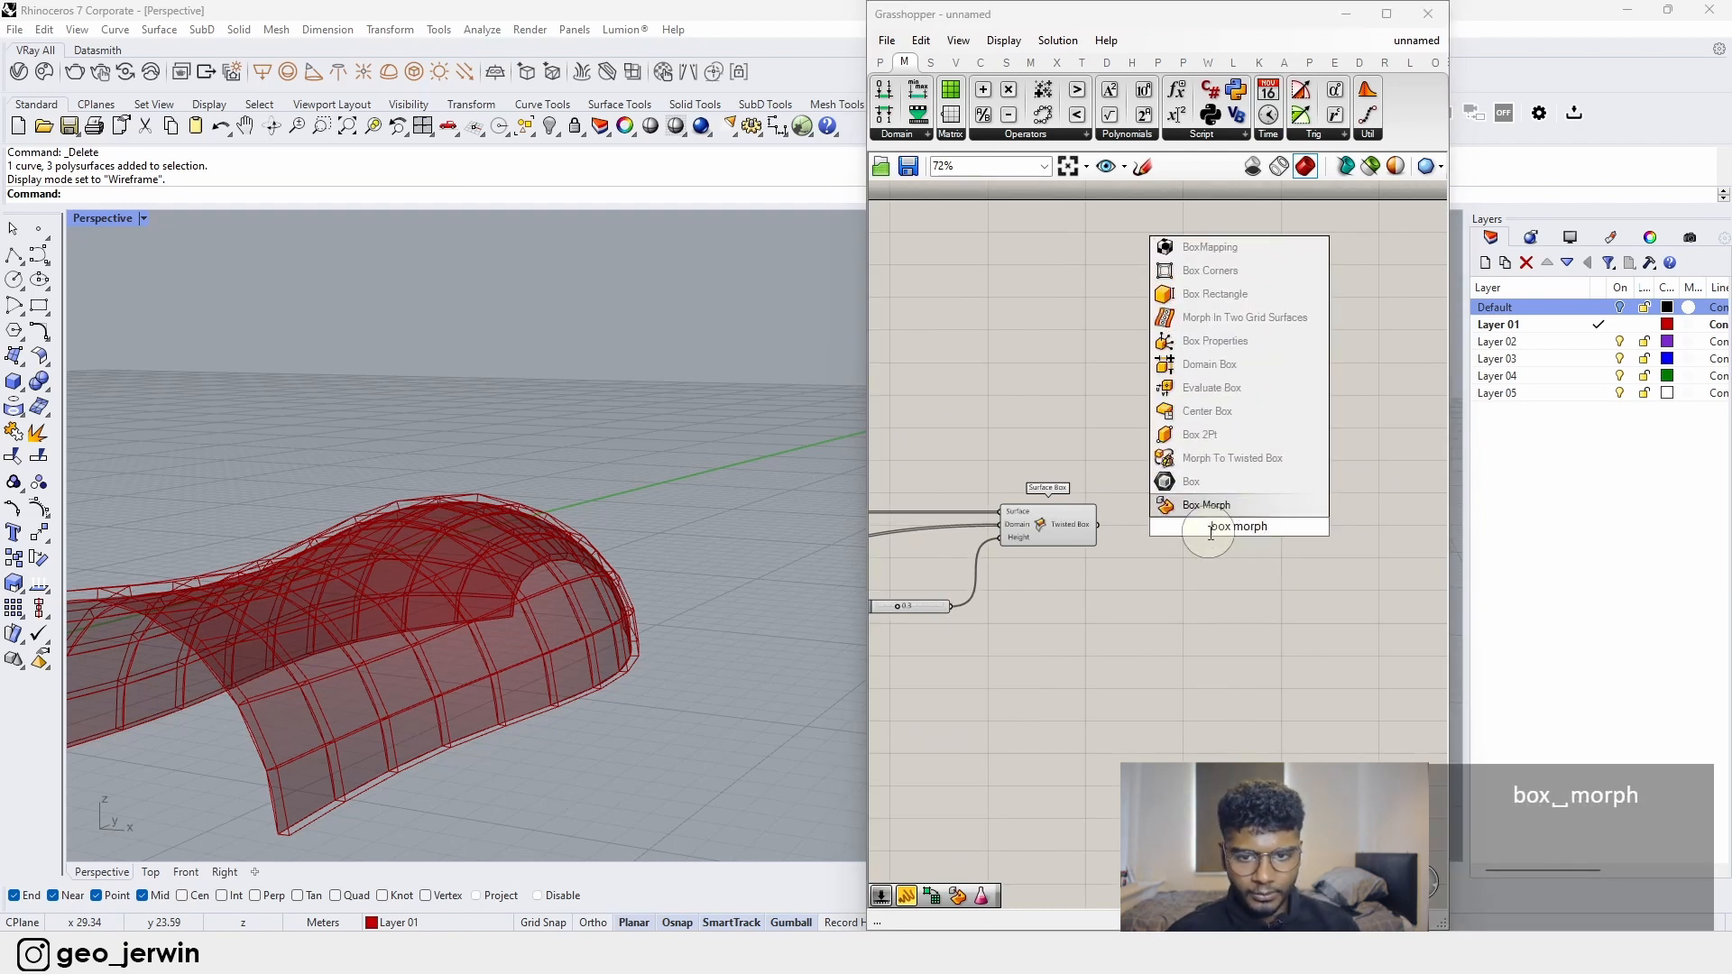
pyautogui.press('Return')
# - Move the Box Morph component up and back towards the Mesh Brep component
pyautogui.scroll(-6, 1233, 433)
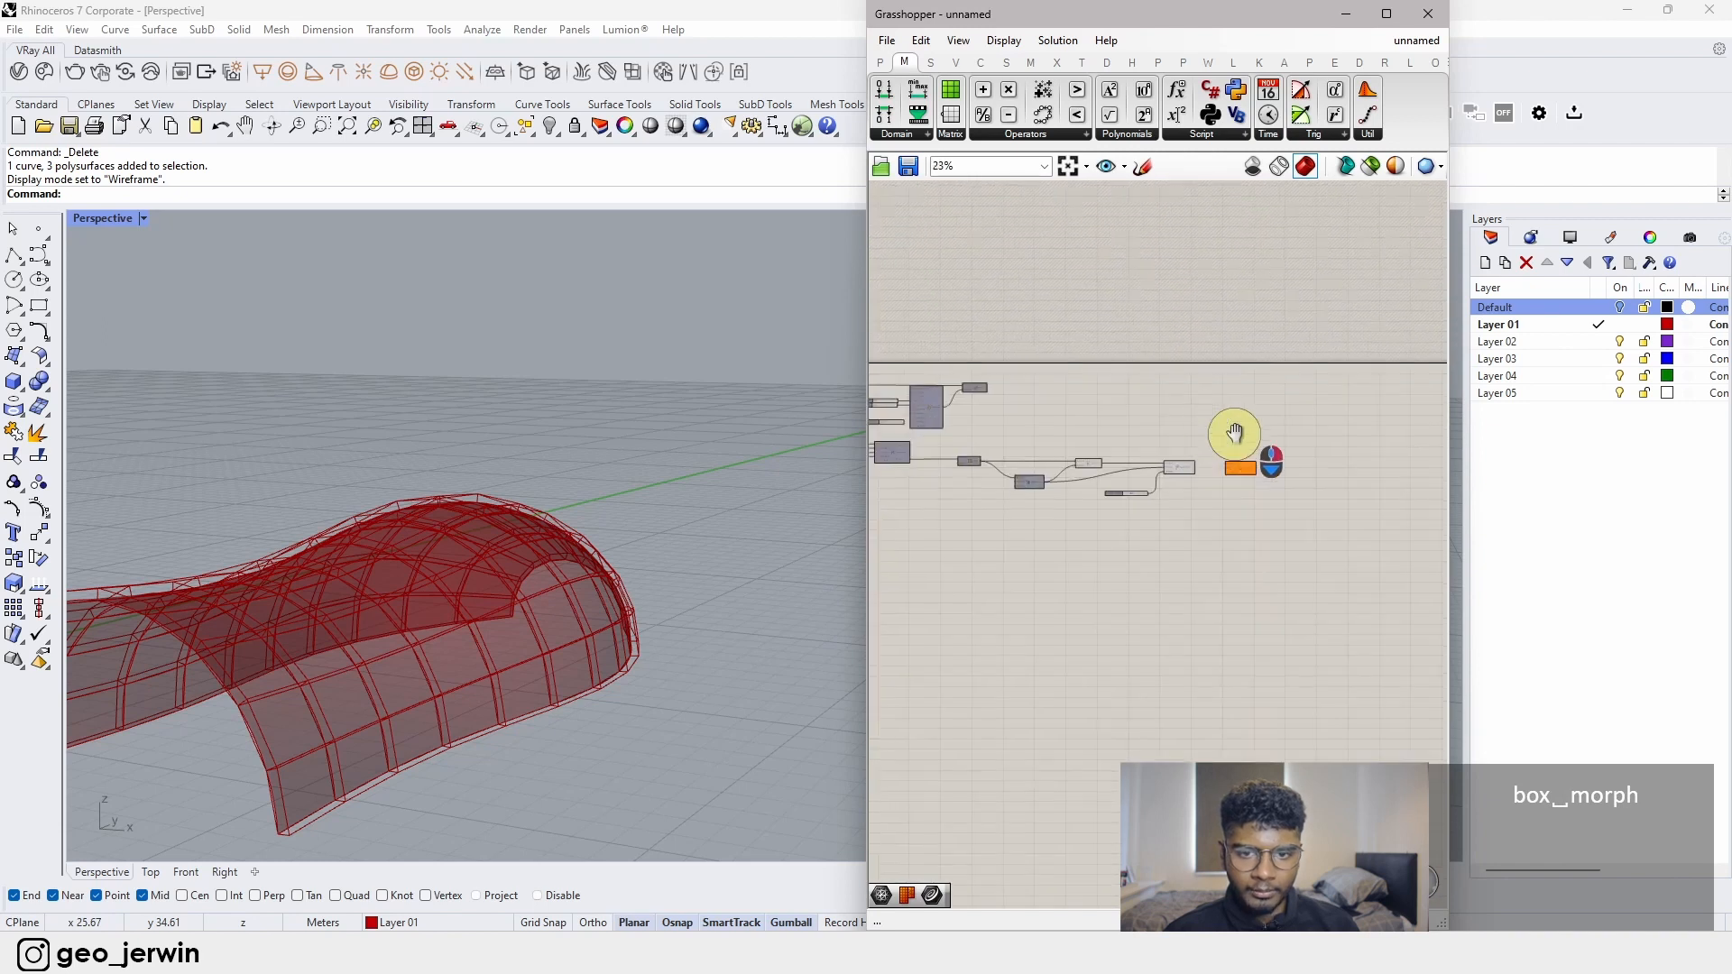
pyautogui.moveTo(1233, 433); pyautogui.dragTo(1323, 448, button='right')
pyautogui.scroll(5, 1063, 406)
pyautogui.click(1048, 388)
pyautogui.moveTo(1180, 508); pyautogui.dragTo(867, 417, button='right')
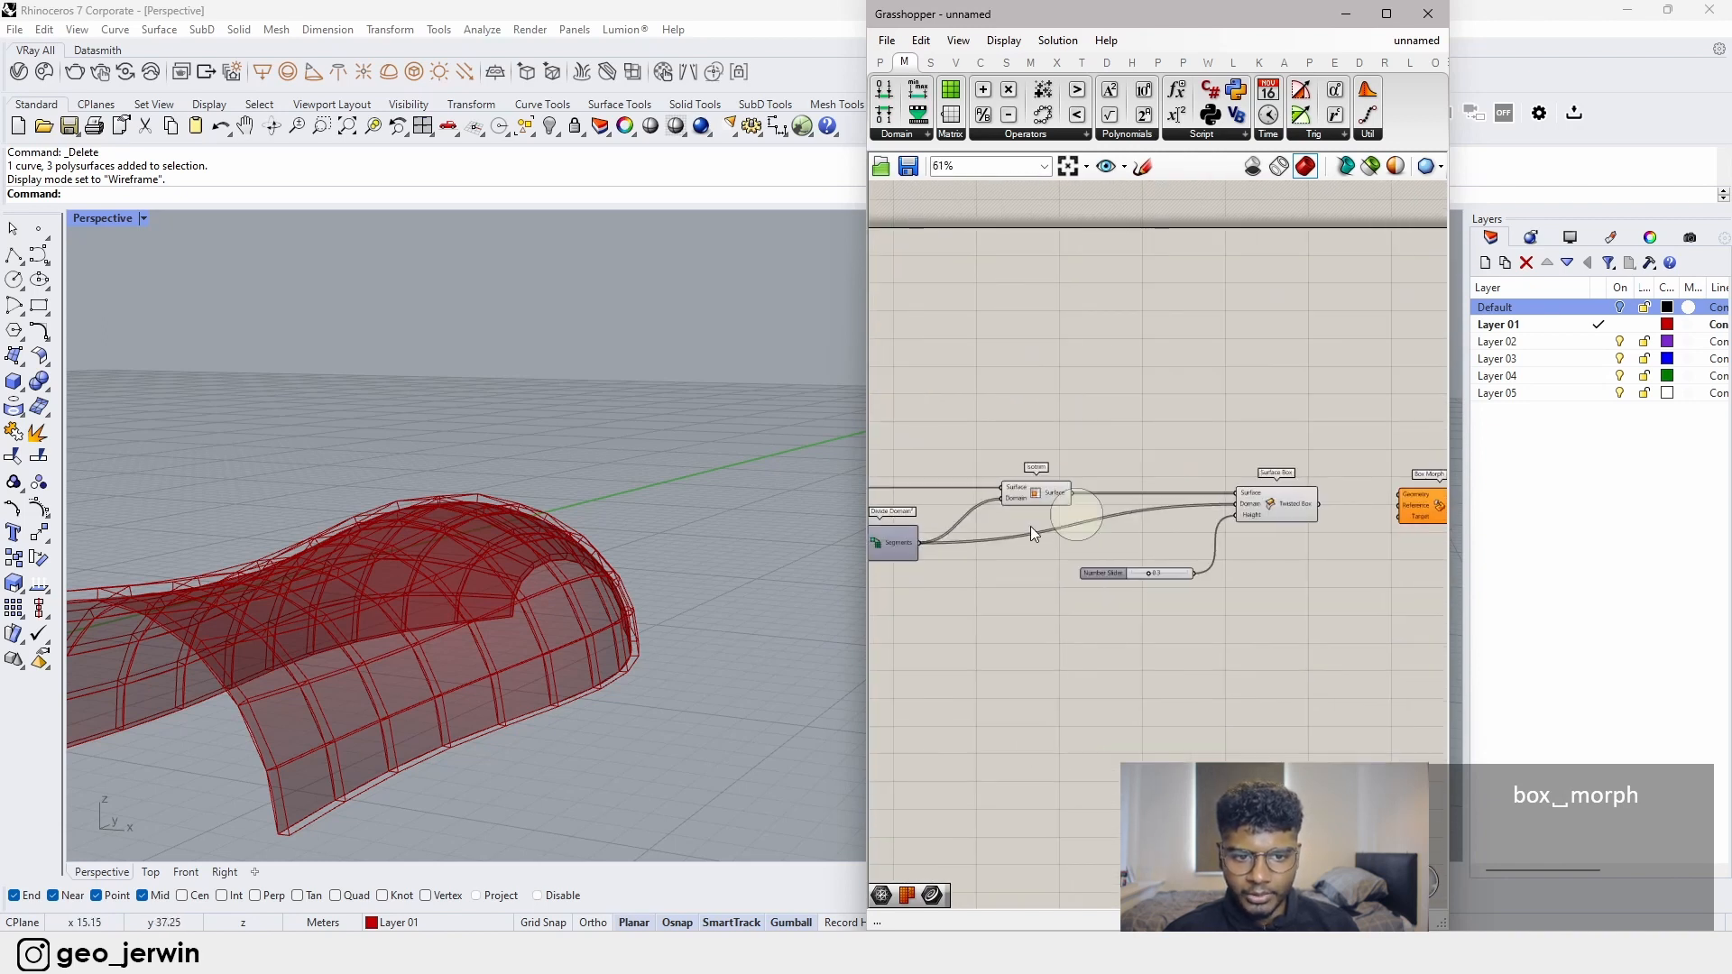
pyautogui.moveTo(1434, 507); pyautogui.dragTo(1280, 392)
pyautogui.moveTo(1113, 400); pyautogui.dragTo(1276, 543, button='right')
pyautogui.scroll(3, 939, 410)
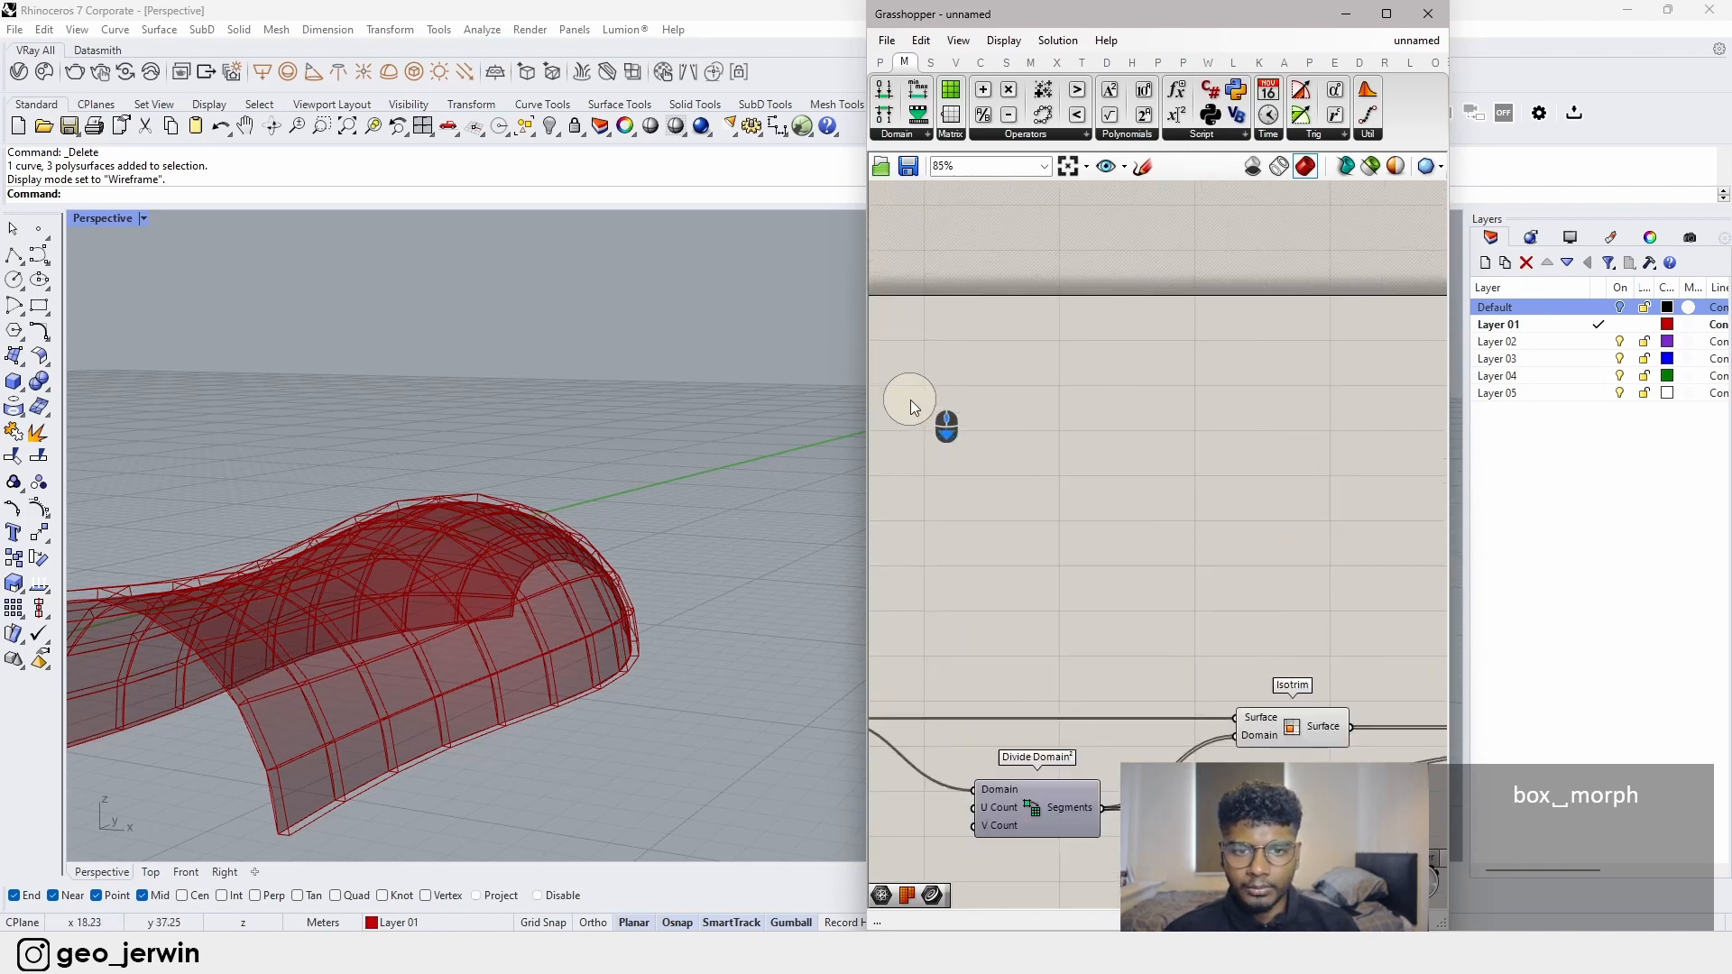
# - Connect Mesh Brep's Mesh output to Box Morph's Geometry and Reference inputs
pyautogui.scroll(-4, 934, 416)
pyautogui.moveTo(935, 419); pyautogui.dragTo(966, 450, button='right')
pyautogui.moveTo(923, 441)
pyautogui.mouseDown()
pyautogui.moveTo(1302, 597)
pyautogui.moveTo(933, 453)
pyautogui.mouseUp()
pyautogui.scroll(2, 1299, 596)
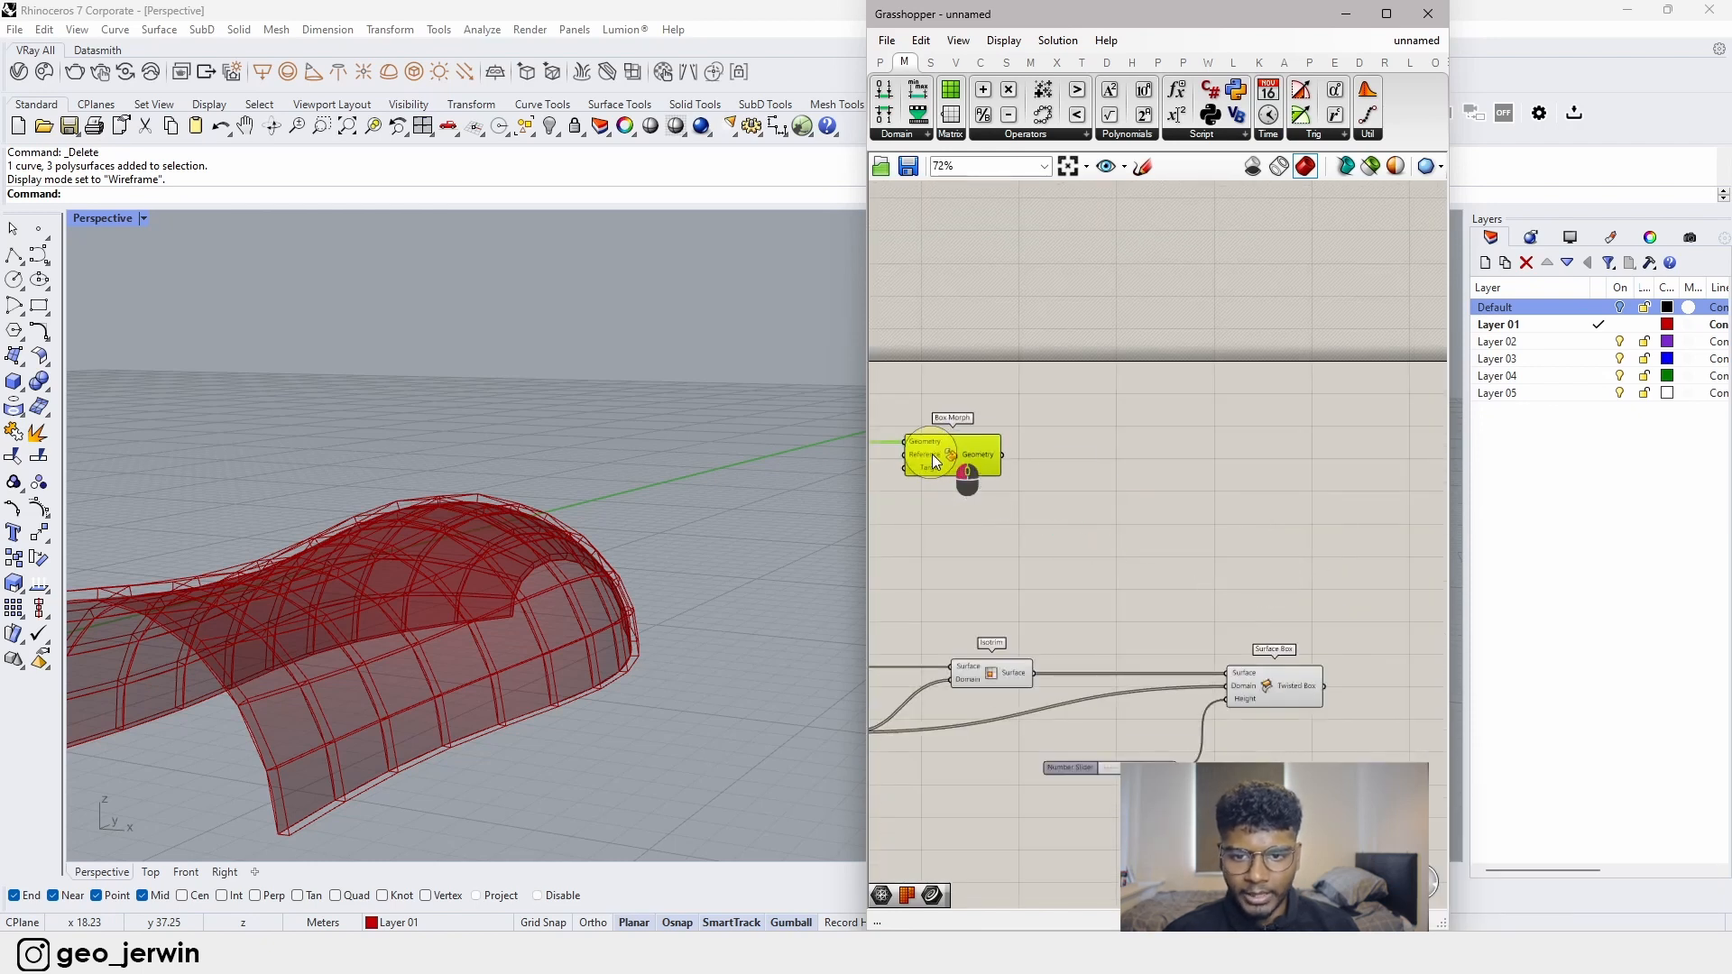
pyautogui.moveTo(933, 453); pyautogui.dragTo(1287, 567, button='right')
pyautogui.scroll(2, 1012, 554)
pyautogui.moveTo(1039, 557); pyautogui.dragTo(1407, 578)
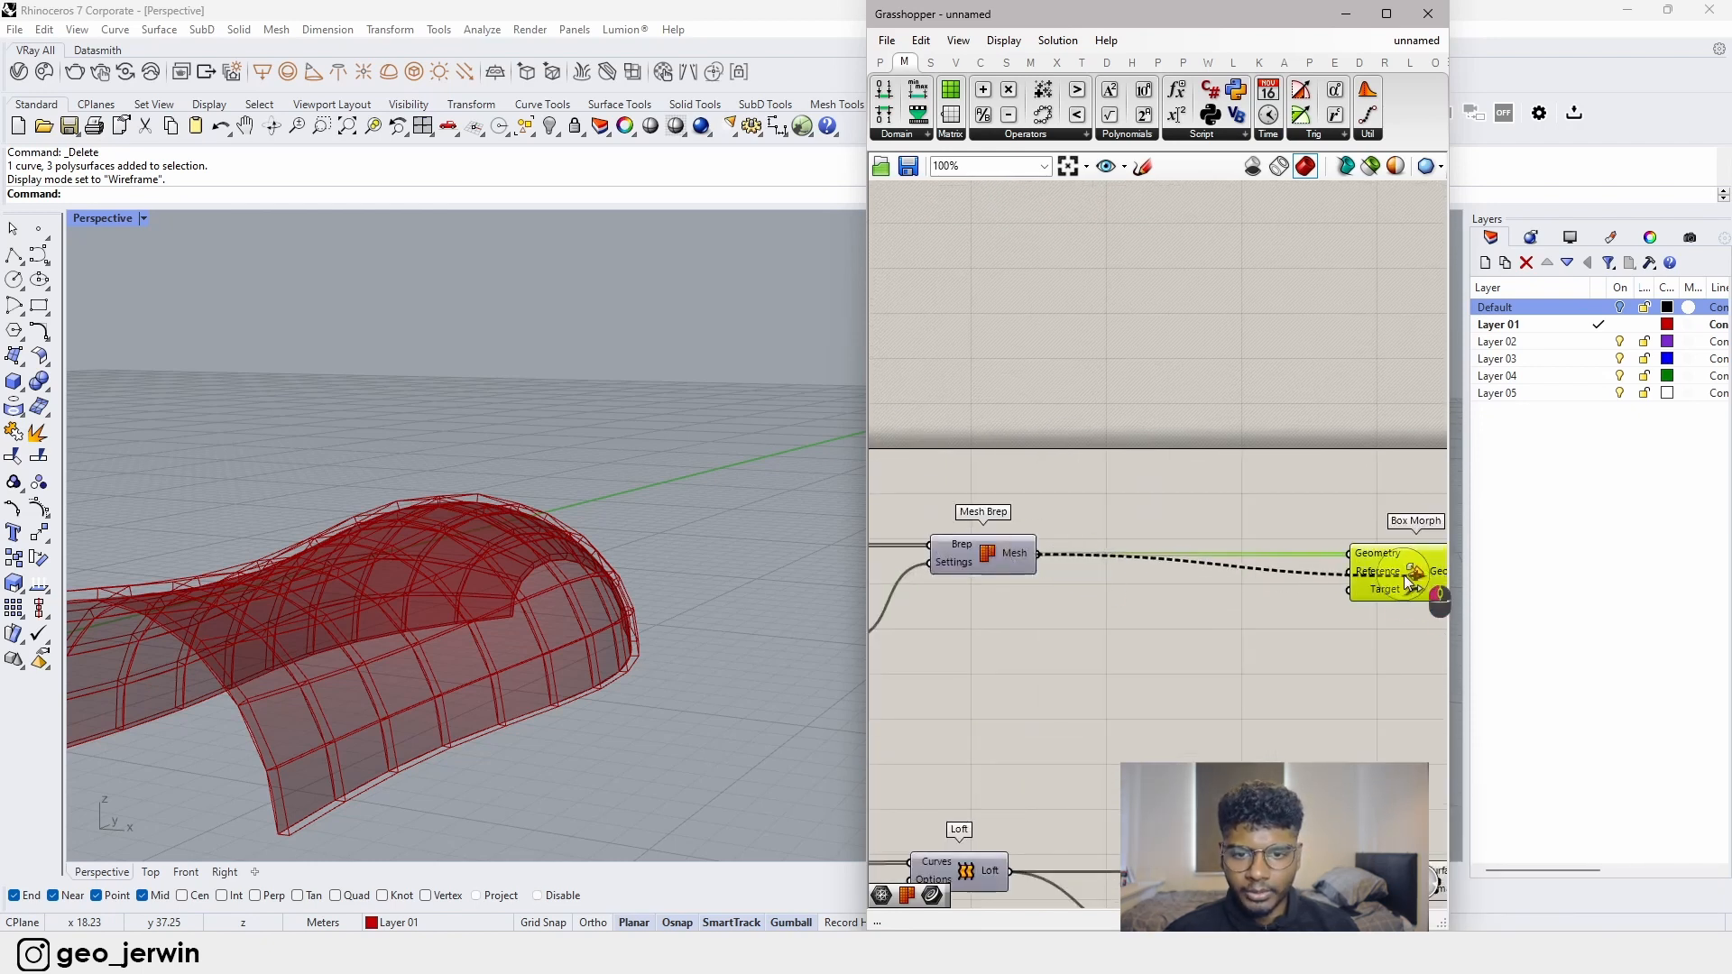
# - Connect Surface Box's Twisted Box output to Box Morph's Target input
pyautogui.scroll(-5, 1042, 661)
pyautogui.moveTo(1042, 661); pyautogui.dragTo(833, 661, button='right')
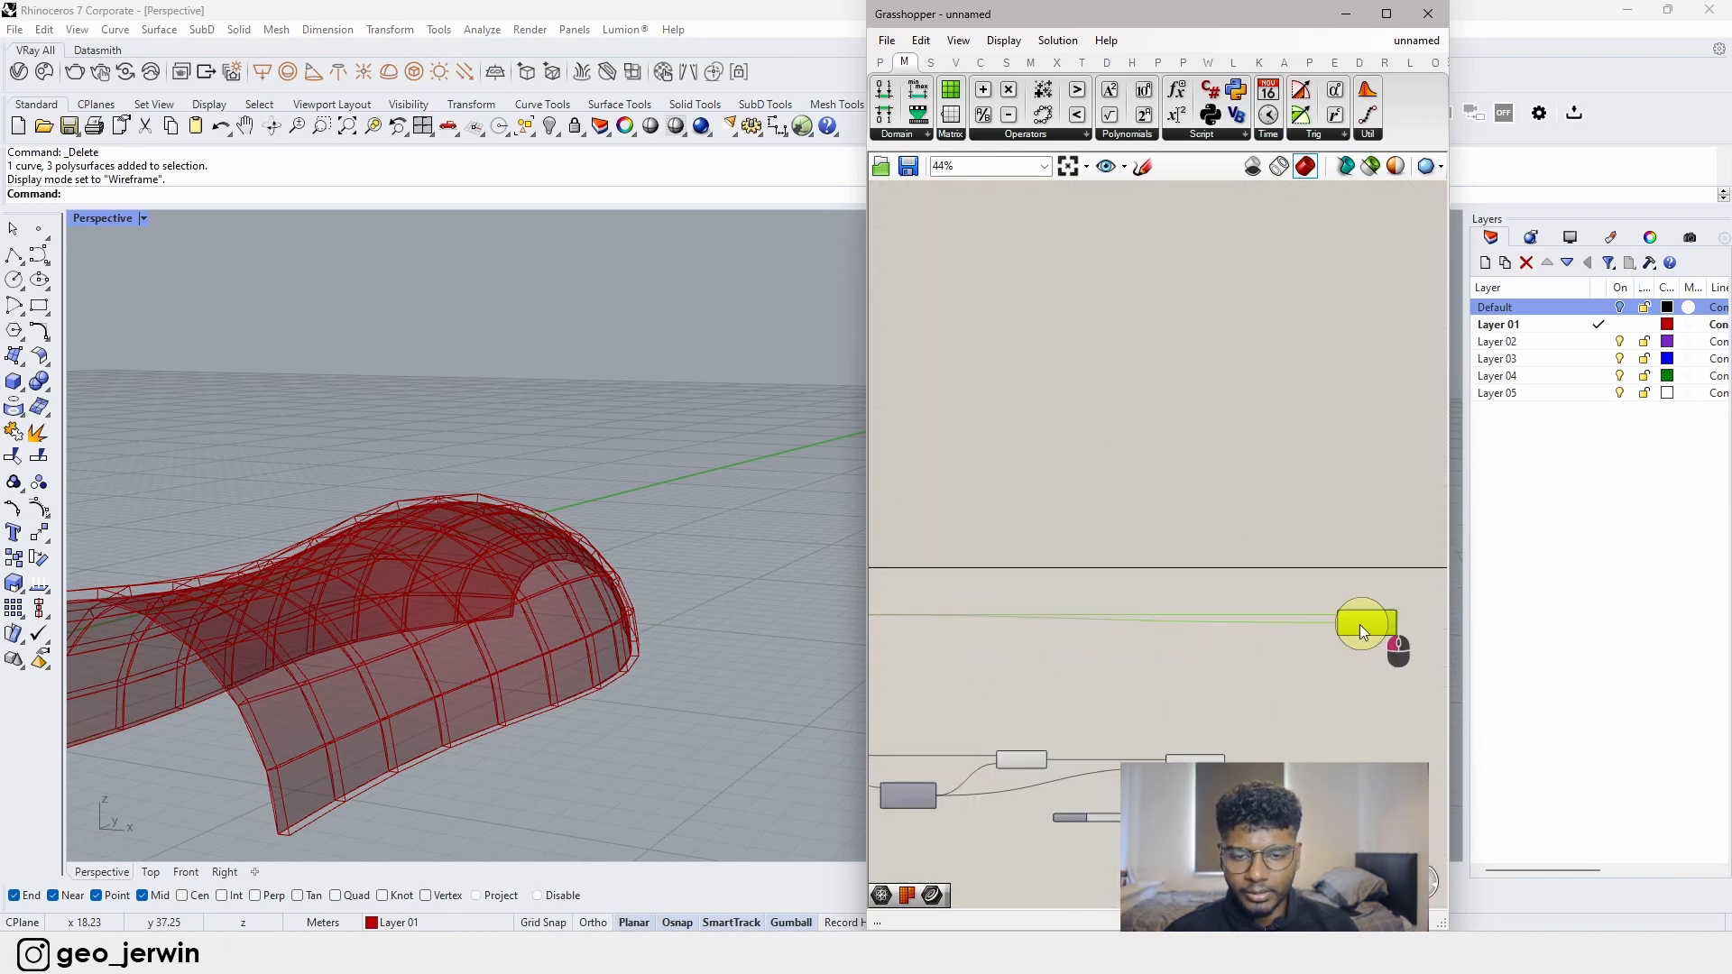
pyautogui.click(1360, 684)
pyautogui.scroll(8, 1259, 767)
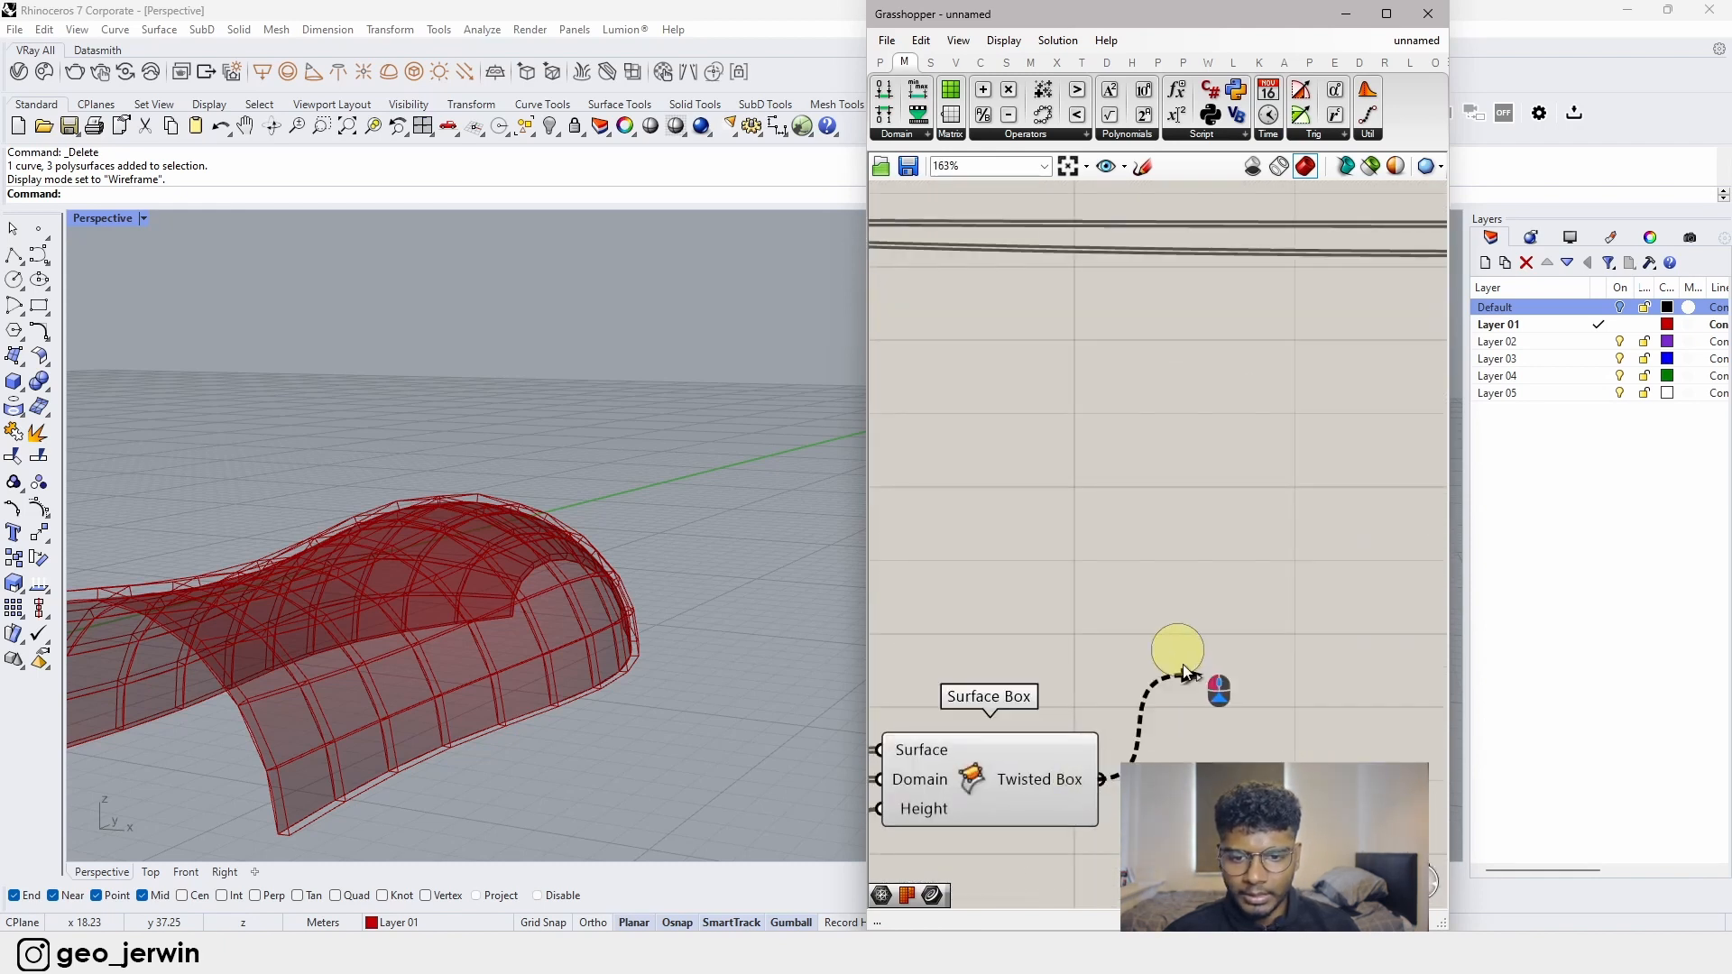
pyautogui.scroll(-3, 1155, 640)
pyautogui.moveTo(1184, 672); pyautogui.dragTo(1042, 585)
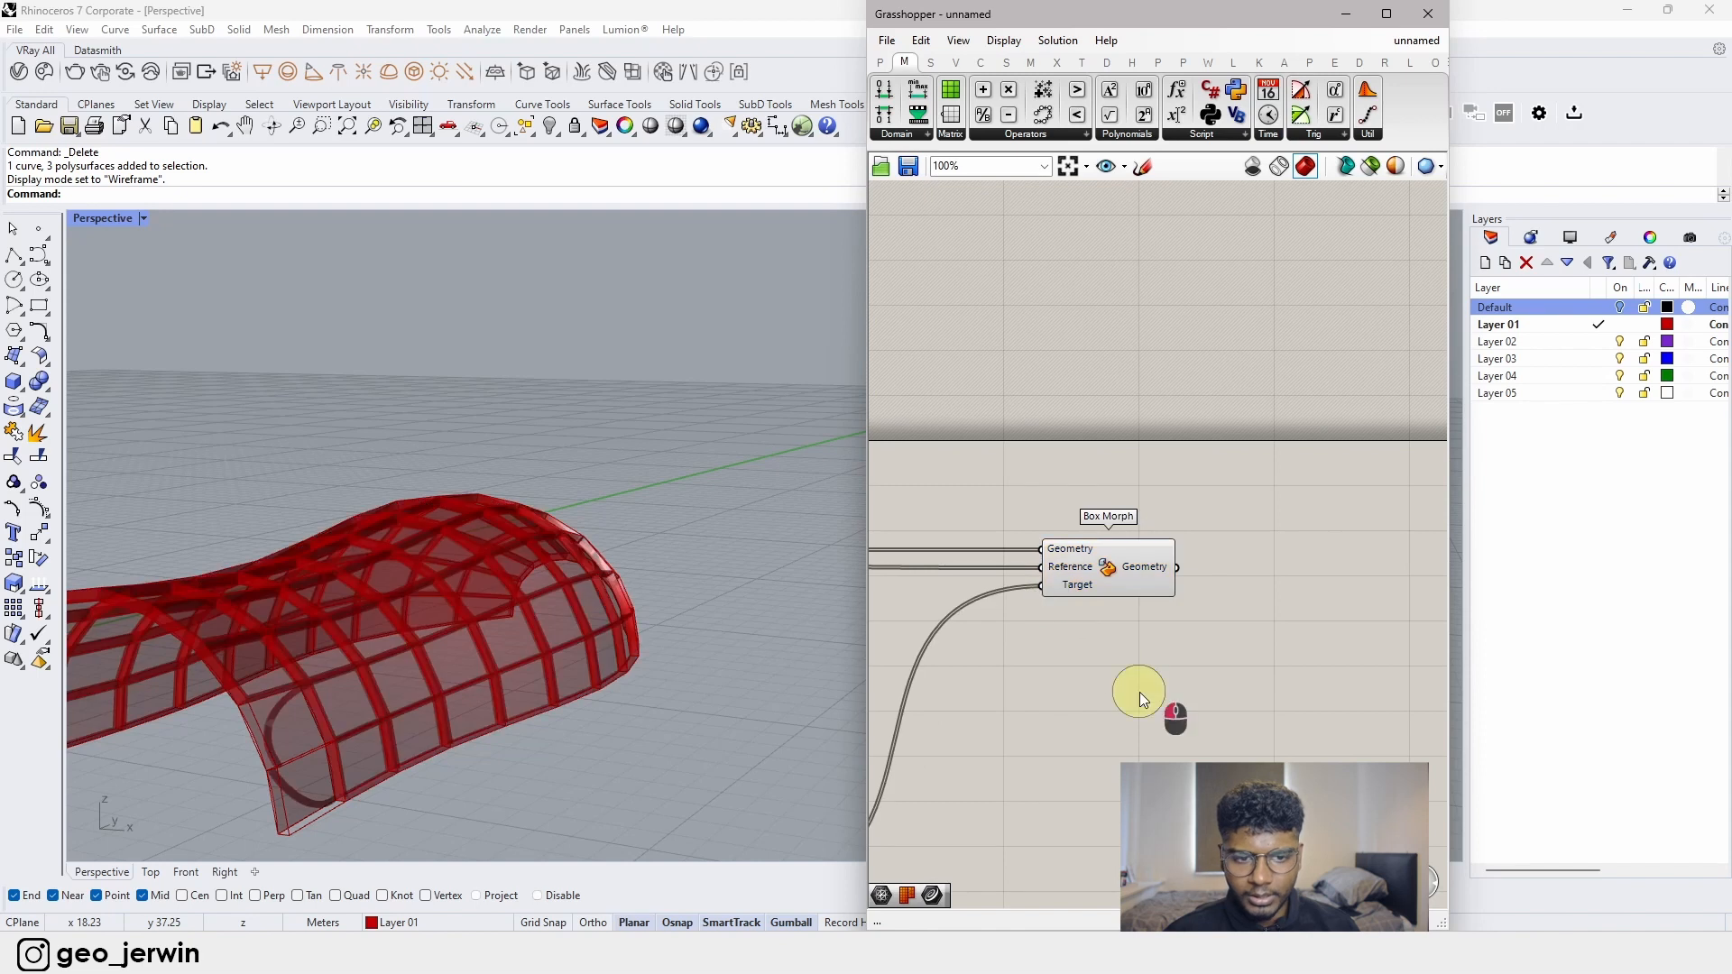
# - Examine the morphed geometry on the lofted surface from several angles and trace Box Morph's wires back to Mesh Brep
pyautogui.scroll(-3, 558, 712)
pyautogui.scroll(-3, 1202, 660)
pyautogui.moveTo(1116, 660); pyautogui.dragTo(1262, 608, button='right')
pyautogui.moveTo(527, 647); pyautogui.dragTo(476, 677, button='right')
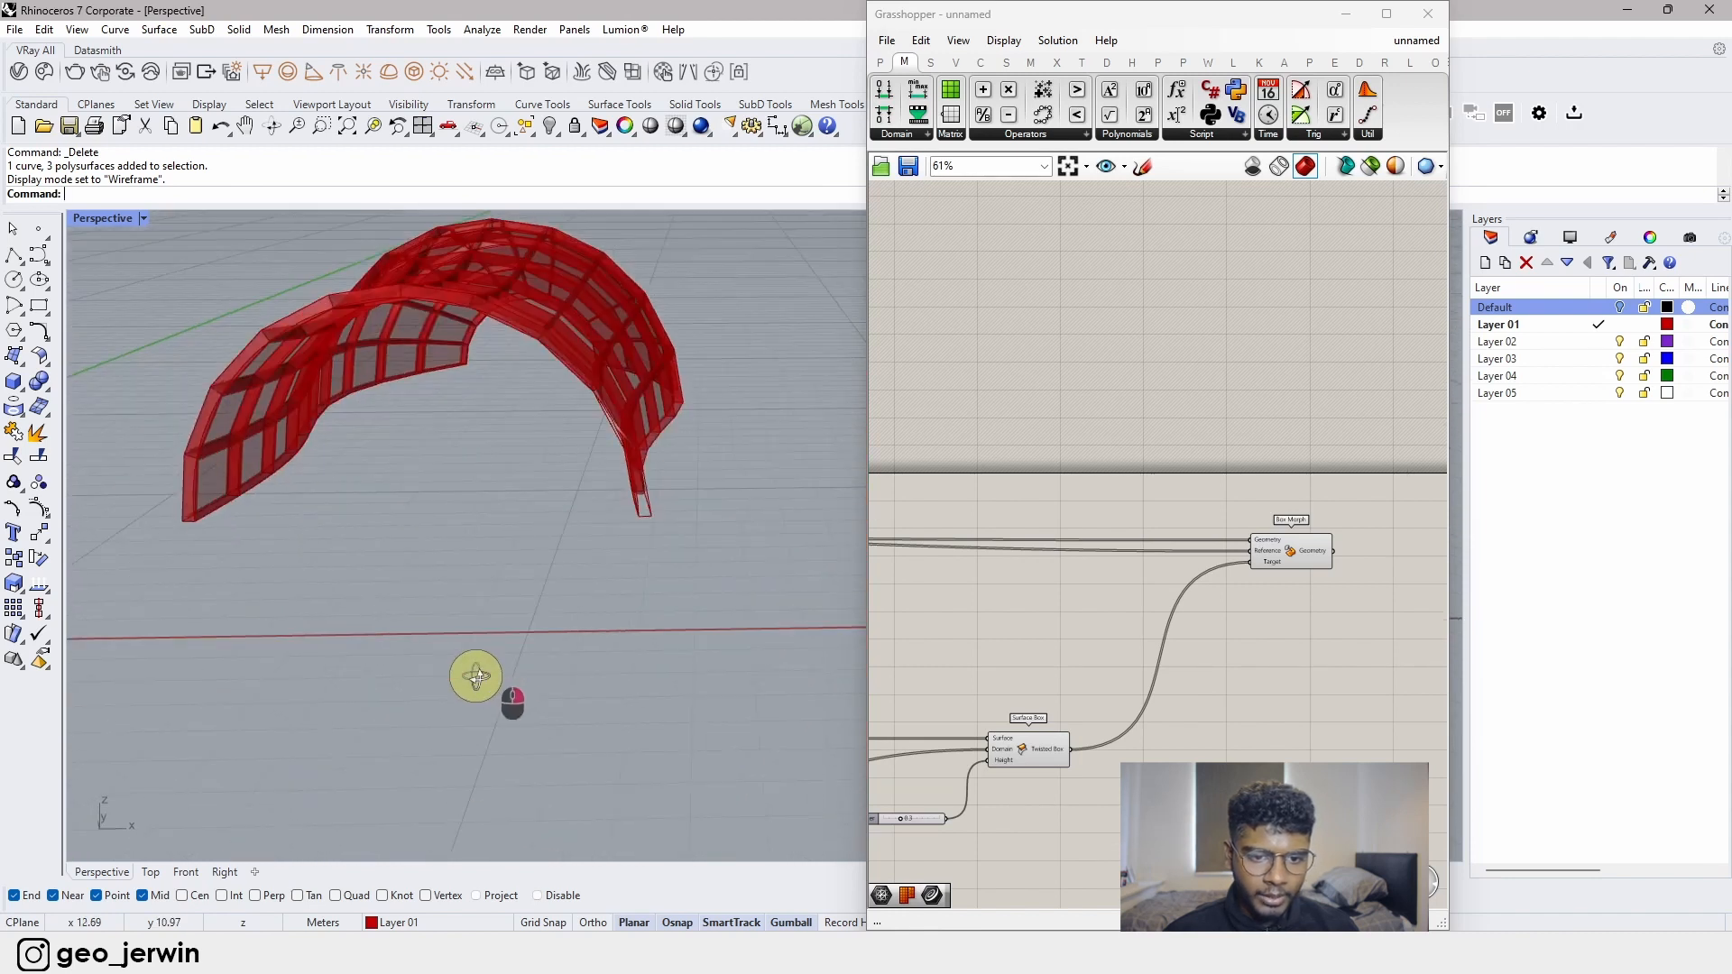
pyautogui.moveTo(596, 536); pyautogui.dragTo(473, 667, button='right')
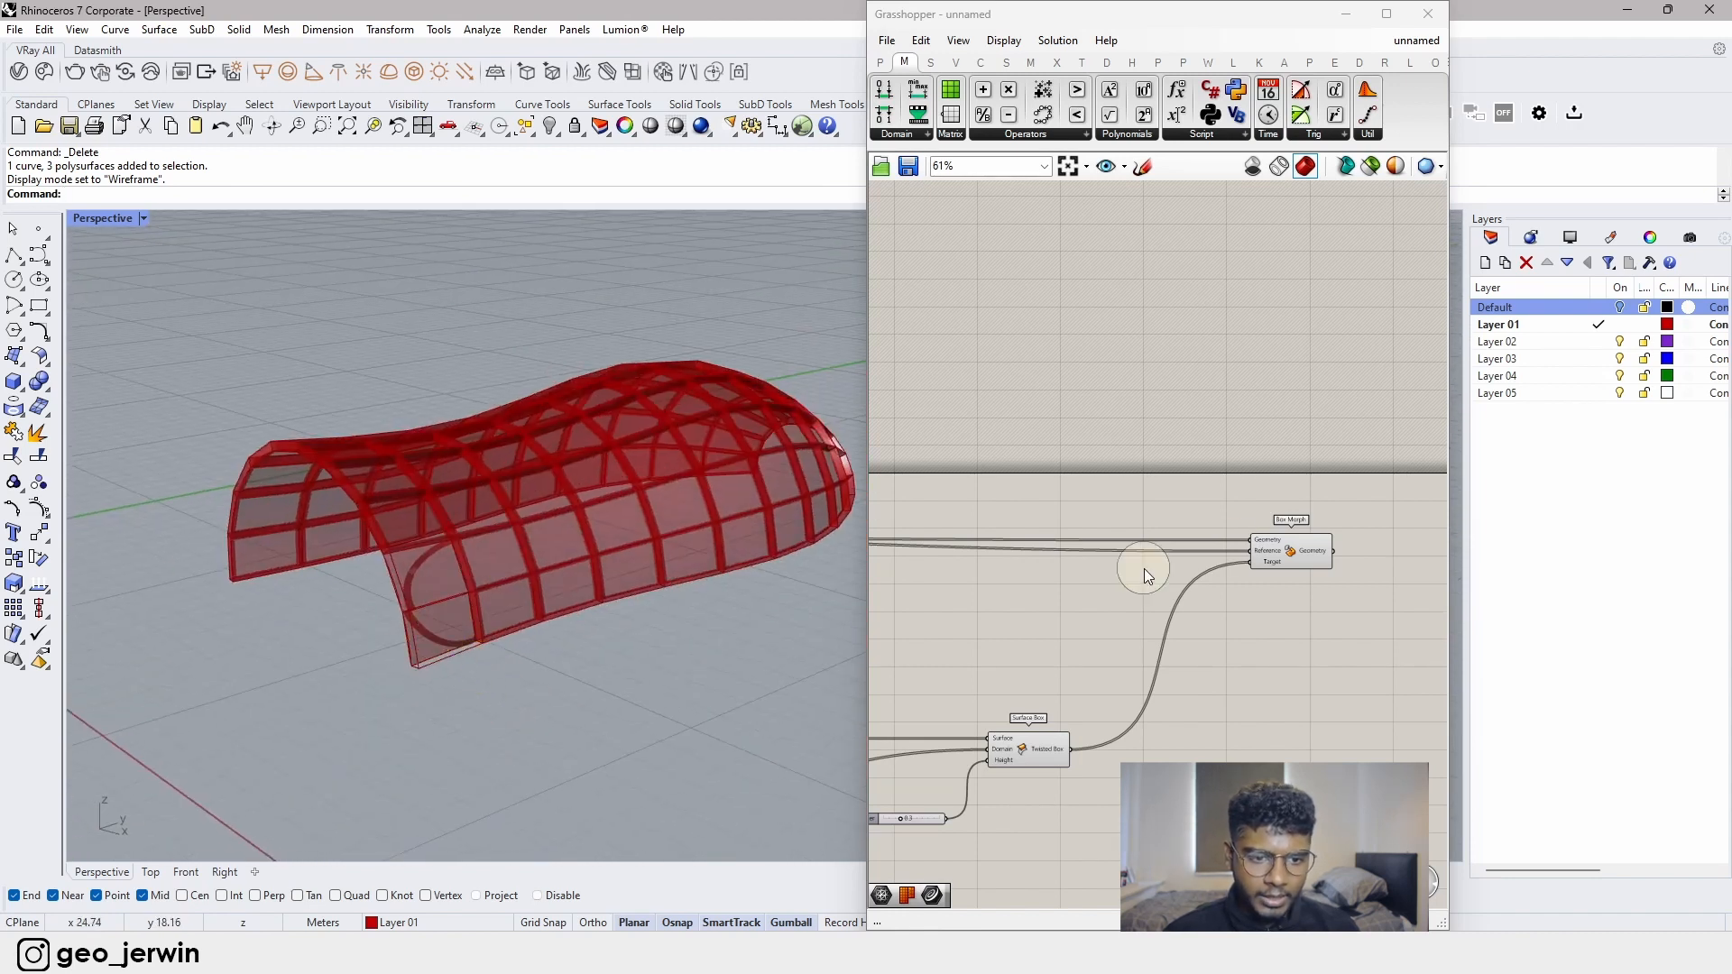
pyautogui.moveTo(1144, 569); pyautogui.dragTo(1322, 565, button='right')
pyautogui.moveTo(953, 576); pyautogui.dragTo(1199, 615, button='right')
pyautogui.scroll(2, 938, 574)
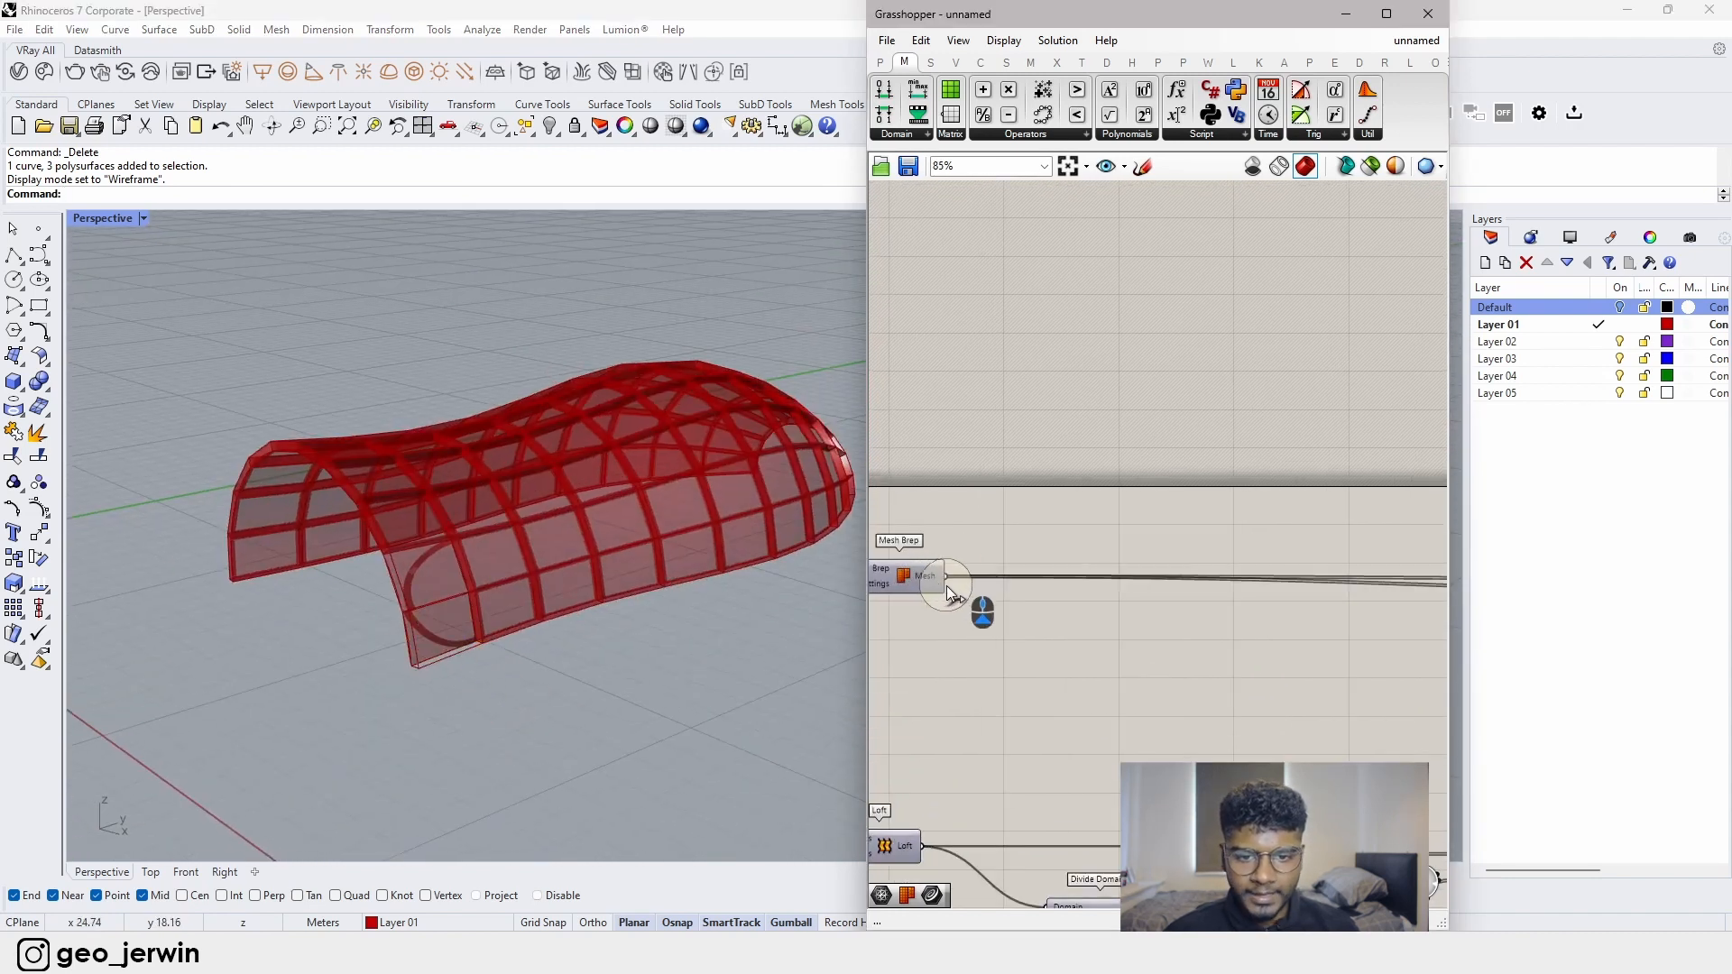
pyautogui.scroll(-3, 1007, 603)
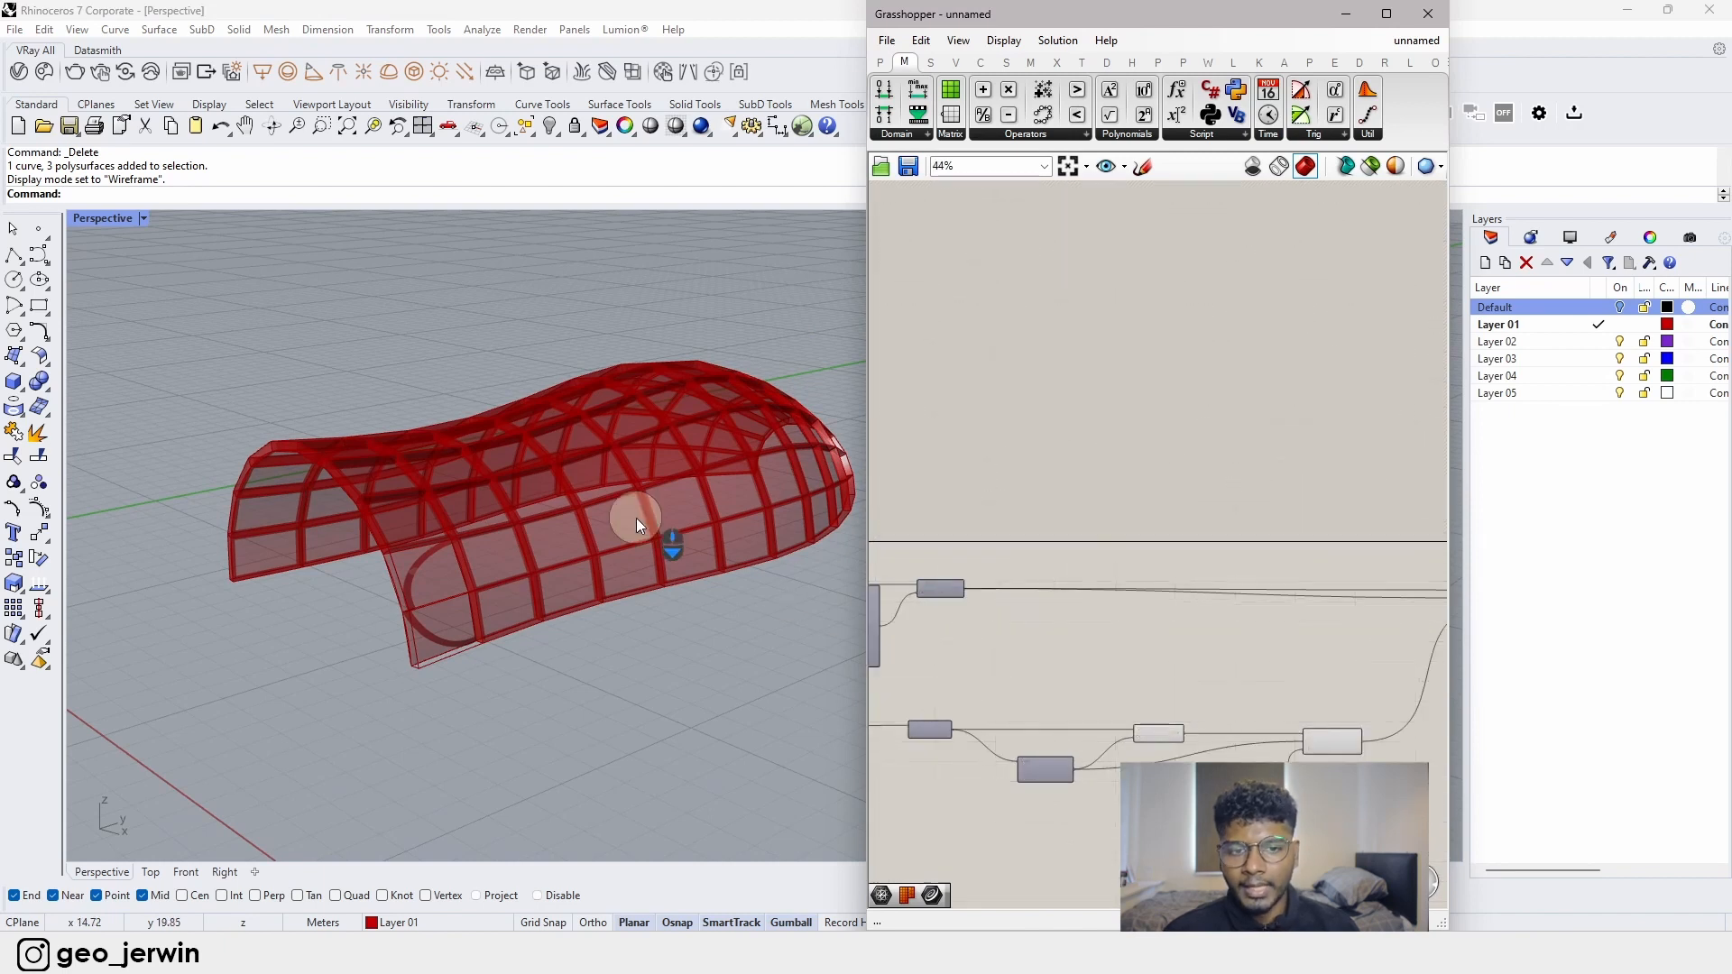
pyautogui.click(620, 619)
pyautogui.scroll(4, 620, 622)
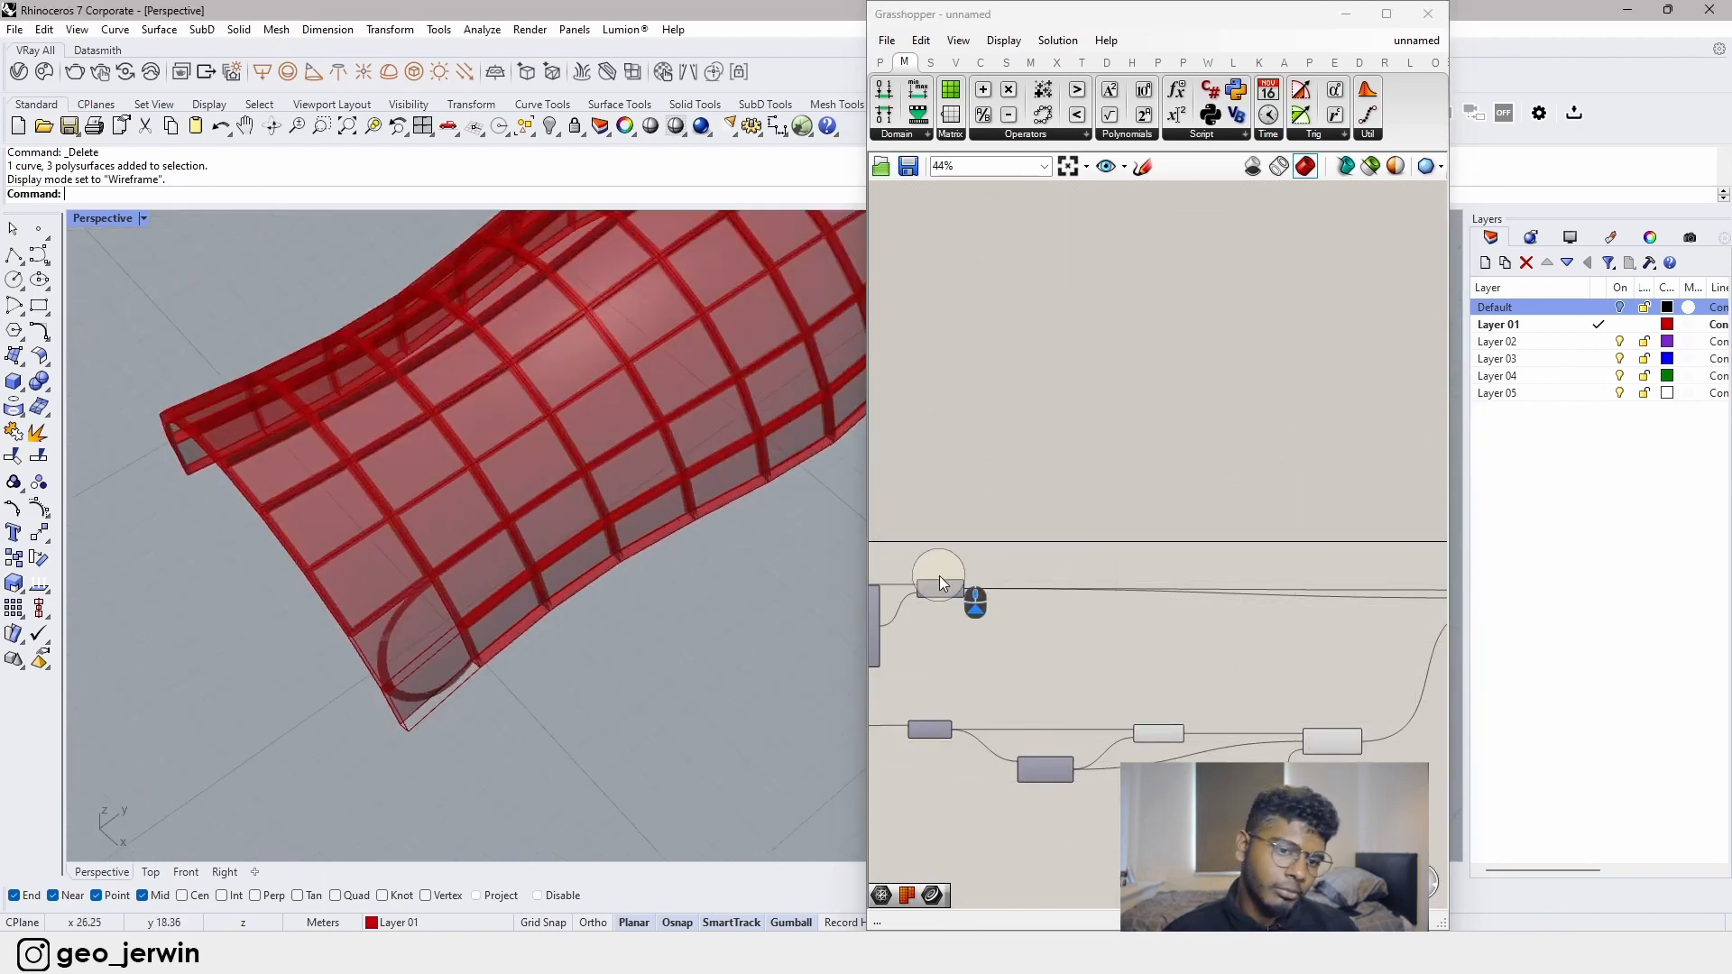
# - Graft Mesh Brep's Mesh output and check the morphed modules across the lofted surface
pyautogui.scroll(5, 943, 577)
pyautogui.rightClick(967, 617)
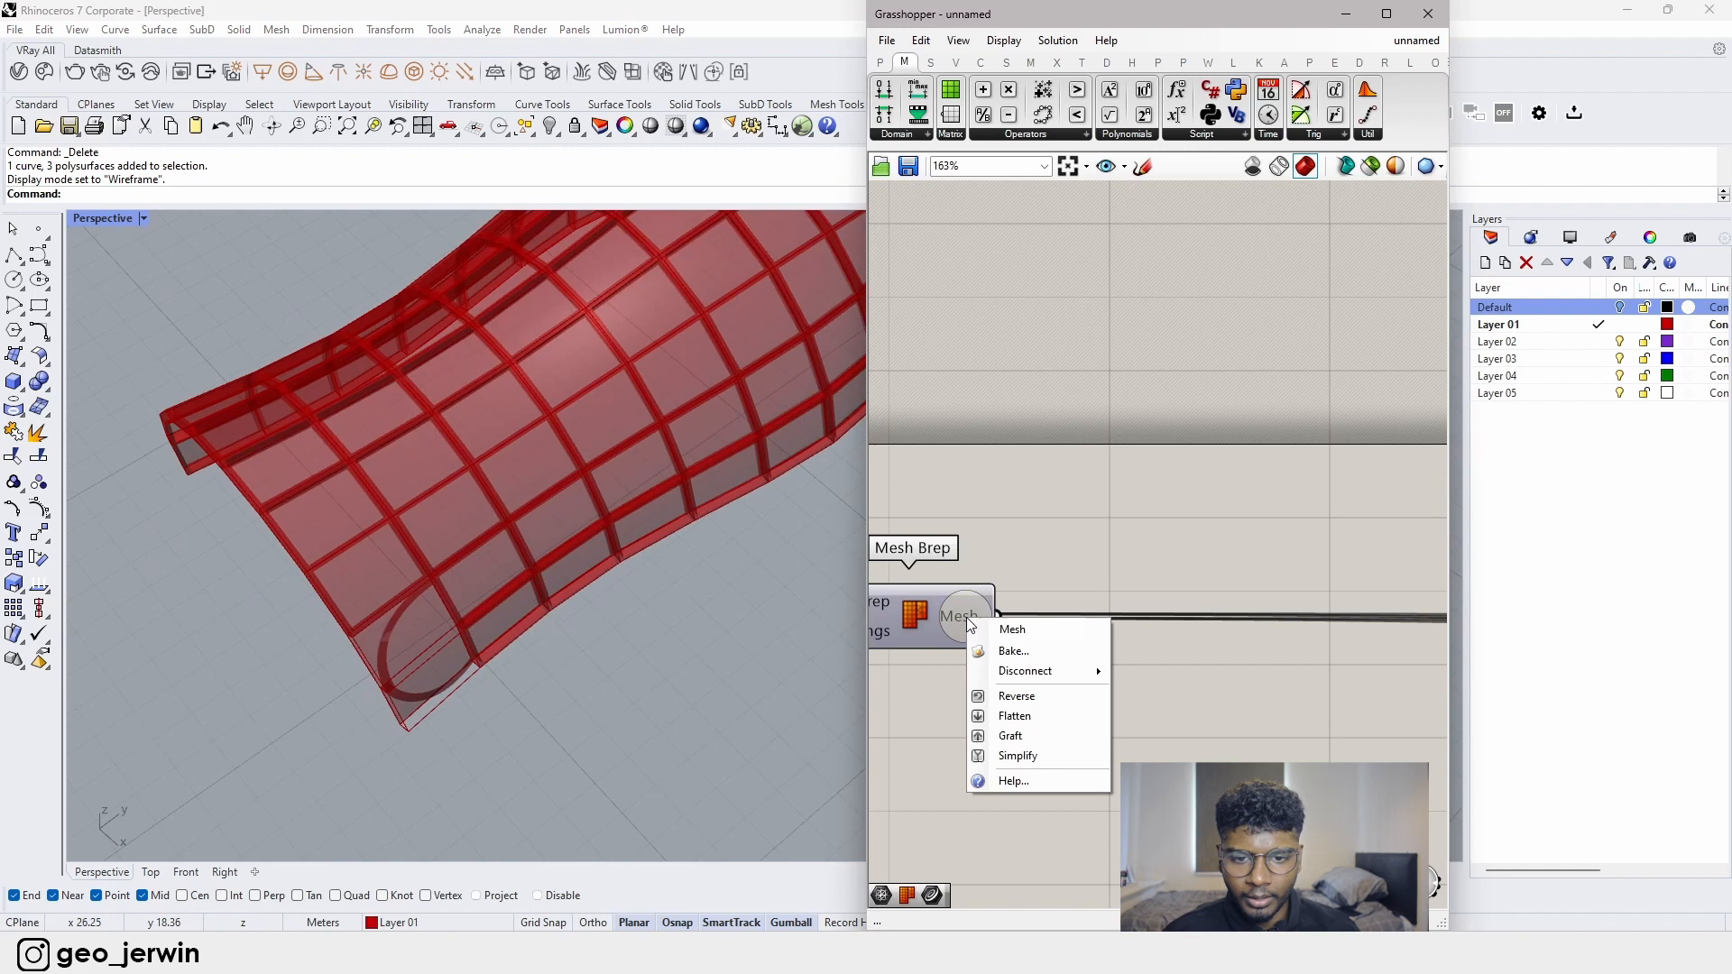
pyautogui.click(1011, 736)
pyautogui.scroll(-5, 538, 565)
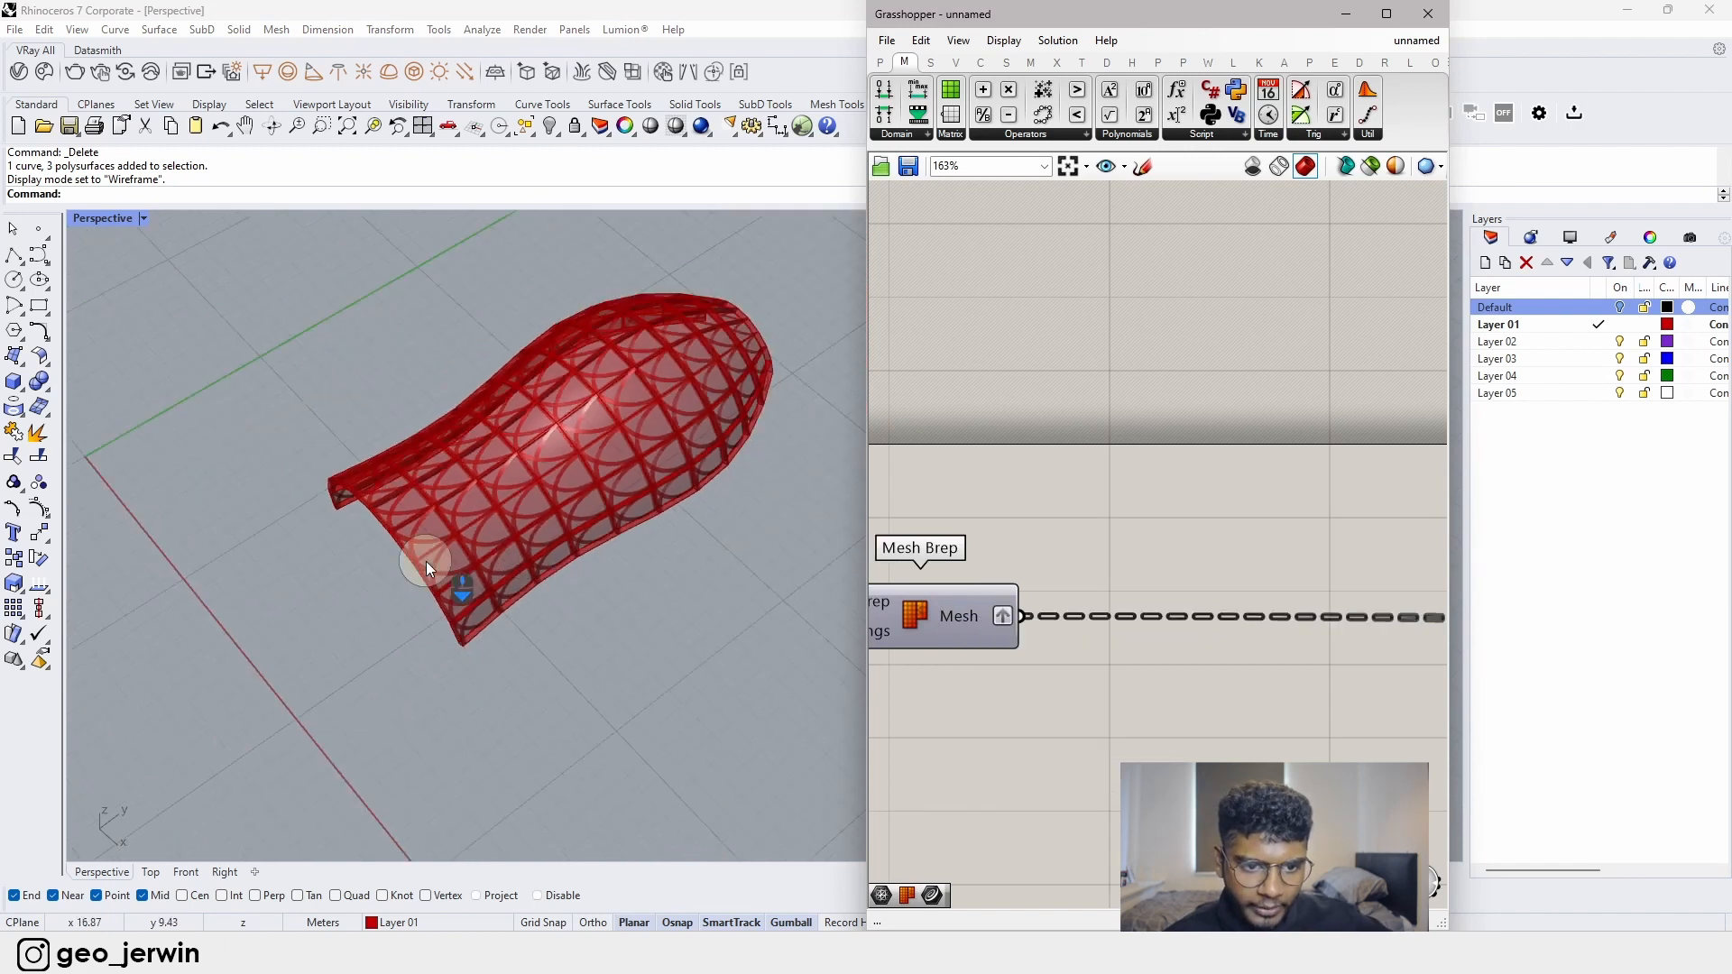
pyautogui.moveTo(561, 495); pyautogui.dragTo(433, 539, button='right')
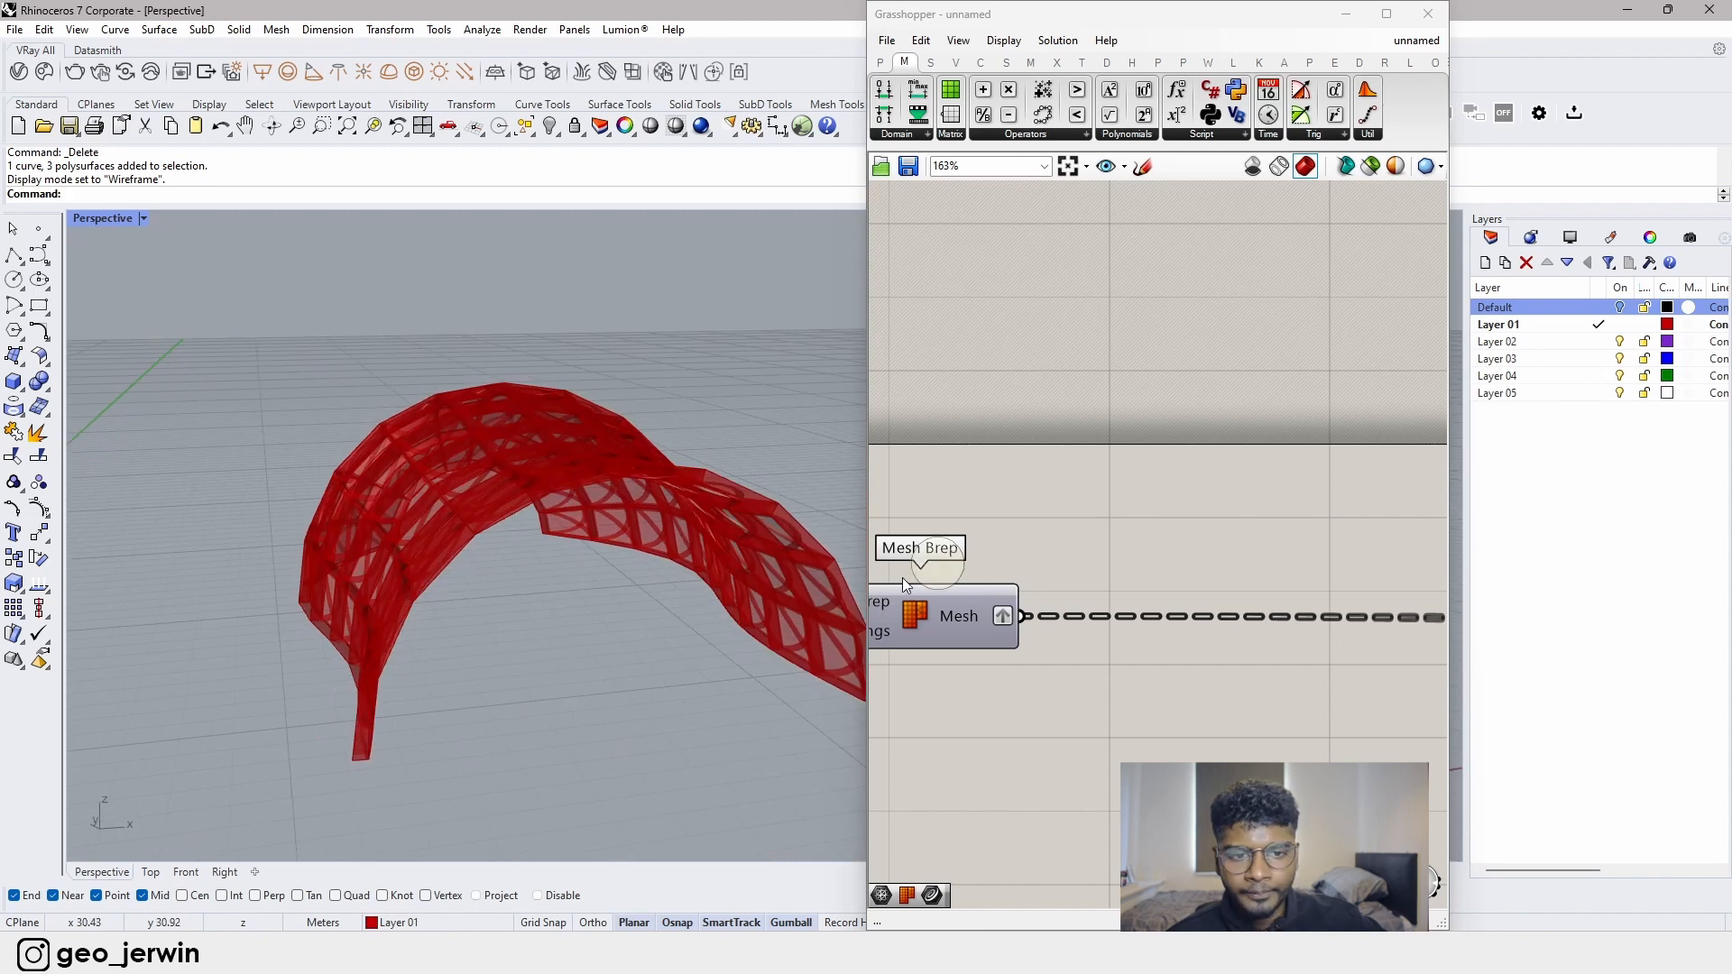
pyautogui.click(1252, 521)
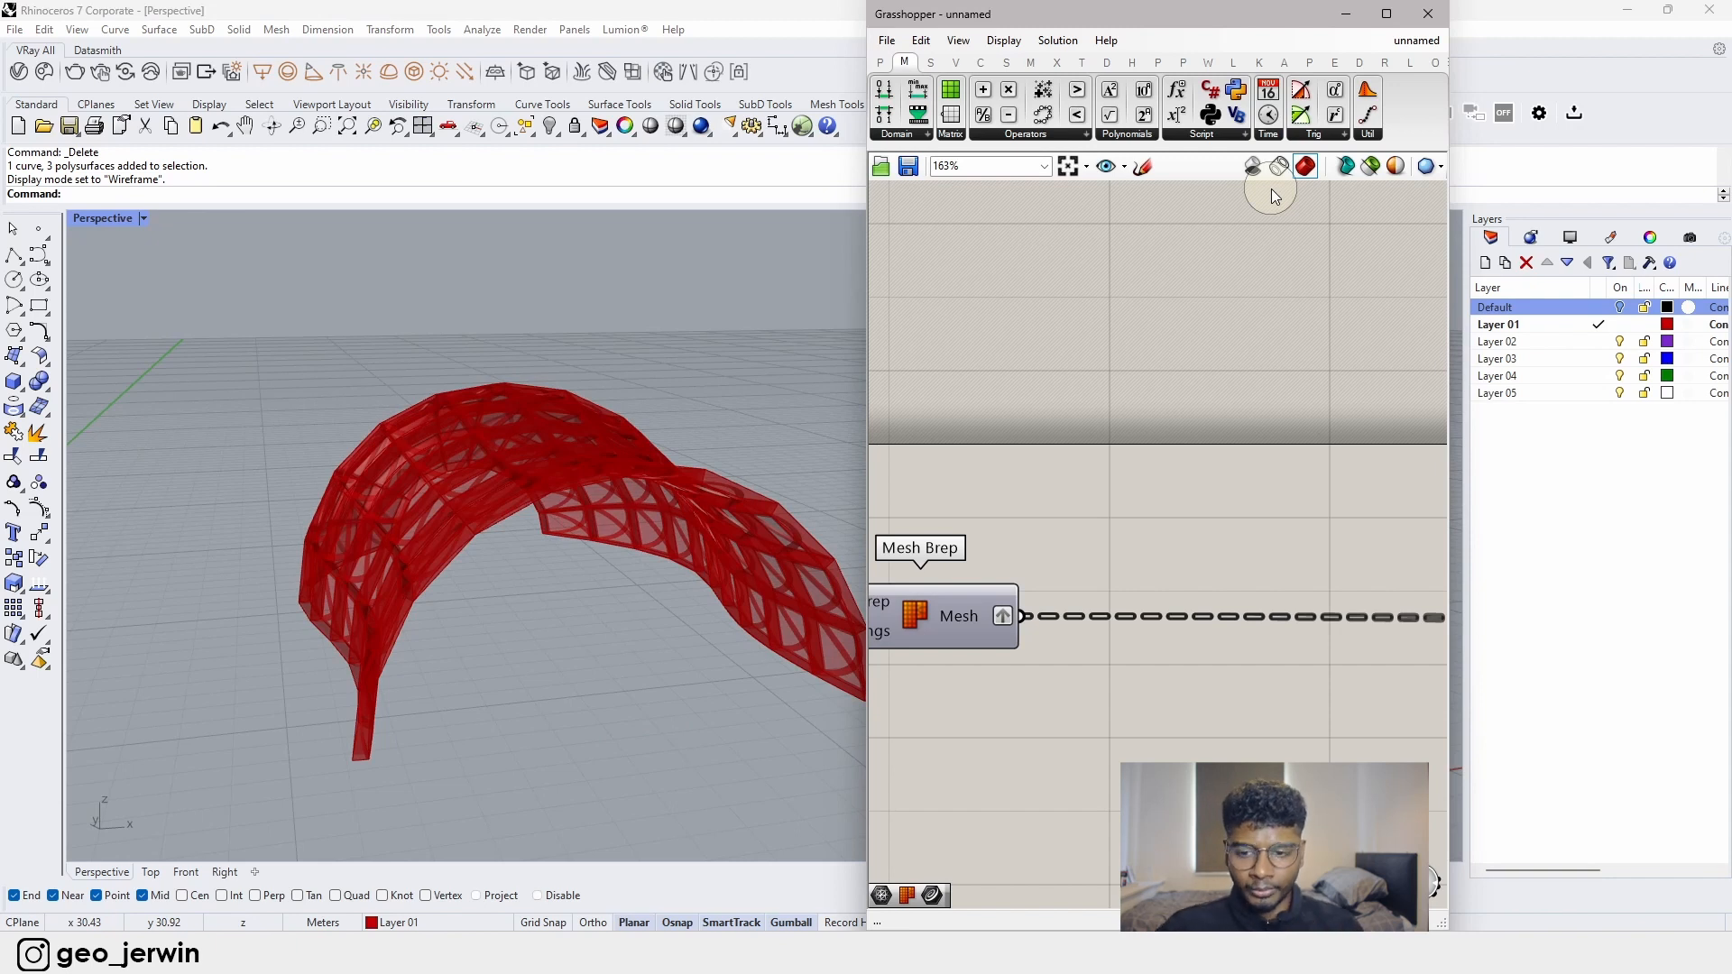
# - Hide the previews of the loft, surface division and Surface Box components, leaving Box Morph's preview on
pyautogui.scroll(-5, 1177, 595)
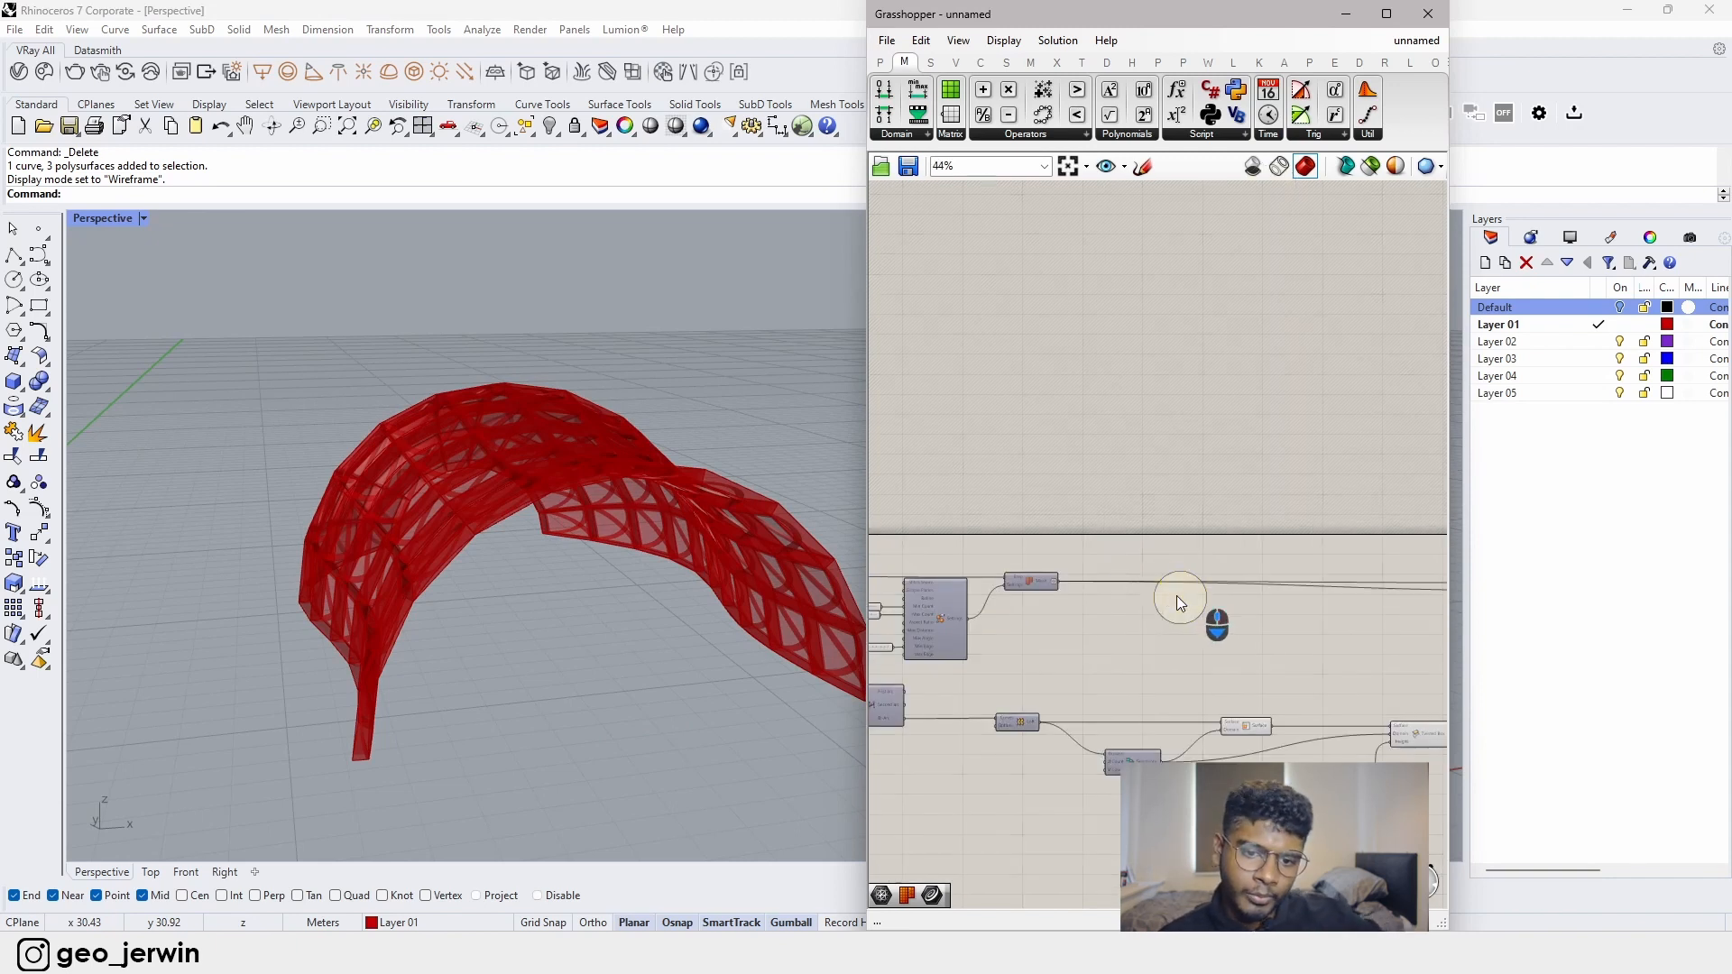
pyautogui.scroll(4, 1238, 637)
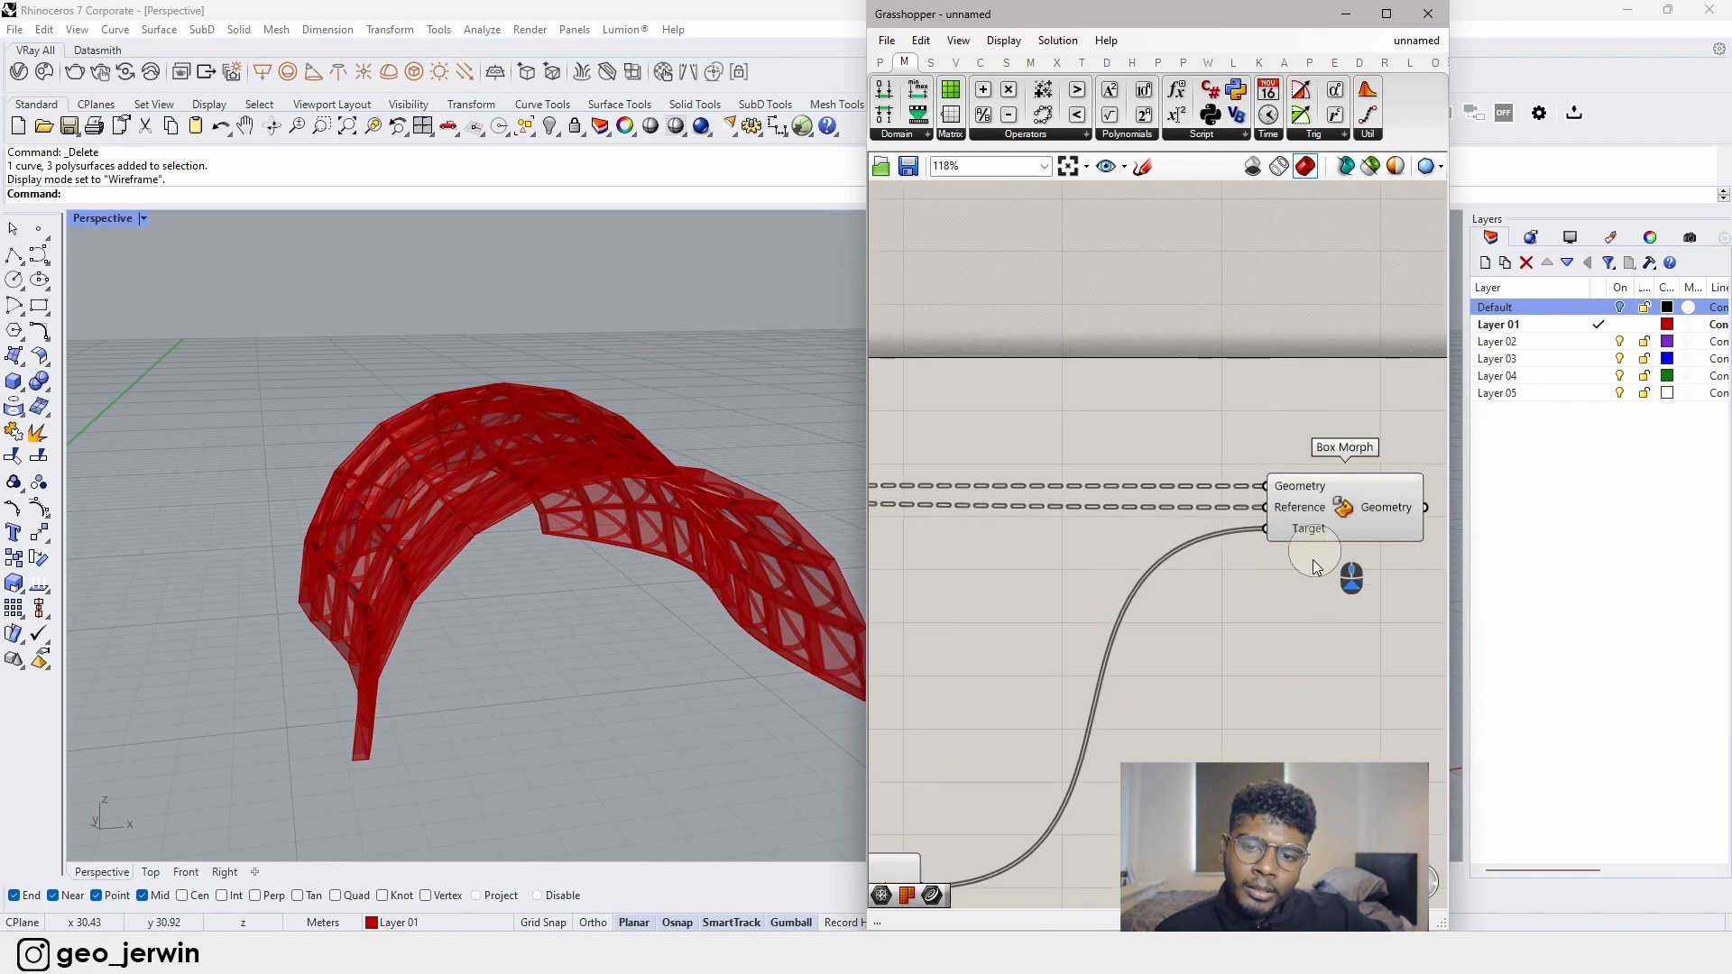
pyautogui.scroll(3, 525, 607)
pyautogui.scroll(-6, 1171, 665)
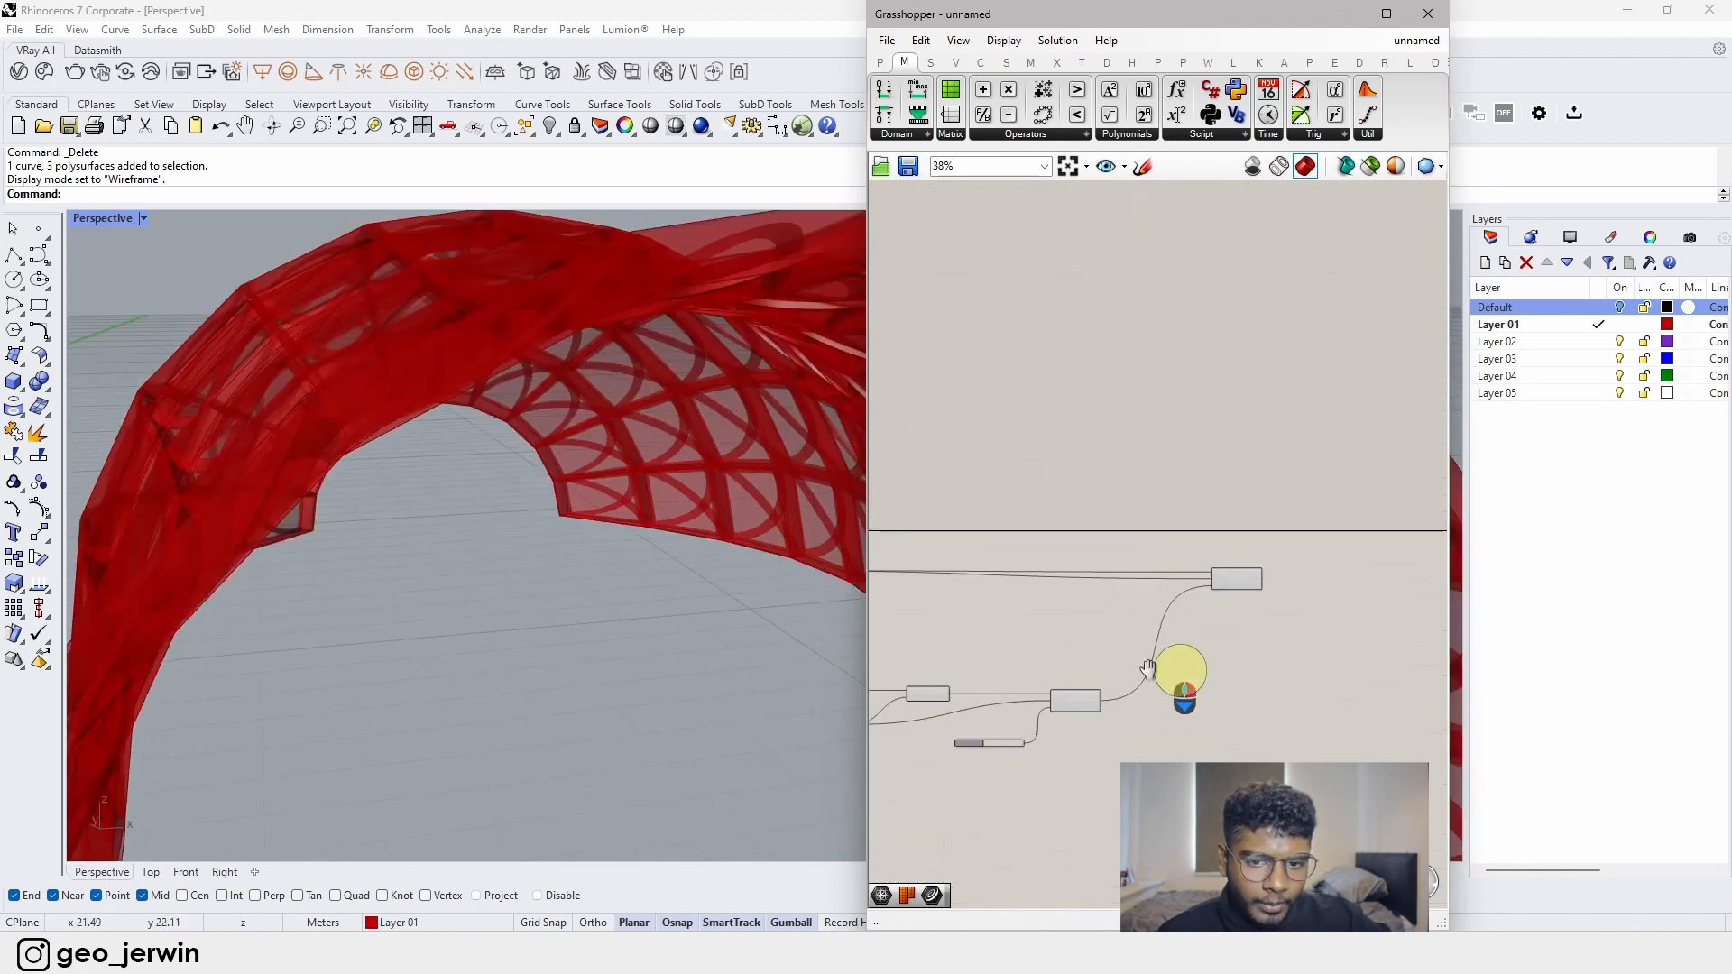
pyautogui.moveTo(1236, 749); pyautogui.dragTo(955, 642)
pyautogui.middleClick(1113, 707)
pyautogui.click(1168, 658)
pyautogui.moveTo(513, 589); pyautogui.dragTo(350, 677, button='right')
pyautogui.scroll(-3, 518, 634)
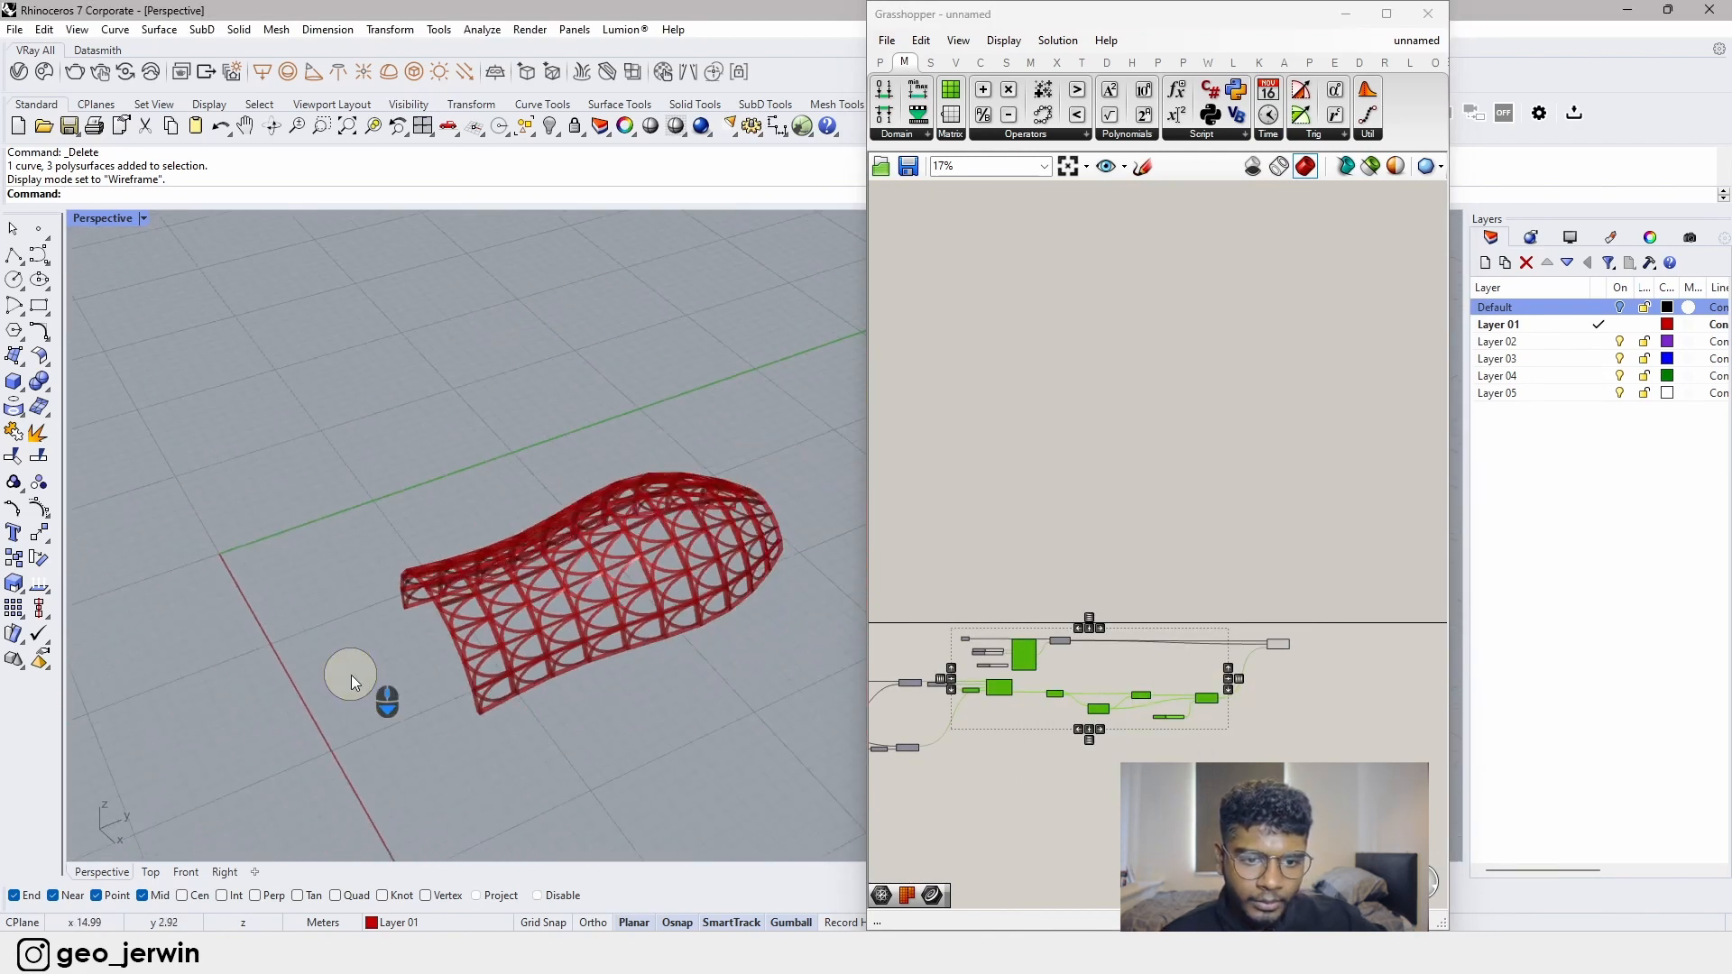
pyautogui.scroll(5, 570, 609)
pyautogui.scroll(4, 1258, 651)
pyautogui.click(1328, 684)
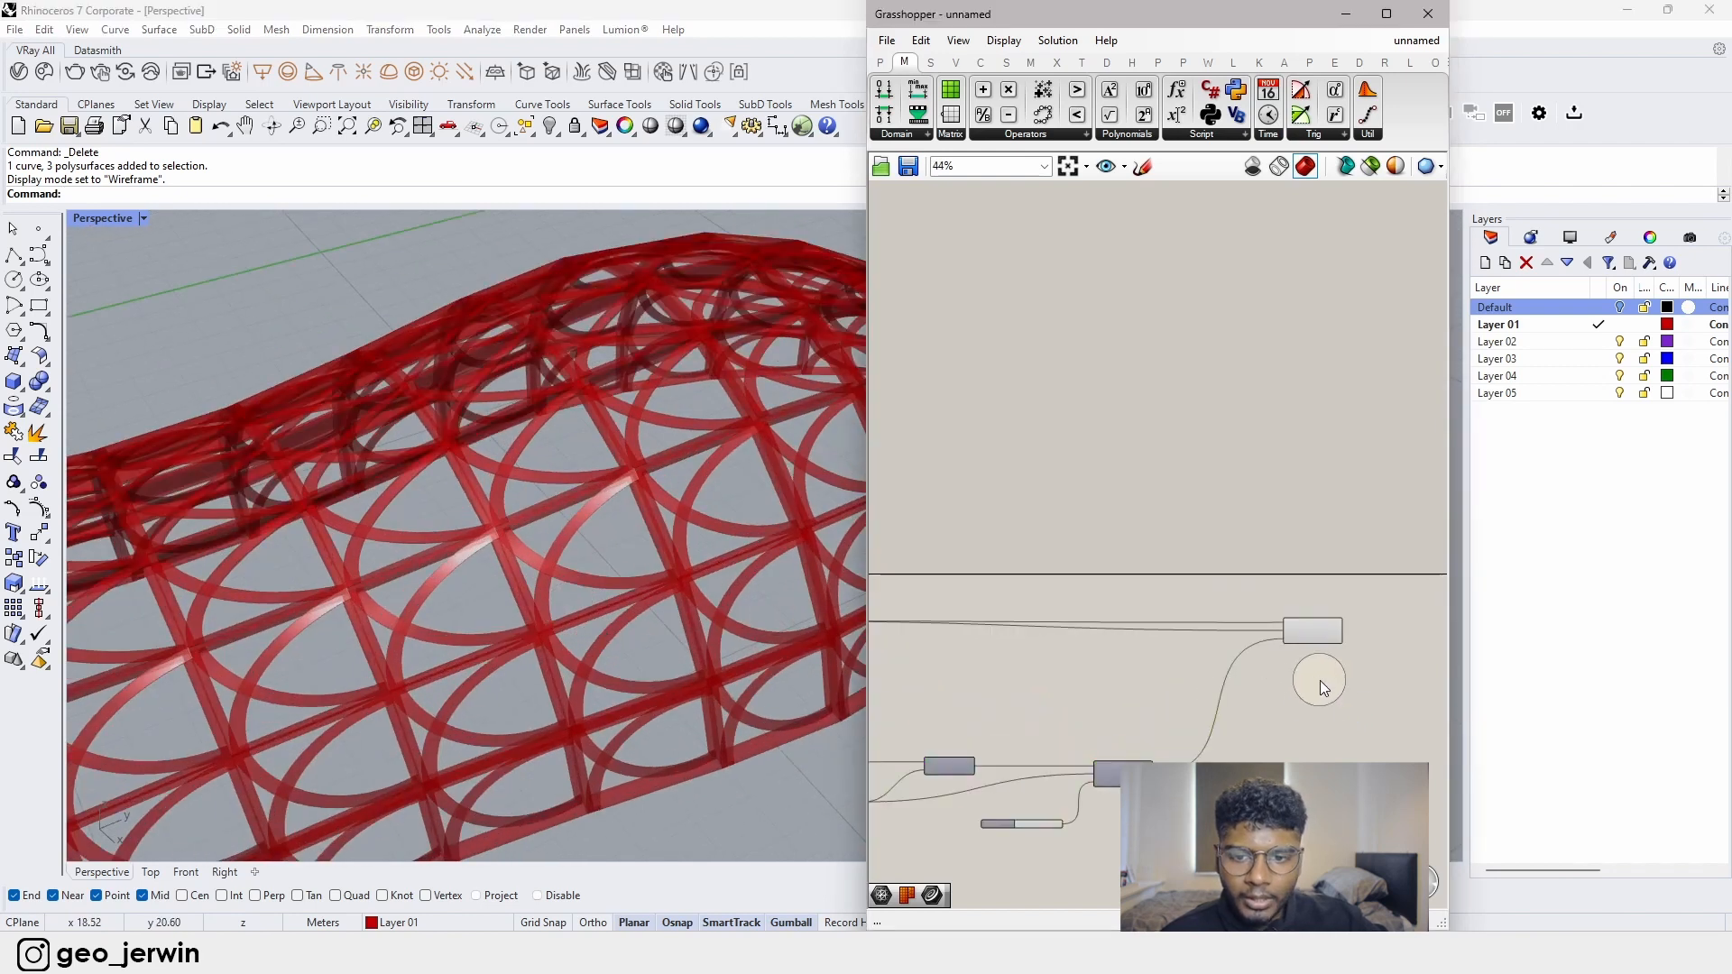
# - Add a Custom Preview component after Box Morph and connect Box Morph's Geometry output to its Geometry input
pyautogui.scroll(-3, 1319, 680)
pyautogui.moveTo(1320, 681); pyautogui.dragTo(1102, 680, button='right')
pyautogui.scroll(5, 1102, 679)
pyautogui.doubleClick(1227, 655)
pyautogui.write('prev')
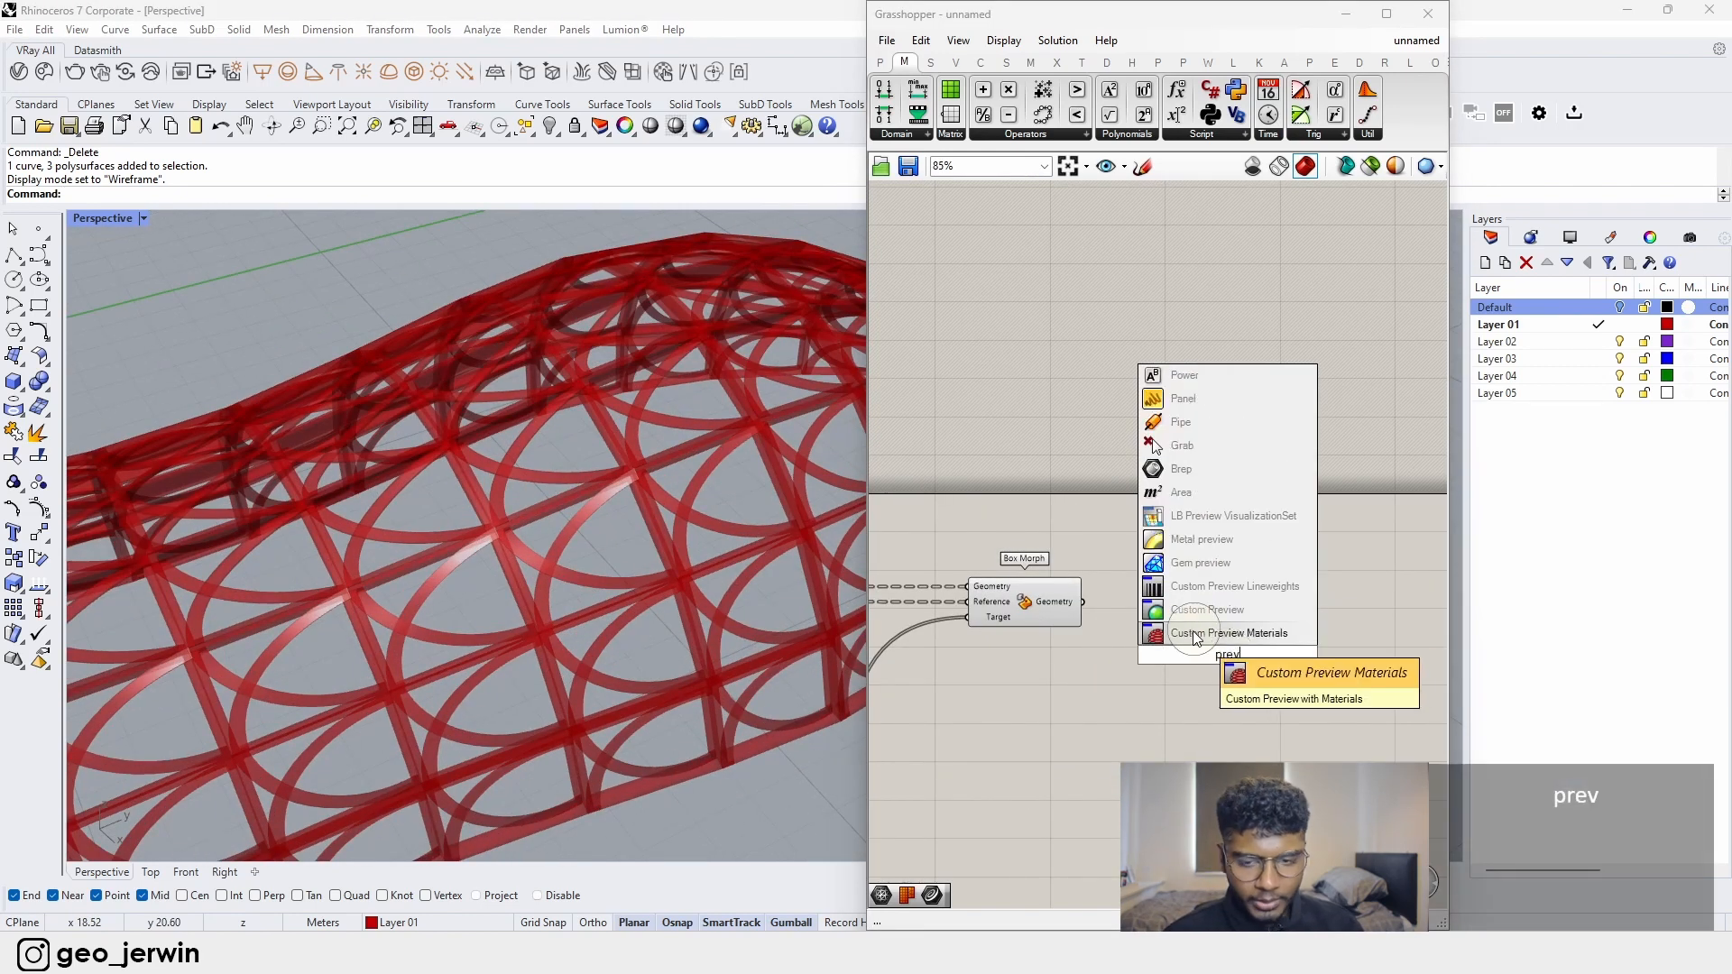
pyautogui.click(1200, 611)
pyautogui.scroll(3, 1118, 638)
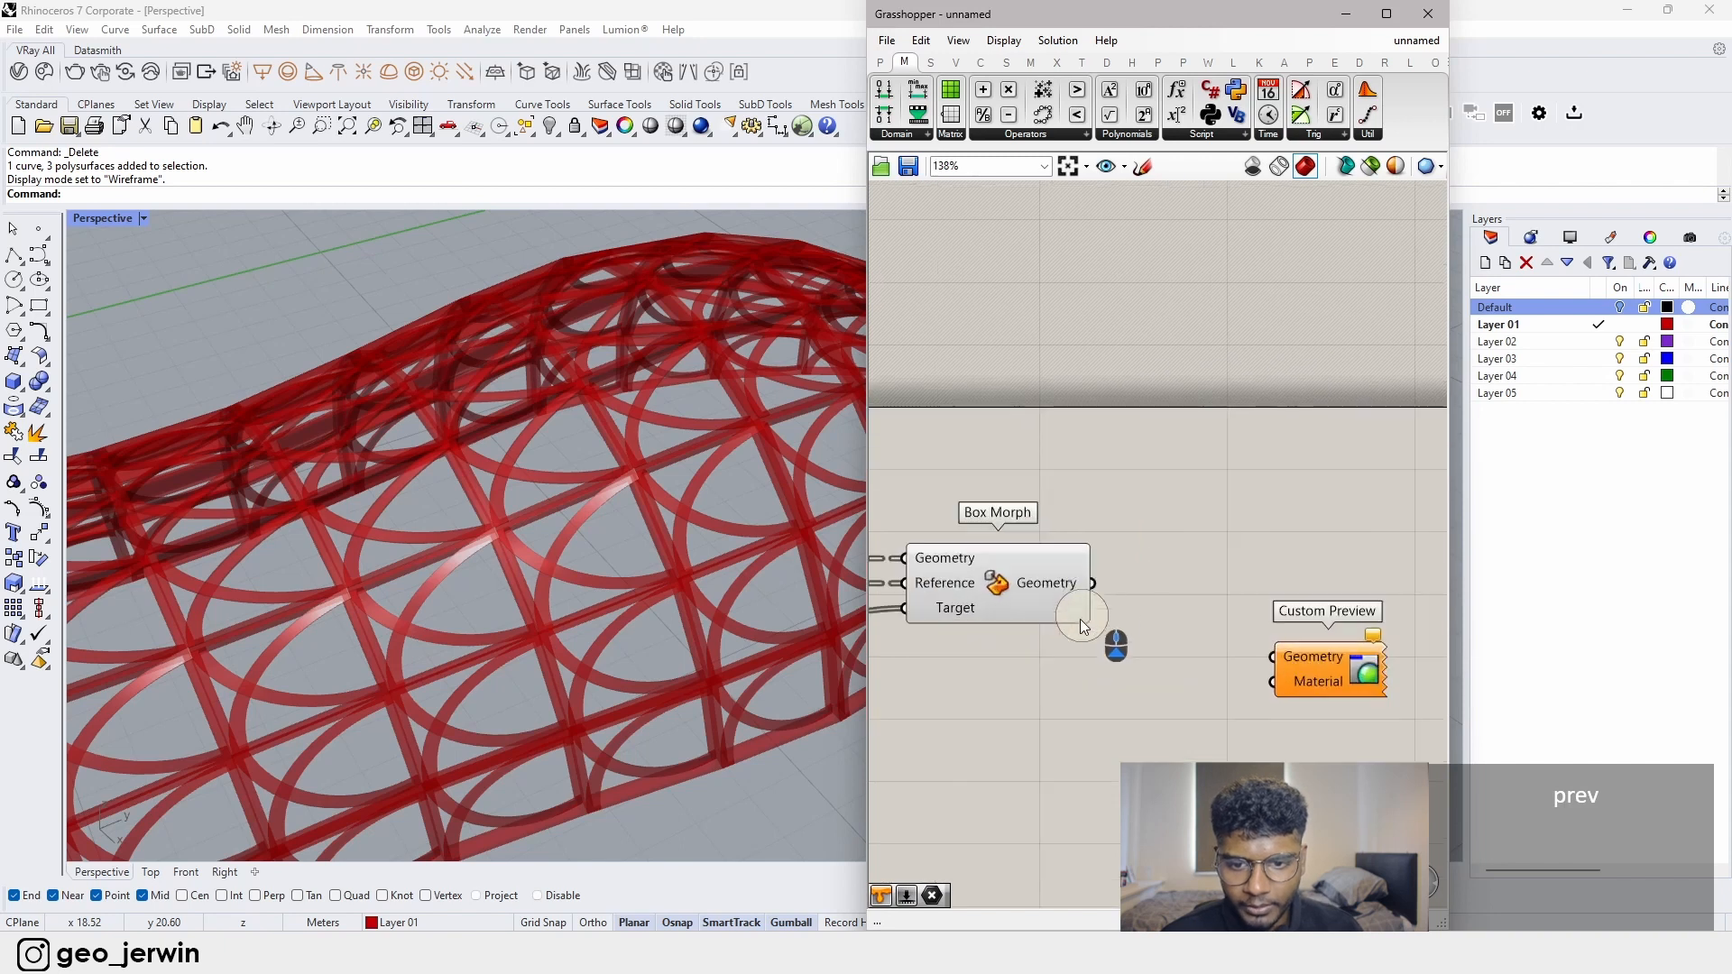
pyautogui.moveTo(1094, 583); pyautogui.dragTo(1272, 656)
# - Move Custom Preview farther out in line with Box Morph and hide Box Morph's own preview
pyautogui.moveTo(1209, 743); pyautogui.dragTo(1034, 707, button='right')
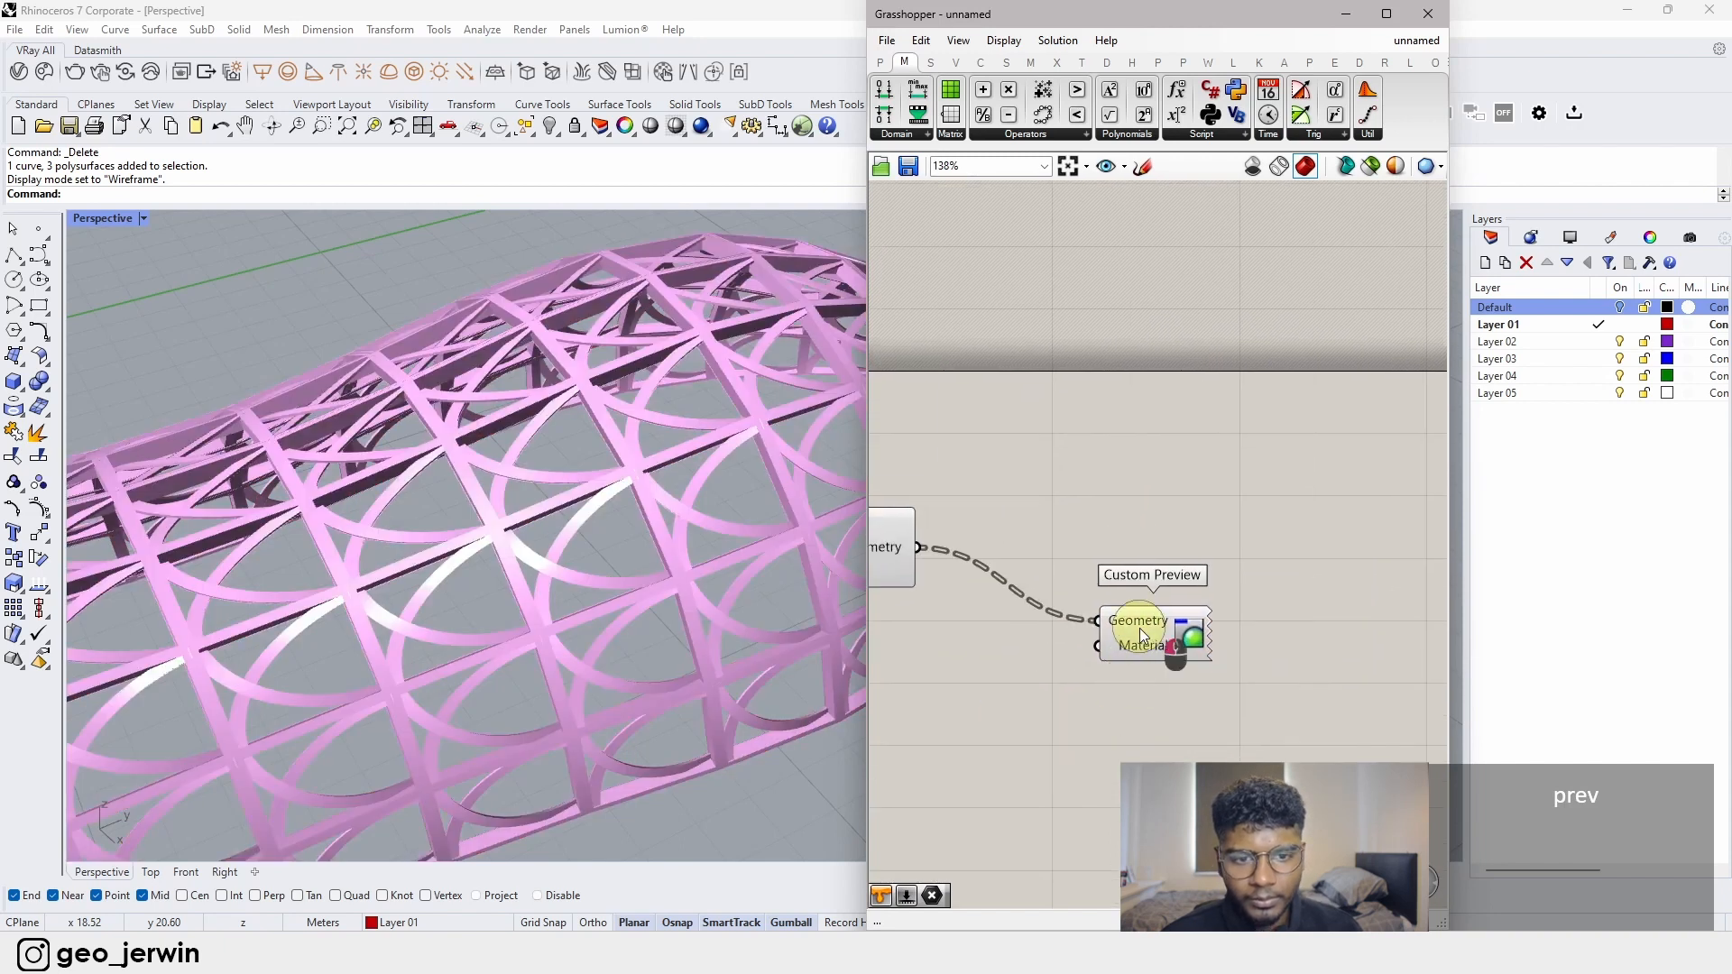
pyautogui.moveTo(1139, 628); pyautogui.dragTo(1265, 554)
pyautogui.click(1146, 591)
pyautogui.moveTo(1017, 616); pyautogui.dragTo(1131, 616, button='right')
pyautogui.moveTo(1105, 646); pyautogui.dragTo(898, 487)
pyautogui.middleClick(921, 541)
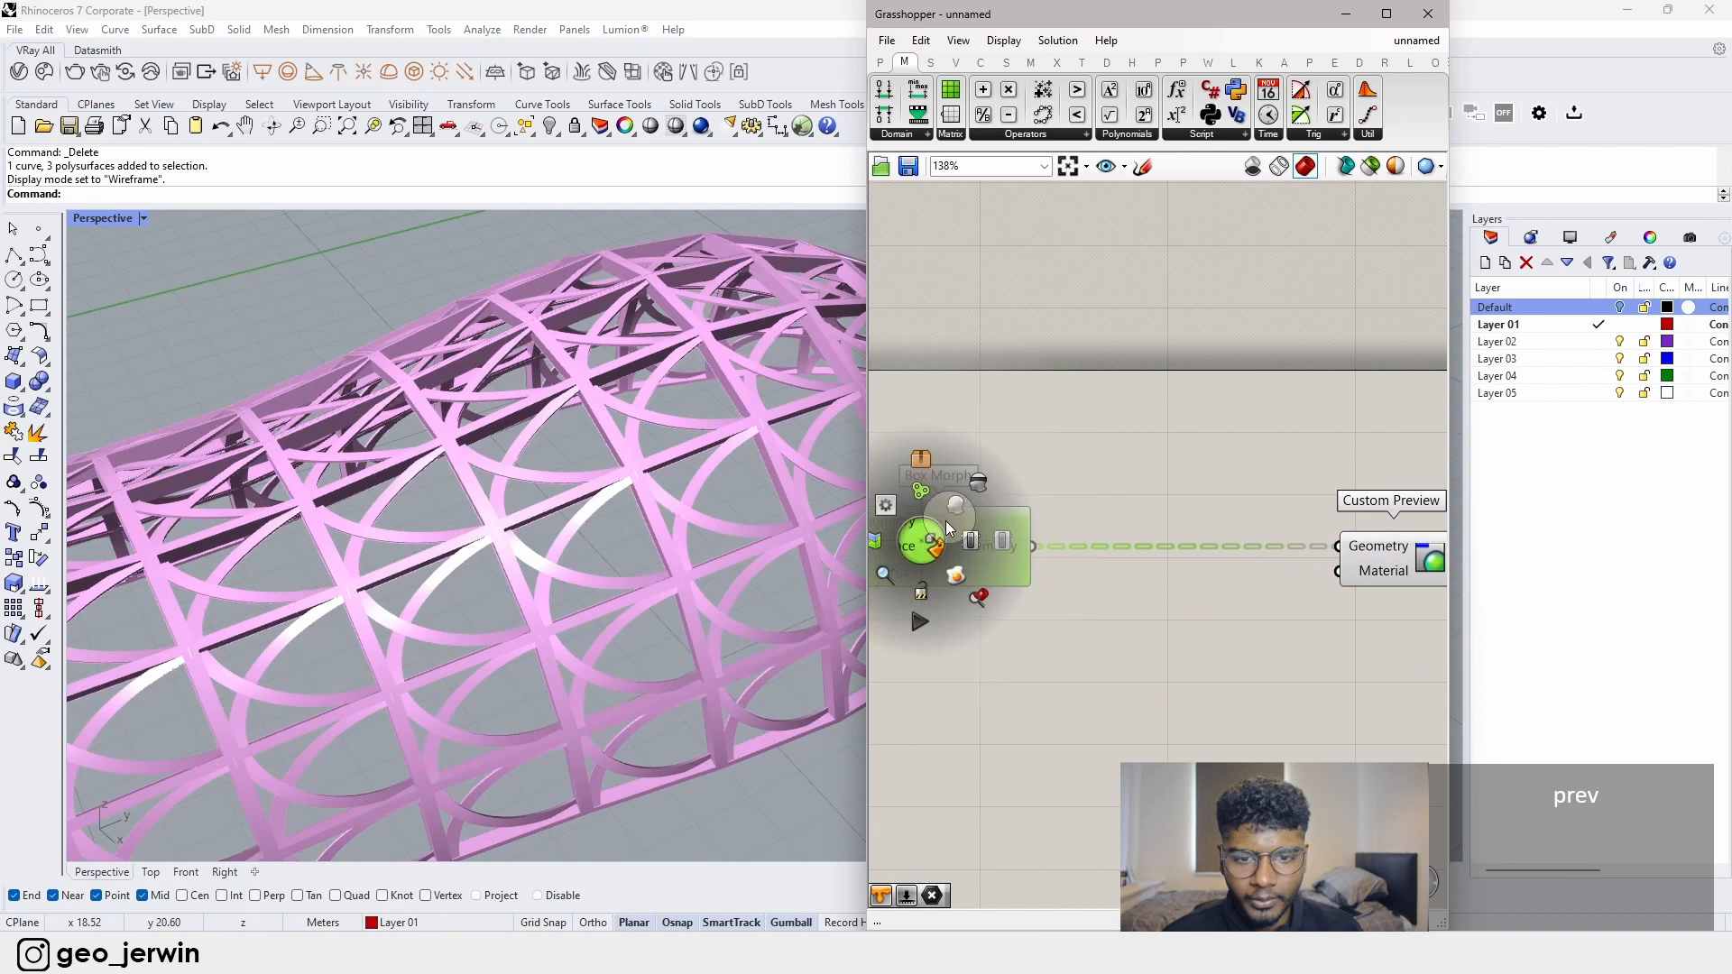
# - Add a Colour Swatch and connect it to Custom Preview's Material input
pyautogui.doubleClick(1265, 649)
pyautogui.write('swa')
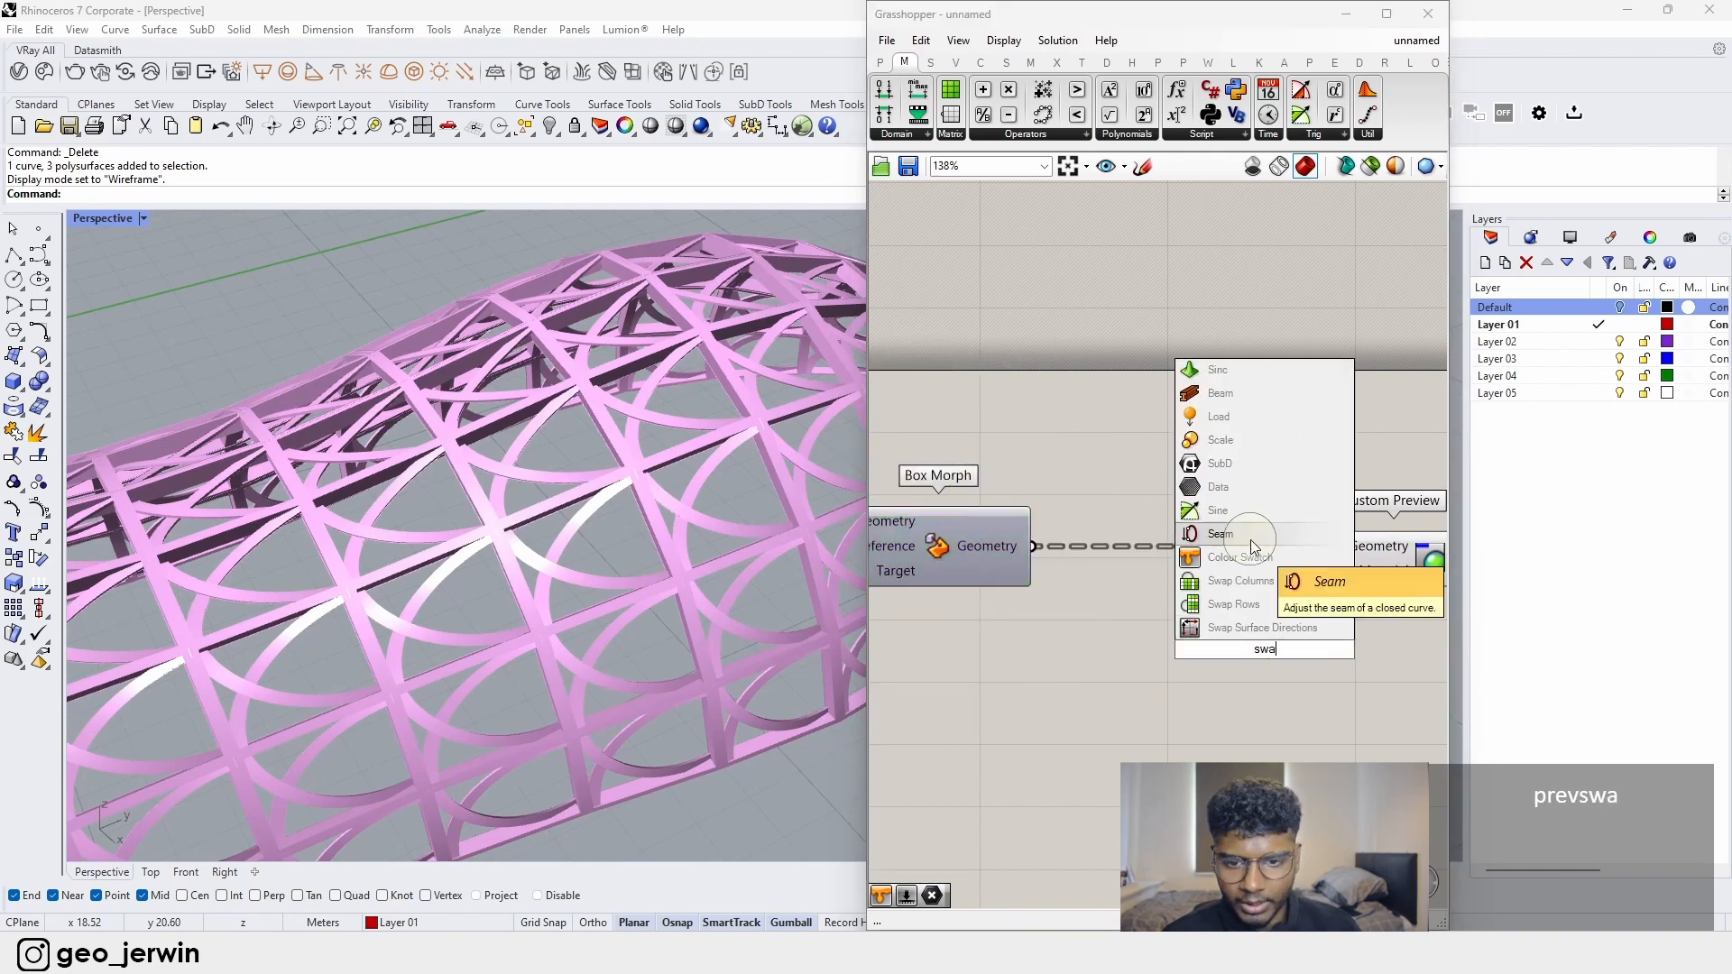
pyautogui.click(1273, 576)
pyautogui.moveTo(1347, 650); pyautogui.dragTo(1338, 571)
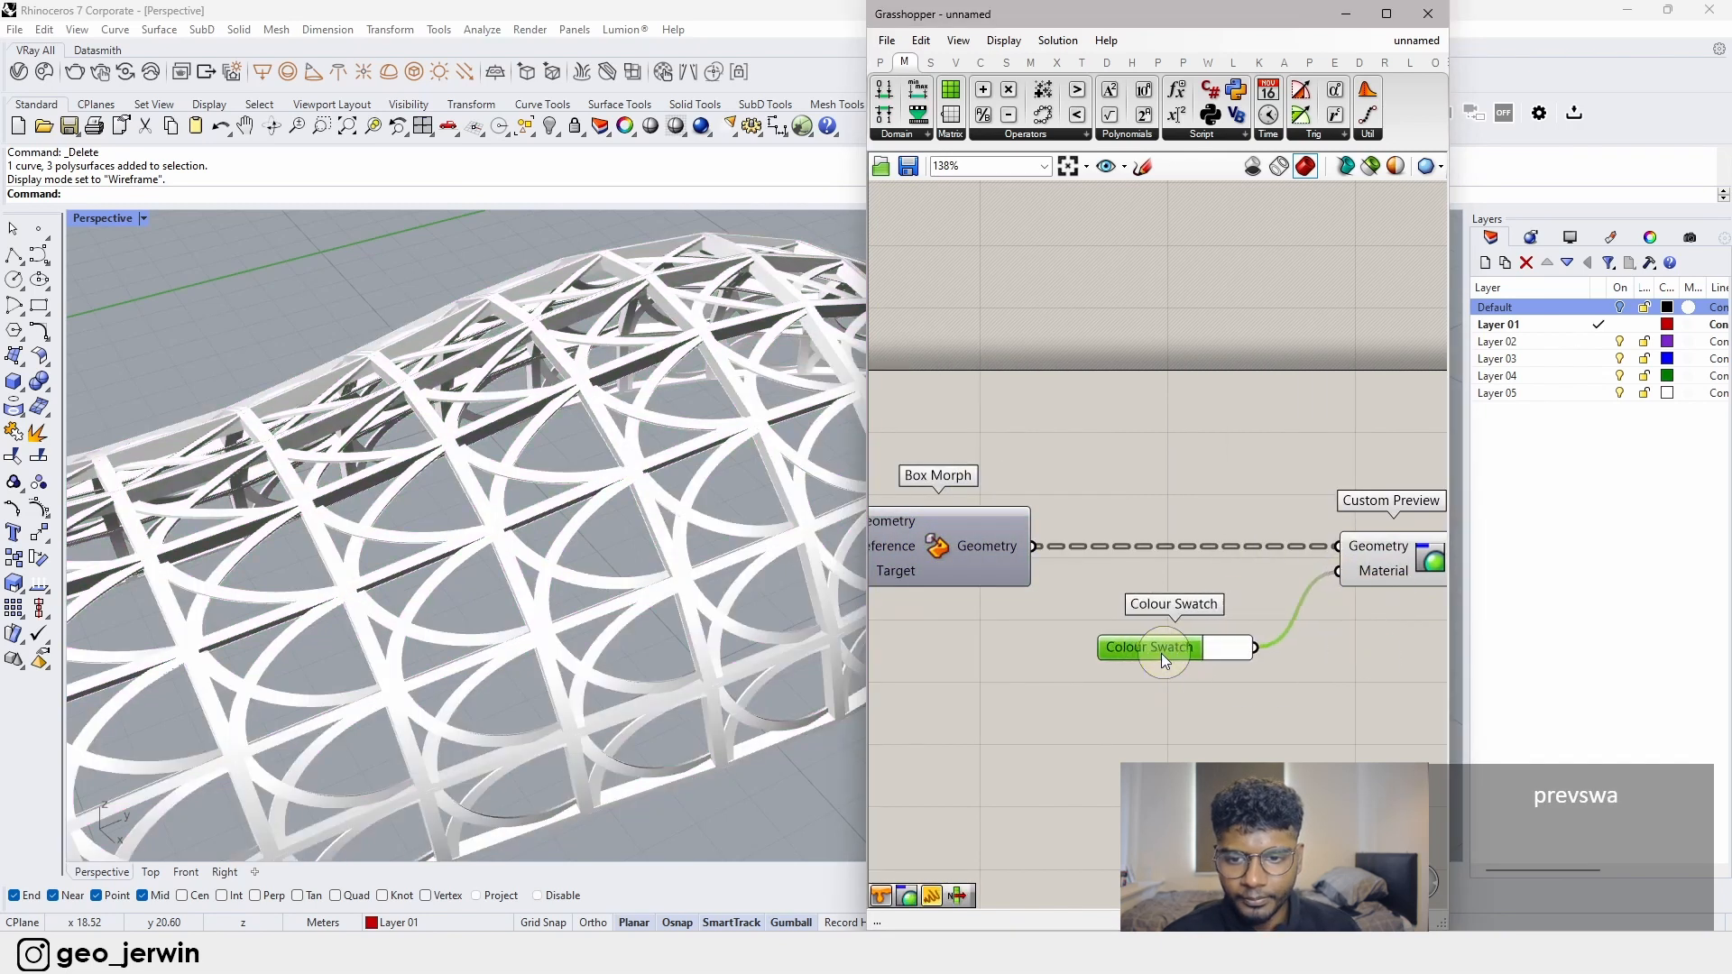
# - Set the Colour Swatch to an olive-yellow colour
pyautogui.click(1221, 652)
pyautogui.click(1367, 669)
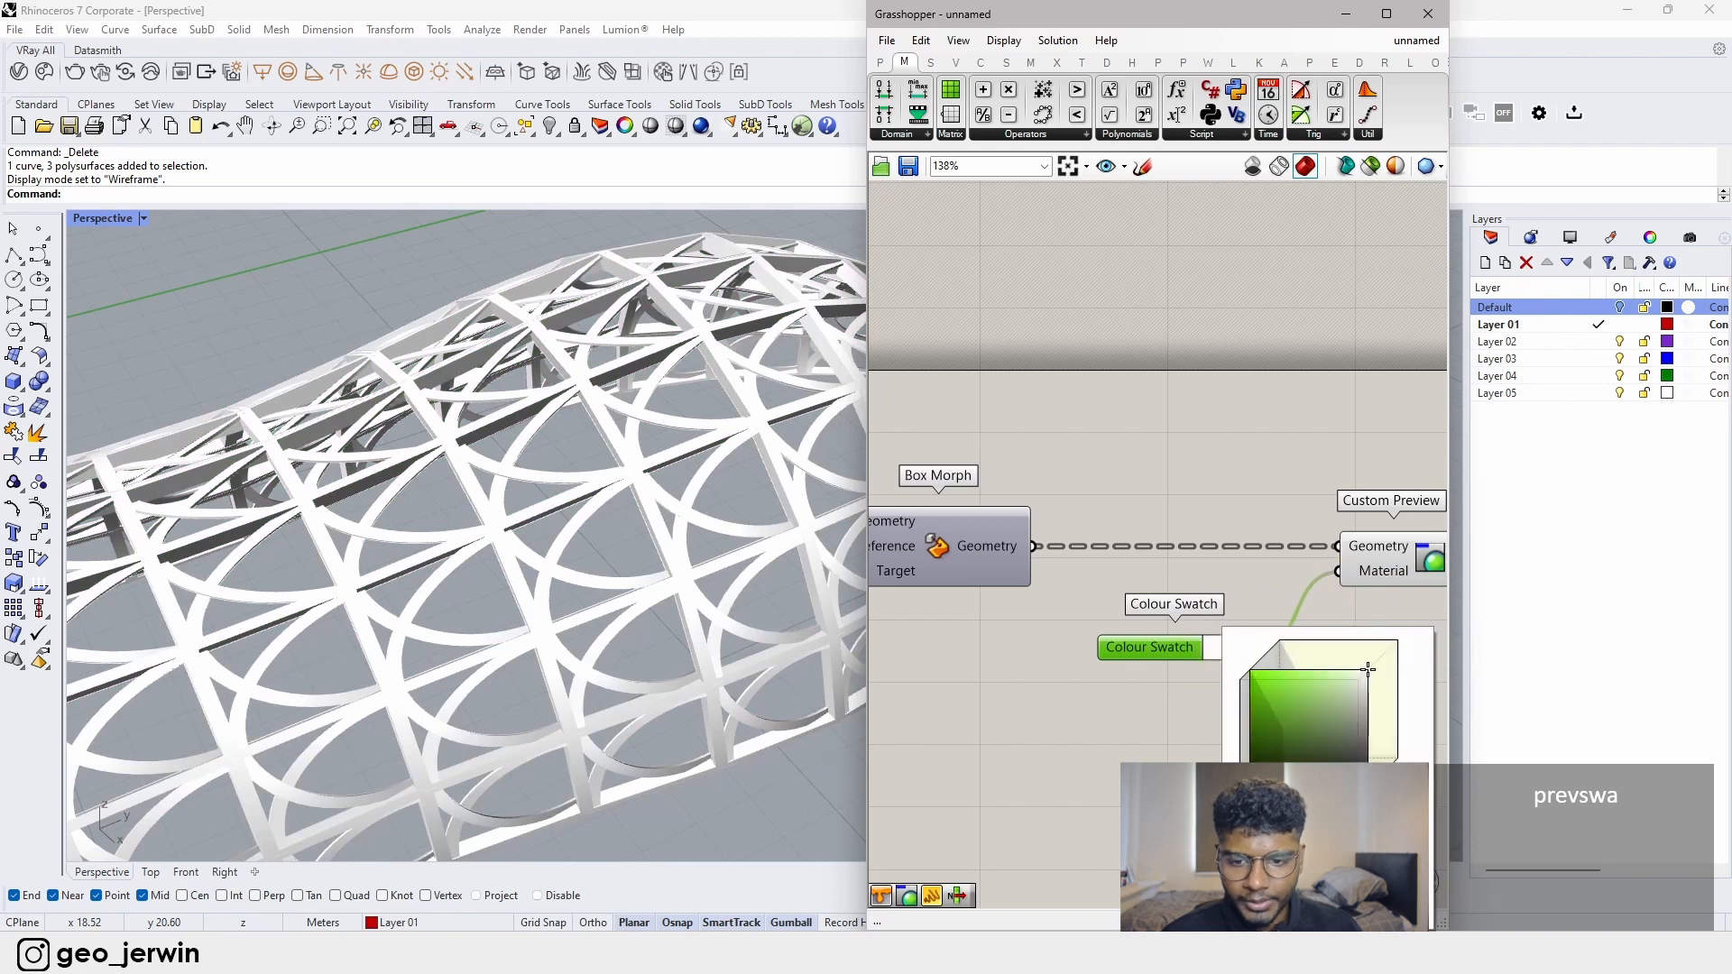
pyautogui.moveTo(1368, 670); pyautogui.dragTo(1299, 719)
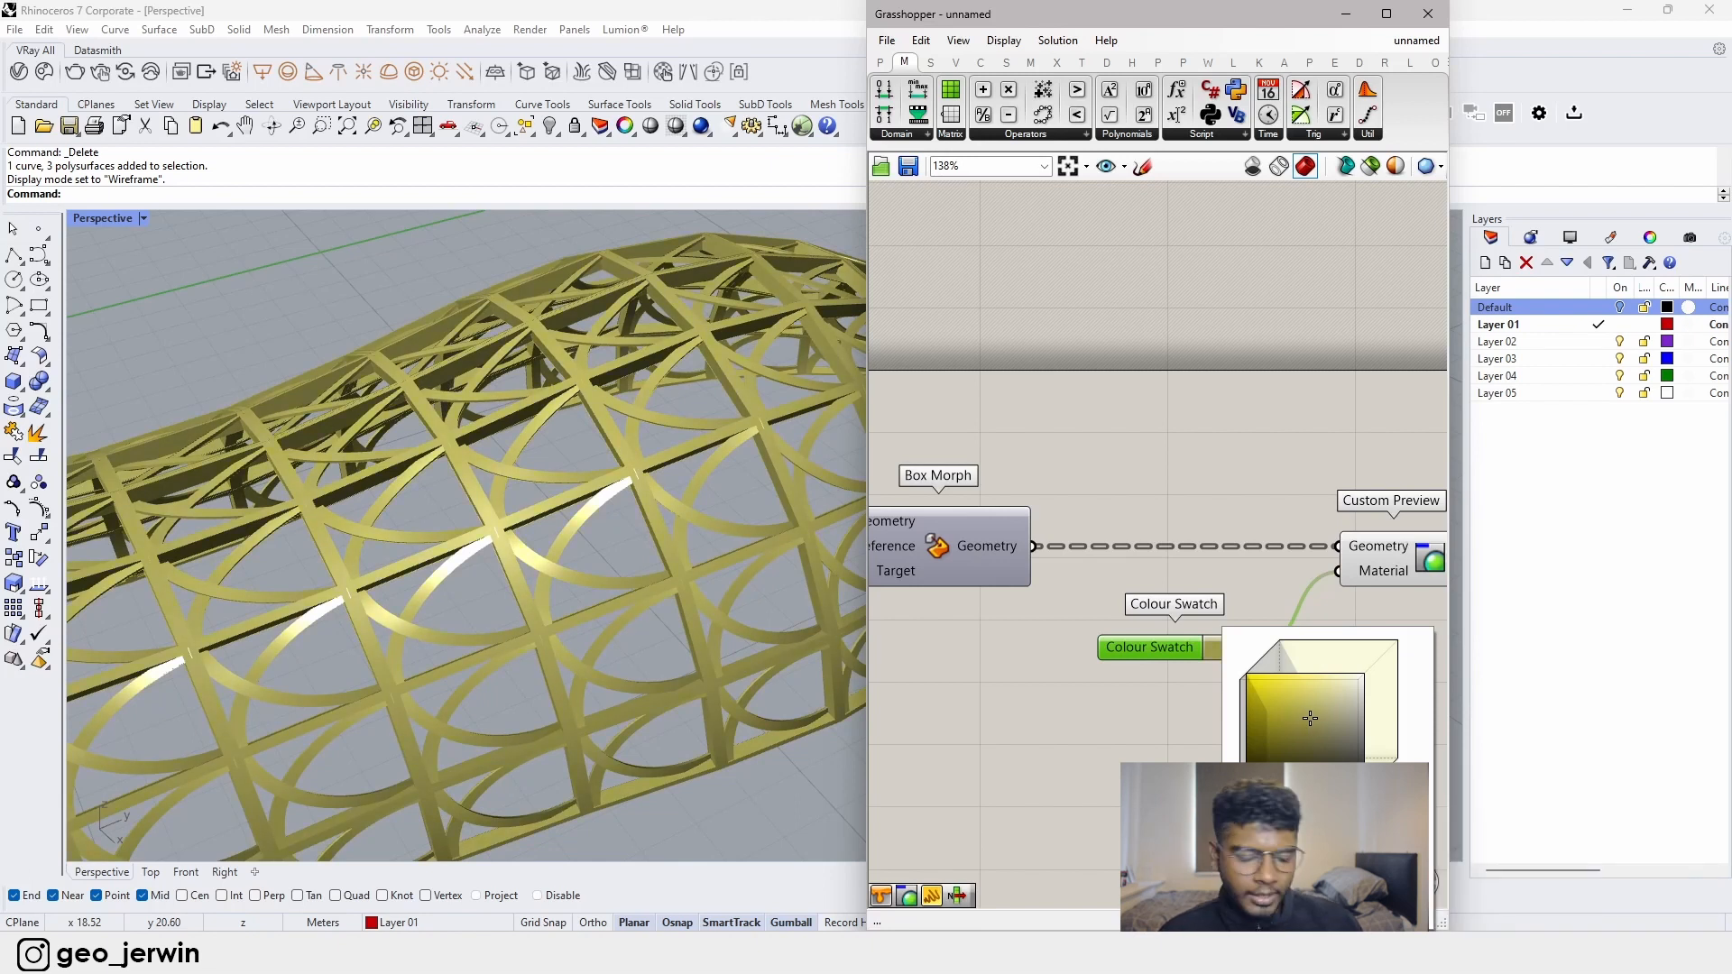
pyautogui.click(1204, 692)
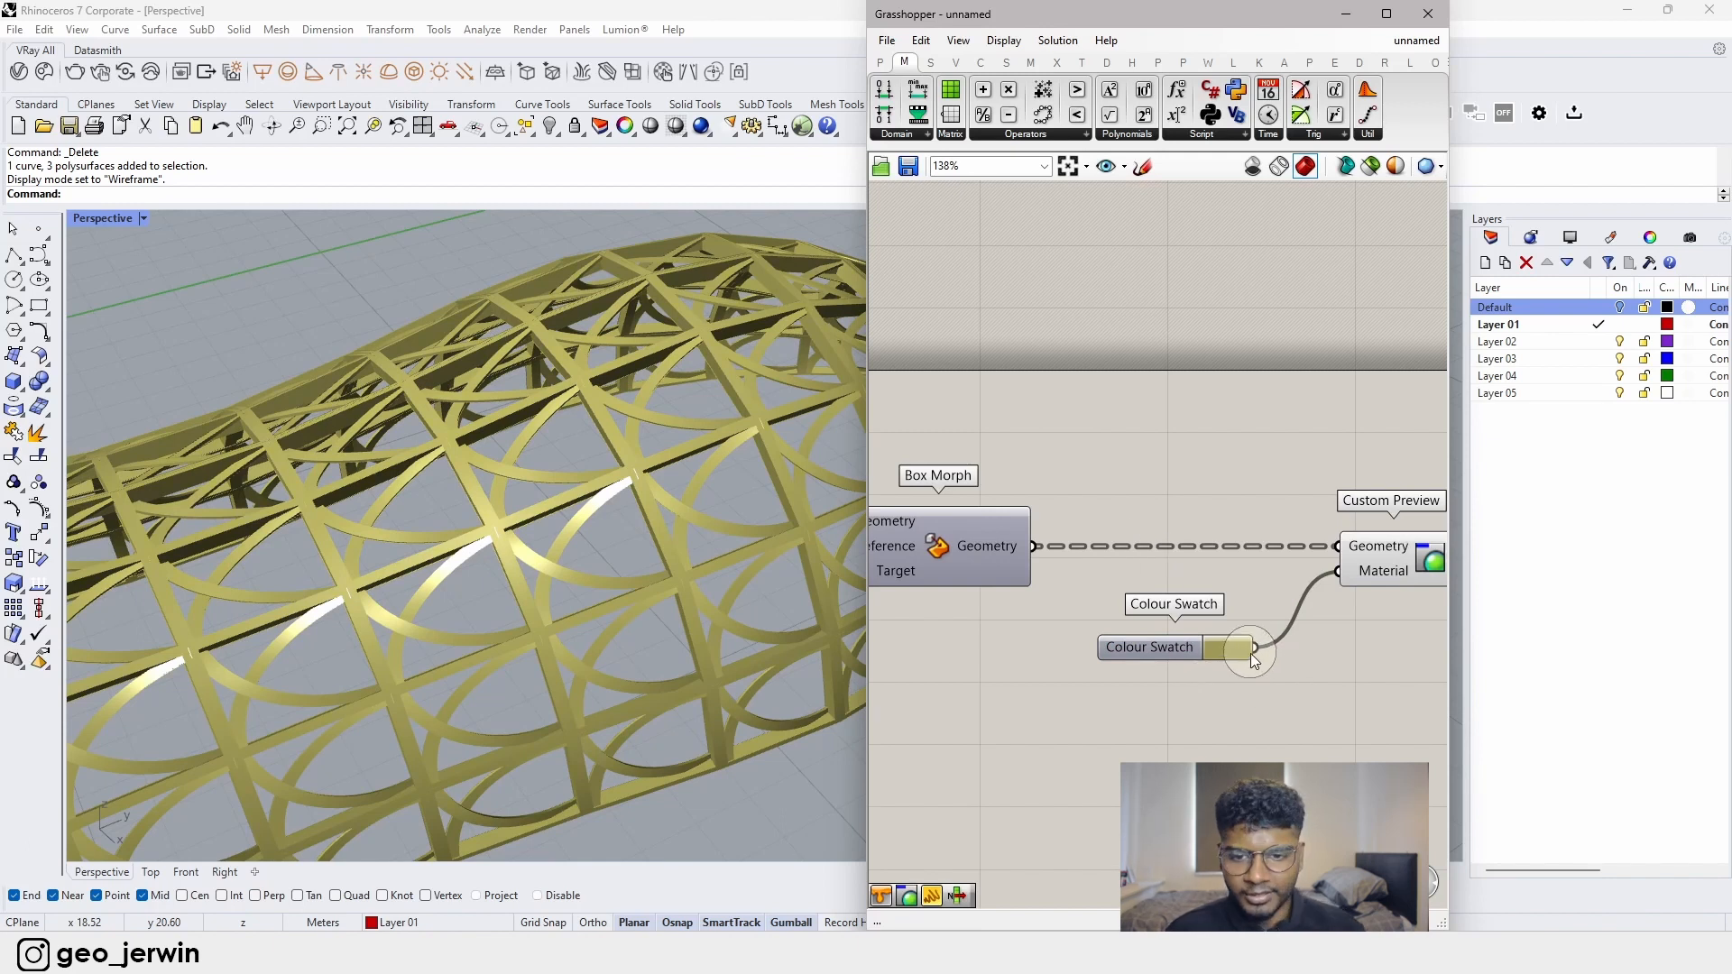
# - Shift Custom Preview and Colour Swatch together slightly farther away from Box Morph
pyautogui.scroll(-4, 1245, 673)
pyautogui.moveTo(1276, 733); pyautogui.dragTo(1053, 574)
pyautogui.moveTo(1206, 606); pyautogui.dragTo(1236, 606)
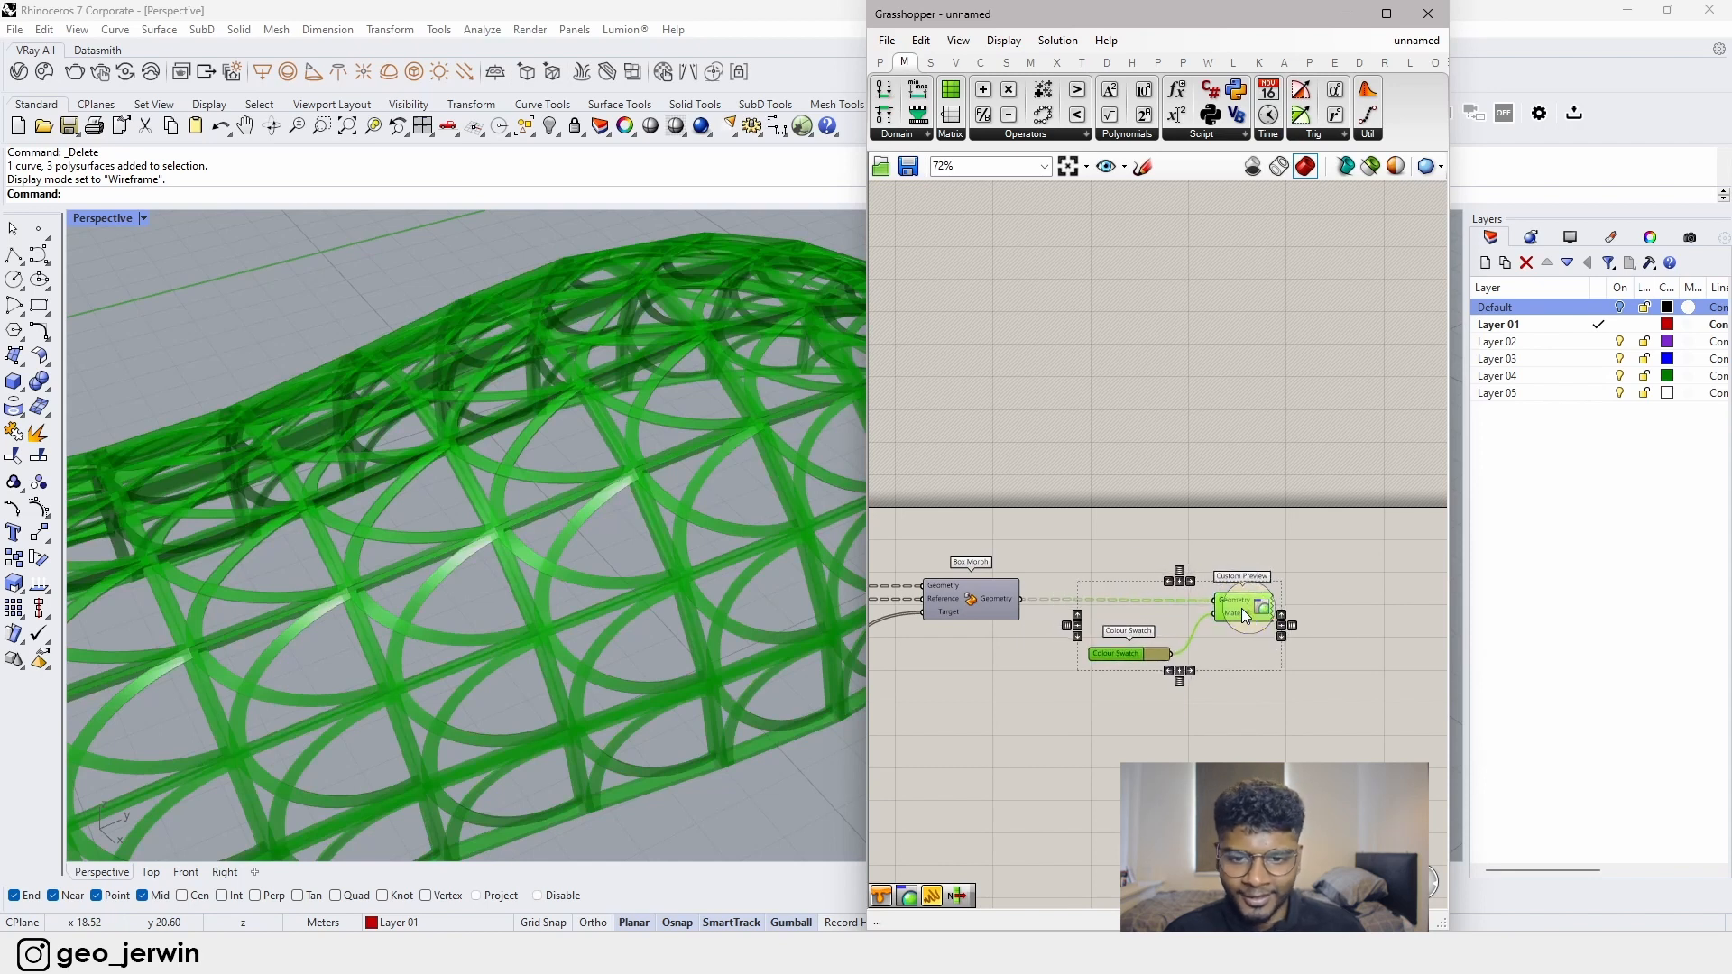
pyautogui.click(1335, 638)
pyautogui.moveTo(1046, 580); pyautogui.dragTo(1211, 558, button='right')
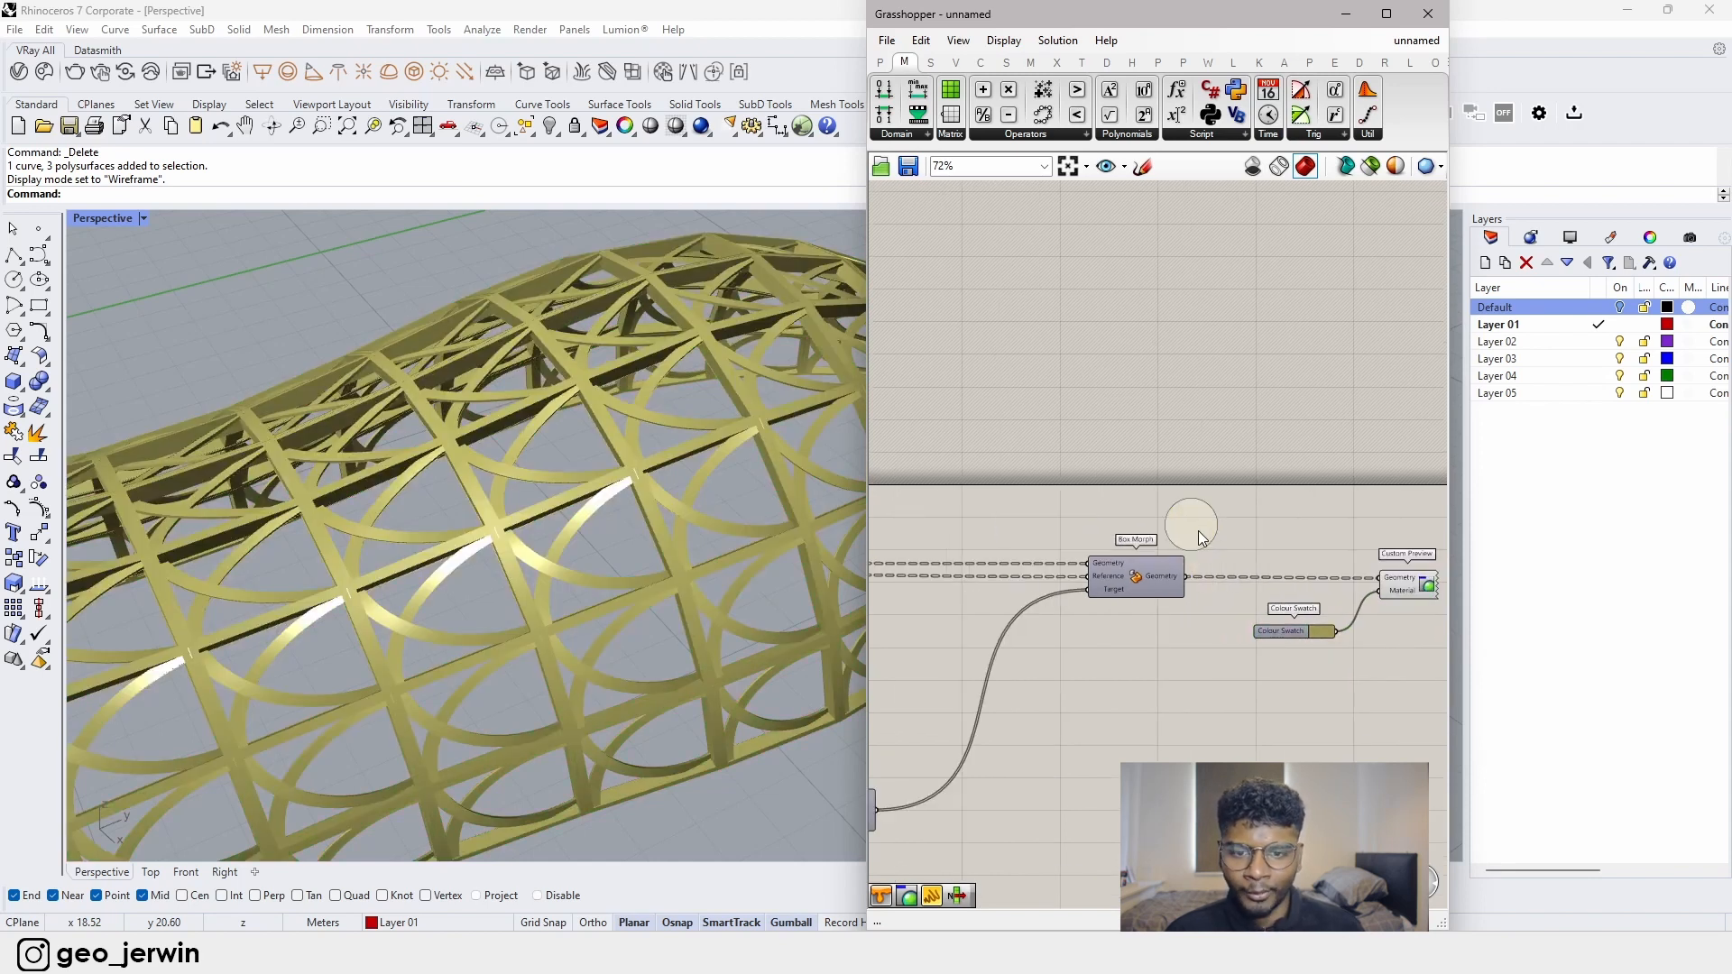
pyautogui.scroll(-4, 1303, 480)
pyautogui.scroll(4, 1264, 503)
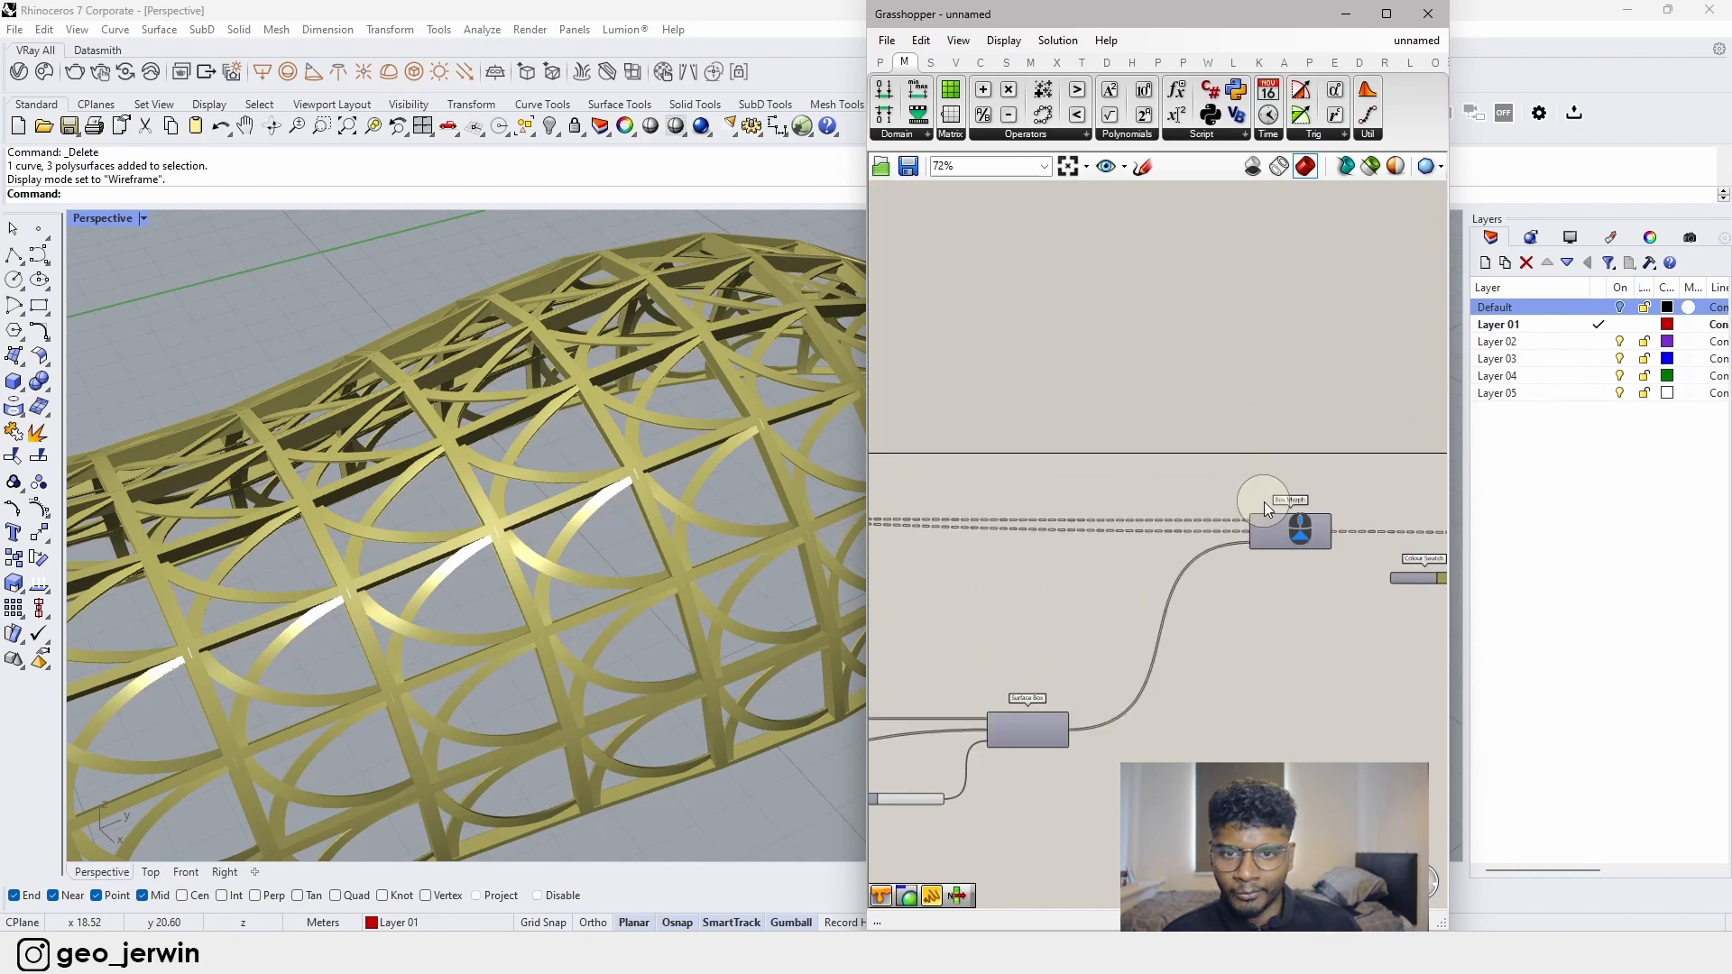
pyautogui.scroll(-3, 1316, 581)
pyautogui.moveTo(1318, 585); pyautogui.dragTo(1164, 591, button='right')
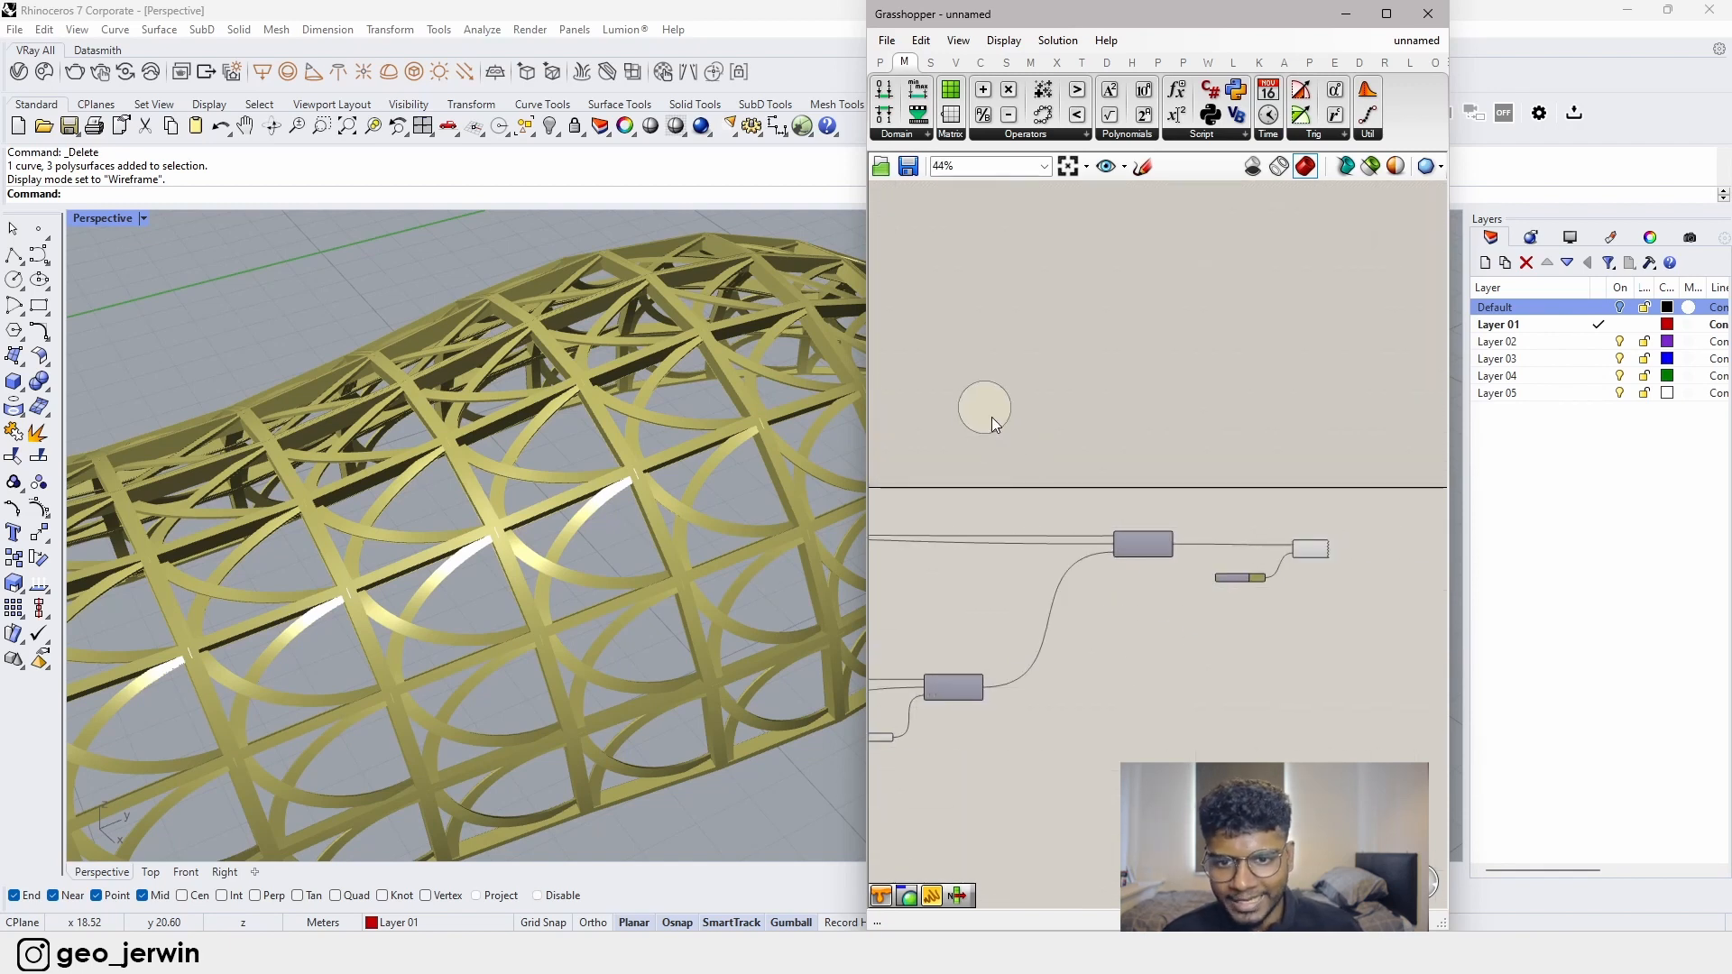
pyautogui.click(878, 65)
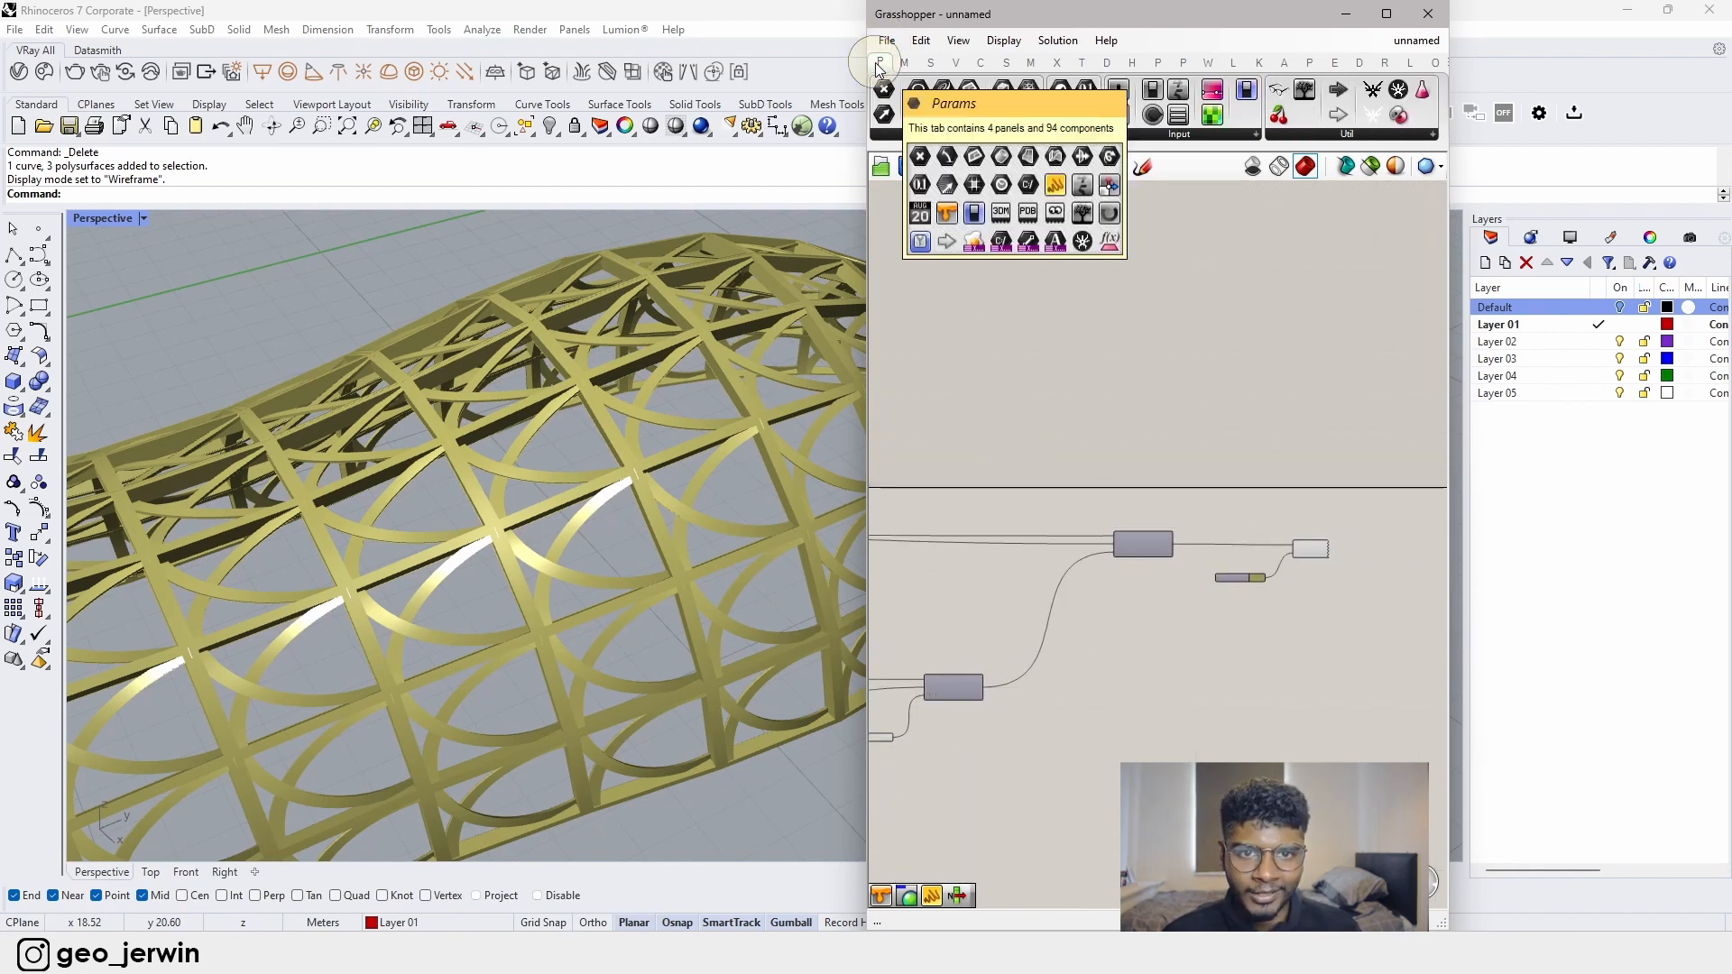
pyautogui.click(1084, 319)
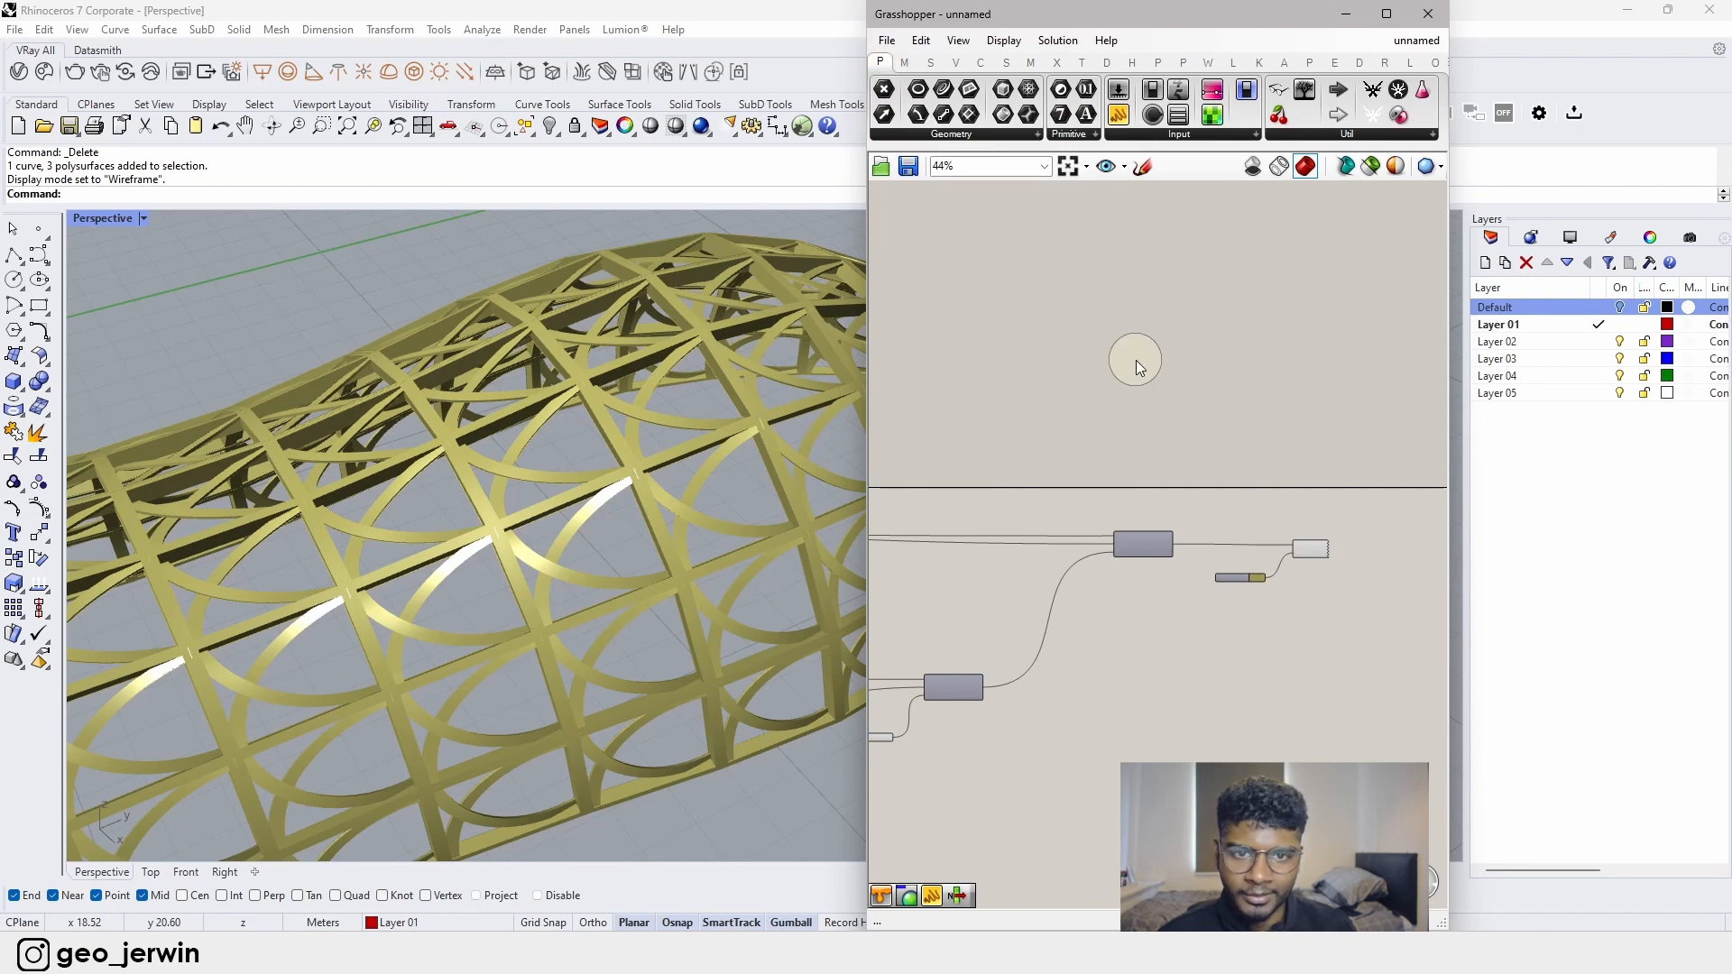
pyautogui.scroll(5, 1335, 632)
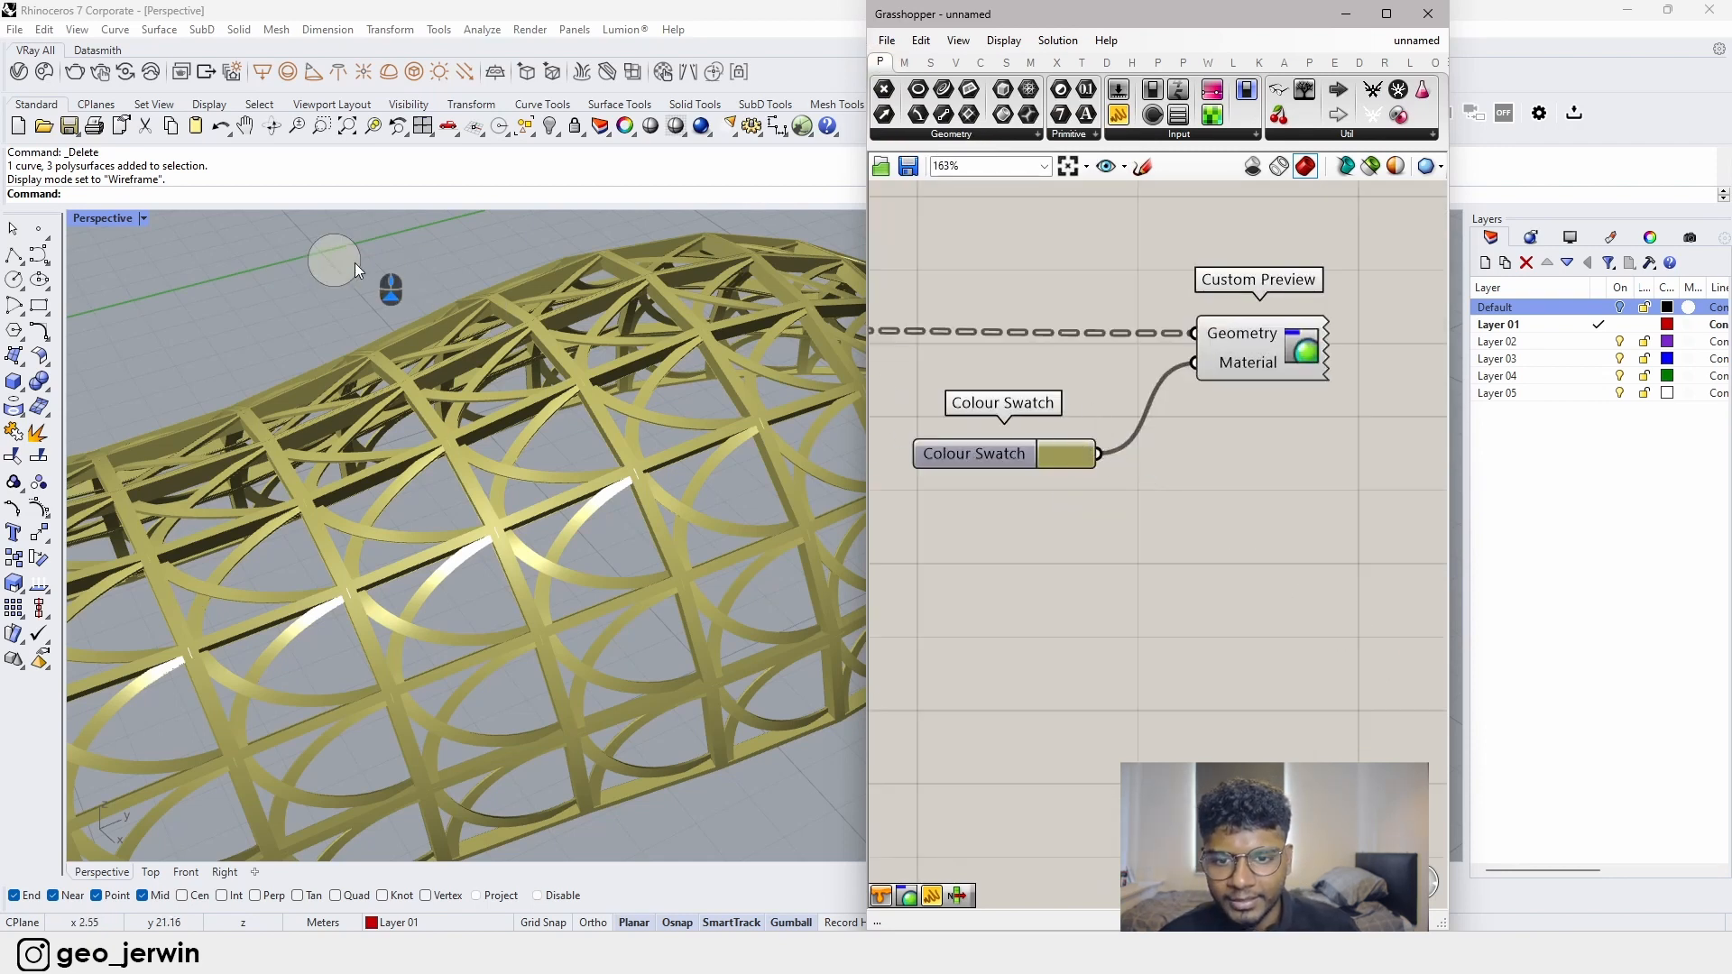
# - Set the Perspective viewport's display mode to Rendered and view the whole coloured structure
pyautogui.click(142, 219)
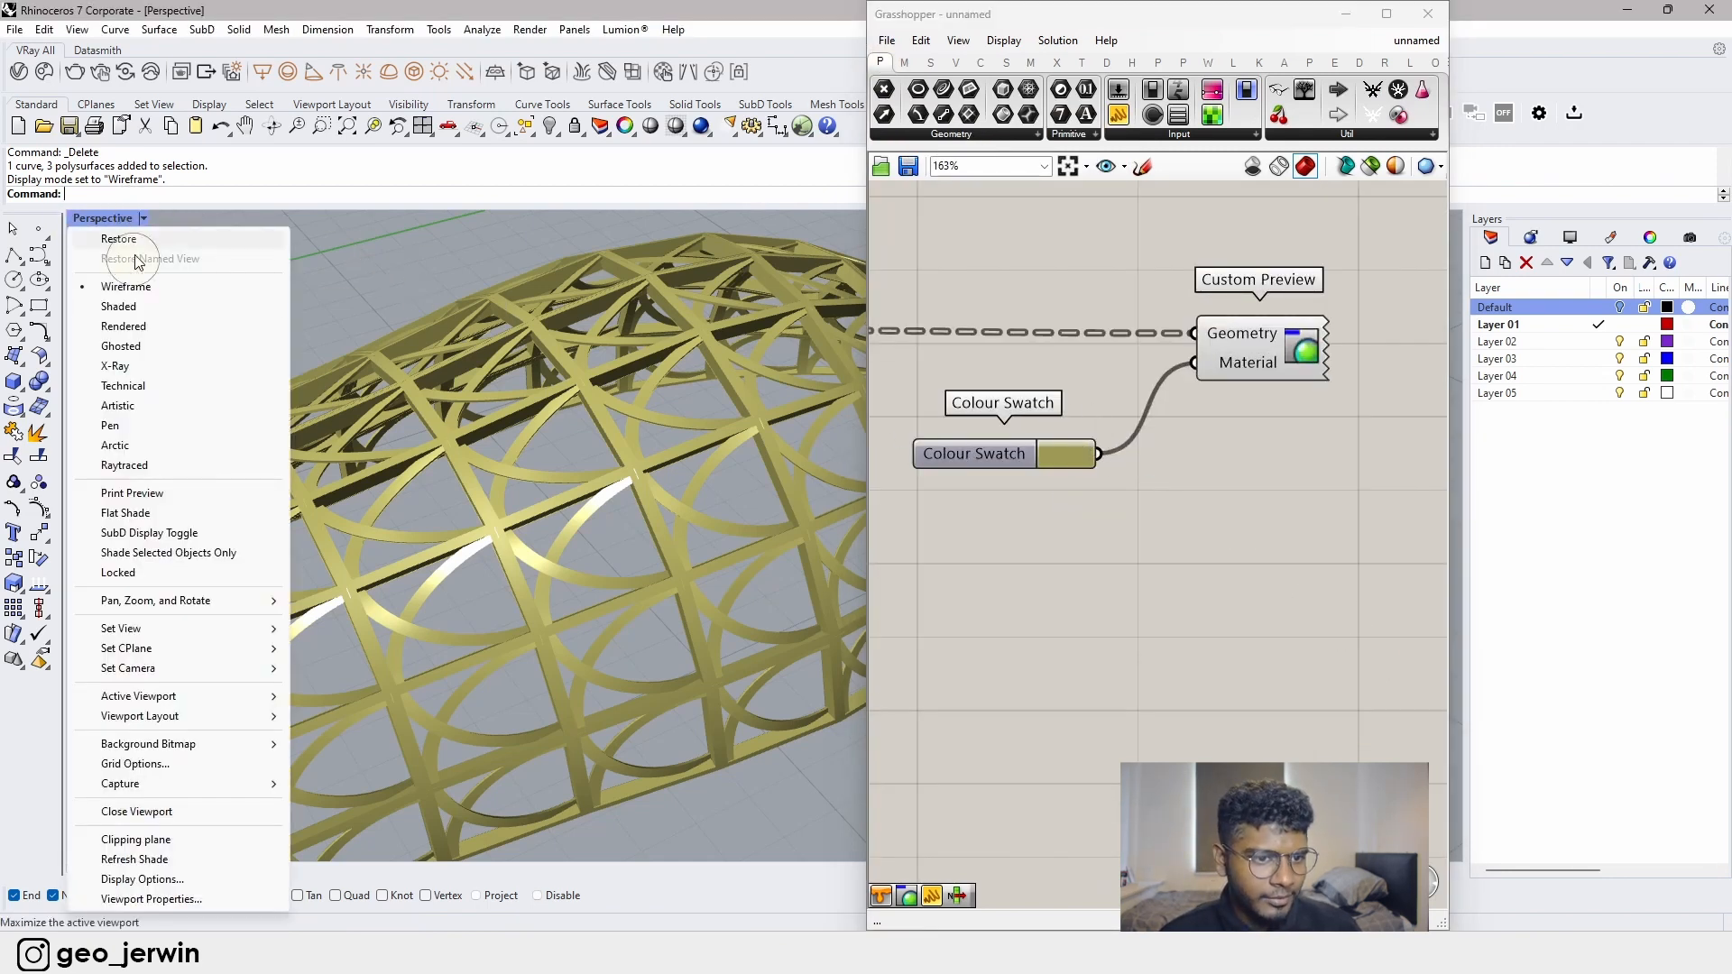
pyautogui.click(143, 329)
pyautogui.scroll(-4, 552, 650)
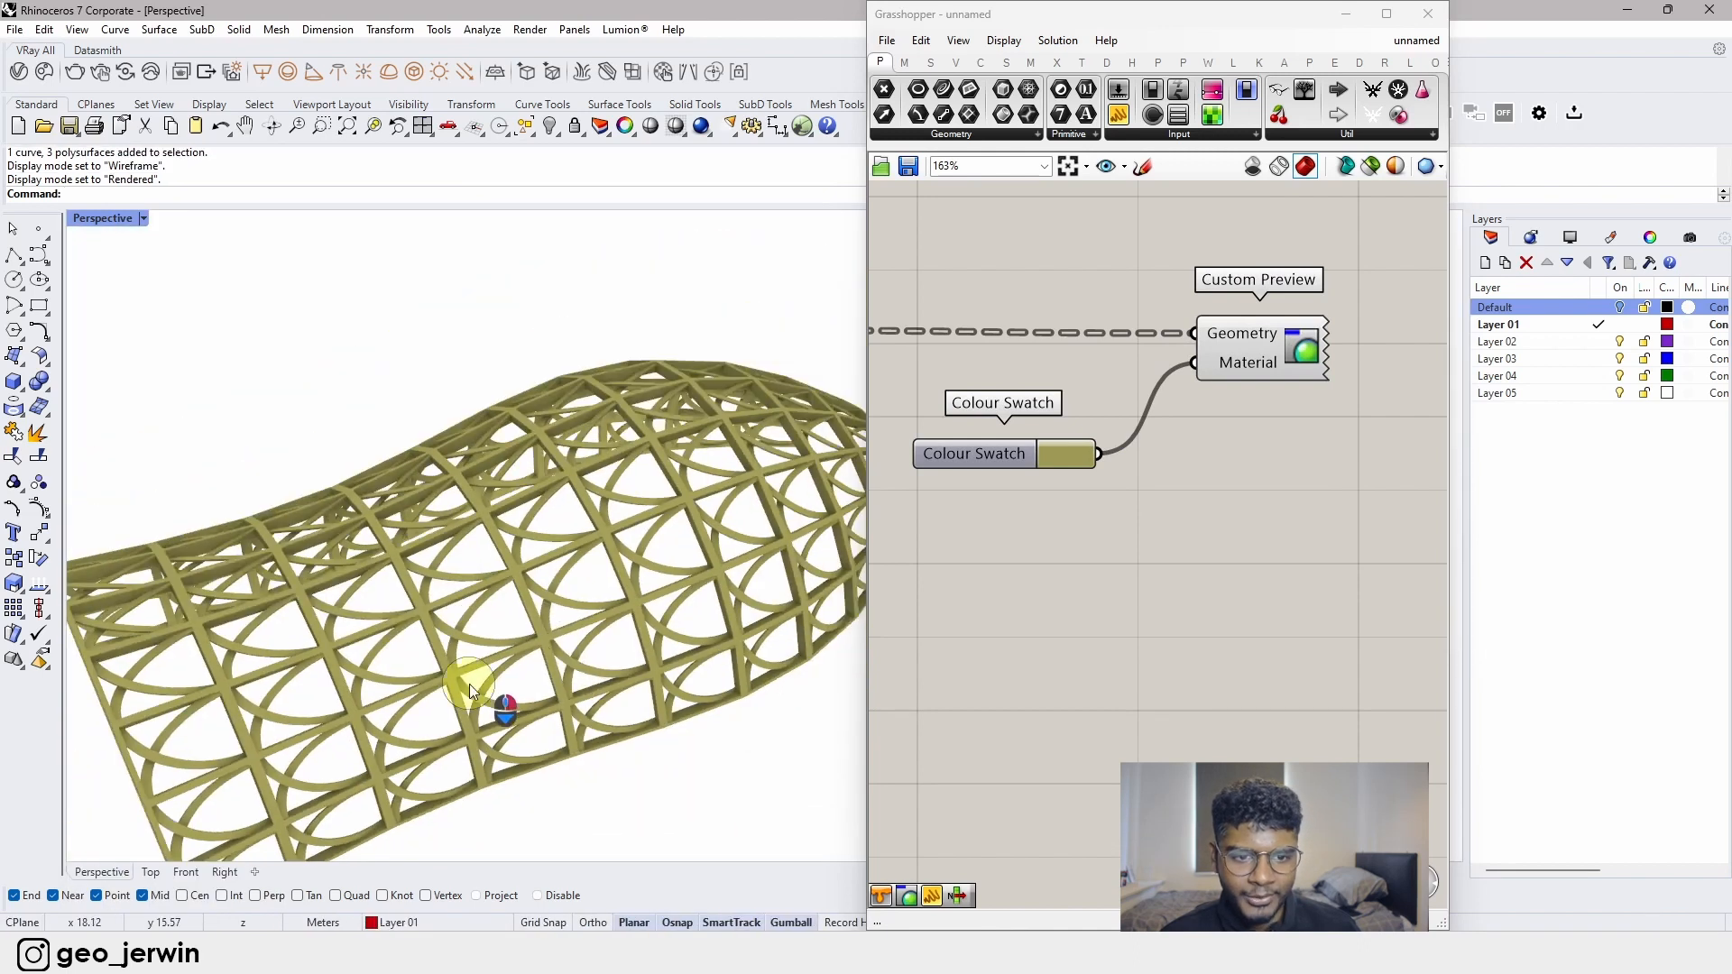
# - Examine the olive-yellow structure from several angles, close up and whole, and look back along the component graph
pyautogui.moveTo(469, 691); pyautogui.dragTo(554, 745, button='right')
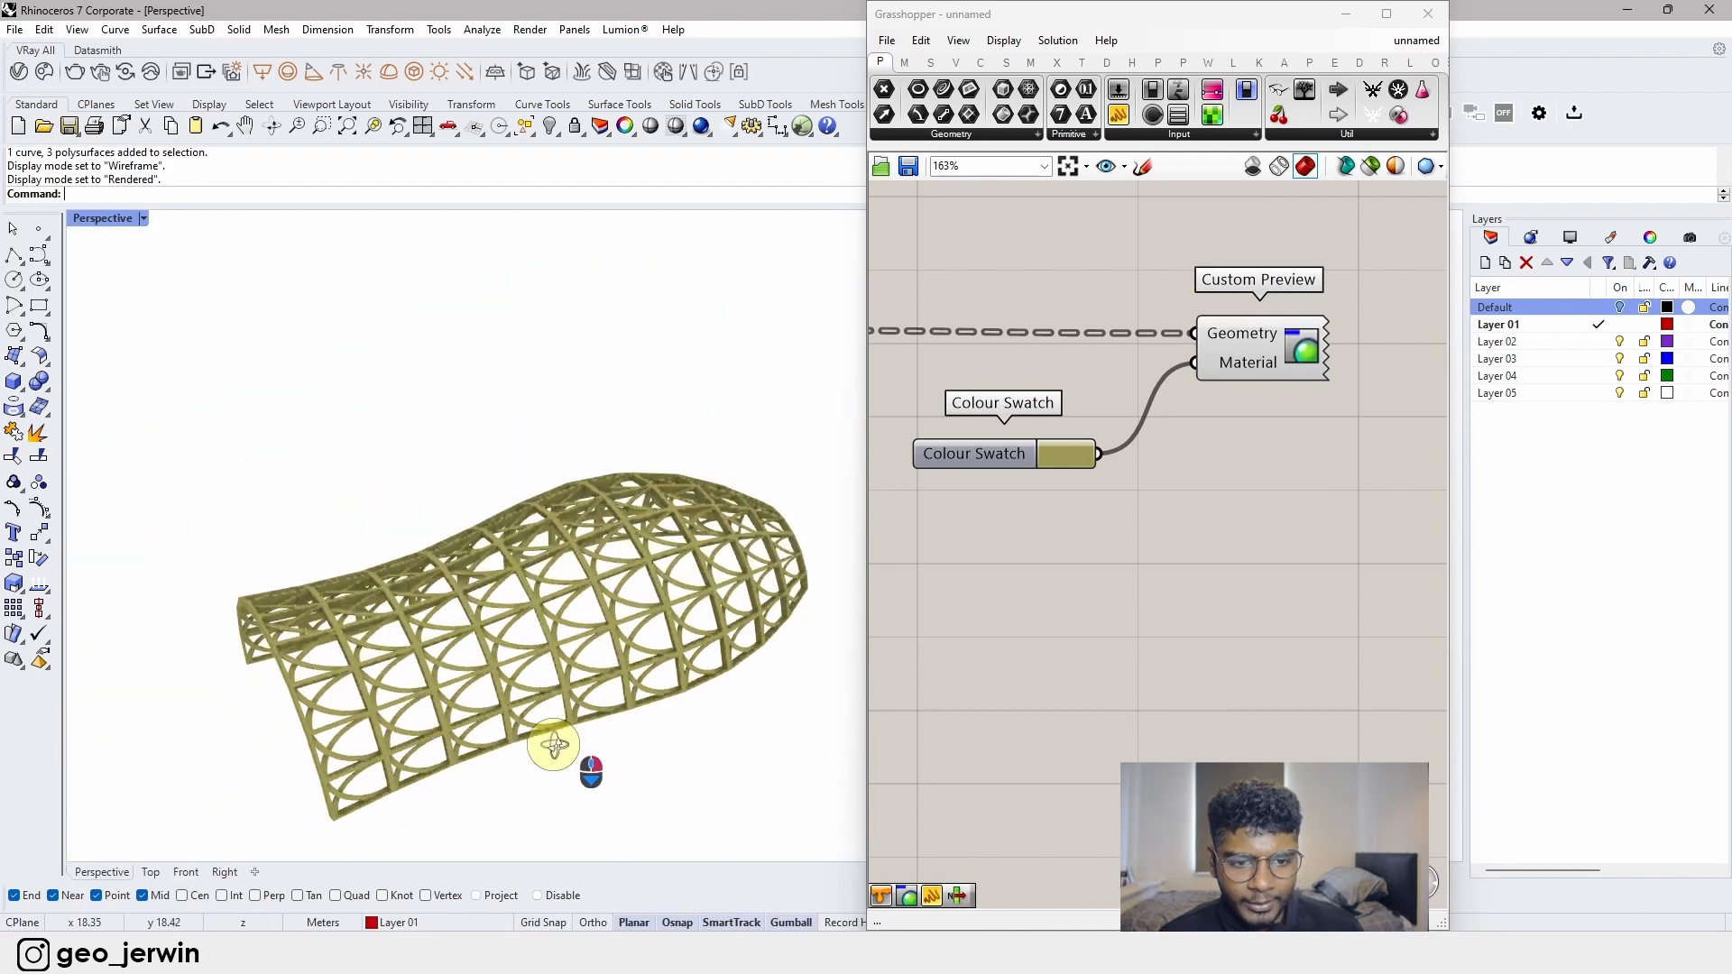
pyautogui.scroll(10, 553, 745)
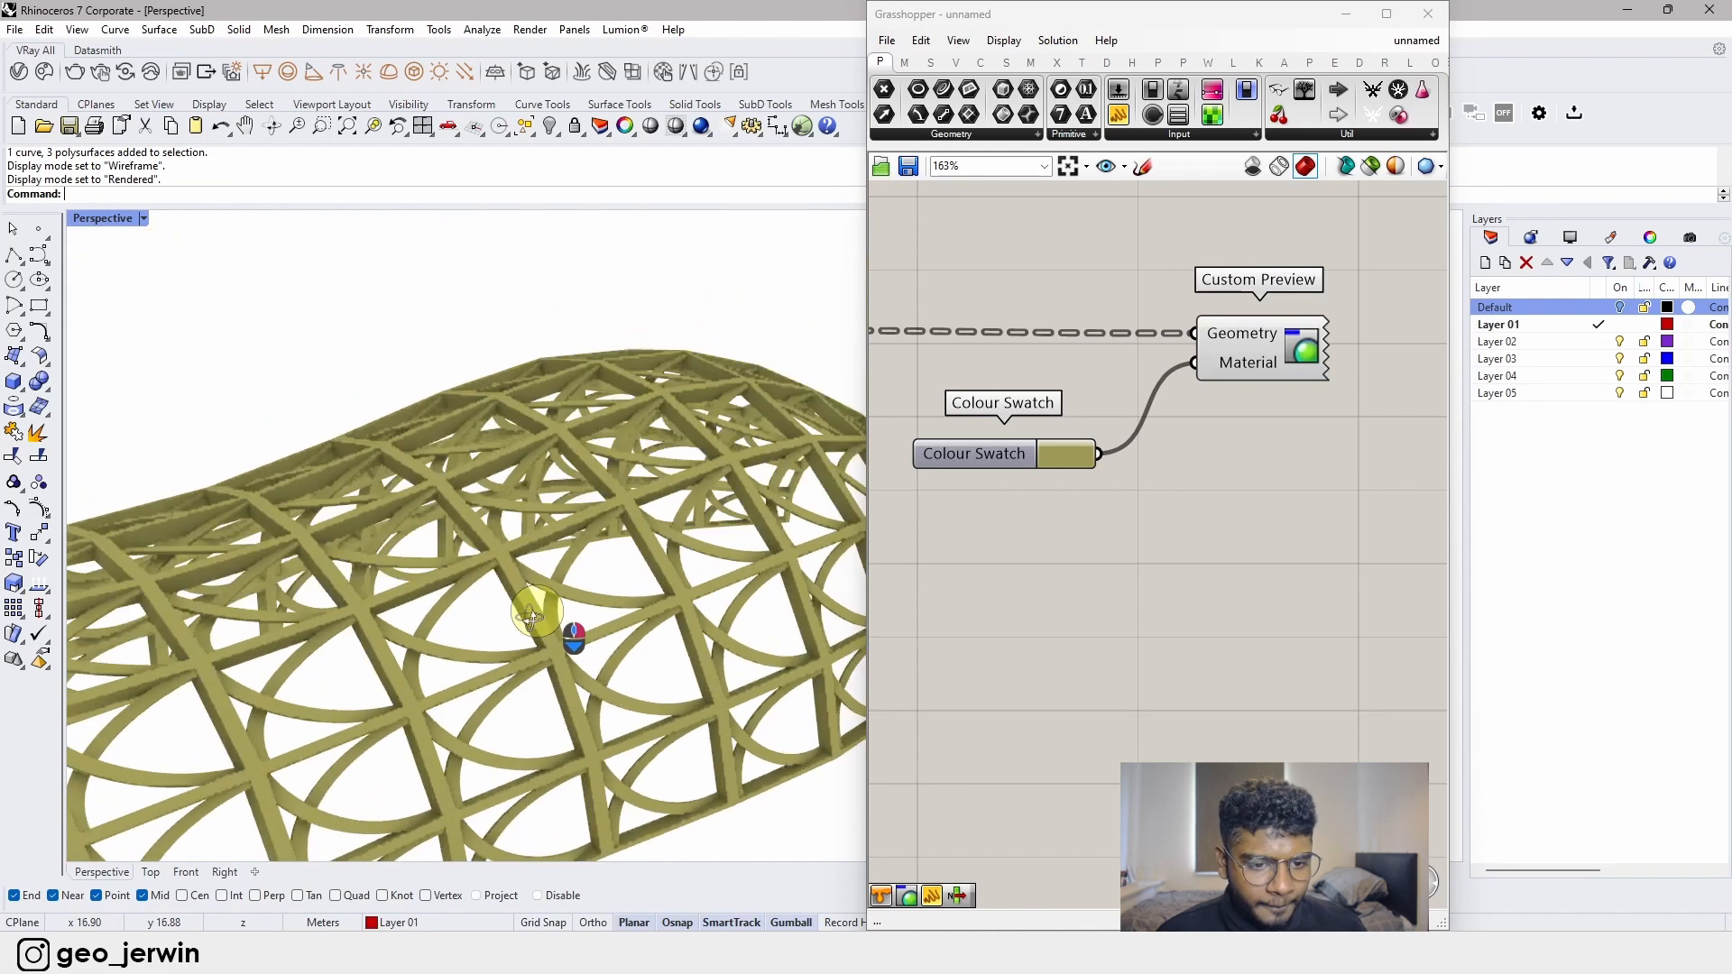
pyautogui.moveTo(532, 616); pyautogui.dragTo(661, 642, button='right')
pyautogui.scroll(-4, 460, 570)
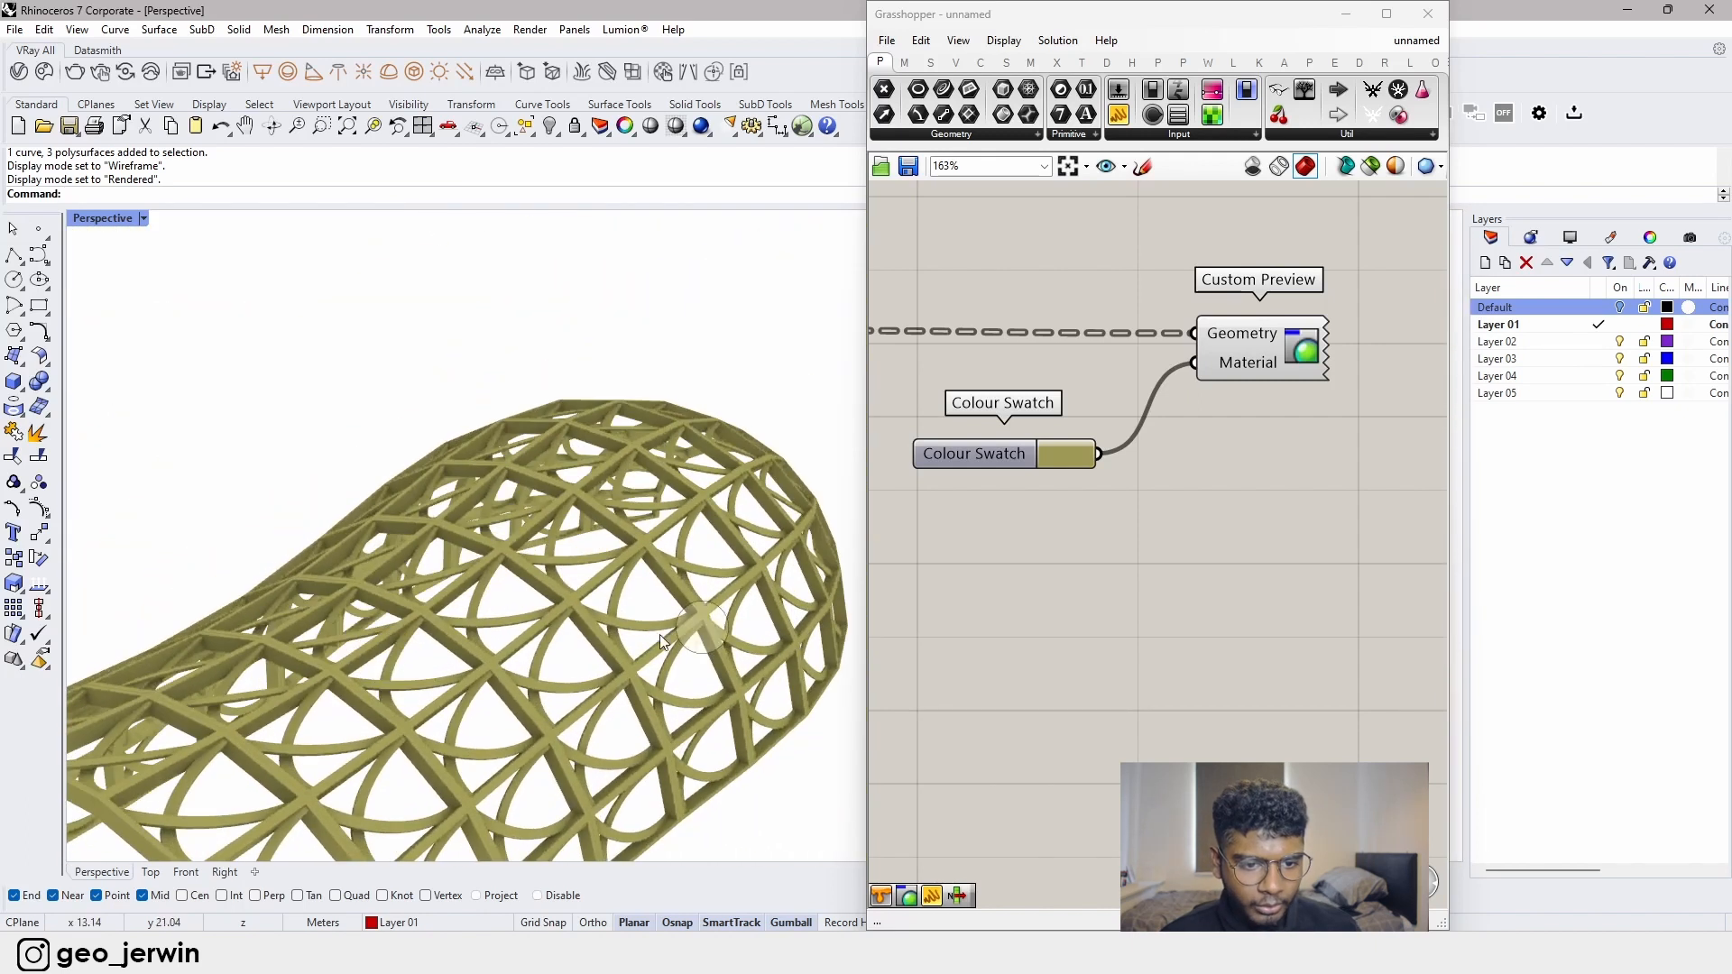
pyautogui.scroll(-6, 557, 561)
pyautogui.moveTo(557, 561); pyautogui.dragTo(544, 582, button='right')
pyautogui.scroll(7, 545, 581)
pyautogui.scroll(-6, 1153, 539)
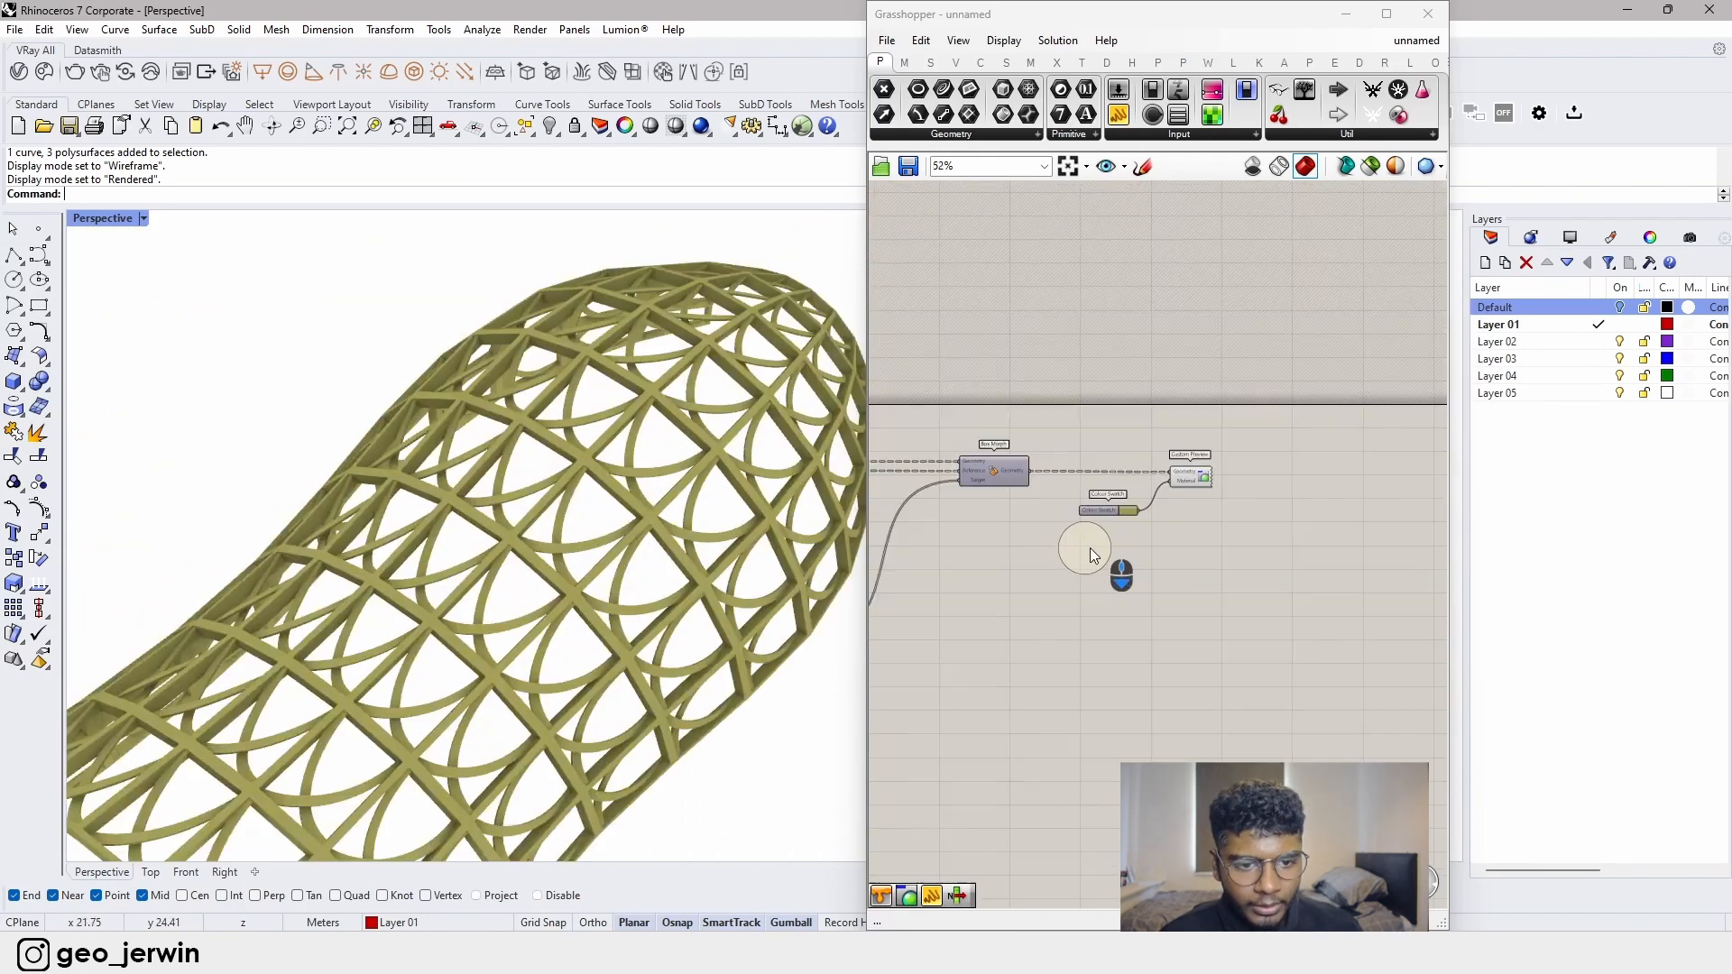
pyautogui.scroll(-5, 1295, 549)
pyautogui.moveTo(1089, 548); pyautogui.dragTo(1303, 545, button='right')
pyautogui.moveTo(614, 551); pyautogui.dragTo(588, 606, button='right')
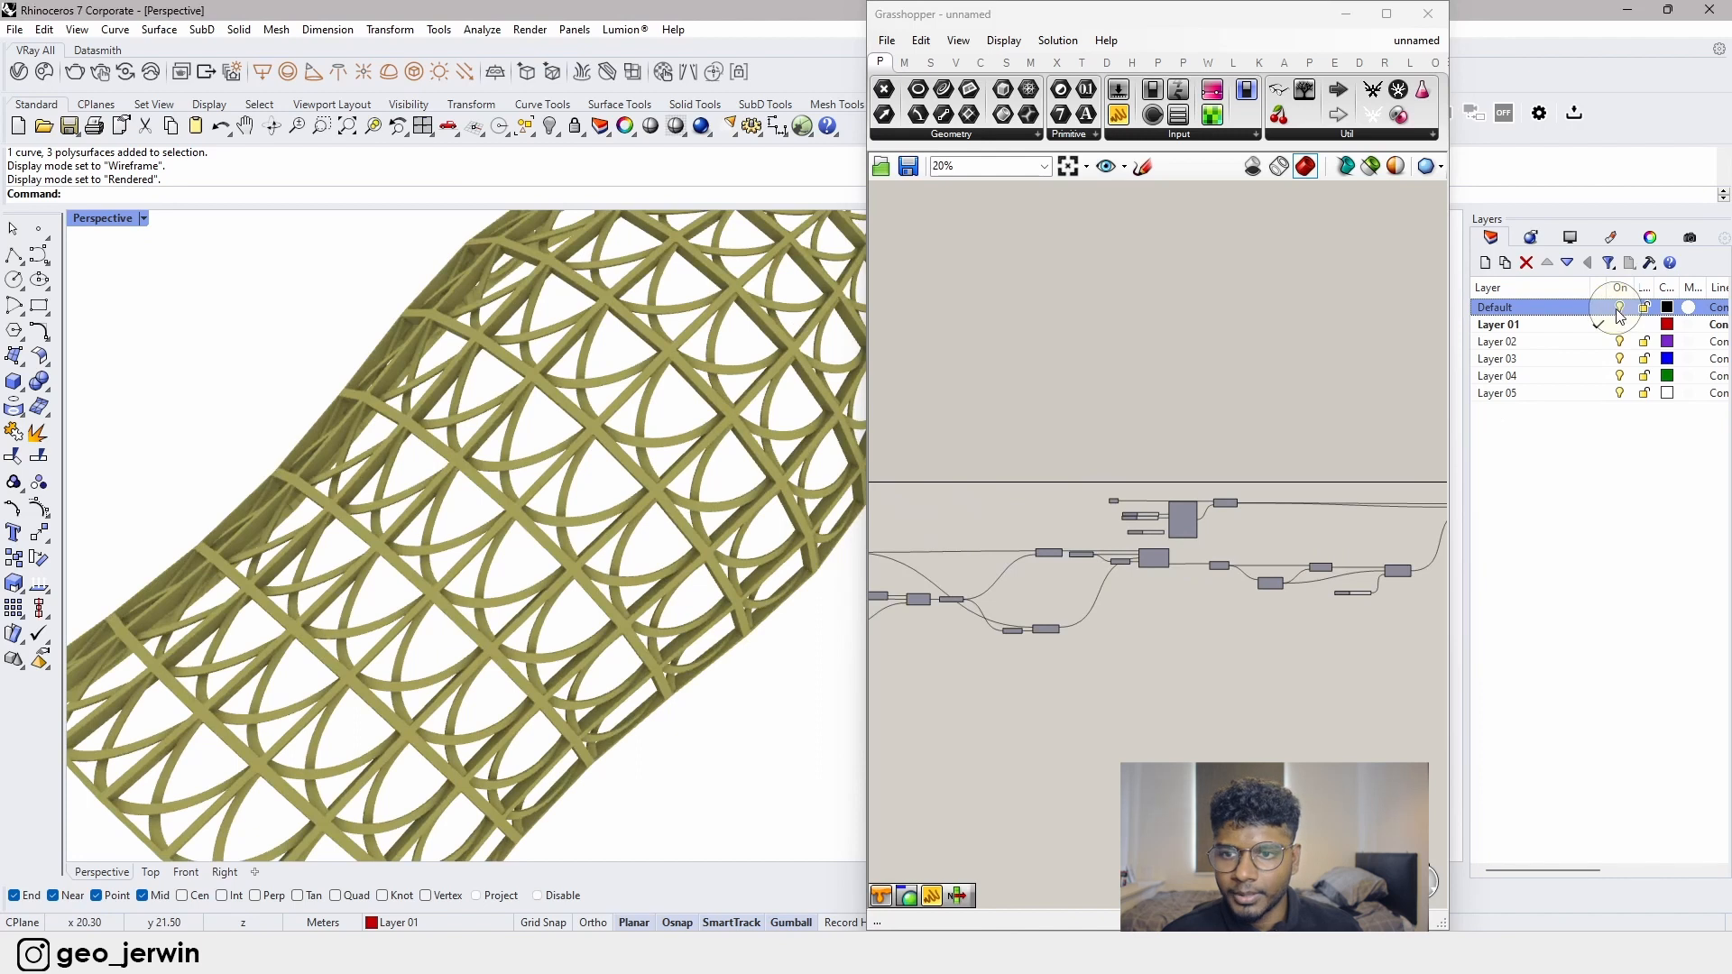
# - Show the Default layer and mirror the source module's three polysurfaces along their X axis with the gumball scale handle
pyautogui.scroll(-12, 394, 535)
pyautogui.scroll(7, 505, 573)
pyautogui.moveTo(597, 523); pyautogui.dragTo(632, 571, button='right')
pyautogui.moveTo(545, 516); pyautogui.dragTo(791, 754)
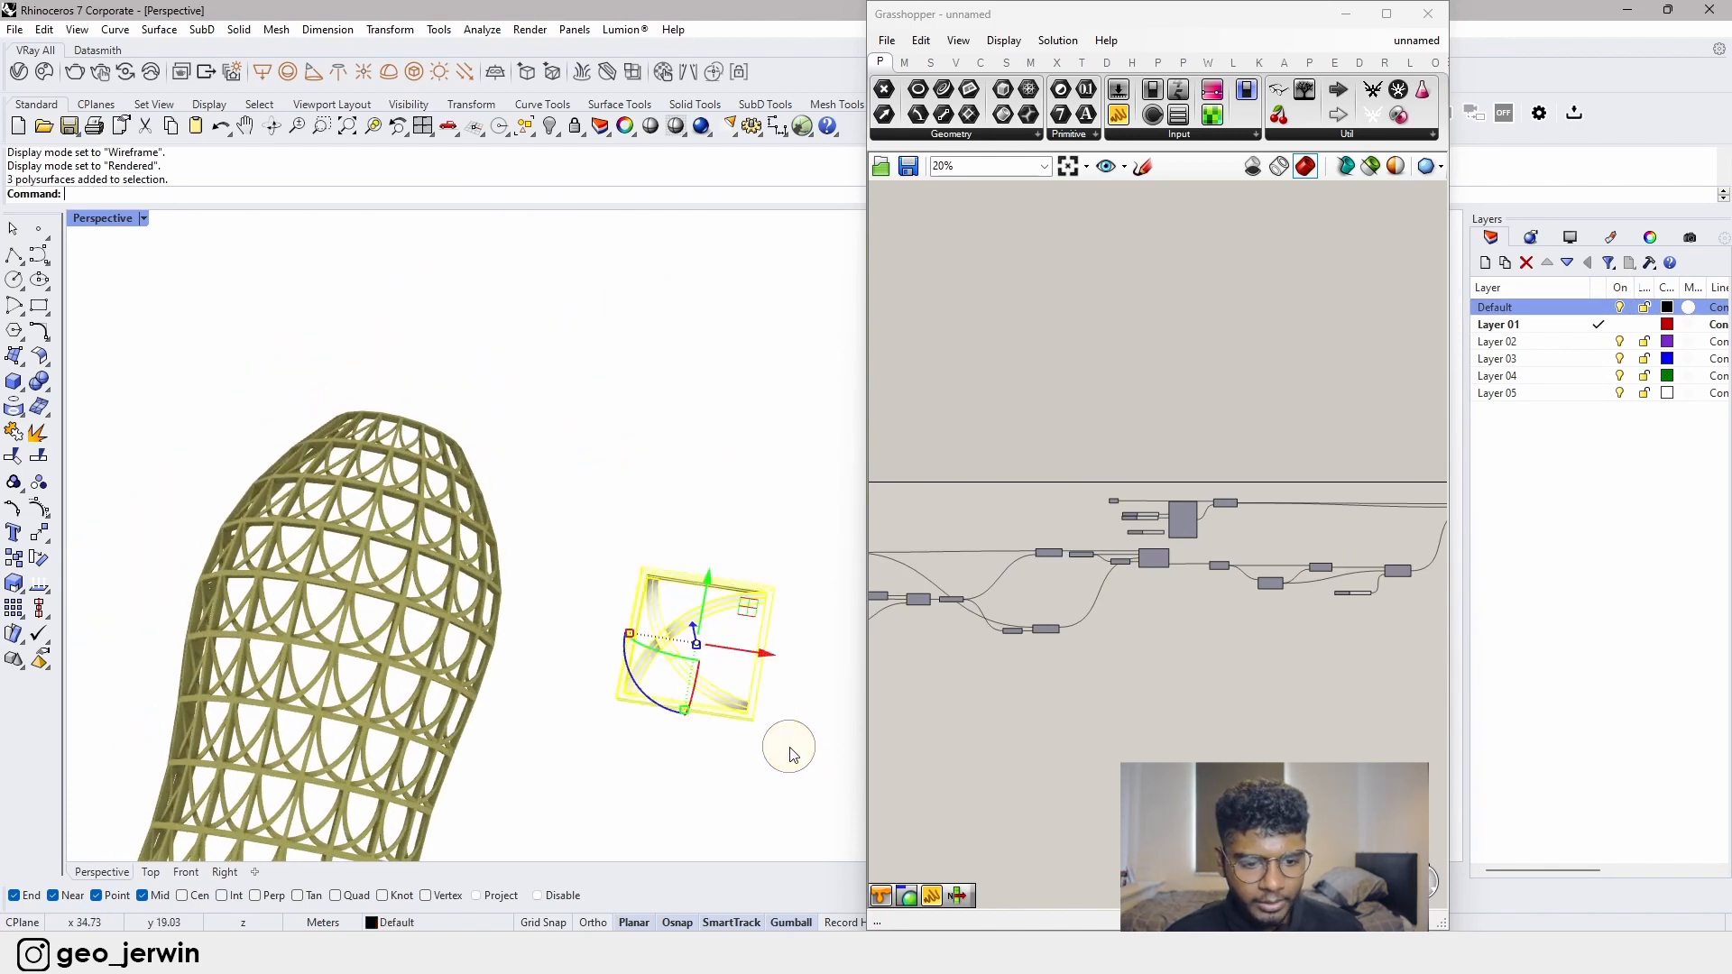
pyautogui.click(631, 634)
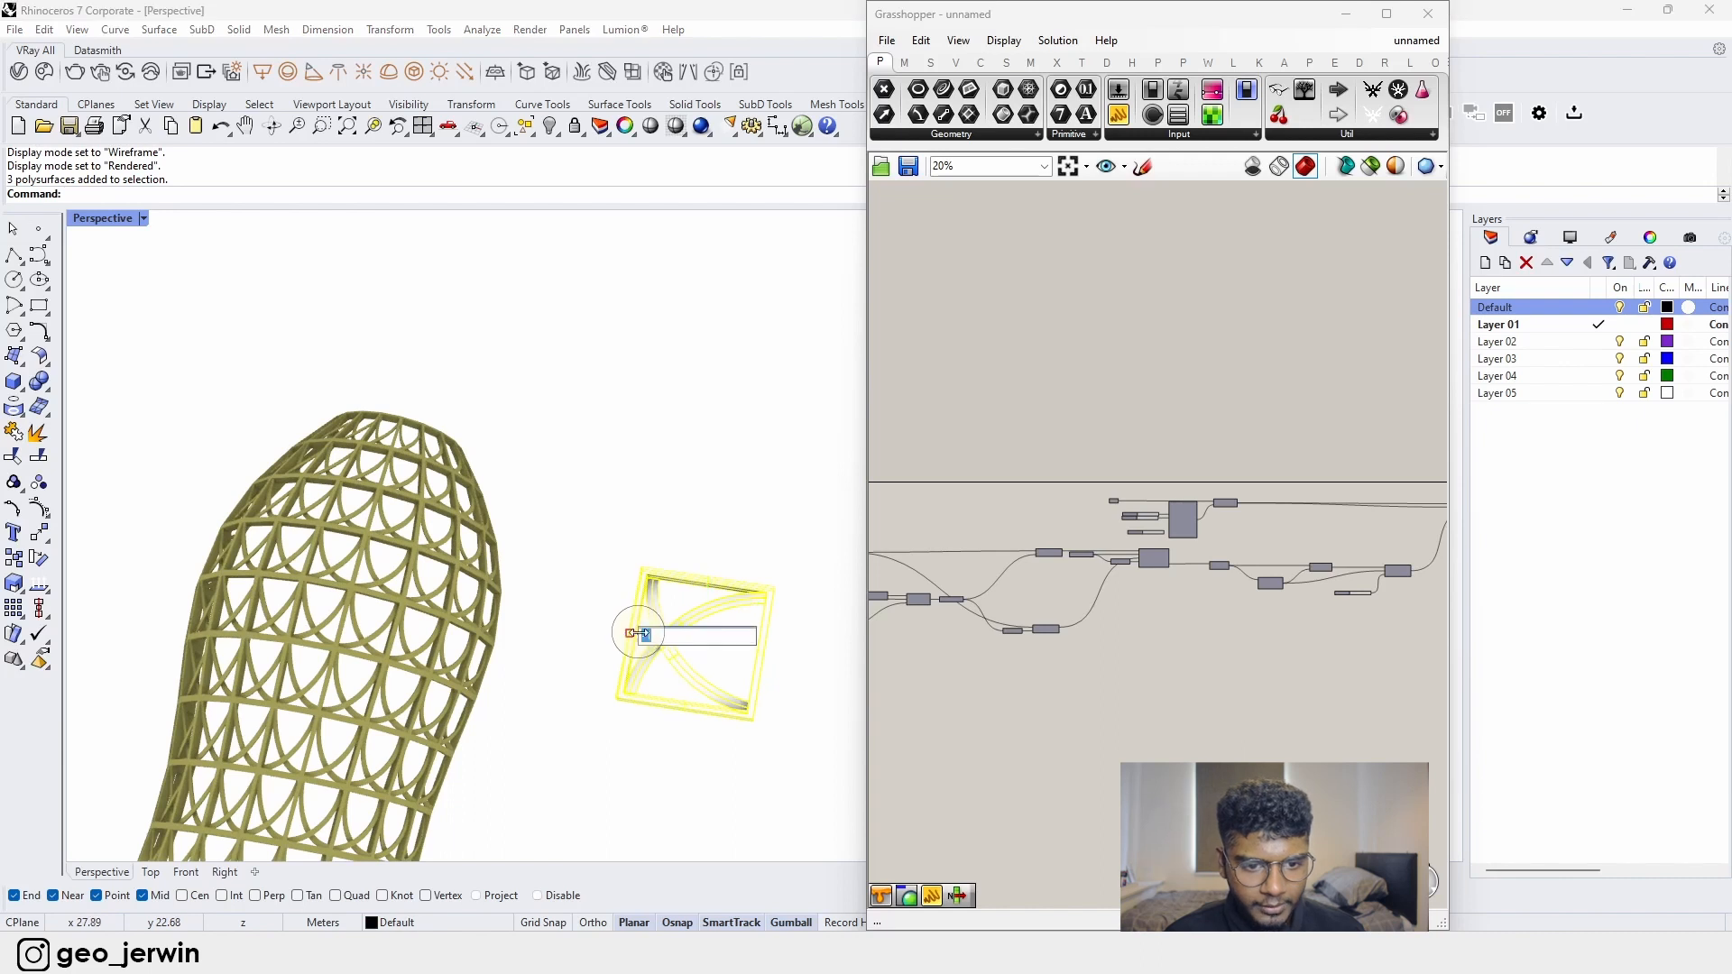
pyautogui.press('Return')
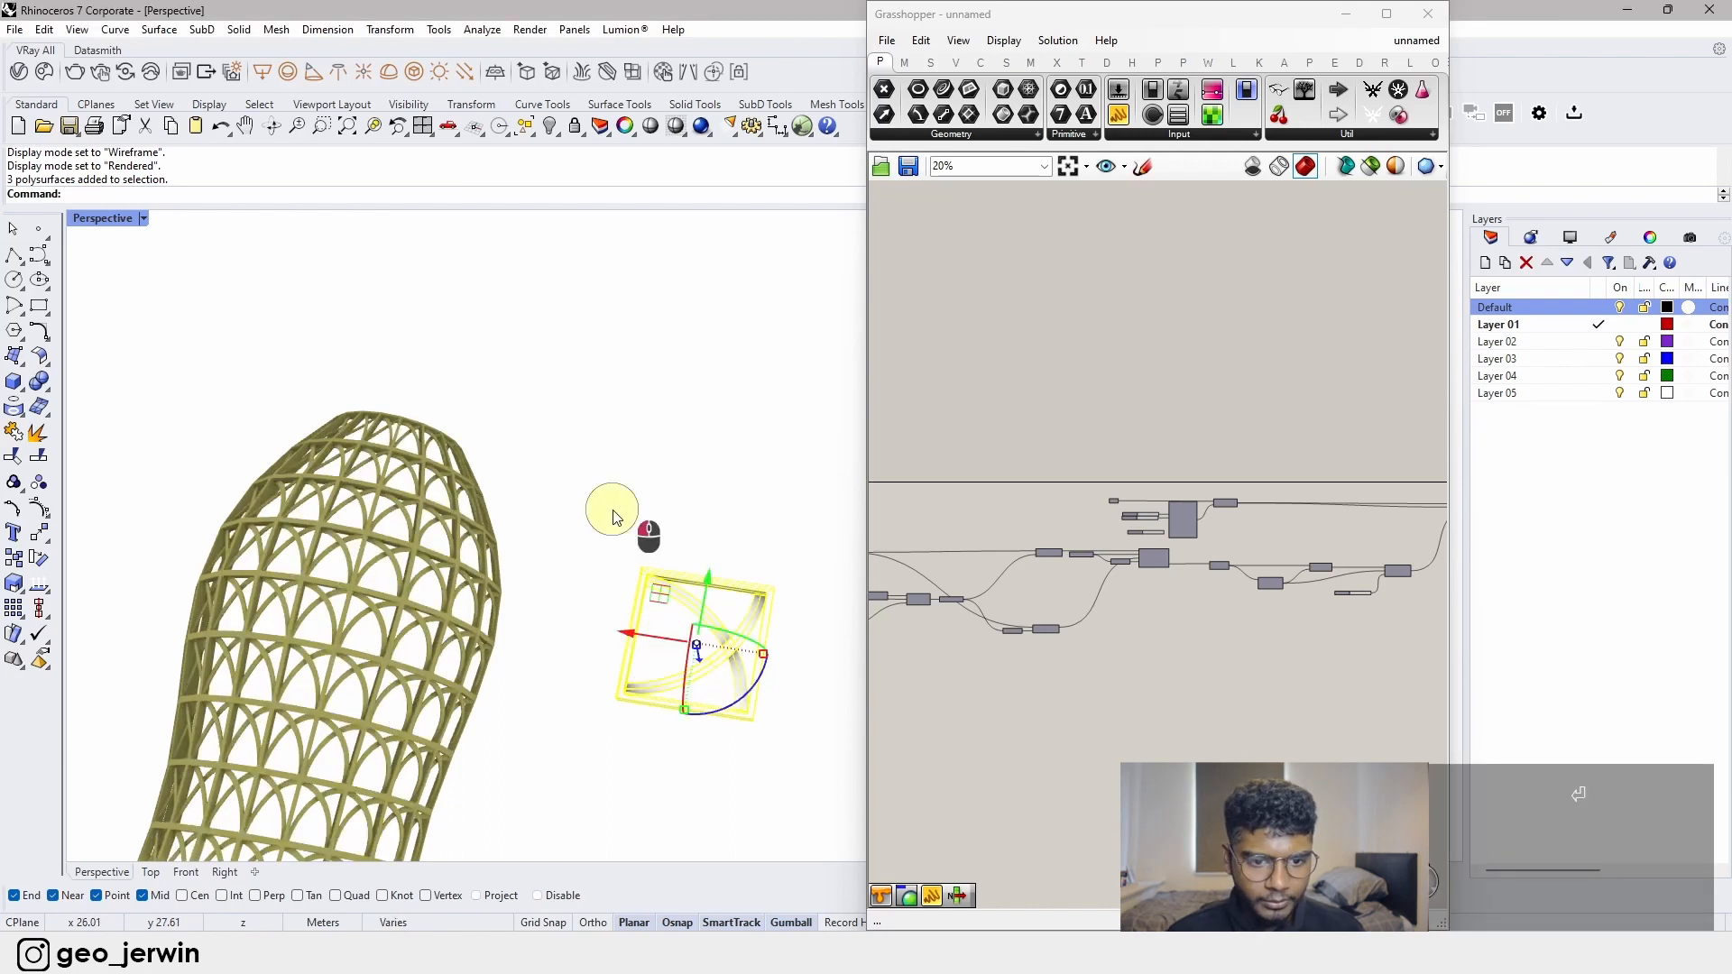
pyautogui.click(616, 517)
pyautogui.moveTo(601, 645); pyautogui.dragTo(656, 542, button='right')
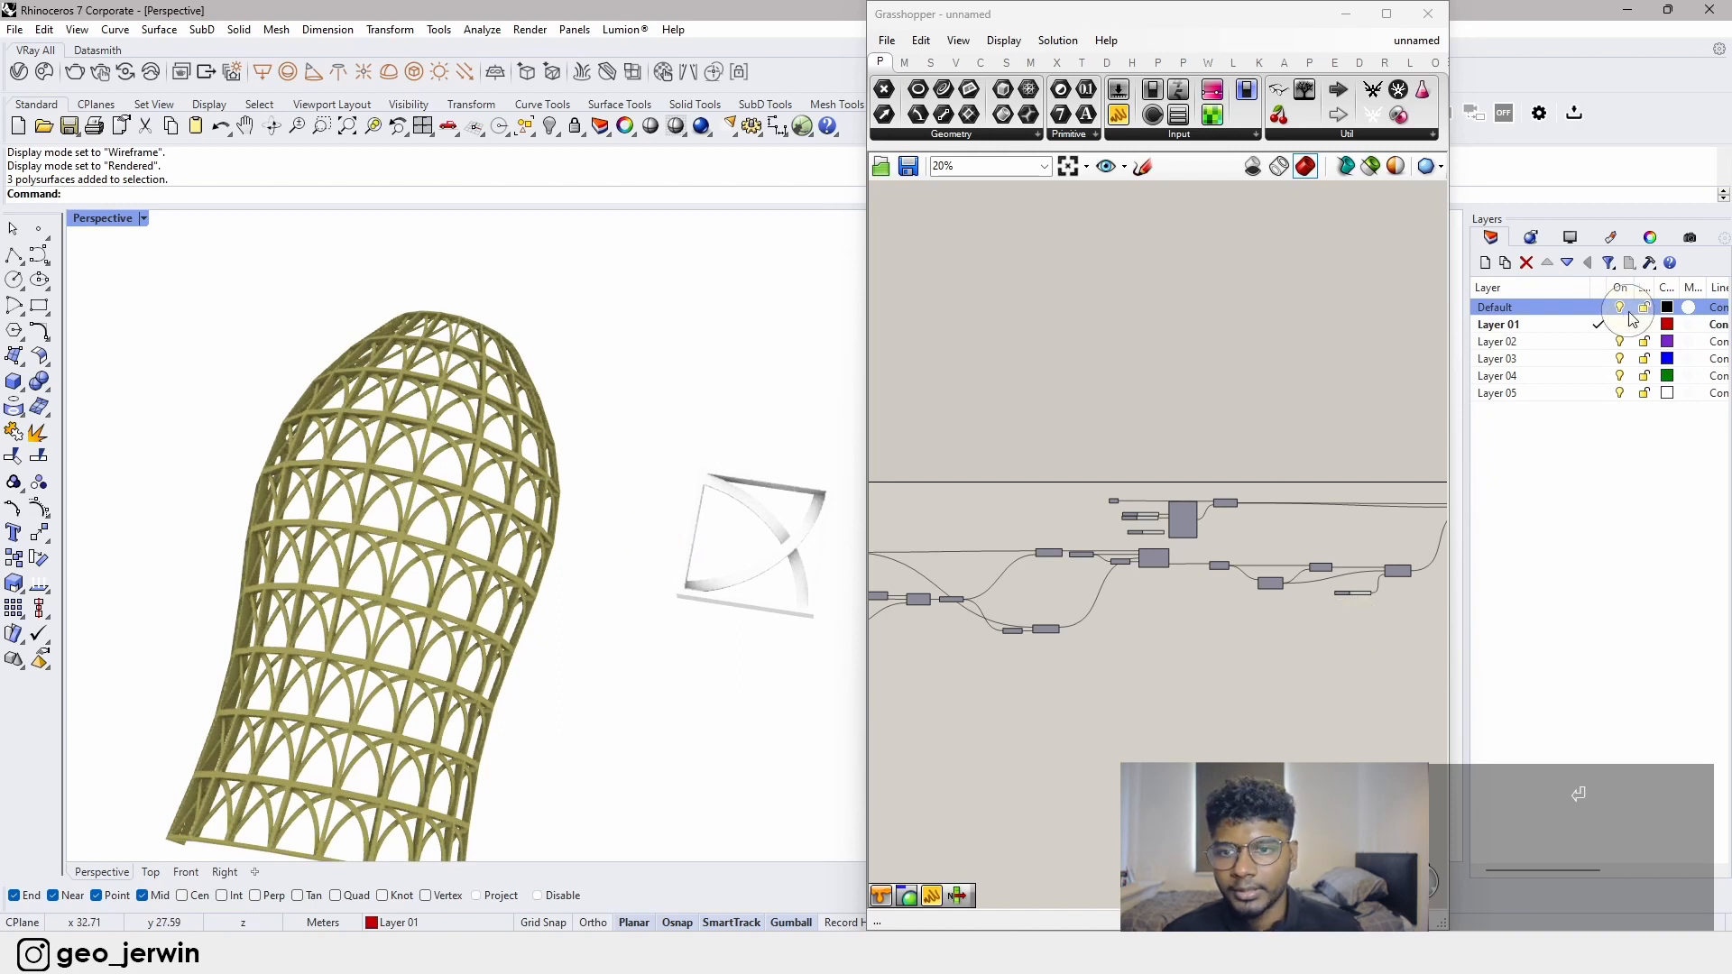
# - Hide the Default layer and turn on the ground plane for the Rendered viewport
pyautogui.press('Escape')
pyautogui.press('Escape')
pyautogui.press('Escape')
pyautogui.press('Escape')
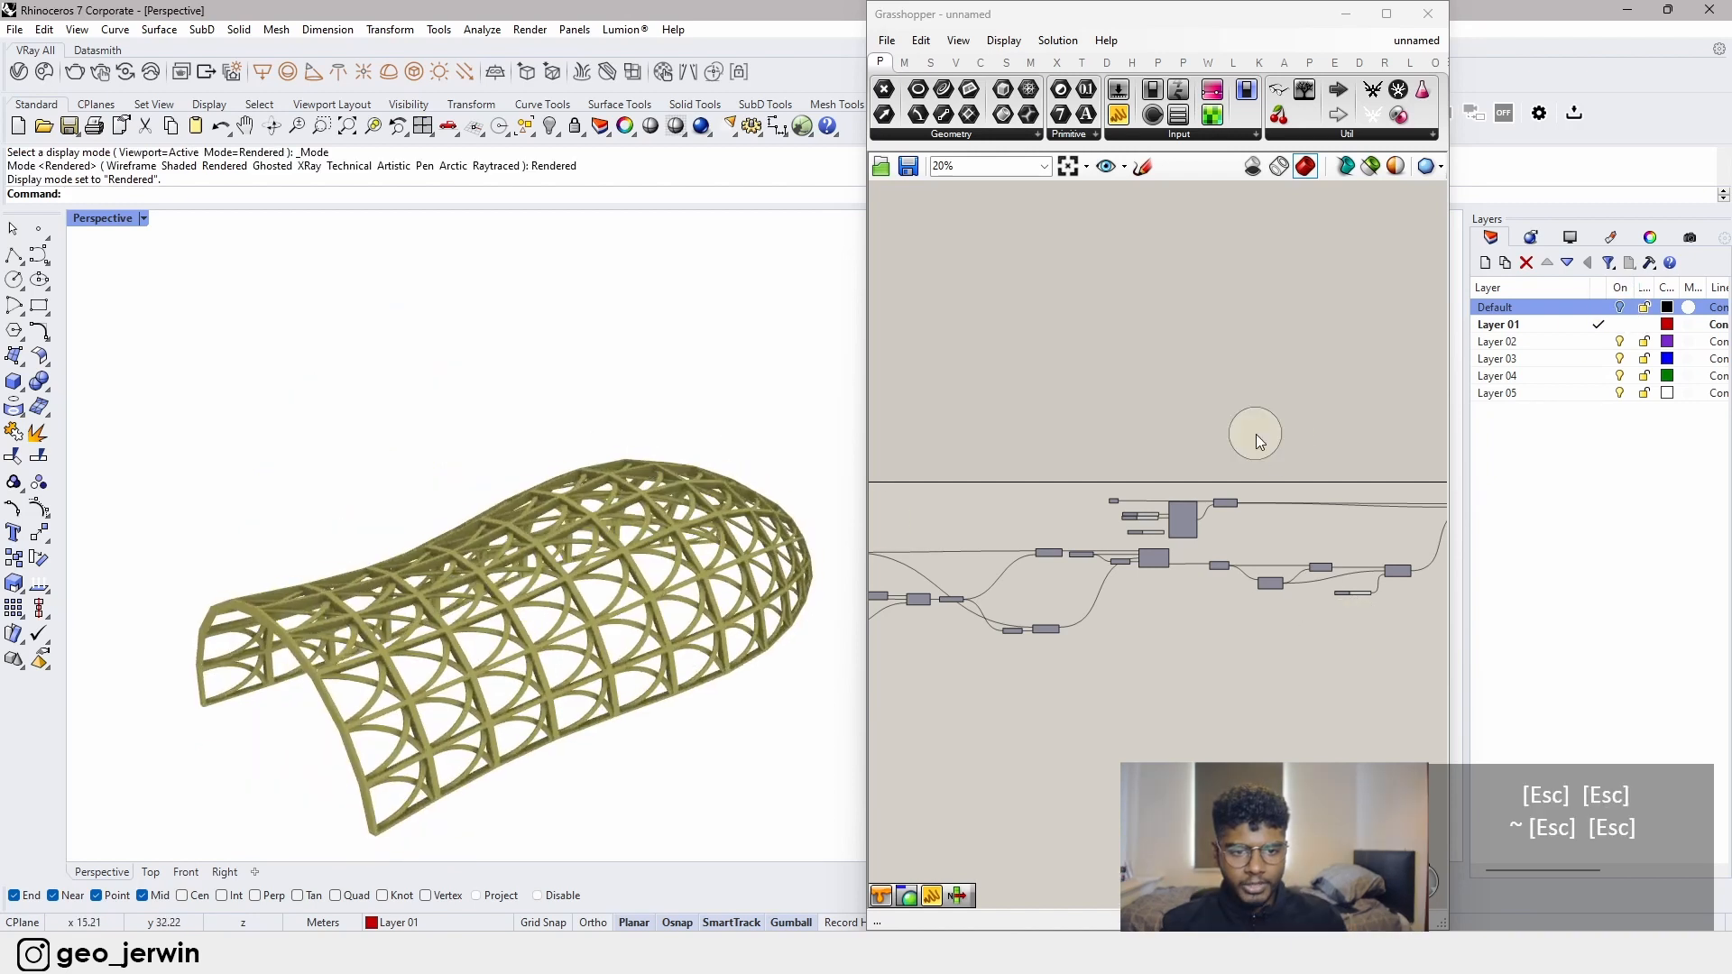
pyautogui.click(1533, 238)
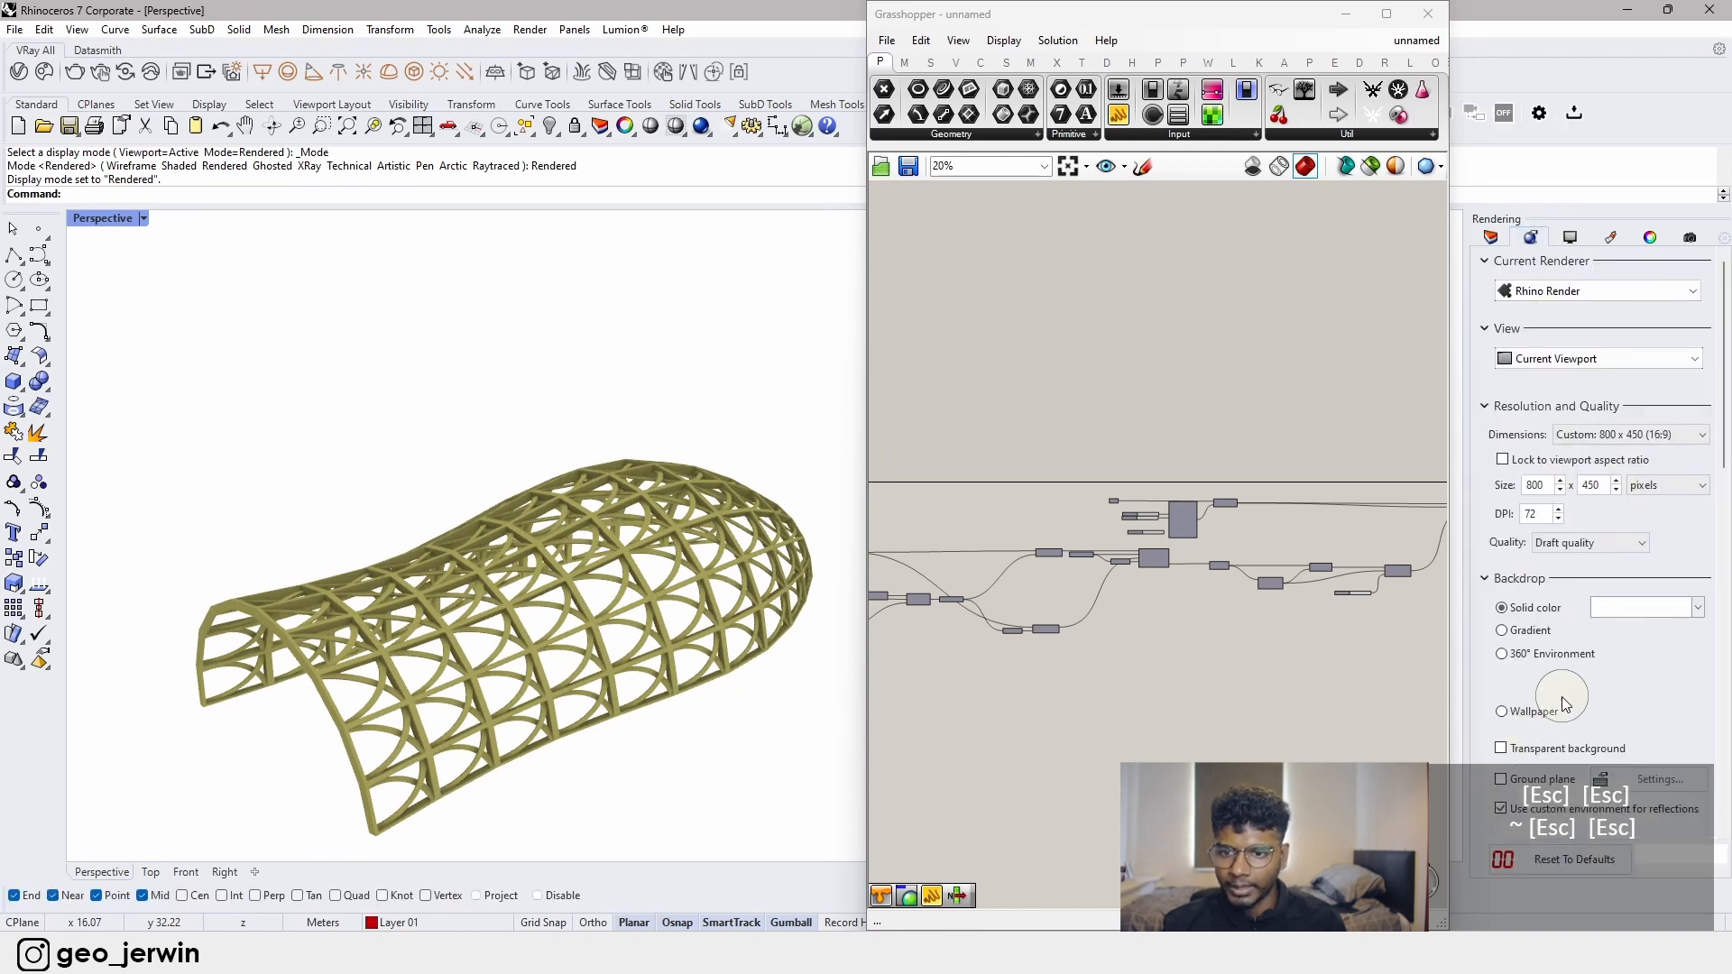
pyautogui.click(1502, 780)
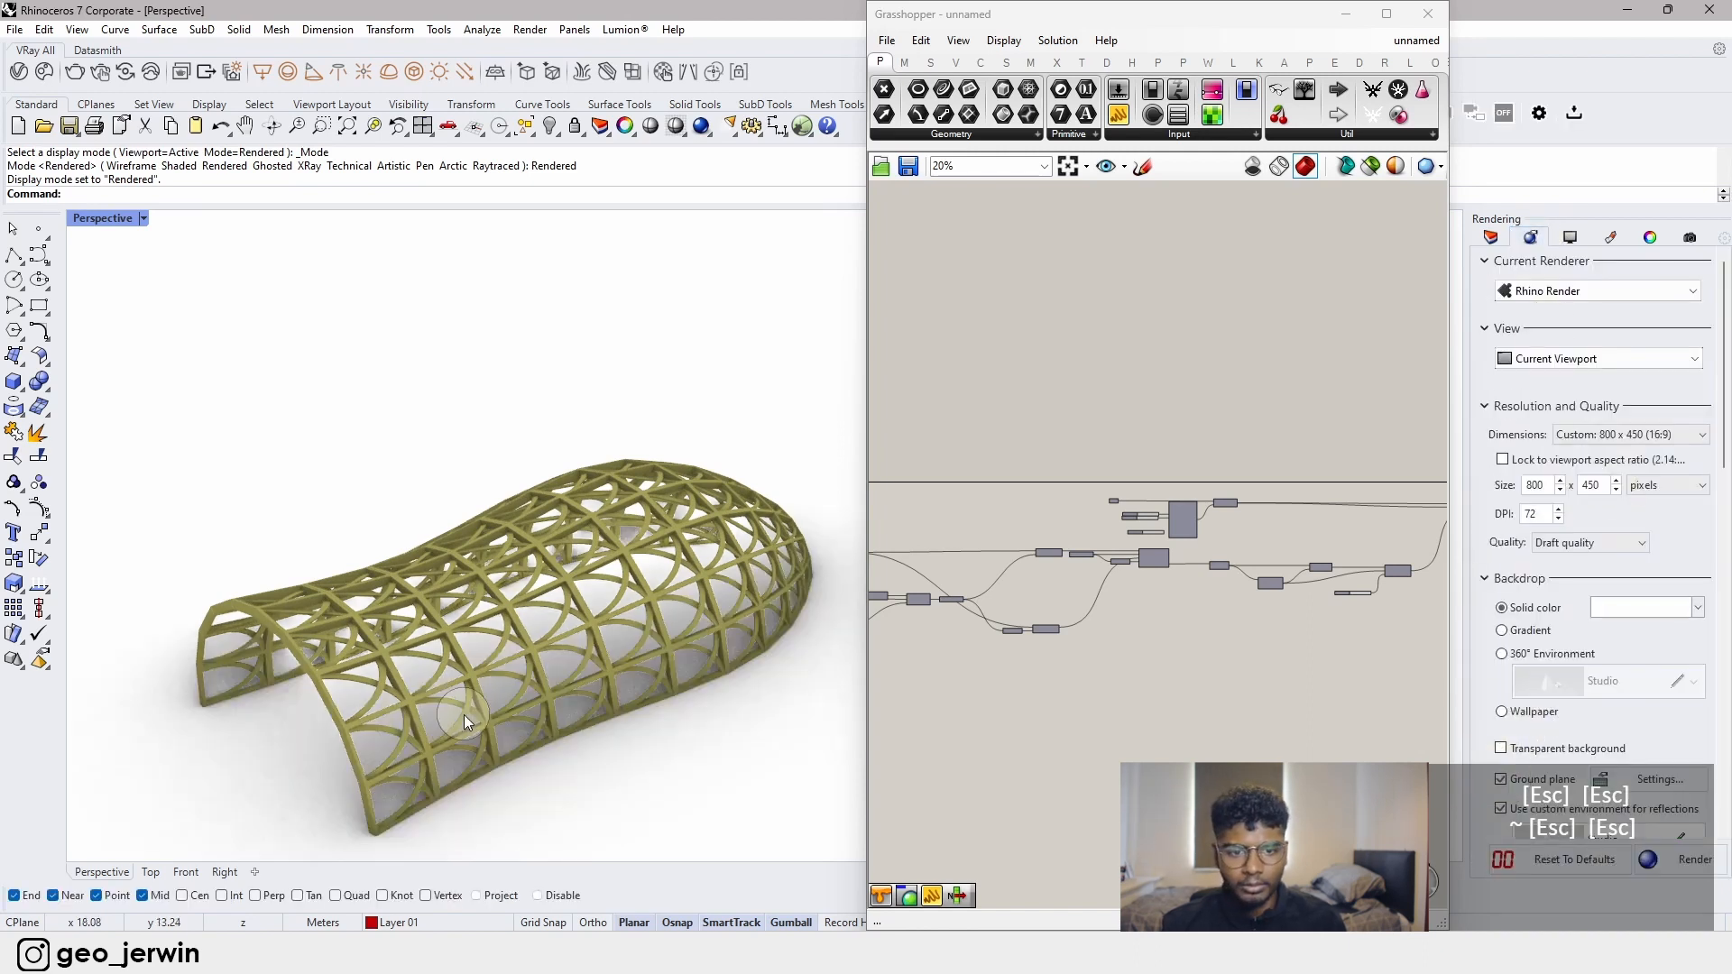
# - Examine the rendered structure on its ground plane and locate the seed slider feeding the Random component
pyautogui.moveTo(464, 714); pyautogui.dragTo(567, 655, button='right')
pyautogui.scroll(6, 1007, 643)
pyautogui.scroll(-3, 1004, 642)
pyautogui.moveTo(1024, 642); pyautogui.dragTo(1285, 646, button='right')
pyautogui.moveTo(994, 639)
pyautogui.mouseDown(button='right')
pyautogui.moveTo(1051, 639)
pyautogui.moveTo(1019, 626)
pyautogui.mouseUp(button='right')
pyautogui.scroll(10, 1020, 626)
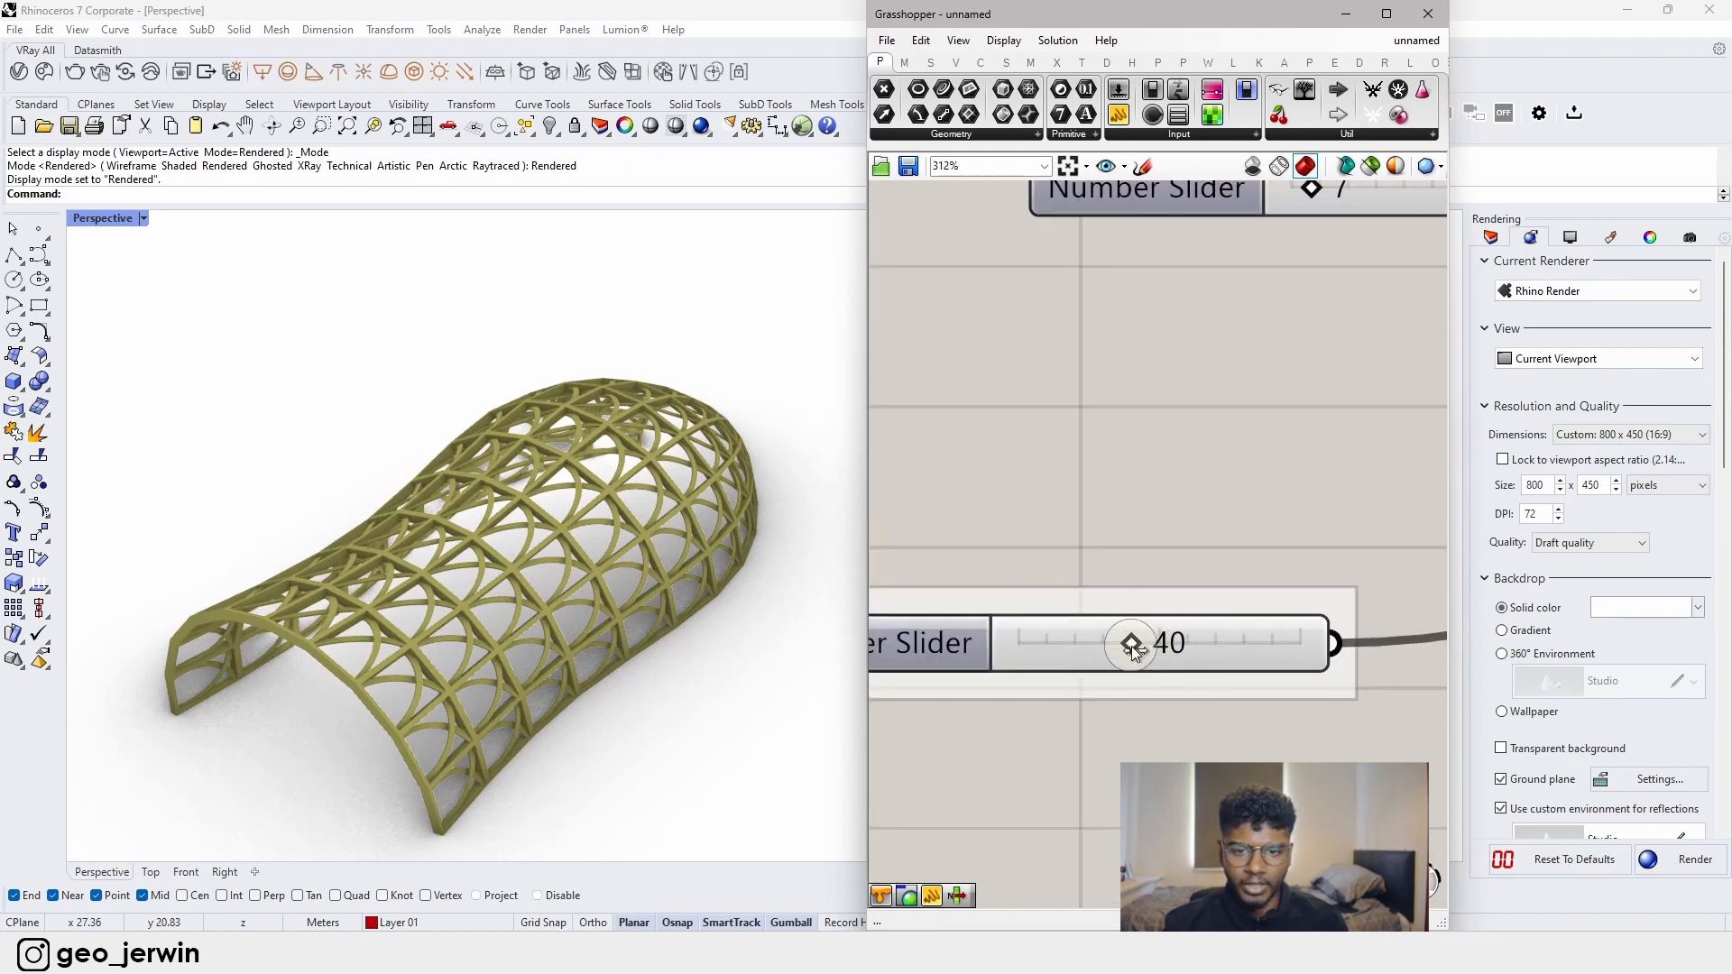
pyautogui.moveTo(507, 602); pyautogui.dragTo(521, 625, button='right')
pyautogui.scroll(-9, 521, 625)
pyautogui.scroll(5, 546, 608)
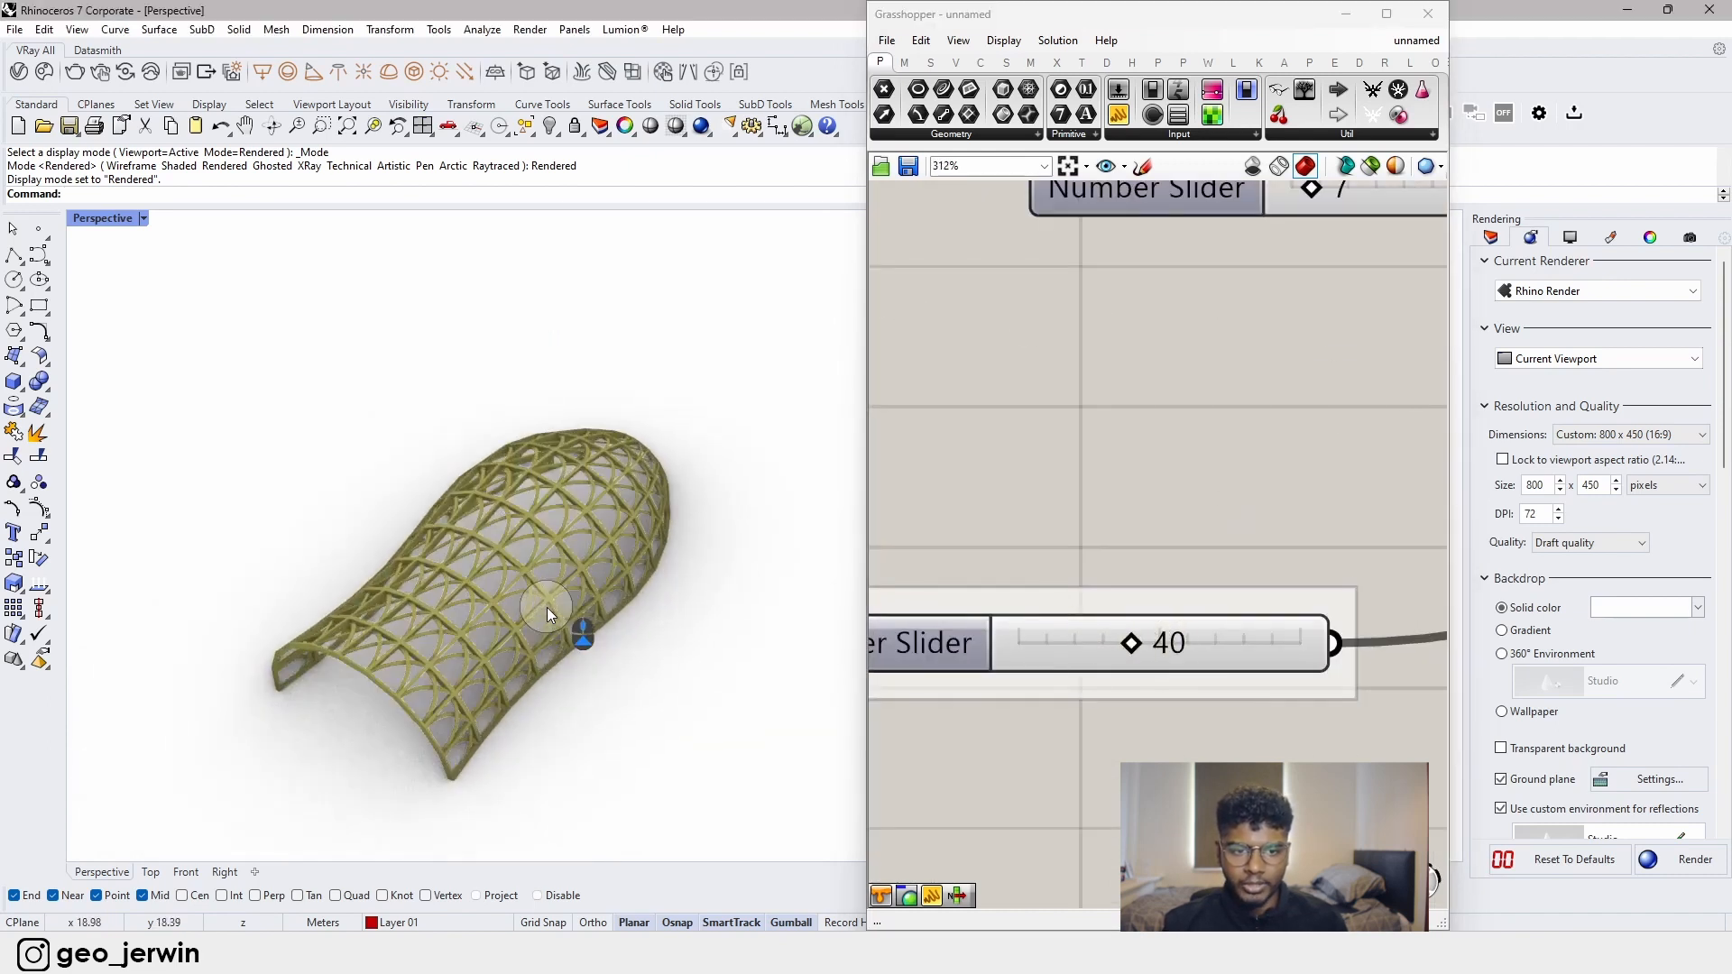
pyautogui.scroll(-6, 1158, 636)
pyautogui.moveTo(1266, 587); pyautogui.dragTo(1053, 650, button='right')
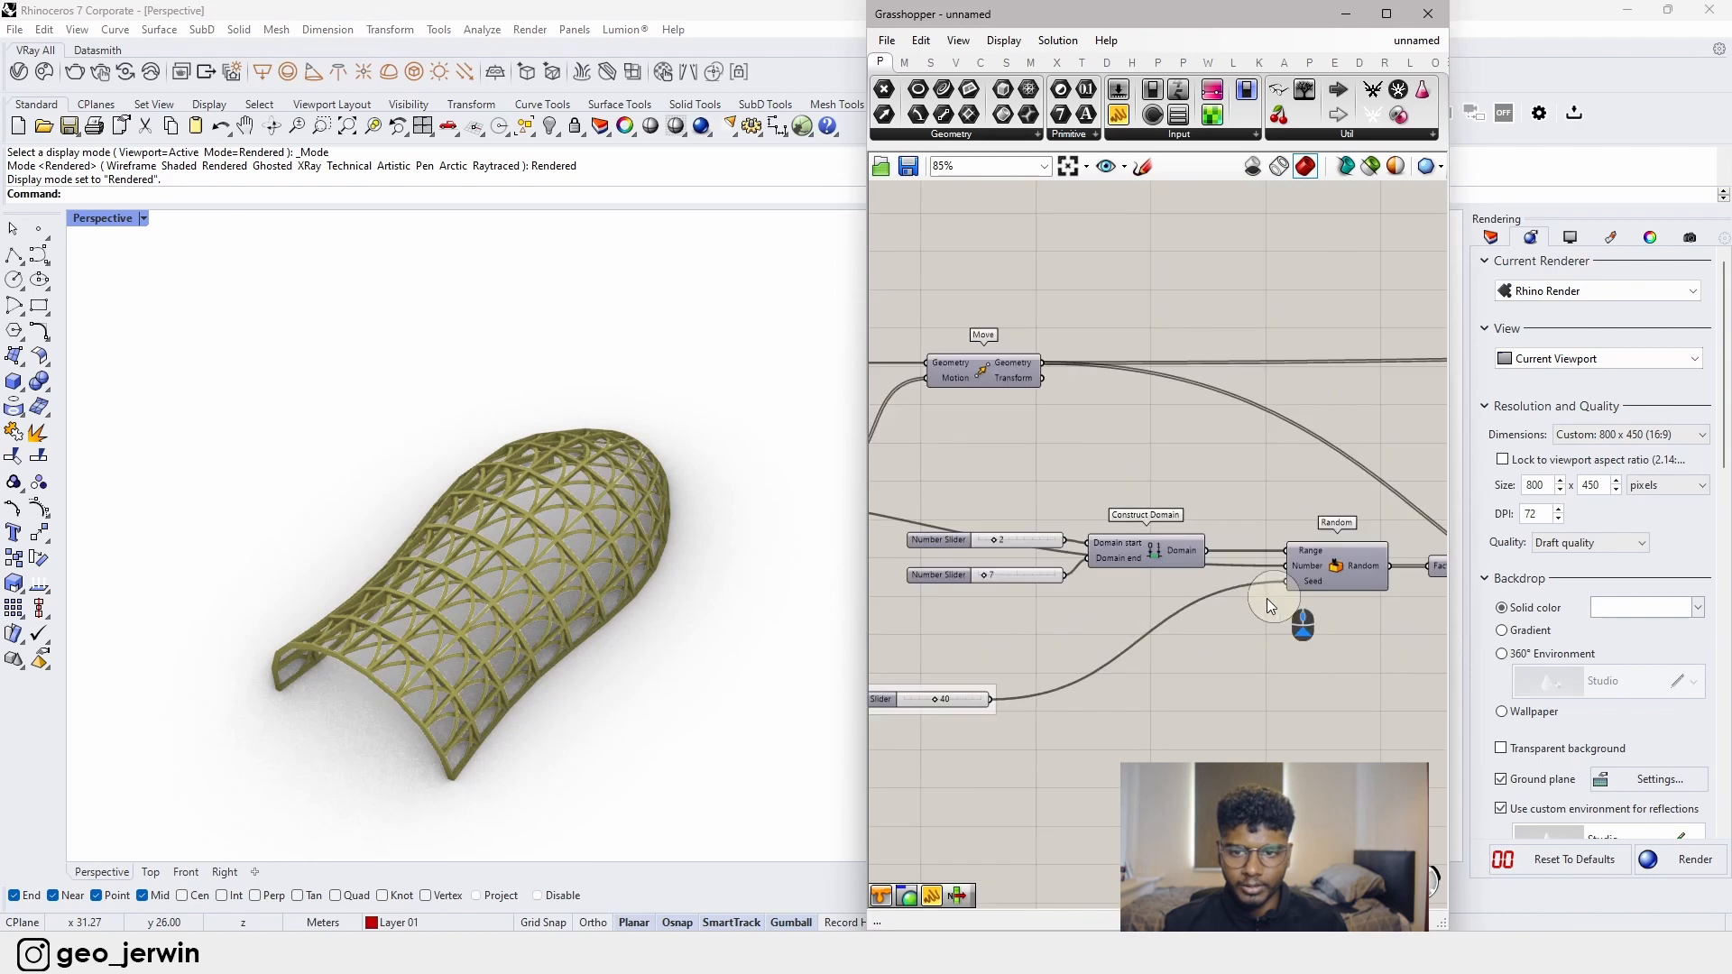
pyautogui.scroll(3, 1267, 597)
pyautogui.scroll(-4, 1310, 591)
pyautogui.scroll(4, 1198, 665)
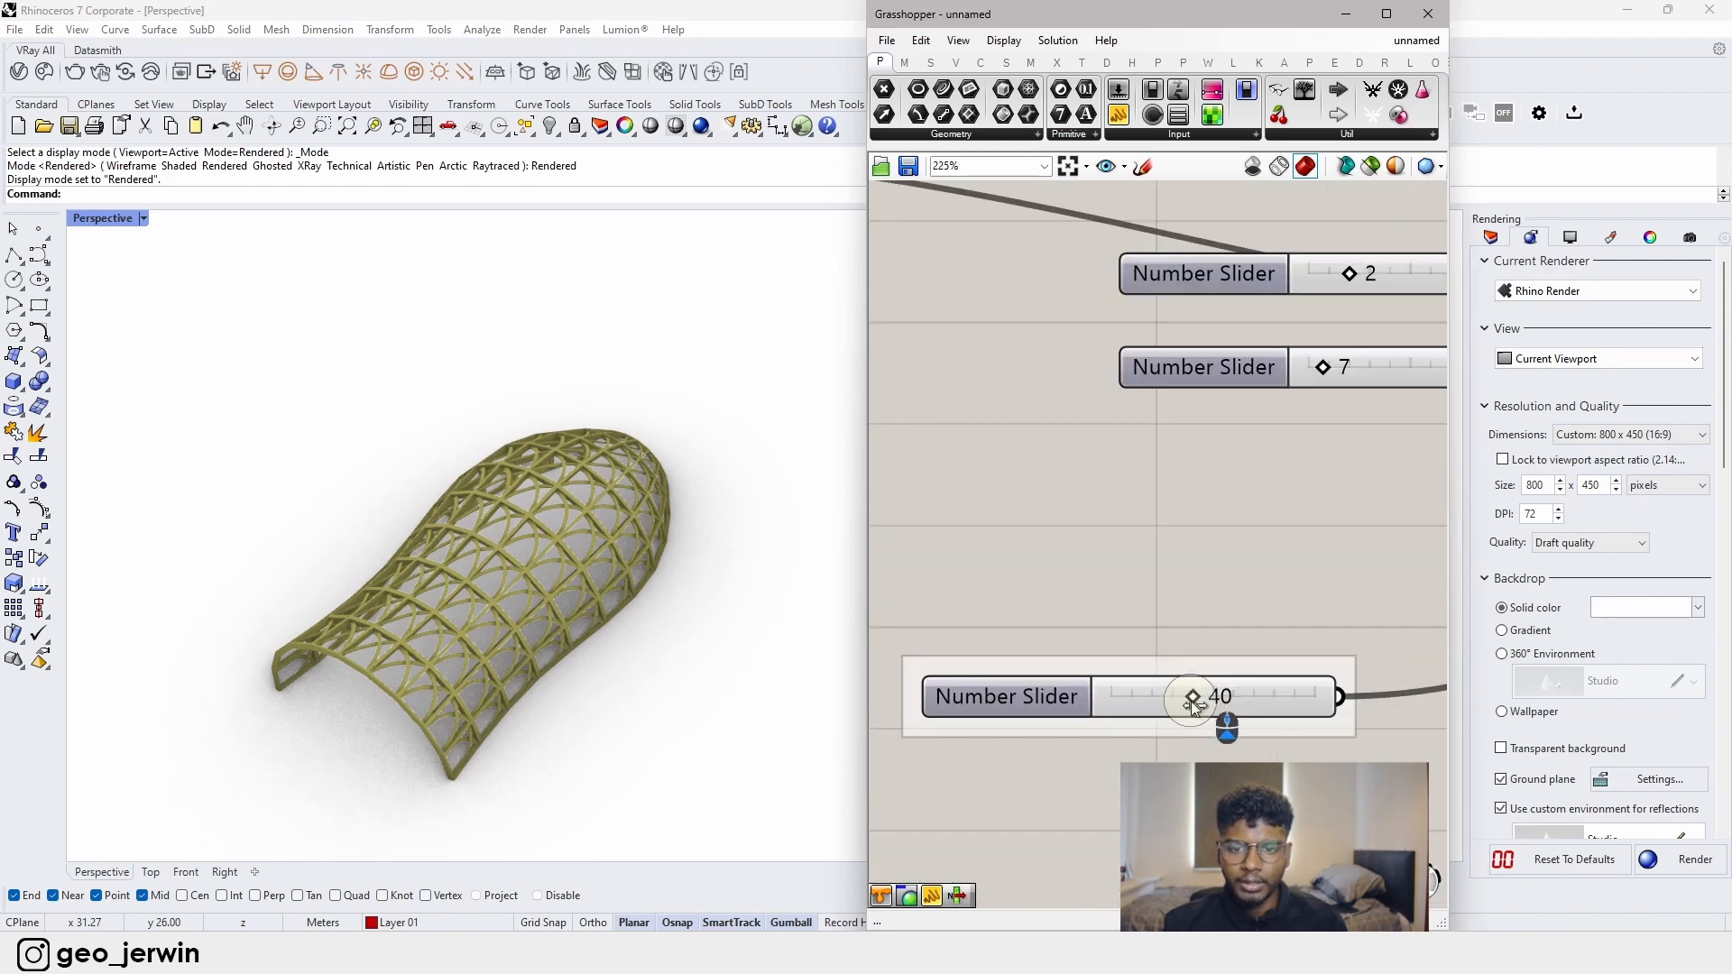
# - Try values of 0 and 25 on the Random component's seed slider and inspect the structure's shape
pyautogui.moveTo(1196, 696)
pyautogui.mouseDown()
pyautogui.moveTo(1102, 705)
pyautogui.moveTo(1285, 743)
pyautogui.moveTo(1126, 705)
pyautogui.moveTo(1188, 723)
pyautogui.mouseUp()
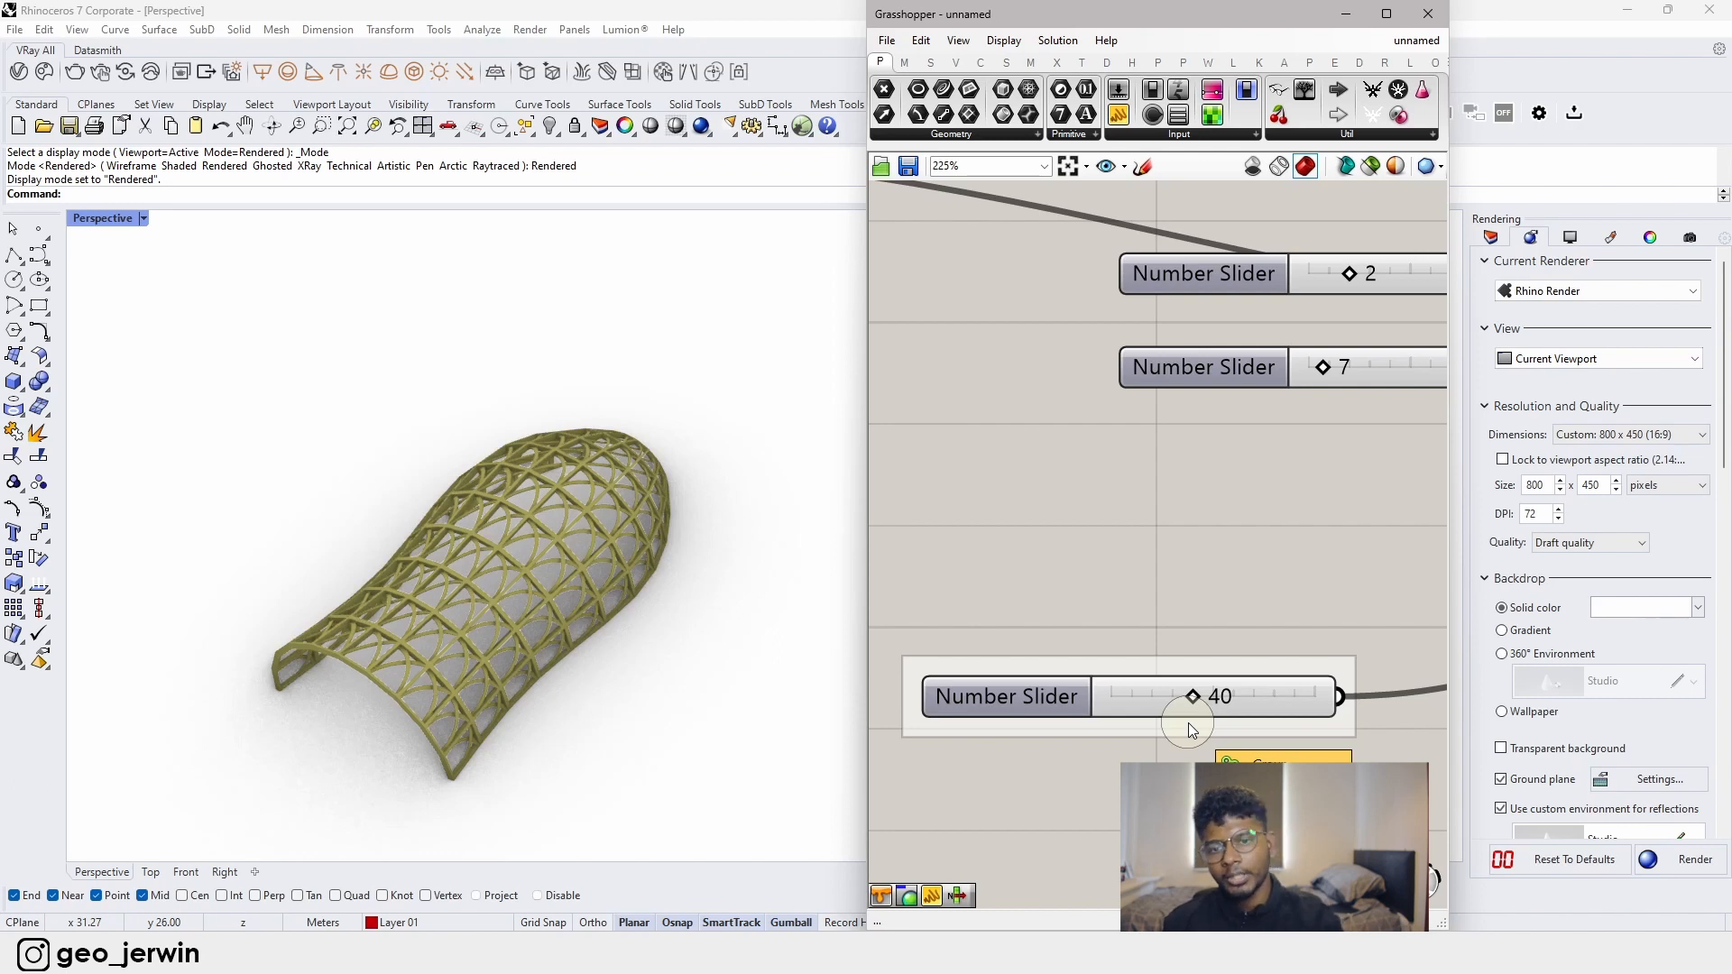
pyautogui.moveTo(1194, 700)
pyautogui.mouseDown()
pyautogui.moveTo(1209, 699)
pyautogui.moveTo(1107, 695)
pyautogui.moveTo(1313, 695)
pyautogui.moveTo(1090, 697)
pyautogui.mouseUp()
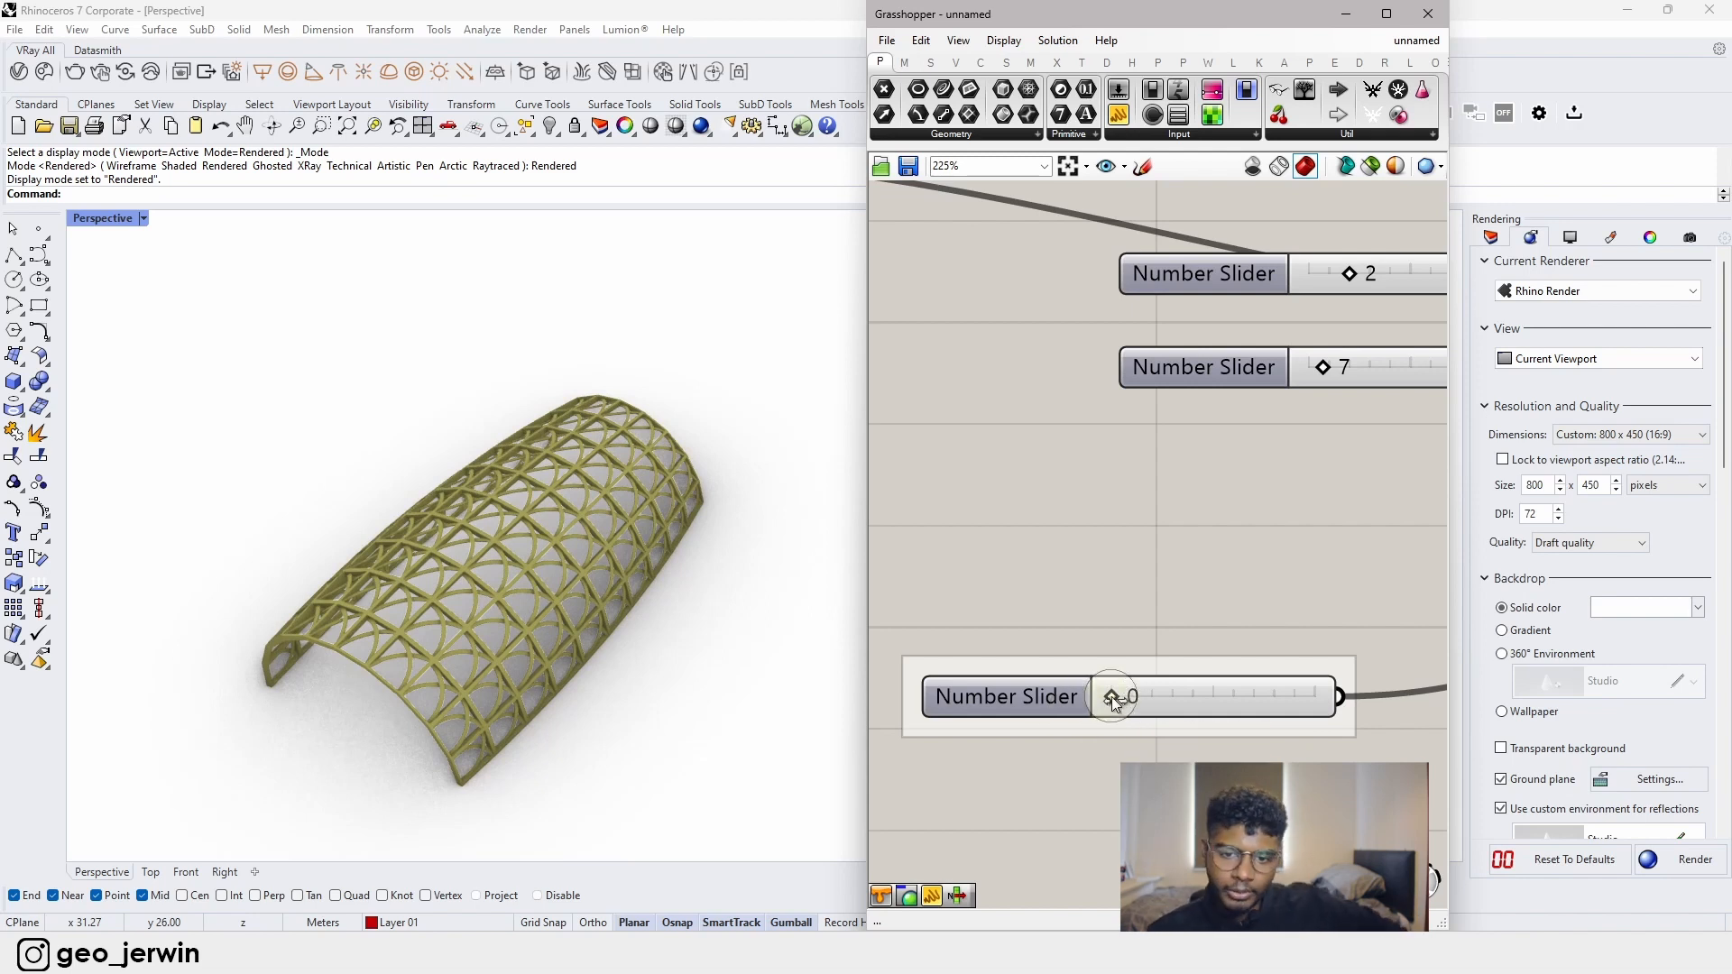
pyautogui.moveTo(1113, 697); pyautogui.dragTo(1162, 709)
pyautogui.scroll(3, 481, 626)
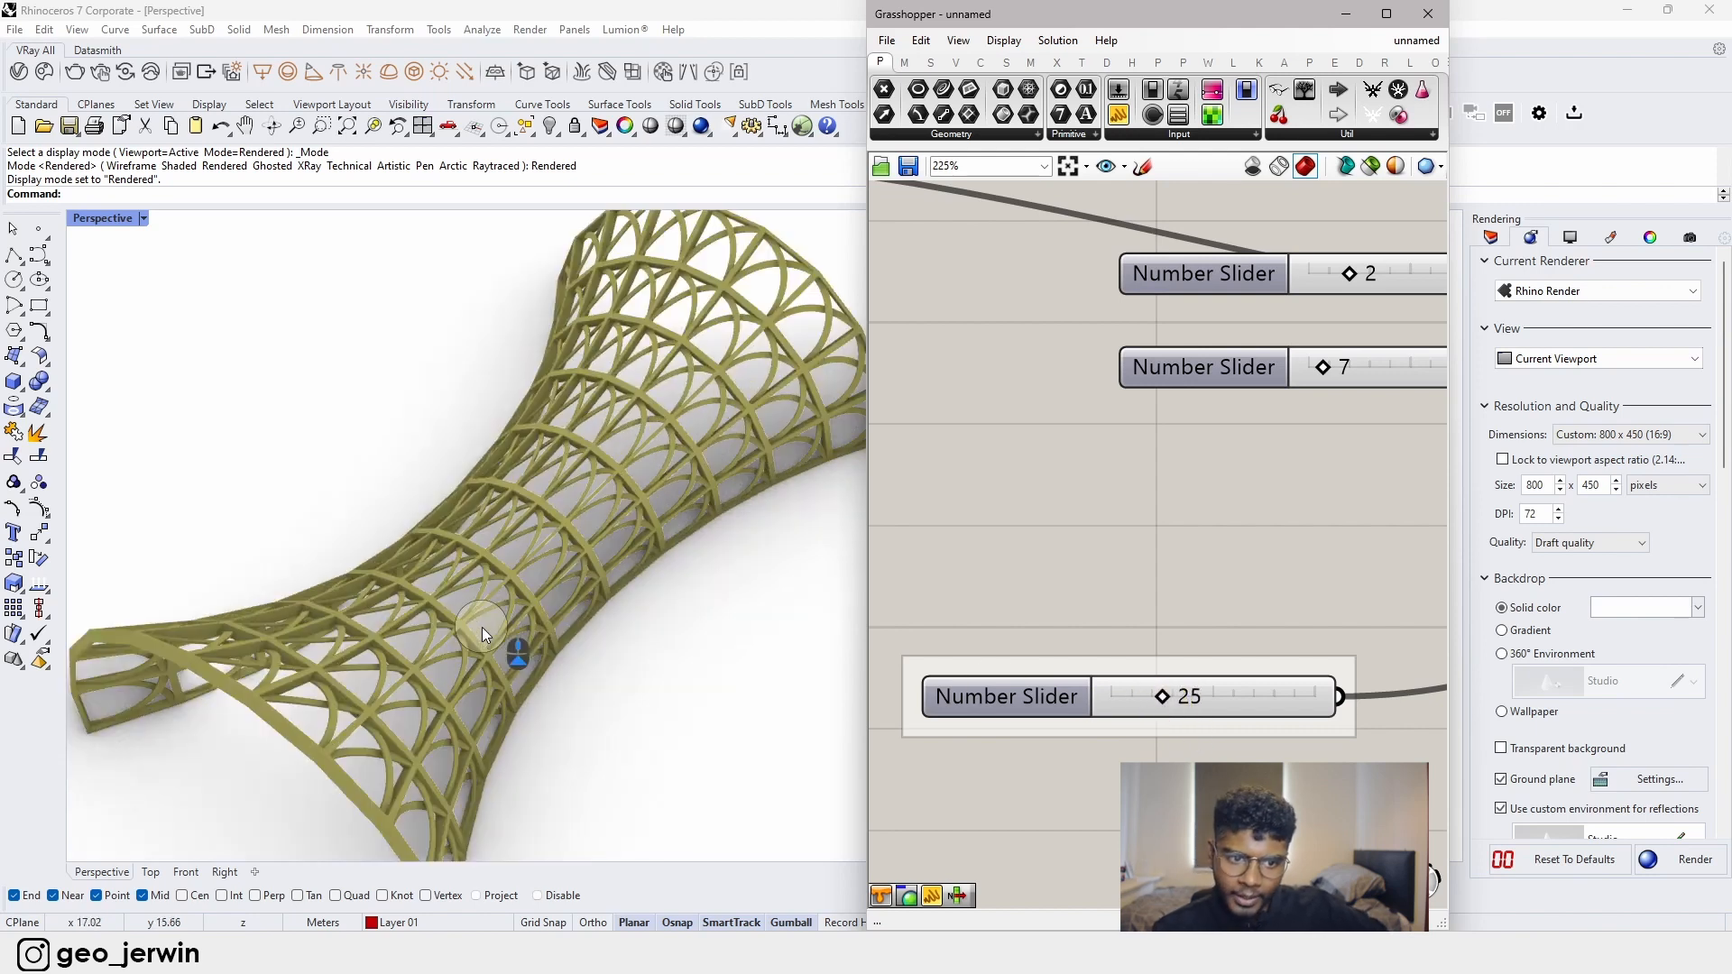
pyautogui.moveTo(482, 626); pyautogui.dragTo(518, 561, button='right')
pyautogui.scroll(-3, 588, 621)
pyautogui.moveTo(587, 621); pyautogui.dragTo(562, 609, button='right')
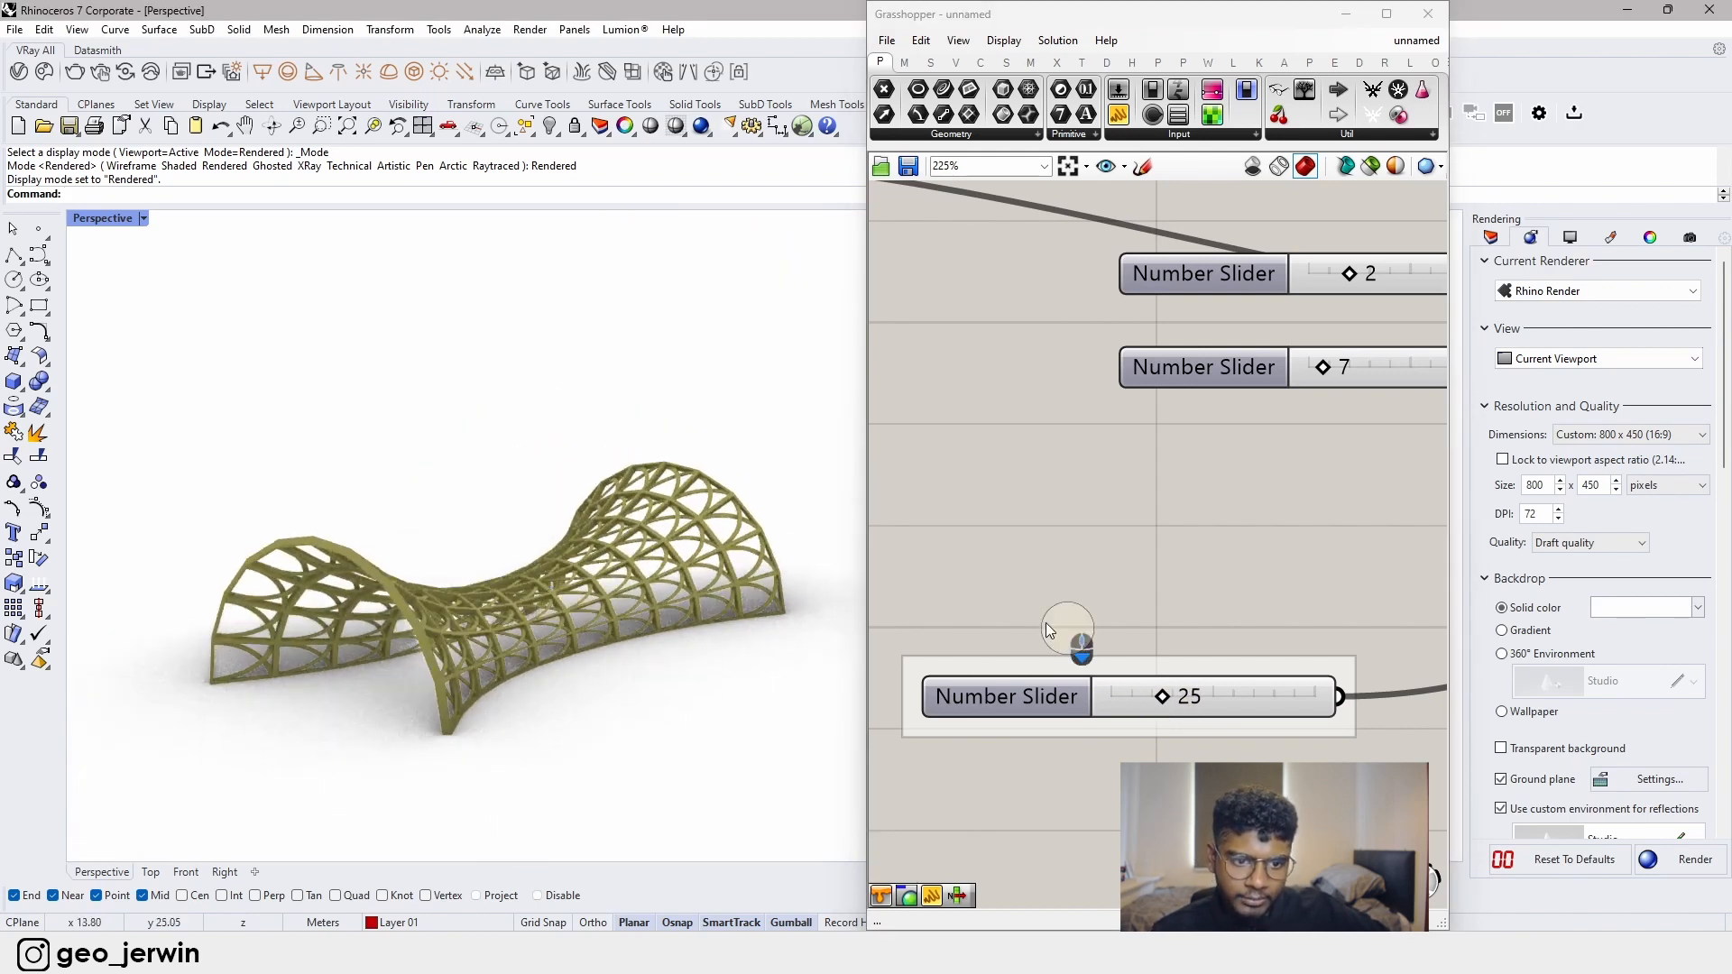
# - Set the Random component's seed slider to 41 and view the shape from another angle
pyautogui.moveTo(1161, 703); pyautogui.dragTo(1193, 706)
pyautogui.scroll(-4, 1189, 646)
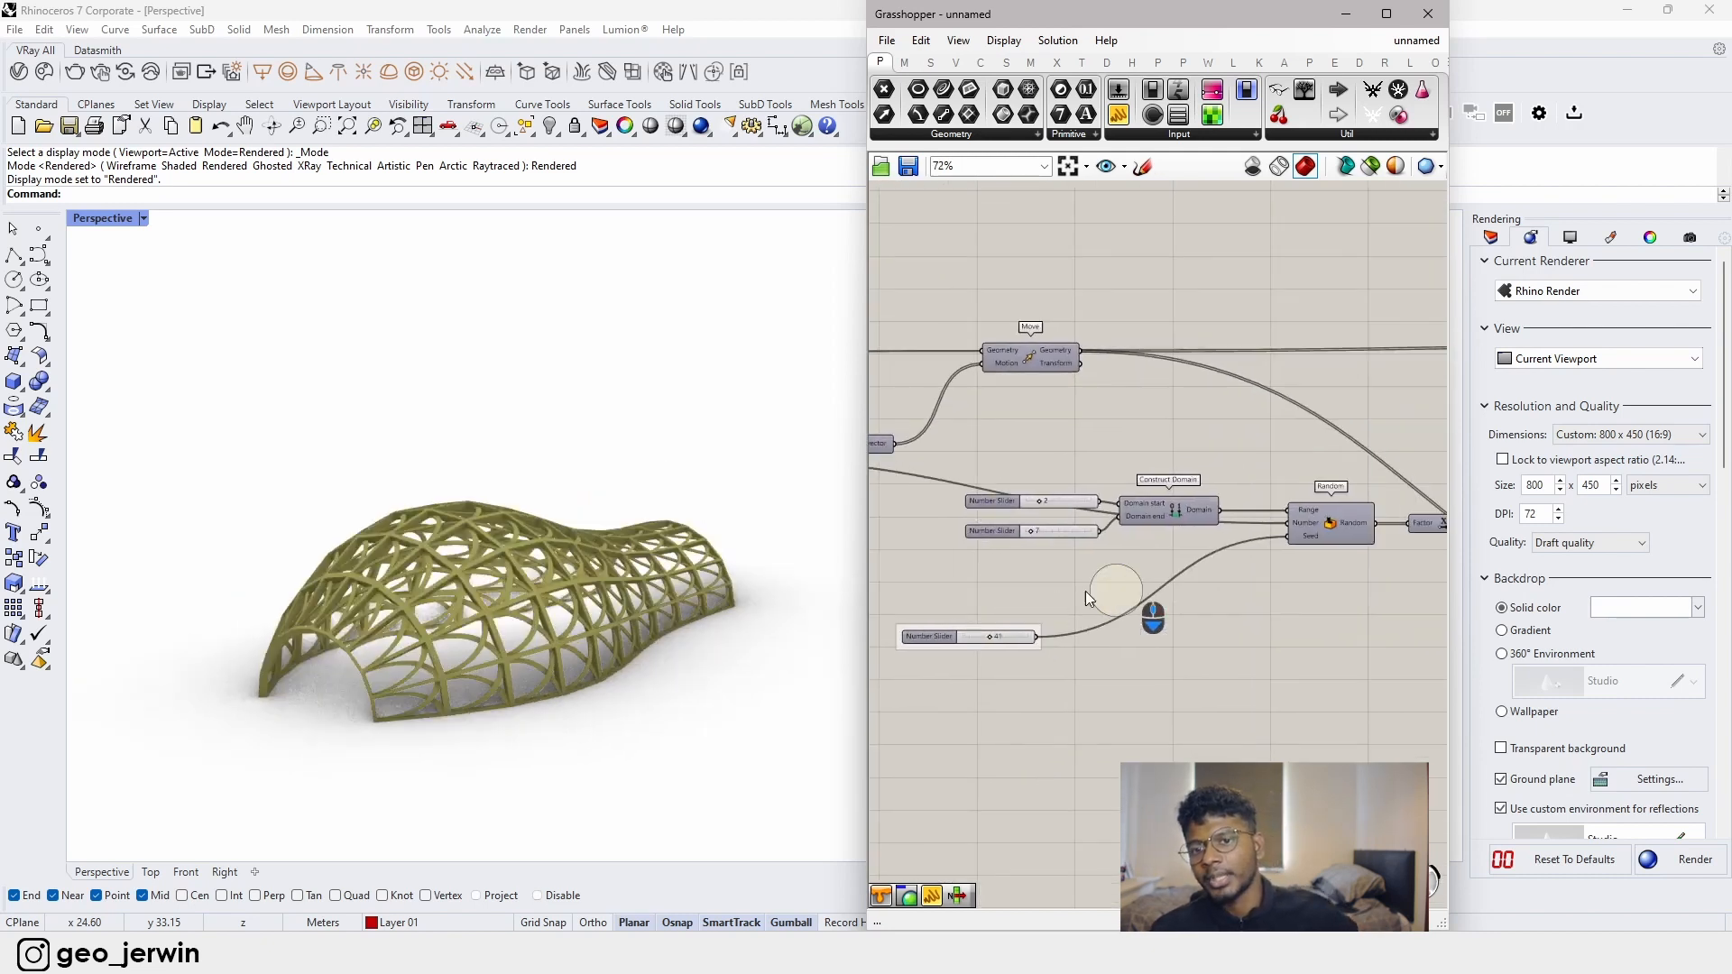
pyautogui.moveTo(1178, 587)
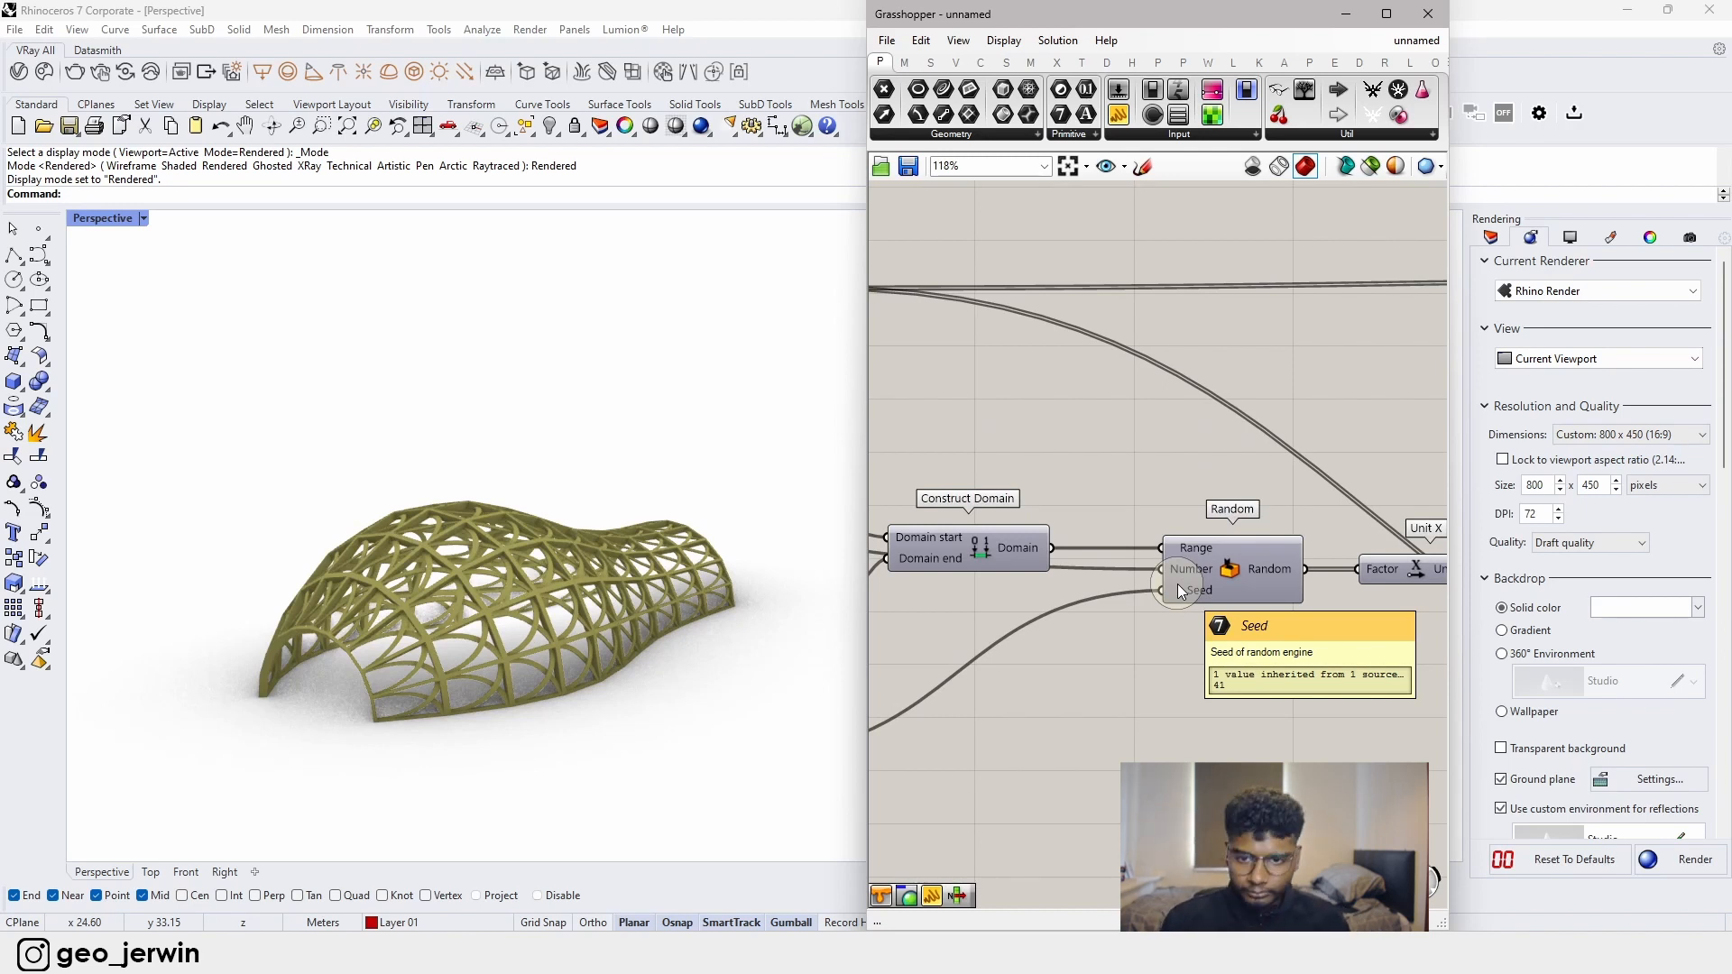
pyautogui.scroll(-3, 1177, 582)
pyautogui.moveTo(596, 711); pyautogui.dragTo(599, 723, button='right')
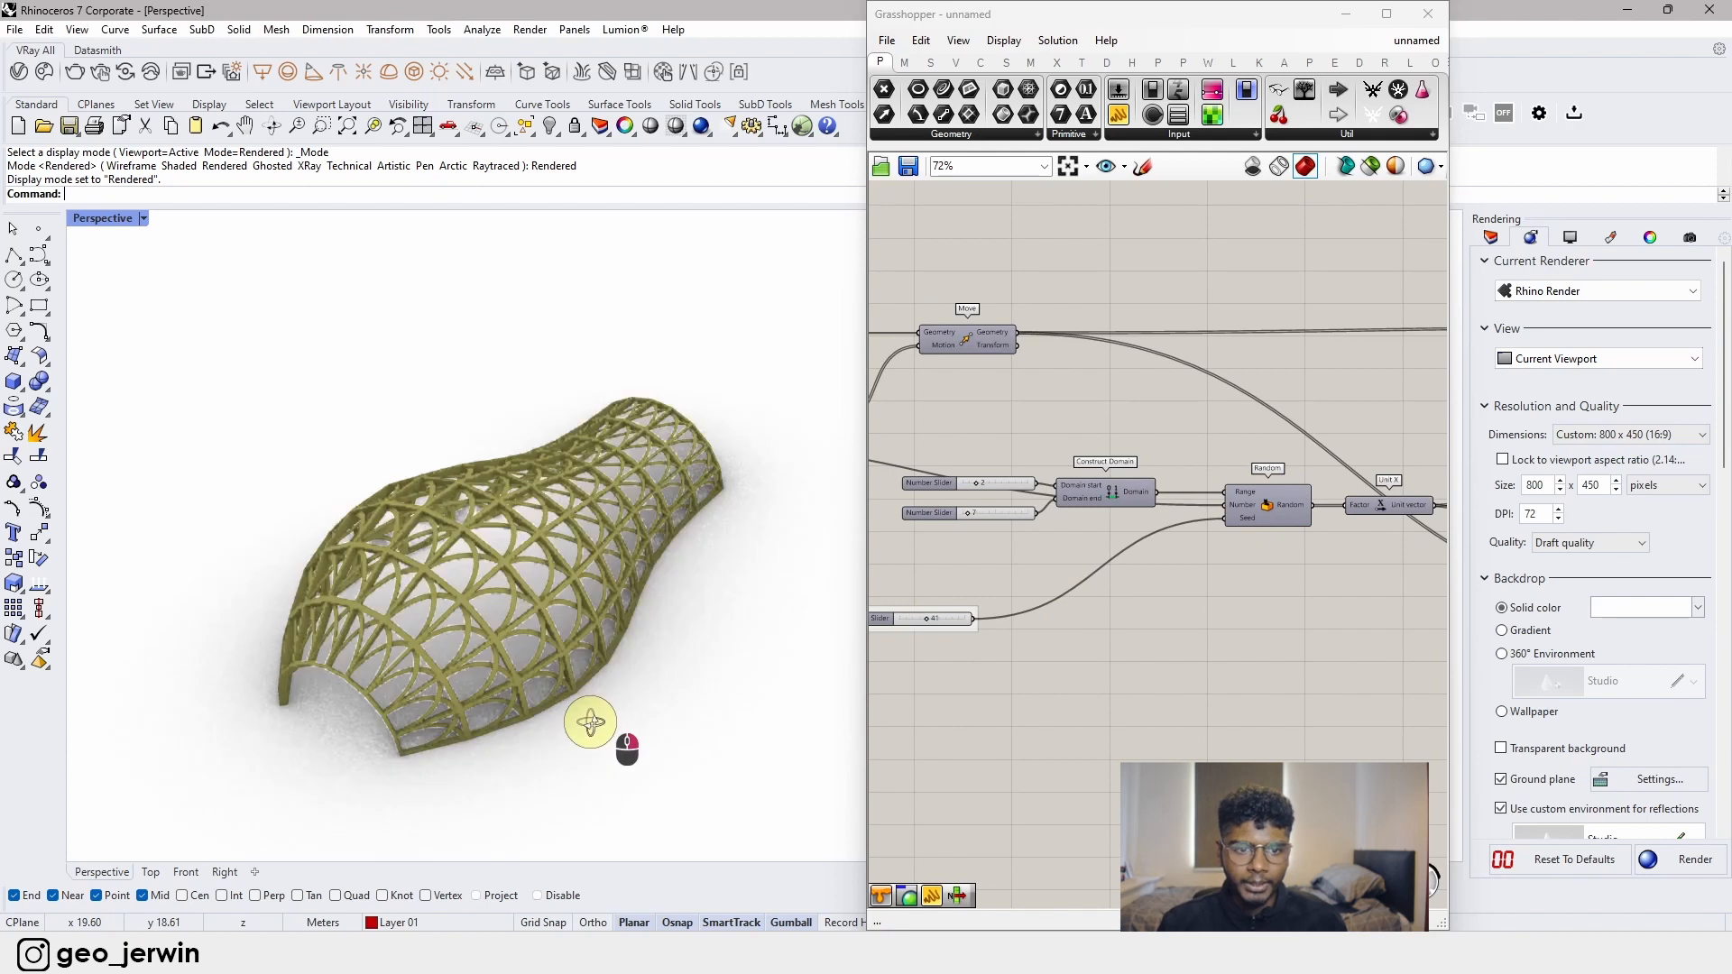
# - Try 32 on the Random component's seed slider, settling on a value of 45
pyautogui.scroll(-3, 1277, 600)
pyautogui.scroll(5, 1082, 670)
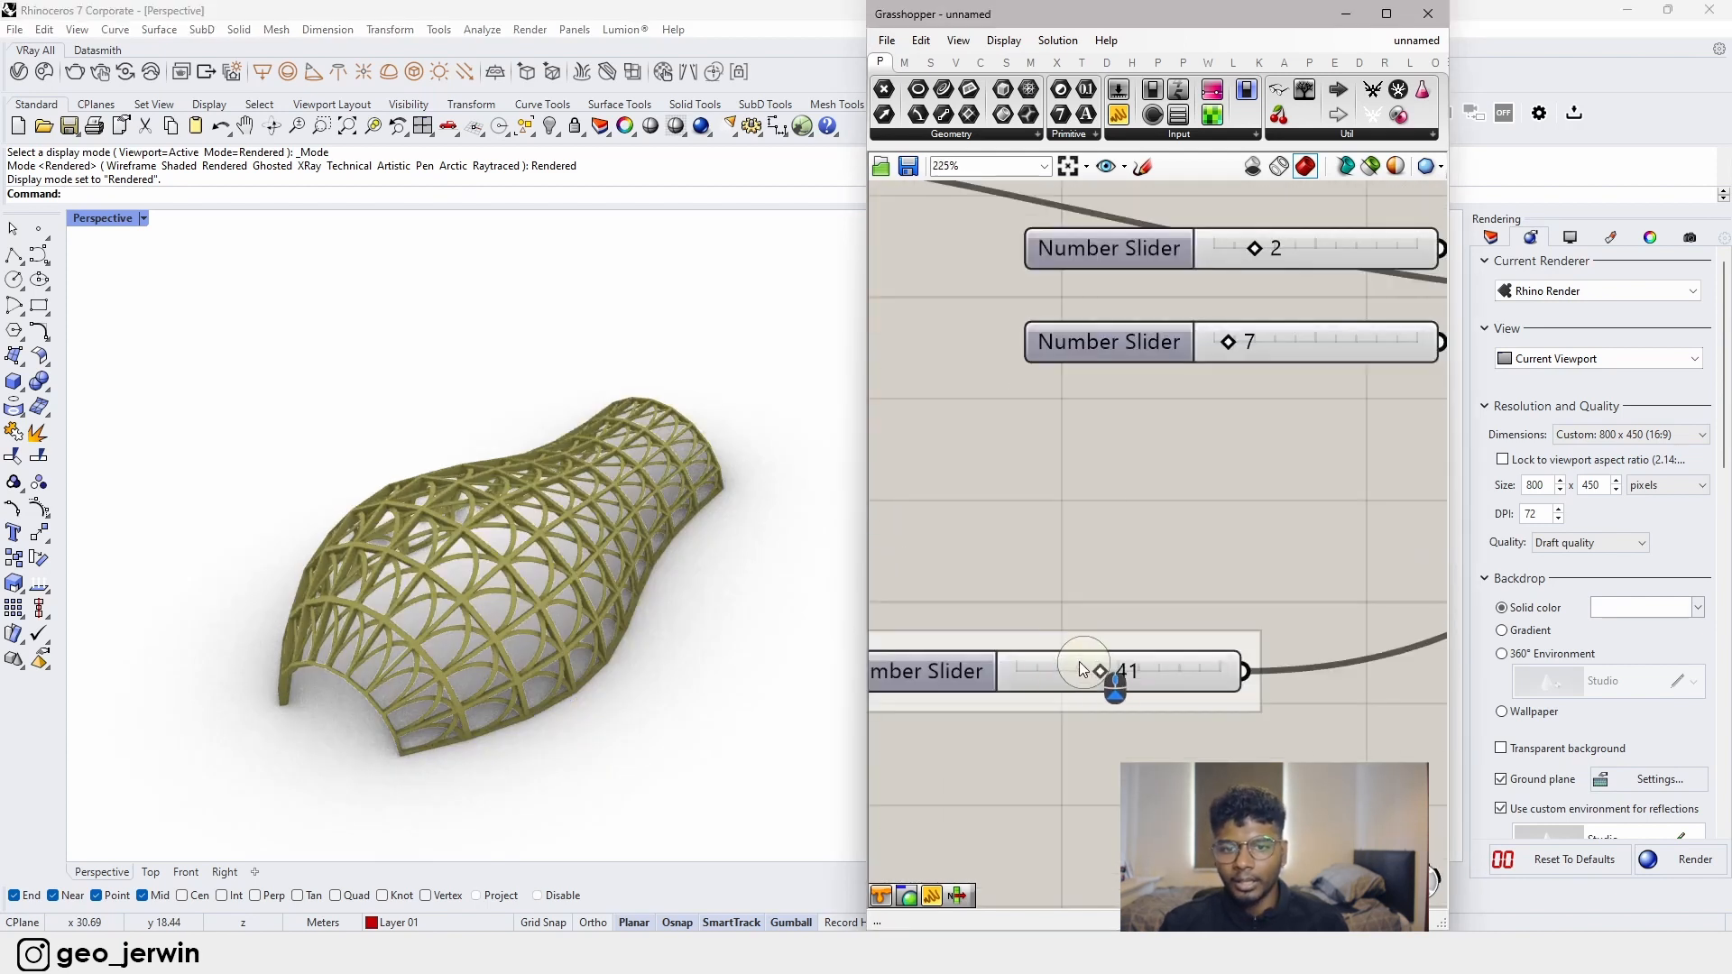
pyautogui.moveTo(1103, 675)
pyautogui.mouseDown()
pyautogui.moveTo(1036, 678)
pyautogui.moveTo(1085, 684)
pyautogui.mouseUp()
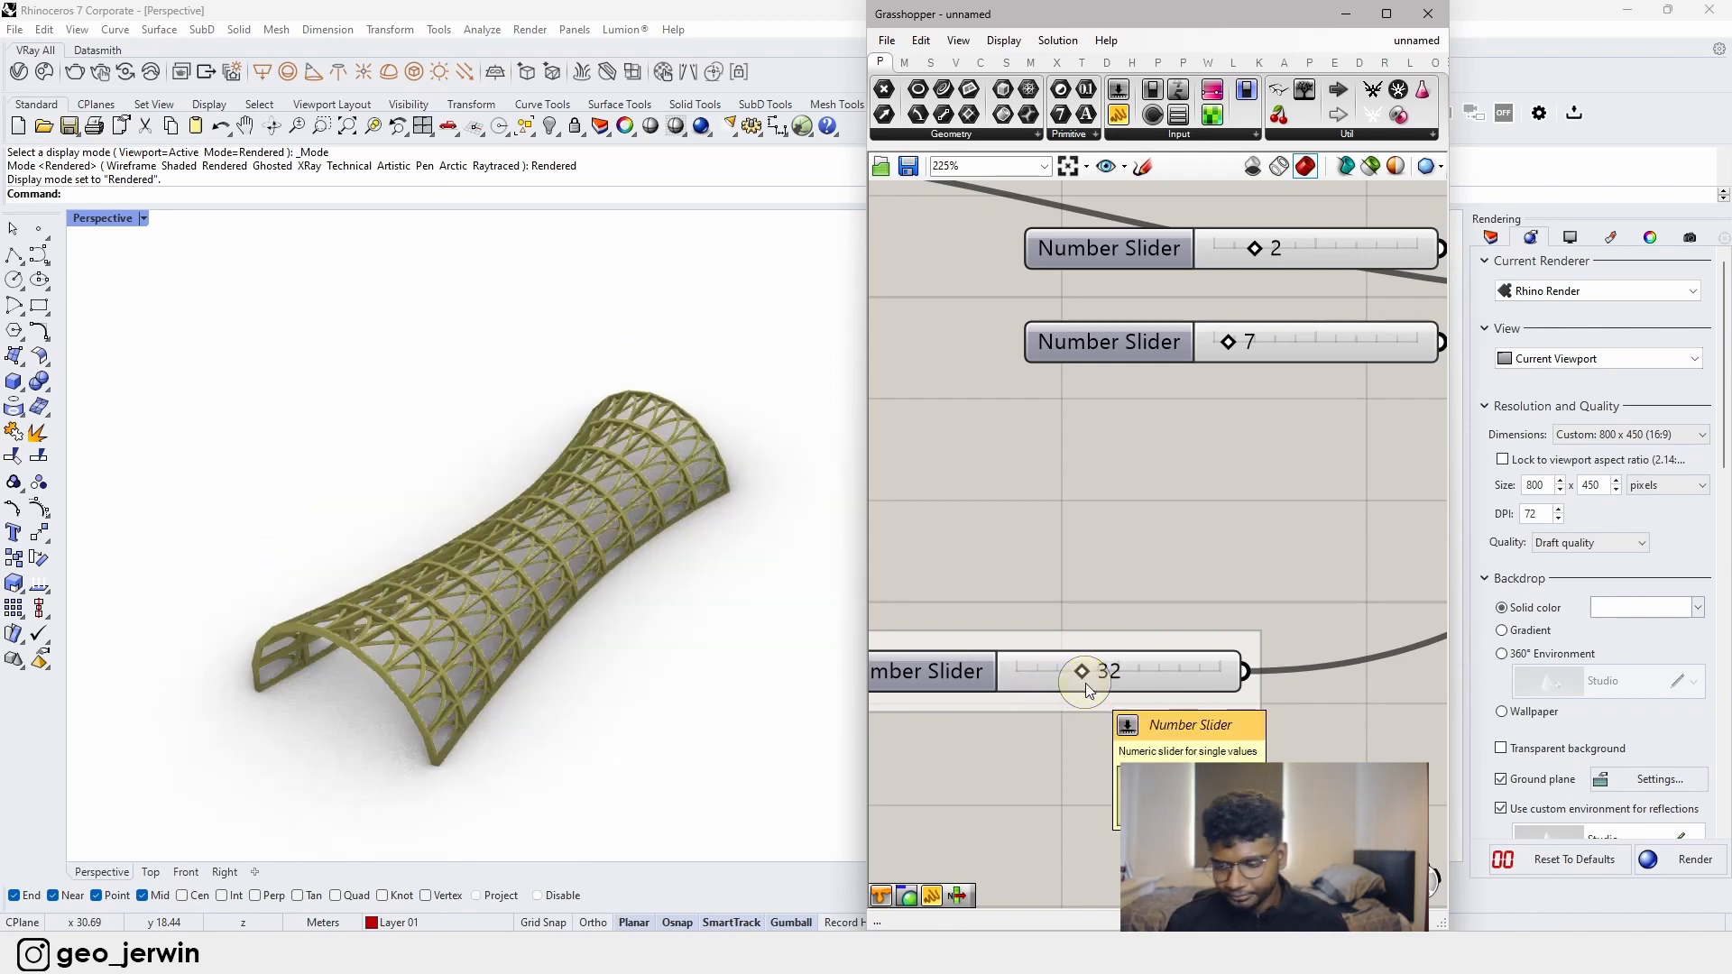
pyautogui.moveTo(1085, 684); pyautogui.dragTo(1106, 684)
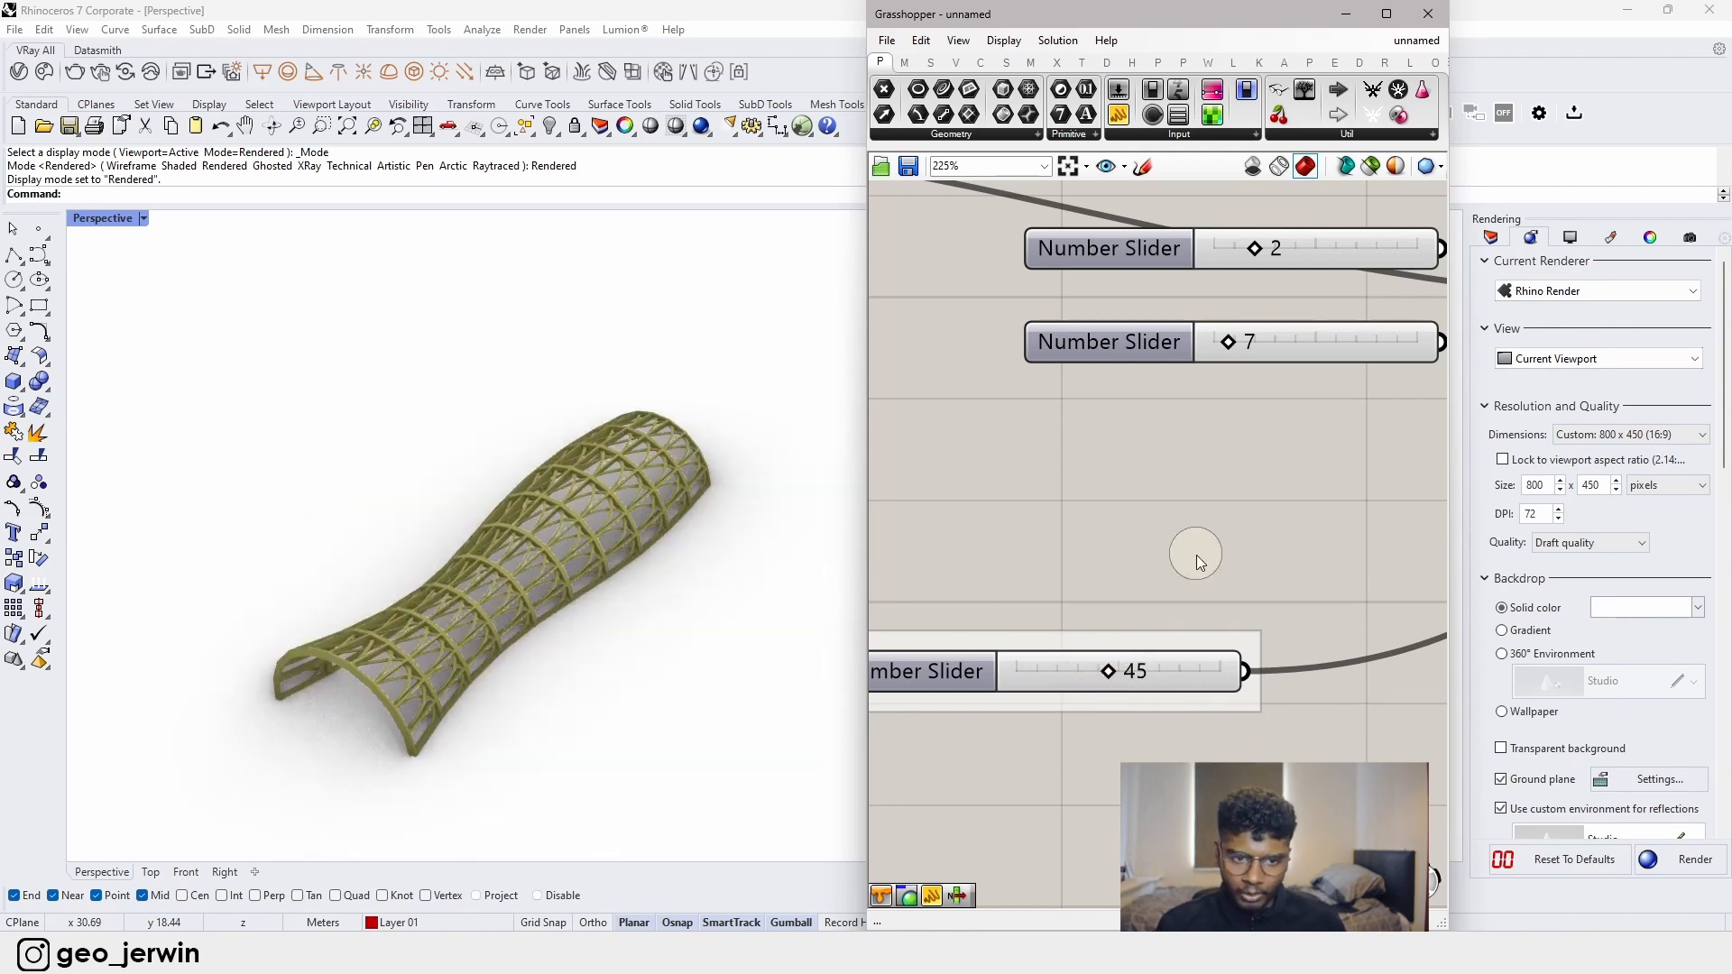
# - Add a Number Slider with value 20 and connect it to Divide Domain²'s U Count input
pyautogui.scroll(-10, 1046, 545)
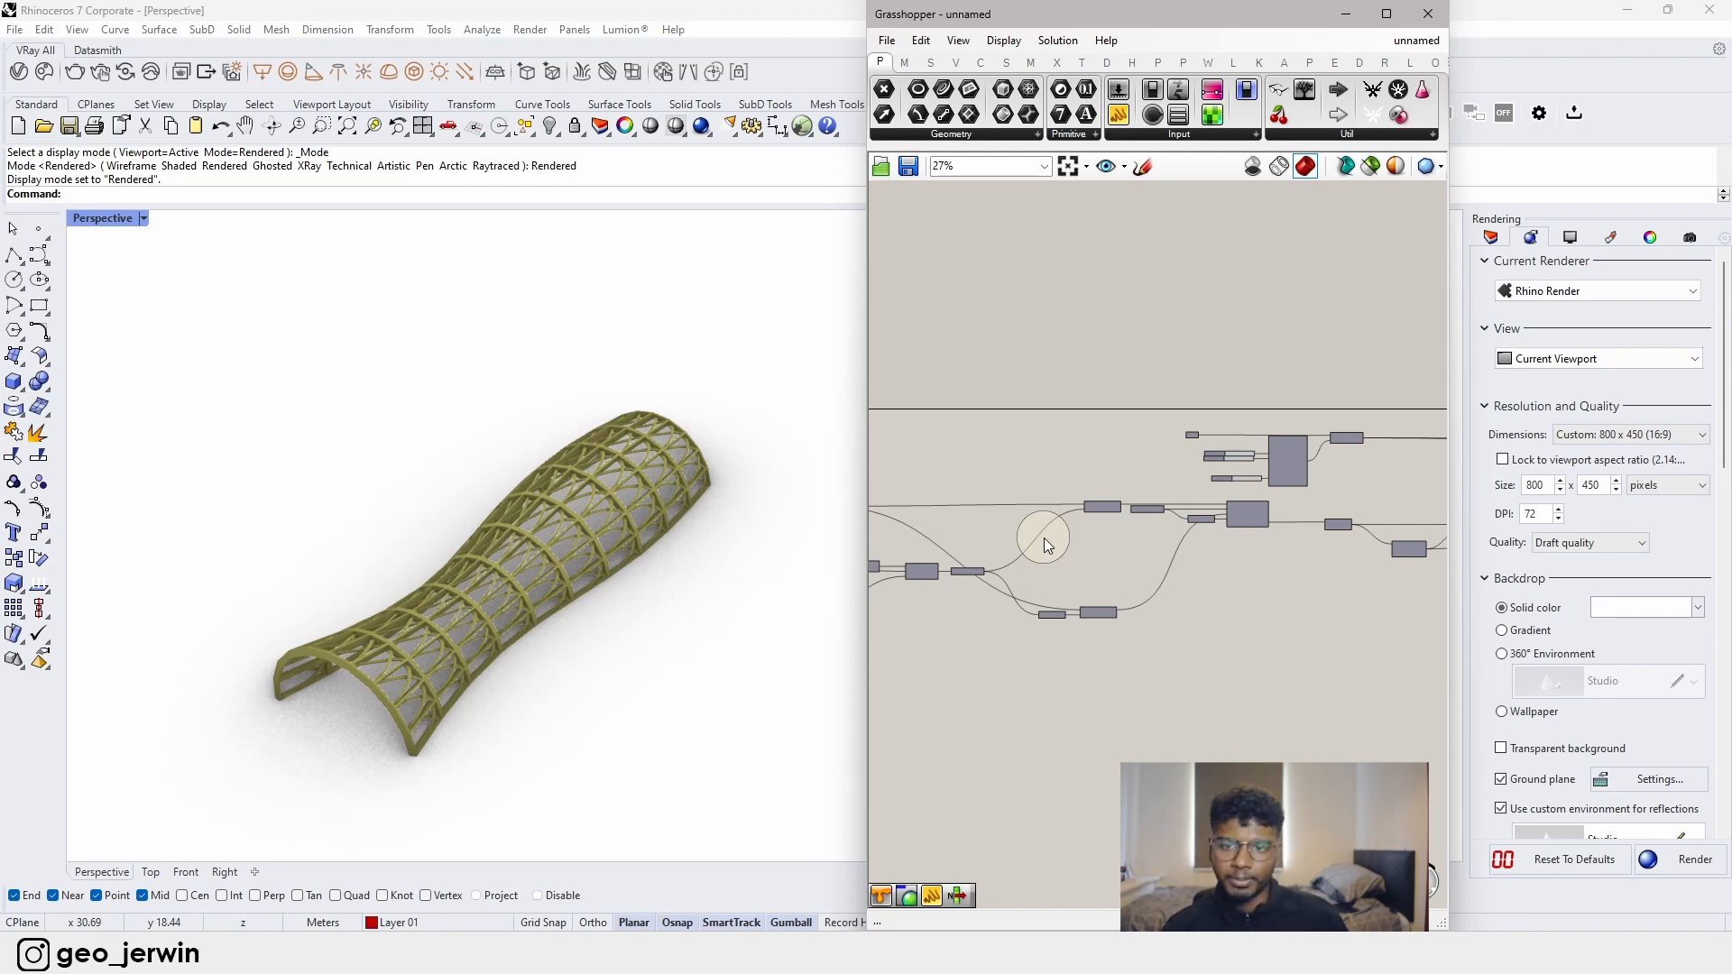
pyautogui.scroll(10, 1043, 538)
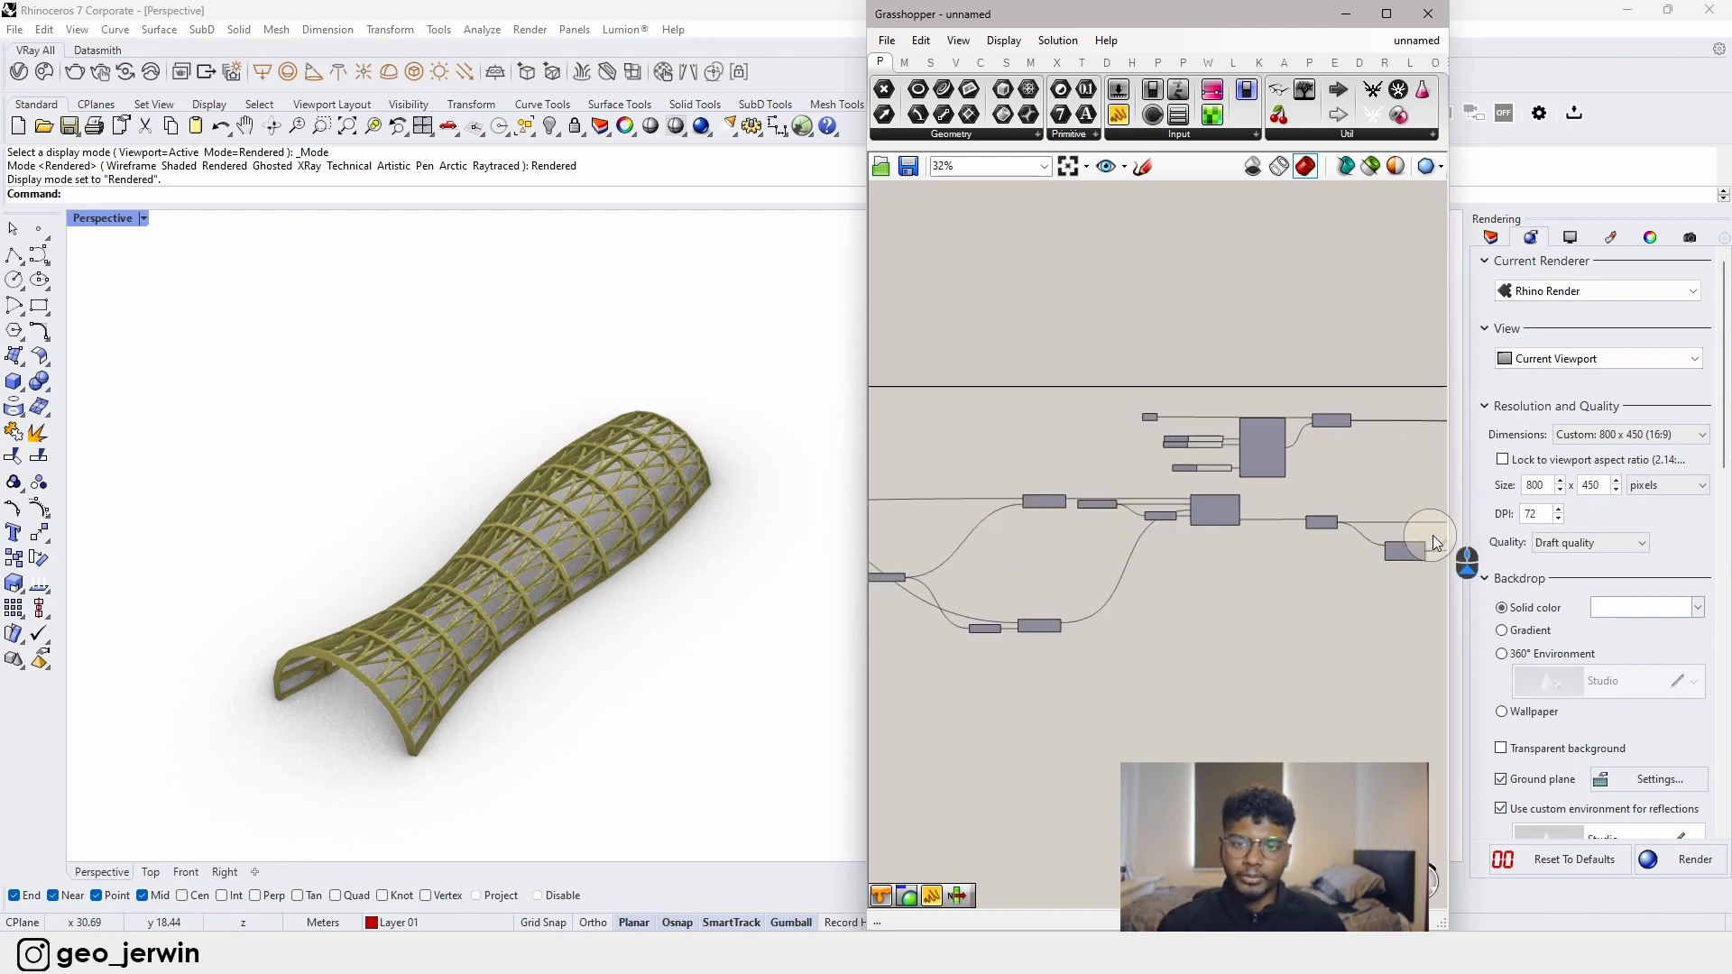
pyautogui.doubleClick(965, 582)
pyautogui.write('20')
pyautogui.press('Return')
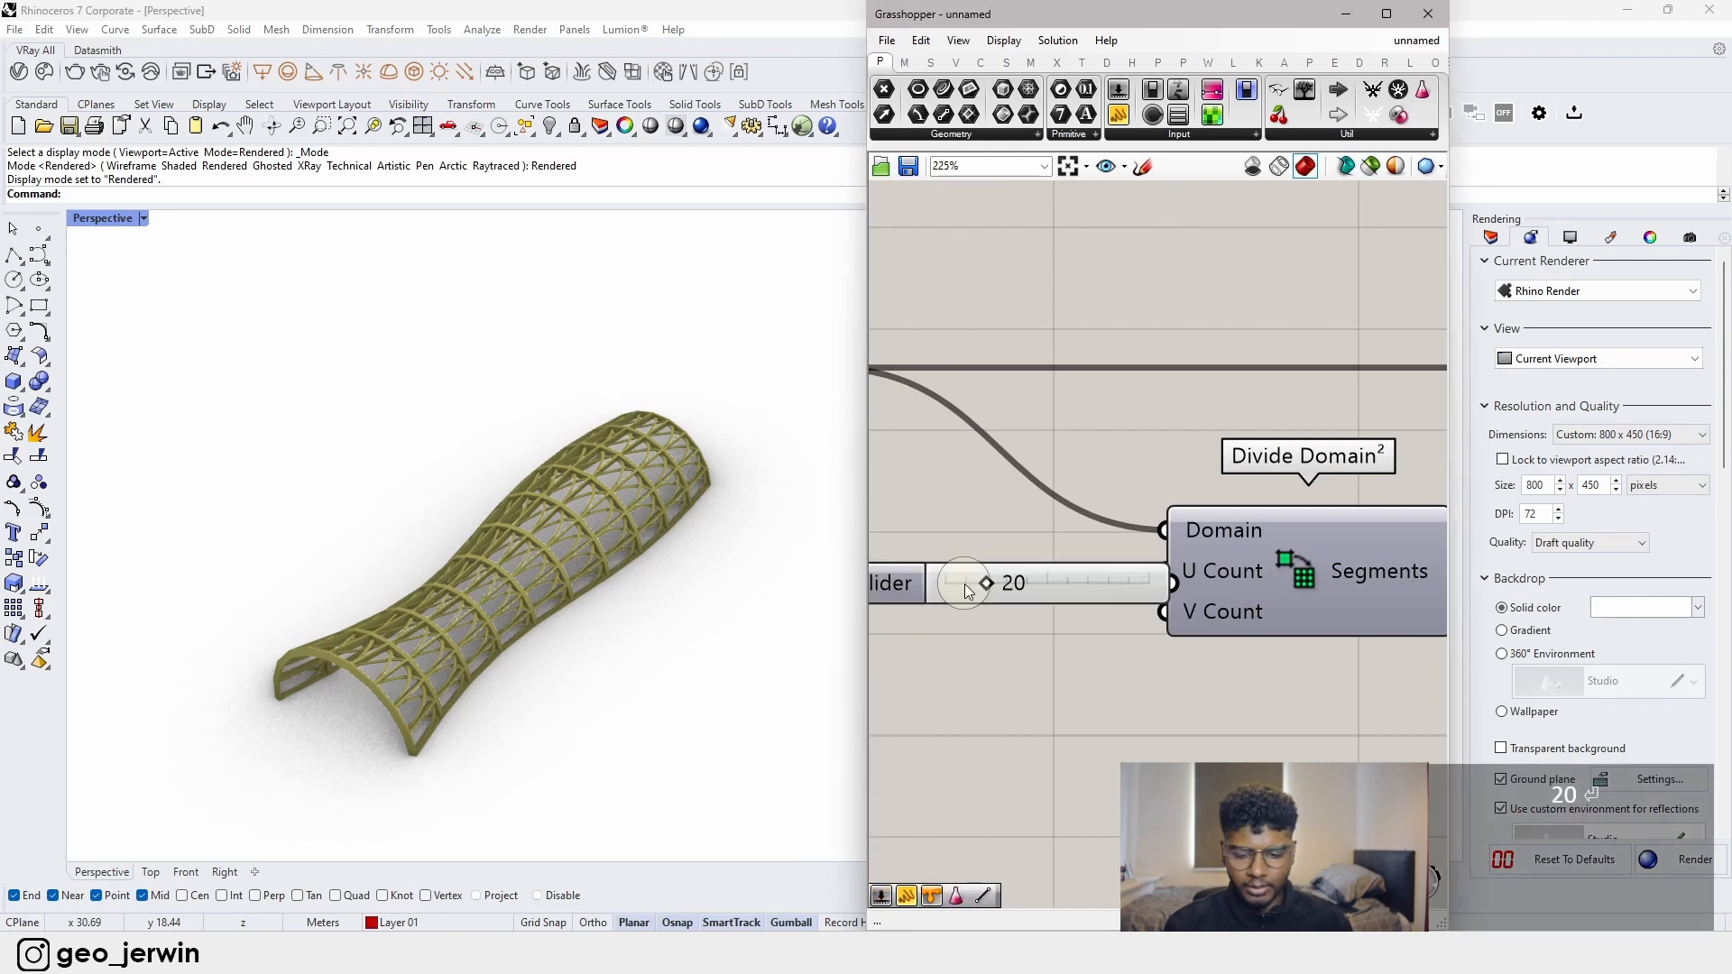
pyautogui.moveTo(1088, 588); pyautogui.dragTo(1020, 580)
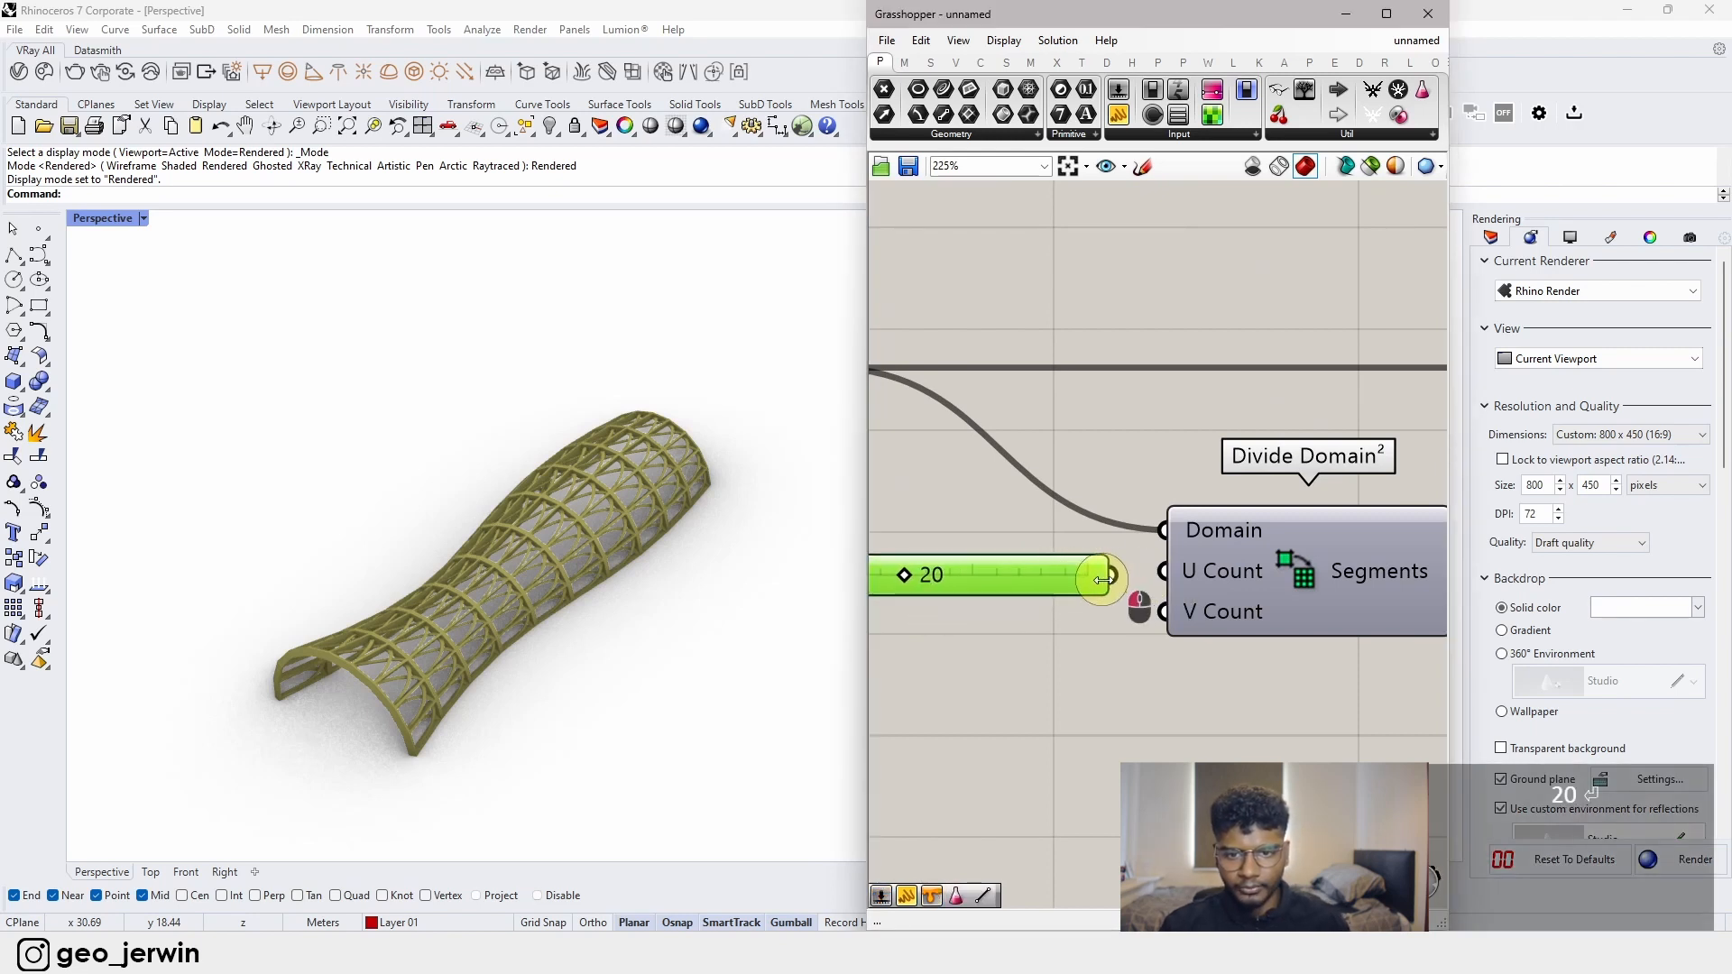
pyautogui.moveTo(1156, 578); pyautogui.dragTo(1157, 576)
# - Duplicate the U Count slider just below and connect the copy to Divide Domain²'s V Count input
pyautogui.moveTo(1080, 614); pyautogui.dragTo(1204, 610, button='right')
pyautogui.keyDown('alt'); pyautogui.moveTo(1144, 584); pyautogui.dragTo(1140, 641); pyautogui.keyUp('alt')
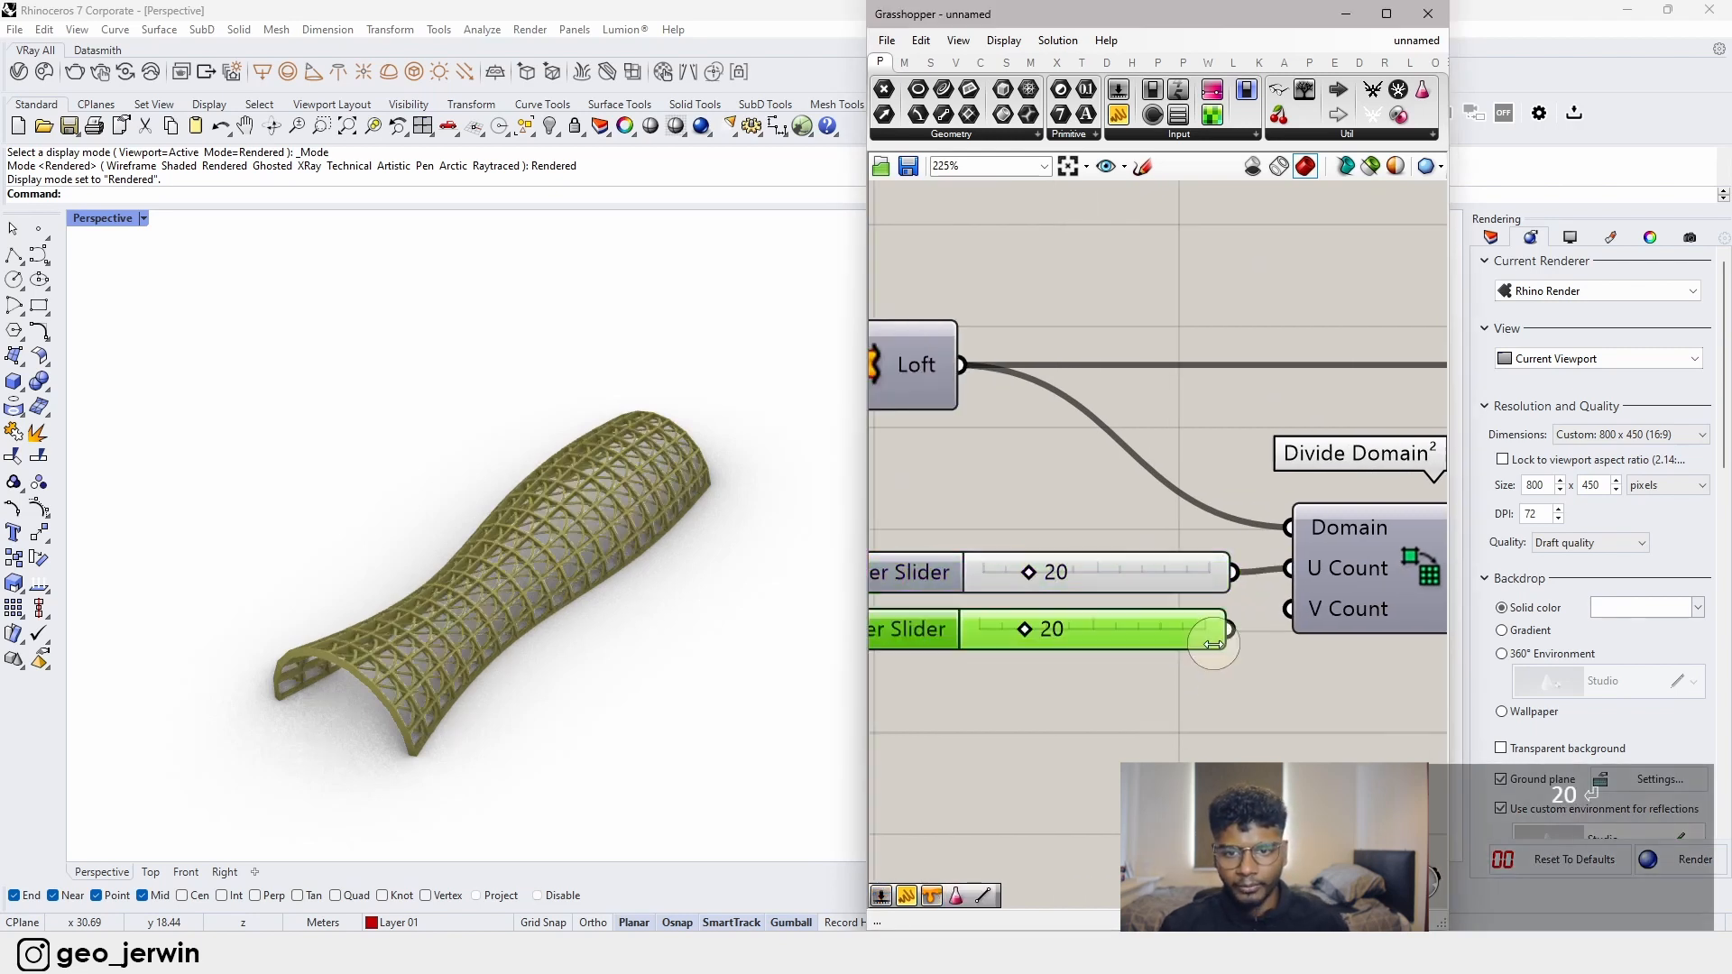
pyautogui.moveTo(1262, 629); pyautogui.dragTo(1290, 610)
# - Set the U Count slider to 7 and the V Count slider to 6, viewing the structure from its end
pyautogui.scroll(3, 1019, 604)
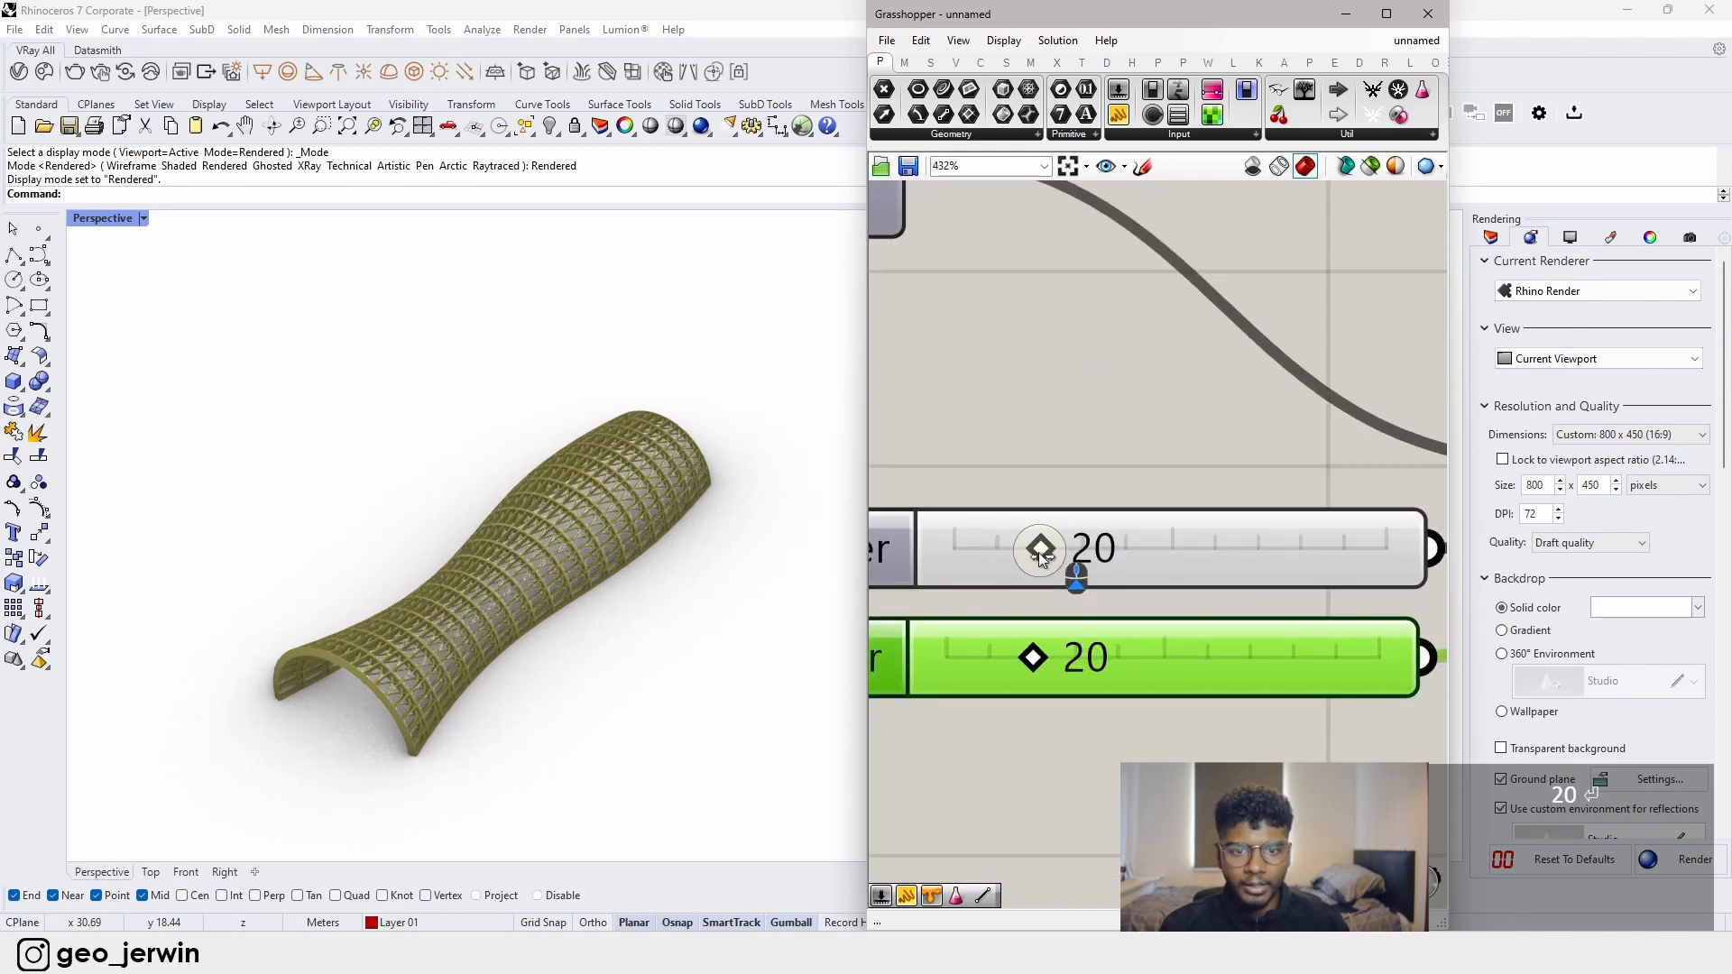
pyautogui.moveTo(1037, 550); pyautogui.dragTo(987, 549)
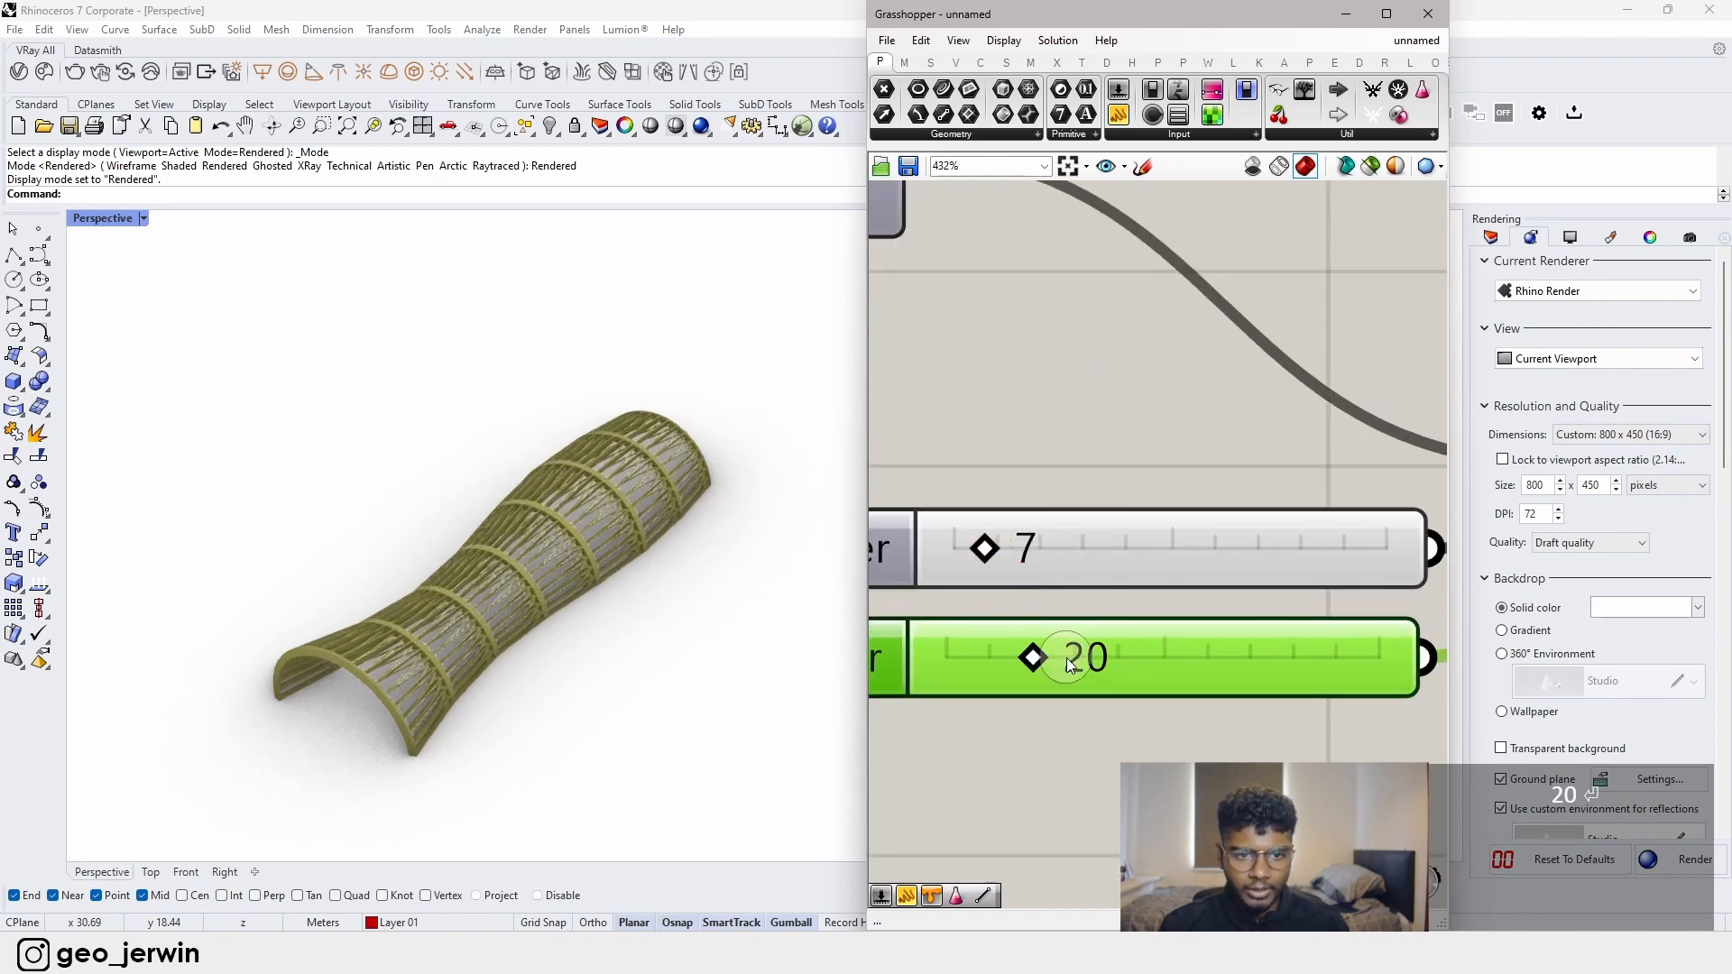
pyautogui.moveTo(1033, 658); pyautogui.dragTo(976, 656)
pyautogui.click(579, 623)
pyautogui.moveTo(579, 622); pyautogui.dragTo(812, 632, button='right')
# - Try 37 on the Random component's seed slider and set it to 31, viewing the structure from its end
pyautogui.scroll(-14, 1160, 582)
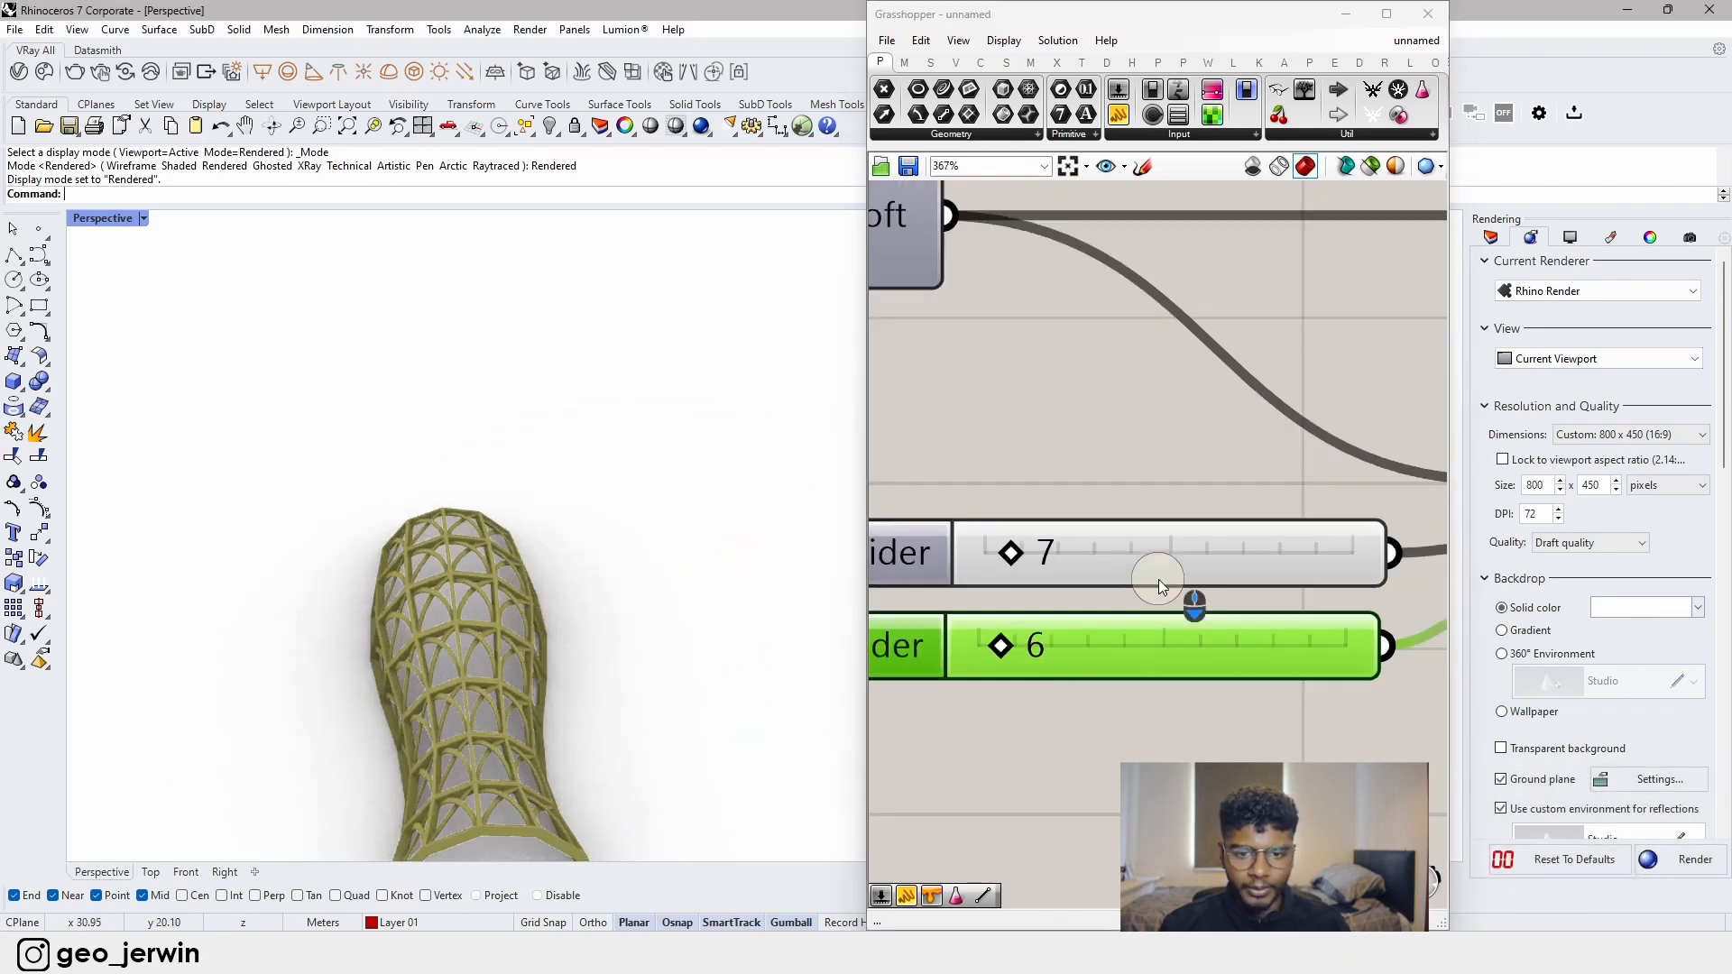
pyautogui.moveTo(1118, 592); pyautogui.dragTo(1254, 591, button='right')
pyautogui.scroll(4, 998, 630)
pyautogui.moveTo(942, 635); pyautogui.dragTo(1226, 626, button='right')
pyautogui.scroll(8, 1025, 619)
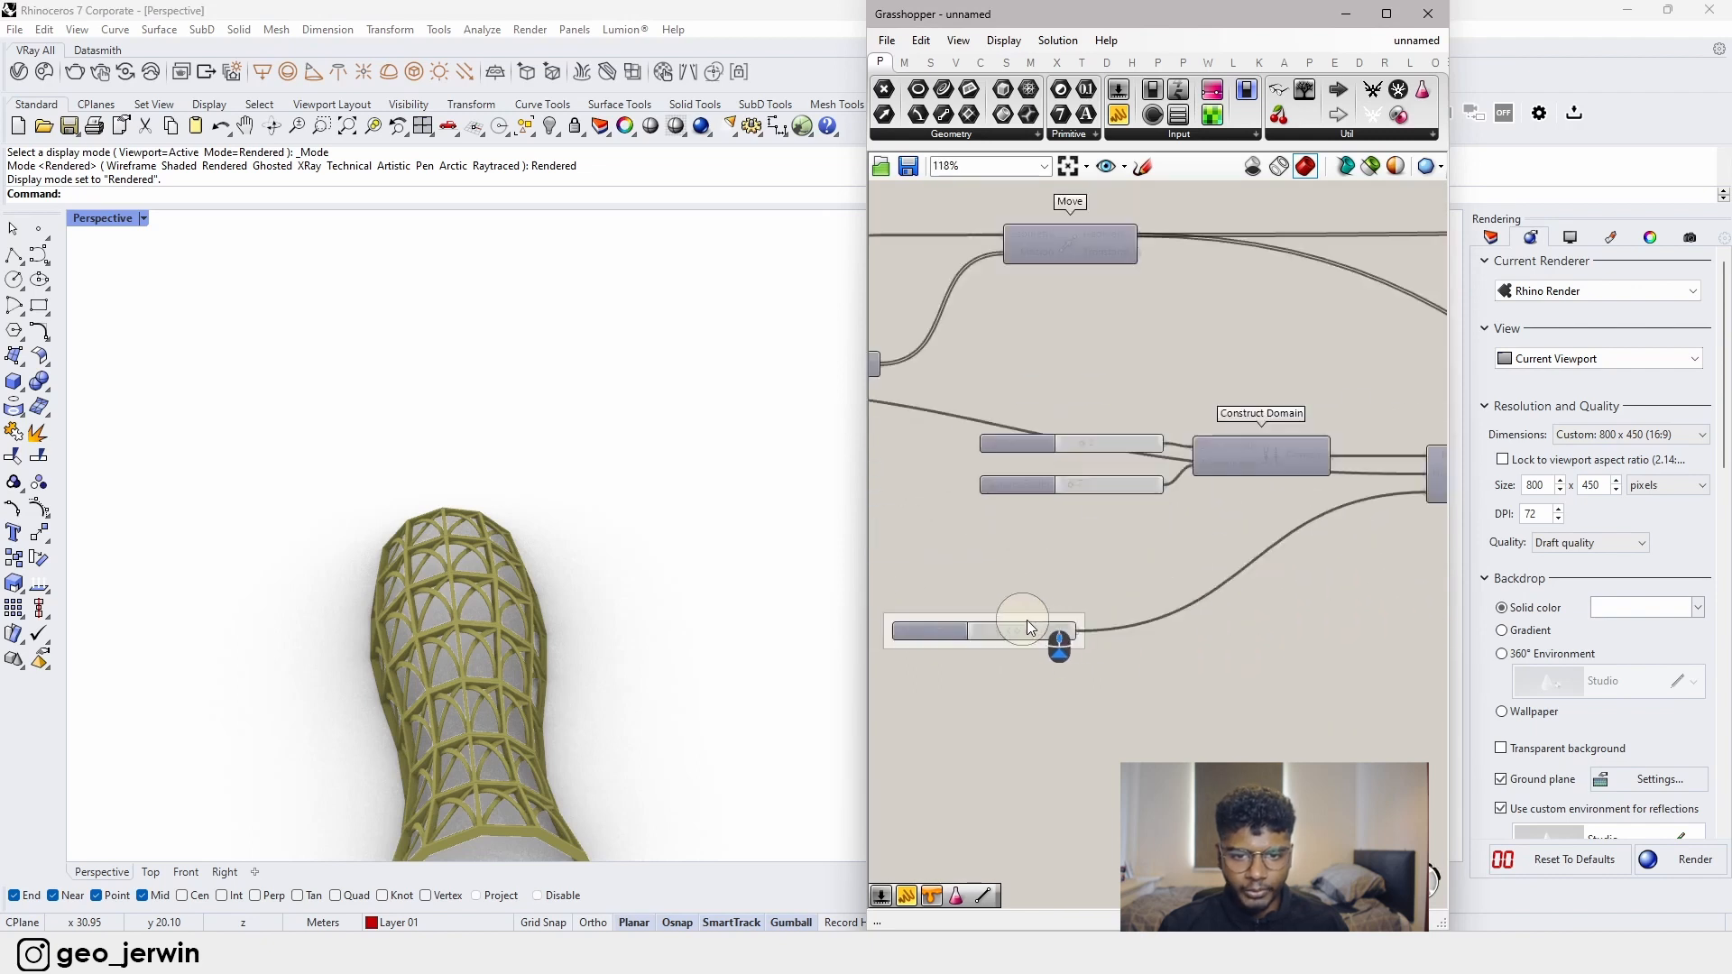
pyautogui.moveTo(979, 662); pyautogui.dragTo(955, 662)
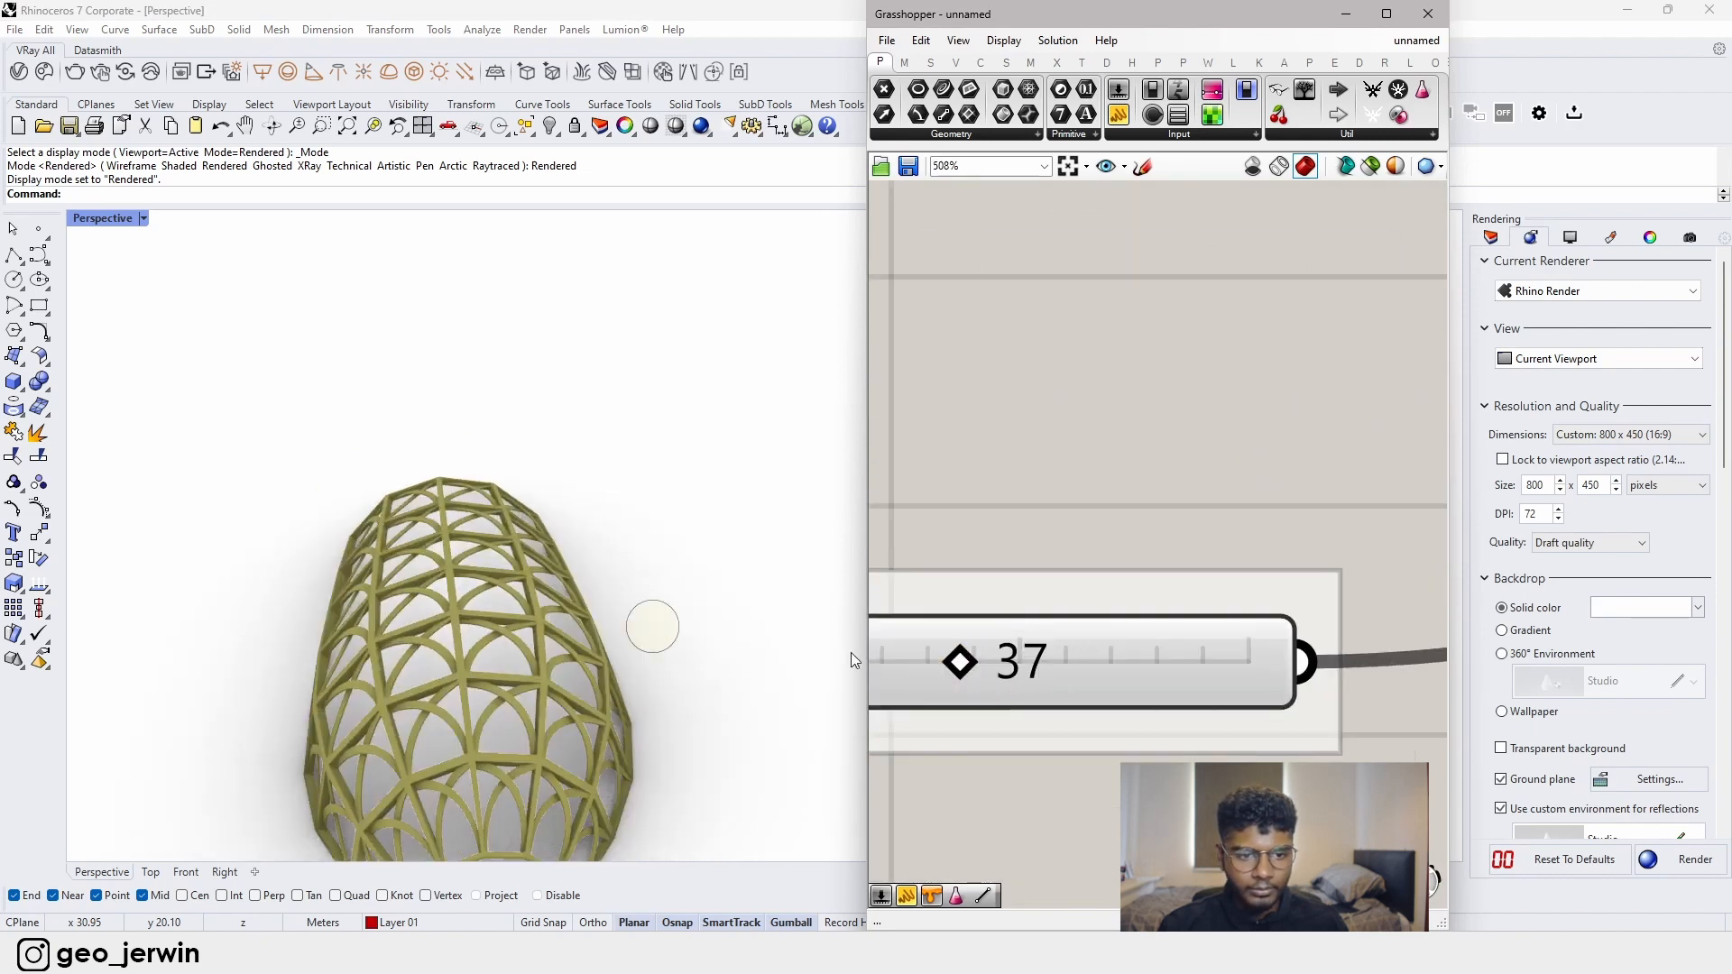
pyautogui.scroll(-5, 542, 615)
pyautogui.moveTo(492, 622); pyautogui.dragTo(631, 642, button='right')
pyautogui.moveTo(944, 675); pyautogui.dragTo(931, 659)
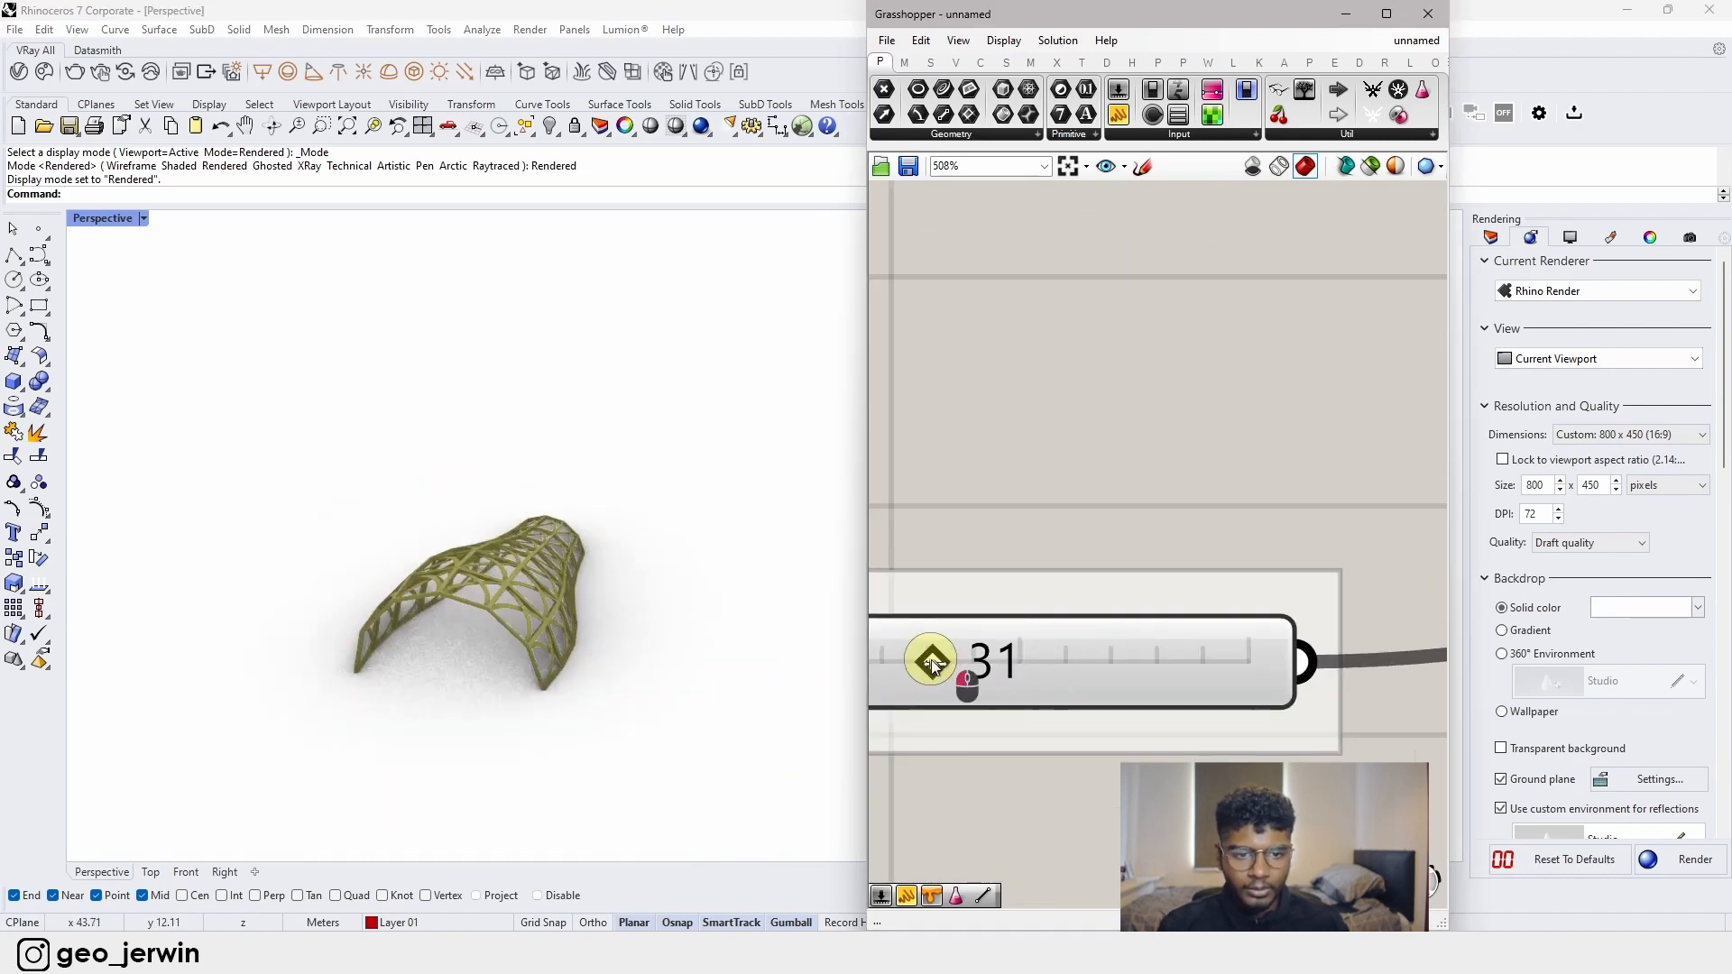
# - Set the Divide Domain² U Count slider to 6 and the V Count slider to 3, checking the structure from several angles
pyautogui.moveTo(279, 572); pyautogui.dragTo(390, 586, button='right')
pyautogui.scroll(-6, 1143, 639)
pyautogui.moveTo(1353, 621); pyautogui.dragTo(1124, 606, button='right')
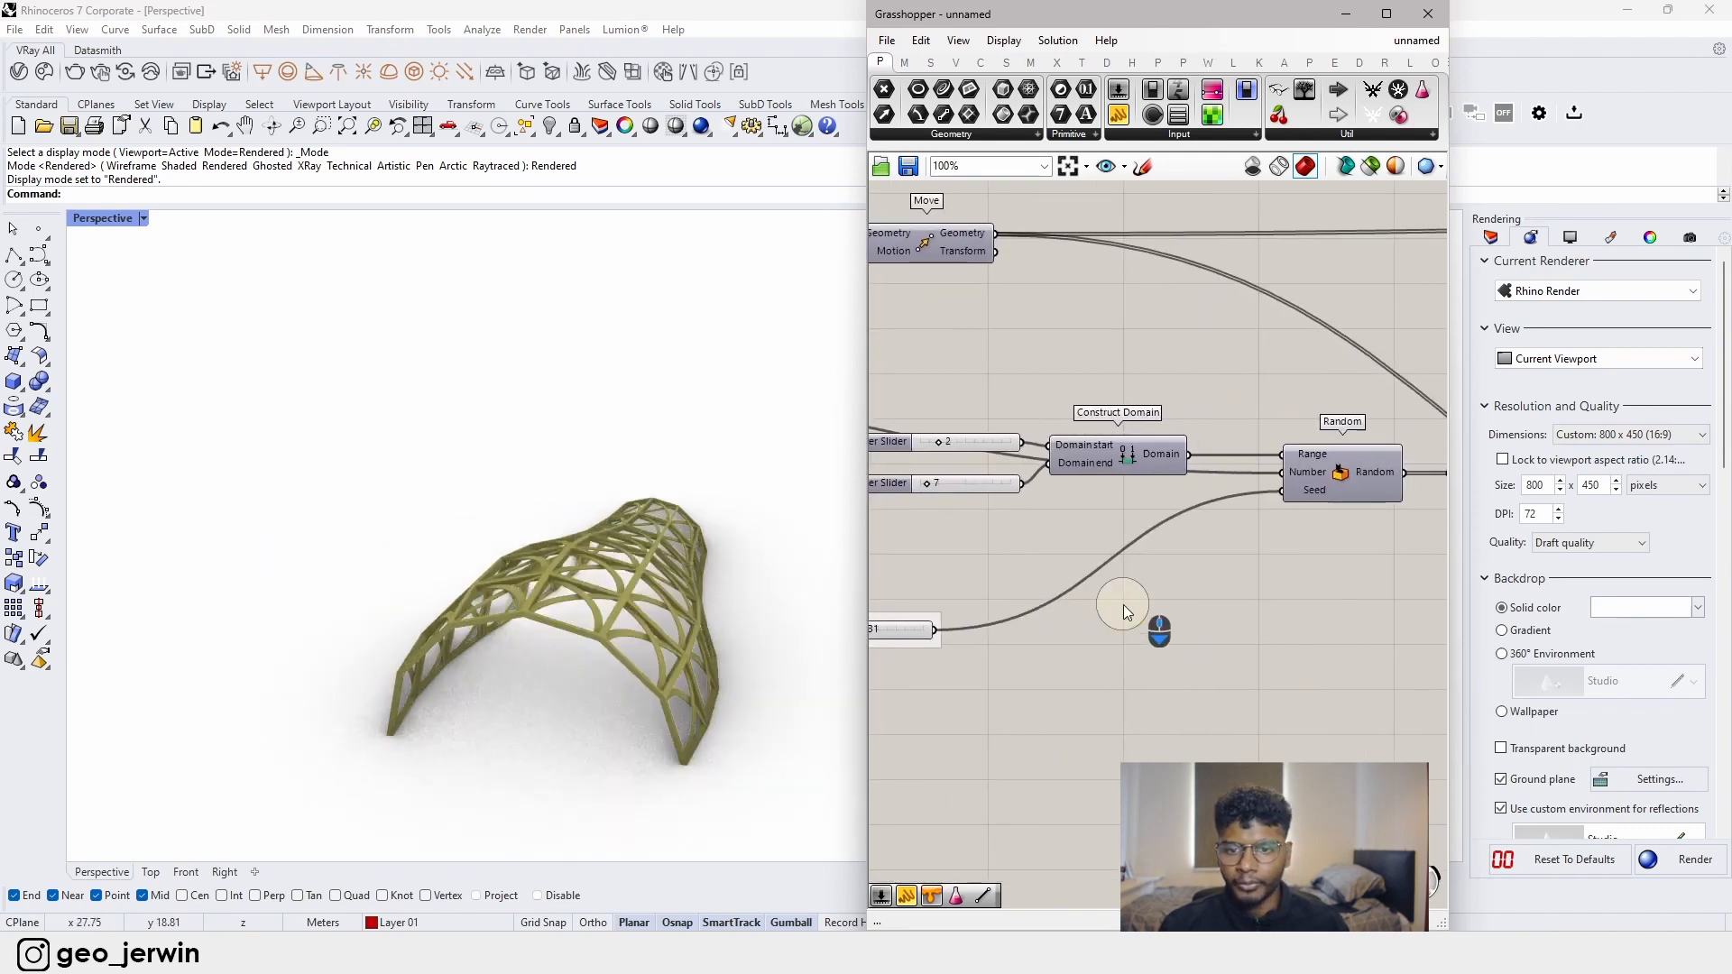
pyautogui.scroll(-4, 1123, 606)
pyautogui.moveTo(1263, 612); pyautogui.dragTo(1032, 617, button='right')
pyautogui.moveTo(1267, 602); pyautogui.dragTo(1051, 604, button='right')
pyautogui.moveTo(1244, 603); pyautogui.dragTo(1070, 603, button='right')
pyautogui.scroll(11, 1084, 550)
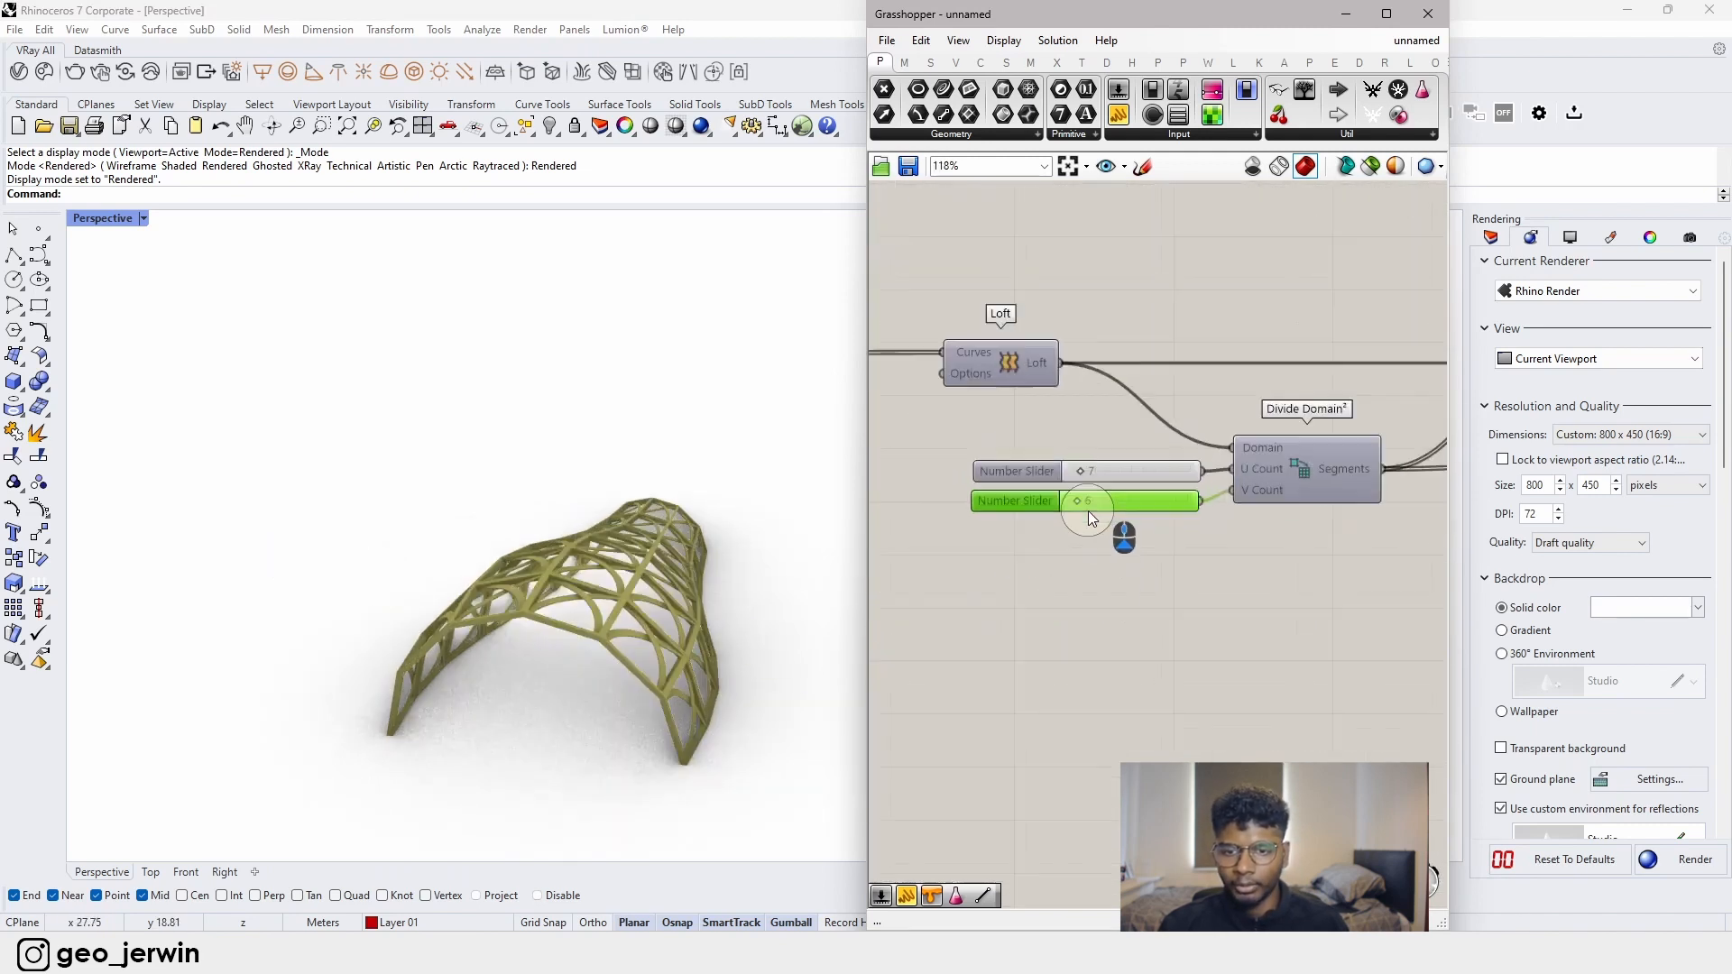
pyautogui.moveTo(1033, 471)
pyautogui.mouseDown()
pyautogui.moveTo(1099, 484)
pyautogui.moveTo(1025, 466)
pyautogui.mouseUp()
pyautogui.moveTo(818, 523); pyautogui.dragTo(578, 638, button='right')
pyautogui.moveTo(686, 668); pyautogui.dragTo(663, 446, button='right')
pyautogui.moveTo(1071, 347)
pyautogui.mouseDown()
pyautogui.moveTo(1113, 355)
pyautogui.moveTo(1080, 355)
pyautogui.mouseUp()
pyautogui.moveTo(582, 738); pyautogui.dragTo(406, 650, button='right')
pyautogui.scroll(1, 1095, 404)
pyautogui.moveTo(1082, 335); pyautogui.dragTo(1033, 335)
pyautogui.moveTo(793, 522); pyautogui.dragTo(929, 541, button='right')
pyautogui.scroll(-10, 1098, 586)
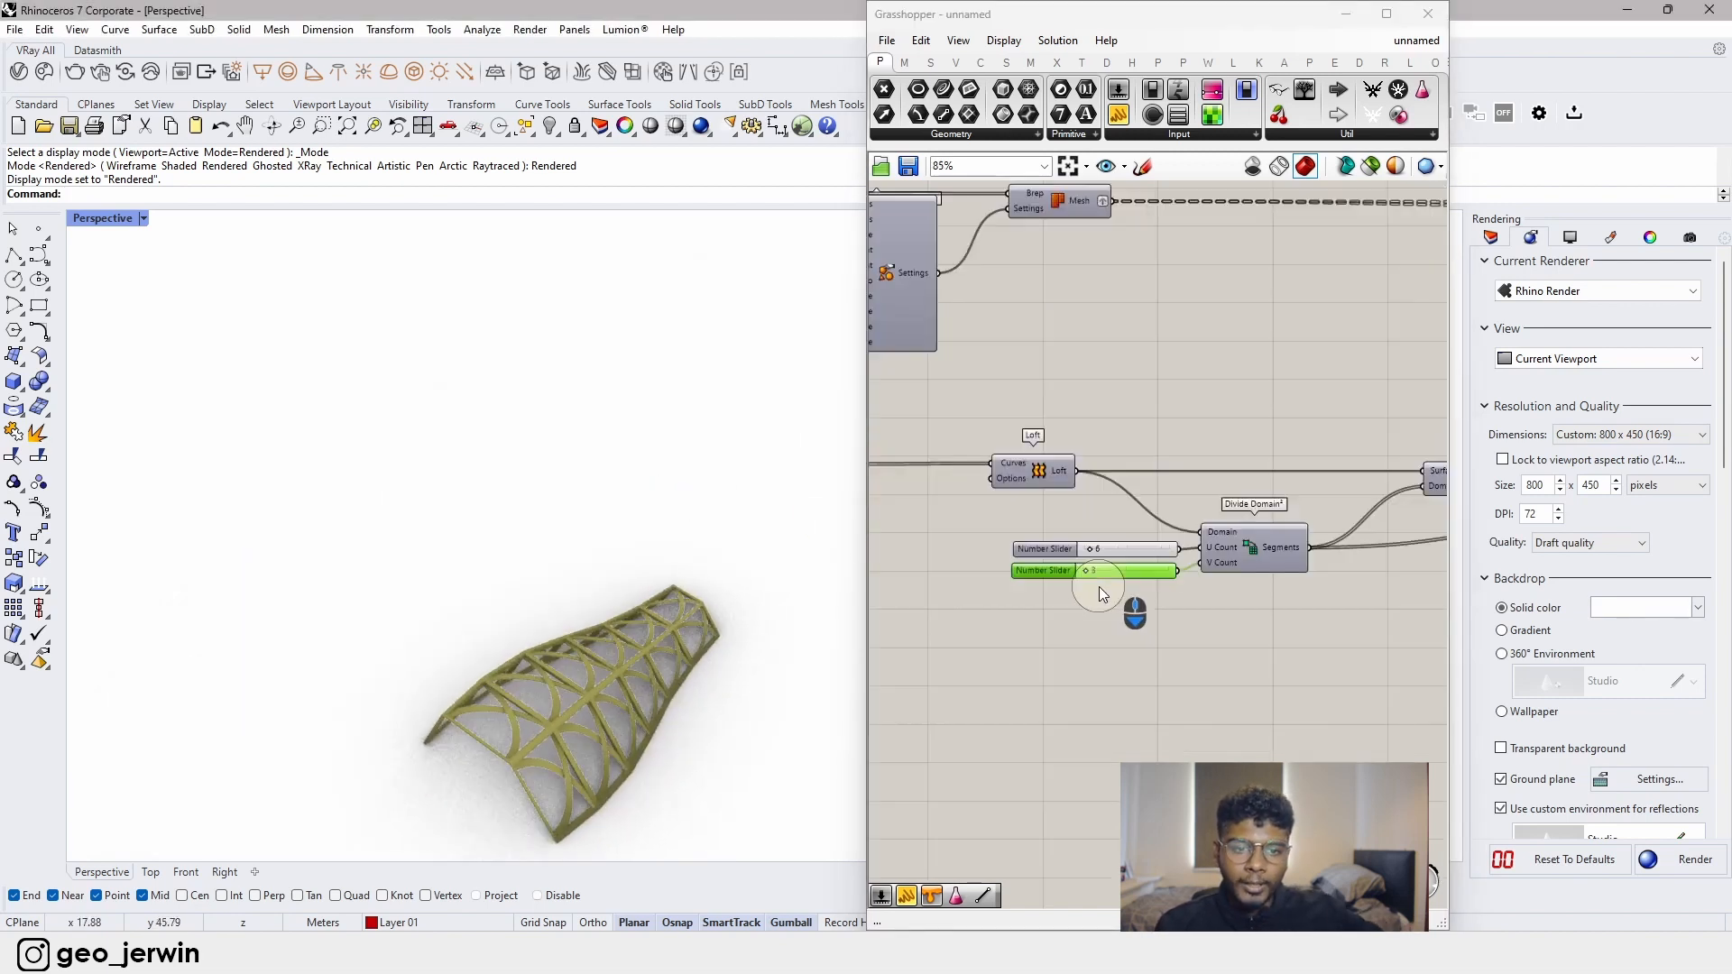
# - Try 39 on the Random component's seed slider, settling back on 31 while viewing the structure from the side
pyautogui.moveTo(1043, 609); pyautogui.dragTo(1158, 605, button='right')
pyautogui.scroll(6, 1013, 591)
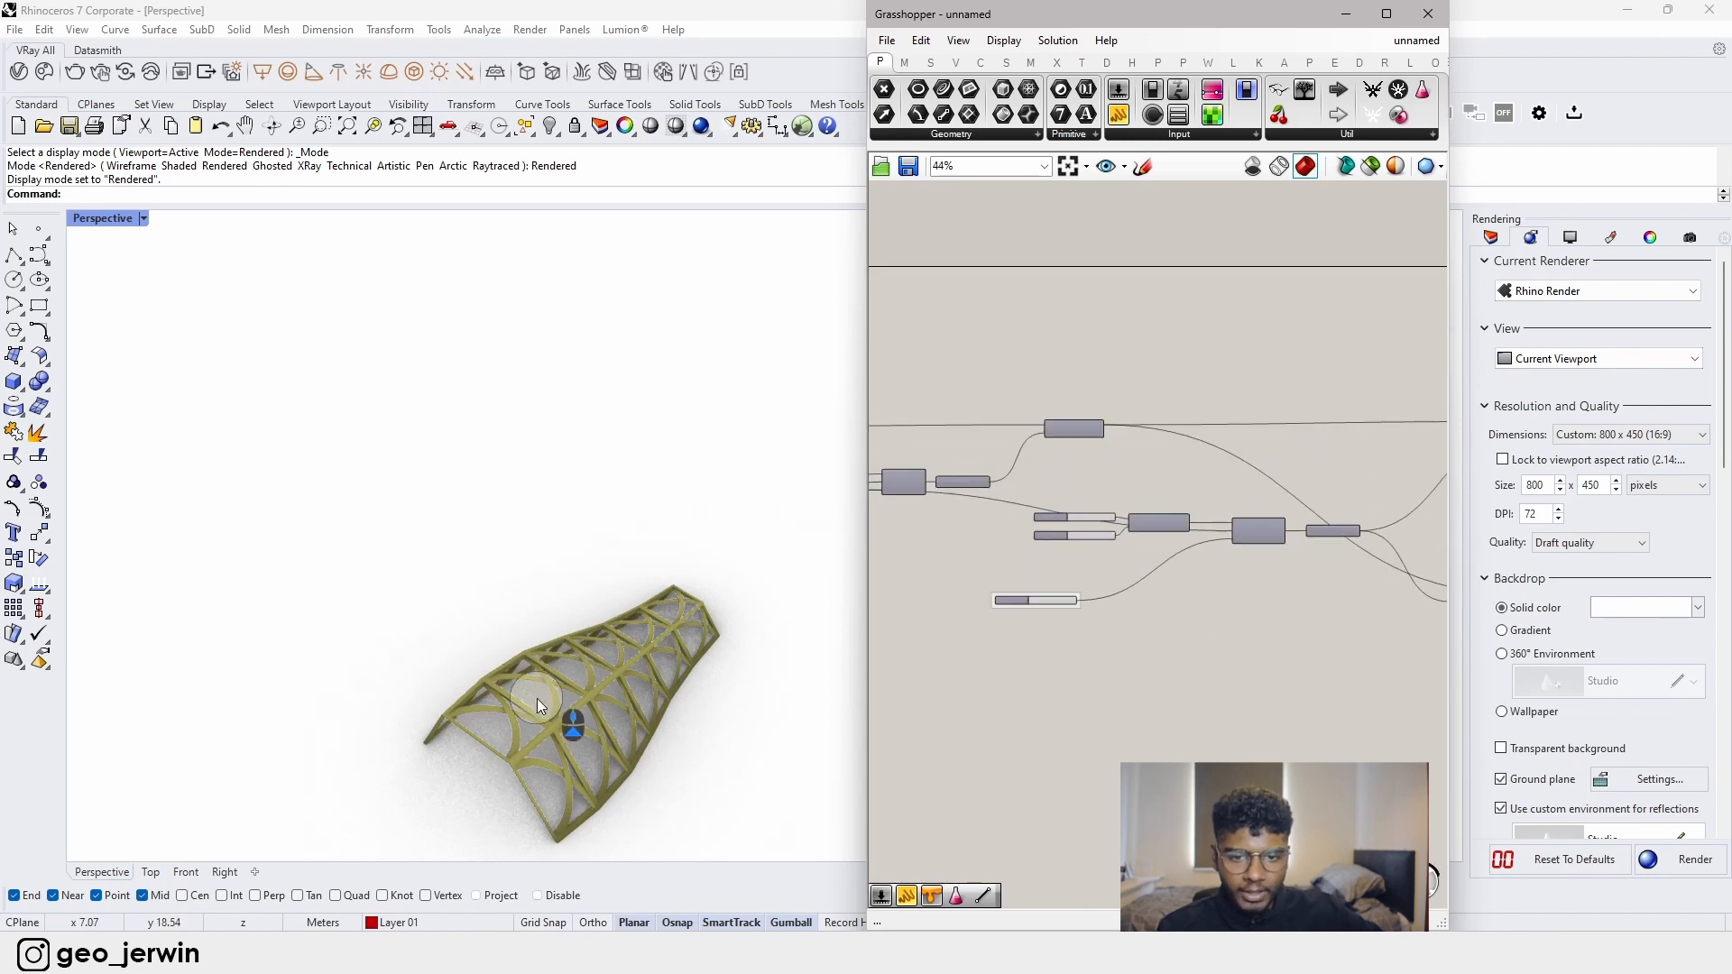
pyautogui.scroll(5, 539, 700)
pyautogui.scroll(7, 1032, 603)
pyautogui.moveTo(1083, 566); pyautogui.dragTo(1101, 573)
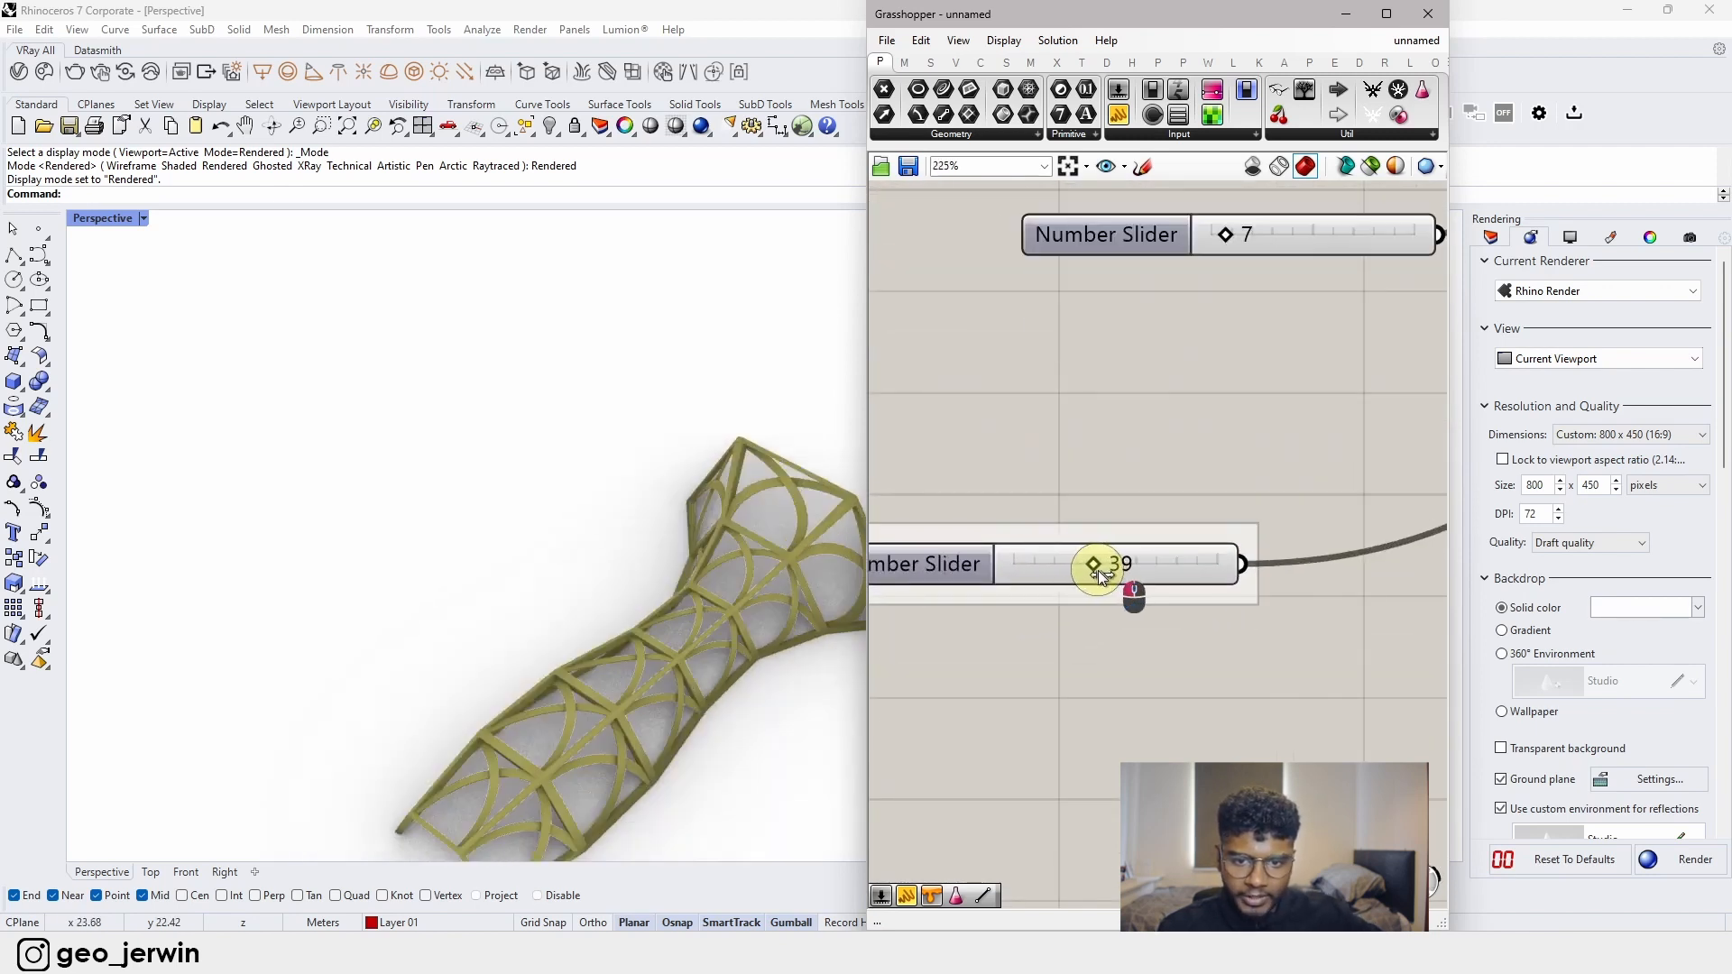
pyautogui.moveTo(388, 555); pyautogui.dragTo(469, 559, button='right')
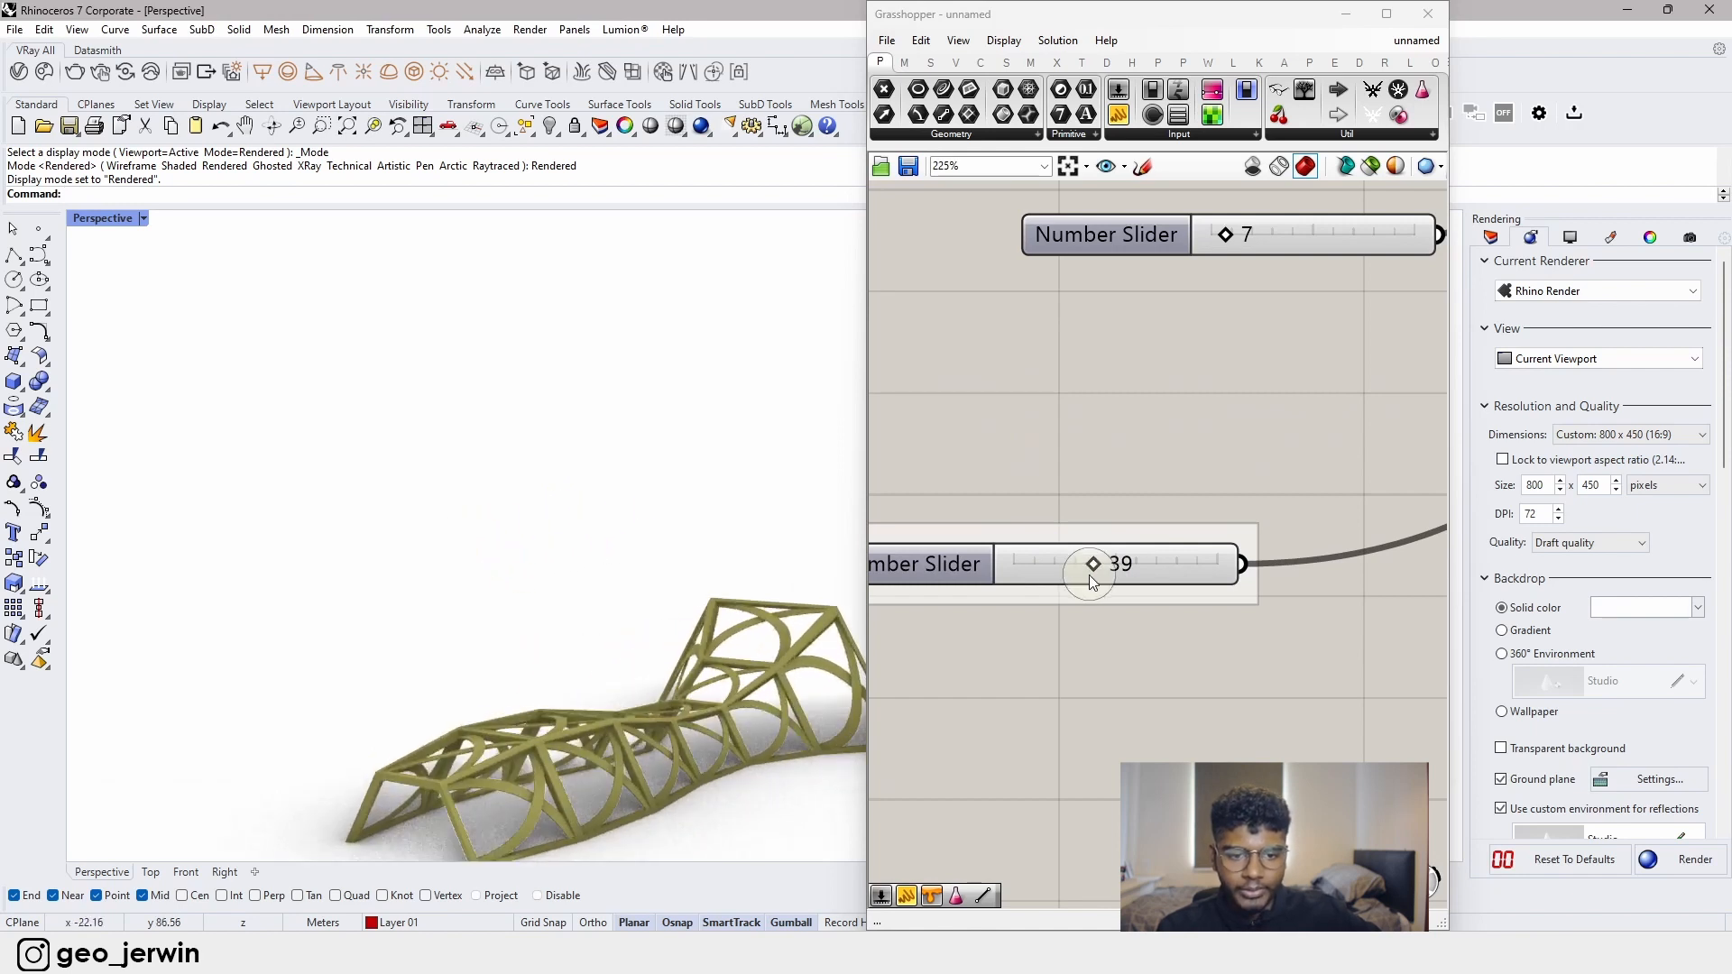
pyautogui.moveTo(1093, 565); pyautogui.dragTo(1081, 565)
pyautogui.moveTo(626, 707); pyautogui.dragTo(487, 667, button='right')
pyautogui.moveTo(1075, 564)
pyautogui.mouseDown()
pyautogui.moveTo(1092, 565)
pyautogui.moveTo(1061, 563)
pyautogui.moveTo(1091, 564)
pyautogui.mouseUp()
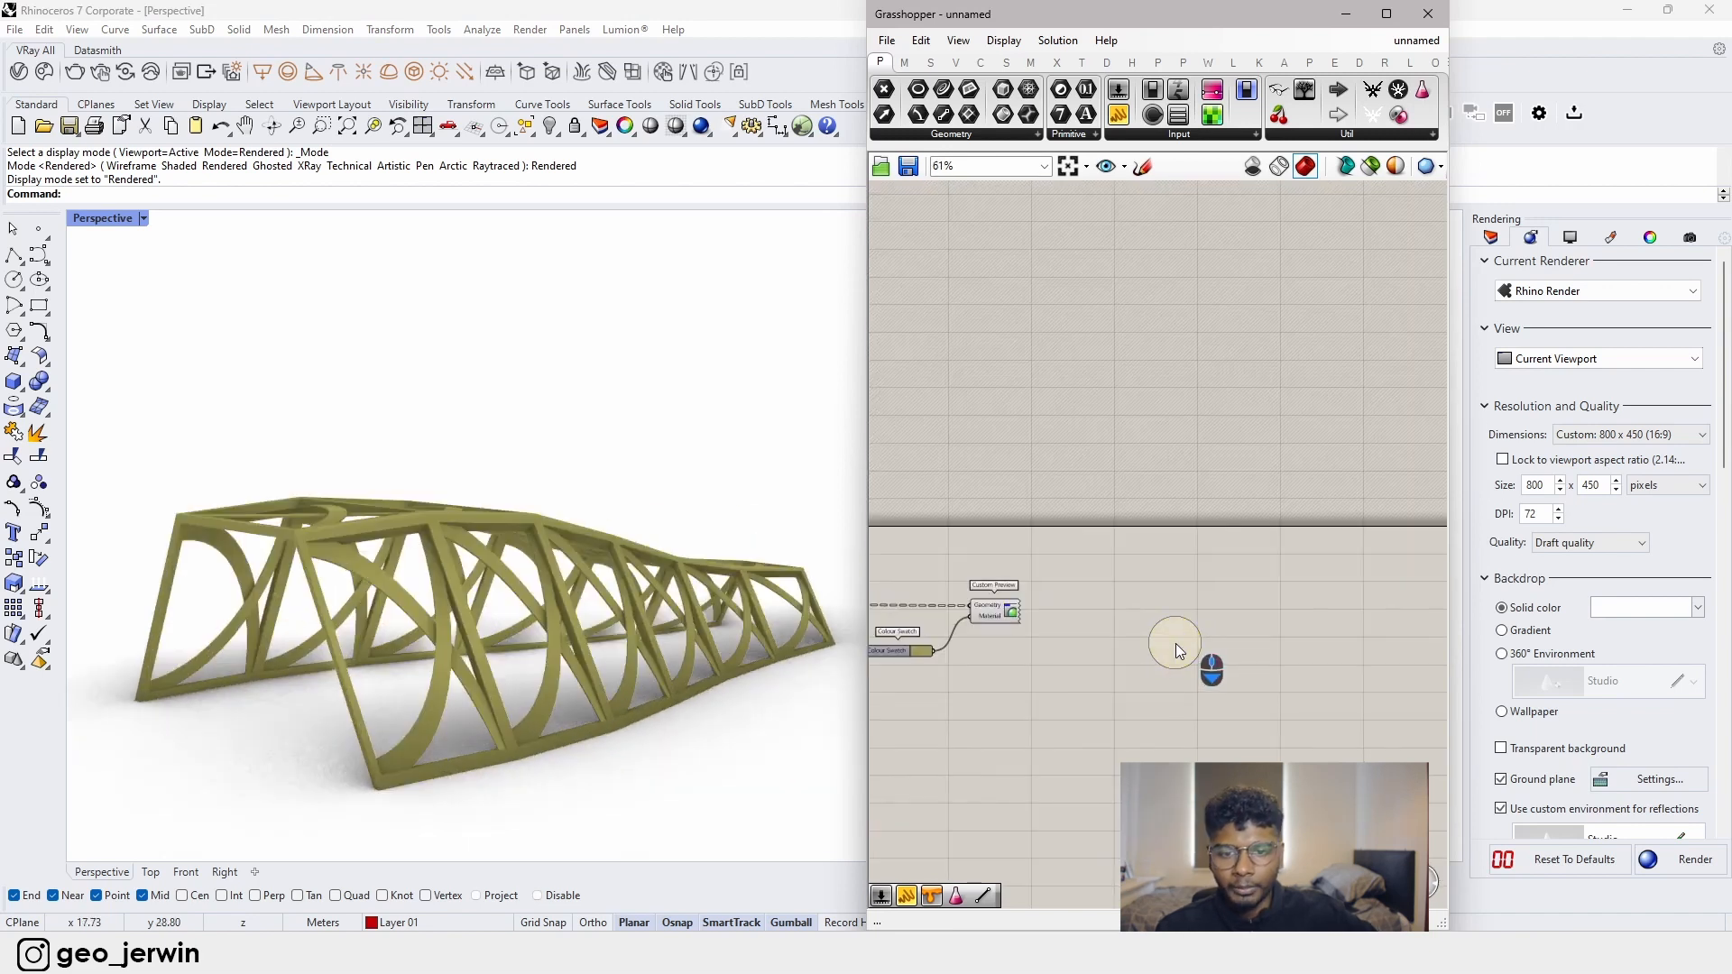
# - Add a Galapagos component on the empty canvas beyond the Custom Preview component
pyautogui.doubleClick(1177, 643)
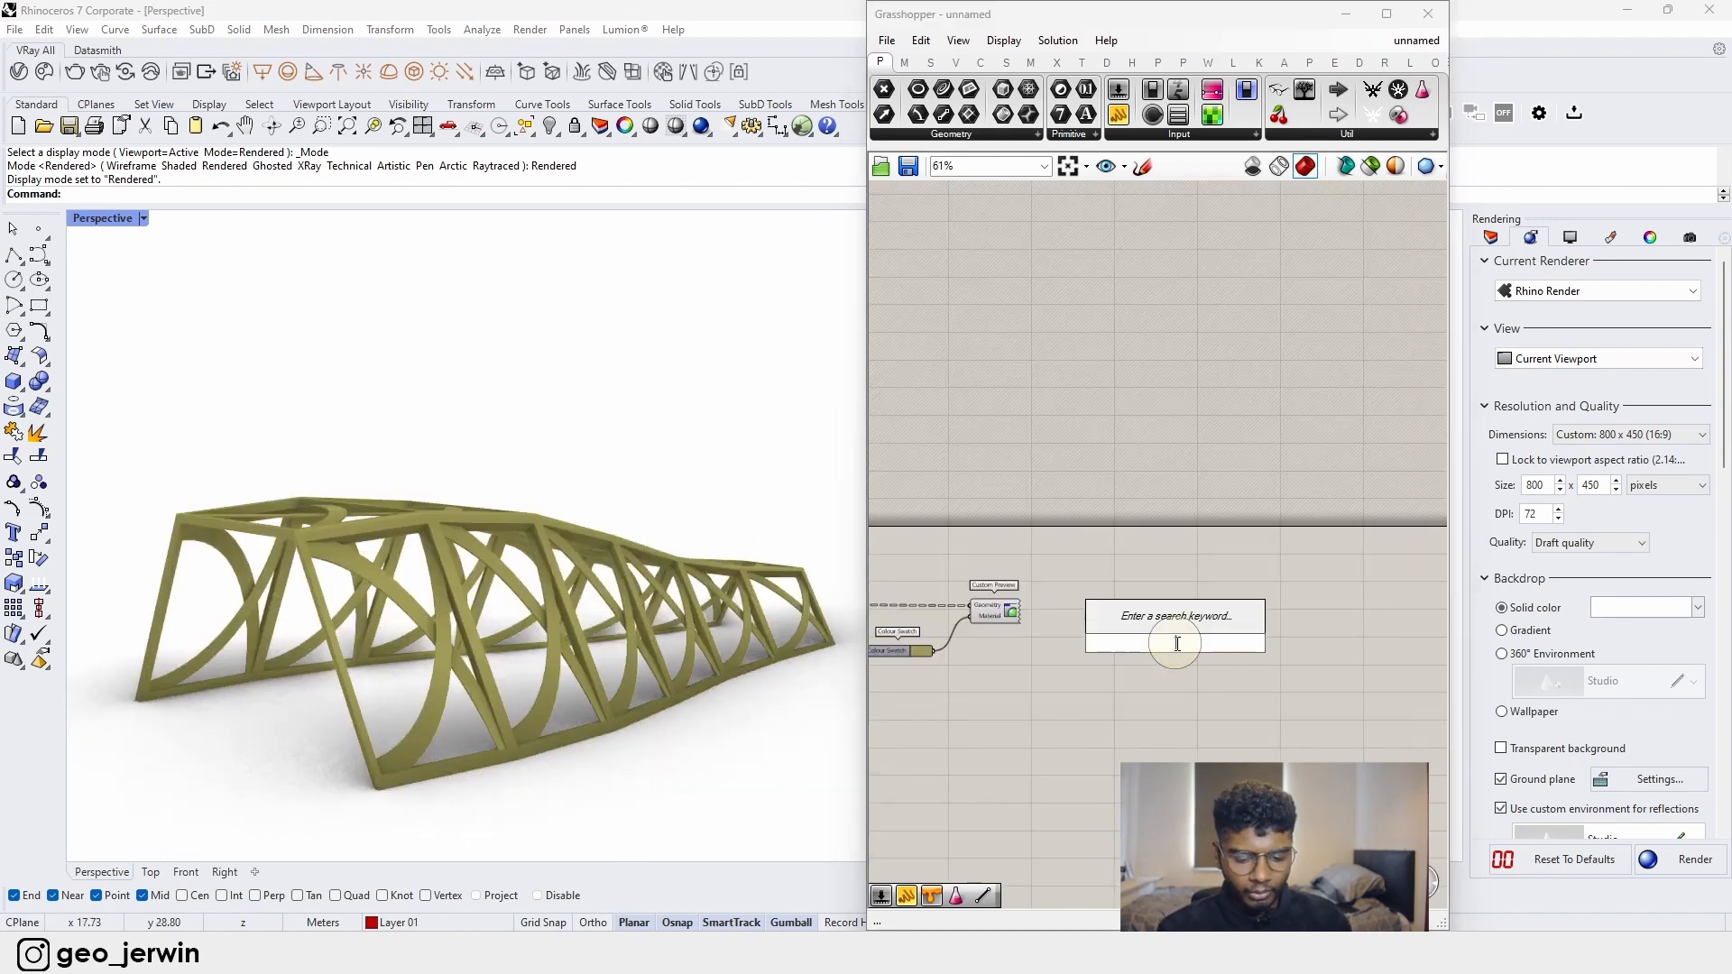
pyautogui.write('galap')
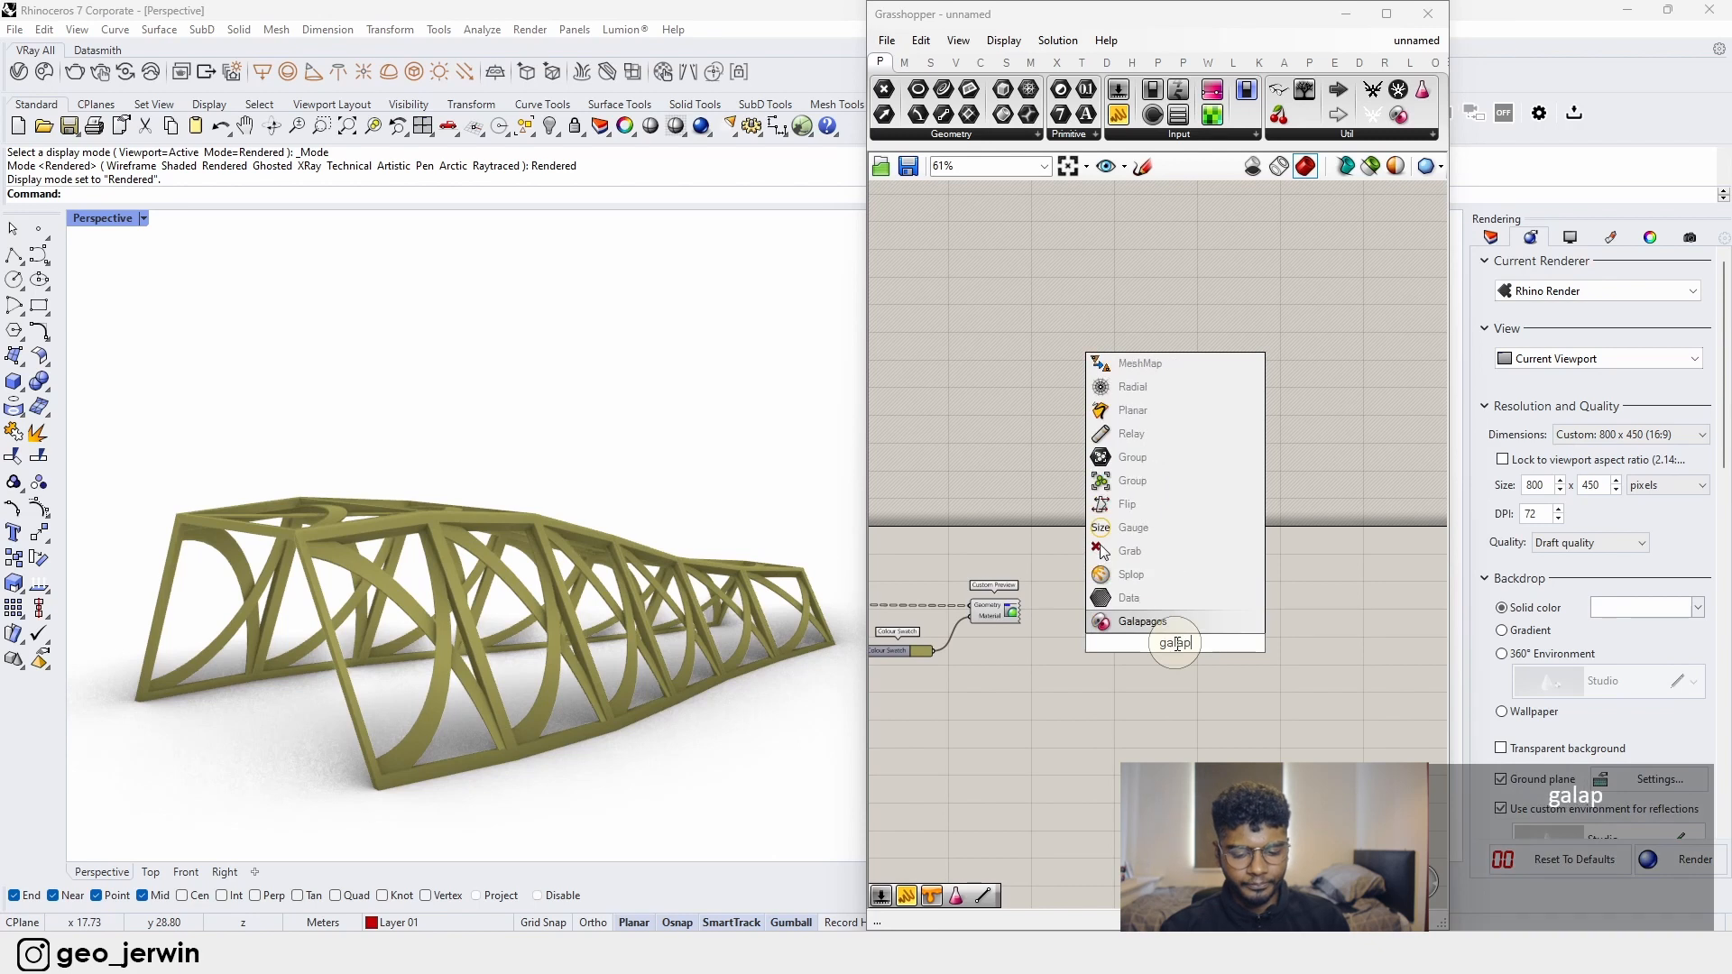
pyautogui.write('agos')
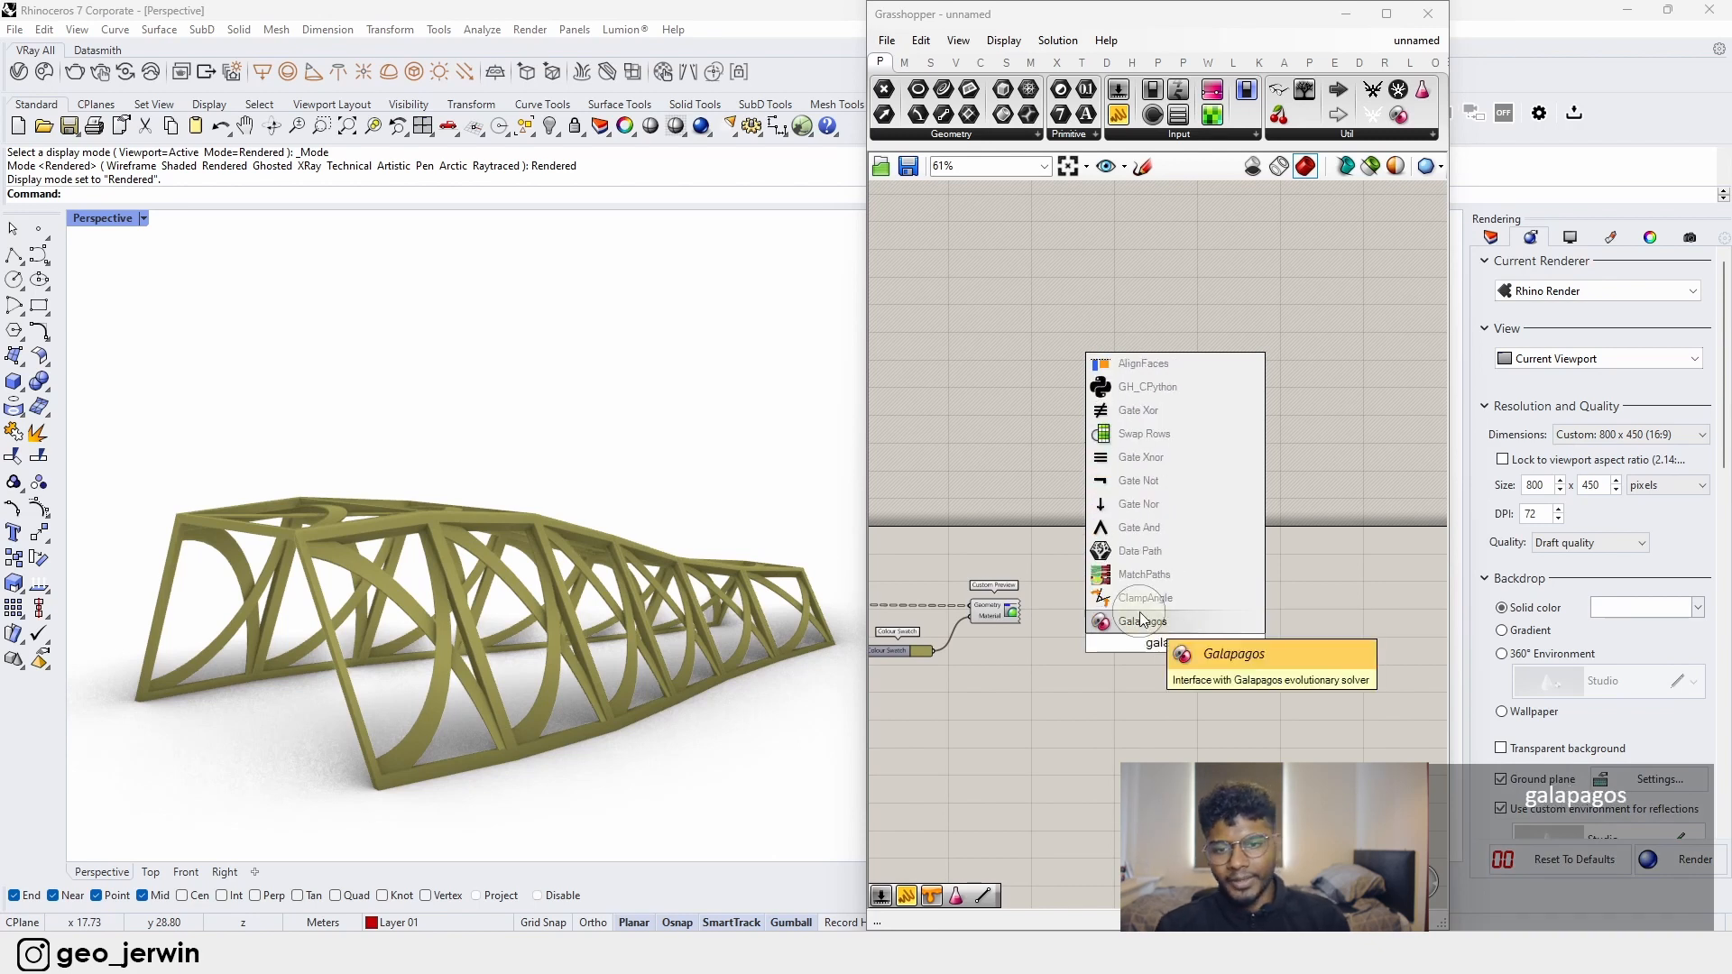
pyautogui.click(1139, 621)
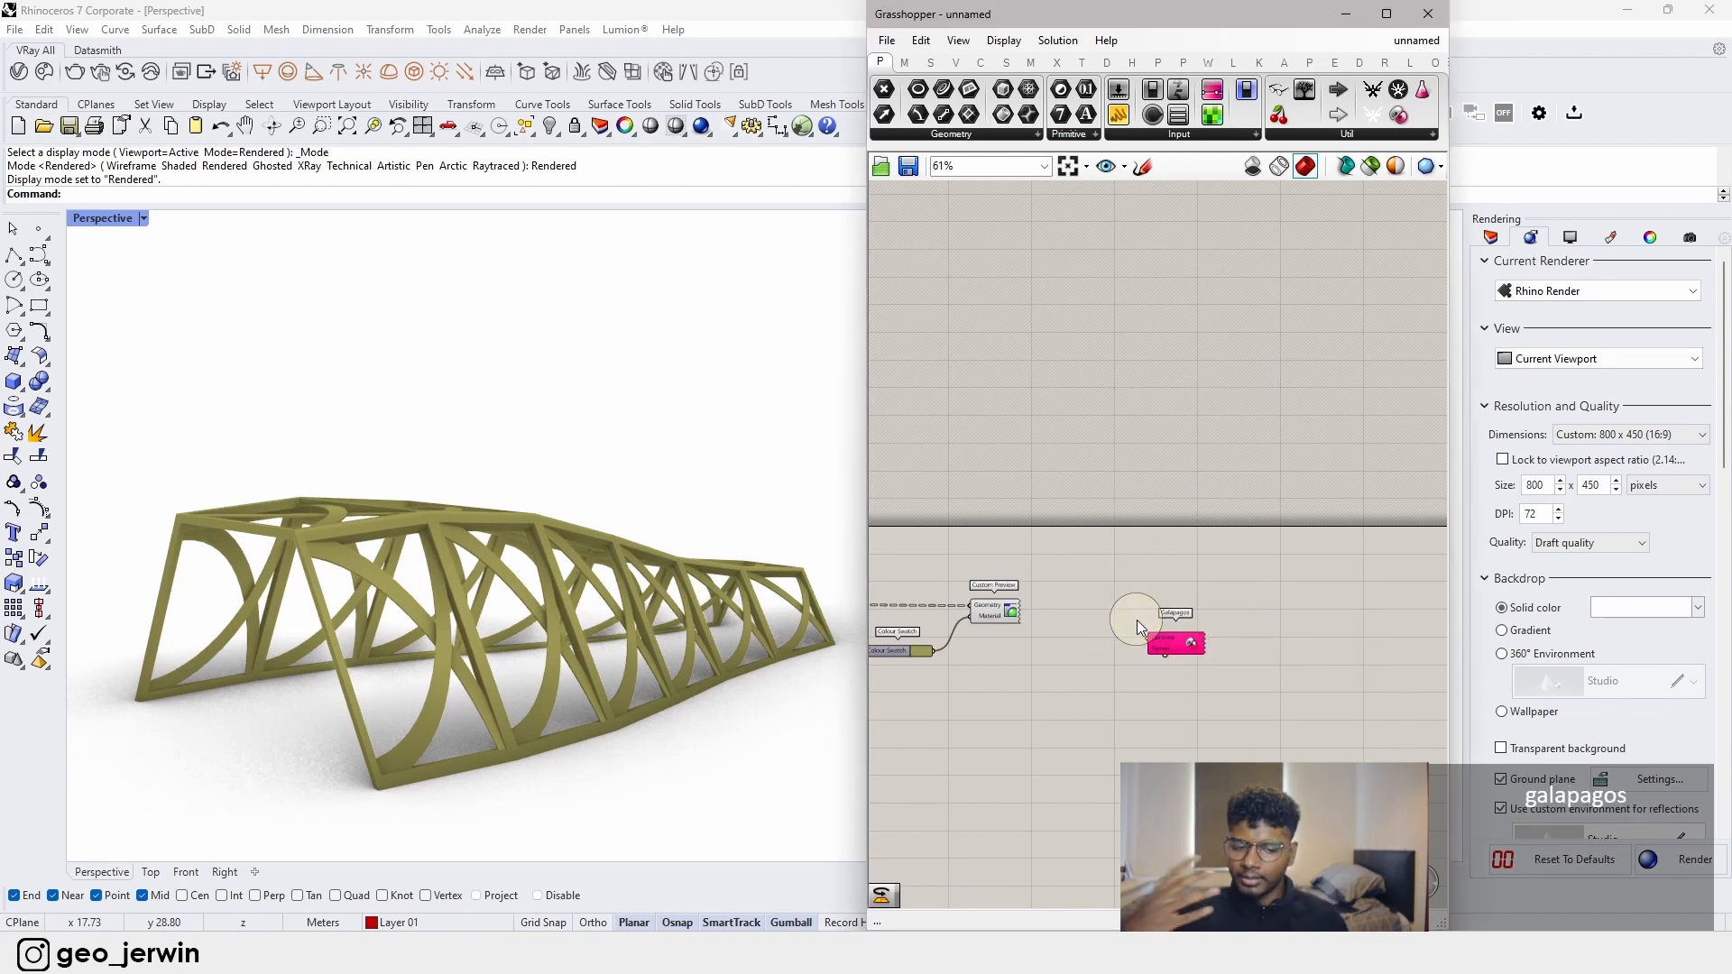
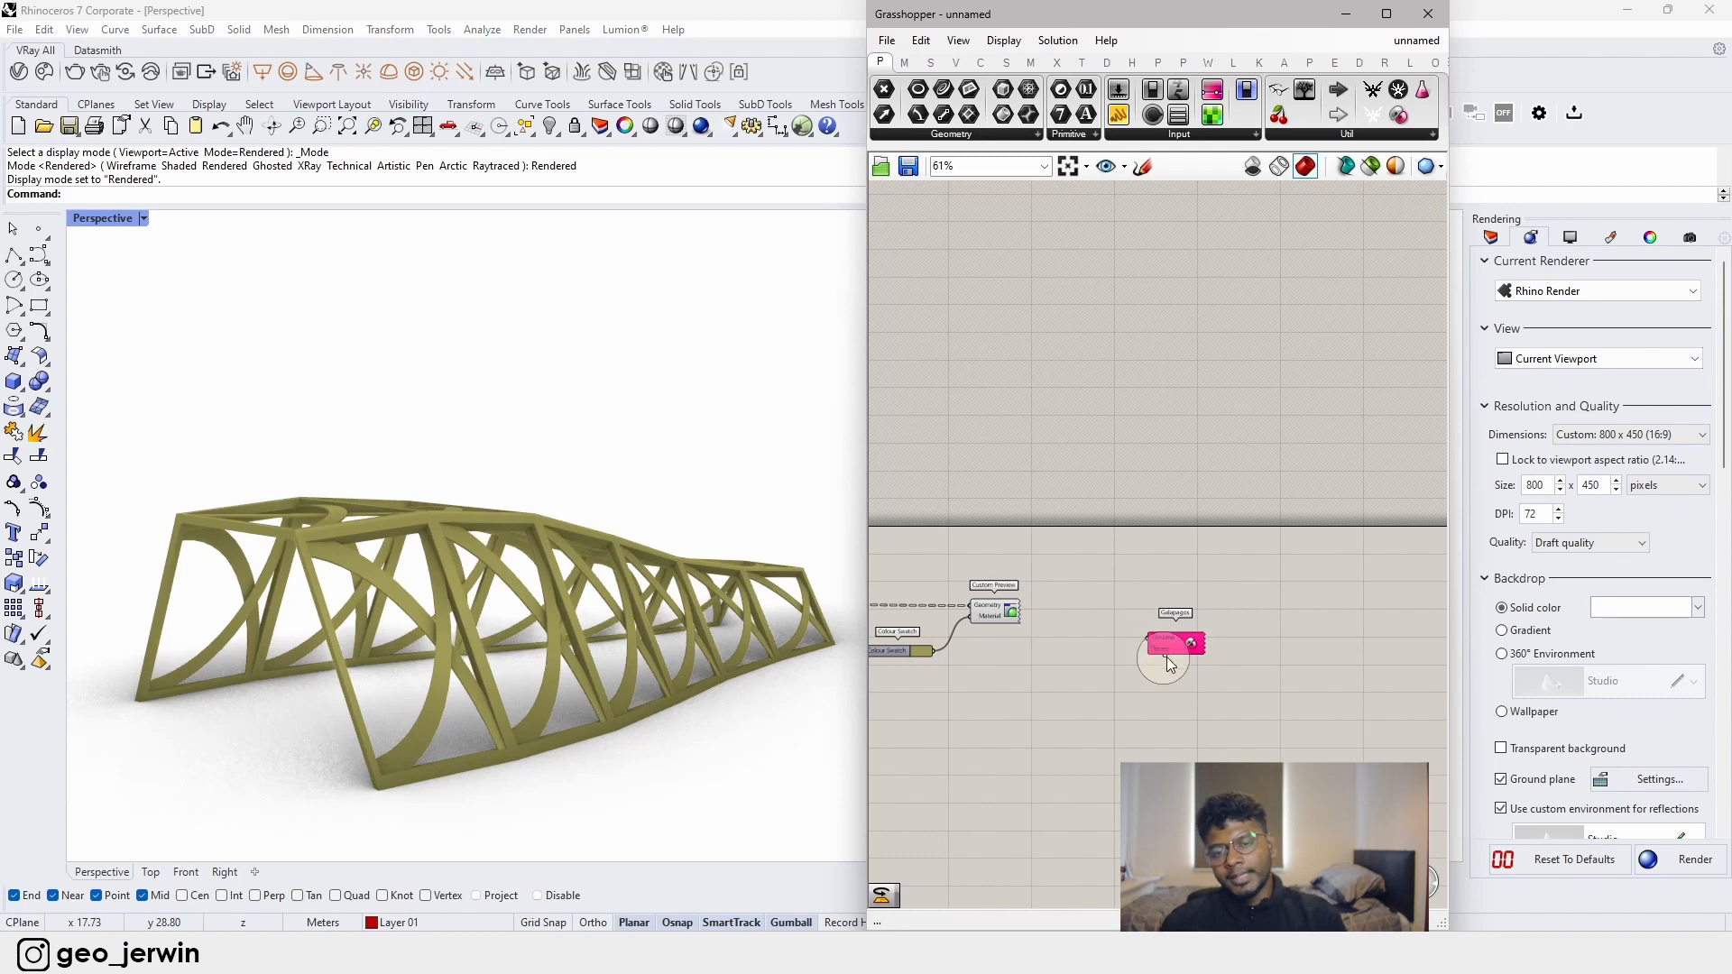
# - Add an Area component near the Loft and connect the Loft output to its Geometry input
pyautogui.scroll(2, 1146, 627)
pyautogui.scroll(-6, 1128, 622)
pyautogui.scroll(6, 1126, 608)
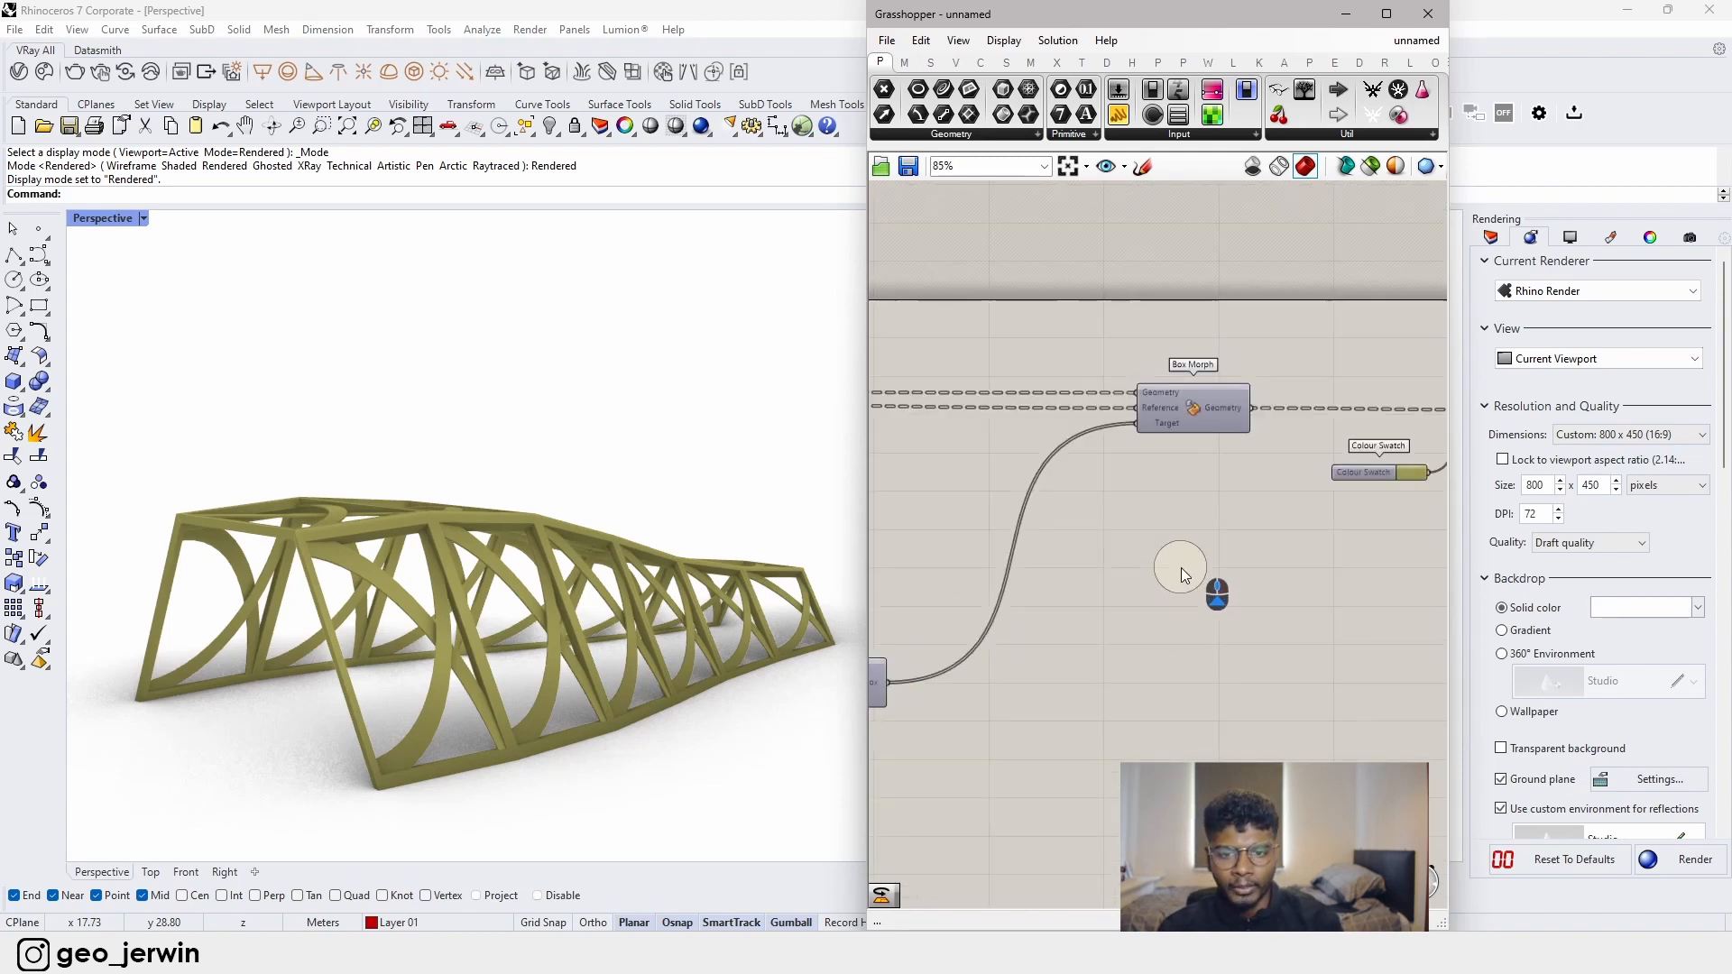
pyautogui.scroll(-5, 1181, 567)
pyautogui.moveTo(1052, 565); pyautogui.dragTo(1190, 577, button='right')
pyautogui.moveTo(441, 600); pyautogui.dragTo(437, 660, button='right')
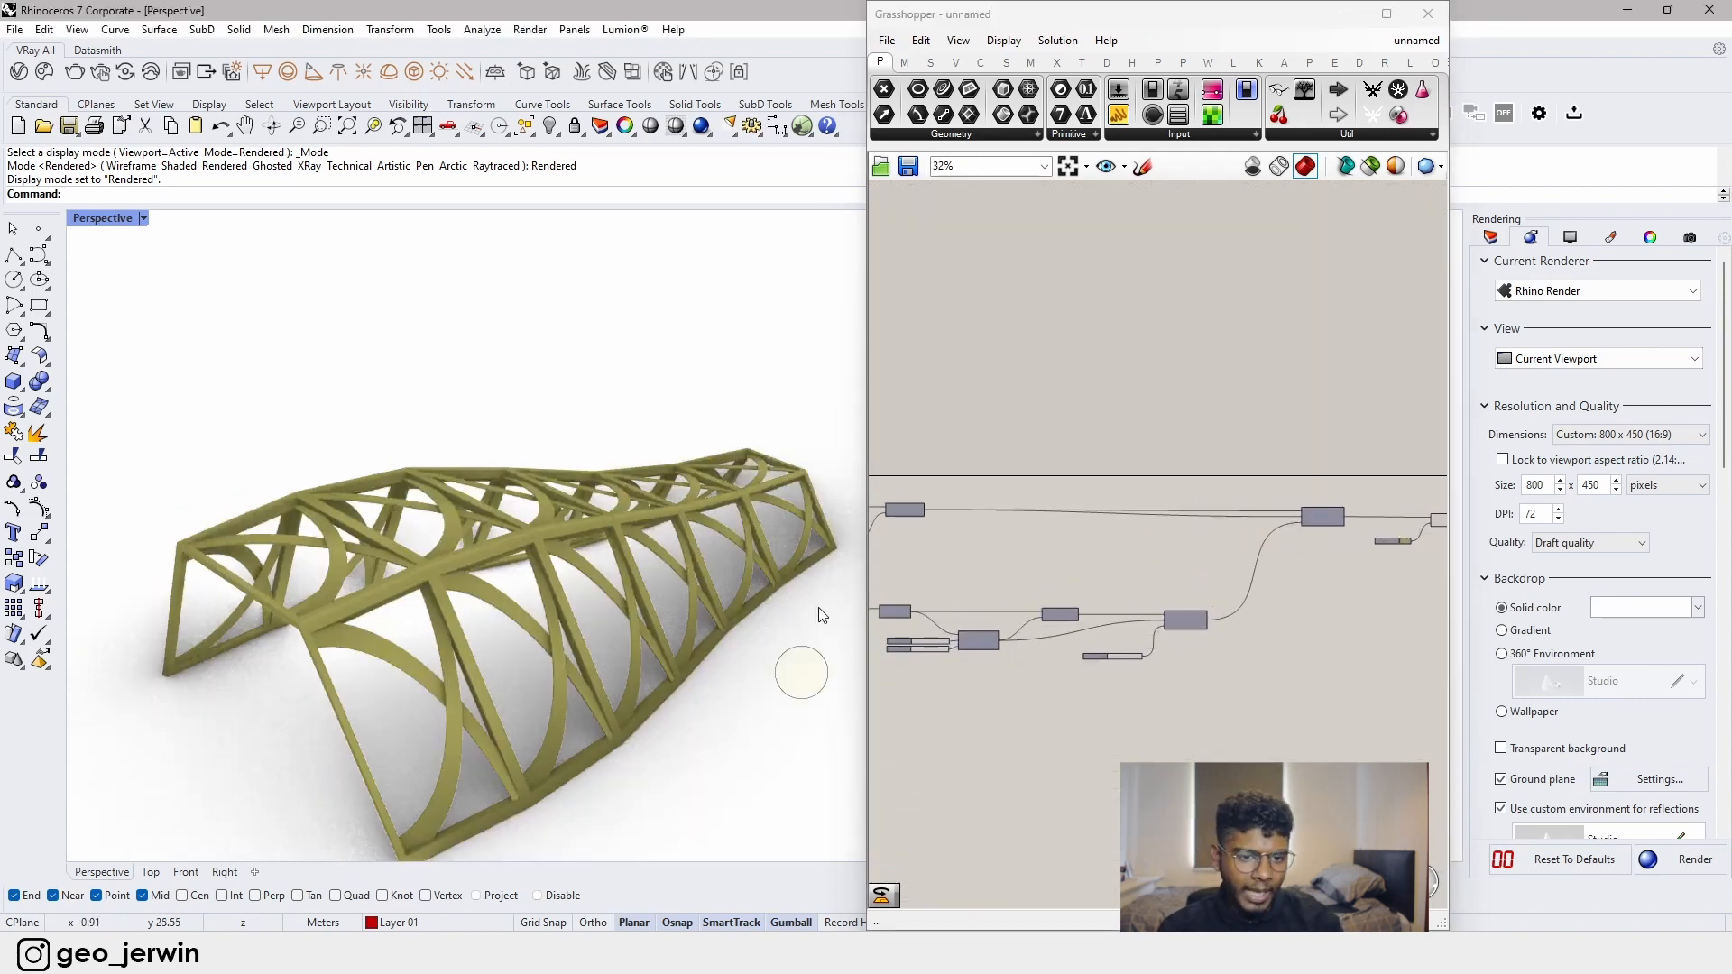
pyautogui.moveTo(633, 670); pyautogui.dragTo(607, 645, button='right')
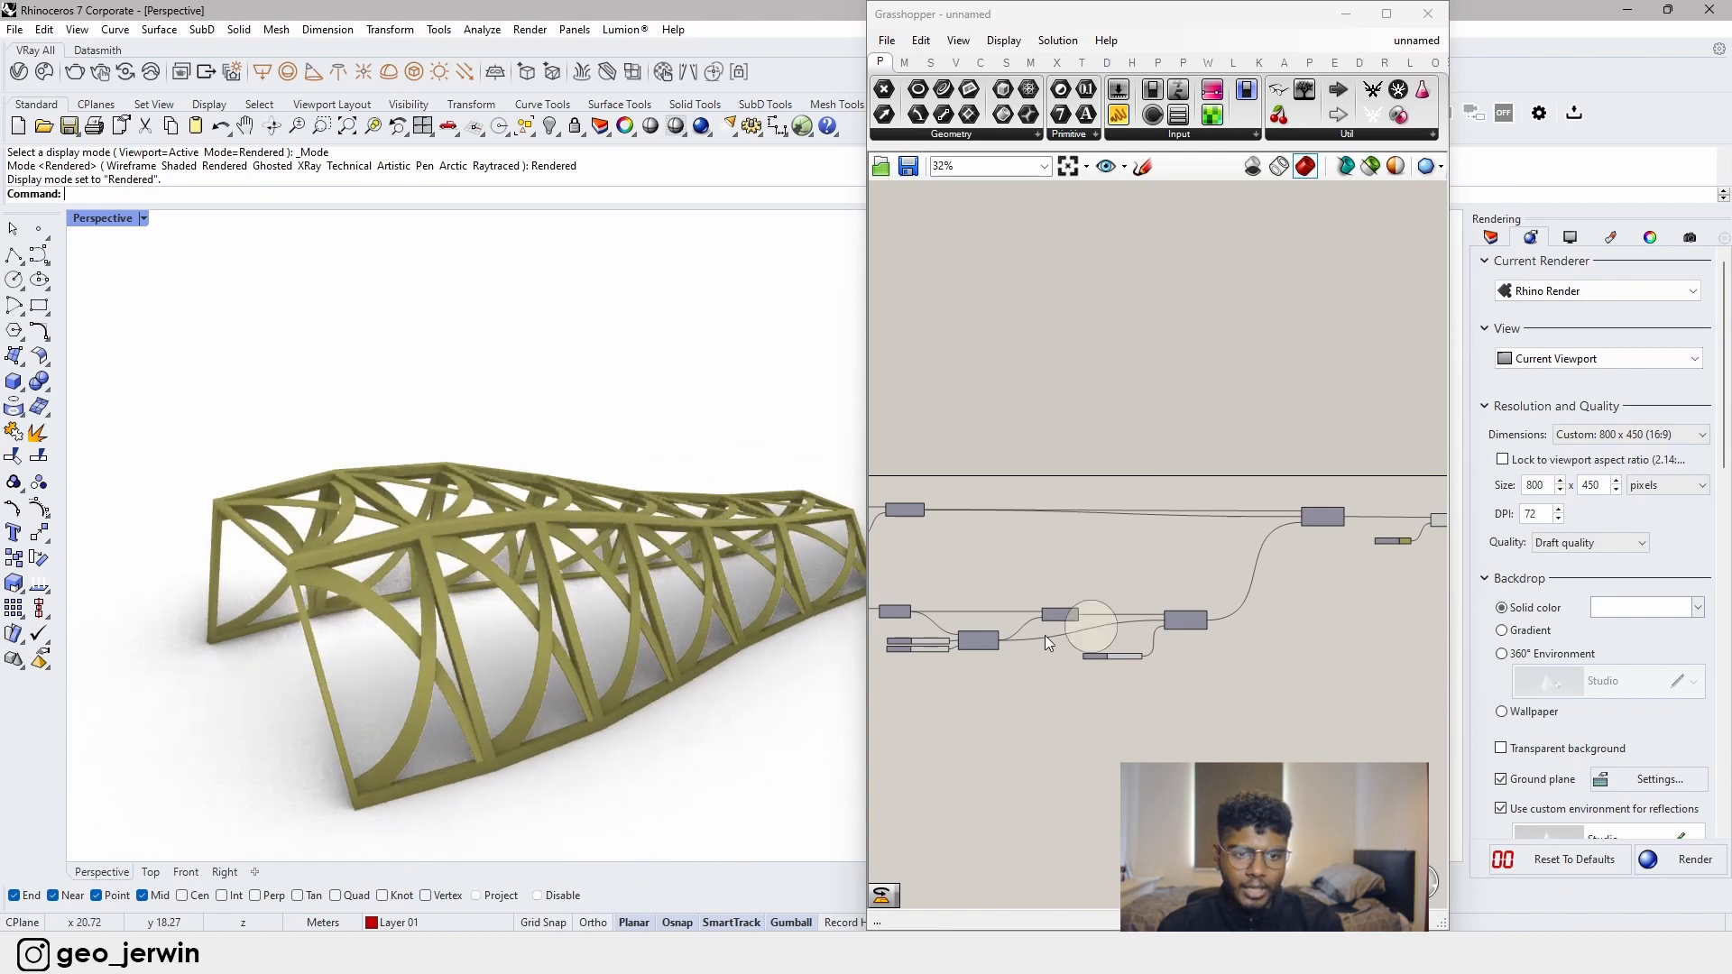
pyautogui.moveTo(1037, 589); pyautogui.dragTo(1288, 561, button='right')
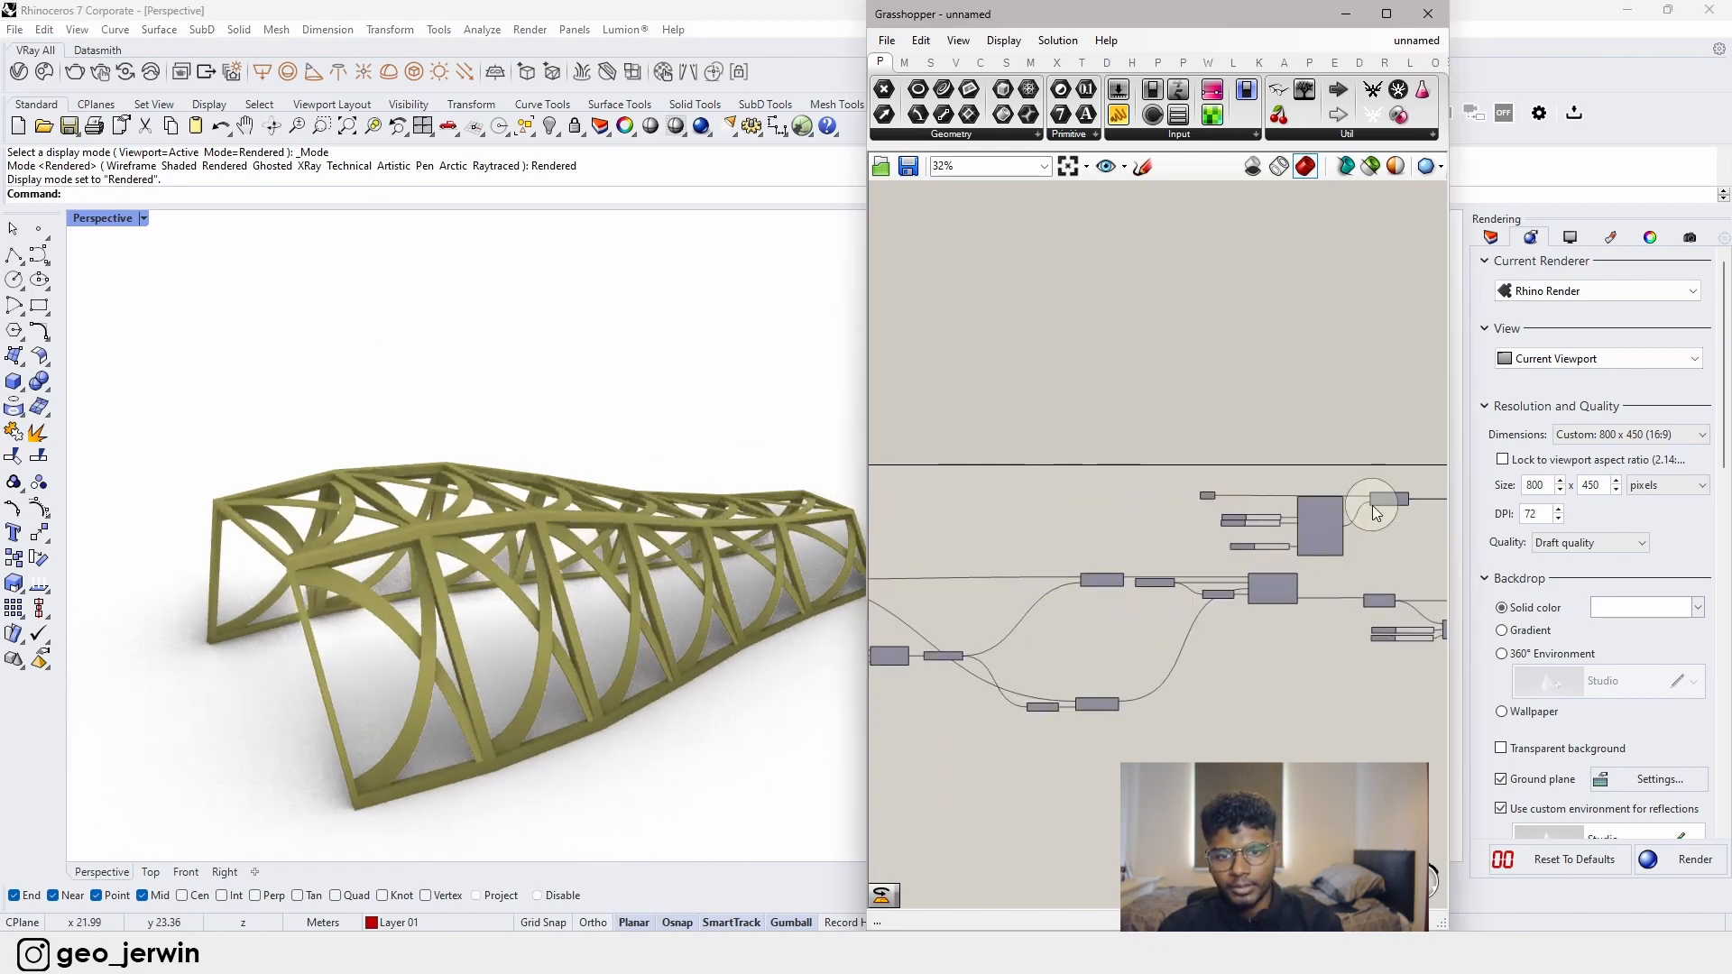
pyautogui.scroll(5, 1372, 505)
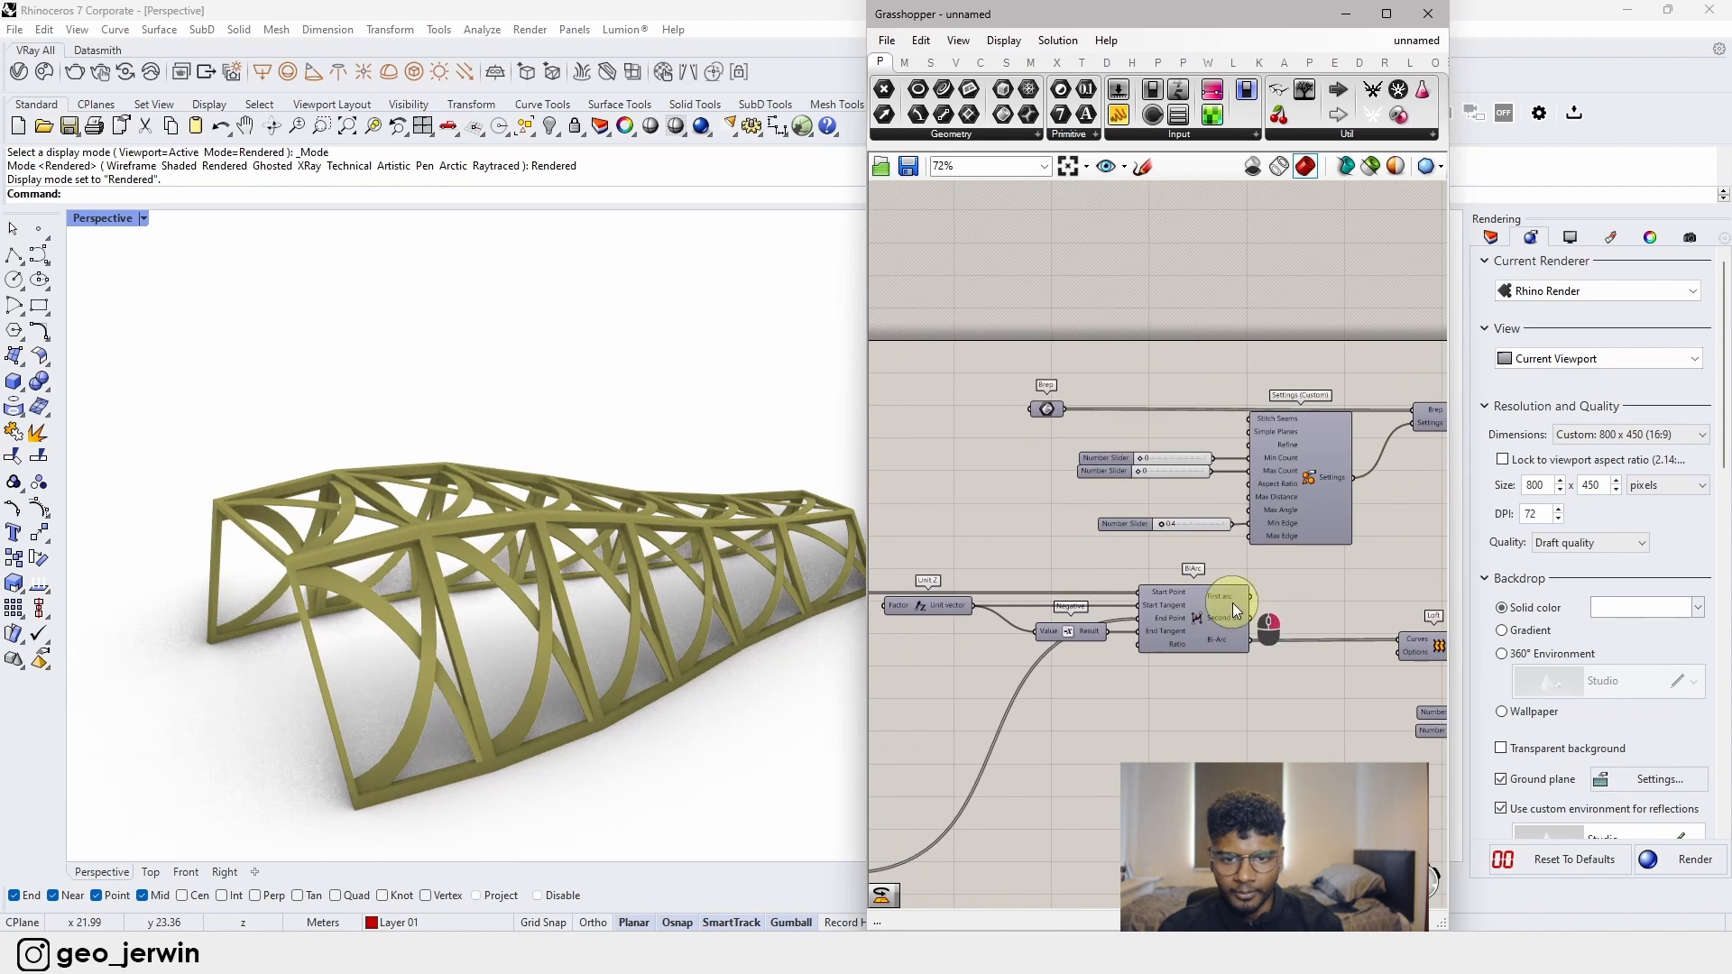
pyautogui.moveTo(1232, 603); pyautogui.dragTo(1036, 602, button='right')
pyautogui.scroll(3, 1226, 636)
pyautogui.doubleClick(1284, 527)
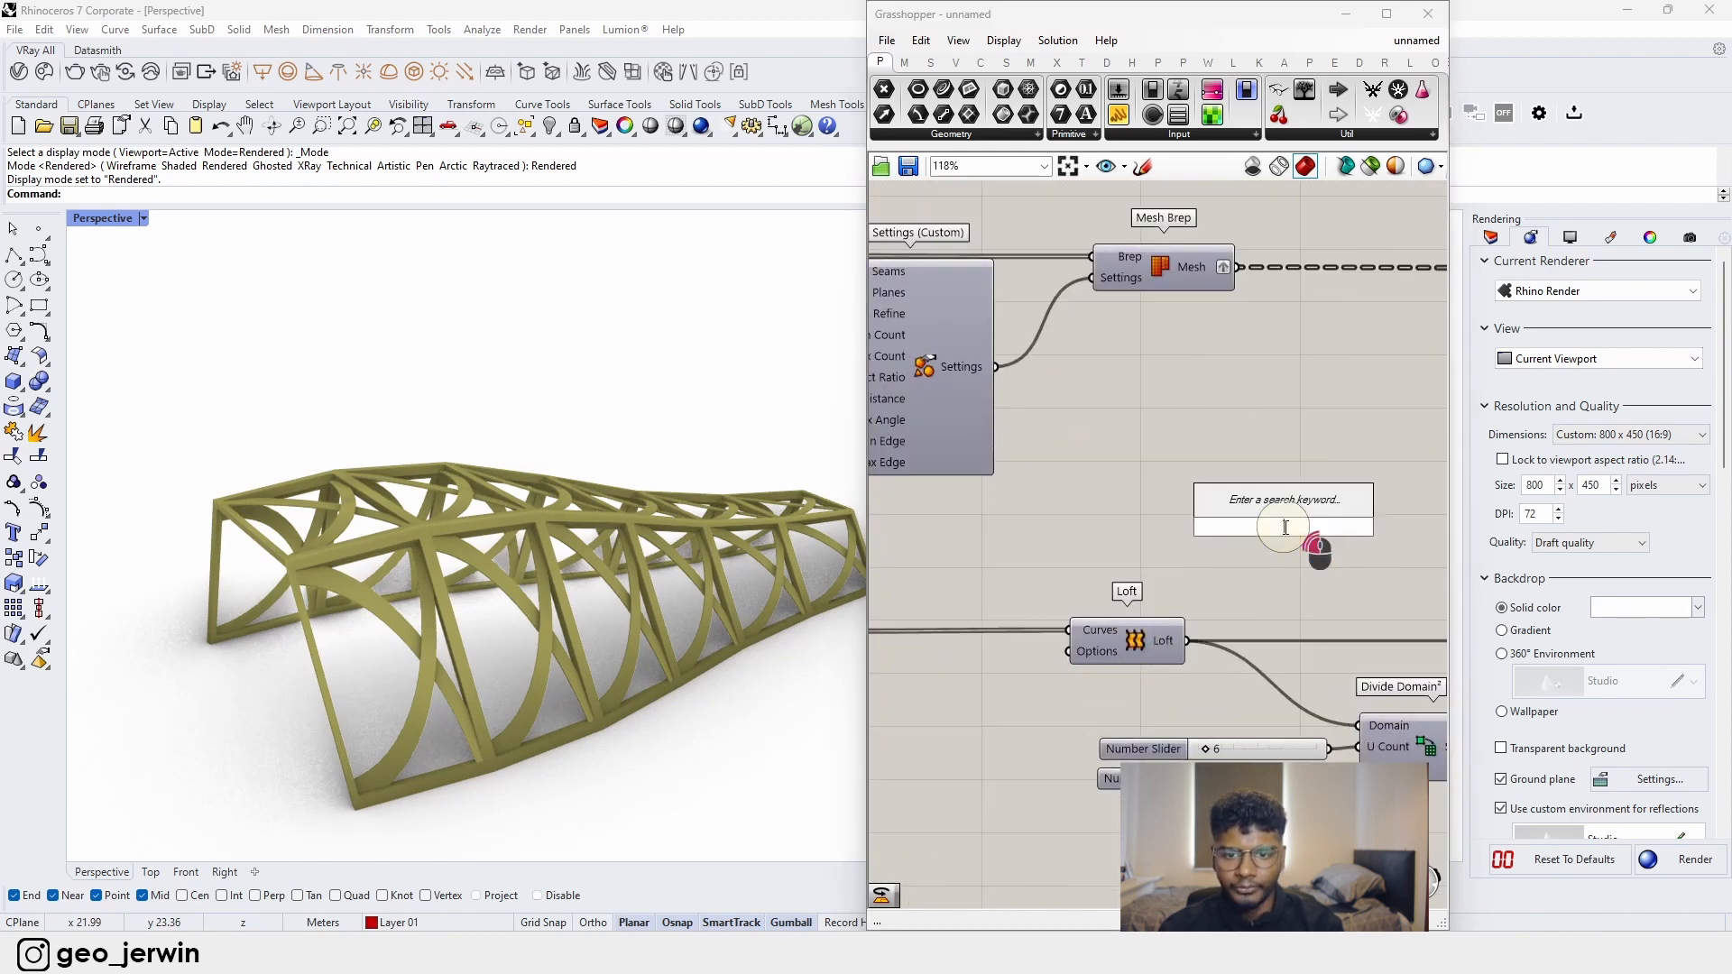
pyautogui.write('area')
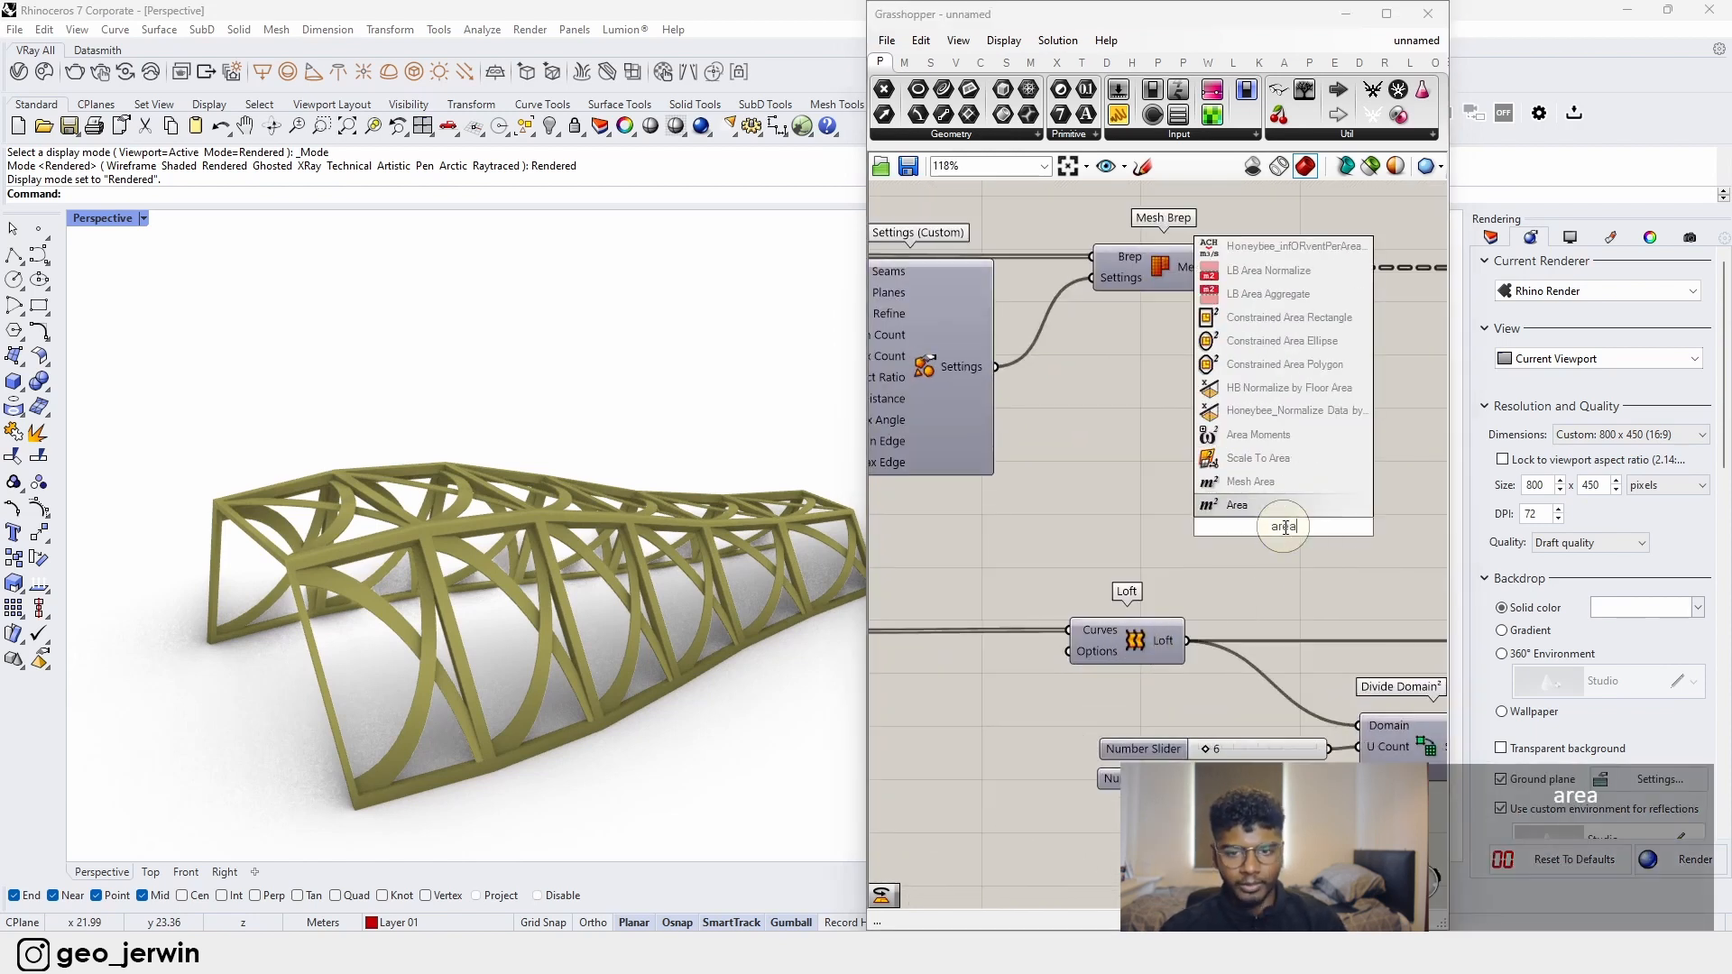
pyautogui.click(1270, 505)
pyautogui.moveTo(1186, 640); pyautogui.dragTo(952, 617)
# - Place the Area component below the seed slider, connect its Area output to a Panel, and set the seed to 29
pyautogui.scroll(-6, 1328, 604)
pyautogui.moveTo(1083, 625); pyautogui.dragTo(1303, 666, button='right')
pyautogui.scroll(4, 1189, 659)
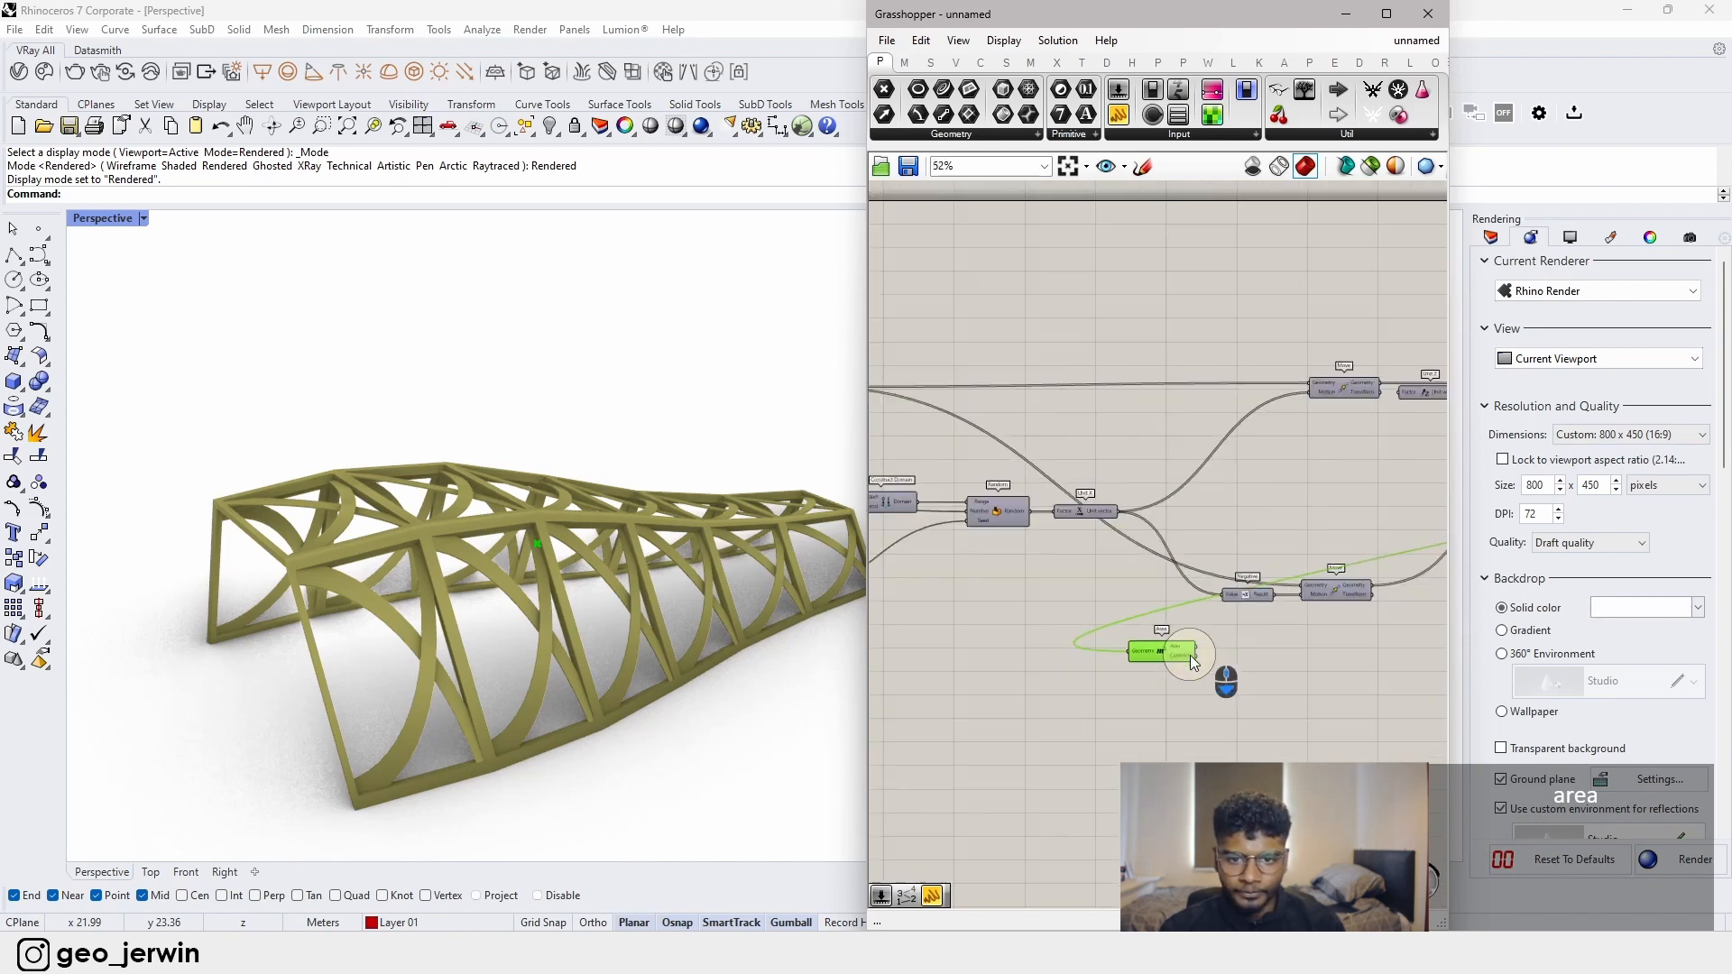
pyautogui.scroll(-3, 1025, 670)
pyautogui.scroll(6, 990, 656)
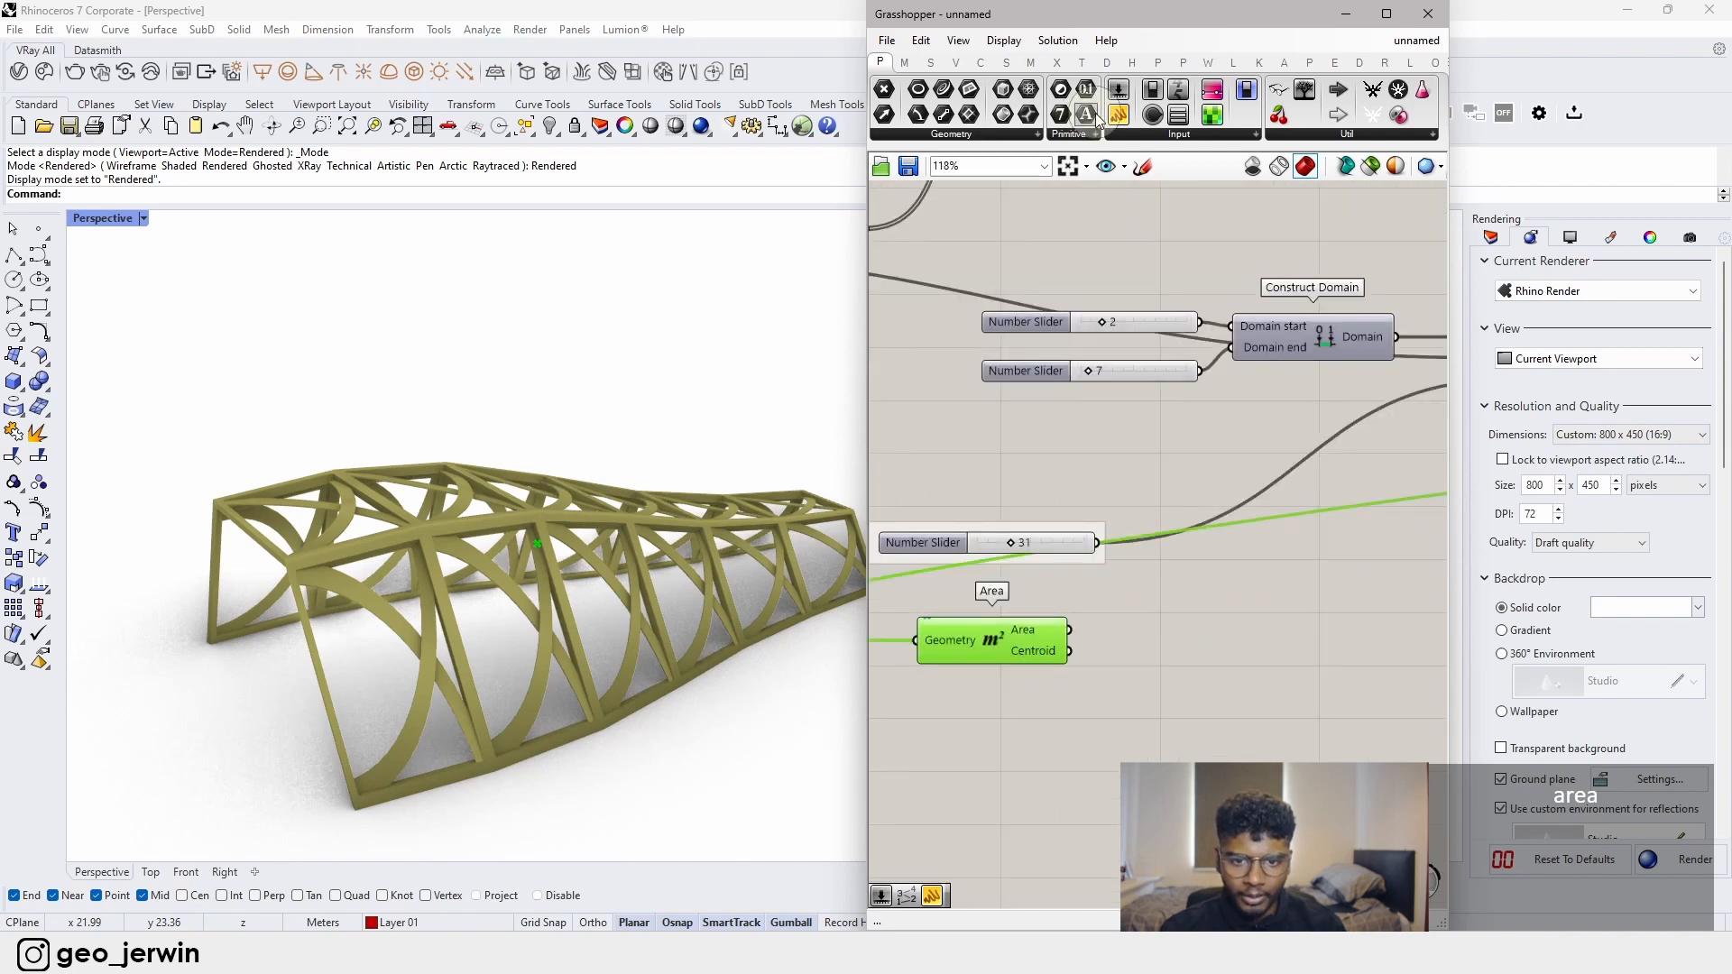
pyautogui.moveTo(1234, 637); pyautogui.dragTo(1232, 635)
pyautogui.moveTo(1069, 629); pyautogui.dragTo(1150, 634)
pyautogui.scroll(2, 1002, 541)
pyautogui.moveTo(999, 540)
pyautogui.mouseDown()
pyautogui.moveTo(962, 539)
pyautogui.moveTo(990, 544)
pyautogui.mouseUp()
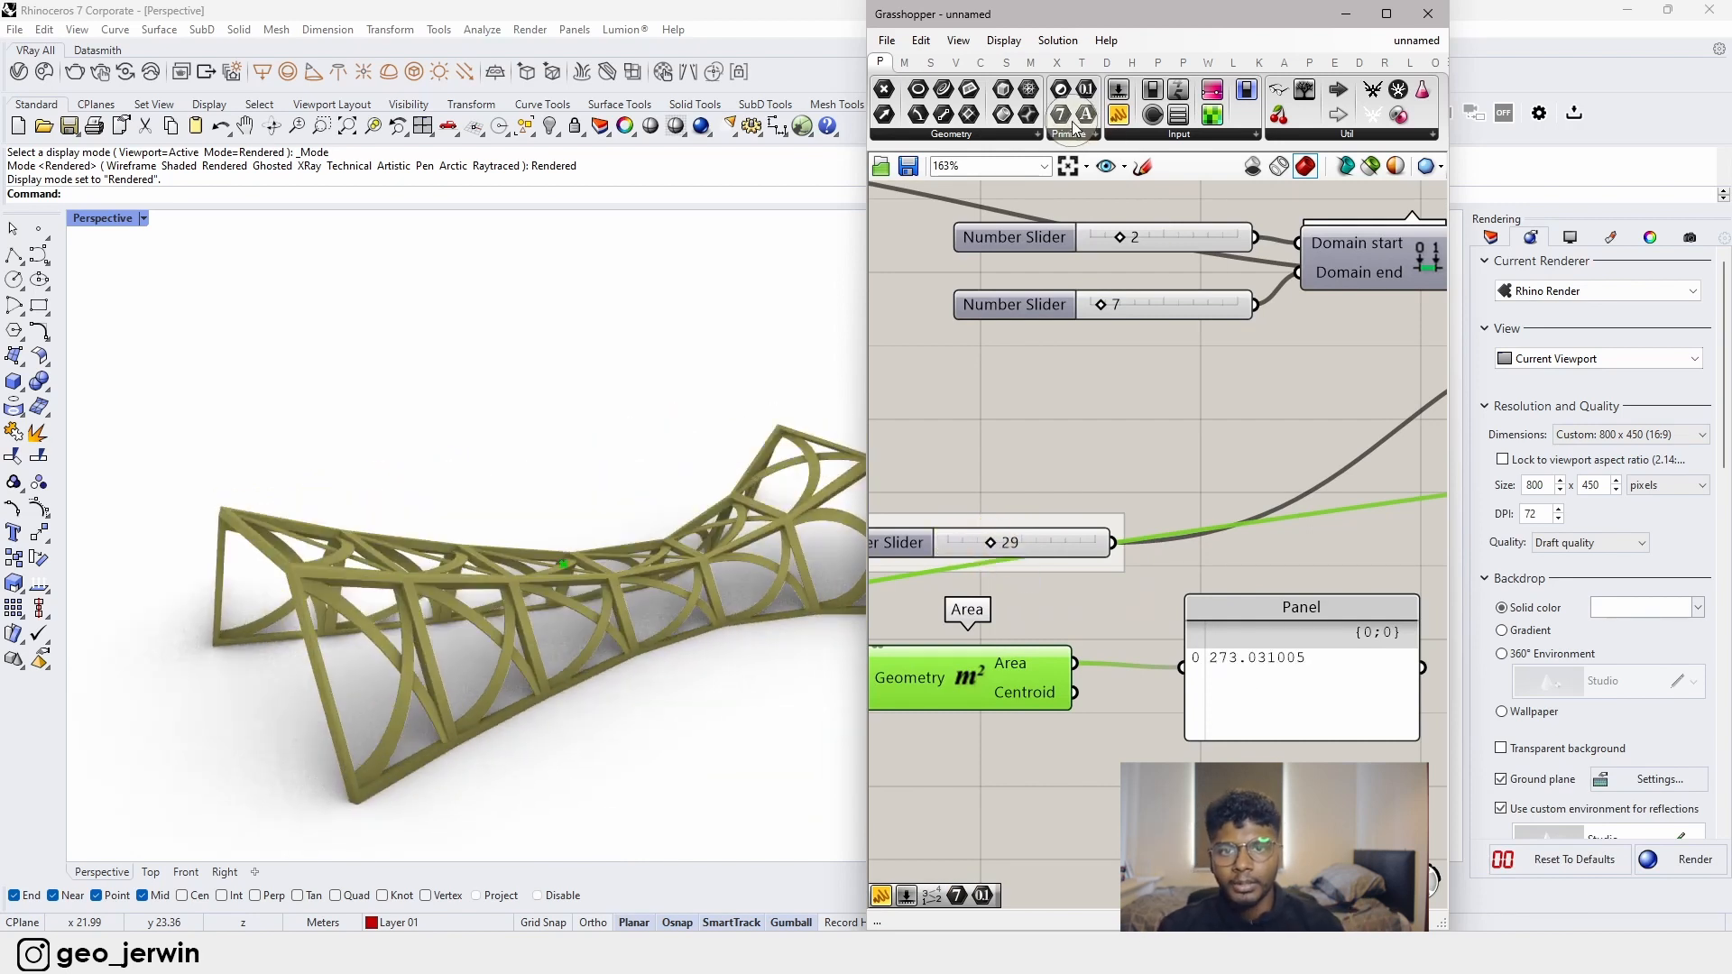
# - Insert an Integer parameter between the Area output and the Panel, aligning them in a row
pyautogui.moveTo(1061, 114); pyautogui.dragTo(1280, 740)
pyautogui.moveTo(1132, 725); pyautogui.dragTo(1161, 672)
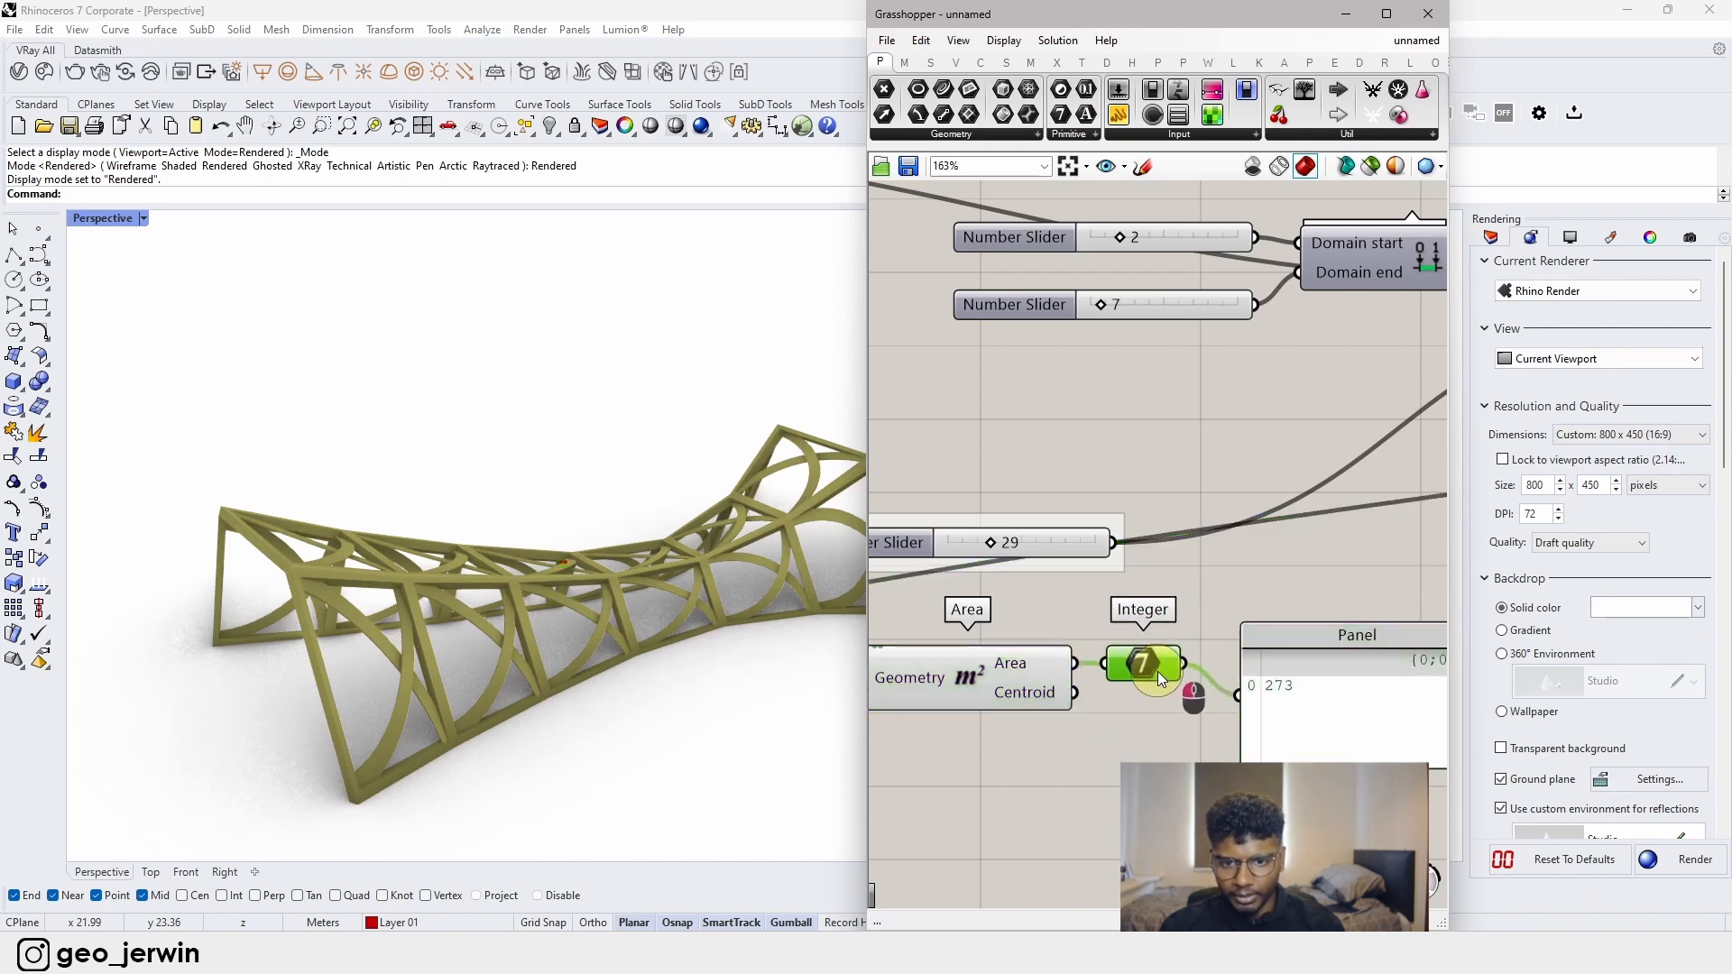
pyautogui.moveTo(1342, 727); pyautogui.dragTo(1322, 698)
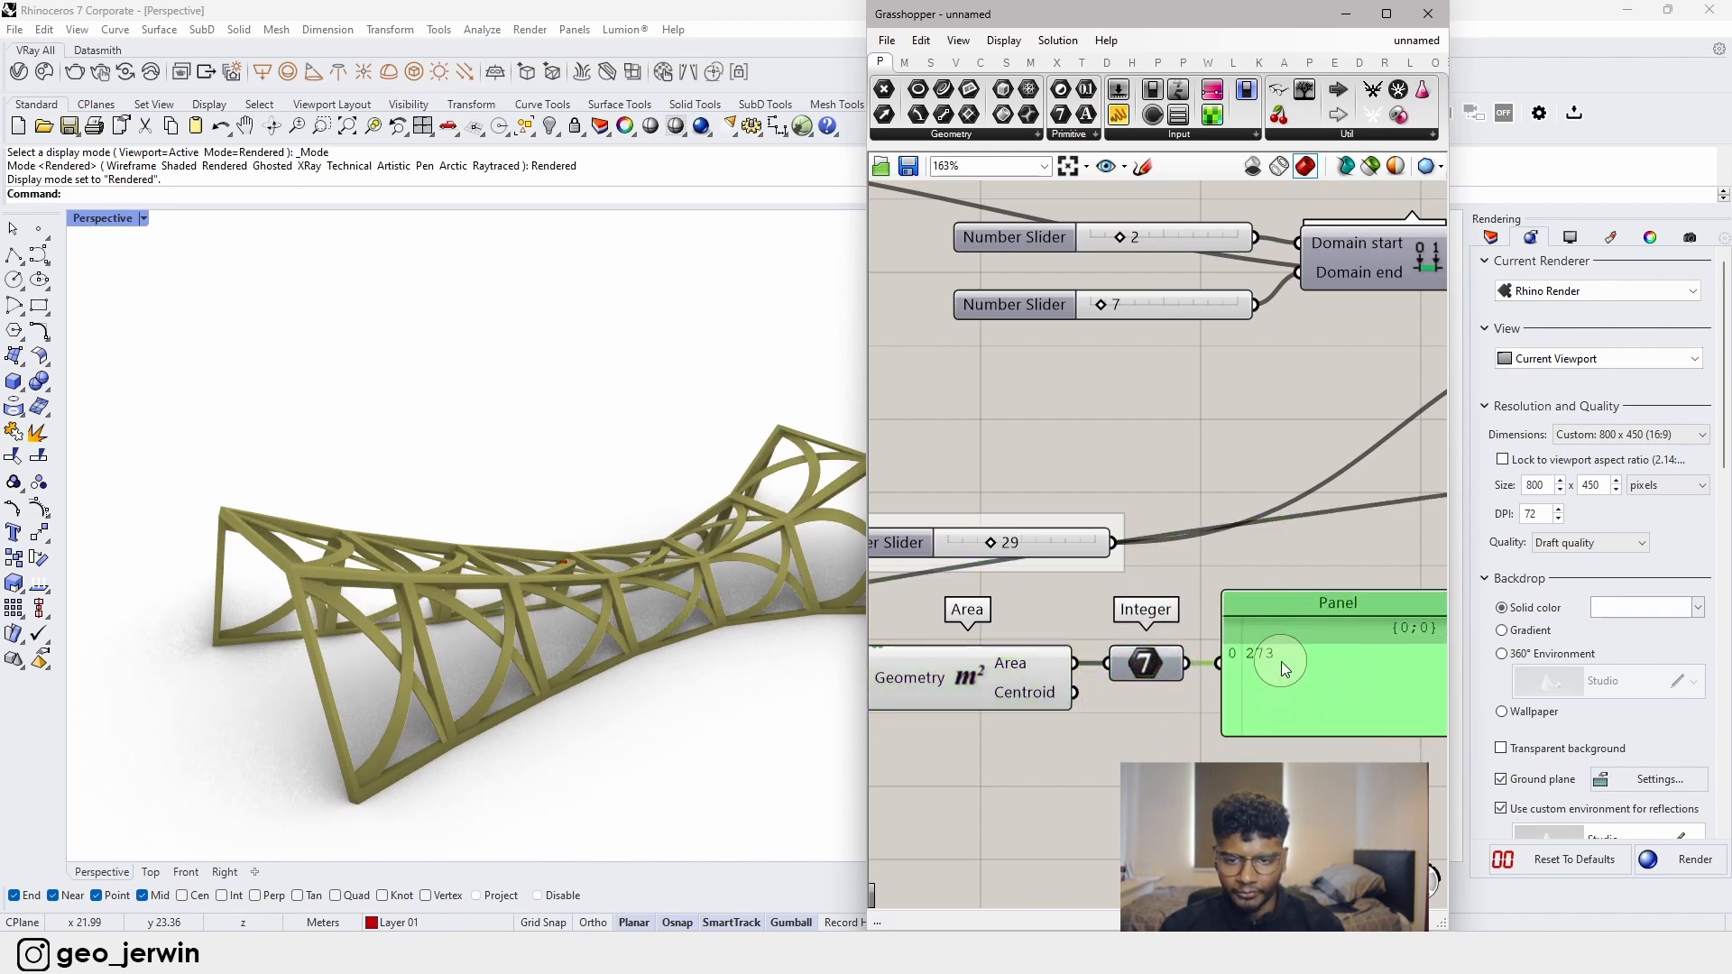
# - Move the seed slider above the Integer and Panel, and try seed values 6 and 96 while comparing the area
pyautogui.moveTo(1071, 547); pyautogui.dragTo(1165, 485)
pyautogui.scroll(3, 1229, 483)
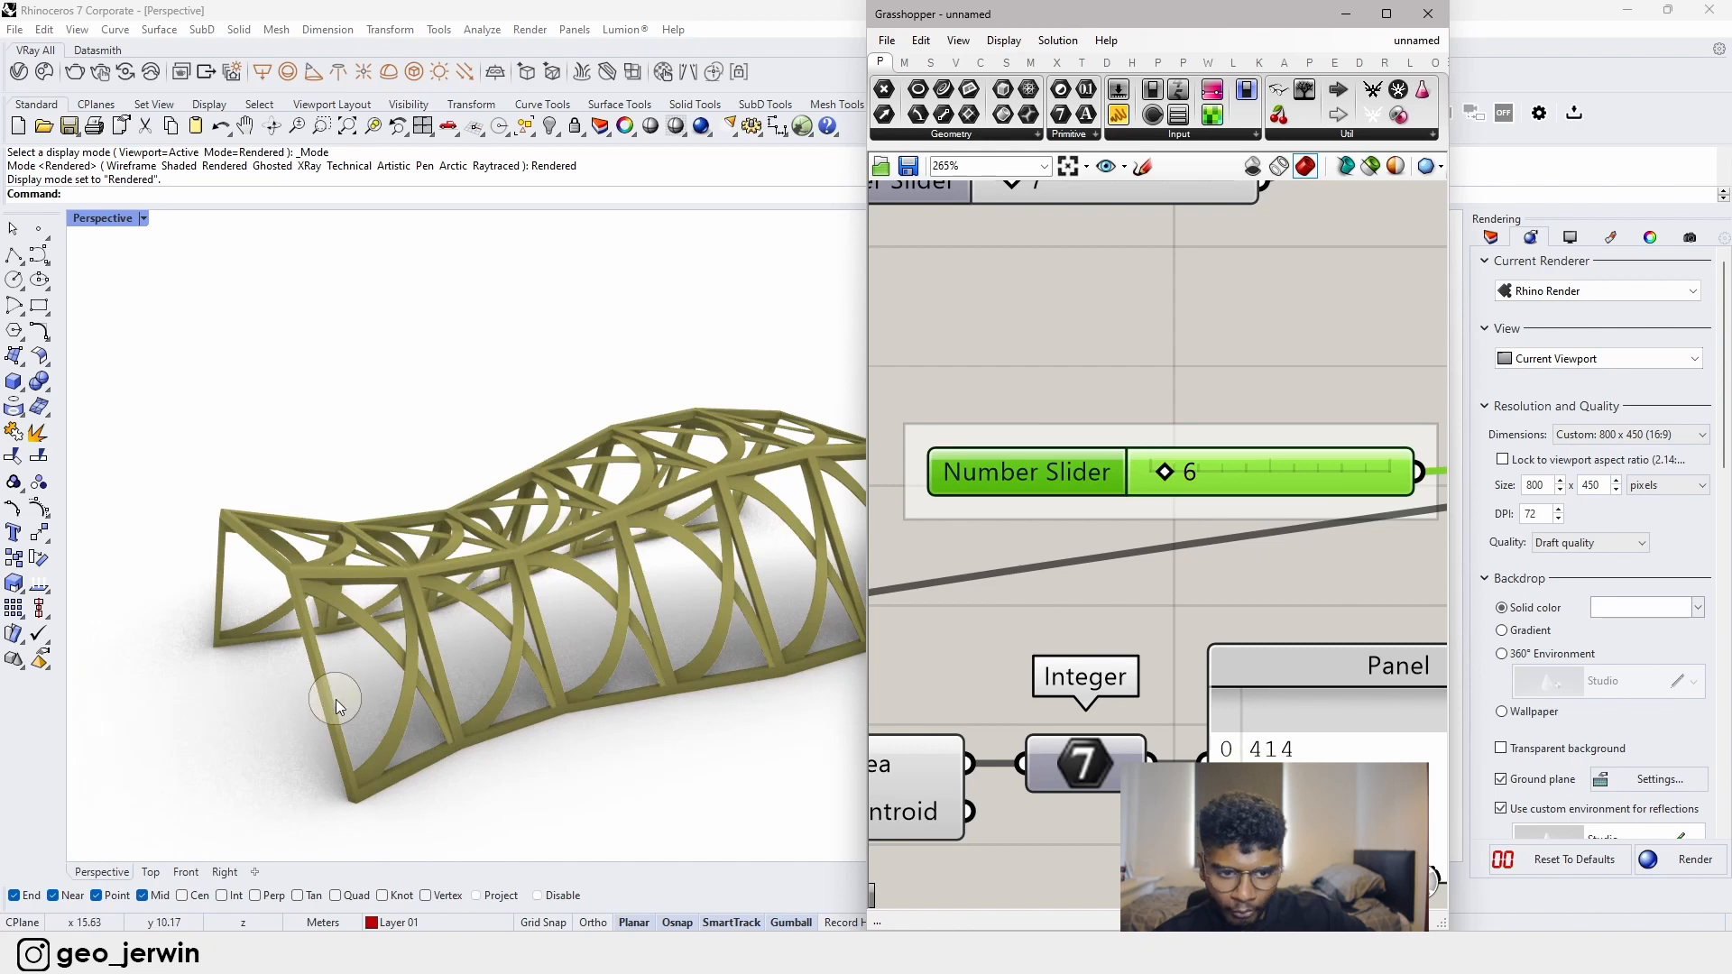
pyautogui.moveTo(335, 700); pyautogui.dragTo(376, 770, button='right')
pyautogui.moveTo(1162, 473); pyautogui.dragTo(1395, 485)
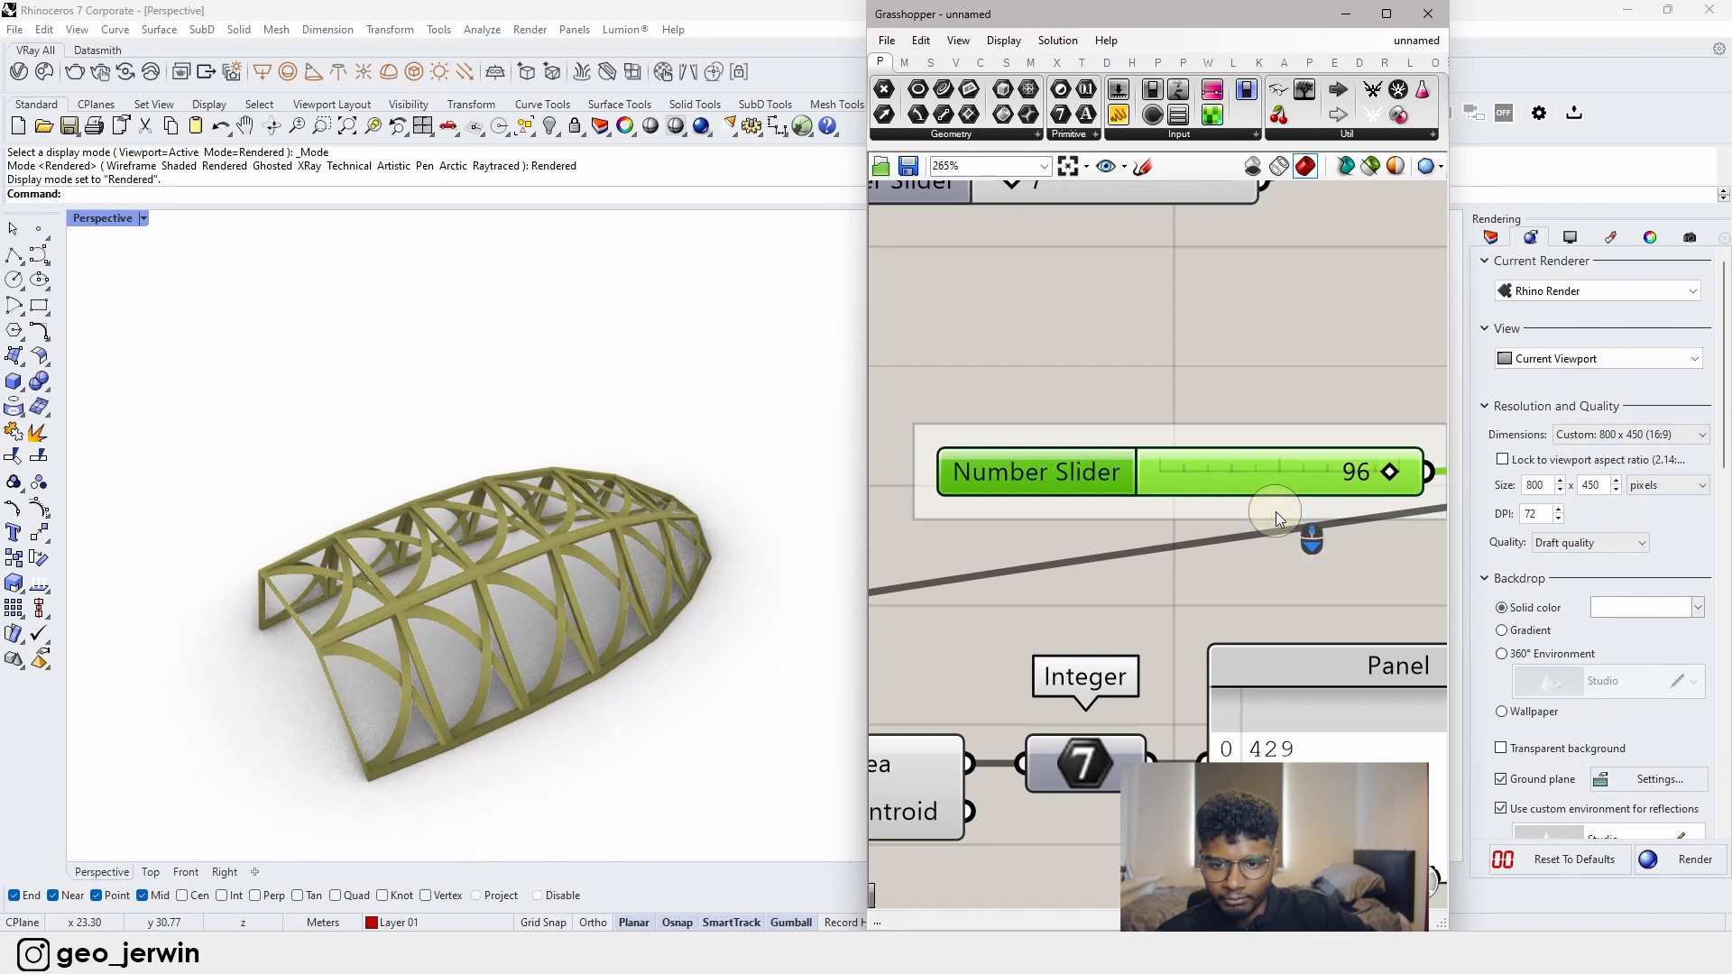
# - Set the Random component's seed slider to 60, viewing the structure from above
pyautogui.scroll(-3, 1276, 512)
pyautogui.click(580, 667)
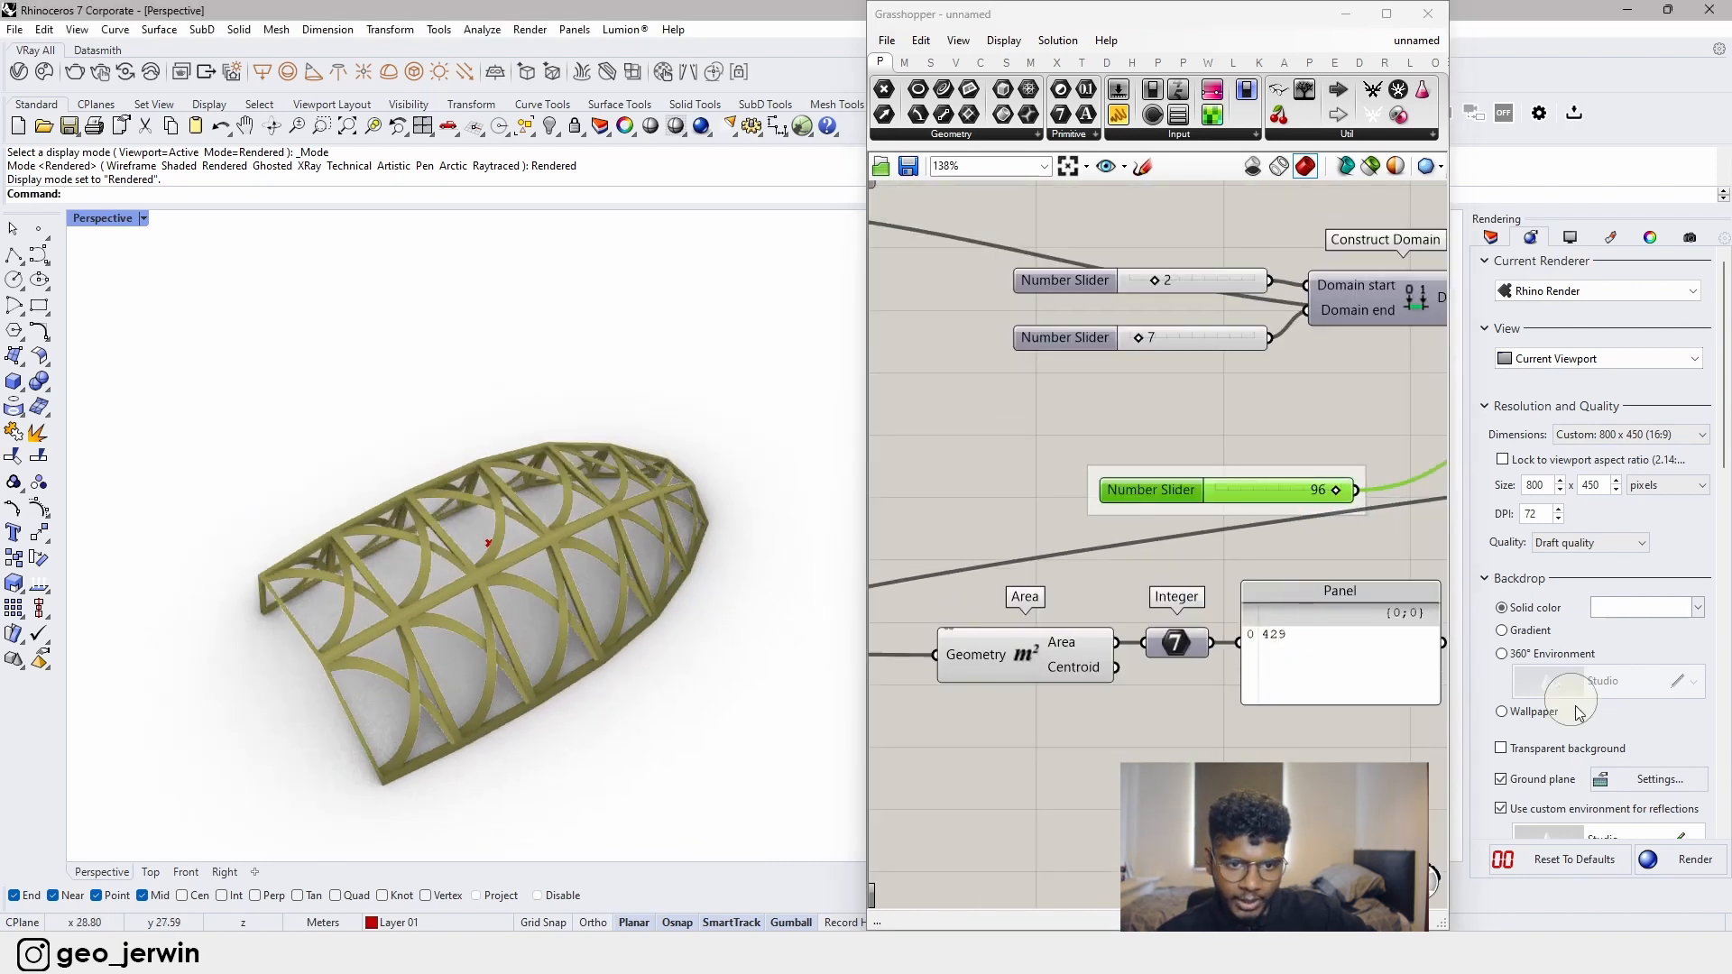
pyautogui.scroll(2, 1290, 668)
pyautogui.scroll(2, 1198, 468)
pyautogui.moveTo(1198, 406); pyautogui.dragTo(1124, 408)
# - Turn off the viewport preview of the Area component
pyautogui.scroll(-6, 1225, 536)
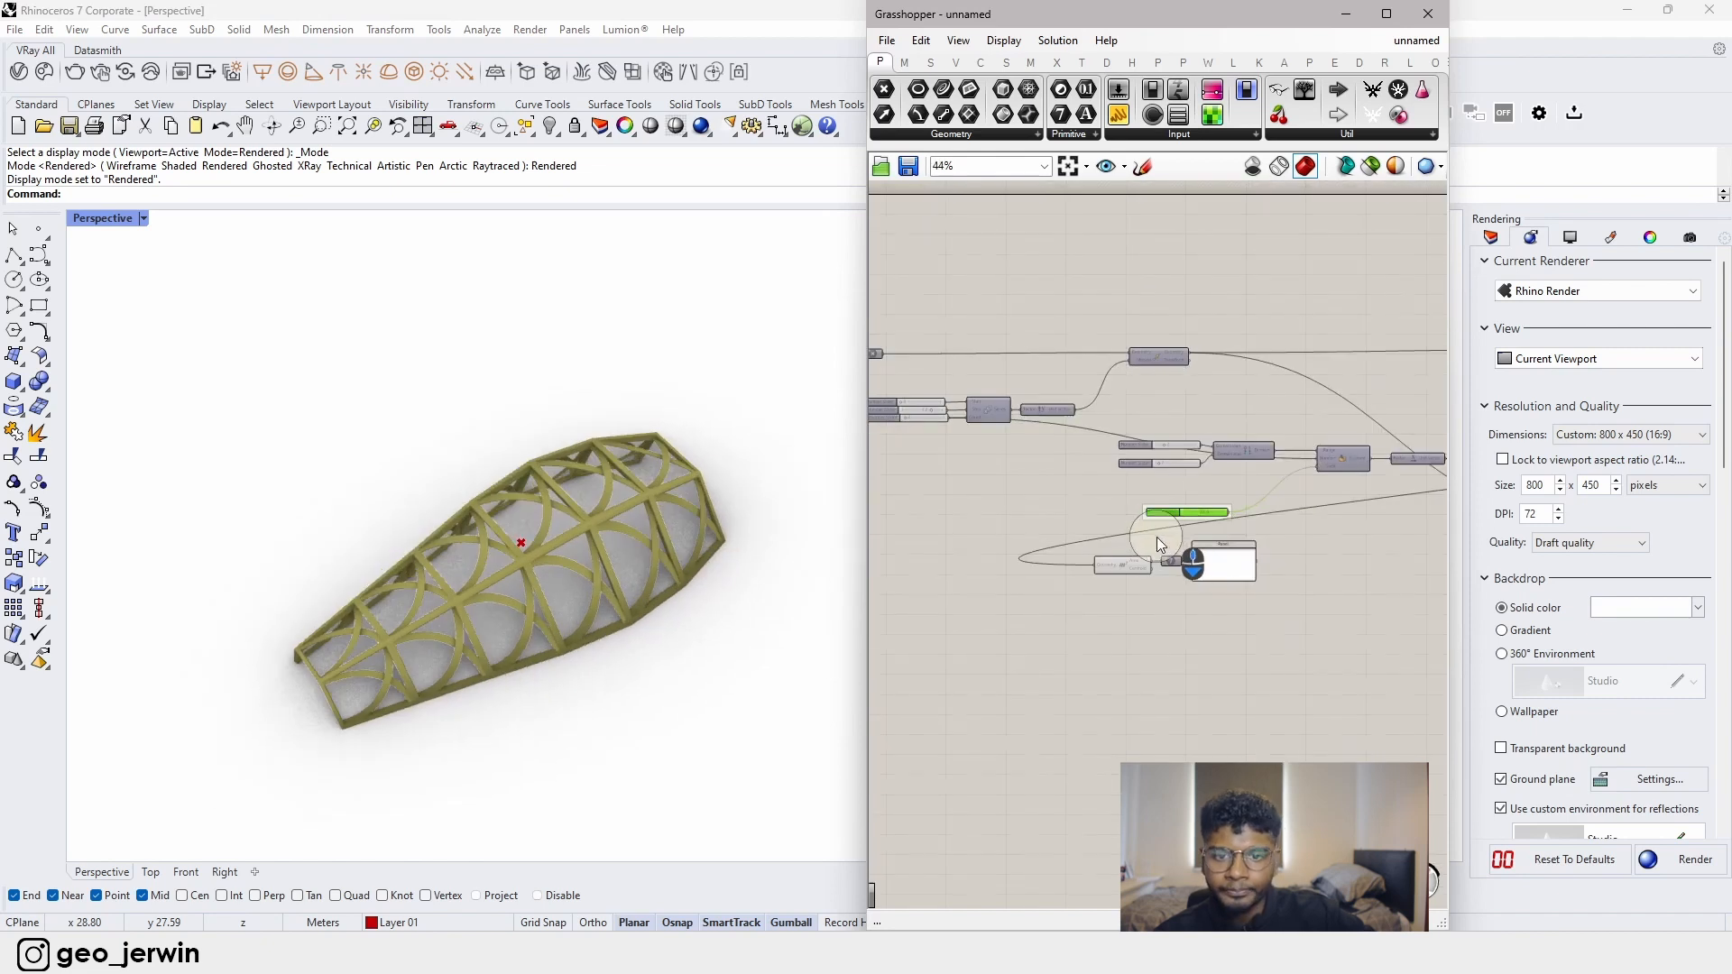
pyautogui.scroll(3, 1145, 560)
pyautogui.click(1034, 567)
pyautogui.middleClick(1041, 572)
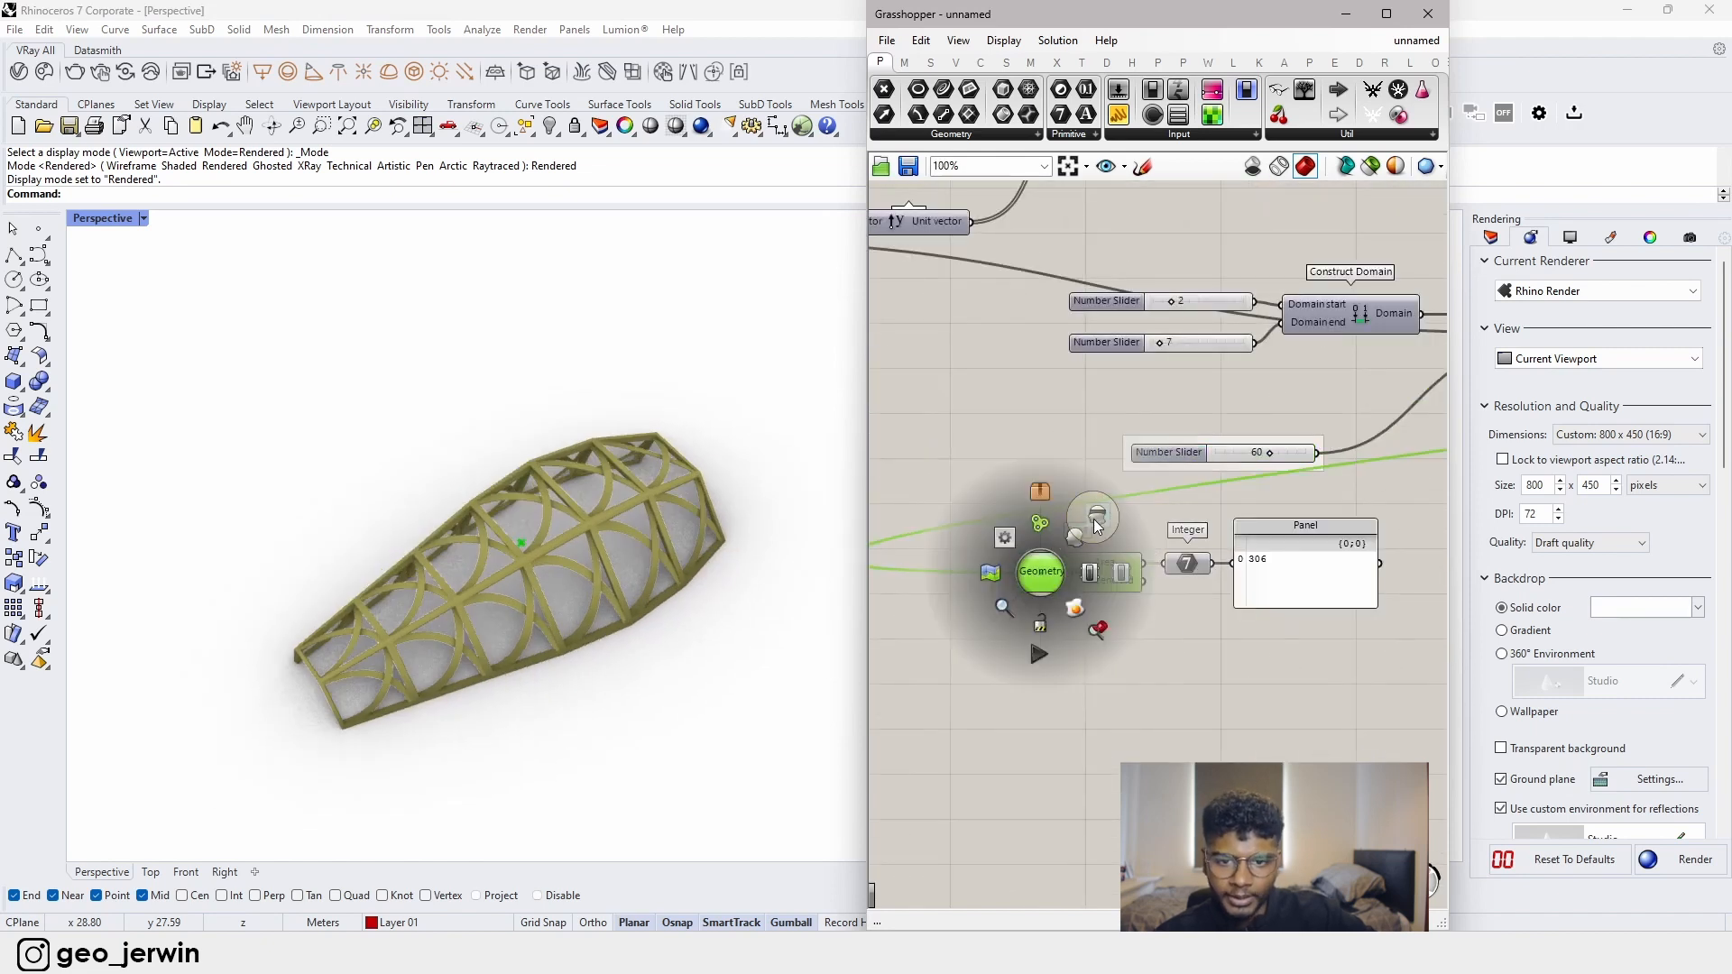
pyautogui.scroll(-2, 1104, 675)
pyautogui.scroll(4, 1221, 552)
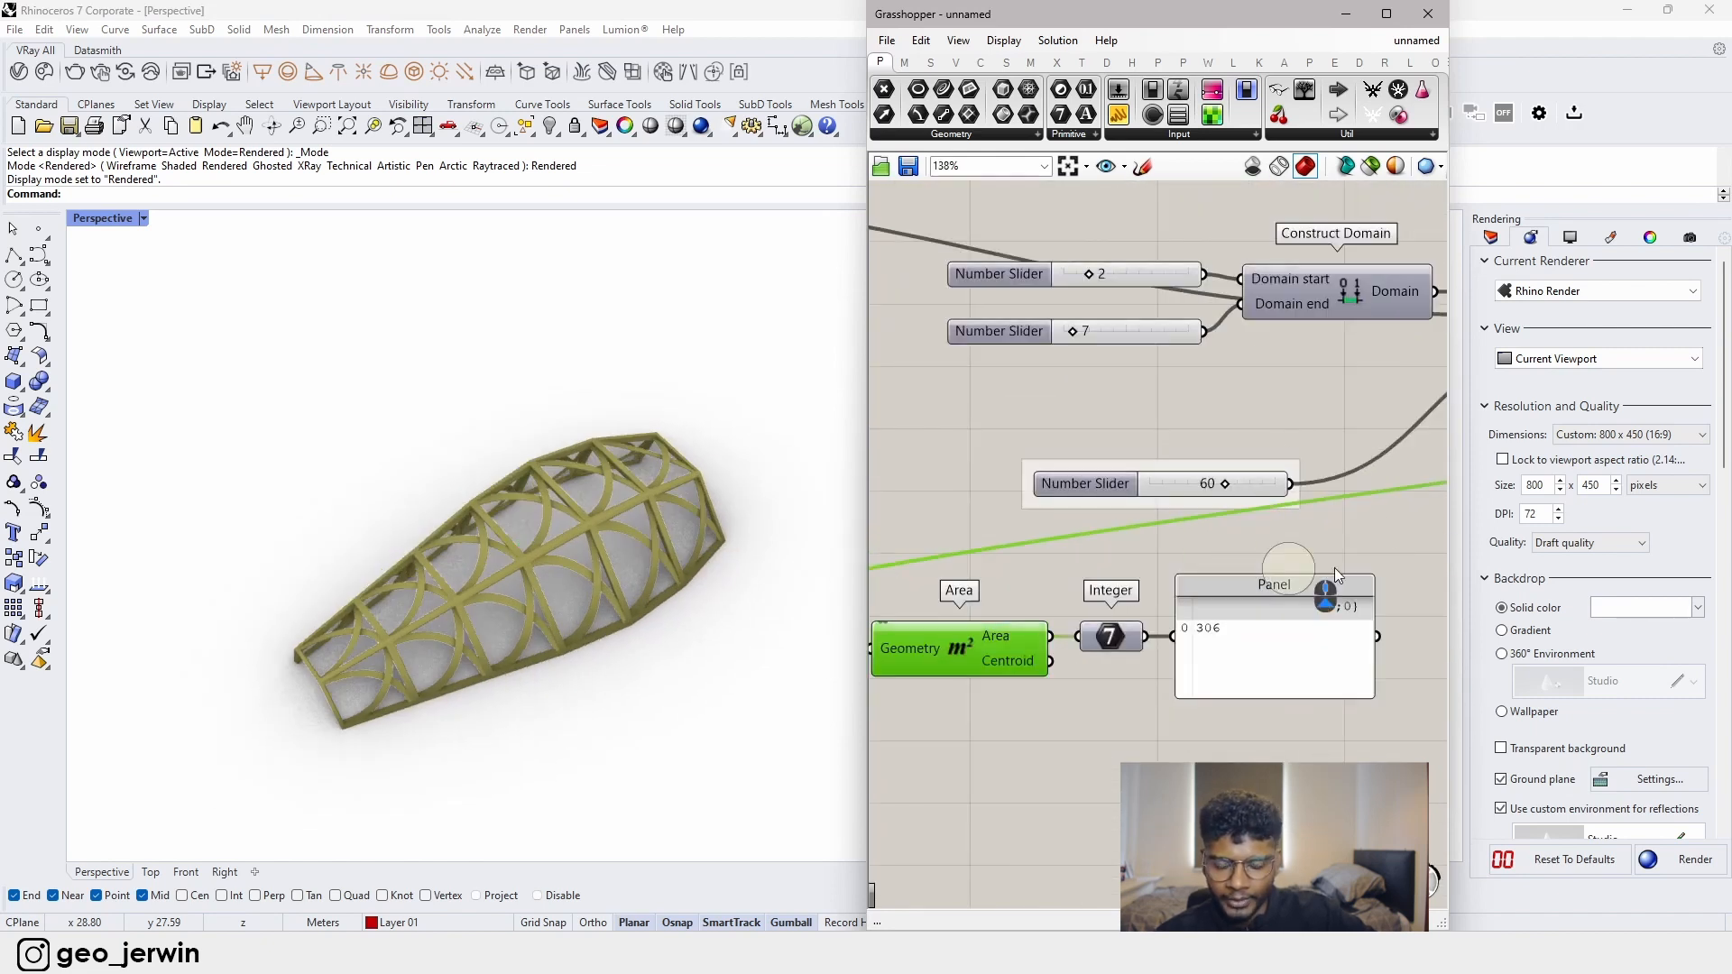
pyautogui.scroll(-3, 1213, 553)
pyautogui.moveTo(1202, 553); pyautogui.dragTo(962, 643, button='right')
pyautogui.scroll(-5, 1020, 742)
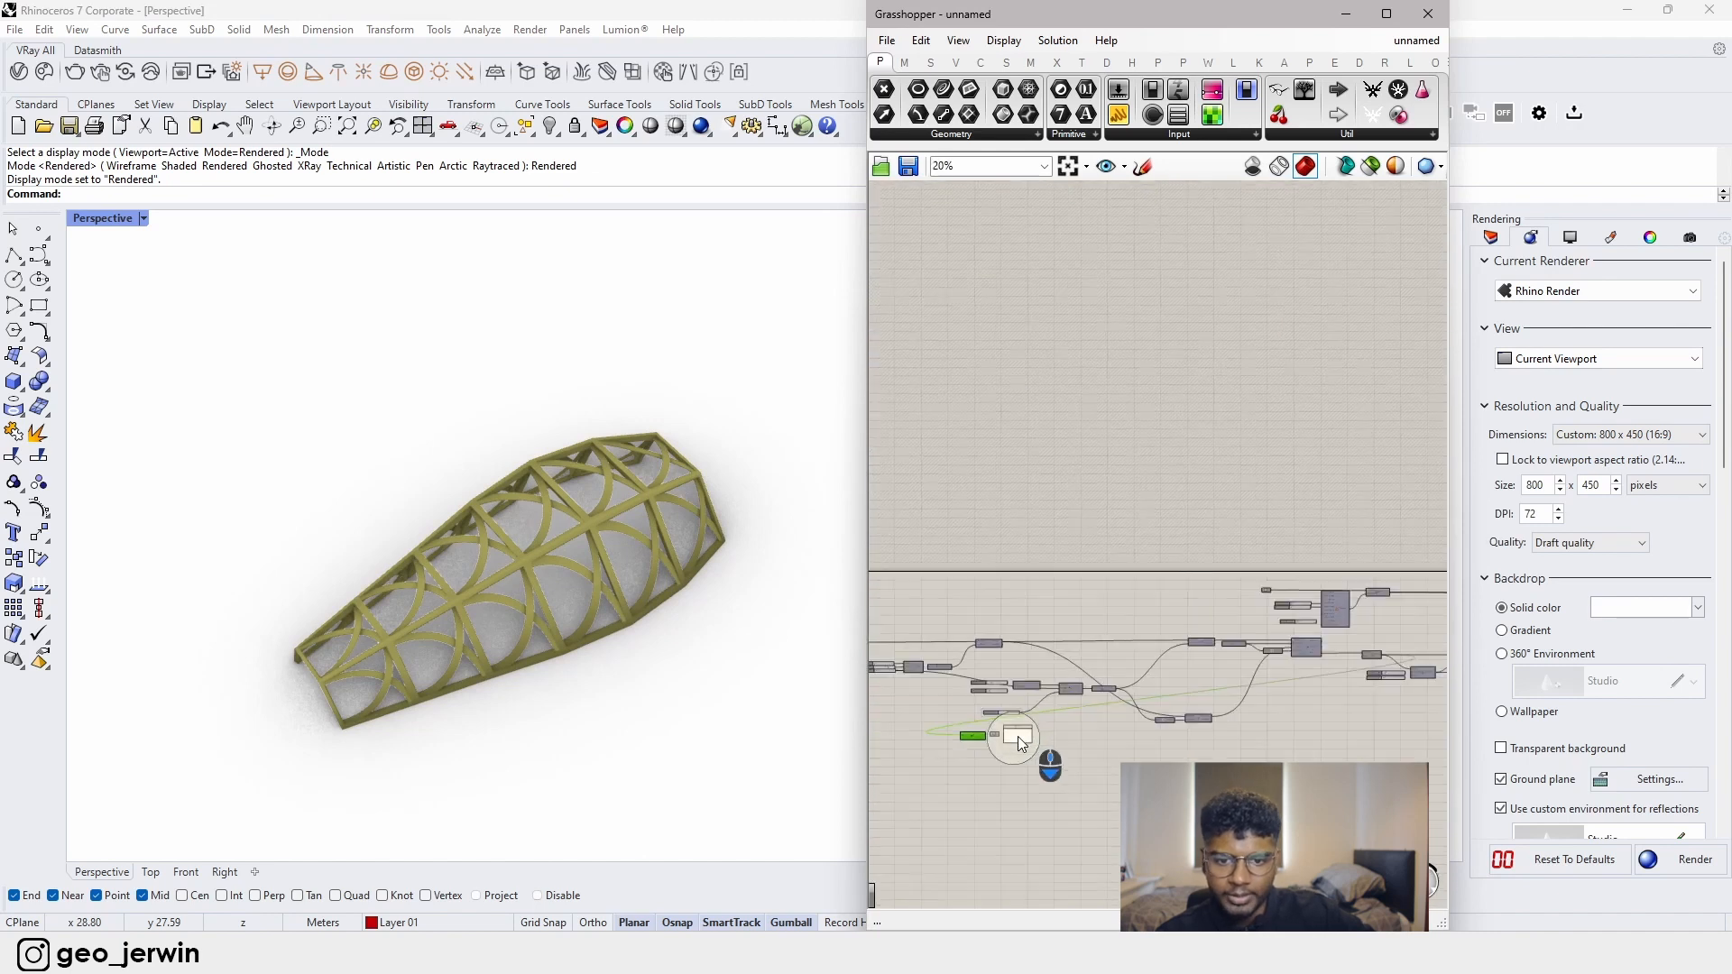
# - Delete the Panel that displays the Integer value of the surface area
pyautogui.scroll(8, 993, 729)
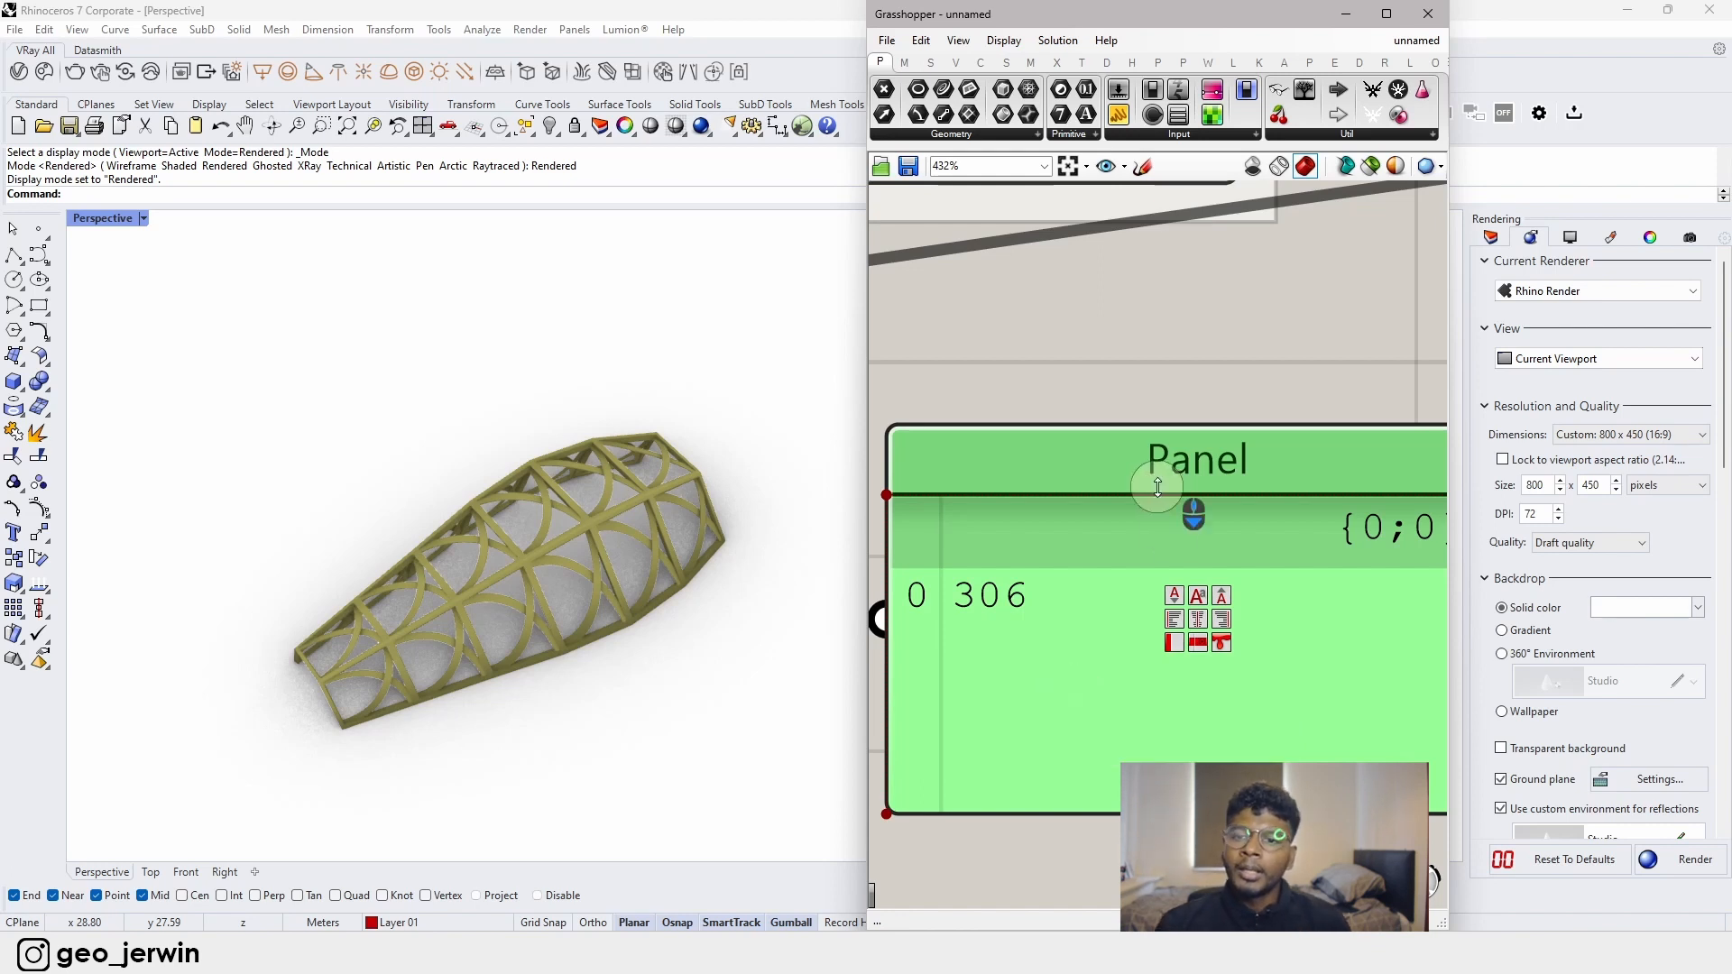
pyautogui.scroll(-5, 1158, 501)
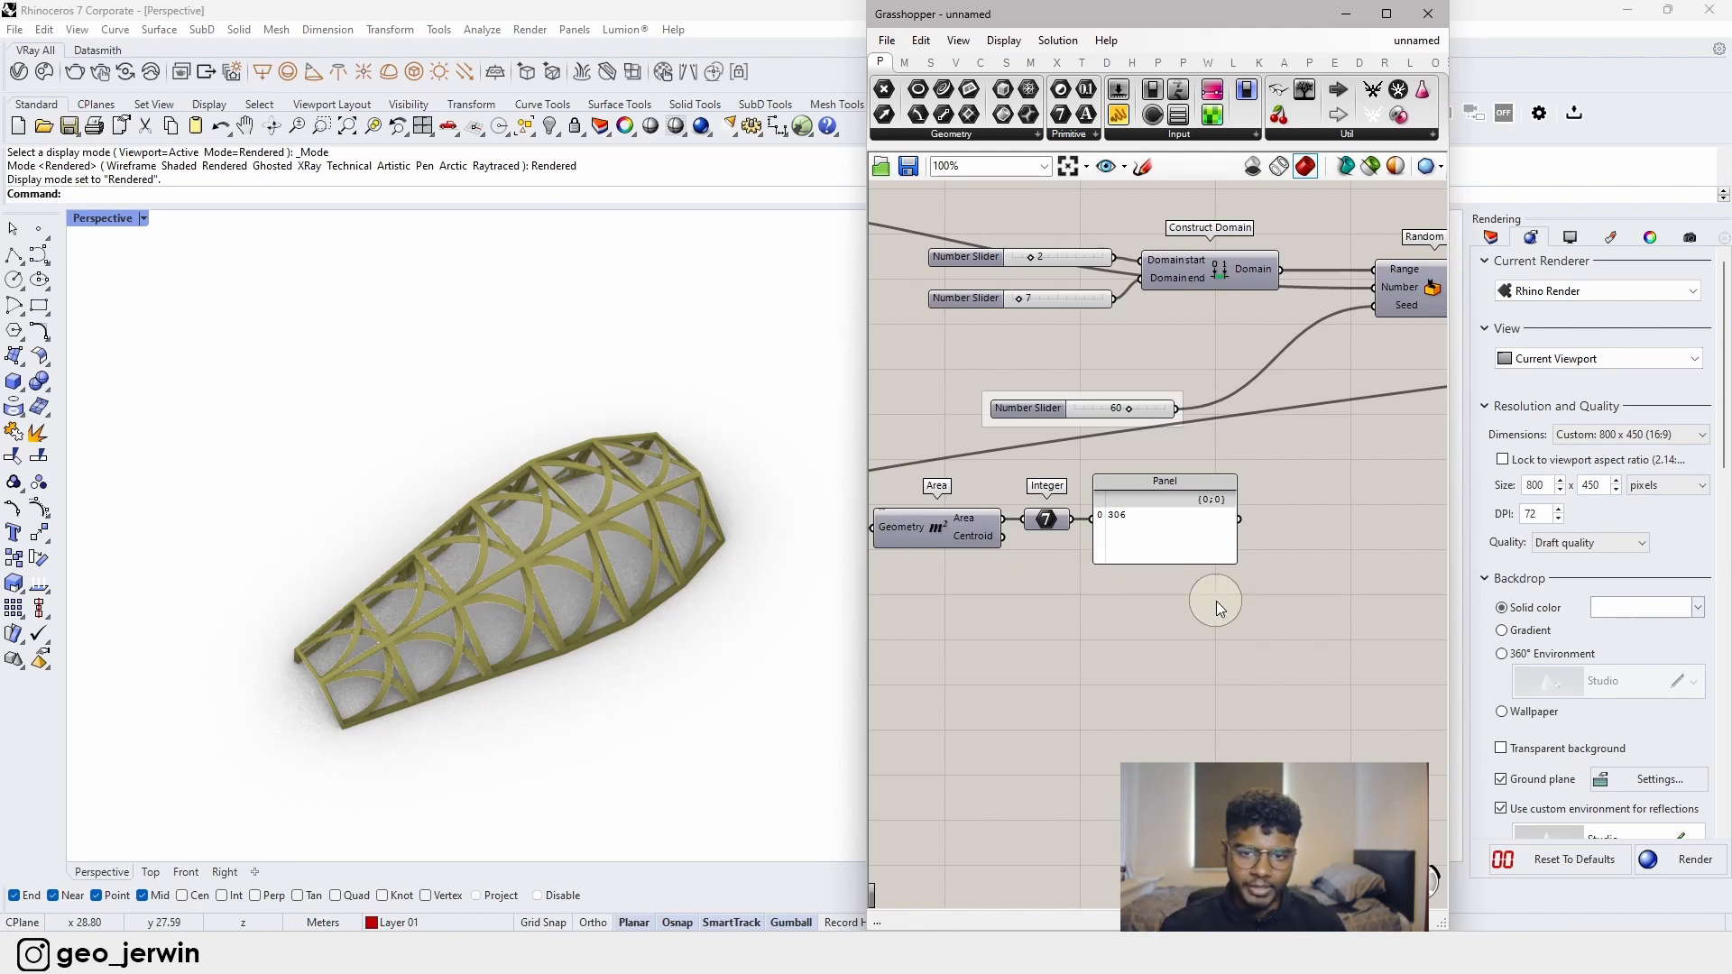
pyautogui.click(1199, 511)
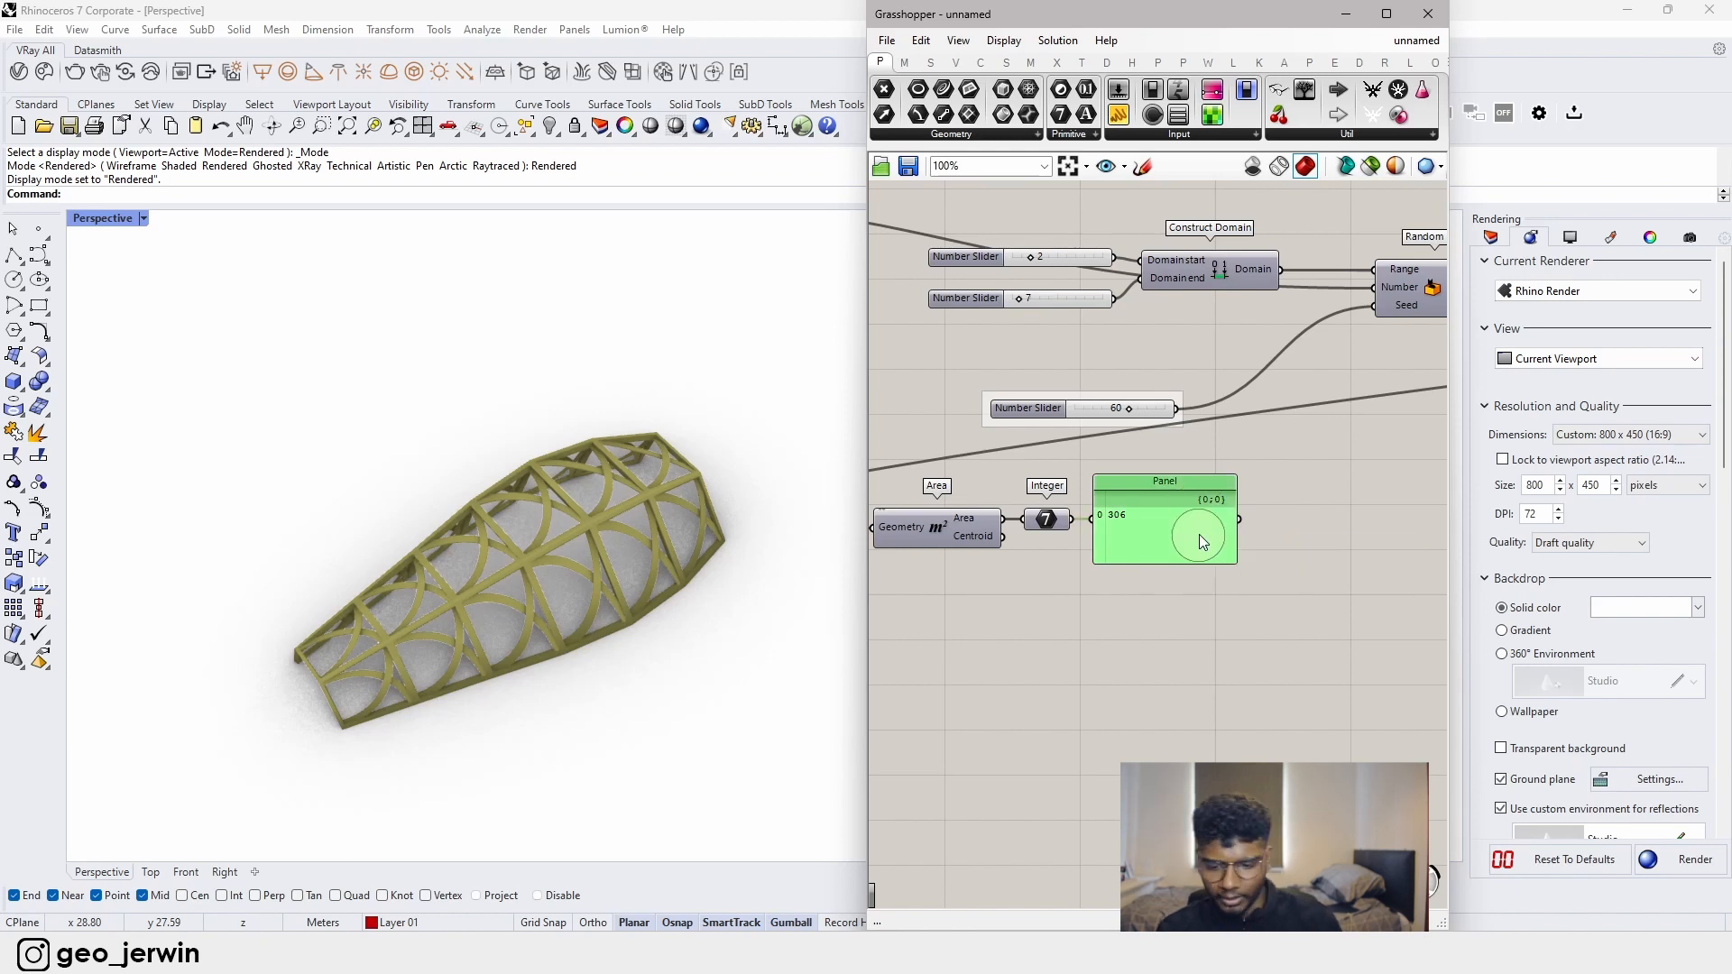
pyautogui.press('Delete')
# - Move the Area and Integer components together across the canvas to below the Box Morph component, near Galapagos
pyautogui.click(893, 517)
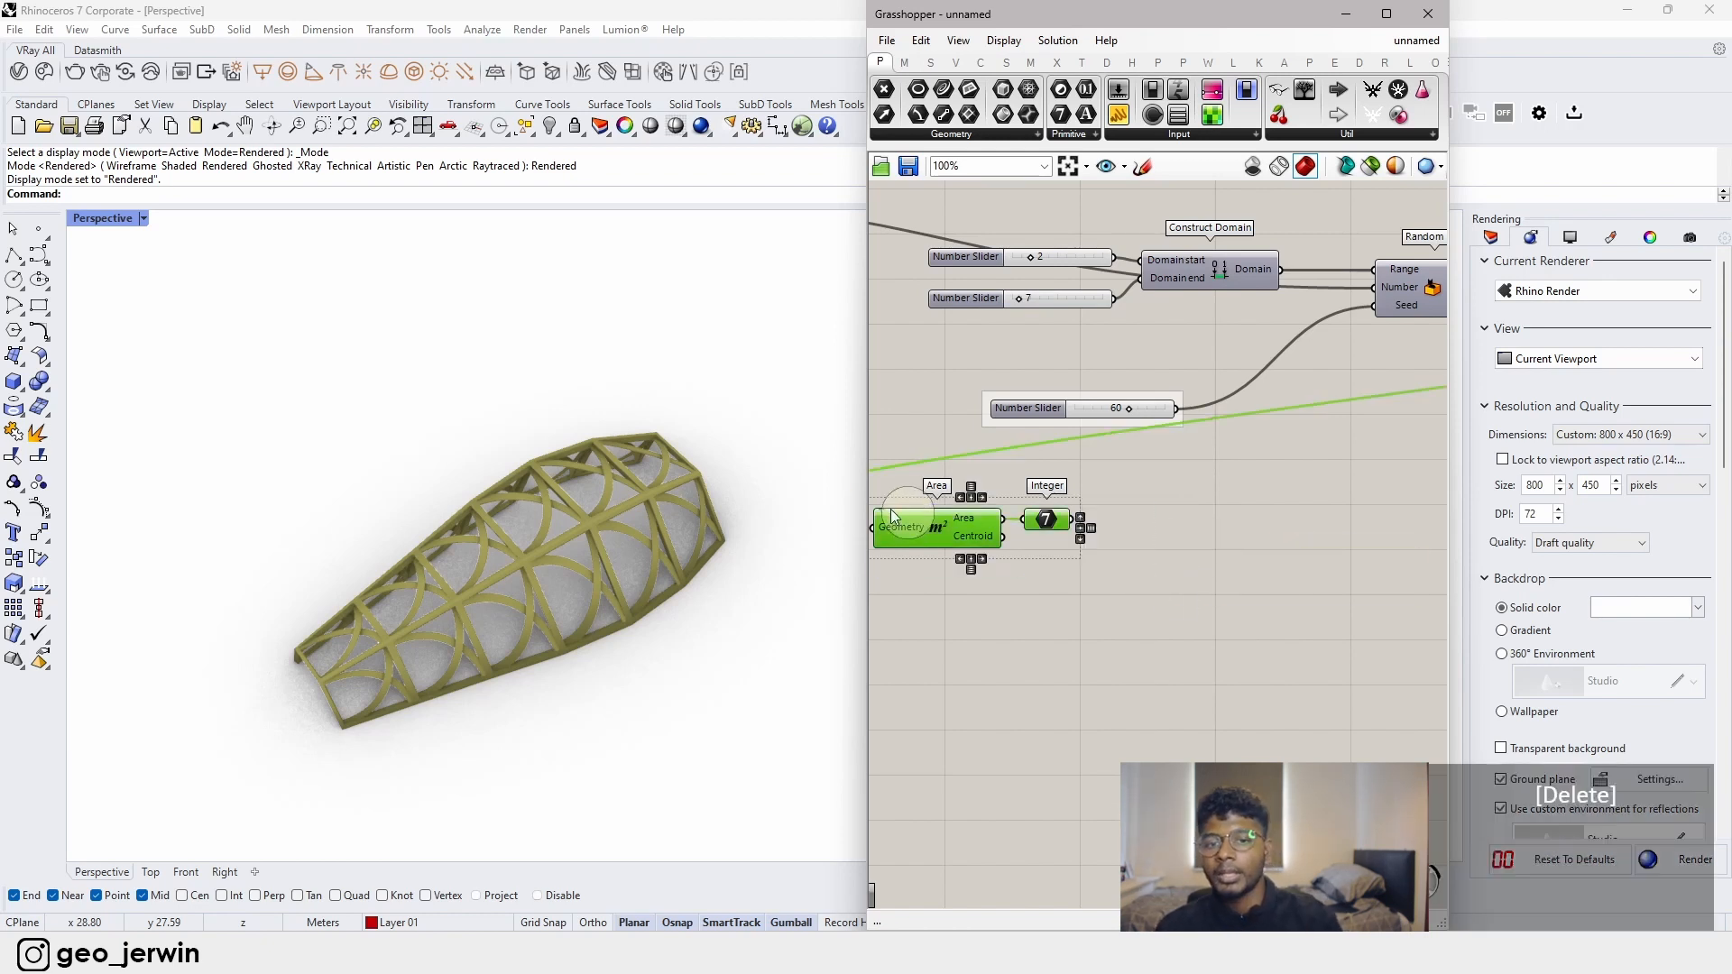
pyautogui.scroll(-5, 917, 517)
pyautogui.scroll(-1, 916, 517)
pyautogui.moveTo(917, 517); pyautogui.dragTo(1360, 446)
pyautogui.moveTo(1360, 446); pyautogui.dragTo(905, 615, button='right')
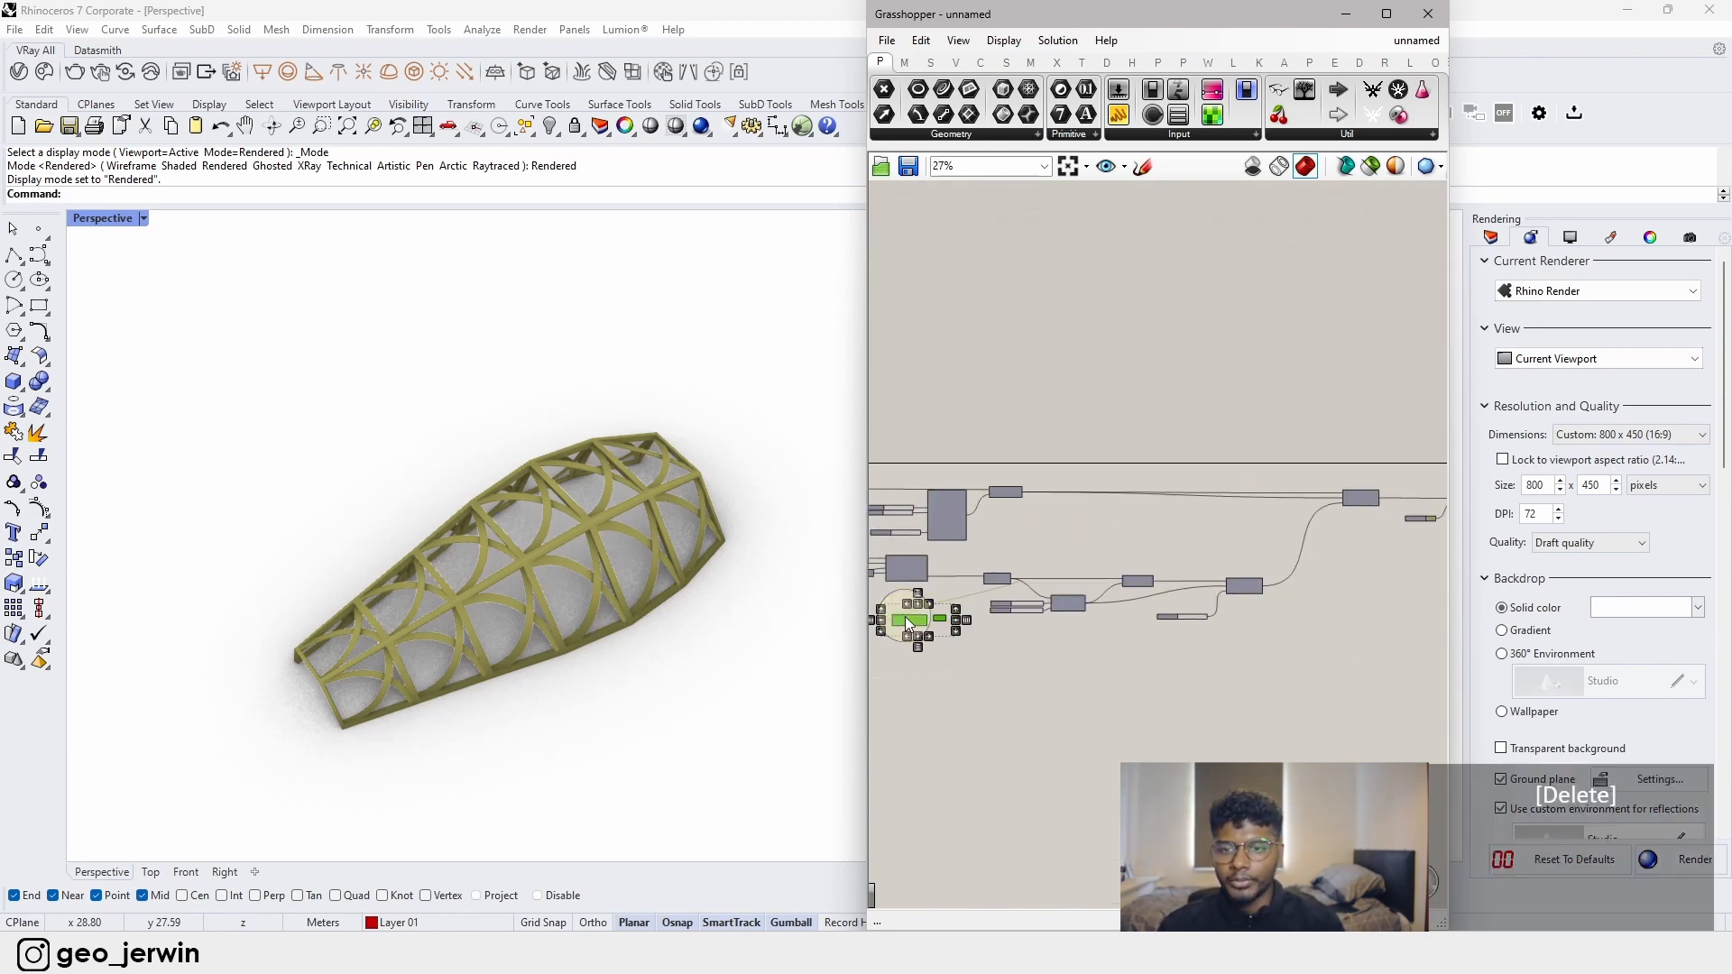
pyautogui.scroll(5, 1329, 555)
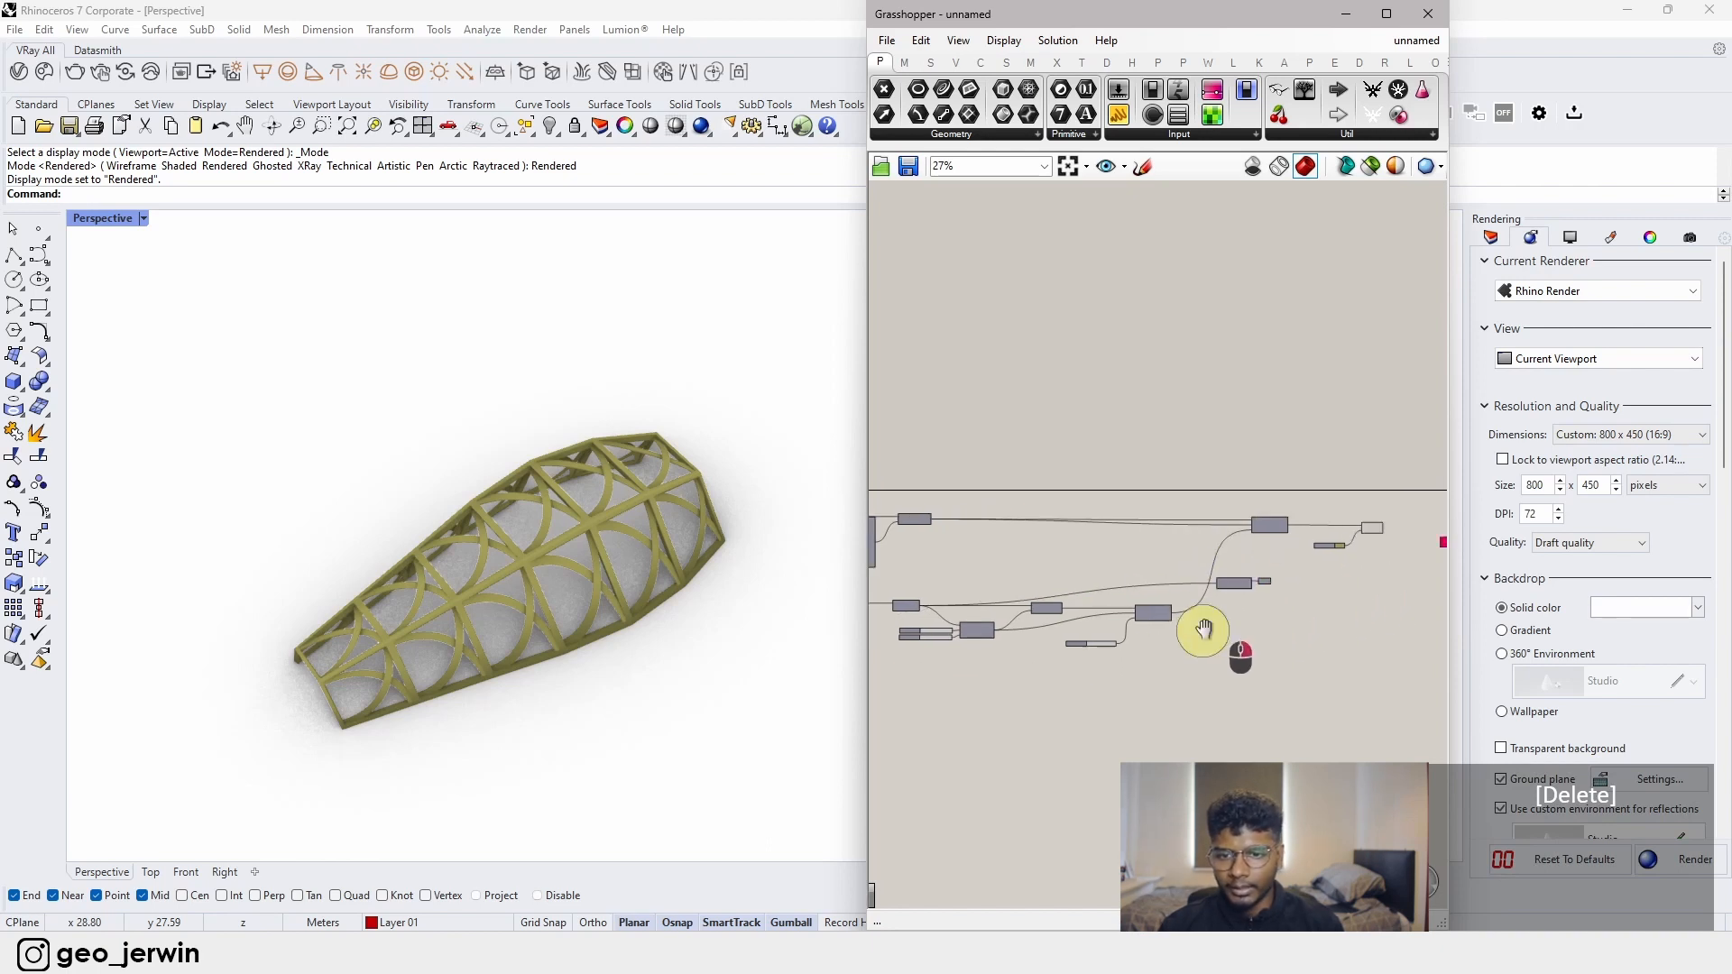
pyautogui.moveTo(1254, 564); pyautogui.dragTo(1251, 567)
# - Connect the Fitness input of Galapagos directly to the Area output of the Area component
pyautogui.scroll(5, 1267, 577)
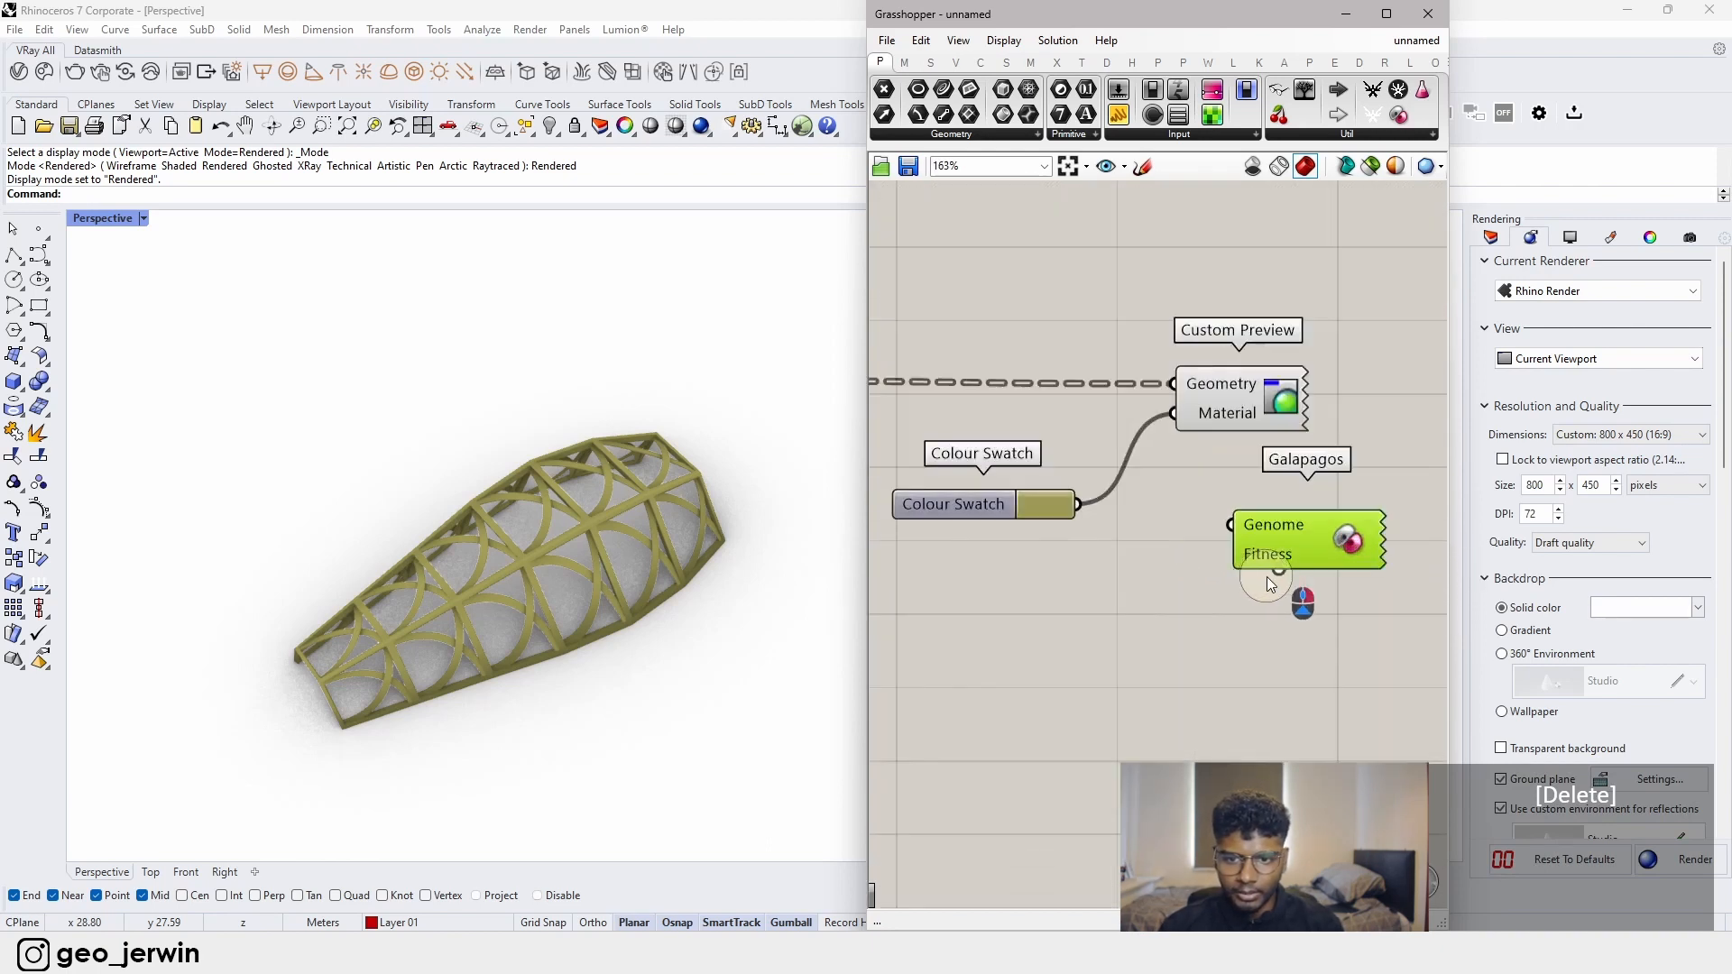
pyautogui.moveTo(1266, 577); pyautogui.dragTo(1328, 554, button='right')
pyautogui.scroll(-2, 1329, 553)
pyautogui.moveTo(1329, 554); pyautogui.dragTo(1306, 567)
pyautogui.scroll(-3, 1328, 553)
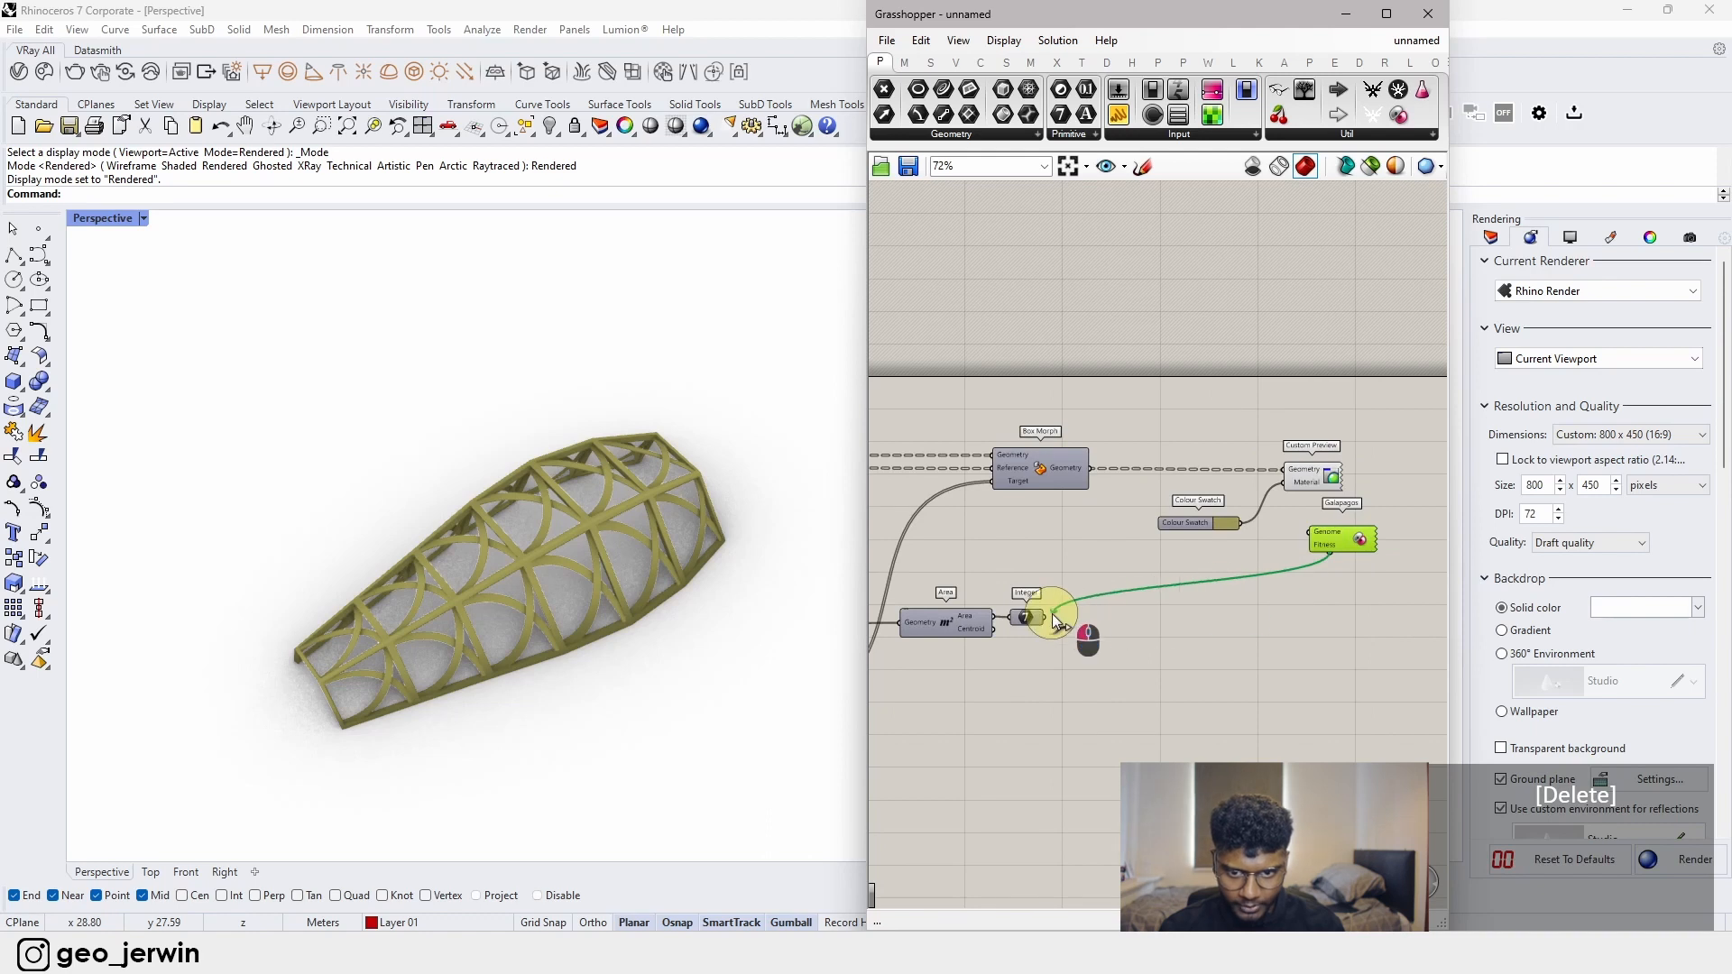
pyautogui.moveTo(1052, 615); pyautogui.dragTo(989, 617)
# - Delete the Integer parameter next to the Area component
pyautogui.scroll(5, 988, 617)
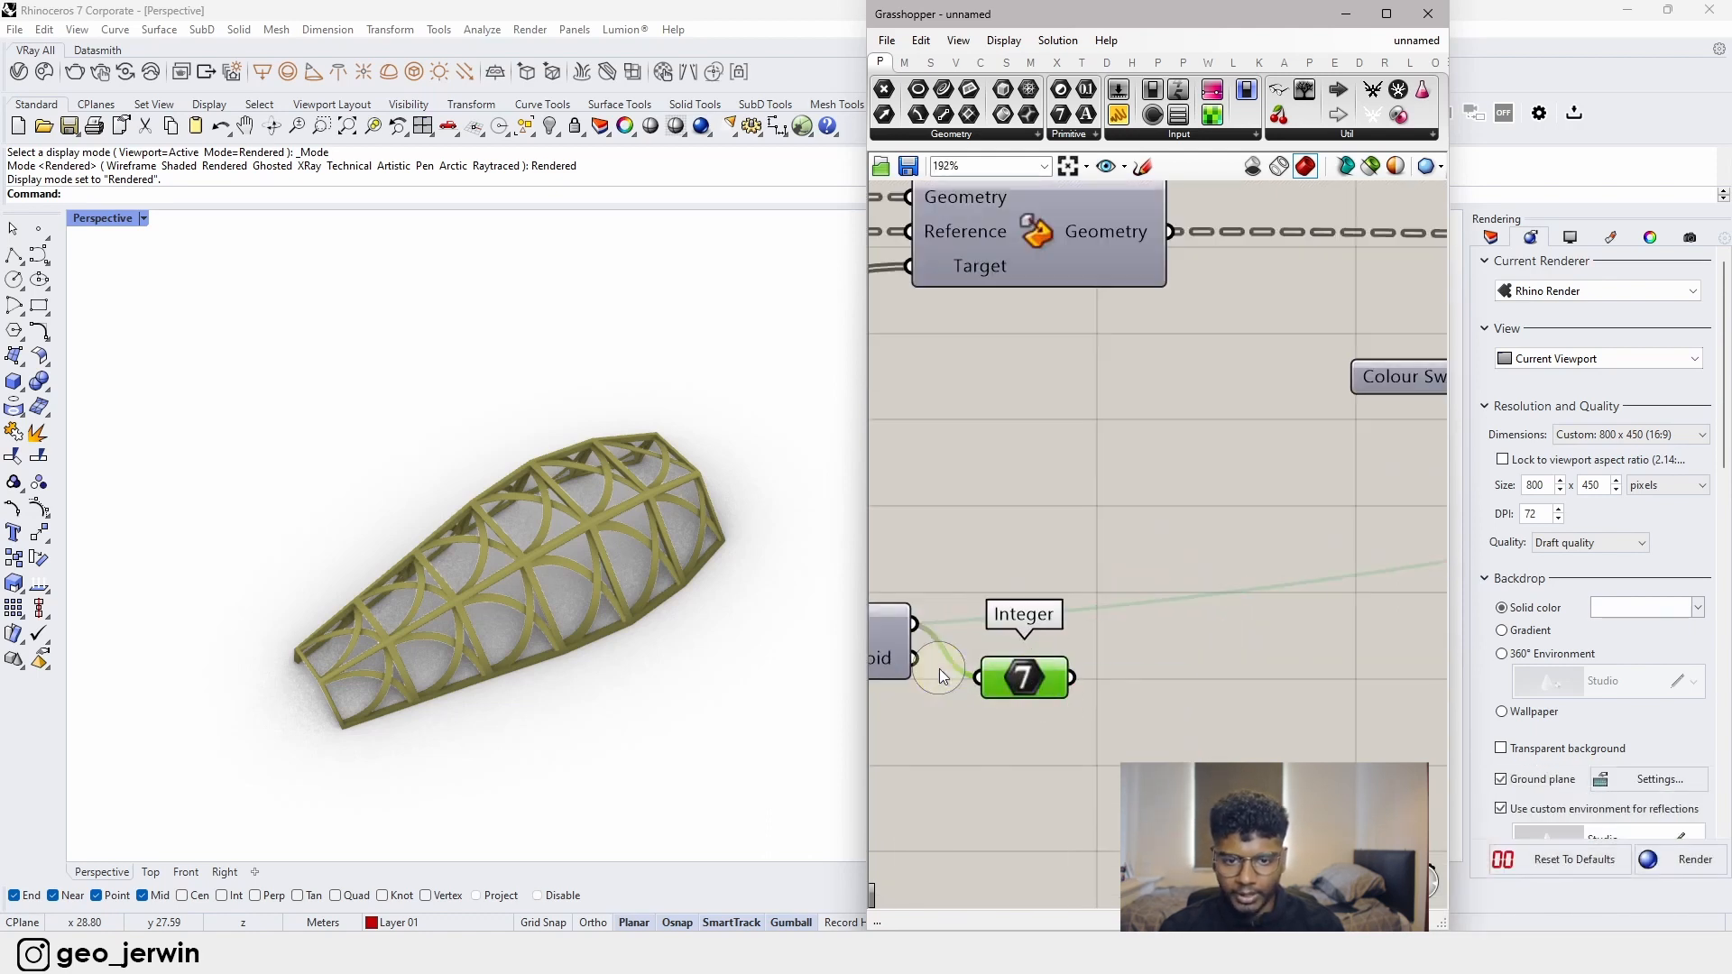
pyautogui.press('Delete')
pyautogui.scroll(-8, 1191, 636)
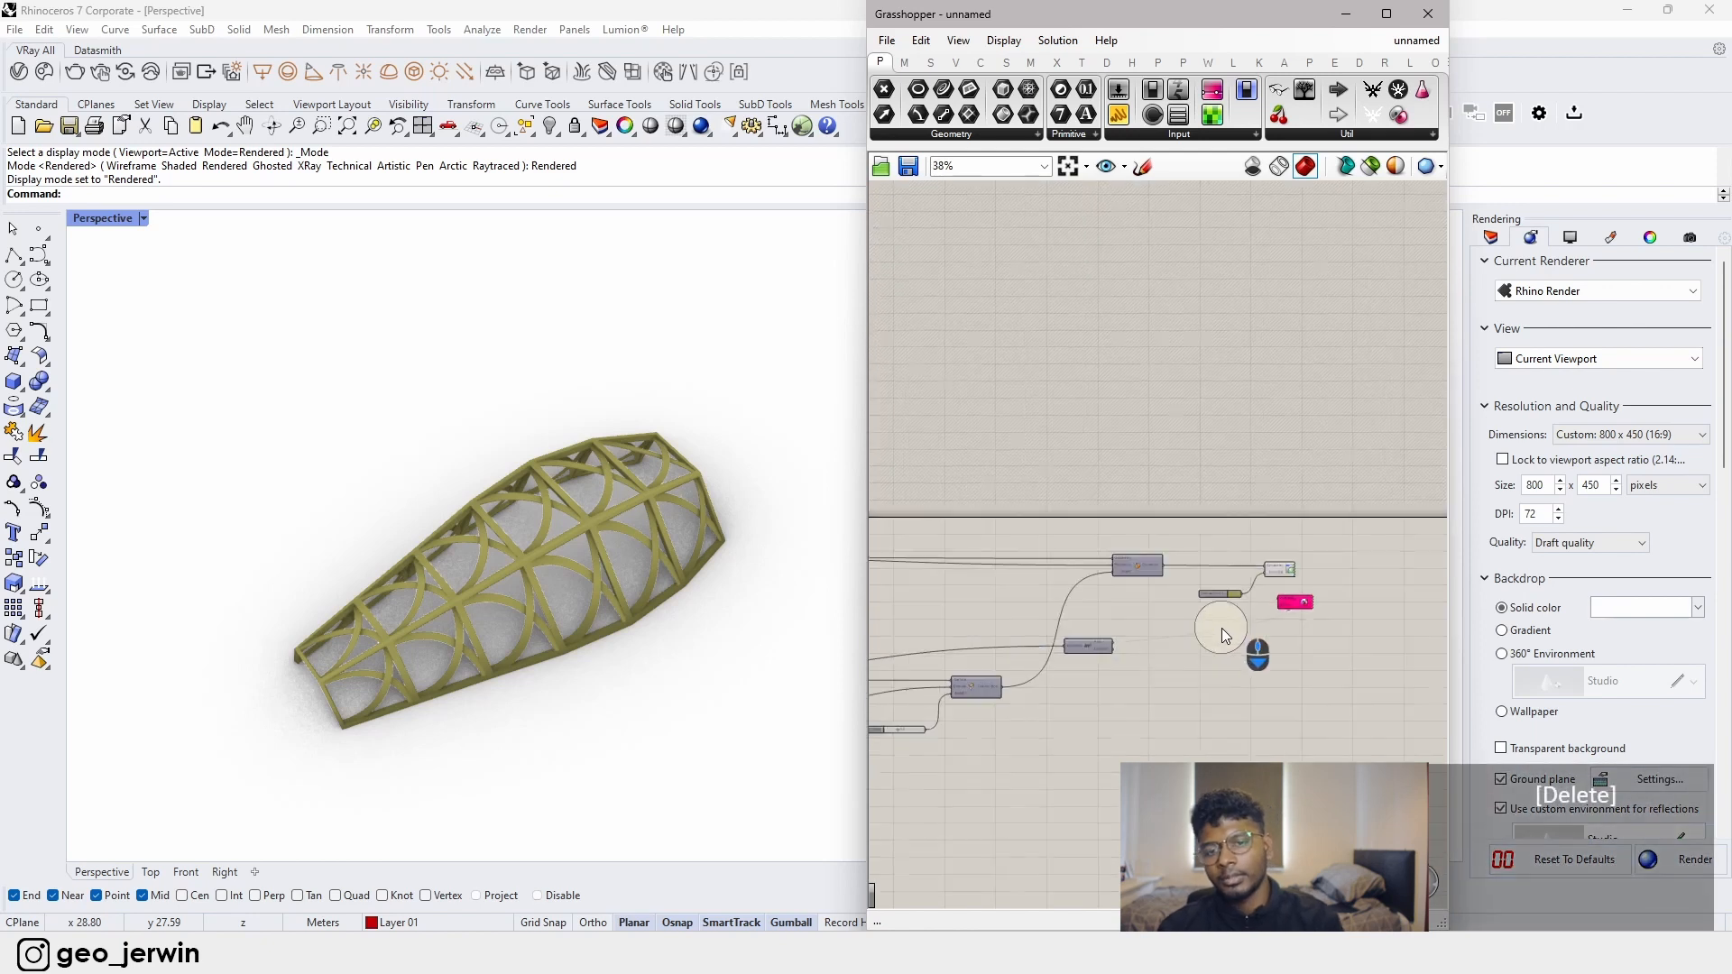
pyautogui.scroll(8, 1276, 591)
pyautogui.scroll(-6, 1326, 529)
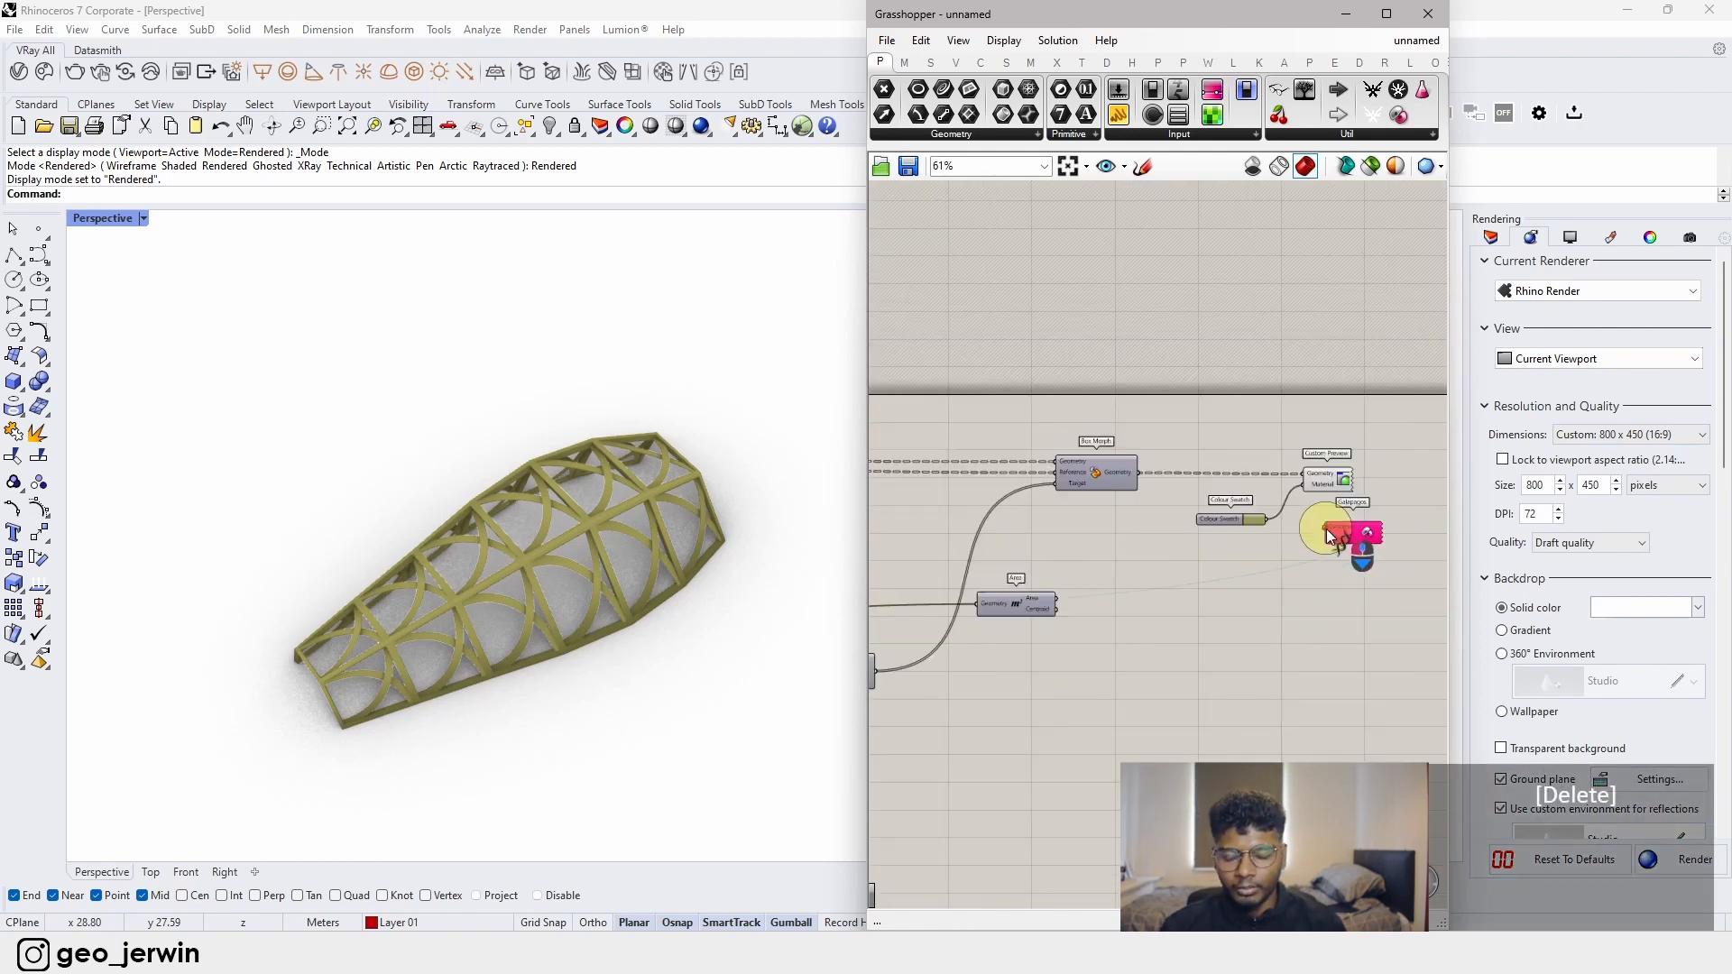
# - Inspect the Galapagos connections to the Random component's seed slider and the Area output
pyautogui.scroll(-4, 1326, 529)
pyautogui.scroll(8, 1010, 596)
pyautogui.write('w')
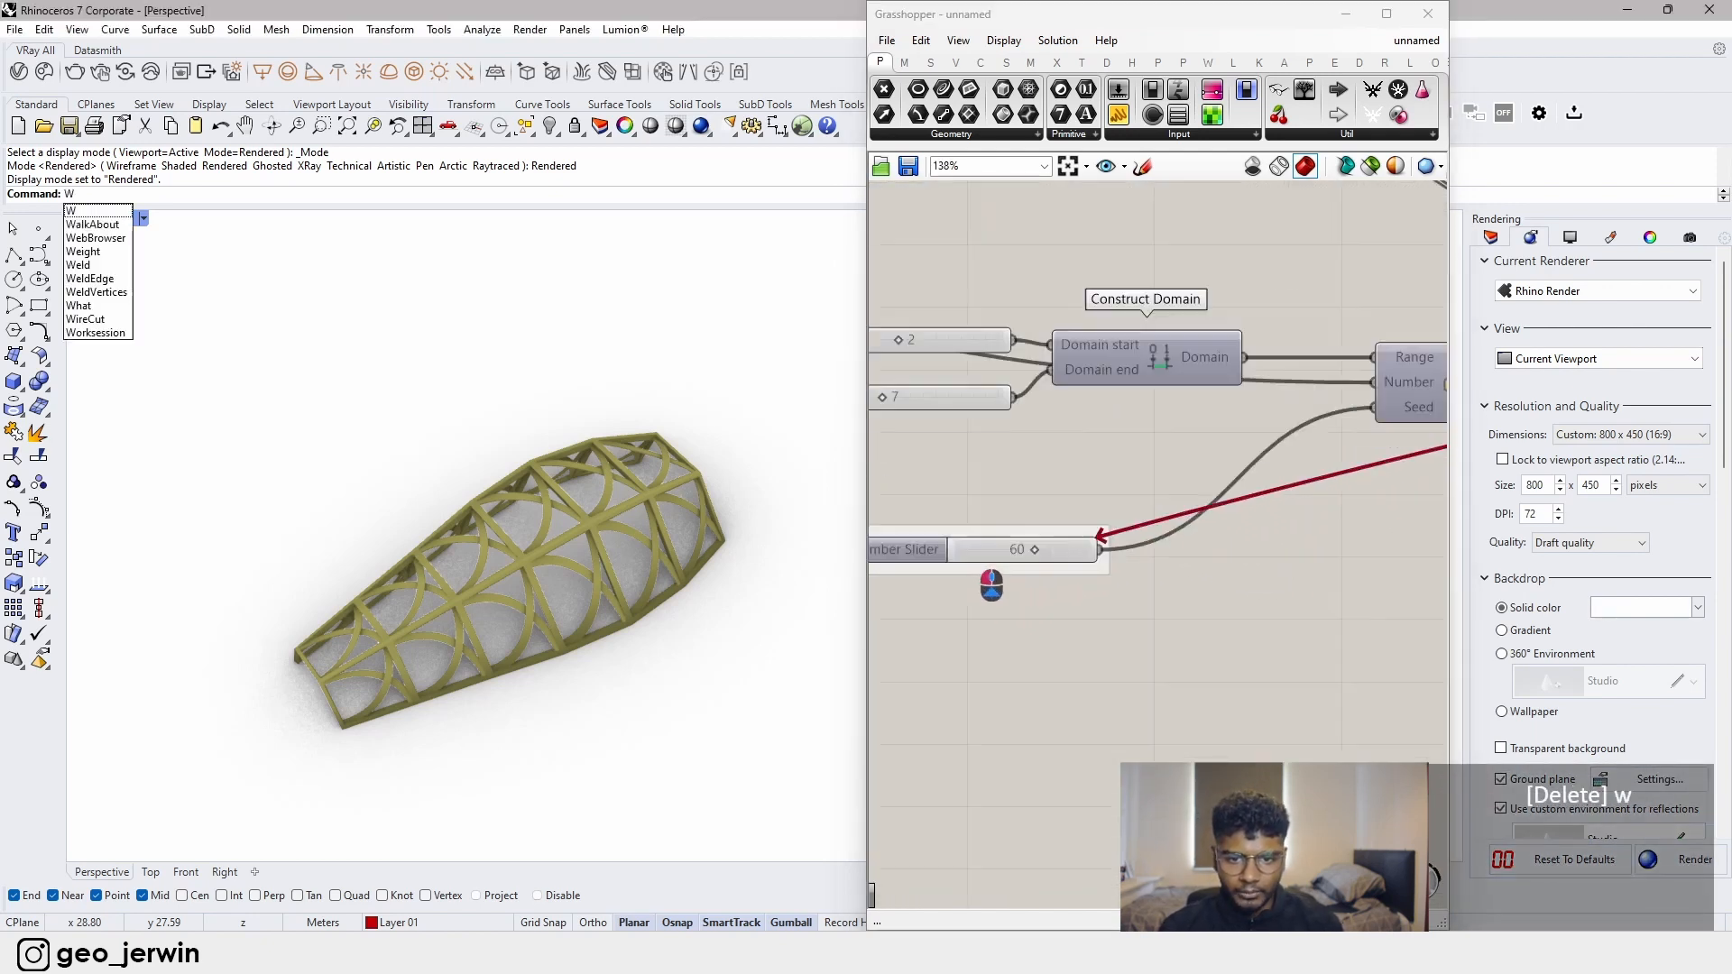
pyautogui.scroll(-5, 1035, 586)
pyautogui.click(1045, 581)
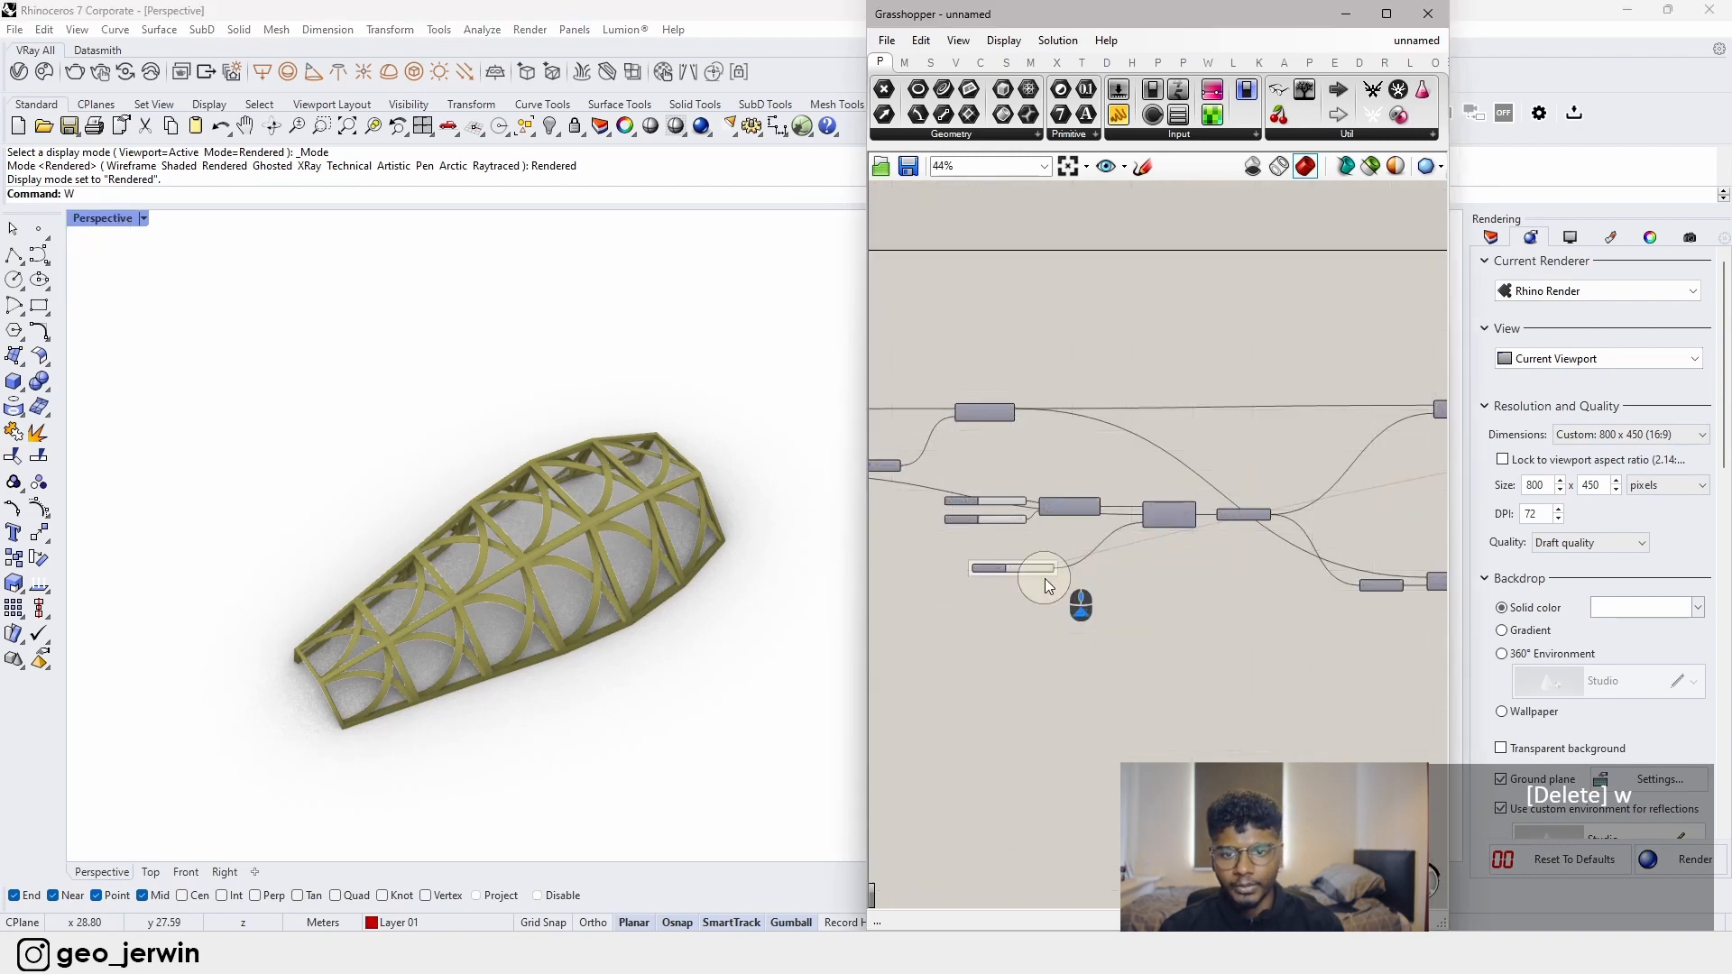
pyautogui.scroll(5, 1045, 580)
pyautogui.click(1036, 555)
pyautogui.press('Escape')
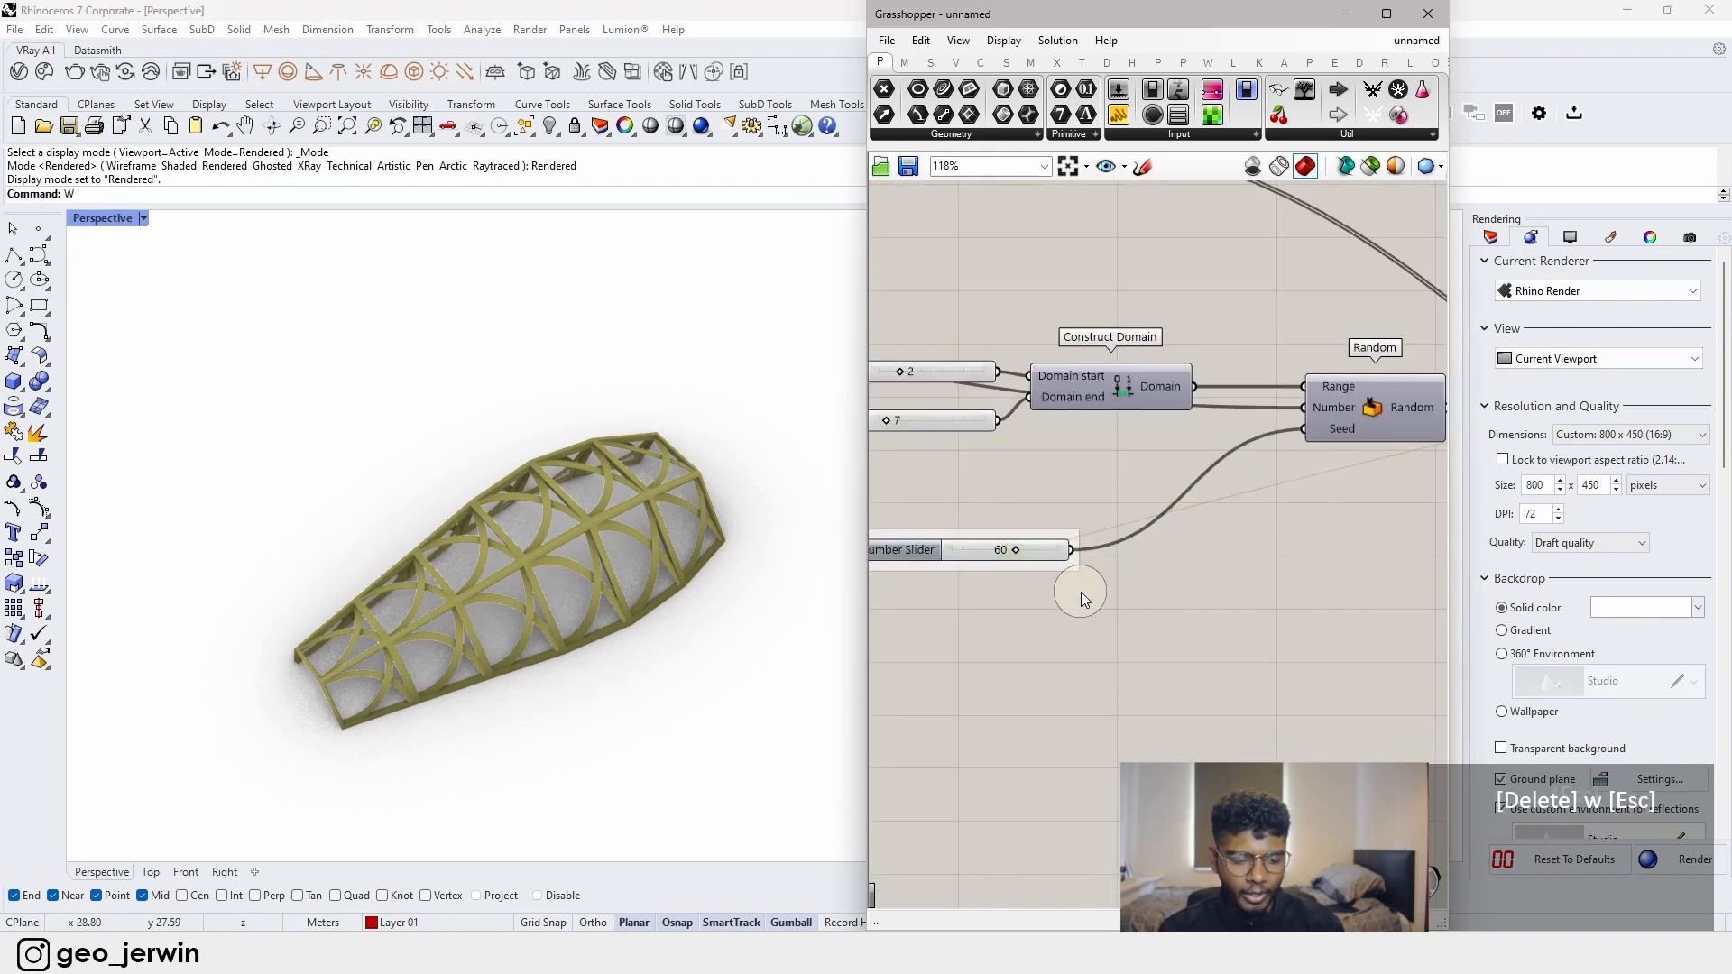
pyautogui.press('Escape')
pyautogui.press('Escape')
pyautogui.scroll(-5, 1081, 591)
pyautogui.scroll(2, 1225, 552)
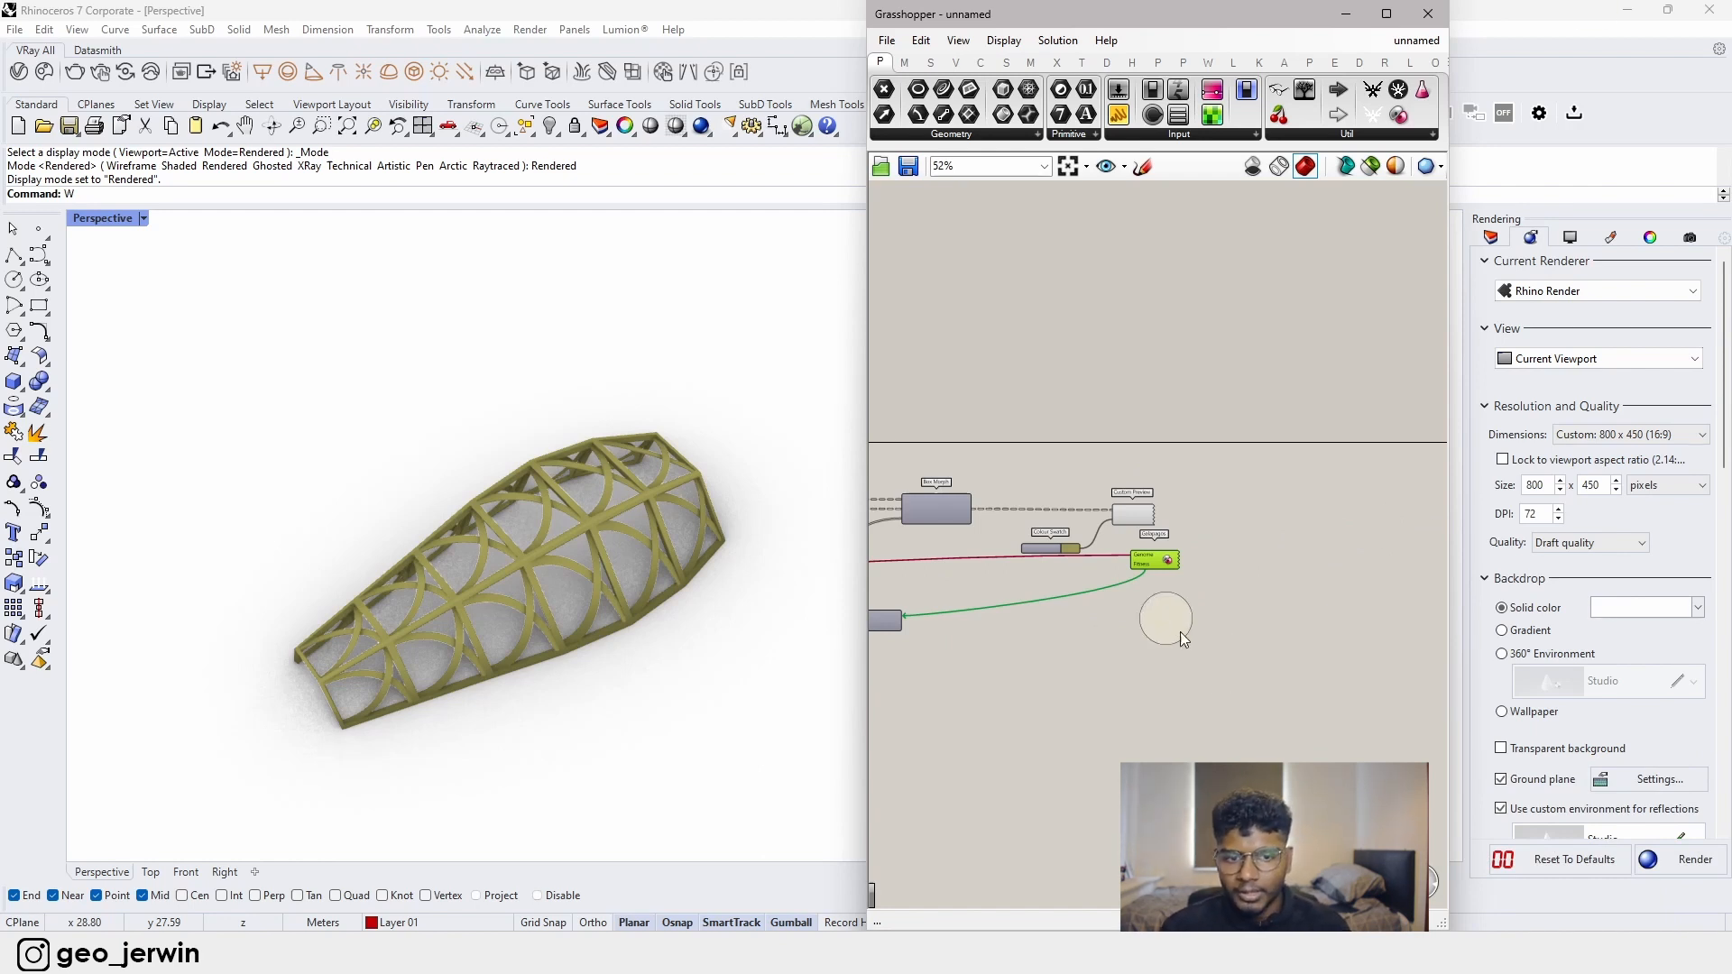
# - Move the Galapagos component well clear of the Custom Preview and shift the Area component slightly away from the Box Morph
pyautogui.scroll(4, 1128, 577)
pyautogui.scroll(-3, 1174, 541)
pyautogui.moveTo(1174, 541); pyautogui.dragTo(1371, 614)
pyautogui.scroll(-5, 1355, 489)
pyautogui.scroll(4, 1227, 548)
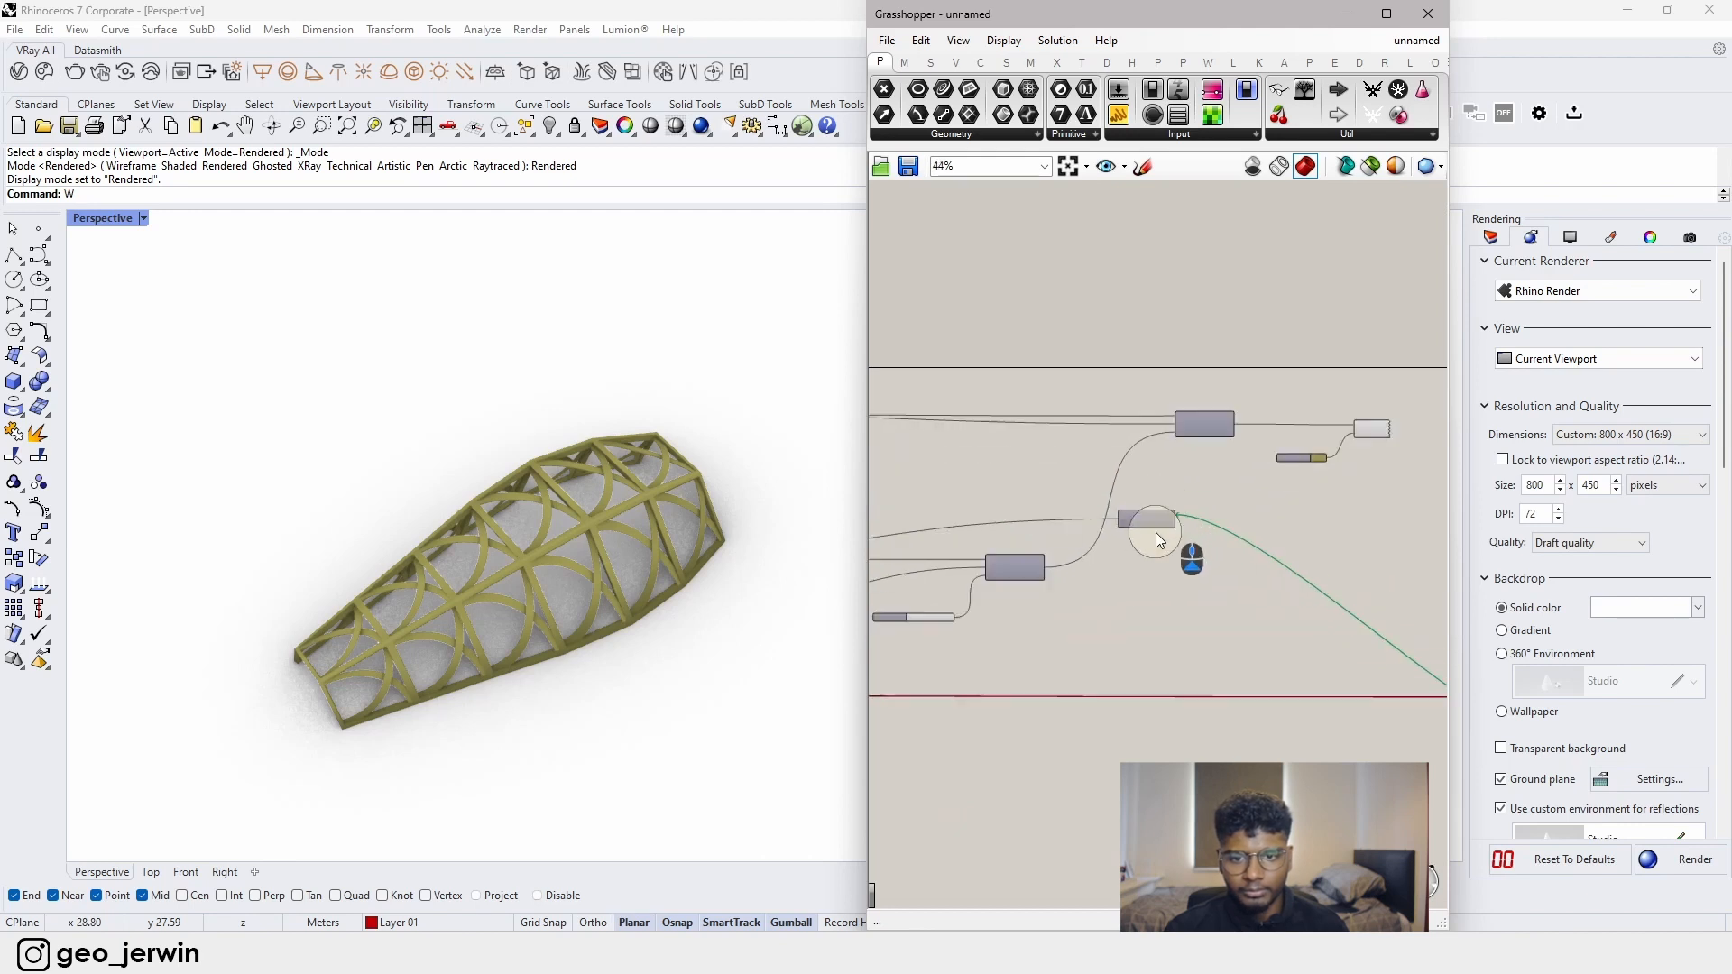
pyautogui.moveTo(1157, 534); pyautogui.dragTo(1211, 570)
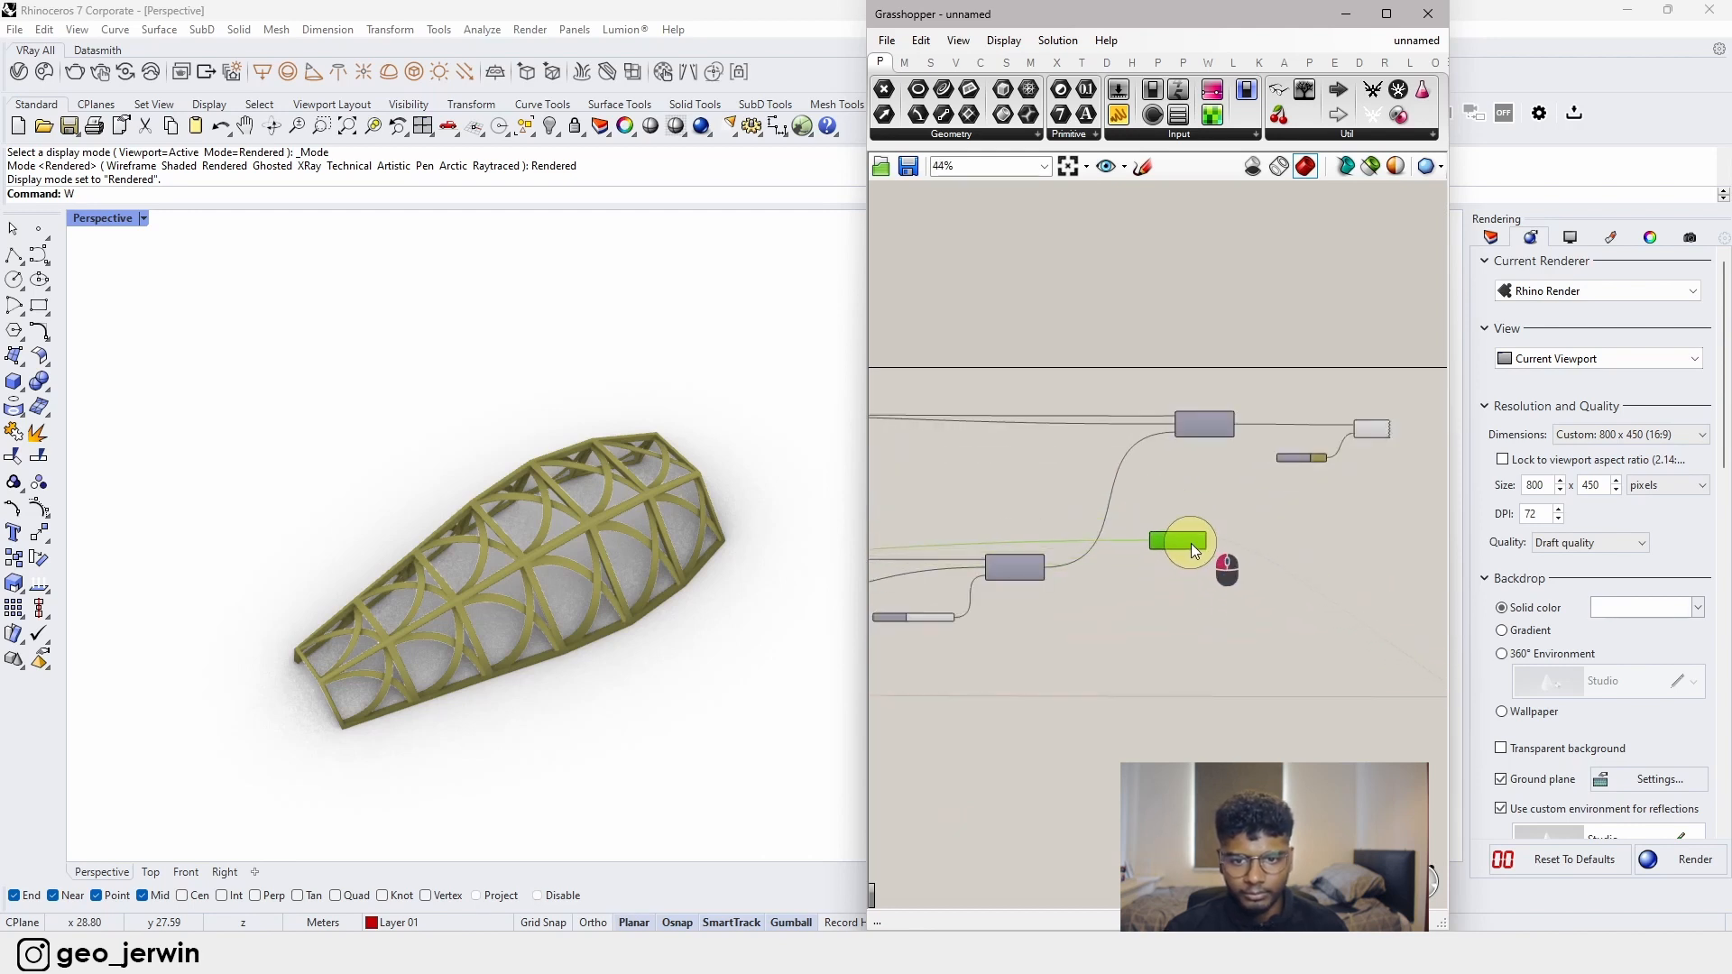
# - Save the Grasshopper definition as "3_Random with Galapagos"
pyautogui.scroll(-5, 1193, 589)
pyautogui.scroll(6, 1219, 624)
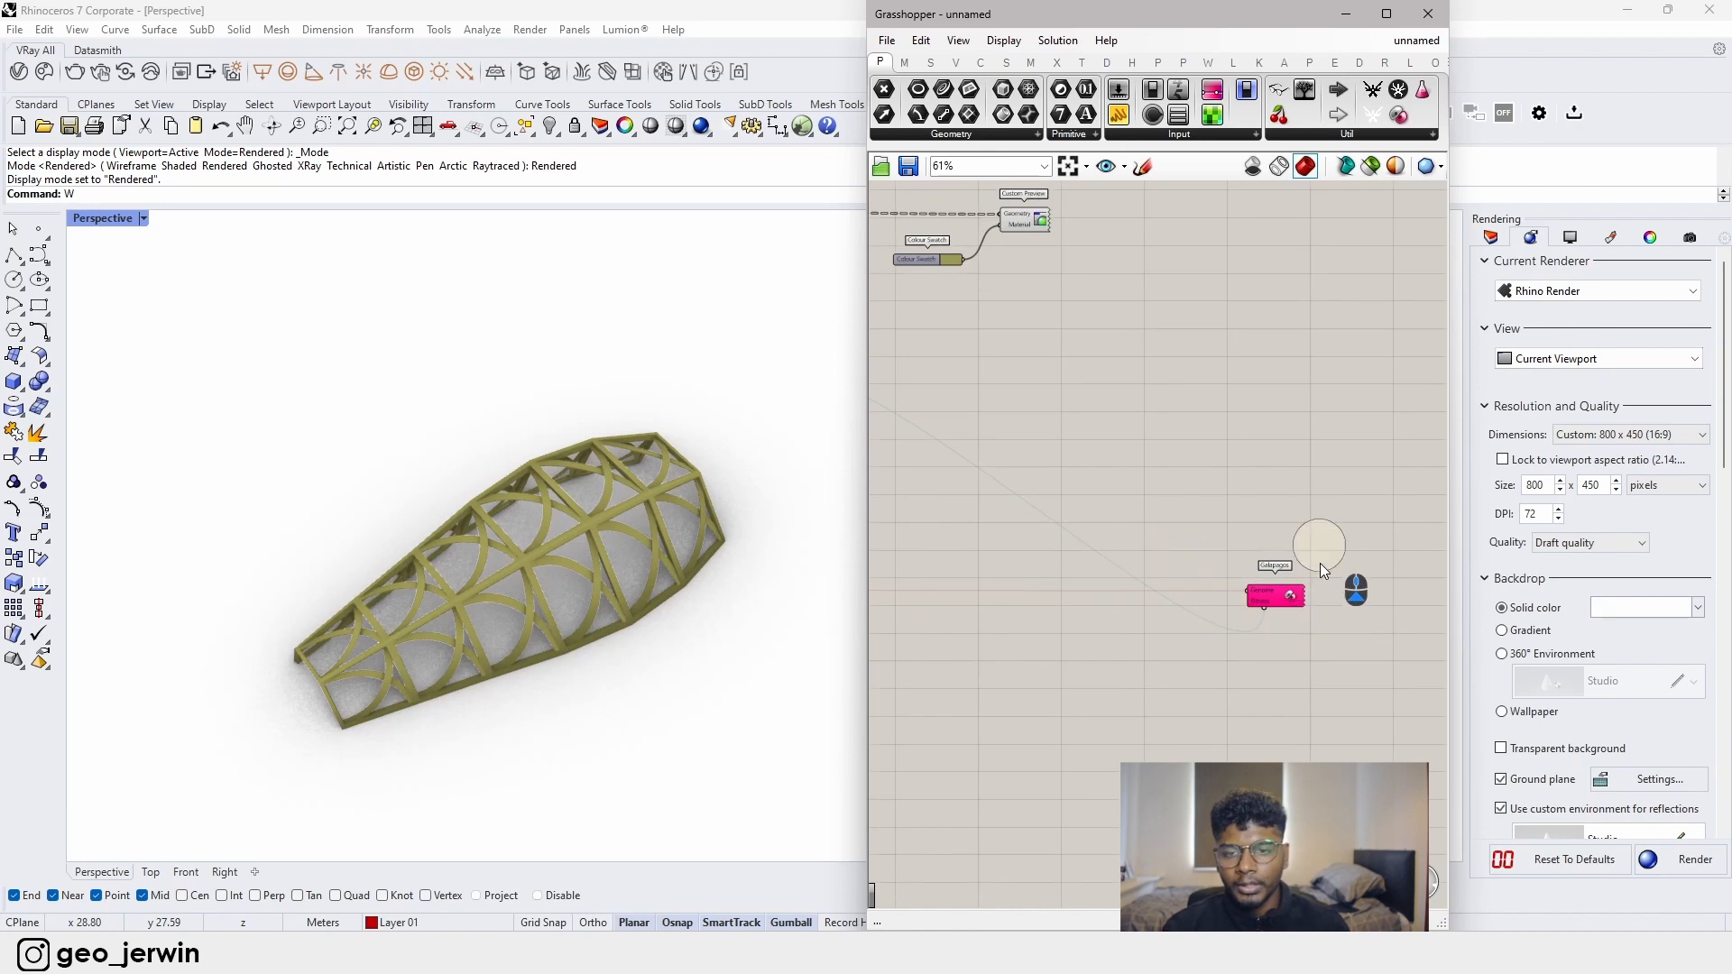
pyautogui.hotkey('ctrl', 's')
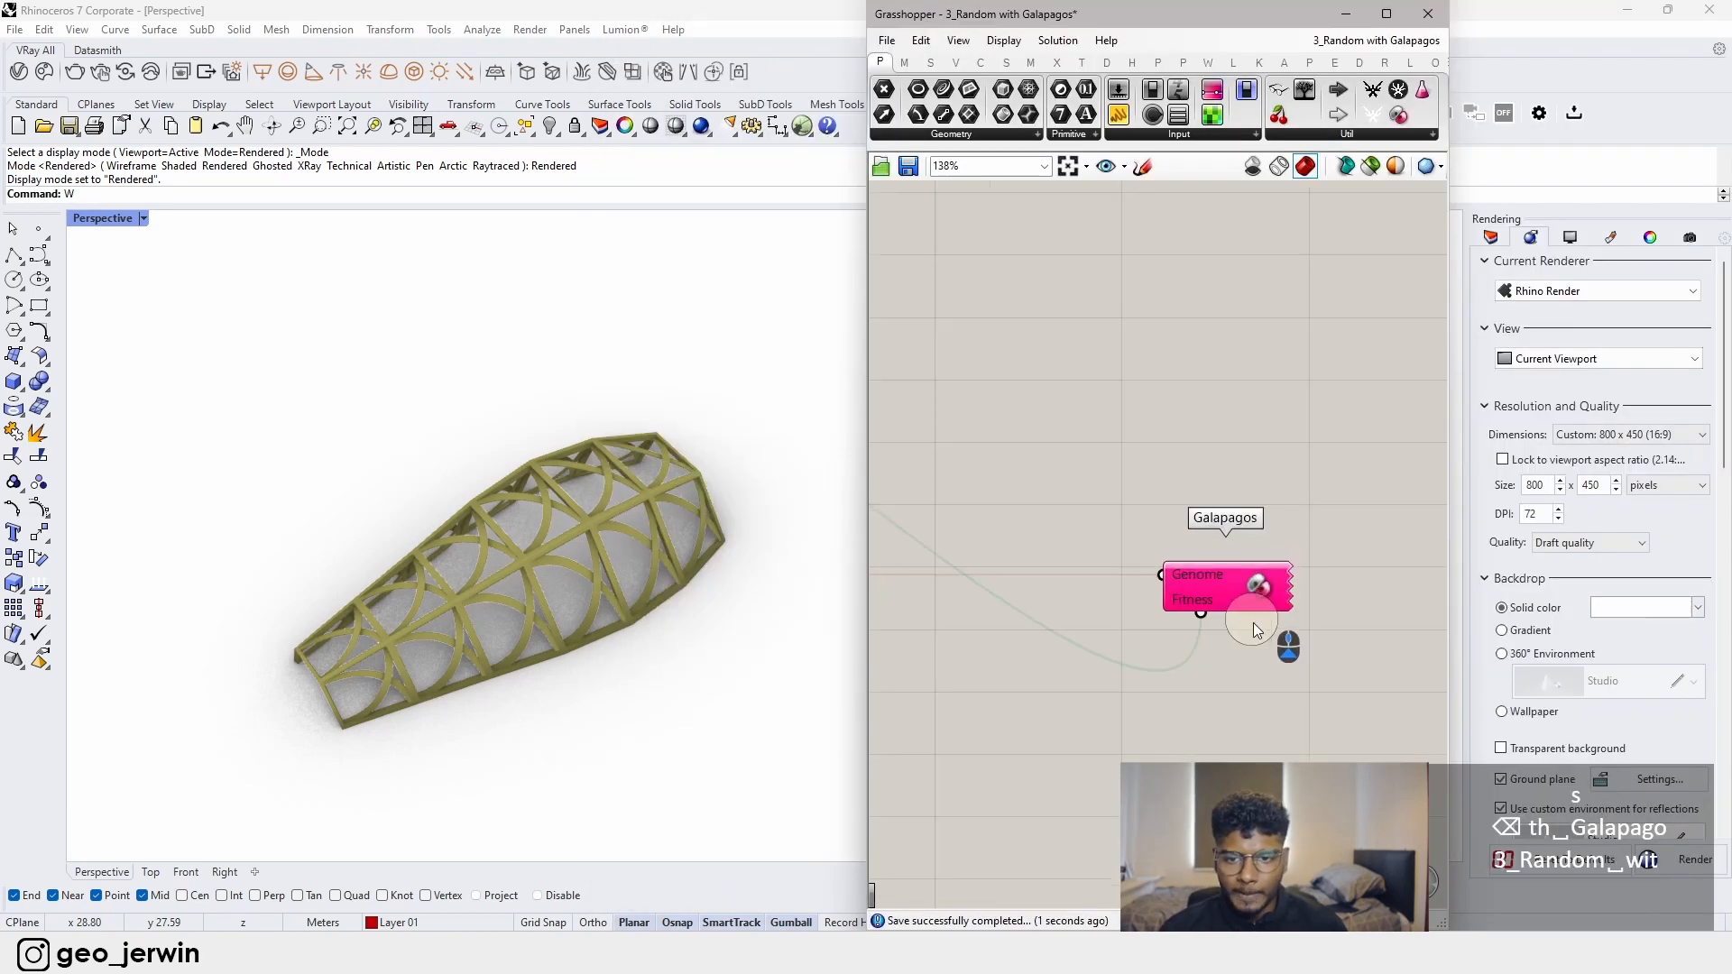
# - Open the Galapagos editor, position it beside the model, and orbit the perspective view to a low side view of the structure
pyautogui.click(1248, 599)
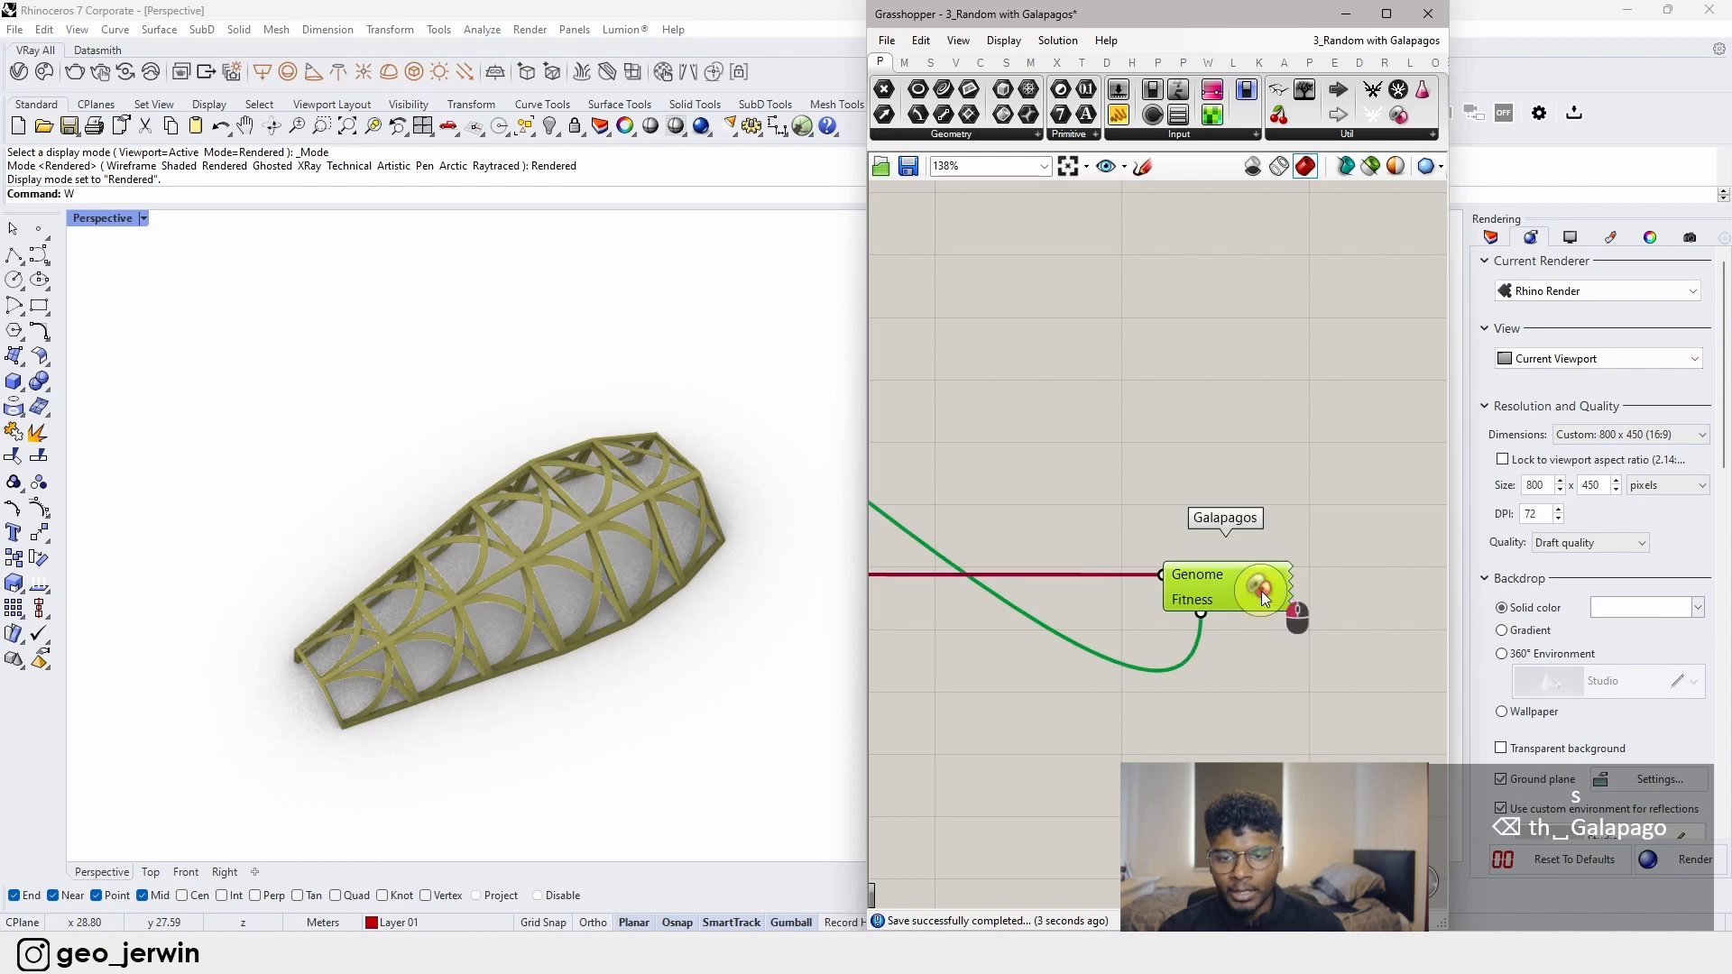
pyautogui.doubleClick(1263, 598)
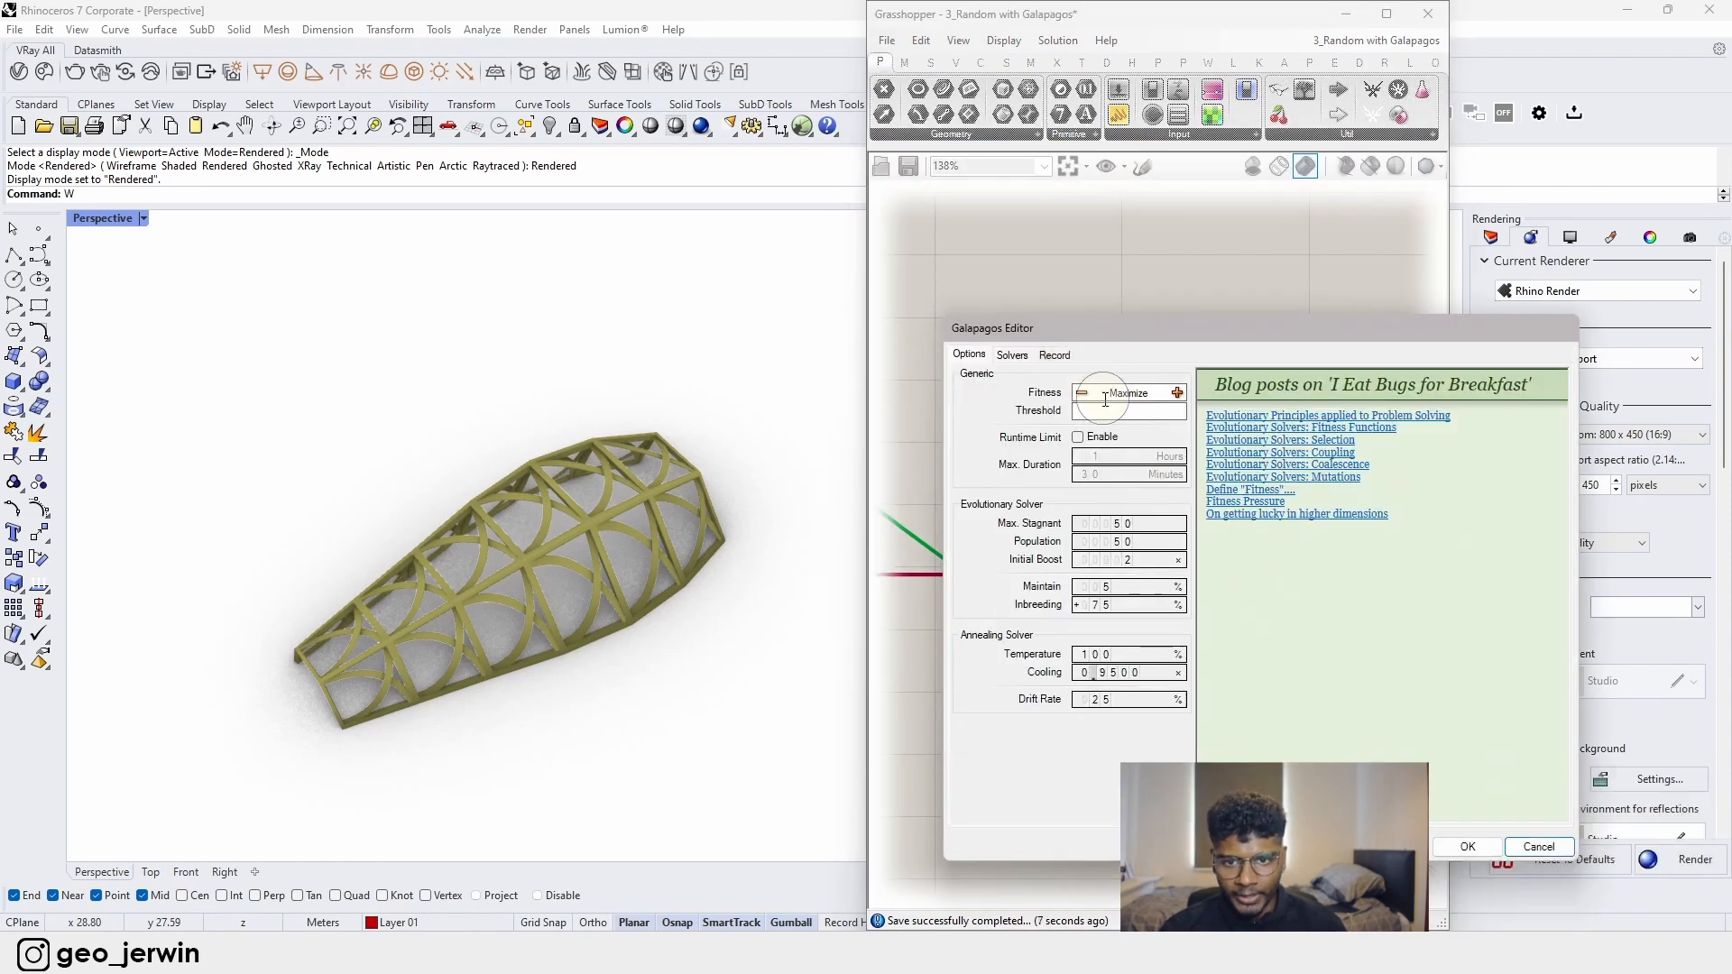
pyautogui.click(614, 499)
pyautogui.moveTo(1164, 336); pyautogui.dragTo(1163, 225)
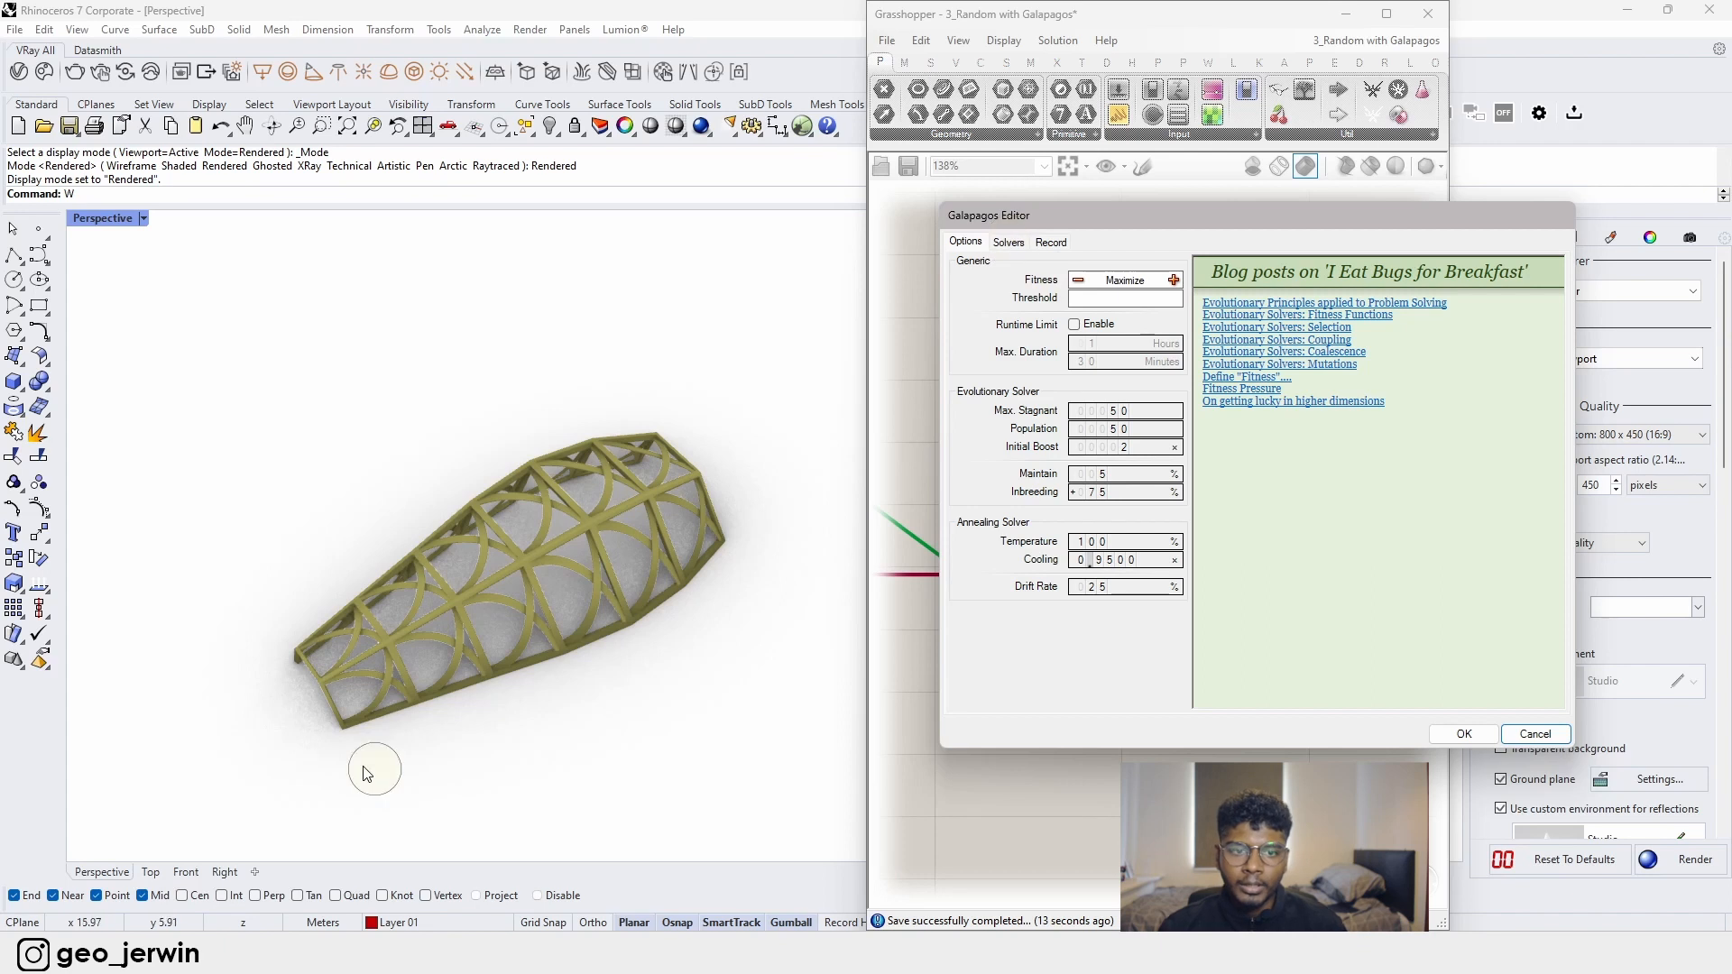
pyautogui.moveTo(446, 701); pyautogui.dragTo(479, 645, button='right')
pyautogui.keyDown('ctrl'); pyautogui.keyDown('shift'); pyautogui.moveTo(563, 687); pyautogui.dragTo(563, 671, button='right'); pyautogui.keyUp('shift'); pyautogui.keyUp('ctrl')
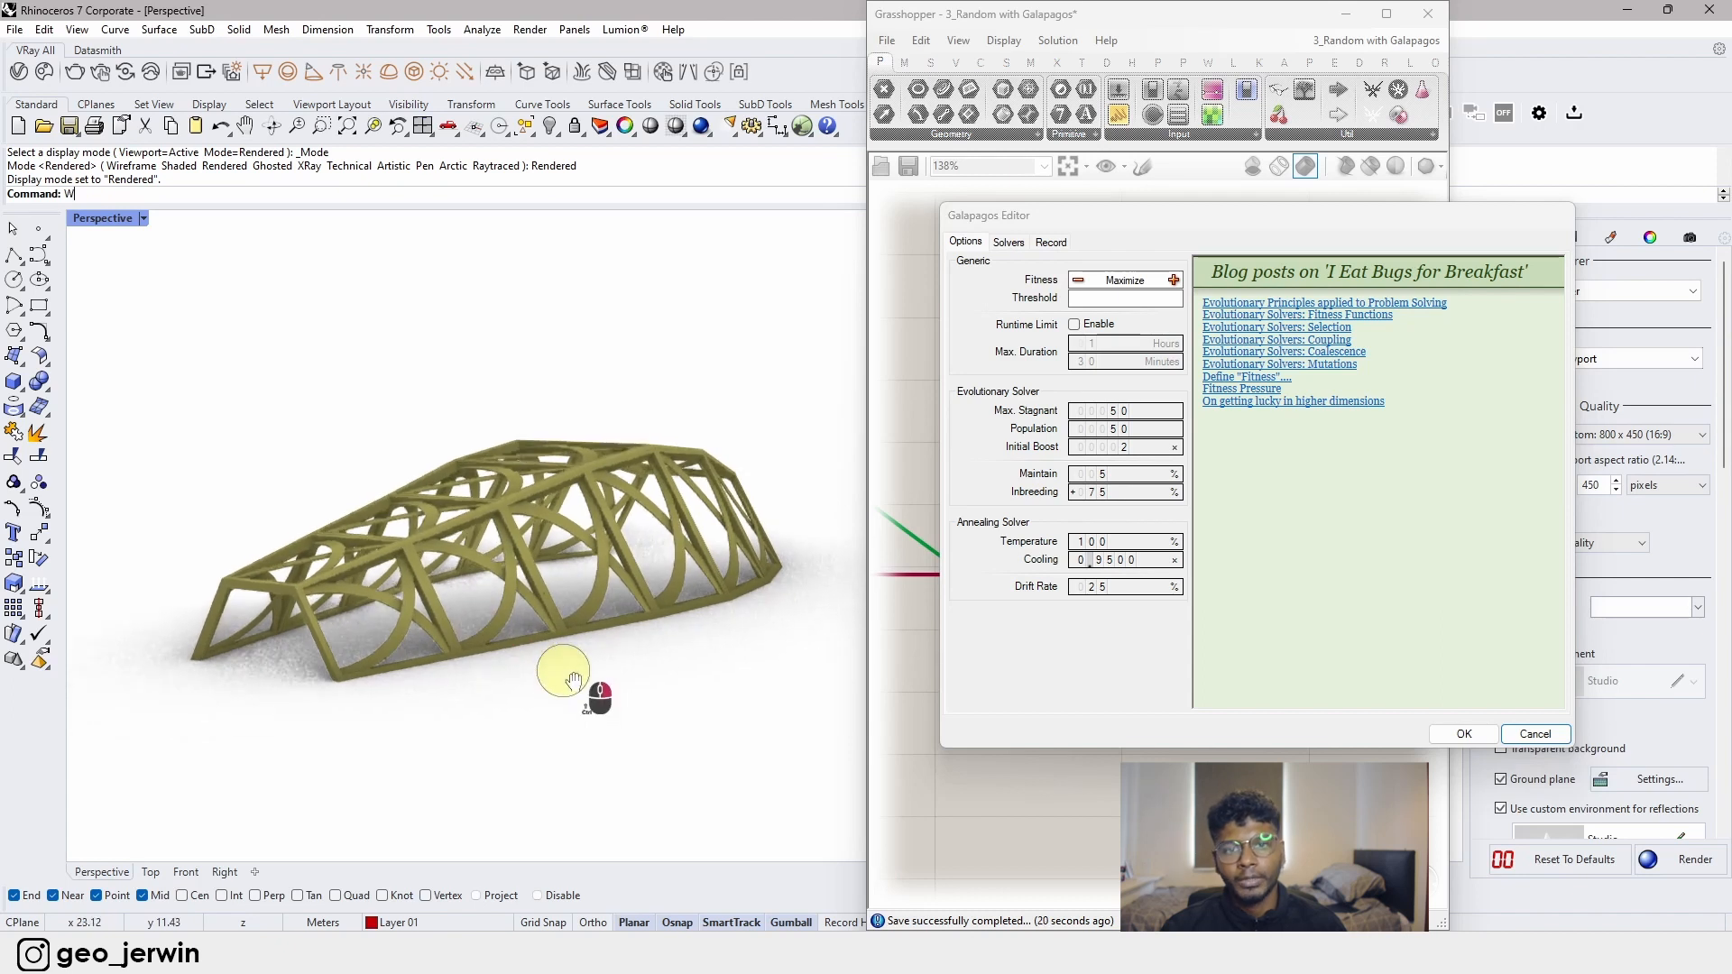
# - Review the Galapagos options, start the evolutionary solver, and switch its display updates to the slowest speed setting
pyautogui.click(1007, 243)
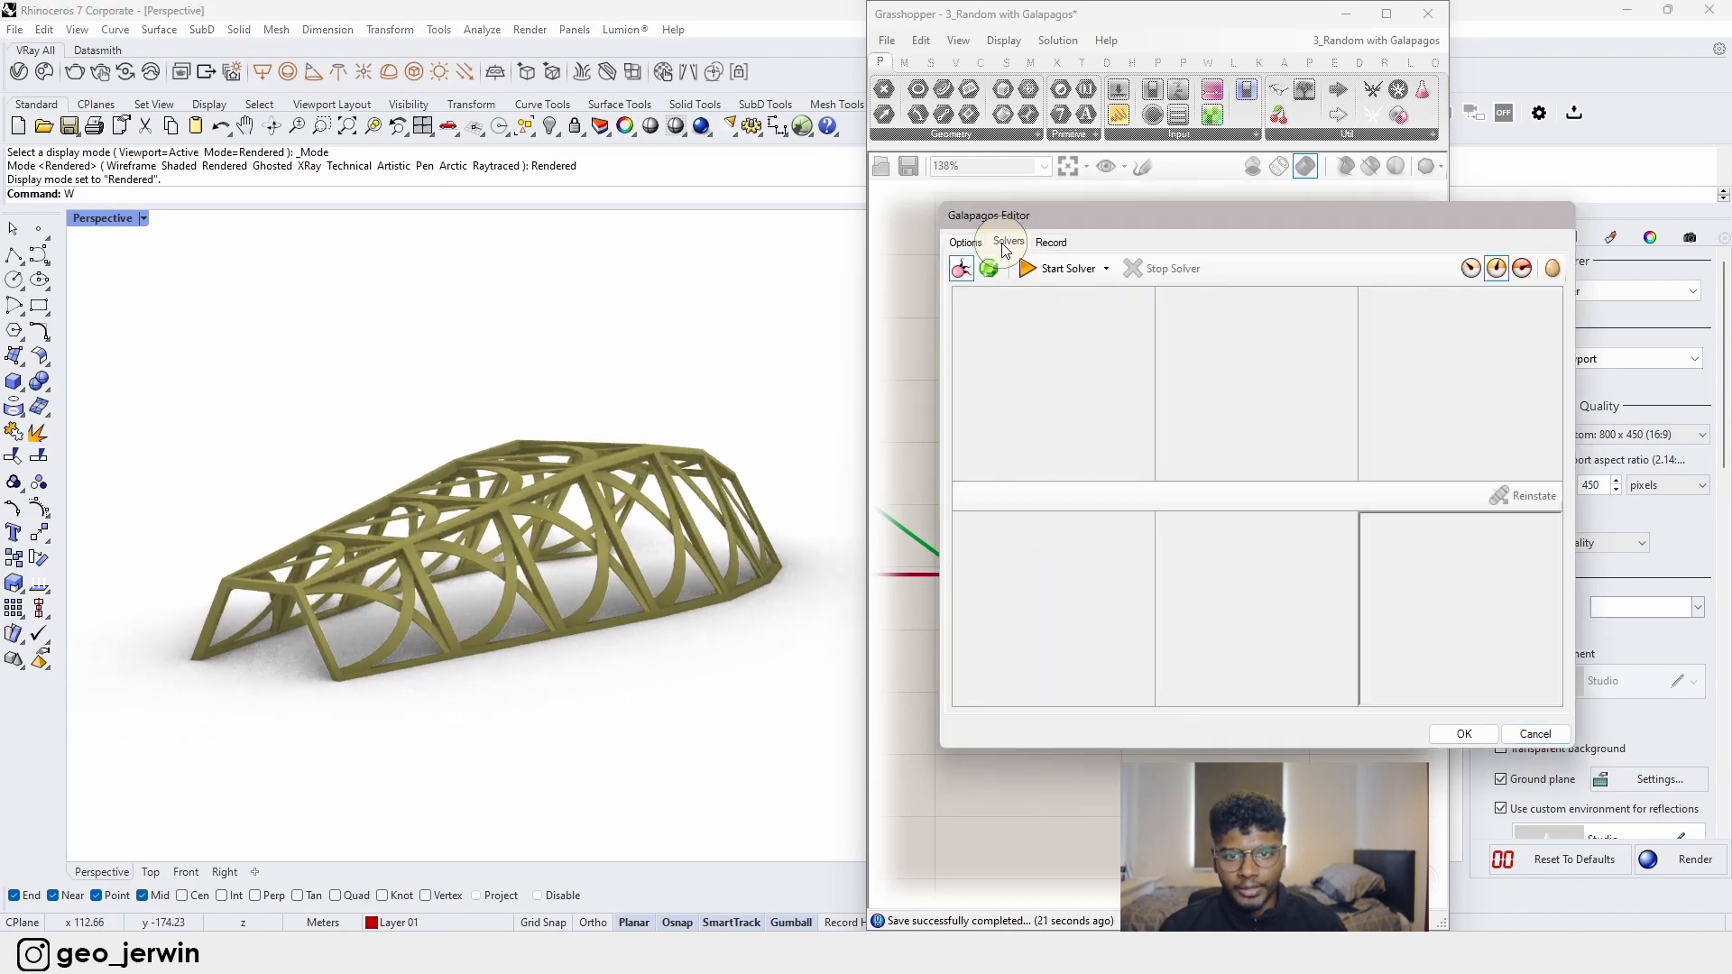
pyautogui.click(964, 241)
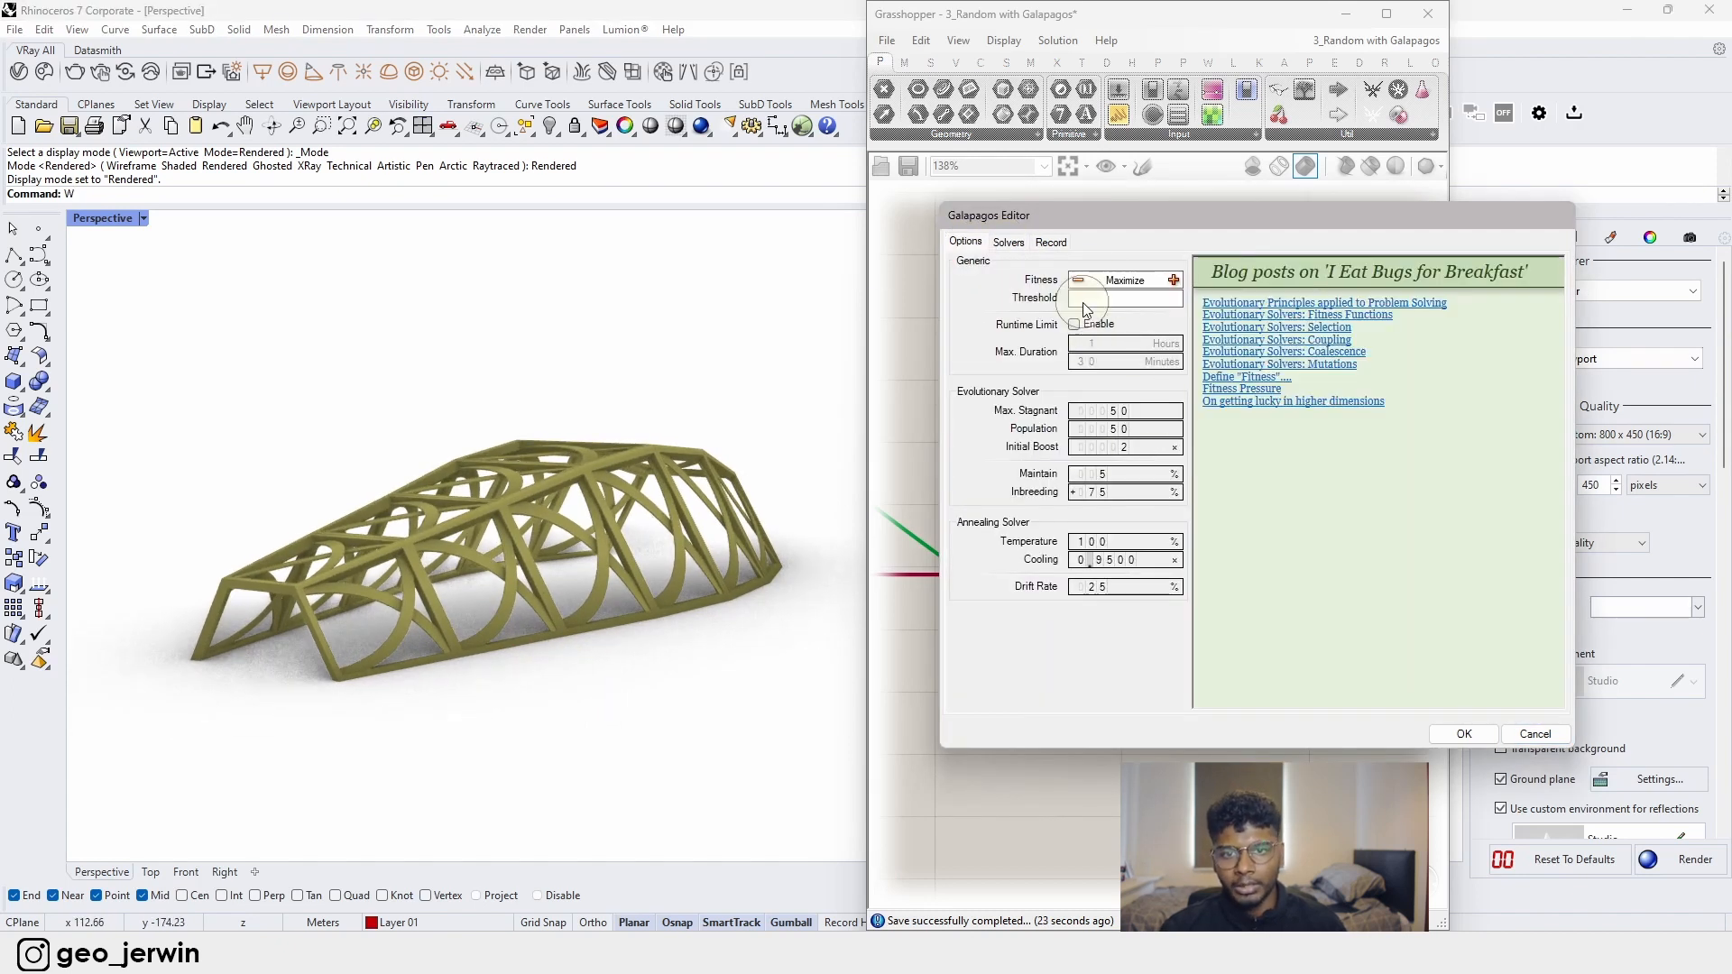
pyautogui.click(1011, 243)
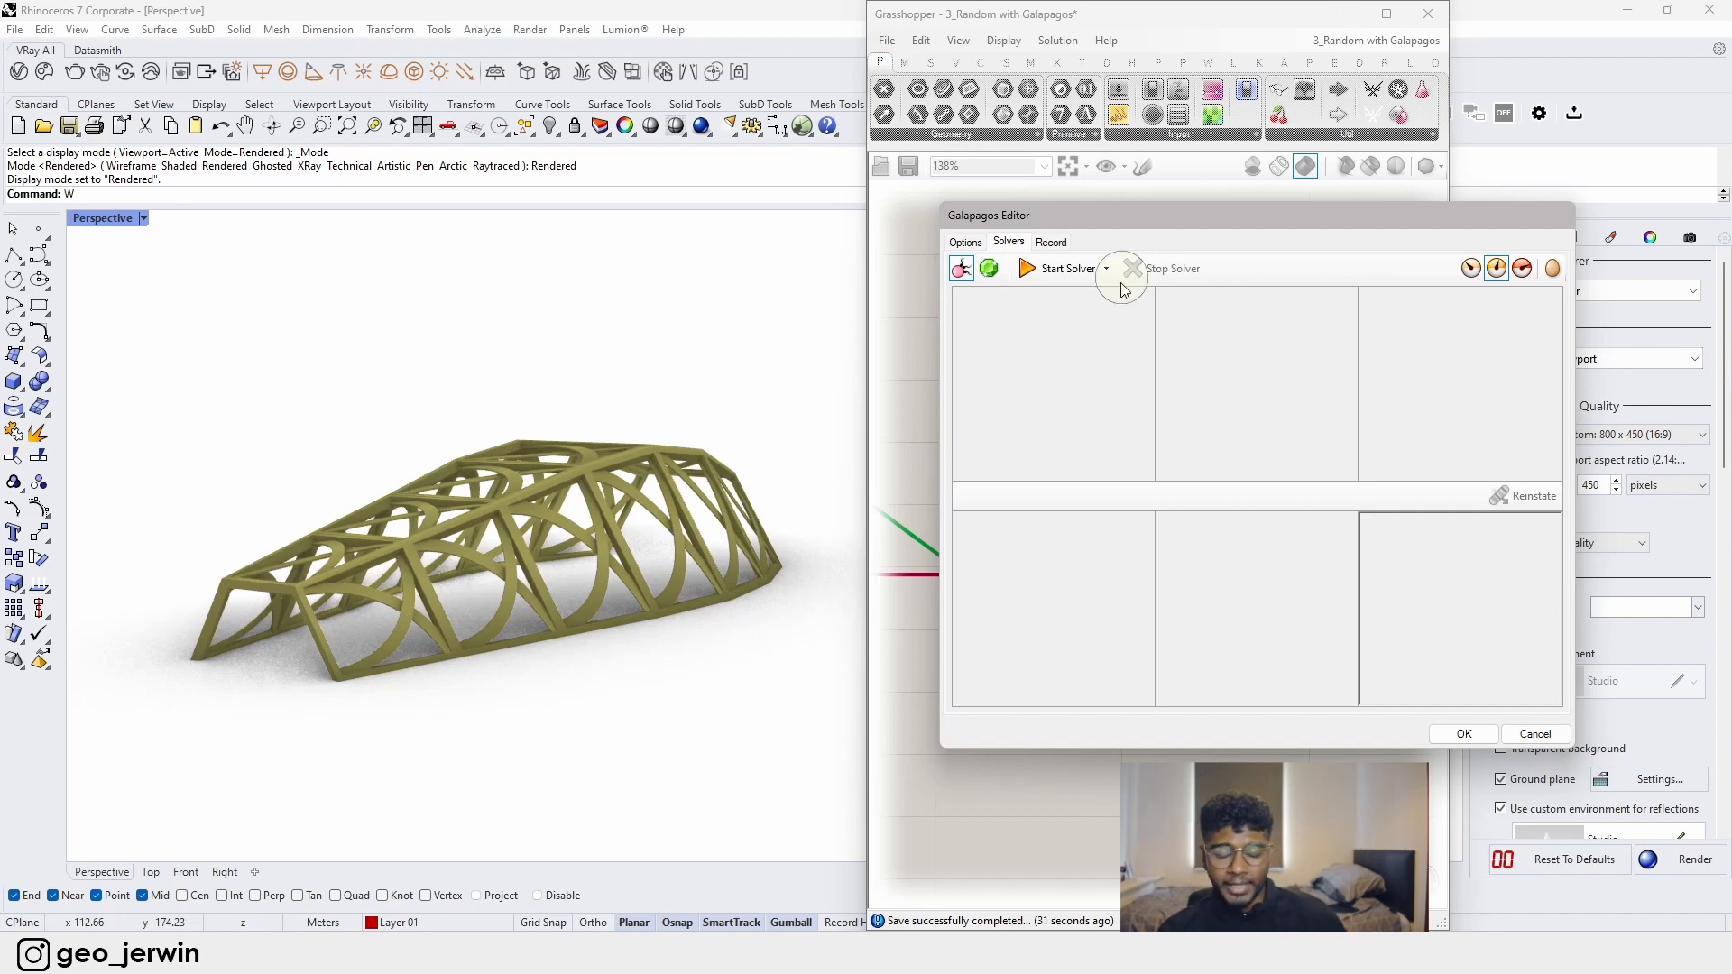
pyautogui.moveTo(1155, 224)
pyautogui.mouseDown()
pyautogui.moveTo(1032, 213)
pyautogui.moveTo(1124, 222)
pyautogui.moveTo(1124, 236)
pyautogui.mouseUp()
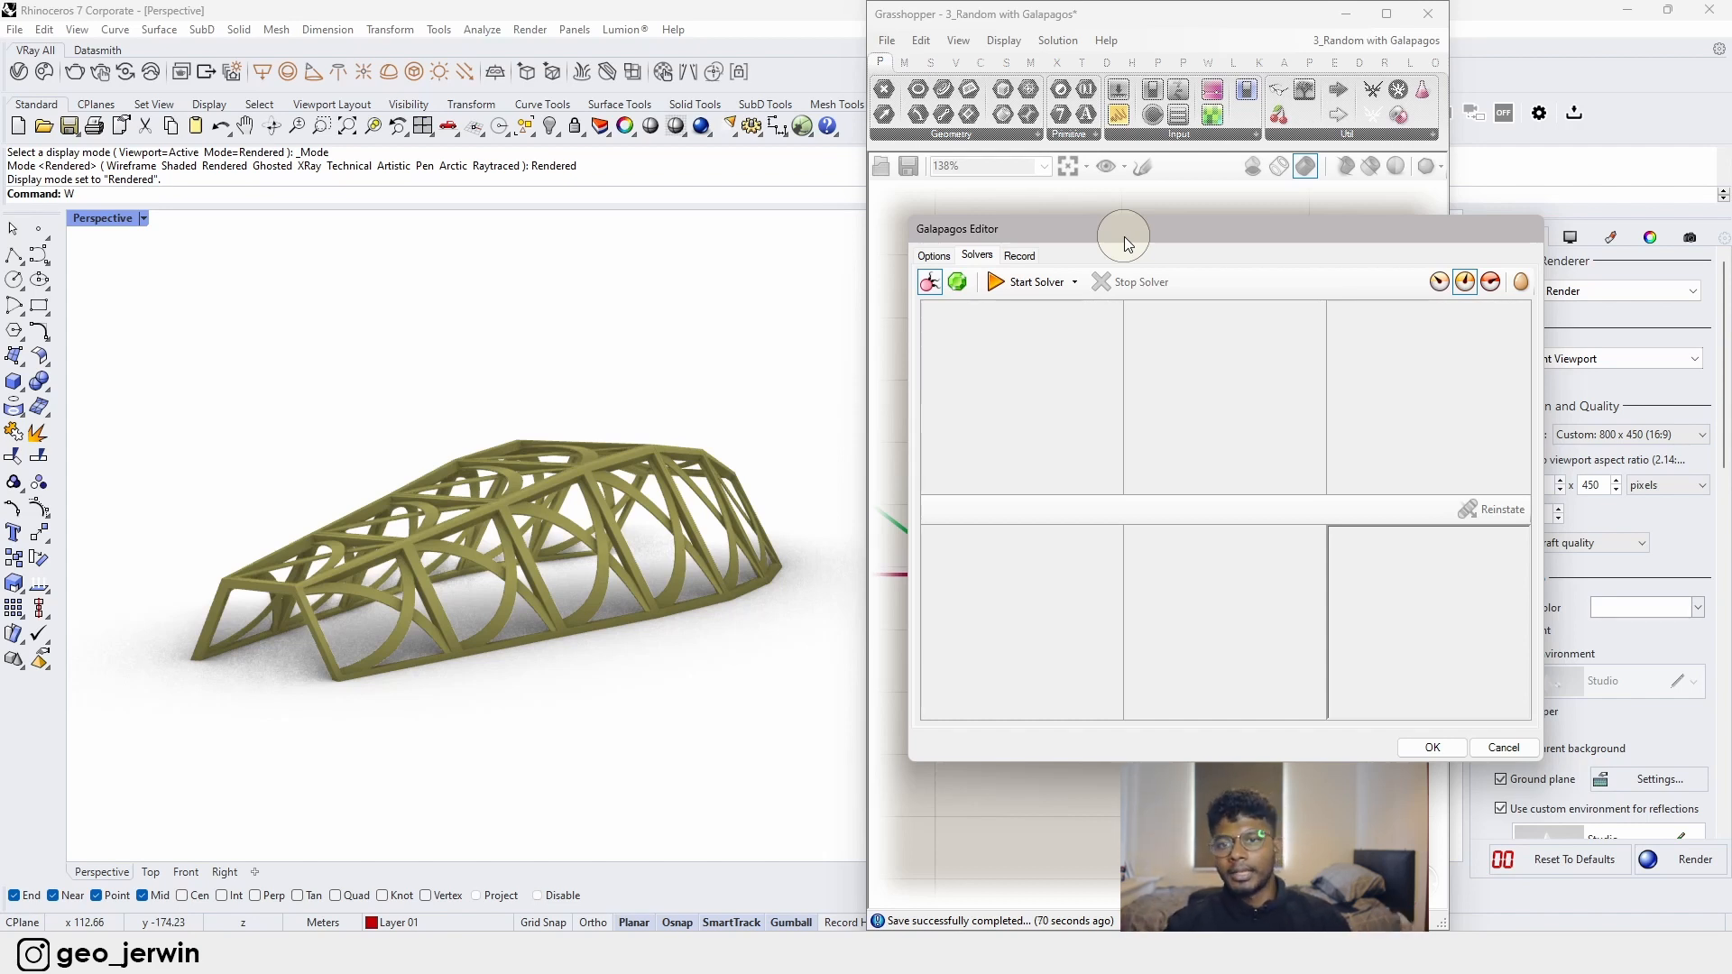
pyautogui.moveTo(1124, 237)
pyautogui.mouseDown()
pyautogui.moveTo(1138, 225)
pyautogui.moveTo(1112, 214)
pyautogui.mouseUp()
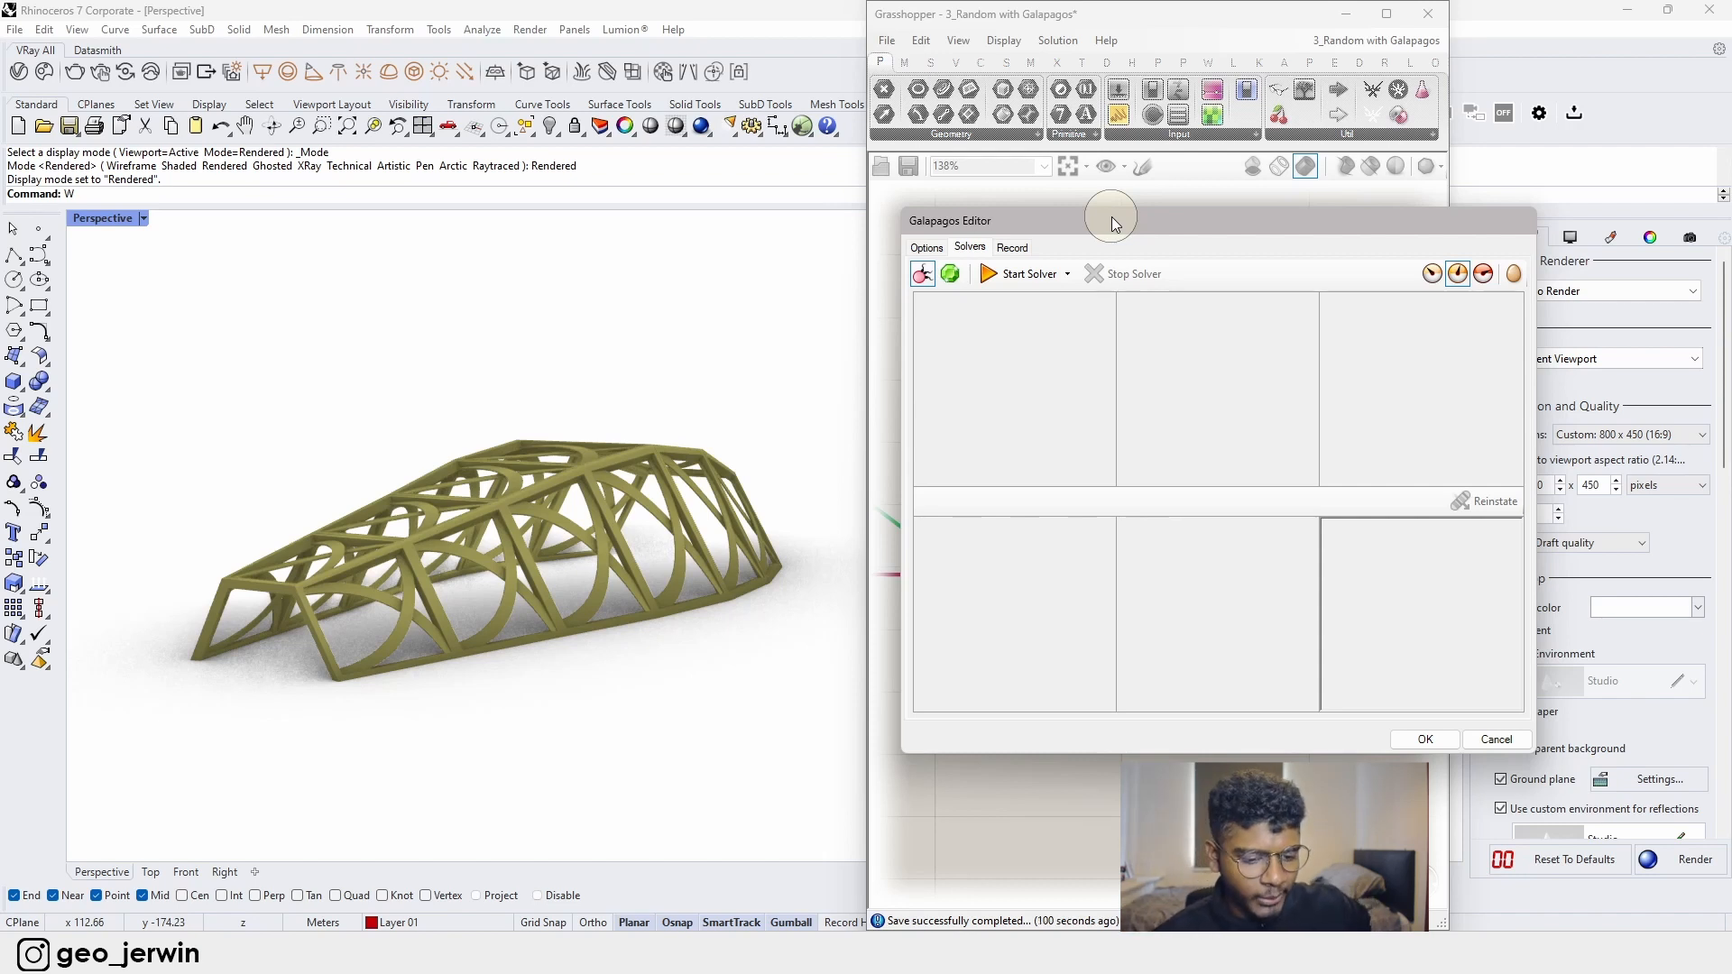
pyautogui.moveTo(1152, 218); pyautogui.dragTo(1107, 209)
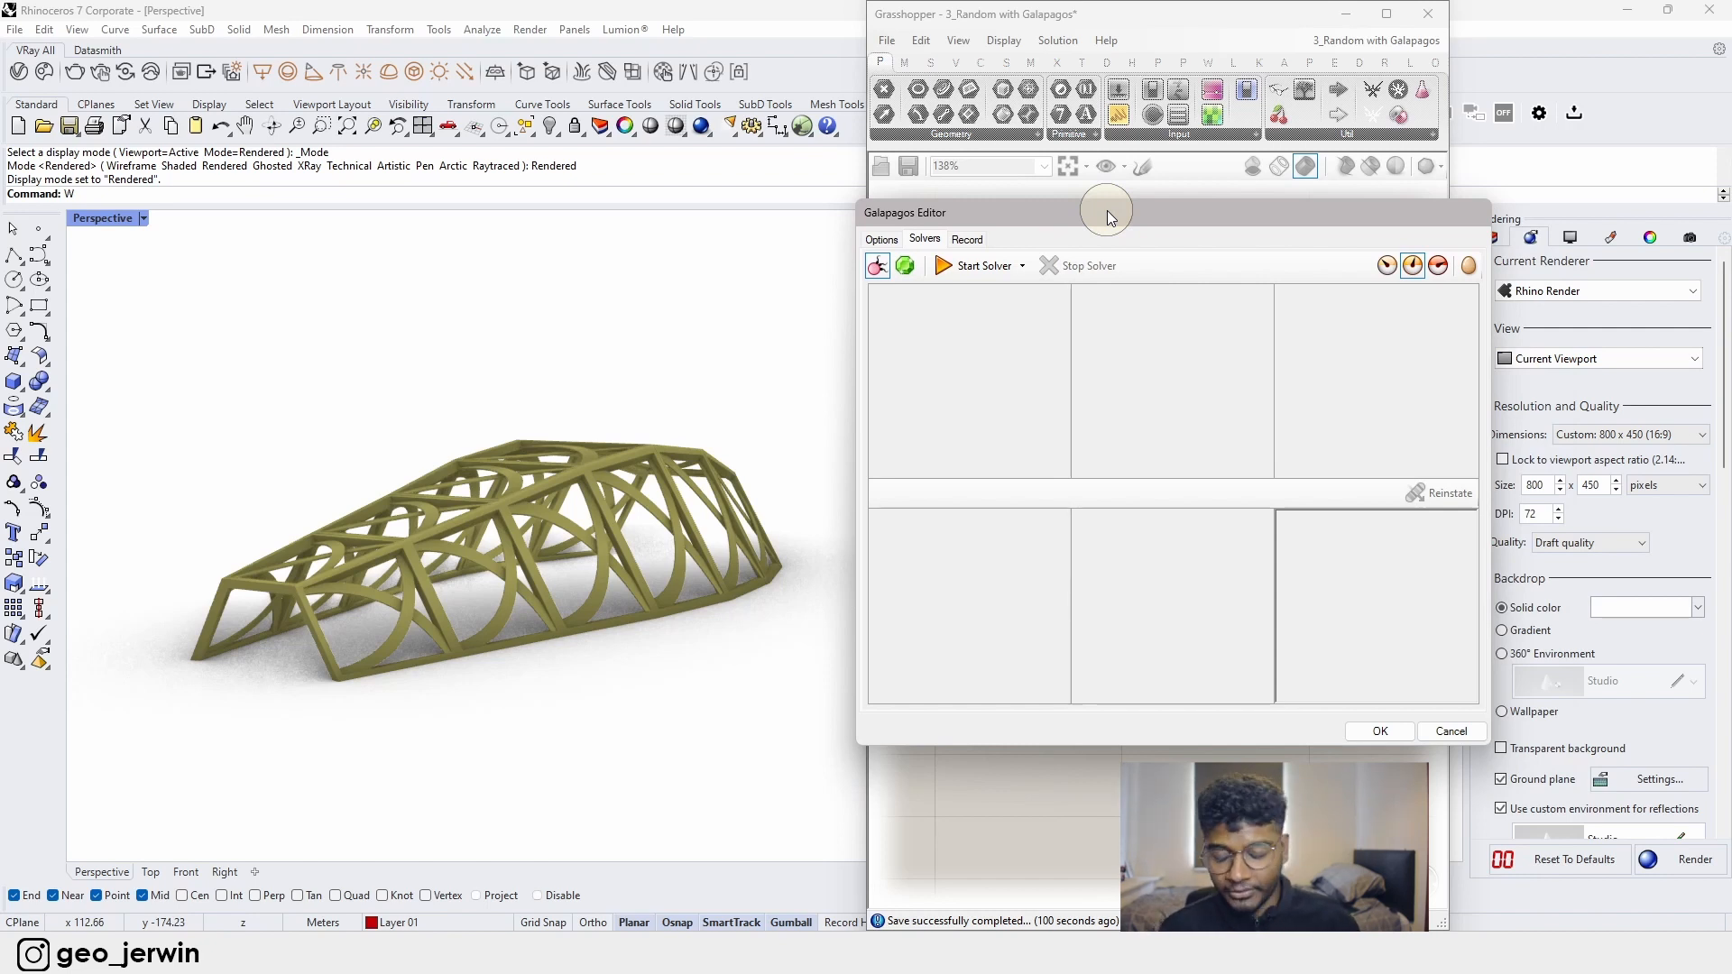
pyautogui.click(990, 275)
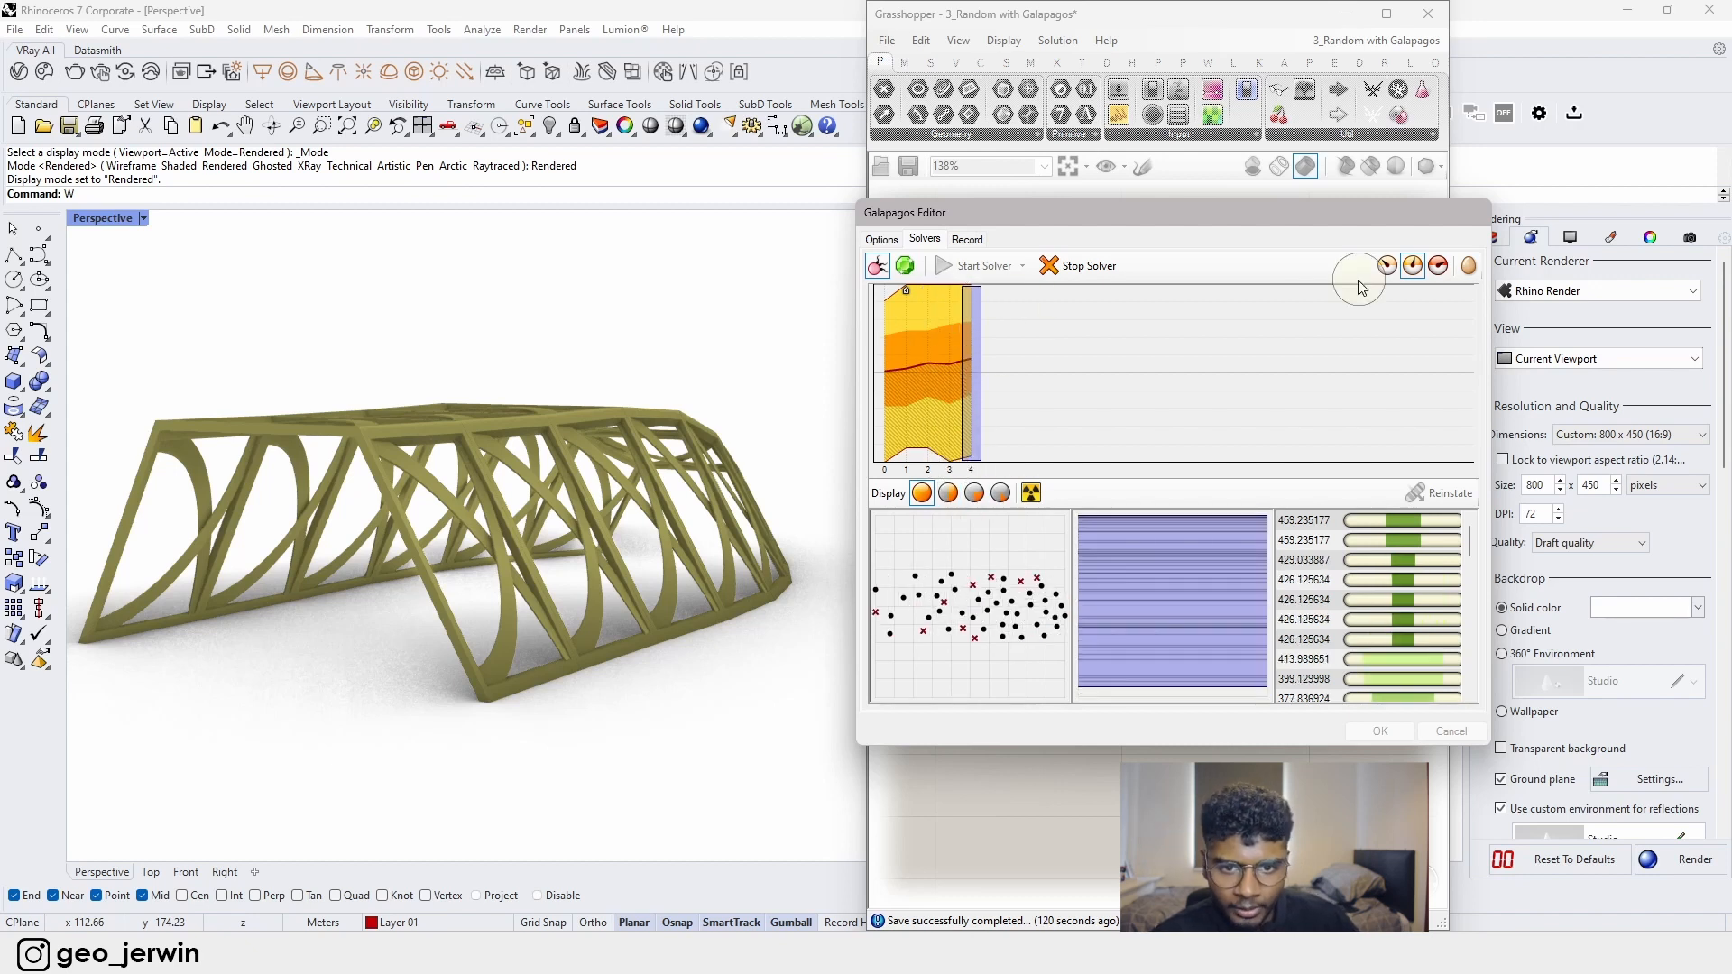
pyautogui.click(1387, 266)
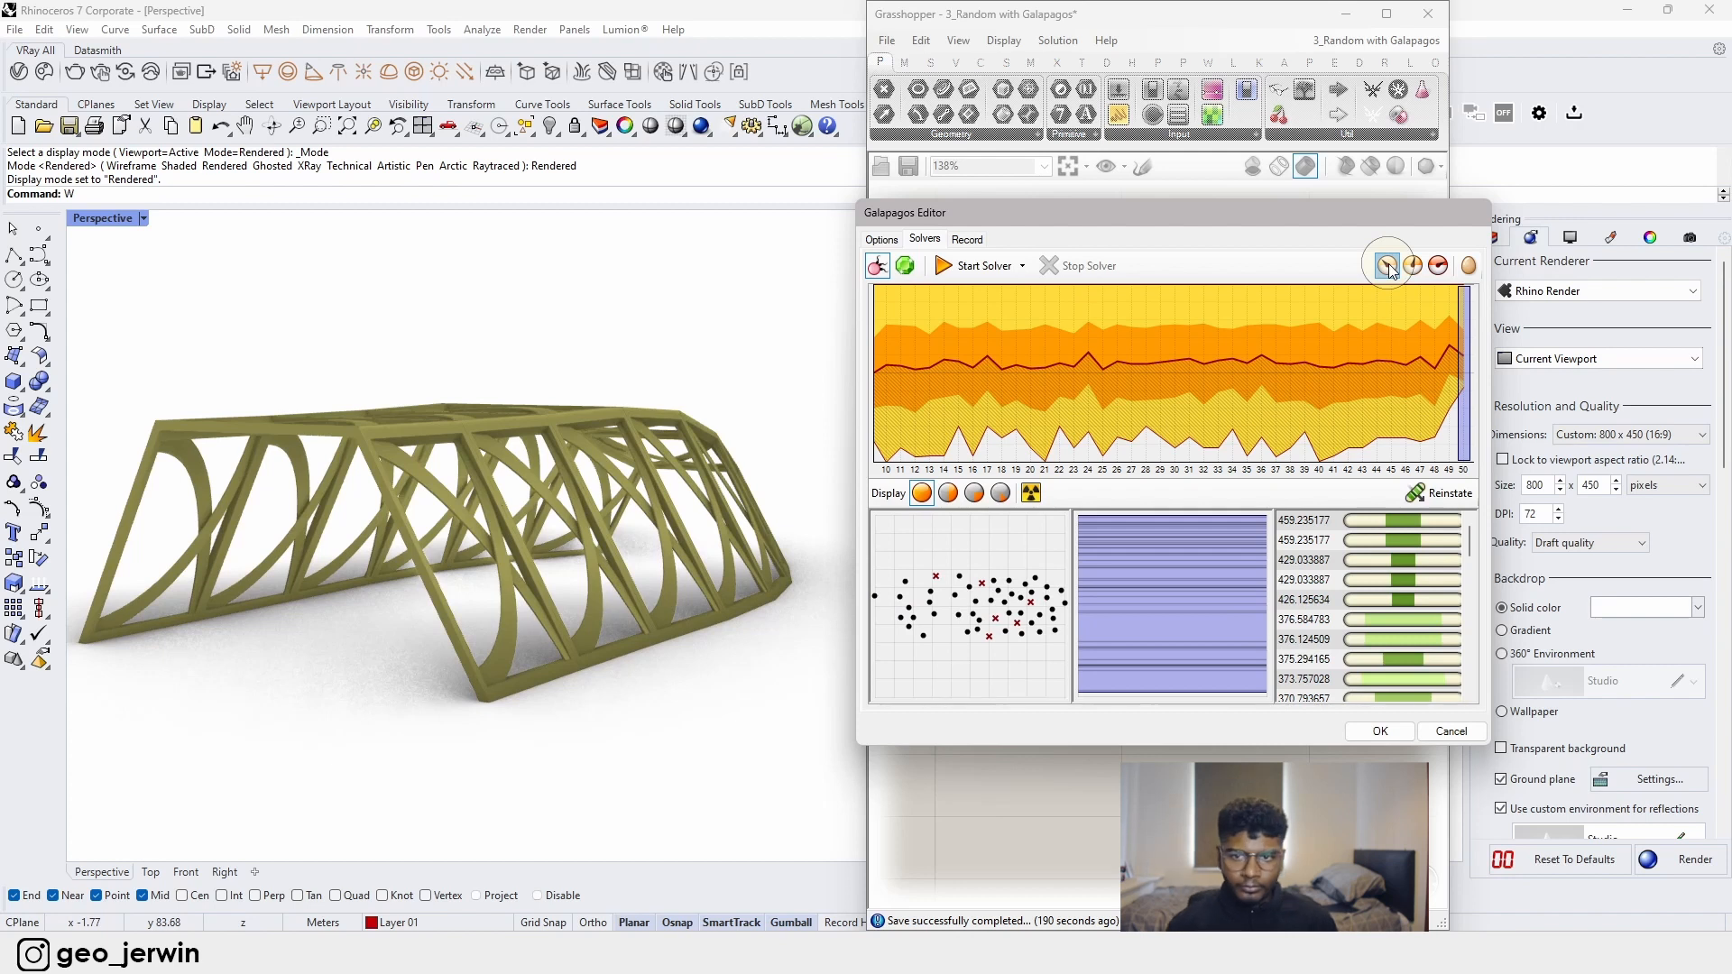
# - Inspect the optimised structure from above and accept the Galapagos solver result
pyautogui.moveTo(1143, 213); pyautogui.dragTo(842, 220)
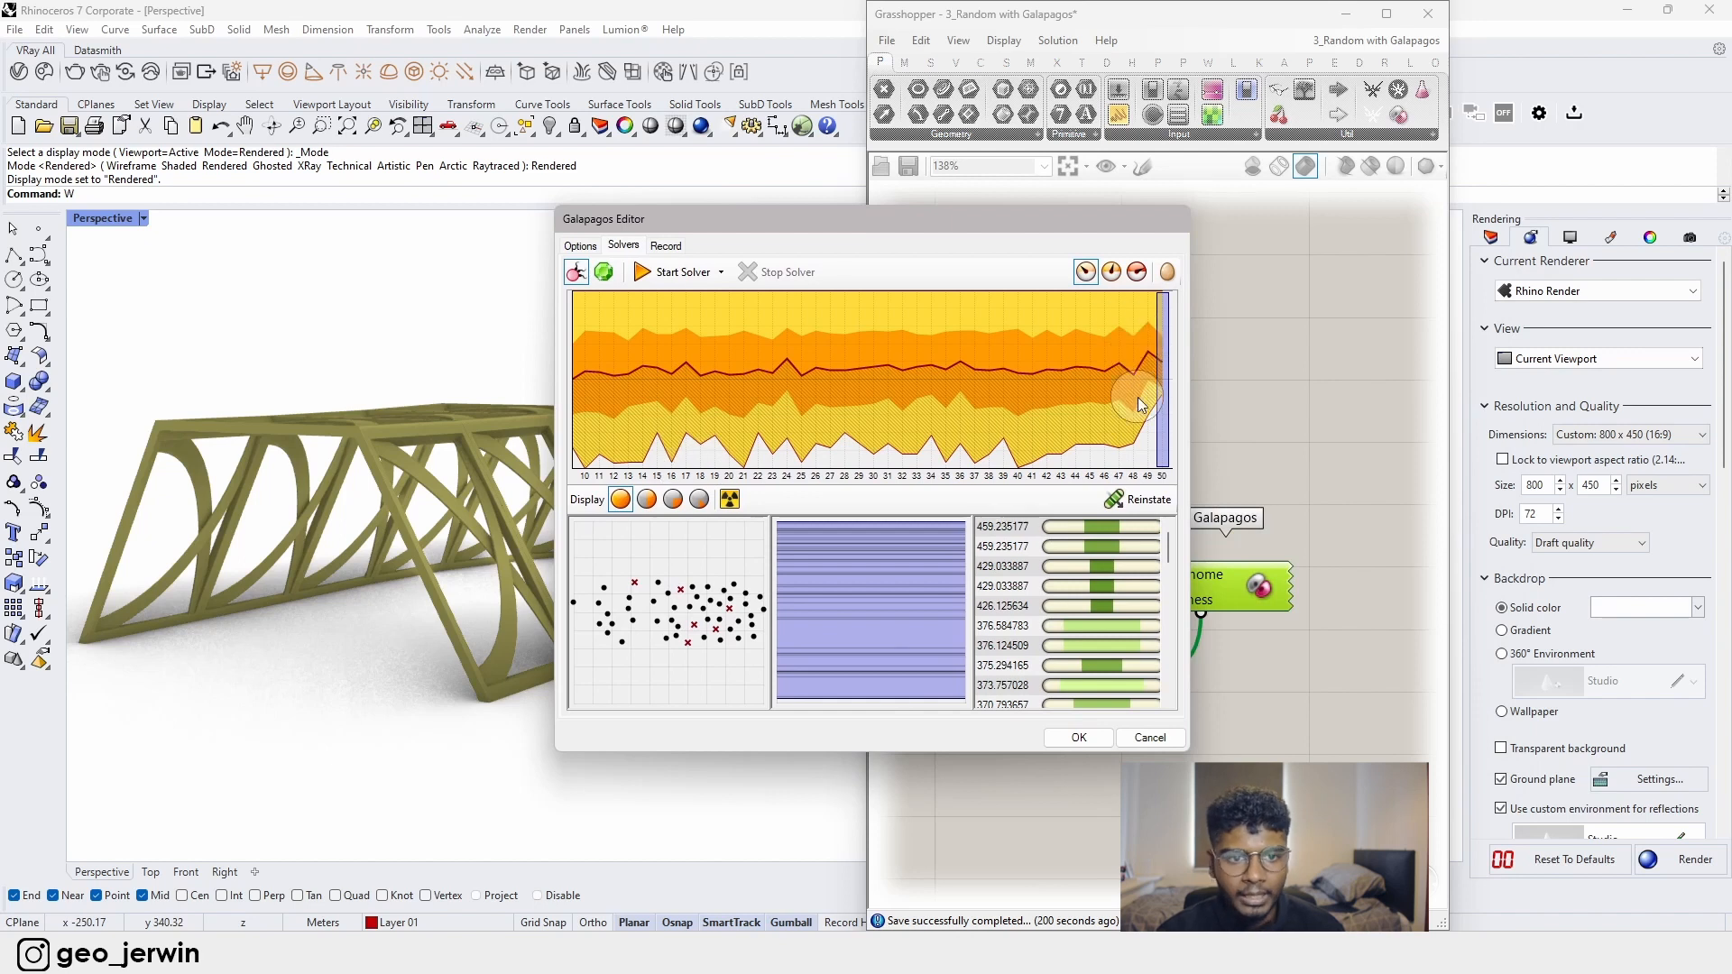
pyautogui.moveTo(840, 220); pyautogui.dragTo(1077, 222)
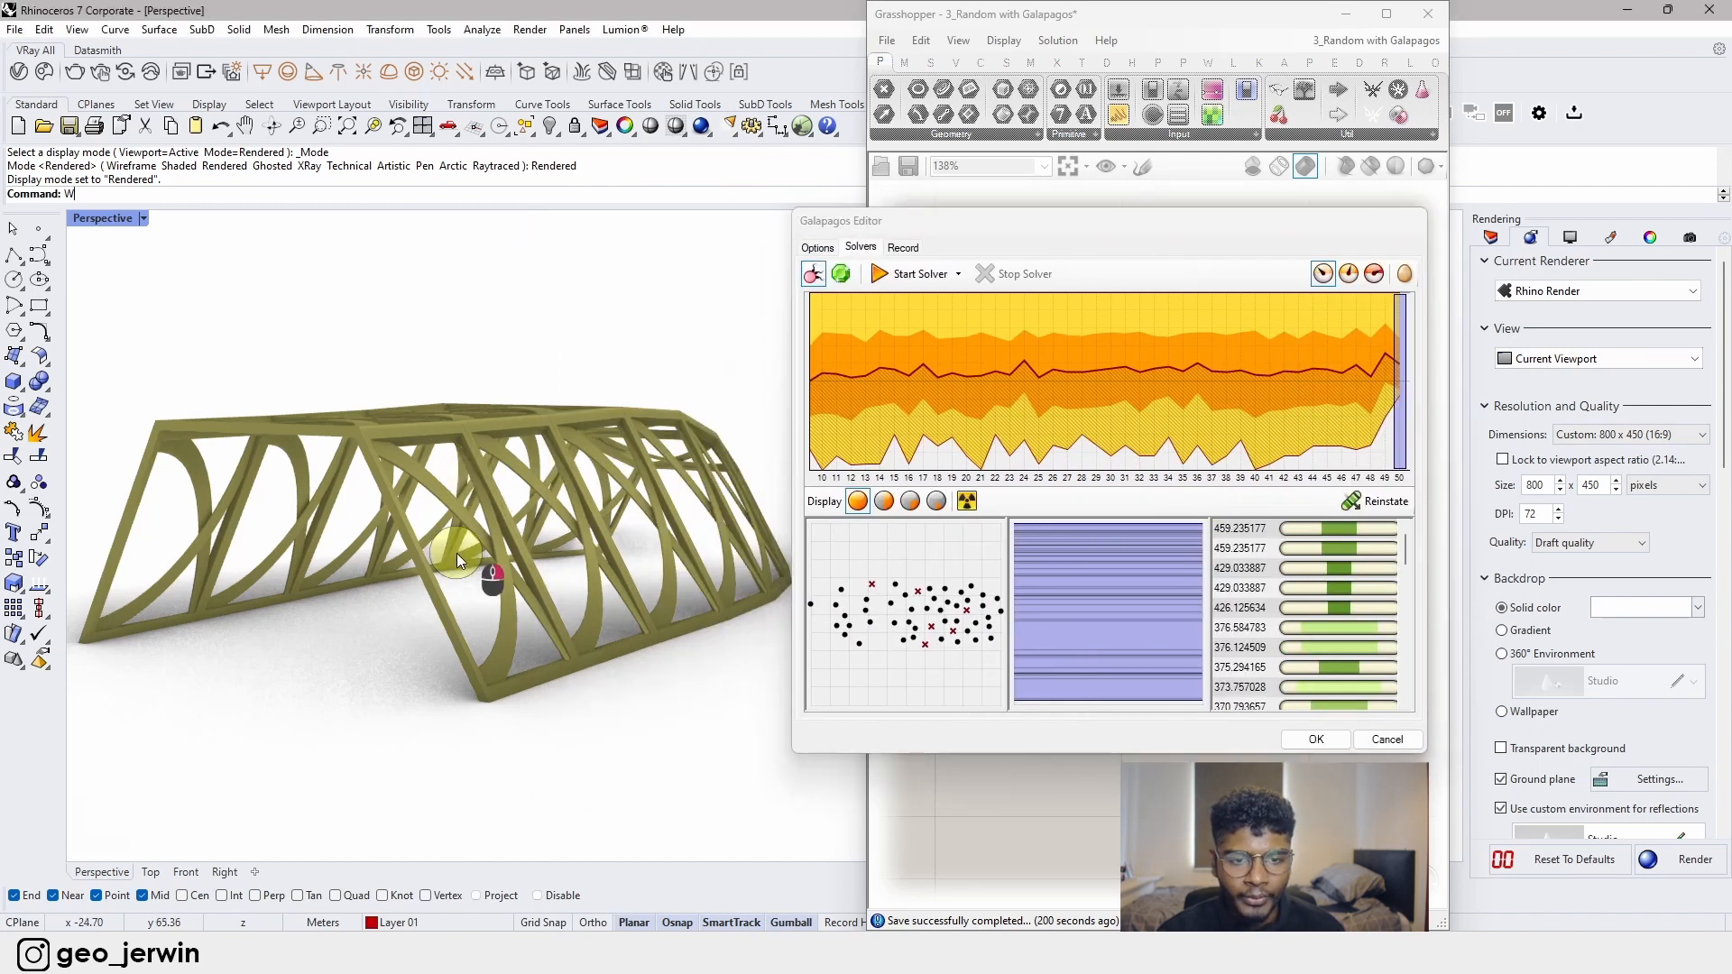
pyautogui.moveTo(456, 554); pyautogui.dragTo(458, 578, button='right')
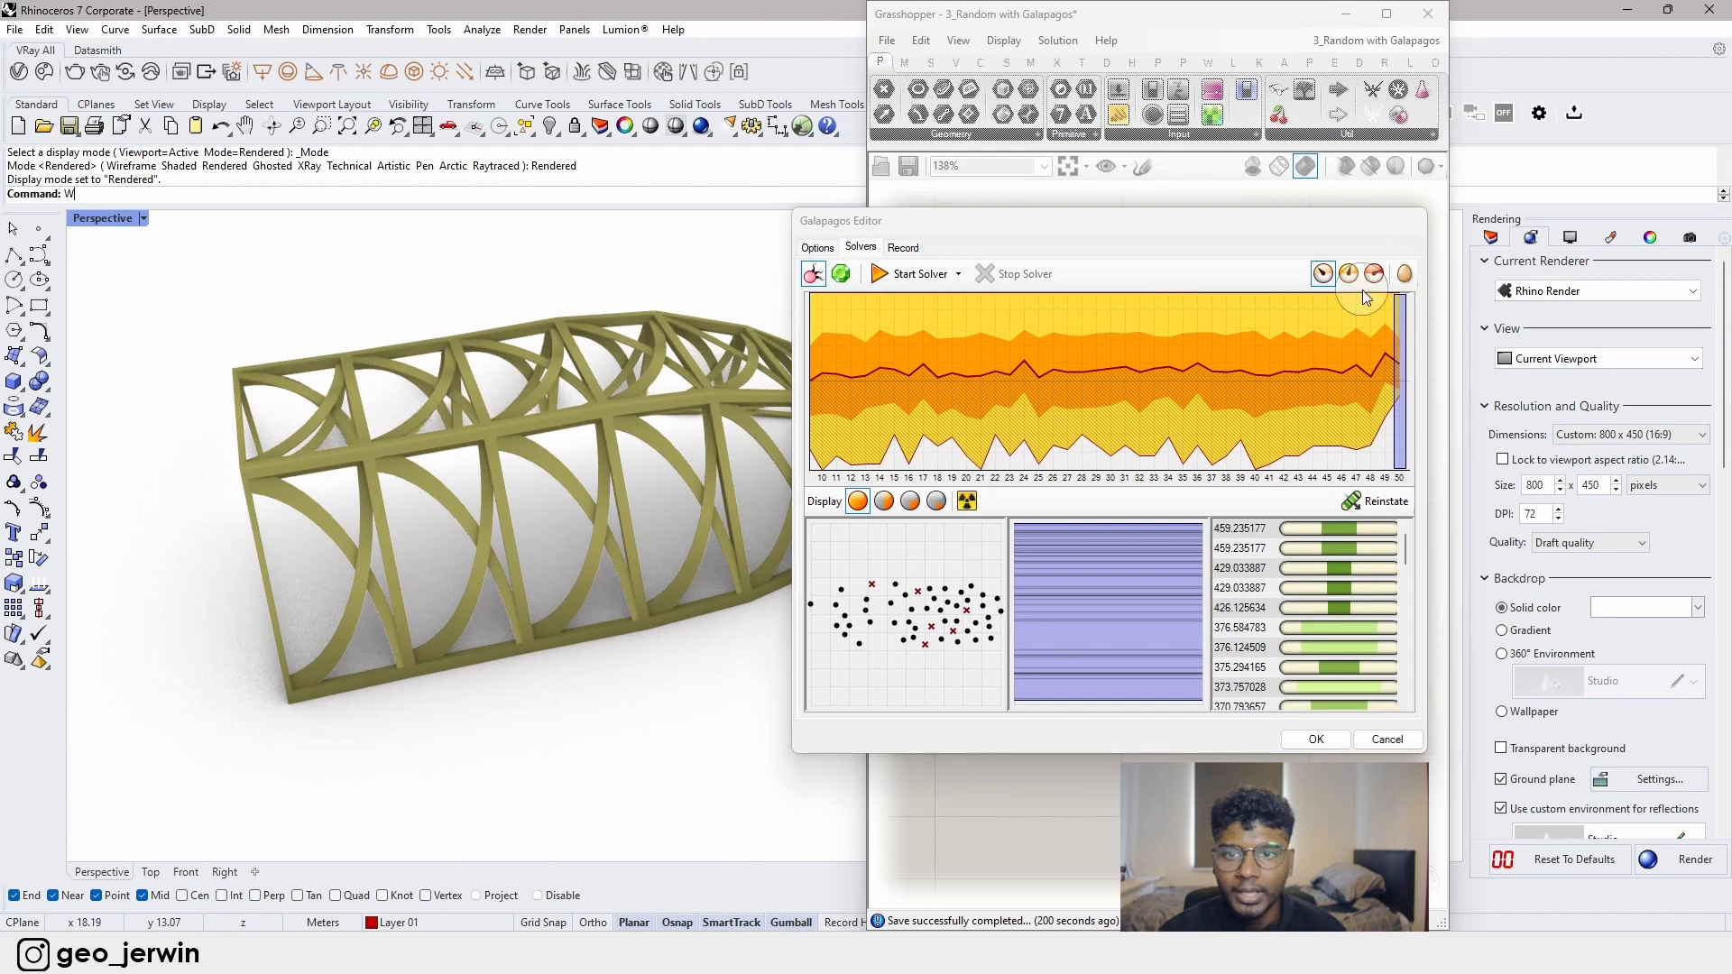
pyautogui.click(1312, 739)
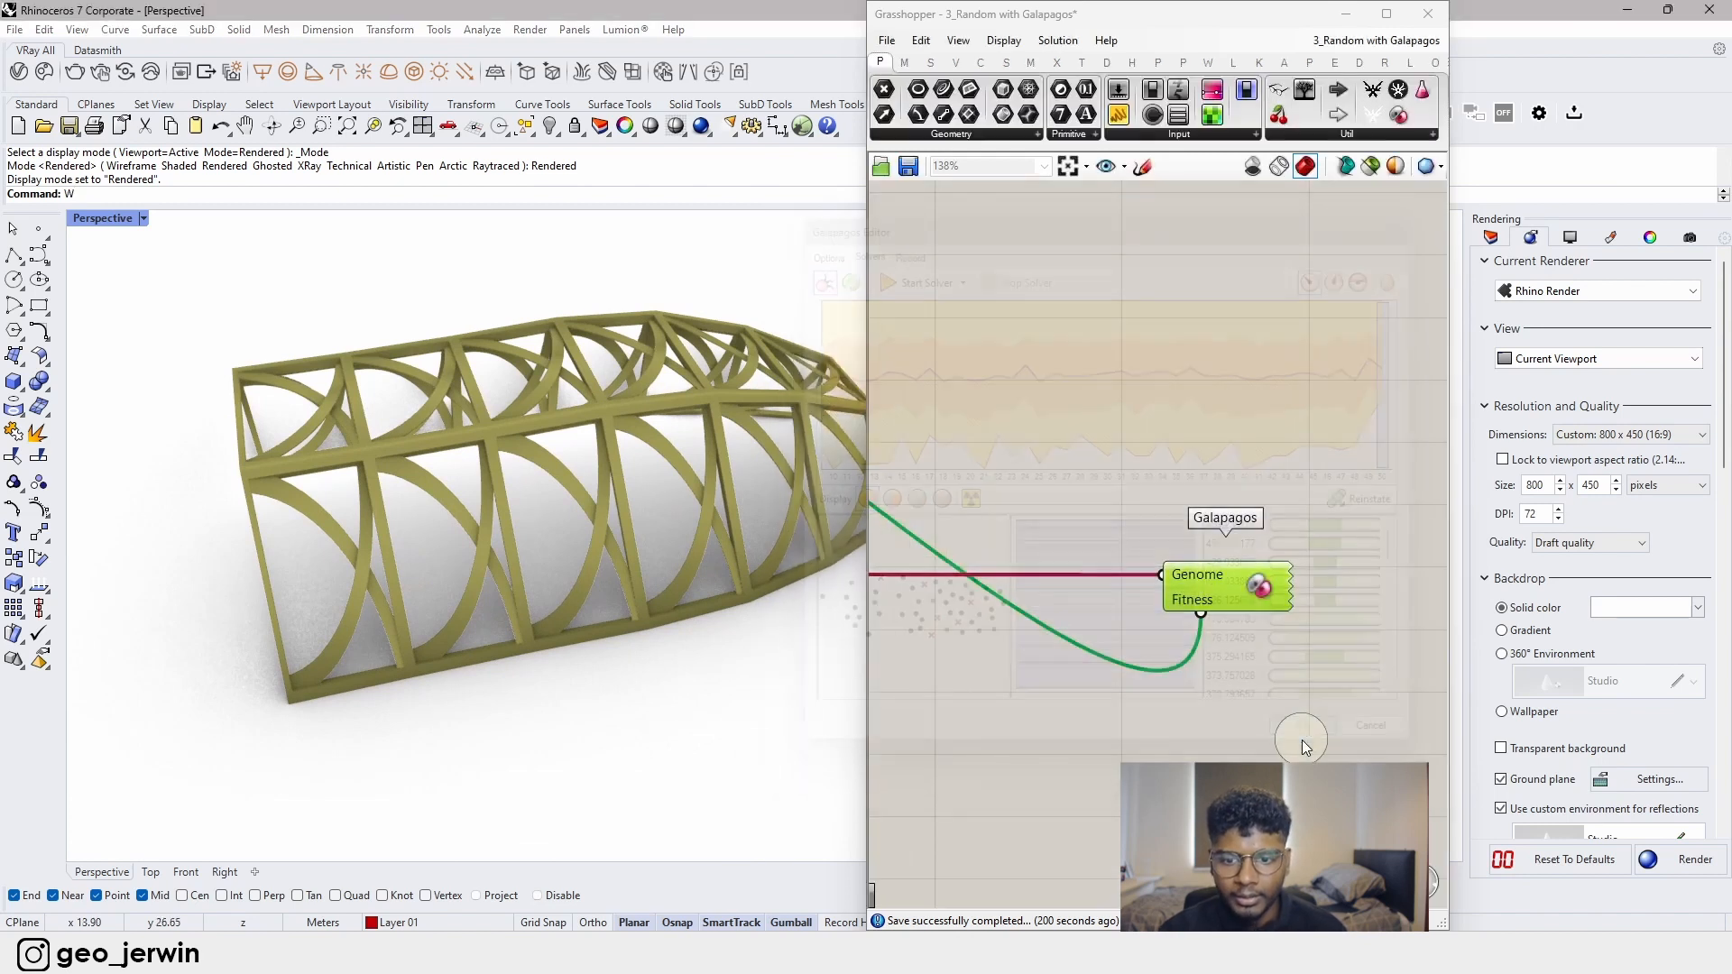
# - Add a Panel beside the Area component and connect the Area output to it
pyautogui.scroll(-8, 1182, 552)
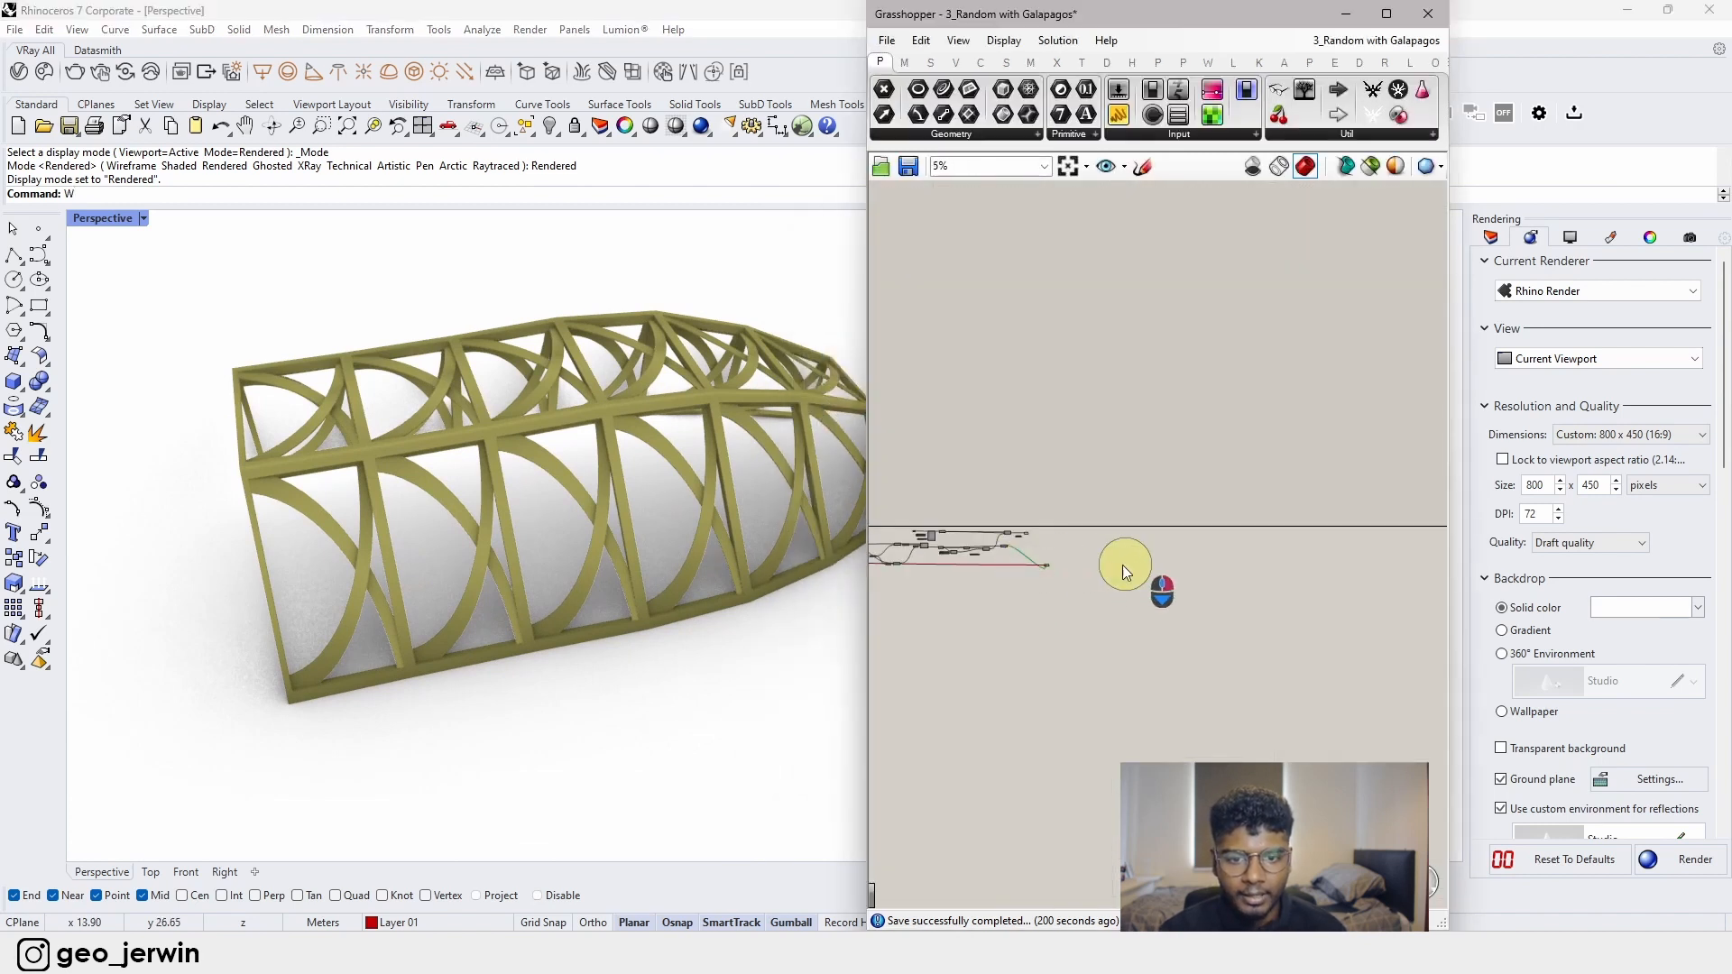
pyautogui.scroll(5, 1016, 574)
pyautogui.moveTo(967, 547); pyautogui.dragTo(986, 592, button='right')
pyautogui.scroll(4, 956, 581)
pyautogui.scroll(-6, 1002, 592)
pyautogui.moveTo(1311, 616); pyautogui.dragTo(1059, 600, button='right')
pyautogui.scroll(-1, 1103, 599)
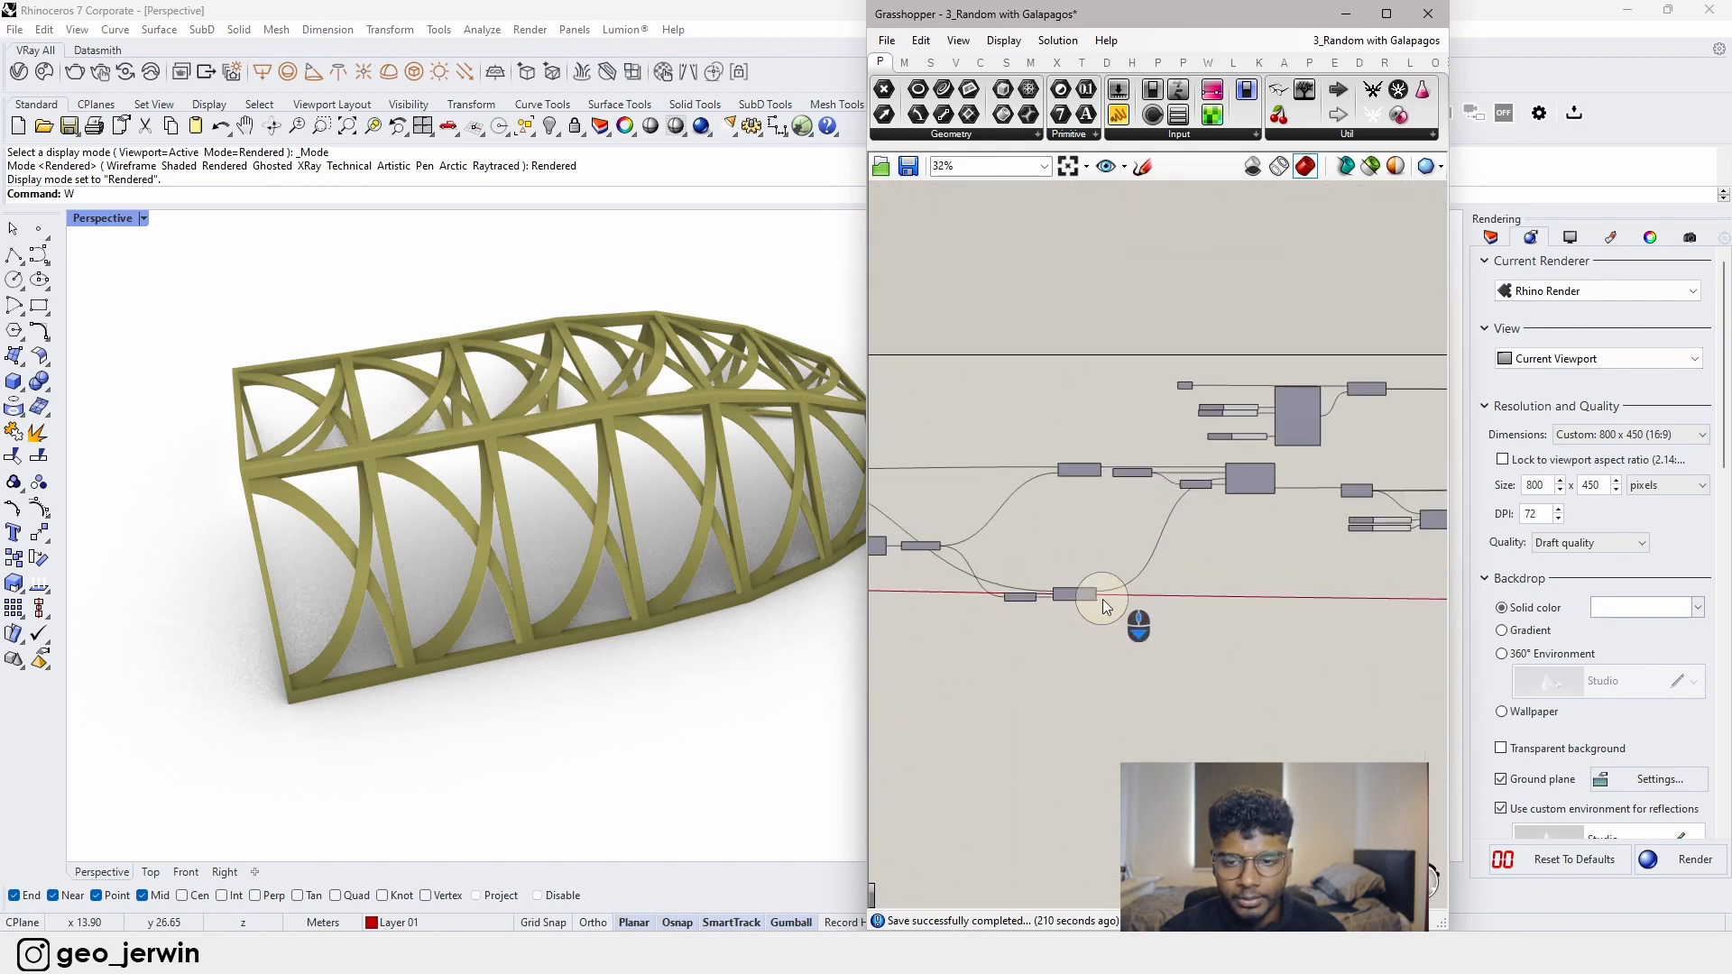
pyautogui.scroll(-7, 1105, 599)
pyautogui.scroll(7, 1361, 602)
pyautogui.scroll(8, 1045, 428)
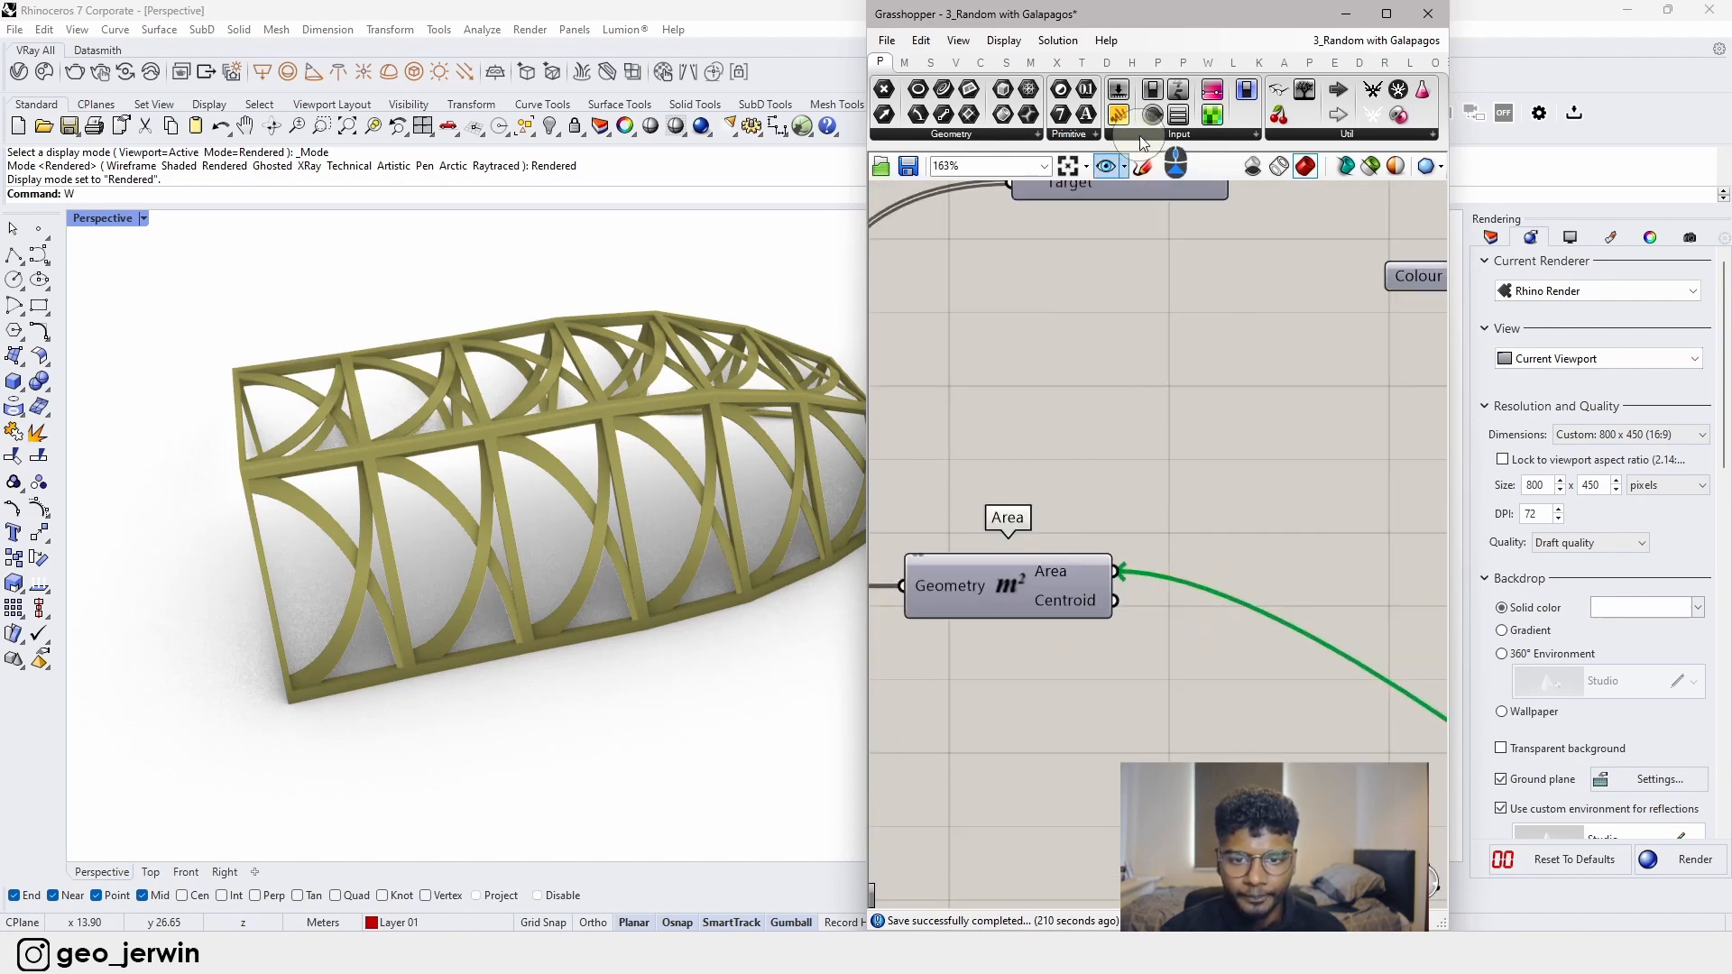
pyautogui.moveTo(1118, 115); pyautogui.dragTo(1276, 376)
pyautogui.moveTo(1122, 566); pyautogui.dragTo(1163, 376)
pyautogui.moveTo(1222, 426); pyautogui.dragTo(1303, 539)
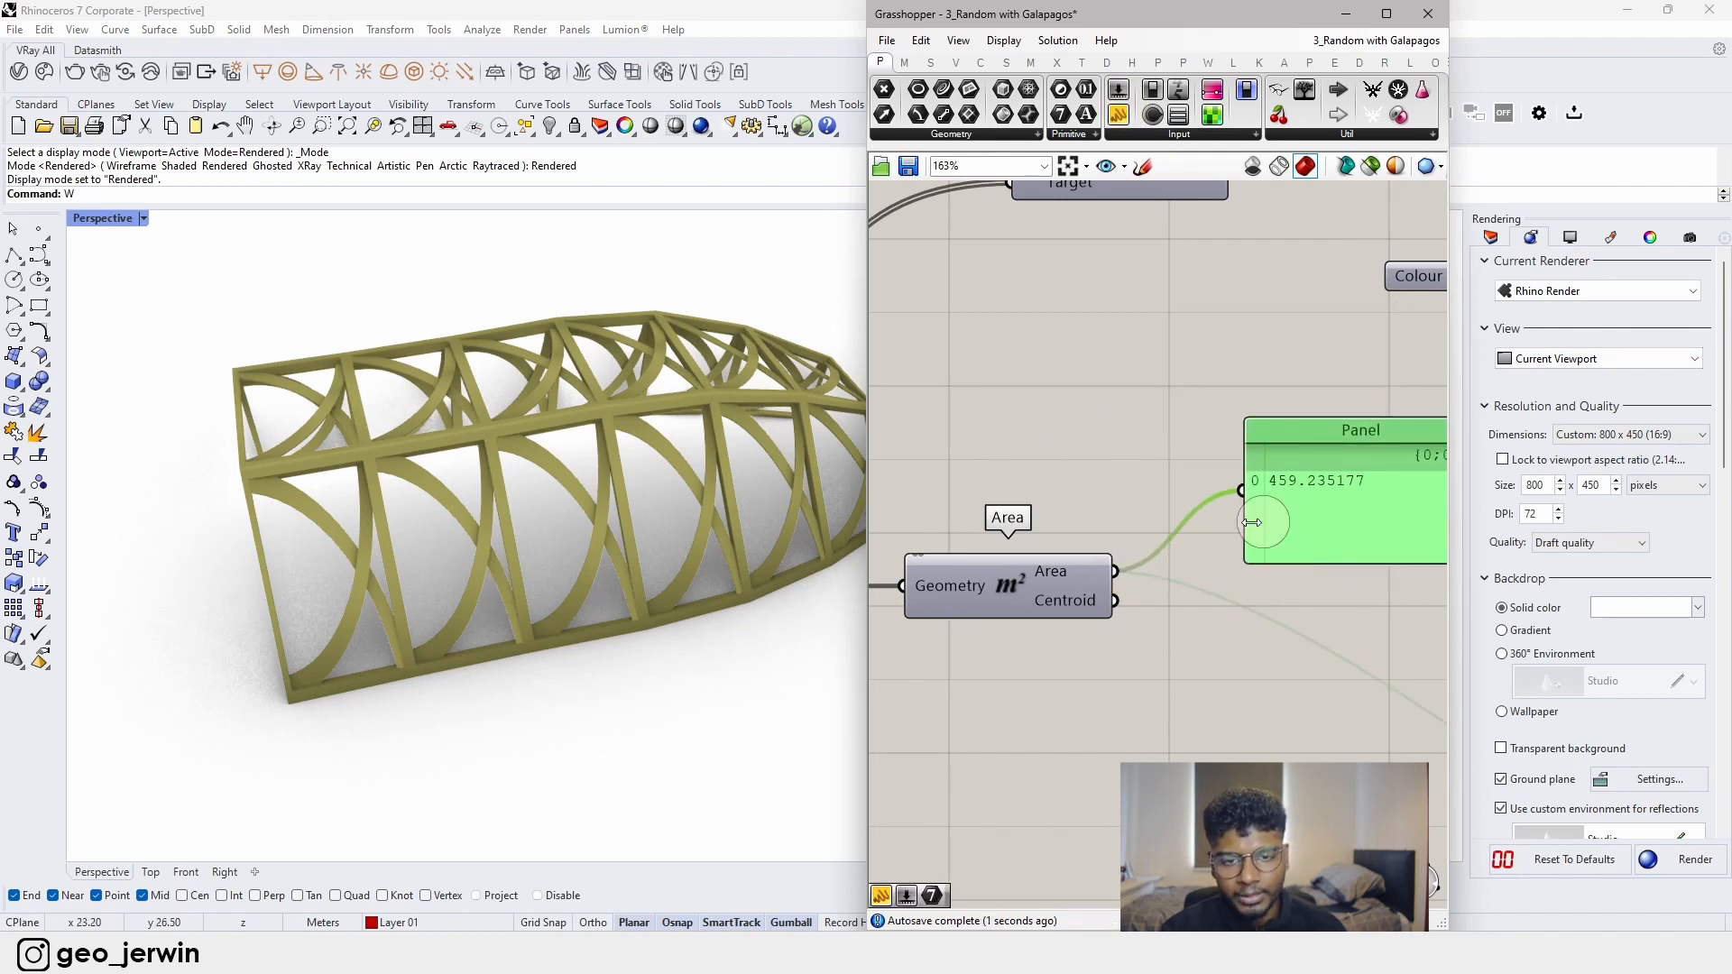
# - Examine the area shown in the Panel, the seed slider's value, and the structure they produce
pyautogui.moveTo(344, 619); pyautogui.dragTo(544, 553, button='right')
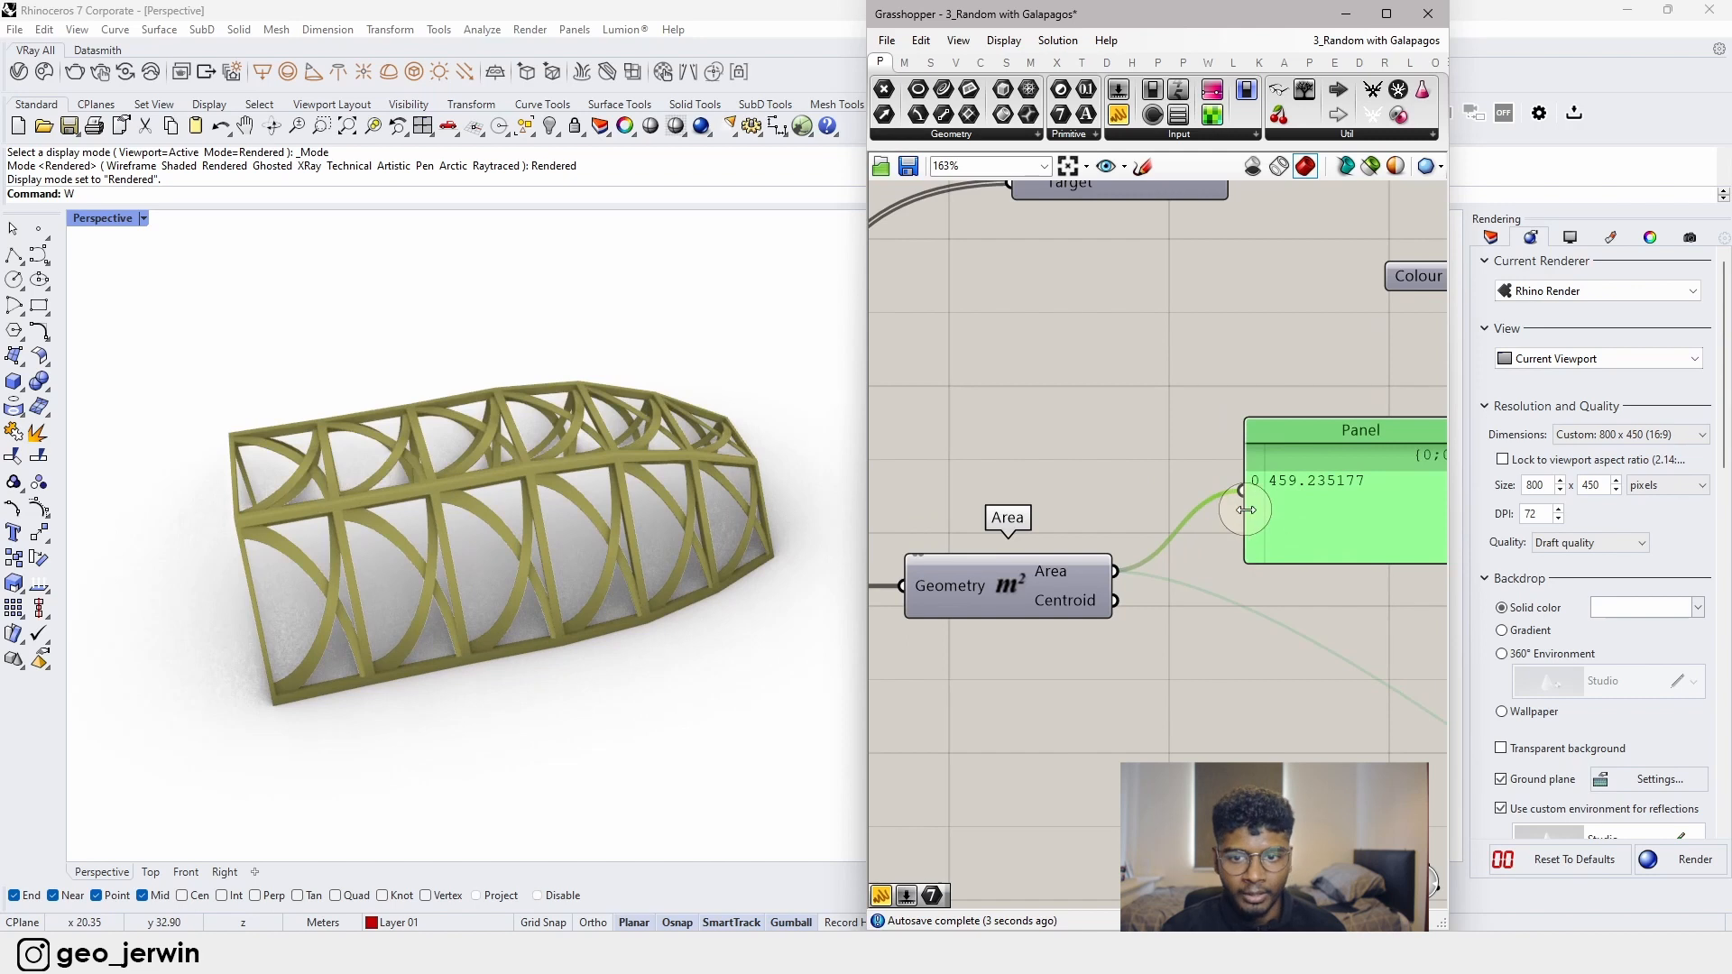
pyautogui.scroll(-10, 1246, 511)
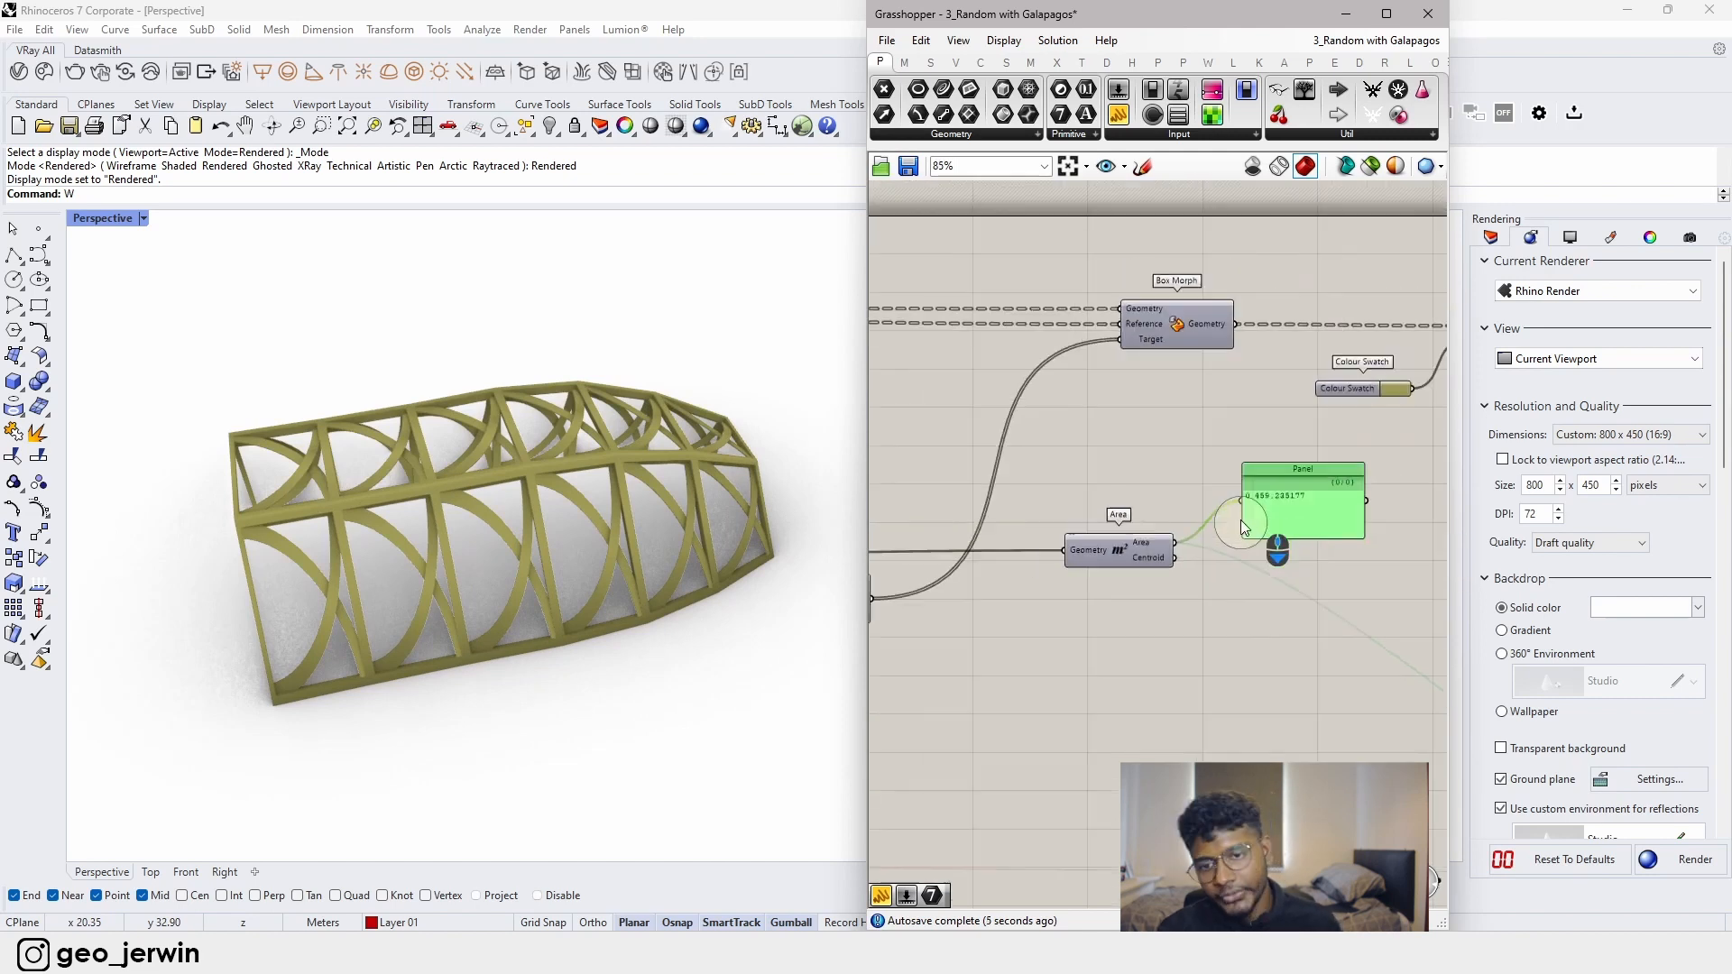
pyautogui.scroll(6, 929, 689)
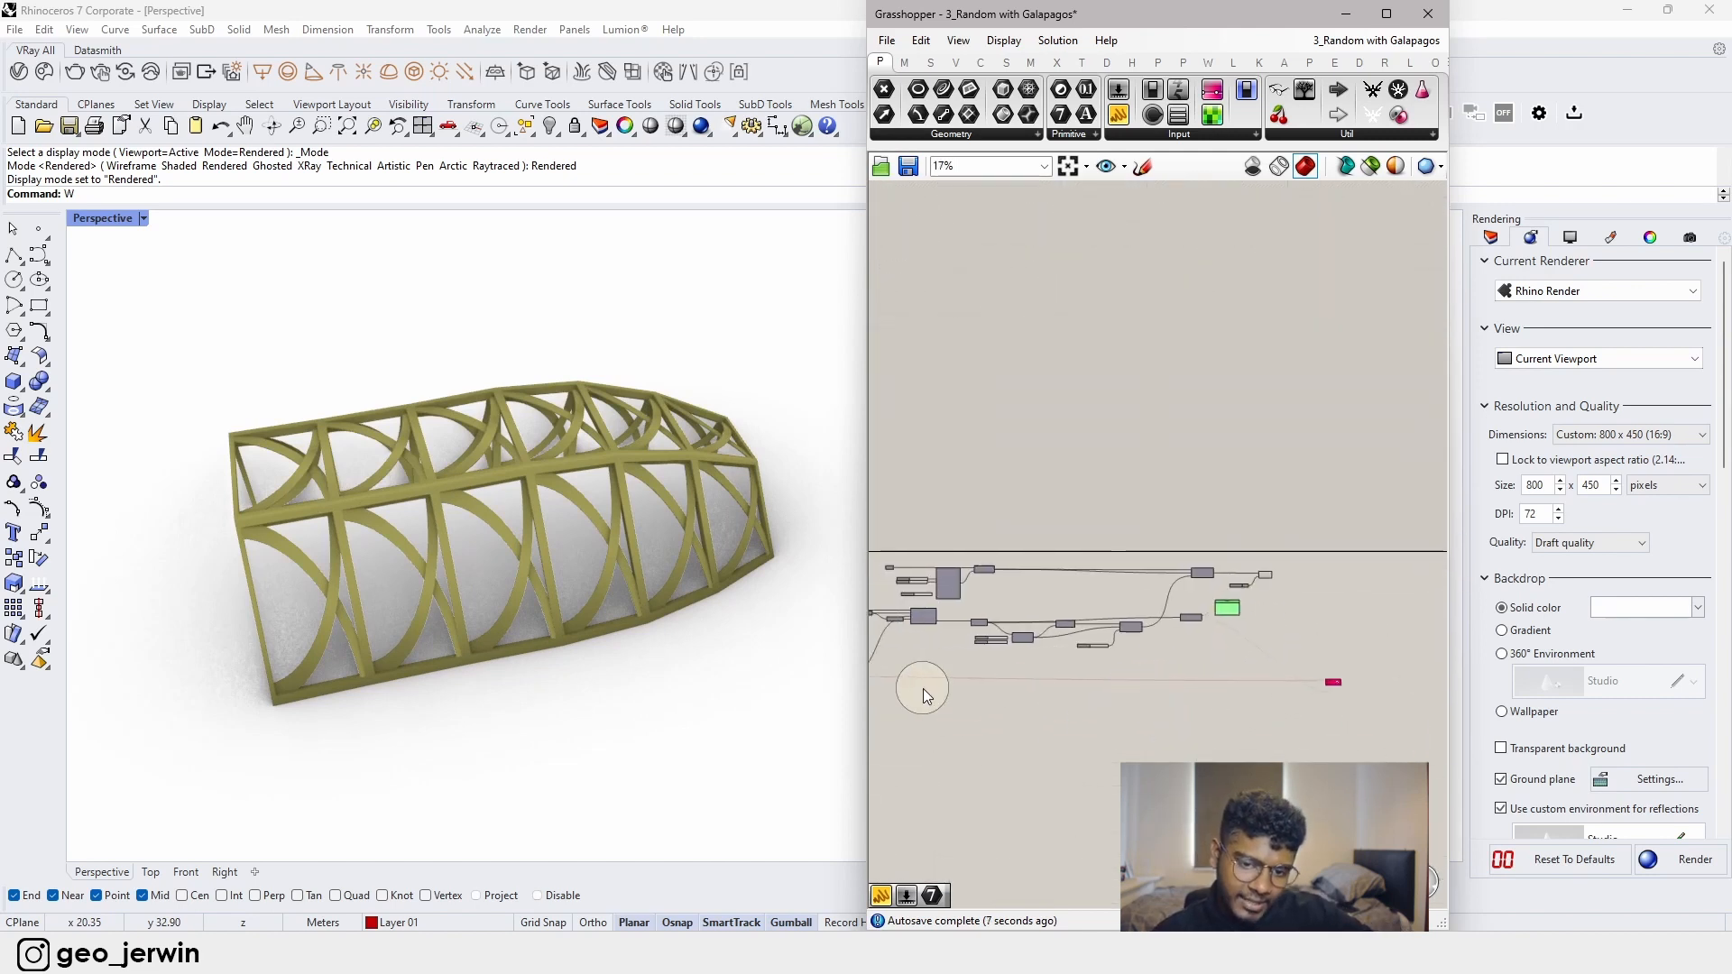
pyautogui.moveTo(999, 681); pyautogui.dragTo(1015, 663, button='right')
pyautogui.scroll(5, 1015, 664)
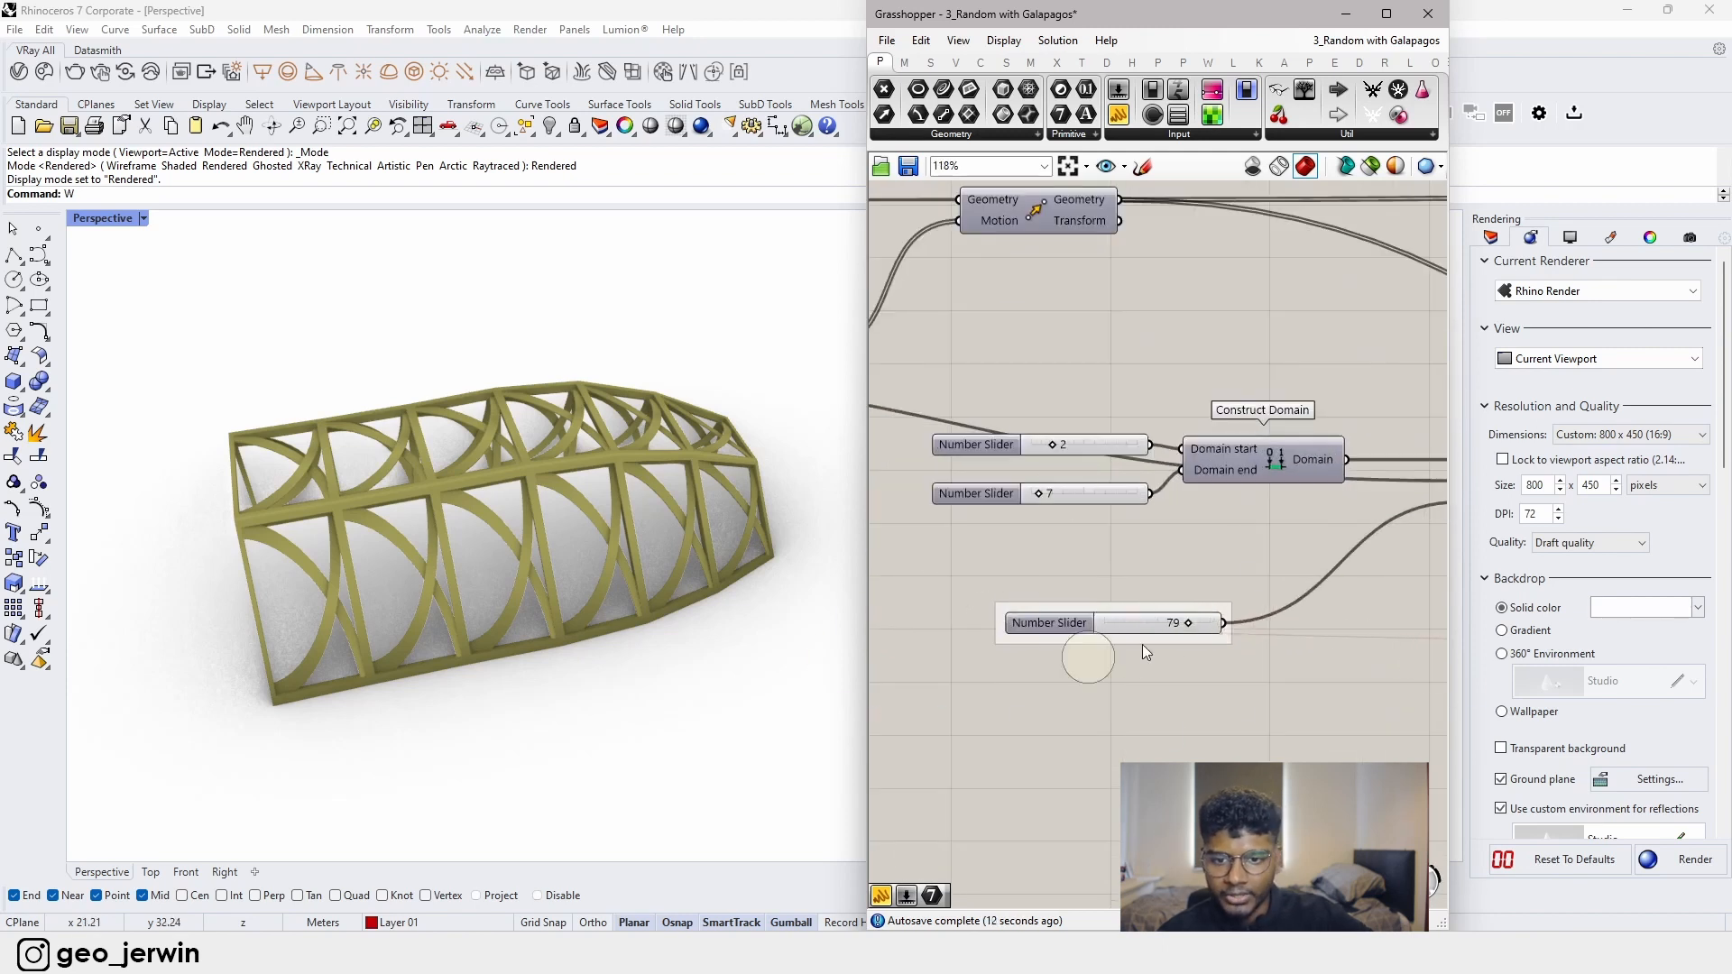
pyautogui.scroll(-4, 1014, 648)
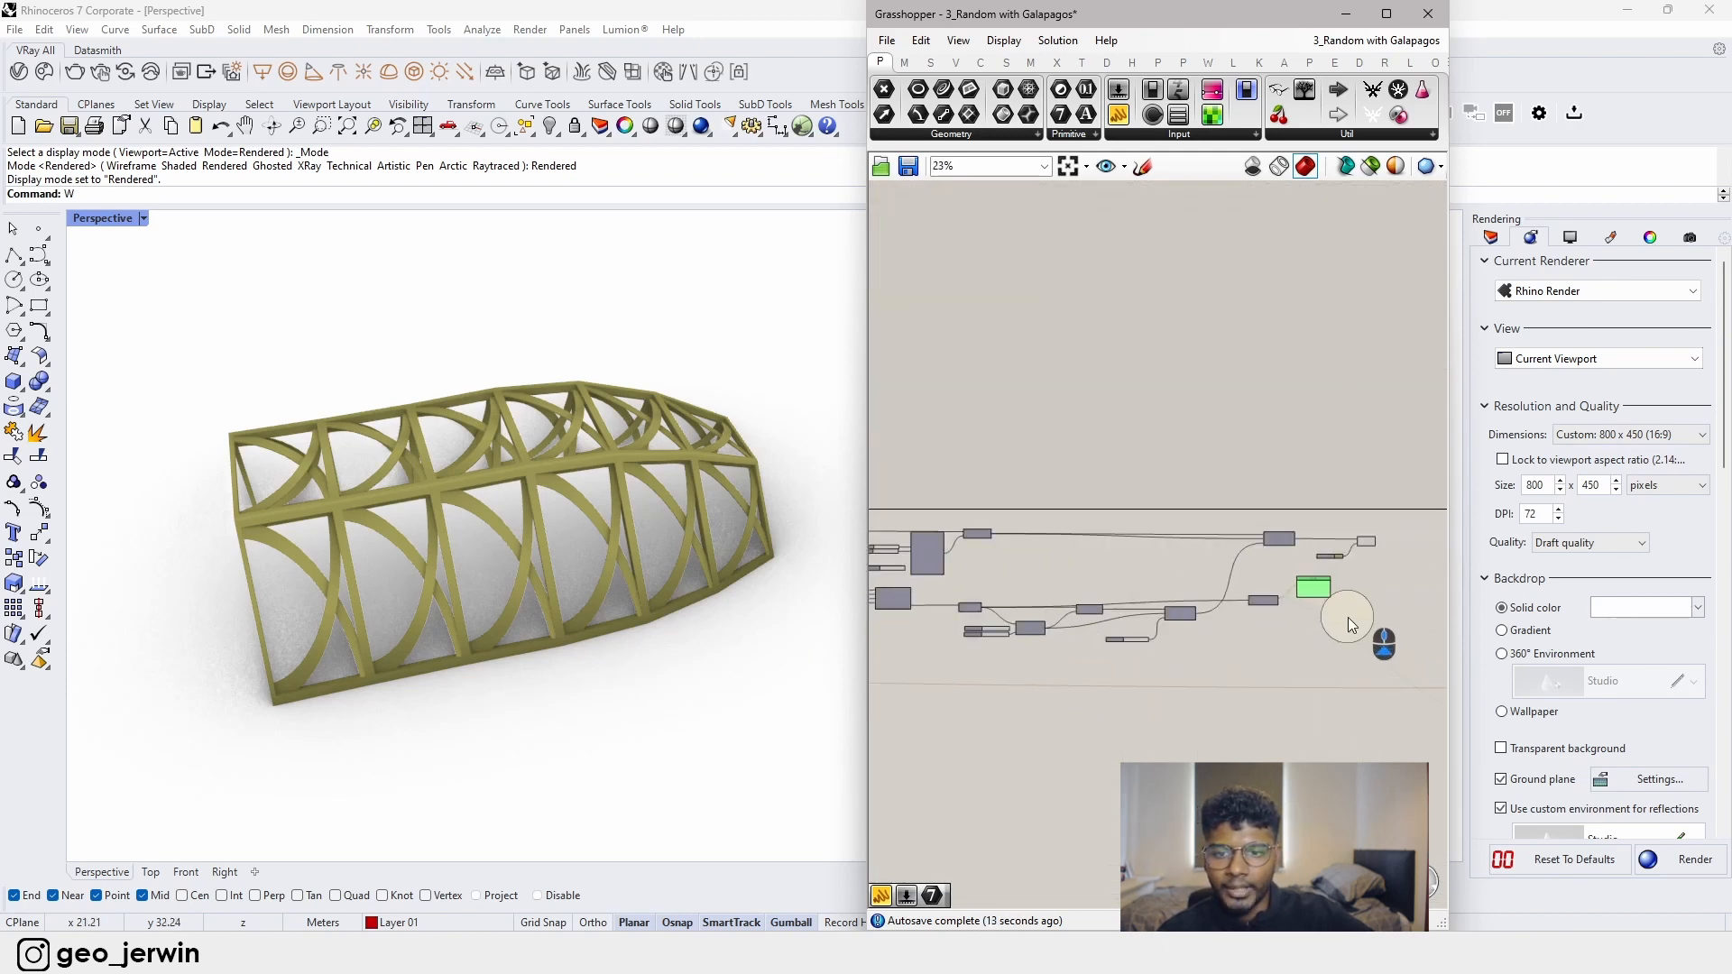
pyautogui.scroll(5, 1273, 539)
pyautogui.scroll(-7, 1258, 577)
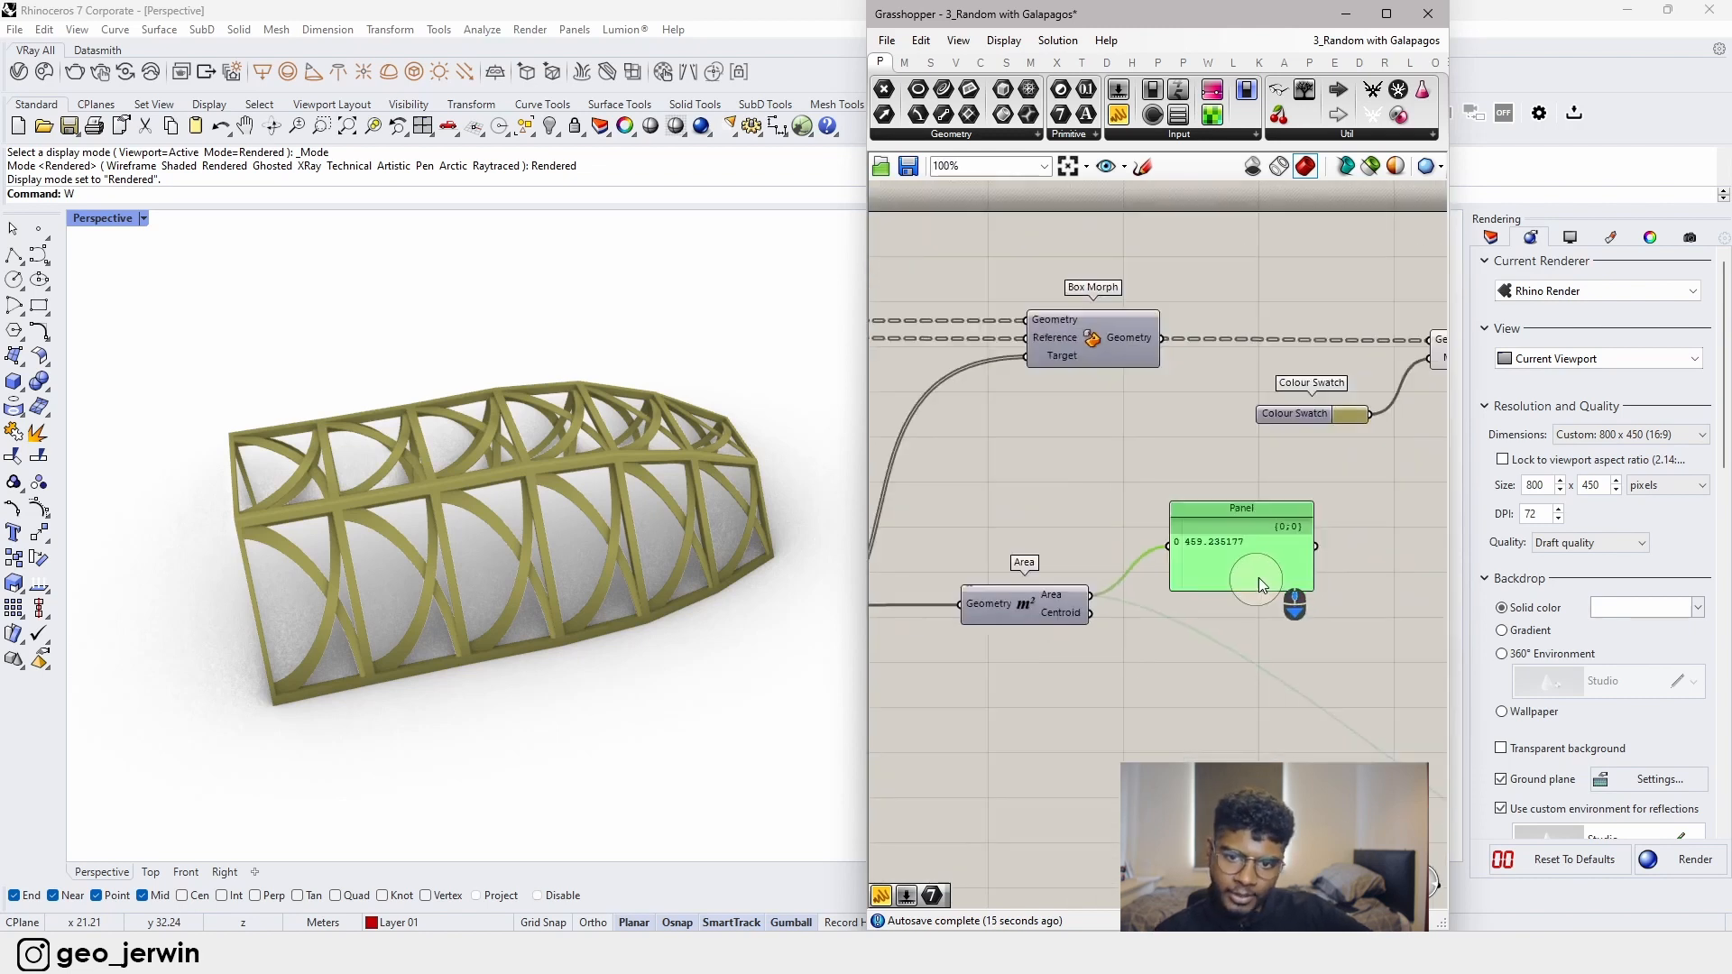
pyautogui.moveTo(1346, 599); pyautogui.dragTo(1257, 599, button='right')
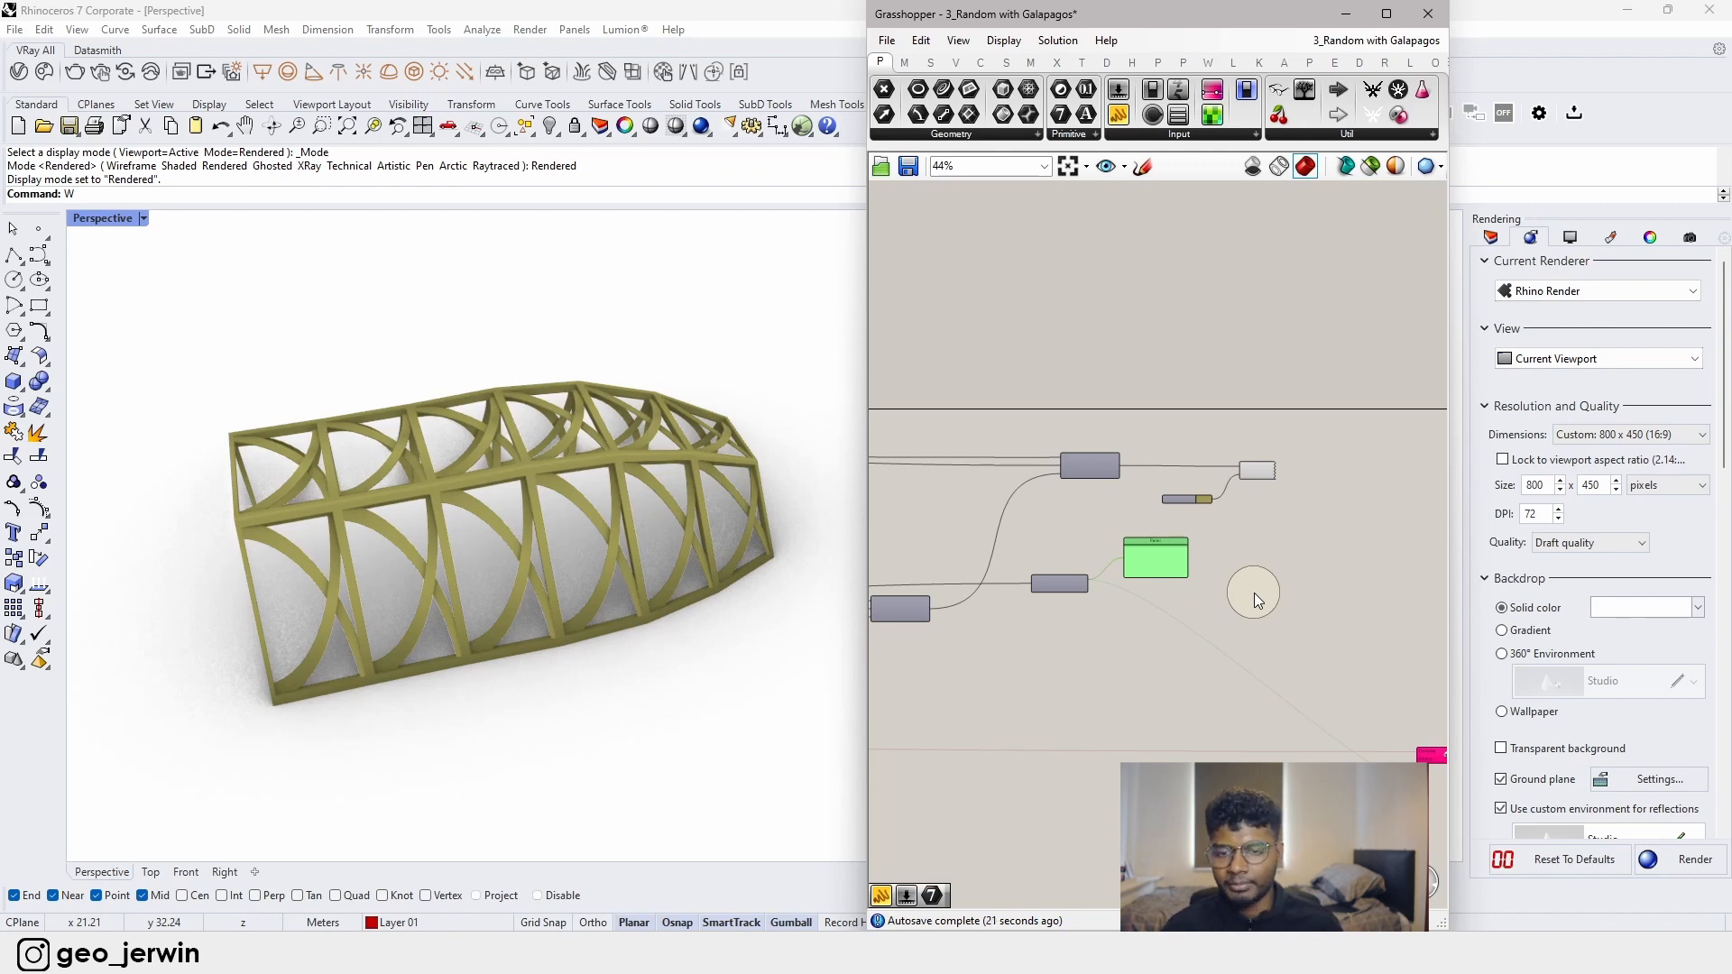
# - Delete the Random component, its Construct Domain component, and the number sliders that feed them
pyautogui.scroll(8, 1254, 593)
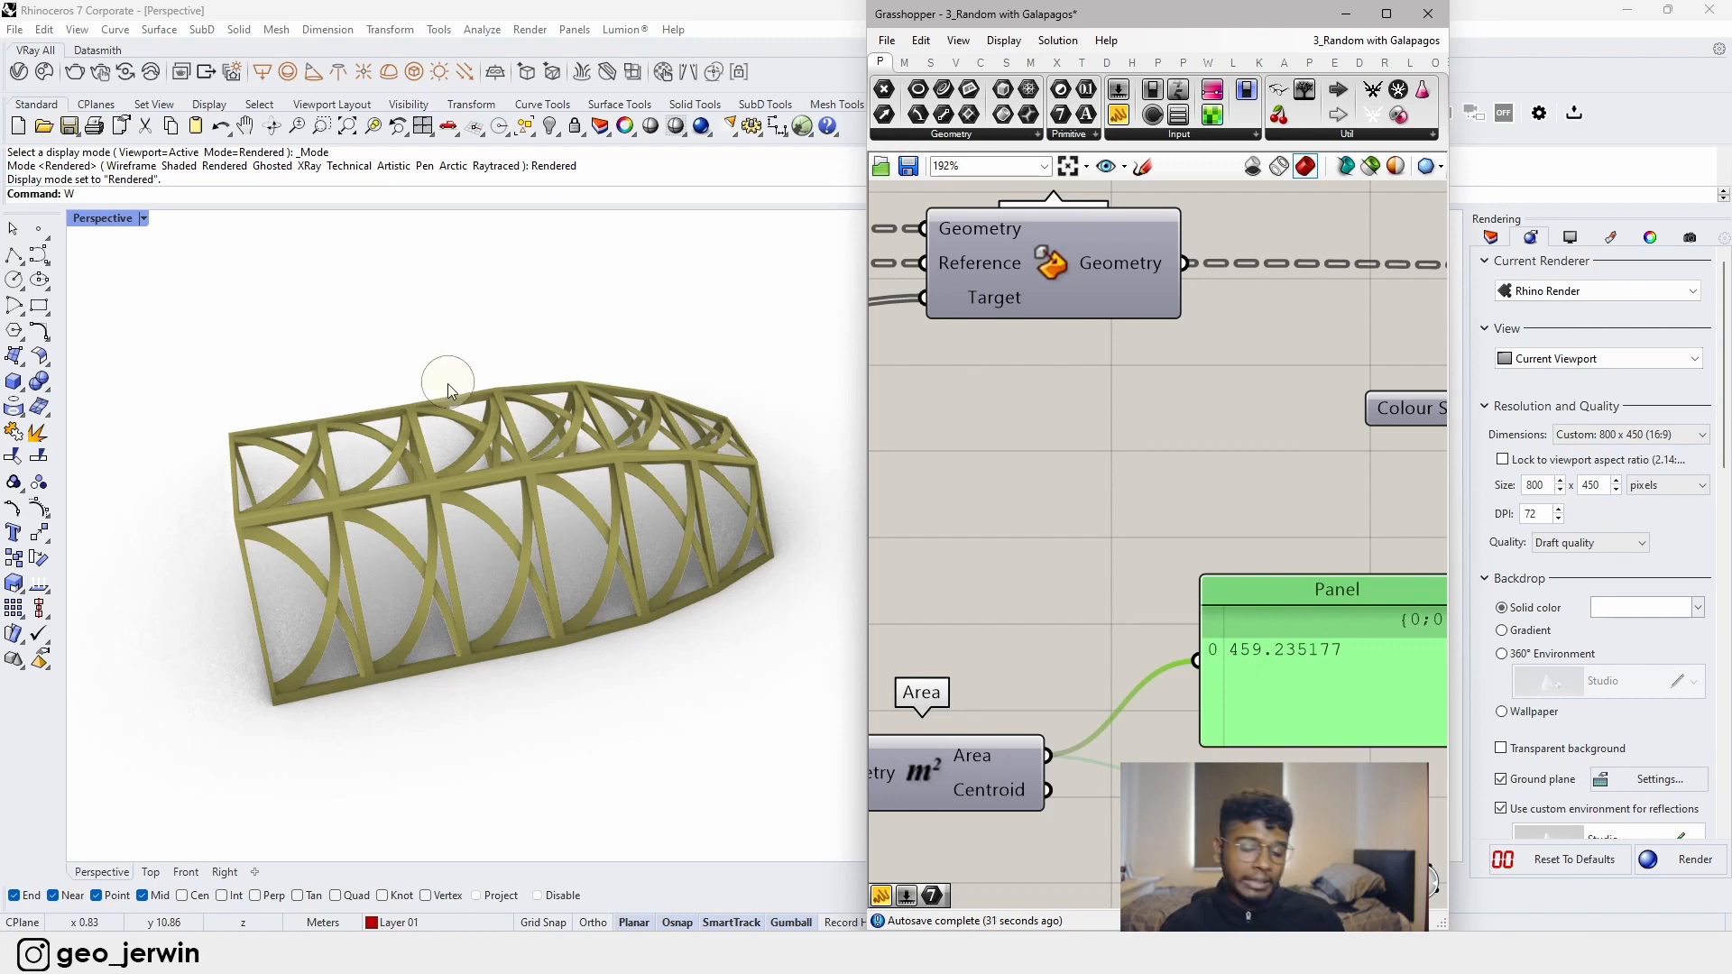
pyautogui.scroll(-12, 1071, 534)
pyautogui.moveTo(984, 599); pyautogui.dragTo(1218, 602, button='right')
pyautogui.scroll(5, 978, 582)
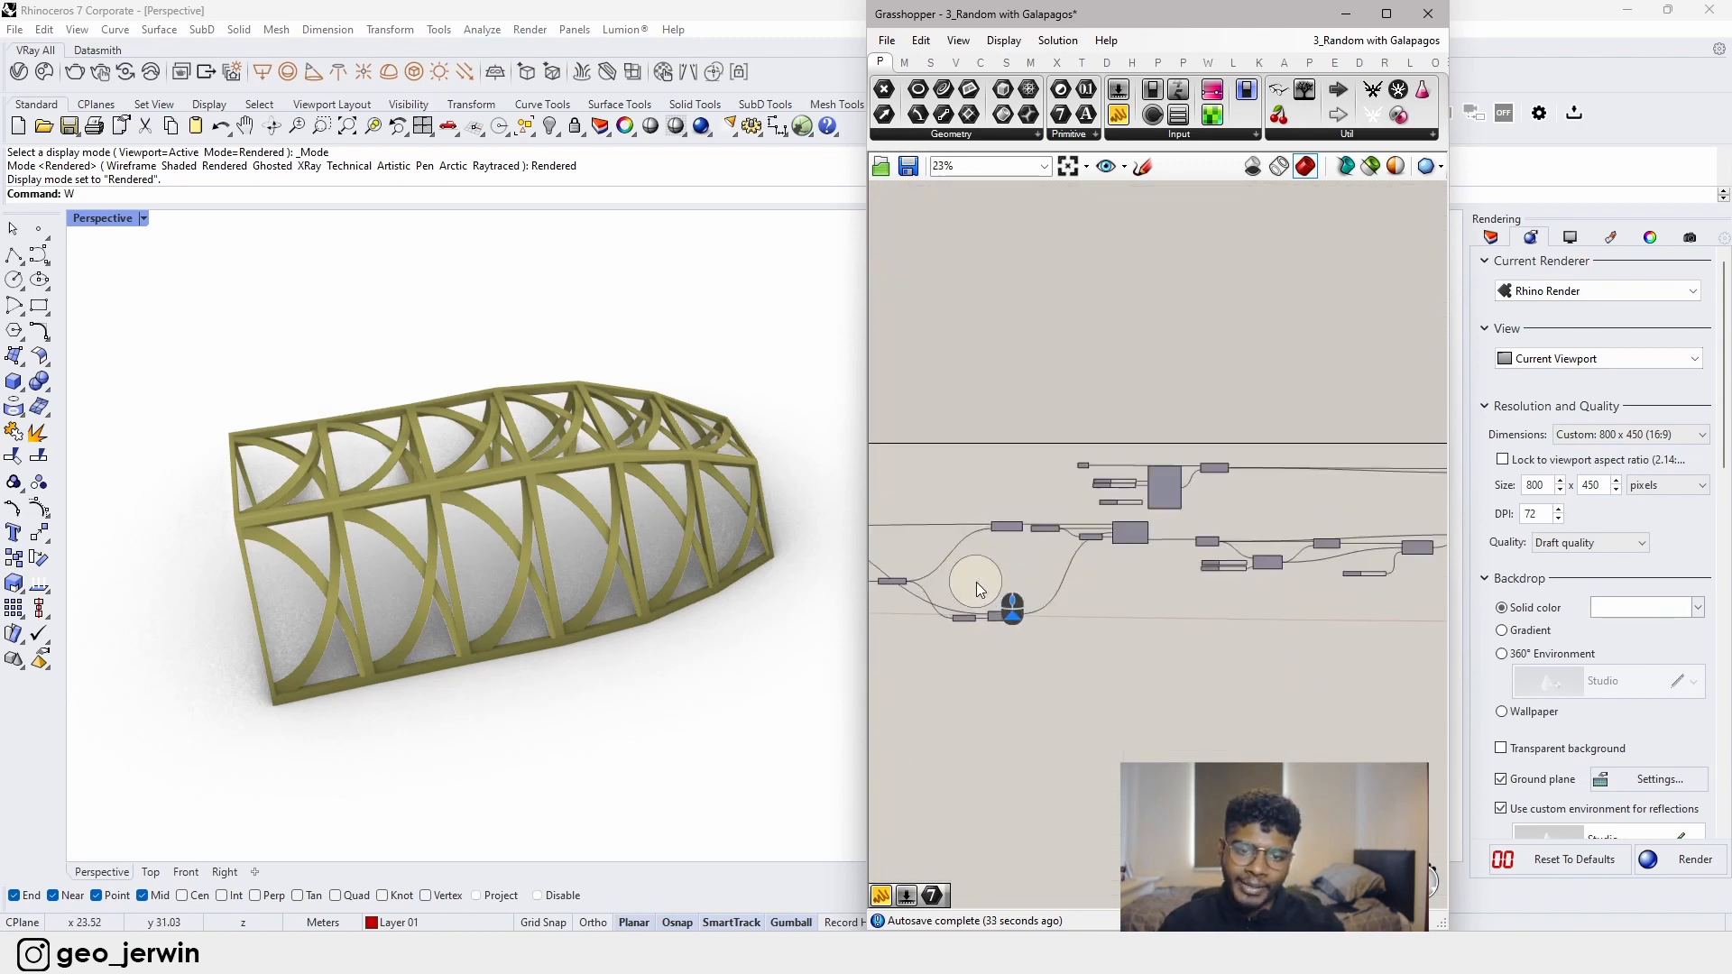
pyautogui.moveTo(973, 586); pyautogui.dragTo(1190, 587, button='right')
pyautogui.moveTo(975, 628); pyautogui.dragTo(1229, 648, button='right')
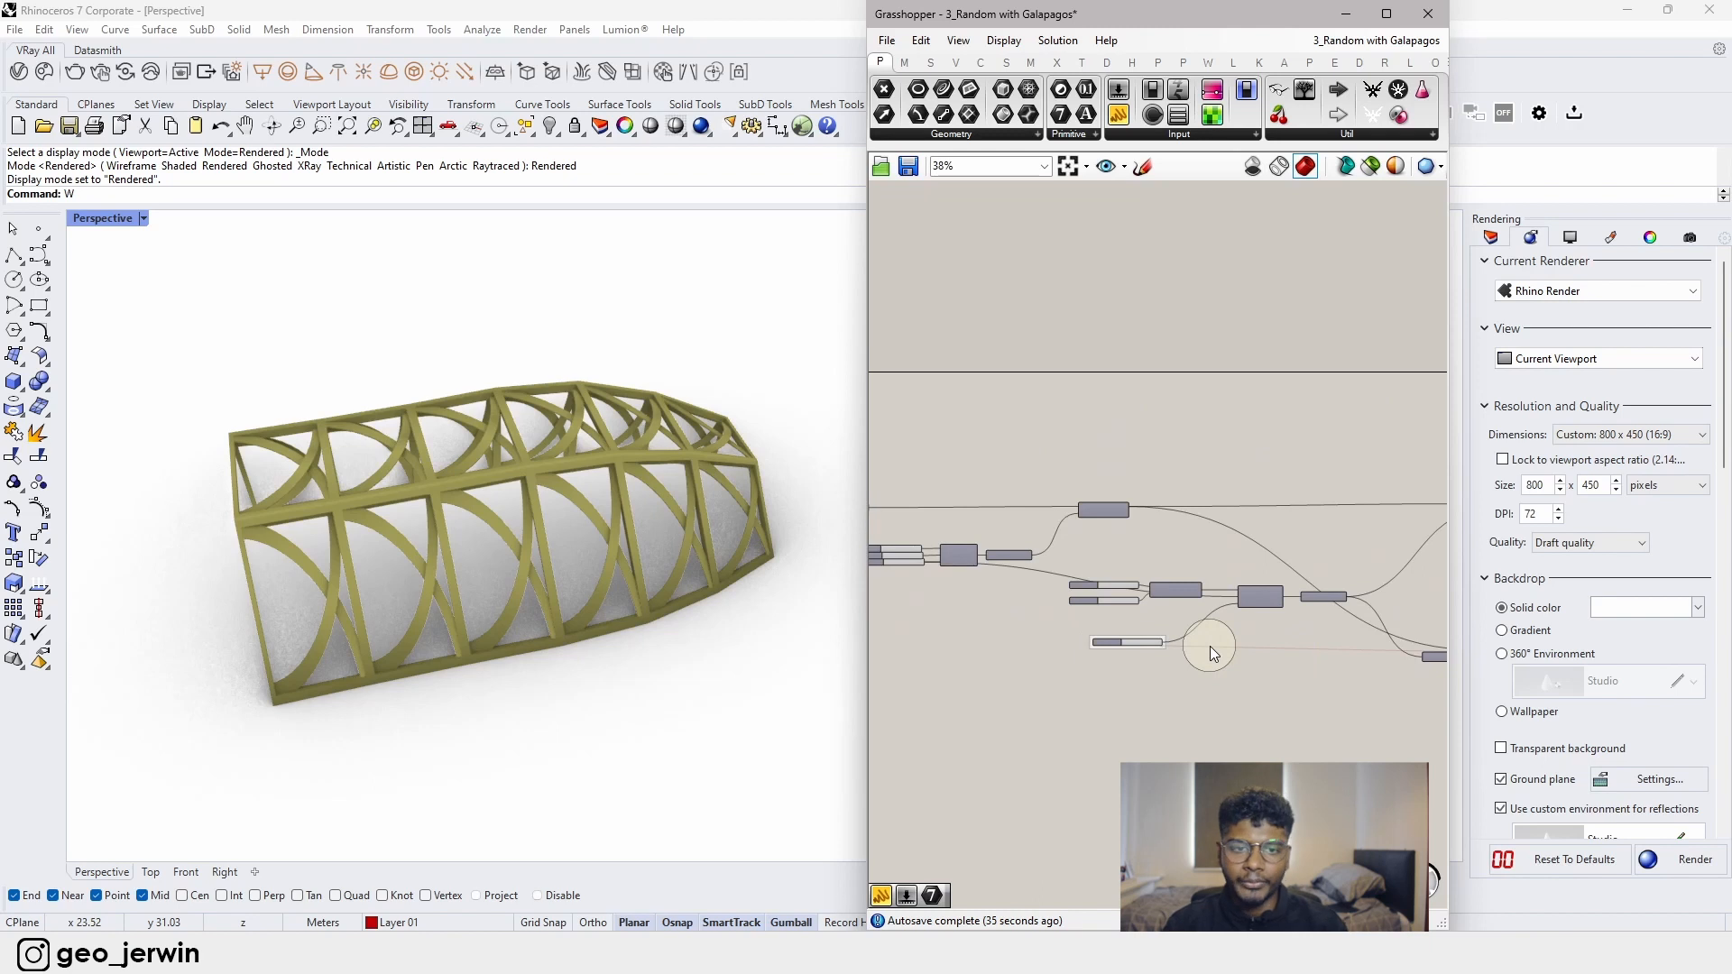
pyautogui.scroll(-2, 1238, 603)
pyautogui.scroll(4, 1229, 608)
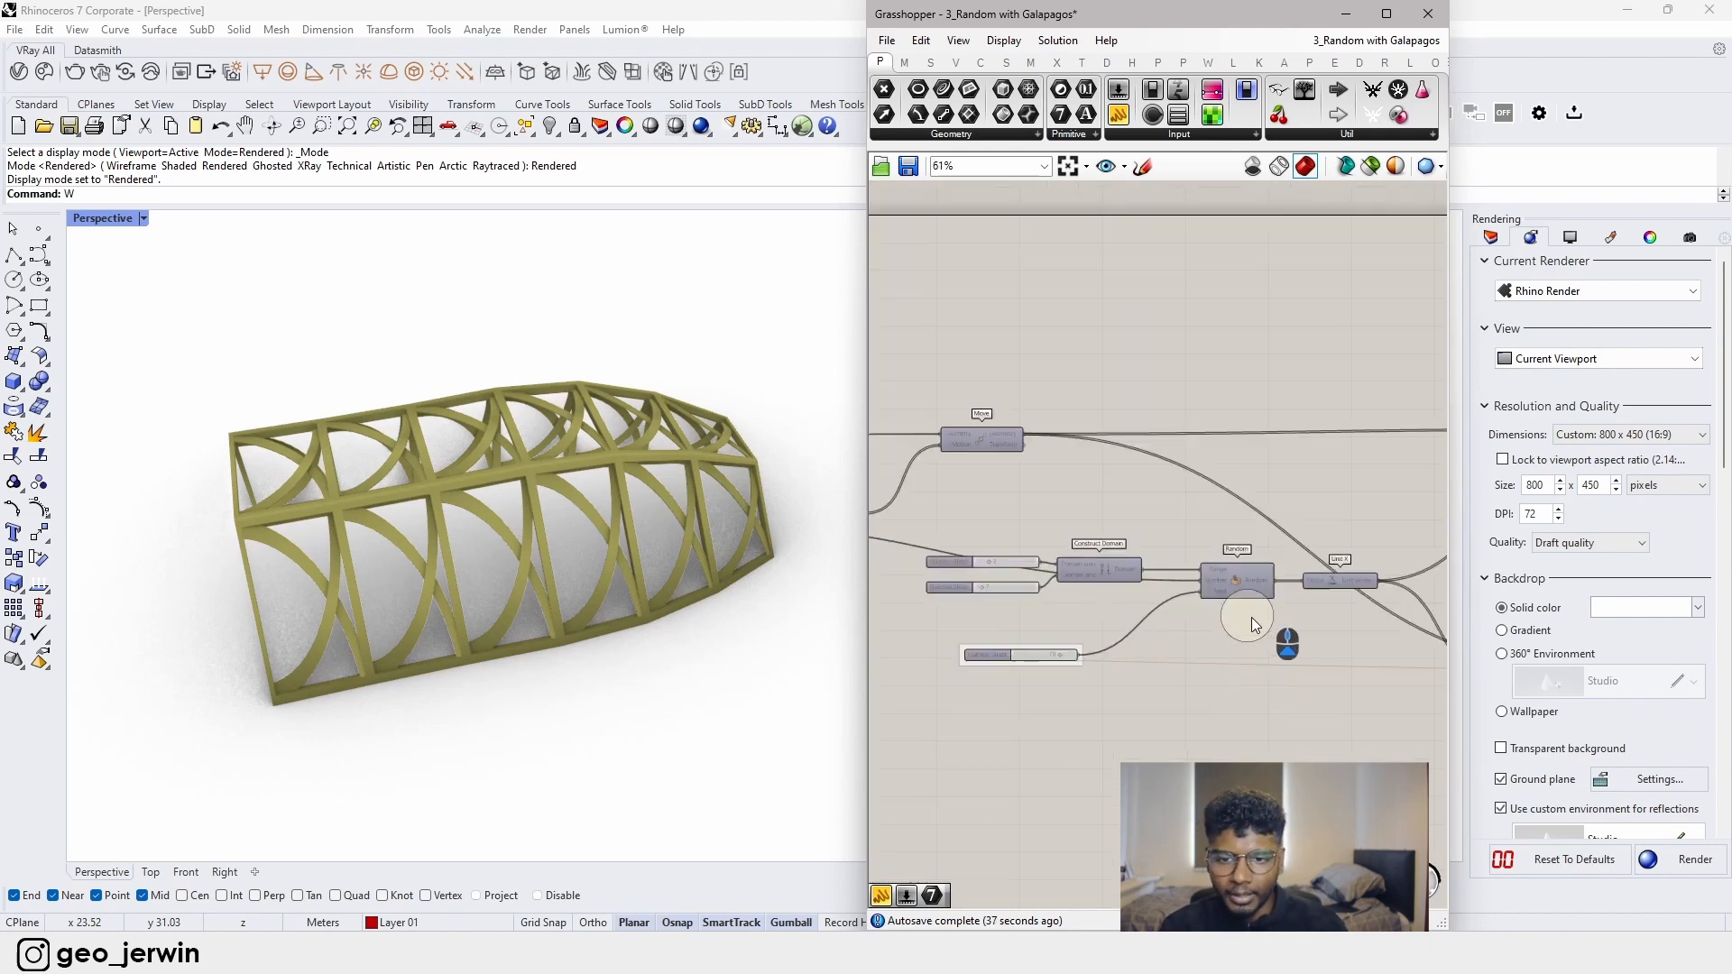
pyautogui.moveTo(1014, 502); pyautogui.dragTo(1407, 793)
pyautogui.moveTo(1322, 577); pyautogui.dragTo(1299, 675)
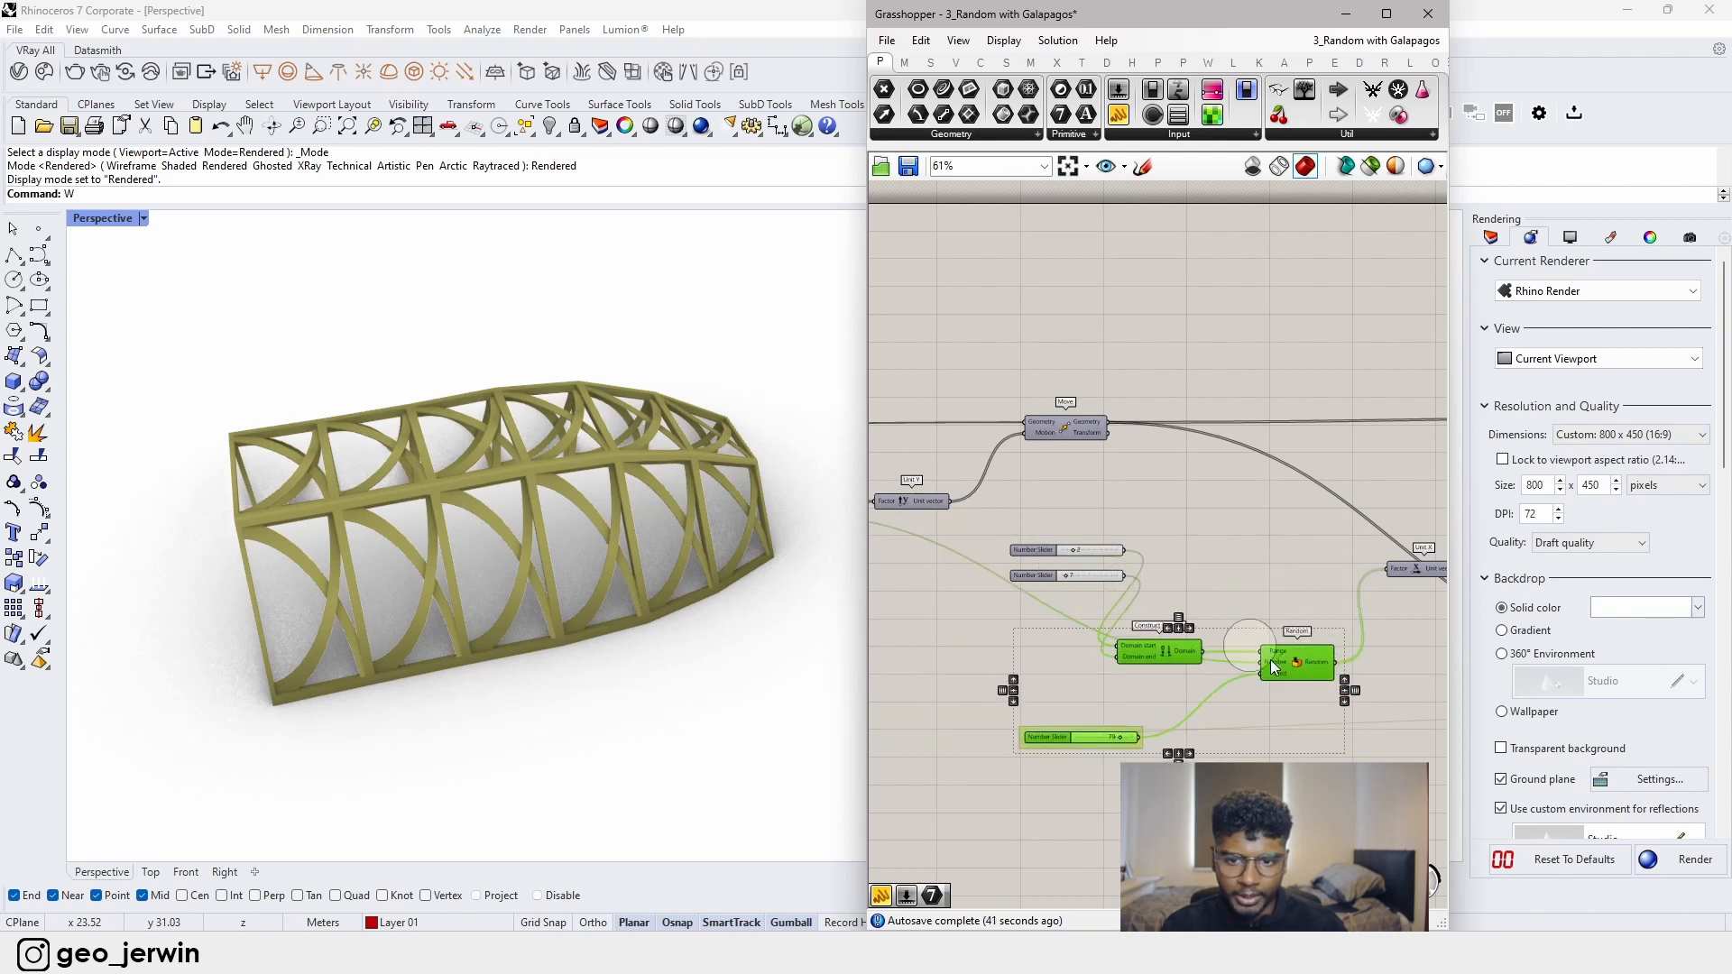
pyautogui.click(1115, 532)
pyautogui.moveTo(1094, 506); pyautogui.dragTo(1356, 817)
pyautogui.hotkey('shift', 'Delete')
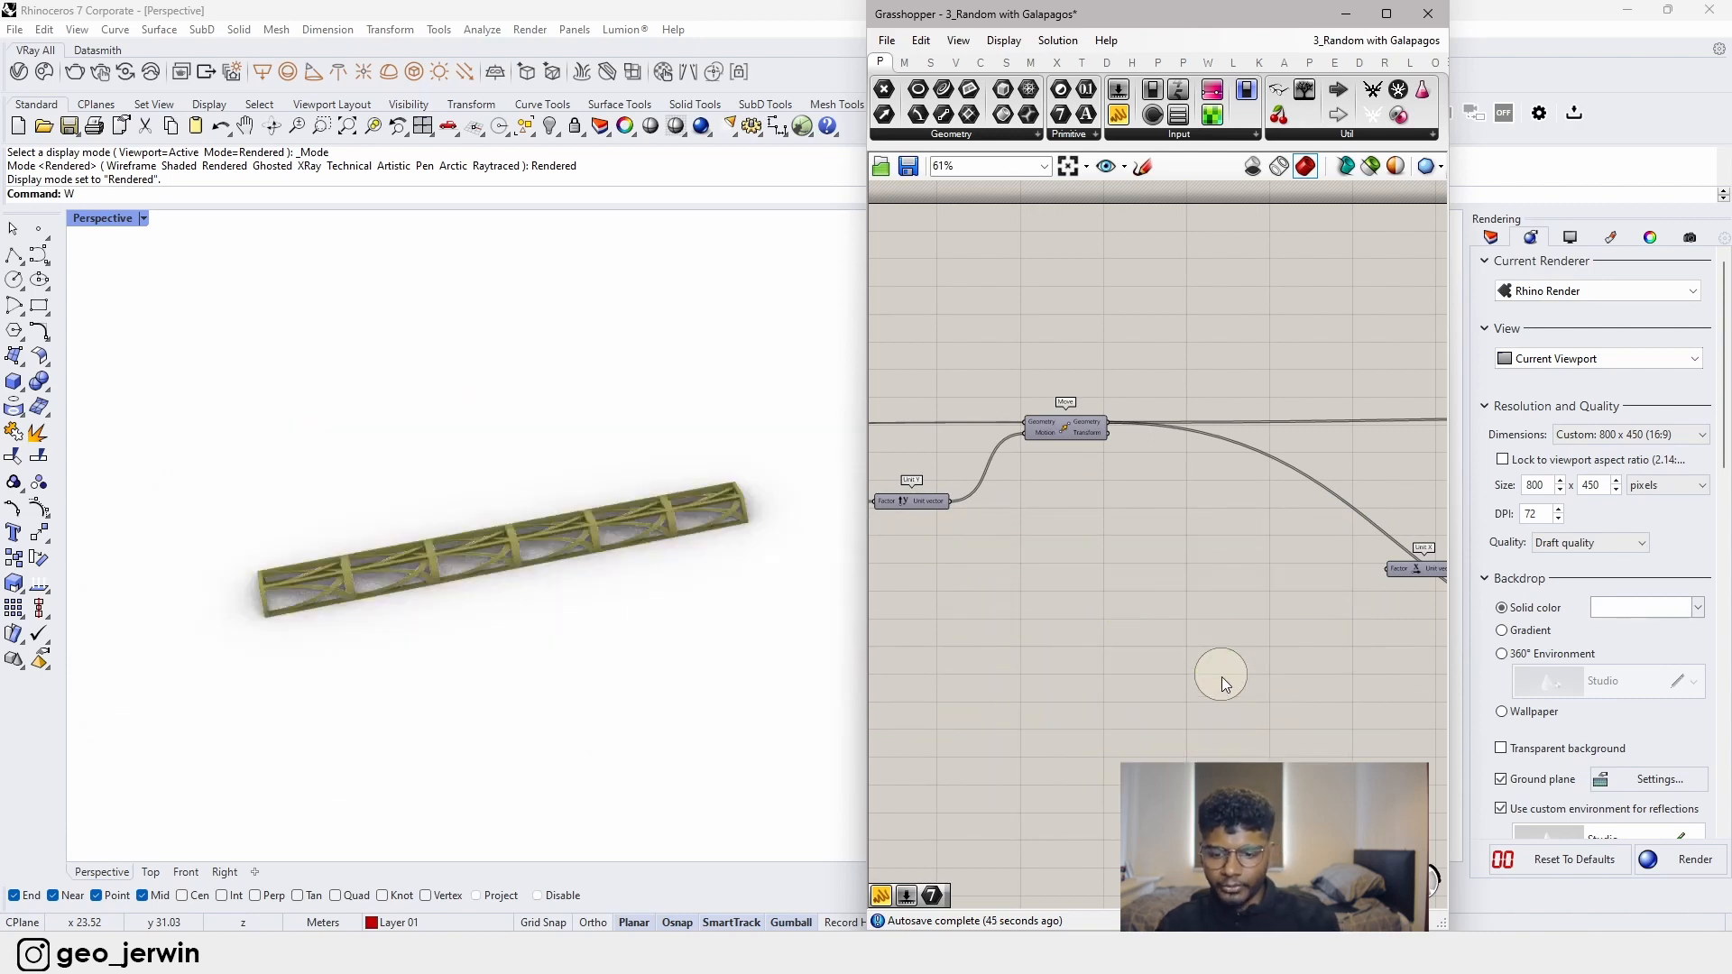
# - Add a Gene Pool component to the canvas, between the Move and Unit X components
pyautogui.scroll(-3, 1155, 596)
pyautogui.scroll(2, 1251, 600)
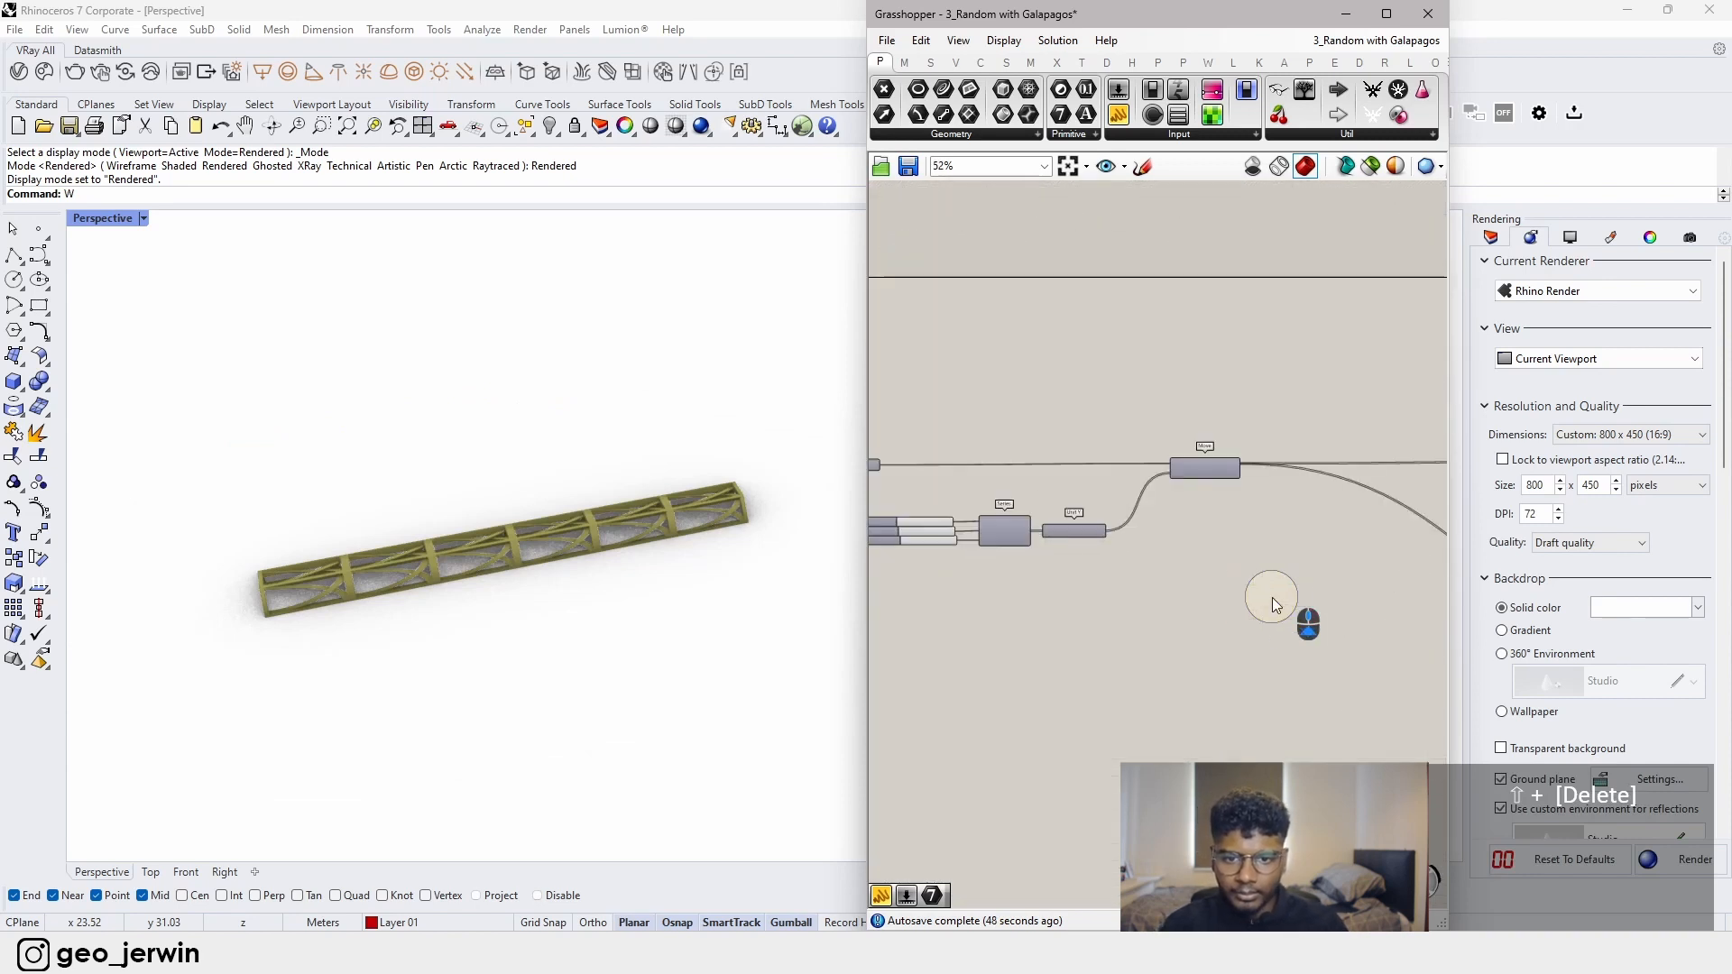
pyautogui.moveTo(1285, 599); pyautogui.dragTo(1157, 599, button='right')
pyautogui.scroll(4, 1420, 598)
pyautogui.moveTo(1003, 606); pyautogui.dragTo(1103, 610, button='right')
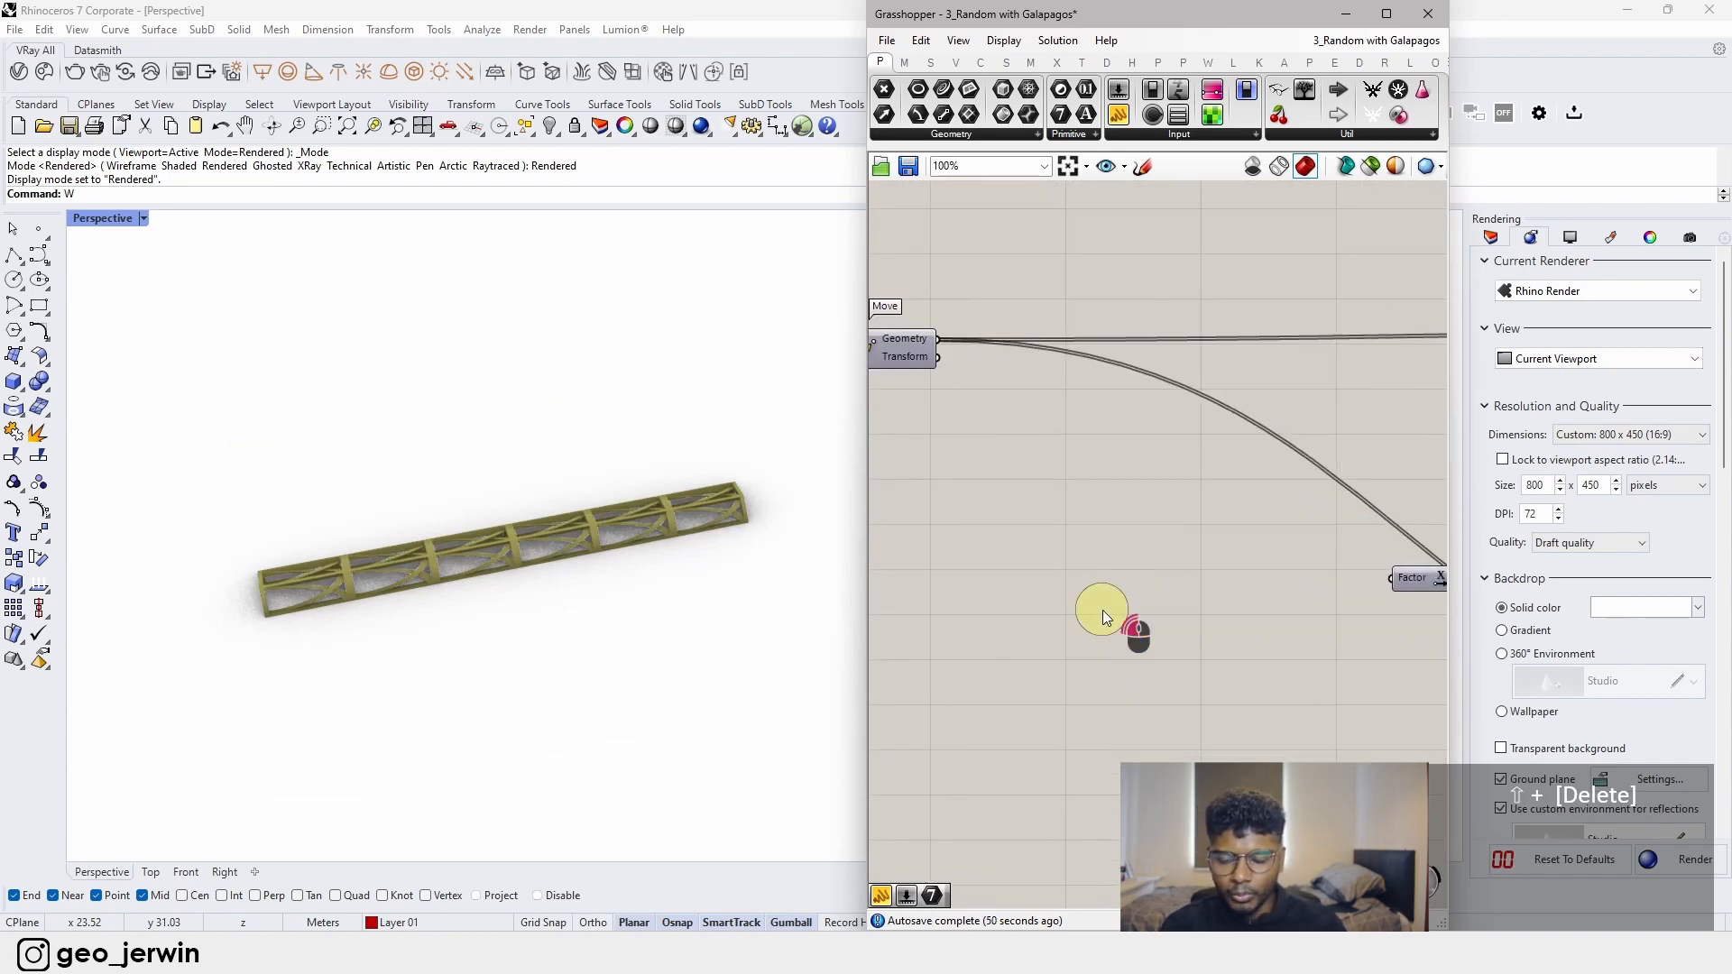
pyautogui.doubleClick(1103, 610)
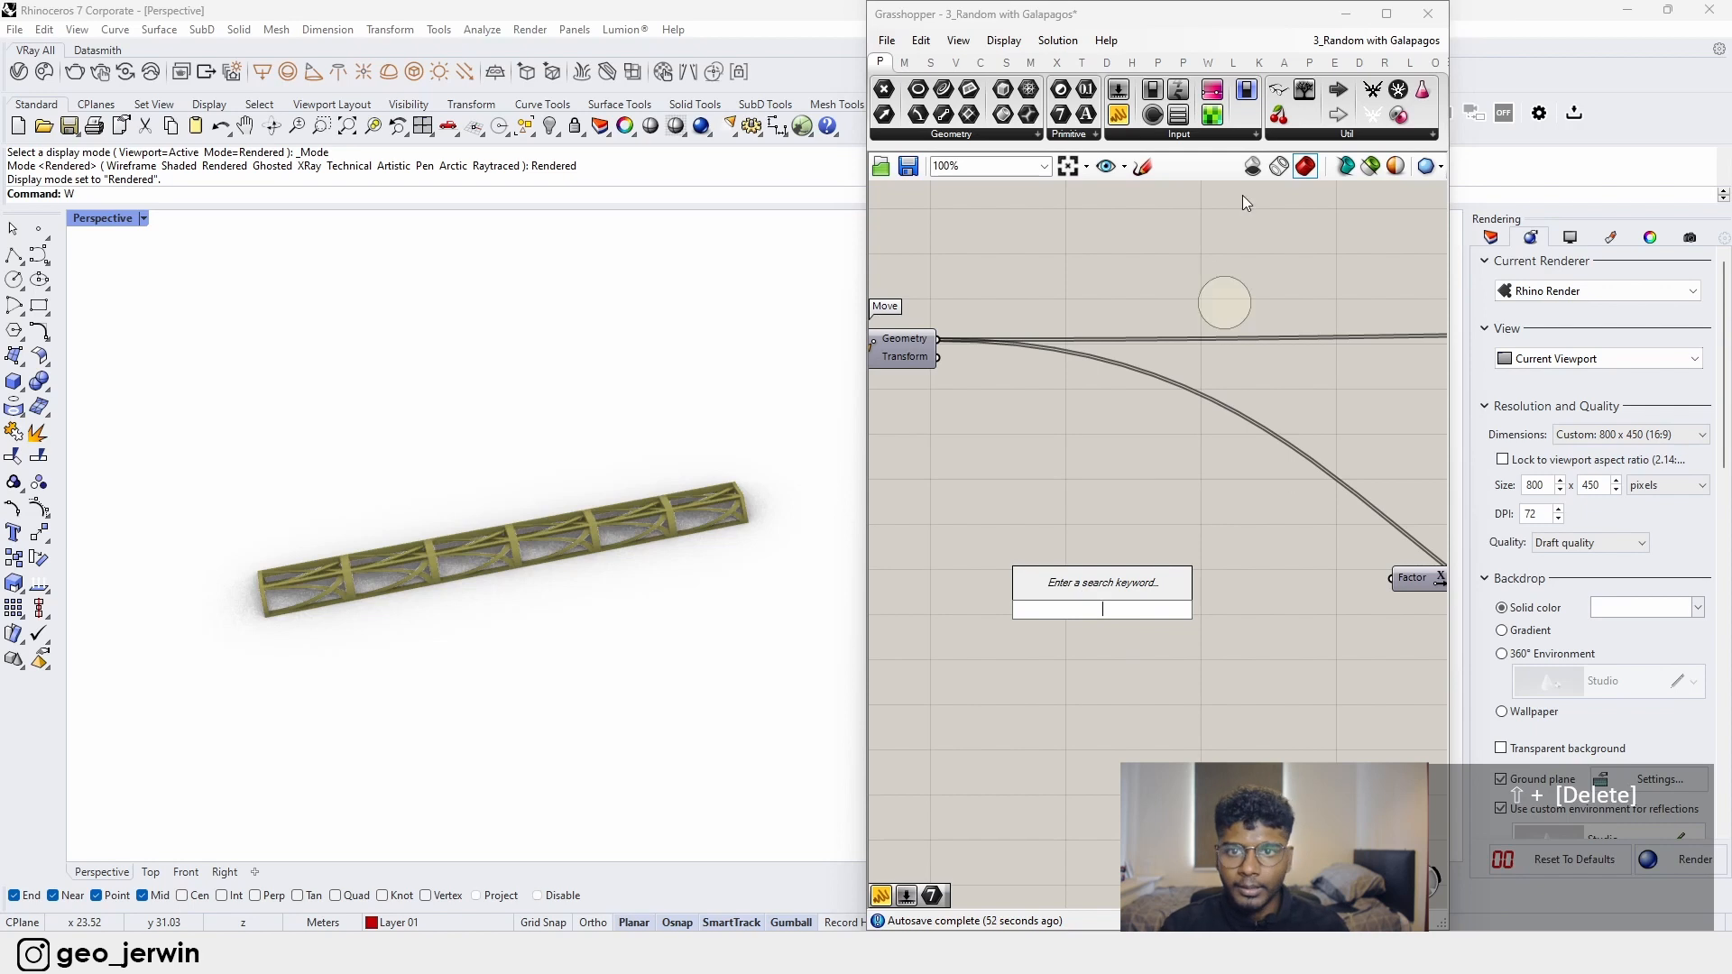
pyautogui.click(1037, 561)
pyautogui.scroll(-4, 1037, 560)
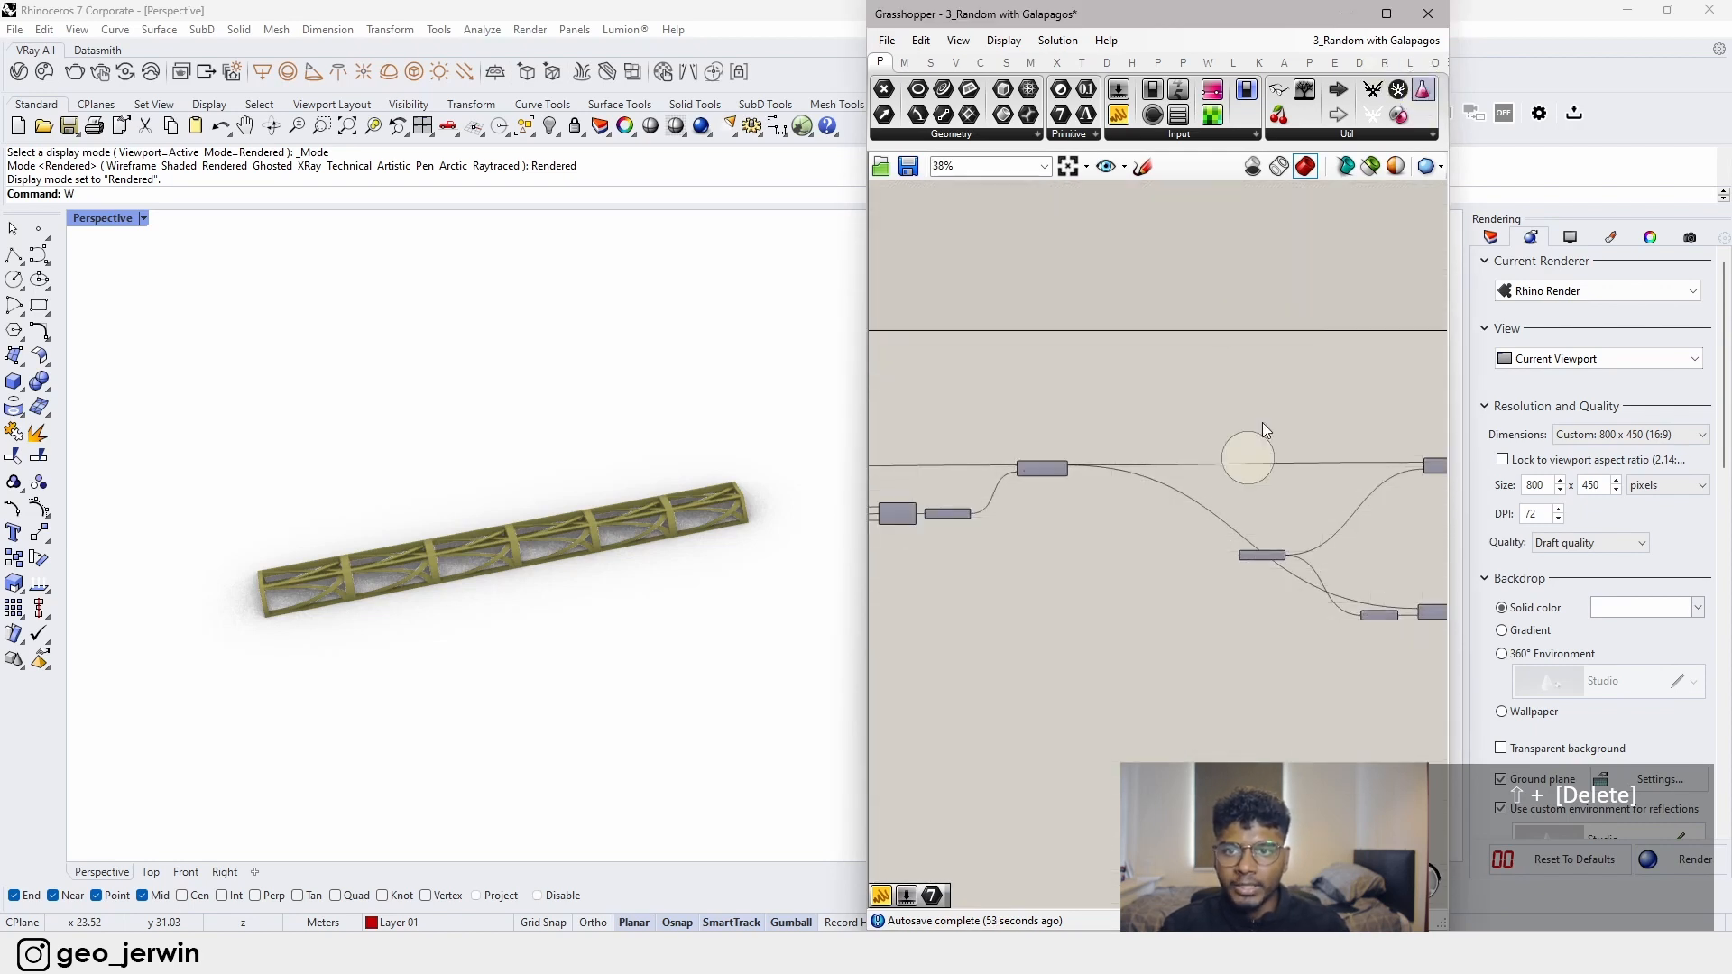
pyautogui.scroll(4, 1148, 610)
pyautogui.moveTo(1142, 608); pyautogui.dragTo(1304, 612, button='right')
pyautogui.moveTo(927, 507); pyautogui.dragTo(1277, 554, button='right')
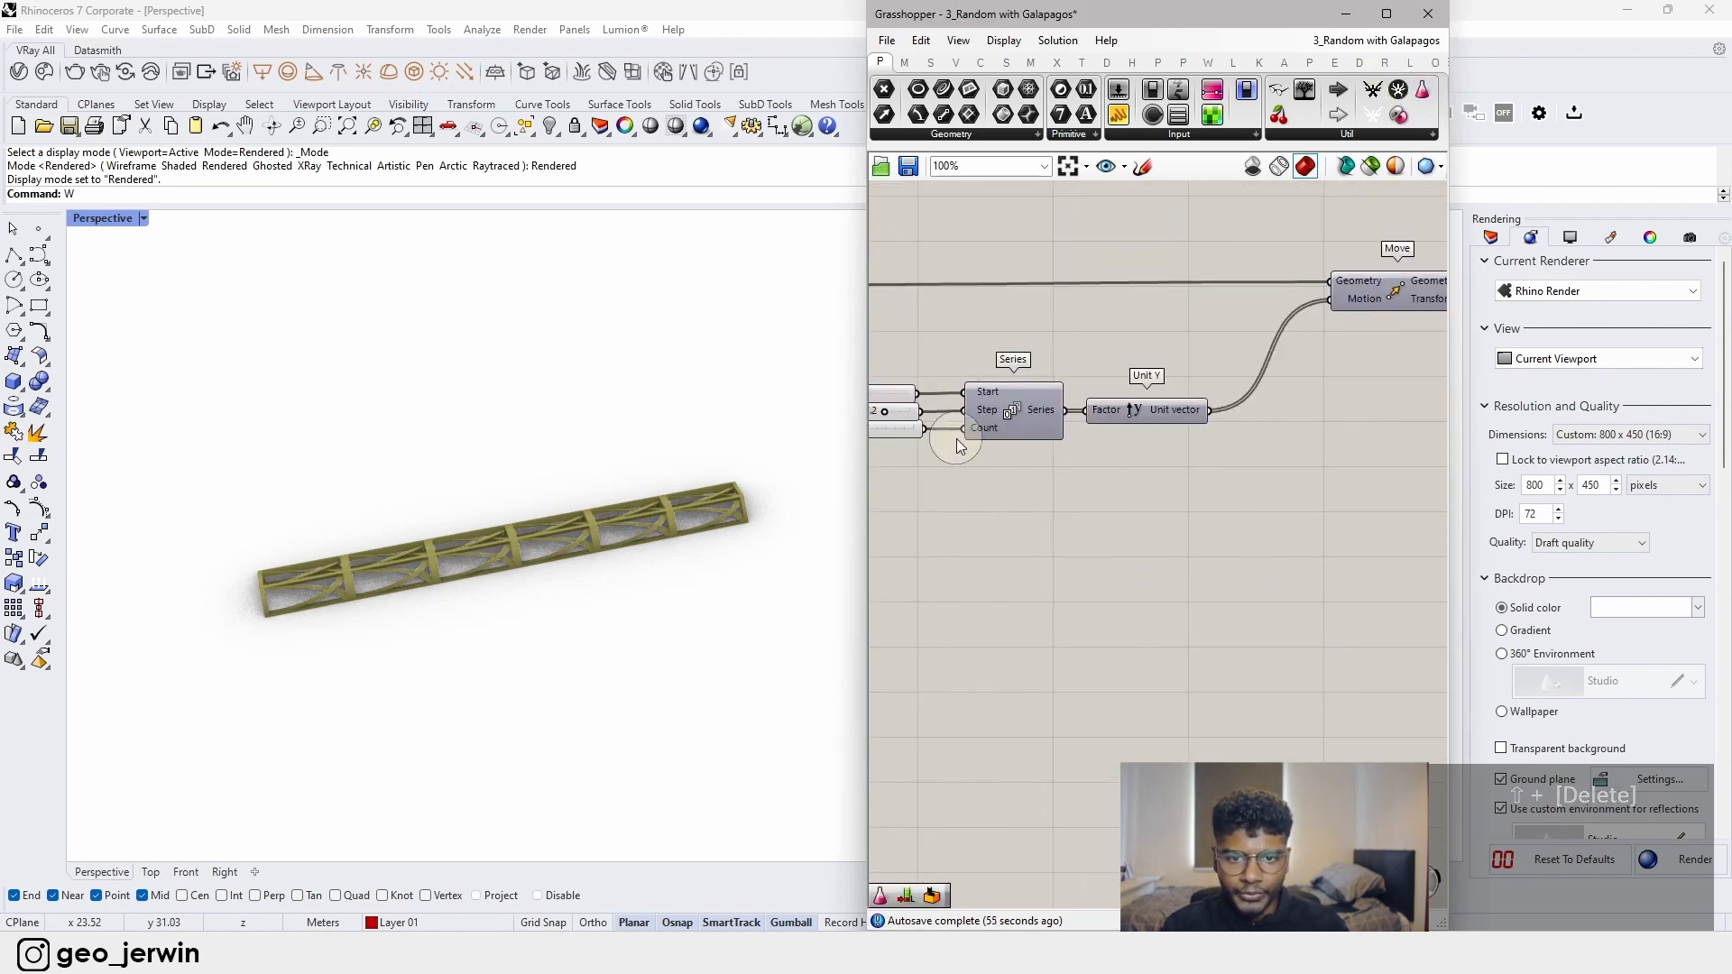
pyautogui.moveTo(958, 445); pyautogui.dragTo(1016, 479, button='right')
pyautogui.scroll(-8, 1120, 552)
pyautogui.scroll(8, 1247, 626)
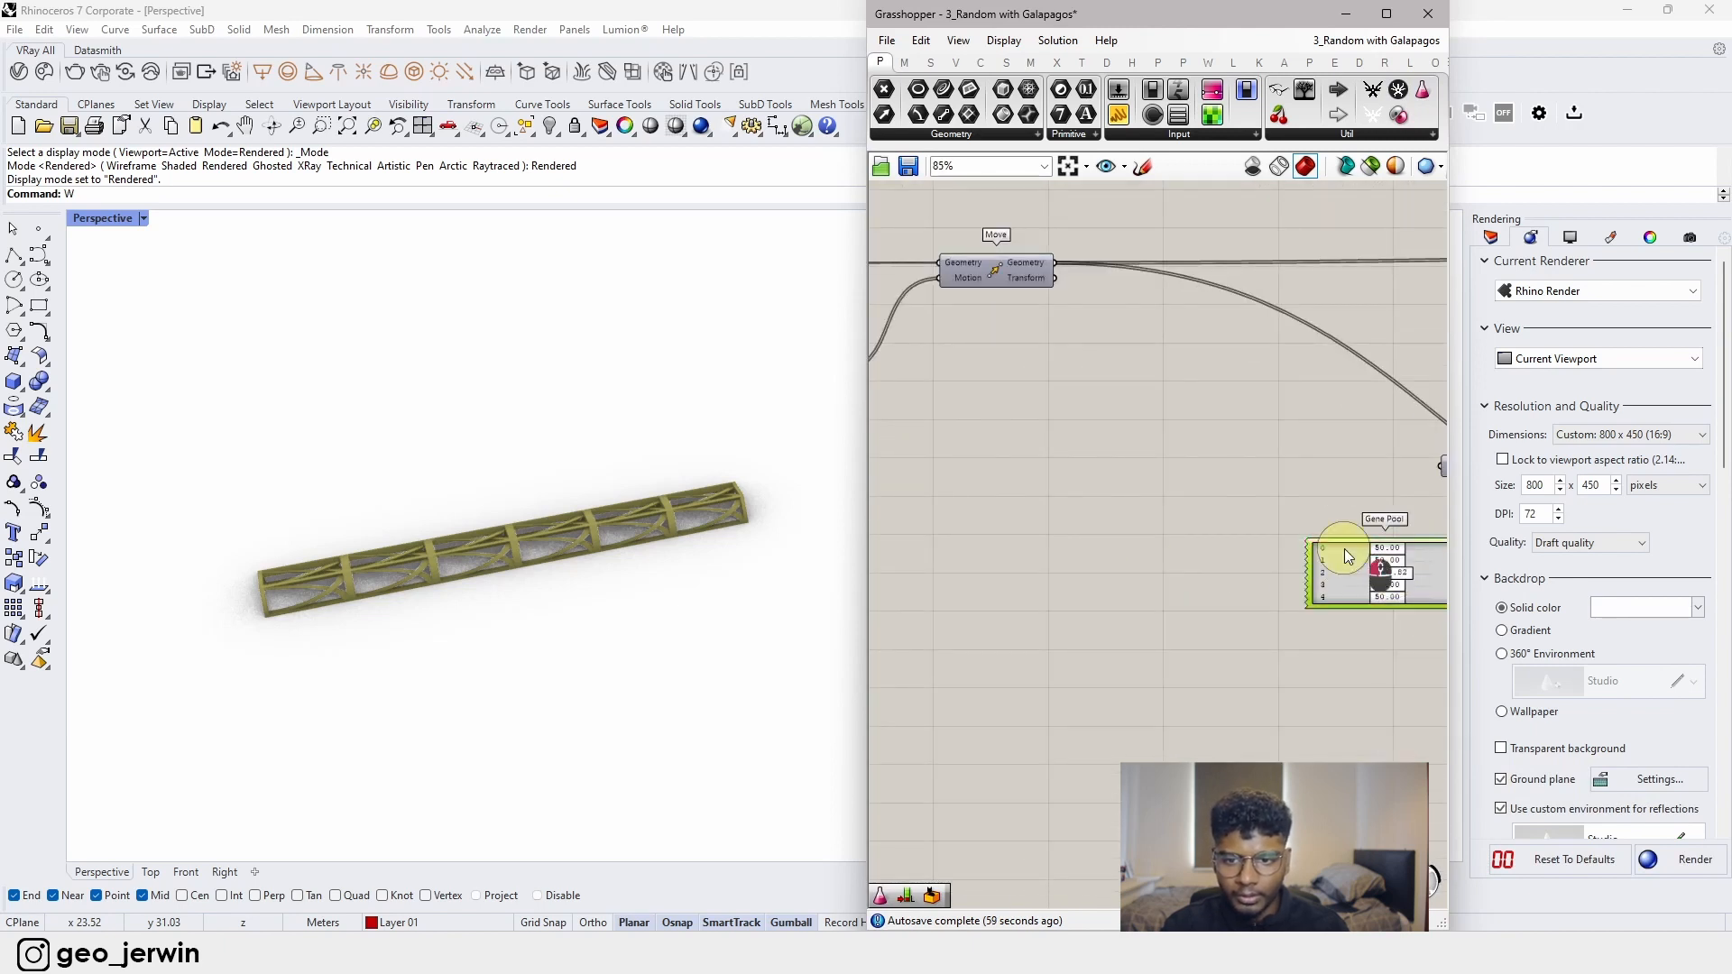
# - Set the Gene Pool's gene count to 4 and place it in the empty space below the Move output wires
pyautogui.doubleClick(1385, 577)
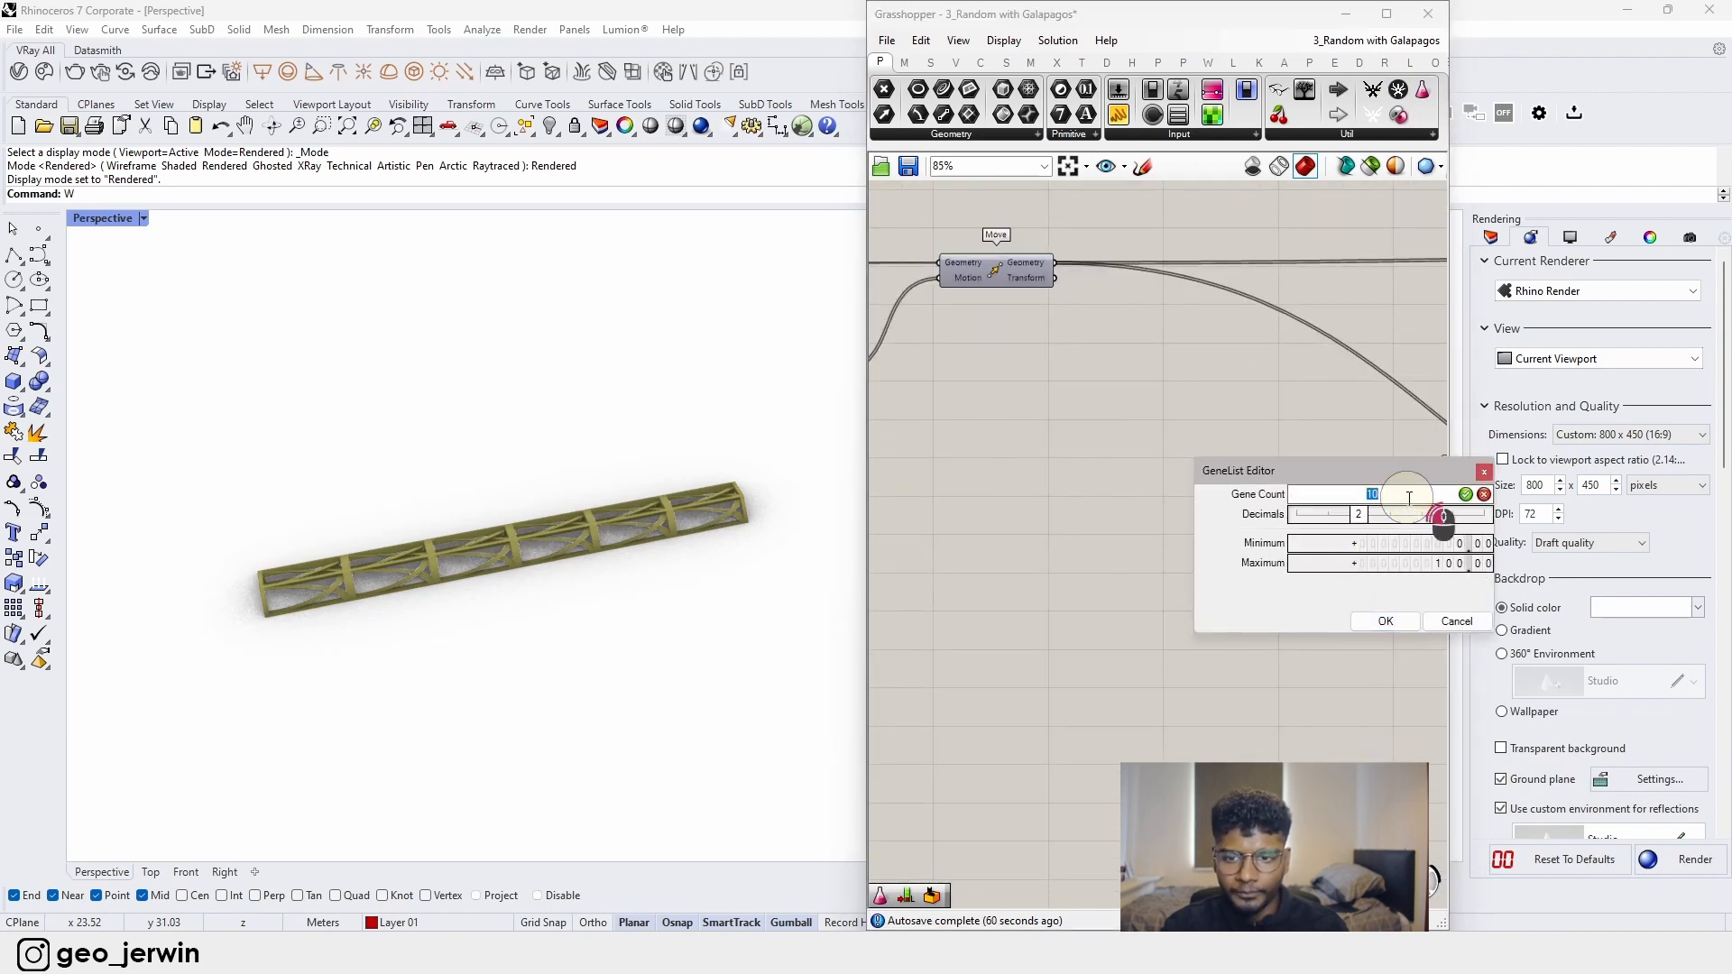
pyautogui.write('4')
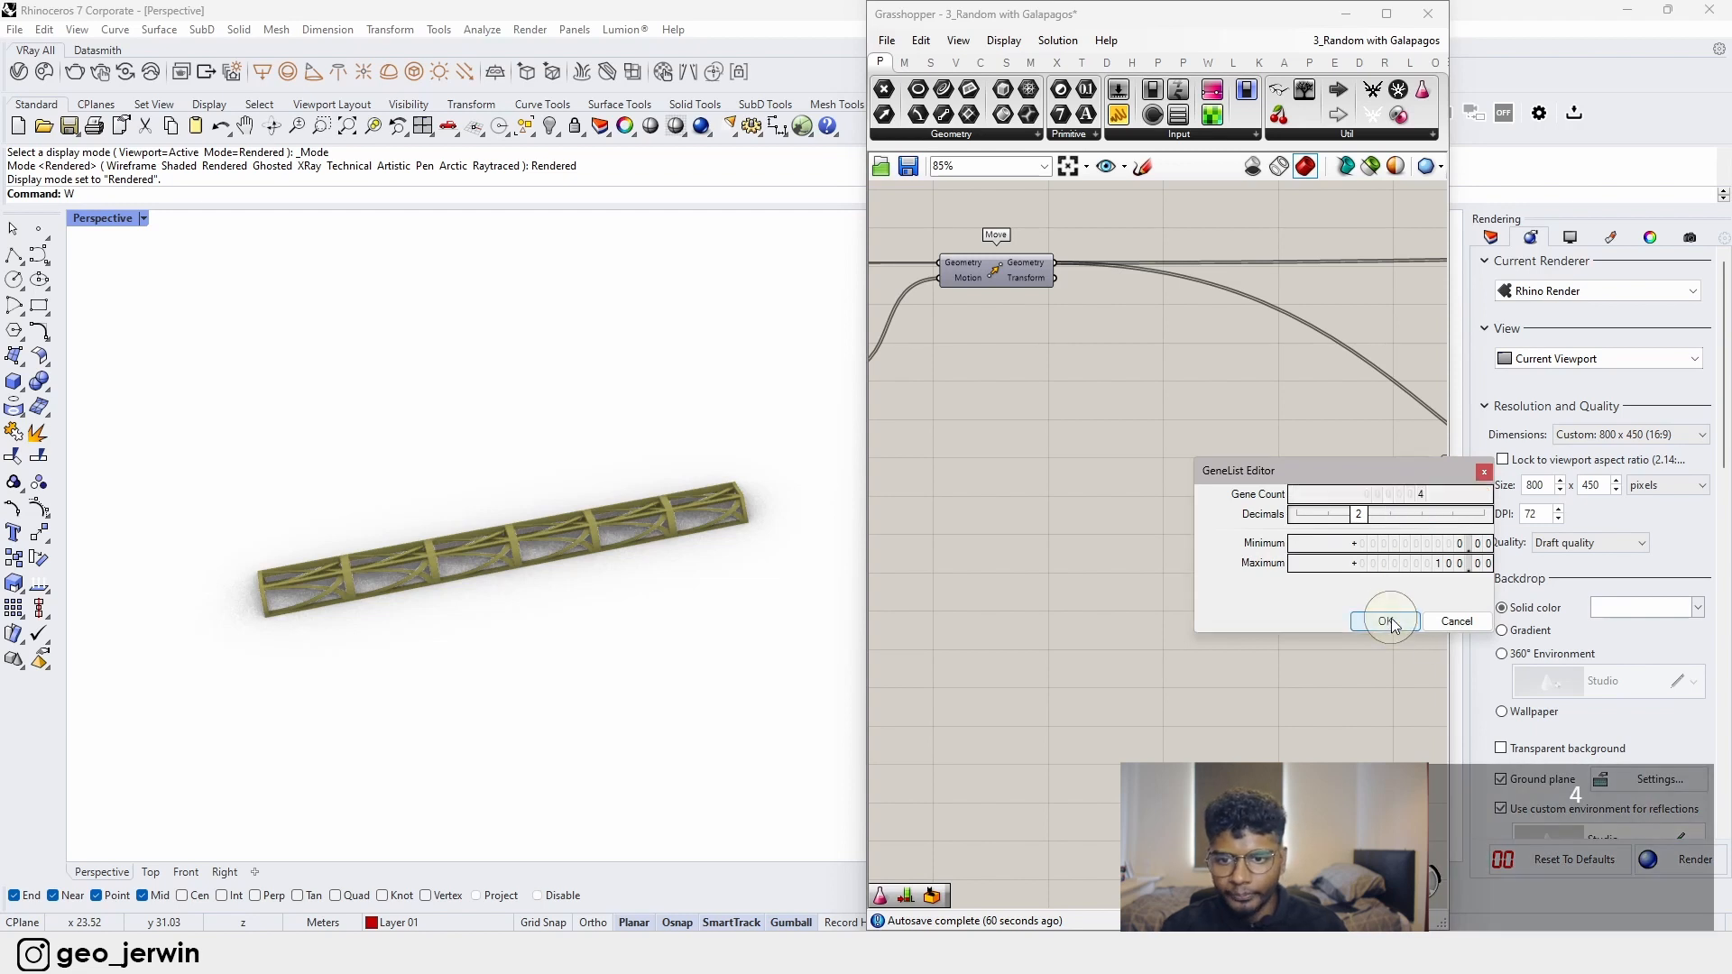
pyautogui.click(1387, 621)
pyautogui.moveTo(1426, 559); pyautogui.dragTo(1207, 492)
pyautogui.scroll(3, 1209, 478)
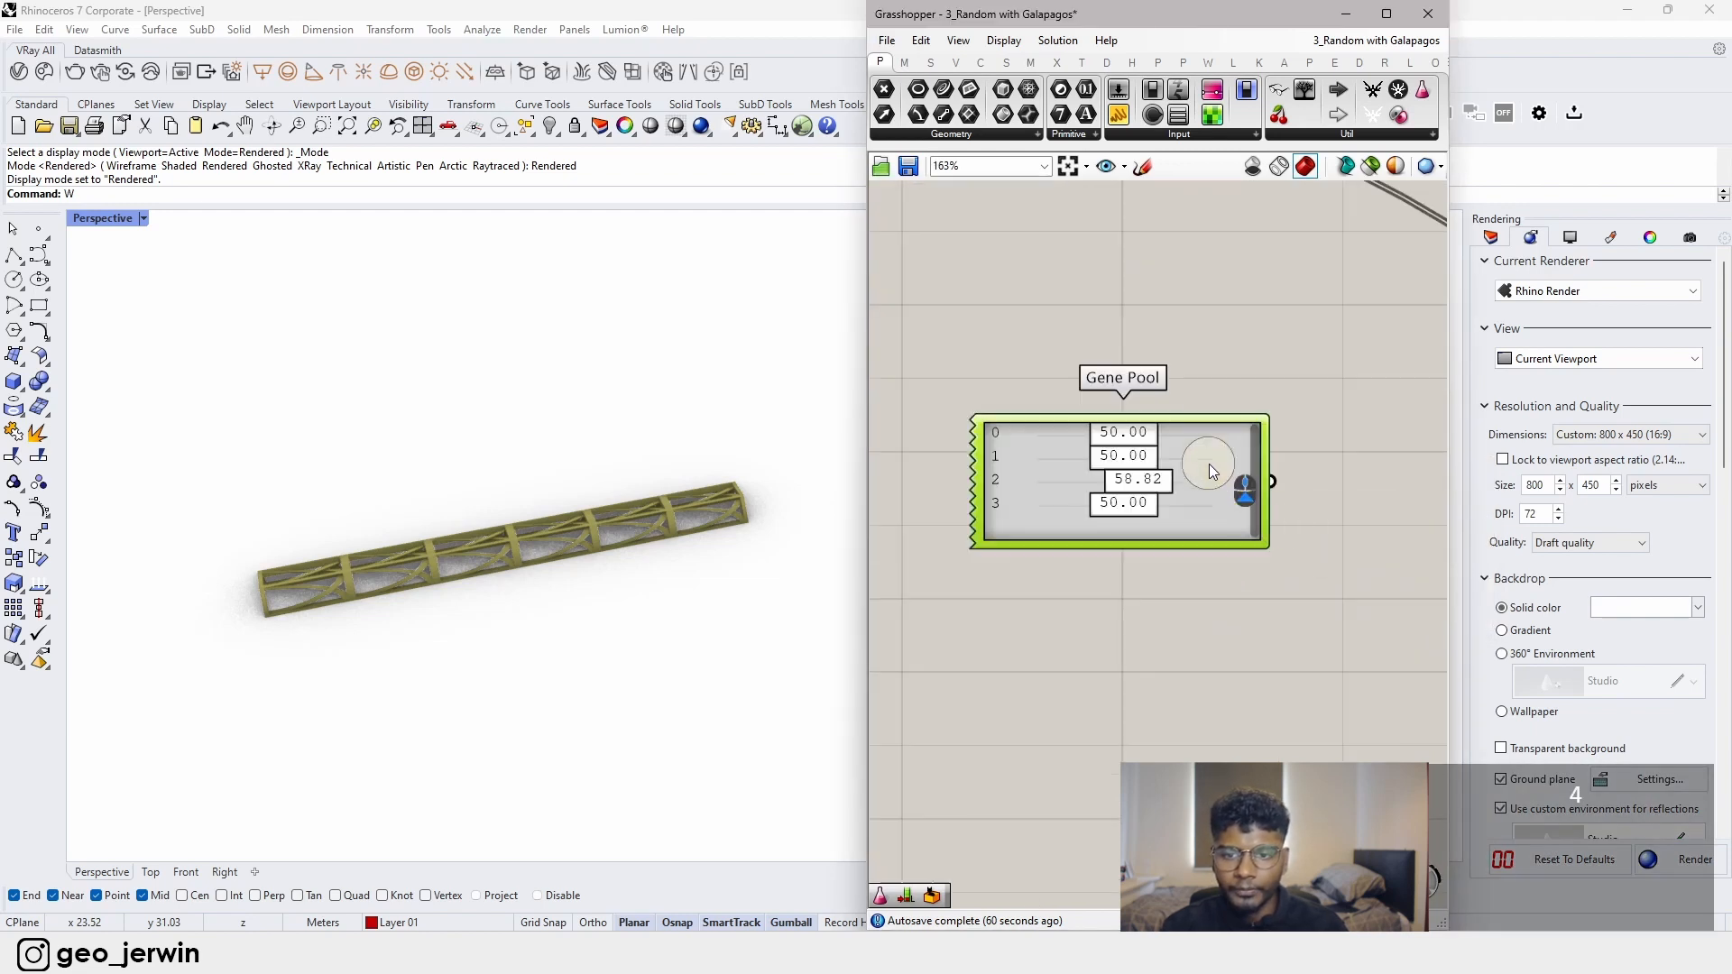
pyautogui.click(1329, 532)
pyautogui.moveTo(1330, 532); pyautogui.dragTo(1239, 599, button='right')
pyautogui.scroll(-2, 1239, 600)
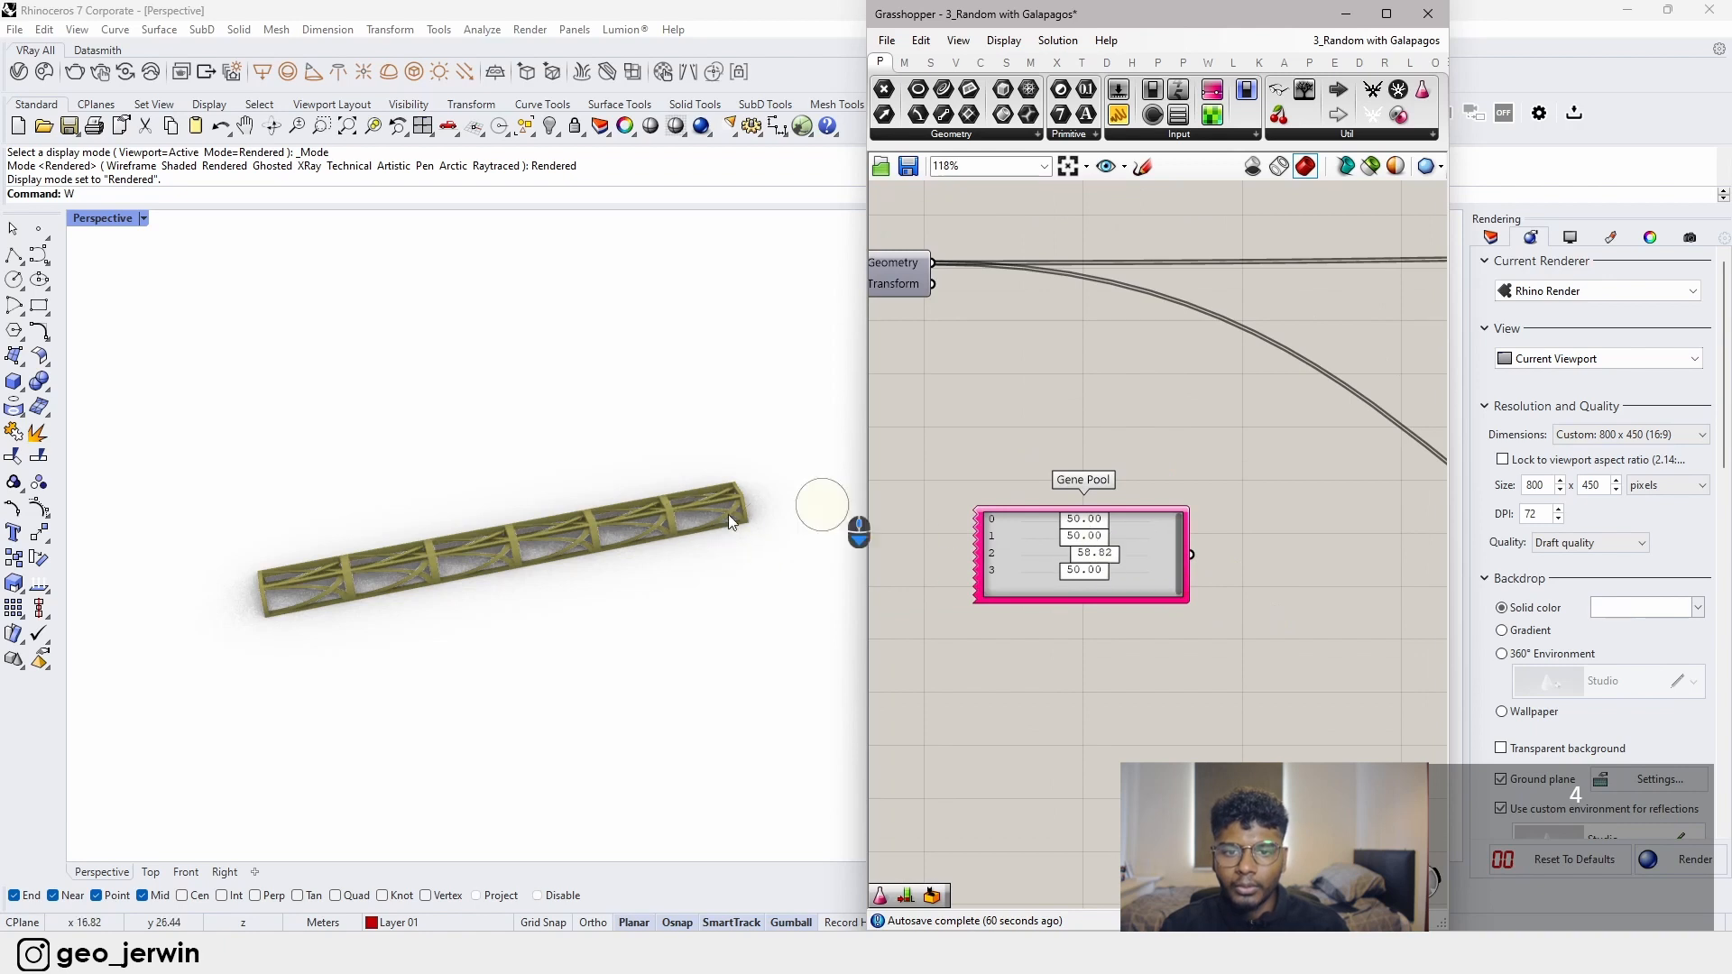
# - Set the Gene Pool's minimum to 2 and maximum to 5, and connect its output to the Unit X Factor input
pyautogui.doubleClick(1173, 555)
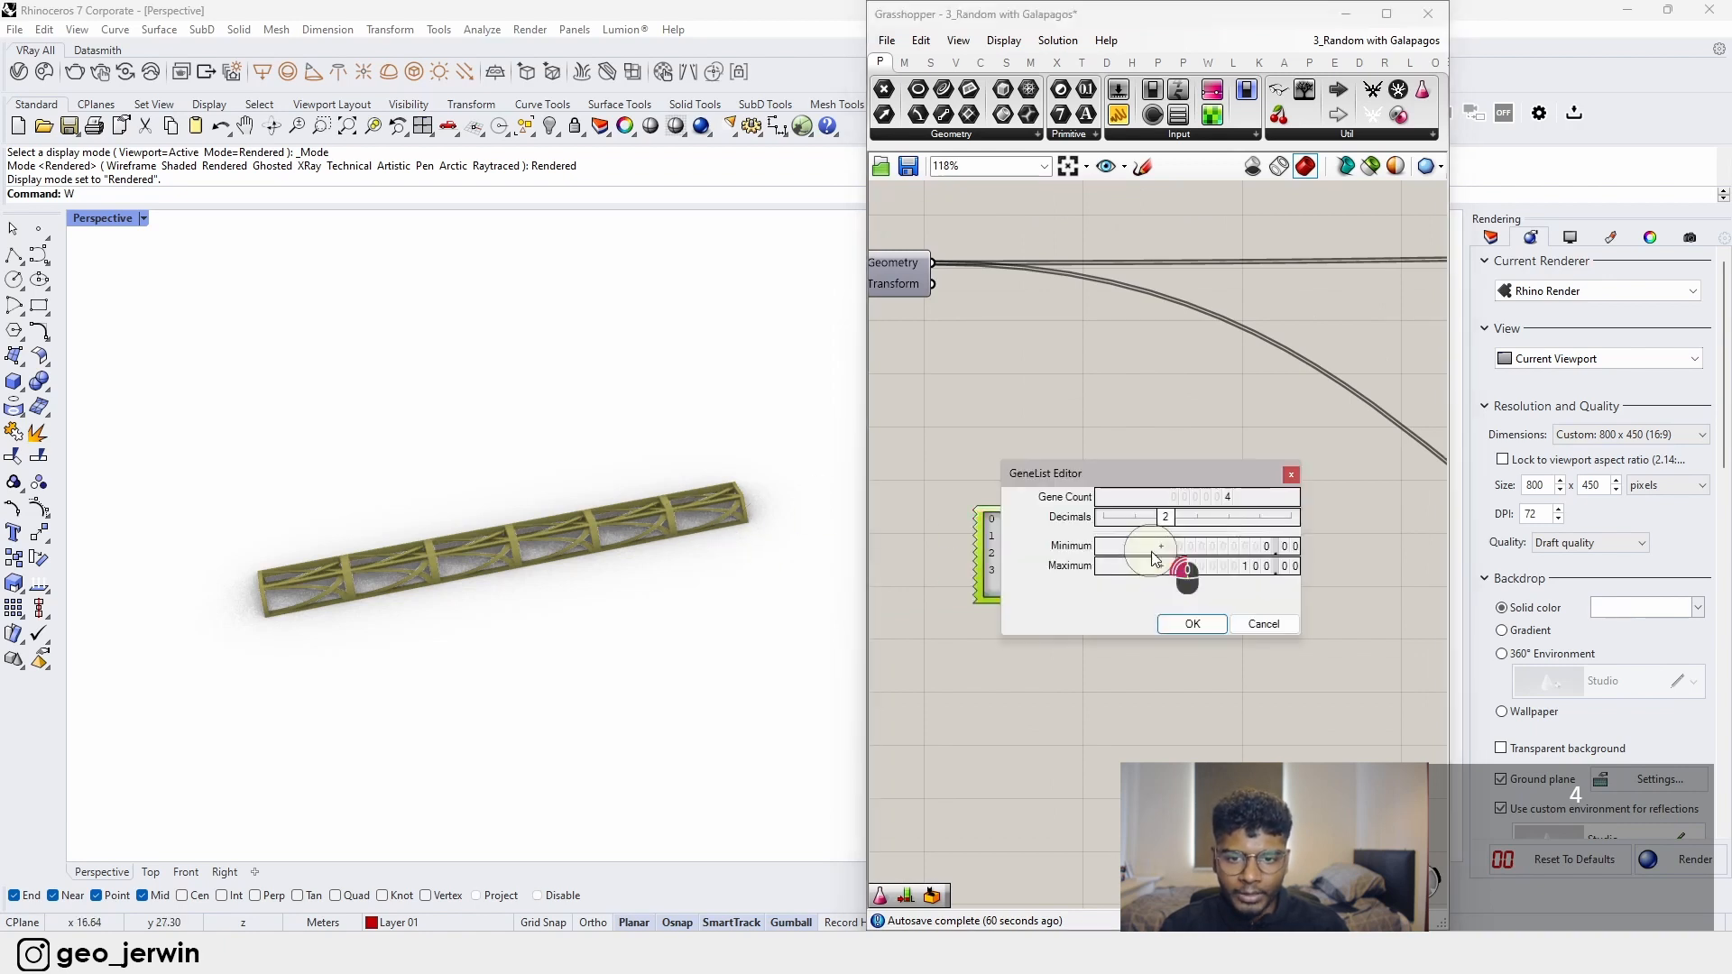
pyautogui.doubleClick(1231, 546)
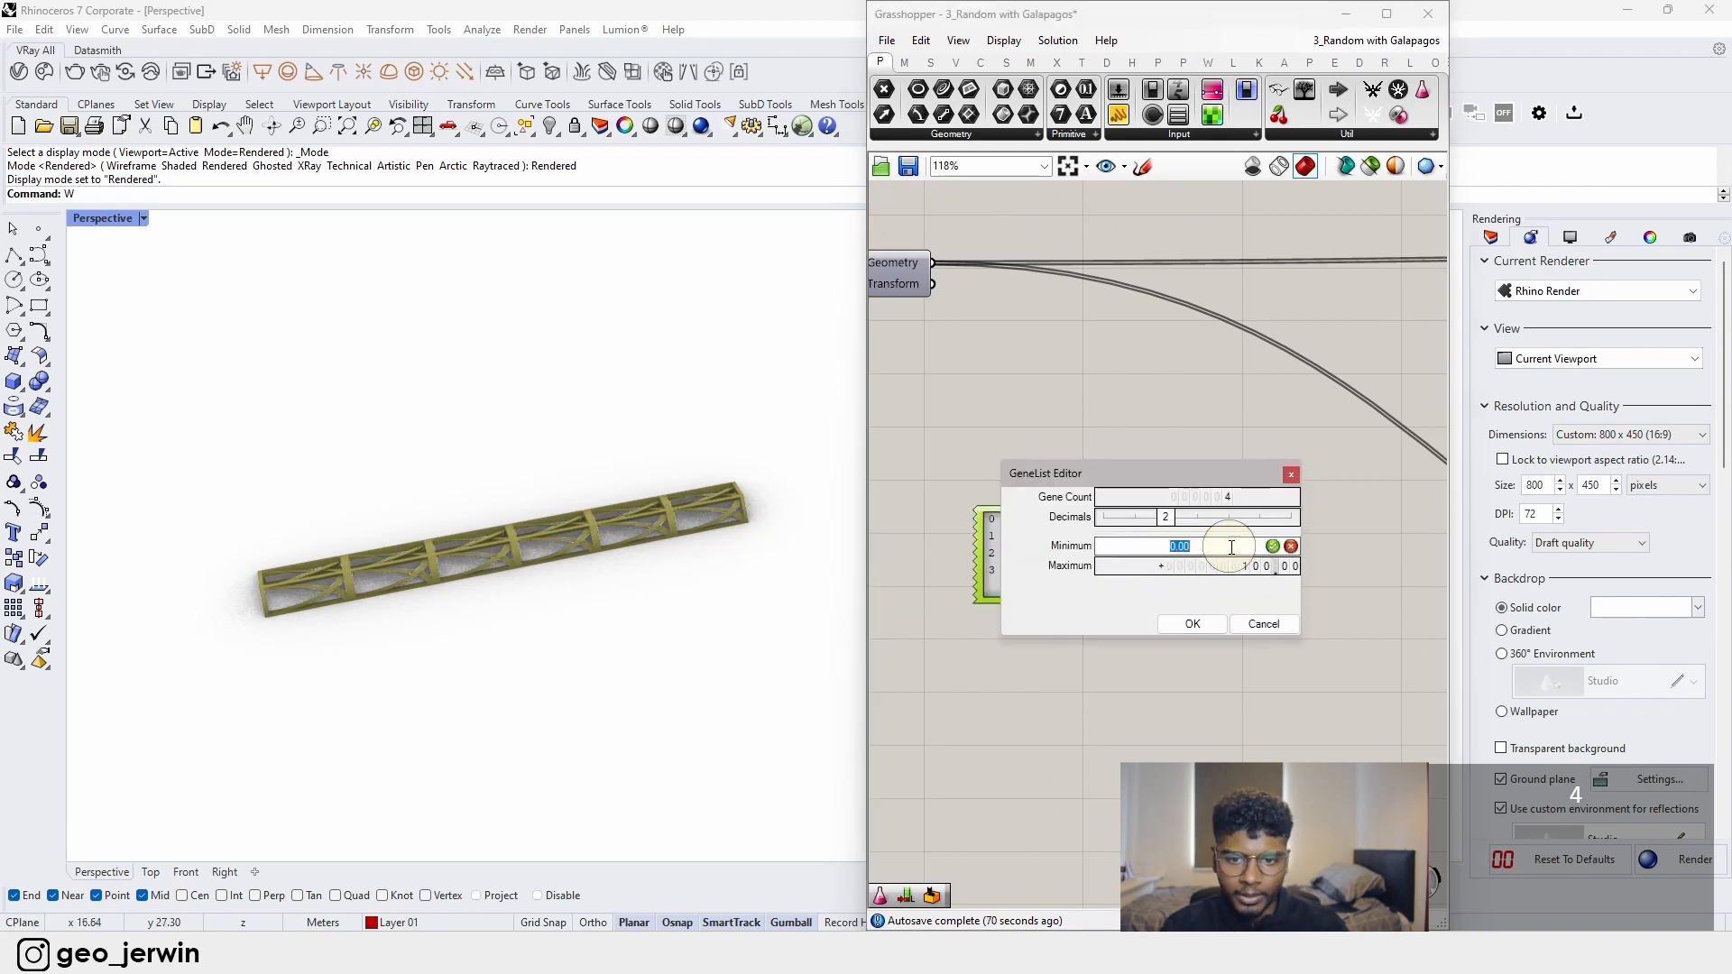
pyautogui.write('2')
pyautogui.click(1272, 546)
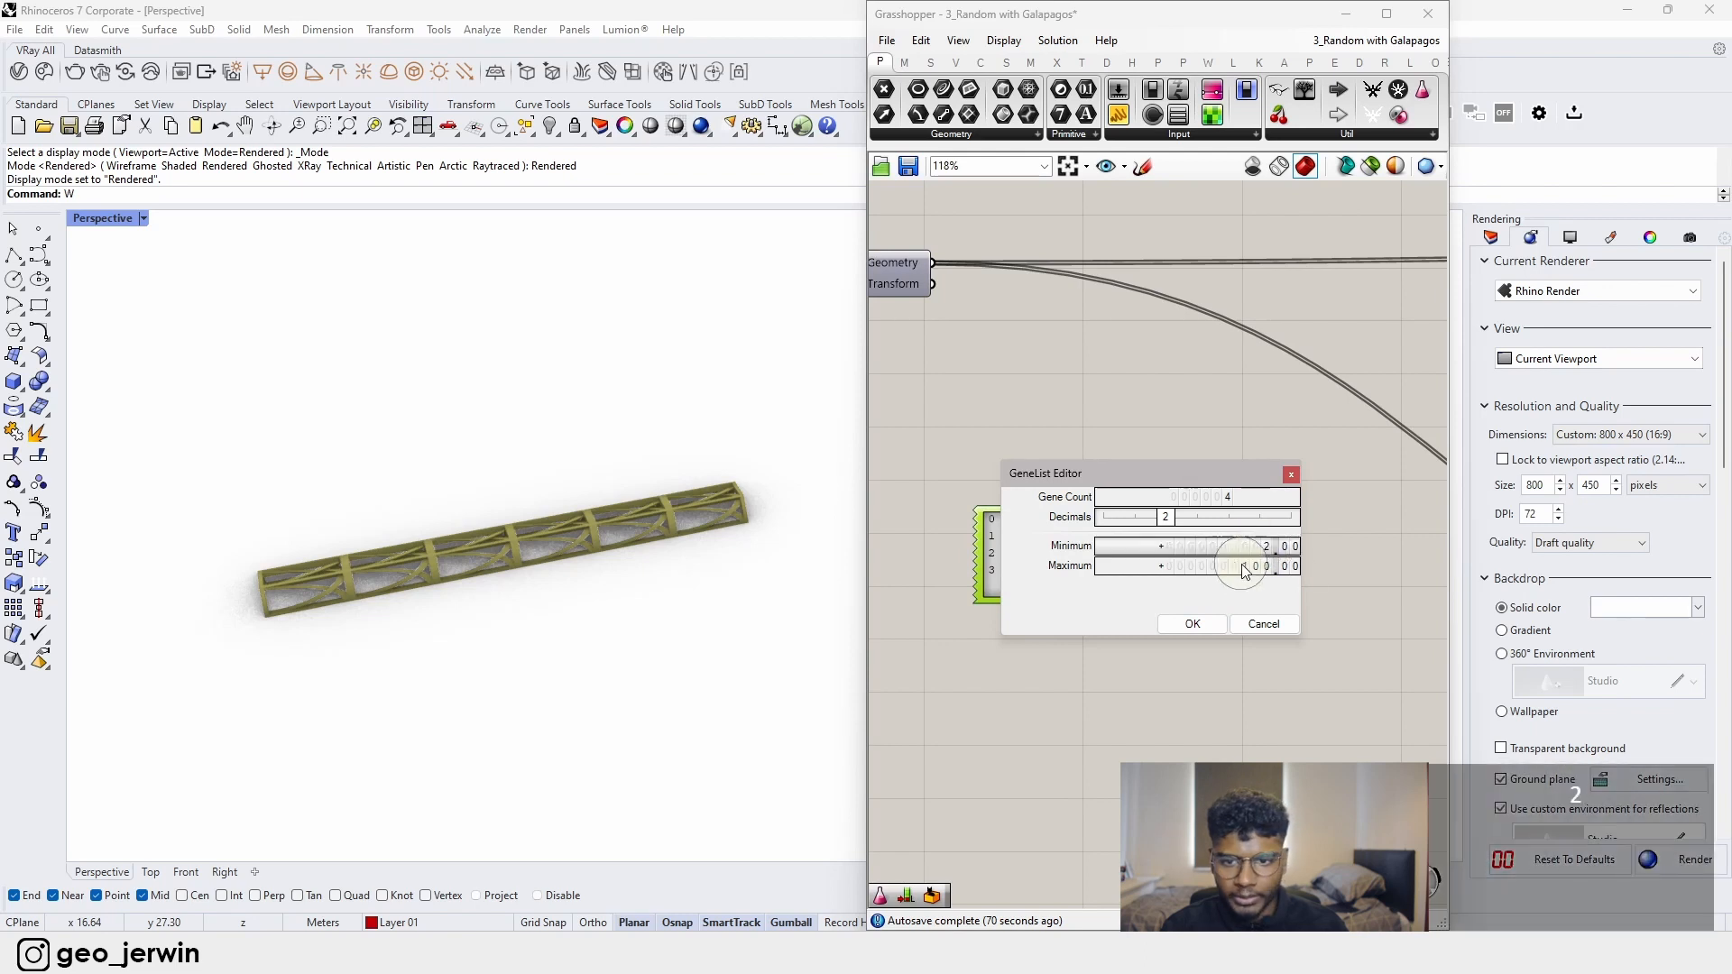
pyautogui.doubleClick(1233, 566)
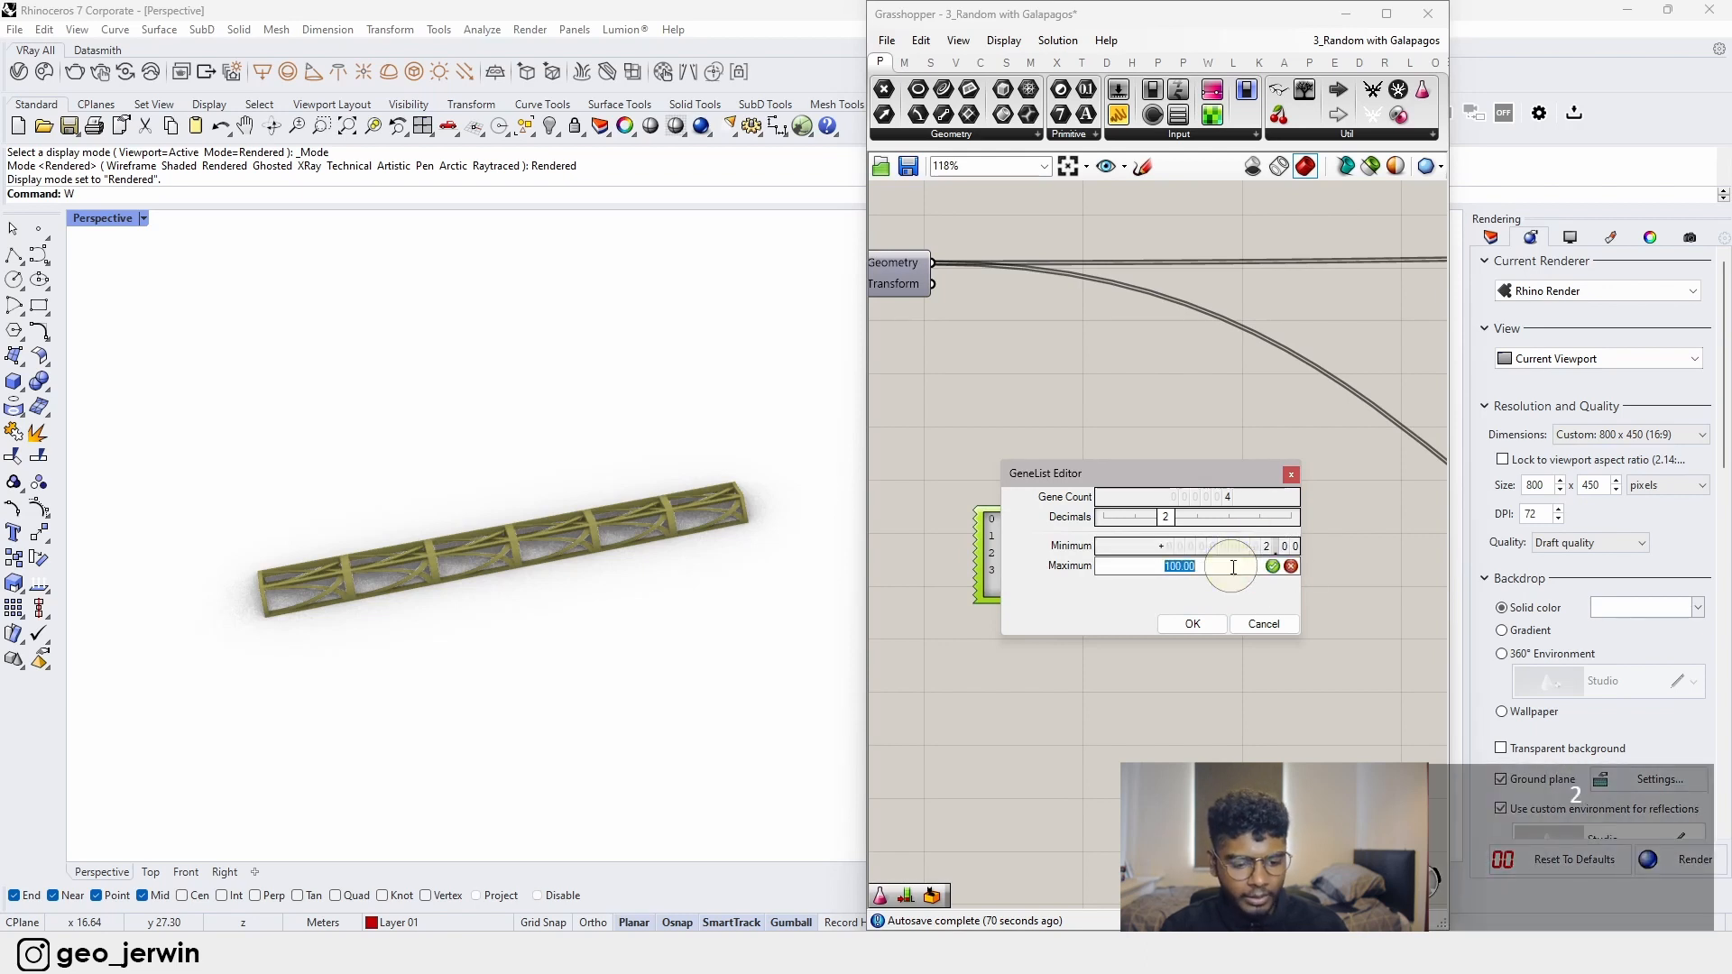
pyautogui.click(1192, 624)
pyautogui.moveTo(1263, 586); pyautogui.dragTo(1166, 578, button='right')
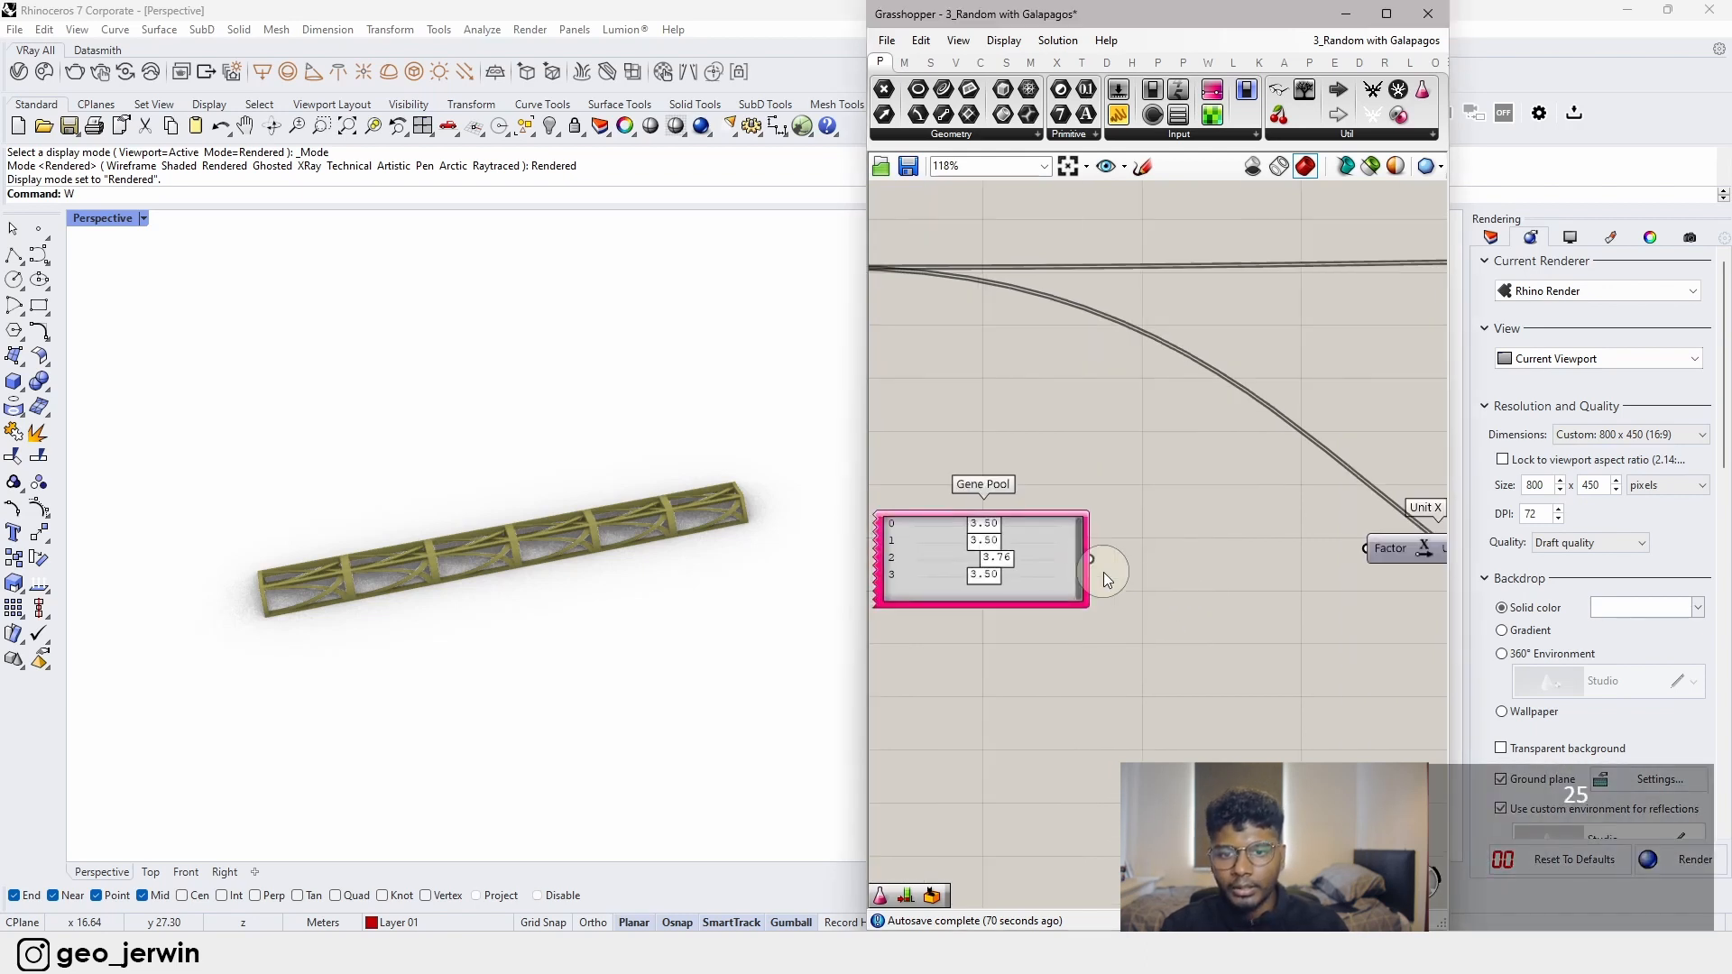
pyautogui.moveTo(1093, 560); pyautogui.dragTo(1366, 552)
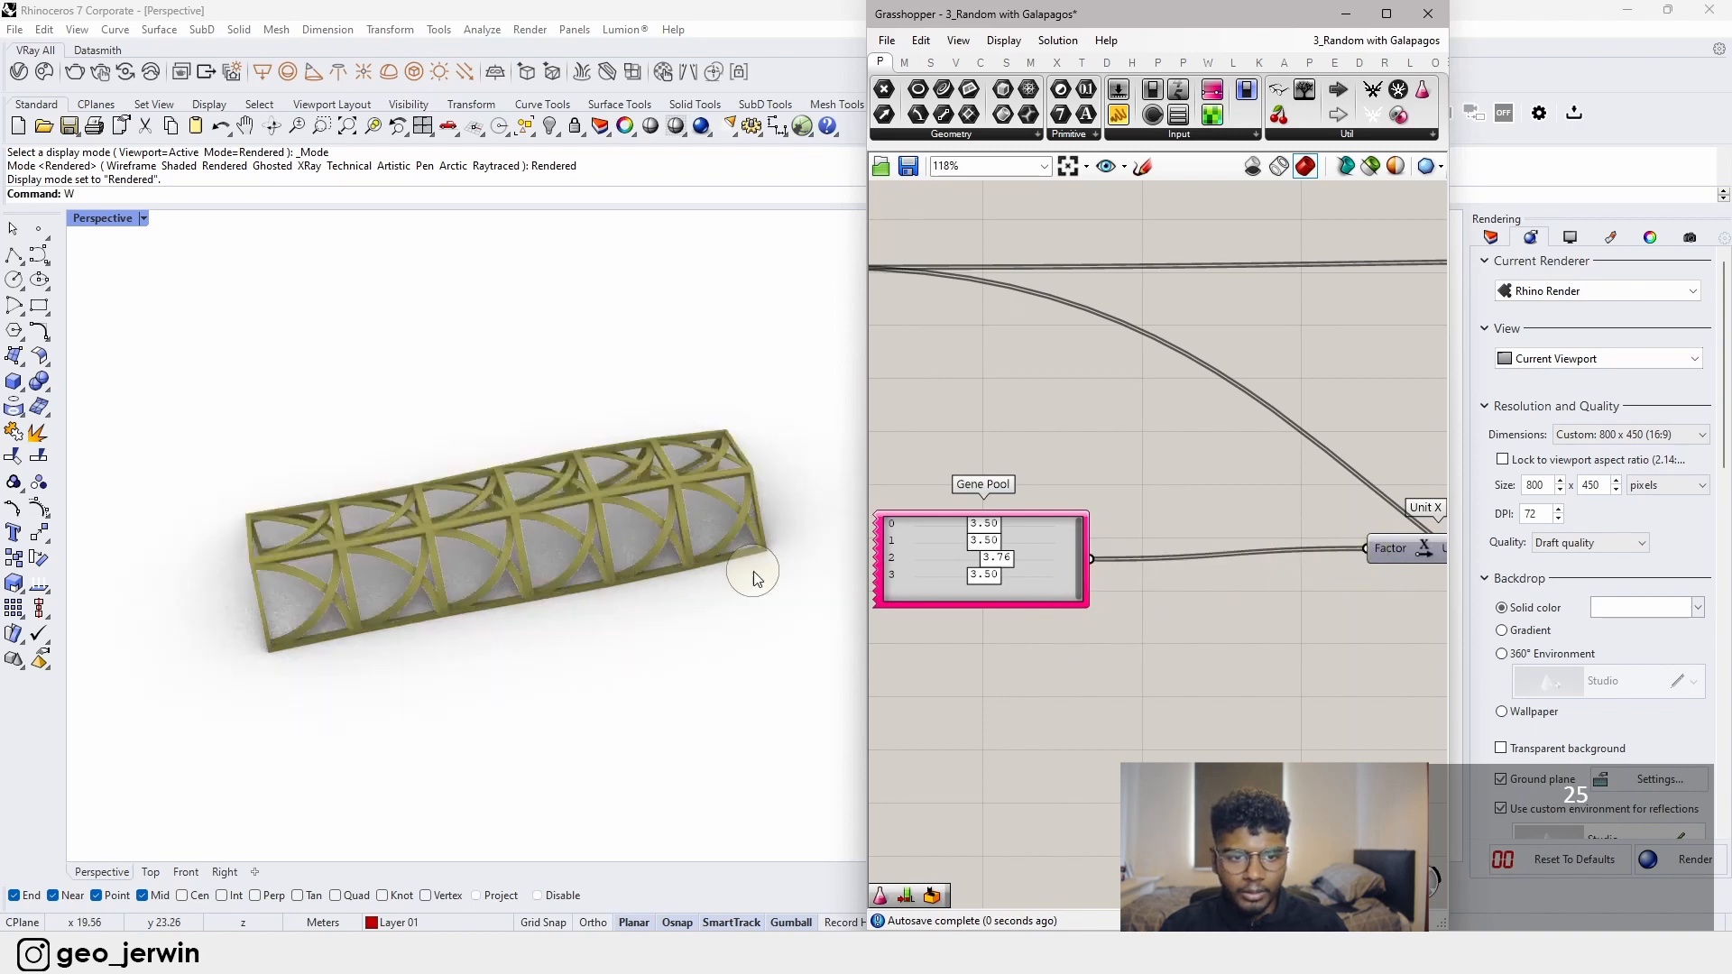
# - Try different structure shapes by adjusting genes manually, randomizing the Gene Pool 100% twice, and setting gene 3 to 5.00
pyautogui.moveTo(999, 567); pyautogui.dragTo(1056, 523)
pyautogui.rightClick(971, 568)
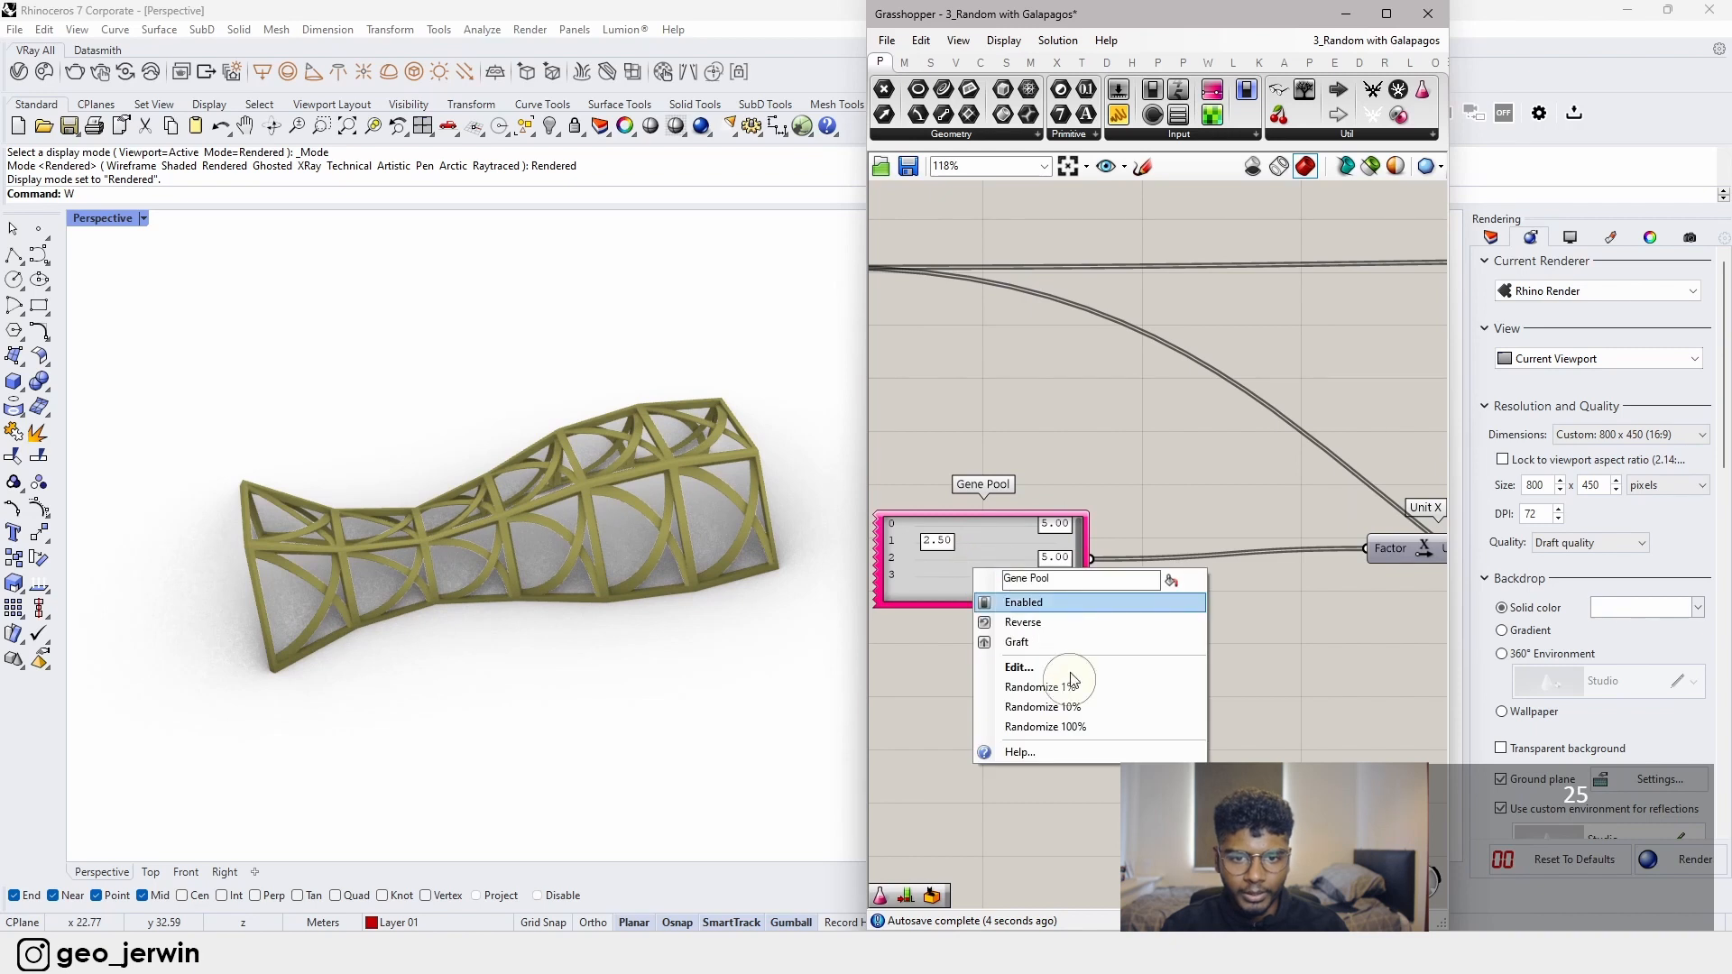
pyautogui.click(1073, 729)
pyautogui.moveTo(462, 572); pyautogui.dragTo(617, 675, button='right')
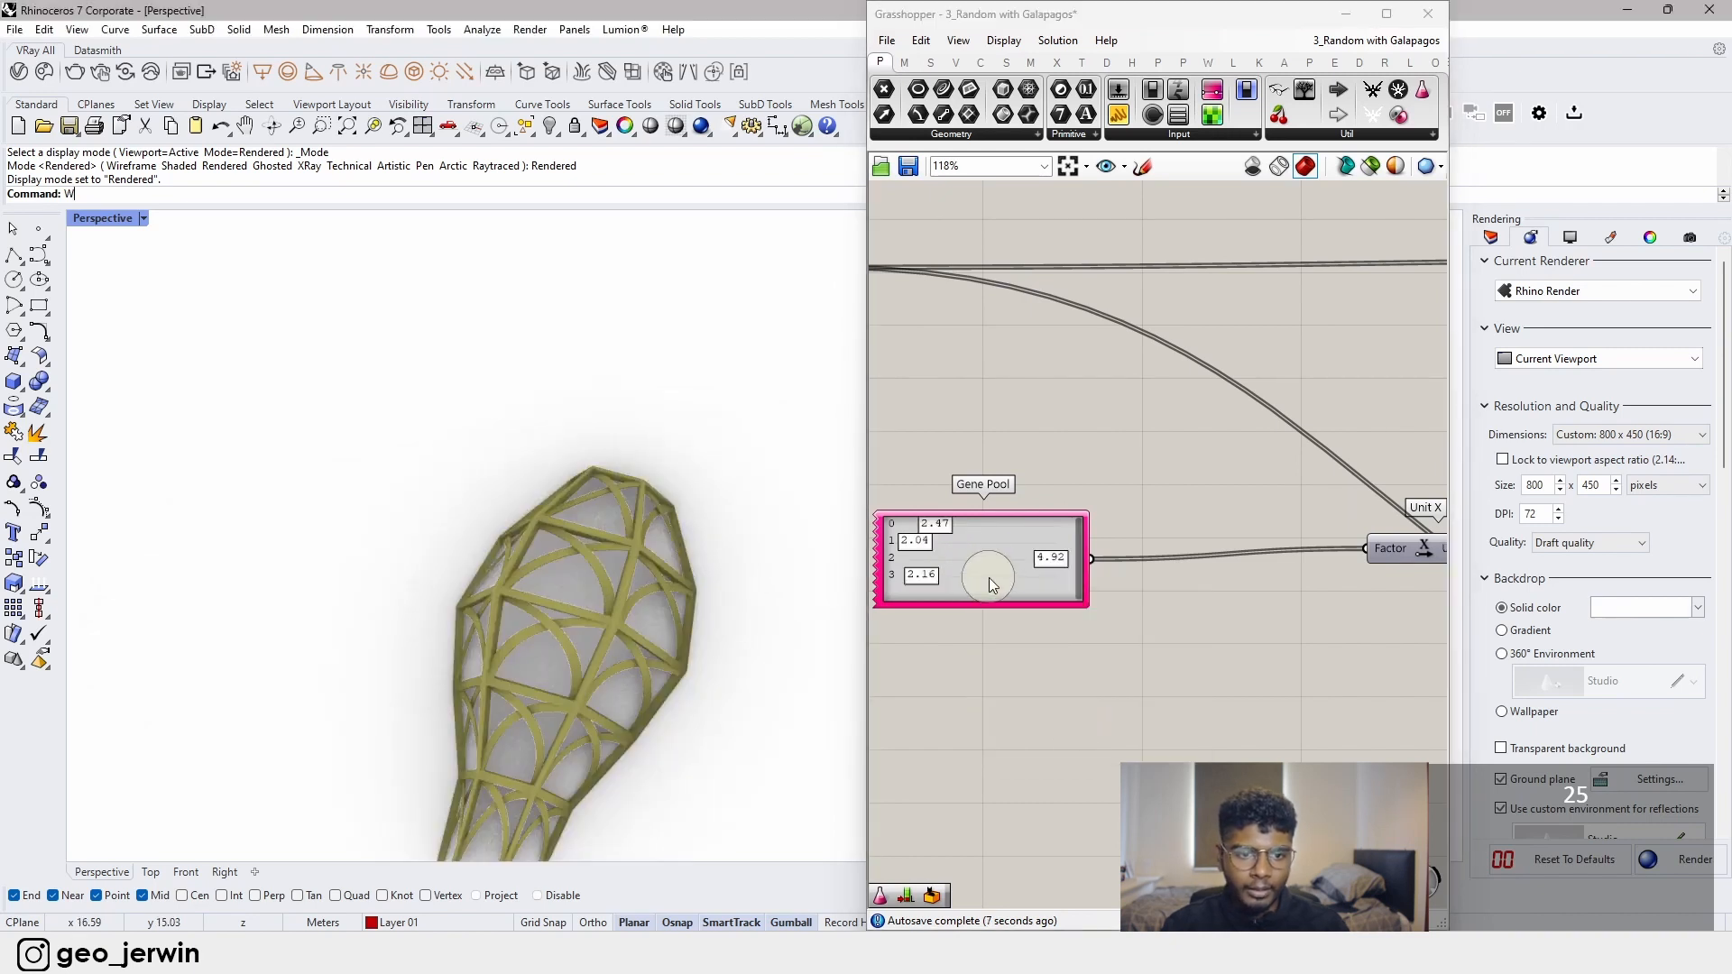
pyautogui.rightClick(999, 549)
pyautogui.click(1068, 710)
pyautogui.scroll(-8, 579, 552)
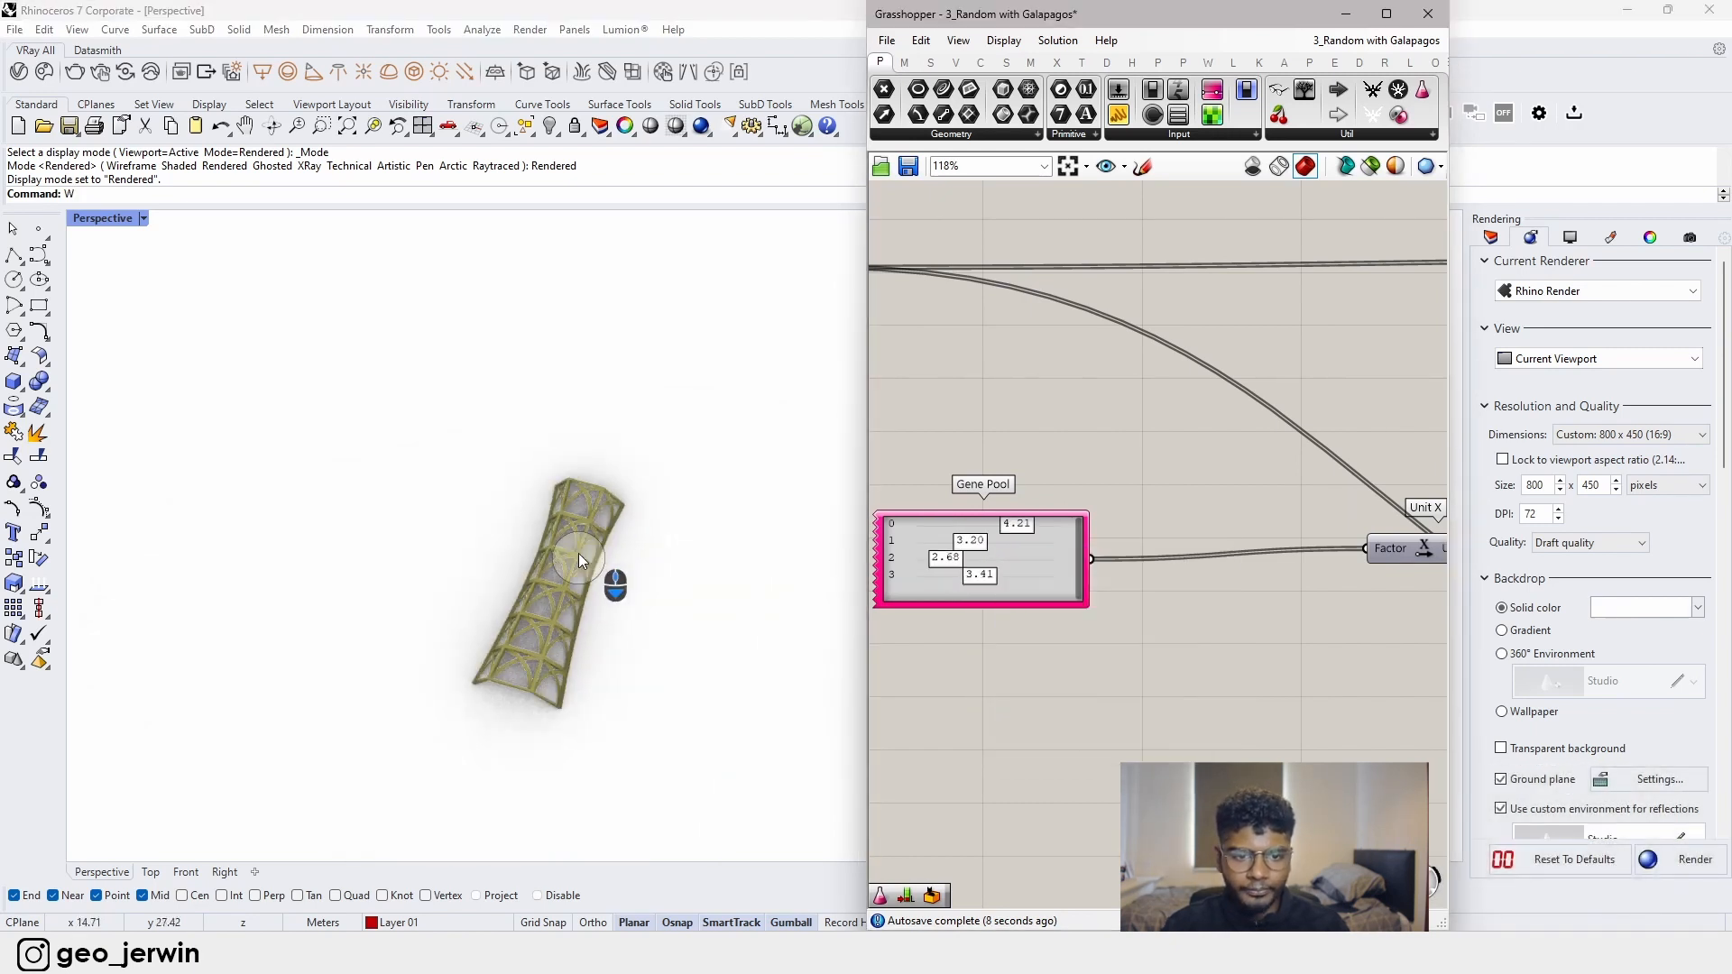
pyautogui.scroll(7, 585, 562)
pyautogui.moveTo(992, 580); pyautogui.dragTo(1064, 580)
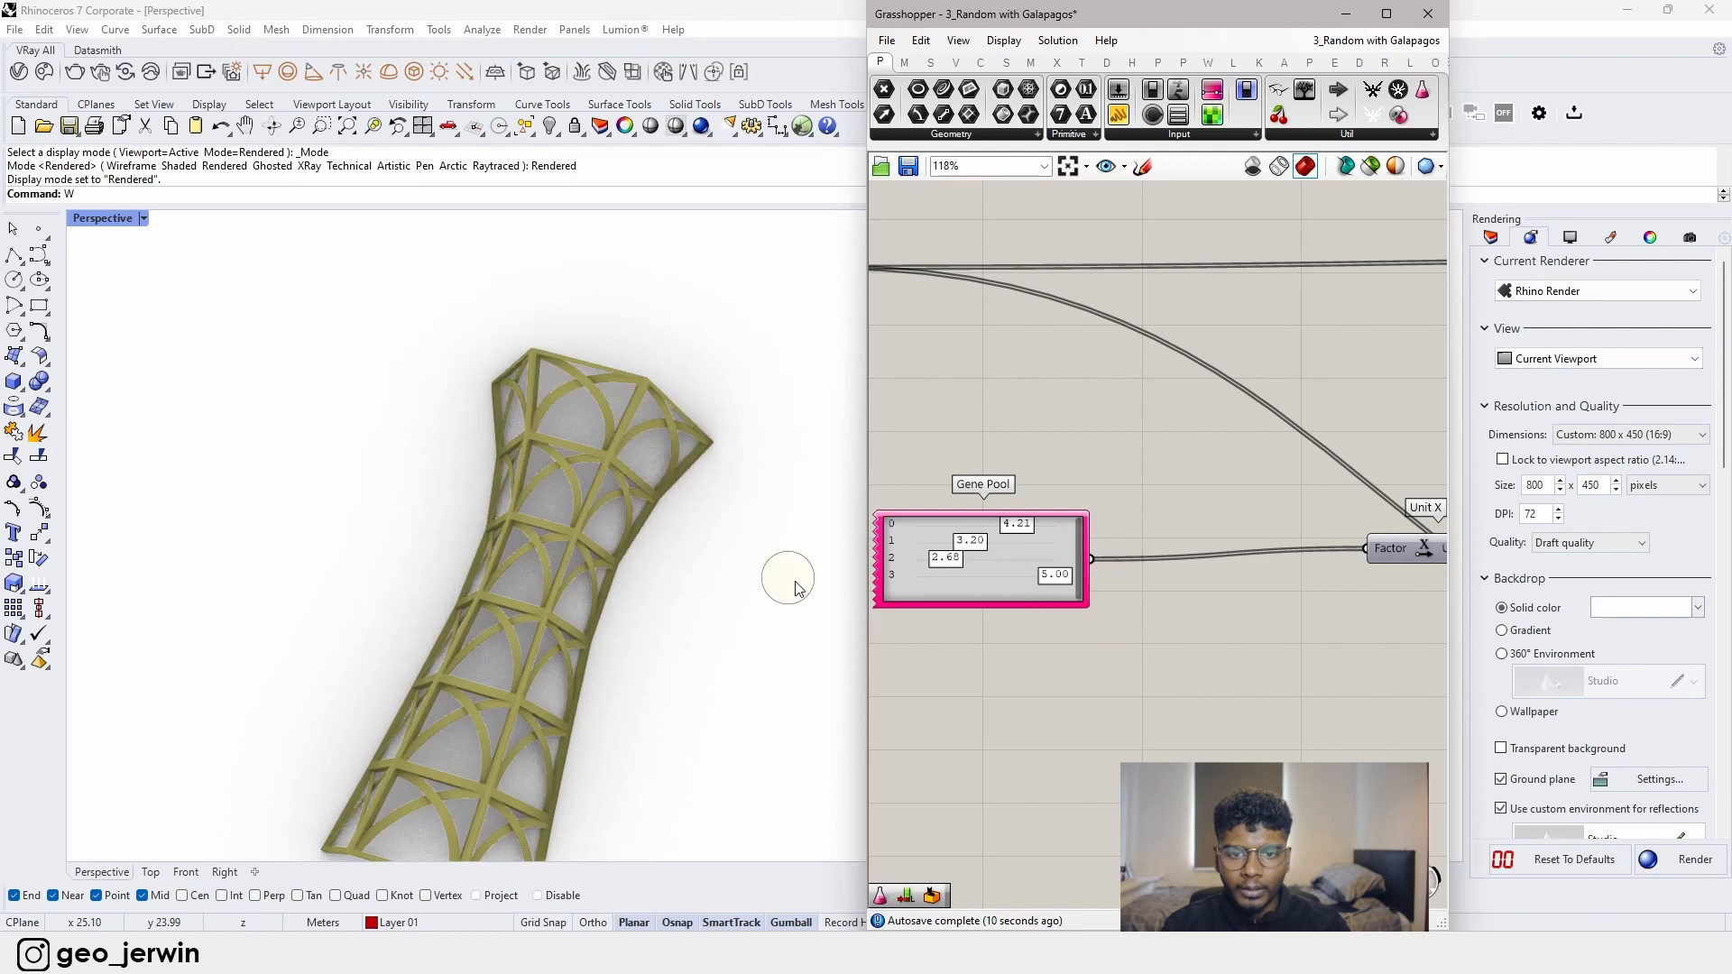
# - Check the Gene Pool's settings, raise all four genes to 5.00, and randomize the pool by 100%
pyautogui.click(919, 577)
pyautogui.doubleClick(917, 581)
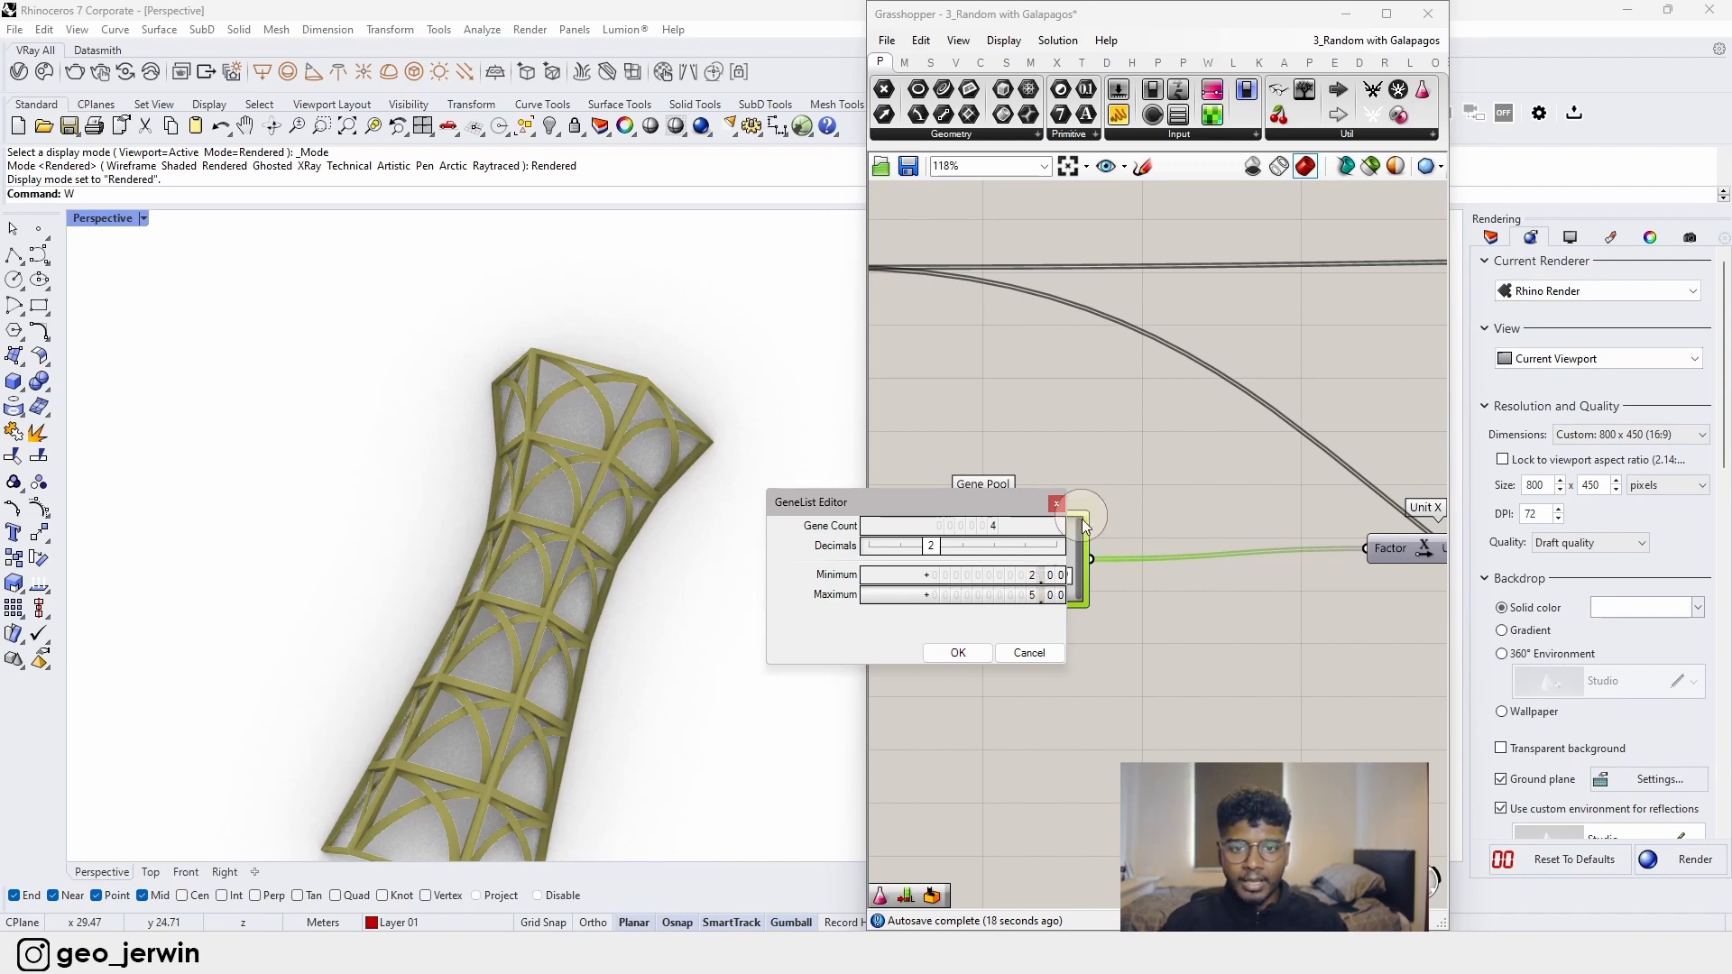
pyautogui.click(1056, 502)
pyautogui.moveTo(957, 562); pyautogui.dragTo(1170, 524)
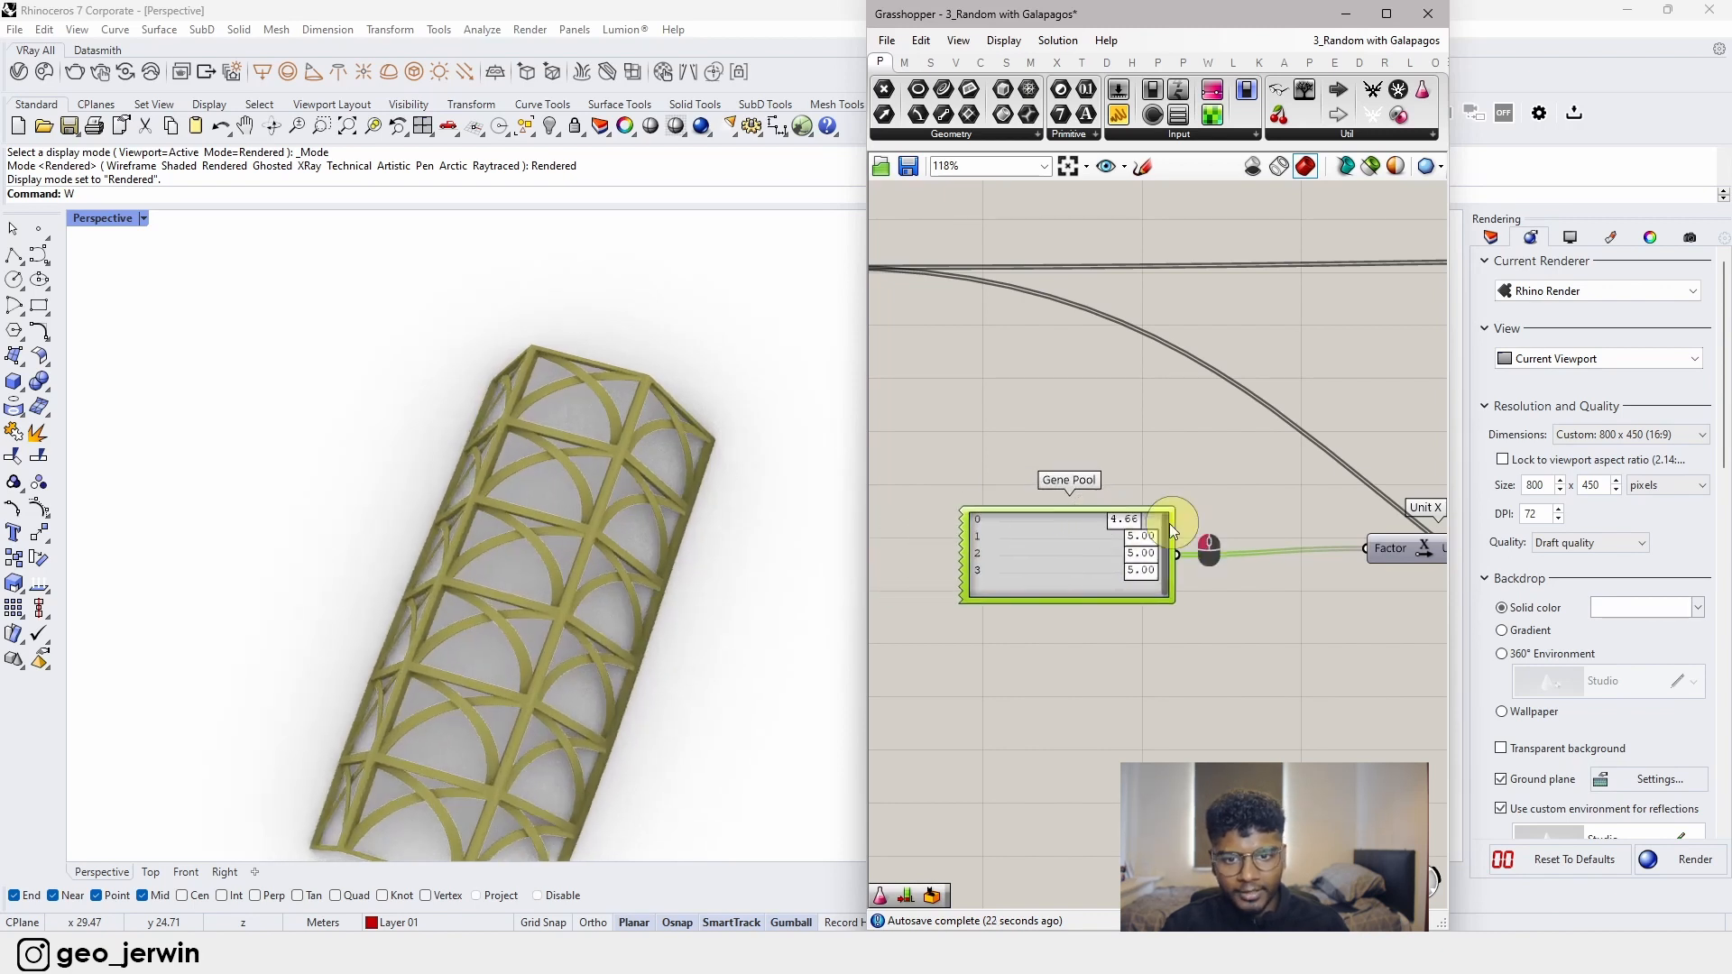
pyautogui.moveTo(388, 666); pyautogui.dragTo(478, 689, button='right')
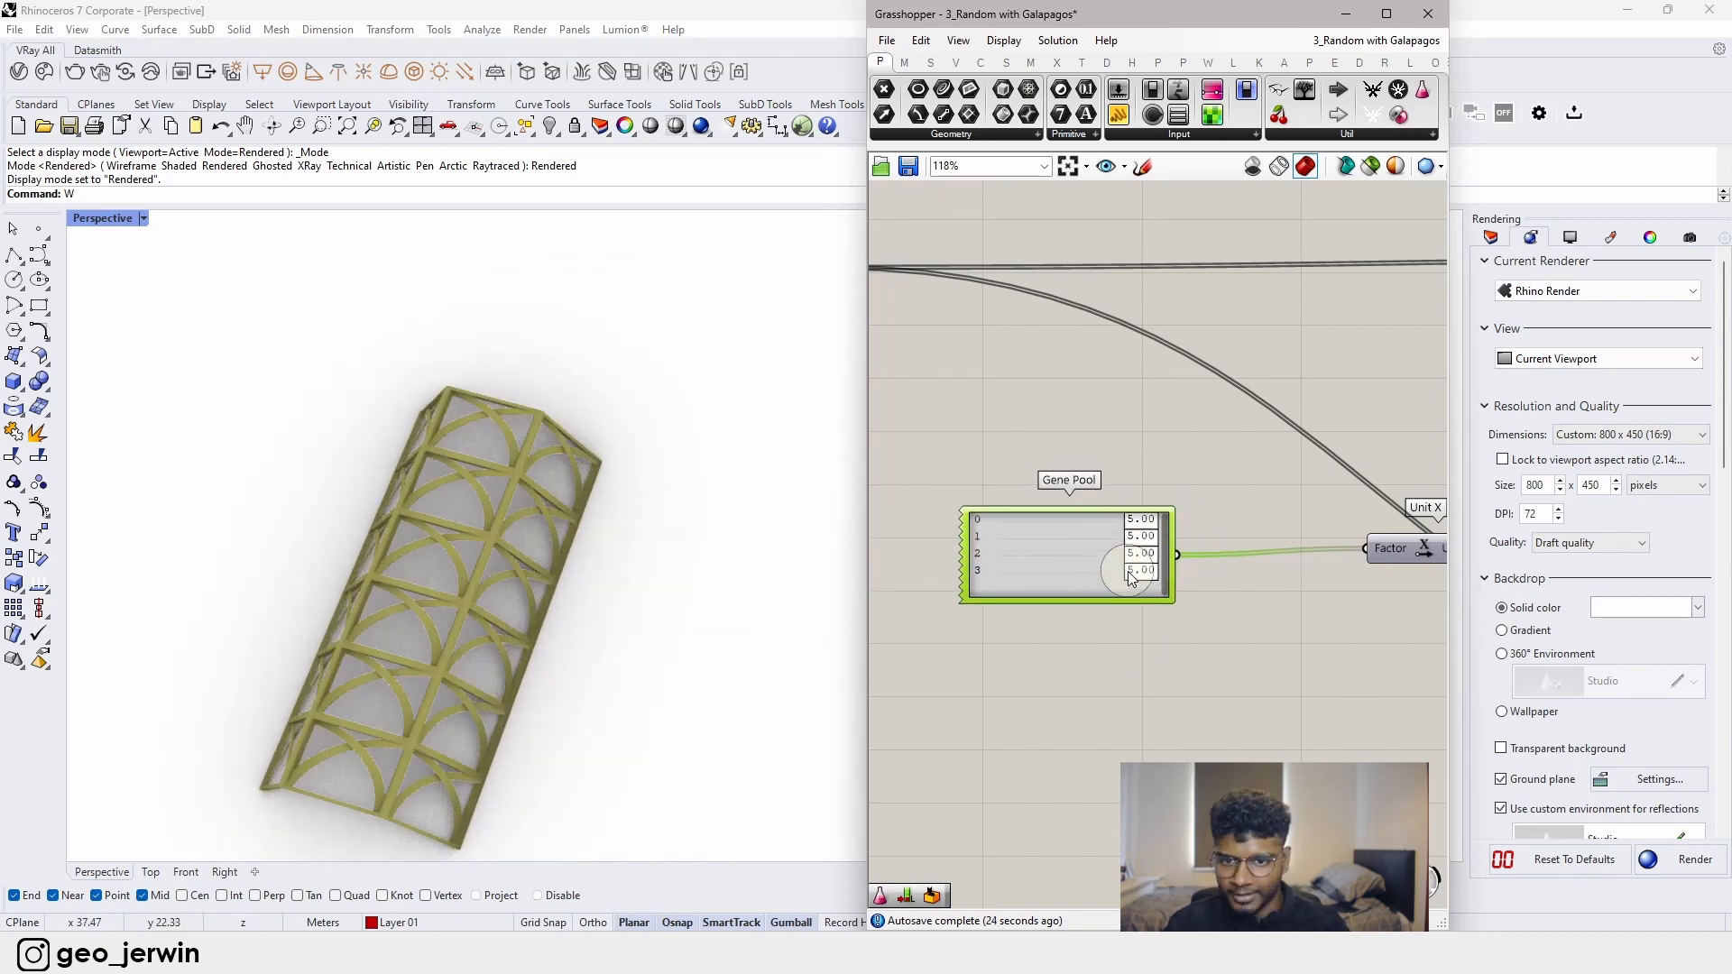
pyautogui.rightClick(1039, 553)
pyautogui.click(1134, 719)
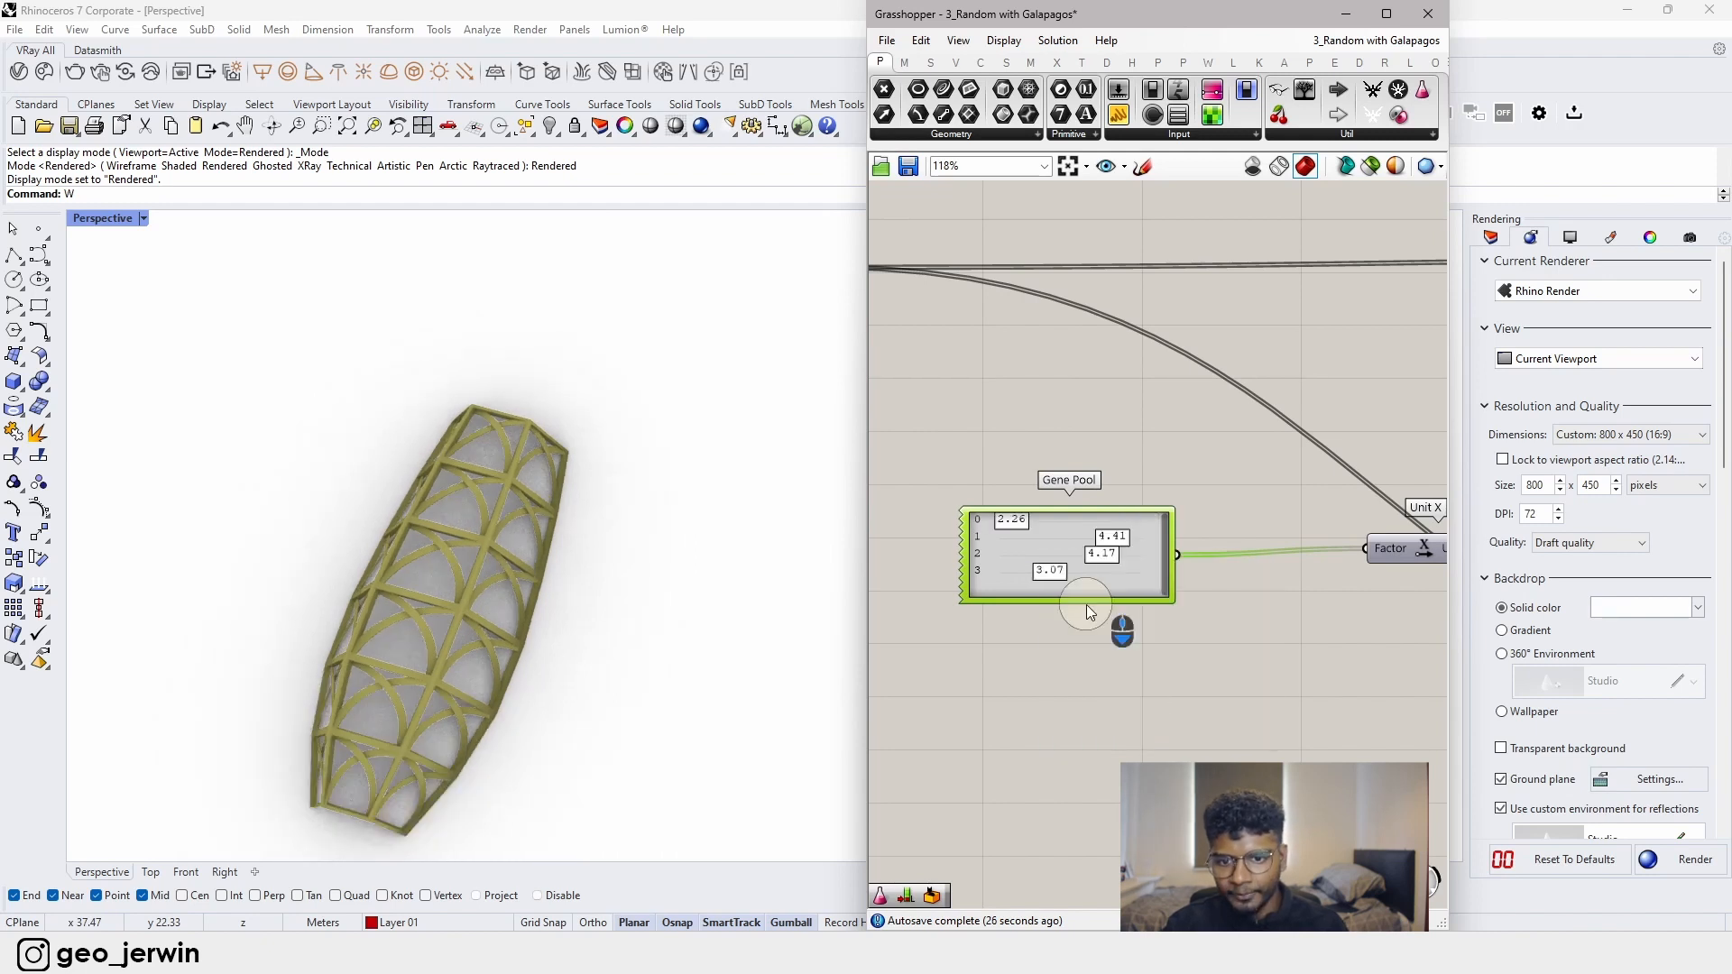
# - Move the Galapagos component near the Gene Pool and connect its Genome input to the Gene Pool
pyautogui.scroll(-4, 1086, 605)
pyautogui.scroll(3, 1140, 593)
pyautogui.moveTo(1073, 584); pyautogui.dragTo(1090, 456)
pyautogui.scroll(-8, 1138, 493)
pyautogui.scroll(5, 1215, 491)
pyautogui.scroll(-4, 1211, 629)
pyautogui.scroll(4, 1268, 619)
pyautogui.scroll(4, 1290, 555)
pyautogui.scroll(-8, 1350, 452)
pyautogui.scroll(-2, 1474, 448)
pyautogui.scroll(-2, 773, 450)
pyautogui.moveTo(1090, 456); pyautogui.dragTo(1221, 644, button='right')
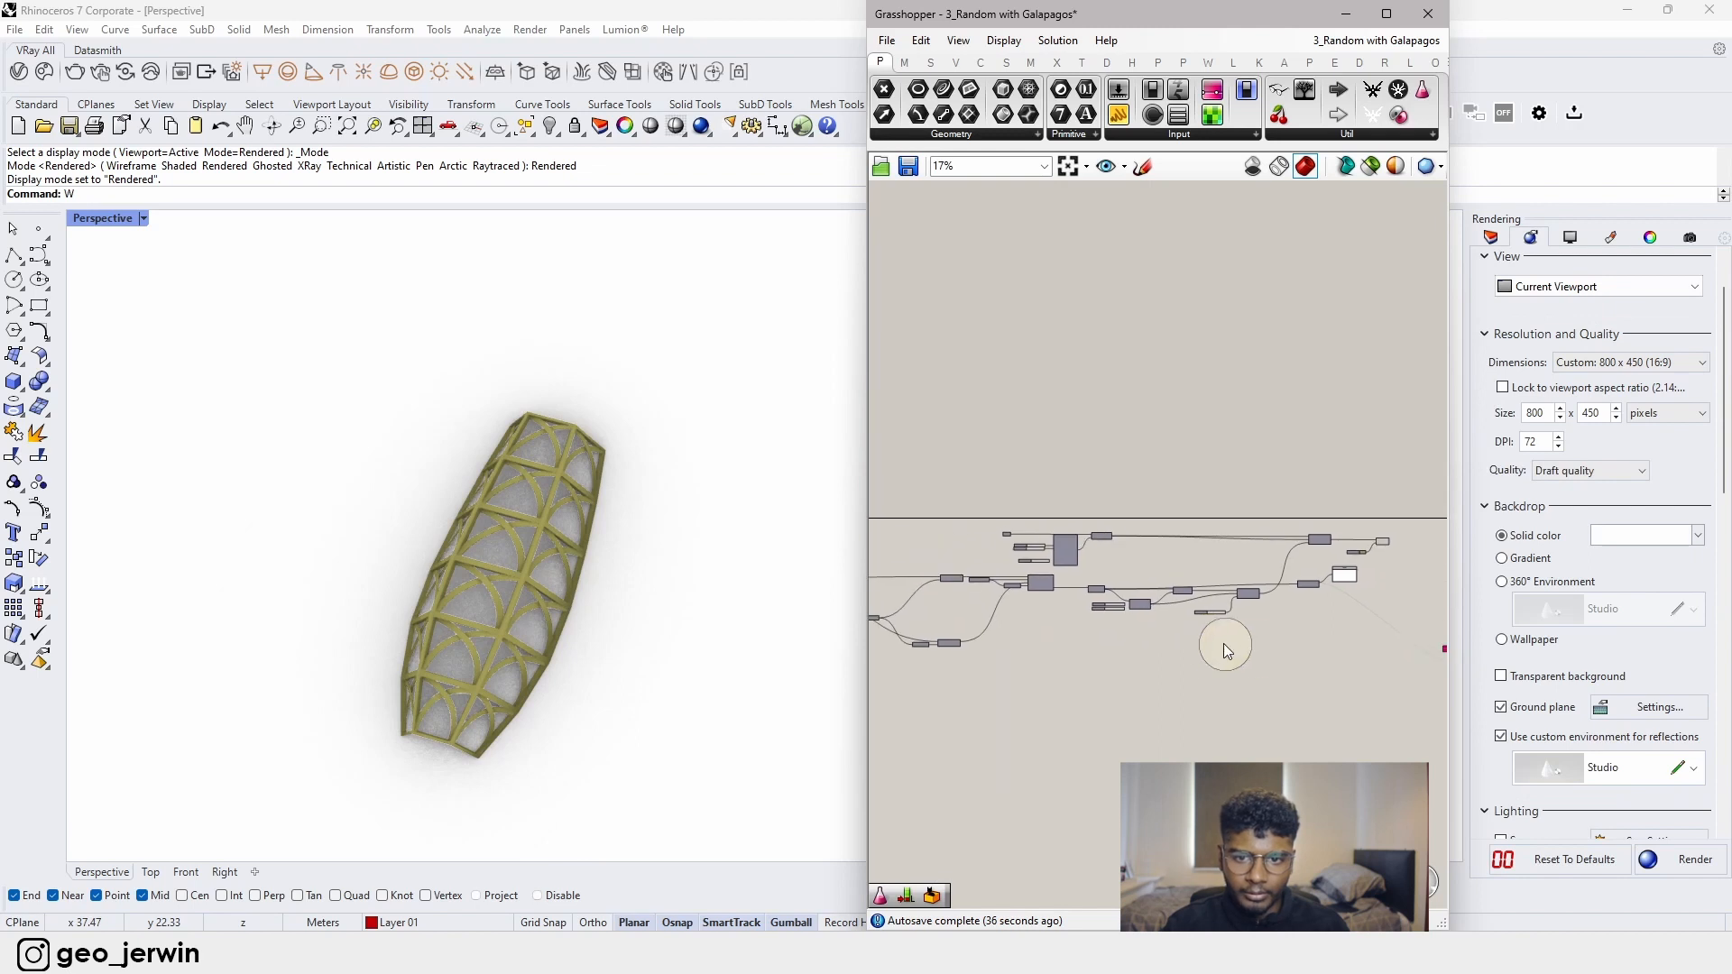
pyautogui.scroll(-3, 1333, 675)
pyautogui.moveTo(1383, 651); pyautogui.dragTo(1076, 577)
pyautogui.scroll(8, 1011, 618)
pyautogui.scroll(-1, 1075, 577)
pyautogui.moveTo(1075, 578); pyautogui.dragTo(1184, 581, button='right')
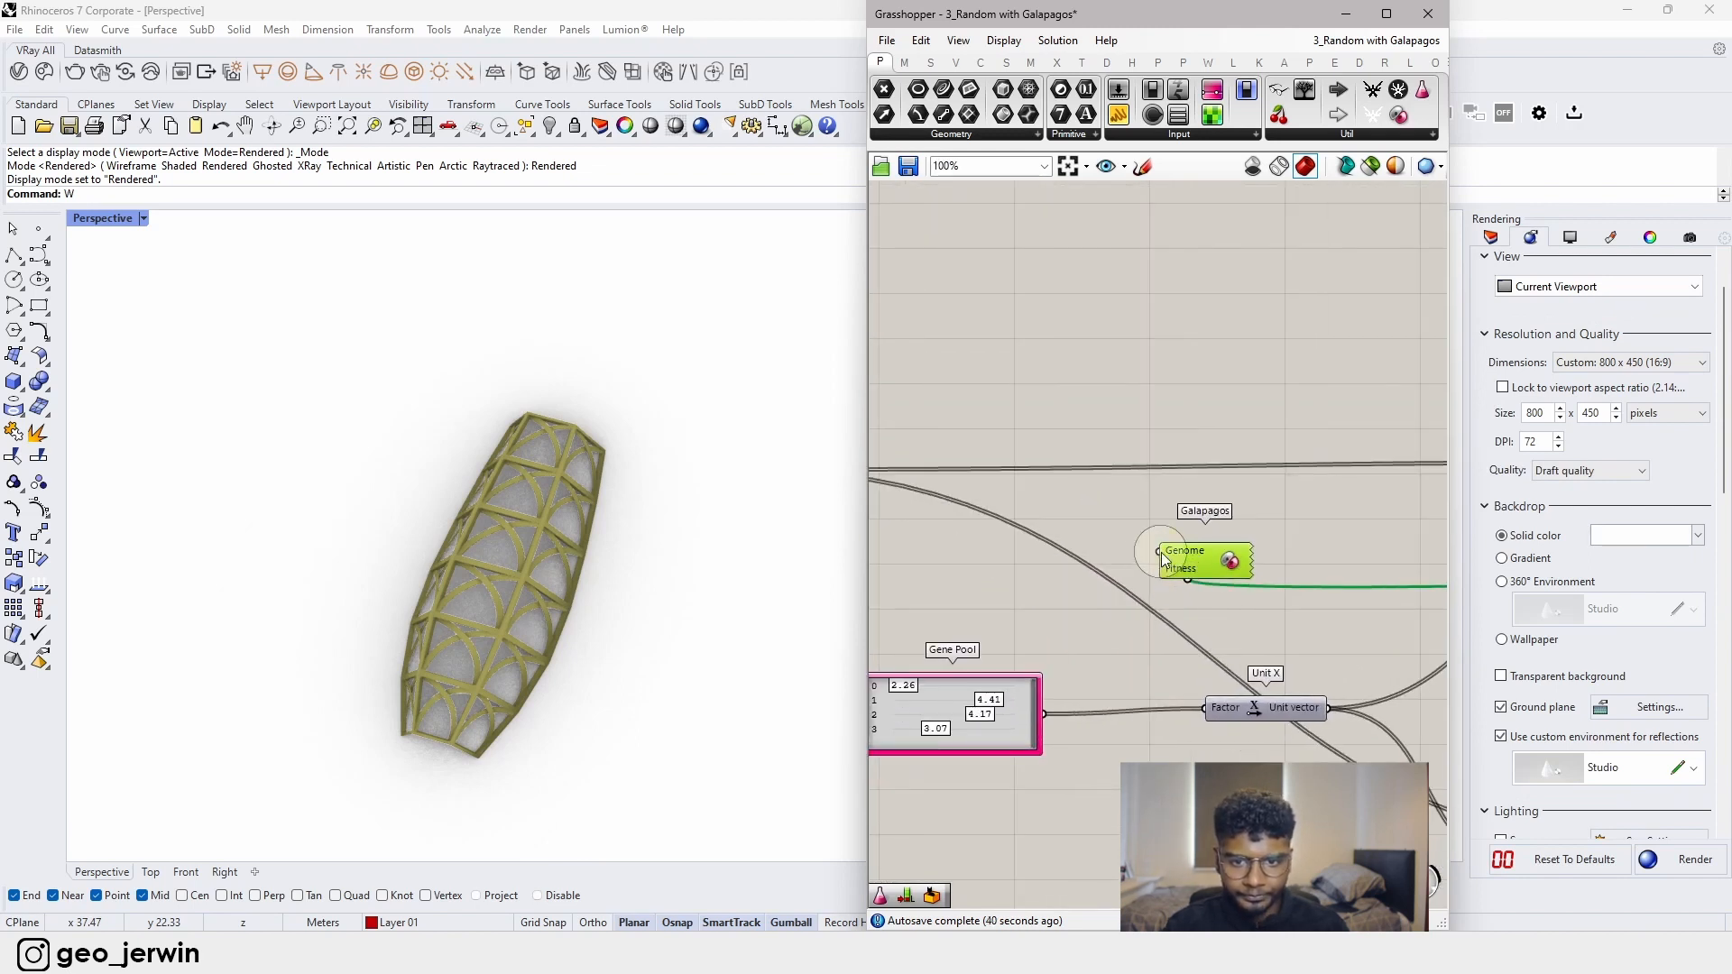
pyautogui.moveTo(1160, 551); pyautogui.dragTo(1001, 682)
# - Move the Galapagos component back past the Area component's Panel at the end of the definition
pyautogui.scroll(-8, 1059, 592)
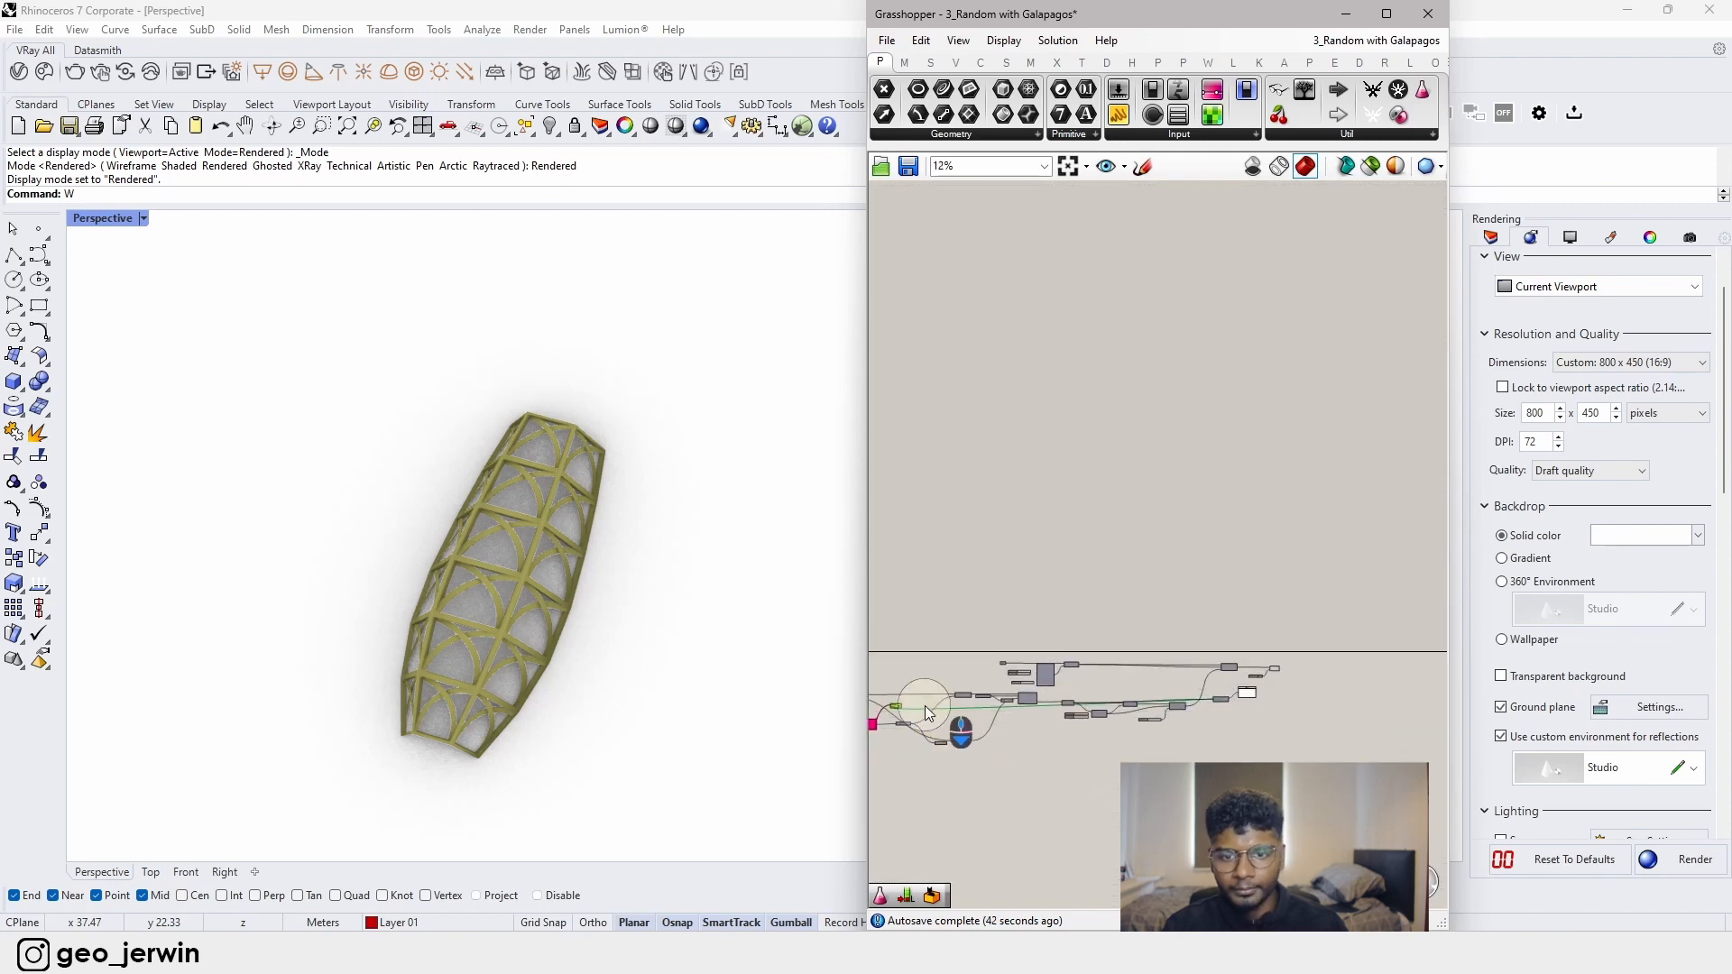
pyautogui.scroll(5, 1318, 700)
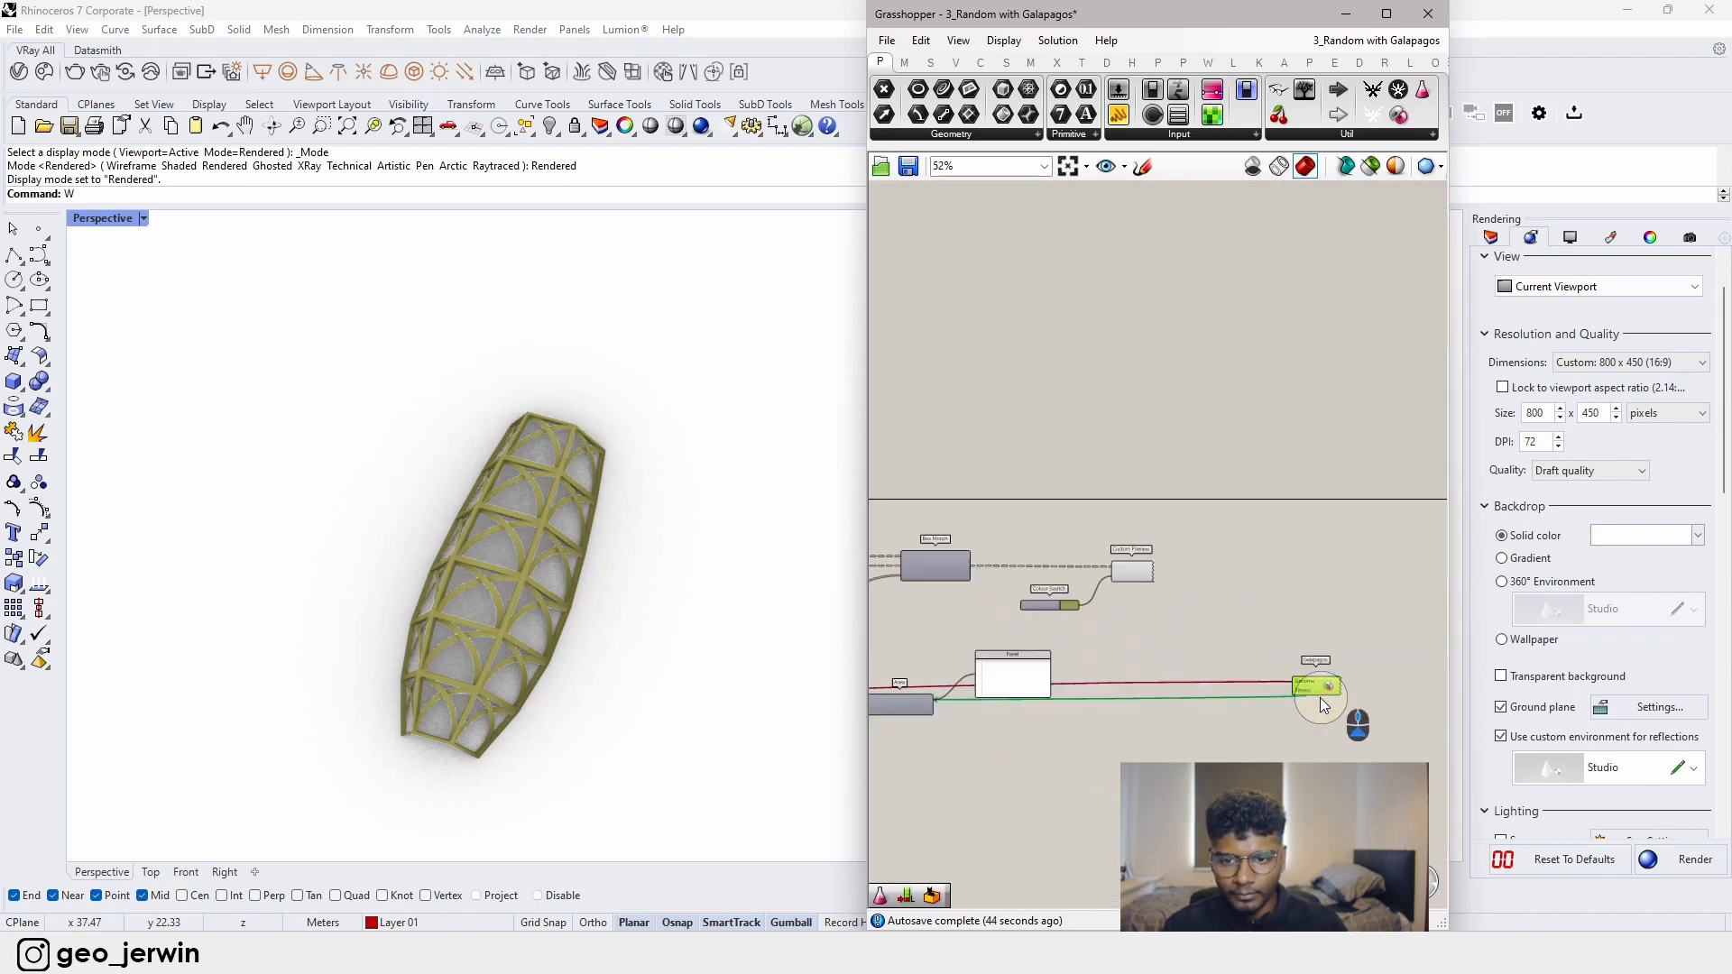
pyautogui.moveTo(1319, 696); pyautogui.dragTo(1257, 745, button='right')
pyautogui.scroll(3, 1263, 738)
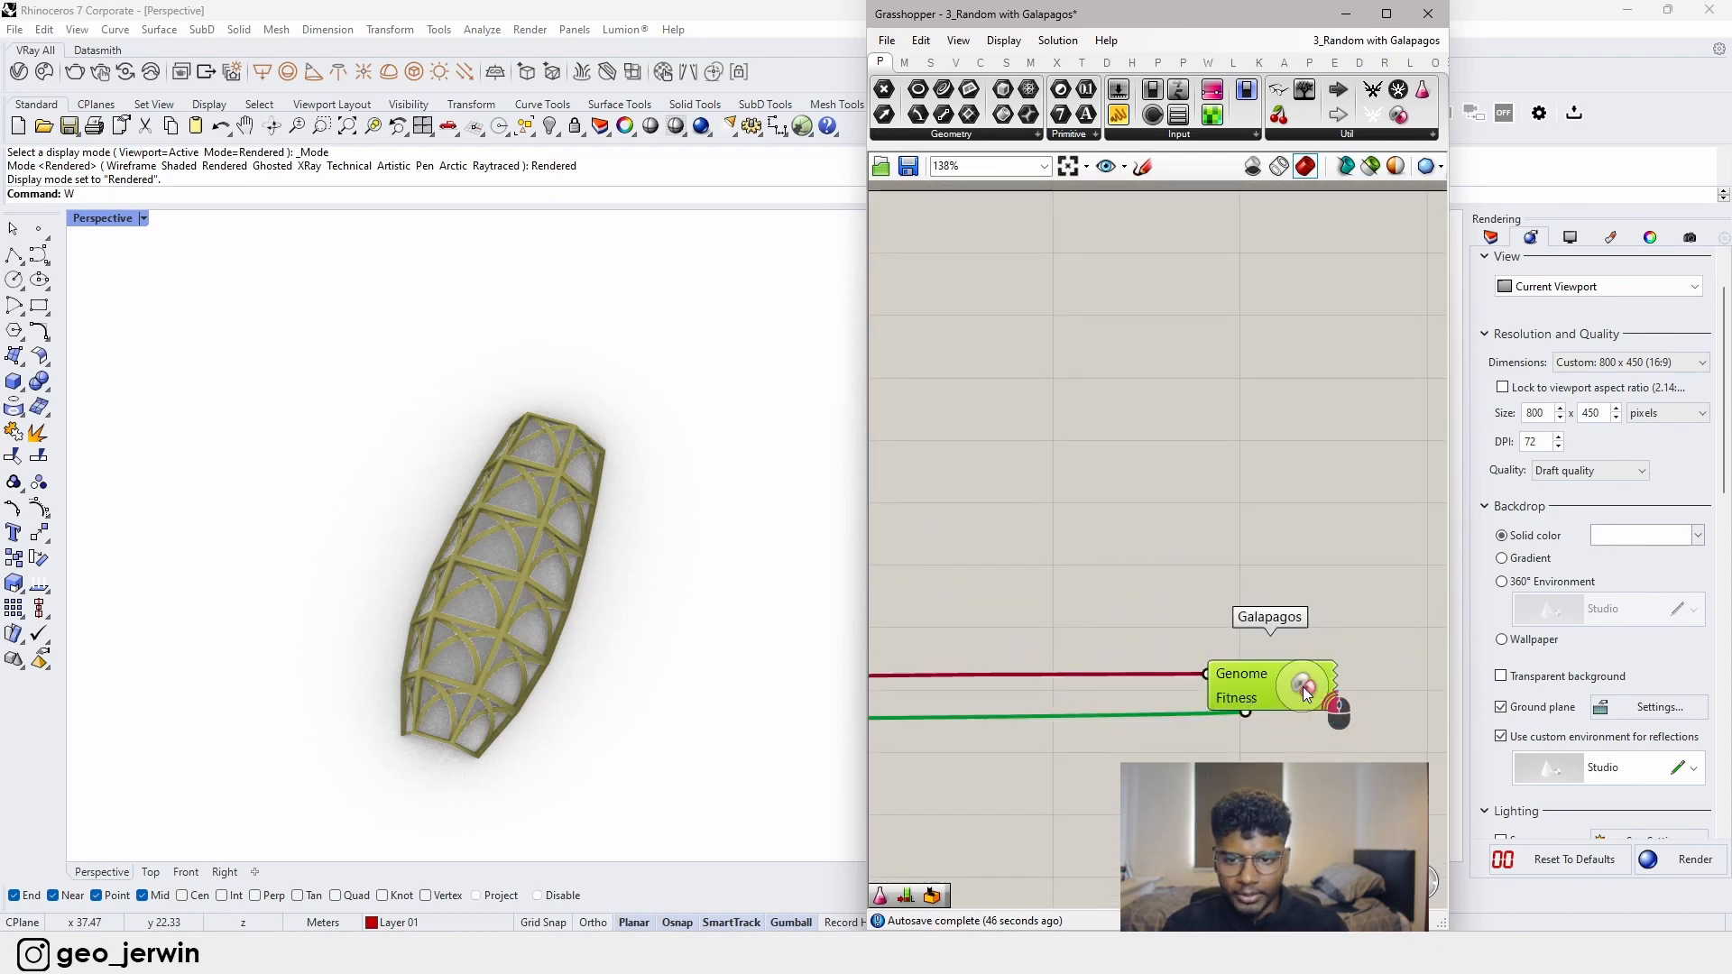
# - Open the Galapagos editor and start the evolutionary solver
pyautogui.doubleClick(1304, 691)
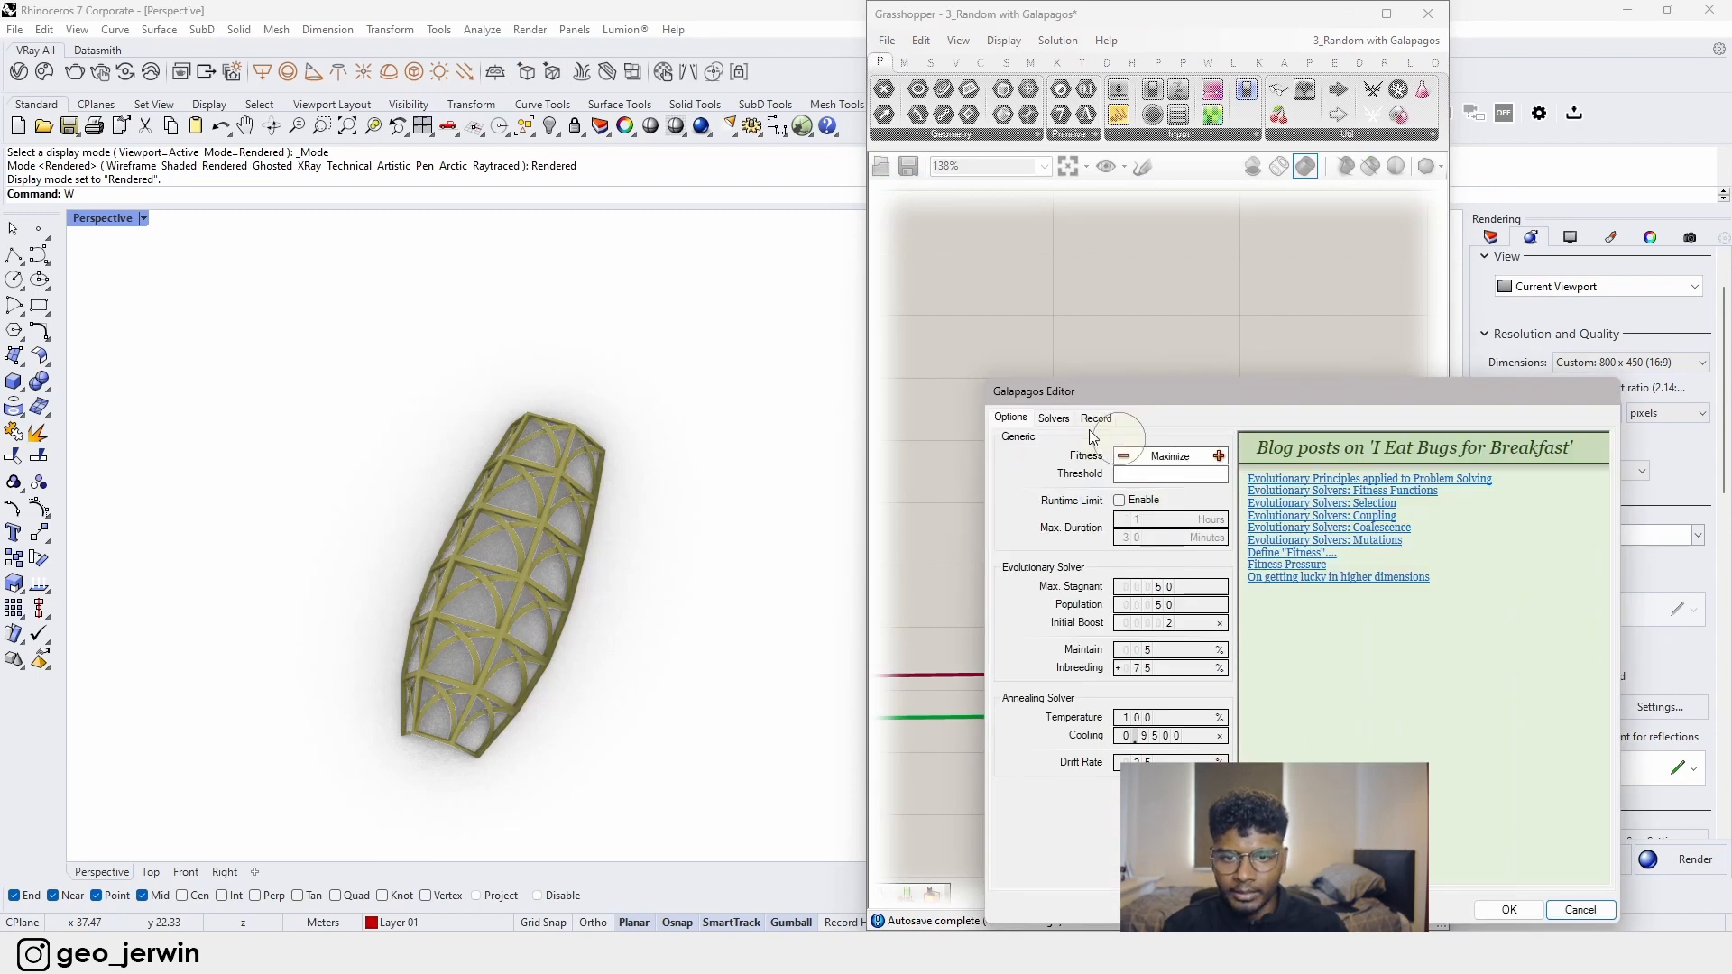
pyautogui.click(1053, 418)
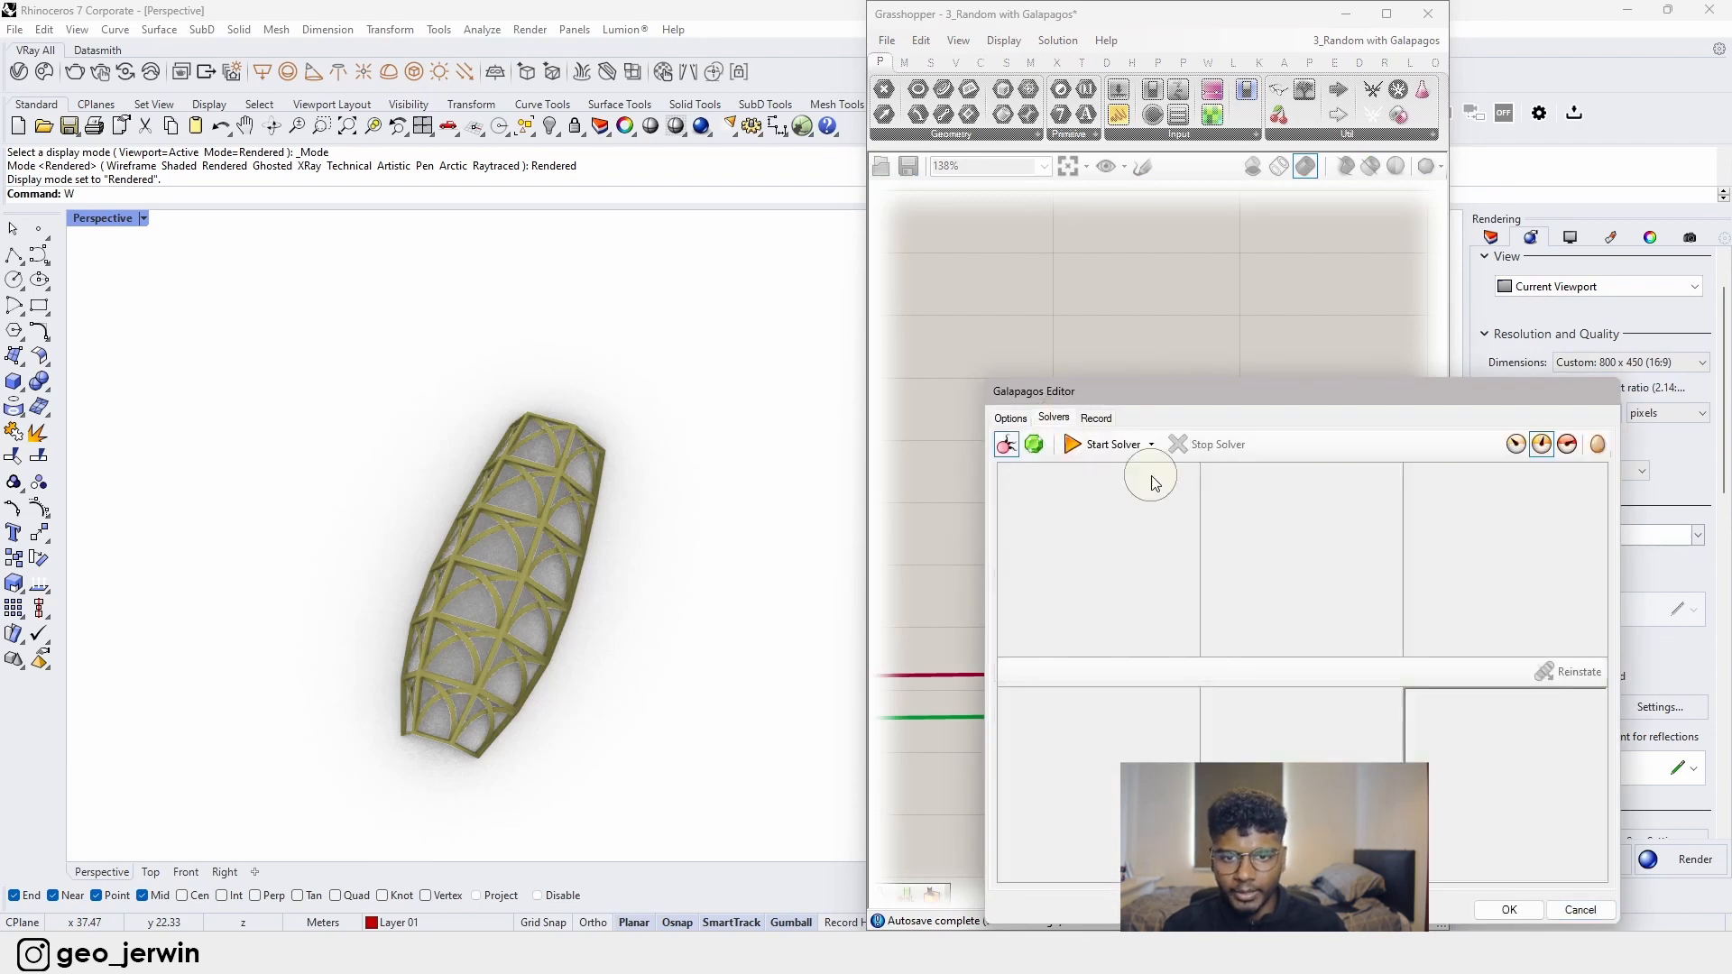
pyautogui.click(1104, 447)
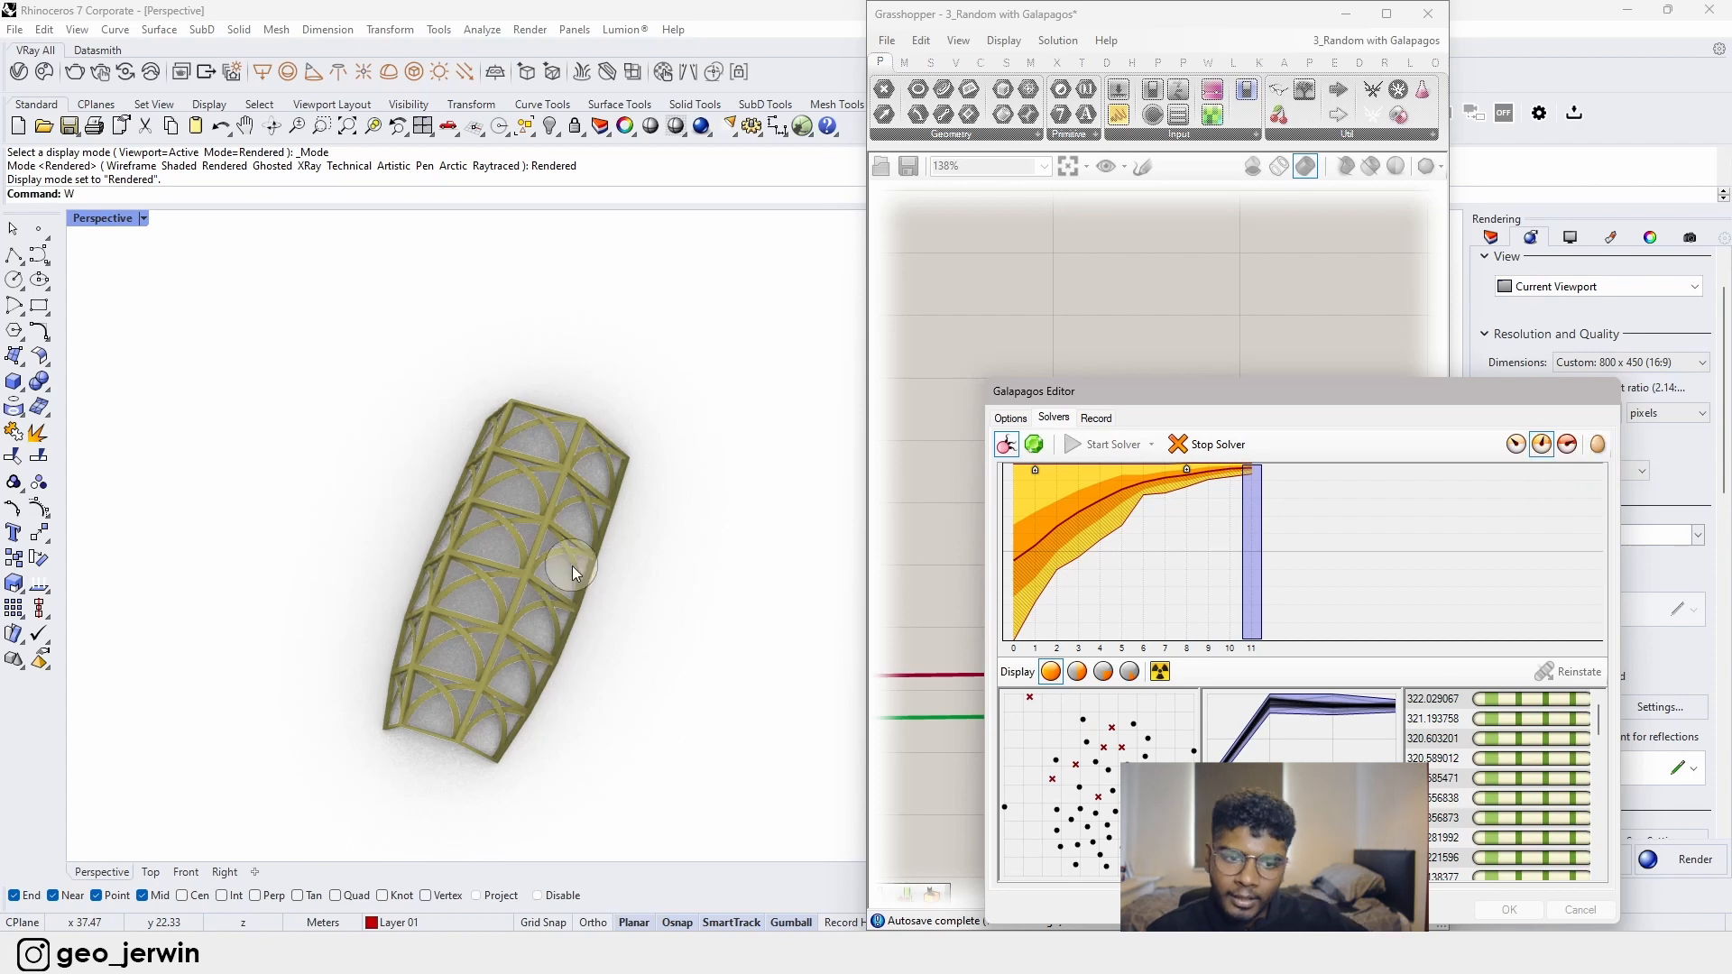
# - While the solver runs, compare displaying all genomes in the Rhino viewport with displaying only better genomes, ending on only better genomes
pyautogui.click(1516, 445)
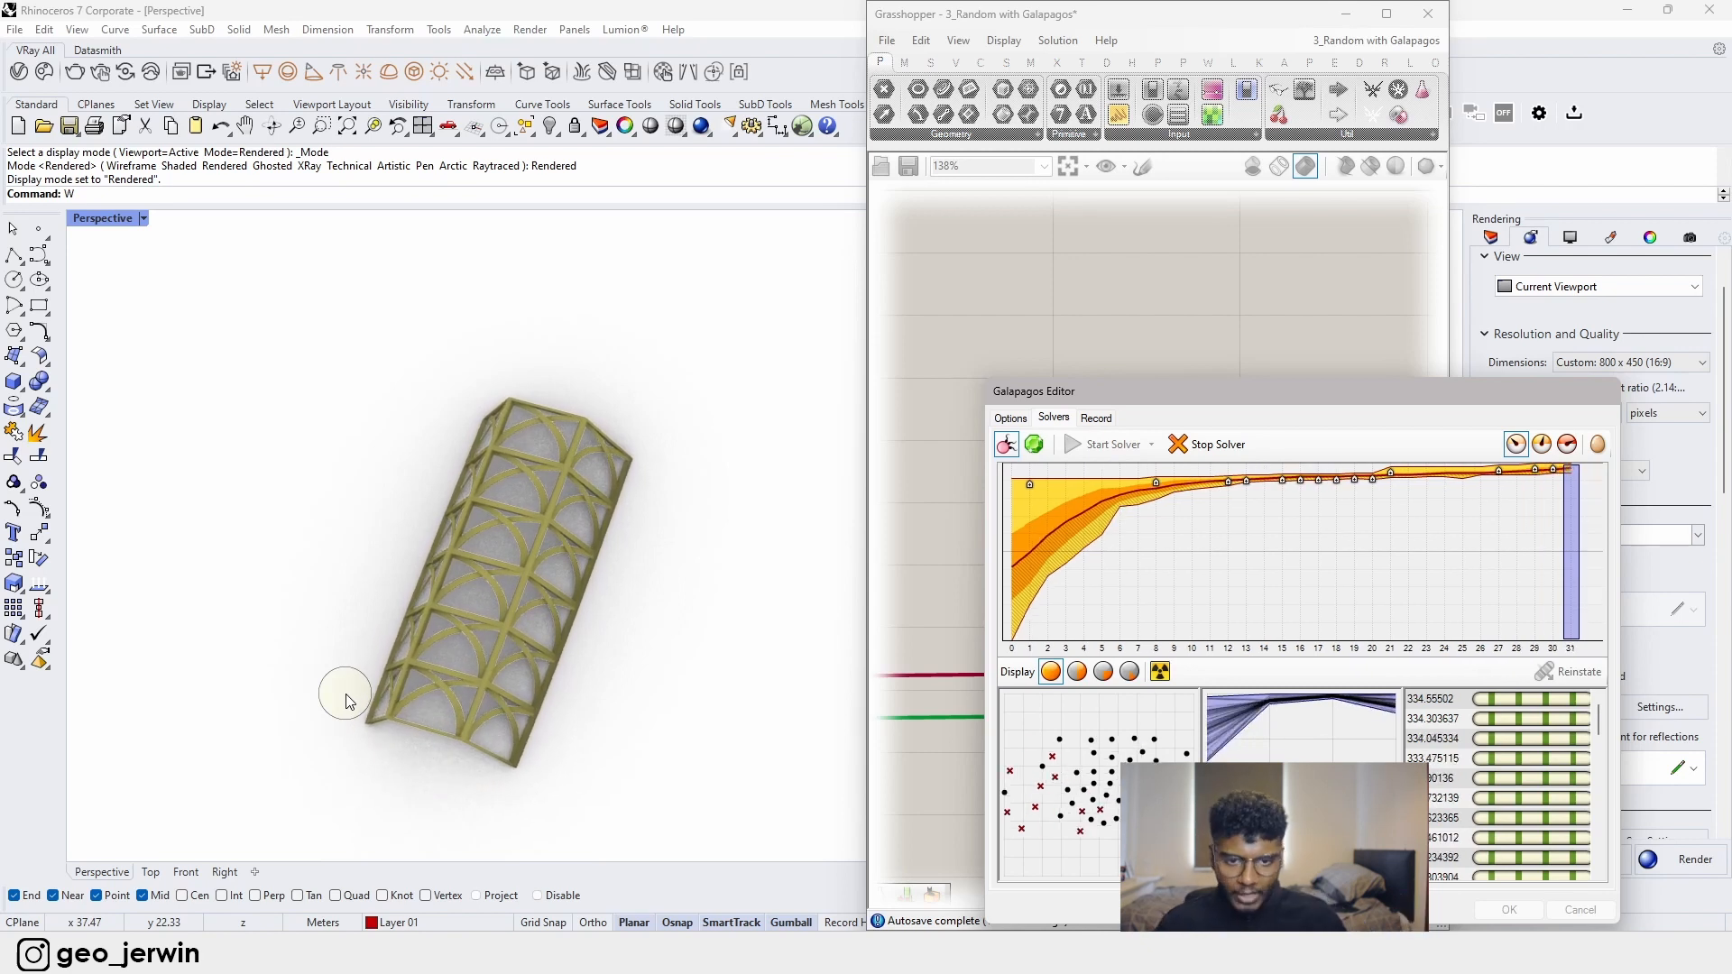
pyautogui.click(1542, 445)
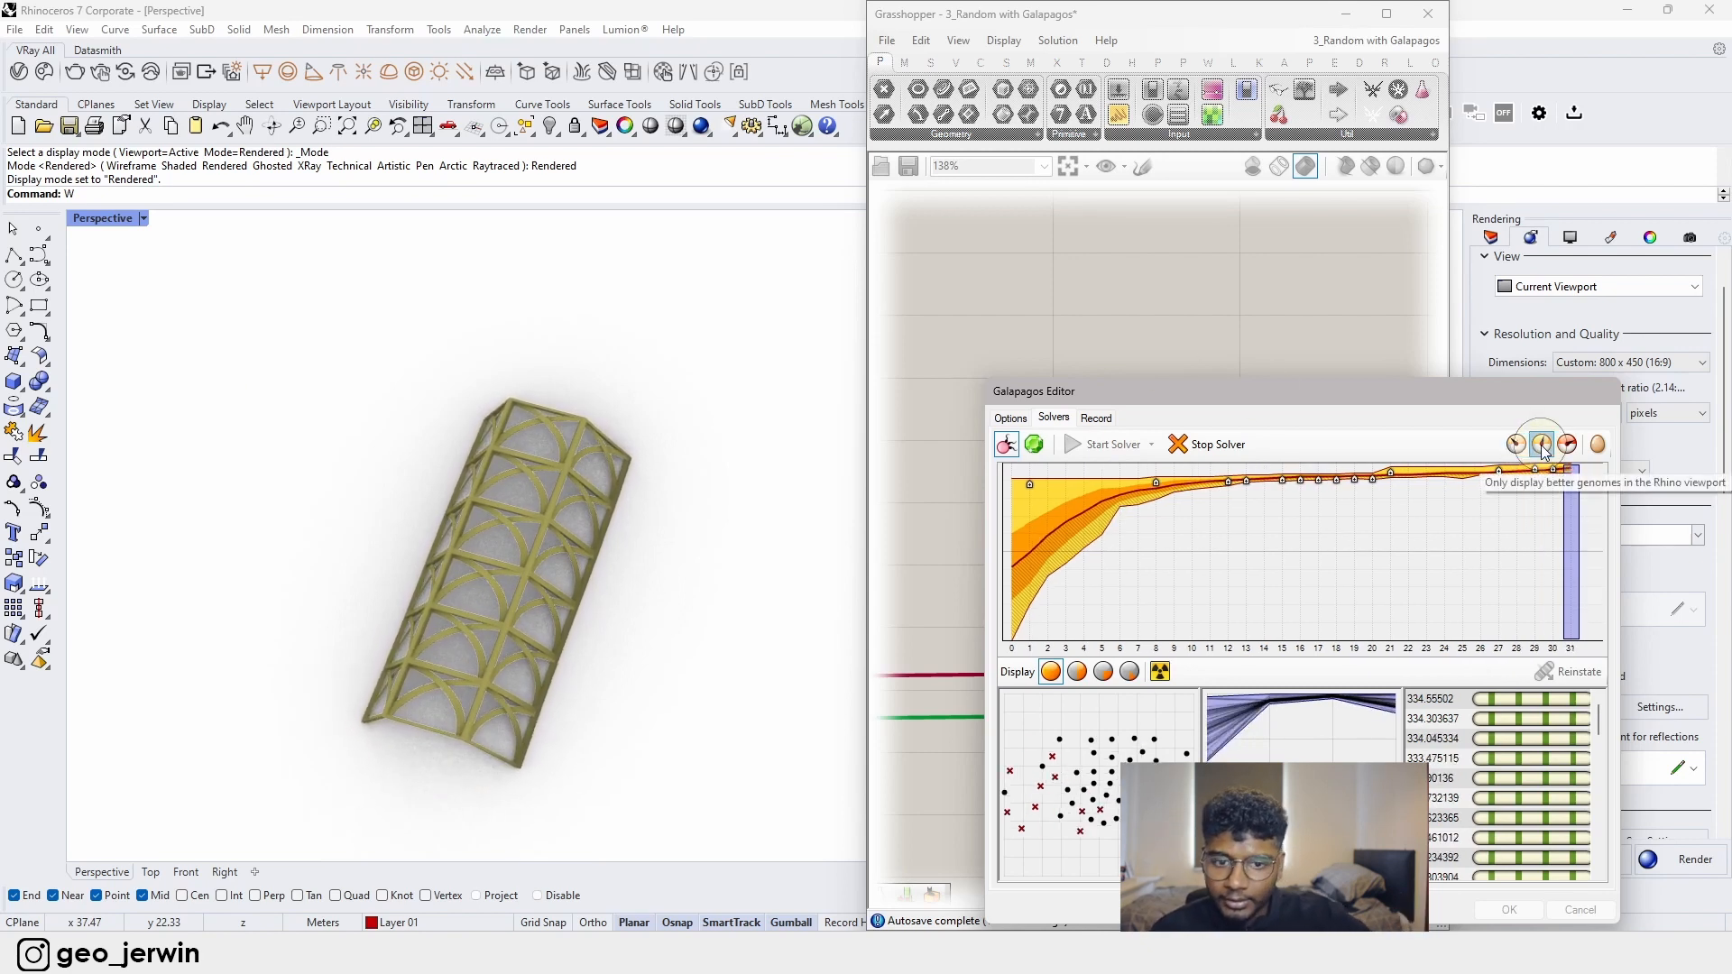
pyautogui.click(1517, 446)
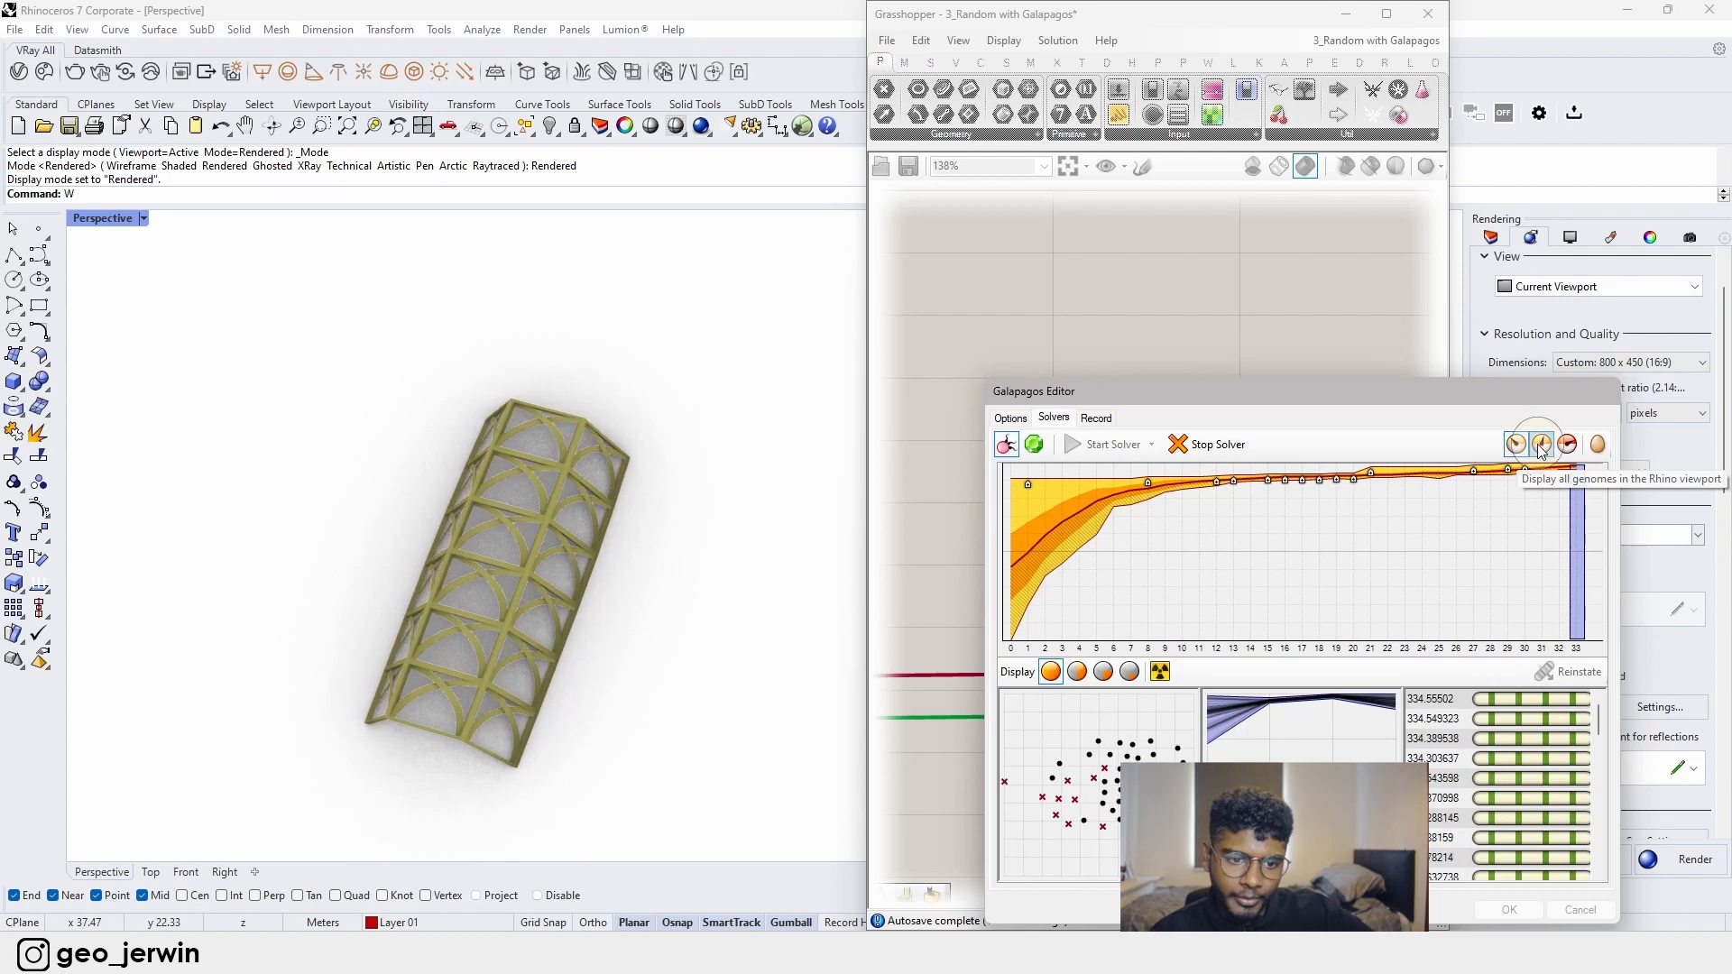
pyautogui.click(1542, 445)
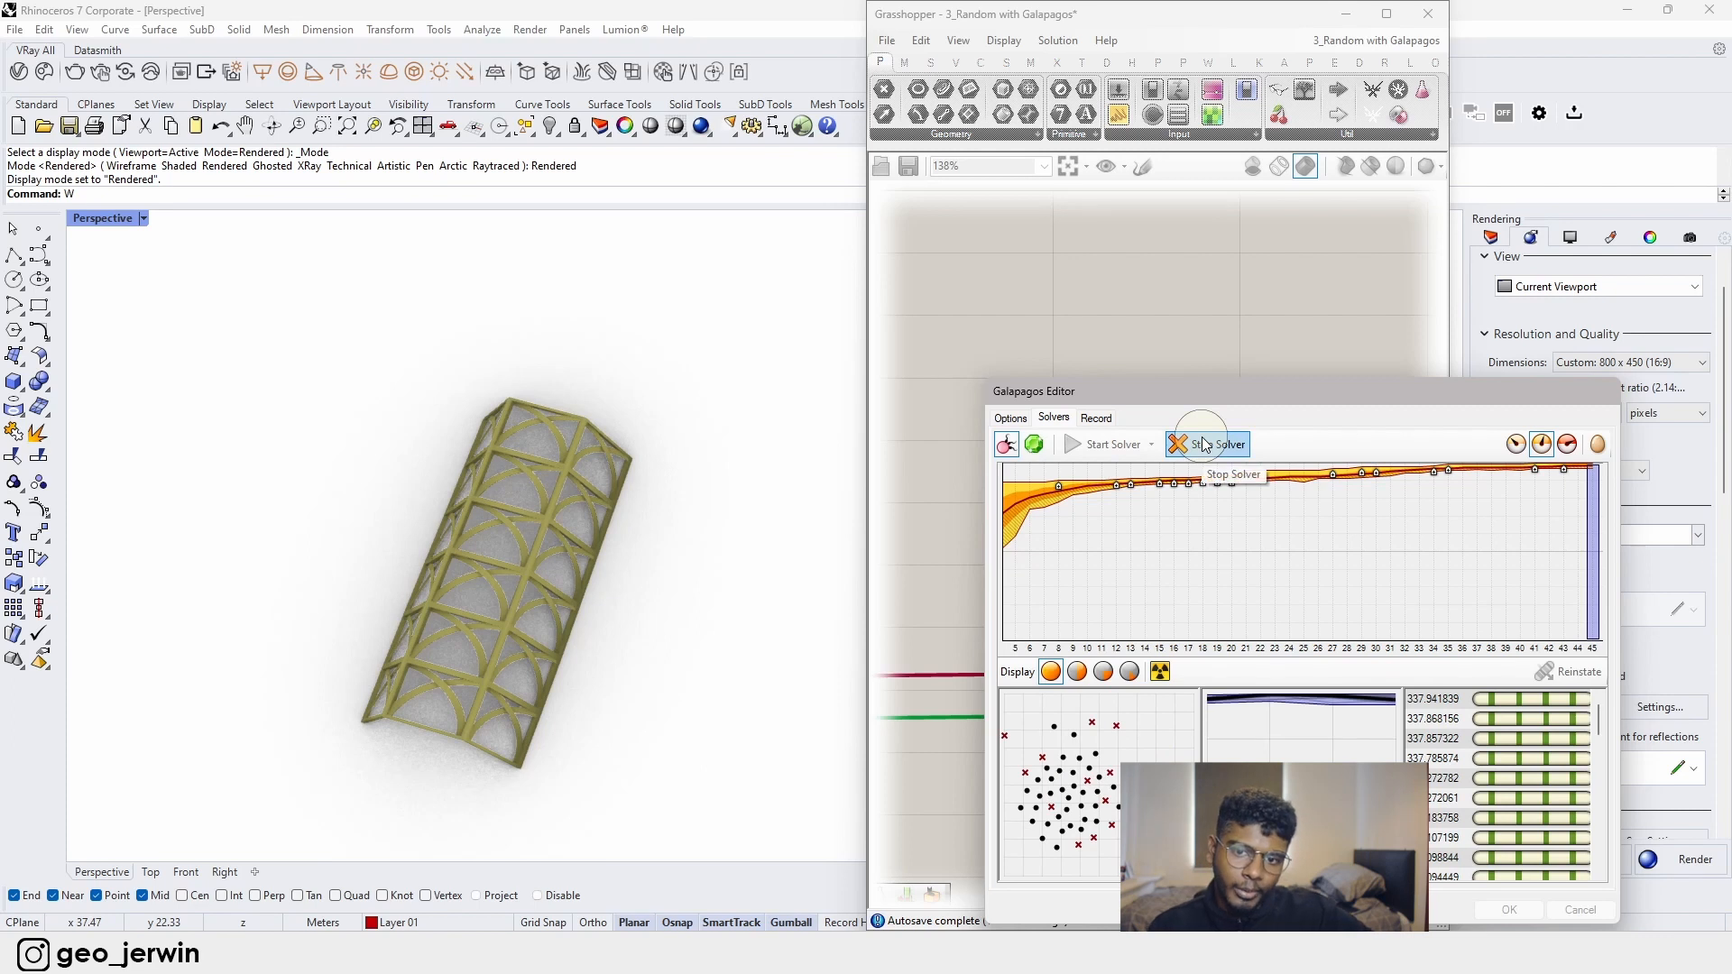
# - Stop the Galapagos solver and close its editor, accepting the result
pyautogui.moveTo(1232, 402); pyautogui.dragTo(1087, 306)
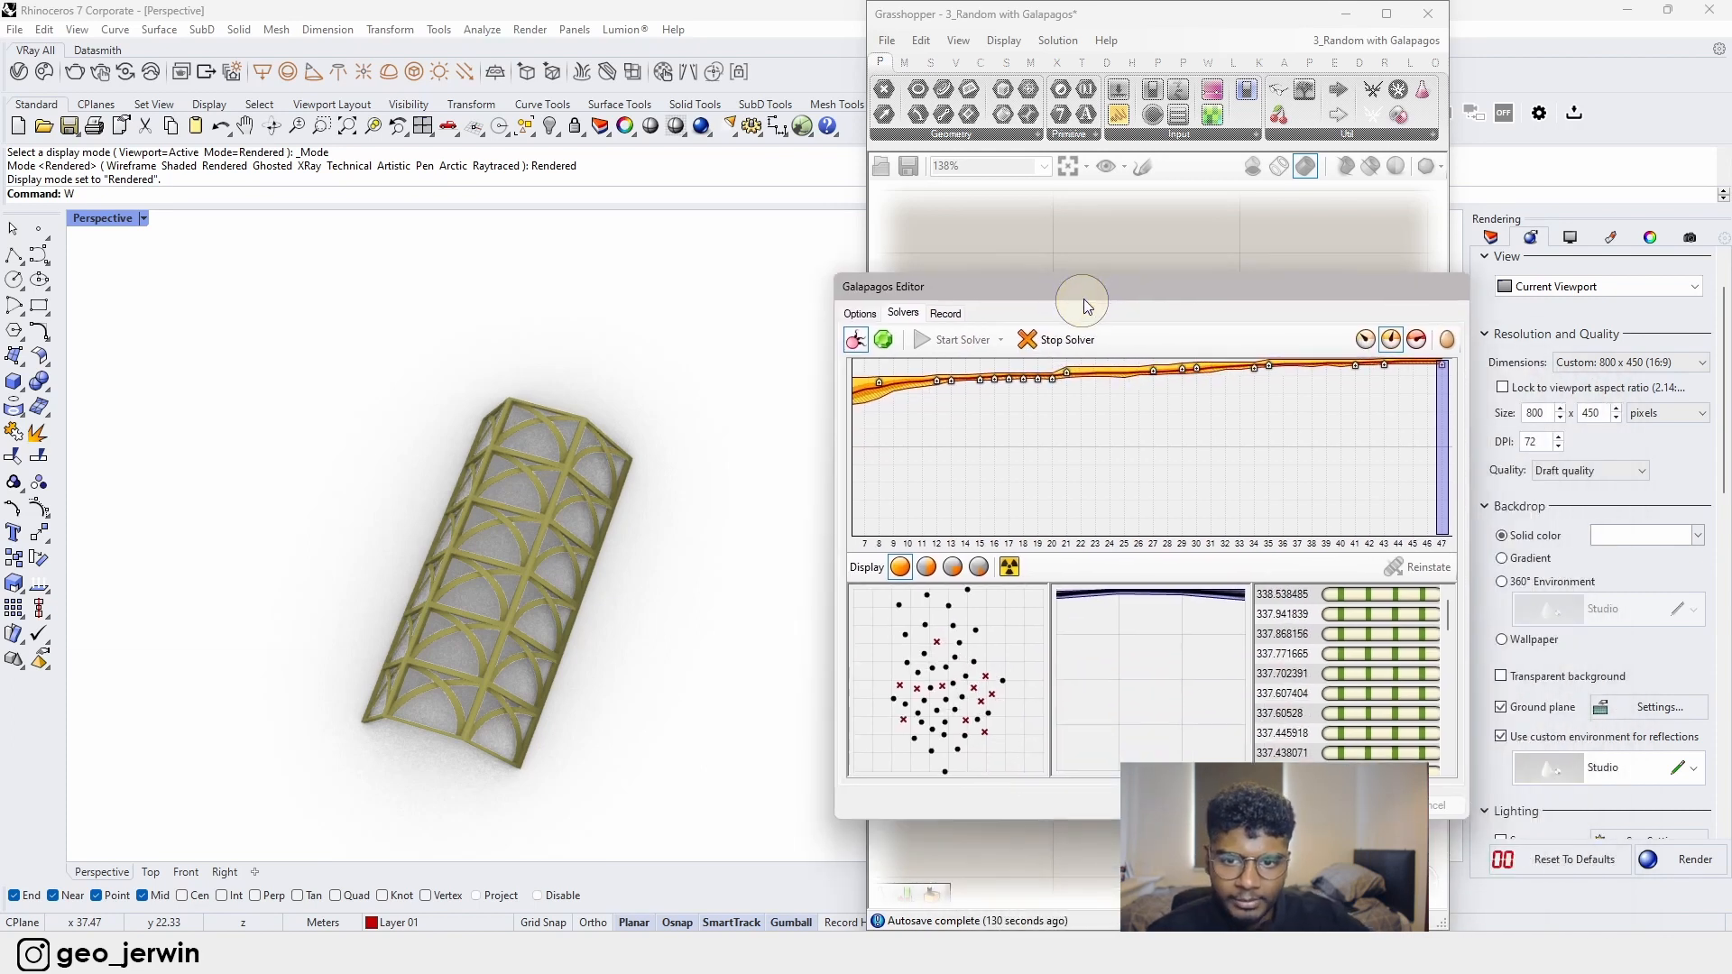
pyautogui.click(1044, 349)
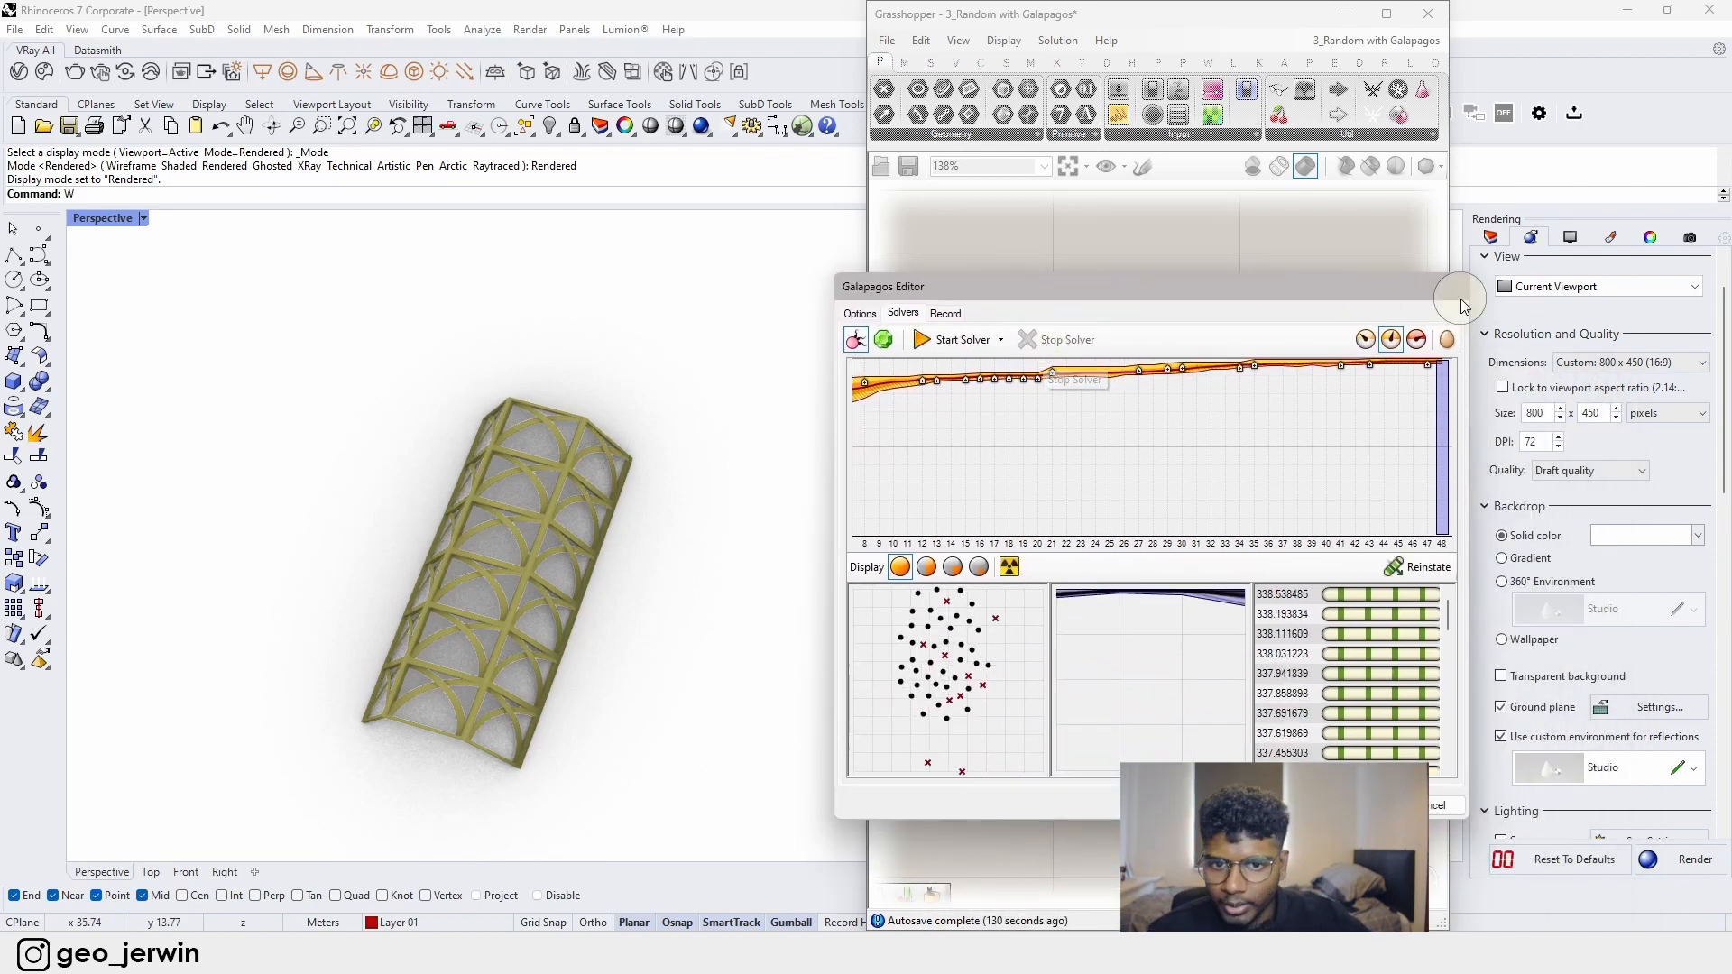
pyautogui.moveTo(1435, 294); pyautogui.dragTo(1232, 311)
pyautogui.click(1164, 796)
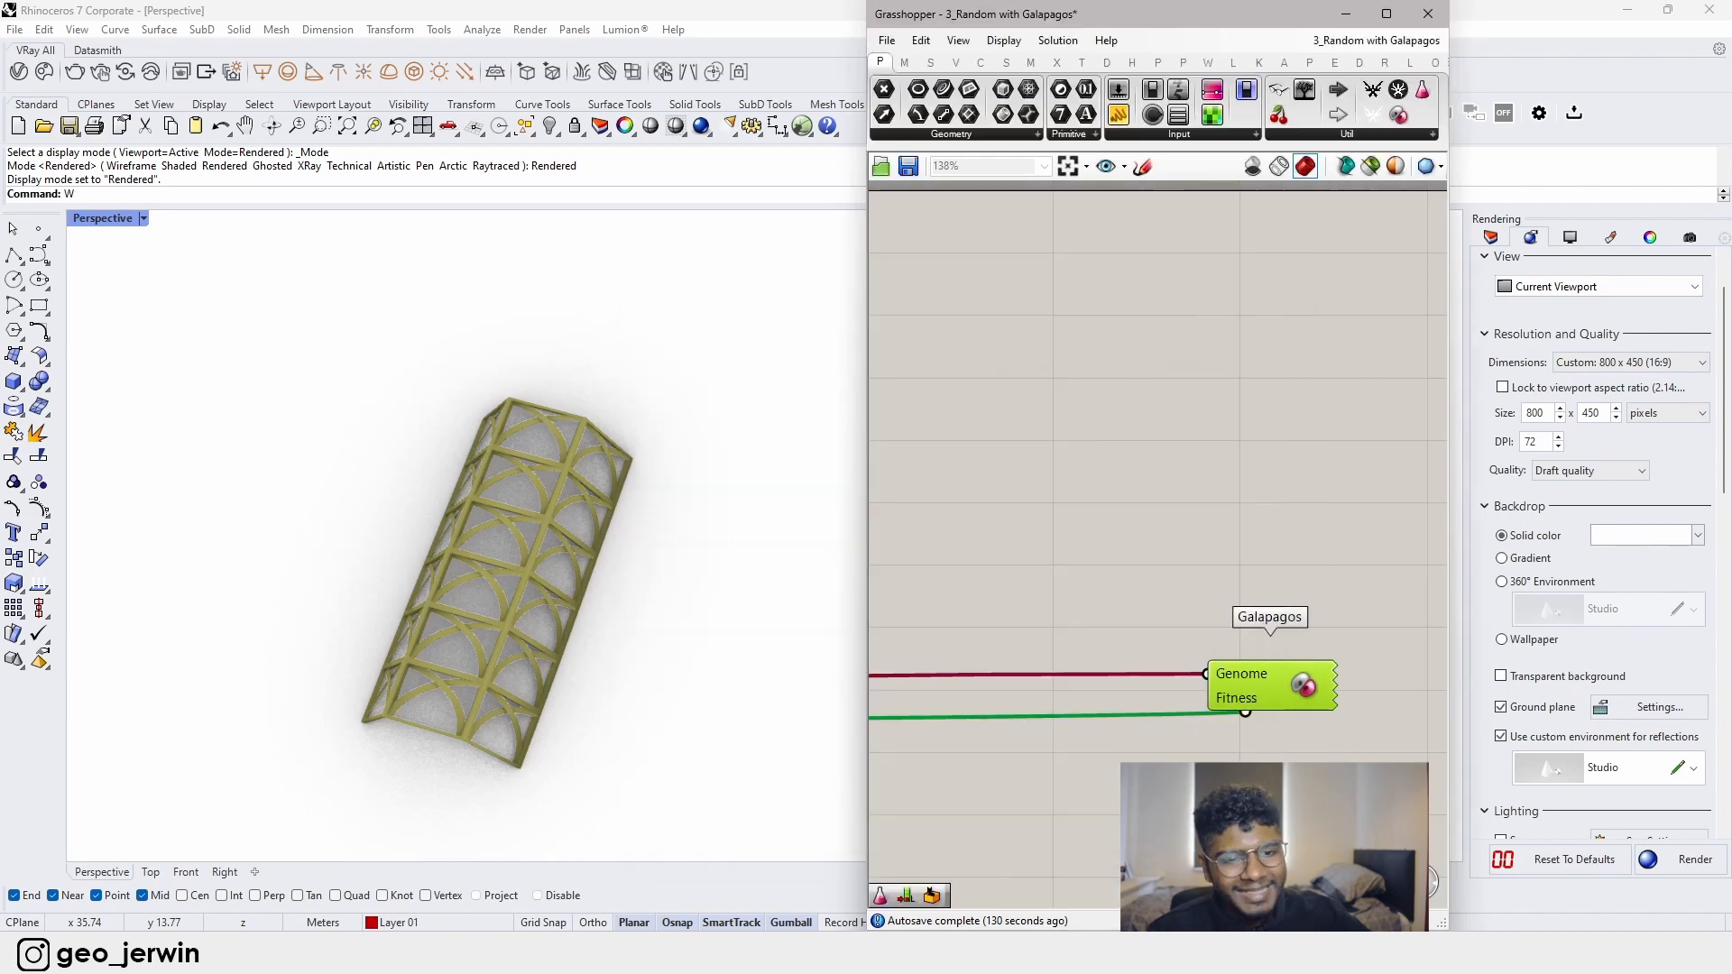
# - Examine the optimised values in the Gene Pool and the resulting lattice structure in the Perspective viewport
pyautogui.click(1248, 471)
pyautogui.scroll(-9, 1255, 494)
pyautogui.scroll(5, 1262, 529)
pyautogui.moveTo(1264, 511); pyautogui.dragTo(1265, 433)
pyautogui.click(1268, 508)
pyautogui.scroll(-6, 1267, 514)
pyautogui.scroll(-1, 1263, 518)
pyautogui.moveTo(1121, 550); pyautogui.dragTo(1243, 568, button='right')
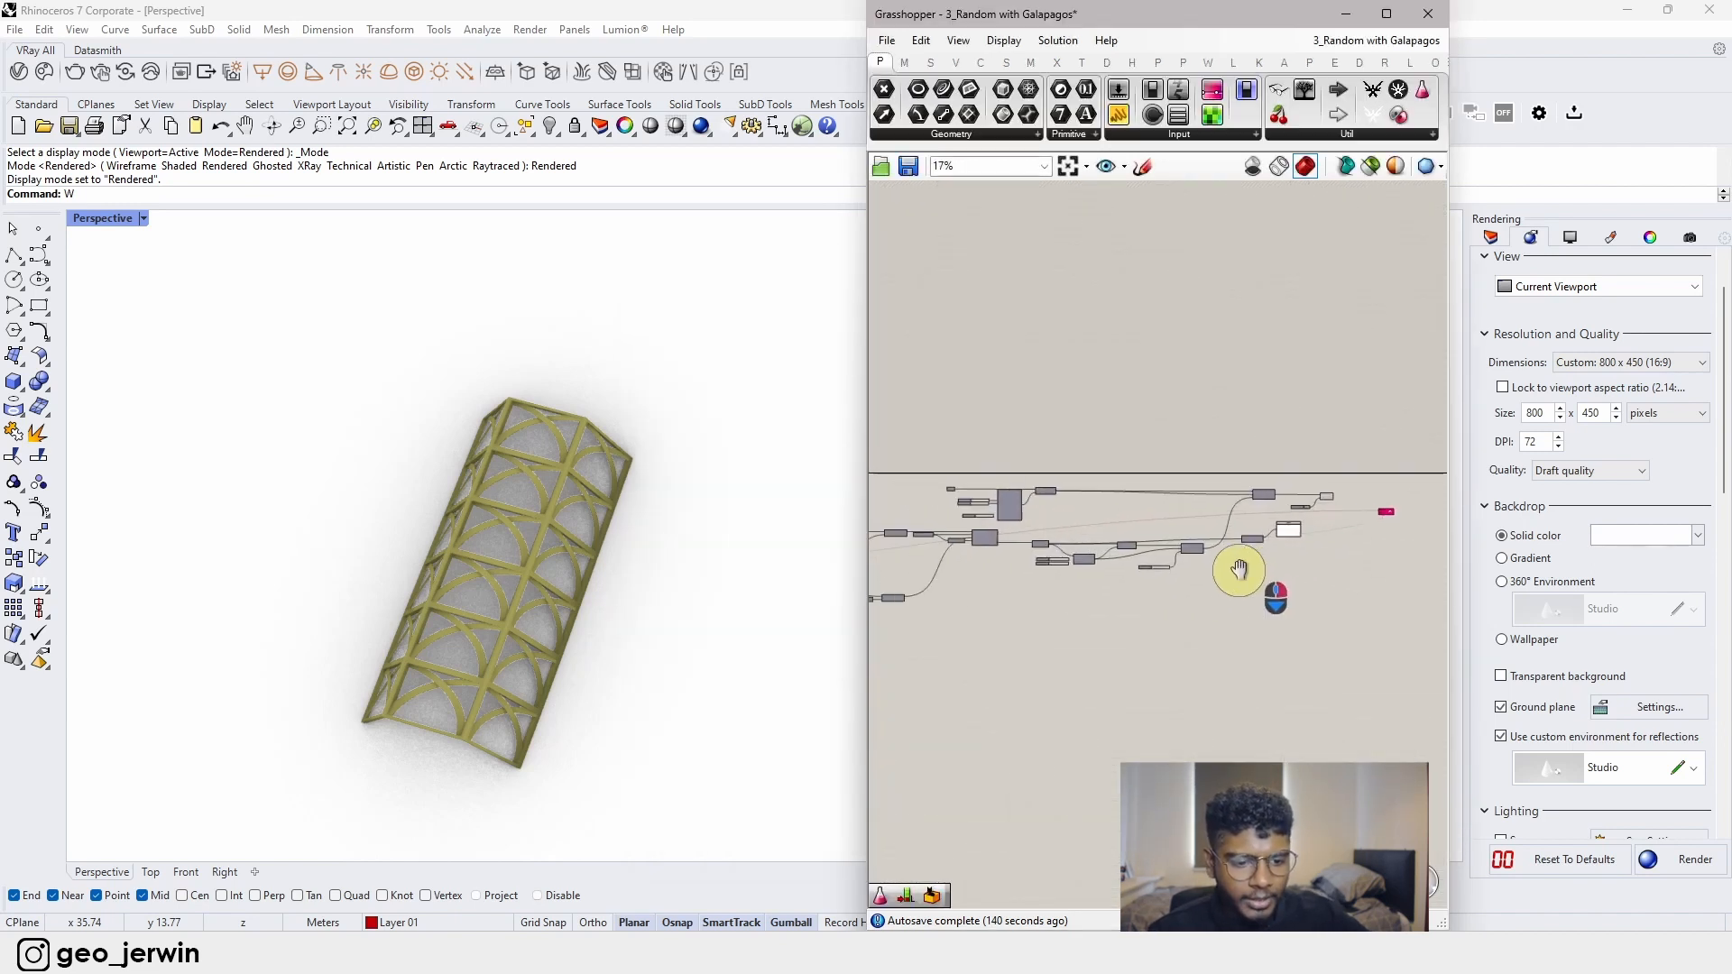
pyautogui.moveTo(1061, 562); pyautogui.dragTo(1342, 581, button='right')
pyautogui.scroll(7, 1080, 597)
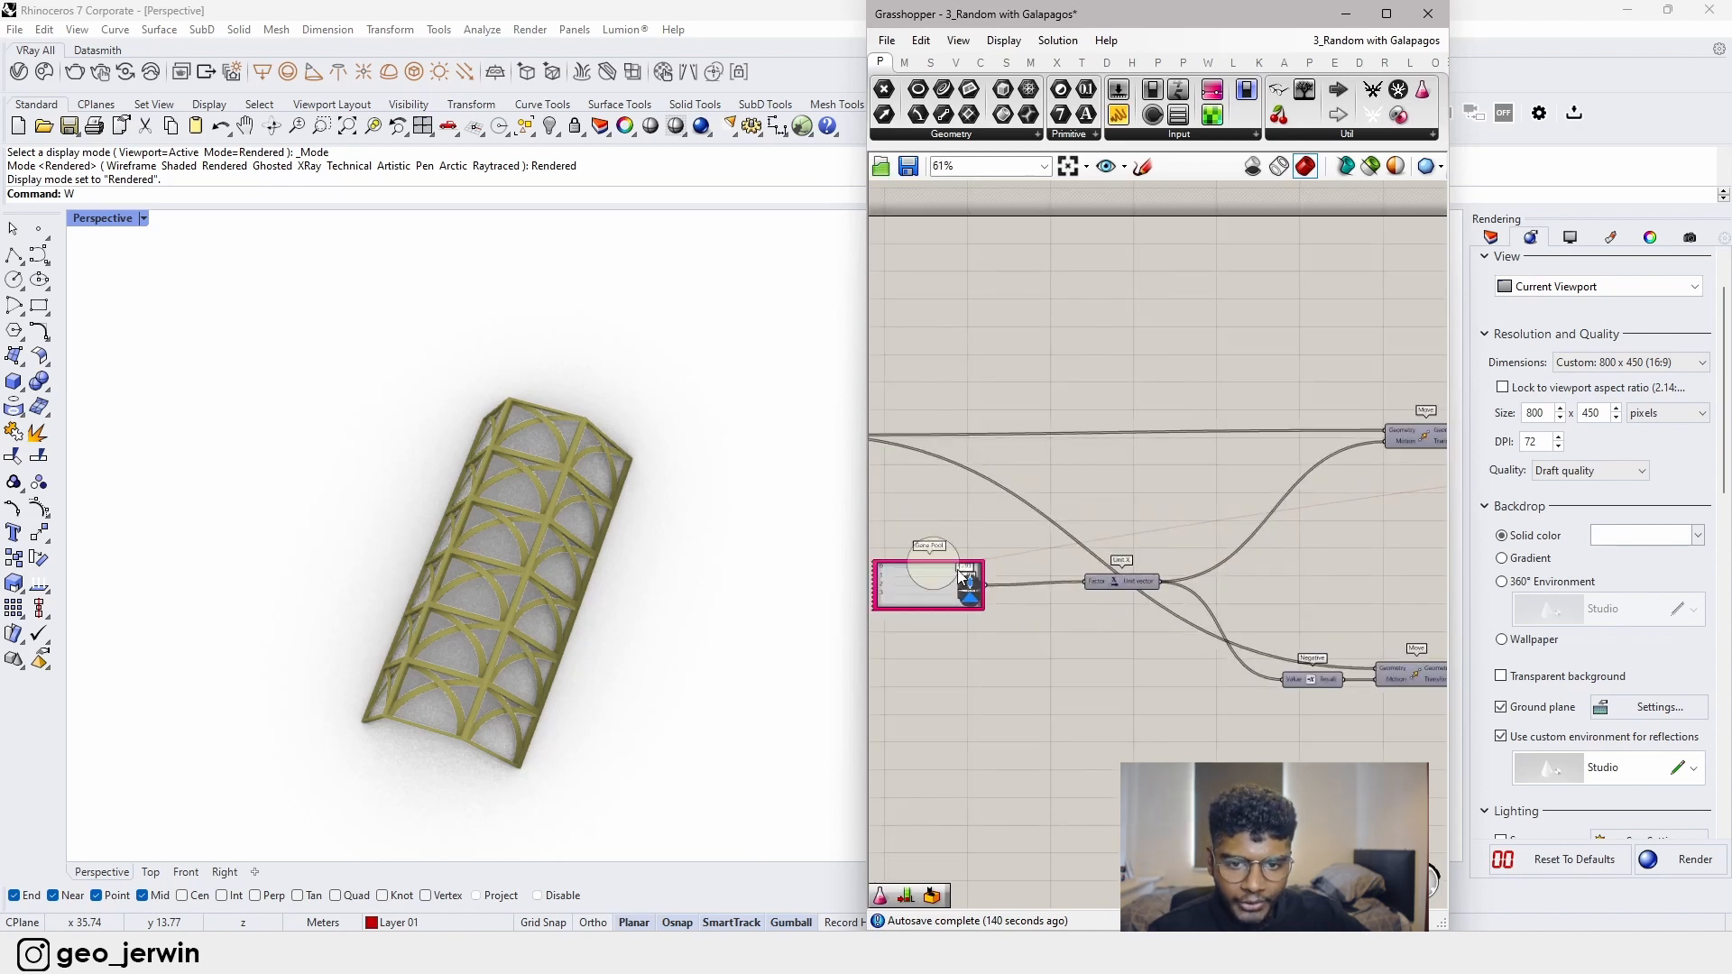
pyautogui.scroll(8, 943, 573)
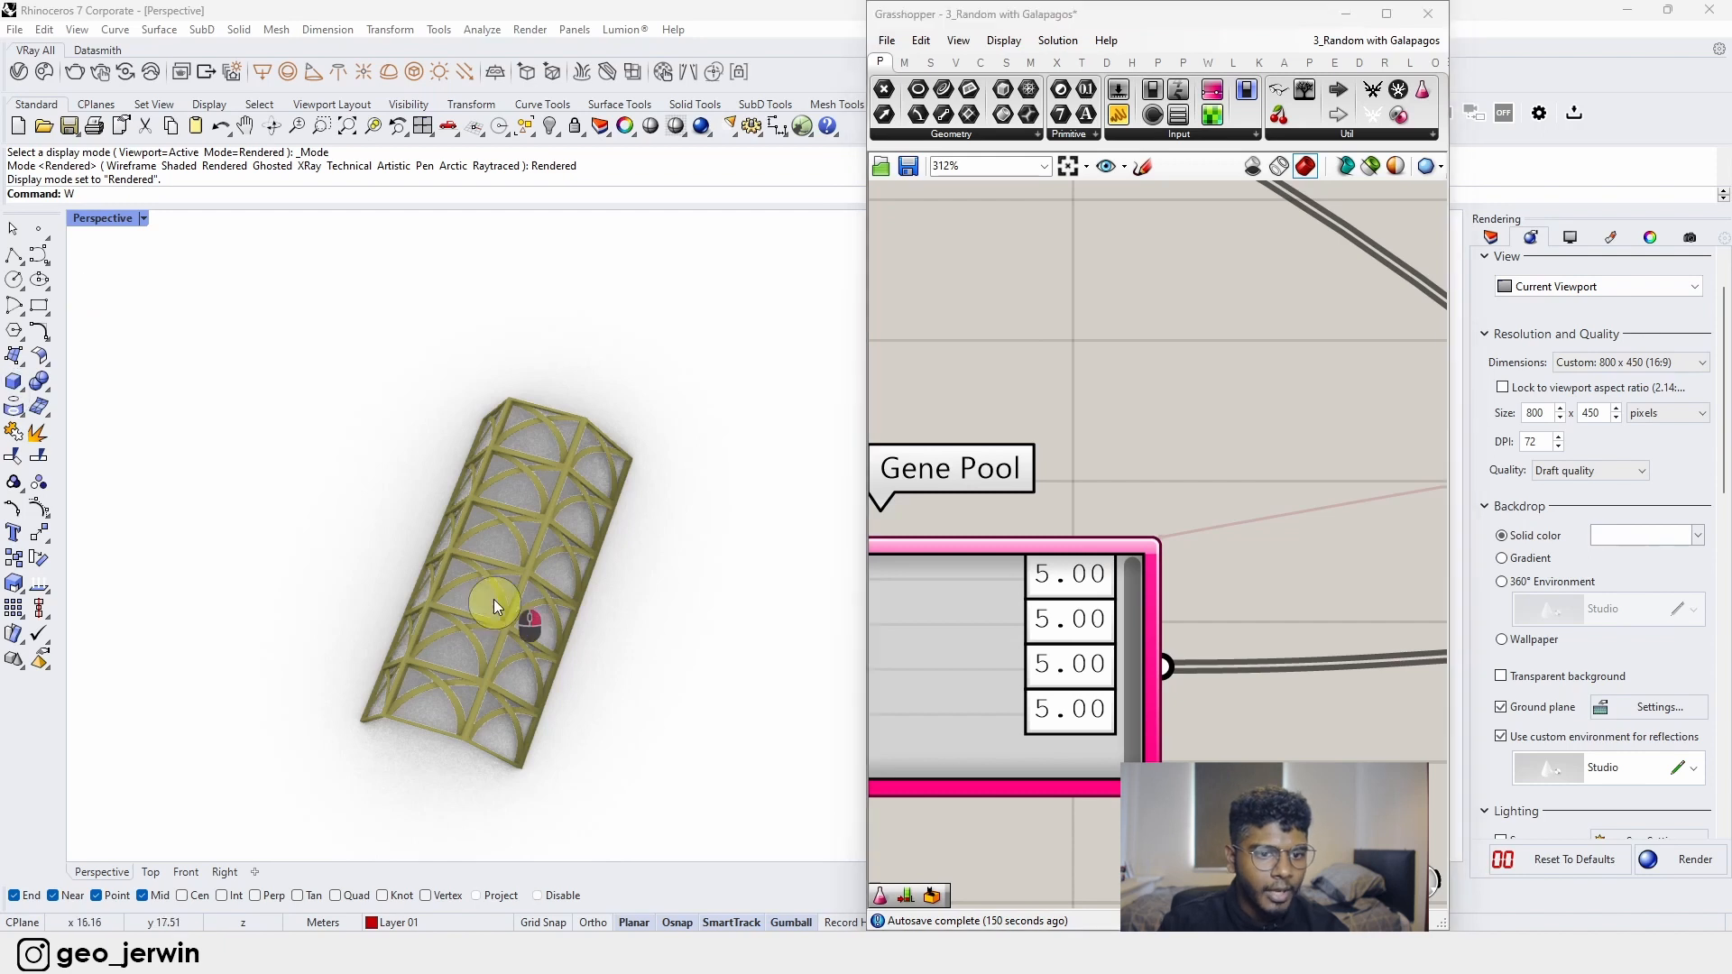
pyautogui.moveTo(494, 599); pyautogui.dragTo(516, 666, button='right')
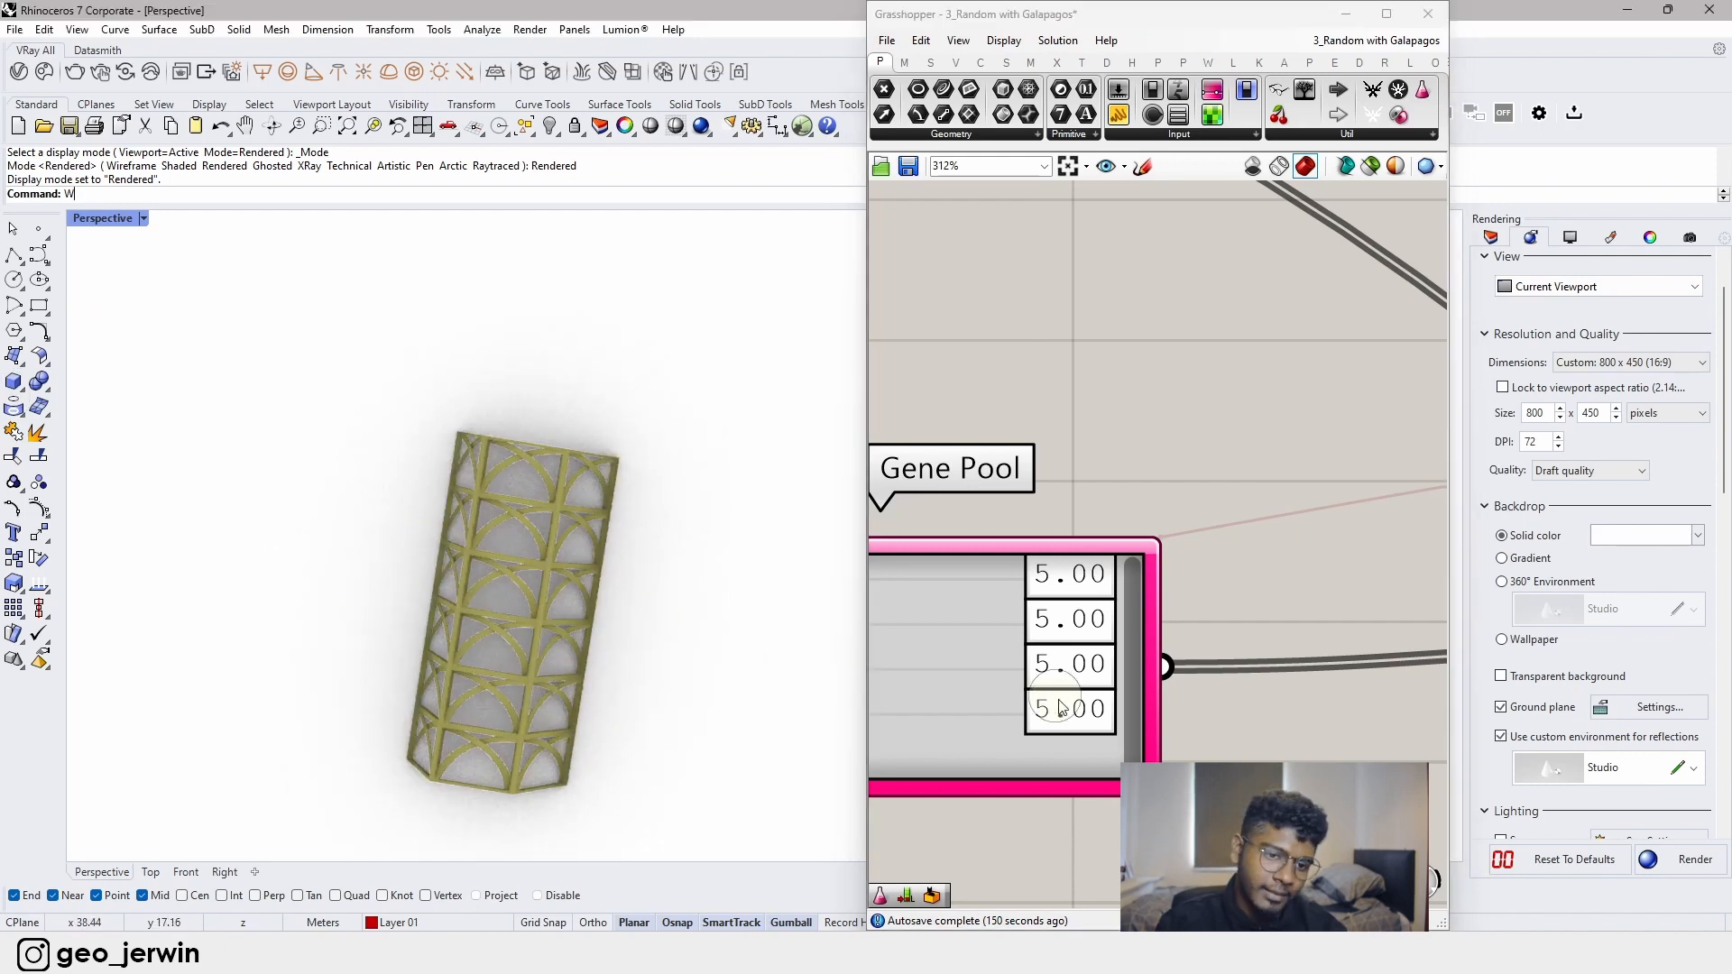
pyautogui.moveTo(971, 650); pyautogui.dragTo(960, 745)
pyautogui.click(1157, 388)
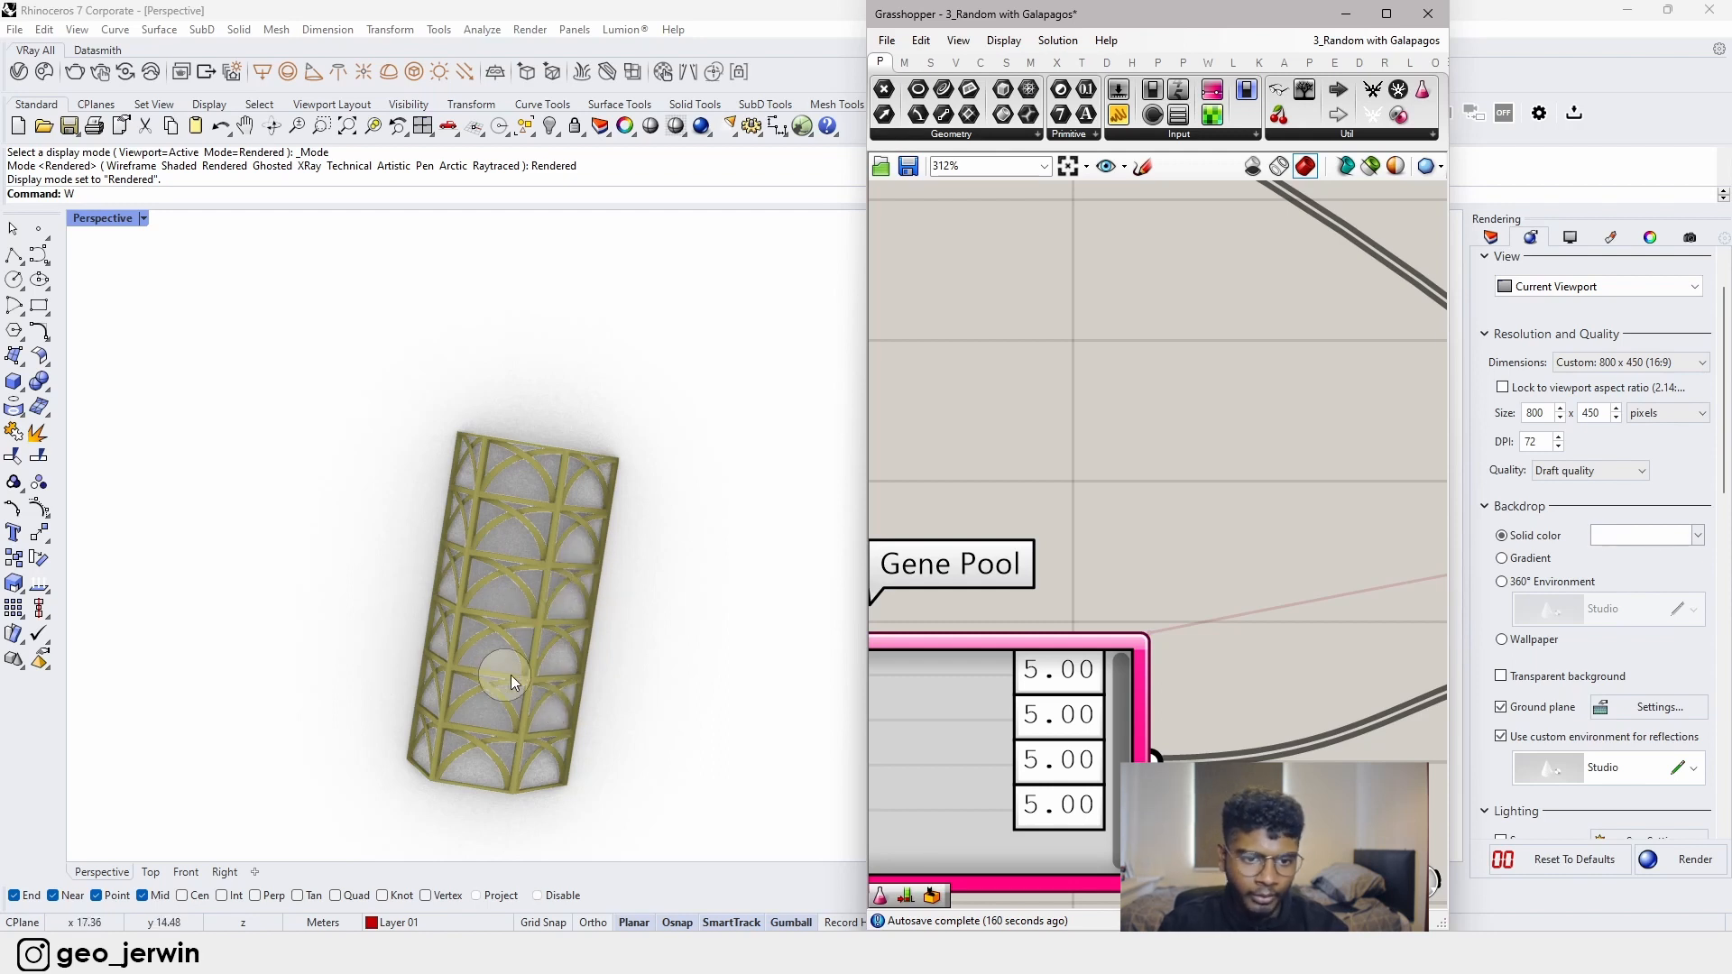
pyautogui.moveTo(460, 533); pyautogui.dragTo(469, 640, button='right')
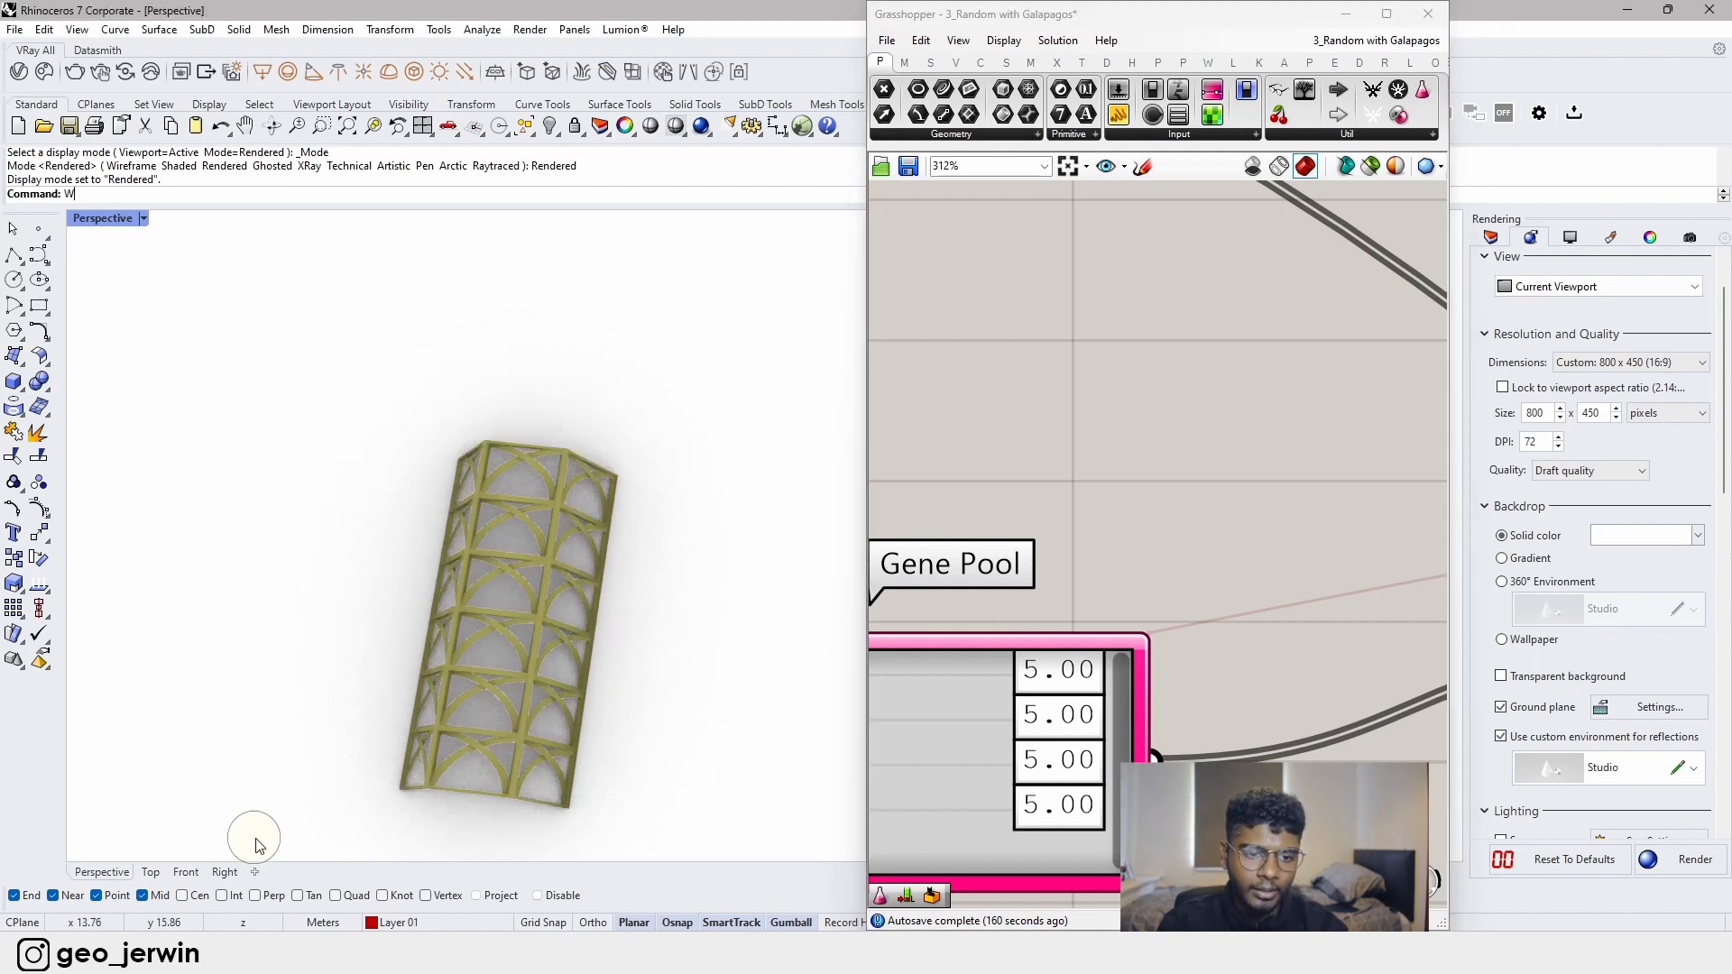
# - In the Top view, draw two circles of about 2.8 m radius centred on the structure's opposite long edges, near mid-length
pyautogui.click(151, 873)
pyautogui.scroll(-6, 415, 690)
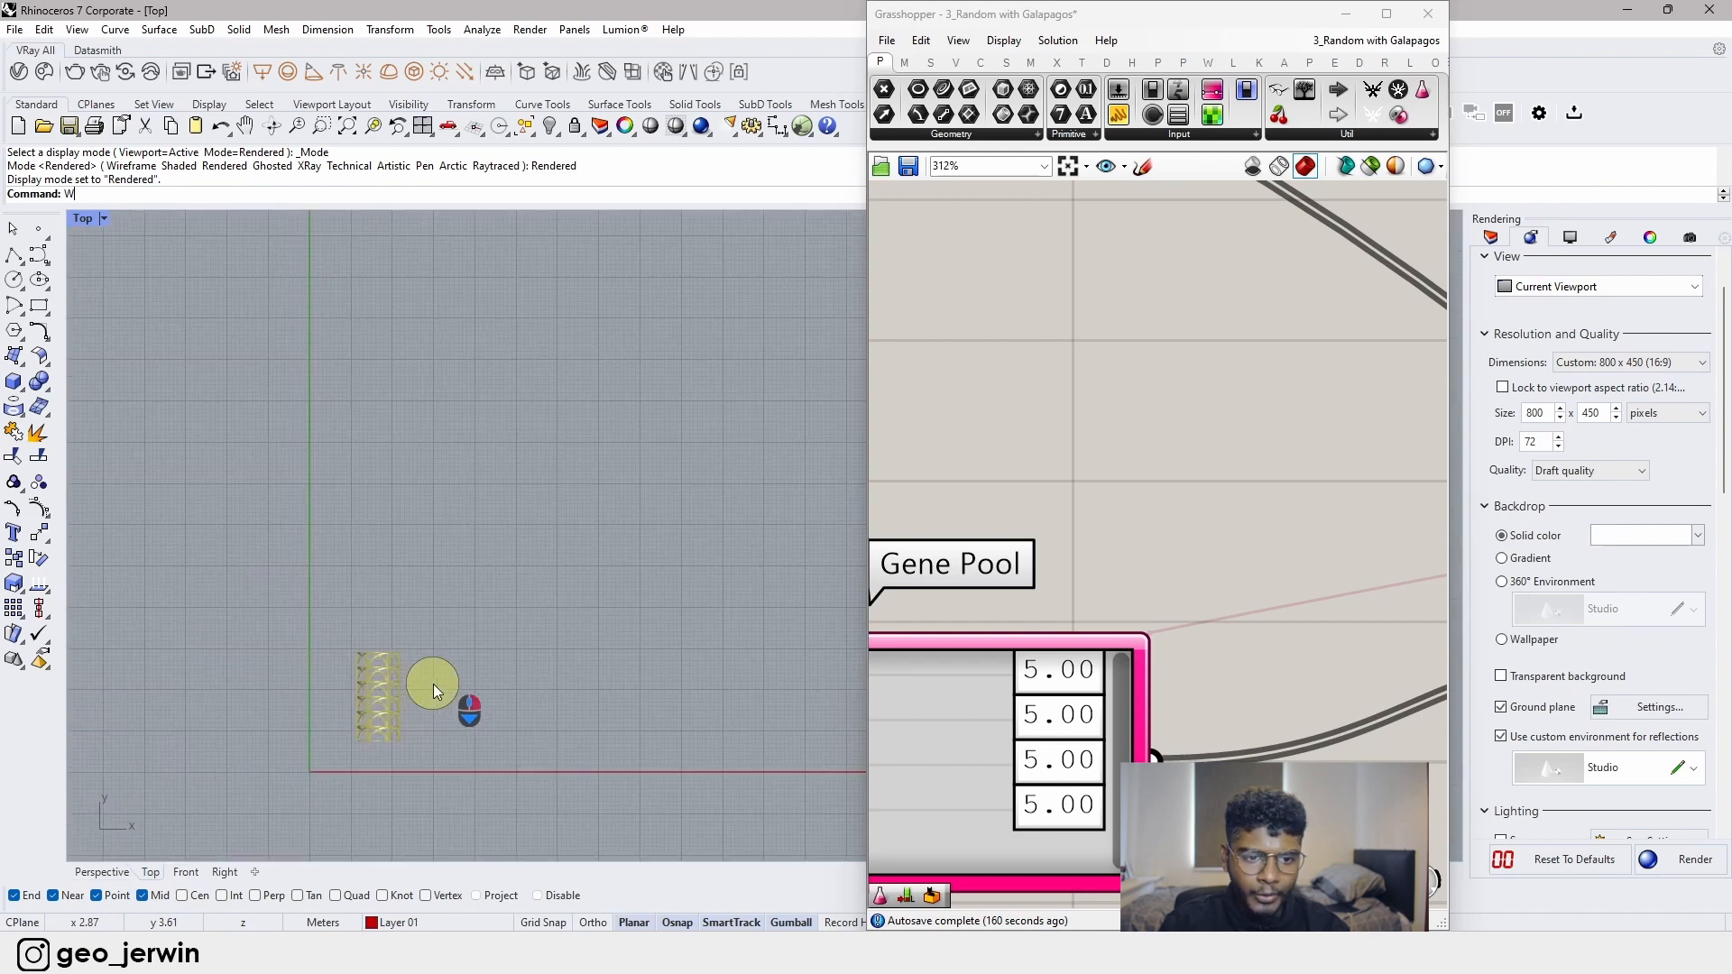
pyautogui.scroll(4, 442, 667)
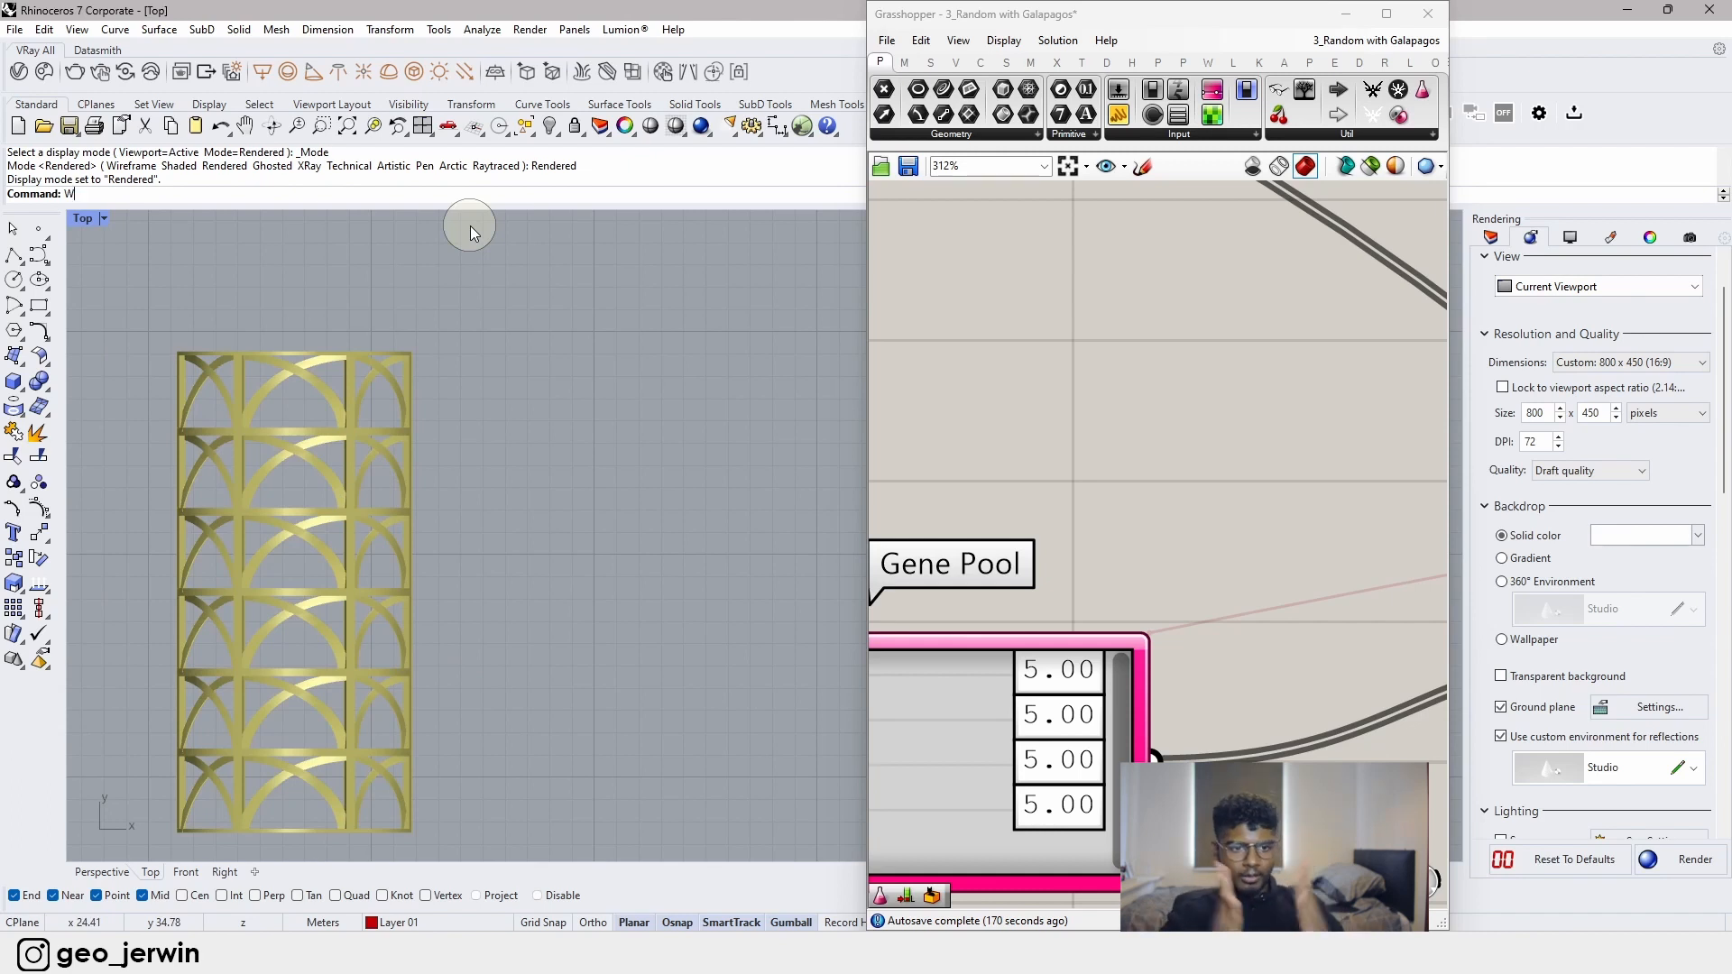
pyautogui.click(14, 281)
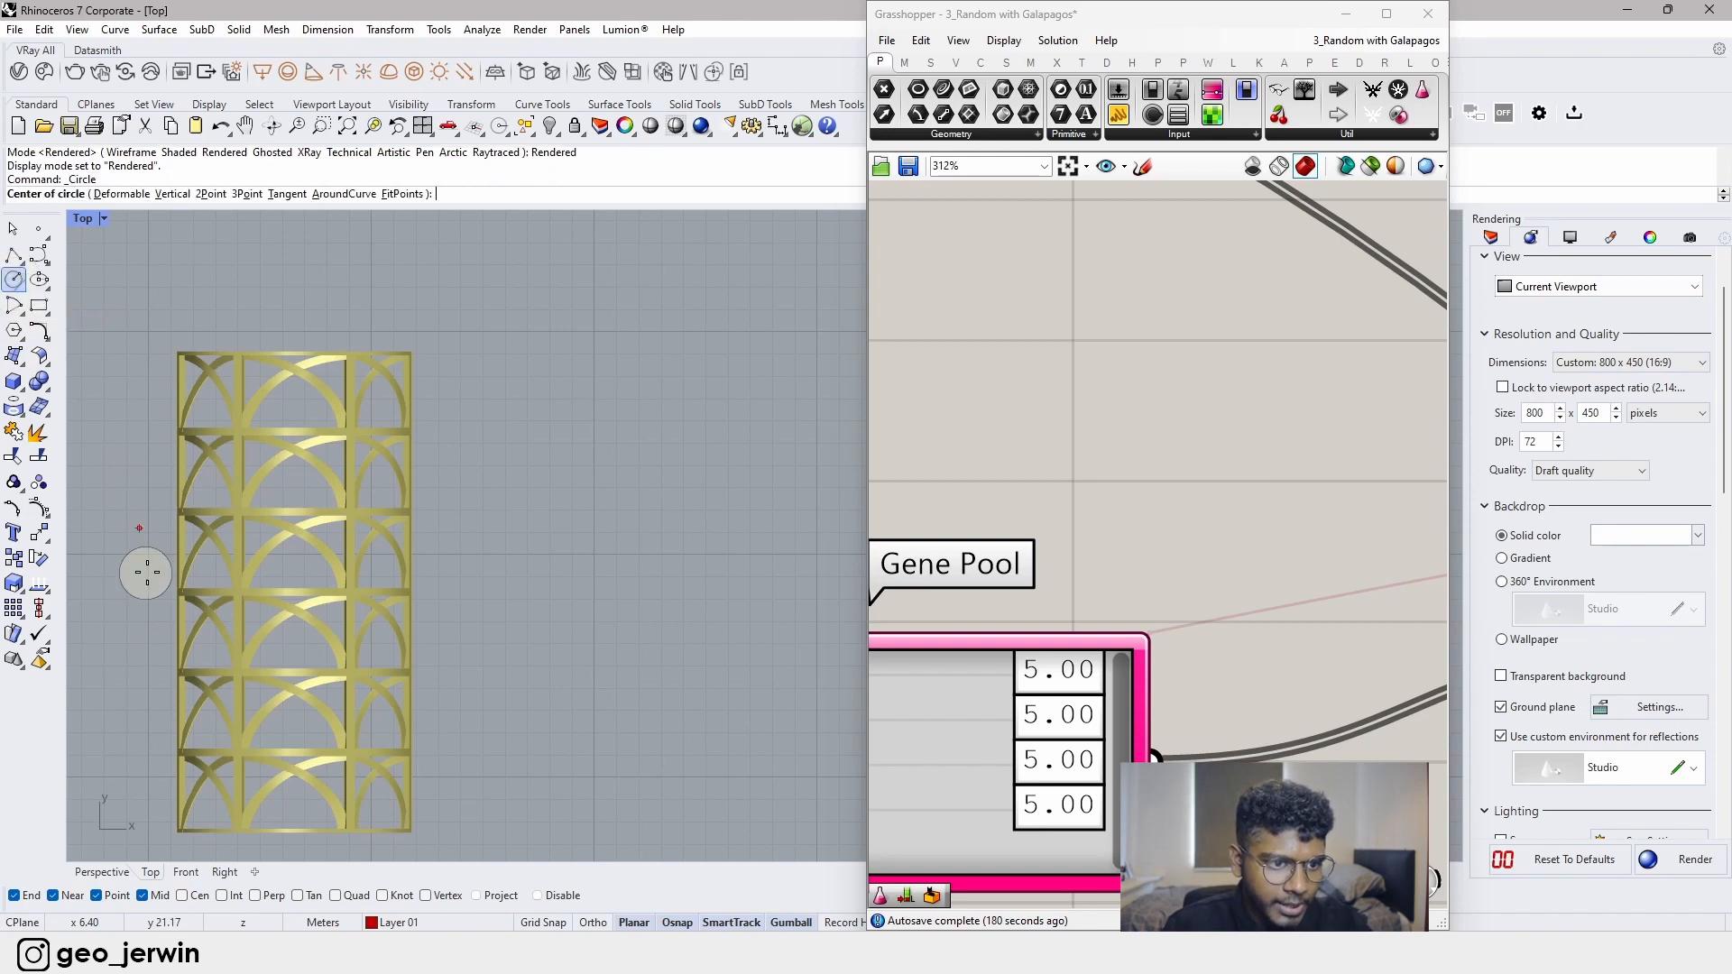
pyautogui.click(184, 600)
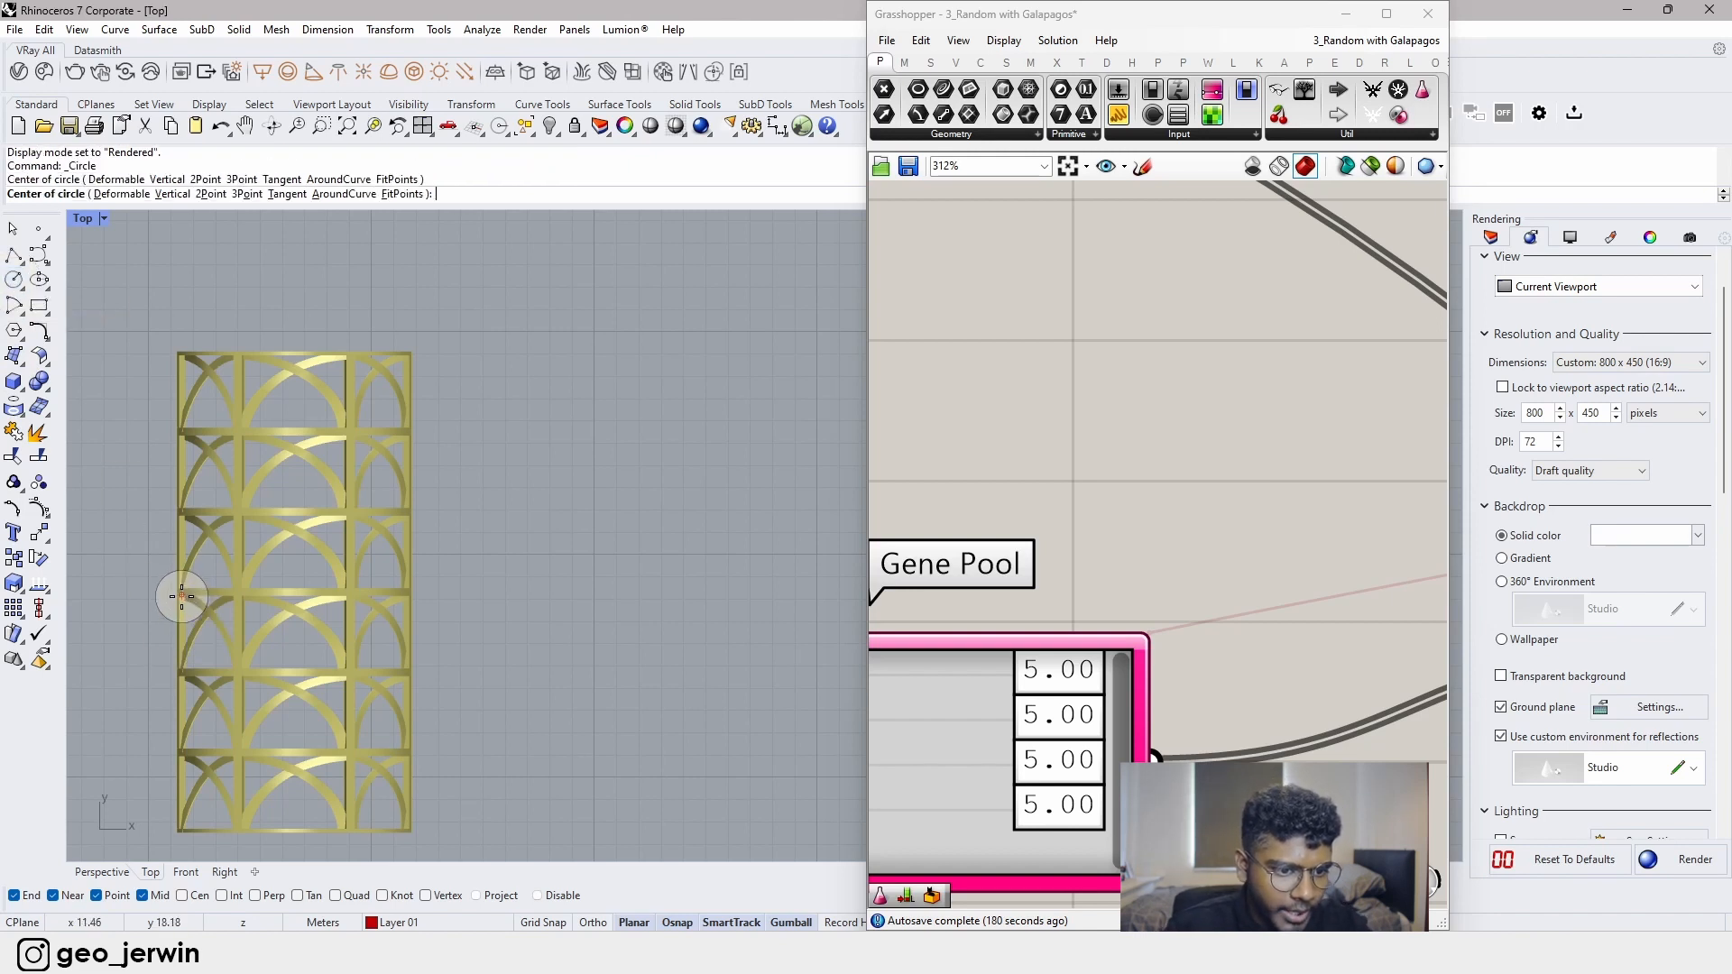
pyautogui.click(233, 628)
pyautogui.press('Return')
pyautogui.click(409, 592)
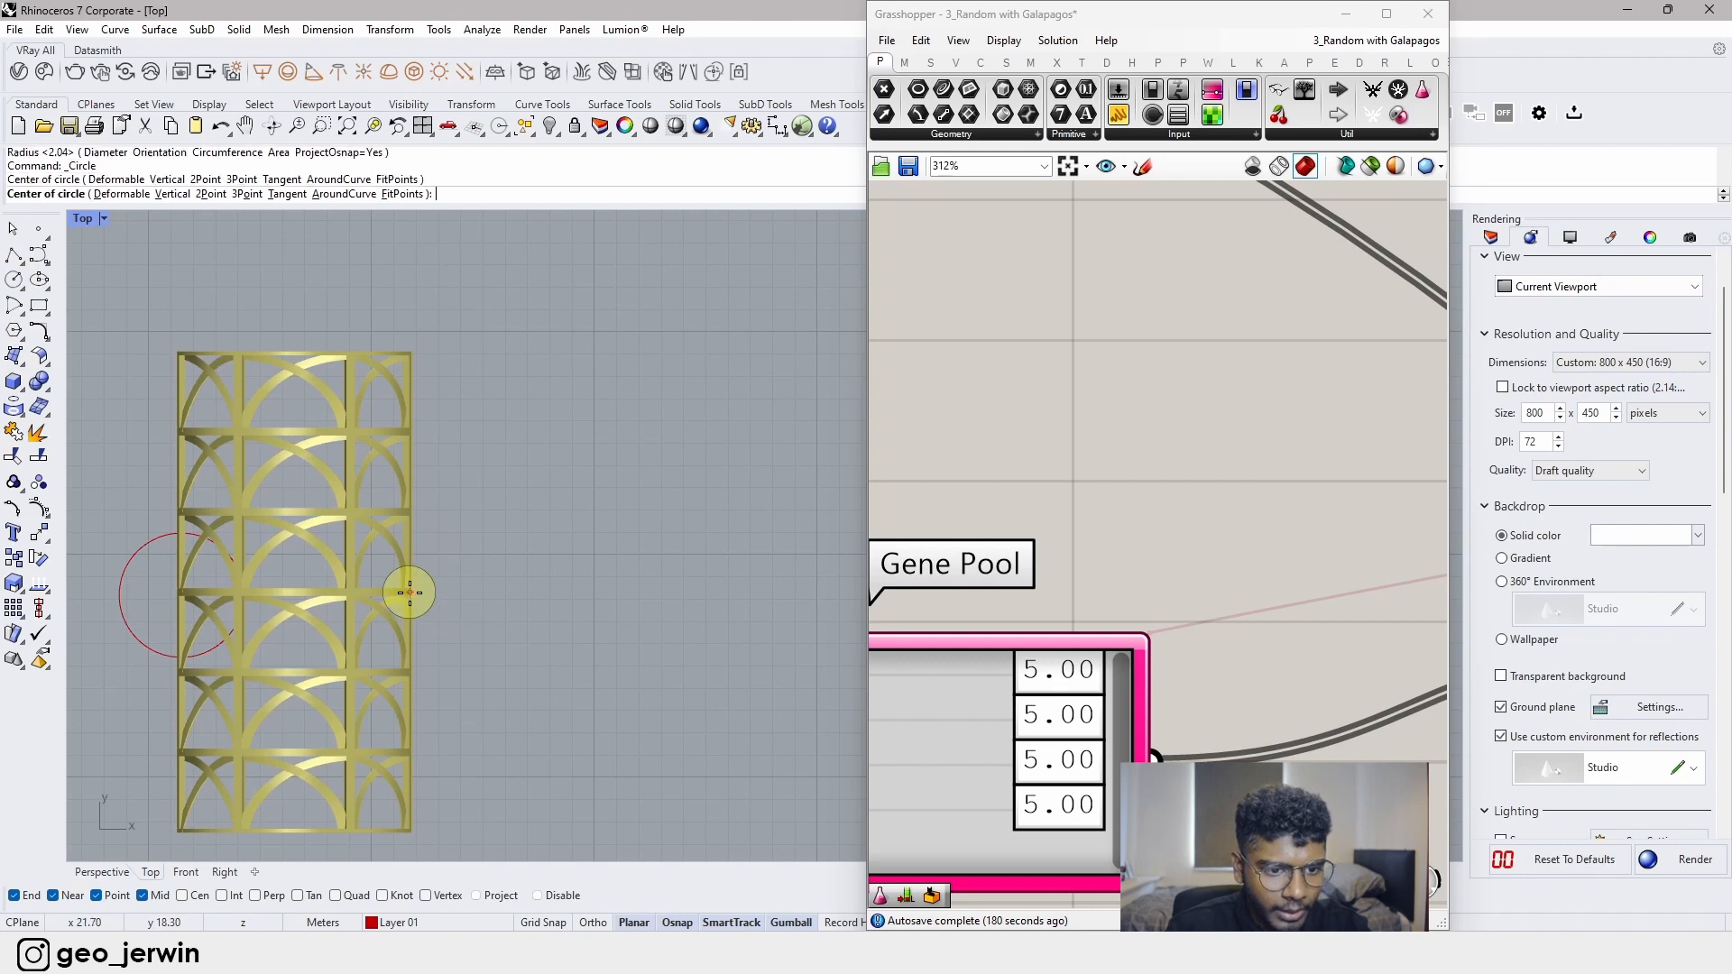
pyautogui.click(461, 620)
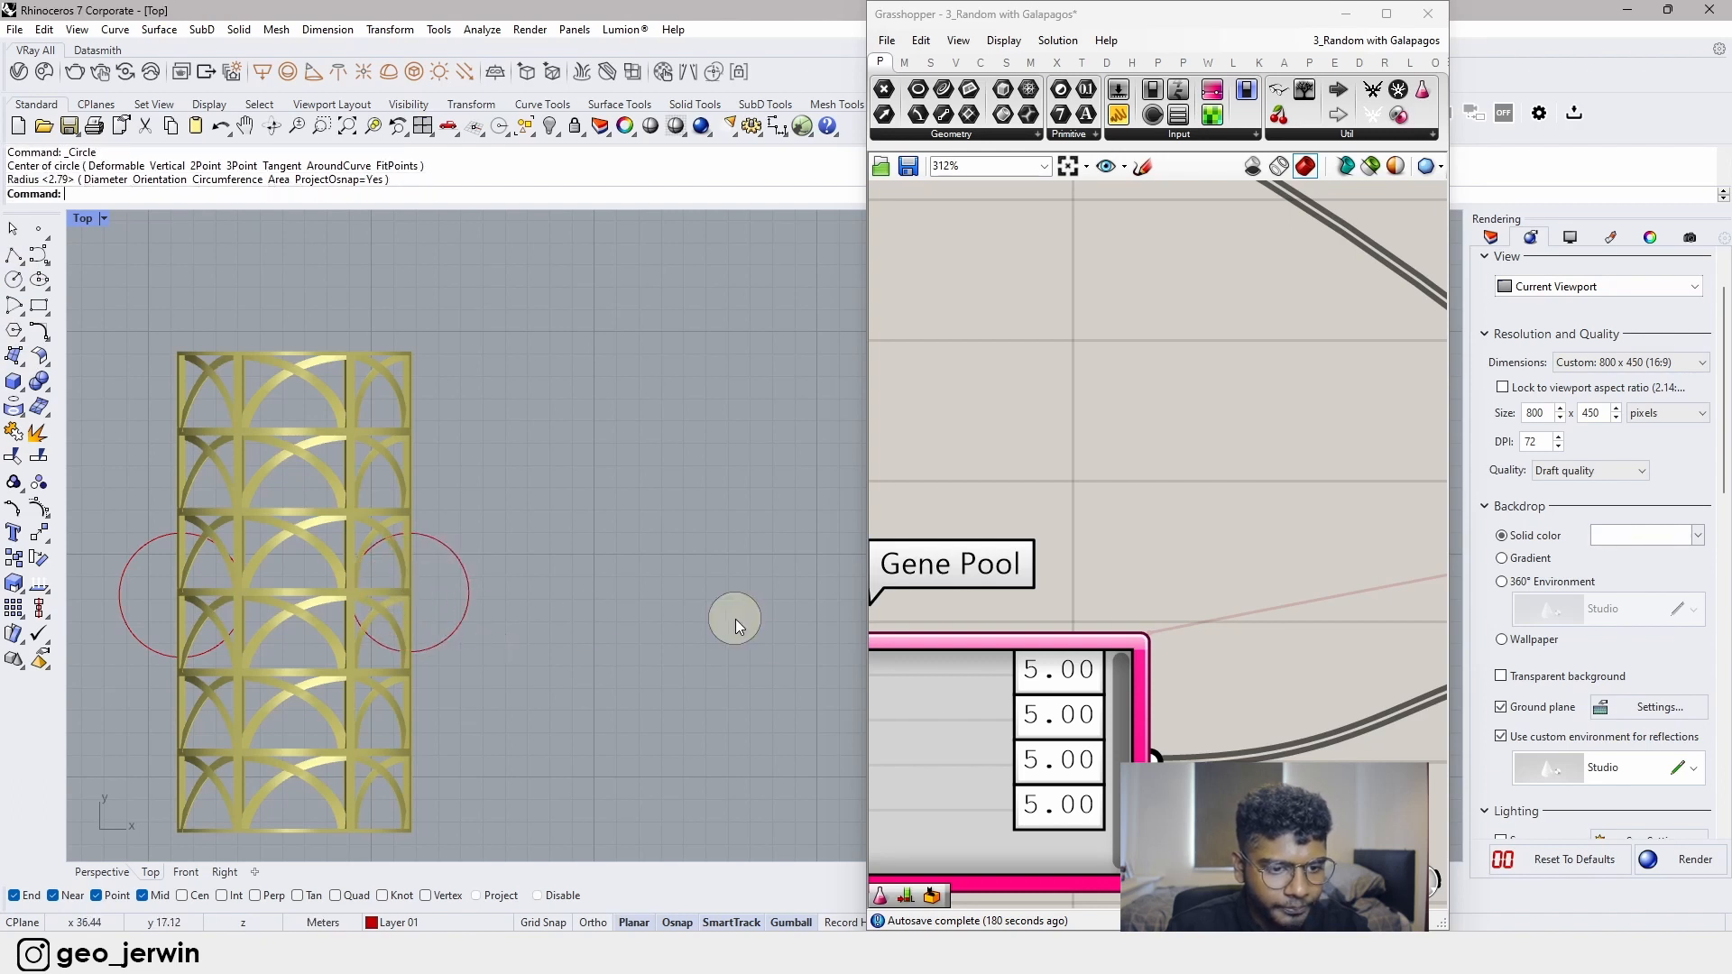
# - Return to the Perspective view and set its display mode to Shaded
pyautogui.click(102, 872)
pyautogui.click(145, 219)
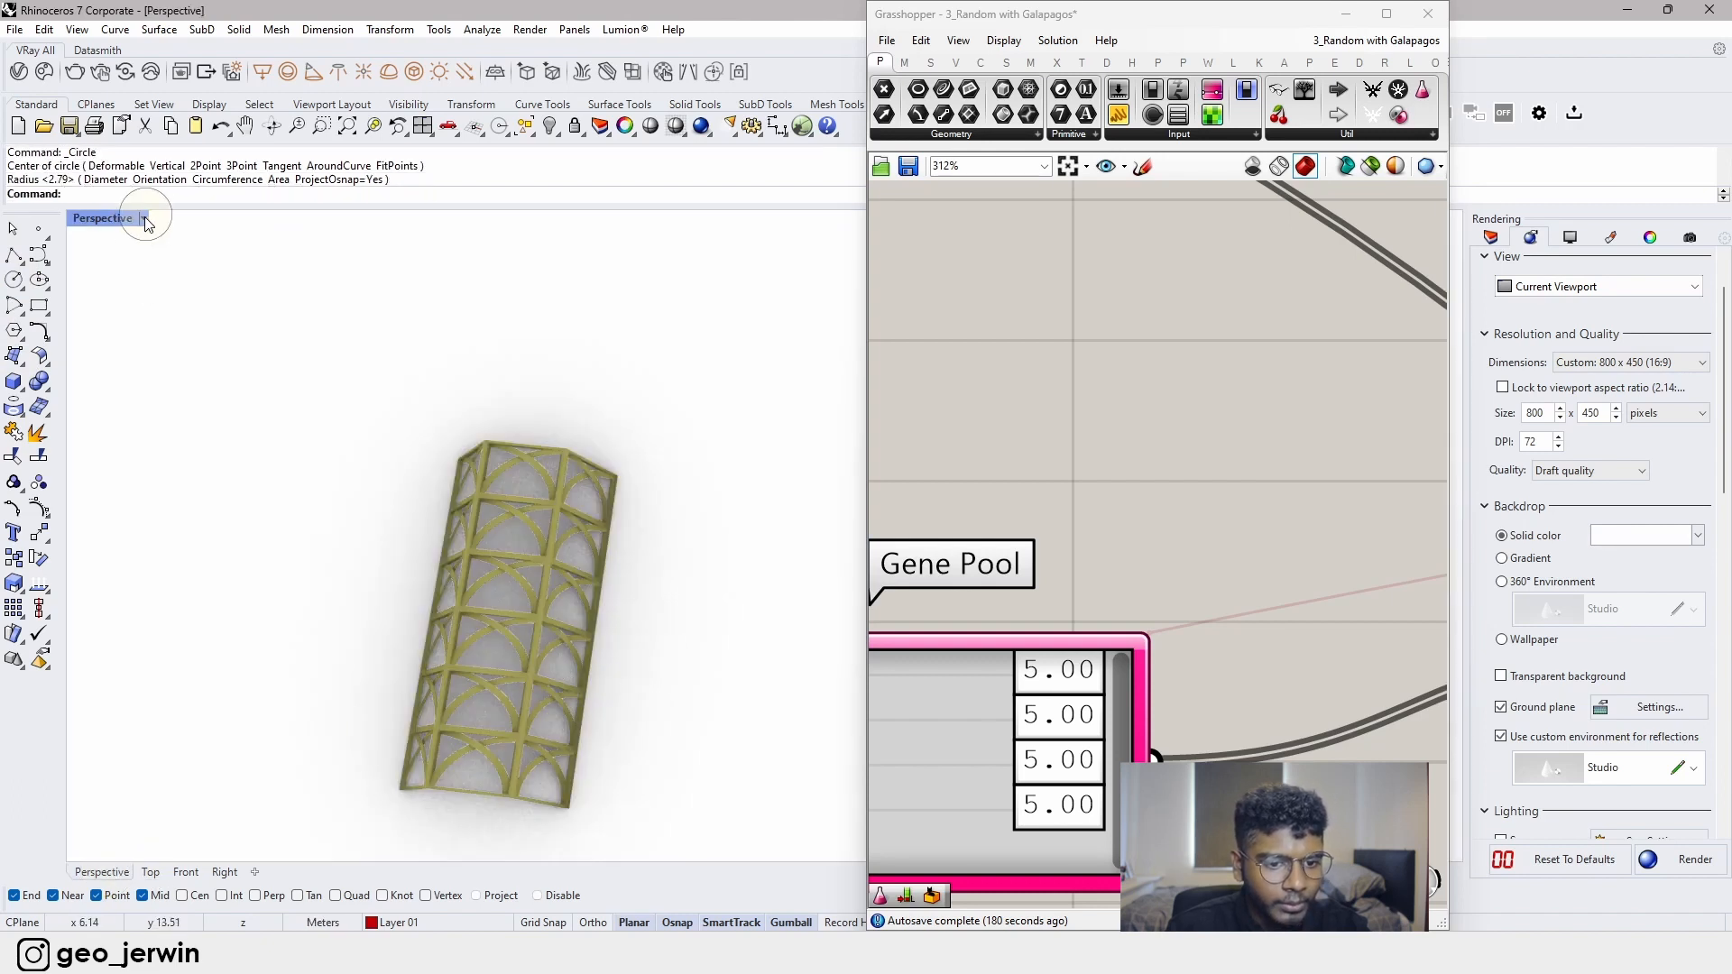
pyautogui.click(142, 219)
pyautogui.click(133, 319)
pyautogui.click(142, 219)
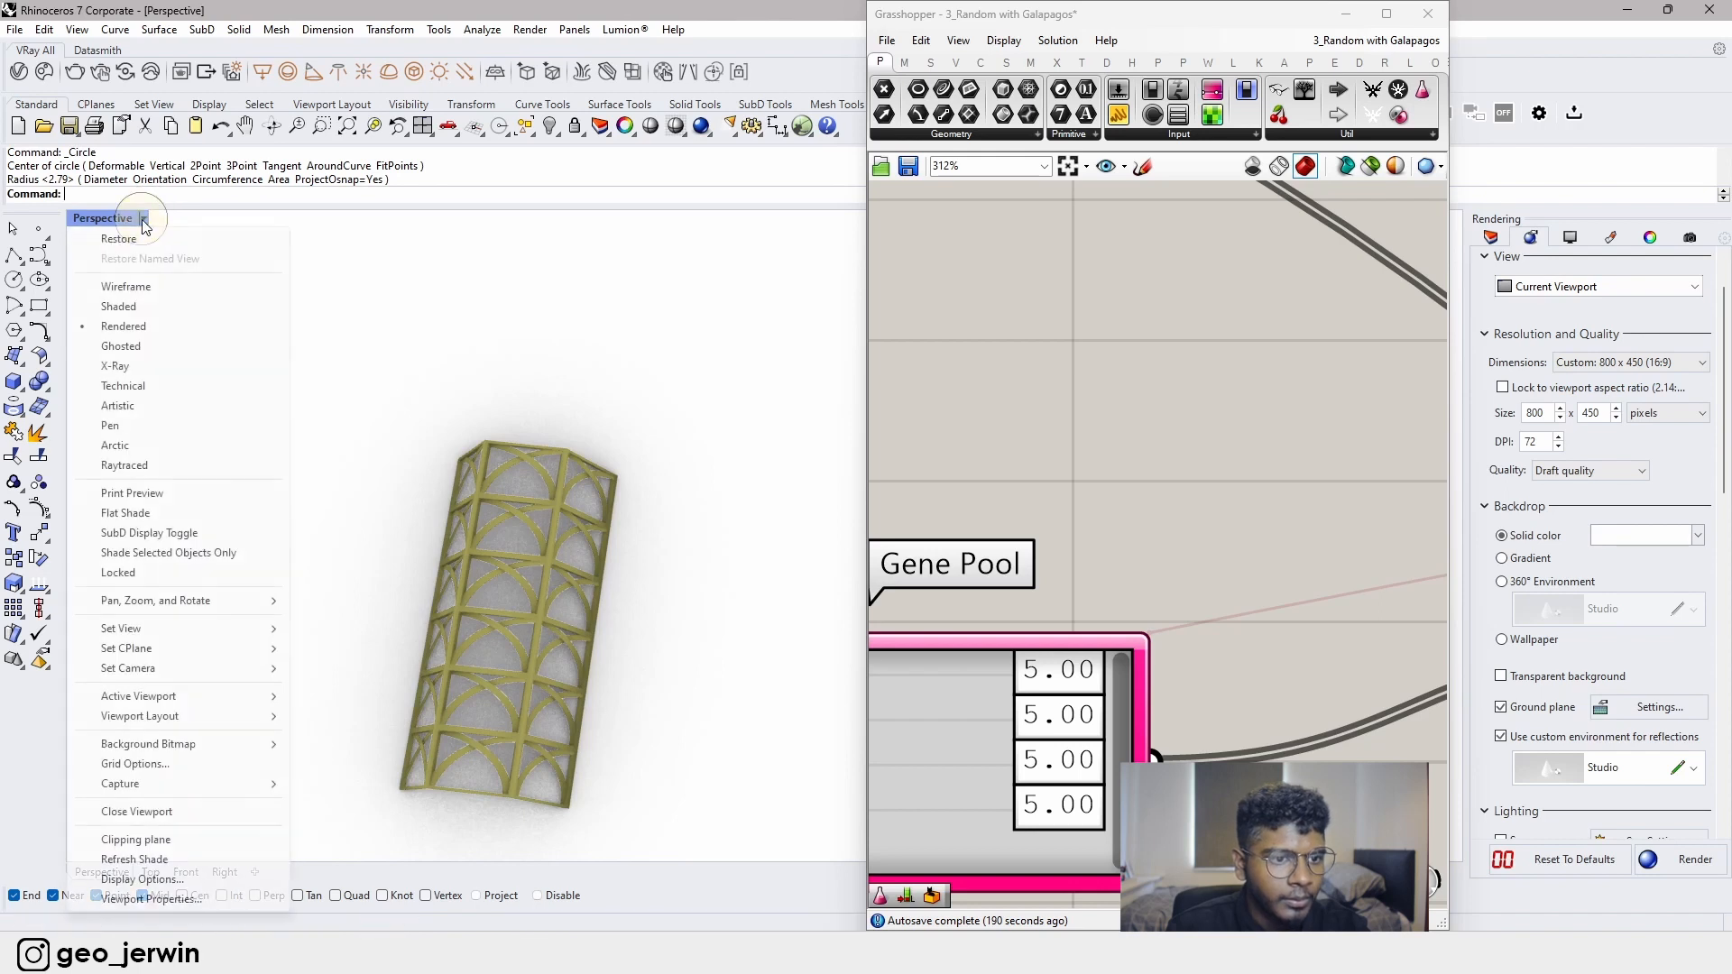
pyautogui.click(118, 305)
# - Select both circles and extrude them upward into two open cylinders rising above the lattice structure
pyautogui.moveTo(516, 601); pyautogui.dragTo(453, 465, button='right')
pyautogui.click(473, 462)
pyautogui.scroll(2, 538, 514)
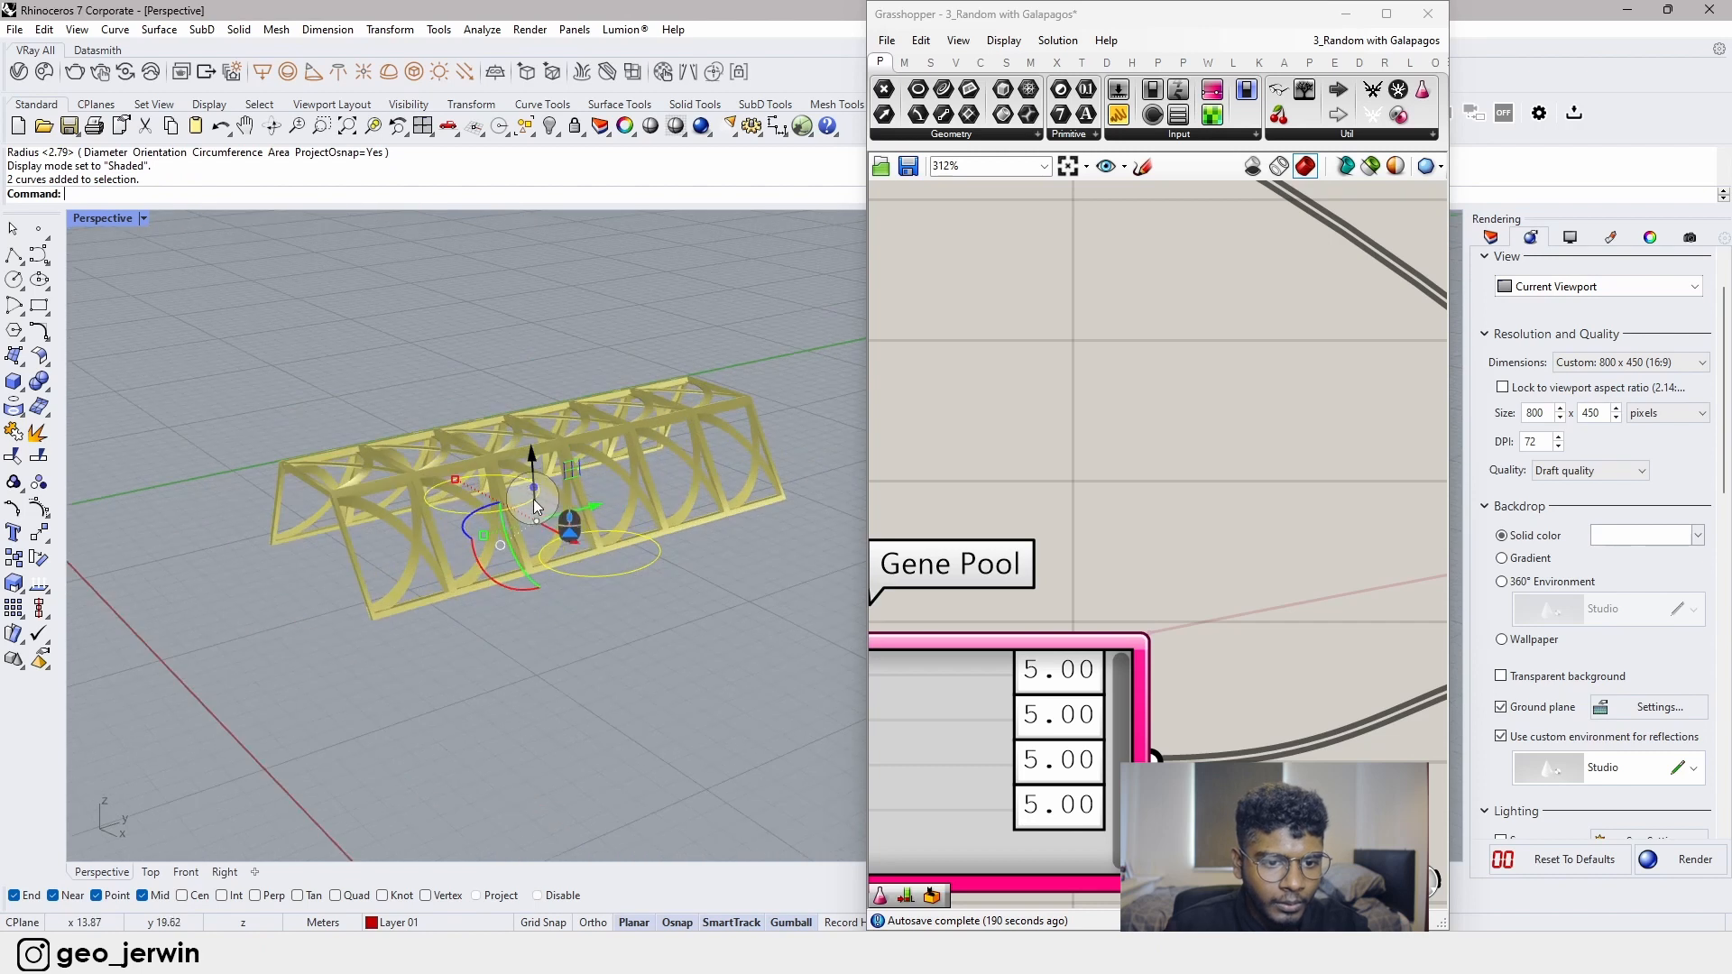
pyautogui.moveTo(535, 489); pyautogui.dragTo(523, 323)
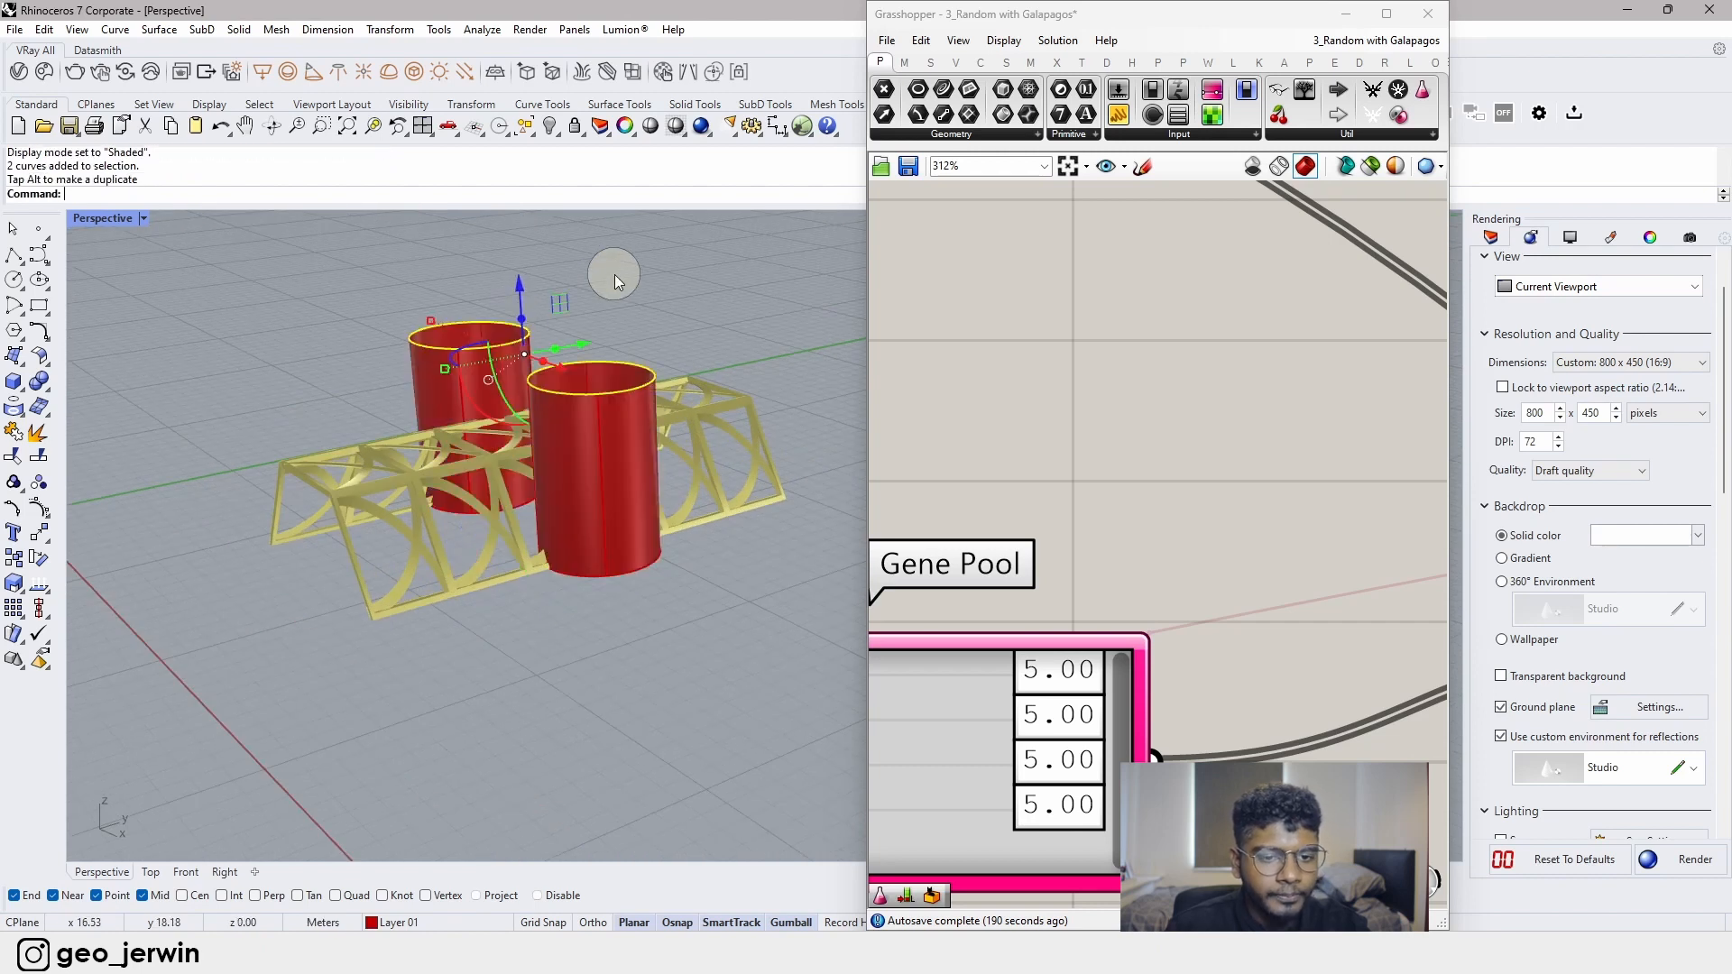
# - Select both cylinders and move them vertically down by about 1 m
pyautogui.click(577, 381)
pyautogui.click(500, 341)
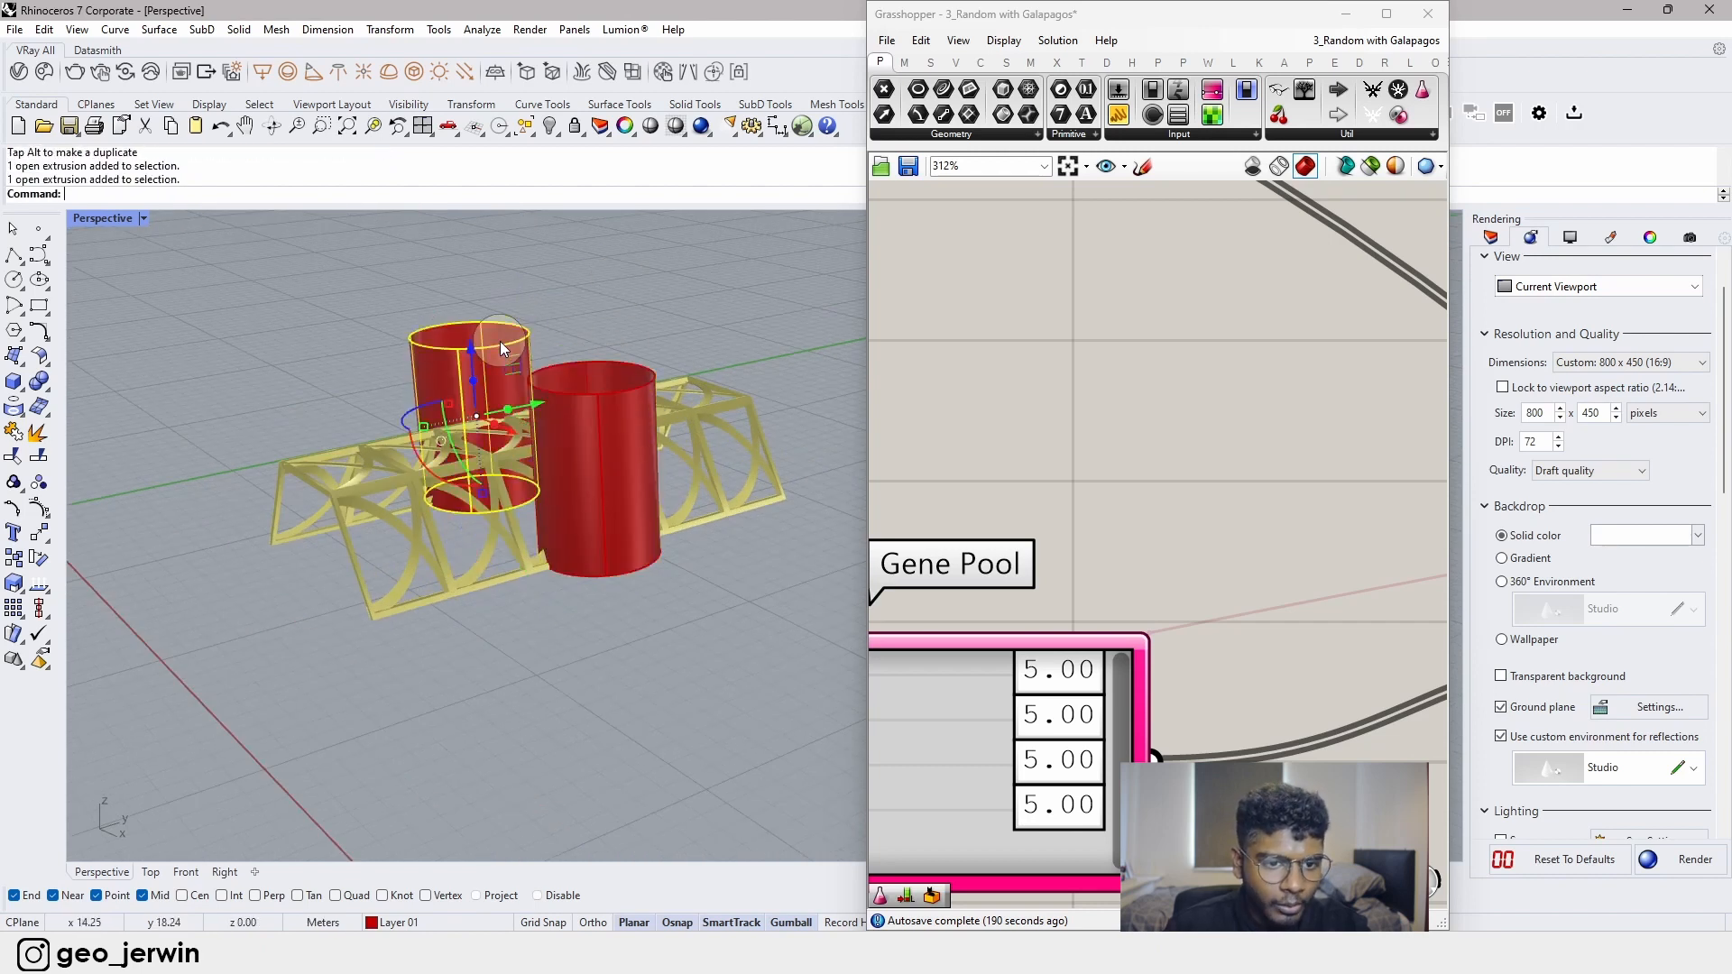
pyautogui.click(635, 322)
pyautogui.moveTo(635, 322); pyautogui.dragTo(631, 327, button='right')
pyautogui.moveTo(678, 392); pyautogui.dragTo(398, 288)
pyautogui.click(507, 411)
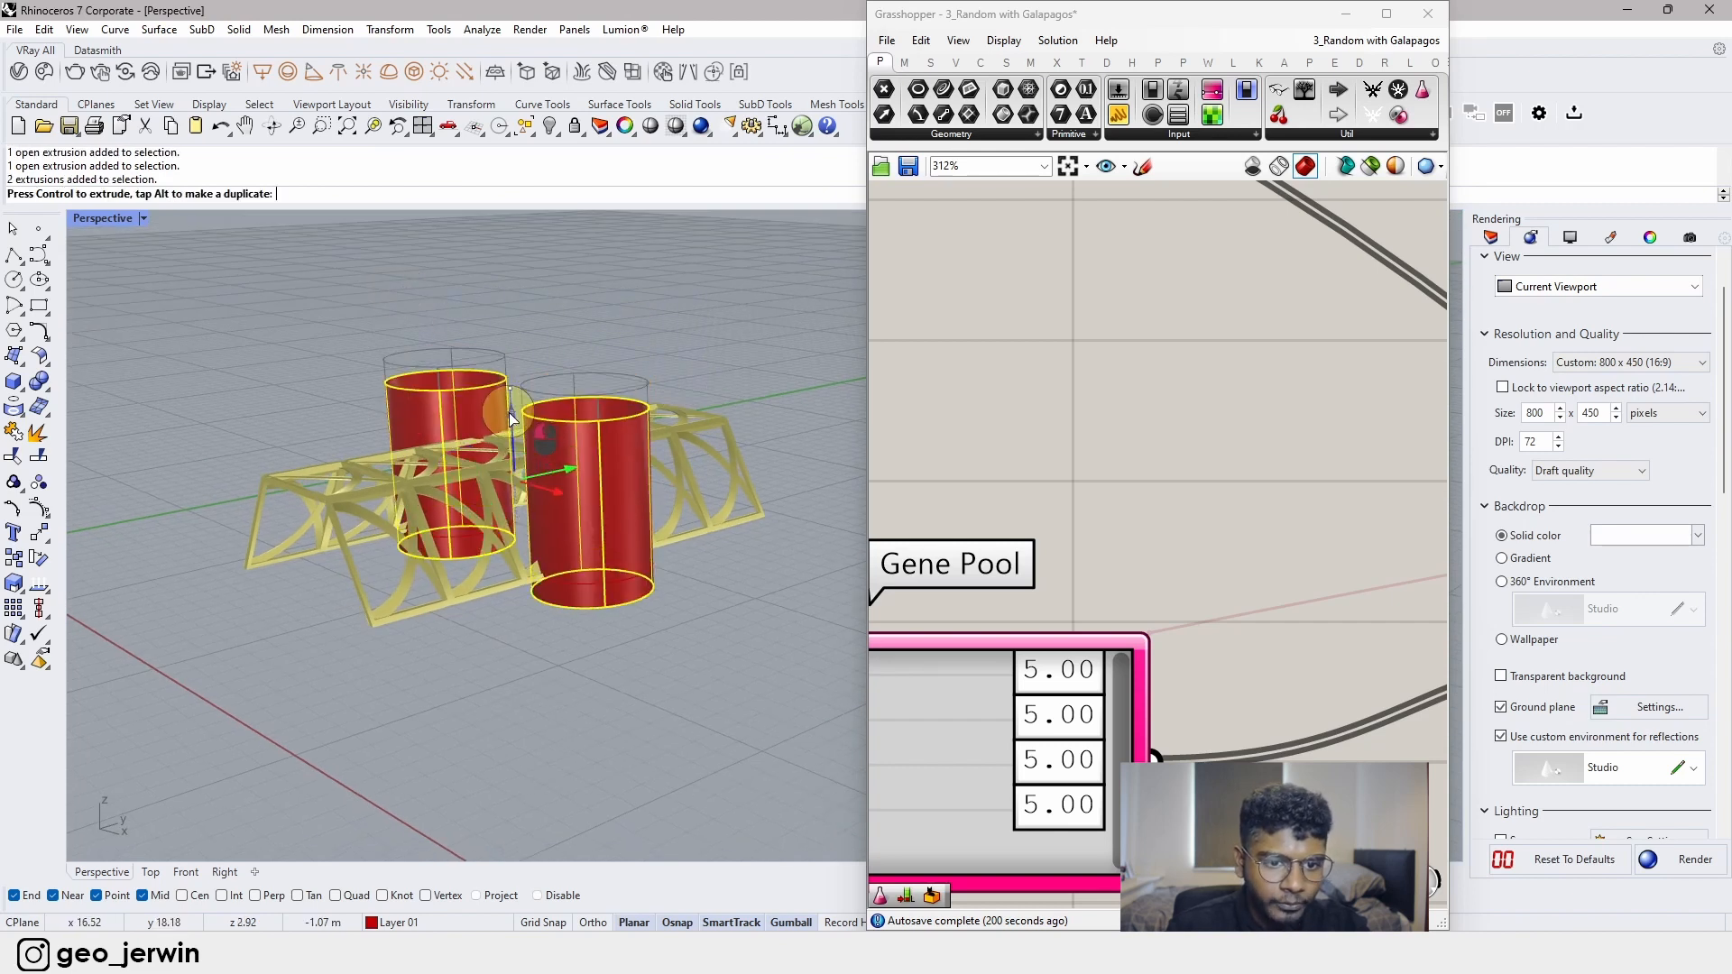
pyautogui.click(587, 324)
pyautogui.moveTo(587, 325); pyautogui.dragTo(587, 529, button='right')
# - Show the layer list and make Layer 02 the current layer
pyautogui.scroll(-8, 1157, 522)
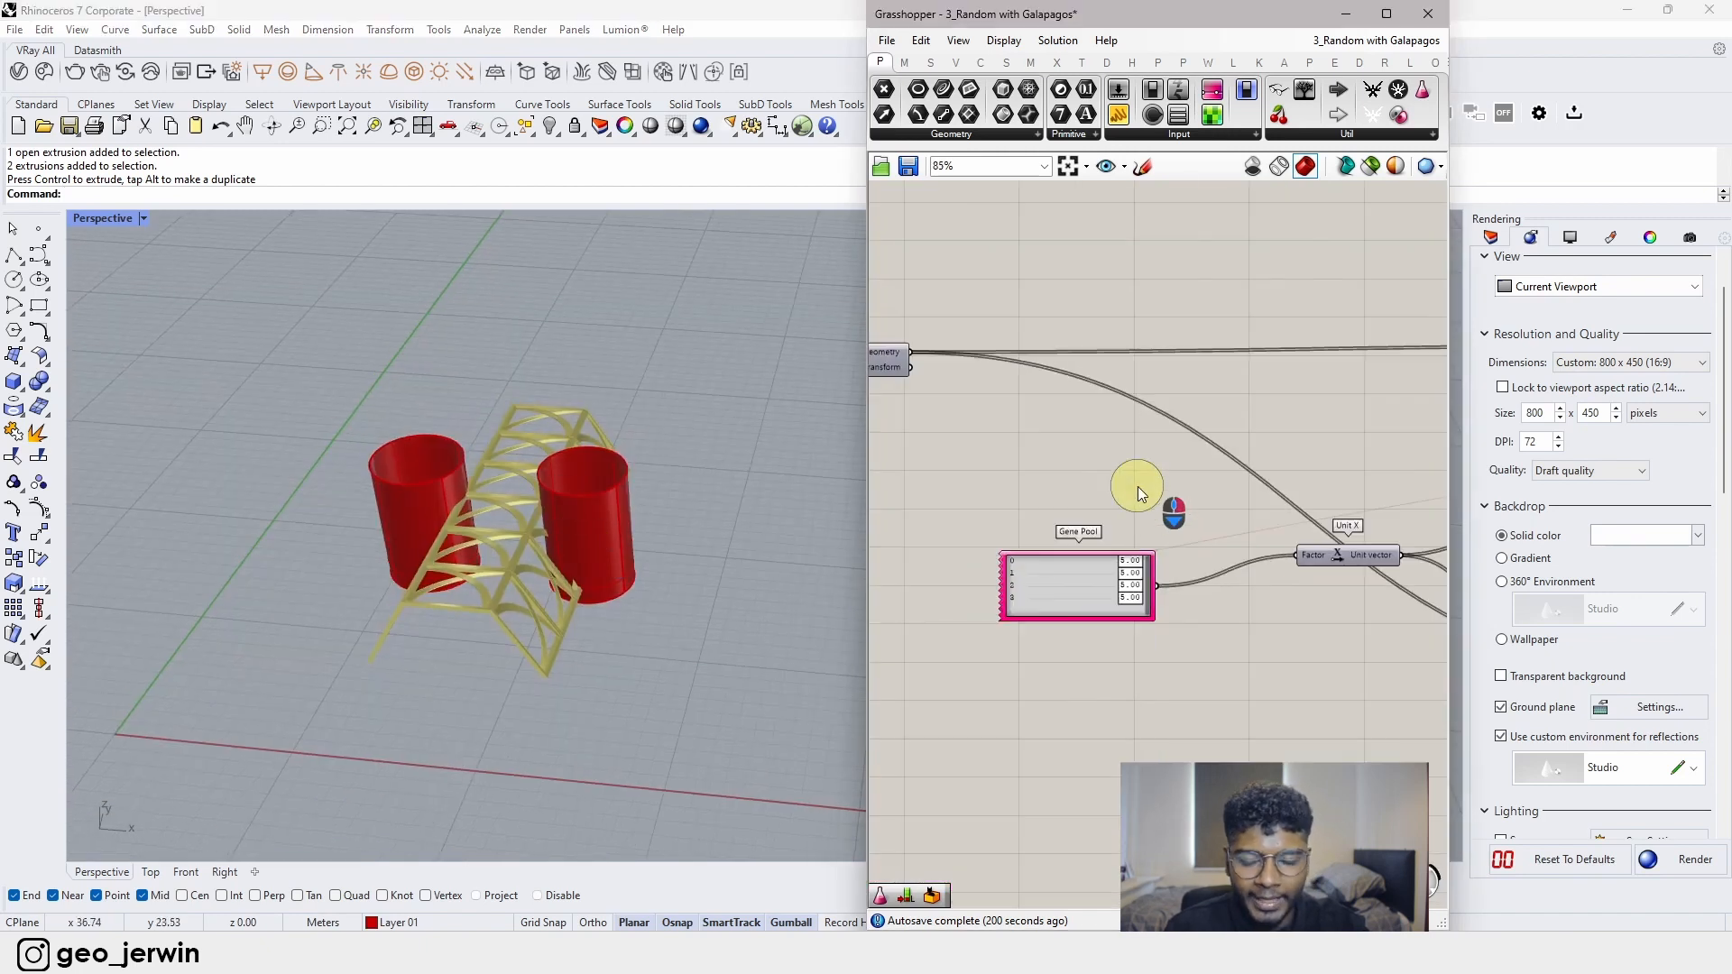
pyautogui.click(1498, 240)
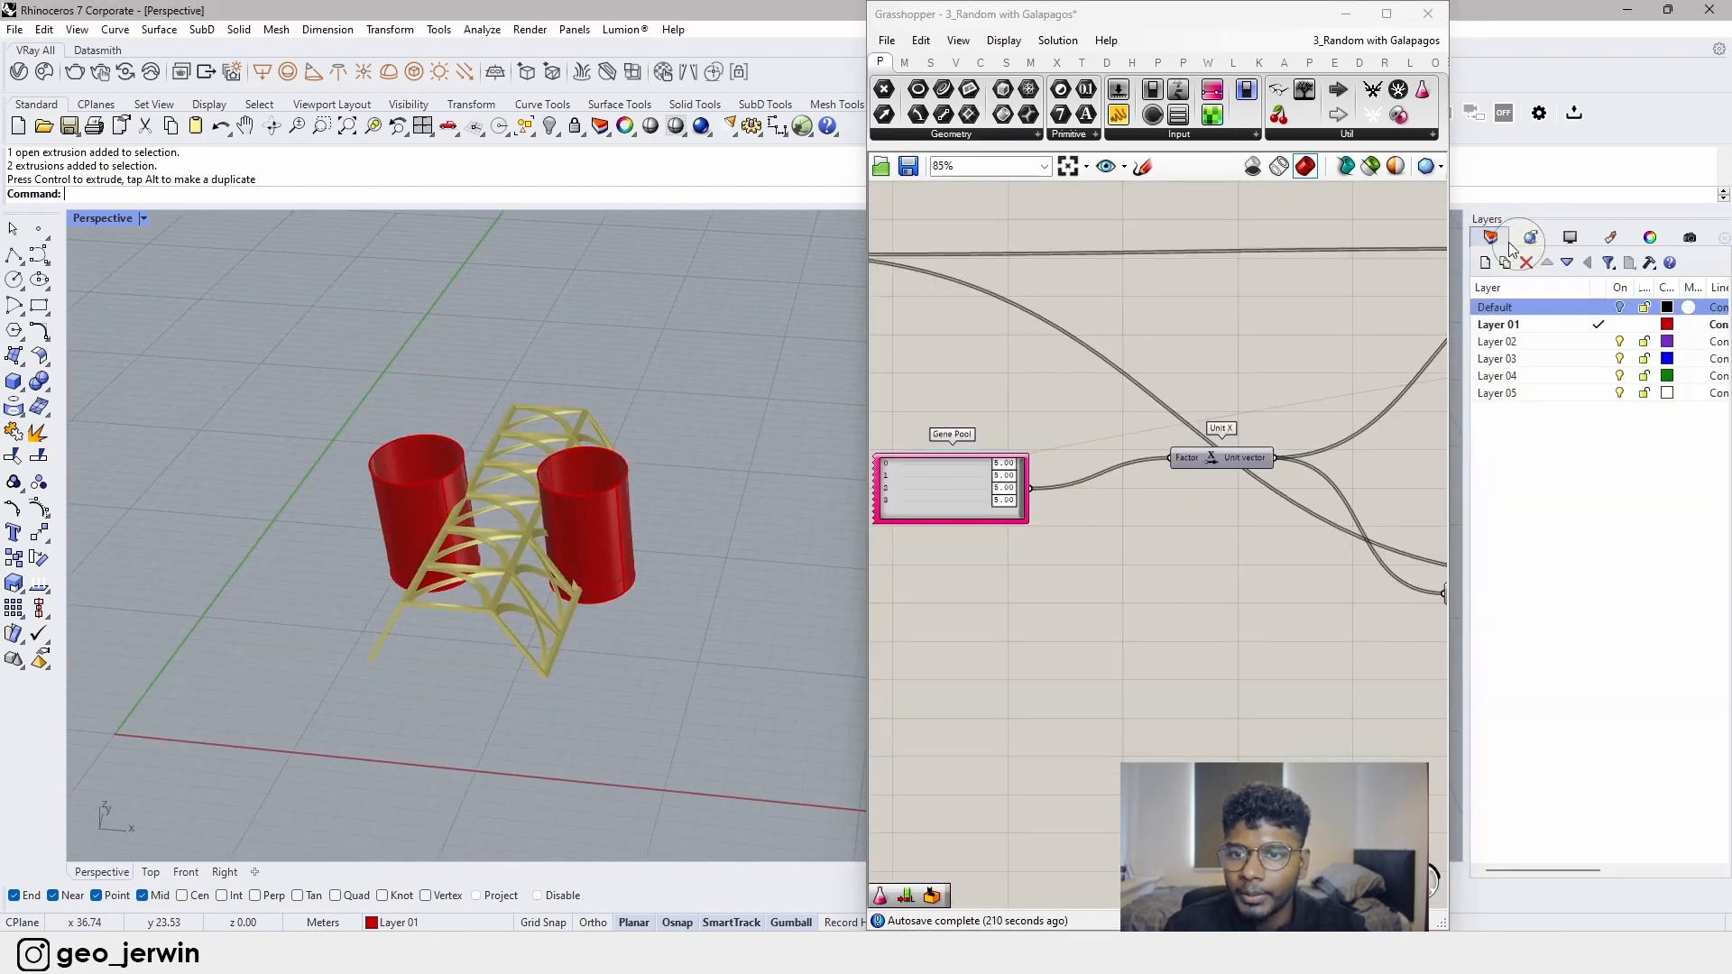
pyautogui.click(1600, 343)
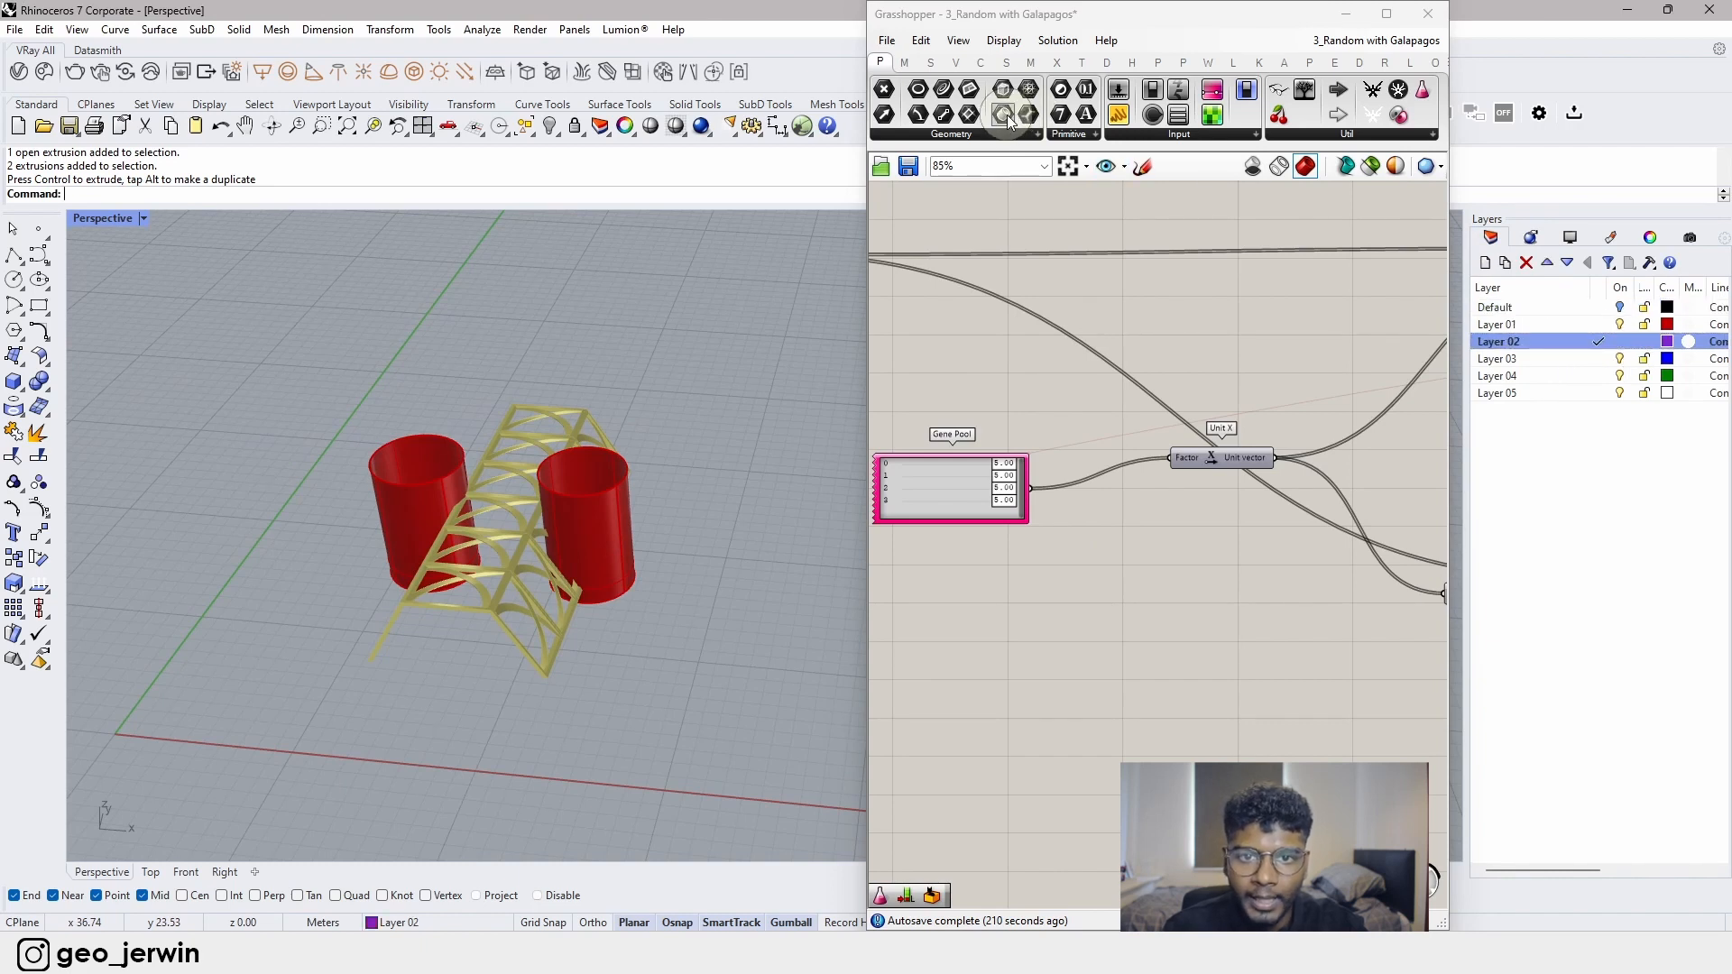
# - Add a Brep parameter below the Gene Pool and reference both cylinders in it as multiple Breps
pyautogui.moveTo(1010, 120); pyautogui.dragTo(1054, 642)
pyautogui.rightClick(1051, 639)
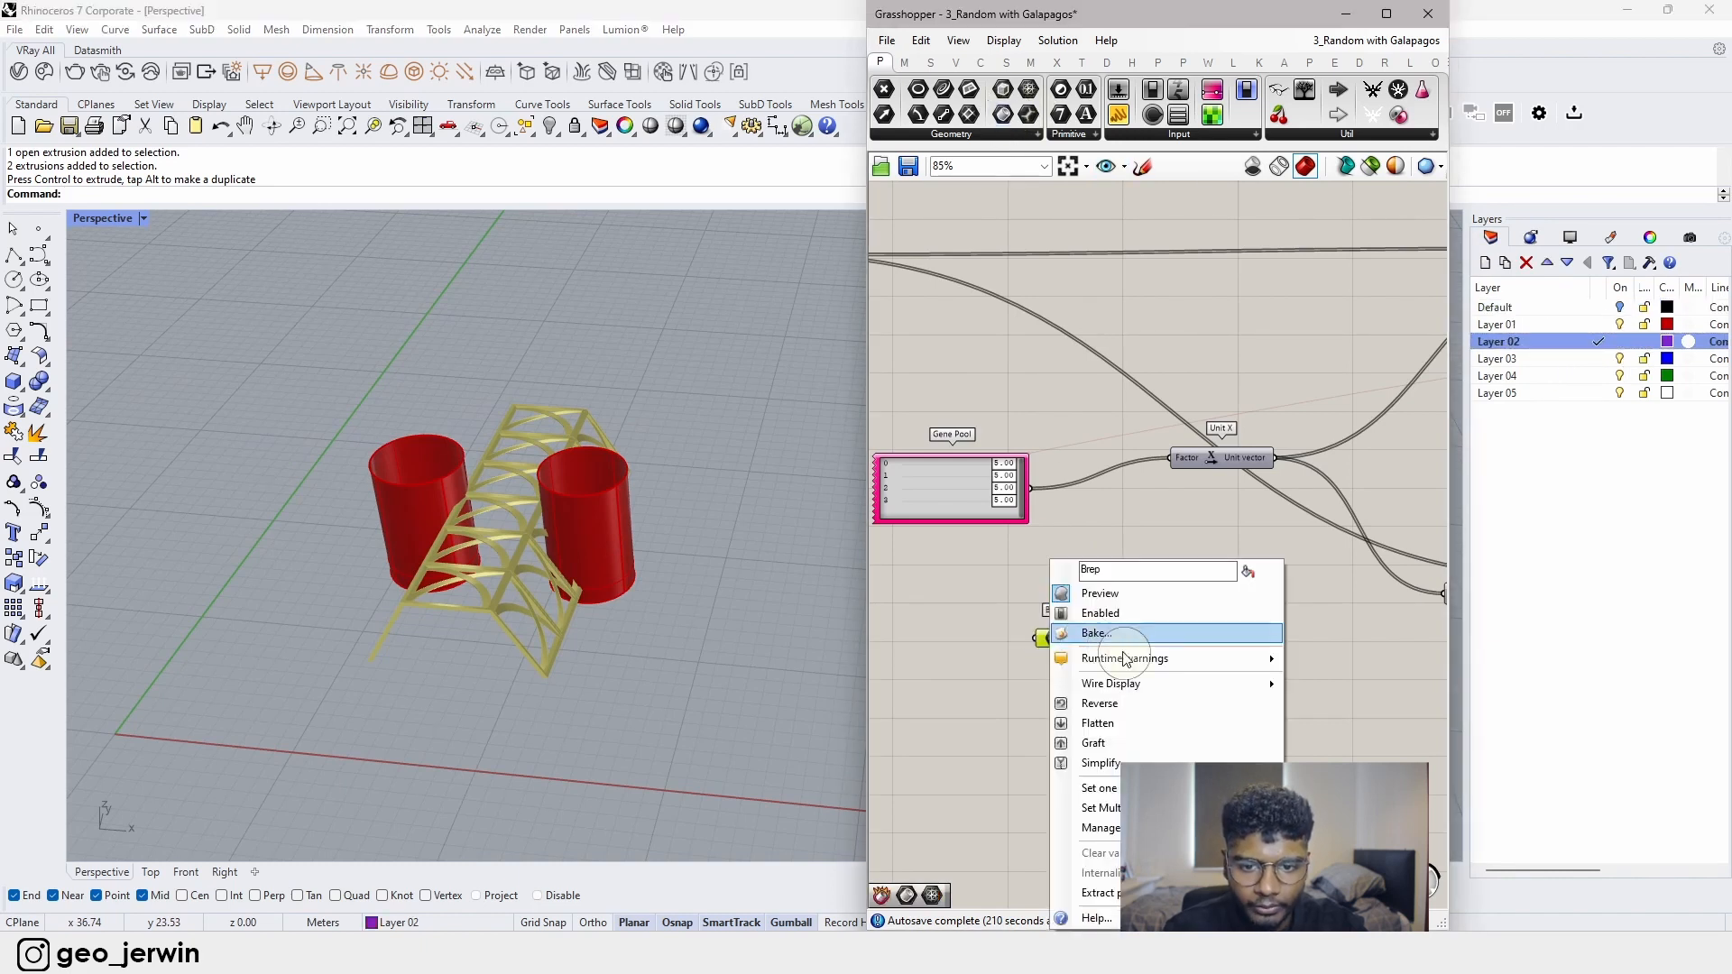
pyautogui.click(1087, 808)
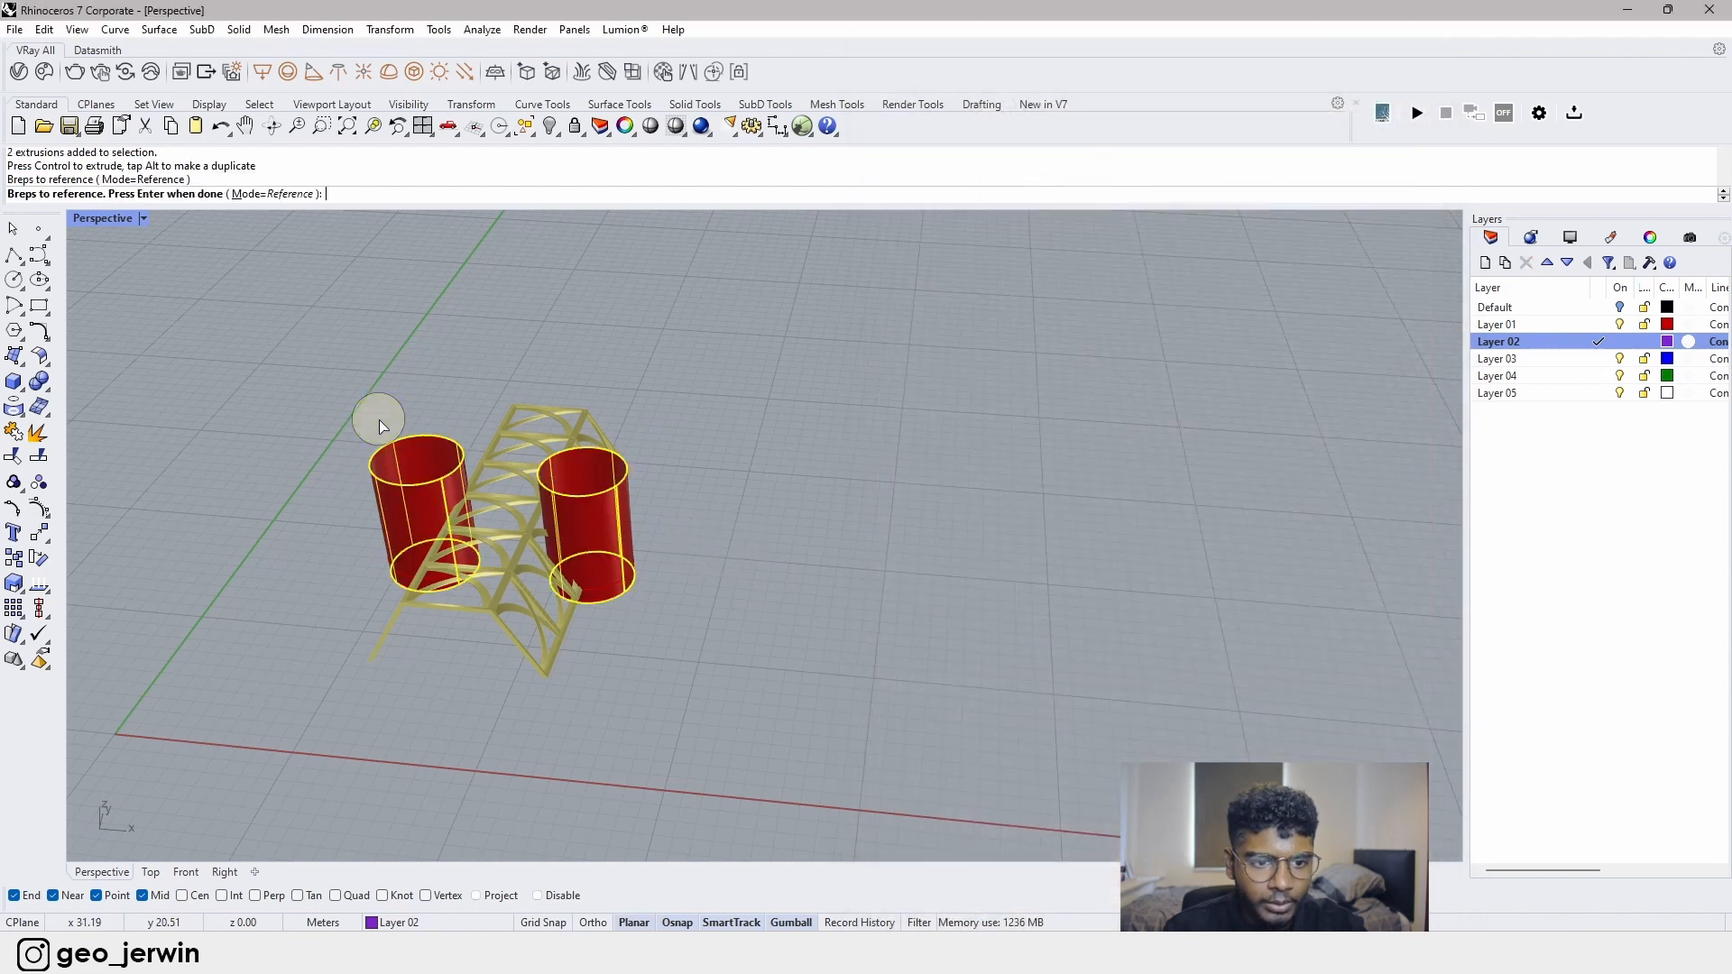
pyautogui.press('Return')
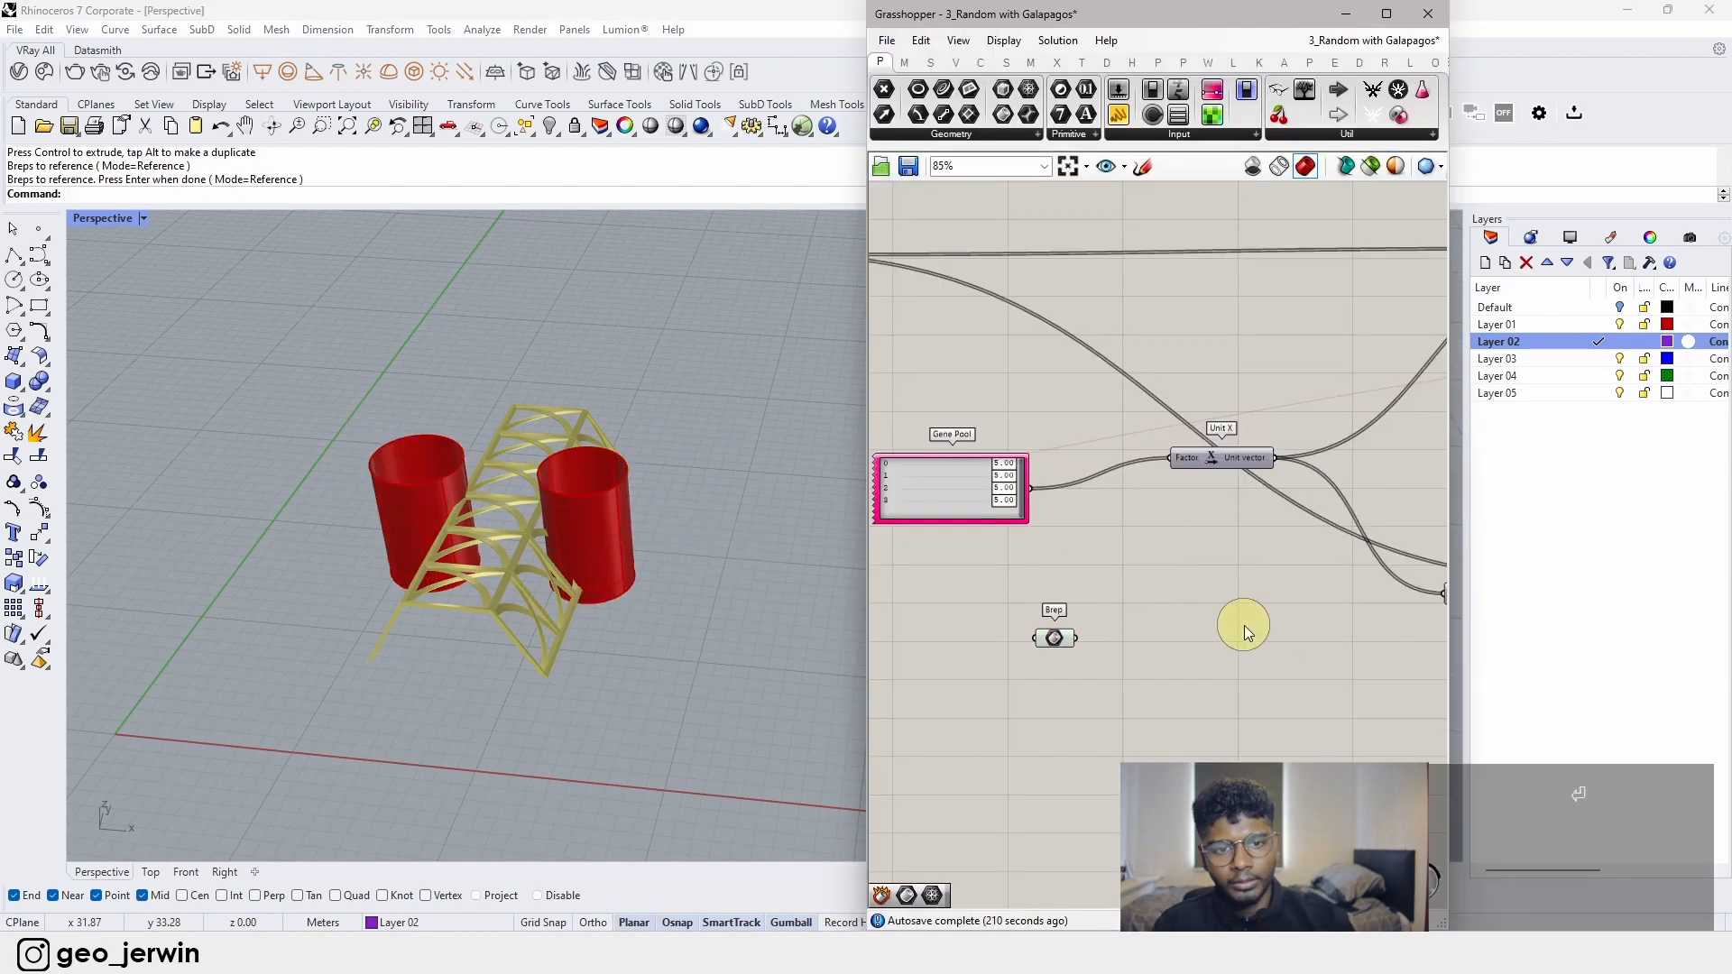
pyautogui.click(1057, 639)
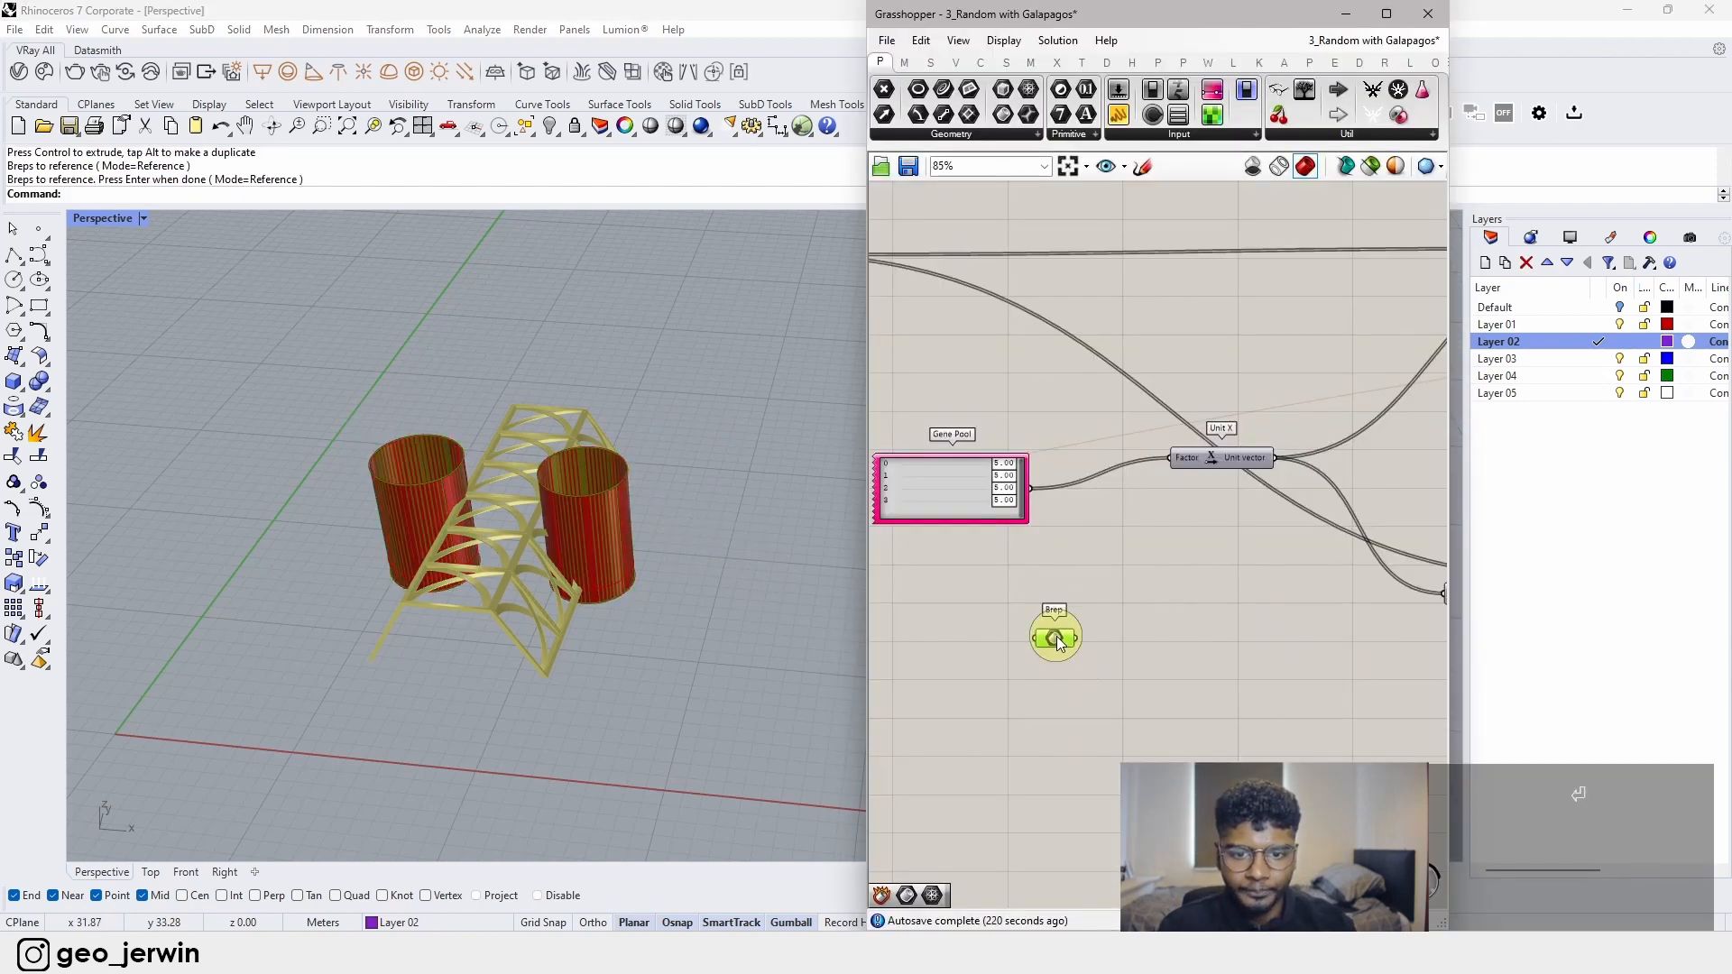
# - Turn off Layer 01 so that only the Grasshopper preview of the referenced cylinders is displayed
pyautogui.rightClick(1058, 641)
pyautogui.click(1016, 568)
pyautogui.scroll(5, 1094, 619)
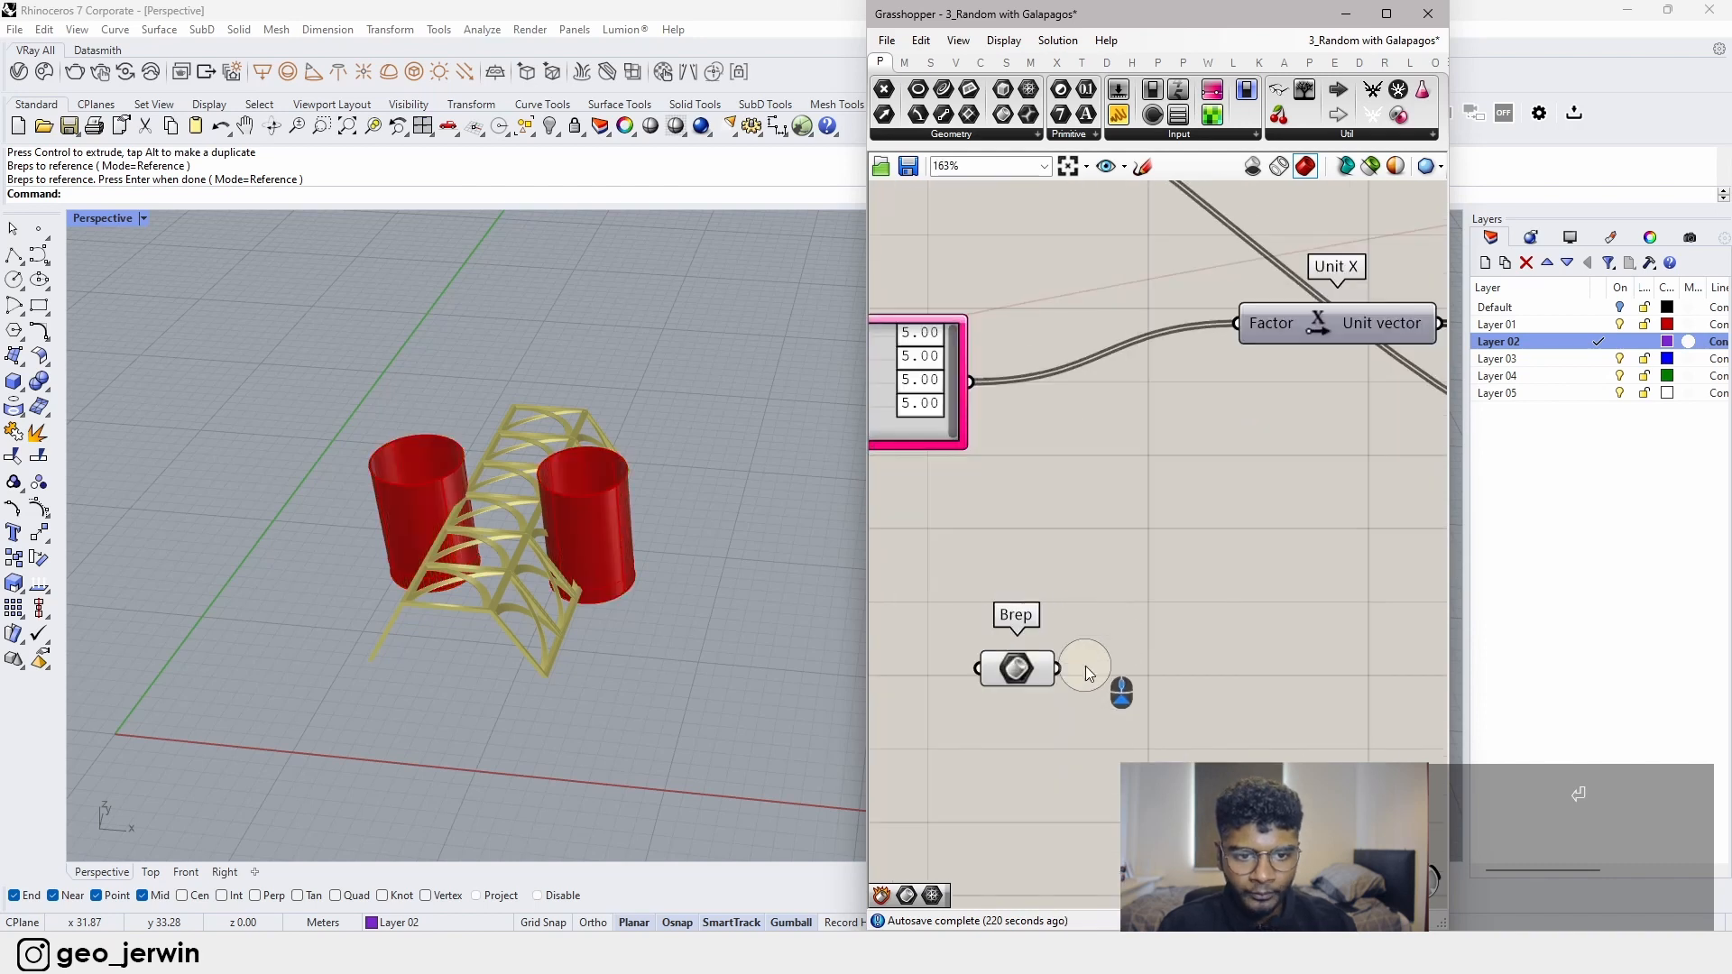
pyautogui.click(1019, 666)
pyautogui.click(1619, 324)
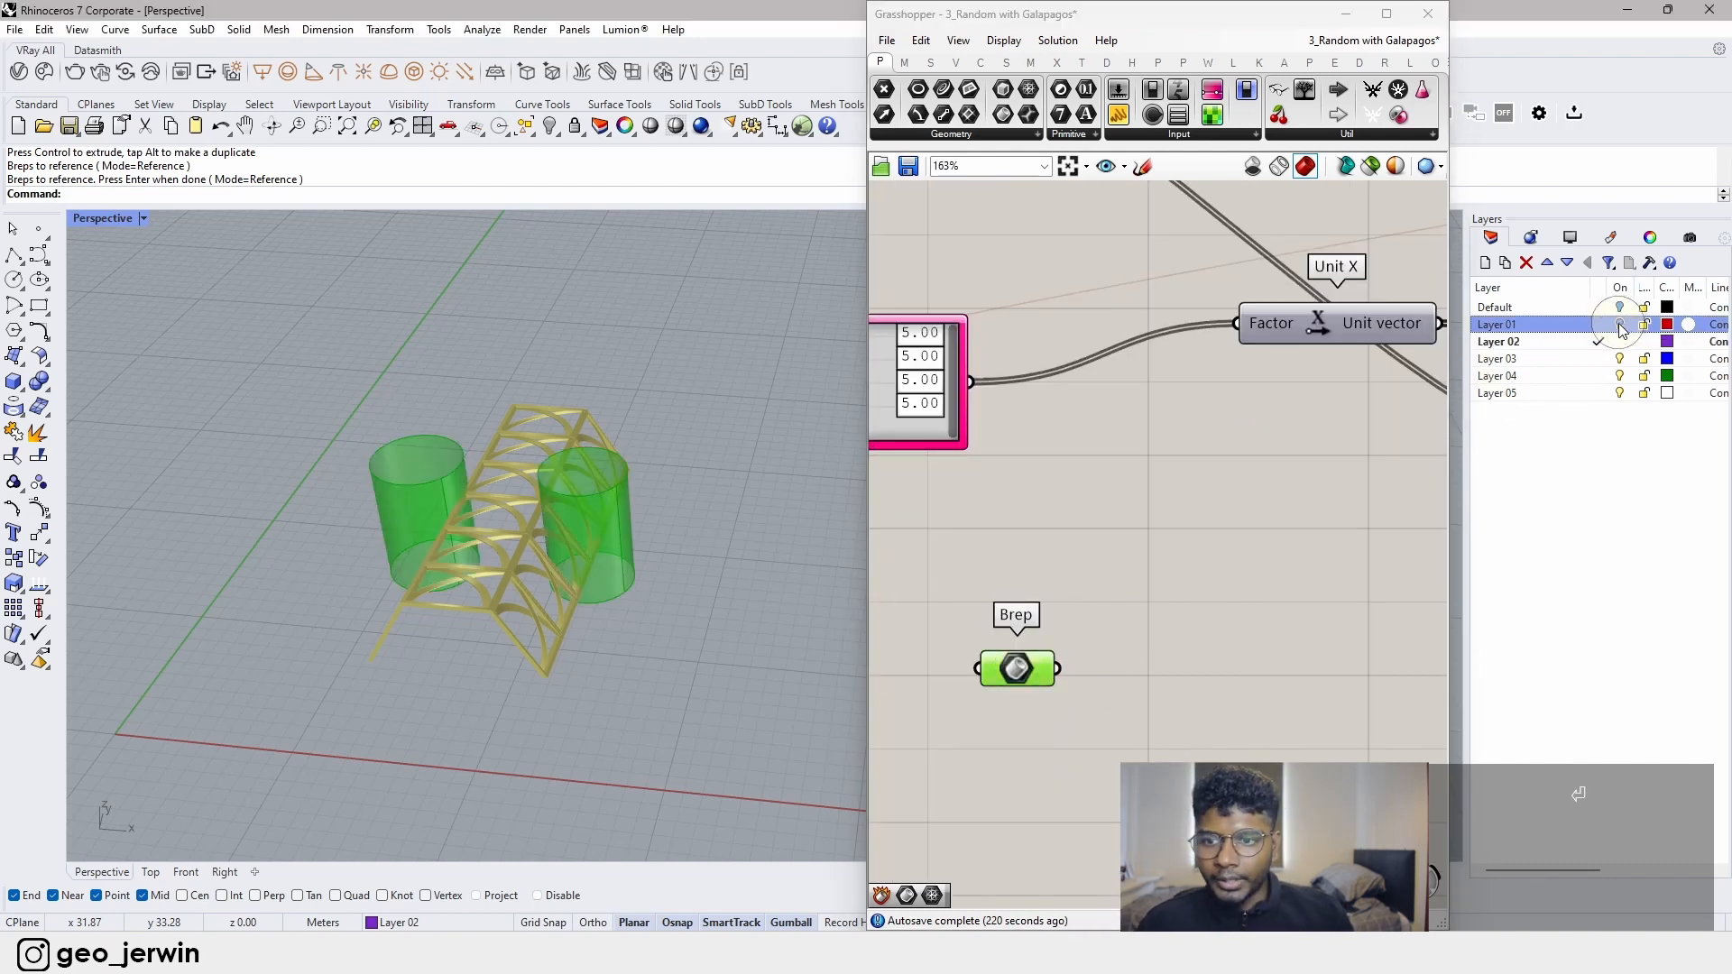
pyautogui.click(1016, 560)
pyautogui.moveTo(626, 637); pyautogui.dragTo(703, 632, button='right')
pyautogui.scroll(-3, 1221, 668)
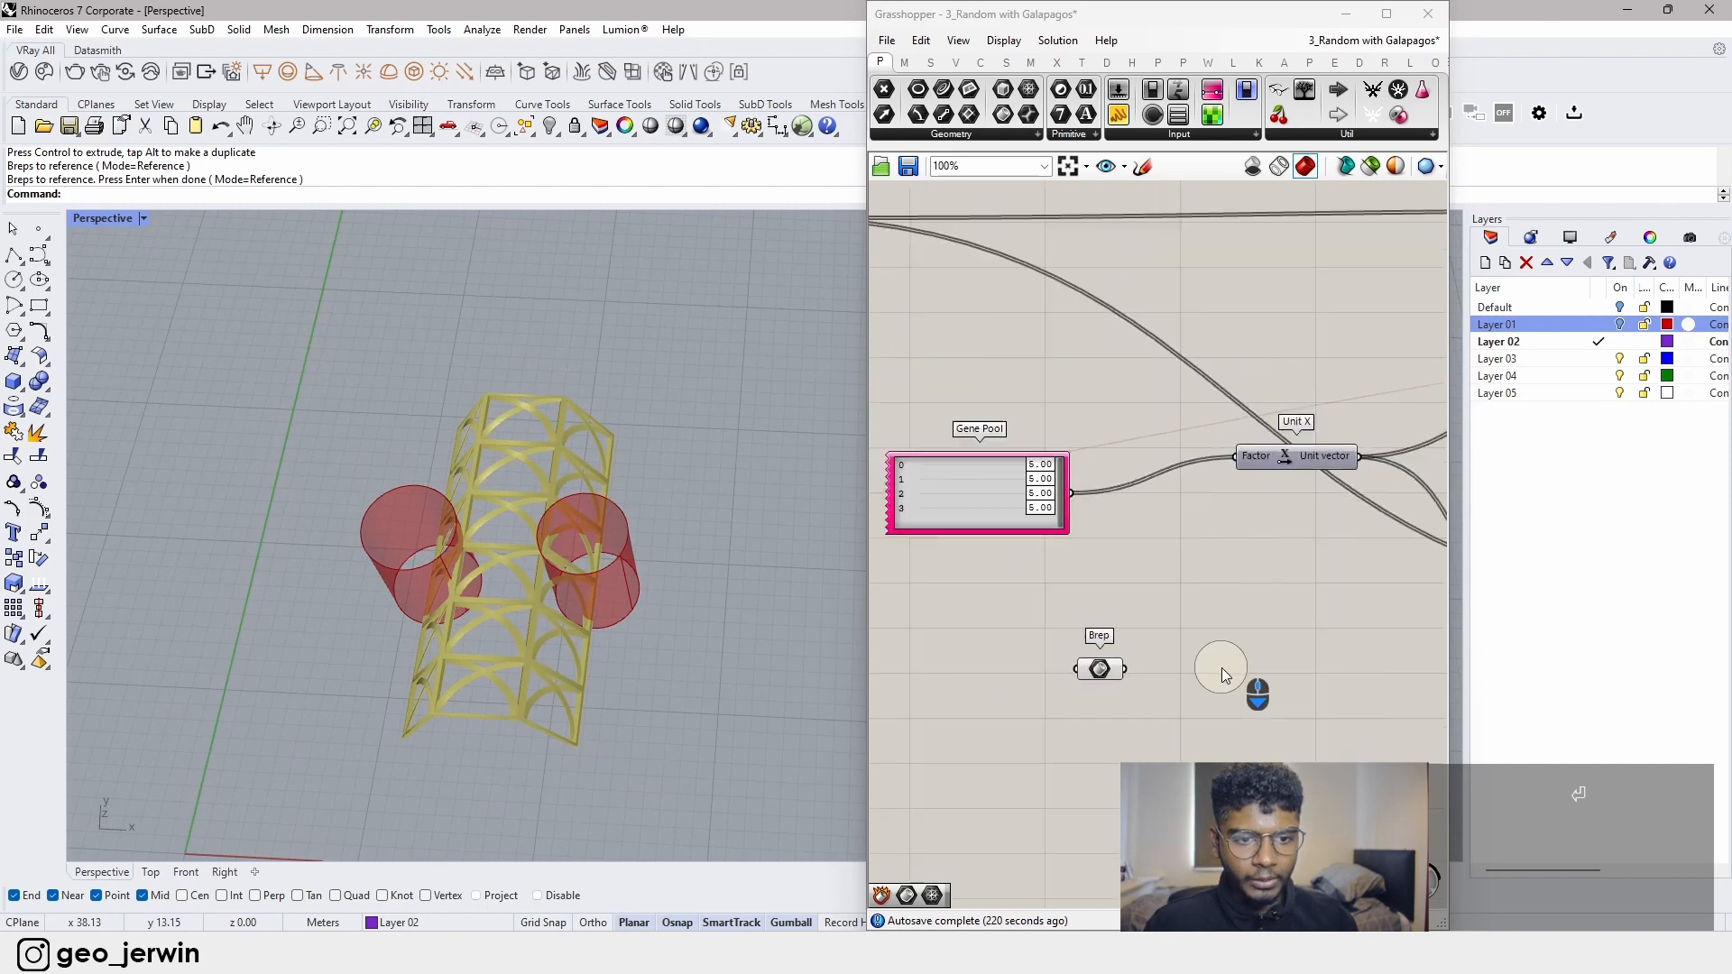
# - Place the Brep parameter in free canvas space and add a Collision One|Many component beside it
pyautogui.scroll(-2, 1221, 667)
pyautogui.moveTo(1221, 668); pyautogui.dragTo(1017, 619, button='right')
pyautogui.scroll(2, 1014, 625)
pyautogui.moveTo(926, 618); pyautogui.dragTo(1009, 680)
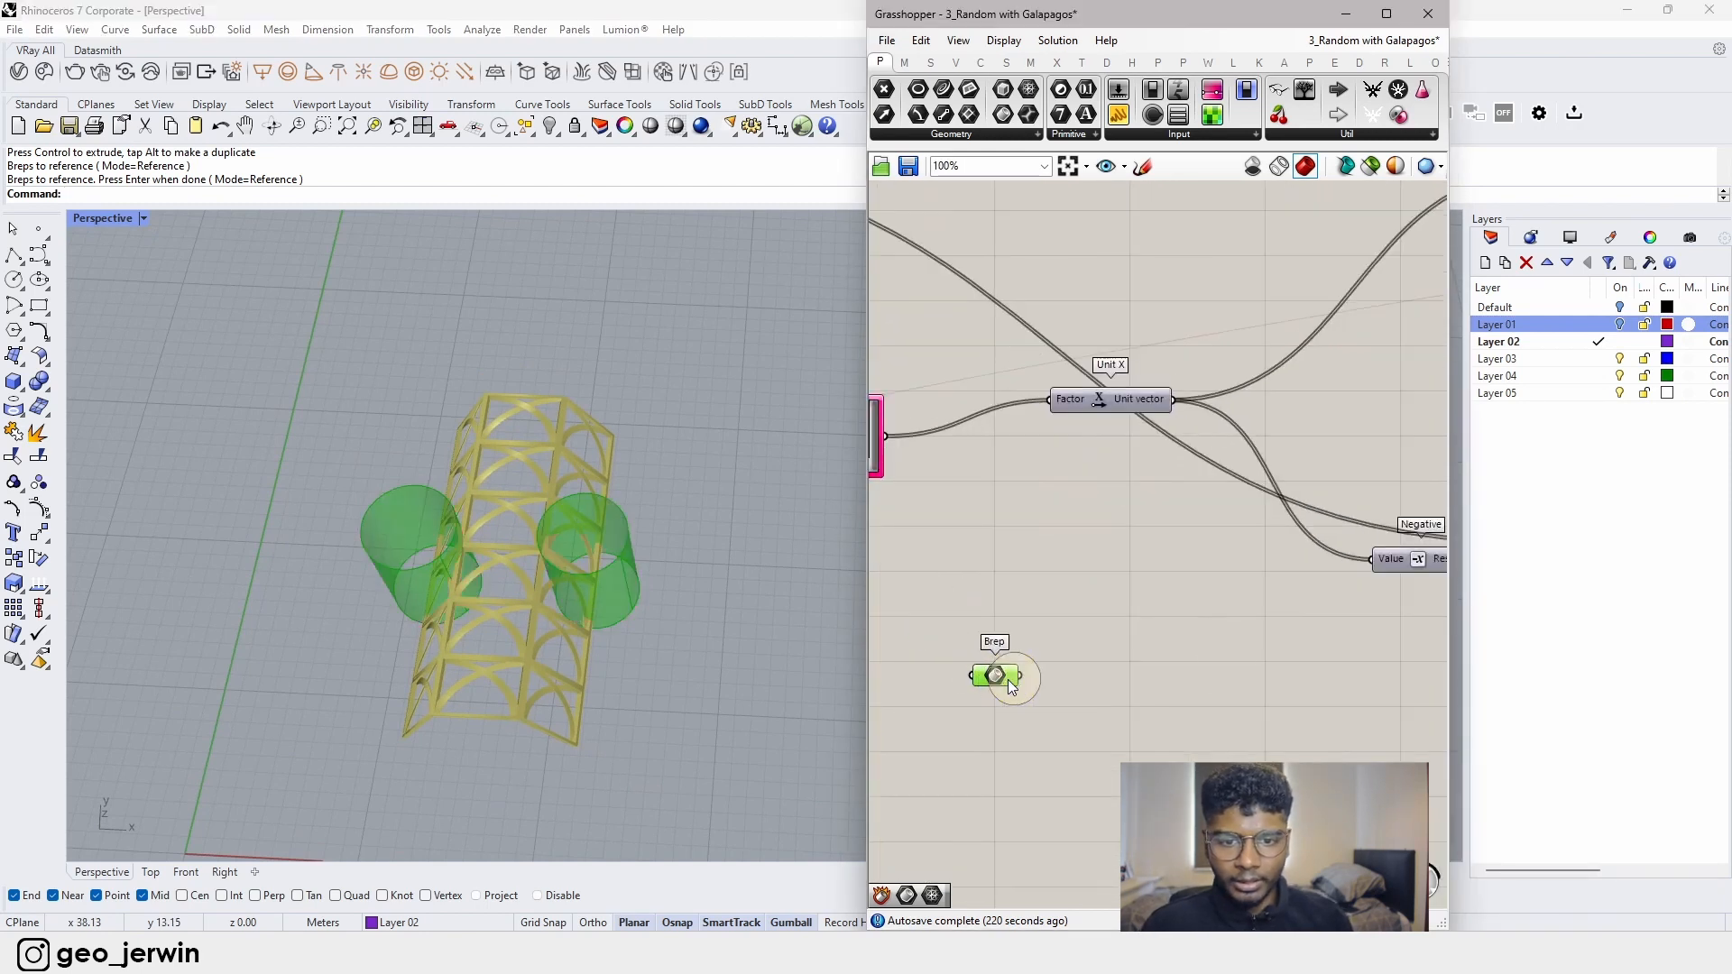
pyautogui.click(1227, 662)
pyautogui.doubleClick(1227, 662)
pyautogui.write('colli')
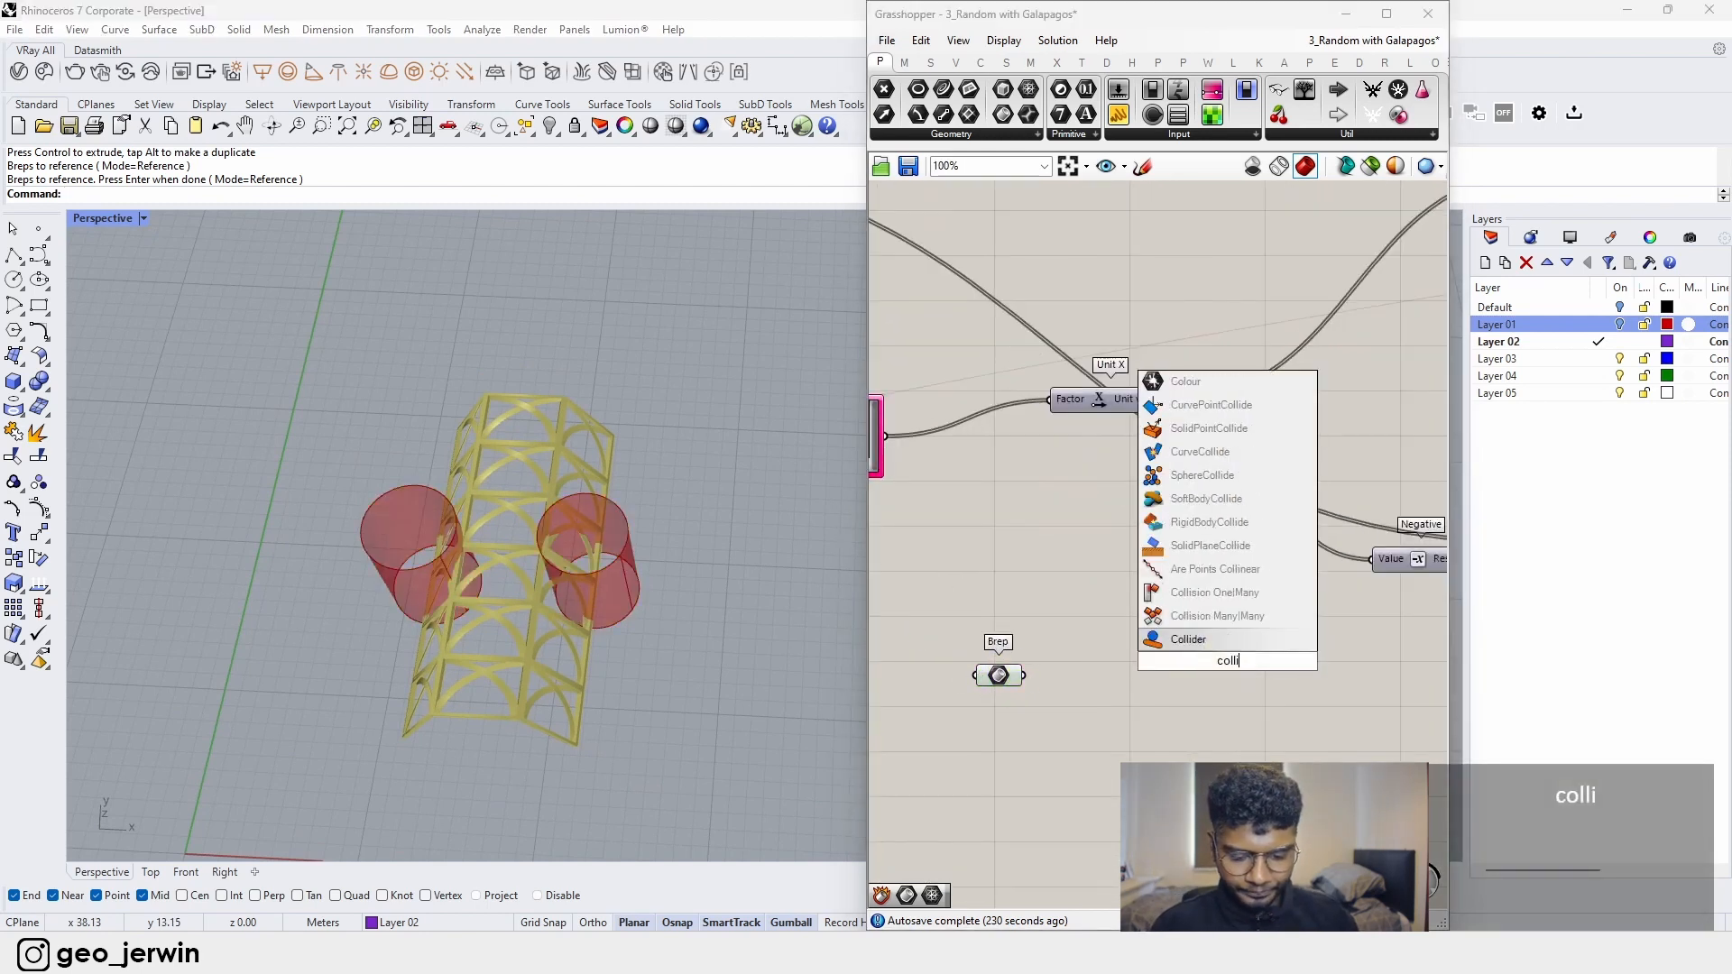
pyautogui.write('sion')
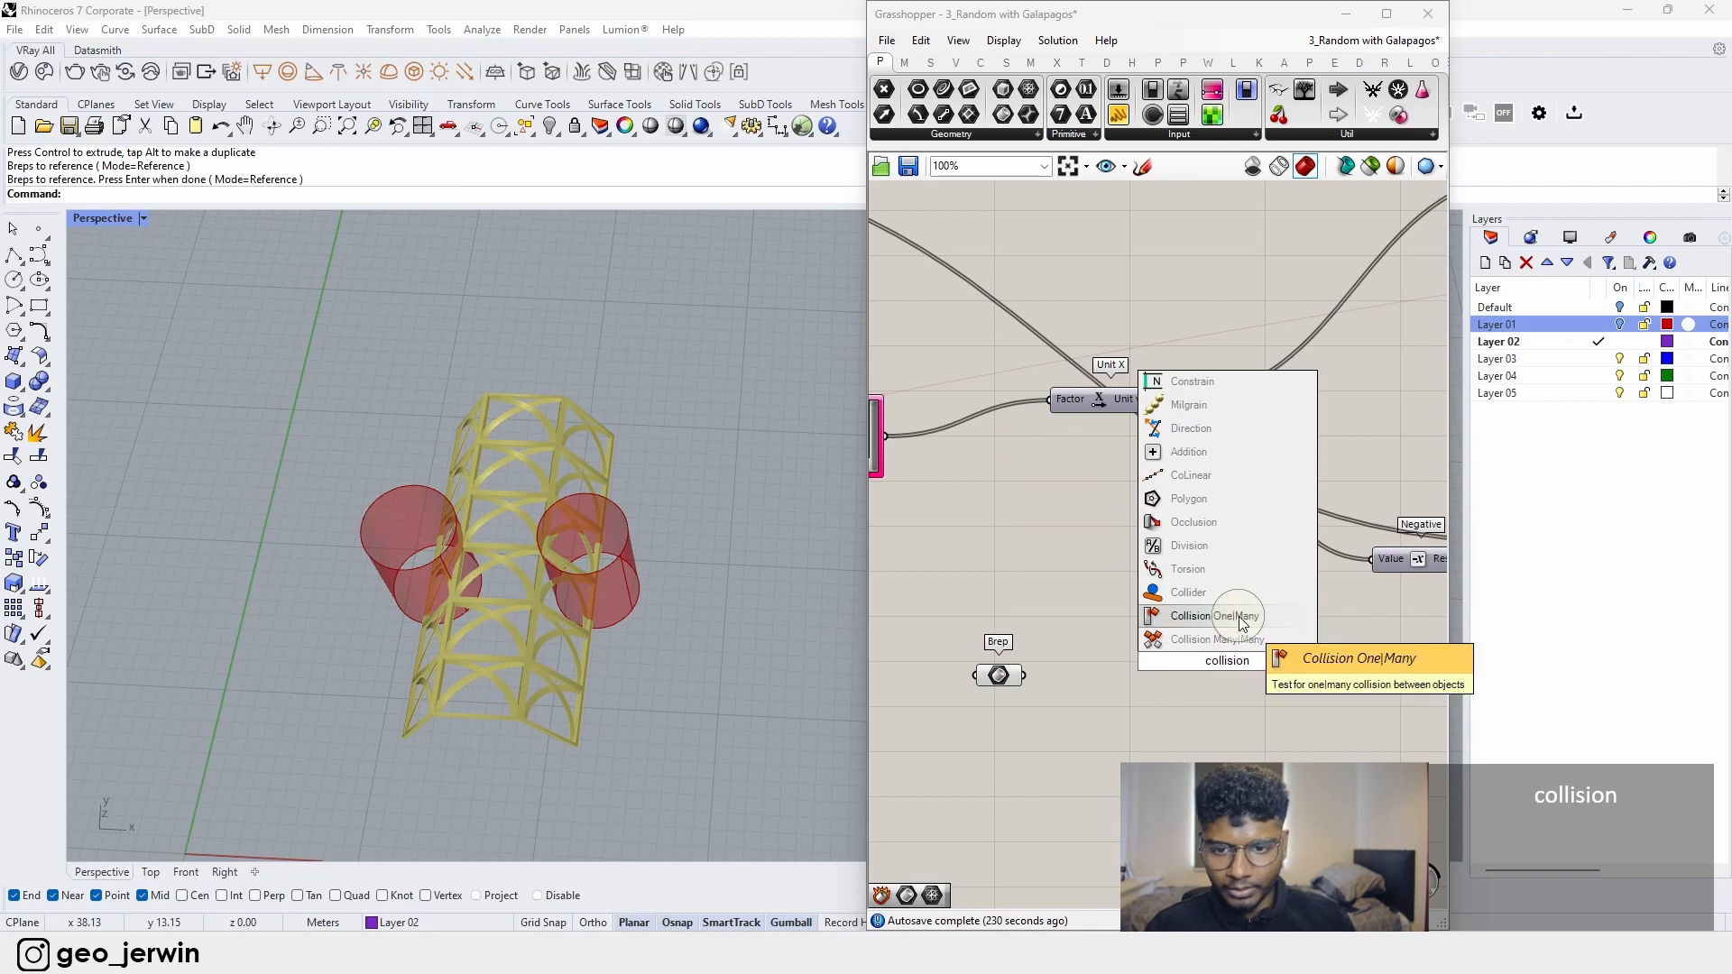
pyautogui.click(1240, 618)
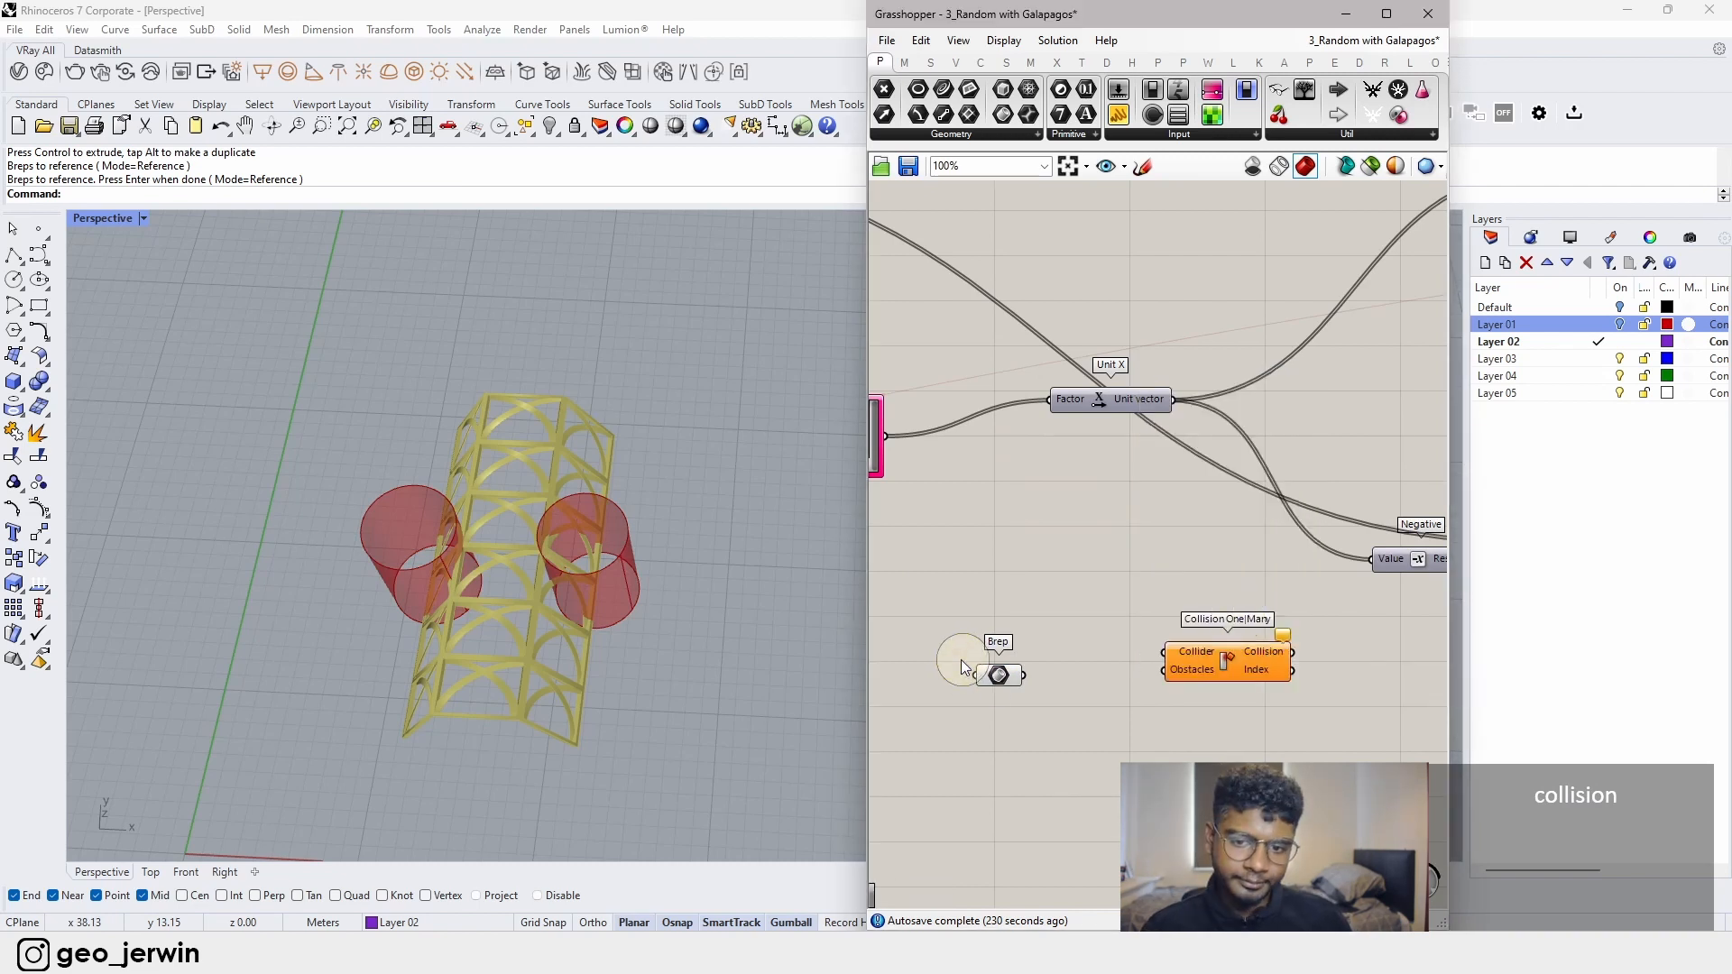
# - Wire the Brep parameter into the Obstacles input and move both components next to Custom Preview at the end of the definition
pyautogui.click(1003, 679)
pyautogui.scroll(3, 1006, 684)
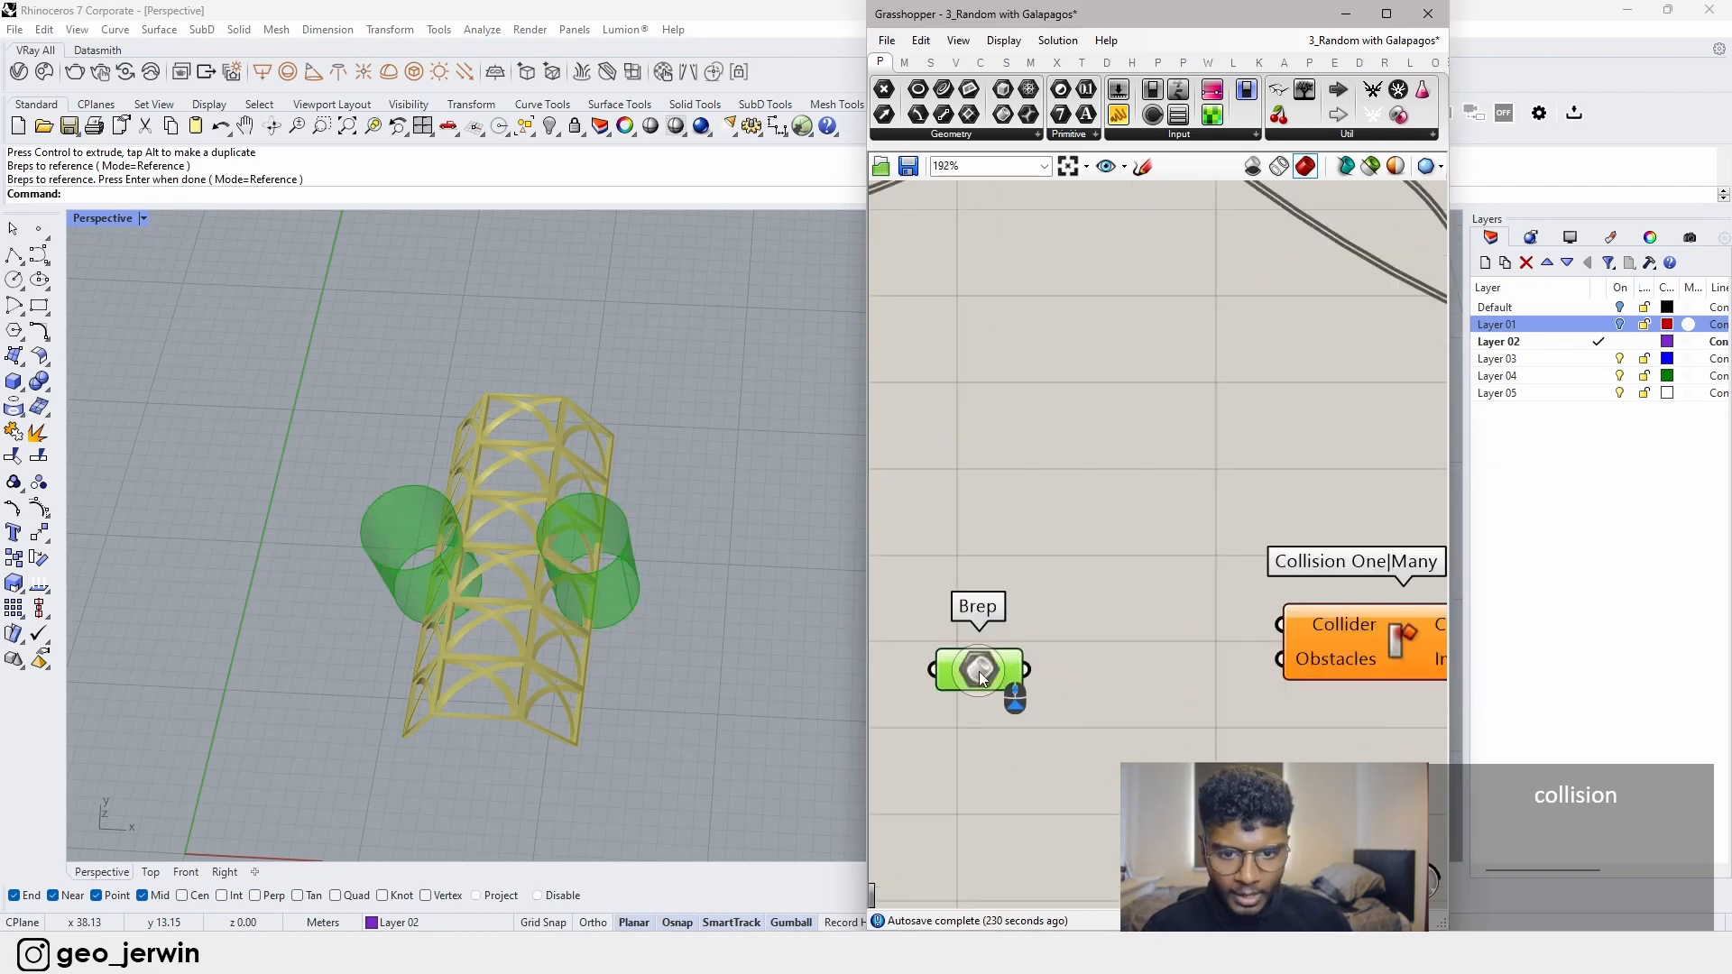
pyautogui.moveTo(1024, 672); pyautogui.dragTo(1281, 660)
pyautogui.scroll(-8, 1082, 695)
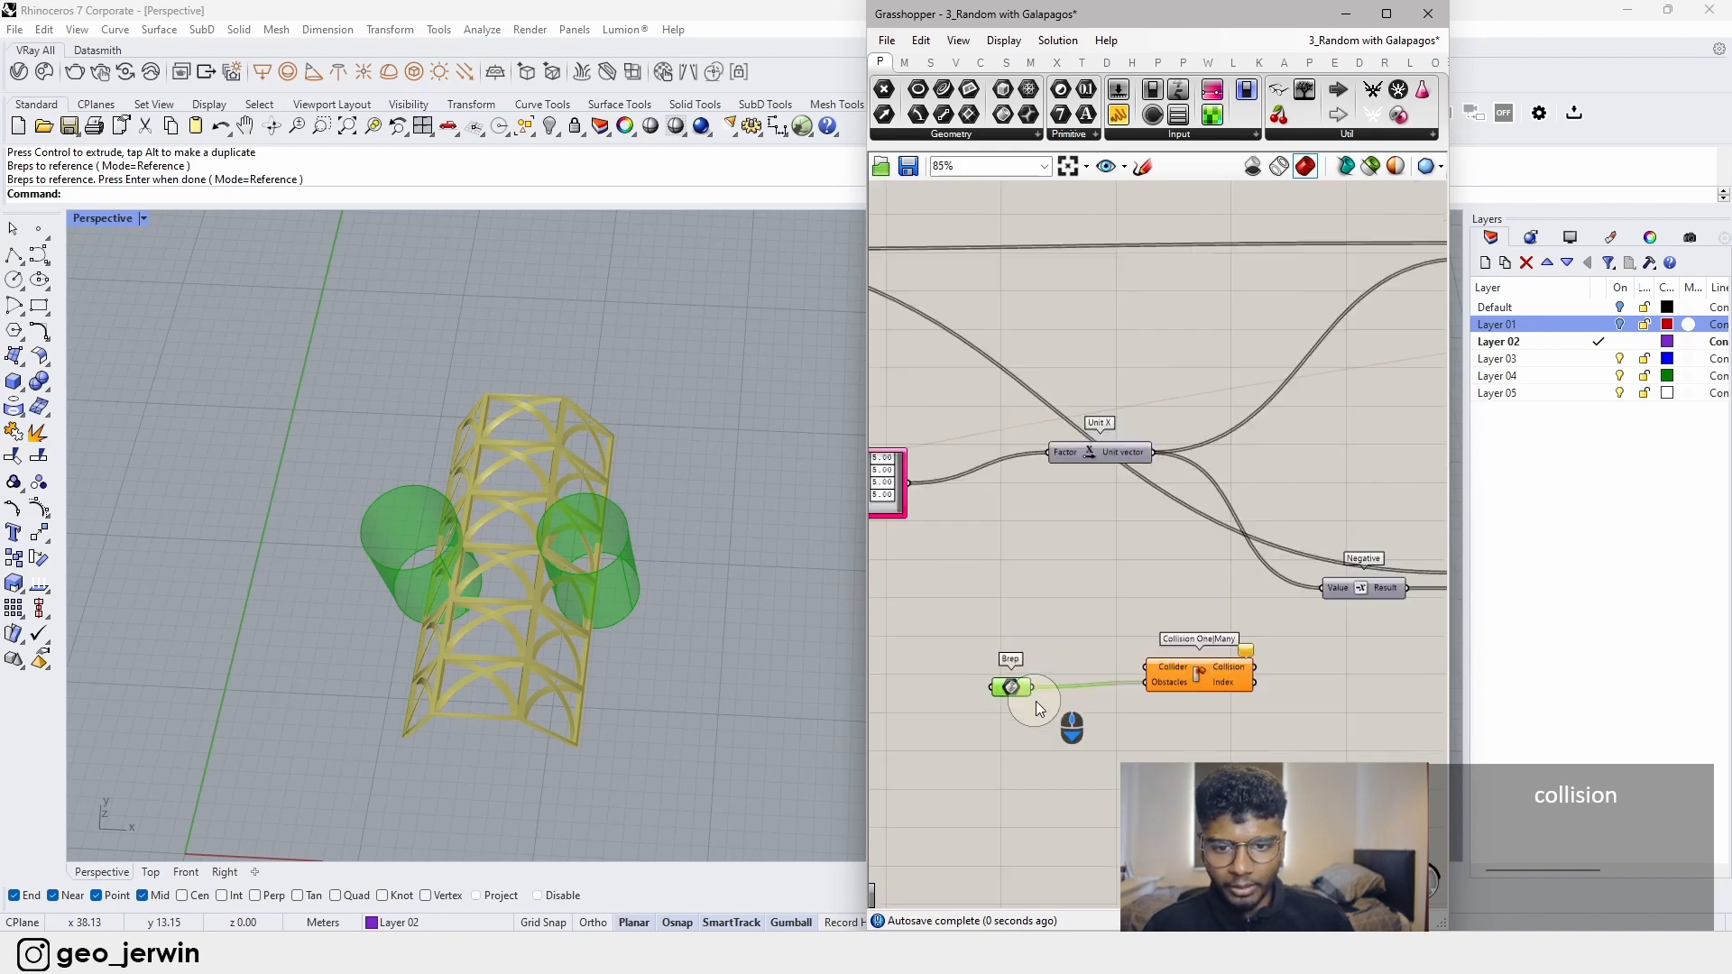
pyautogui.scroll(-5, 1226, 695)
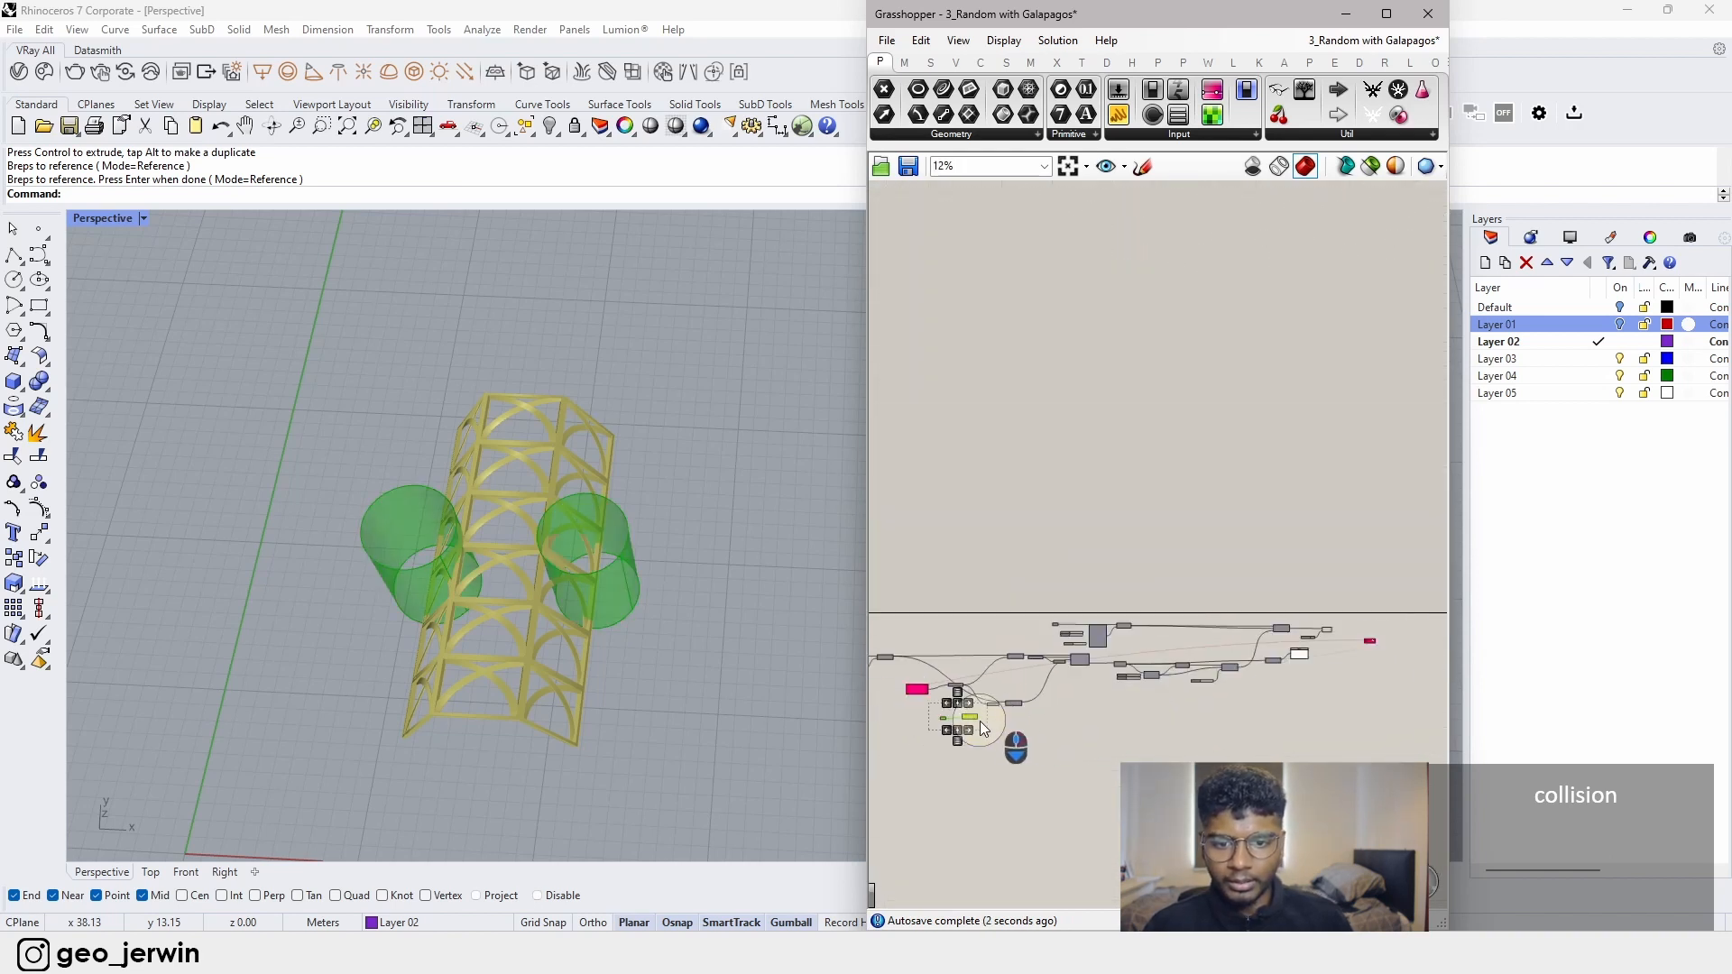
pyautogui.scroll(10, 1338, 711)
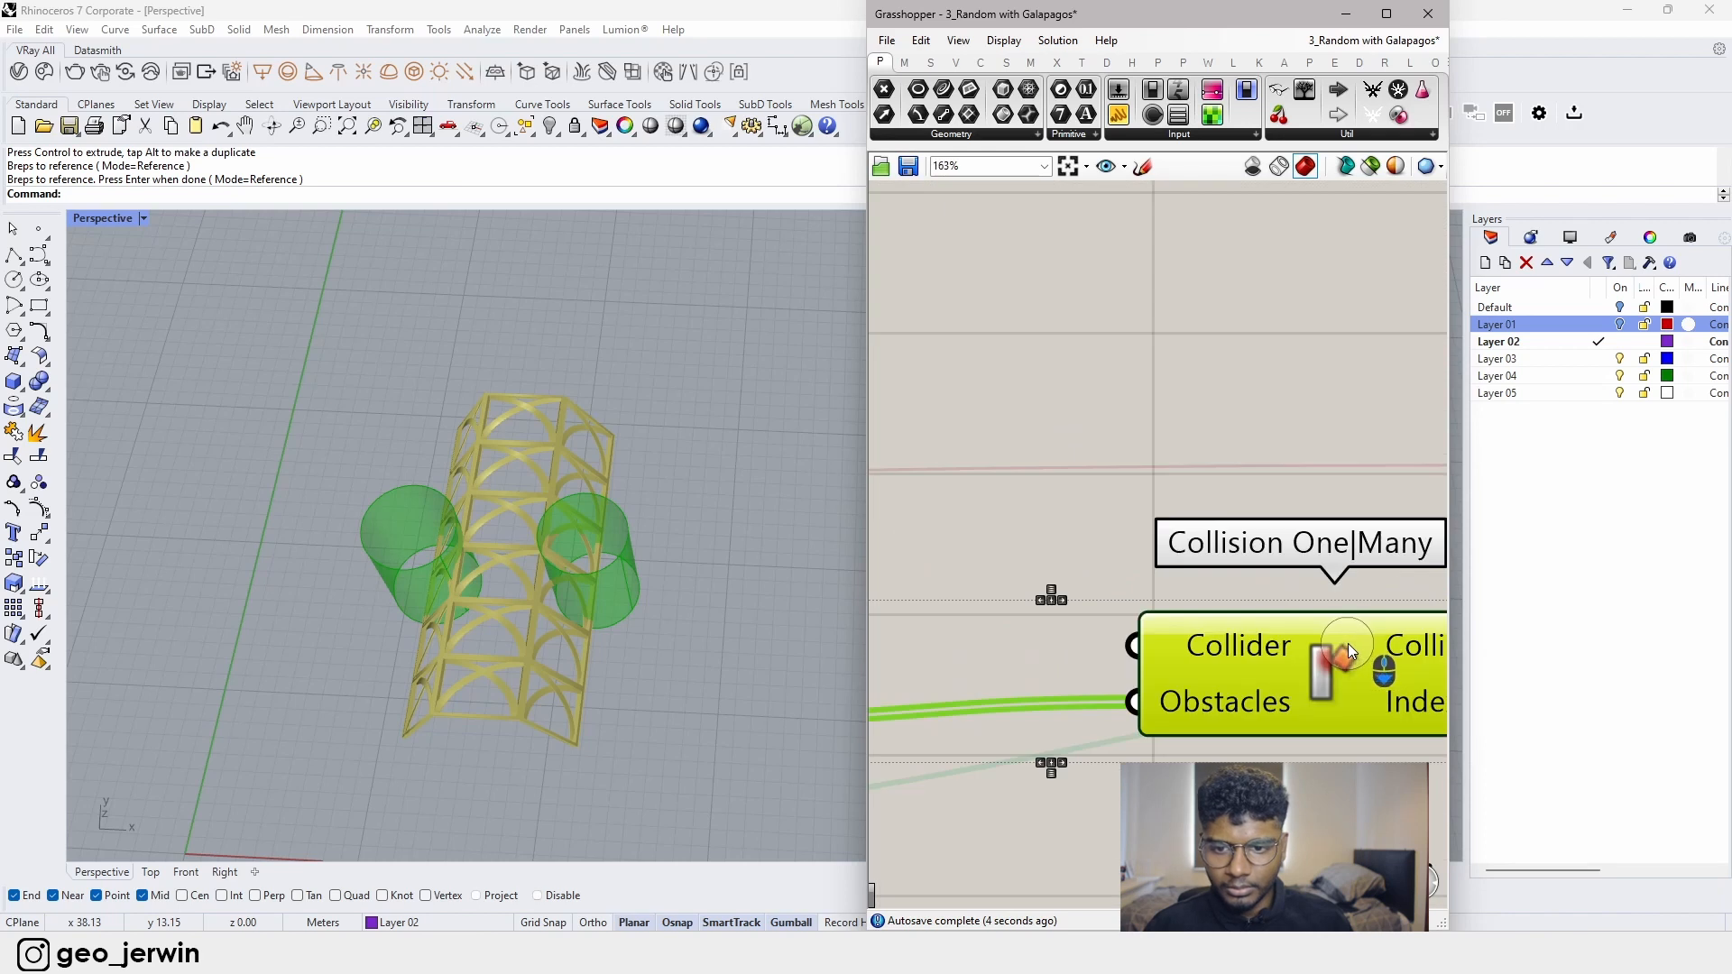
pyautogui.moveTo(1225, 473); pyautogui.dragTo(1248, 511)
pyautogui.moveTo(1017, 537); pyautogui.dragTo(1311, 618, button='right')
pyautogui.scroll(-2, 1038, 535)
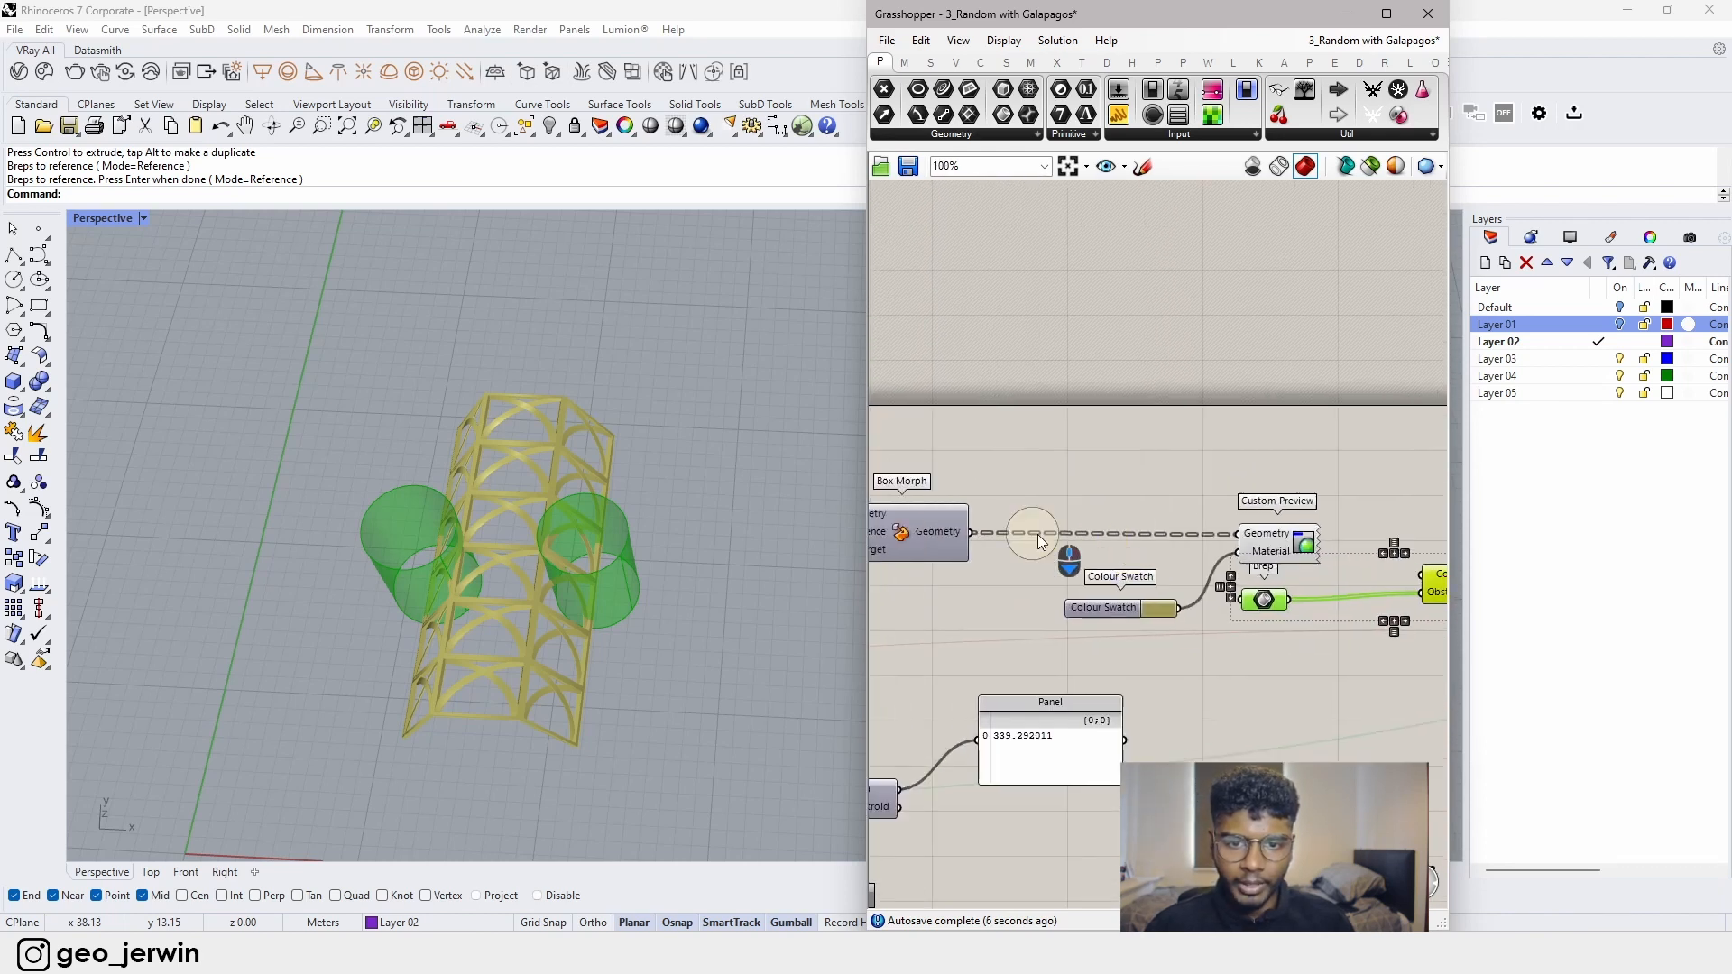
# - Connect the Box Morph geometry to the Collider input and arrange the Brep and Collision One|Many components above Custom Preview
pyautogui.moveTo(967, 533); pyautogui.dragTo(1423, 574)
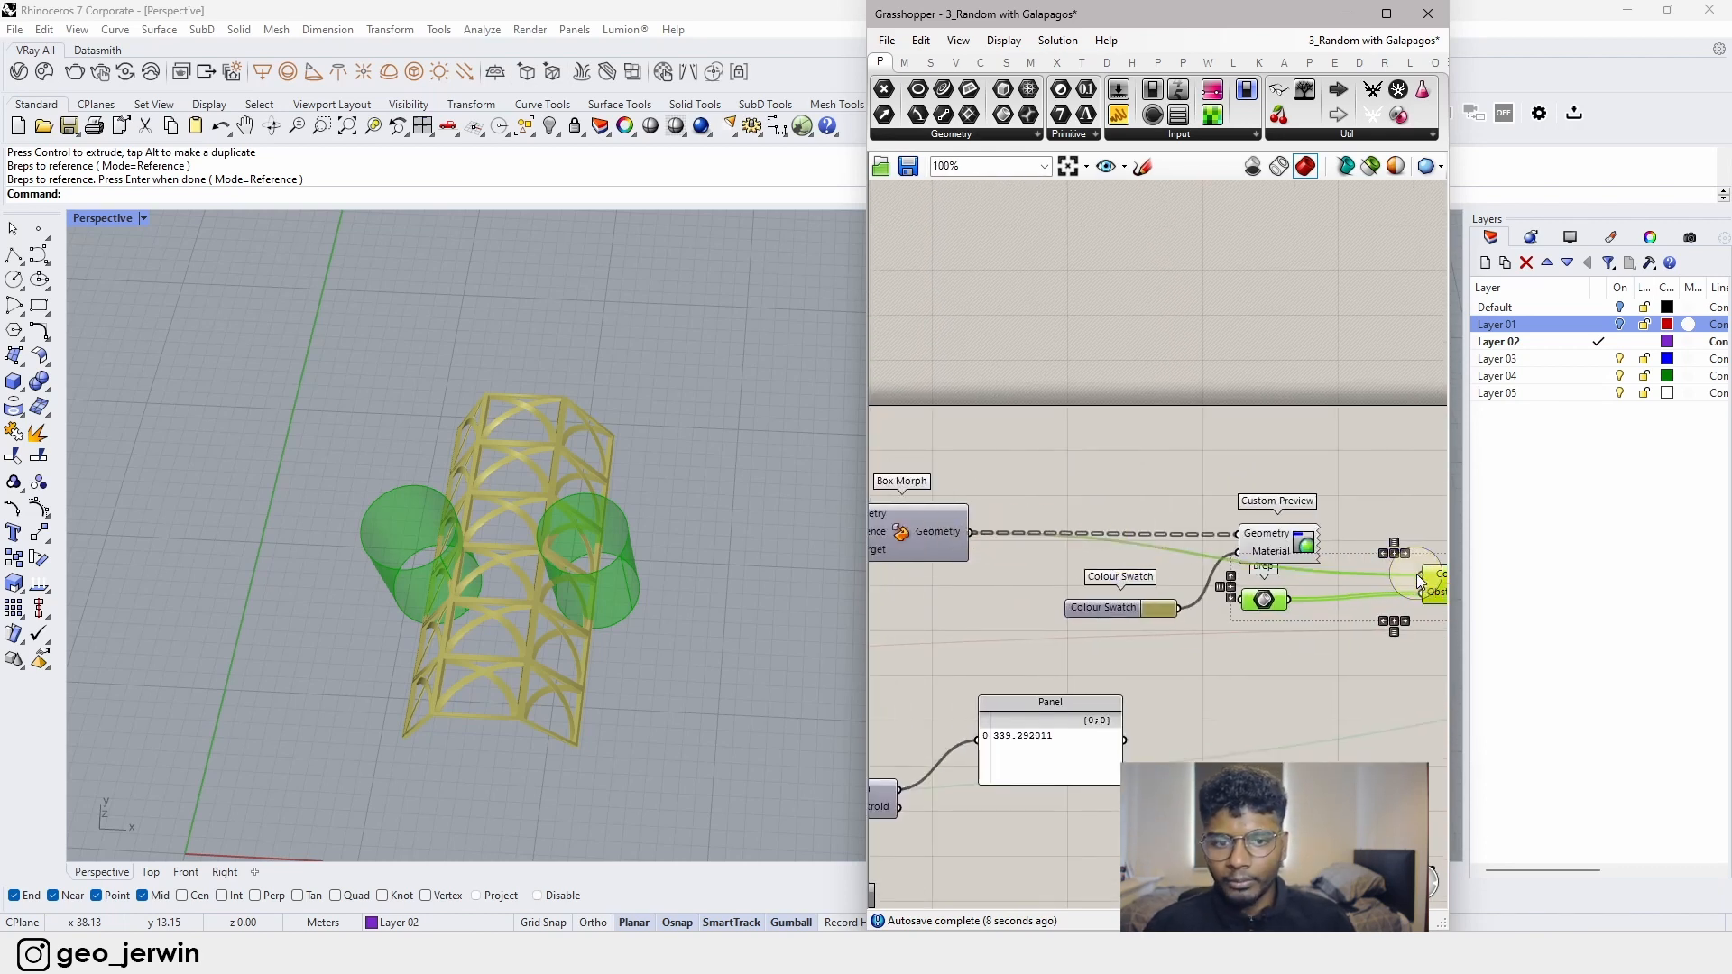
pyautogui.click(1335, 444)
pyautogui.moveTo(1421, 603); pyautogui.dragTo(1268, 606, button='right')
pyautogui.scroll(3, 1273, 613)
pyautogui.moveTo(1306, 627); pyautogui.dragTo(1020, 577)
pyautogui.scroll(-4, 1175, 578)
pyautogui.moveTo(1254, 580); pyautogui.dragTo(1216, 447)
pyautogui.scroll(4, 1297, 451)
pyautogui.click(1297, 454)
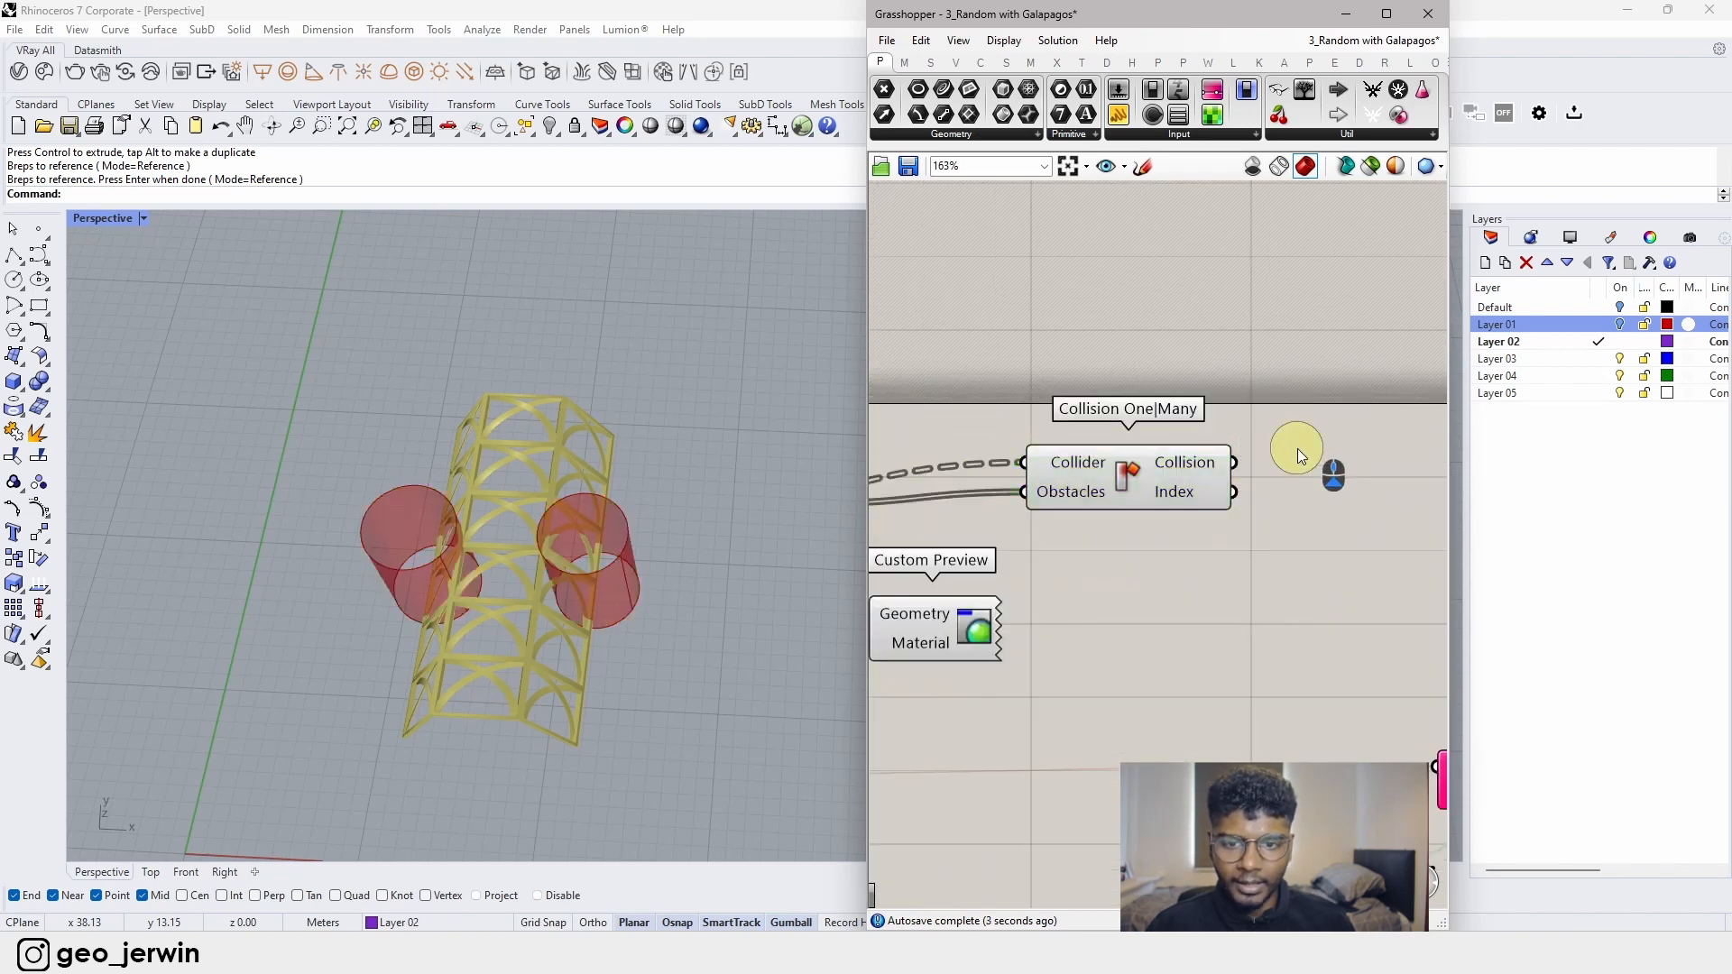
# - Add a Panel connected to the Collision output and enlarge it to read the result list
pyautogui.click(1117, 116)
pyautogui.click(1382, 492)
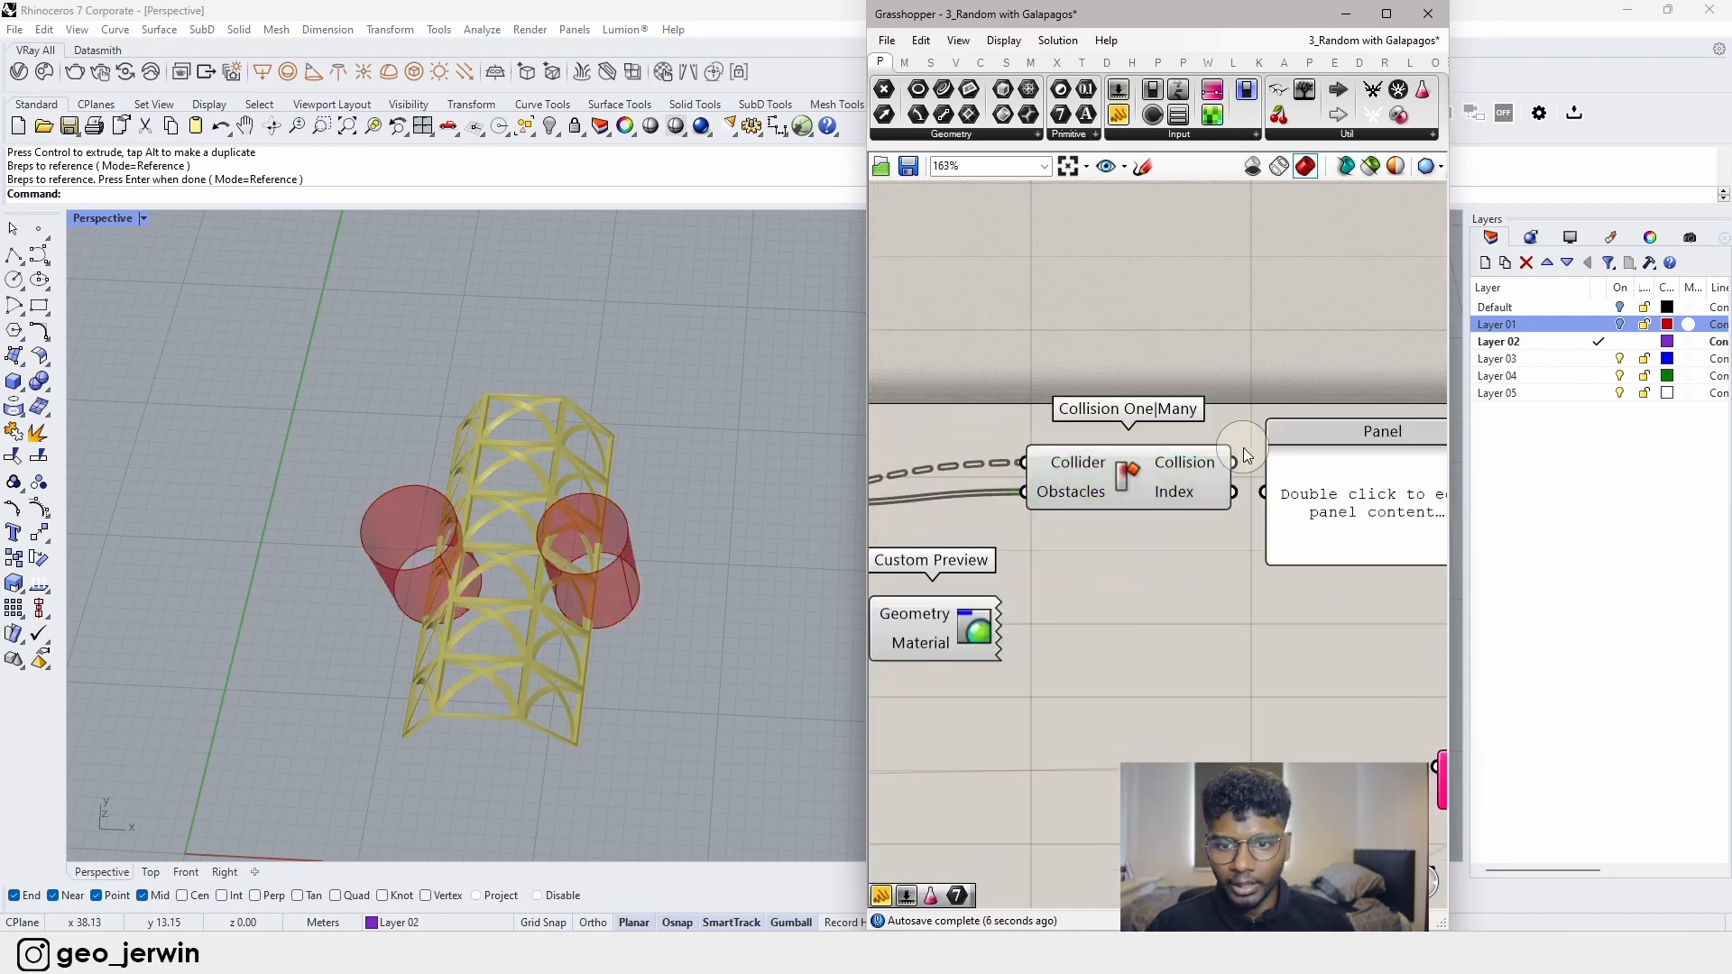
pyautogui.moveTo(1236, 463); pyautogui.dragTo(1300, 521)
pyautogui.moveTo(1367, 567); pyautogui.dragTo(1361, 864)
pyautogui.moveTo(1359, 791); pyautogui.dragTo(1370, 597)
# - Flatten the Collider input of the Collision One|Many component
pyautogui.scroll(-4, 1232, 541)
pyautogui.moveTo(1207, 532); pyautogui.dragTo(1315, 552, button='right')
pyautogui.moveTo(1029, 550); pyautogui.dragTo(933, 589, button='right')
pyautogui.scroll(1, 1191, 526)
pyautogui.click(1181, 529)
pyautogui.rightClick(1172, 530)
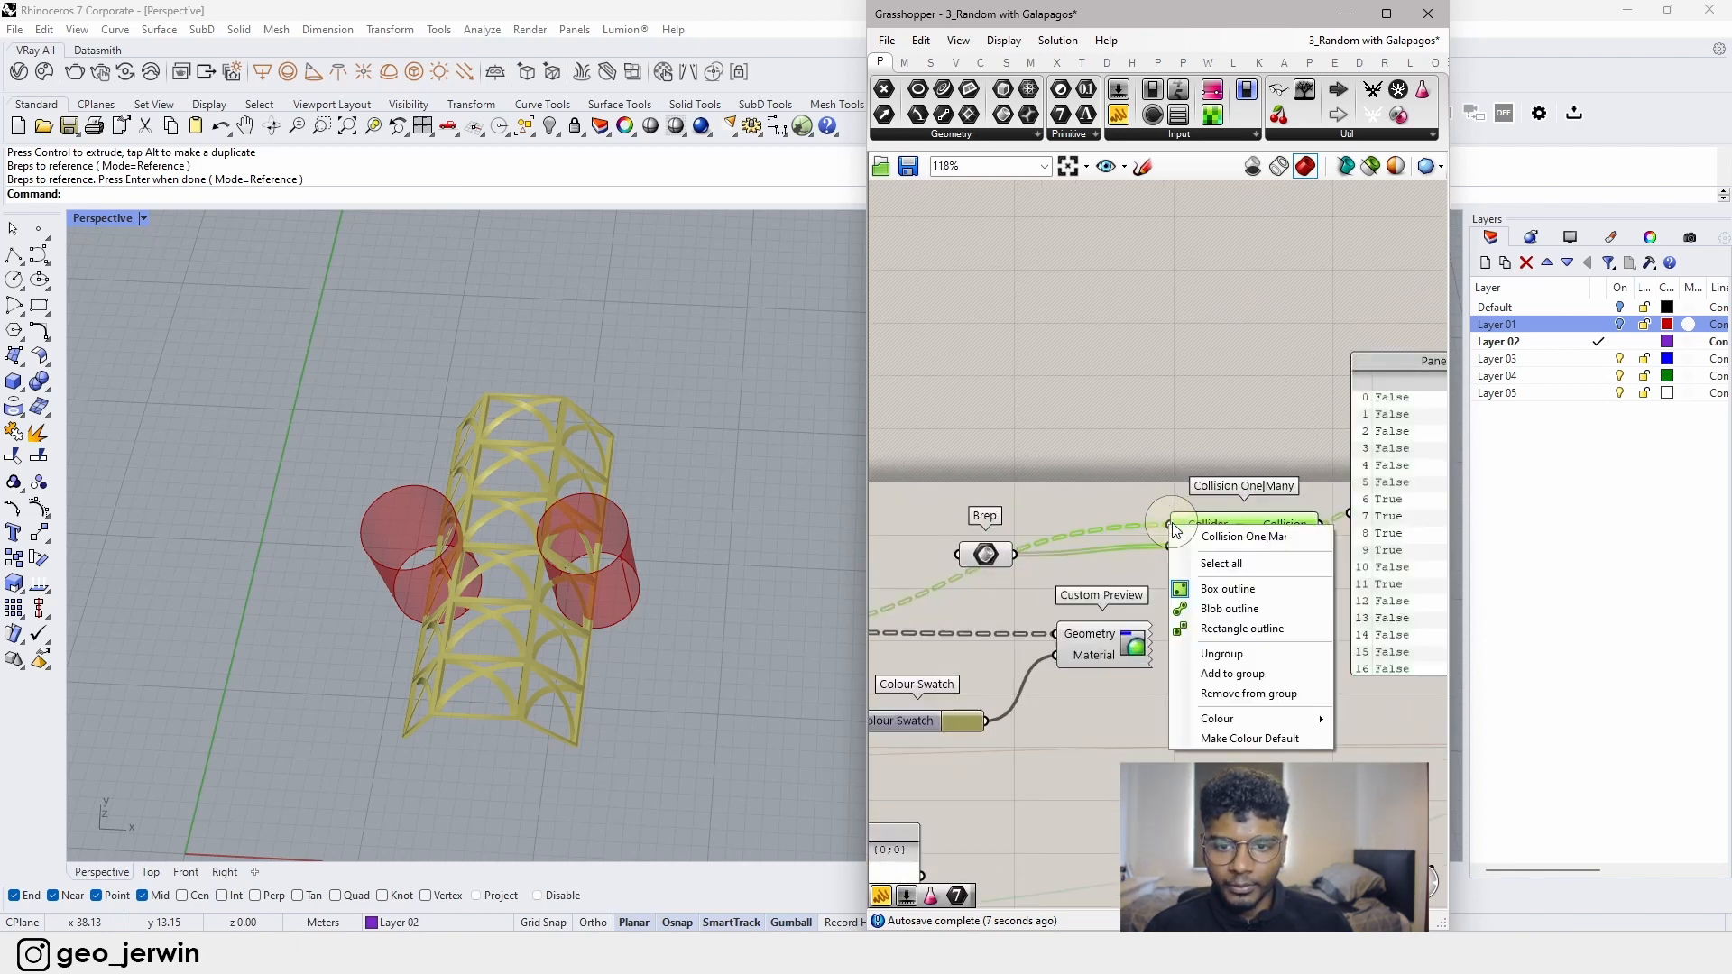
pyautogui.click(1115, 444)
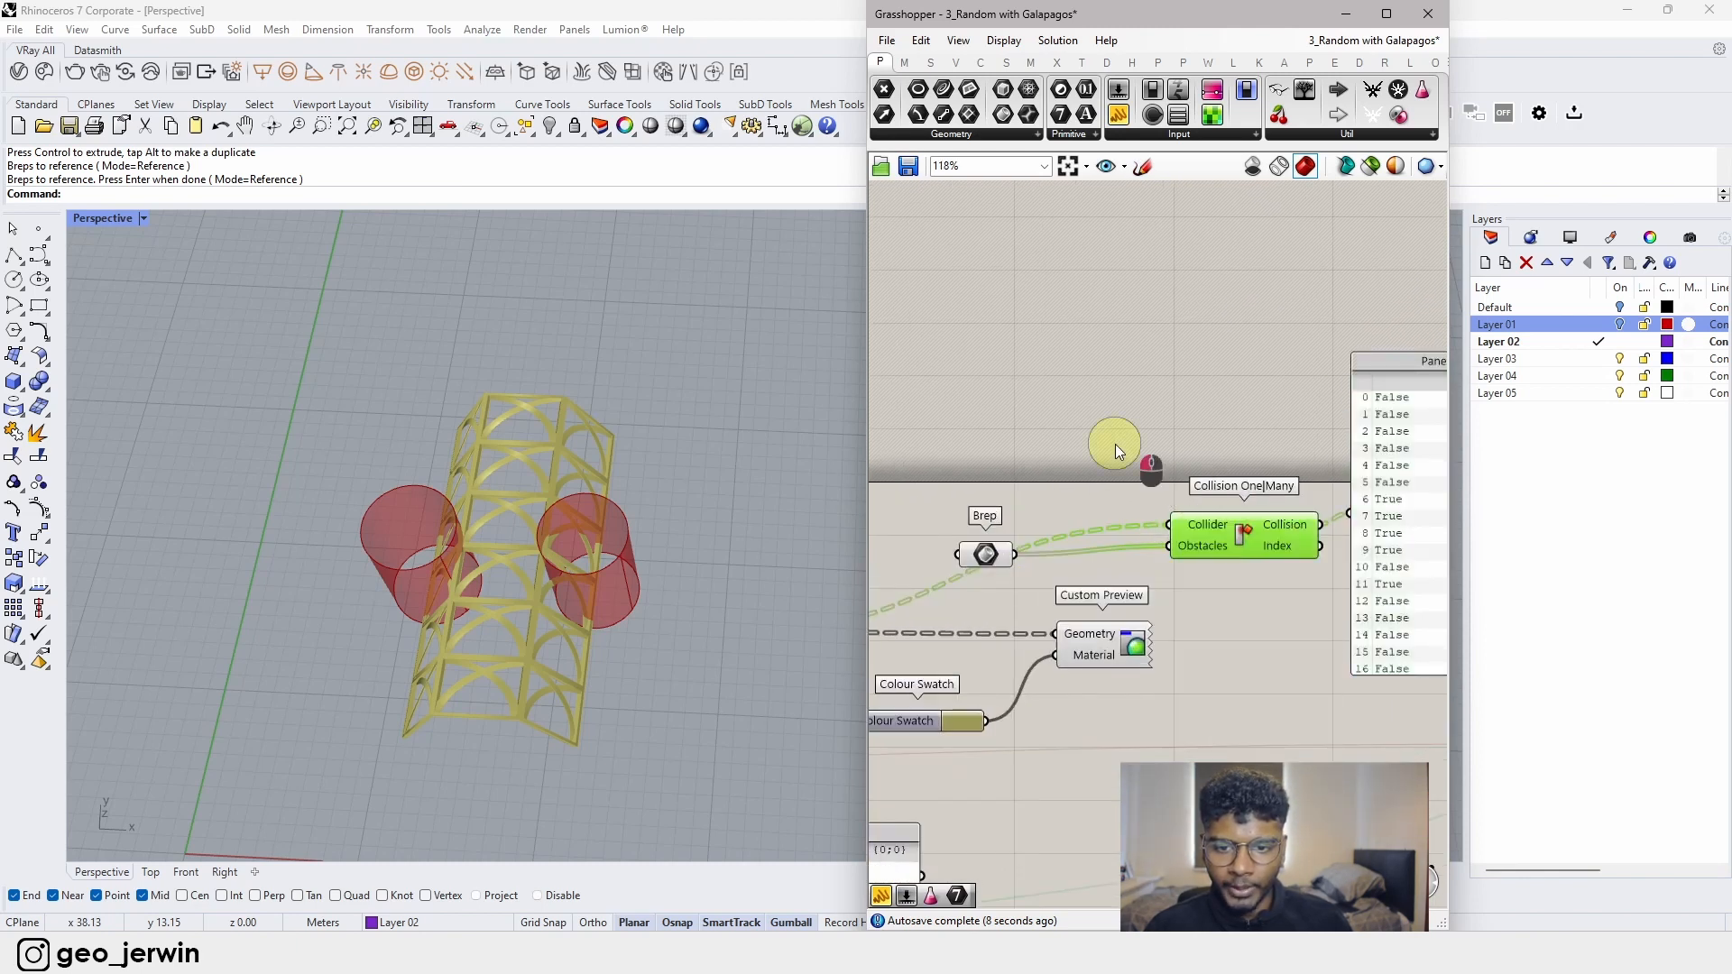
pyautogui.rightClick(1187, 532)
pyautogui.click(1241, 658)
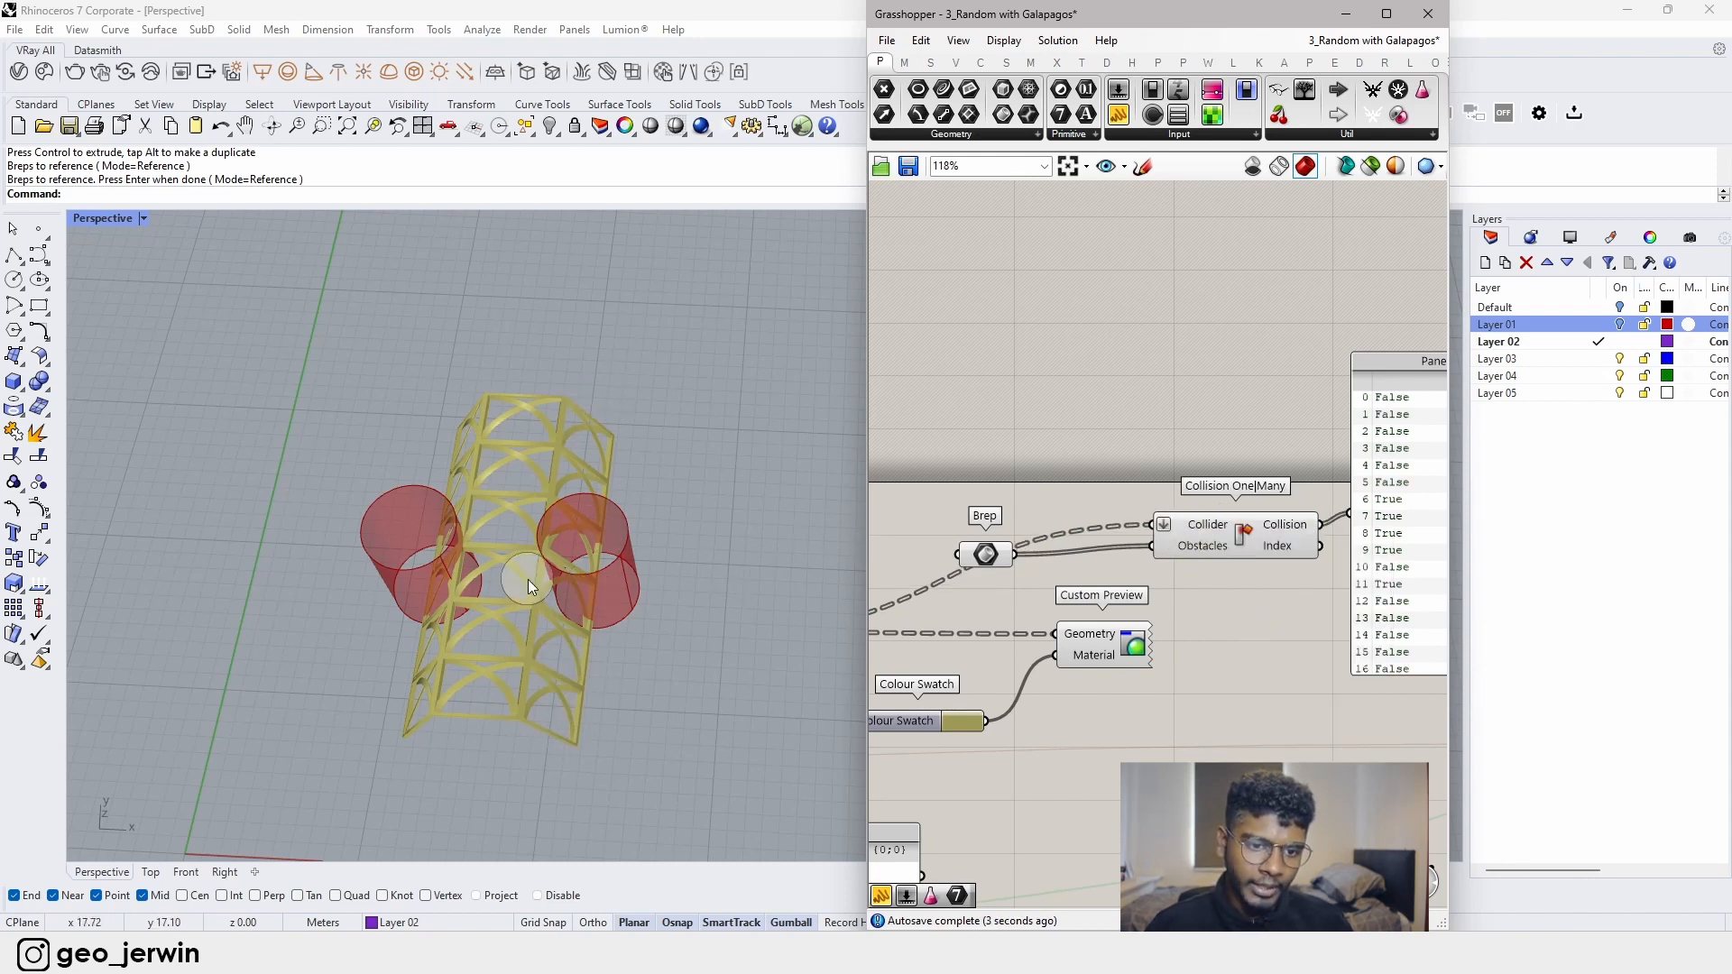
# - Replace the Box Morph wire into the Collider input with a wire from a geometry component earlier in the definition
pyautogui.scroll(5, 529, 581)
pyautogui.scroll(-8, 1162, 576)
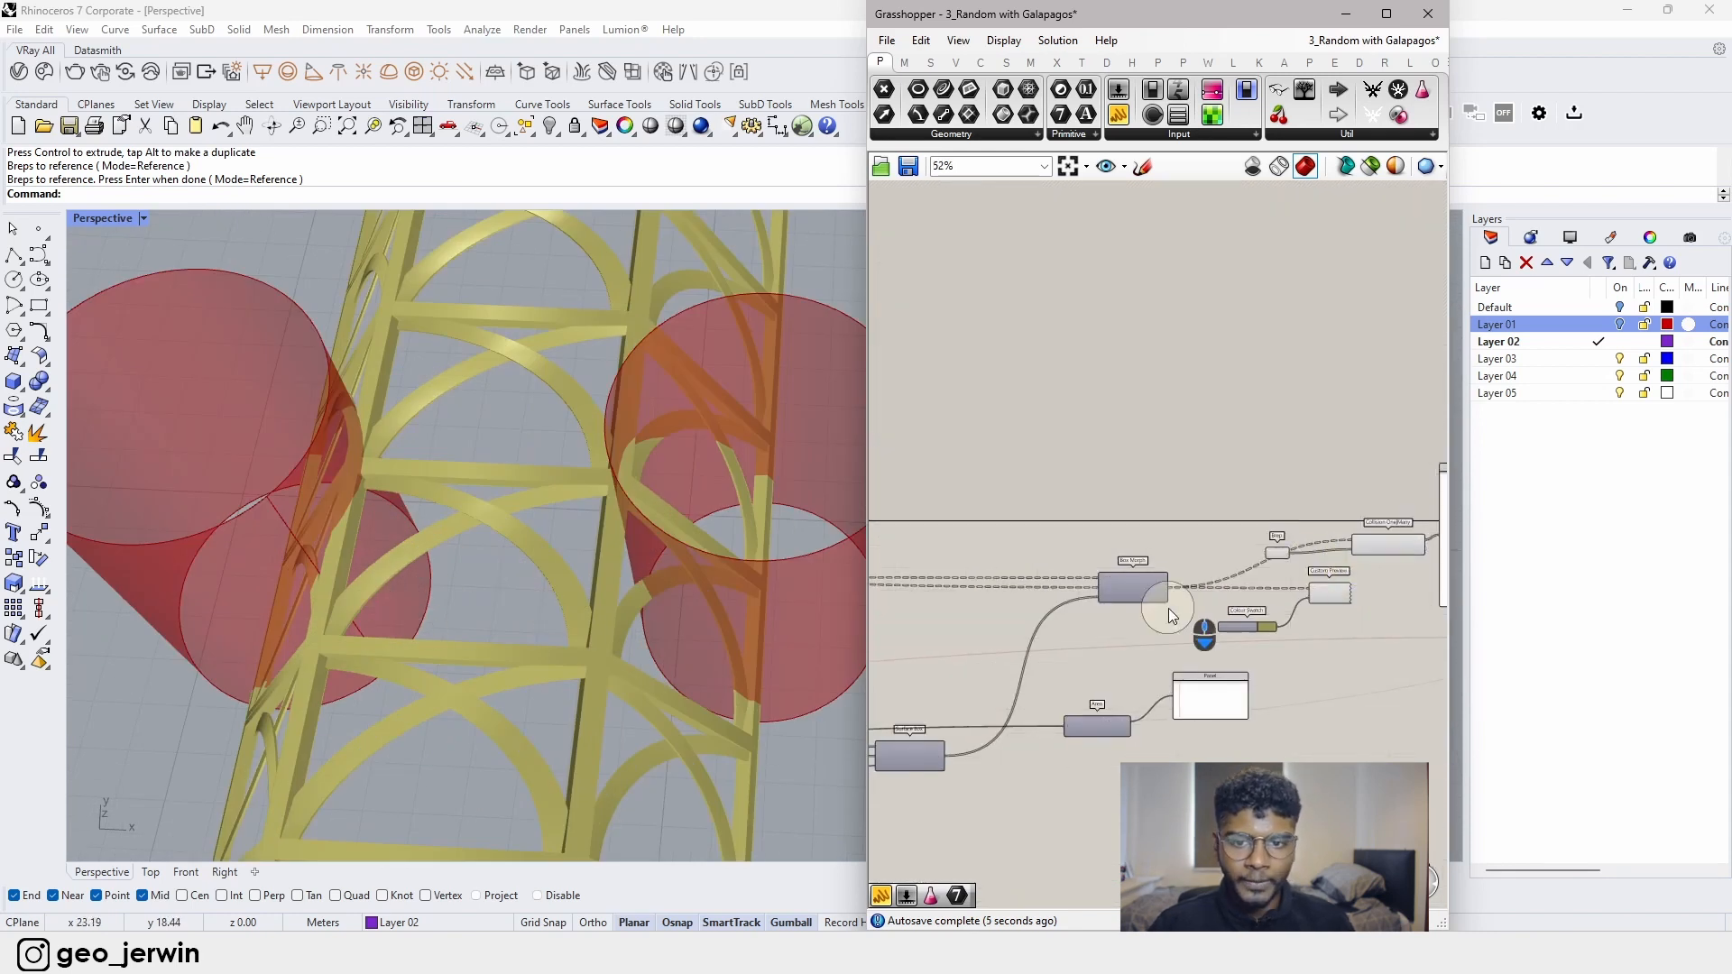
pyautogui.scroll(5, 1020, 644)
pyautogui.scroll(-3, 1063, 646)
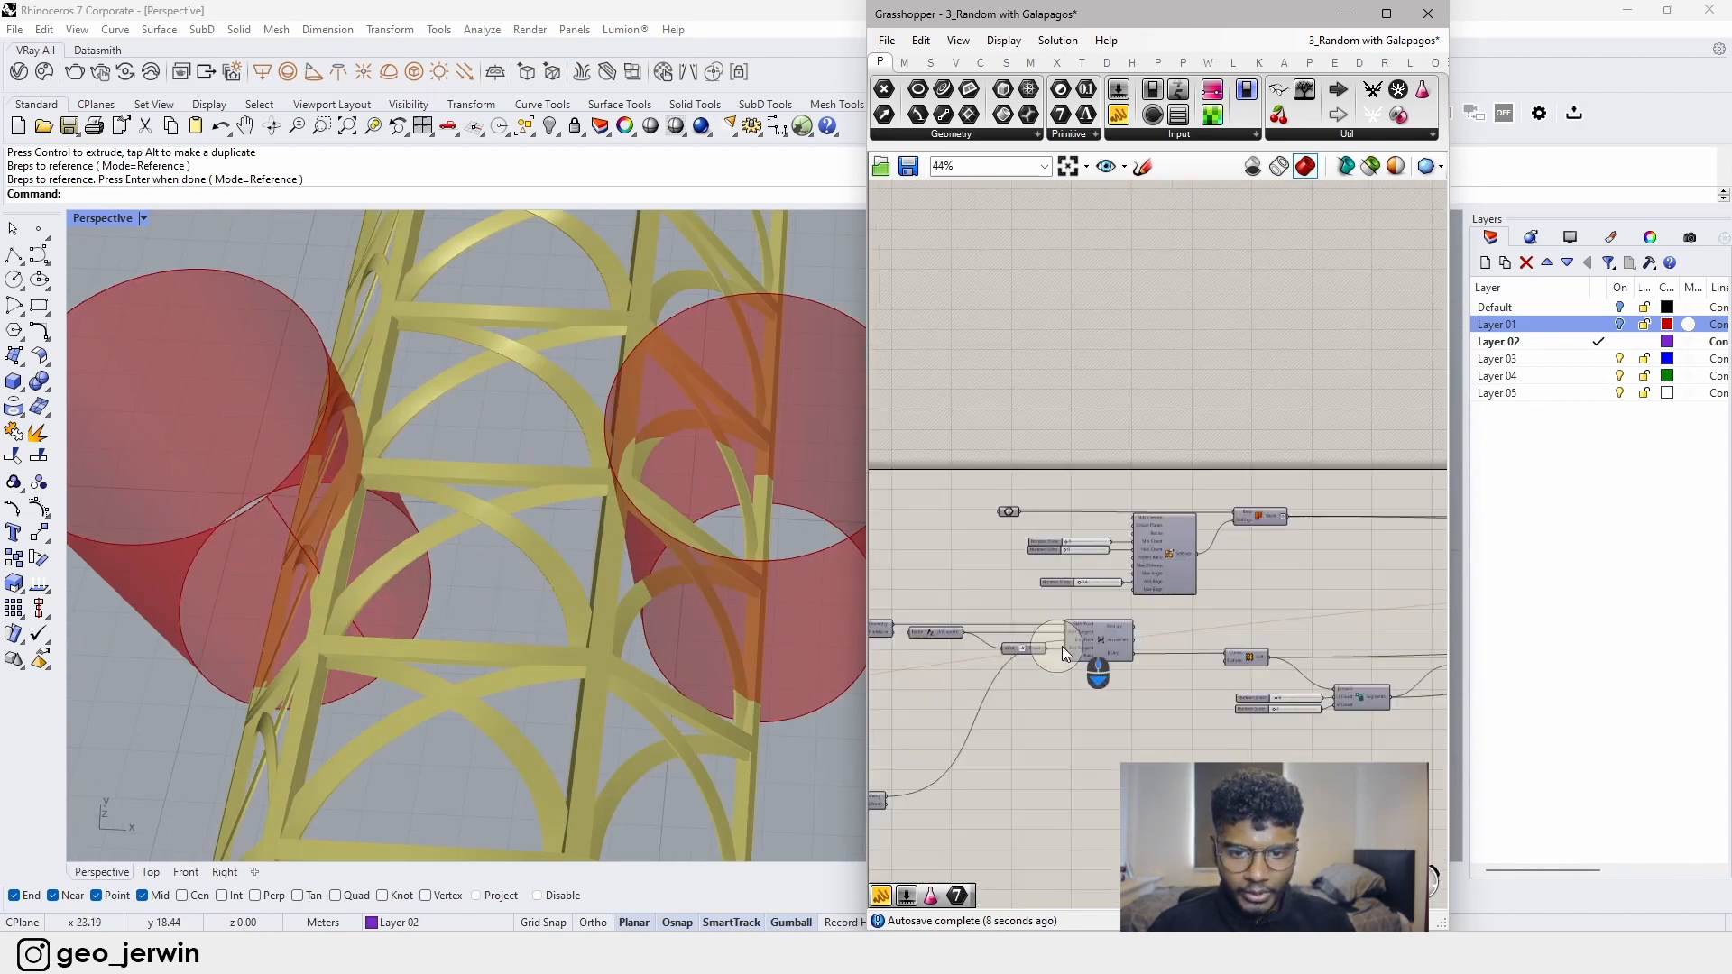
pyautogui.moveTo(1062, 646); pyautogui.dragTo(1166, 656, button='right')
pyautogui.scroll(-3, 1167, 657)
pyautogui.scroll(5, 1082, 683)
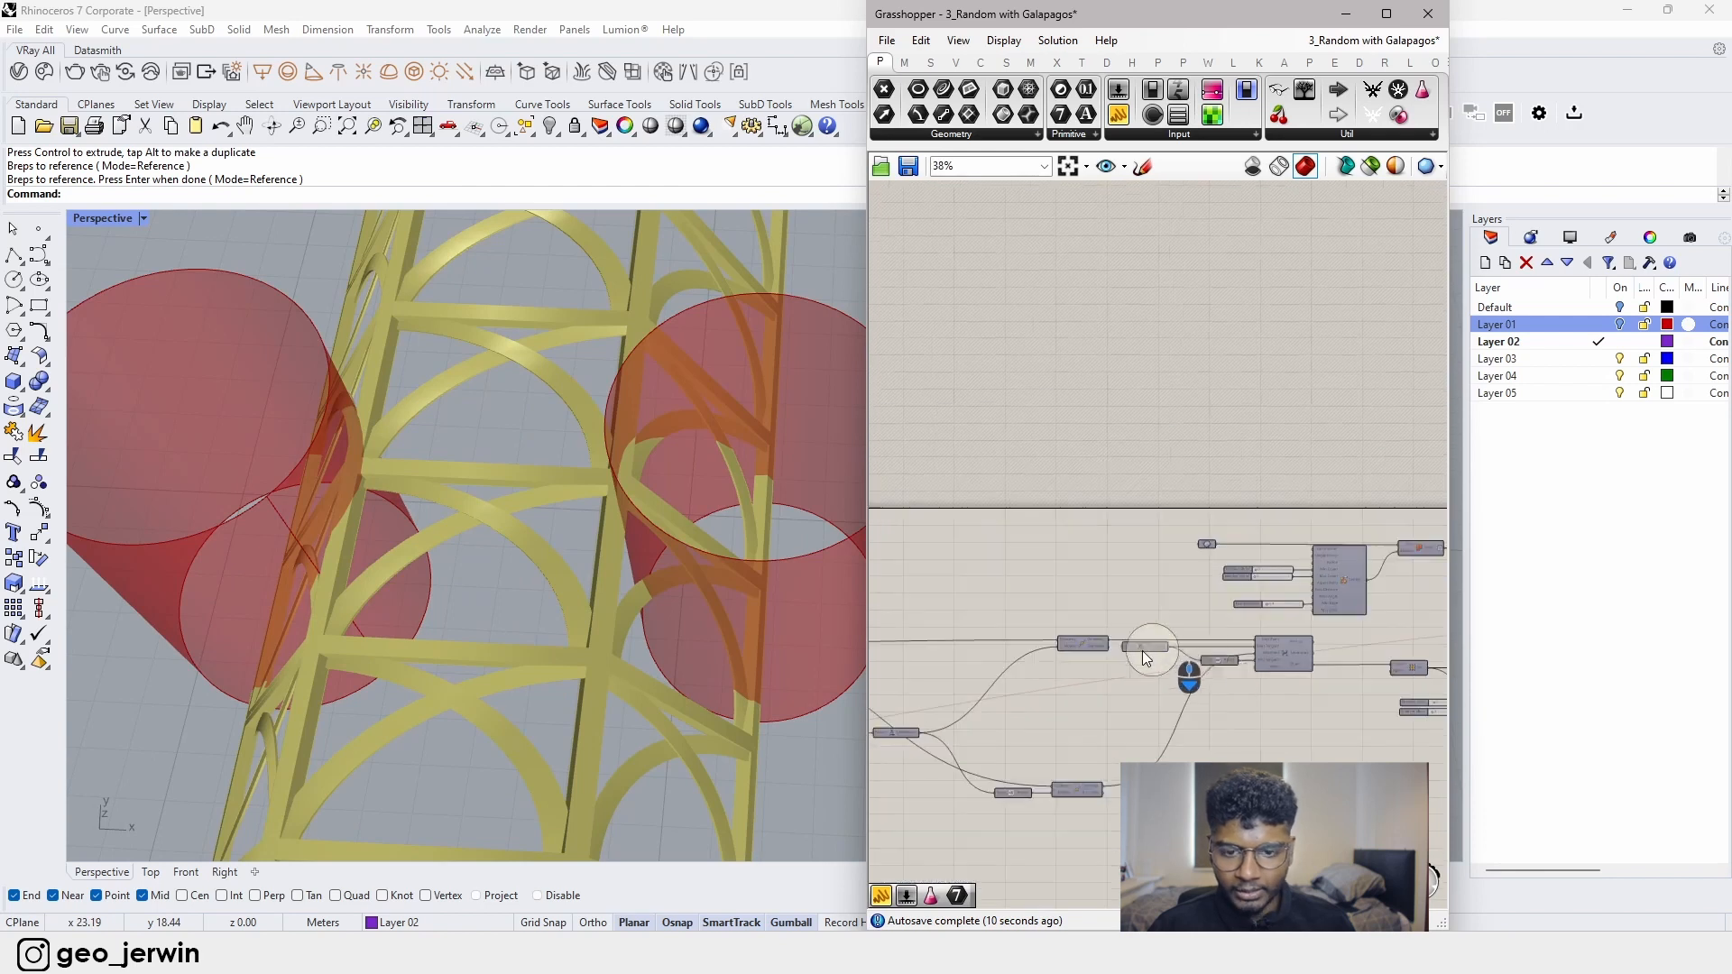
pyautogui.scroll(-8, 1029, 474)
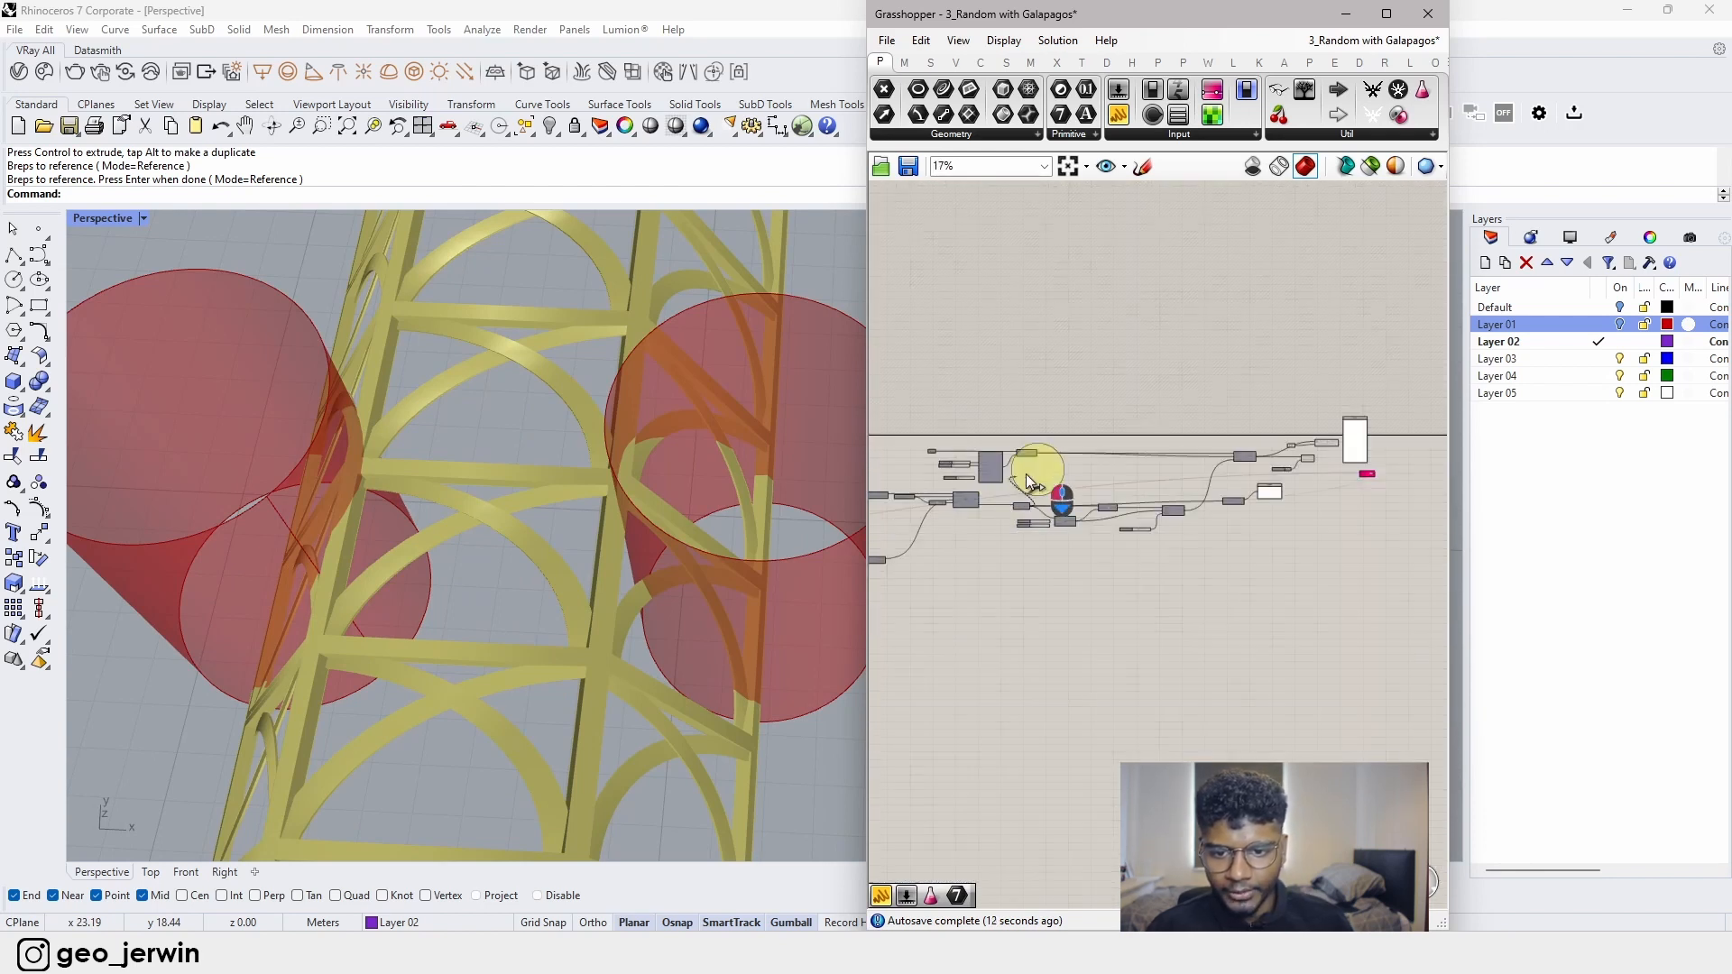
pyautogui.scroll(7, 1302, 425)
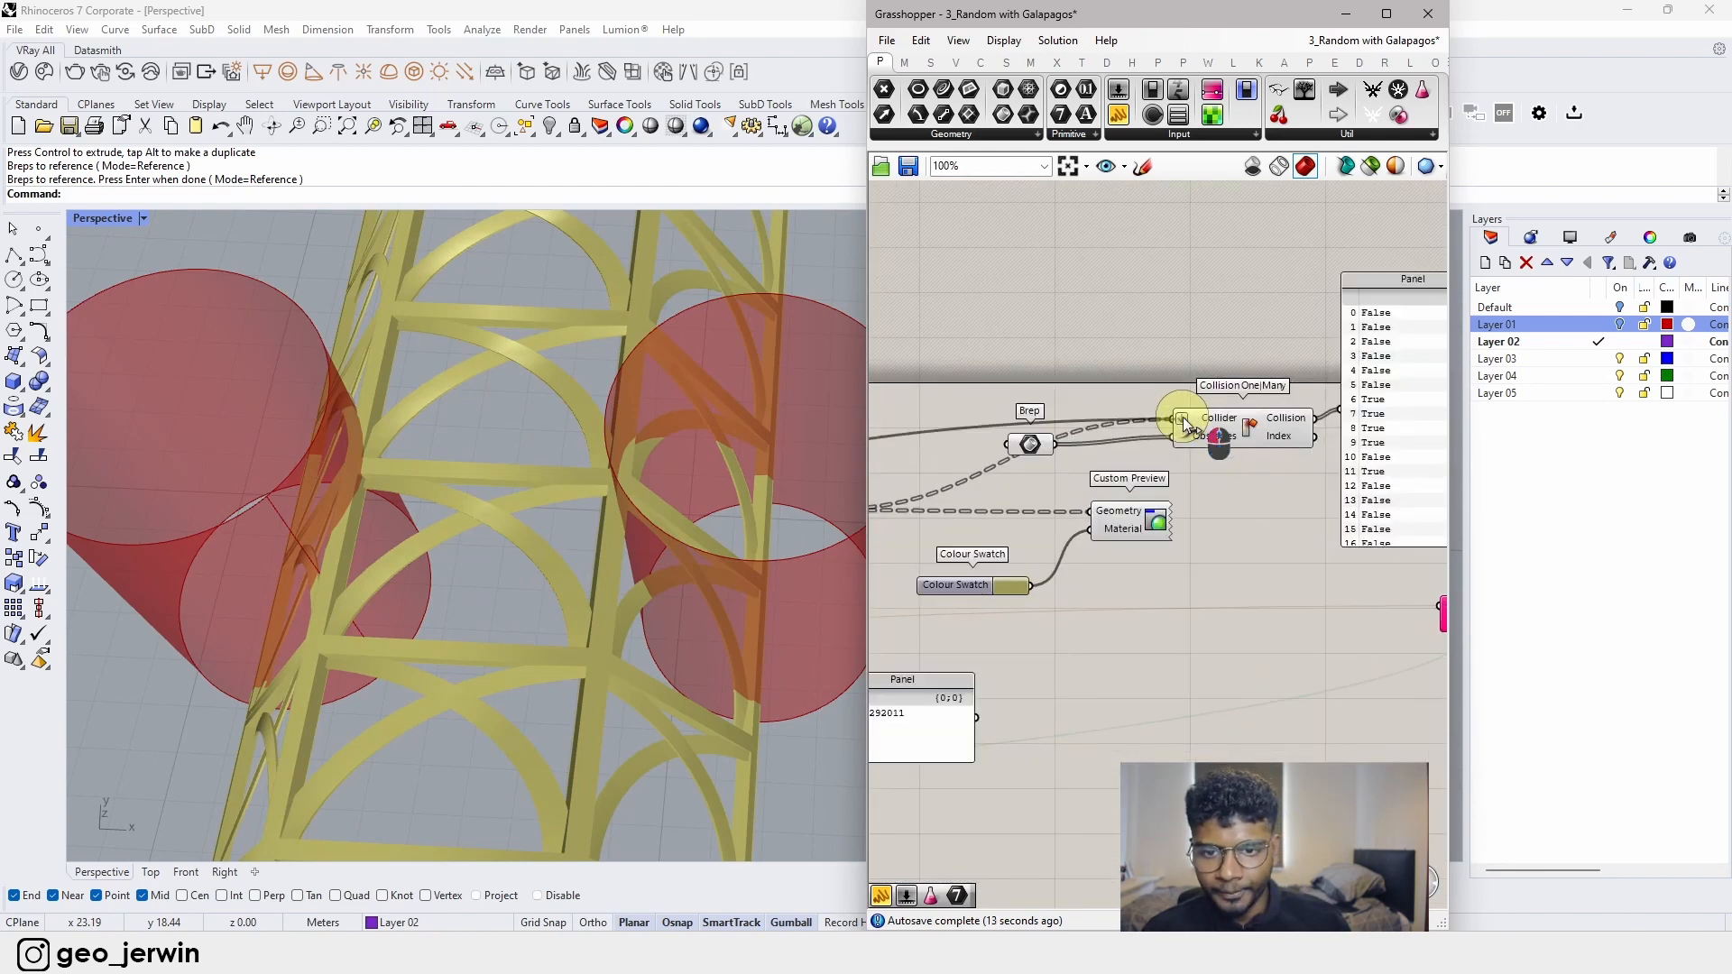
pyautogui.moveTo(1183, 417); pyautogui.dragTo(1183, 416)
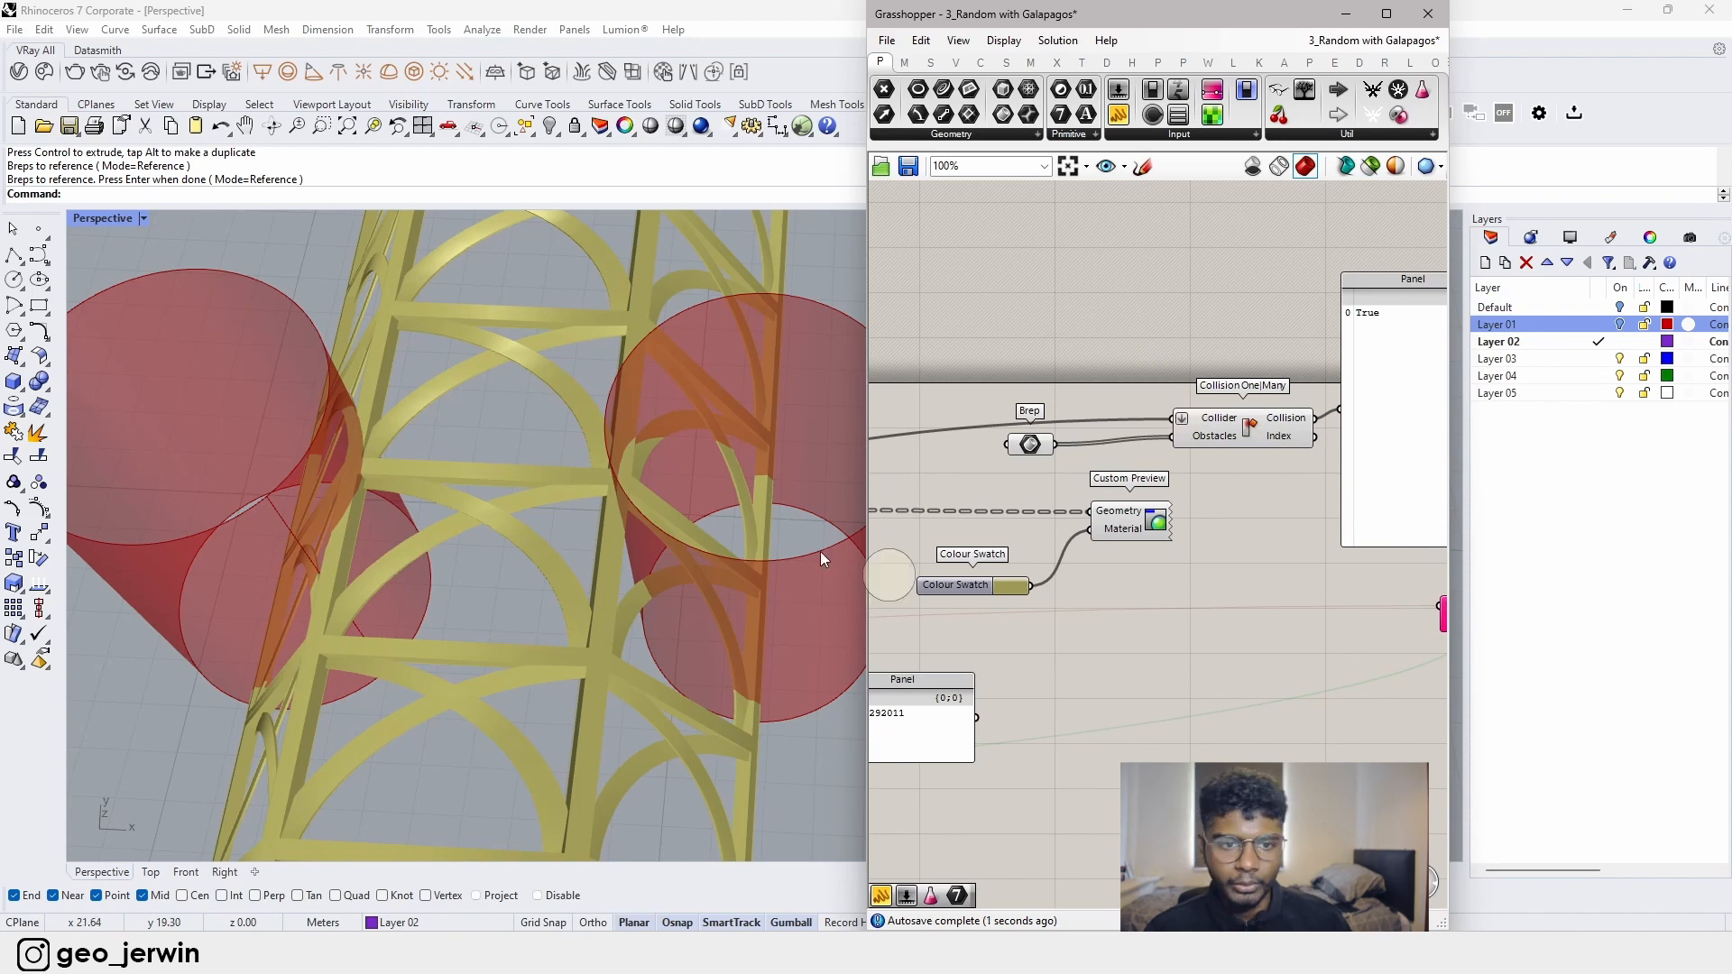
# - Move the collision Panel above the Gene Pool and set genes 0 to 3 to 4.37, 3.00, 2.00 and 3.98
pyautogui.scroll(-10, 1281, 566)
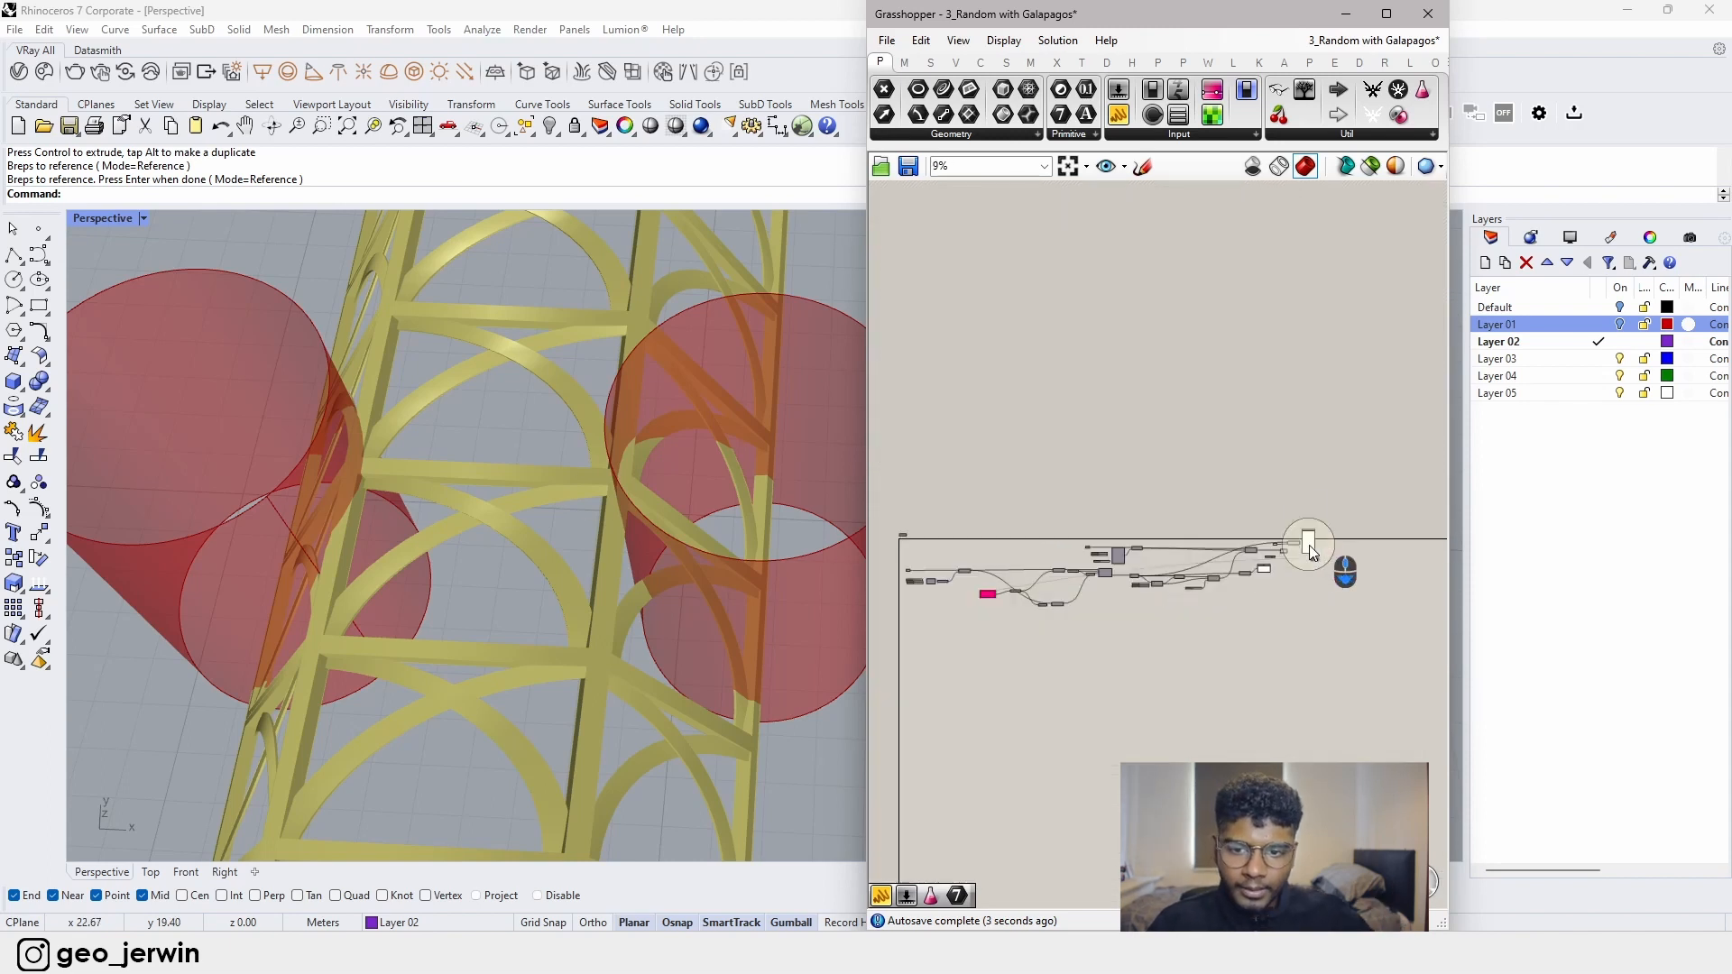
pyautogui.scroll(11, 977, 586)
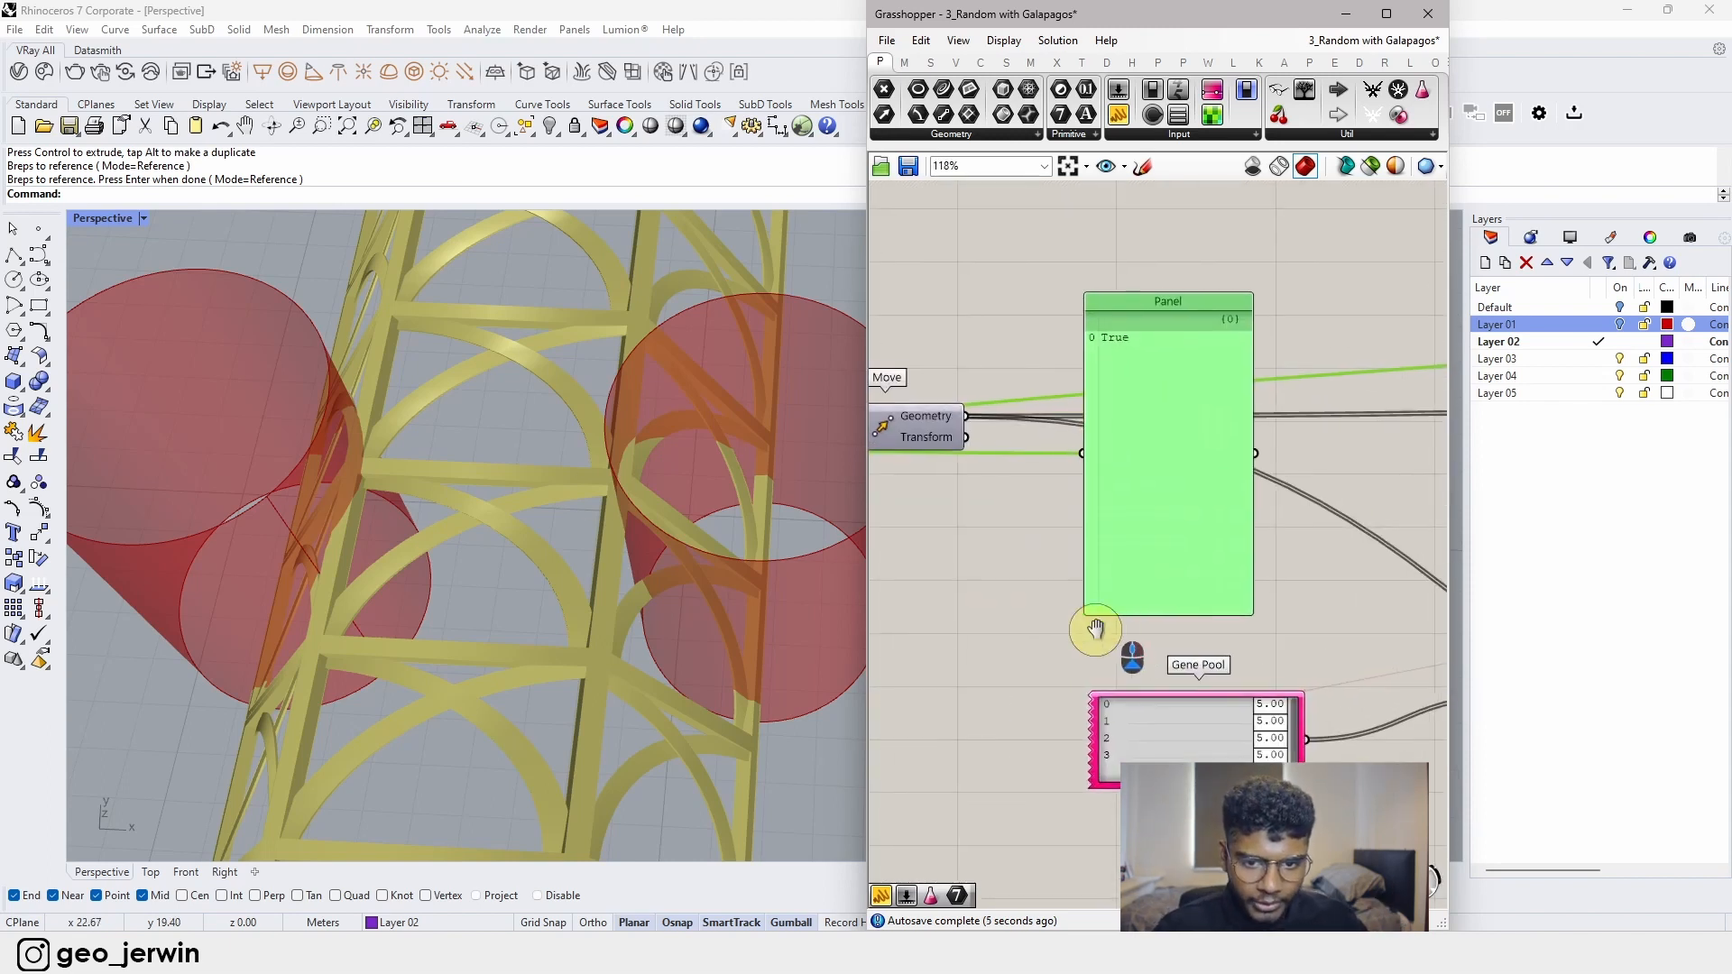
pyautogui.moveTo(1267, 723); pyautogui.dragTo(1116, 740)
pyautogui.scroll(5, 649, 591)
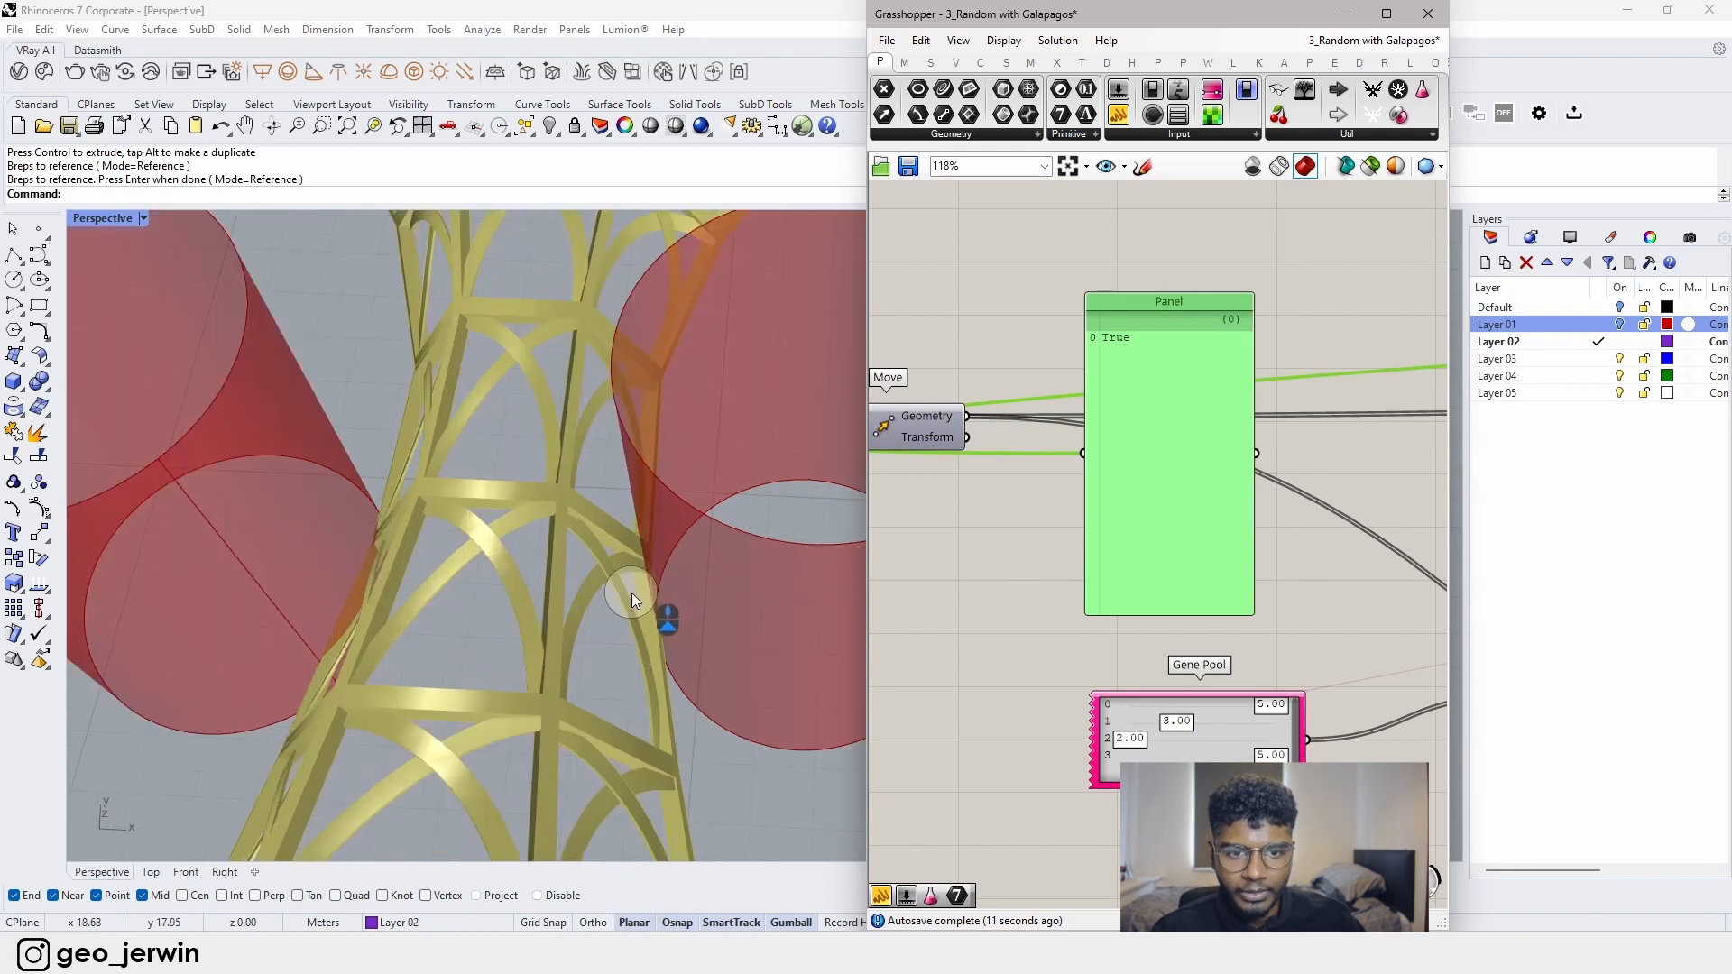
pyautogui.moveTo(1268, 756); pyautogui.dragTo(1231, 718)
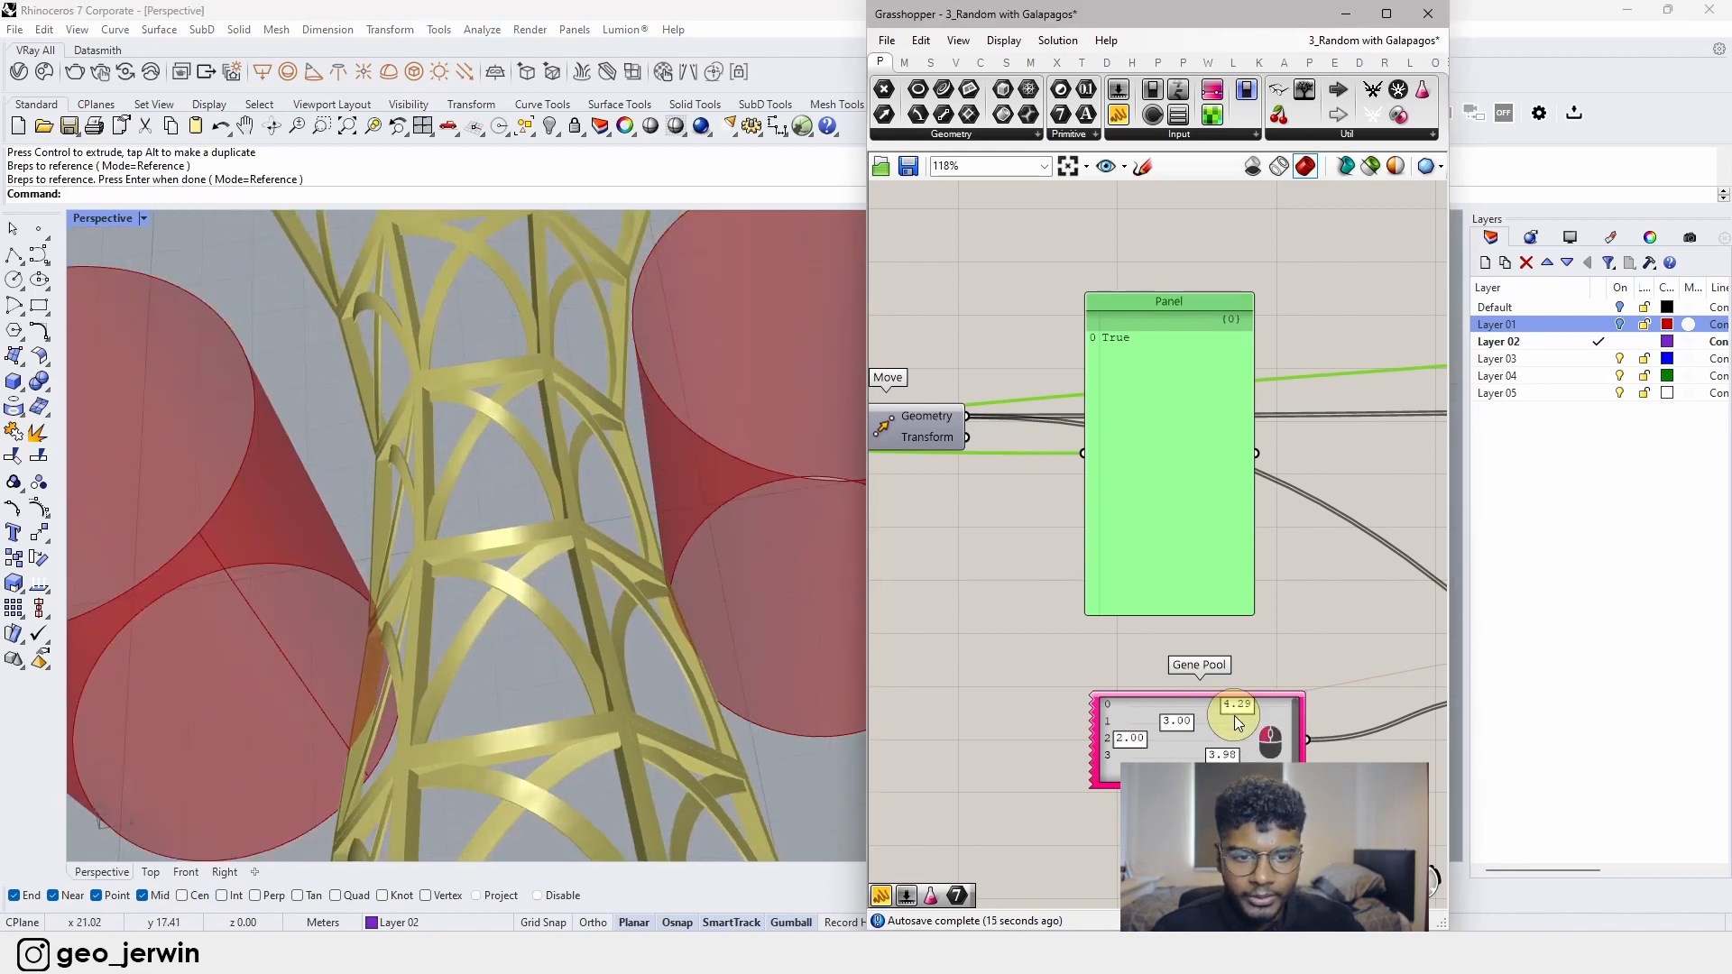
pyautogui.scroll(-3, 1237, 729)
pyautogui.scroll(3, 1195, 740)
pyautogui.doubleClick(1142, 725)
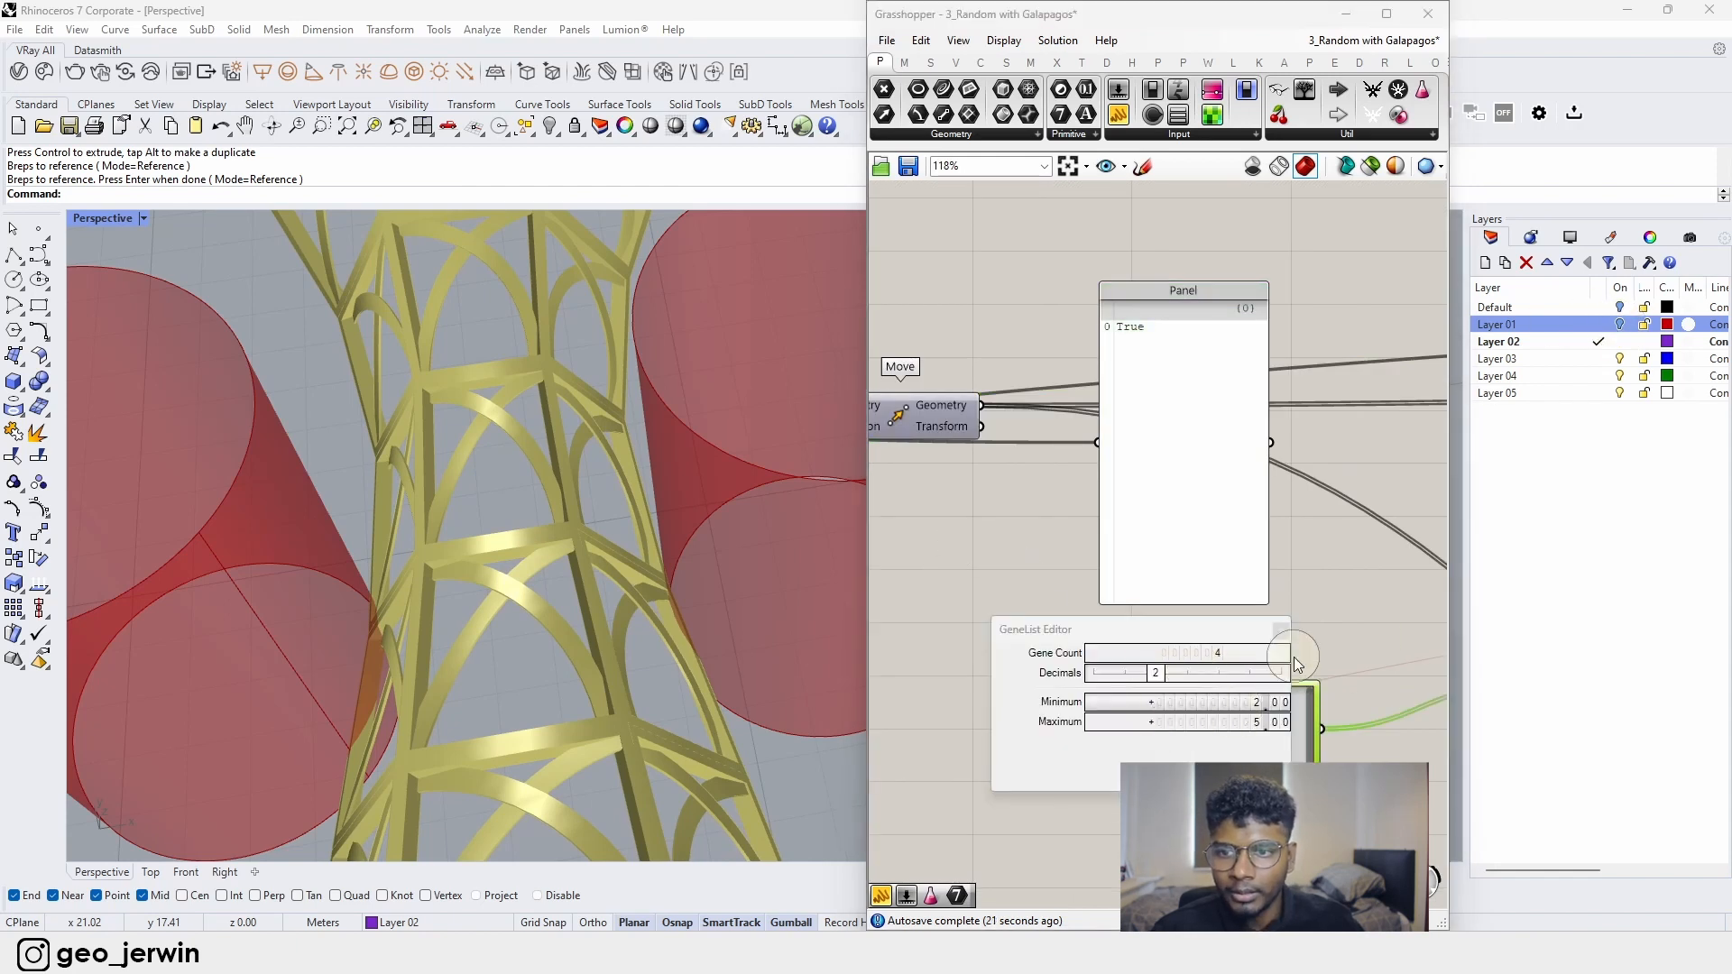
pyautogui.click(1281, 630)
# - Turn Layer 01 on and move each of the two cylinders outward, away from the lattice structure
pyautogui.click(1619, 324)
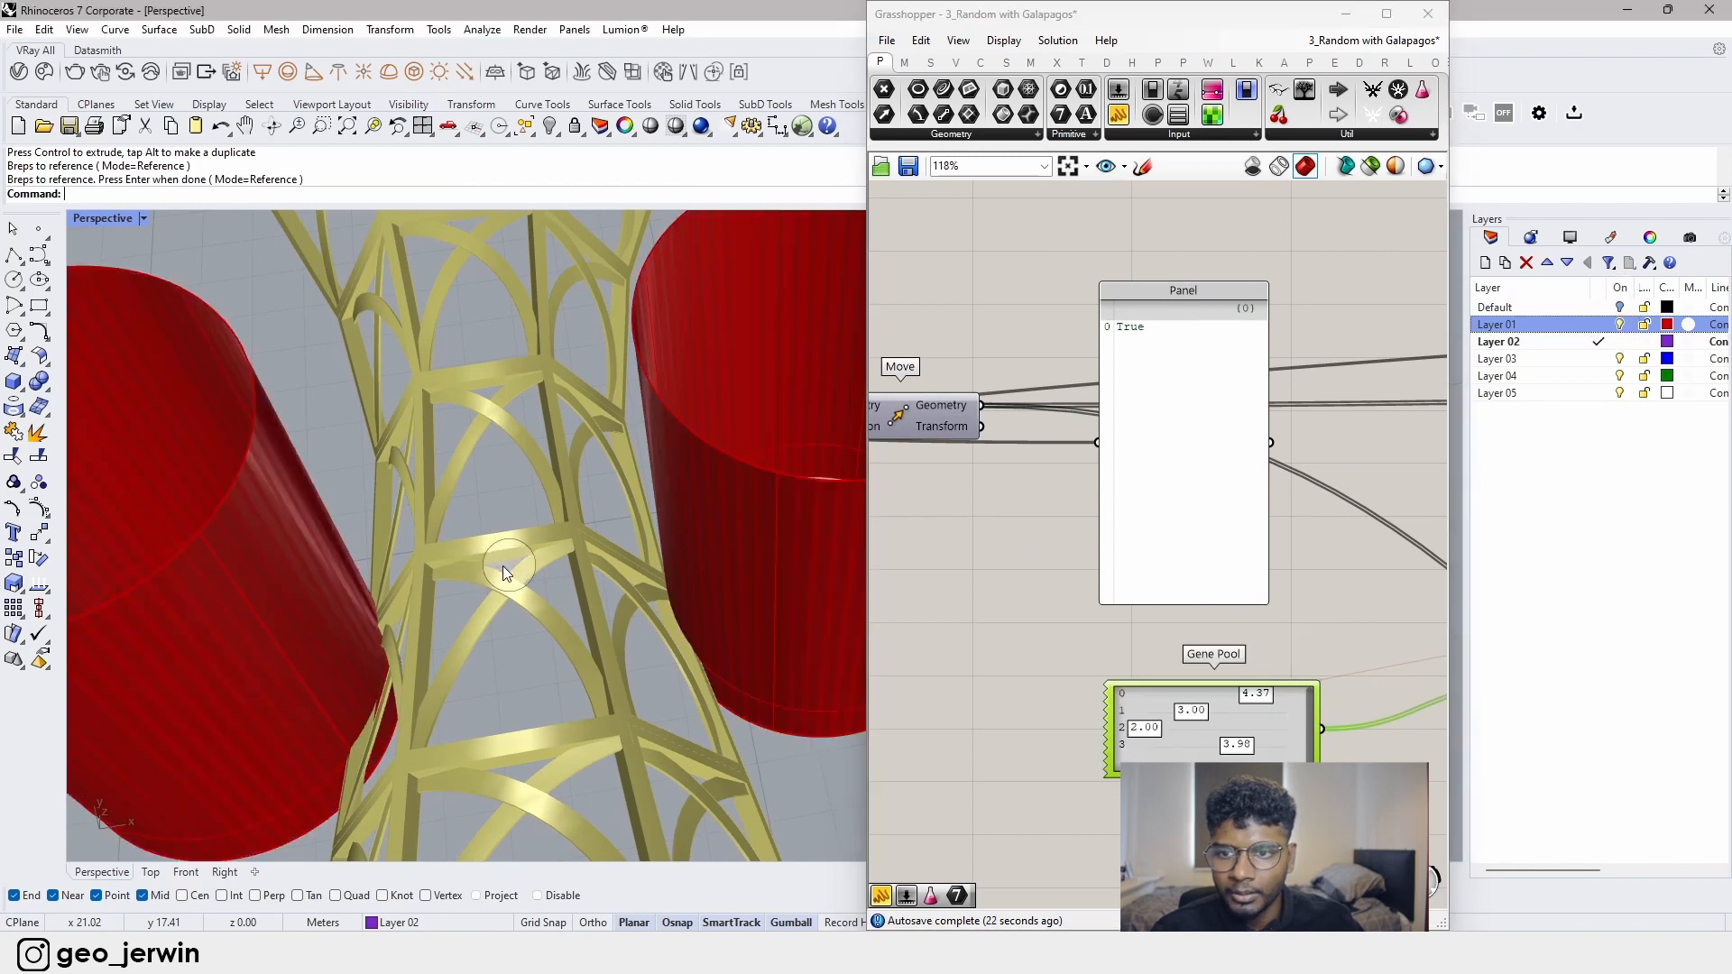
pyautogui.scroll(-4, 508, 566)
pyautogui.click(655, 561)
pyautogui.moveTo(767, 503); pyautogui.dragTo(795, 505)
pyautogui.click(361, 598)
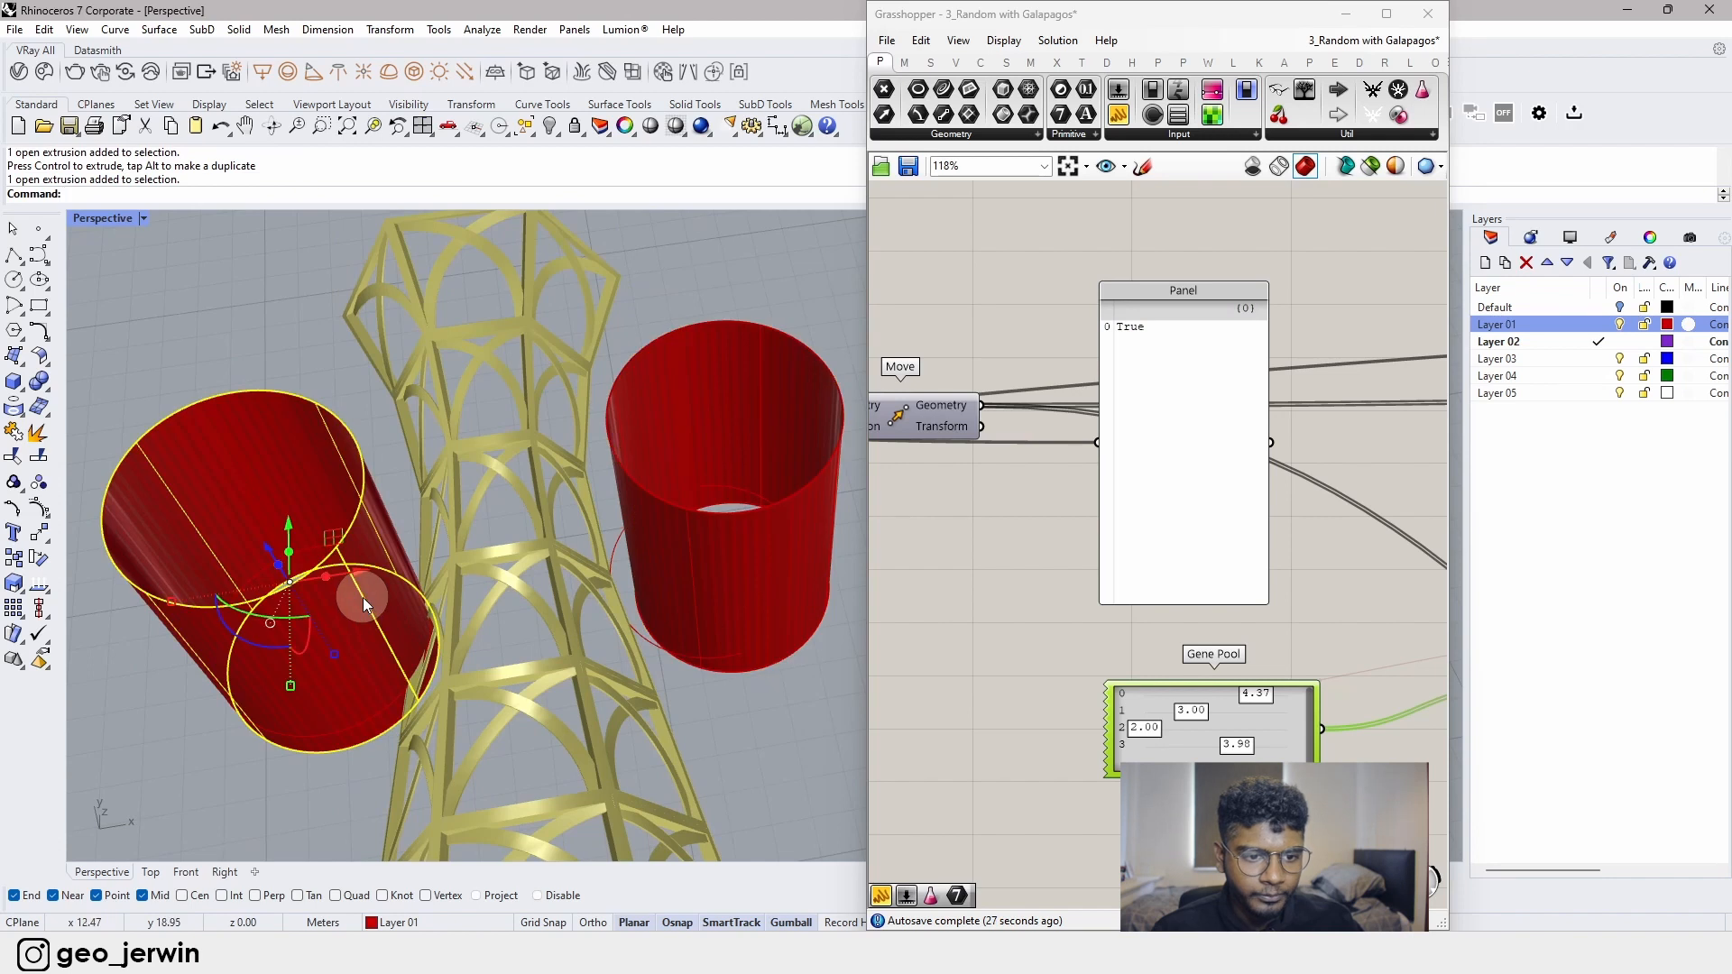
pyautogui.moveTo(341, 574); pyautogui.dragTo(324, 579)
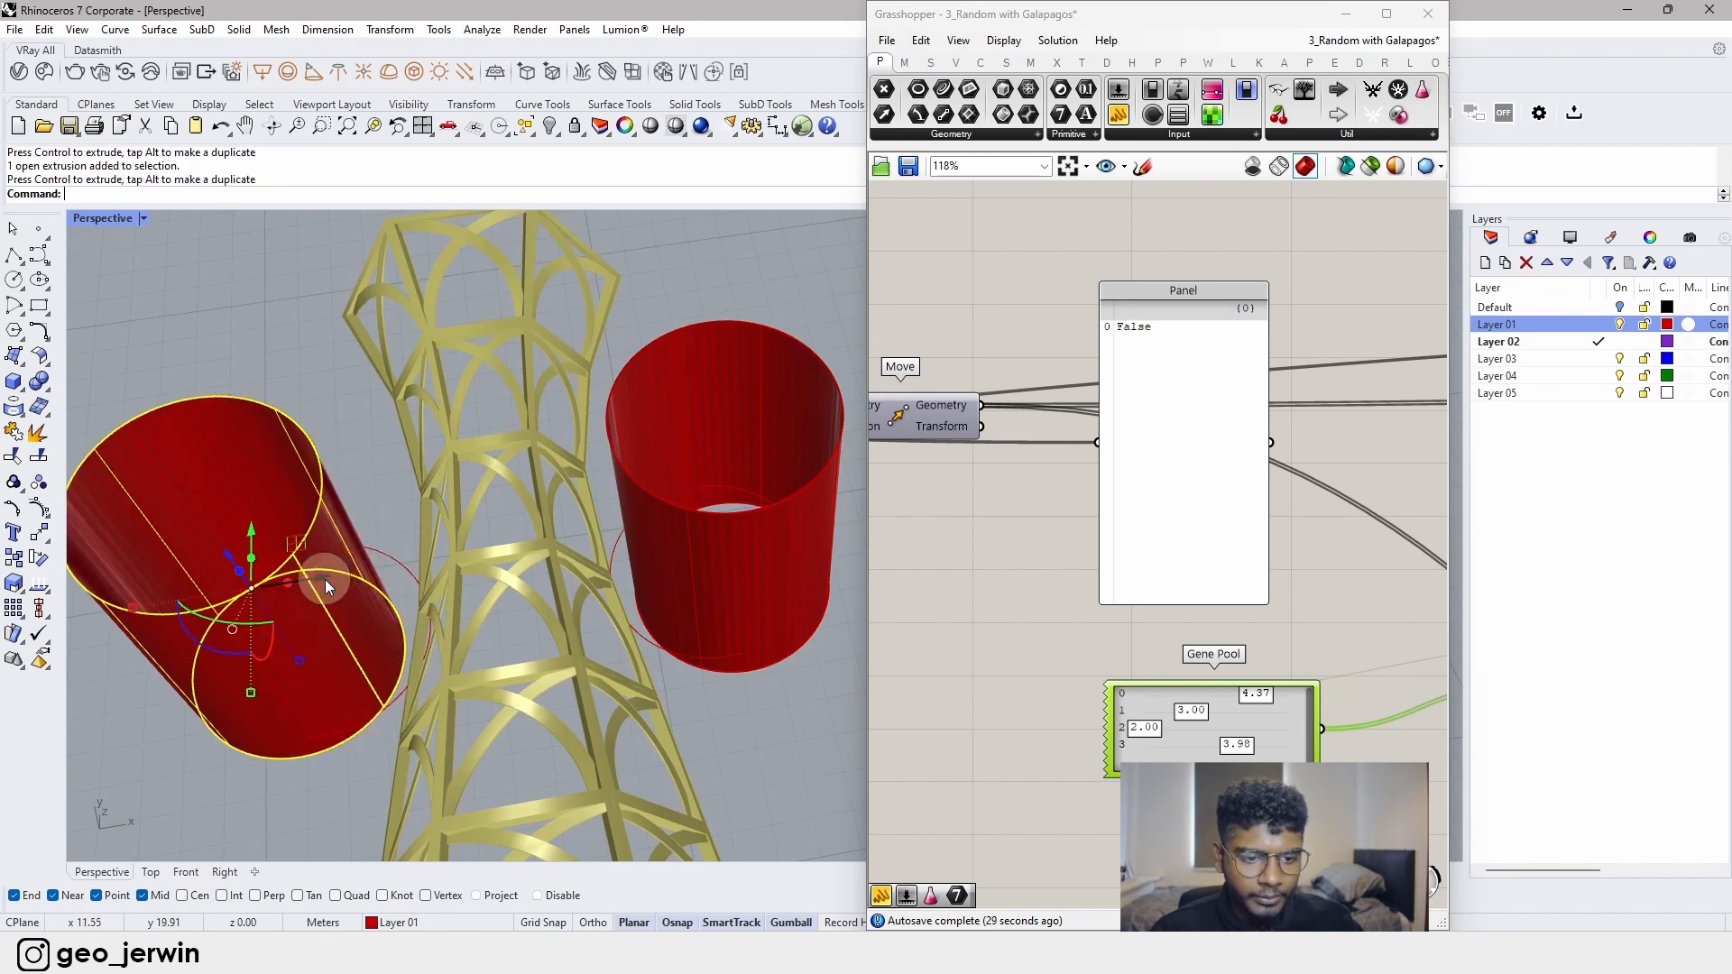
pyautogui.click(766, 729)
pyautogui.click(695, 635)
pyautogui.click(739, 736)
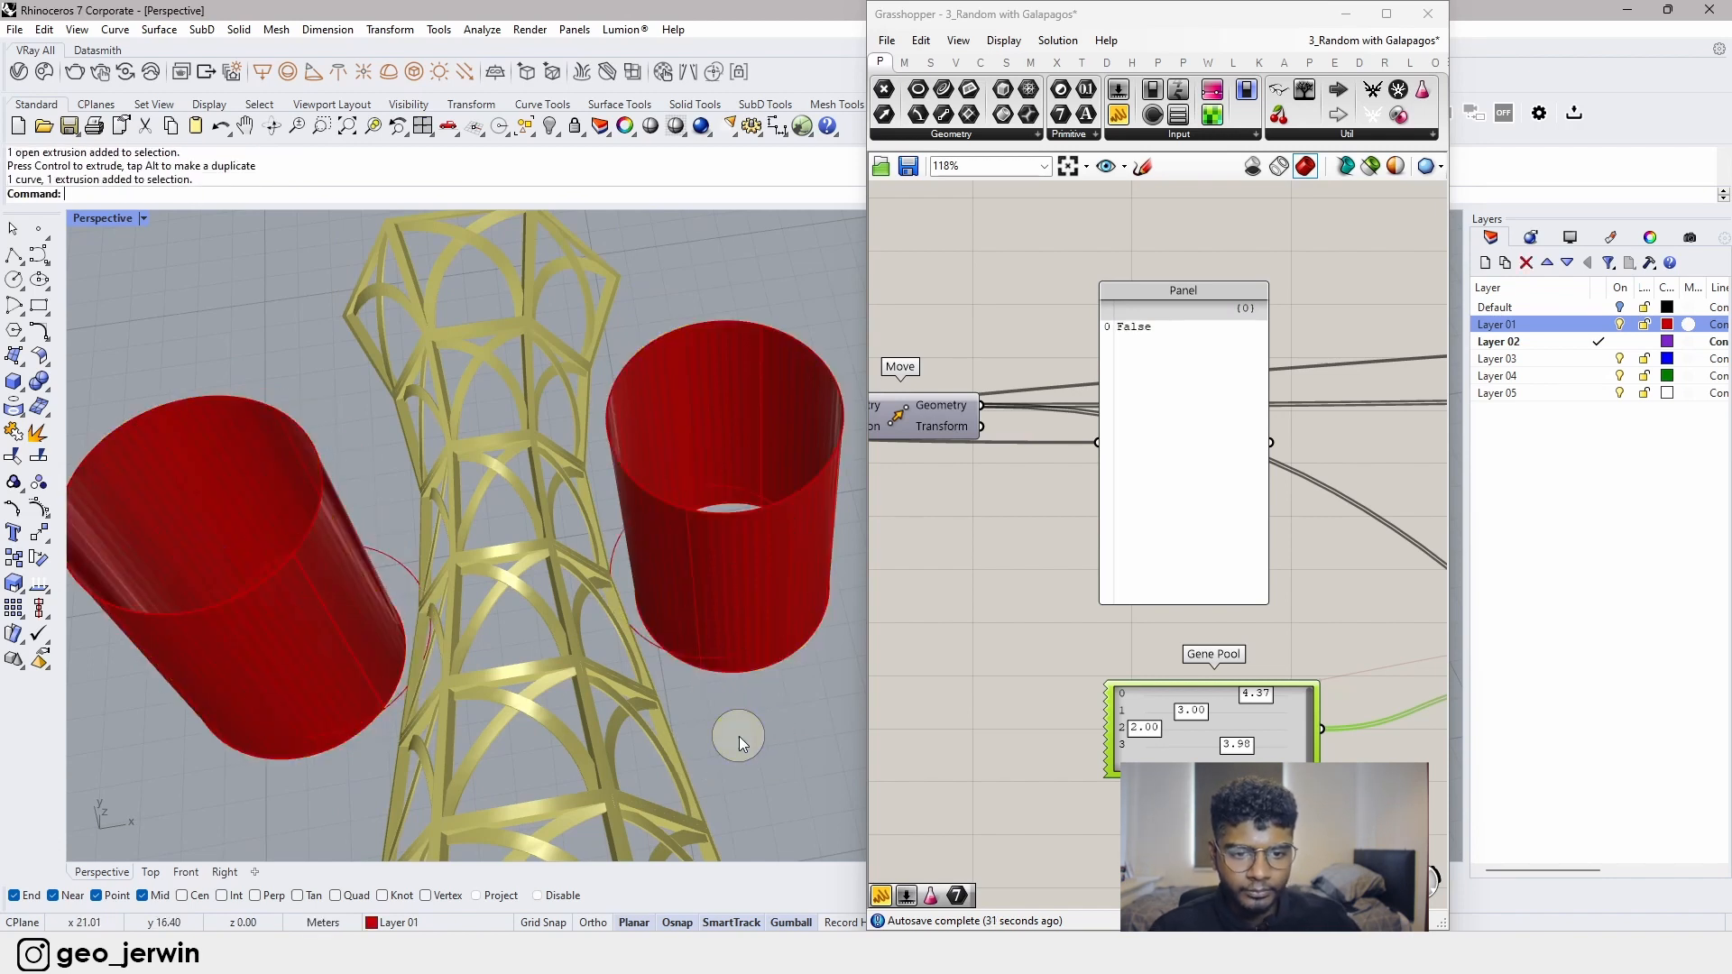
# - Turn Layer 01 off again and view the repositioned cylinders beside the lattice structure
pyautogui.click(1619, 324)
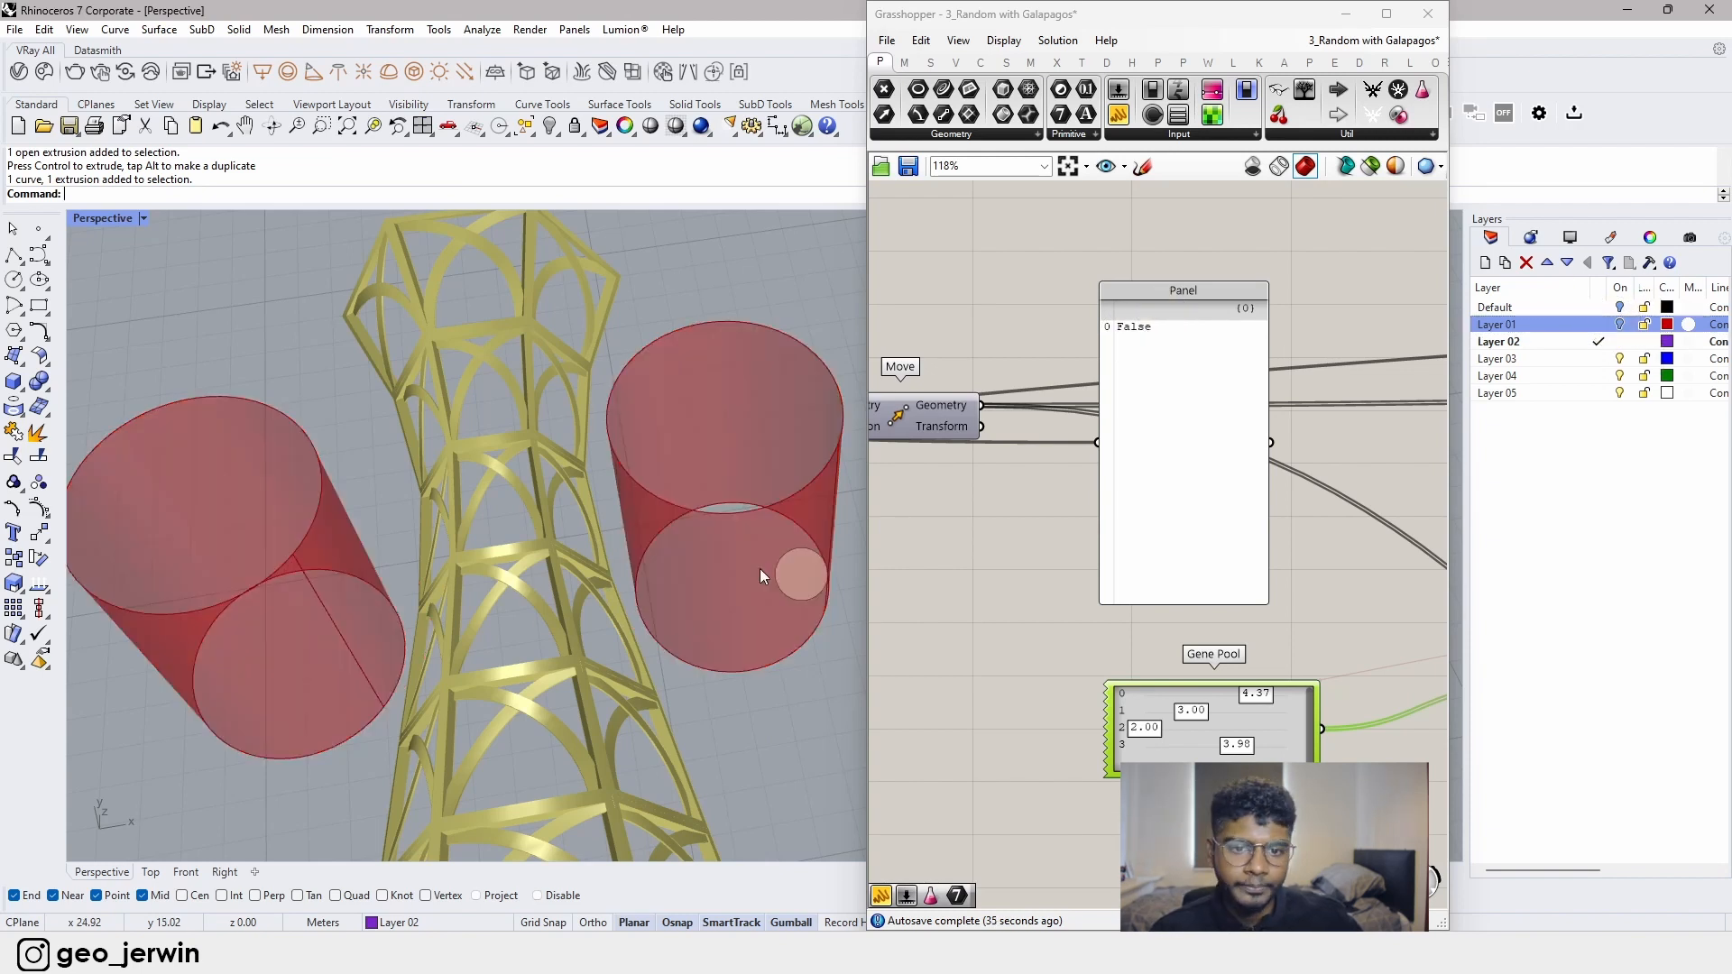
pyautogui.moveTo(626, 672); pyautogui.dragTo(540, 644, button='right')
pyautogui.scroll(-6, 541, 635)
pyautogui.scroll(4, 540, 568)
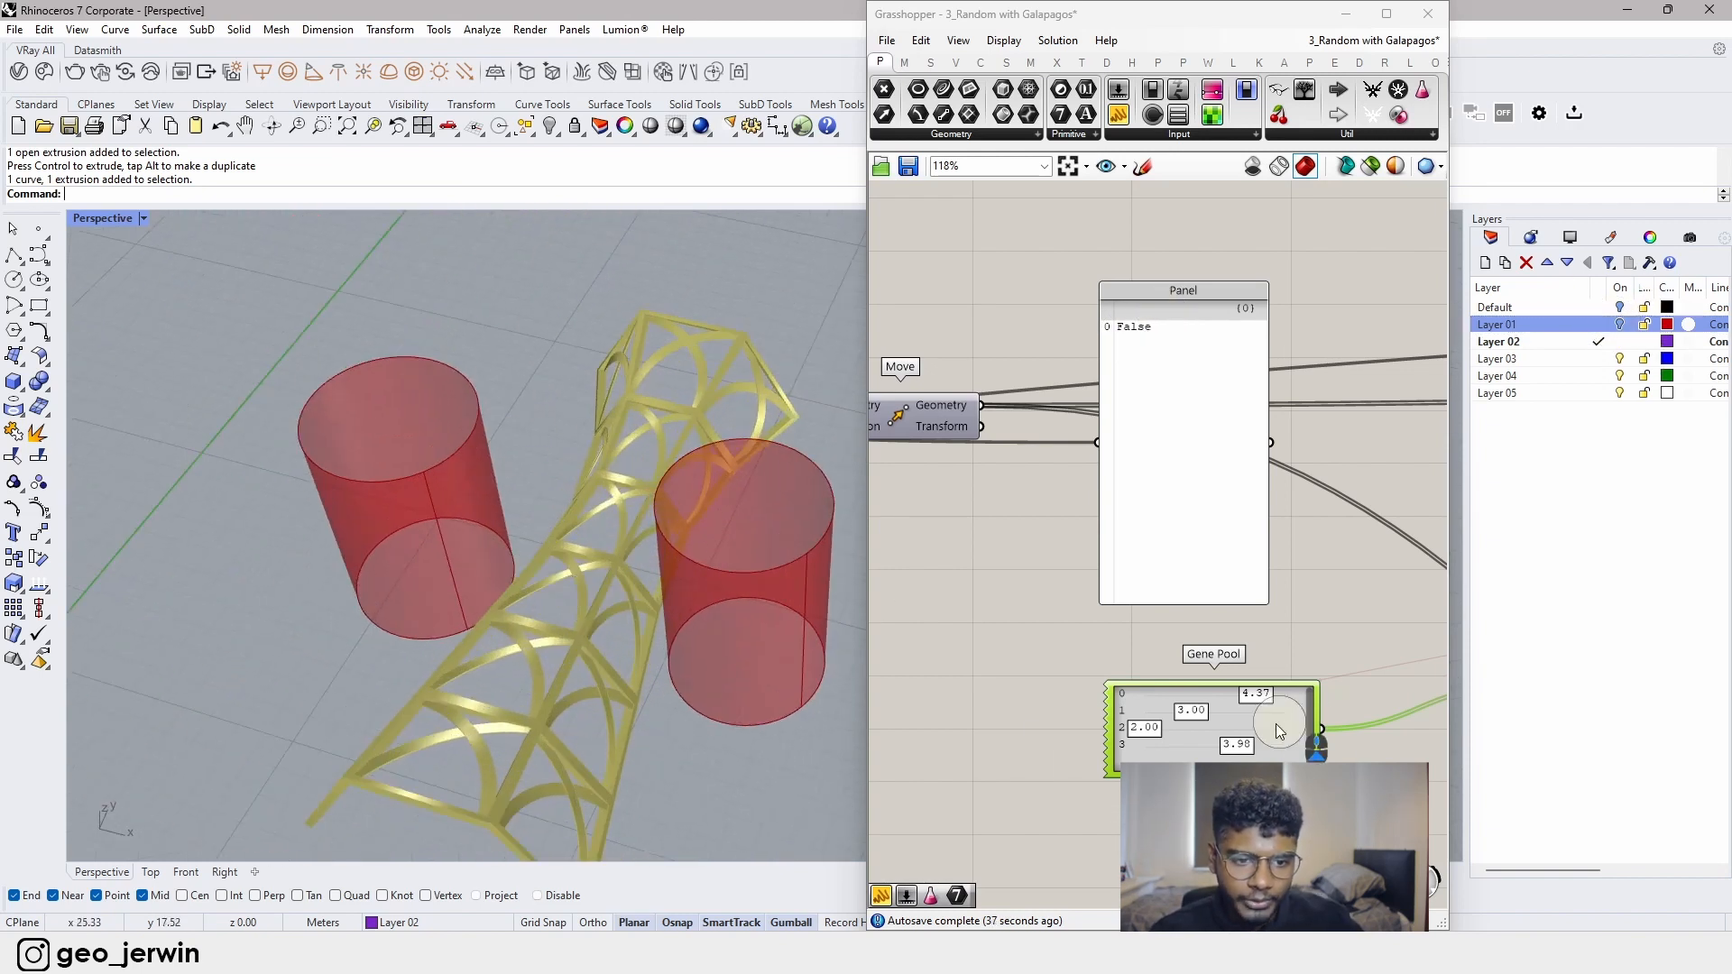
# - Set genes 3 and 0 of the Gene Pool to 5.00 each
pyautogui.scroll(-4, 478, 653)
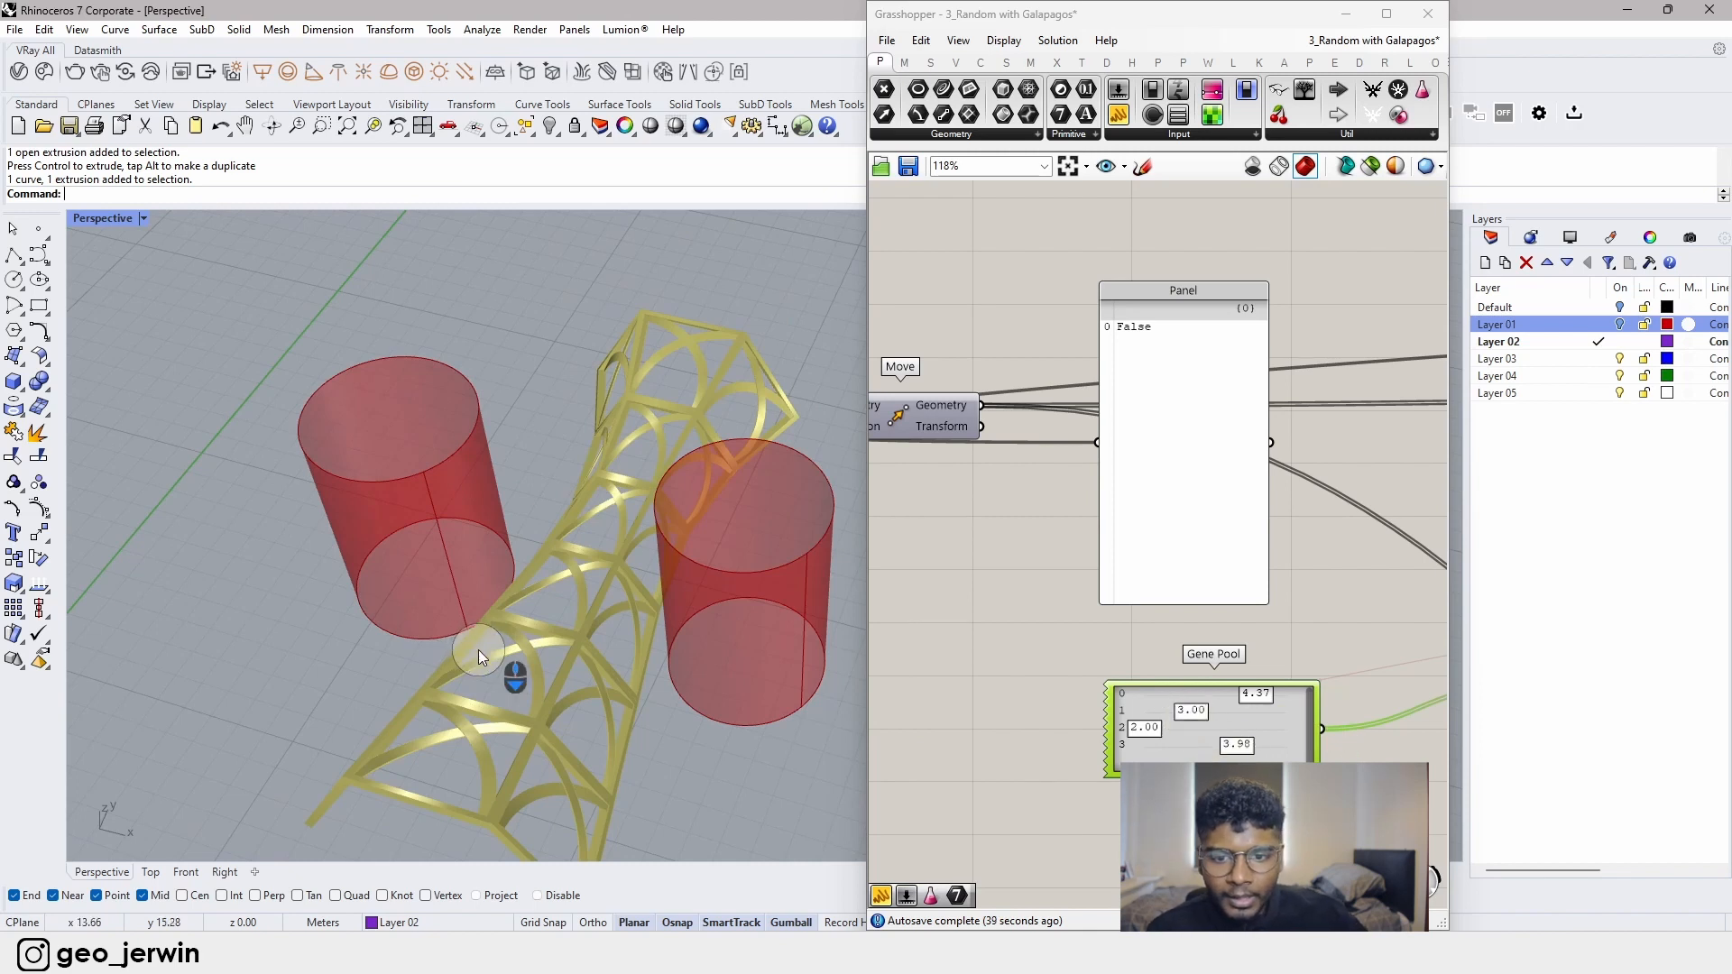
pyautogui.scroll(4, 1166, 740)
pyautogui.moveTo(1288, 747); pyautogui.dragTo(1398, 756)
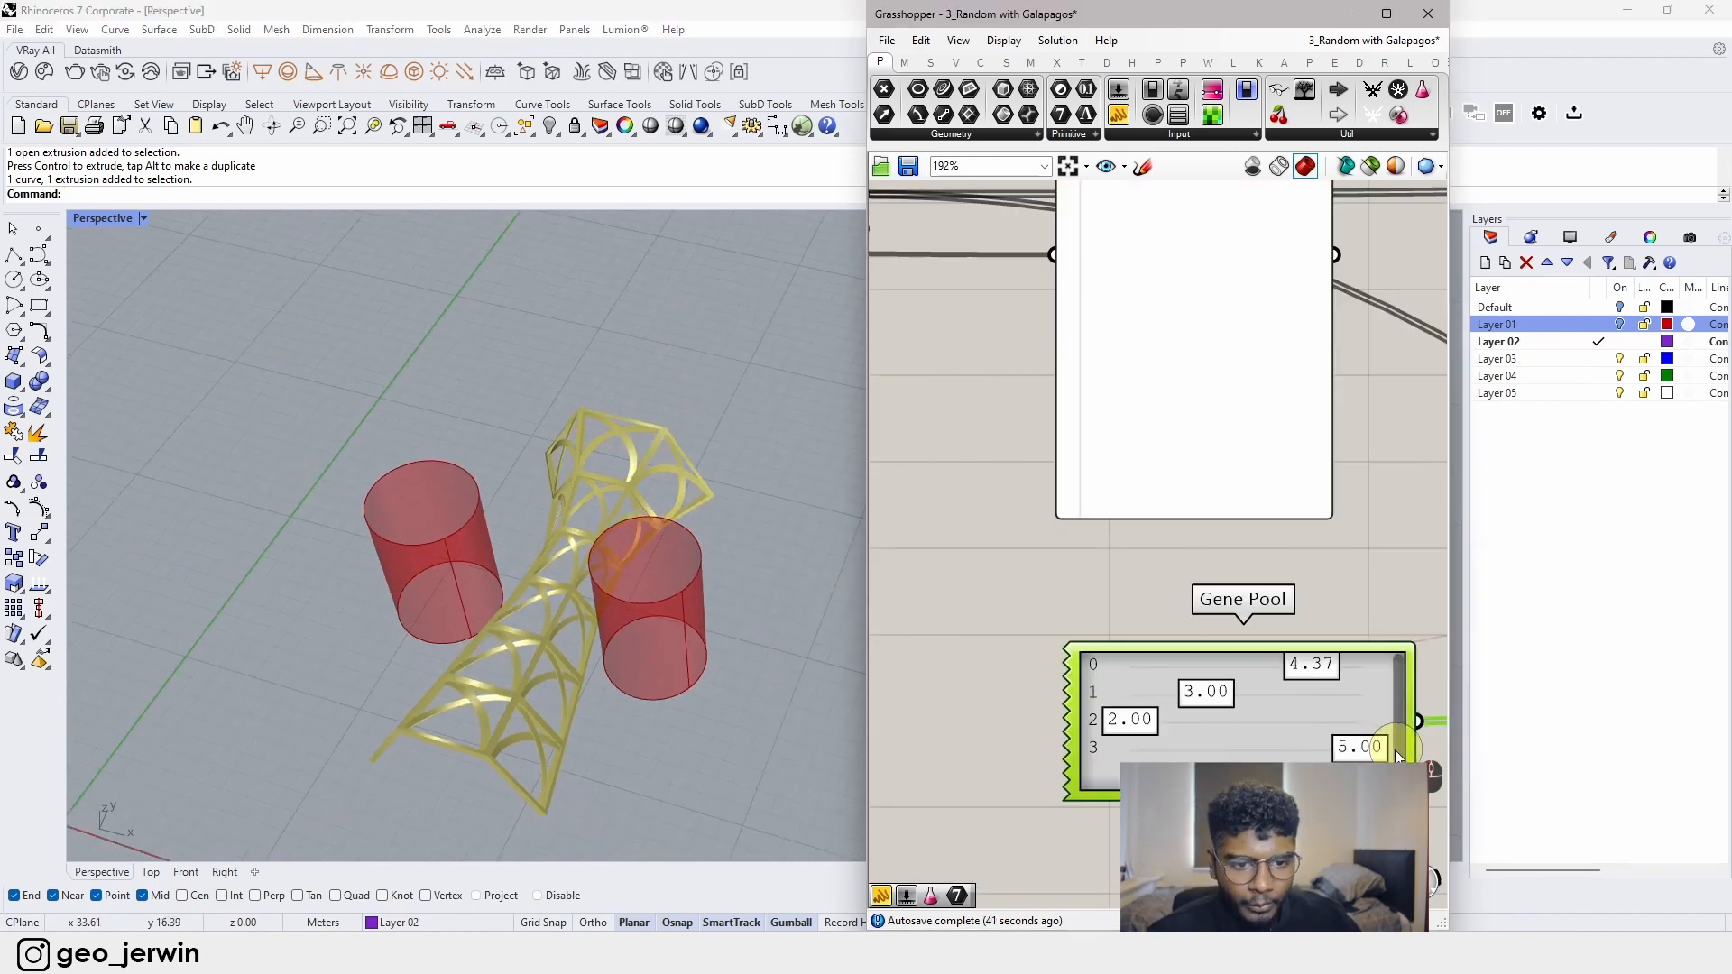
pyautogui.moveTo(1313, 693); pyautogui.dragTo(1380, 684)
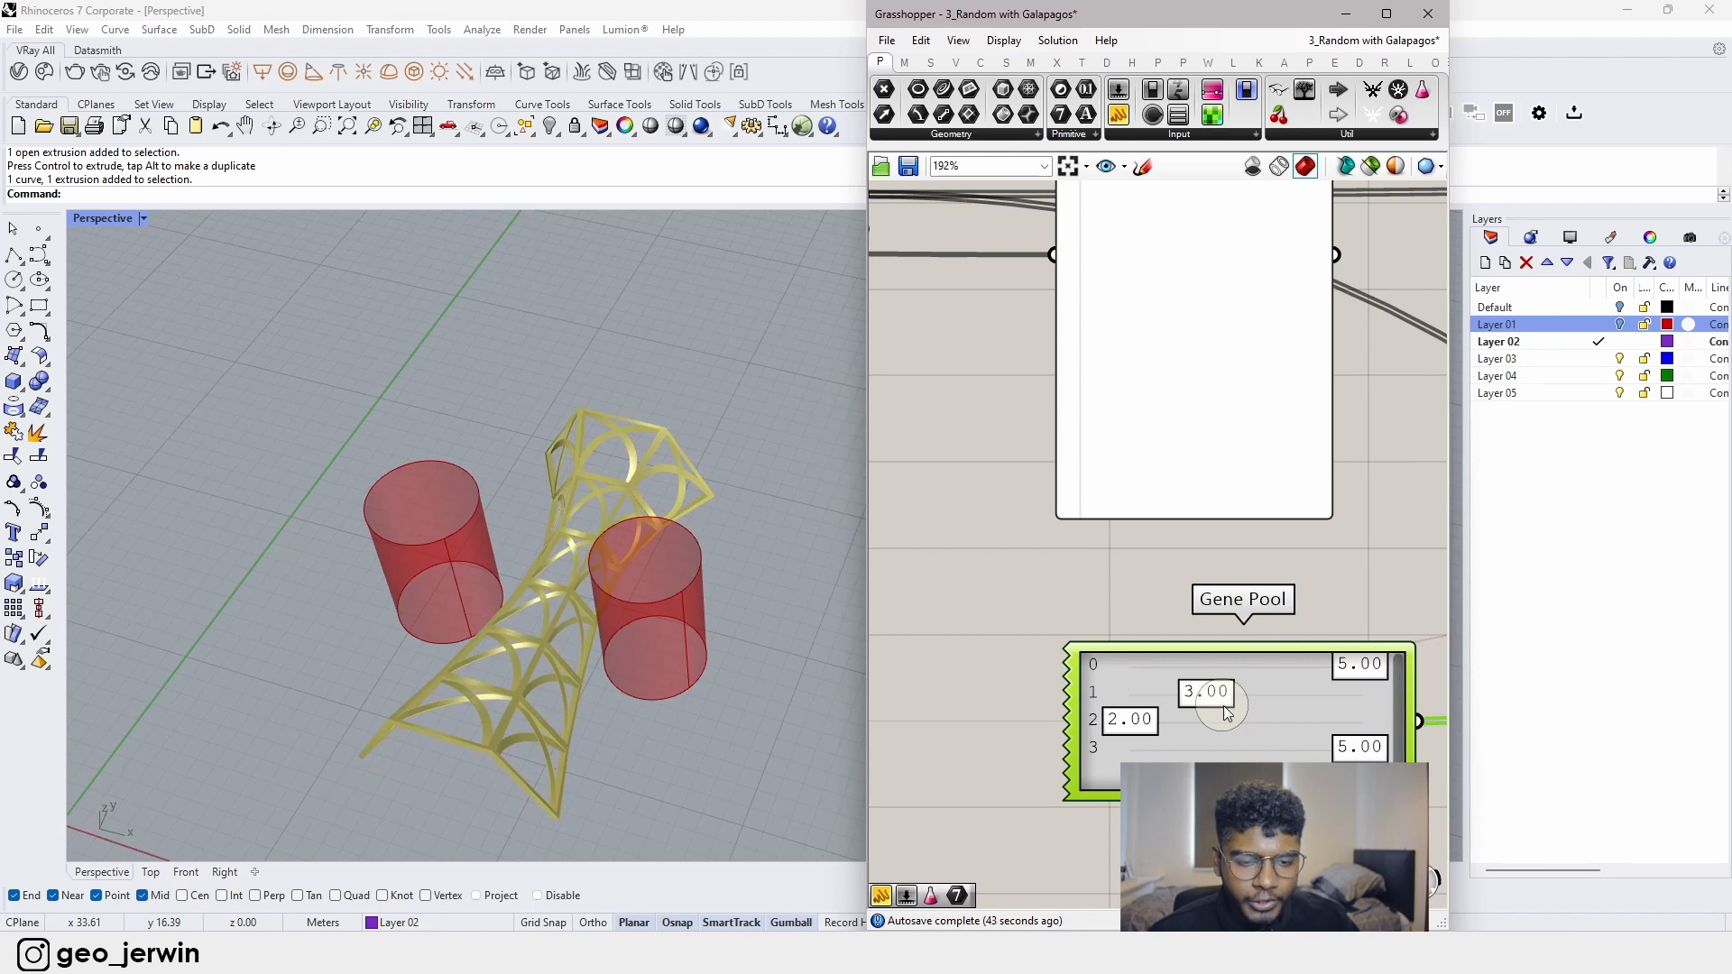
# - Set gene 1 of the Gene Pool to 3.66, checking the lattice's clearance to both cylinders in the Top view
pyautogui.moveTo(1209, 695); pyautogui.dragTo(1243, 708)
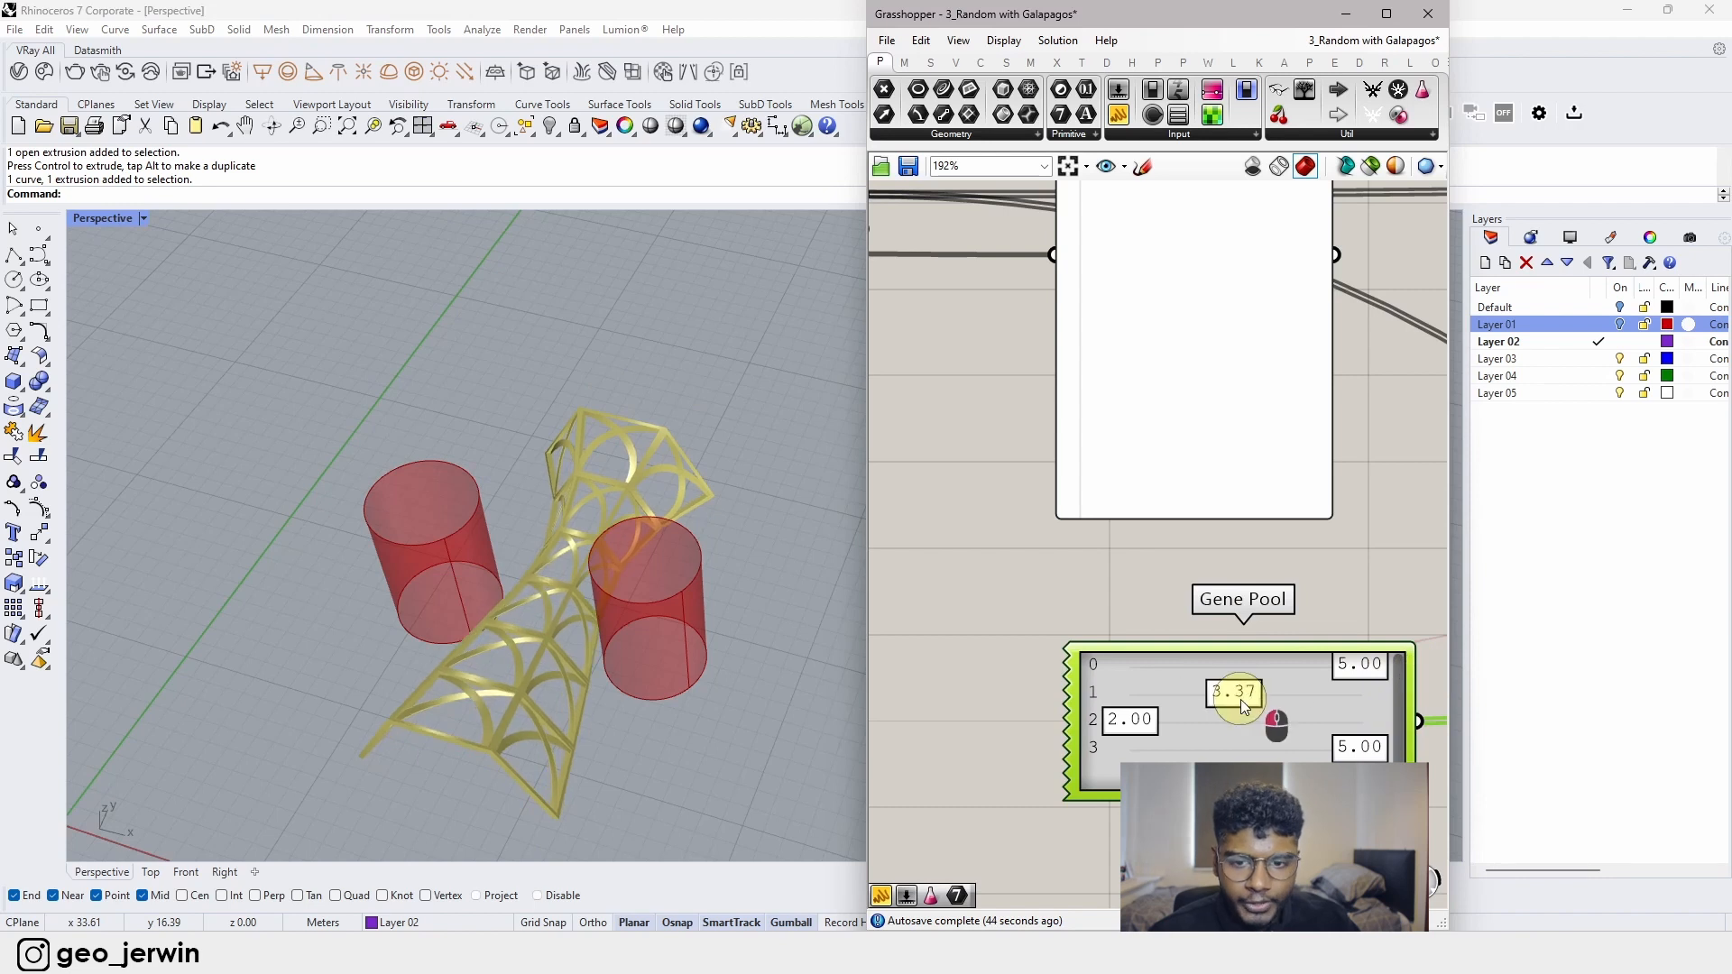
pyautogui.click(144, 875)
pyautogui.scroll(2, 287, 619)
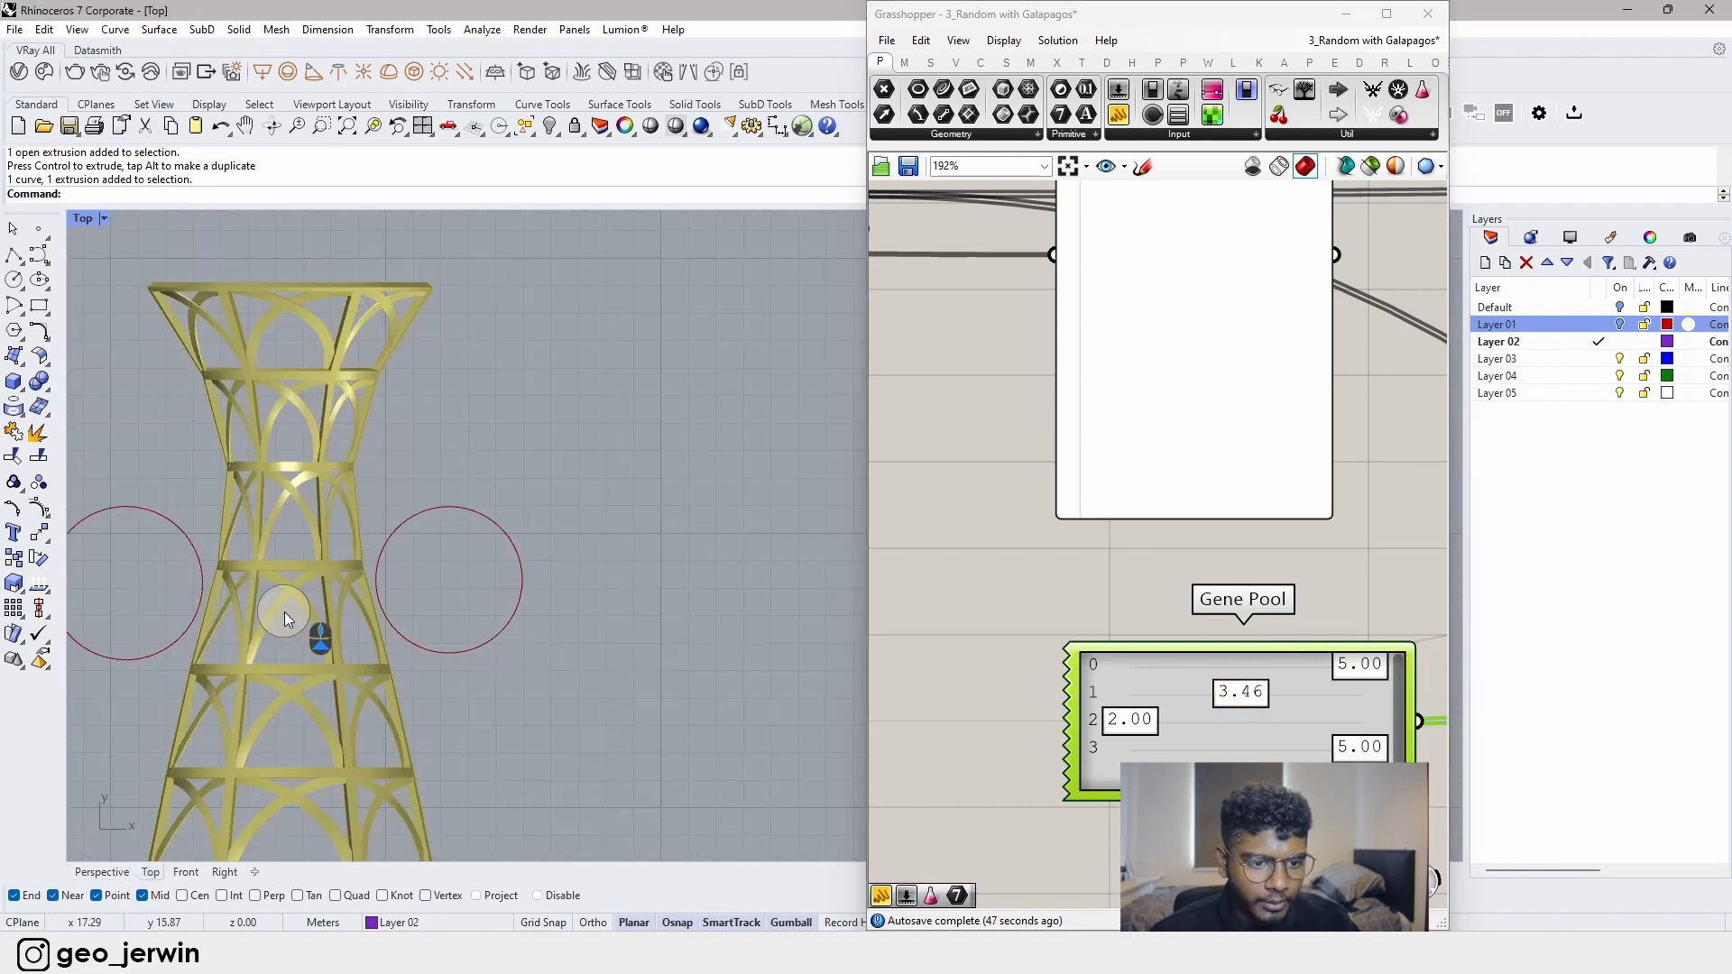
pyautogui.moveTo(1255, 702); pyautogui.dragTo(1293, 710)
pyautogui.moveTo(1273, 708); pyautogui.dragTo(1243, 700)
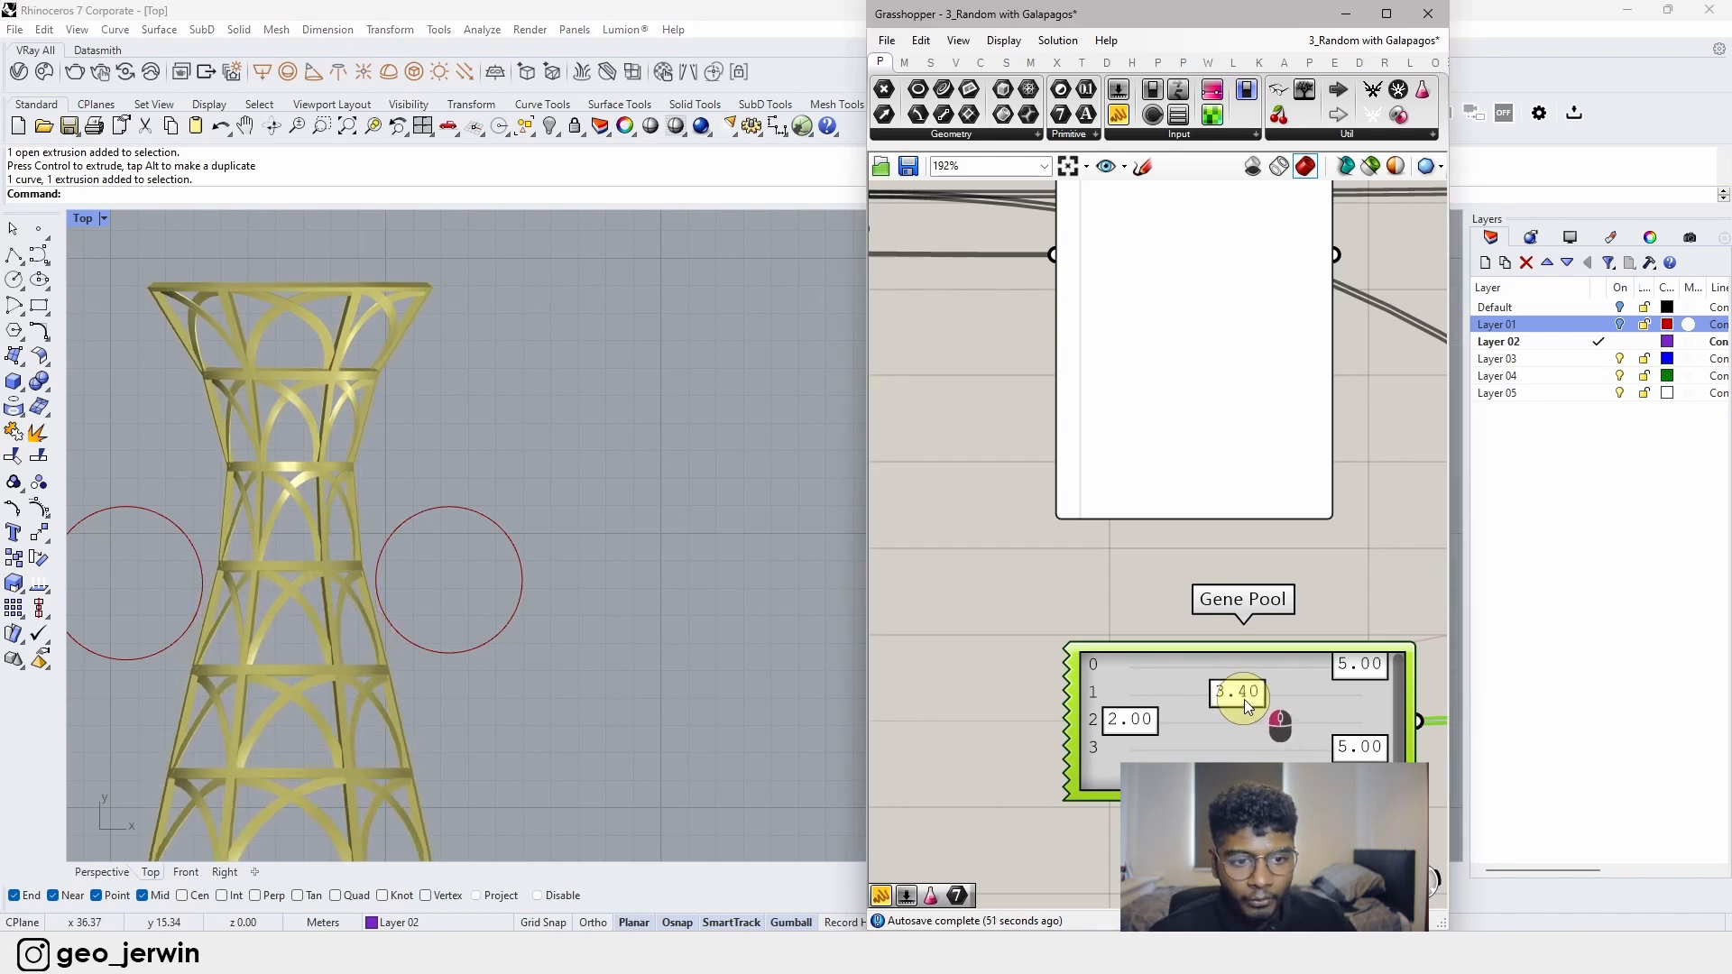
pyautogui.moveTo(1385, 749); pyautogui.dragTo(1426, 757)
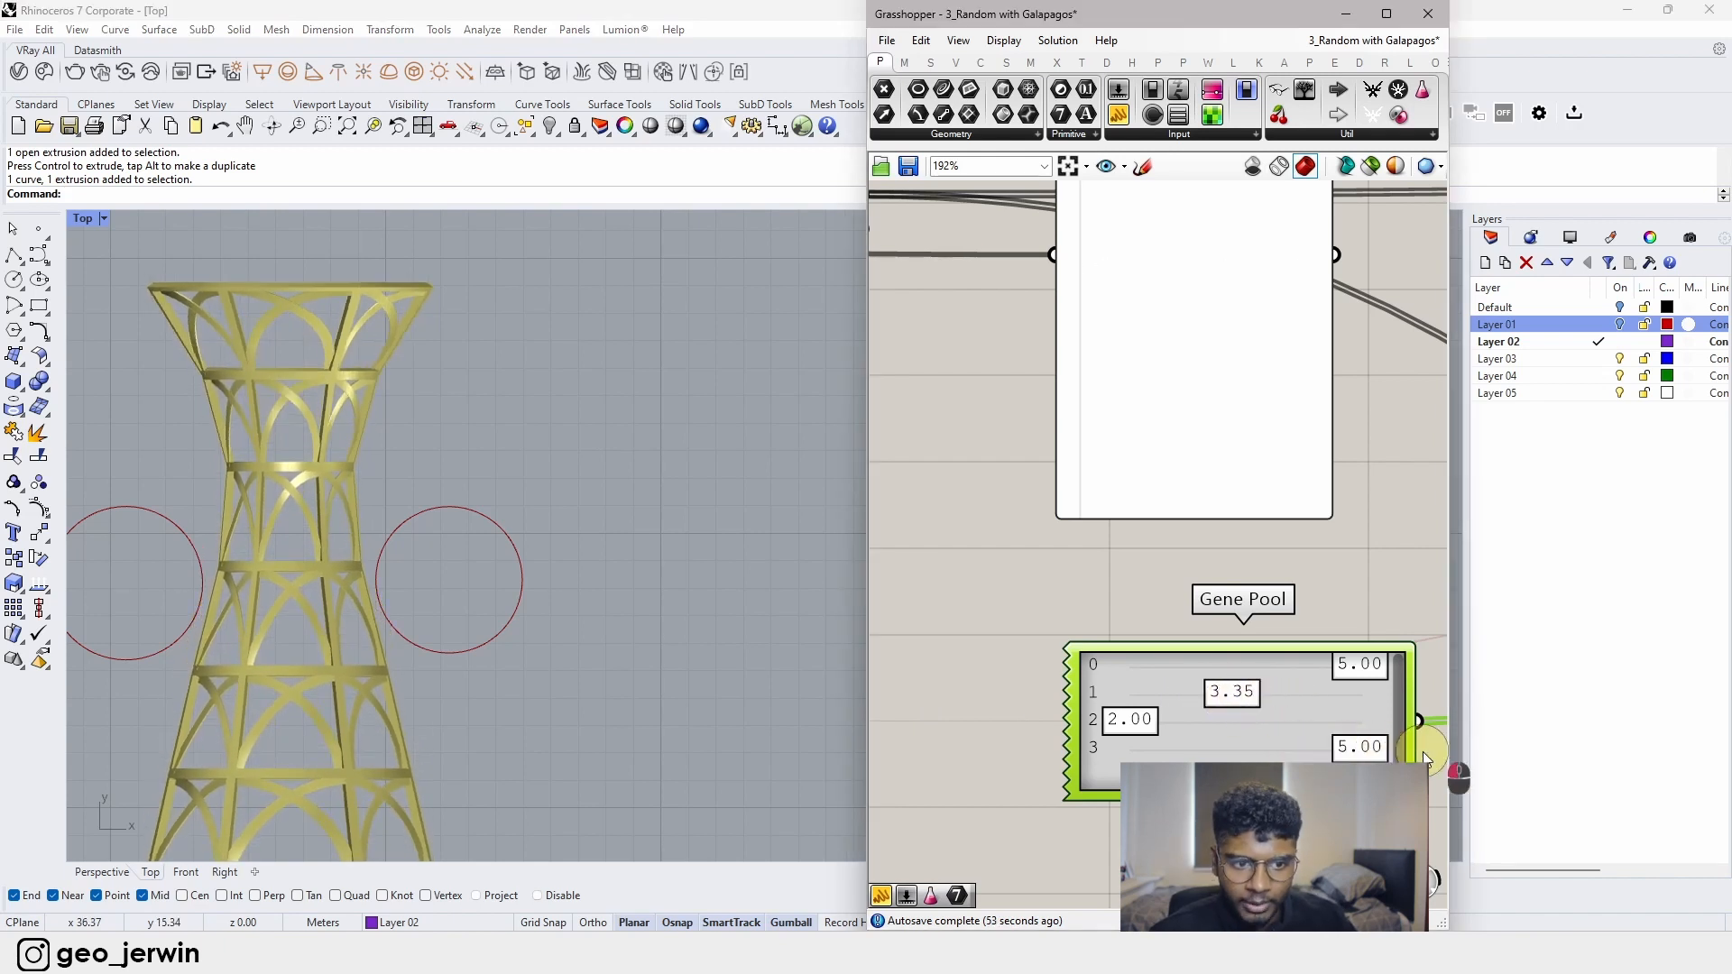
pyautogui.moveTo(1263, 709)
pyautogui.mouseDown()
pyautogui.moveTo(1322, 713)
pyautogui.moveTo(1266, 709)
pyautogui.mouseUp()
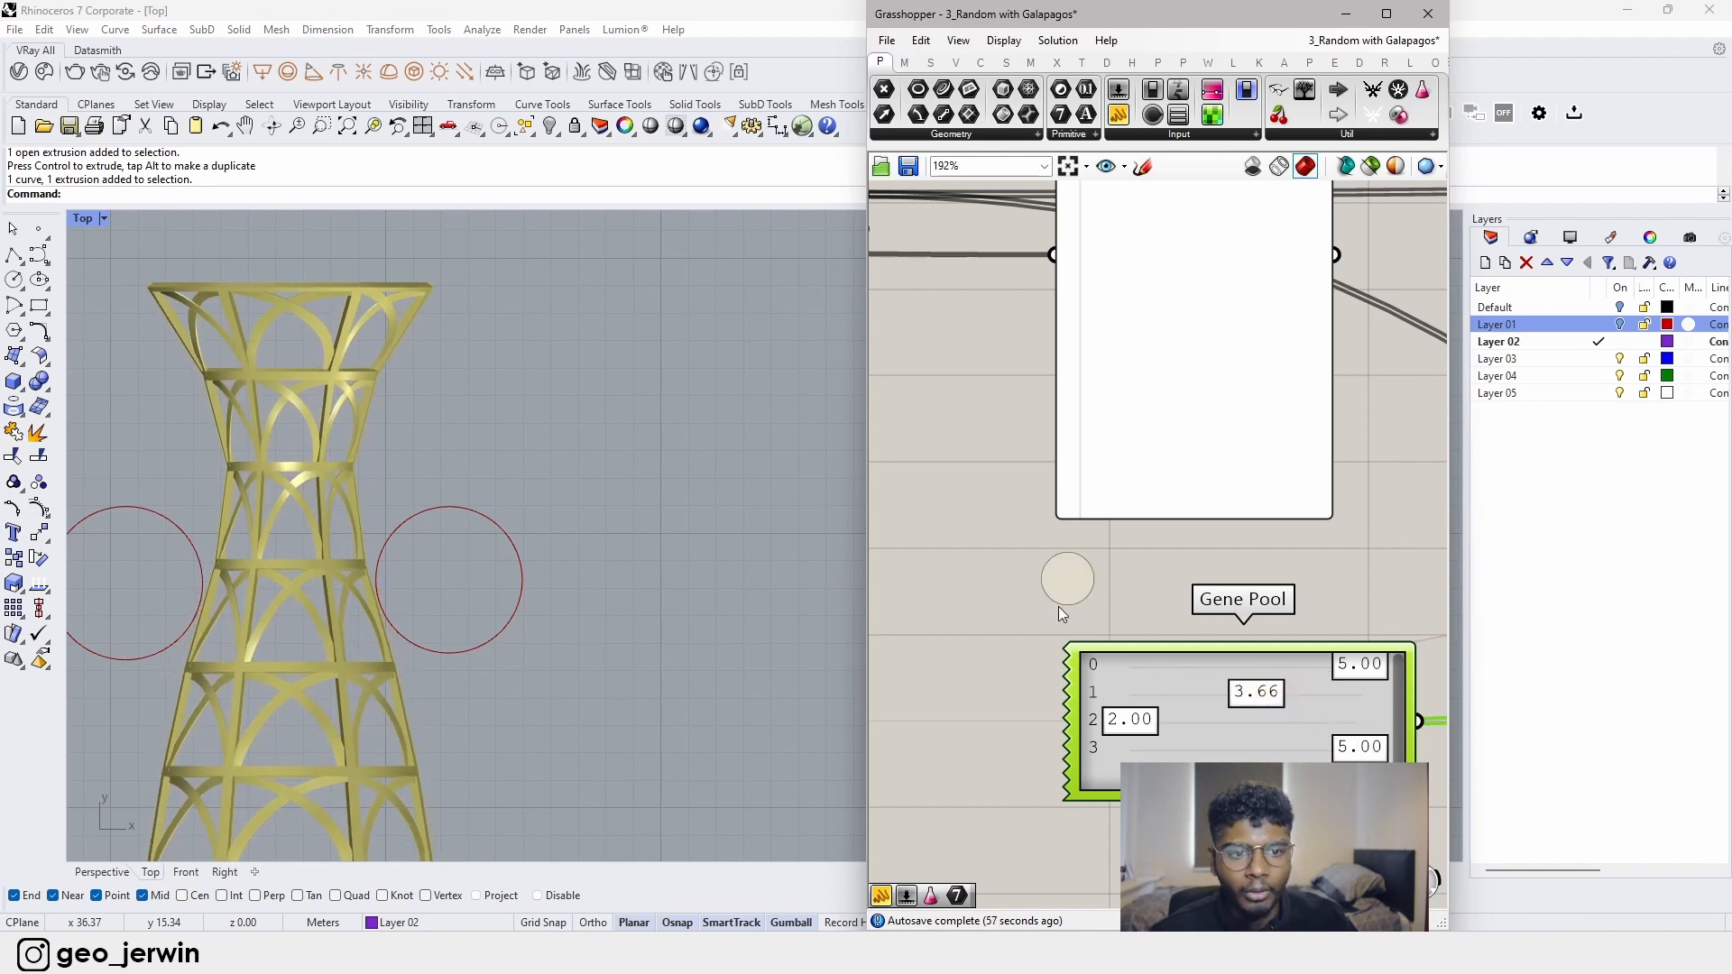
pyautogui.scroll(-3, 1076, 568)
pyautogui.scroll(2, 1114, 606)
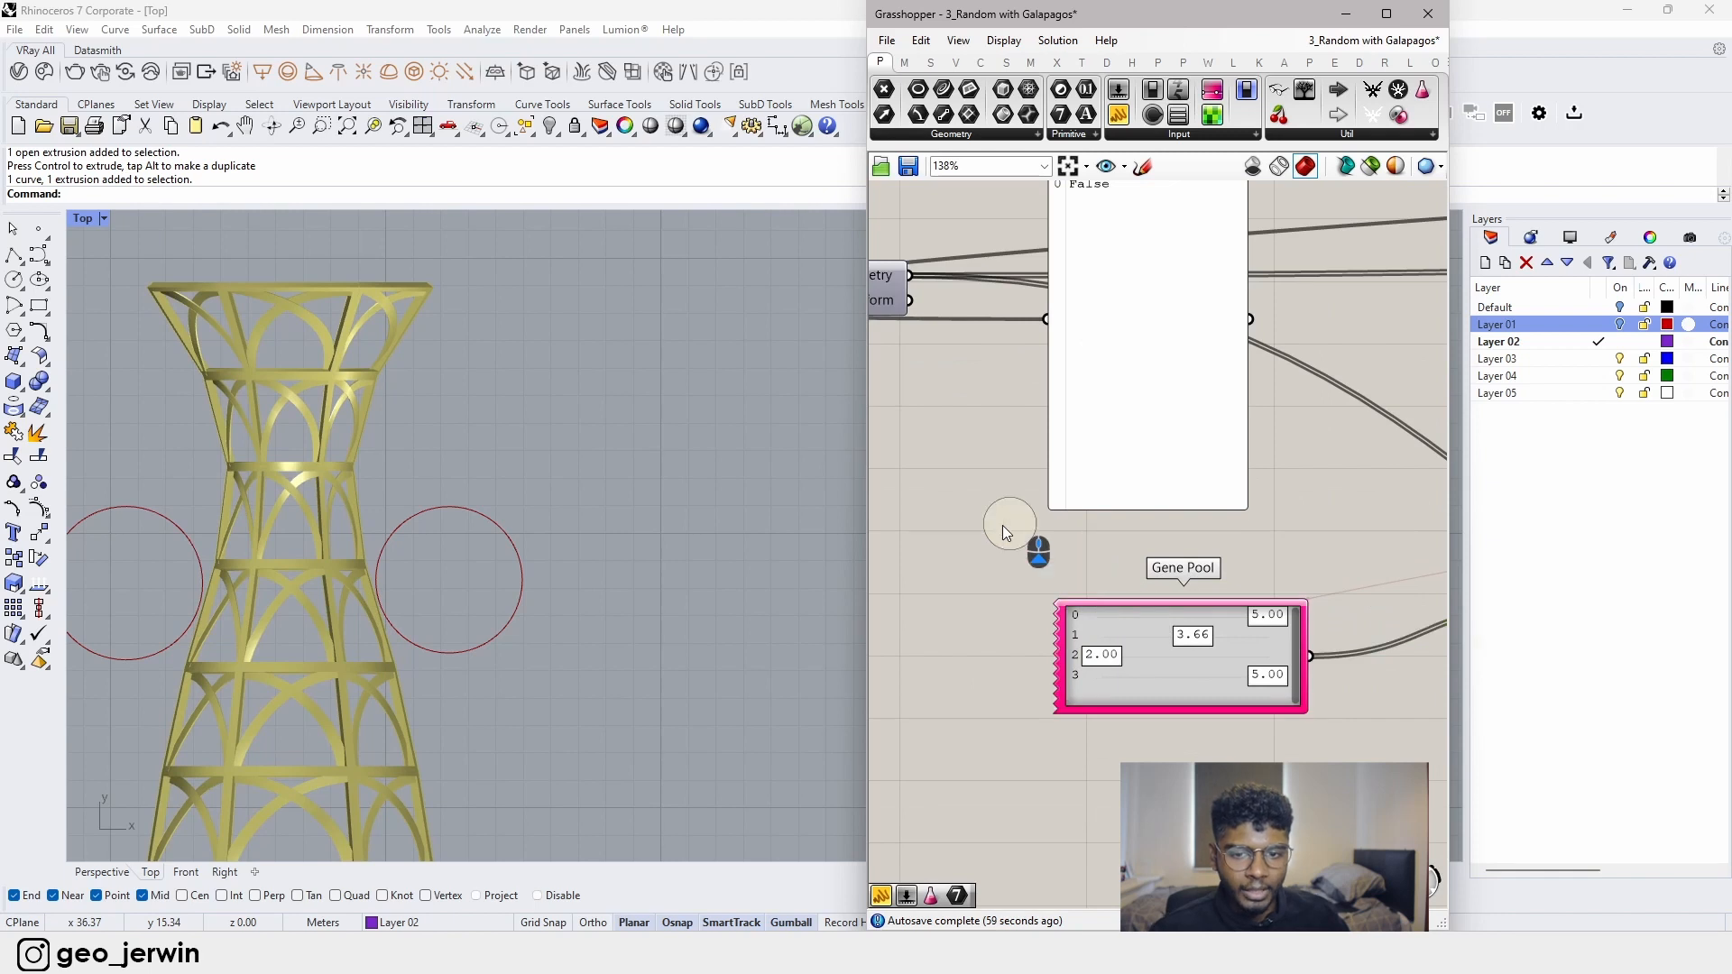
# - Return to the Perspective view and examine the Series, Unit Y and Move components that precede the Gene Pool
pyautogui.click(106, 875)
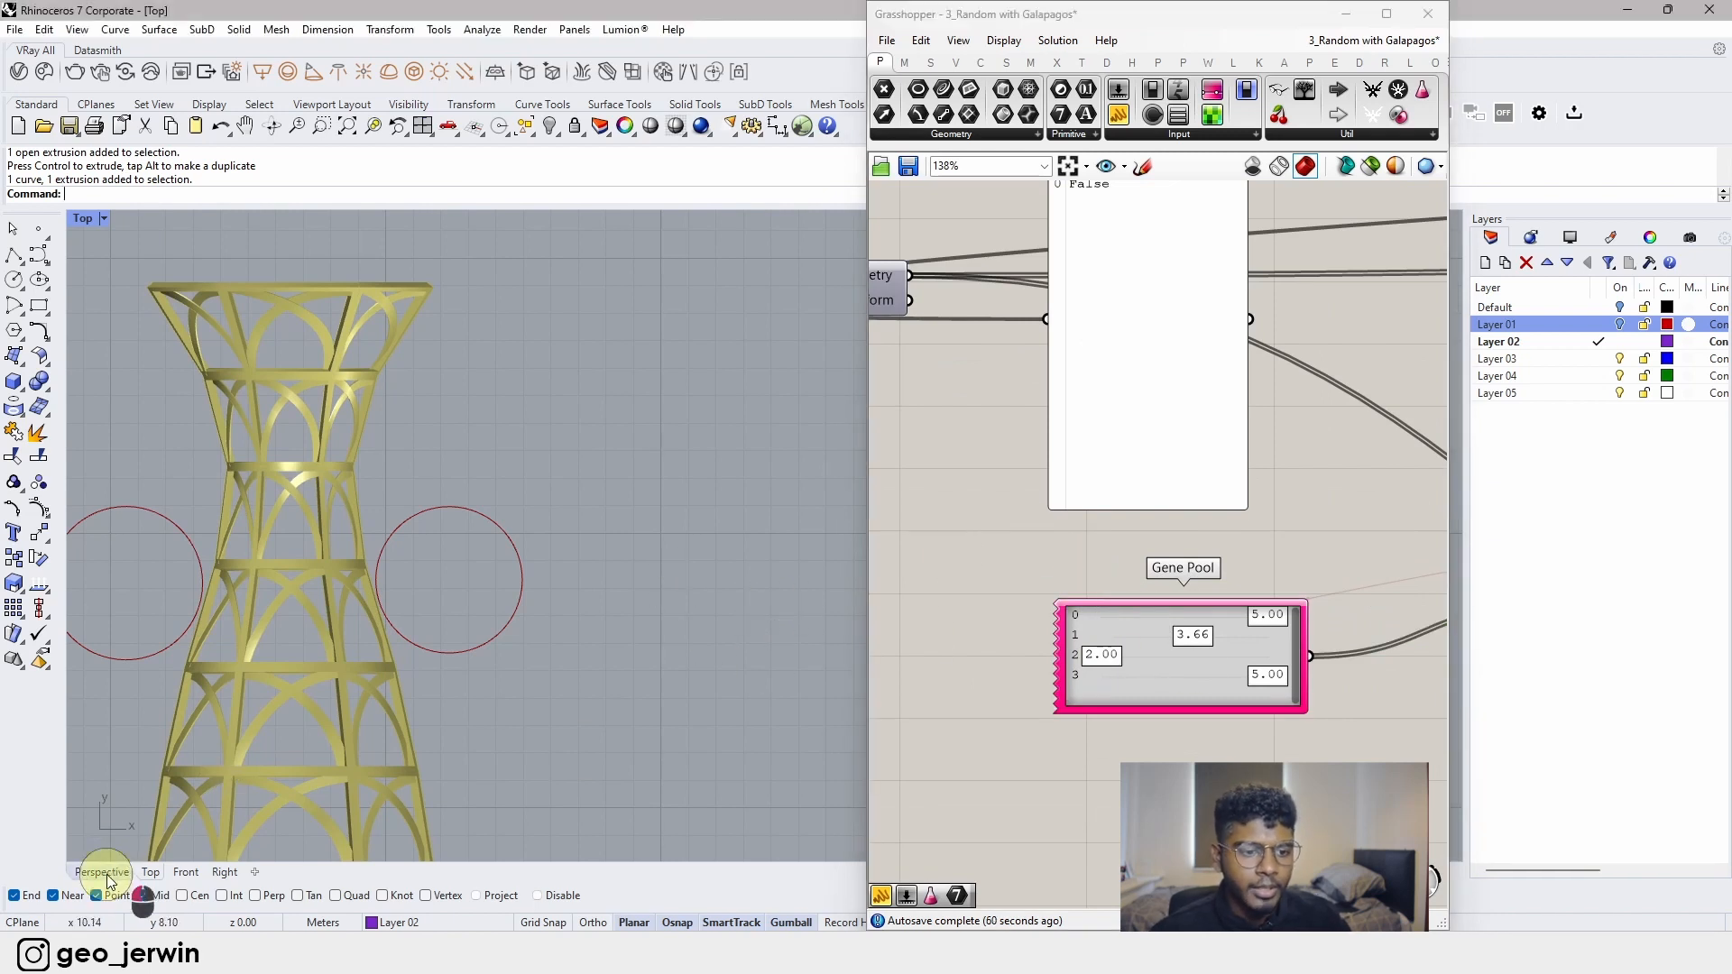
pyautogui.scroll(-9, 1165, 652)
pyautogui.moveTo(1162, 653); pyautogui.dragTo(1297, 658, button='right')
pyautogui.scroll(4, 1211, 581)
pyautogui.scroll(2, 1211, 581)
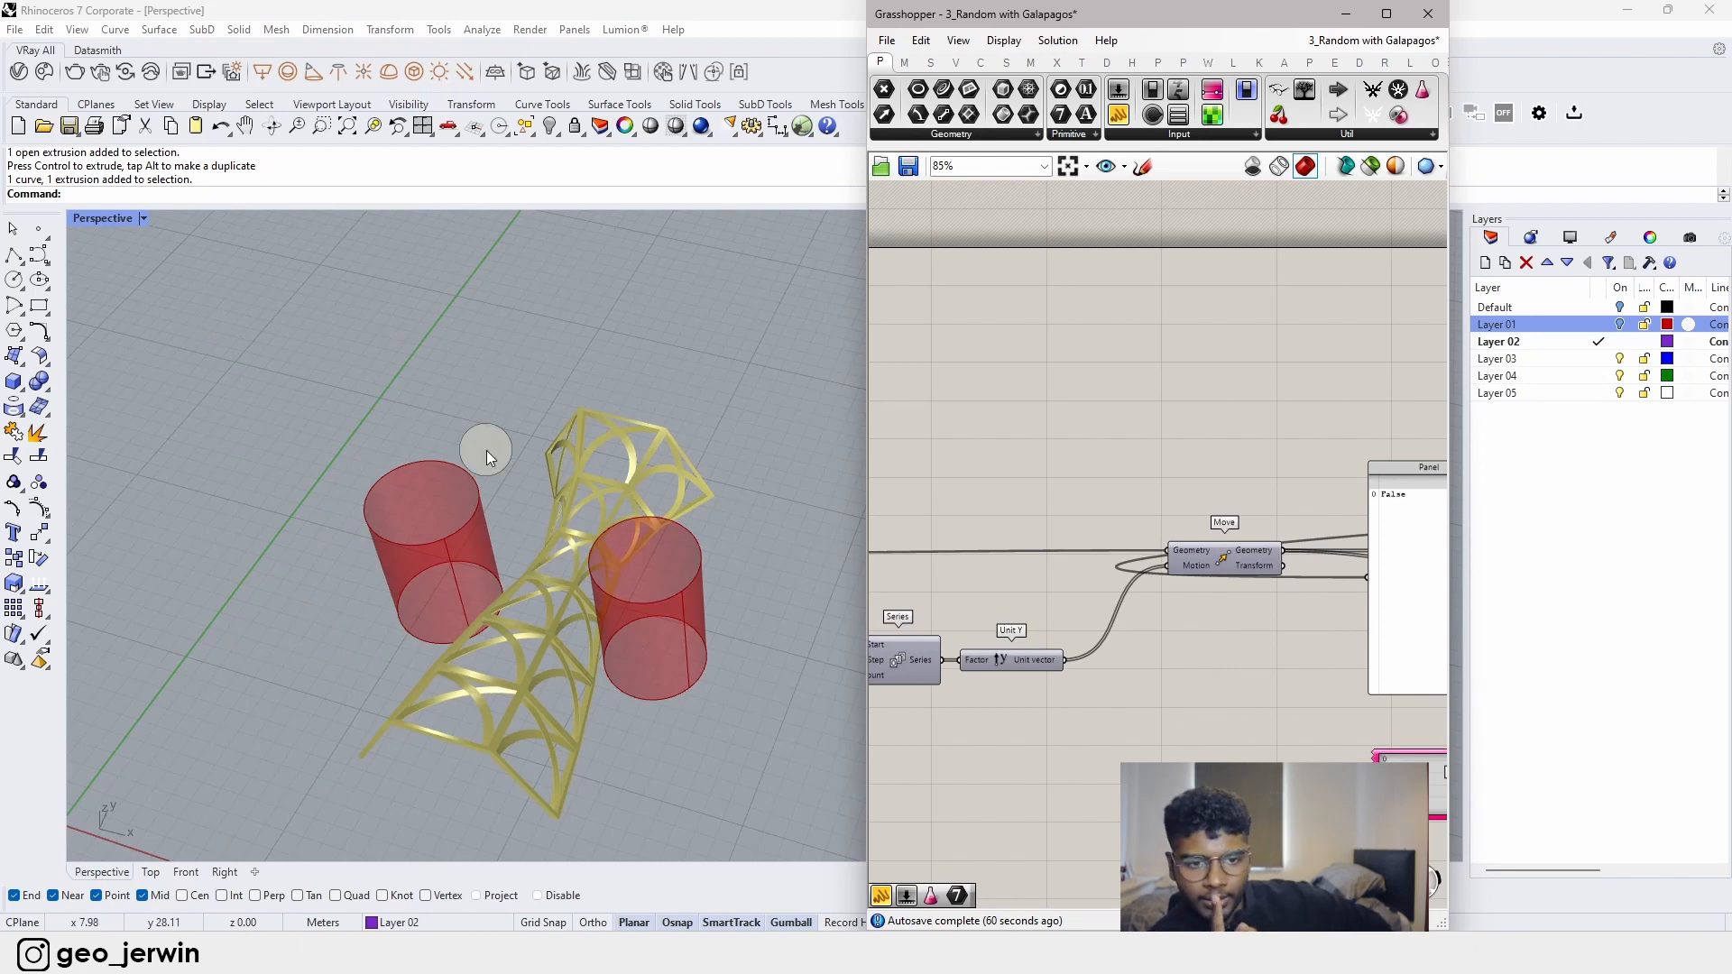
pyautogui.scroll(-4, 1250, 672)
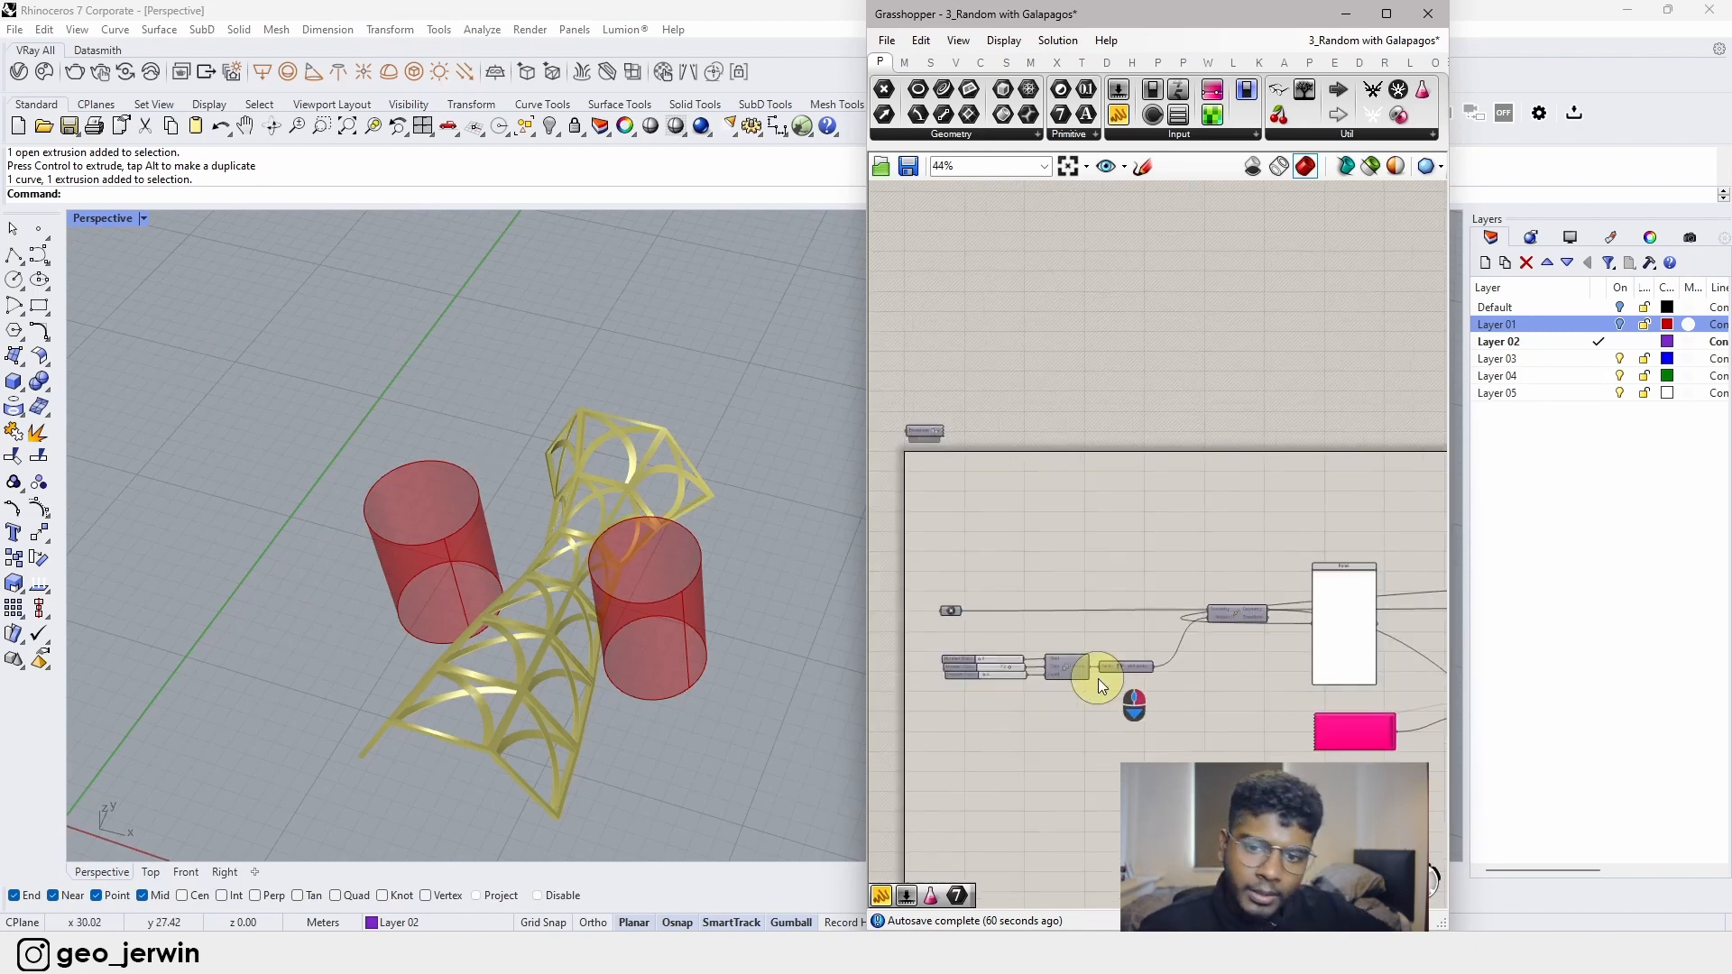
pyautogui.moveTo(1098, 679); pyautogui.dragTo(1156, 670, button='right')
pyautogui.scroll(6, 1064, 675)
pyautogui.scroll(-8, 985, 665)
pyautogui.moveTo(1263, 716); pyautogui.dragTo(1058, 703, button='right')
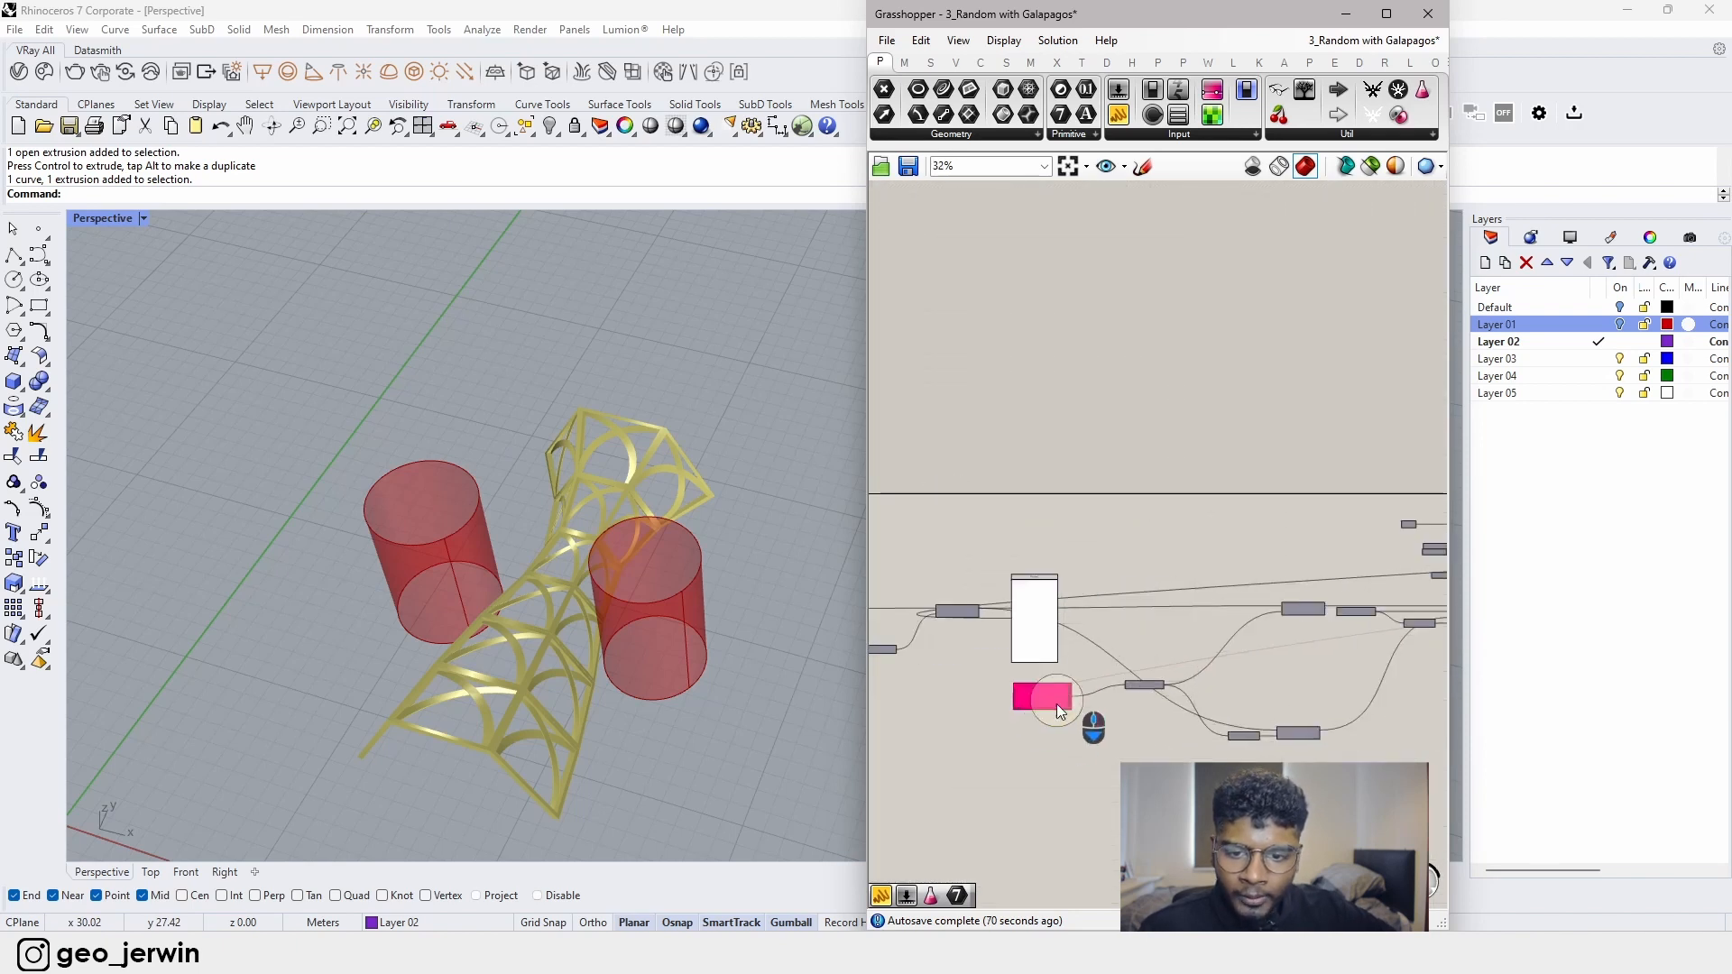
# - Move the collision Panel from the Gene Pool to above the Collision One|Many component and shift Galapagos away to make room
pyautogui.scroll(2, 1057, 704)
pyautogui.moveTo(1067, 644); pyautogui.dragTo(1313, 619)
pyautogui.scroll(-5, 1207, 612)
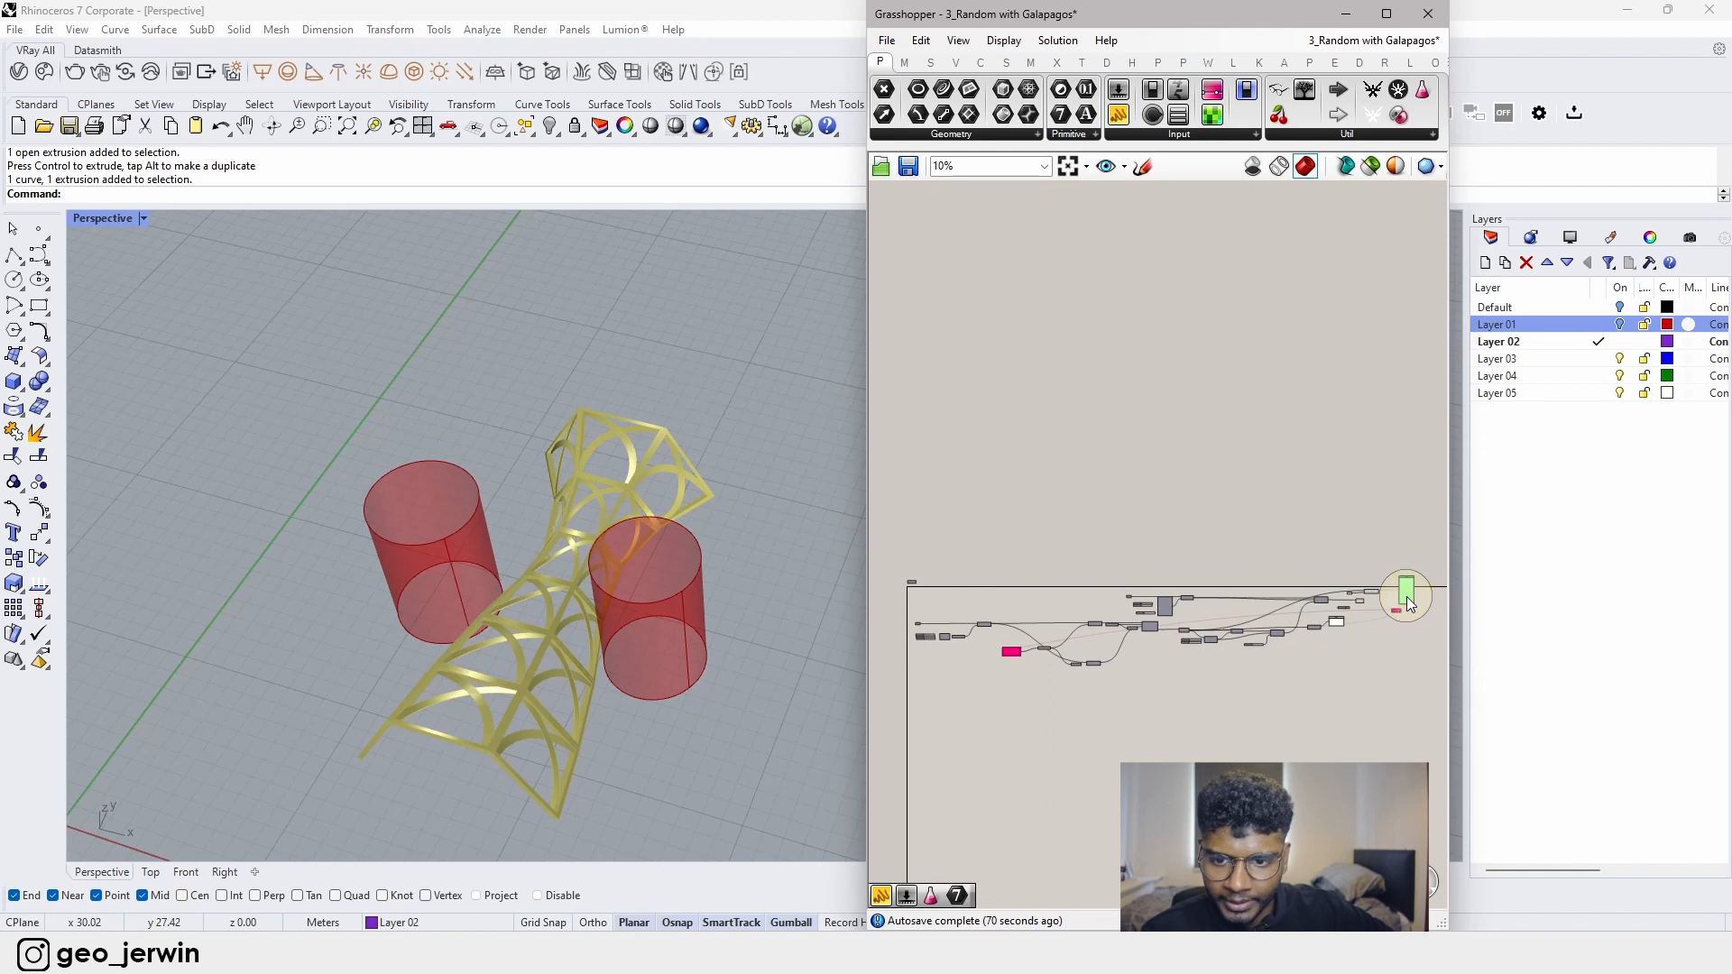
pyautogui.scroll(10, 1406, 596)
pyautogui.scroll(-3, 1312, 610)
pyautogui.moveTo(1328, 610); pyautogui.dragTo(1229, 594)
pyautogui.moveTo(1232, 606); pyautogui.dragTo(1127, 616, button='right')
pyautogui.moveTo(1177, 738); pyautogui.dragTo(1332, 745)
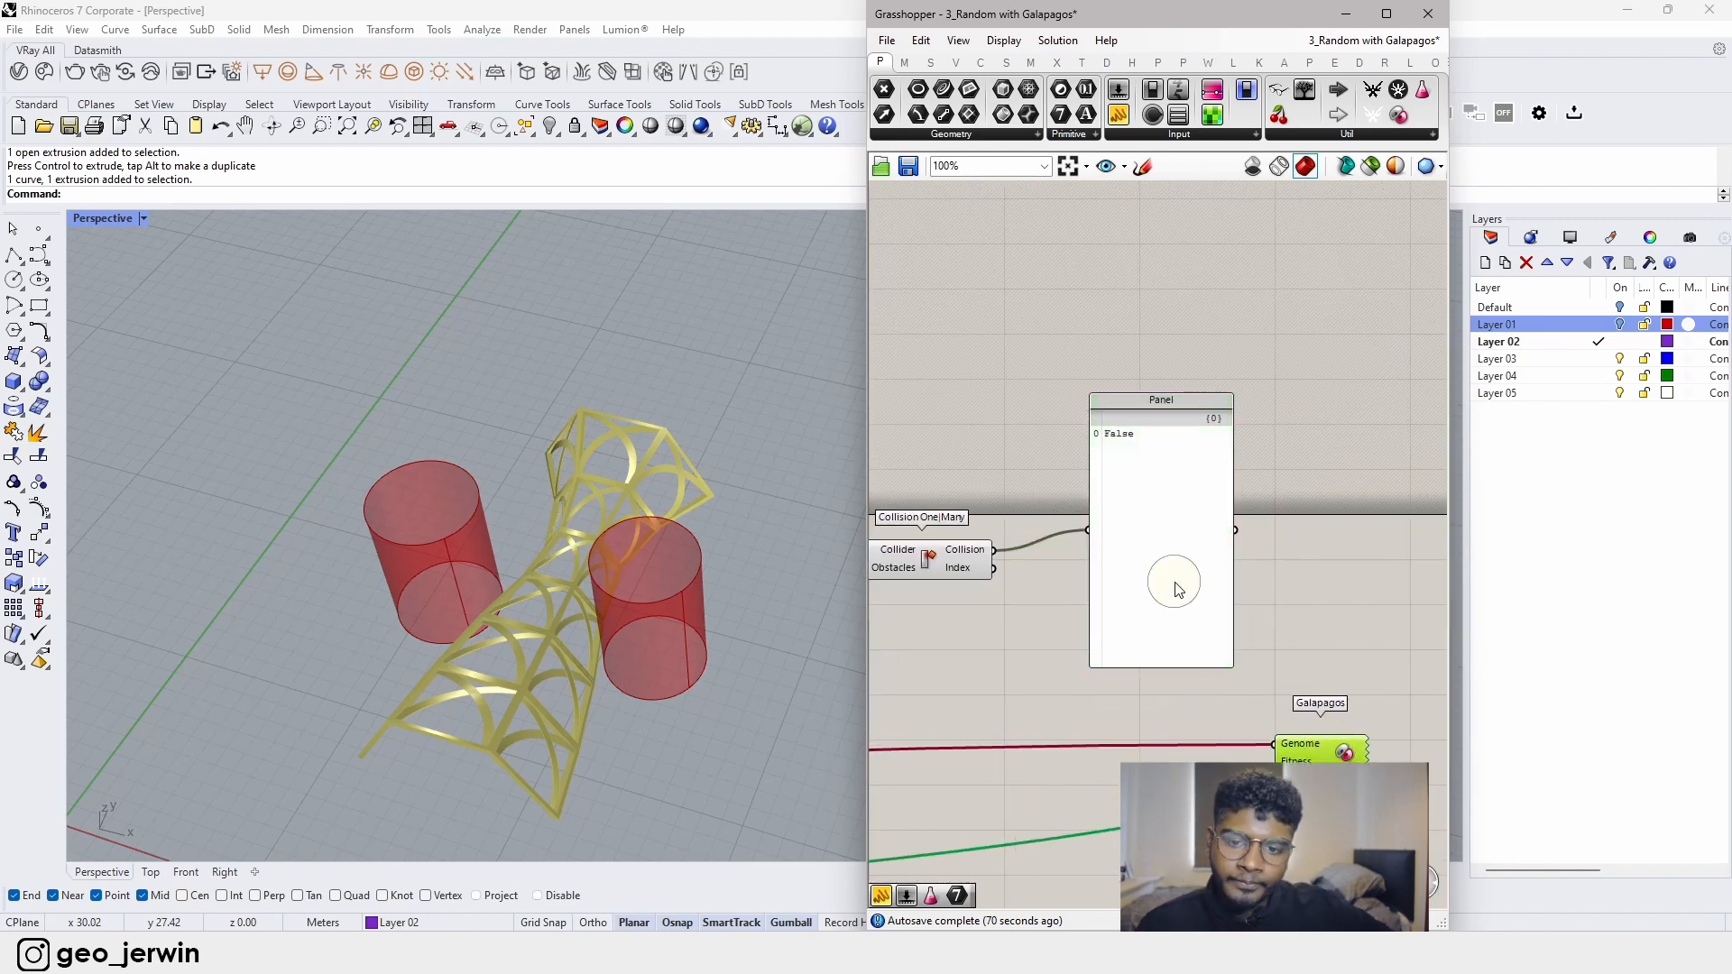
pyautogui.moveTo(1175, 585); pyautogui.dragTo(1234, 394)
pyautogui.click(1233, 607)
pyautogui.doubleClick(1238, 605)
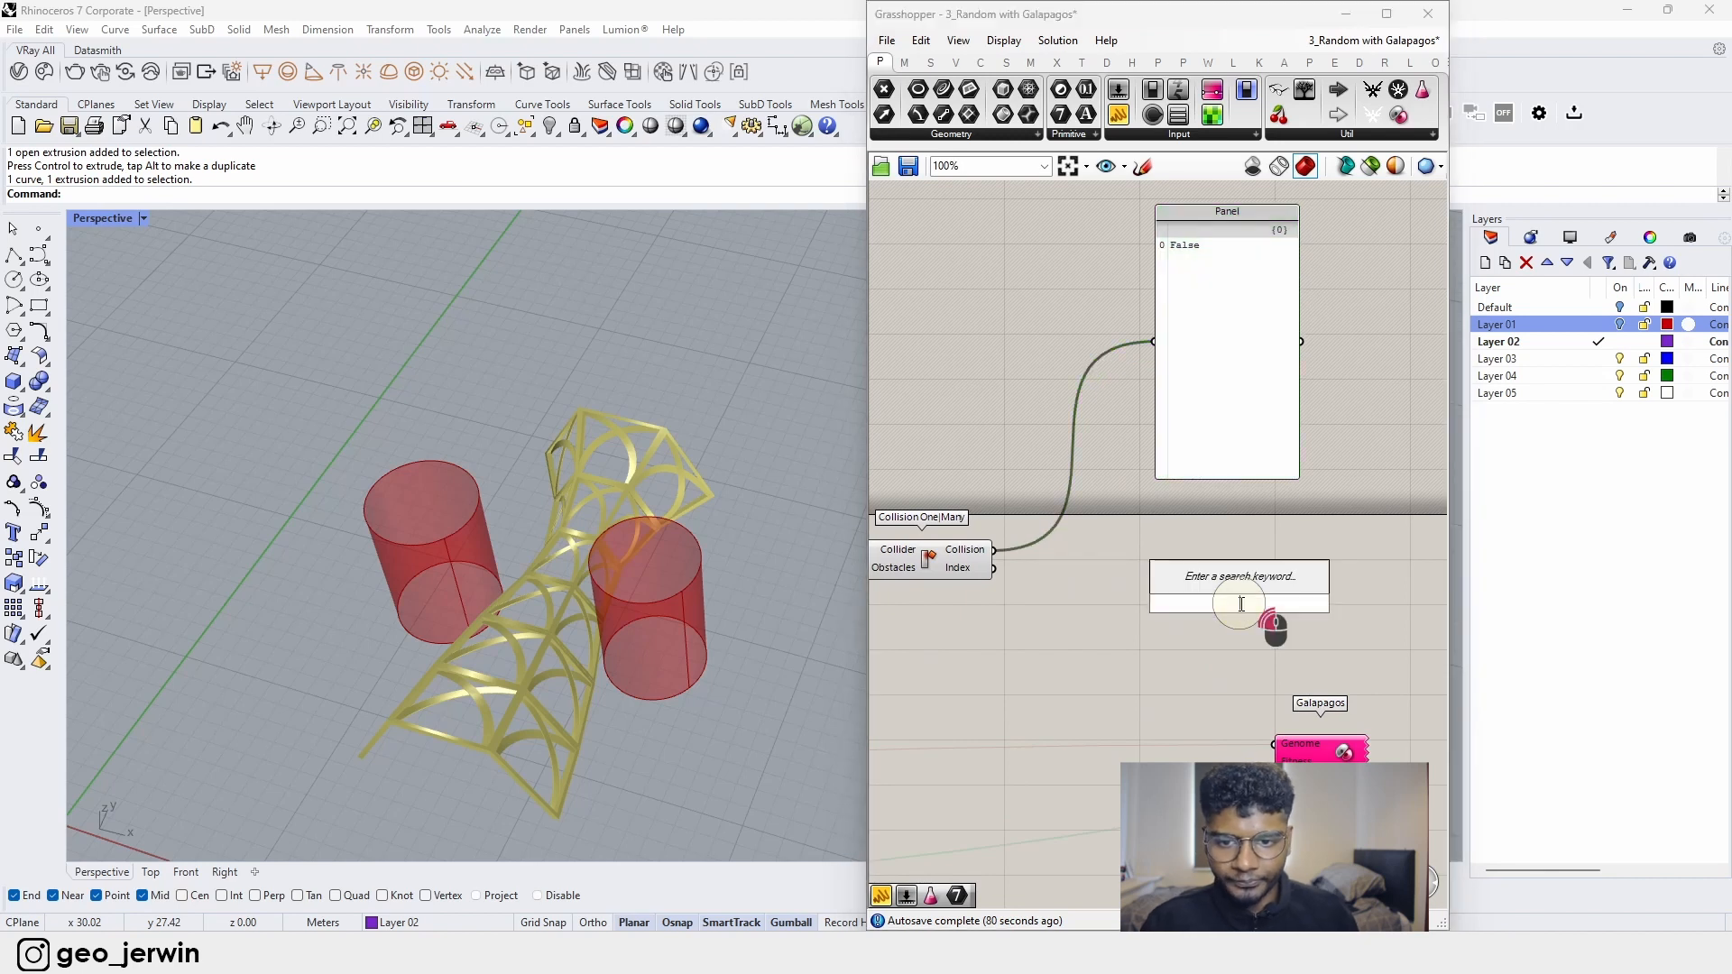
pyautogui.click(1025, 632)
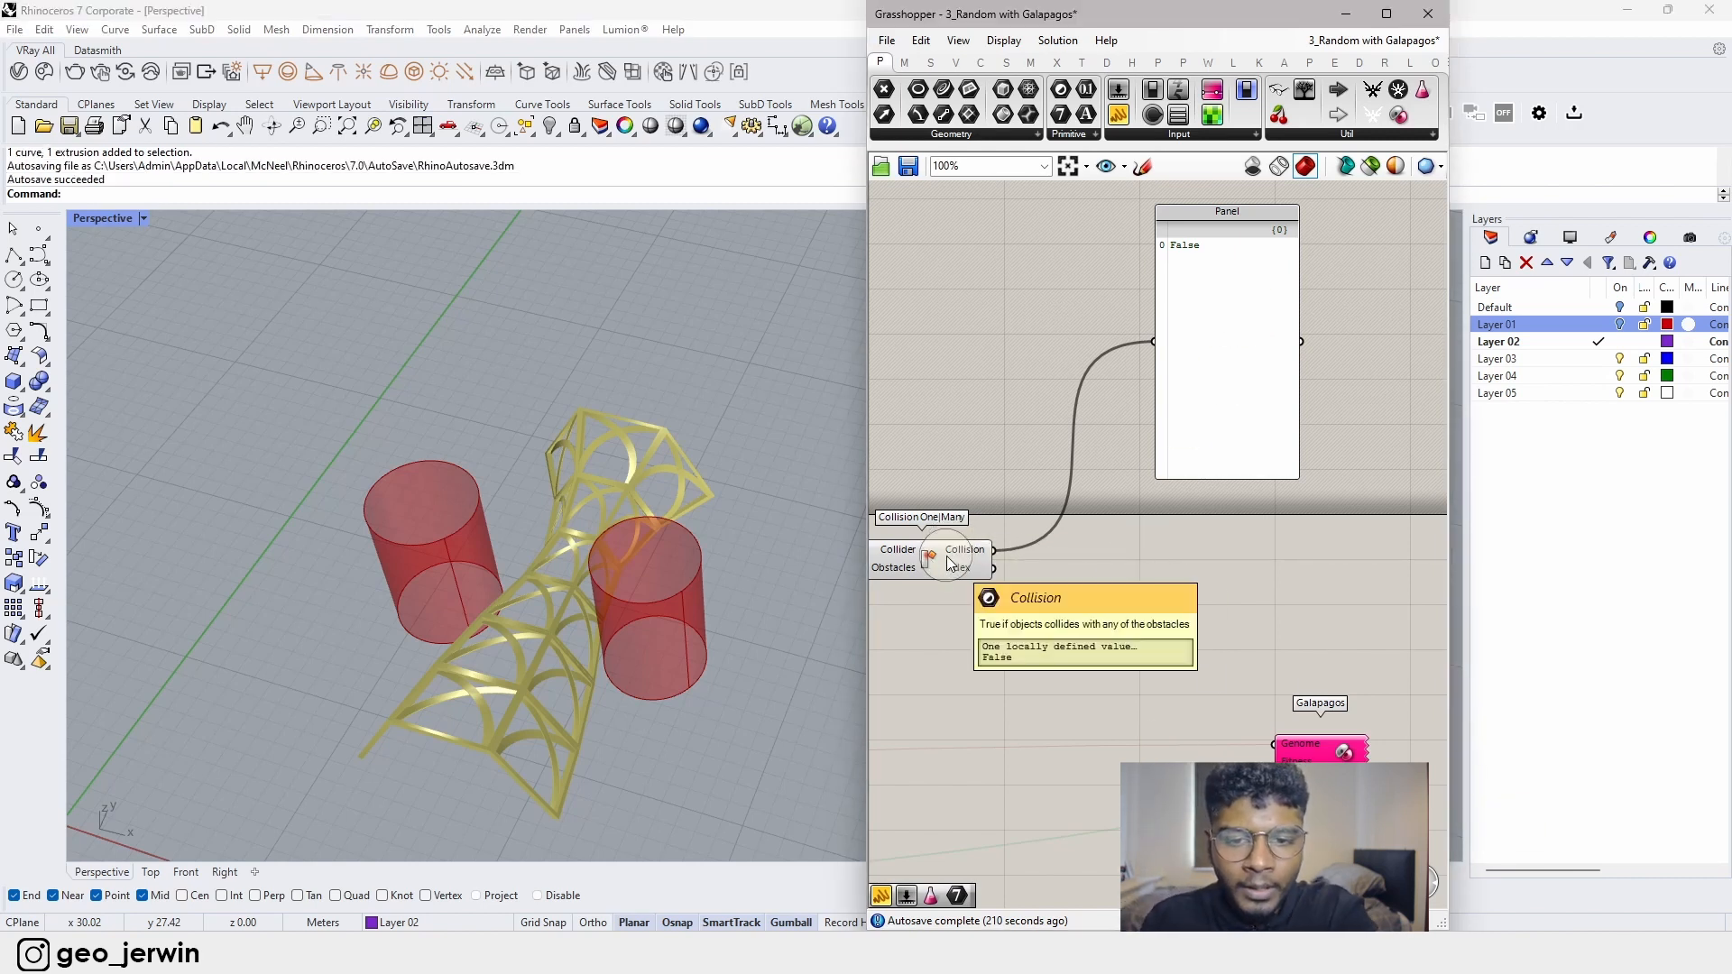
# - Move the collision Panel slightly closer to Collision One|Many and view the gap between lattice and cylinders from above
pyautogui.moveTo(1233, 369); pyautogui.dragTo(1180, 388)
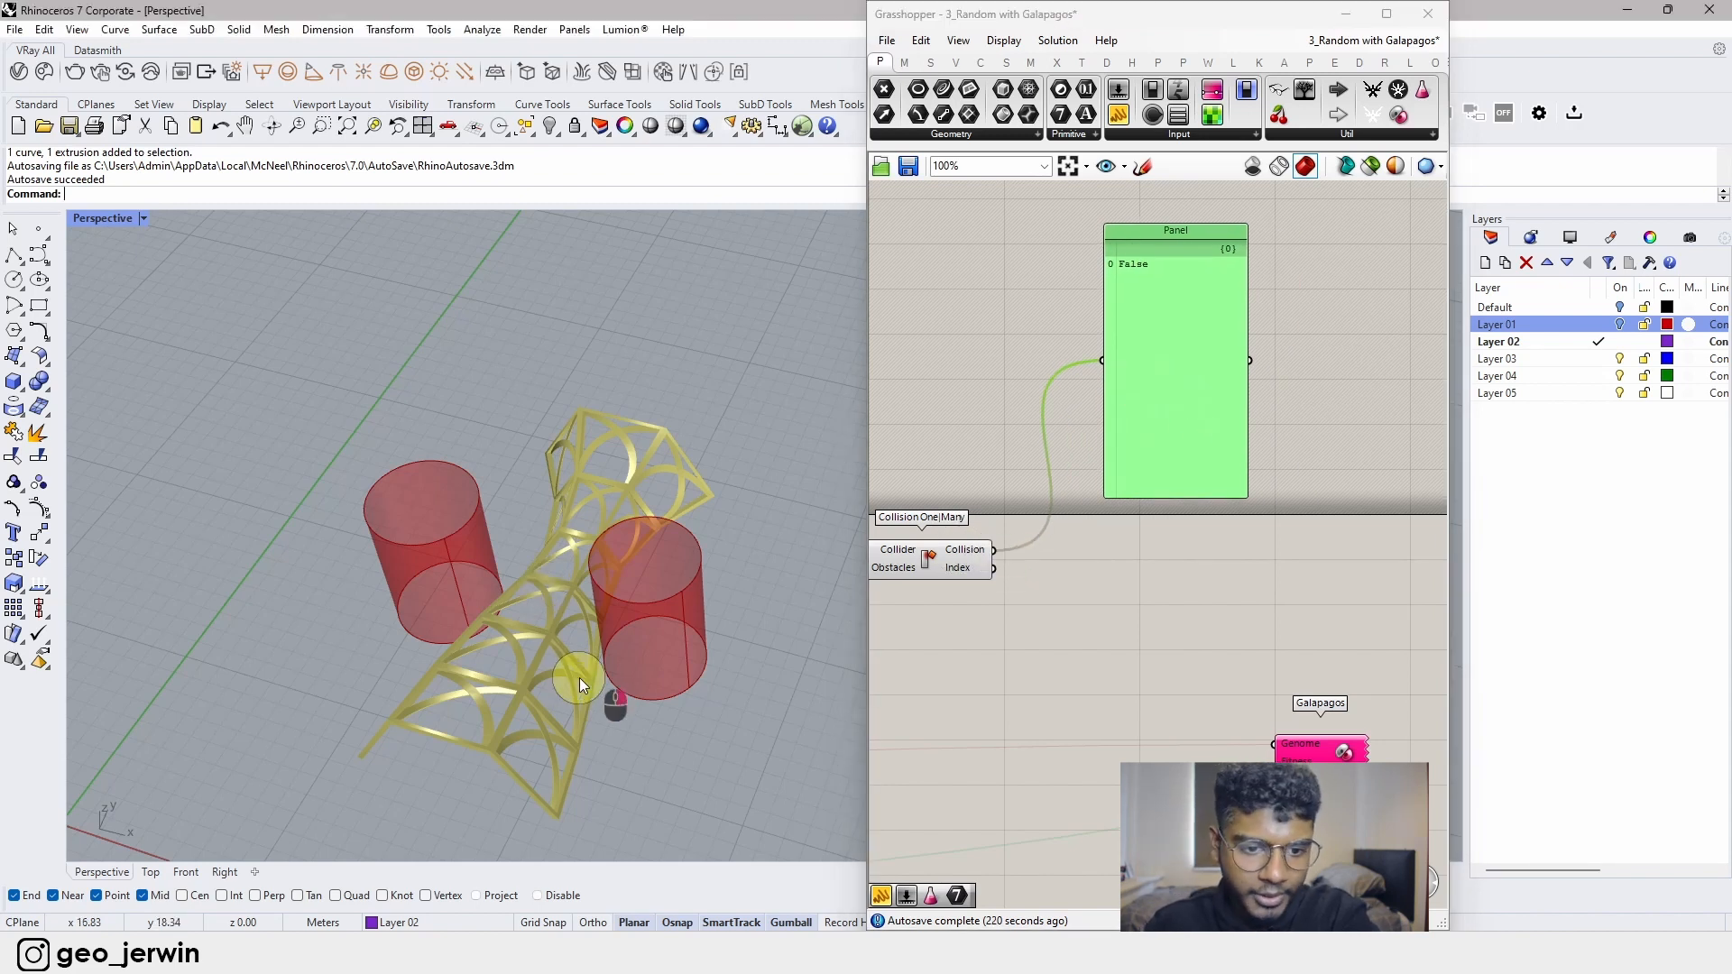
pyautogui.moveTo(579, 678); pyautogui.dragTo(638, 708, button='right')
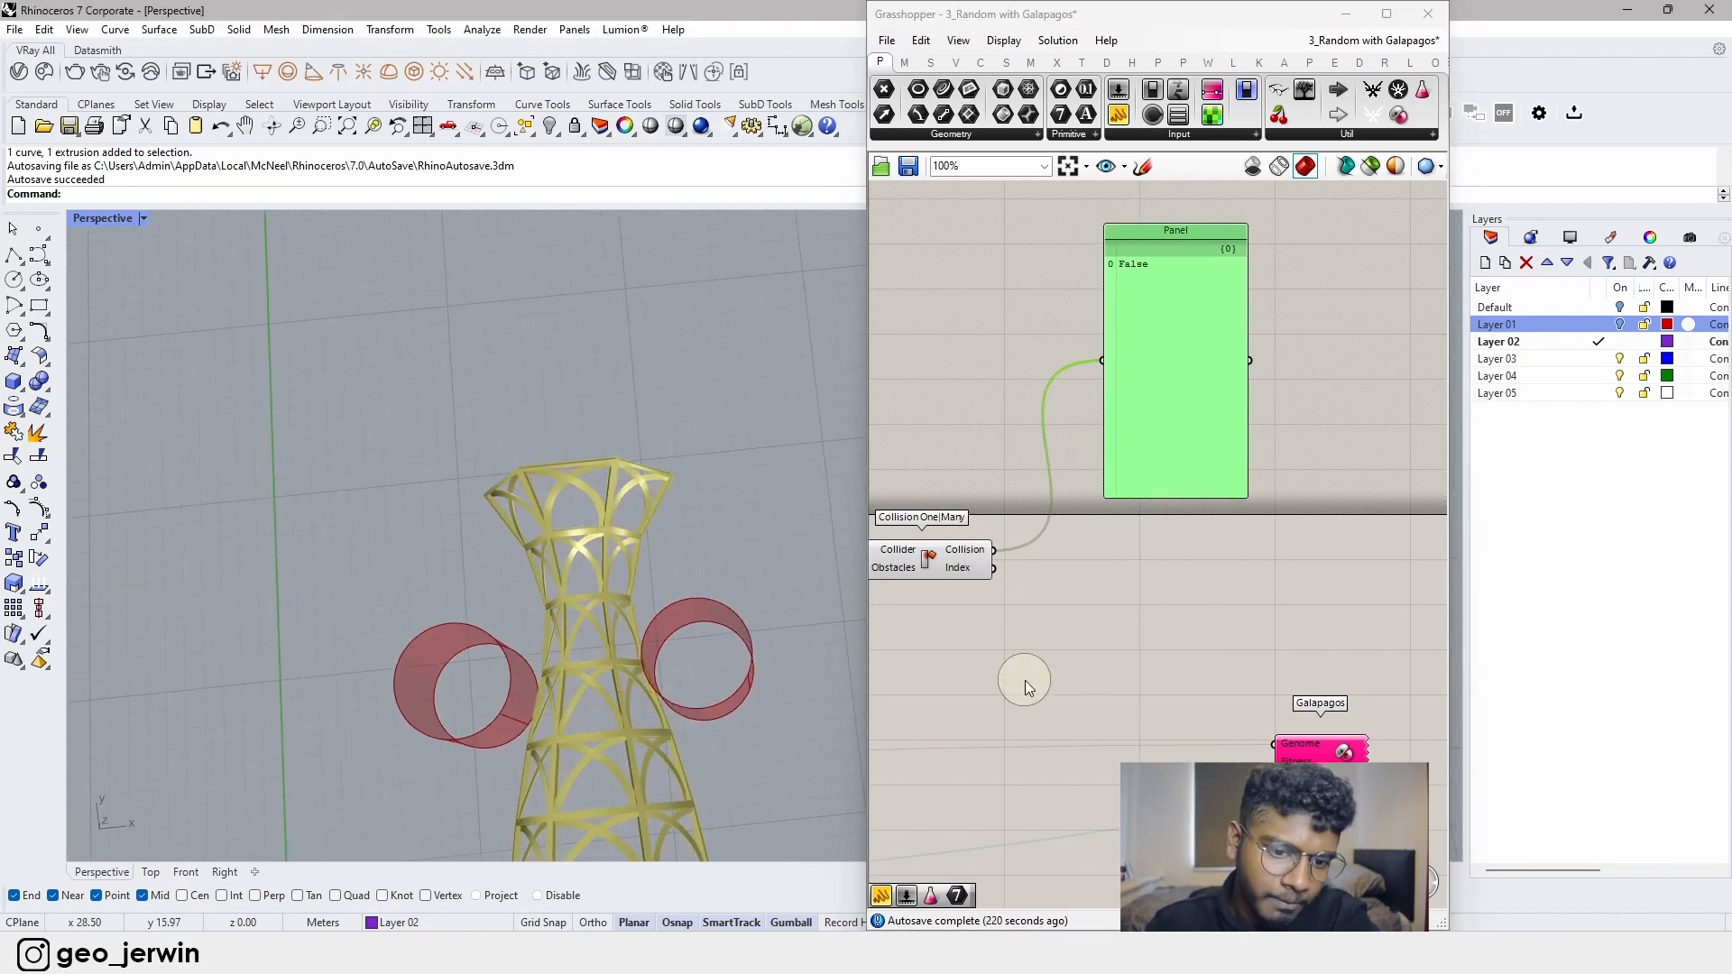
pyautogui.click(1164, 672)
pyautogui.doubleClick(1165, 669)
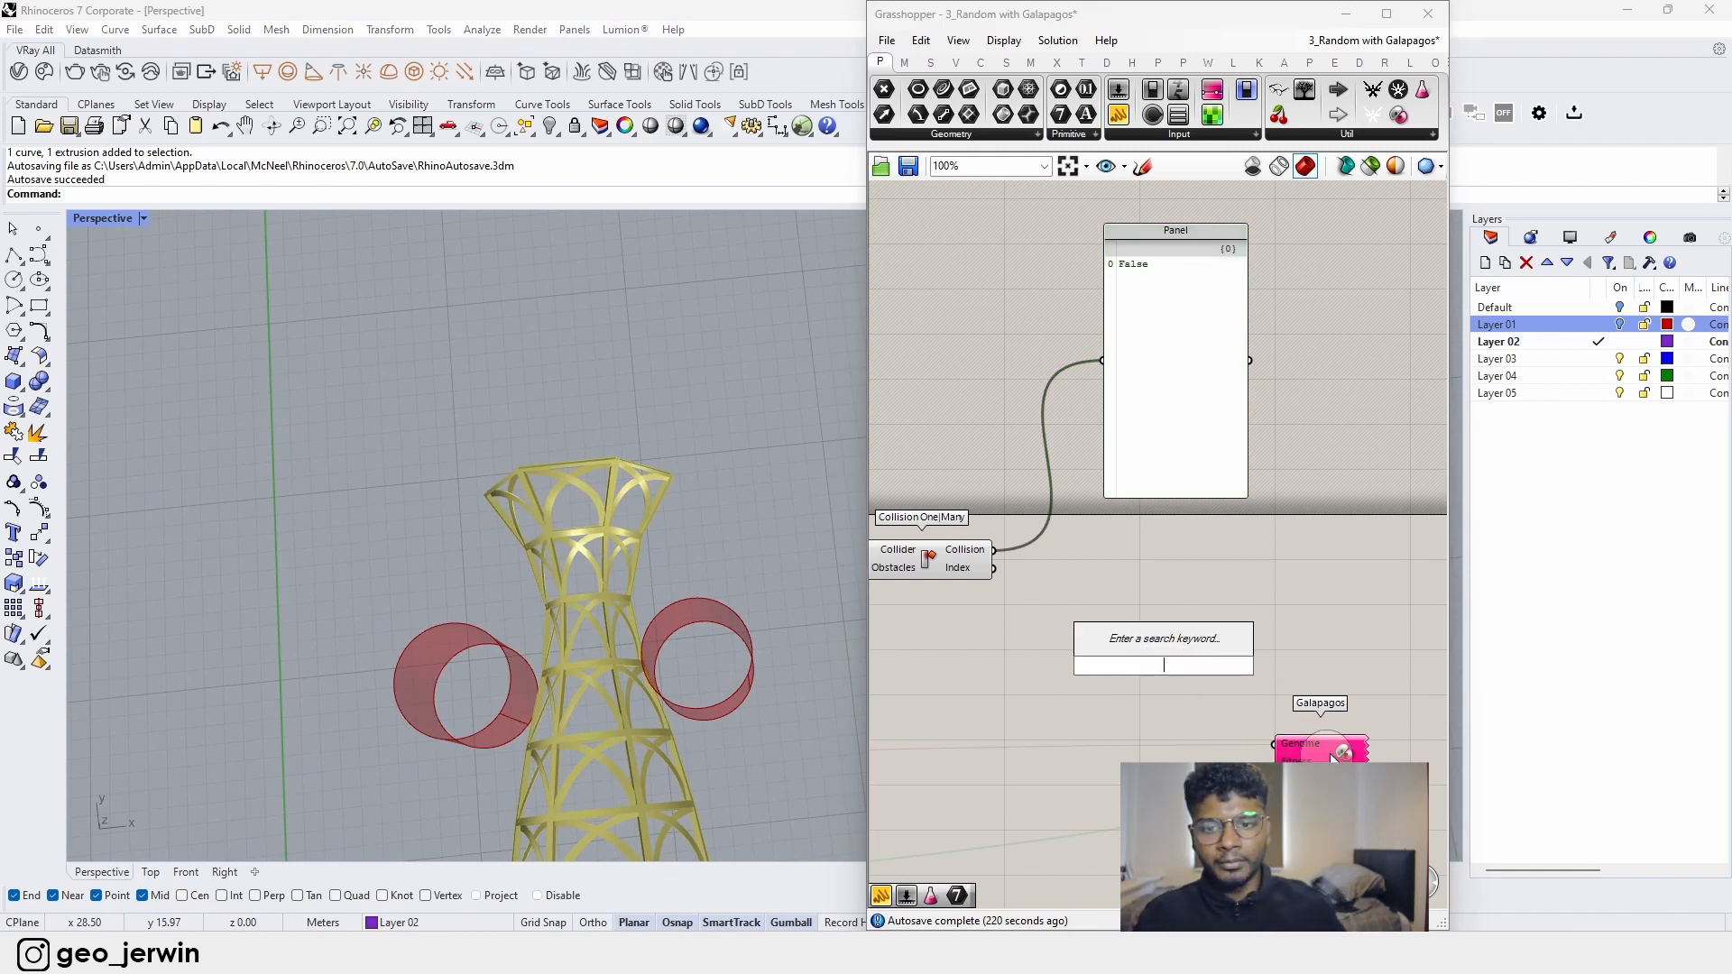
pyautogui.click(1075, 592)
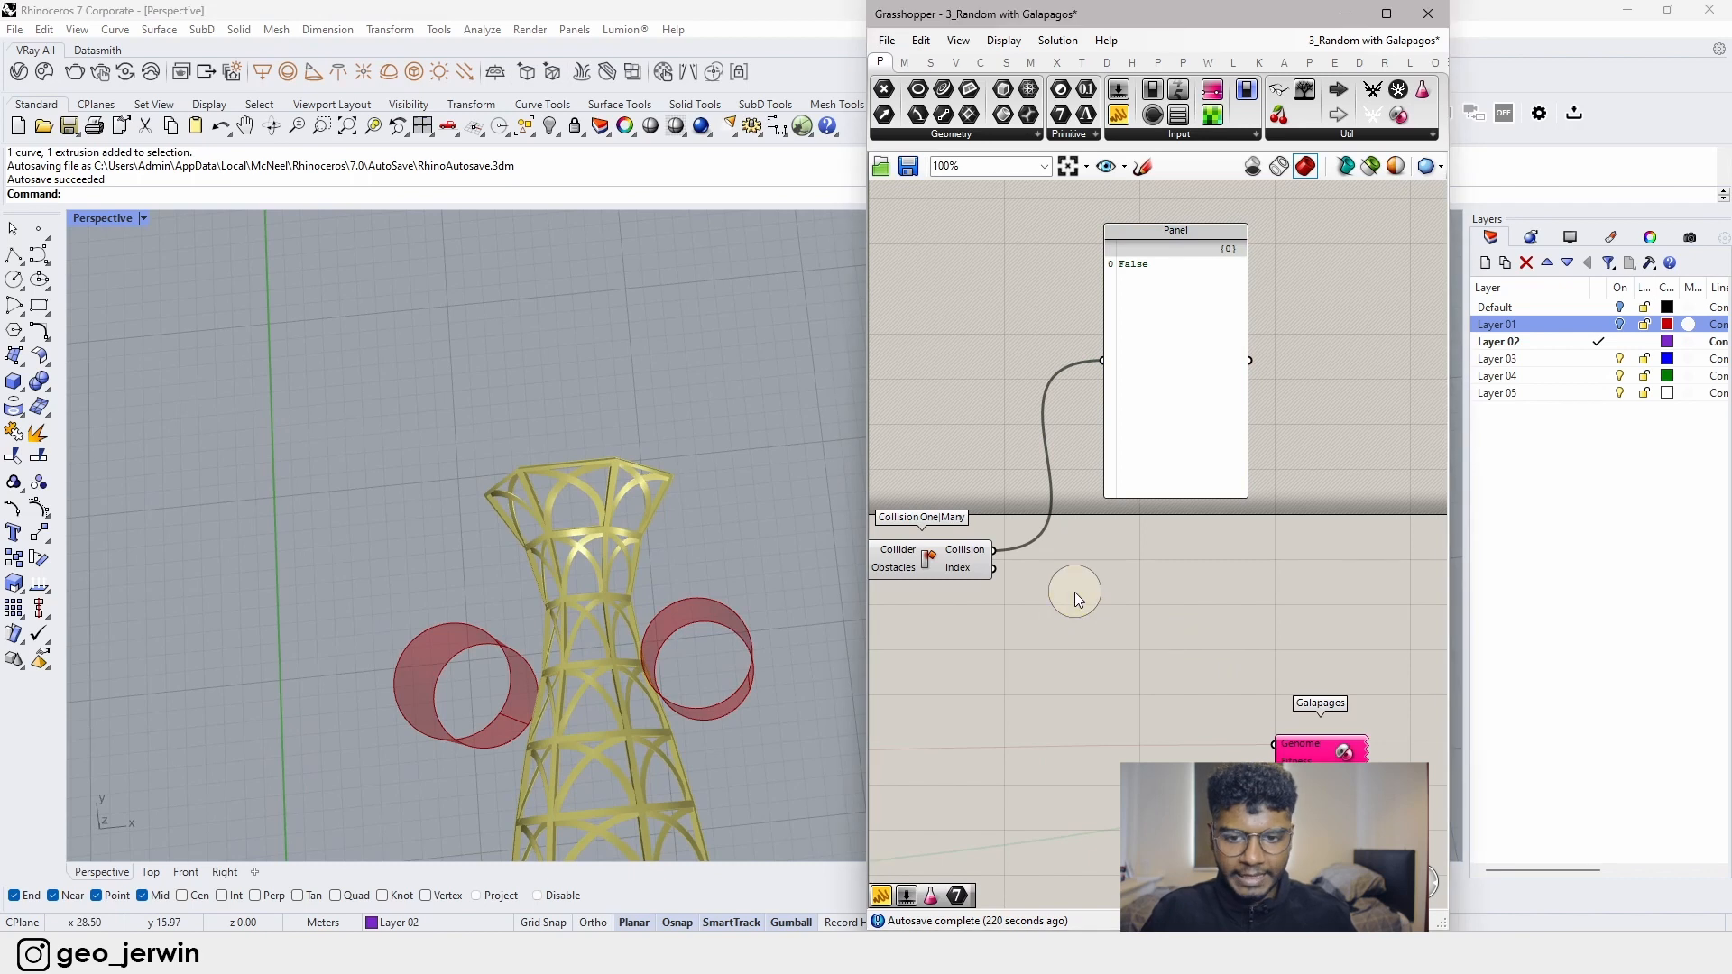
# - Add a Number Slider with the value 1000 and place it below the Collision One|Many component
pyautogui.doubleClick(1151, 593)
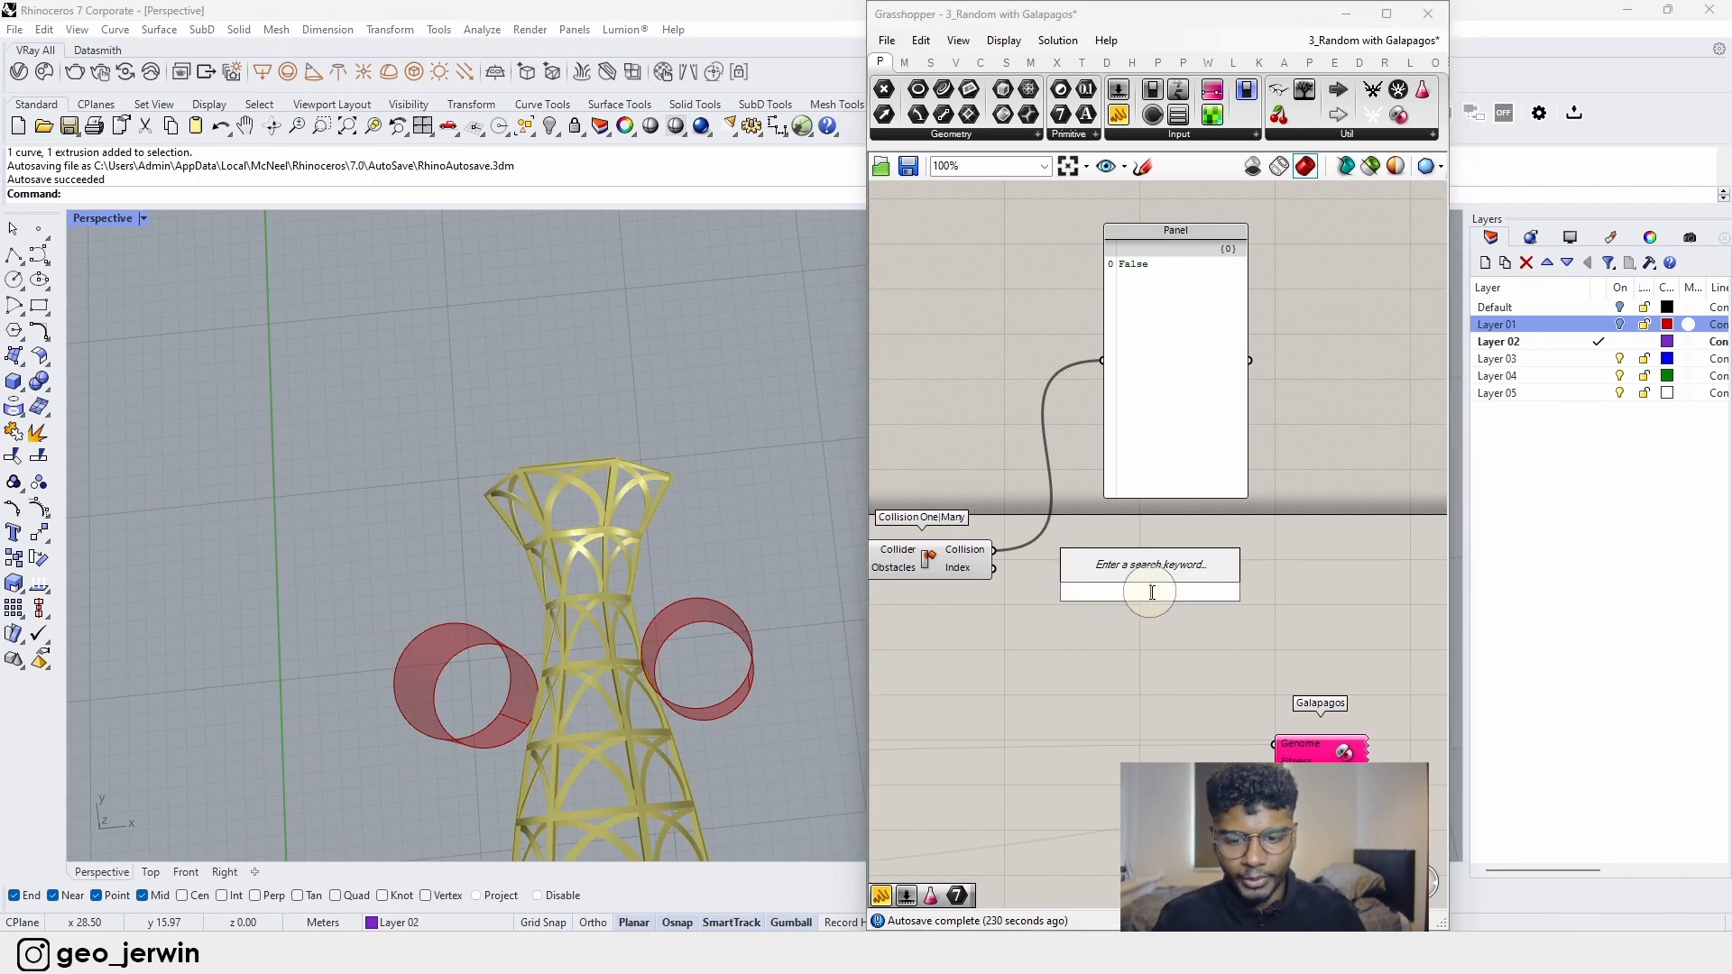
pyautogui.write('1000')
pyautogui.press('Return')
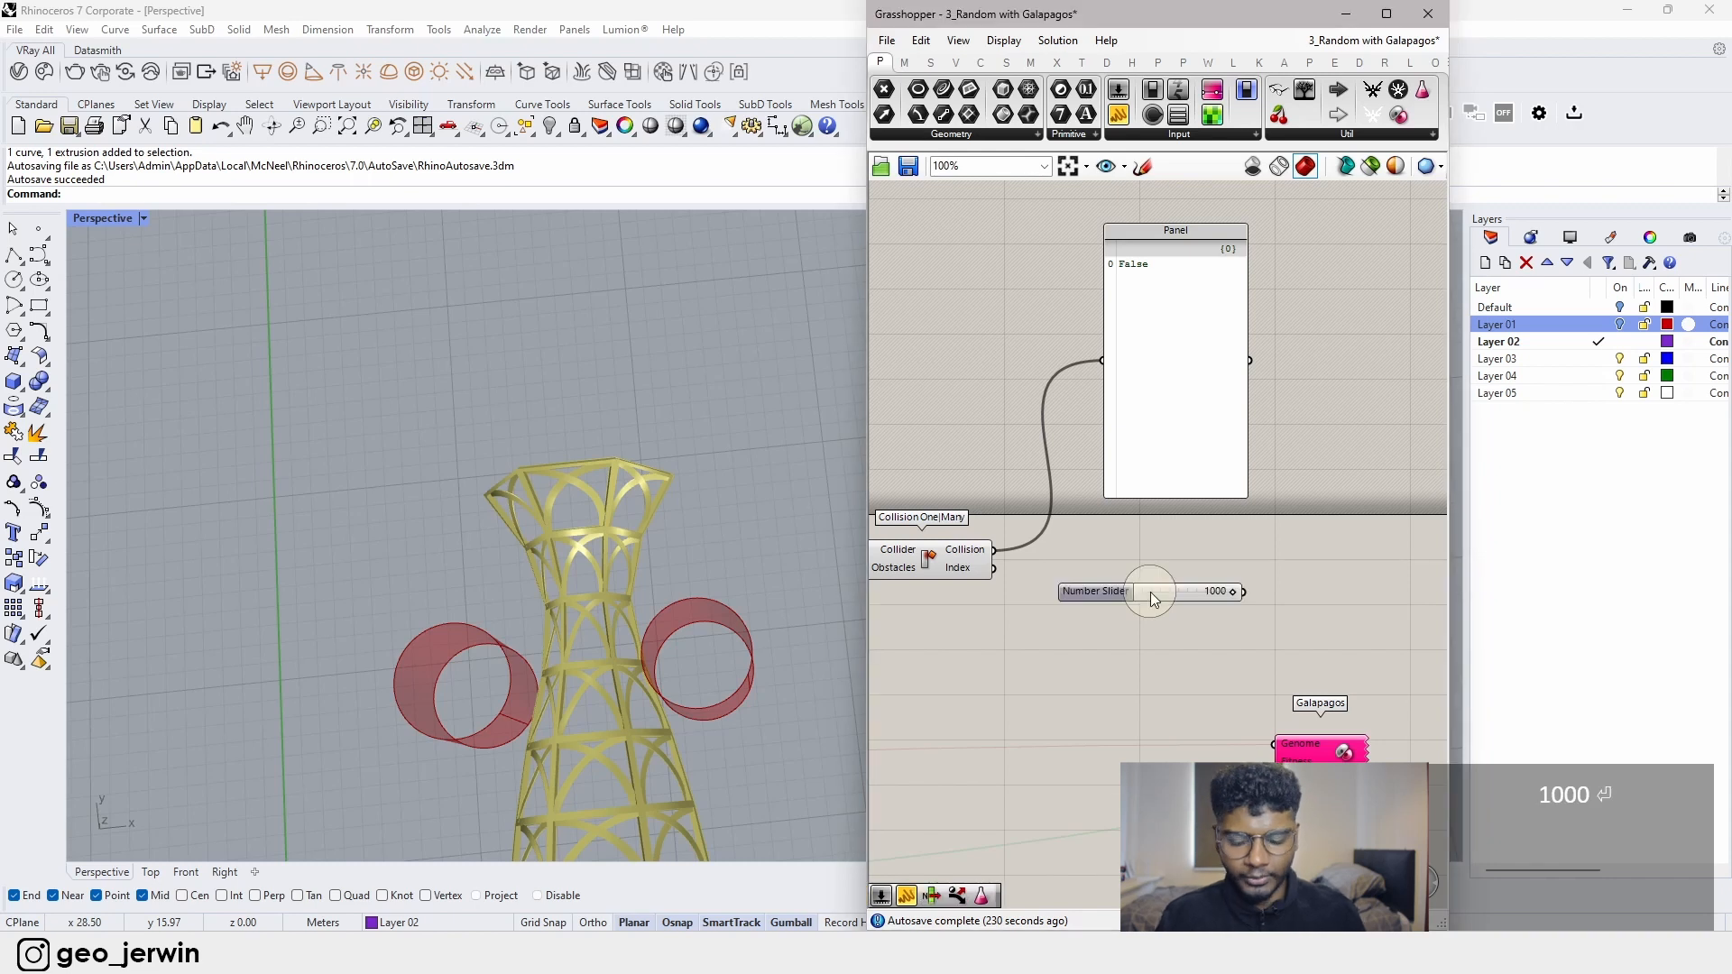
pyautogui.moveTo(1150, 591); pyautogui.dragTo(988, 650)
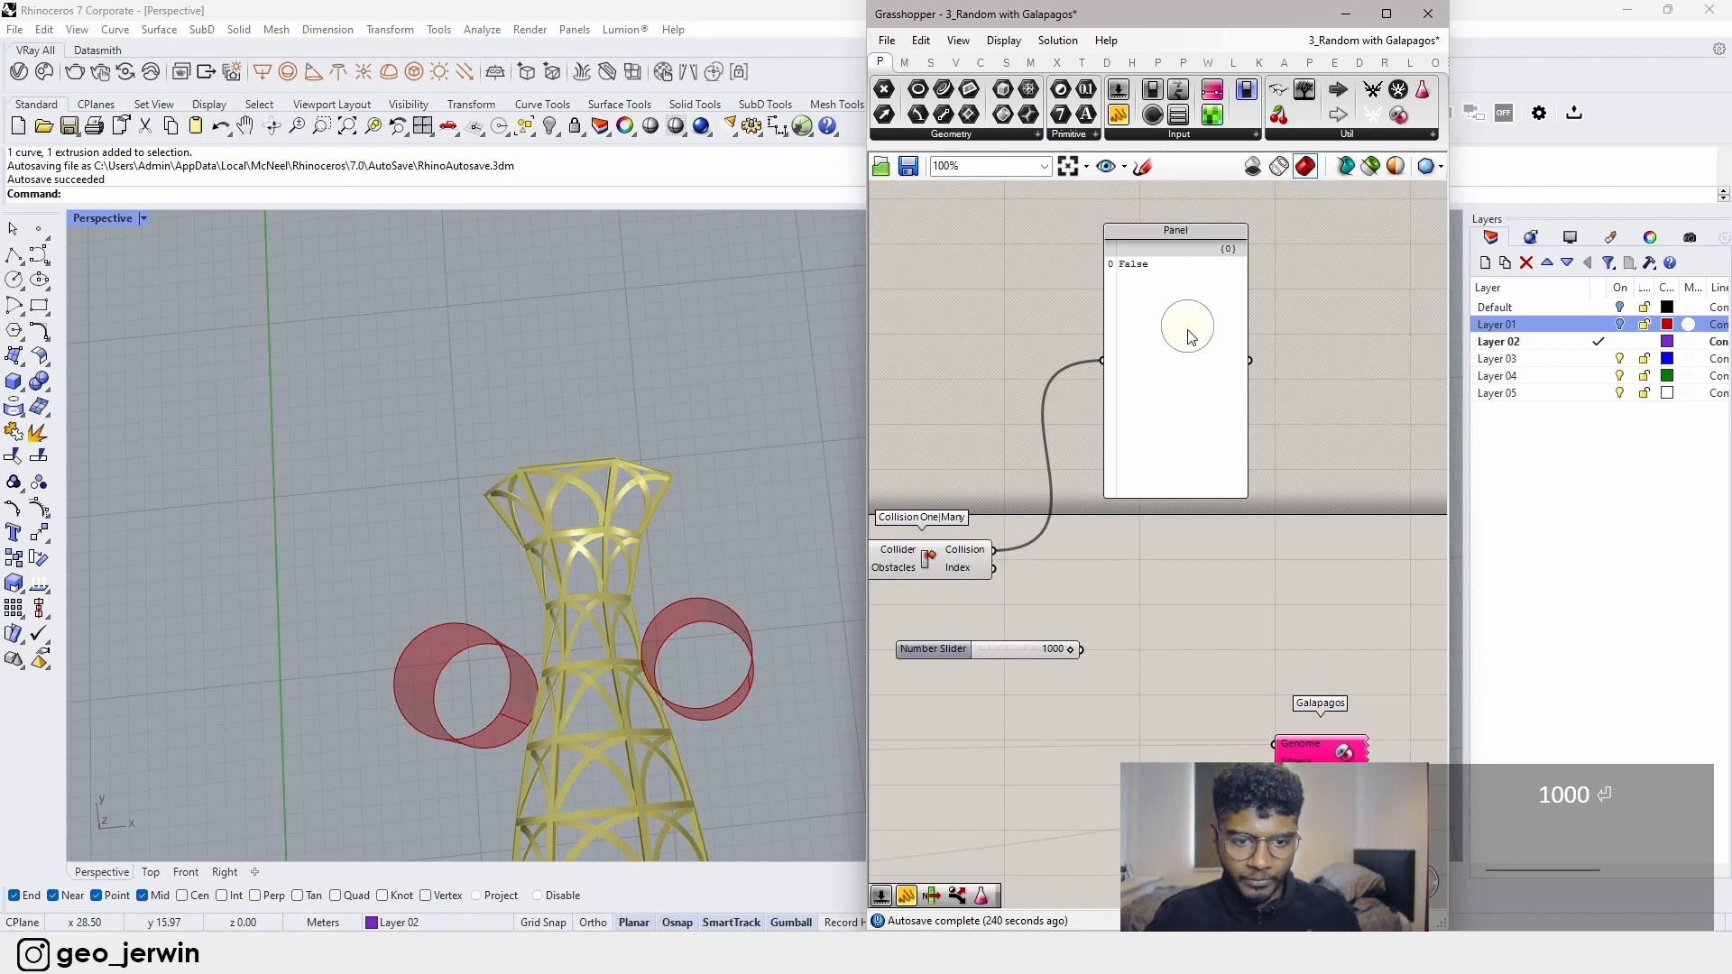
# - Check the lattice against the cylinders up close and add a Dispatch component above Galapagos
pyautogui.scroll(4, 554, 733)
pyautogui.moveTo(556, 732); pyautogui.dragTo(599, 691, button='right')
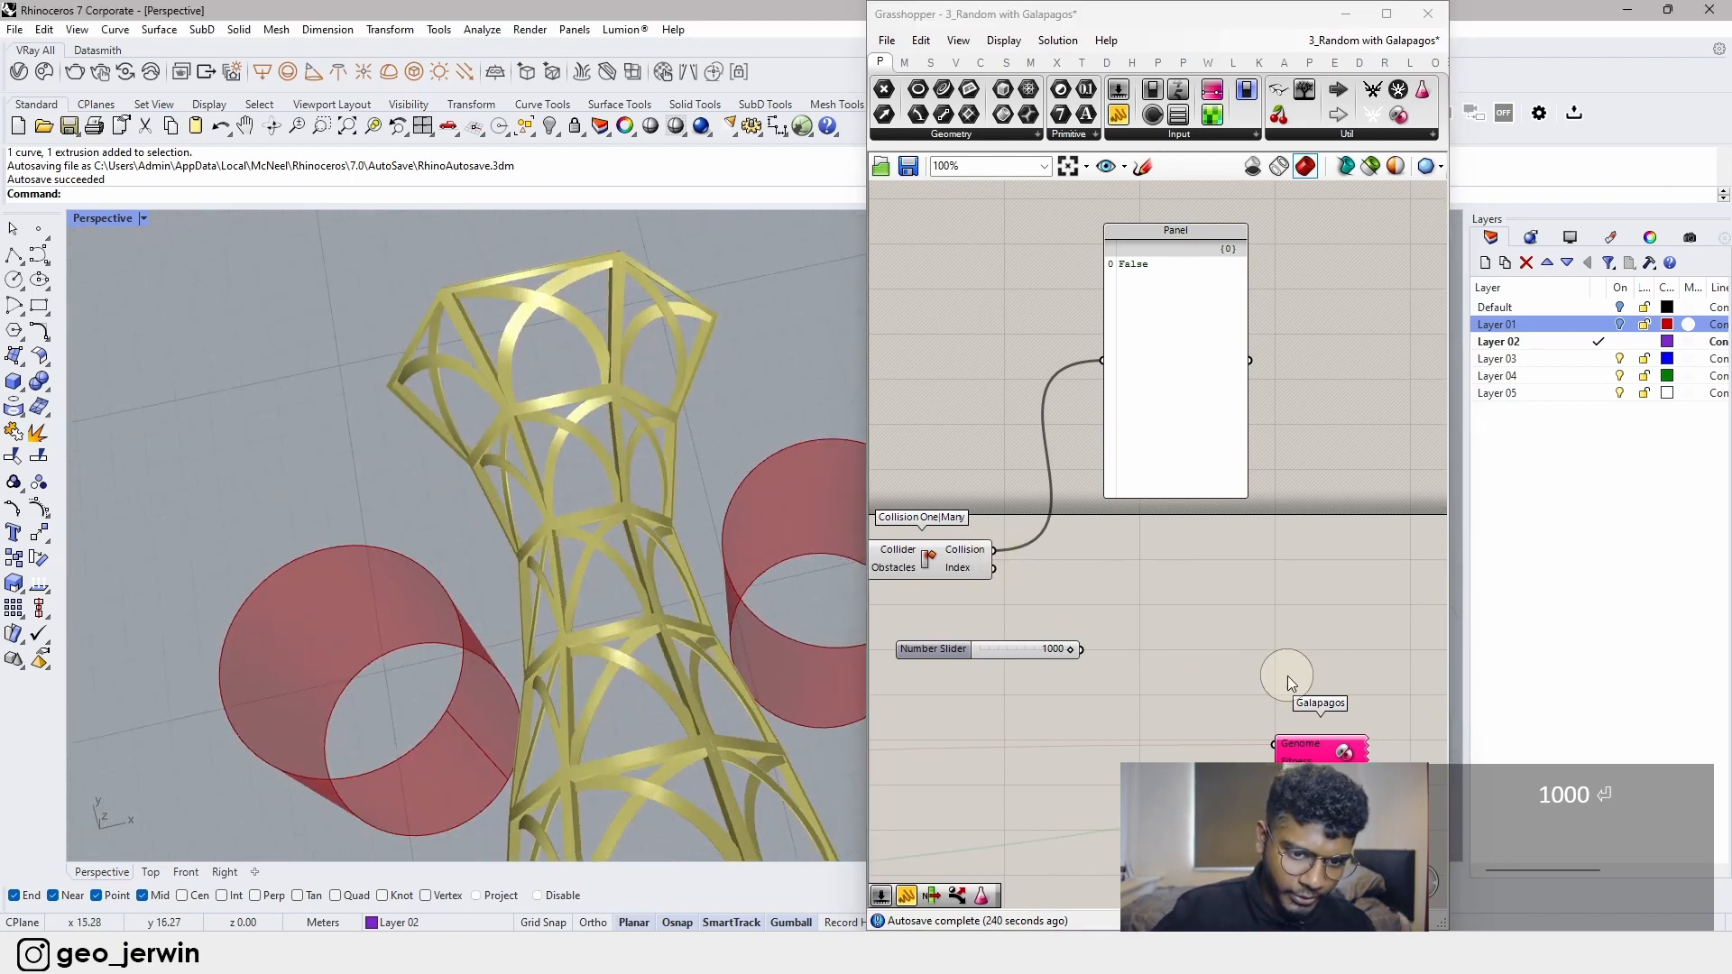
pyautogui.doubleClick(1267, 615)
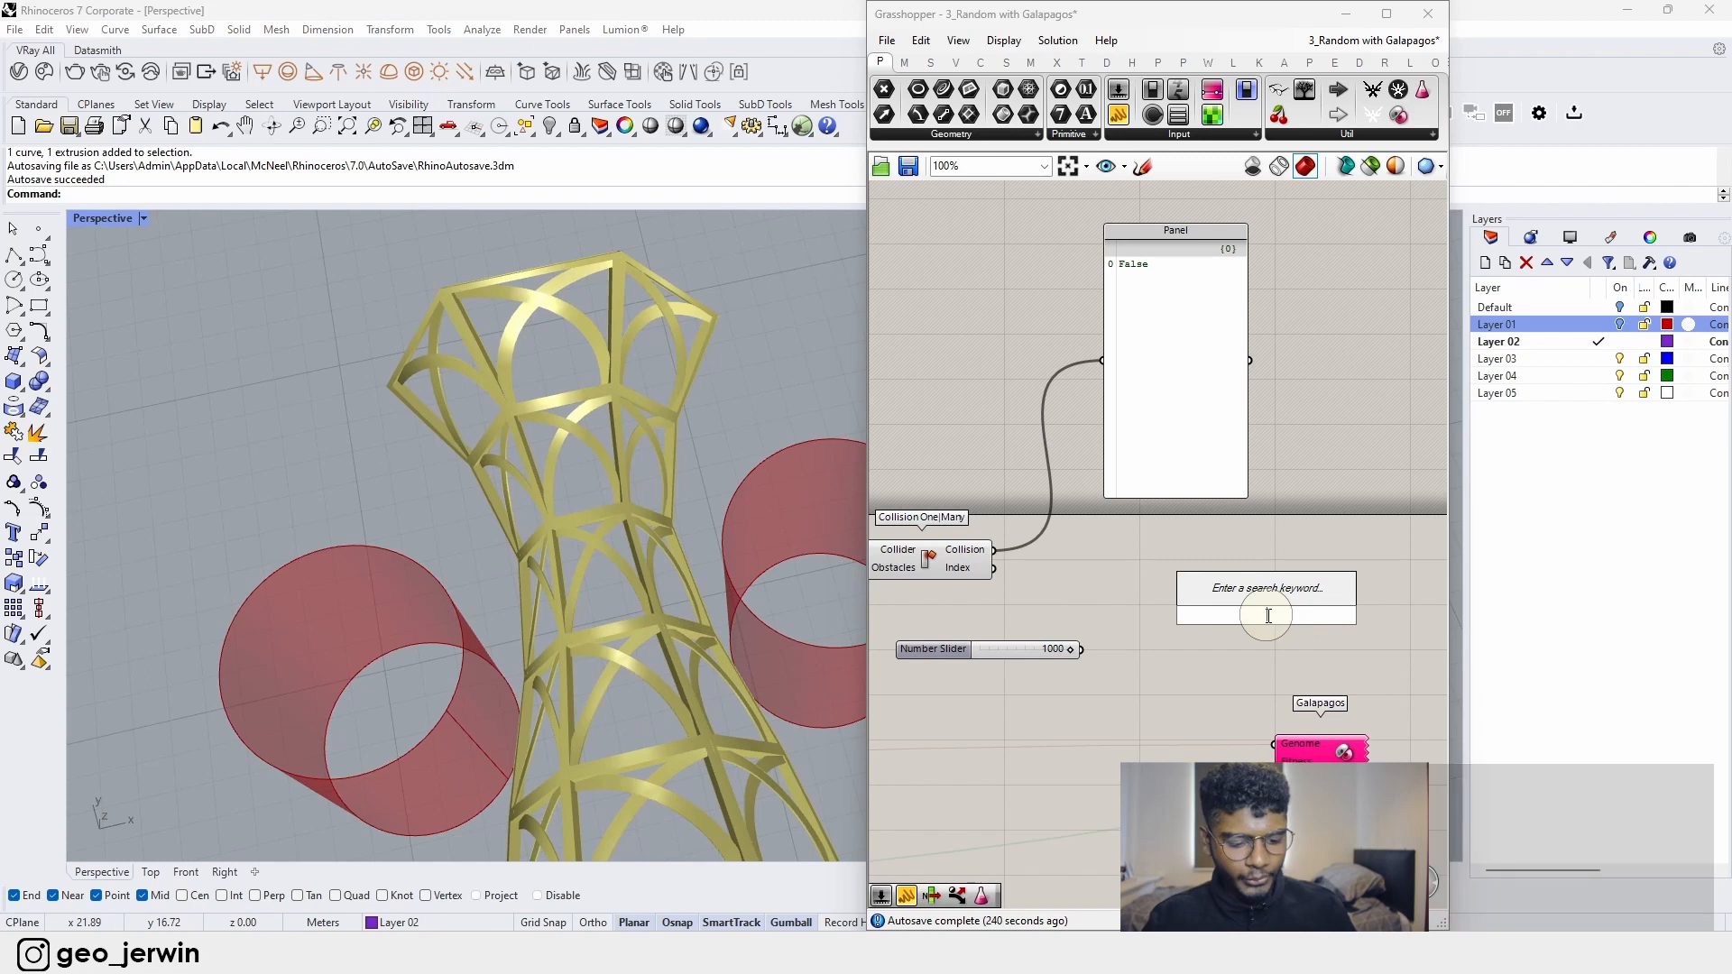
pyautogui.write('dispatch')
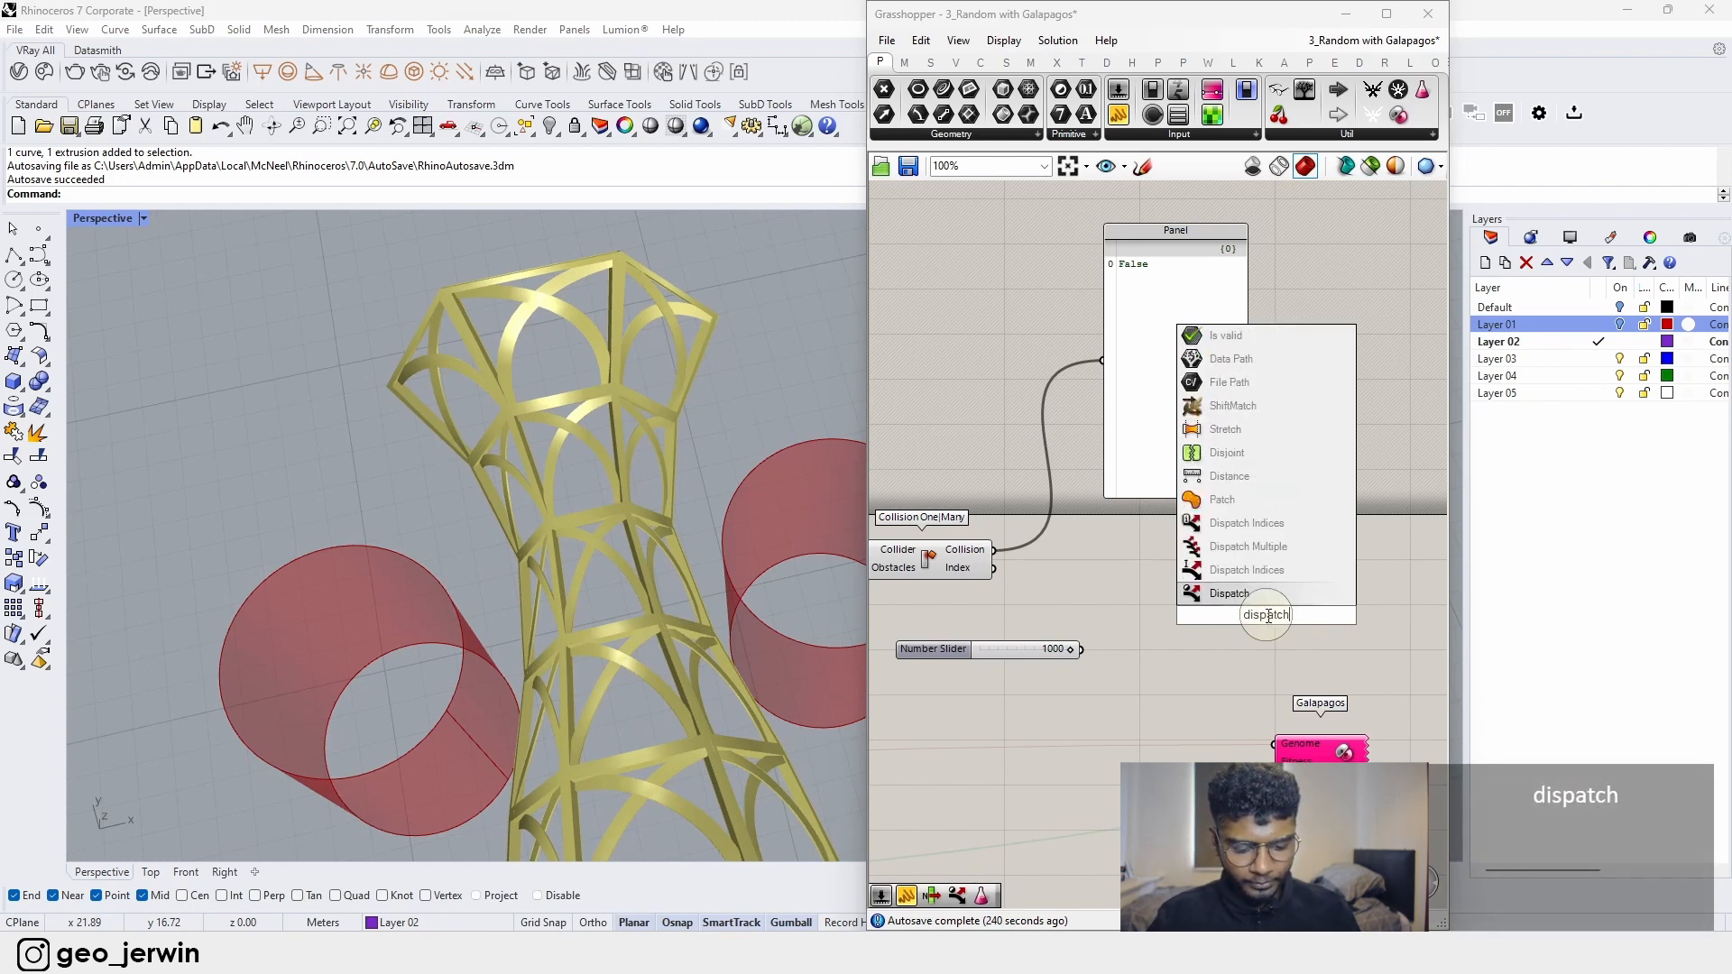
pyautogui.press('Return')
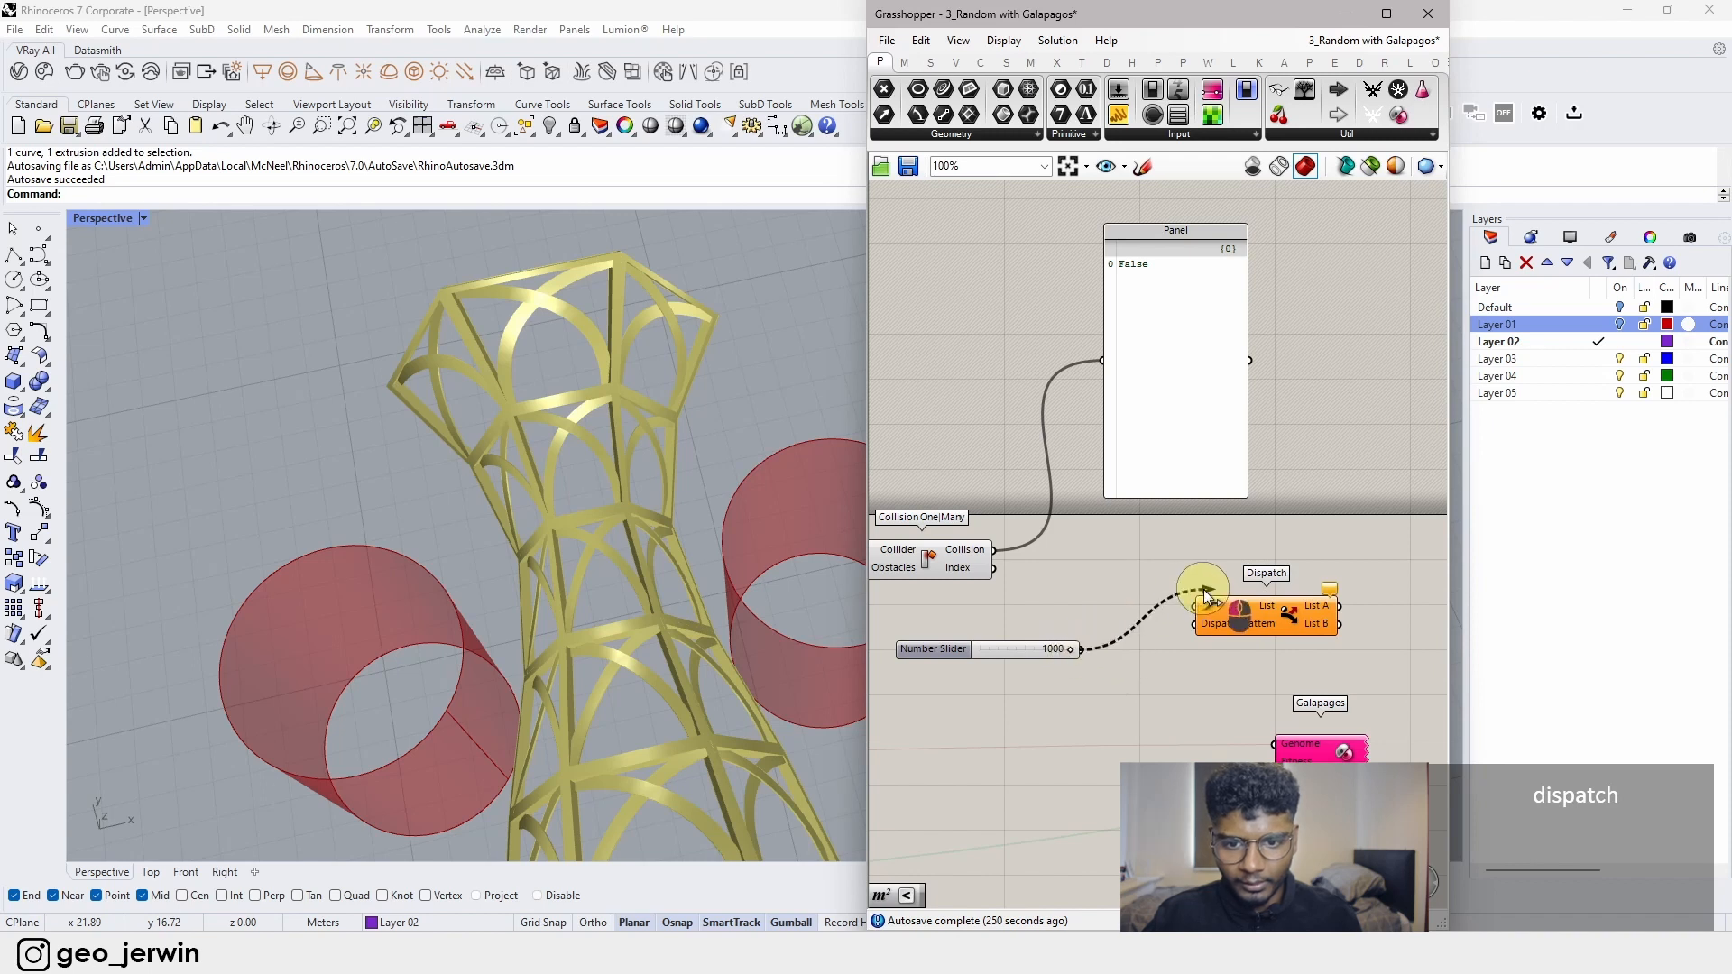
# - Connect the 1000 slider to Dispatch's List input, align the slider with it, and connect the Collision output to Dispatch pattern
pyautogui.moveTo(1207, 597); pyautogui.dragTo(1196, 606)
pyautogui.moveTo(1001, 650); pyautogui.dragTo(1177, 628)
pyautogui.click(1693, 782)
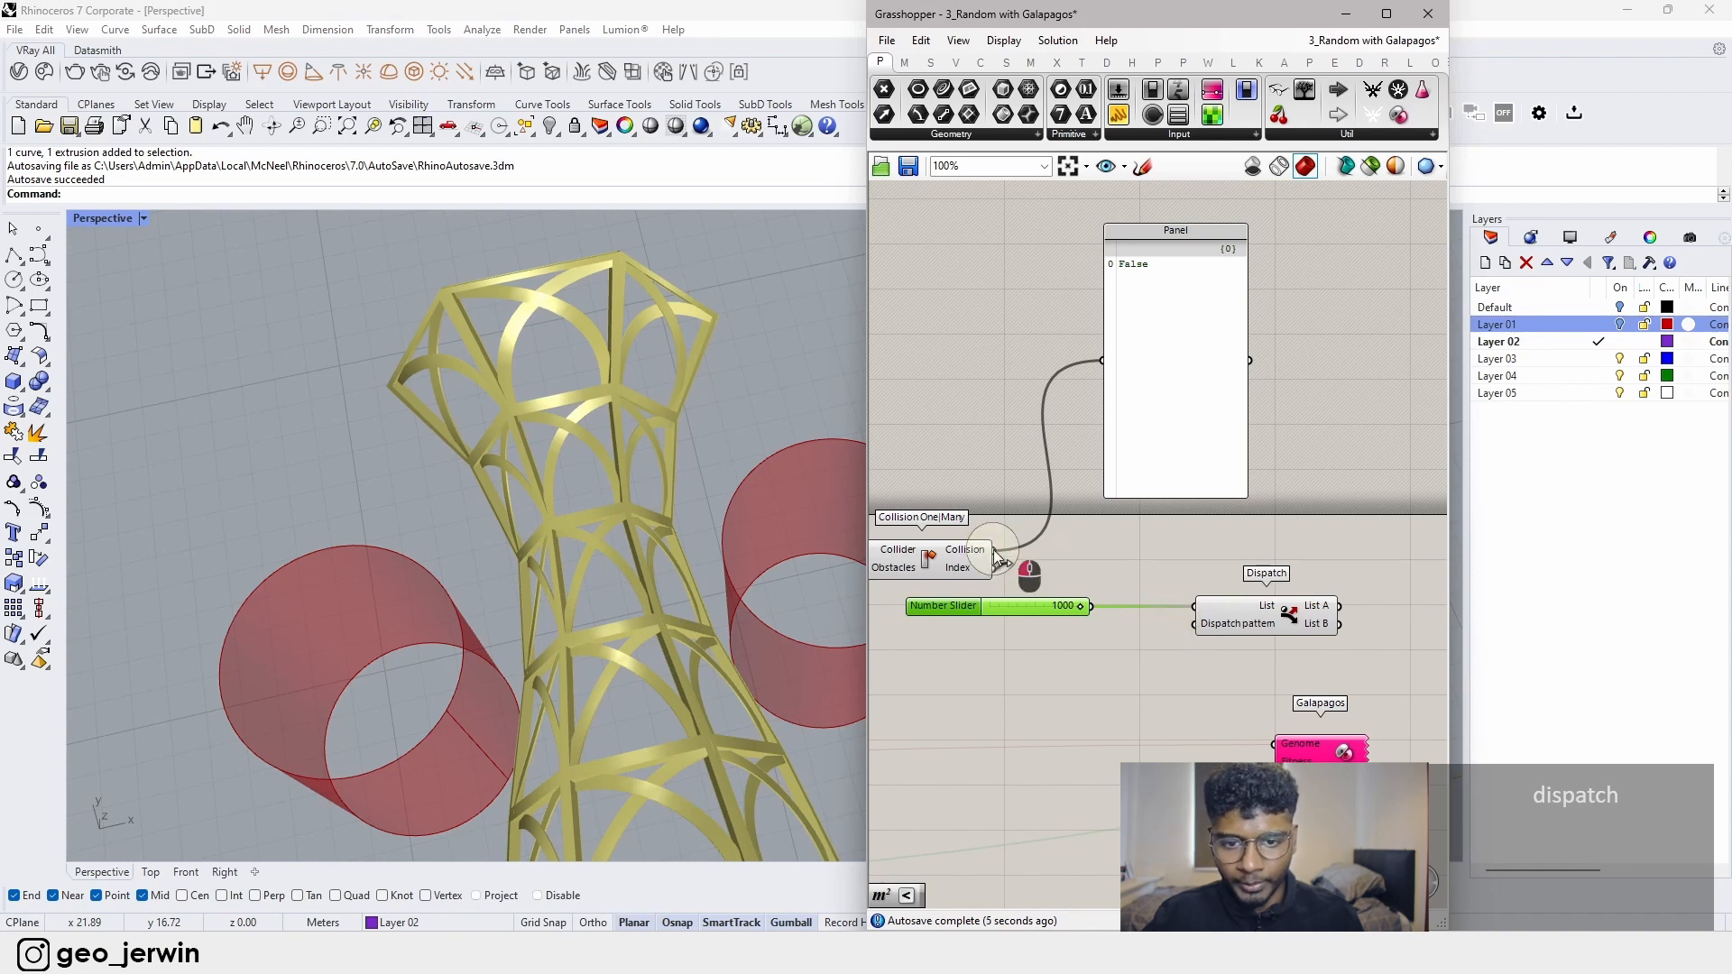
pyautogui.moveTo(995, 552); pyautogui.dragTo(1196, 632)
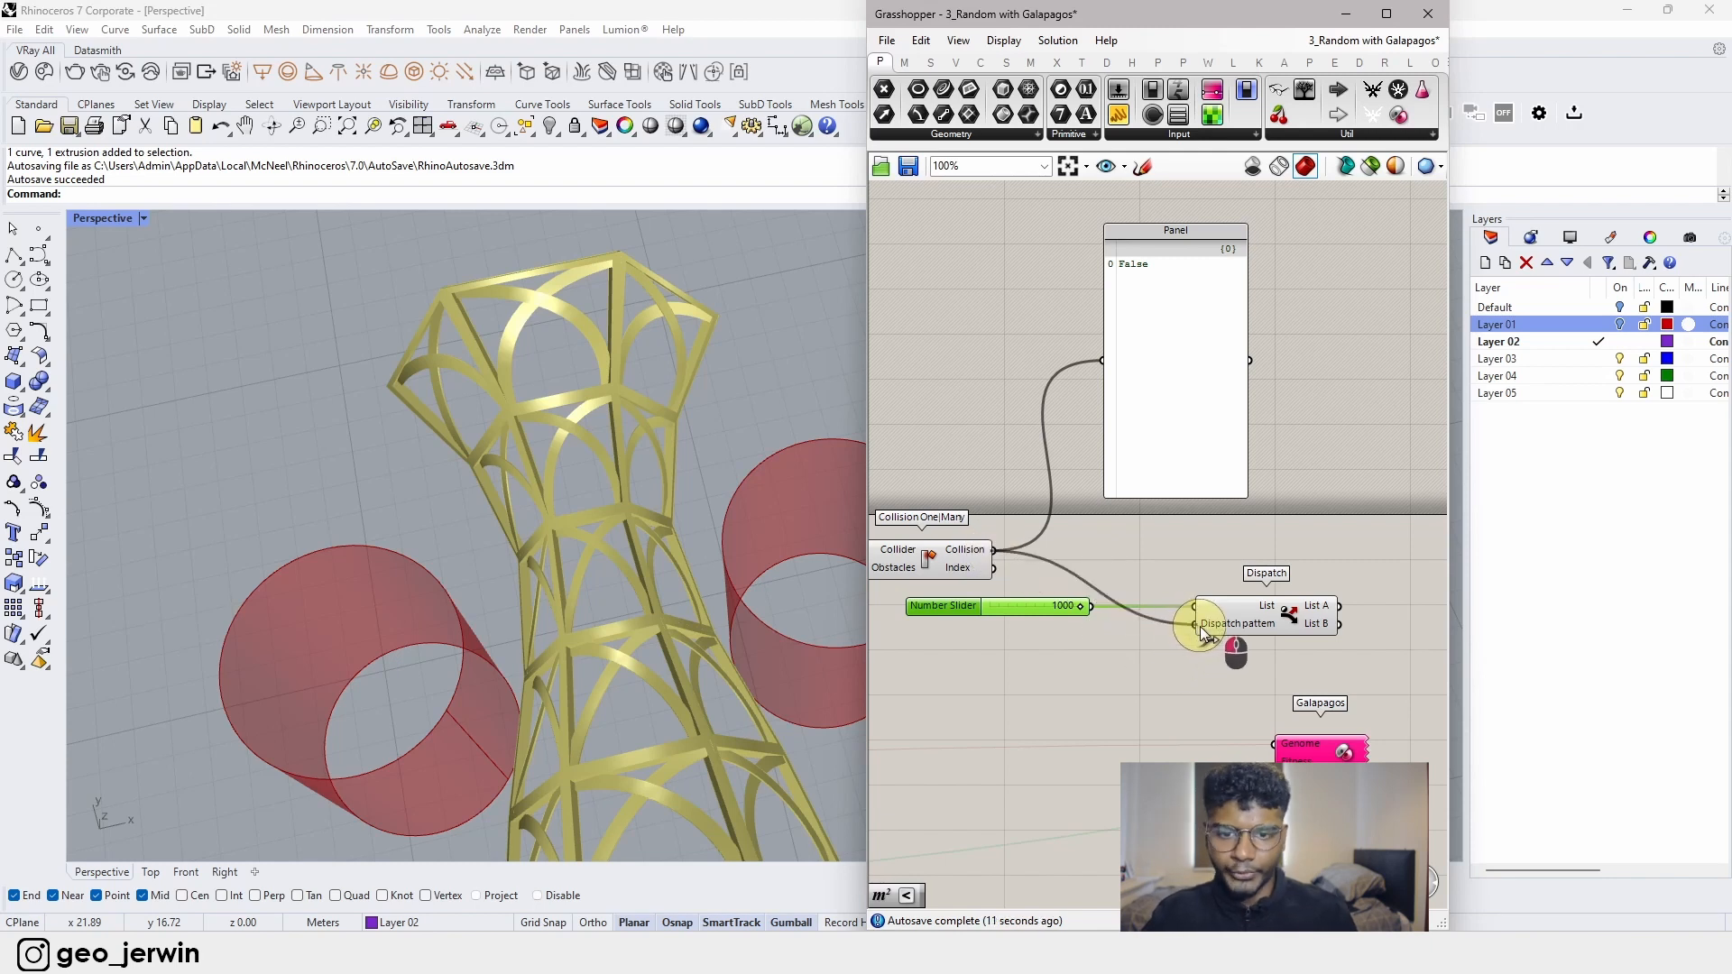
pyautogui.click(963, 562)
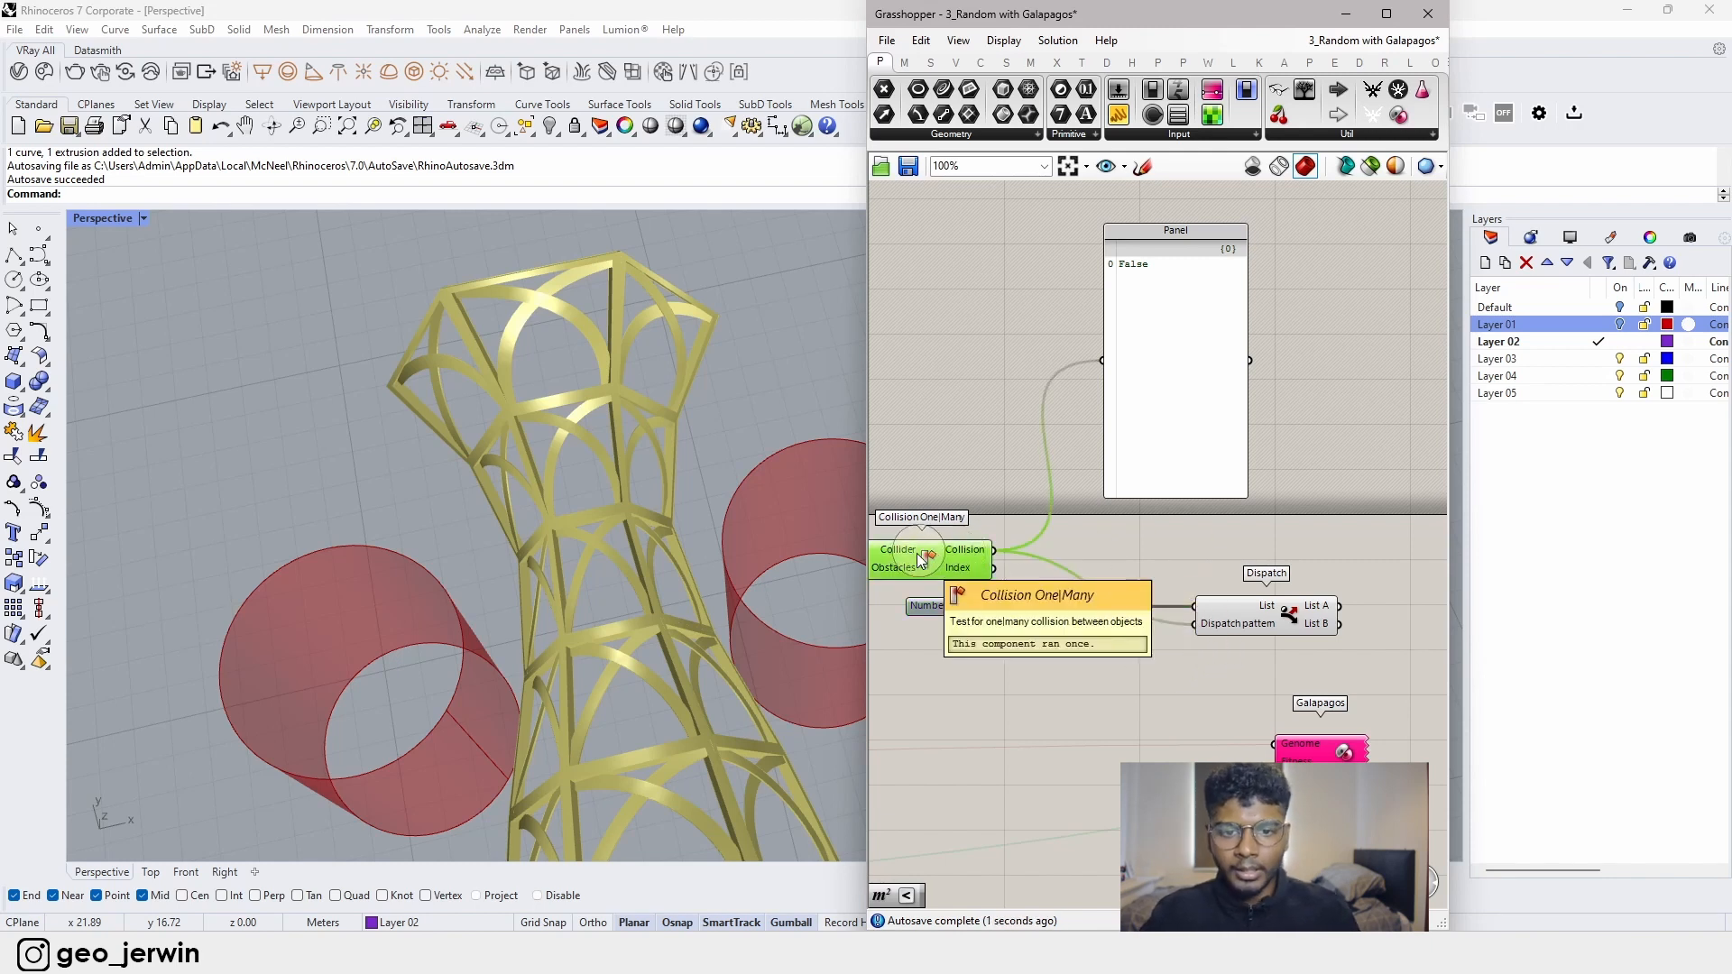
# - Check Dispatch's List B output in a temporary Panel and delete that Panel
pyautogui.click(1336, 579)
pyautogui.moveTo(1336, 579); pyautogui.dragTo(1214, 569, button='right')
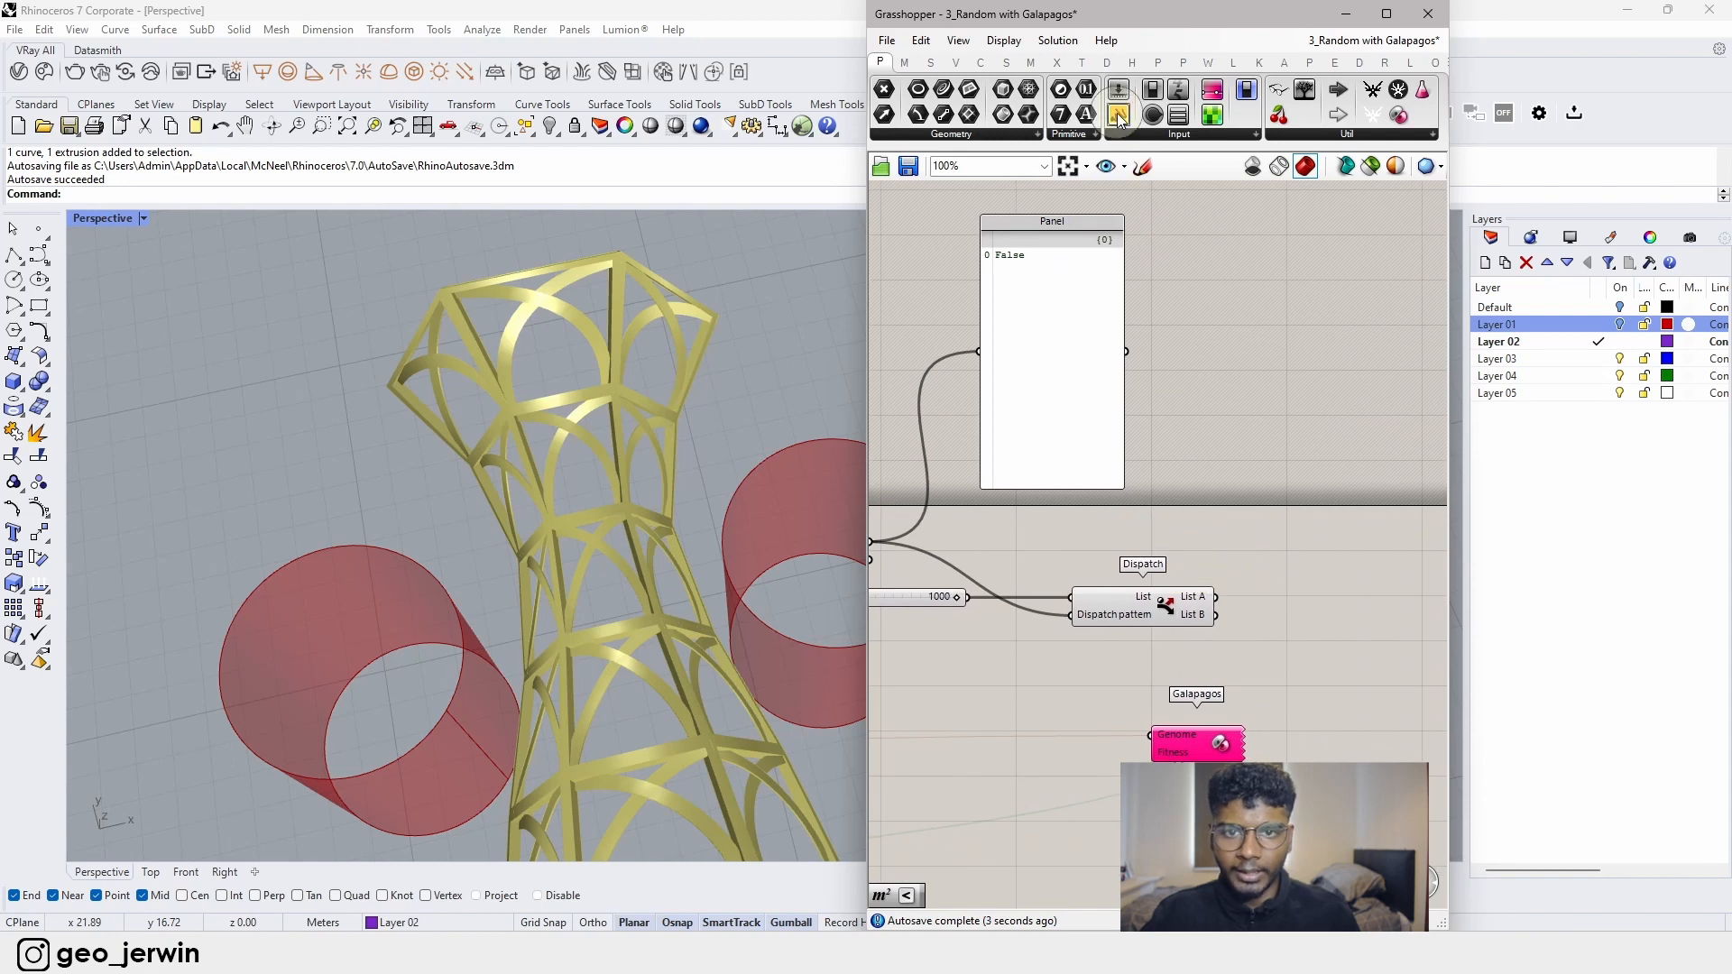
pyautogui.moveTo(1252, 544); pyautogui.dragTo(1290, 641)
pyautogui.keyDown('shift'); pyautogui.moveTo(1215, 597); pyautogui.dragTo(1286, 641); pyautogui.keyUp('shift')
pyautogui.click(1354, 780)
pyautogui.click(1299, 613)
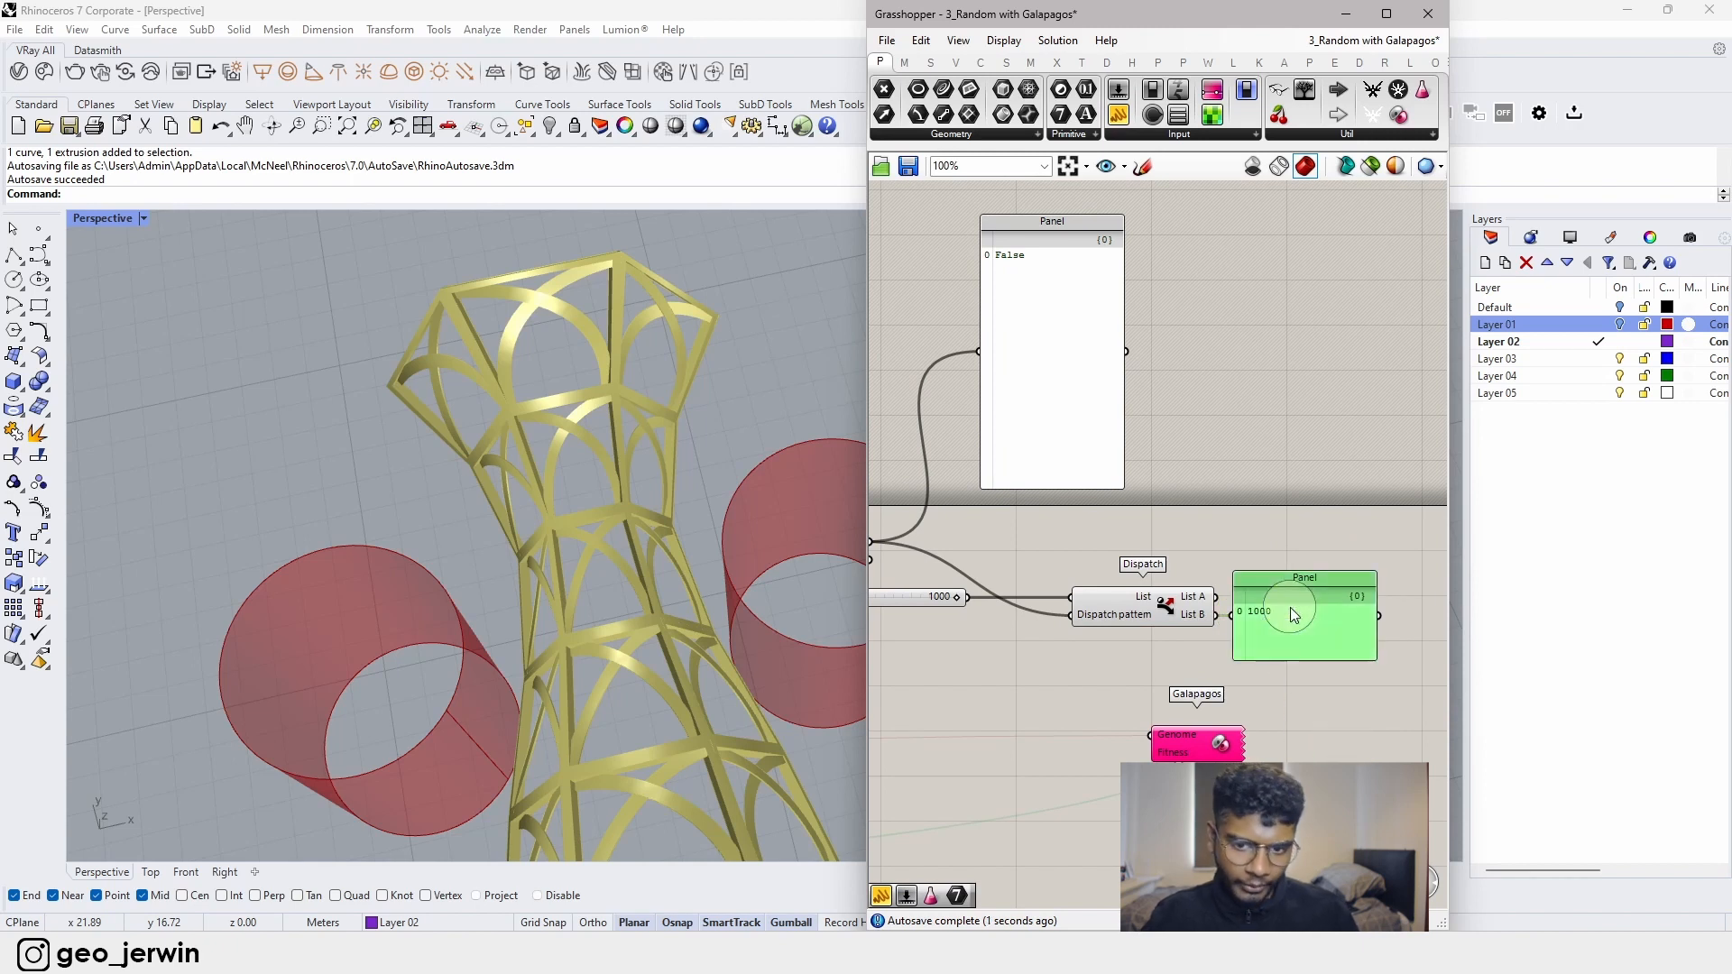
pyautogui.press('Delete')
# - Add a Panel beside Dispatch and connect the List B output to it
pyautogui.scroll(-5, 1310, 704)
pyautogui.scroll(4, 1310, 705)
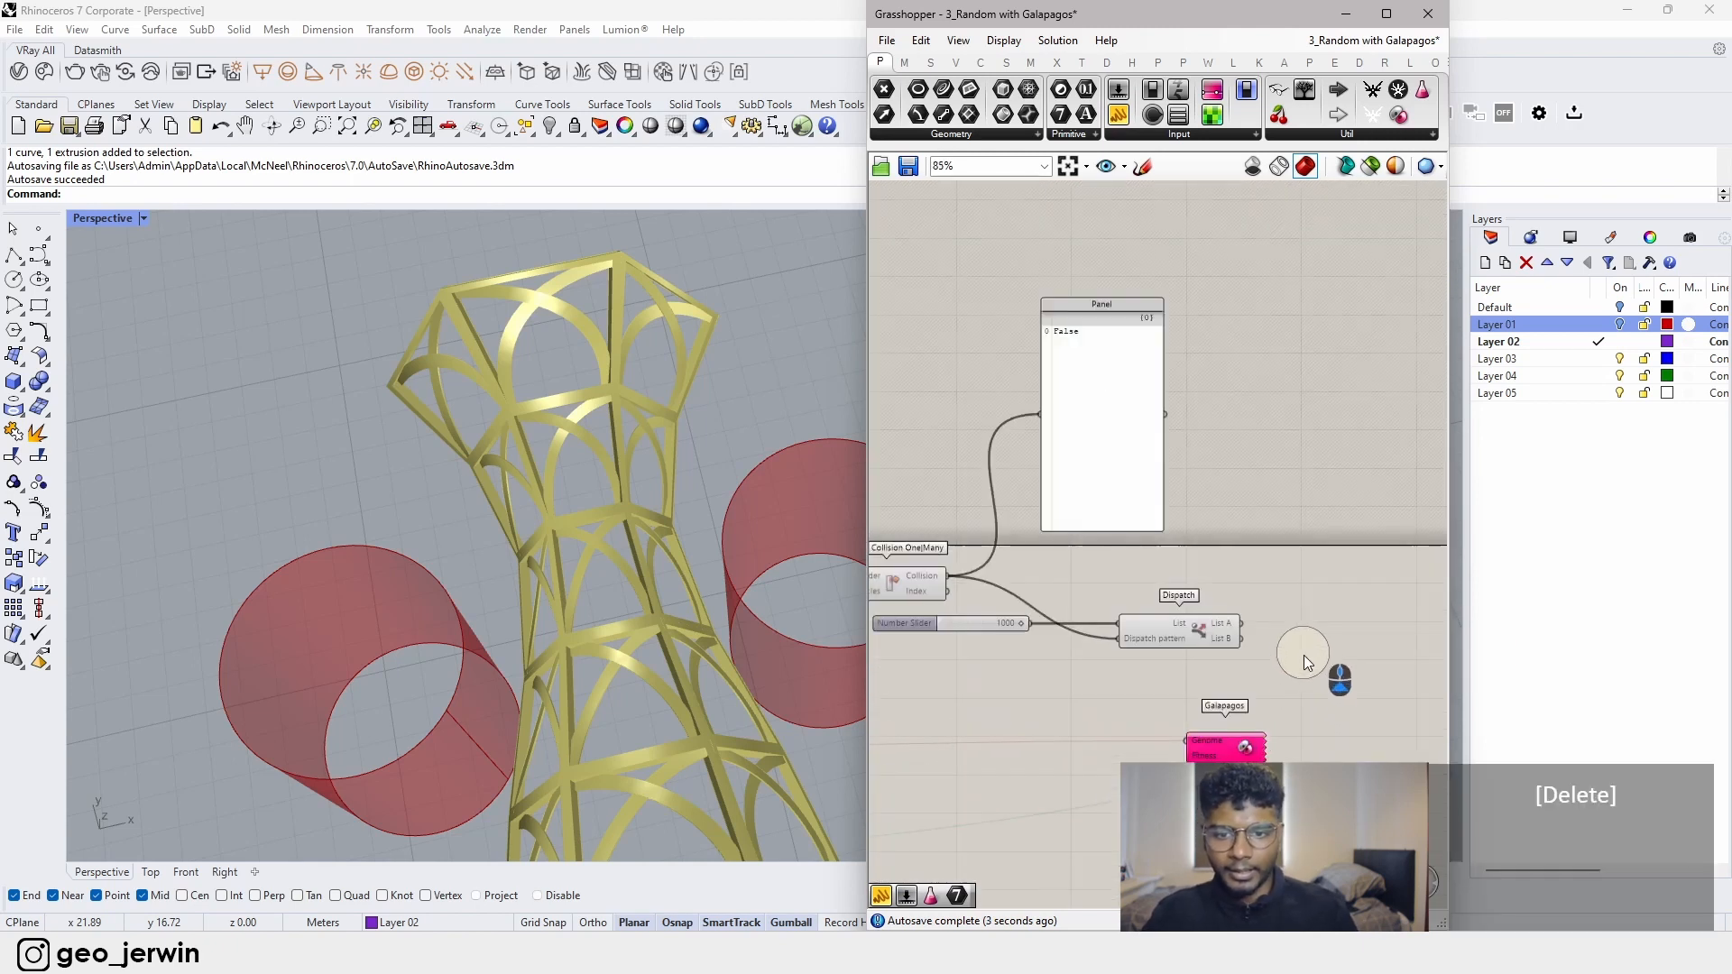
pyautogui.click(1322, 632)
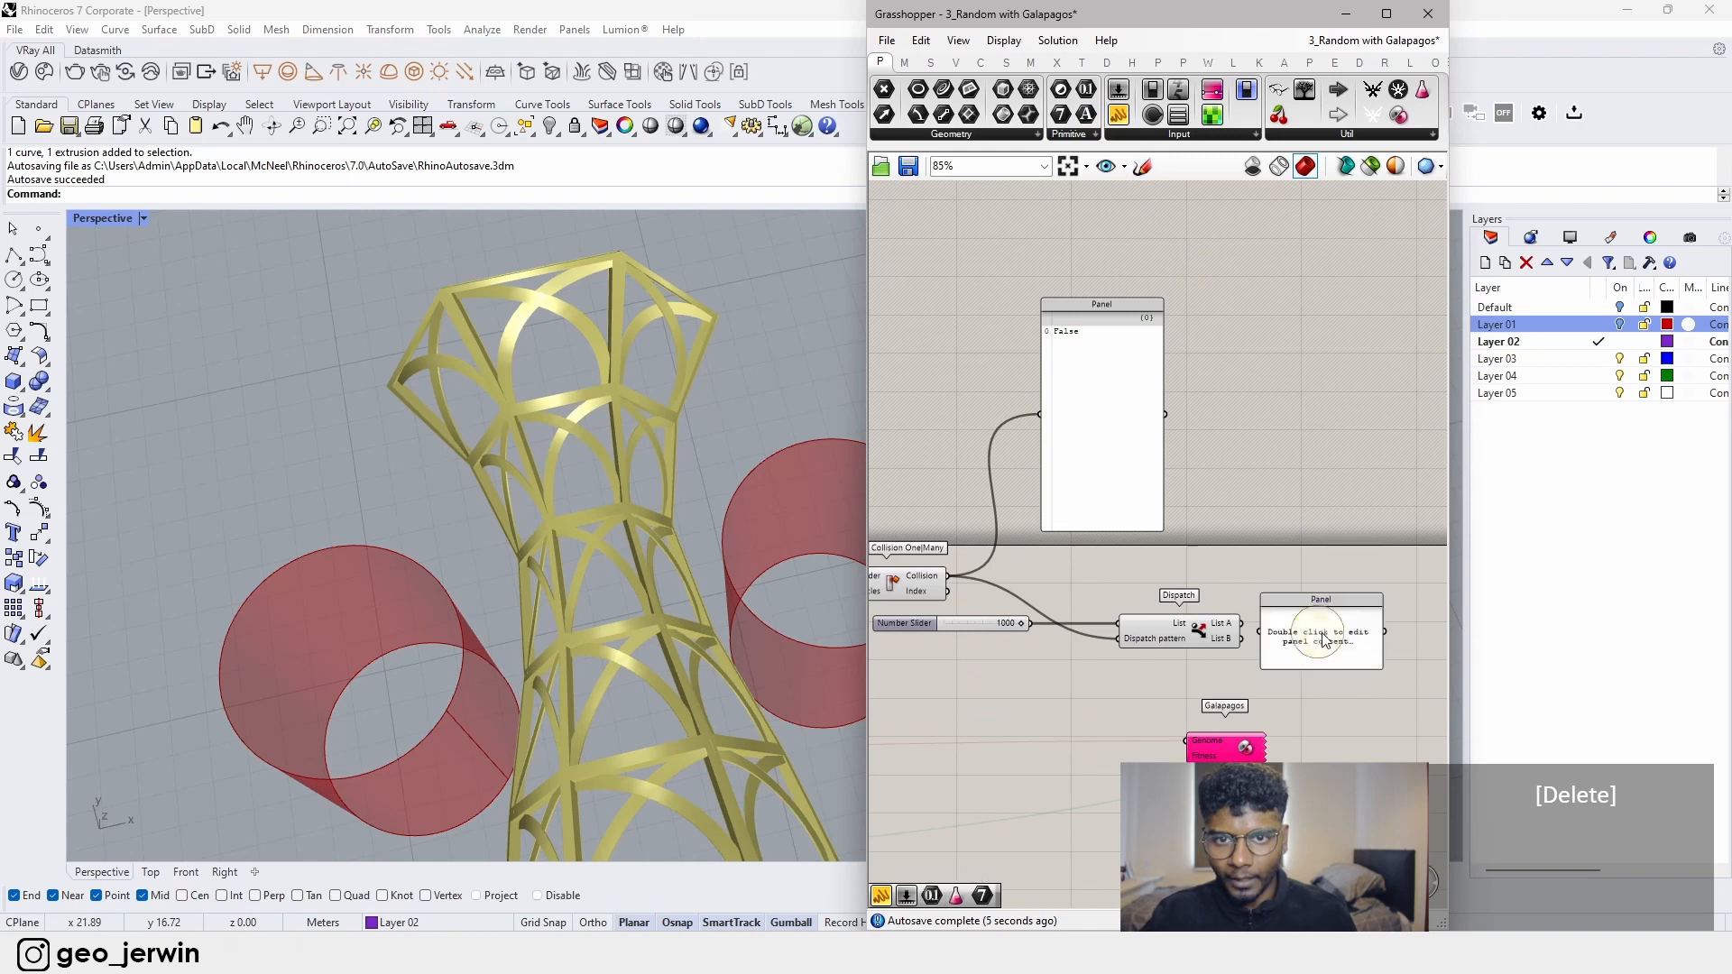
pyautogui.moveTo(1241, 640); pyautogui.dragTo(1064, 701)
# - Move the List B Panel across the canvas to above the Gene Pool and try adjusting the third gene while watching the penalty value
pyautogui.scroll(-7, 1335, 645)
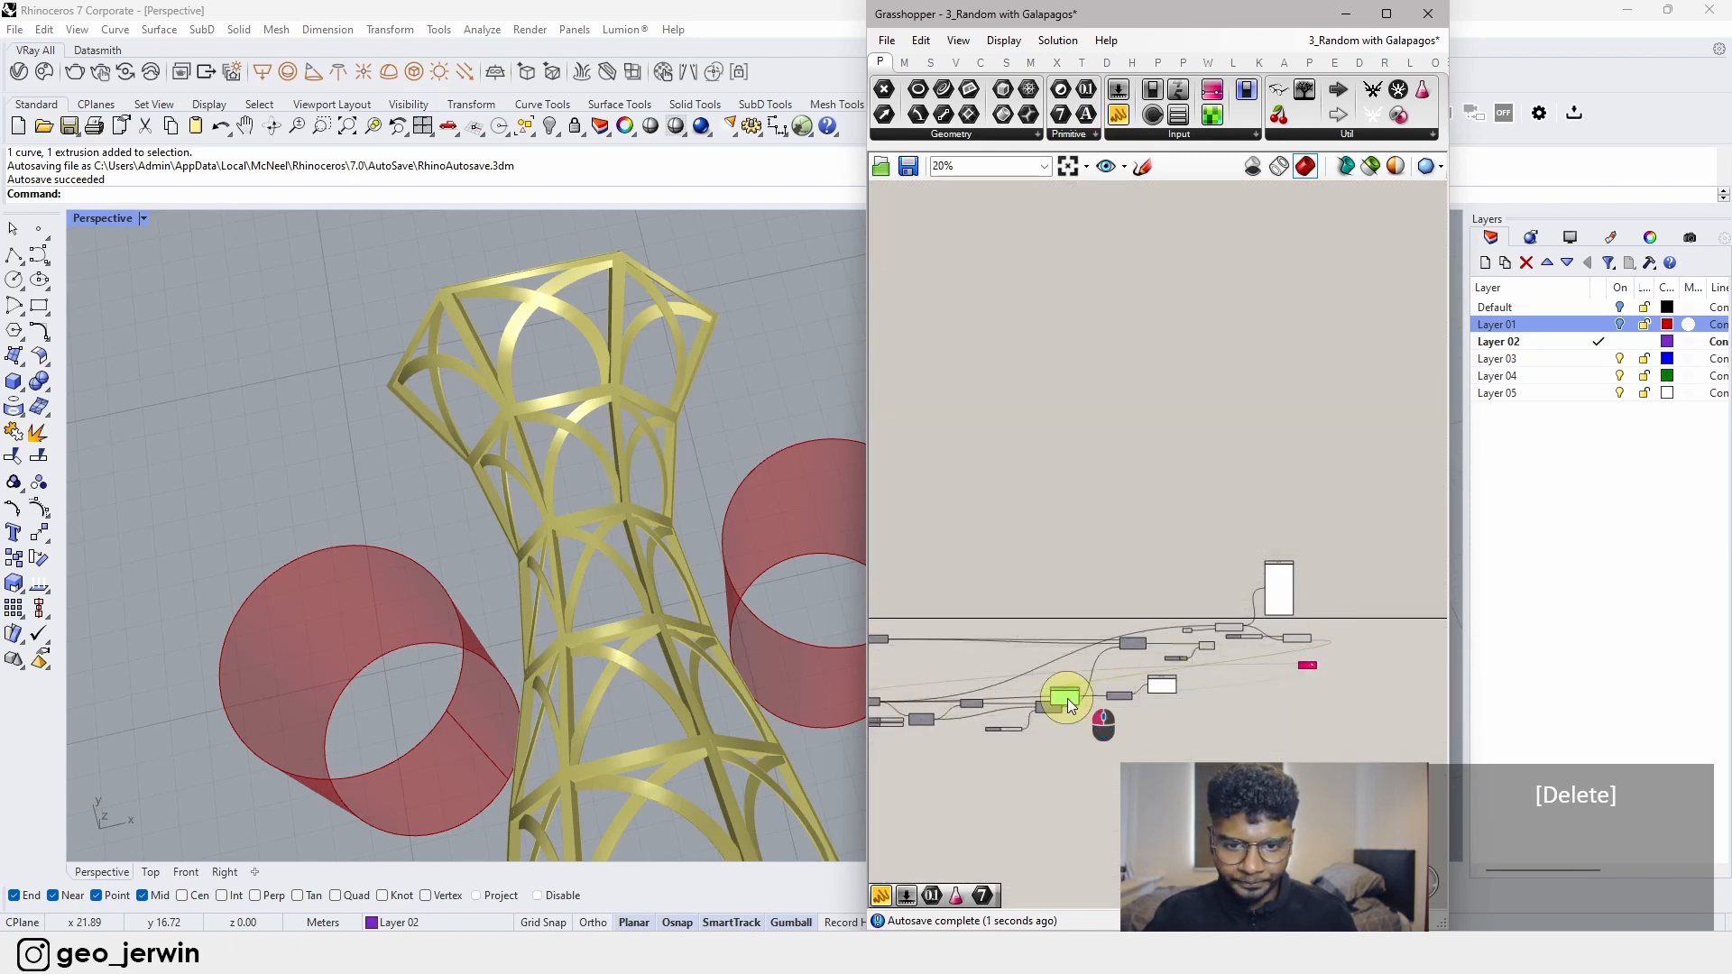
pyautogui.scroll(5, 1088, 714)
pyautogui.scroll(1, 1088, 713)
pyautogui.moveTo(1084, 713); pyautogui.dragTo(1325, 715, button='right')
pyautogui.scroll(-6, 1318, 683)
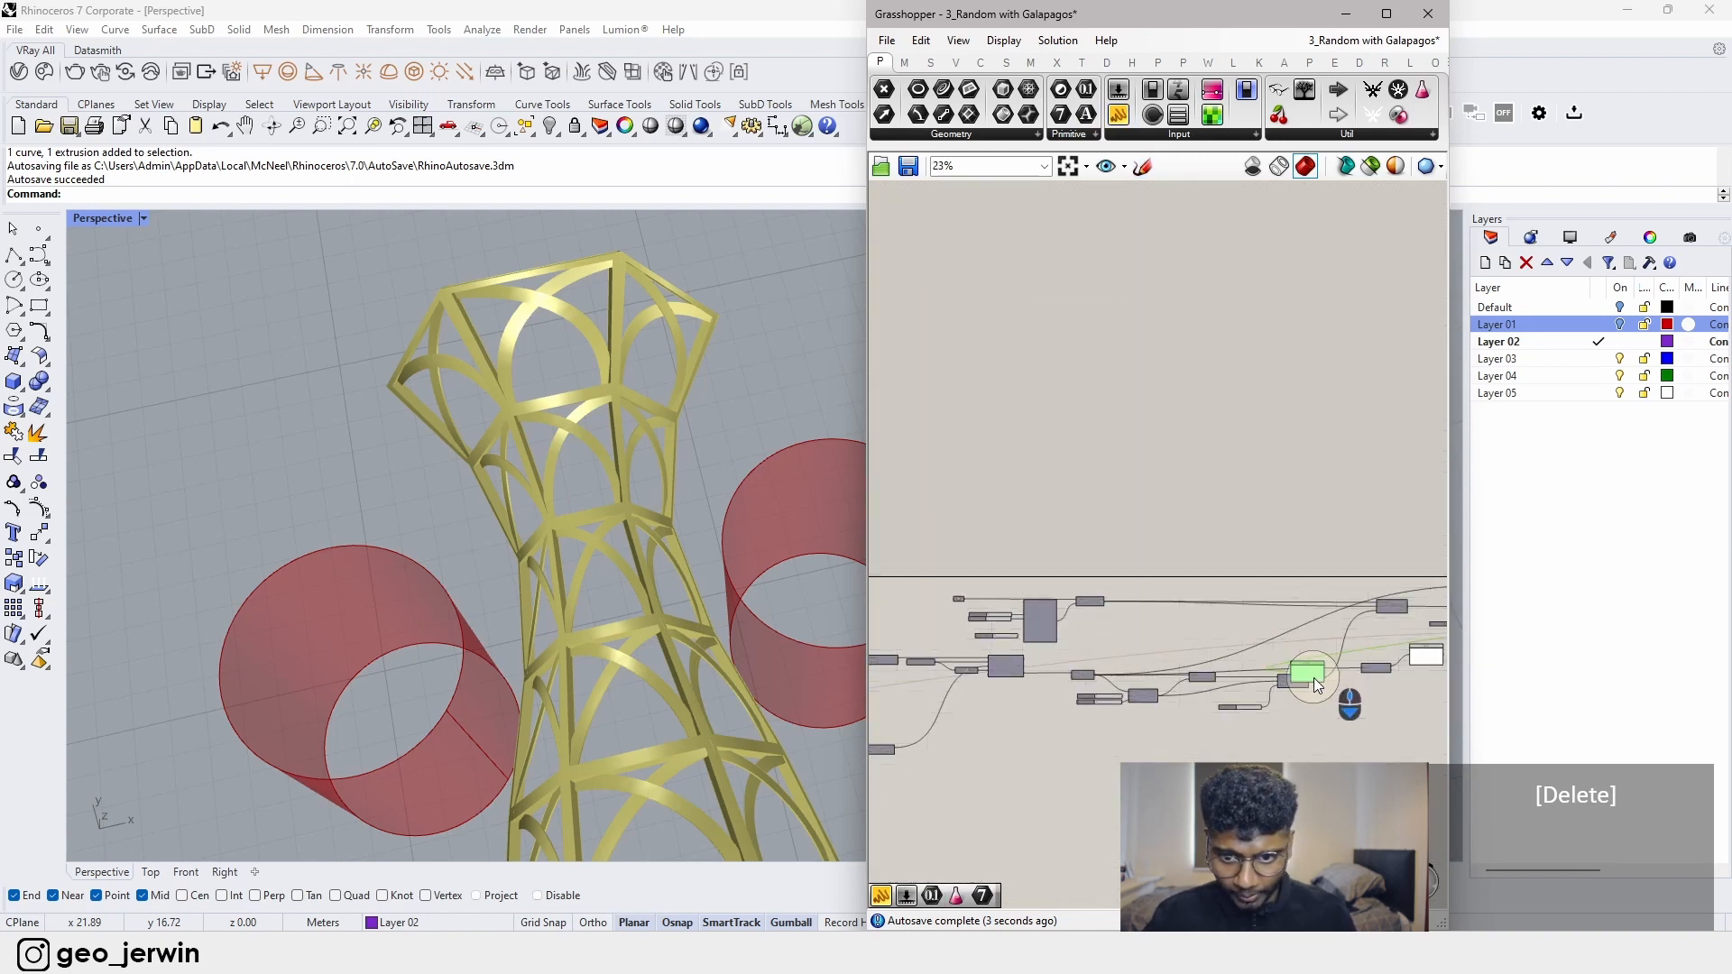
pyautogui.moveTo(1314, 683); pyautogui.dragTo(1069, 684)
pyautogui.scroll(6, 1046, 684)
pyautogui.moveTo(1046, 684); pyautogui.dragTo(1222, 690, button='right')
pyautogui.scroll(-4, 1221, 690)
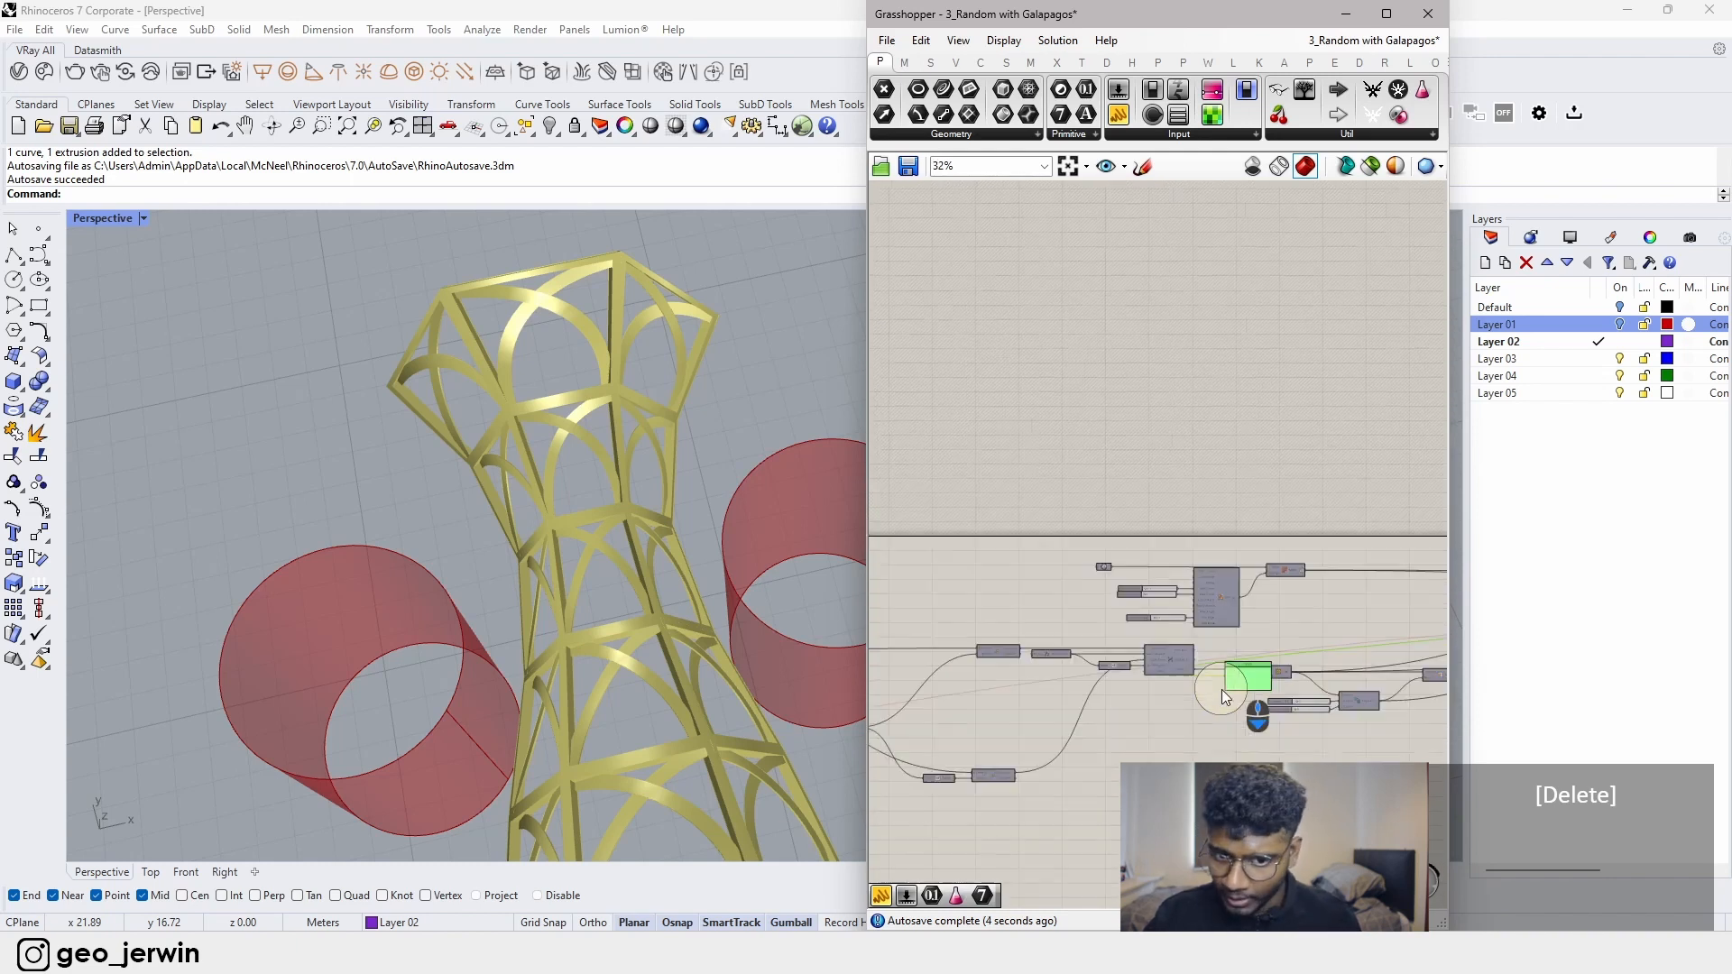
pyautogui.scroll(2, 984, 751)
pyautogui.scroll(1, 983, 750)
pyautogui.moveTo(1387, 660); pyautogui.dragTo(1219, 663, button='right')
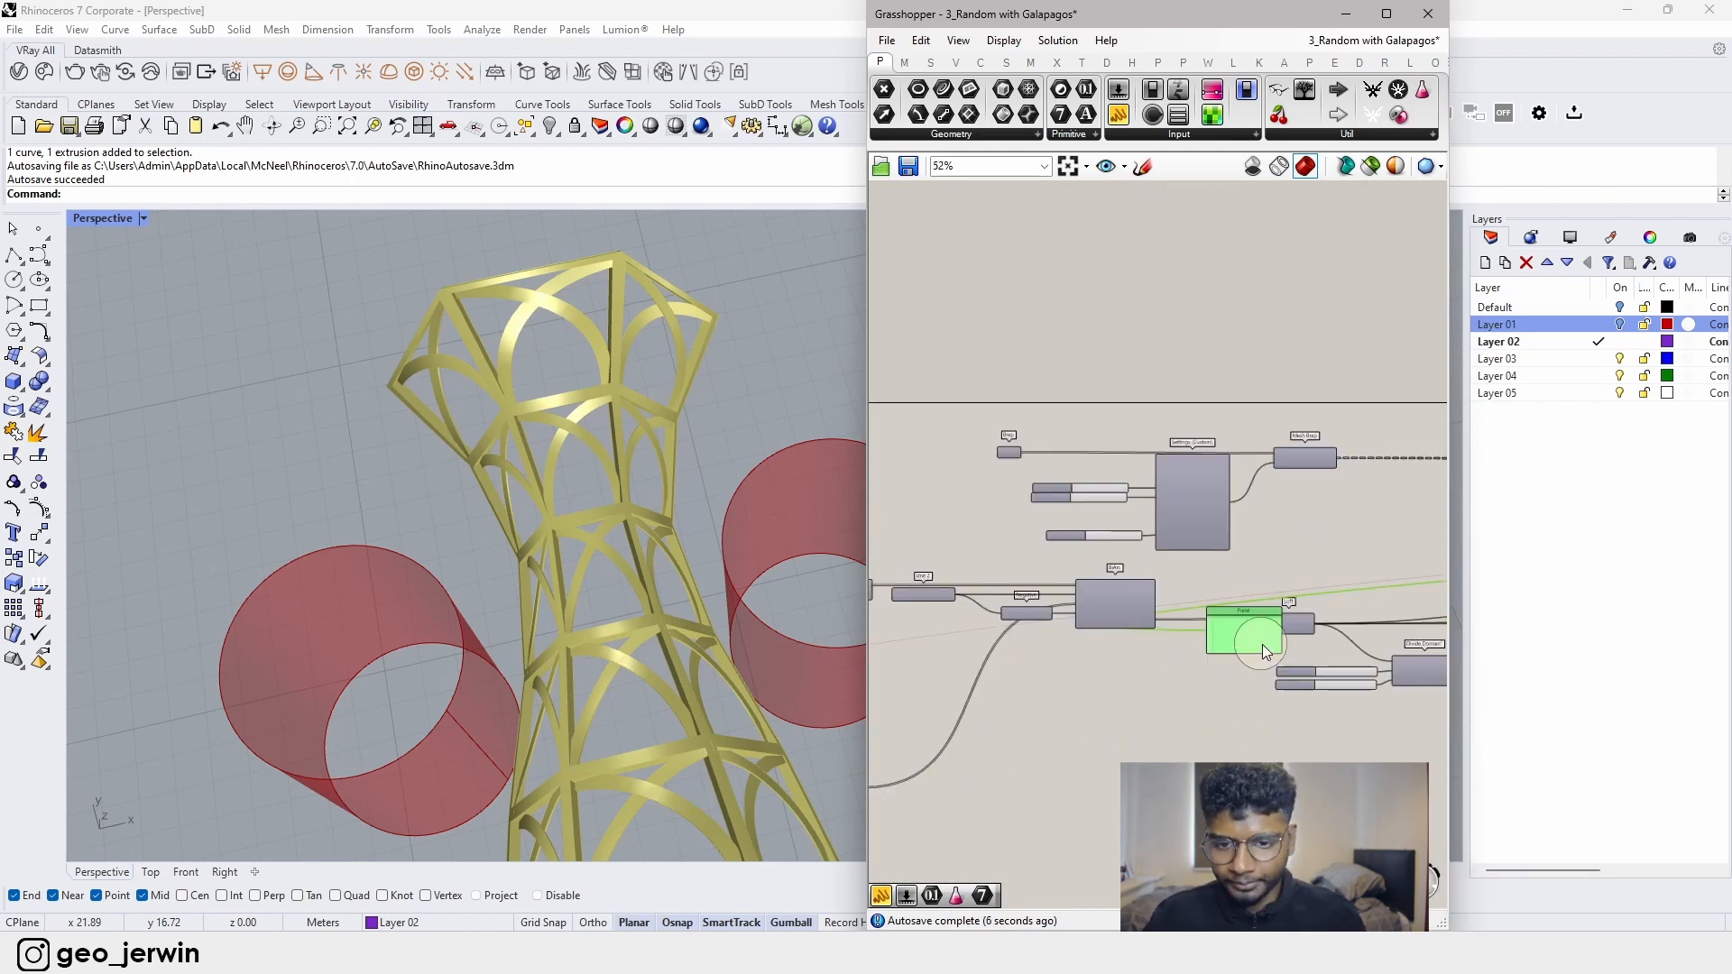
pyautogui.scroll(-3, 1260, 645)
pyautogui.moveTo(1258, 644); pyautogui.dragTo(988, 655)
pyautogui.moveTo(983, 655); pyautogui.dragTo(1248, 675, button='right')
pyautogui.scroll(3, 1186, 689)
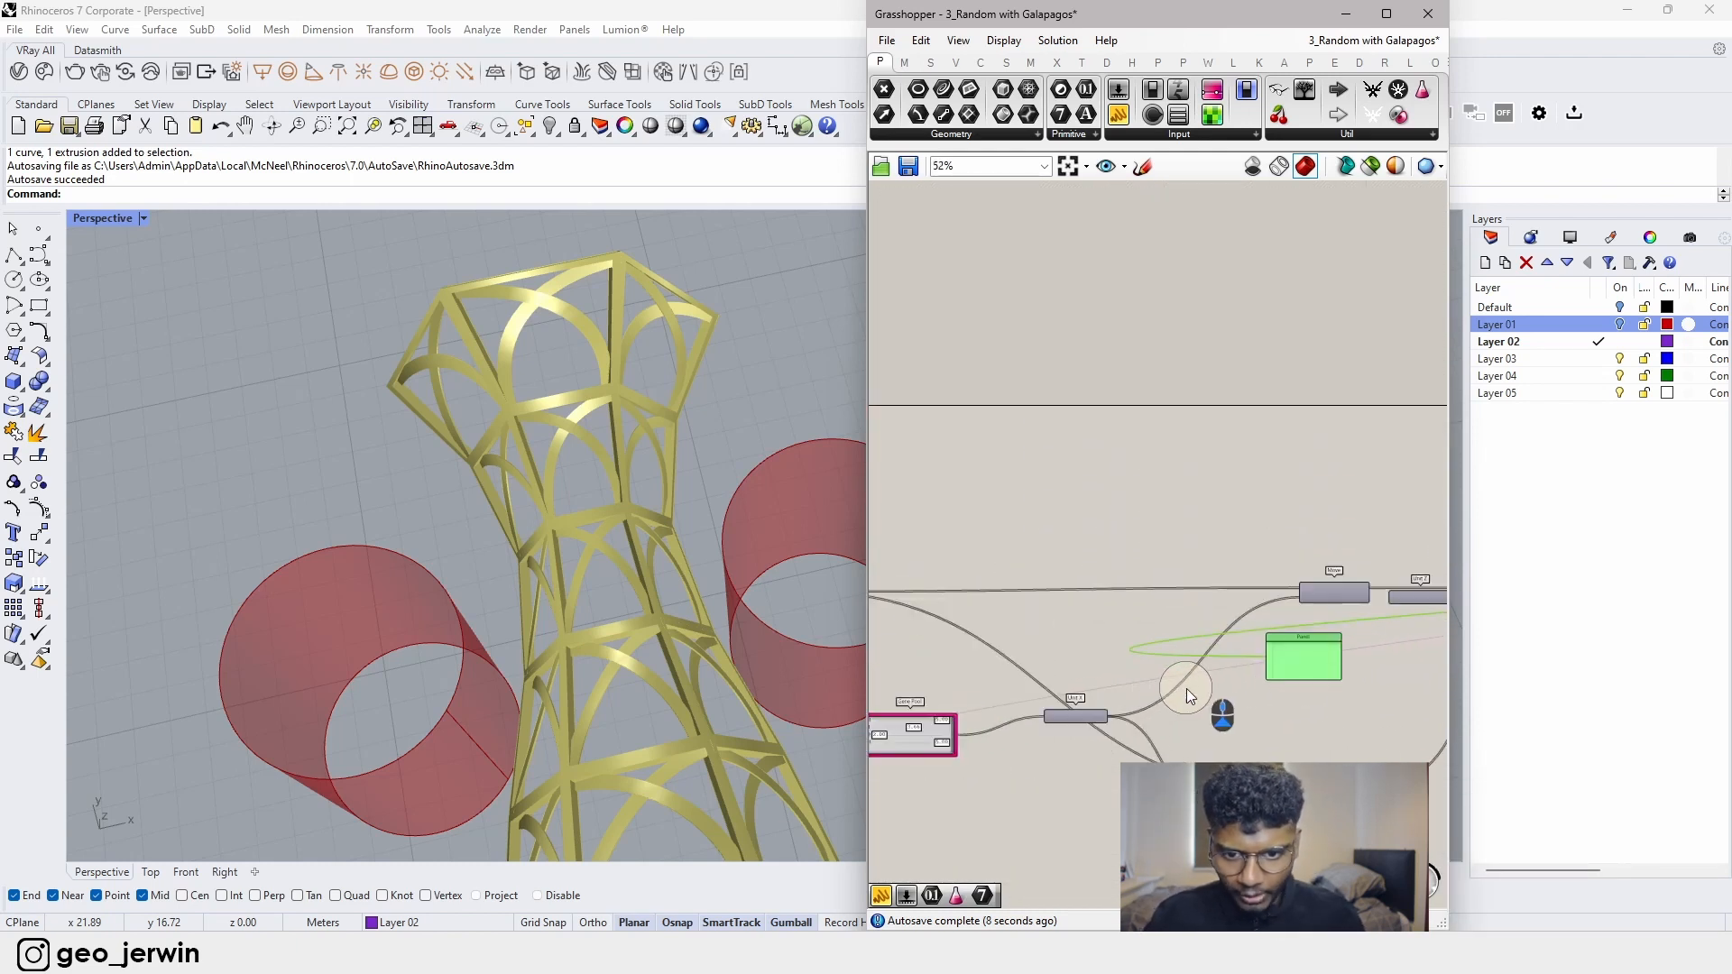
pyautogui.moveTo(1068, 657); pyautogui.dragTo(1335, 672, button='right')
pyautogui.scroll(4, 1143, 720)
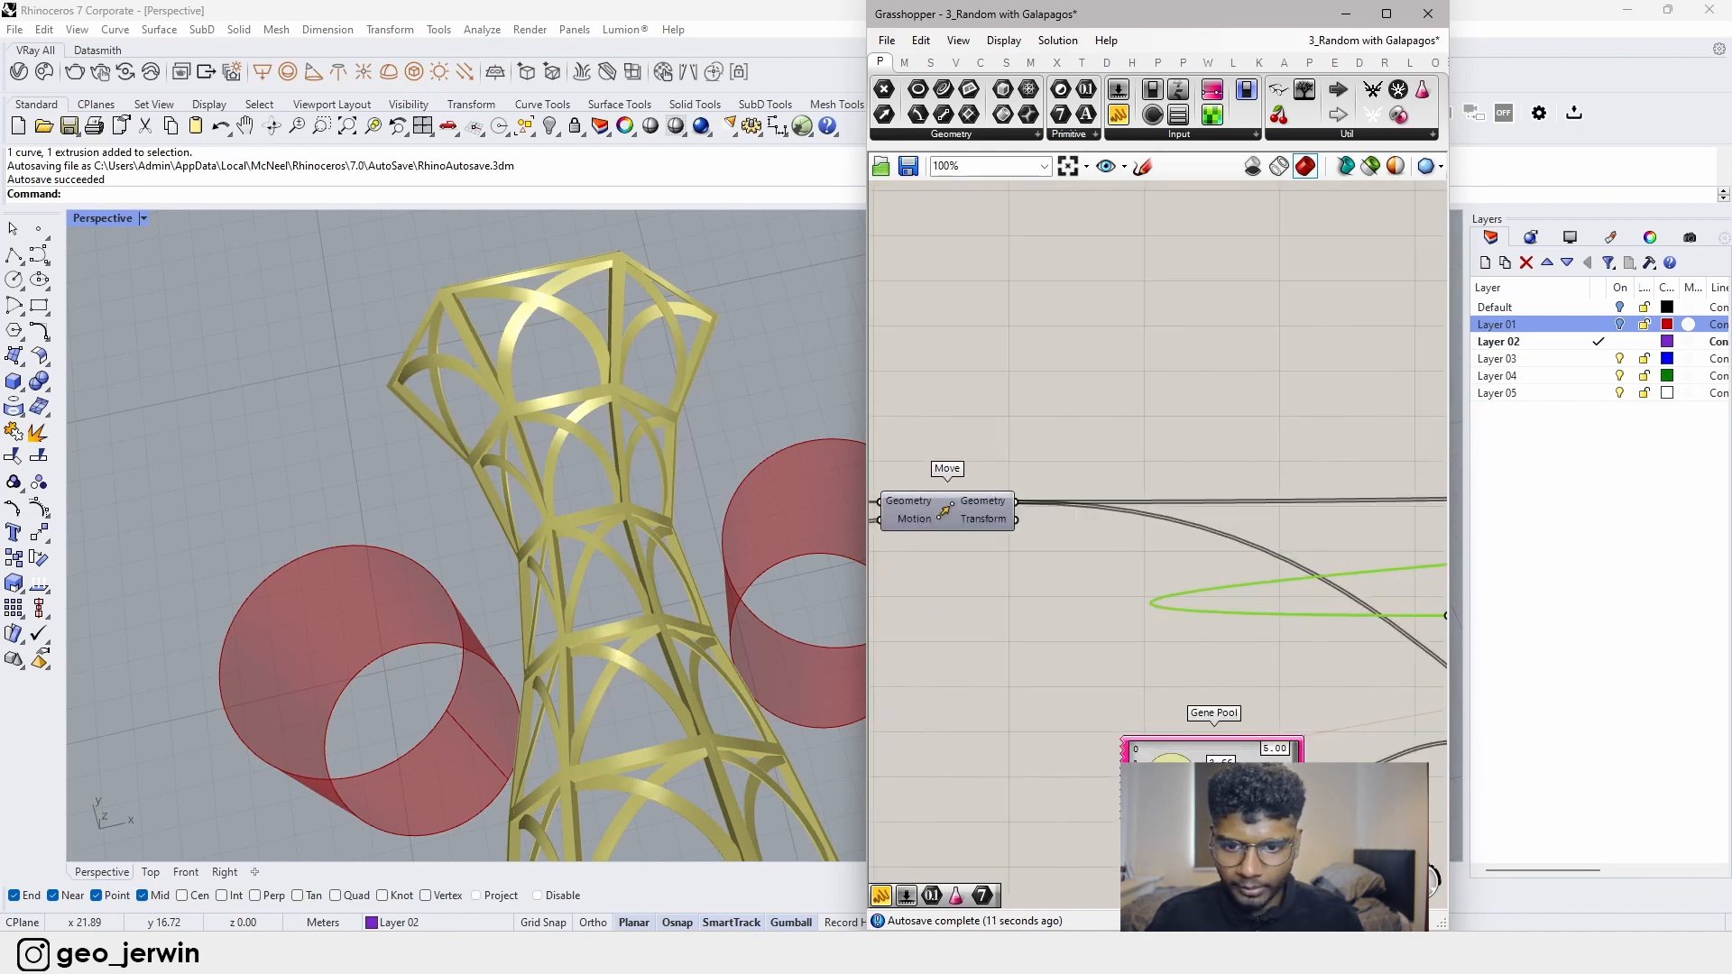
pyautogui.moveTo(1144, 719); pyautogui.dragTo(1047, 732, button='right')
pyautogui.moveTo(1396, 645); pyautogui.dragTo(1206, 660)
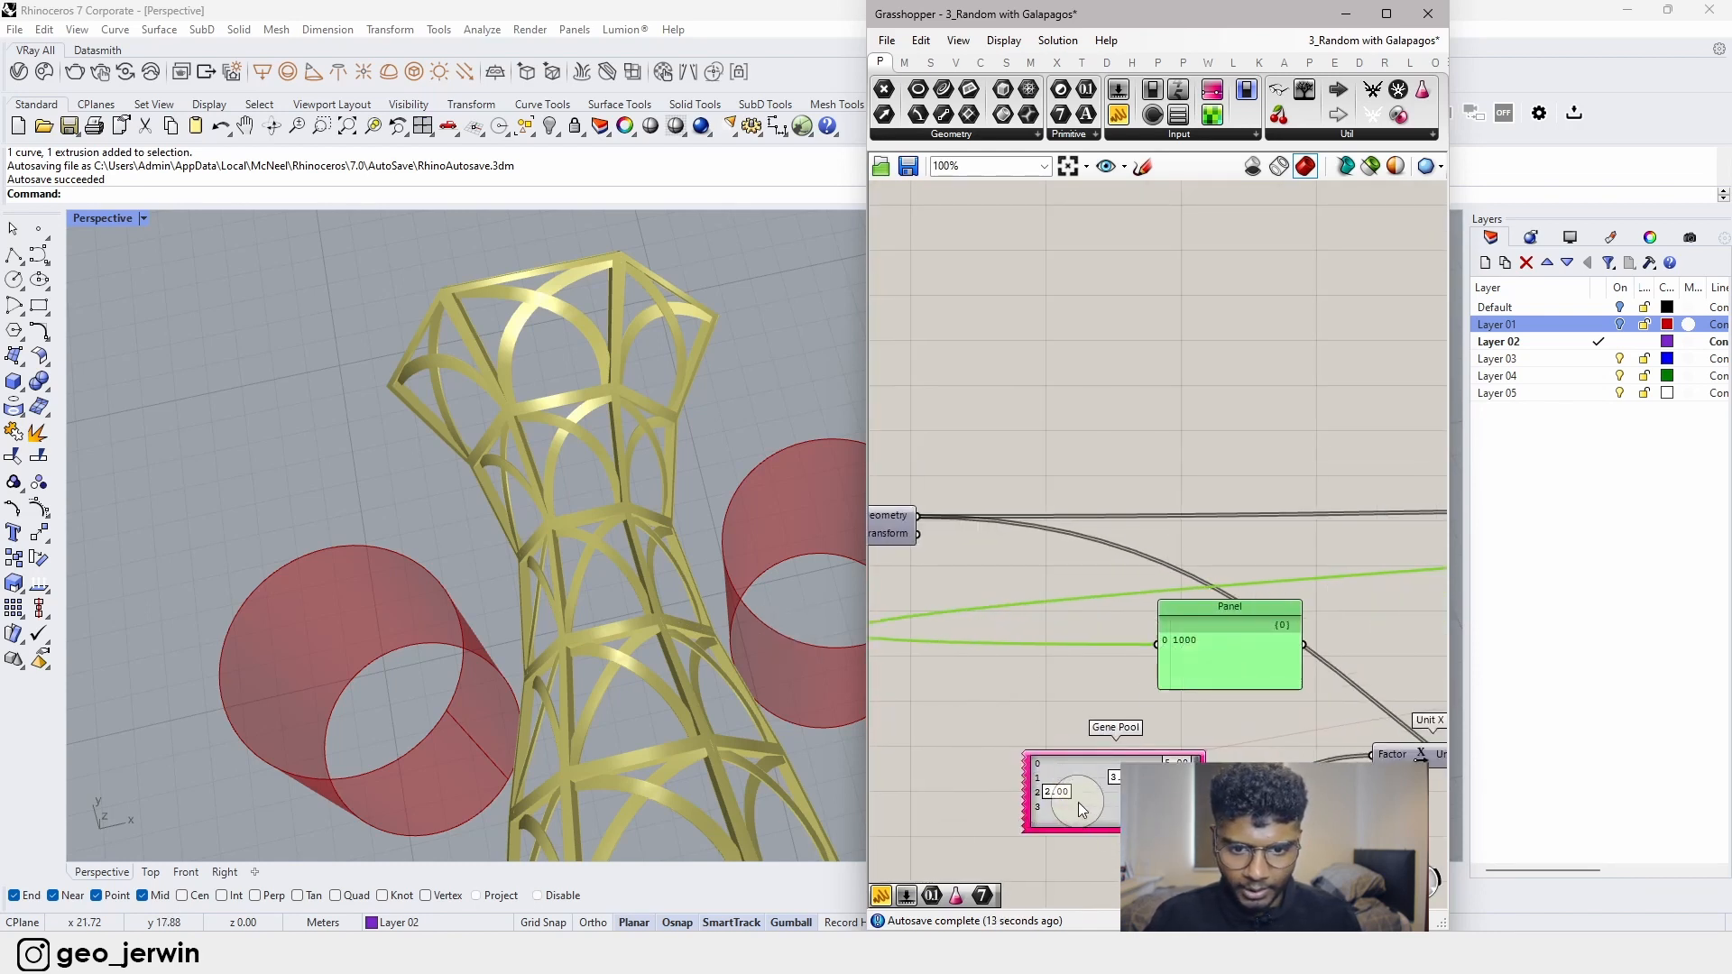
pyautogui.moveTo(1058, 792)
pyautogui.mouseDown()
pyautogui.moveTo(1111, 799)
pyautogui.moveTo(1044, 793)
pyautogui.mouseUp()
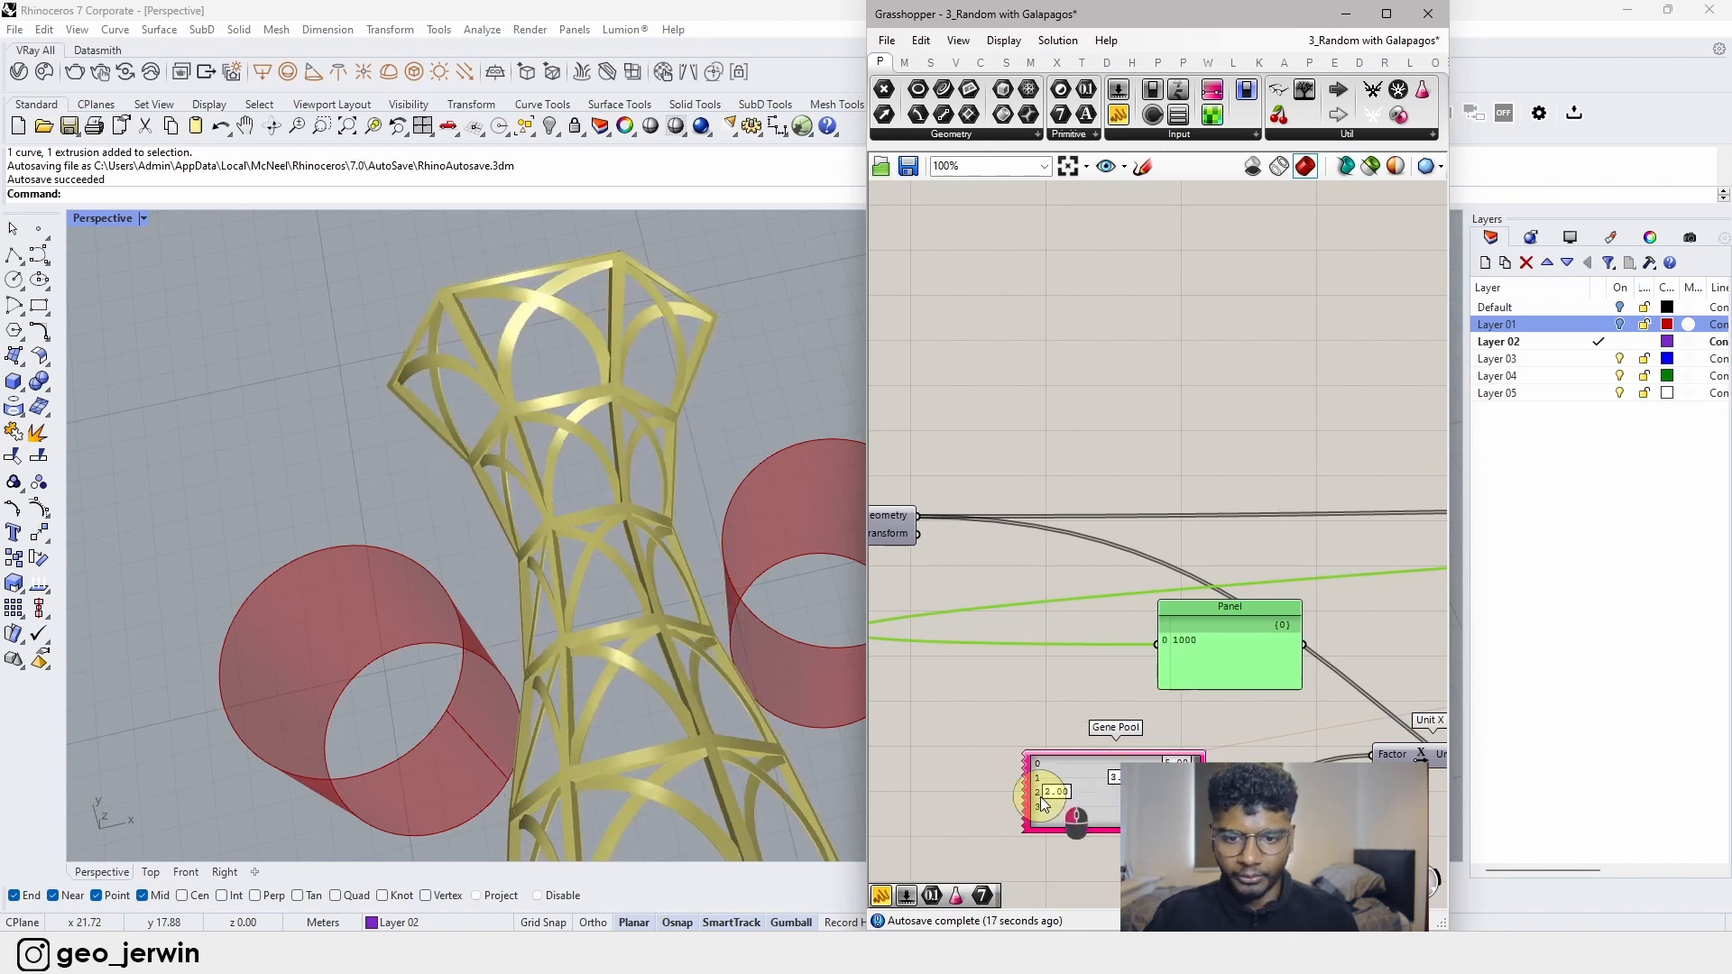
# - Move the List B Panel from the Gene Pool back to its place beside Dispatch
pyautogui.scroll(-5, 1159, 742)
pyautogui.moveTo(1156, 737); pyautogui.dragTo(959, 771, button='right')
pyautogui.moveTo(950, 762); pyautogui.dragTo(1148, 747)
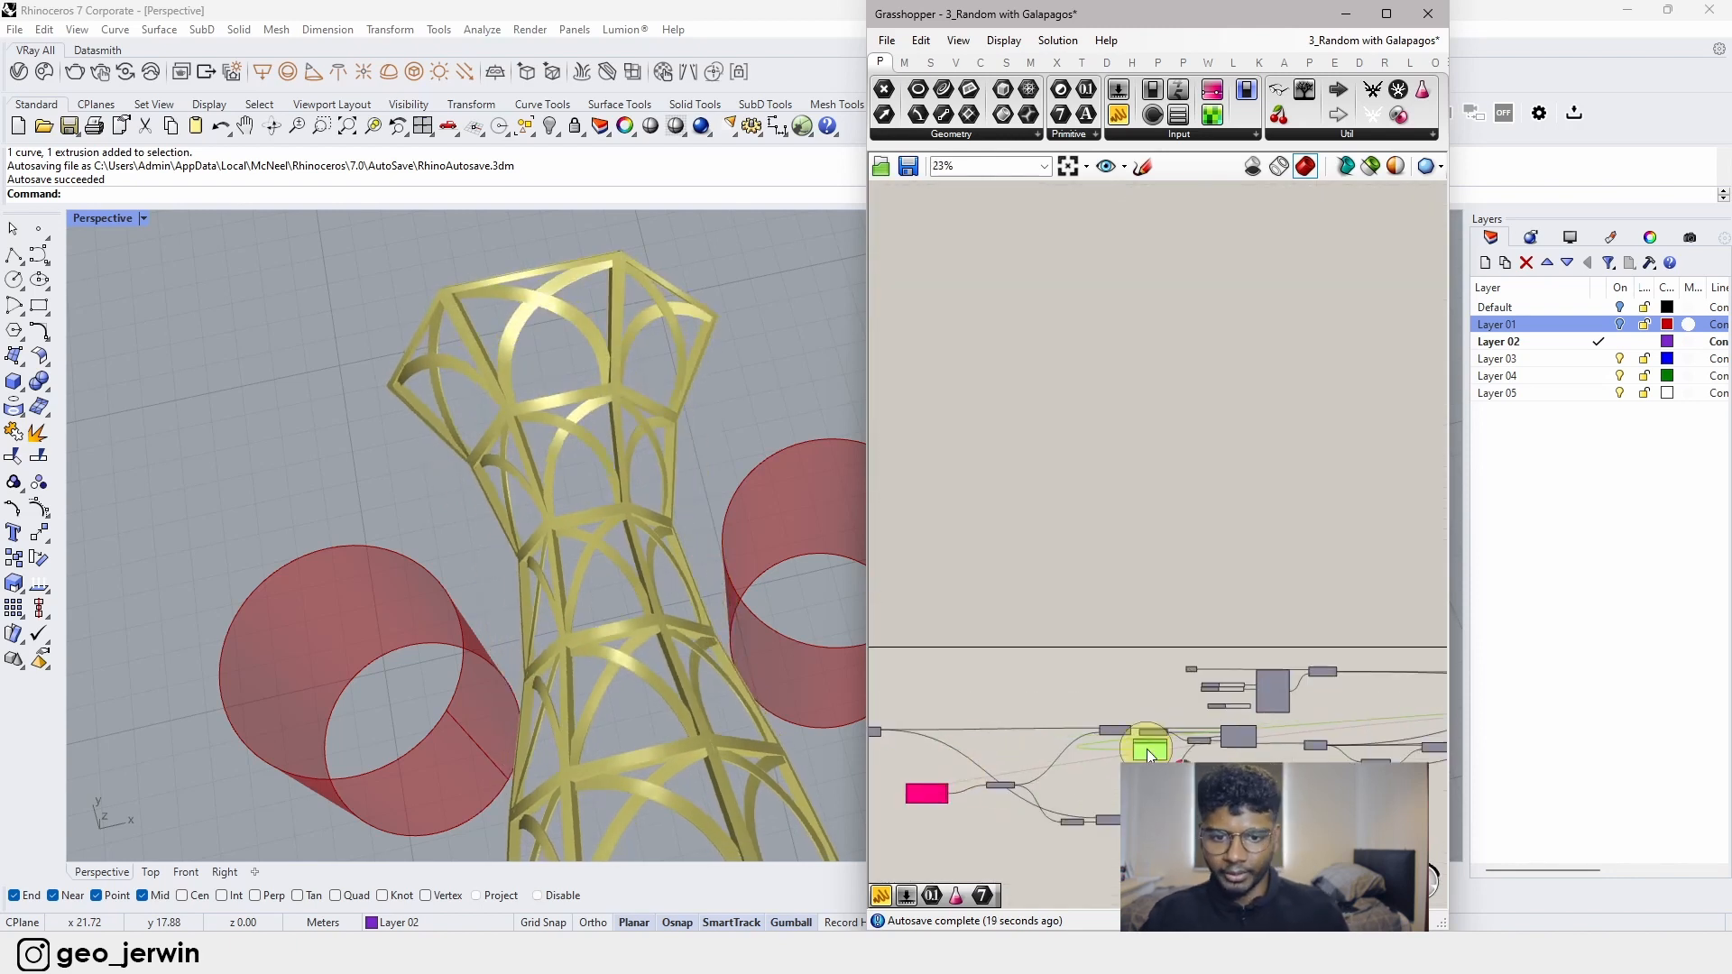
pyautogui.click(1253, 769)
pyautogui.scroll(-2, 1253, 770)
pyautogui.moveTo(1110, 776); pyautogui.dragTo(906, 754, button='right')
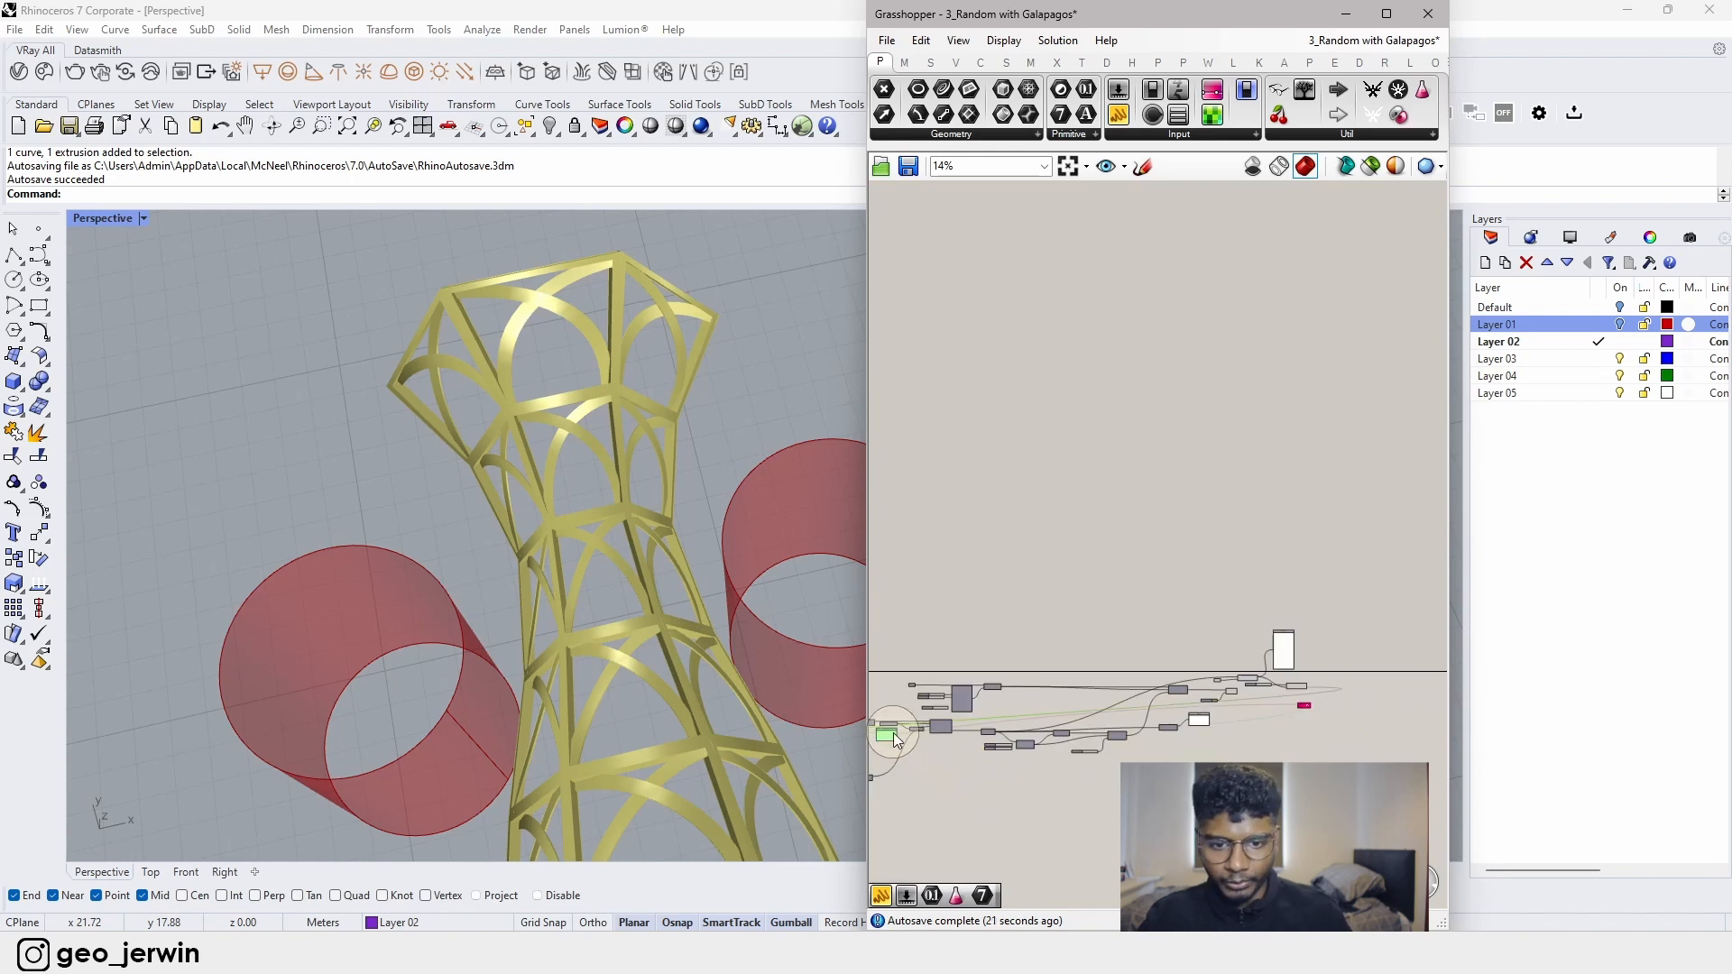
pyautogui.scroll(5, 1338, 691)
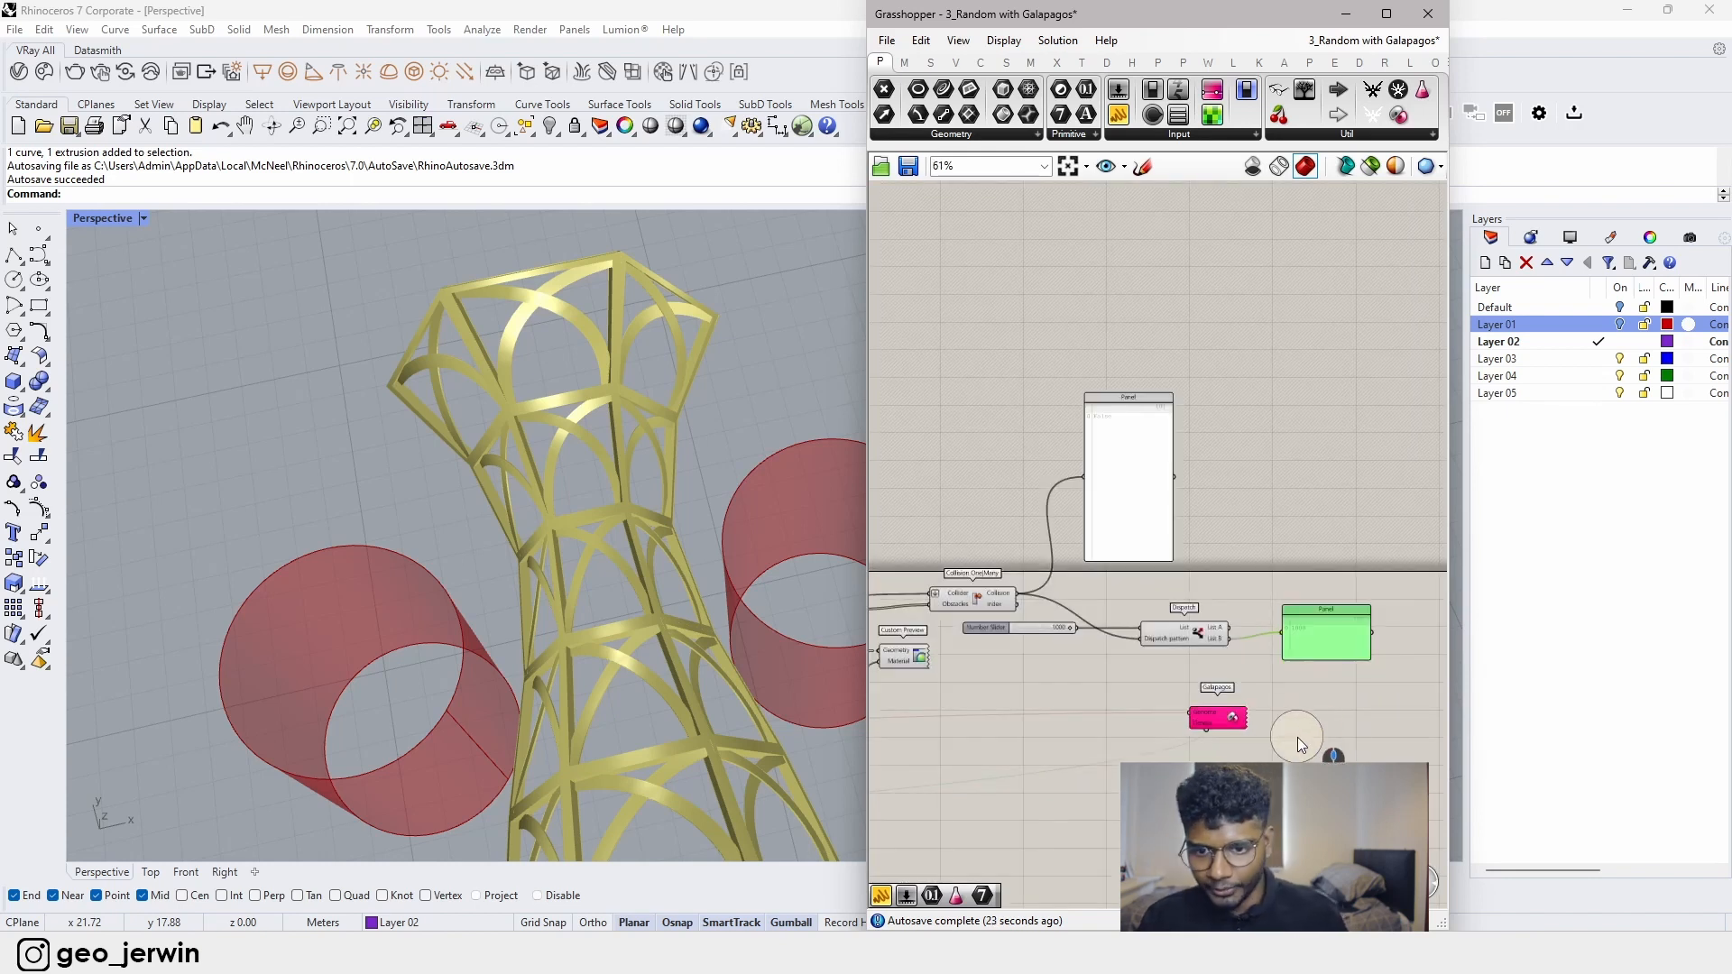
# - Move the Galapagos component farther right beyond the Dispatch Panel and shift the Area component slightly
pyautogui.moveTo(1220, 722); pyautogui.dragTo(1423, 715)
pyautogui.scroll(3, 1378, 739)
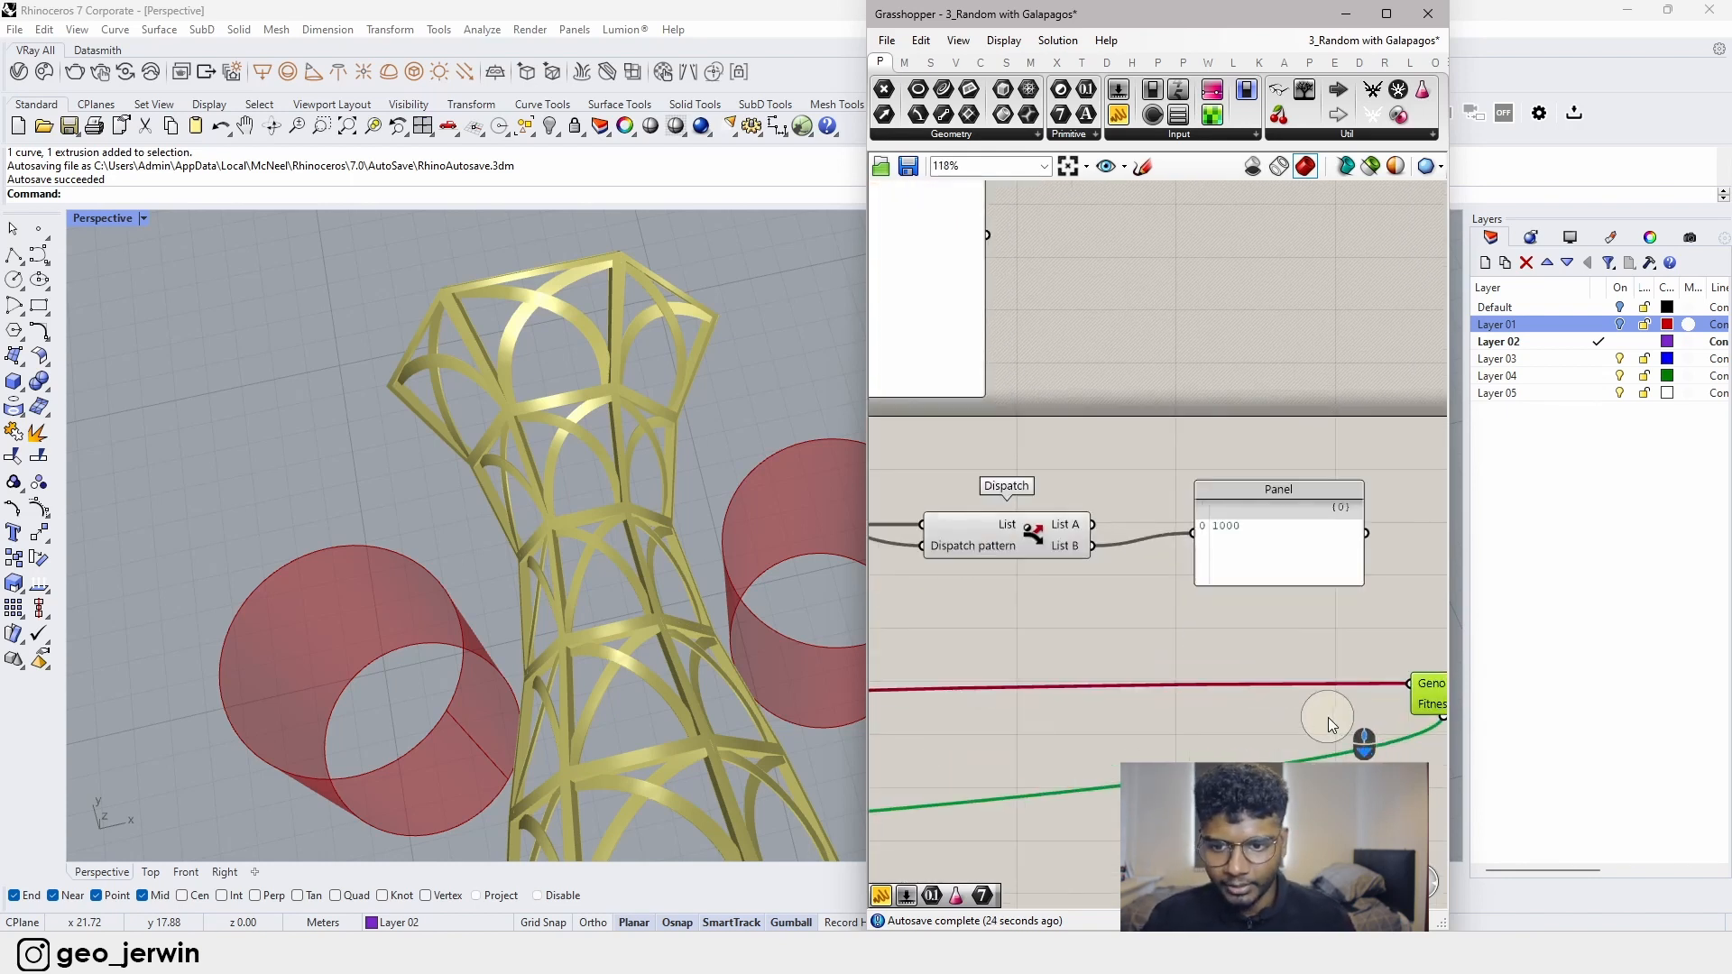
pyautogui.scroll(-5, 1328, 717)
pyautogui.moveTo(1110, 754); pyautogui.dragTo(1206, 746, button='right')
pyautogui.scroll(4, 1053, 756)
pyautogui.moveTo(988, 707)
pyautogui.mouseDown()
pyautogui.moveTo(1037, 729)
pyautogui.moveTo(1009, 732)
pyautogui.mouseUp()
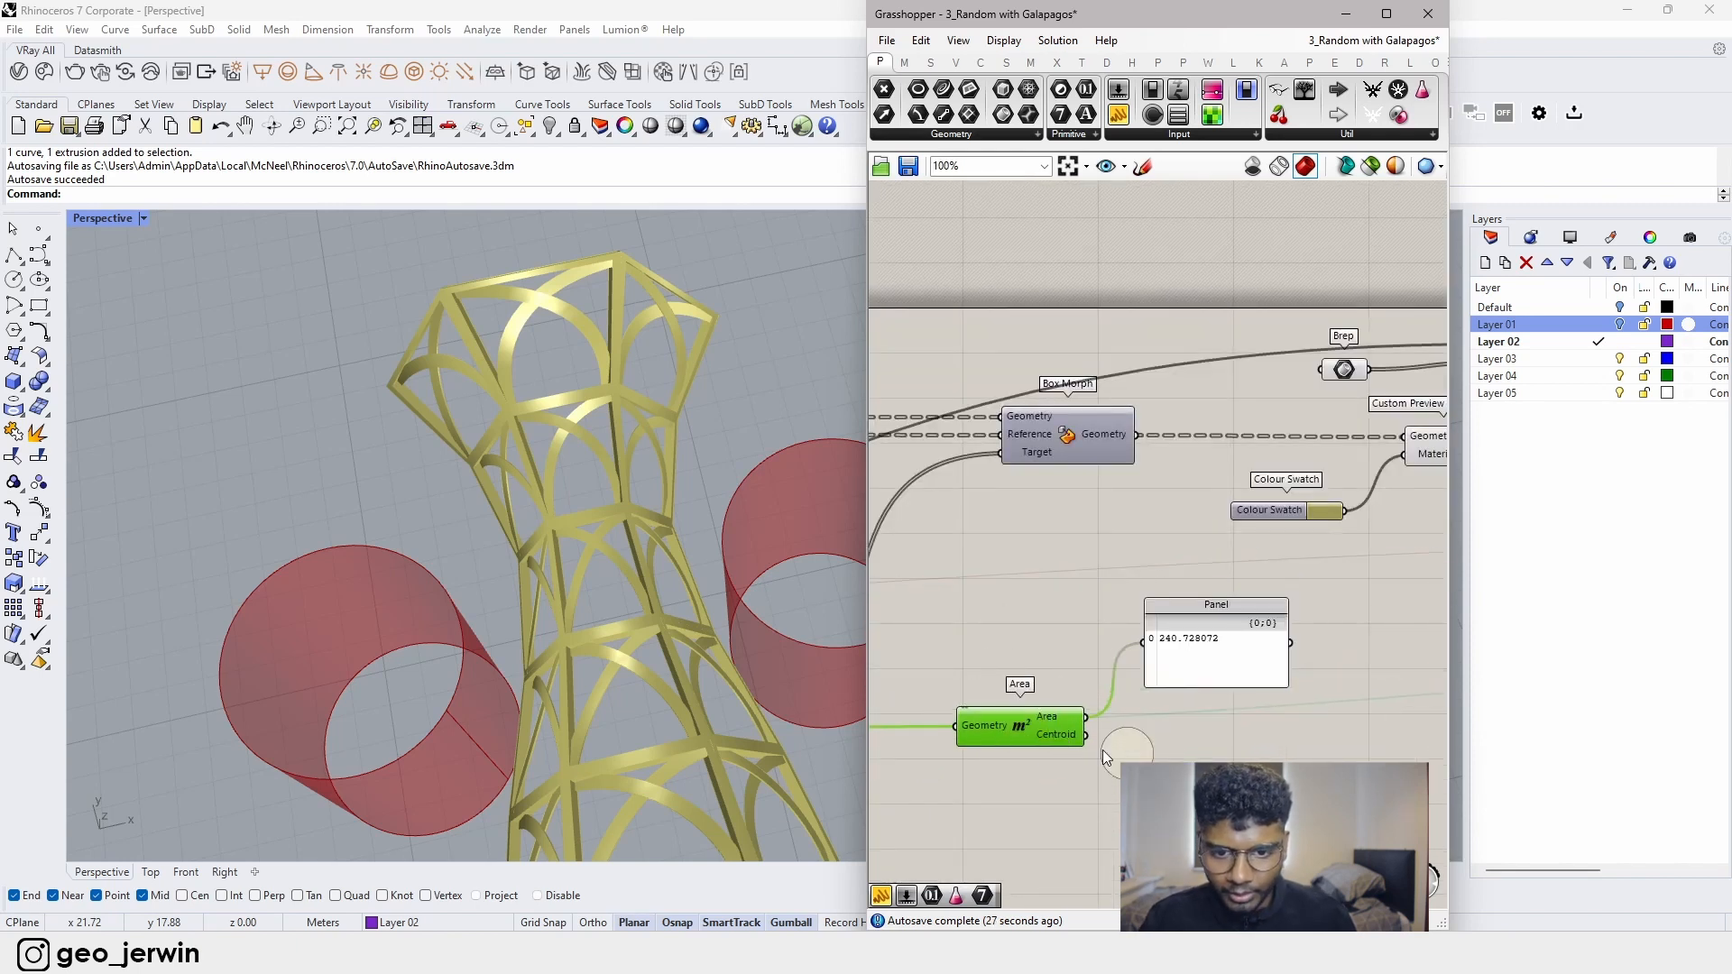
pyautogui.click(1123, 750)
# - Add a Merge component and connect the Area output to its D1 input
pyautogui.moveTo(1175, 770); pyautogui.dragTo(1021, 731, button='right')
pyautogui.doubleClick(1252, 763)
pyautogui.write('merge')
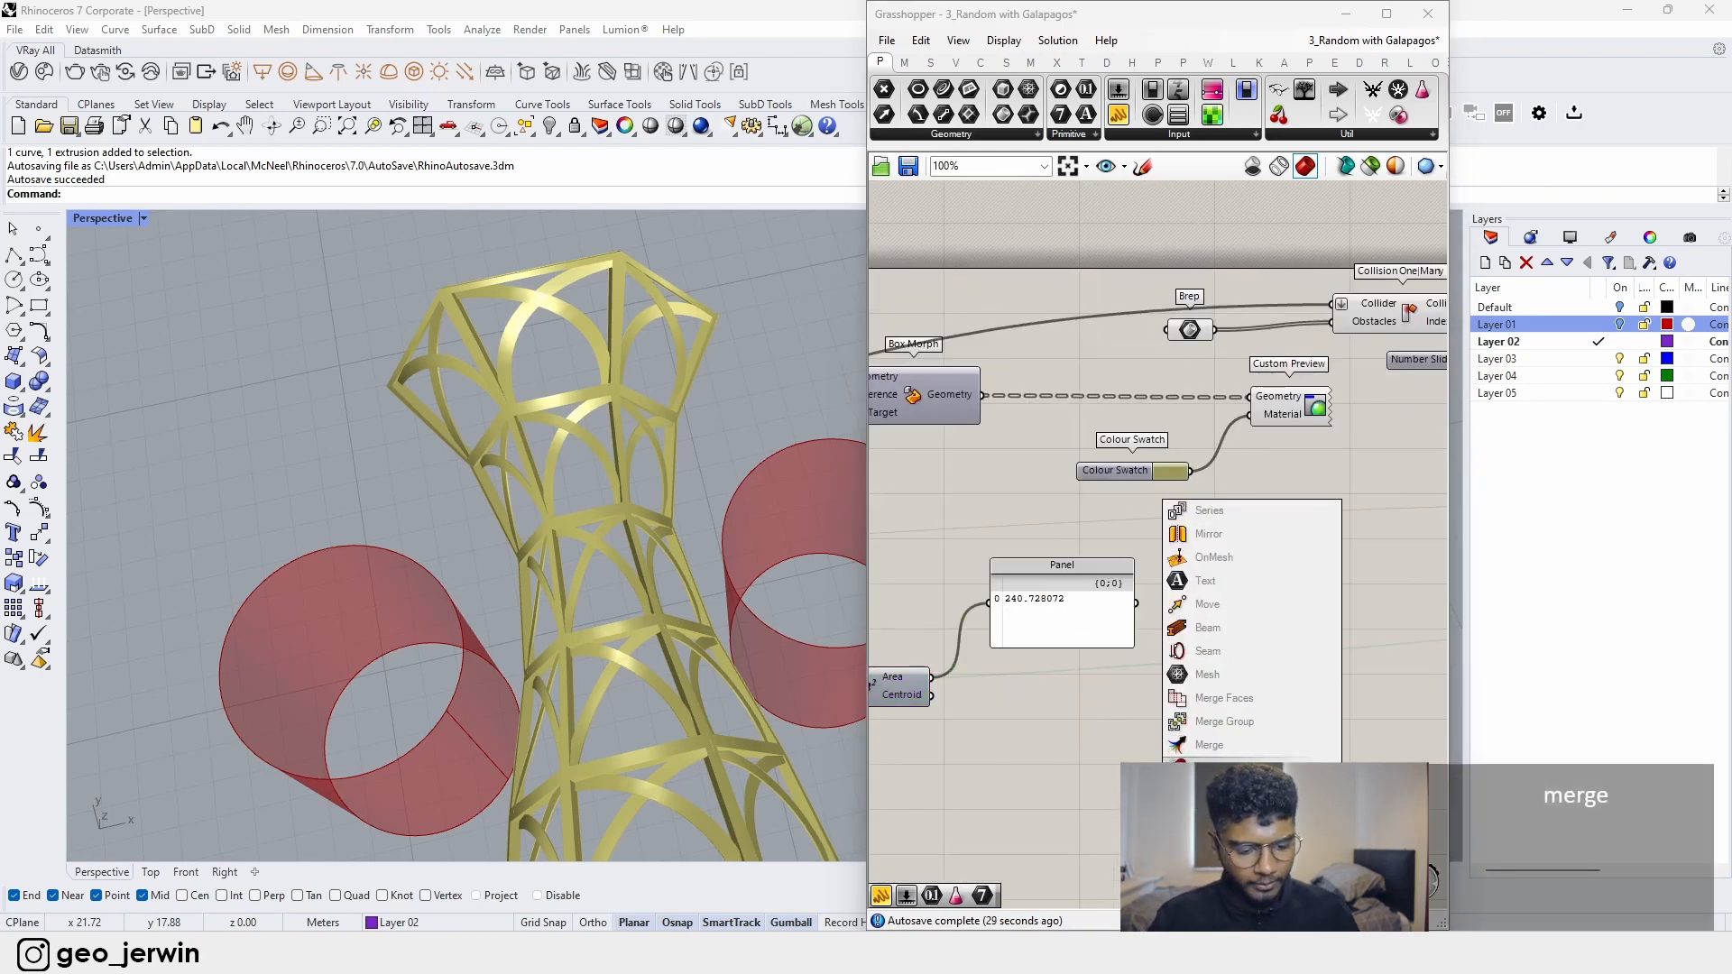
pyautogui.press('Return')
pyautogui.moveTo(932, 677); pyautogui.dragTo(1017, 718)
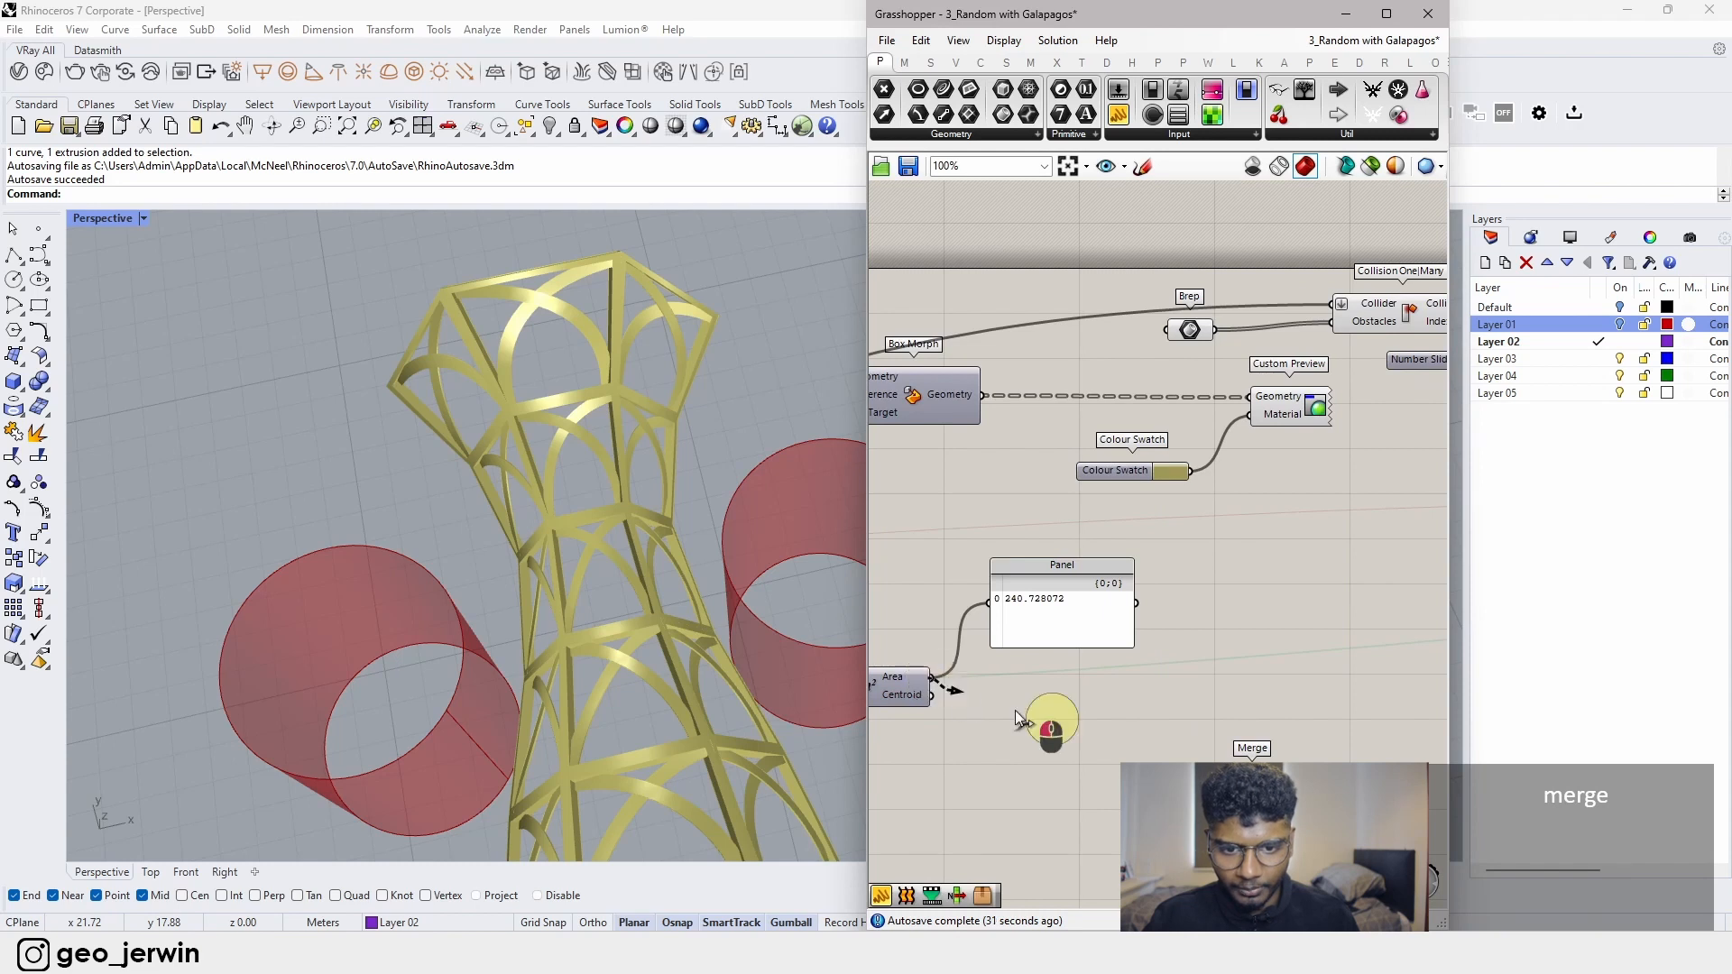
pyautogui.scroll(-5, 1004, 807)
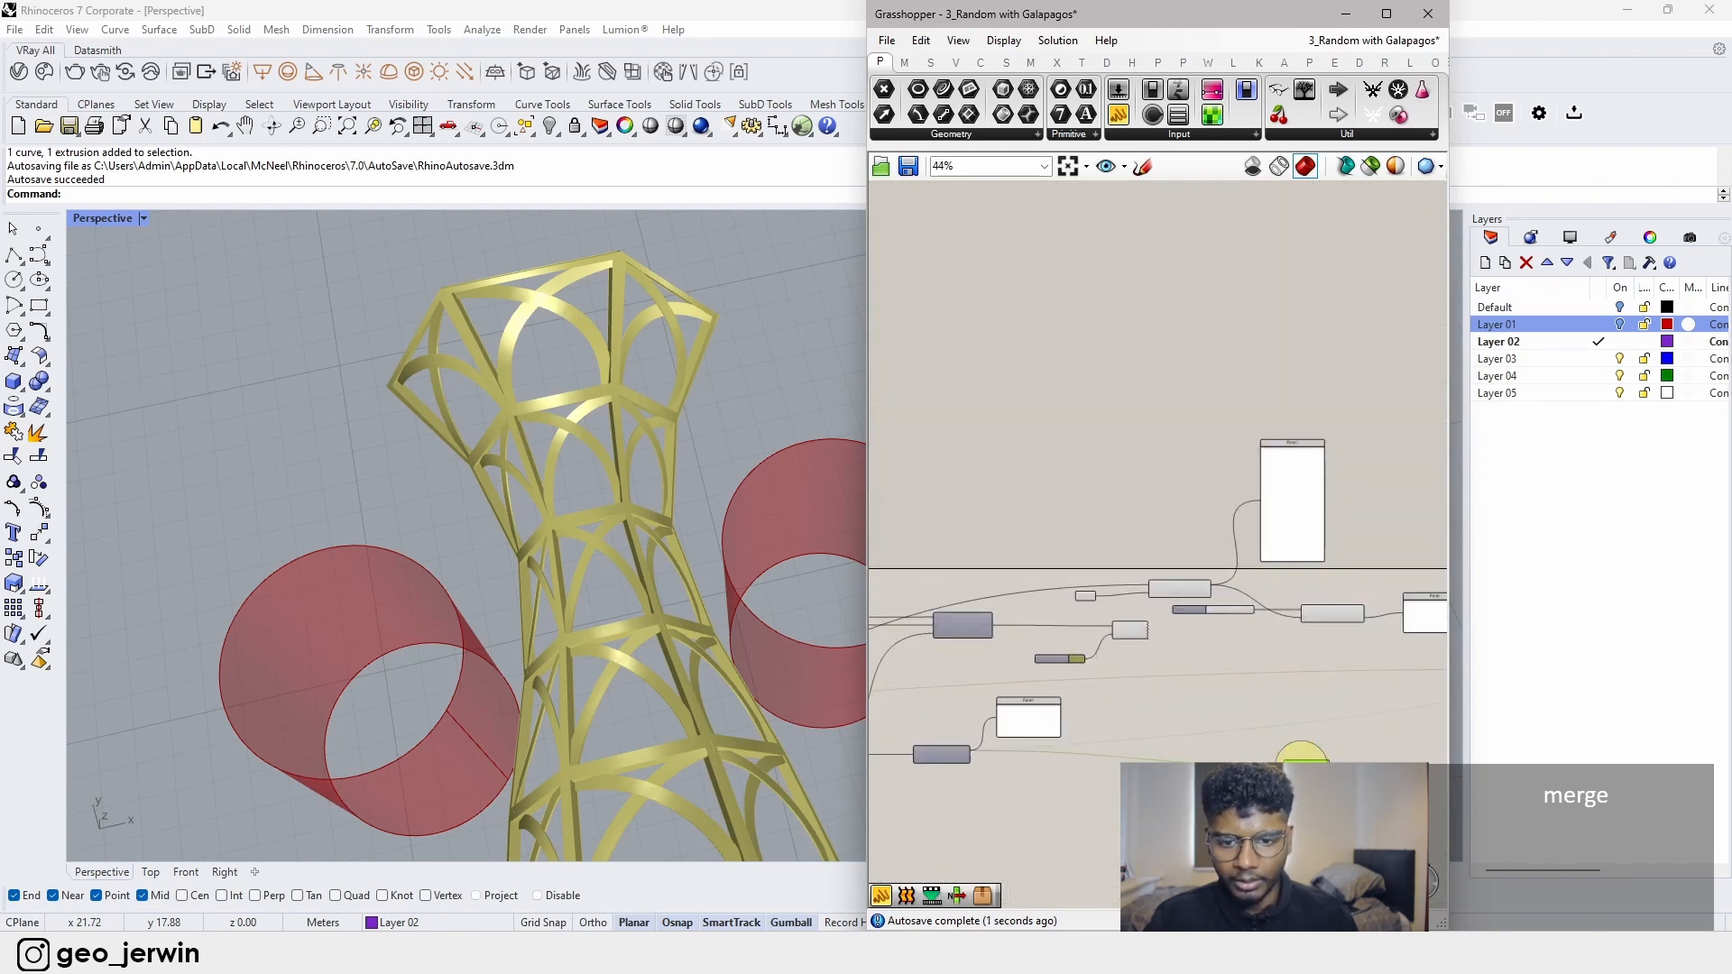
# - Connect Dispatch's List B output to Merge's D2 input and place Merge below Dispatch
pyautogui.scroll(3, 1384, 611)
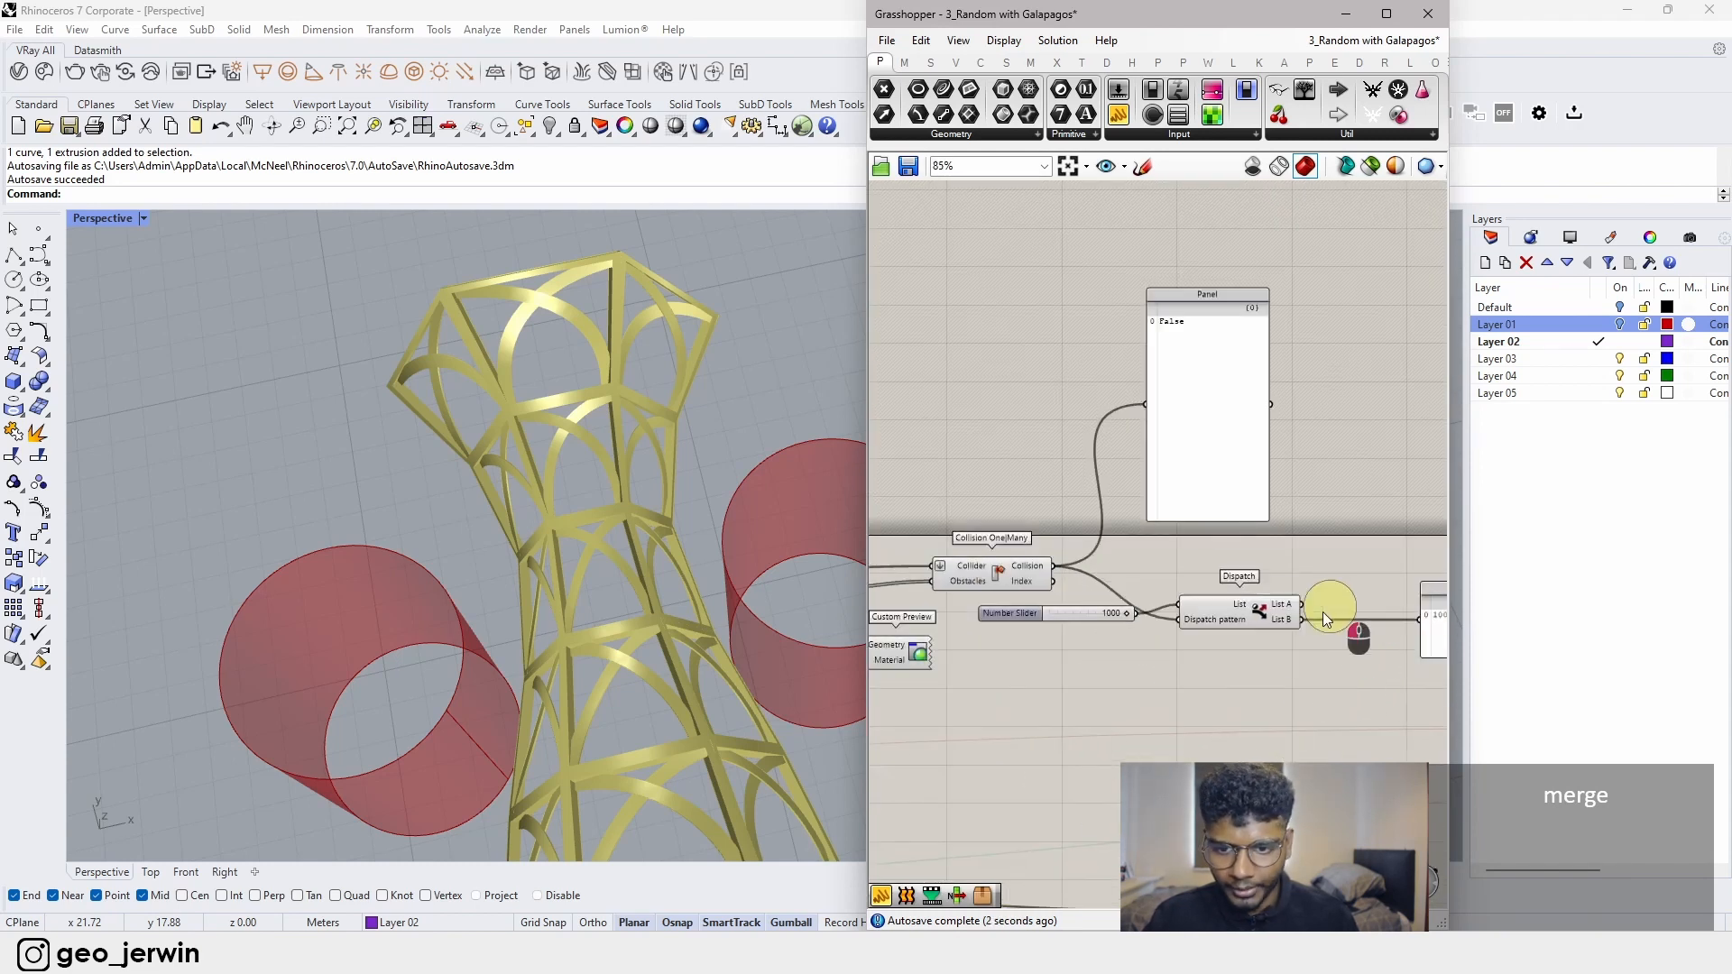
pyautogui.scroll(-2, 1324, 622)
pyautogui.moveTo(1320, 479); pyautogui.dragTo(1217, 704)
pyautogui.moveTo(1277, 698); pyautogui.dragTo(1173, 694, button='right')
pyautogui.moveTo(1158, 700); pyautogui.dragTo(1262, 685)
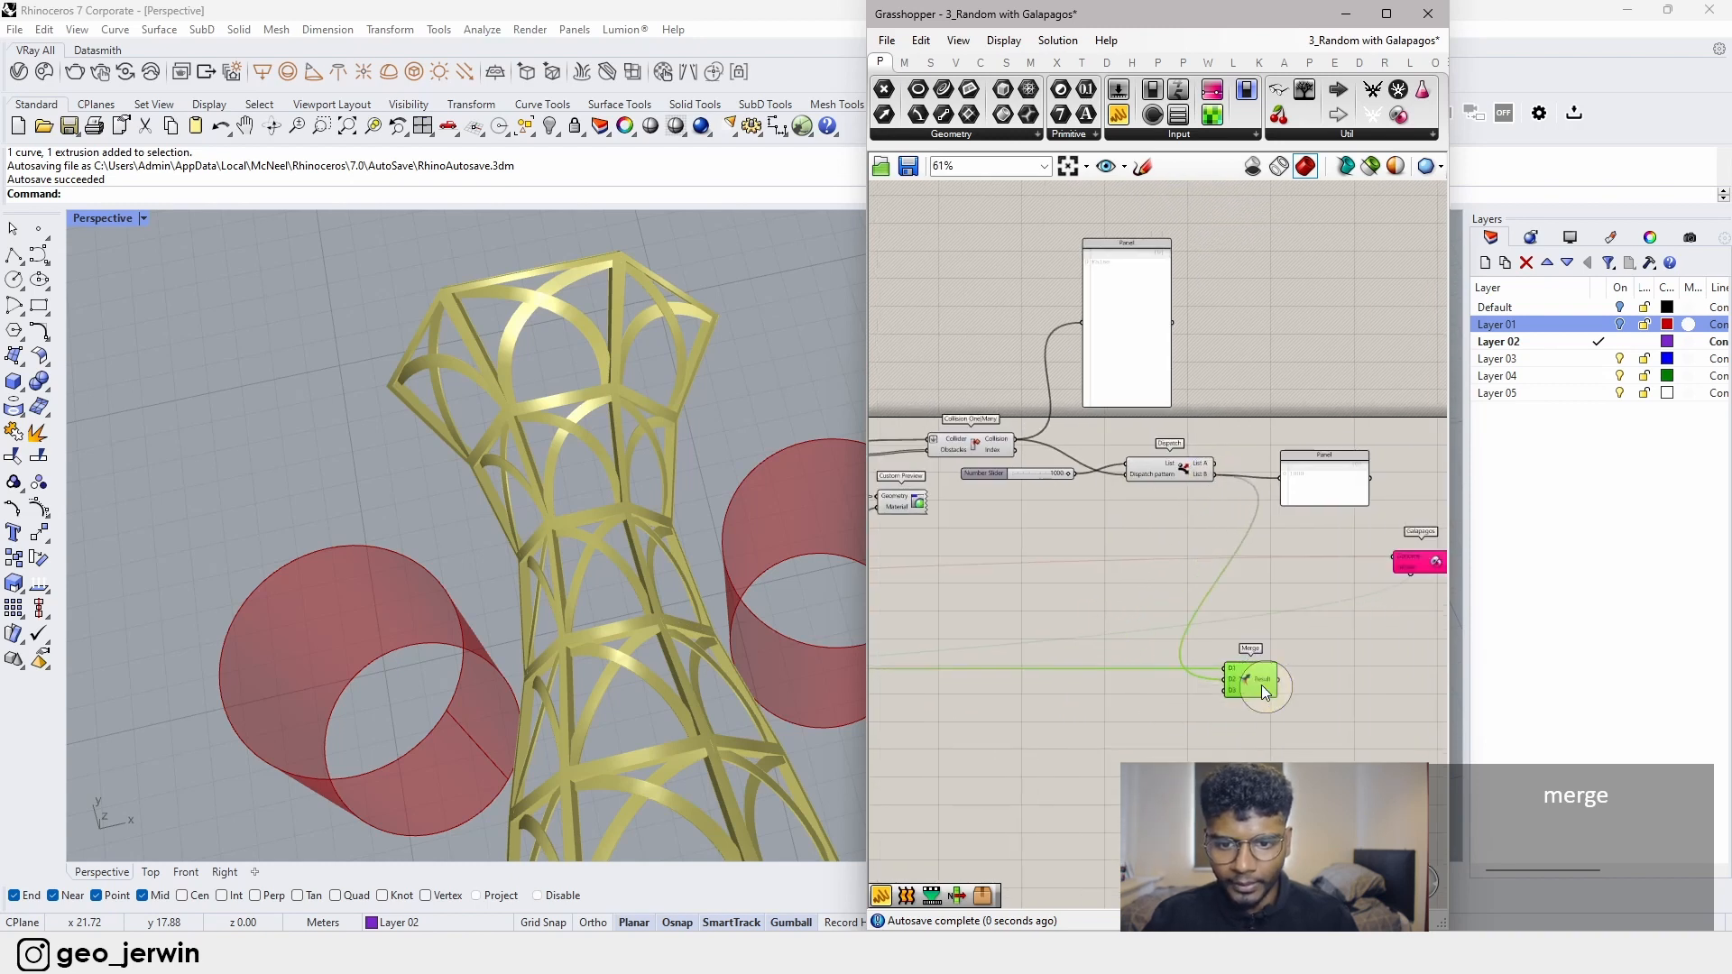
# - Add a Mass Addition component, feed it Merge's Result, and align it beside Merge
pyautogui.moveTo(1357, 694); pyautogui.dragTo(1189, 689, button='right')
pyautogui.doubleClick(1191, 686)
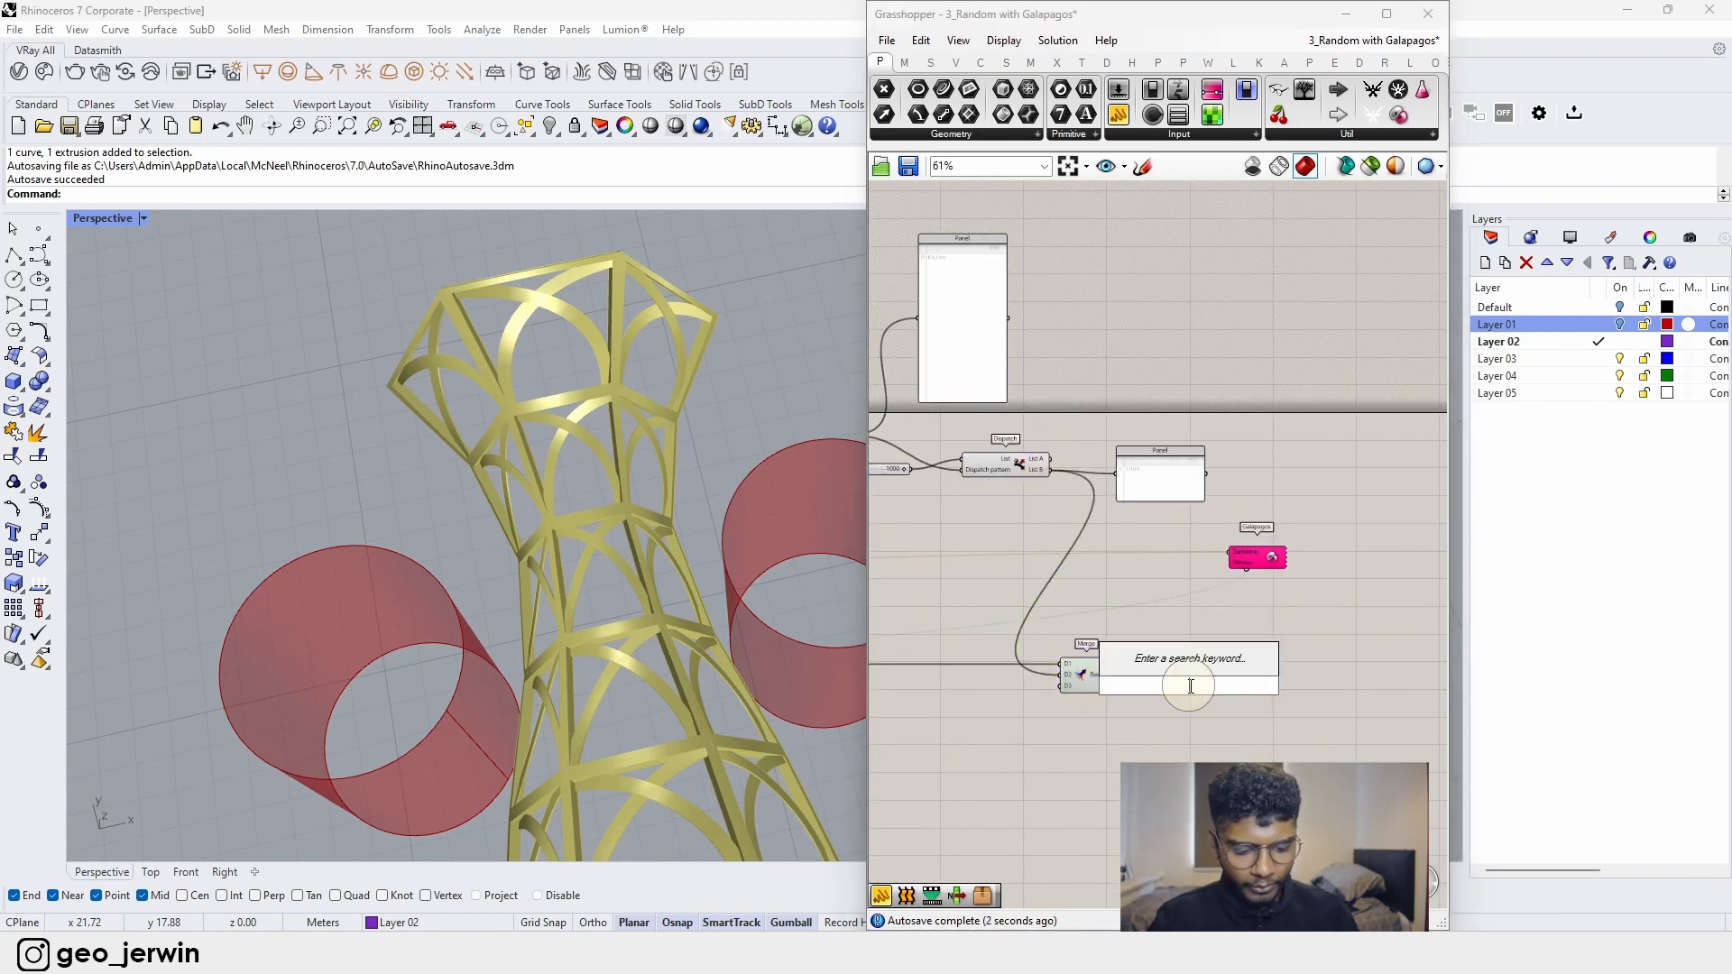
pyautogui.write('mass')
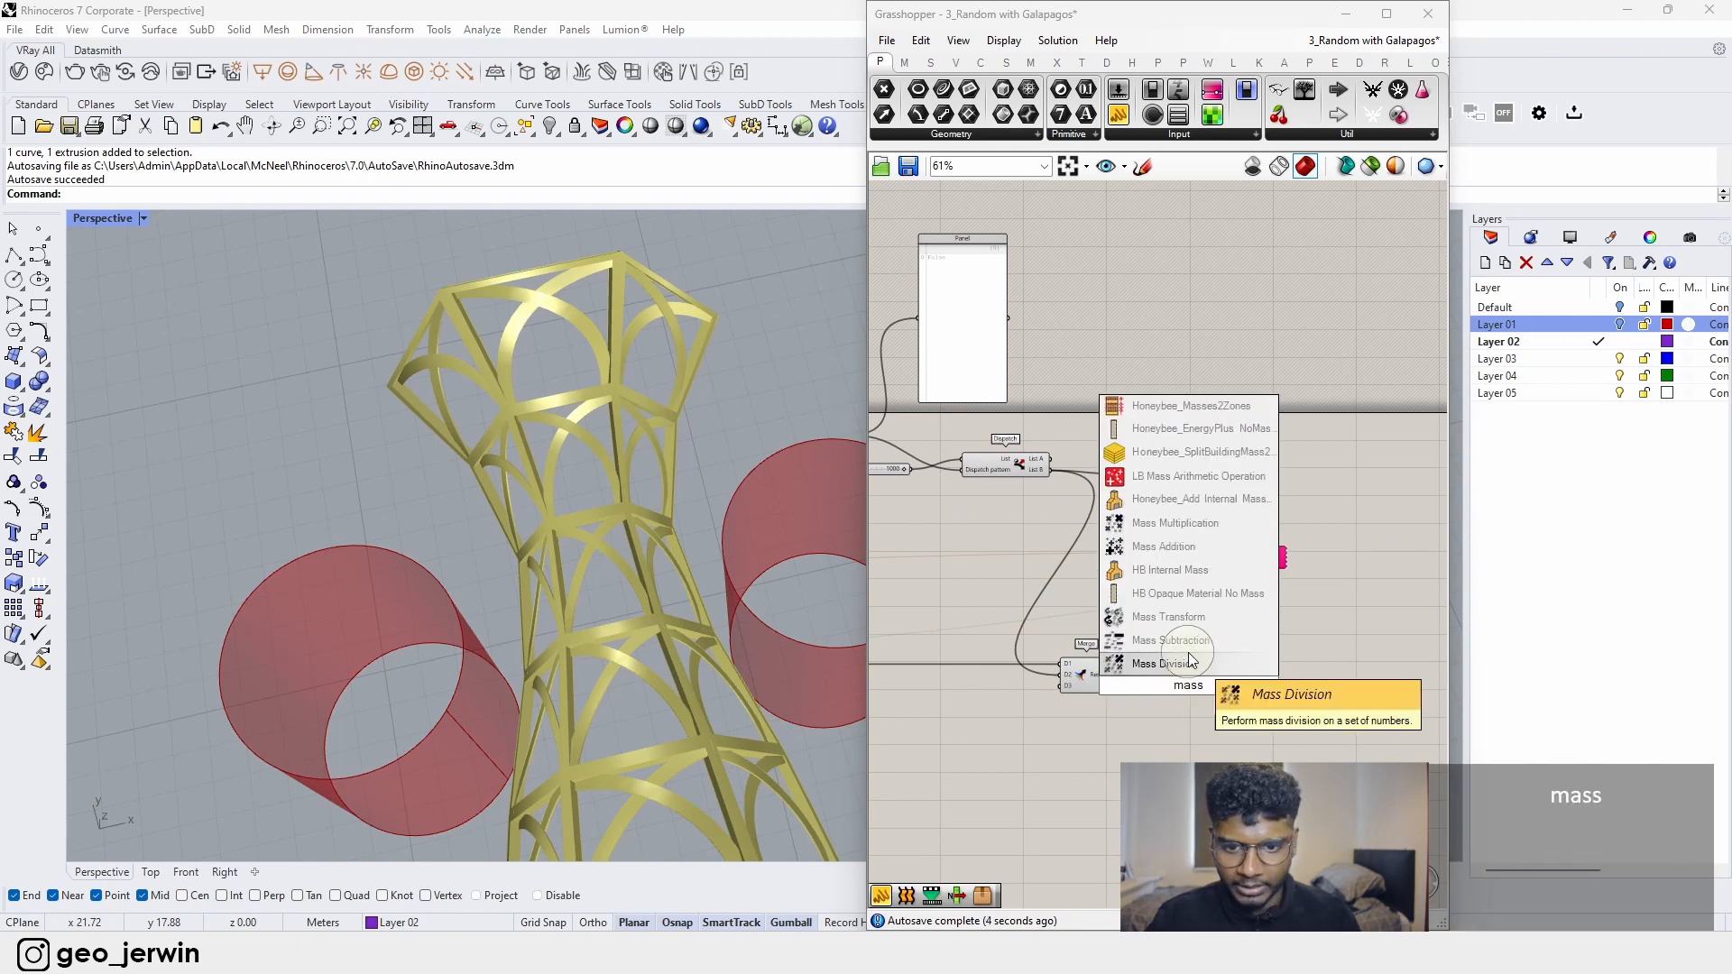
pyautogui.write(' add')
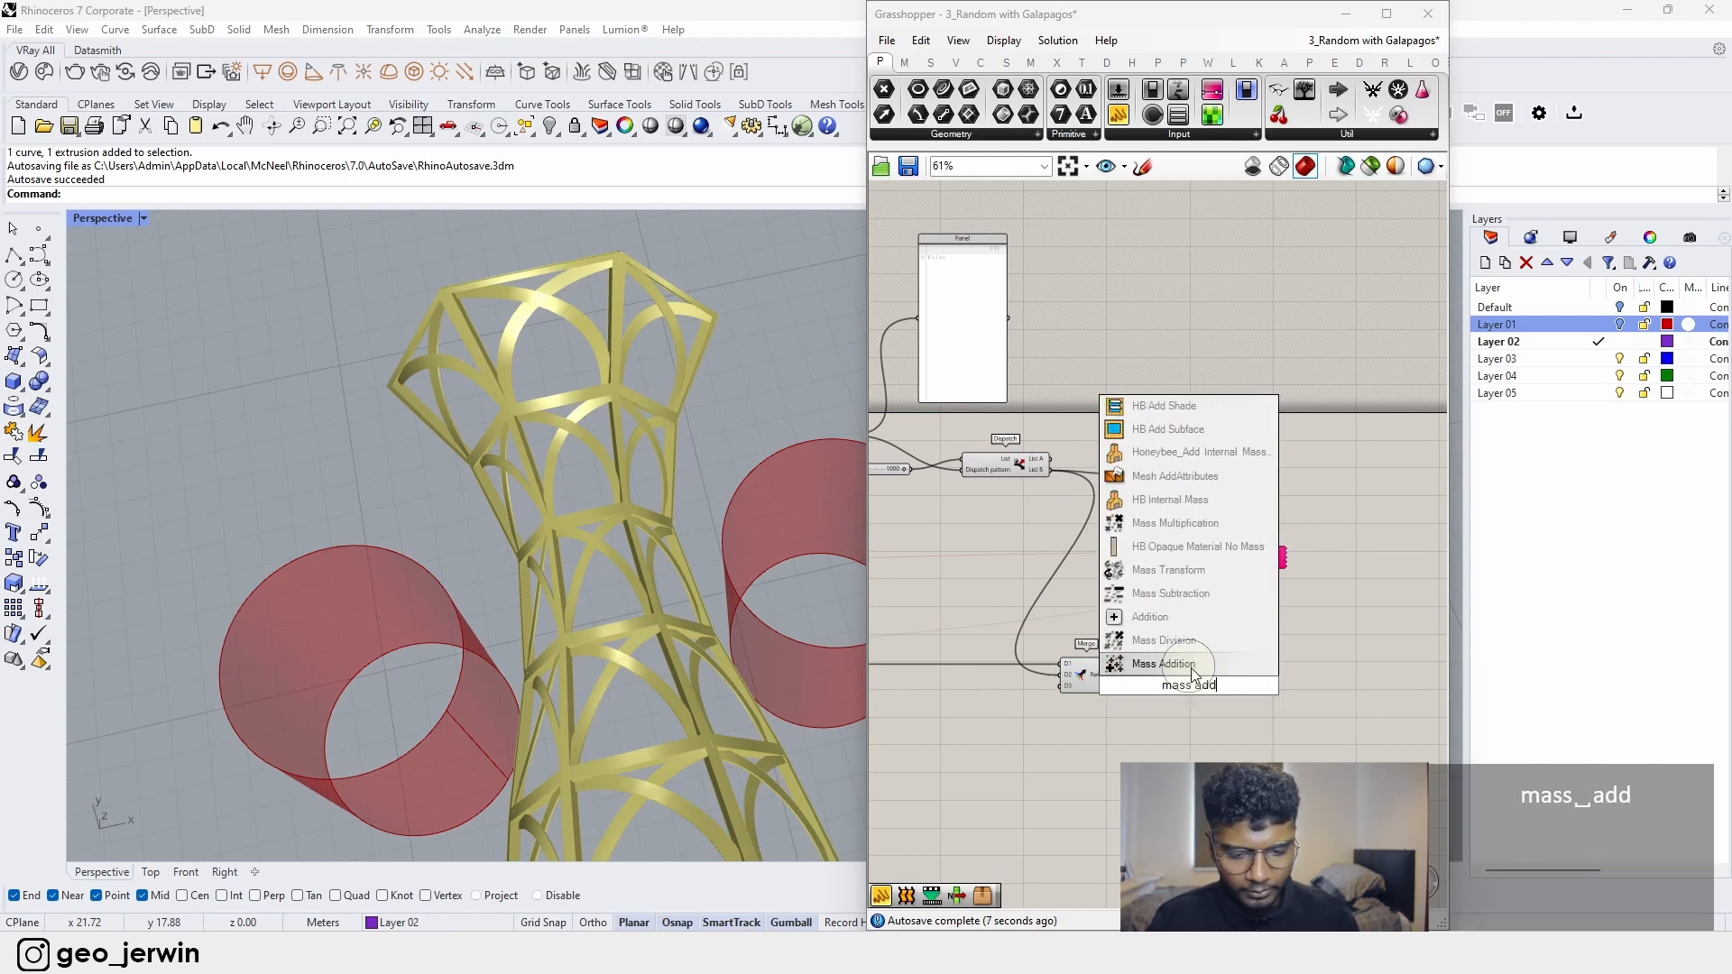
pyautogui.press('Return')
pyautogui.scroll(2, 1096, 686)
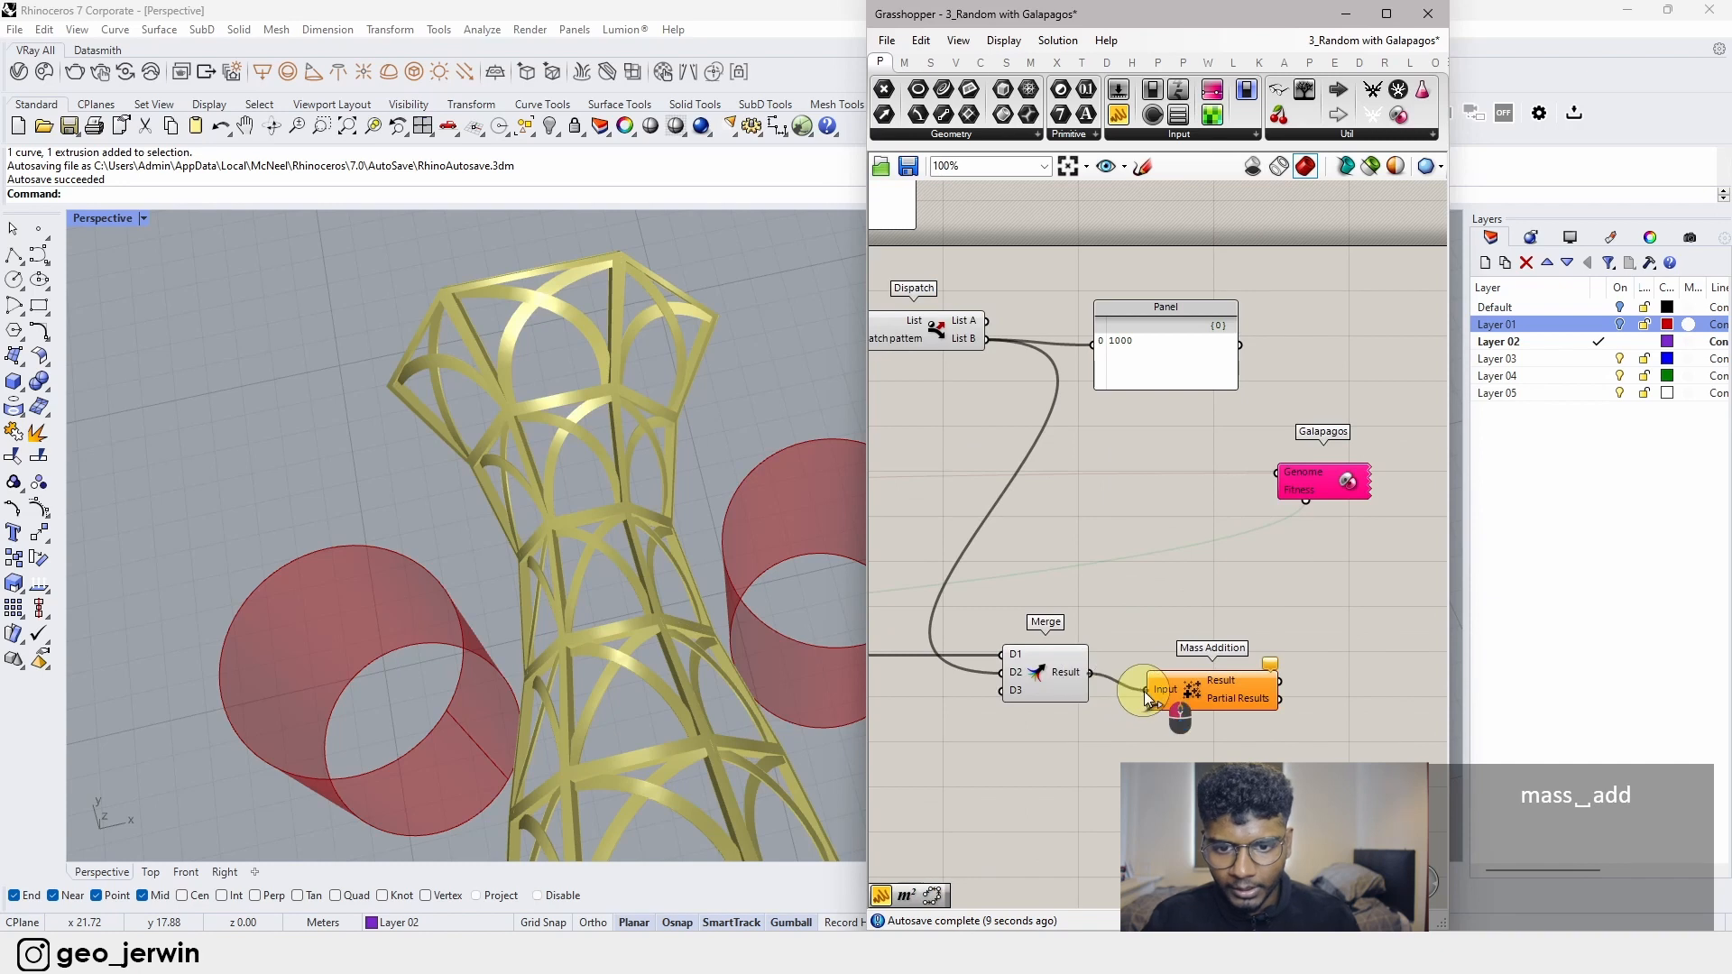
pyautogui.moveTo(1144, 692); pyautogui.dragTo(1146, 691)
pyautogui.moveTo(1186, 699); pyautogui.dragTo(1156, 682)
pyautogui.click(1207, 615)
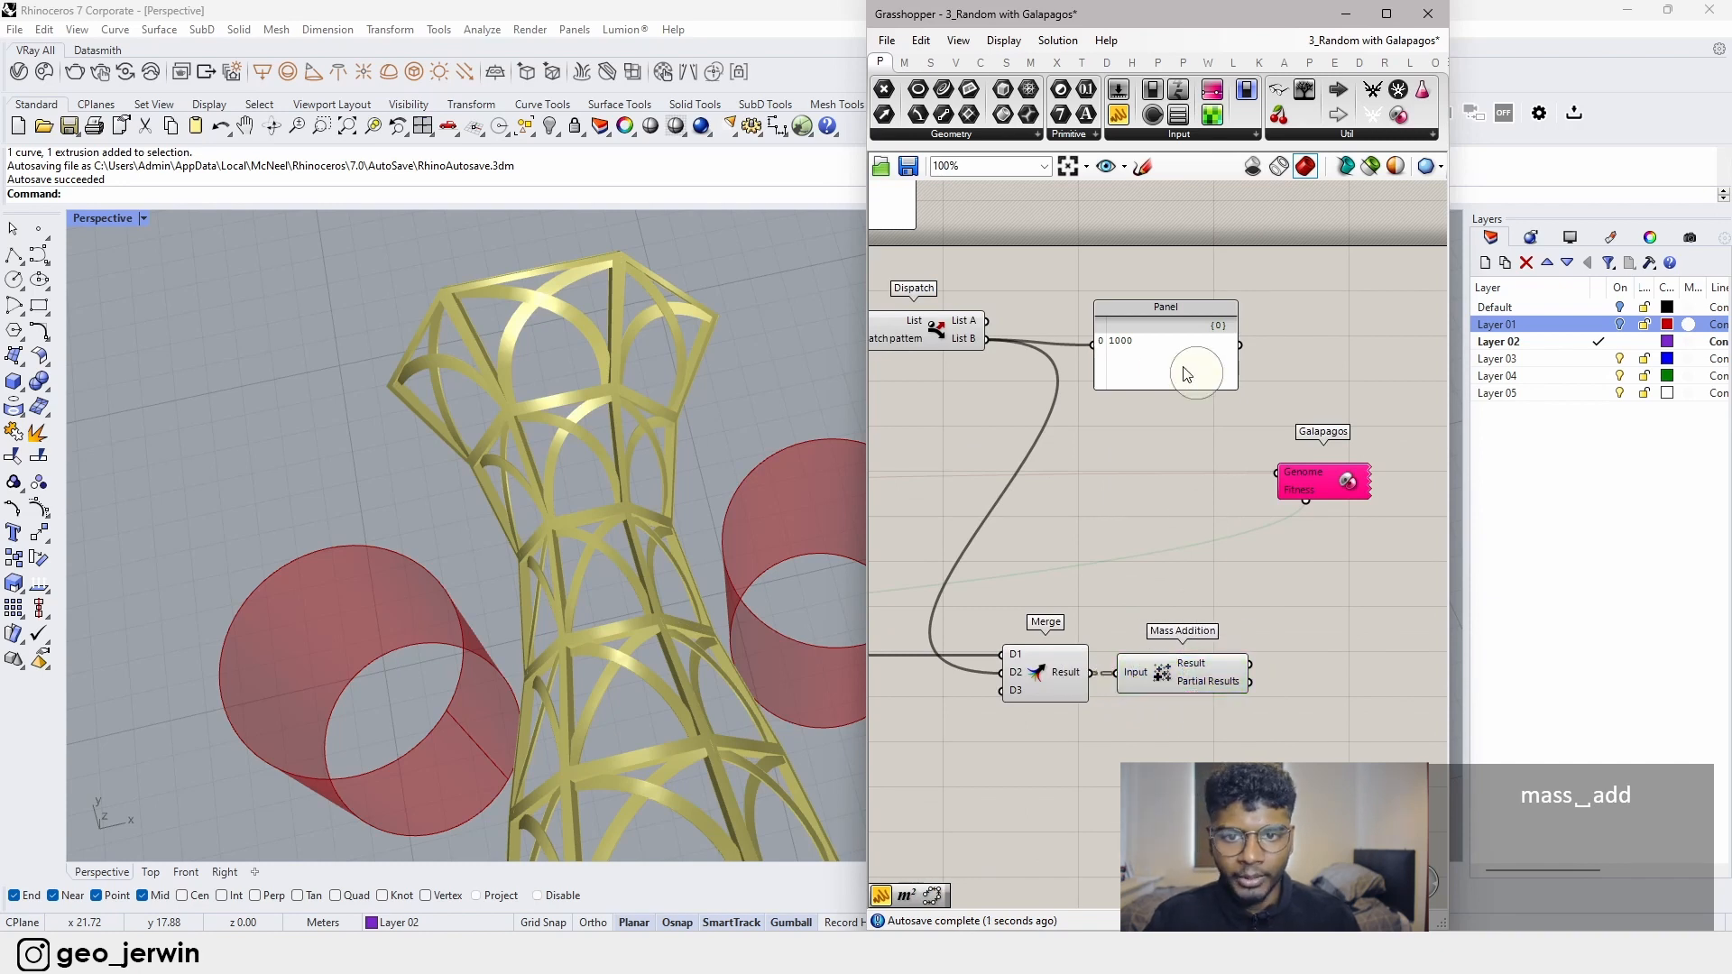
# - Flatten Merge's Result output and shift Mass Addition slightly right to make room
pyautogui.moveTo(1186, 374); pyautogui.dragTo(1148, 360, button='right')
pyautogui.click(993, 667)
pyautogui.rightClick(1040, 663)
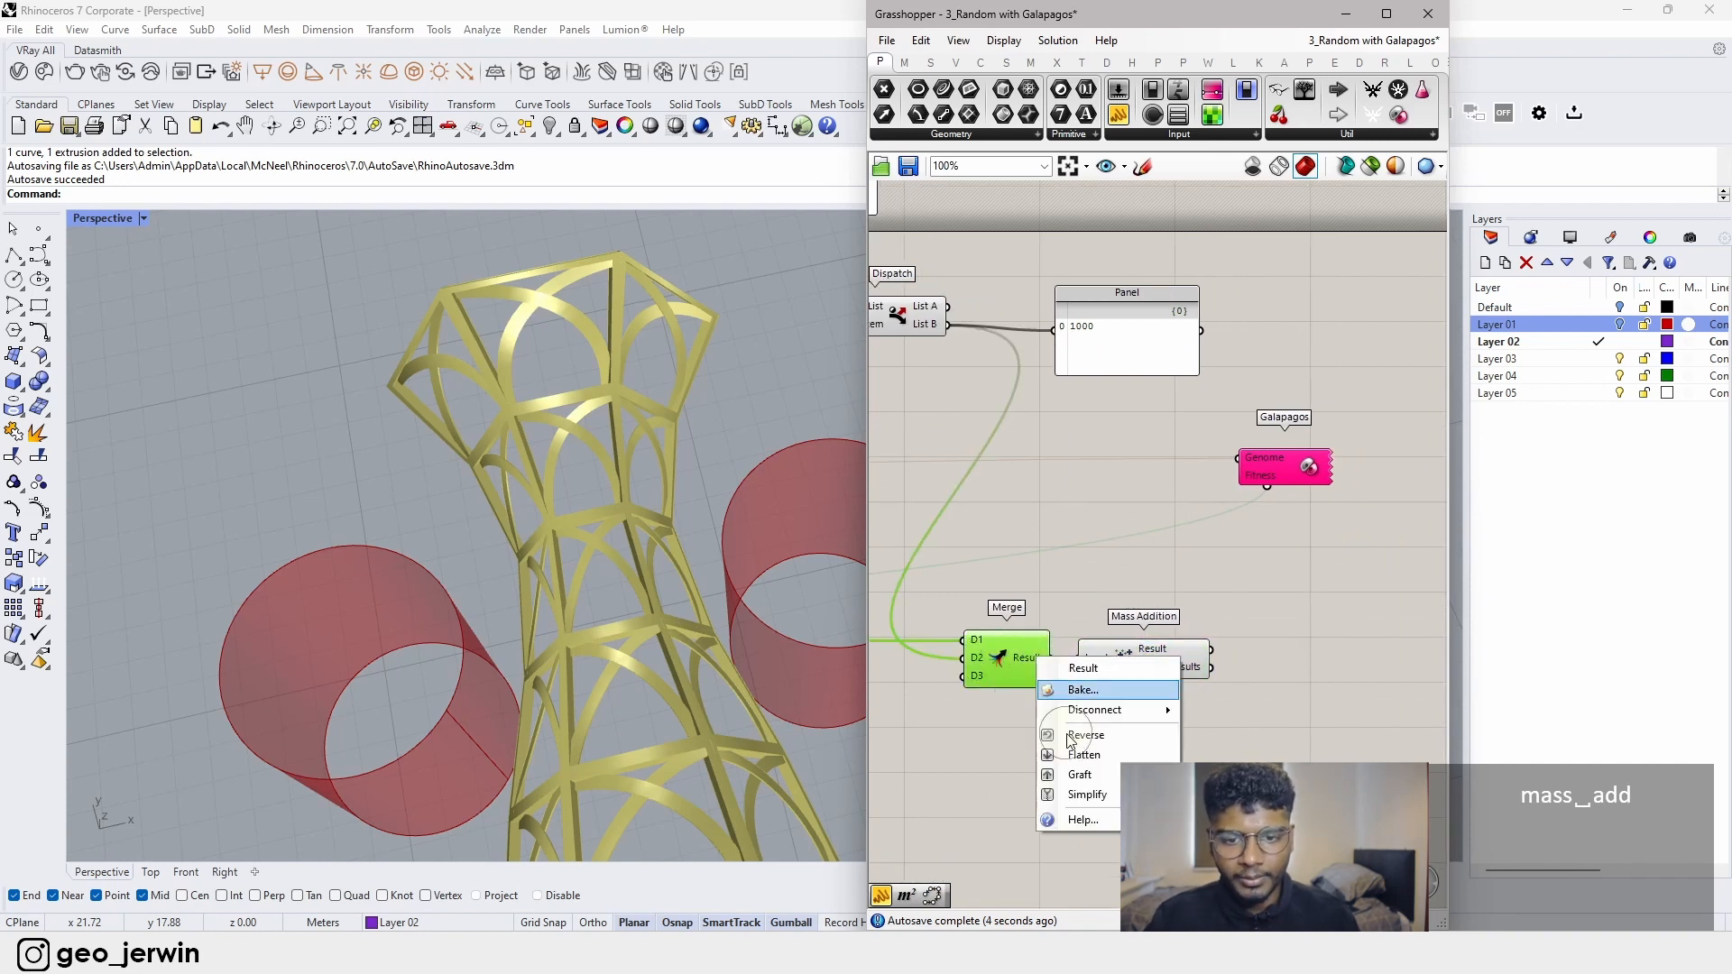
pyautogui.click(1076, 774)
pyautogui.rightClick(1039, 657)
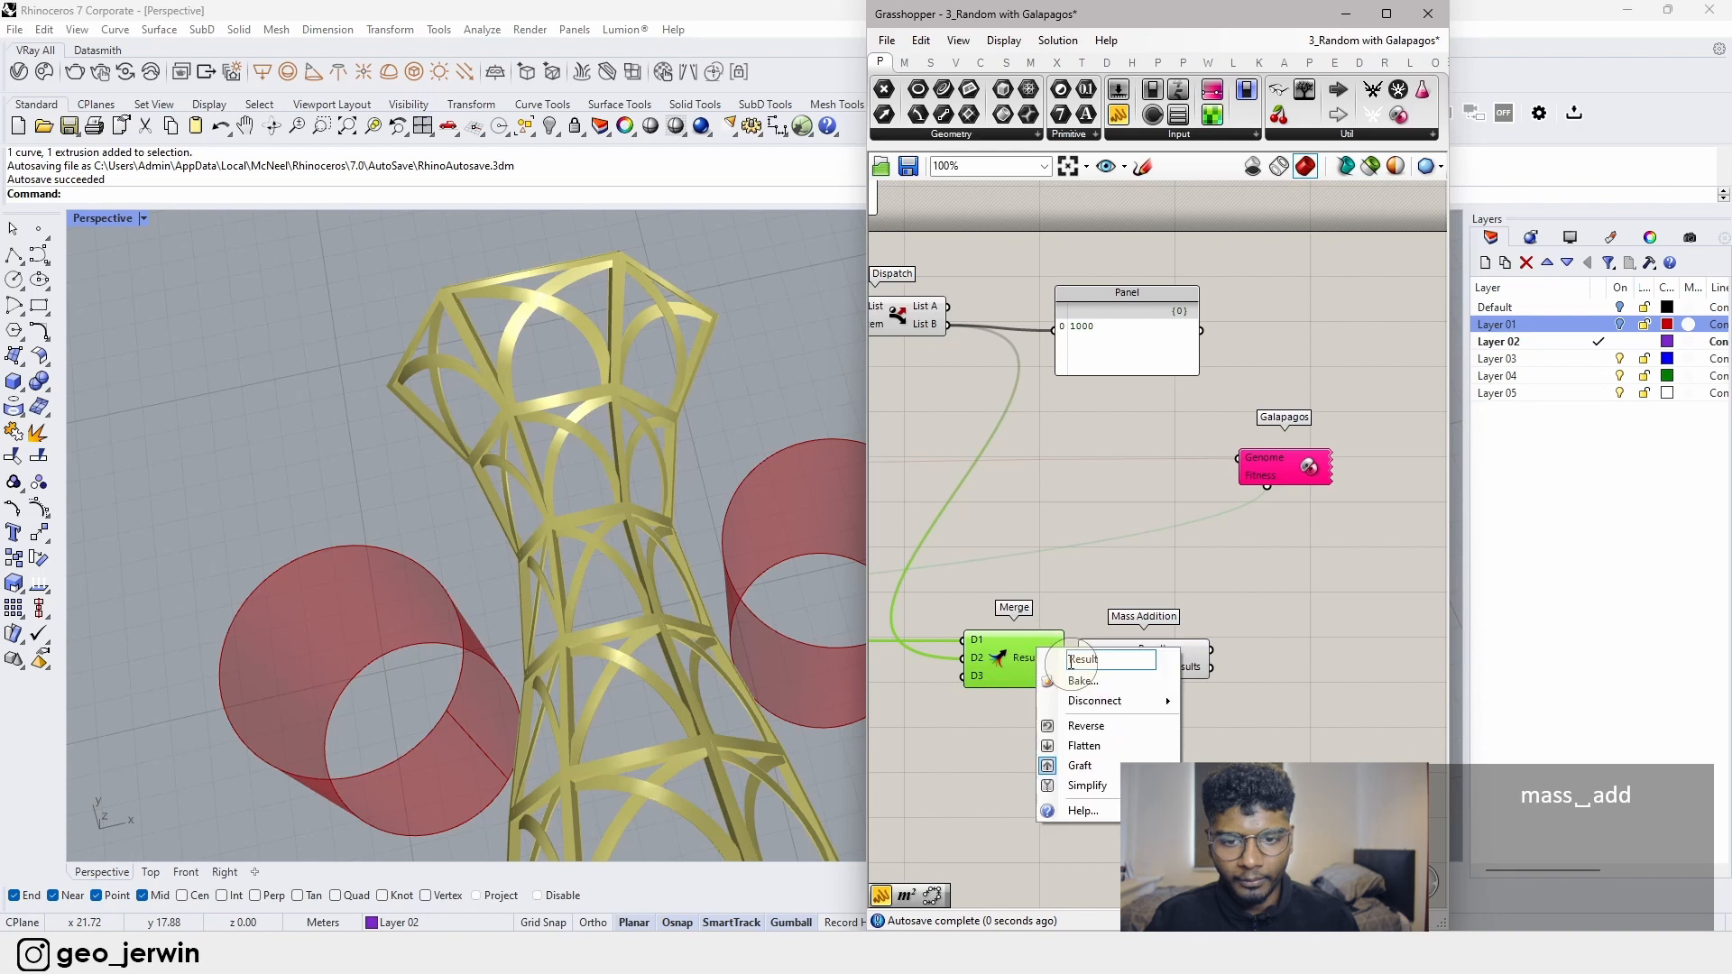
pyautogui.click(1090, 745)
pyautogui.moveTo(1131, 669); pyautogui.dragTo(1156, 671)
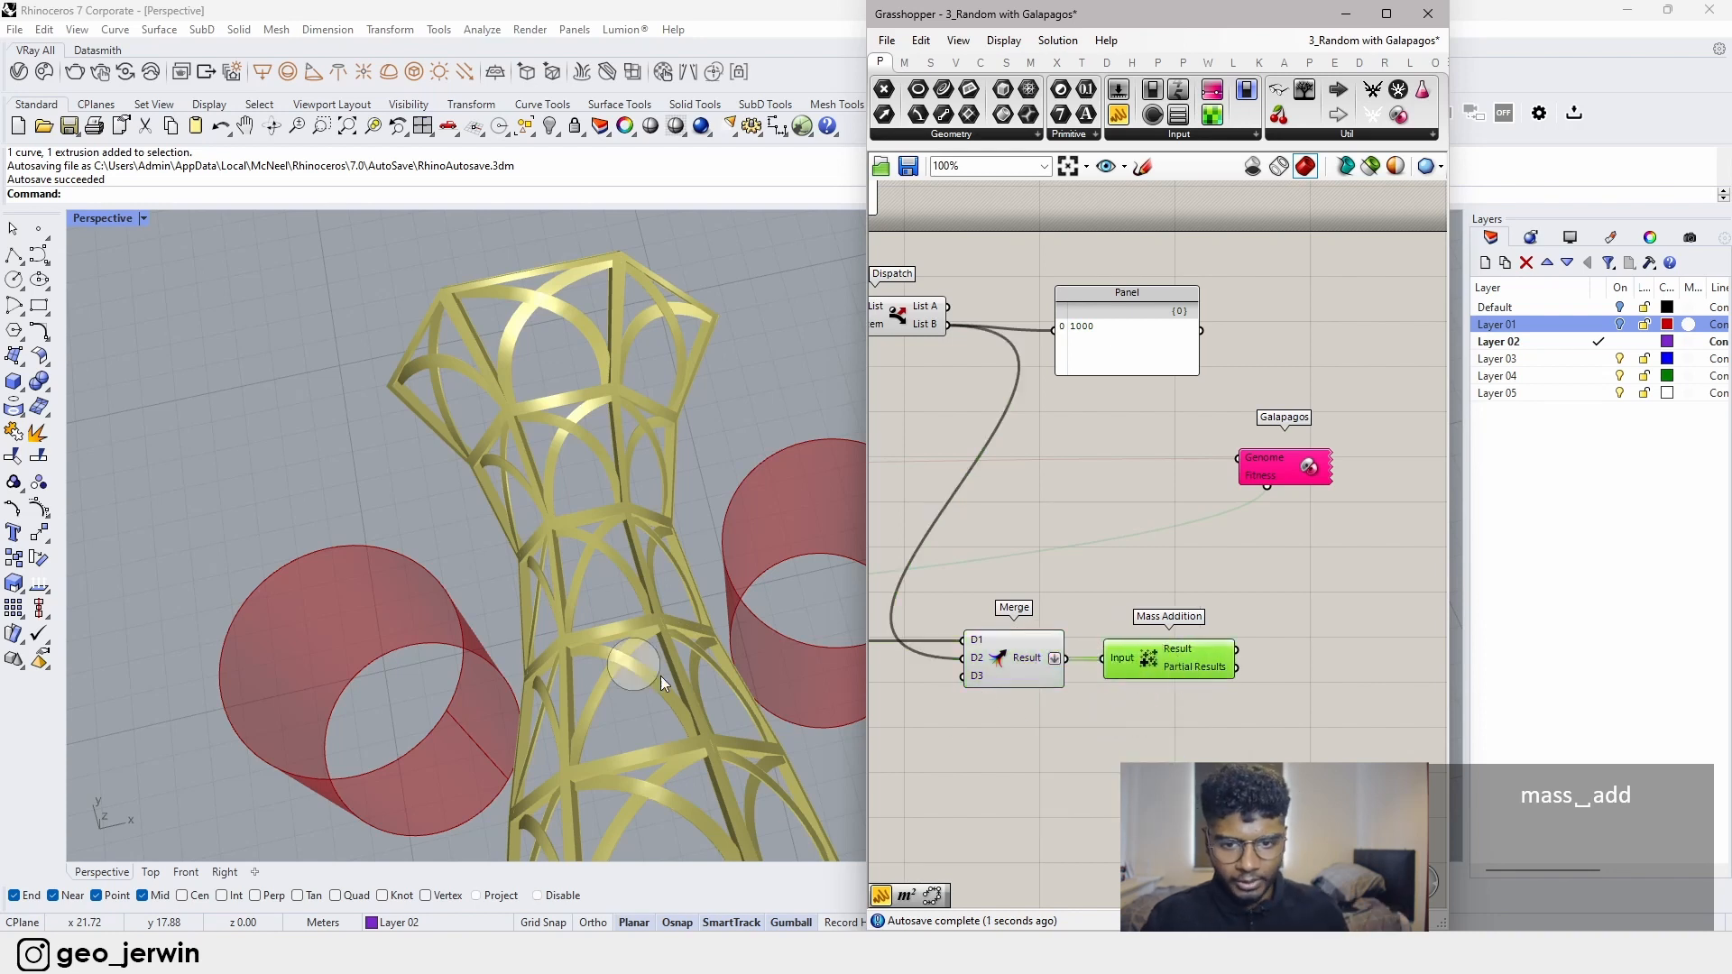
# - Check the lattice between the two cylinders and move the List B Panel above the Area Panel to compare their values
pyautogui.scroll(-5, 646, 606)
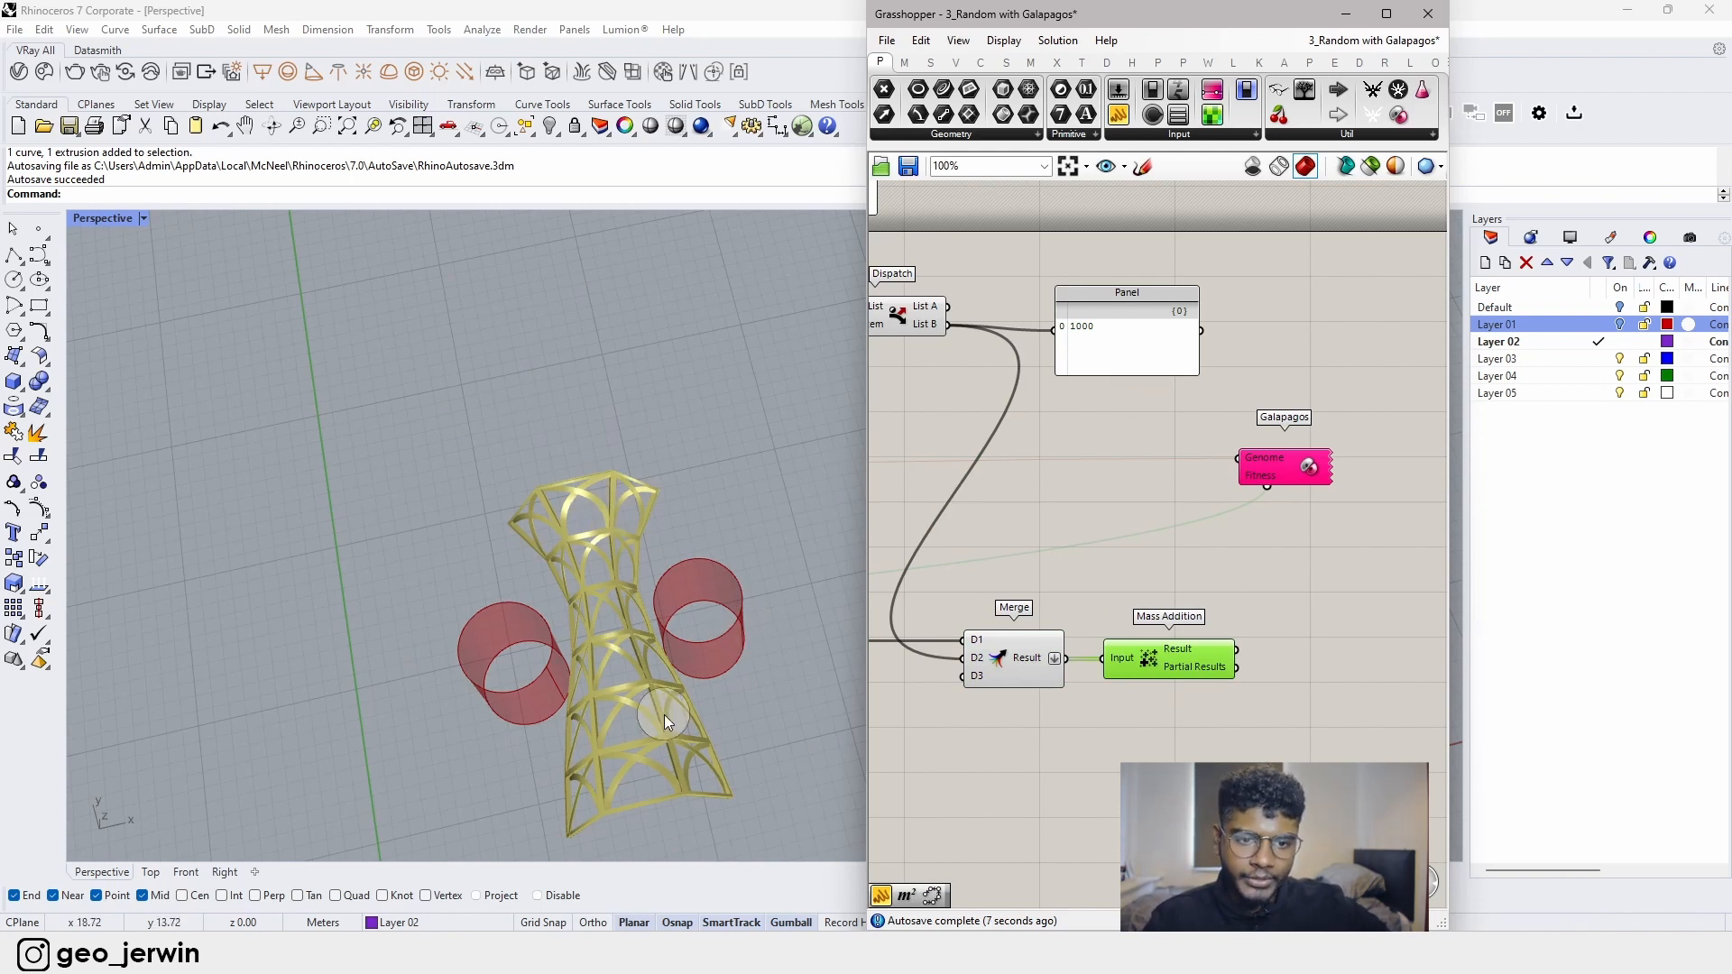
pyautogui.scroll(8, 664, 714)
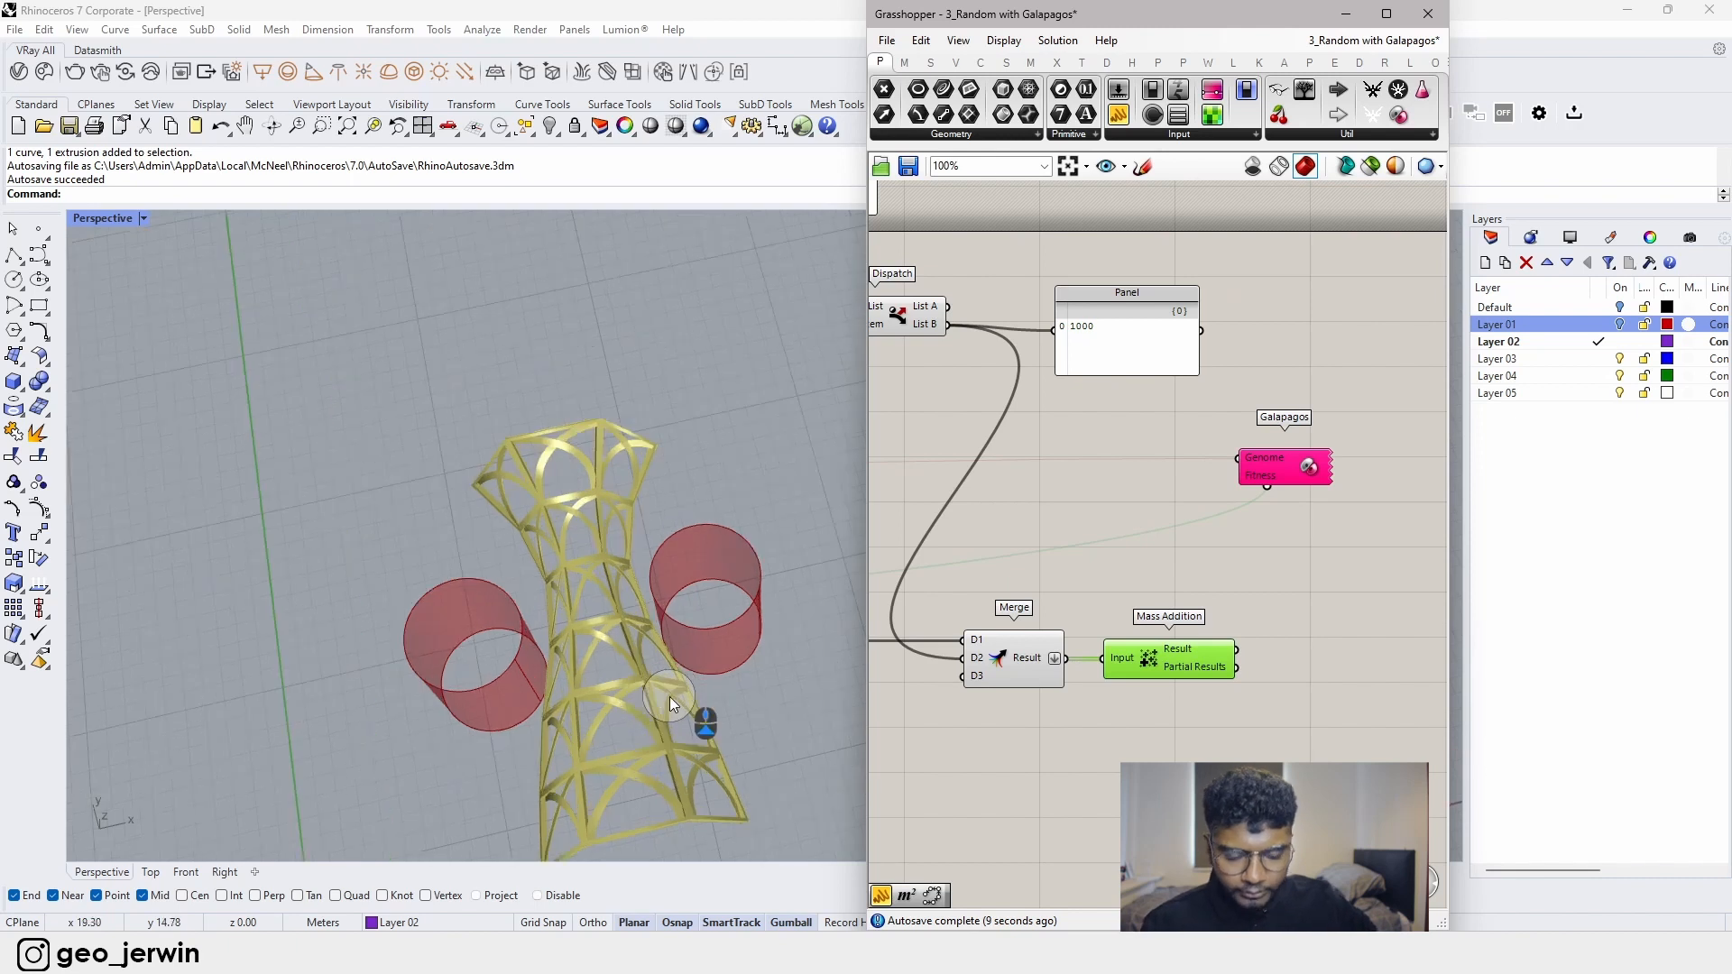
pyautogui.scroll(-8, 758, 636)
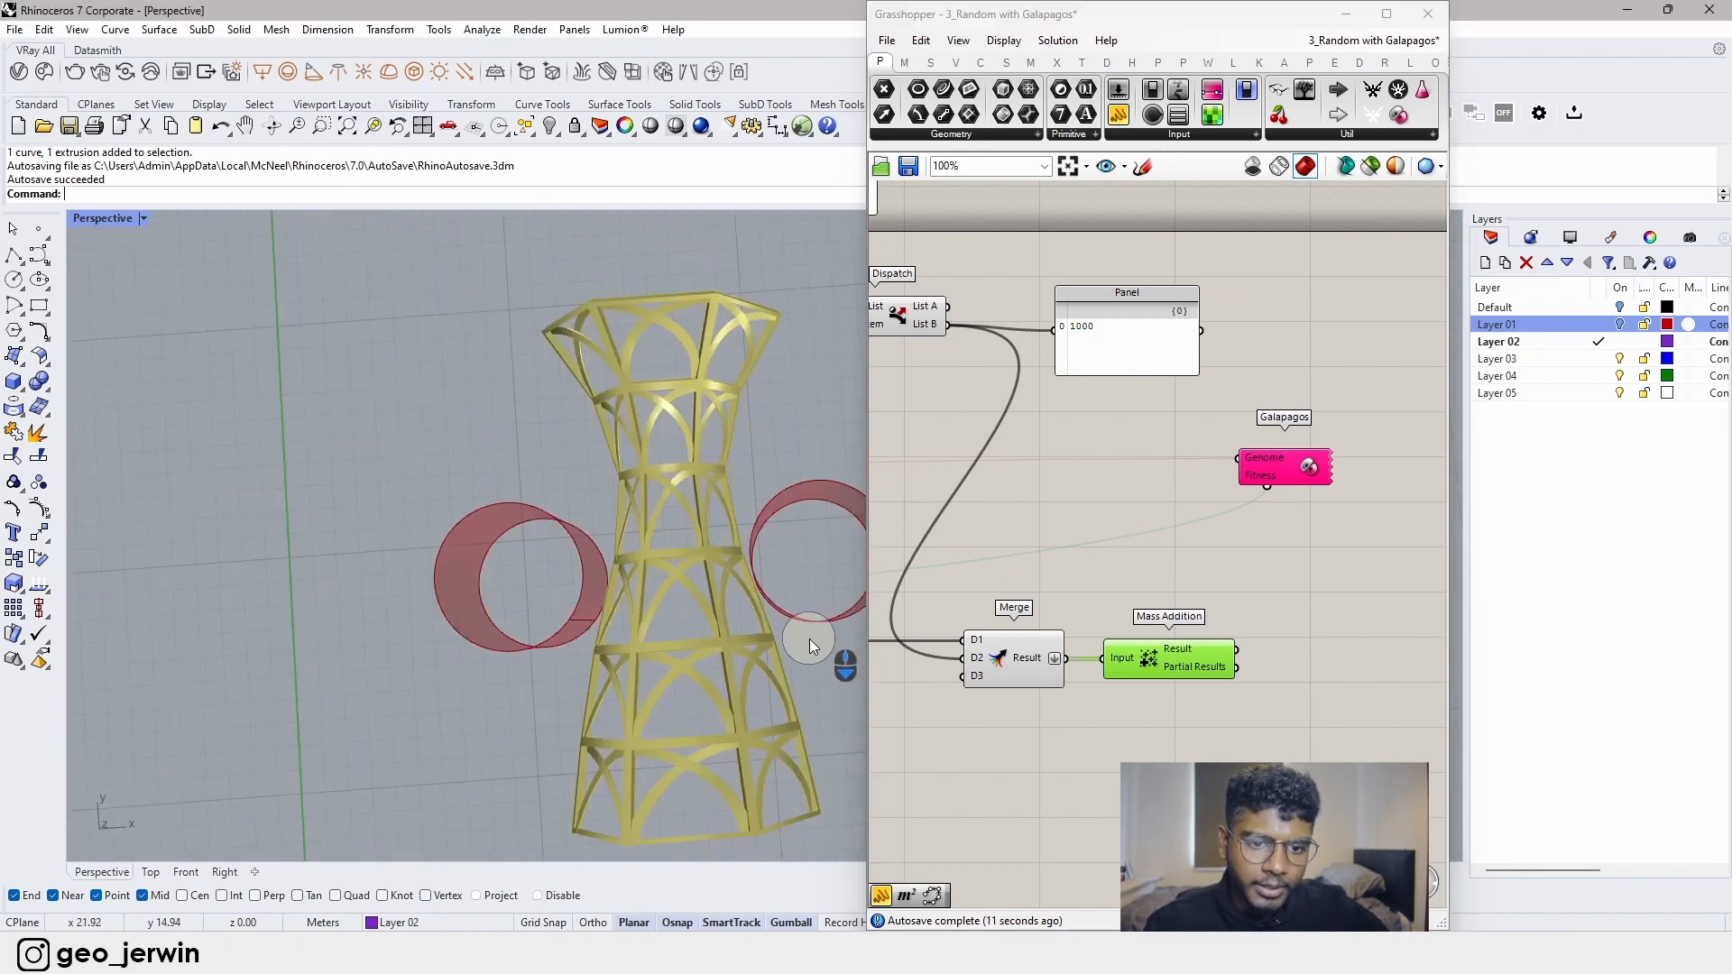
pyautogui.moveTo(1122, 317); pyautogui.dragTo(1132, 311)
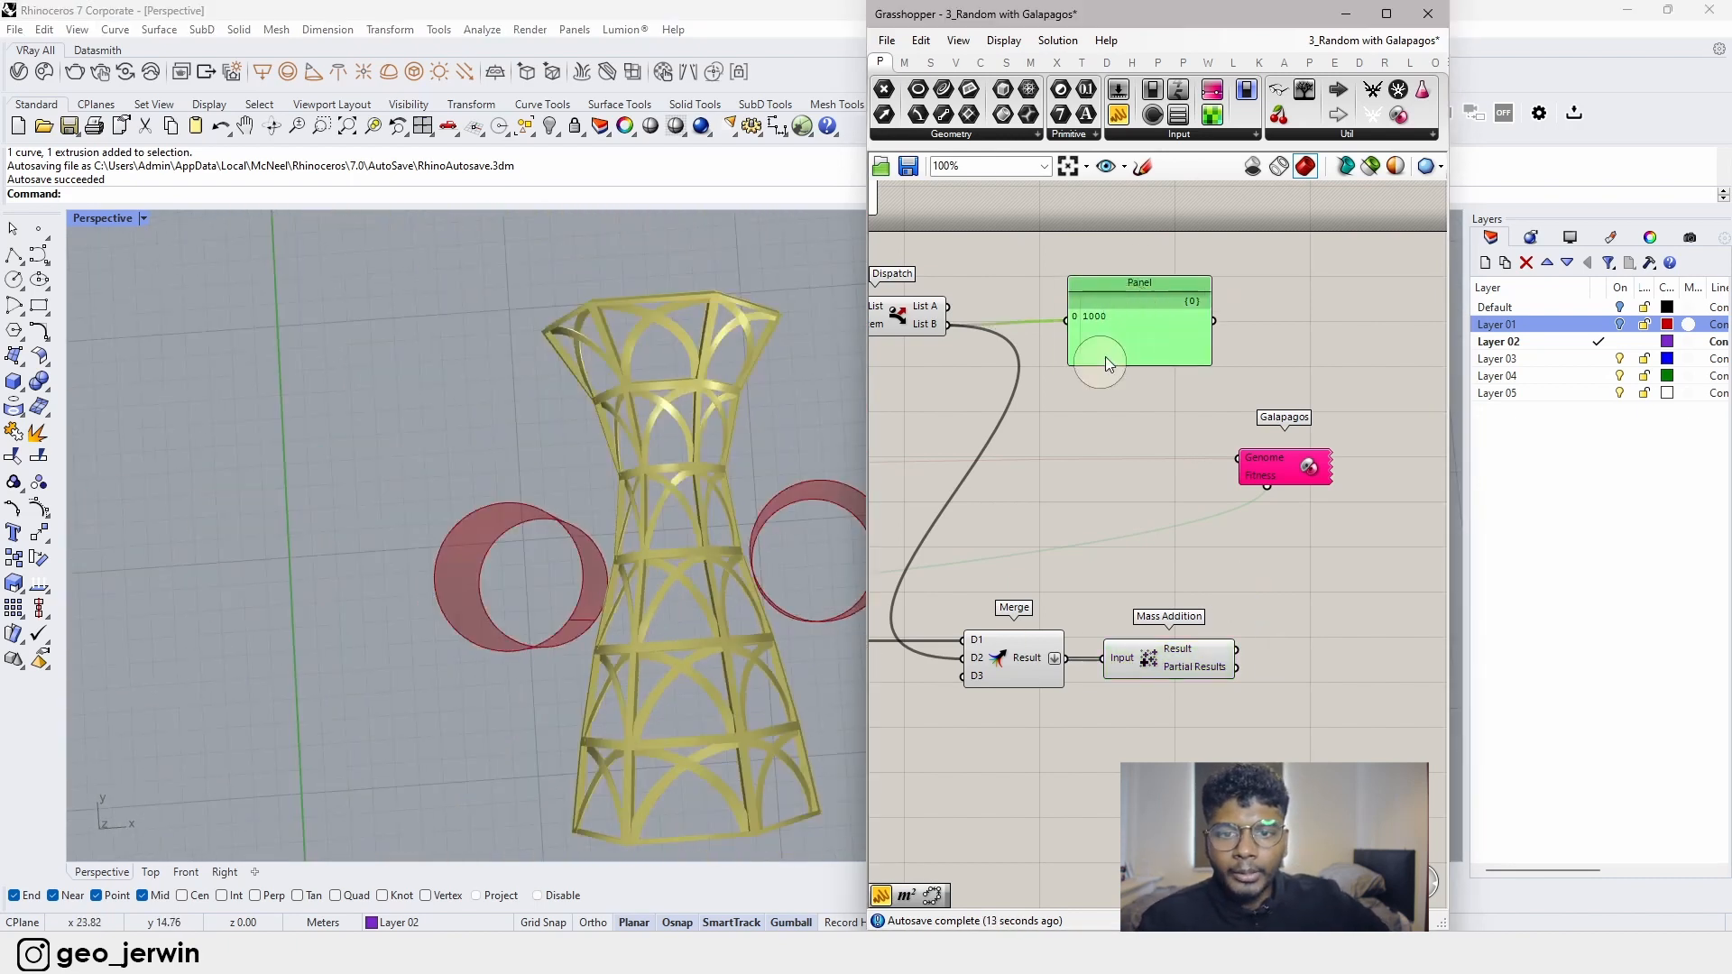
pyautogui.scroll(-4, 1249, 409)
pyautogui.scroll(-4, 1316, 406)
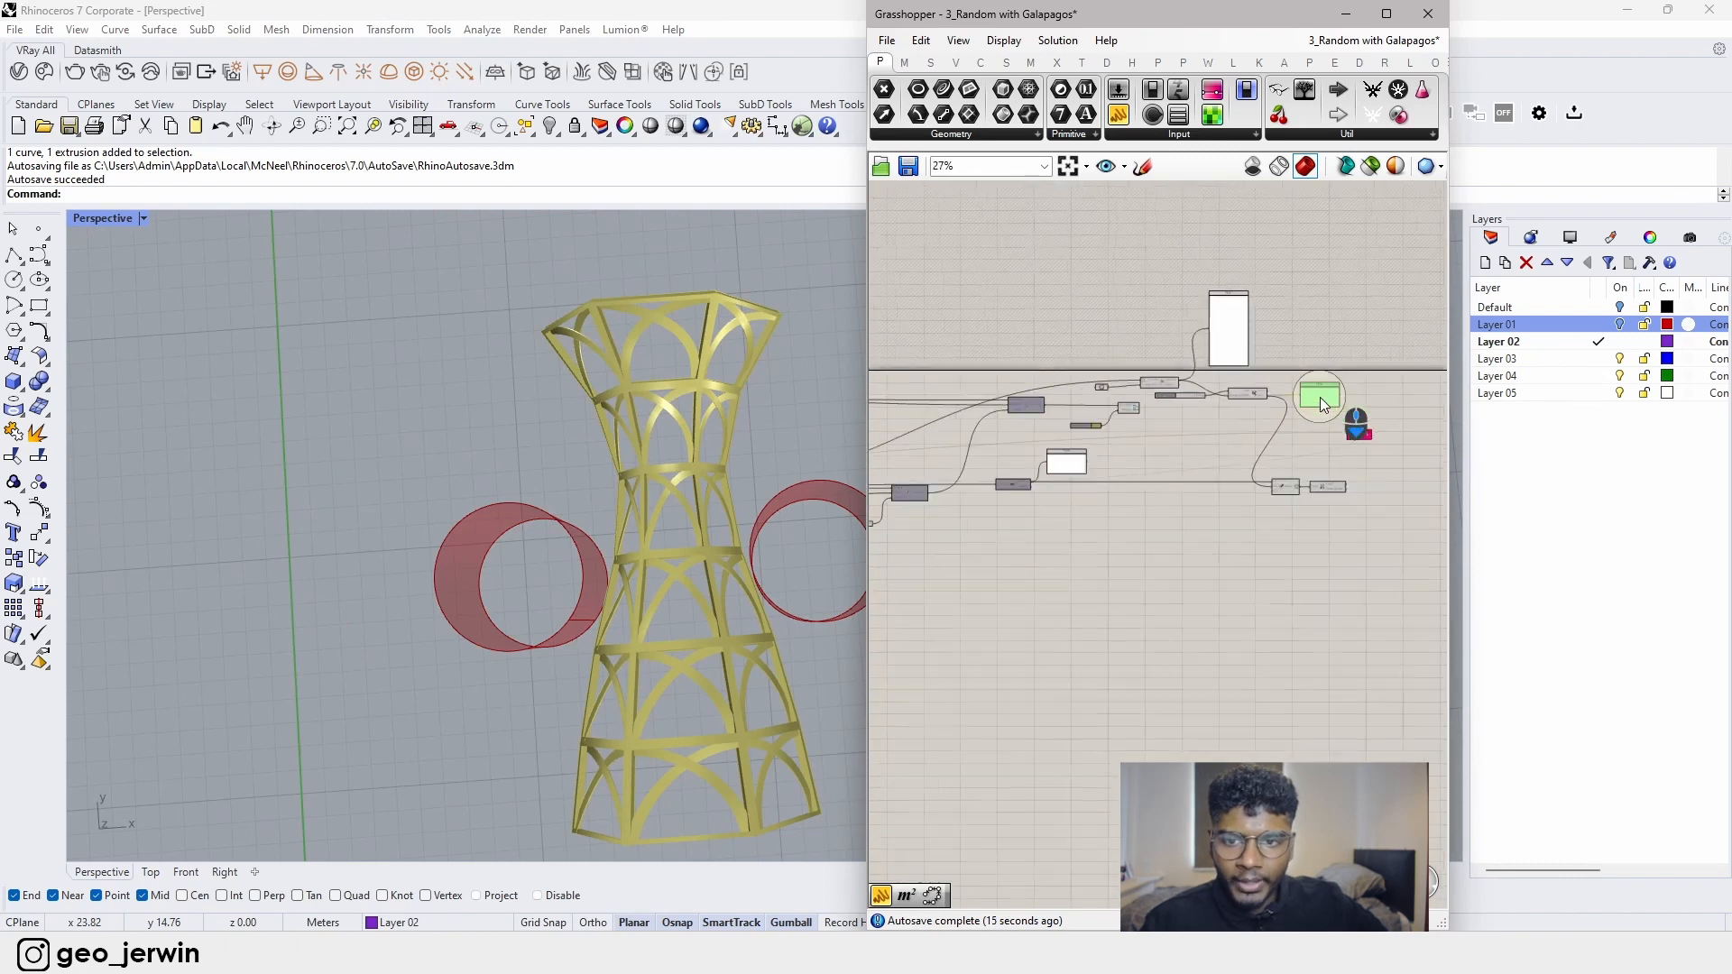
pyautogui.moveTo(1318, 397); pyautogui.dragTo(1079, 453)
pyautogui.scroll(7, 1063, 436)
pyautogui.scroll(1, 1052, 541)
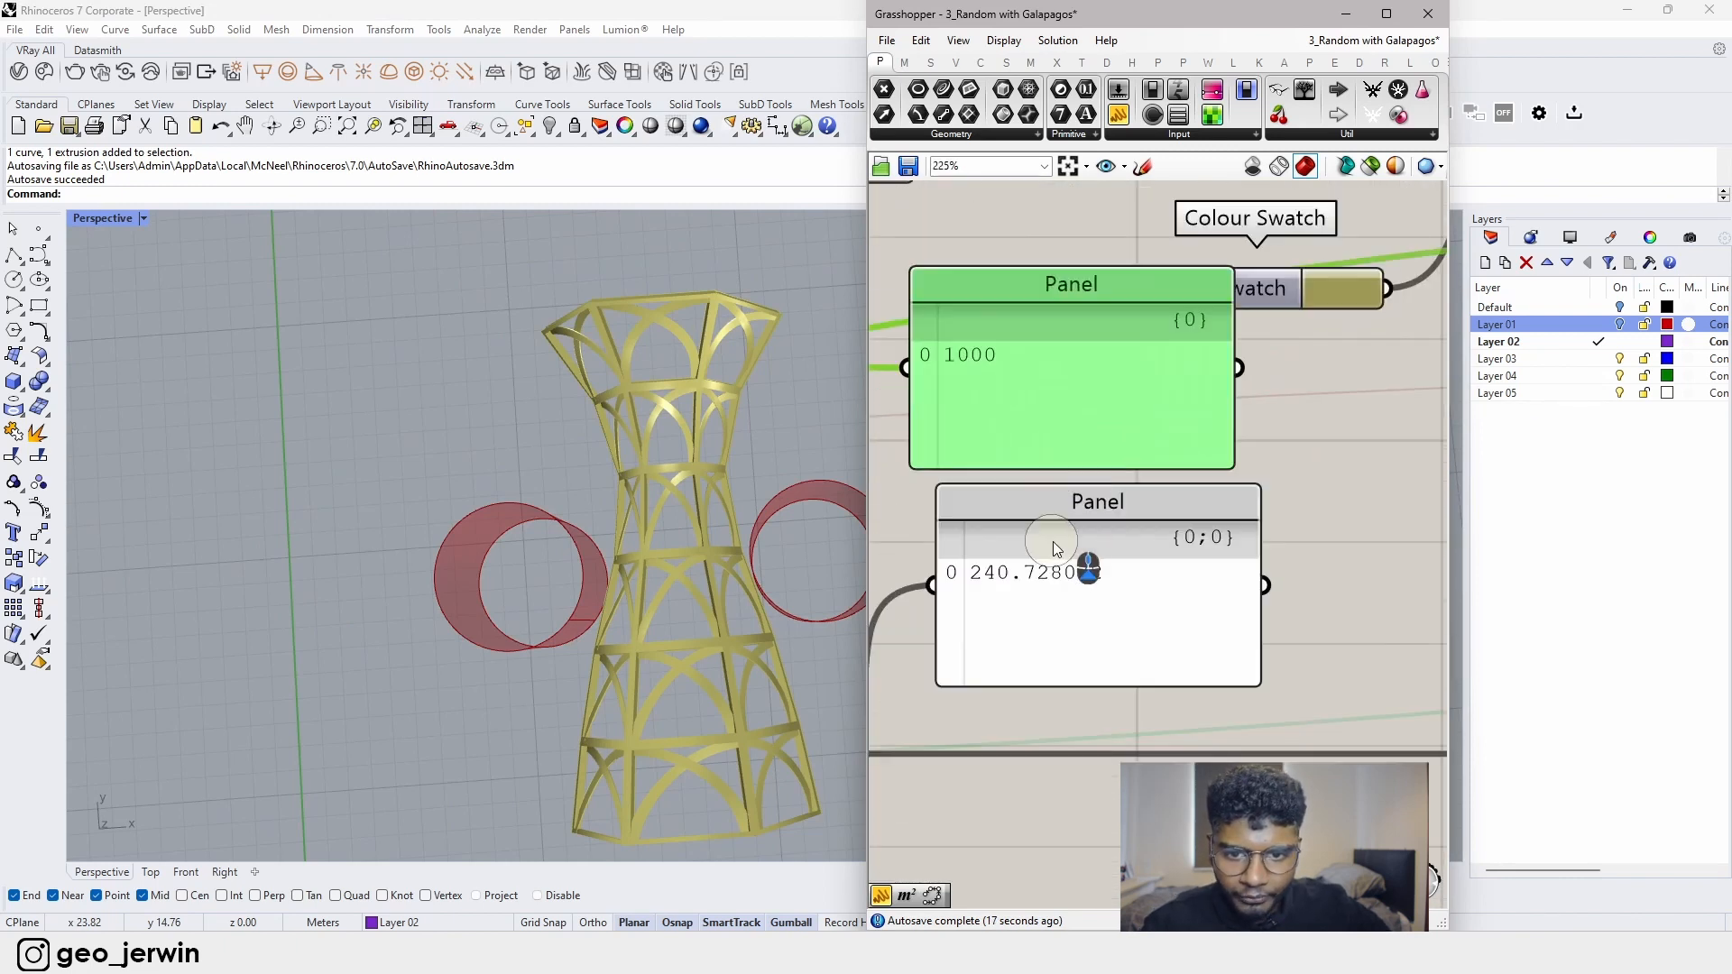
pyautogui.scroll(-5, 970, 393)
pyautogui.scroll(2, 1007, 403)
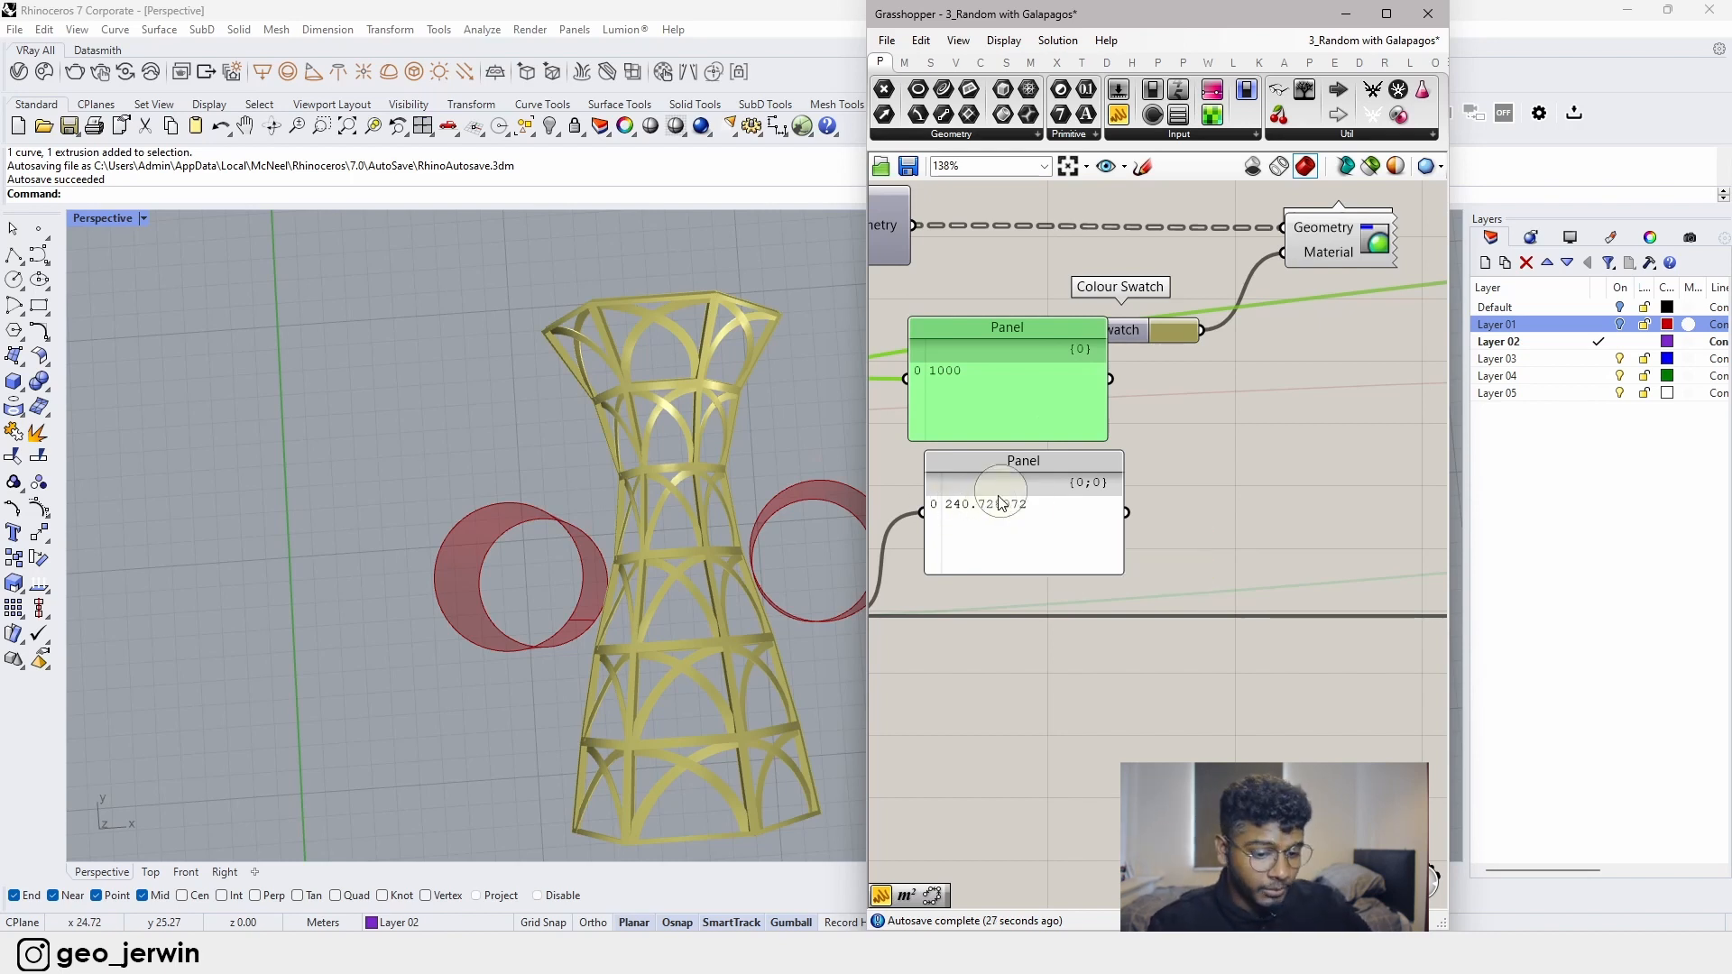
# - Lower the collision penalty Number Slider to 200, below the lattice area
pyautogui.scroll(-5, 987, 403)
pyautogui.moveTo(992, 403); pyautogui.dragTo(1024, 535, button='right')
pyautogui.scroll(3, 1323, 353)
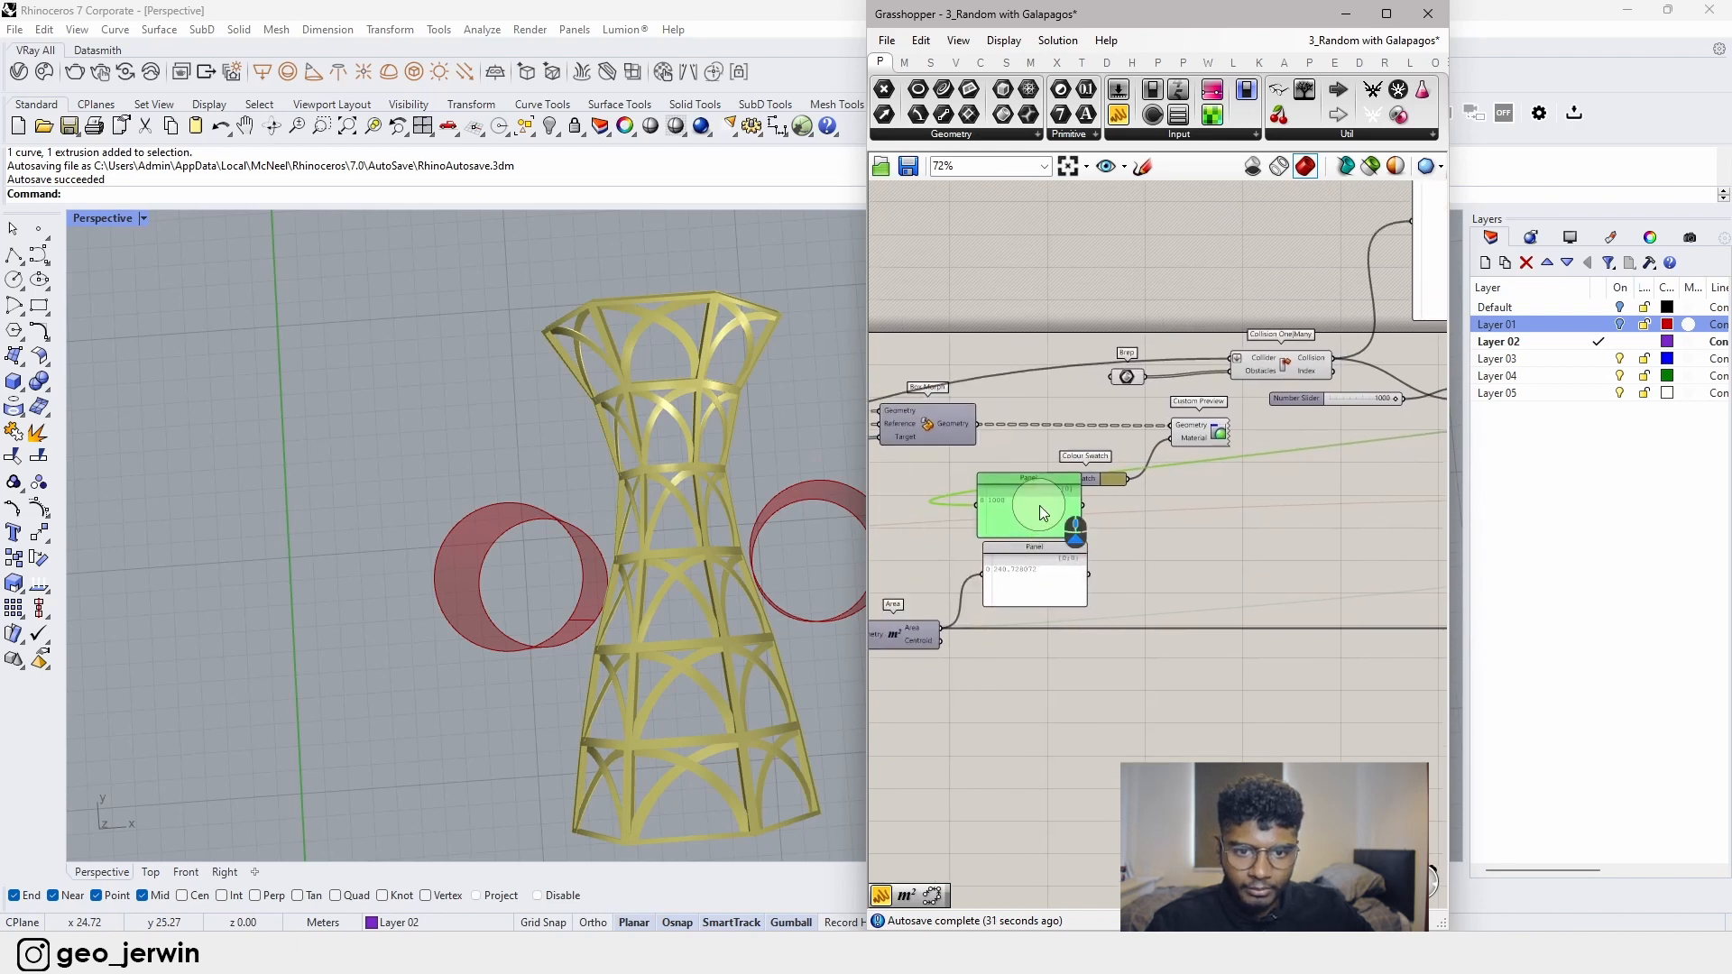
pyautogui.scroll(2, 1029, 537)
pyautogui.moveTo(1340, 390); pyautogui.dragTo(1332, 397)
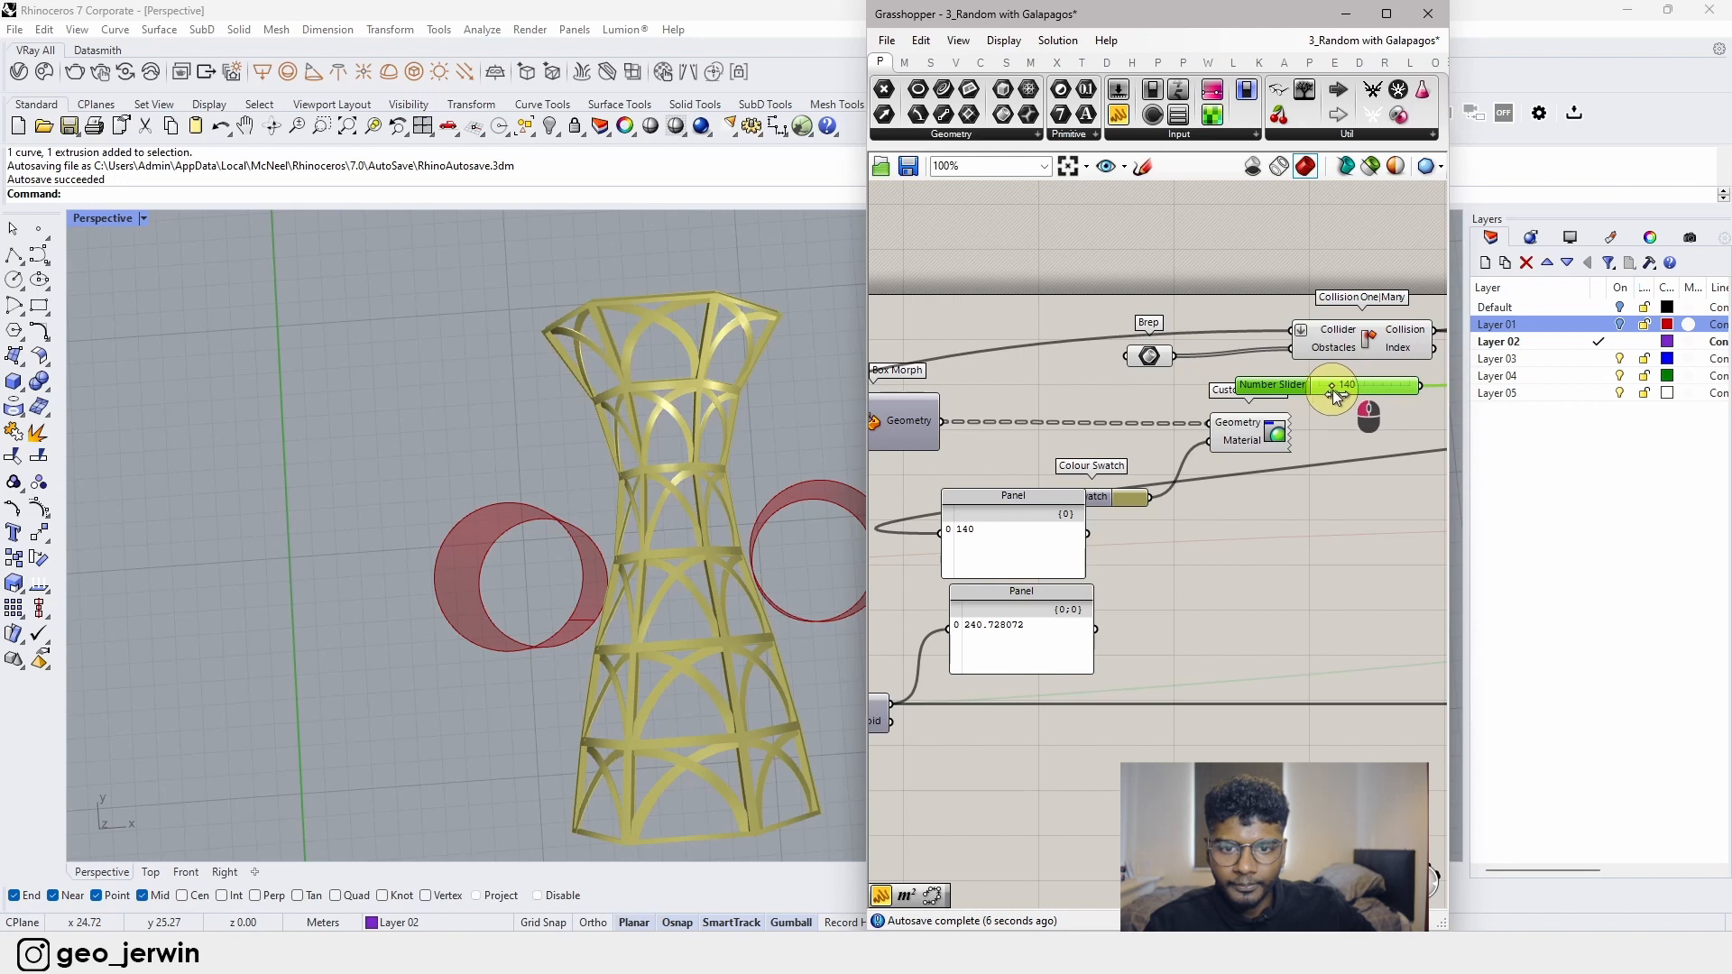
# - Place the List B Panel beside Dispatch, and bring it back above the Area Panel to compare the penalty with the area
pyautogui.scroll(-6, 998, 574)
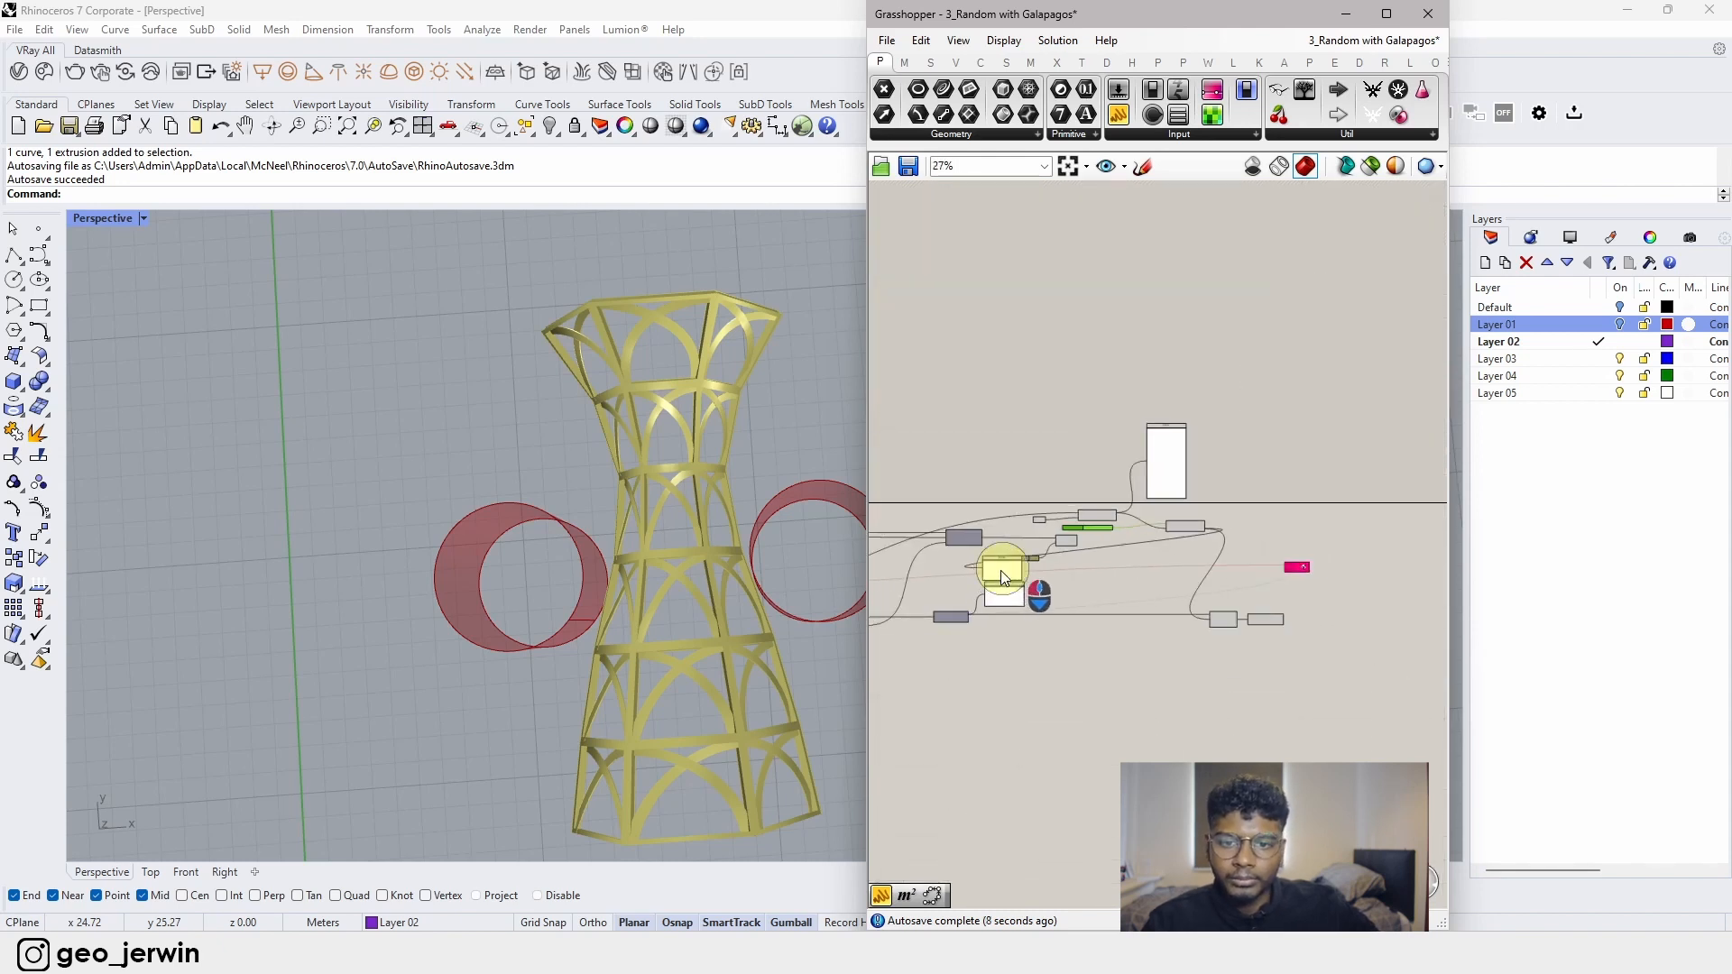
pyautogui.scroll(6, 1275, 528)
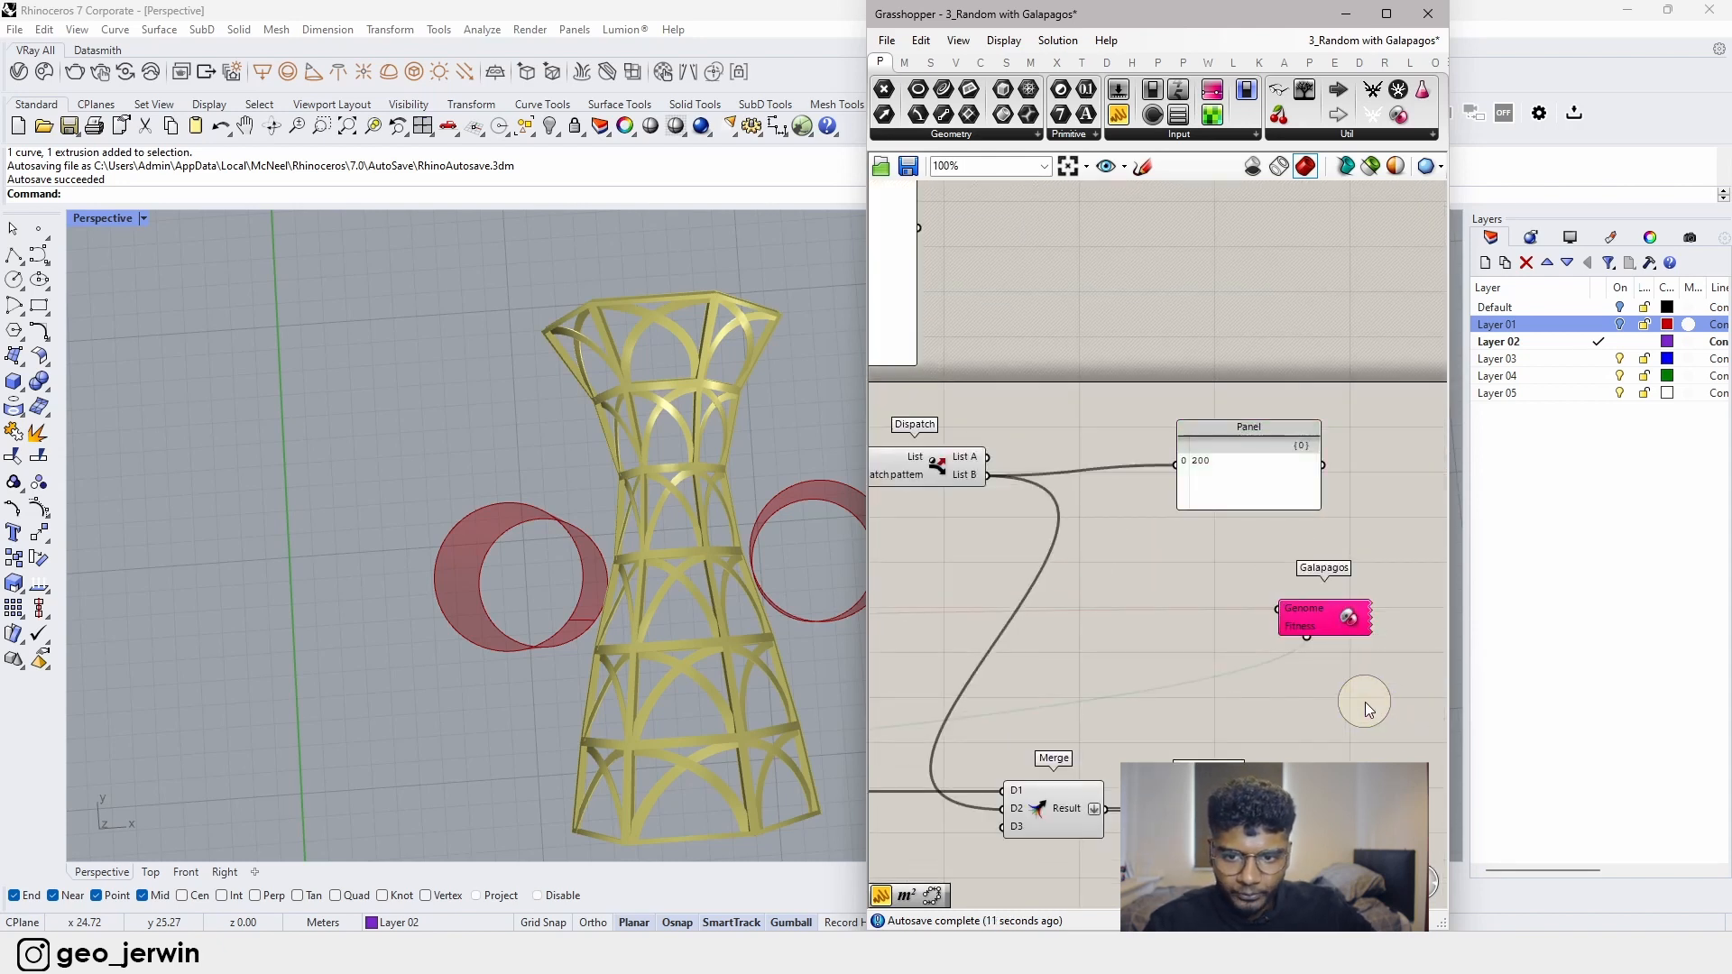
pyautogui.click(1171, 375)
pyautogui.scroll(-6, 1189, 377)
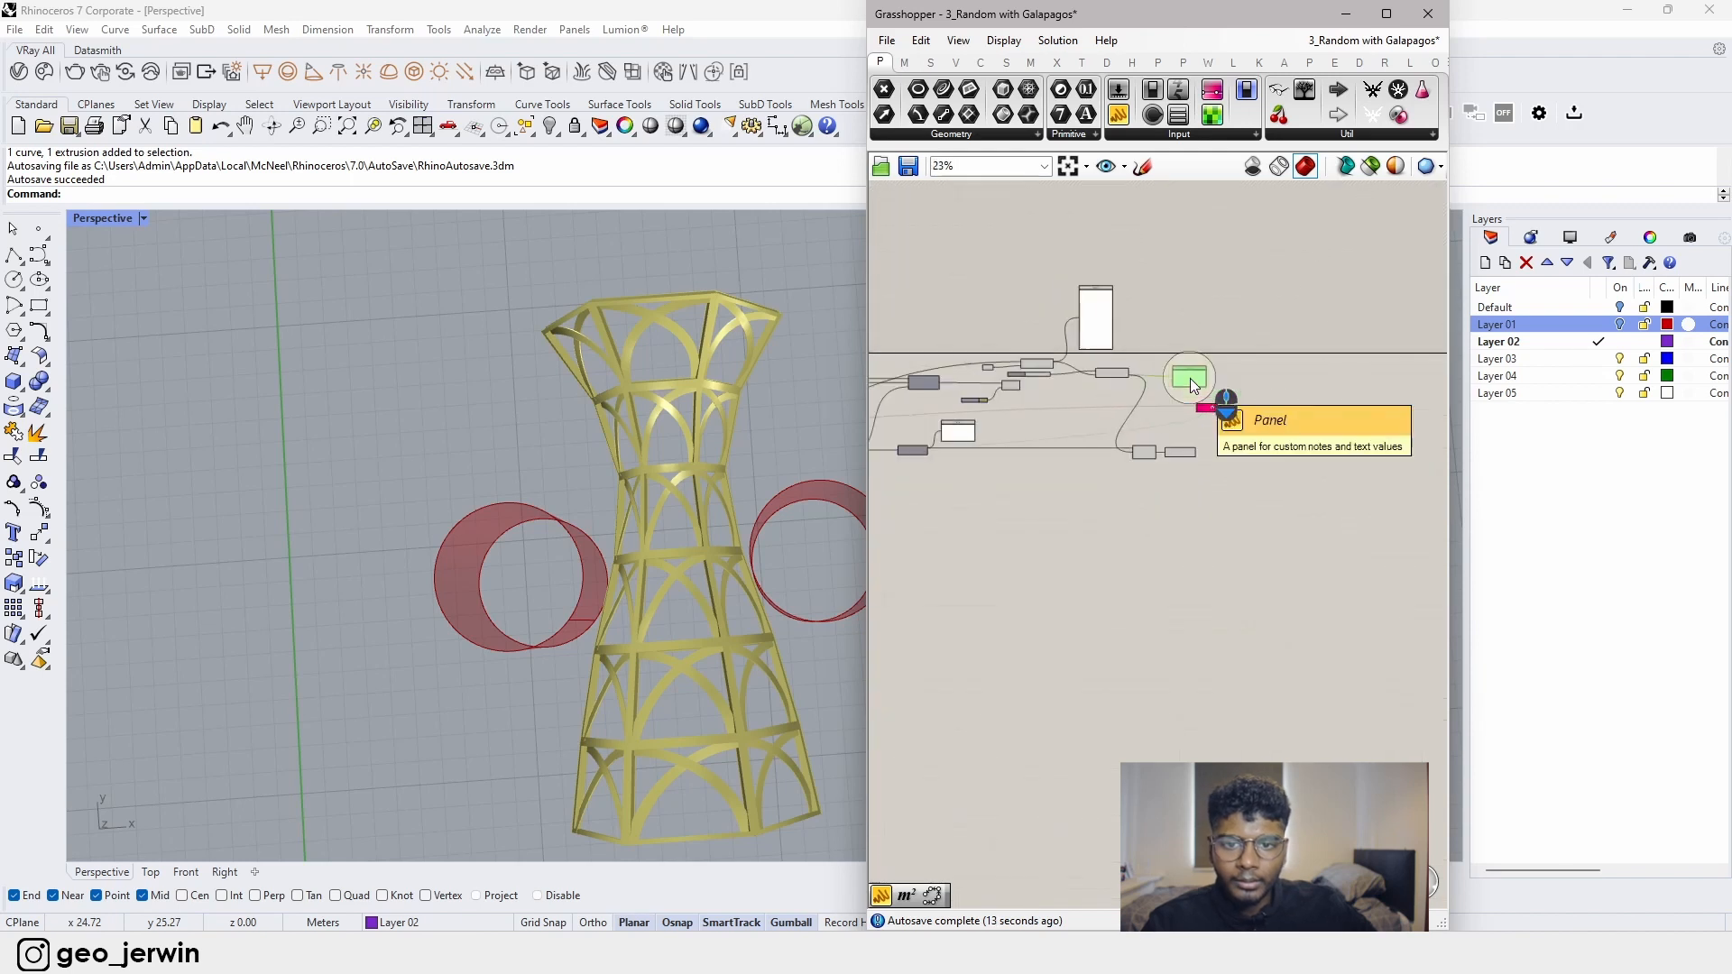
pyautogui.scroll(4, 959, 440)
pyautogui.scroll(-3, 1307, 420)
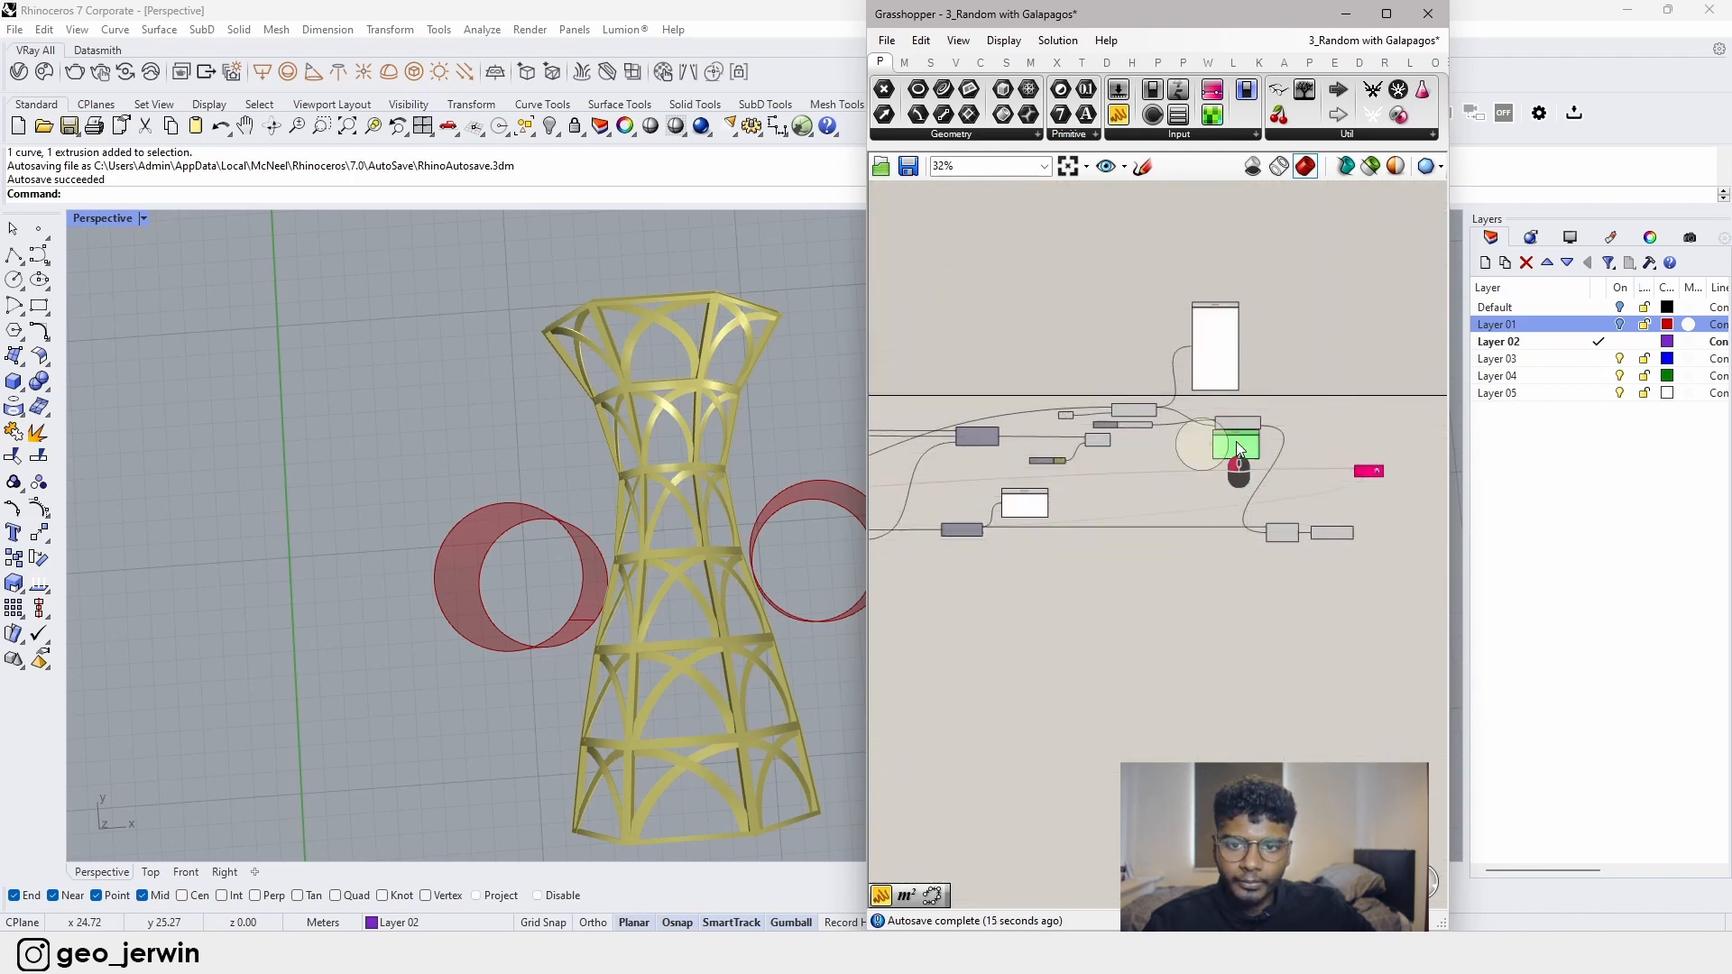
pyautogui.scroll(8, 1022, 479)
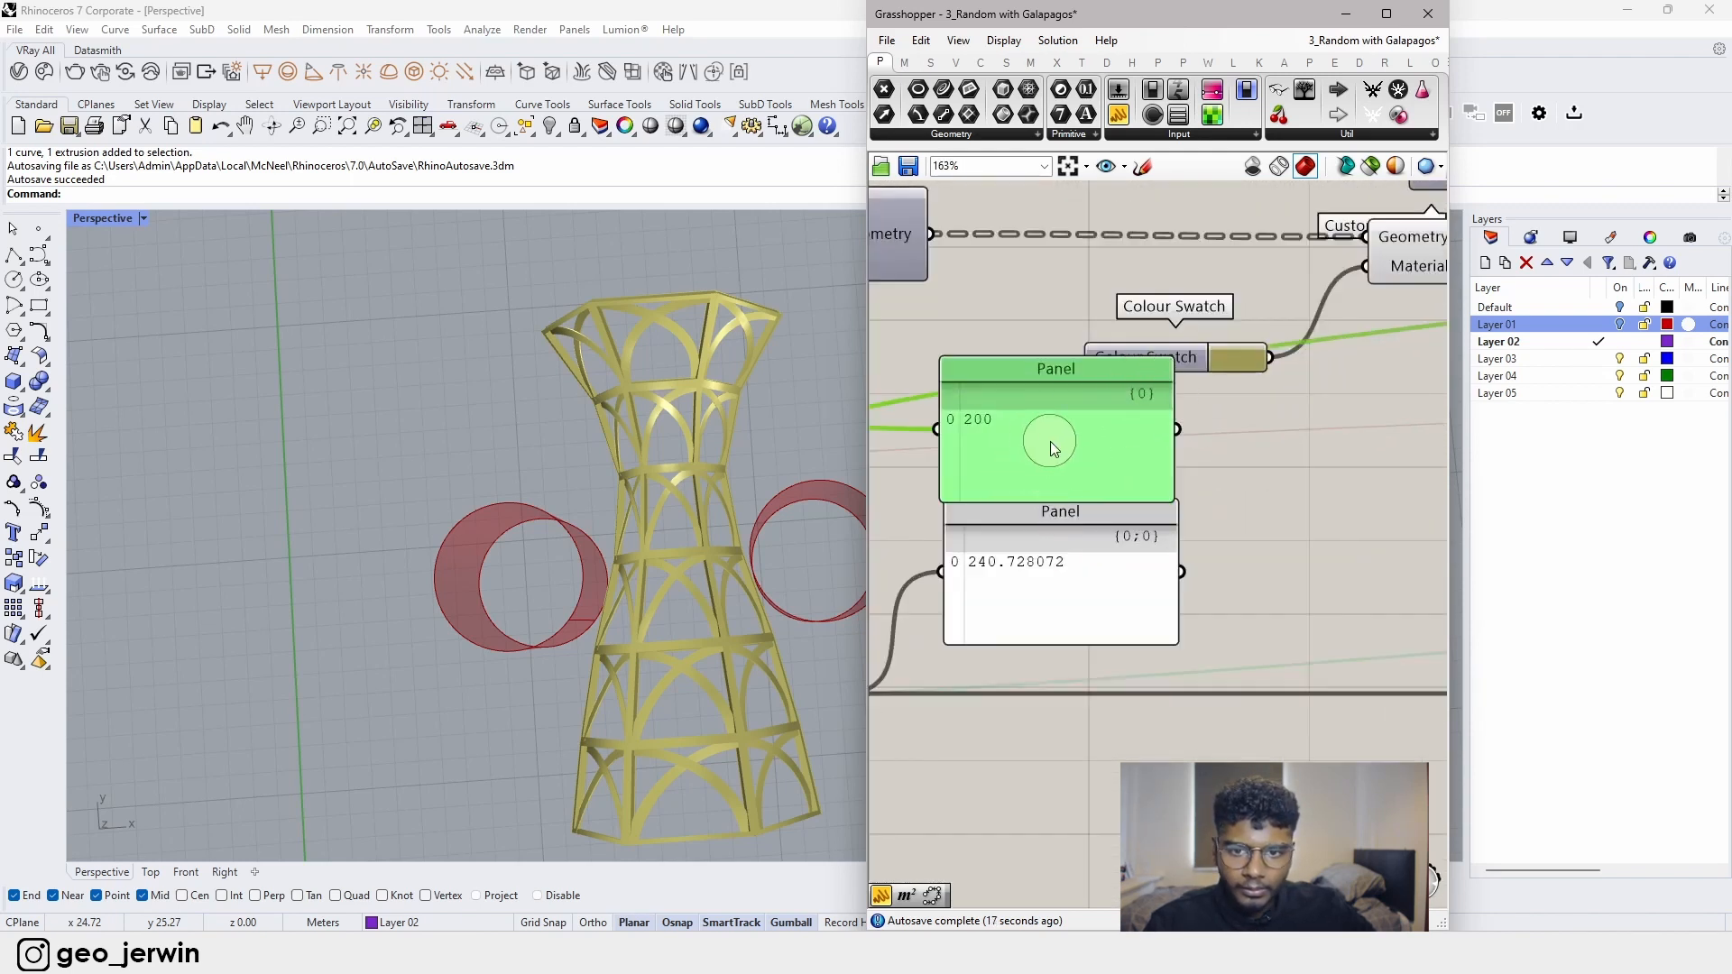
# - Set the collision penalty Number Slider to 660 and return the List B Panel to its place beside Dispatch
pyautogui.scroll(-6, 1053, 448)
pyautogui.scroll(5, 1198, 464)
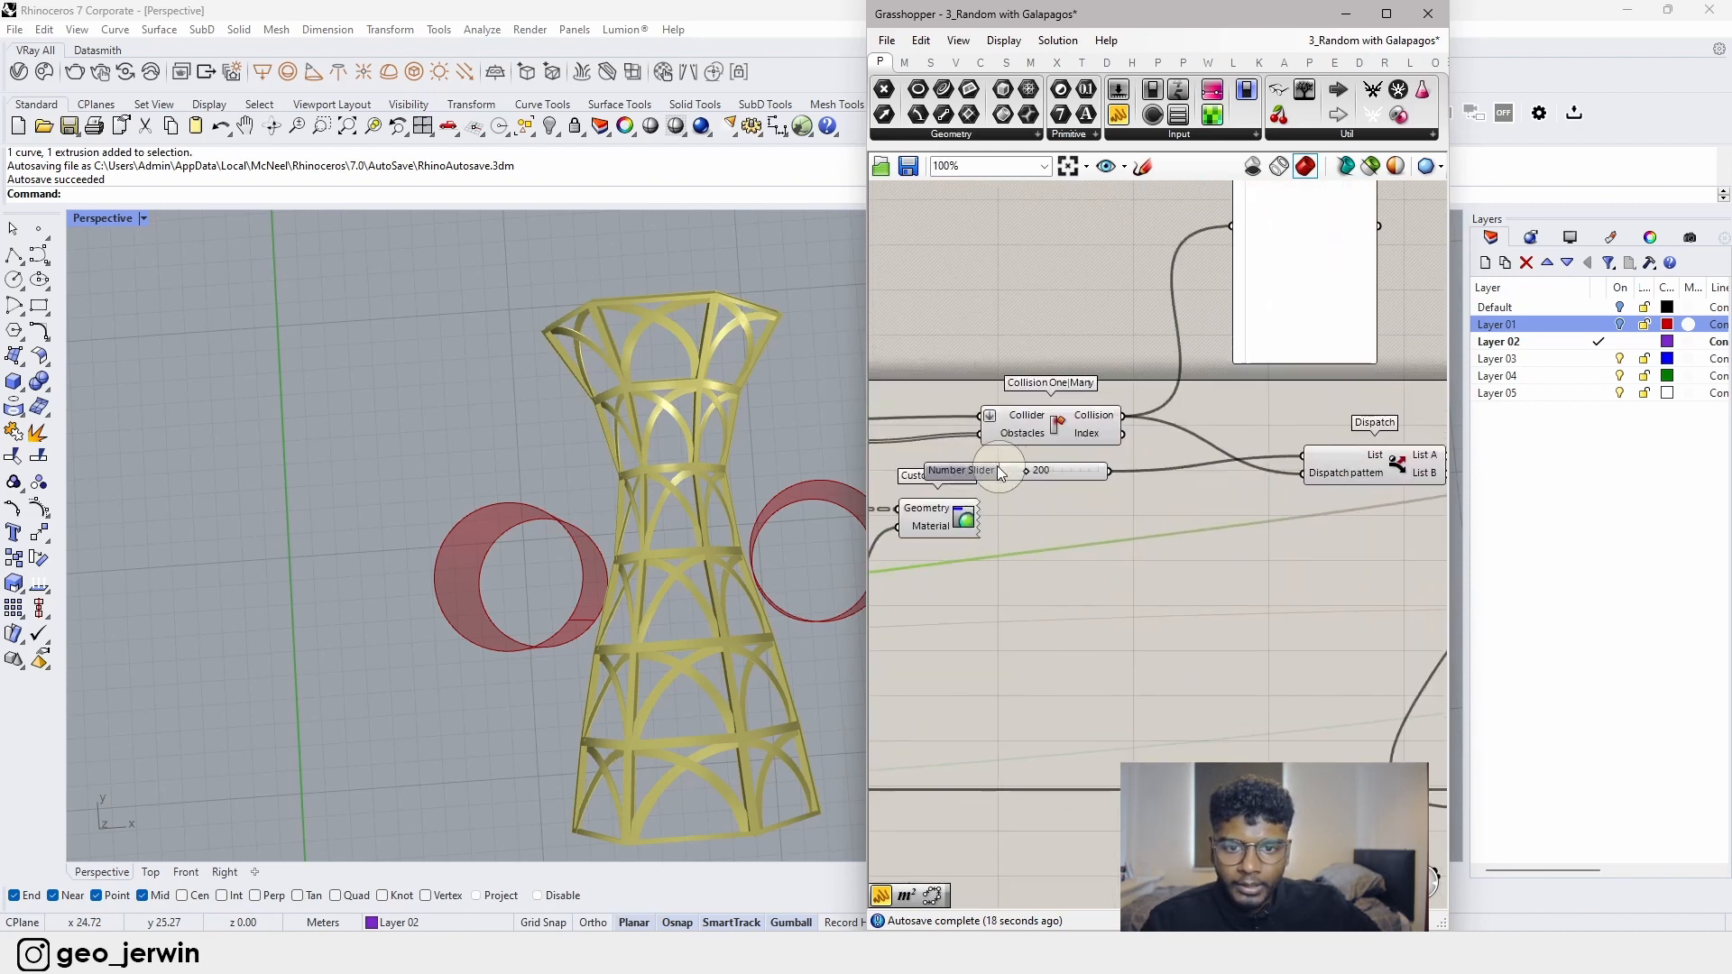
pyautogui.scroll(-6, 1068, 476)
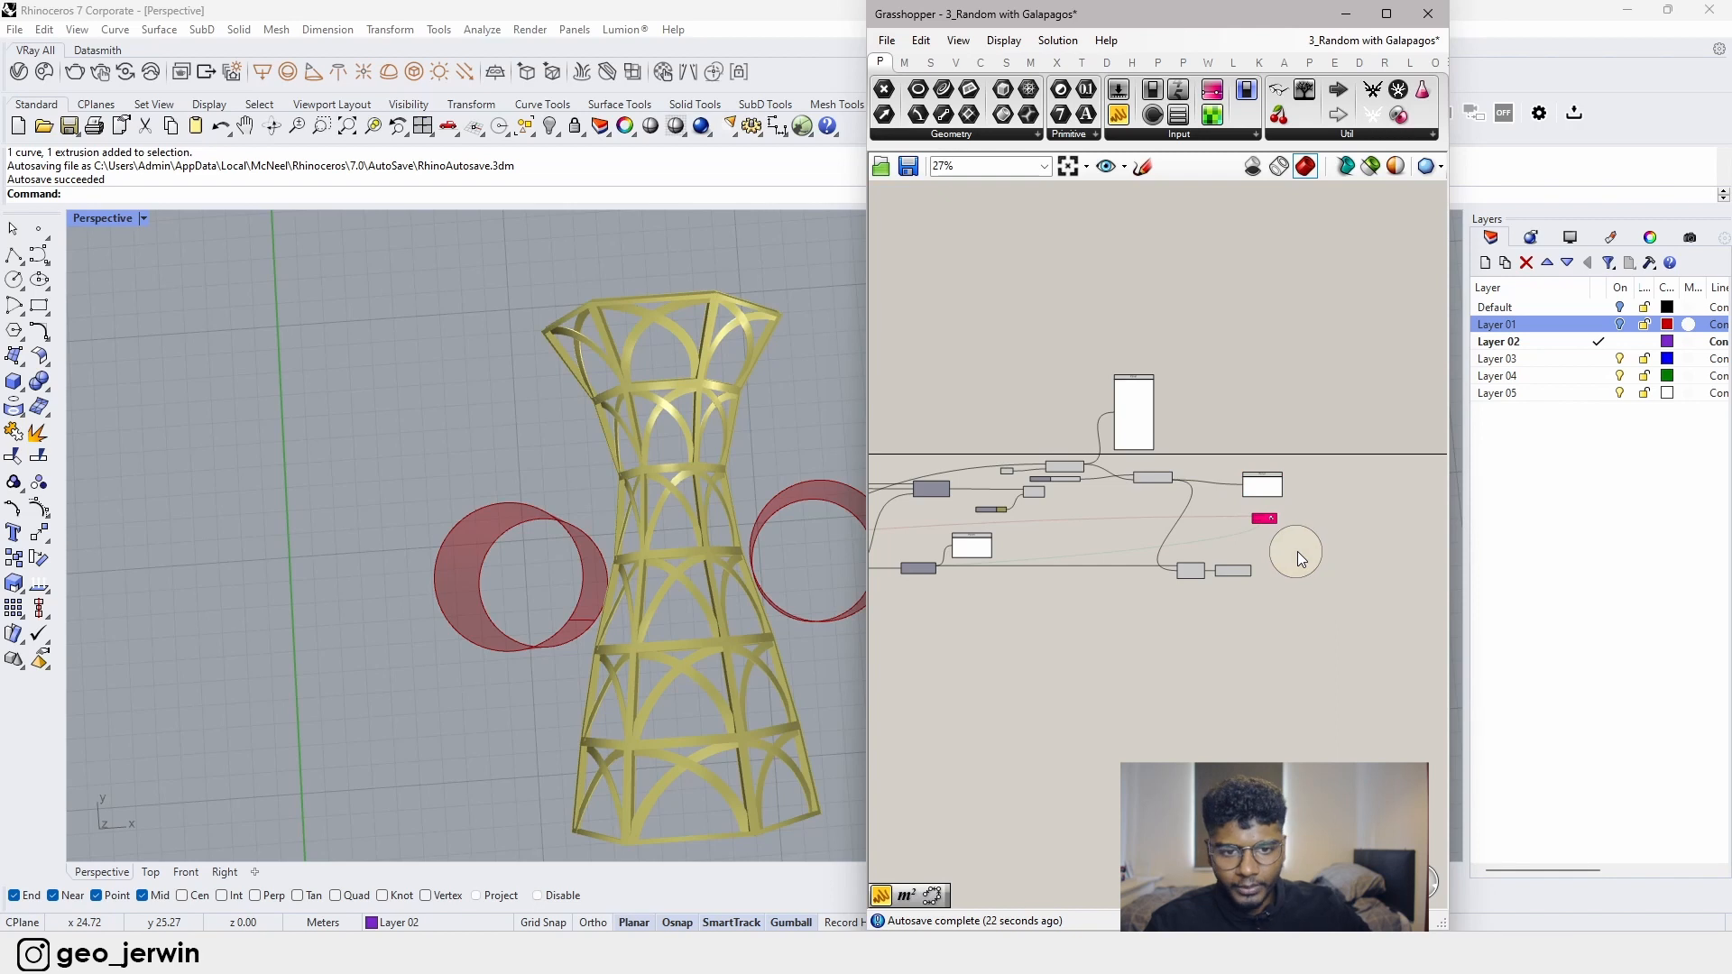
# - Trace the fitness chain from Dispatch through Merge to Mass Addition and review the preceding part of the definition
pyautogui.scroll(4, 1215, 609)
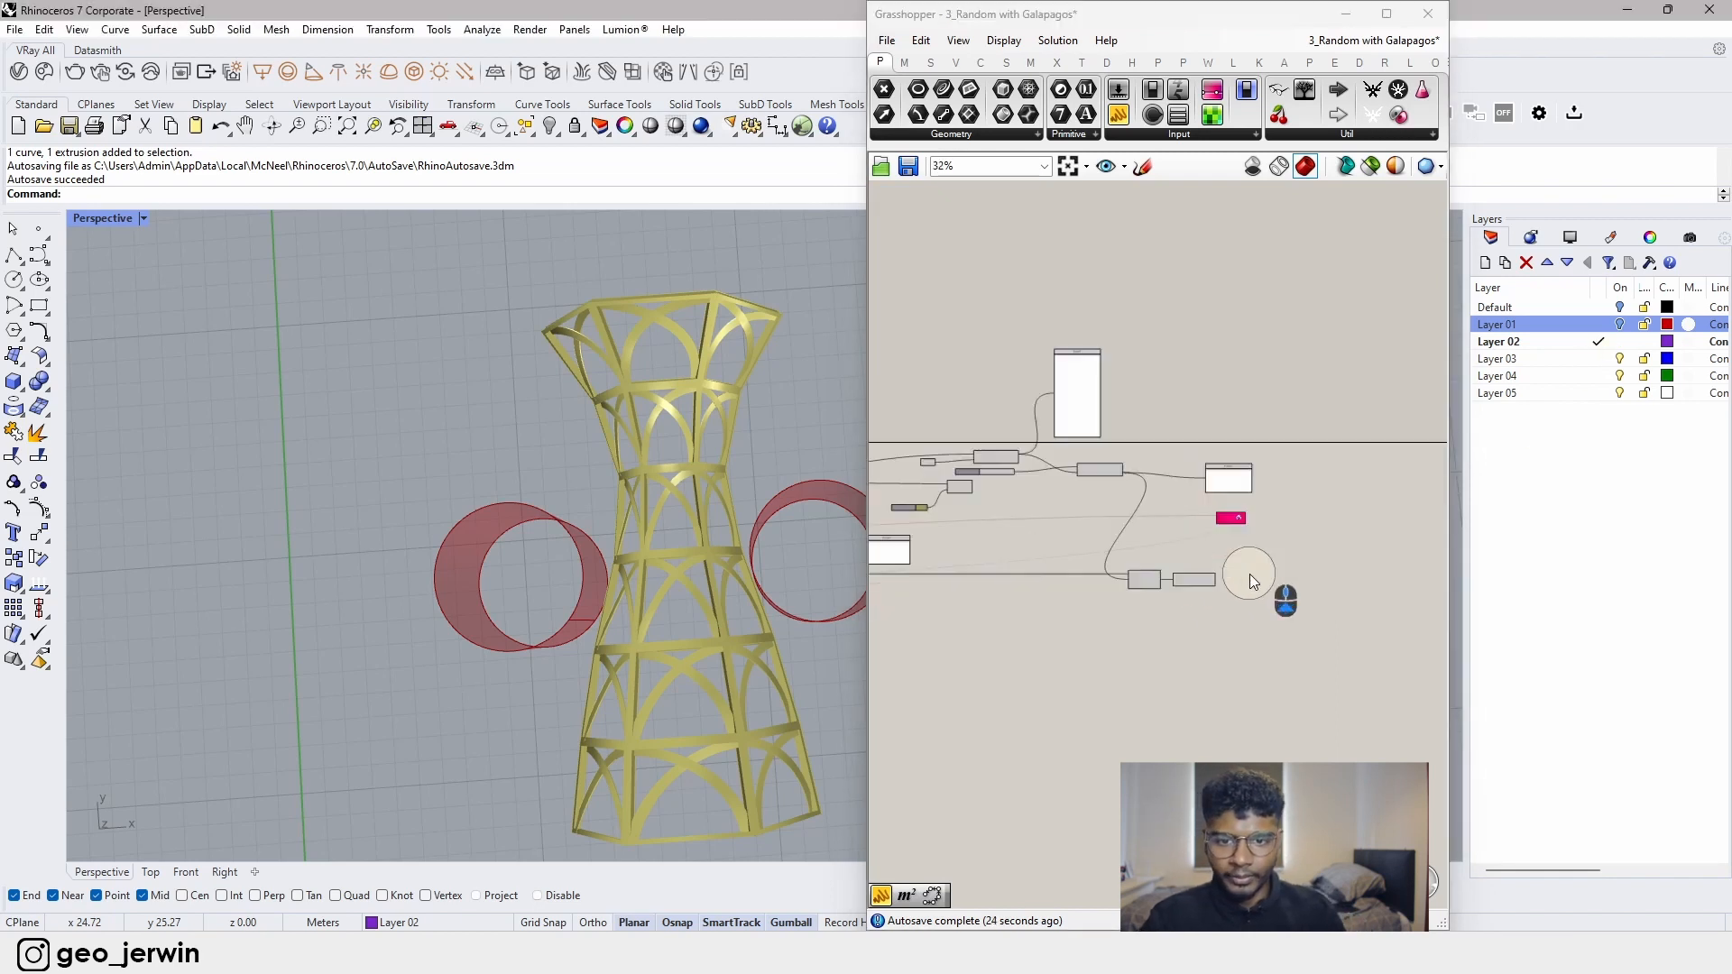
pyautogui.click(967, 375)
pyautogui.scroll(2, 1060, 618)
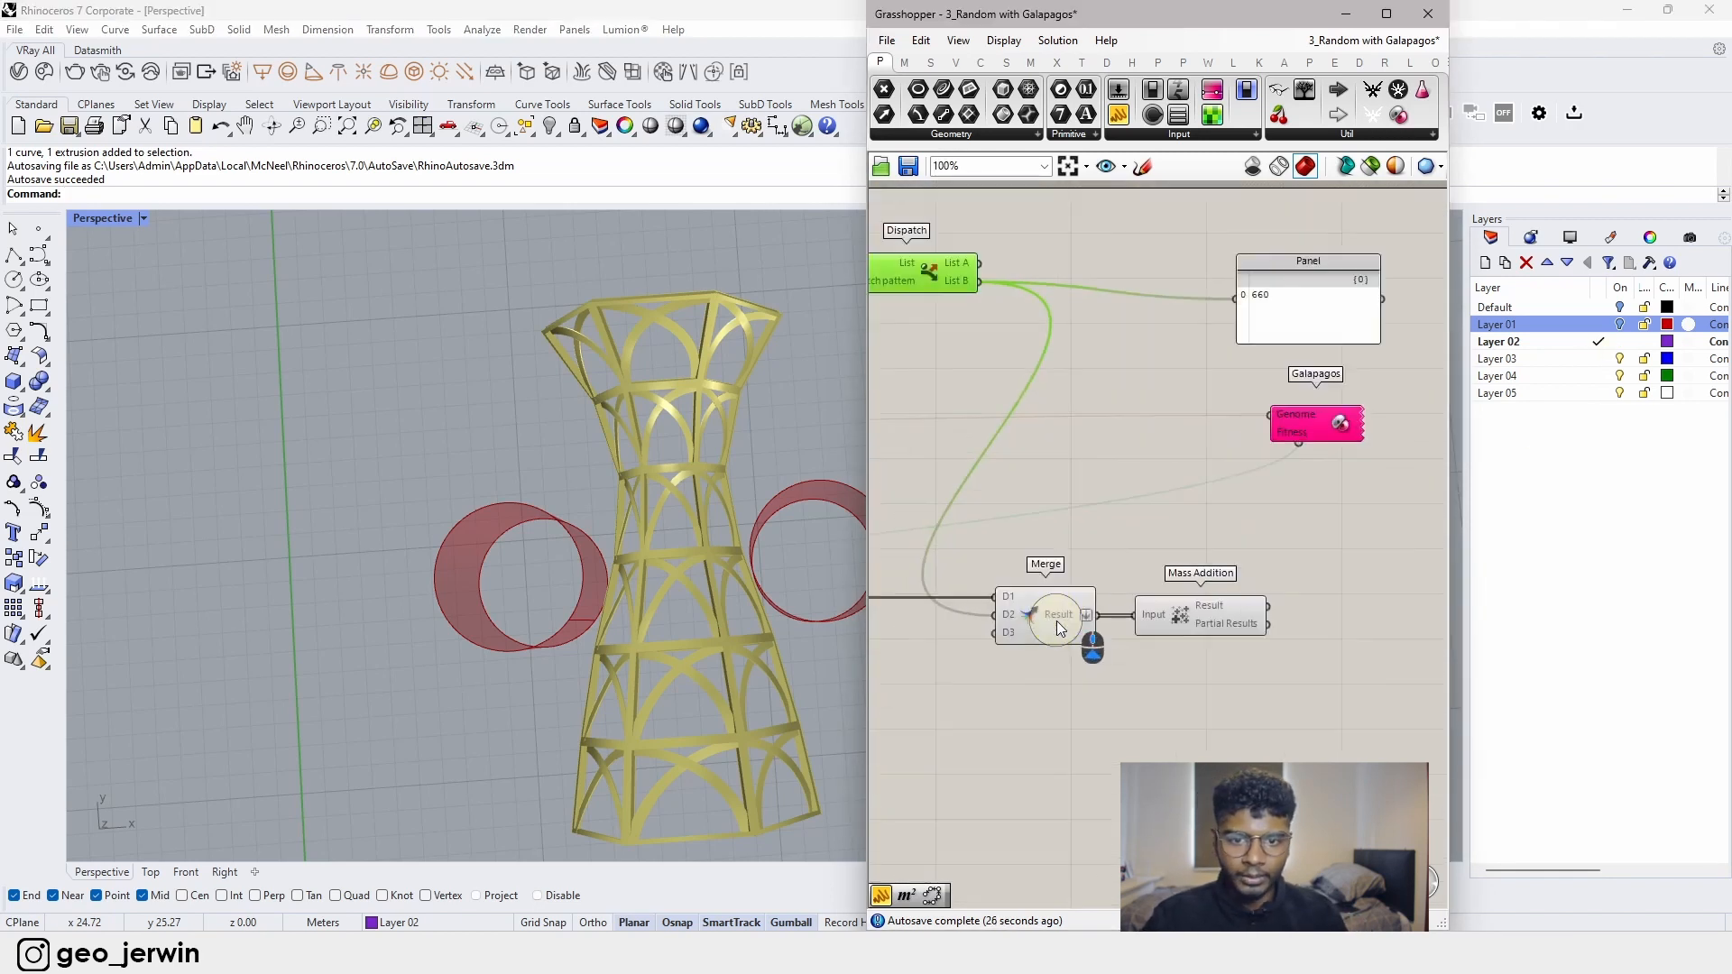
pyautogui.click(1051, 616)
pyautogui.click(1199, 616)
pyautogui.scroll(-6, 1200, 616)
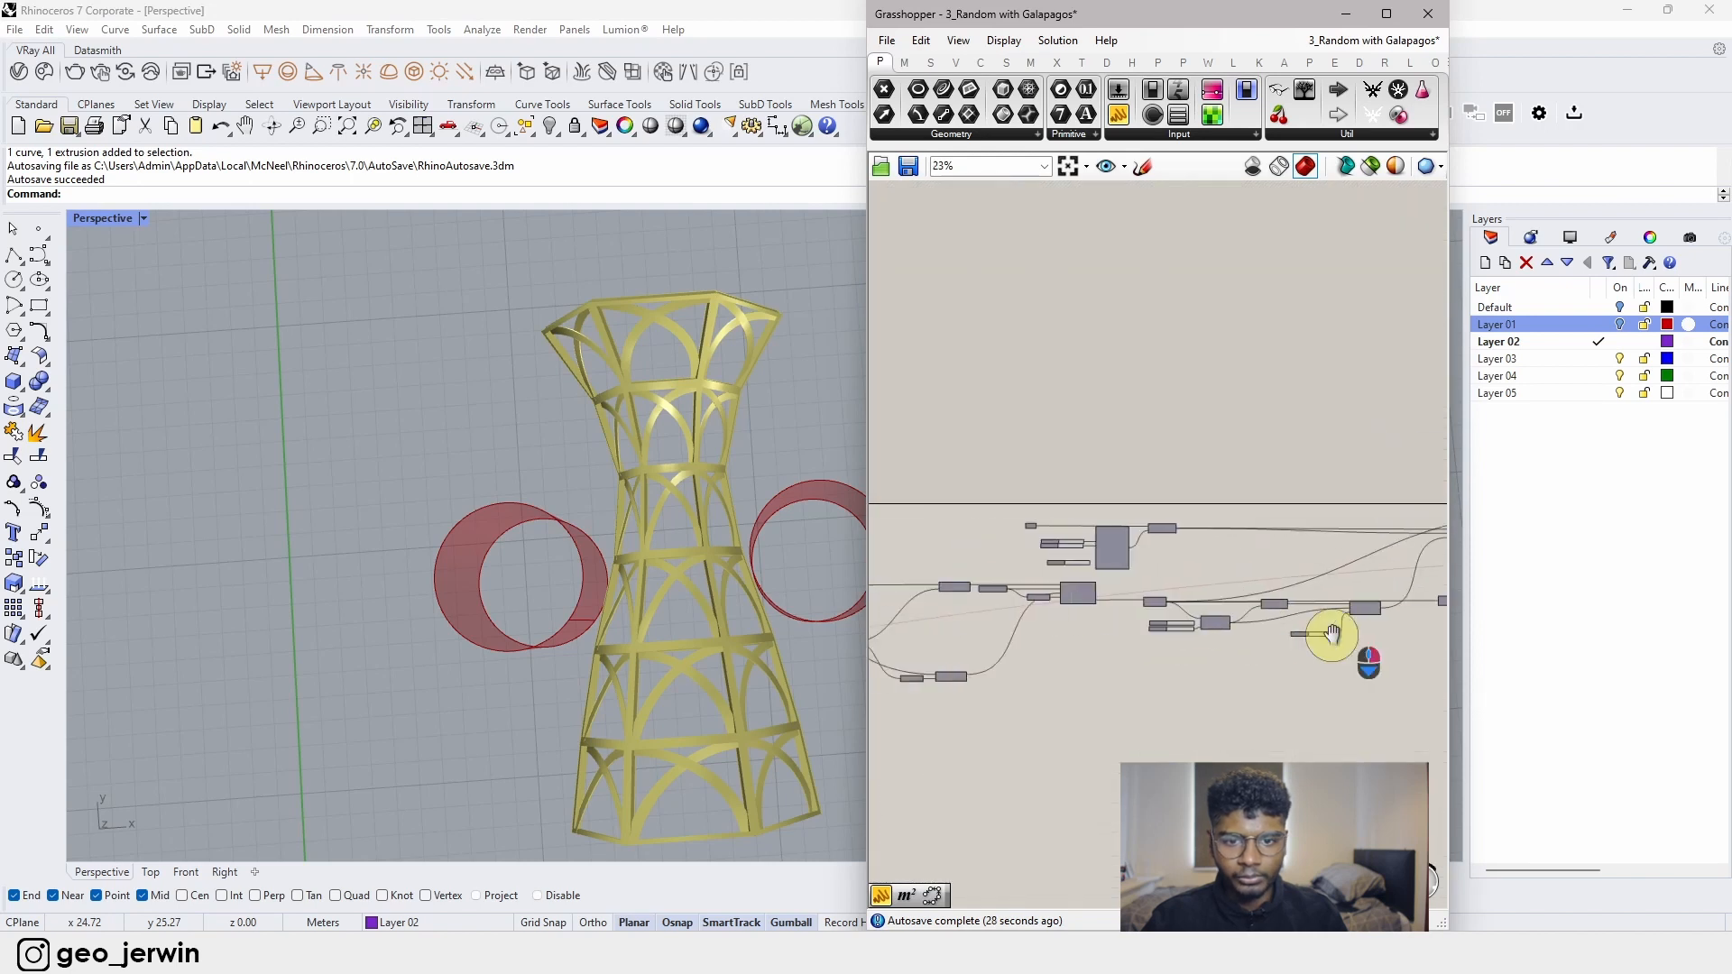
pyautogui.scroll(6, 1288, 599)
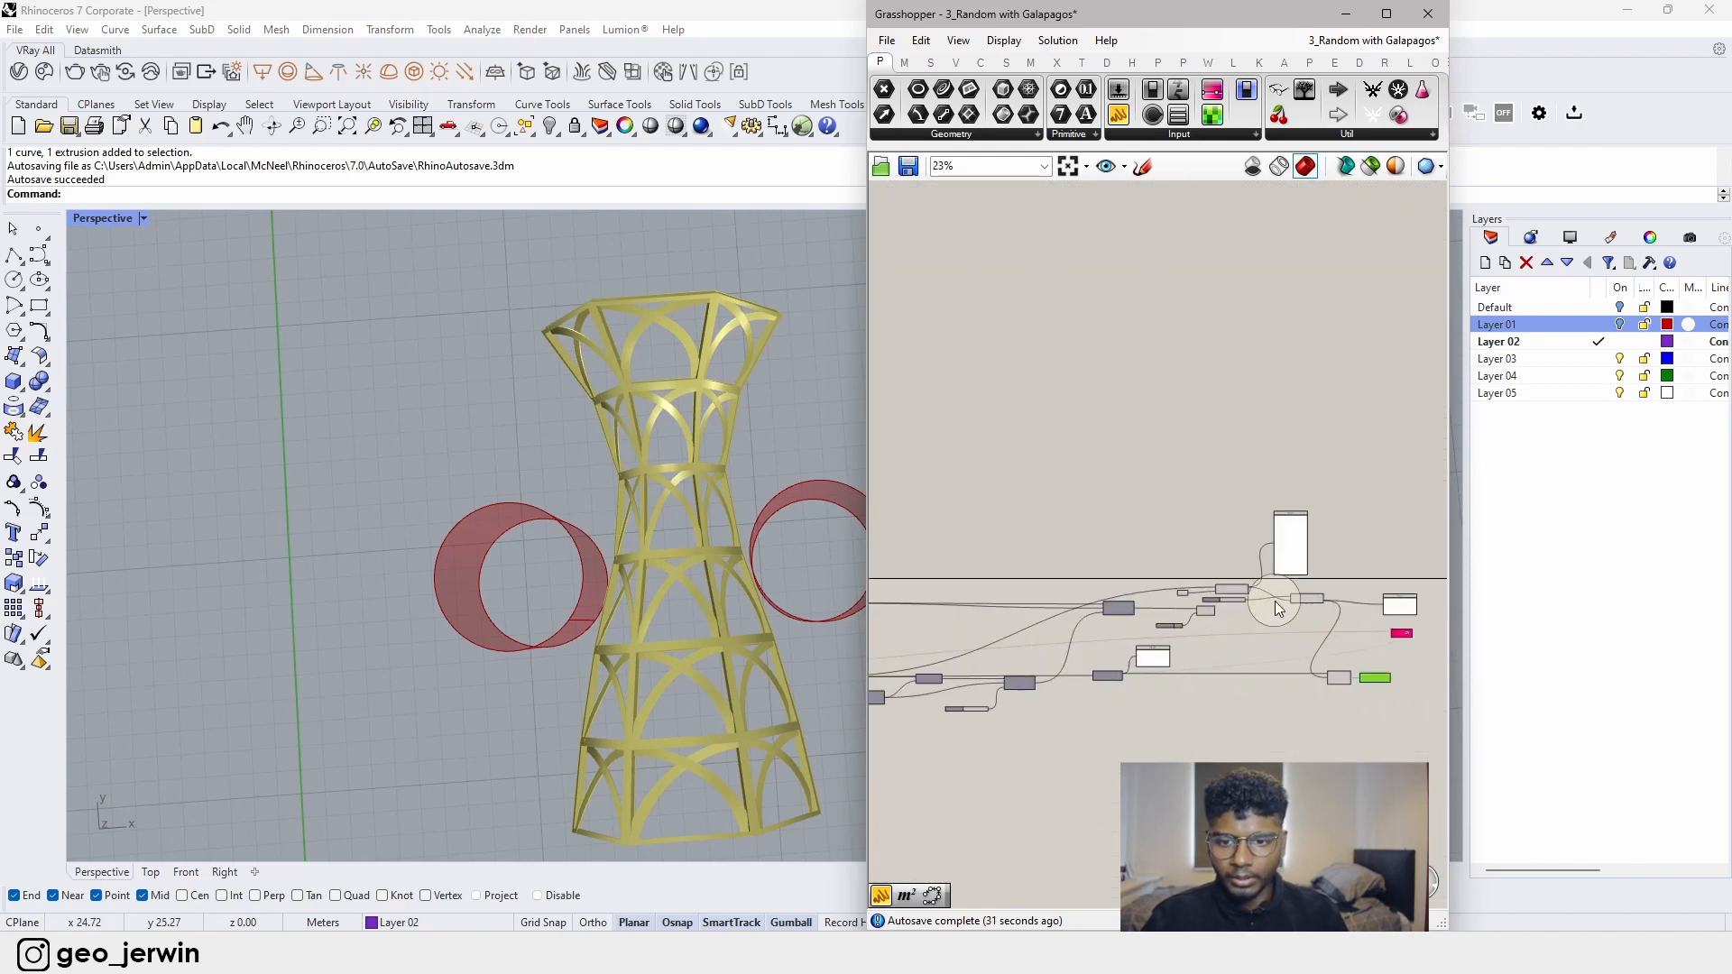
# - Turn off the preview of the Brep and Collision One|Many components to hide the two obstacle cylinders
pyautogui.moveTo(1323, 633); pyautogui.dragTo(983, 521)
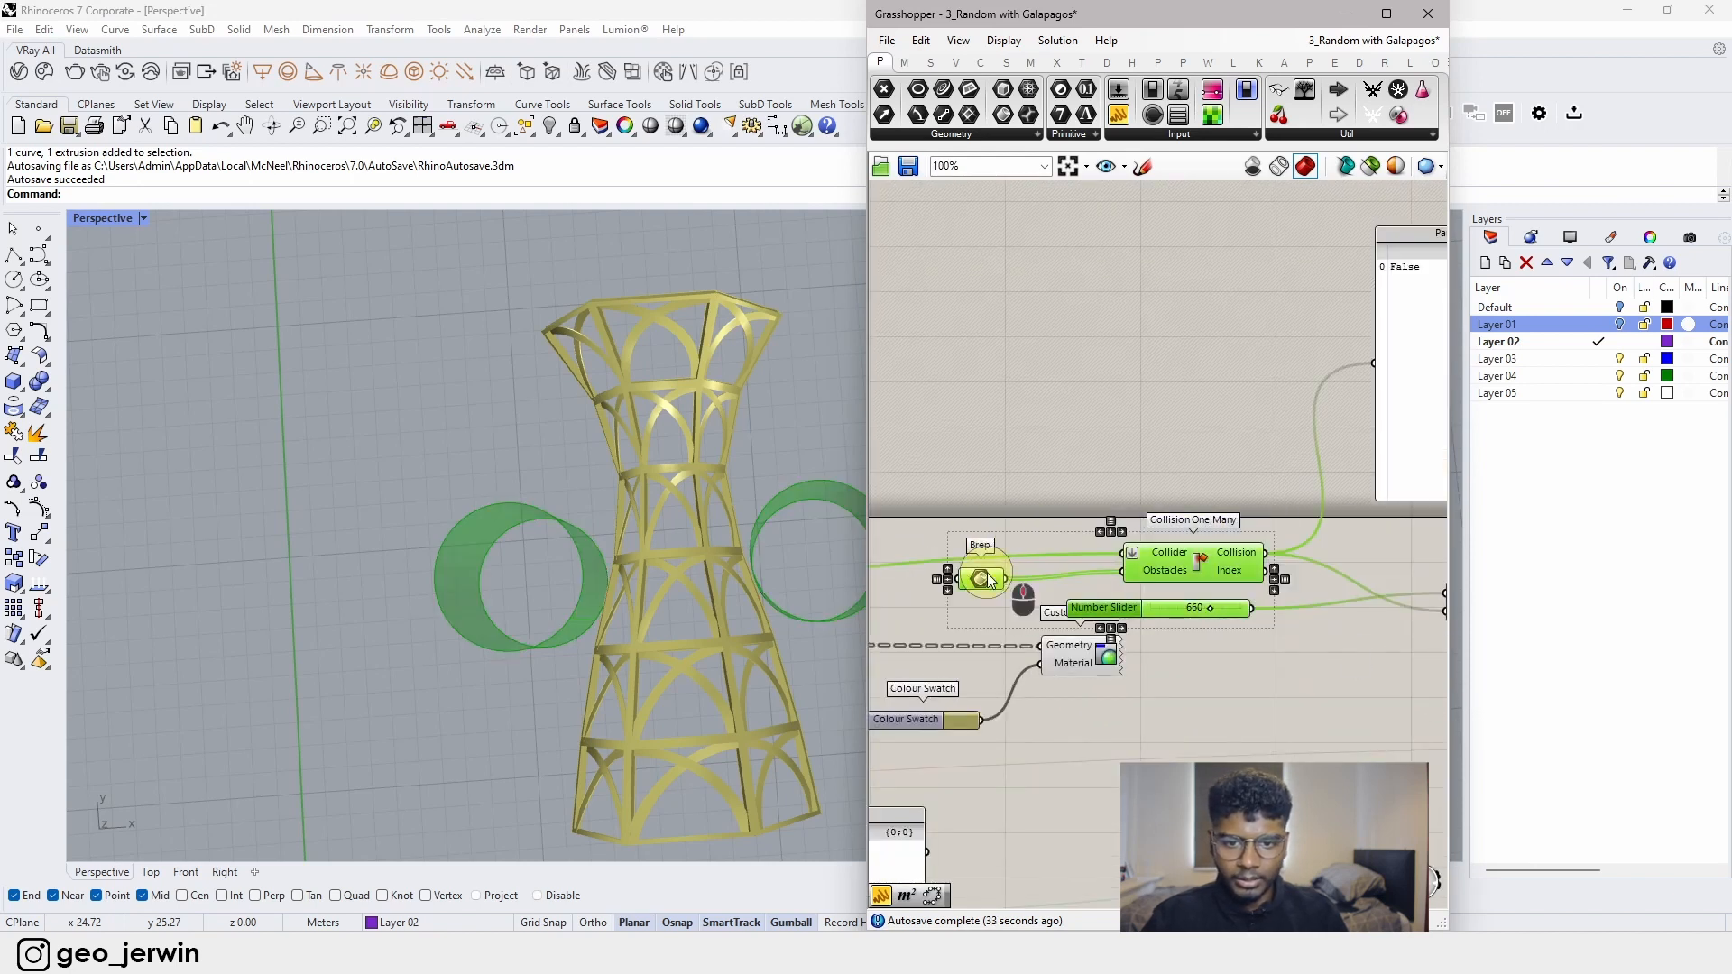
pyautogui.middleClick(984, 575)
pyautogui.click(1050, 521)
pyautogui.scroll(-5, 1050, 543)
# - Wire Galapagos' Fitness to Mass Addition's Result with Galapagos shifted slightly right, and save the definition
pyautogui.scroll(4, 994, 635)
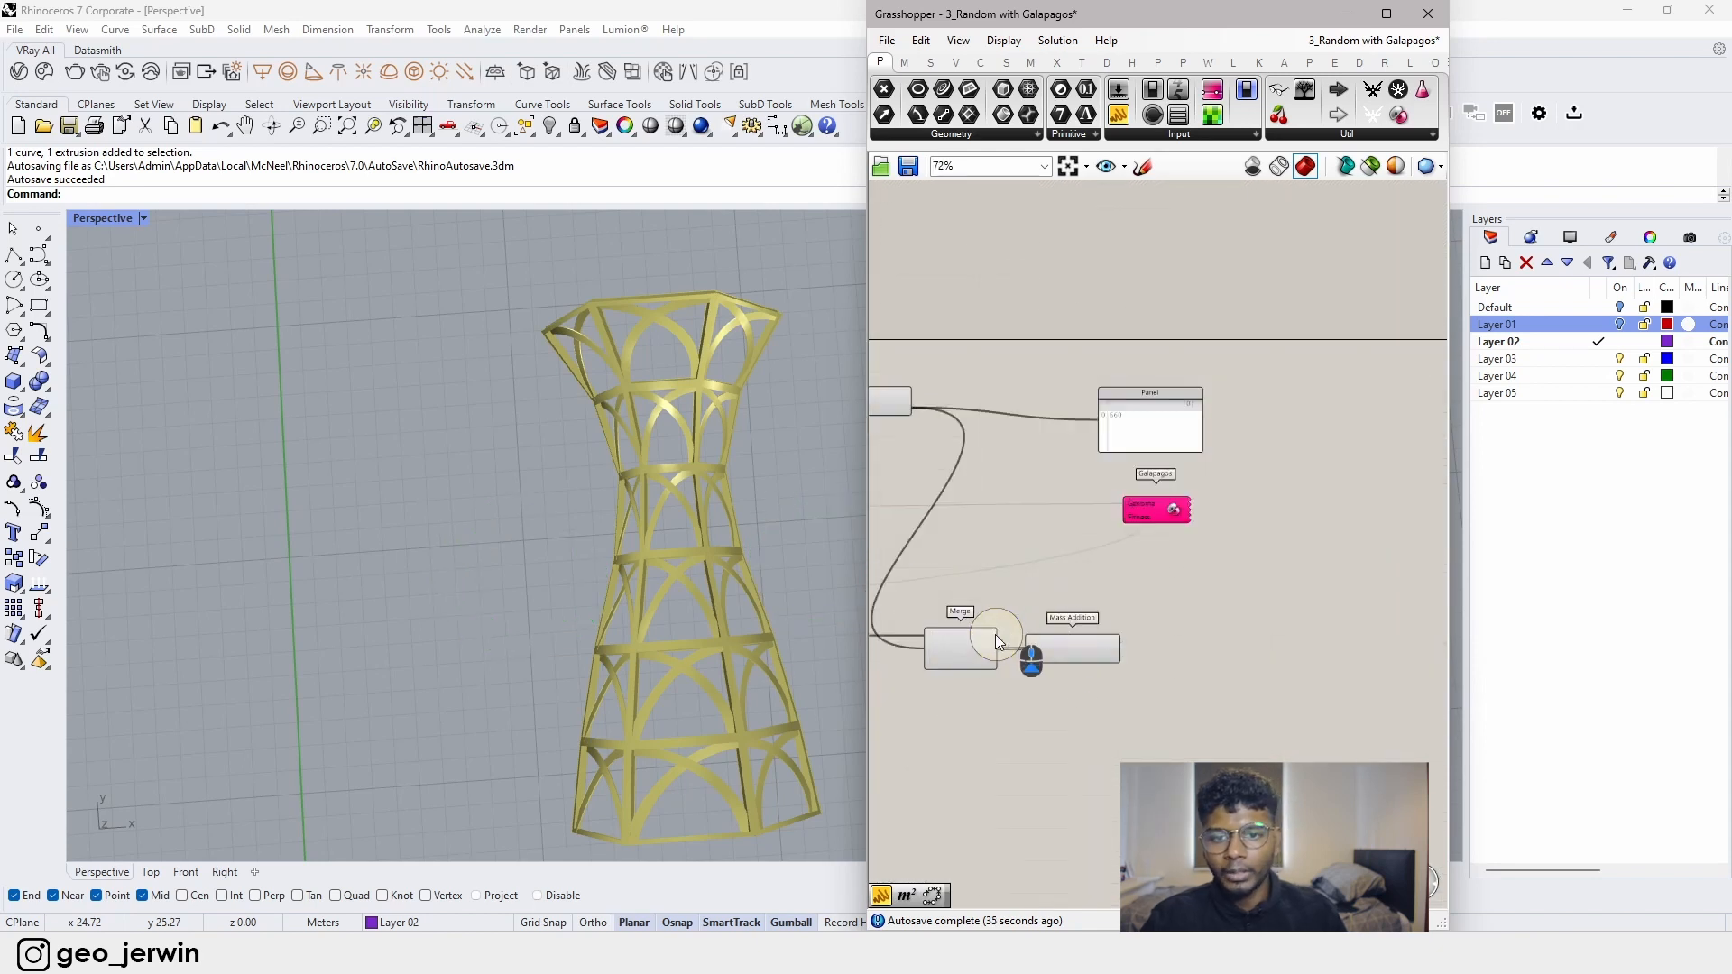
pyautogui.moveTo(1140, 523); pyautogui.dragTo(1118, 646)
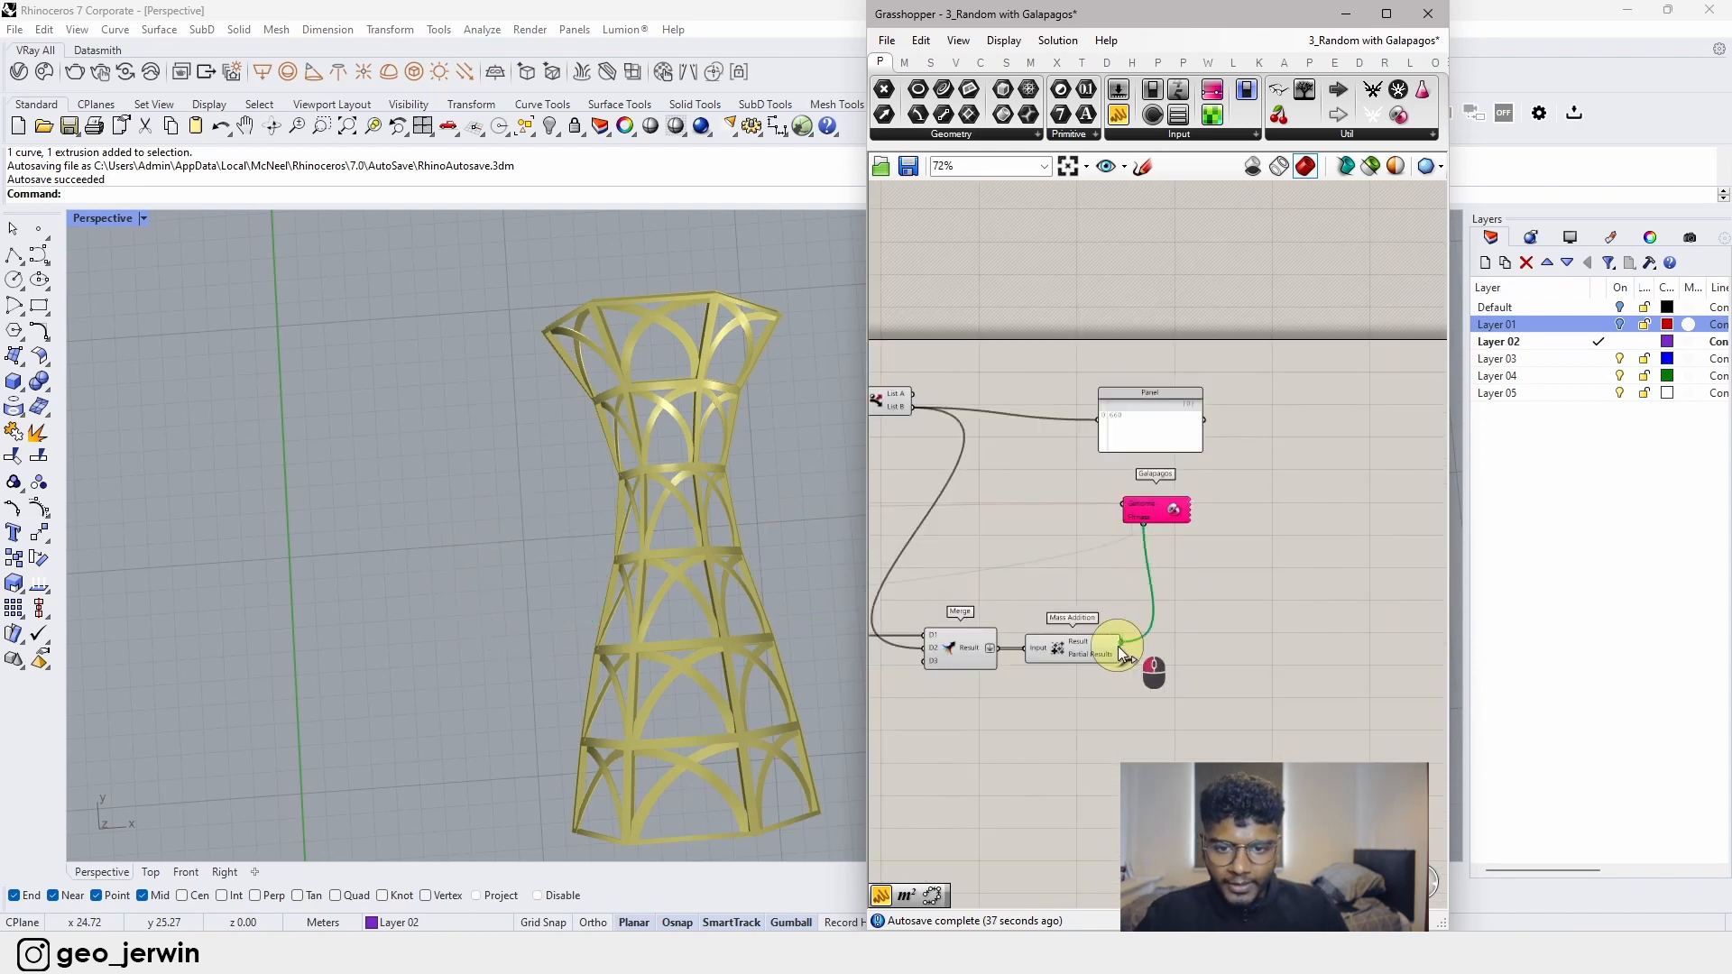
pyautogui.moveTo(1179, 514); pyautogui.dragTo(1257, 505)
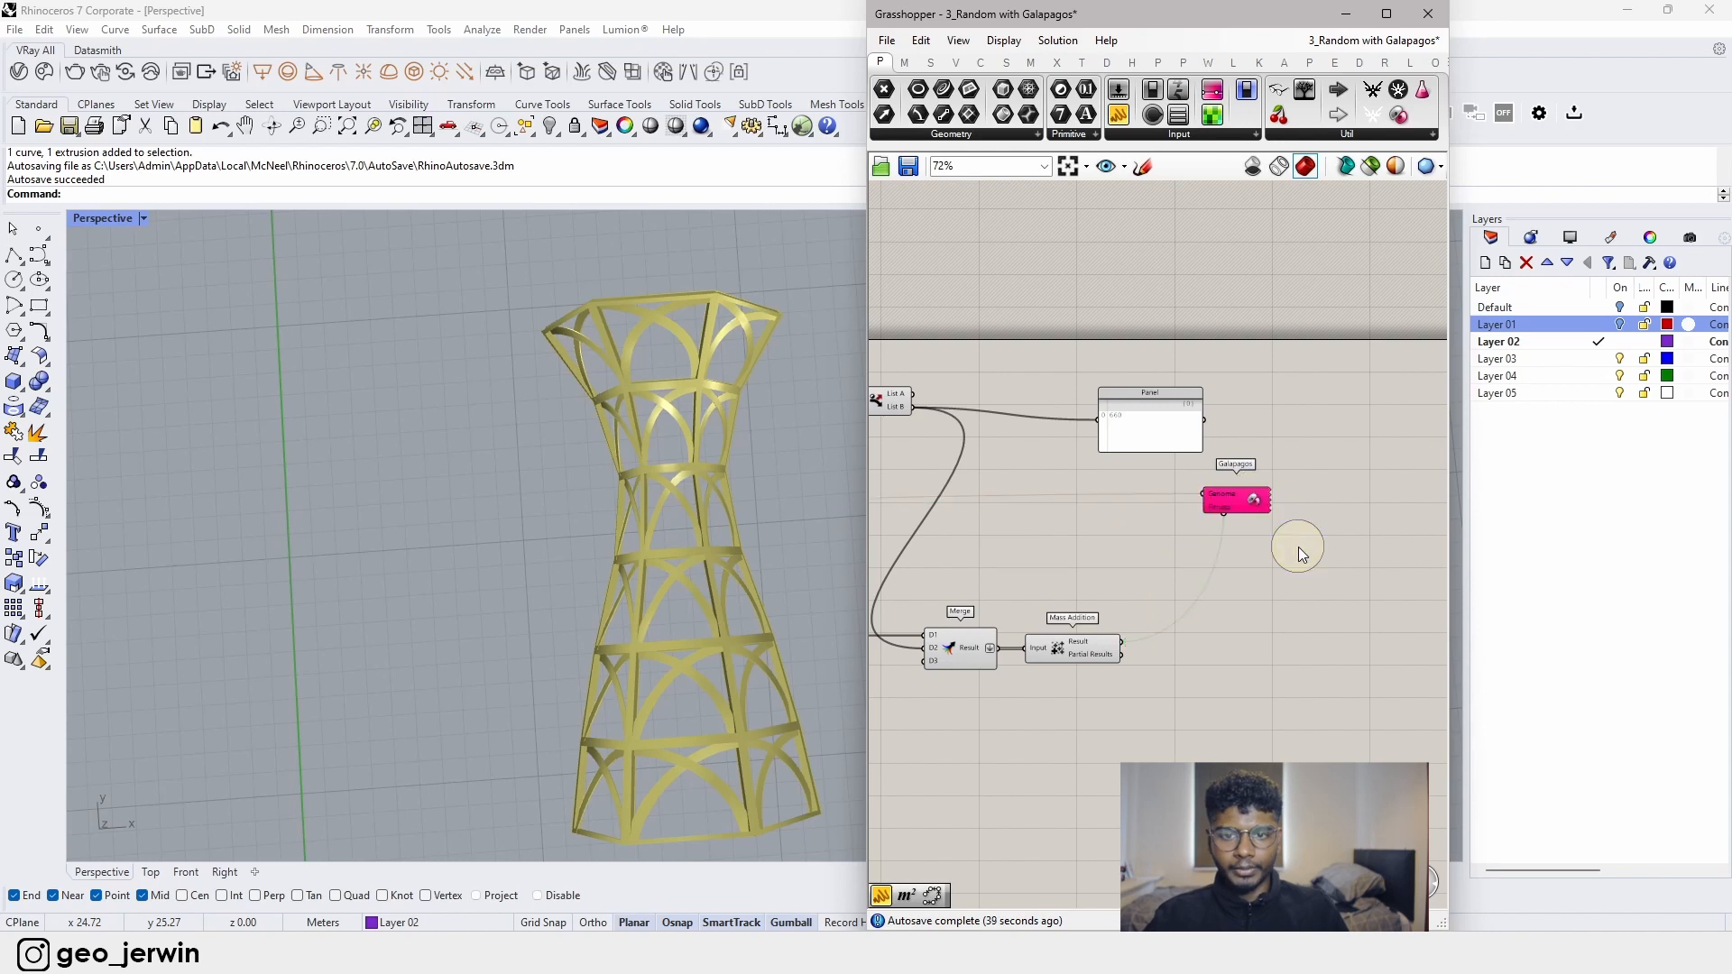
pyautogui.hotkey('ctrl', 's')
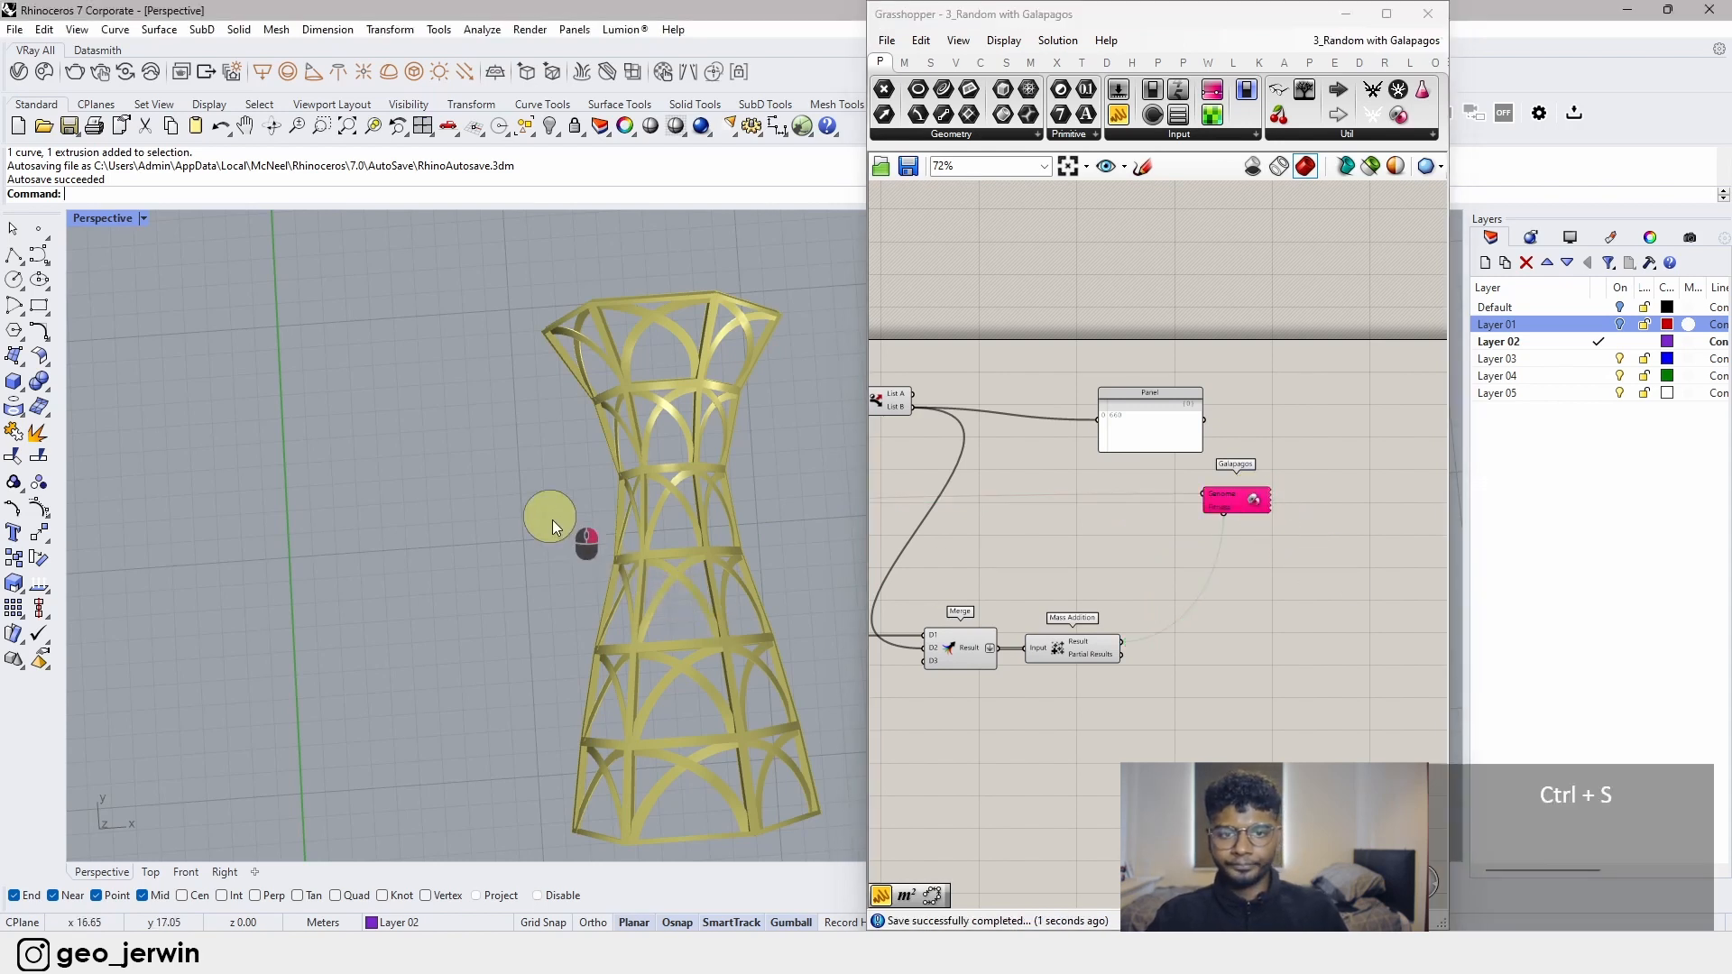
pyautogui.moveTo(552, 520); pyautogui.dragTo(571, 571, button='right')
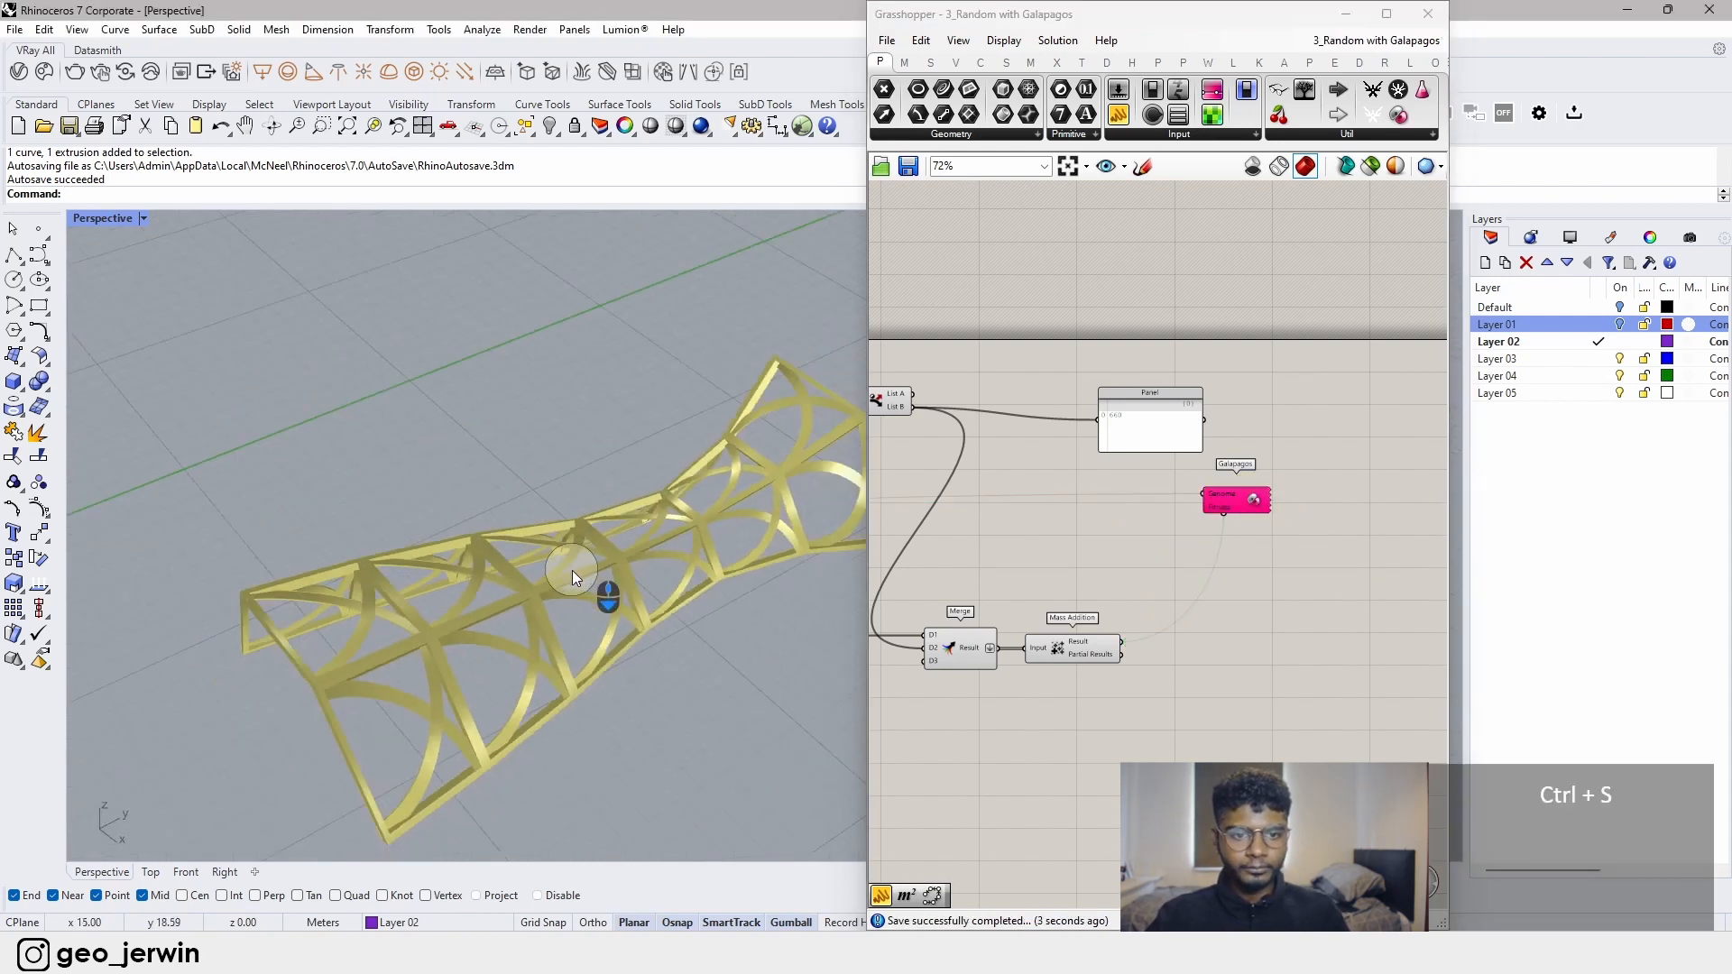
pyautogui.click(144, 220)
pyautogui.click(135, 344)
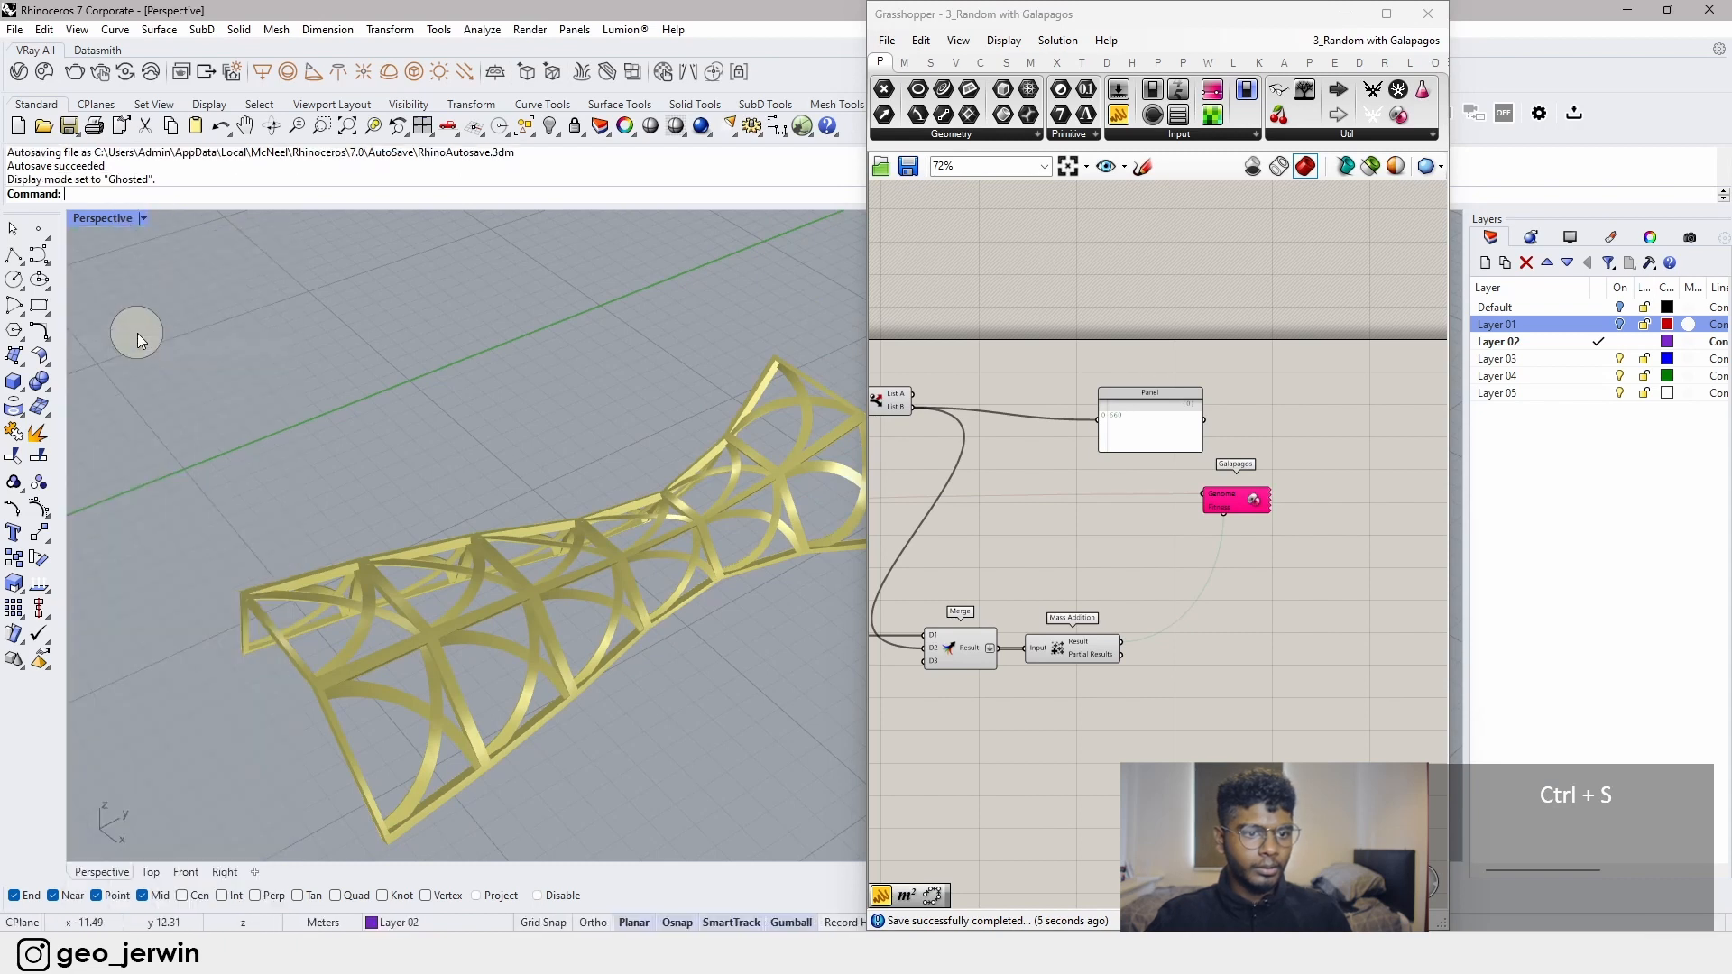
pyautogui.click(145, 219)
pyautogui.click(150, 240)
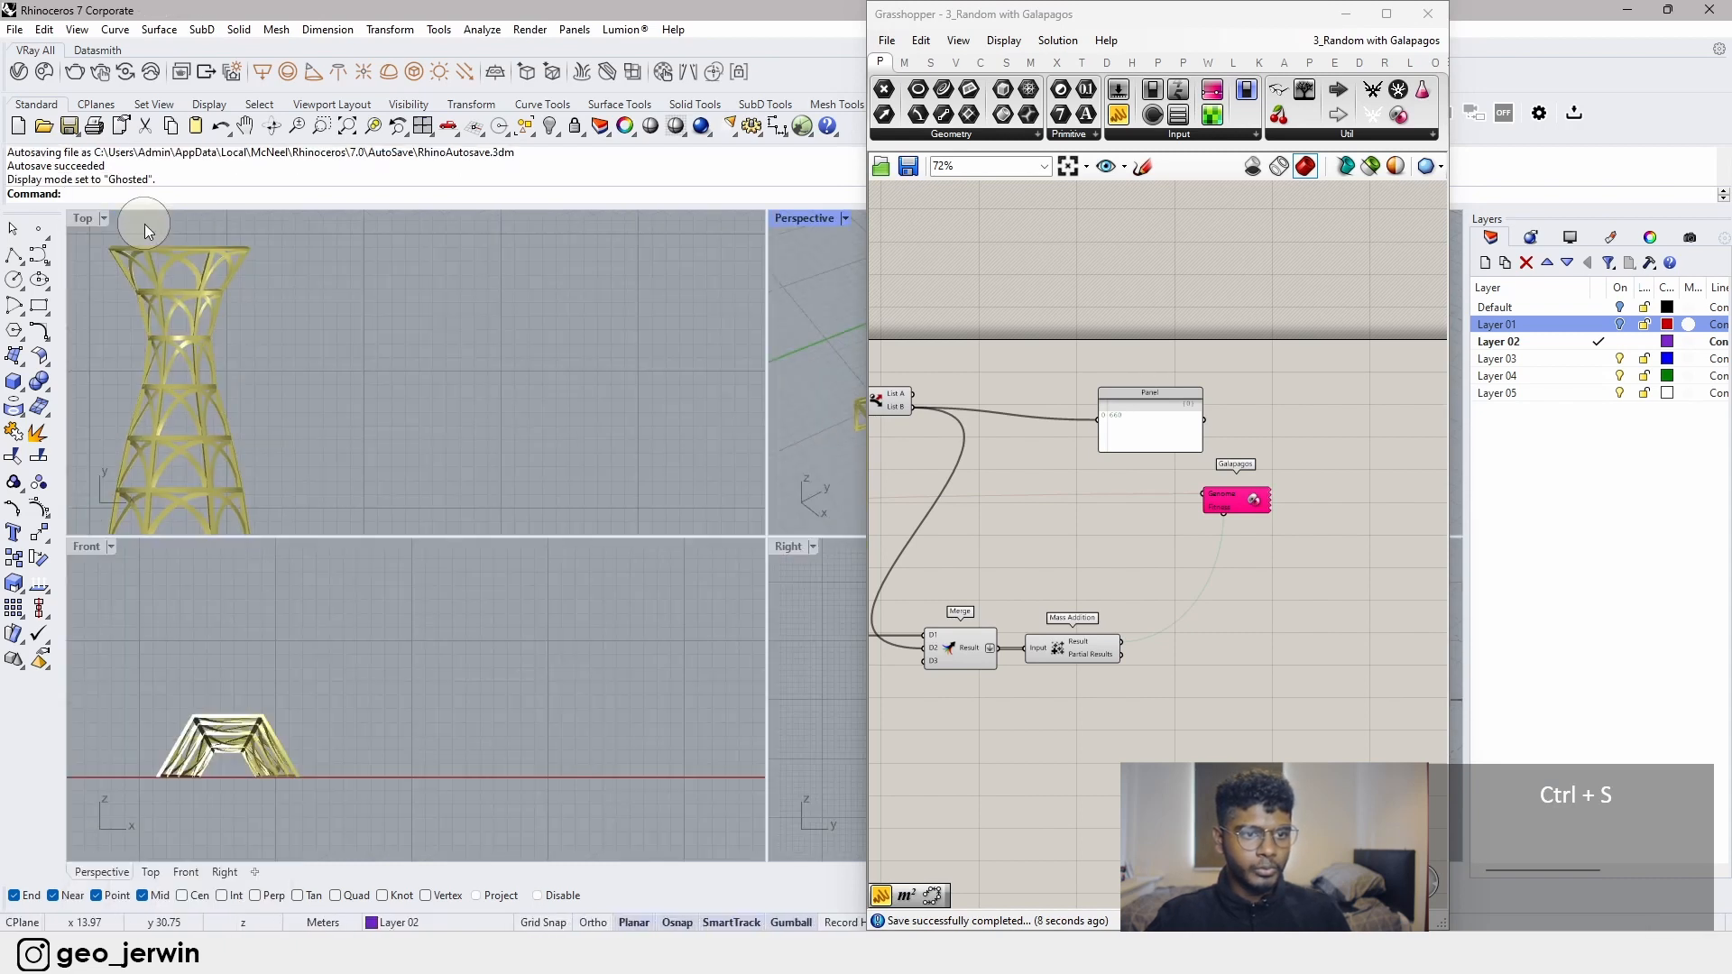
pyautogui.doubleClick(790, 218)
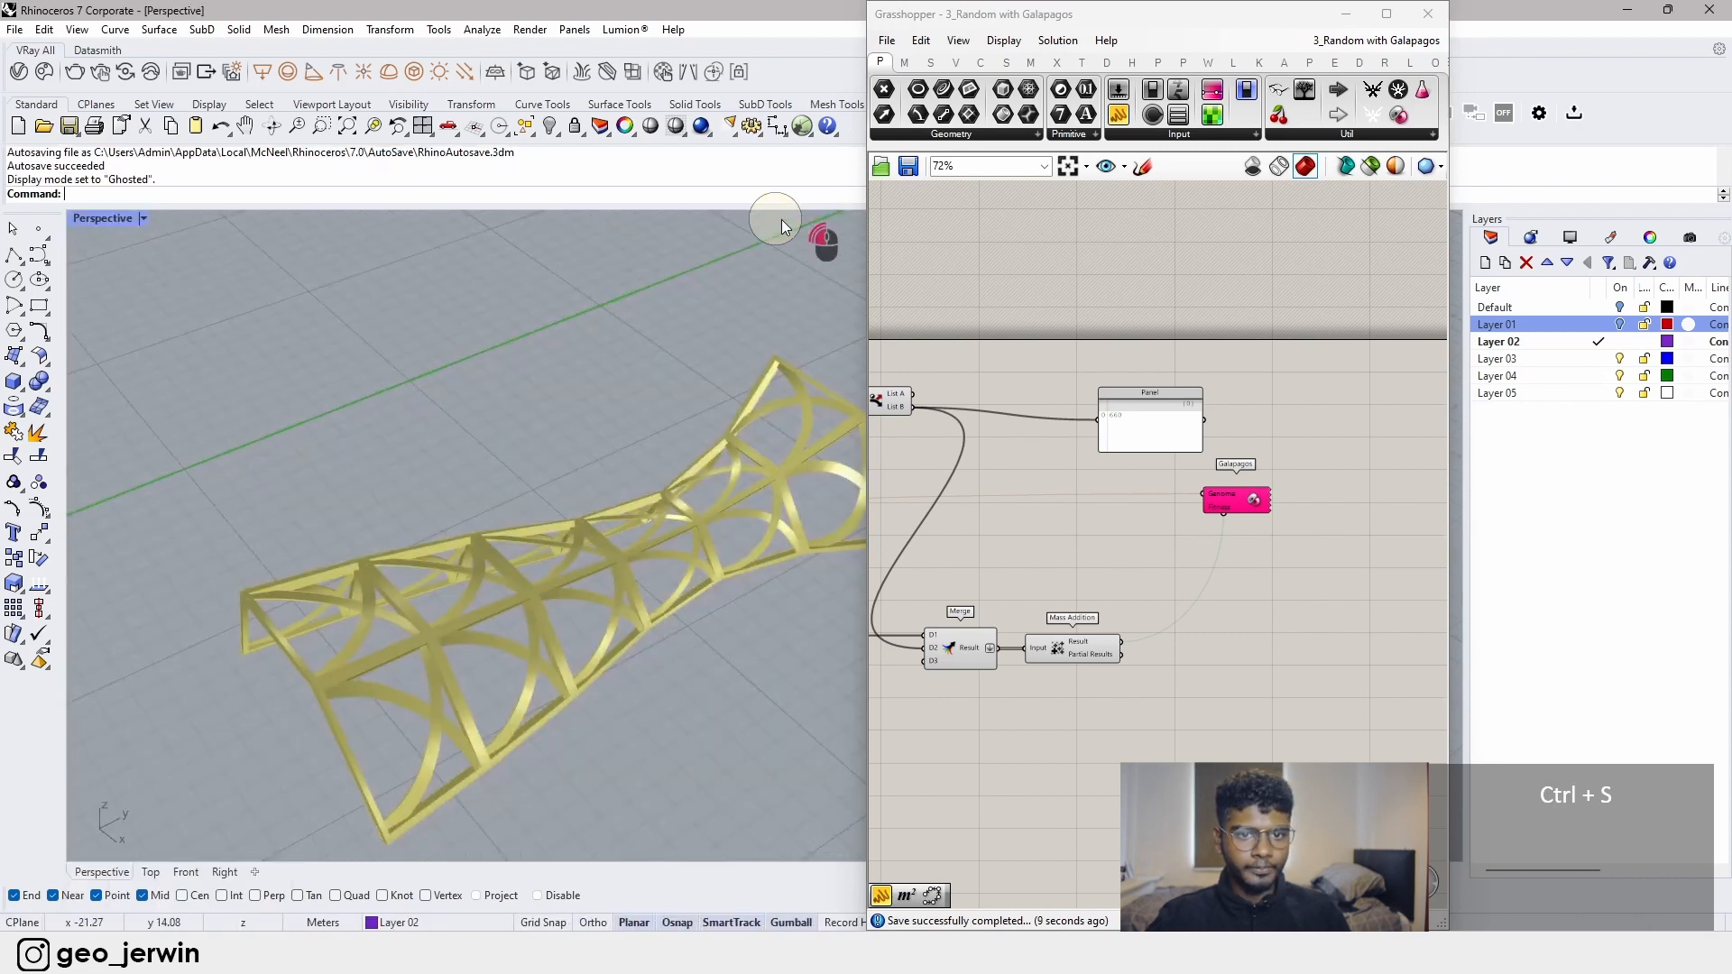
# - Set the Perspective viewport to the Rendered display mode and view the lattice from a low side angle
pyautogui.click(147, 221)
pyautogui.click(123, 326)
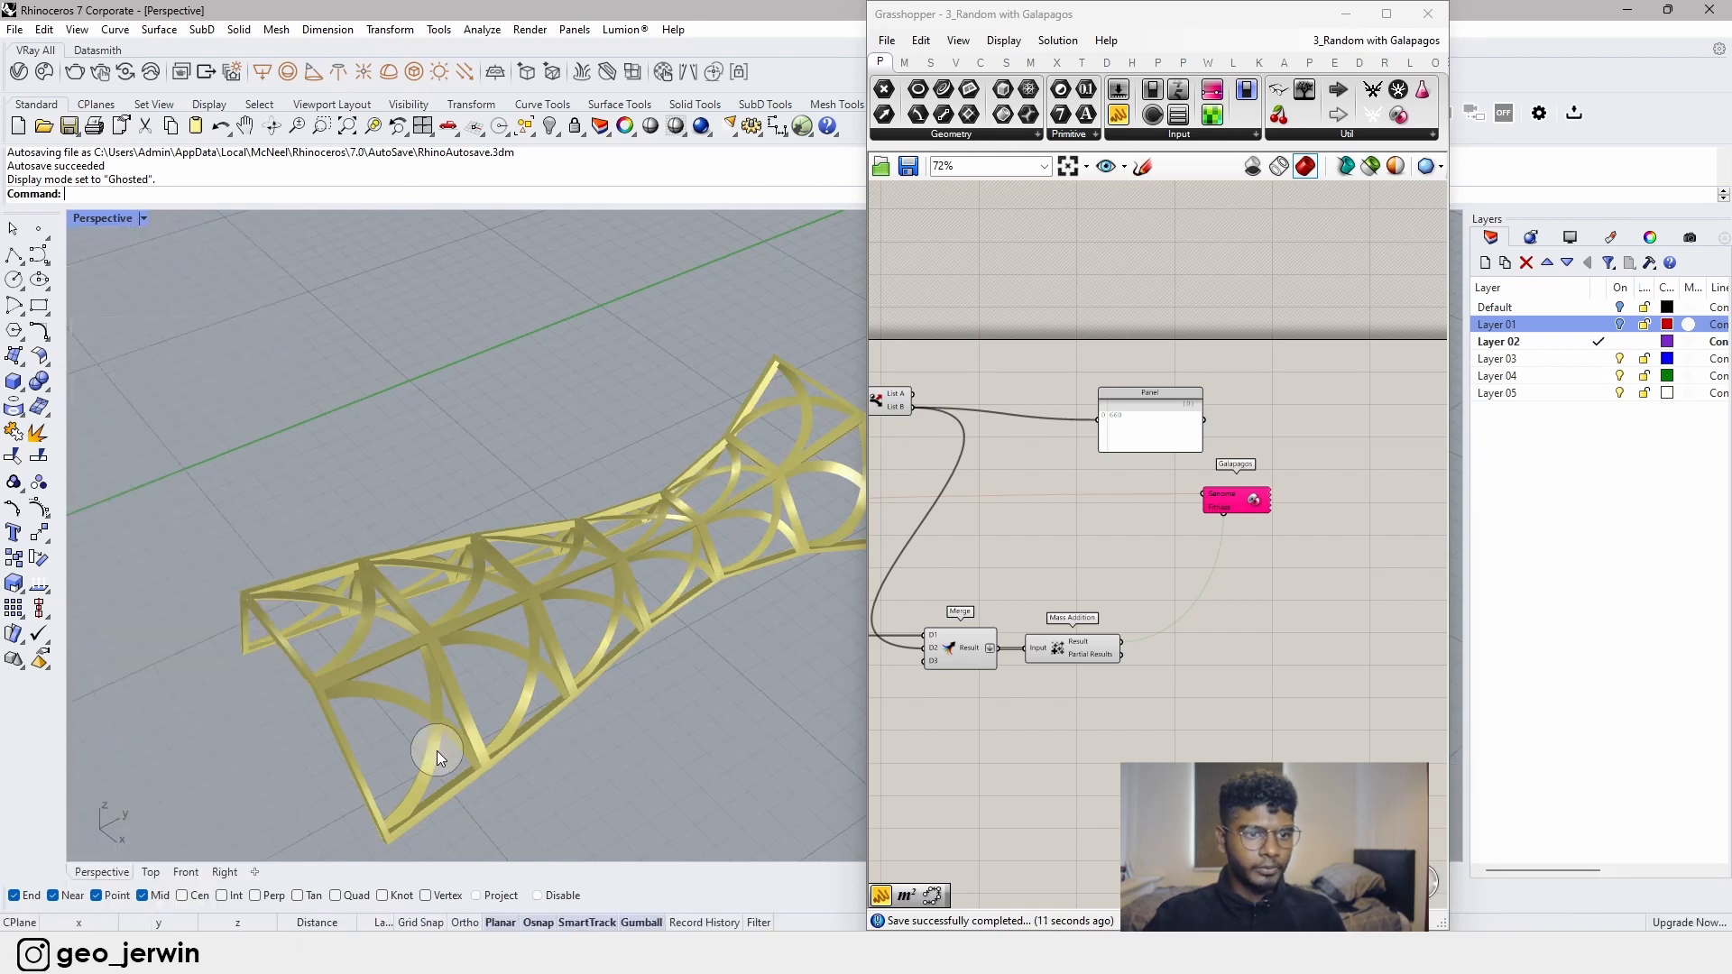
pyautogui.moveTo(488, 755); pyautogui.dragTo(577, 713, button='right')
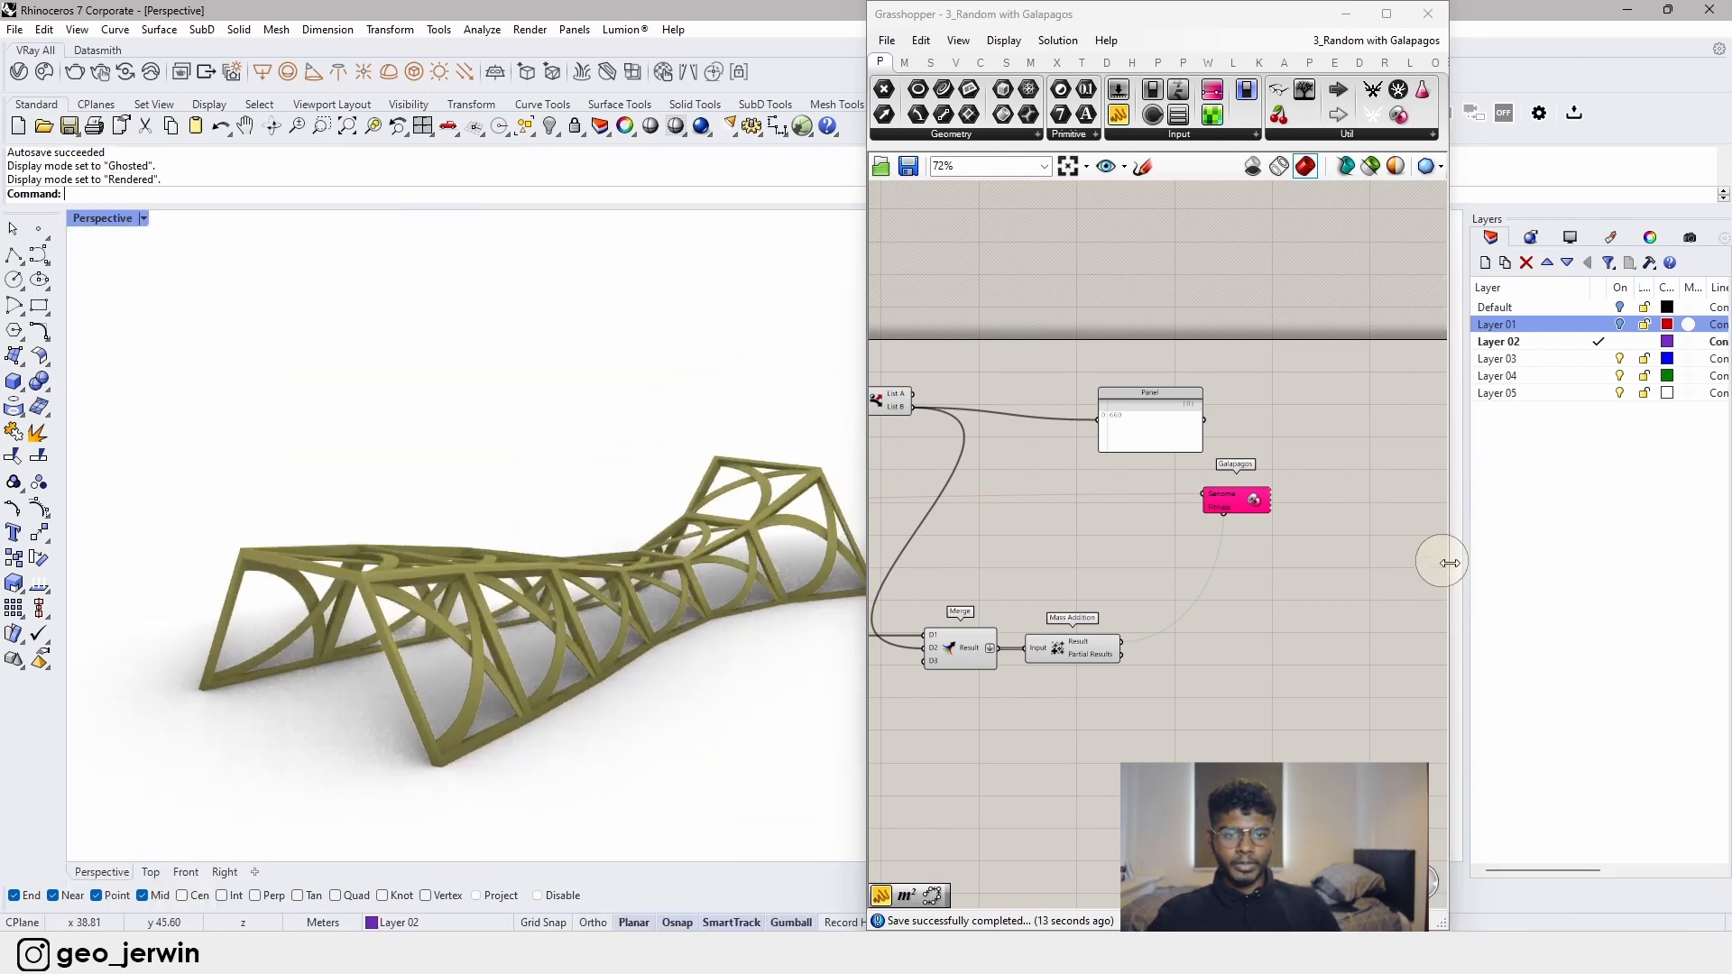
# - Recolour the lattice dark grey by setting the Colour Swatch's saturation to 0 and its value to about 37
pyautogui.scroll(2, 1074, 539)
pyautogui.moveTo(1074, 541); pyautogui.dragTo(1265, 519, button='right')
pyautogui.click(1018, 570)
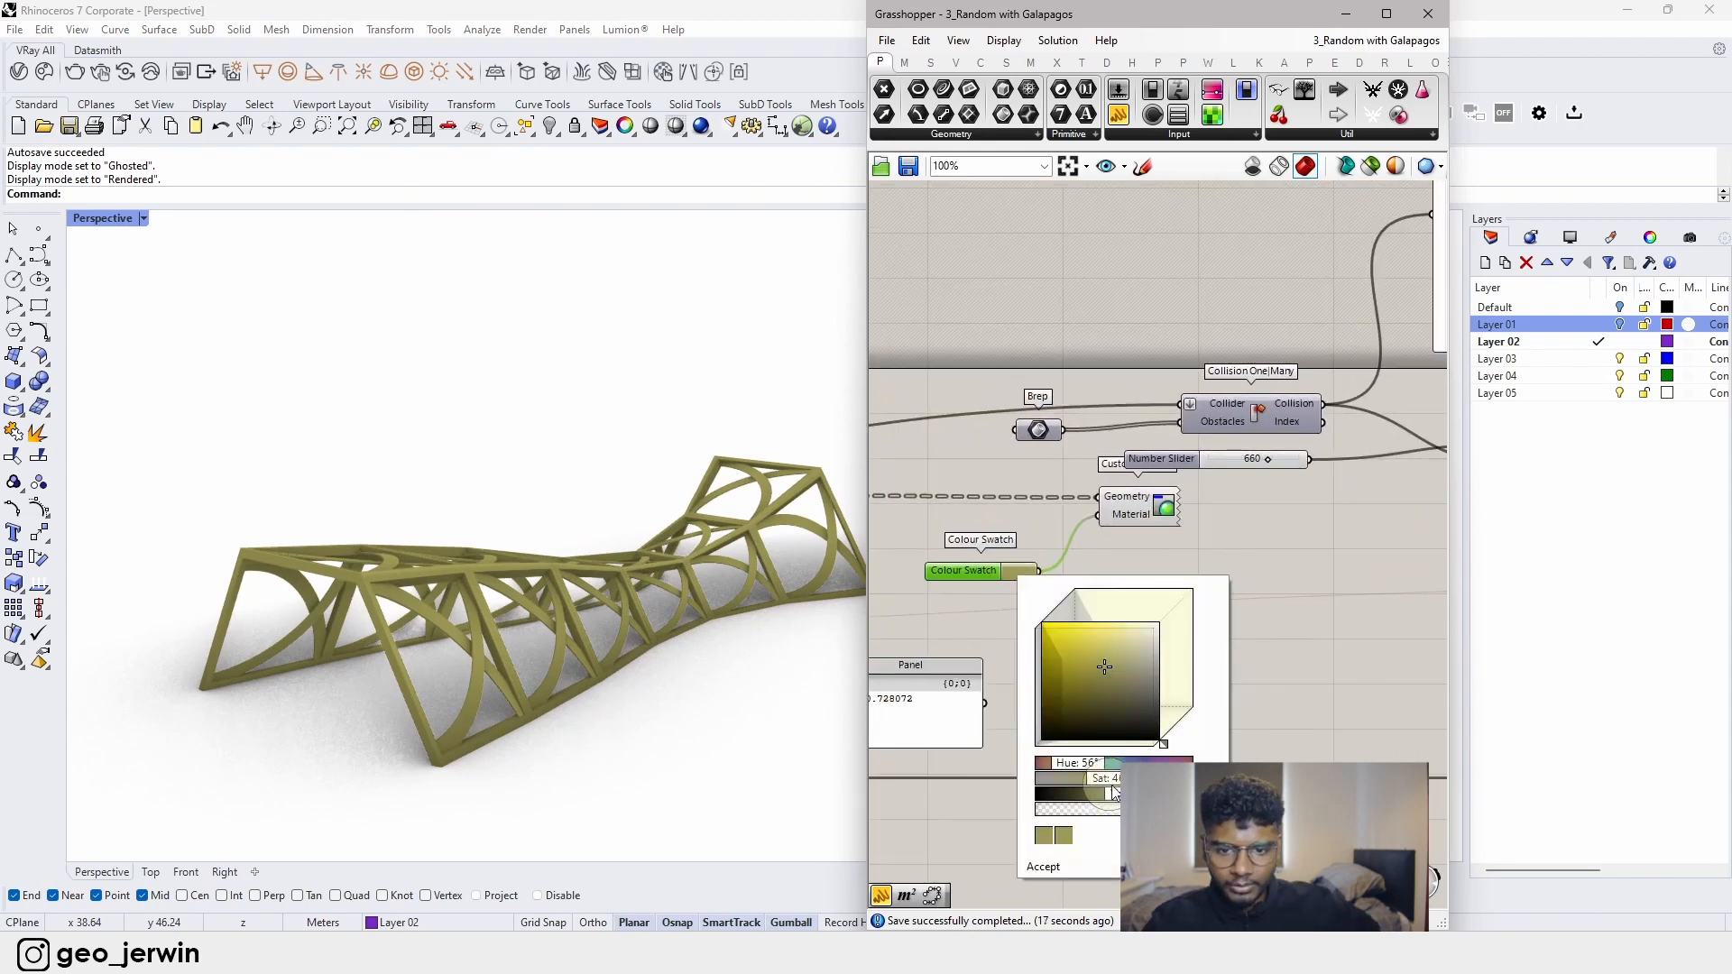
pyautogui.moveTo(1115, 781)
pyautogui.mouseDown()
pyautogui.moveTo(1044, 778)
pyautogui.moveTo(1097, 801)
pyautogui.mouseUp()
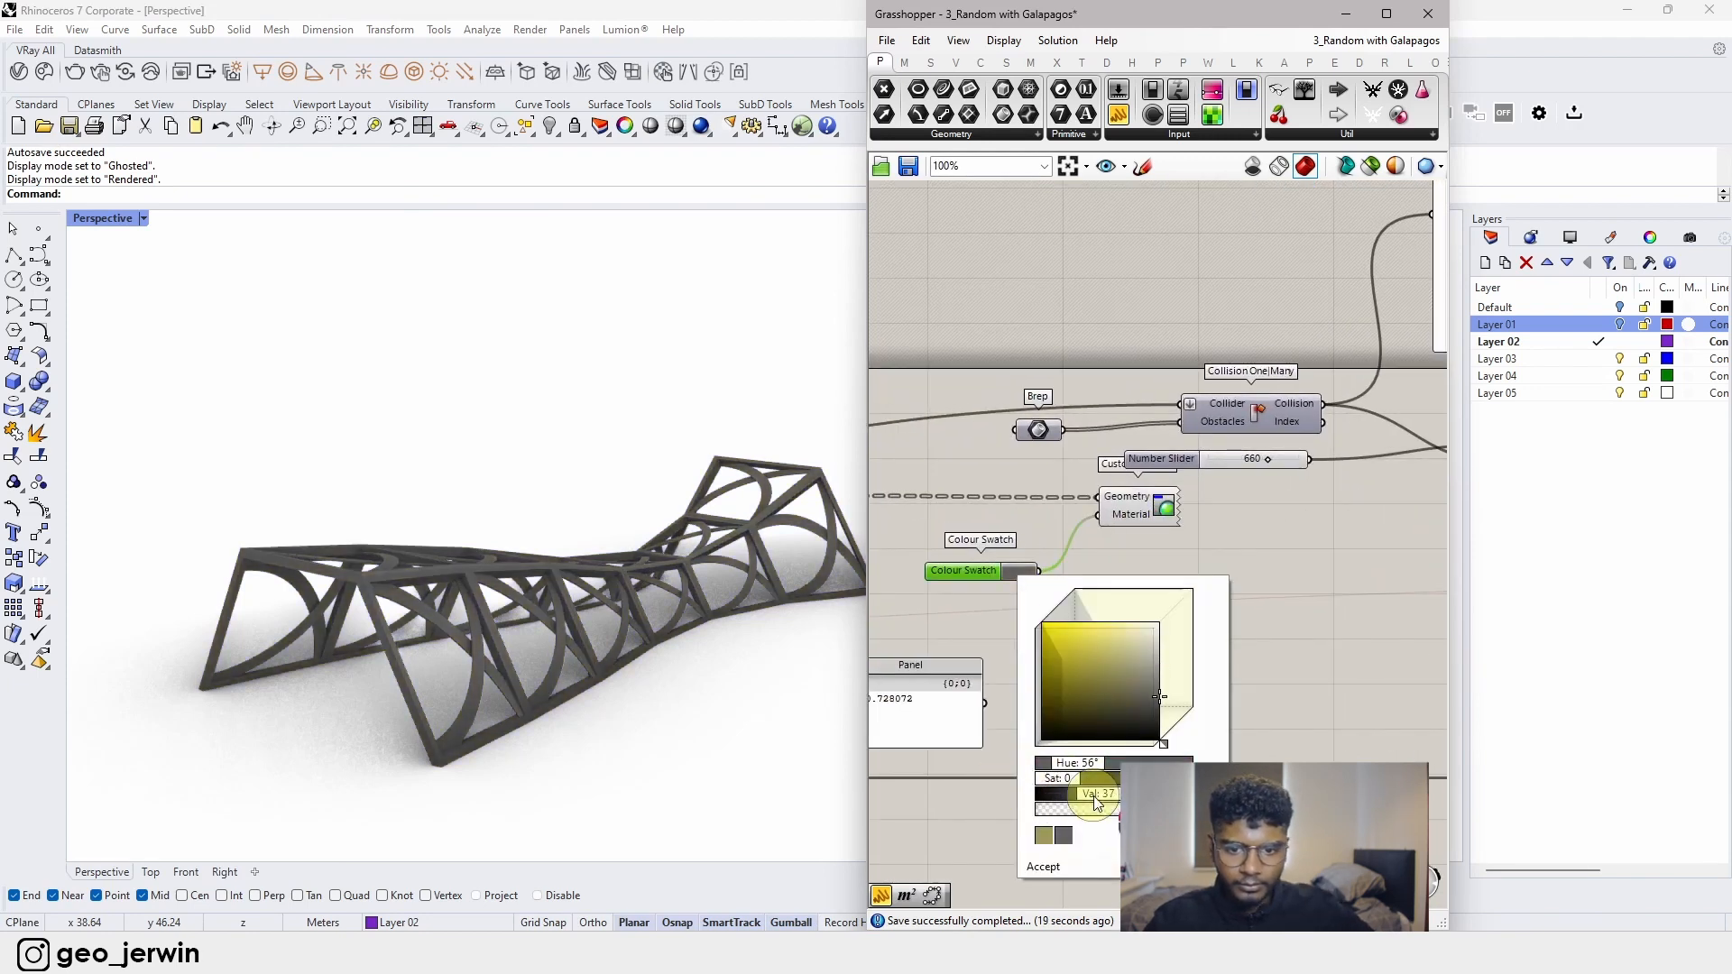
pyautogui.click(1312, 538)
# - Open the Galapagos editor and start the evolutionary solver on the summed fitness value
pyautogui.scroll(-4, 1178, 629)
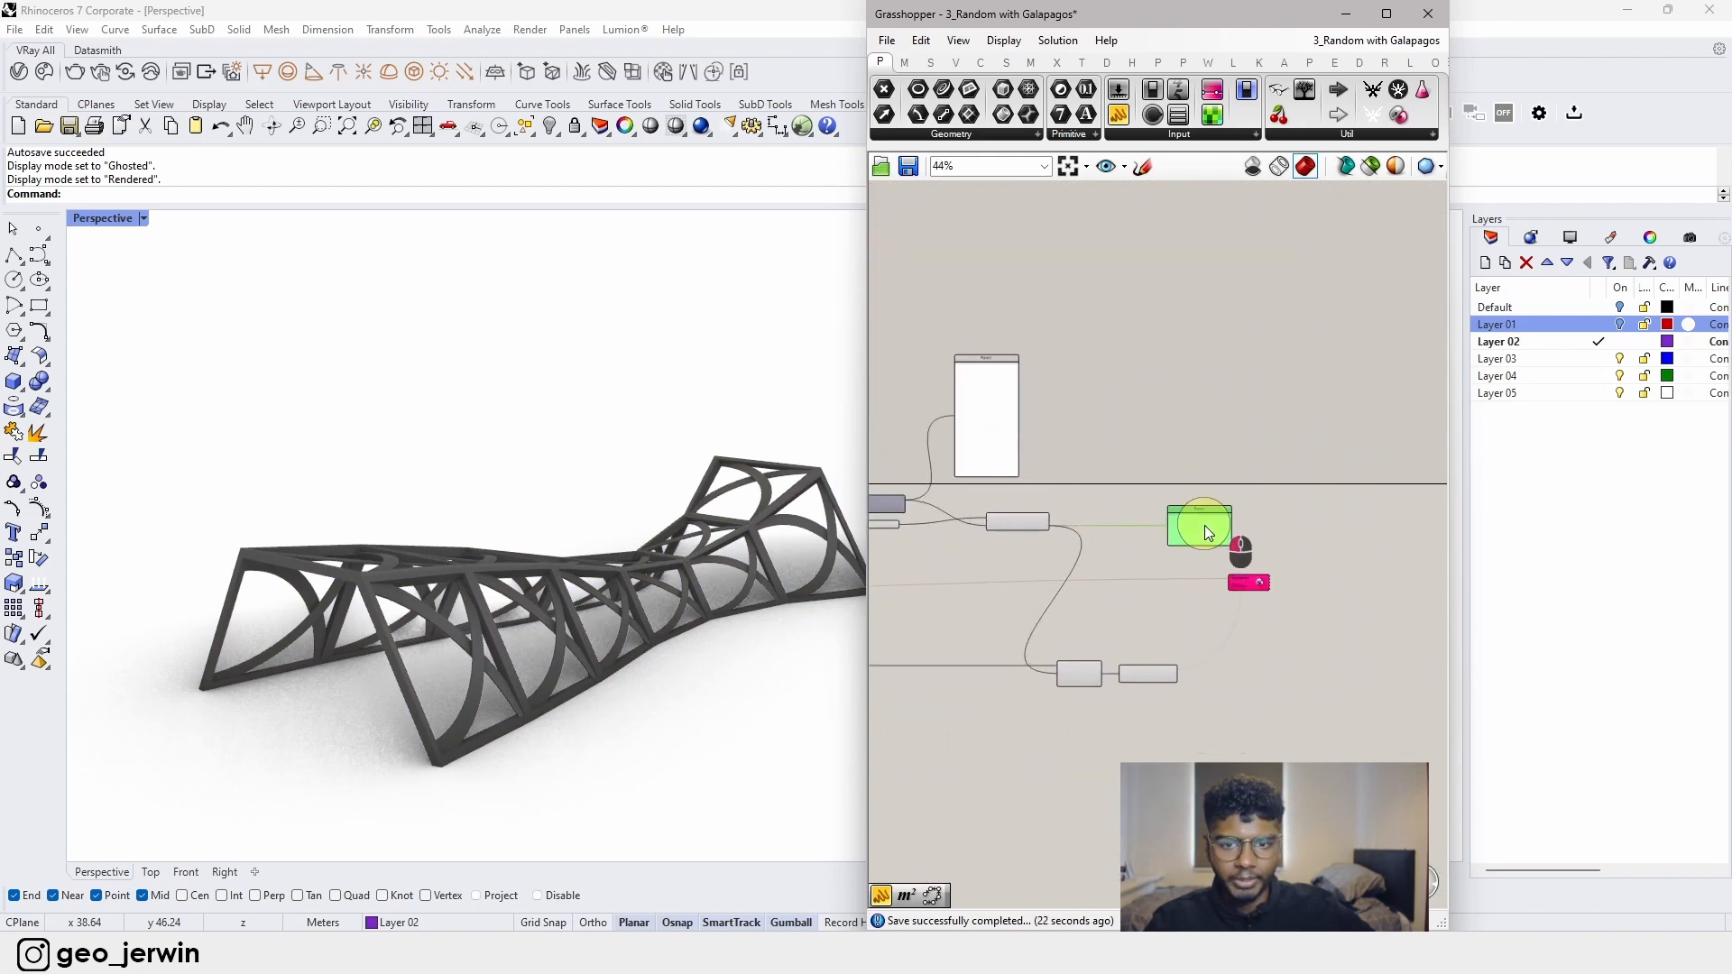
pyautogui.click(1251, 554)
pyautogui.scroll(4, 1247, 586)
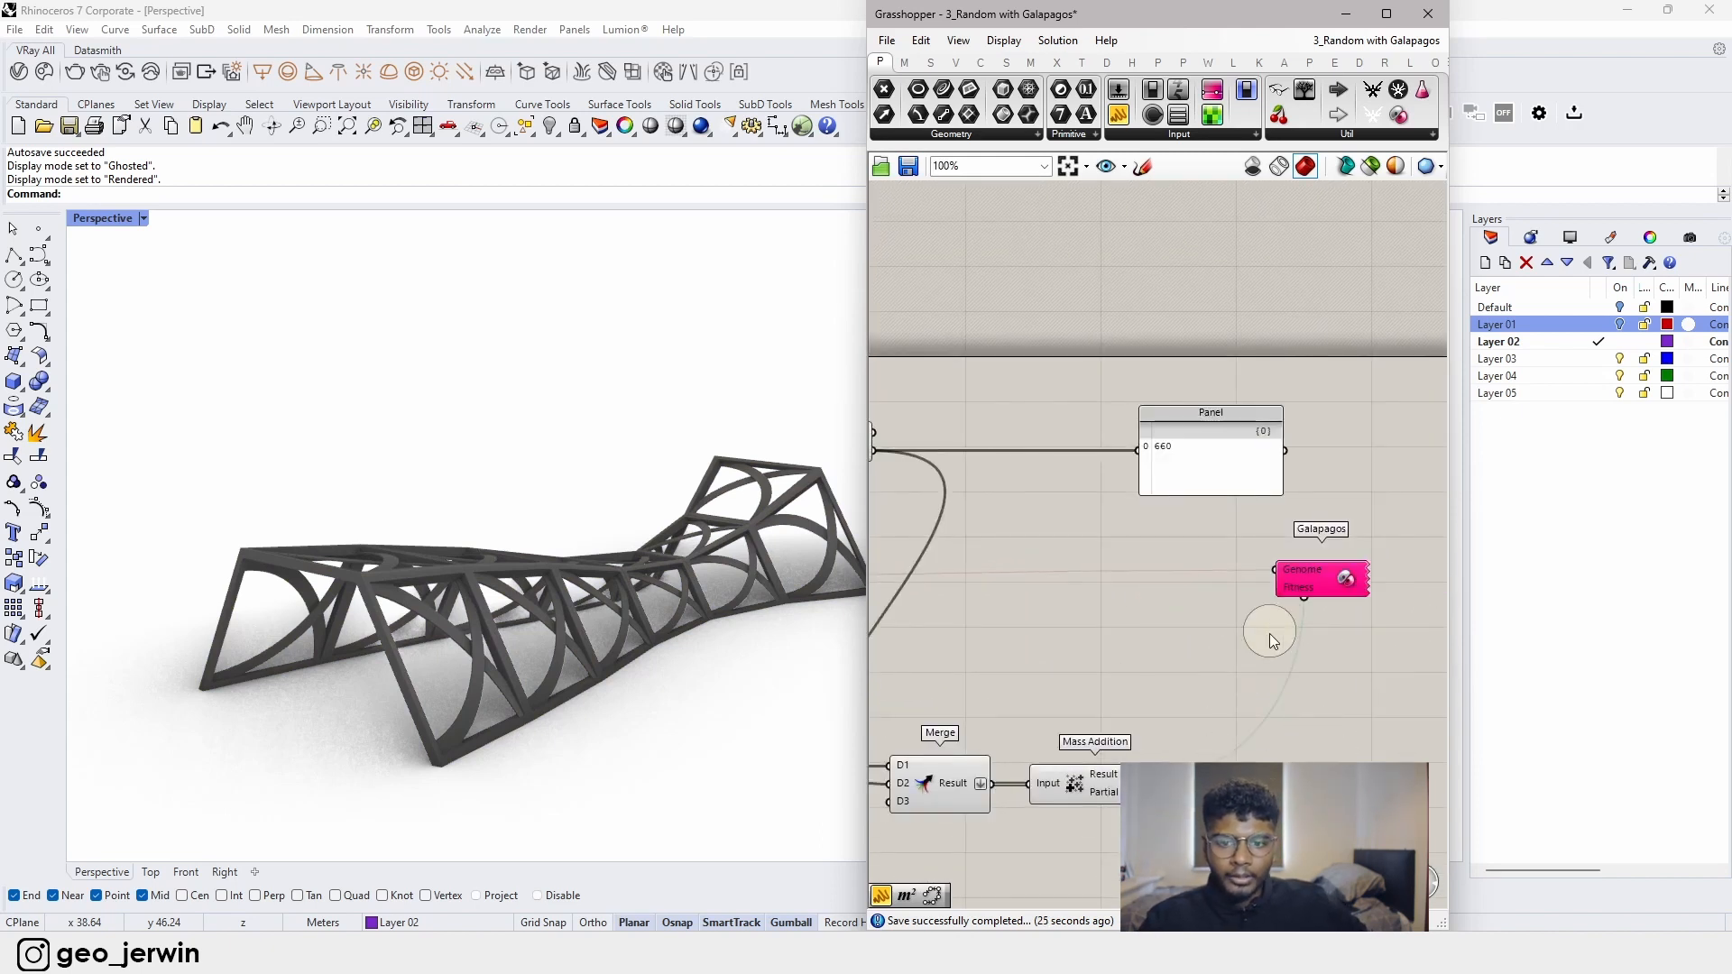
pyautogui.click(1346, 580)
pyautogui.doubleClick(1350, 584)
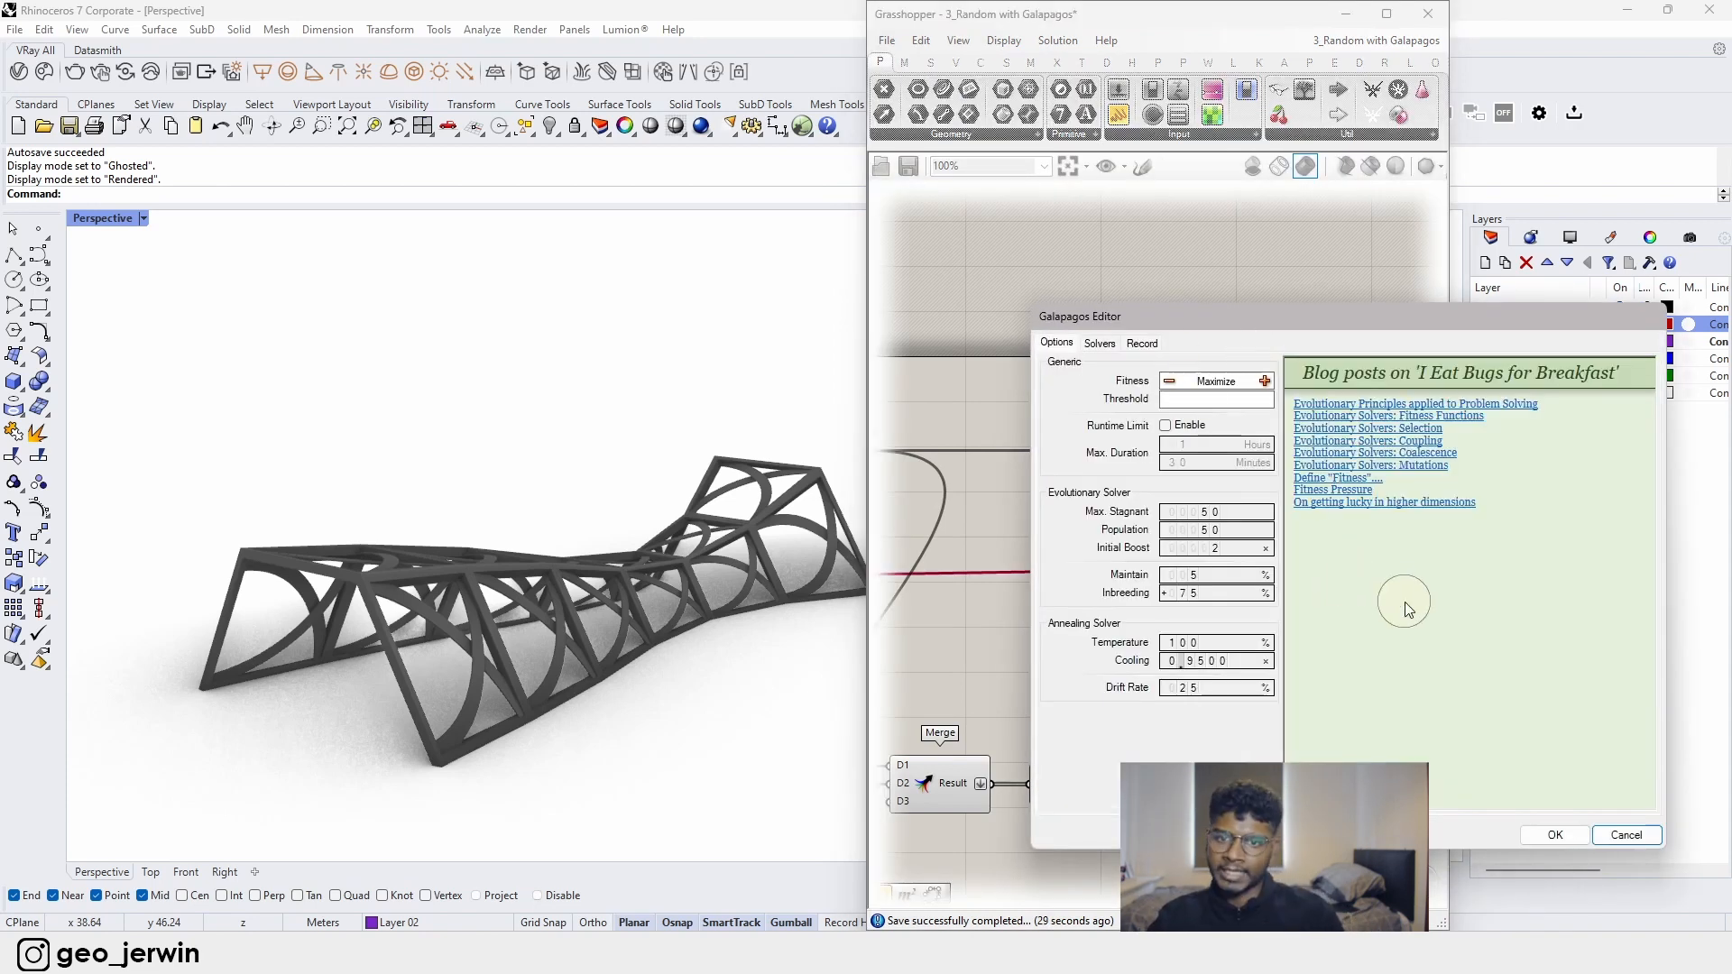
pyautogui.click(1100, 343)
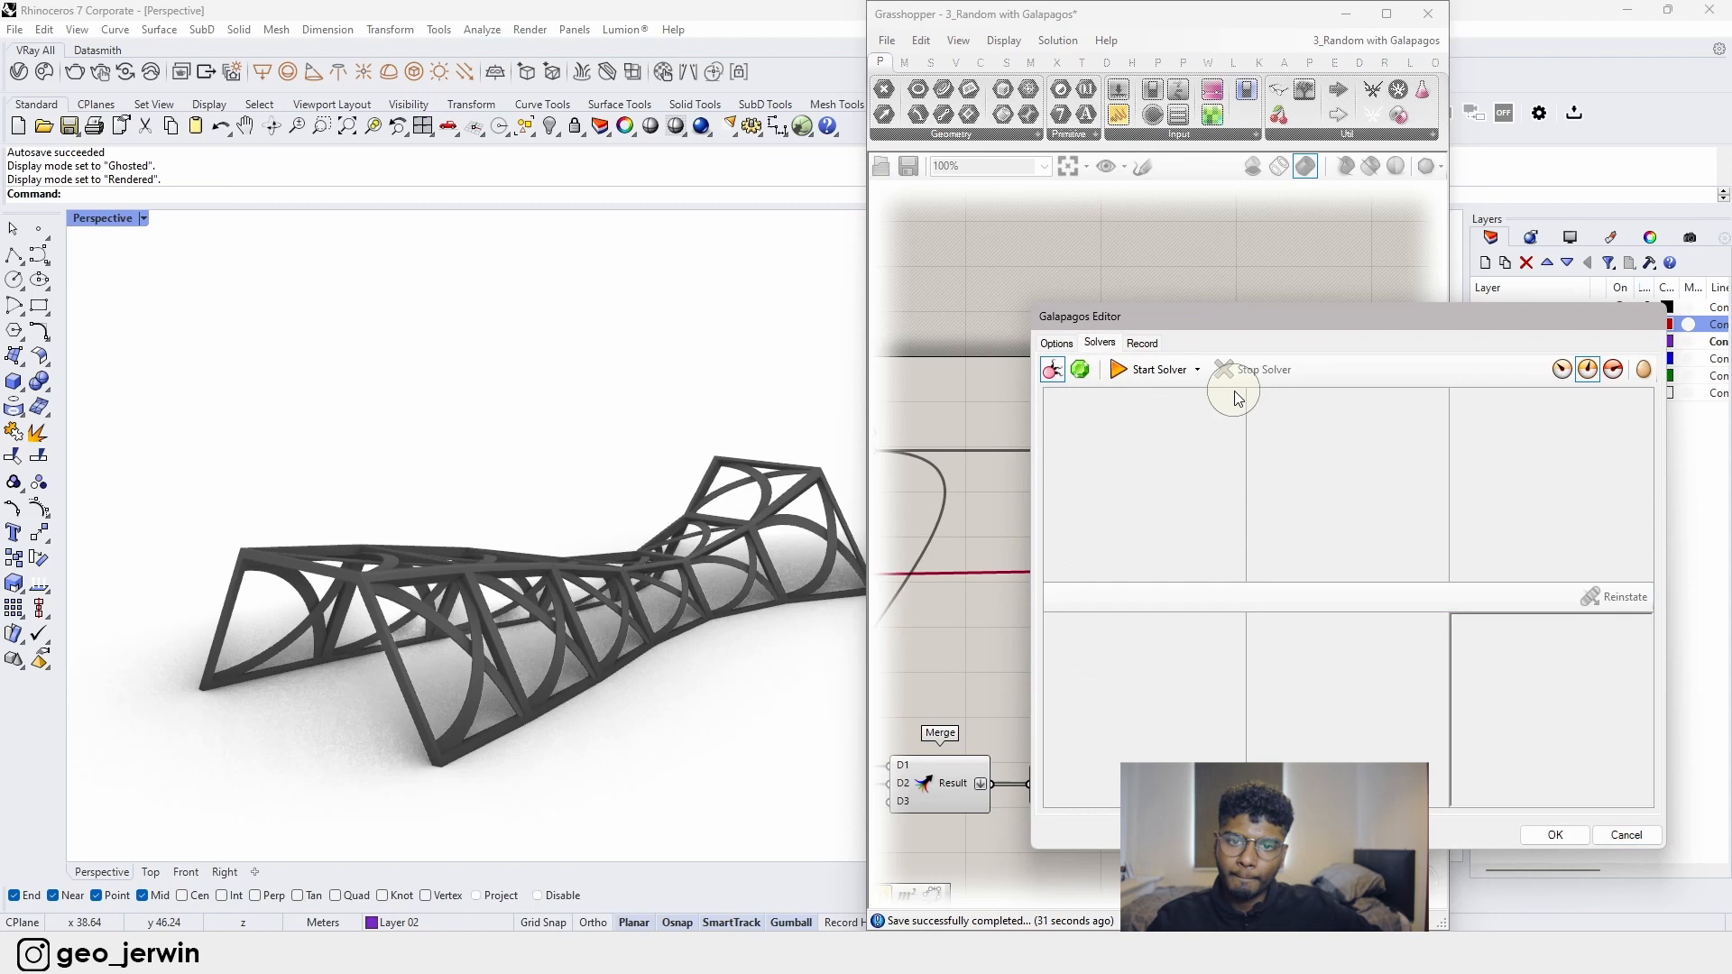
pyautogui.click(1158, 371)
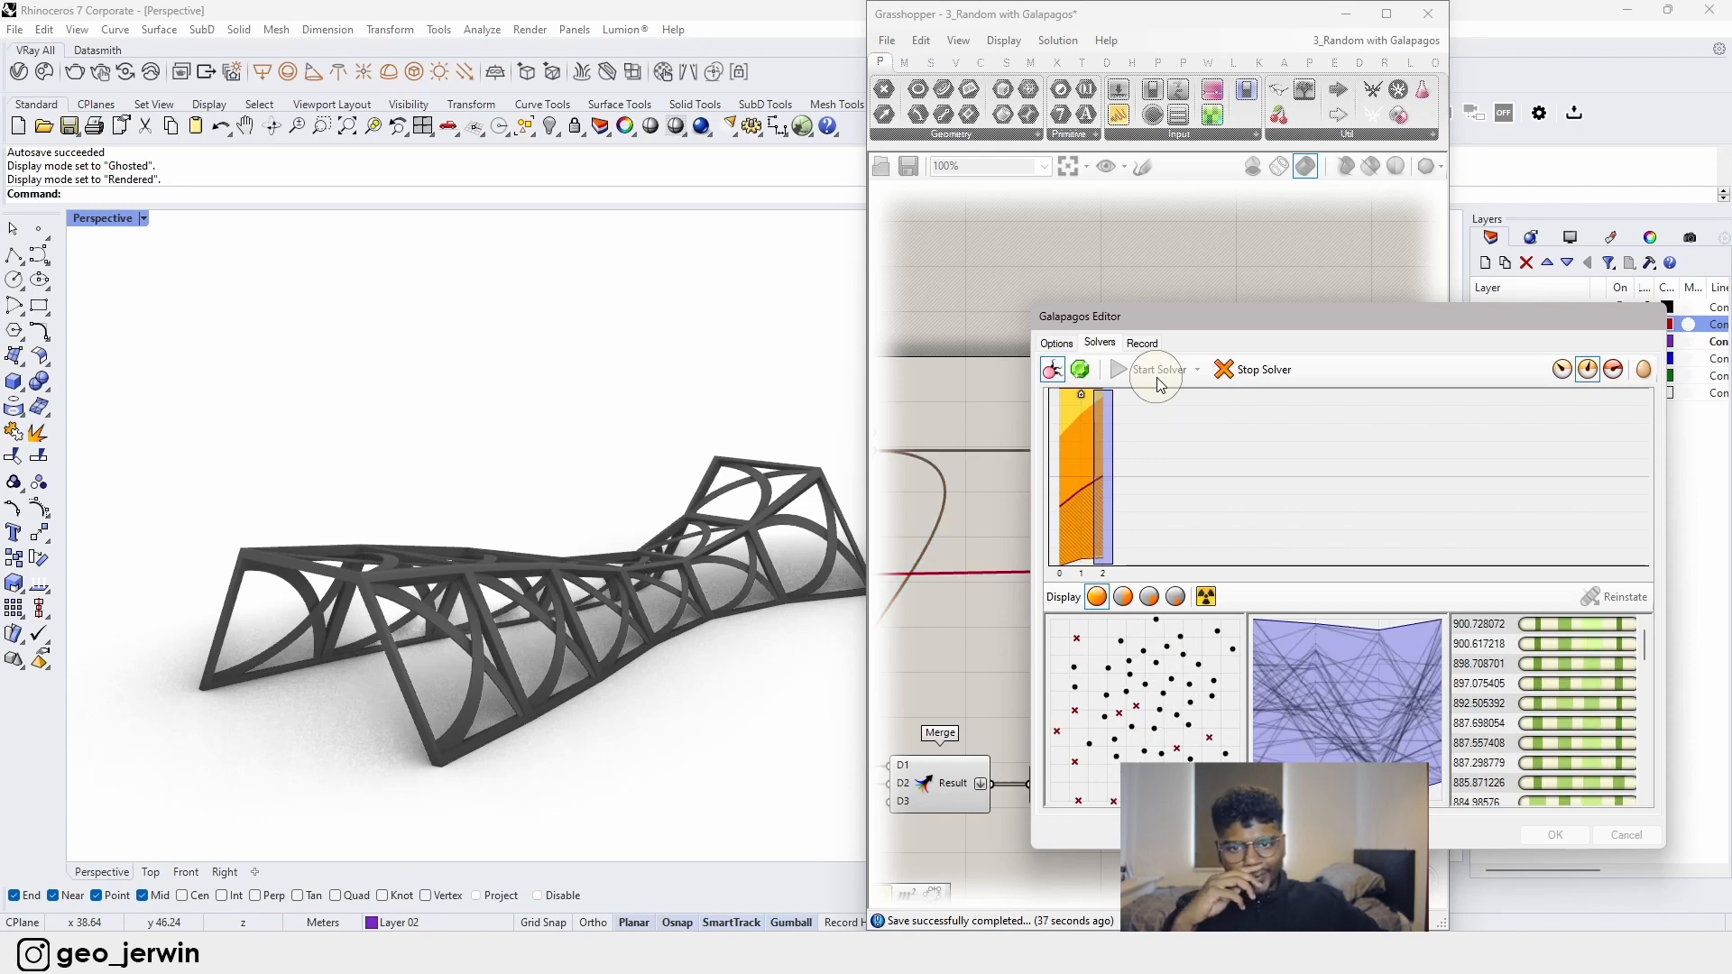
# - Display all genomes in the viewport during the run, restrict the display to better genomes again, and stop the solver
pyautogui.click(1562, 370)
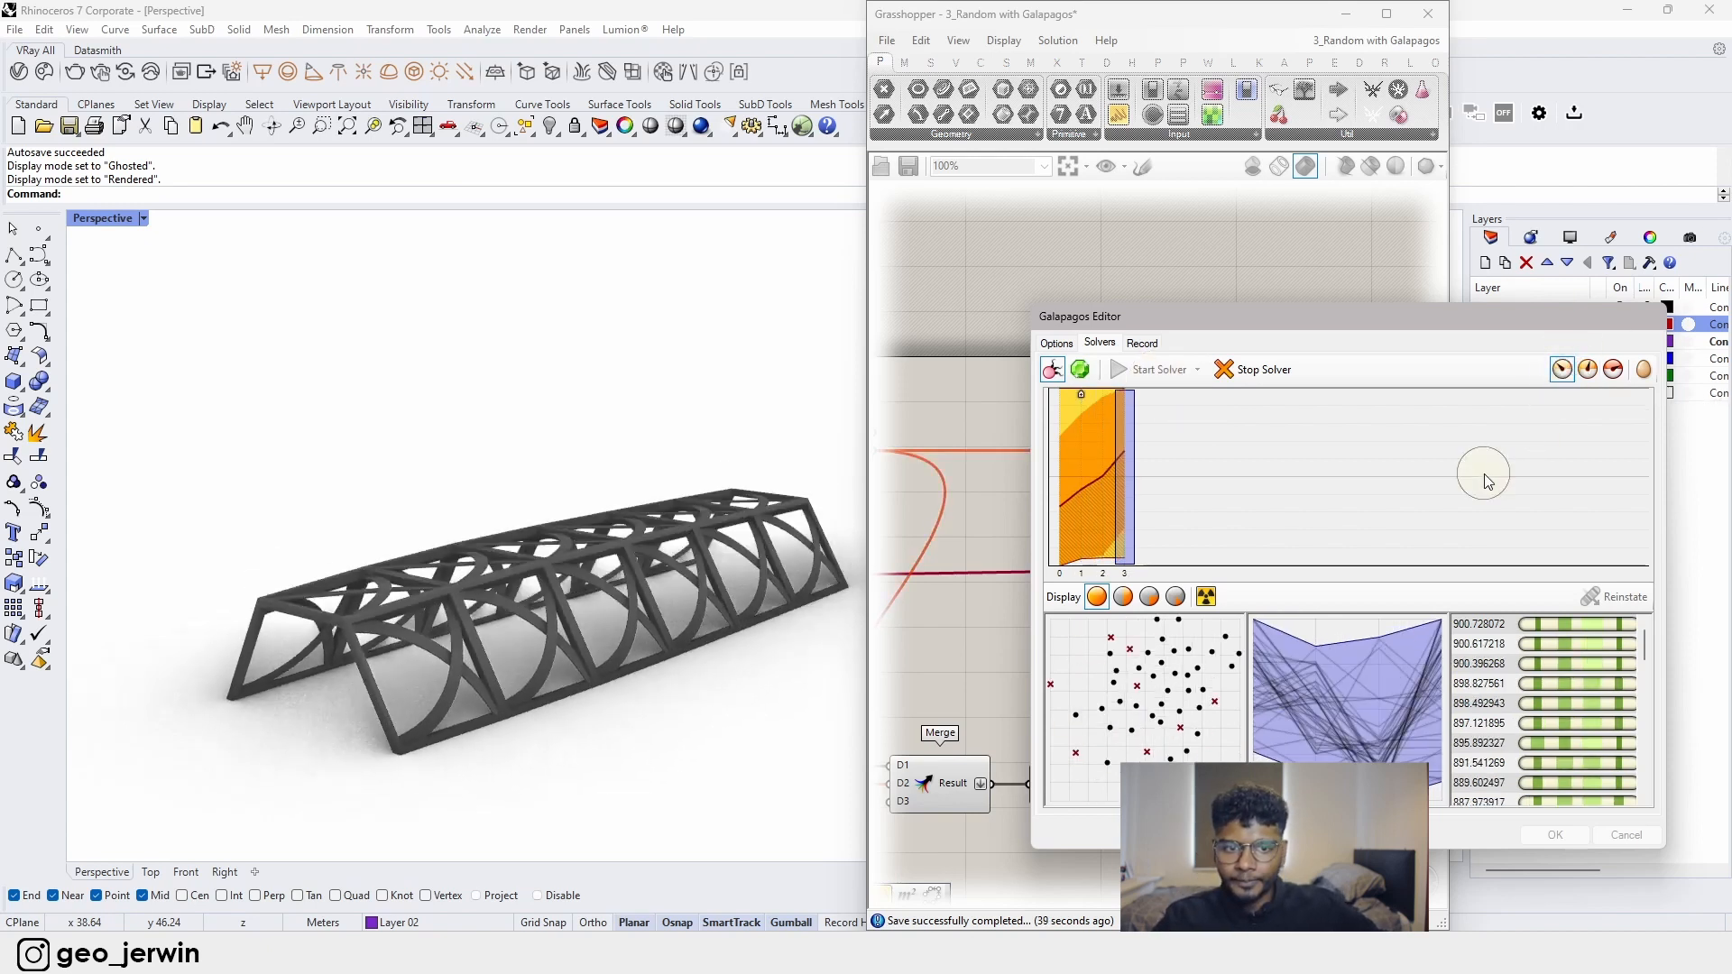
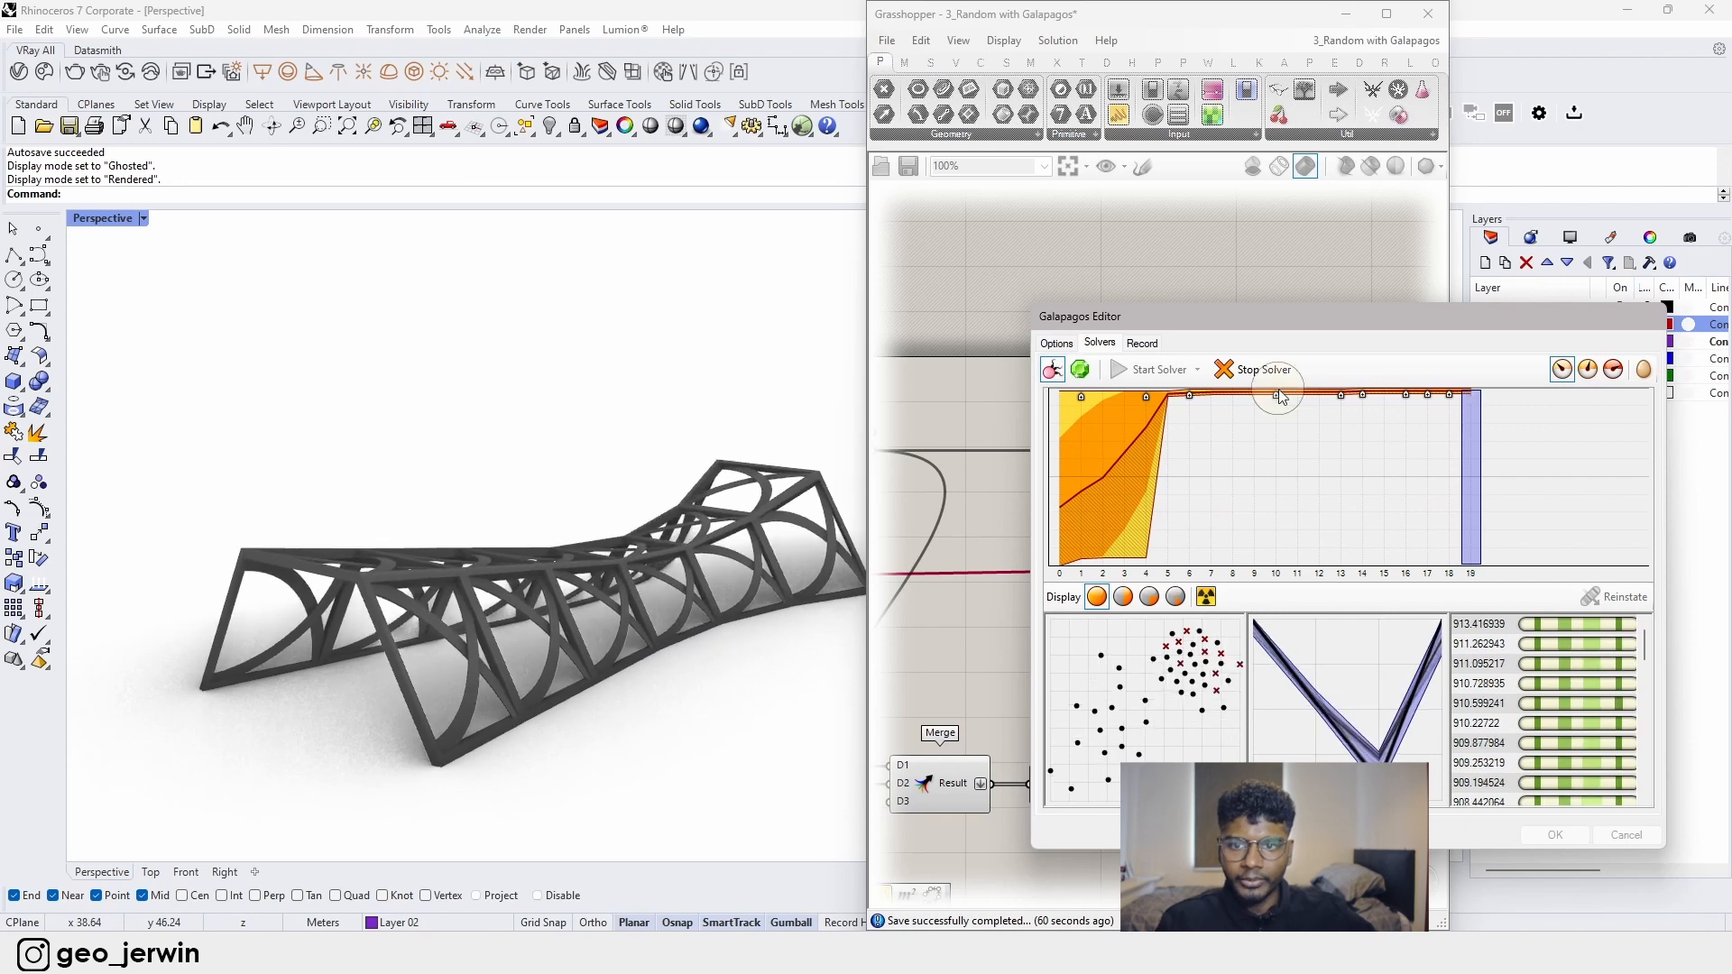
pyautogui.click(1589, 384)
pyautogui.moveTo(563, 588); pyautogui.dragTo(574, 644, button='right')
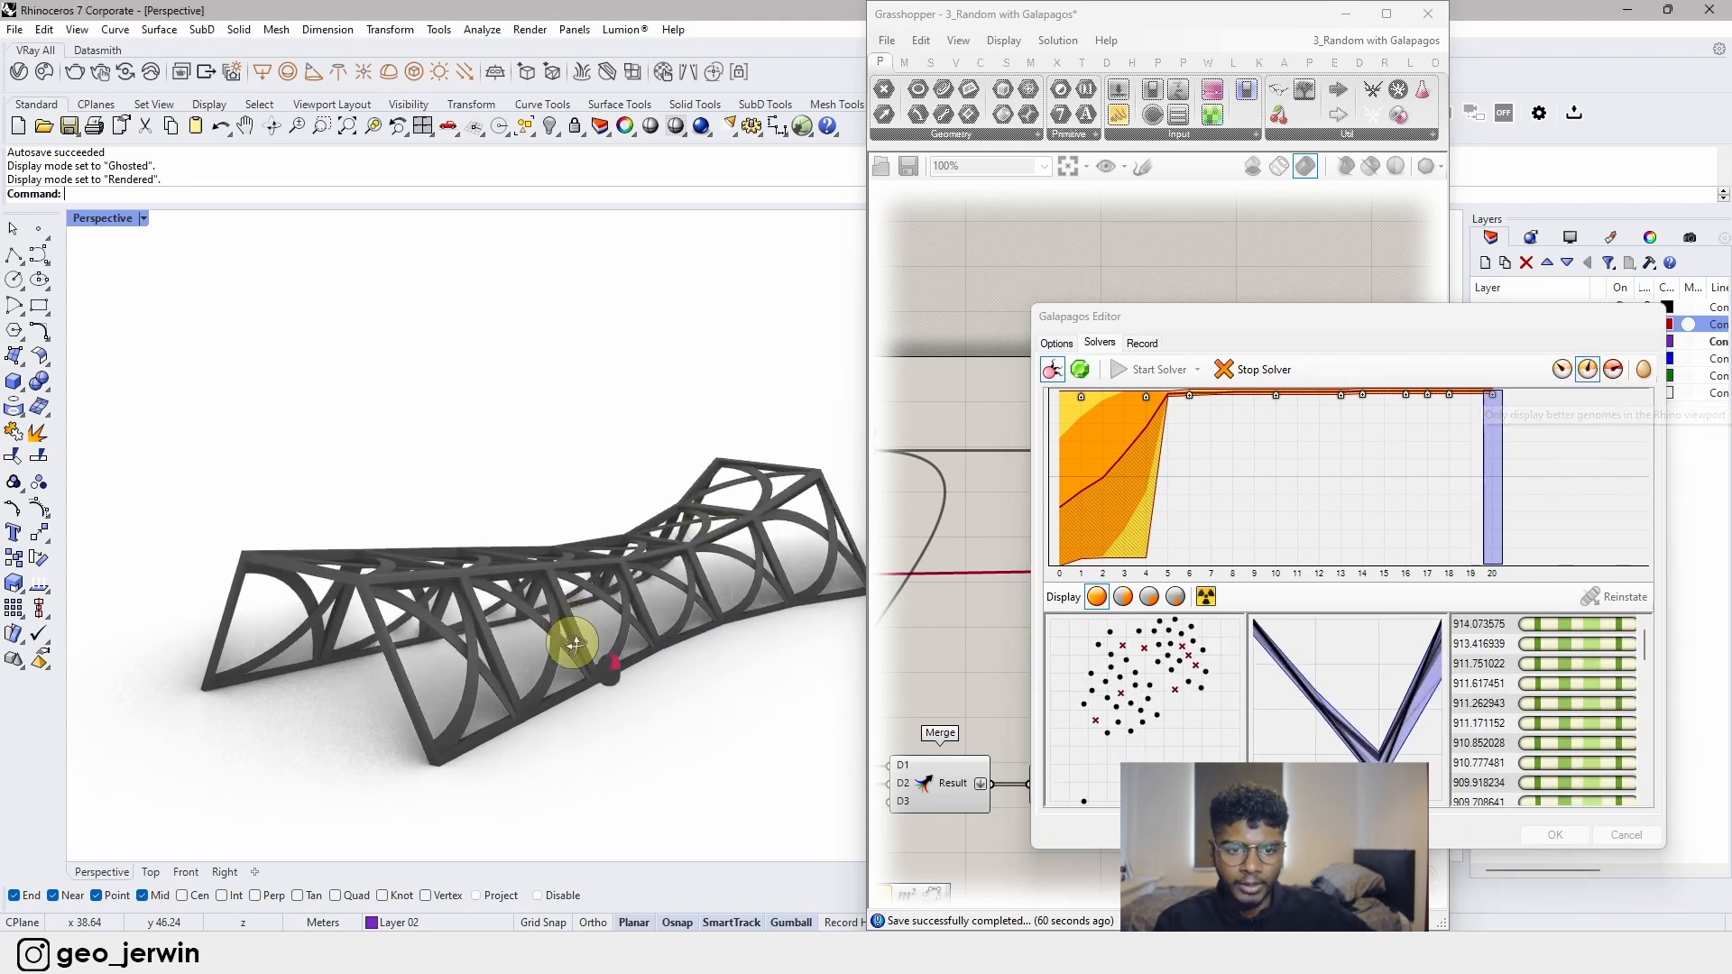
pyautogui.click(1252, 370)
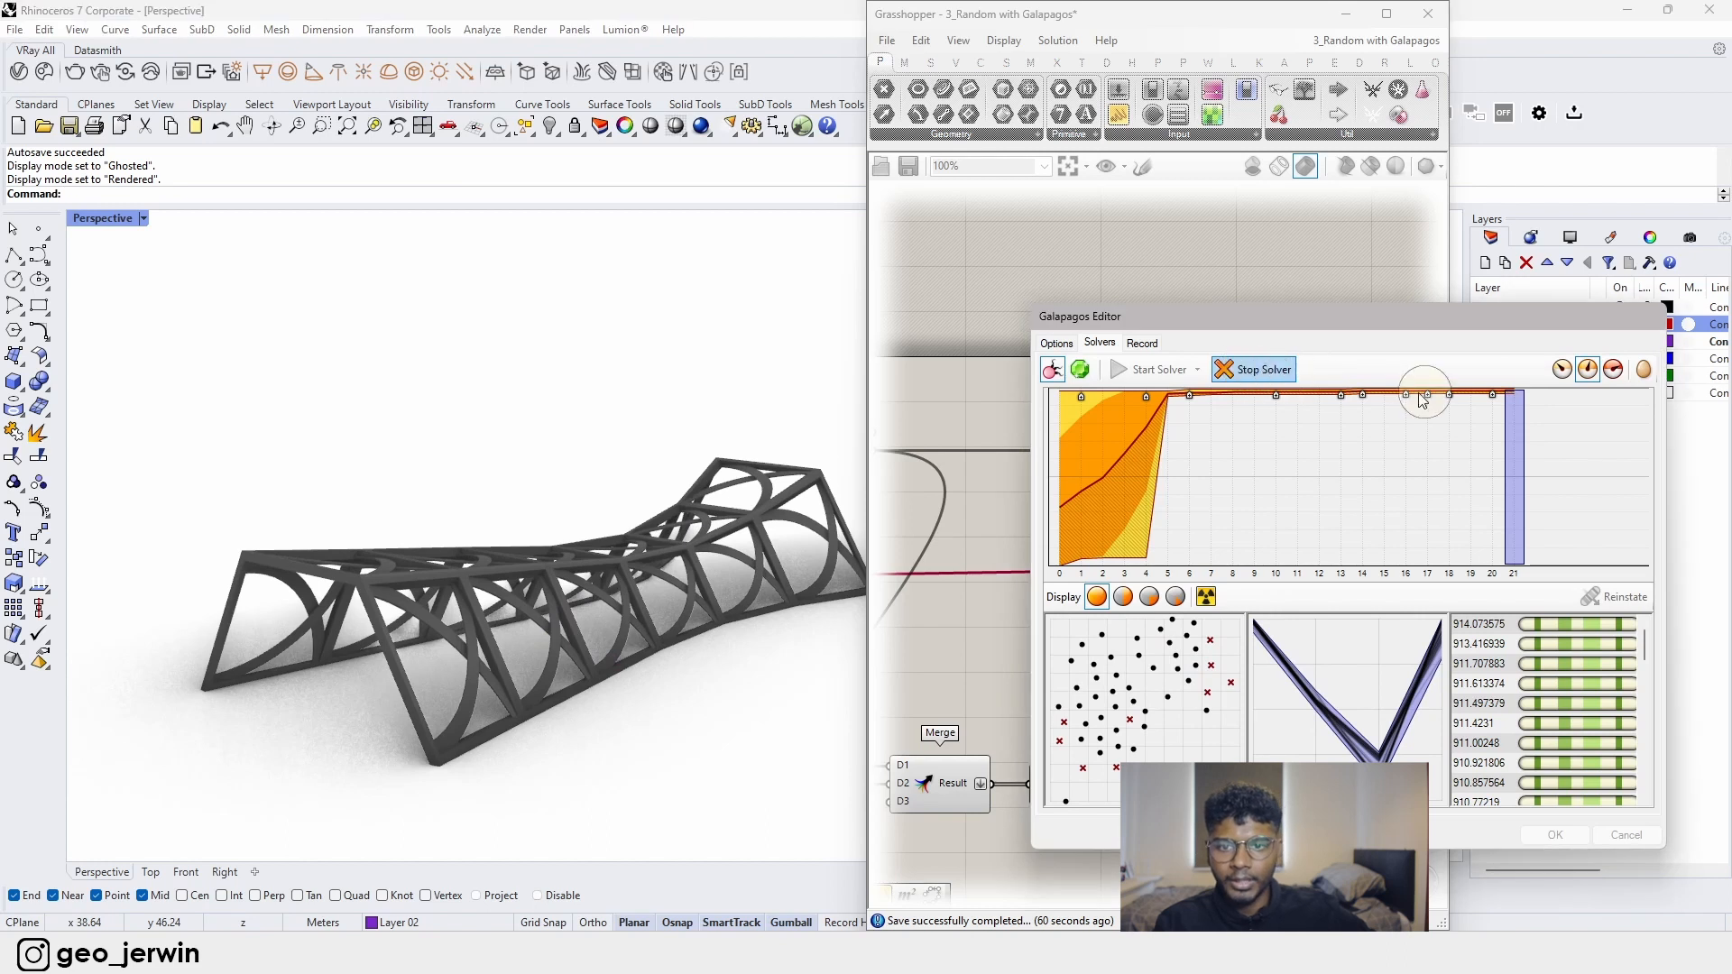
# - Stop the solver and close the Galapagos editor
pyautogui.click(1268, 371)
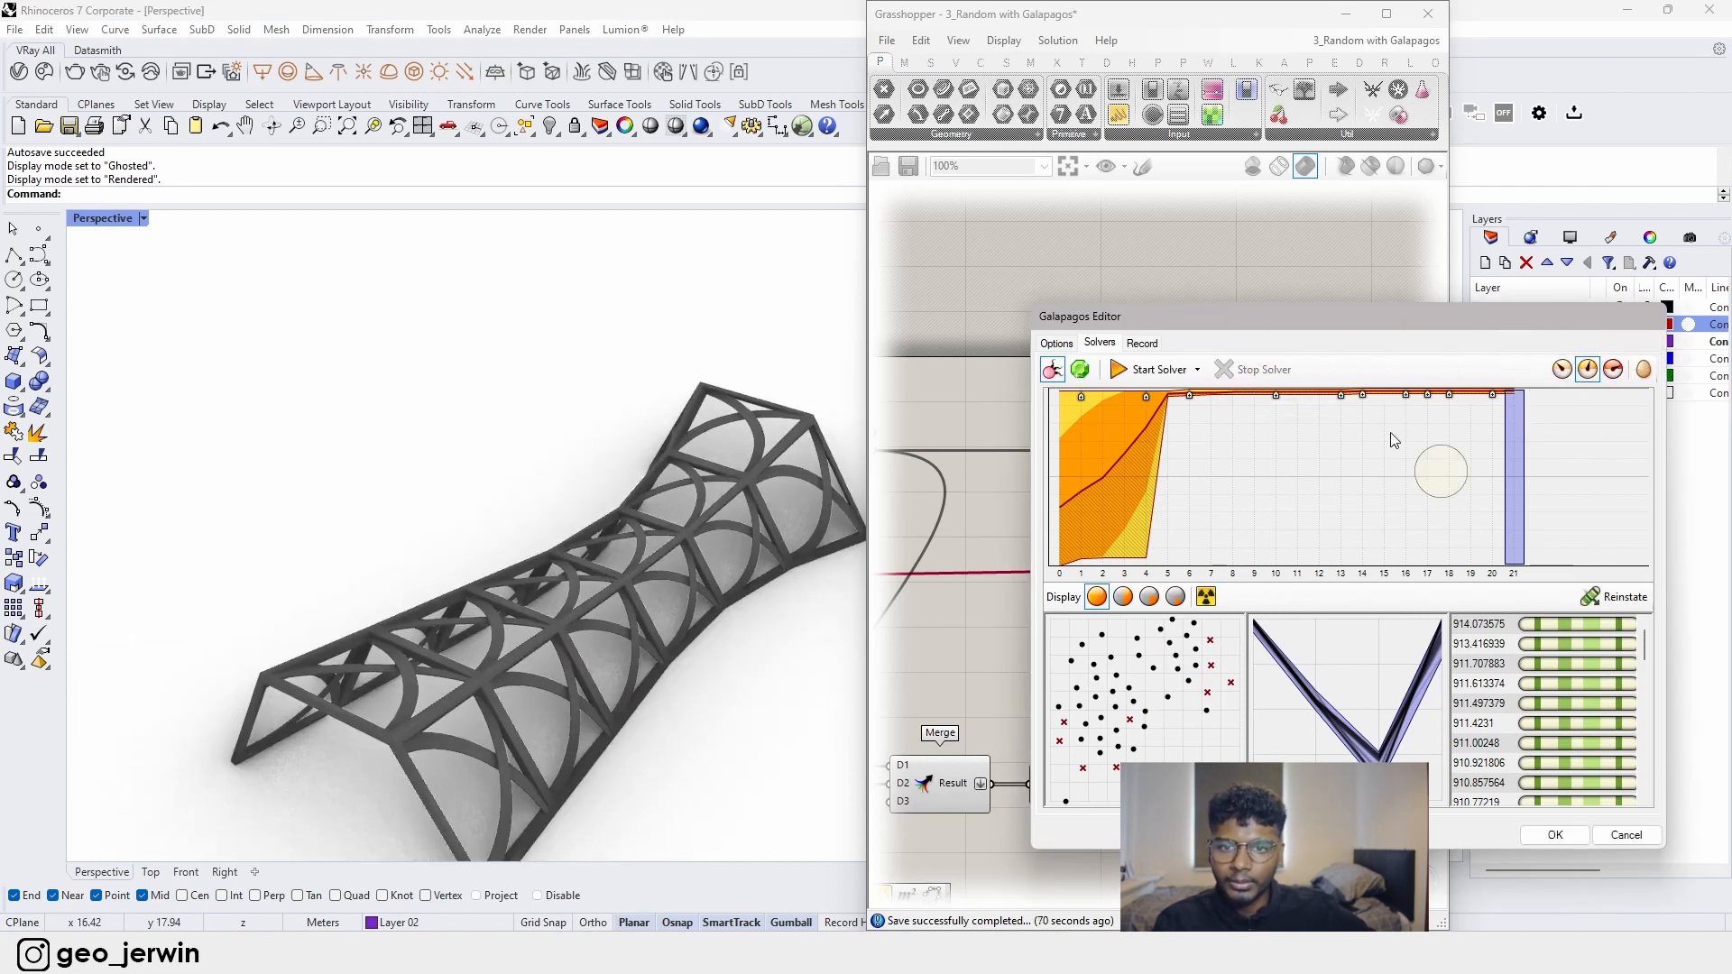
pyautogui.click(1626, 834)
# - Switch to the Top view and turn on Layer 01 to show the cylinders beside the lattice
pyautogui.scroll(-5, 467, 575)
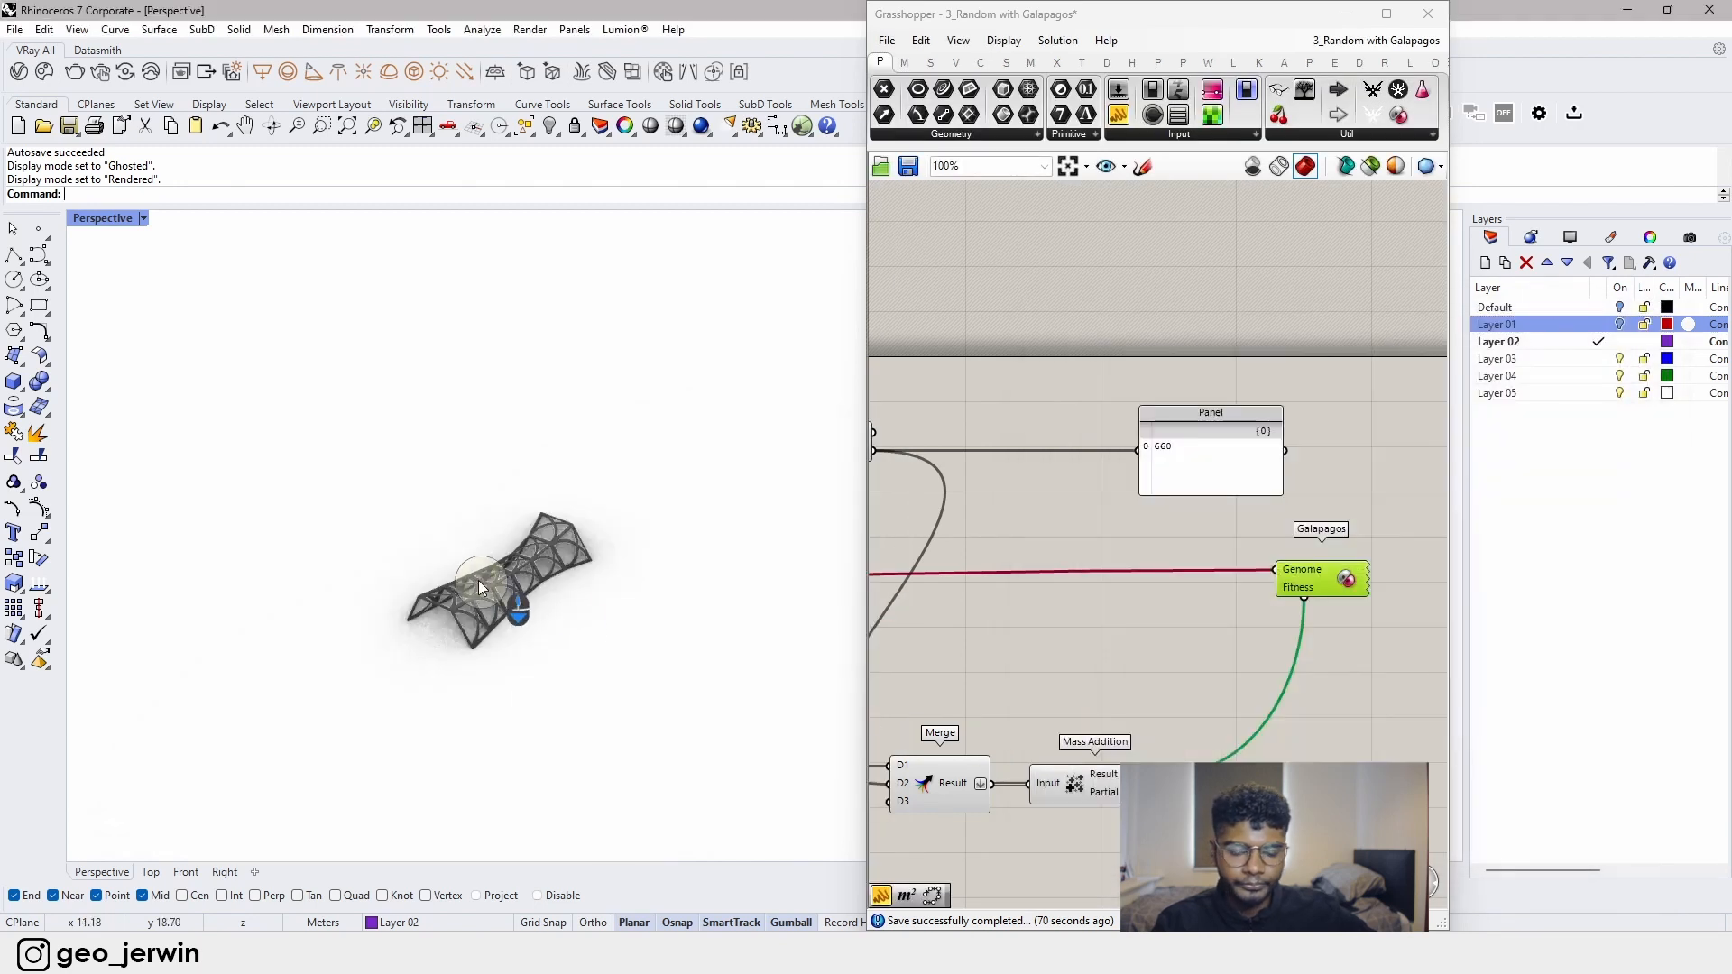
pyautogui.moveTo(503, 604); pyautogui.dragTo(274, 812, button='right')
pyautogui.click(150, 873)
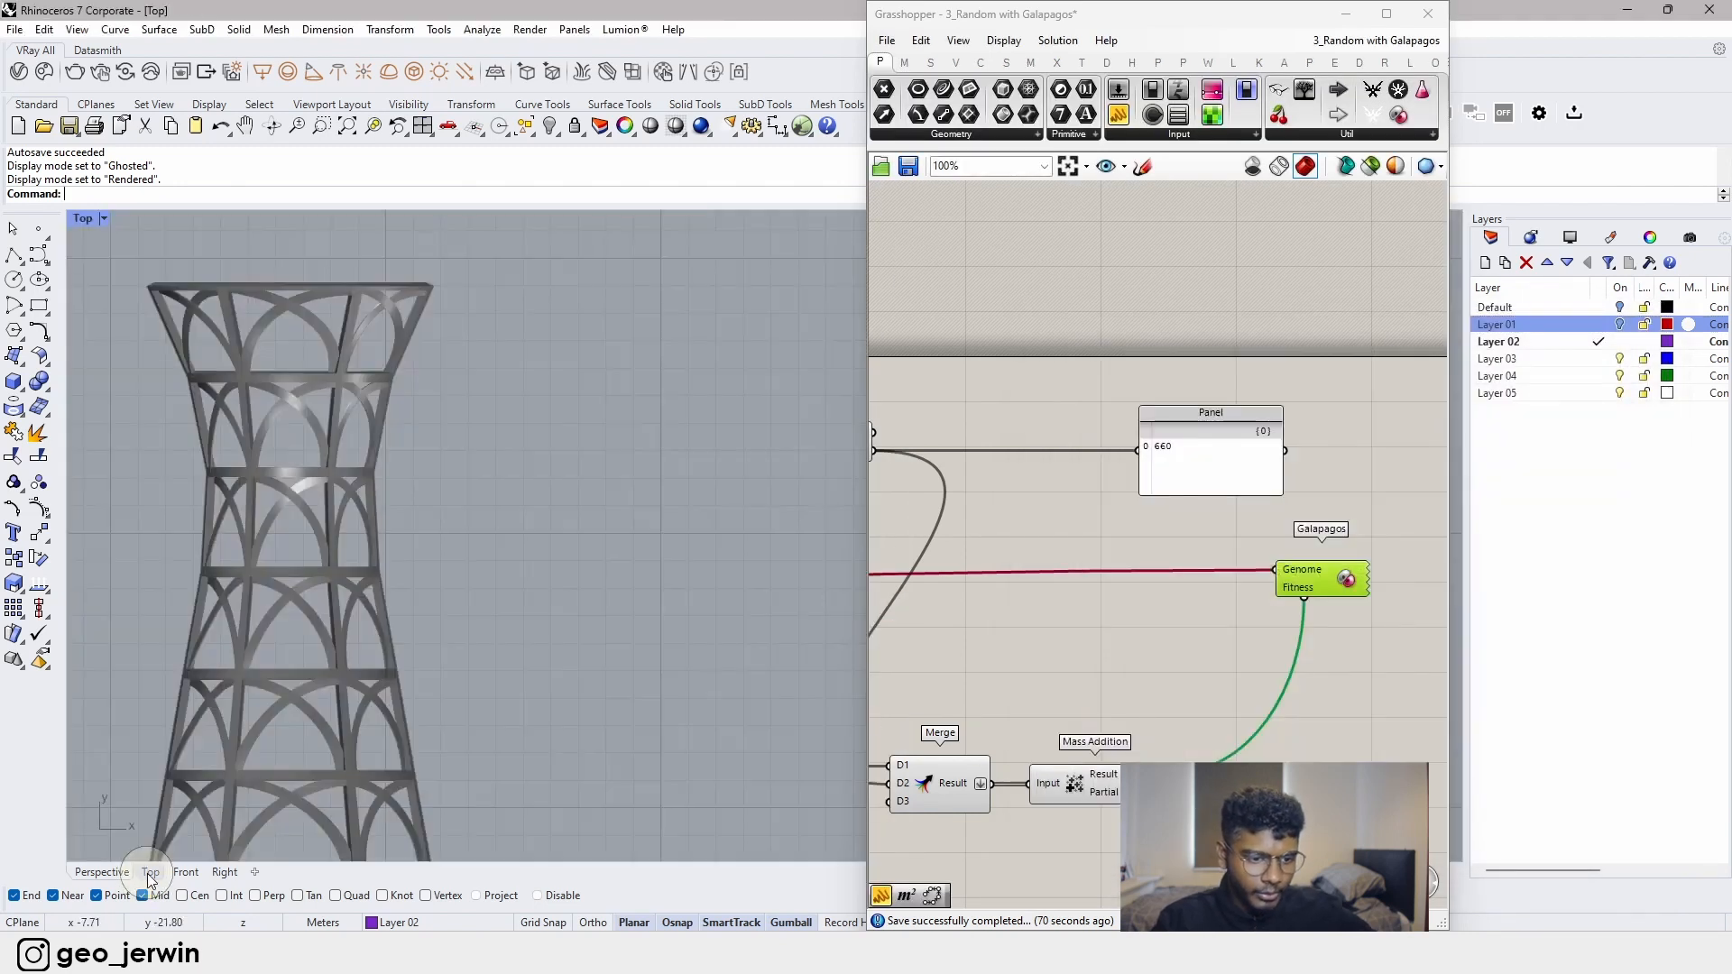
pyautogui.scroll(-5, 545, 611)
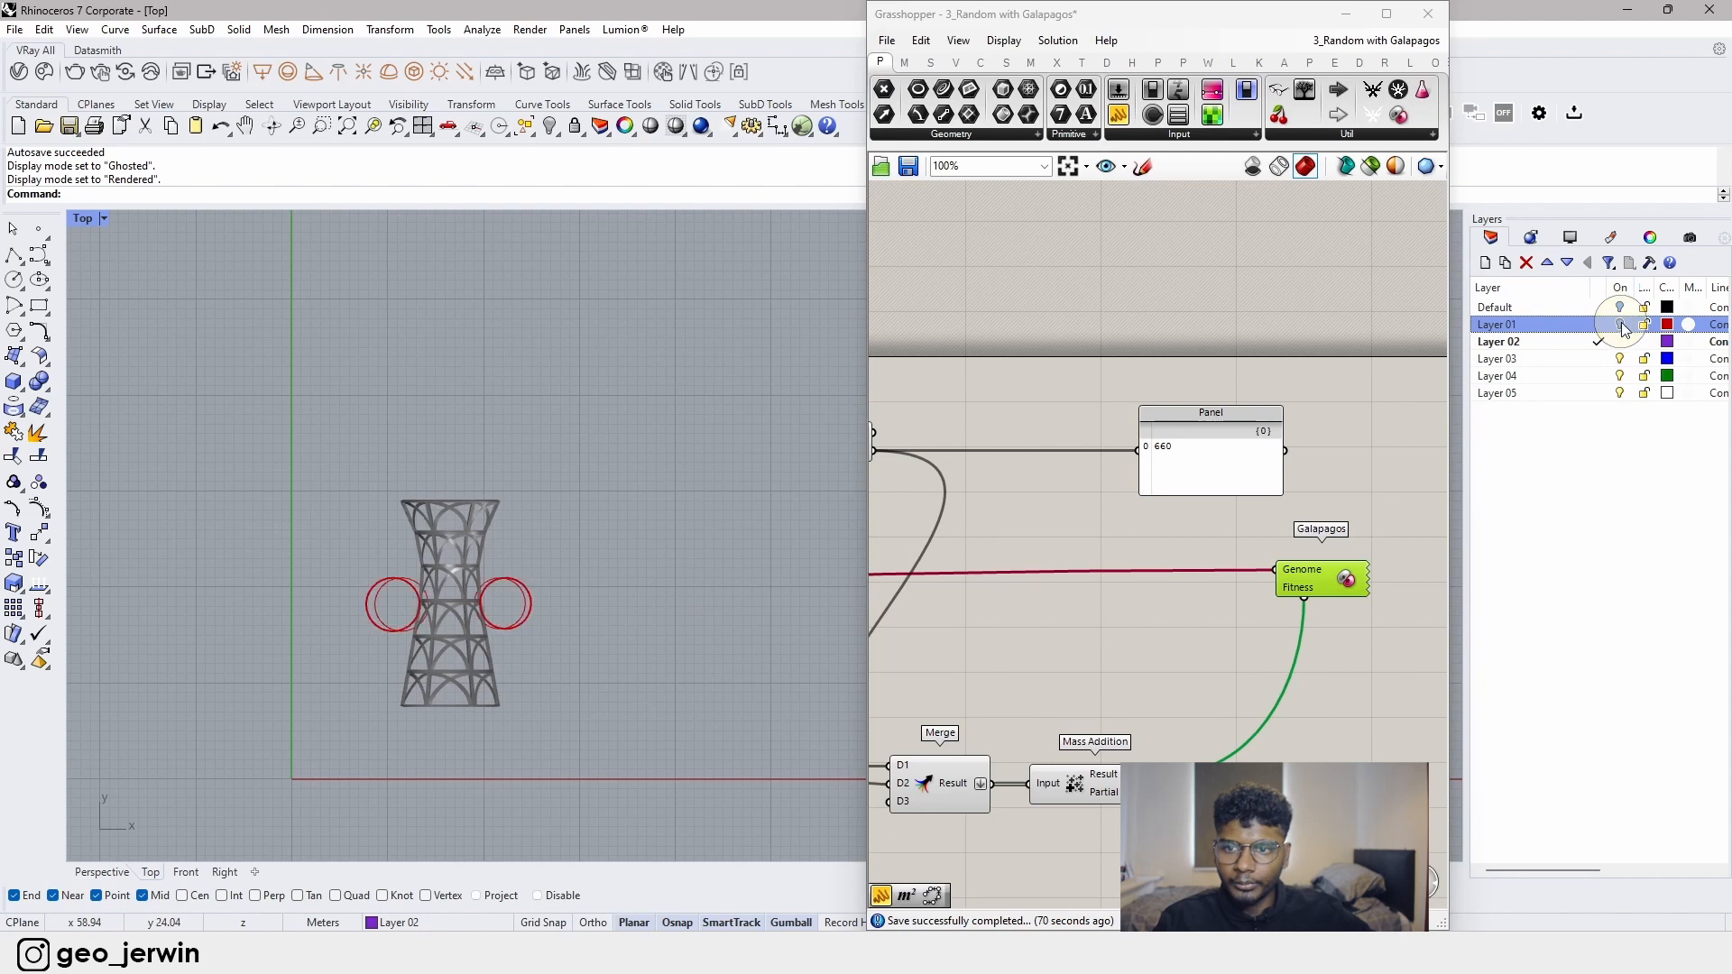
# - Delete the two leftover circle curves that overlap the cylinders on either side of the lattice
pyautogui.scroll(6, 542, 577)
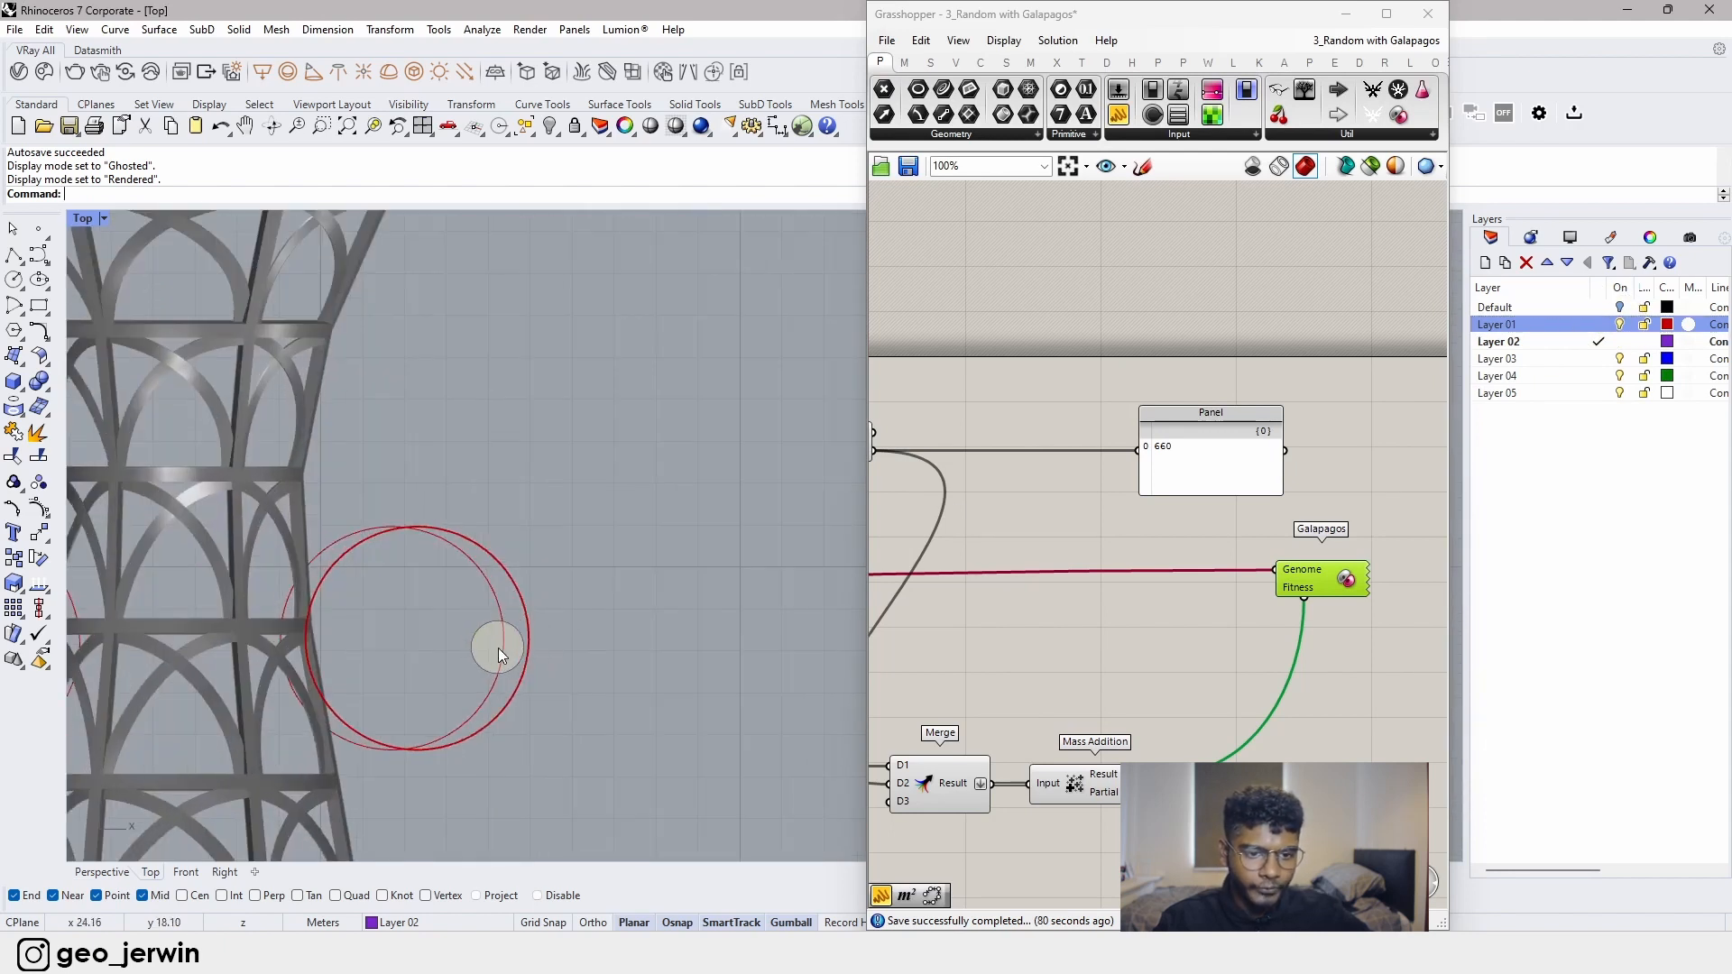
pyautogui.click(501, 649)
pyautogui.hotkey('shift', 'Delete')
pyautogui.scroll(-5, 505, 650)
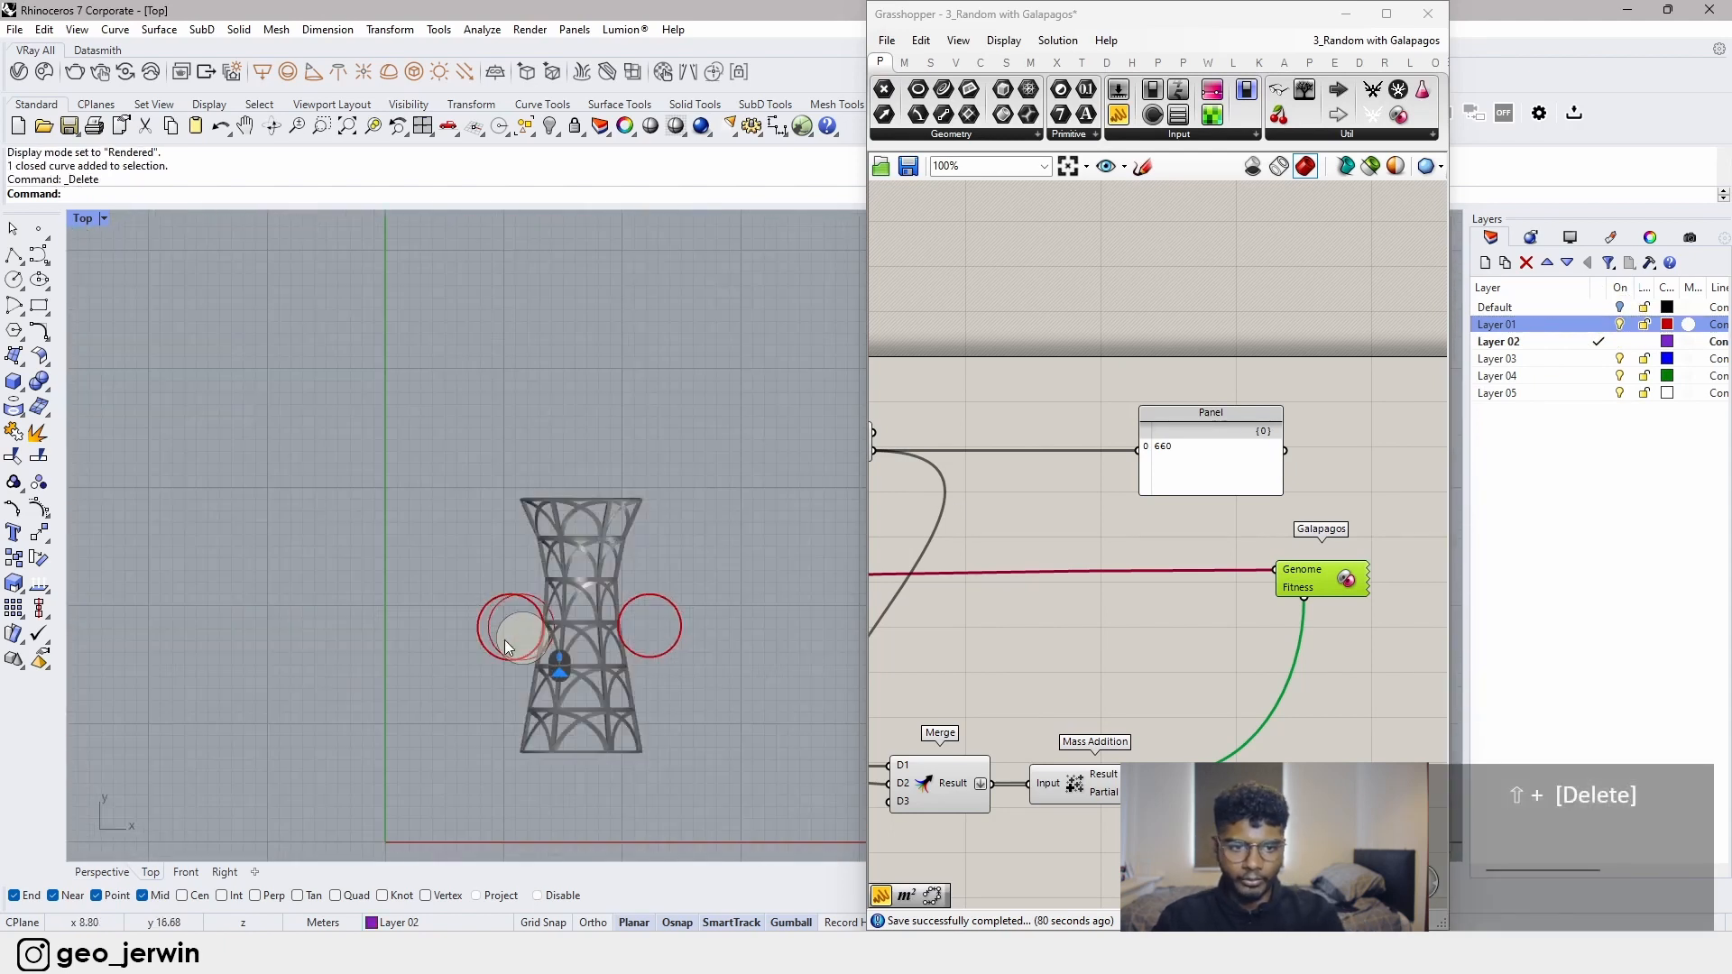
pyautogui.scroll(5, 509, 642)
pyautogui.click(411, 610)
pyautogui.press('Delete')
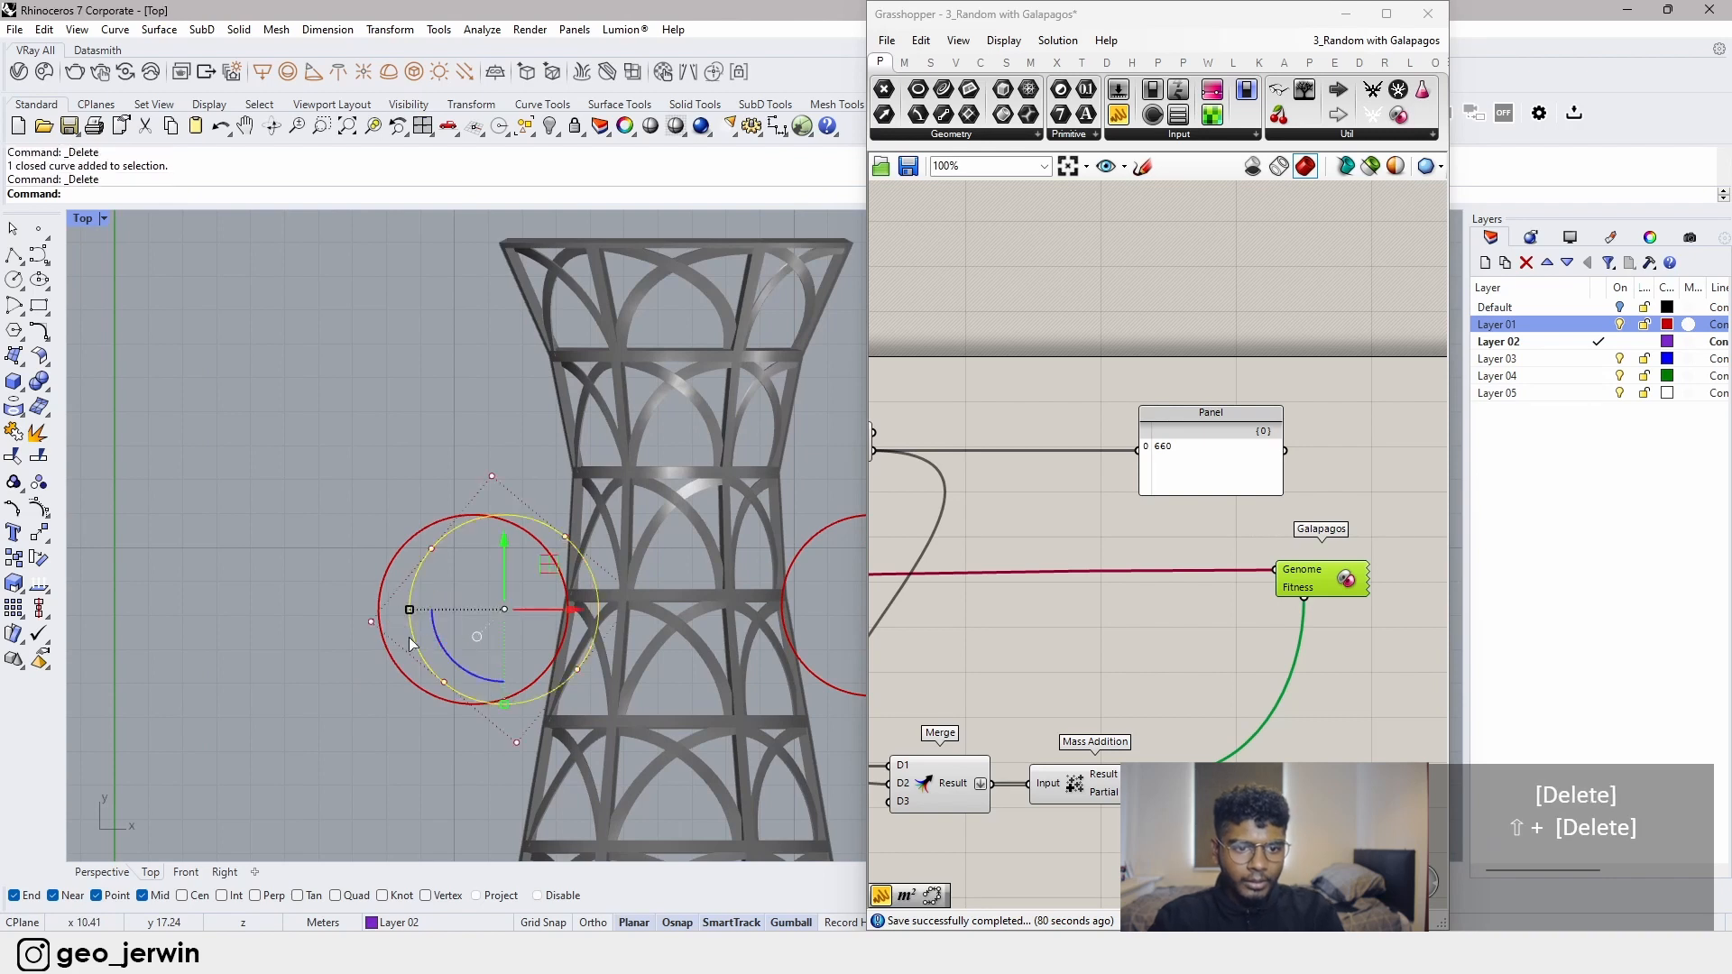
# - Examine in the Top view how closely the lattice edges follow both cylinders and whether they collide
pyautogui.scroll(-5, 417, 648)
pyautogui.scroll(4, 614, 641)
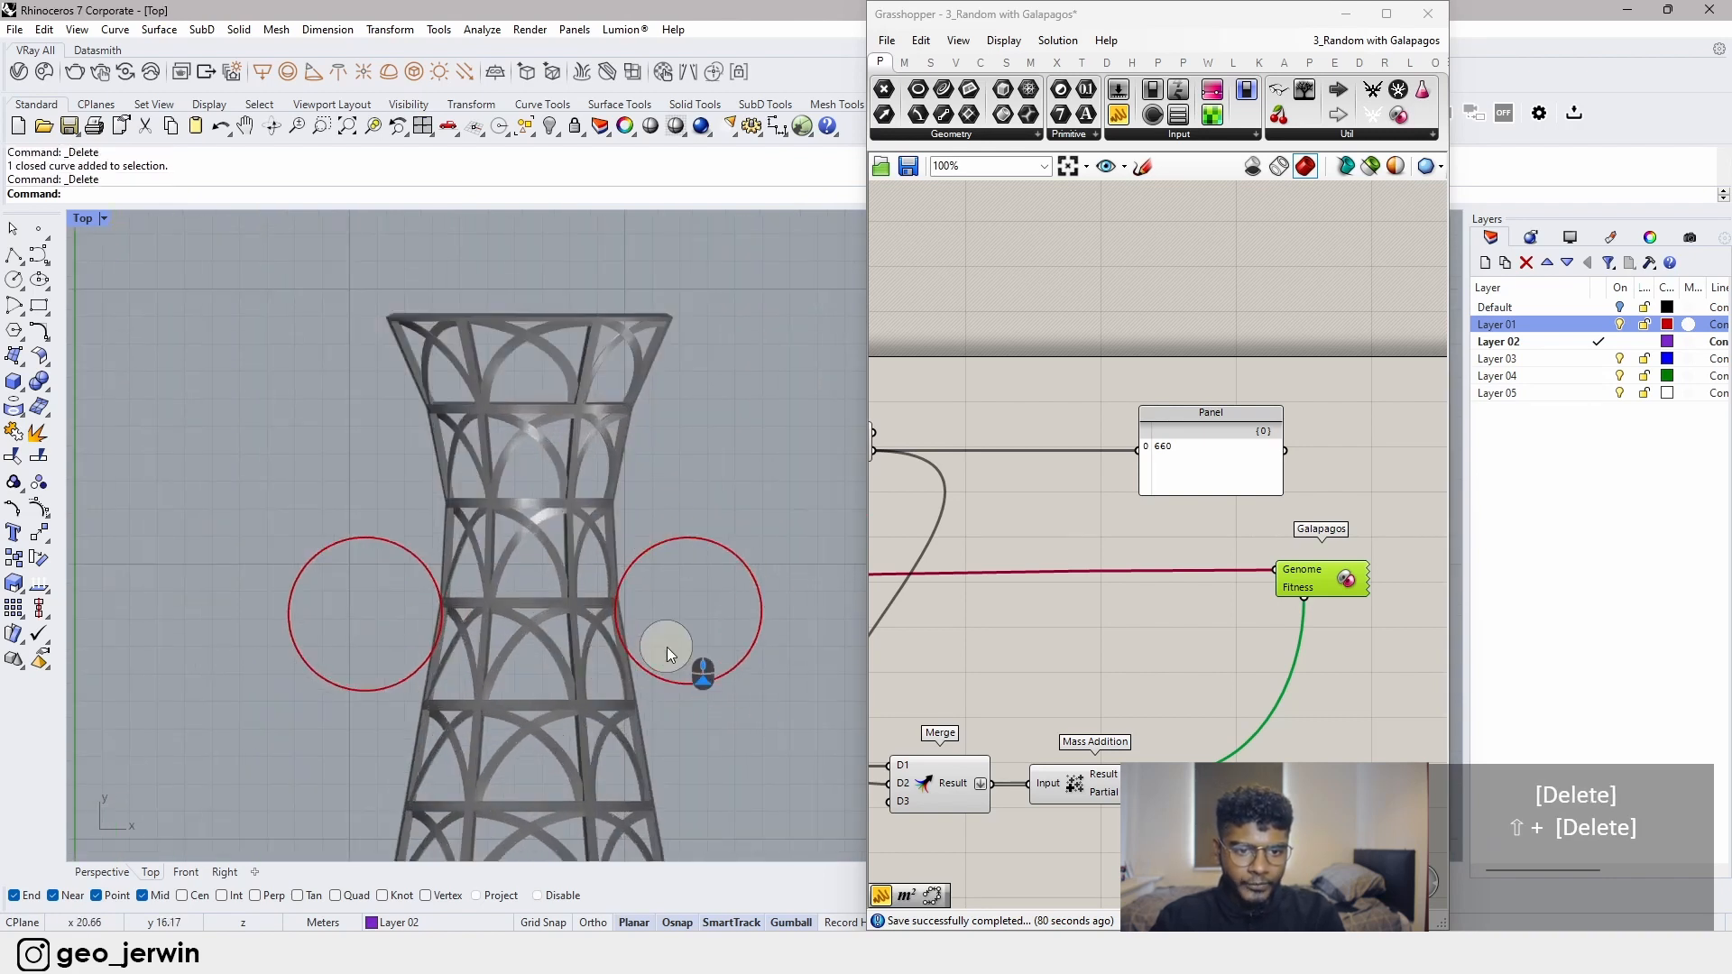
pyautogui.scroll(3, 668, 647)
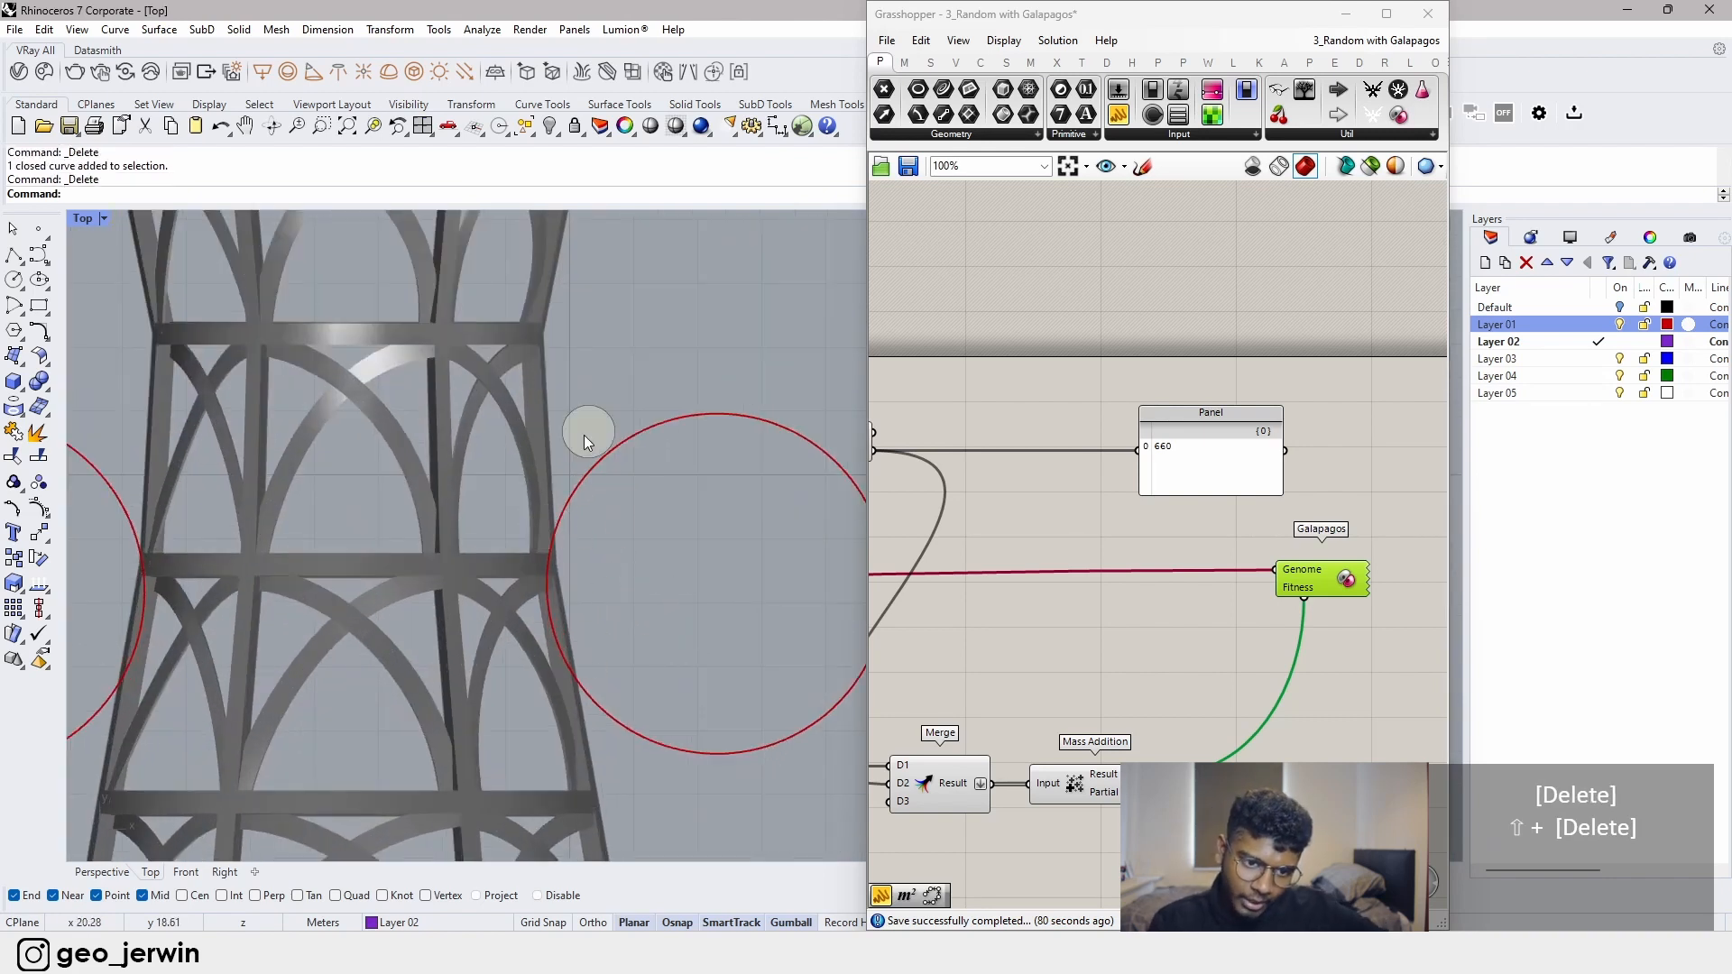
pyautogui.scroll(-3, 626, 630)
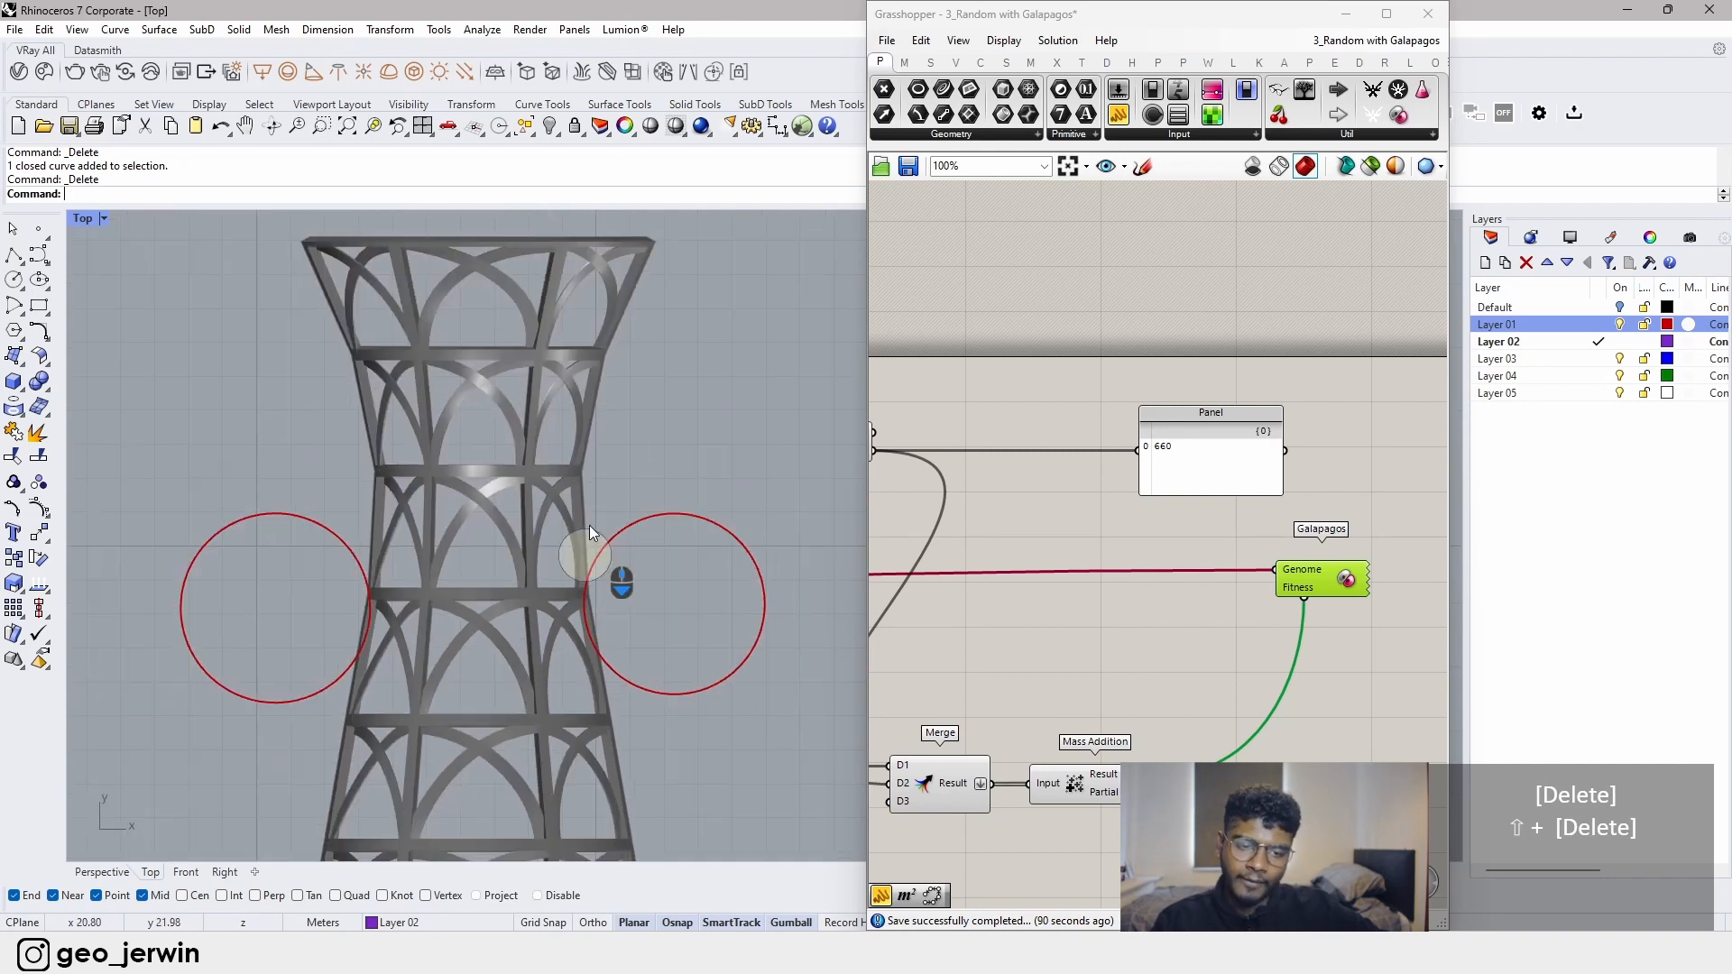
pyautogui.scroll(-2, 567, 575)
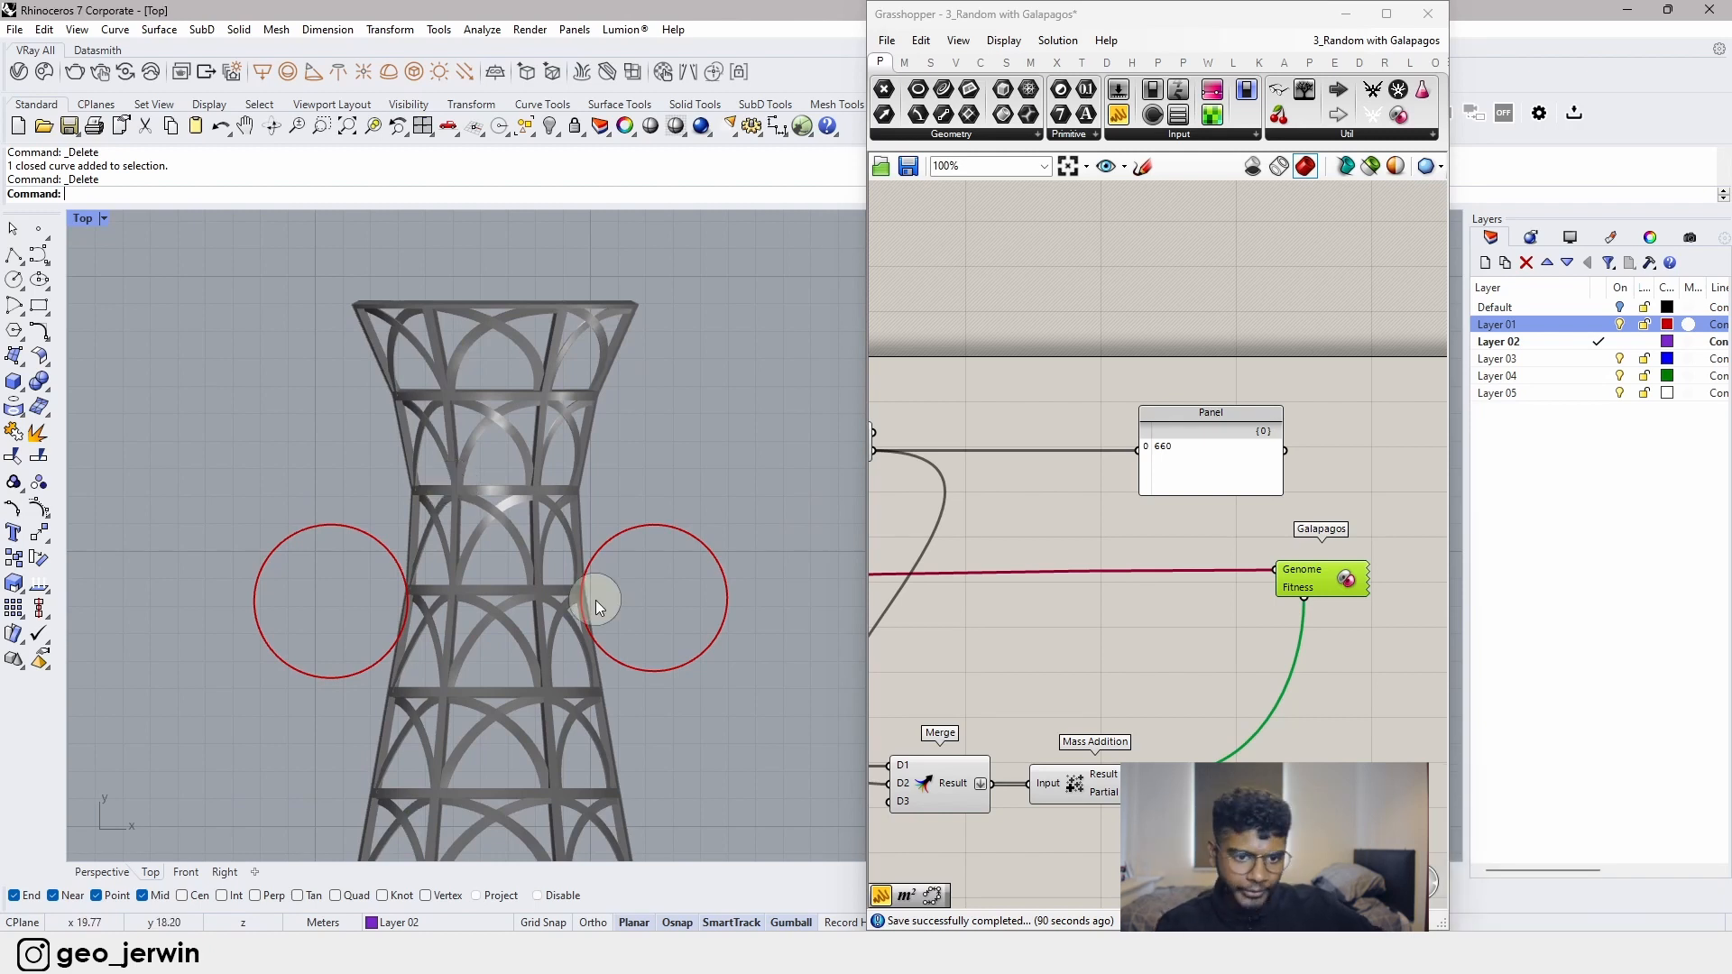
pyautogui.scroll(3, 599, 597)
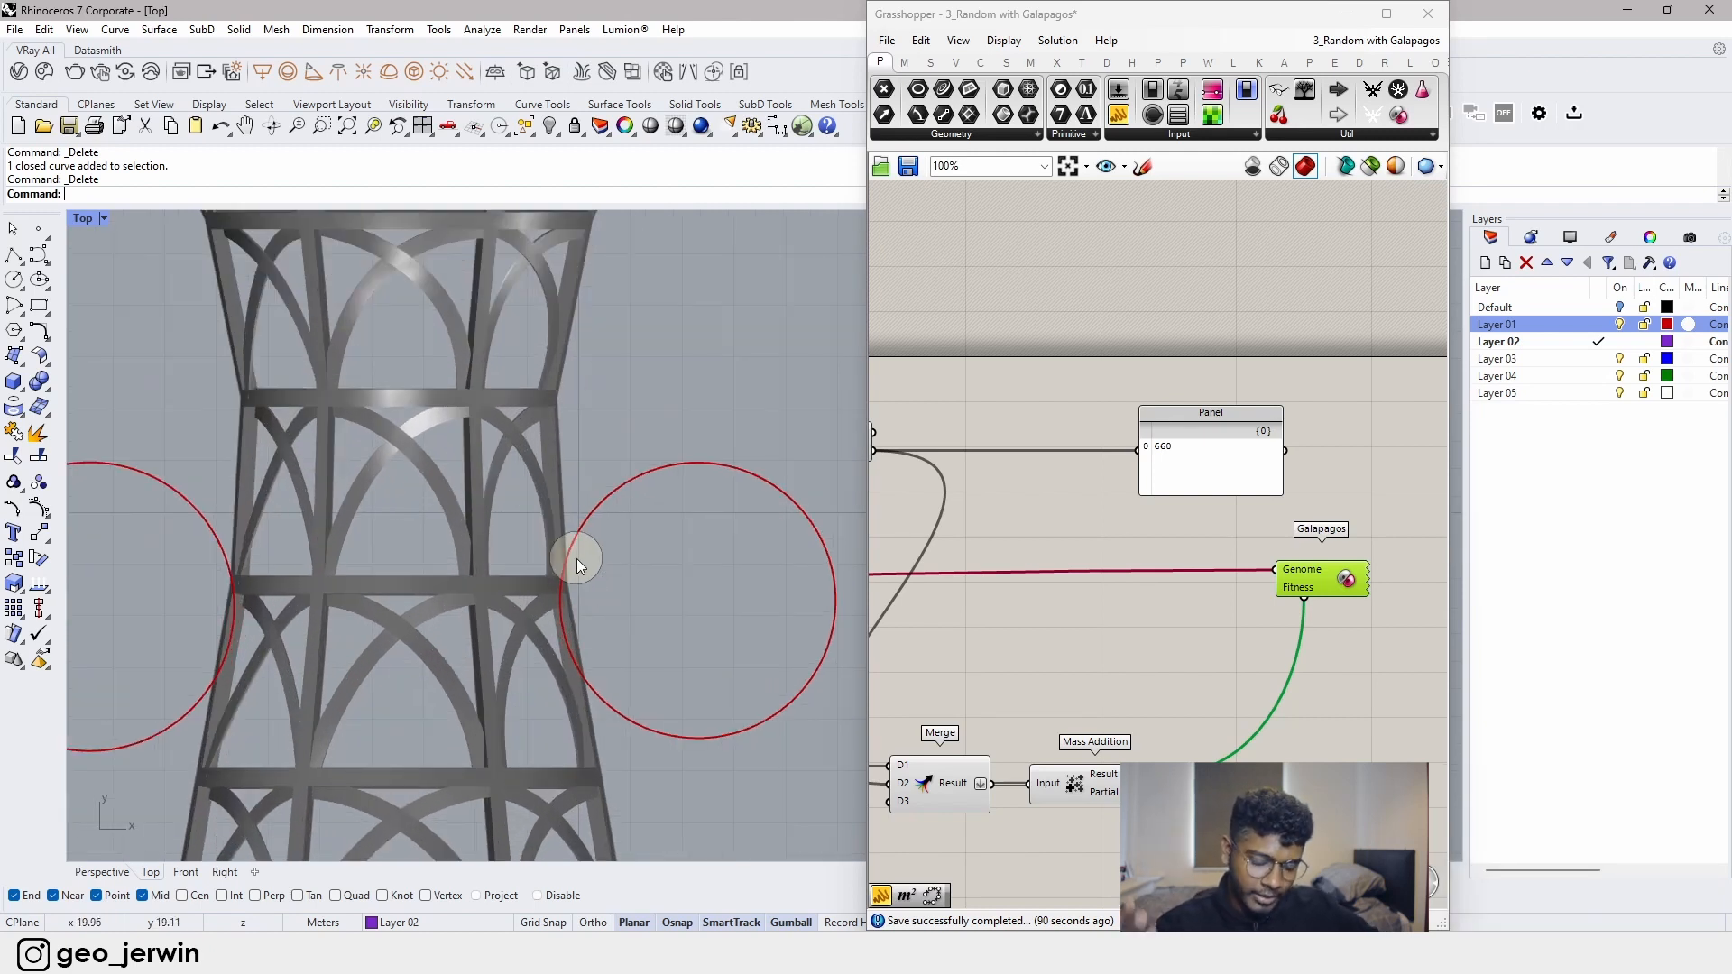
pyautogui.scroll(-3, 575, 560)
pyautogui.scroll(-2, 578, 632)
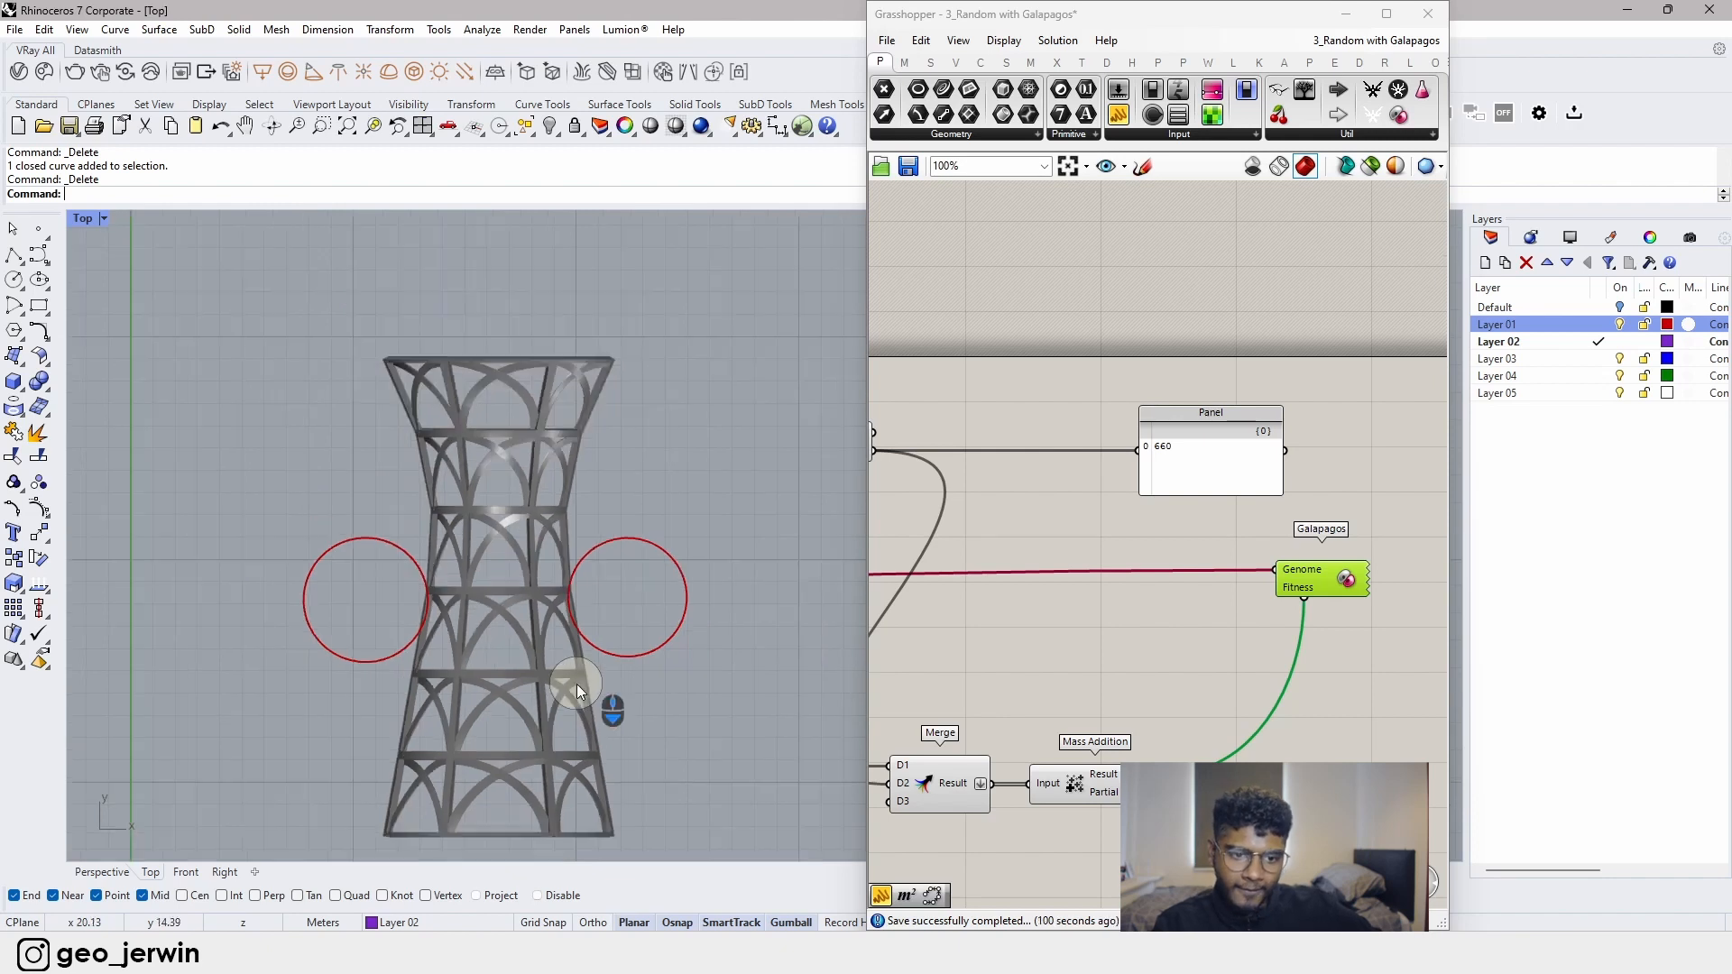
pyautogui.scroll(3, 456, 572)
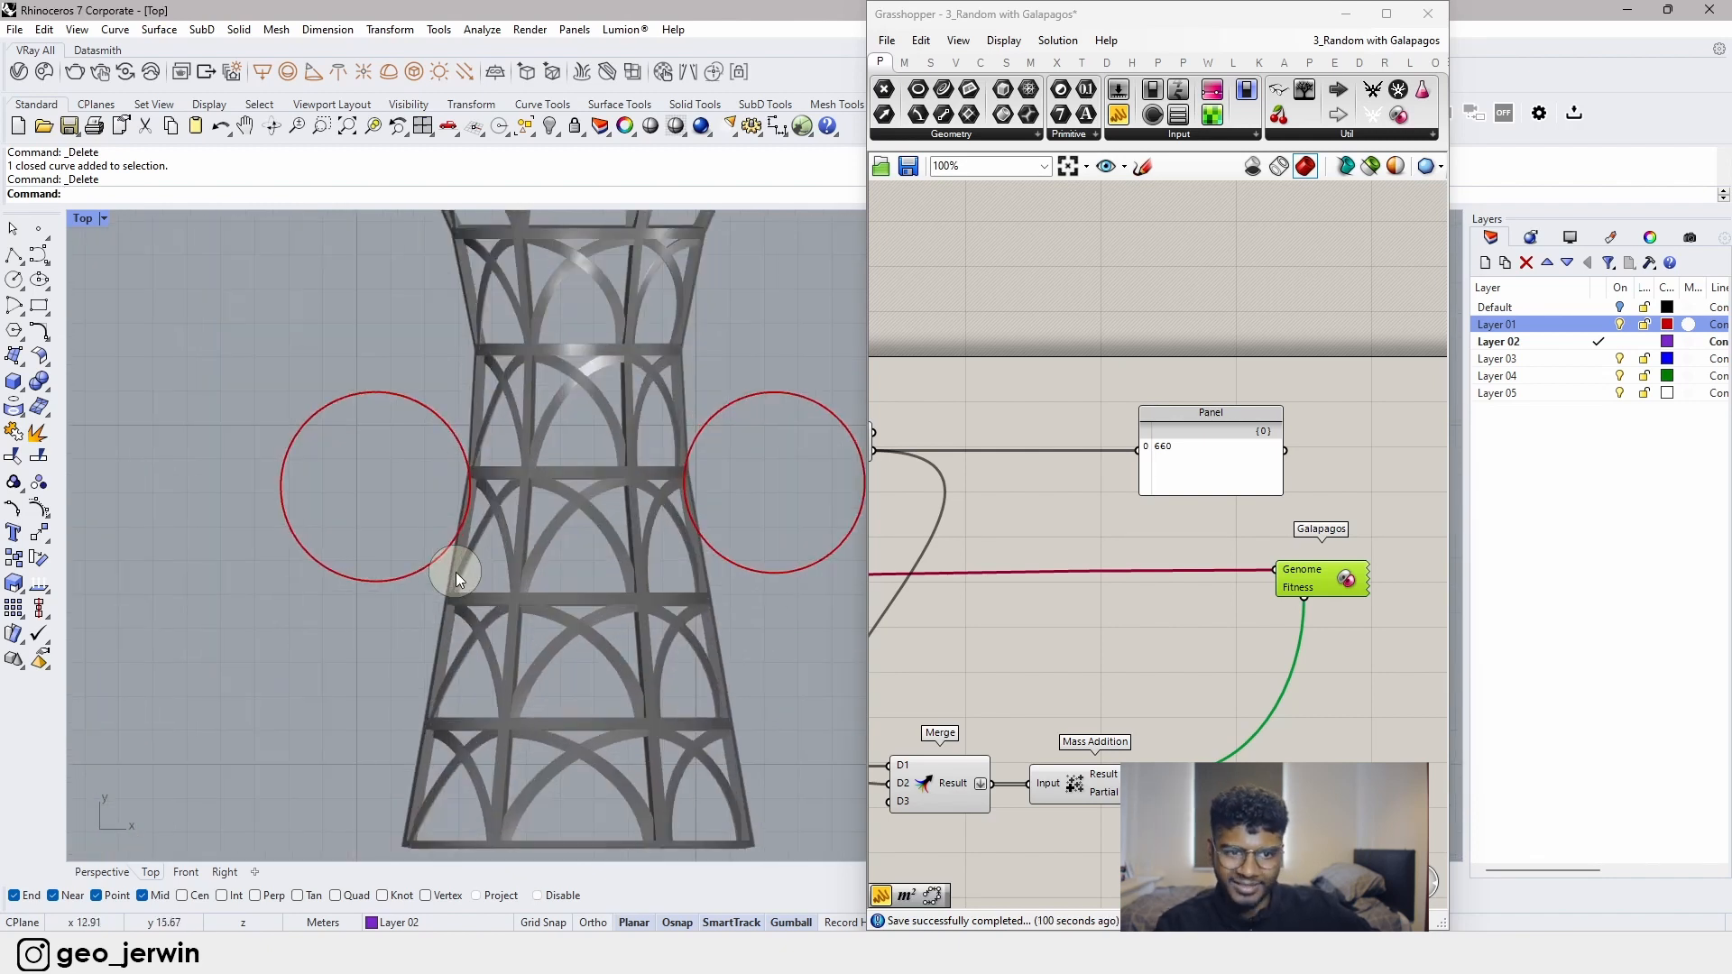
pyautogui.scroll(-1, 424, 577)
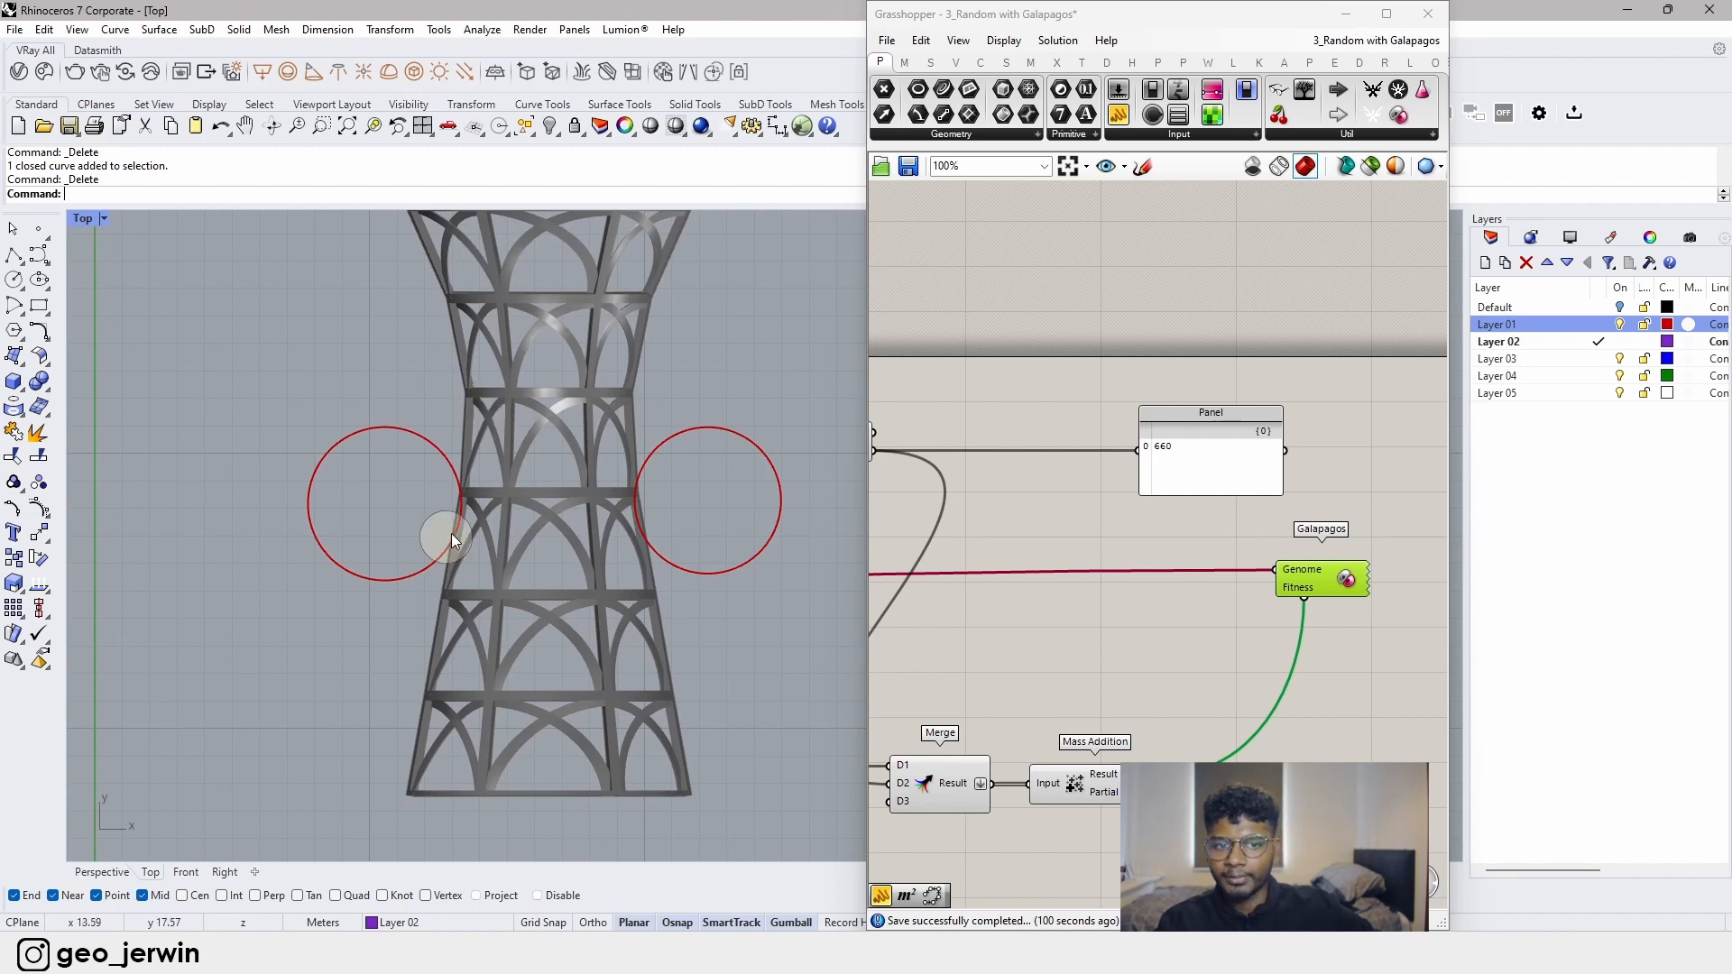
# - Move the left cylinder slightly down and outward, away from the lattice edge
pyautogui.moveTo(352, 625); pyautogui.dragTo(304, 544)
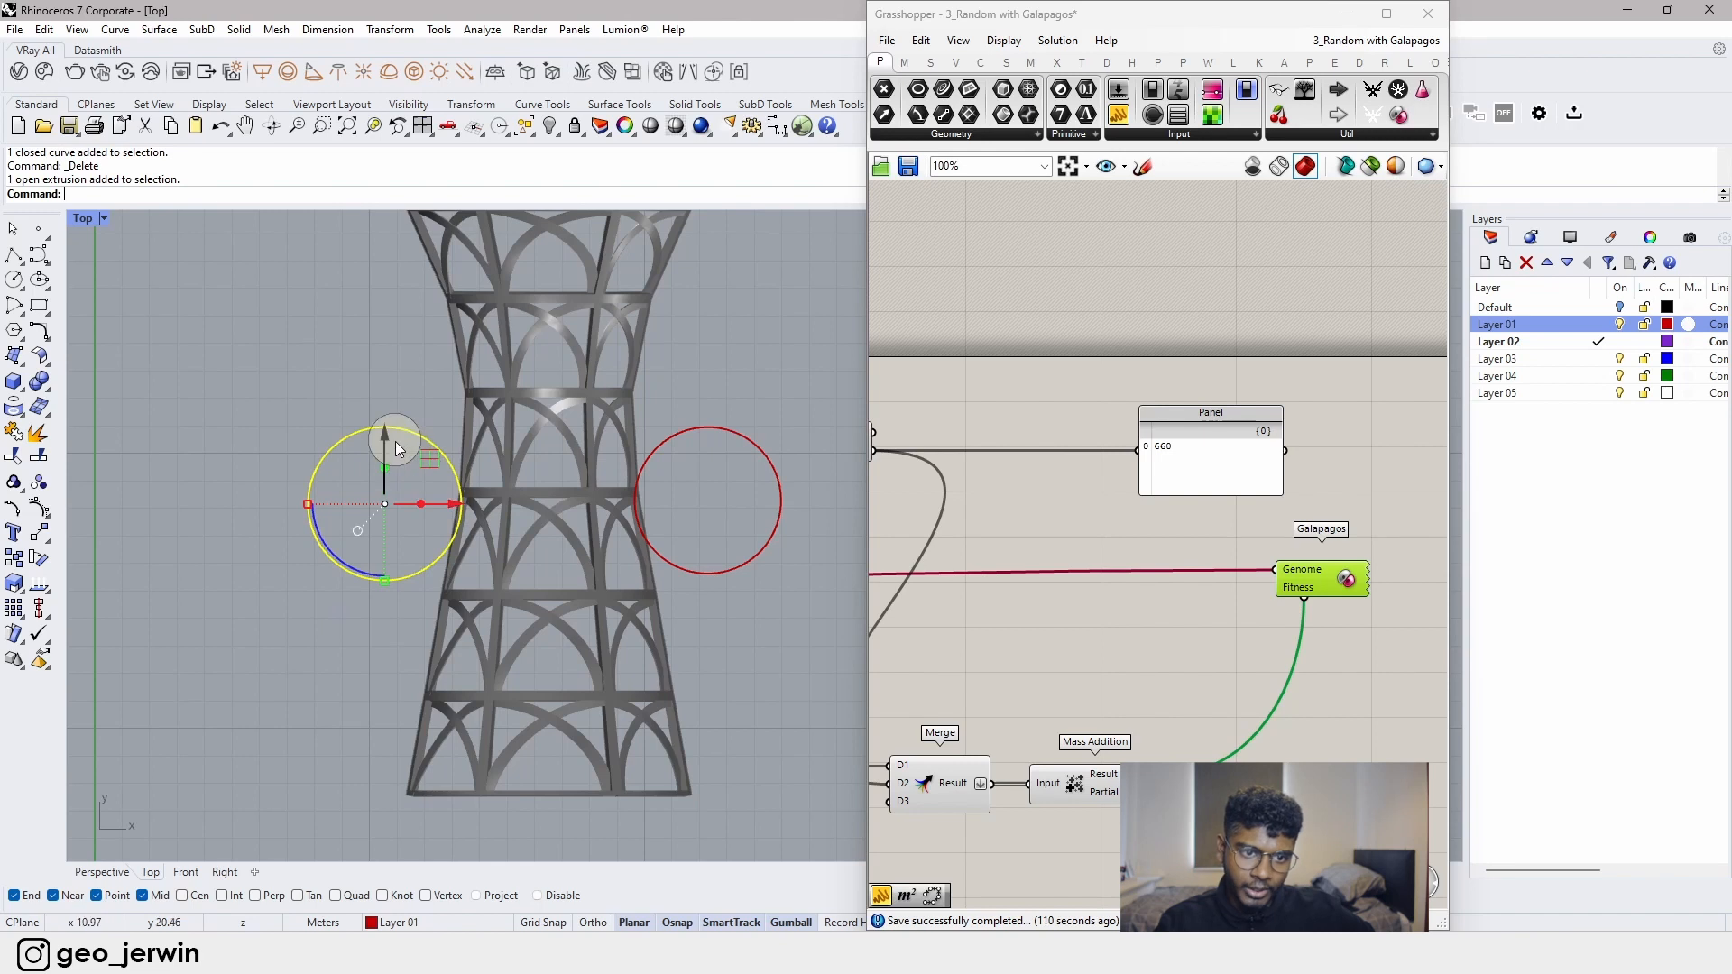
pyautogui.moveTo(387, 440)
pyautogui.mouseDown()
pyautogui.moveTo(390, 500)
pyautogui.moveTo(397, 460)
pyautogui.mouseUp()
pyautogui.moveTo(451, 534); pyautogui.dragTo(426, 532)
# - Move the right cylinder outward and down until it sits beside the lower part of the lattice
pyautogui.moveTo(746, 596); pyautogui.dragTo(785, 512)
pyautogui.moveTo(735, 437); pyautogui.dragTo(729, 452)
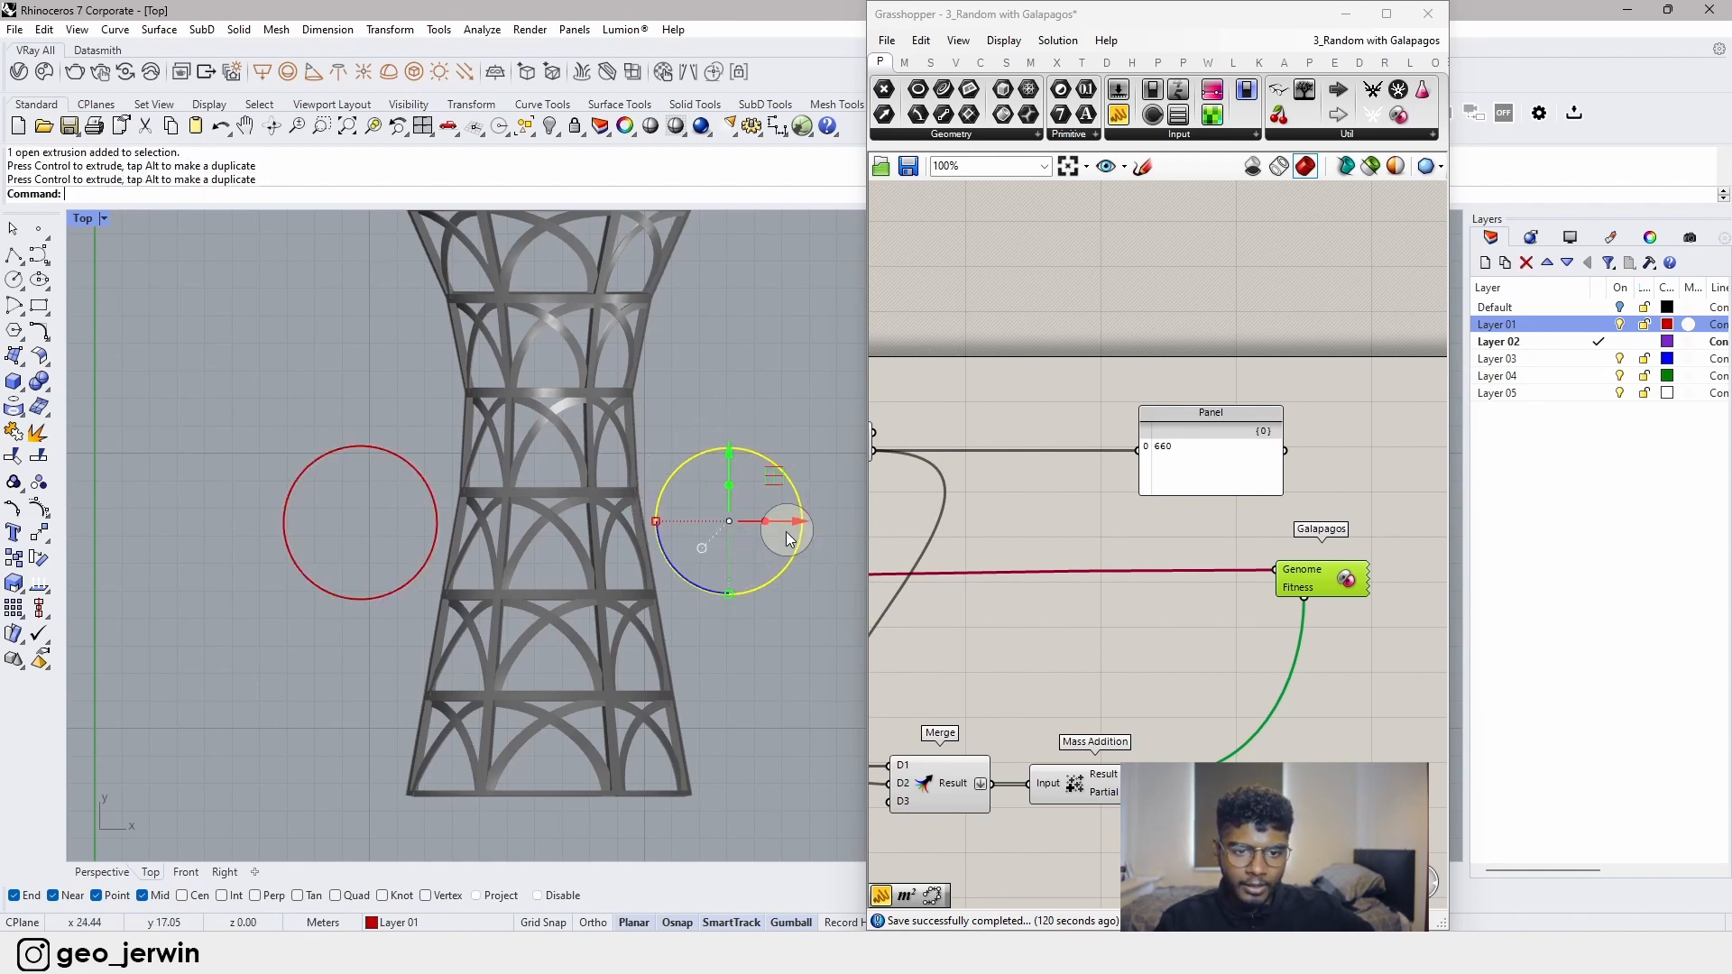
pyautogui.moveTo(794, 522); pyautogui.dragTo(812, 518)
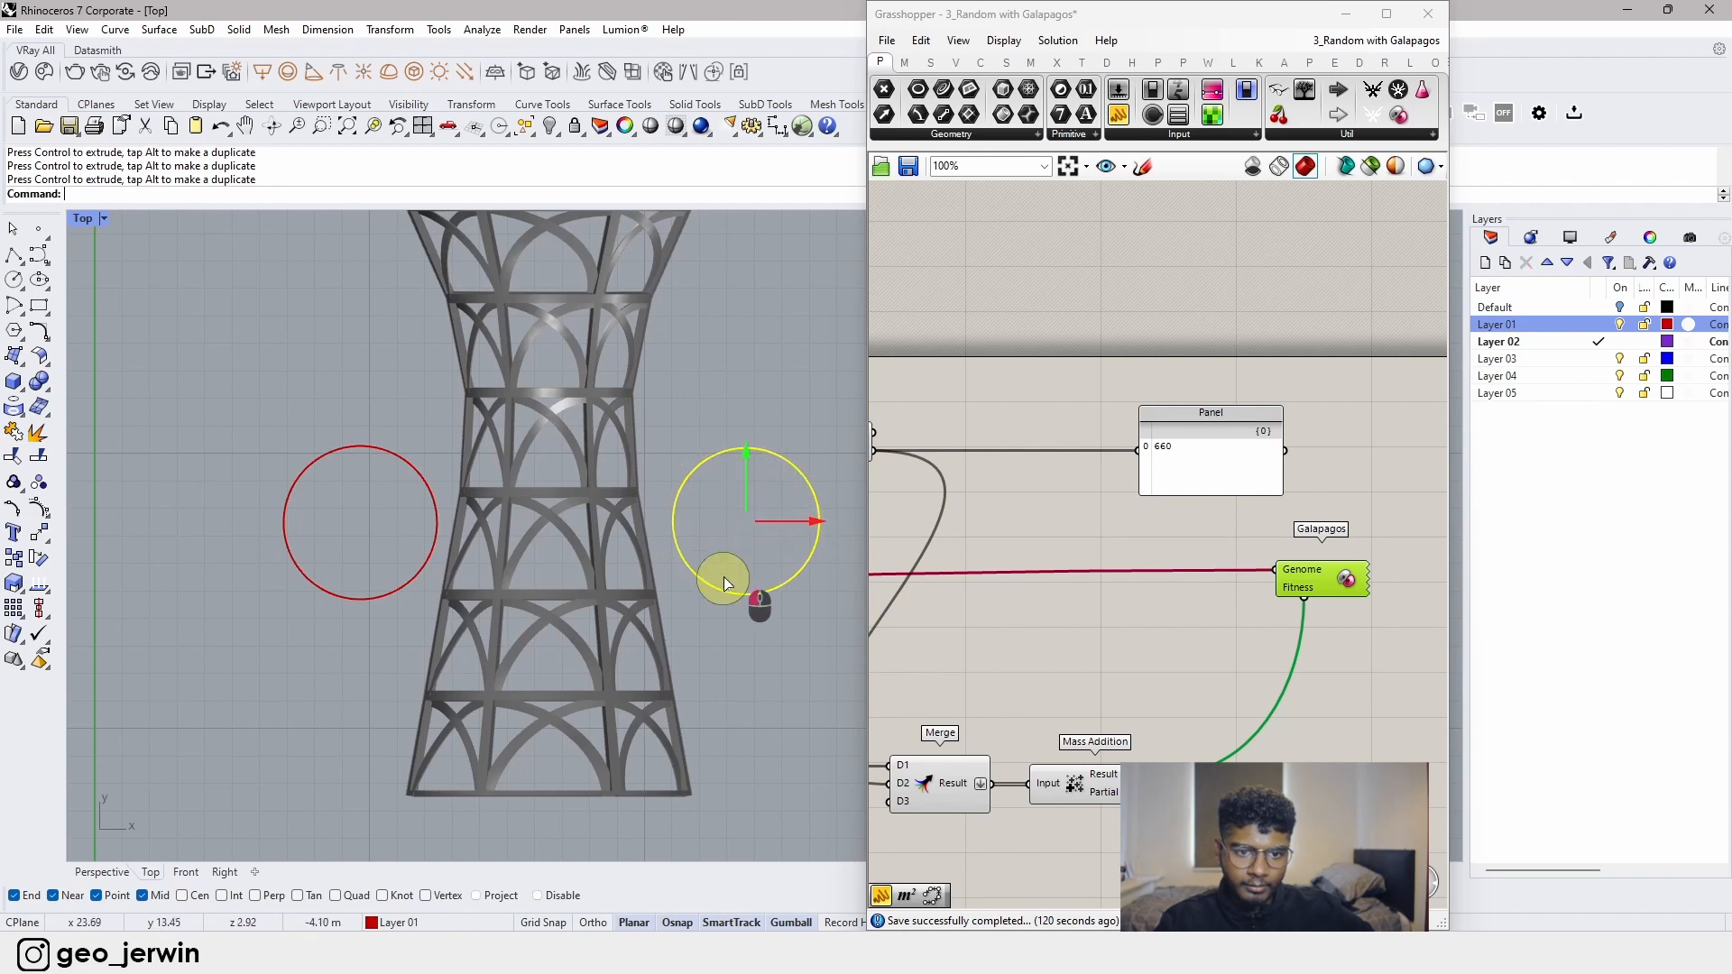
pyautogui.moveTo(725, 584); pyautogui.dragTo(727, 615)
pyautogui.moveTo(785, 669); pyautogui.dragTo(819, 677)
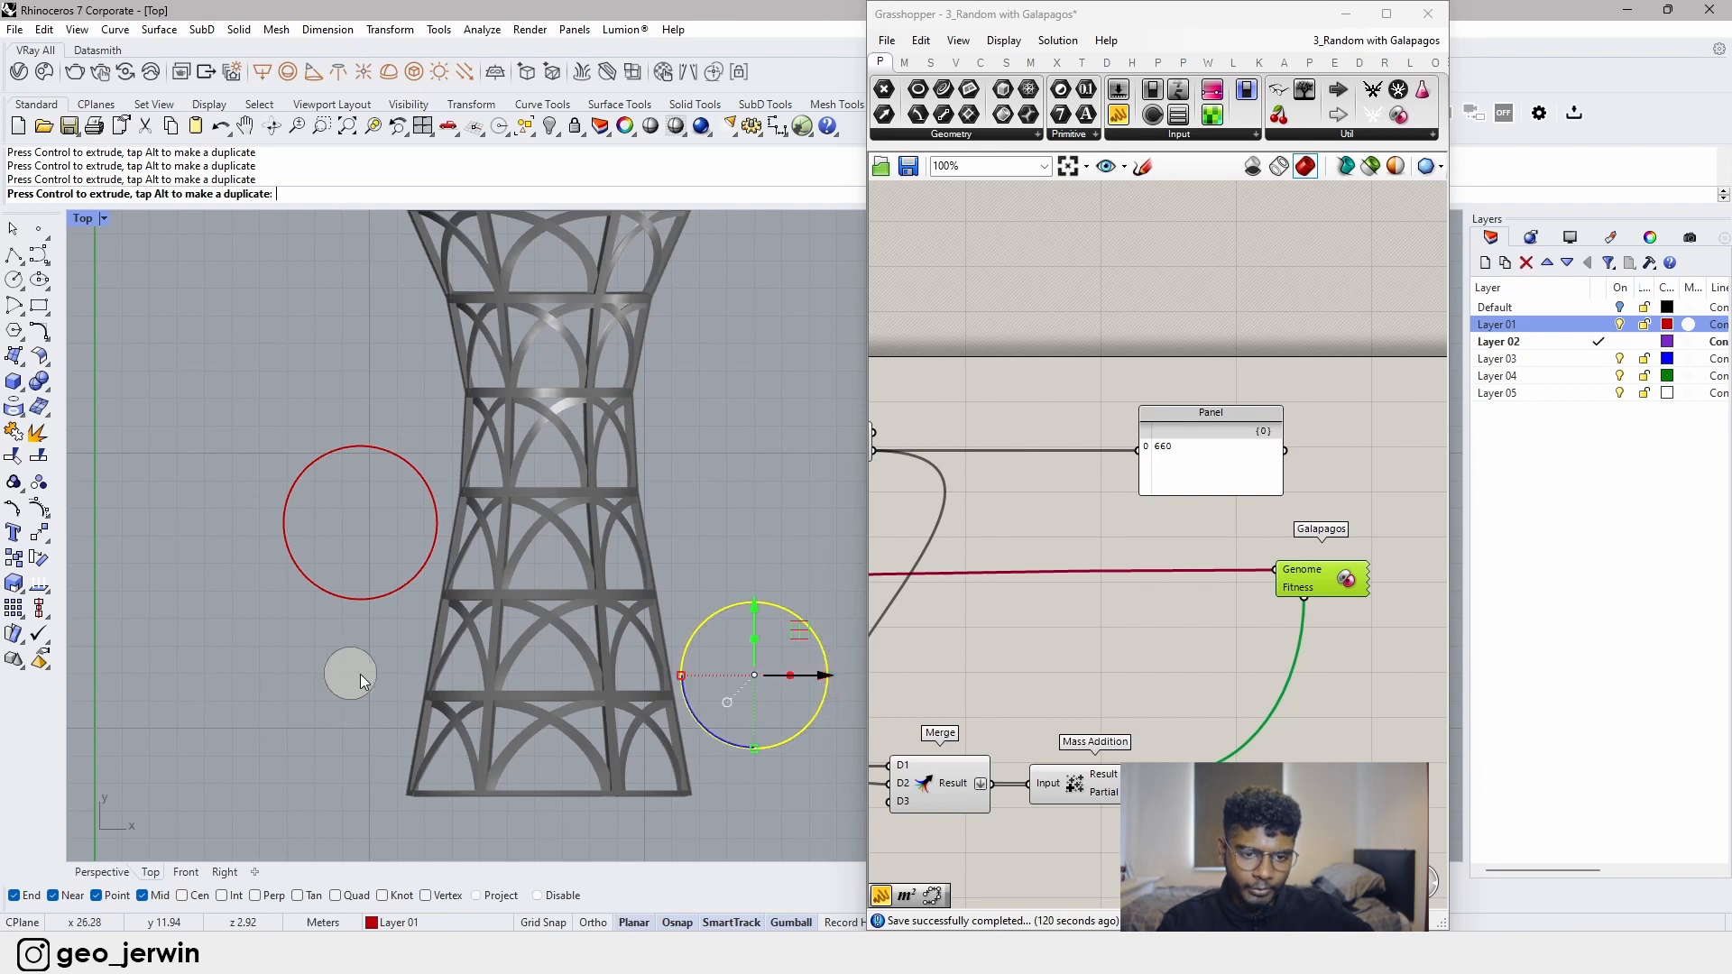
# - Move the left cylinder down to roughly the same height as the right one and deselect it
pyautogui.click(346, 585)
pyautogui.moveTo(386, 464); pyautogui.dragTo(406, 632)
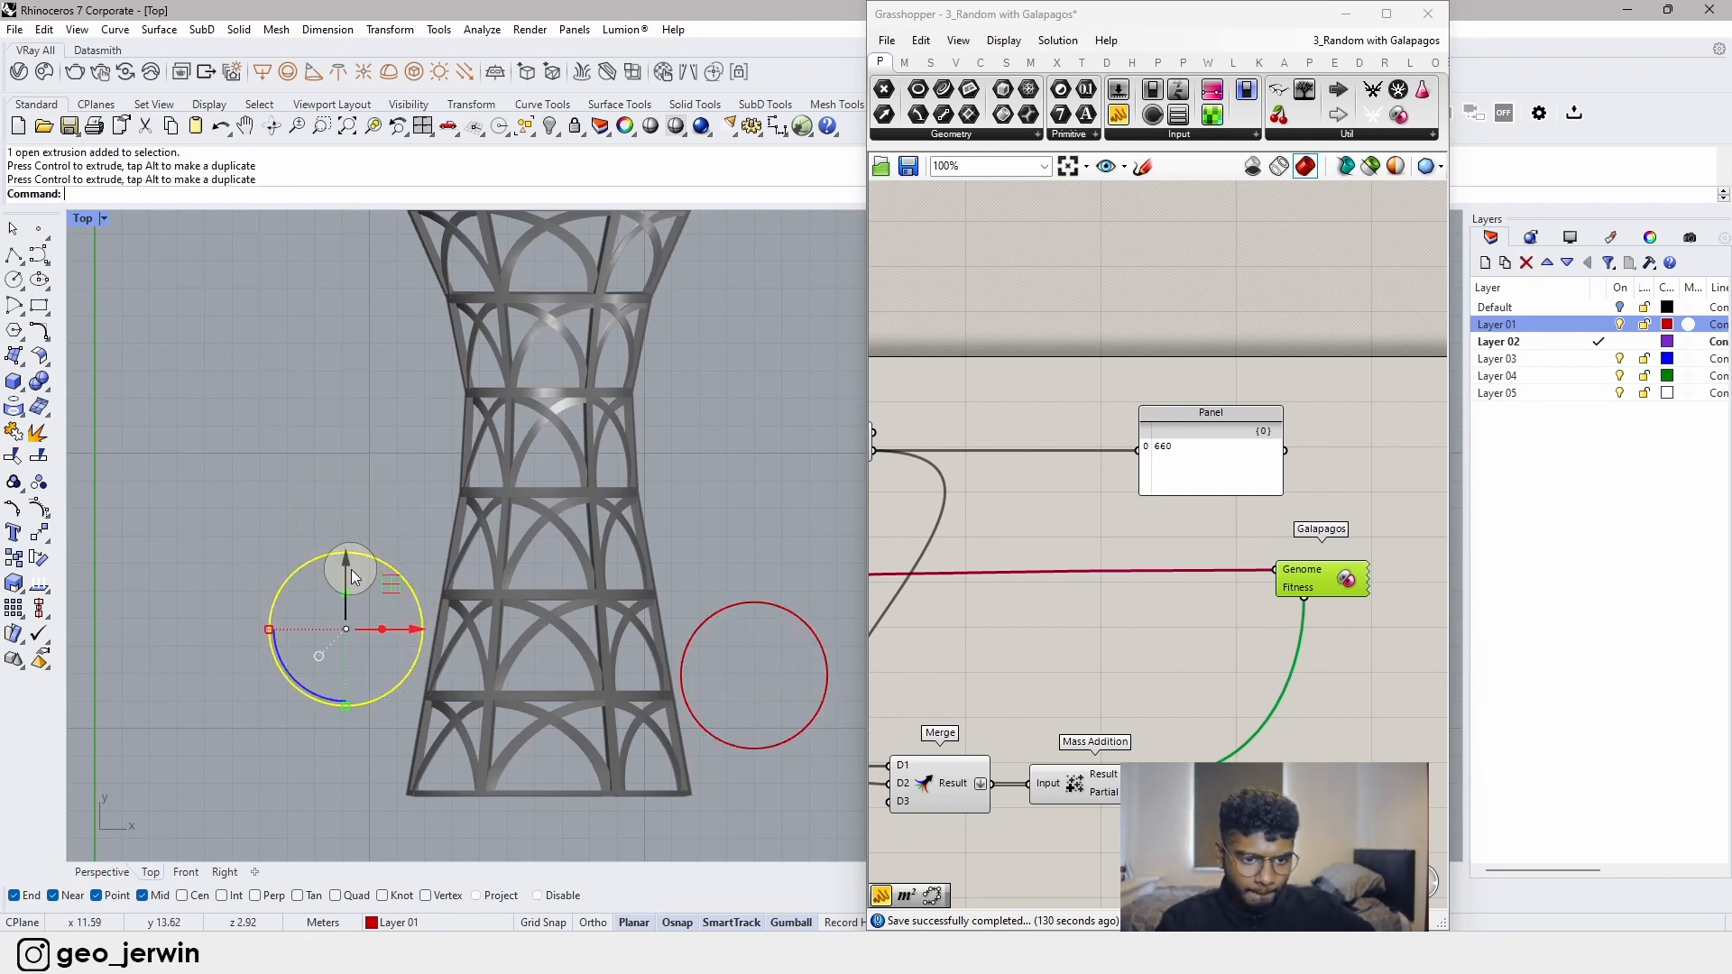
pyautogui.moveTo(351, 570); pyautogui.dragTo(353, 608)
pyautogui.click(696, 427)
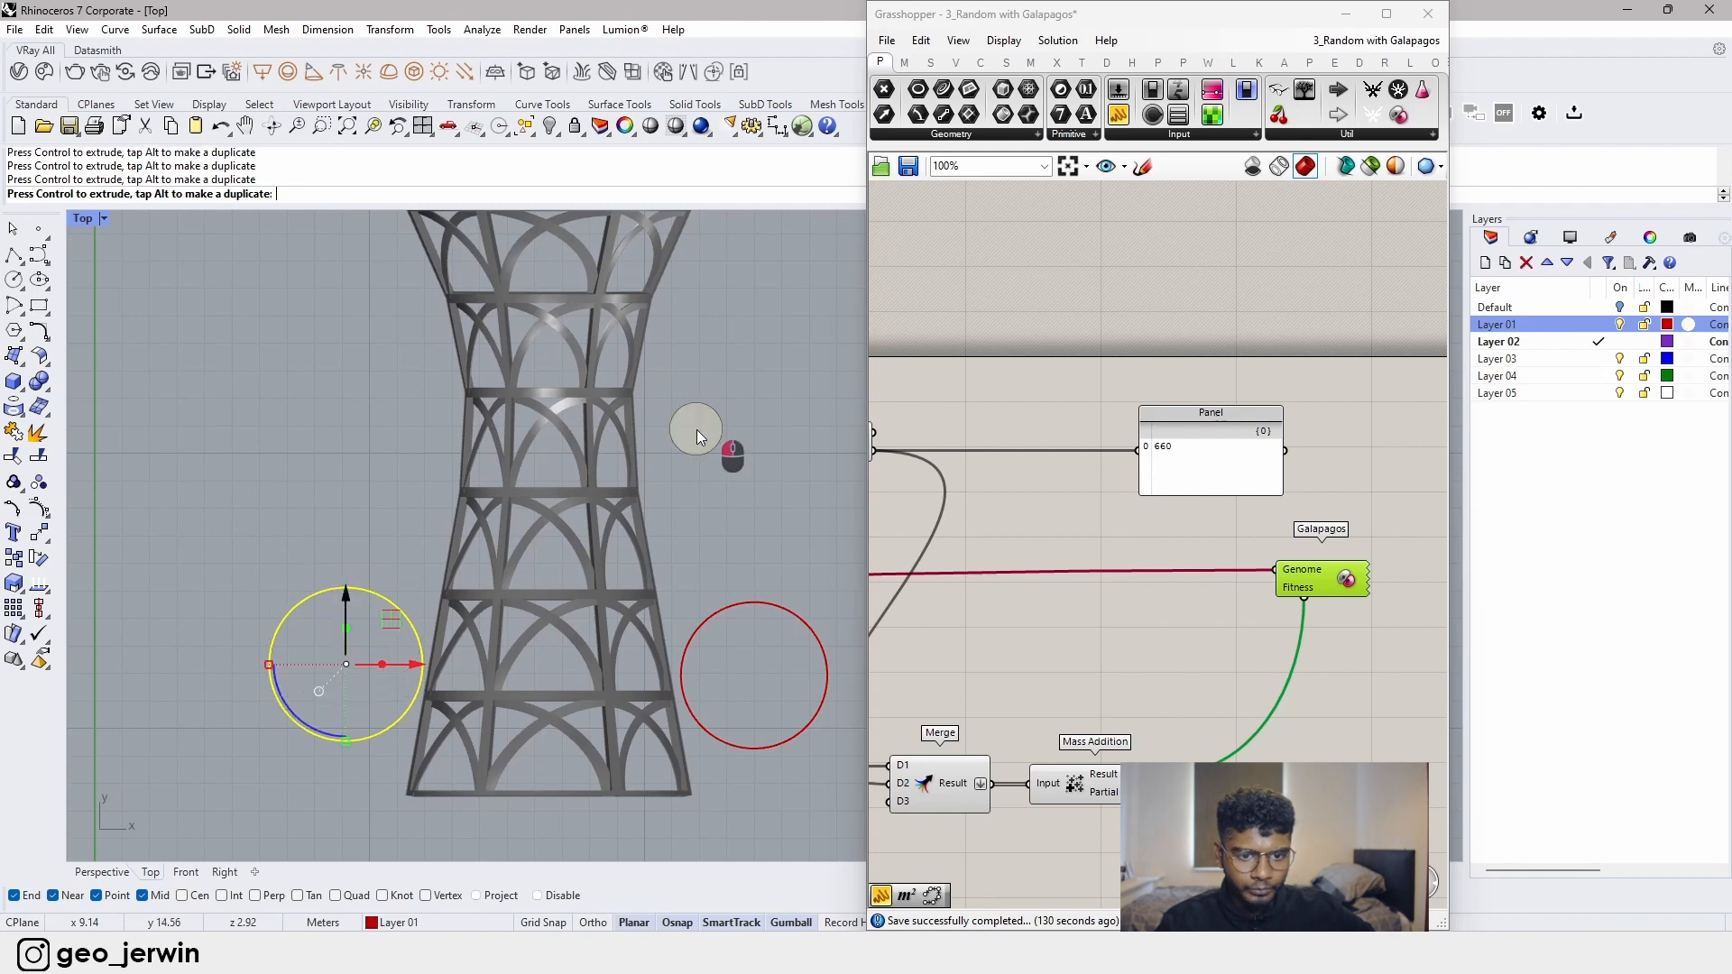
# - Reopen the Galapagos editor and show its solver controls
pyautogui.click(1369, 649)
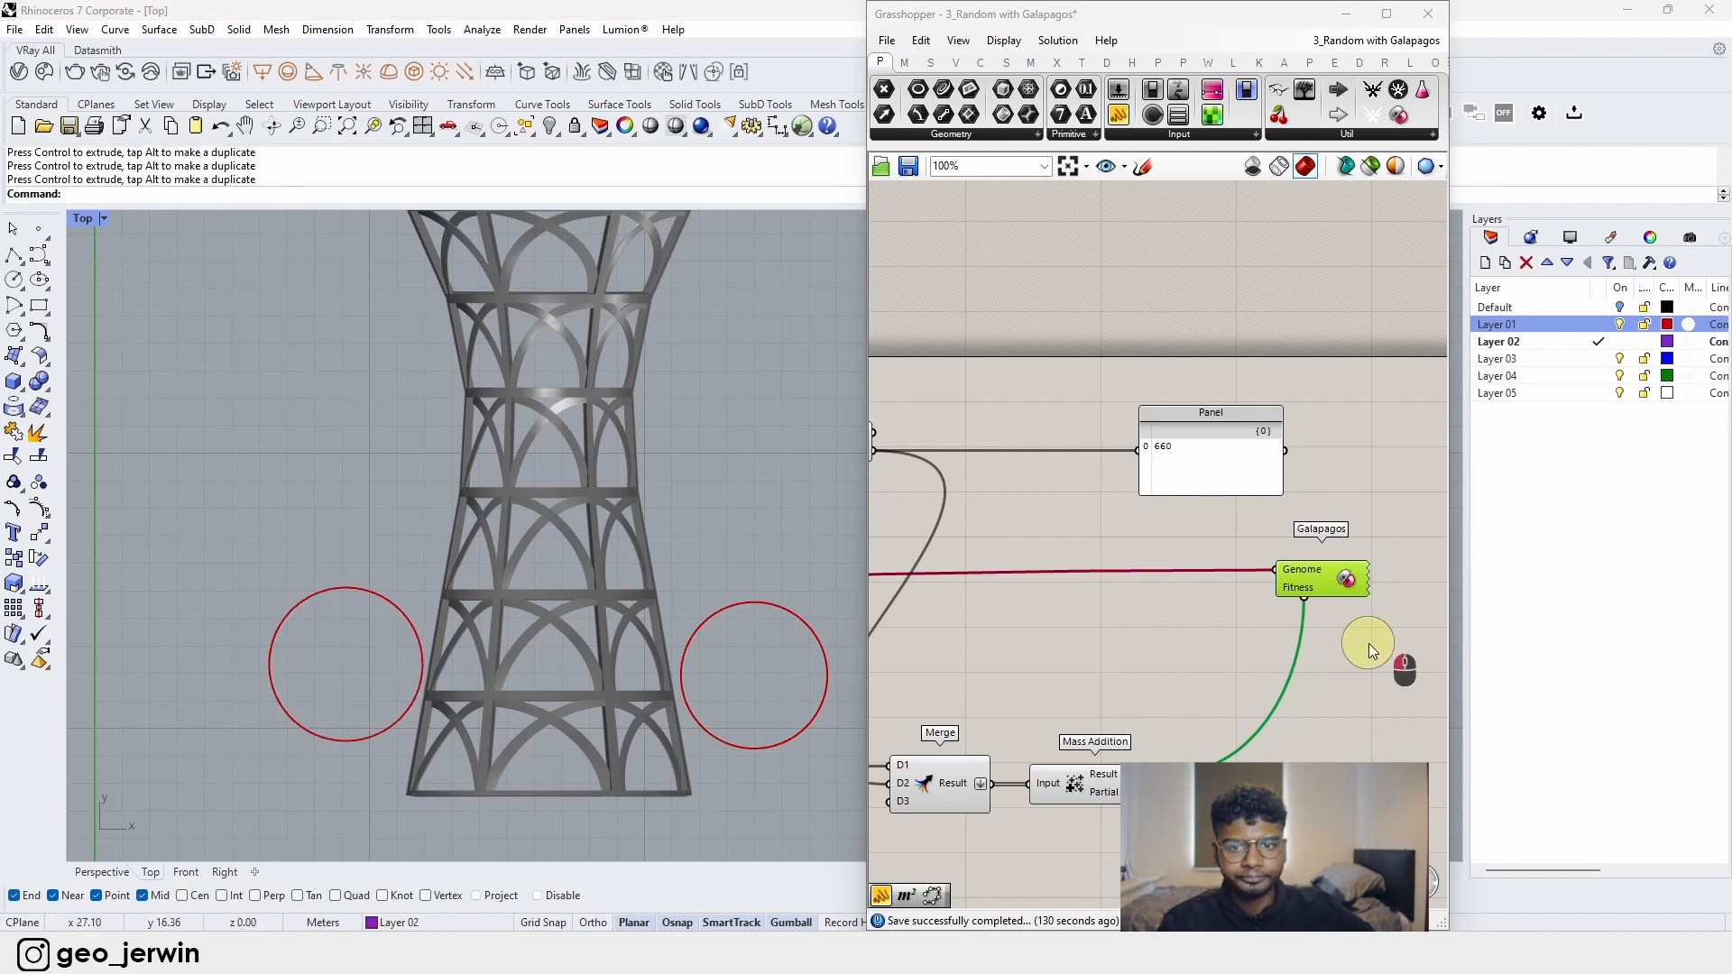
pyautogui.doubleClick(1348, 582)
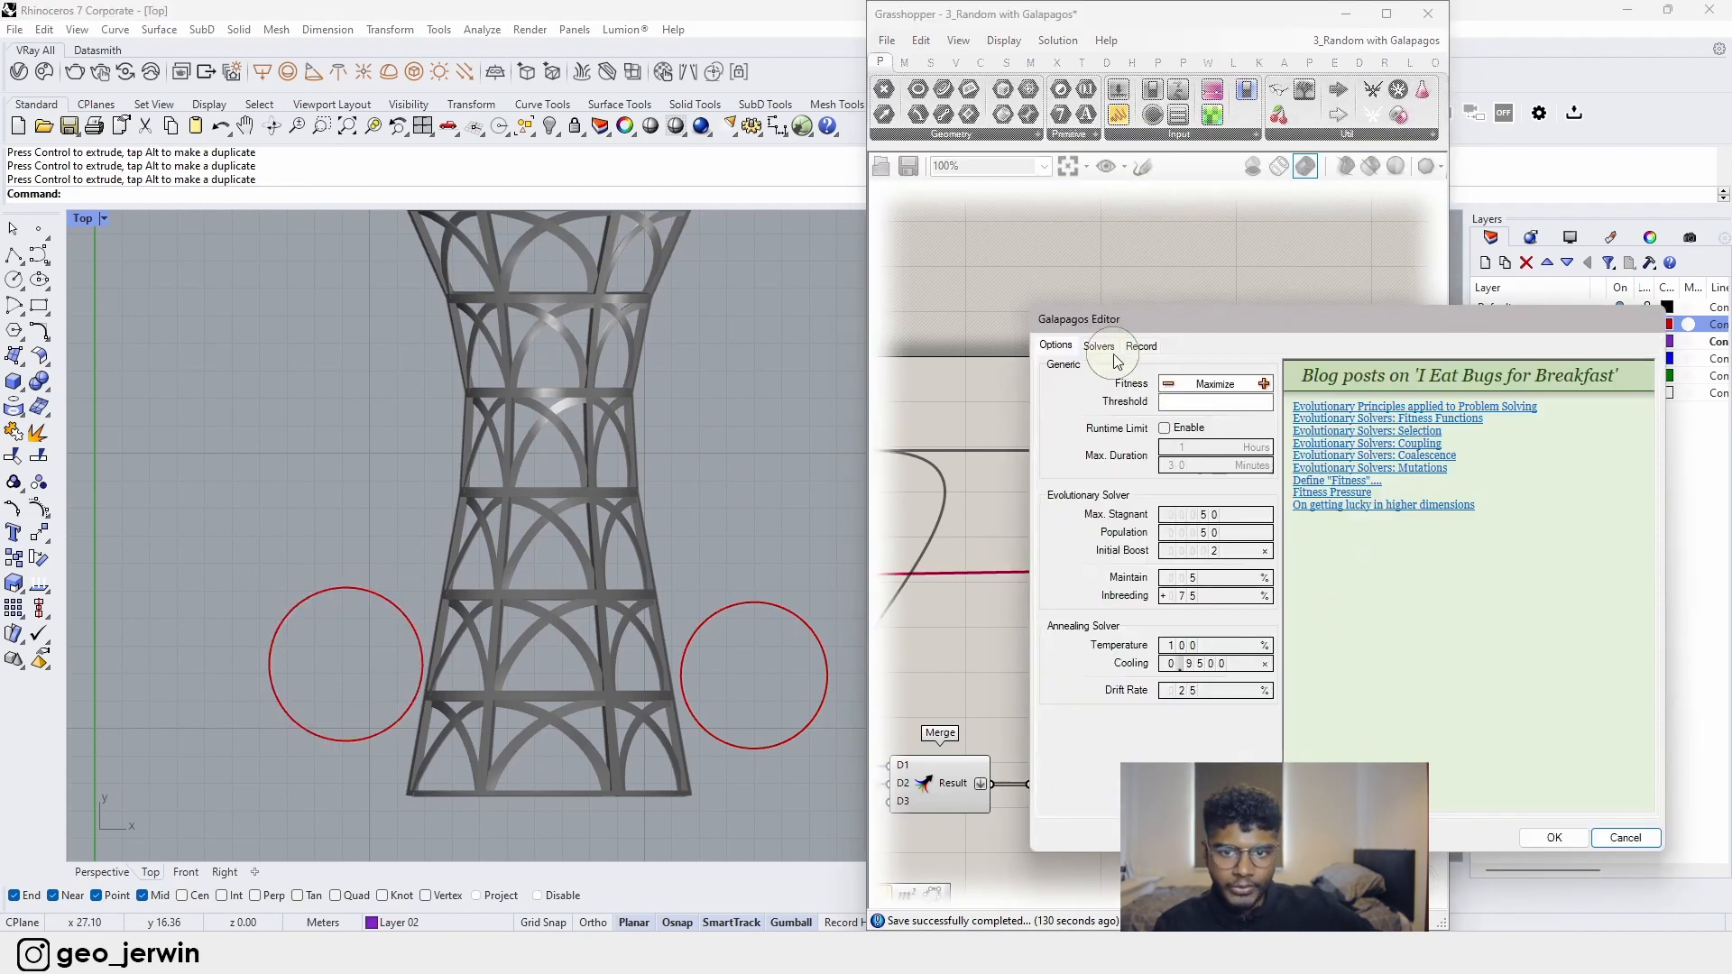
pyautogui.click(1100, 348)
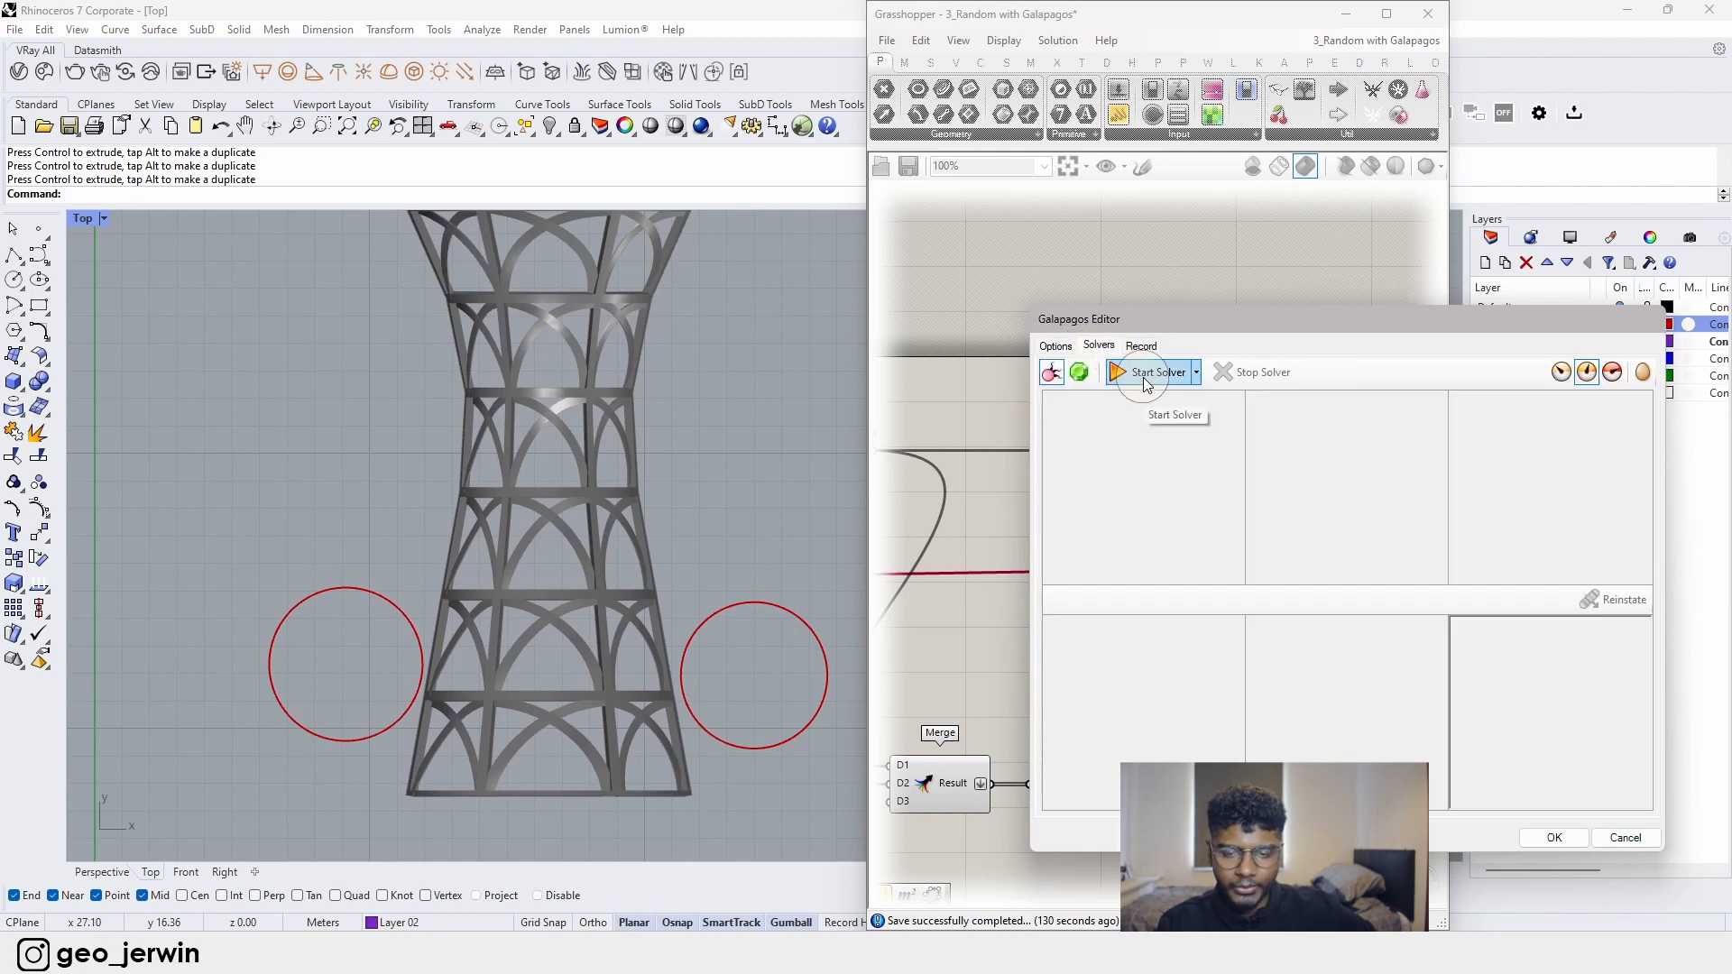
# - Move both cylinders inward and further down so that each overlaps a lower corner of the lattice
pyautogui.scroll(-3, 577, 589)
pyautogui.scroll(2, 652, 514)
pyautogui.moveTo(651, 514); pyautogui.dragTo(611, 548, button='right')
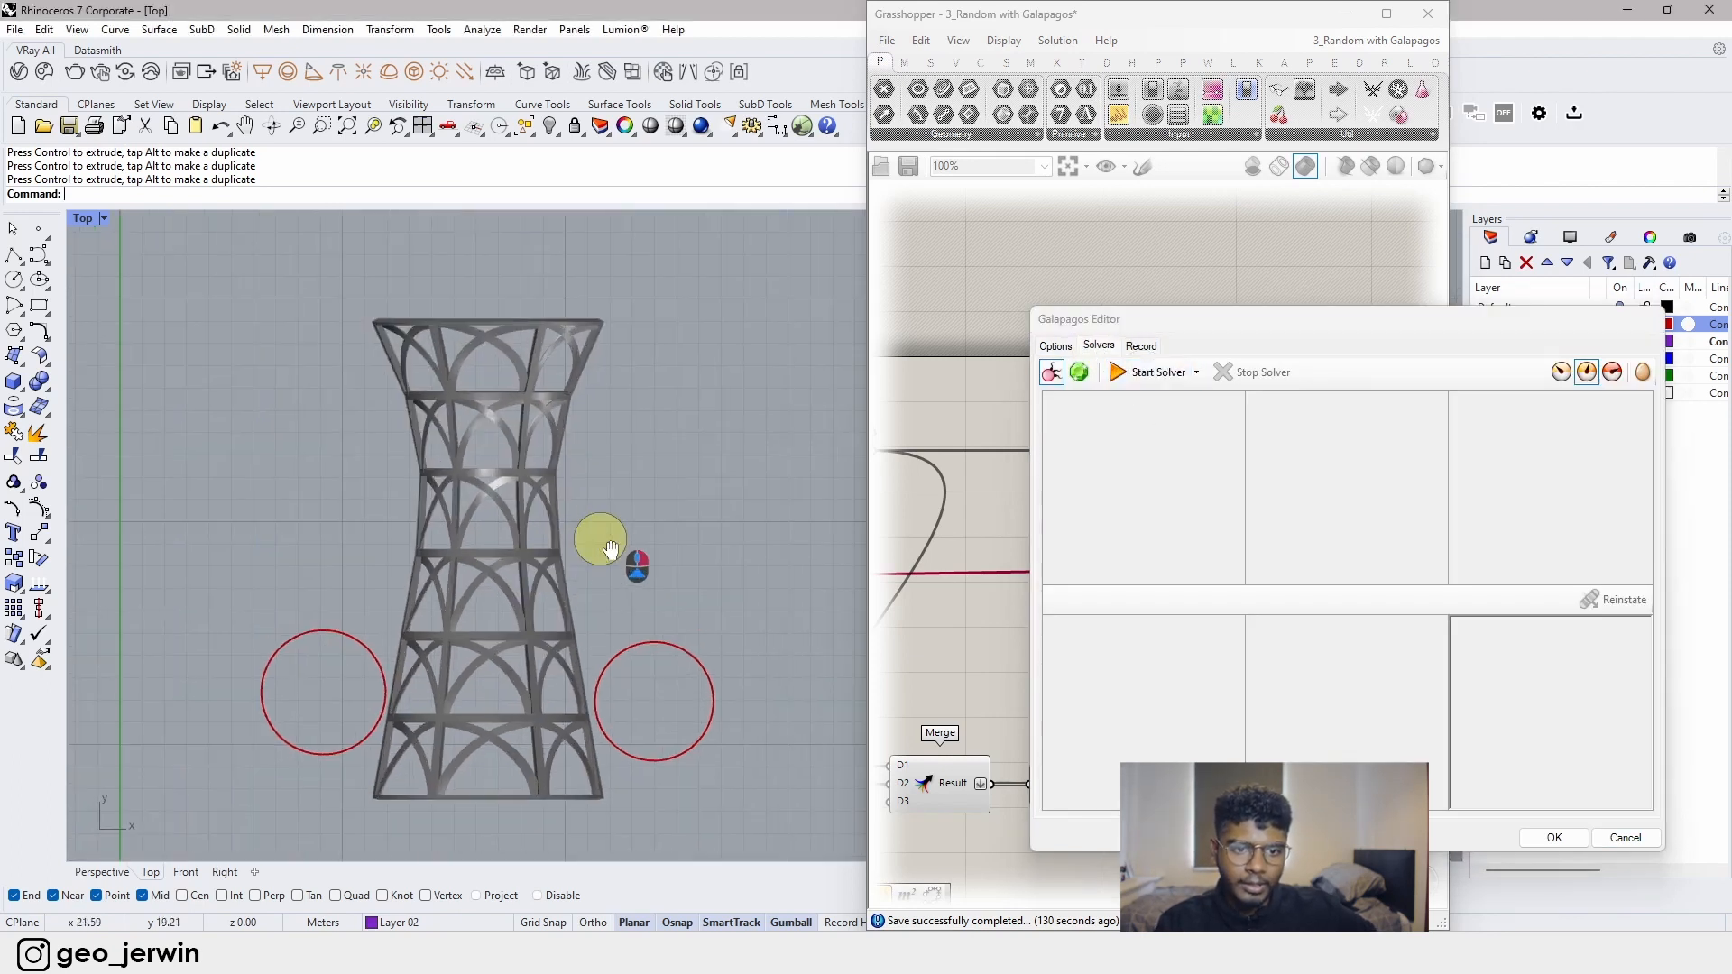
pyautogui.click(105, 220)
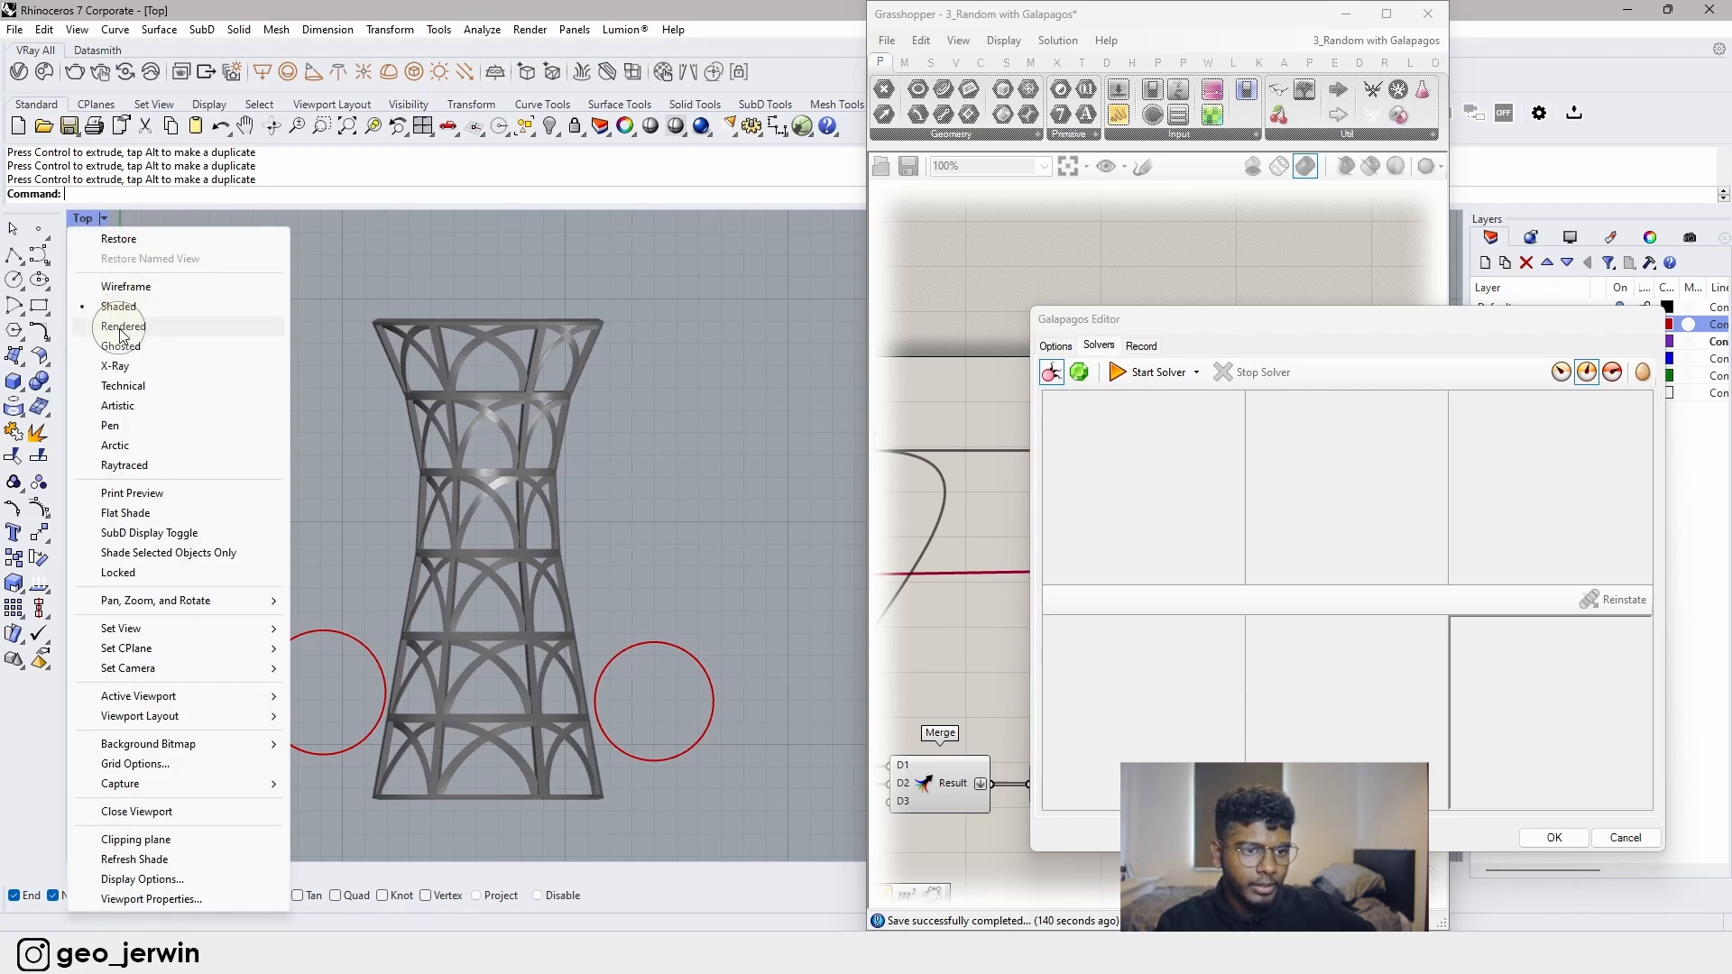
pyautogui.click(373, 572)
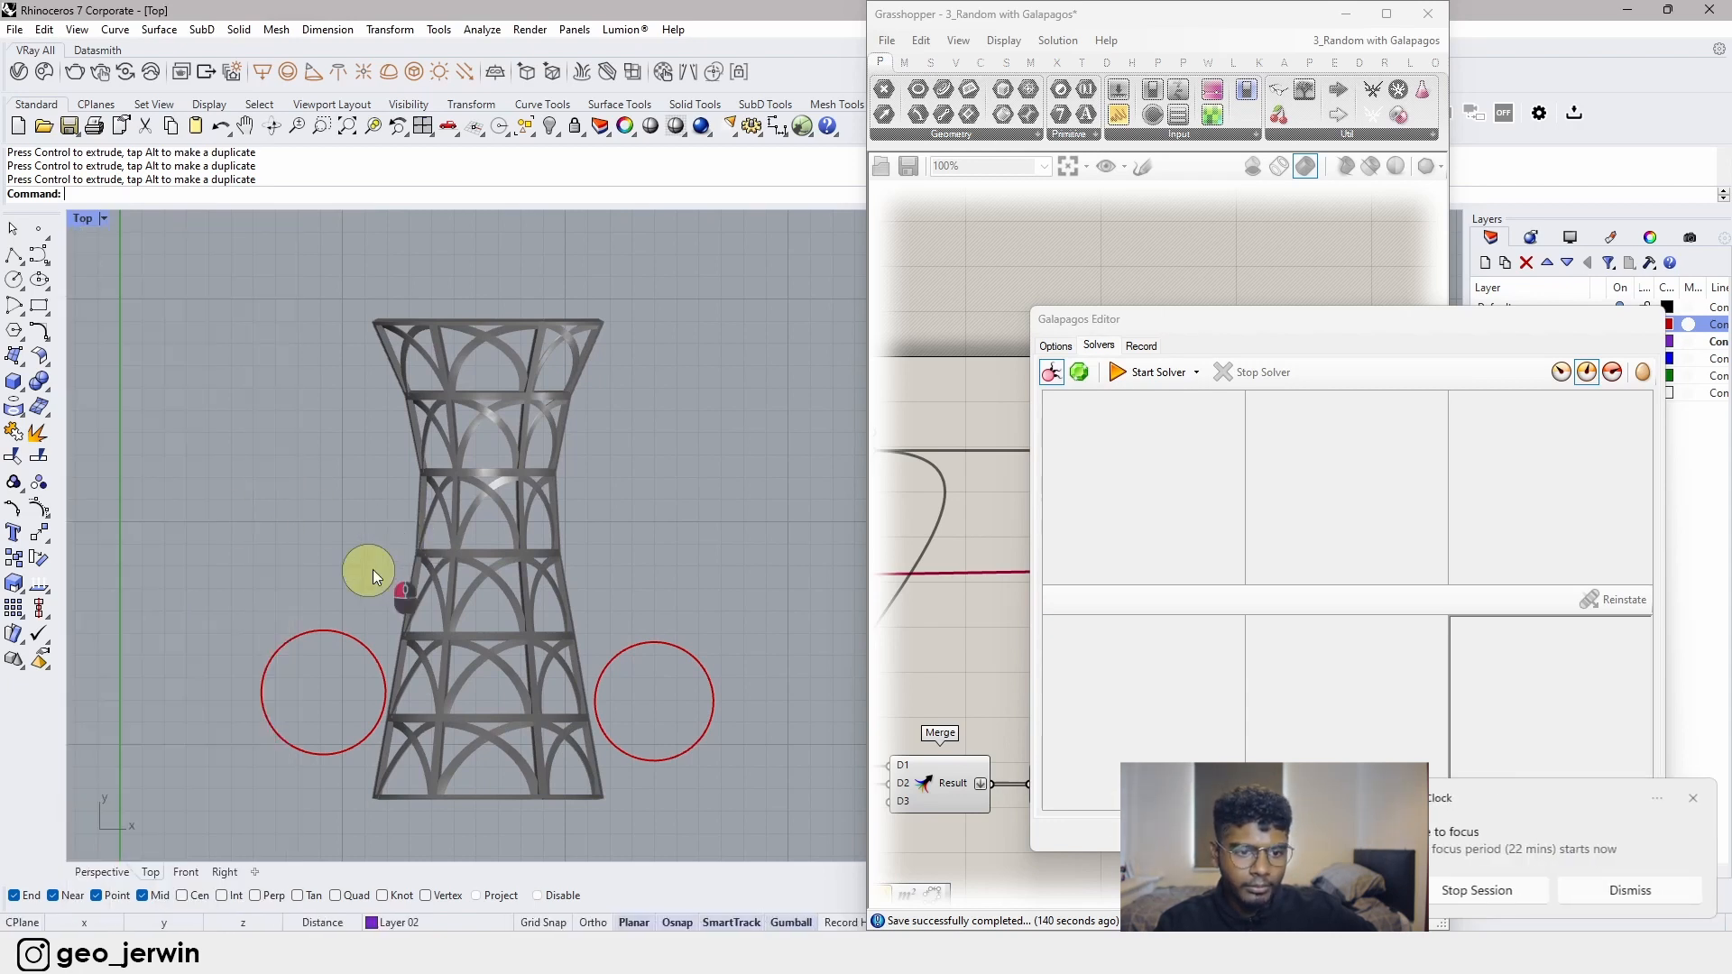
pyautogui.moveTo(280, 675); pyautogui.dragTo(283, 673)
pyautogui.moveTo(397, 699); pyautogui.dragTo(427, 706)
pyautogui.moveTo(357, 645)
pyautogui.mouseDown()
pyautogui.moveTo(356, 474)
pyautogui.moveTo(356, 667)
pyautogui.mouseUp()
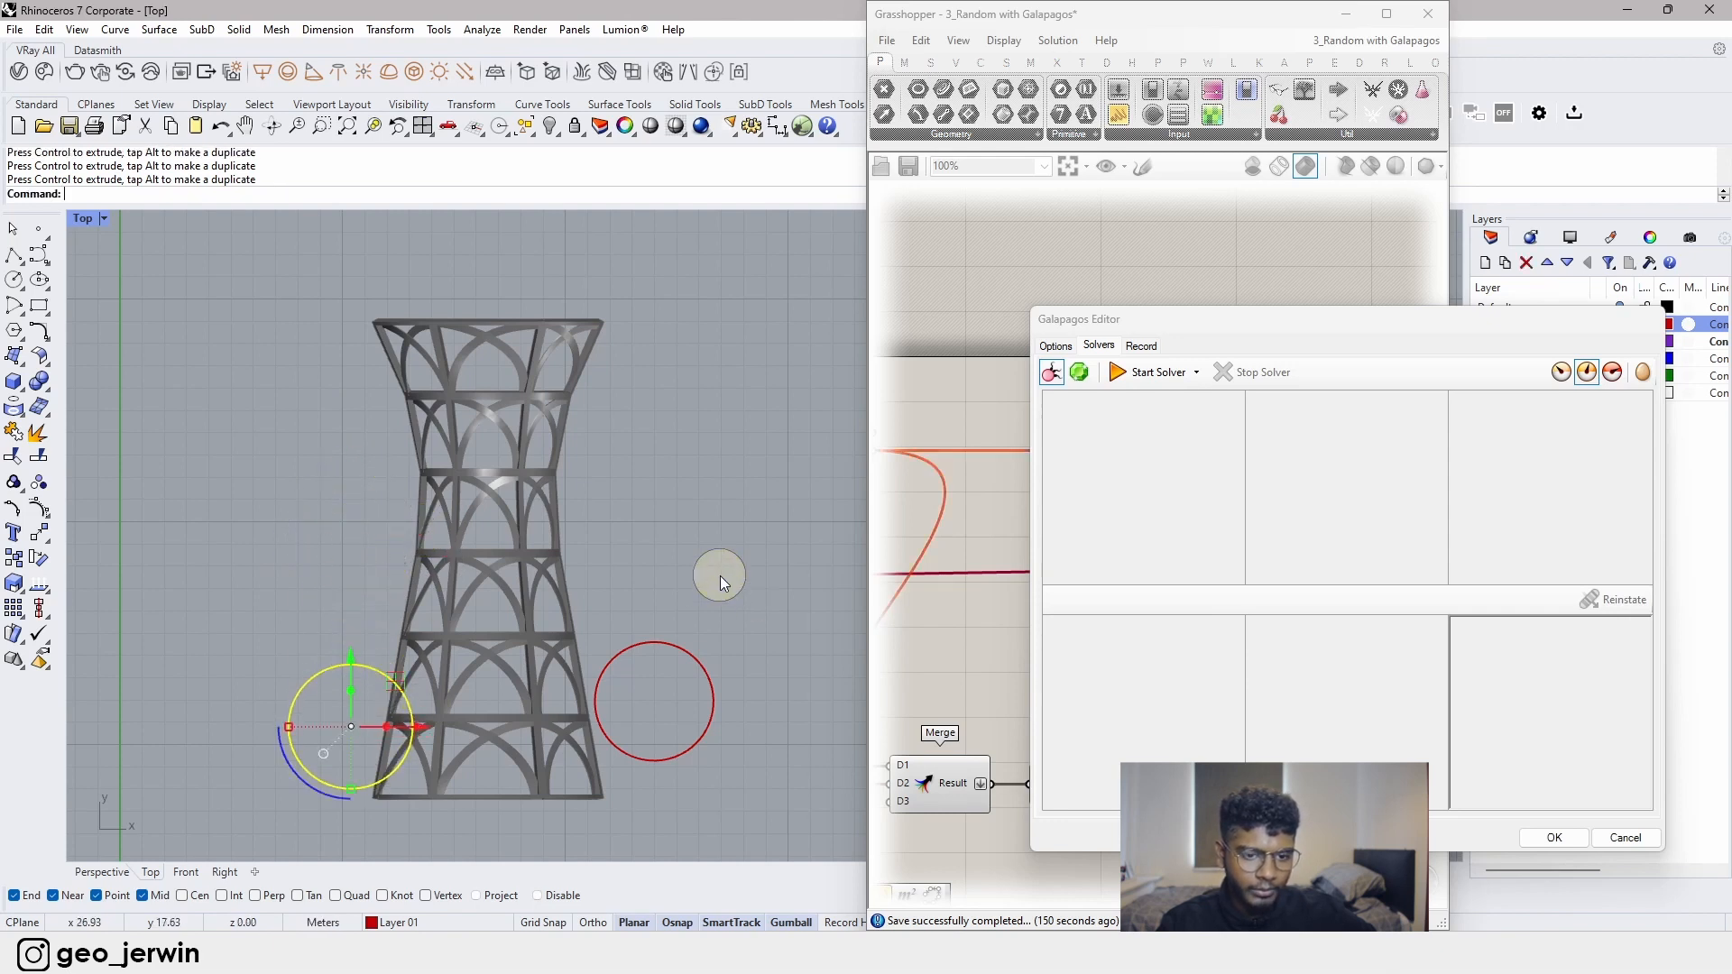
pyautogui.click(710, 696)
pyautogui.moveTo(728, 712); pyautogui.dragTo(707, 705)
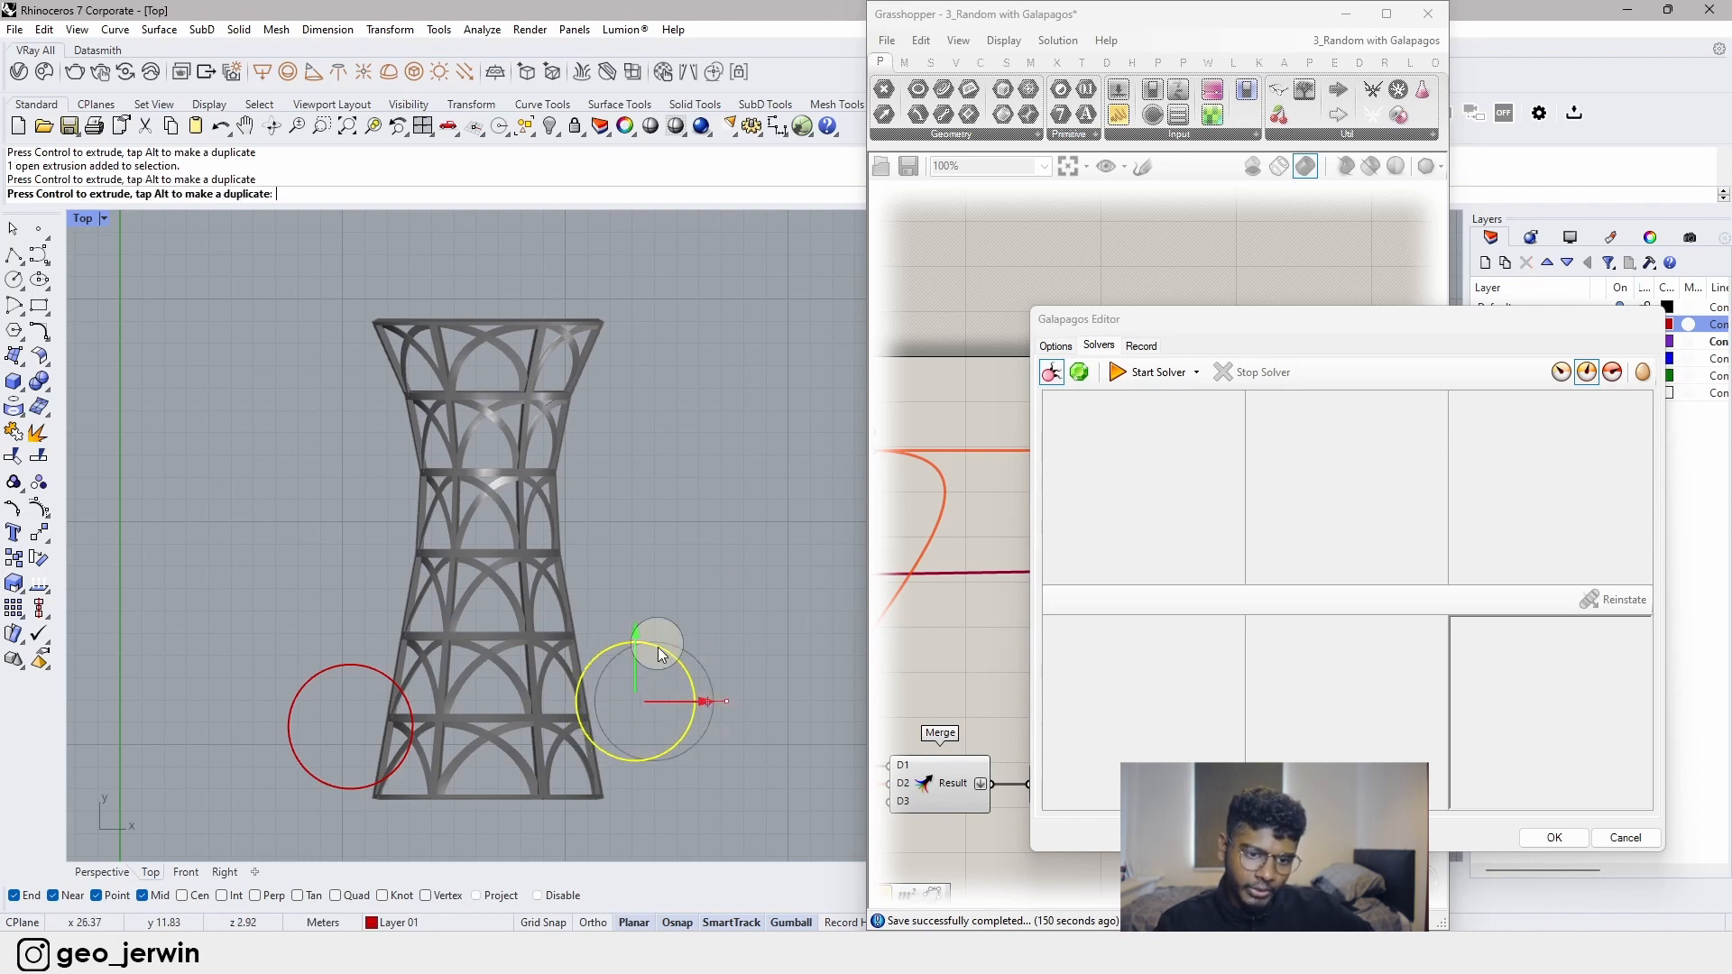
pyautogui.moveTo(643, 632); pyautogui.dragTo(644, 654)
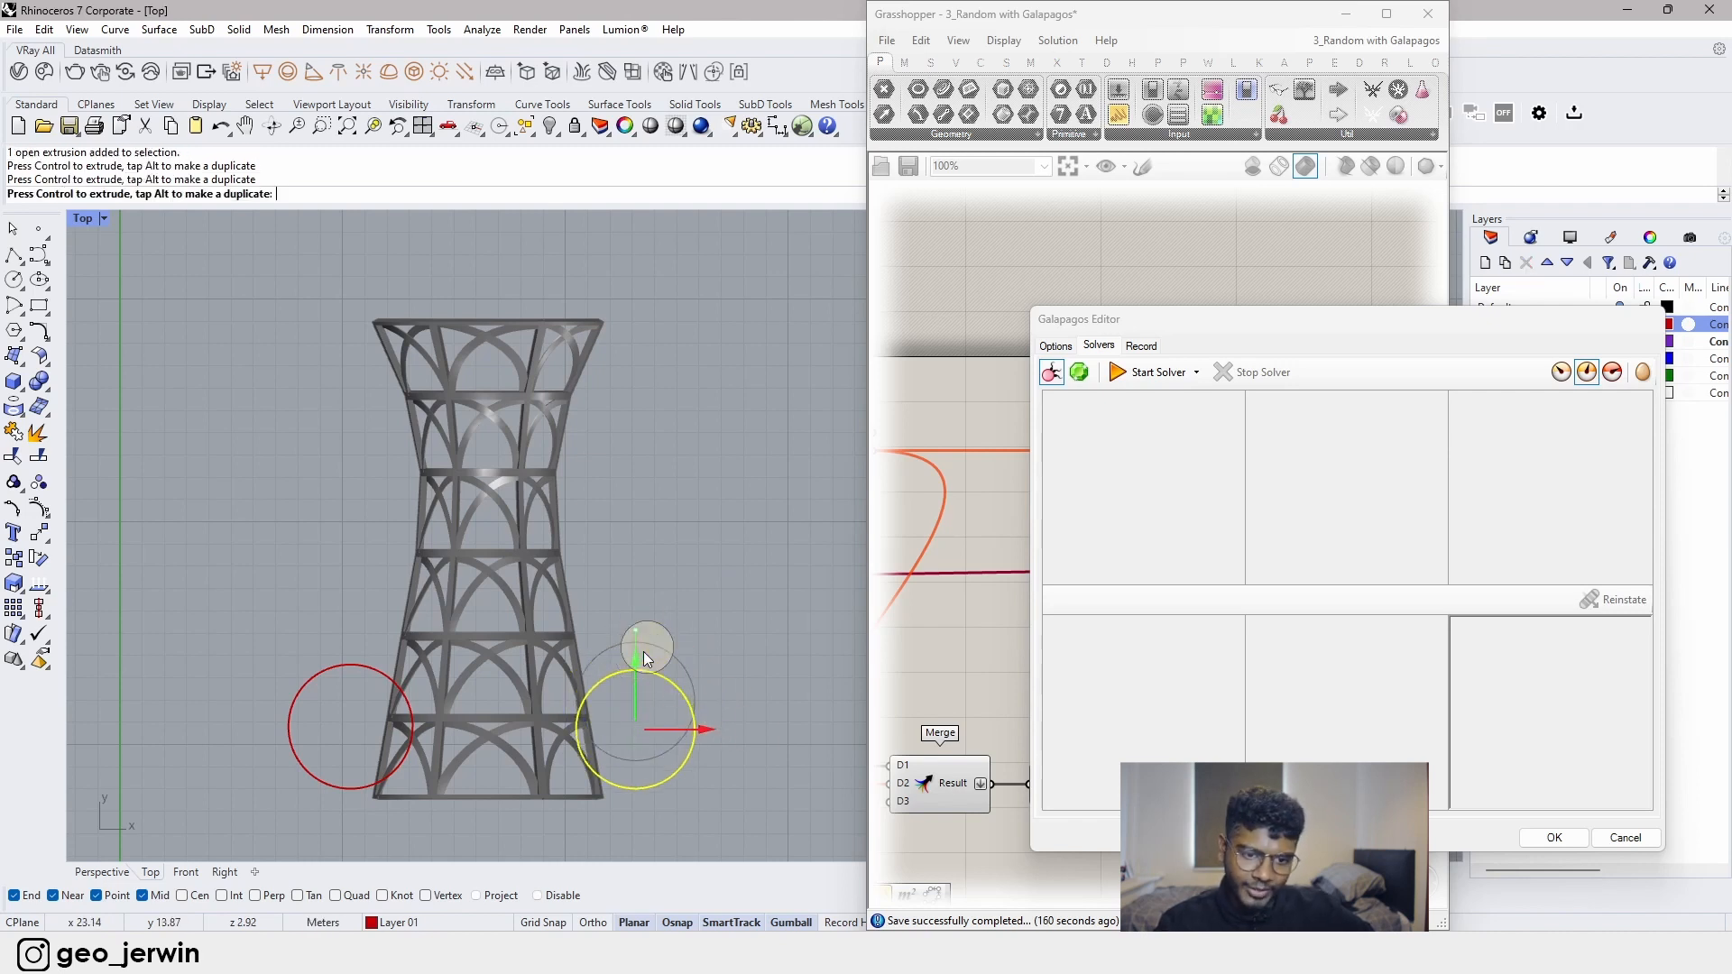
# - Start the evolutionary solver, display all genomes during the run, and restrict the display to better genomes again
pyautogui.click(1158, 377)
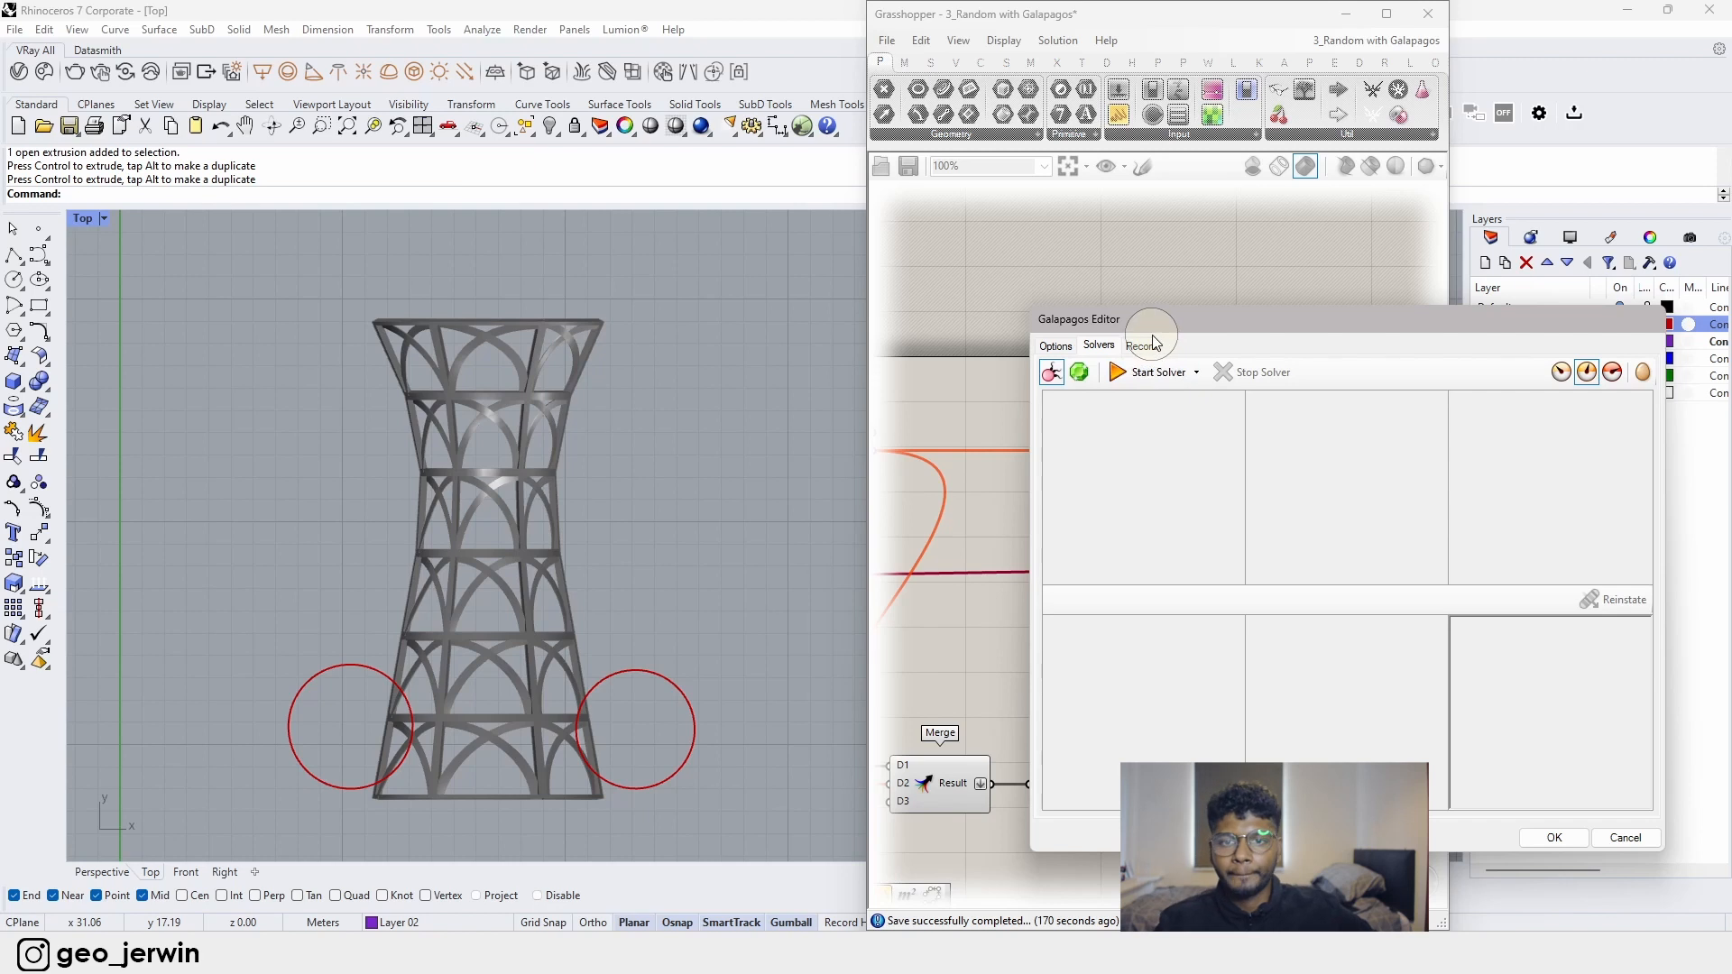
pyautogui.moveTo(1210, 323); pyautogui.dragTo(1143, 308)
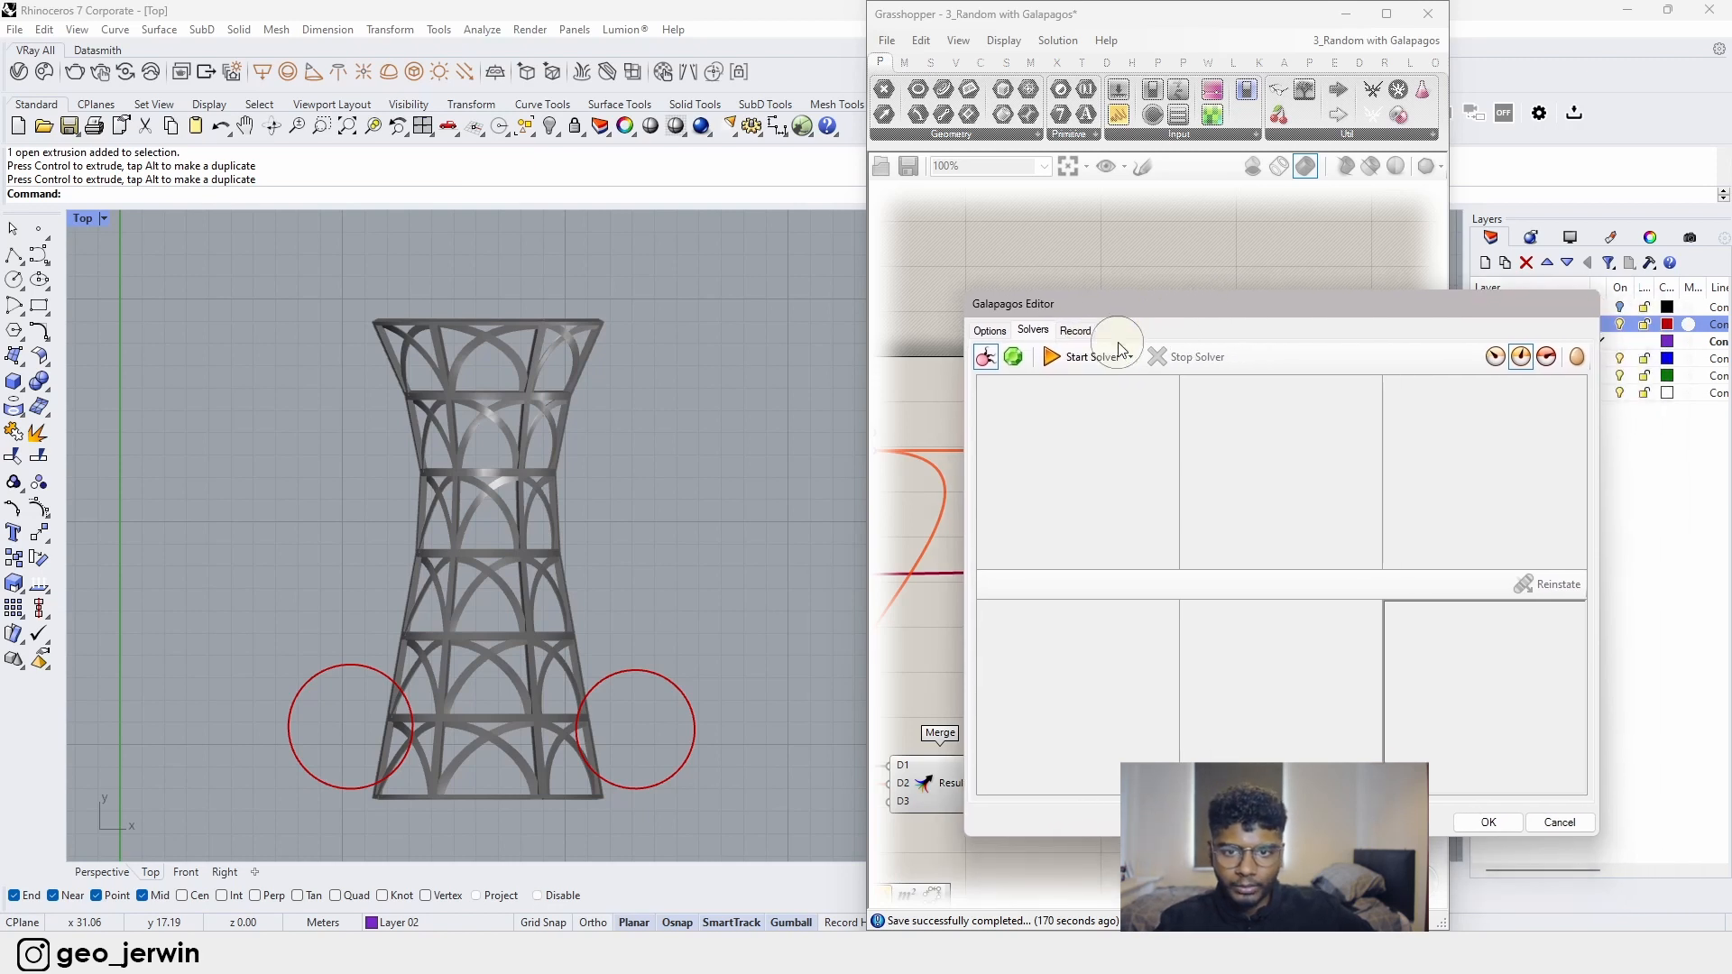
pyautogui.click(1076, 359)
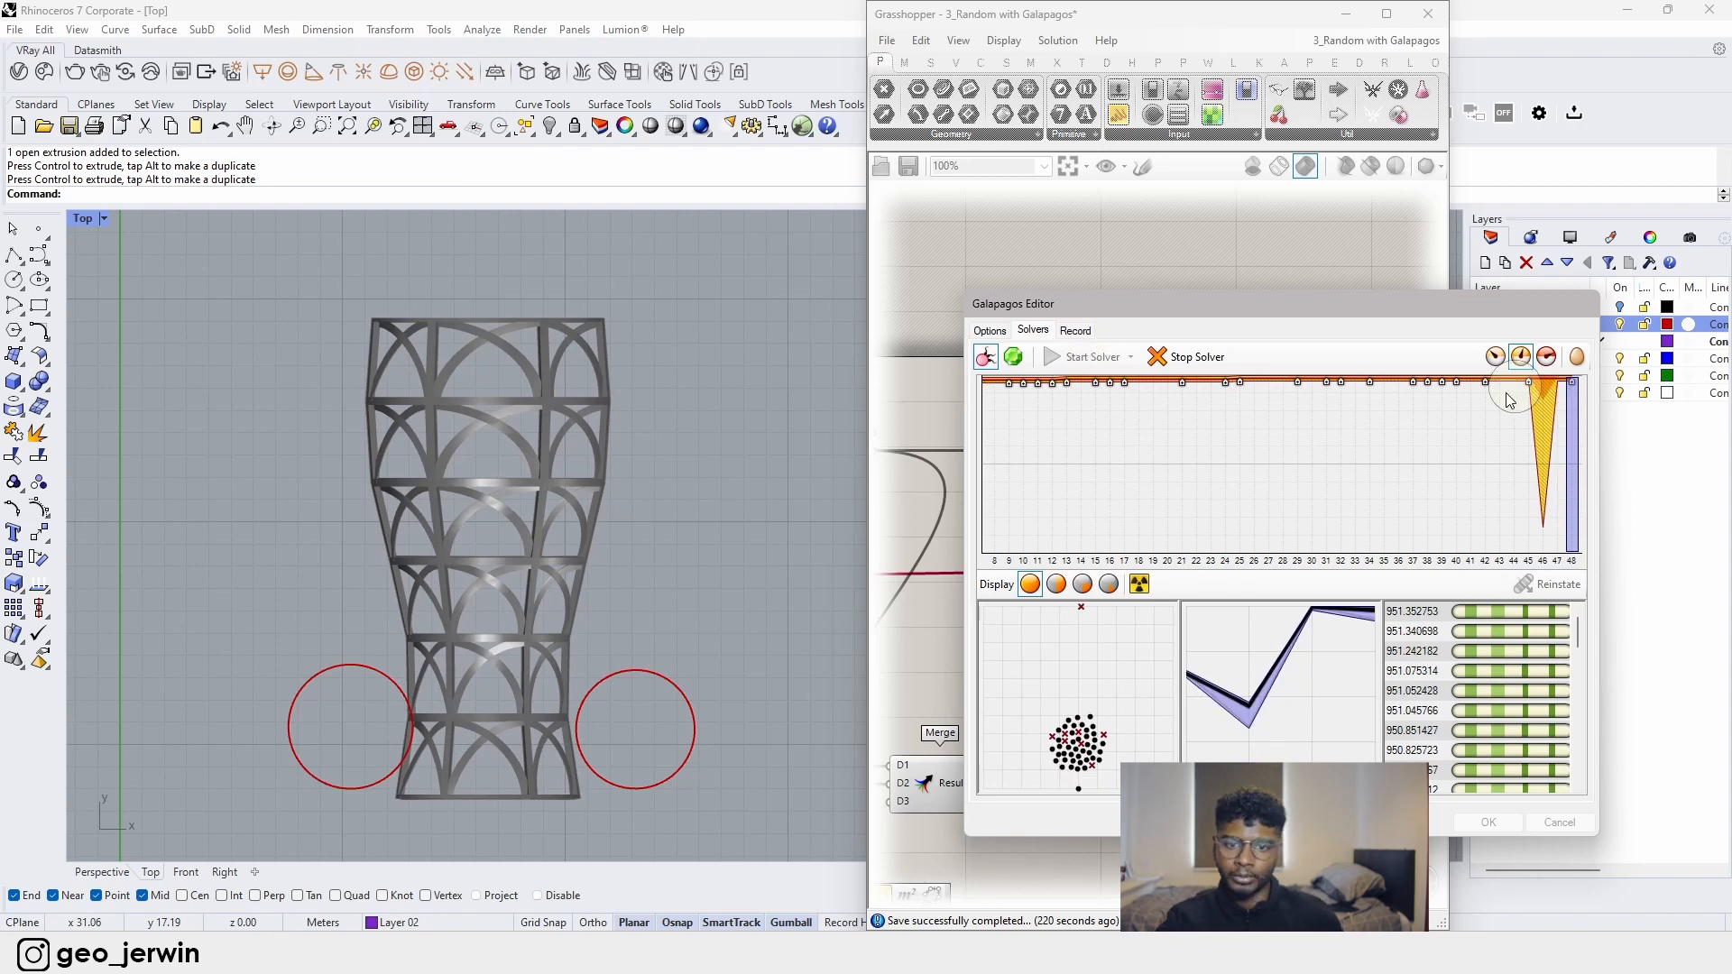
pyautogui.click(1499, 356)
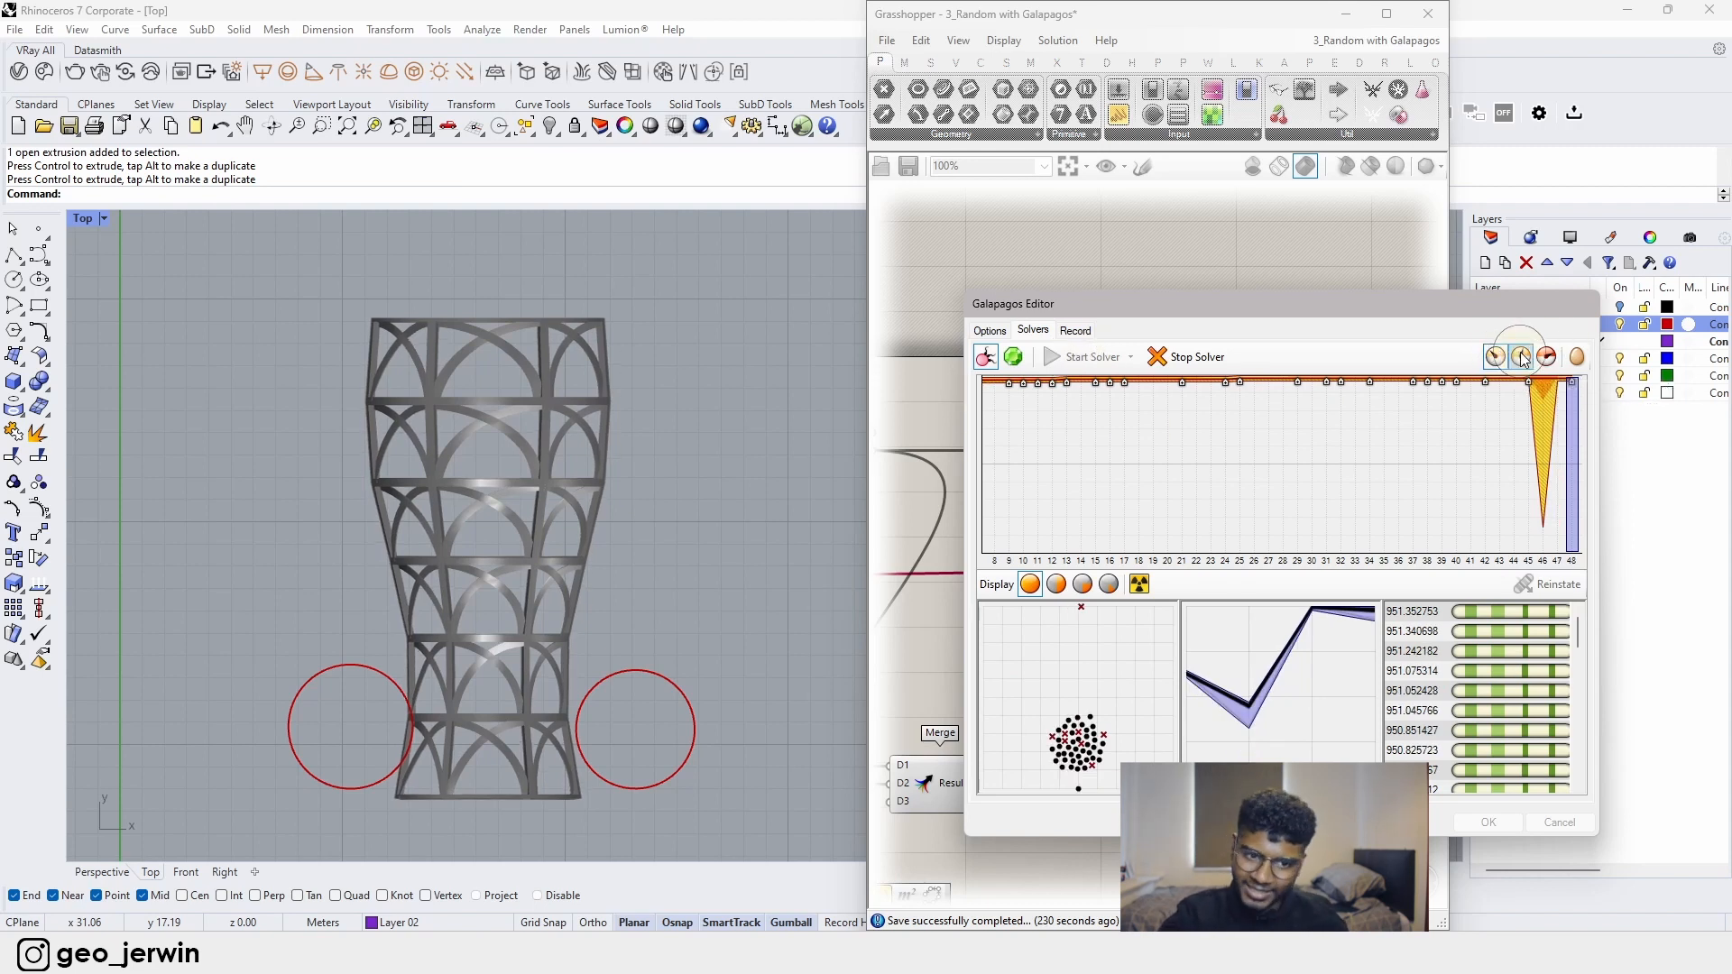
pyautogui.click(1521, 357)
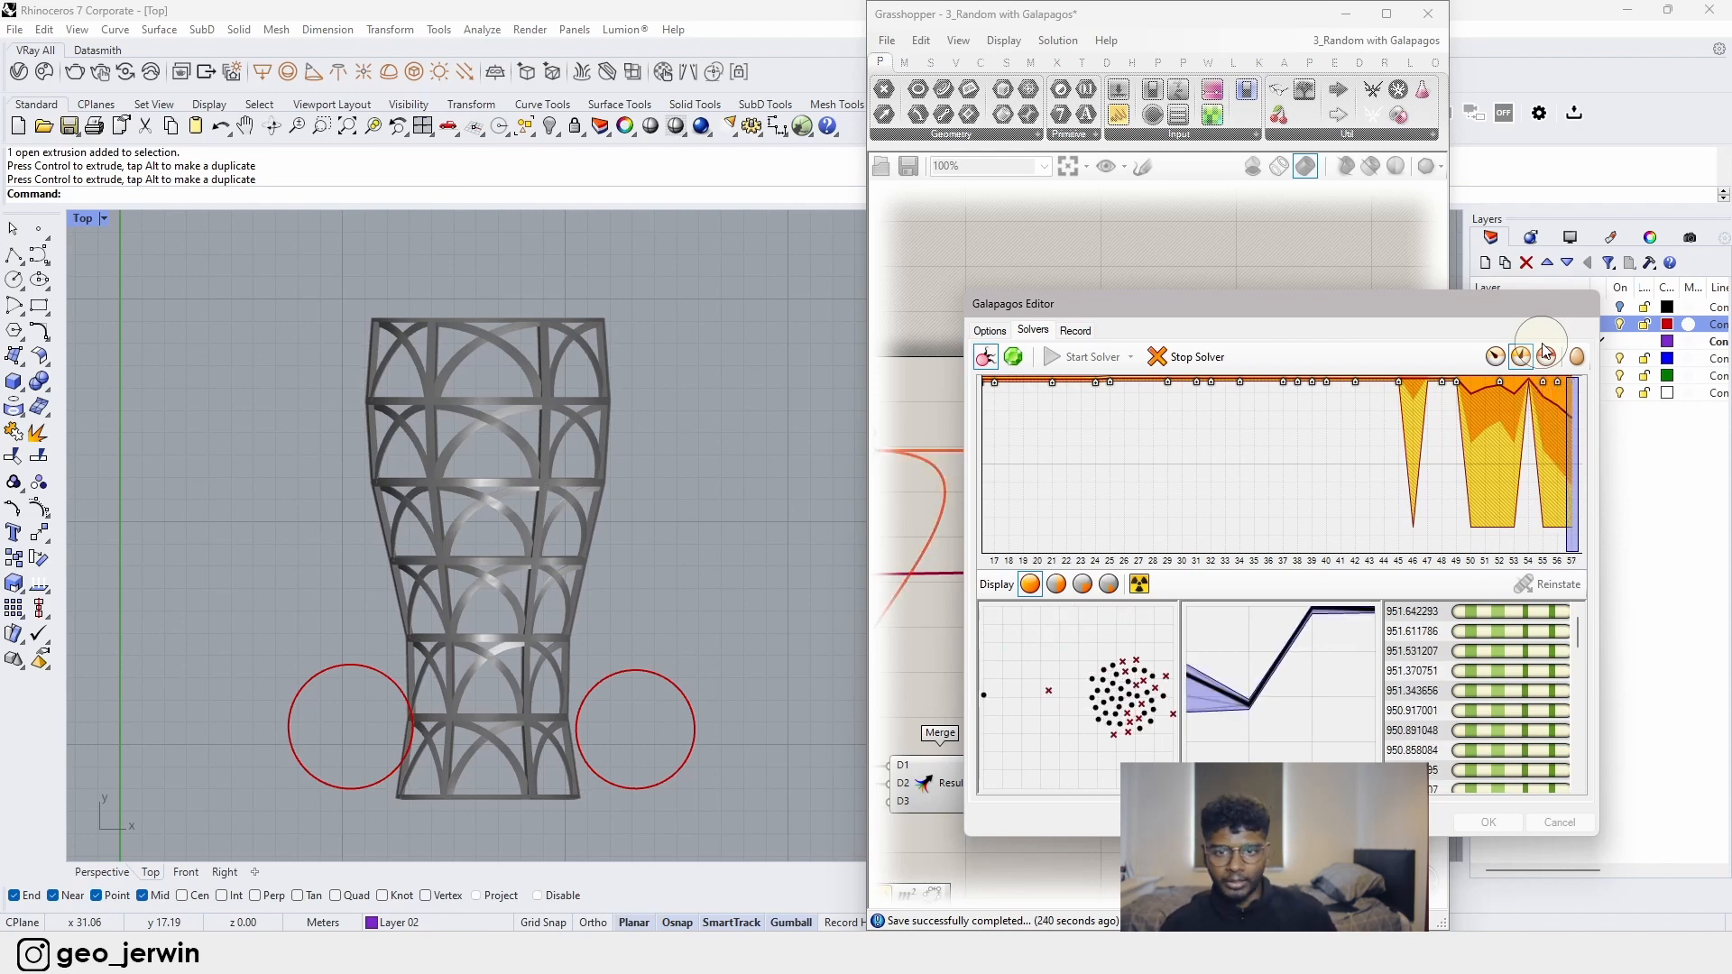
# - Stop the solver and close its editor, and shift the panel above the Galapagos component slightly to the left
pyautogui.click(1172, 360)
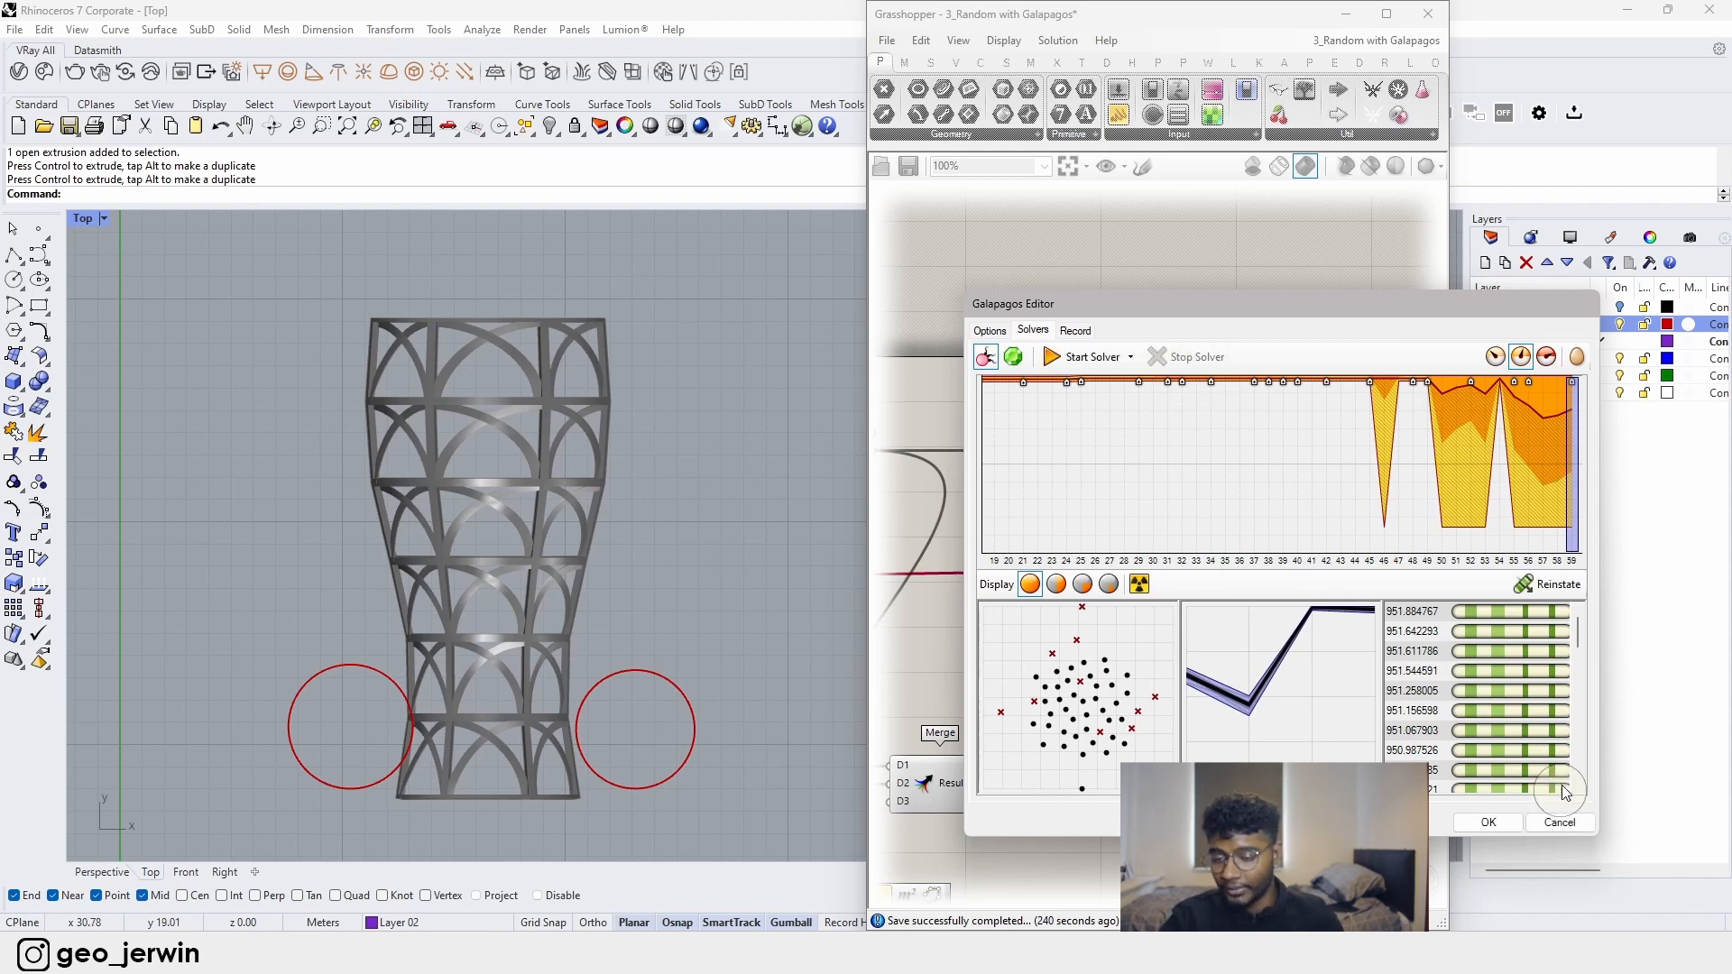
pyautogui.click(1560, 822)
pyautogui.click(559, 532)
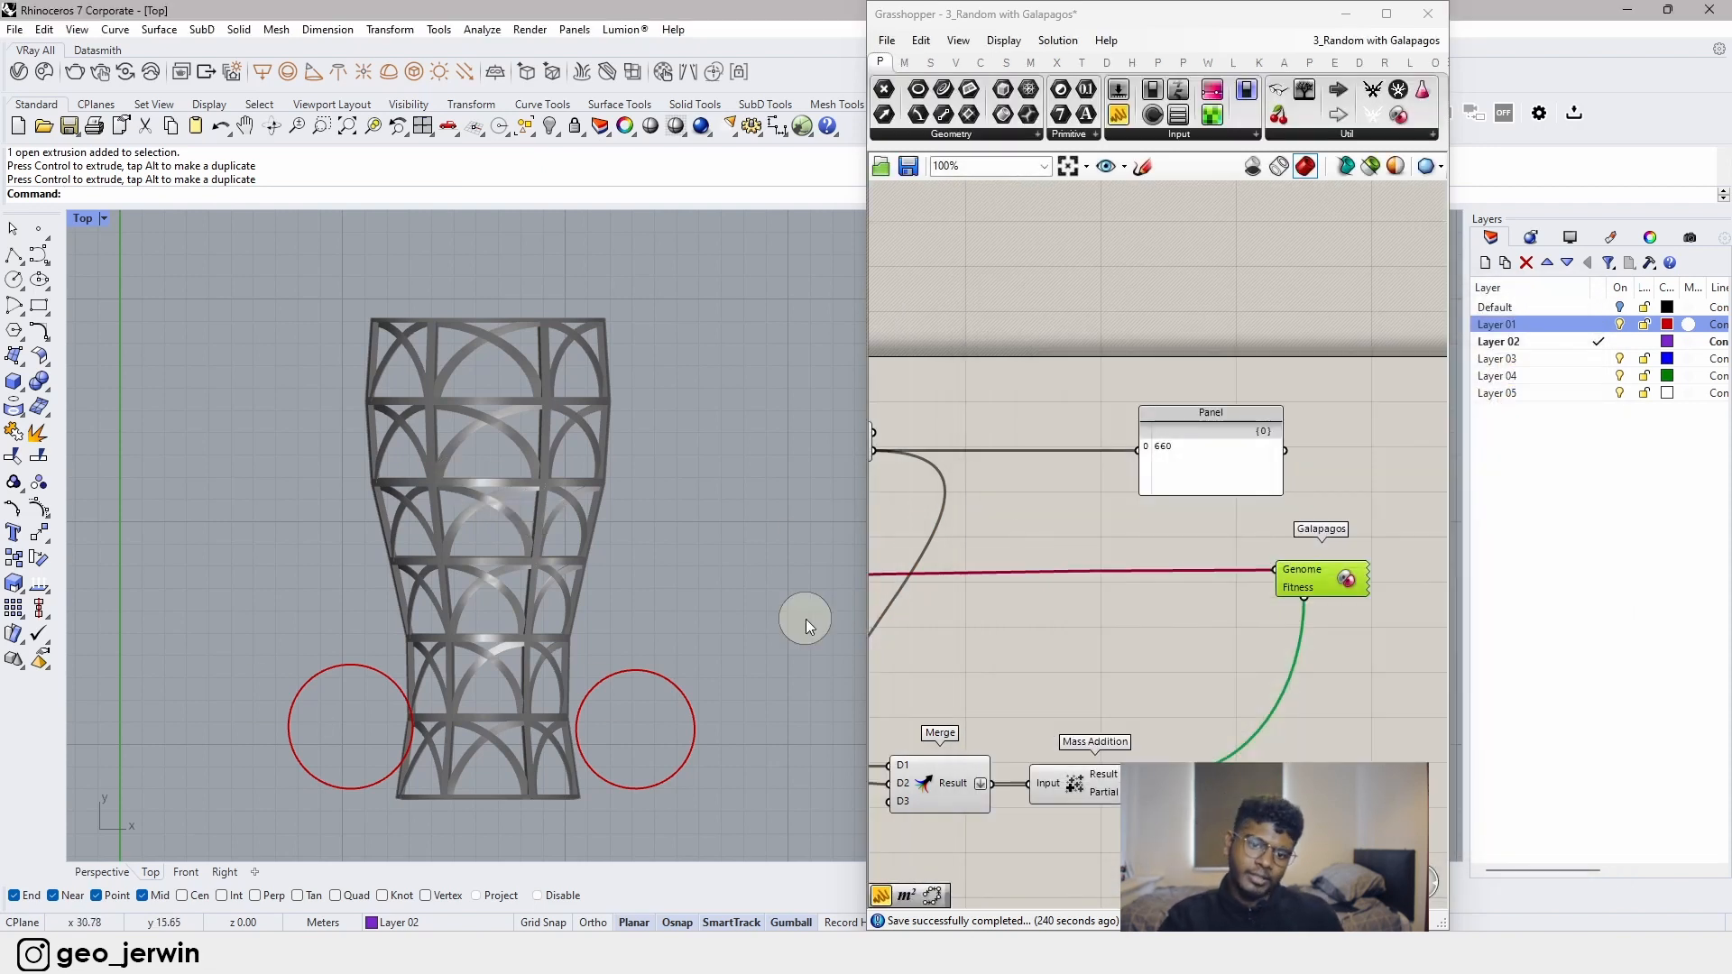
pyautogui.moveTo(1204, 454); pyautogui.dragTo(1135, 458)
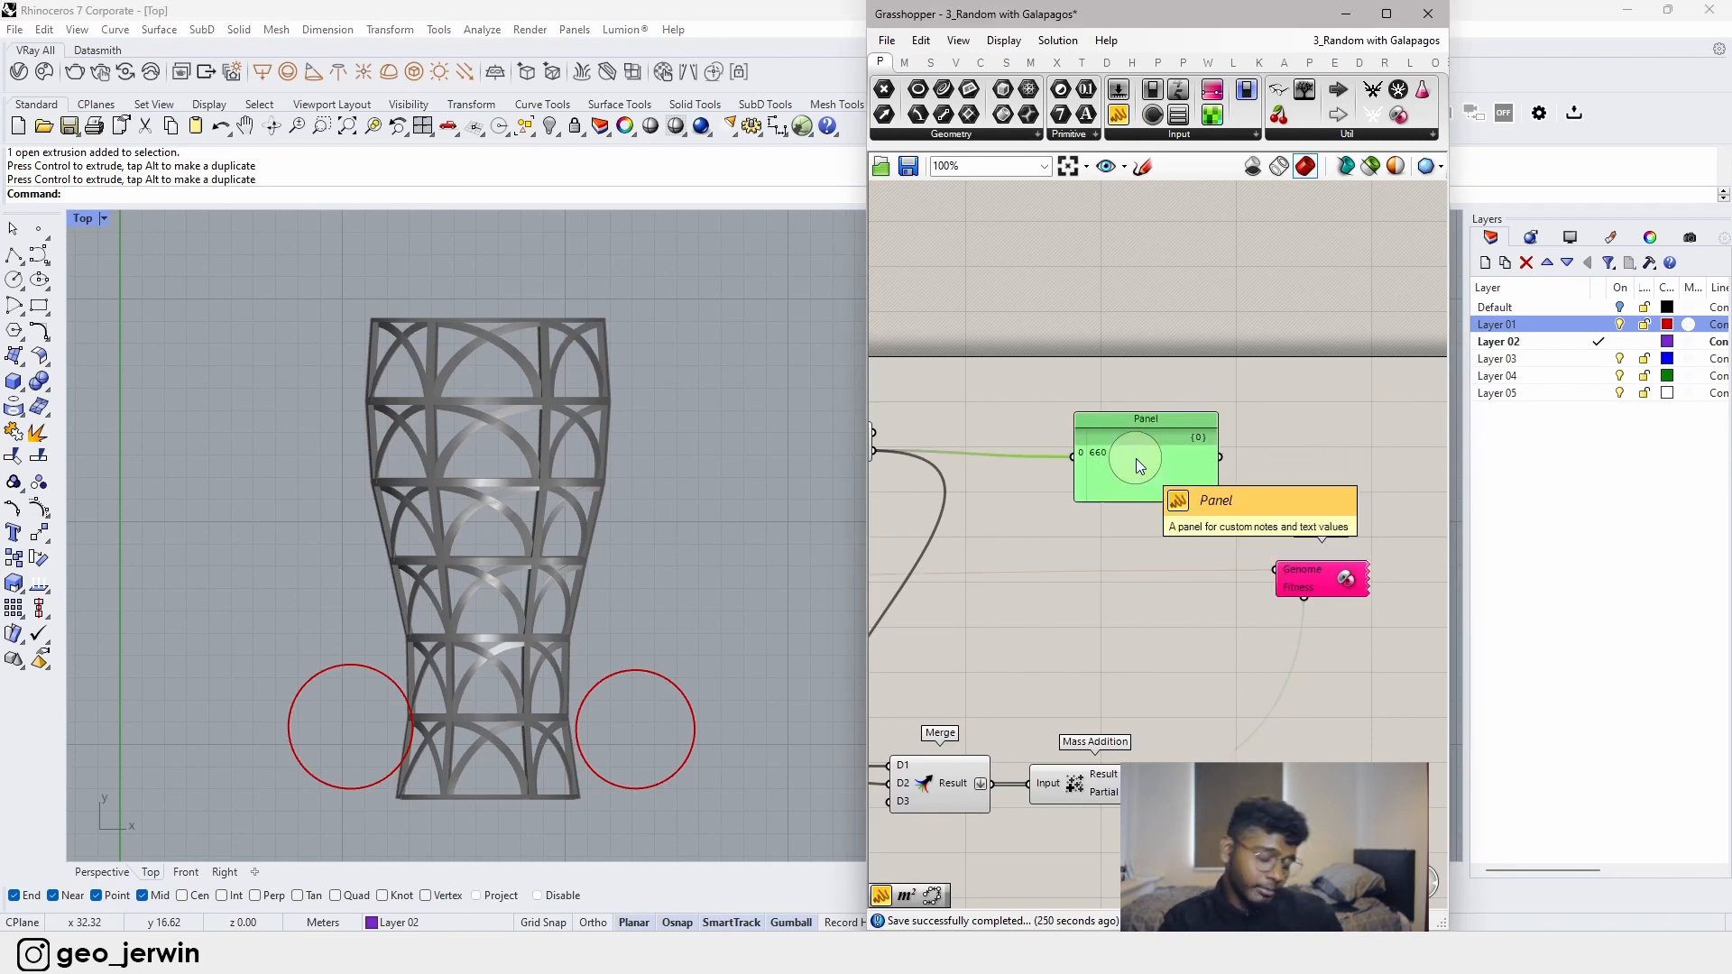
# - Show the lattice in the Perspective view from a low angle and turn off Layer 01 to hide the cylinders
pyautogui.click(91, 872)
pyautogui.scroll(6, 478, 728)
pyautogui.moveTo(480, 713); pyautogui.dragTo(479, 544, button='right')
pyautogui.scroll(7, 414, 468)
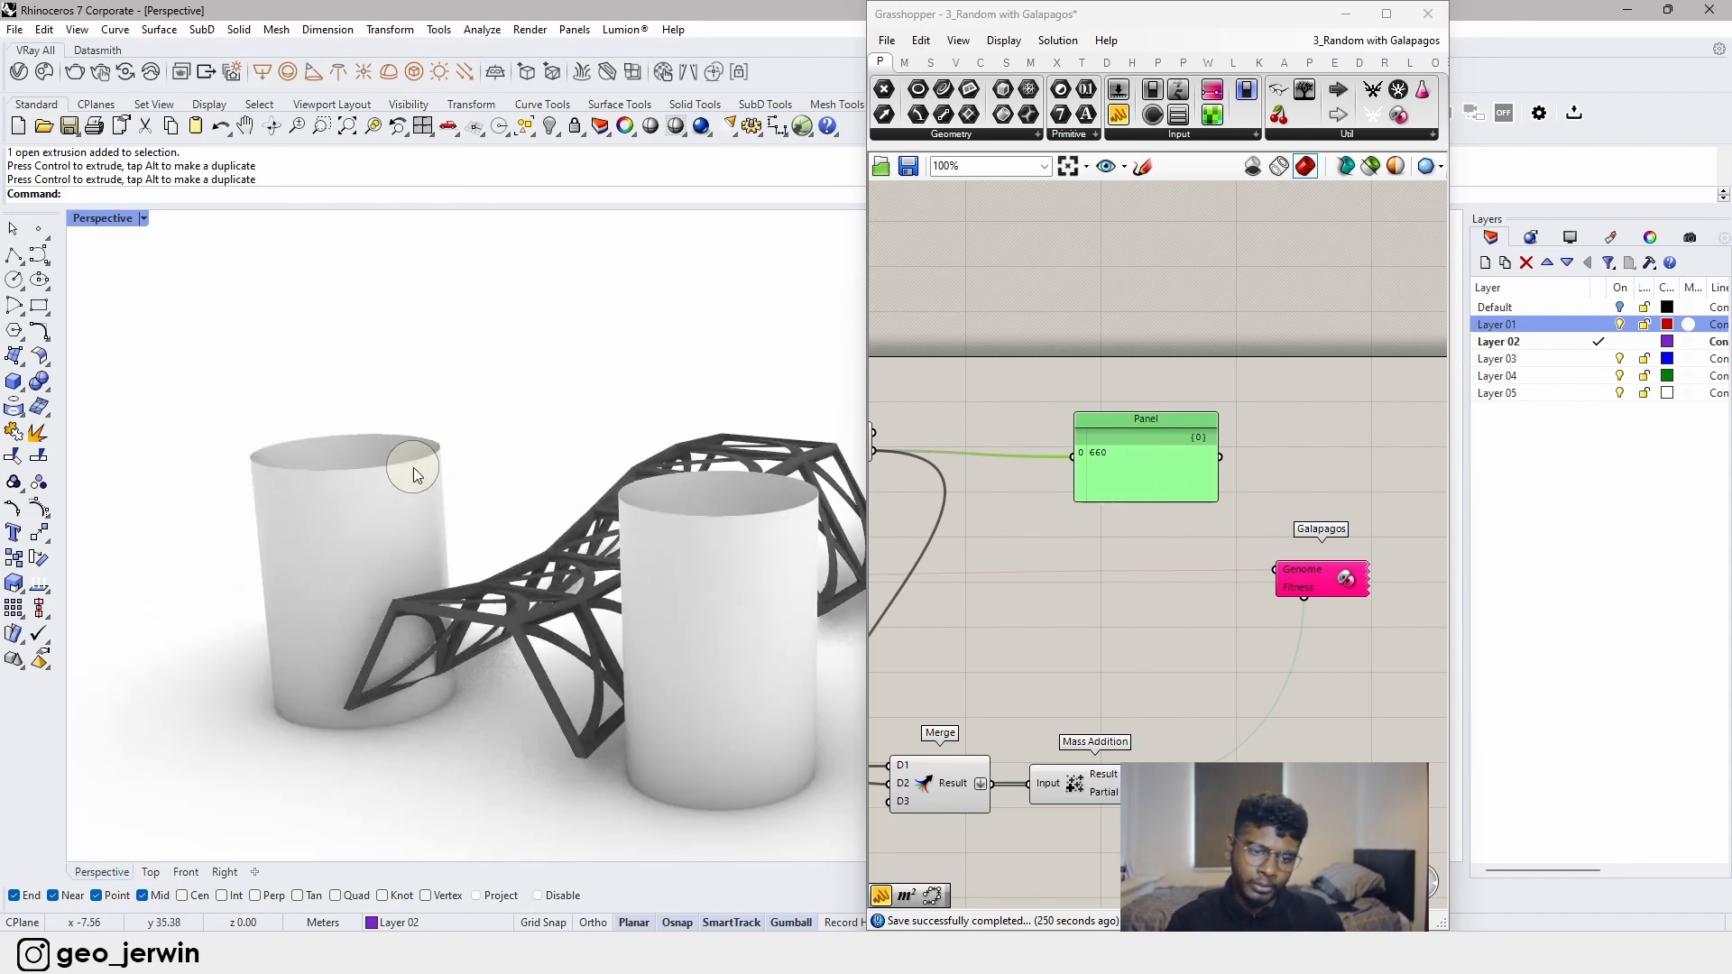
pyautogui.click(1619, 325)
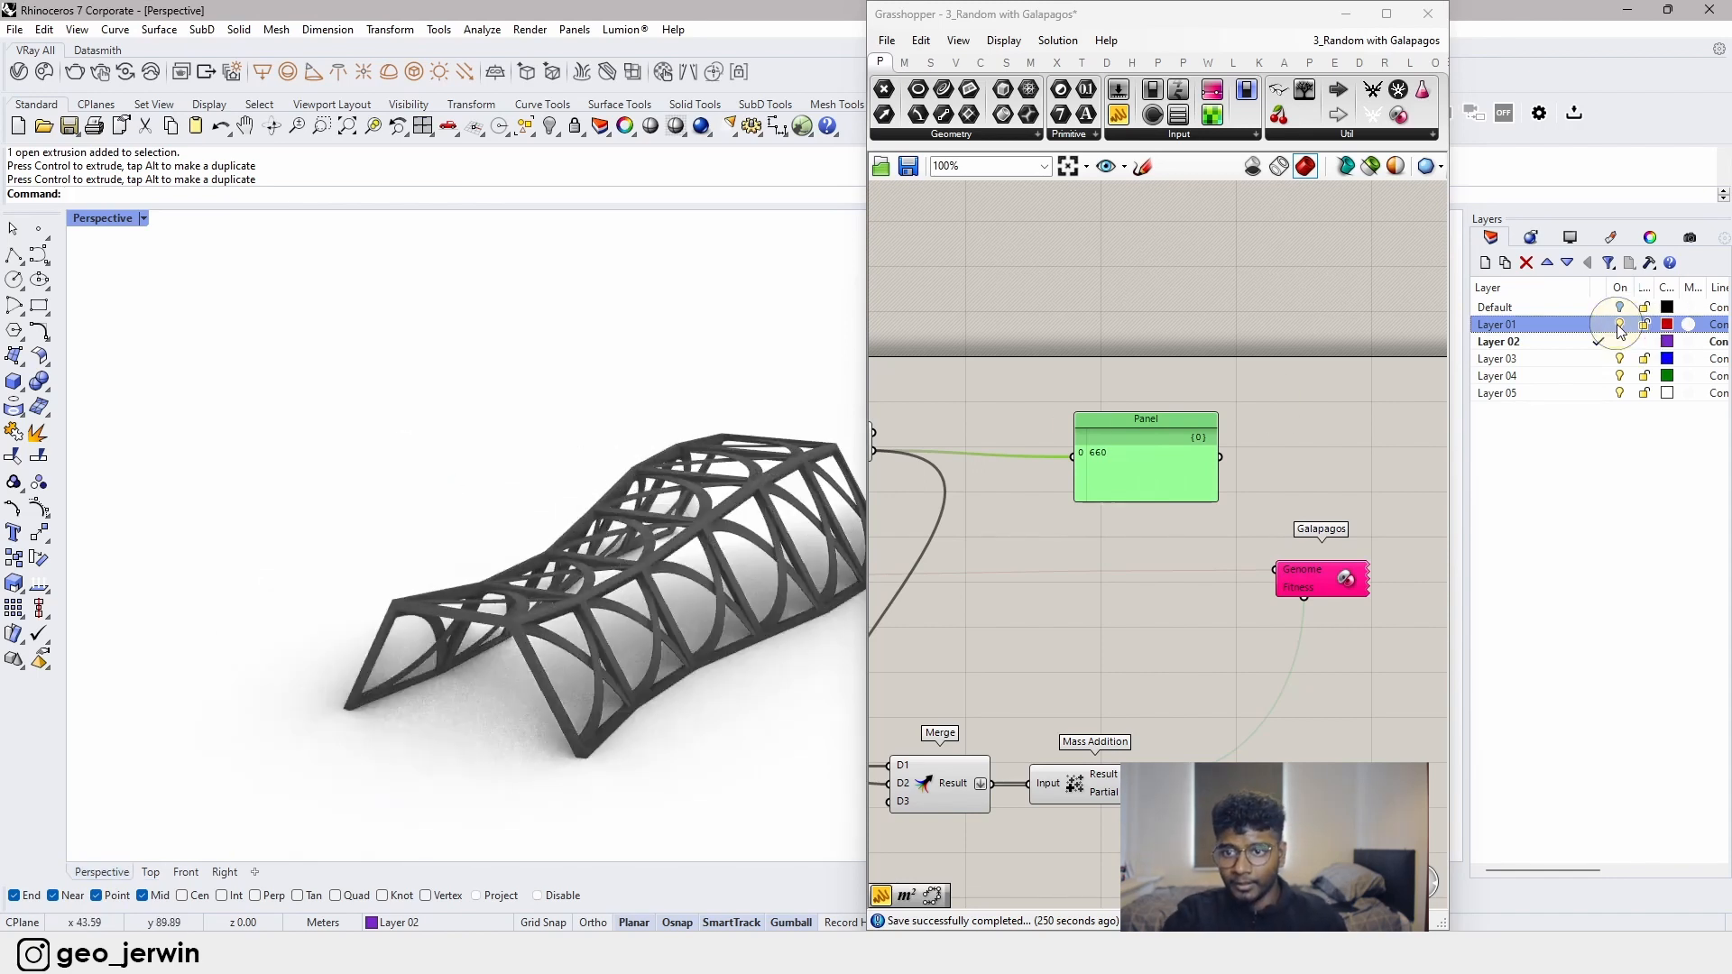